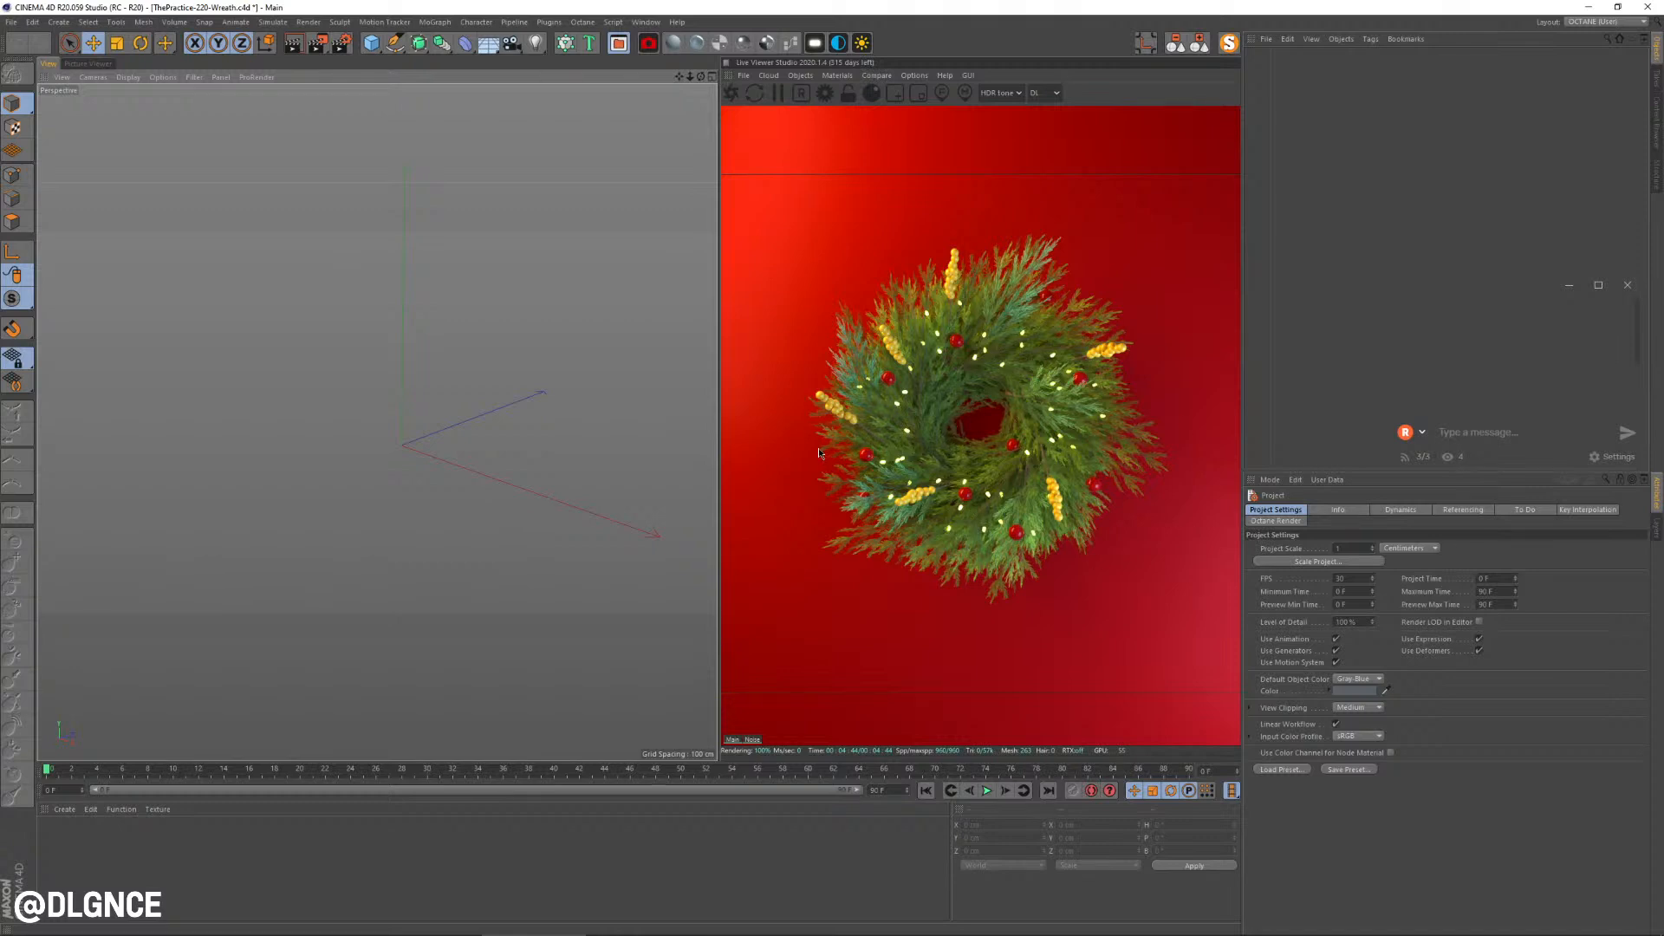
Step: Switch to the web browser and examine the Google image results for wreaths as reference
key(alt+Tab)
key(alt+shift+Tab)
key(alt+Tab)
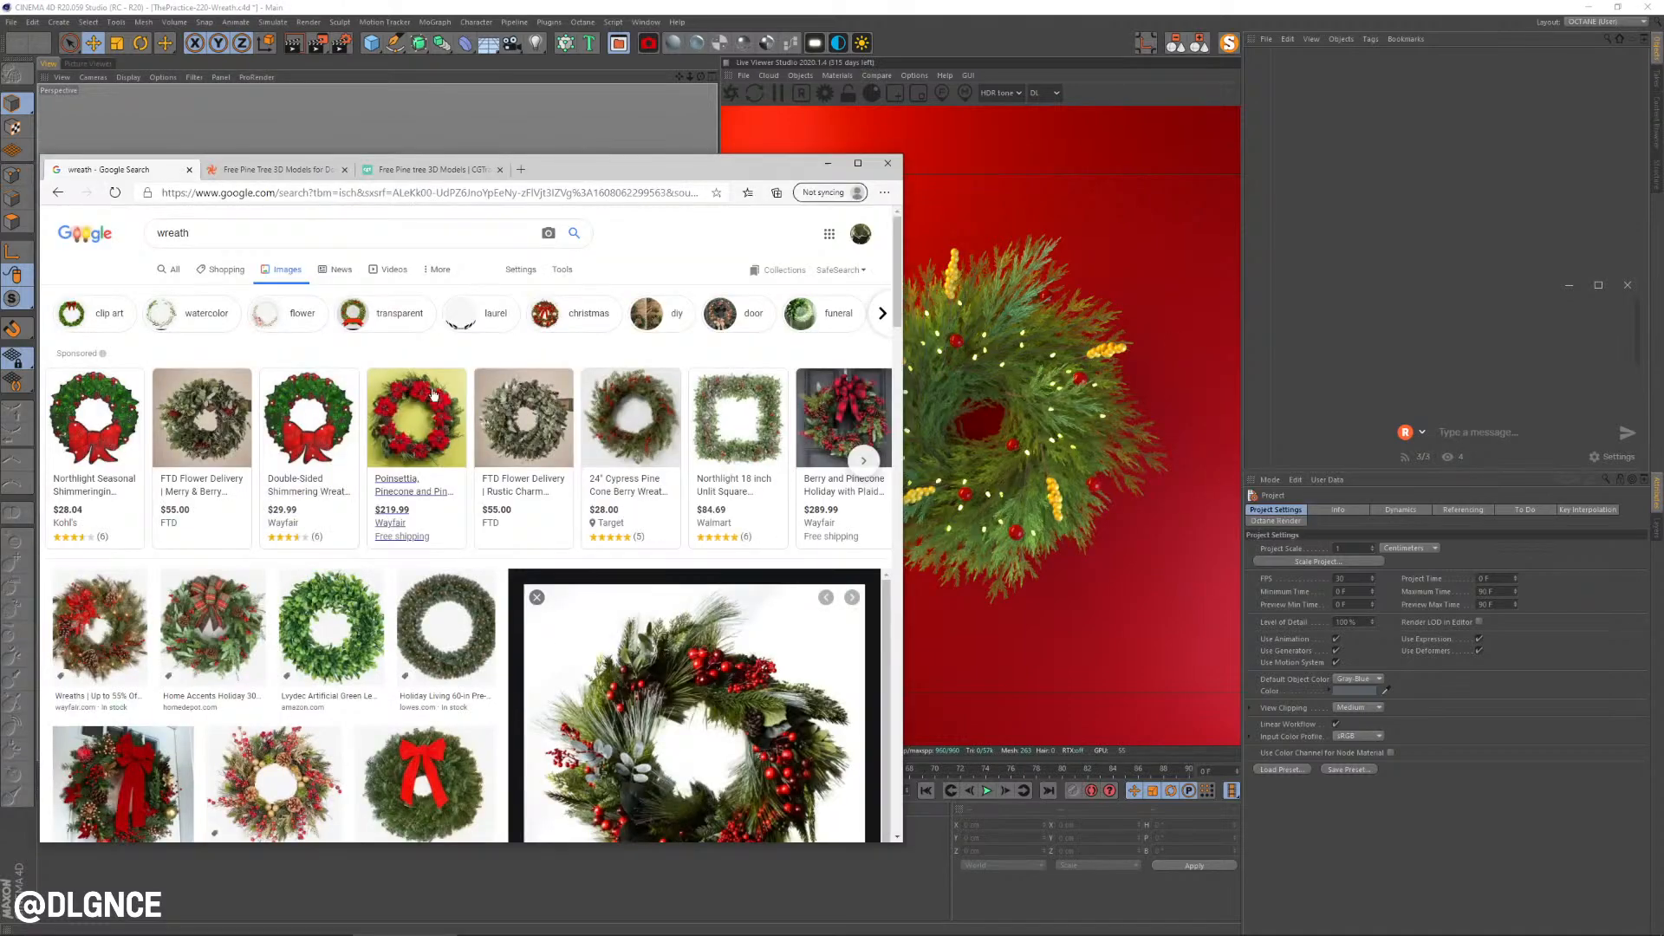
scroll(433, 394, down, 3)
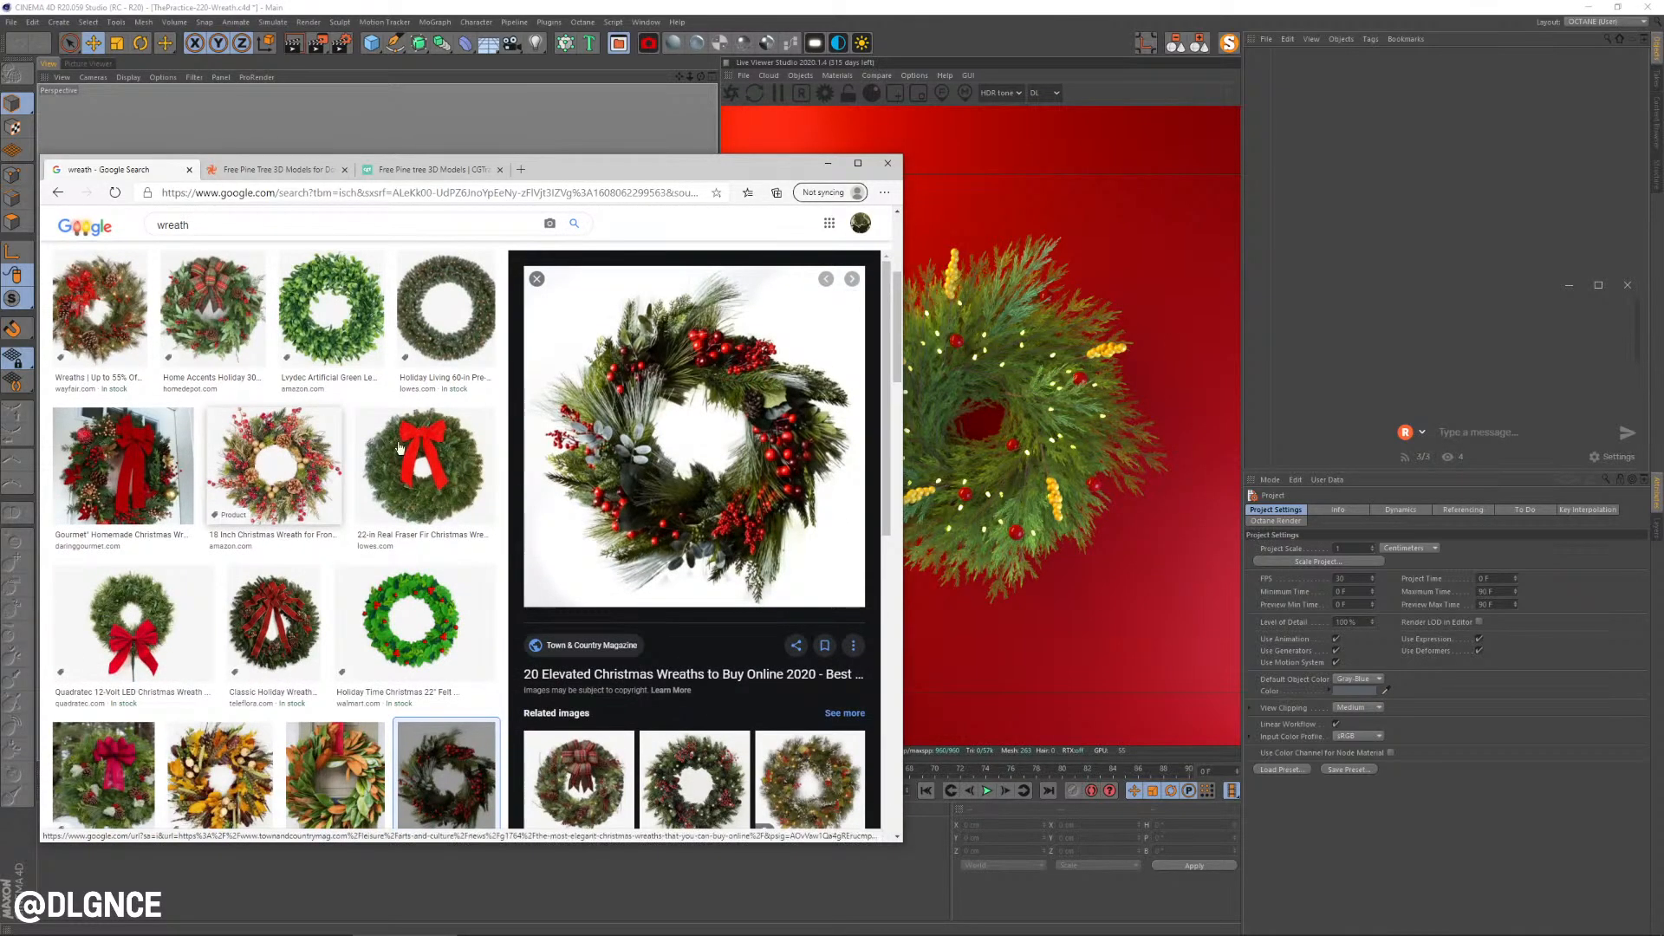
click(969, 454)
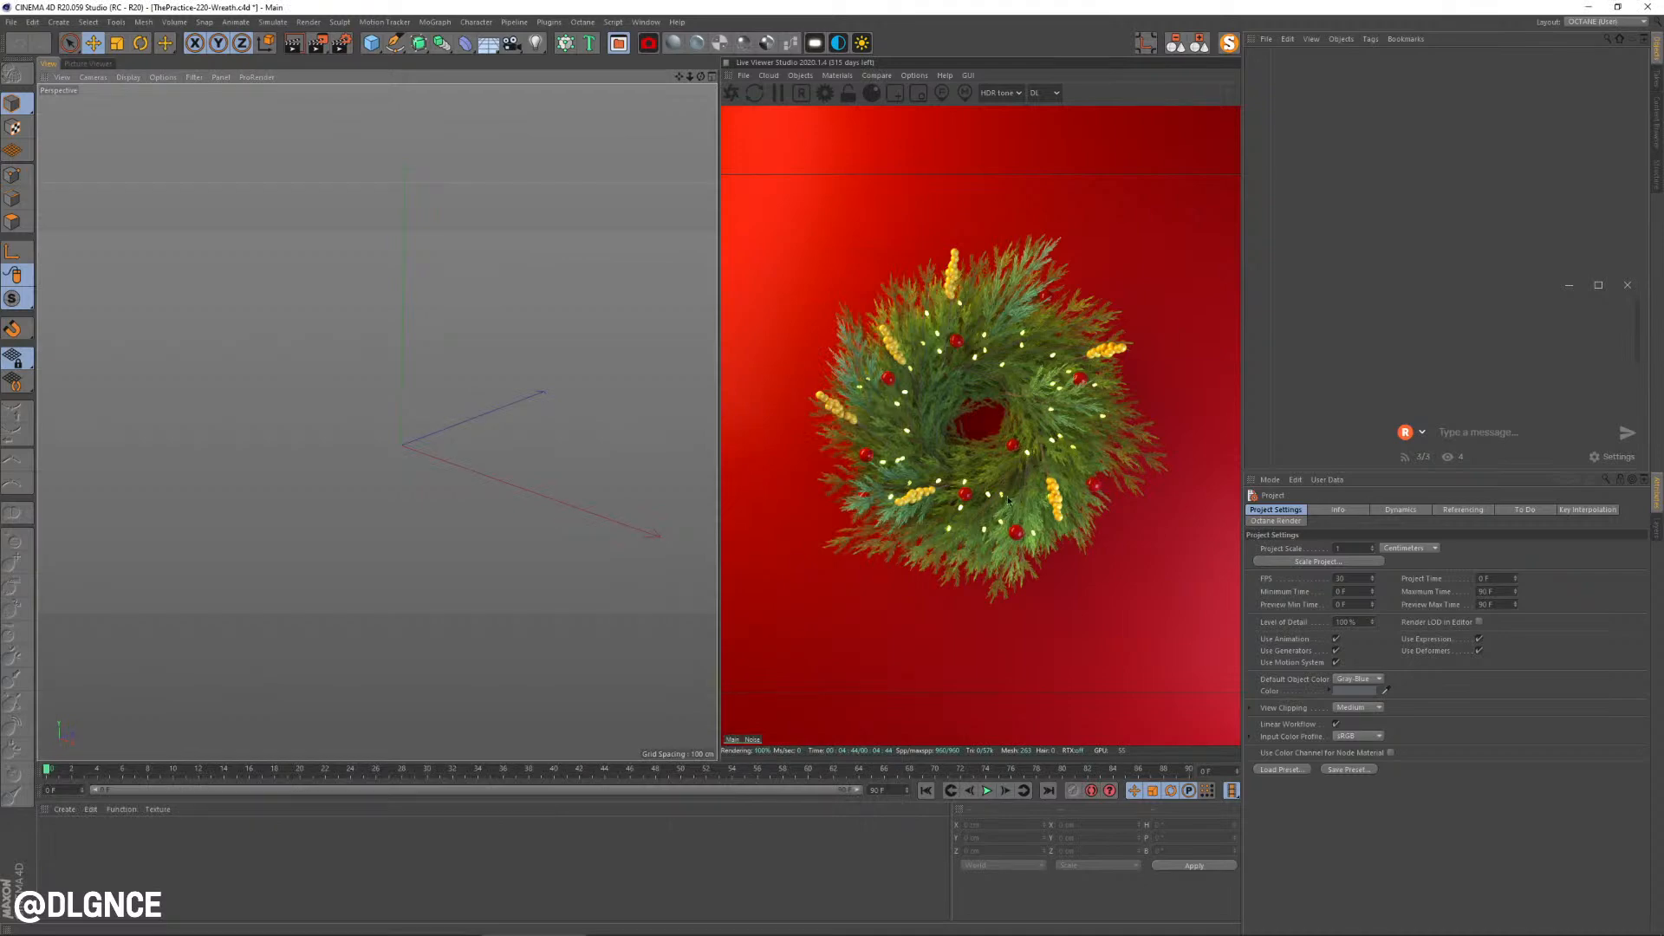
Step: Browse the free pine tree model listings on TurboSquid and CGTrader in the web browser
key(alt+Tab)
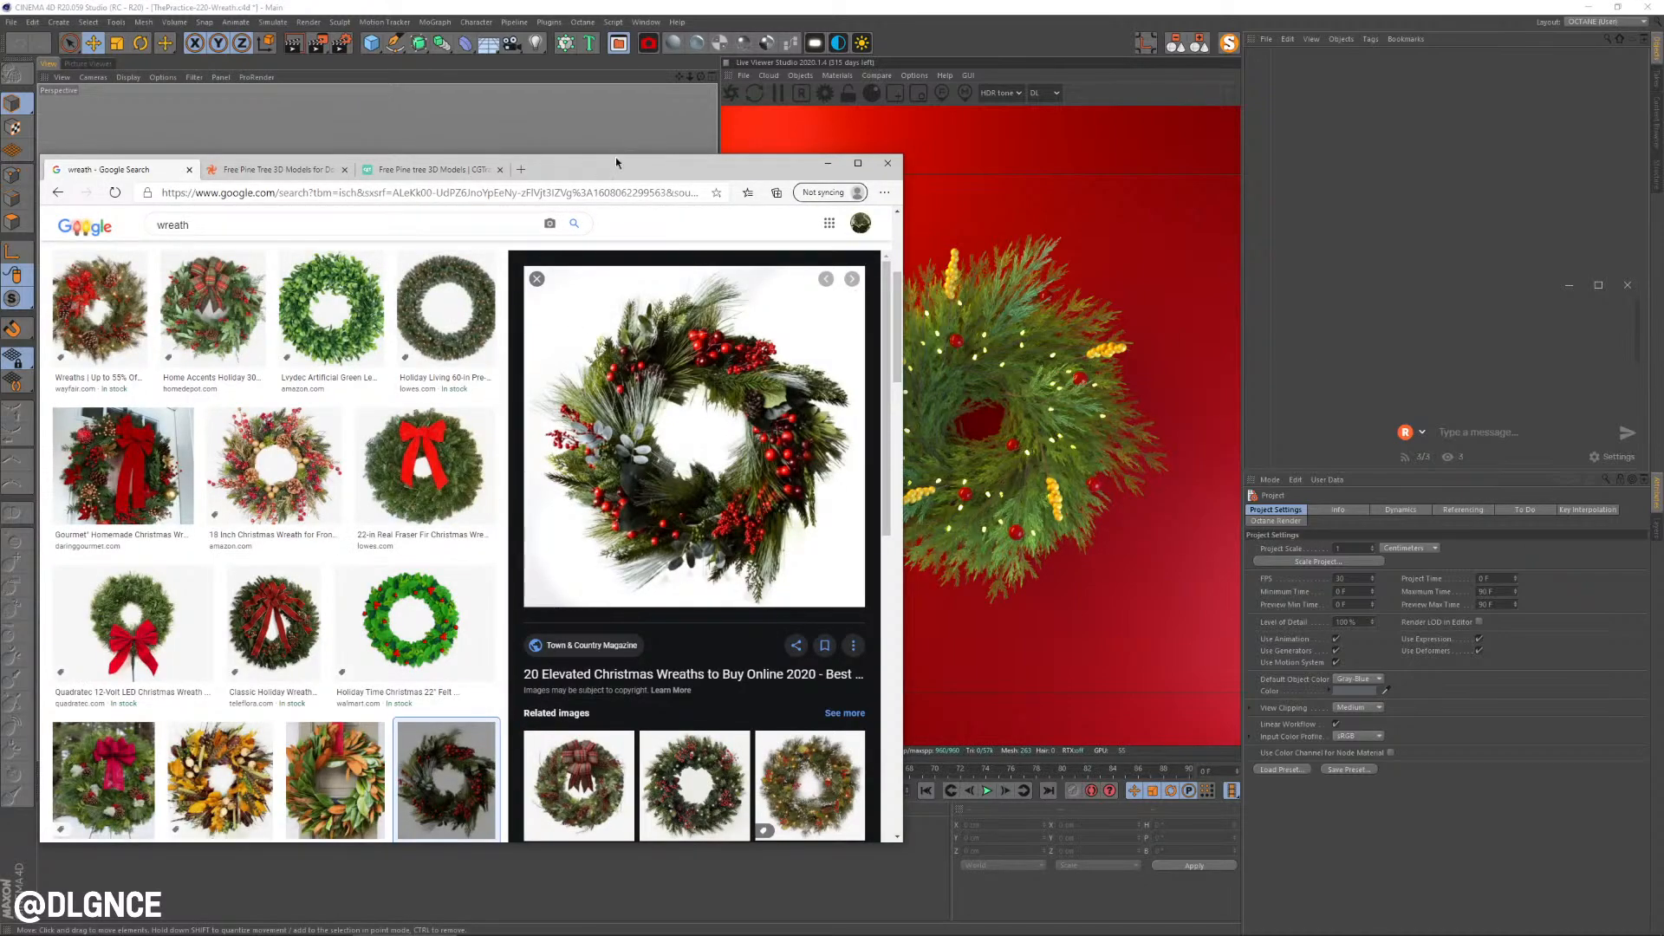
drag(615, 158, 673, 159)
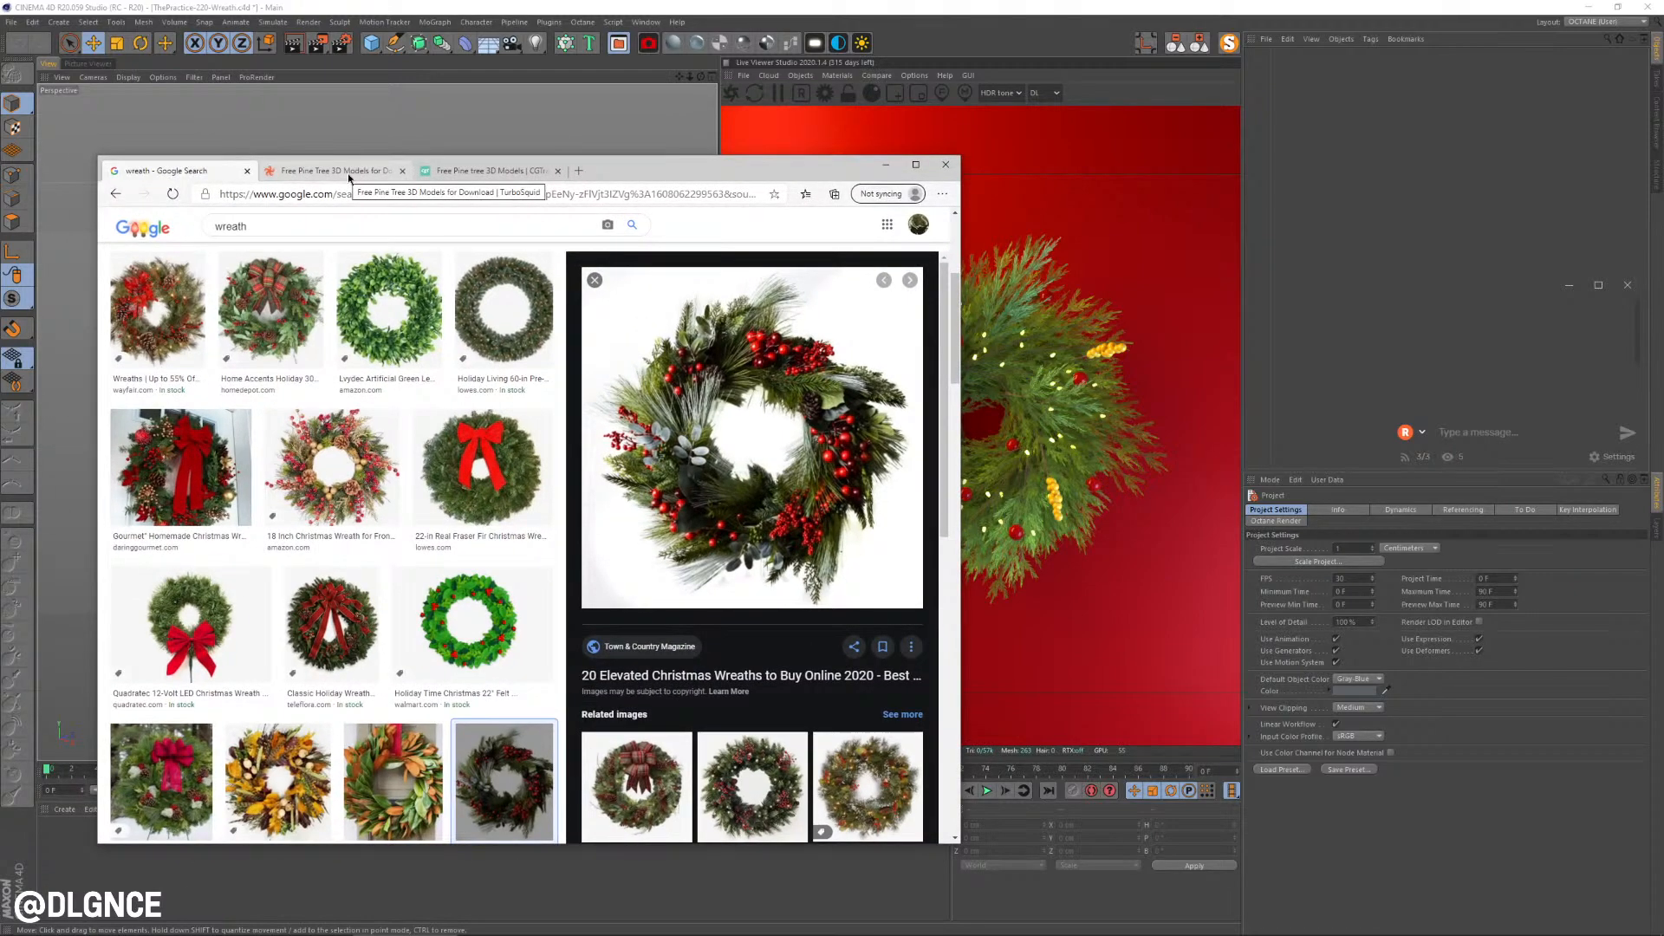
click(328, 174)
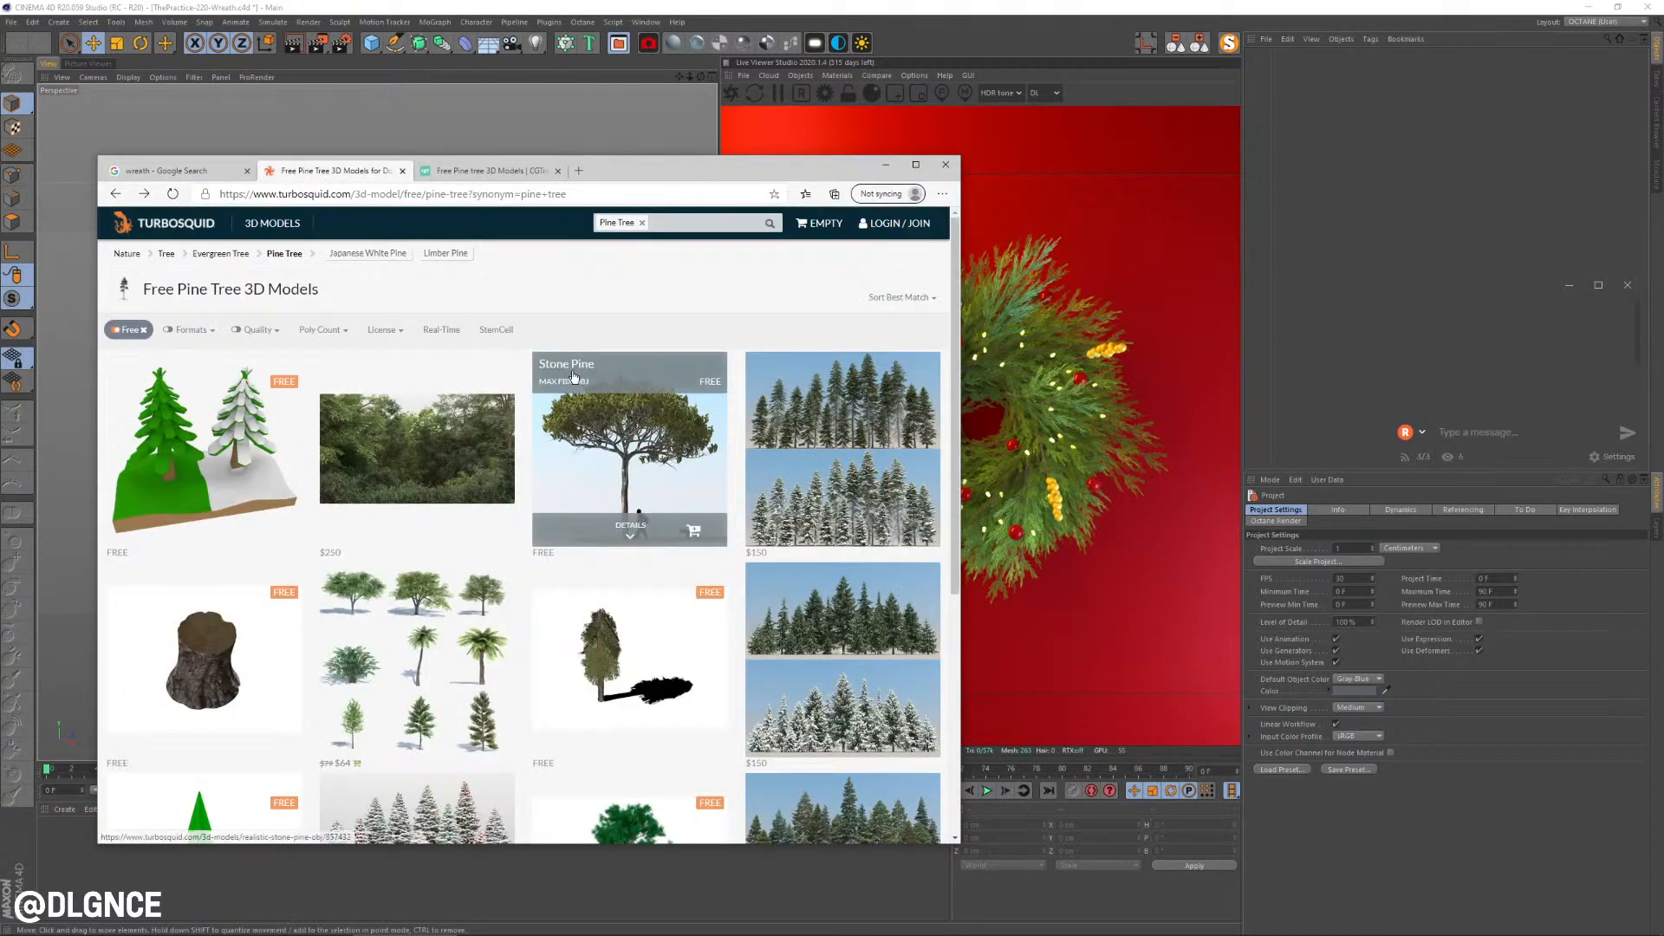
scroll(607, 390, down, 4)
scroll(425, 555, up, 2)
click(491, 171)
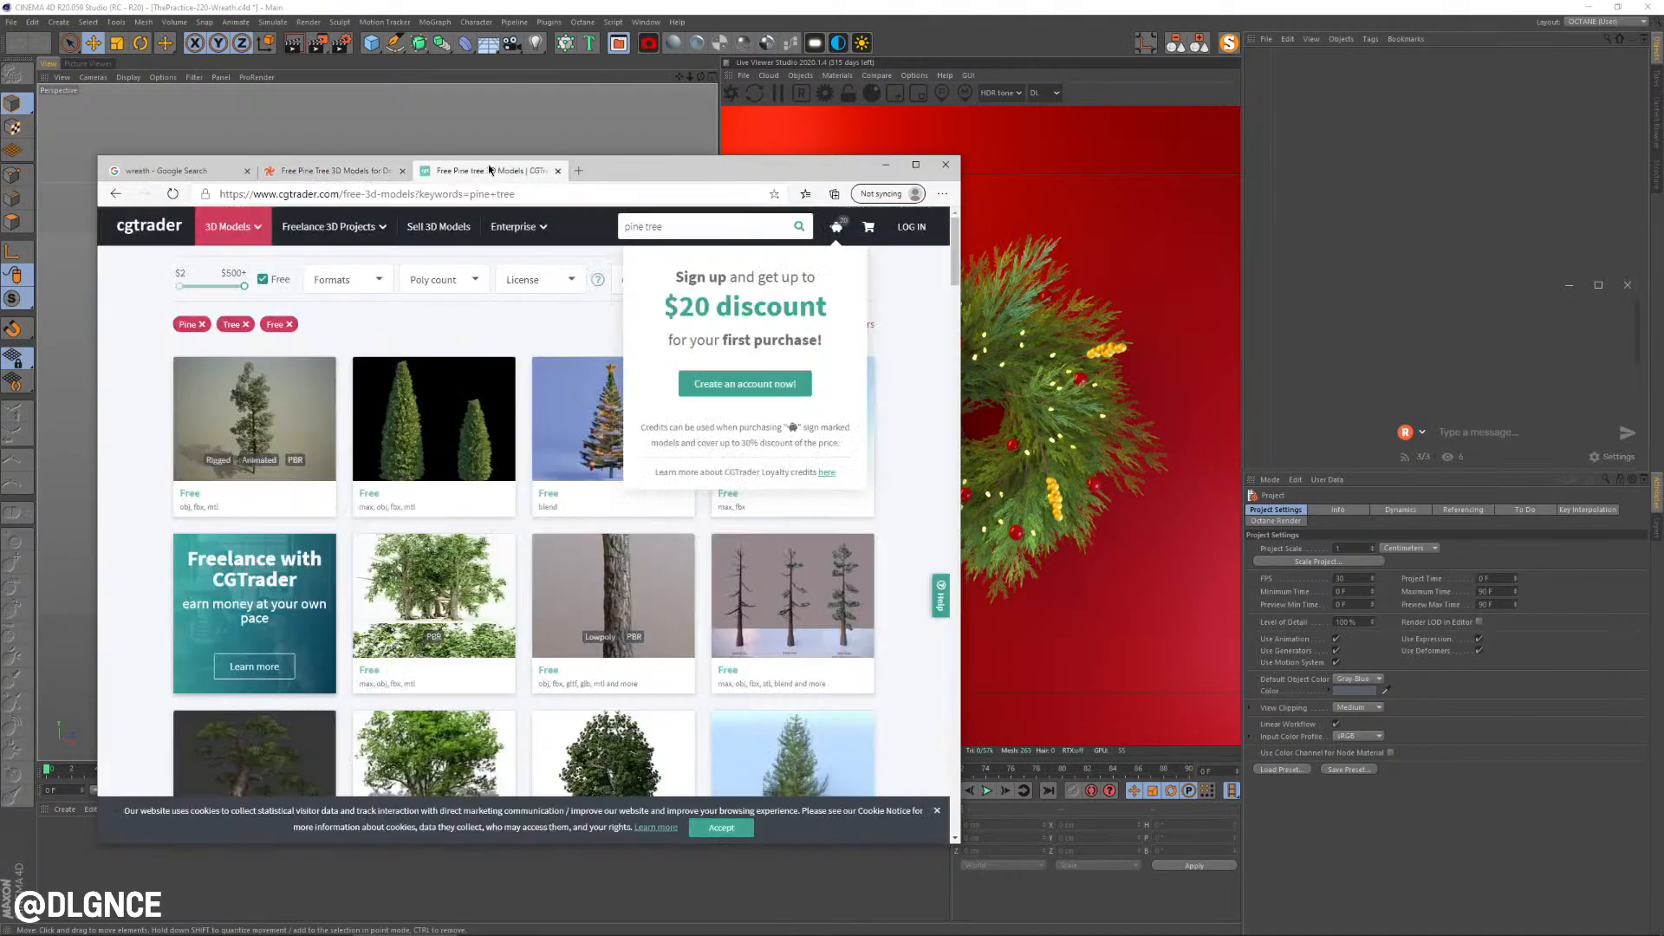
scroll(444, 524, down, 3)
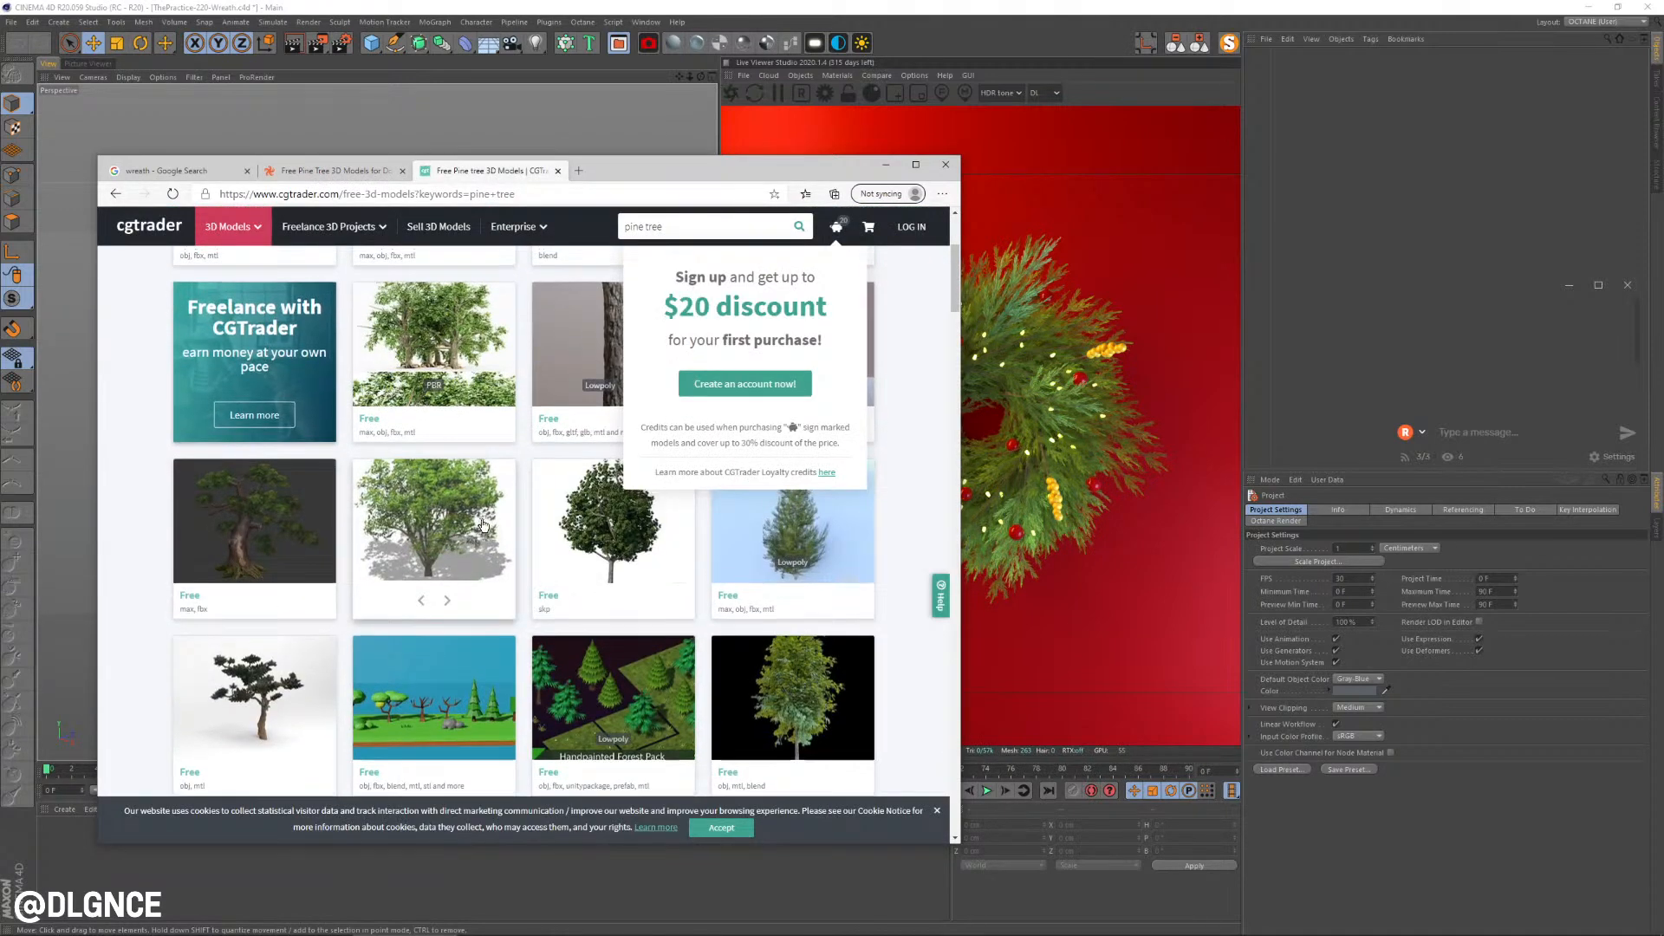
scroll(329, 520, up, 3)
Step: Switch to File Explorer and look through the numbered tree folders inside Pack arvores > pinheiros
key(alt+Tab)
key(alt+Tab)
key(alt+Tab)
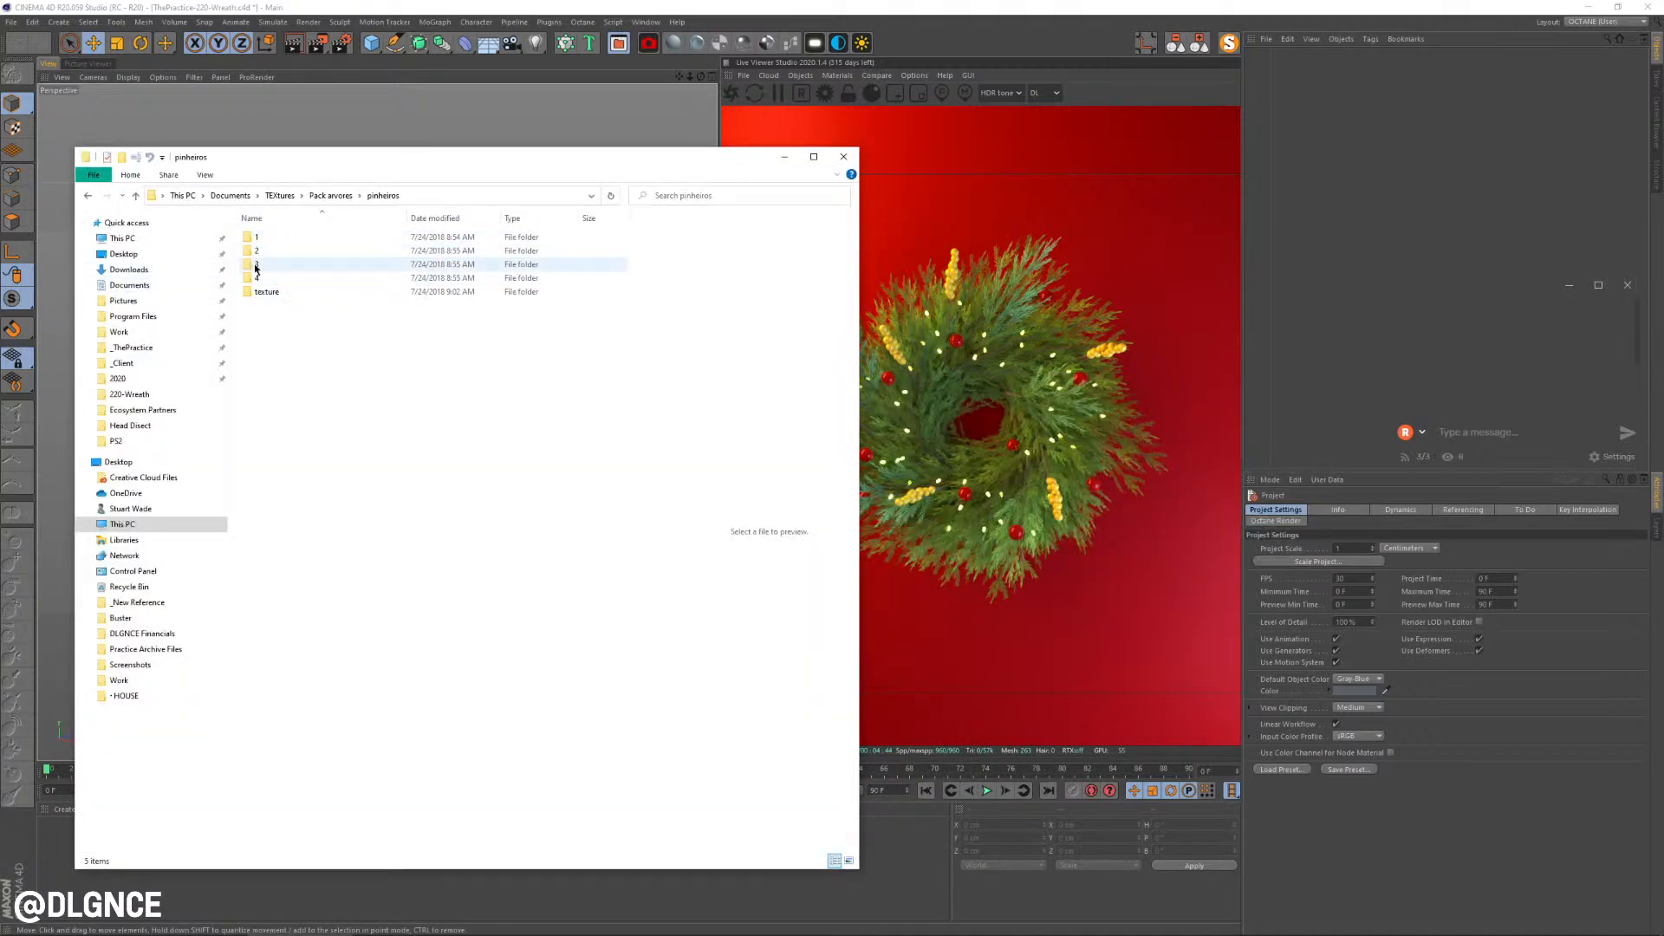
click(257, 253)
double_click(257, 253)
click(333, 197)
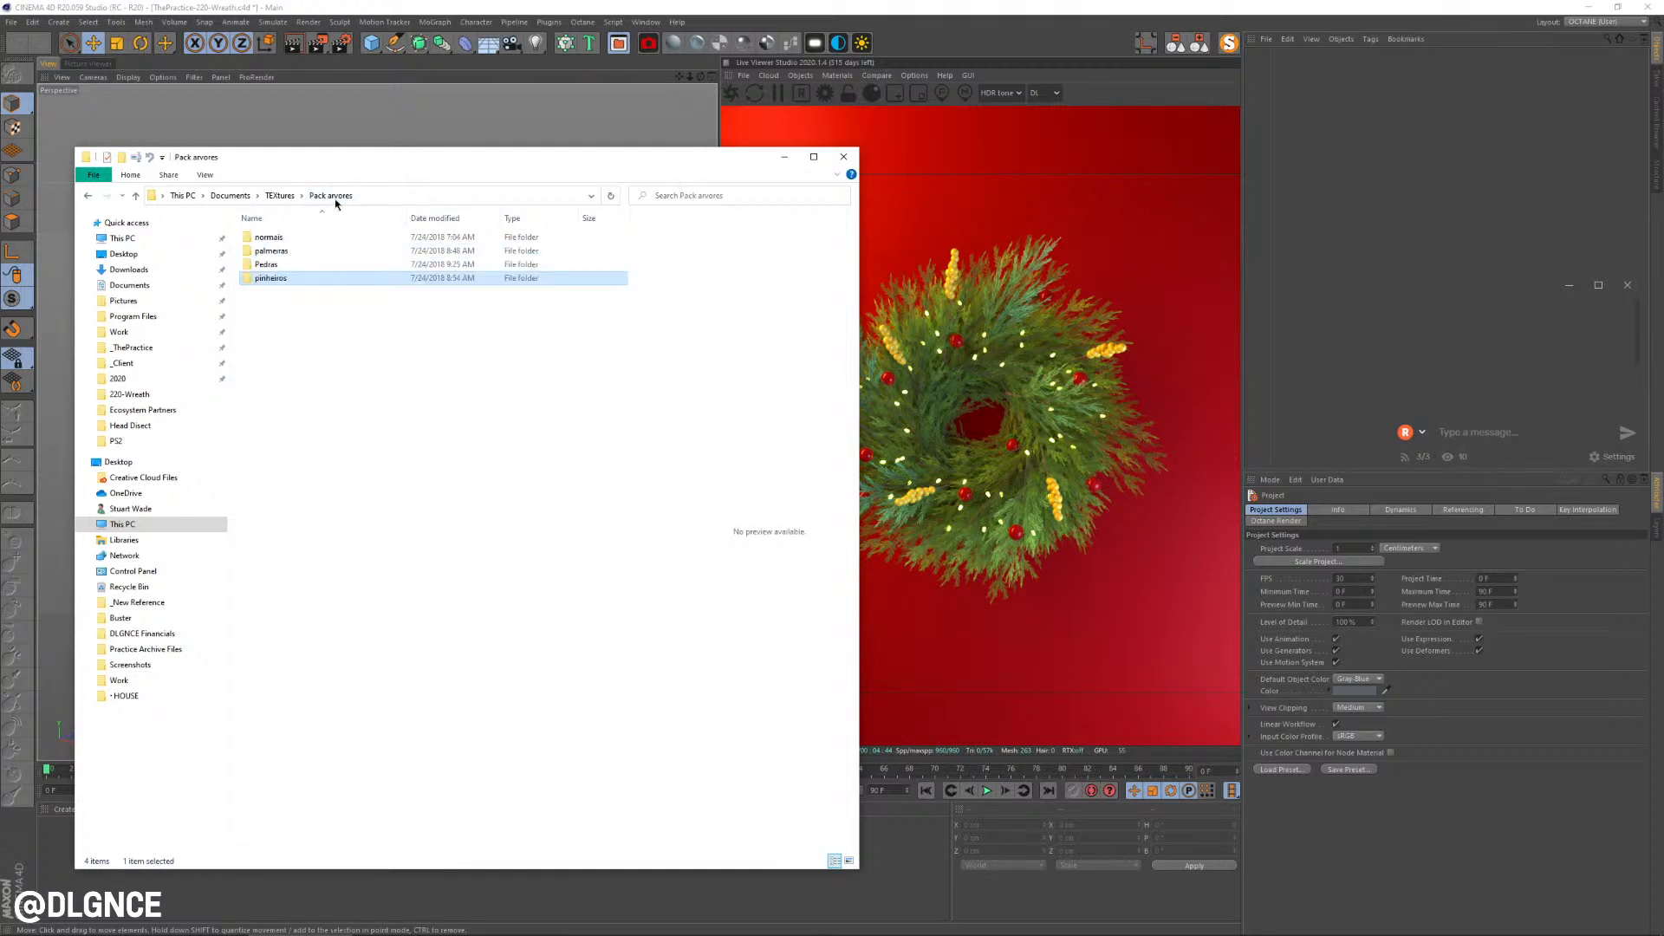
double_click(303, 284)
double_click(273, 264)
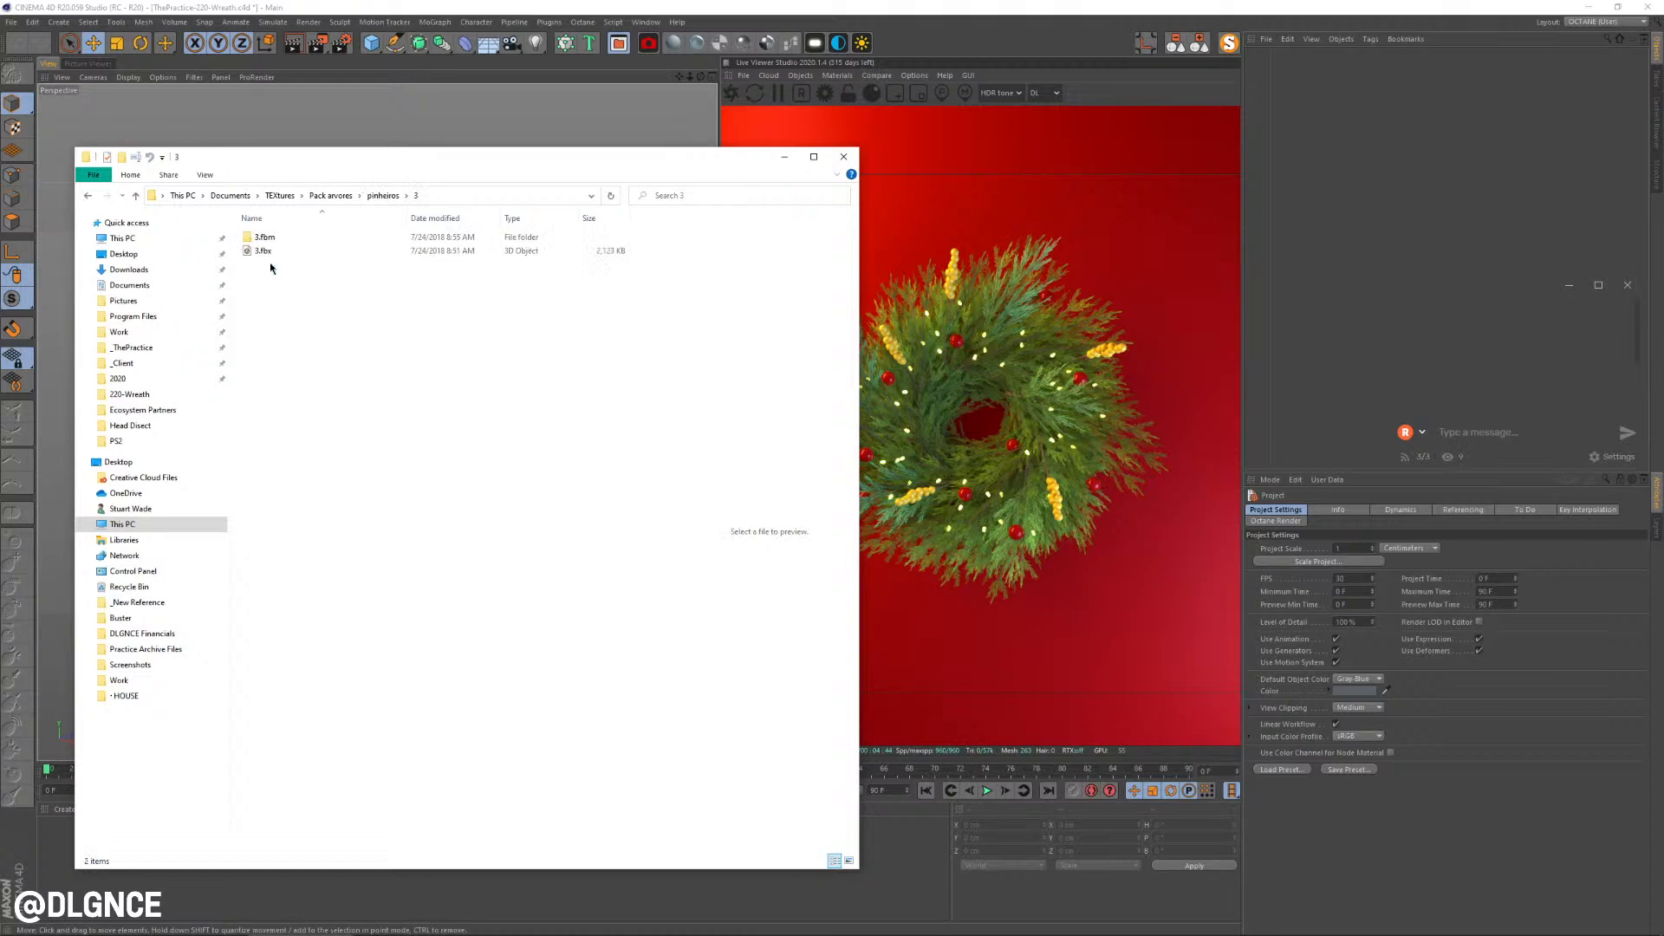
click(369, 198)
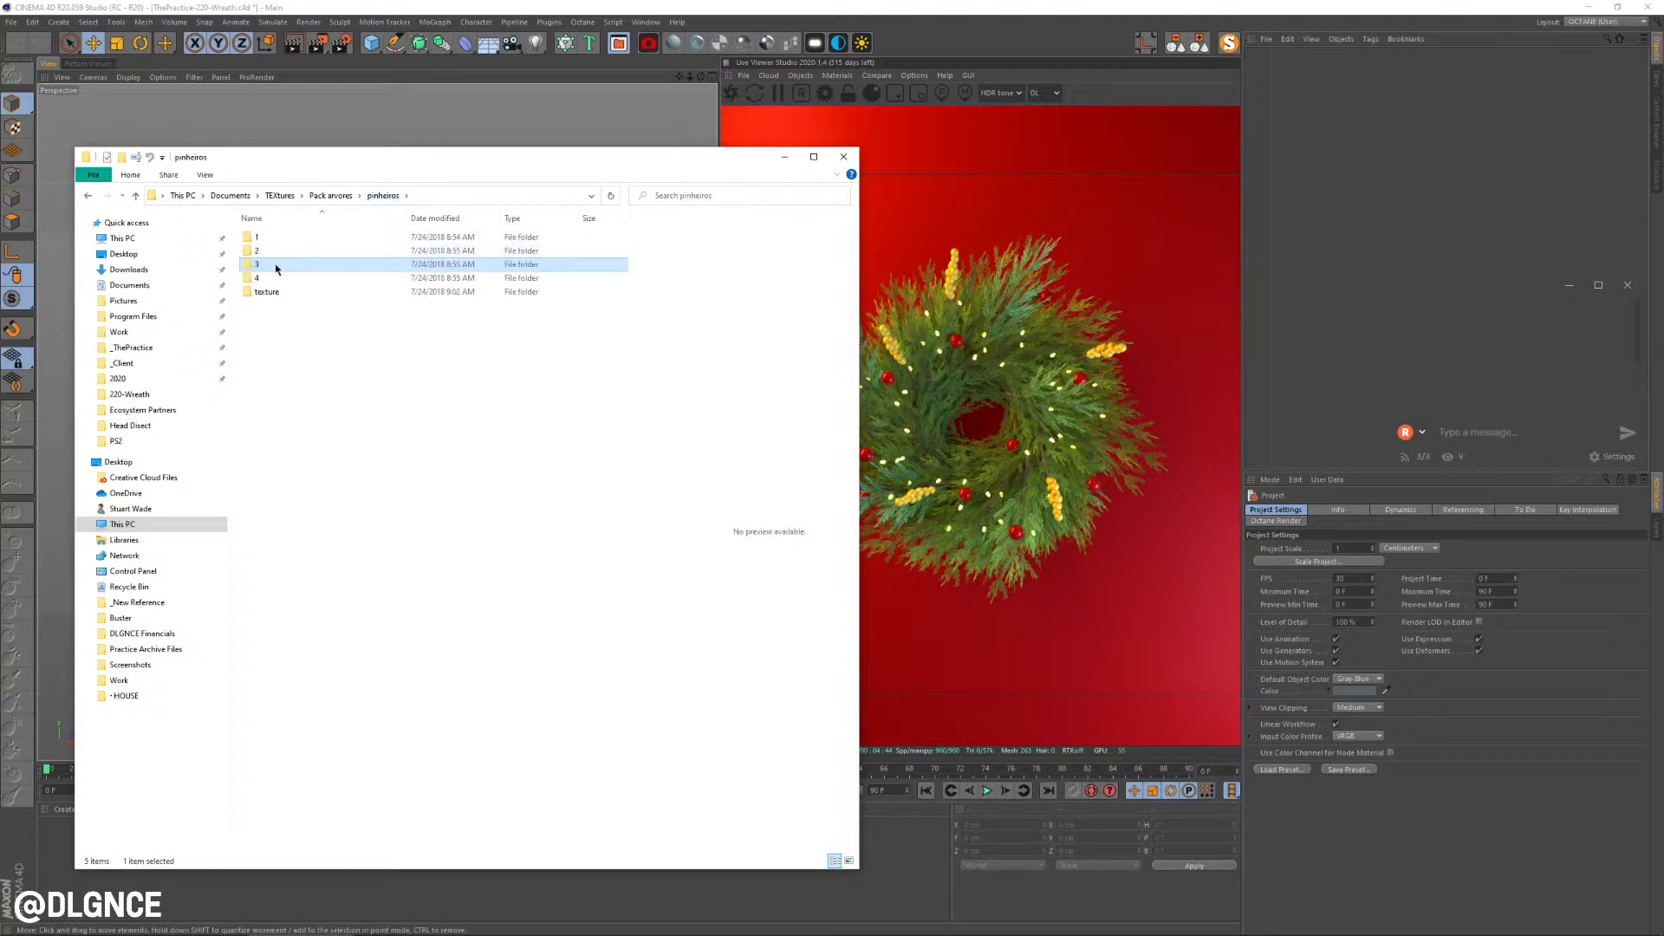
double_click(260, 238)
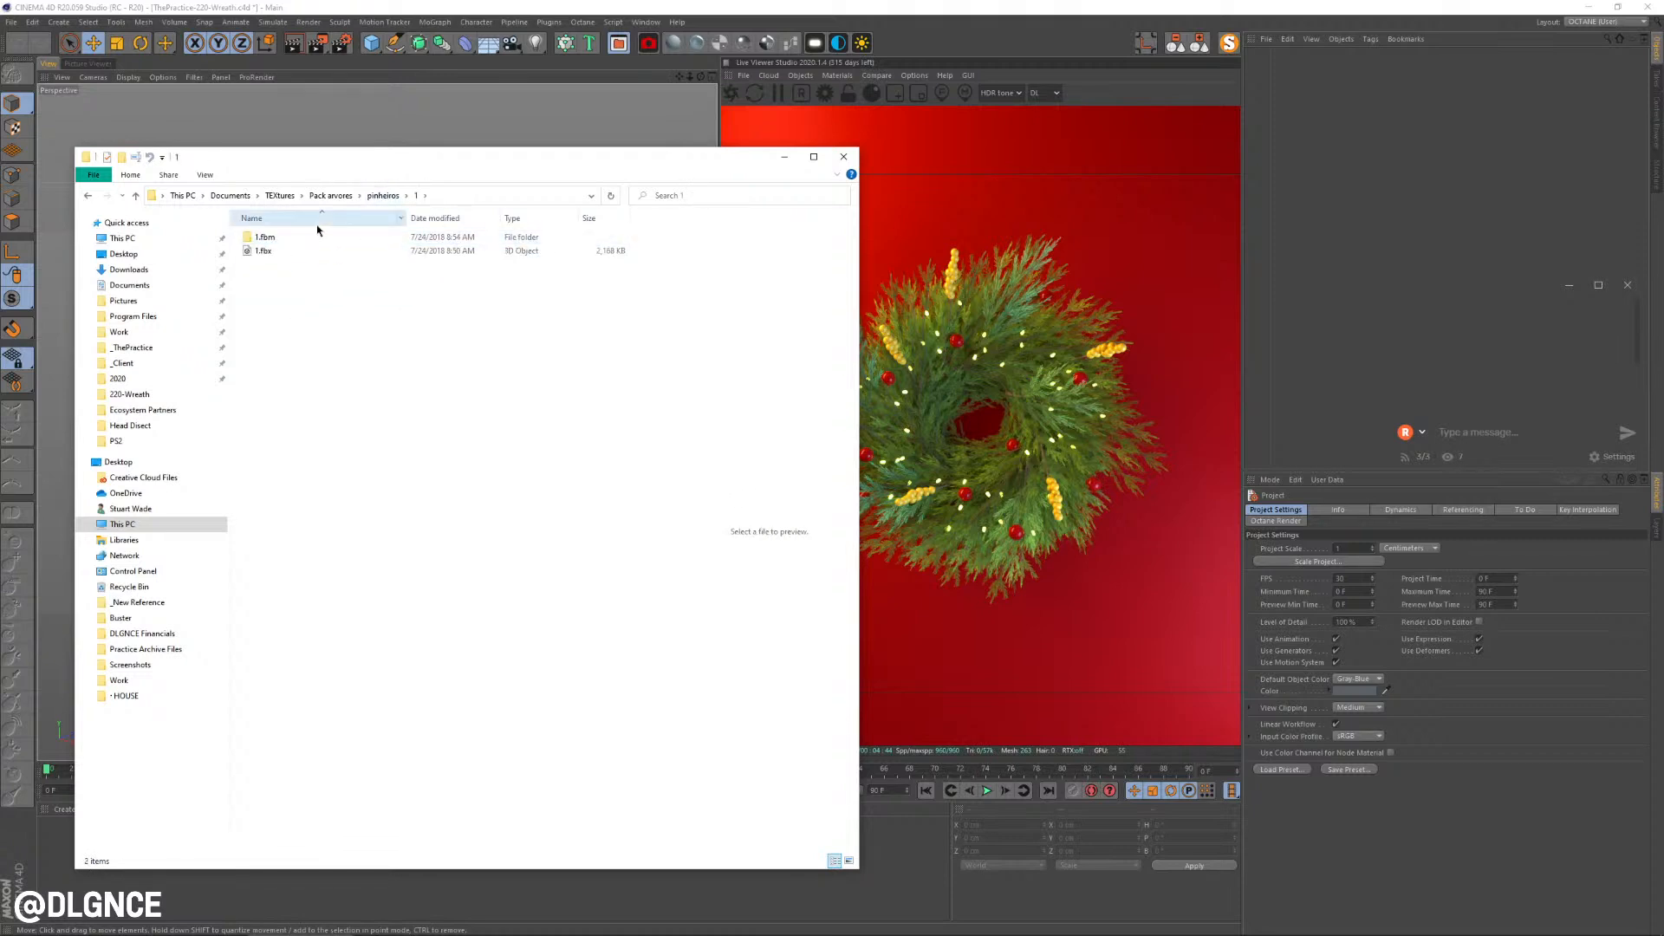
Step: Open 2.fbx from the pinheiros folder 2 in Cinema 4D, accepting the import settings
click(374, 196)
double_click(315, 251)
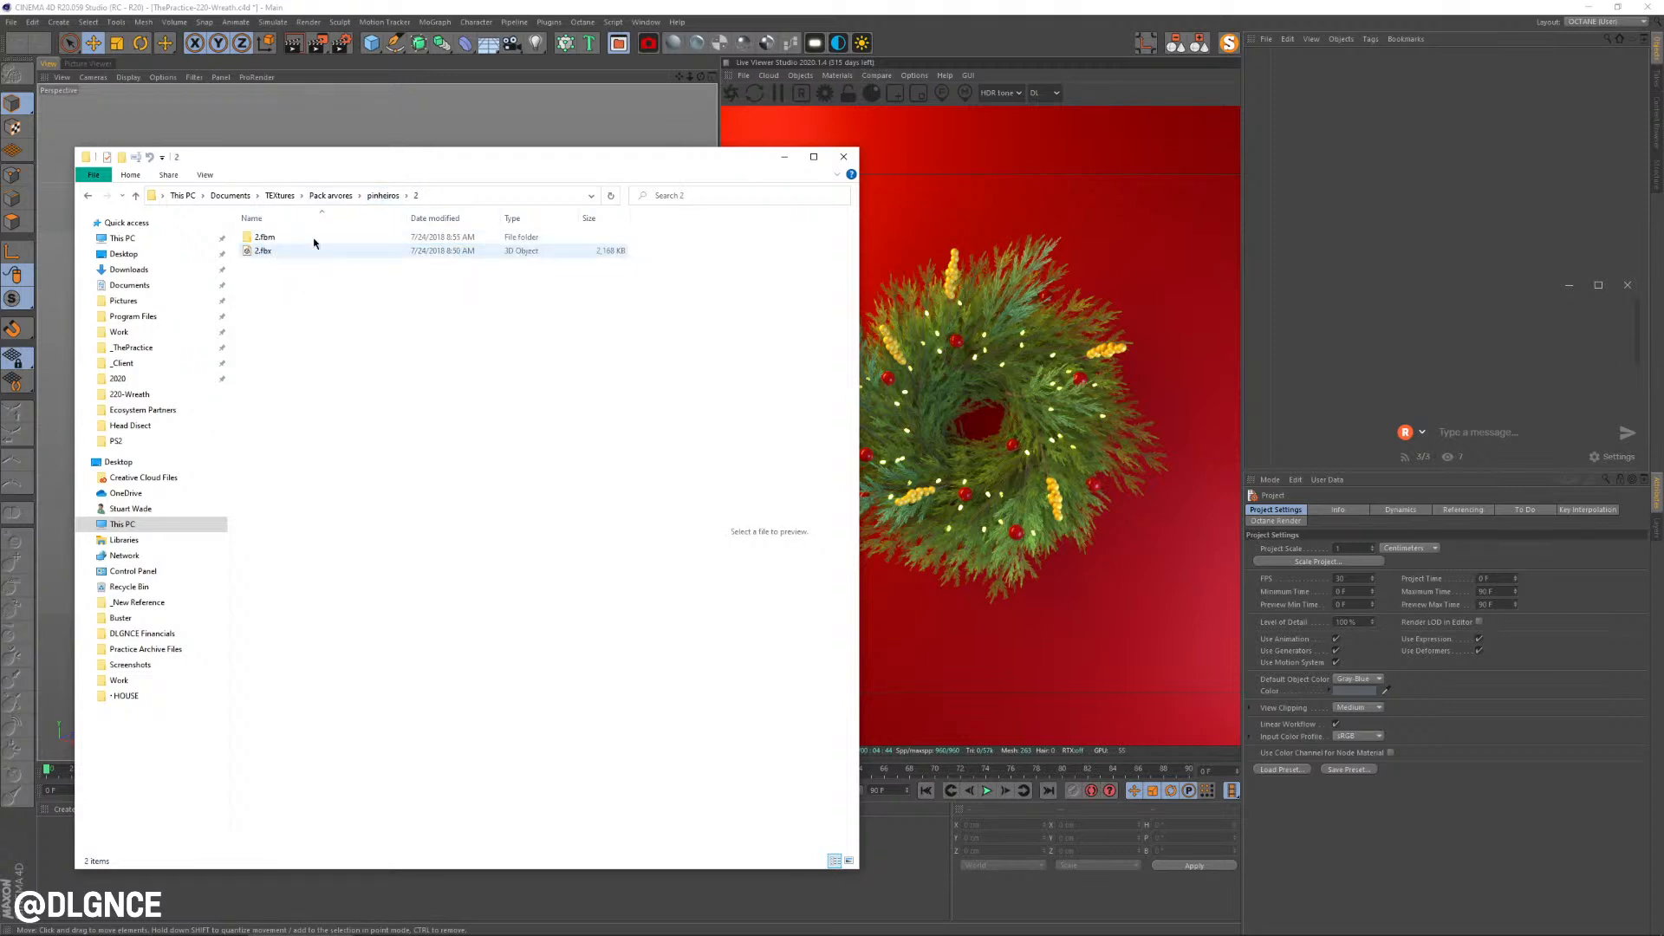
click(269, 253)
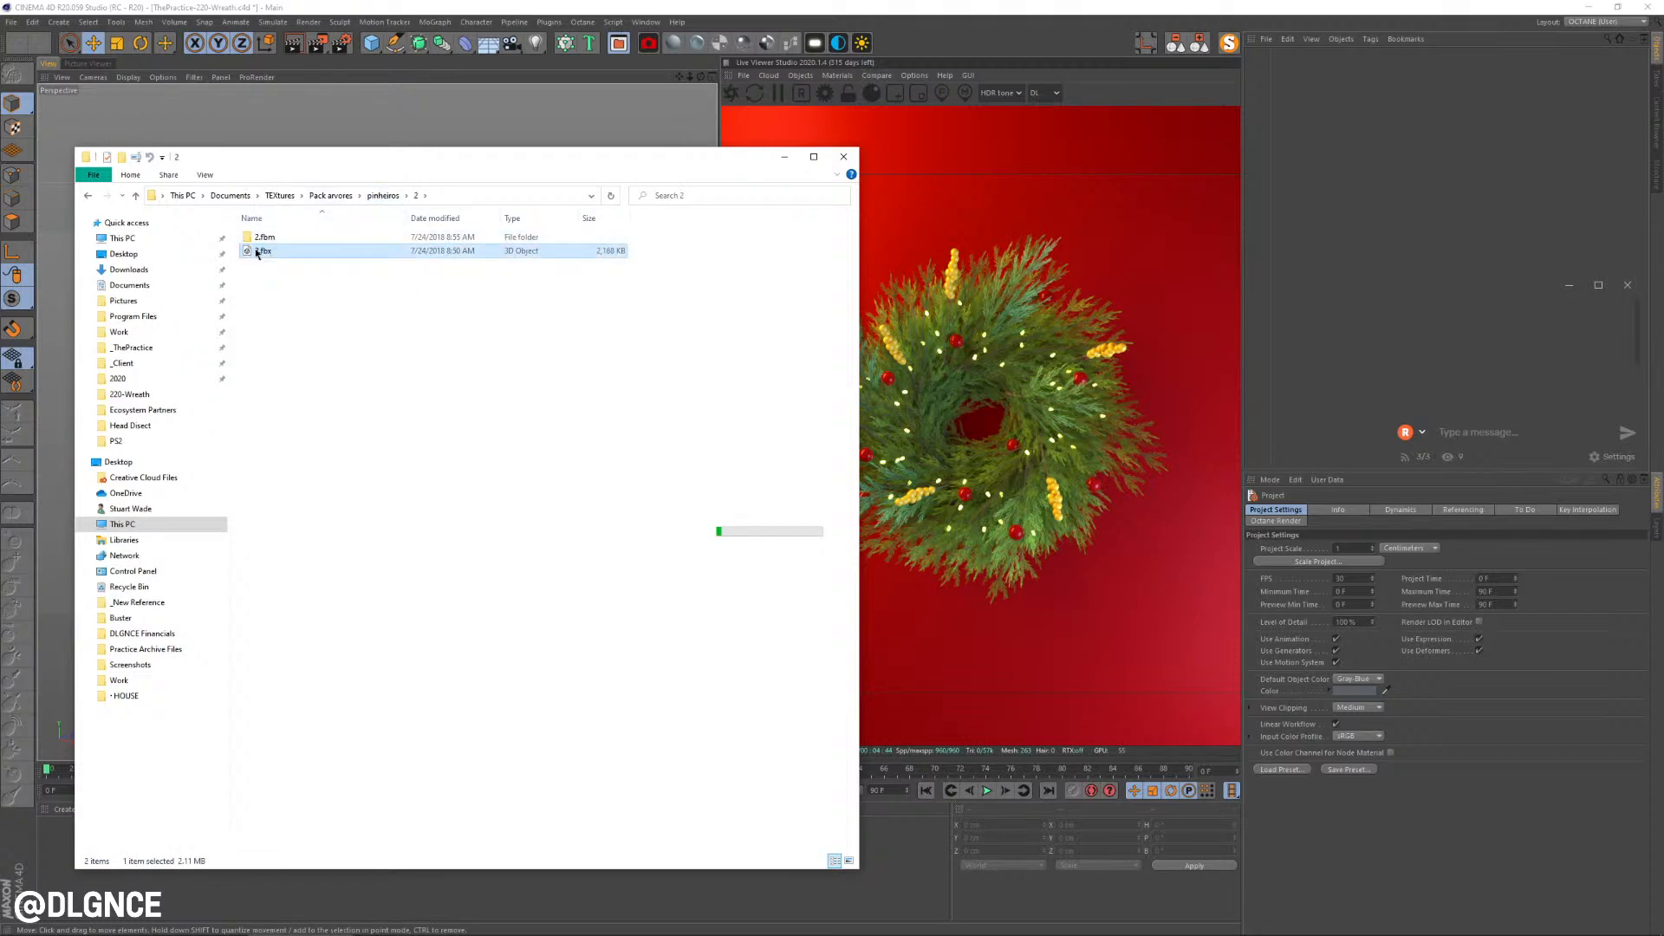
right_click(258, 253)
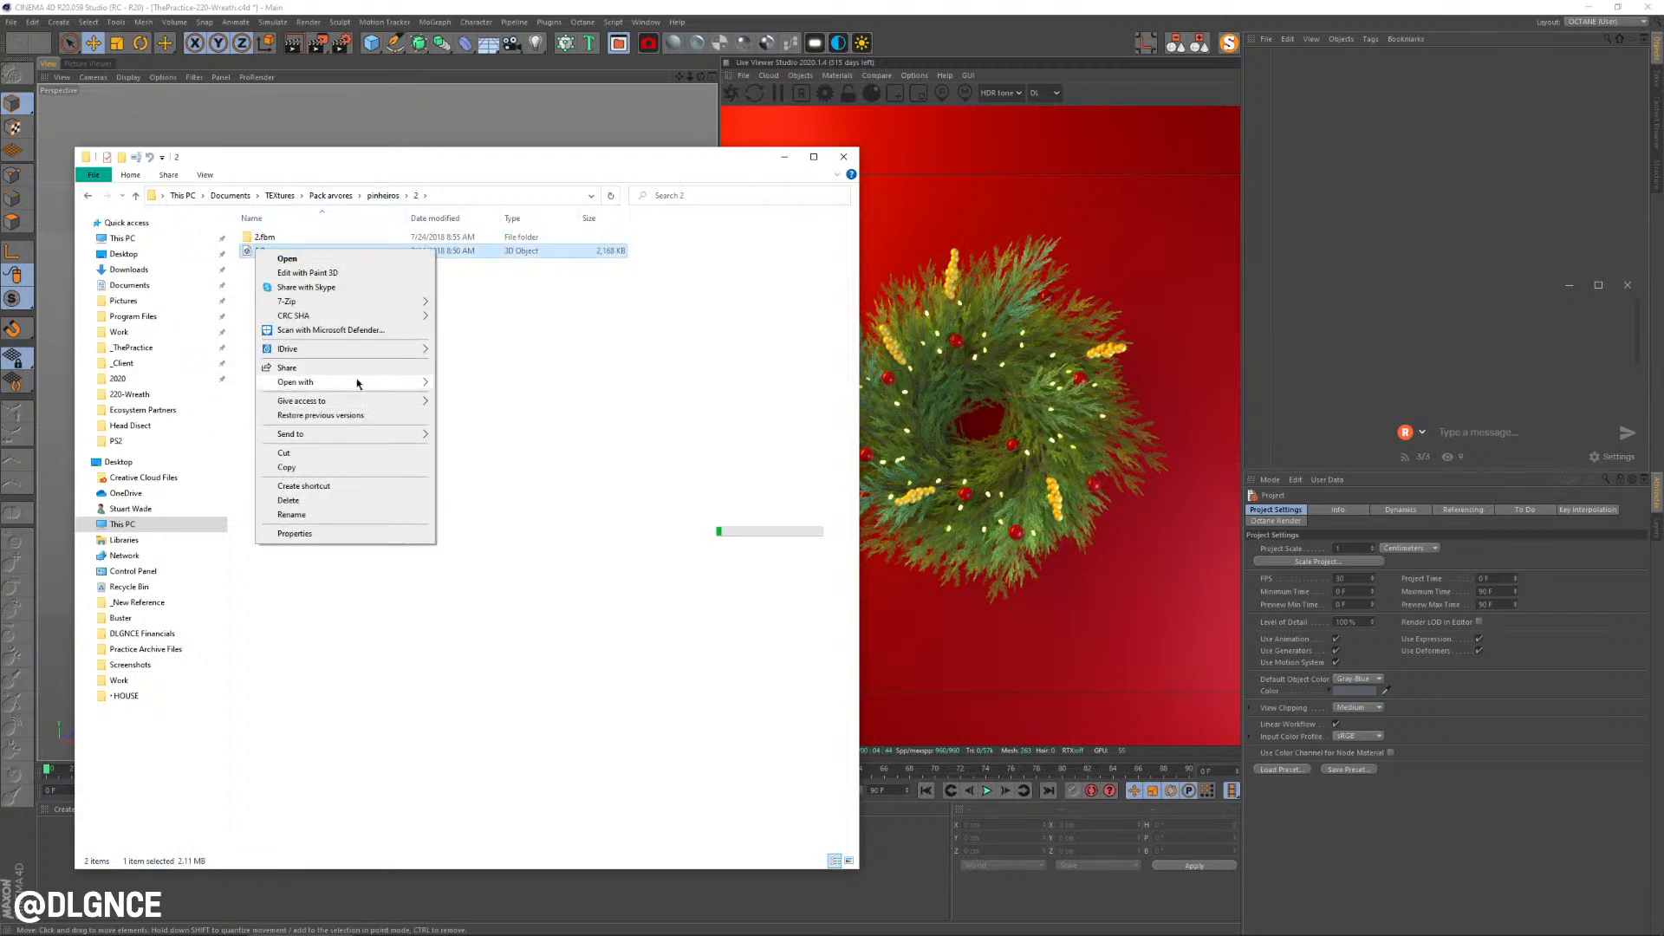
mouse_move(359, 383)
click(520, 330)
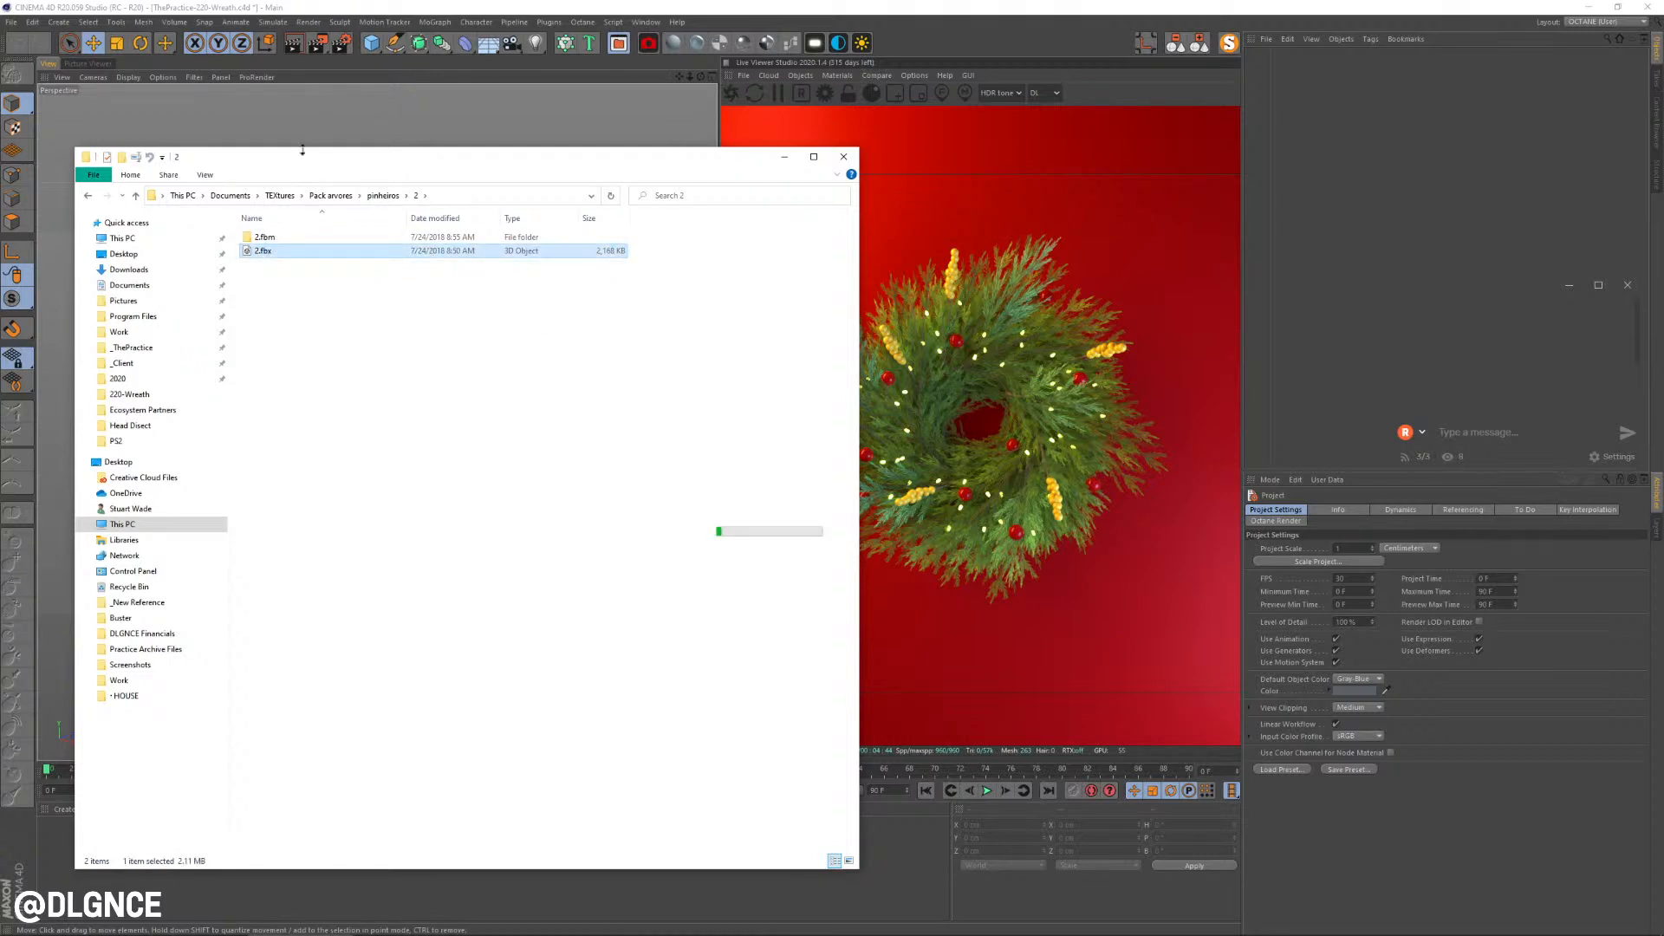
drag(303, 151, 639, 237)
drag(356, 374, 260, 348)
click(232, 487)
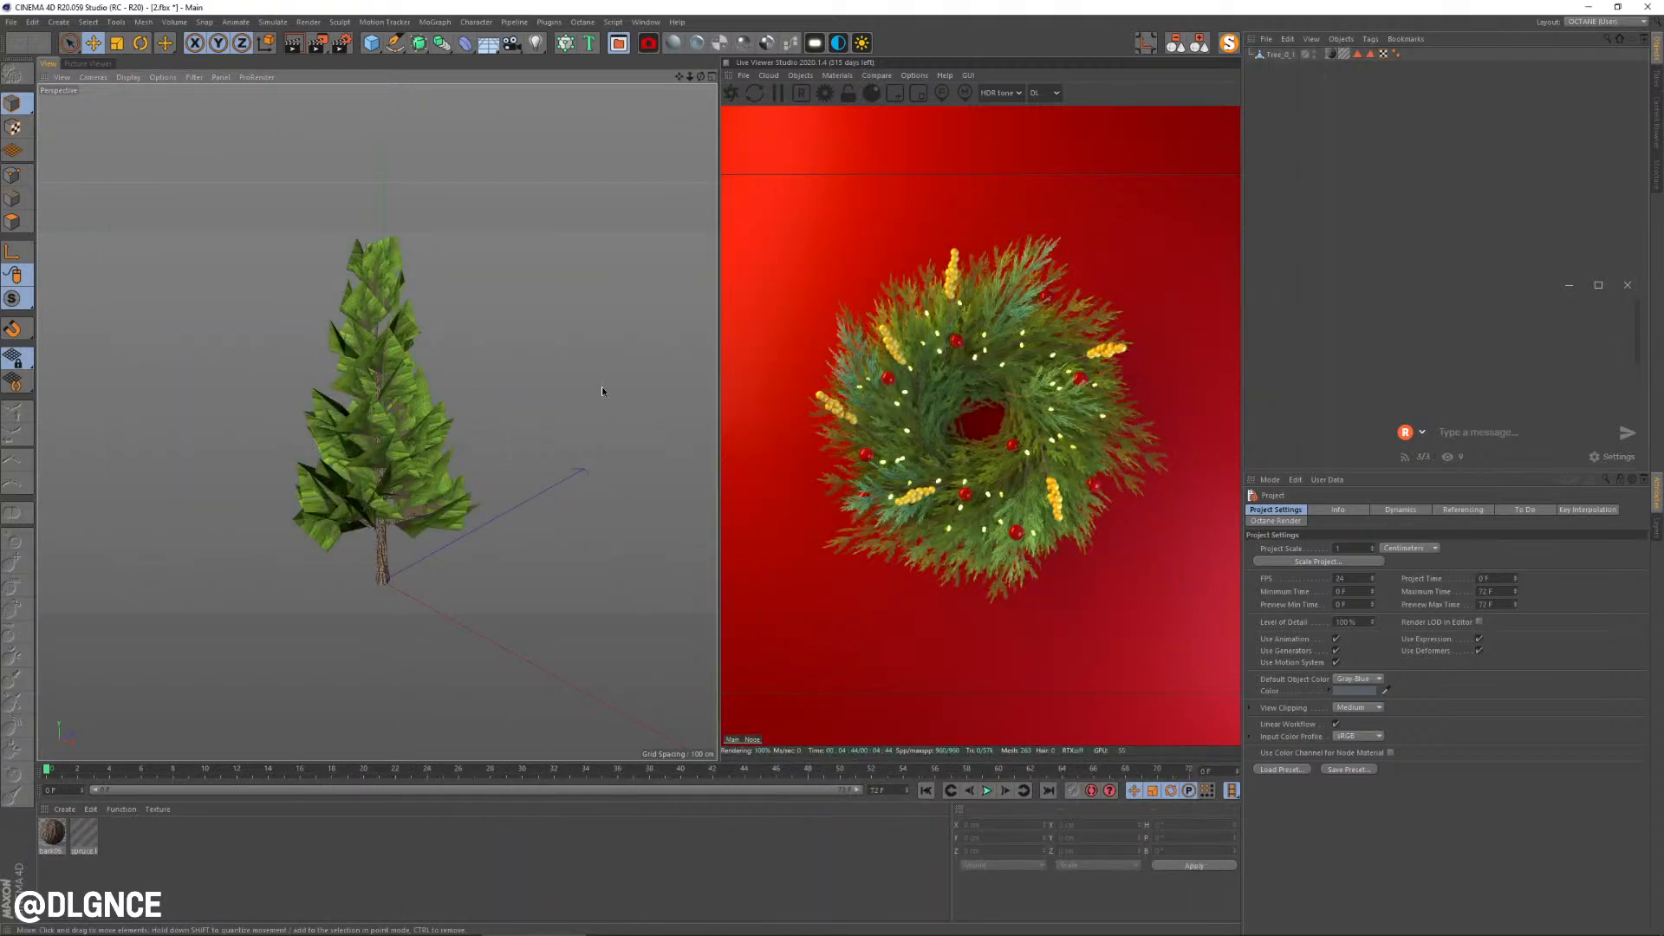
Step: Switch to the web browser and view the free Pine Tree model's page on TurboSquid
key(alt+Tab)
key(Tab)
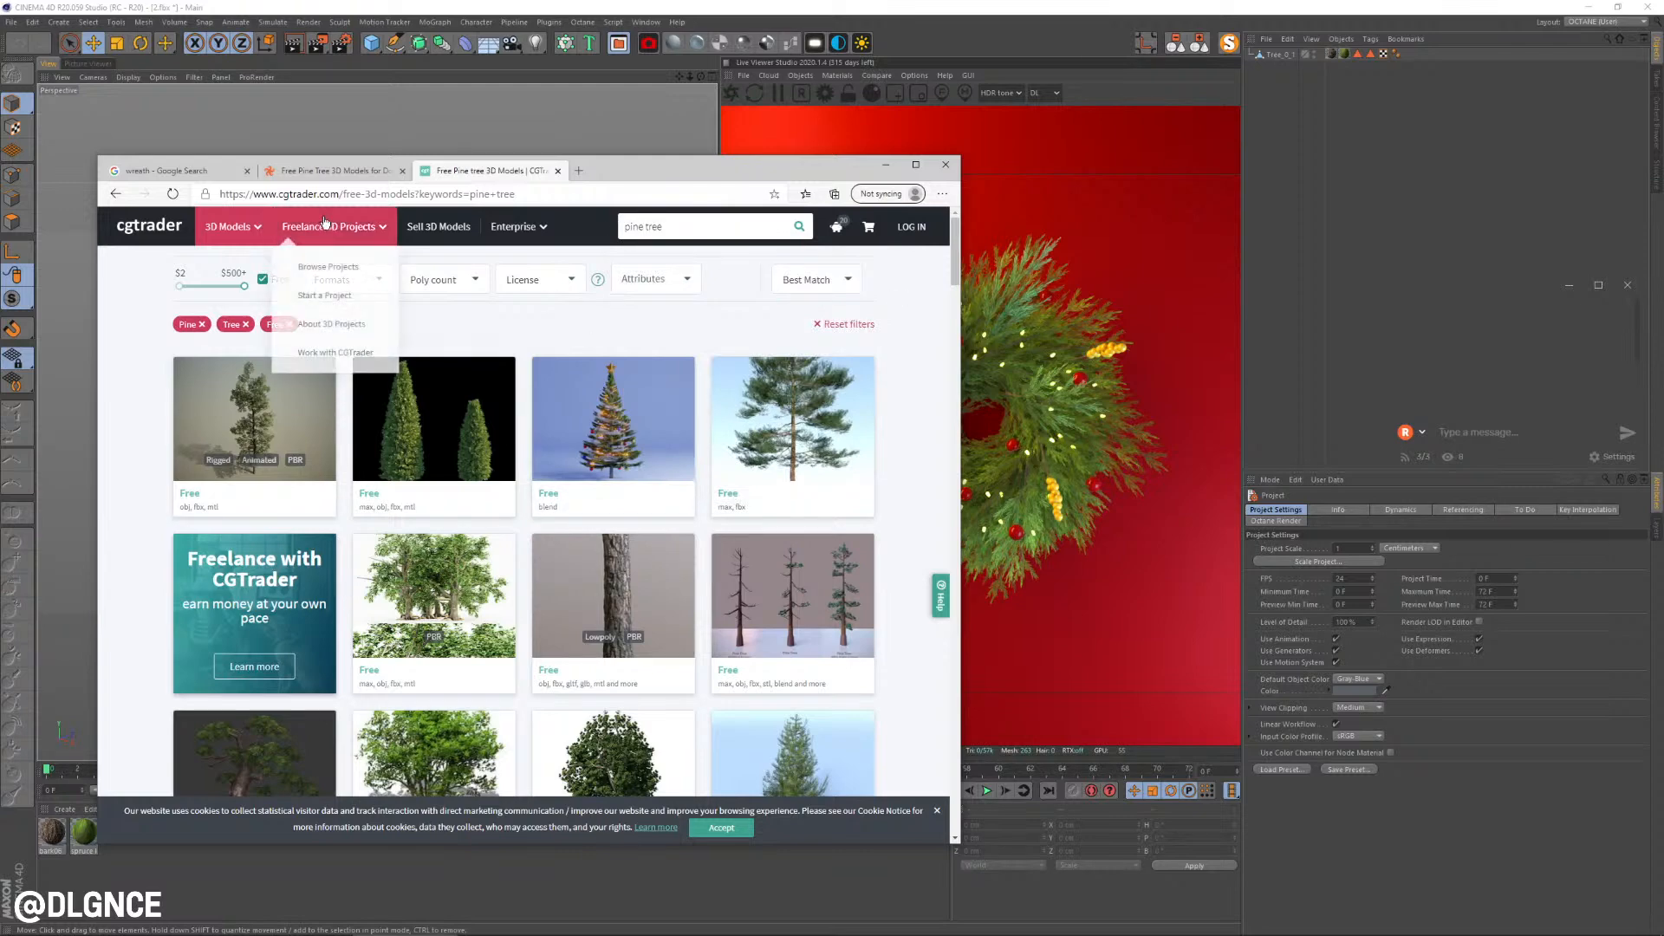
click(335, 159)
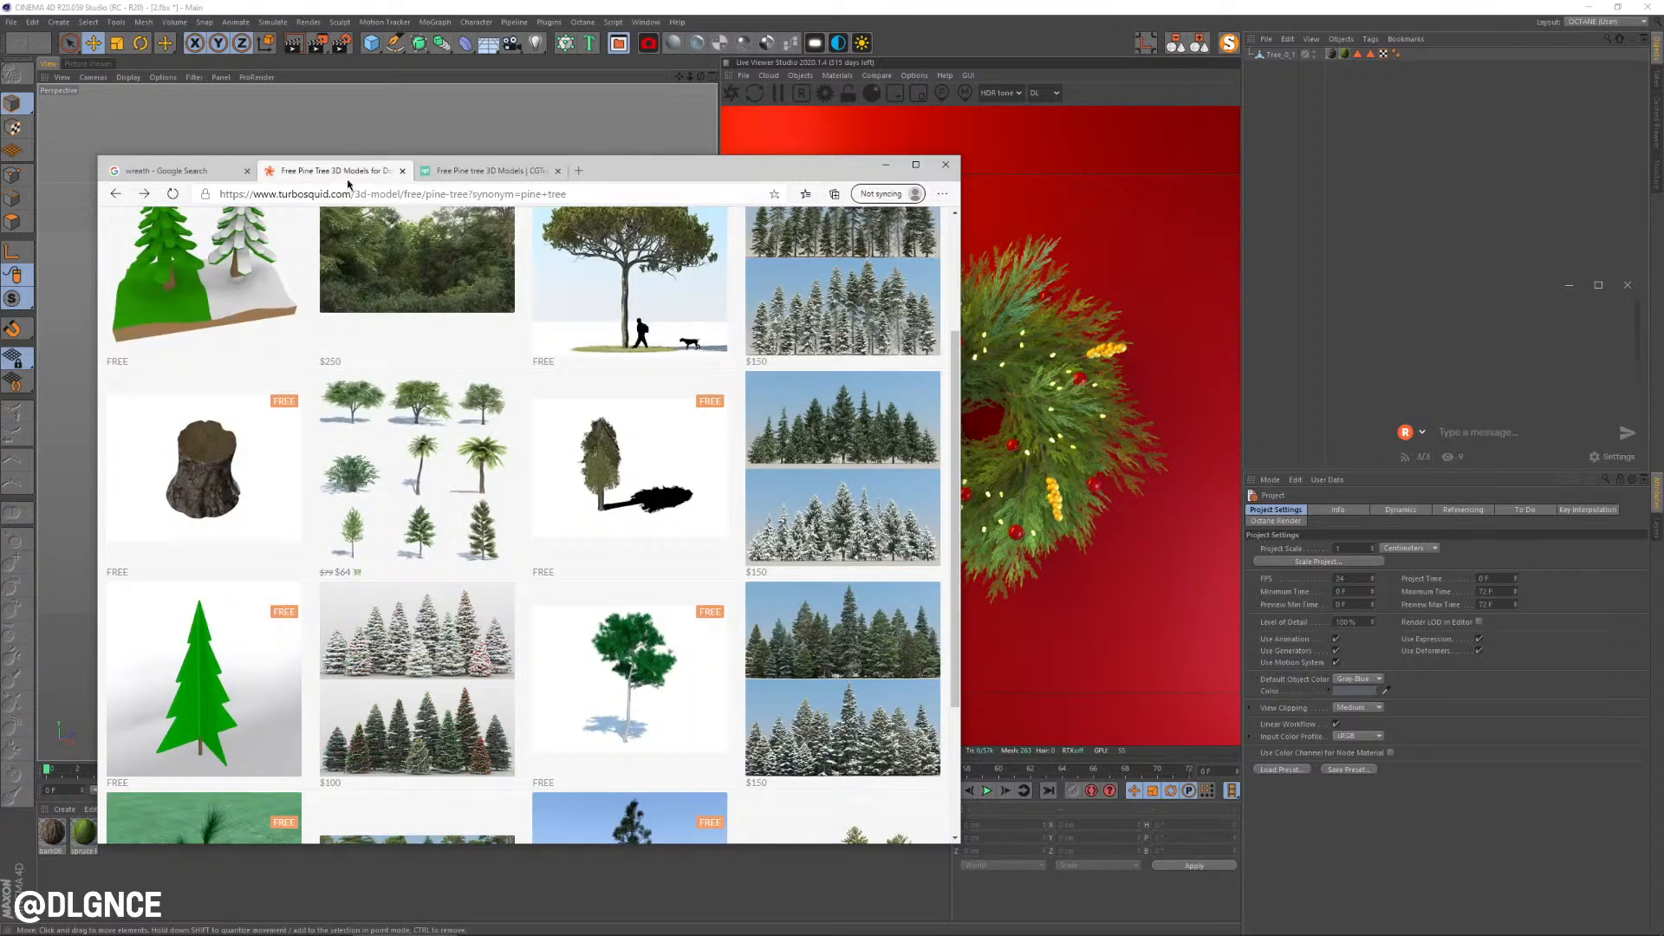
scroll(417, 342, down, 5)
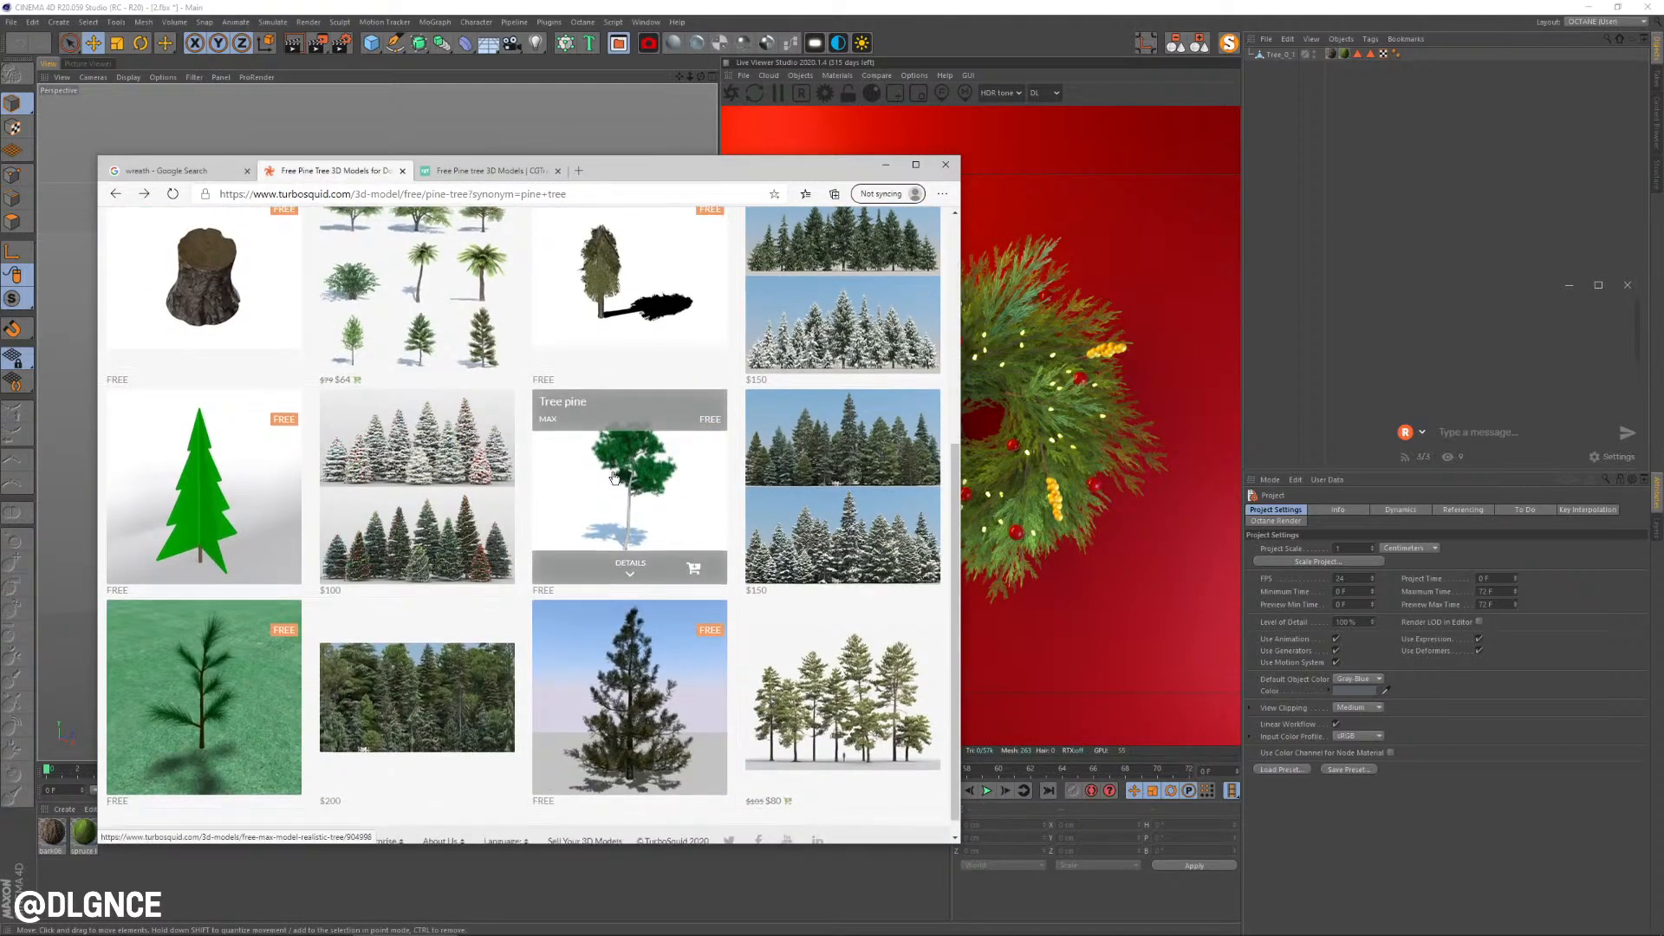
scroll(599, 486, down, 1)
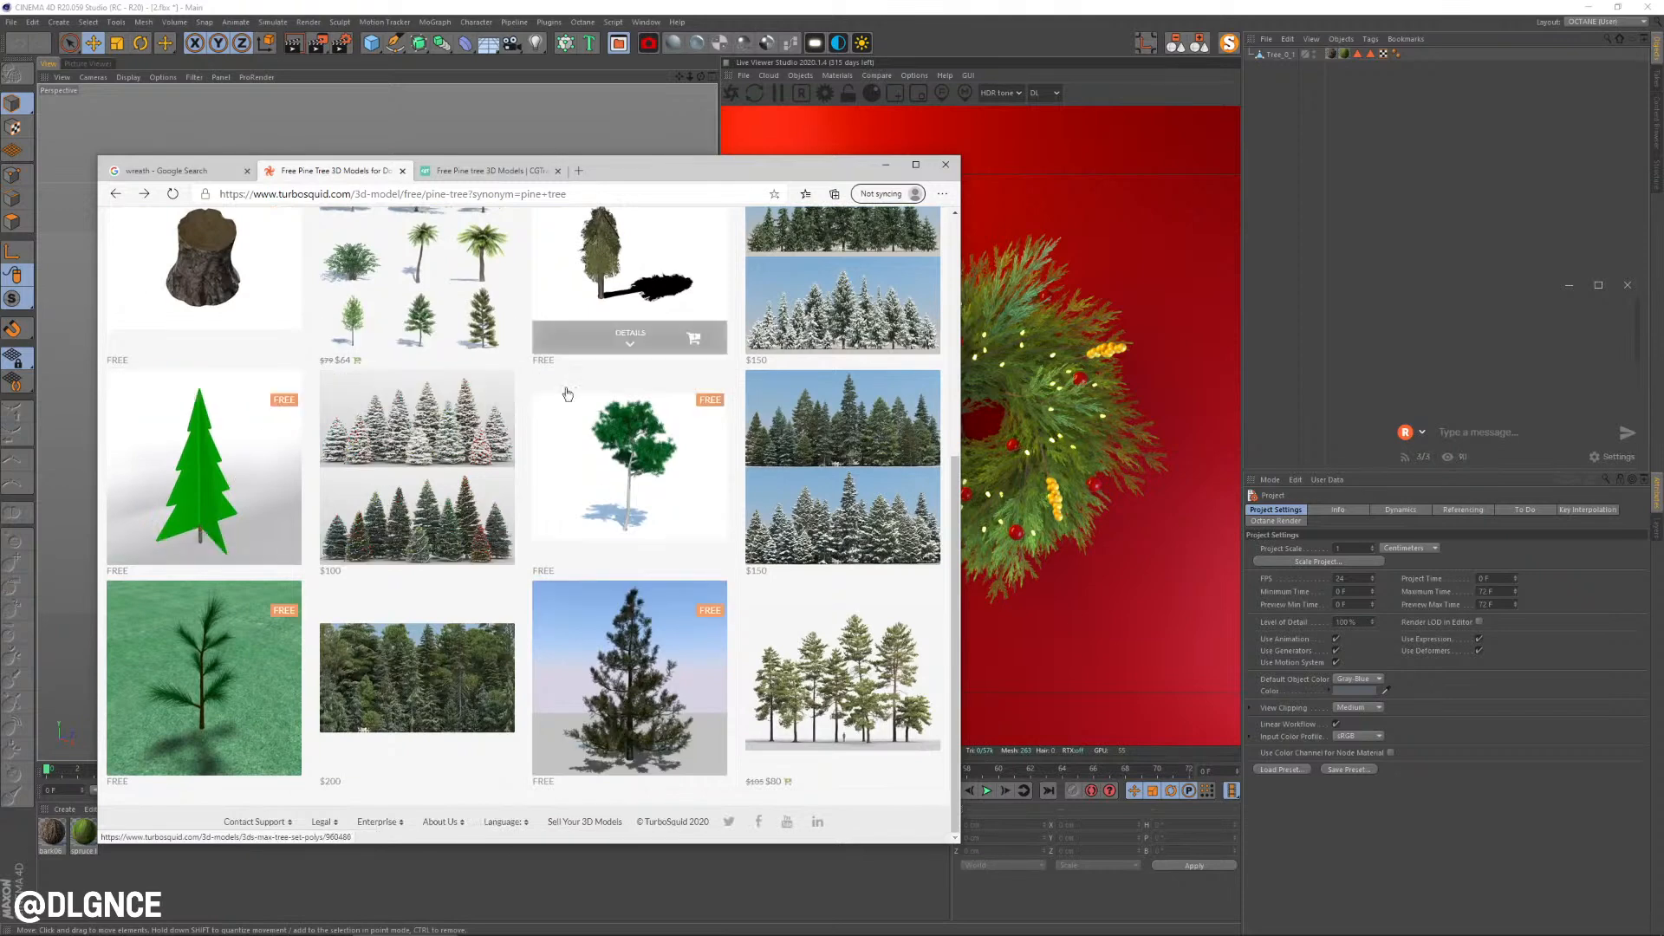
click(638, 646)
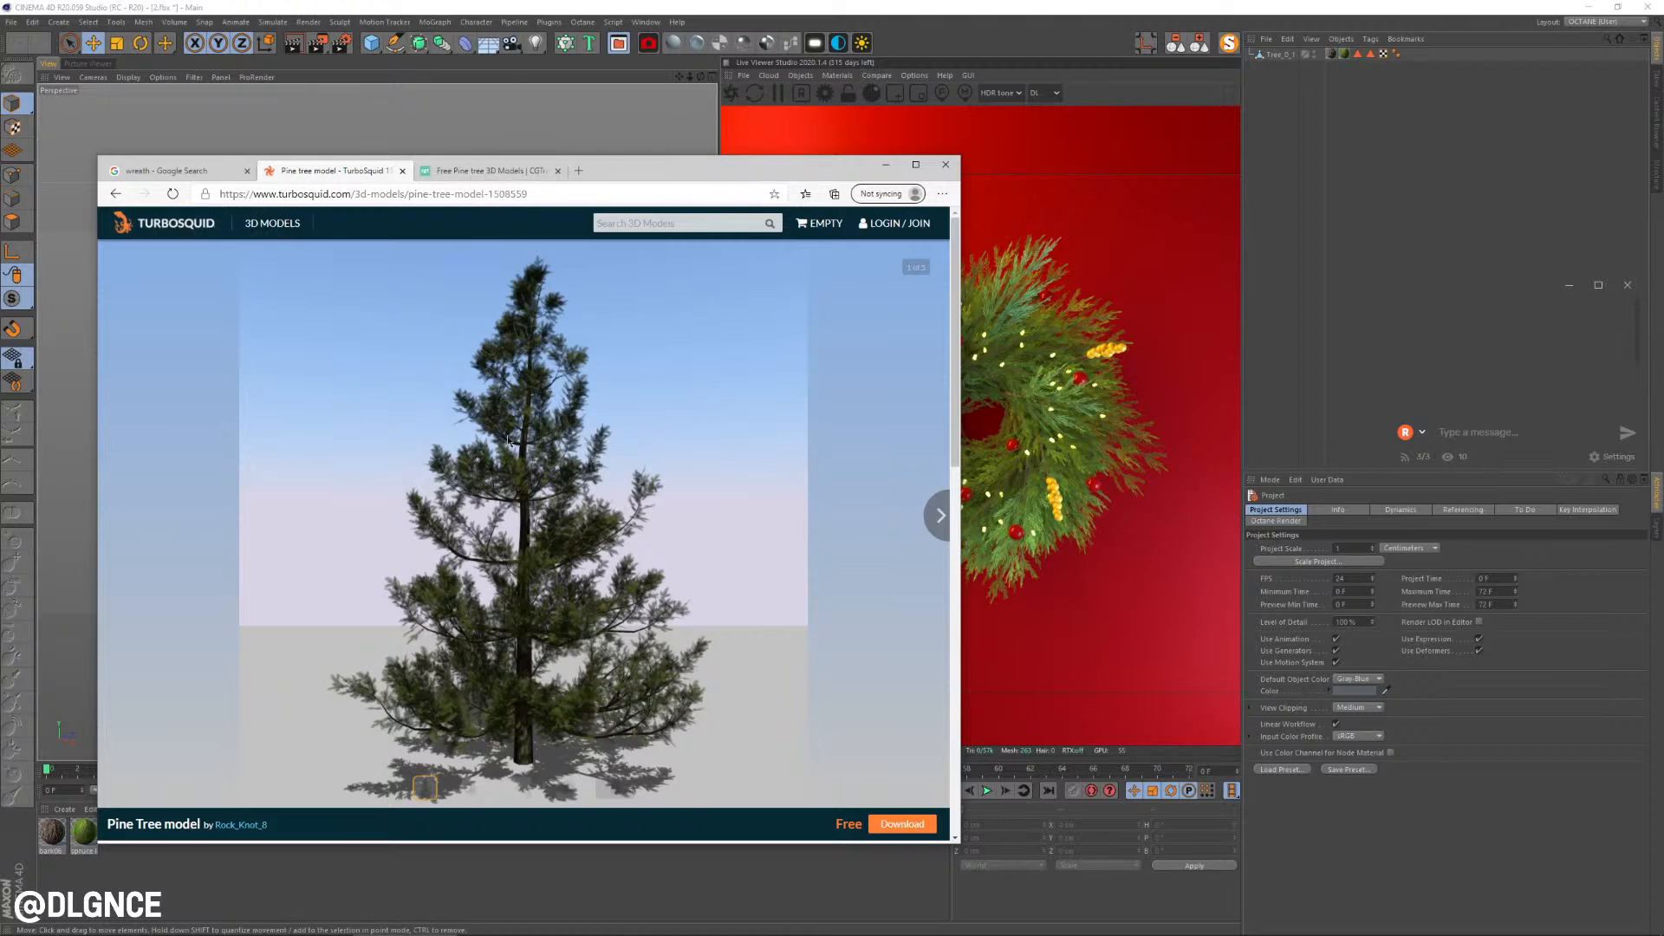
Step: View the free Thuya Smagard model on CGTrader and examine its preview images
click(472, 171)
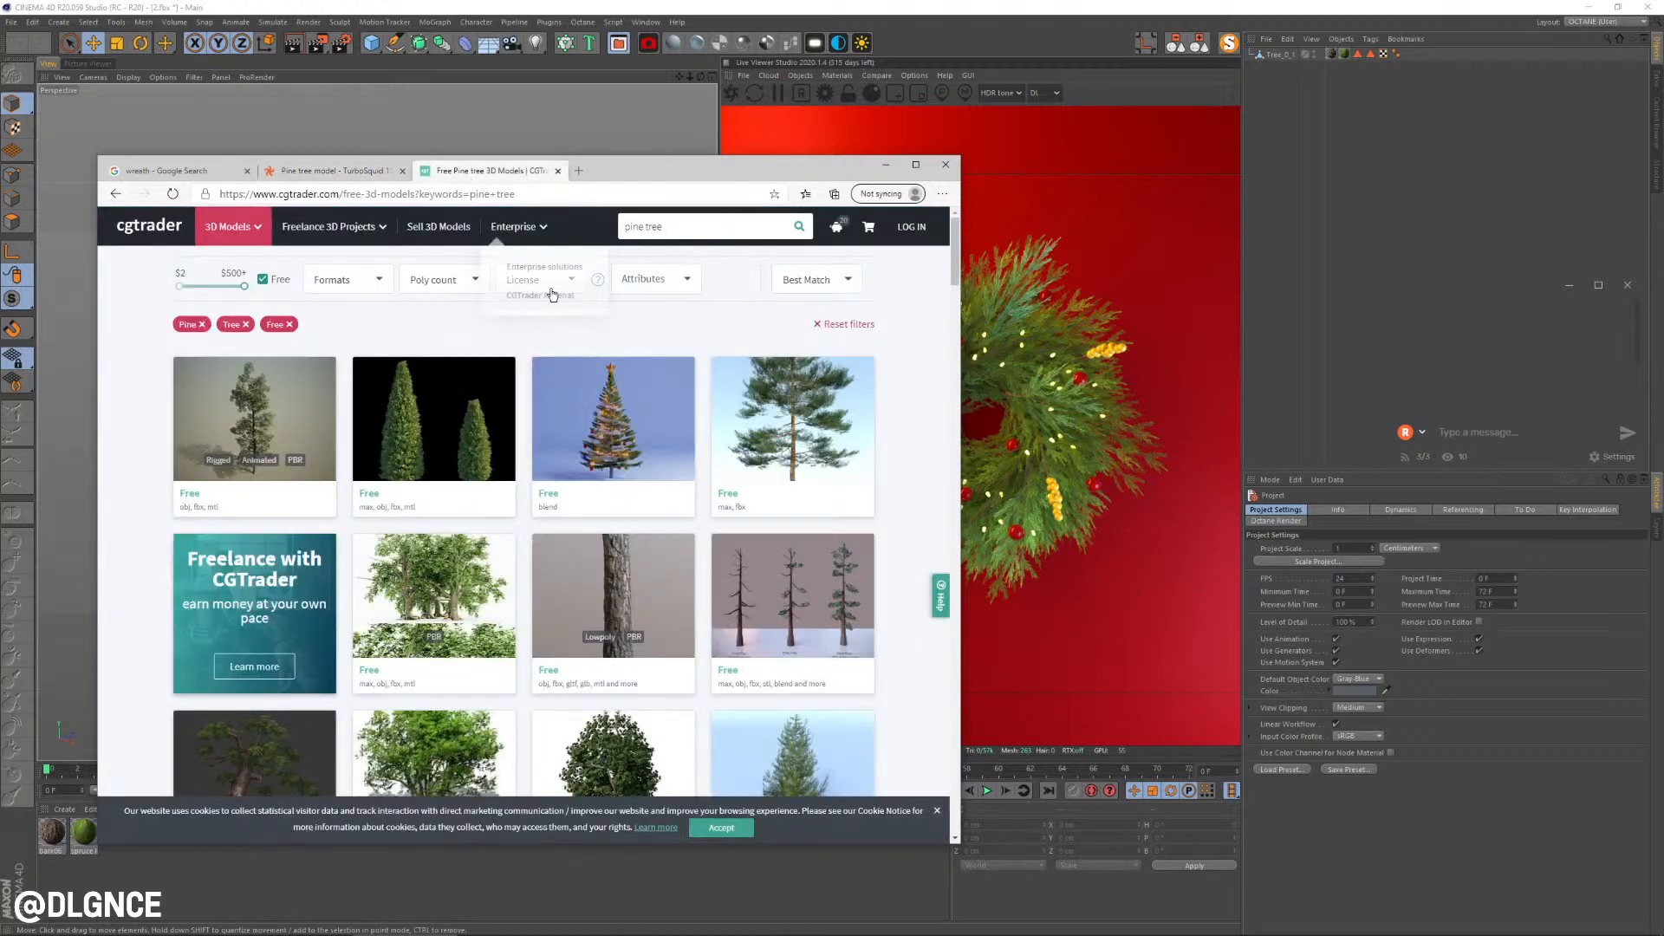
scroll(833, 324, down, 1)
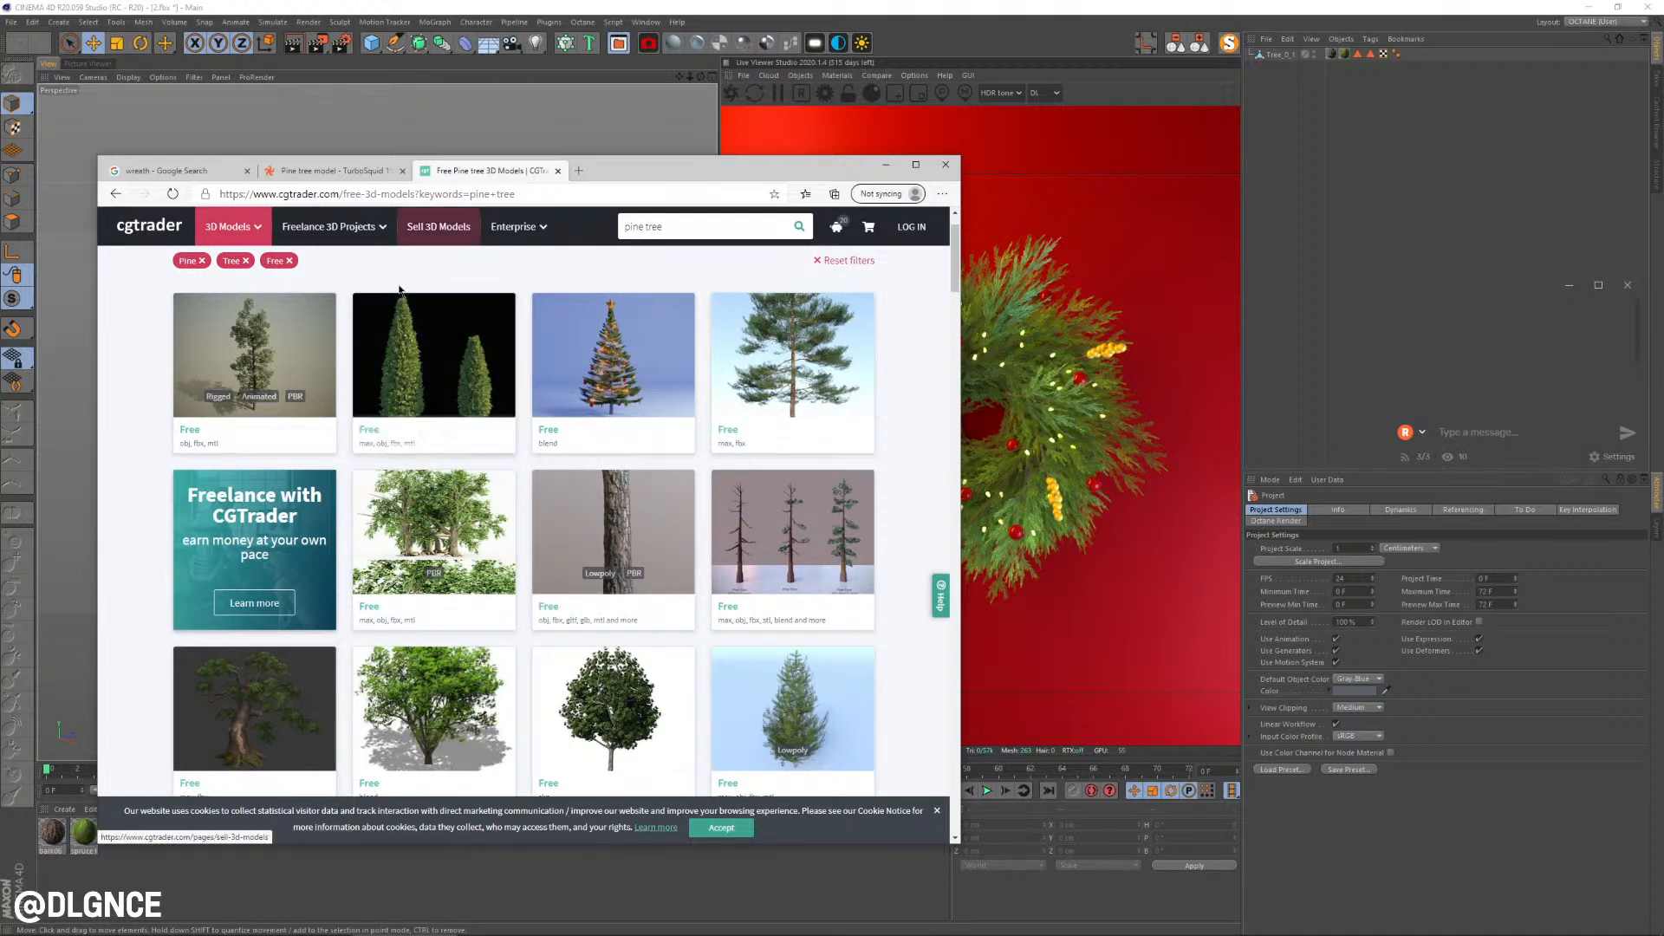
click(441, 360)
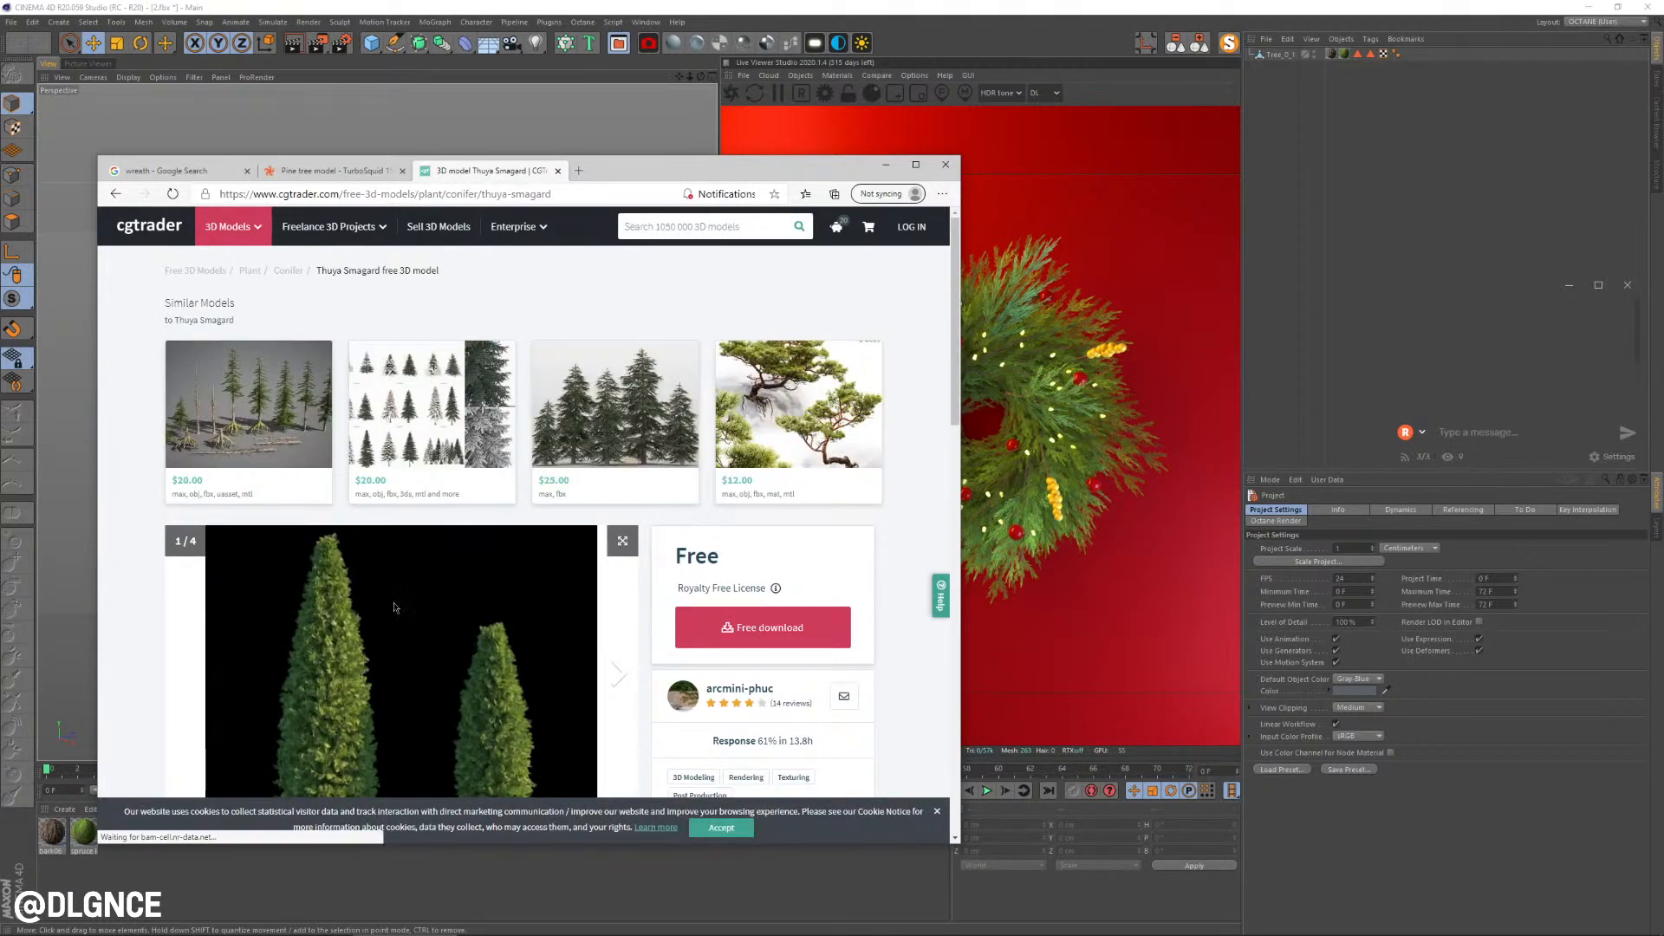
scroll(344, 451, down, 3)
scroll(346, 468, up, 2)
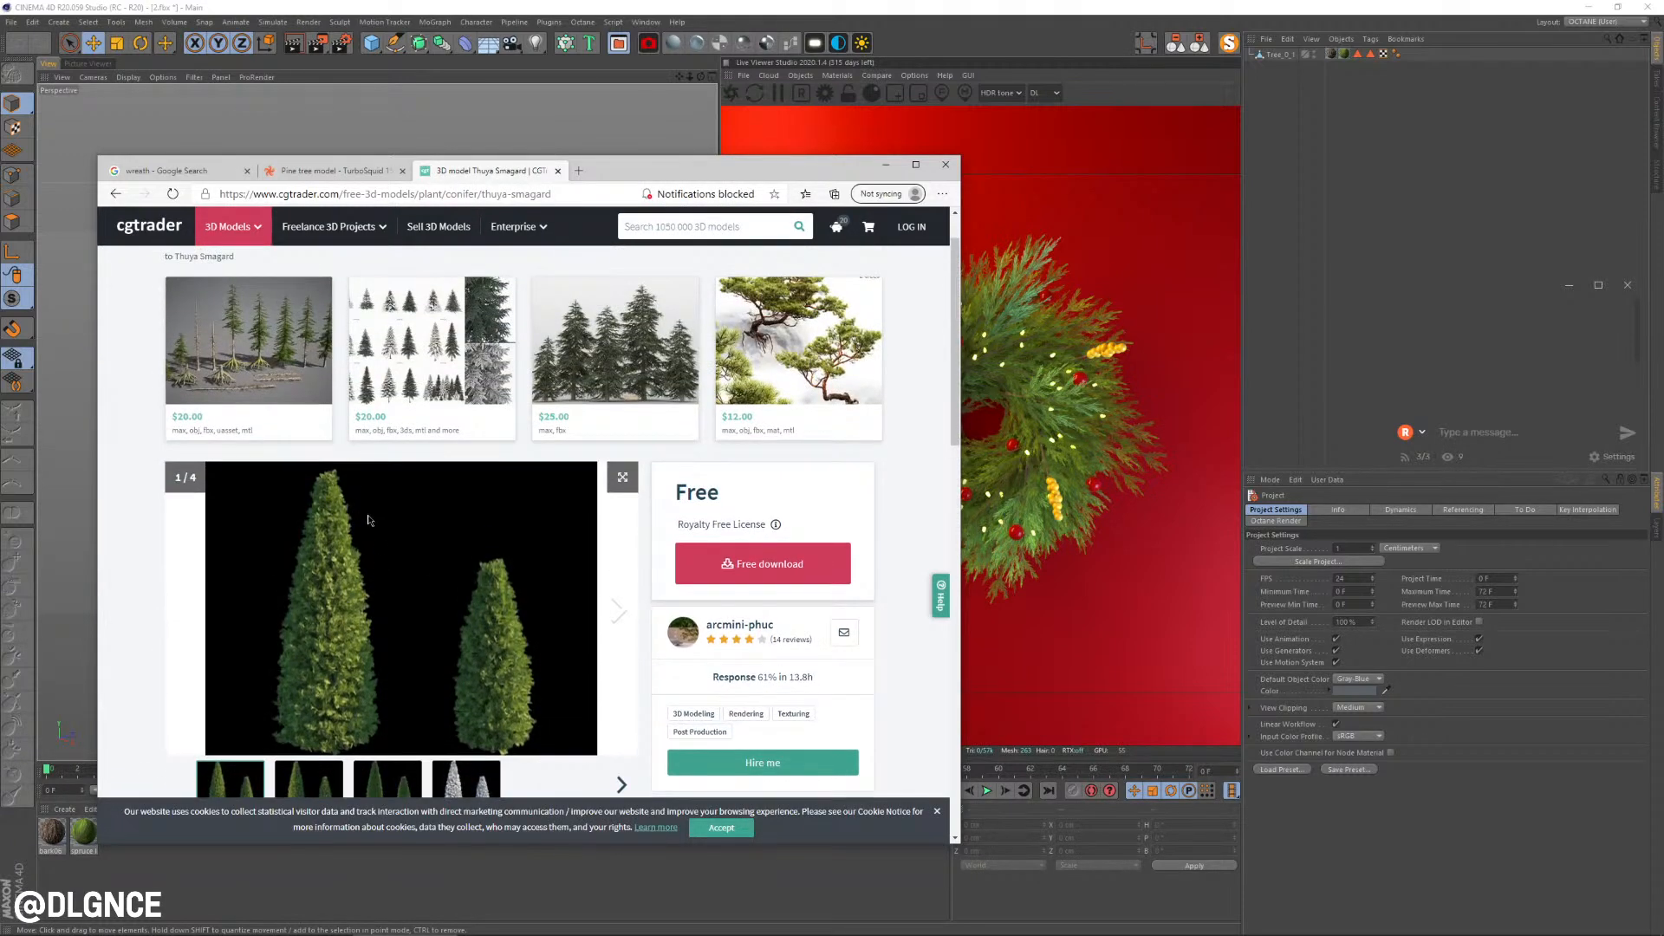
scroll(361, 528, down, 2)
click(307, 546)
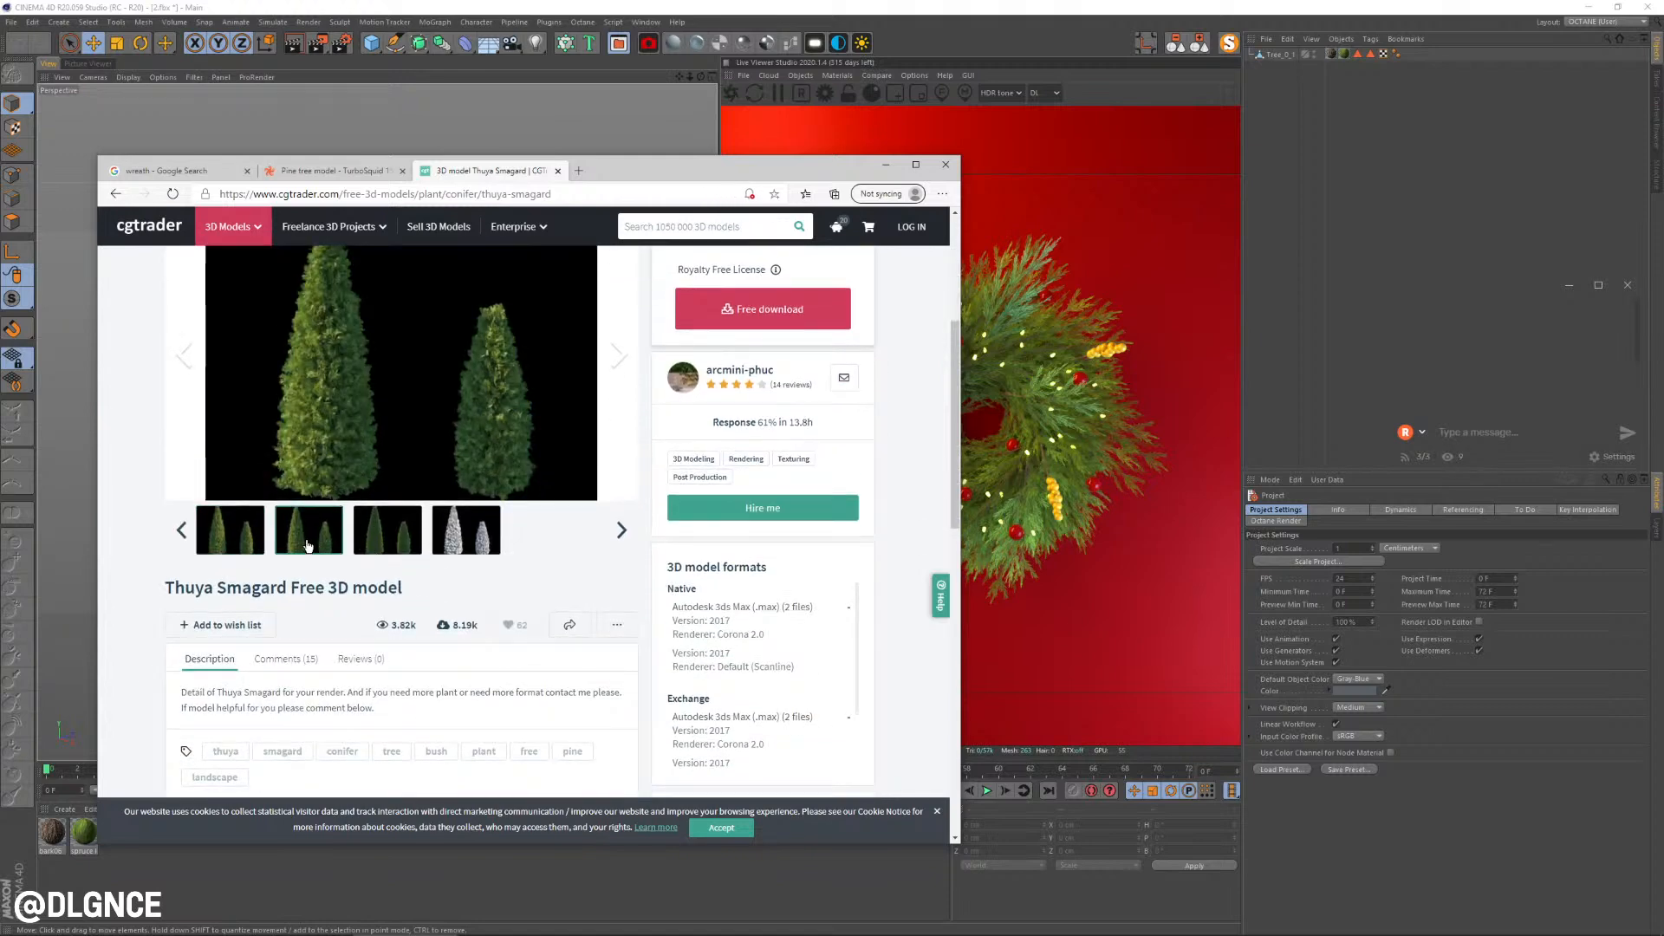
click(247, 530)
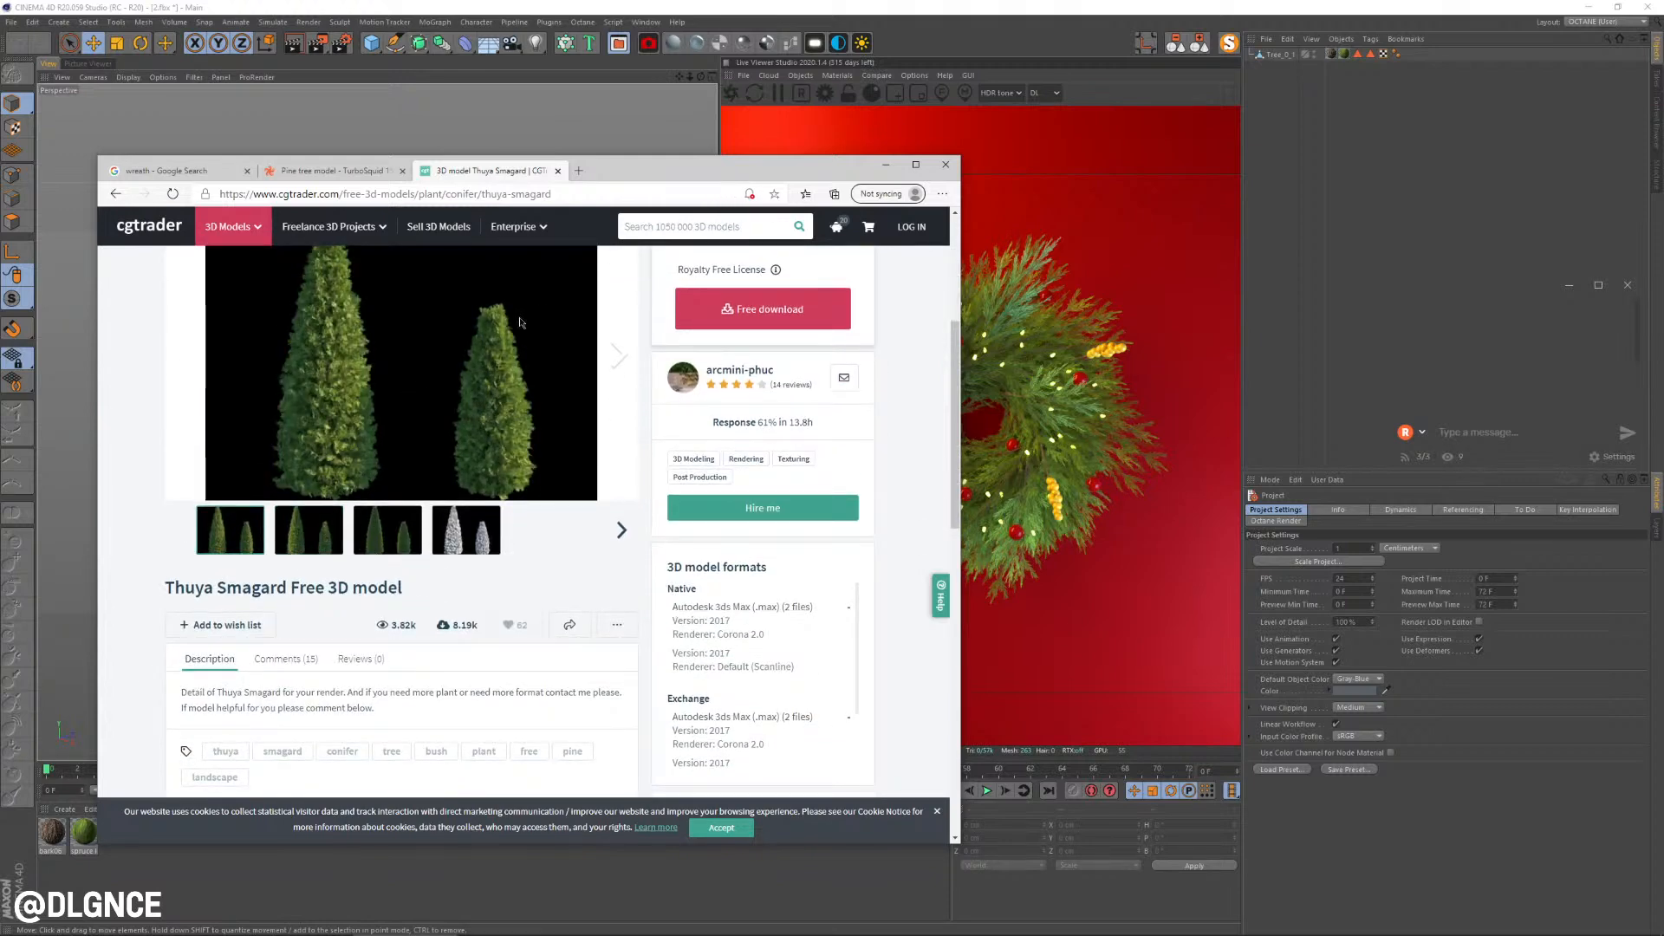
Step: Close the TurboSquid and CGTrader model pages and switch back to Cinema 4D
click(173, 171)
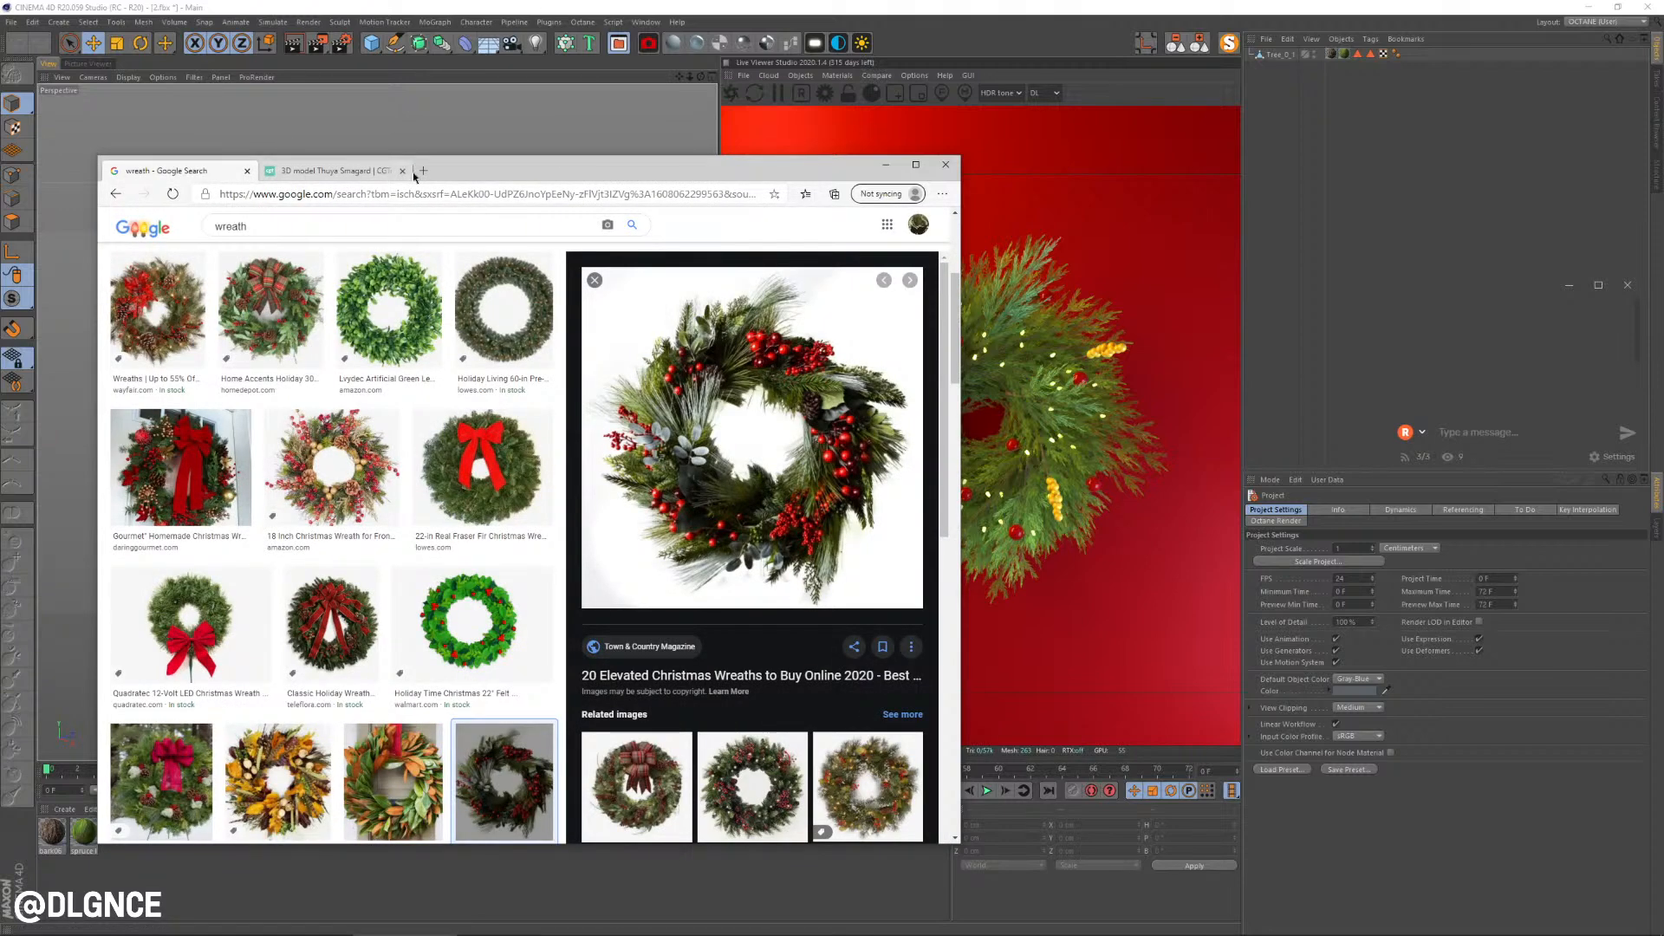
click(403, 171)
click(511, 4)
Step: Enable the Alpha channel of the spruce leaf material with its leaf mask texture so the foliage is cut out
scroll(358, 482, up, 4)
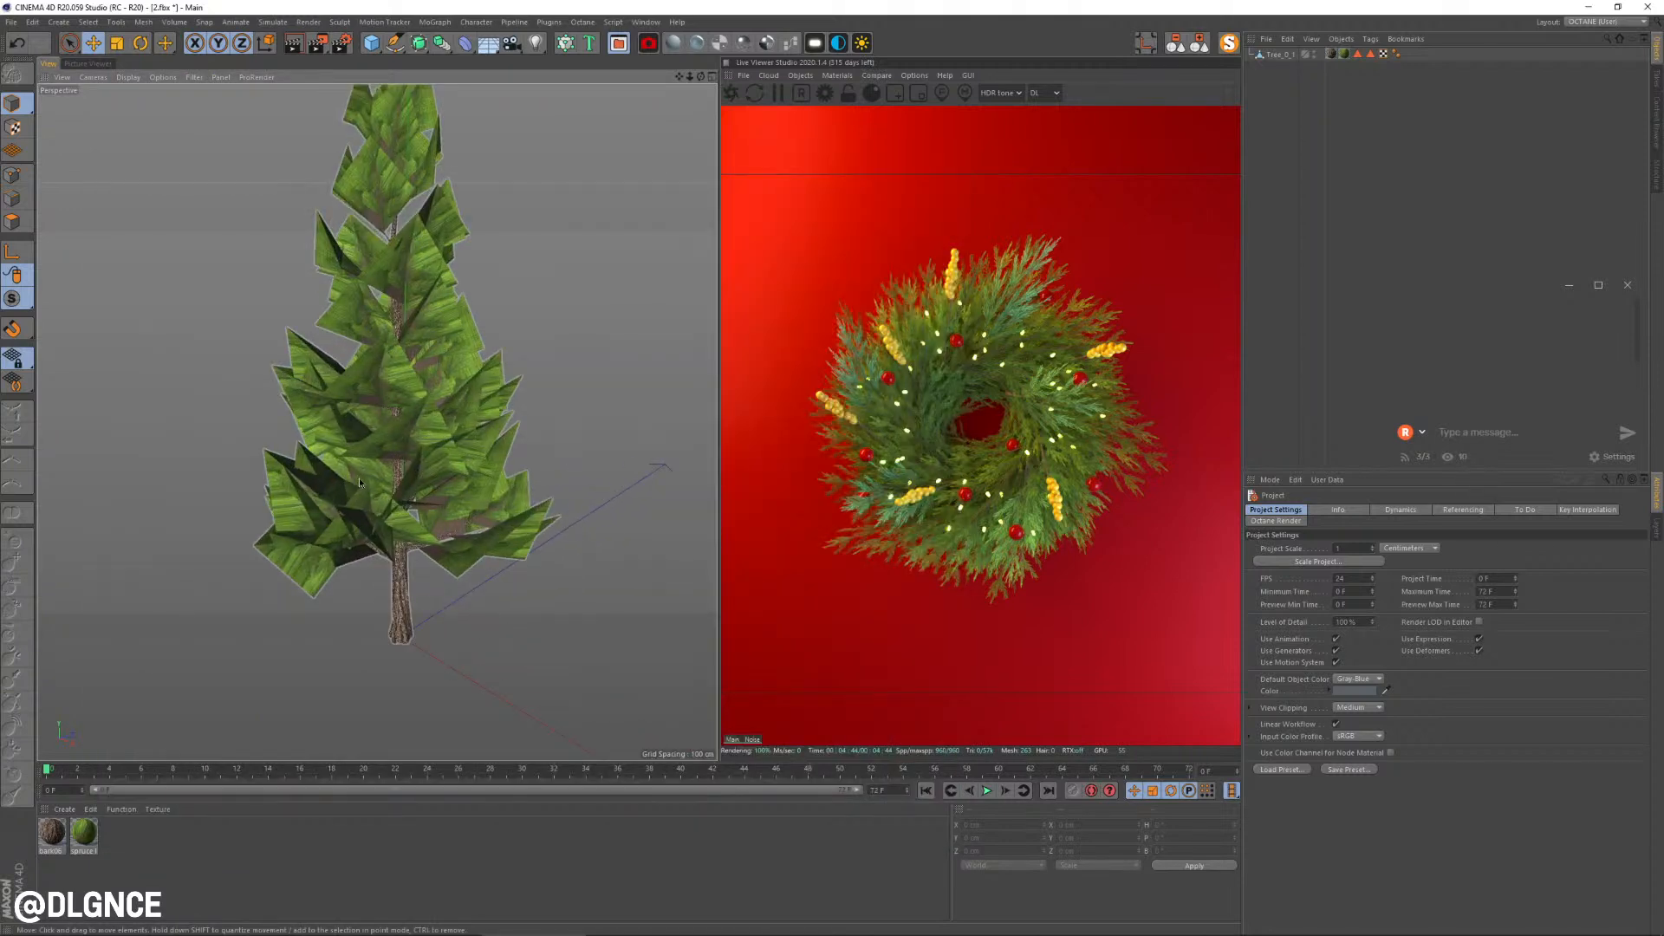
click(359, 482)
alt+drag(359, 482, 545, 427)
alt+middle_drag(545, 427, 583, 422)
click(609, 392)
alt+drag(608, 391, 503, 564)
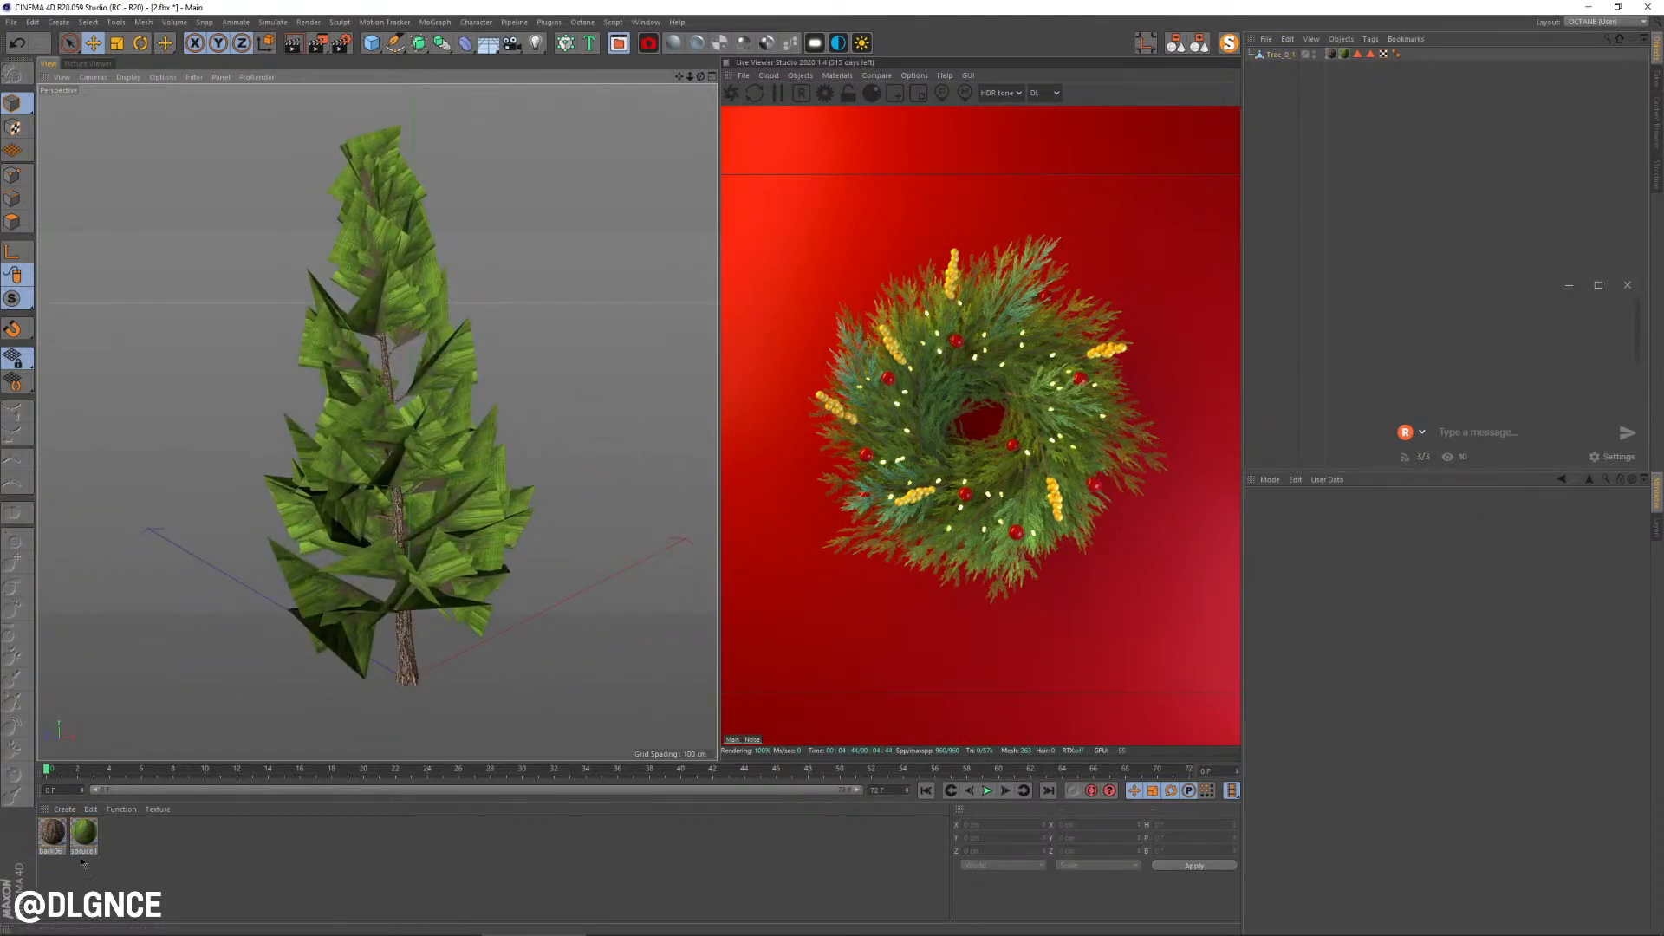
double_click(85, 834)
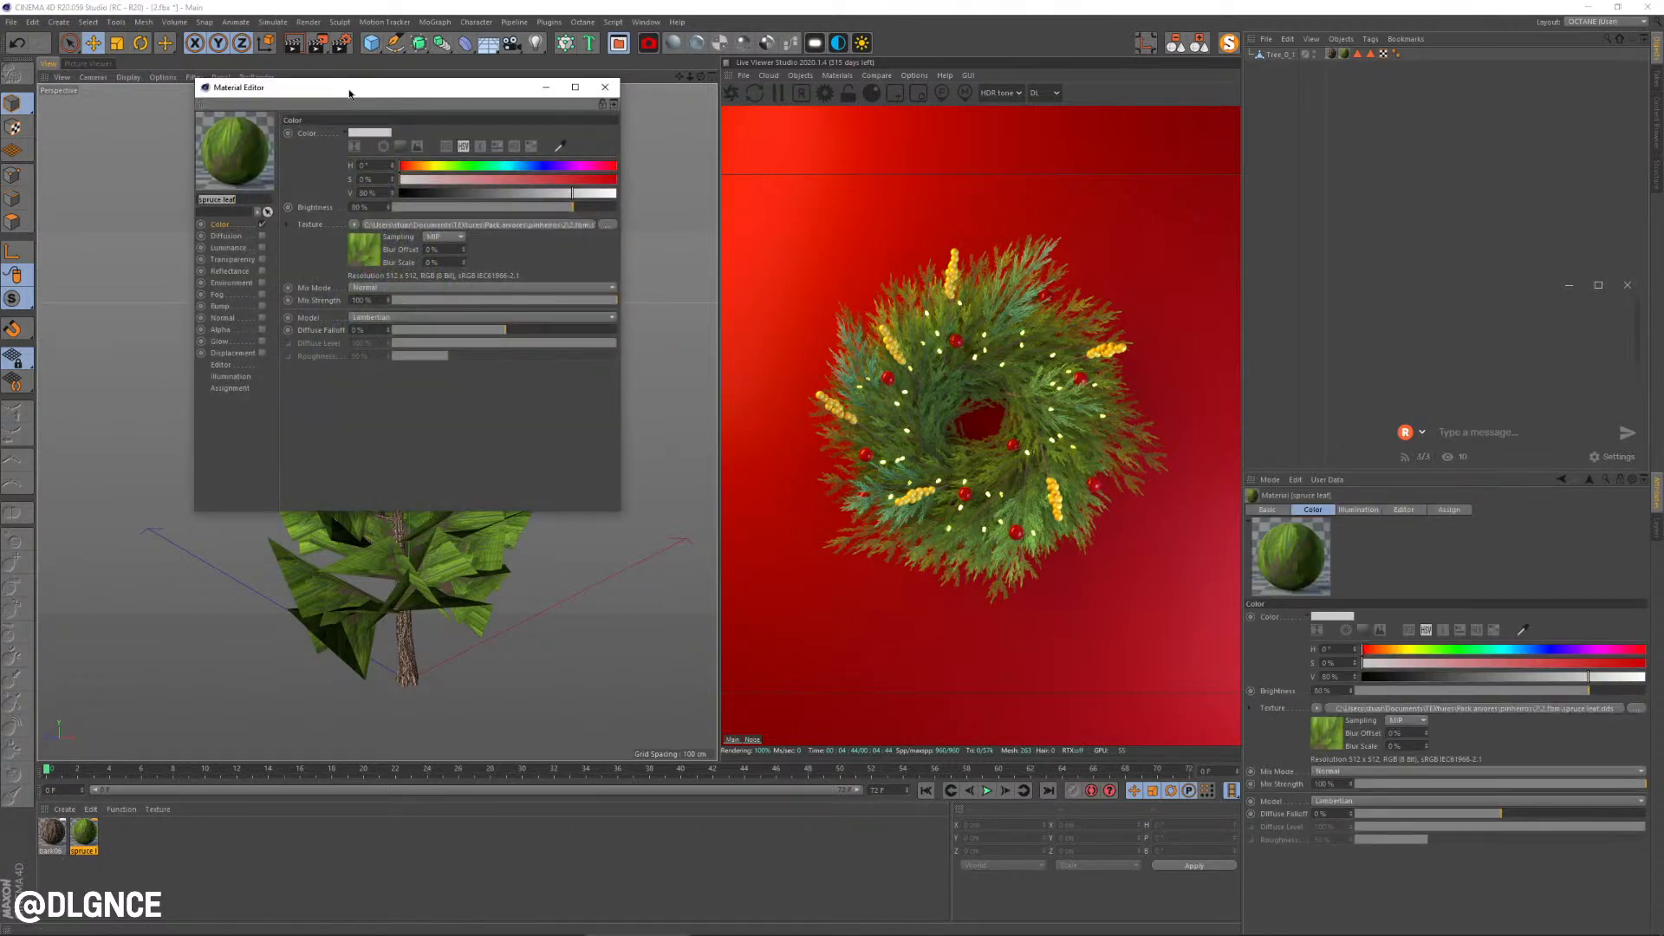
drag(350, 92, 693, 310)
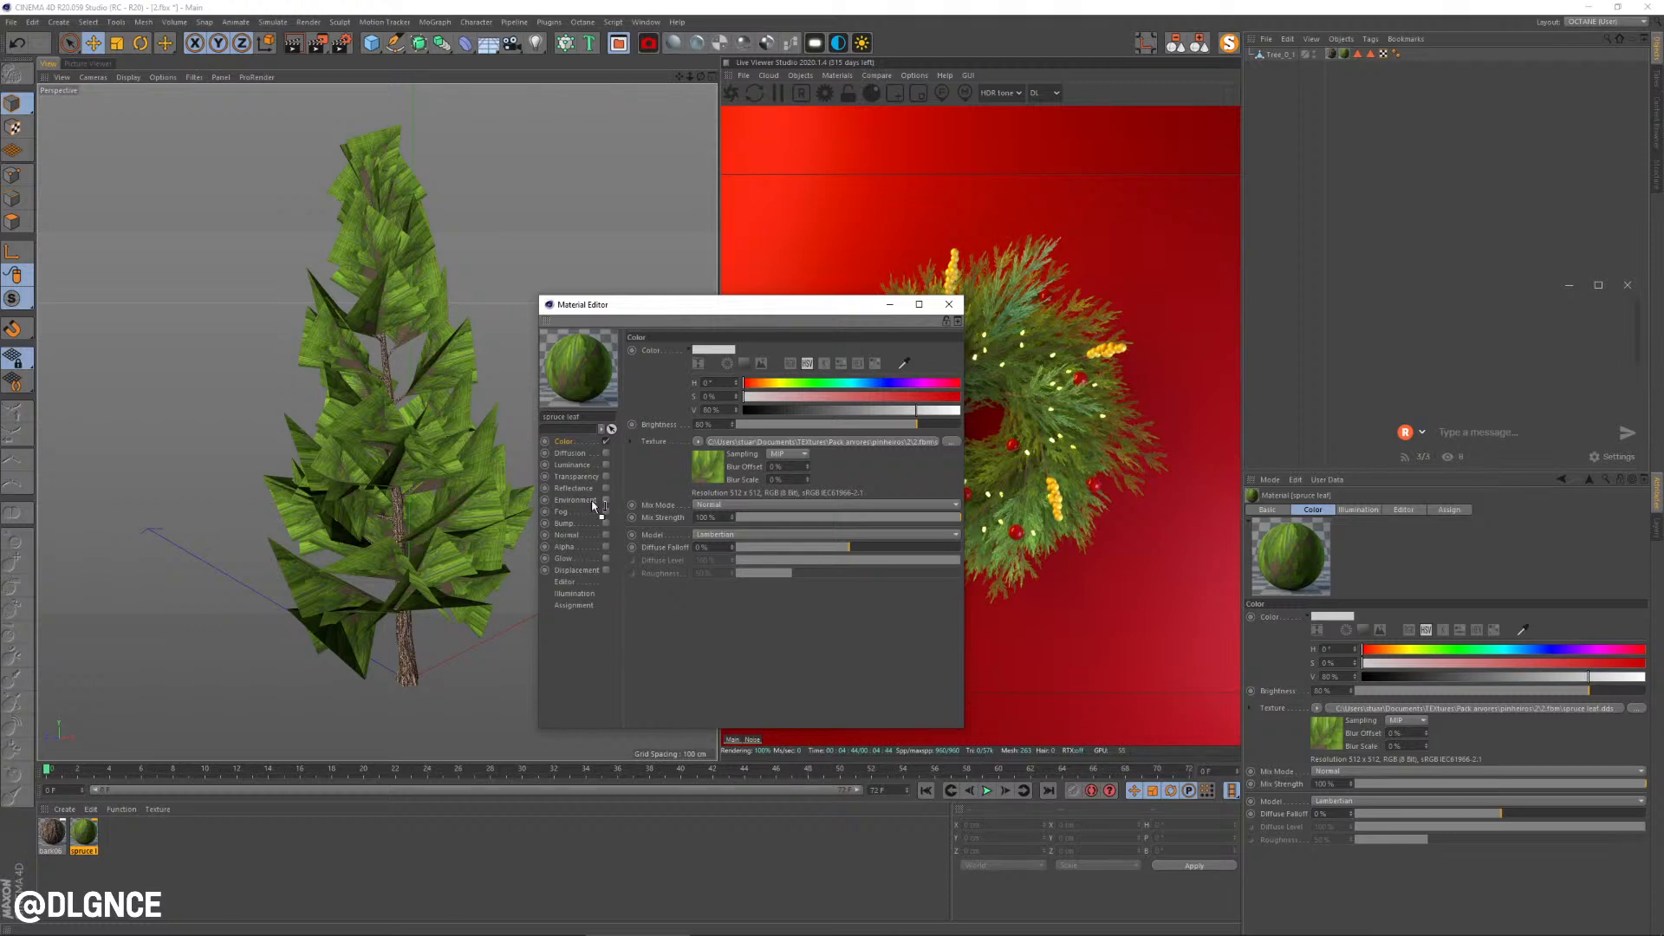
click(590, 545)
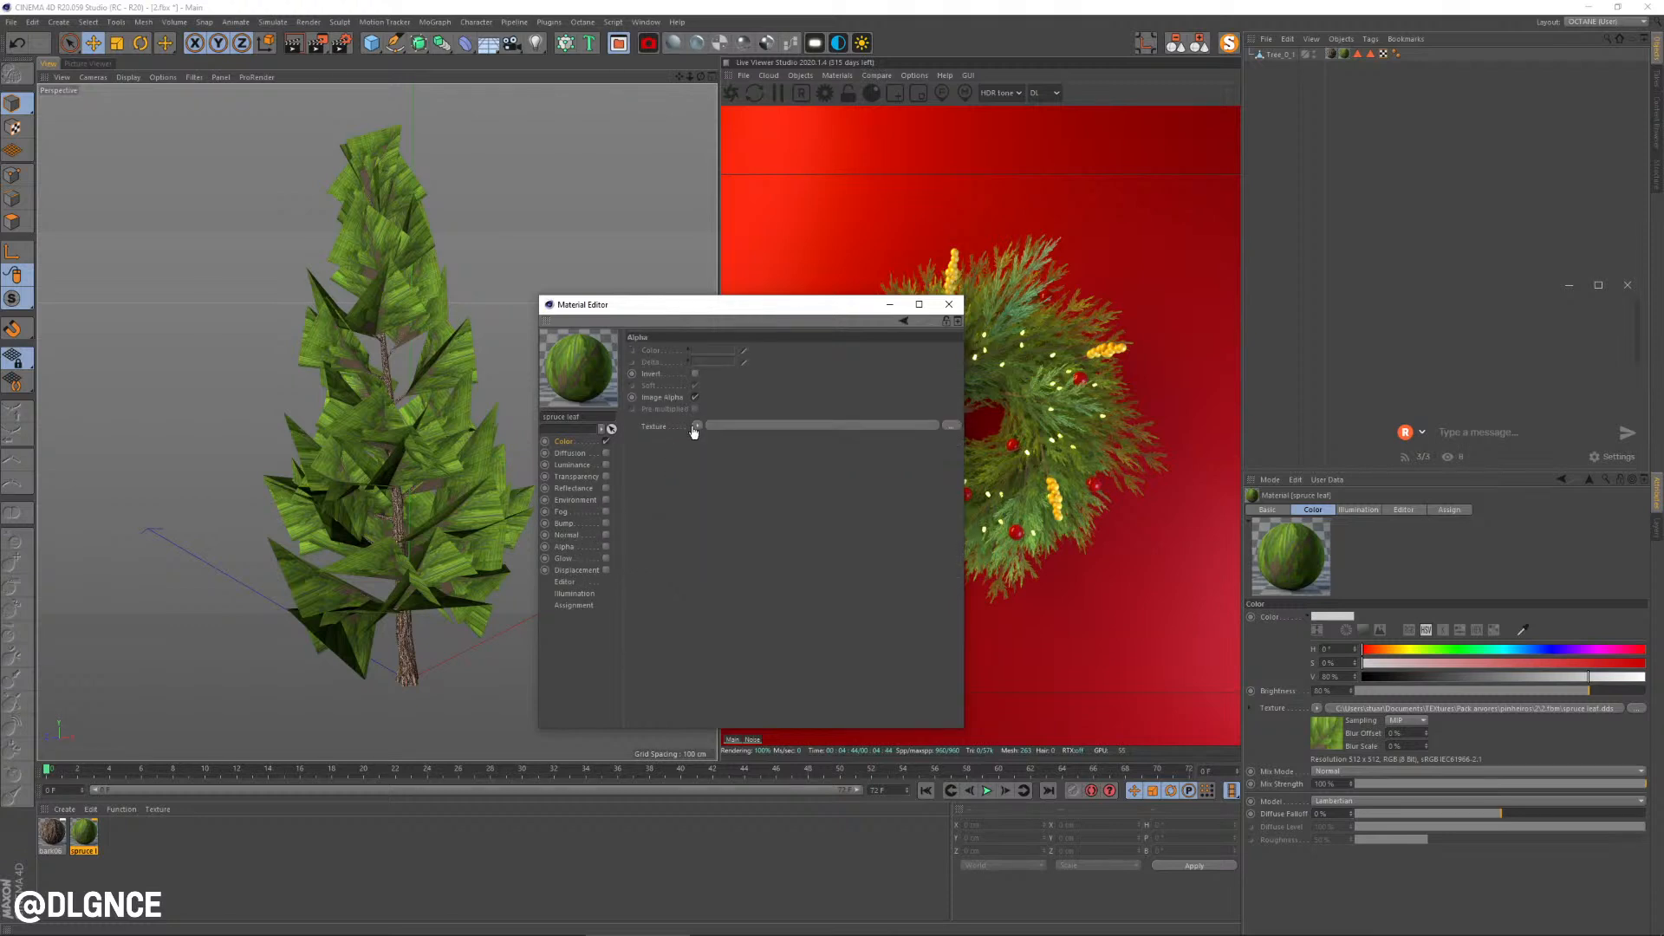
drag(694, 431, 692, 433)
click(606, 547)
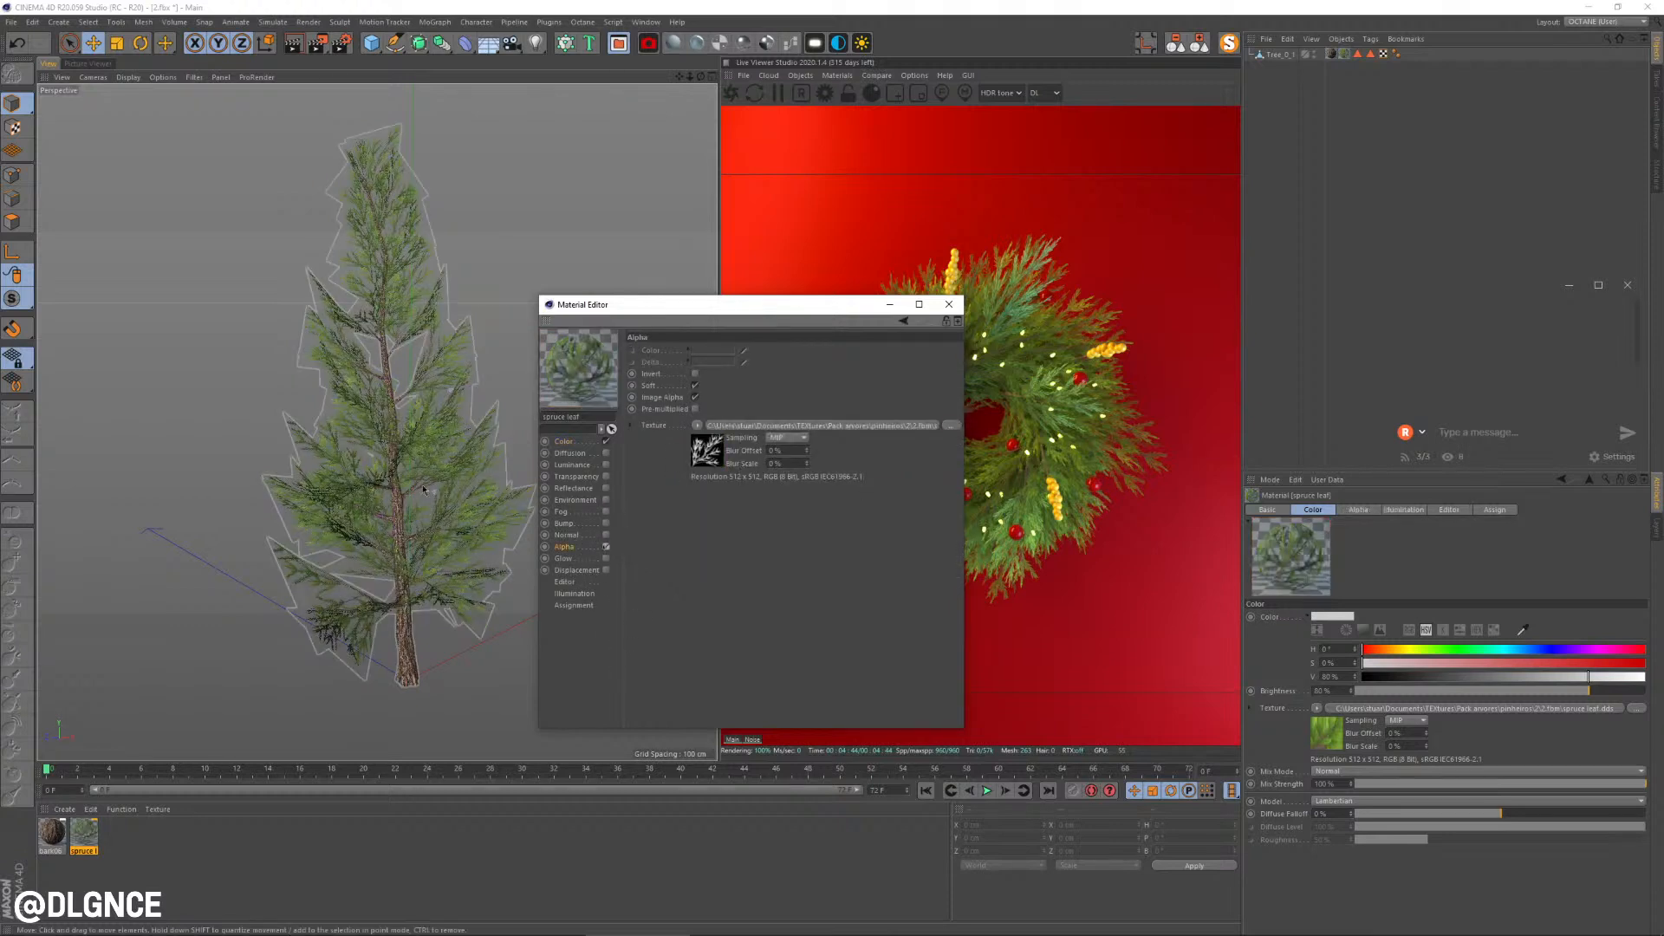
Step: Render the tree in the Octane Live Viewer, and select and copy the tree object
drag(670, 304, 651, 477)
mouse_move(536, 351)
alt+mouse_down()
mouse_move(600, 347)
mouse_move(553, 363)
alt+mouse_up()
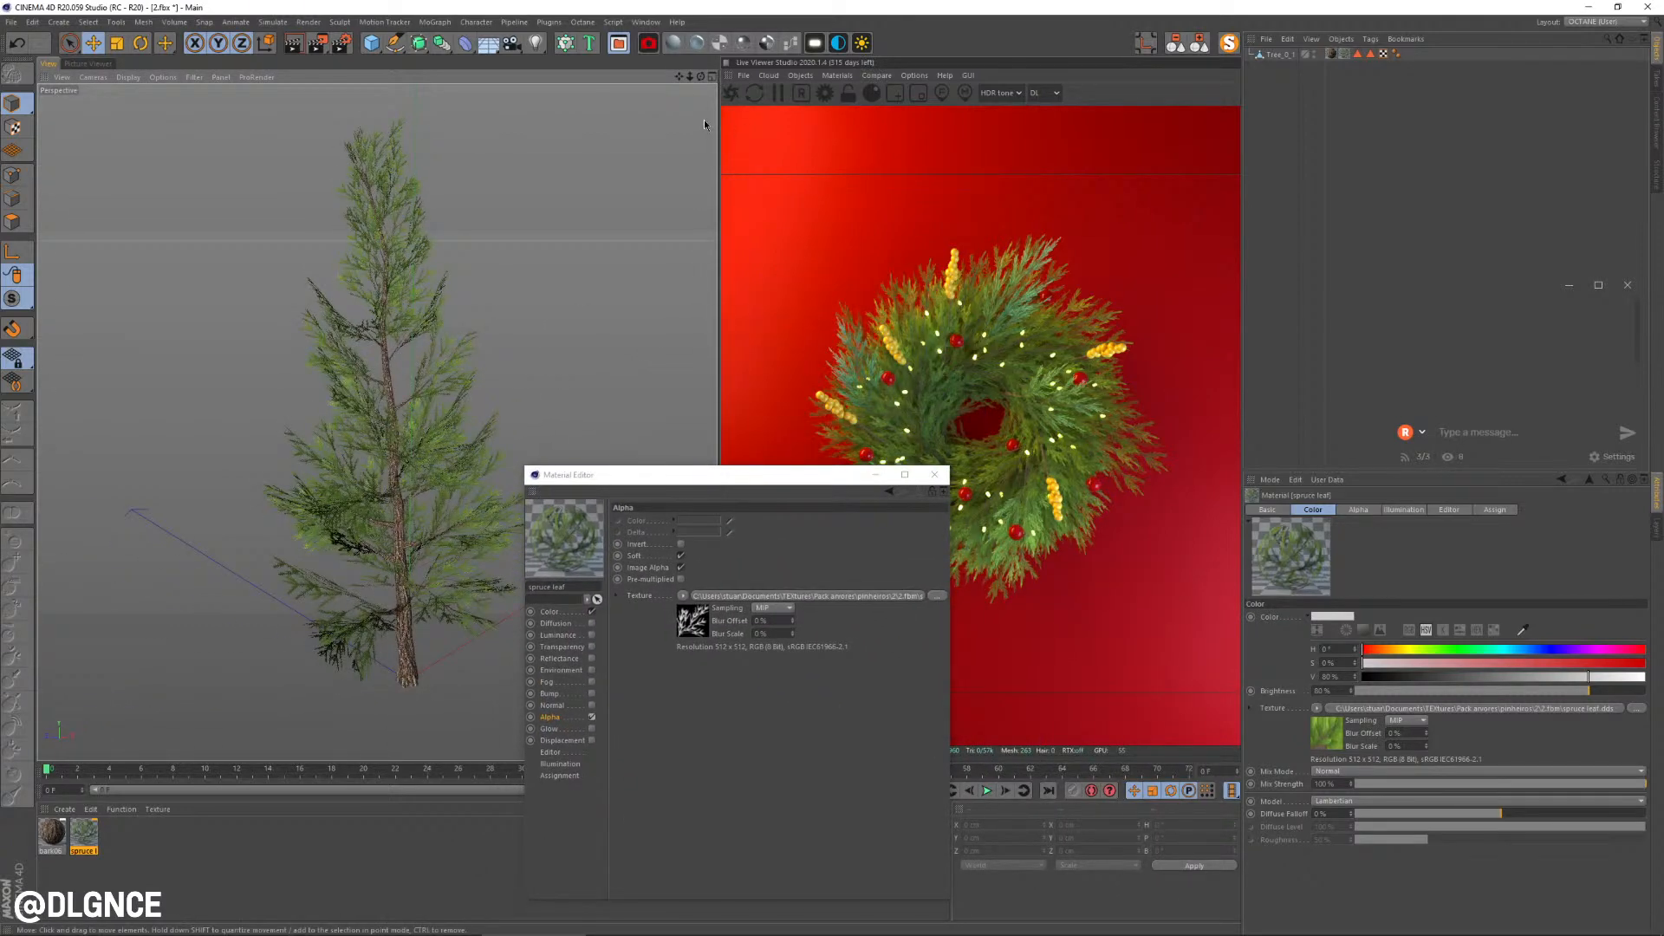
click(732, 93)
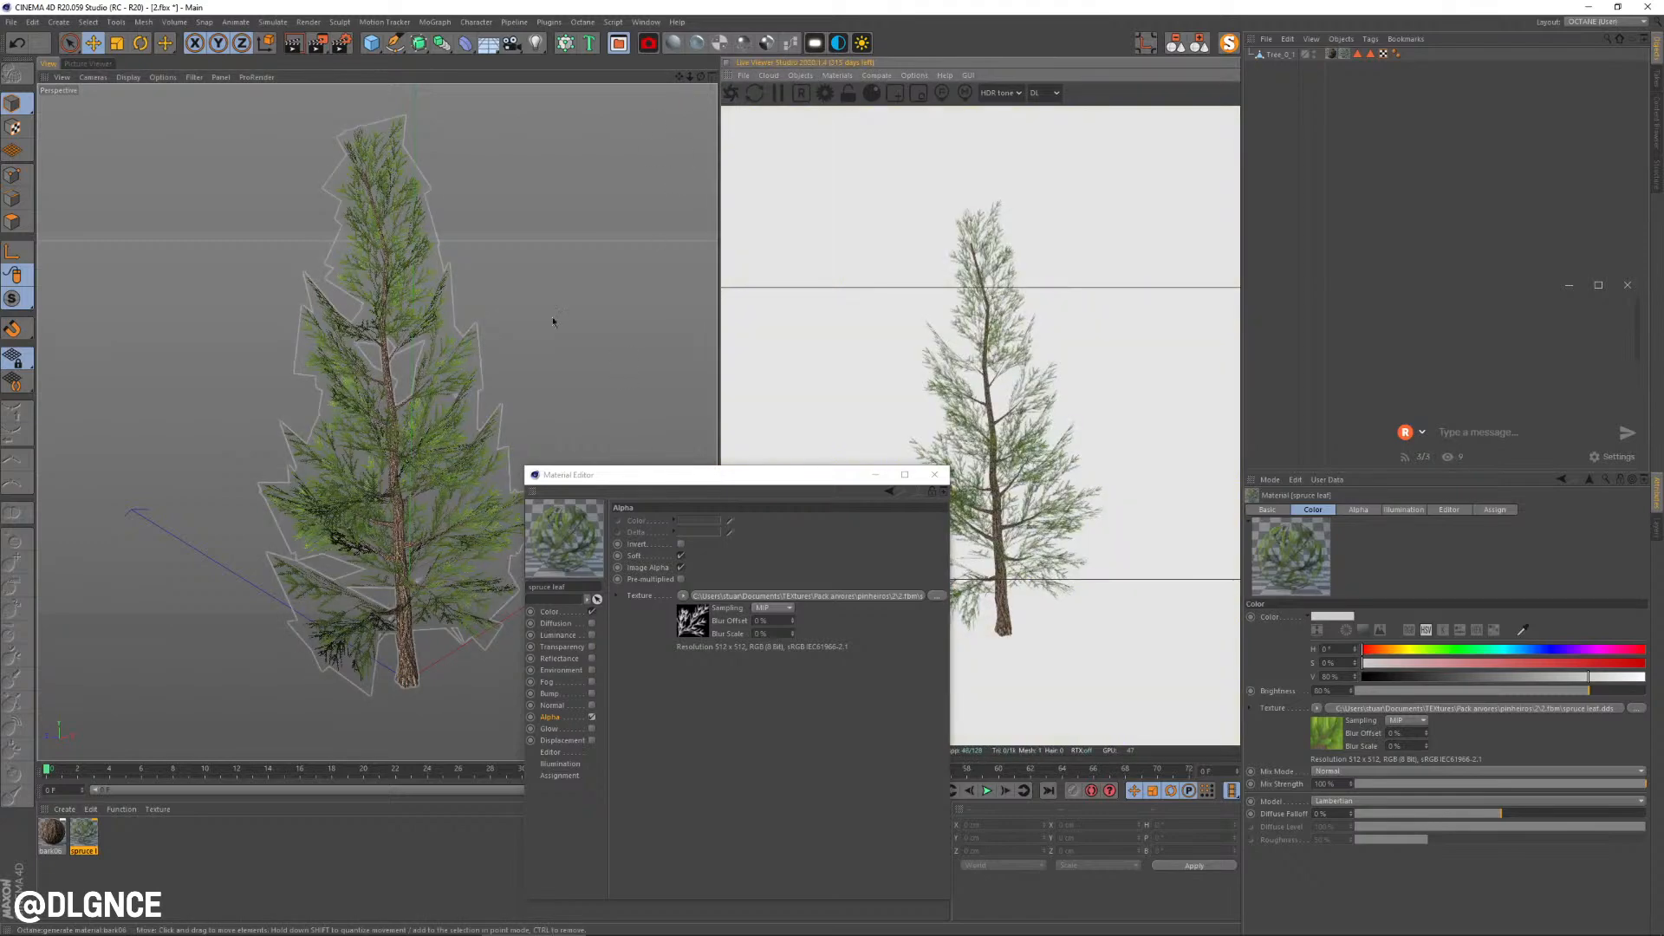
click(434, 434)
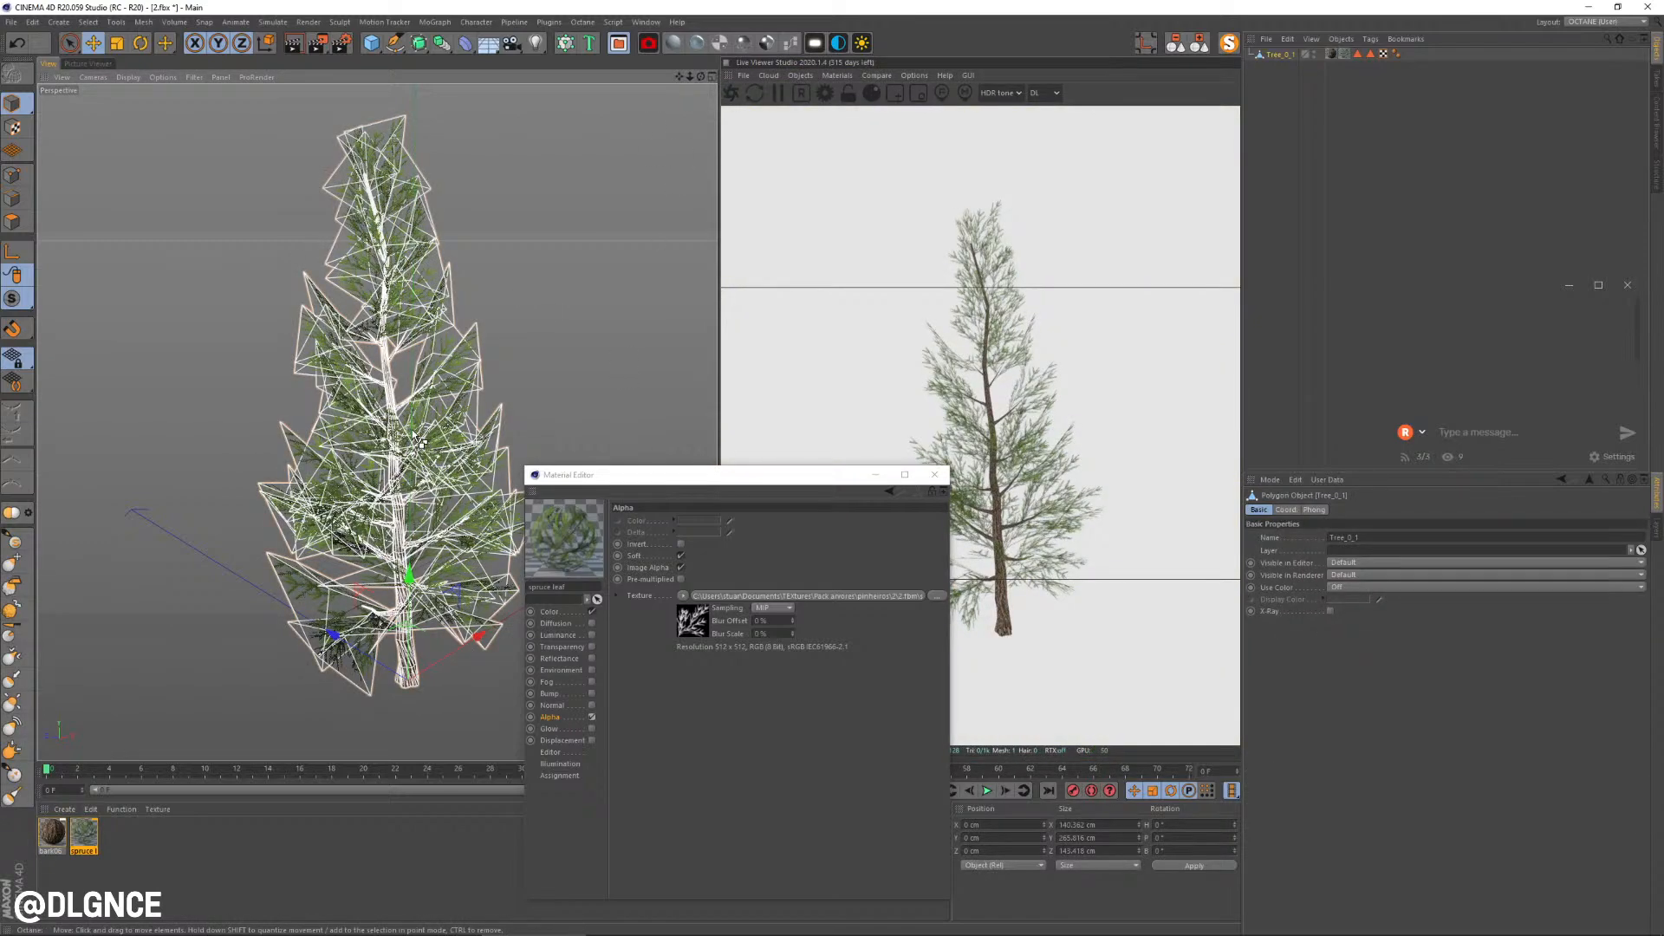
key(v)
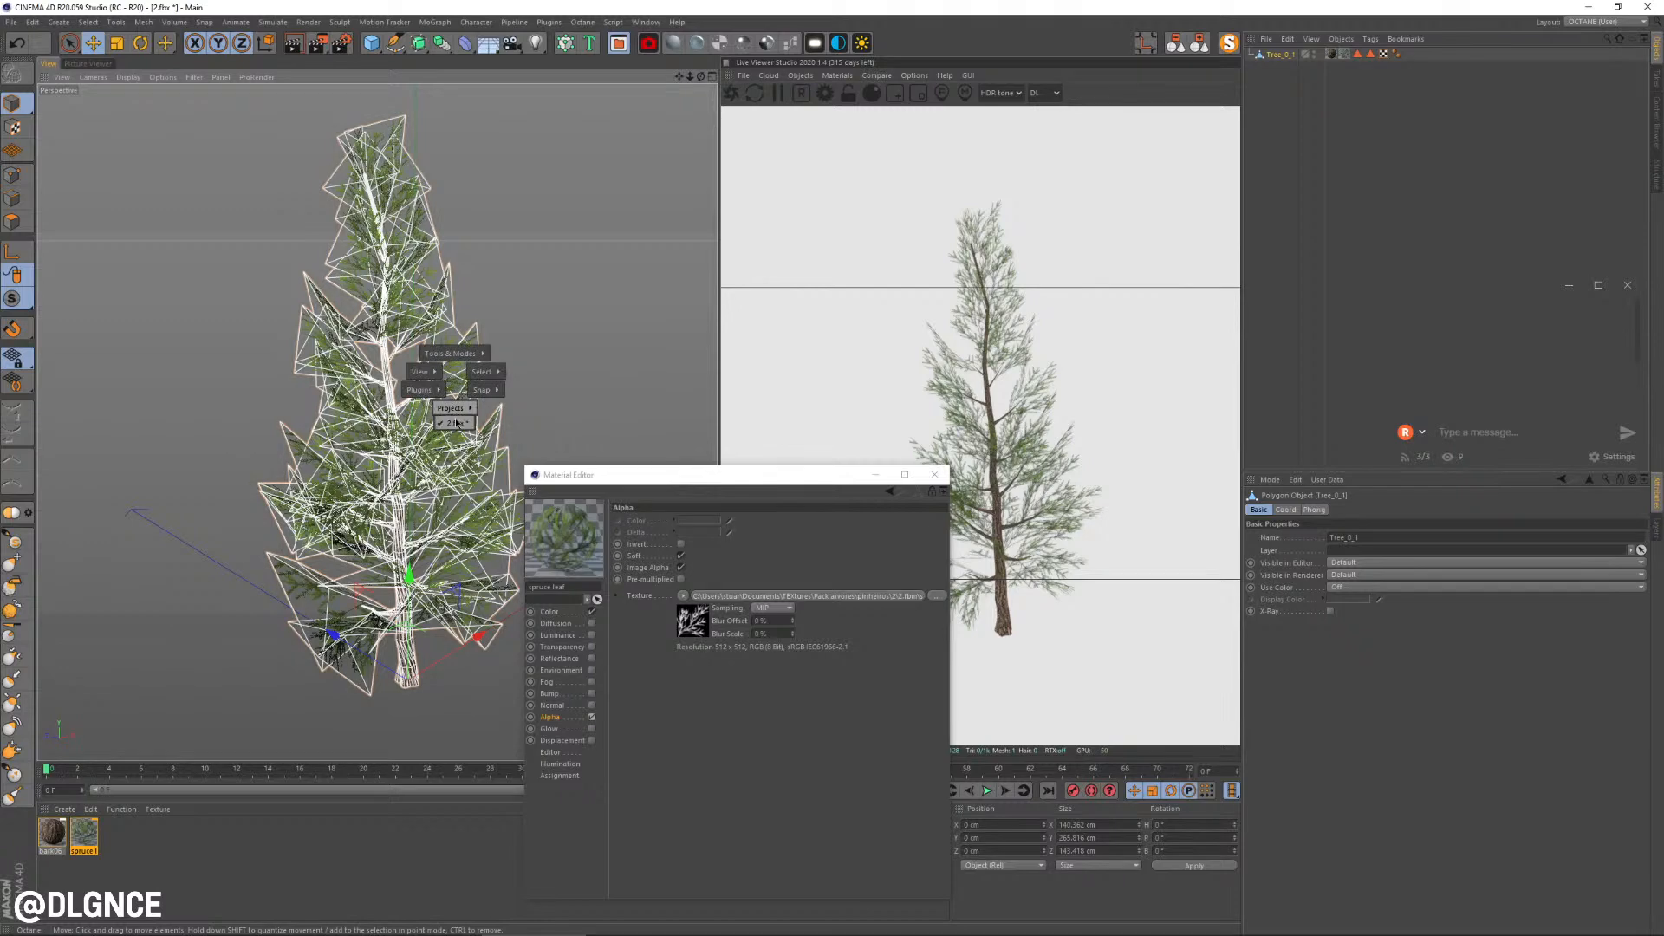
mouse_move(485, 390)
click(517, 289)
click(242, 142)
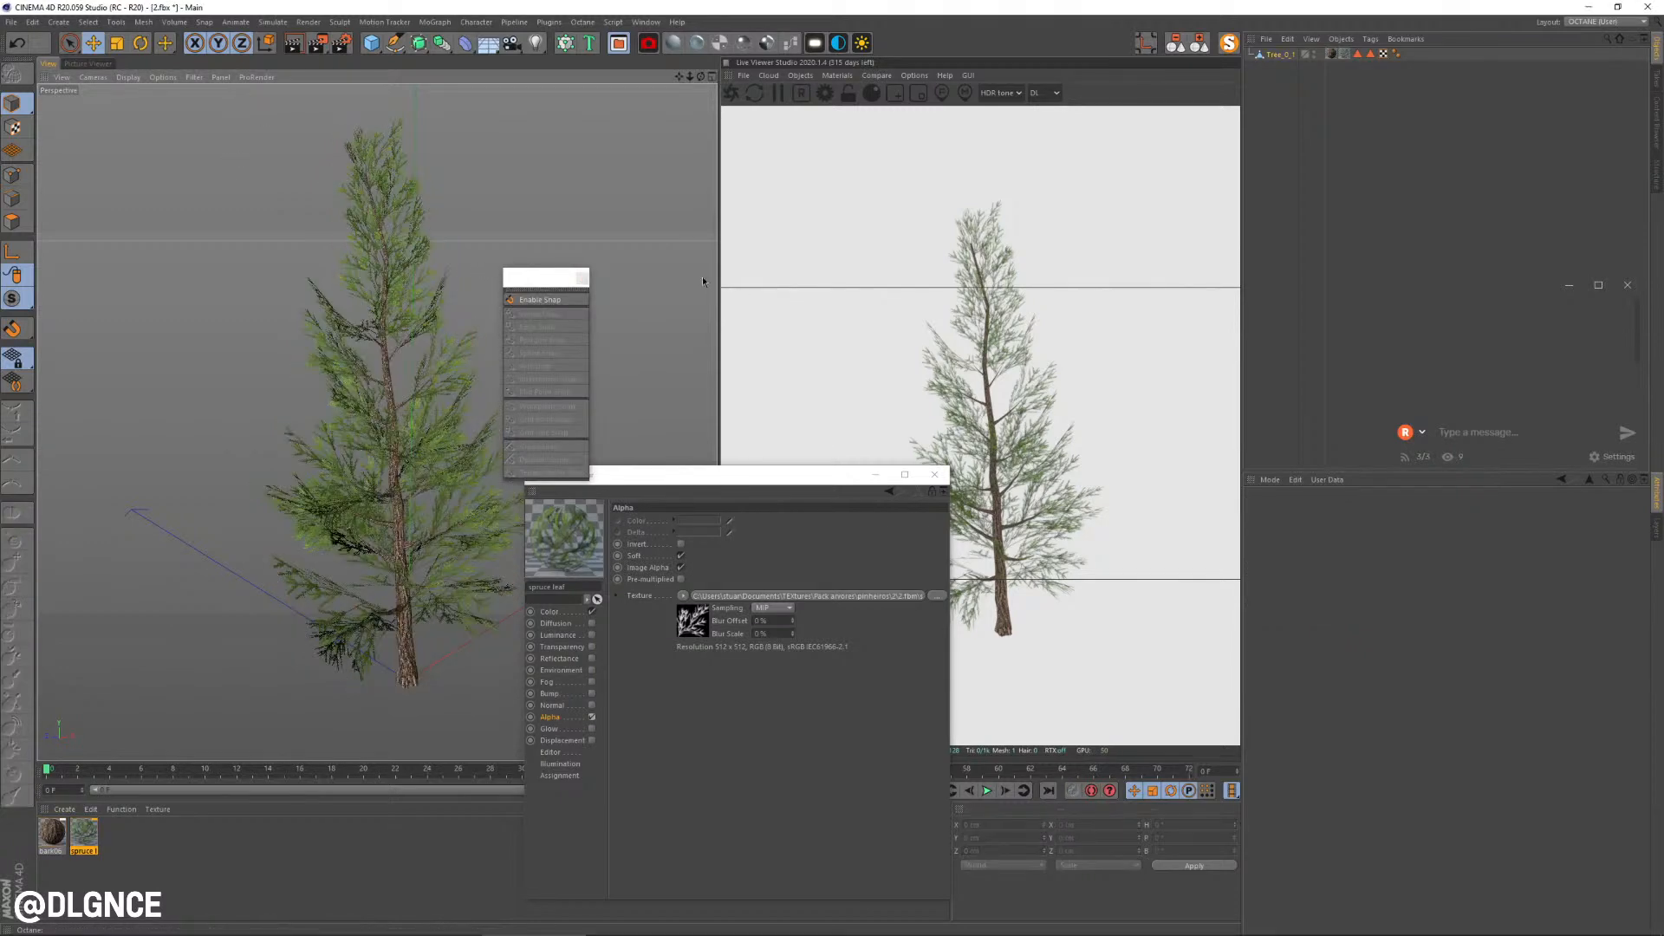
click(584, 279)
Step: Switch to the ThePractice-220-Wreath.c4d project, paste the tree into it, and close the Material Editor
click(12, 22)
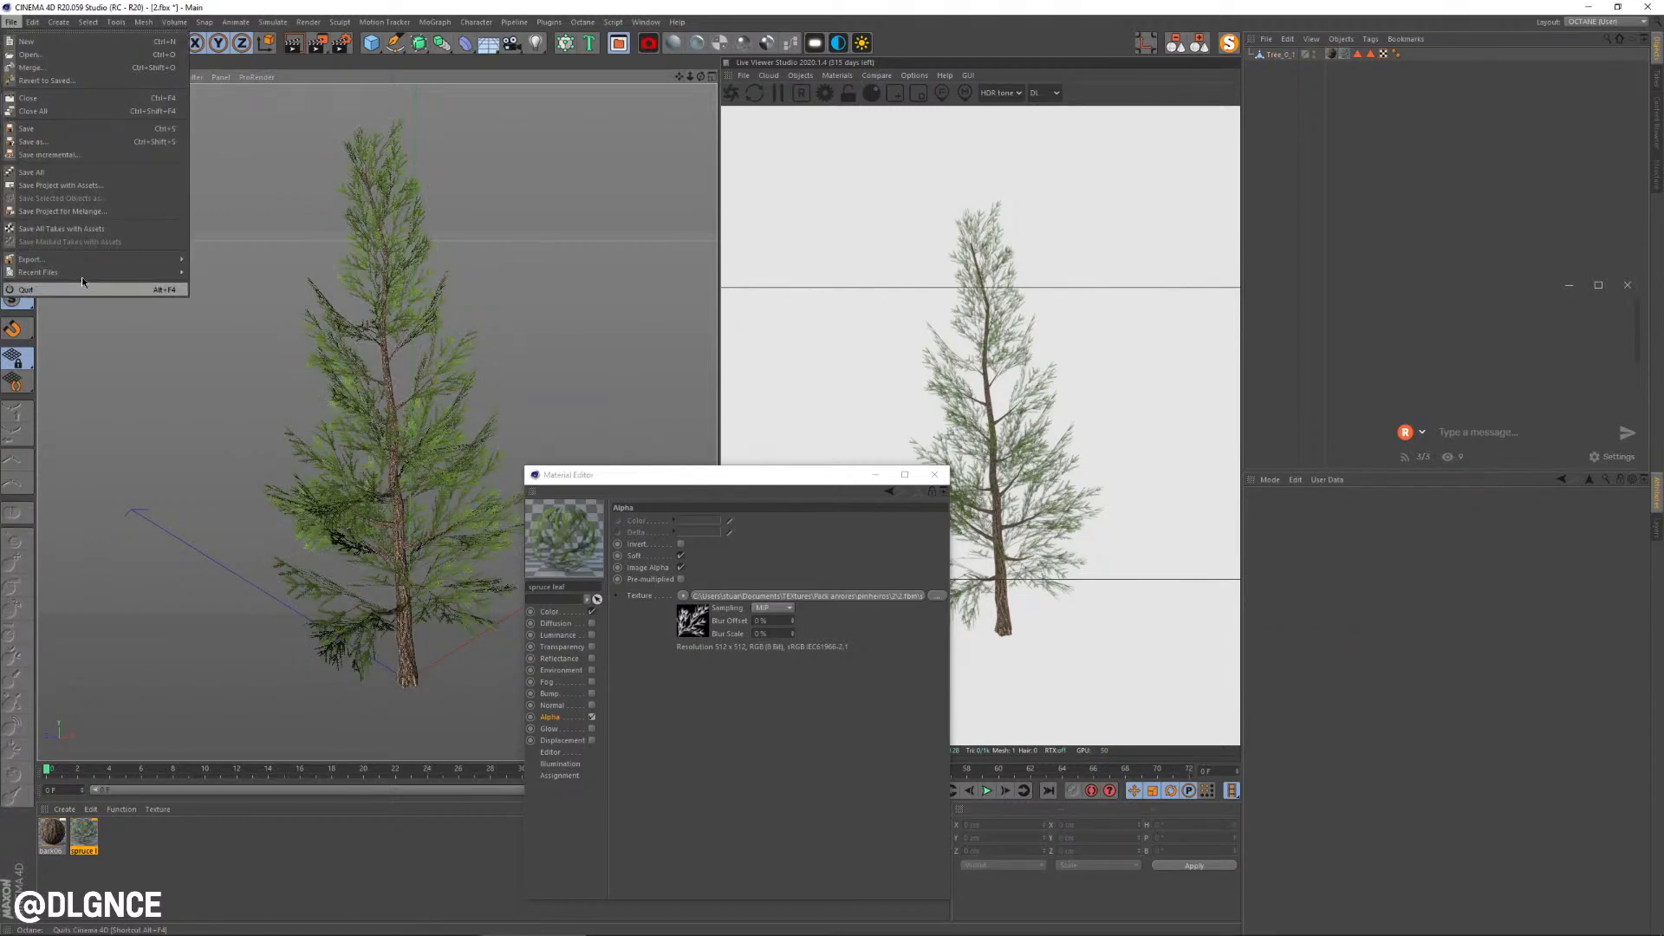
mouse_move(82, 278)
click(388, 287)
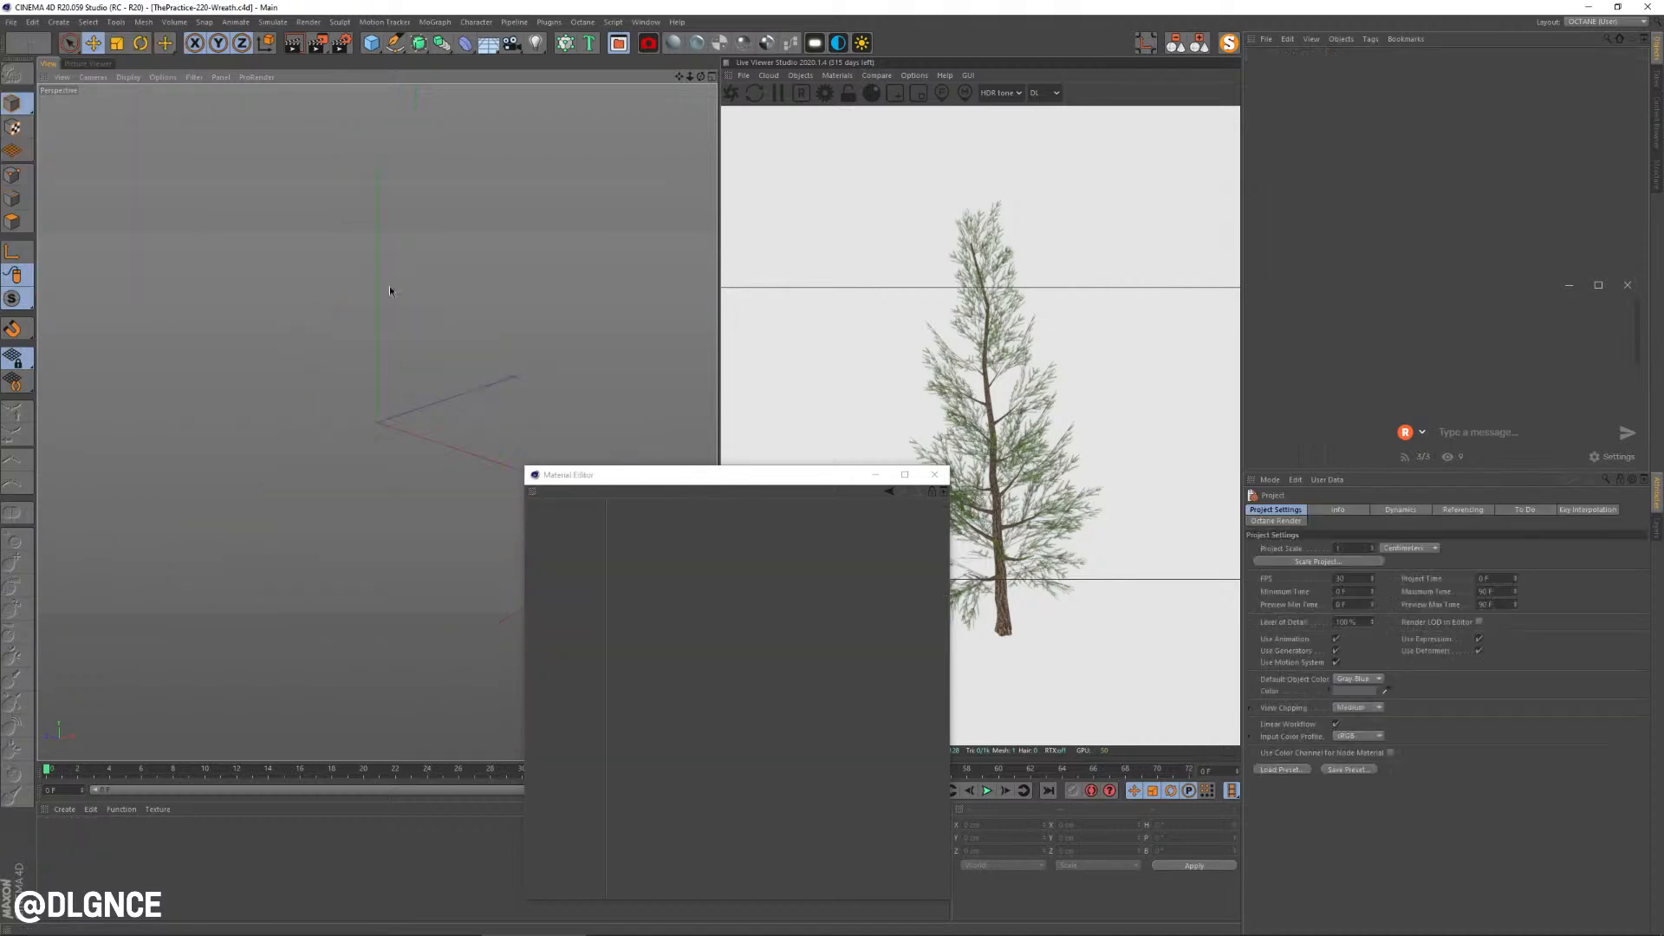
key(ctrl+v)
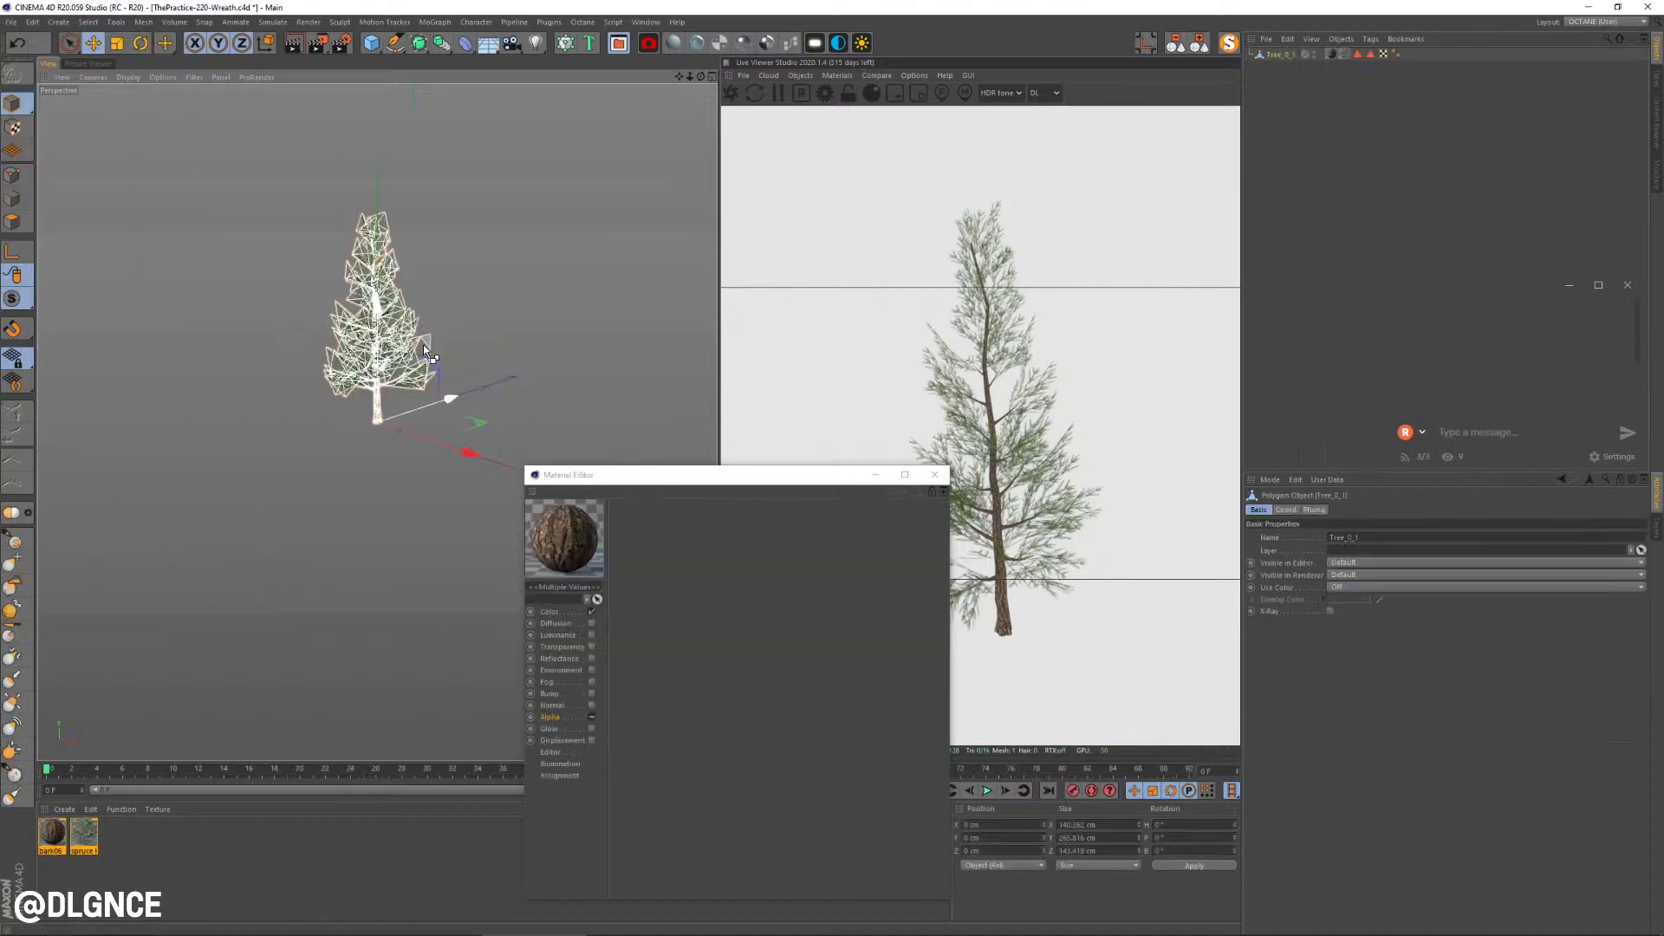
click(934, 476)
key(o)
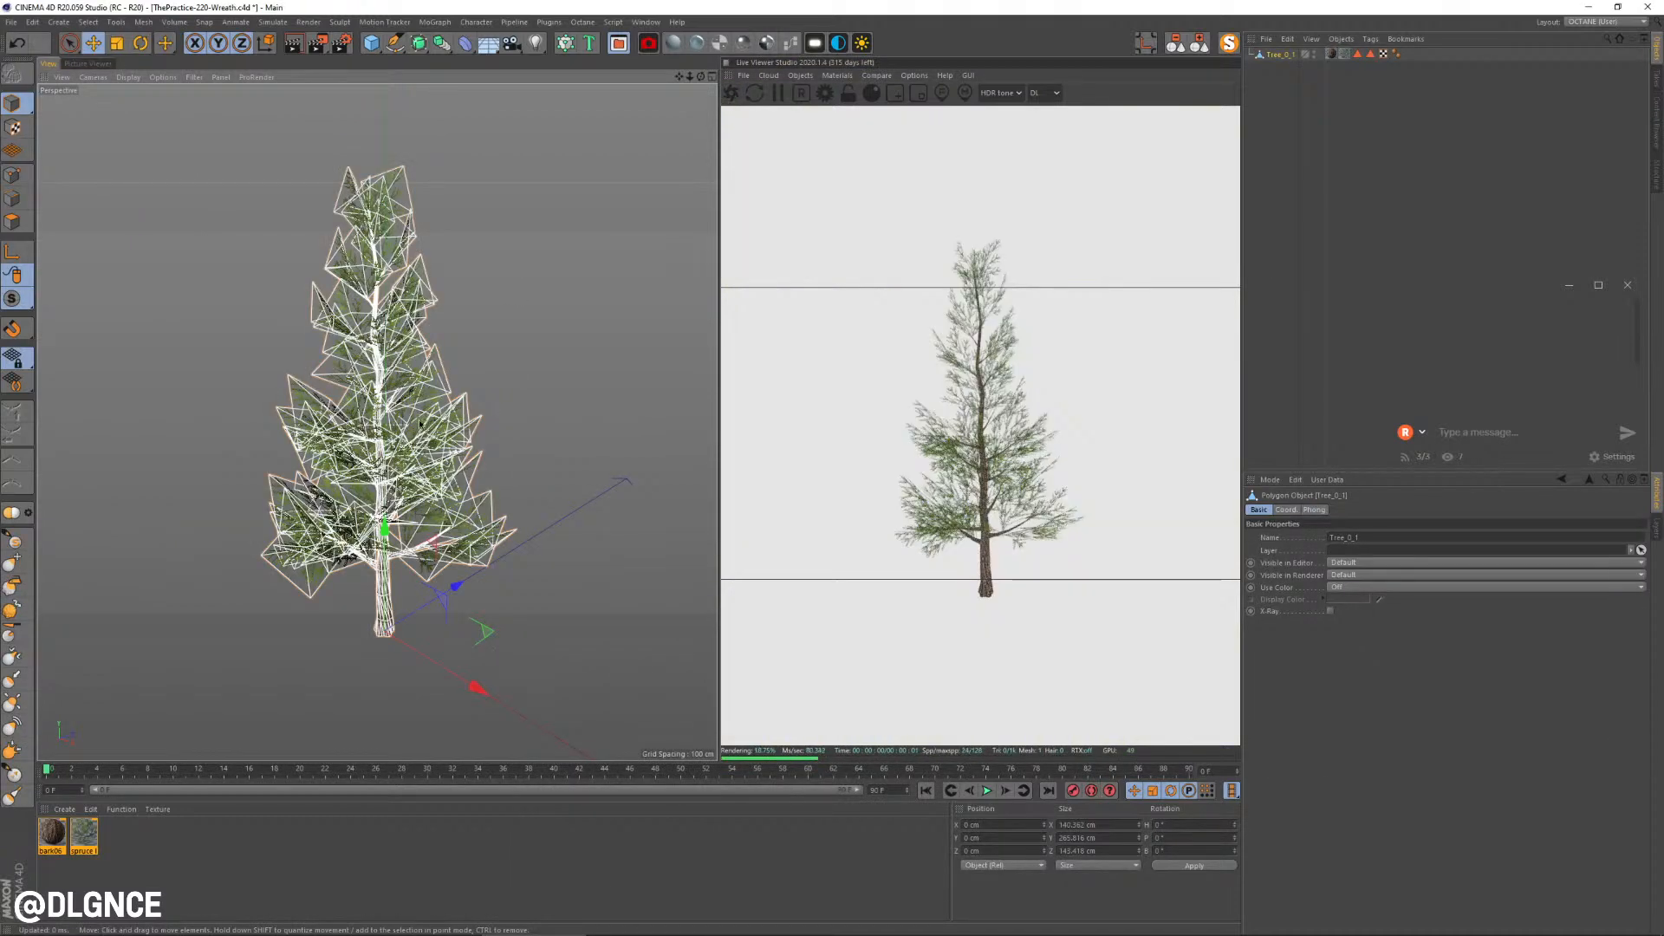
alt+drag(421, 424, 492, 454)
ctrl+drag(1276, 60, 1282, 77)
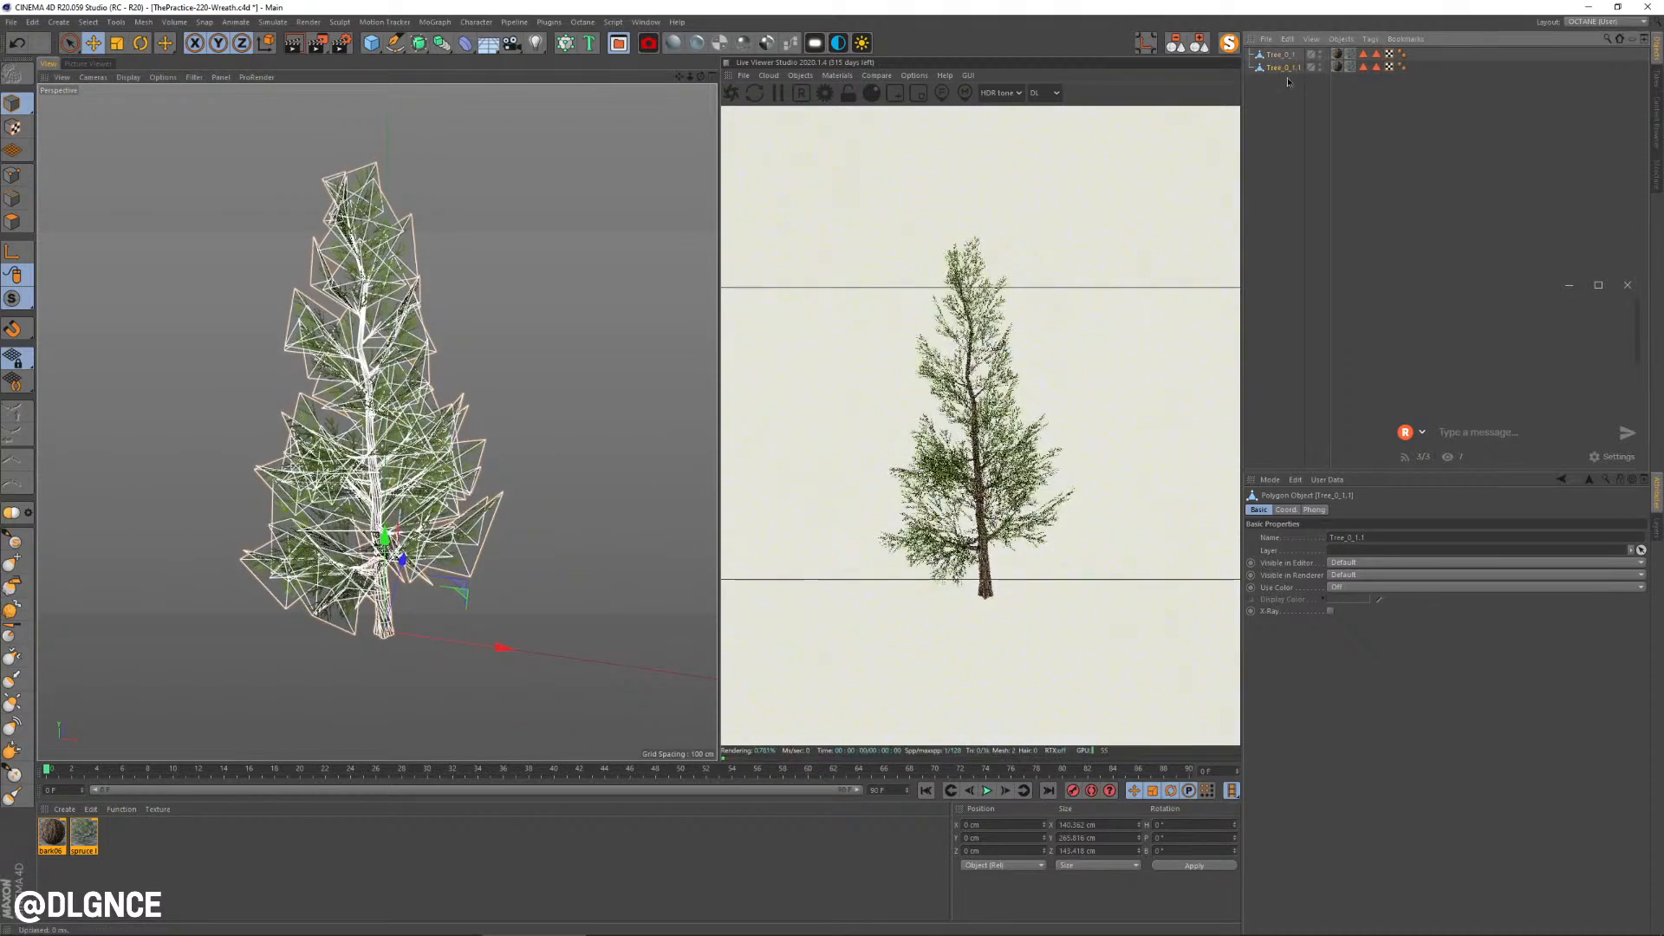
alt+double_click(1319, 68)
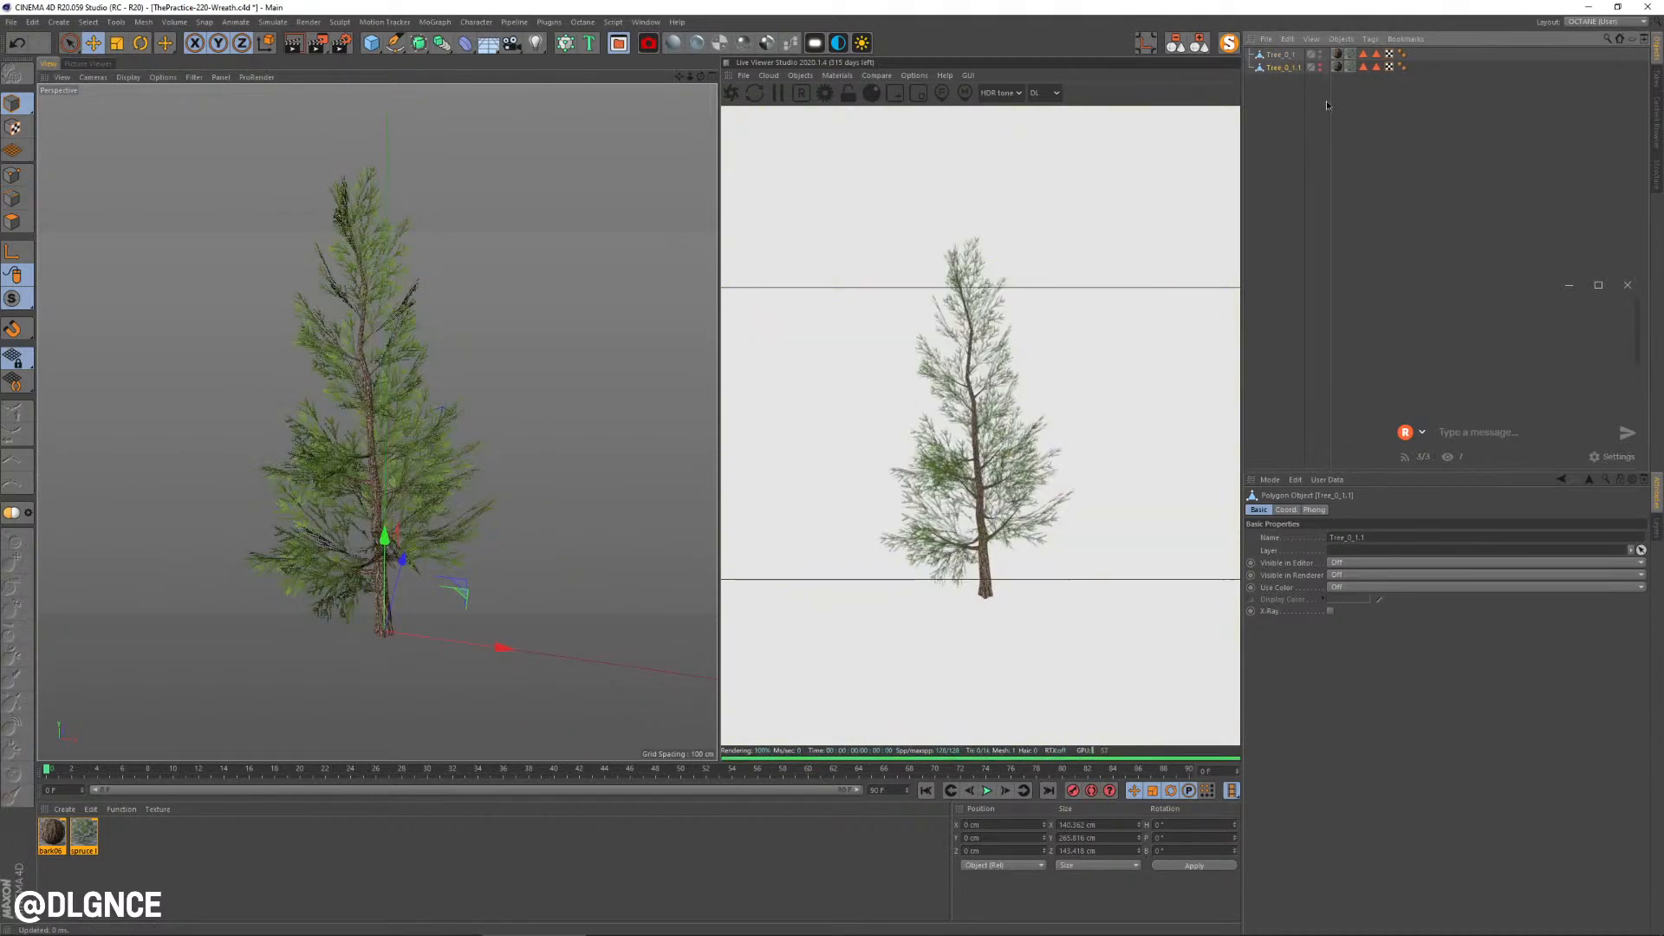
key(Delete)
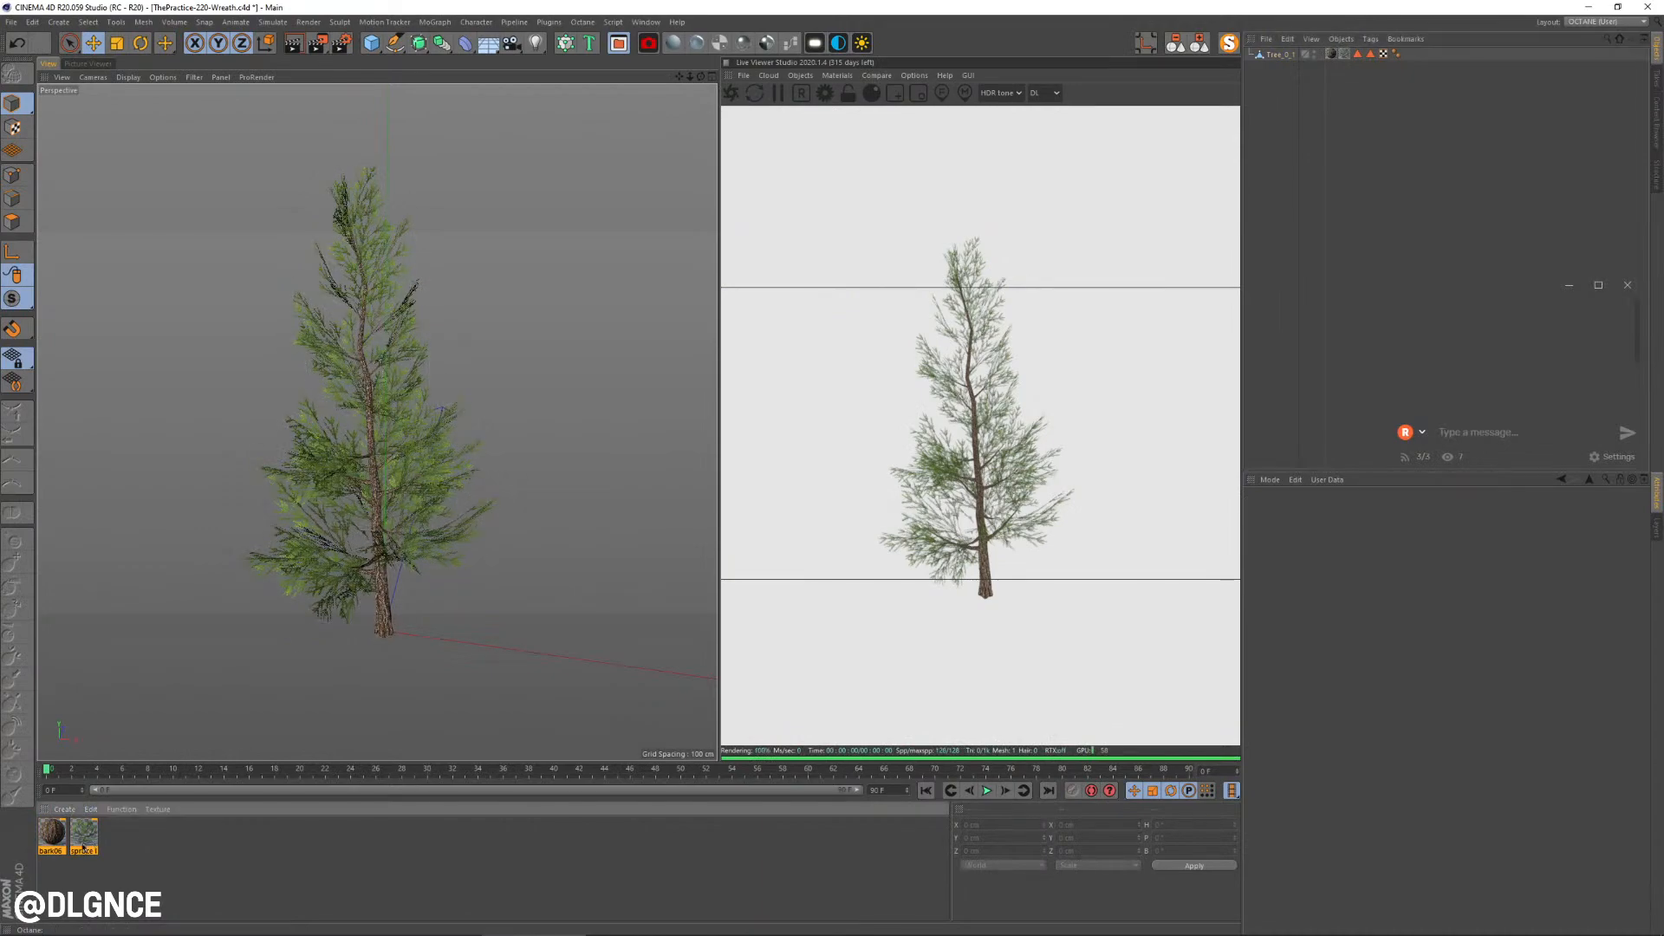
Step: Convert the tree's bark and spruce leaf materials to Octane materials and delete the original versions
click(487, 450)
alt+drag(418, 579, 461, 502)
alt+middle_drag(461, 503, 404, 533)
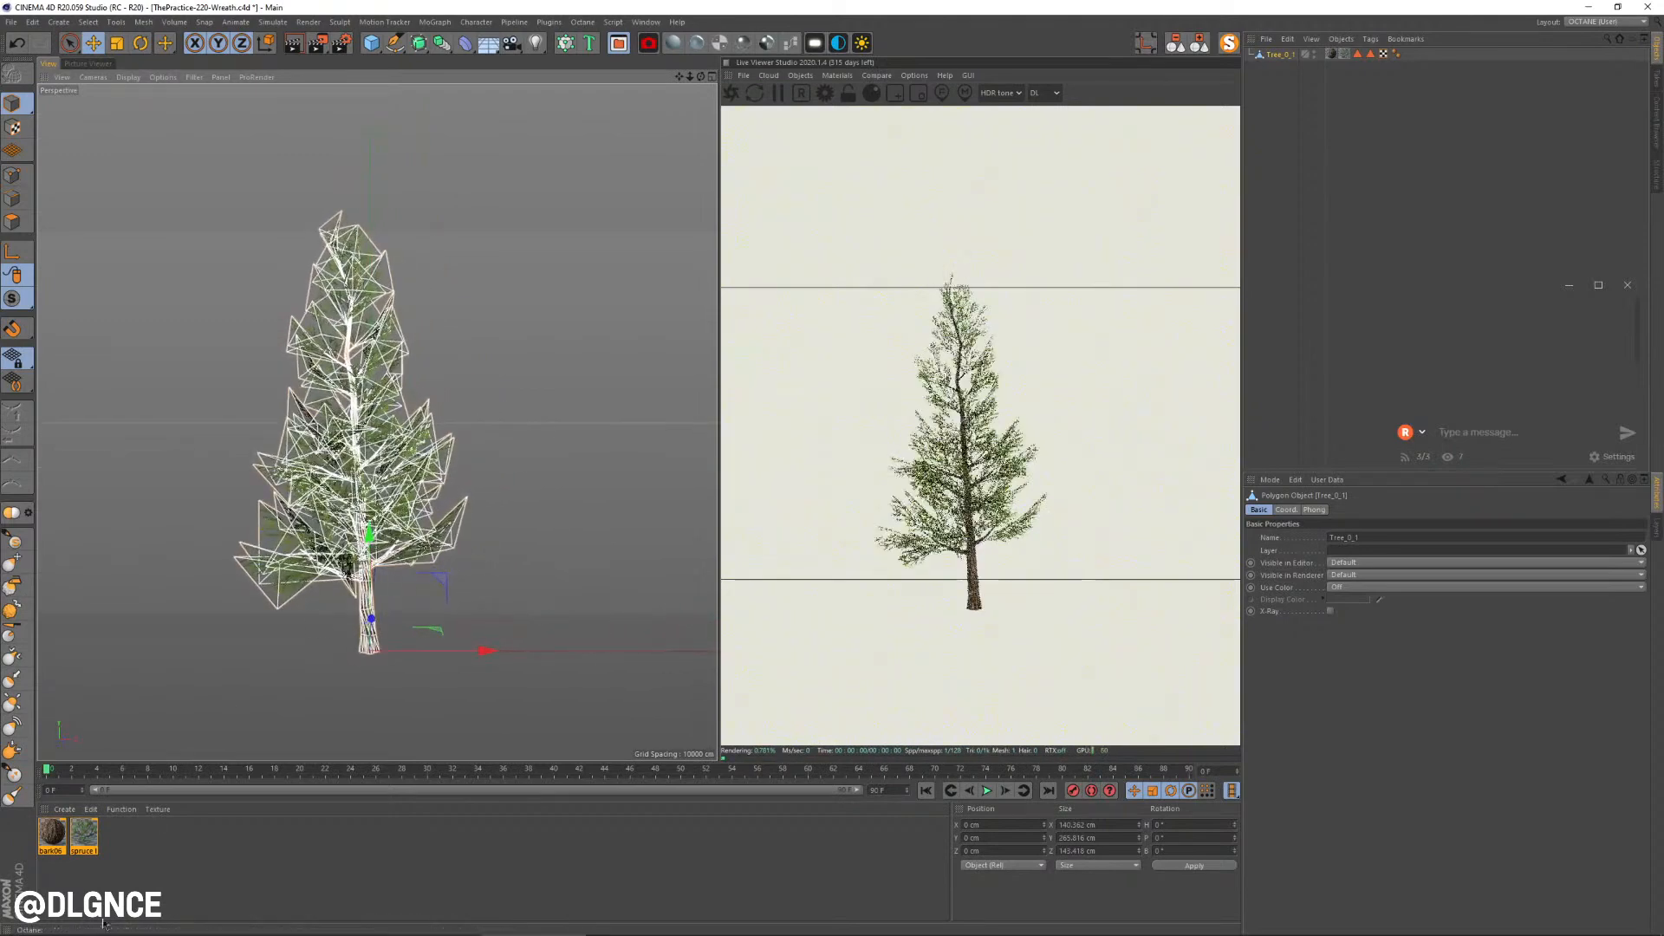
click(84, 833)
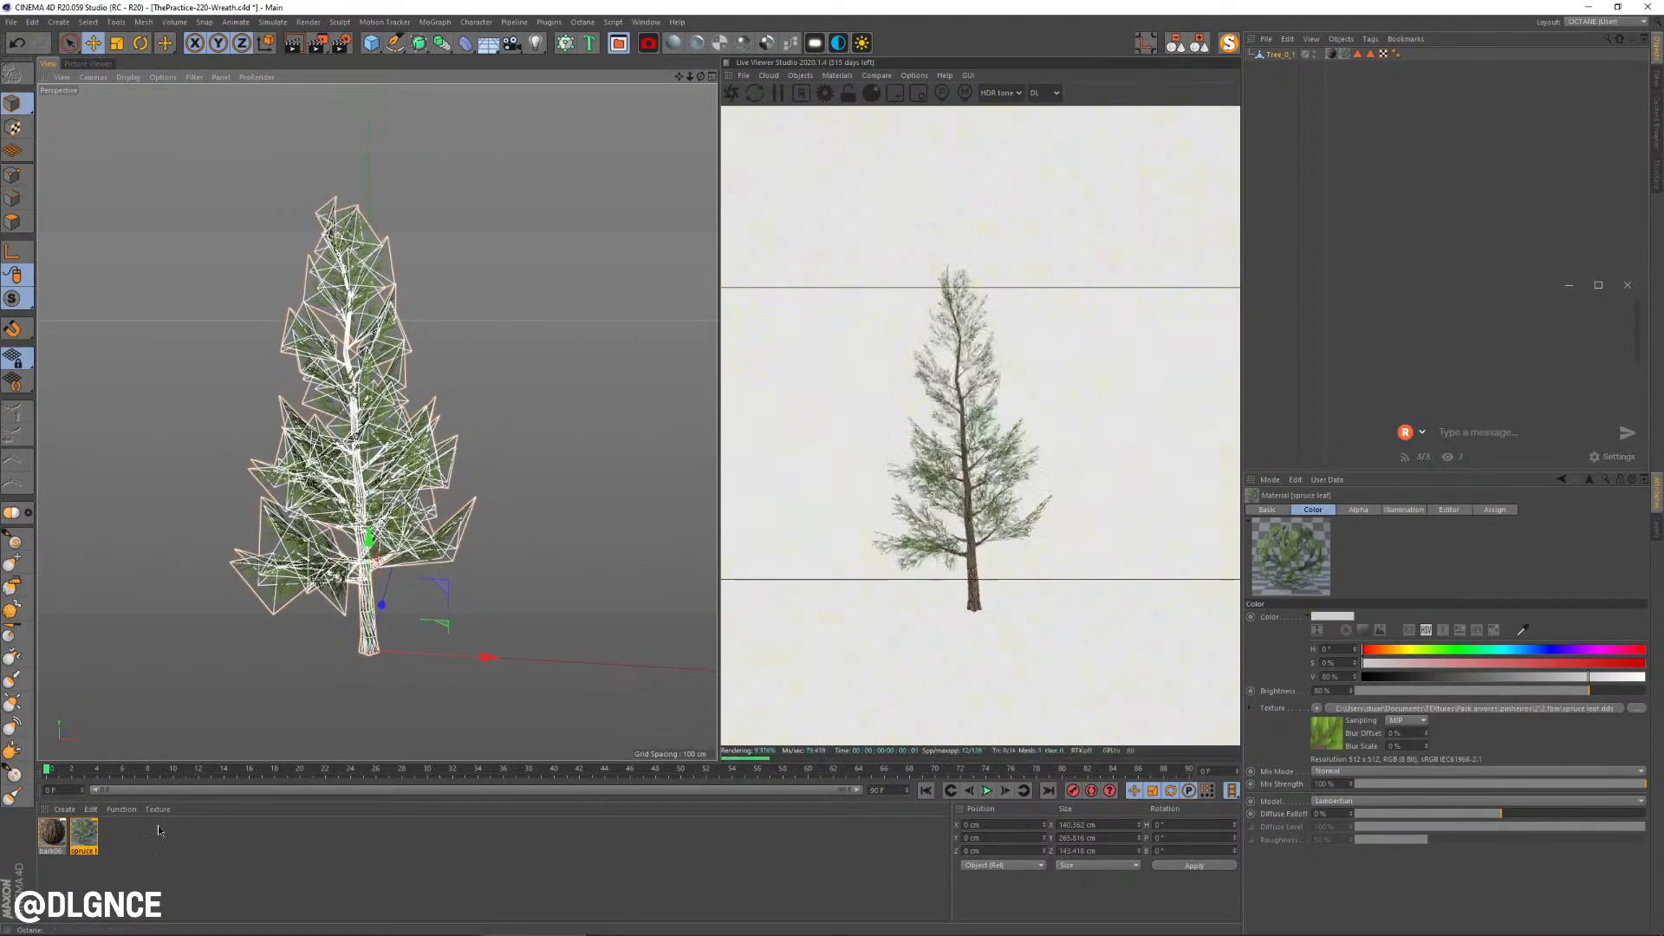
click(142, 877)
drag(31, 824, 30, 821)
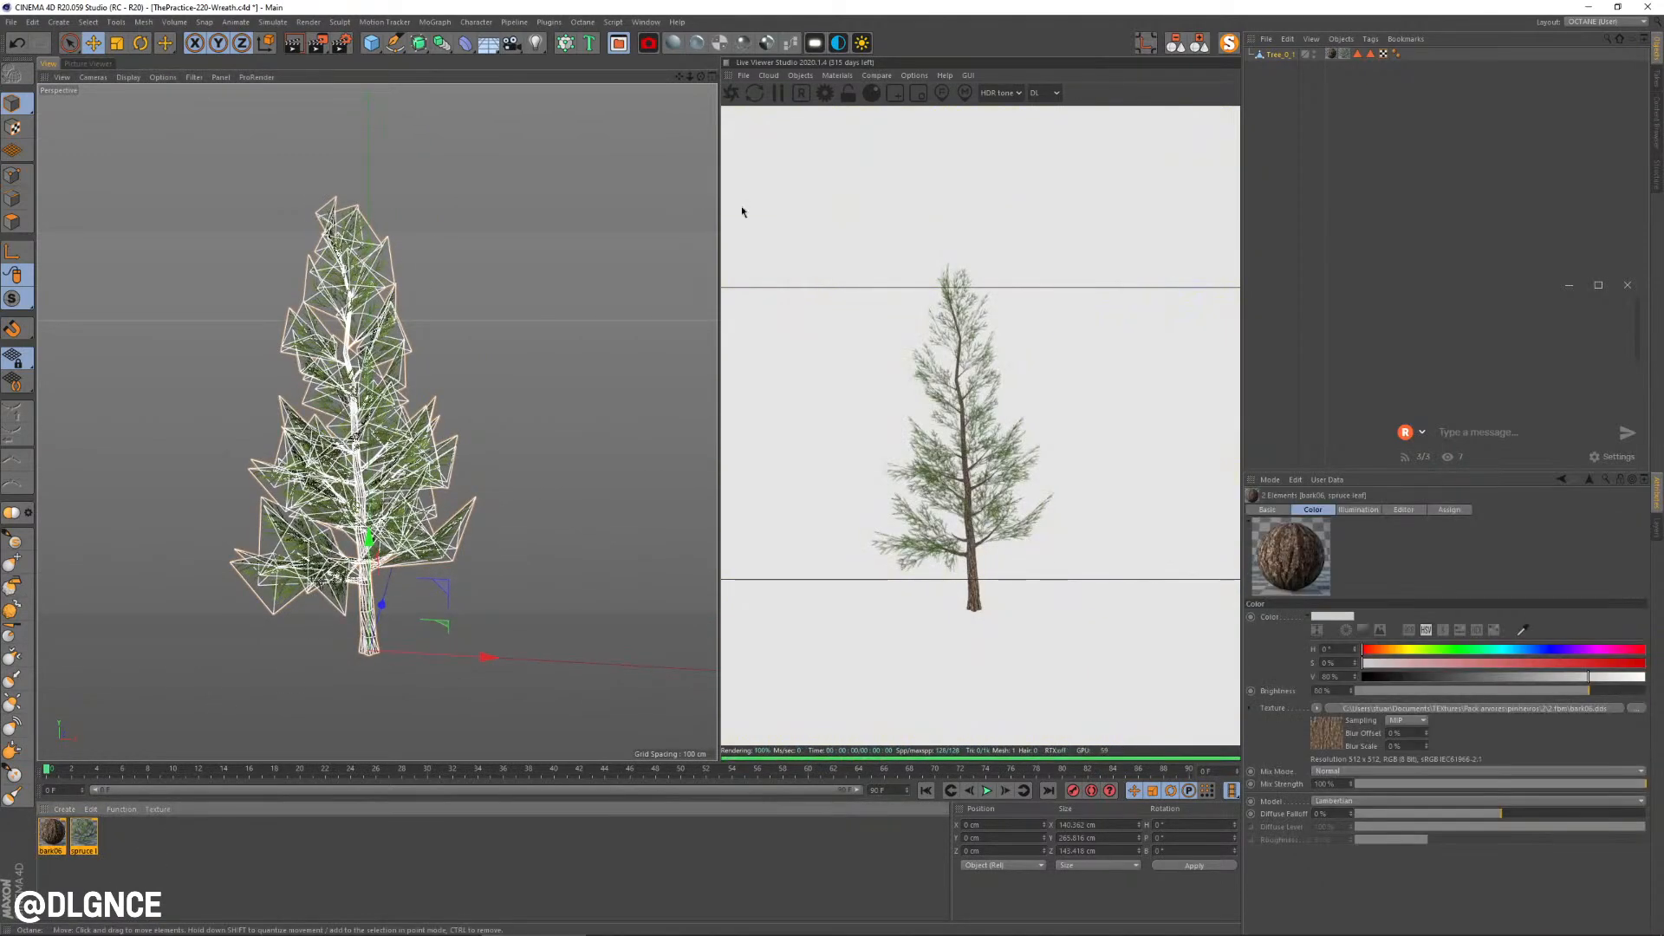
click(826, 76)
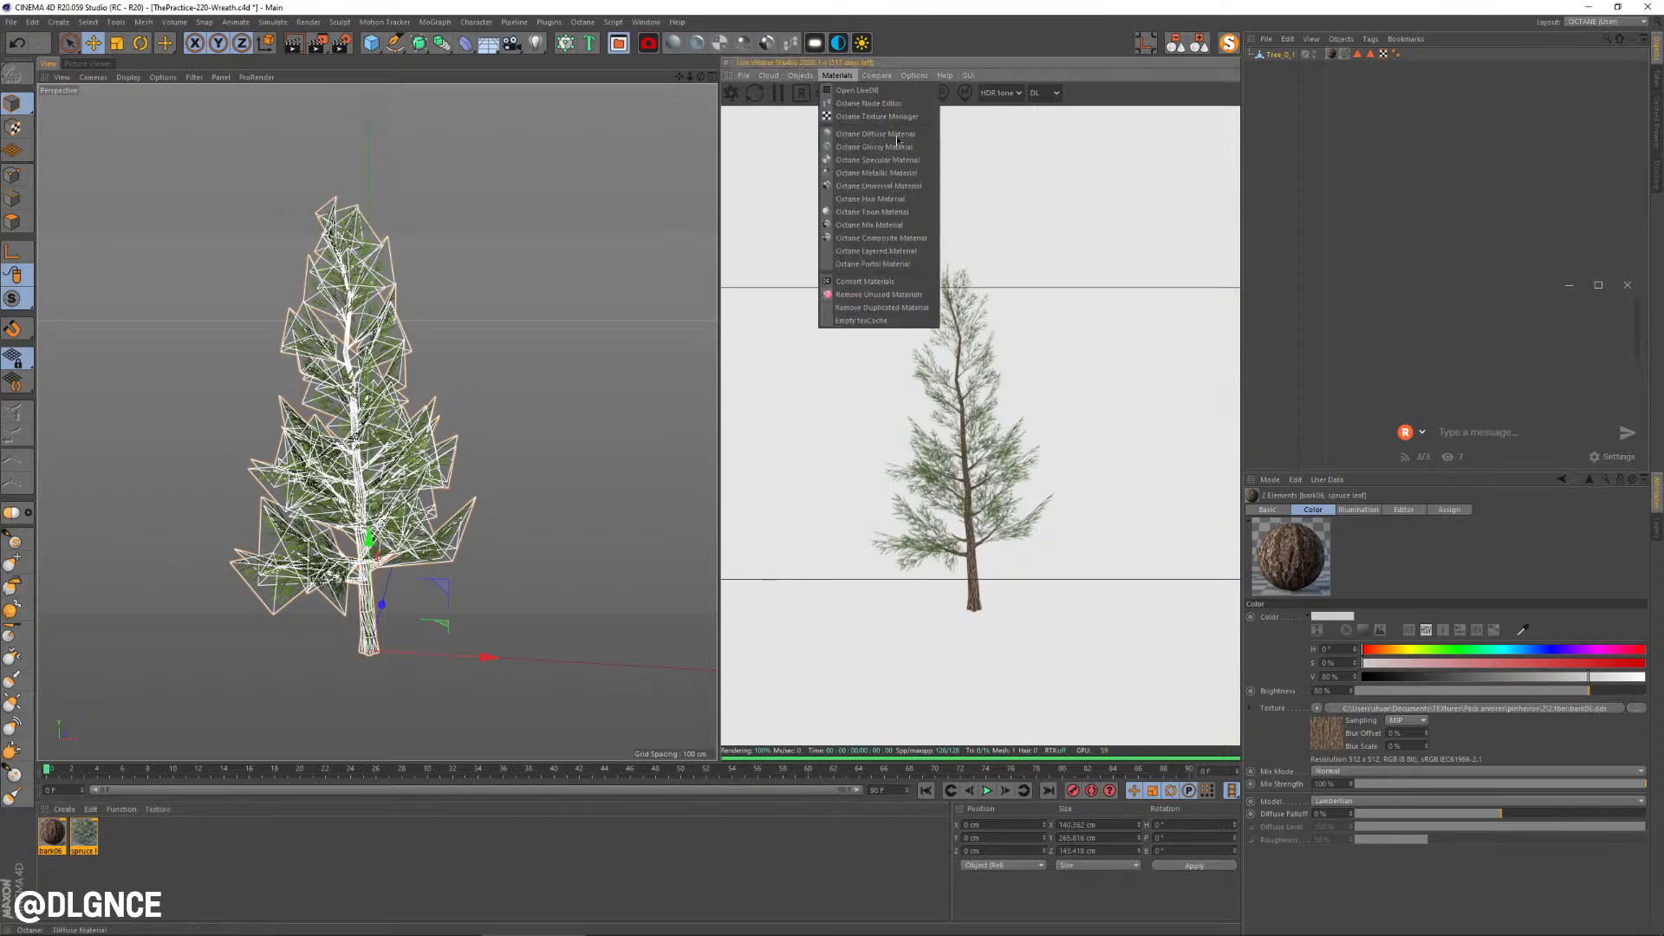
click(865, 294)
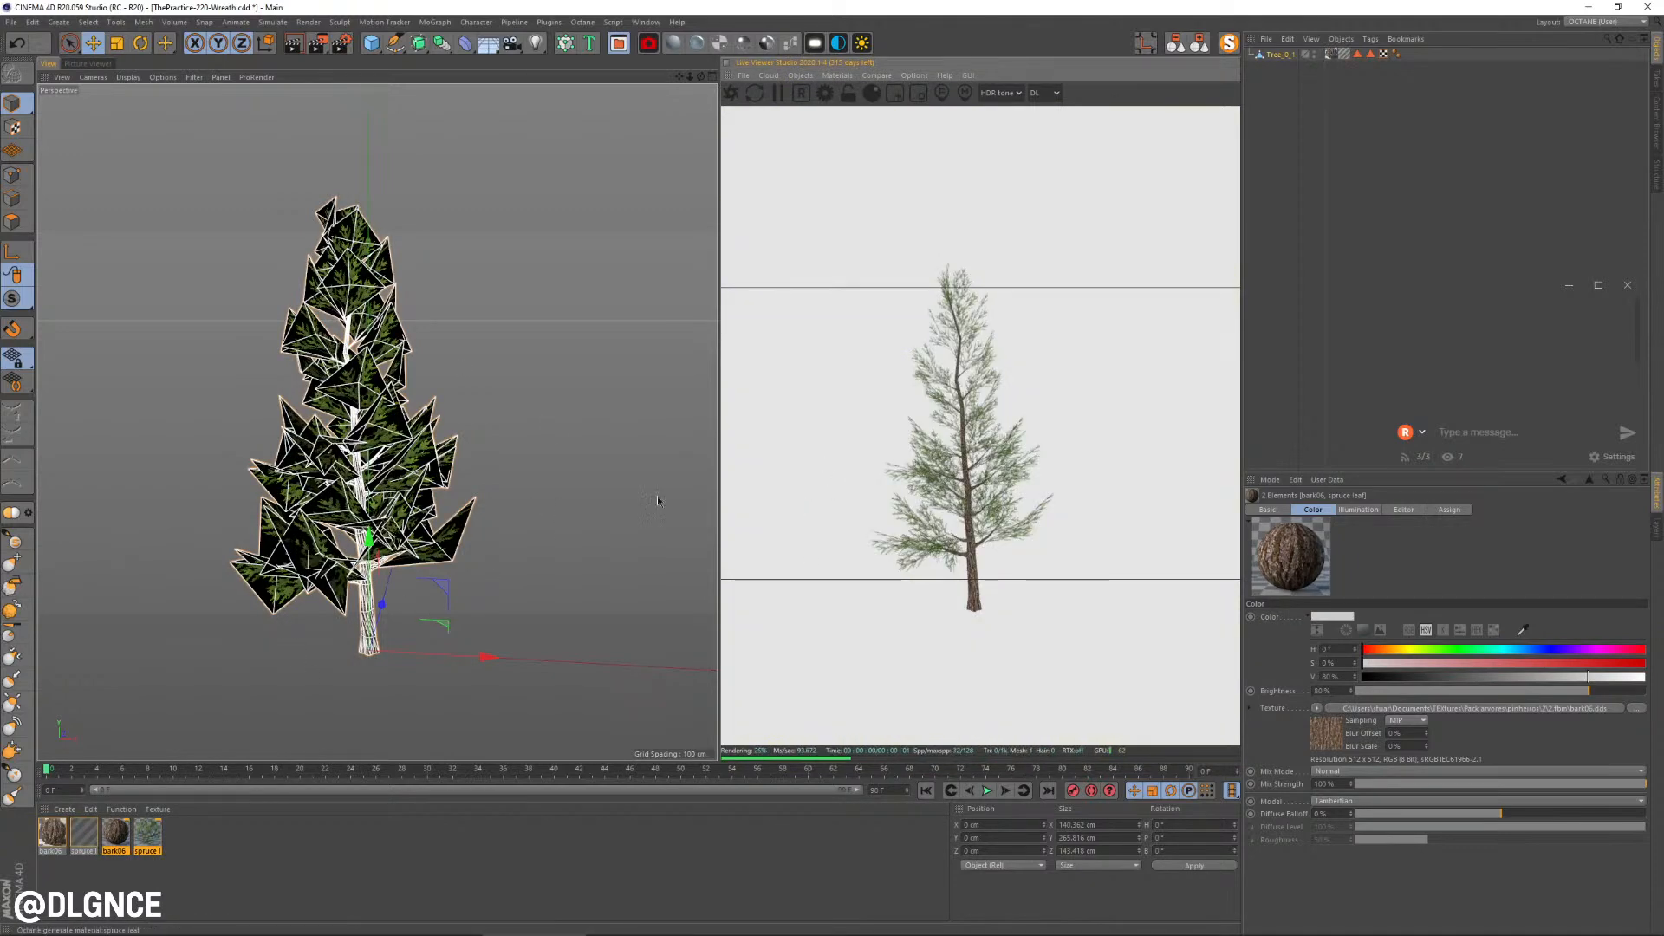
key(Delete)
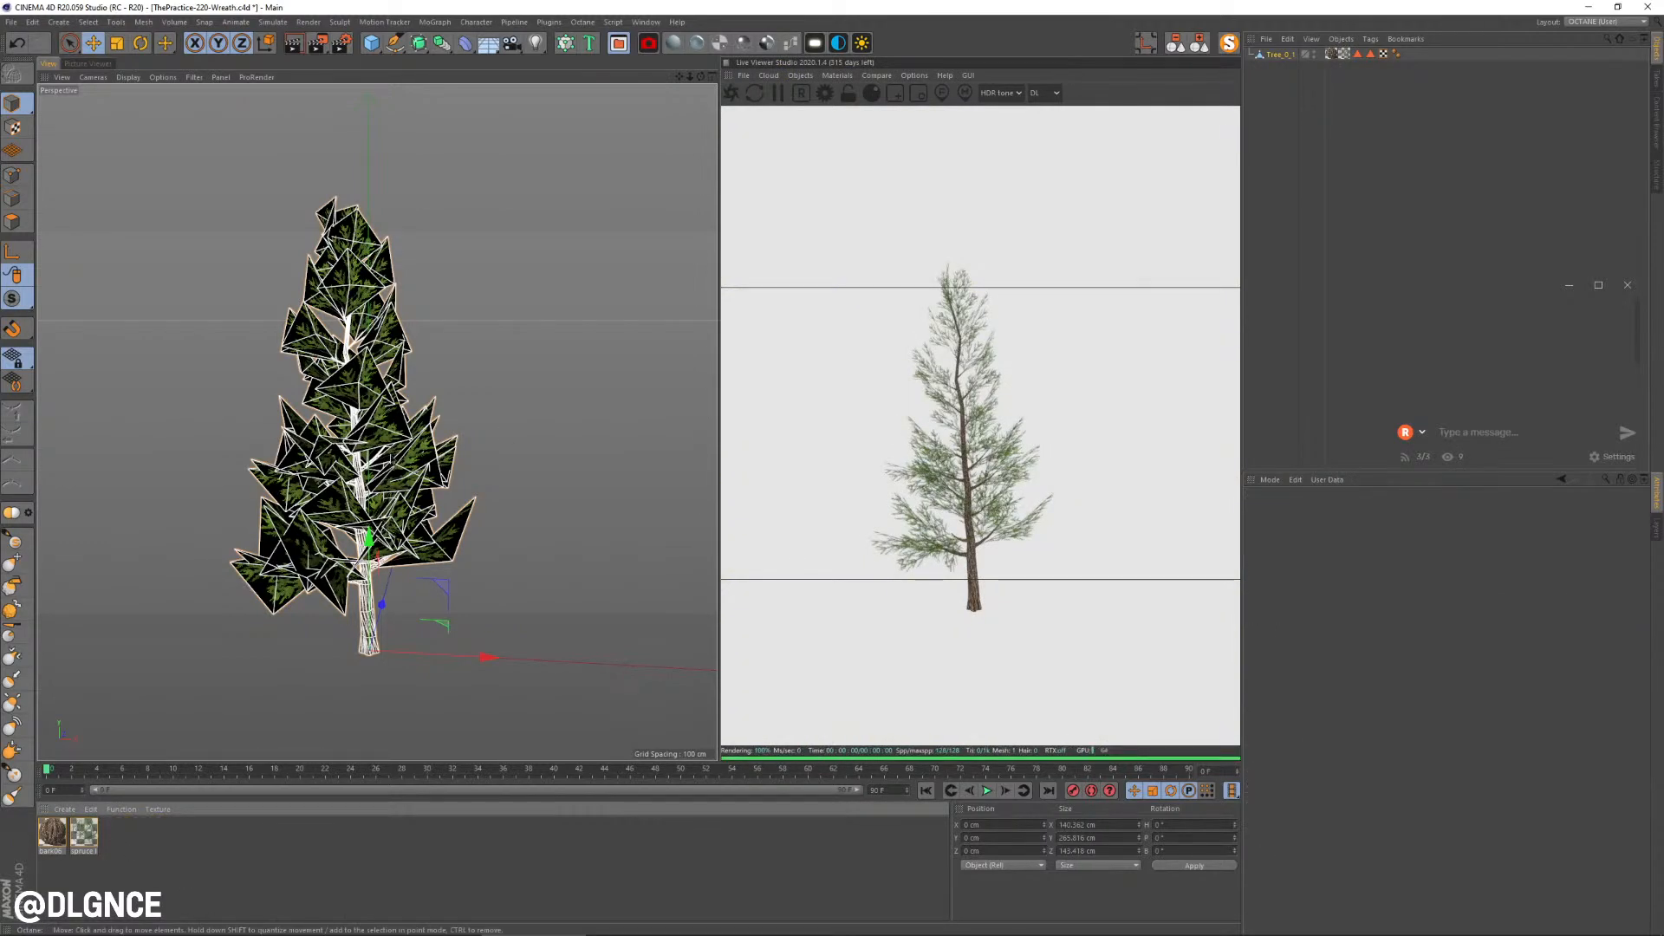
Step: Examine the tree's foliage and upper branches in the viewport and live render for a branch to isolate
scroll(377, 425, up, 5)
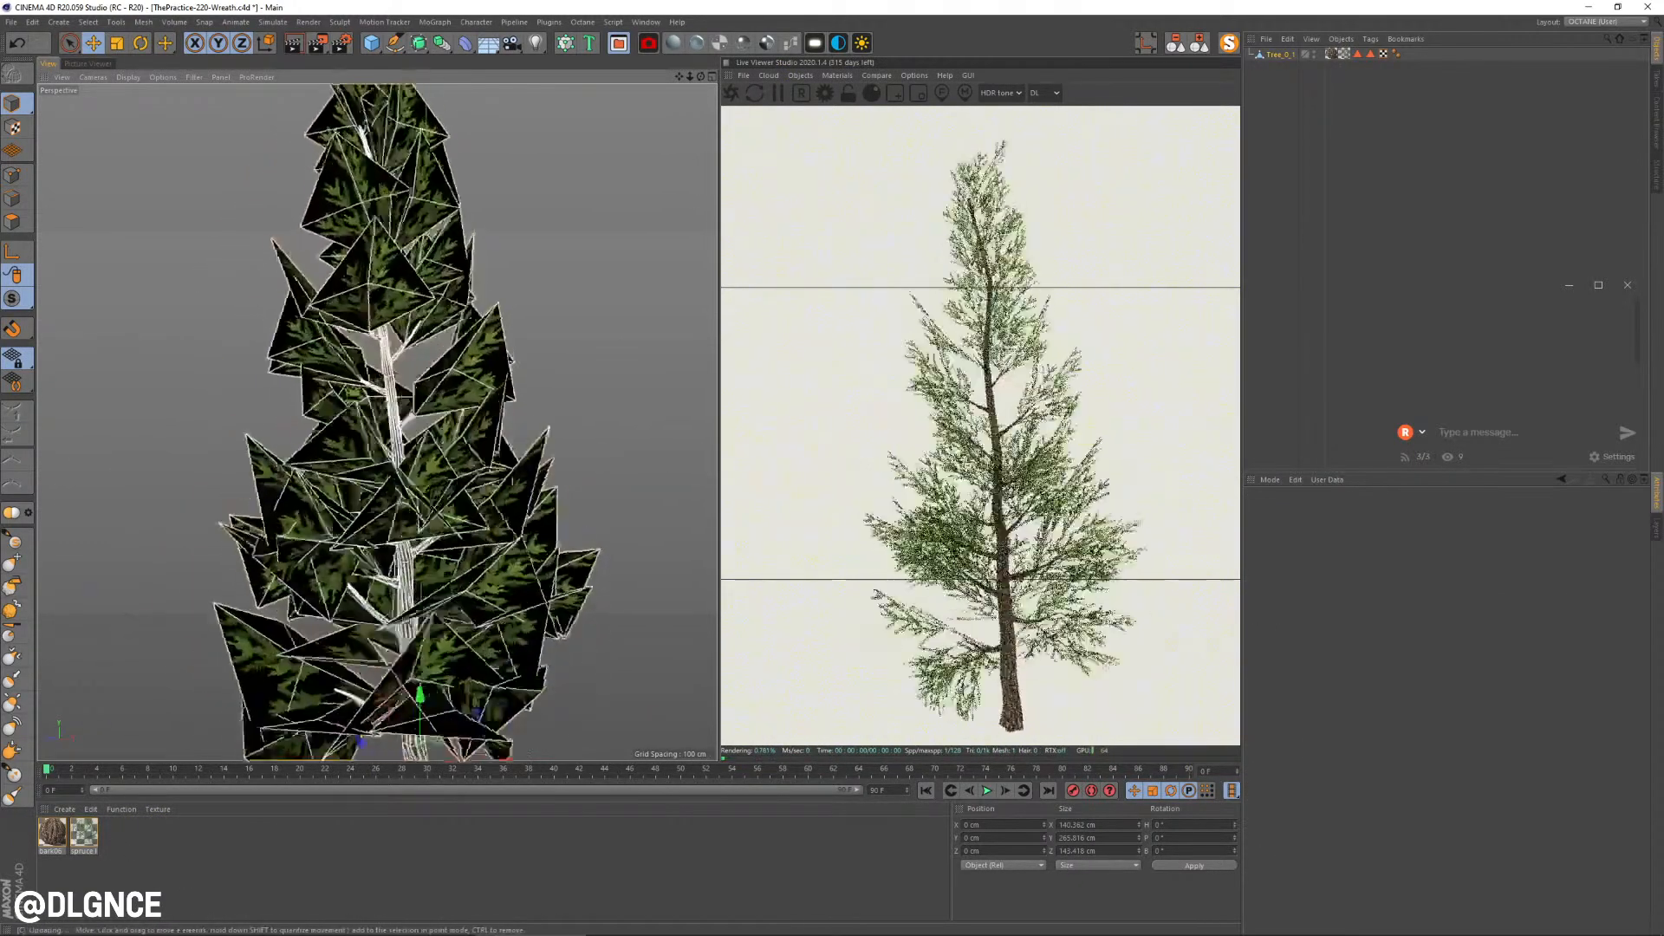
alt+drag(377, 425, 407, 425)
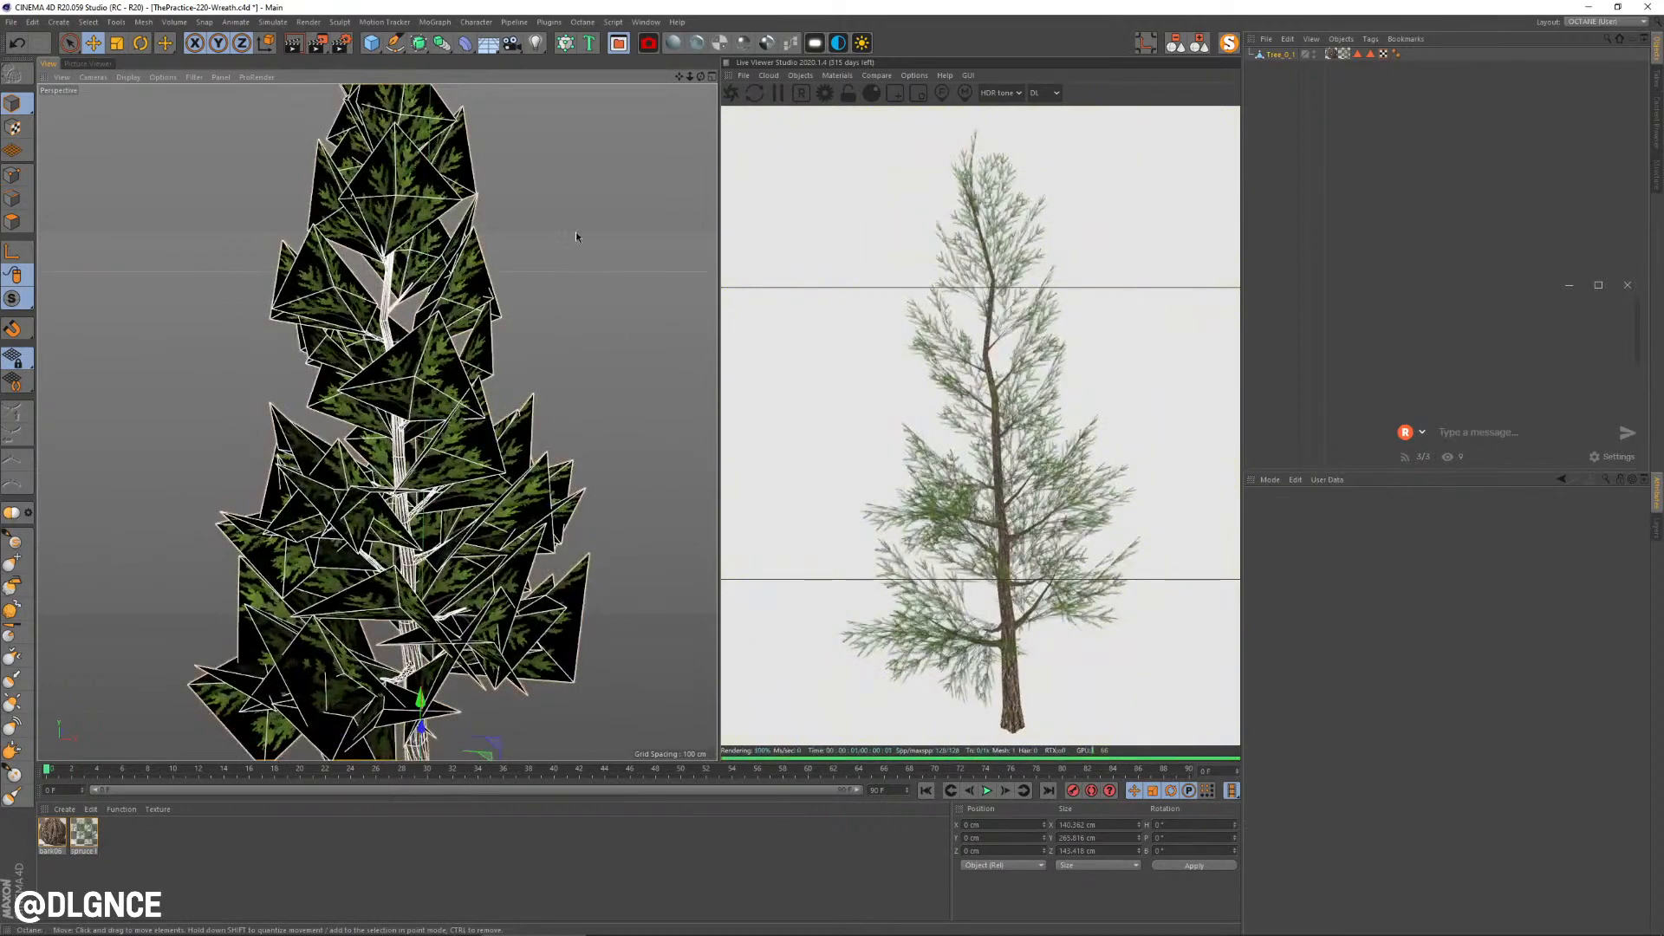
click(612, 224)
alt+drag(552, 470, 584, 453)
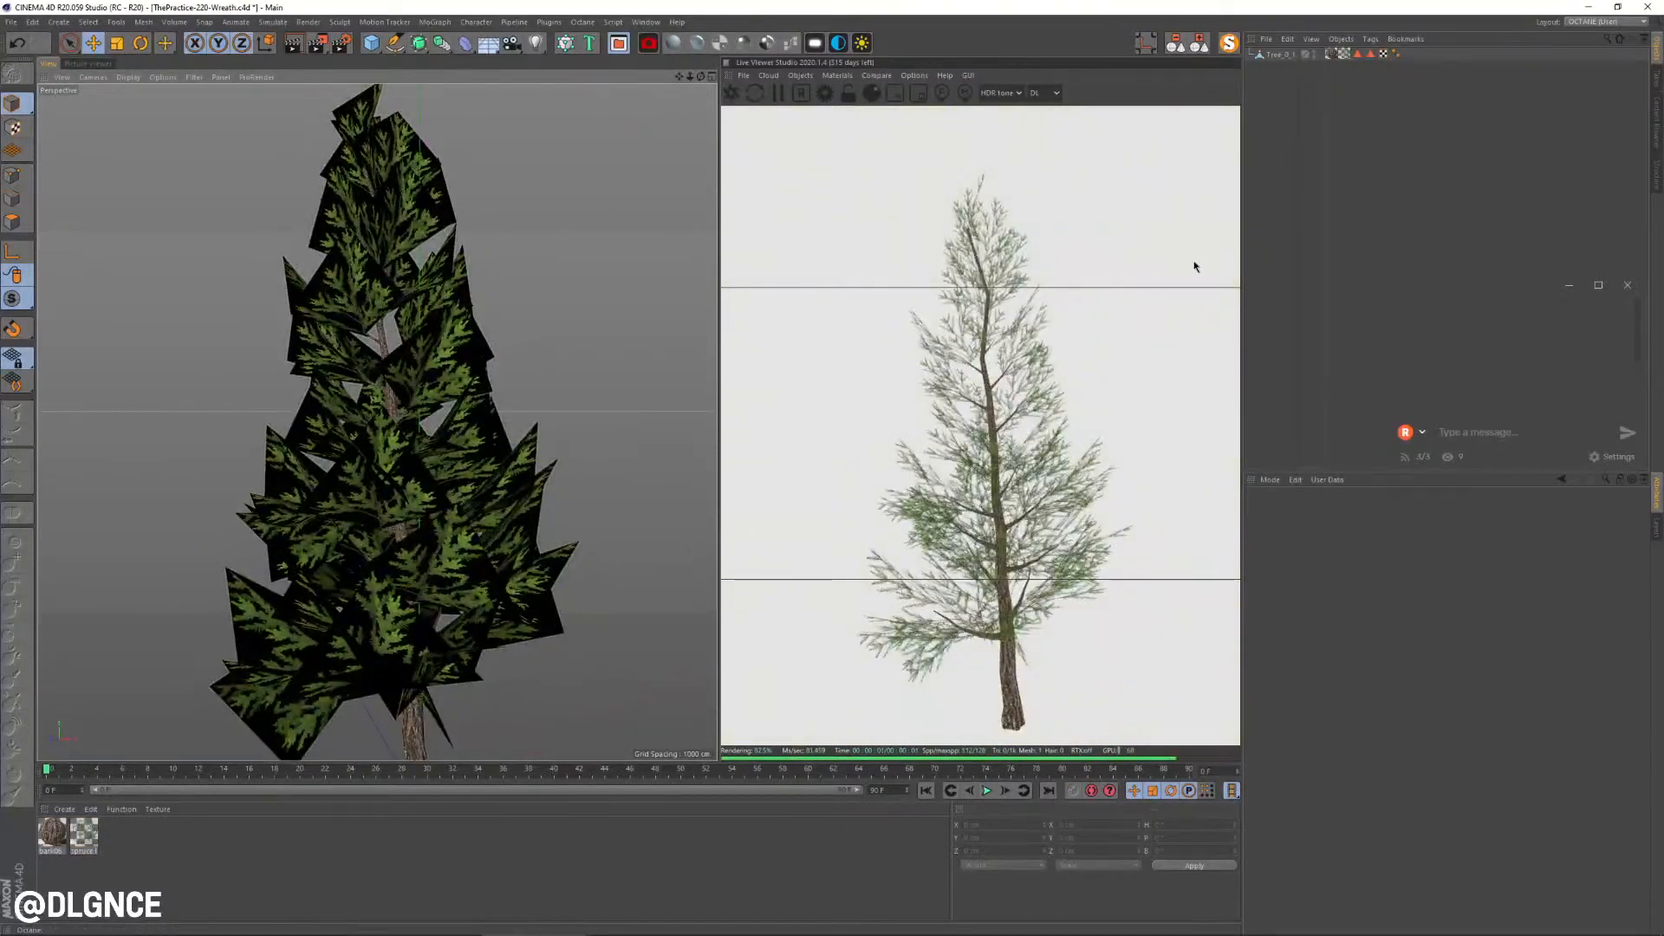
drag(870, 686, 907, 198)
alt+right_drag(558, 211, 366, 208)
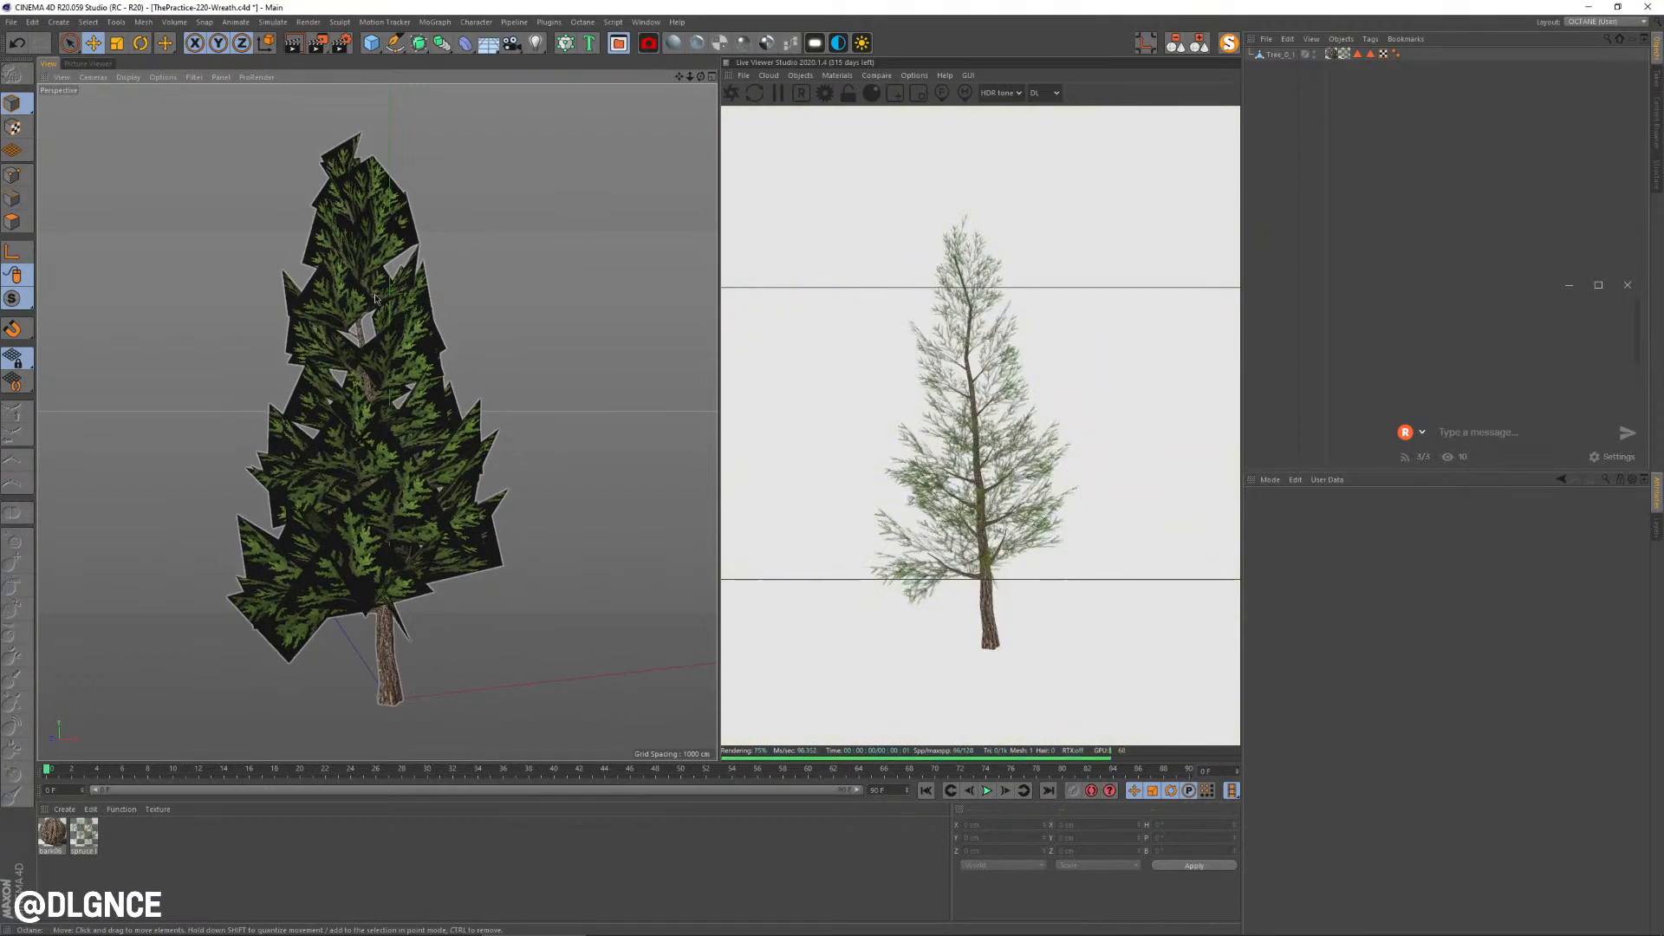
click(431, 280)
scroll(442, 413, up, 6)
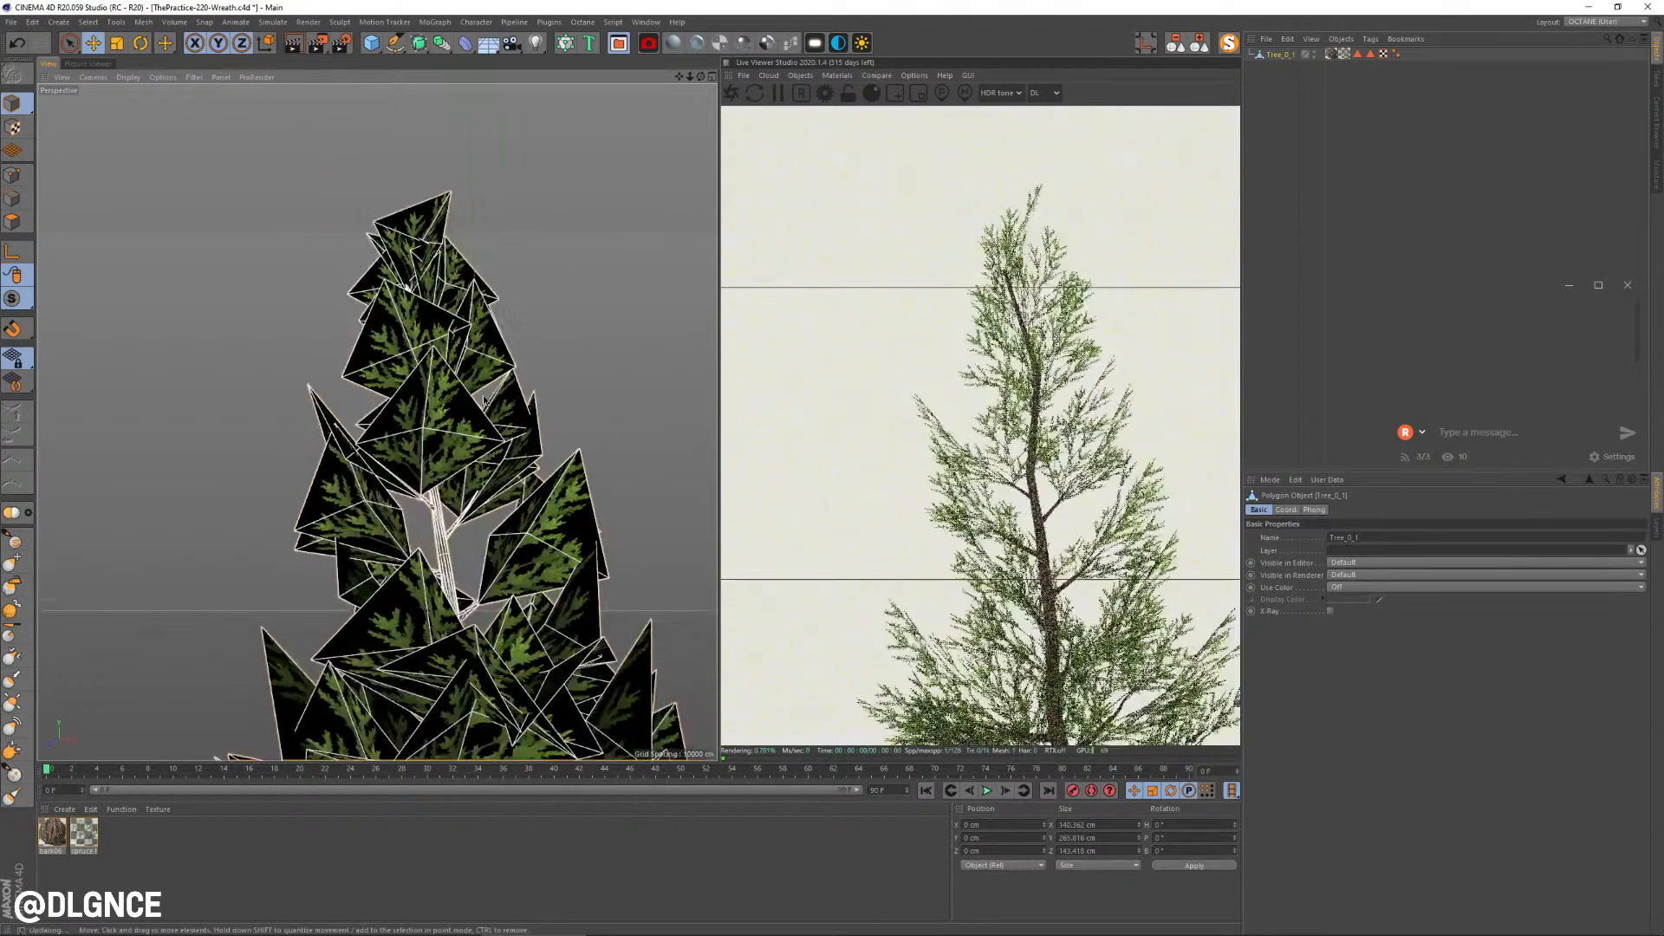
scroll(442, 413, up, 5)
scroll(442, 414, down, 5)
alt+drag(442, 413, 455, 527)
alt+middle_drag(455, 527, 400, 578)
Step: In polygon mode, select one upper branch's leaf polygons and add its twig using Loop Selection
click(12, 222)
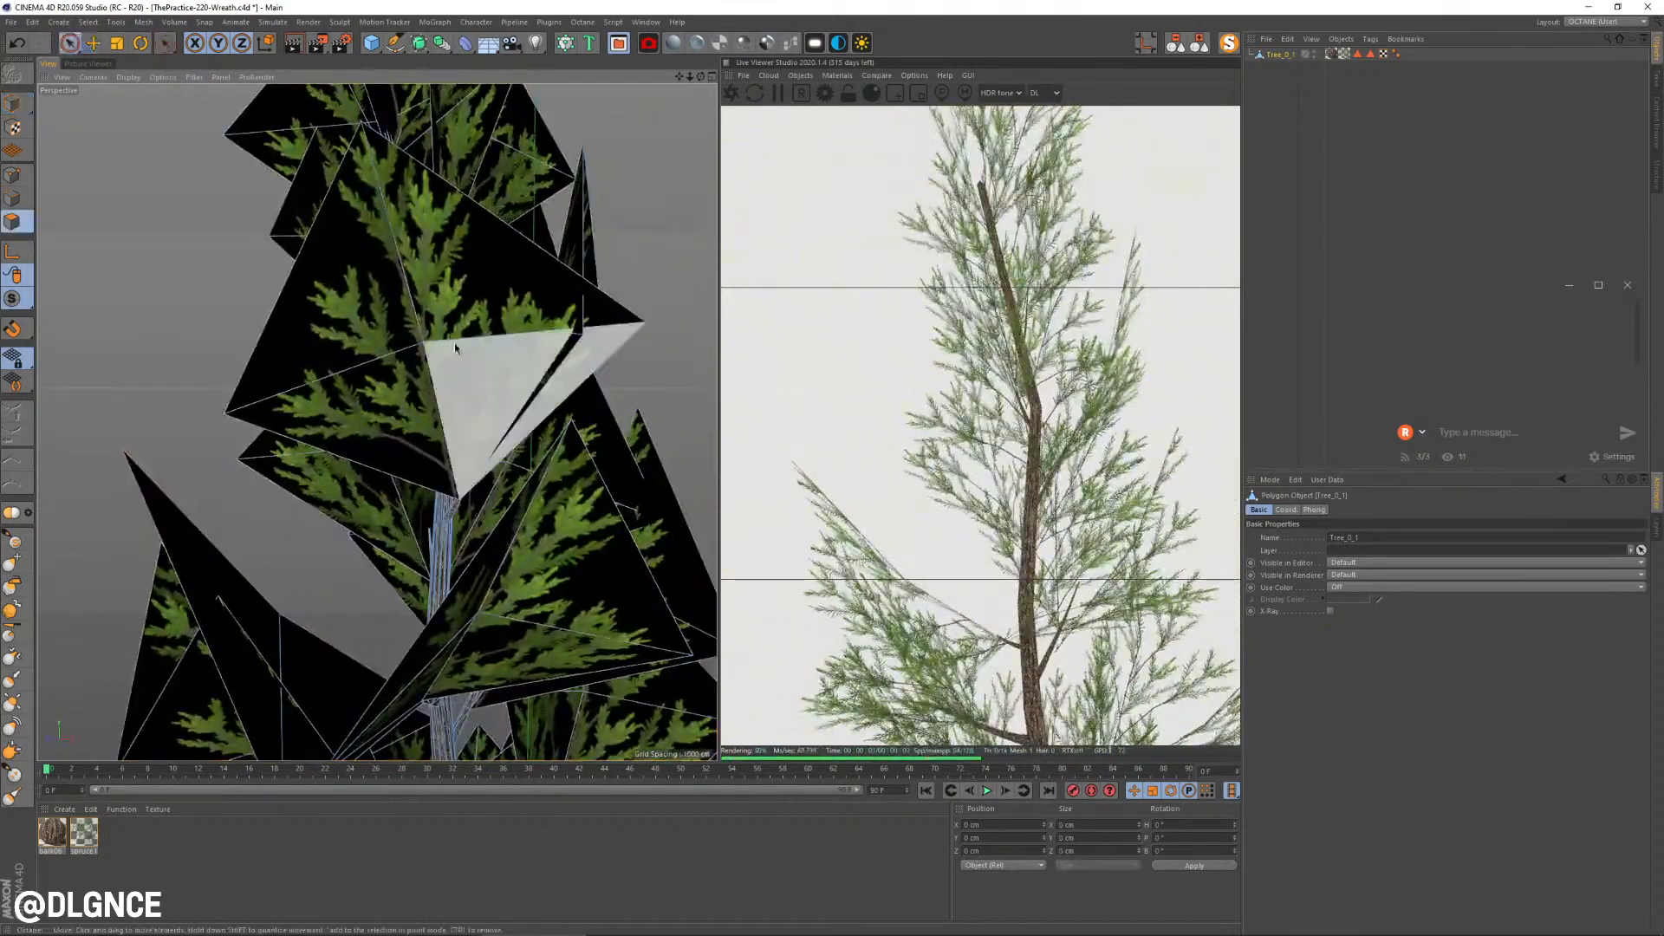
click(424, 354)
alt+drag(411, 453, 279, 317)
scroll(380, 553, up, 5)
alt+drag(453, 546, 566, 535)
key(u)
key(l)
shift+click(398, 468)
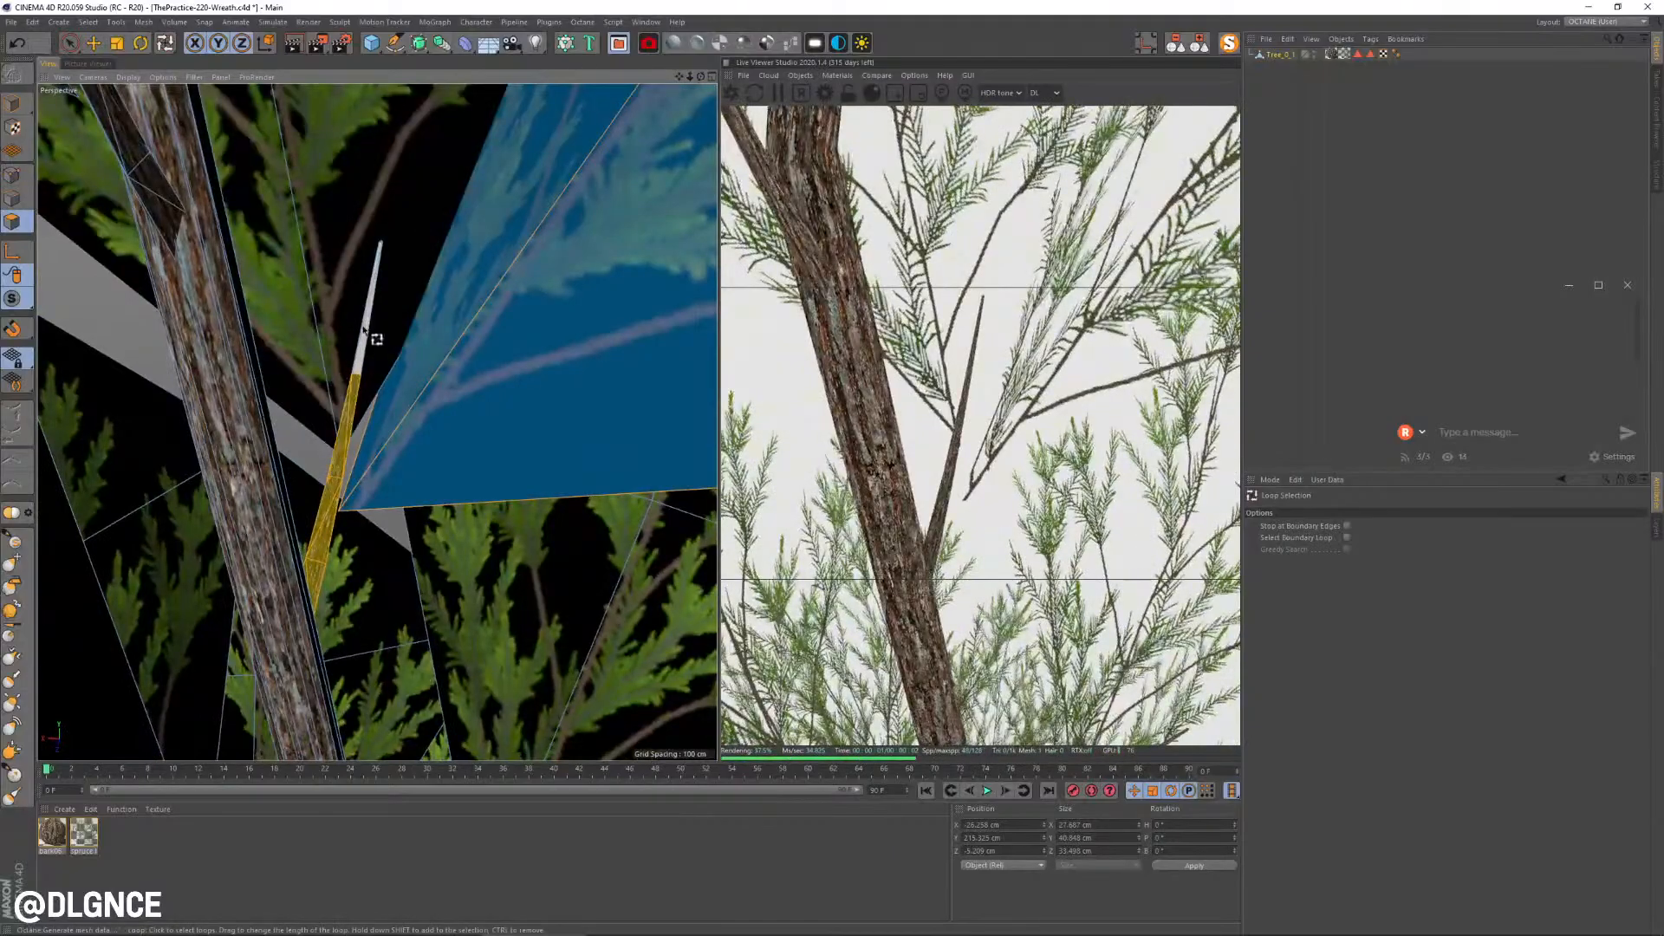
alt+drag(466, 584, 459, 574)
alt+drag(330, 505, 476, 520)
scroll(505, 473, up, 6)
scroll(450, 498, down, 8)
Step: Duplicate the tree object as a backup, hide the copy, and make the original active again
ctrl+drag(1281, 54, 1283, 67)
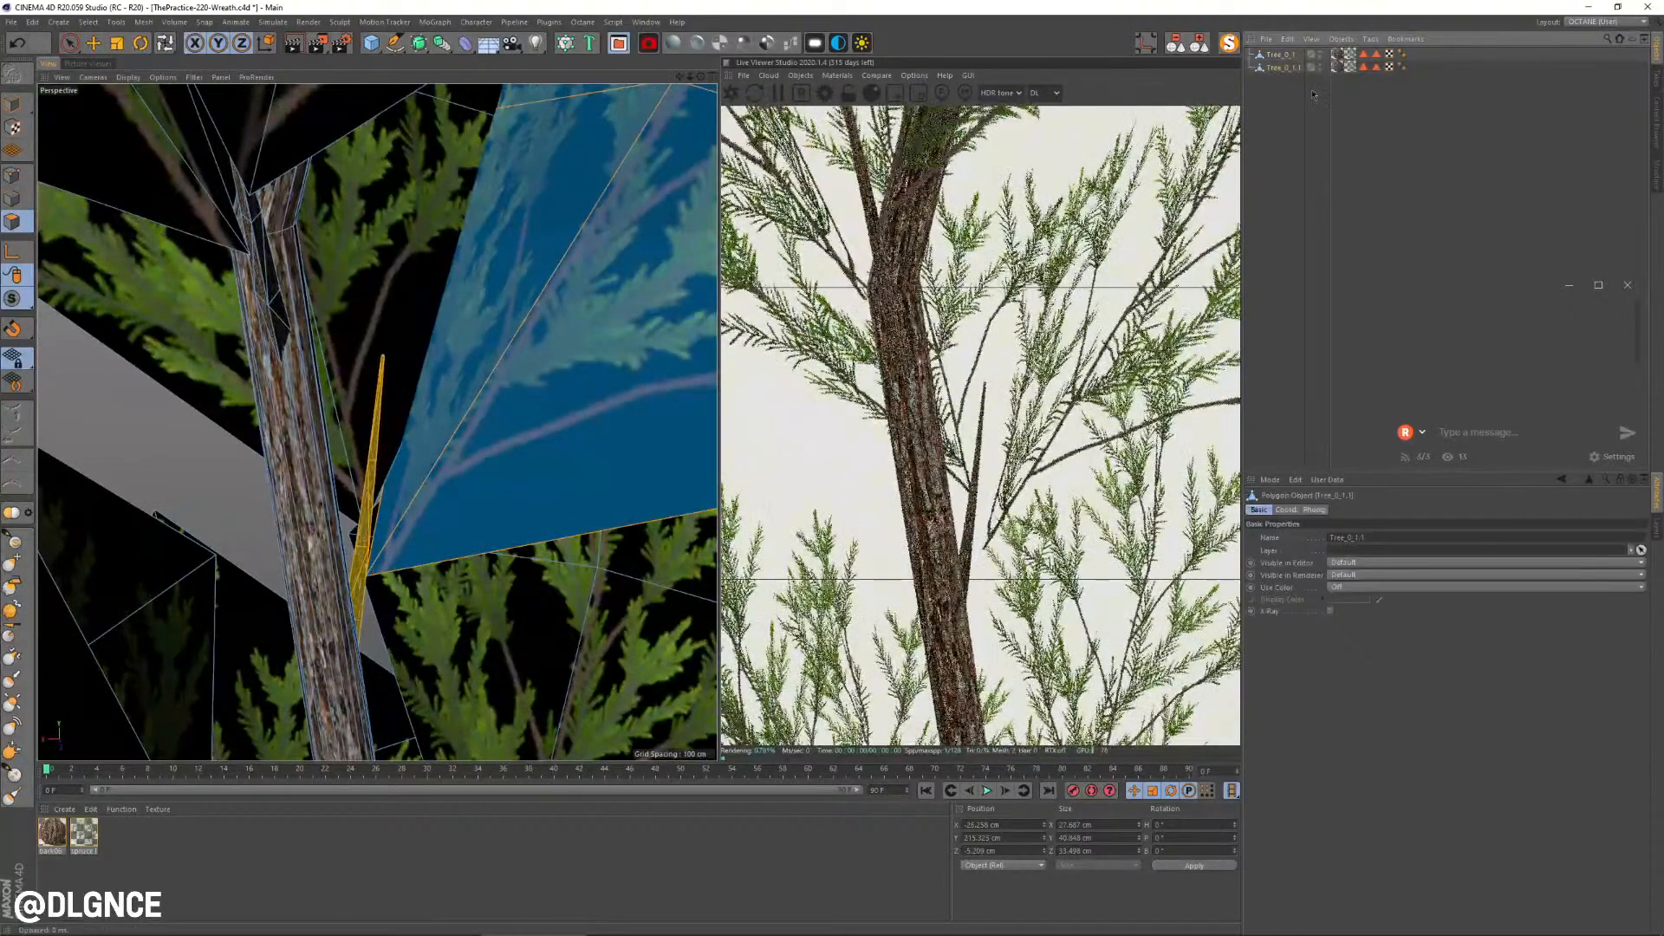
alt+double_click(1320, 67)
click(1280, 55)
Step: Invert the polygon selection on the original tree and delete everything except the chosen branch
key(u)
key(l)
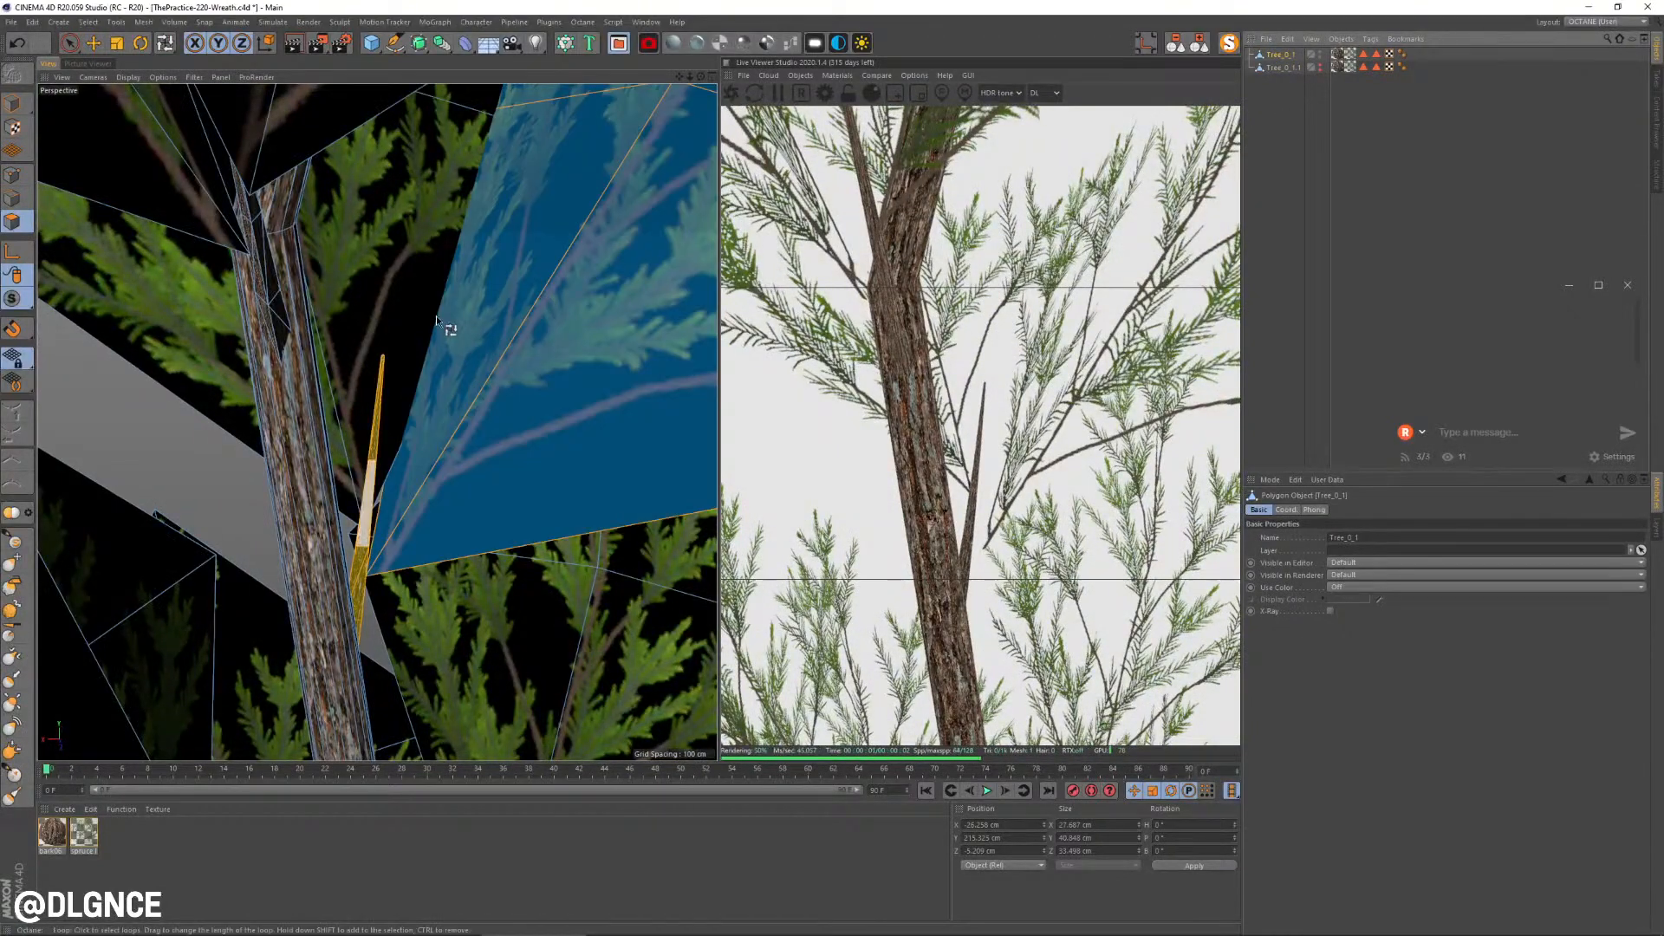
click(437, 318)
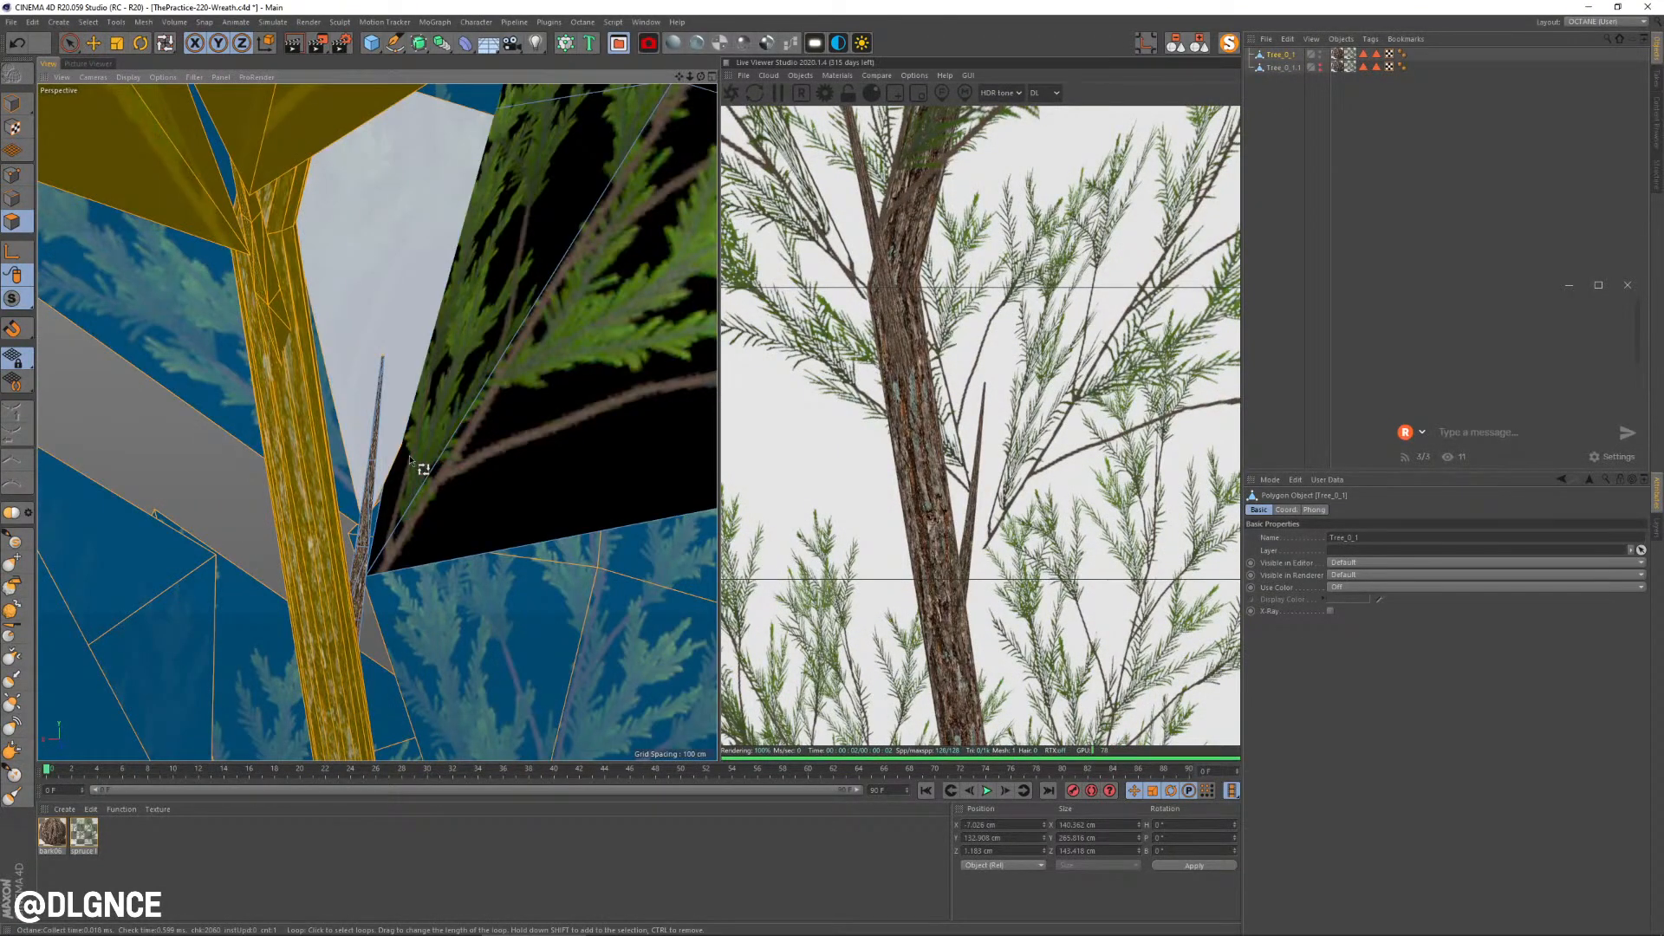
key(Delete)
alt+right_drag(520, 585, 334, 546)
mouse_move(333, 546)
alt+mouse_down()
mouse_move(304, 535)
mouse_move(351, 536)
alt+mouse_up()
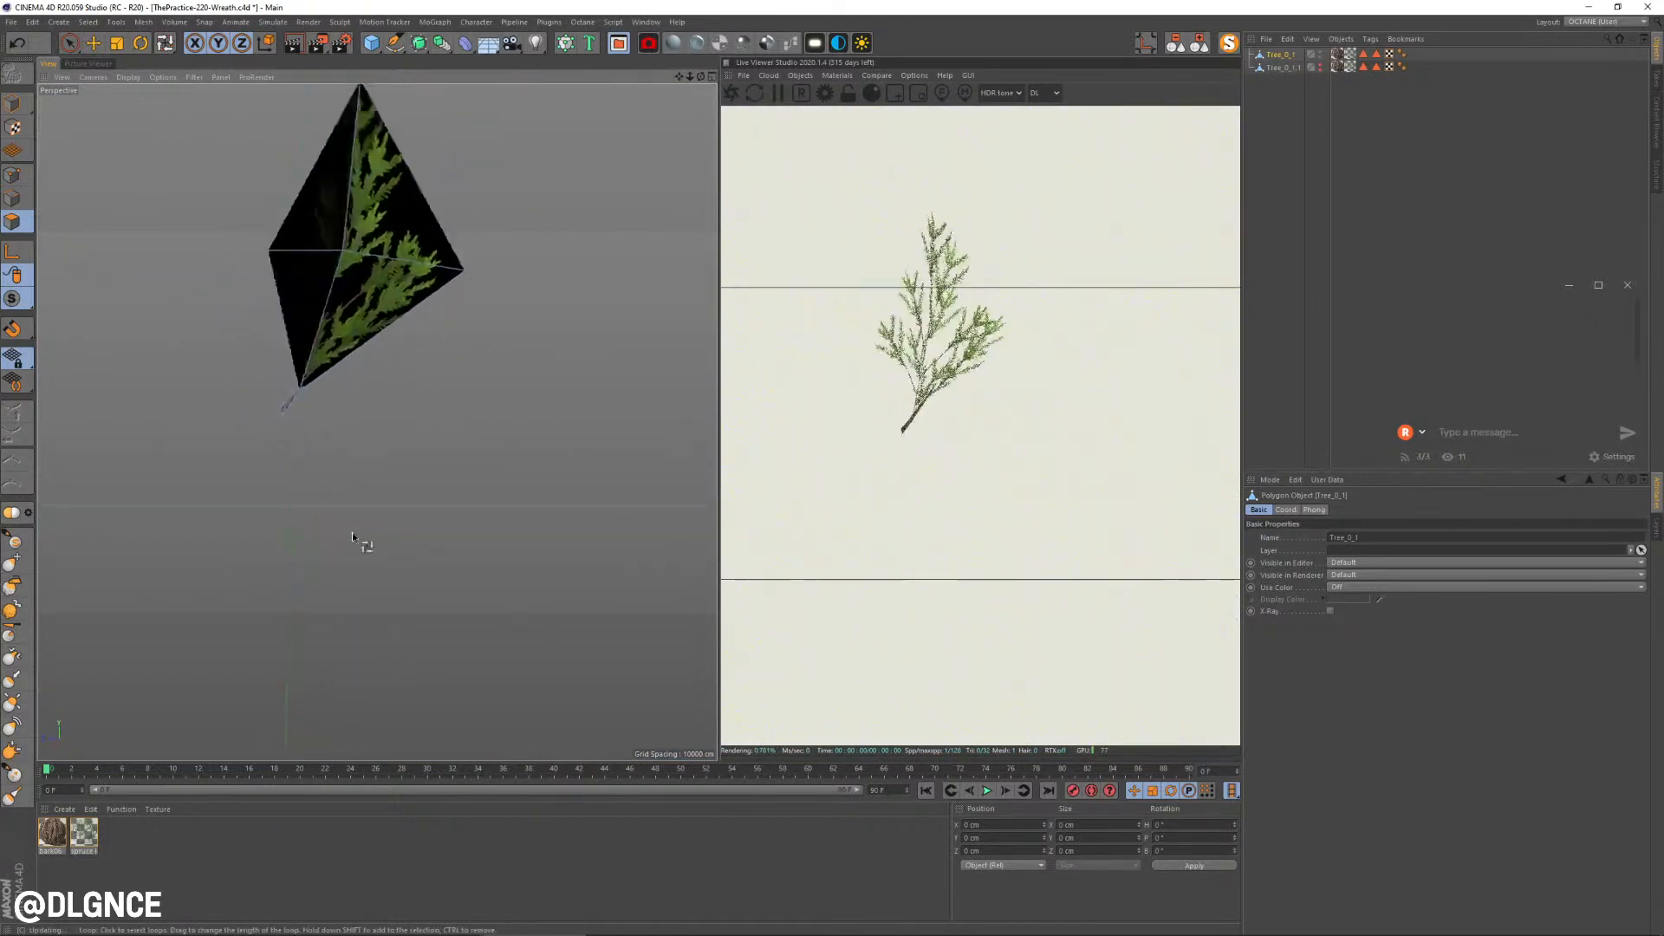
Step: Select the polygons along the full length of the isolated branch's twig using Loop Selection
alt+right_drag(352, 537, 460, 571)
mouse_move(459, 572)
alt+mouse_down()
mouse_move(434, 589)
mouse_move(473, 597)
alt+mouse_up()
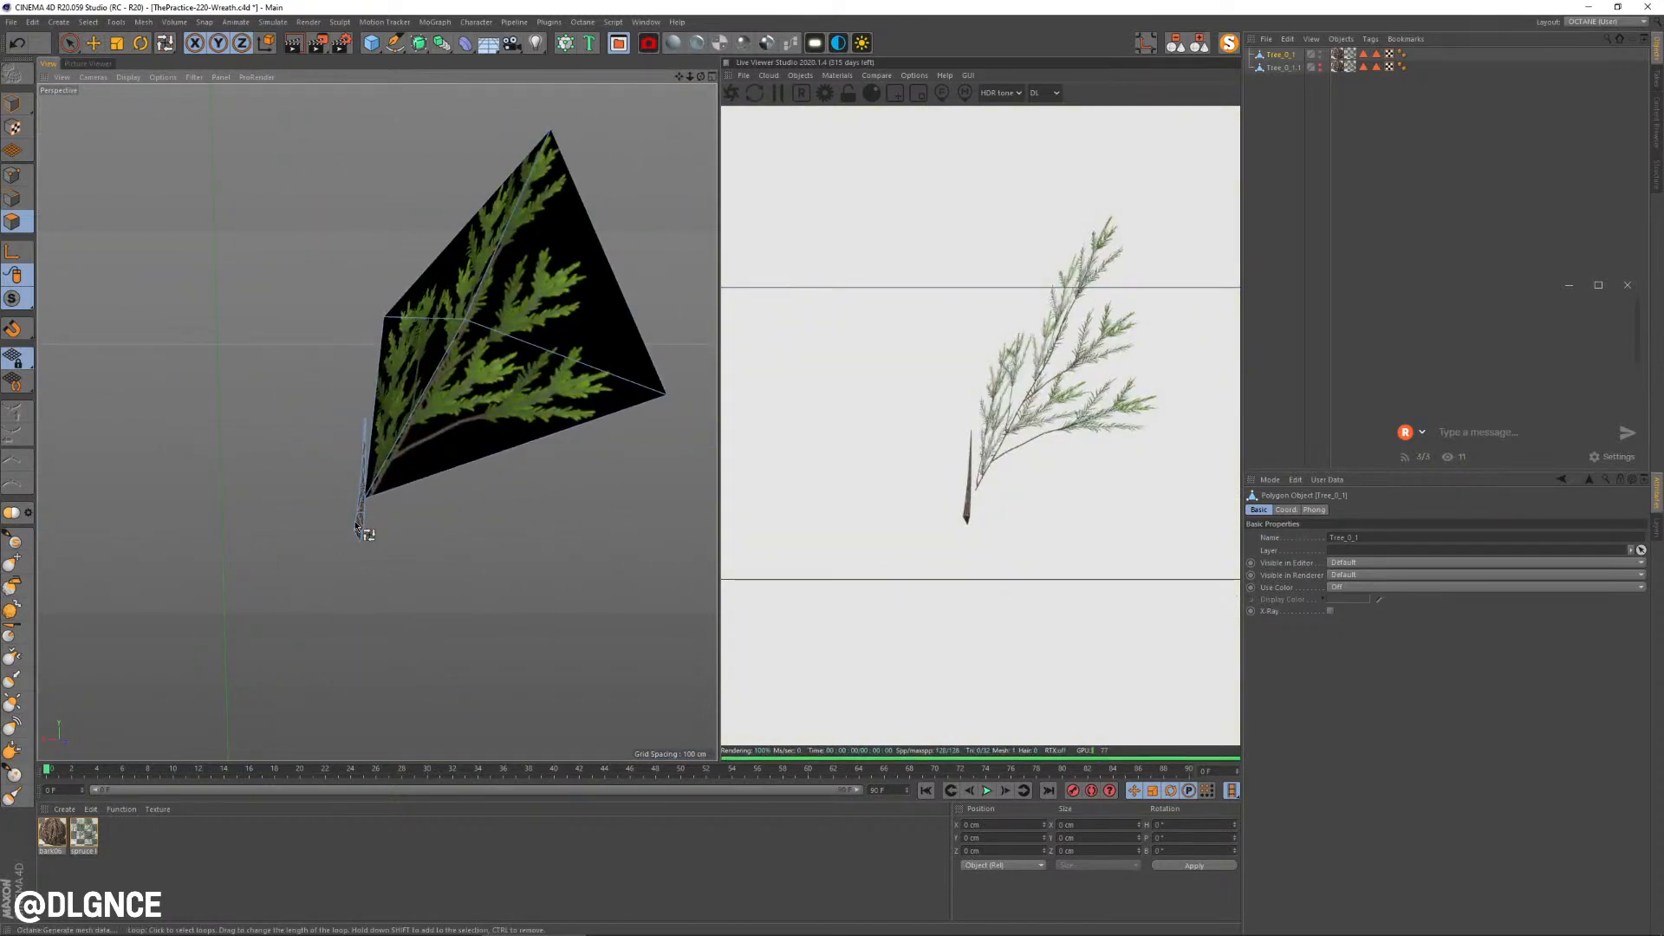
key(u)
key(l)
scroll(348, 532, up, 3)
scroll(417, 483, down, 3)
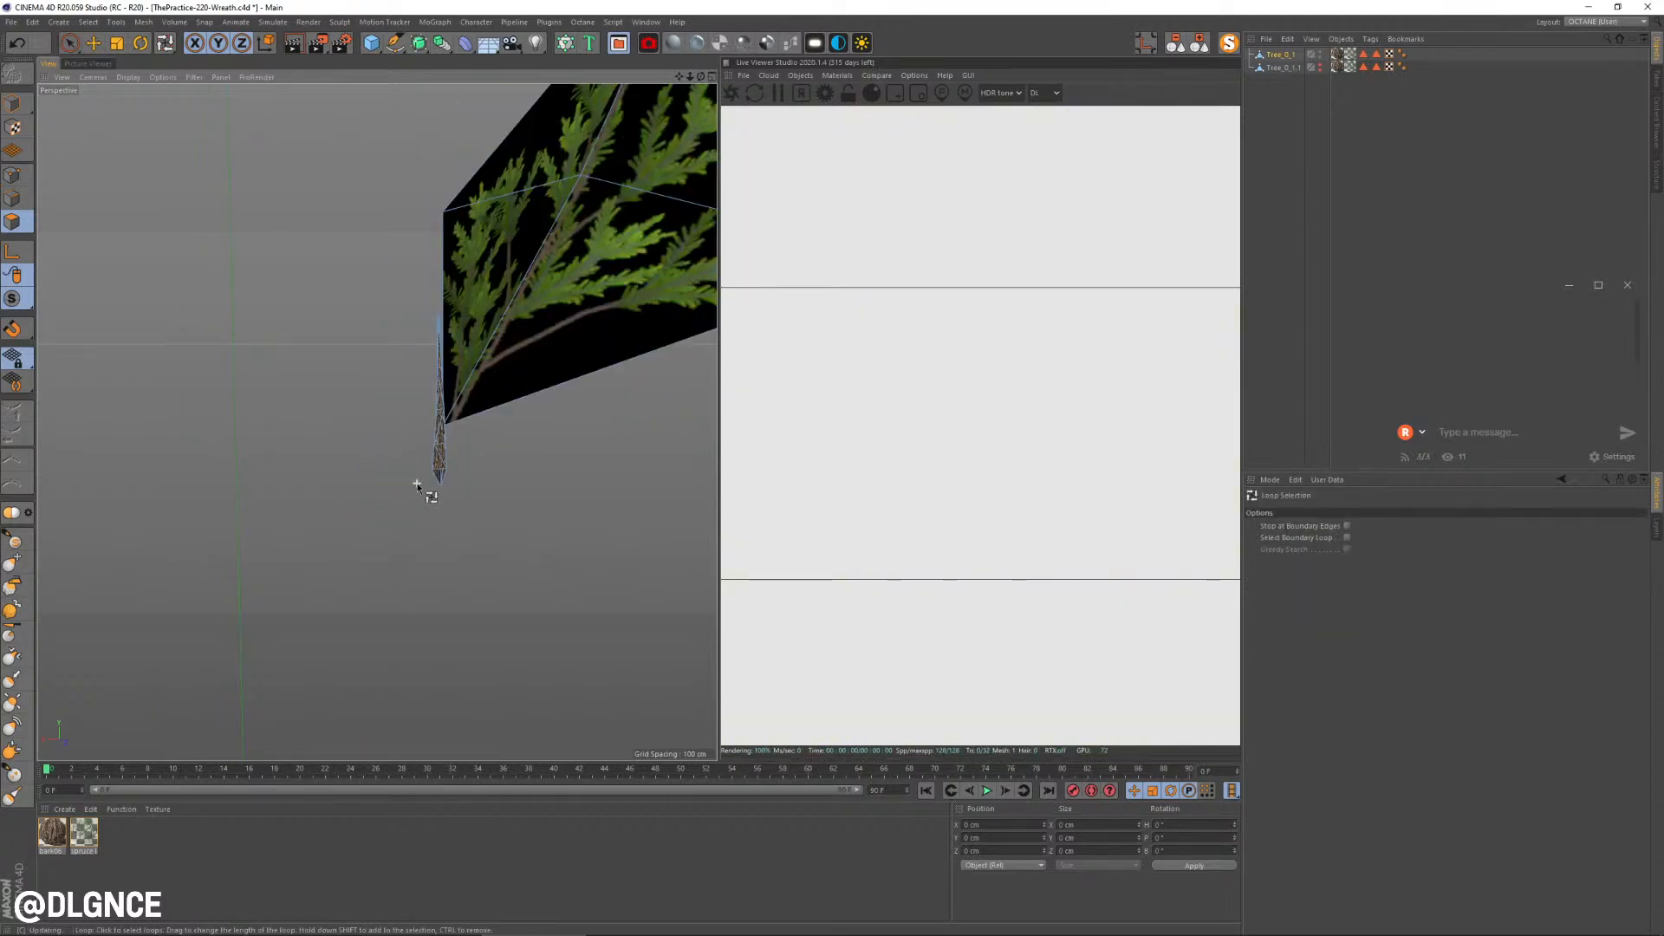
alt+drag(417, 484, 546, 501)
scroll(544, 500, up, 3)
scroll(543, 499, down, 1)
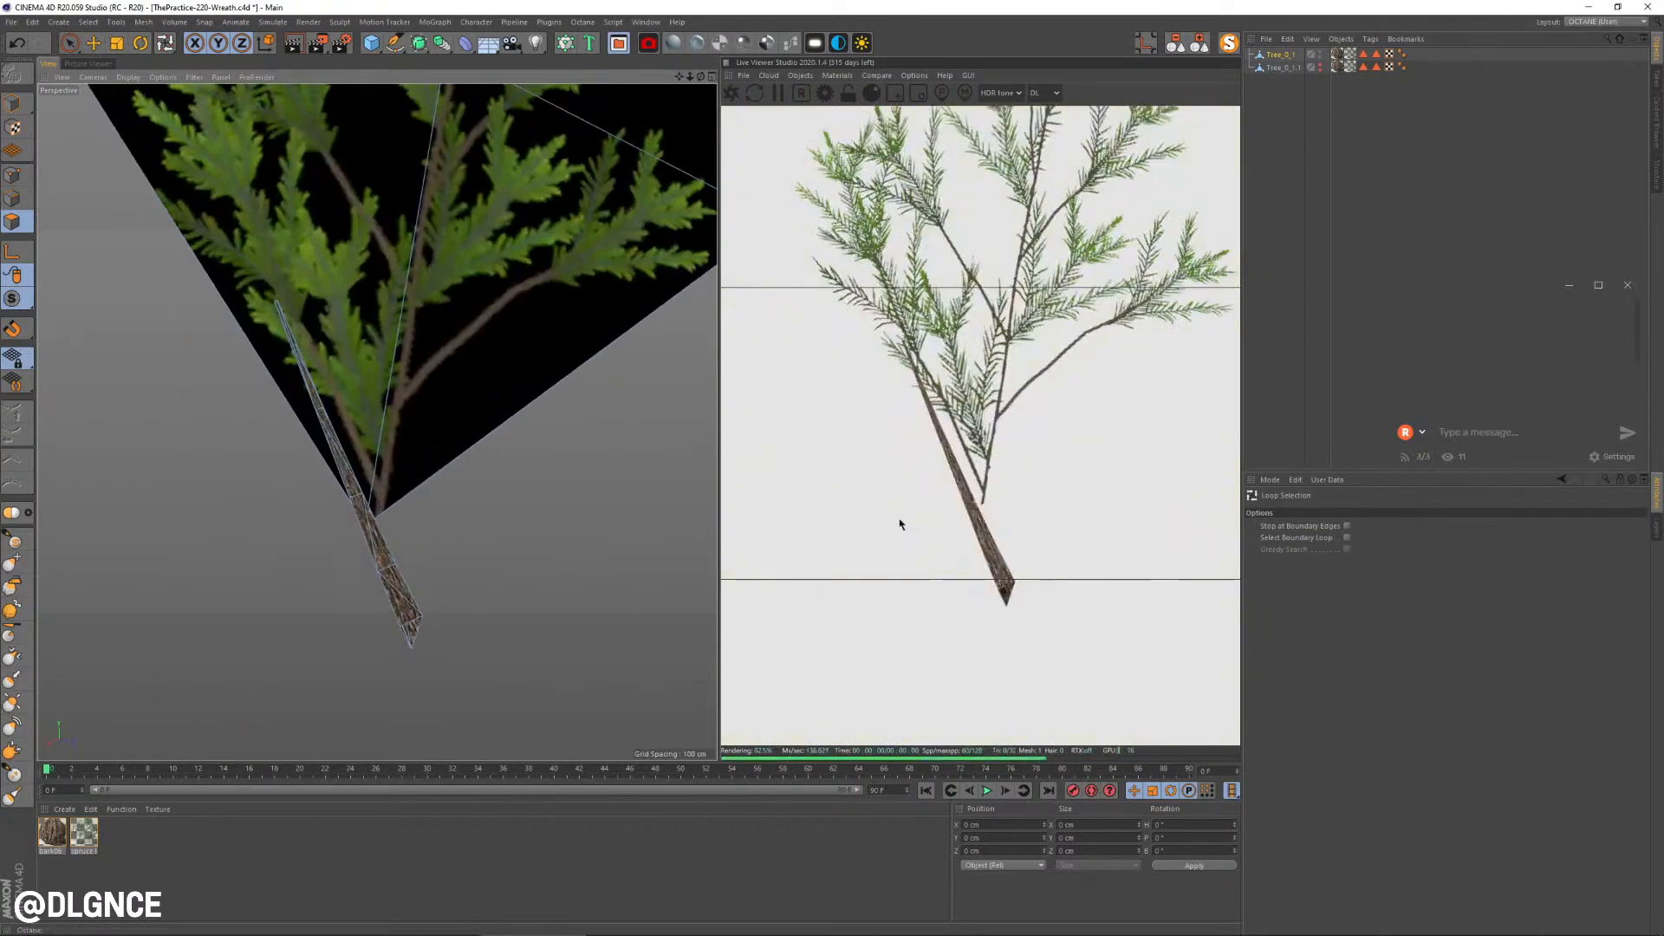
click(405, 603)
shift+click(375, 535)
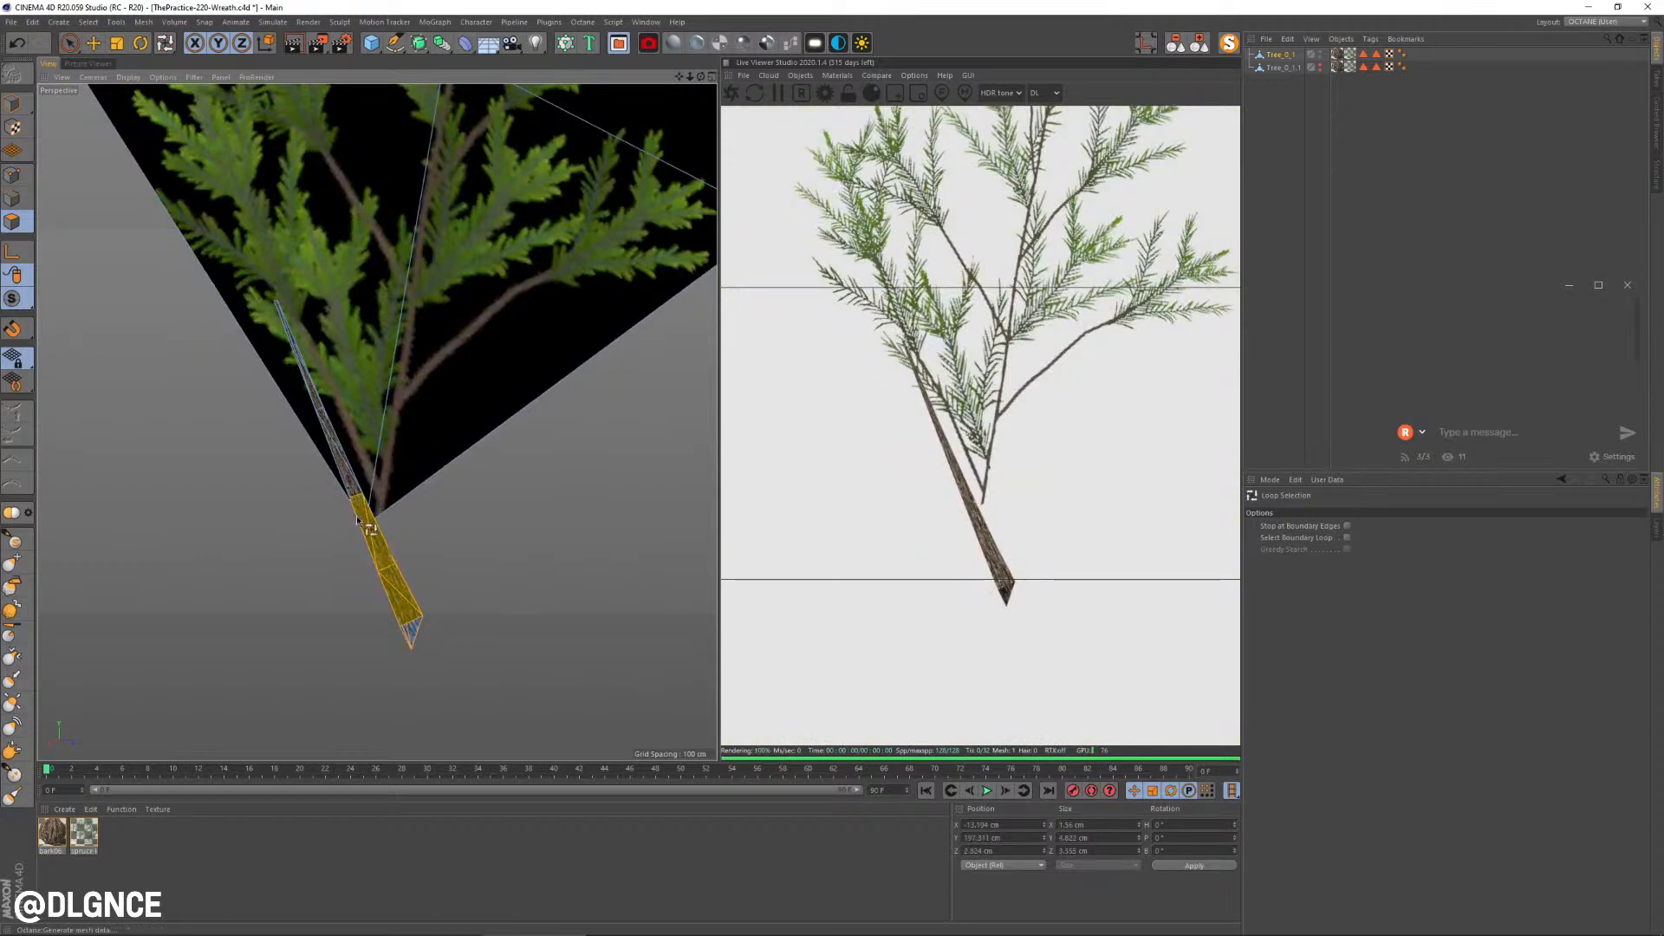
shift+click(343, 477)
shift+click(350, 479)
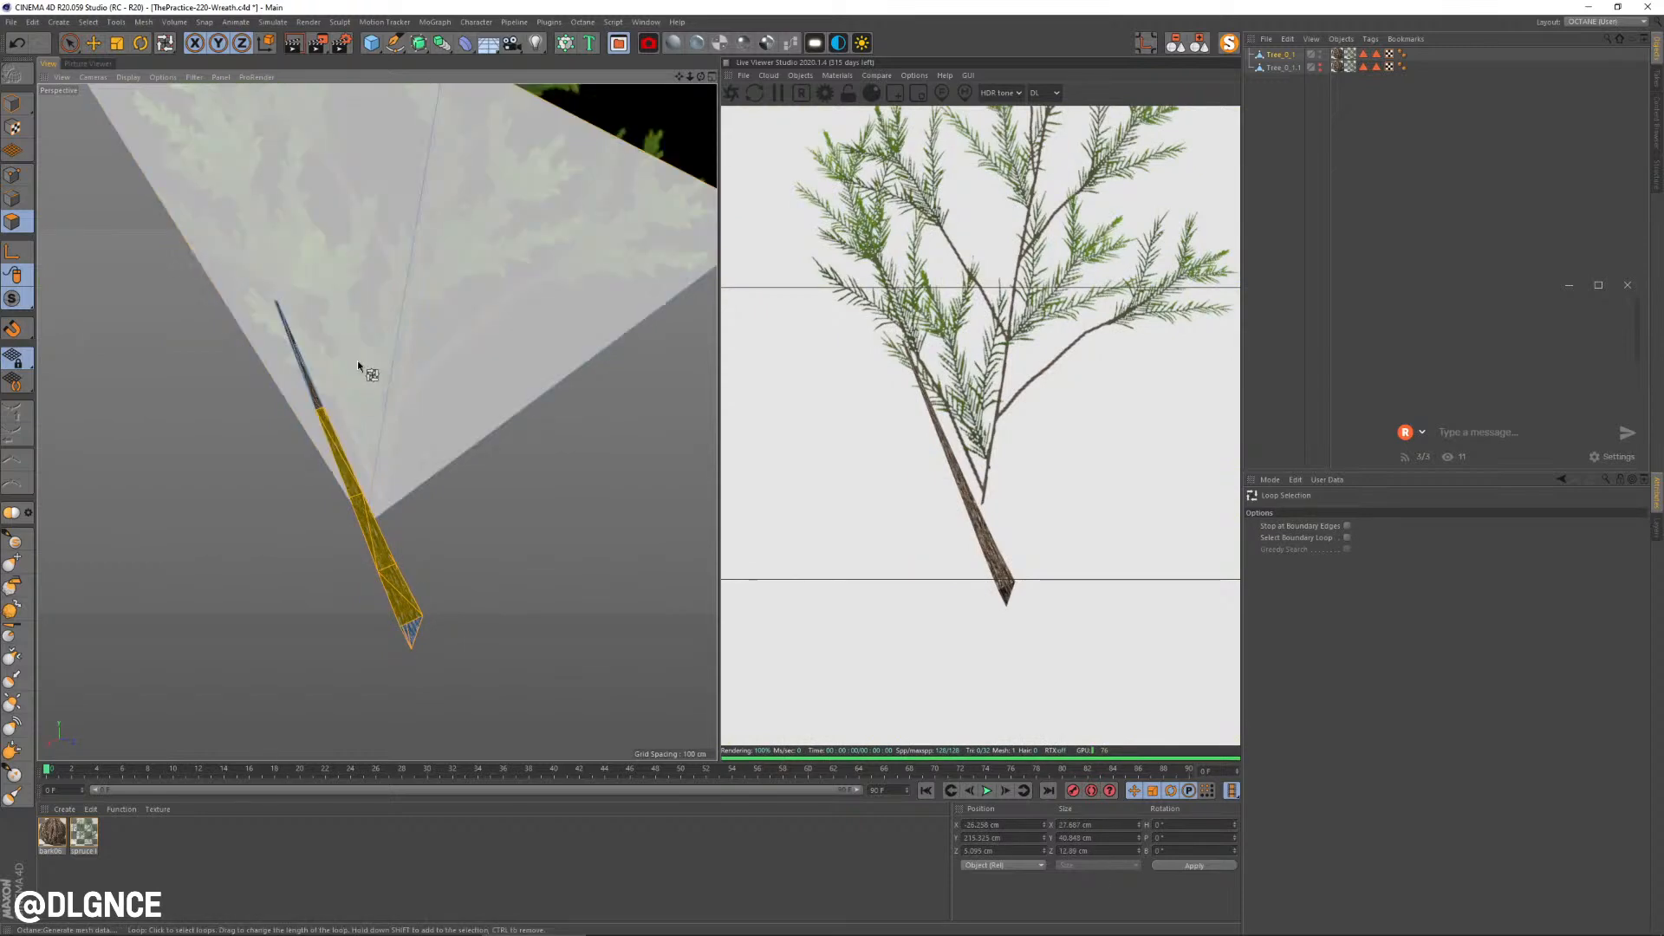
Step: Rotate the selected twig polygons to follow the direction of the stem drawn on the leaf planes
alt+drag(331, 397, 564, 424)
key(9)
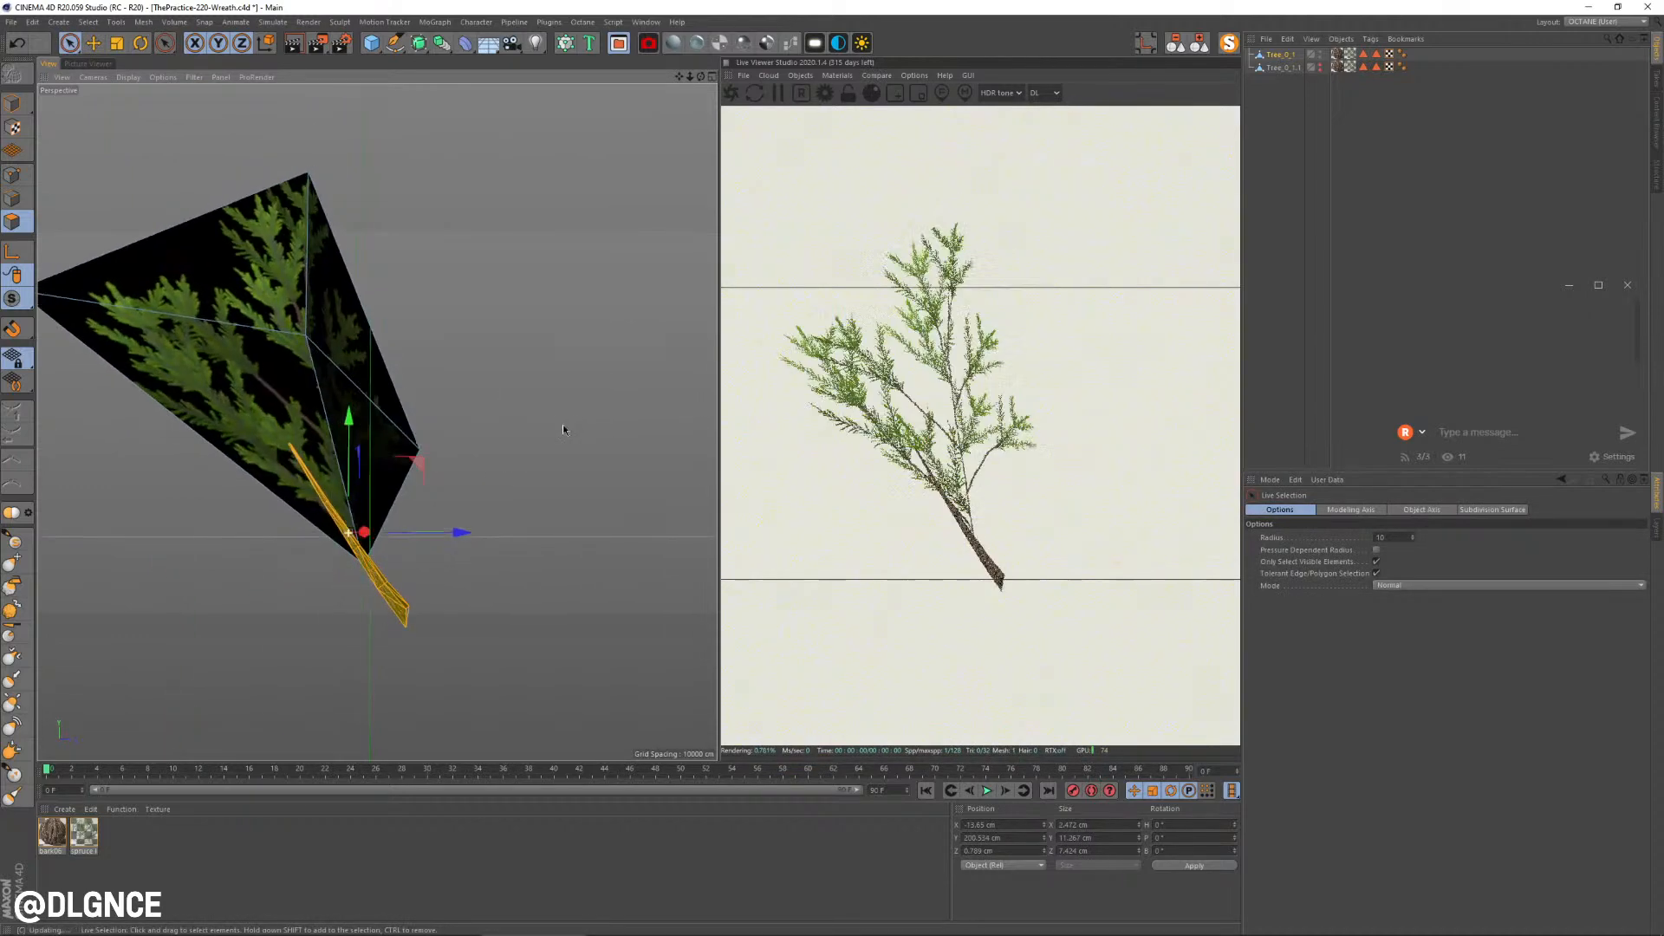
alt+right_drag(359, 567, 443, 564)
alt+drag(413, 633, 322, 680)
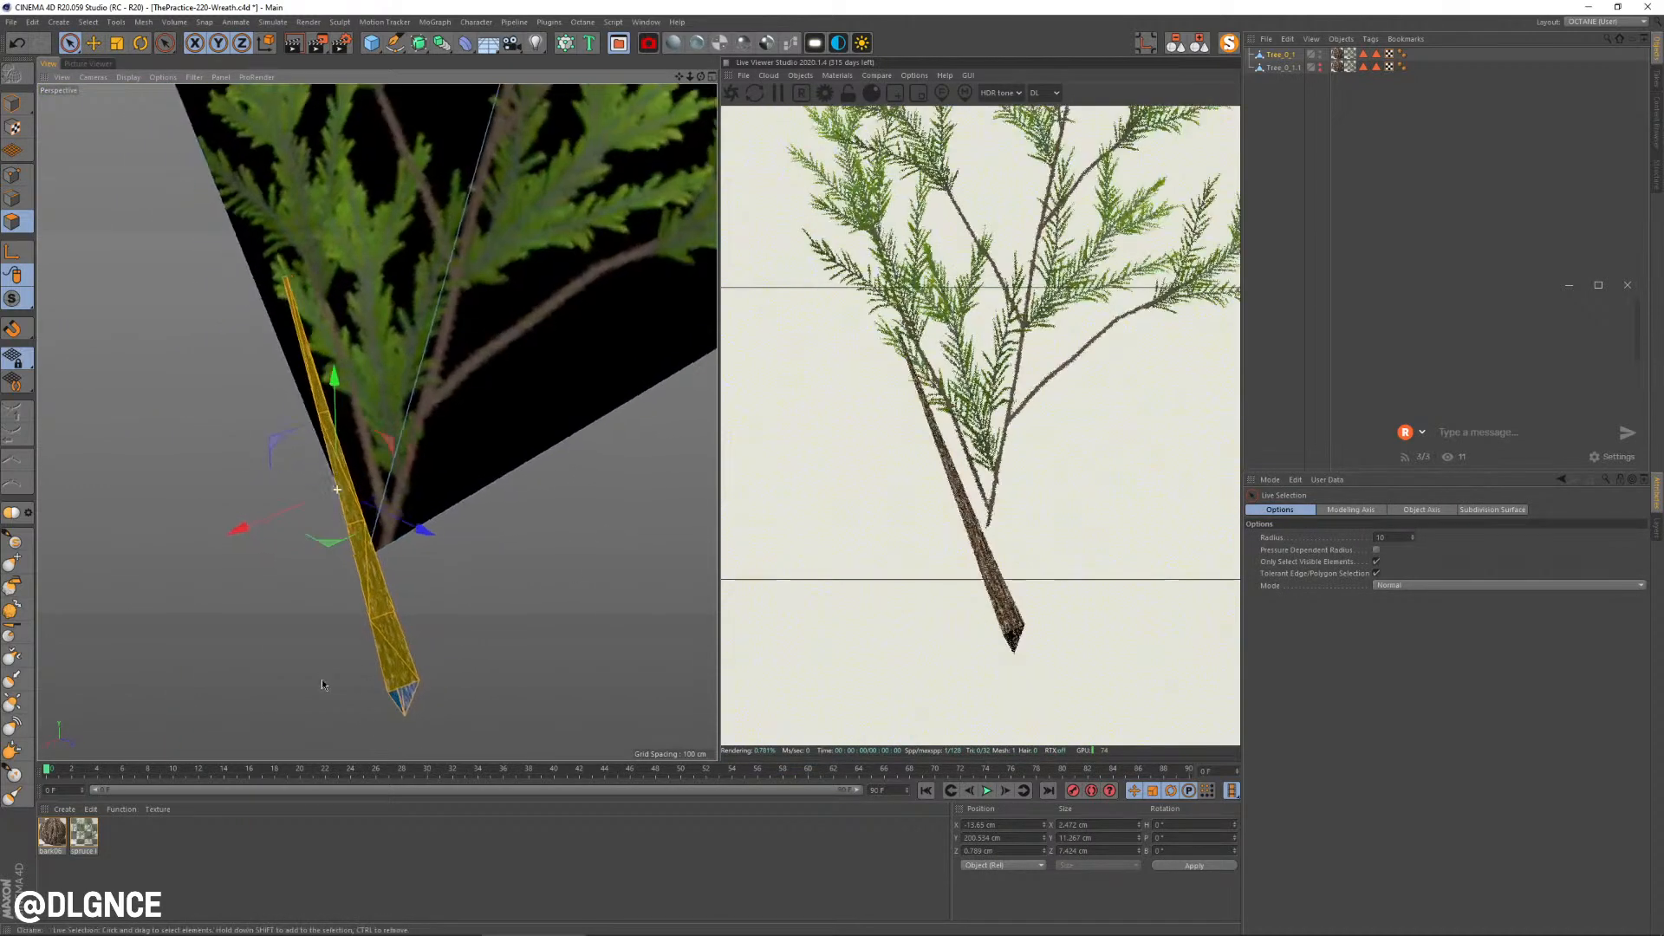
key(r)
drag(367, 522, 296, 520)
Step: Move the twig polygons into the base of the leaf planes so the twig joins the foliage stem
key(e)
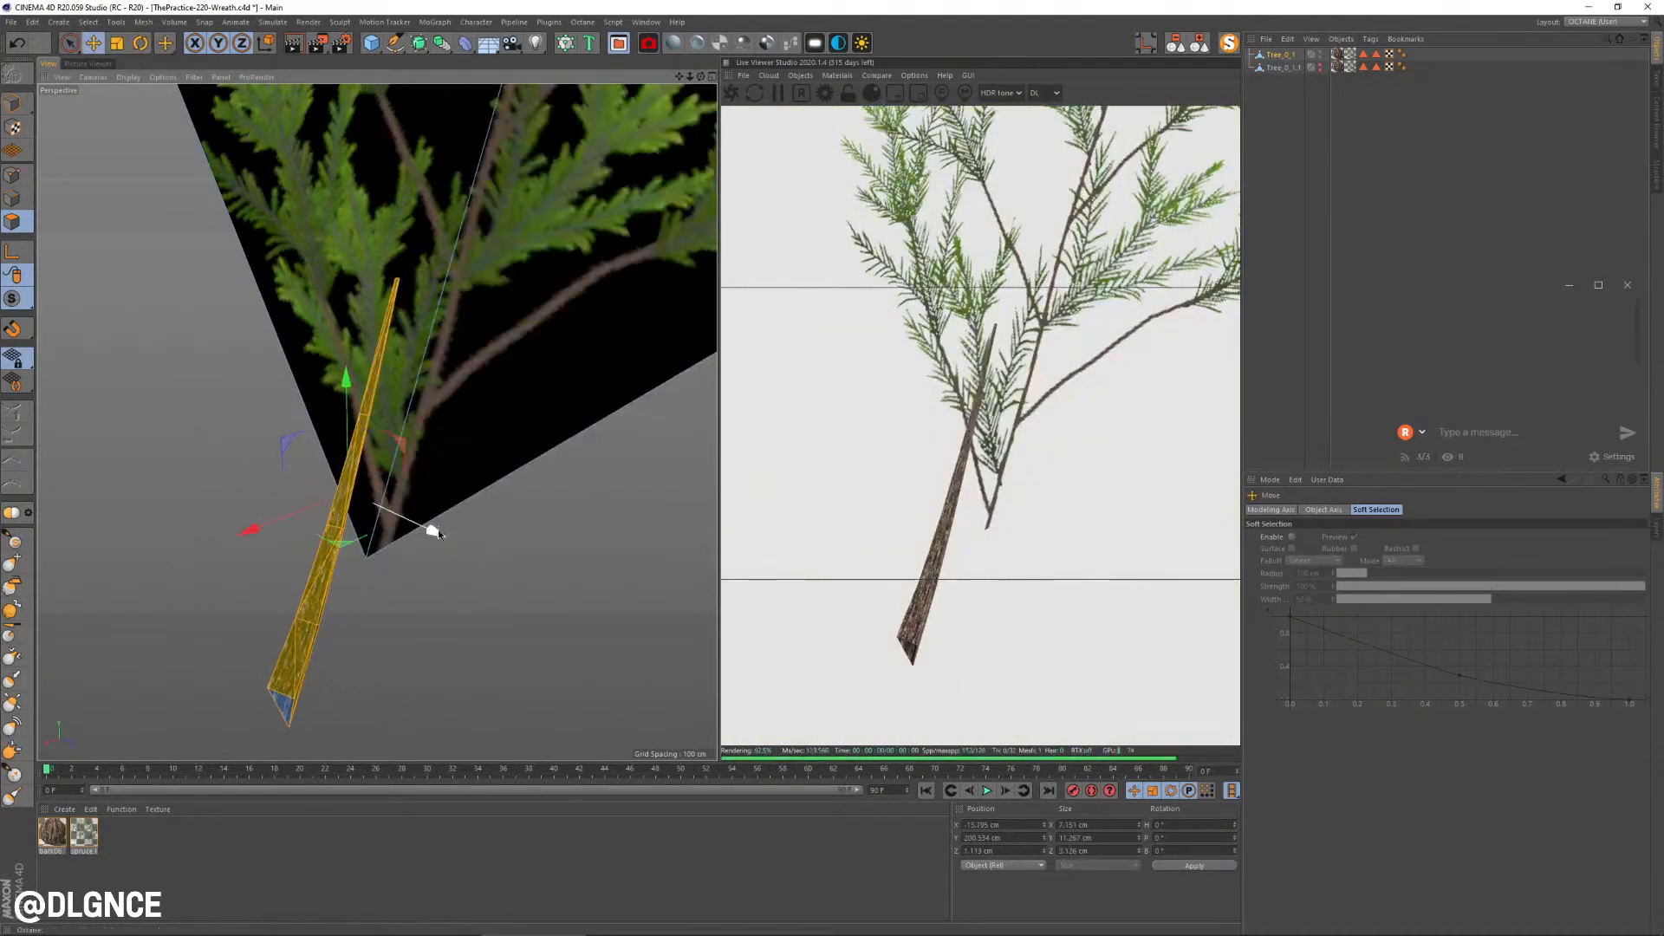
drag(432, 528, 318, 491)
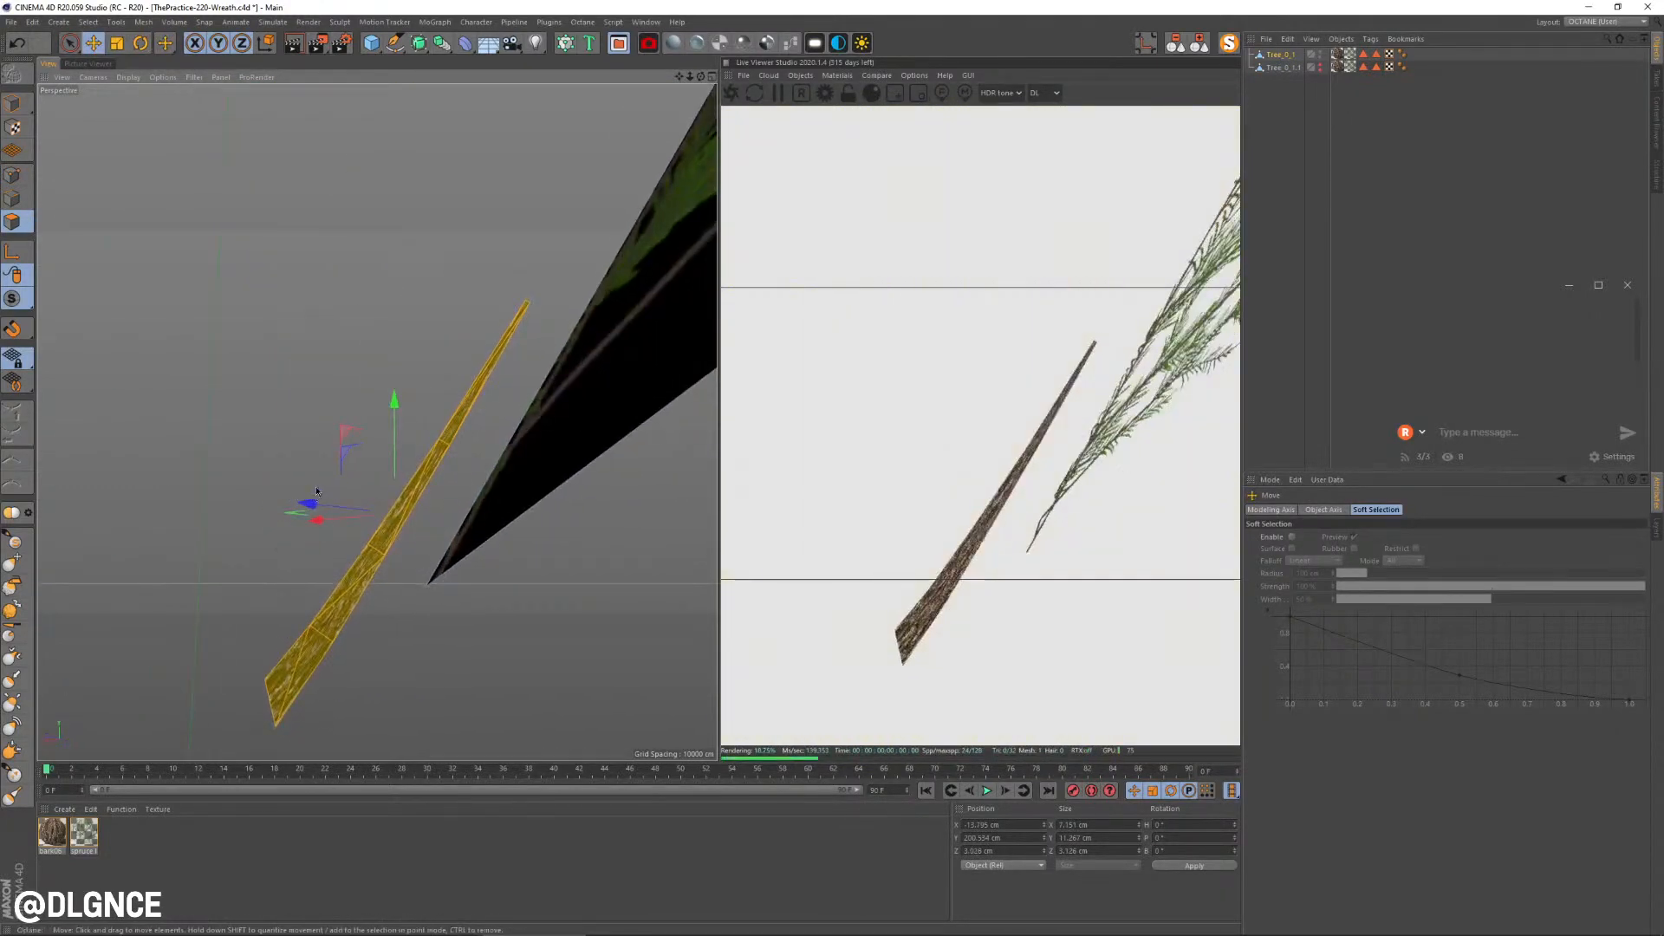
drag(347, 435, 529, 485)
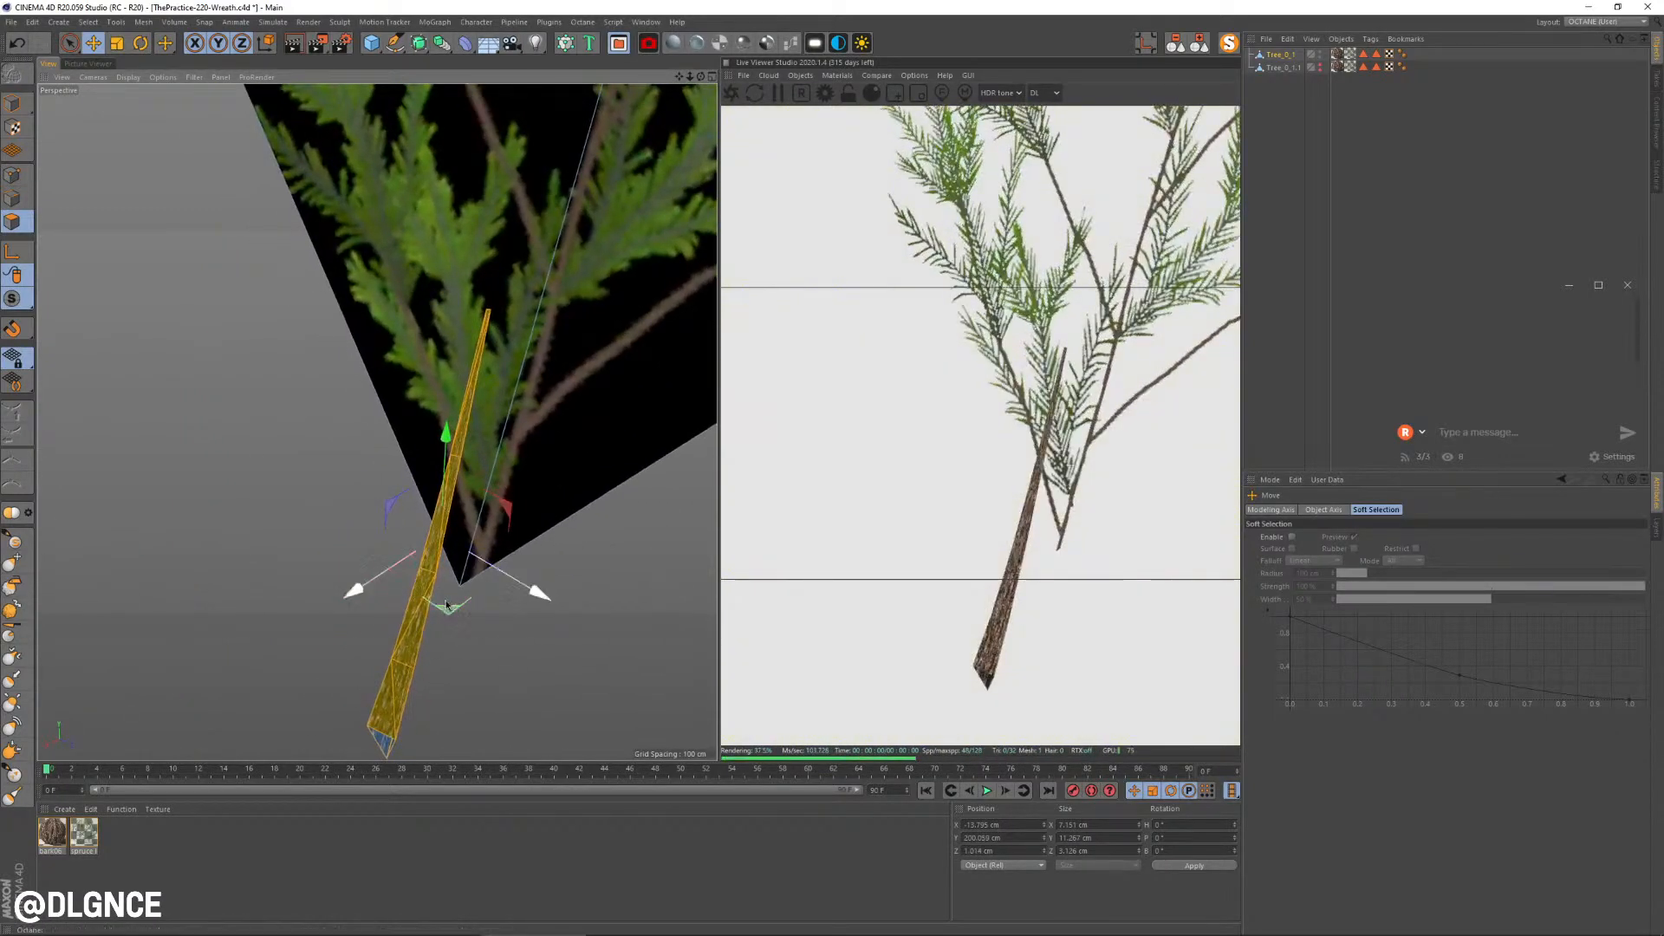
drag(447, 604, 375, 657)
key(r)
key(e)
drag(486, 476, 487, 478)
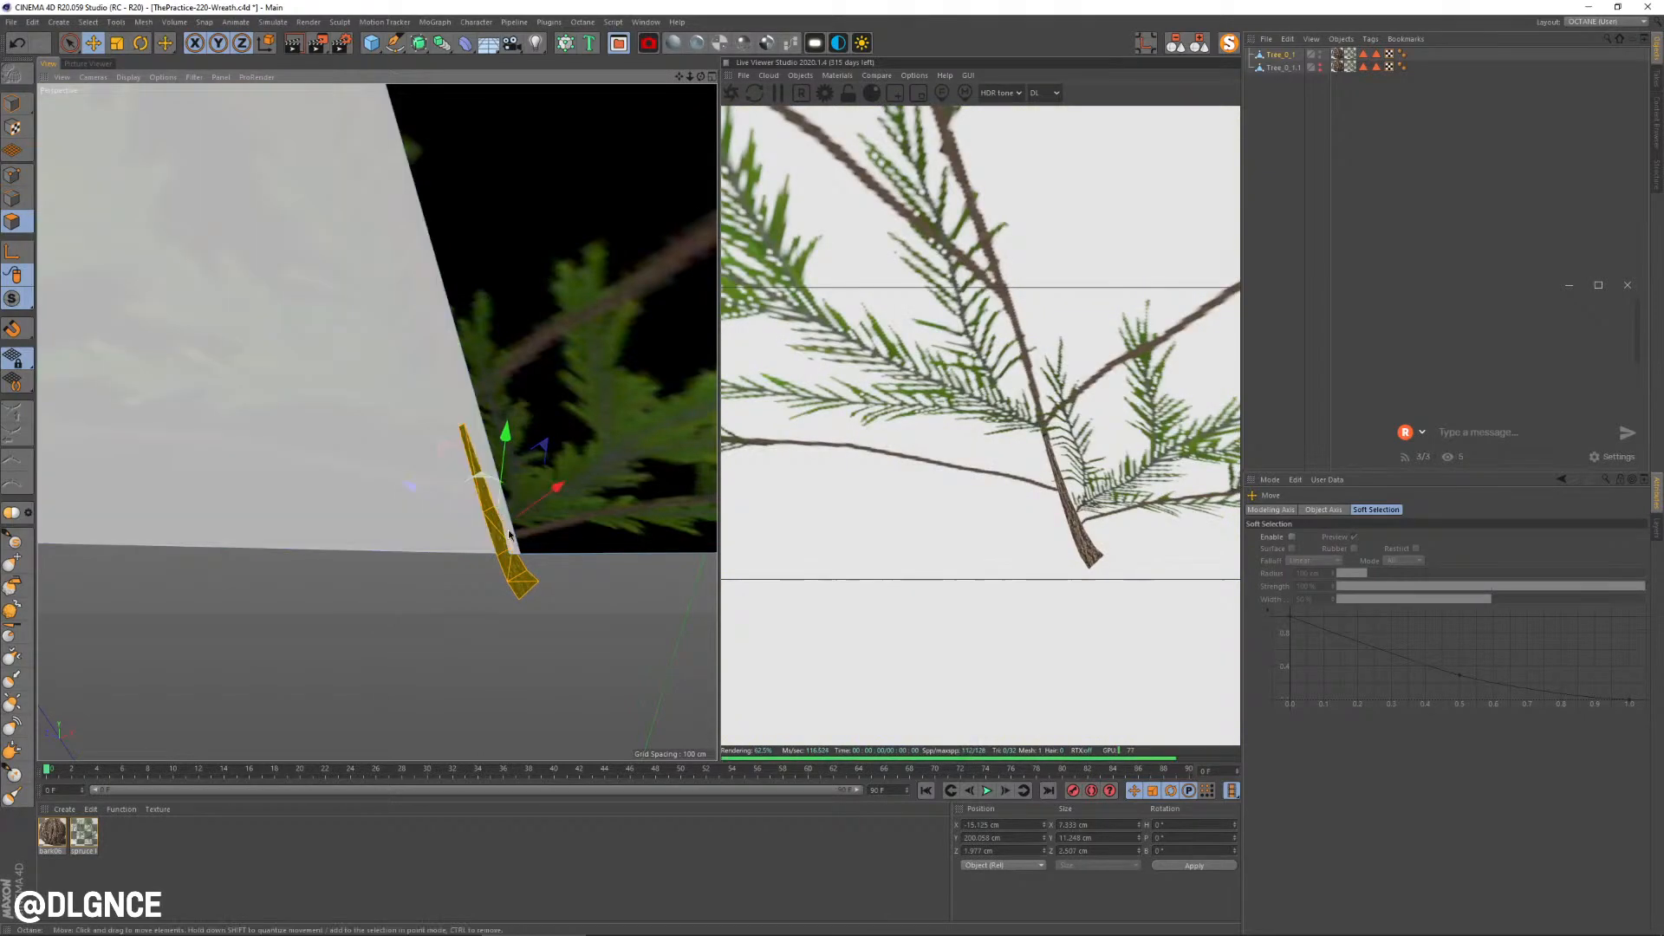
alt+drag(459, 548, 268, 571)
alt+middle_drag(268, 574, 340, 665)
alt+drag(340, 666, 298, 664)
Step: Try to shift one upper leaf polygon of the branch with Live Selection, and undo the move
key(space)
click(453, 402)
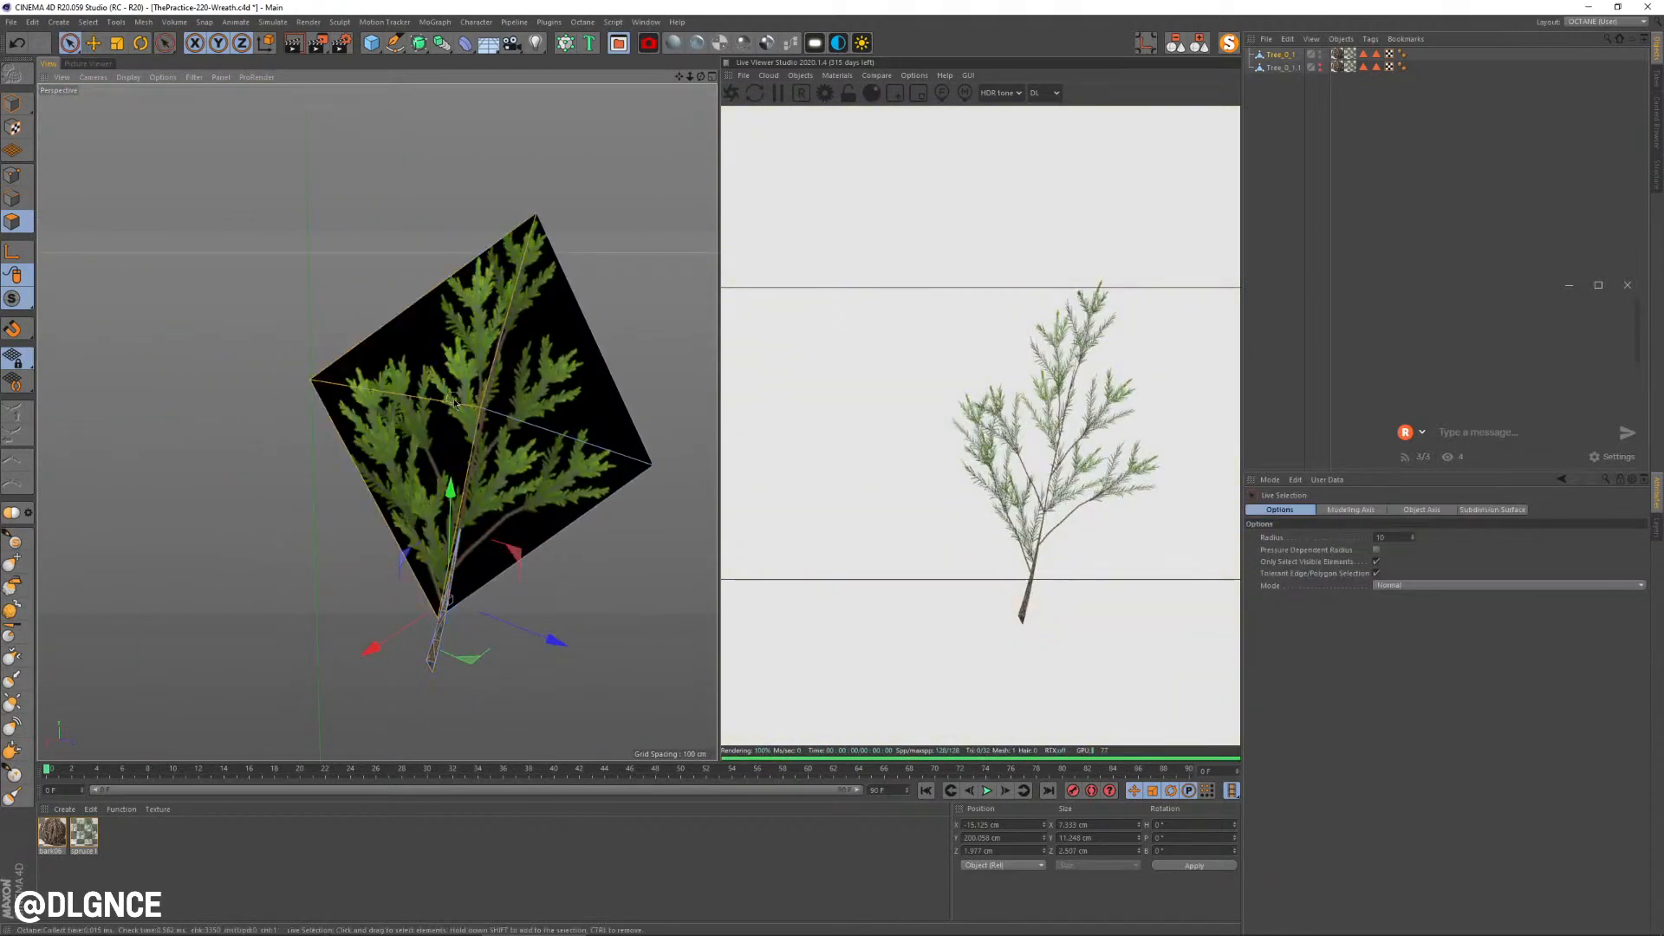
alt+drag(564, 626, 371, 558)
click(557, 438)
click(407, 519)
alt+right_drag(406, 518, 348, 527)
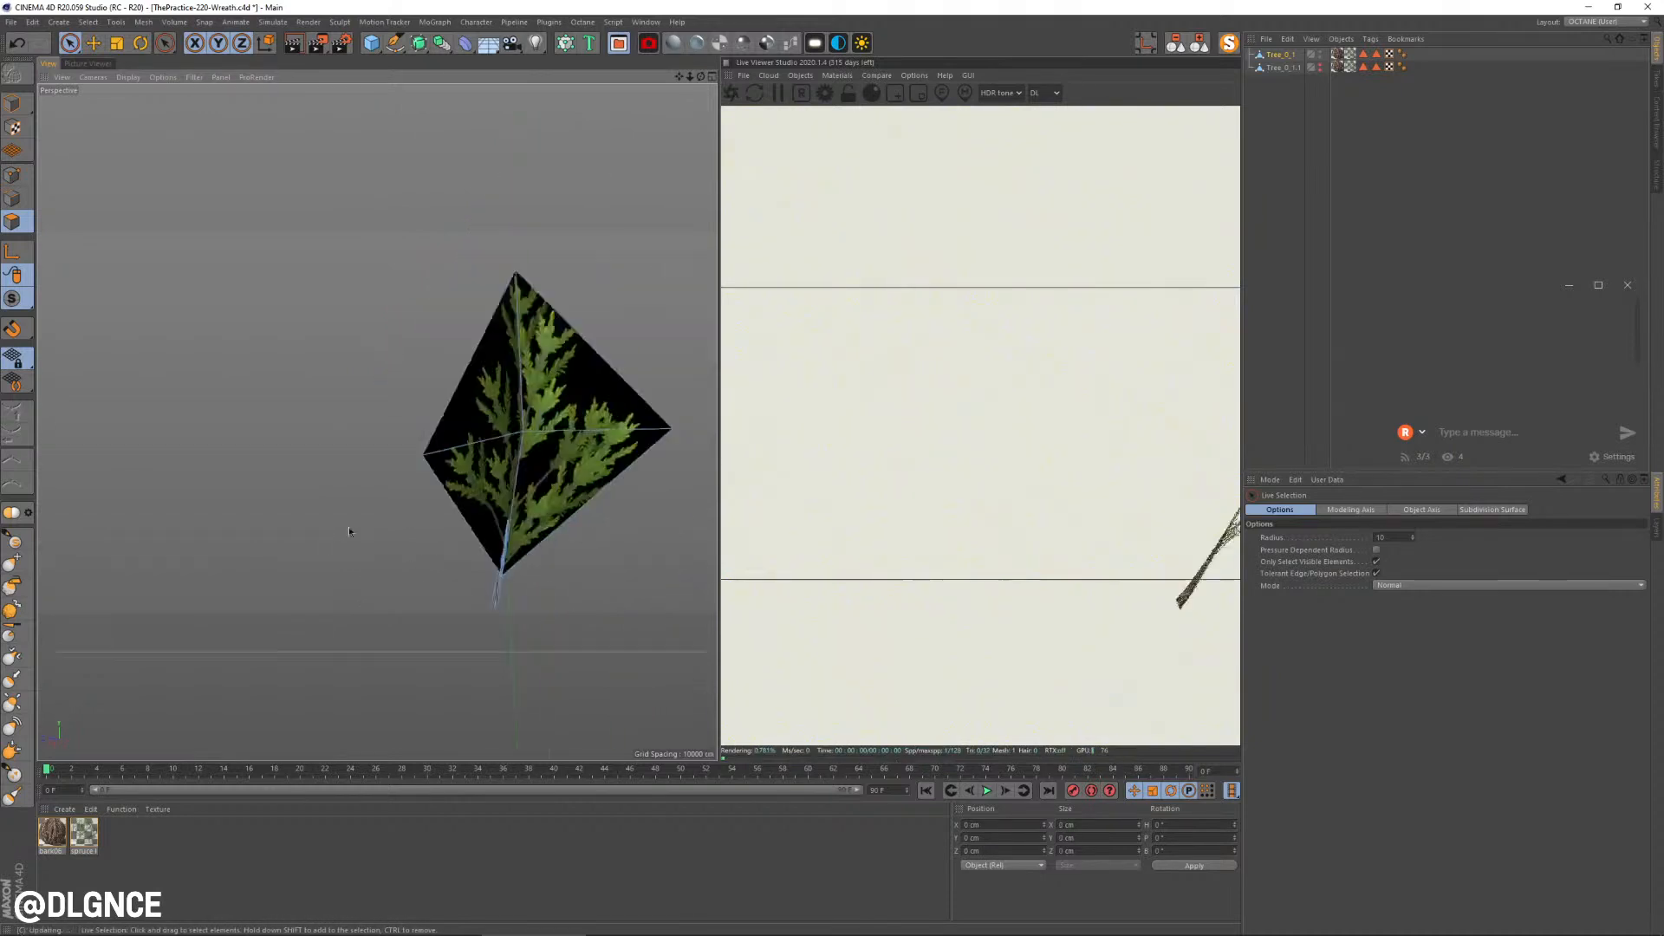
alt+drag(348, 527, 354, 505)
click(419, 415)
alt+drag(400, 561, 522, 605)
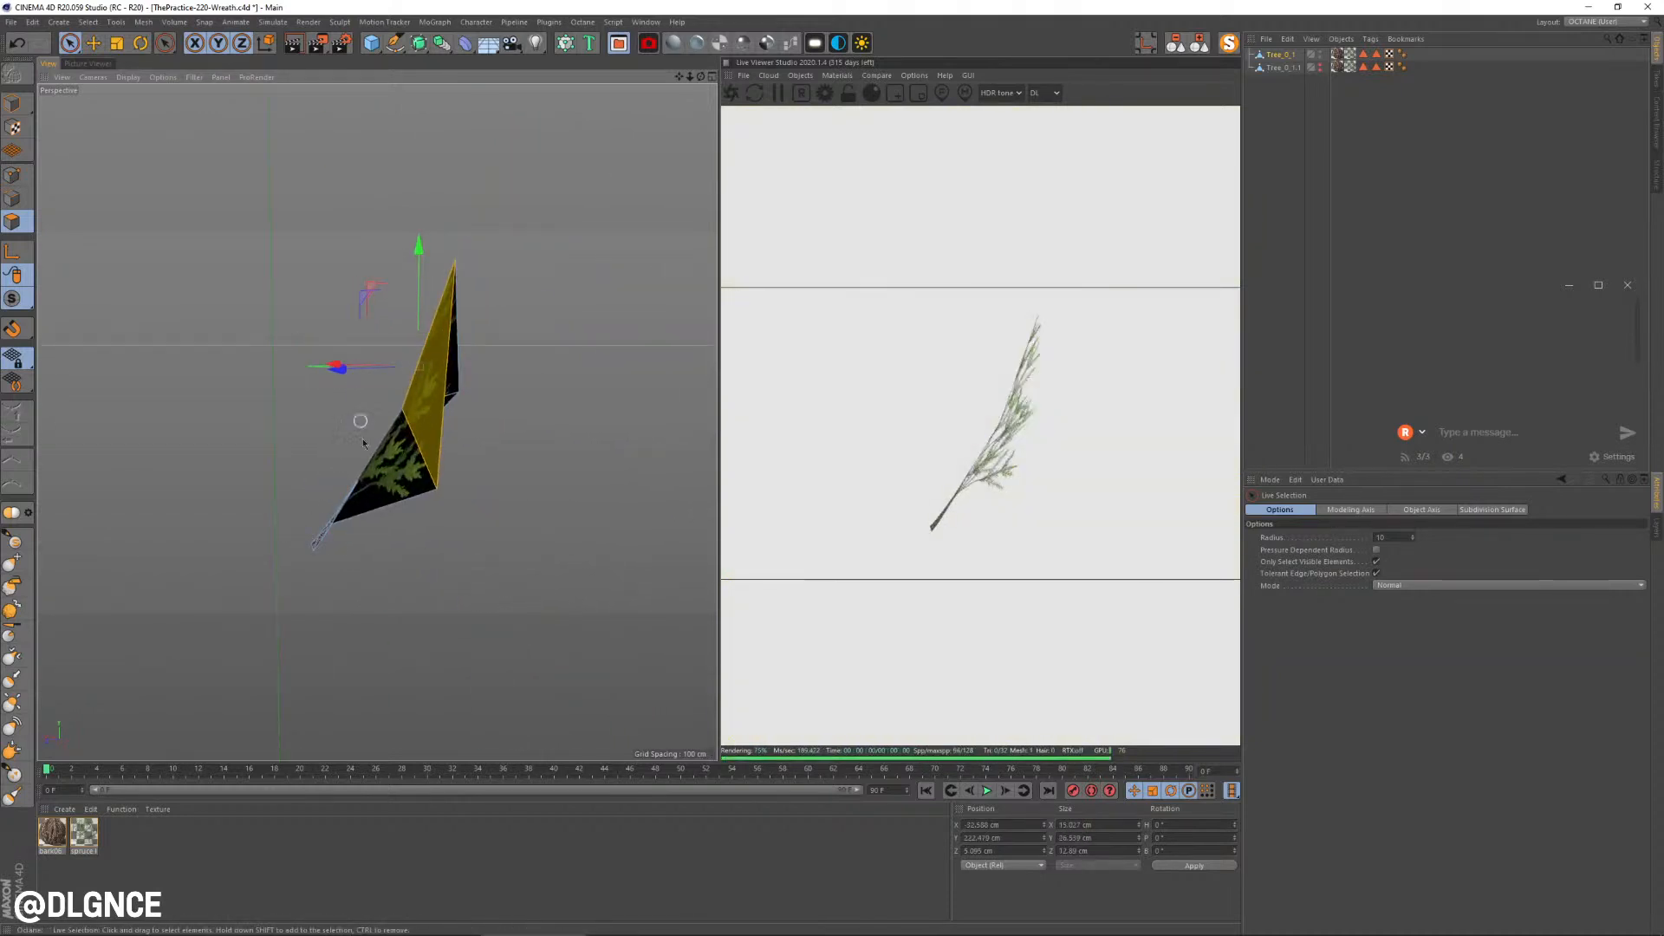
alt+drag(363, 439, 382, 553)
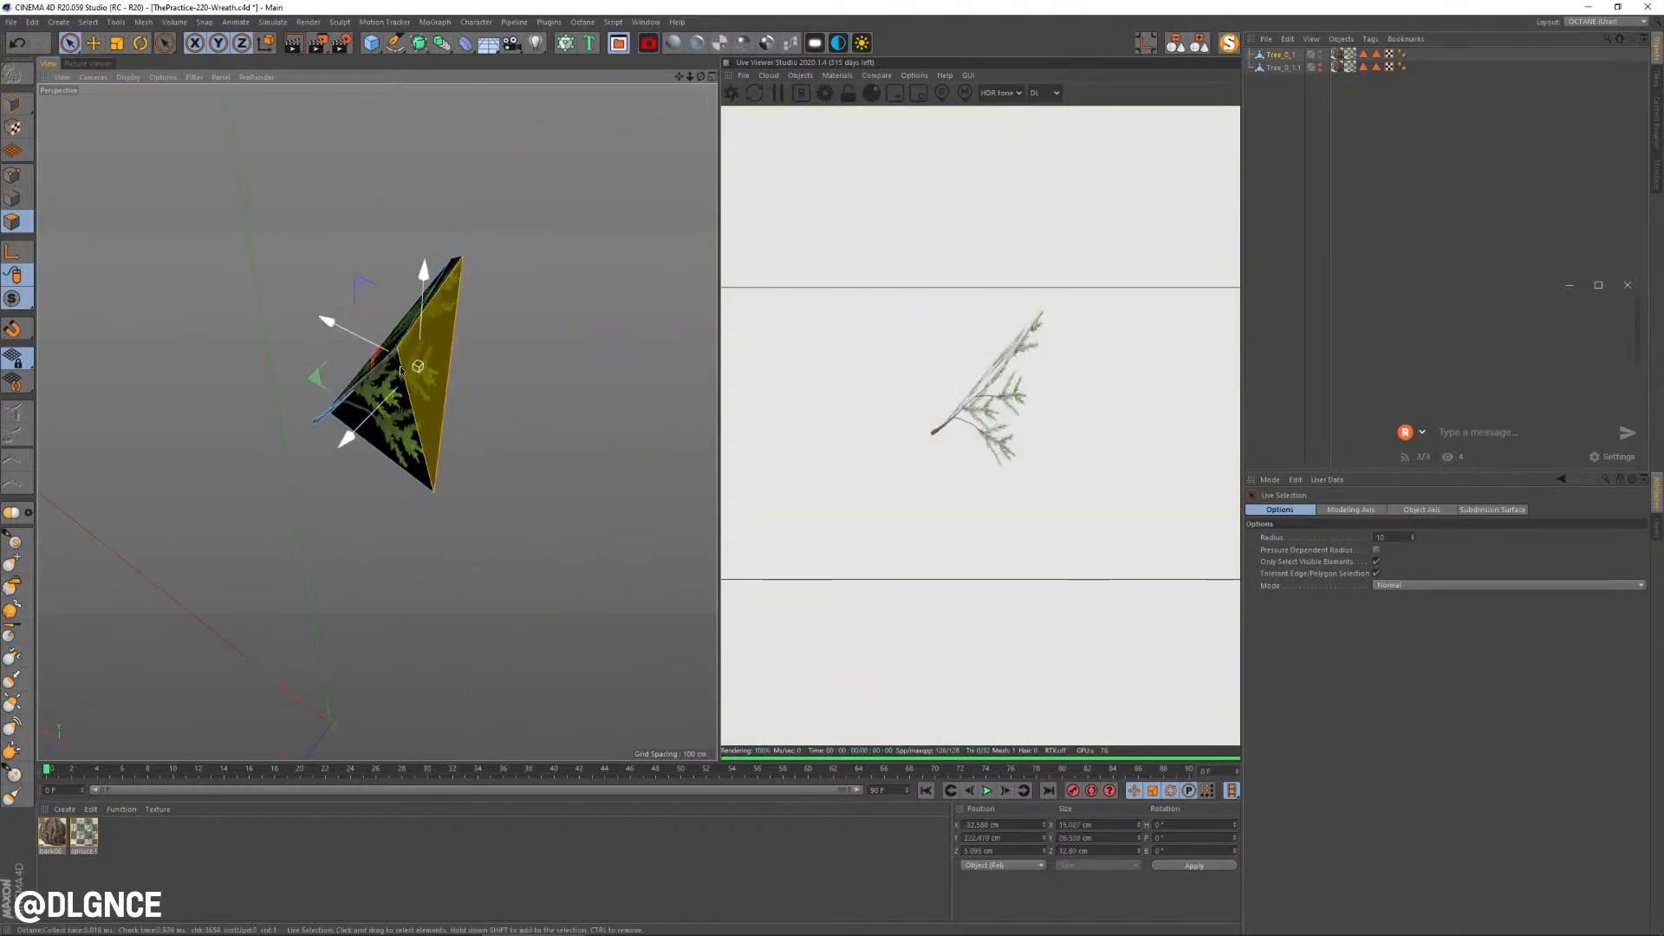
drag(319, 382, 213, 379)
key(ctrl+z)
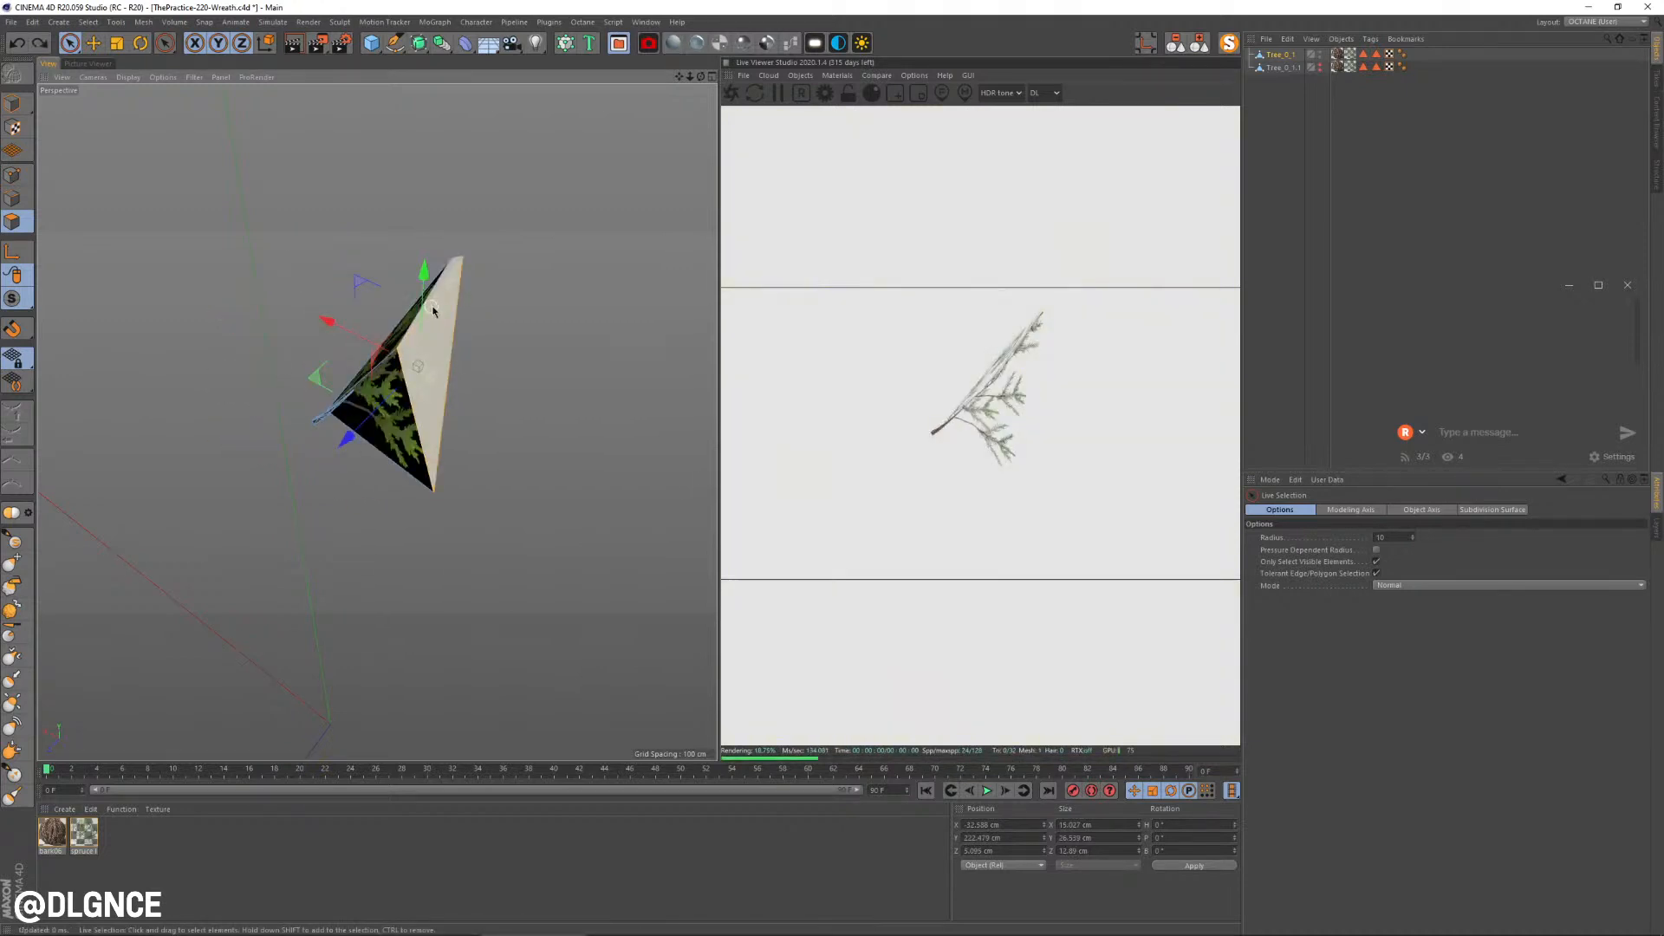
Step: Try to reshape the foliage by moving individual leaf polygons, and undo the changes
alt+drag(427, 442, 258, 519)
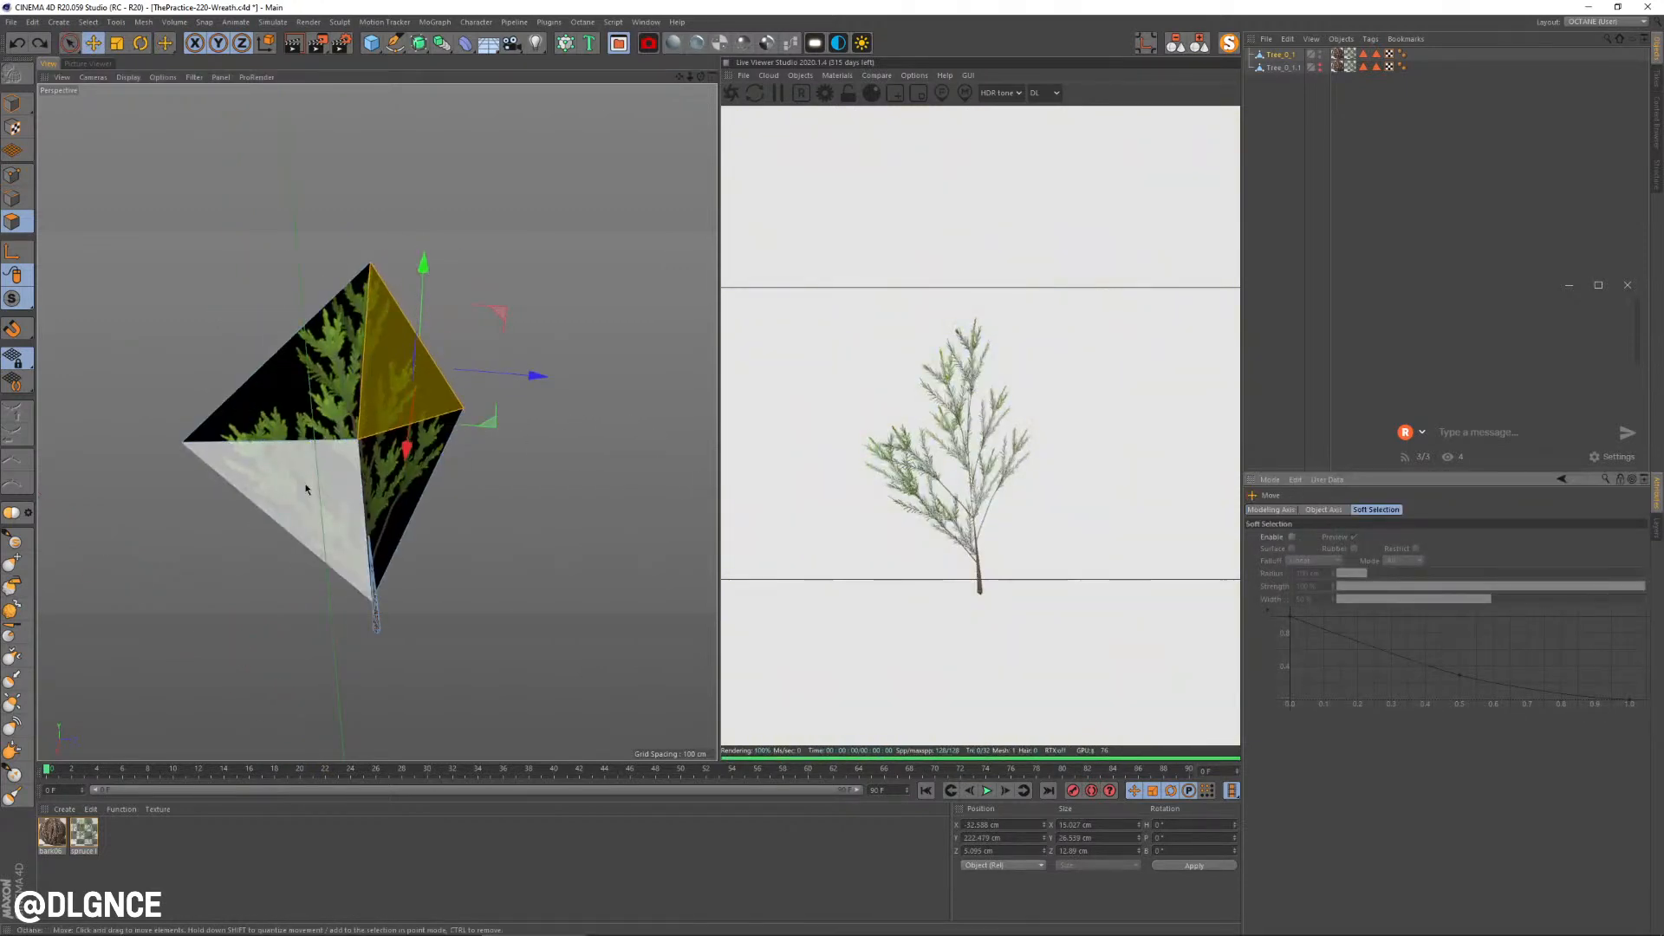
alt+drag(354, 541, 583, 619)
drag(474, 532, 711, 555)
click(435, 468)
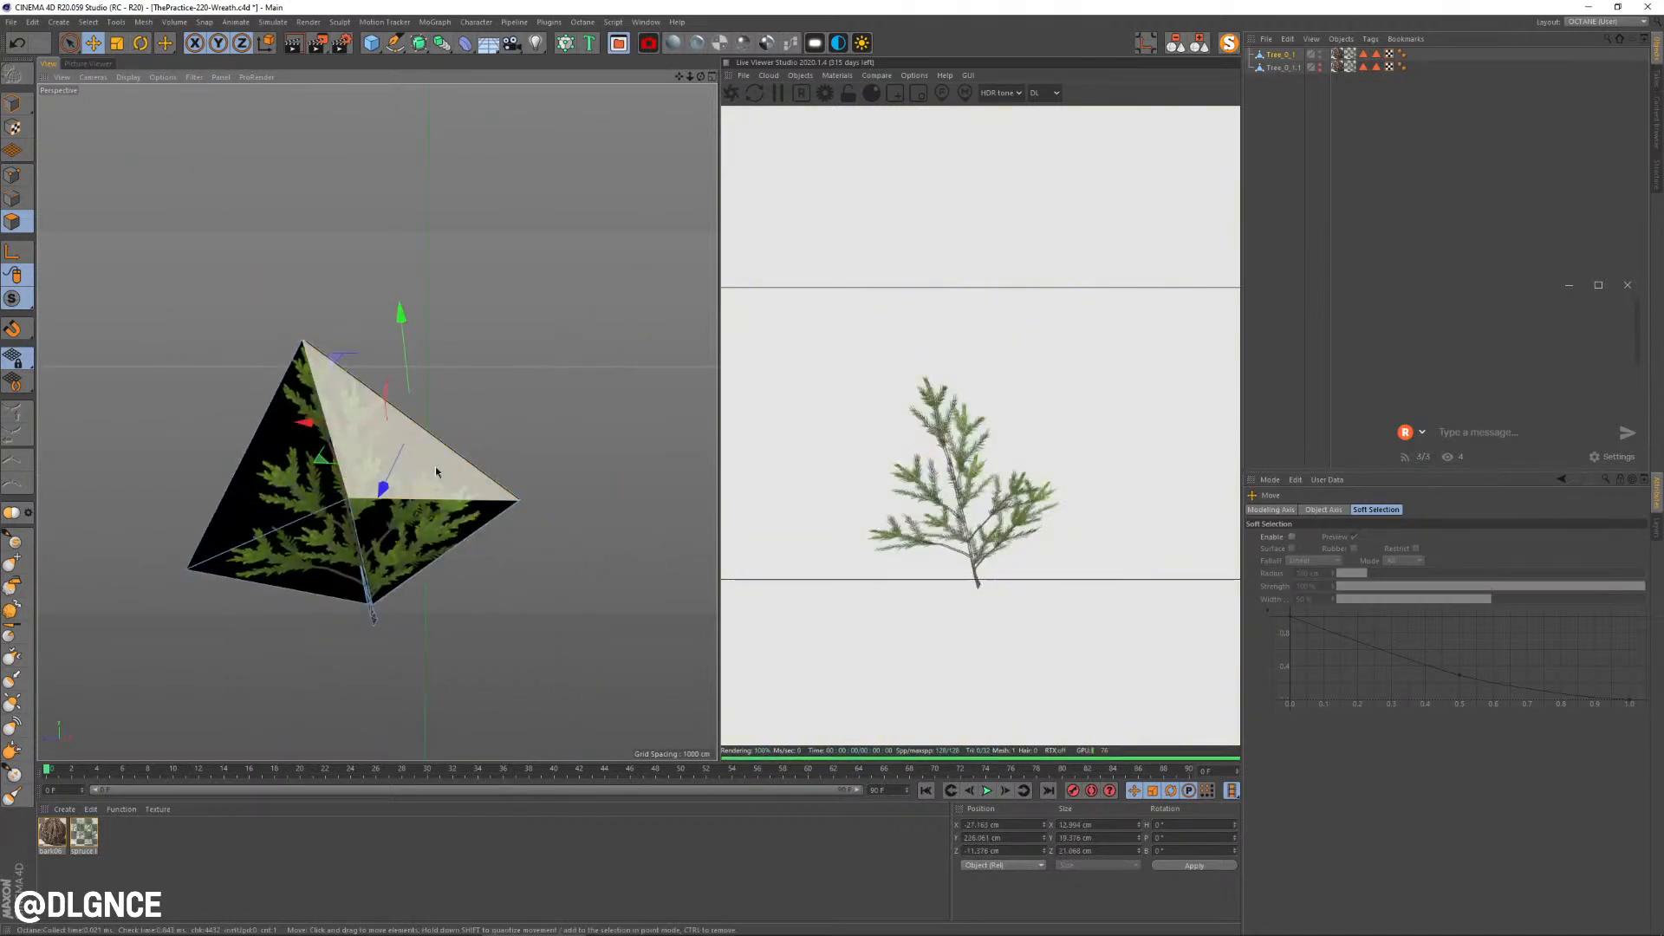
click(259, 491)
click(286, 553)
click(435, 539)
alt+drag(521, 643, 394, 486)
scroll(382, 433, up, 6)
key(ctrl+z)
key(ctrl+z)
key(ctrl+z)
key(ctrl+z)
key(ctrl+z)
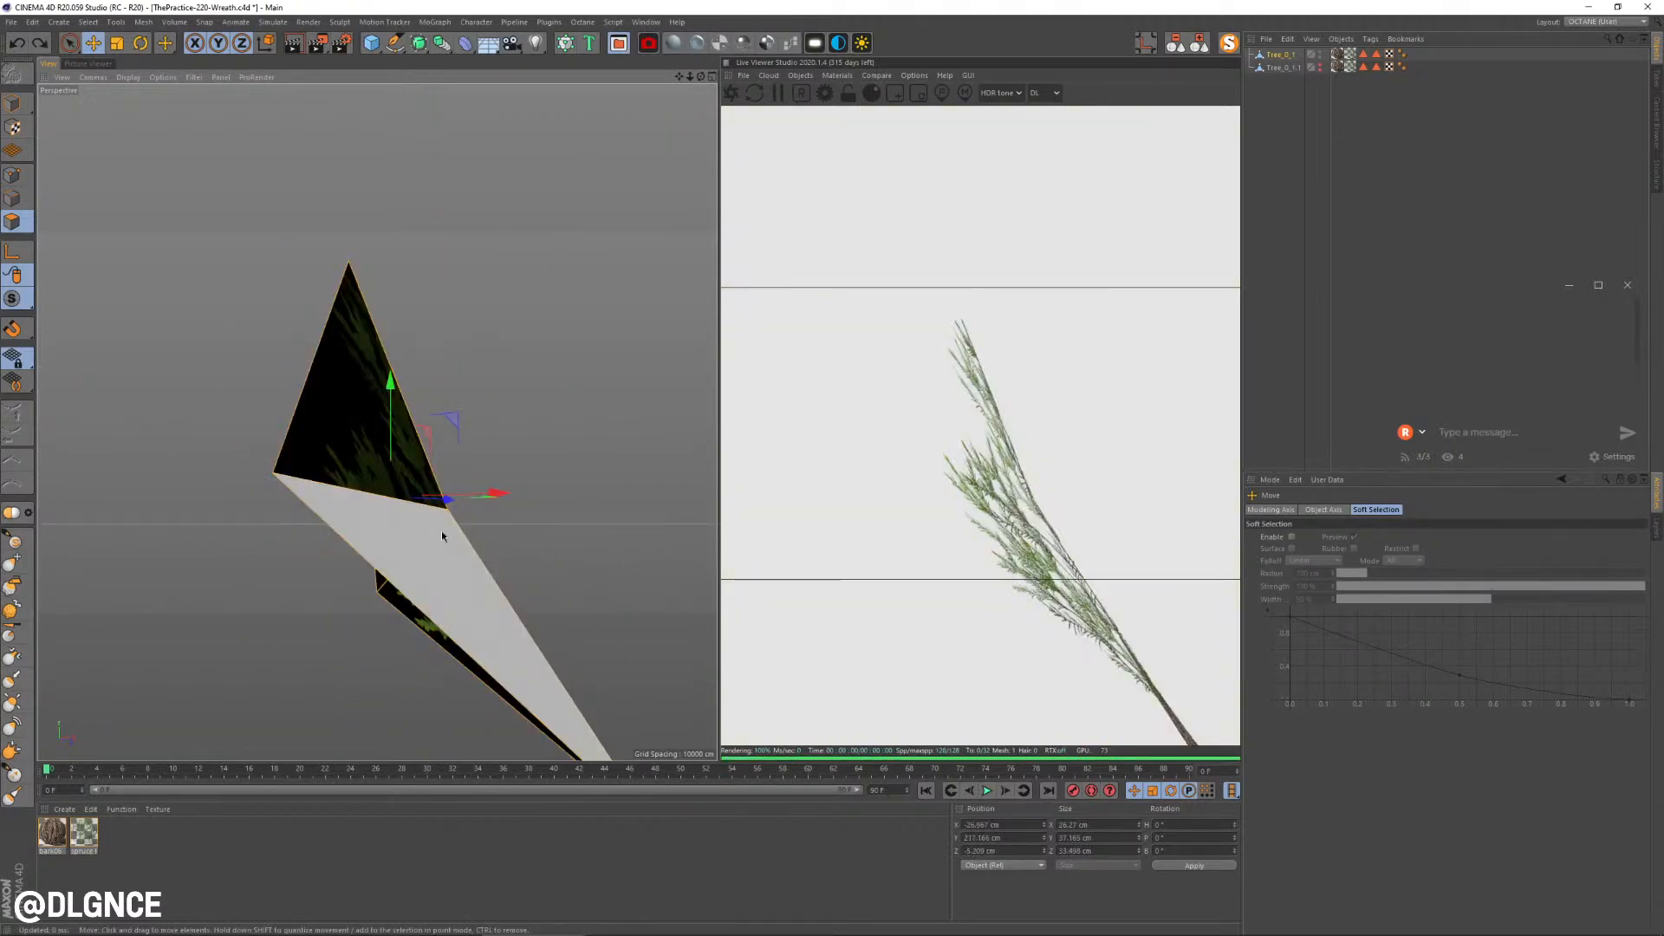
Step: Select all of the branch's leaf polygons and nudge them together to line up with the twig
alt+drag(441, 530, 346, 557)
shift+click(329, 550)
shift+click(433, 539)
scroll(419, 473, up, 5)
drag(448, 516, 499, 574)
scroll(446, 517, down, 5)
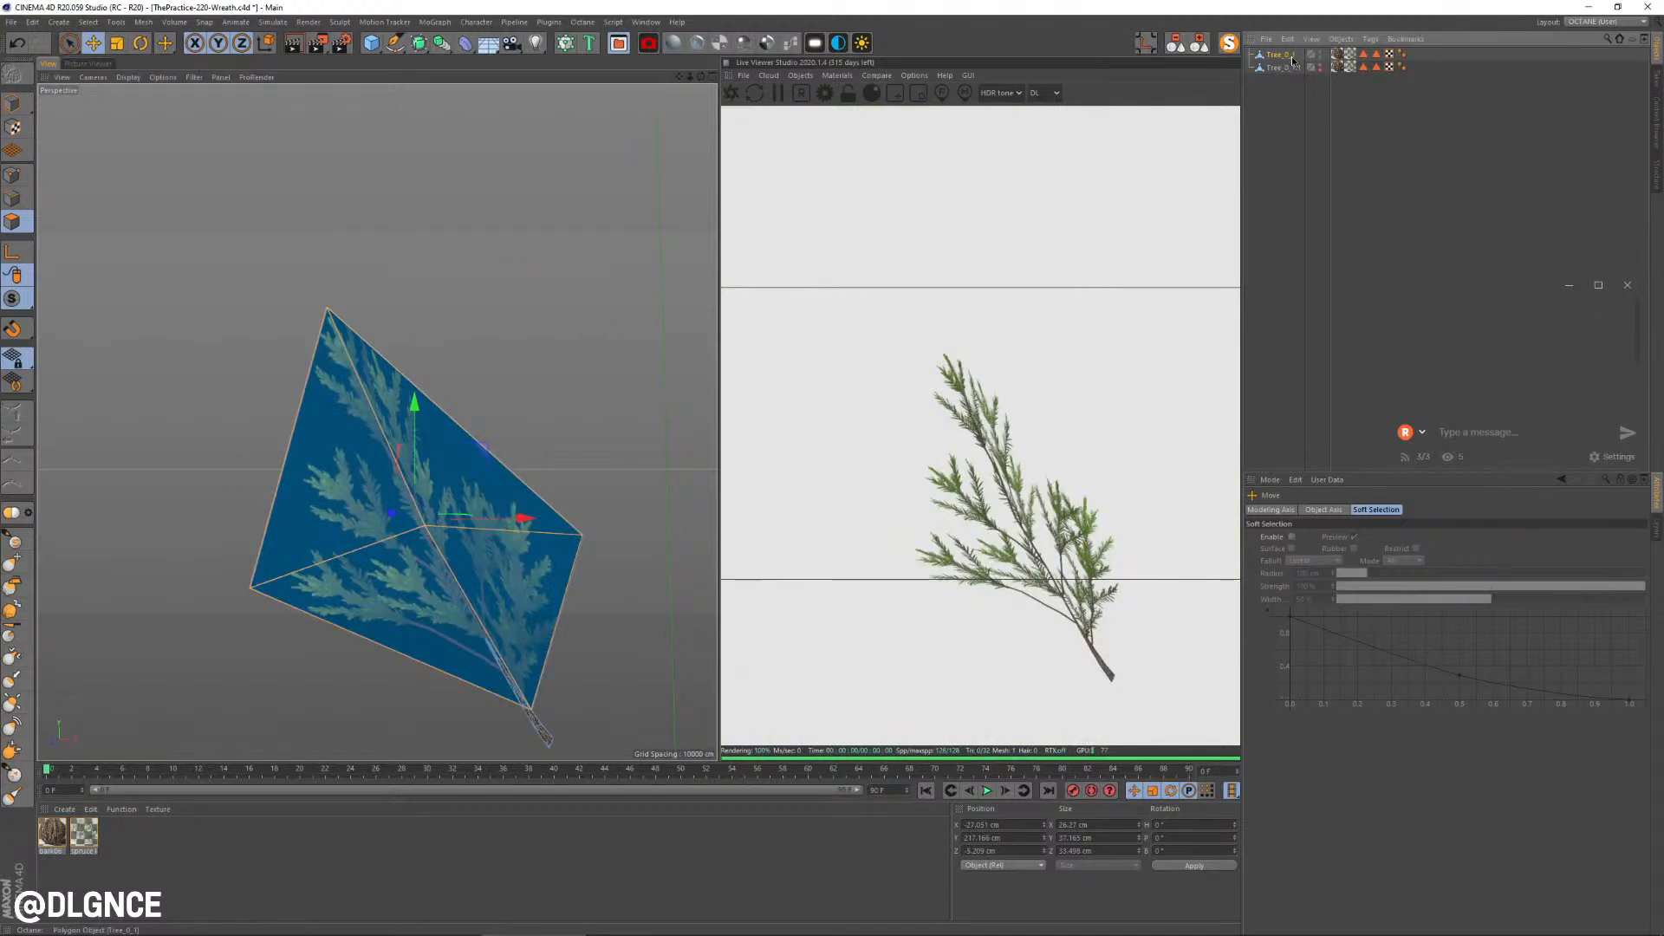
Step: Duplicate the branch and group the copy with the tree backup in a hidden null named OFF, keeping the original branch active
ctrl+drag(1291, 61, 1288, 66)
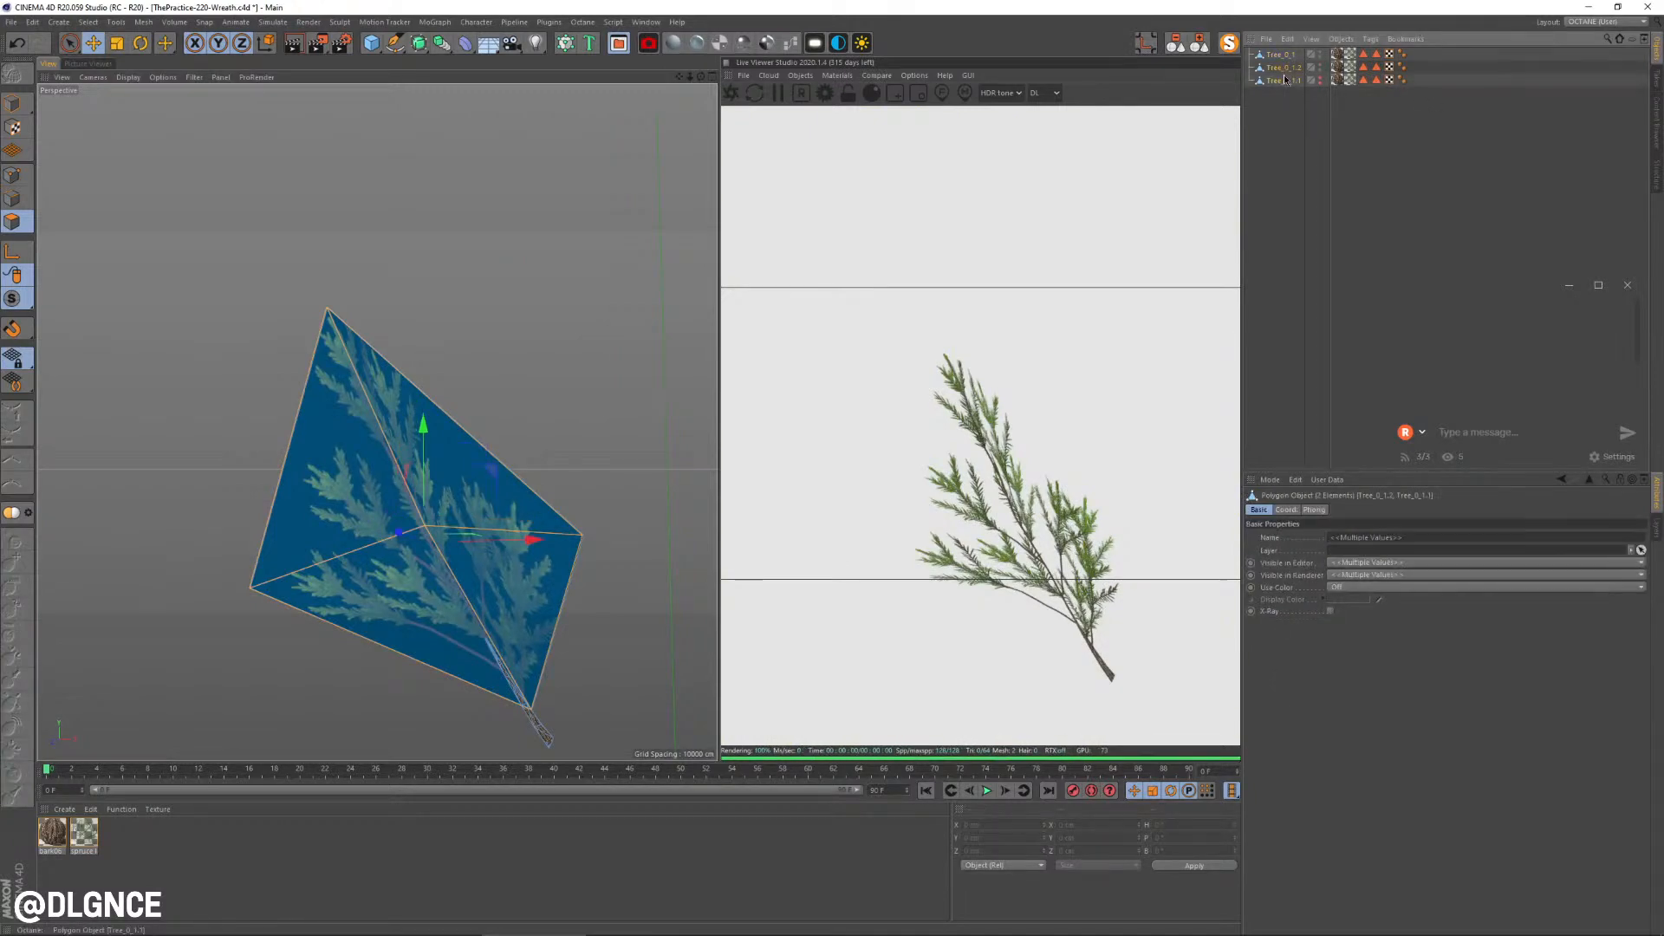
key(alt+g)
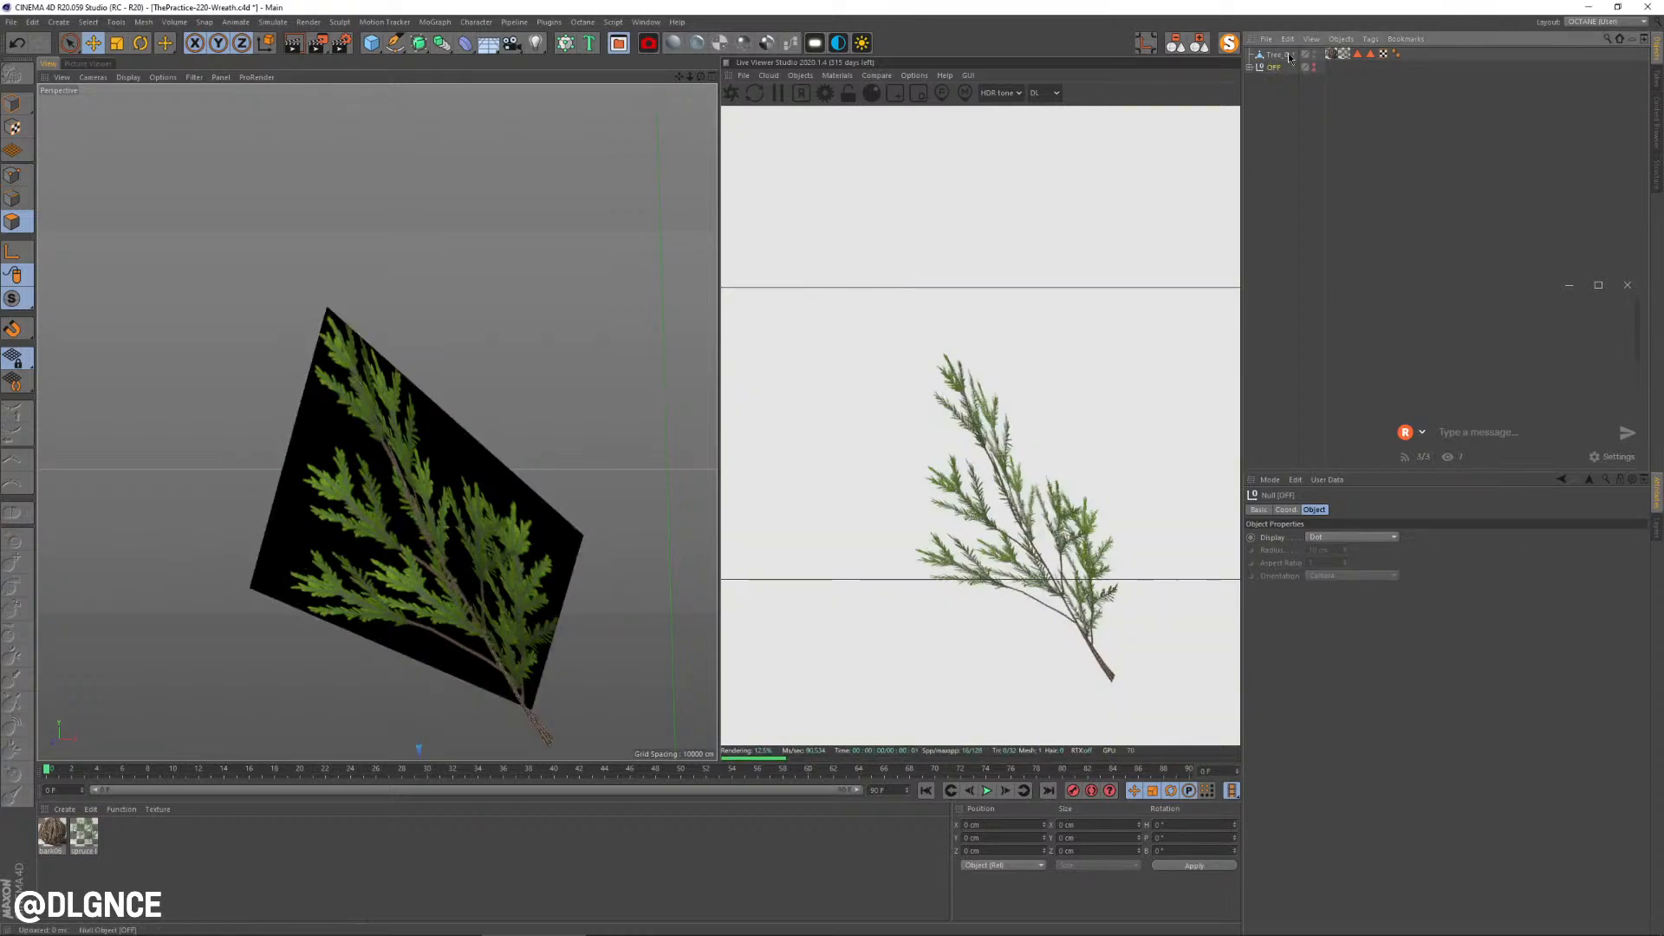
click(1289, 55)
key(Delete)
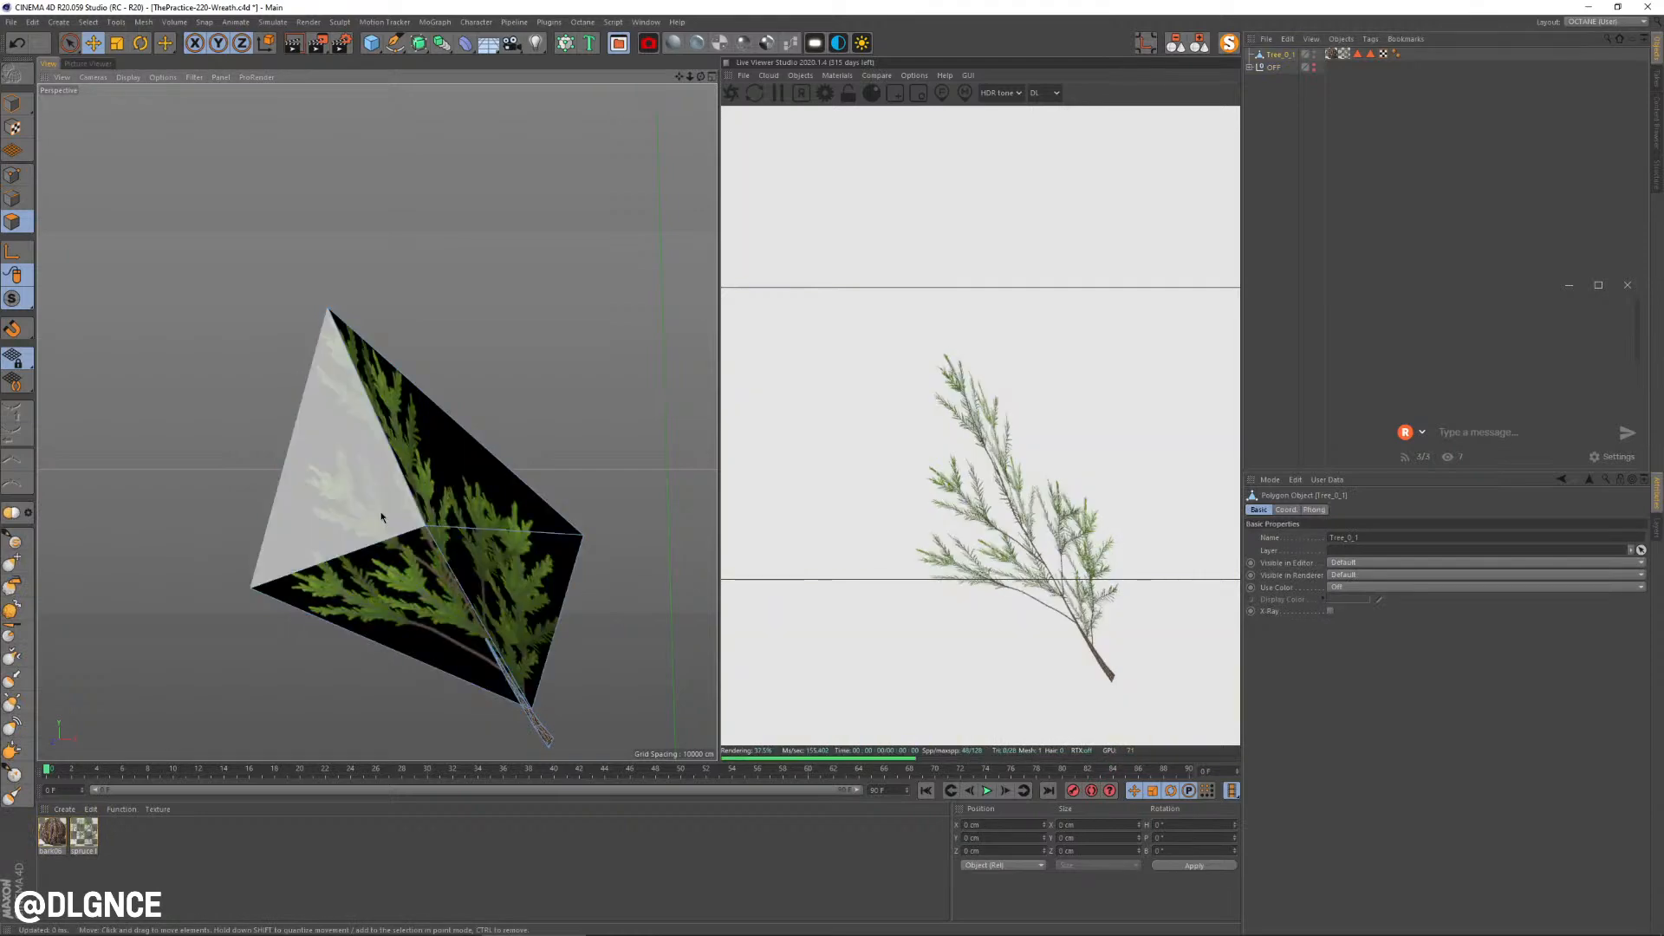
click(382, 516)
shift+click(403, 612)
shift+click(492, 576)
alt+drag(458, 472, 558, 506)
click(607, 387)
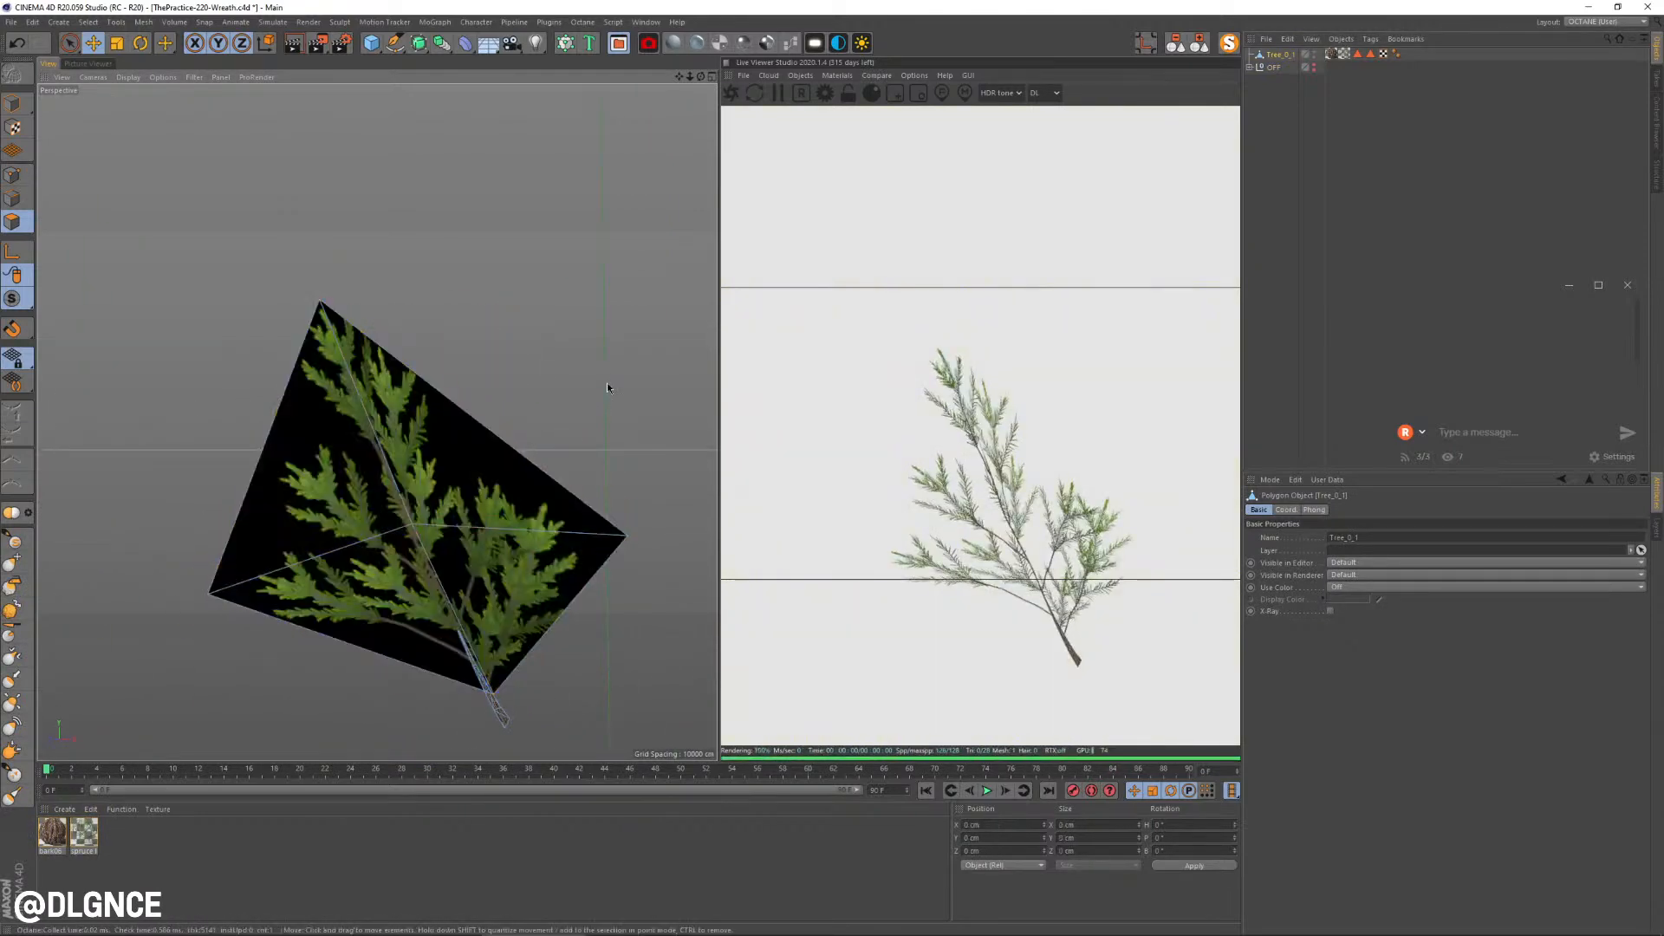
Step: Convert a selection of all branch polygons to points and delete the stray points that do not belong to the branch
click(12, 107)
scroll(334, 325, down, 6)
alt+middle_drag(450, 494, 479, 278)
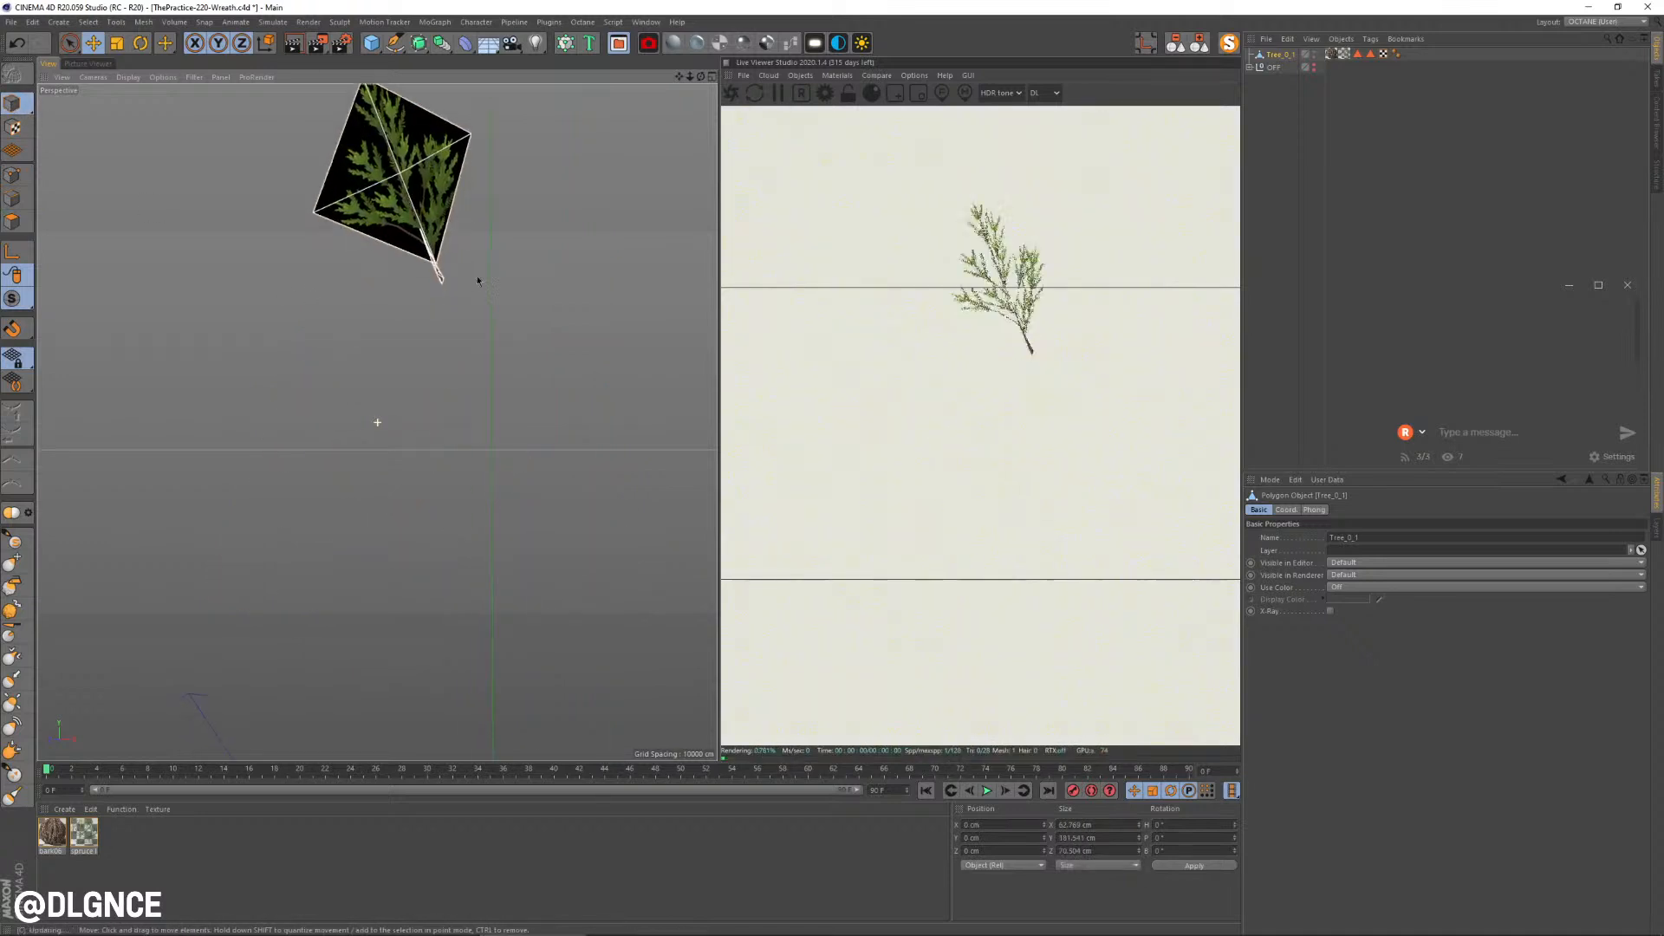
scroll(460, 355, down, 3)
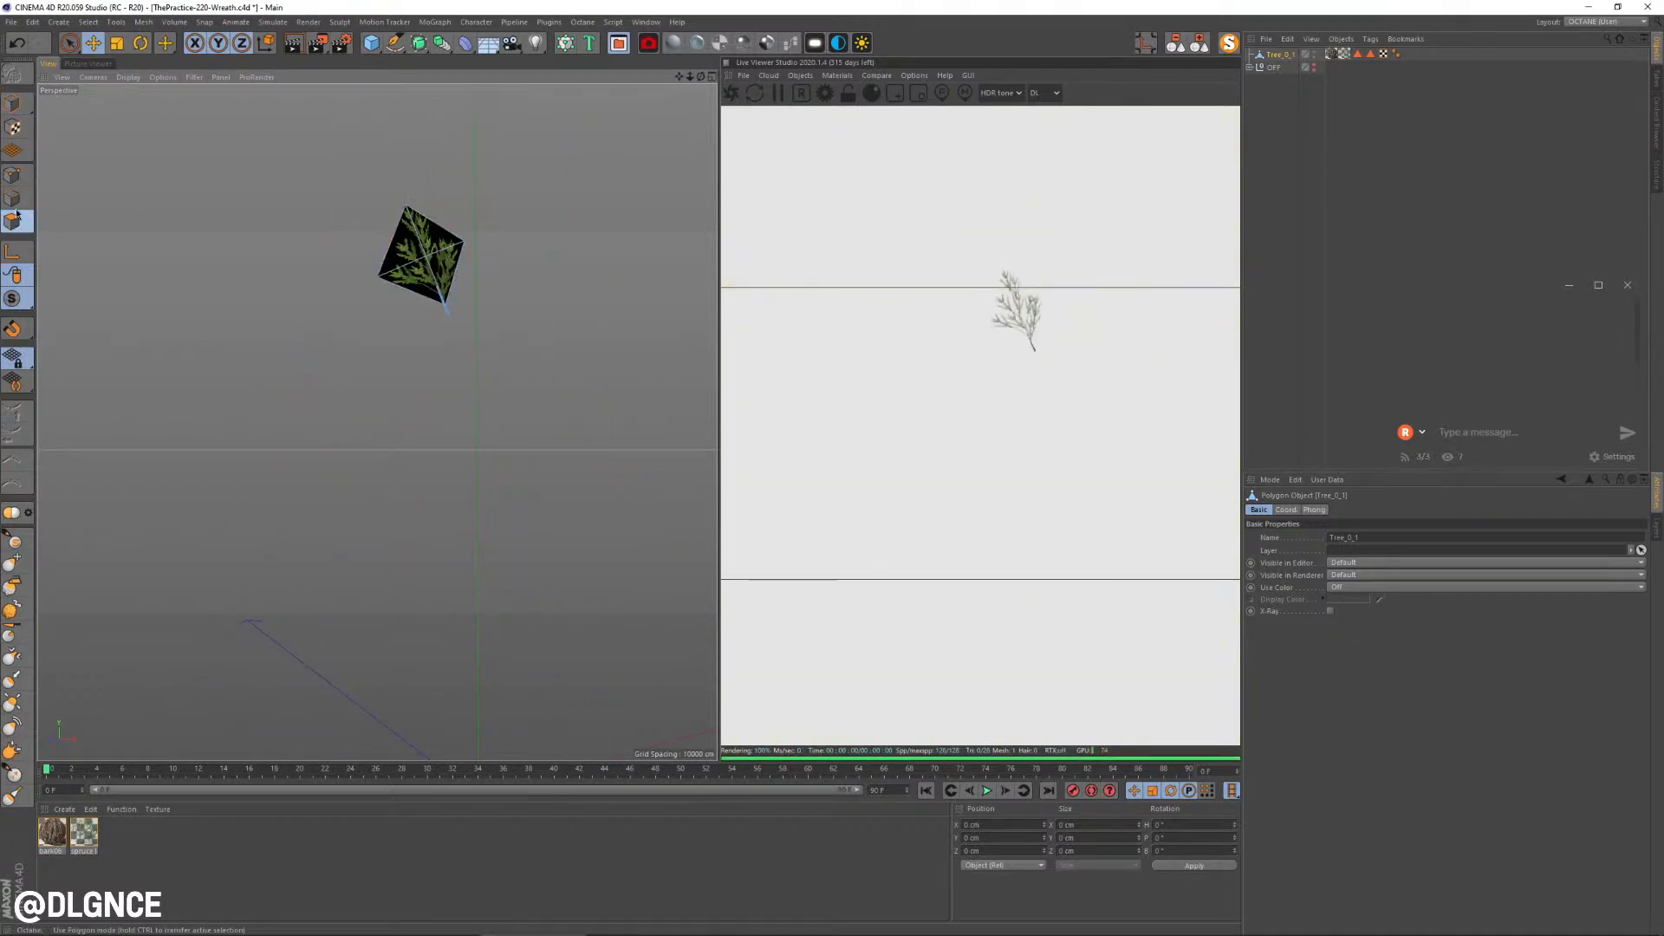
scroll(454, 203, up, 5)
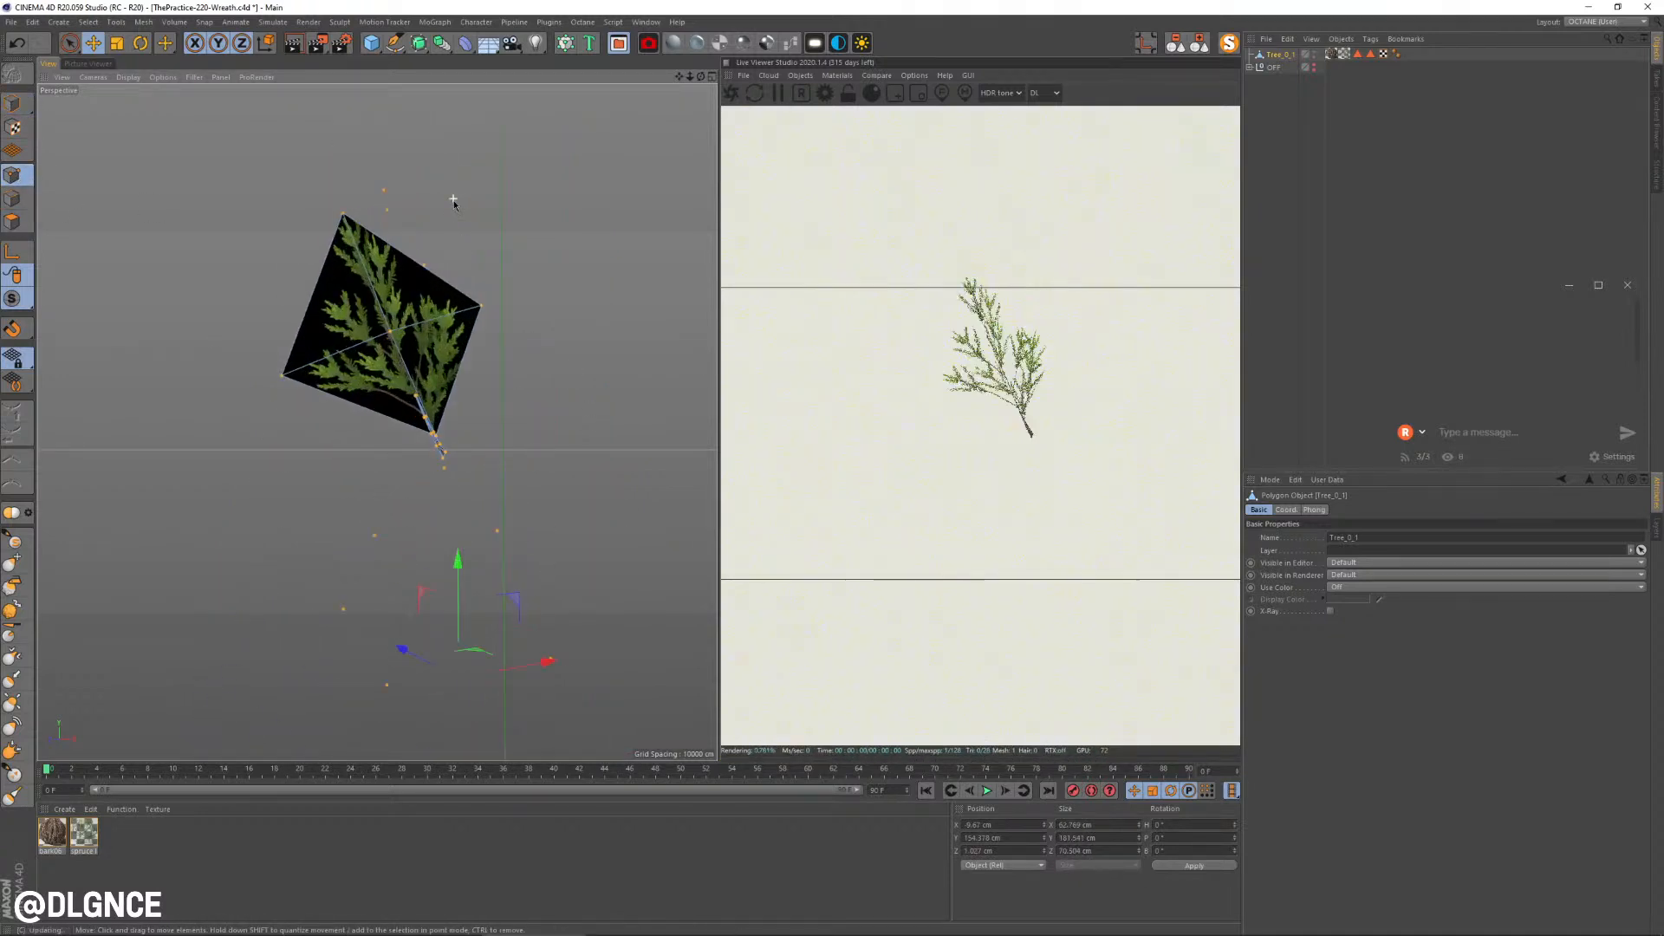
key(9)
alt+drag(394, 179, 464, 287)
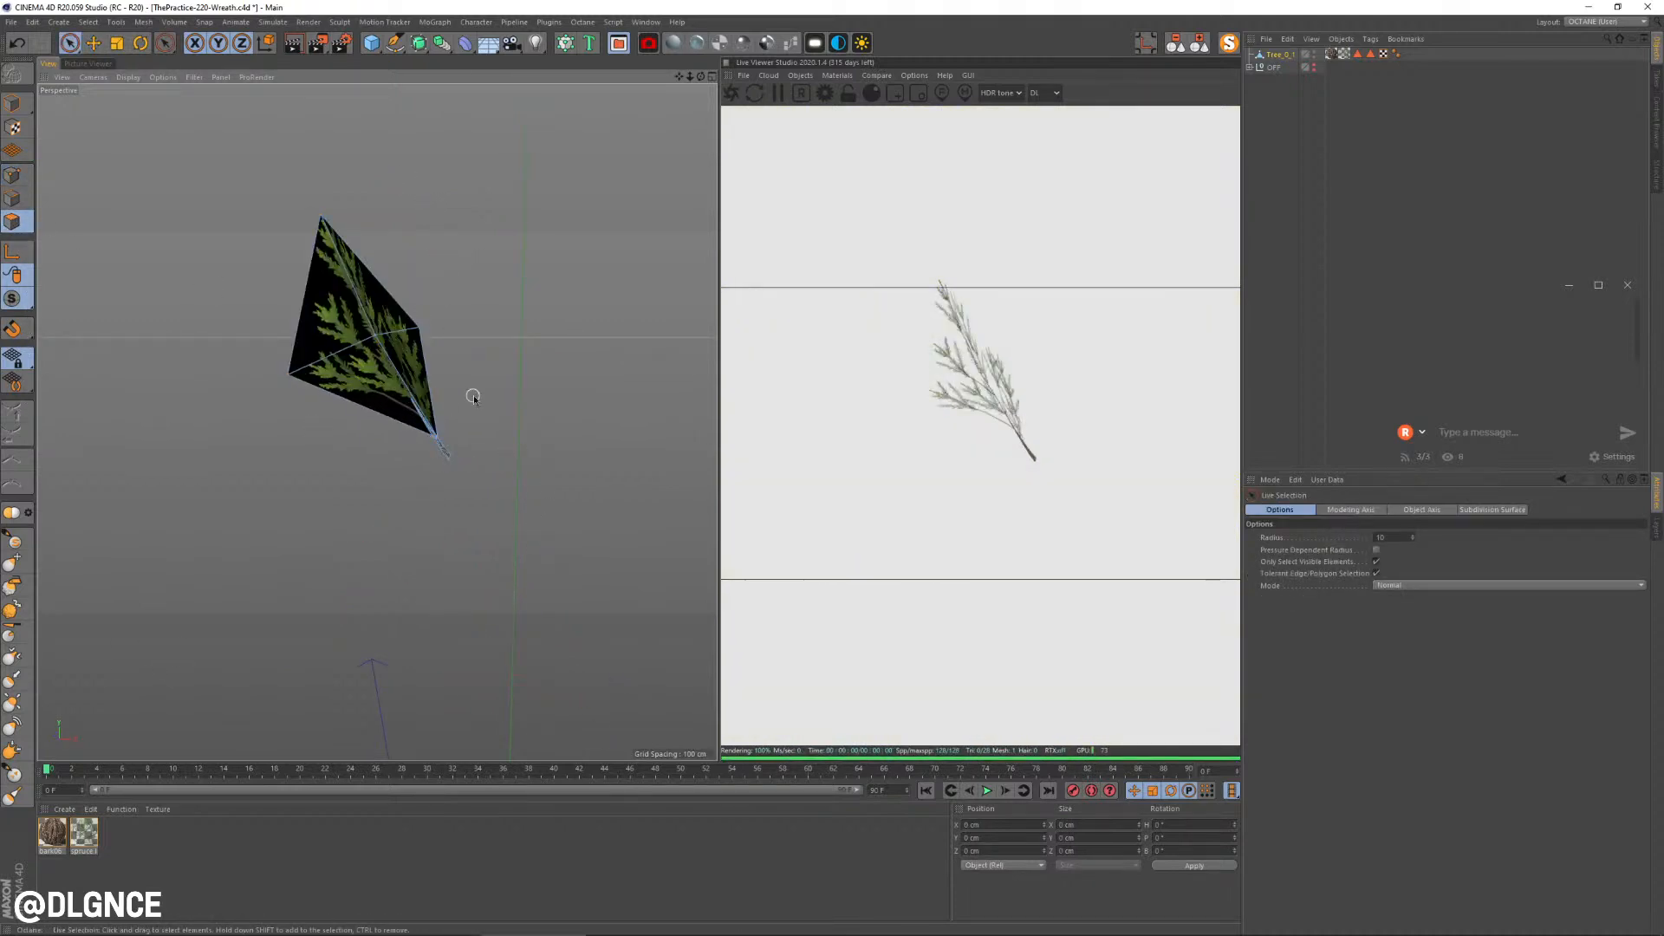
key(ctrl+a)
alt+drag(376, 475, 300, 477)
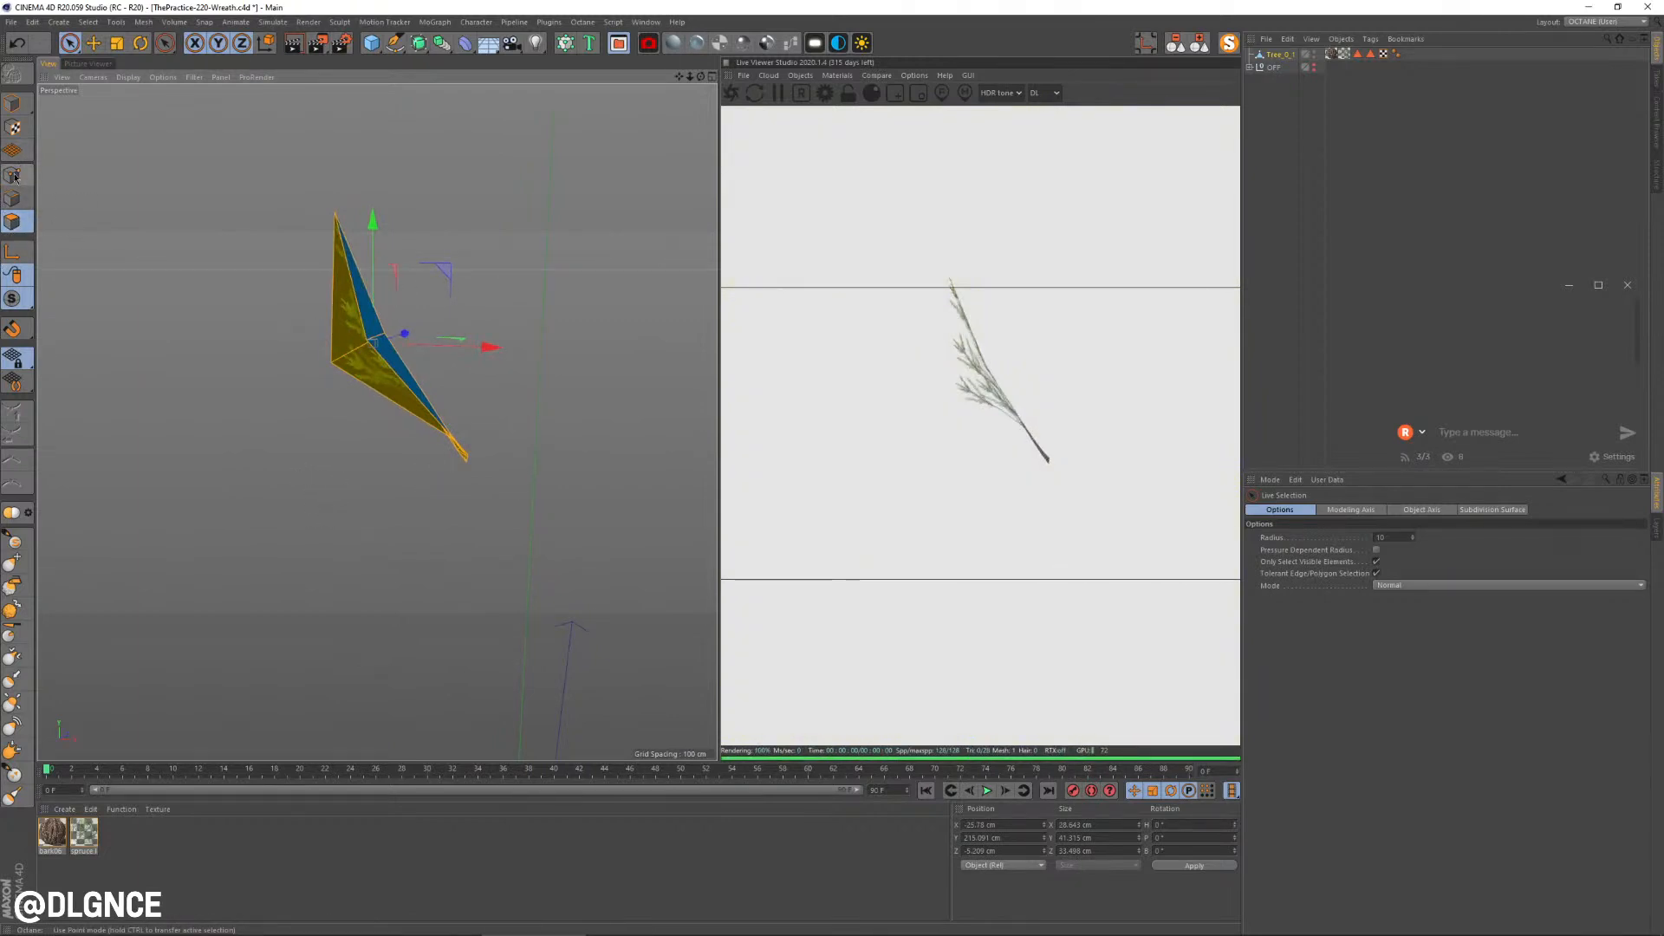
alt+drag(367, 480, 141, 279)
scroll(351, 312, down, 5)
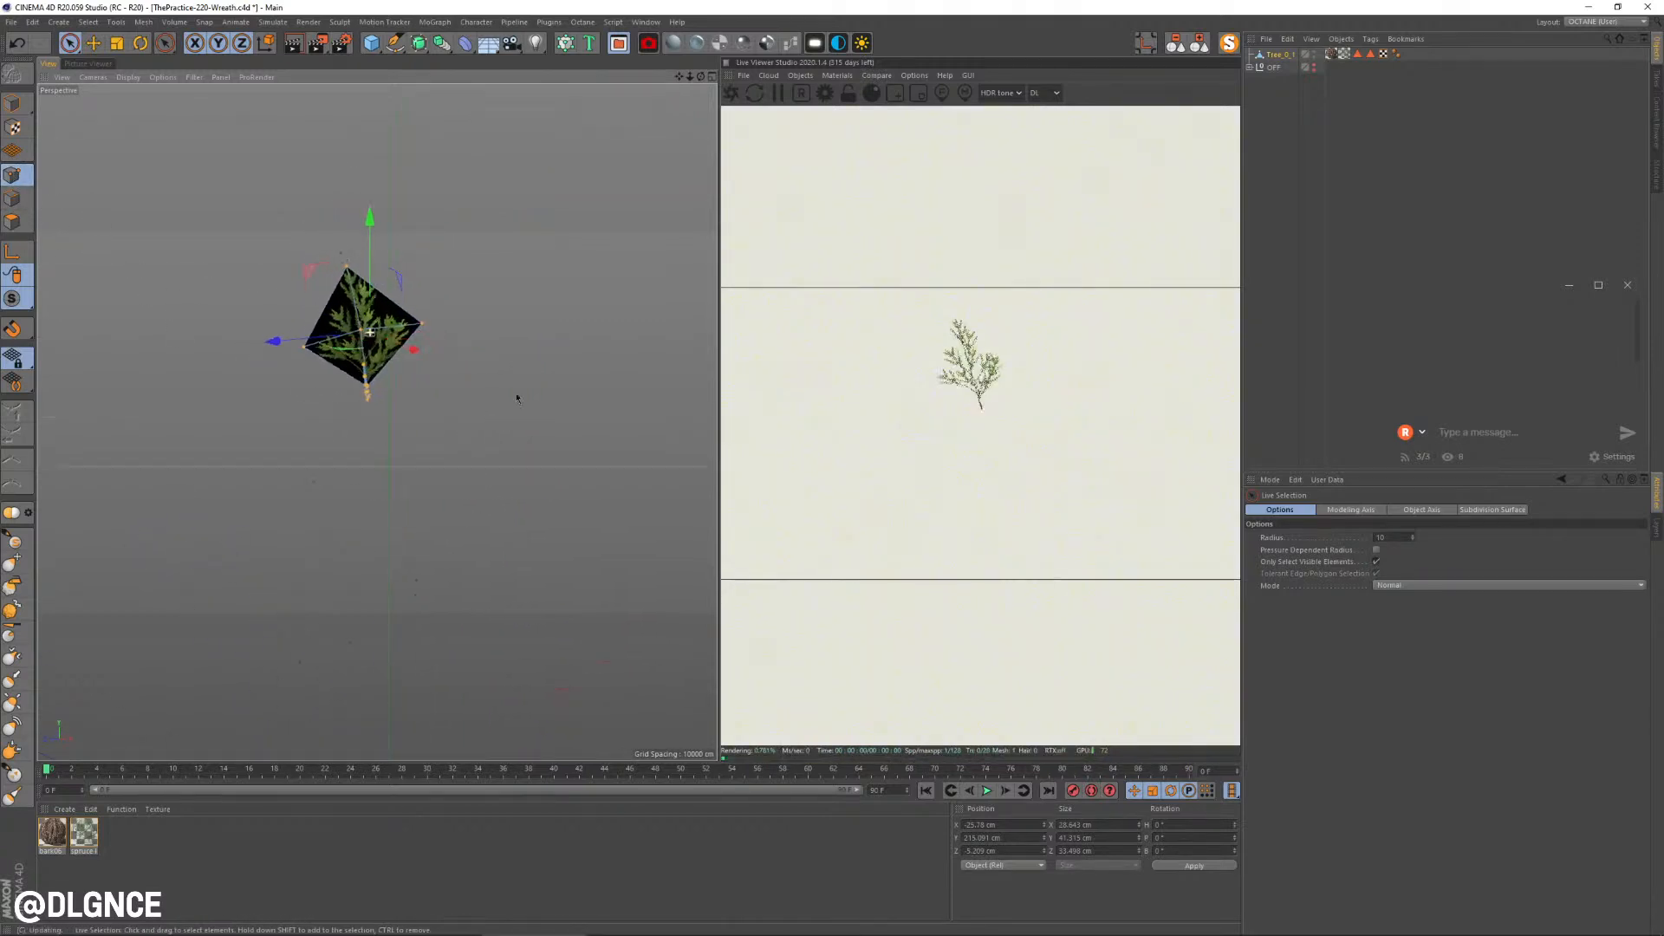
click(321, 401)
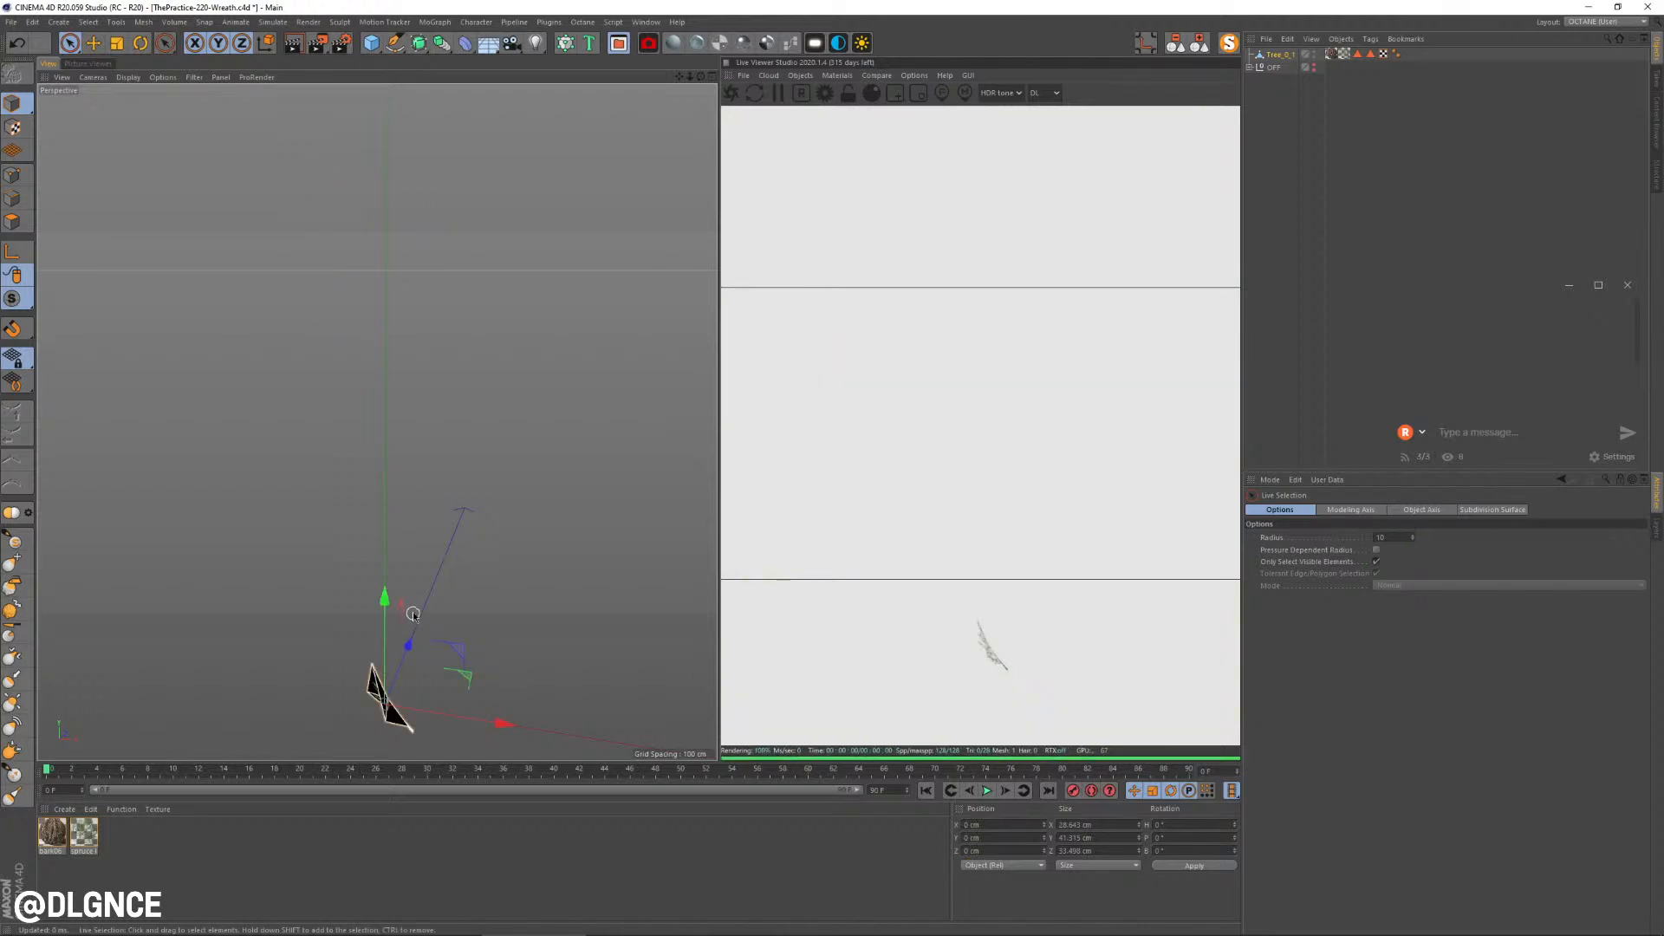
Step: Move the branch object's axis from its centre to the cut end of the twig using axis mode
key(h)
alt+drag(401, 606, 484, 590)
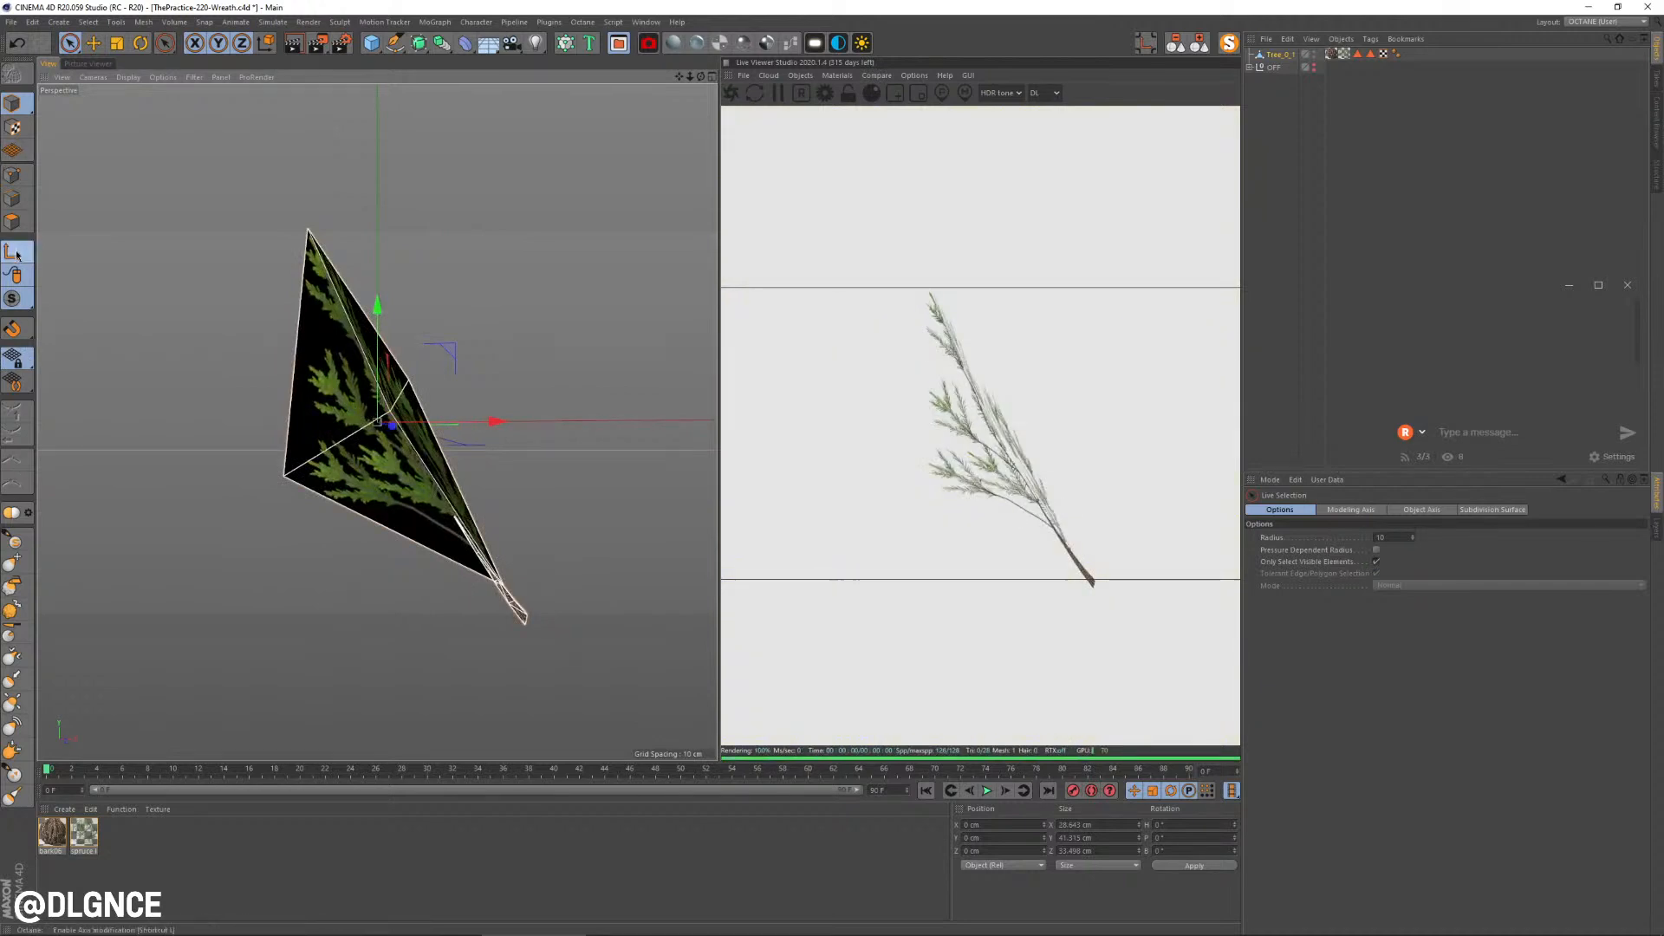
alt+drag(364, 520, 443, 382)
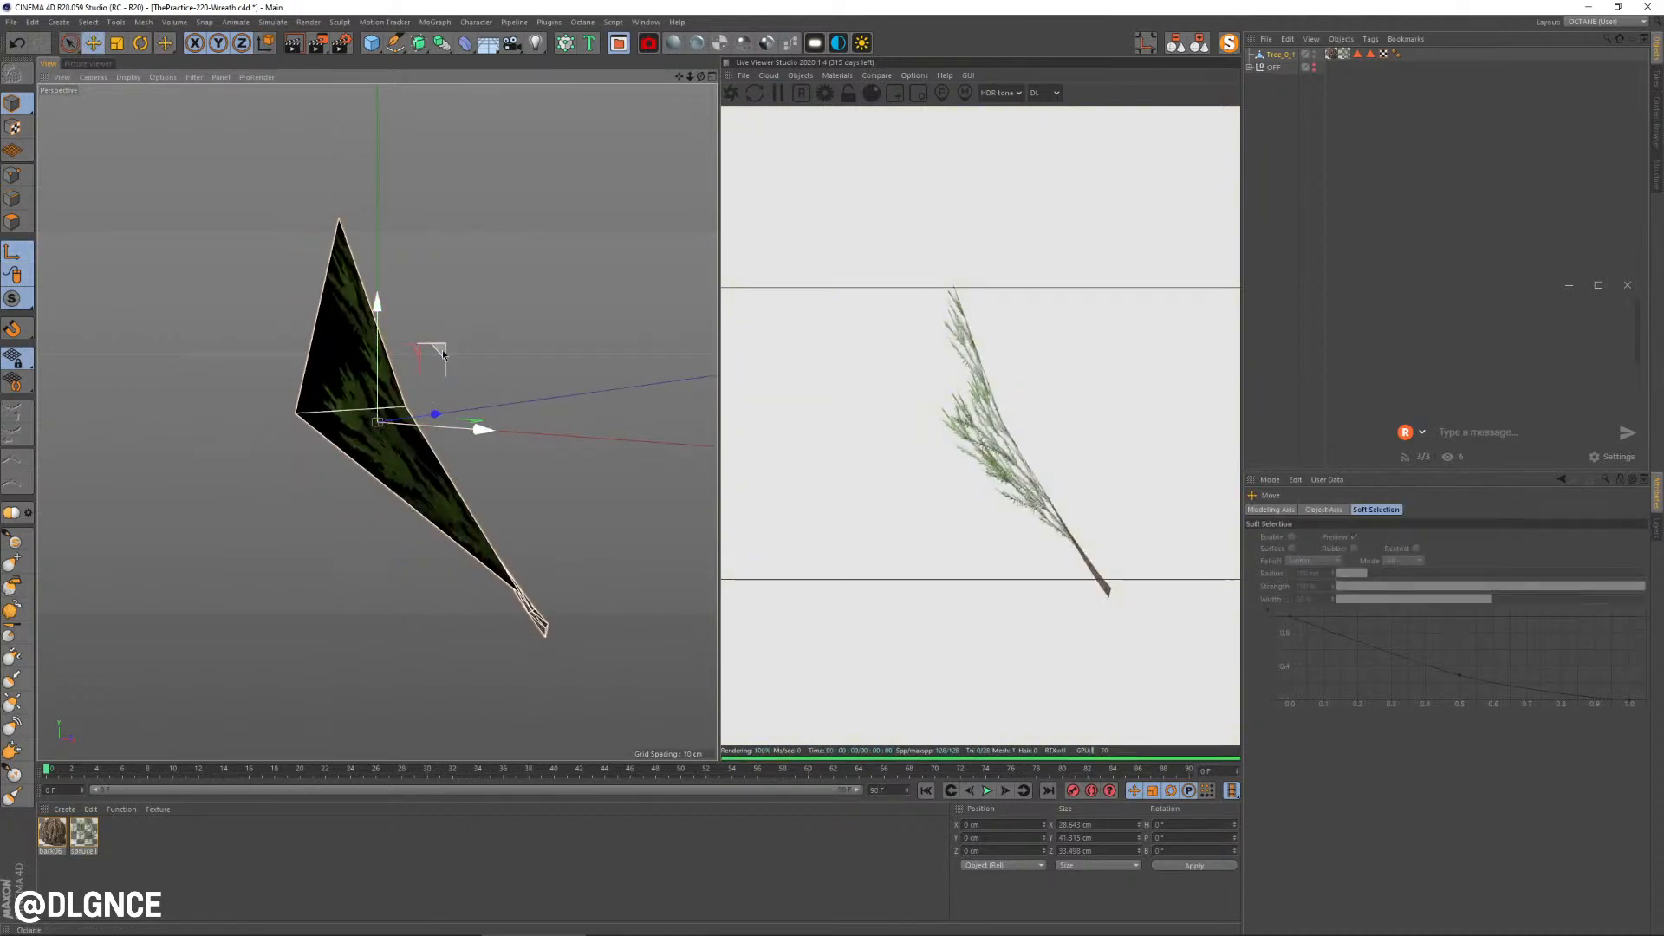
alt+drag(621, 576, 700, 544)
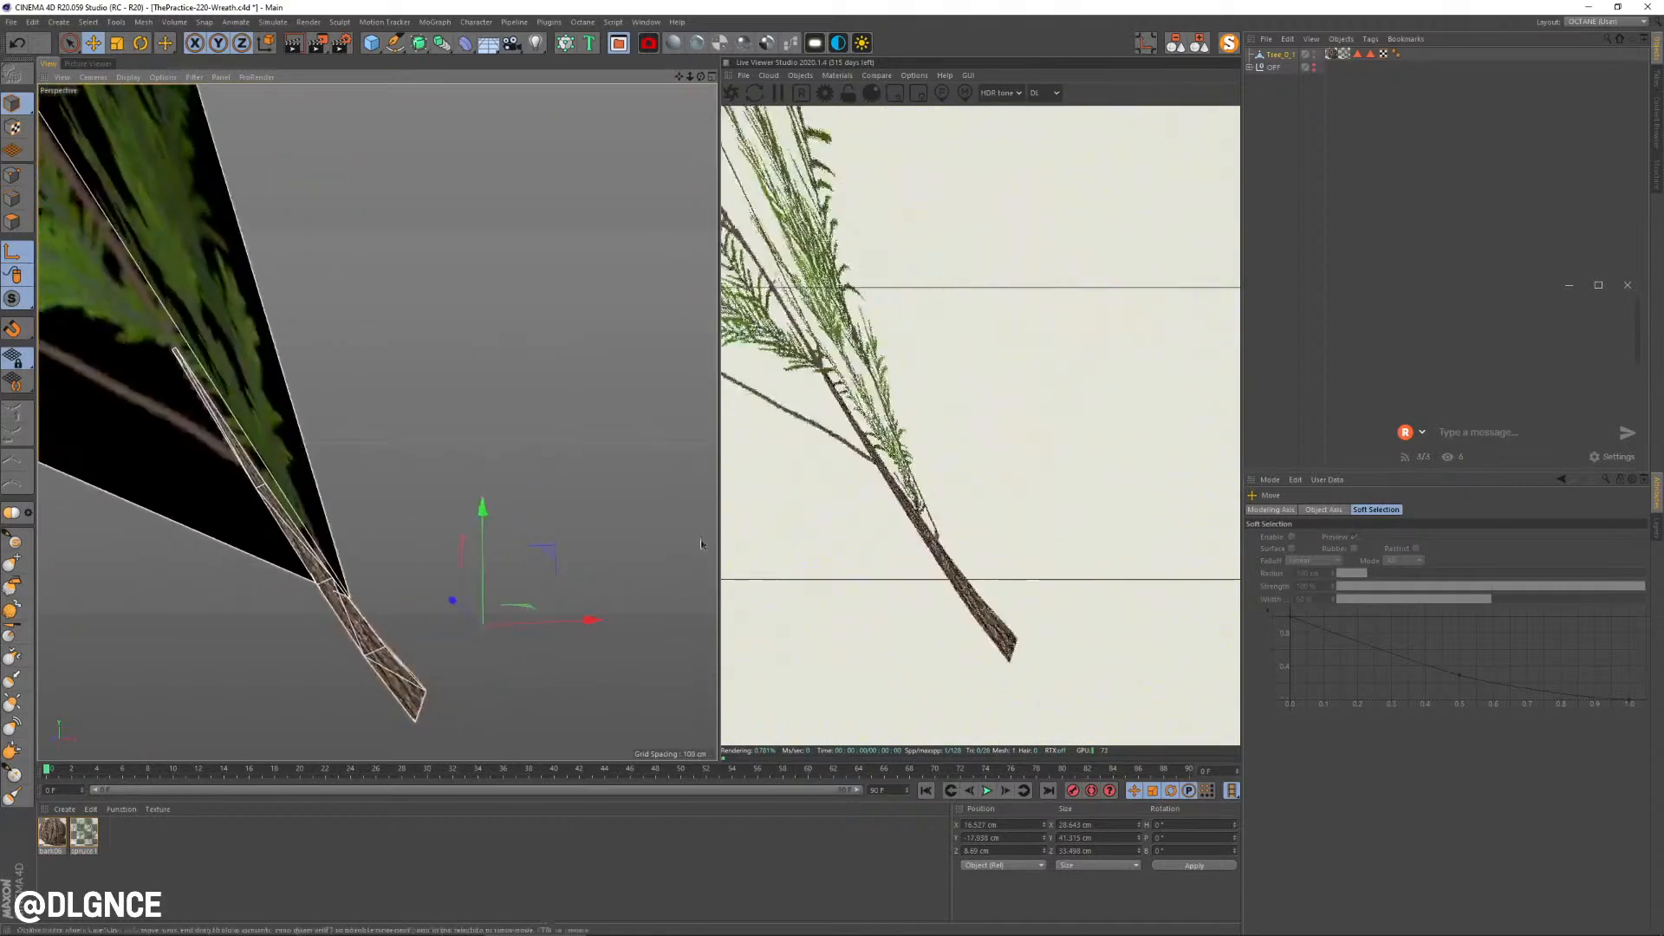
drag(591, 621, 588, 586)
drag(310, 581, 339, 551)
right_click(340, 552)
click(116, 590)
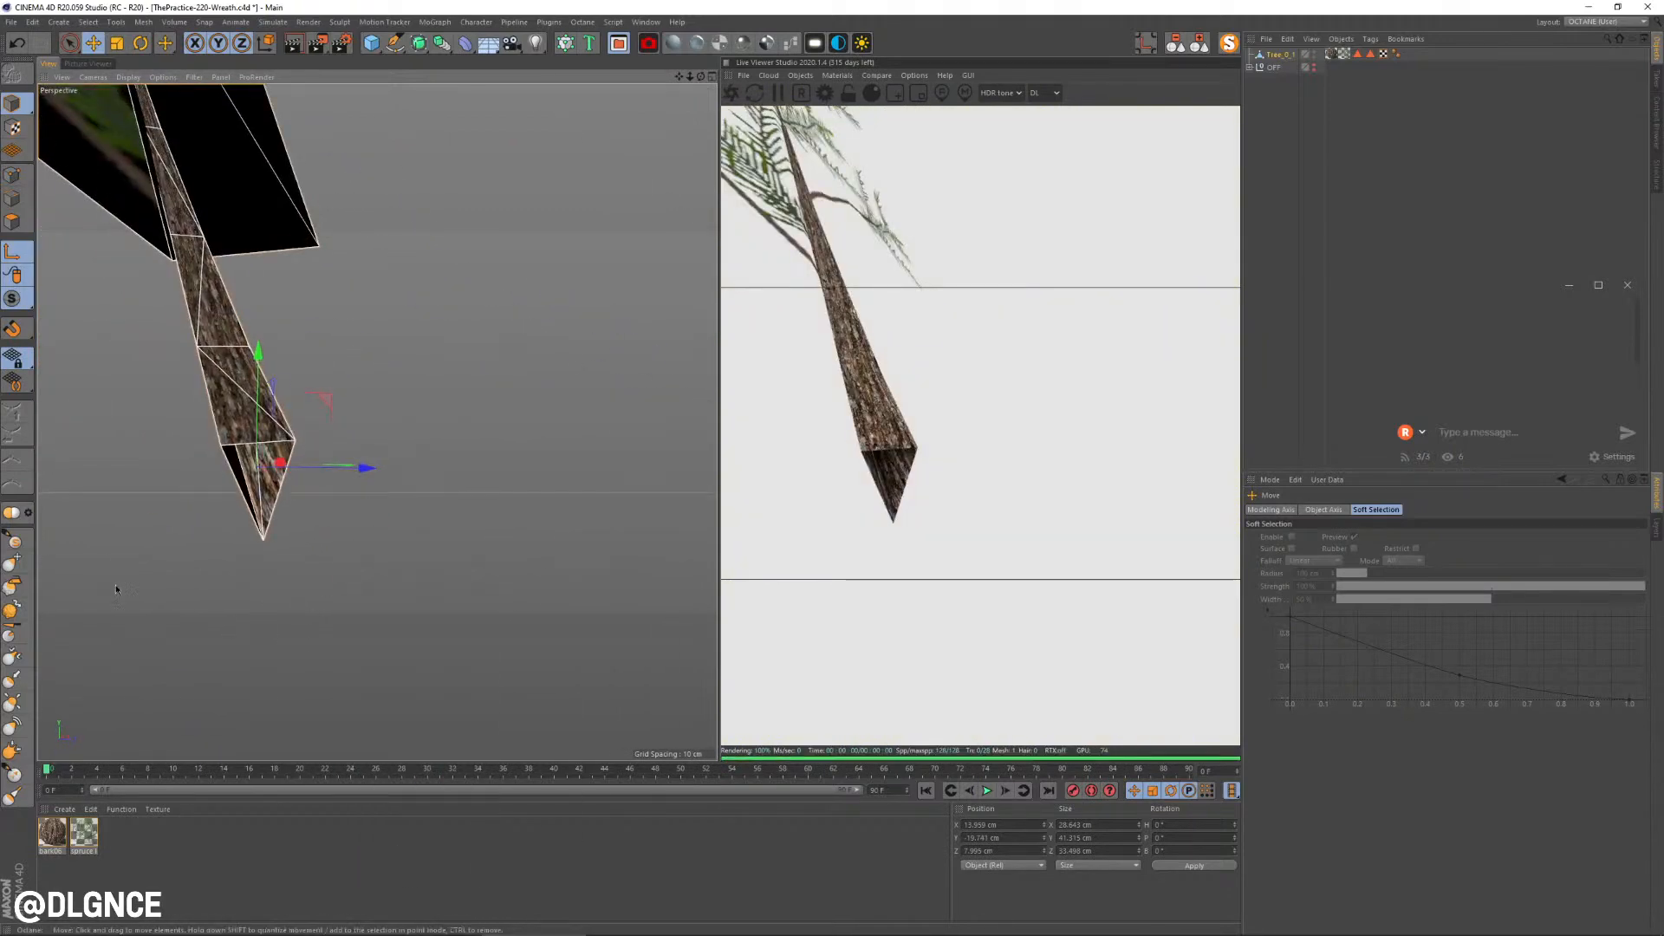
Step: Try to close the polygon hole at the cut end of the twig
click(14, 223)
right_click(391, 466)
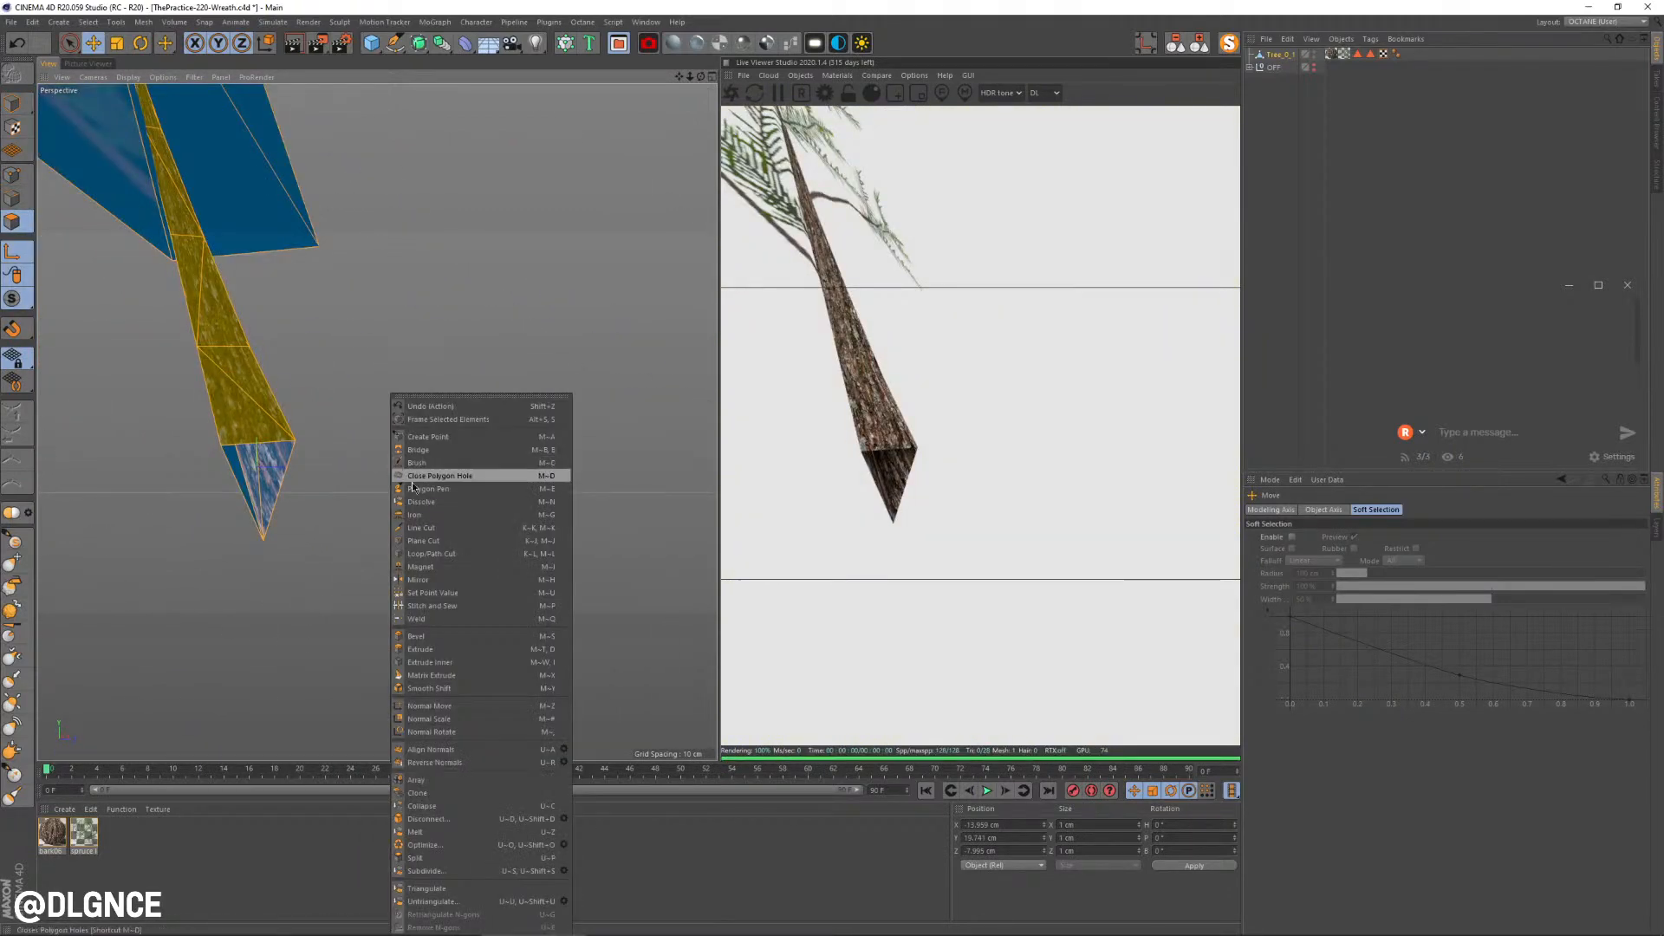
click(455, 476)
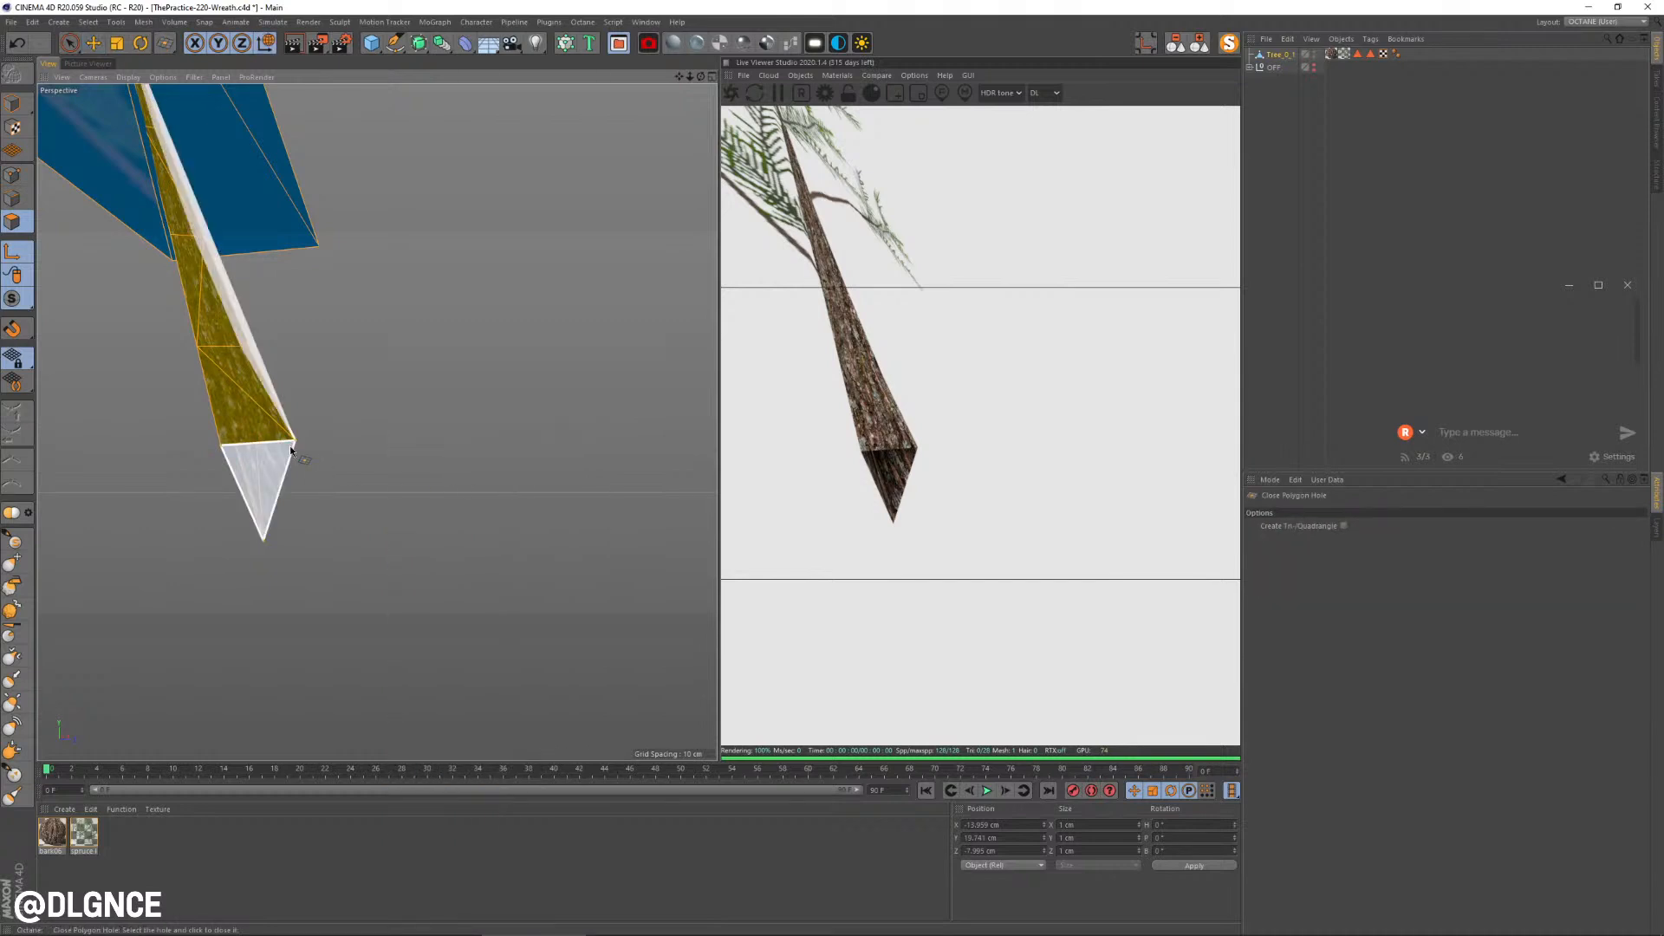
click(289, 446)
alt+drag(425, 494, 404, 545)
key(ctrl+z)
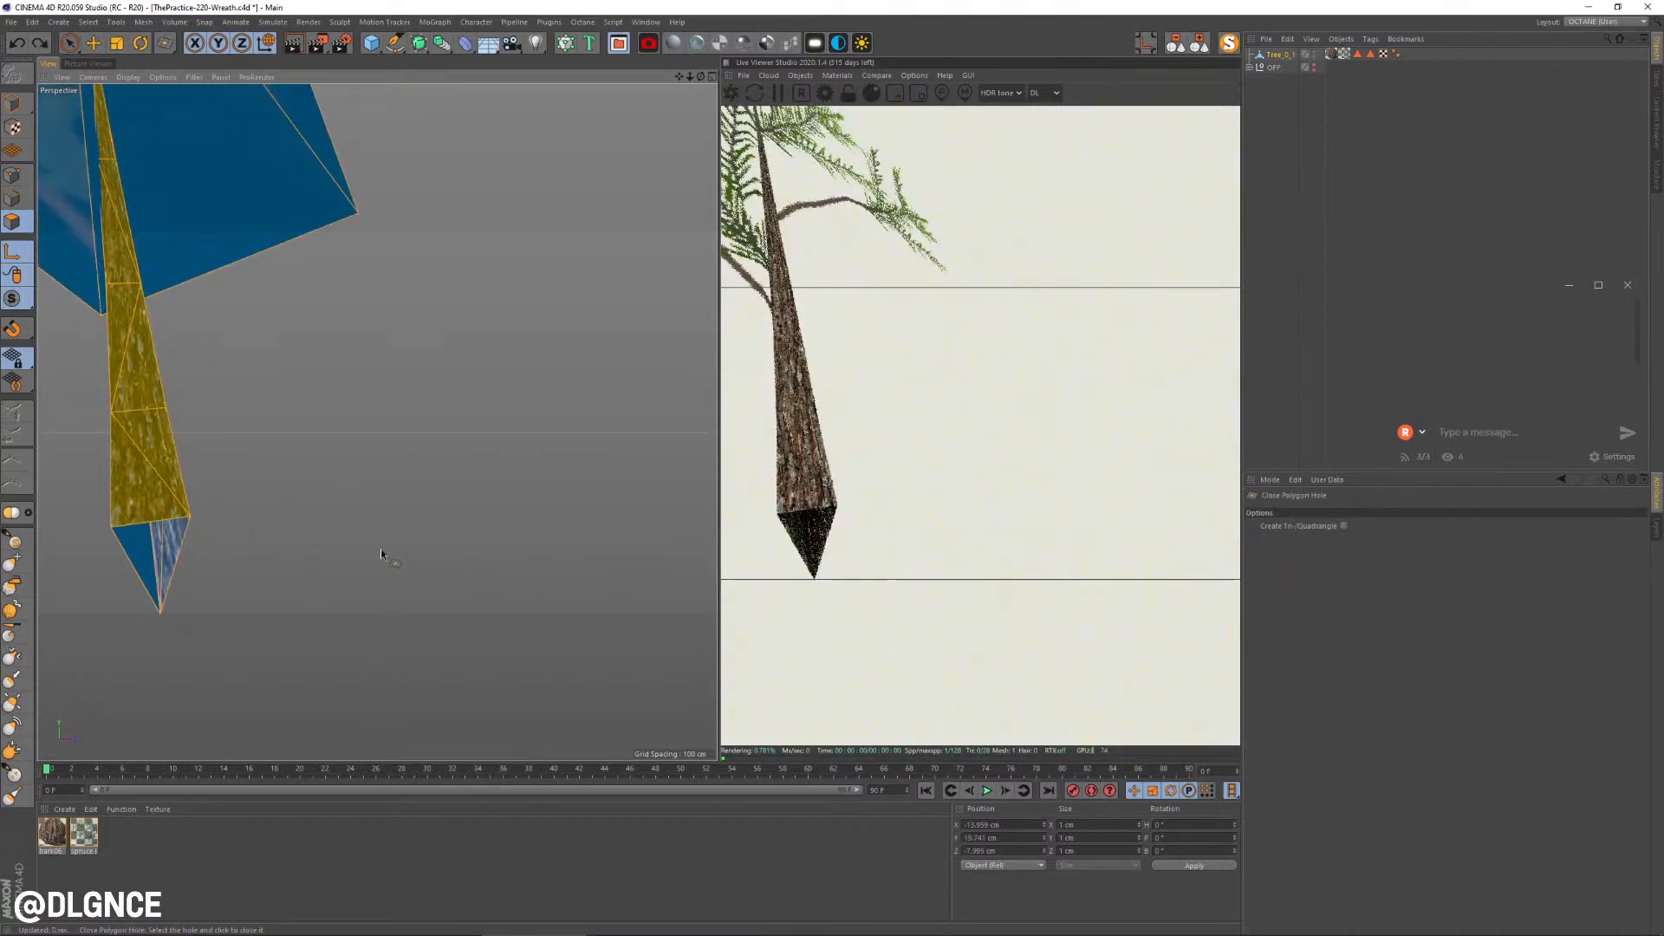
key(e)
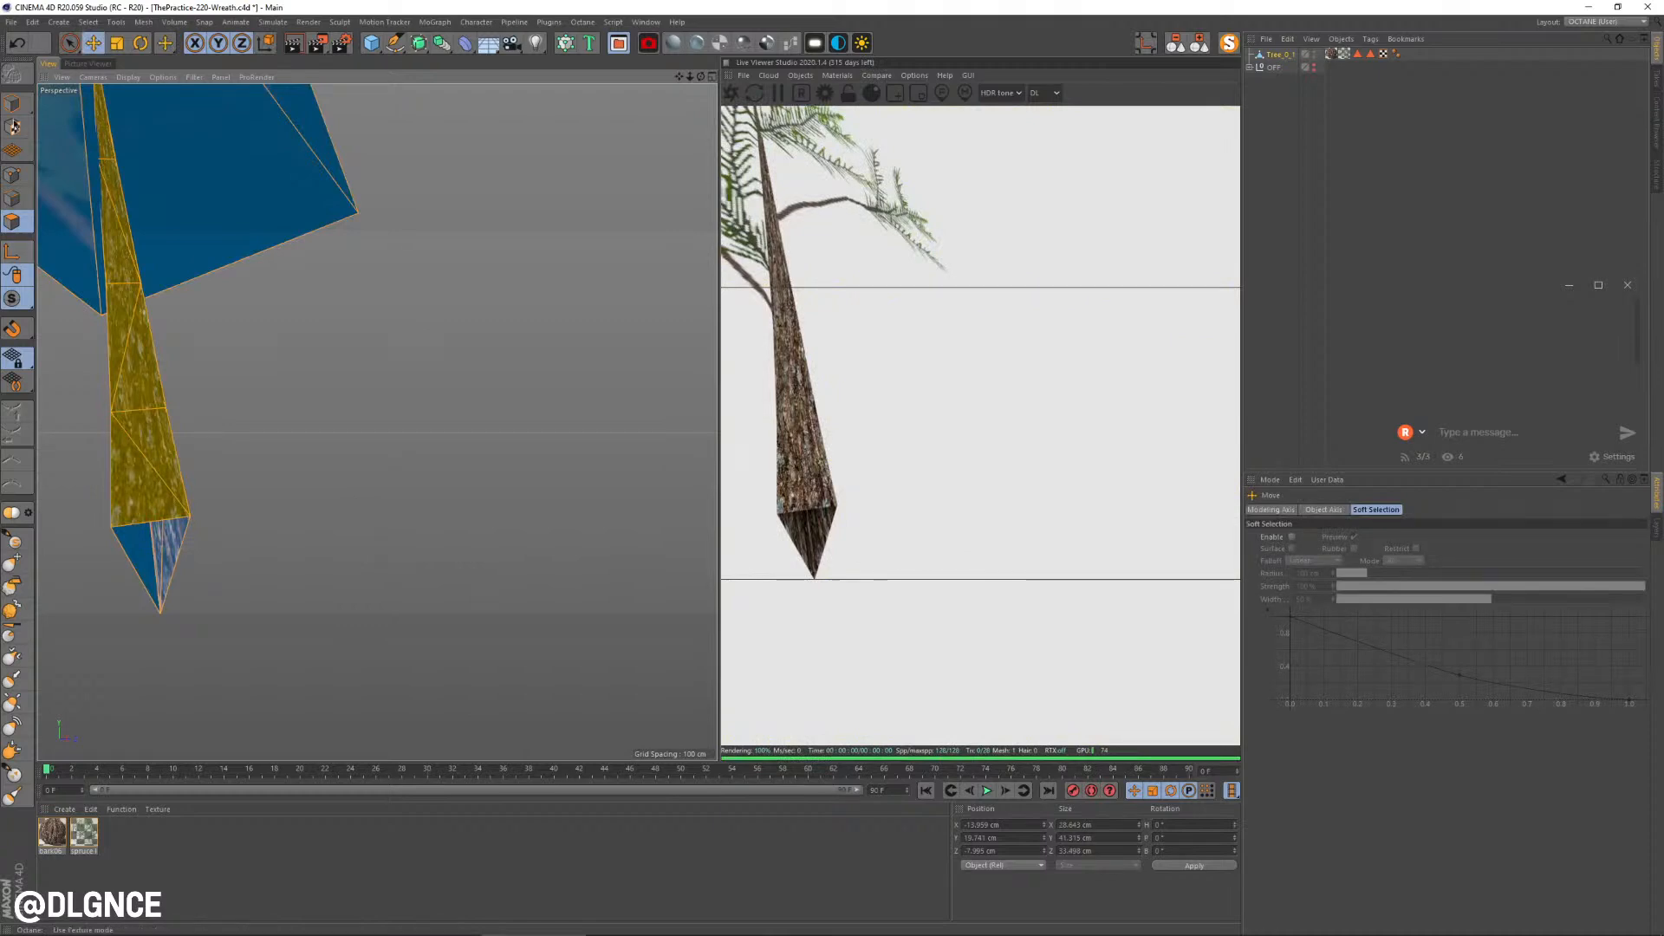
Step: Rotate the branch object's axis with axis mode to line it up with the twig, banking it about -28°
click(12, 103)
alt+drag(420, 460, 490, 508)
key(r)
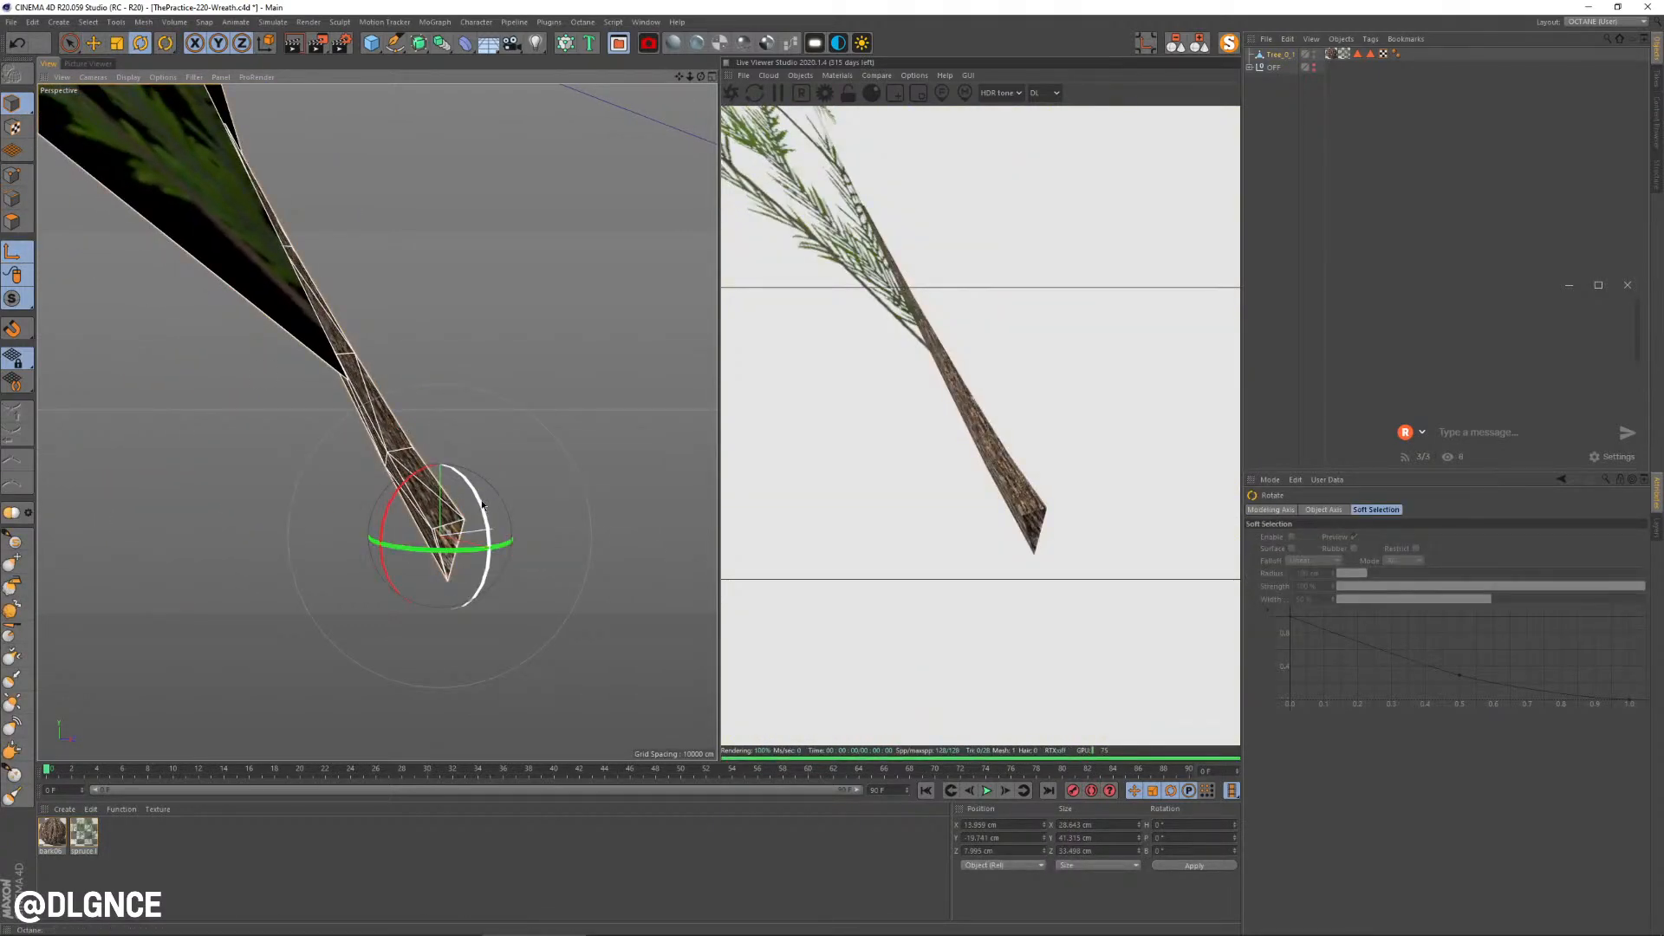
drag(457, 494, 372, 451)
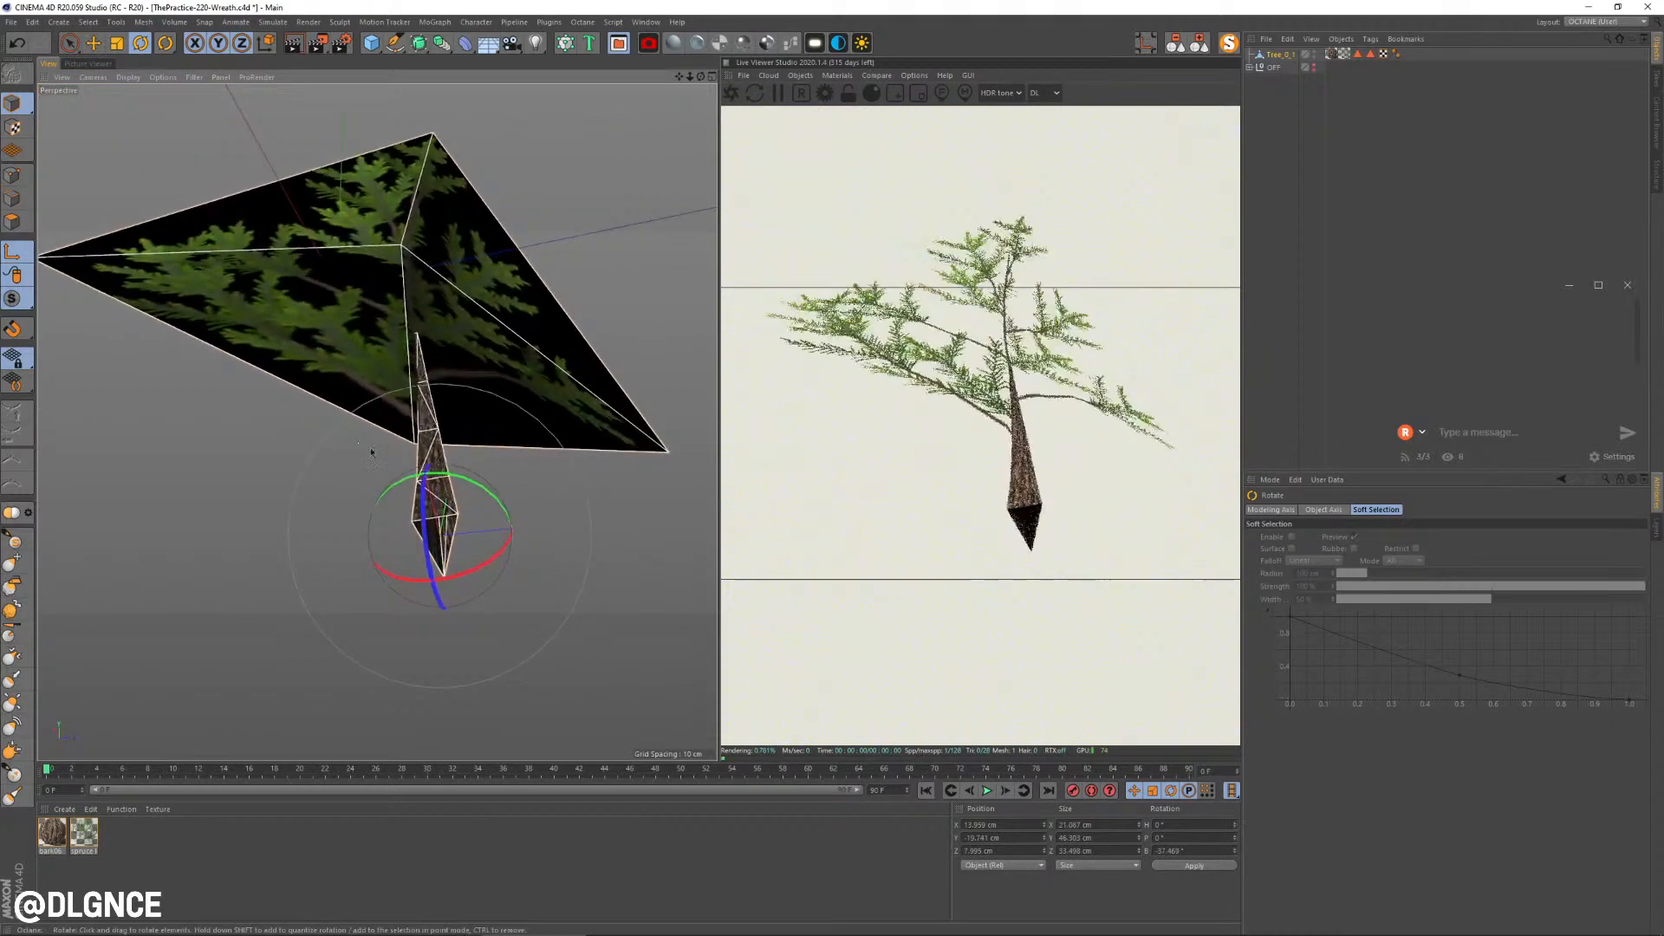
drag(481, 568, 278, 529)
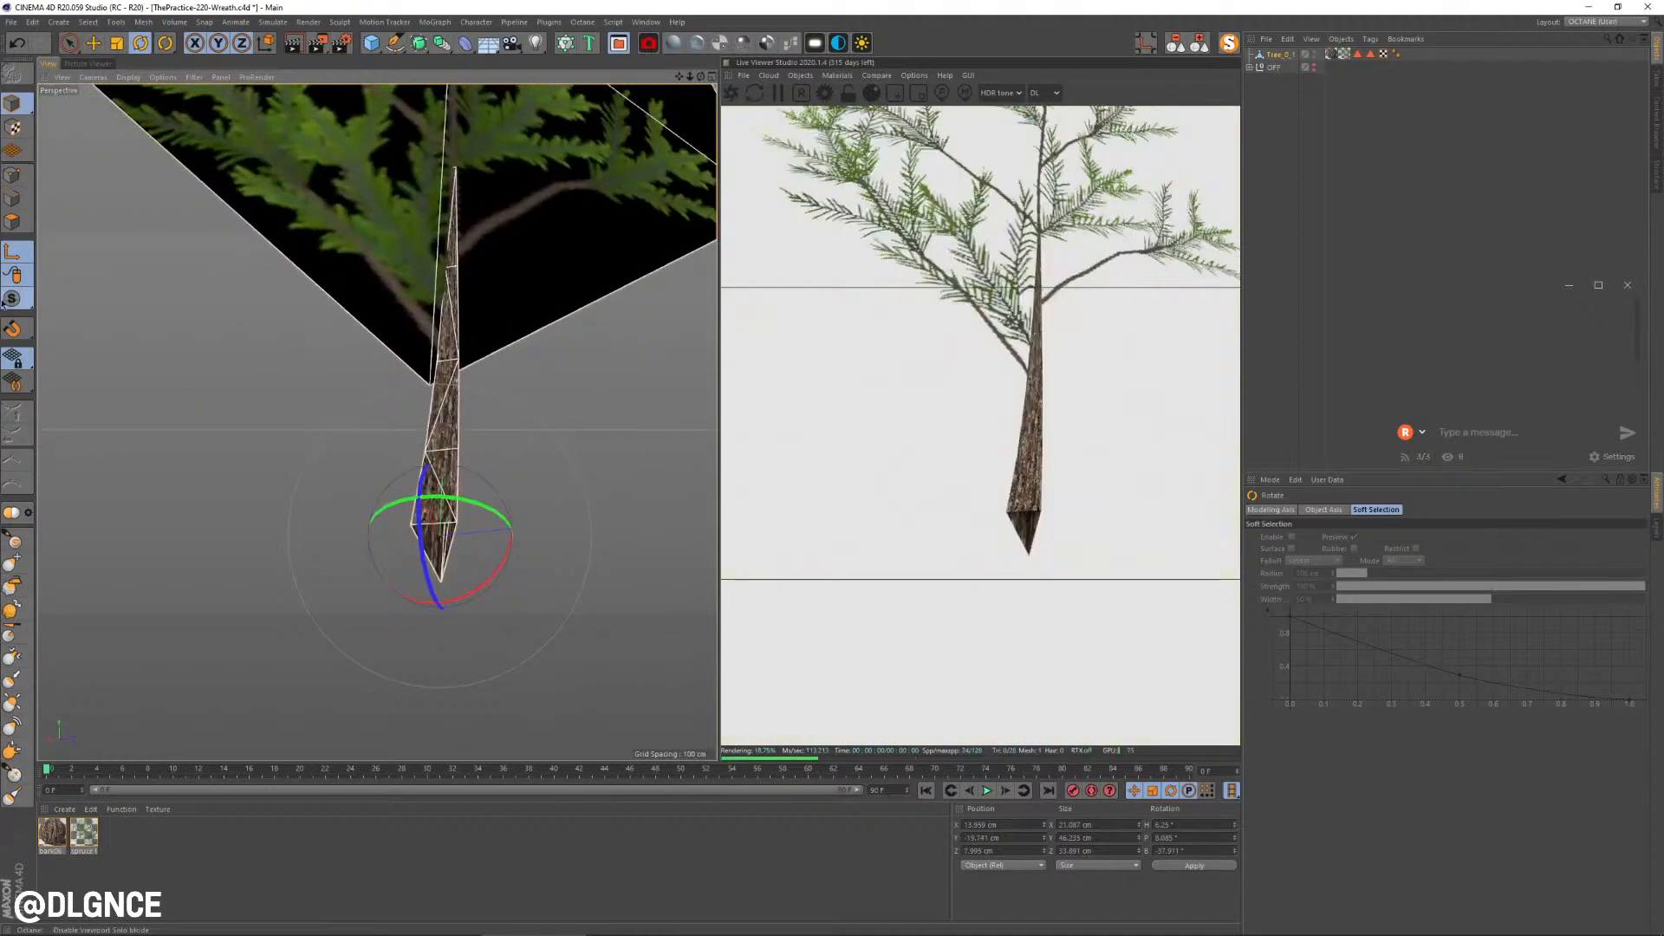
Step: Zero the branch's position and rotation with axis mode off, standing it upright at the world origin
click(1025, 822)
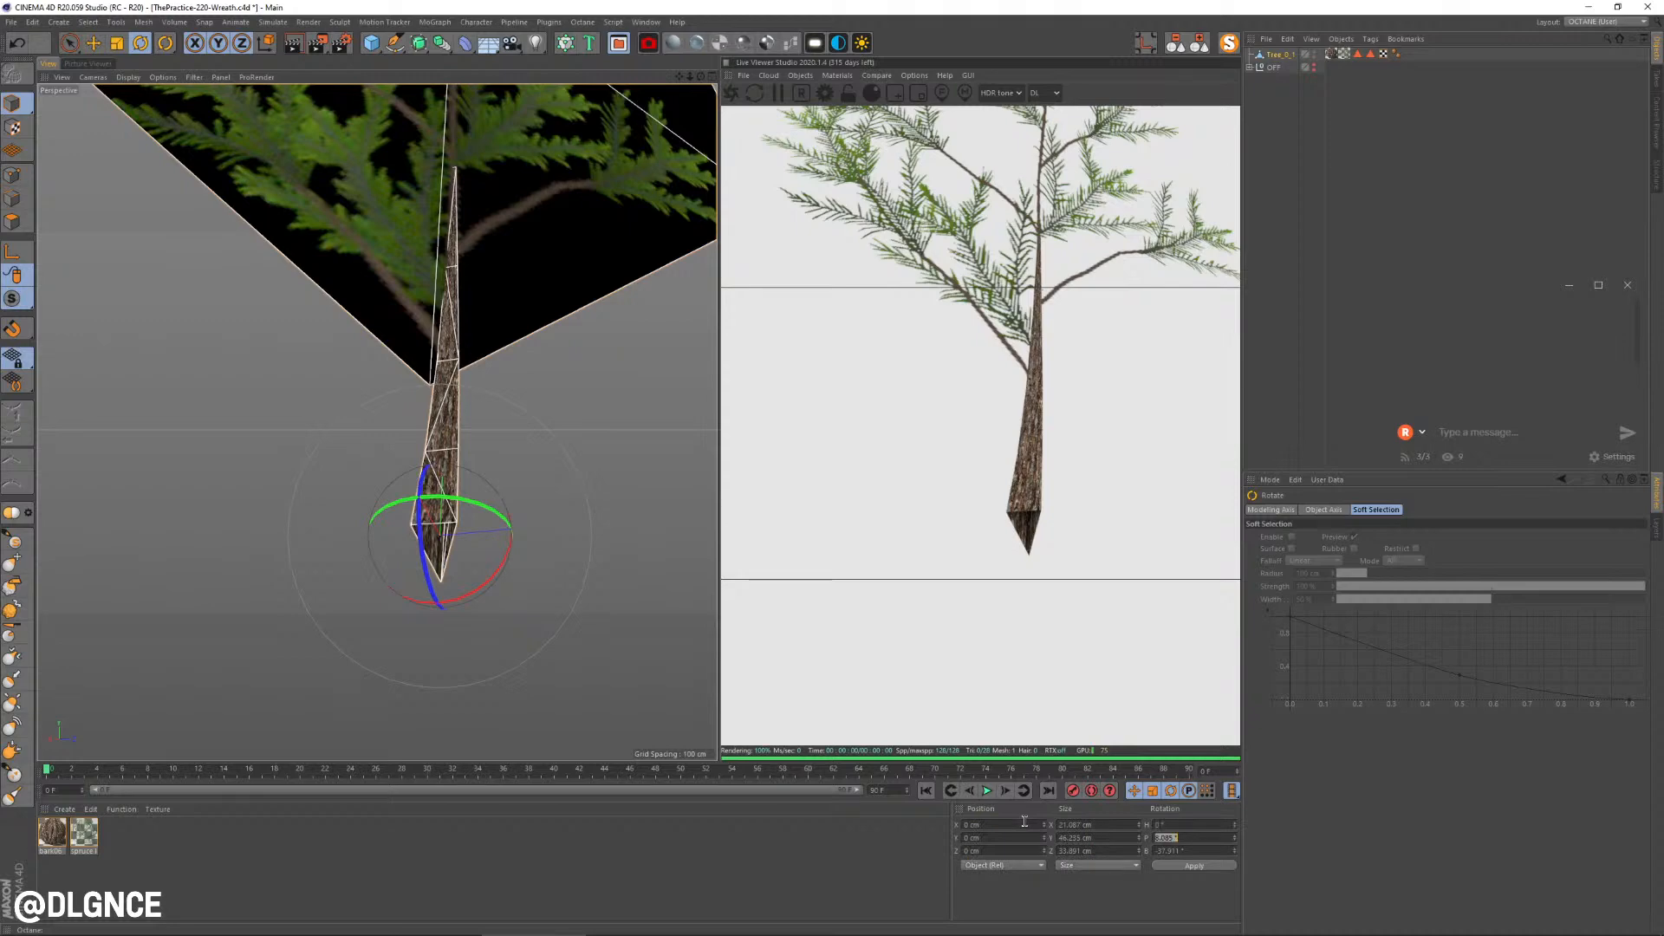
text(0)
key(Return)
key(s)
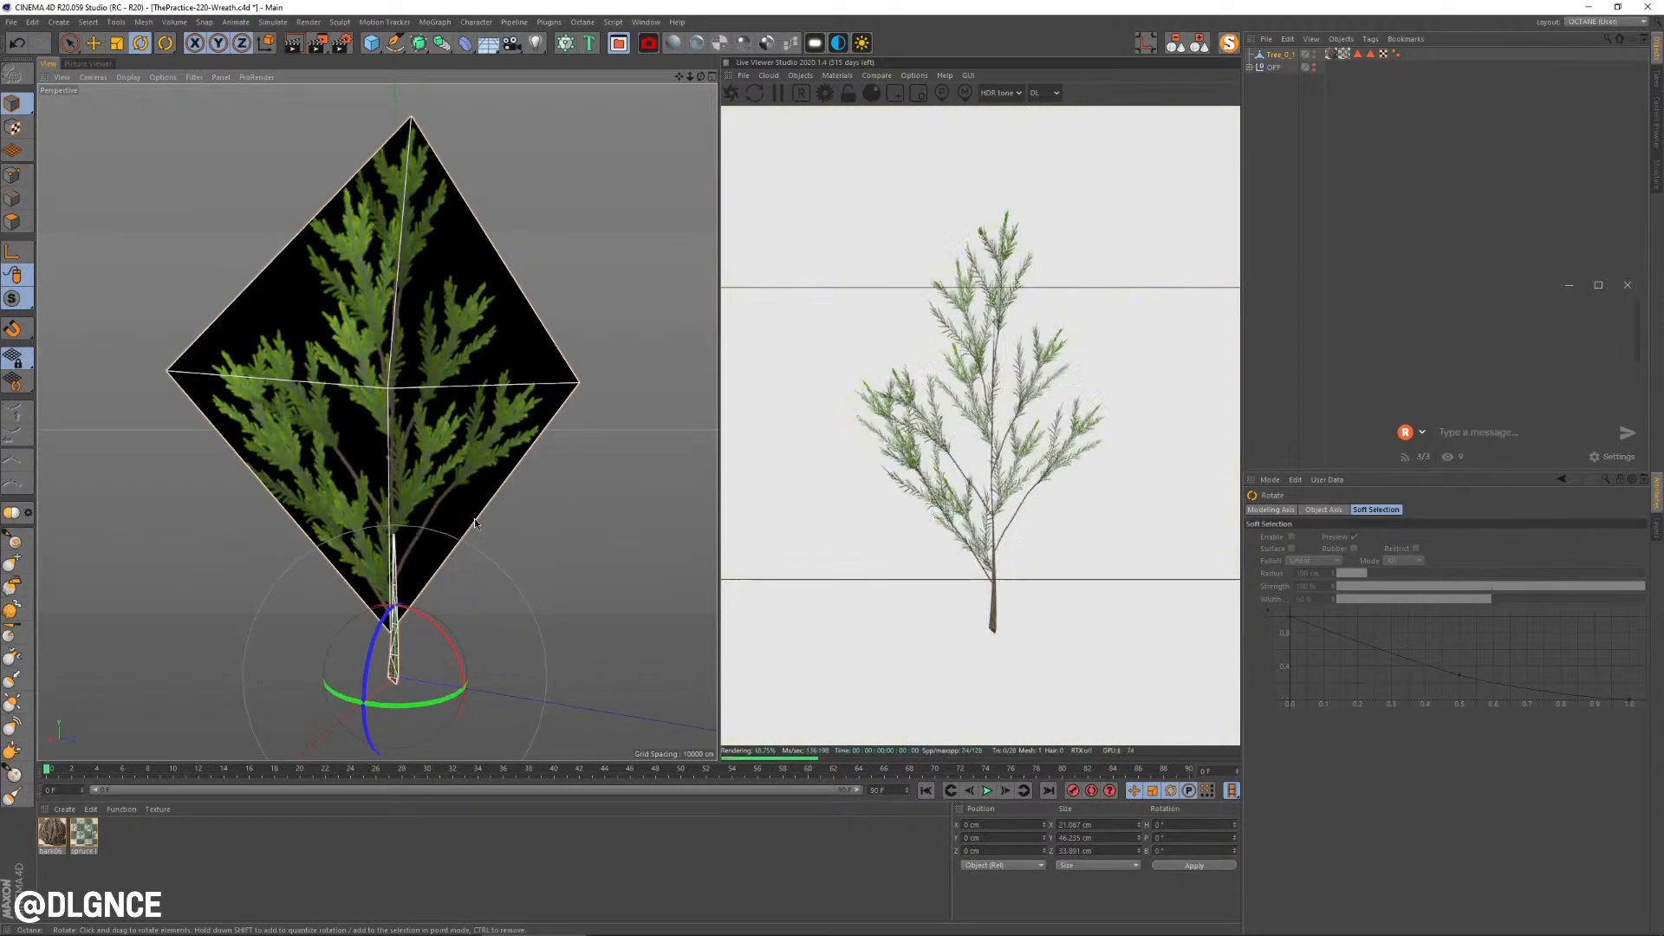
scroll(476, 522, down, 6)
alt+drag(476, 522, 447, 572)
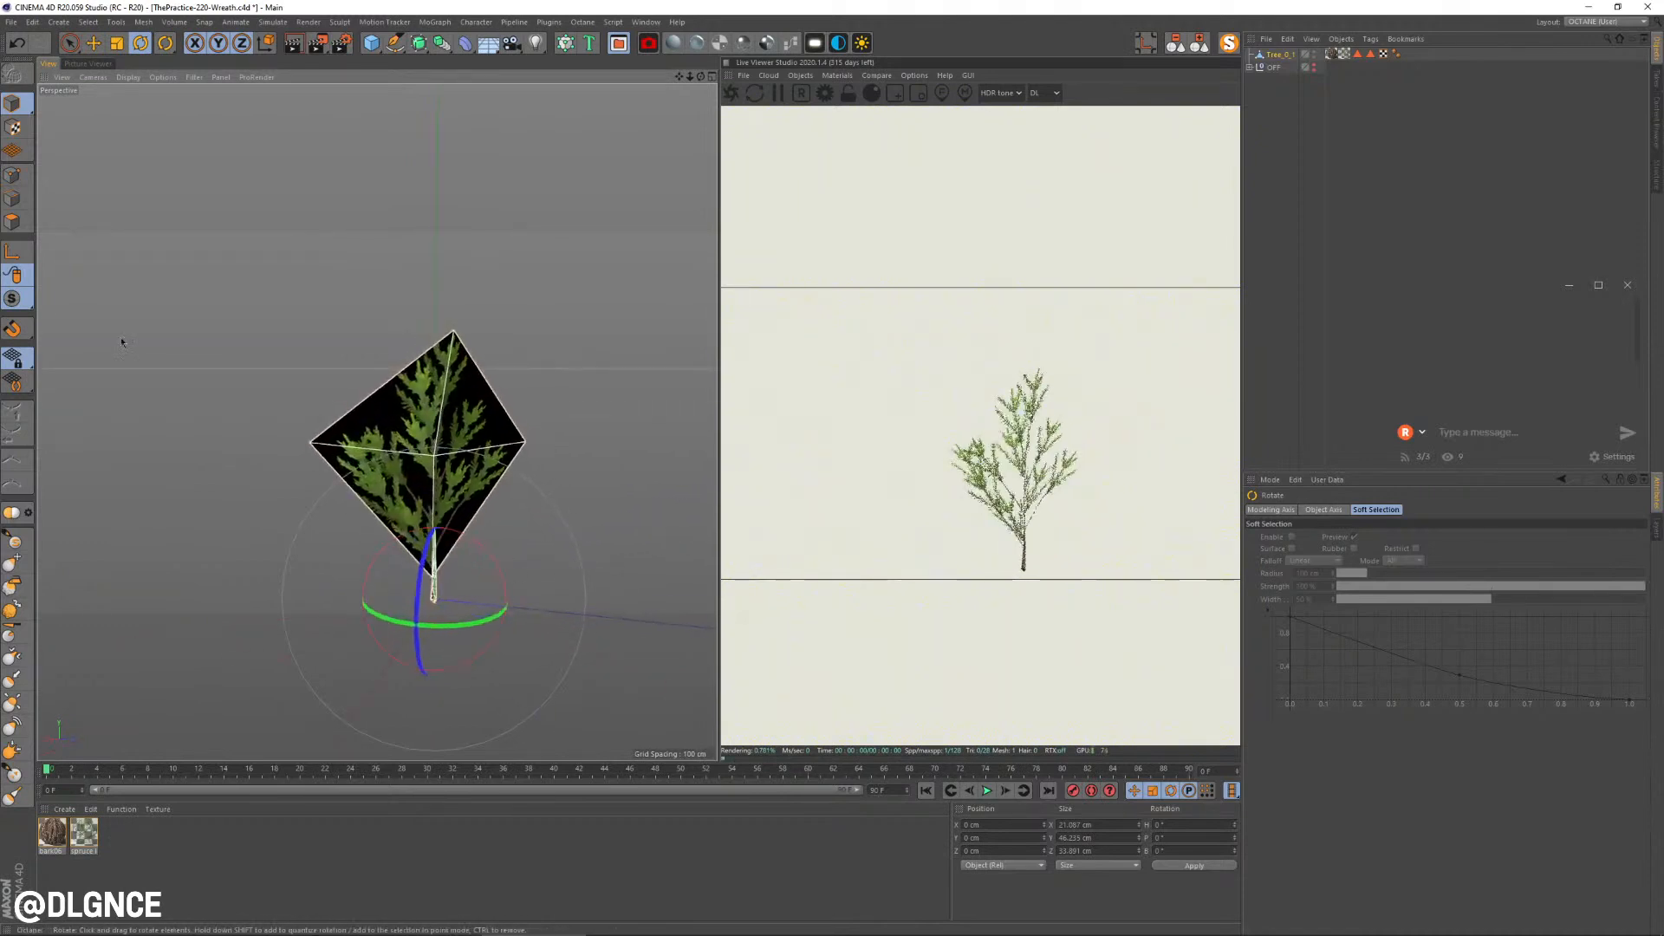
Step: Place the branch inside a MoGraph Cloner and set the cloner to Radial mode
click(436, 23)
click(458, 165)
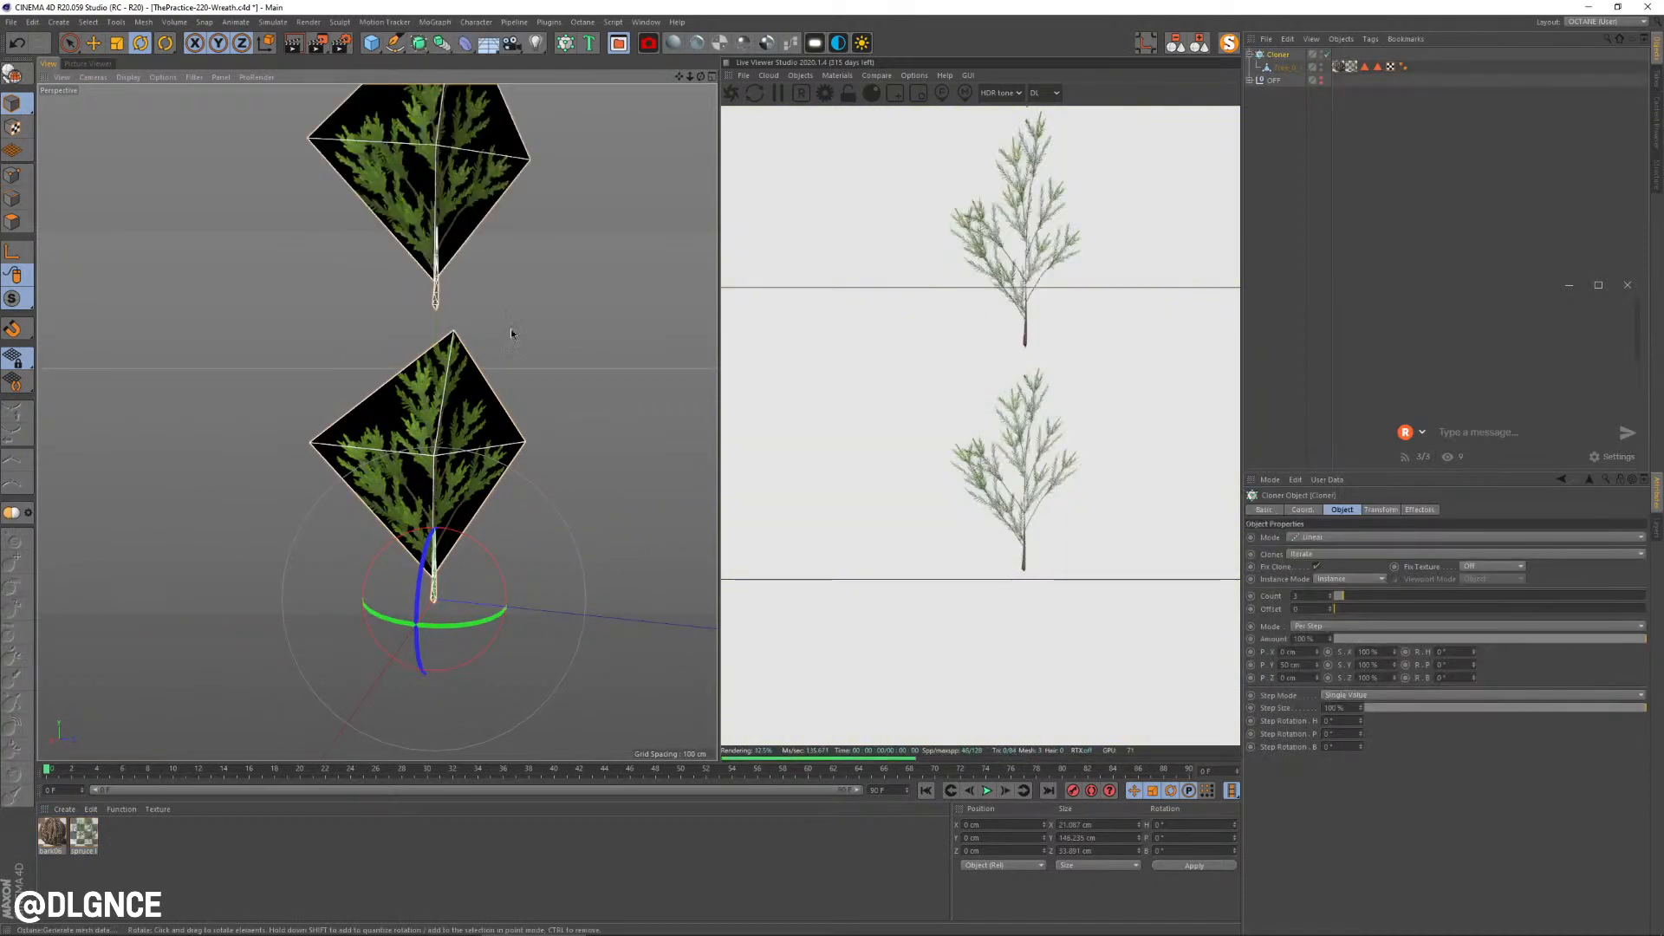
scroll(512, 329, down, 3)
alt+drag(562, 471, 606, 468)
click(1313, 537)
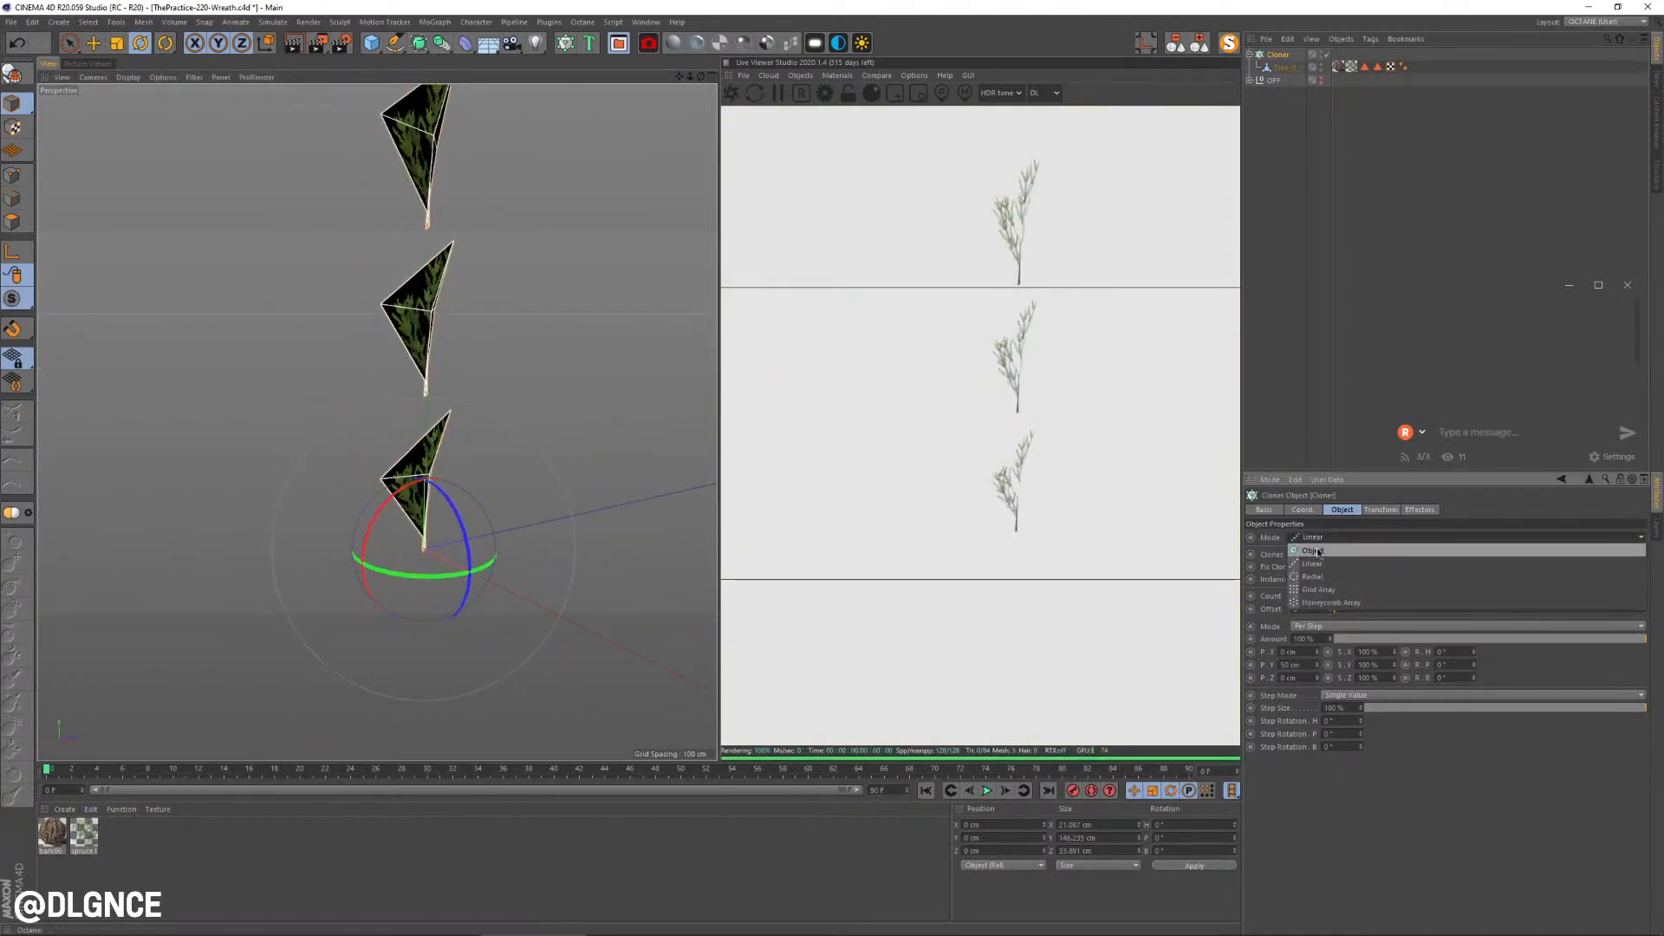
click(1312, 576)
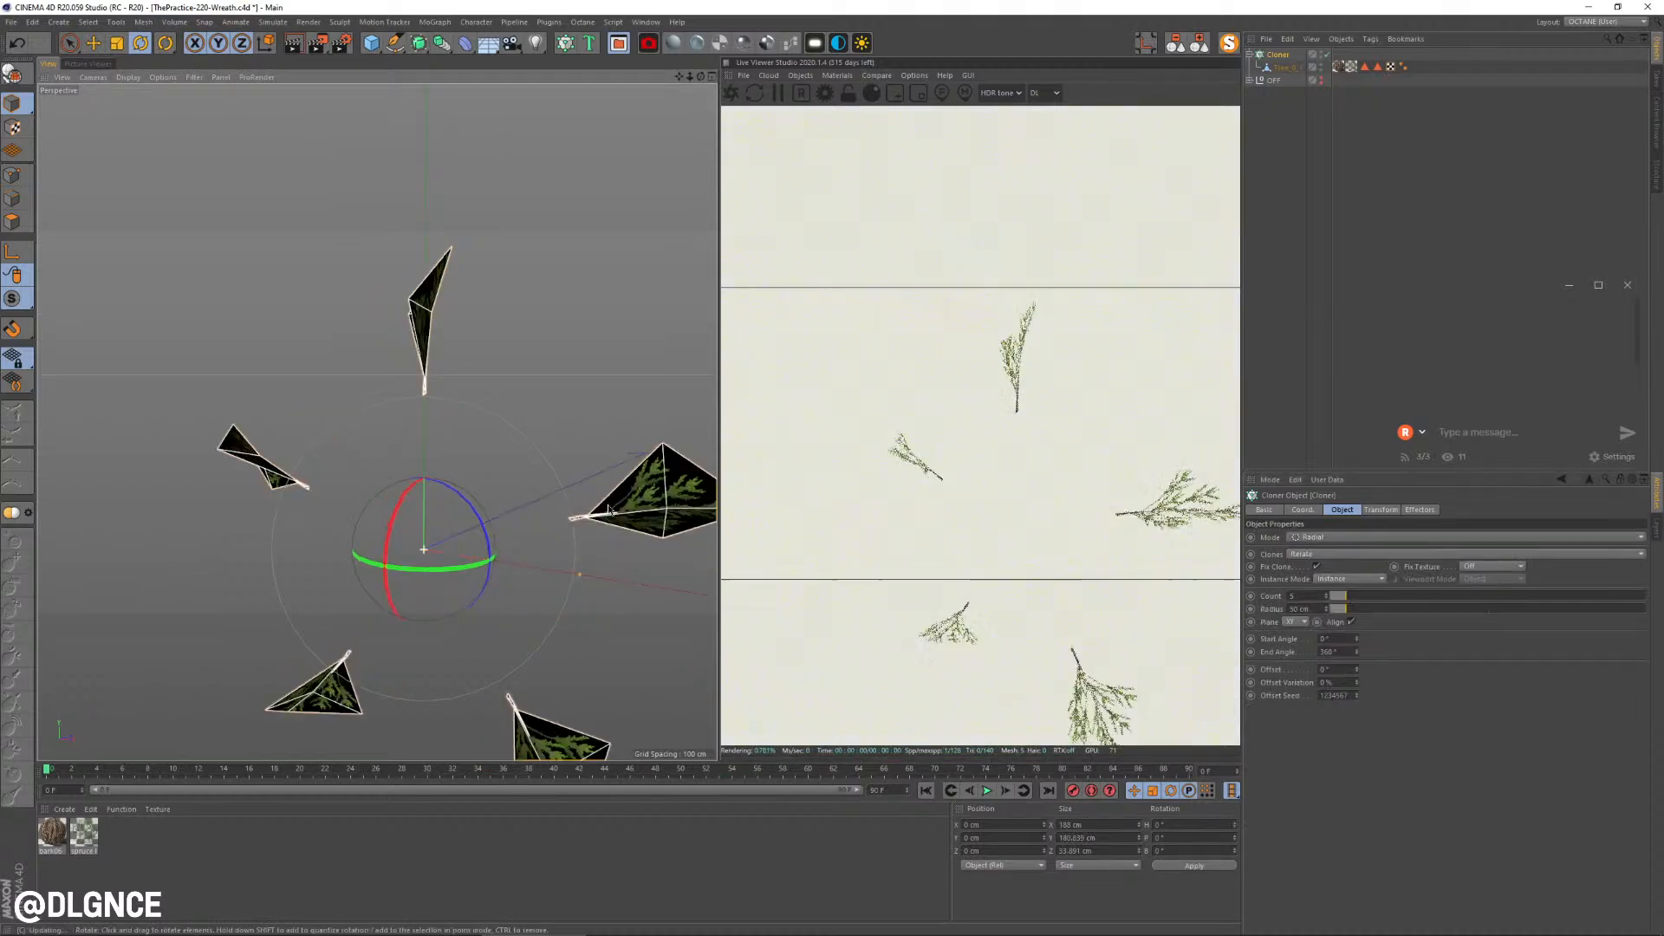
Step: Raise the radial cloner's count to 41 and shrink its radius to about 8 cm
alt+middle_drag(608, 510, 570, 459)
drag(1415, 597, 1460, 599)
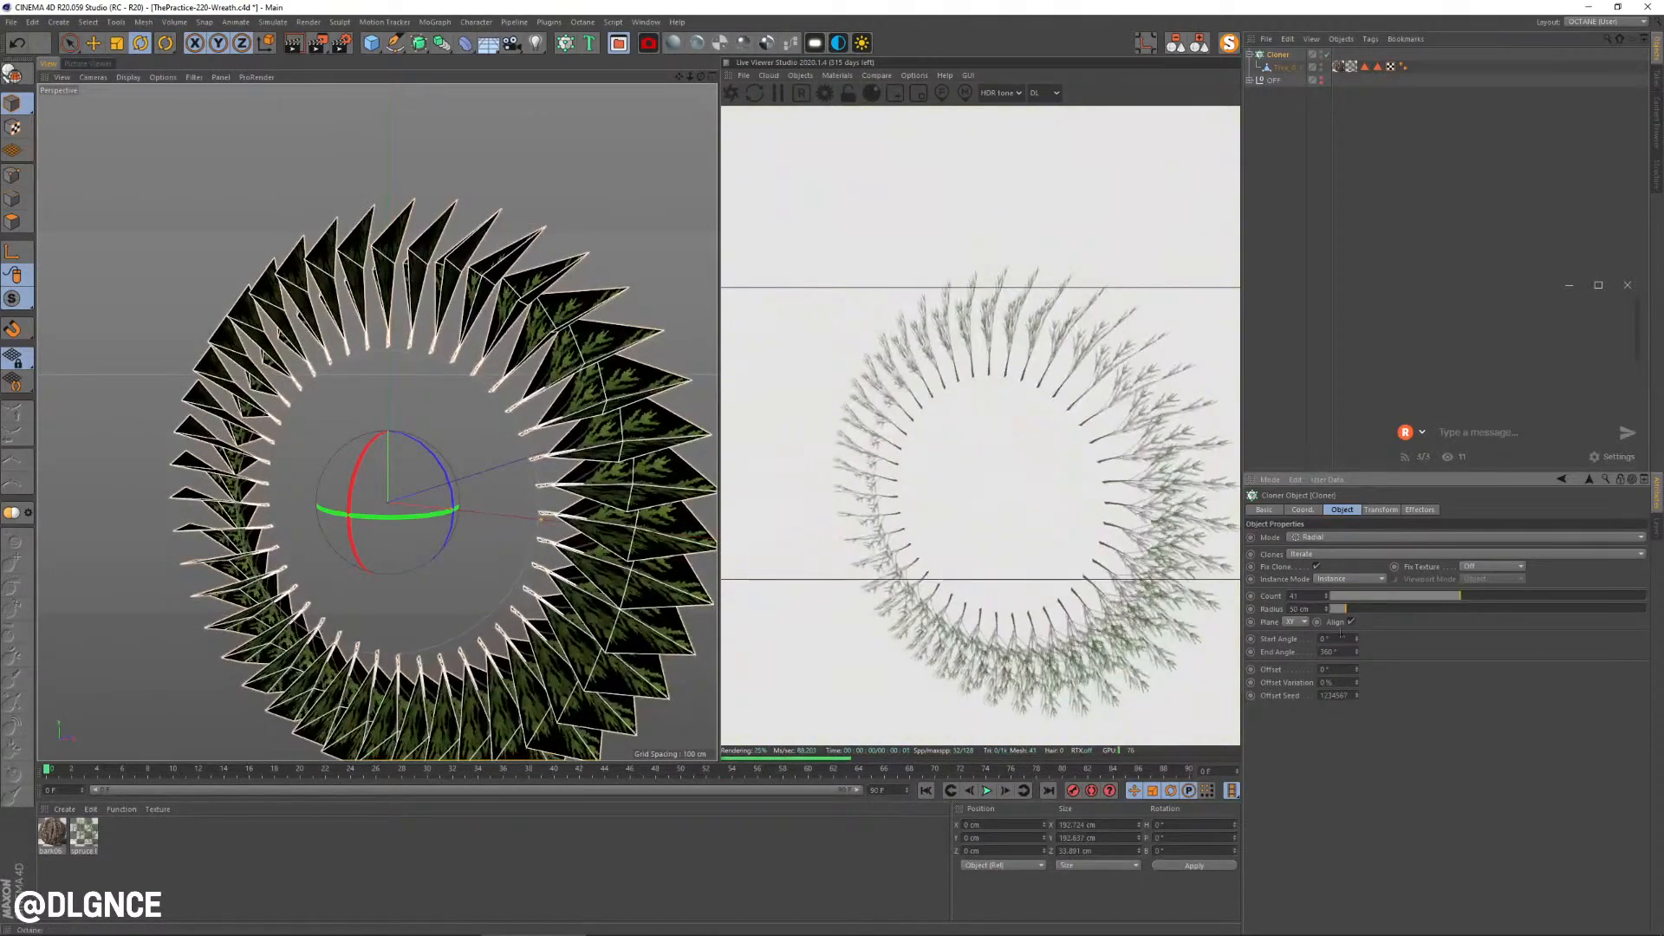
drag(541, 520, 407, 520)
alt+drag(130, 576, 191, 550)
scroll(285, 527, up, 5)
mouse_move(472, 522)
alt+mouse_down()
mouse_move(585, 520)
mouse_move(497, 536)
alt+mouse_up()
alt+middle_drag(497, 535, 416, 534)
scroll(385, 506, down, 4)
alt+drag(416, 534, 379, 524)
Step: Duplicate the branch inside the cloner and scale the copy up as a larger second variation
click(1286, 68)
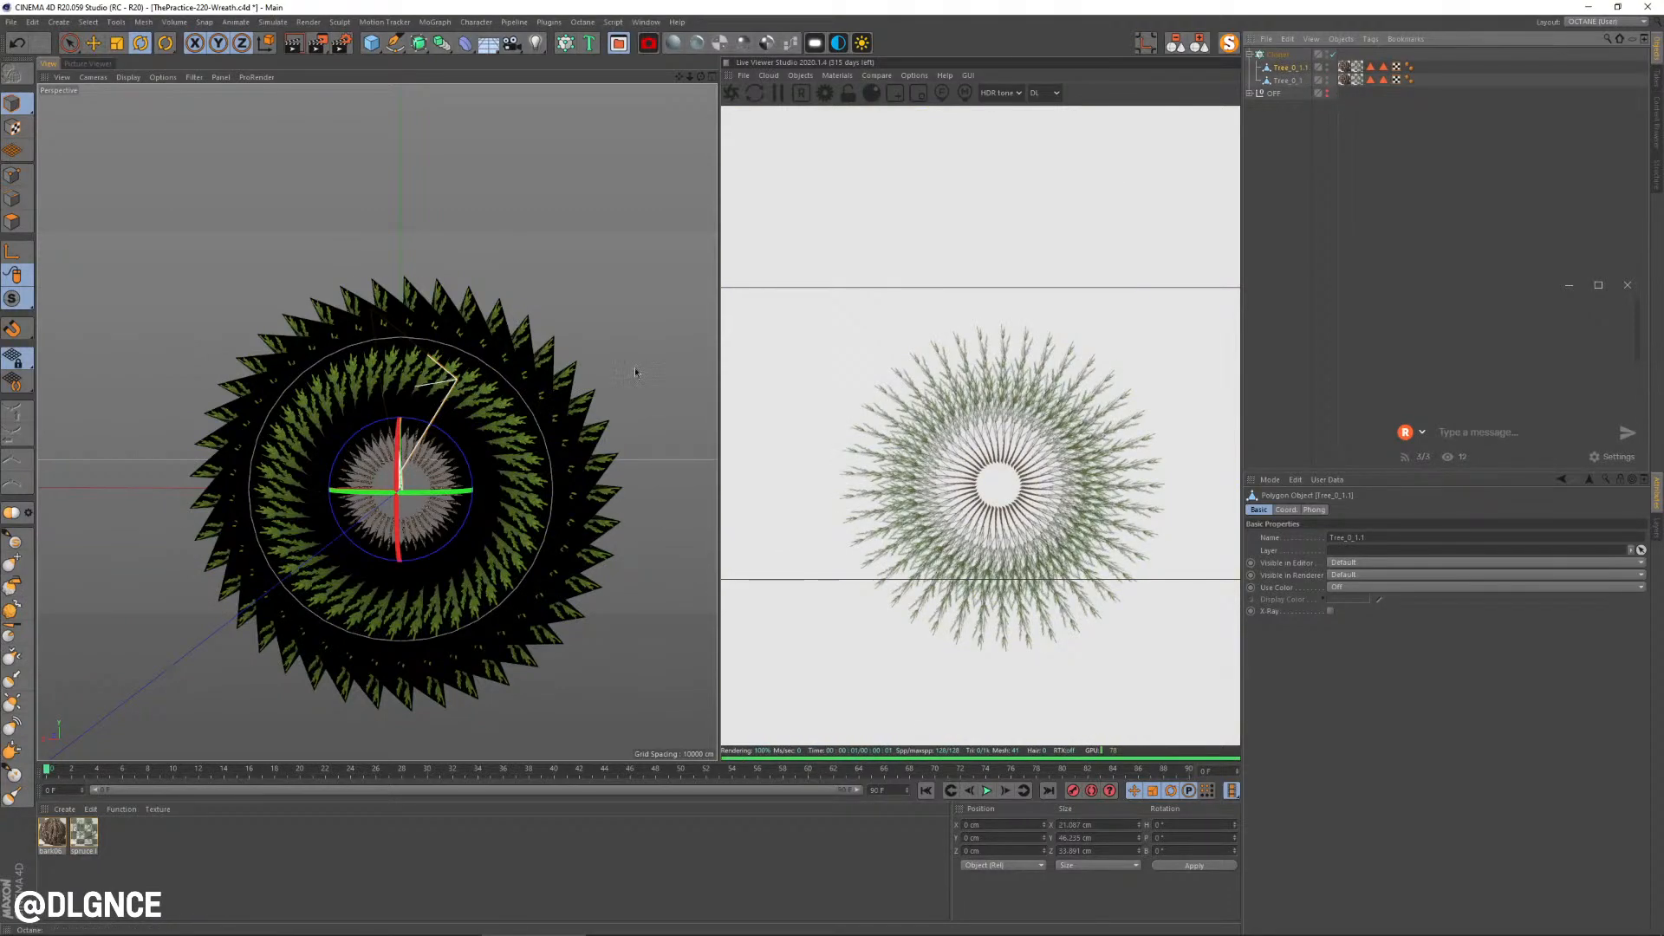
scroll(472, 418, up, 2)
key(t)
drag(444, 585, 537, 579)
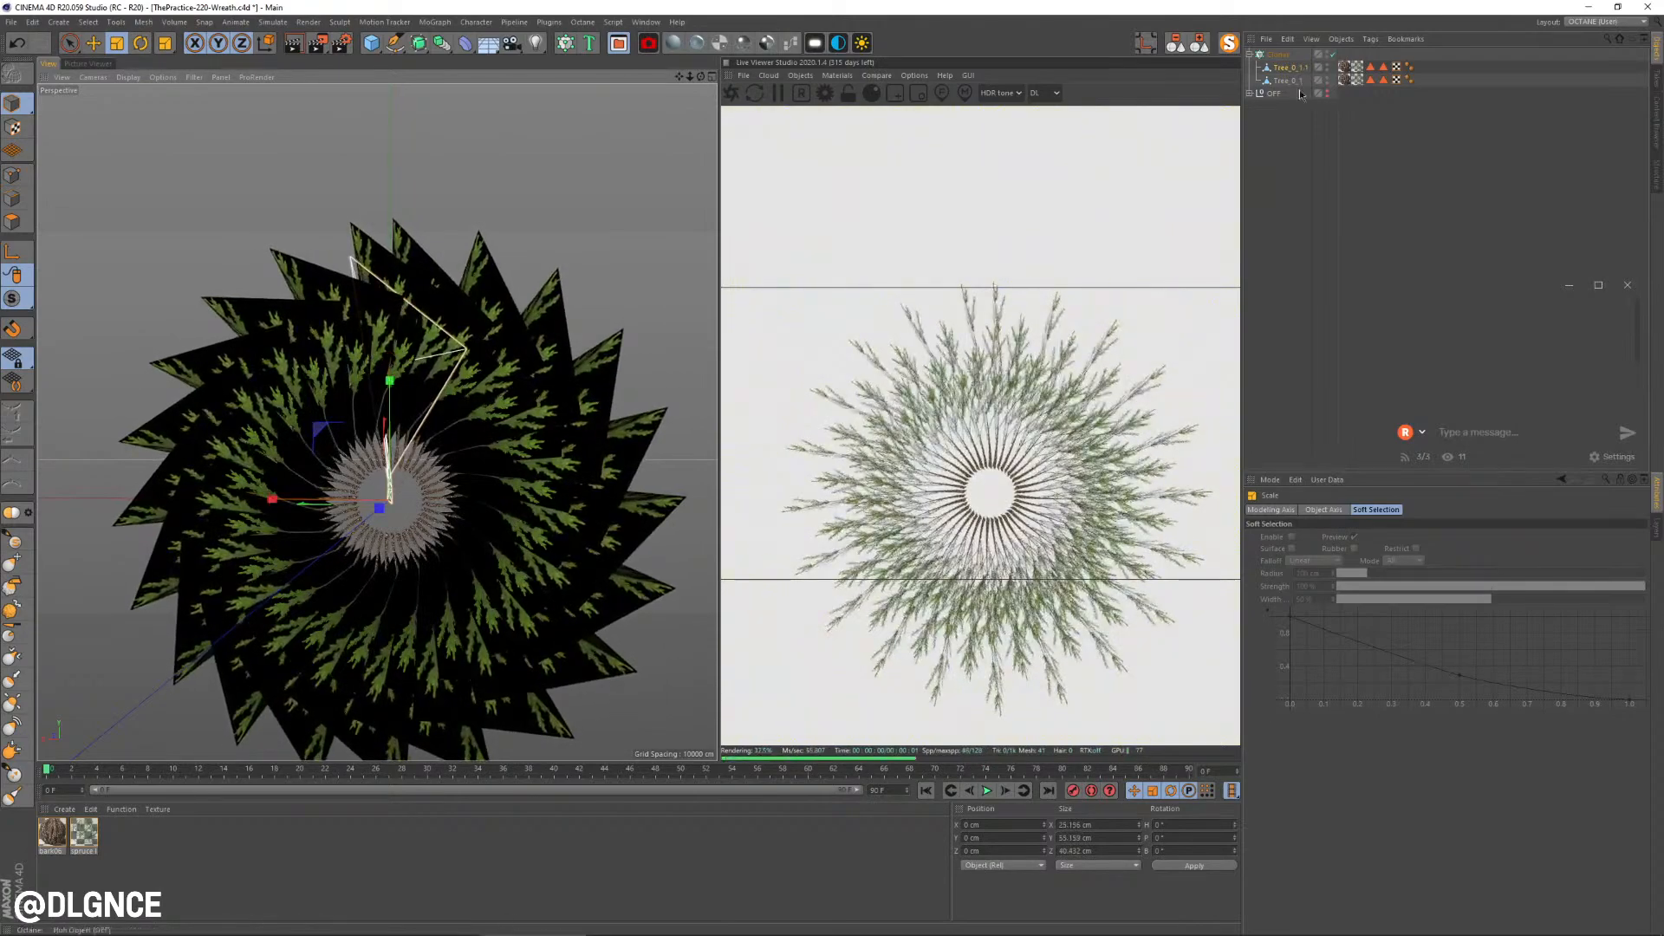
alt+drag(456, 486, 512, 348)
Step: Duplicate the branch again inside the cloner and stretch this third variation along its length
ctrl+drag(1290, 67, 1292, 61)
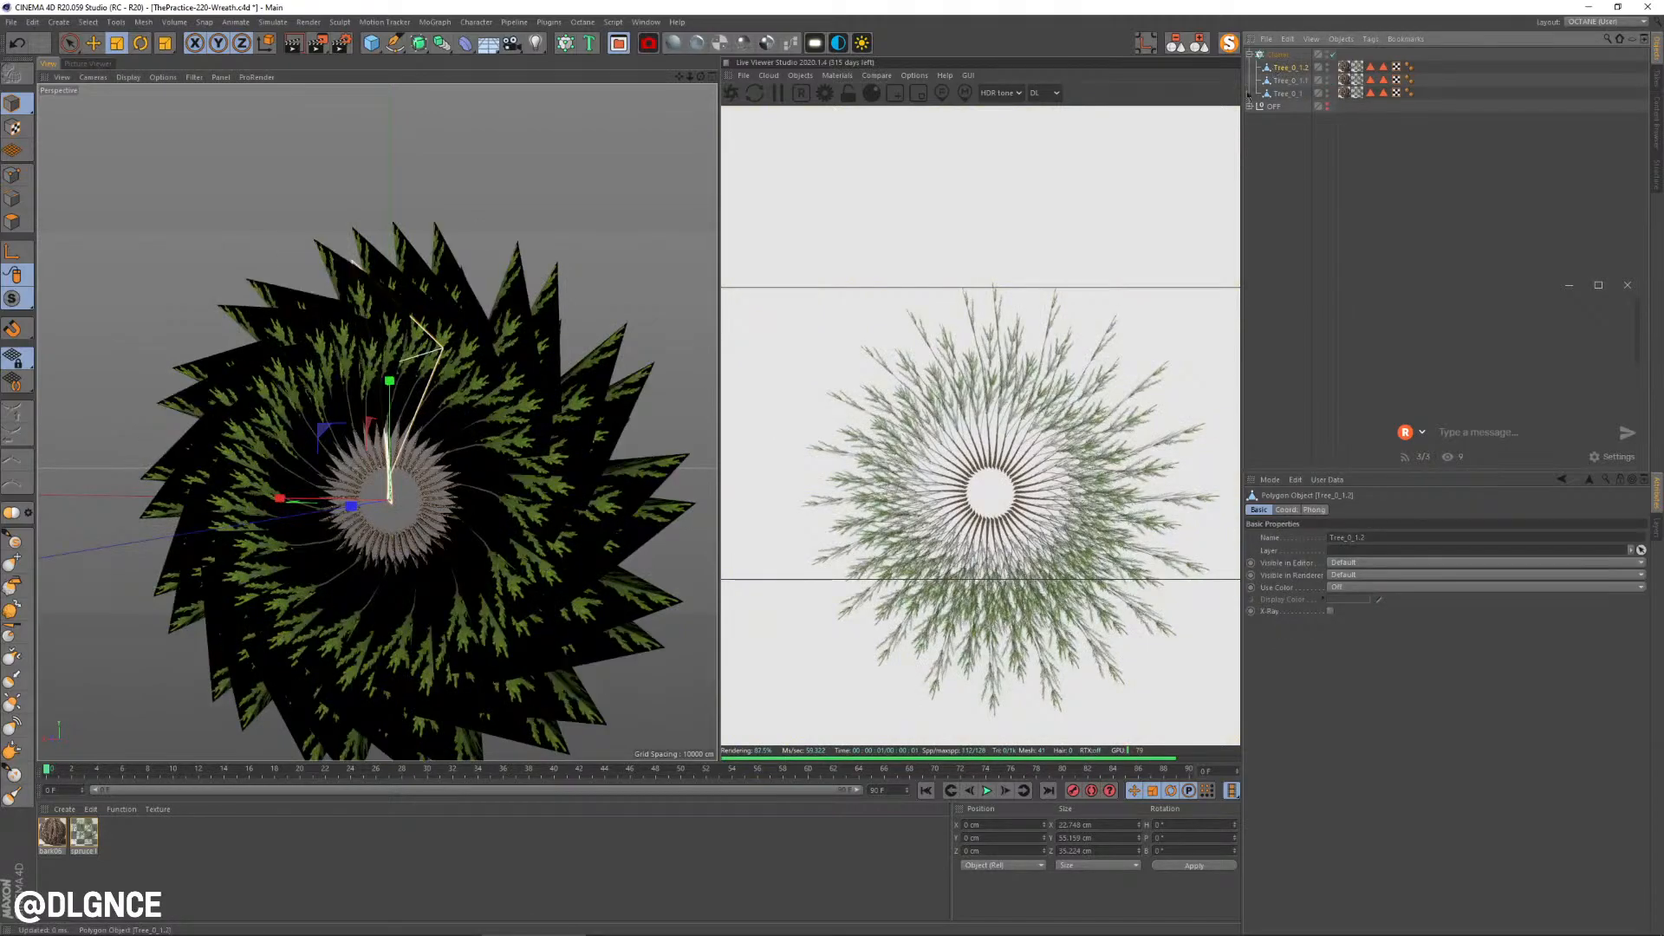
alt+drag(338, 542, 382, 554)
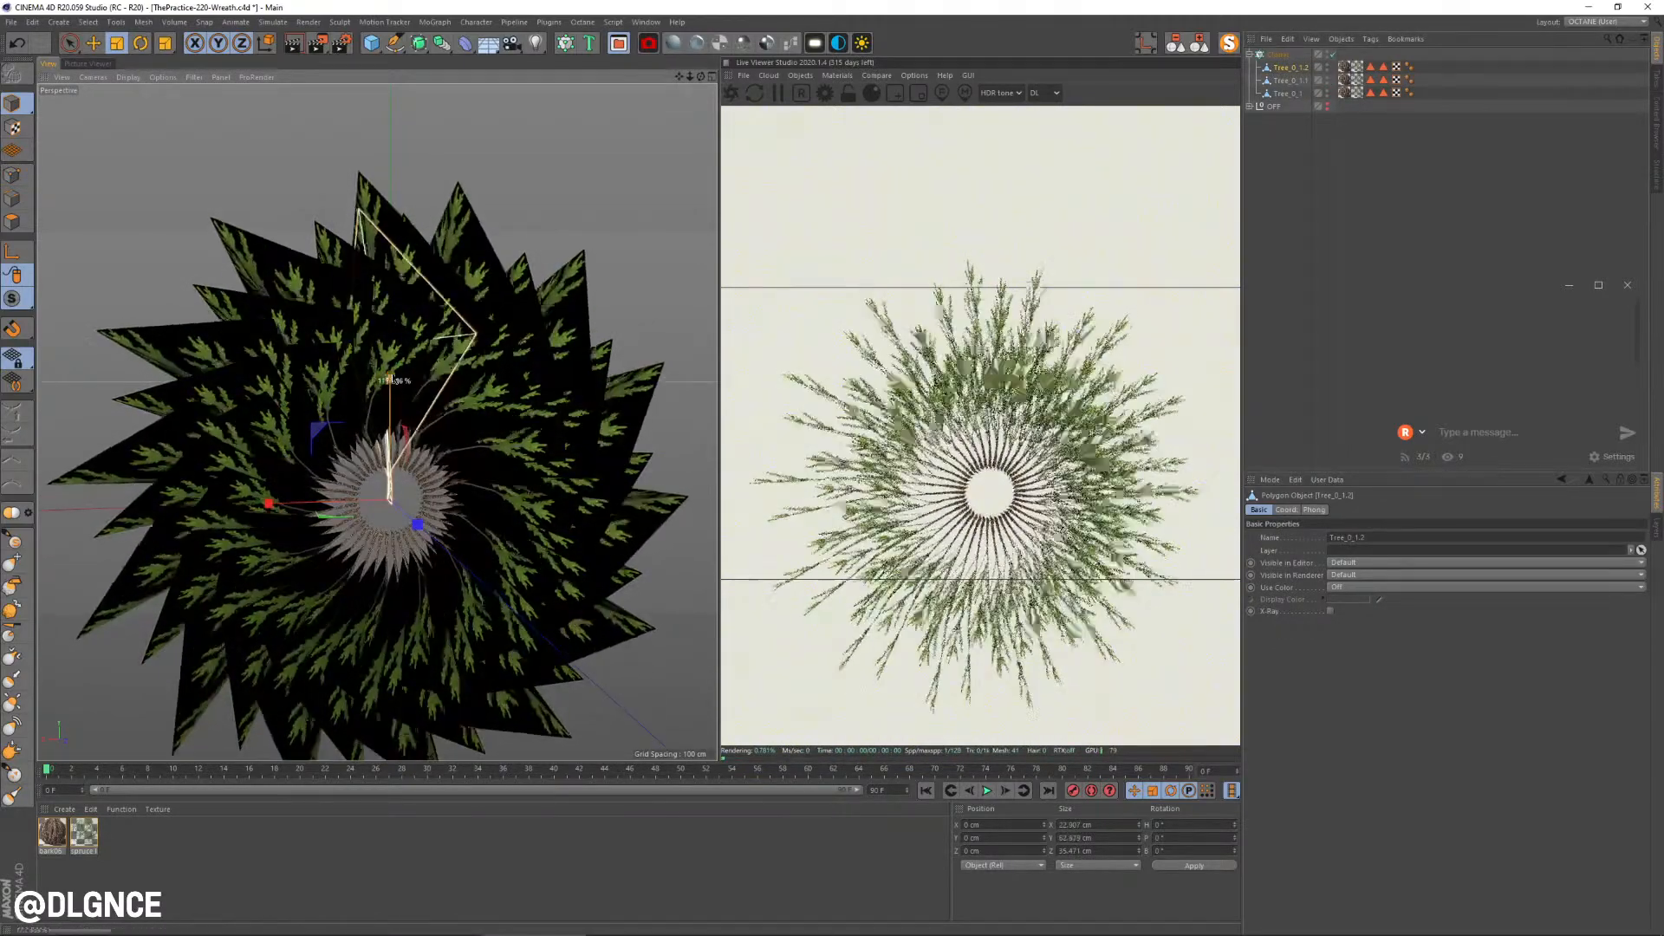
drag(391, 380, 396, 383)
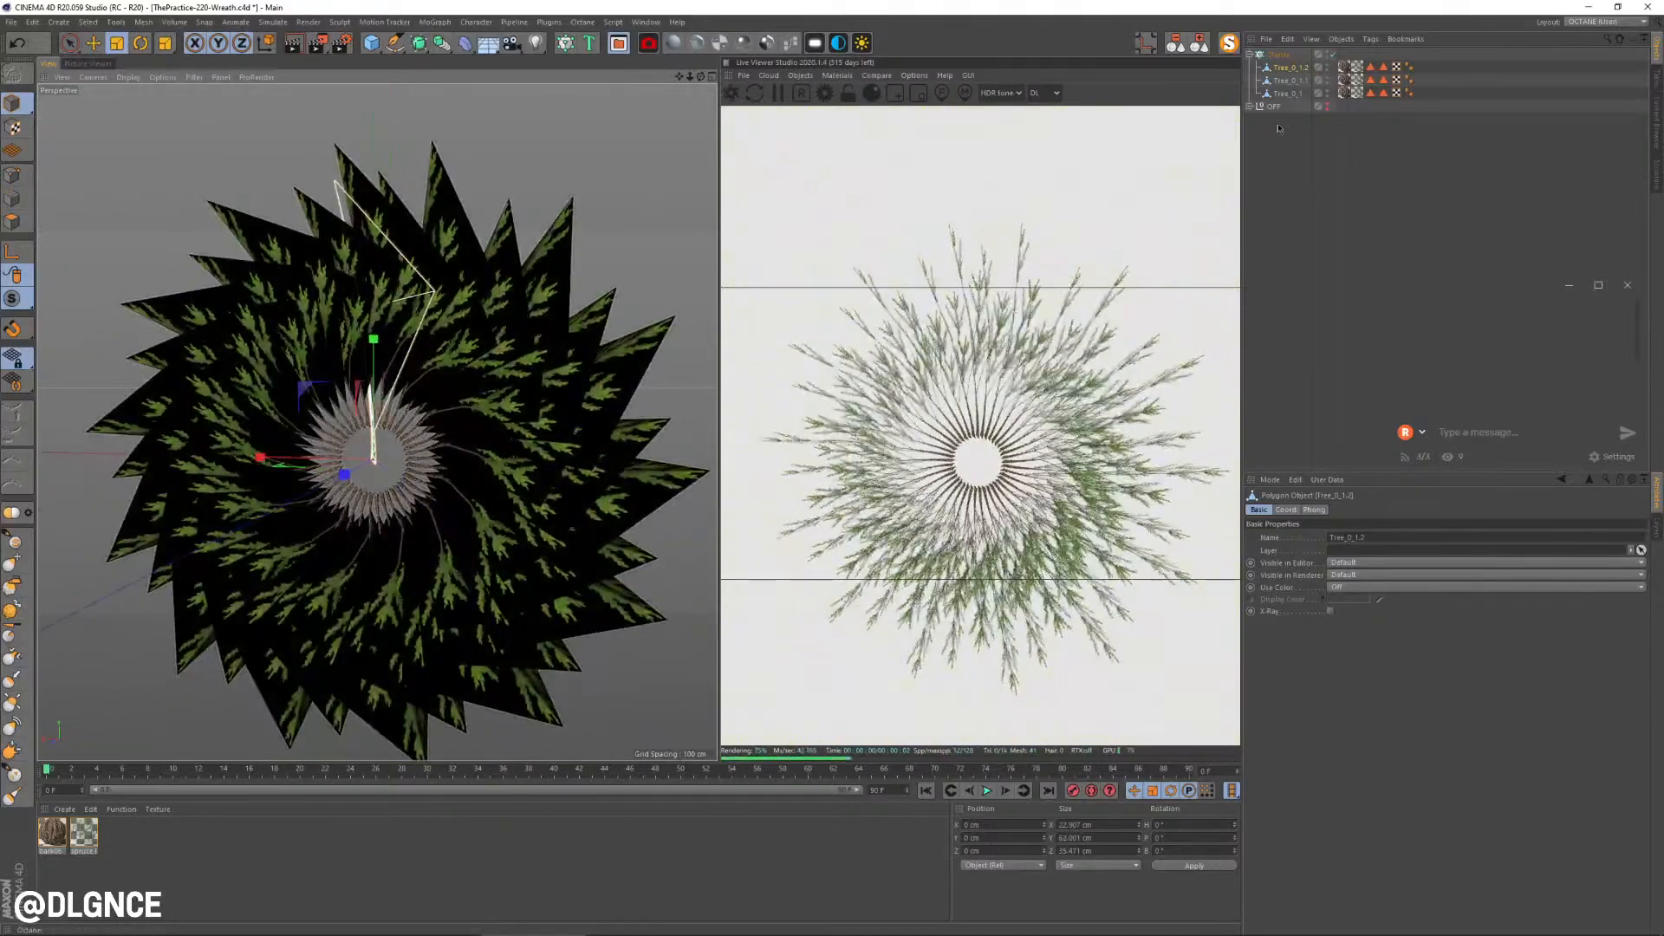
Step: Widen the cloner's radius and rotate its clones to about -3° heading, 79° pitch and 144° bank in the cloner's transform
click(1279, 55)
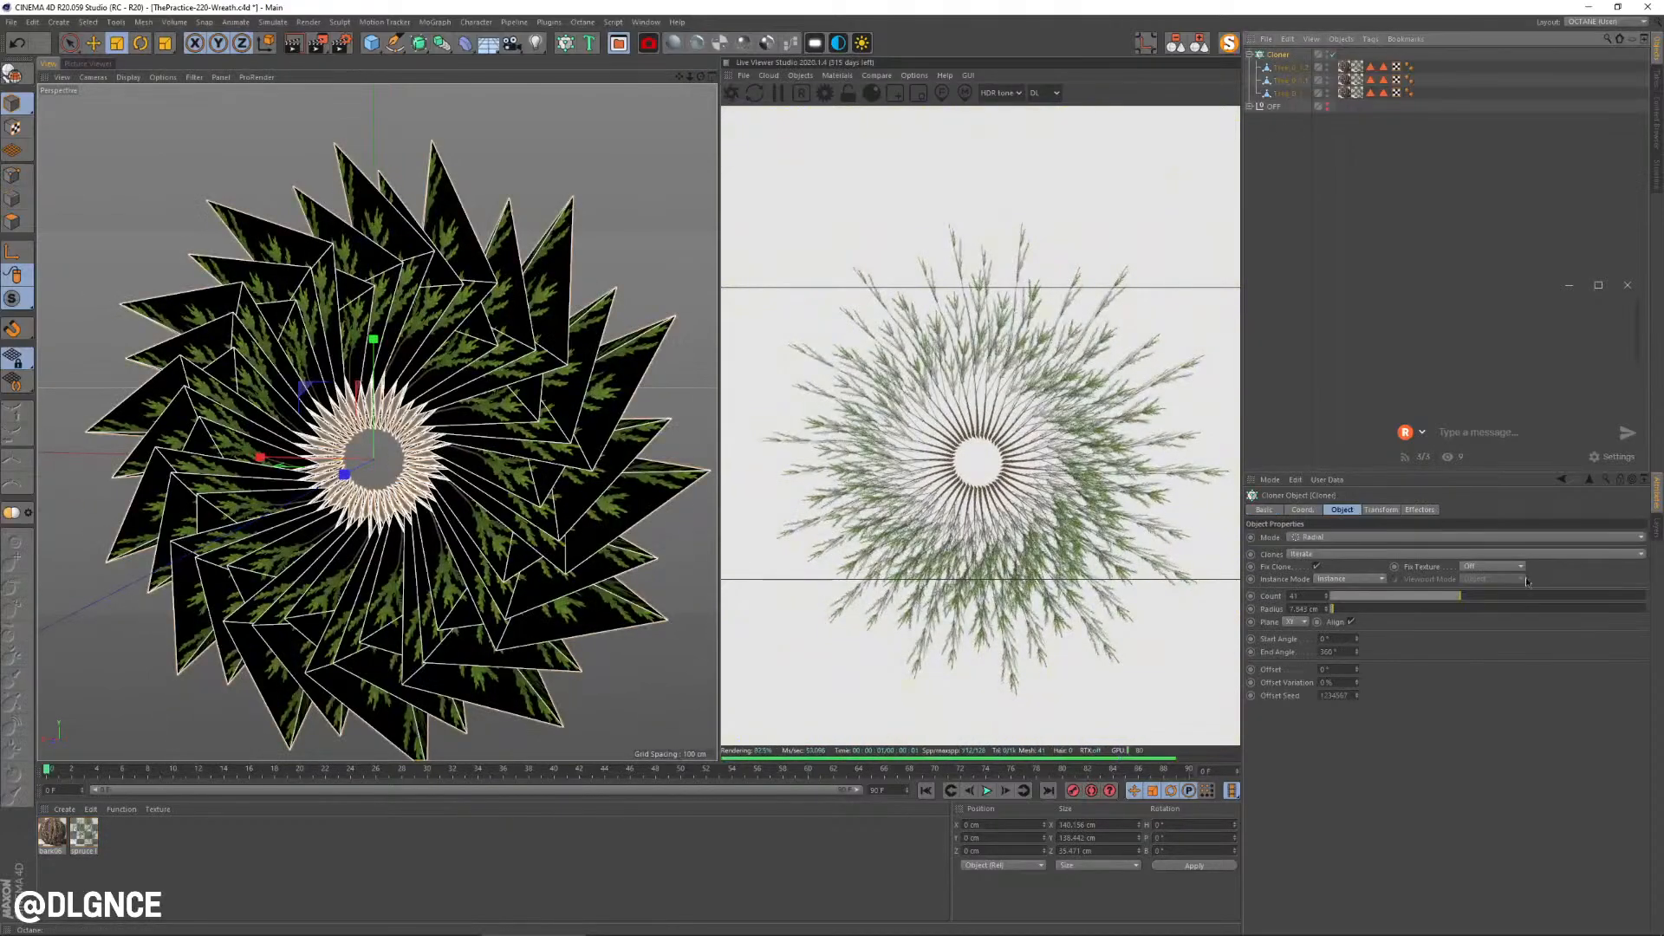
click(1421, 511)
click(1382, 511)
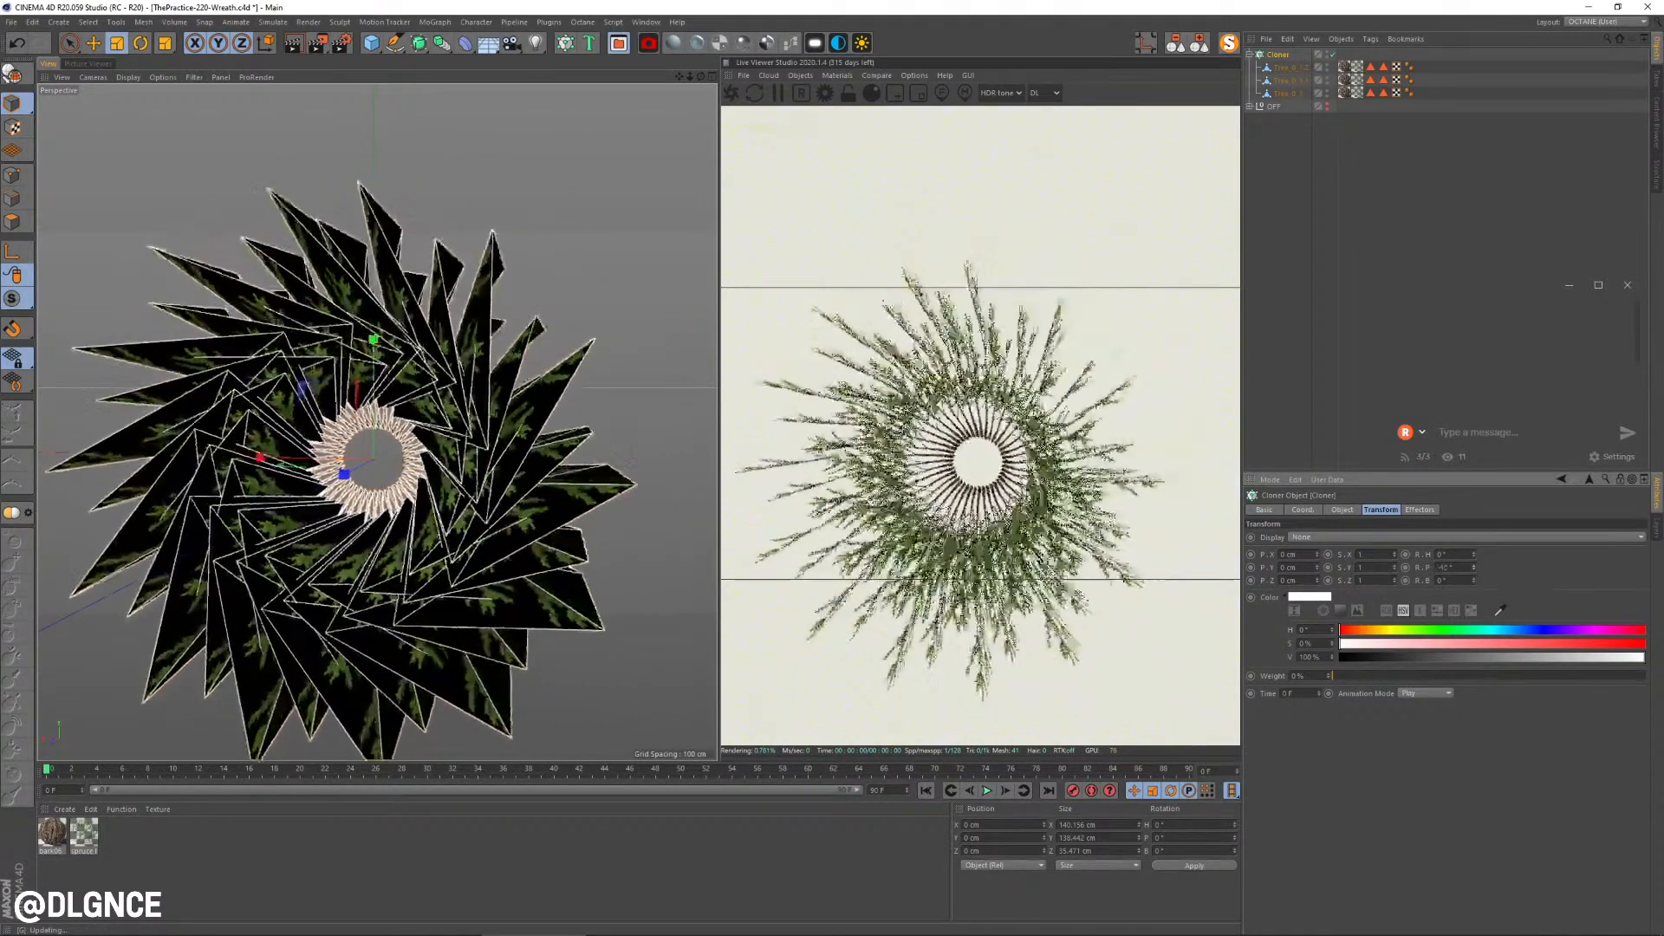
mouse_move(479, 382)
alt+mouse_down()
mouse_move(637, 364)
mouse_move(487, 390)
alt+mouse_up()
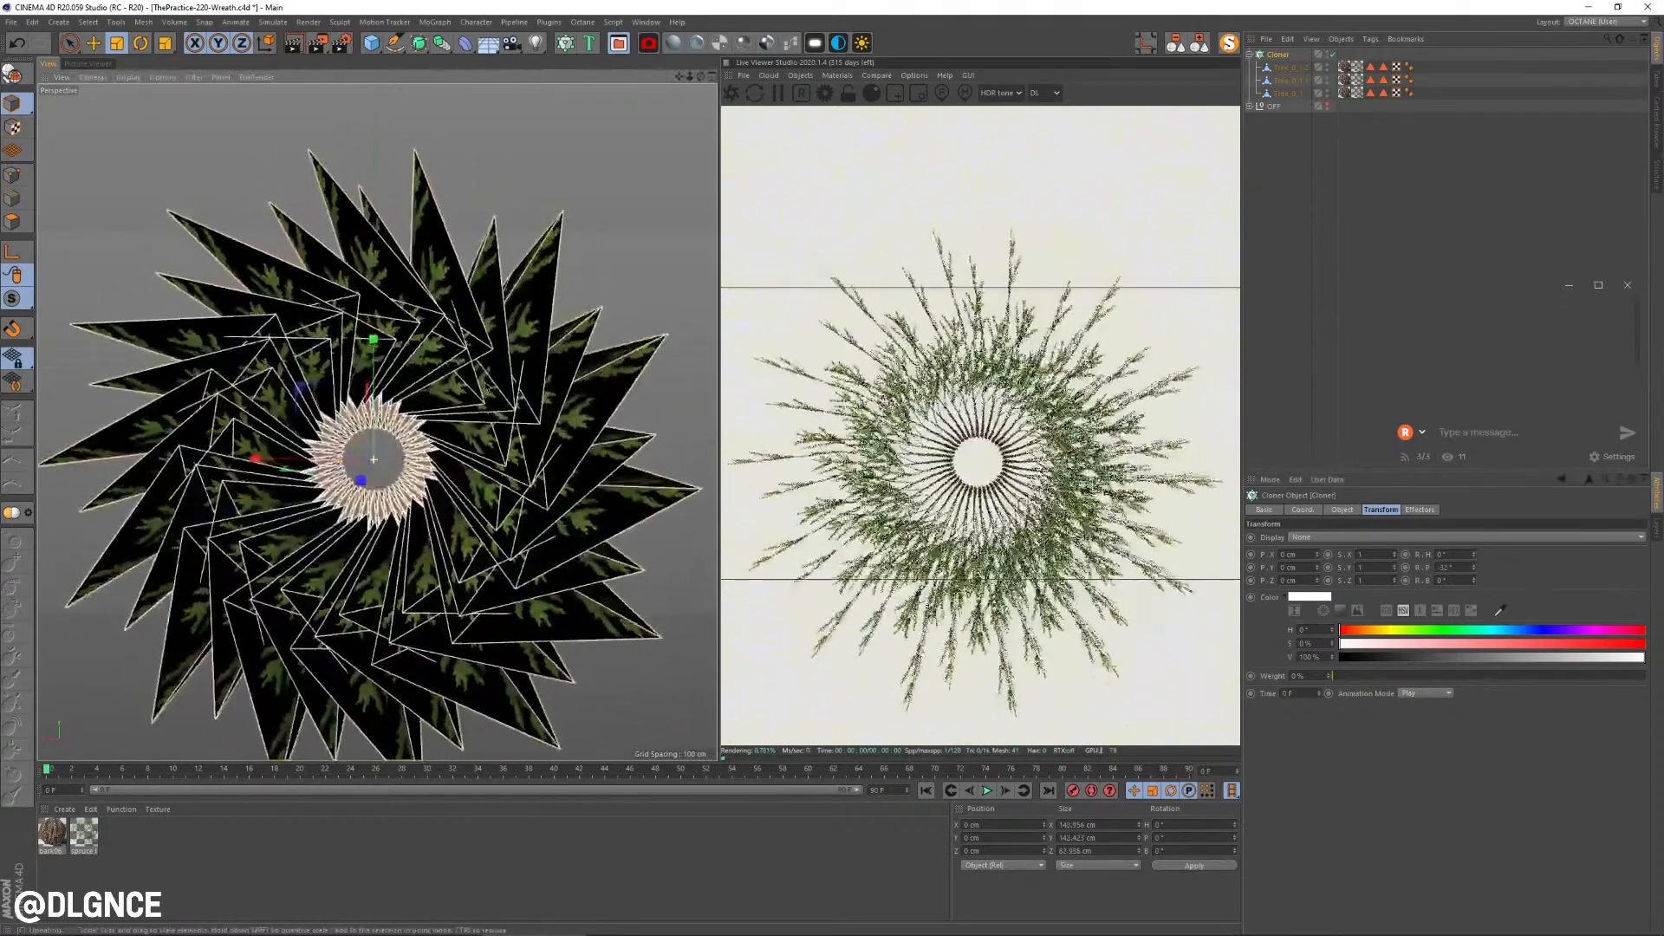
drag(1473, 556, 1507, 581)
alt+drag(584, 548, 672, 484)
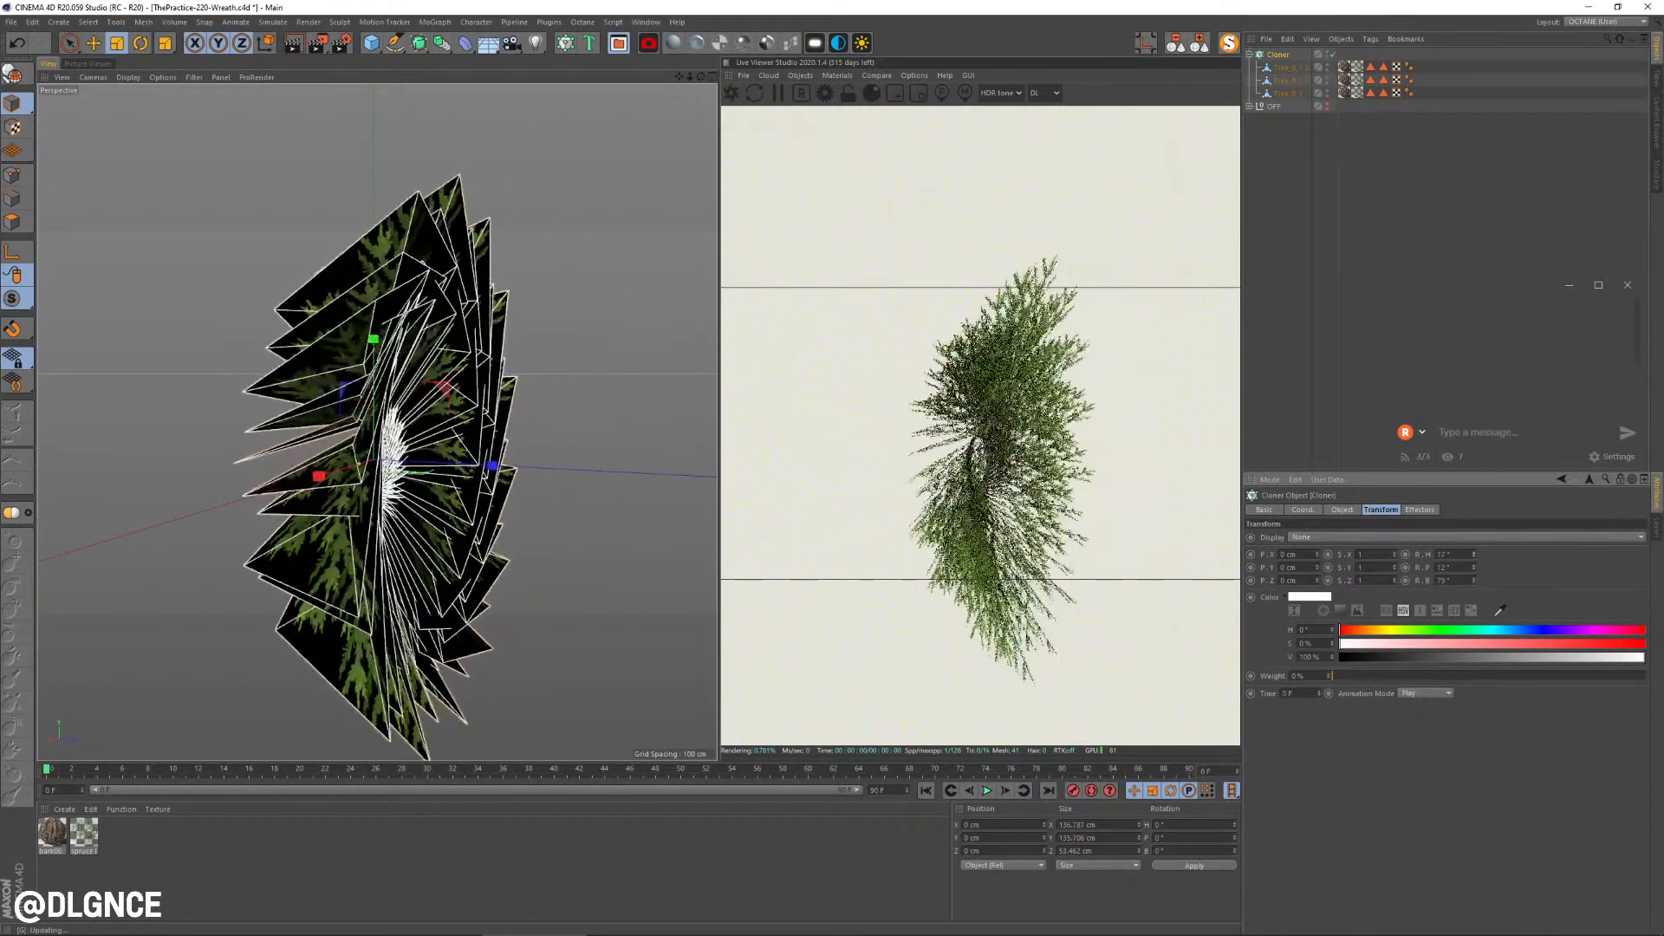
alt+drag(469, 573, 327, 554)
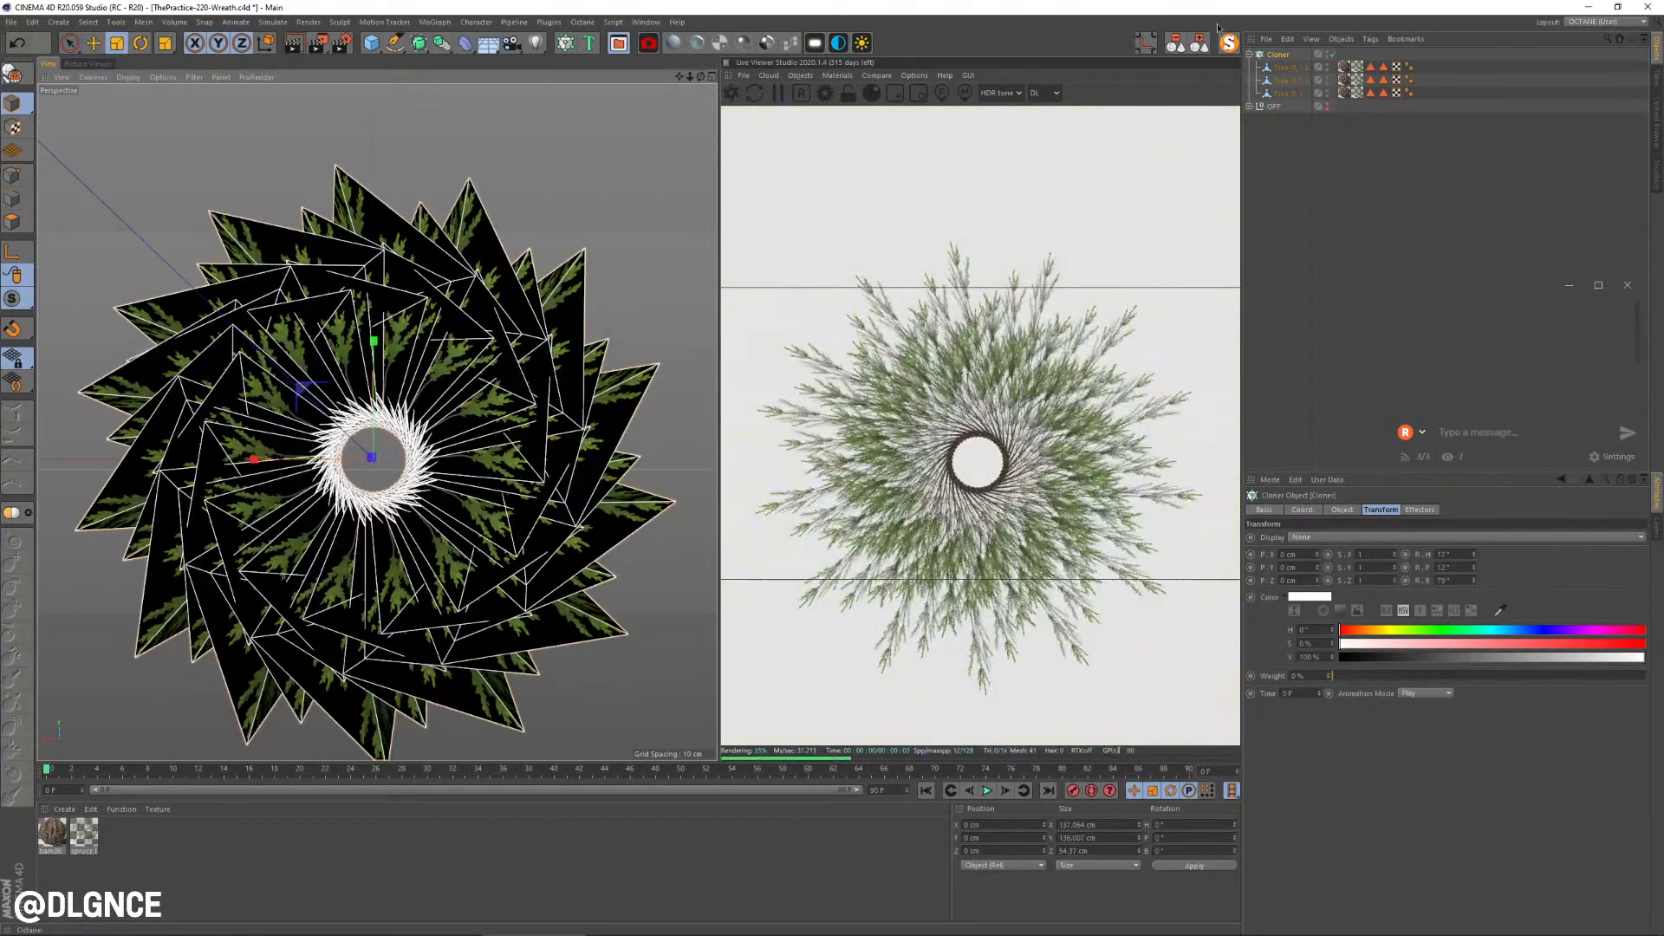
drag(355, 449, 306, 471)
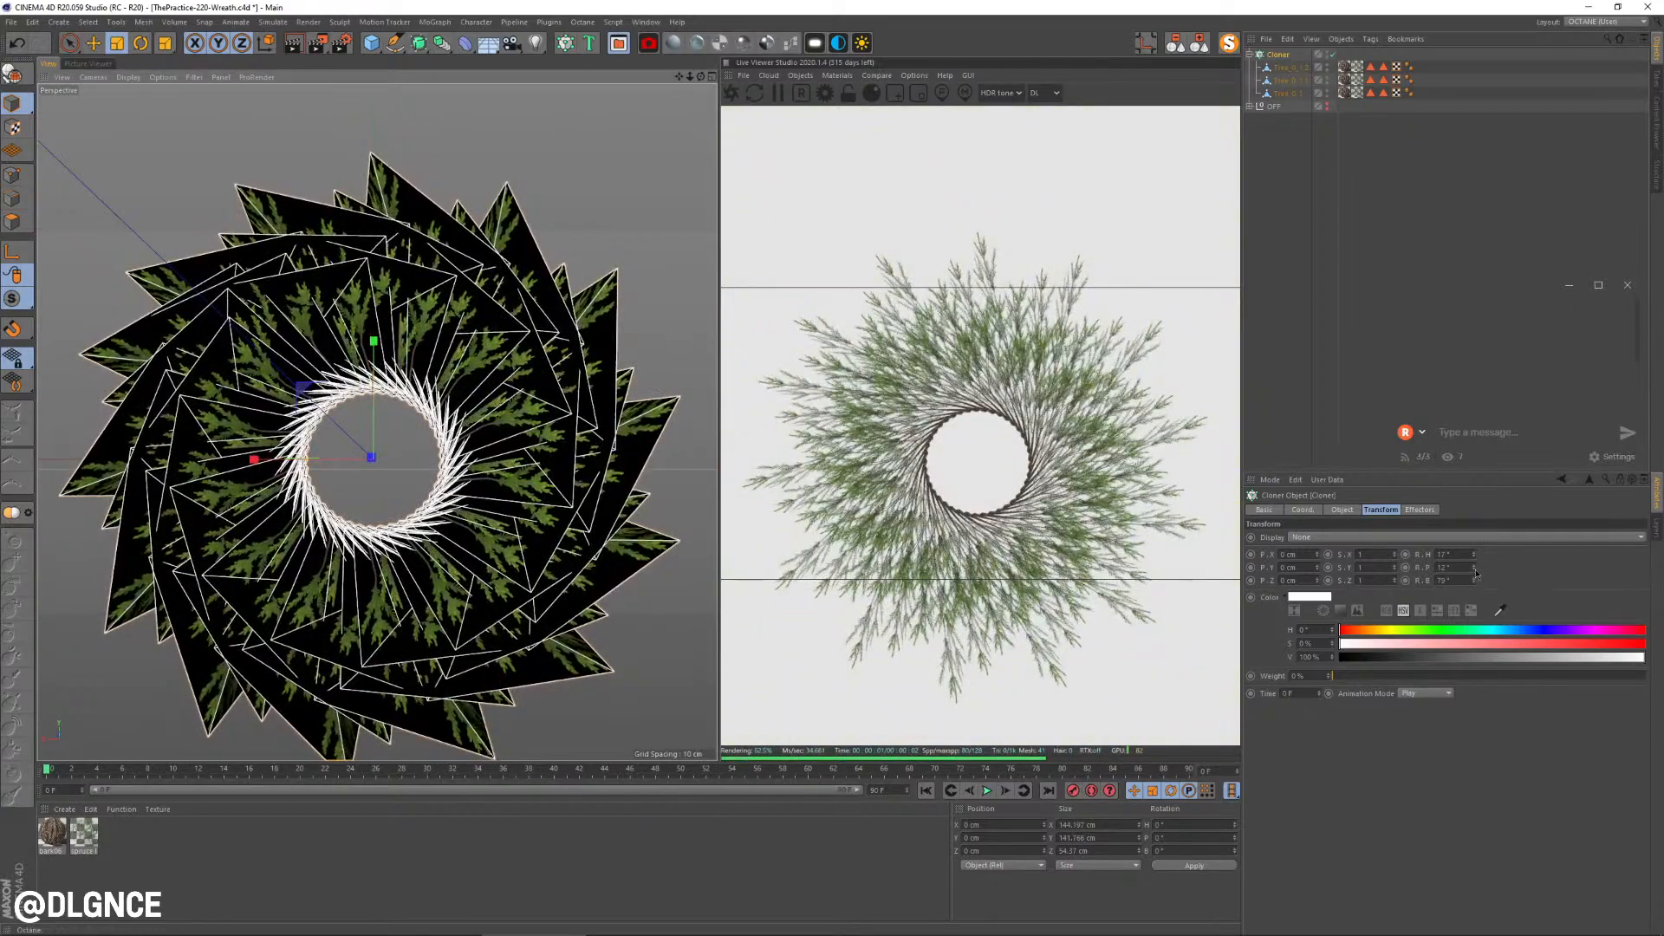
drag(1474, 572, 1474, 520)
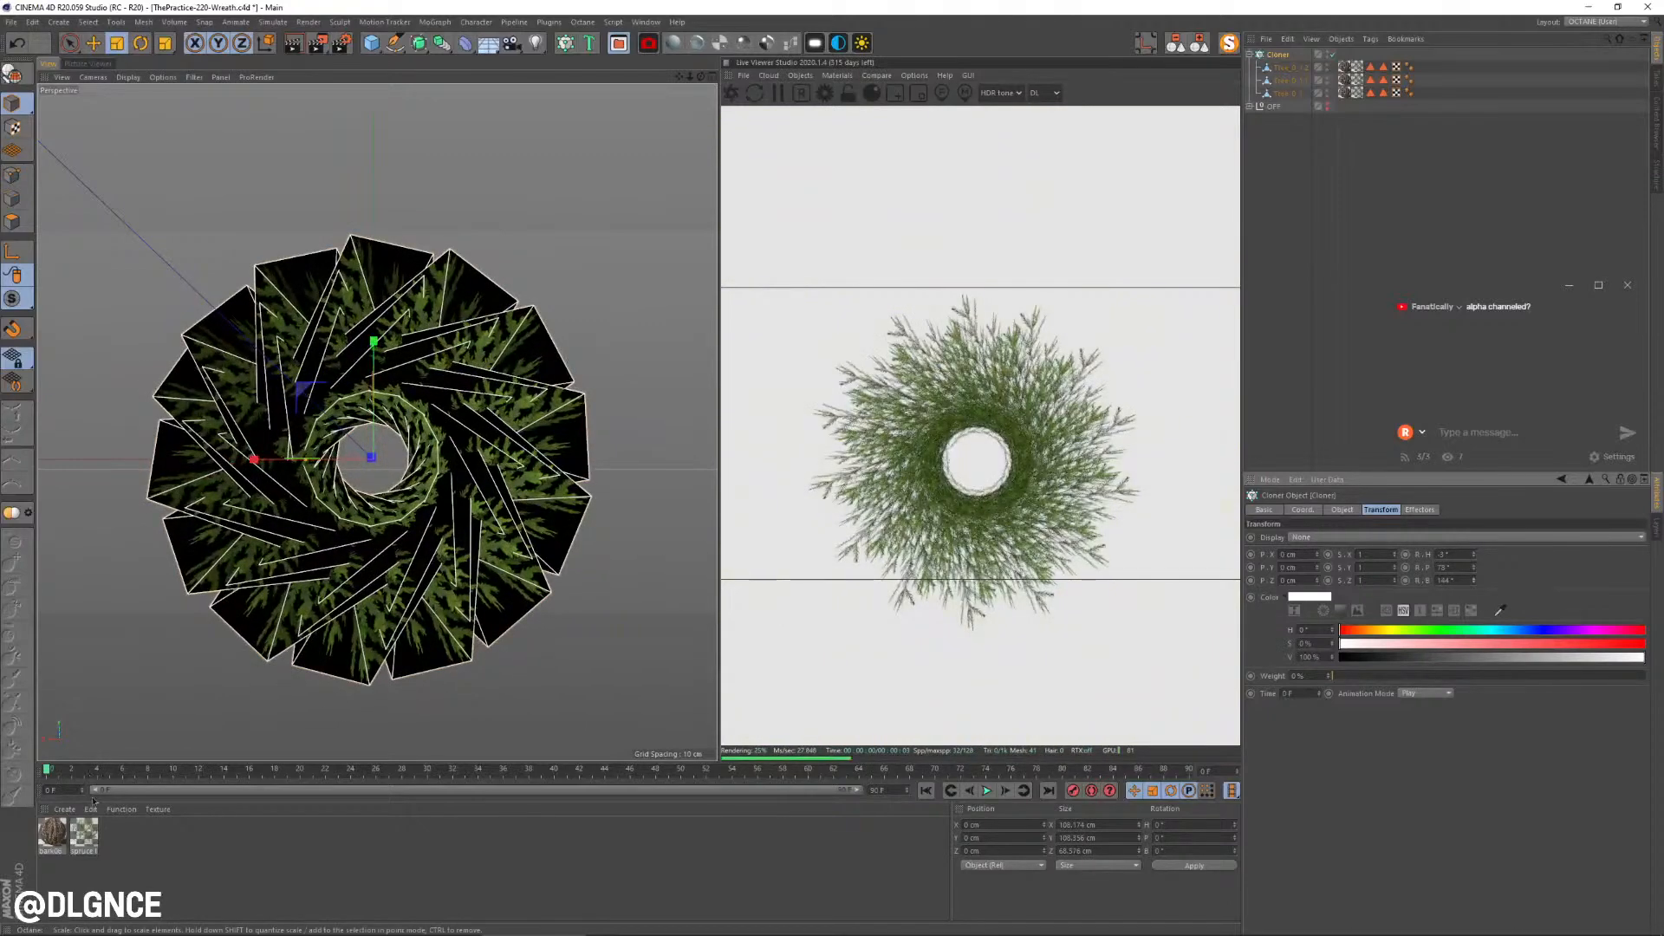
Step: Check the image texture in the opacity channel of the spruce leaf material
double_click(83, 834)
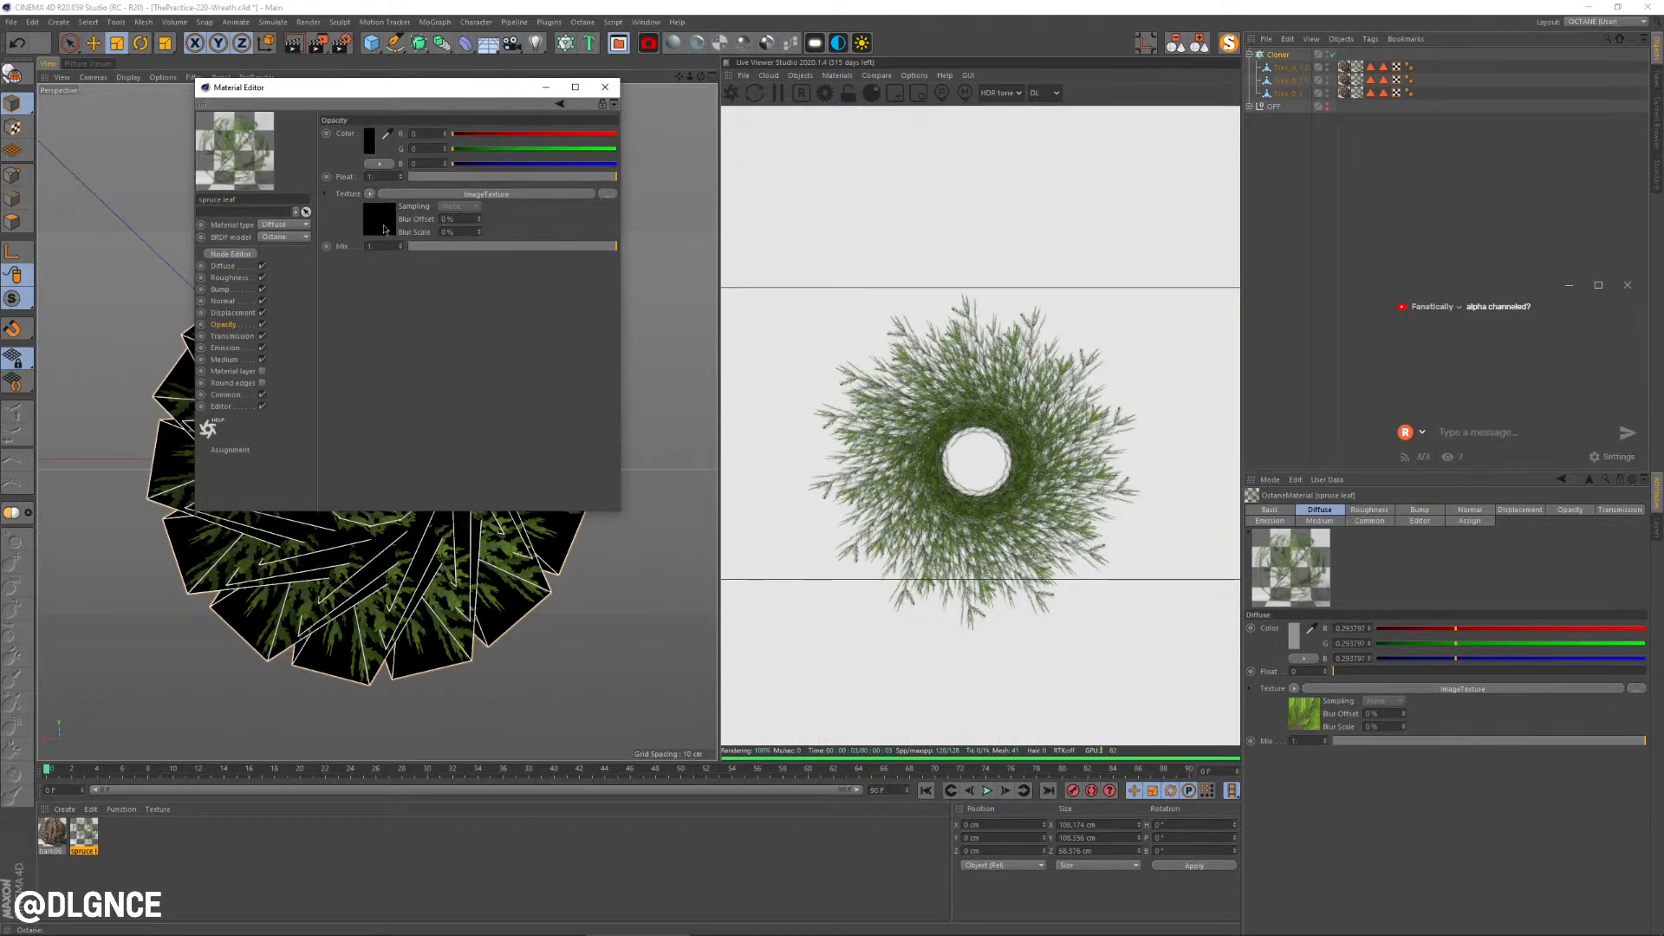
click(381, 224)
click(606, 86)
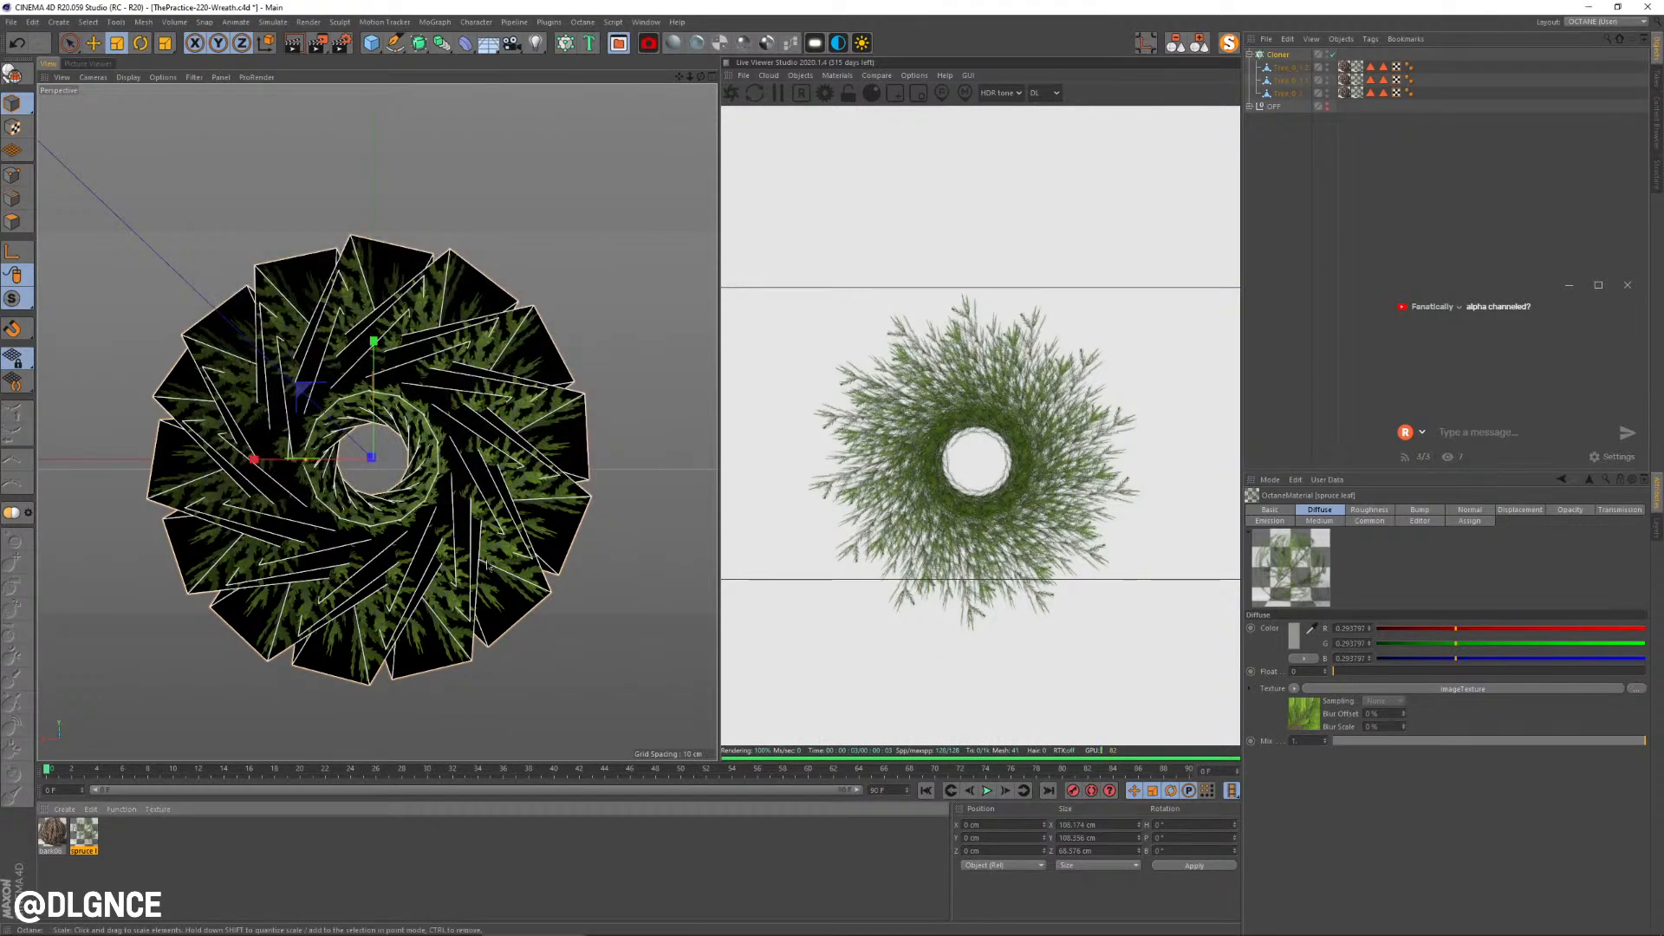
Step: Refine the cloner's transform rotation to a heading of about -25° and a bank of about 155° for a fuller wreath
alt+drag(399, 433, 572, 459)
click(1277, 55)
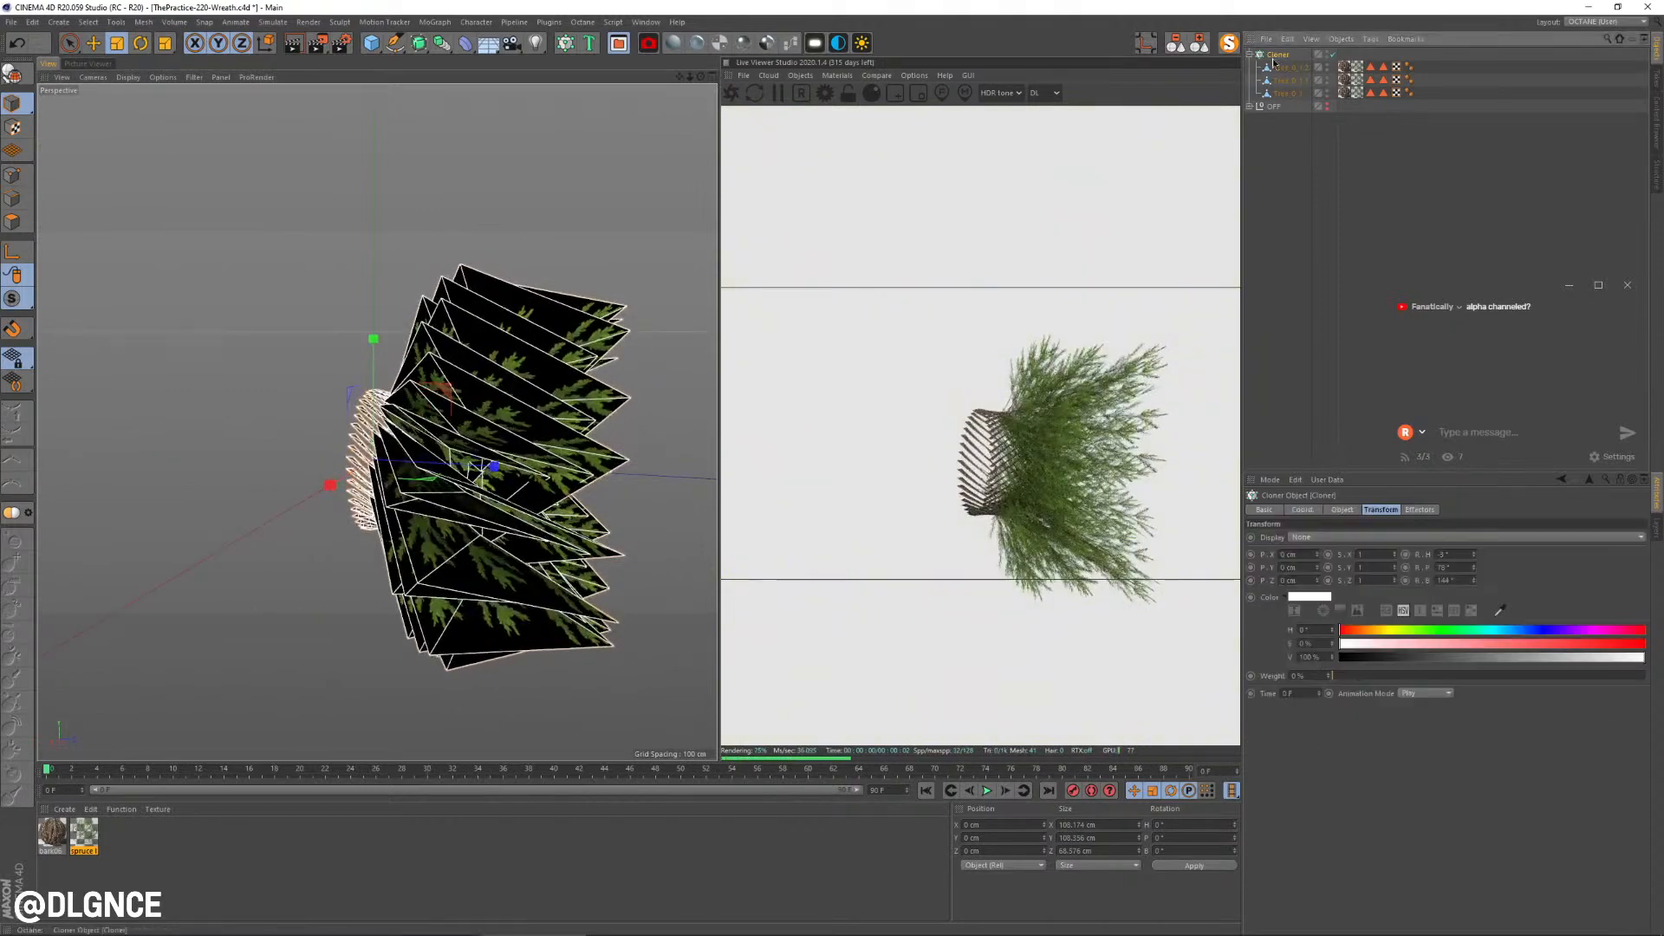
mouse_move(1474, 555)
mouse_down()
mouse_move(1438, 558)
mouse_move(1472, 556)
mouse_up()
mouse_move(529, 416)
alt+mouse_down()
mouse_move(320, 411)
mouse_move(335, 419)
mouse_move(238, 461)
mouse_move(316, 461)
alt+mouse_up()
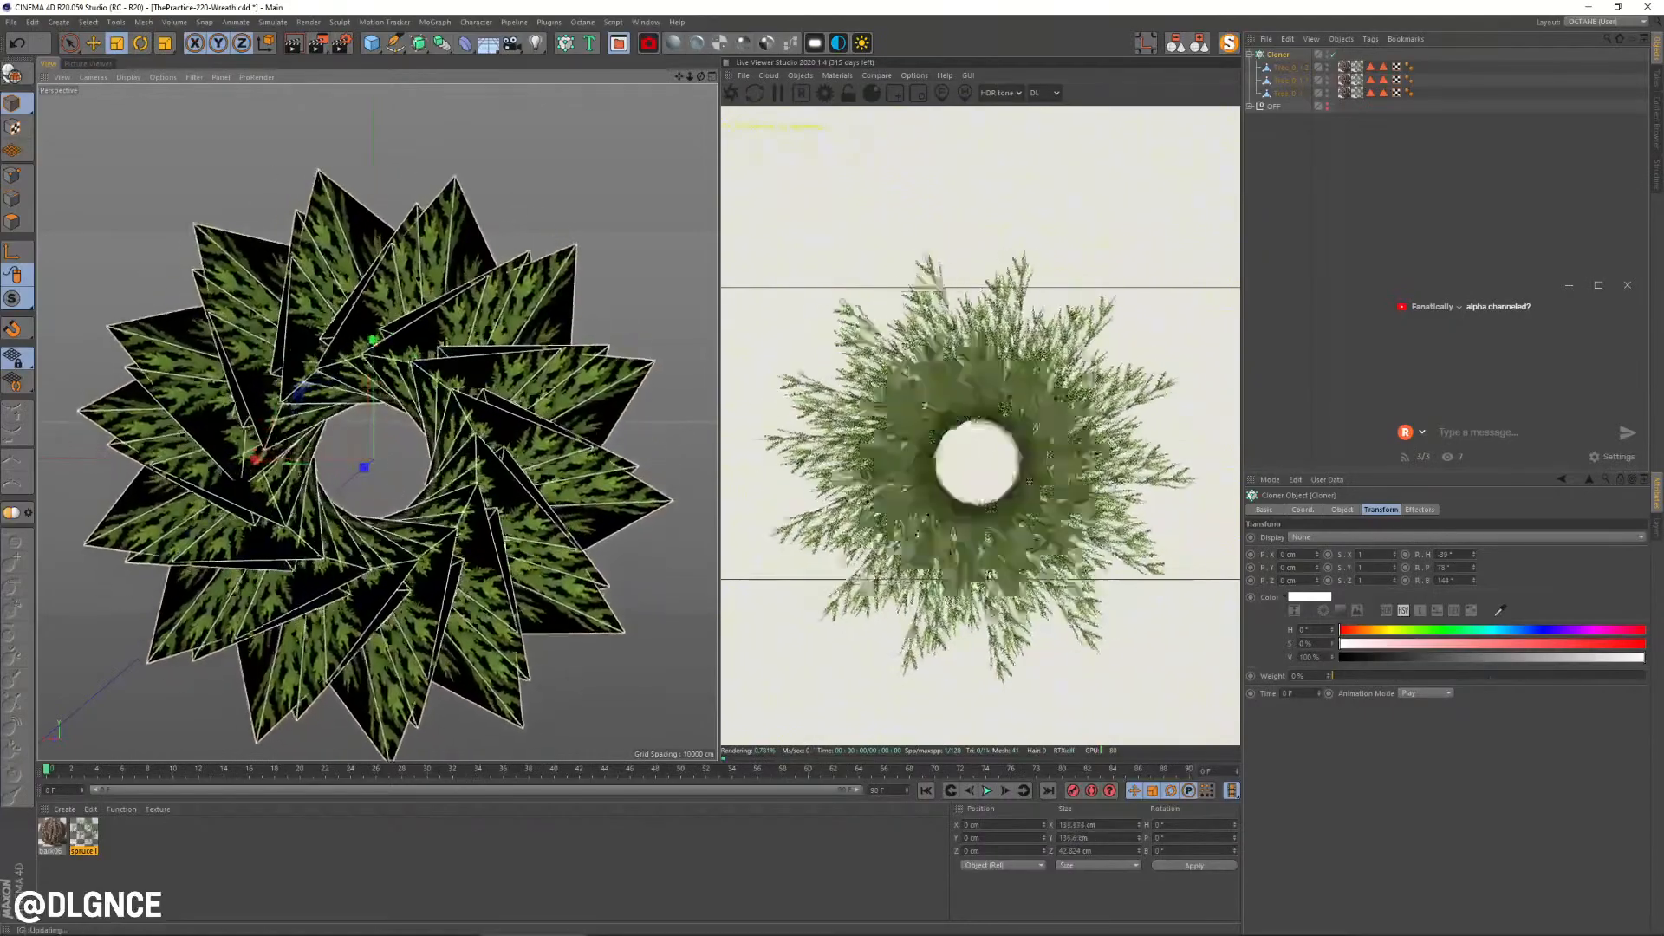
drag(1317, 568, 1311, 568)
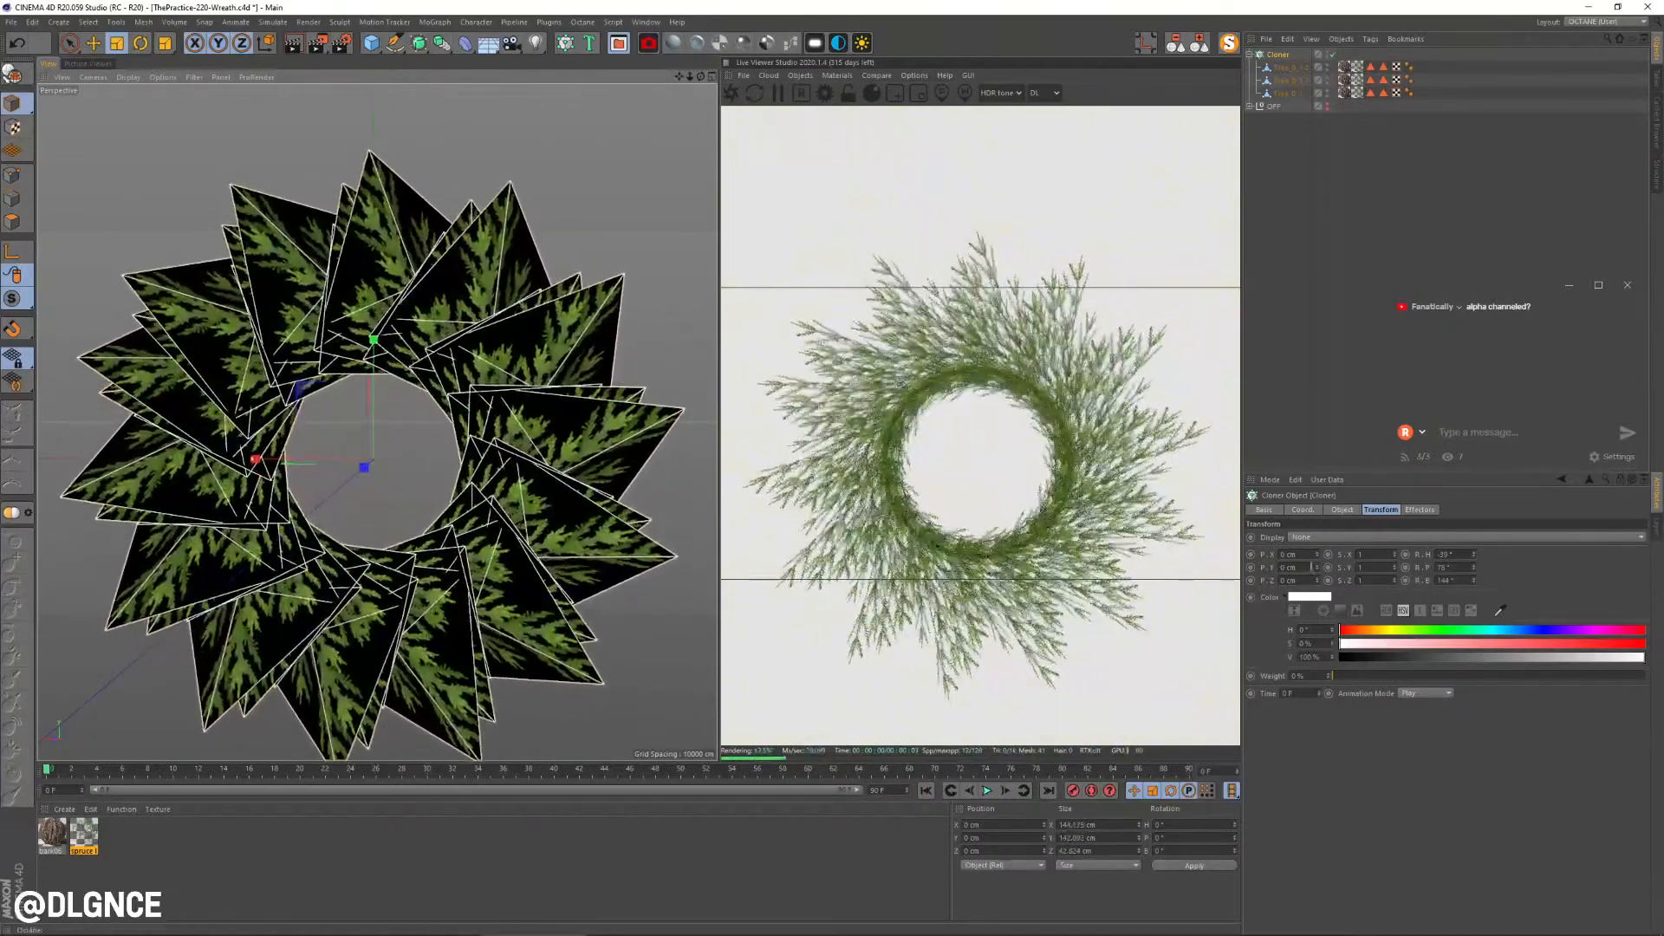
drag(1474, 559, 1474, 552)
alt+drag(433, 369, 538, 372)
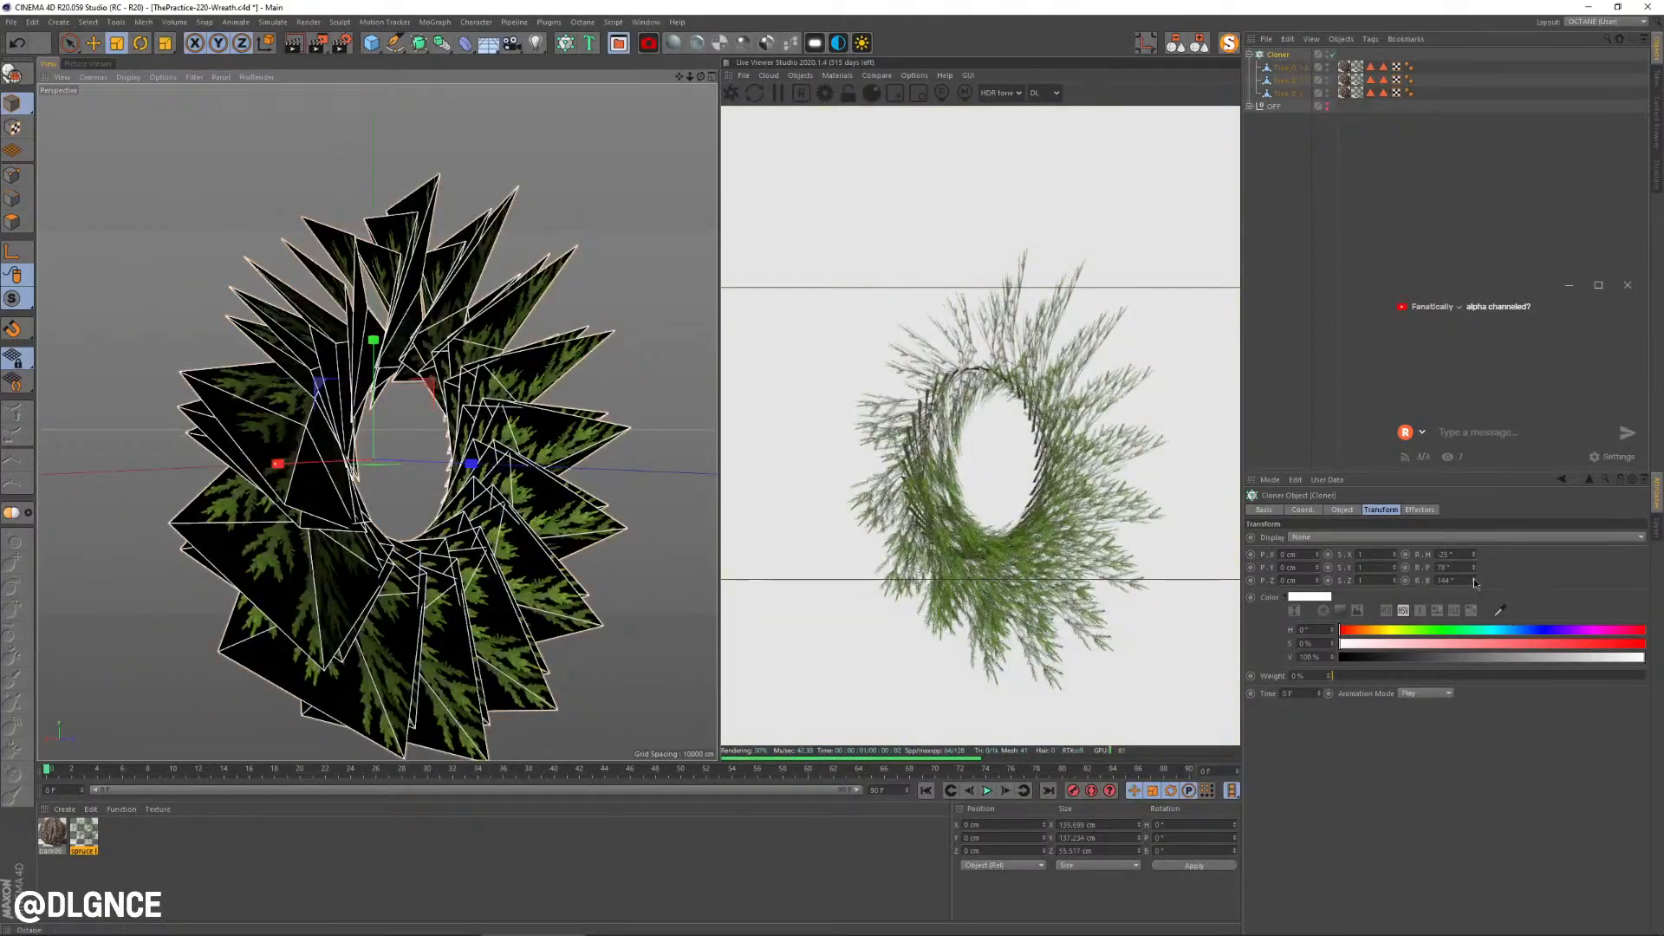
drag(1473, 580, 1474, 589)
alt+drag(702, 258, 598, 258)
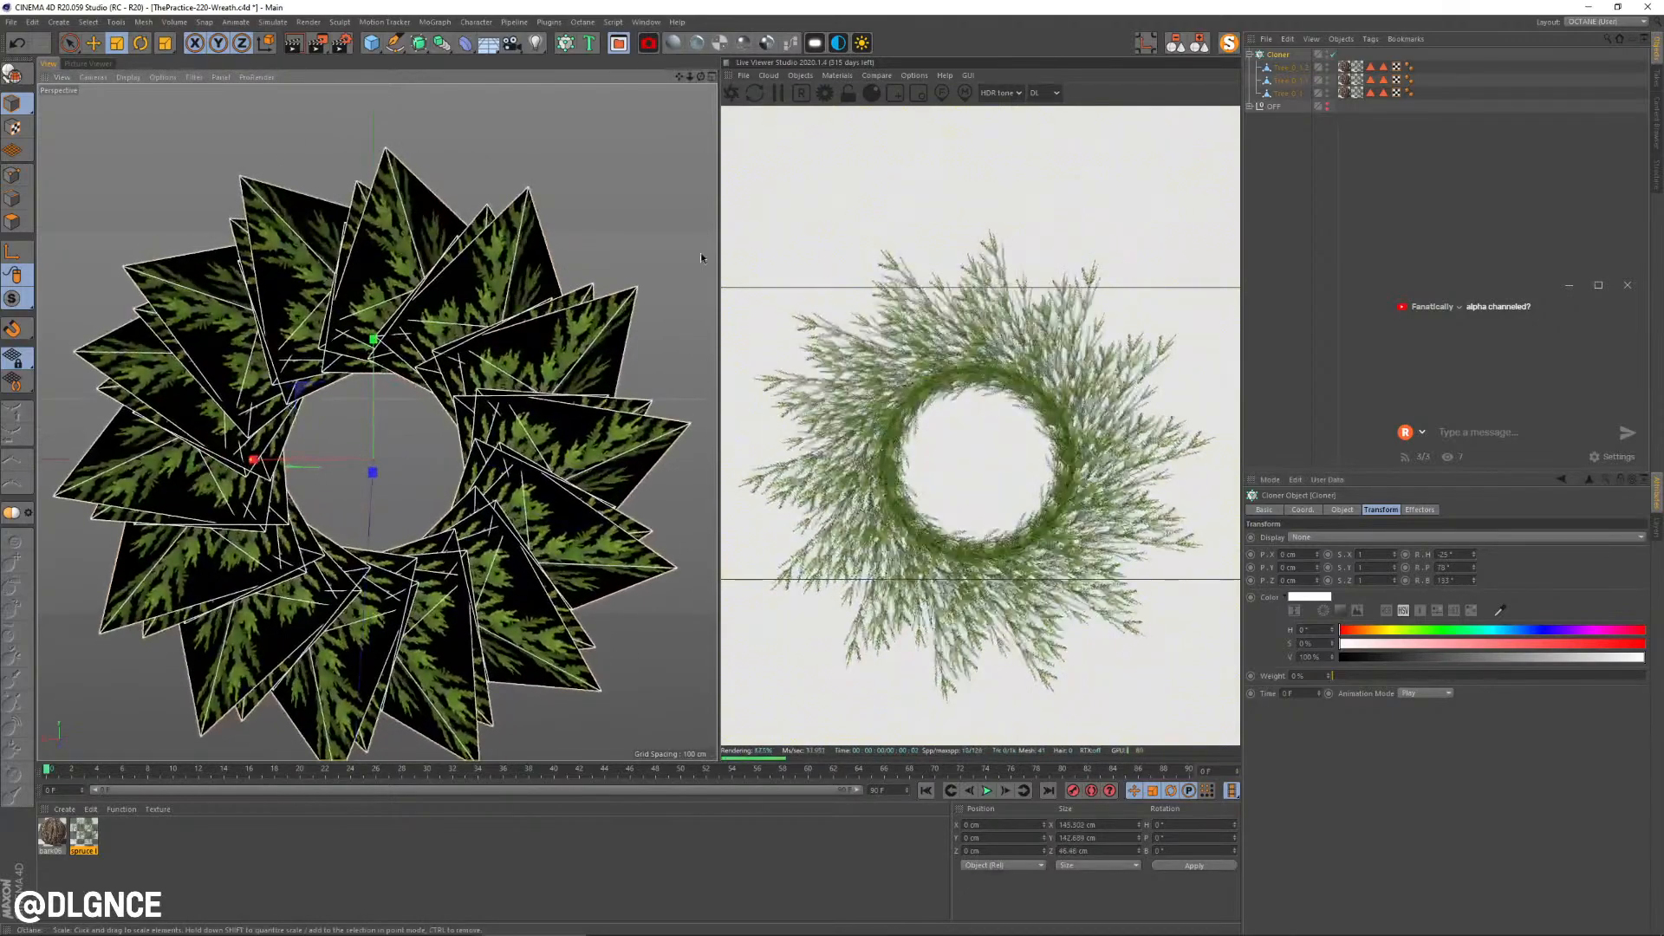
Step: Increase the radial cloner's count to about 65 for a denser ring of branches
click(1343, 509)
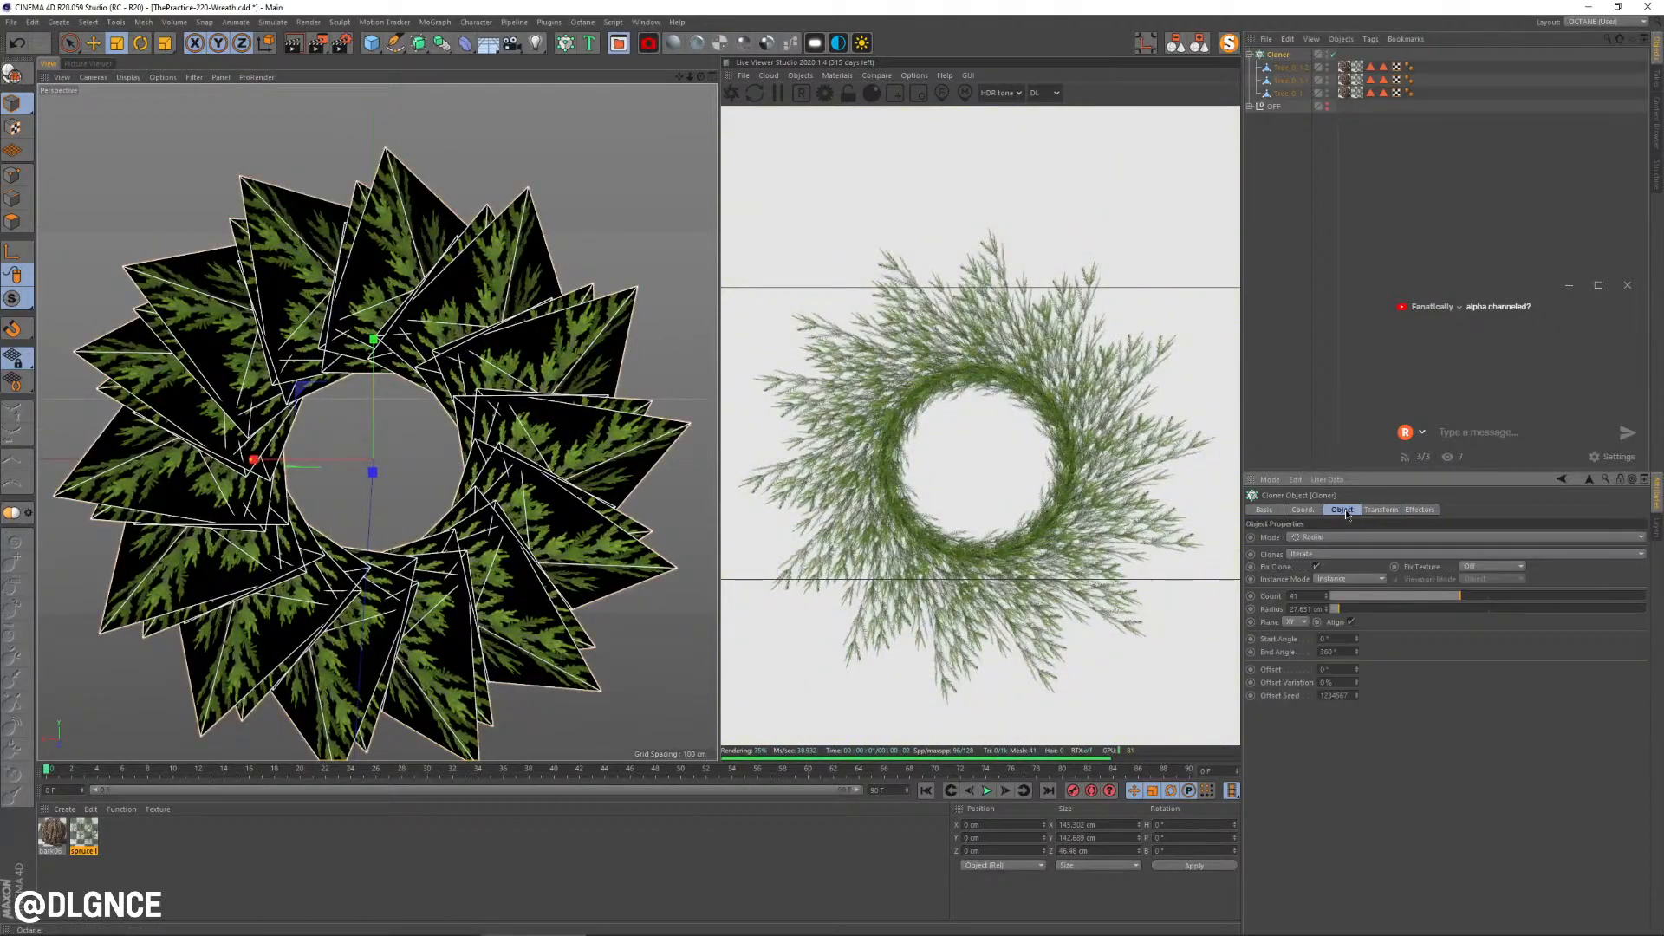
drag(1479, 601, 1541, 600)
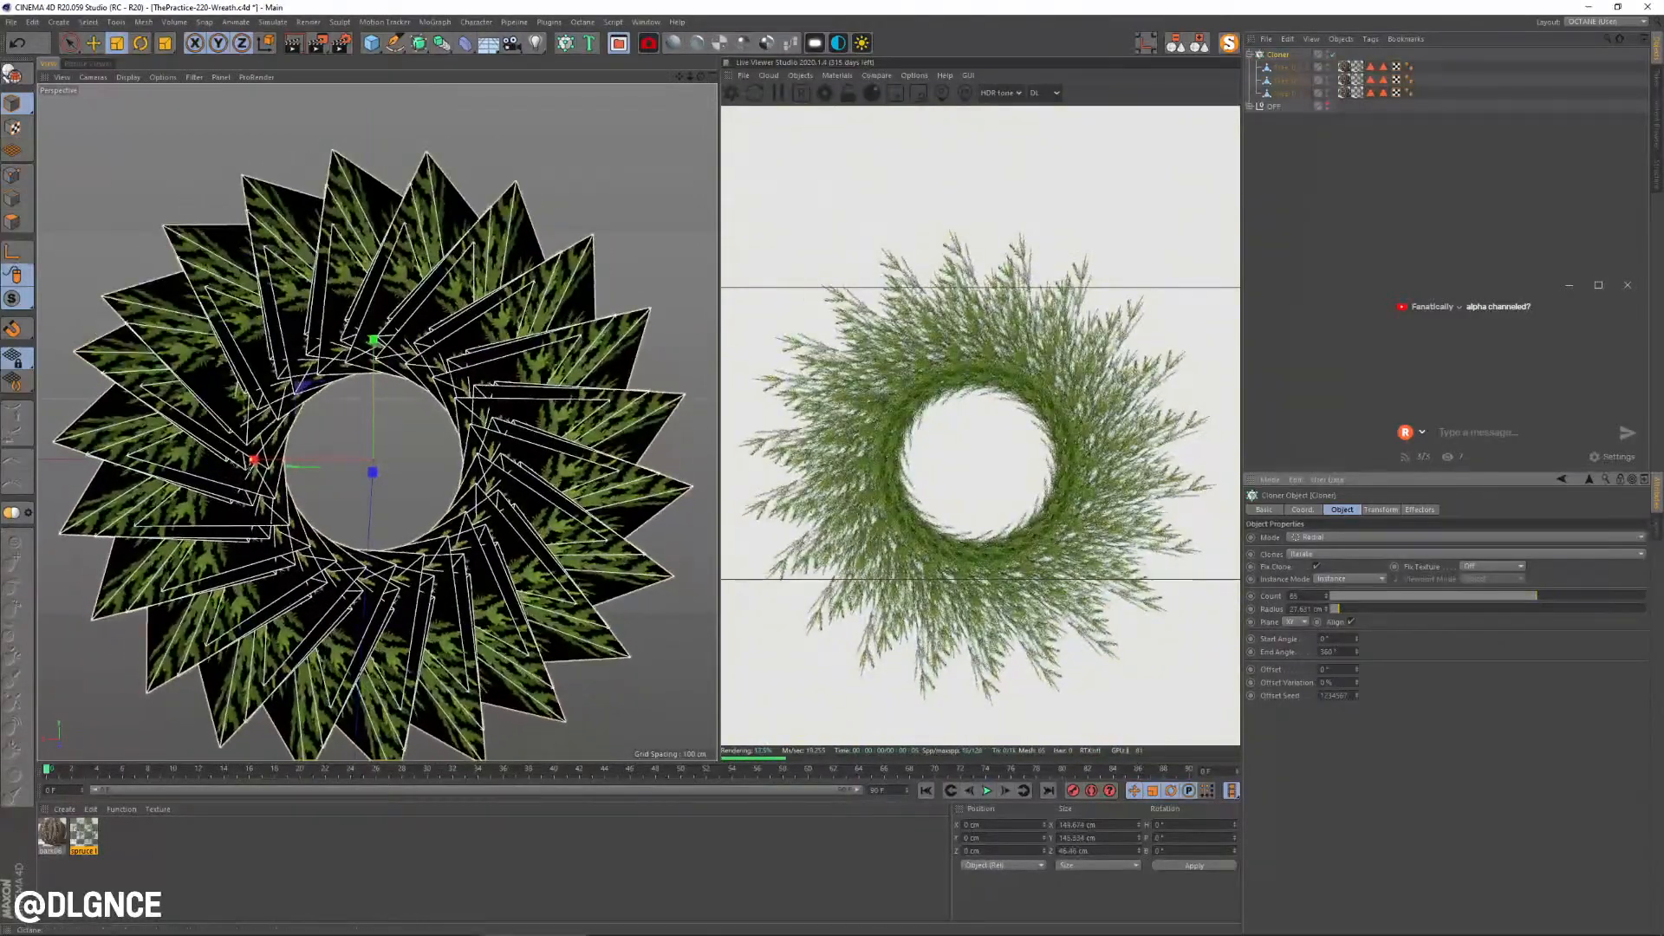
Step: Slightly reduce the cloner's radius and adjust the pitch of its clones in the cloner's transform
drag(253, 459, 293, 457)
click(1290, 67)
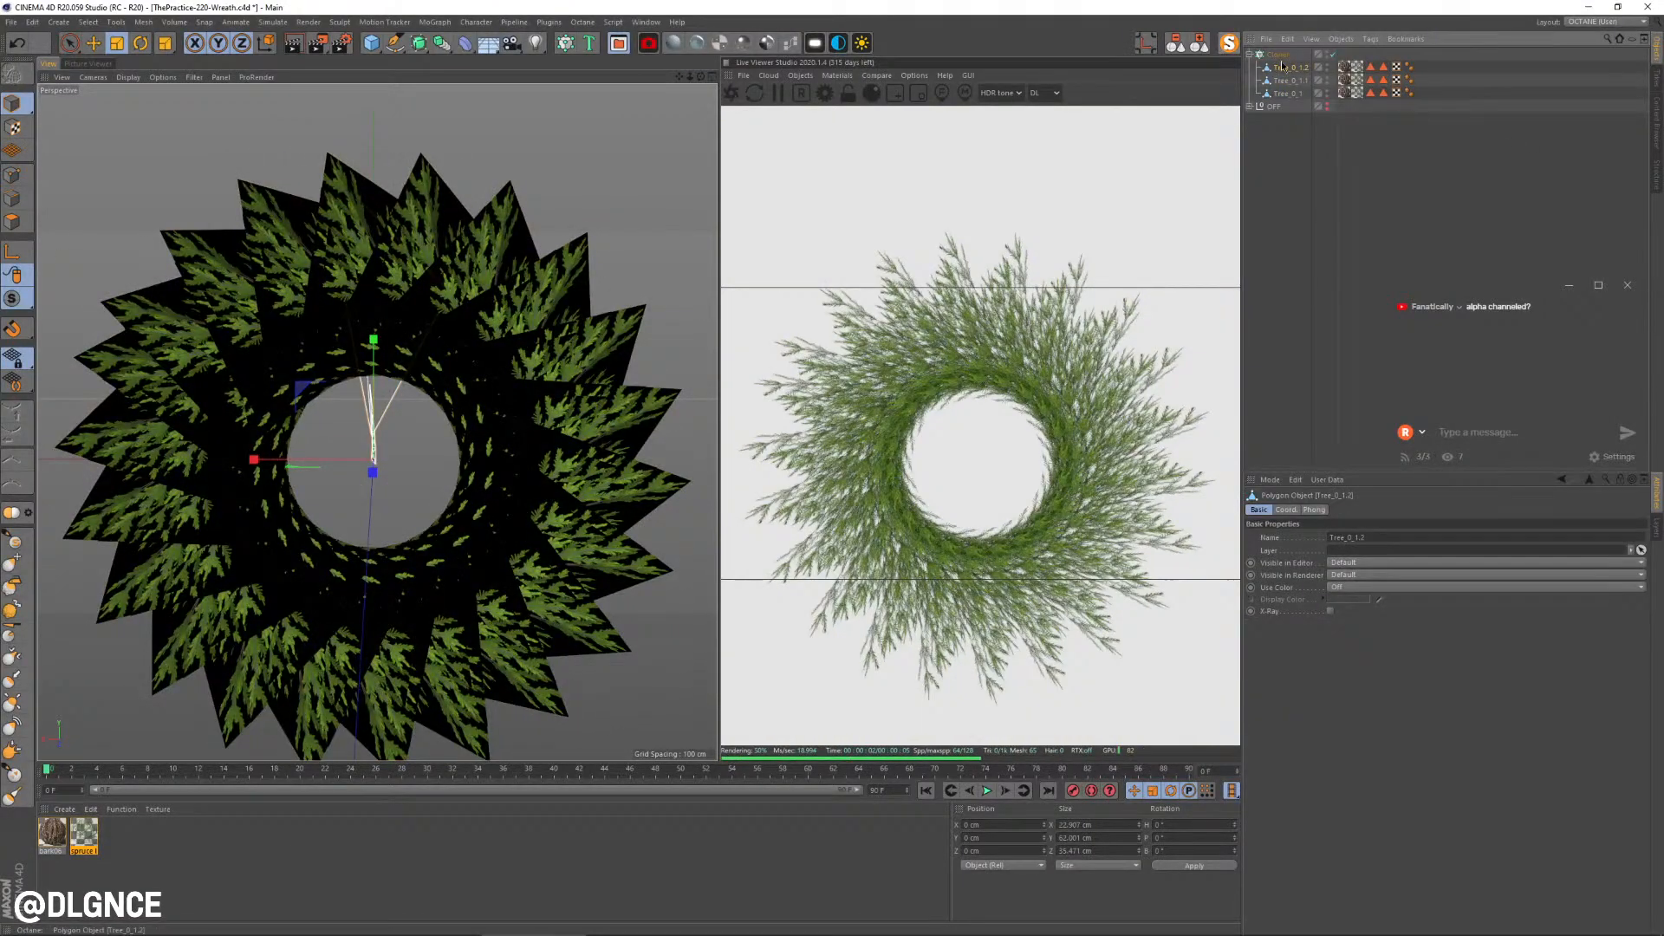
click(1279, 53)
click(1381, 509)
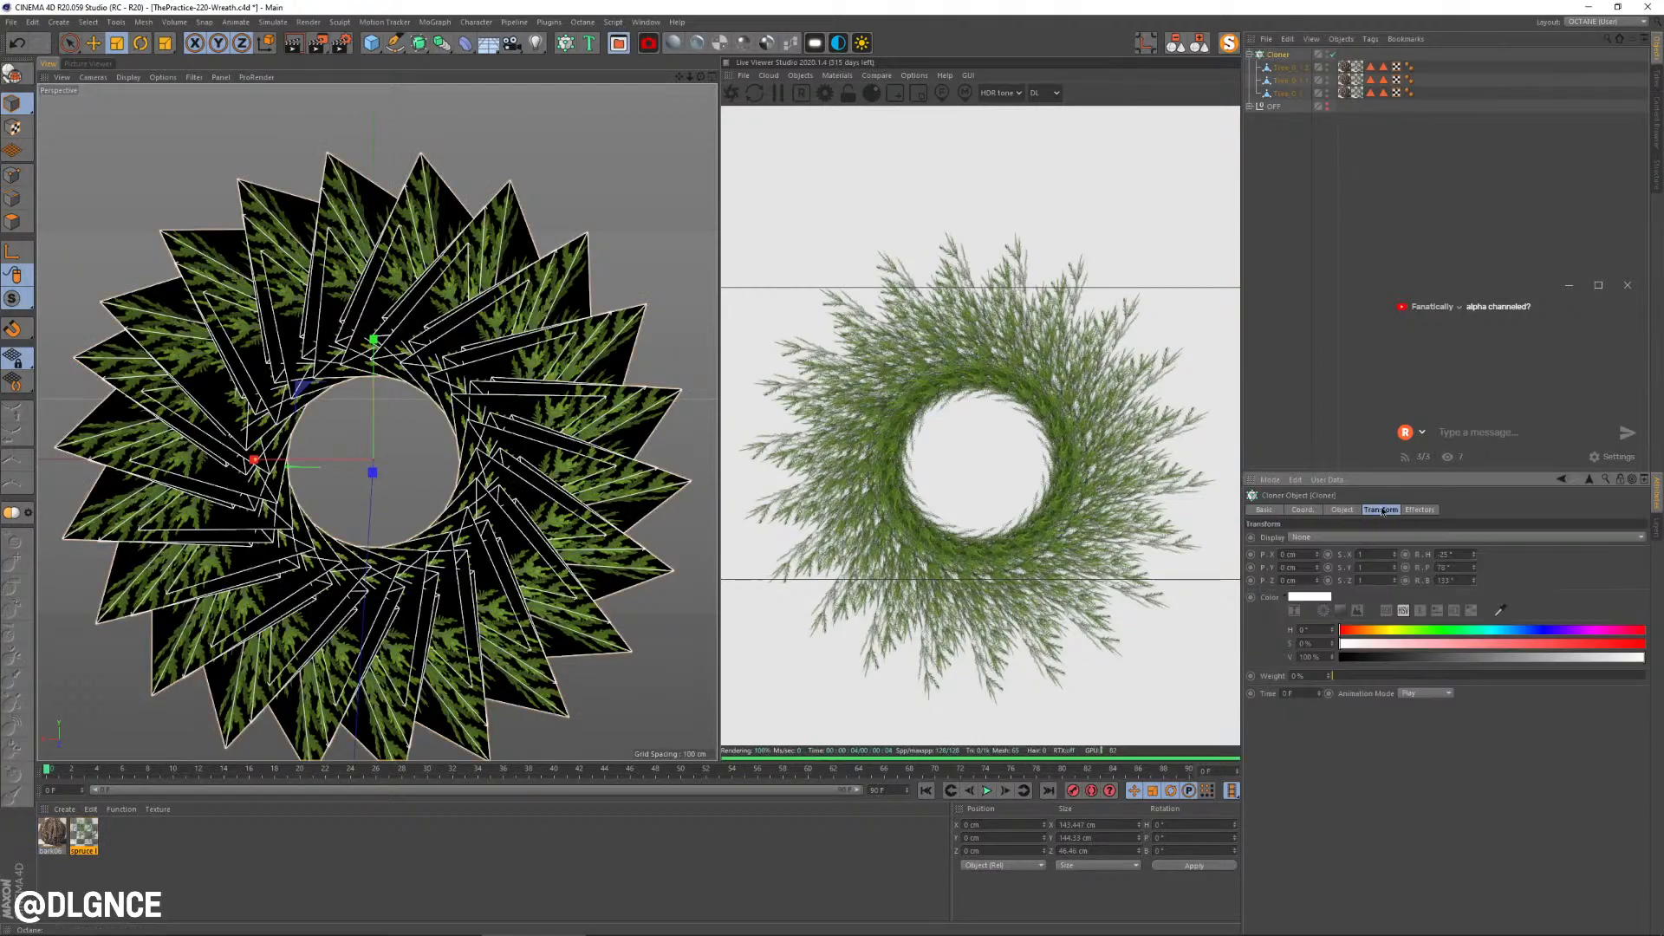
mouse_move(1474, 568)
mouse_down()
mouse_move(1474, 605)
mouse_move(1474, 586)
mouse_up()
alt+drag(528, 351, 688, 382)
drag(468, 485, 162, 460)
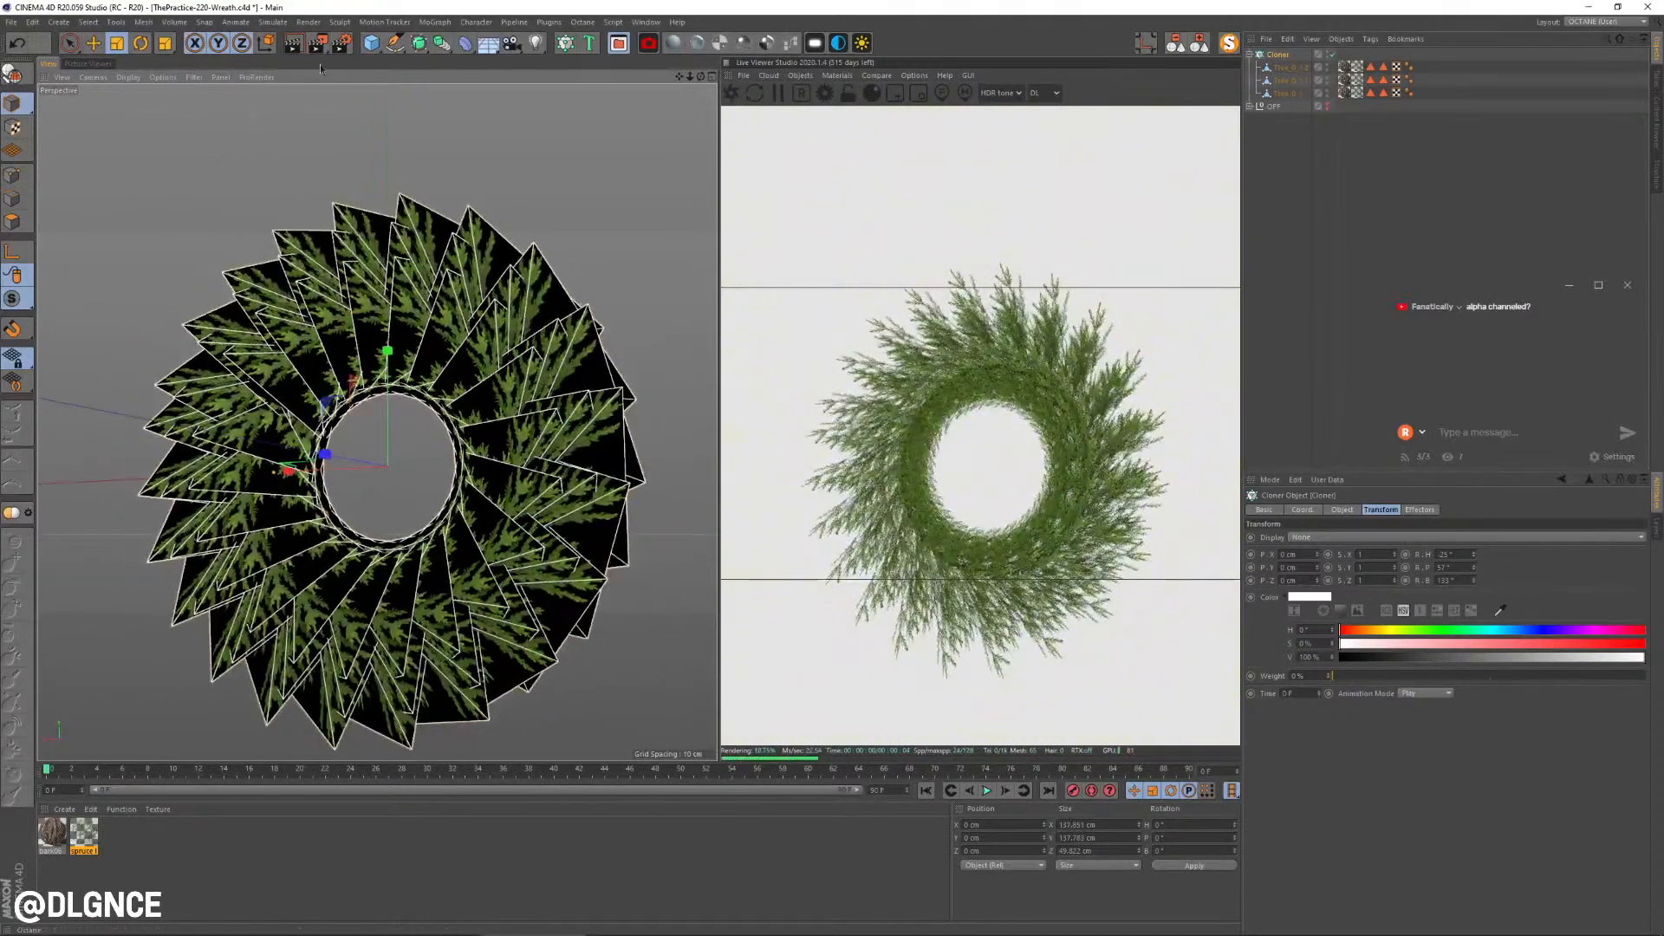
Step: Add a Random effector to the cloner and set its position variation to 2 cm on X, Y and Z
click(435, 21)
mouse_move(449, 43)
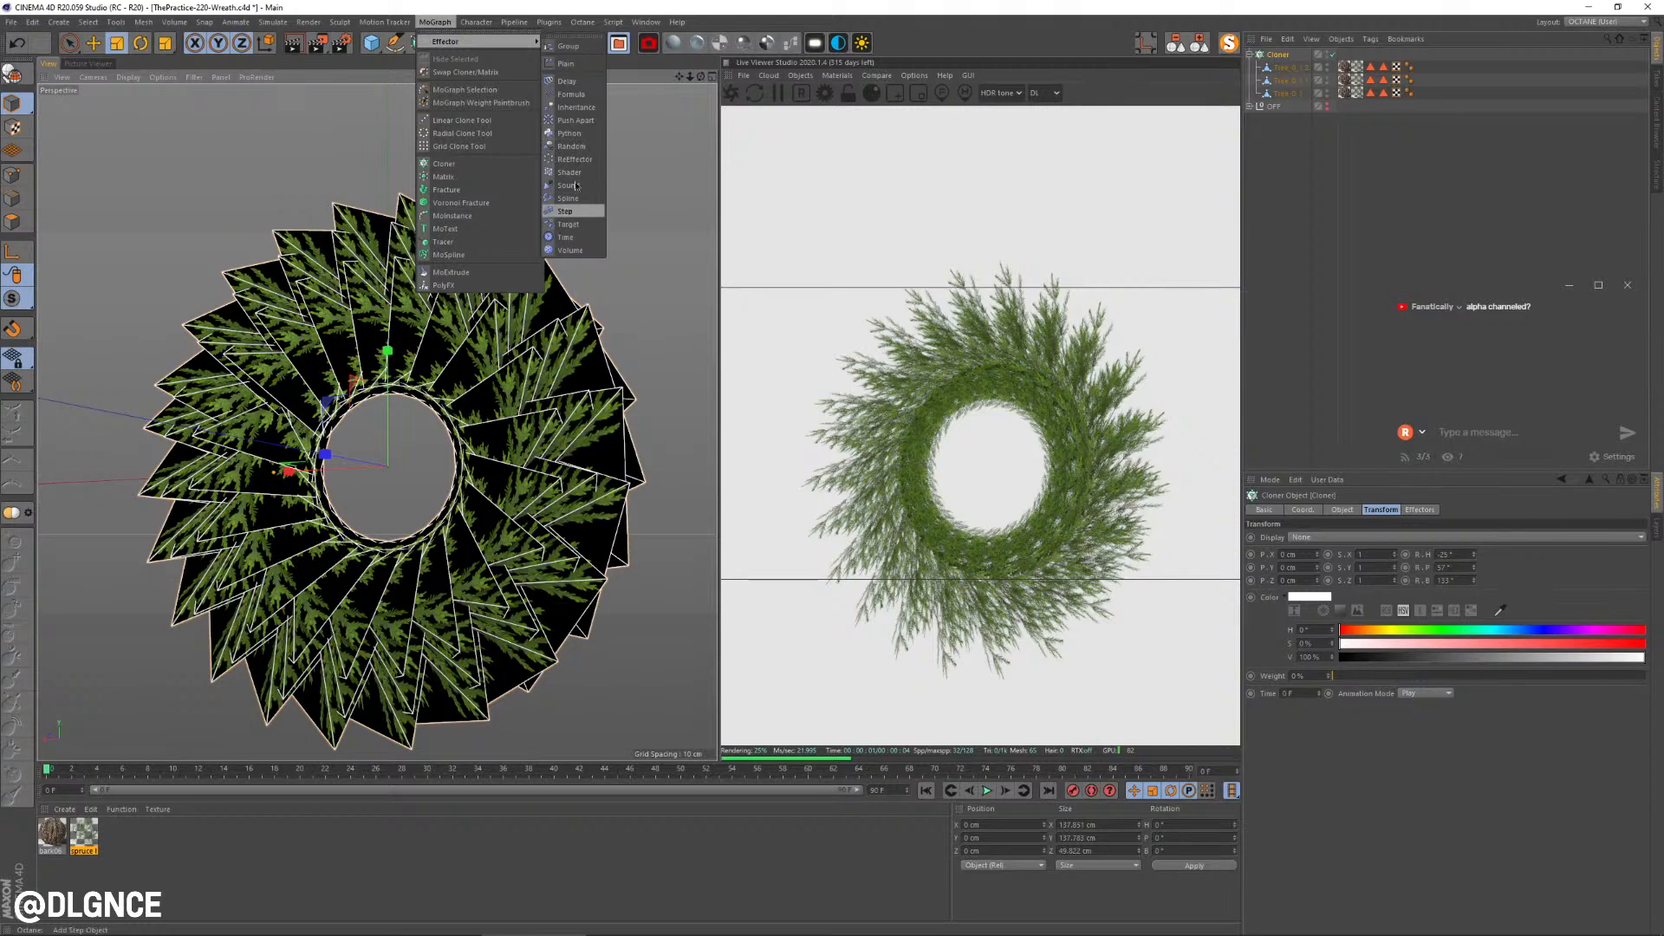
click(585, 150)
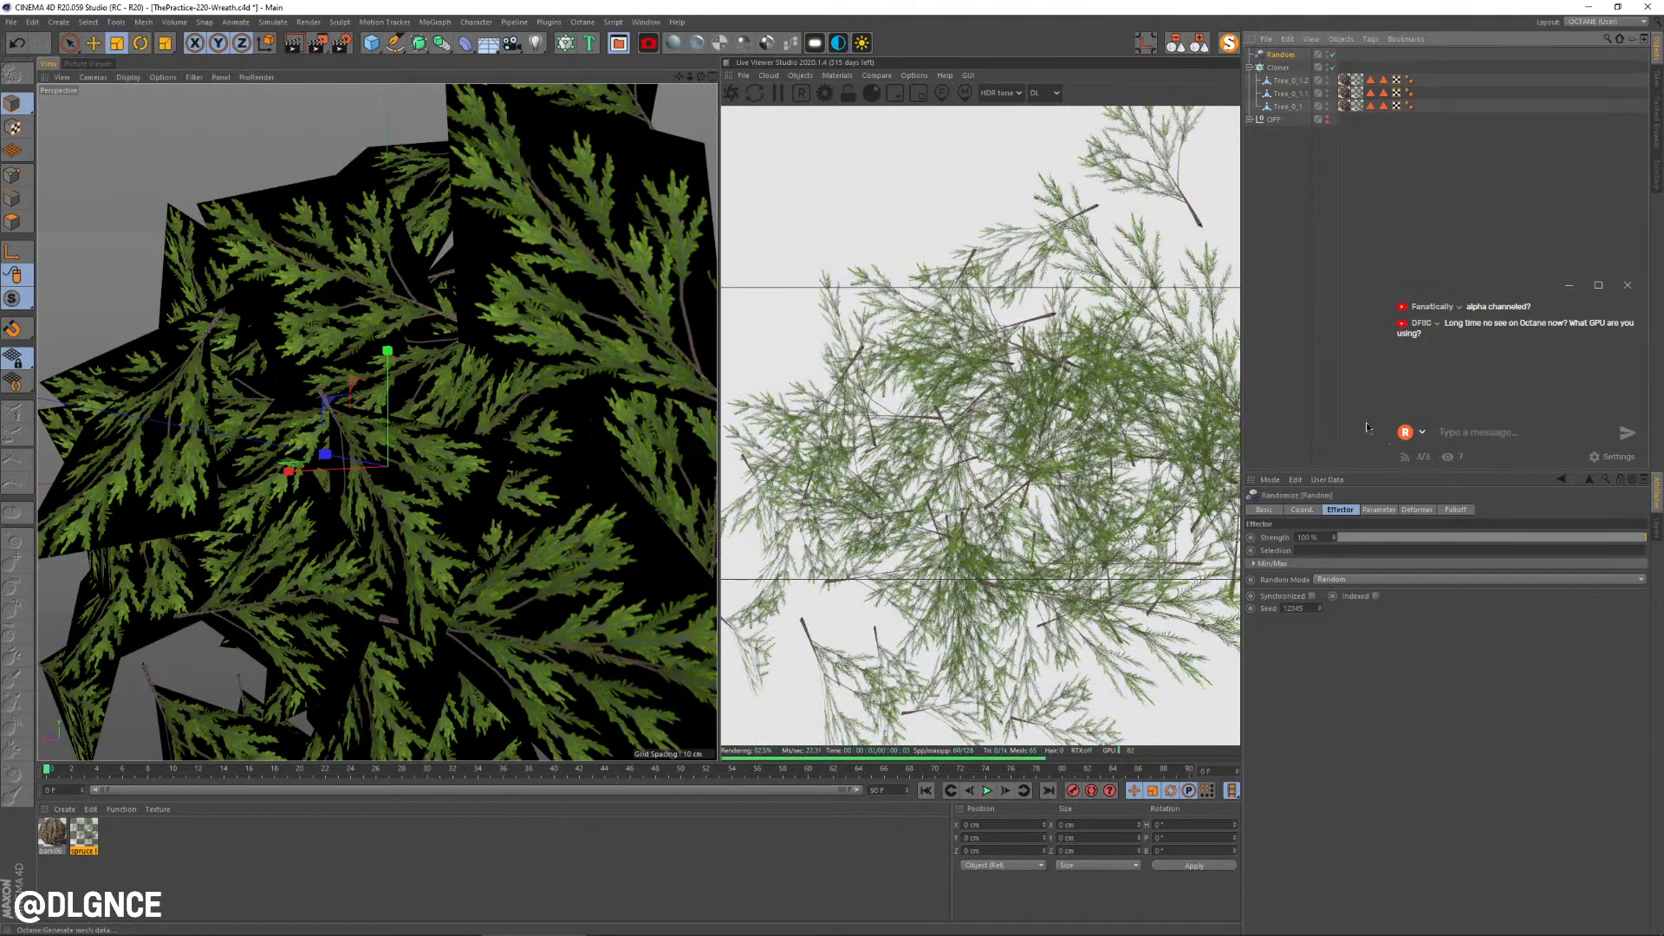
scroll(475, 347, down, 4)
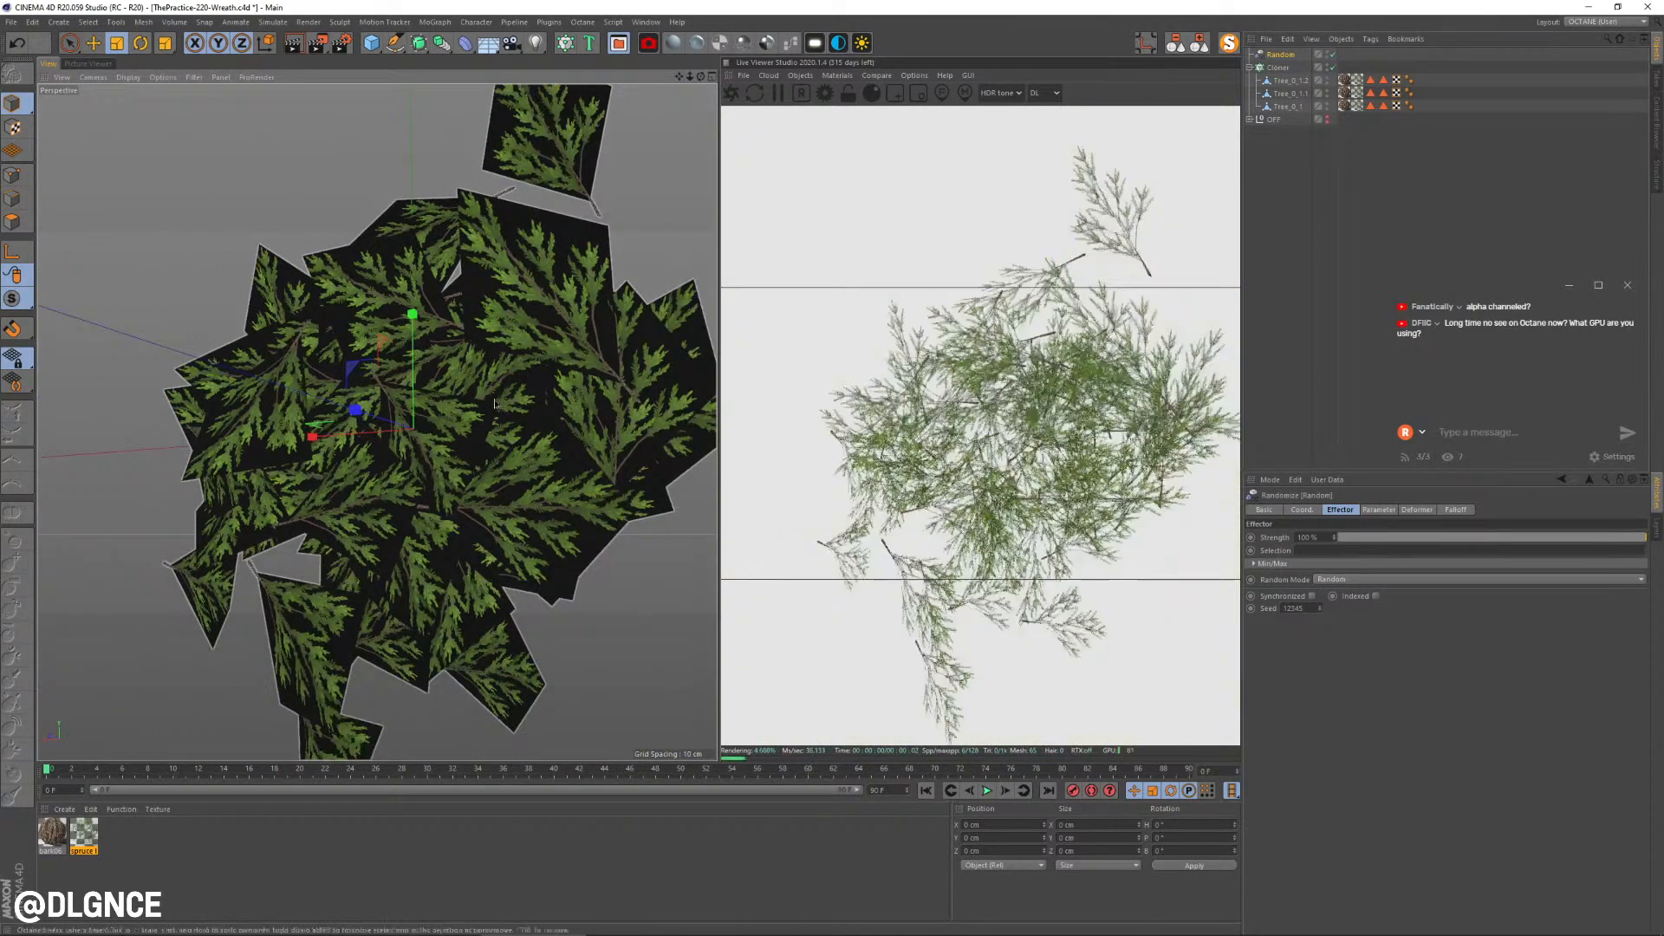
alt+drag(475, 346, 524, 342)
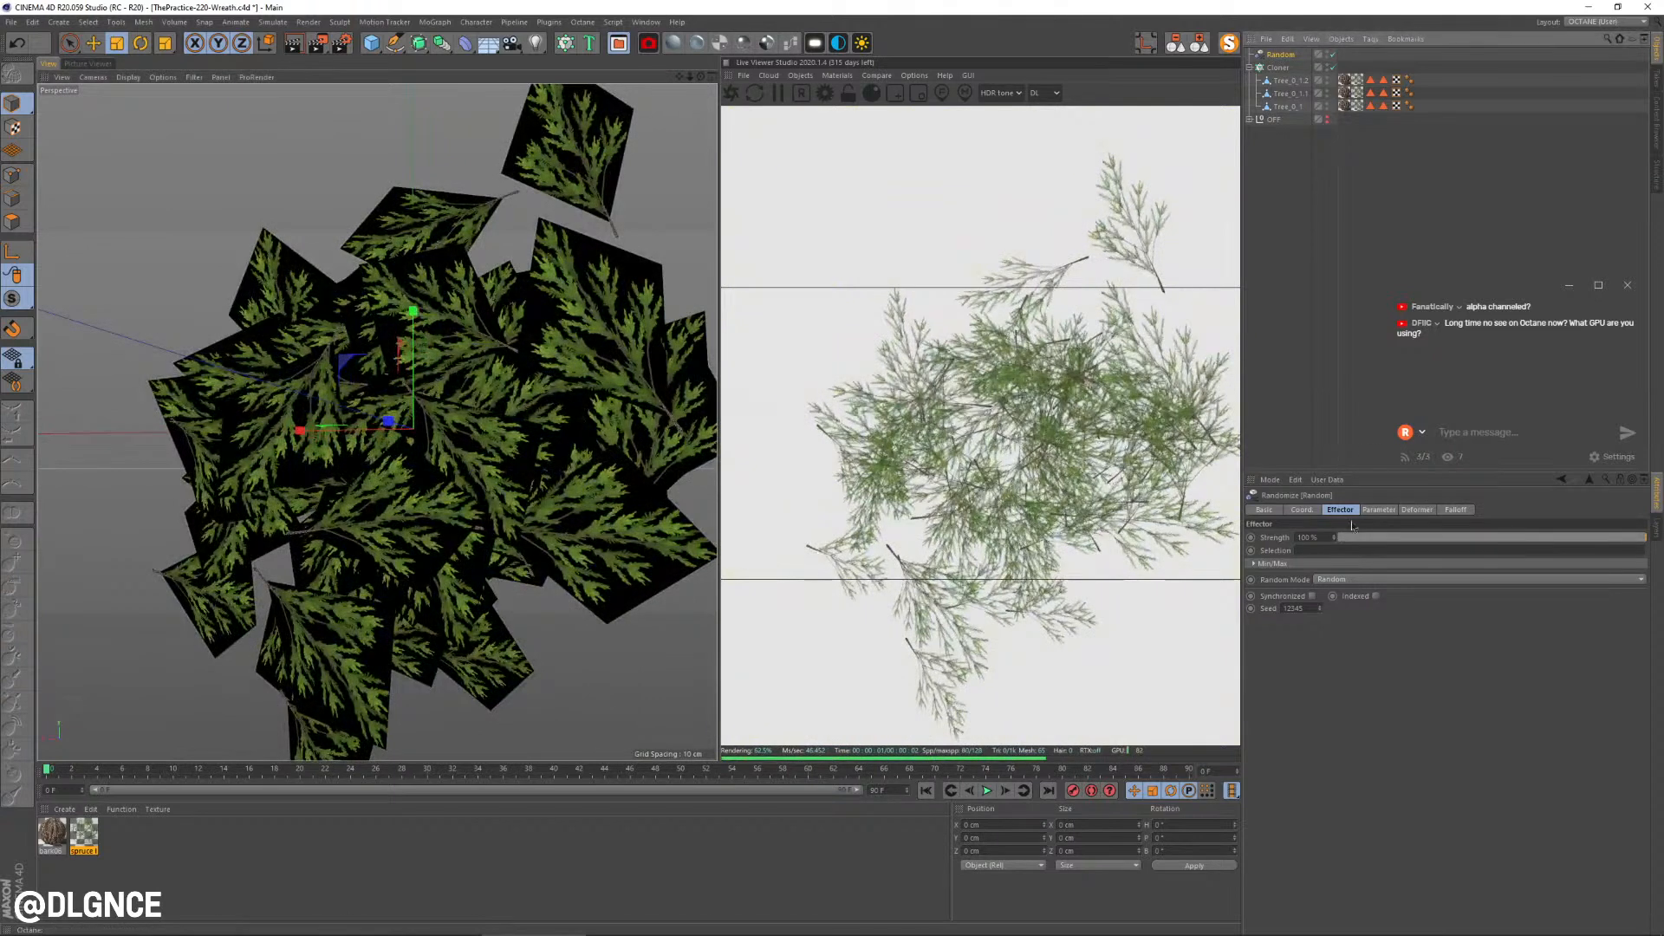
click(1379, 510)
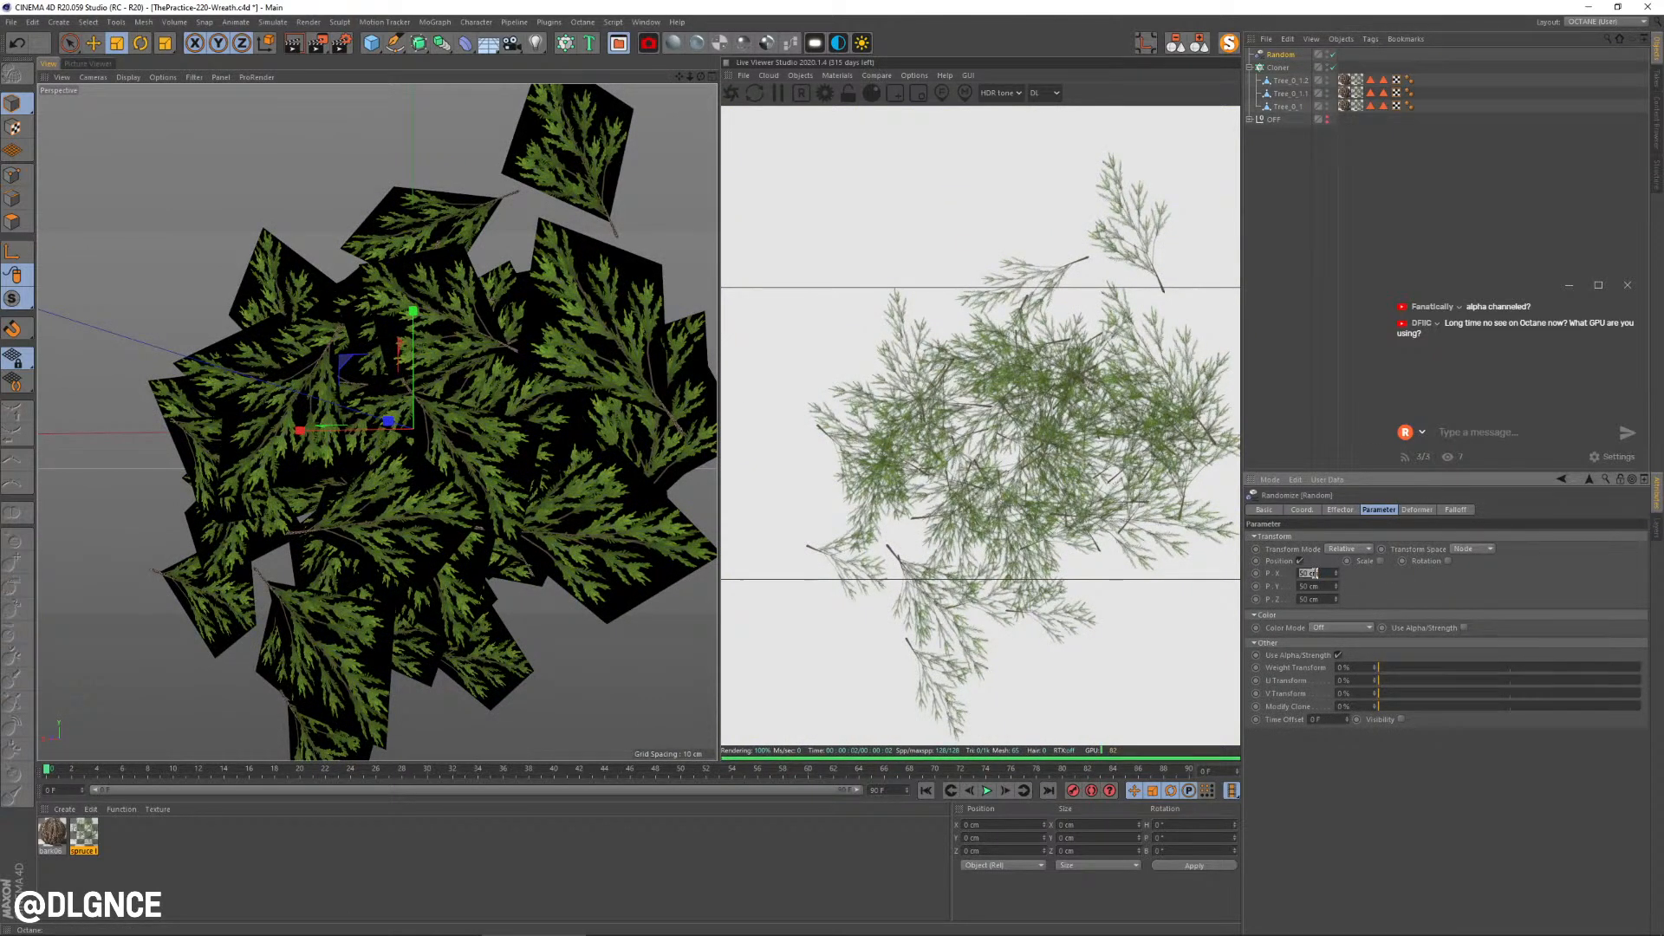
text(2)
key(Return)
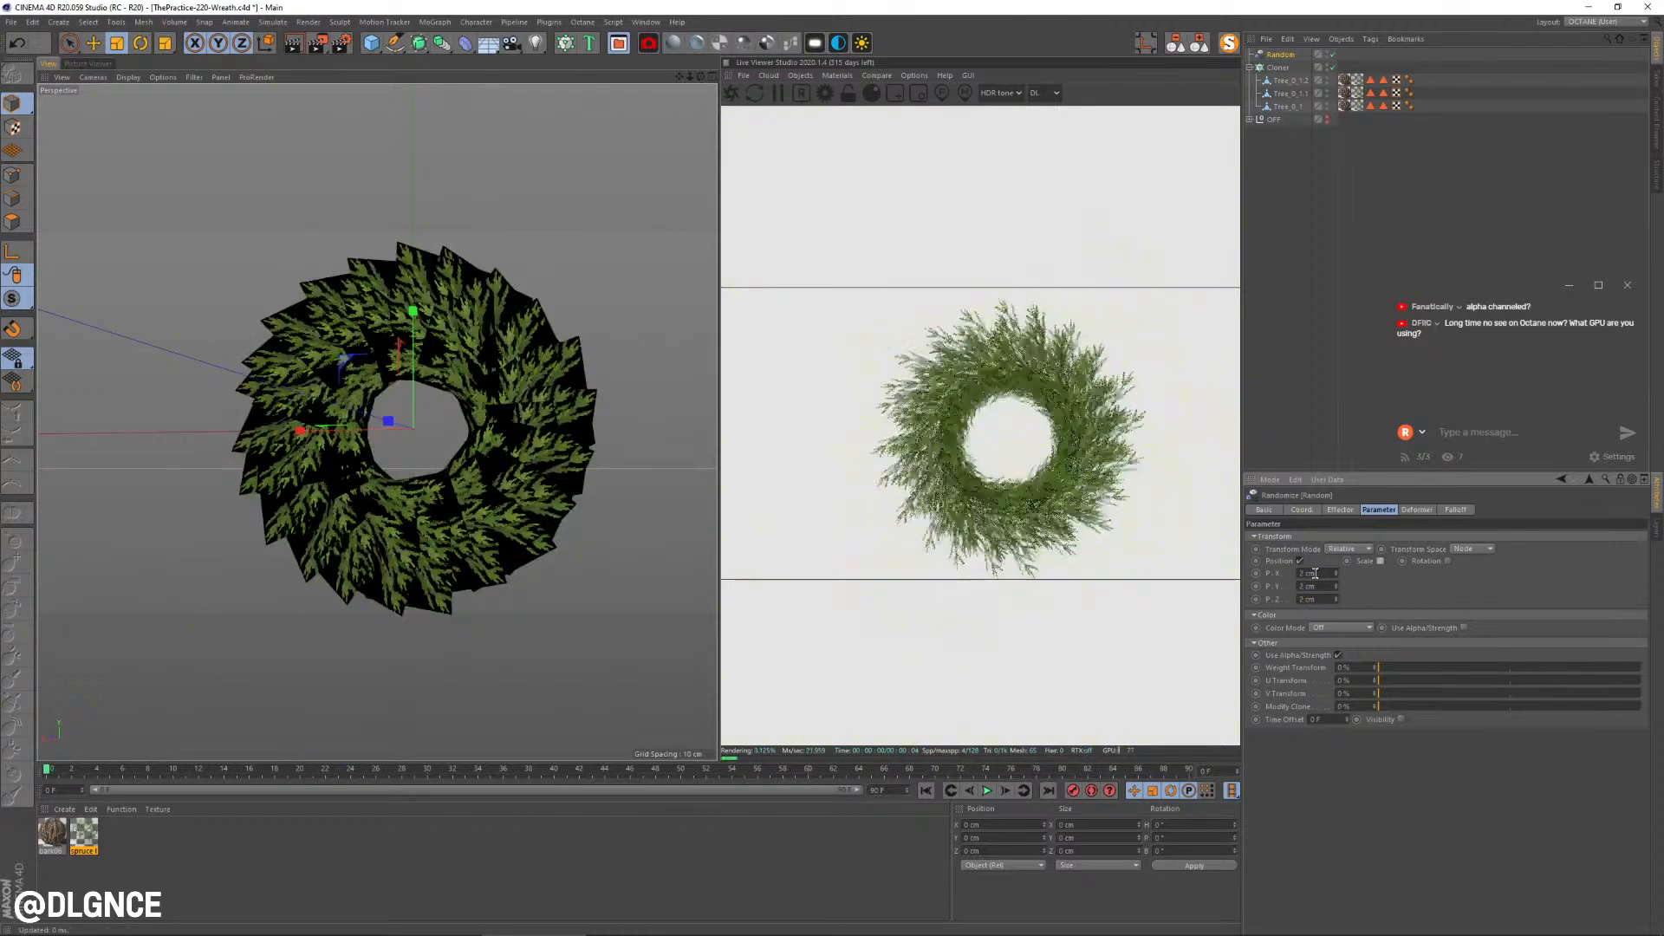
Step: Enable scale variation in the Random effector with about 0.2 on X, 0.13 on Y and 0.18 on Z
alt+drag(538, 468, 428, 496)
scroll(433, 438, up, 6)
scroll(428, 491, down, 5)
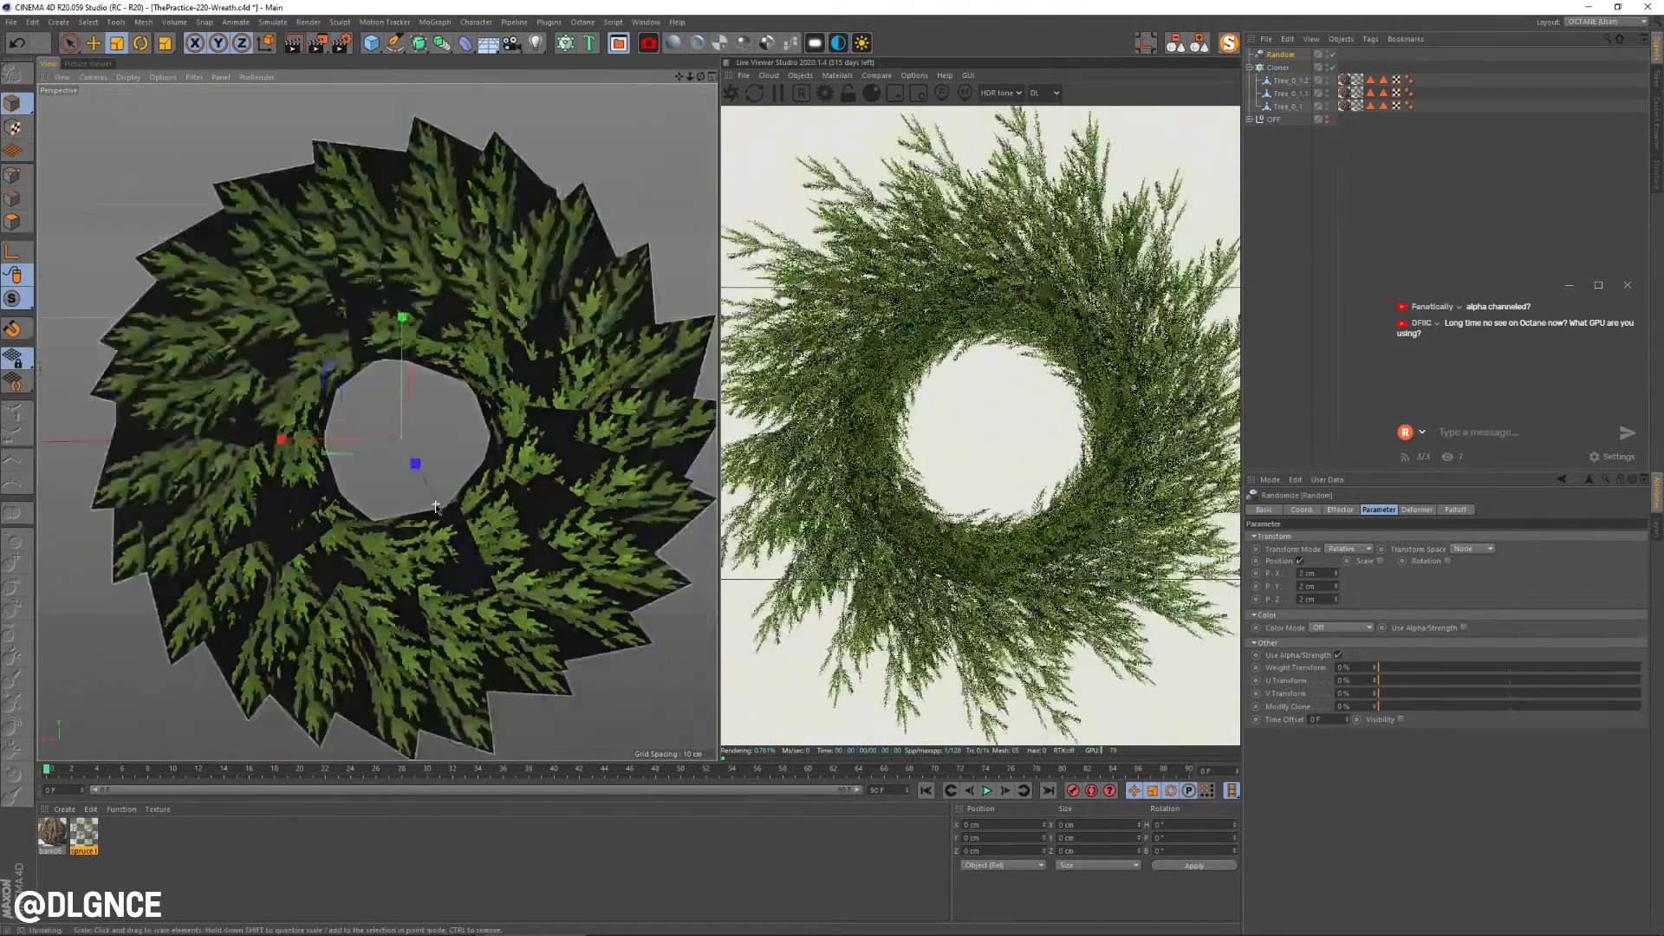
click(1380, 561)
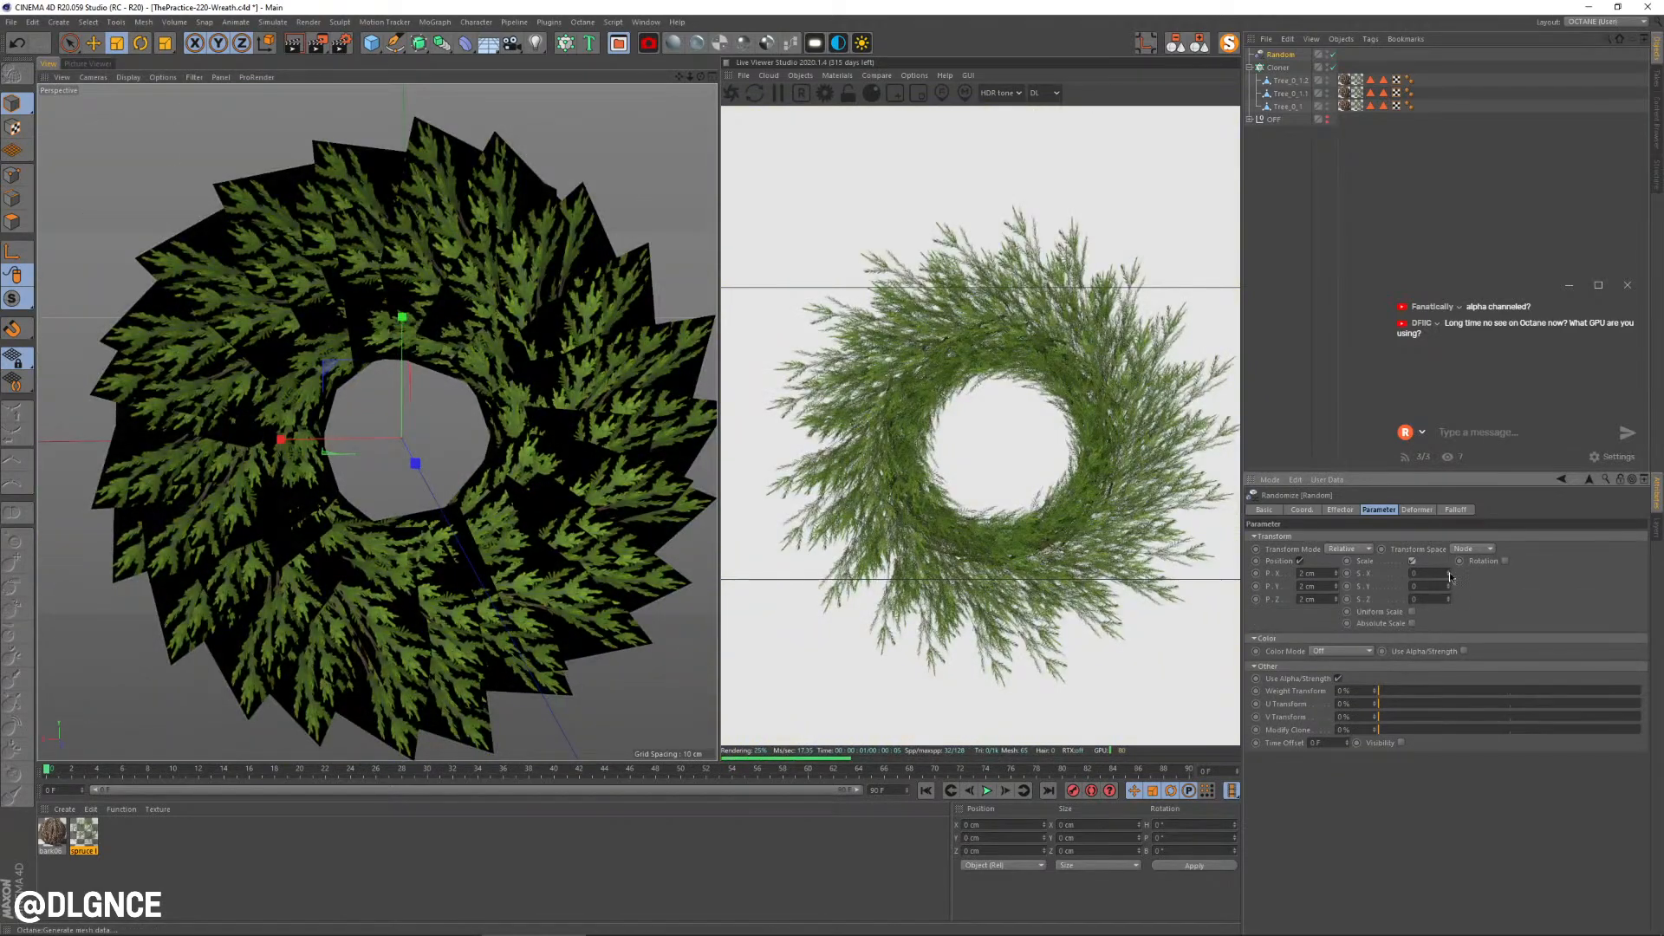
mouse_move(1449, 574)
mouse_down()
mouse_move(1465, 563)
mouse_move(1449, 590)
mouse_up()
mouse_move(517, 317)
alt+mouse_down()
mouse_move(471, 309)
mouse_move(502, 302)
alt+mouse_up()
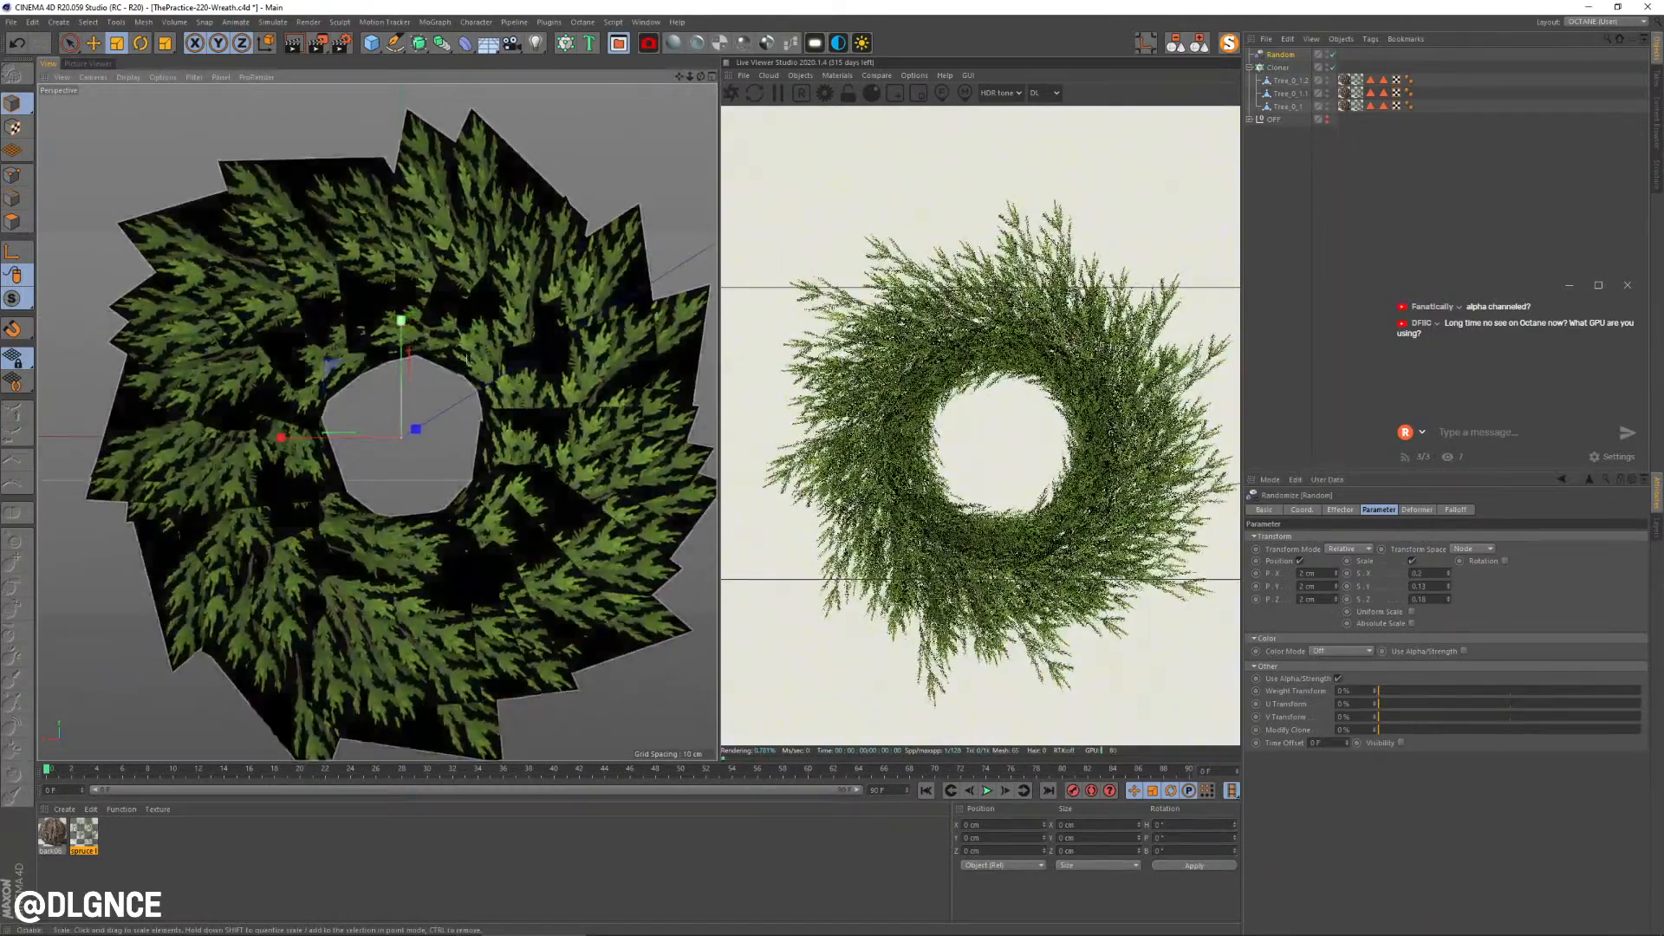
Step: Reduce the cloner's radius further to tighten the wreath's central opening
click(605, 327)
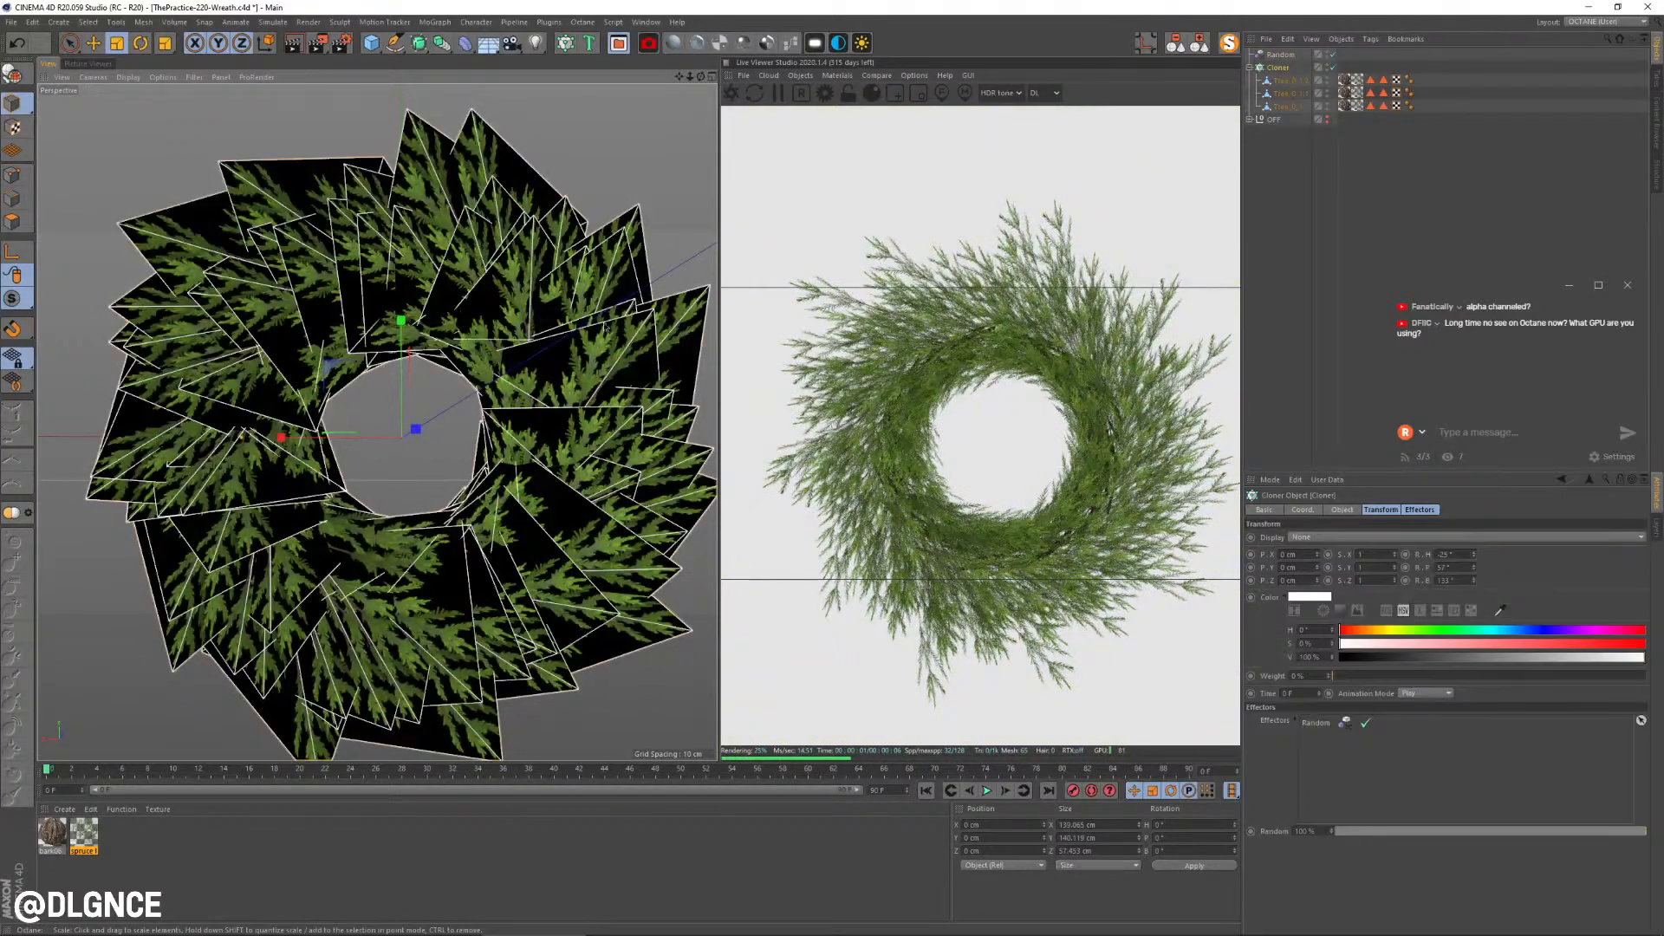
mouse_move(243, 440)
mouse_down()
mouse_move(274, 447)
mouse_move(256, 448)
mouse_up()
alt+drag(348, 511, 297, 501)
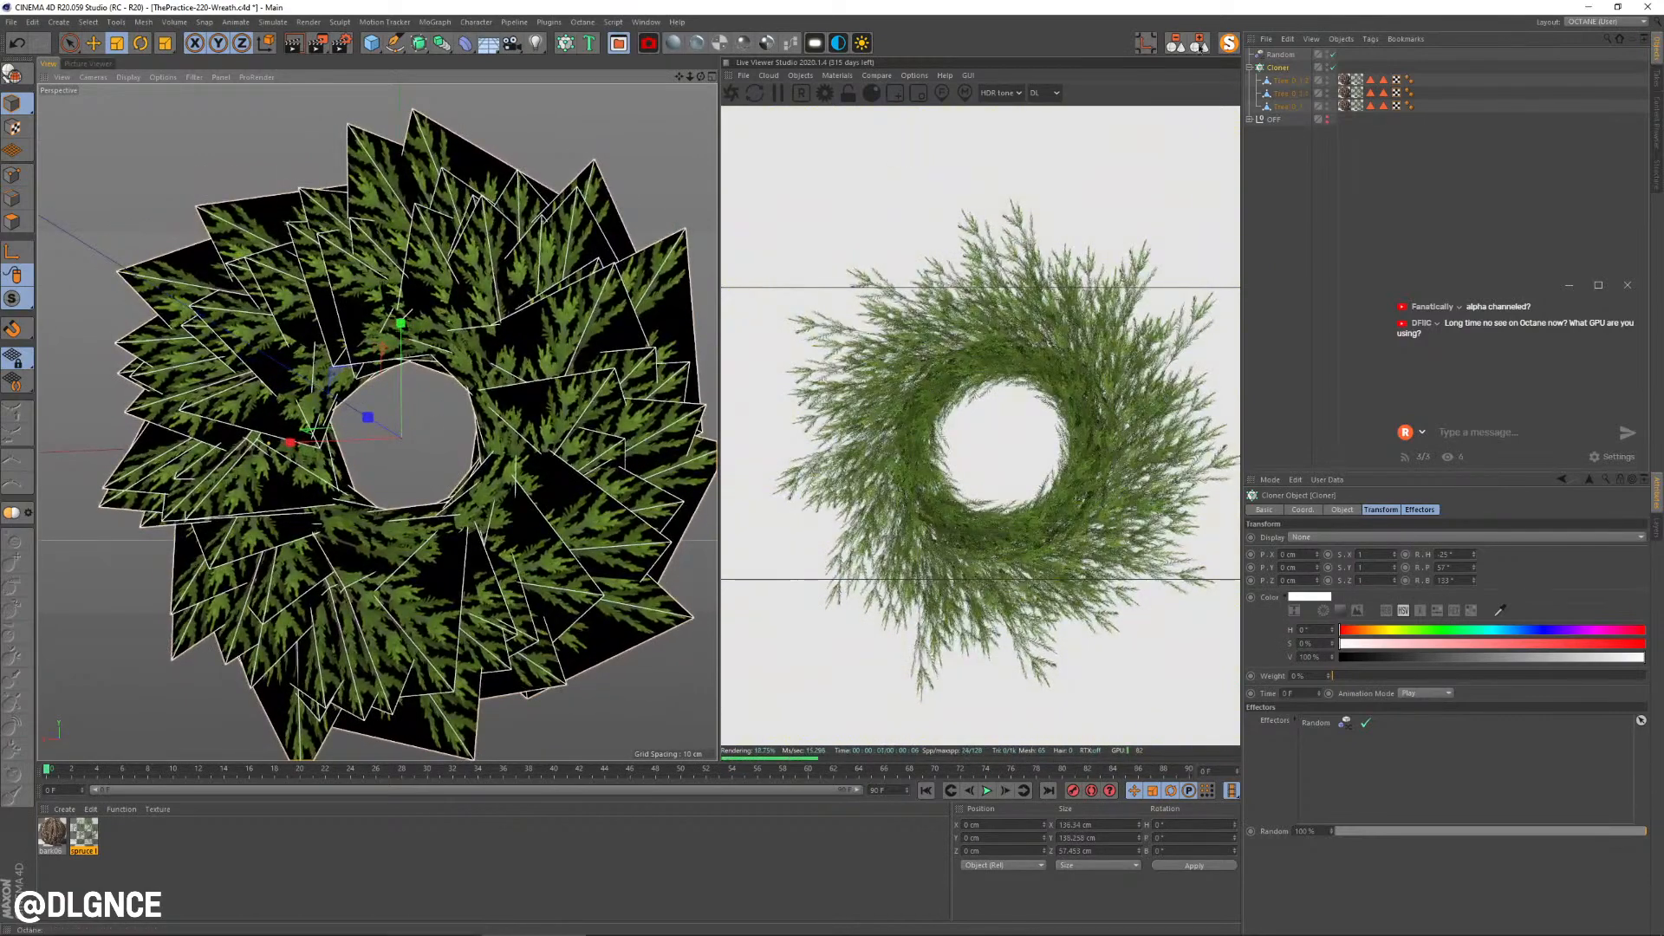
drag(1308, 111, 1281, 79)
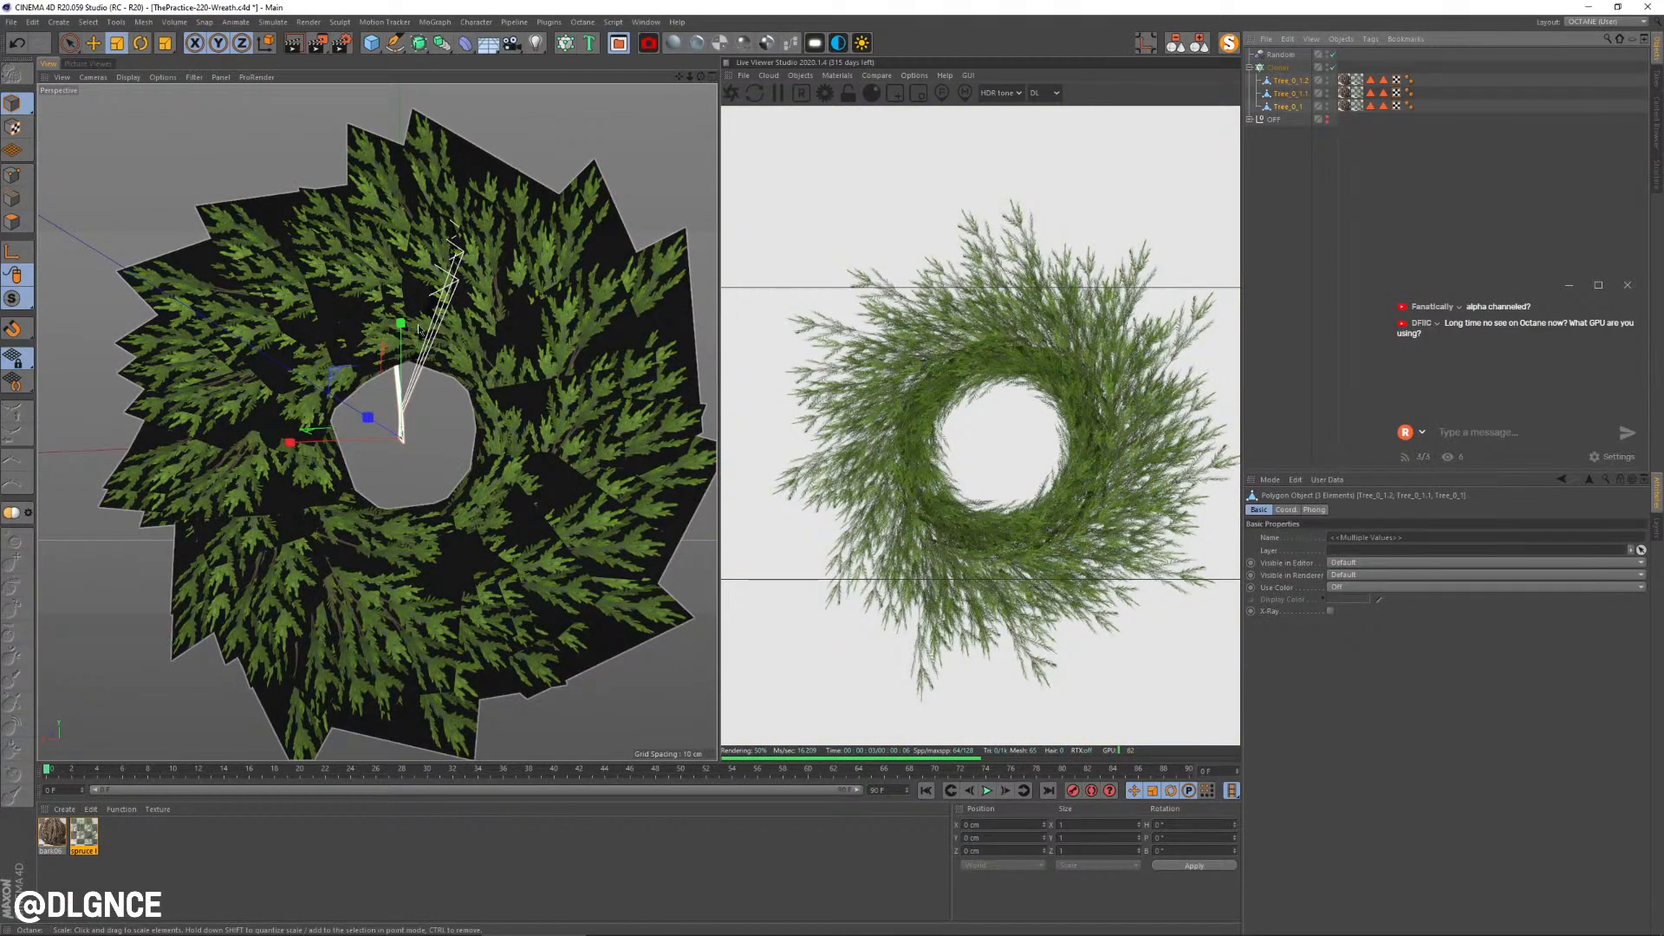
drag(419, 330, 533, 468)
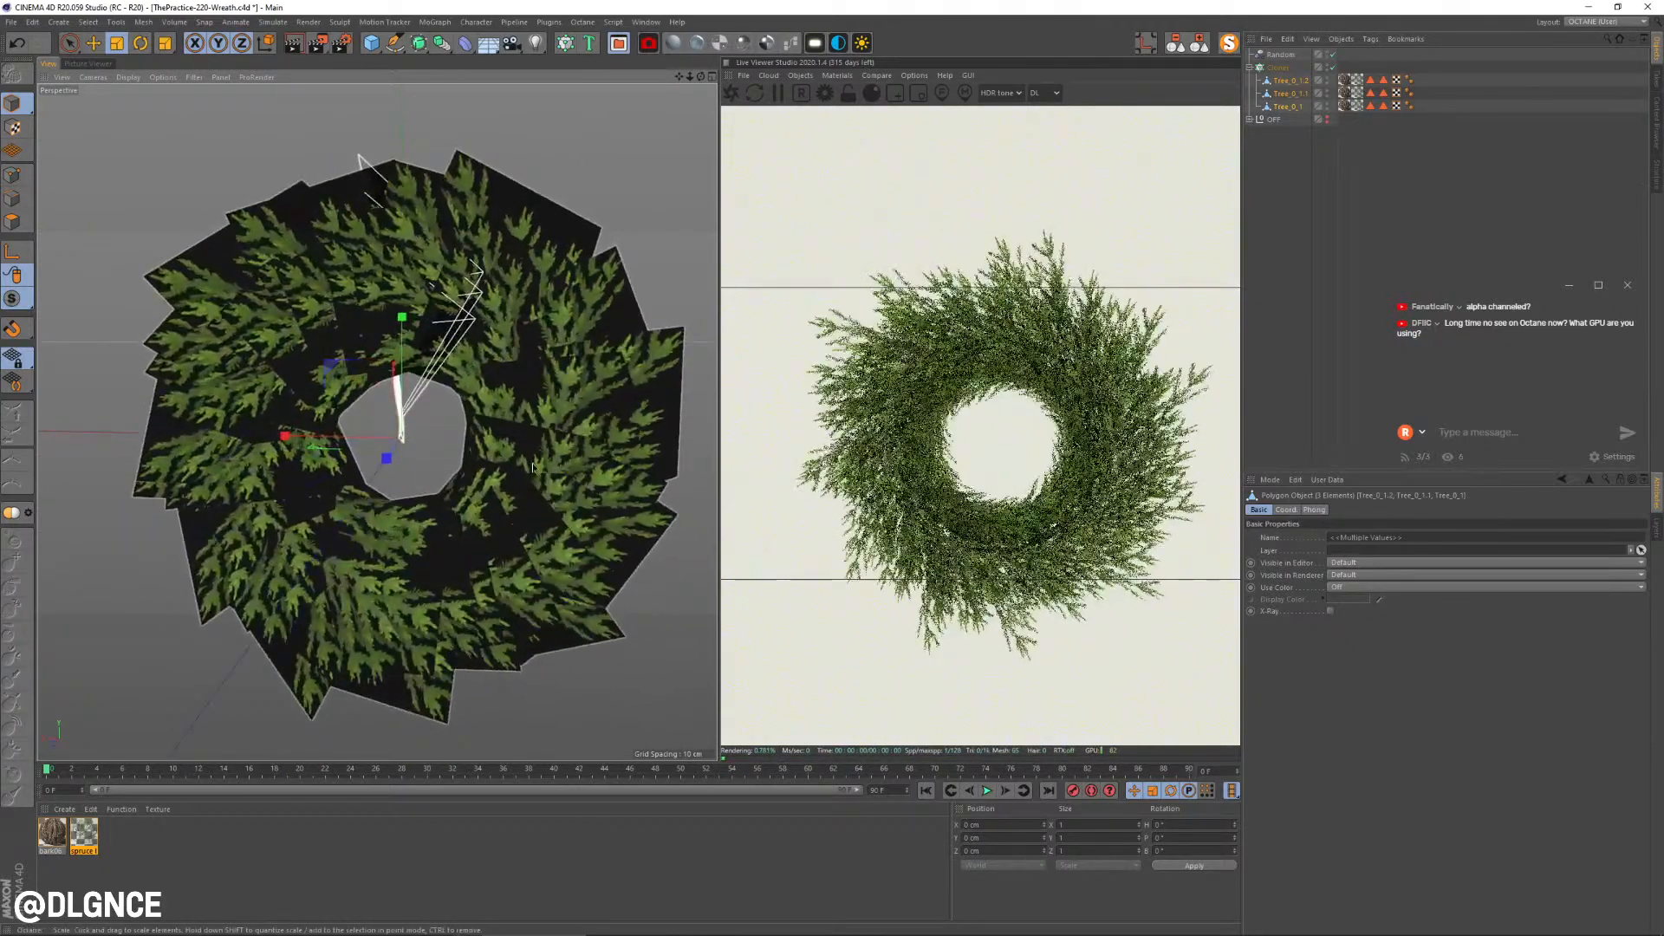
click(306, 449)
mouse_move(263, 436)
mouse_down()
mouse_move(305, 446)
mouse_move(286, 436)
mouse_up()
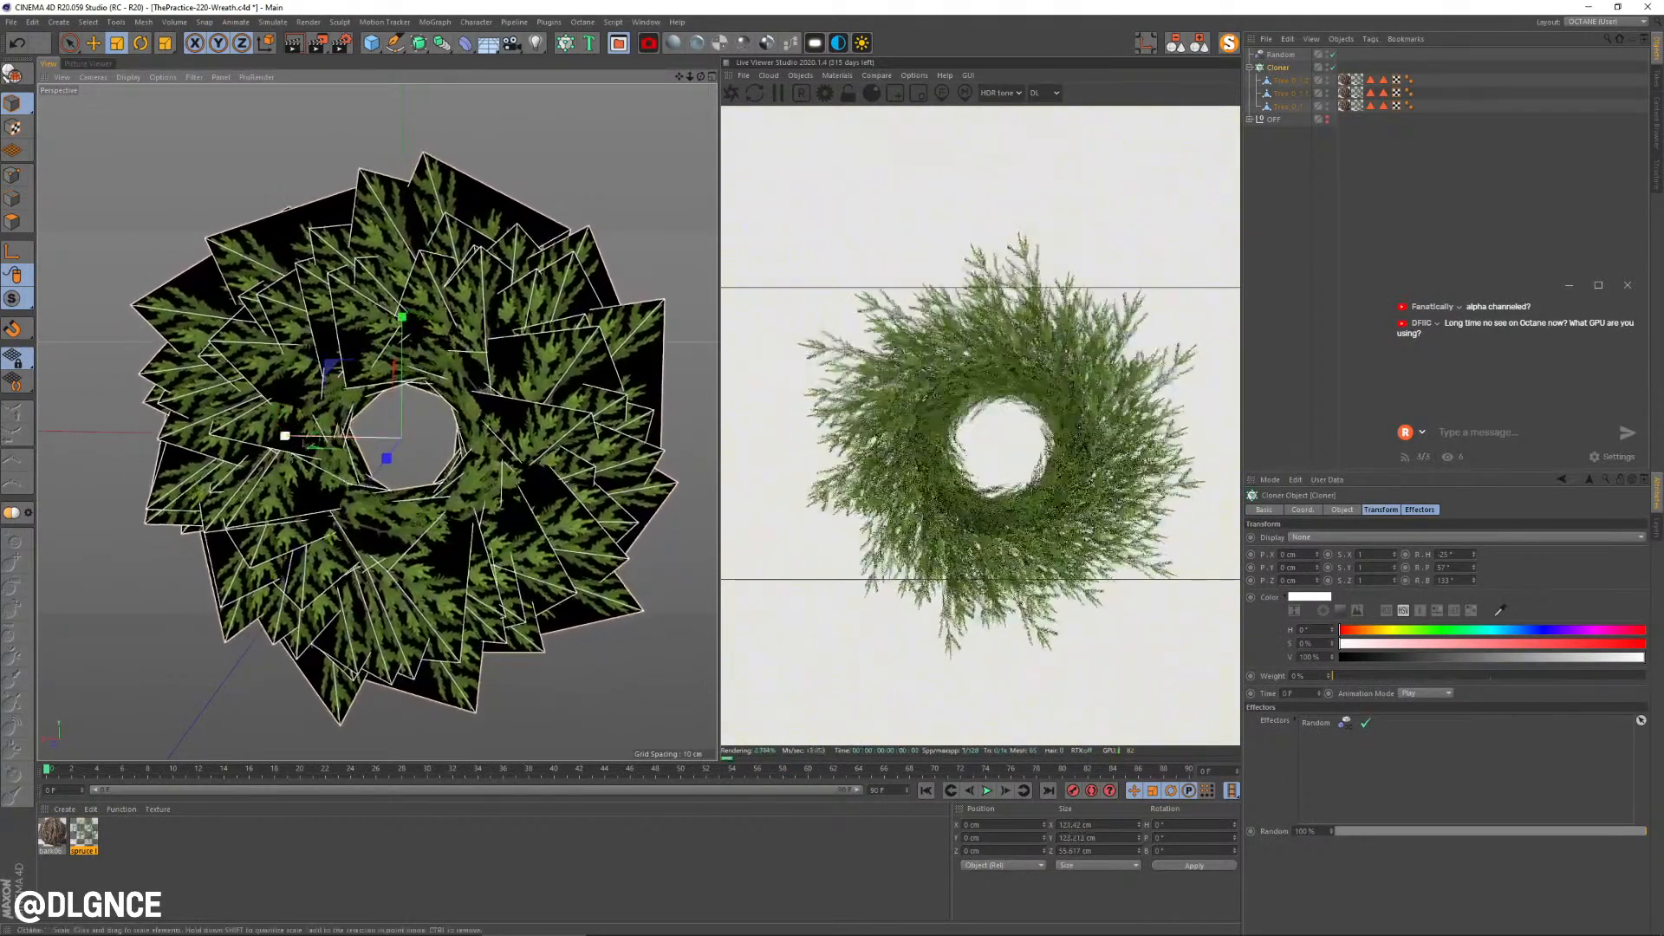
Step: Enable rotation variation in the Random effector and give the clones a few degrees of random rotation
click(1280, 54)
click(1506, 561)
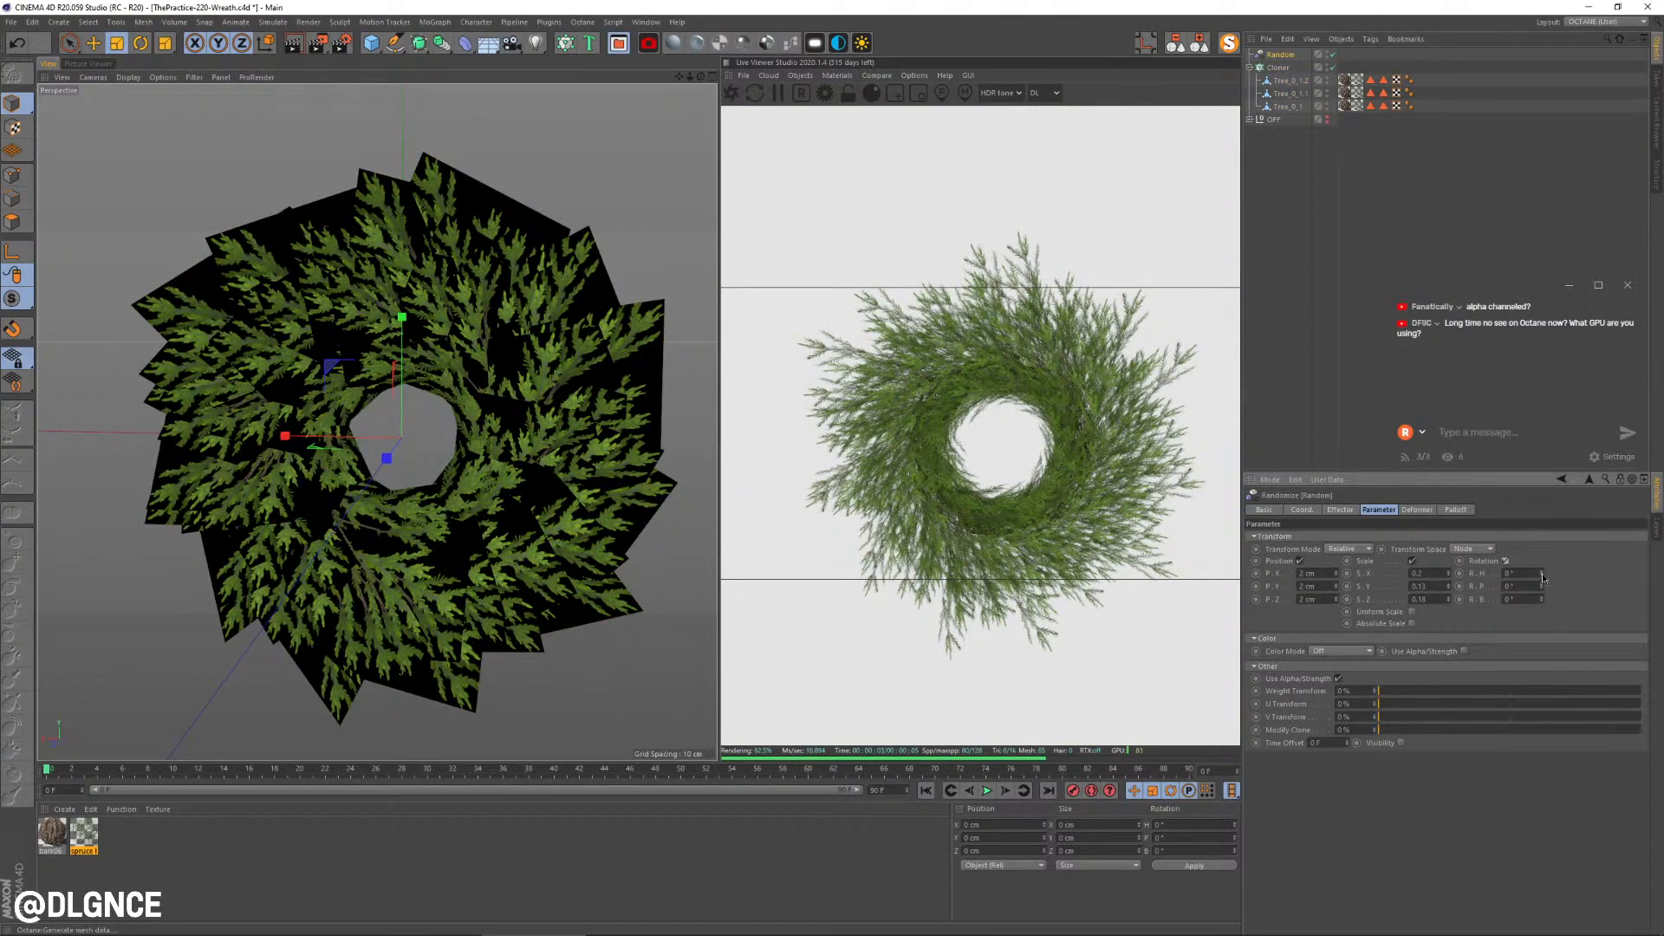
drag(1542, 576, 1542, 598)
alt+drag(475, 490, 521, 484)
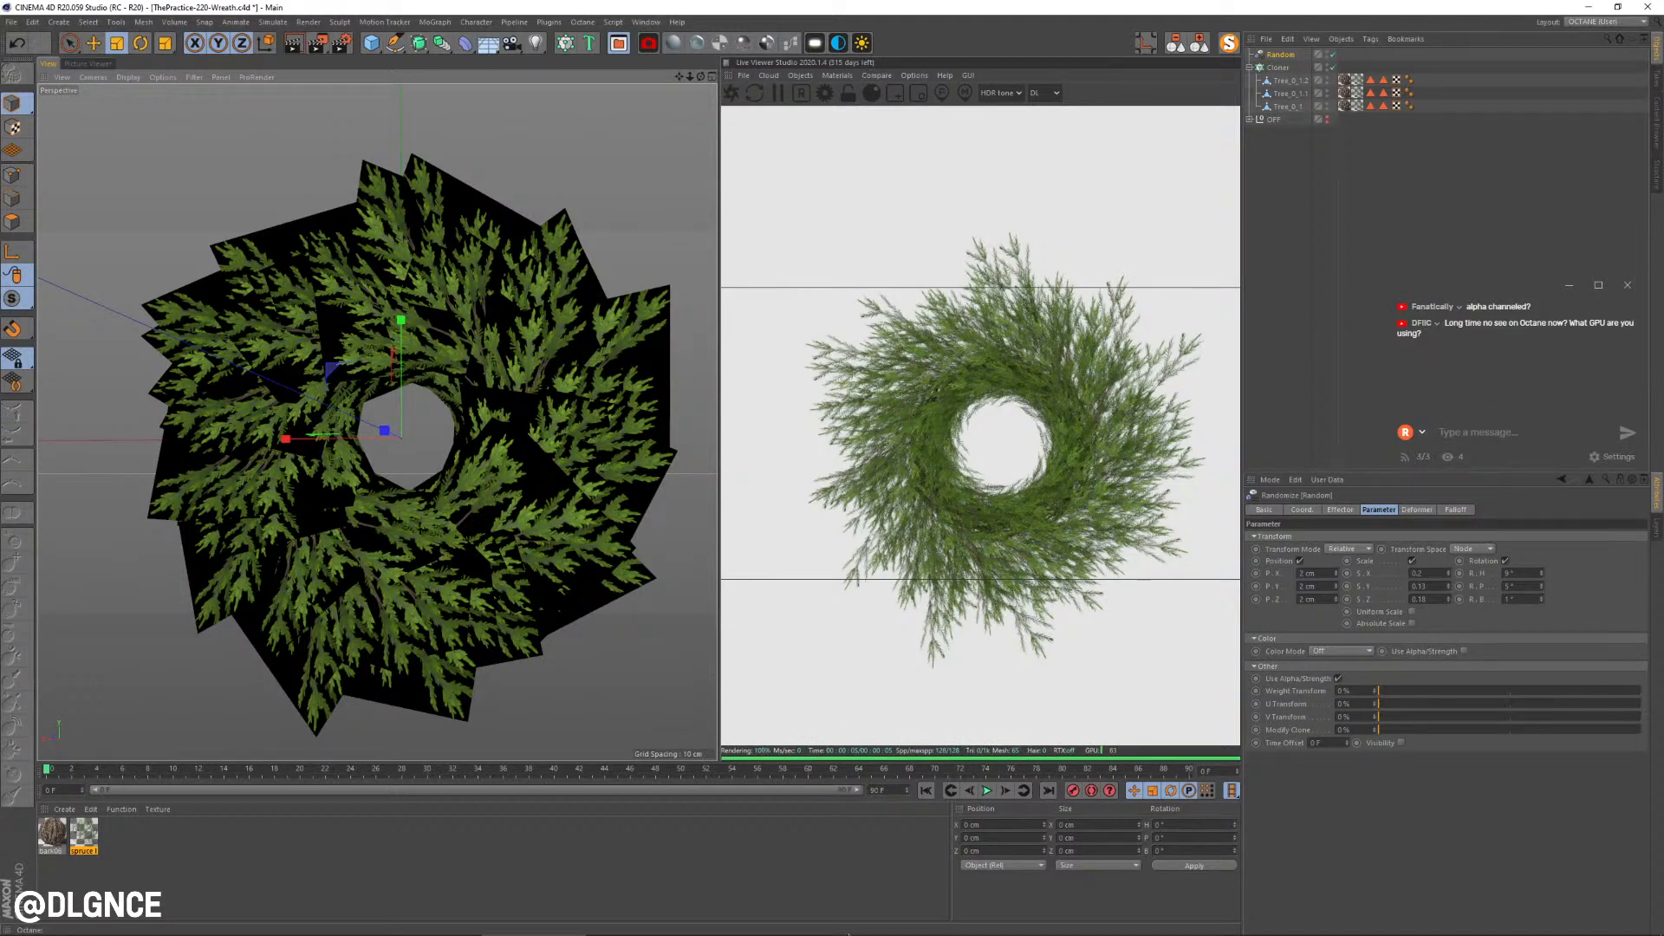
mouse_move(848, 934)
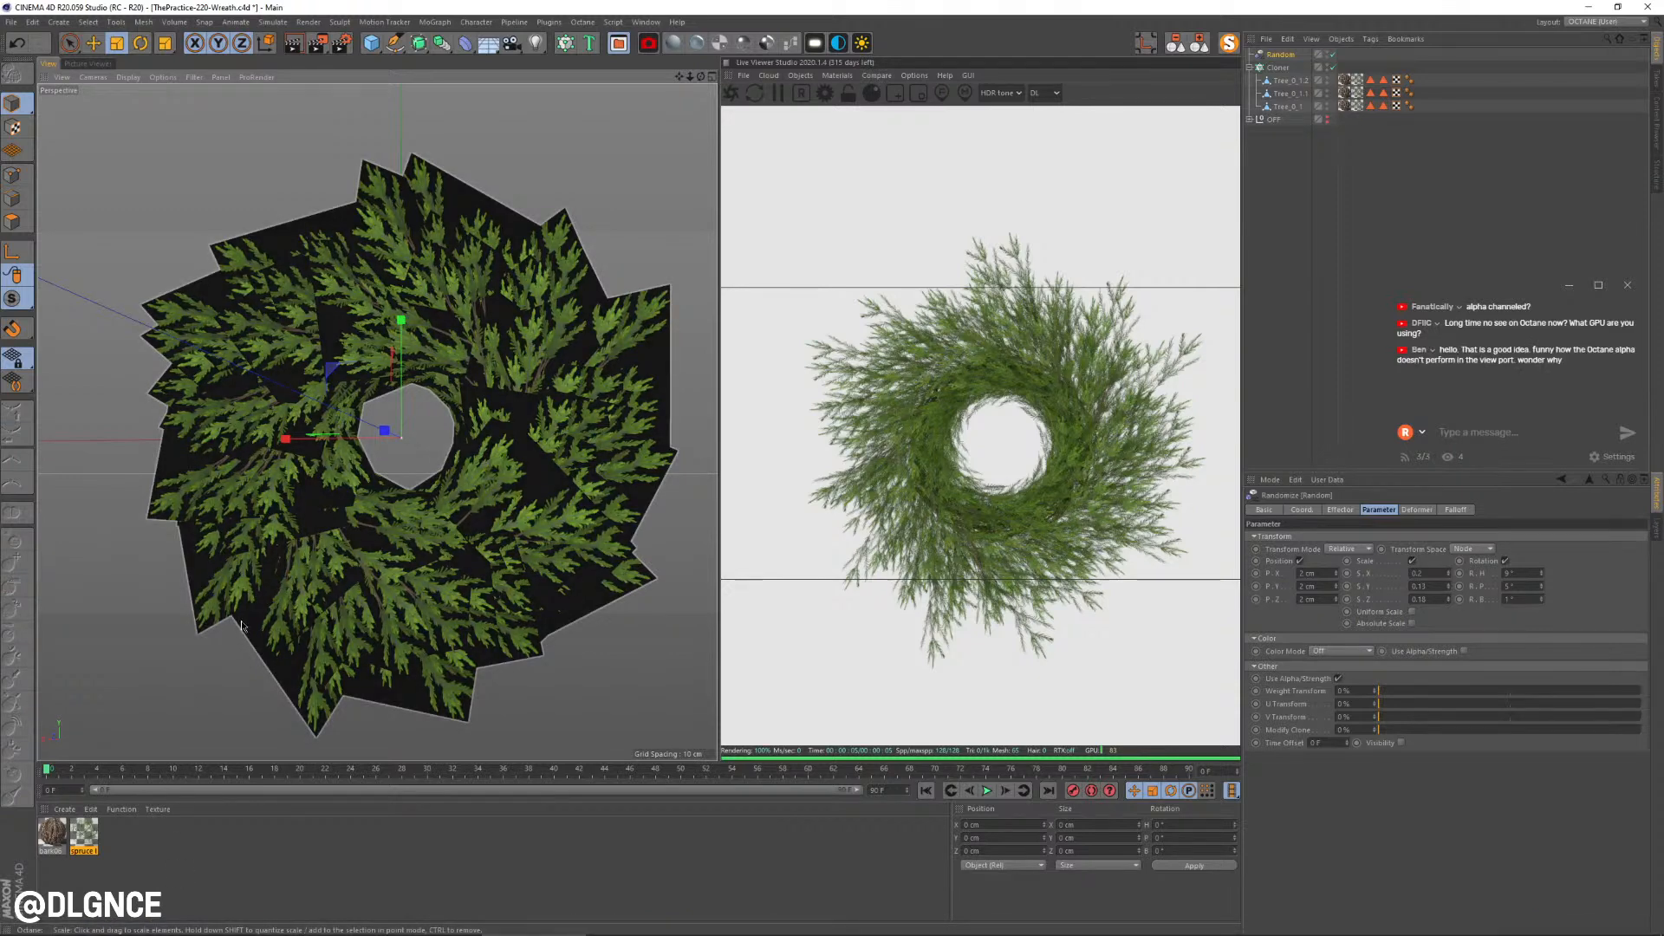
click(403, 547)
click(219, 150)
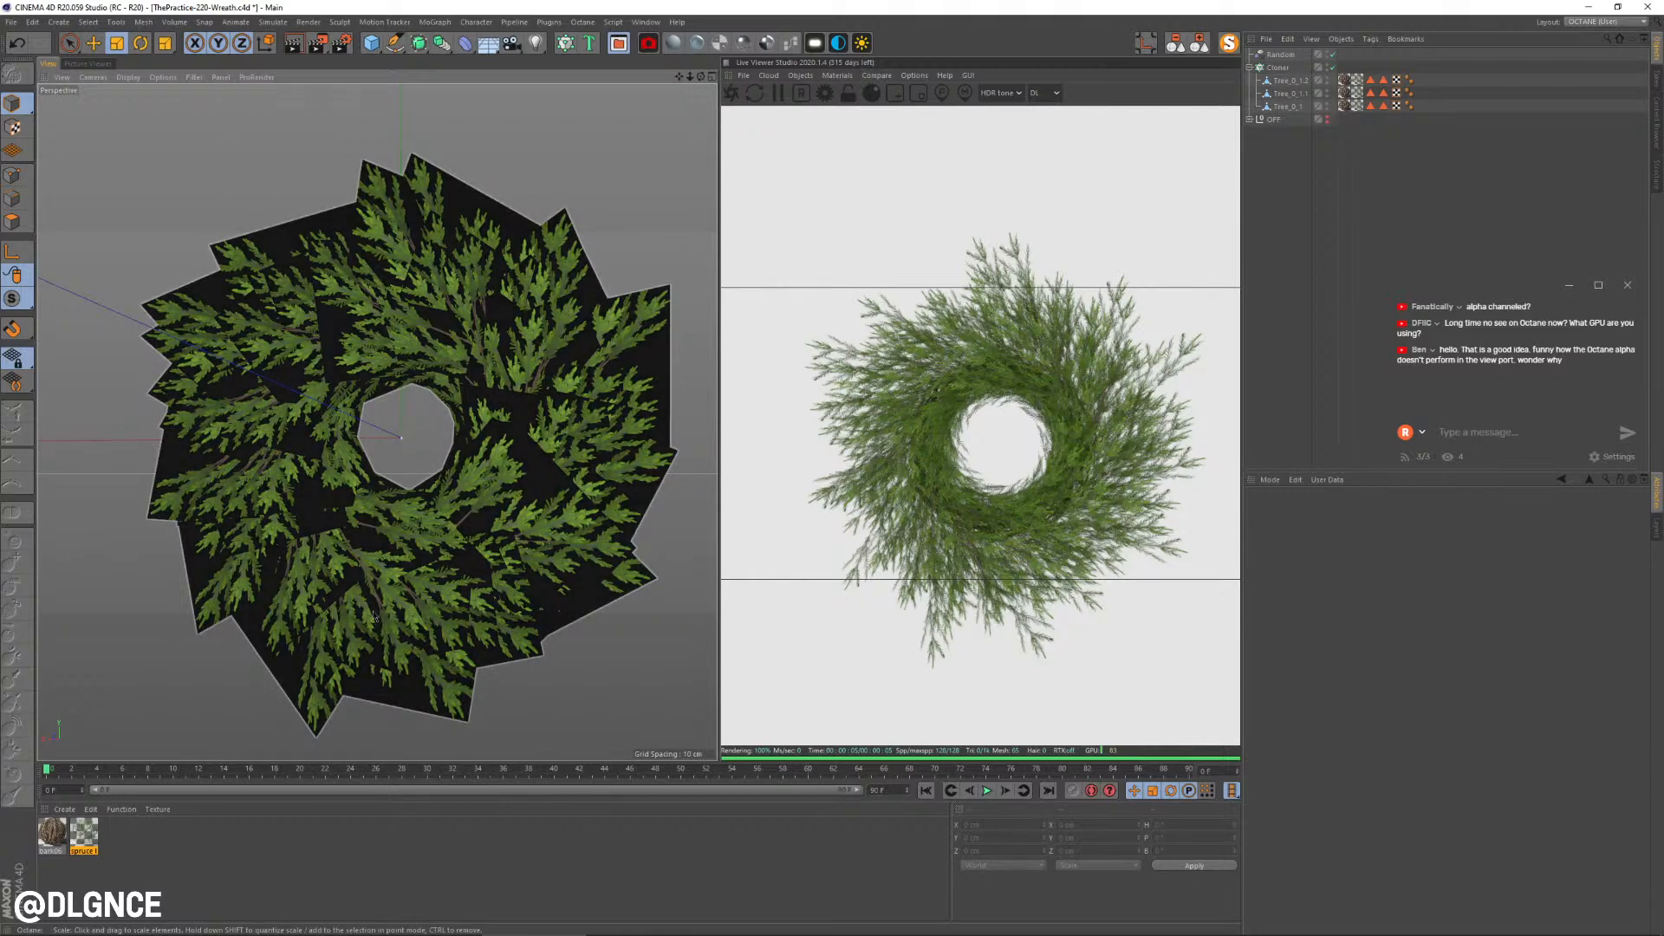
click(389, 573)
Step: Set the spruce leaf material's texture preview size to 512x512 in its editor settings
double_click(83, 835)
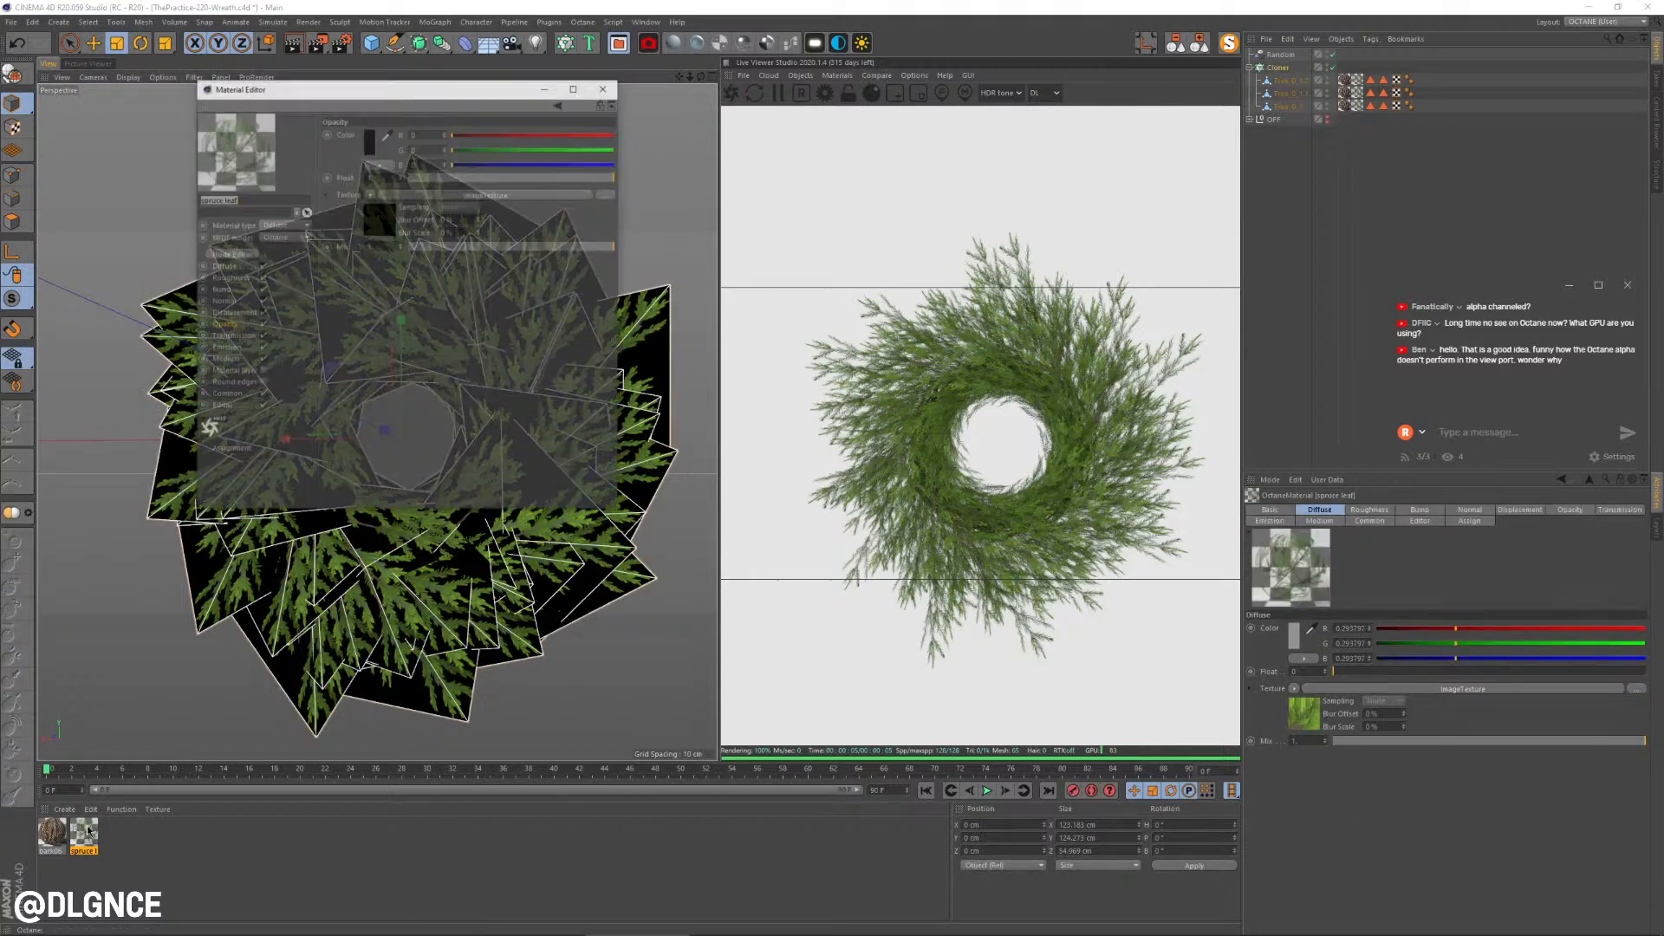
click(595, 97)
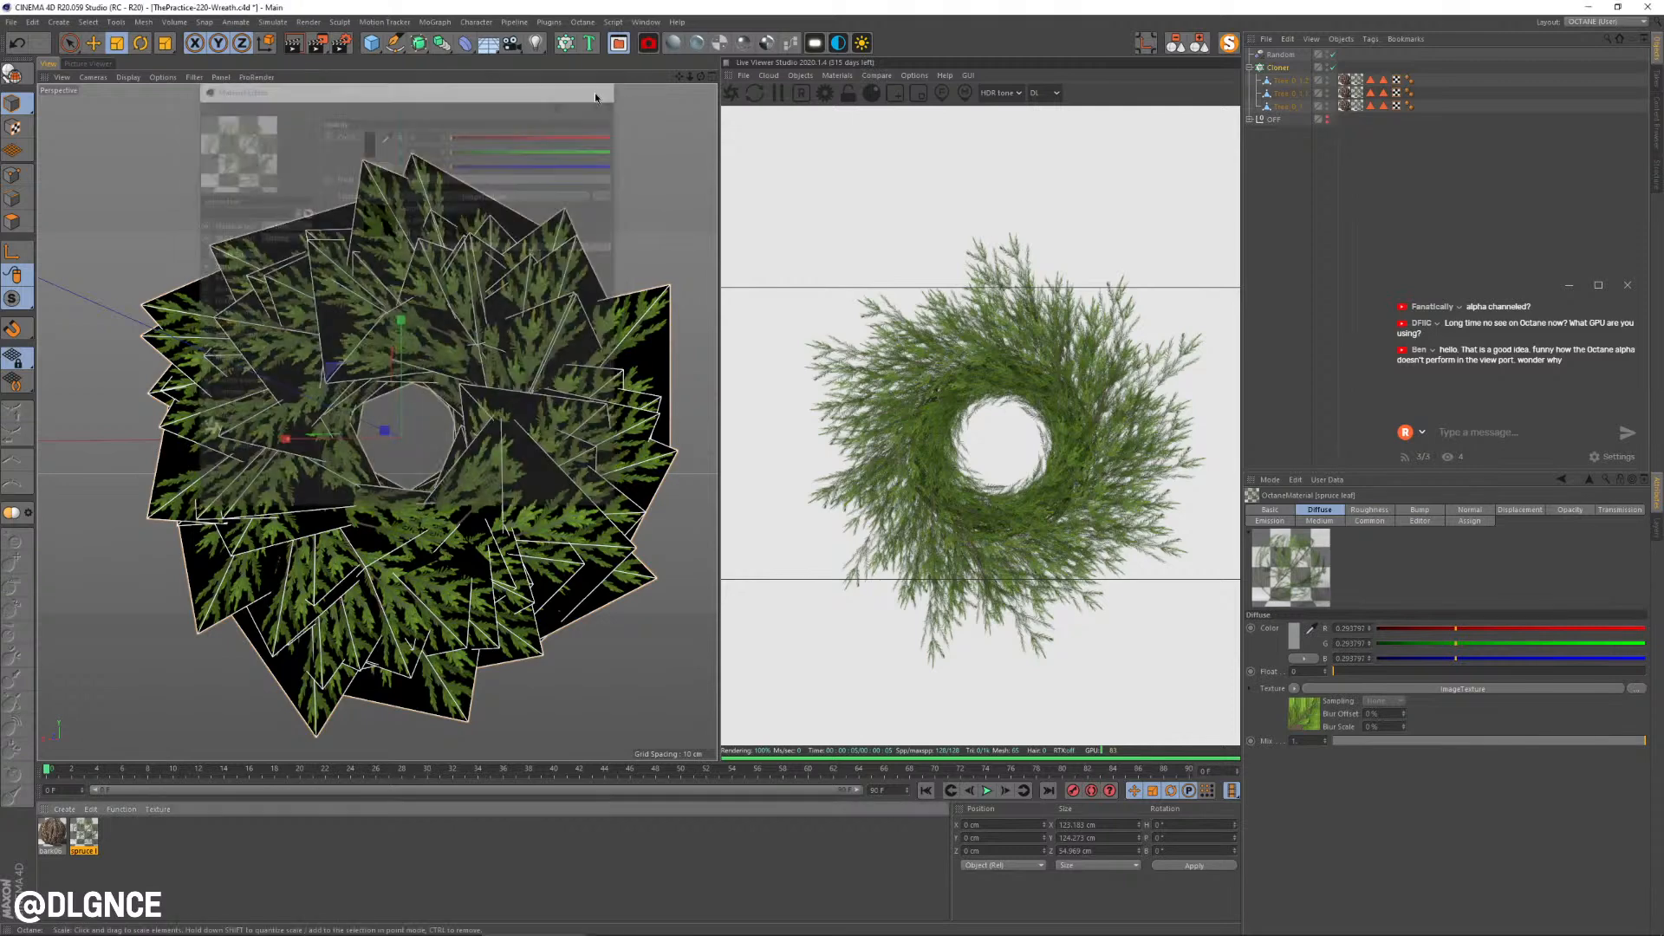
double_click(83, 835)
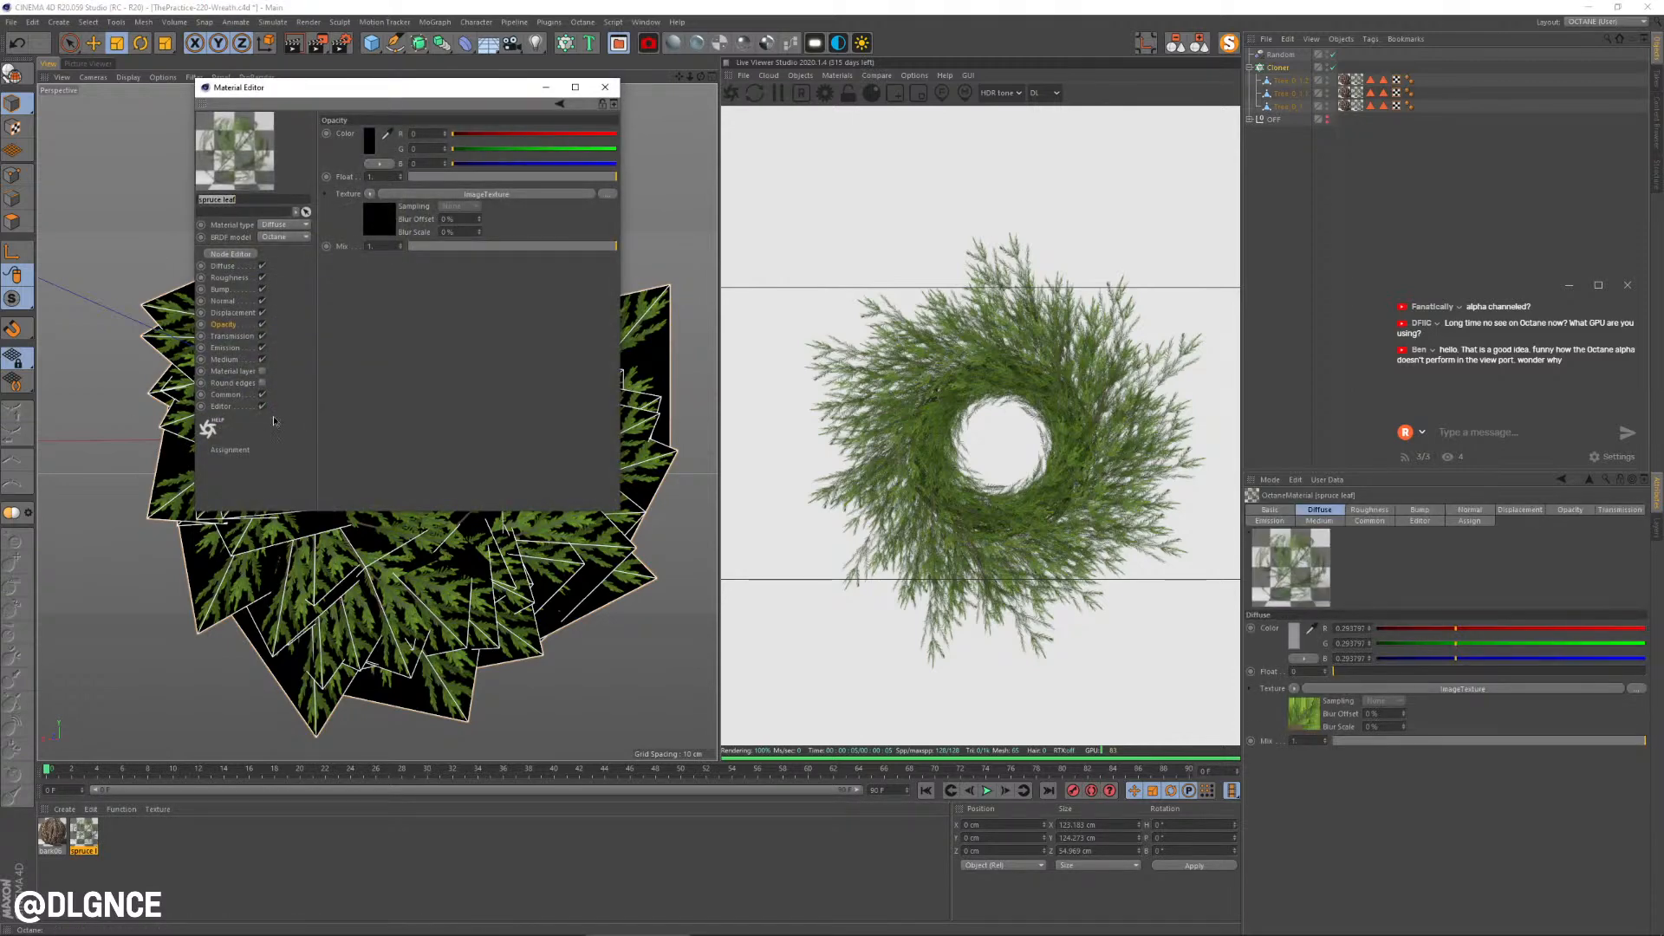
click(224, 359)
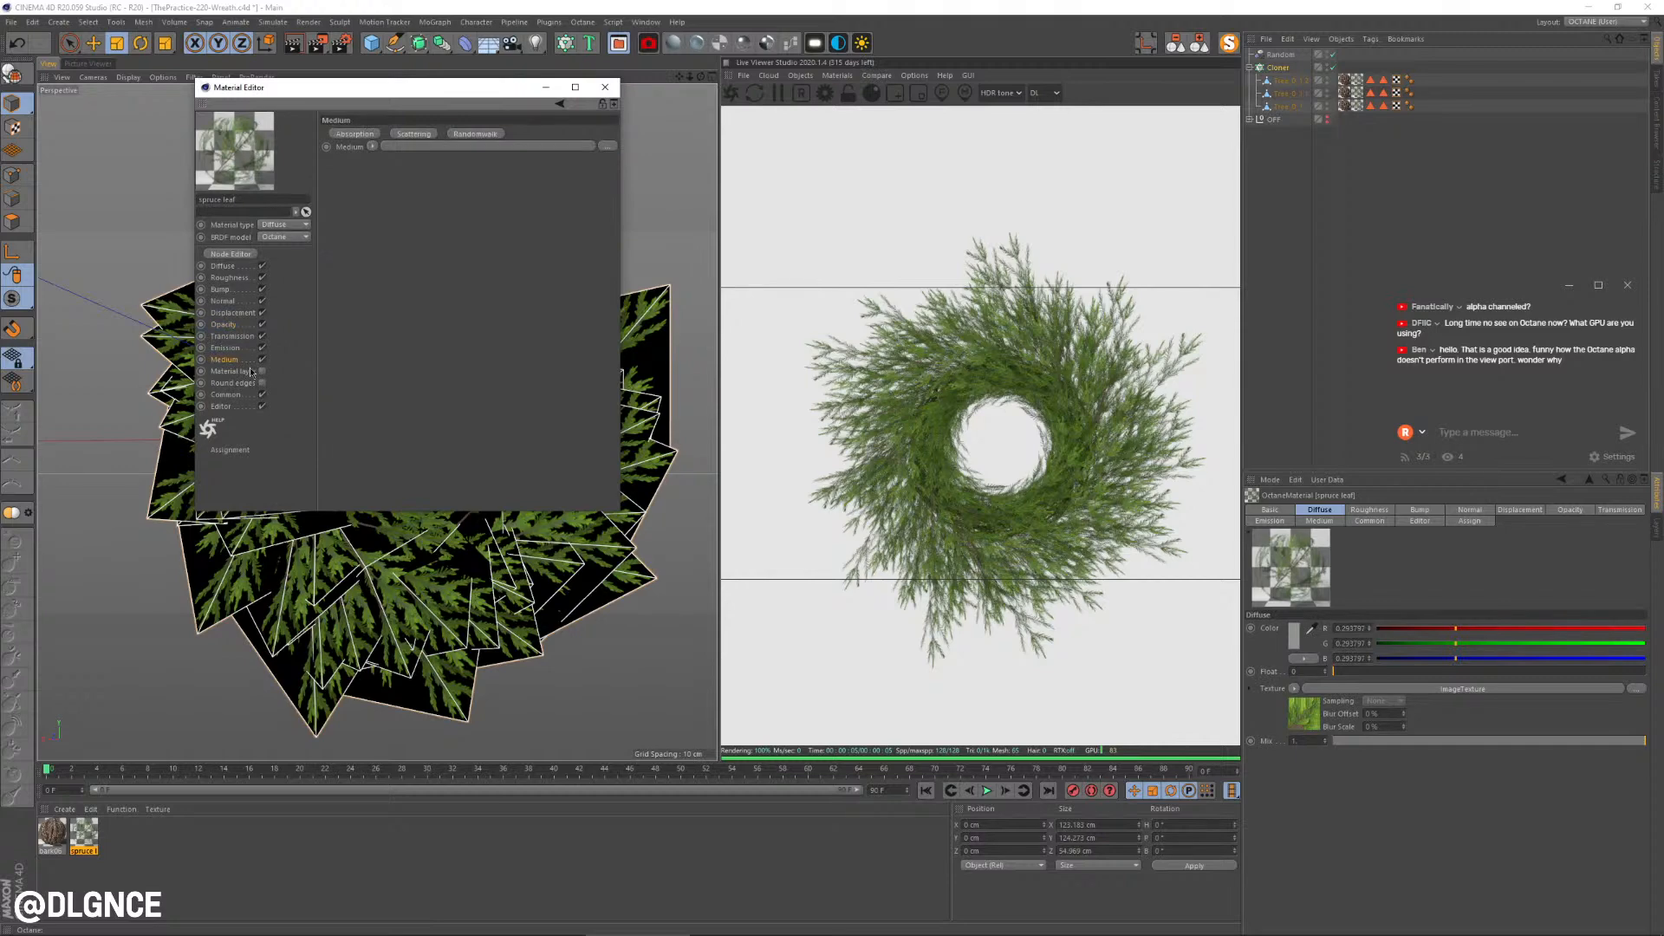
click(236, 406)
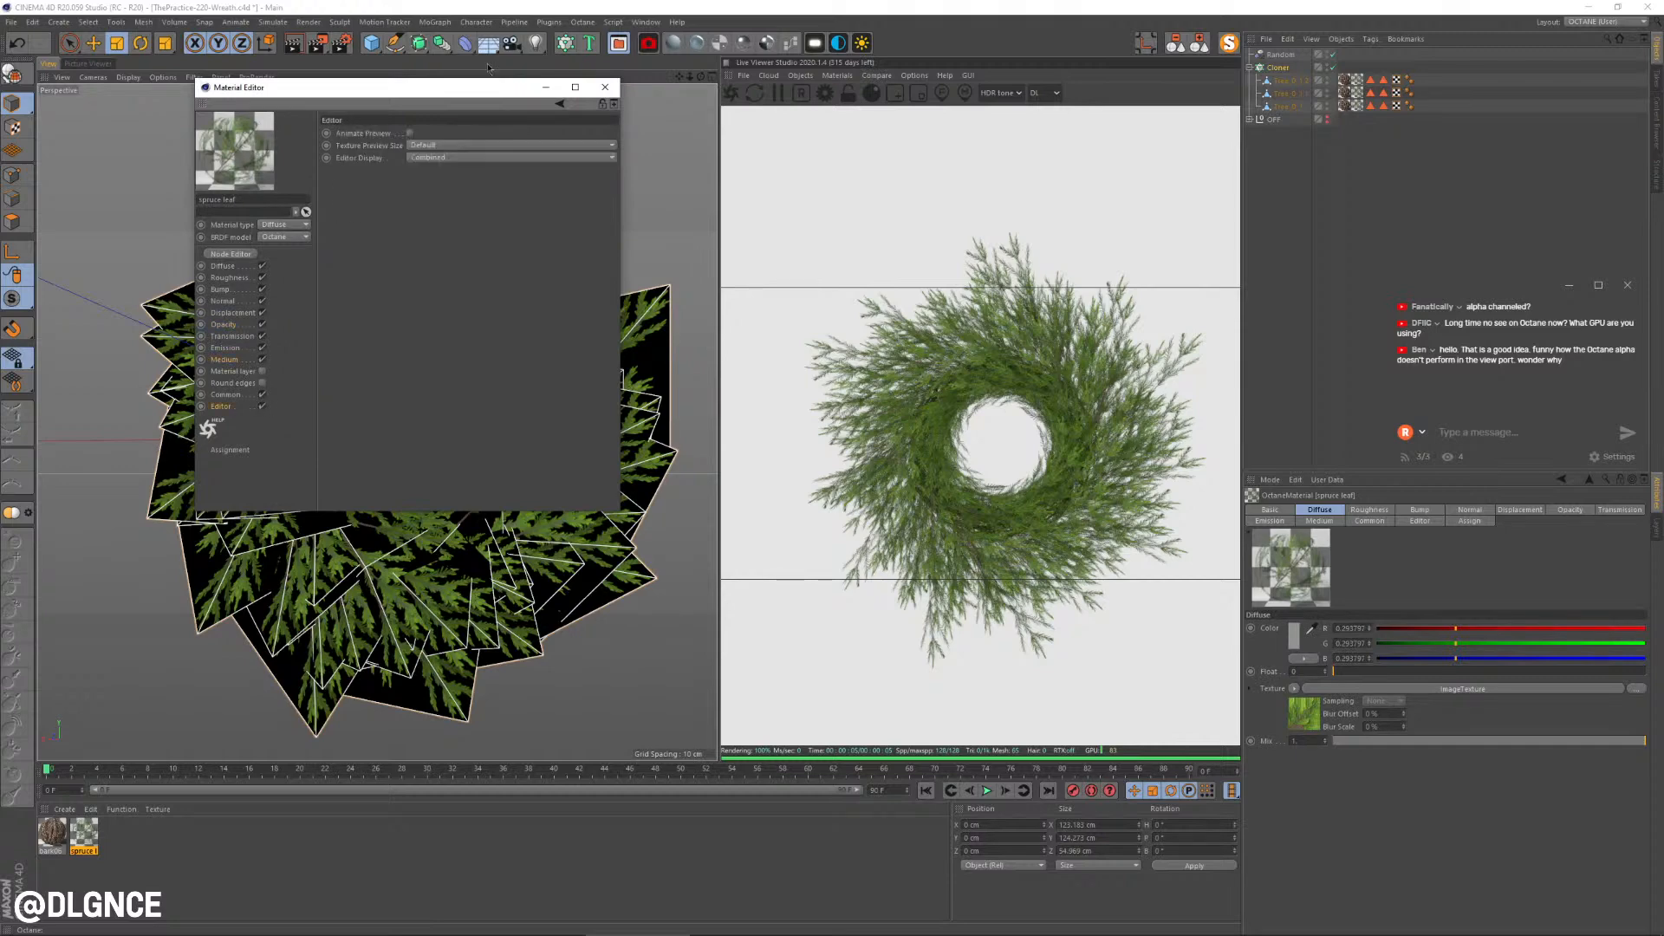
click(431, 147)
click(450, 215)
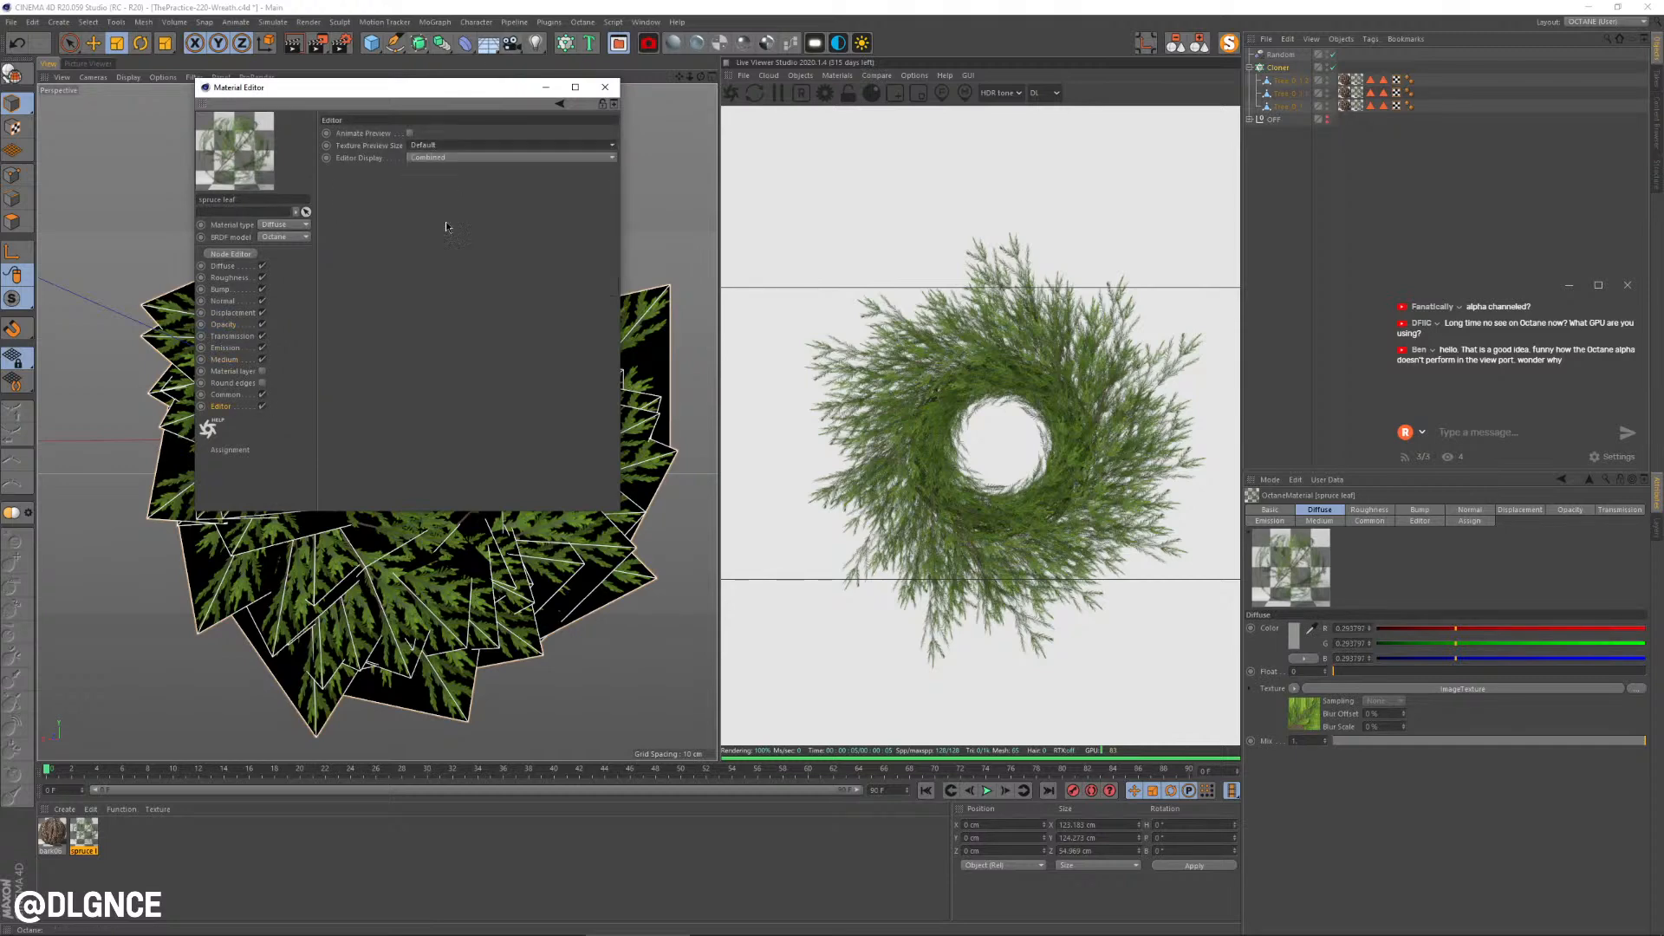
Step: Check the editor display modes available for the spruce leaf material and close the material settings
click(439, 158)
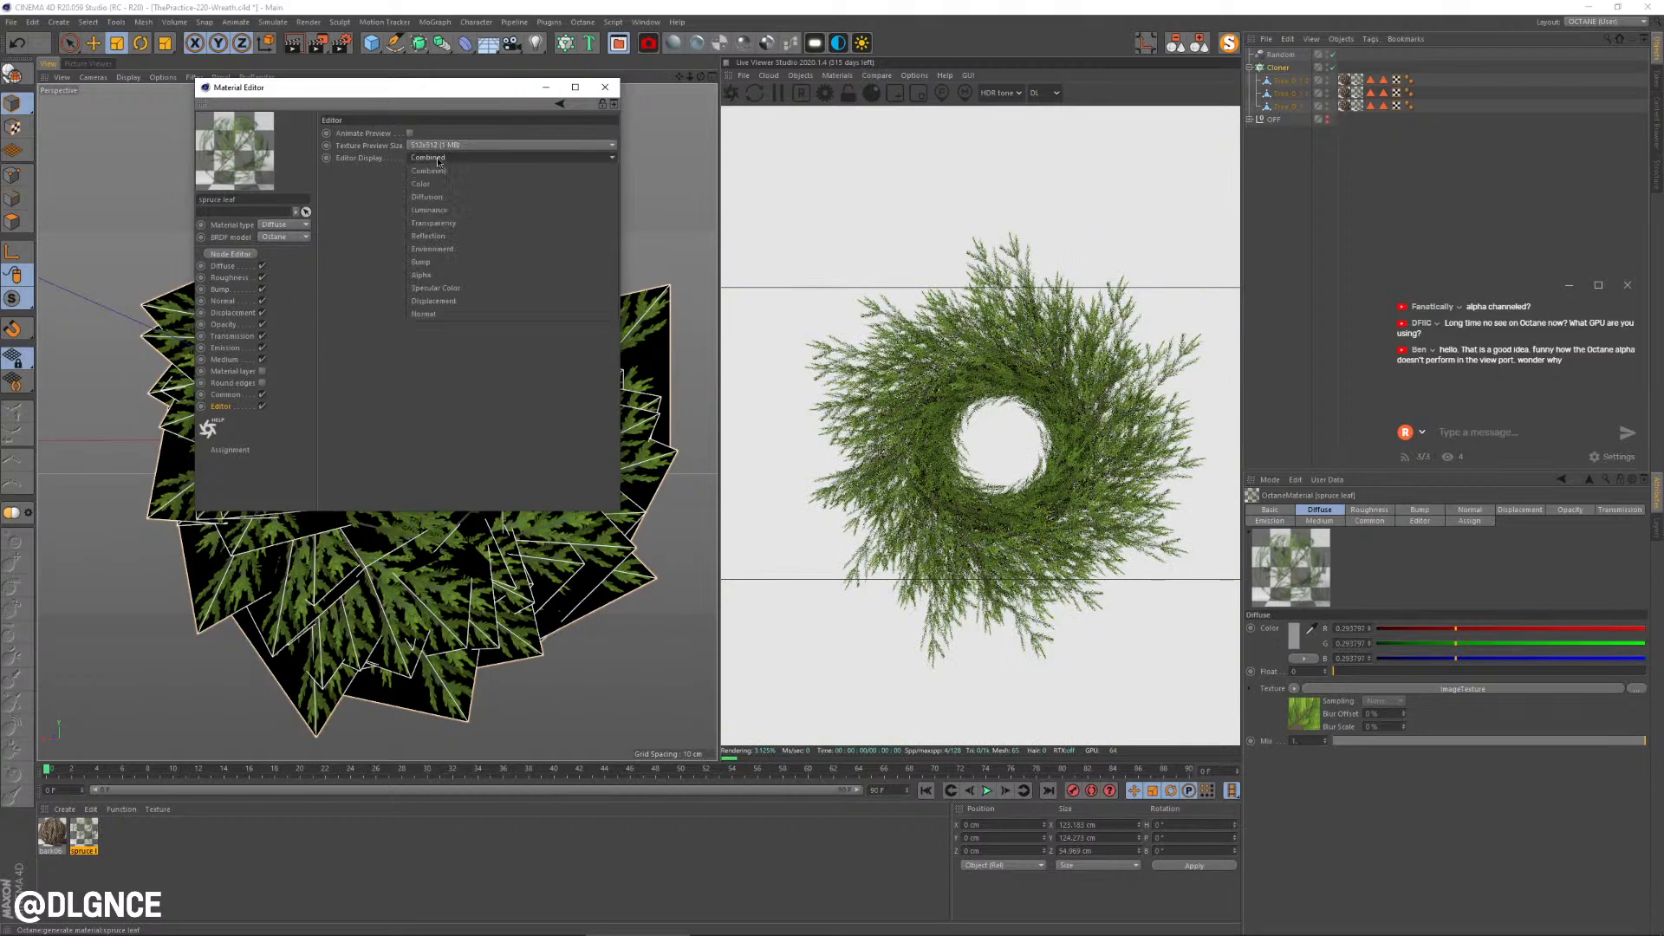
click(442, 223)
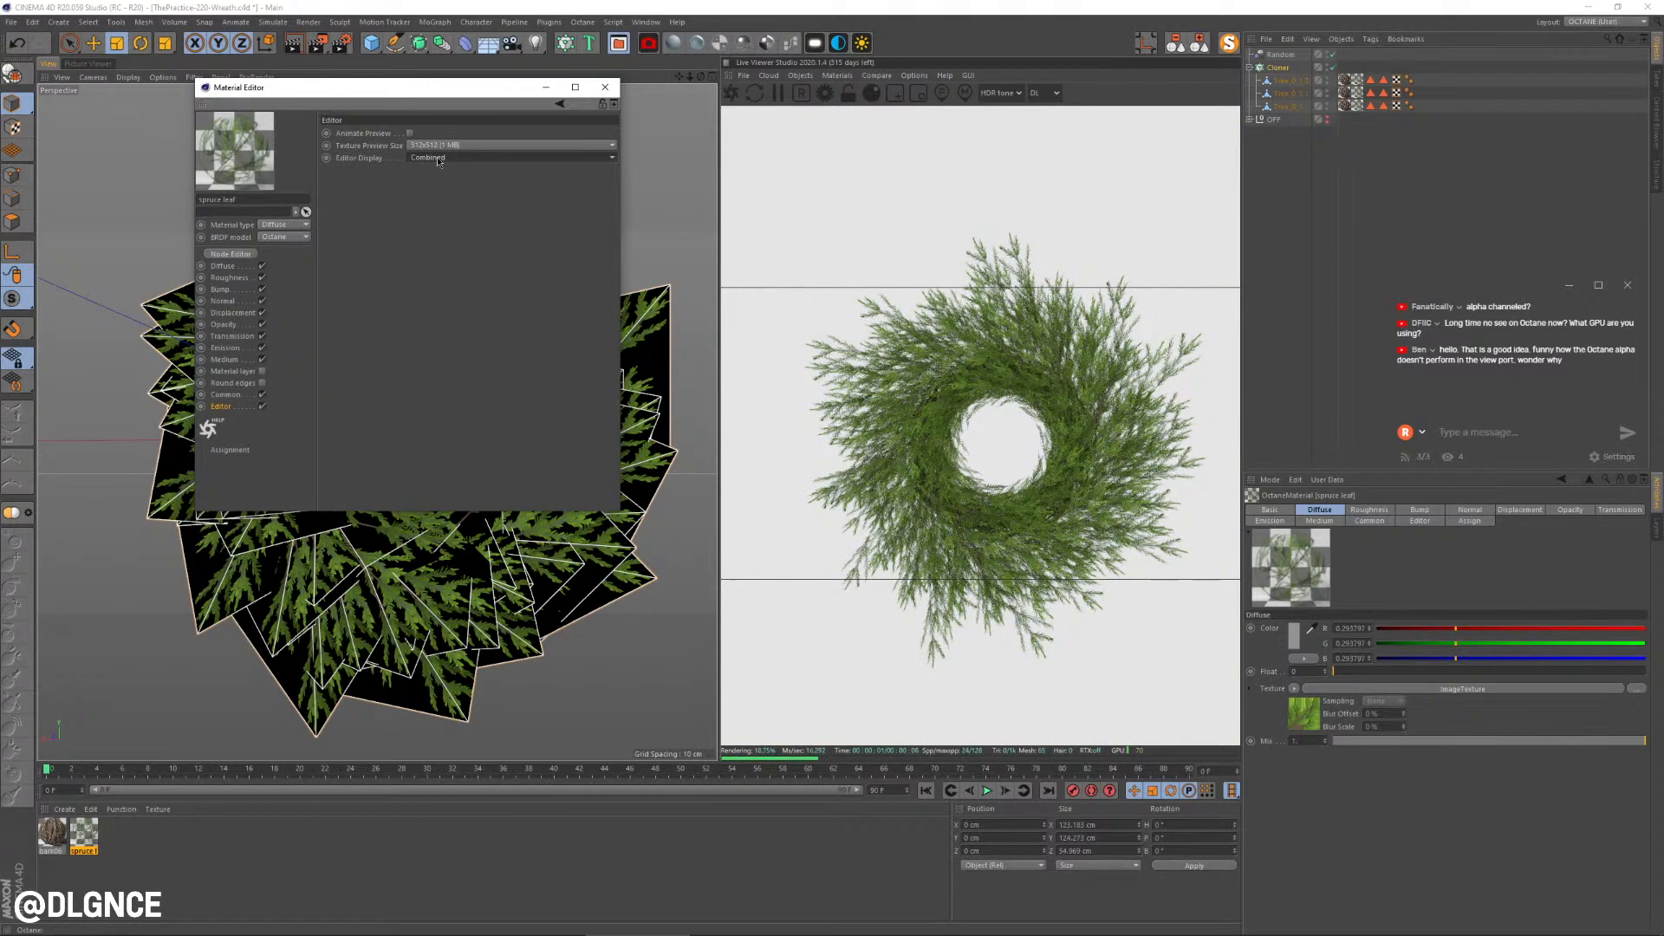
click(373, 179)
click(605, 87)
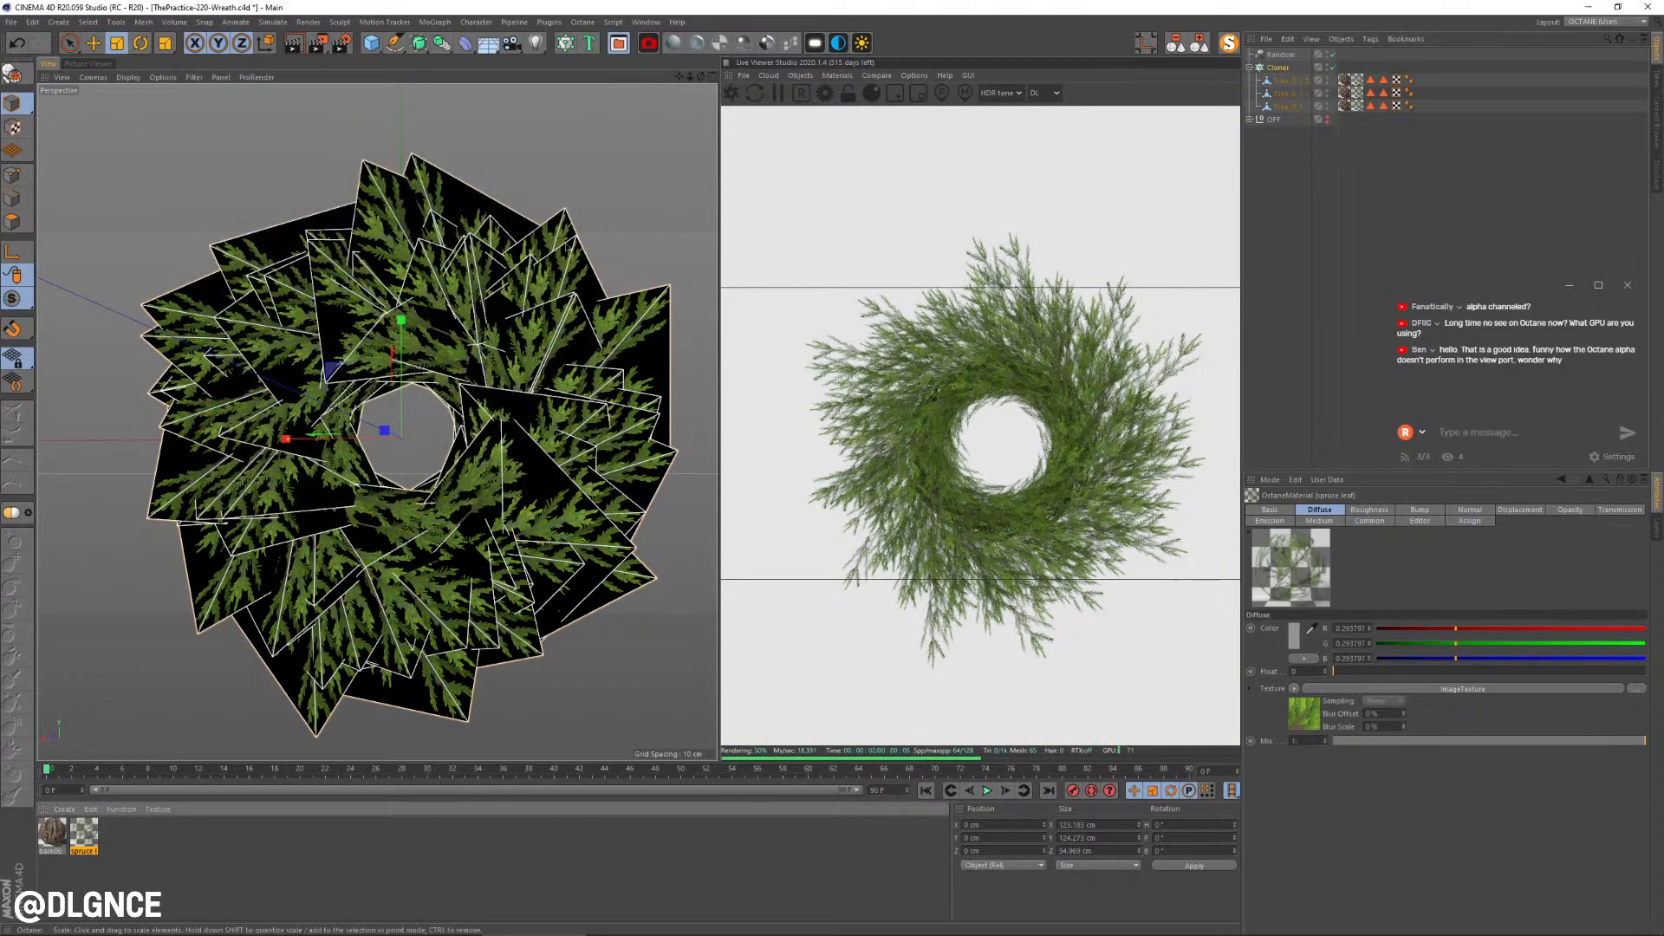
Step: Toggle the viewport's Transparency option and inspect how the wreath's leaf alpha displays
click(140, 78)
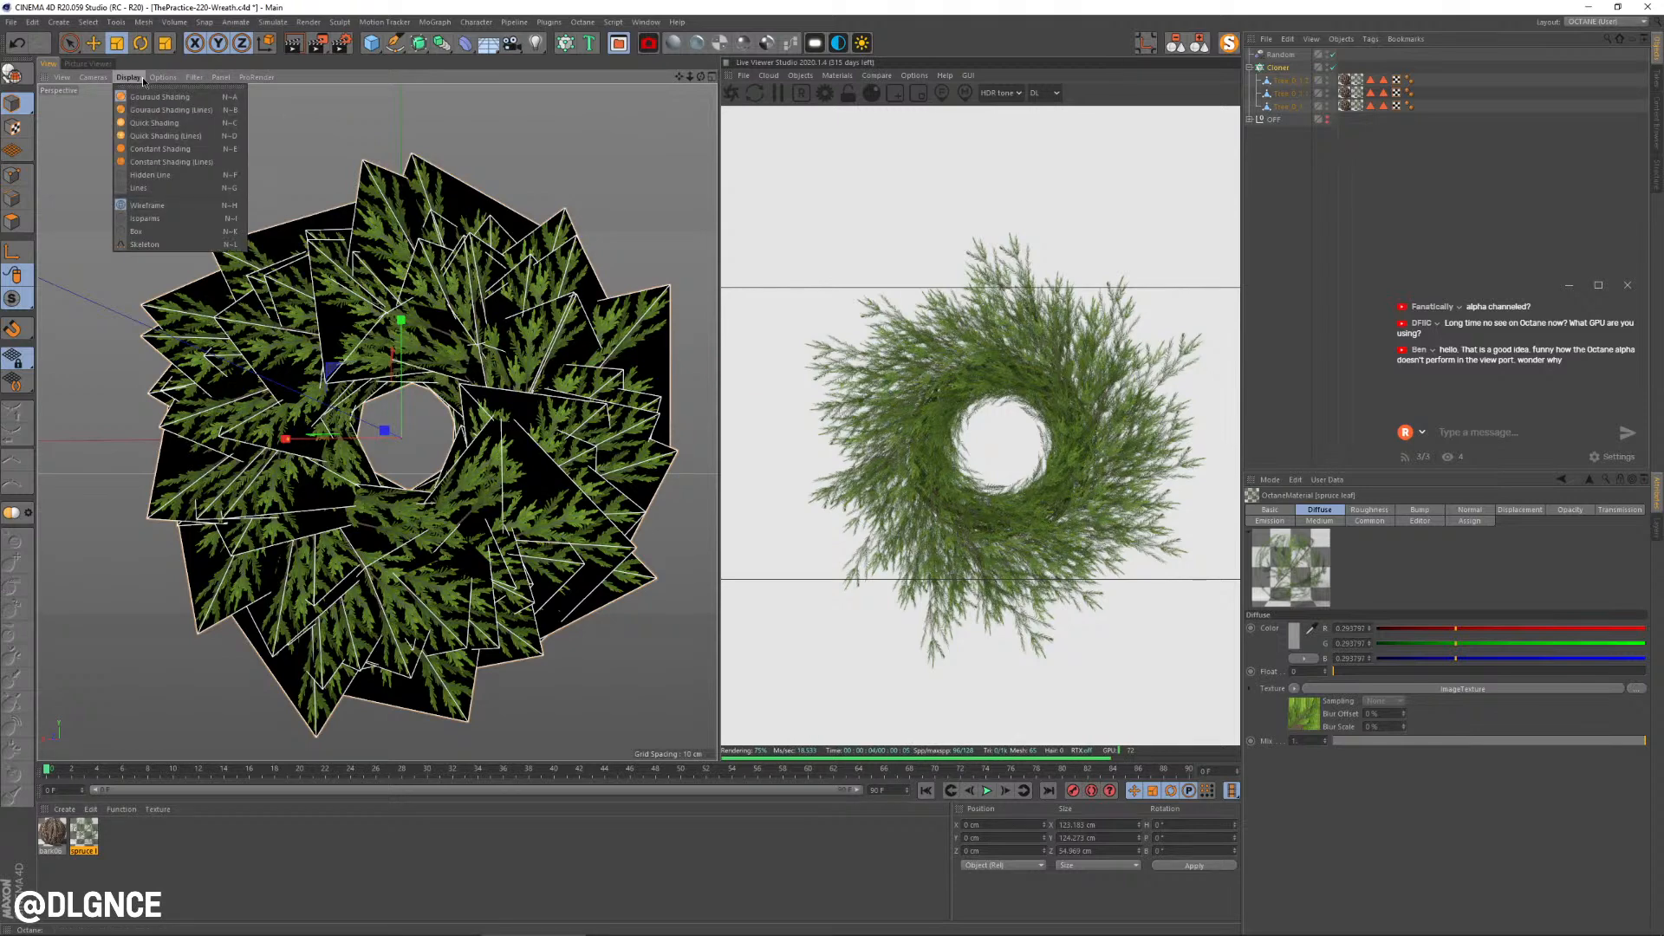
mouse_move(168, 77)
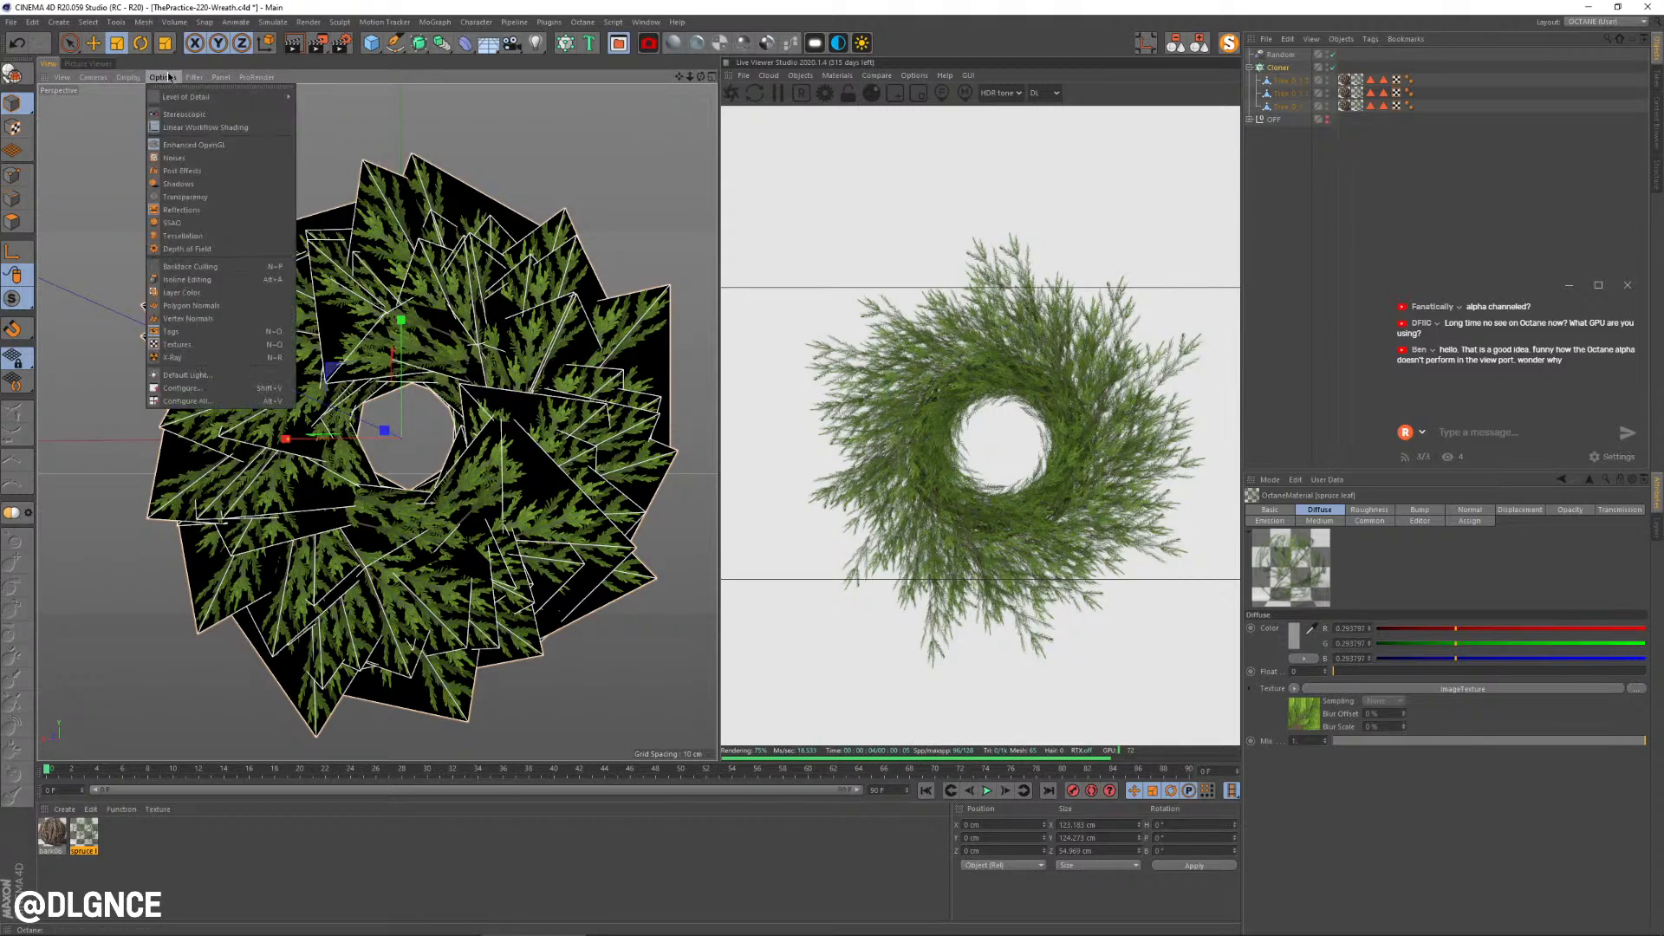
click(186, 199)
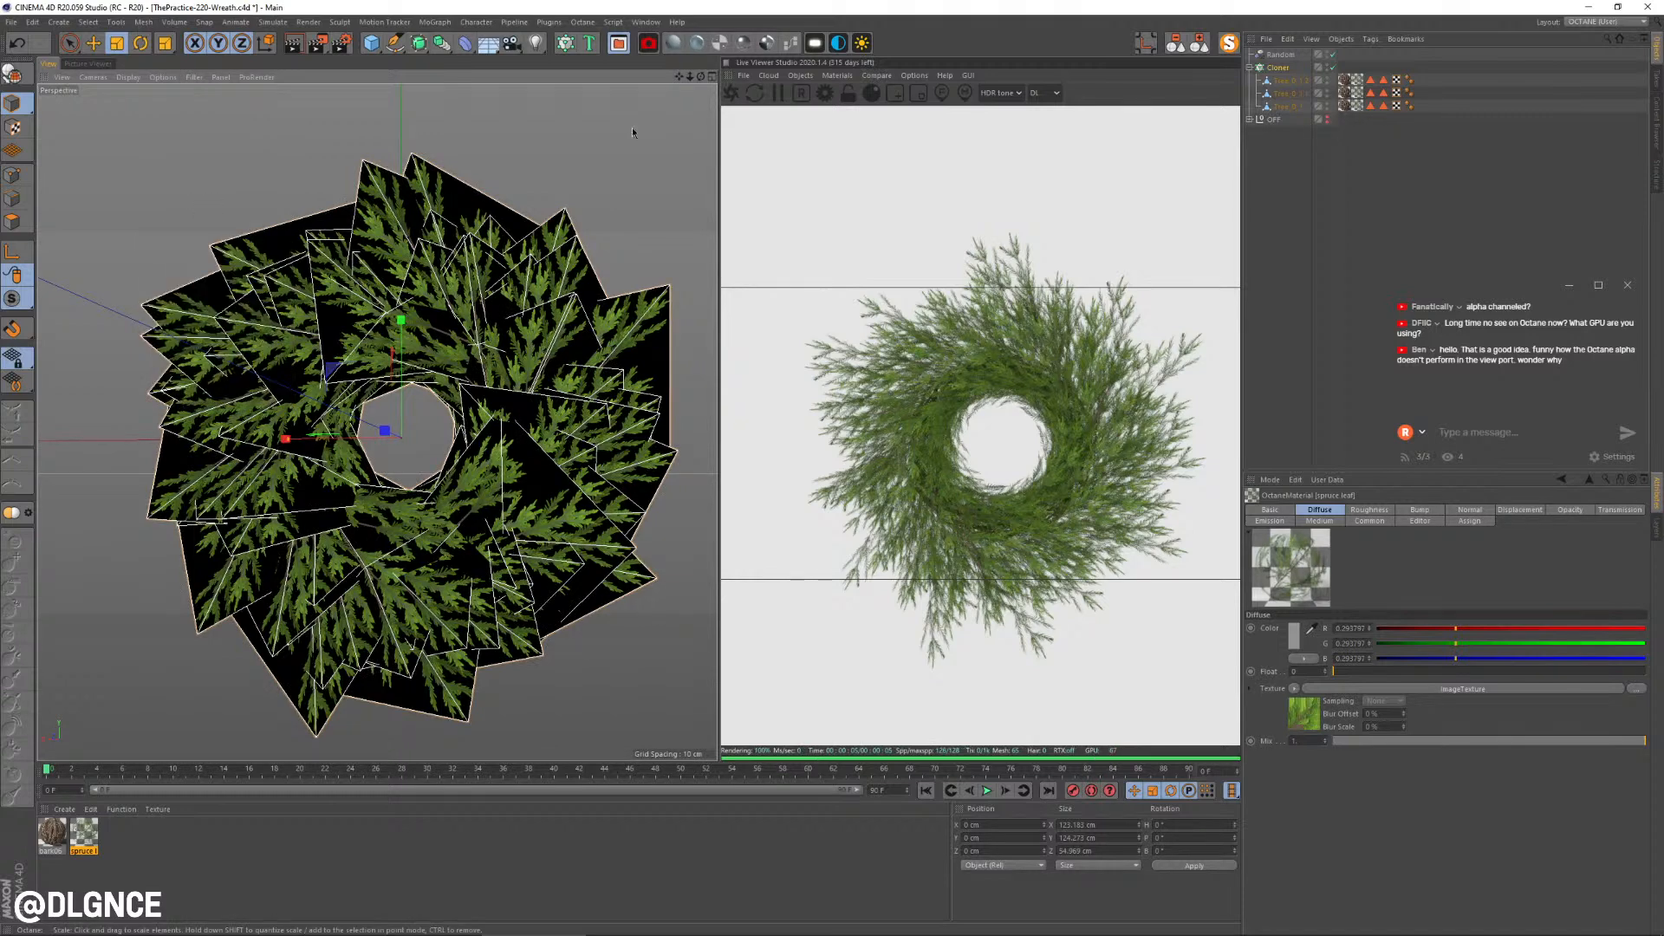
click(618, 153)
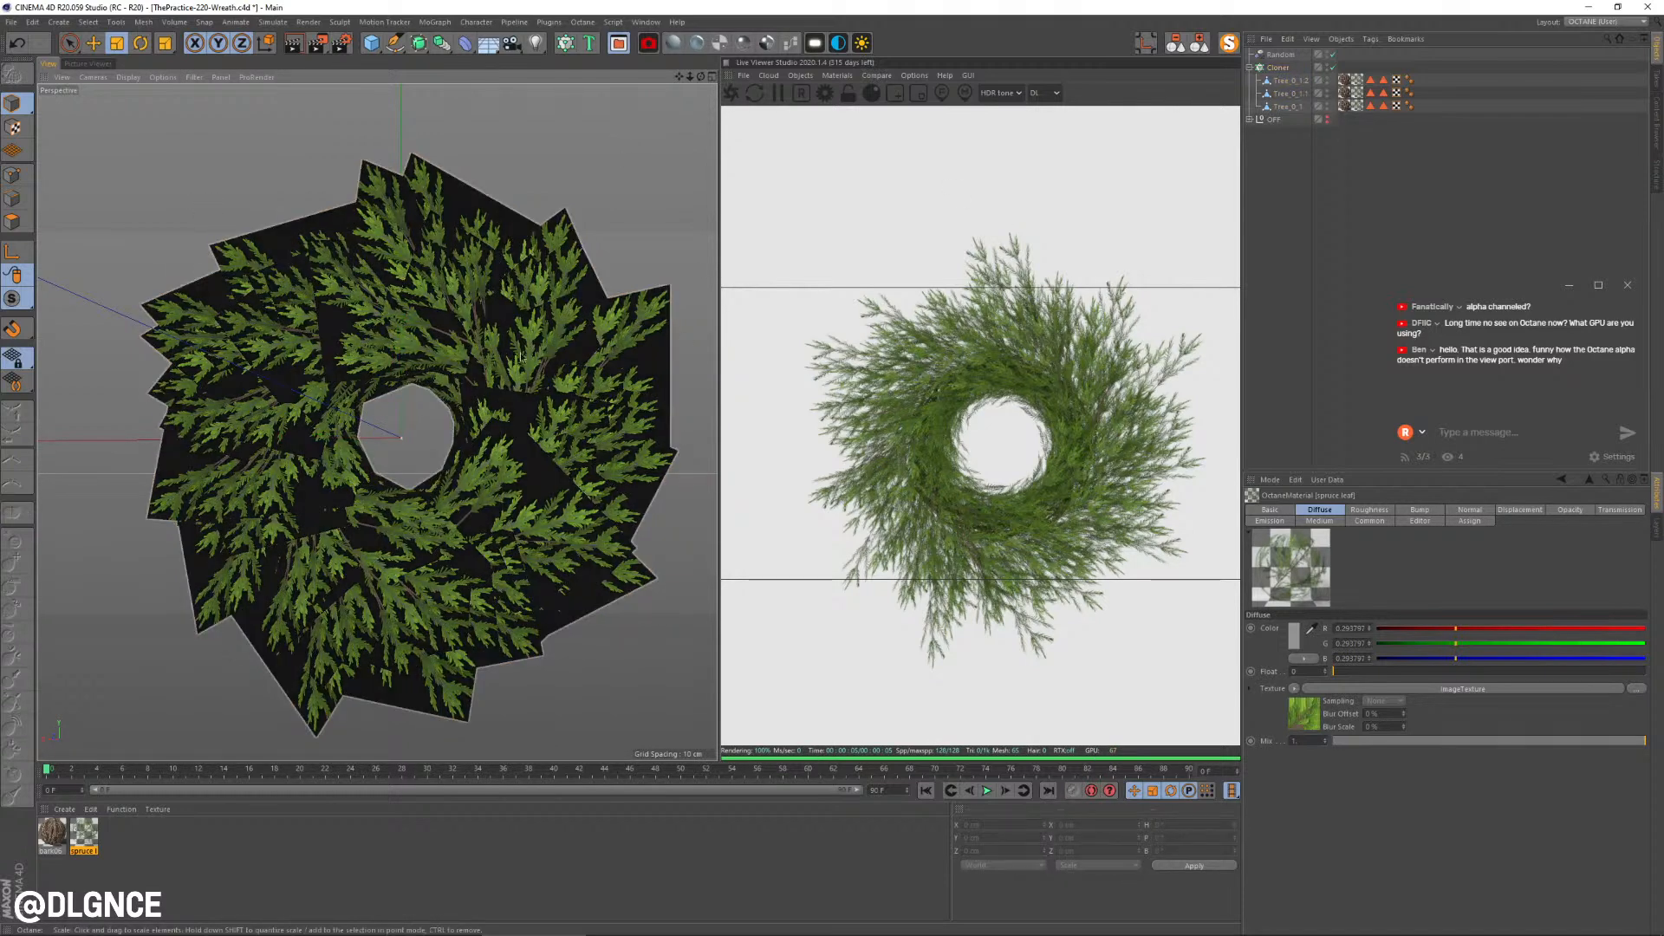
alt+drag(374, 394, 404, 437)
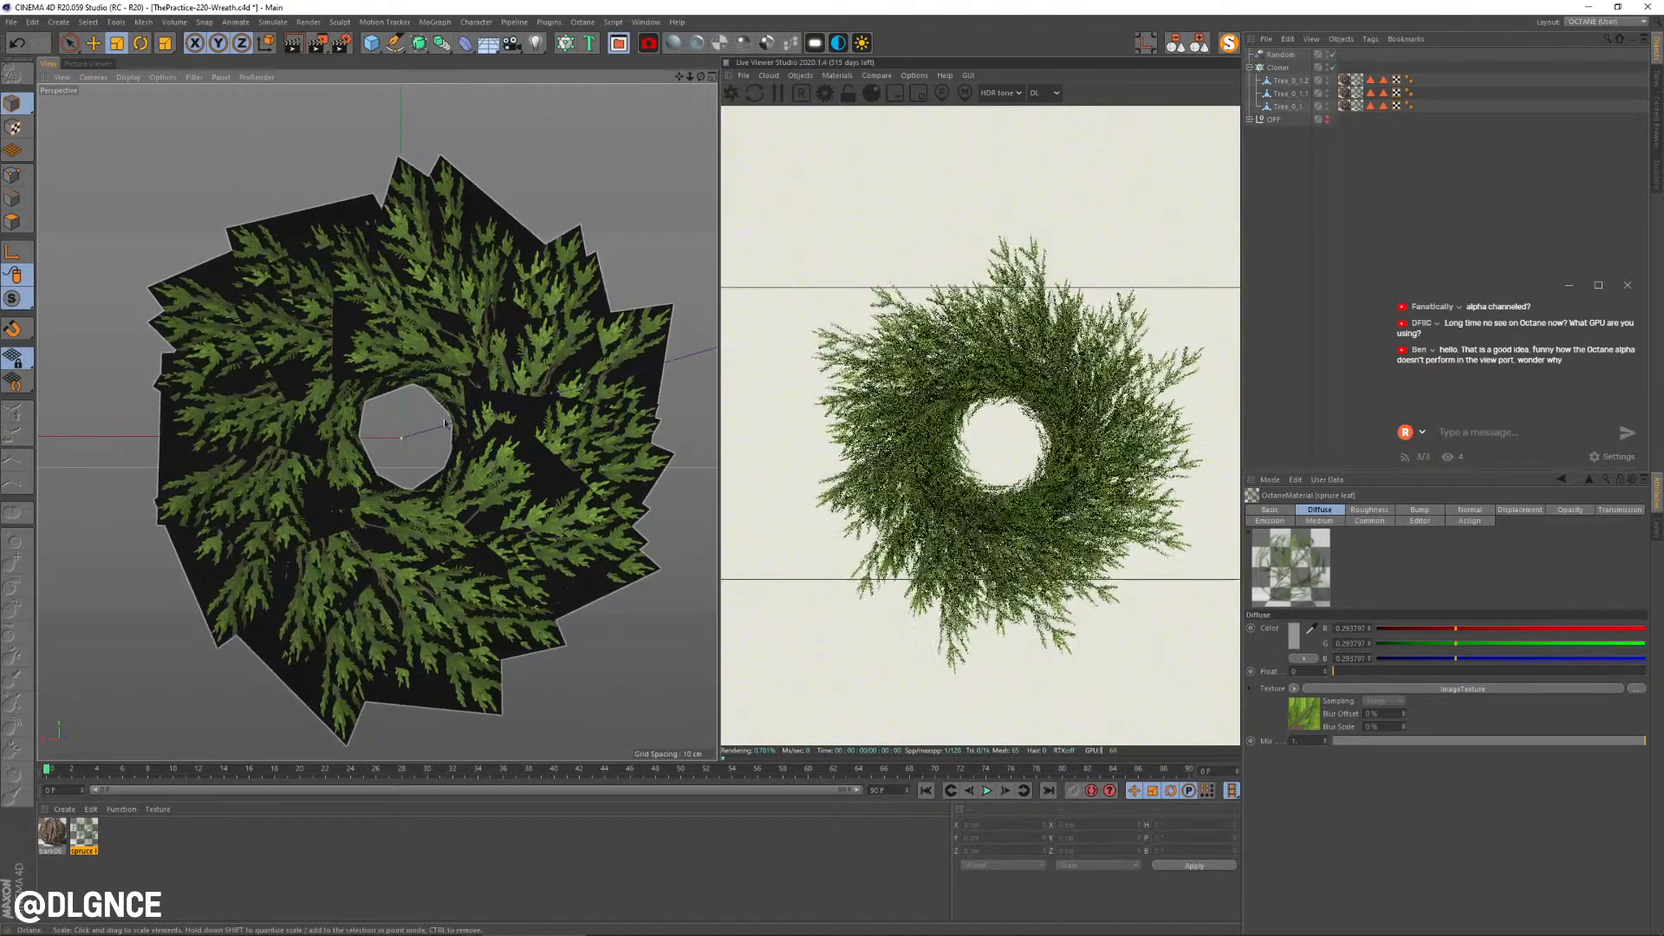
Step: Scale down the three tree branch objects inside the Cloner together to make the wreath's foliage smaller
alt+middle_drag(404, 433, 387, 421)
alt+drag(387, 421, 280, 446)
click(326, 420)
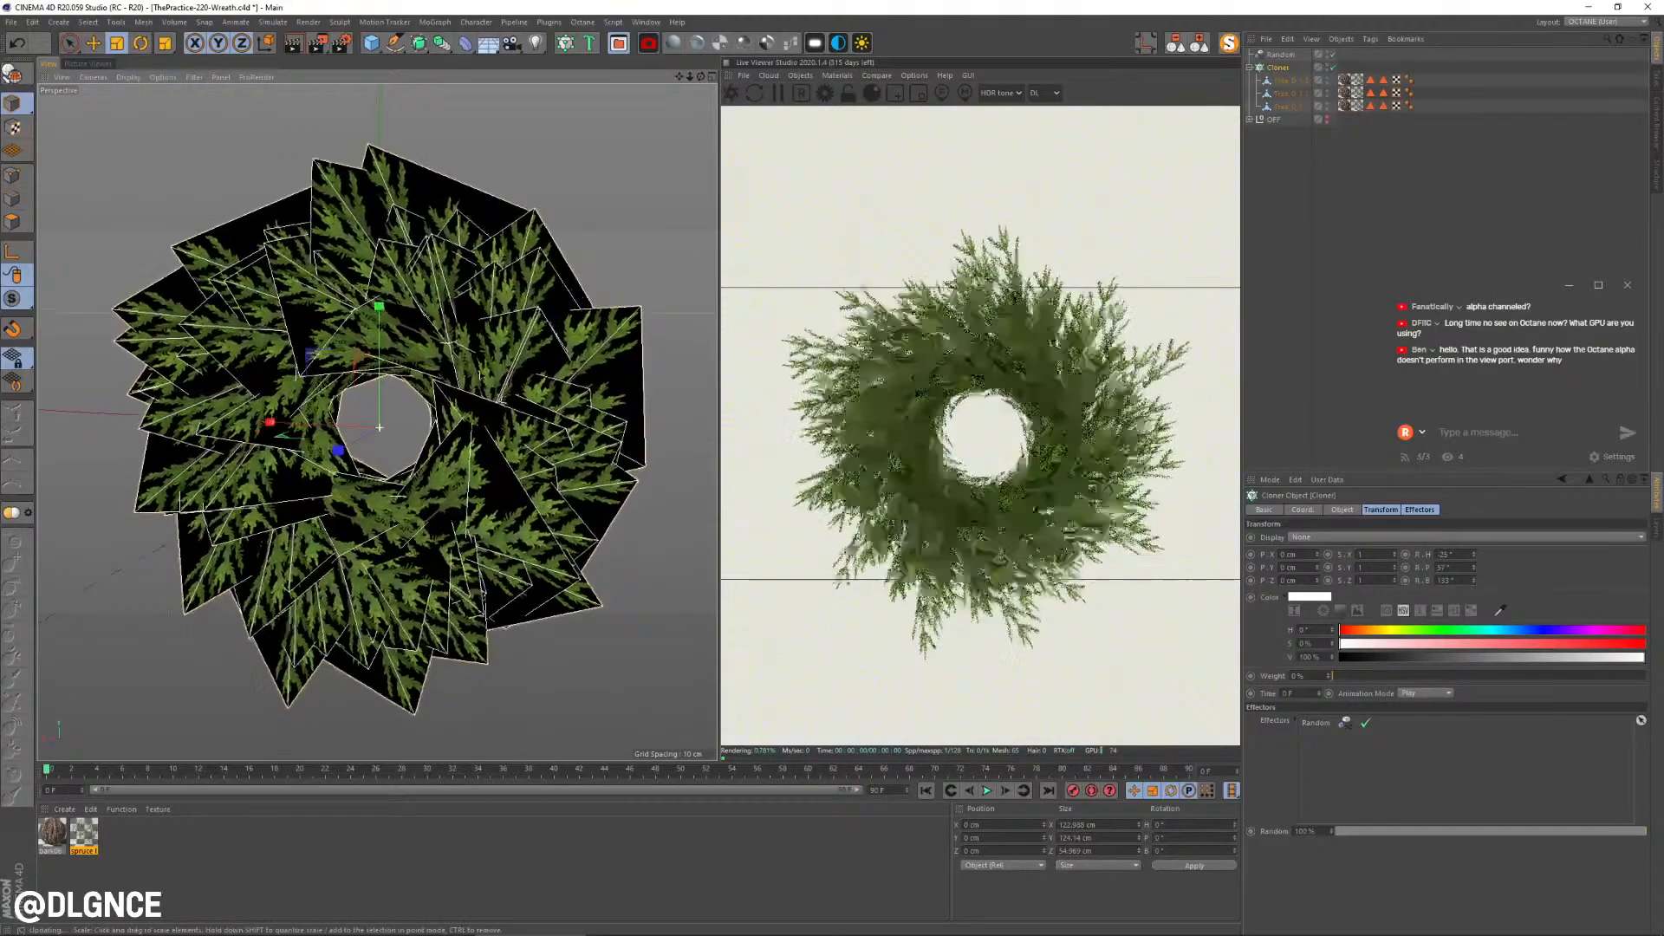
click(1292, 105)
shift+click(1290, 105)
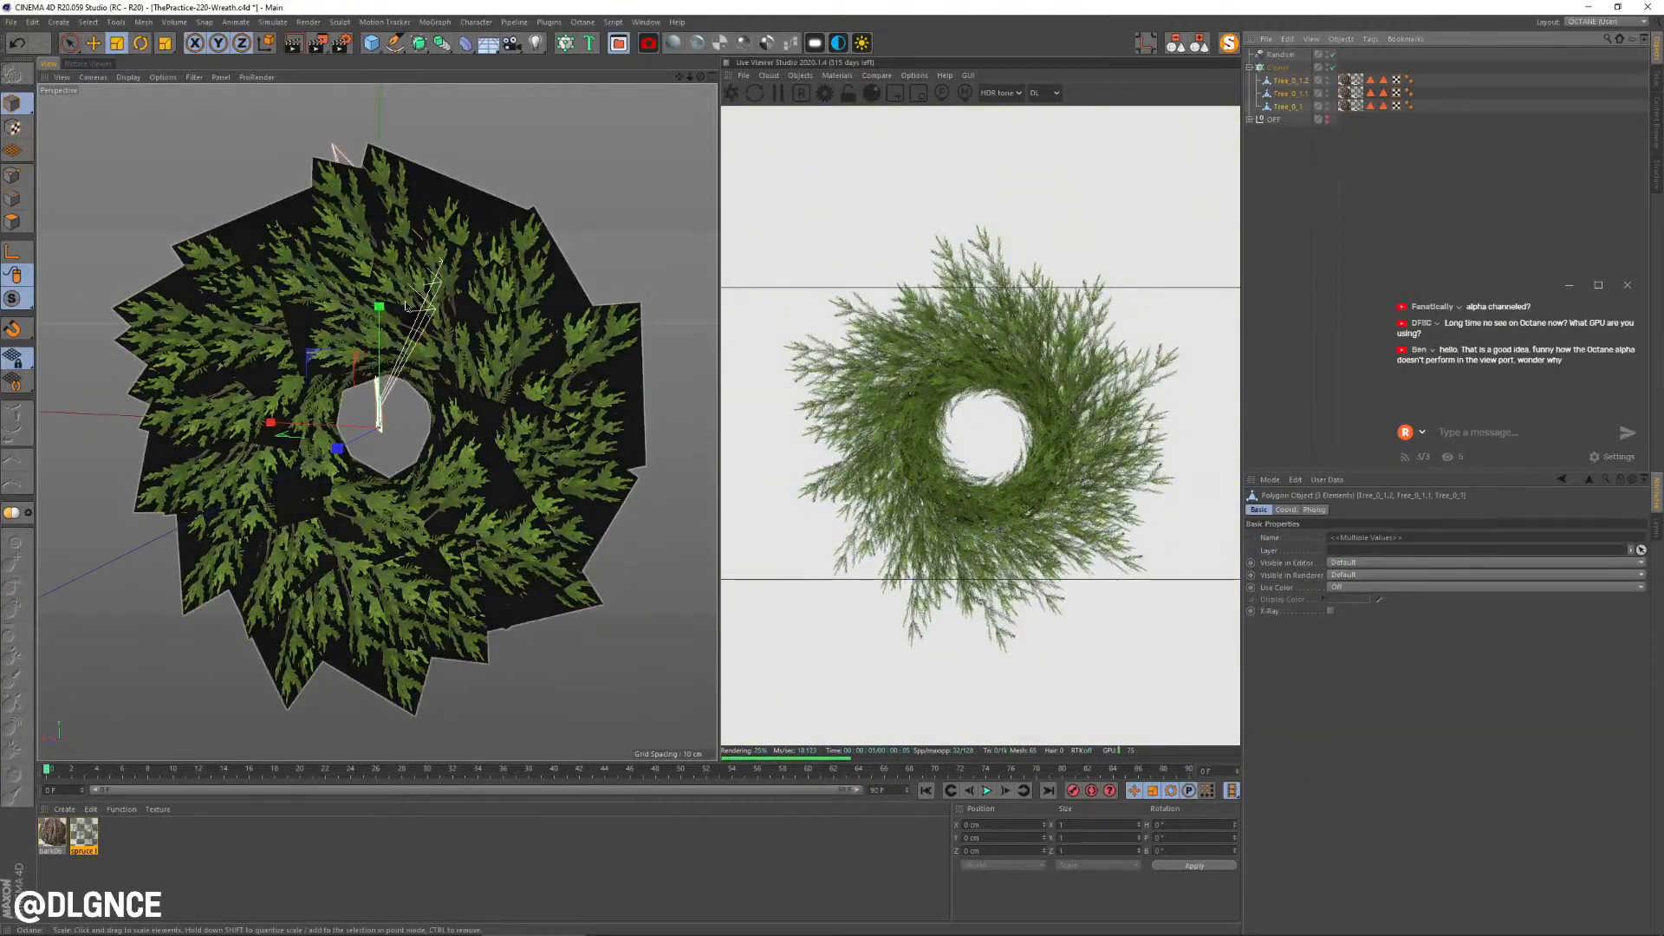
drag(491, 286, 373, 342)
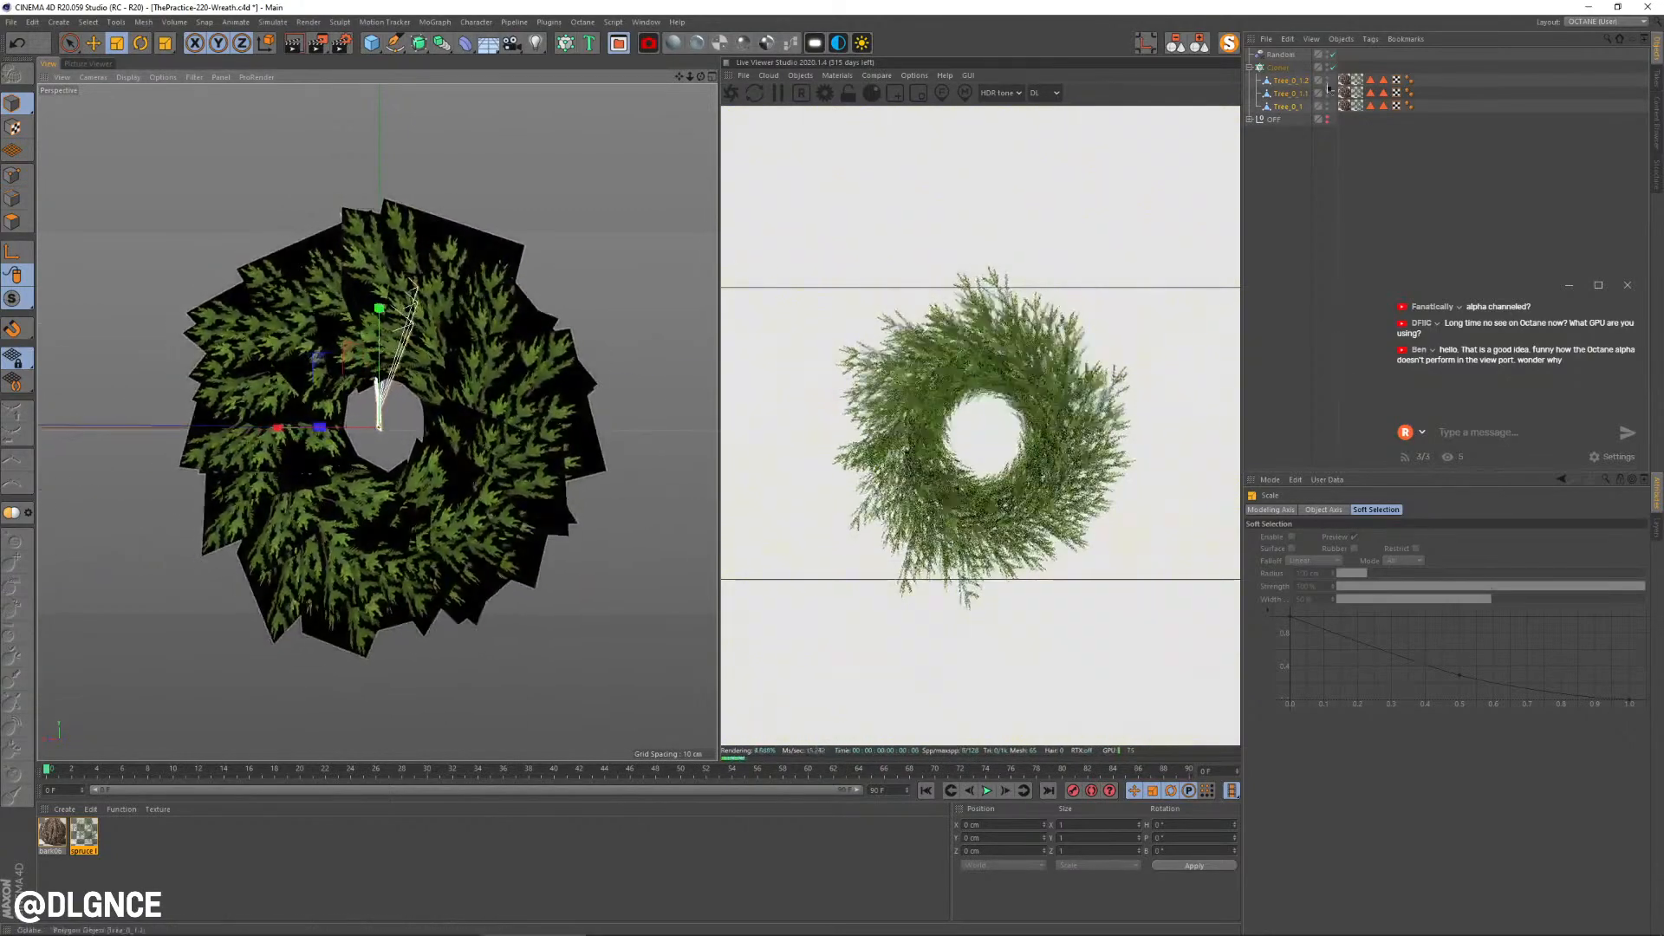
Step: Raise the radial Cloner's count to 72 to make the wreath denser
click(1263, 70)
click(1342, 510)
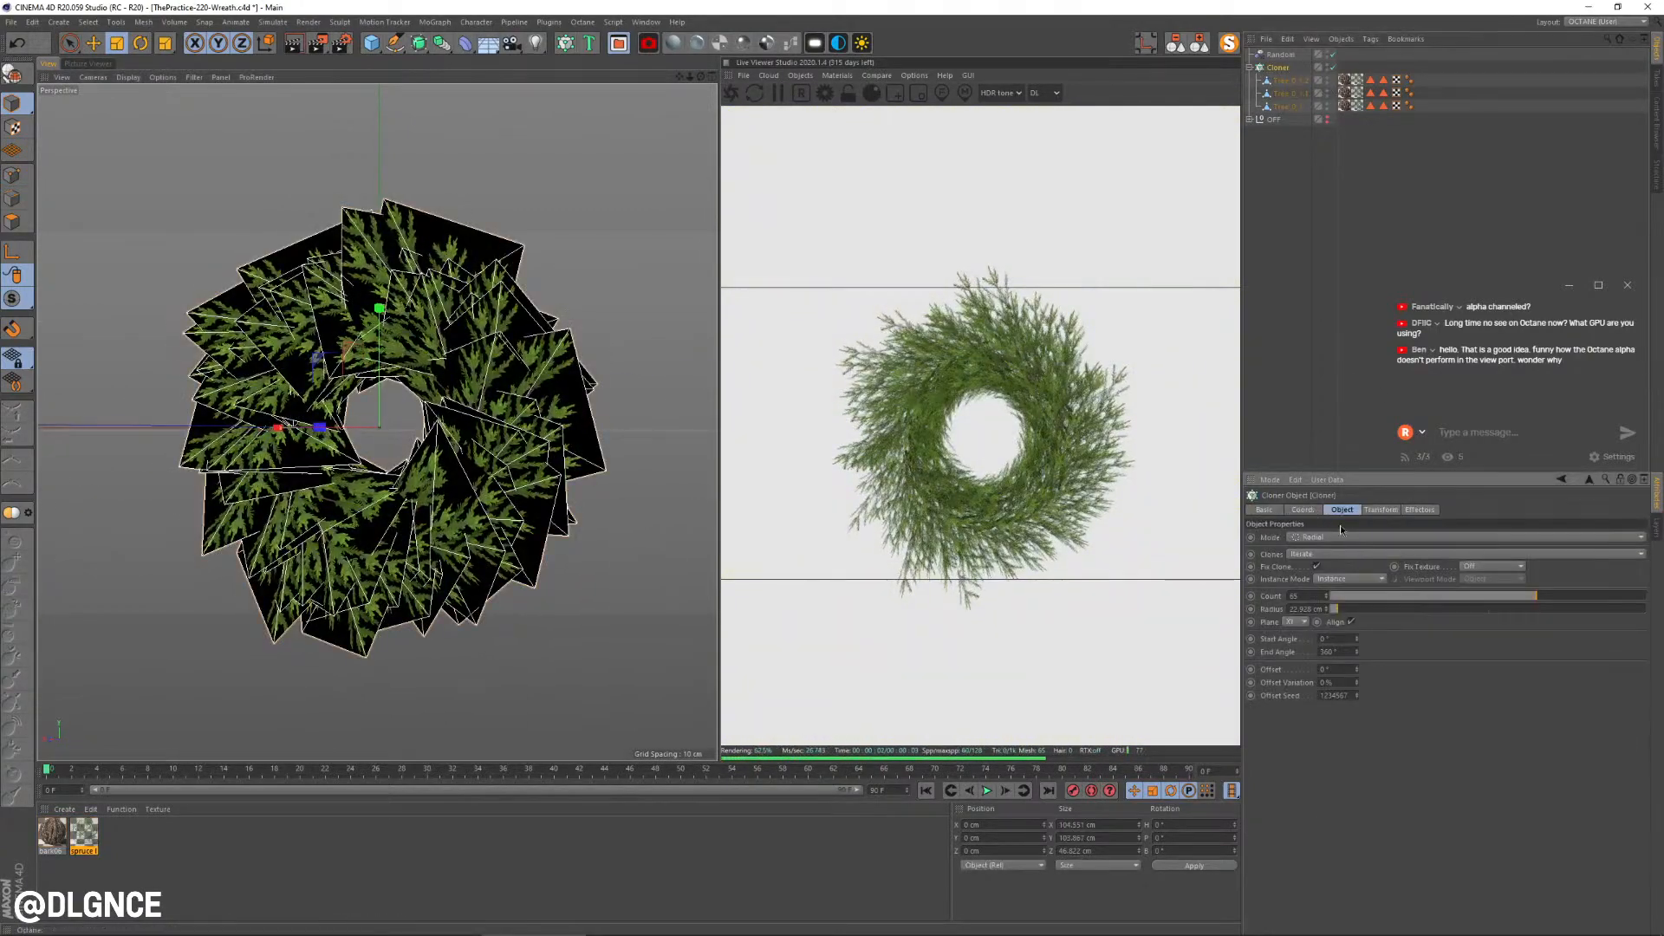
drag(1543, 602, 1558, 600)
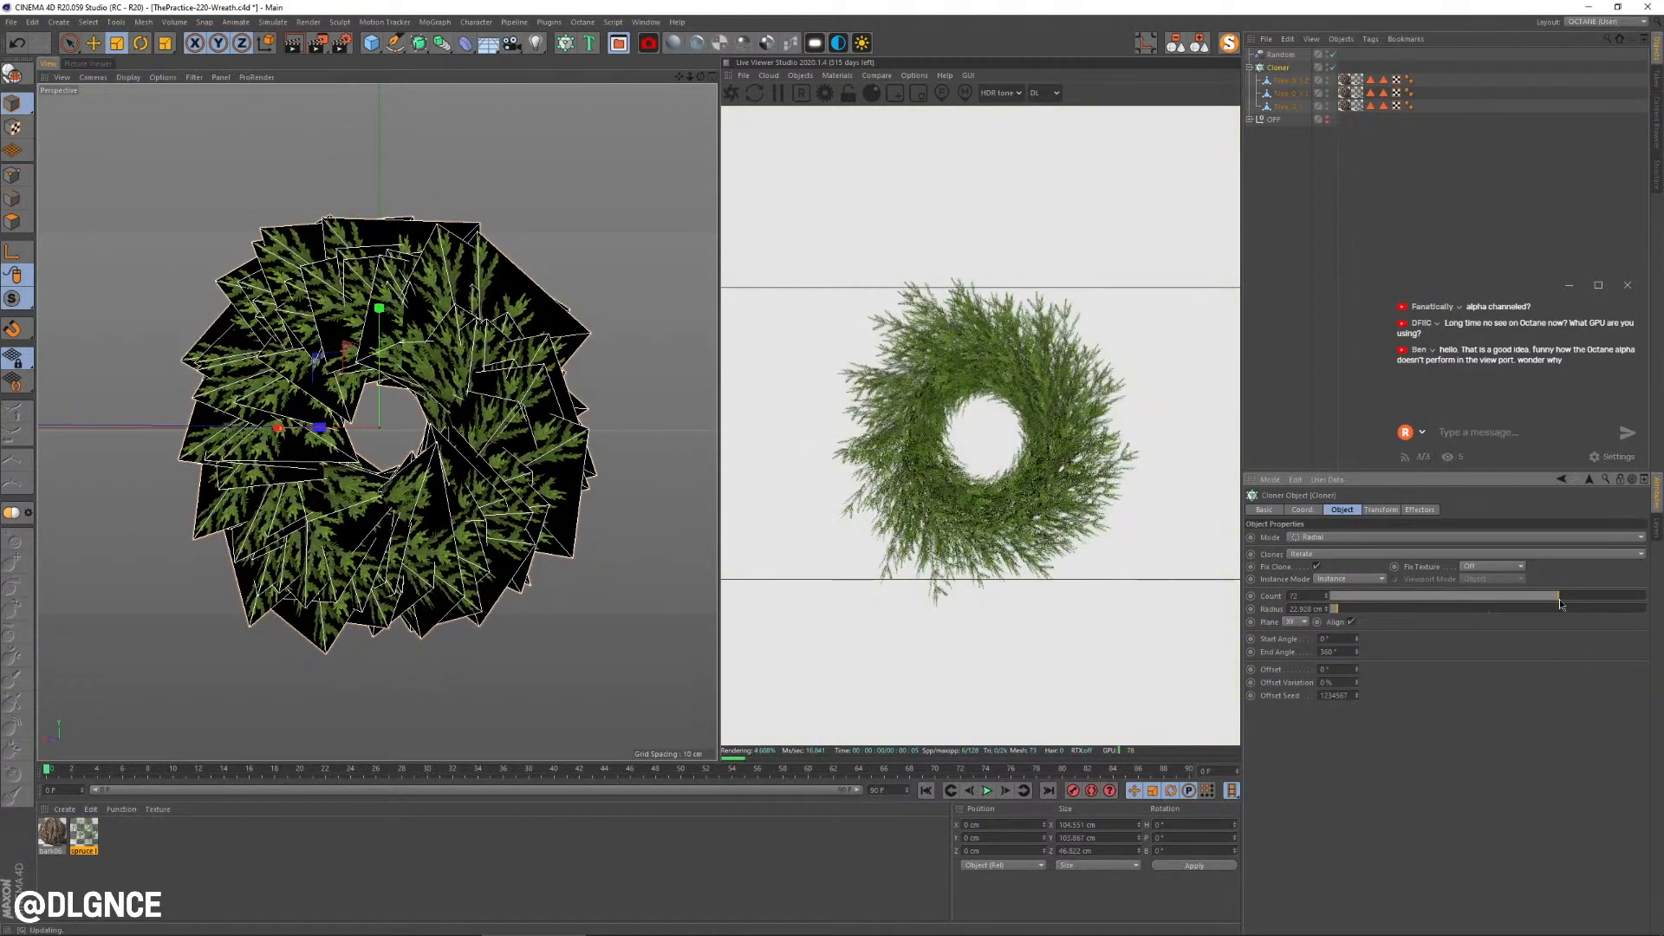
mouse_move(431, 442)
alt+mouse_down()
mouse_move(587, 431)
mouse_move(410, 444)
mouse_move(451, 450)
mouse_move(421, 466)
alt+mouse_up()
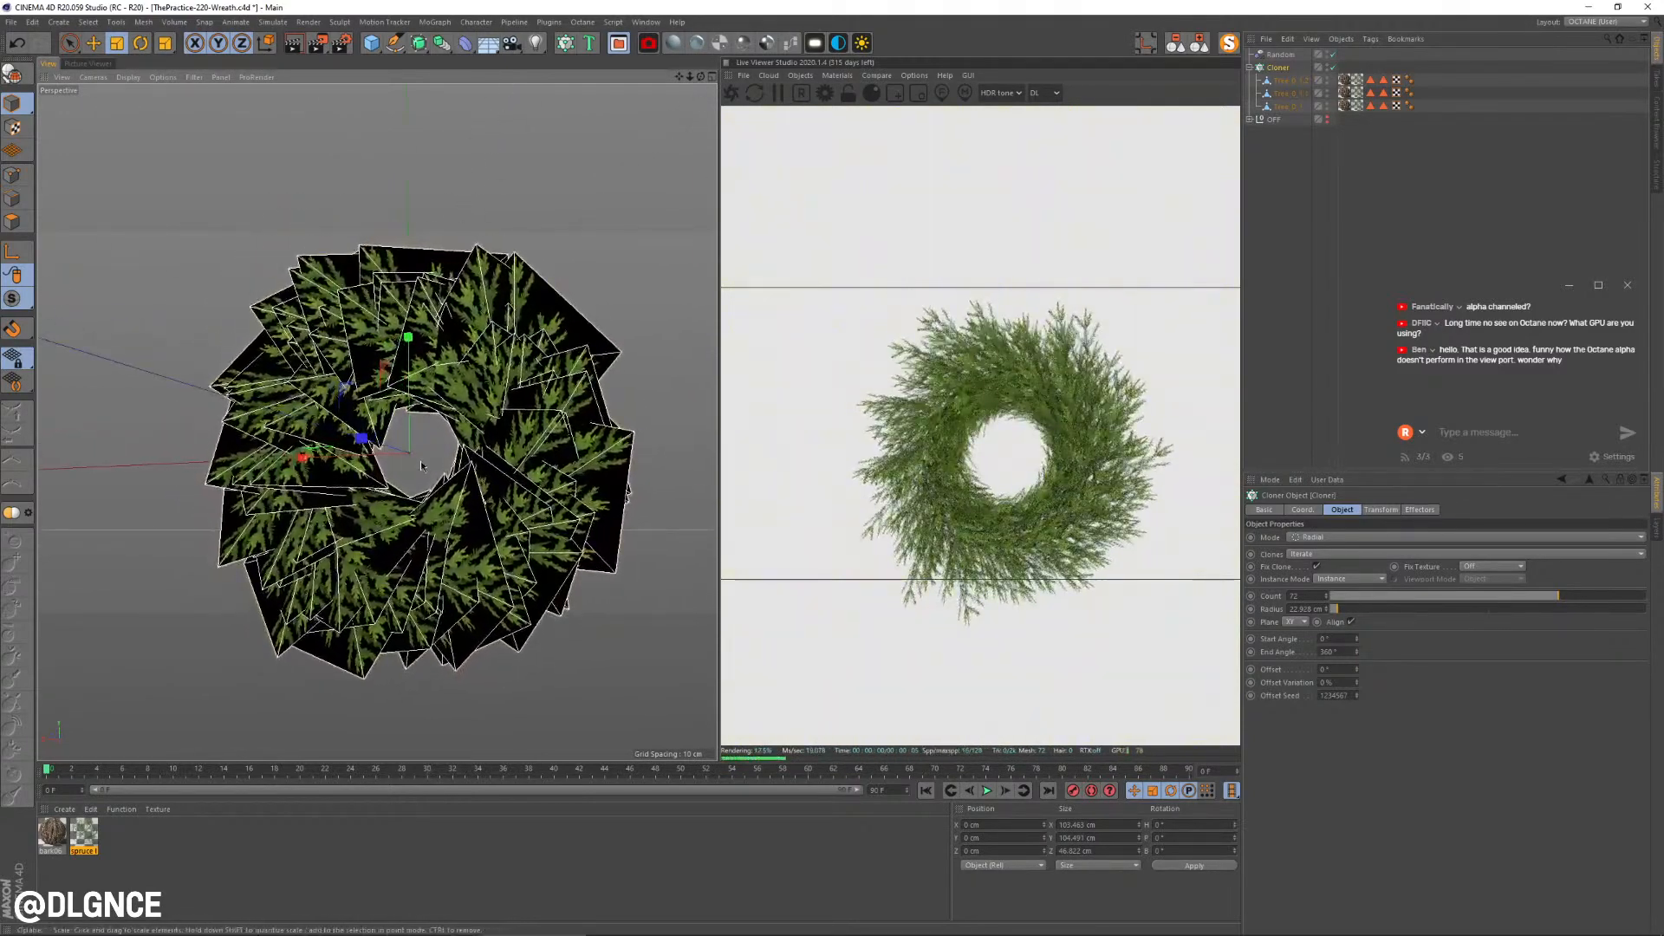
Step: Import 4.fbx from folder 4 of the pinheiros tree pack with the default FBX import settings
key(alt+Tab)
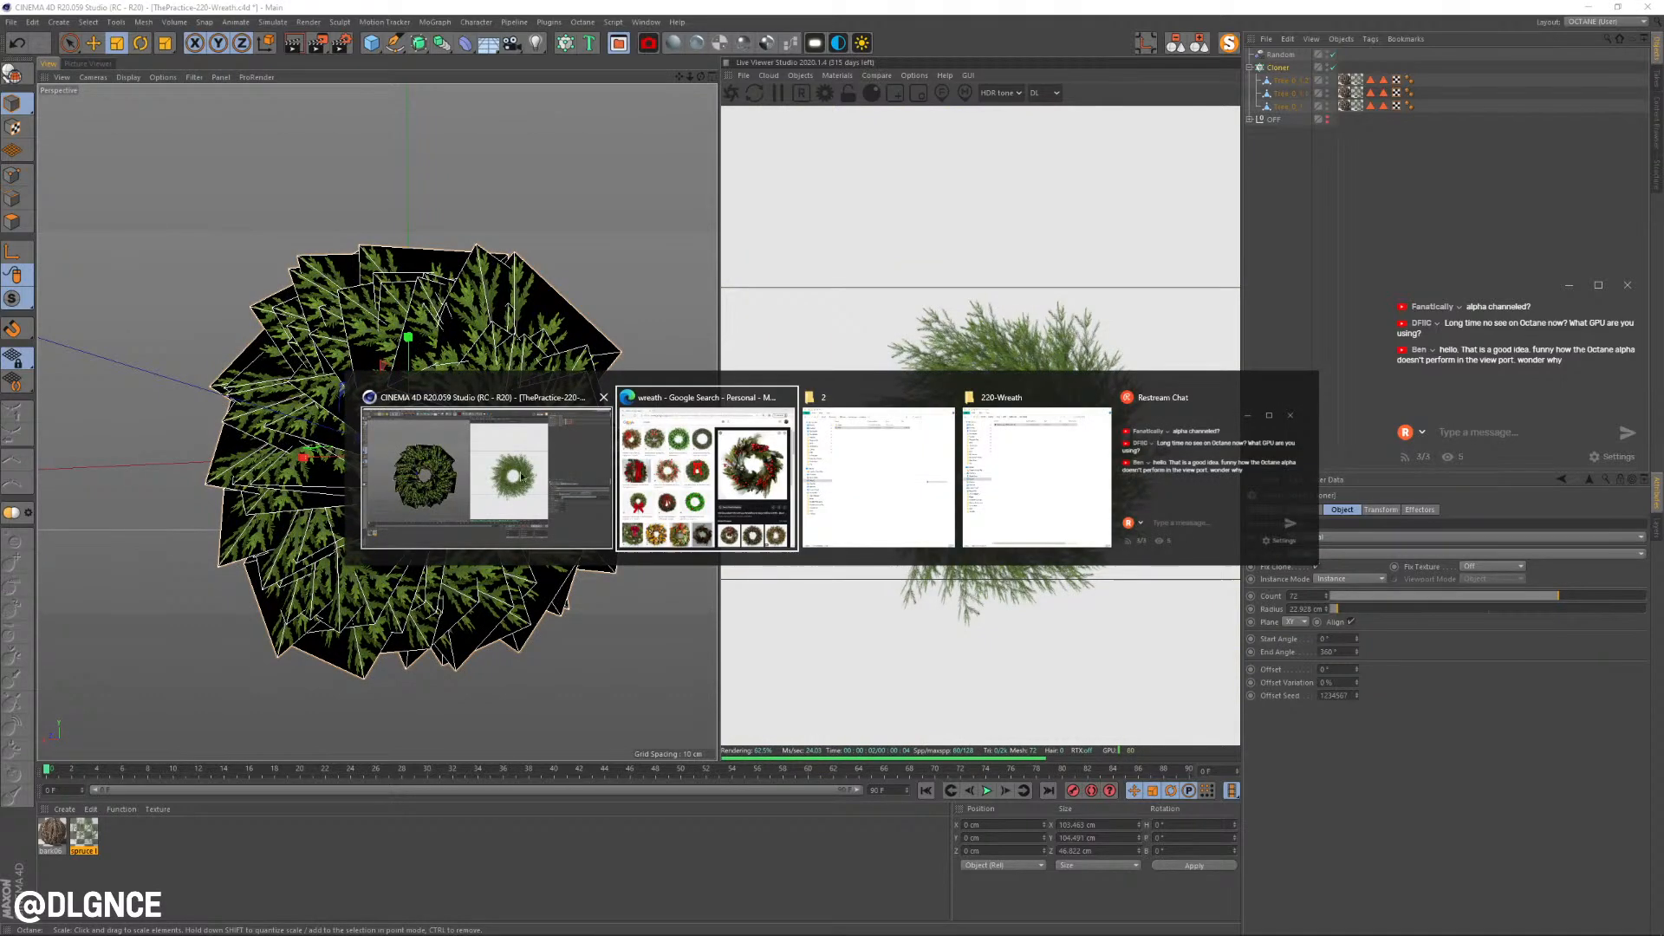
click(860, 478)
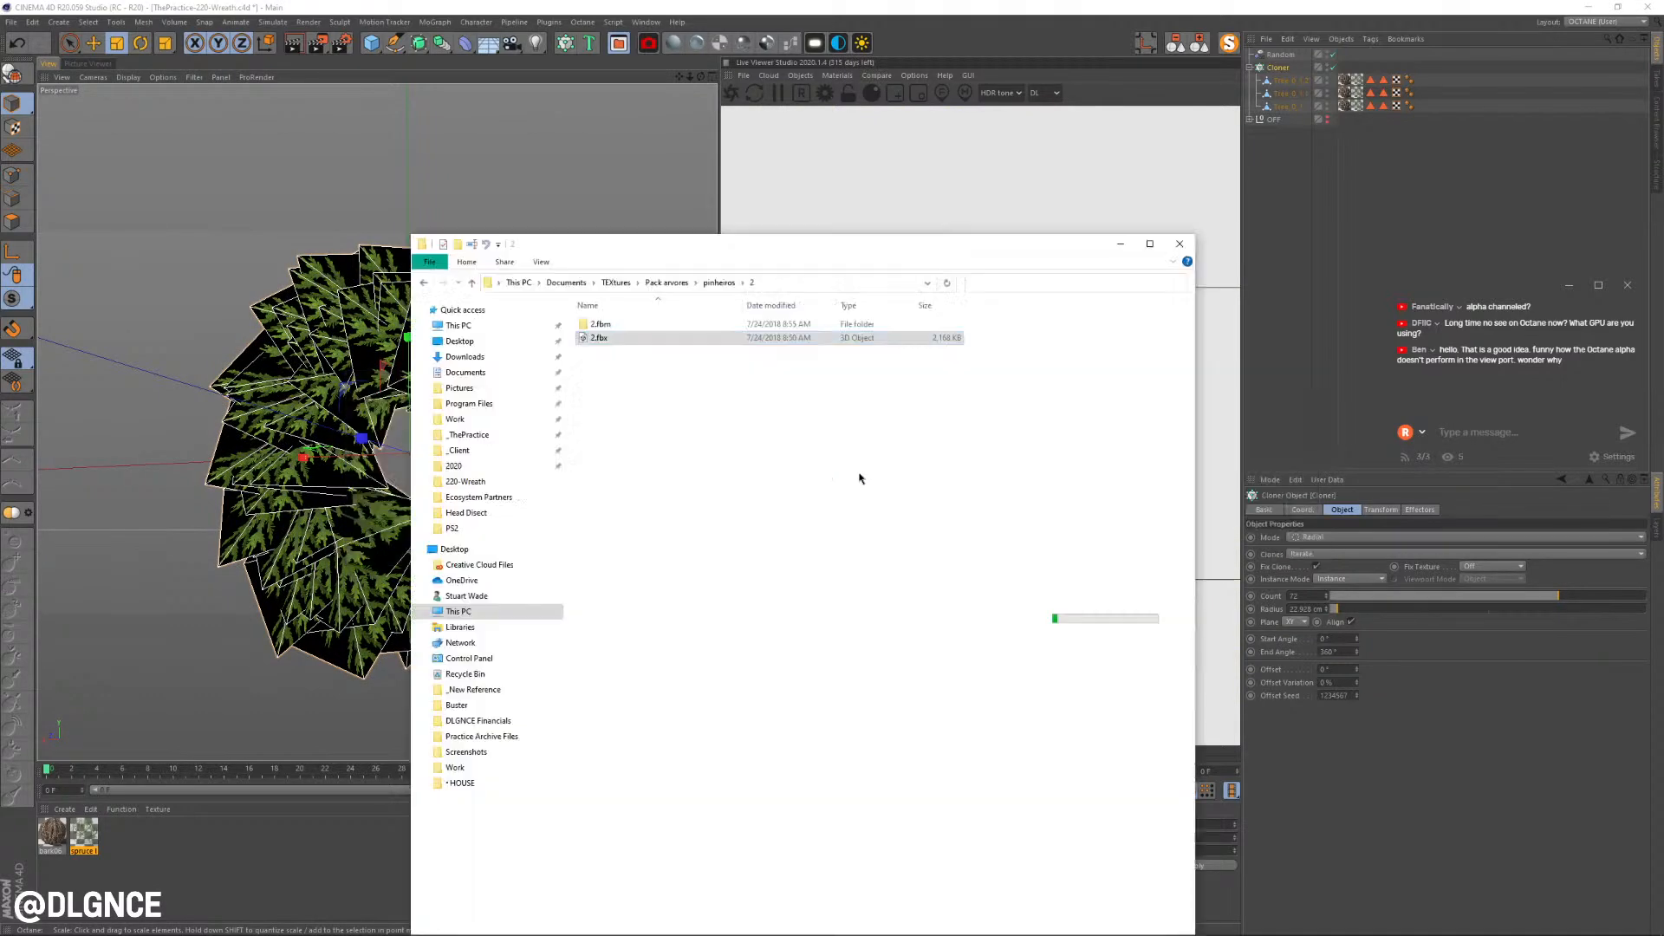
click(676, 282)
drag(728, 262, 656, 173)
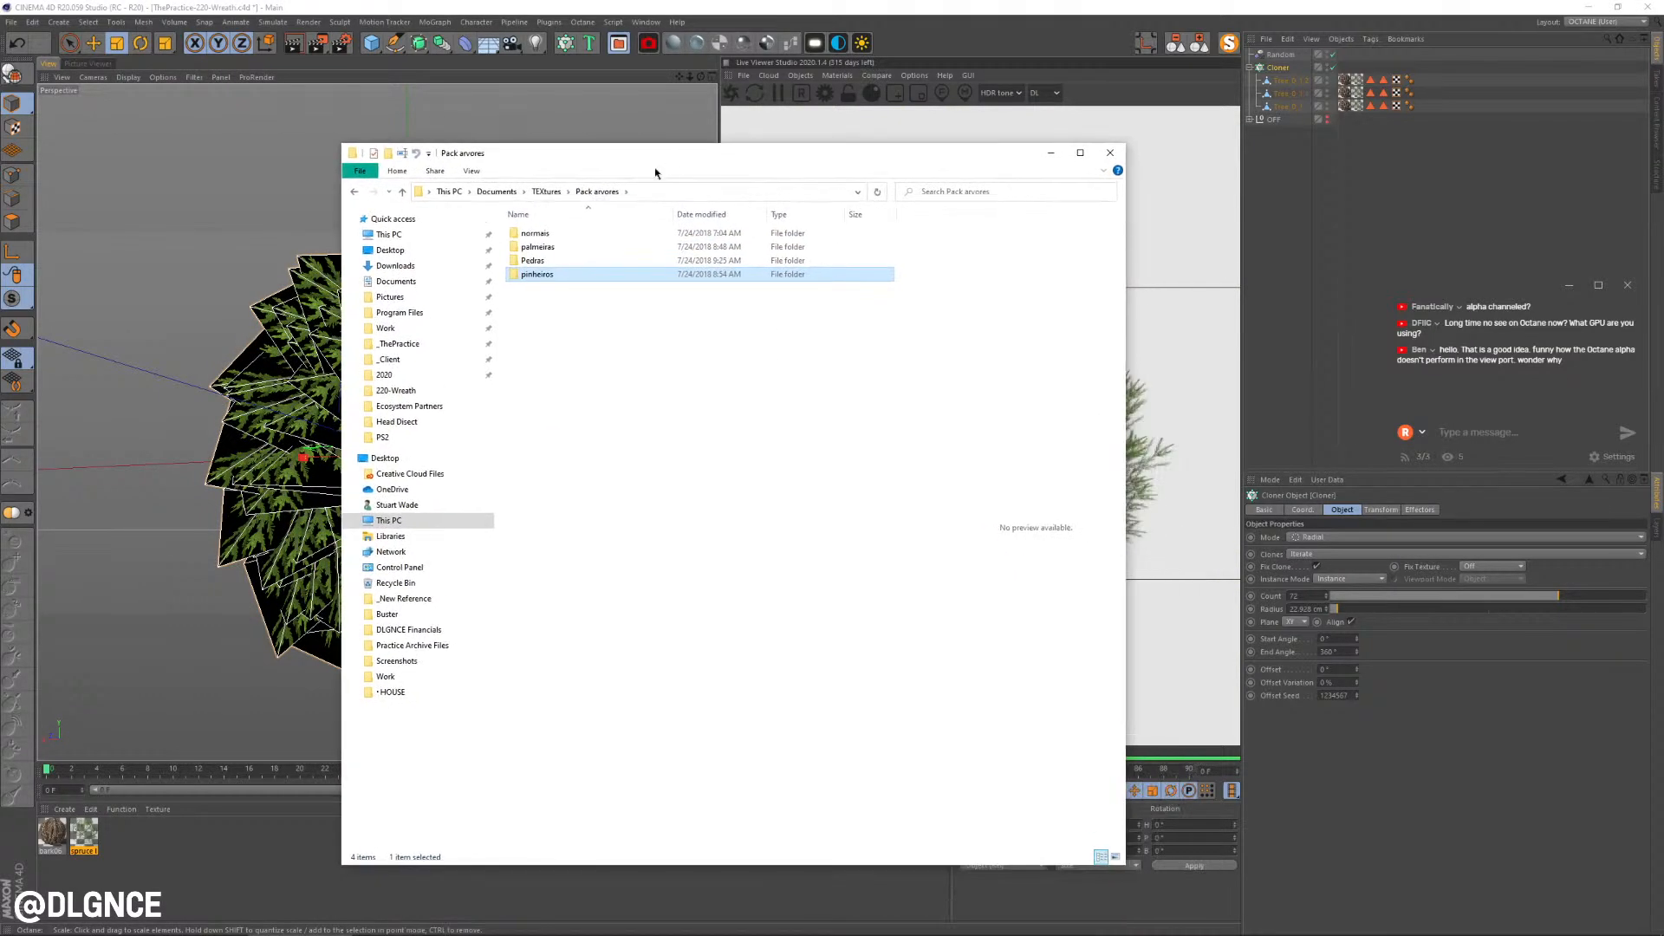
double_click(544, 275)
double_click(524, 275)
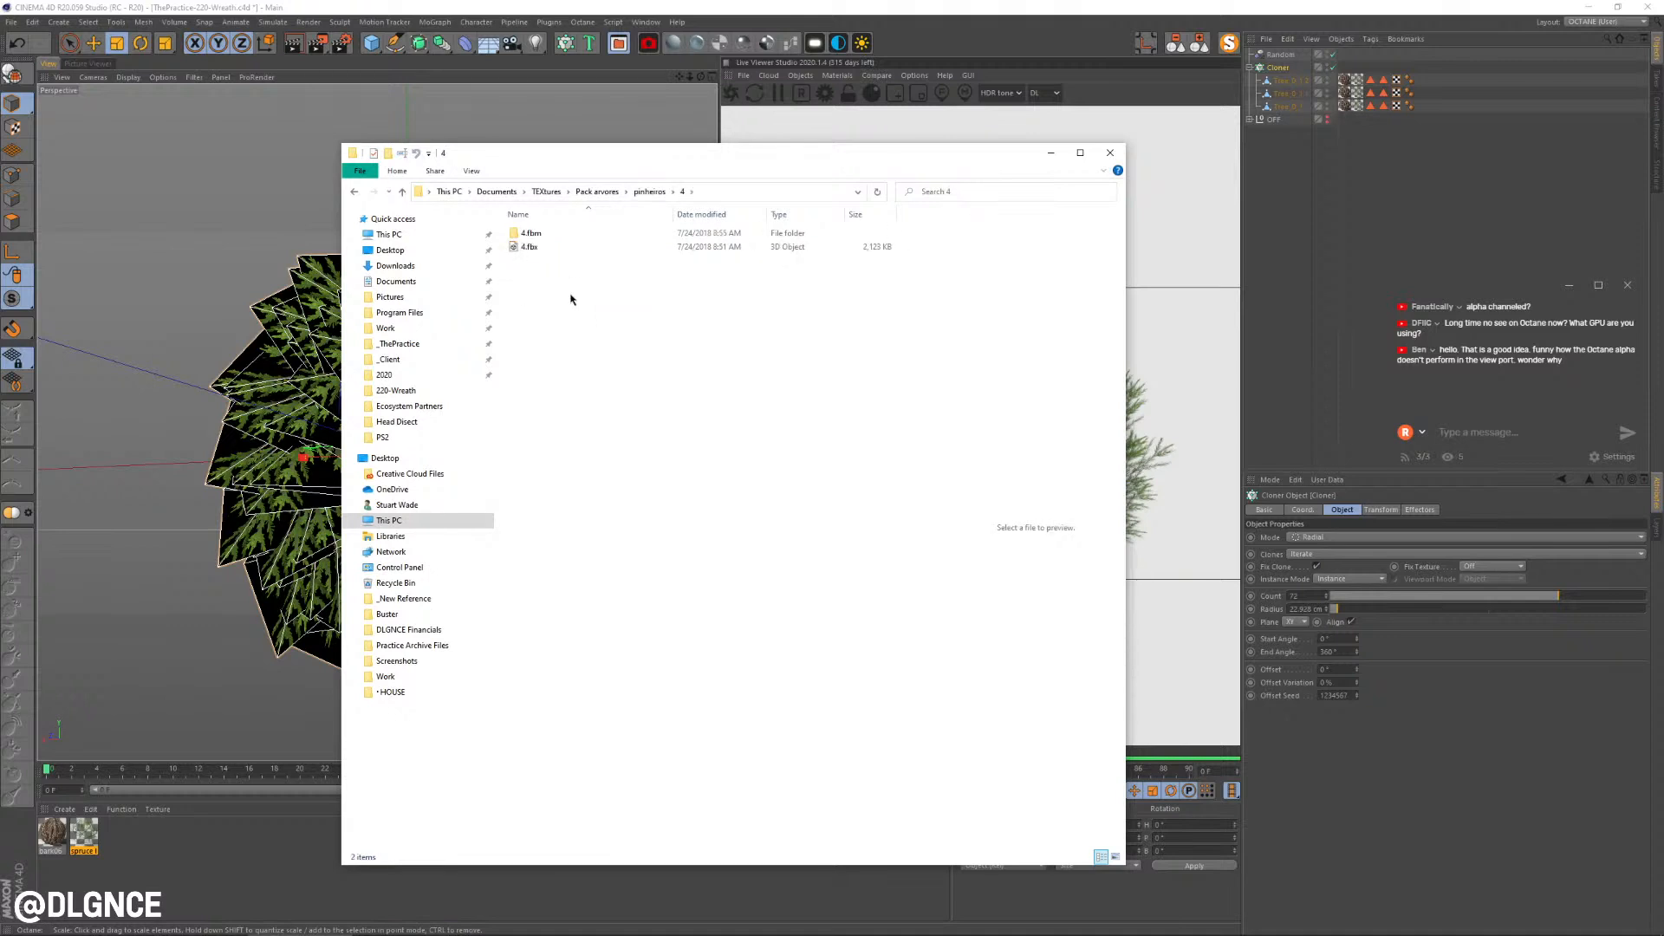
click(533, 247)
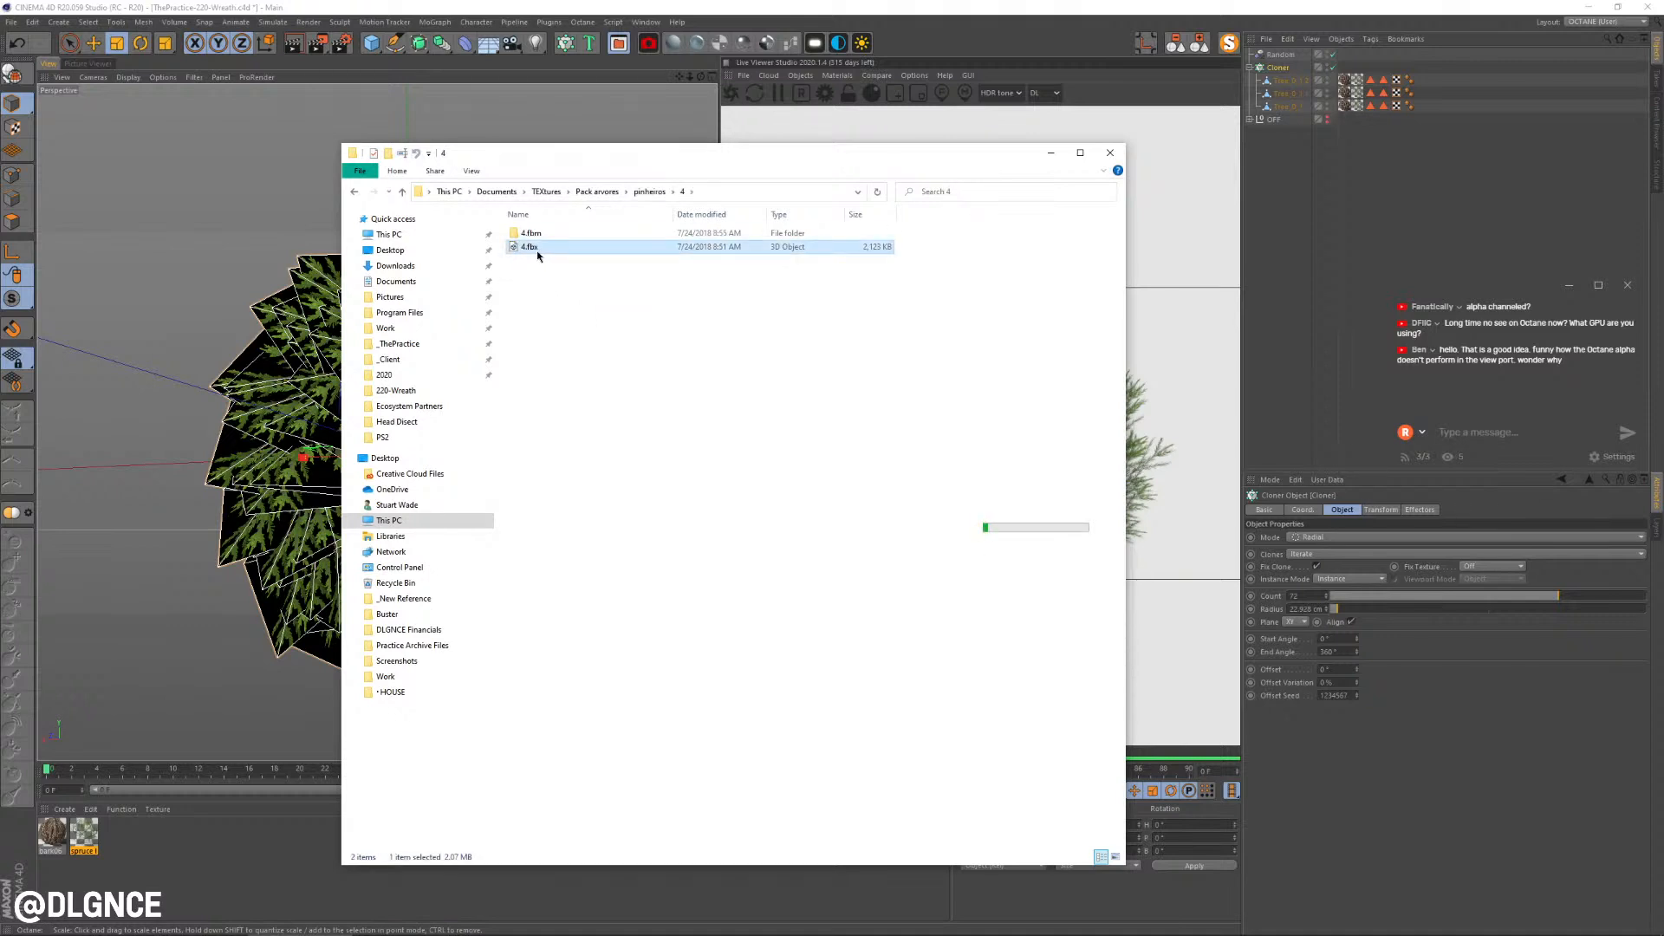
drag(230, 267, 205, 264)
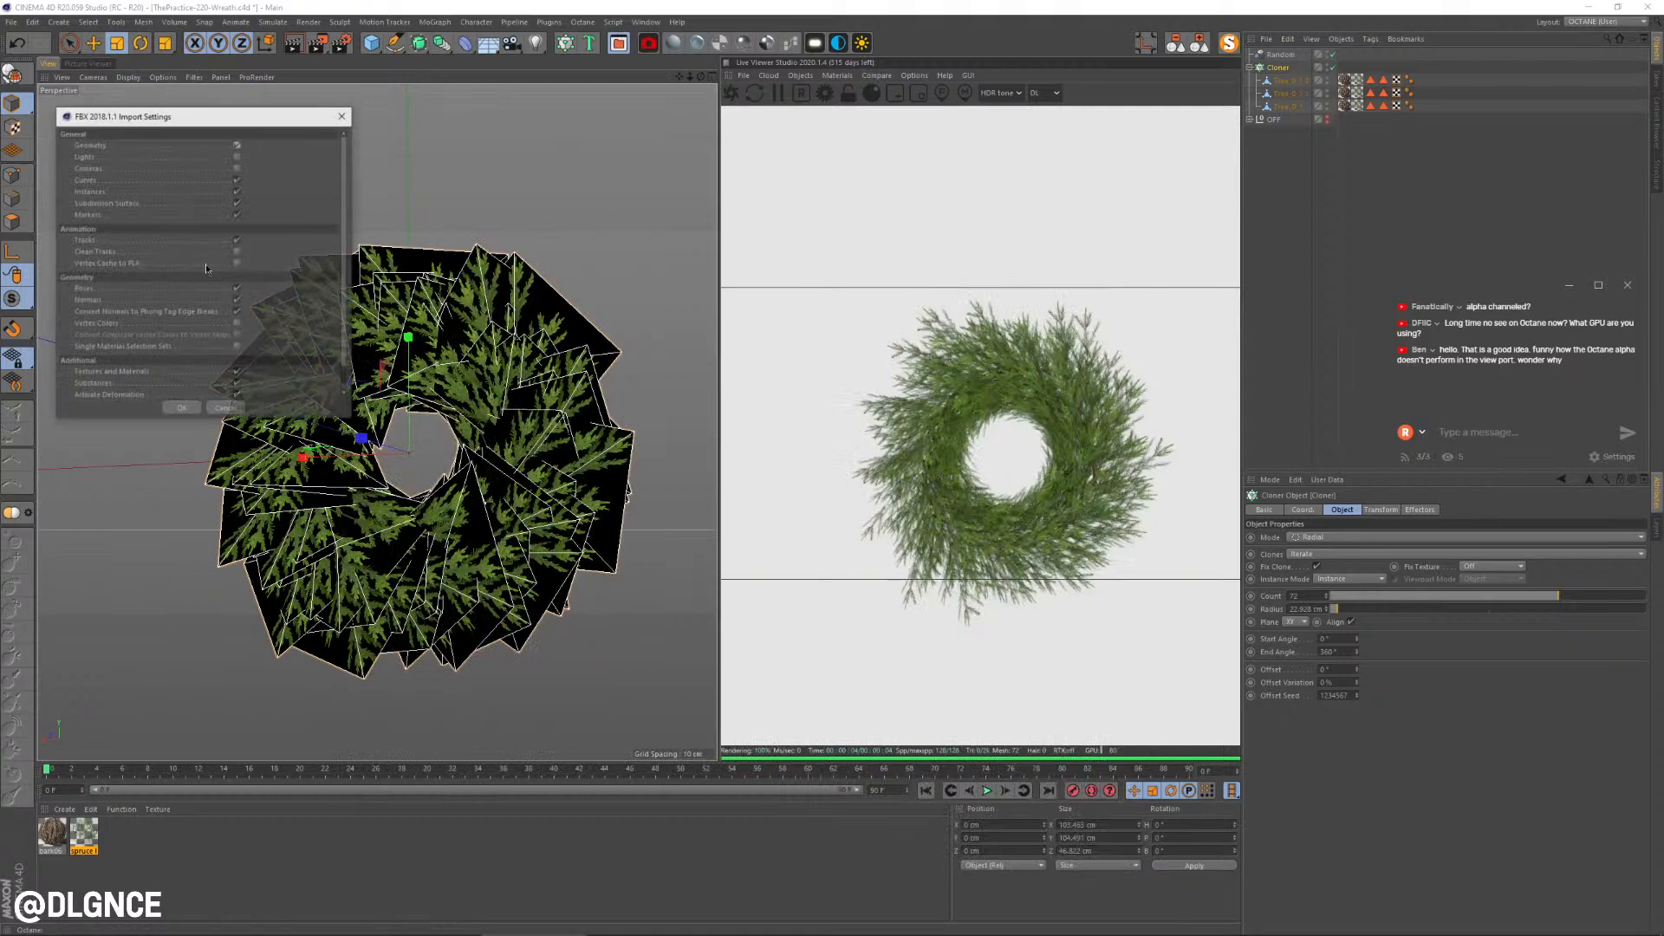
click(179, 411)
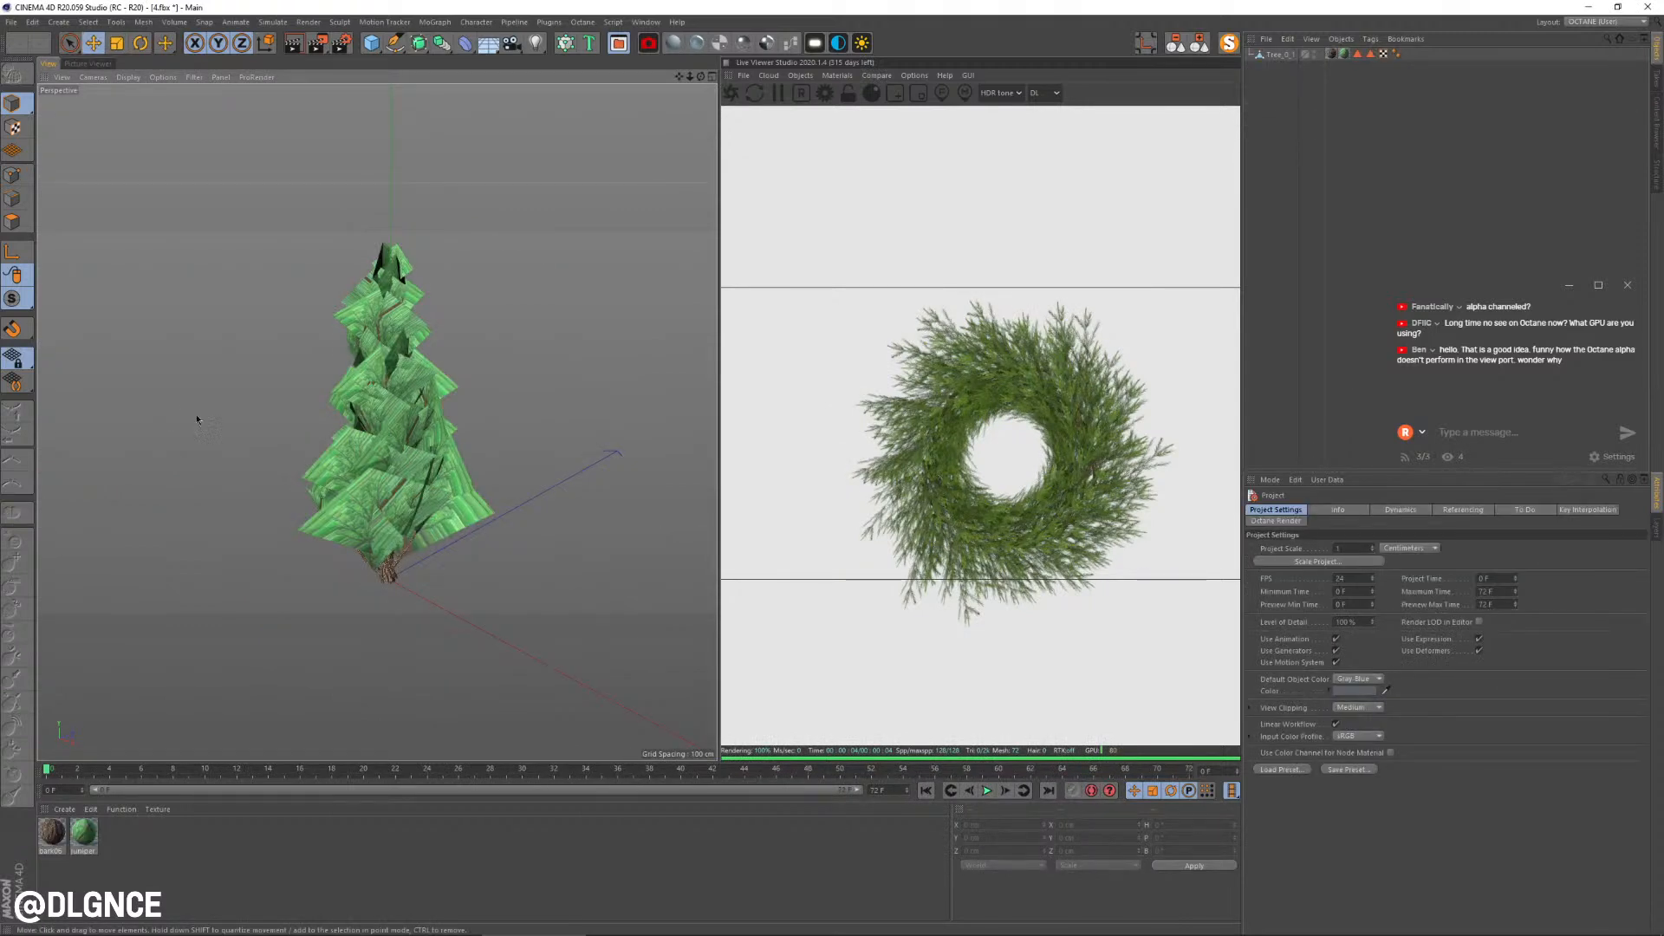
Step: Enable the Alpha channel of the imported tree's juniper leaf material and load the black-and-white leaf mask as its texture
click(397, 496)
scroll(397, 498, up, 5)
alt+drag(395, 535, 469, 505)
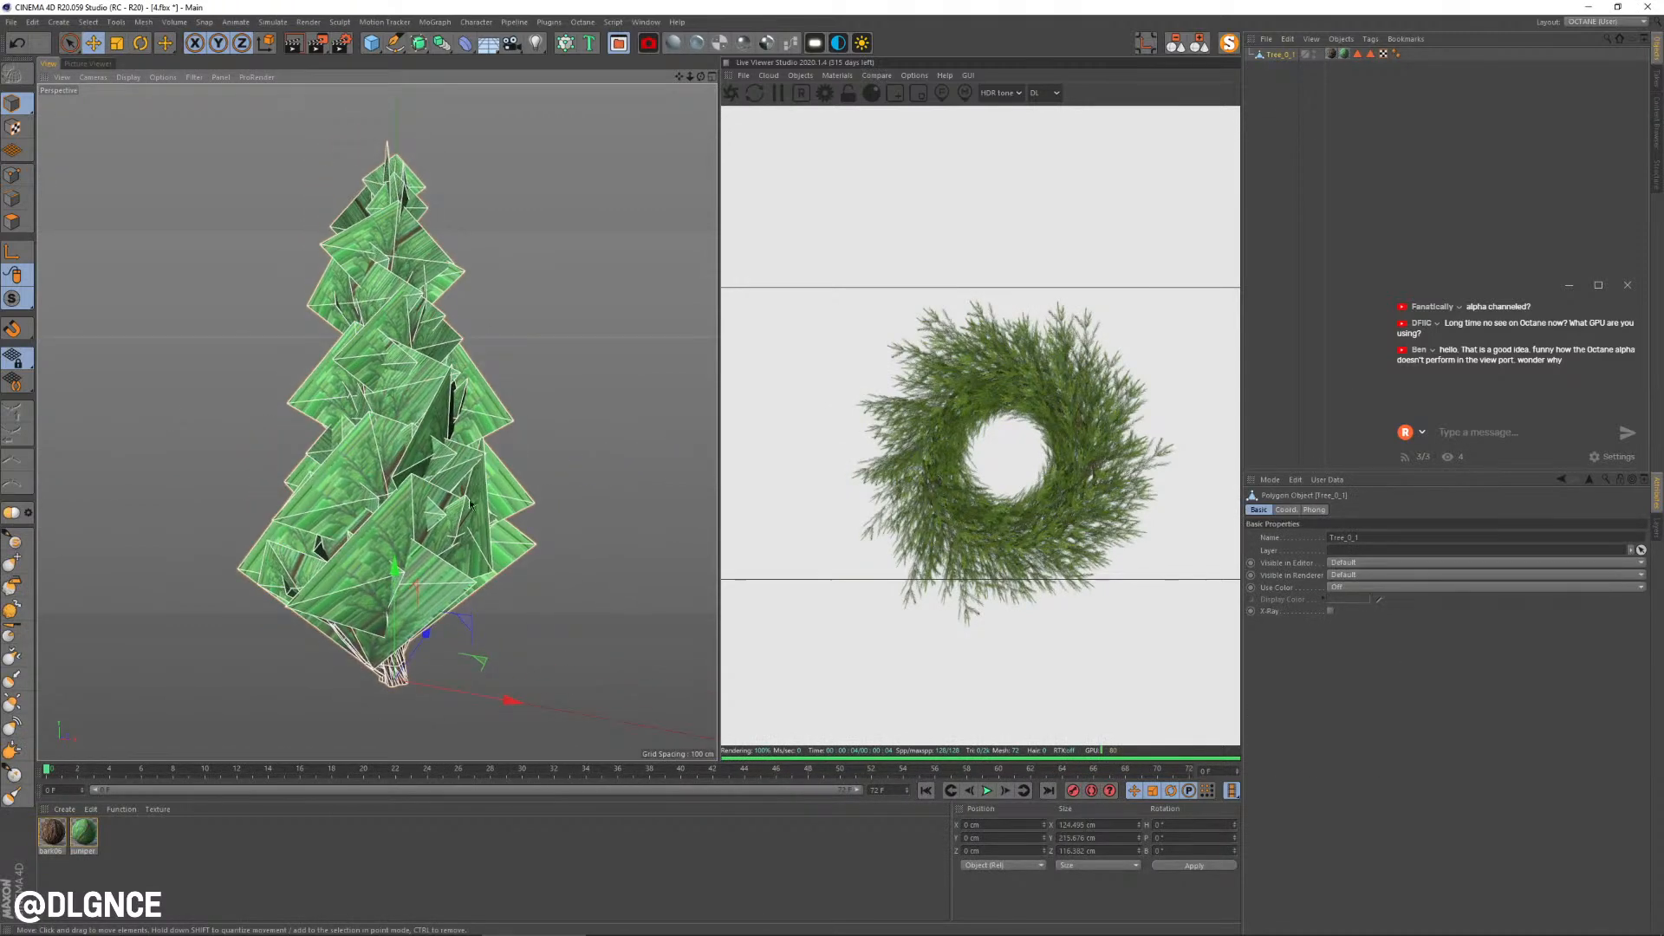
double_click(85, 834)
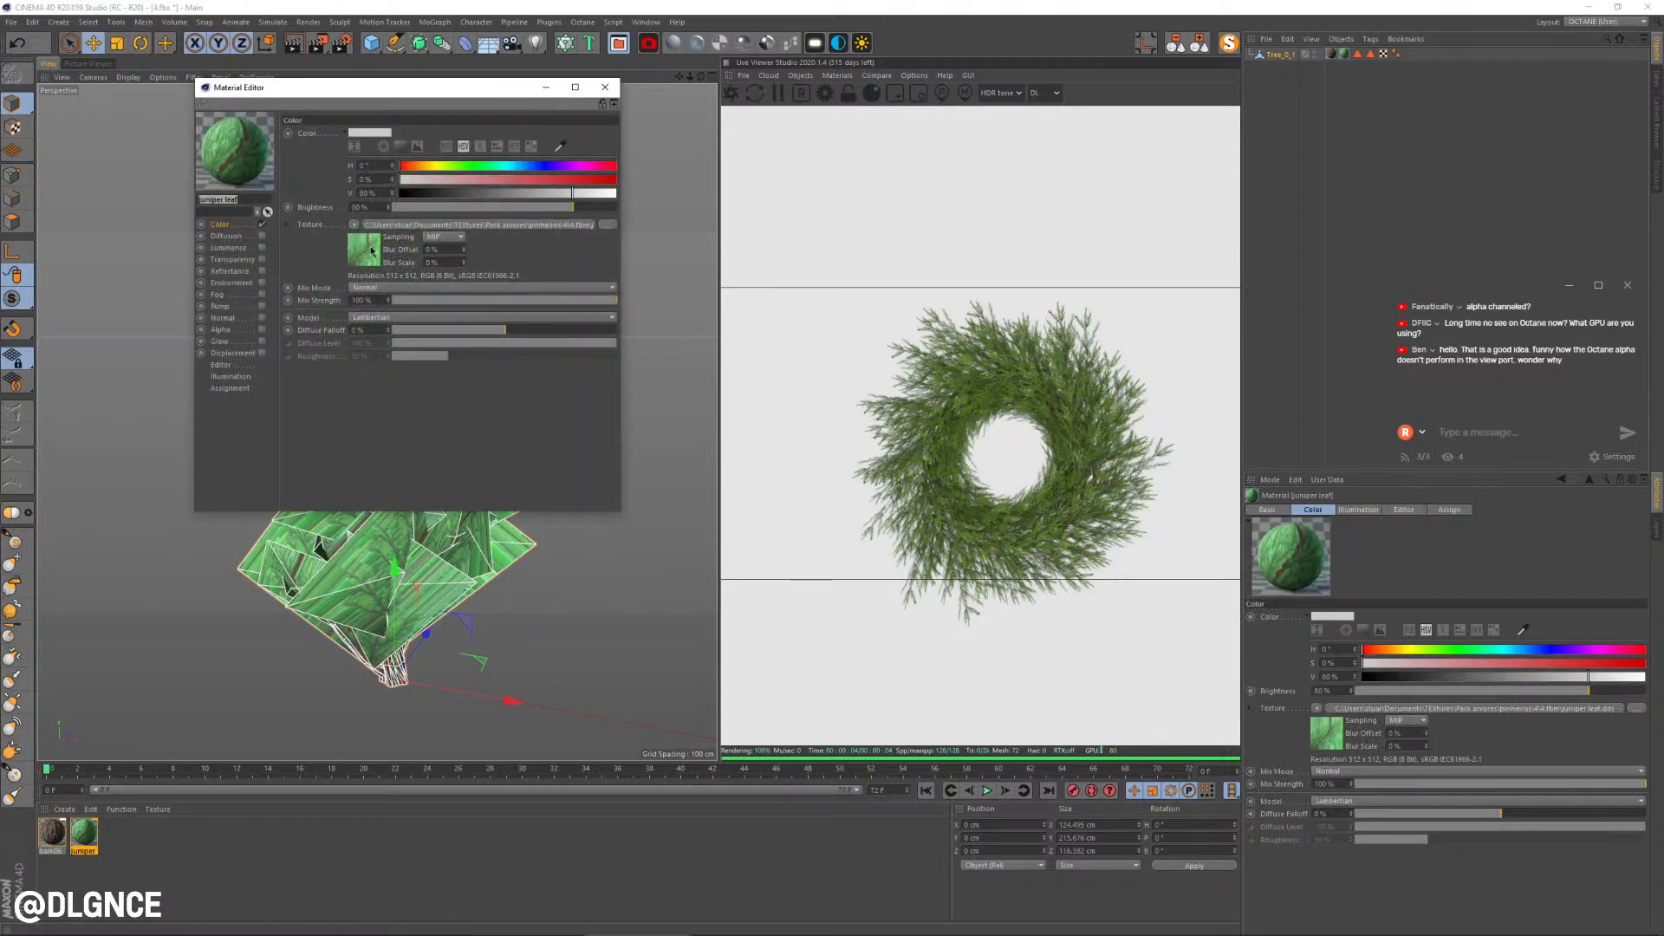
click(220, 331)
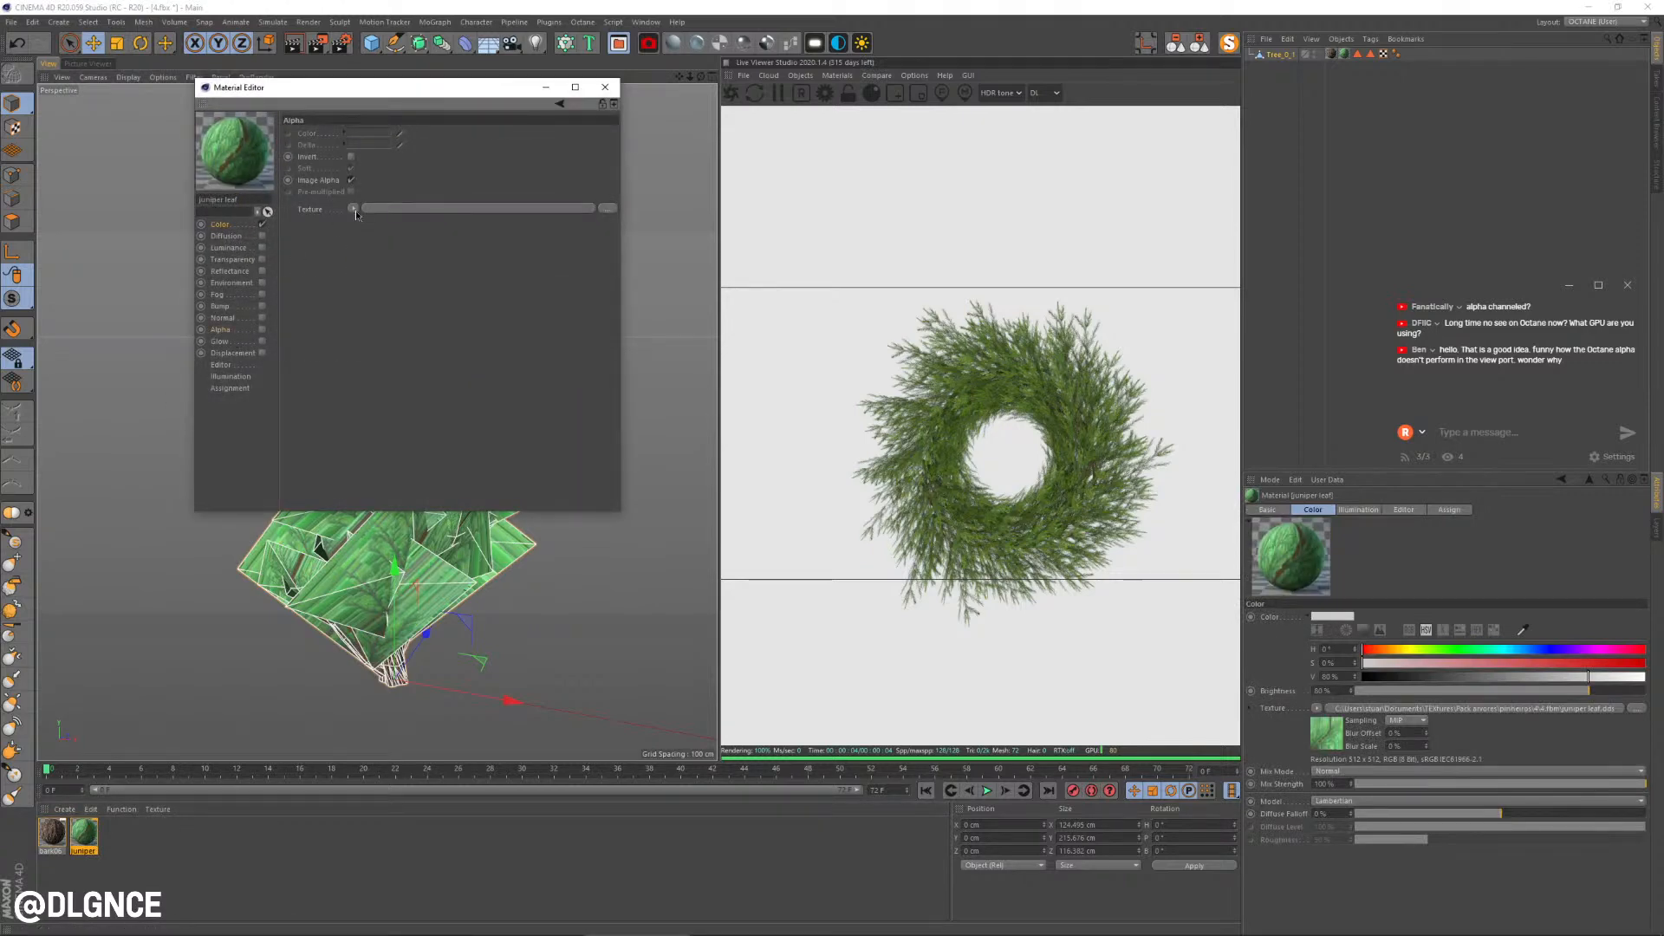
click(355, 215)
click(386, 181)
click(262, 329)
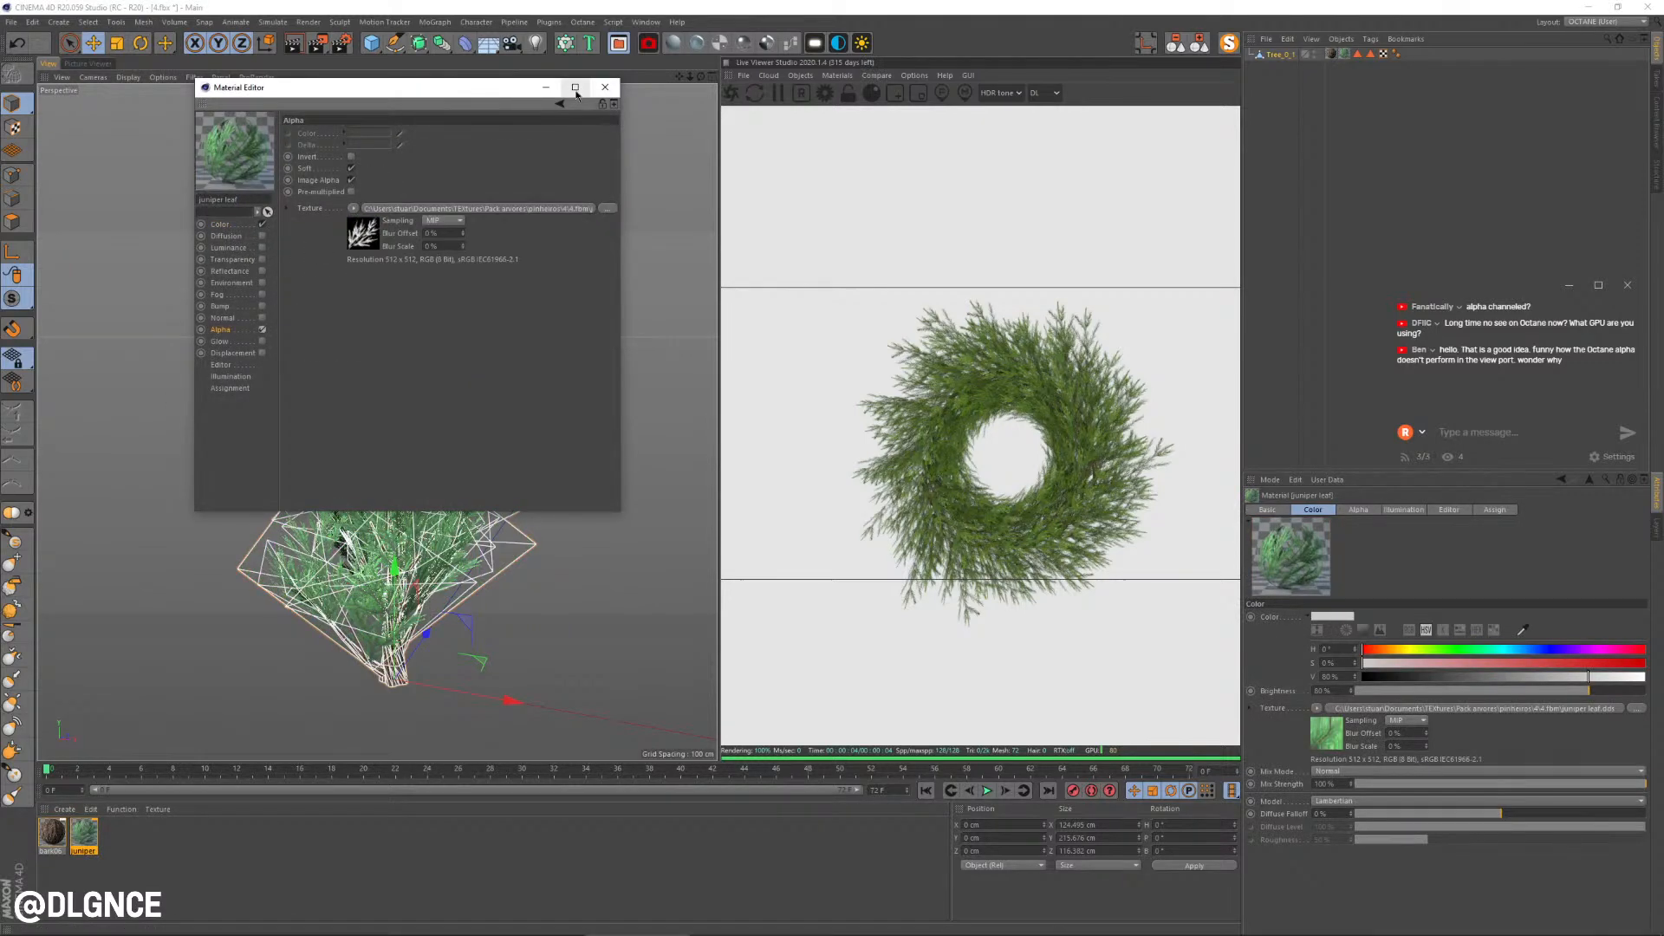
click(605, 87)
Step: Convert the bark and juniper leaf materials to Octane materials and delete the original ones
key(ctrl+a)
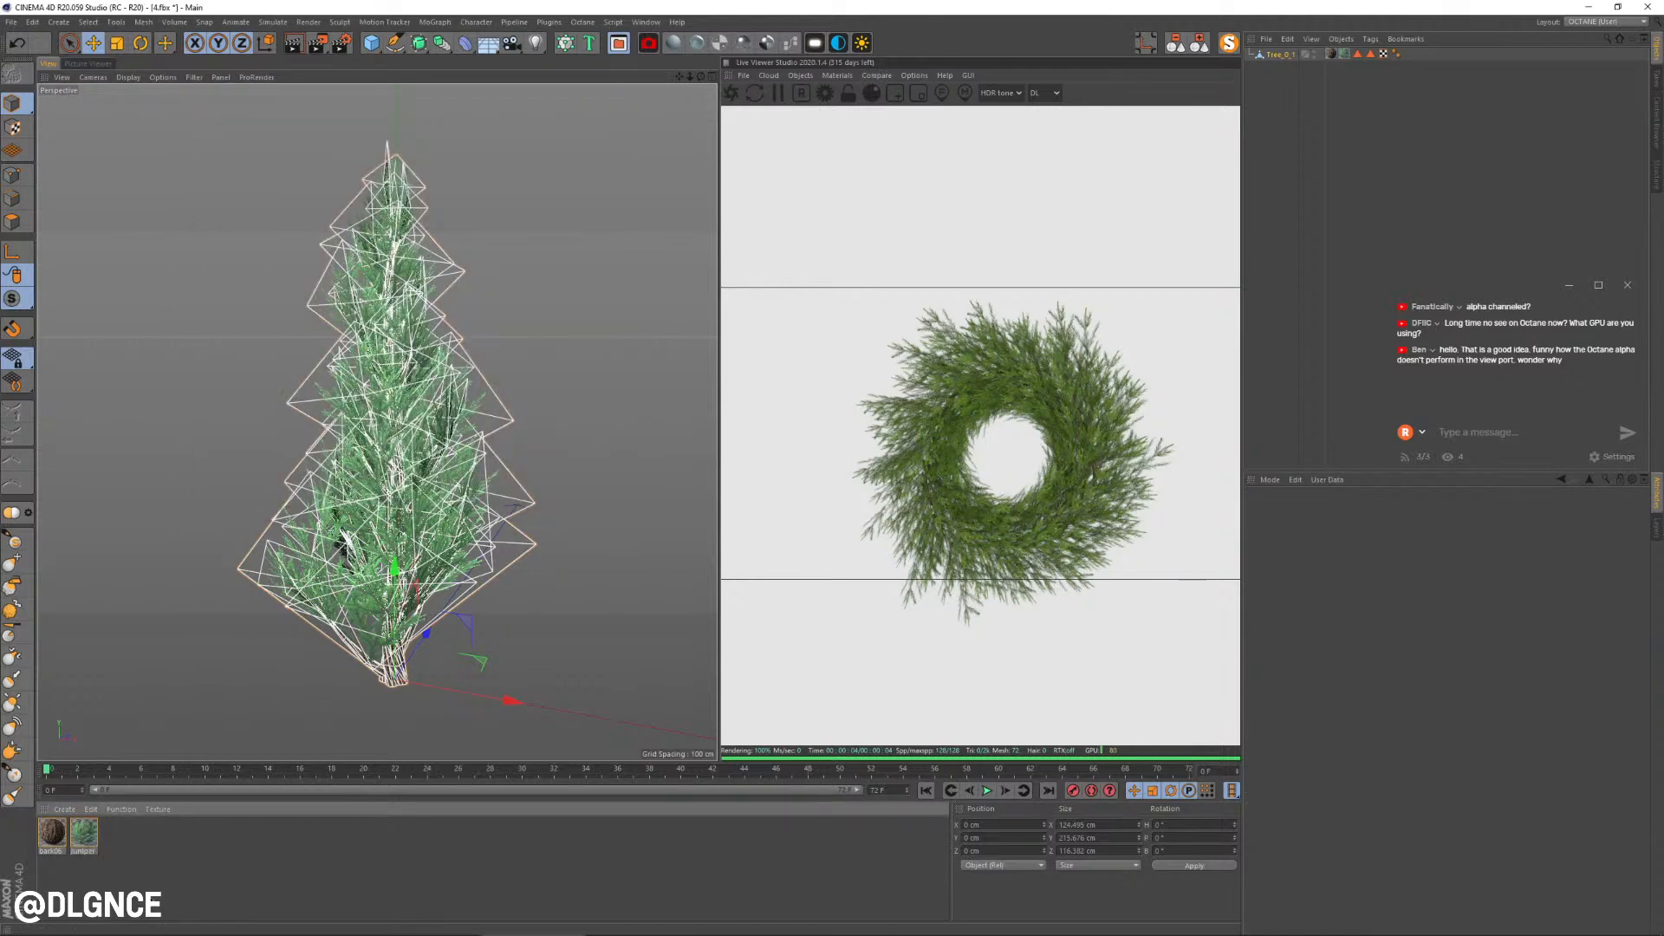
click(837, 75)
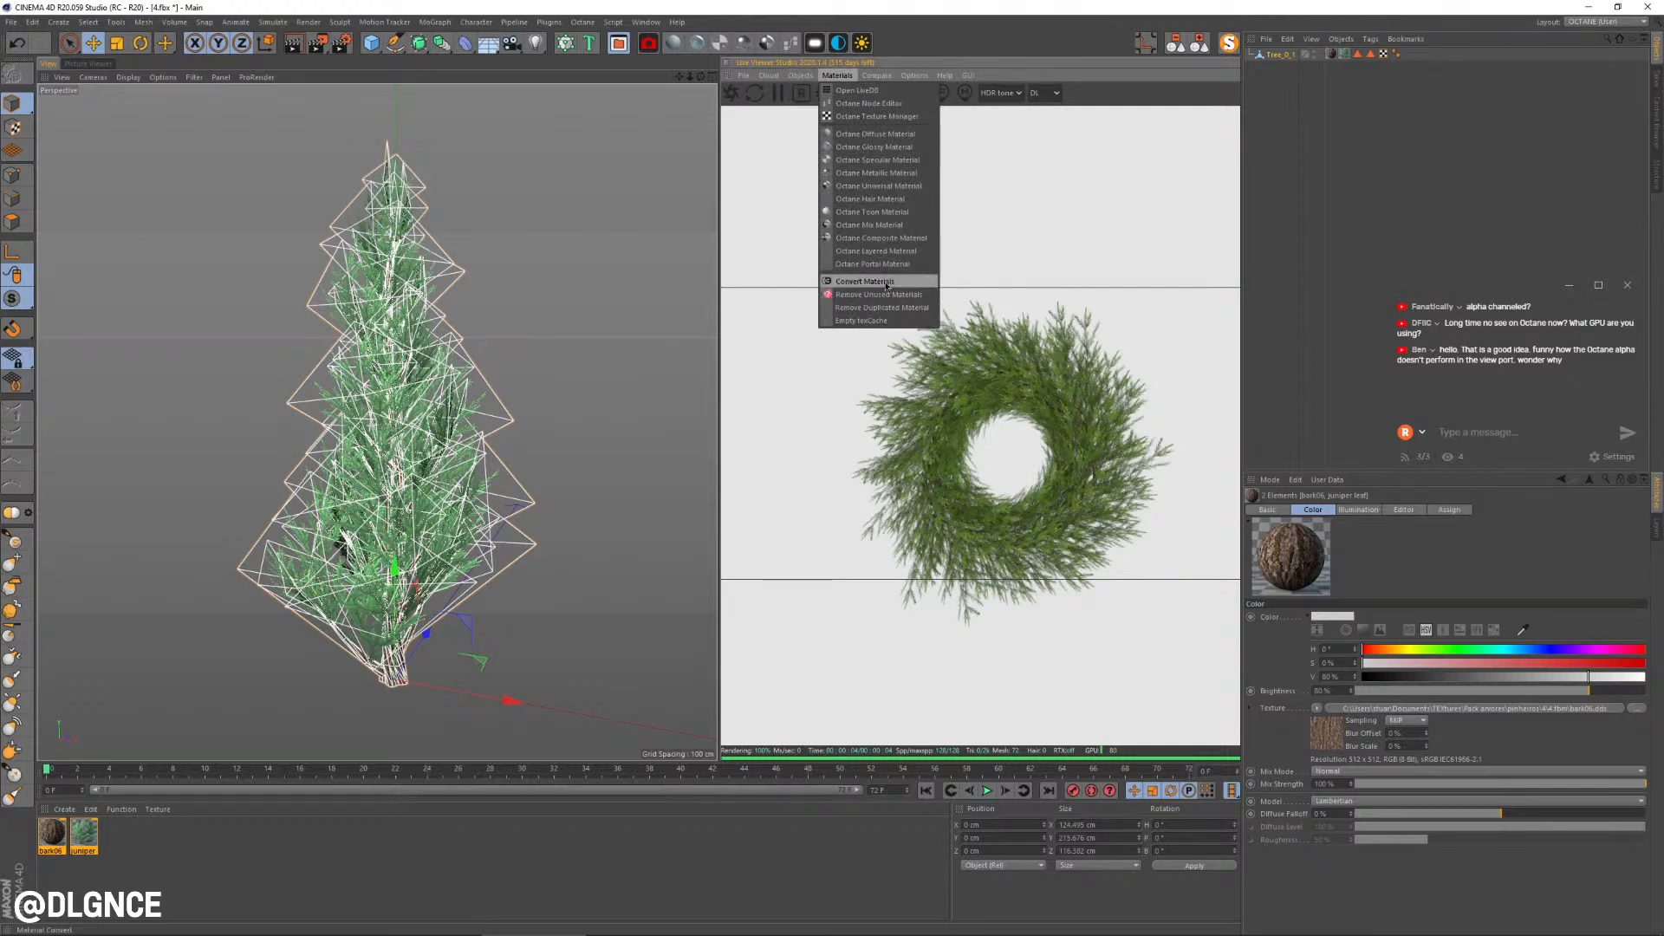
click(865, 282)
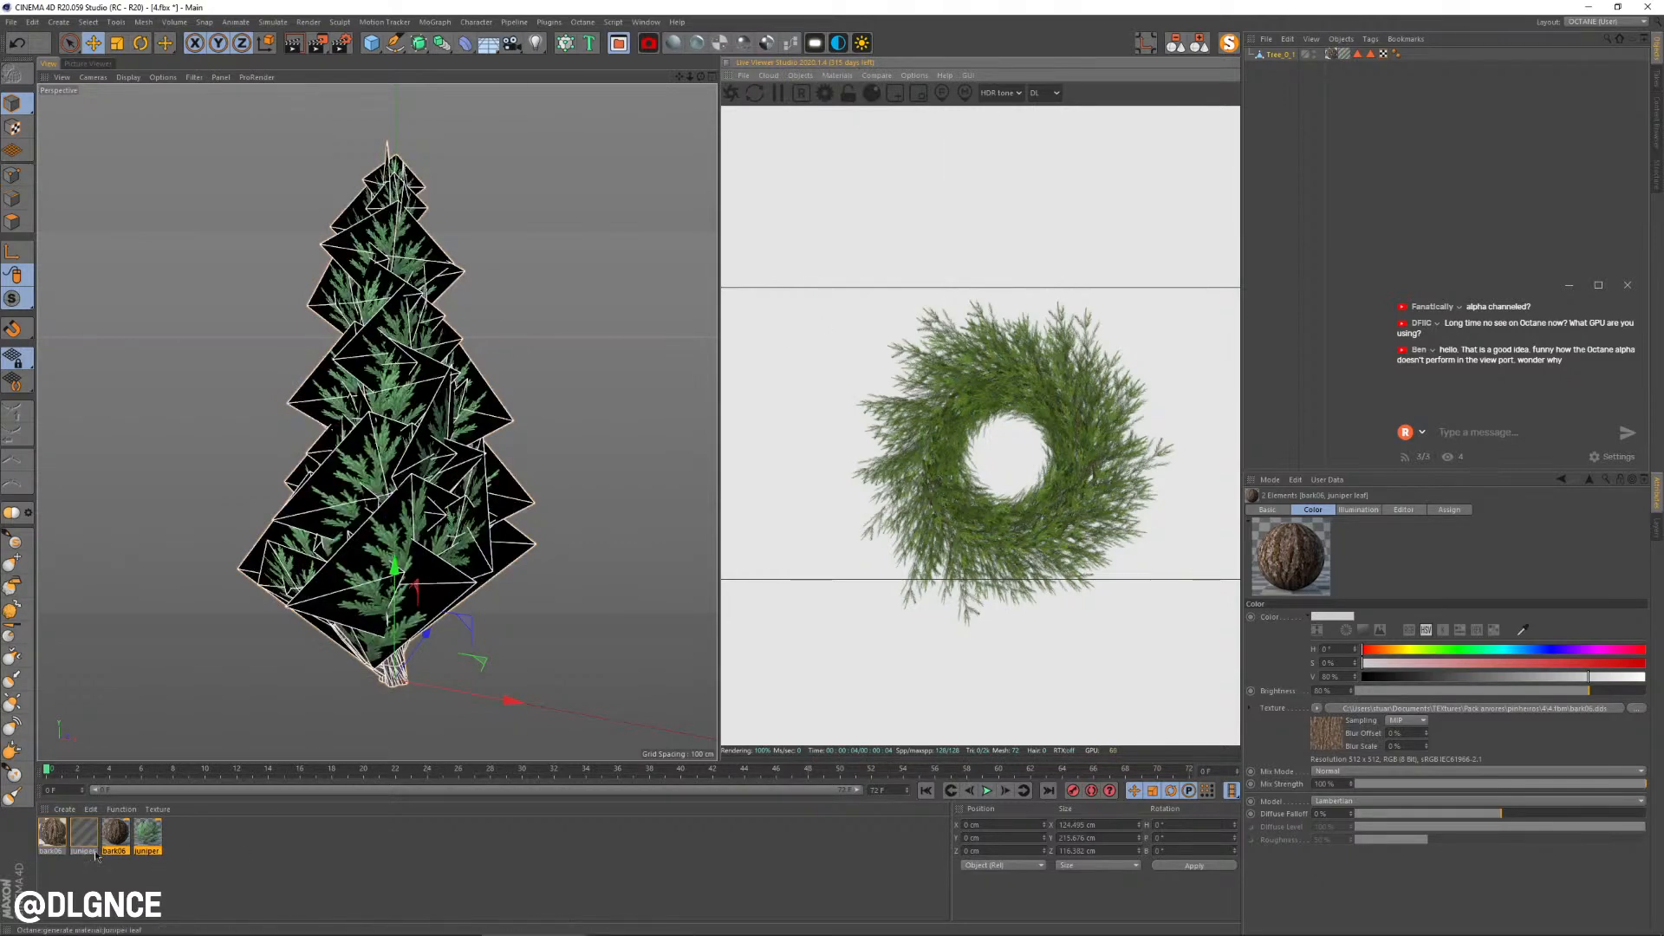
key(Delete)
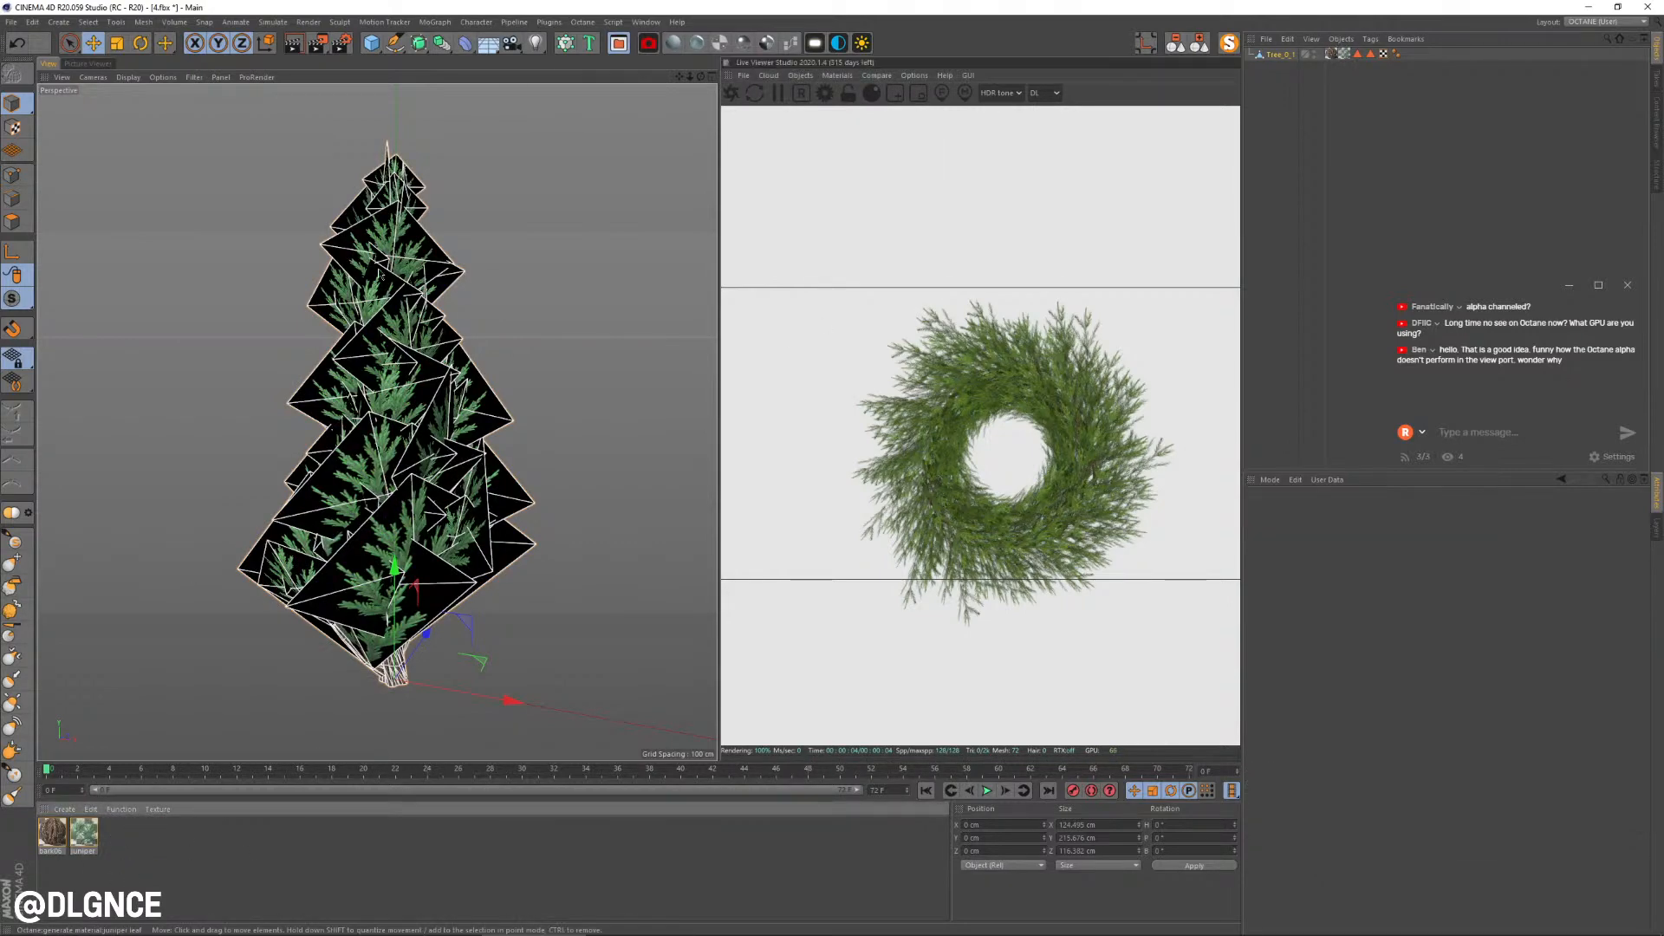
Step: Select the leaf polygons of one branch near the middle of the tree with Live Selection in polygon mode
scroll(381, 275, up, 5)
scroll(260, 282, down, 3)
scroll(187, 286, up, 2)
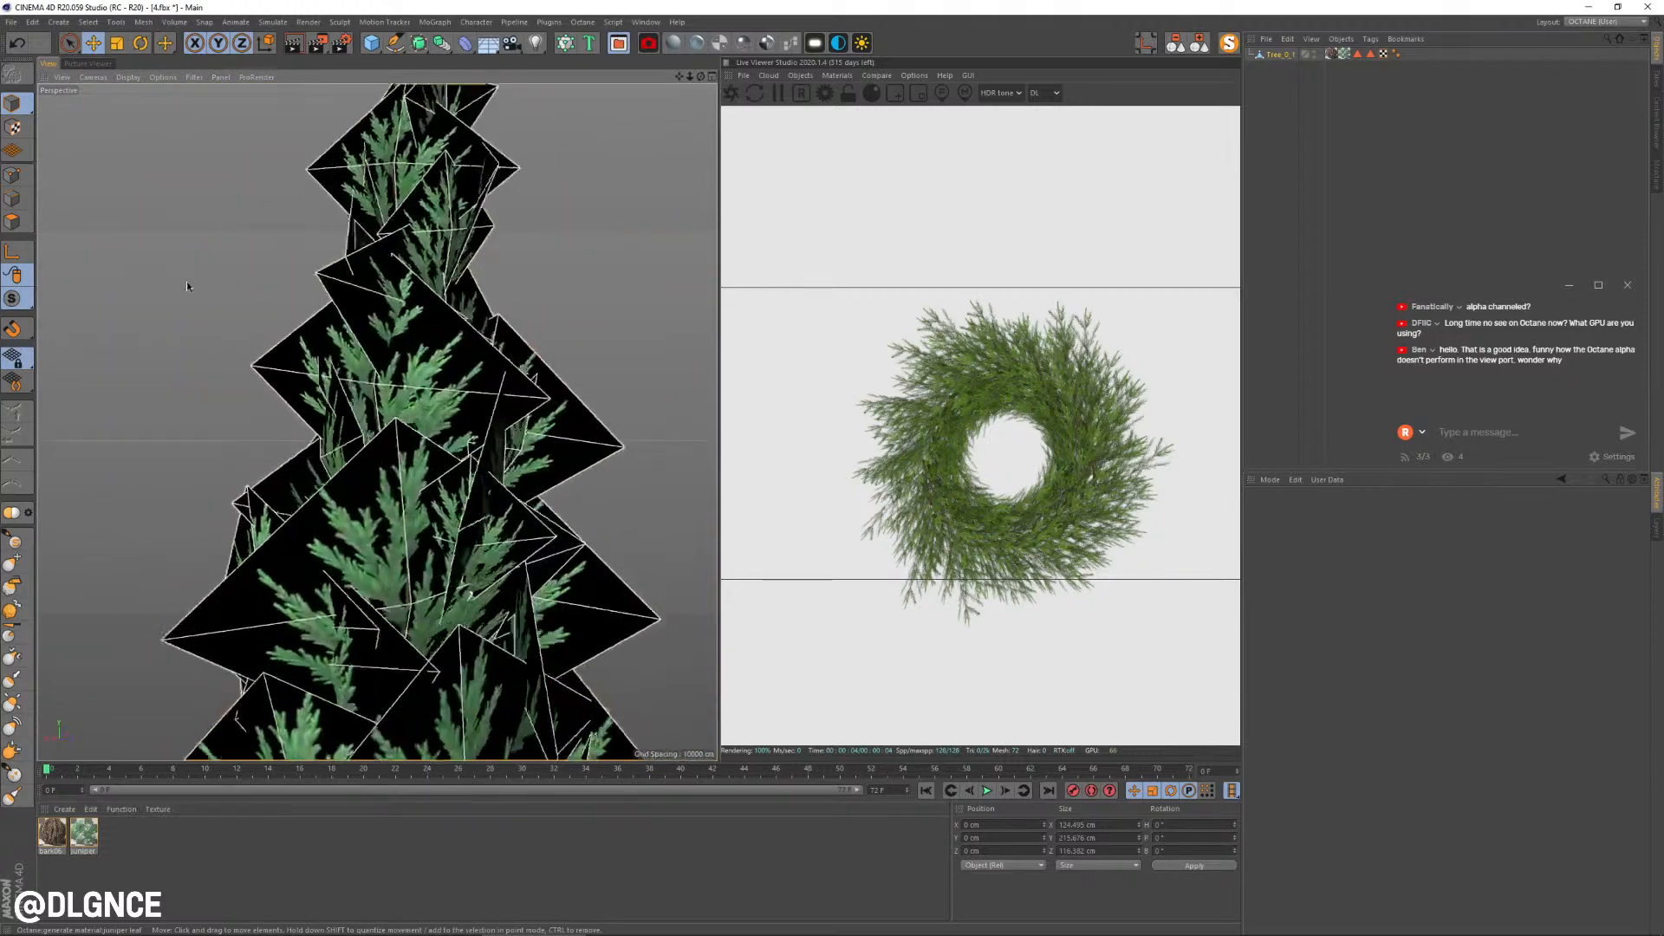
scroll(387, 378, up, 2)
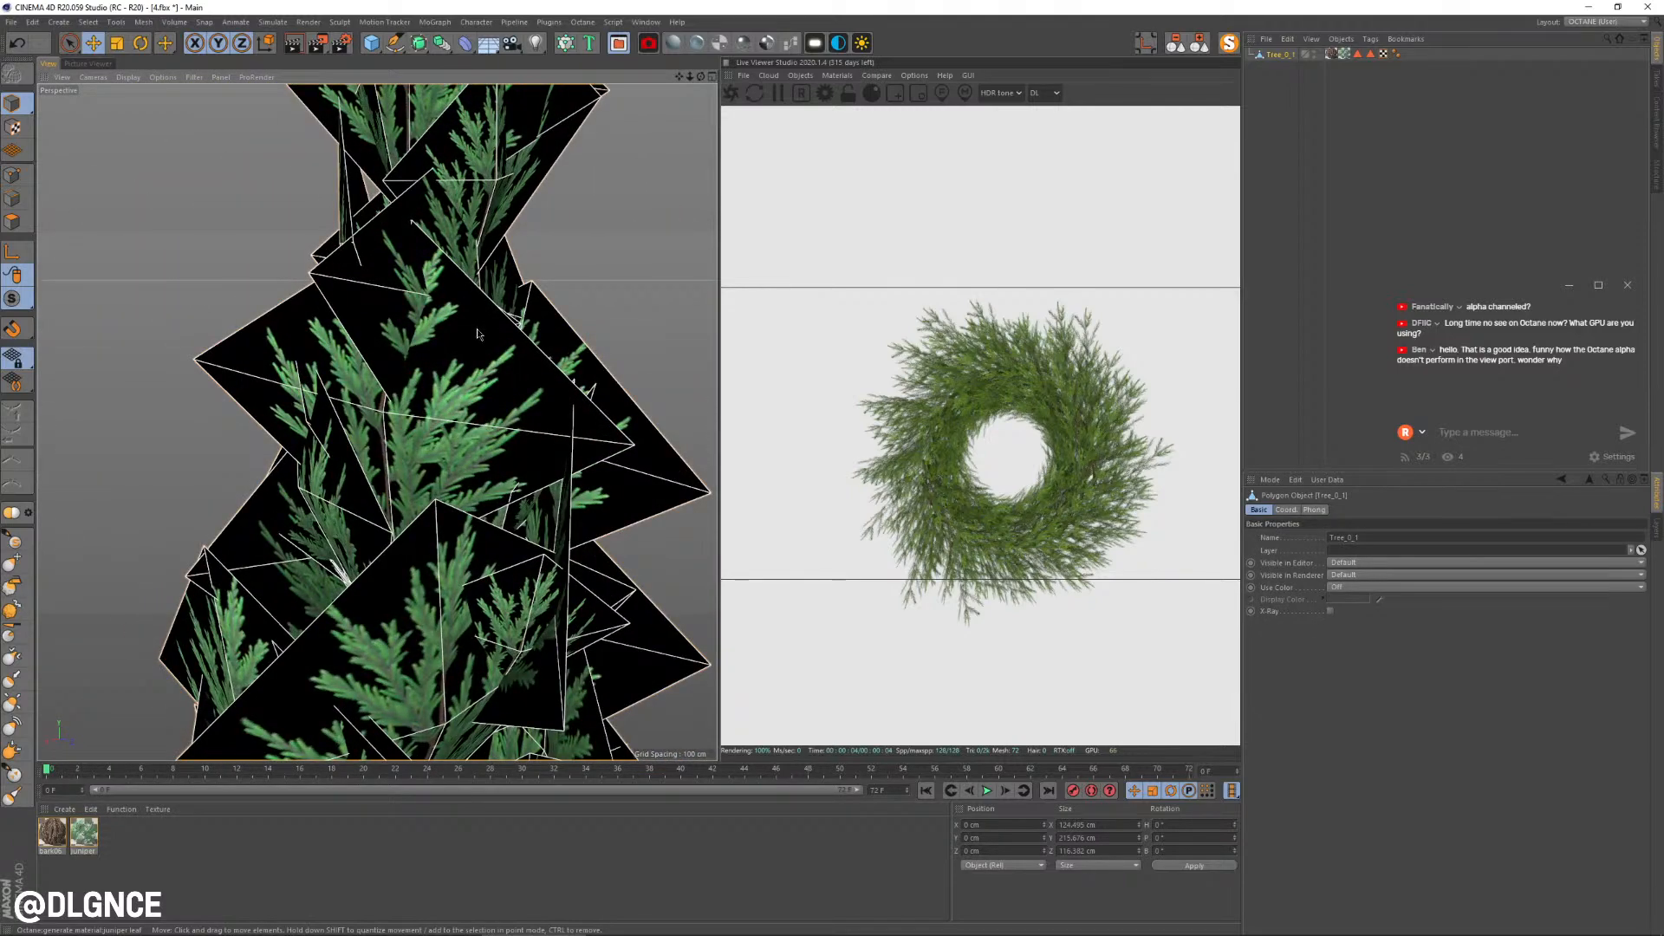
alt+middle_drag(431, 546, 436, 104)
alt+drag(449, 732, 620, 725)
alt+middle_drag(507, 491, 508, 725)
alt+drag(507, 724, 436, 424)
alt+right_drag(435, 424, 479, 468)
alt+drag(480, 468, 361, 437)
click(12, 222)
key(space)
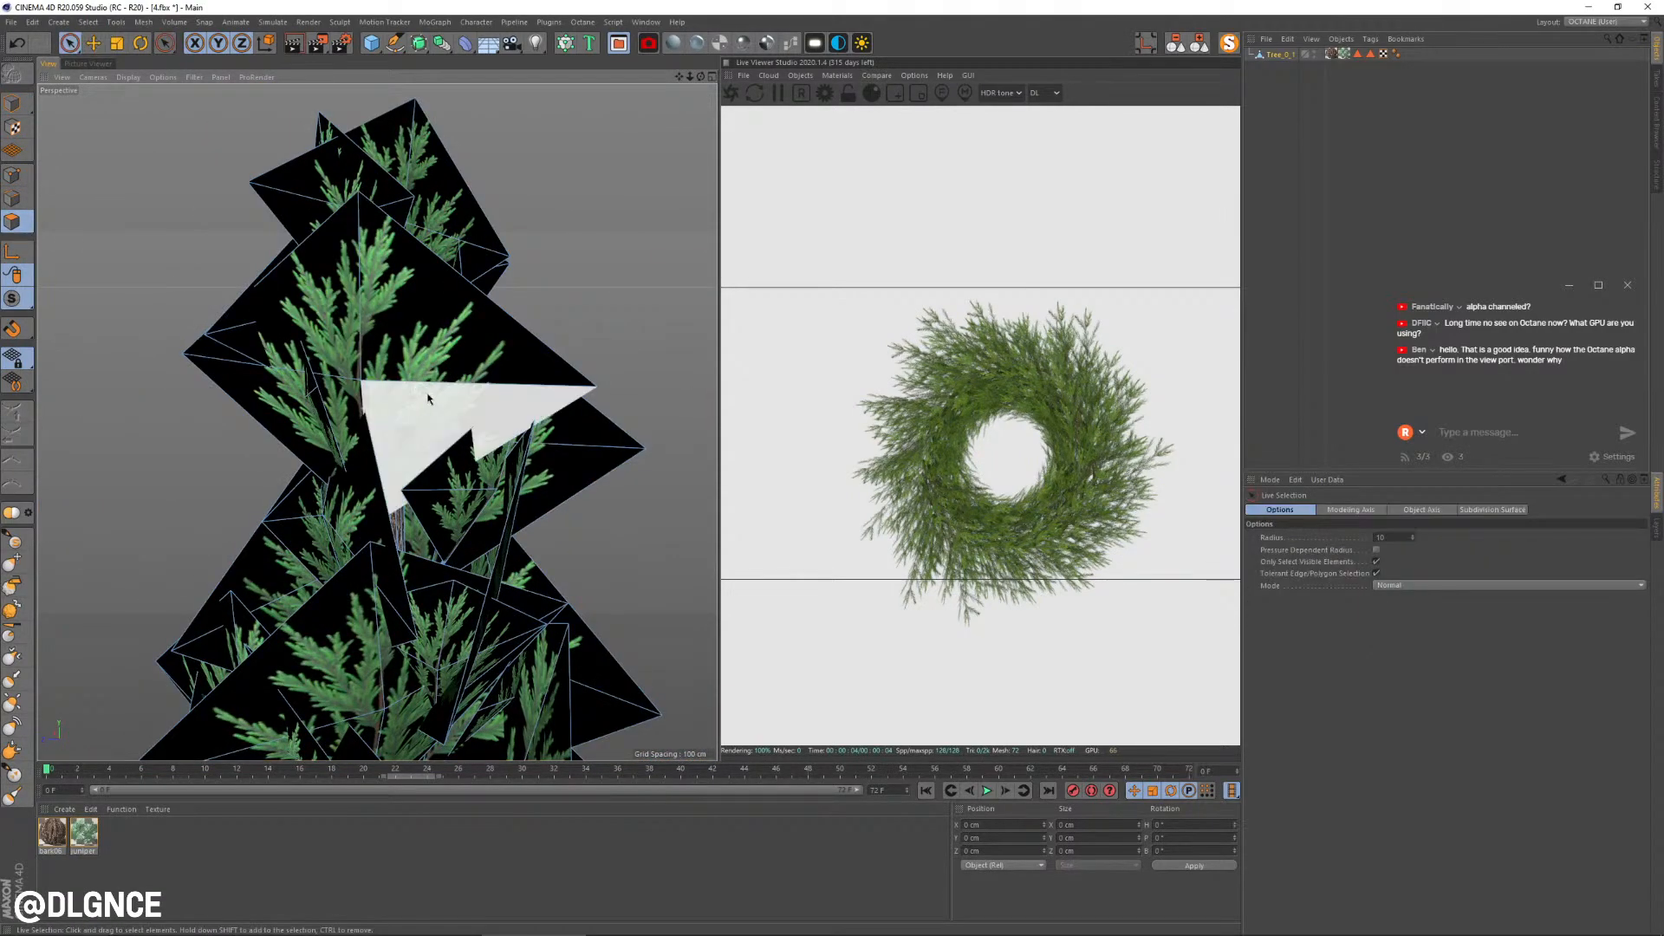
mouse_move(406, 368)
mouse_down()
mouse_move(354, 394)
mouse_move(353, 415)
mouse_move(235, 447)
mouse_move(327, 391)
mouse_move(372, 388)
mouse_move(433, 427)
mouse_move(346, 454)
mouse_up()
Step: Add the branch's remaining leaf faces and its bark stem polygons to the selection
alt+right_drag(346, 454, 458, 498)
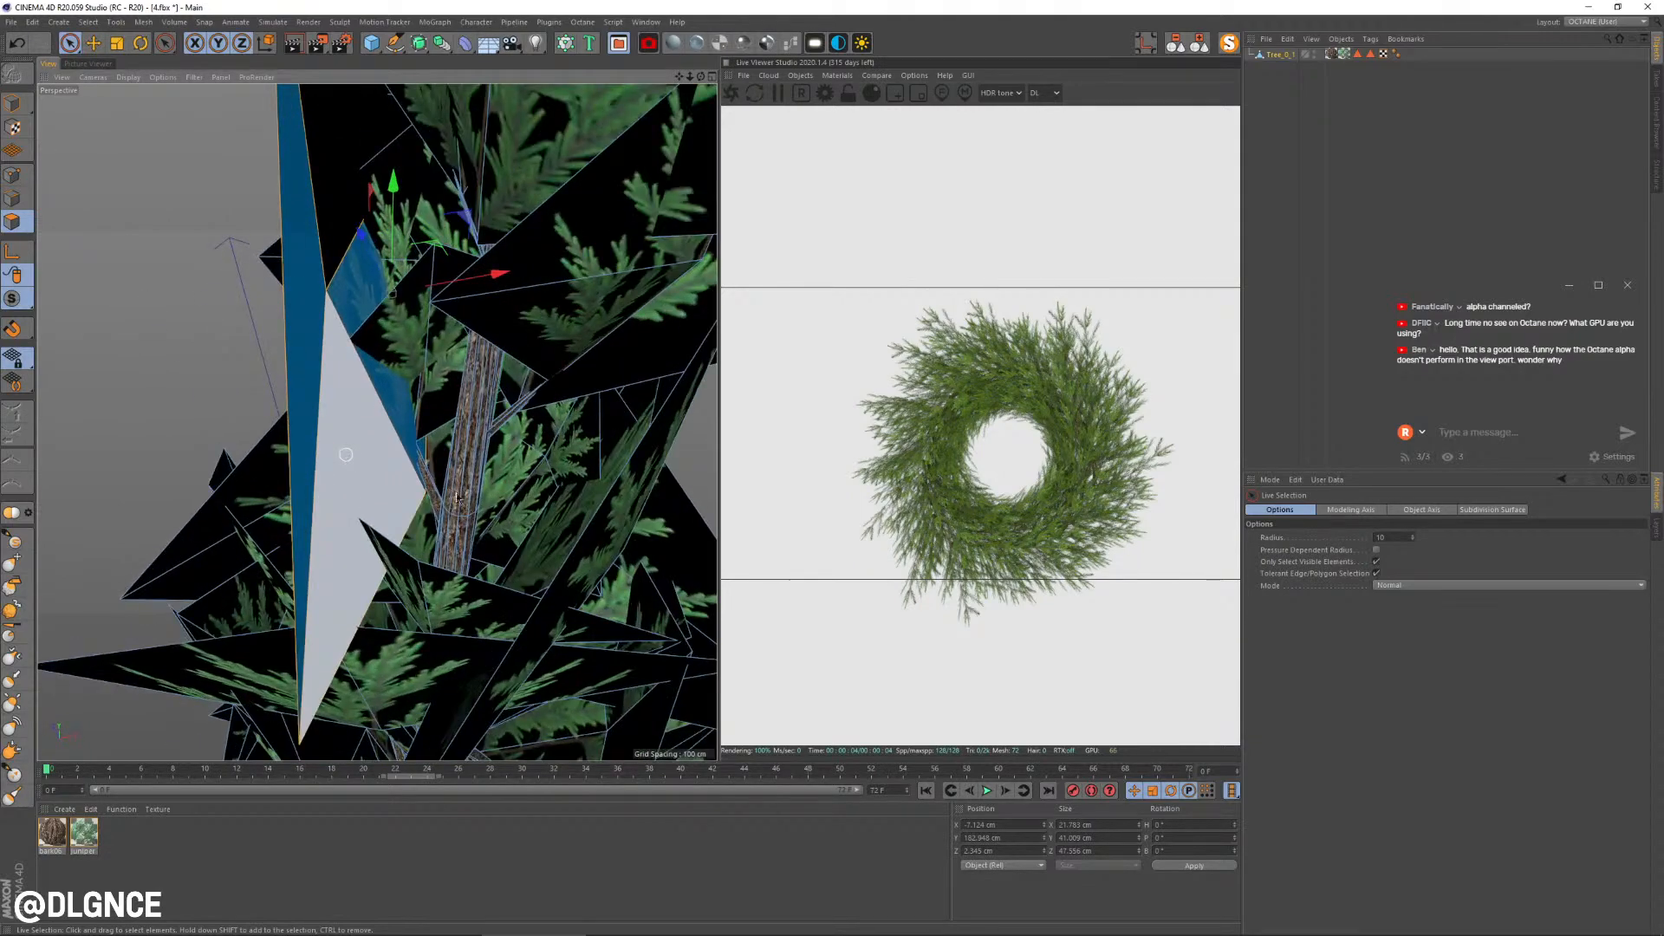
alt+drag(458, 499, 440, 512)
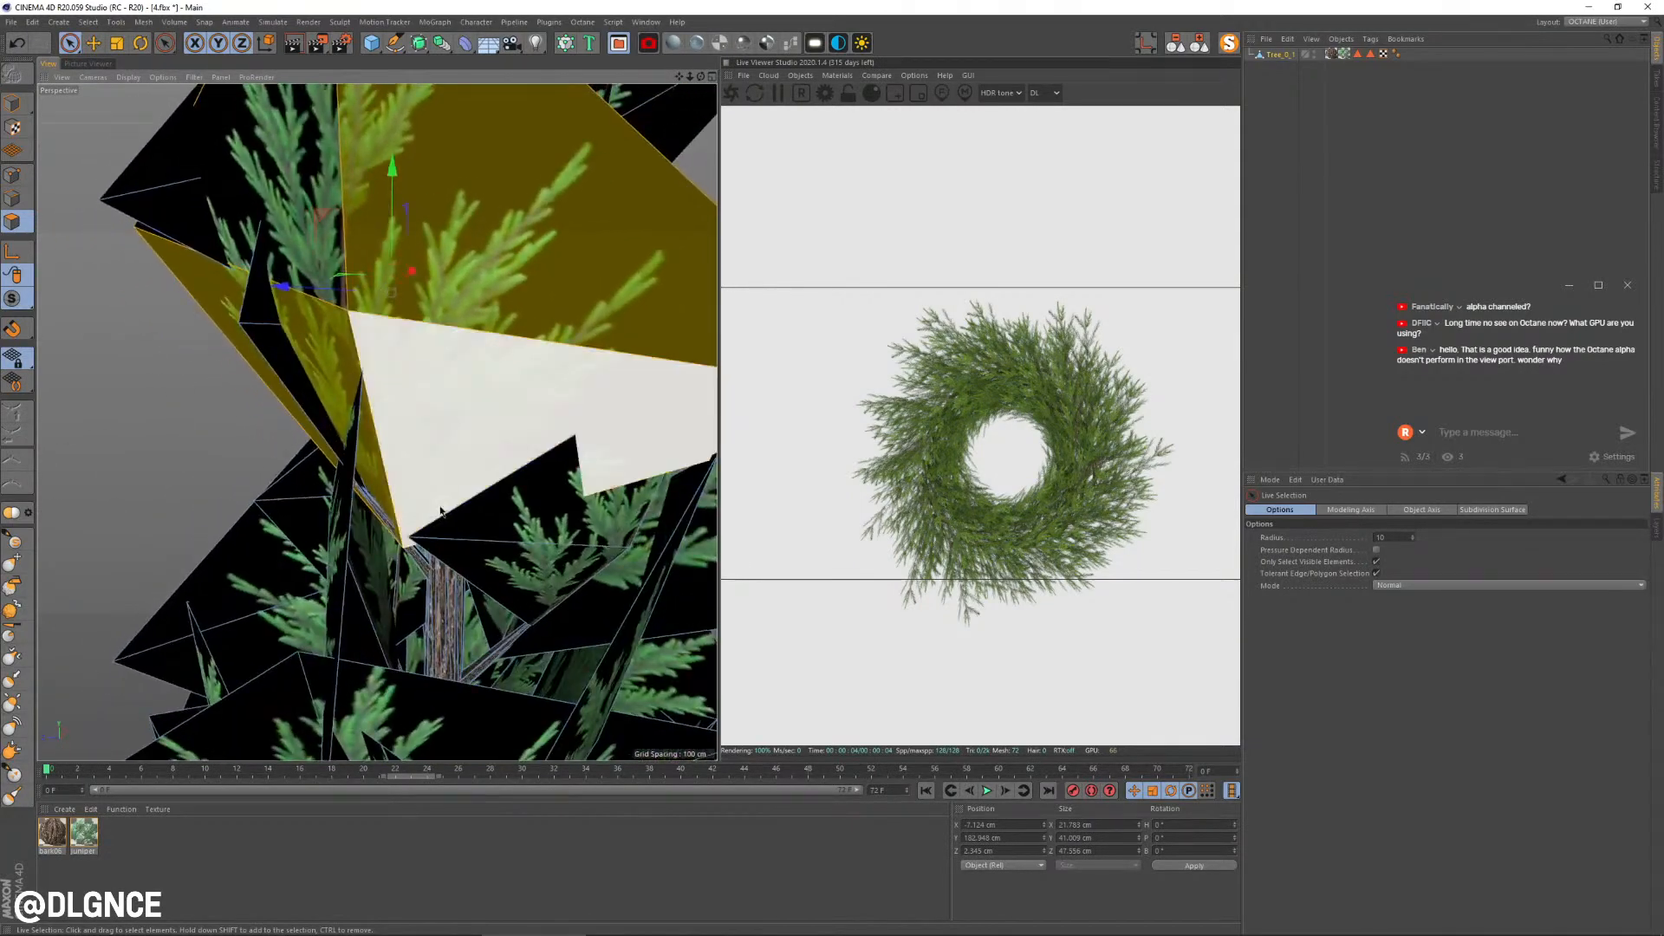
alt+right_drag(440, 512, 363, 539)
alt+drag(362, 539, 381, 544)
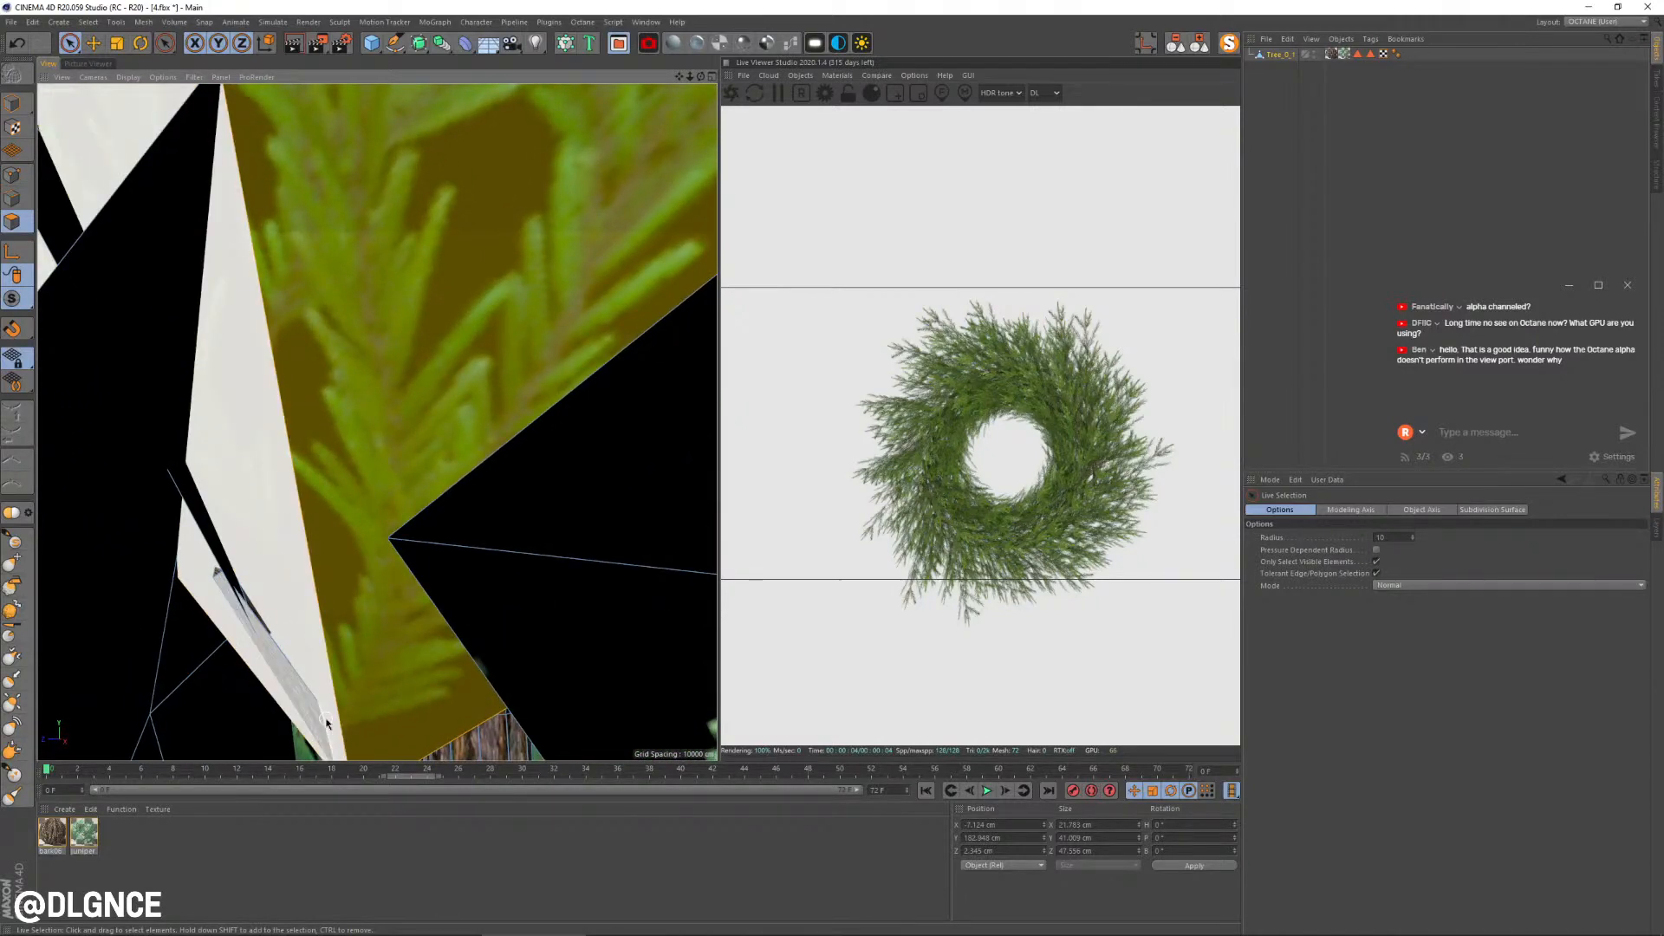
alt+drag(326, 722, 336, 681)
alt+middle_drag(336, 680, 335, 448)
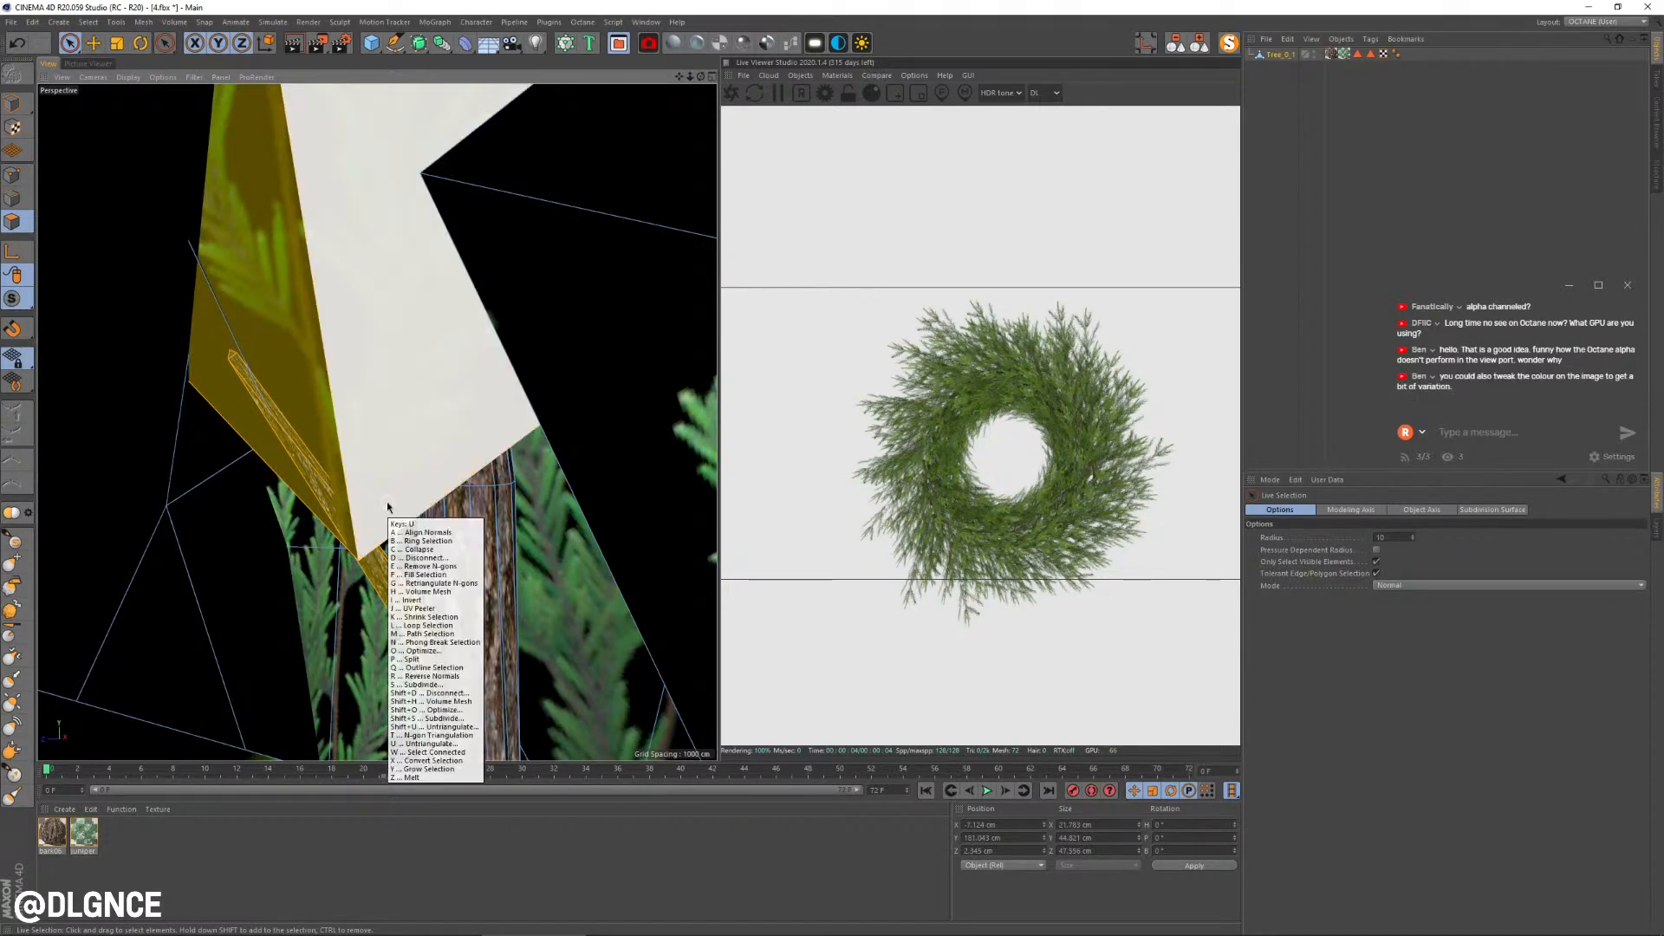
Step: Invert the polygon selection and delete the rest of the tree, keeping only the chosen branch
key(u)
key(i)
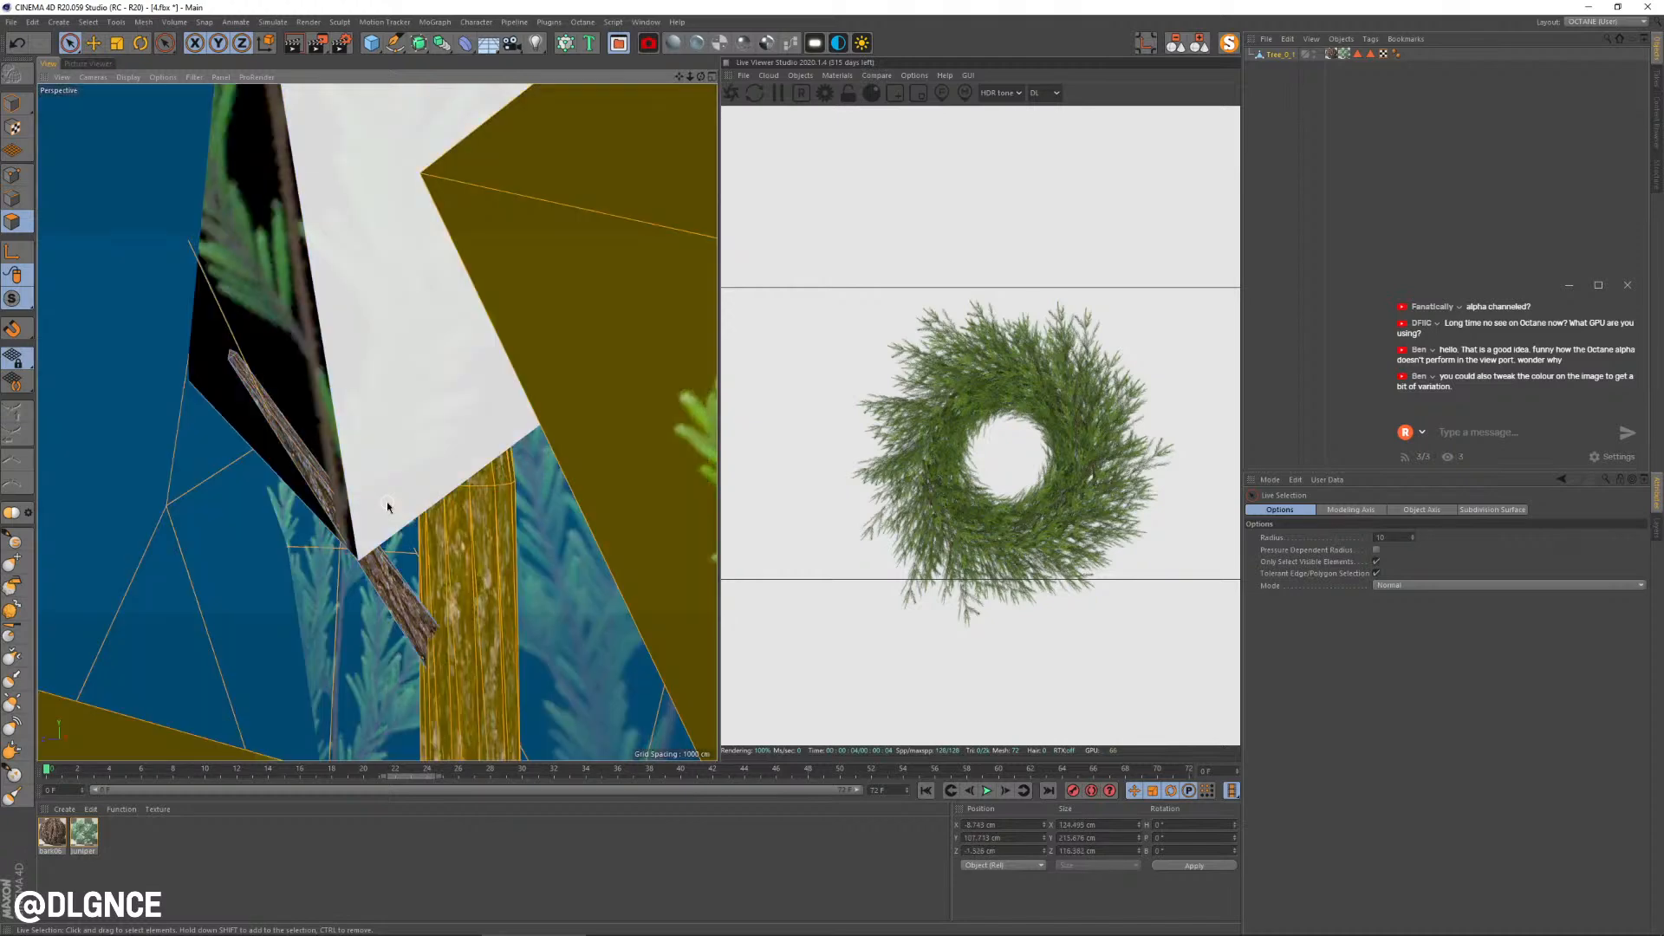
scroll(388, 507, down, 8)
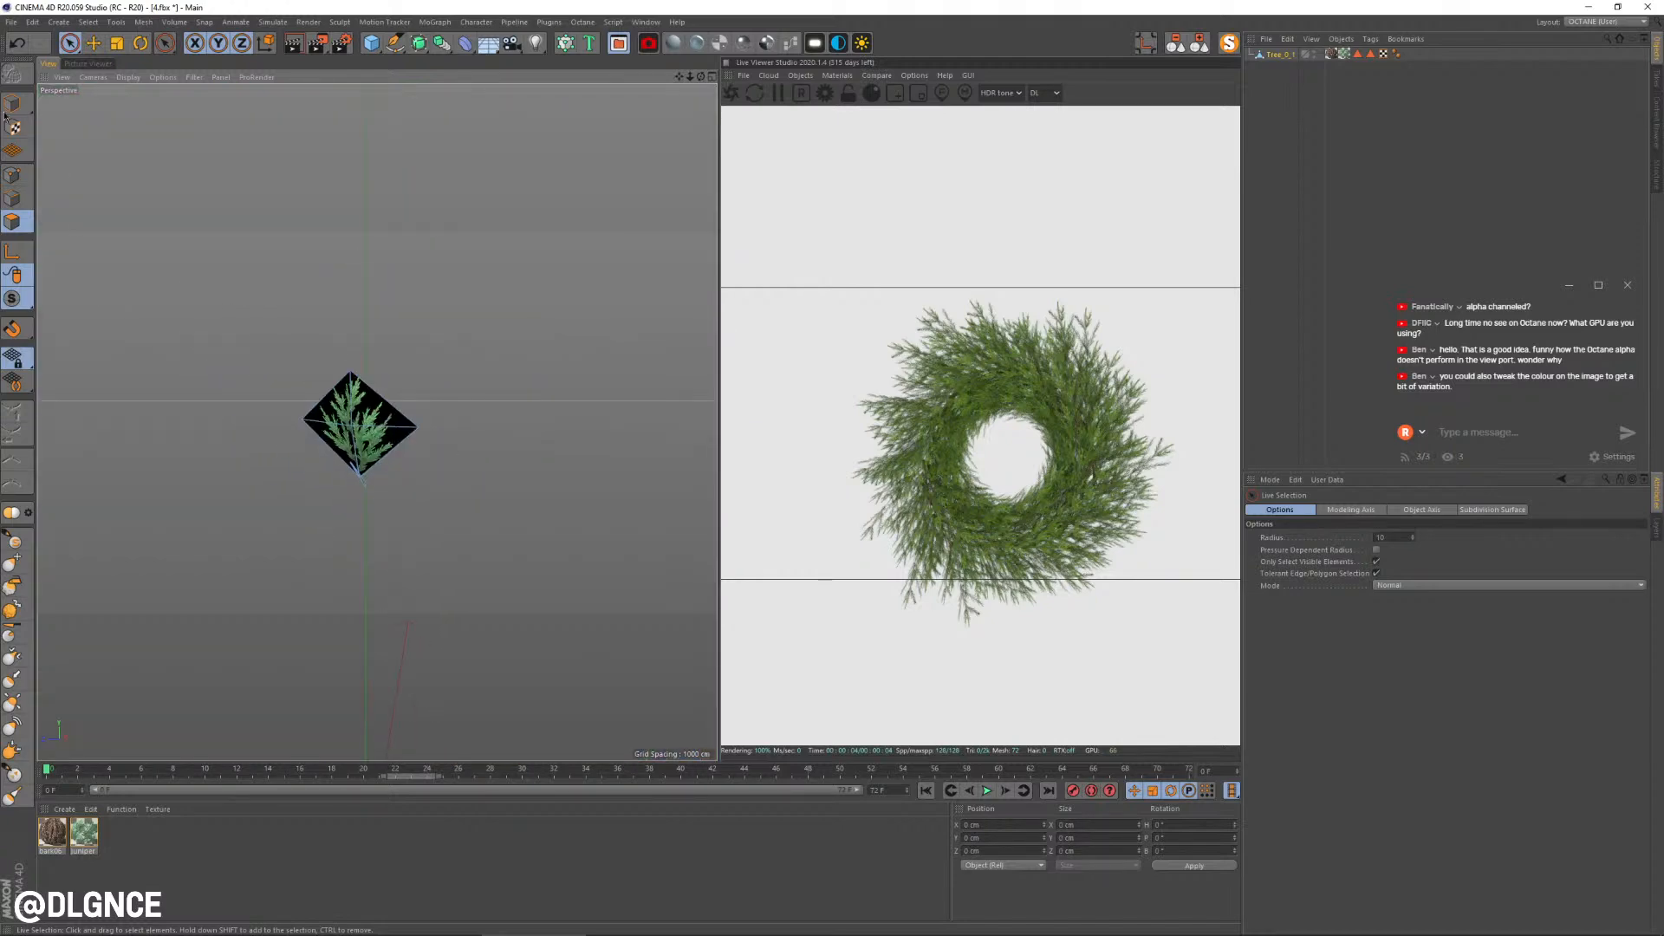
Step: Delete the stray leftover points below the isolated branch and return to model mode
click(14, 103)
alt+drag(535, 577, 419, 543)
alt+middle_drag(436, 540, 470, 372)
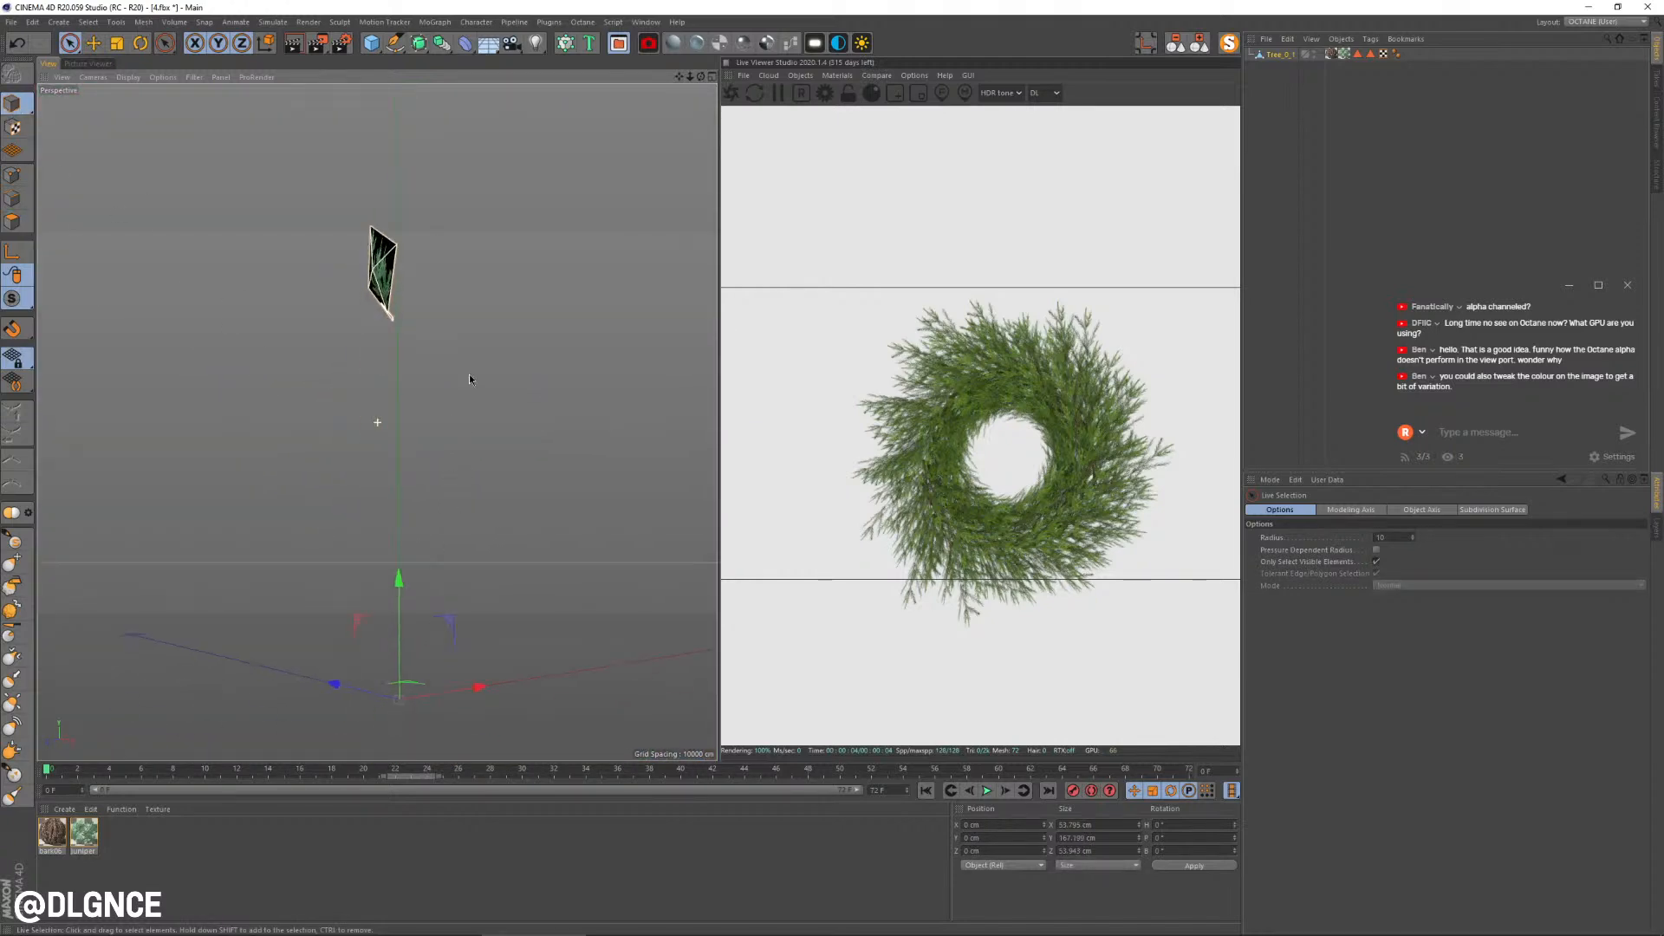
alt+drag(470, 373, 610, 411)
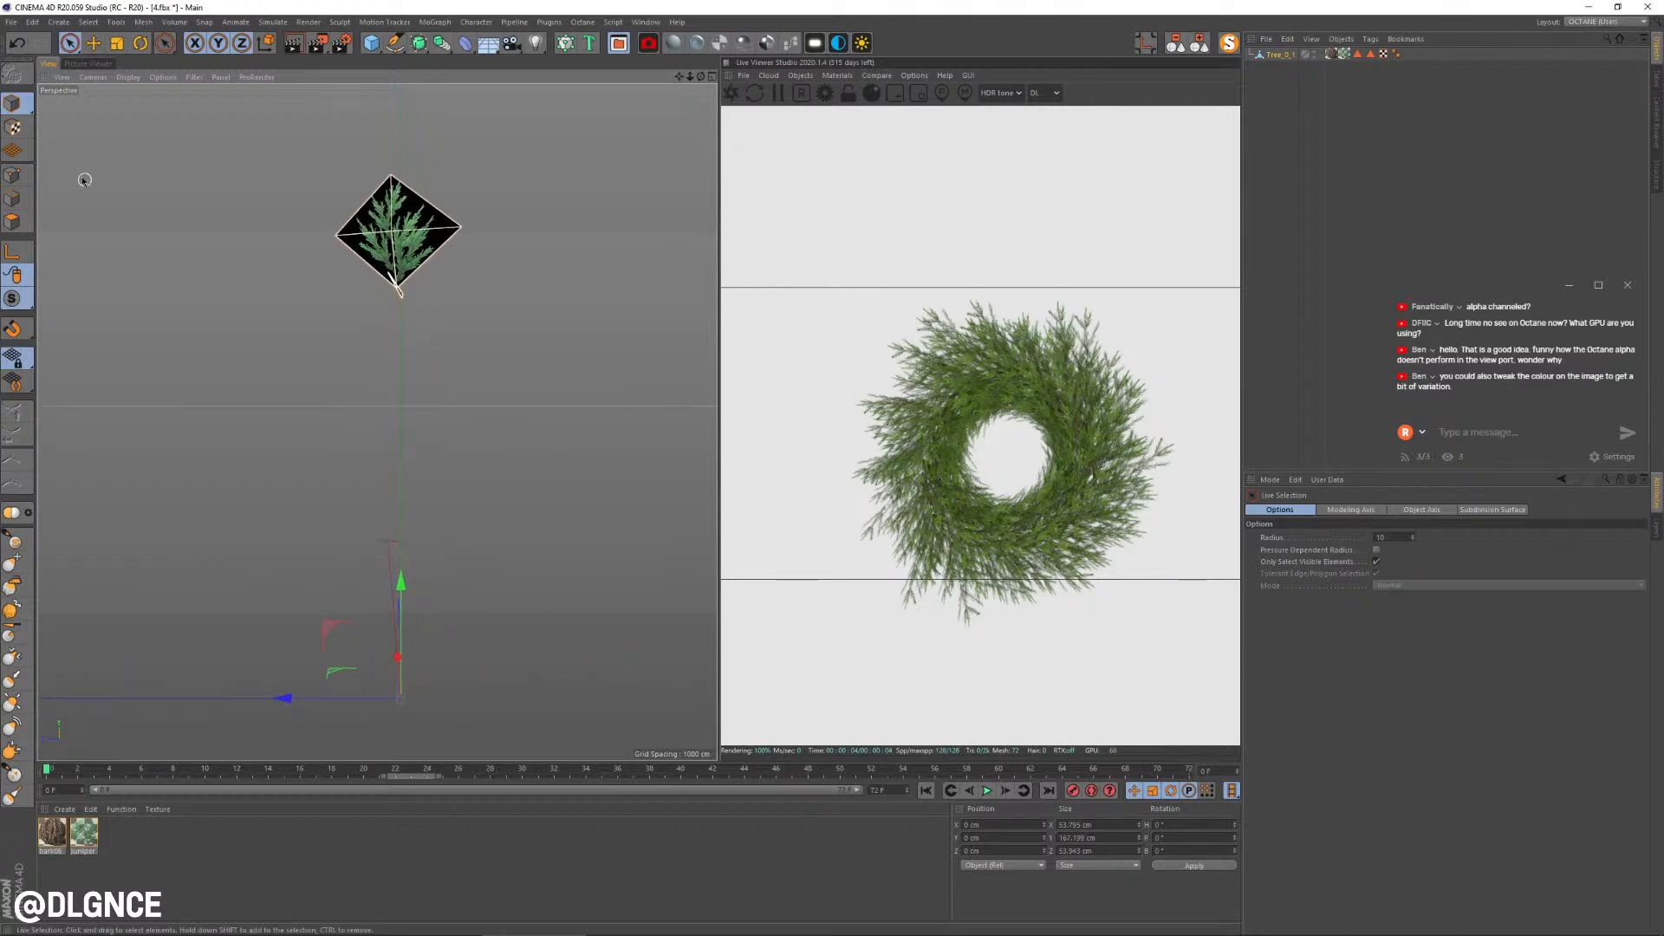
click(14, 221)
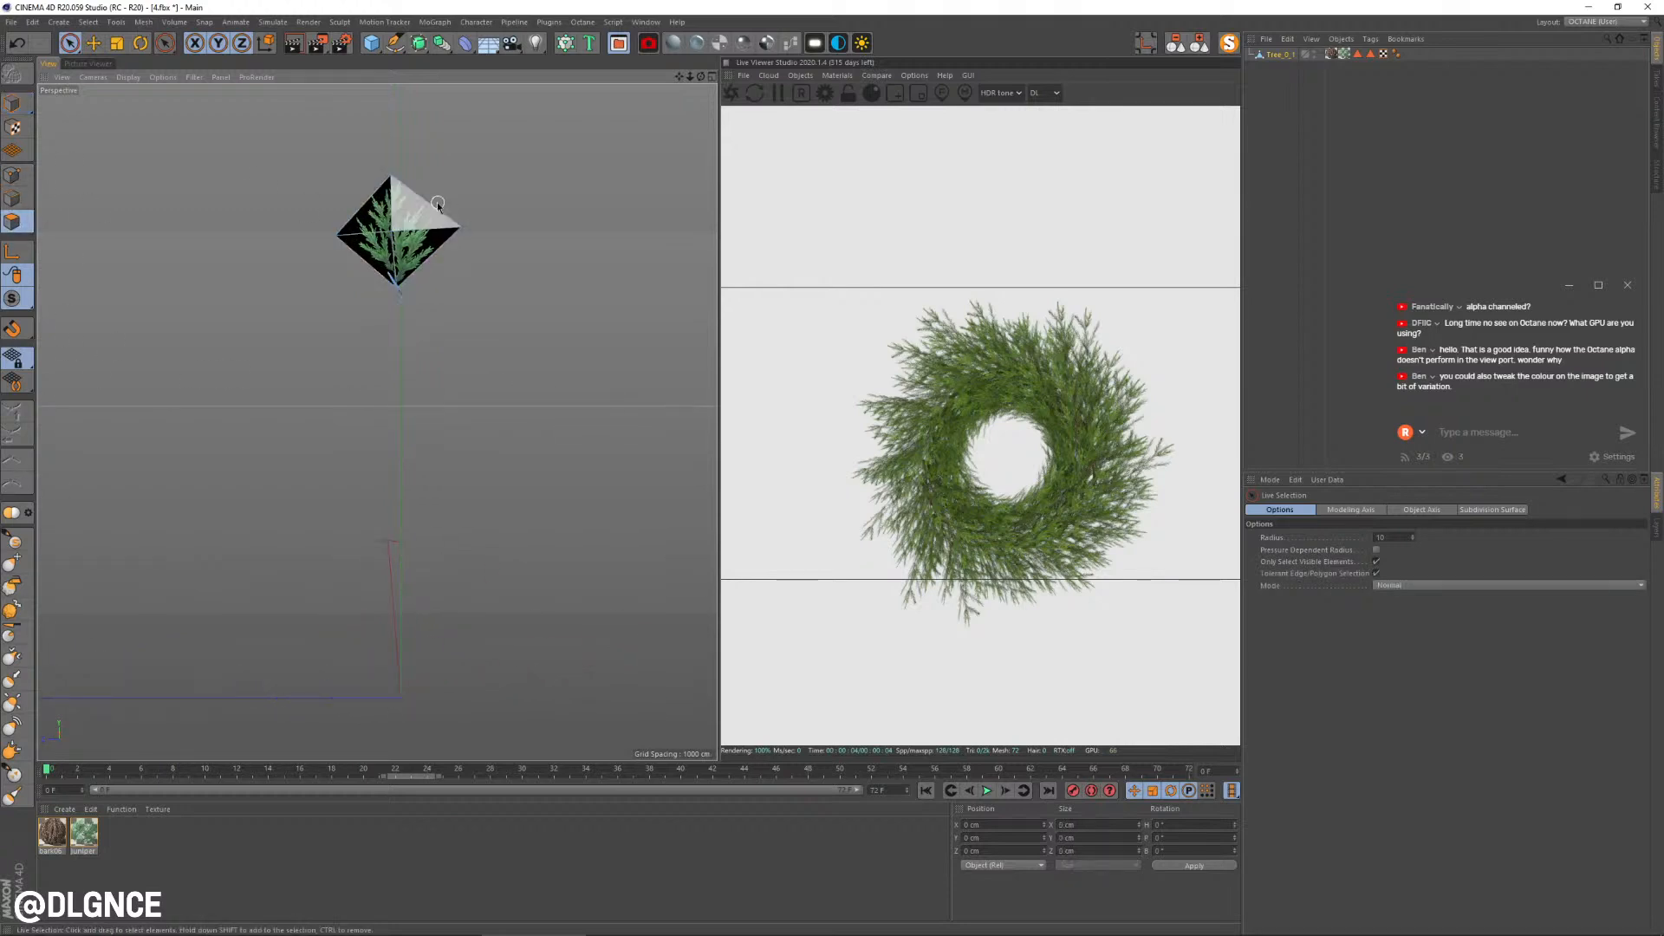
click(19, 176)
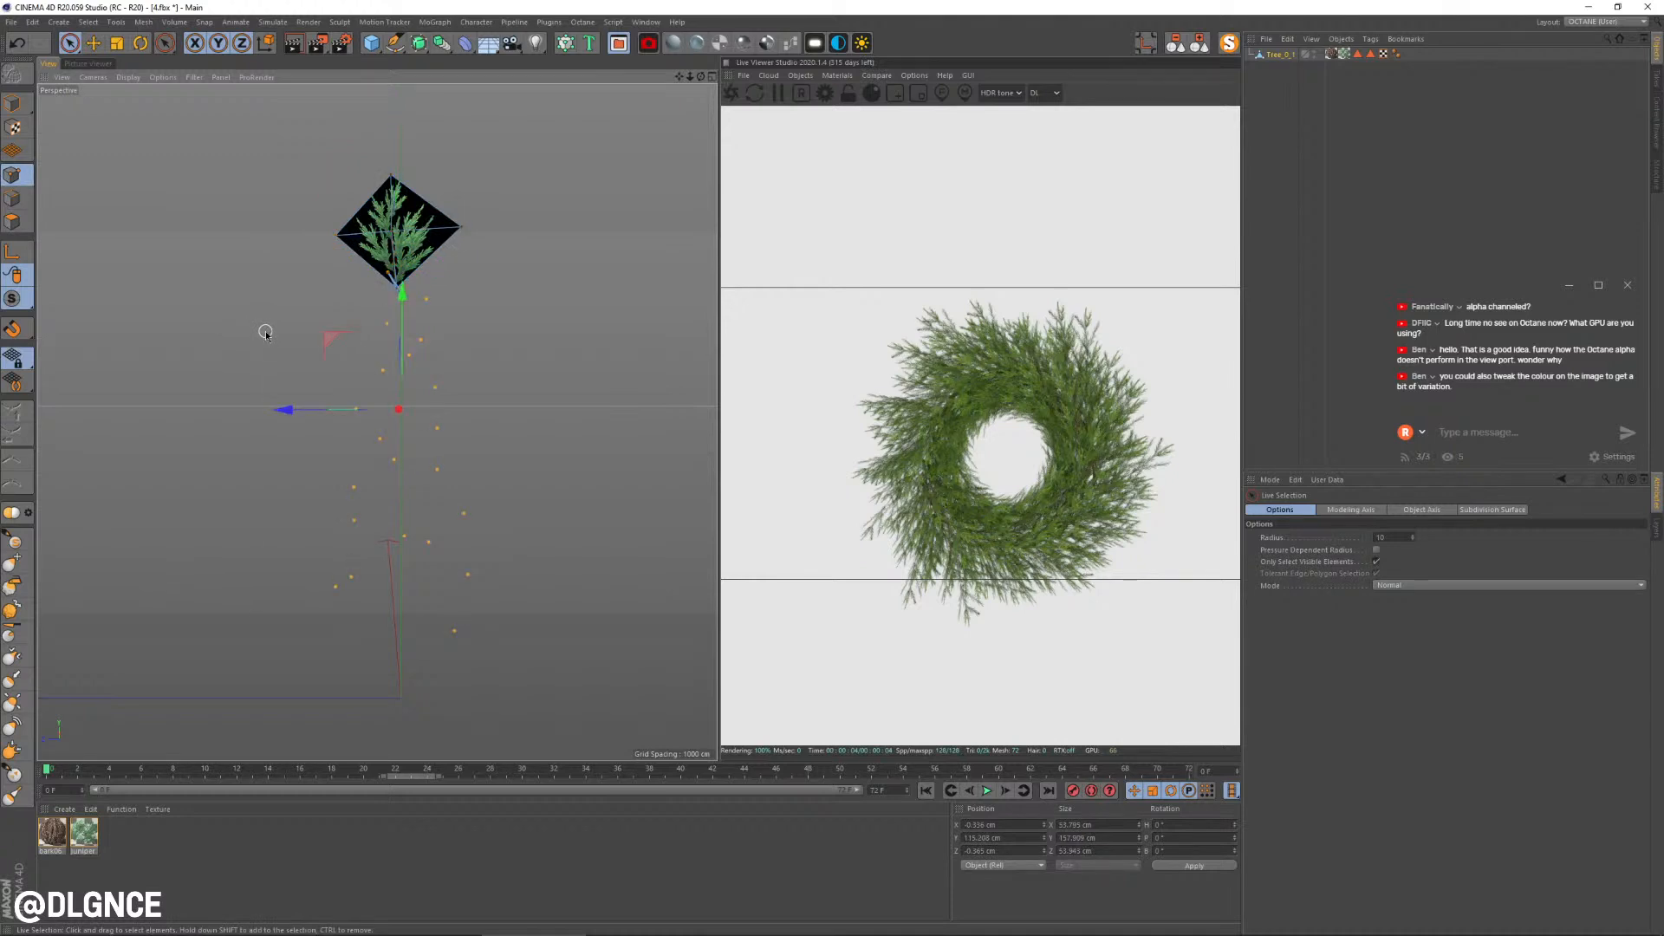
click(10, 105)
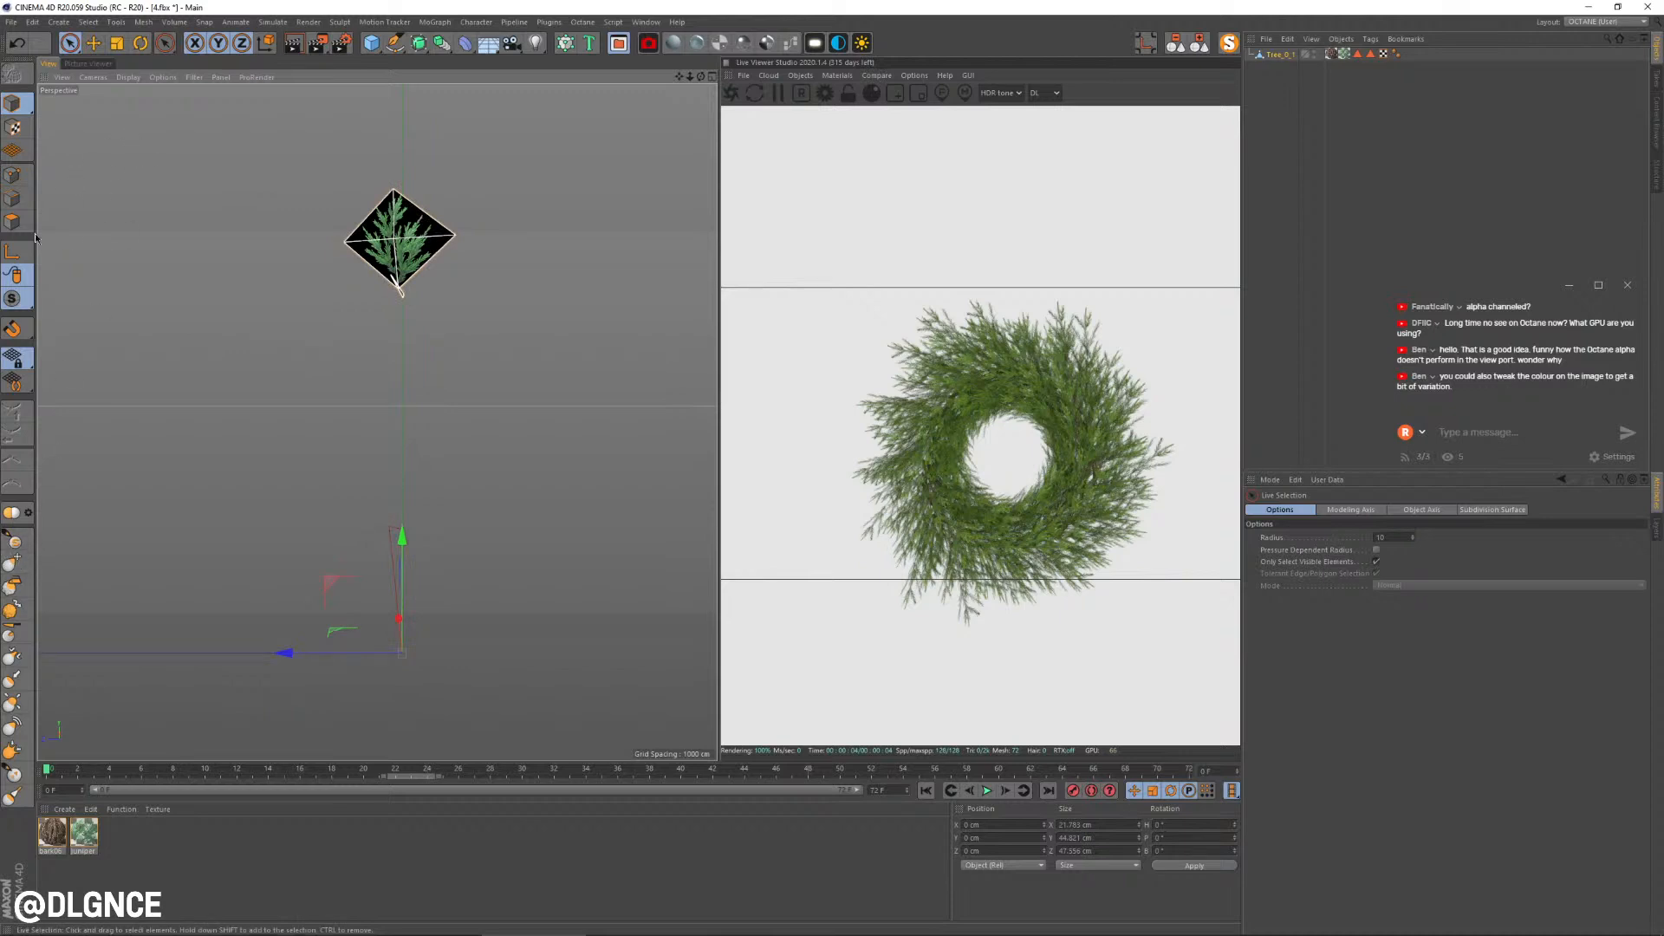
Step: Move the isolated branch's axis up to the branch and set the object's Y position to 0 cm
key(e)
drag(404, 539, 418, 139)
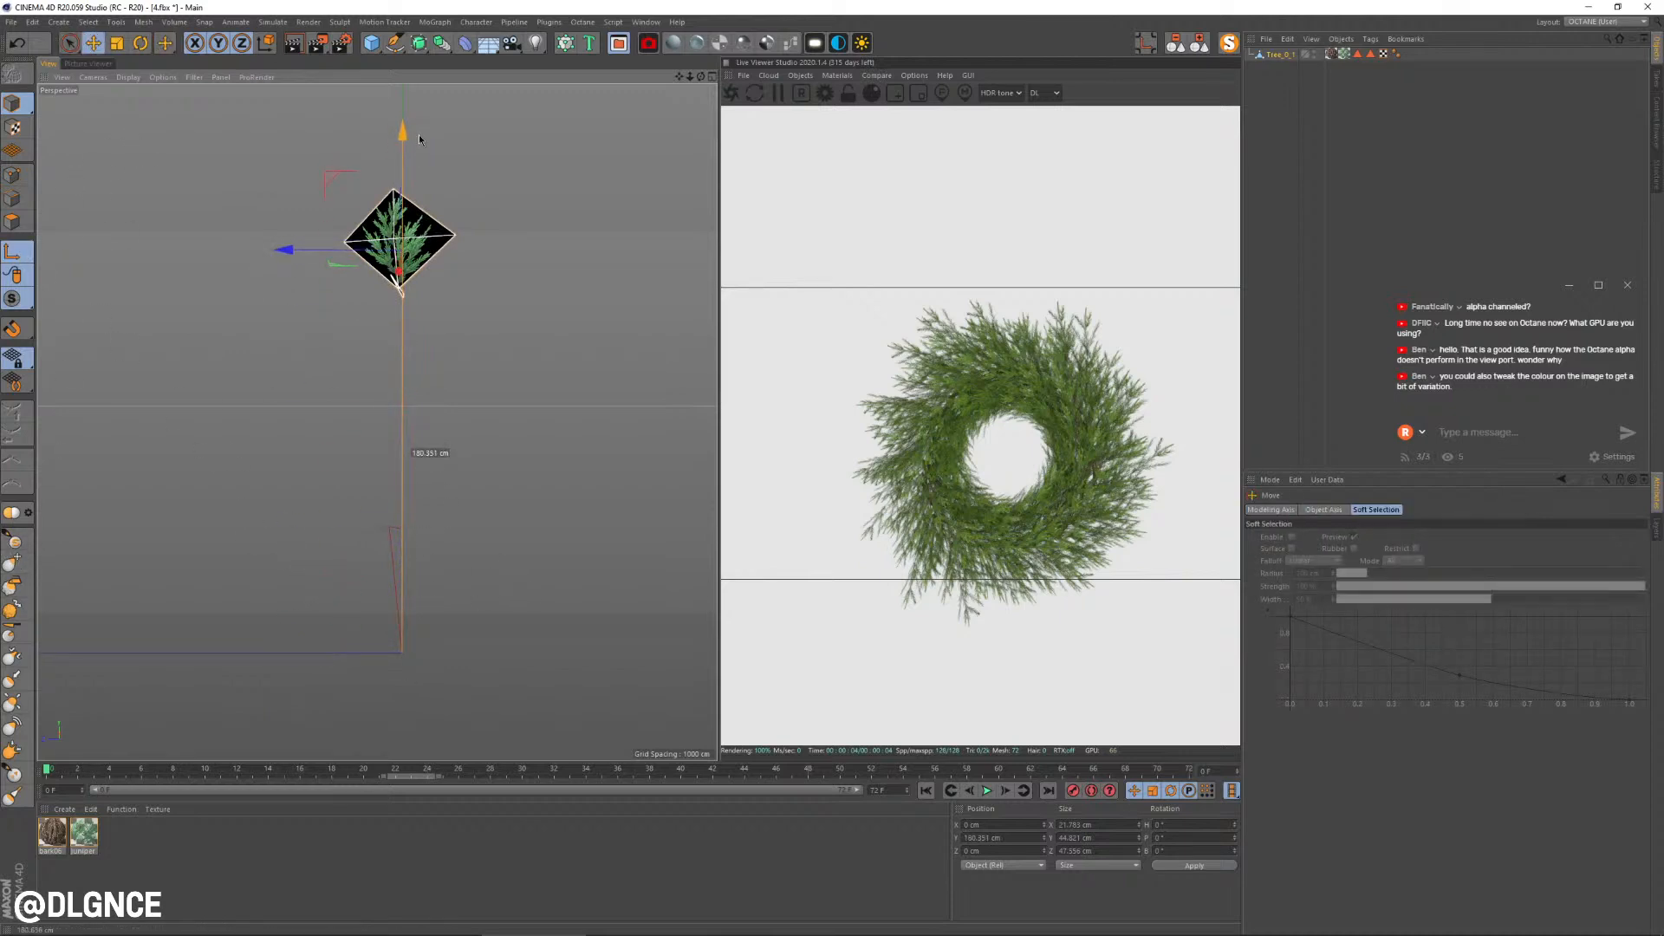
double_click(1005, 837)
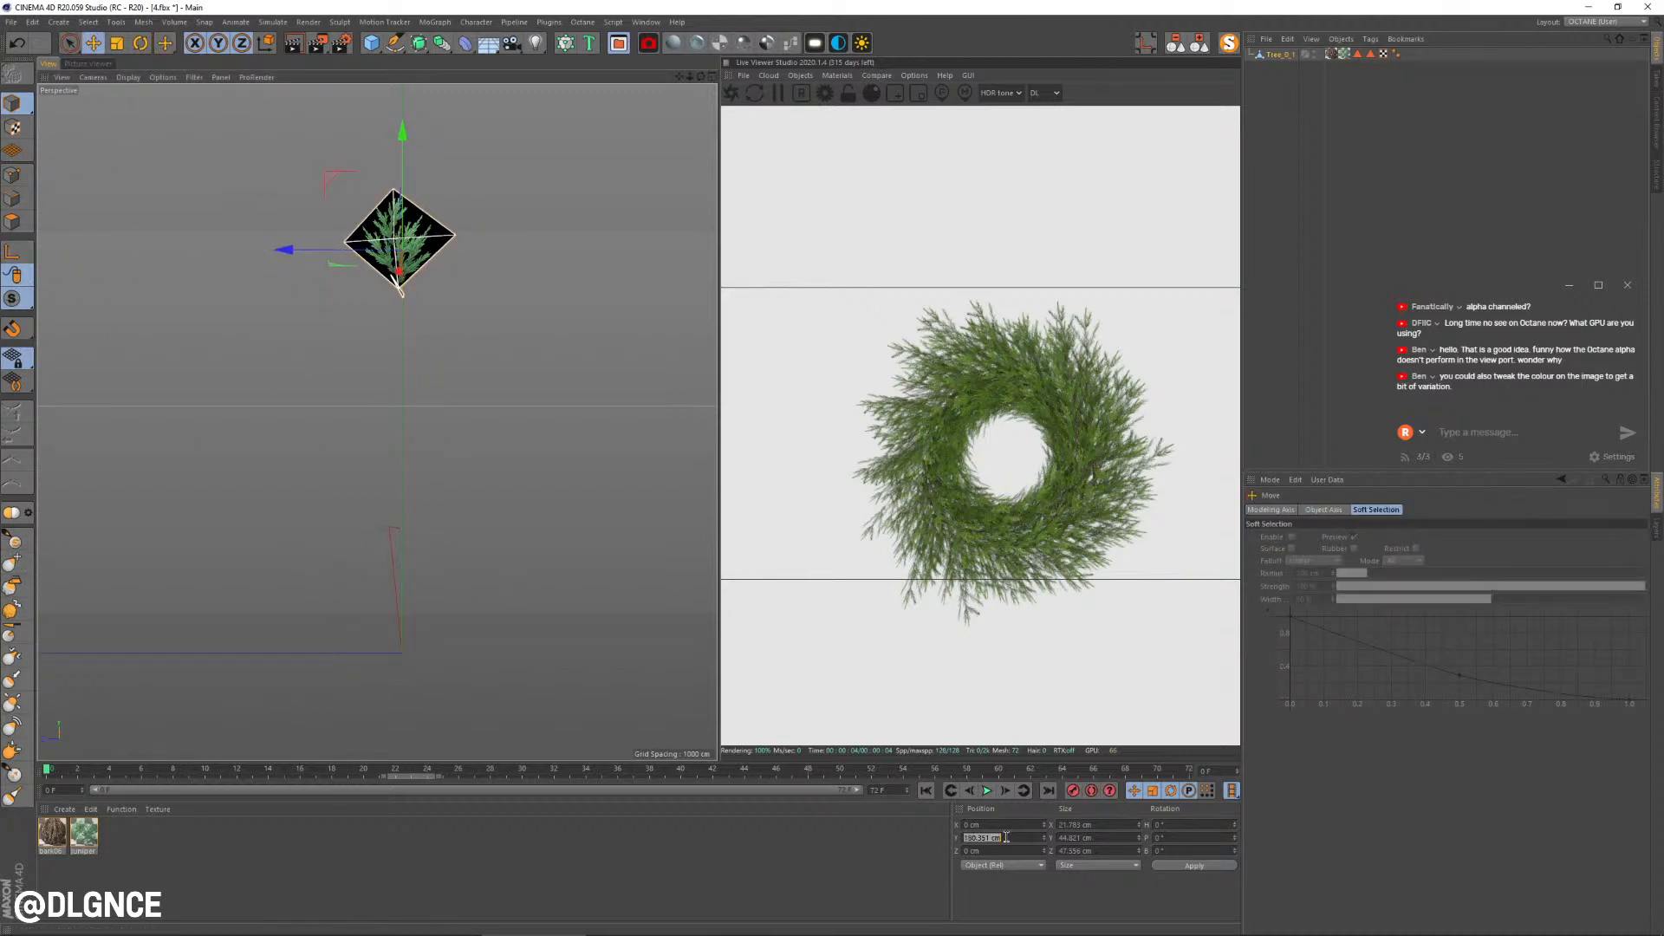
text(0)
key(Return)
key(o)
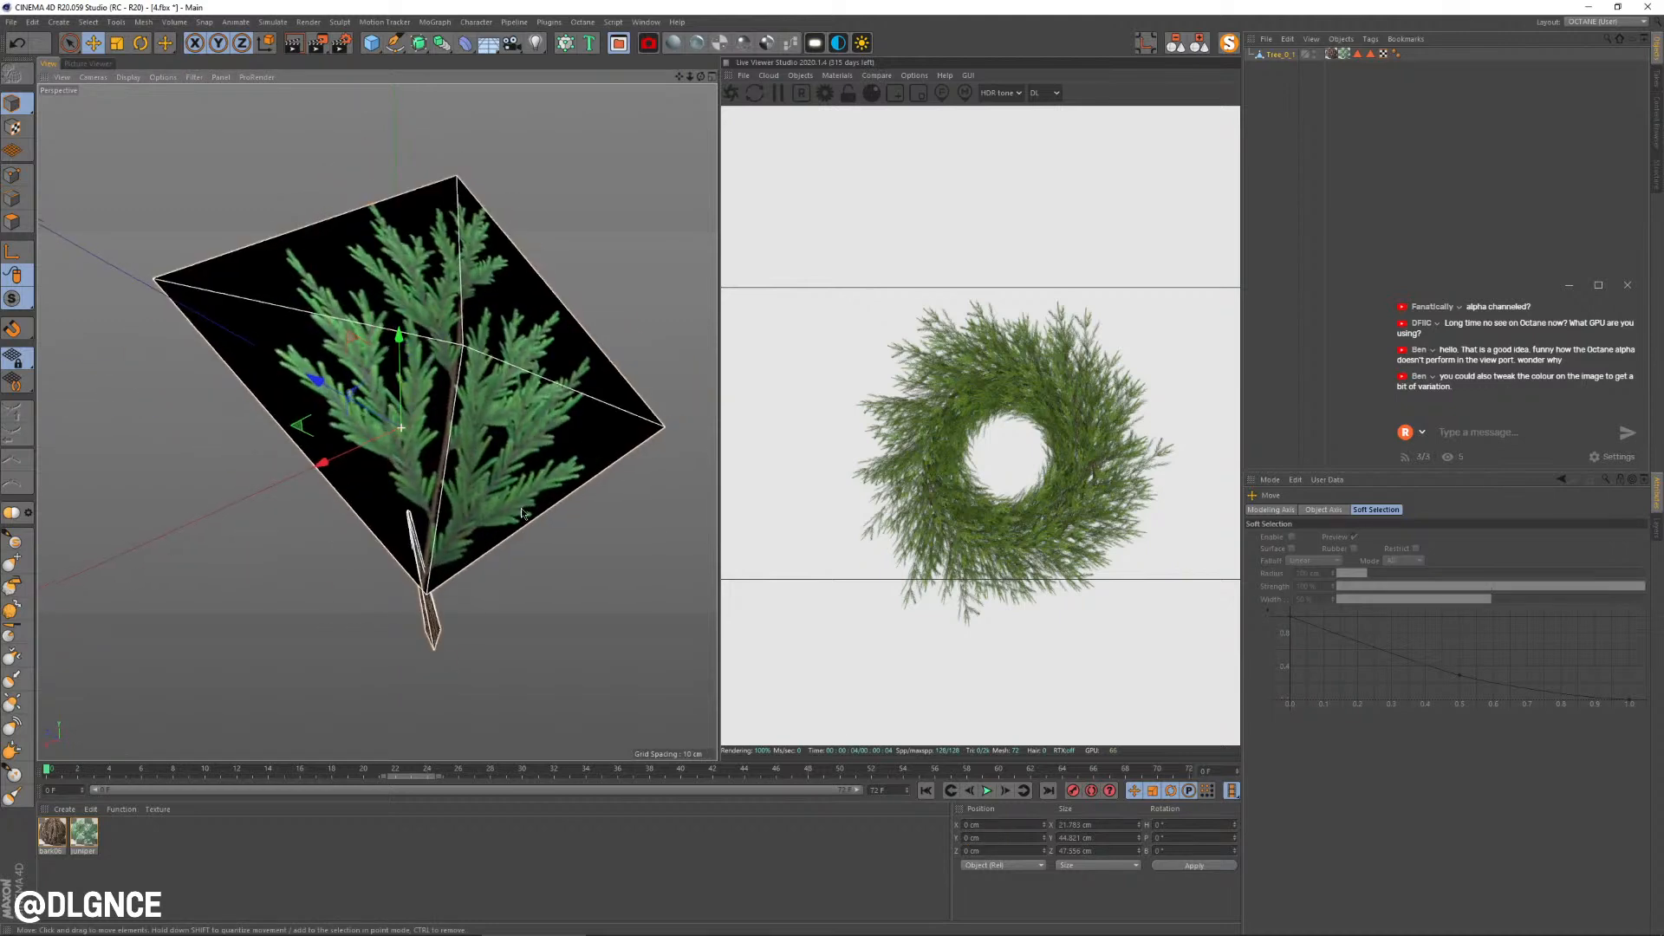
Step: Select only the bark stem polygons and rotate them toward the stem pictured on the leaf card
click(19, 225)
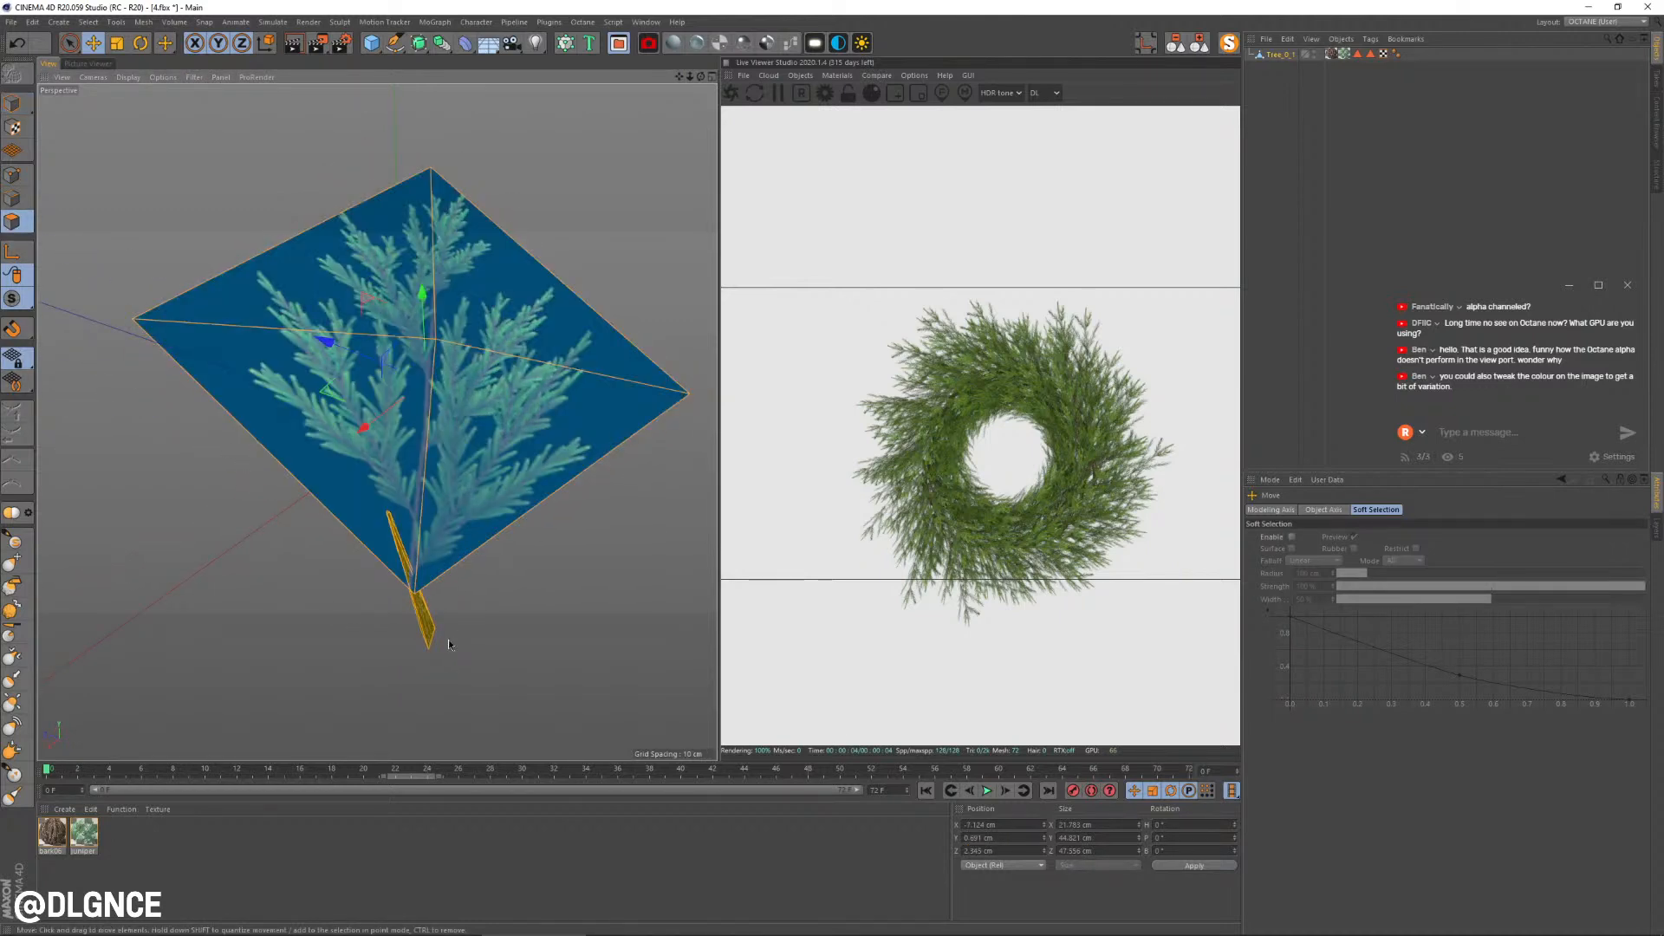
click(487, 611)
key(space)
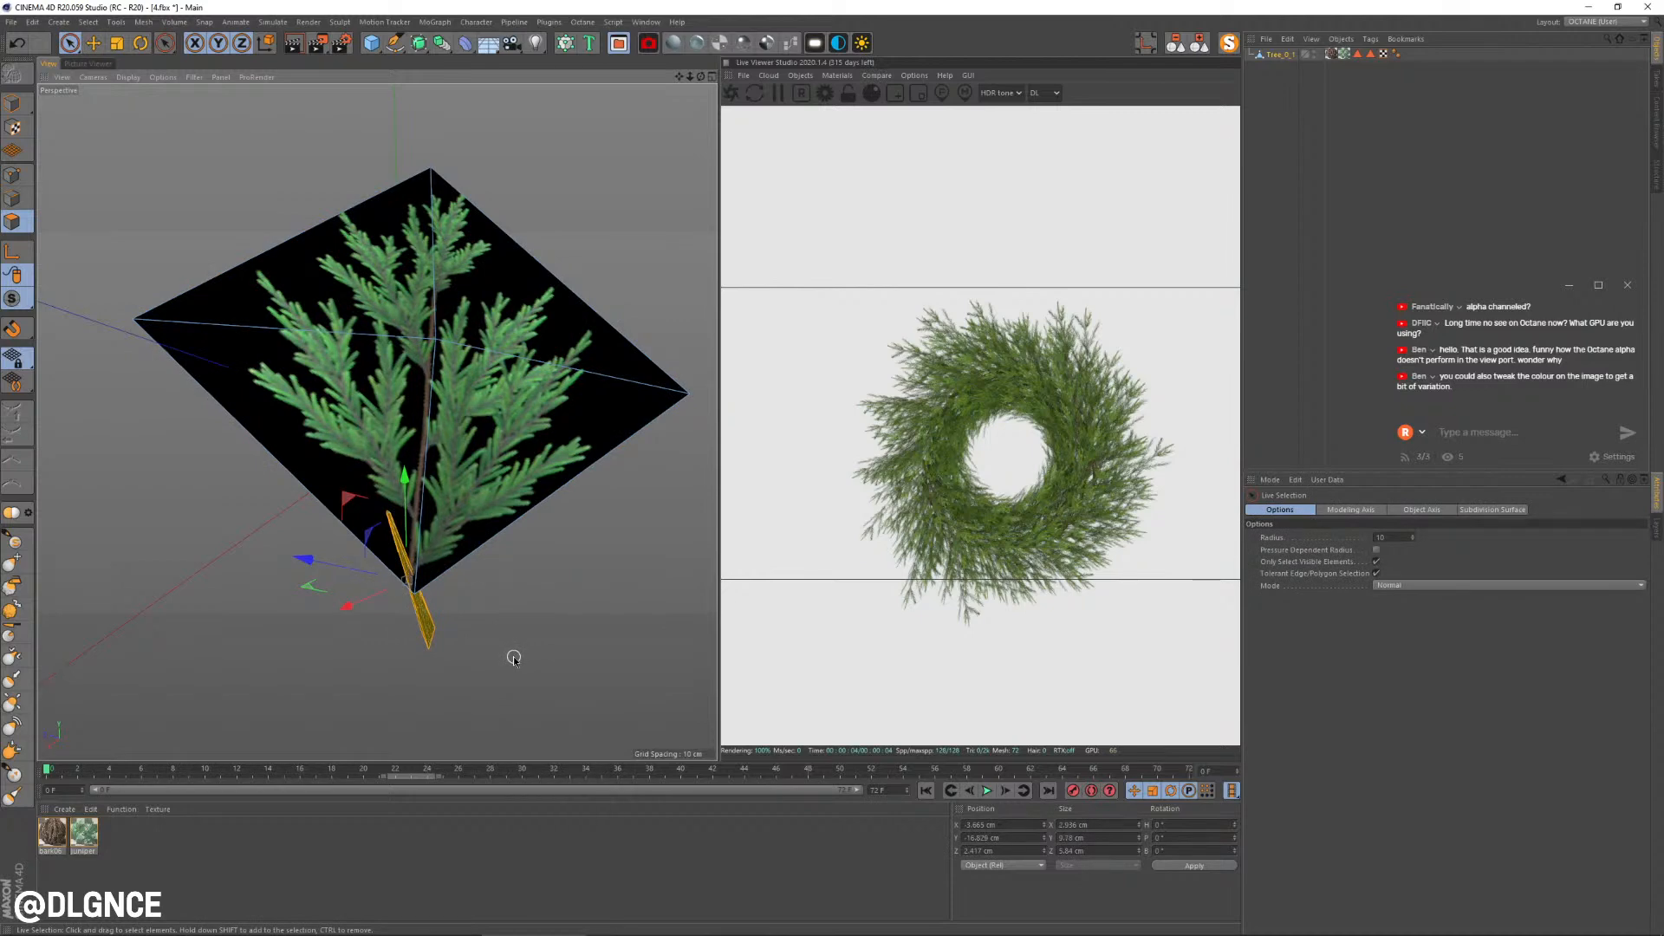
alt+drag(514, 659, 475, 662)
key(r)
alt+drag(442, 603, 538, 568)
scroll(464, 554, up, 5)
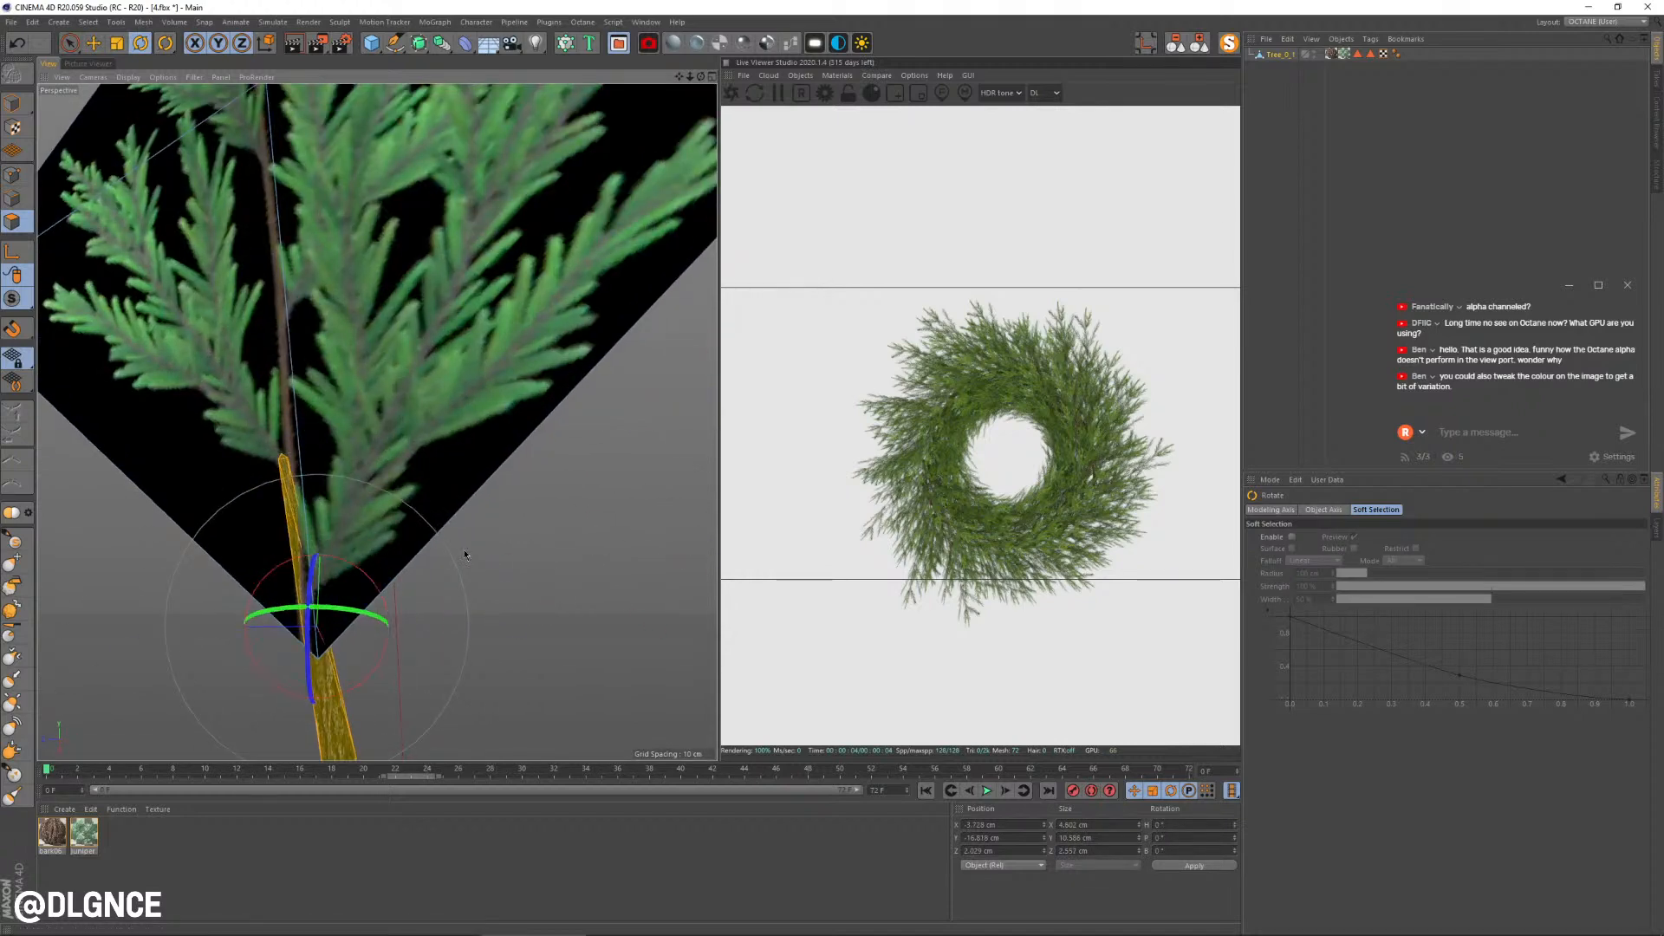
drag(311, 637, 388, 598)
Step: Nudge and rotate the bark stem polygons further so they meet the base of the leaf card's stem
key(e)
drag(218, 619, 224, 628)
key(r)
drag(358, 592, 376, 590)
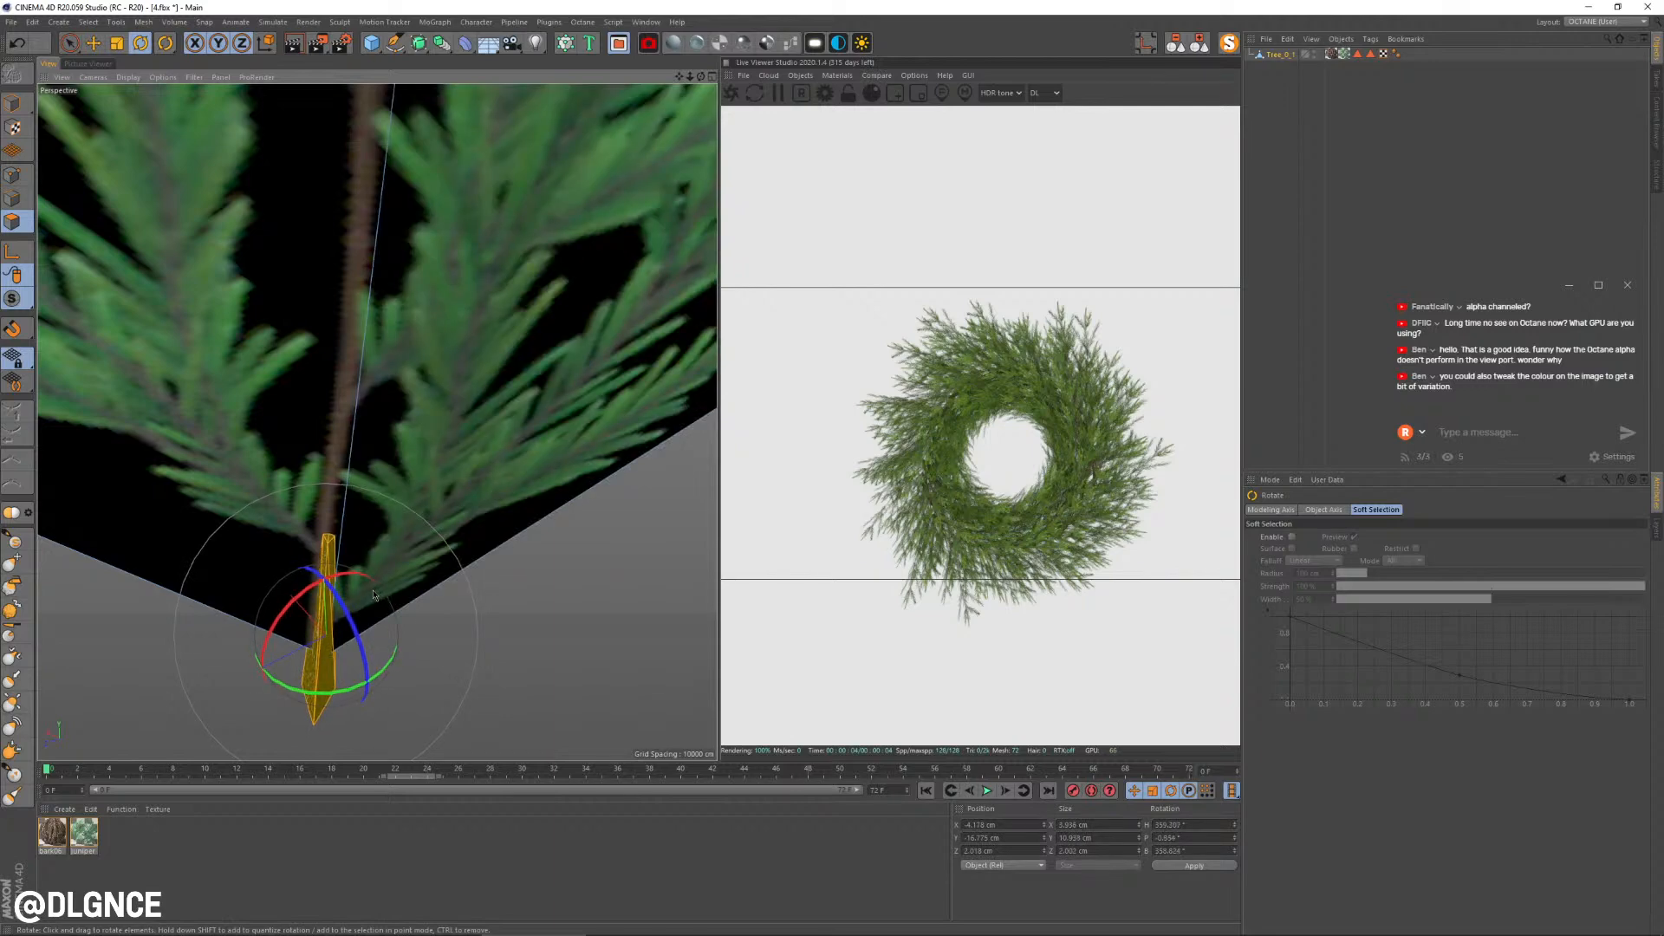
key(e)
drag(224, 631, 173, 638)
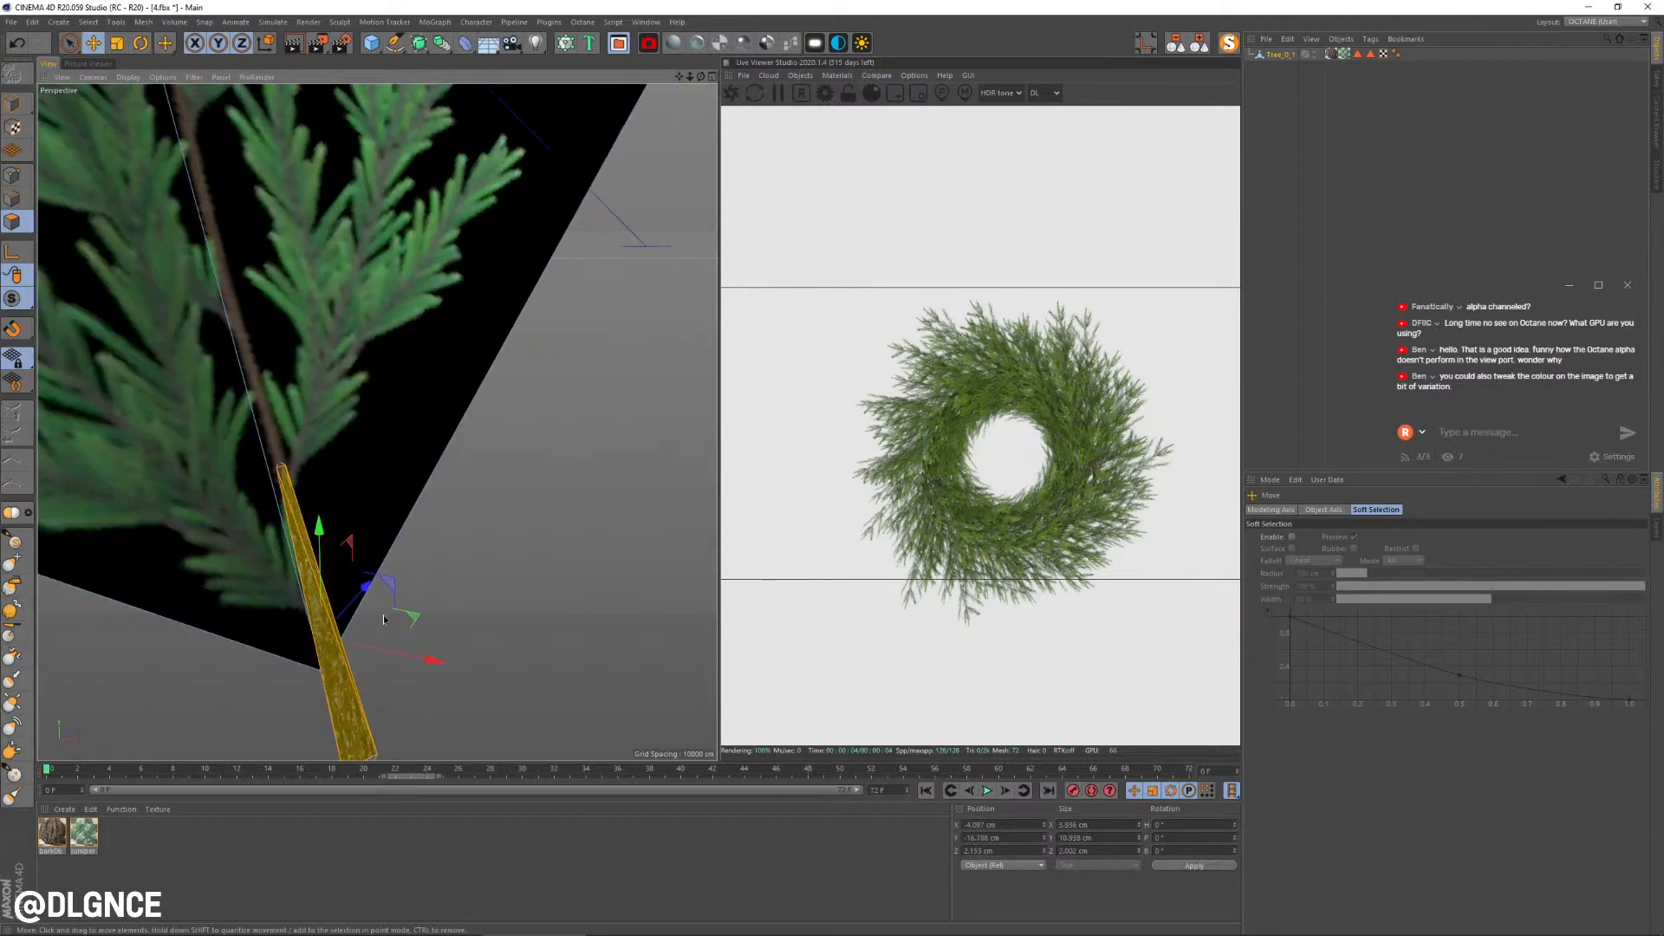
Step: Copy the finished branch object into the ThePractice-220-Wreath.c4d project and place it as the first child of the Cloner
click(15, 104)
scroll(239, 330, down, 3)
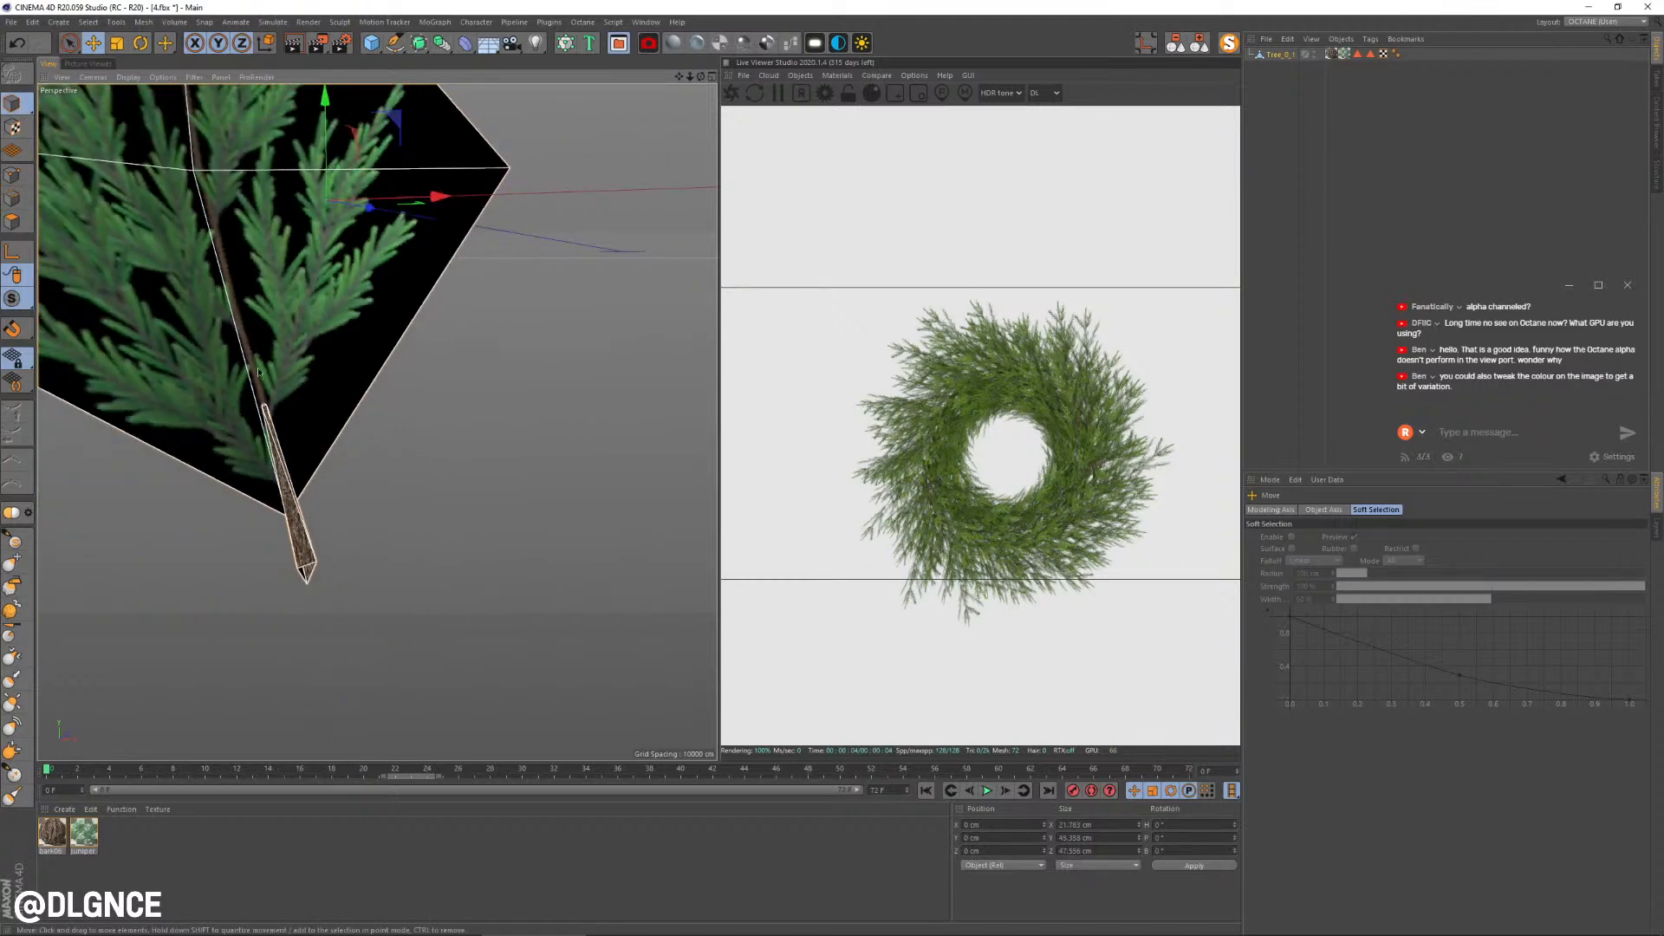
click(1285, 56)
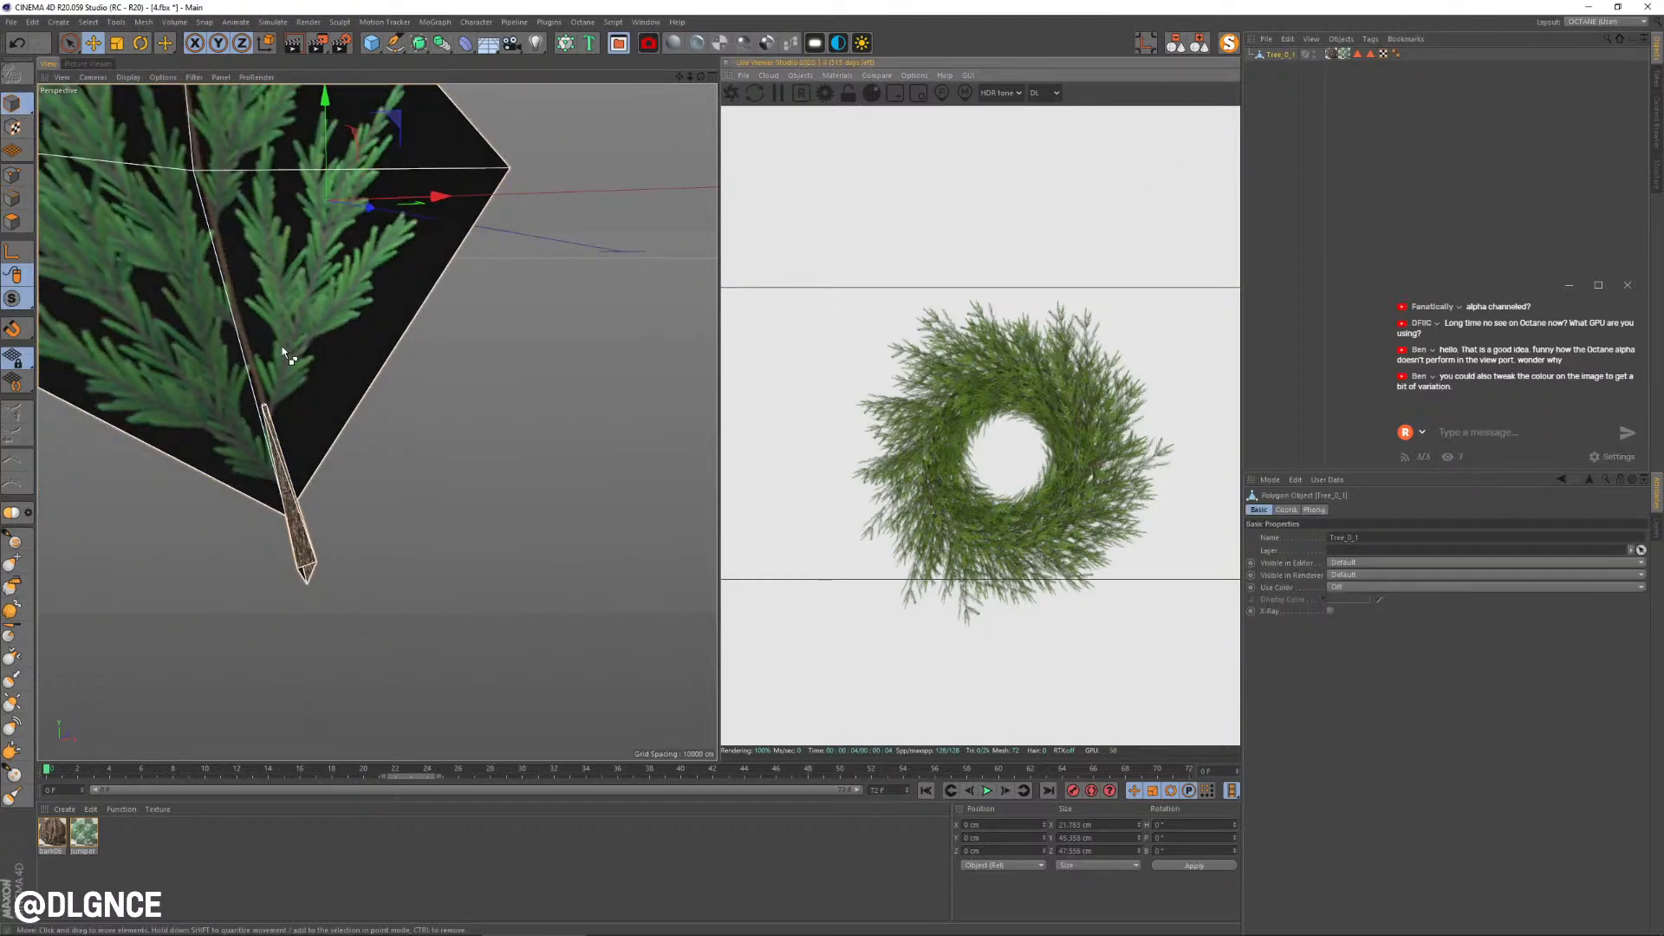
key(v)
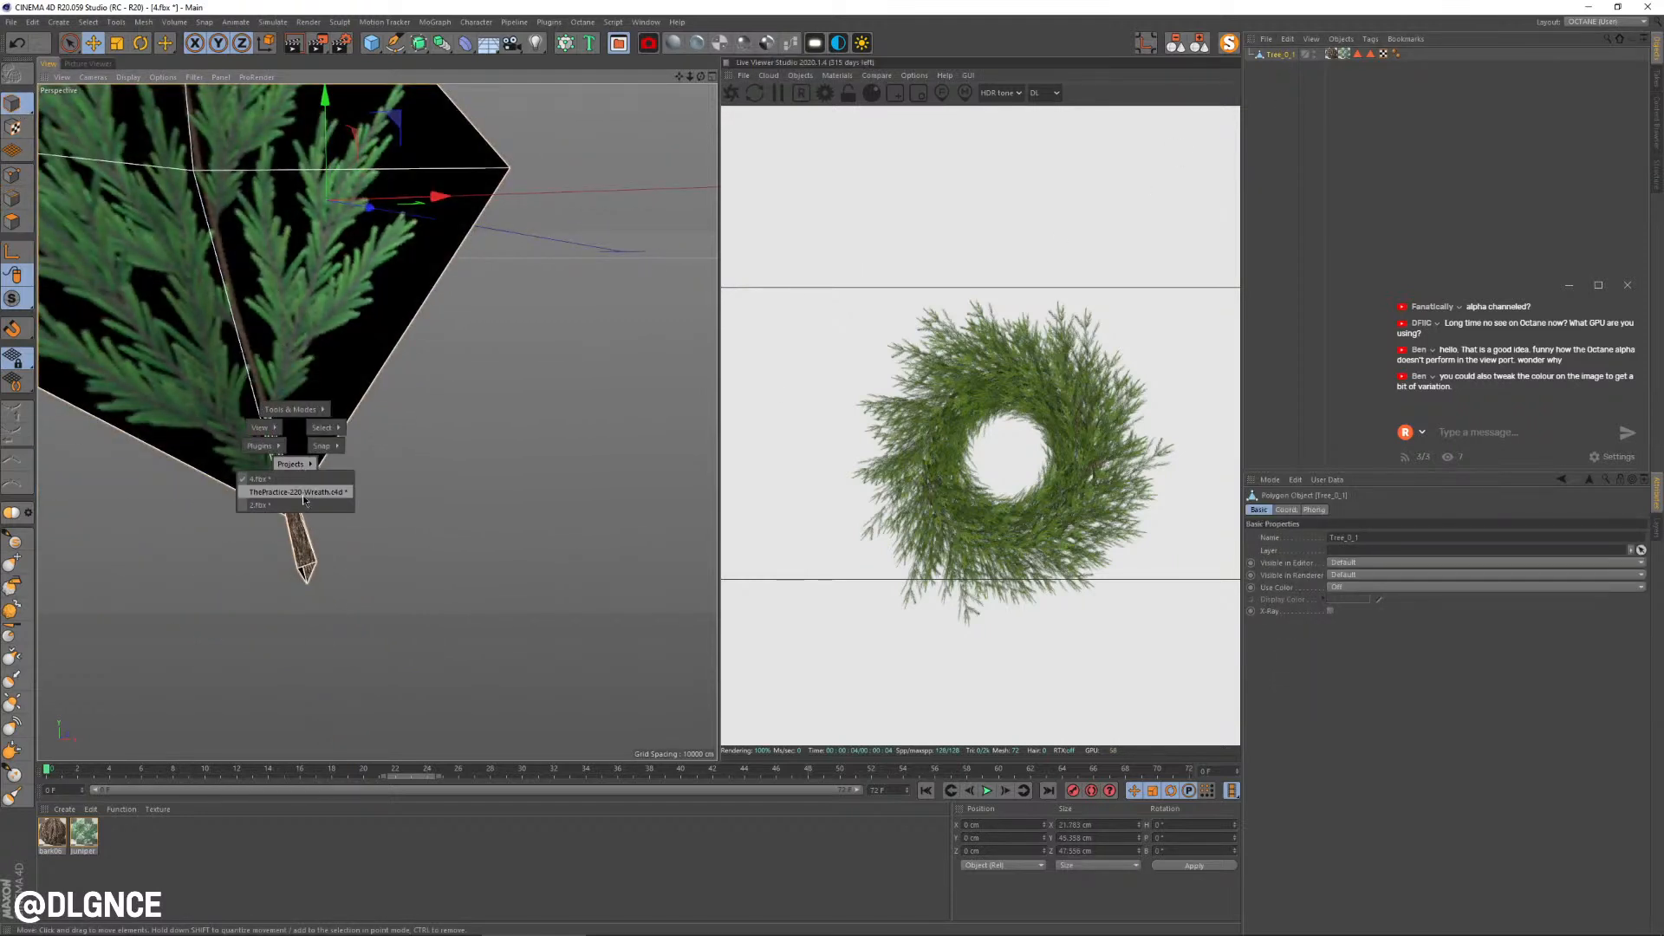
click(306, 498)
click(1298, 53)
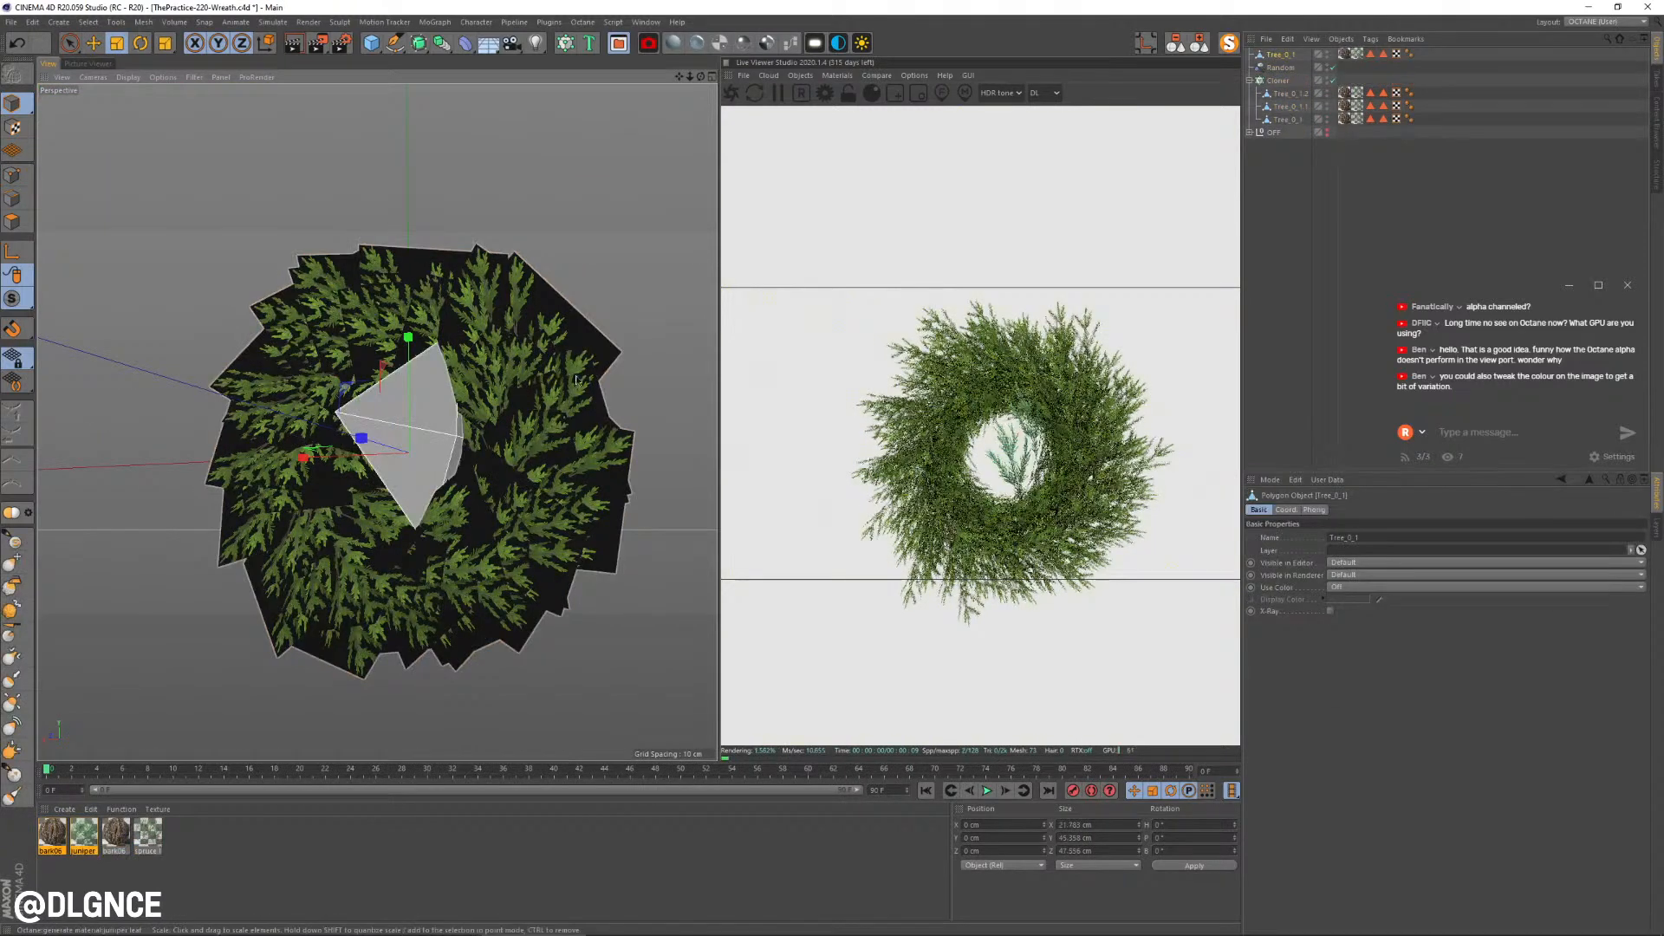
drag(1285, 57, 1280, 80)
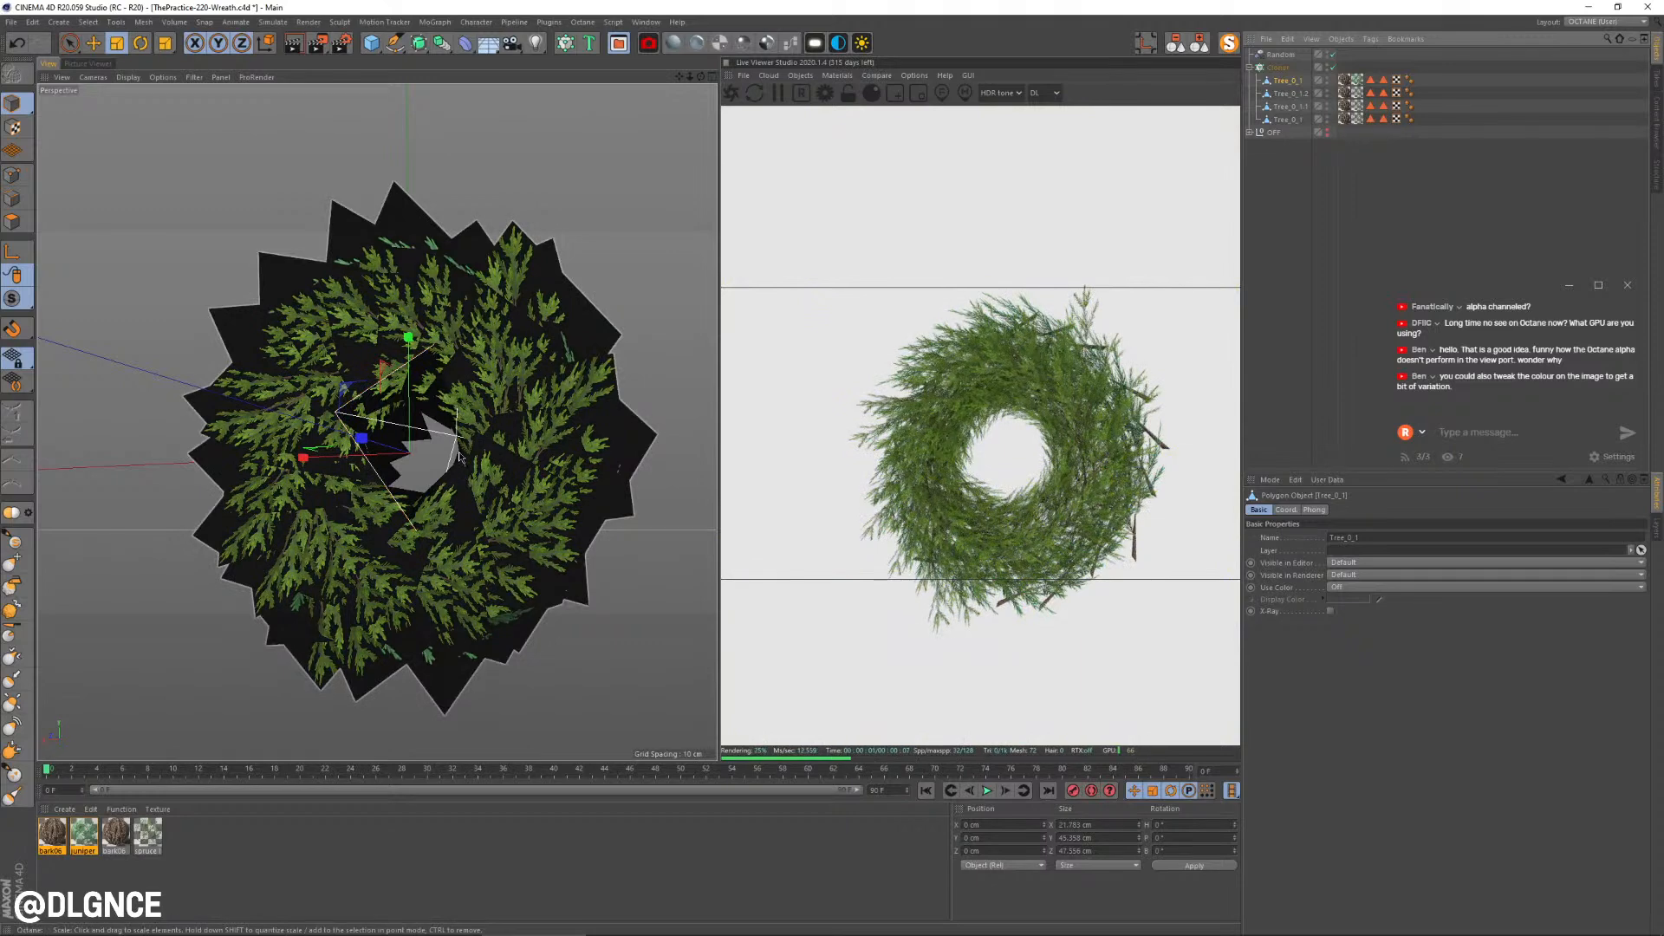
Step: Solo the new branch and move its axis down to the base of the bark stem
click(1228, 43)
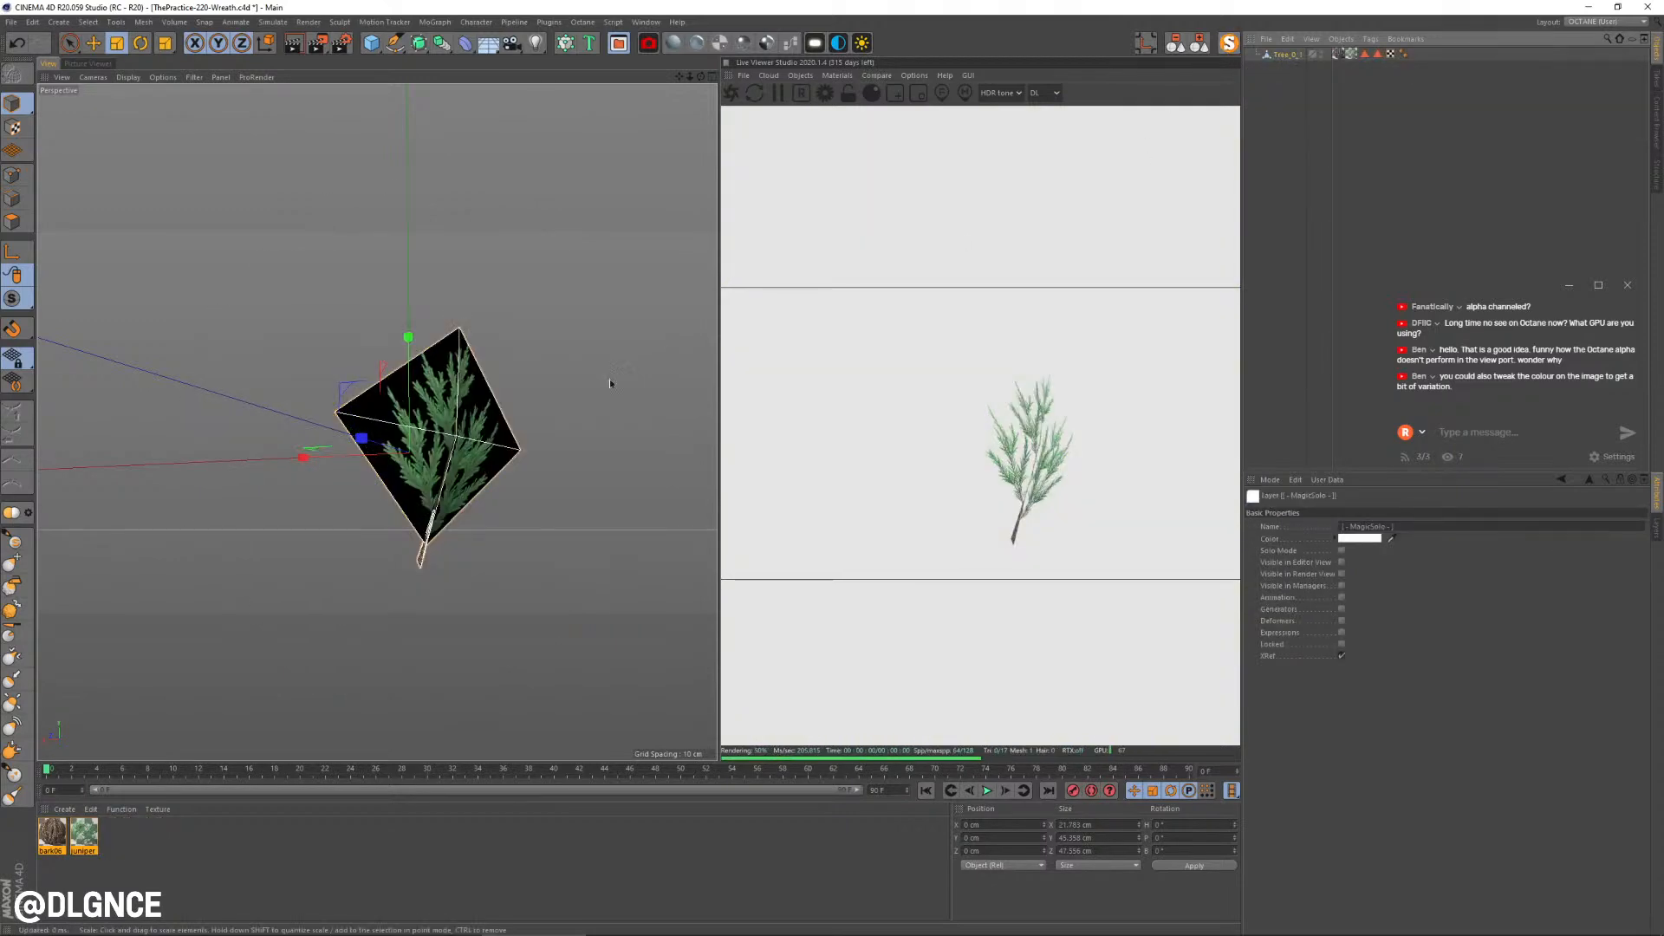
key(e)
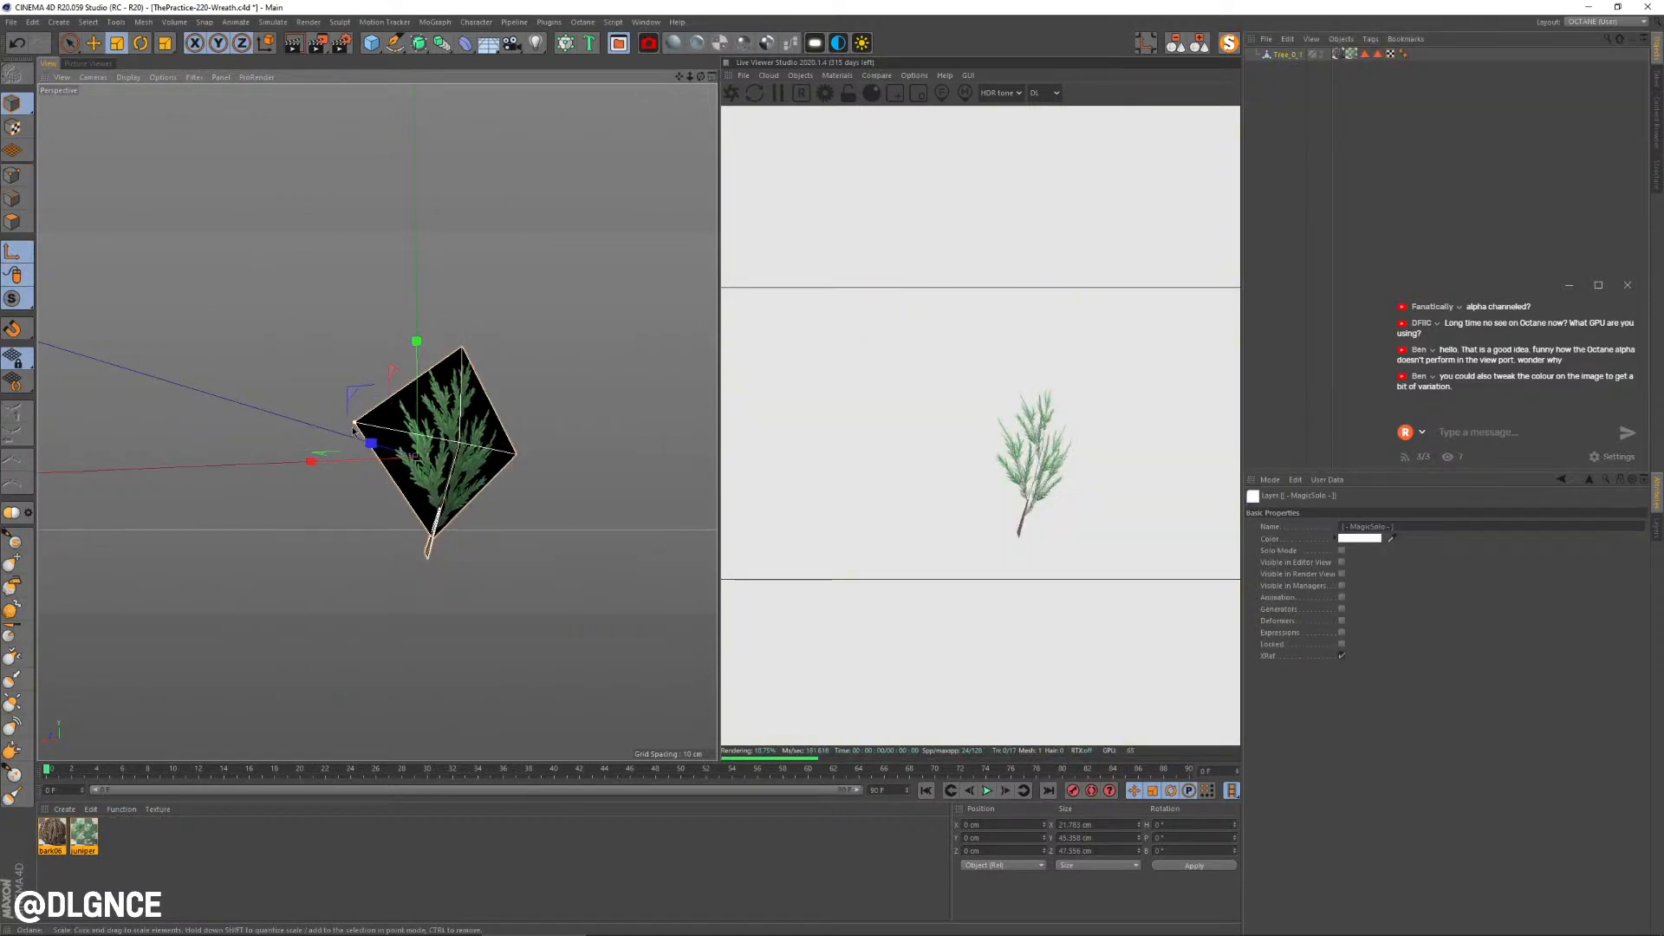
key(s)
alt+drag(299, 510, 546, 549)
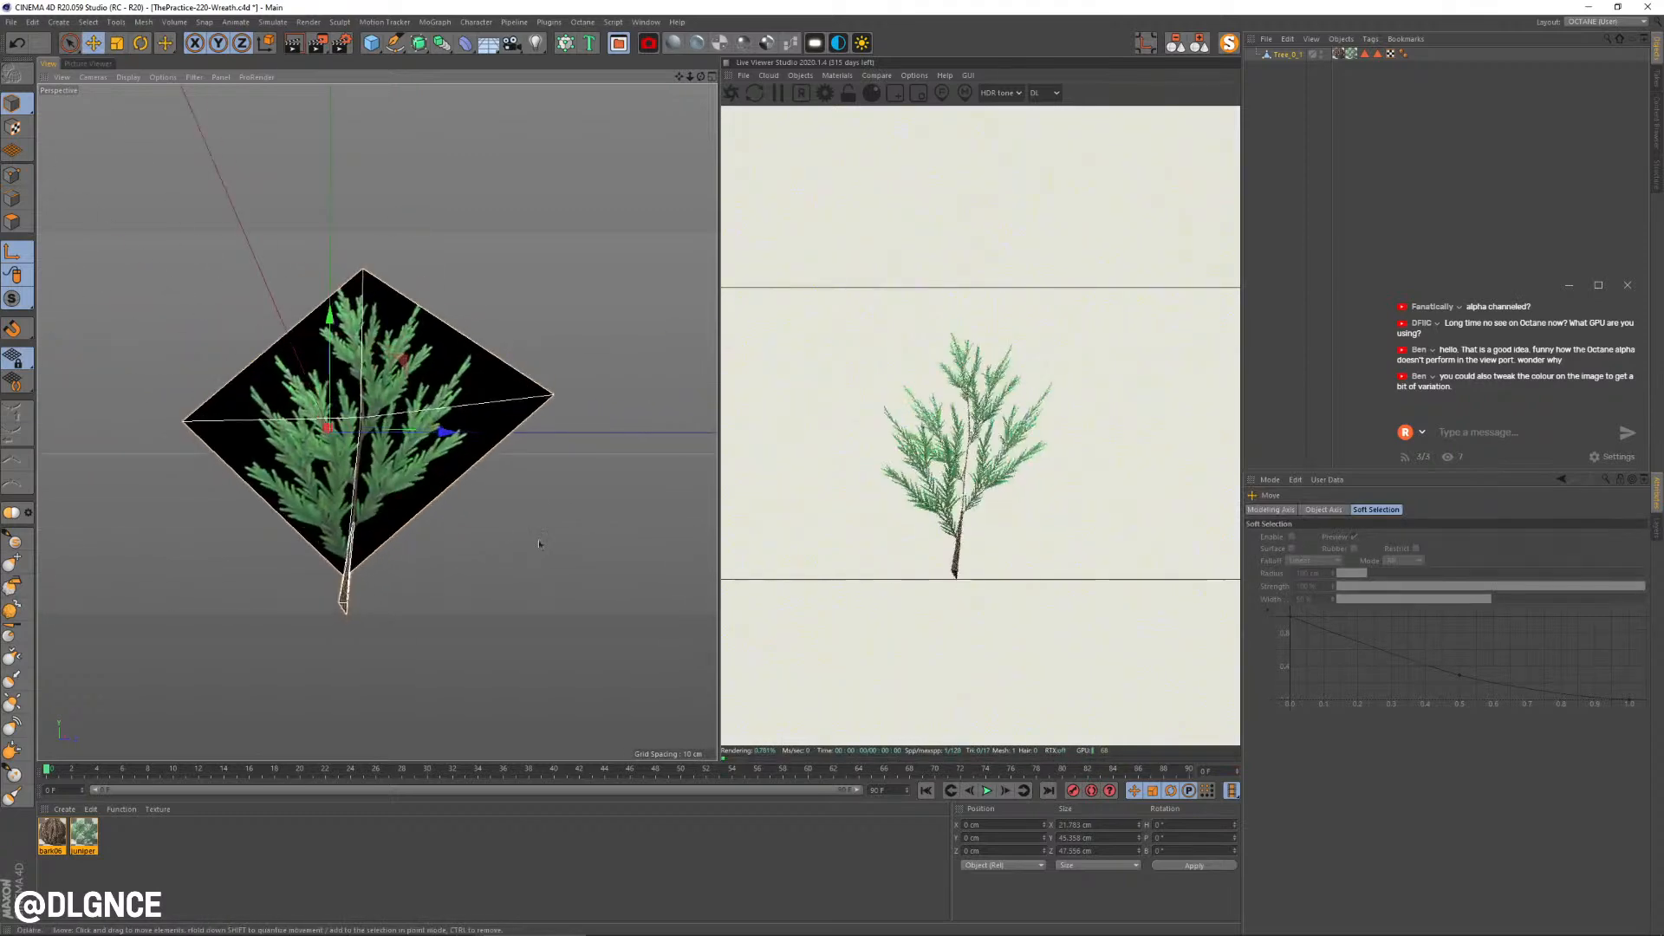
drag(332, 328, 511, 557)
scroll(416, 527, up, 5)
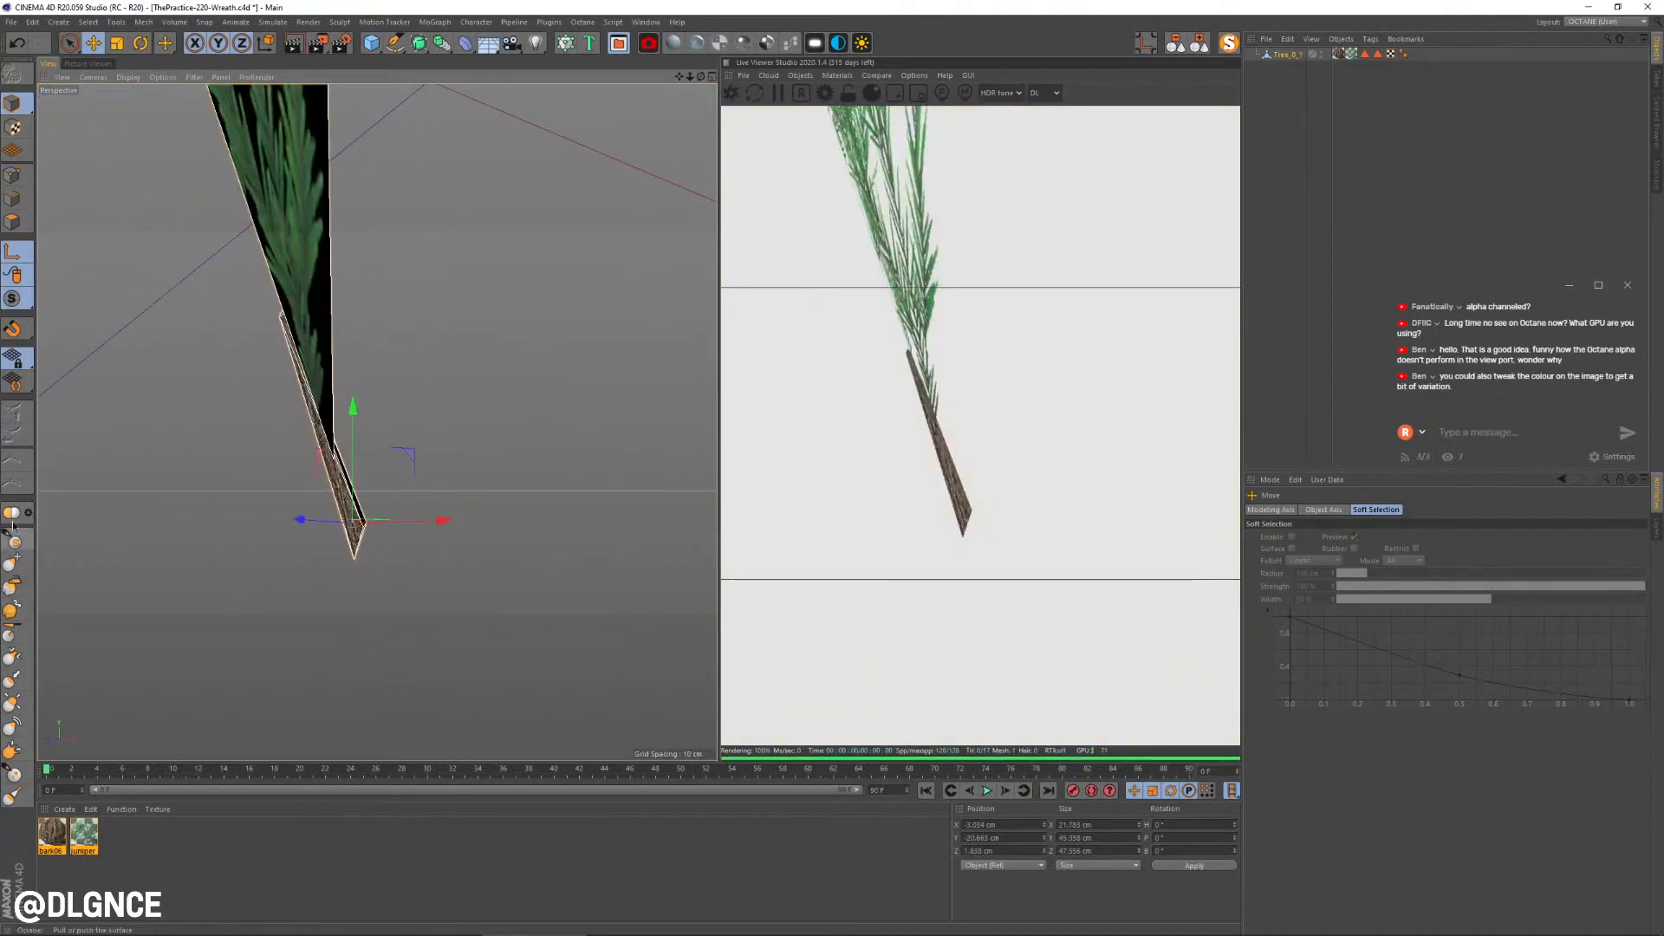
Step: Rotate the branch's axis so it follows the direction of the bark stem
key(r)
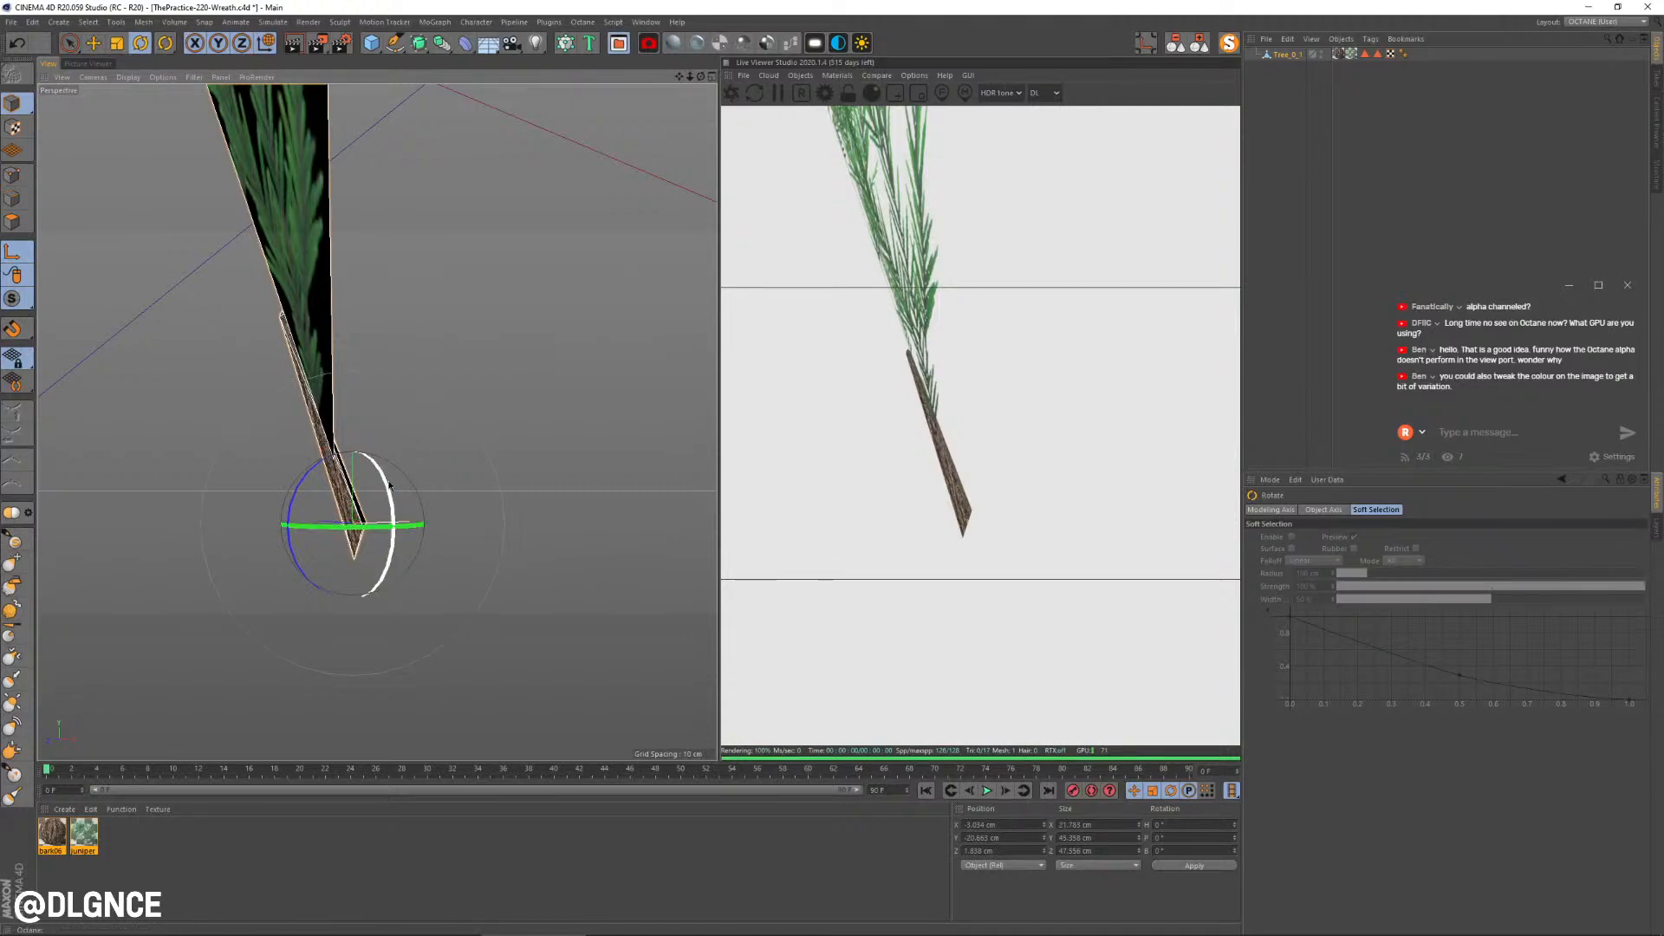
alt+drag(396, 484, 550, 489)
drag(386, 461, 412, 501)
alt+drag(101, 500, 666, 585)
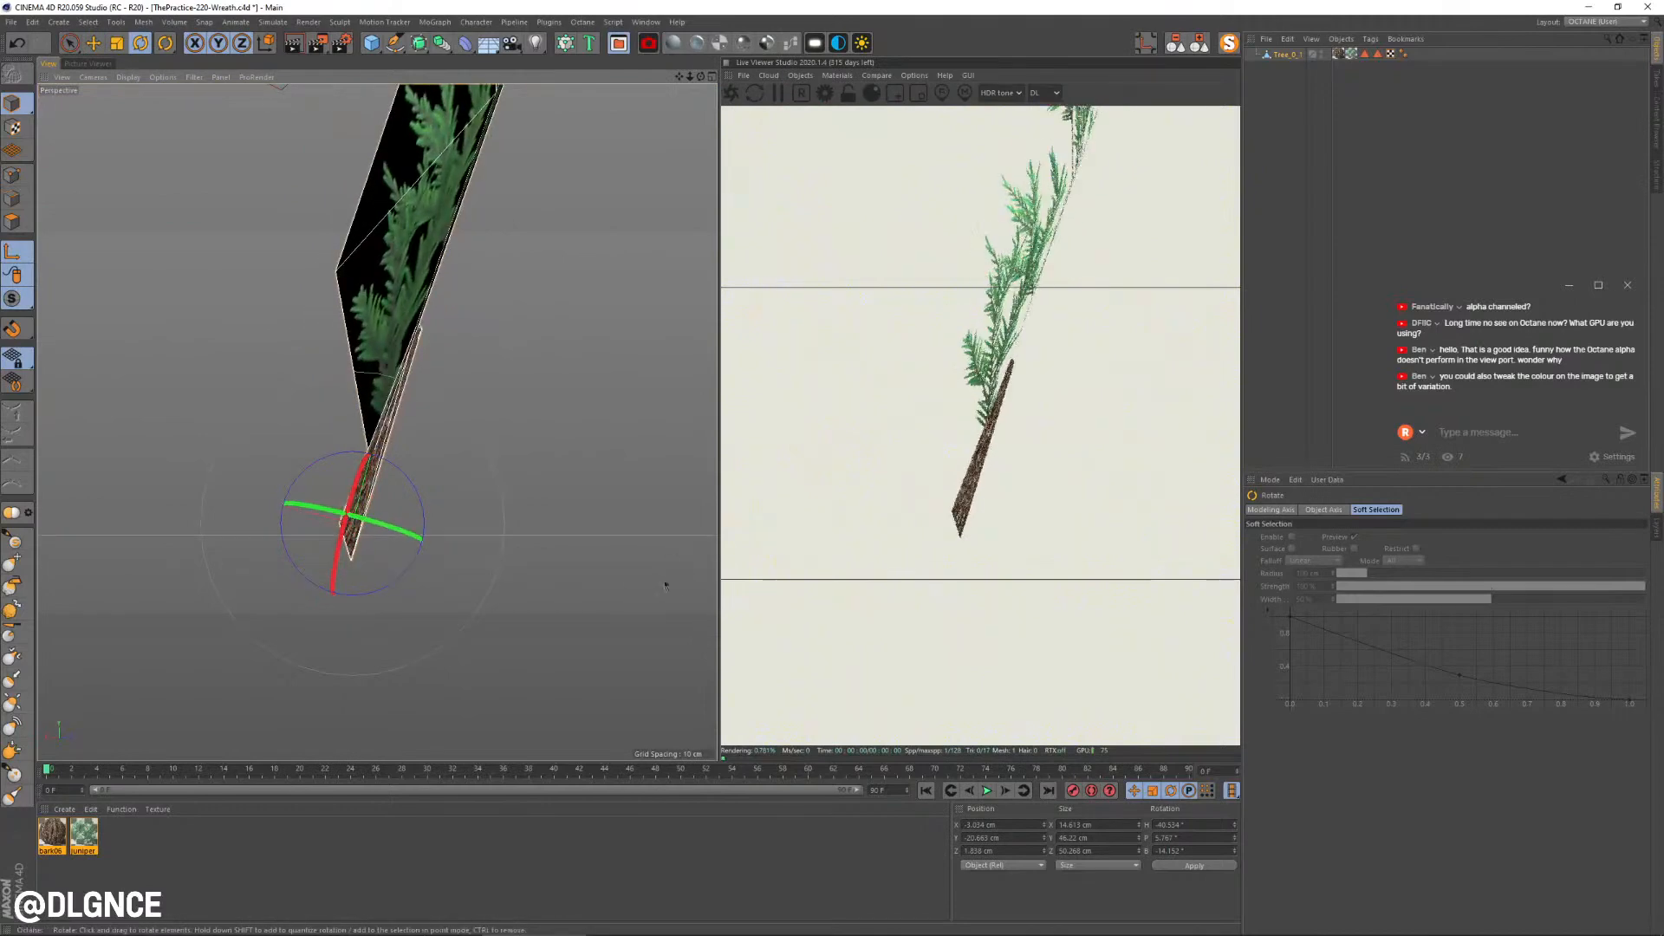
drag(447, 508, 425, 496)
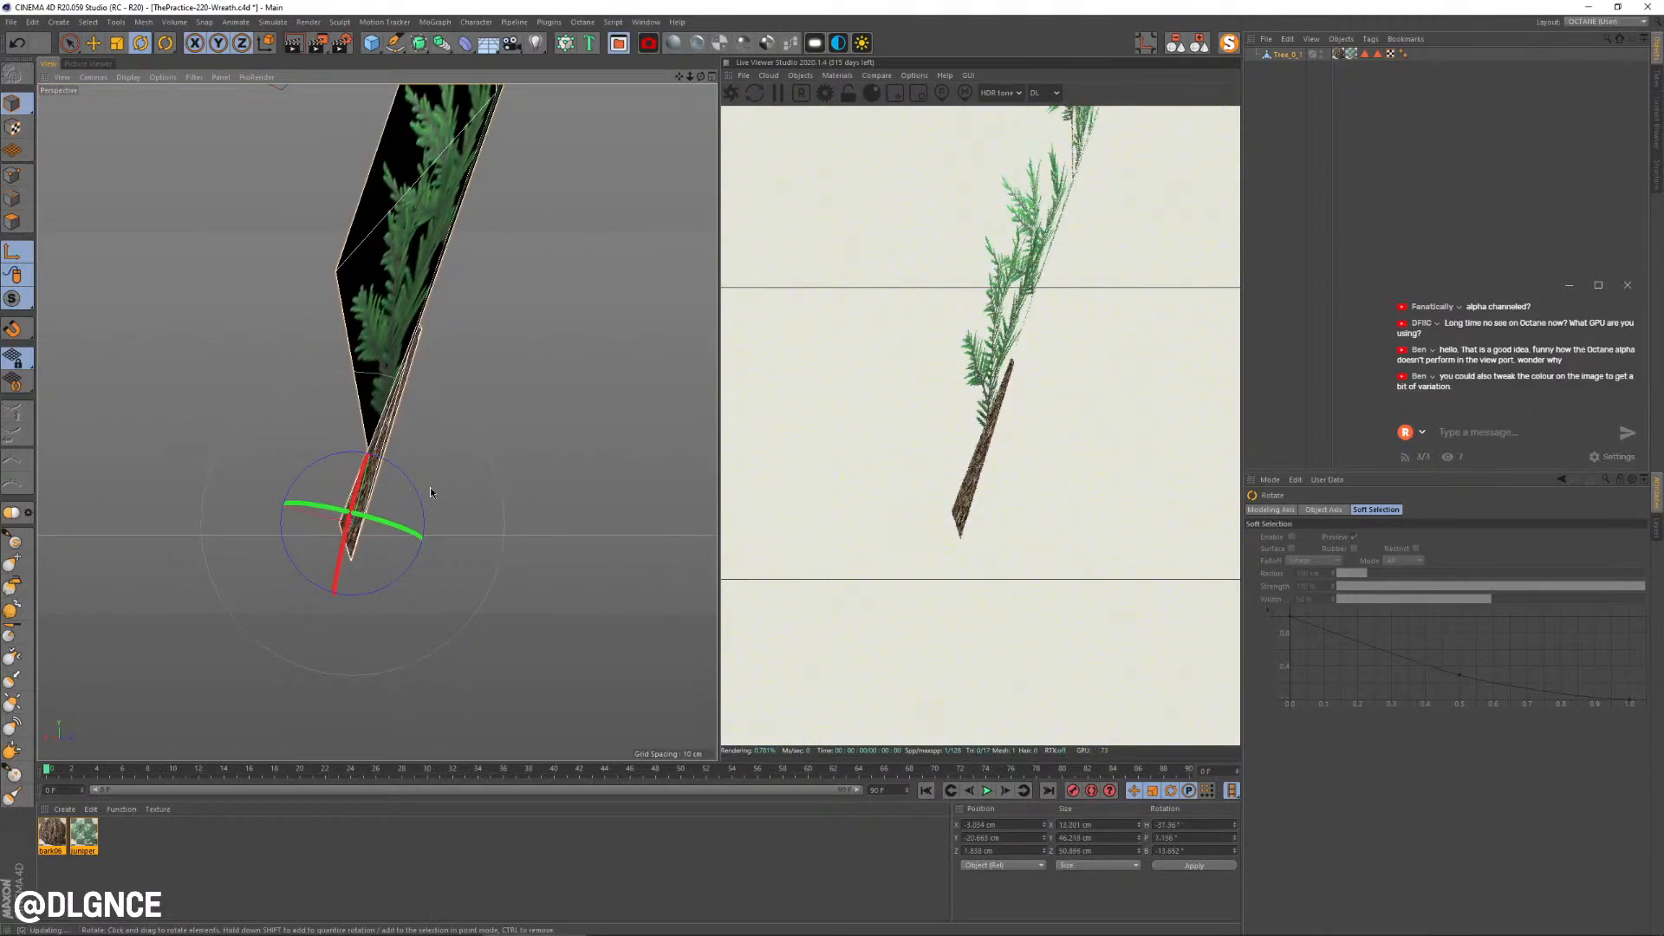
key(ctrl+z)
key(ctrl+z)
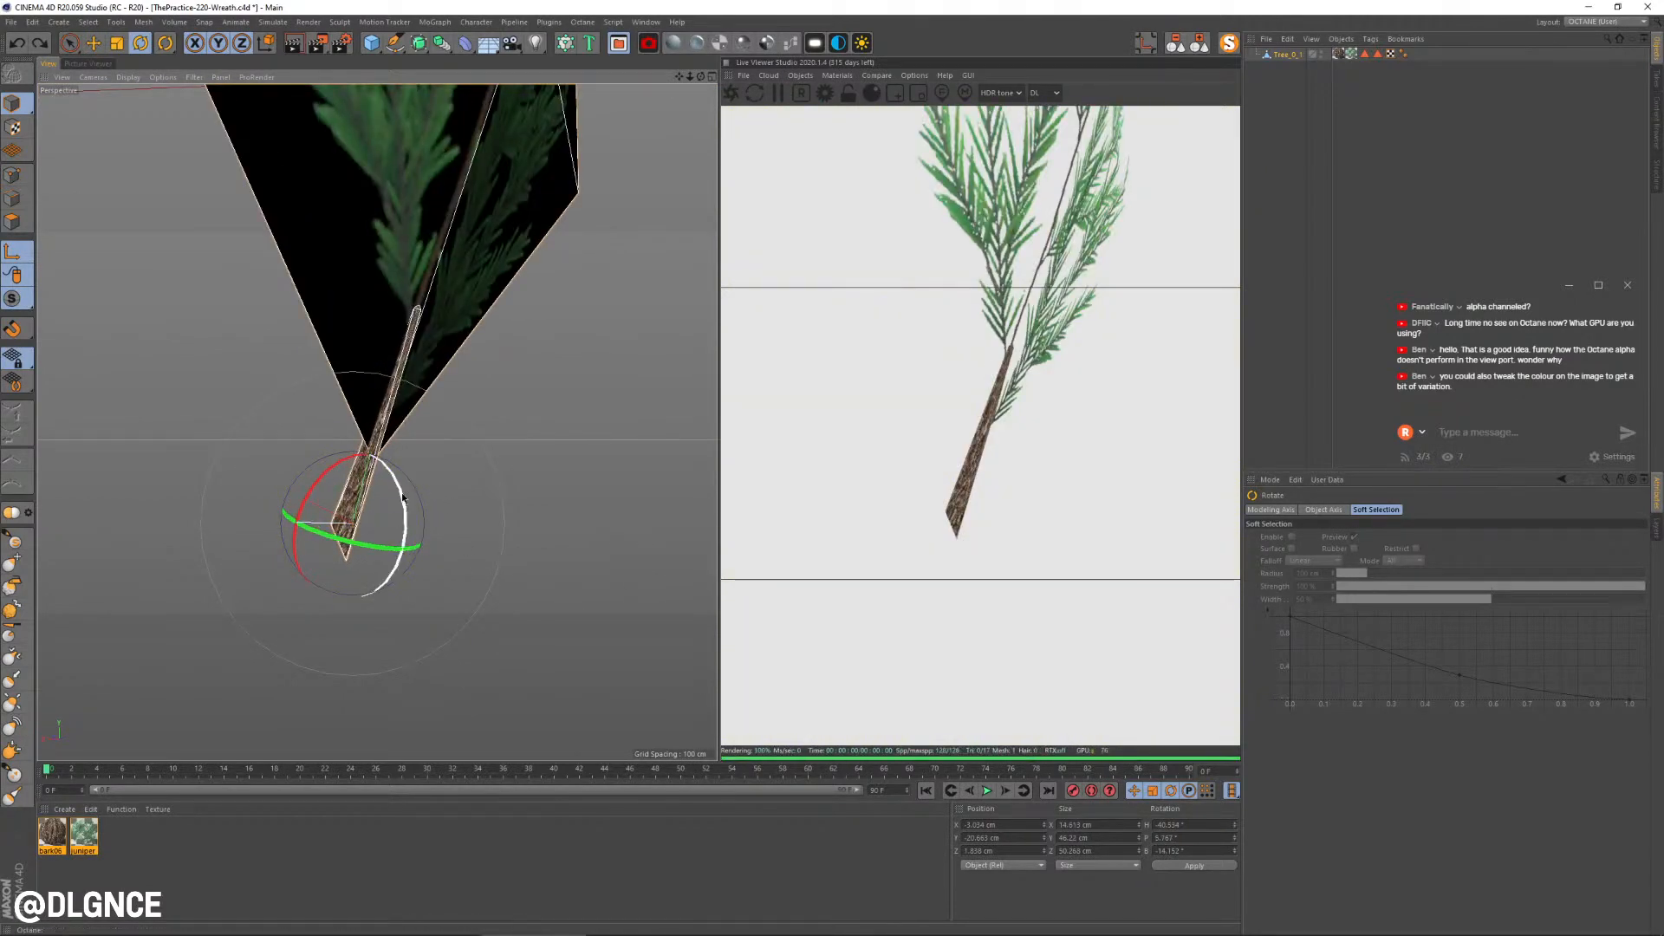
Step: Tilt the branch's axis slightly more along the stem and nudge it onto the centre of the stem base
drag(402, 498, 487, 509)
key(e)
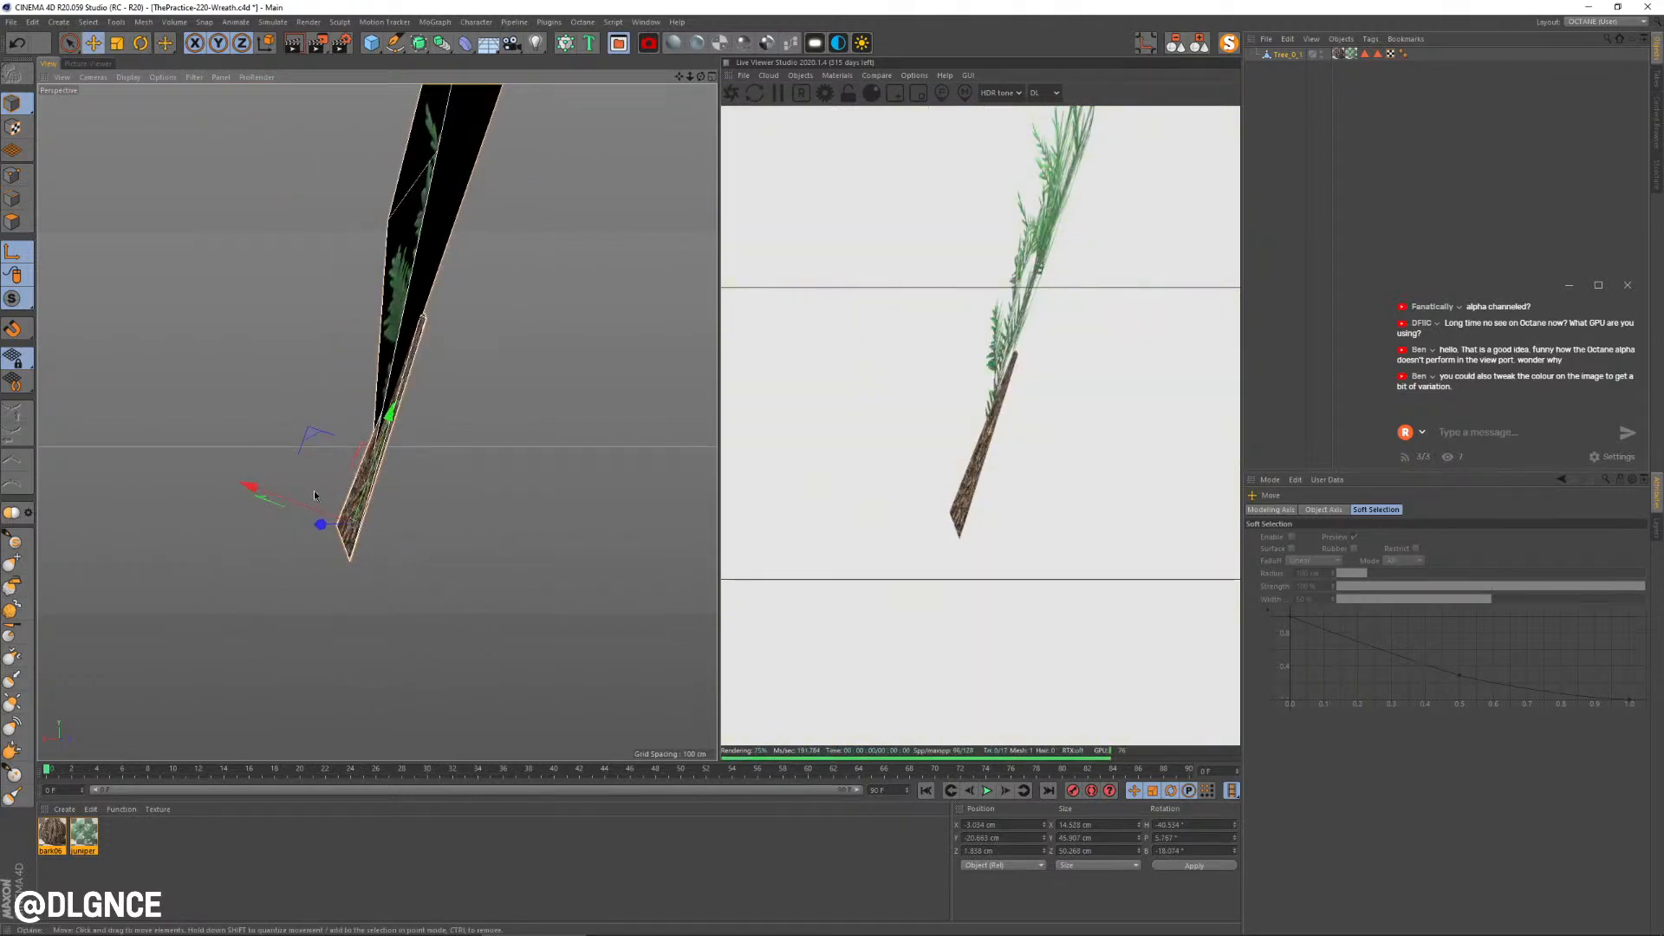
drag(287, 503, 284, 501)
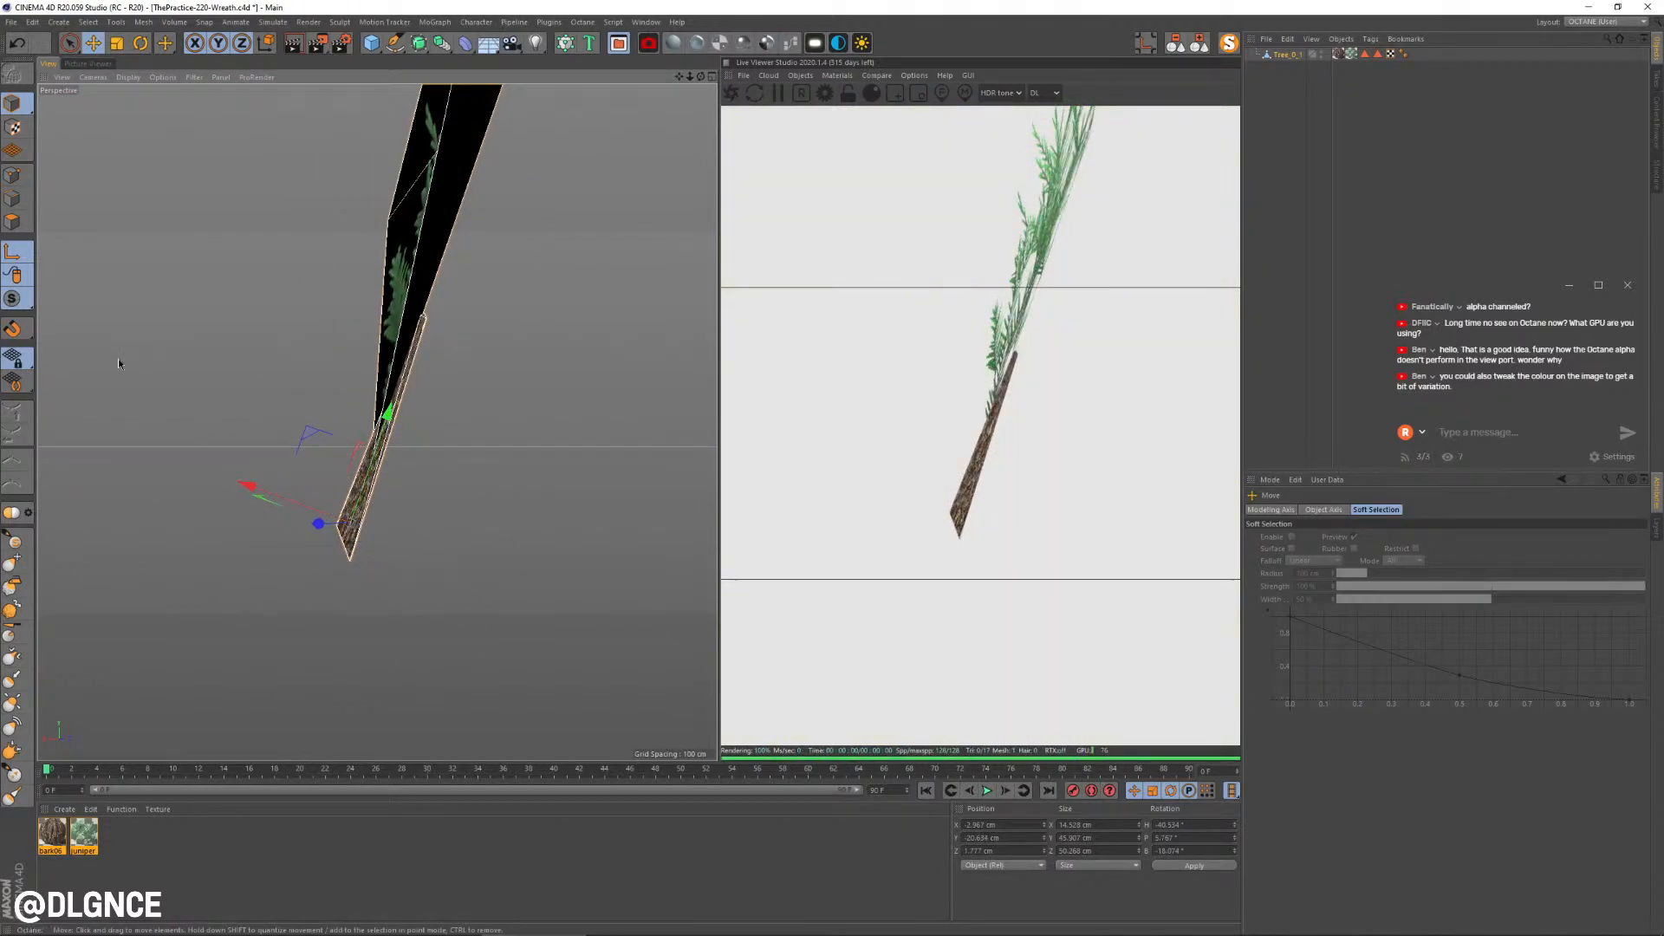
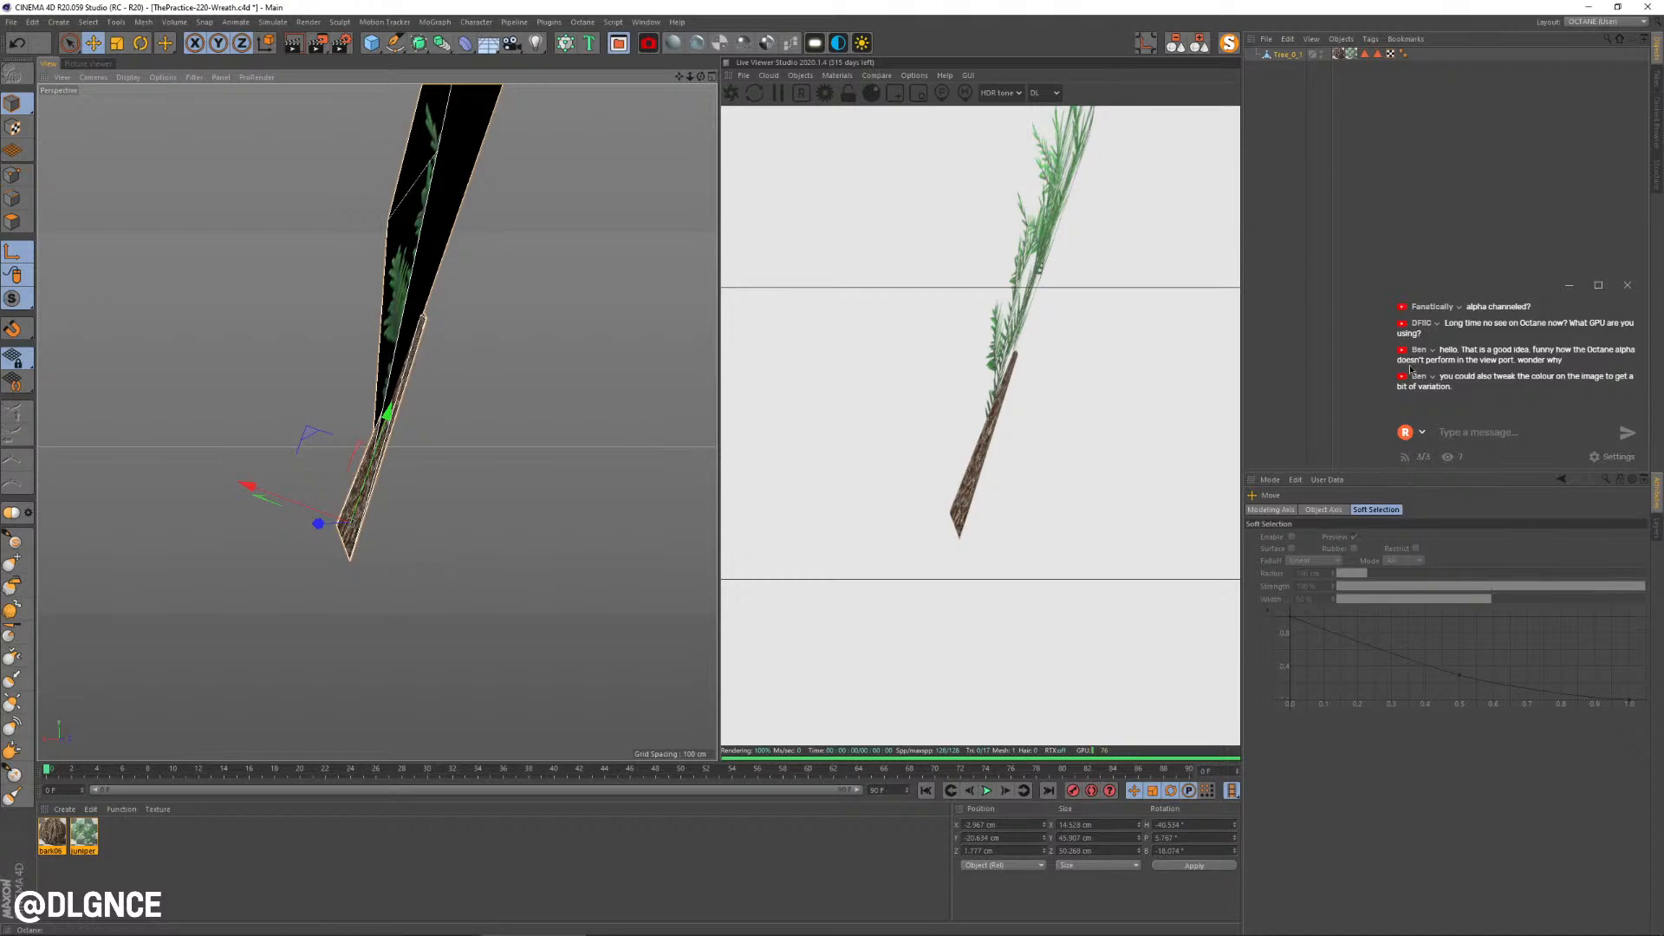
scroll(431, 345, down, 2)
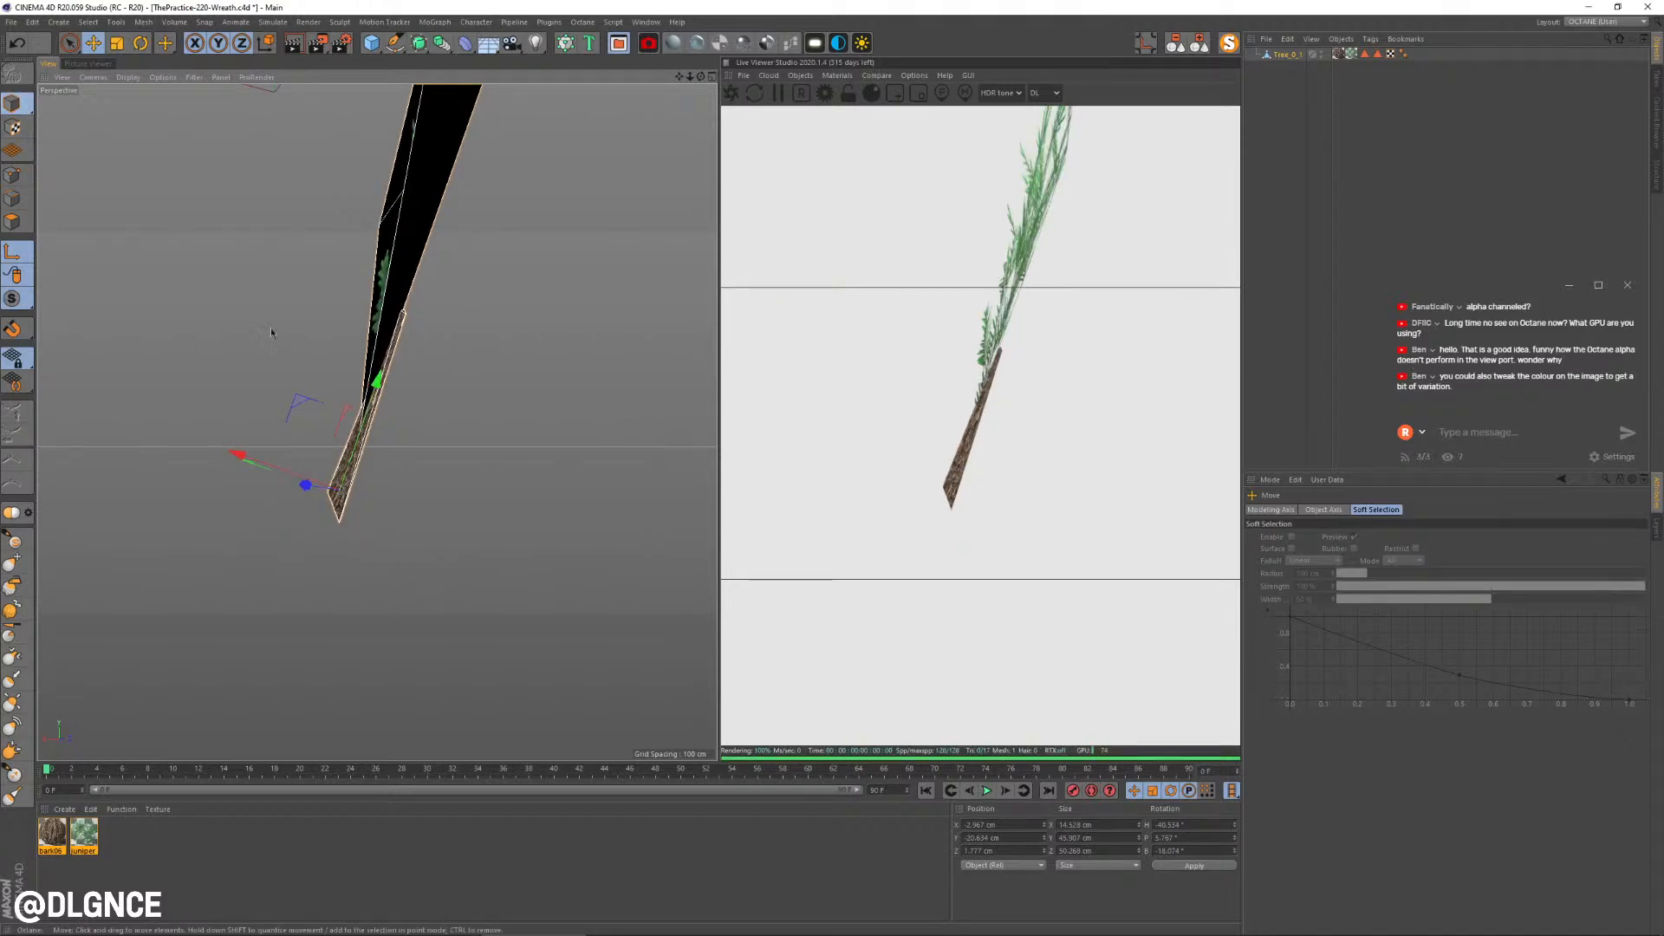
alt+drag(271, 333, 435, 354)
alt+middle_drag(435, 354, 487, 450)
key(r)
alt+drag(487, 460, 435, 545)
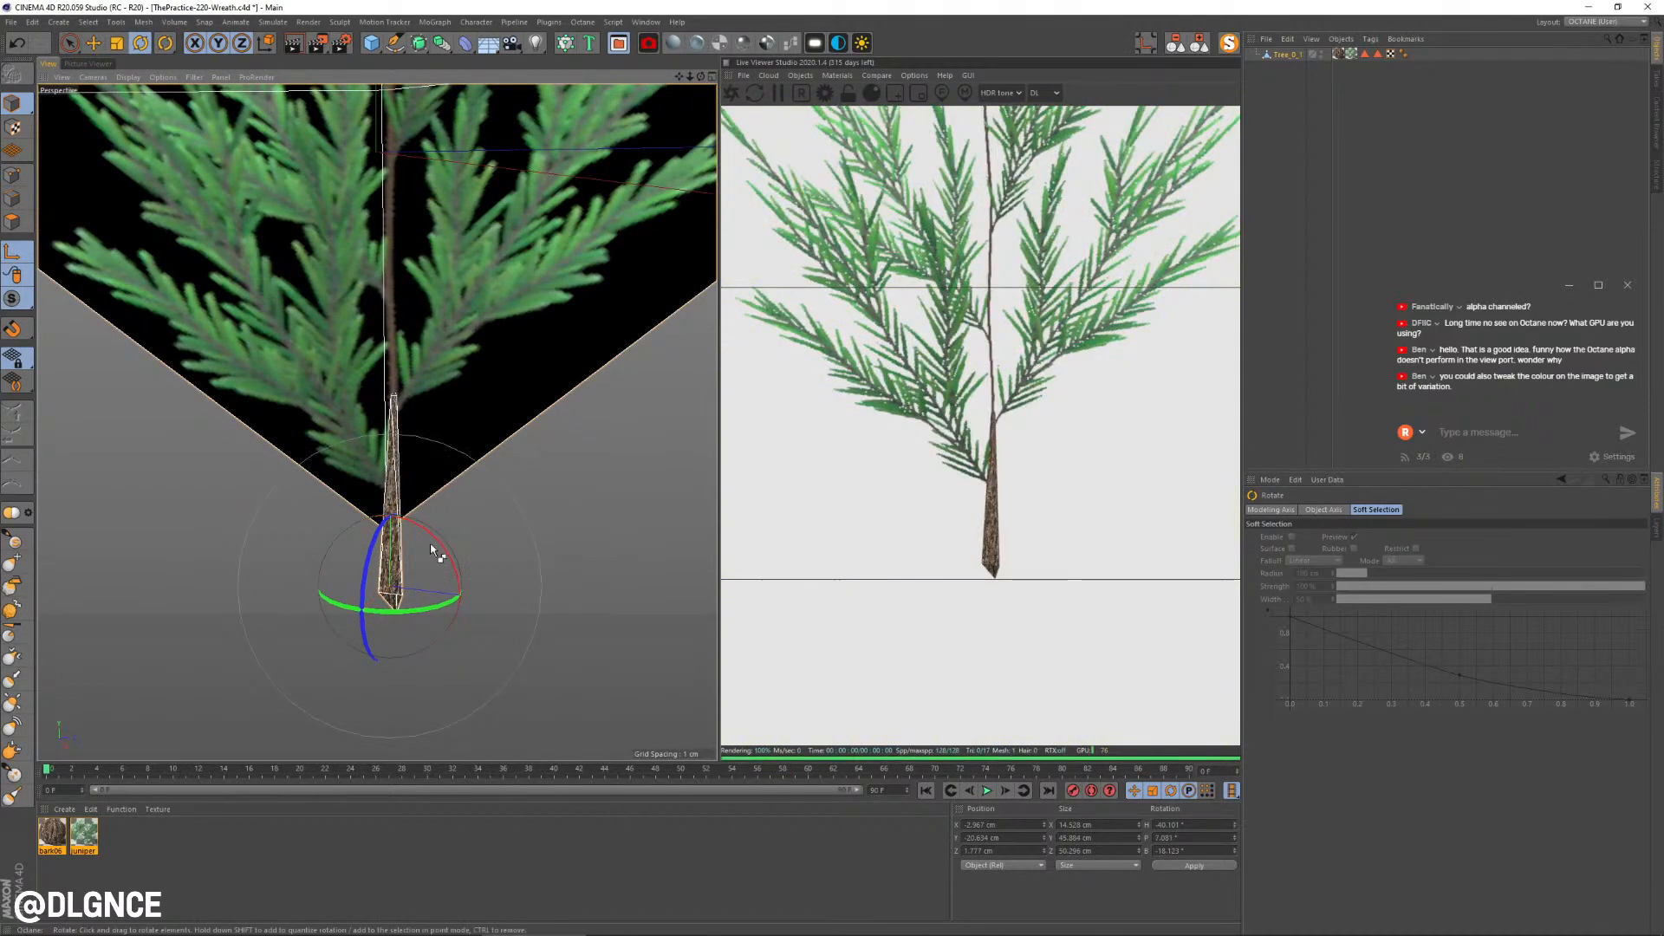
key(ctrl+z)
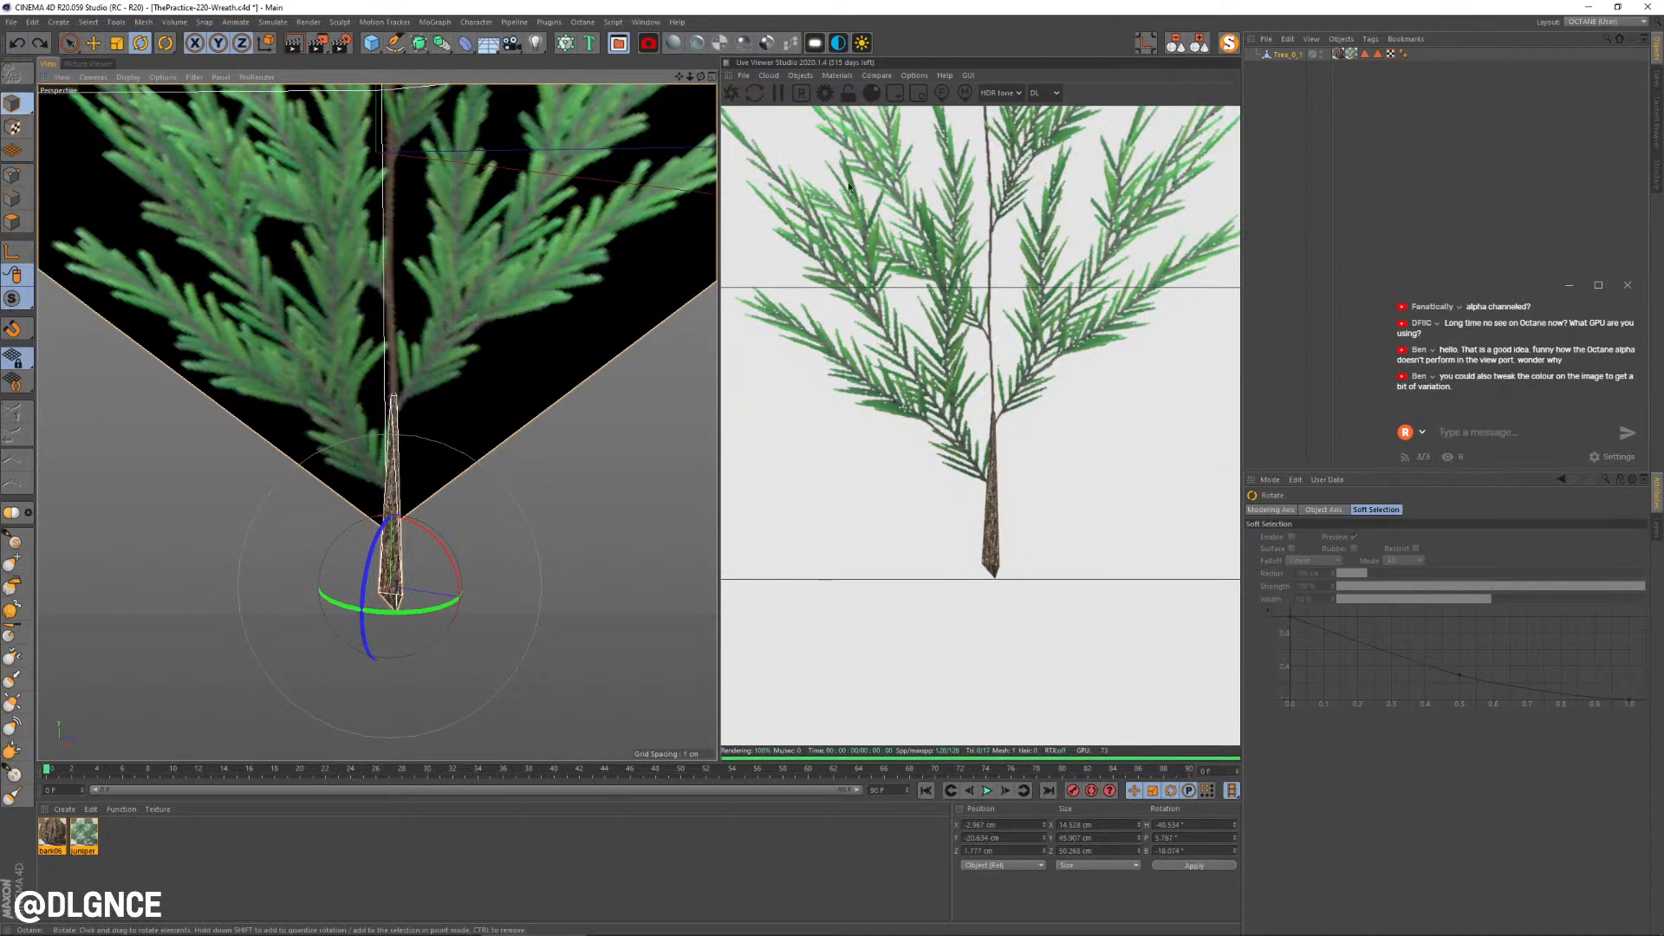
Step: Unsolo the new branch to bring back the full wreath, and zero the branch's position and rotation
click(1231, 43)
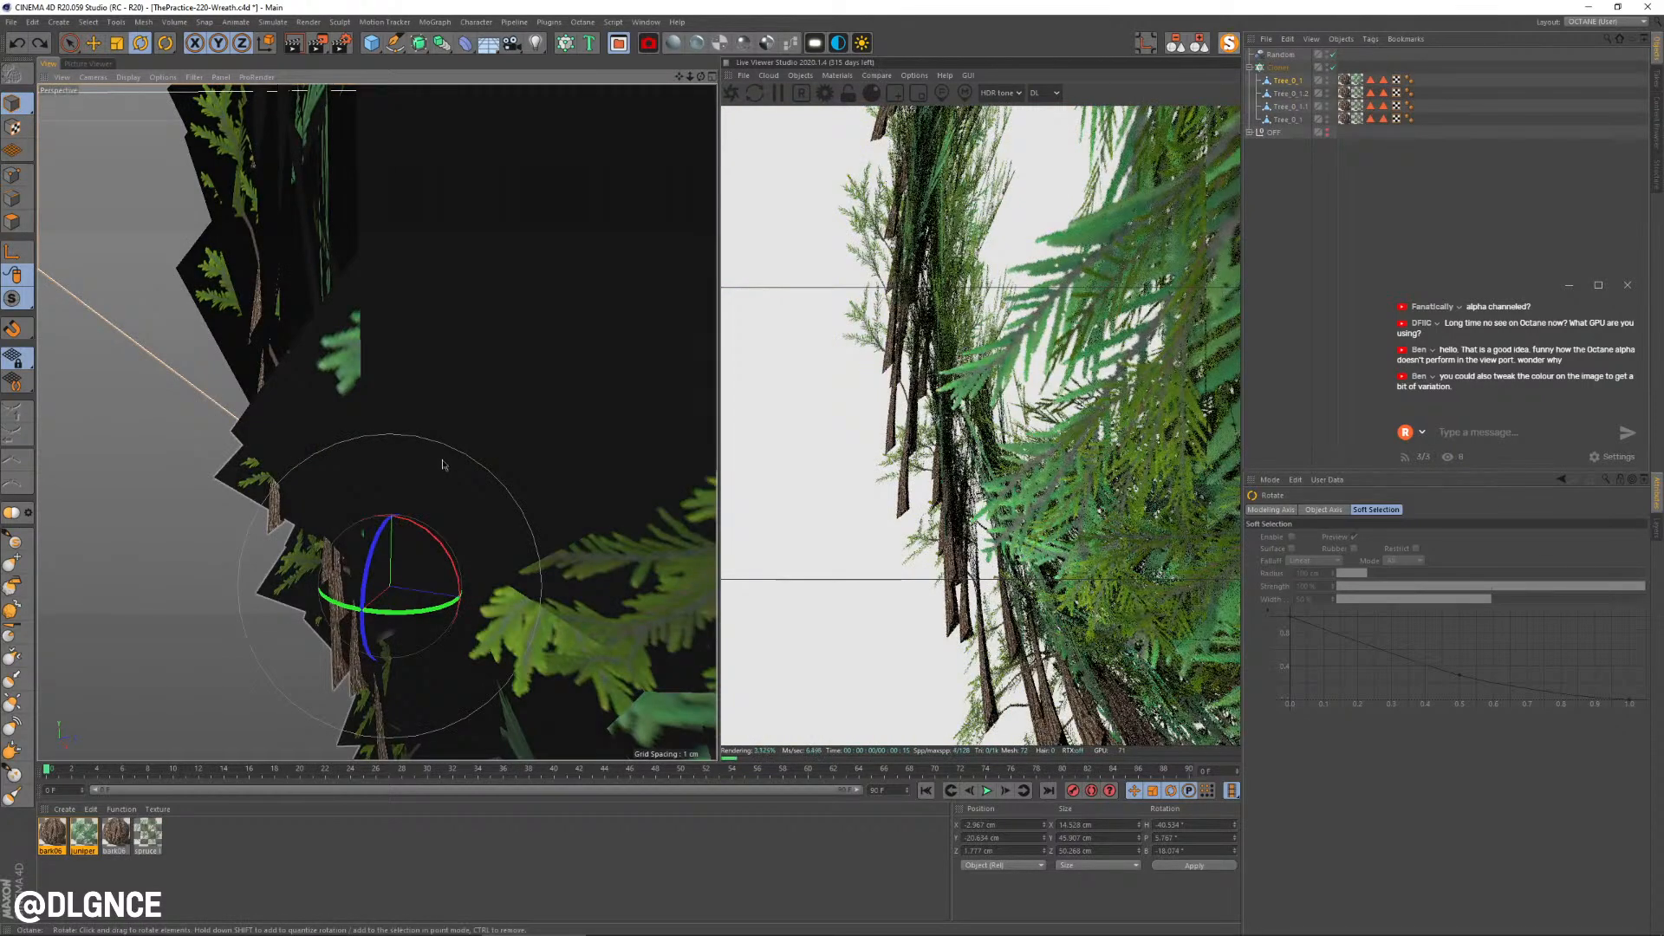
scroll(444, 466, down, 5)
alt+drag(443, 466, 626, 494)
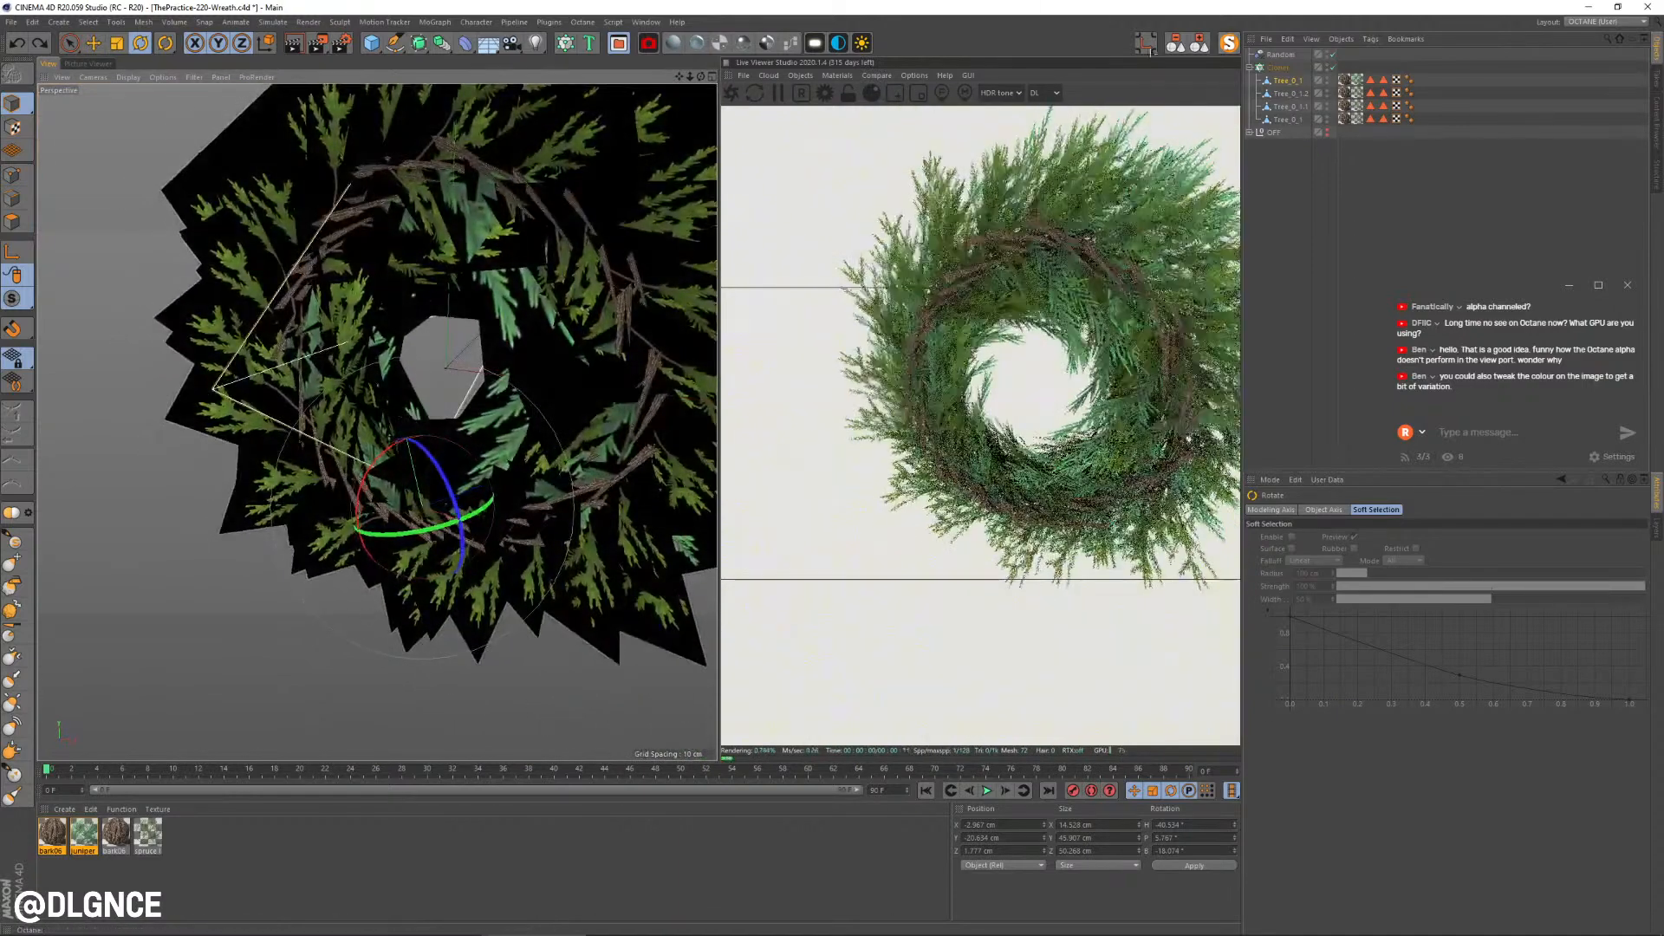
click(1288, 81)
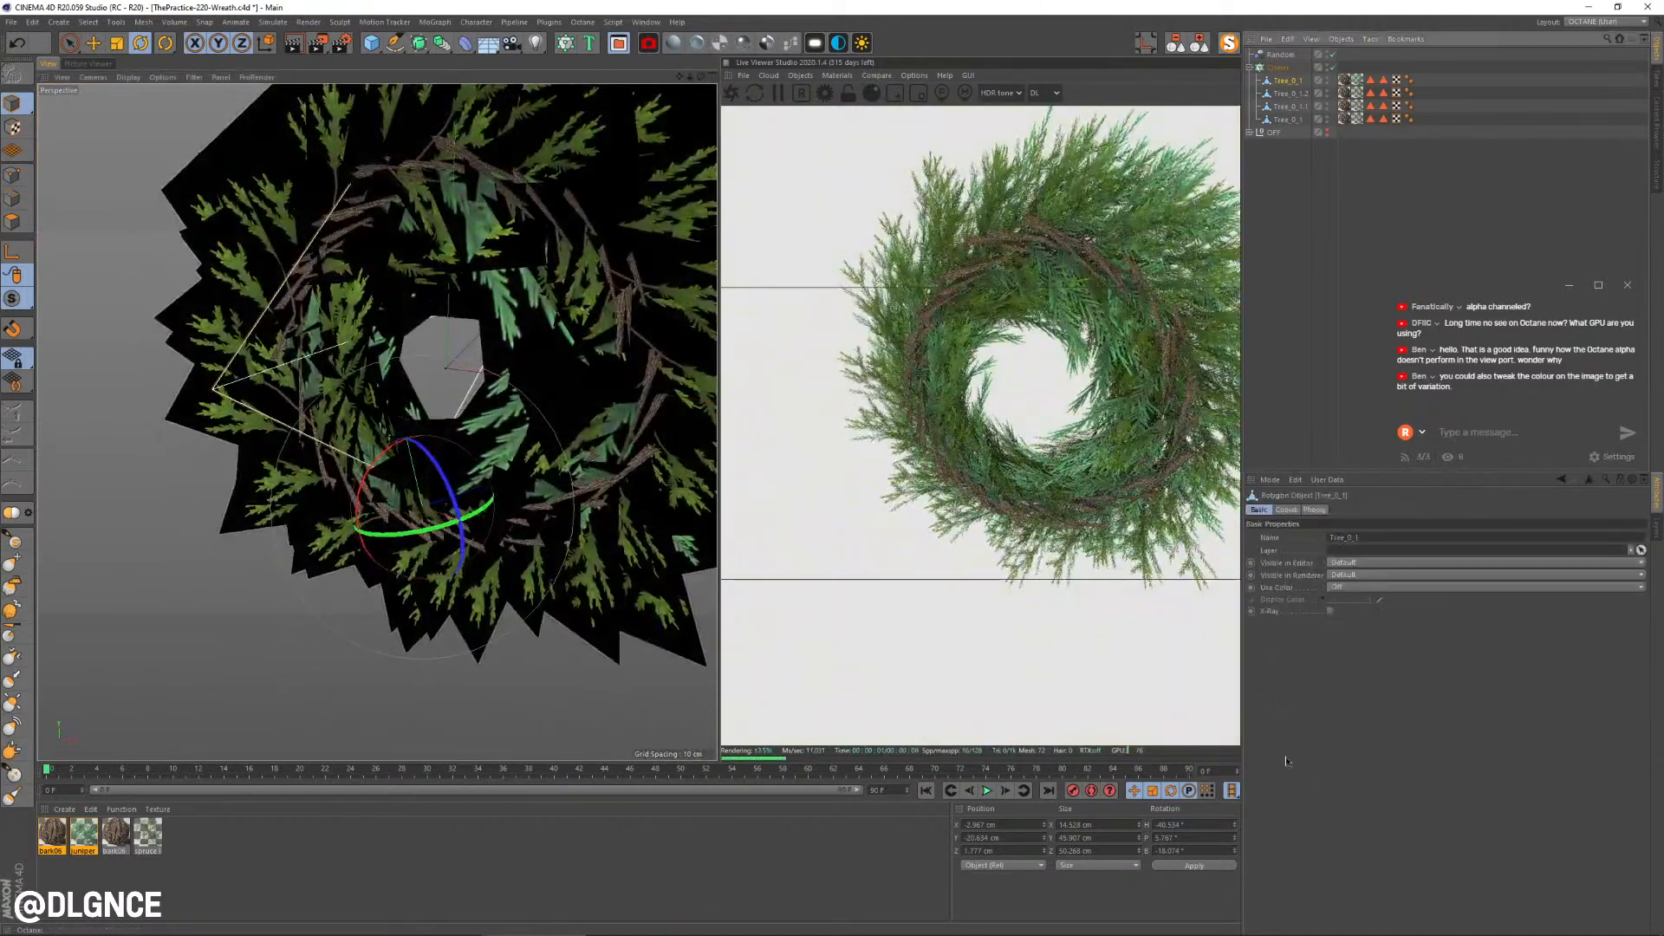
double_click(1202, 821)
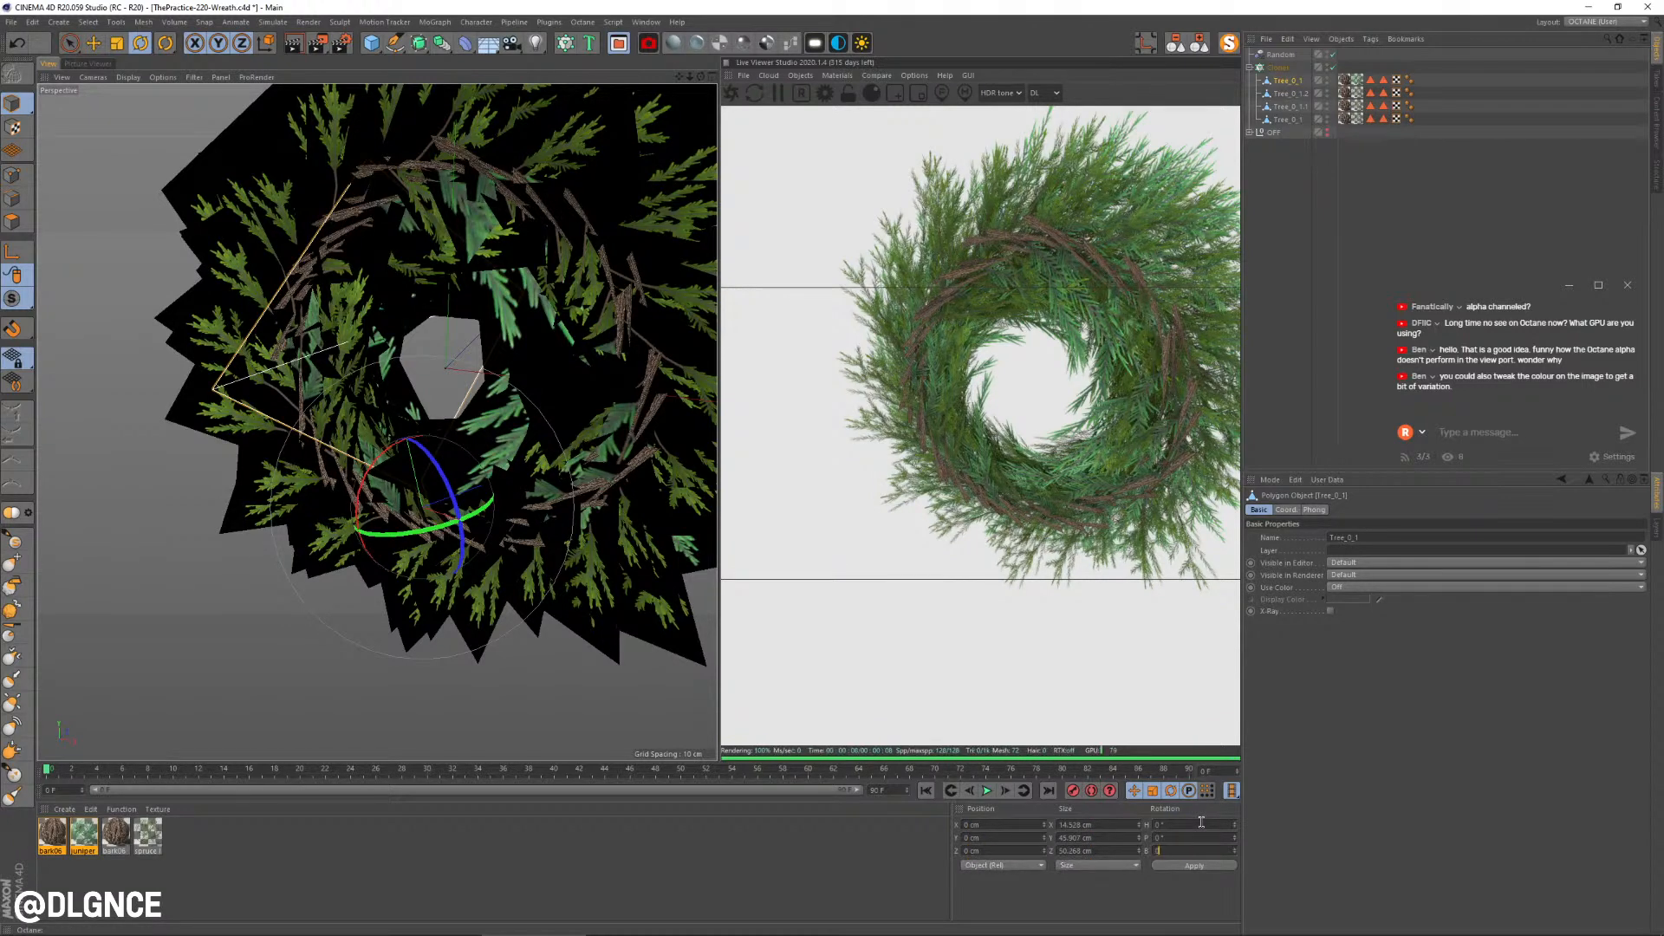
key(Return)
scroll(439, 470, up, 6)
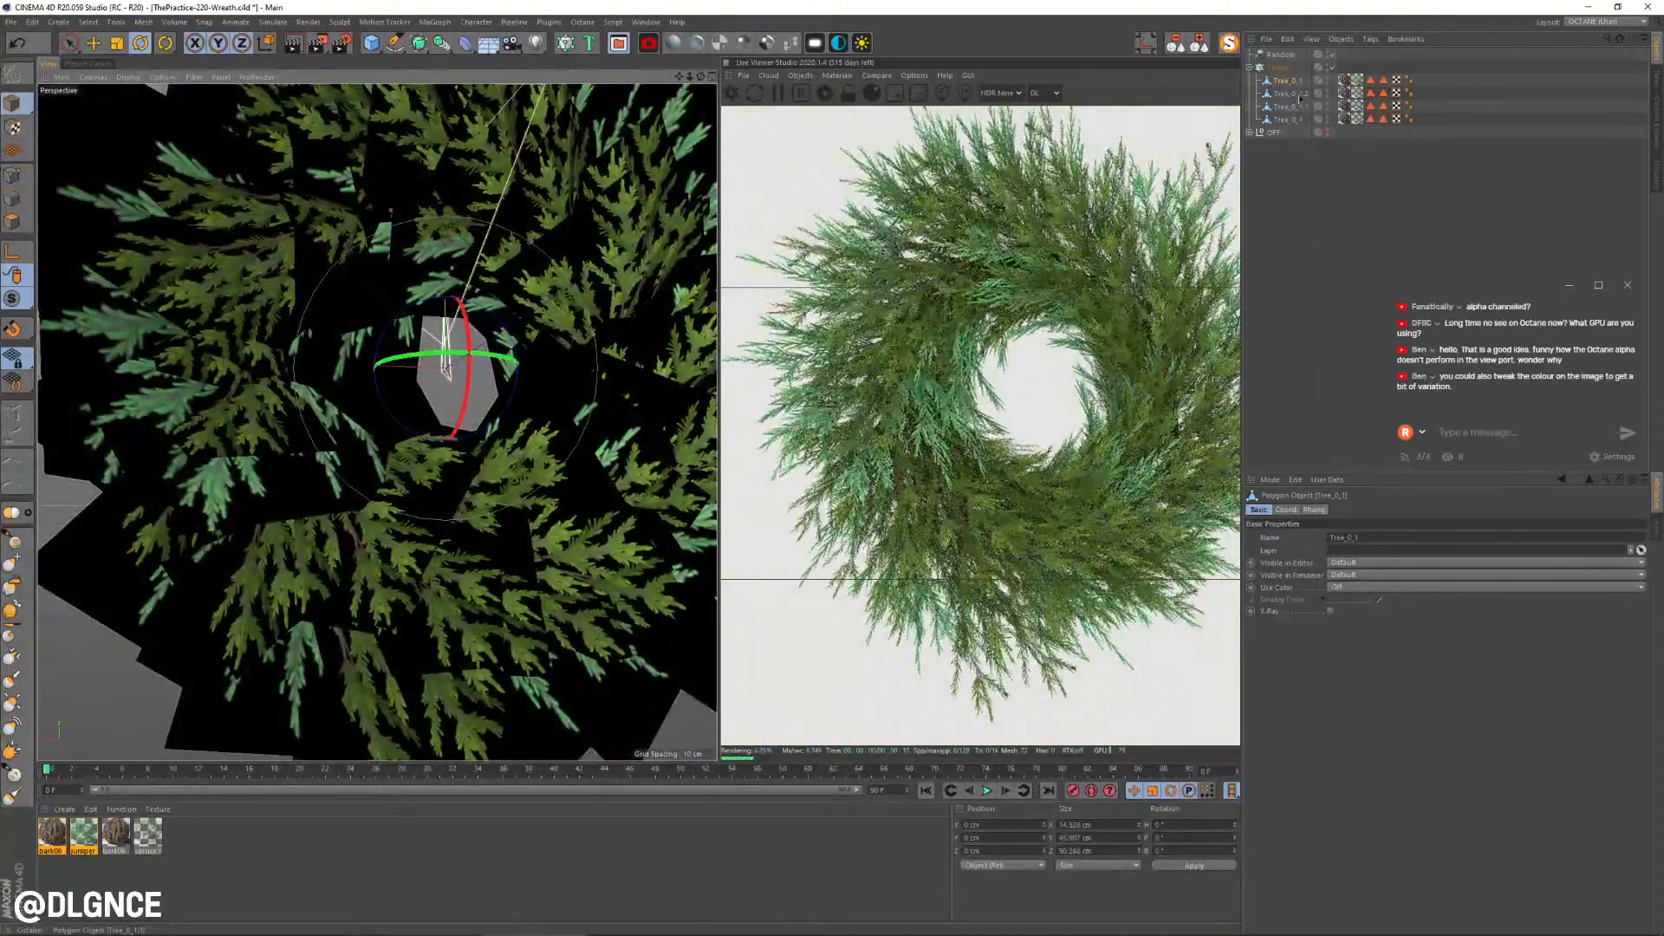
Step: Temporarily hide the three other branches in the Cloner to examine the new branch's clones, and show them again
alt+click(1327, 93)
alt+click(1328, 107)
alt+click(1327, 119)
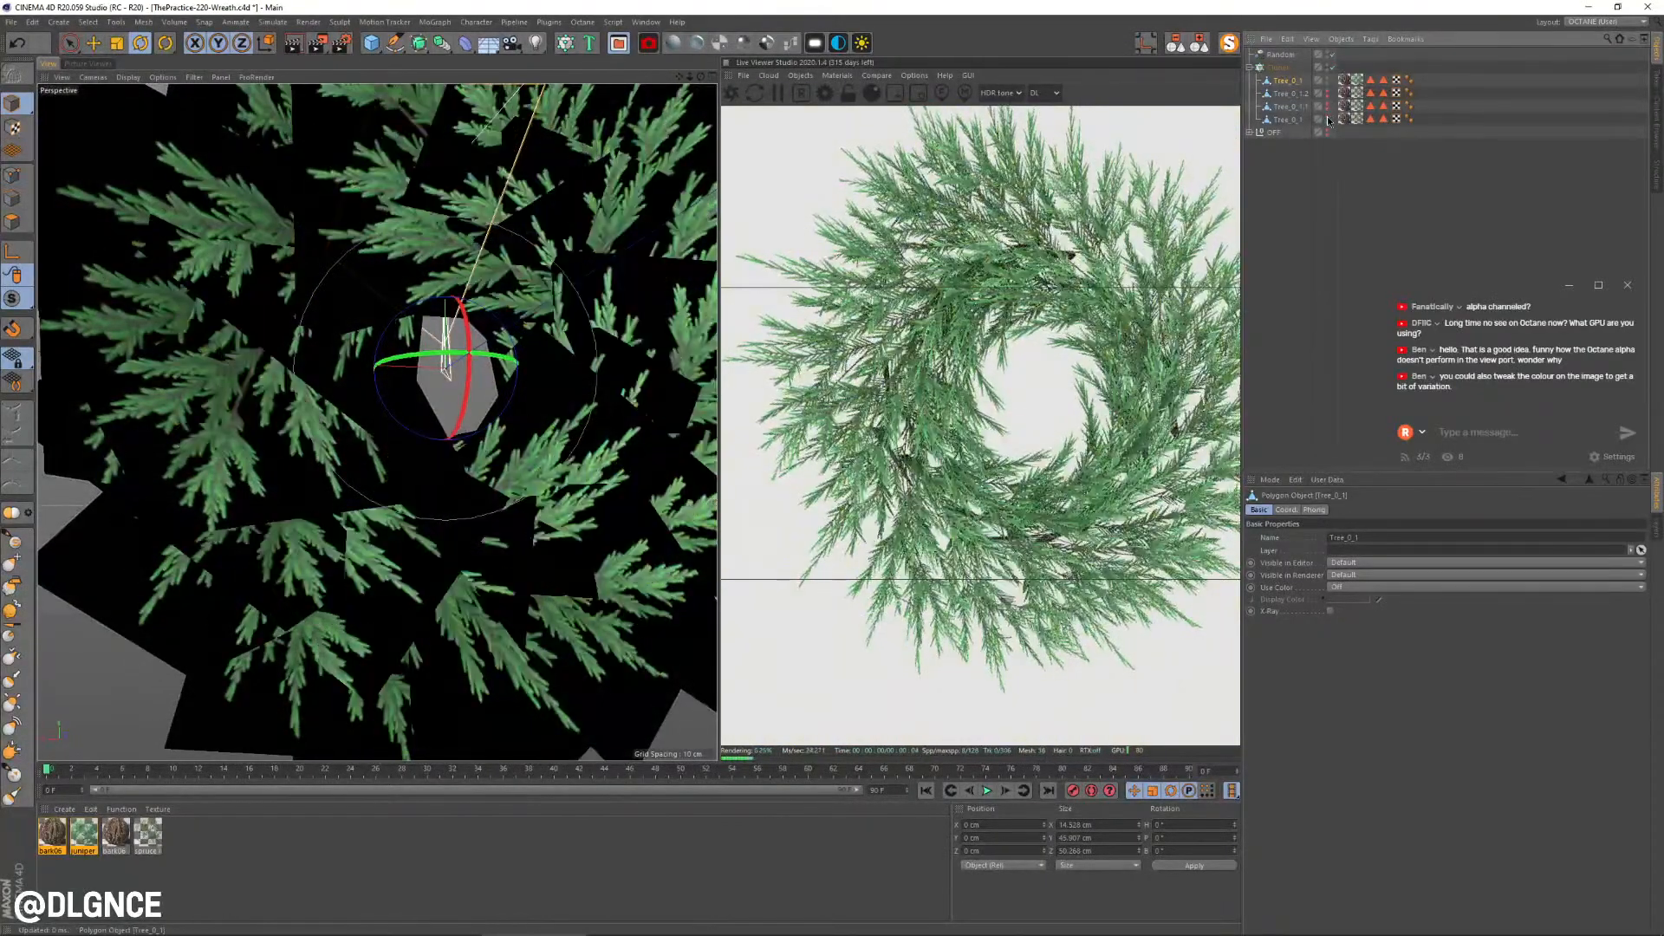
scroll(373, 355, down, 2)
alt+drag(364, 351, 656, 363)
click(1327, 121)
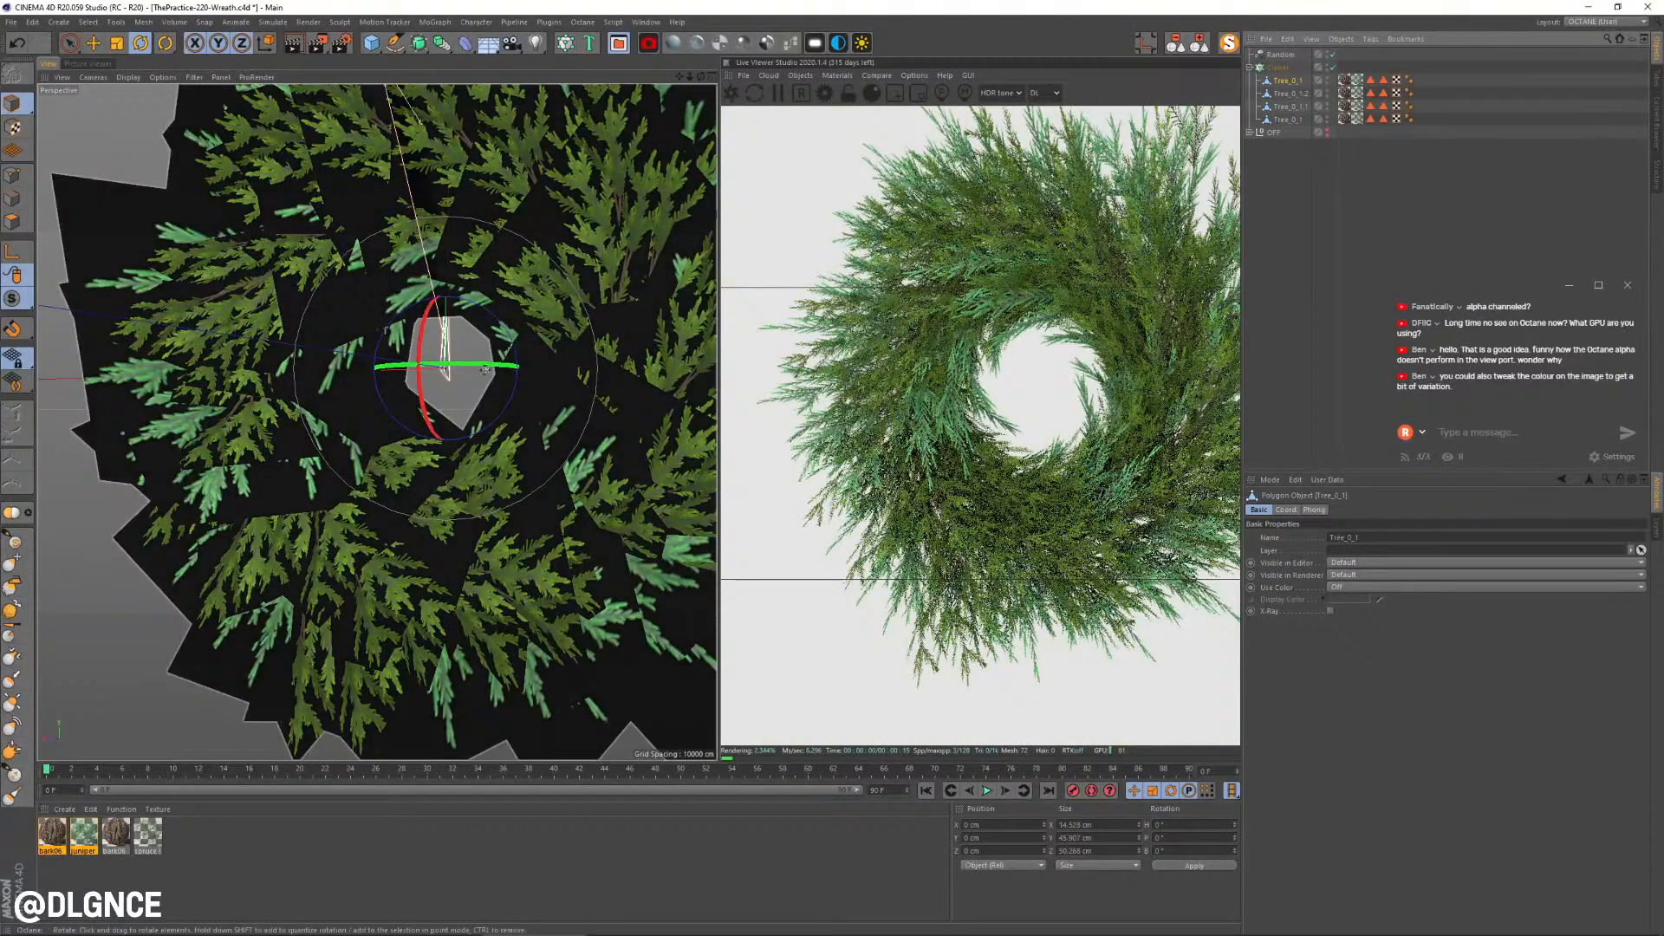
scroll(484, 395, down, 4)
scroll(485, 396, up, 4)
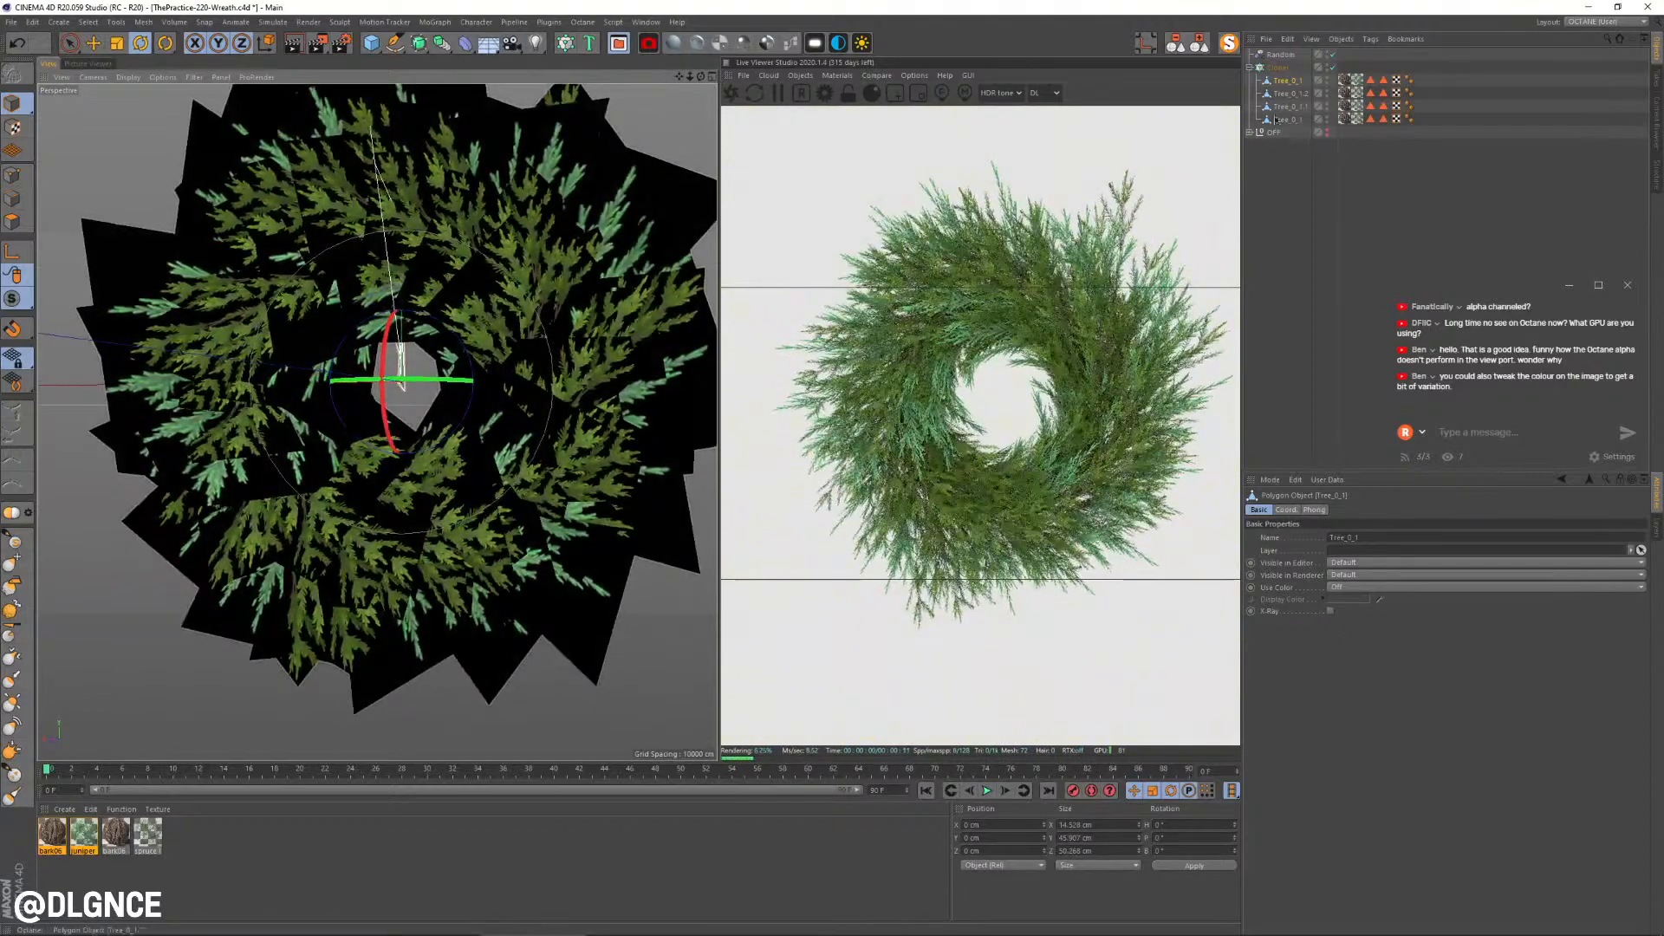
Step: Duplicate the Tree_0_1.2 branch twice inside the Cloner, comparing the wreath with and without the last copy
click(1291, 95)
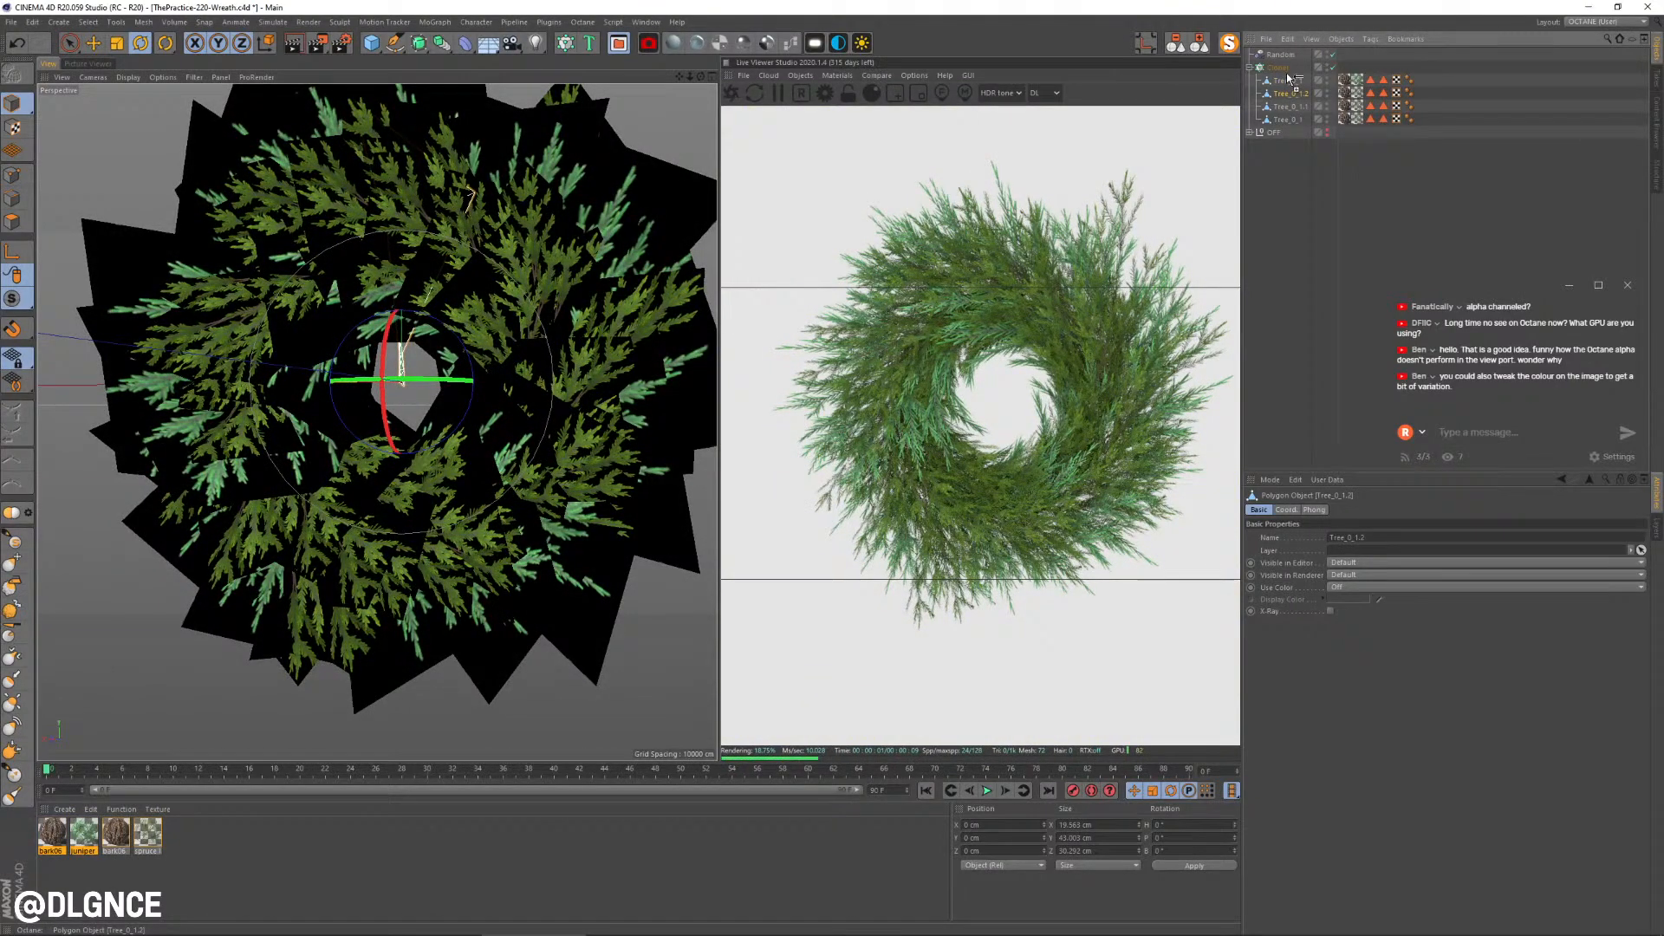
ctrl+drag(1289, 80, 1290, 78)
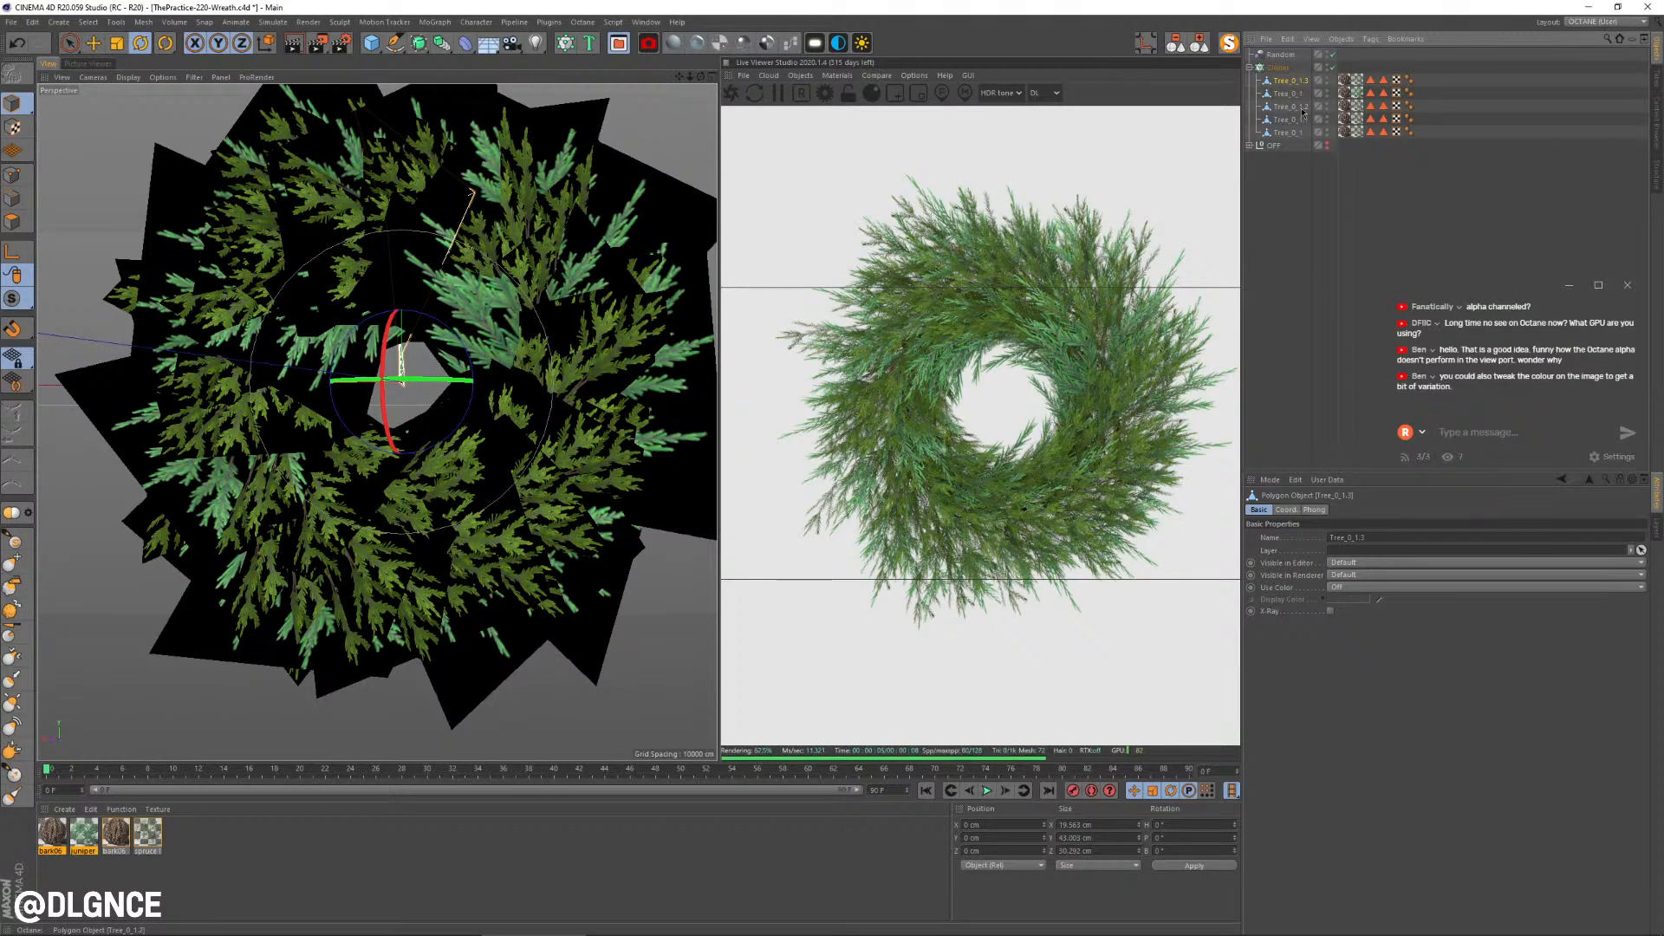
ctrl+drag(1297, 76, 1297, 79)
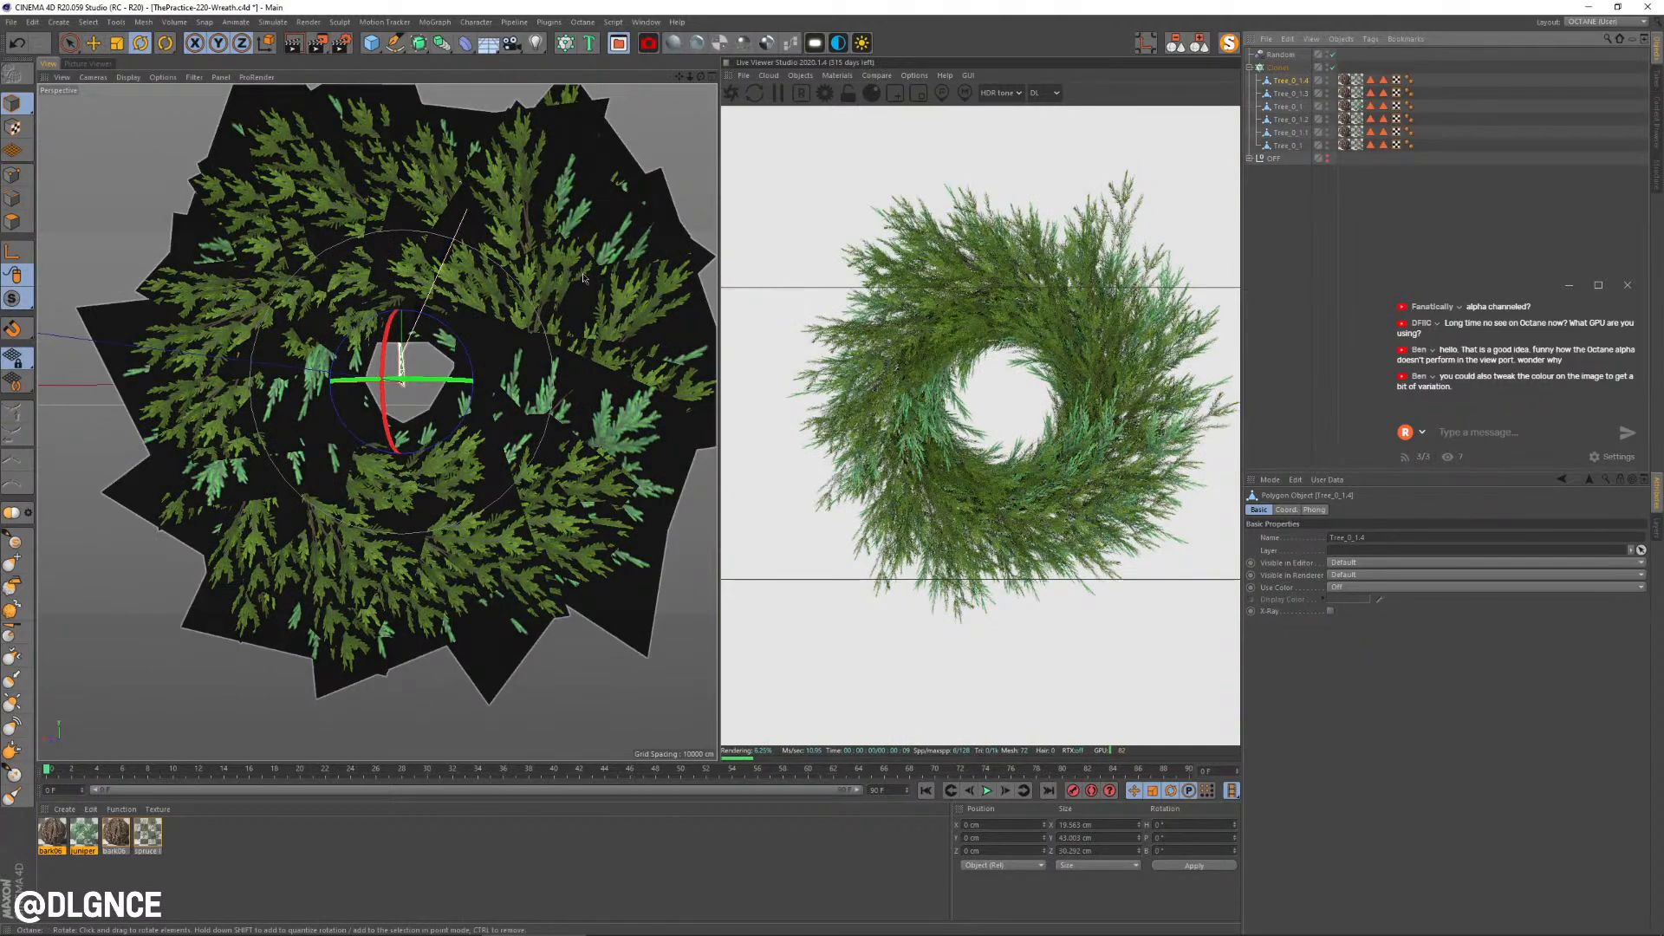
key(ctrl+z)
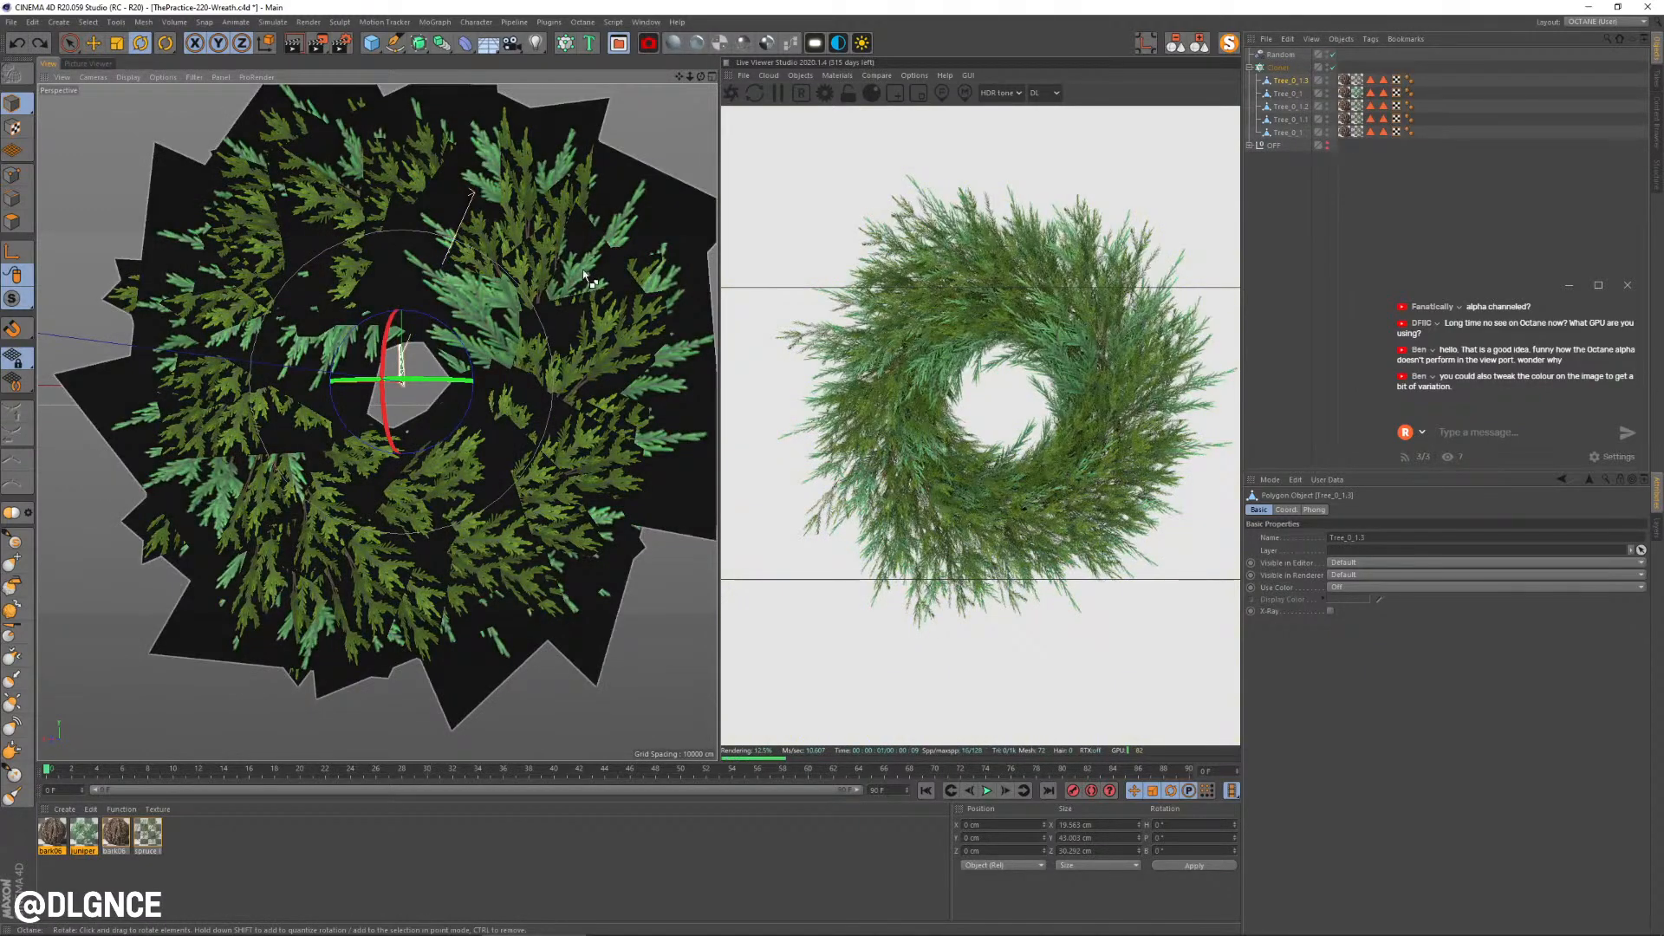
key(ctrl+y)
Step: Scale the newest branch copy down slightly and rotate branches in the Cloner to vary the wreath's foliage
key(t)
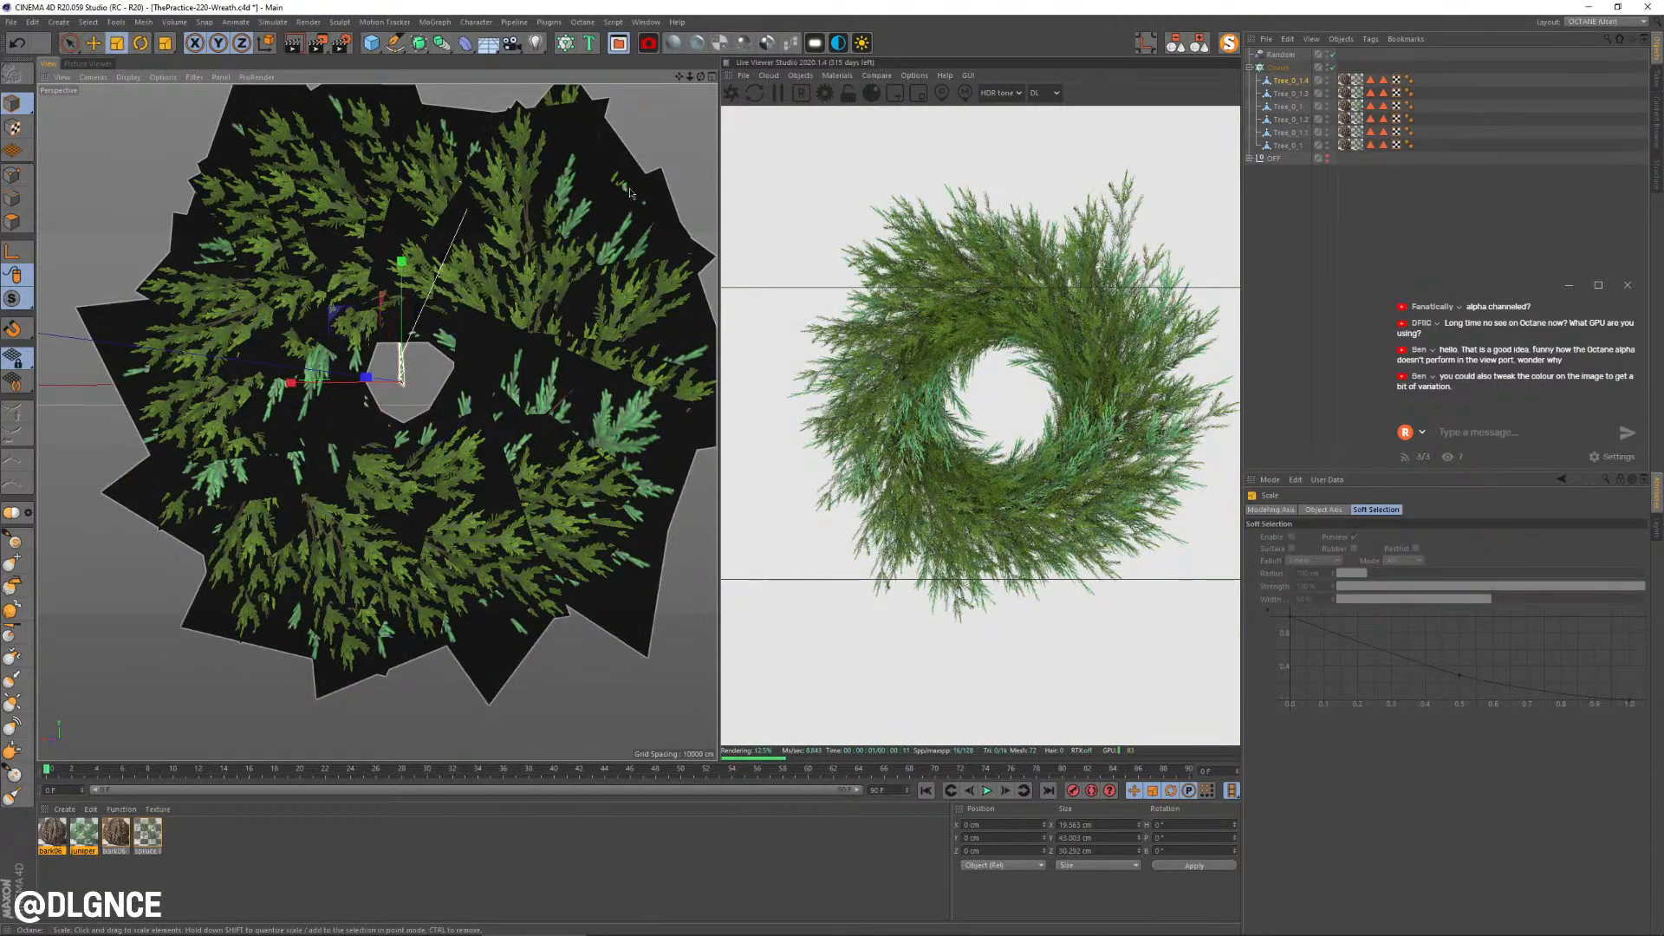
mouse_move(630, 193)
mouse_down()
mouse_move(693, 115)
mouse_move(590, 229)
mouse_up()
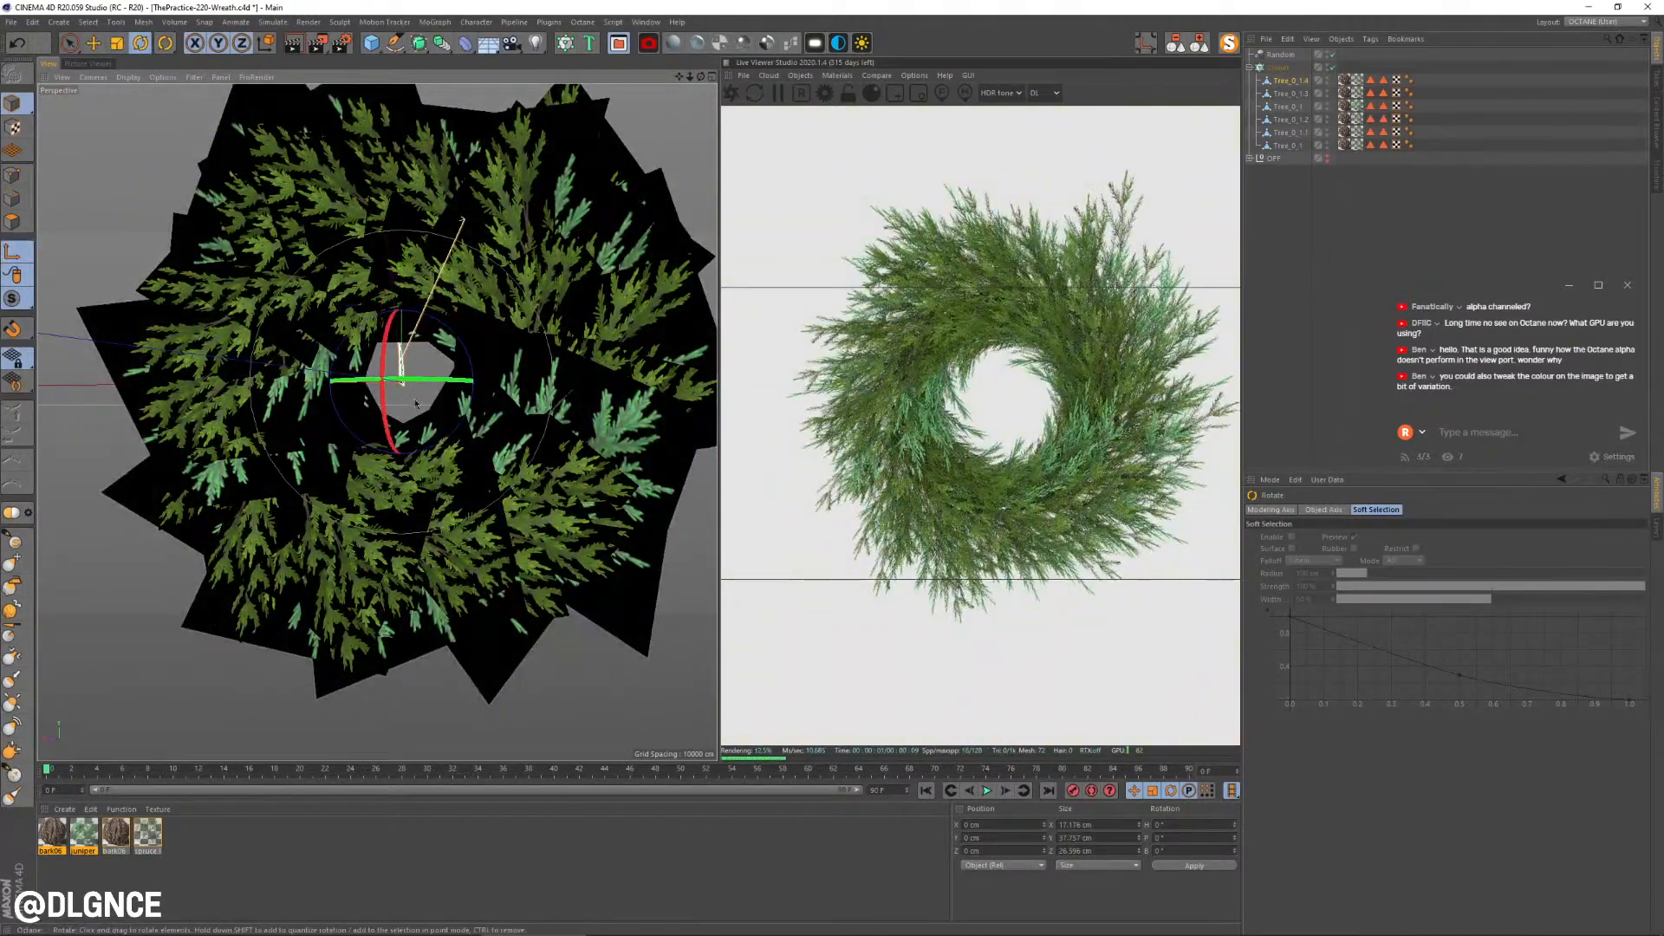
mouse_move(416, 403)
mouse_down()
mouse_move(671, 393)
mouse_move(138, 373)
mouse_move(437, 371)
mouse_move(407, 389)
mouse_move(438, 361)
mouse_move(429, 346)
mouse_up()
click(1286, 105)
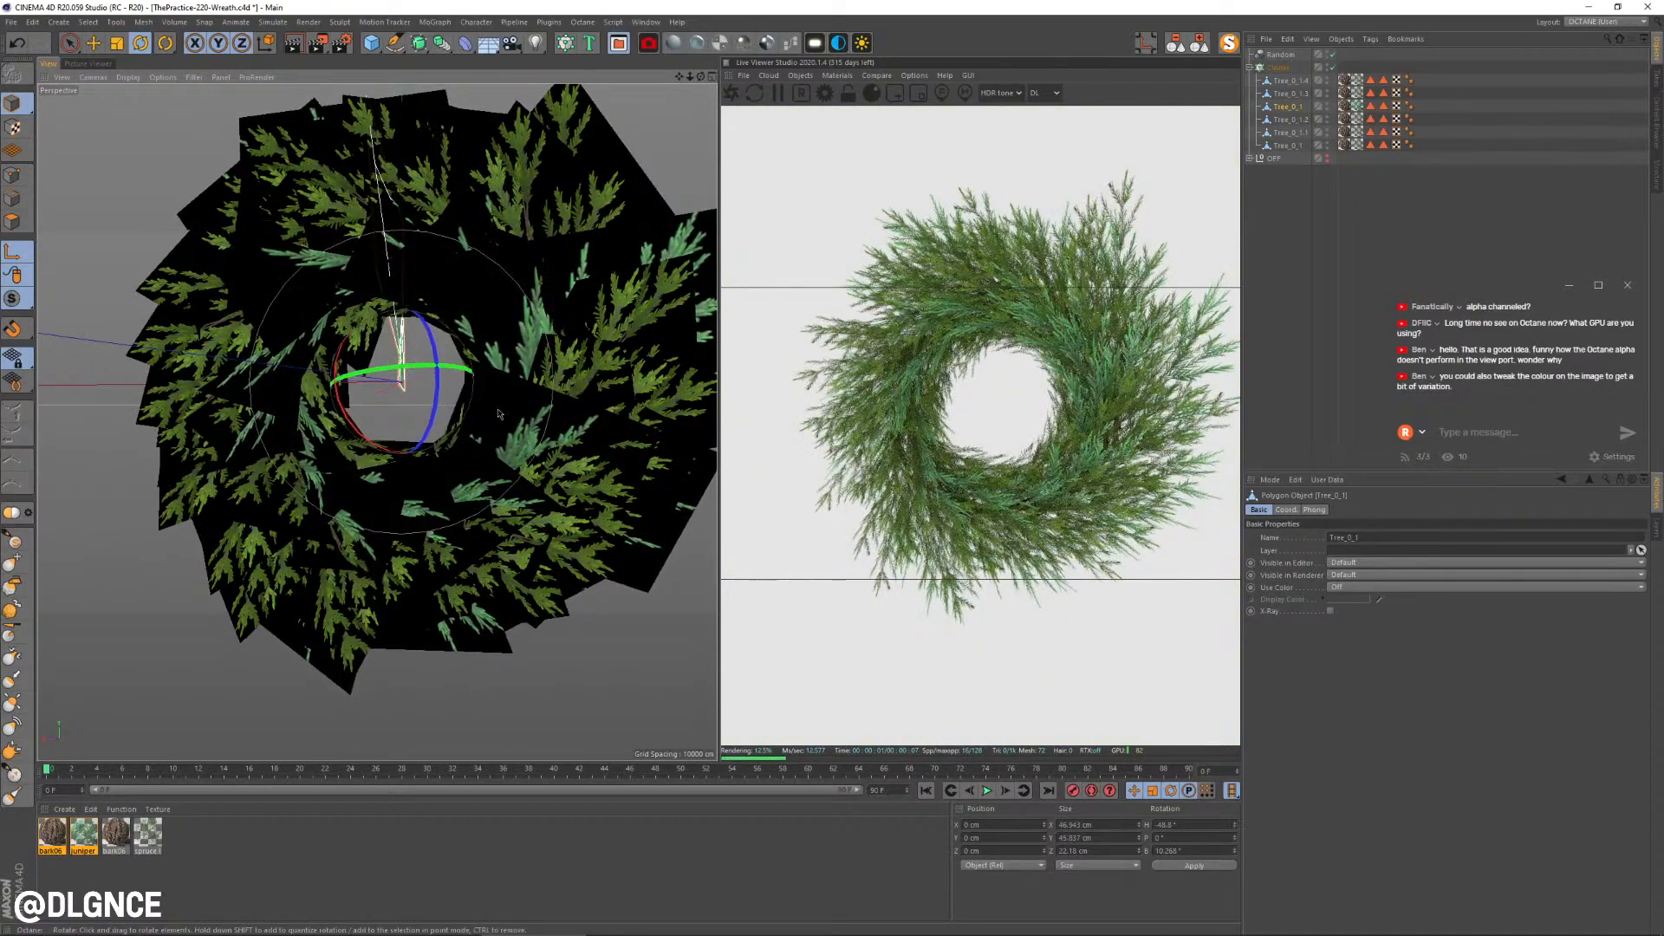
Step: Clear the material selection and save the scene
alt+middle_drag(501, 412, 472, 425)
scroll(471, 427, down, 4)
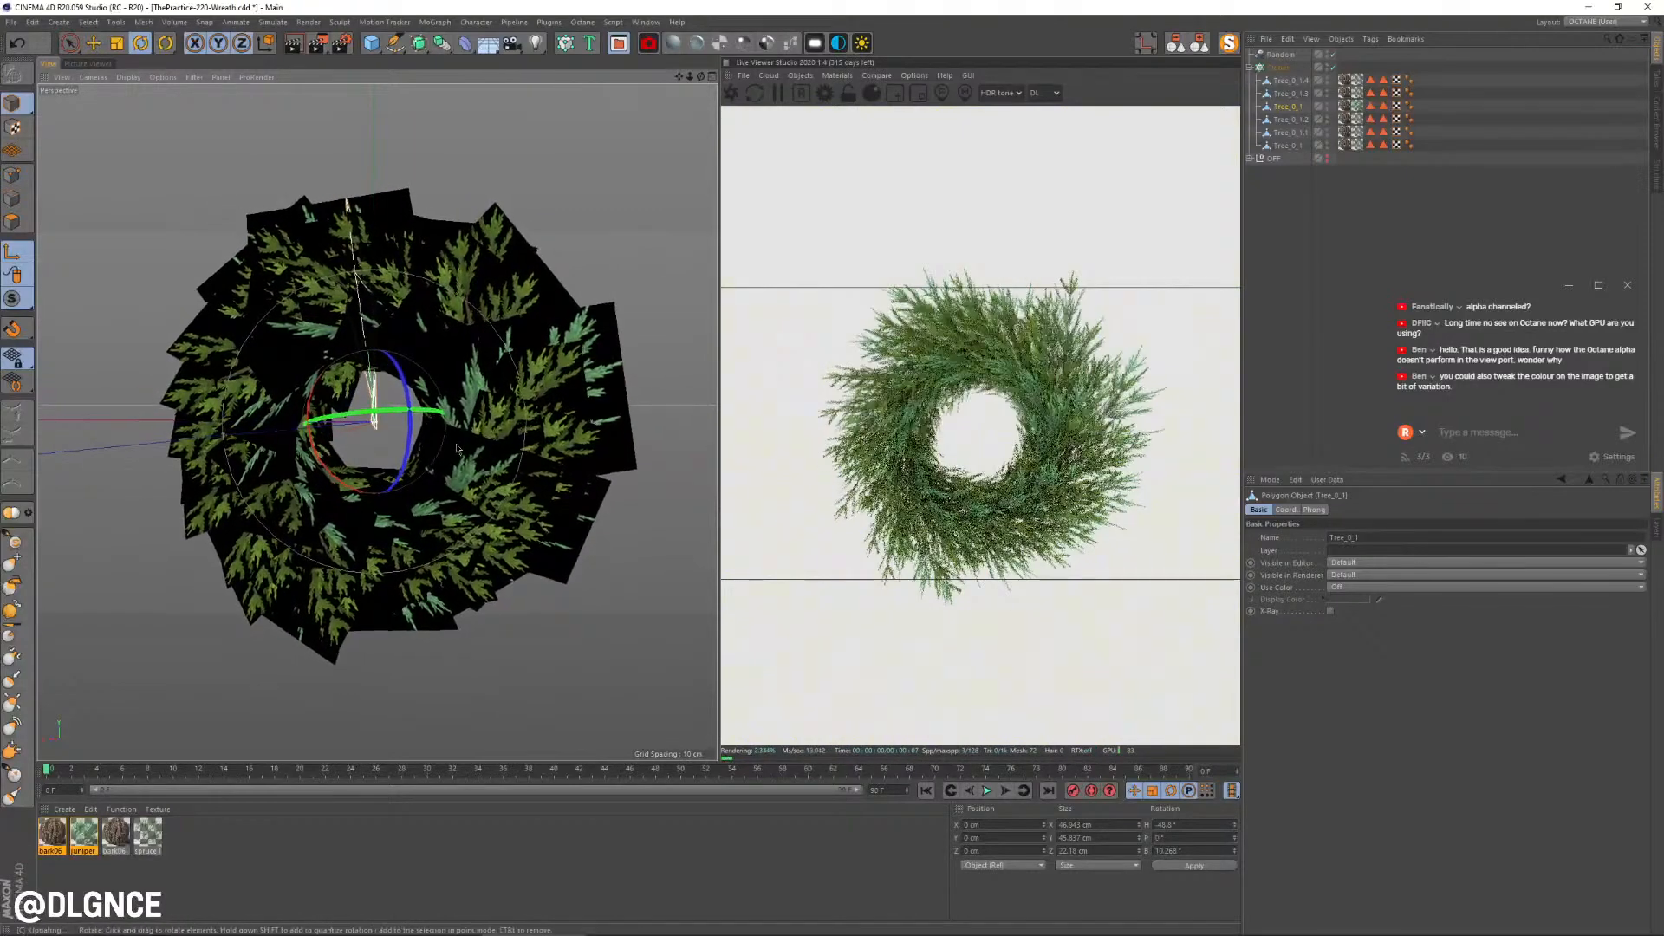
click(151, 879)
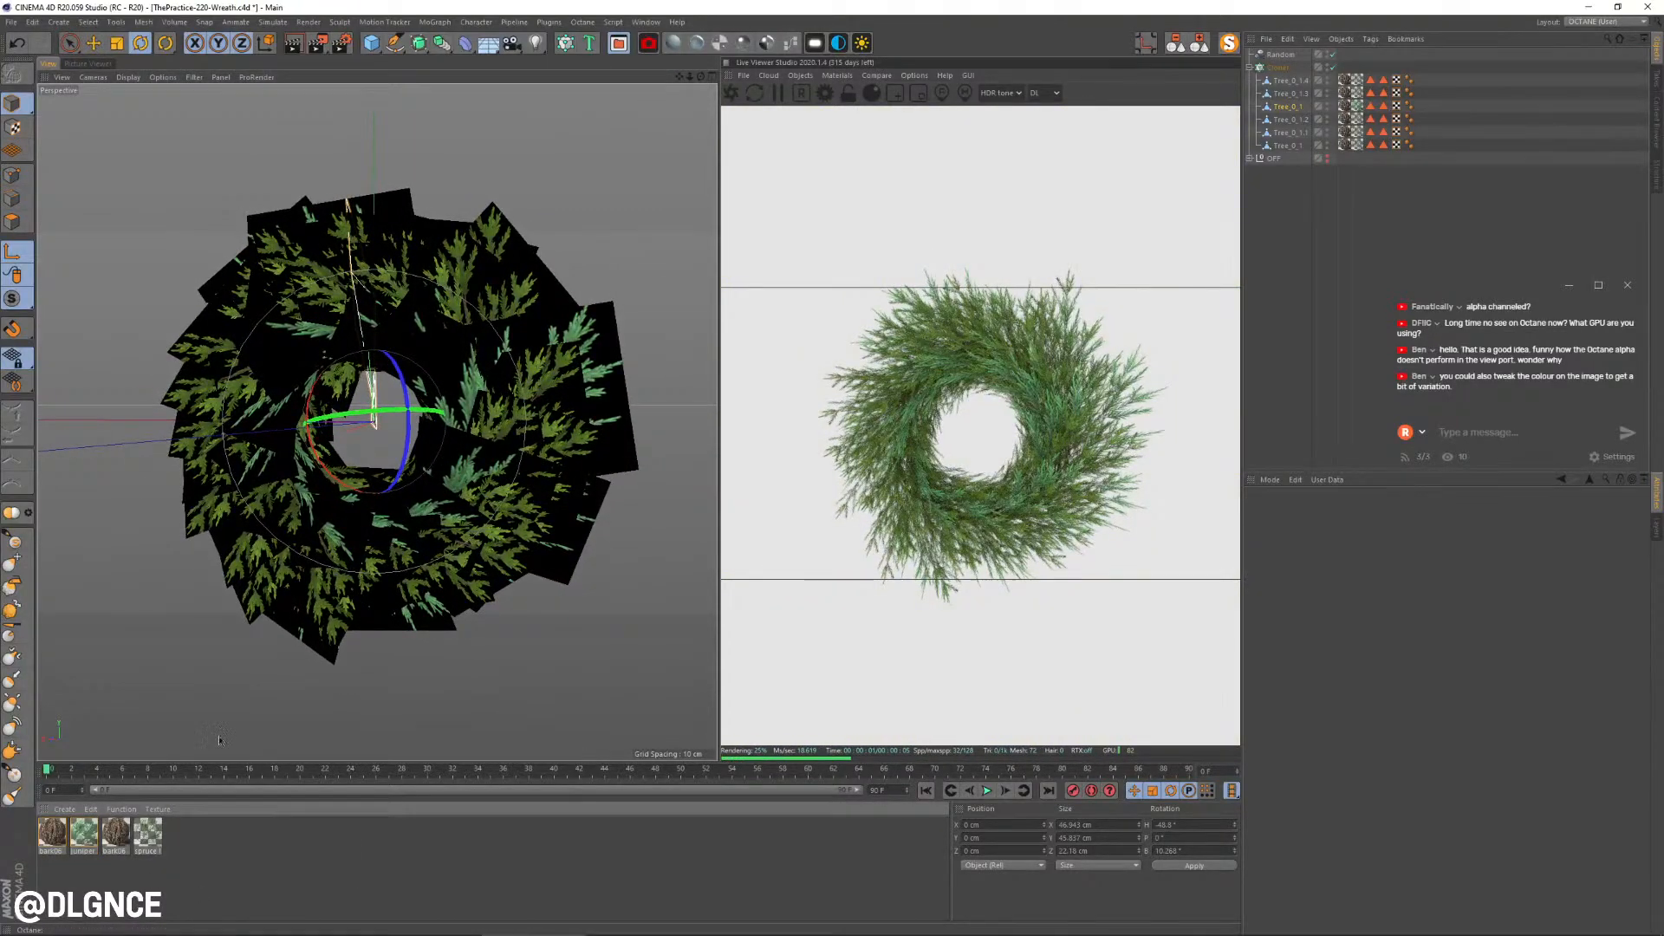
key(ctrl+s)
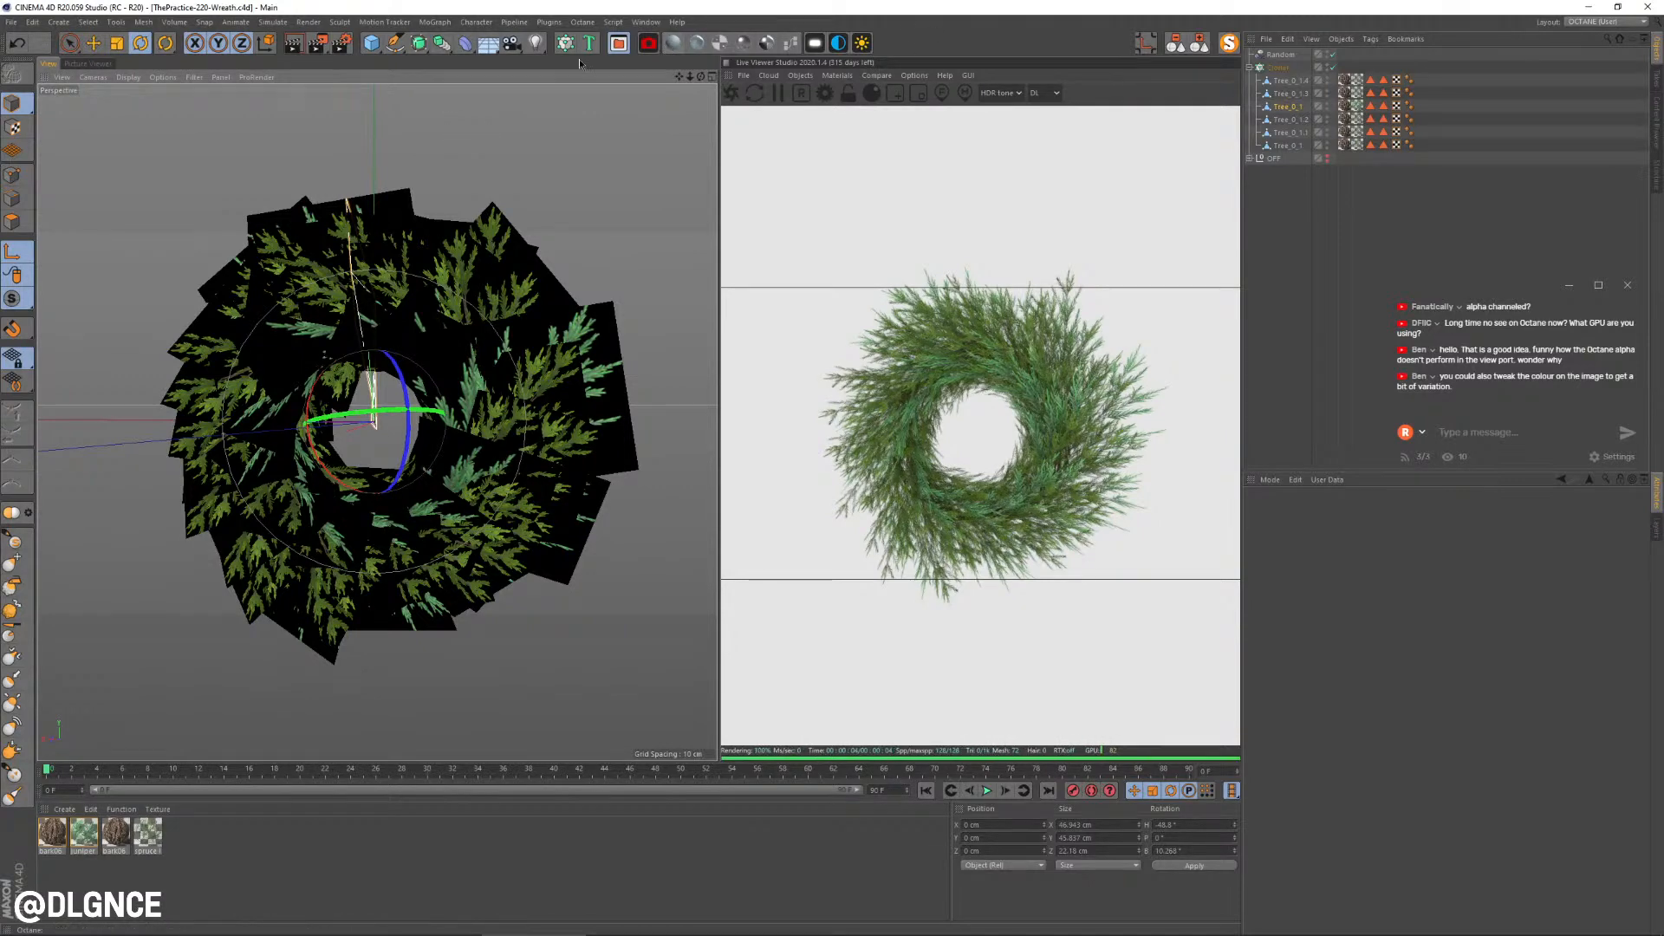
Step: Add a cube, push it back behind the wreath and scale it to about 228 cm wide and tall as a wall
scroll(674, 87, up, 1)
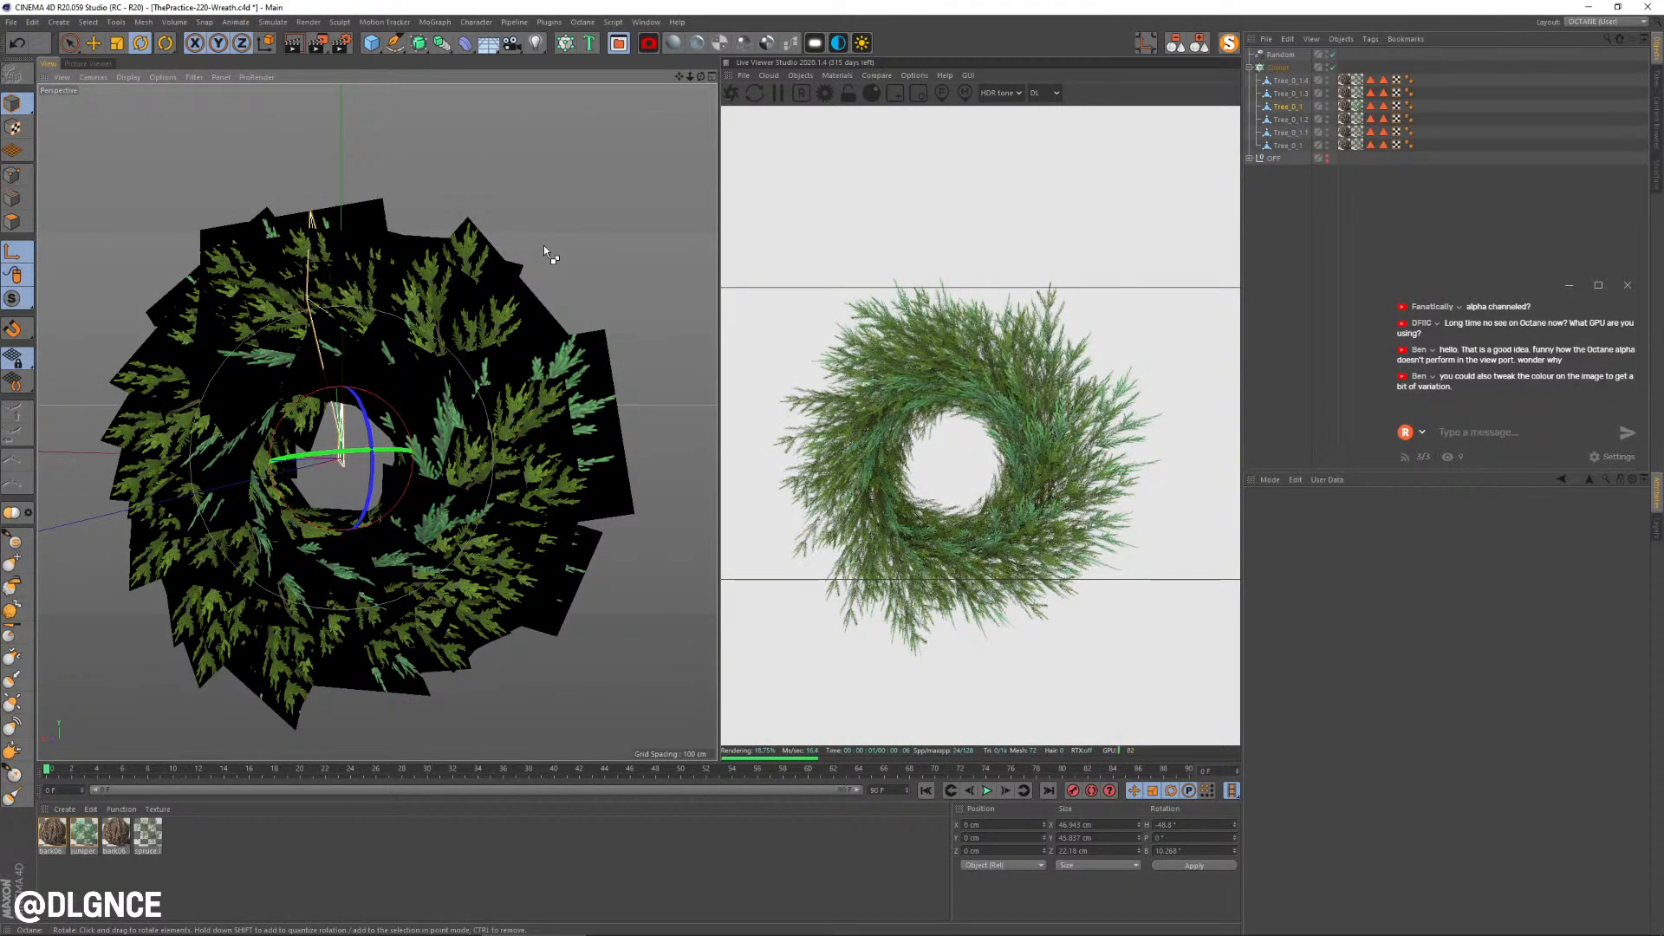
scroll(544, 246, down, 2)
click(371, 42)
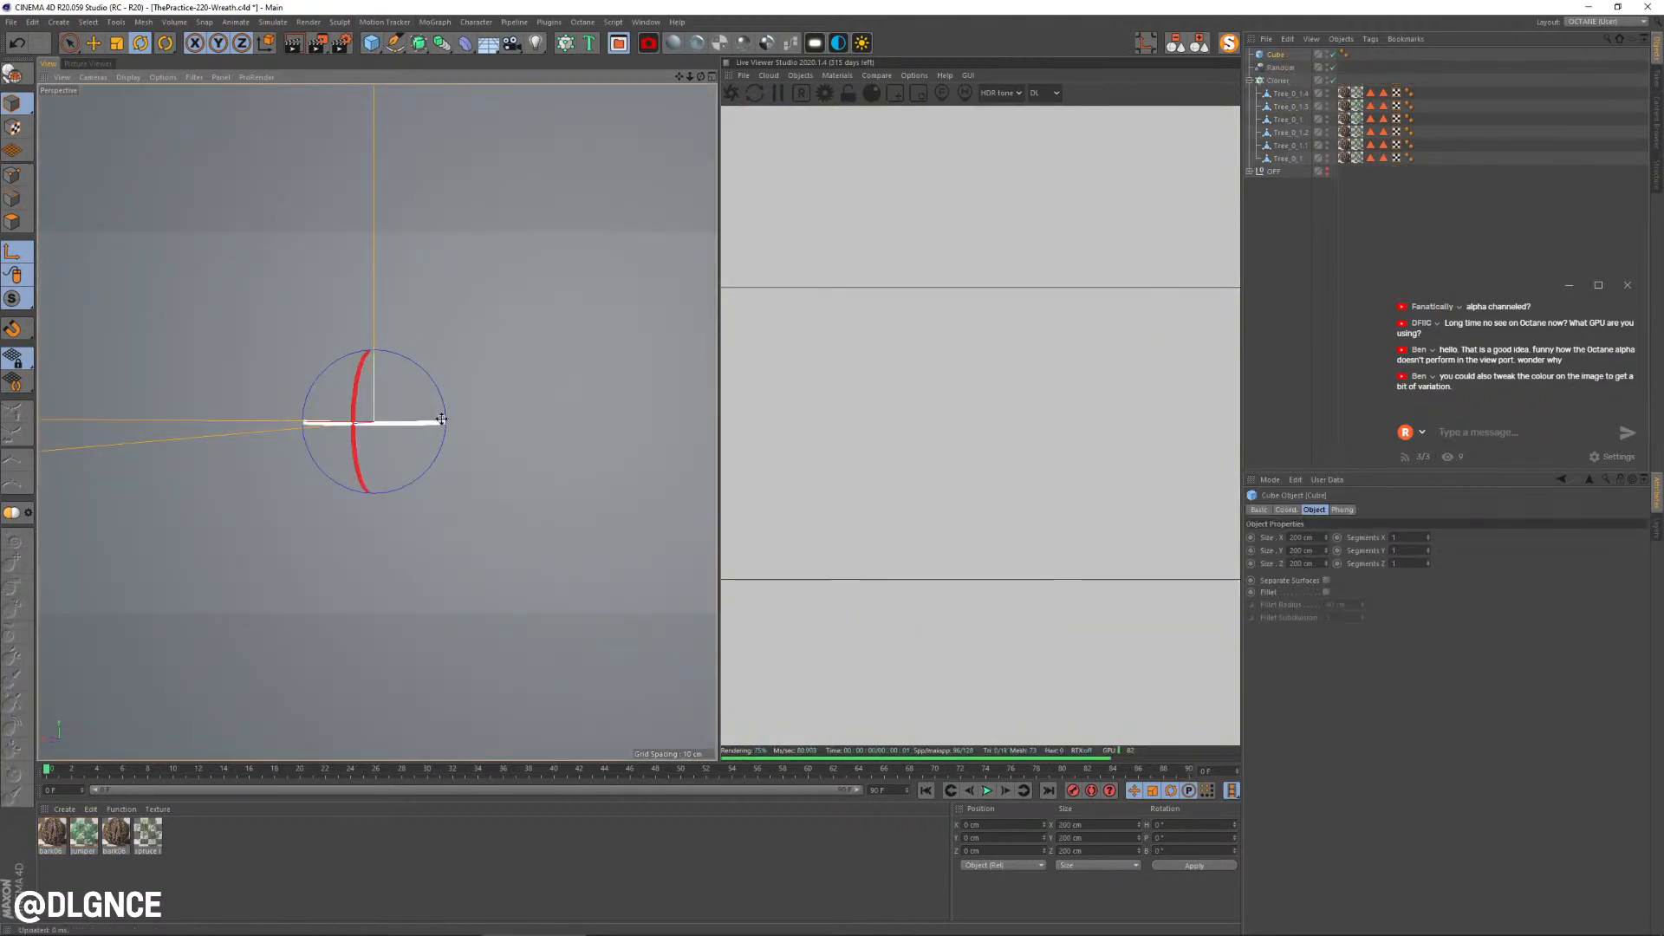
key(e)
drag(340, 425, 661, 457)
key(t)
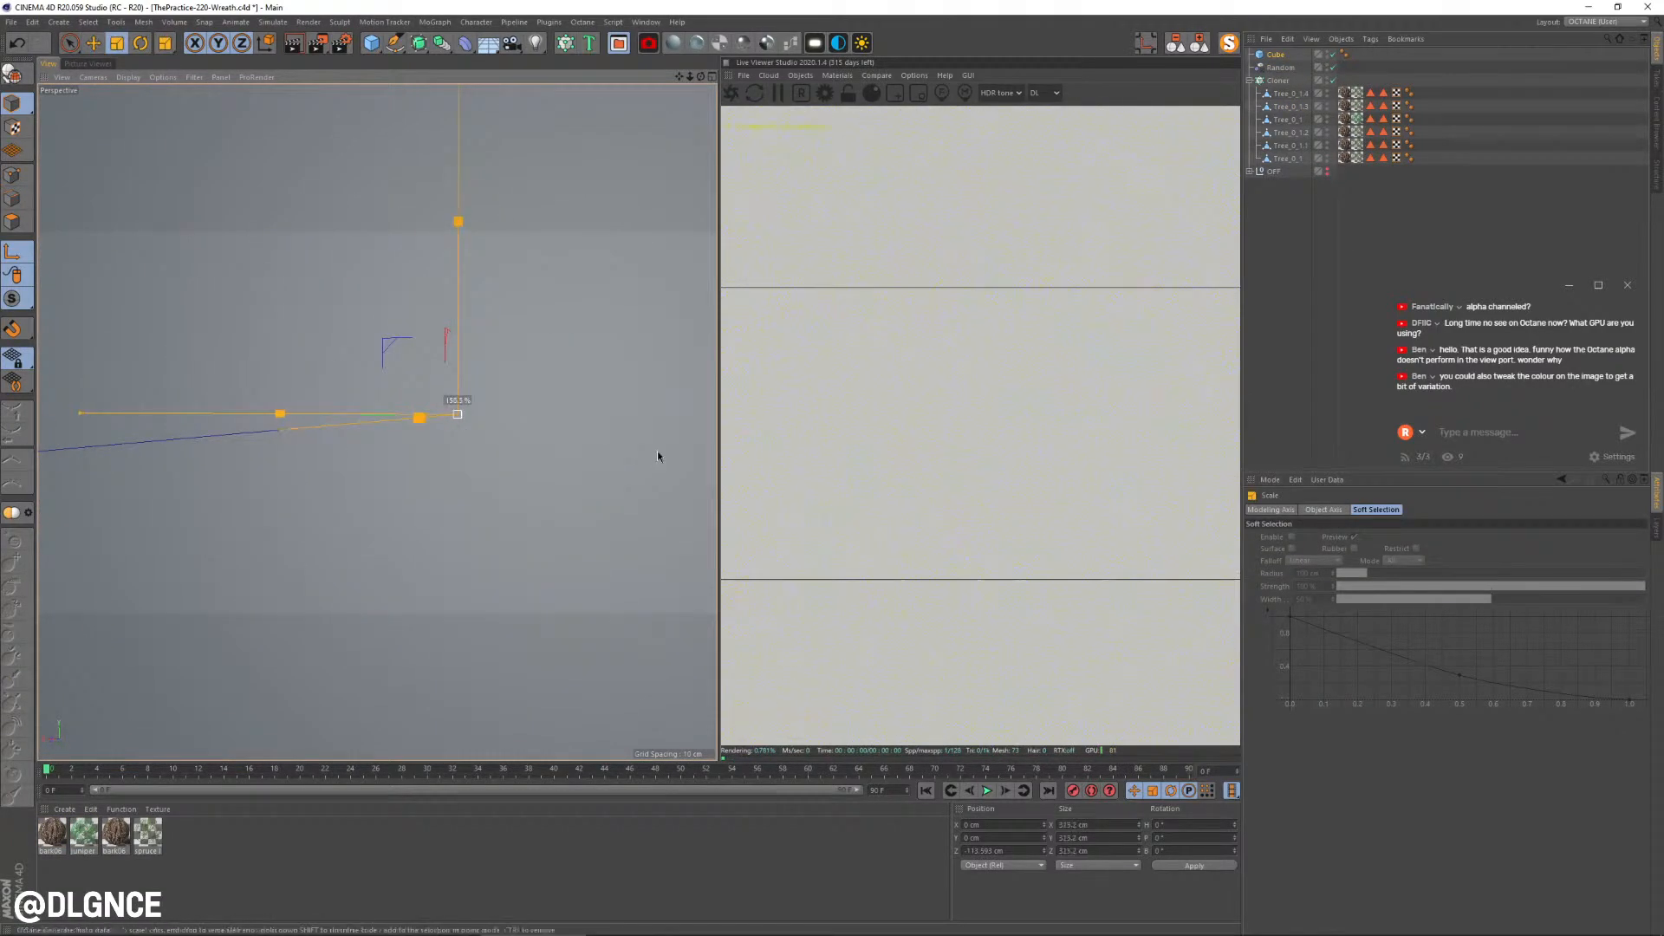
drag(280, 430, 383, 442)
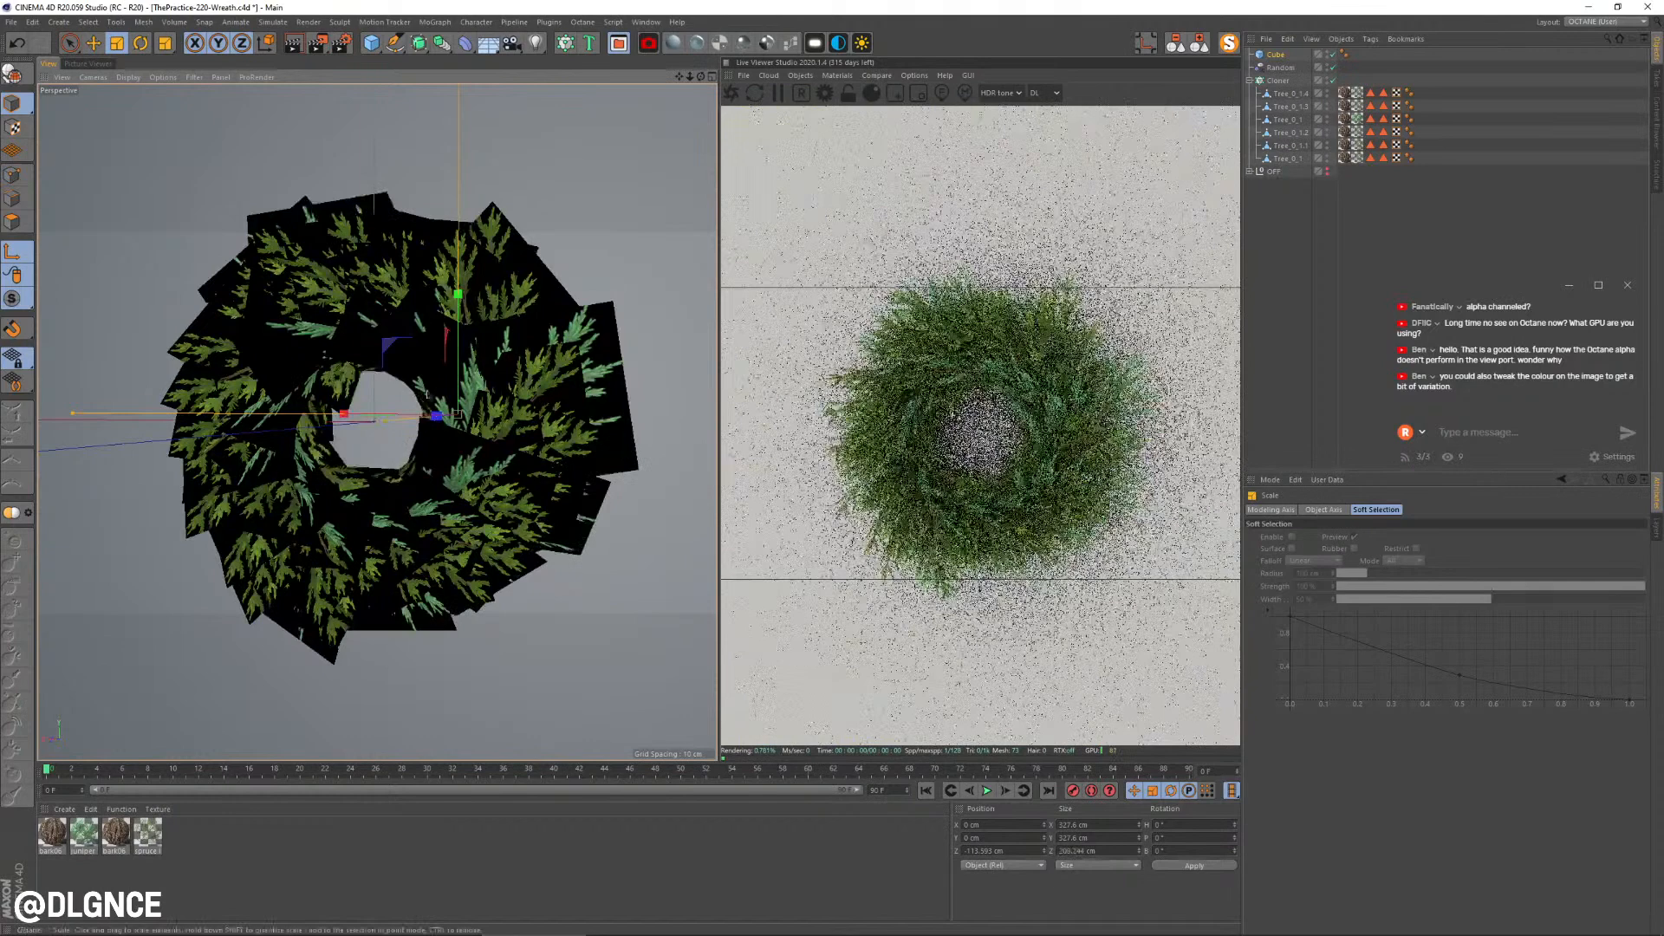
Step: Apply a new Octane glossy material to the cube and set its diffuse color to a deep red
click(697, 44)
drag(52, 833, 139, 698)
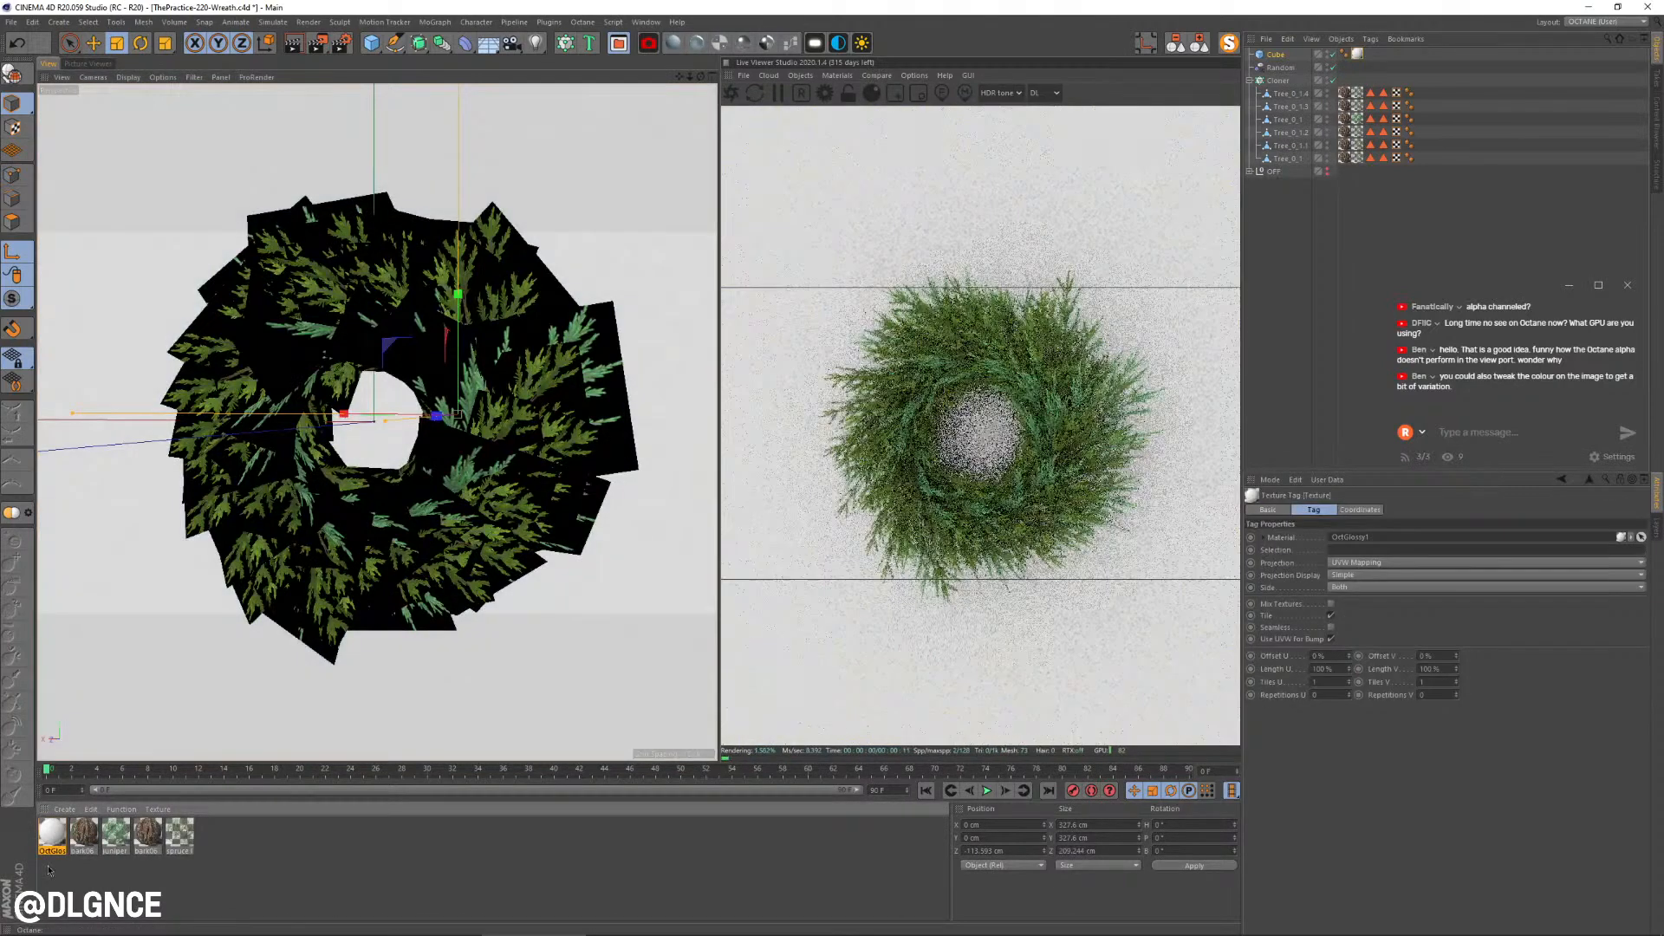
double_click(51, 835)
drag(363, 88, 650, 439)
click(659, 491)
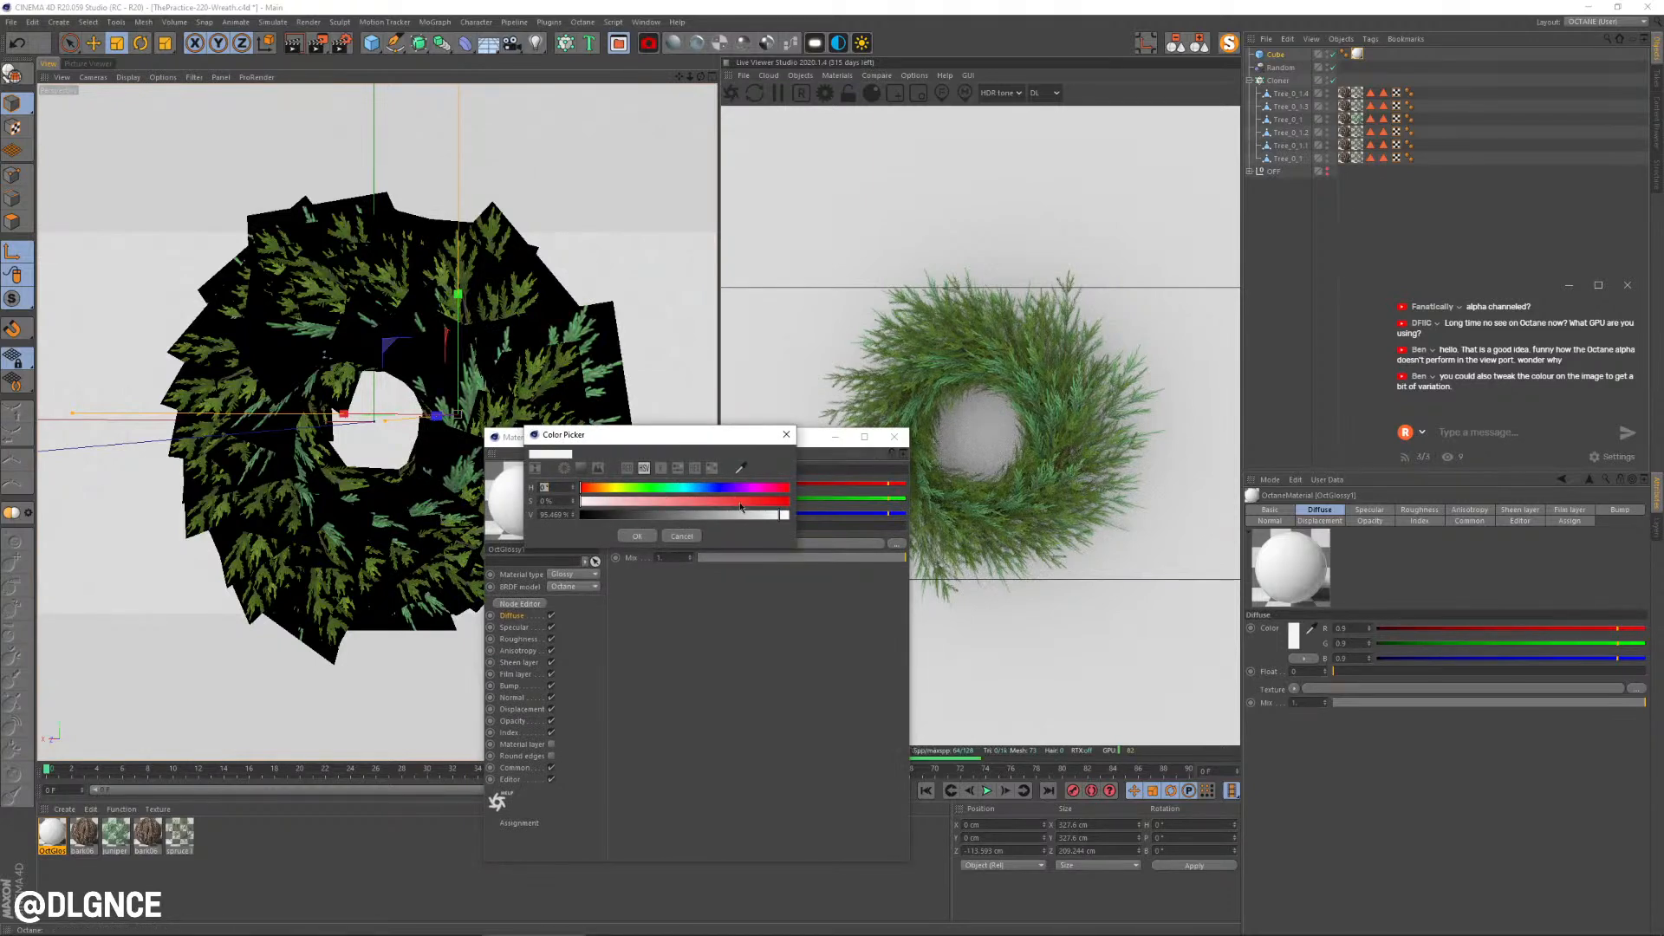
click(703, 507)
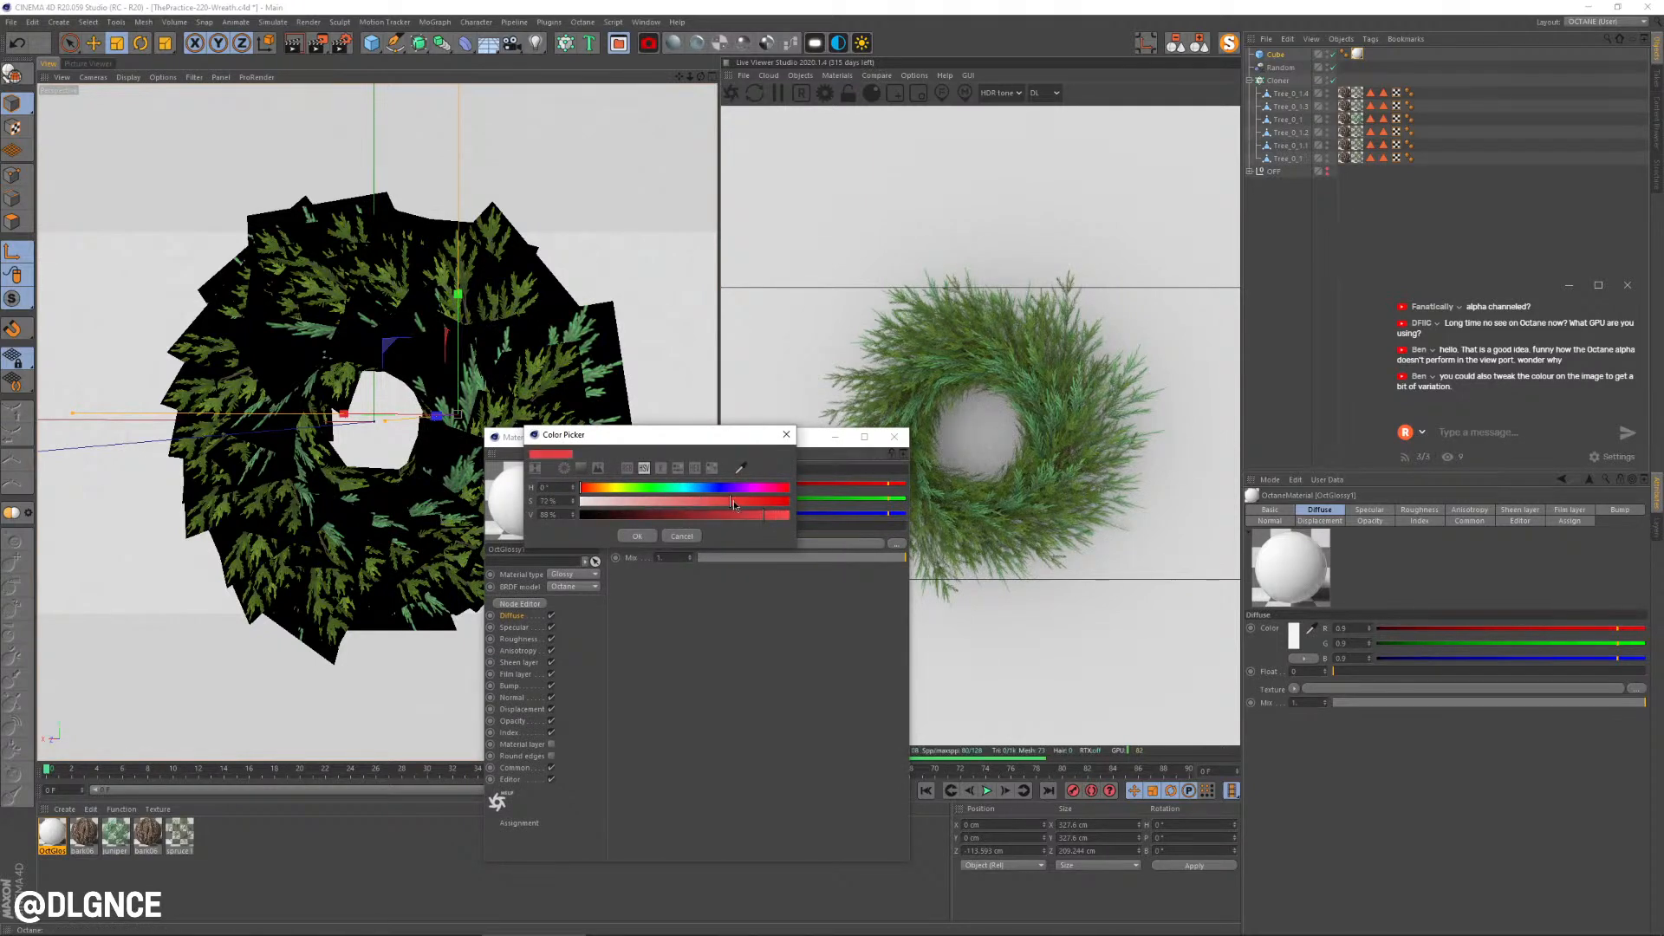
click(730, 516)
click(638, 535)
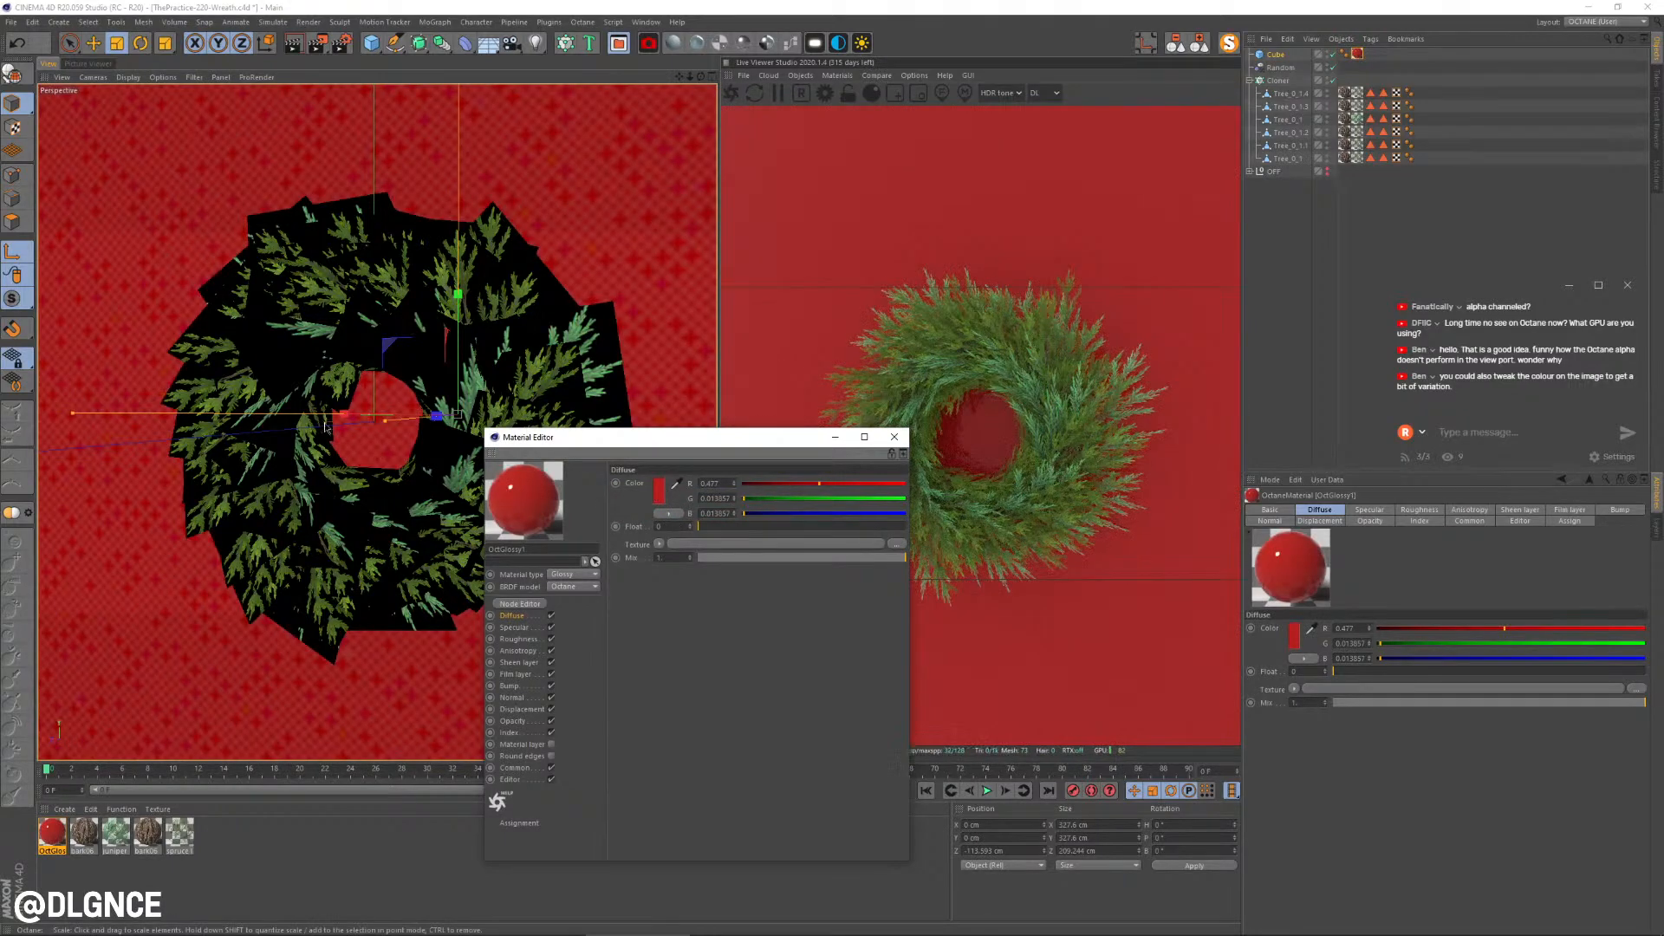
Step: Increase the red material's roughness, raise its index to about 1.35, and save the scene
alt+drag(386, 503, 451, 590)
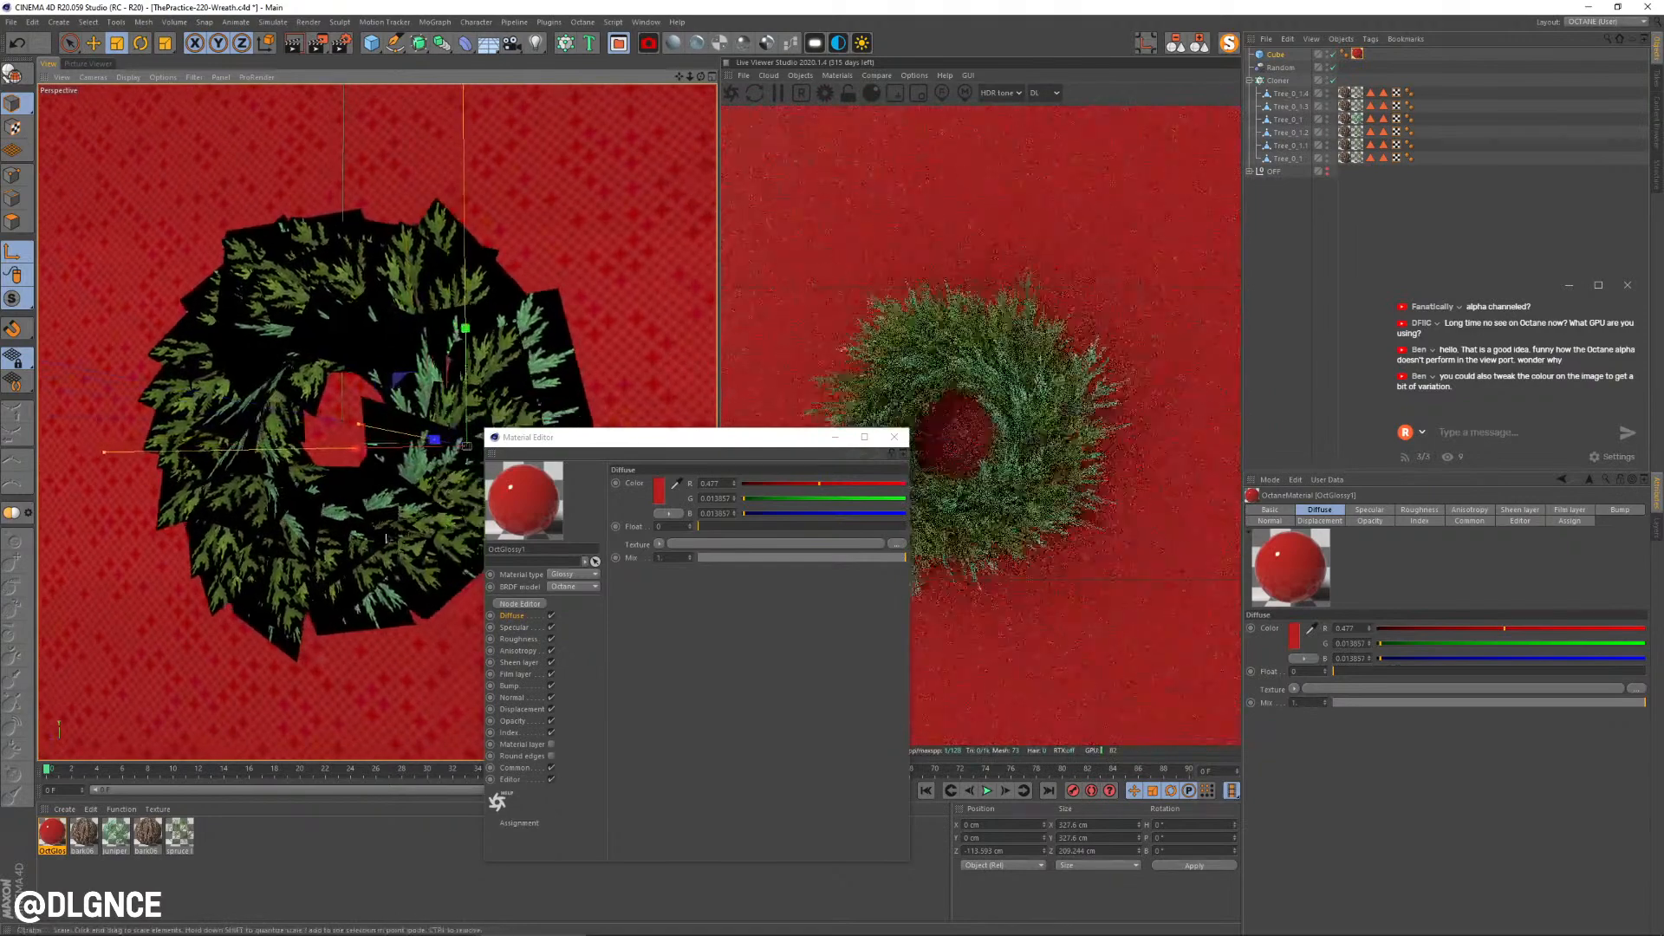
click(519, 639)
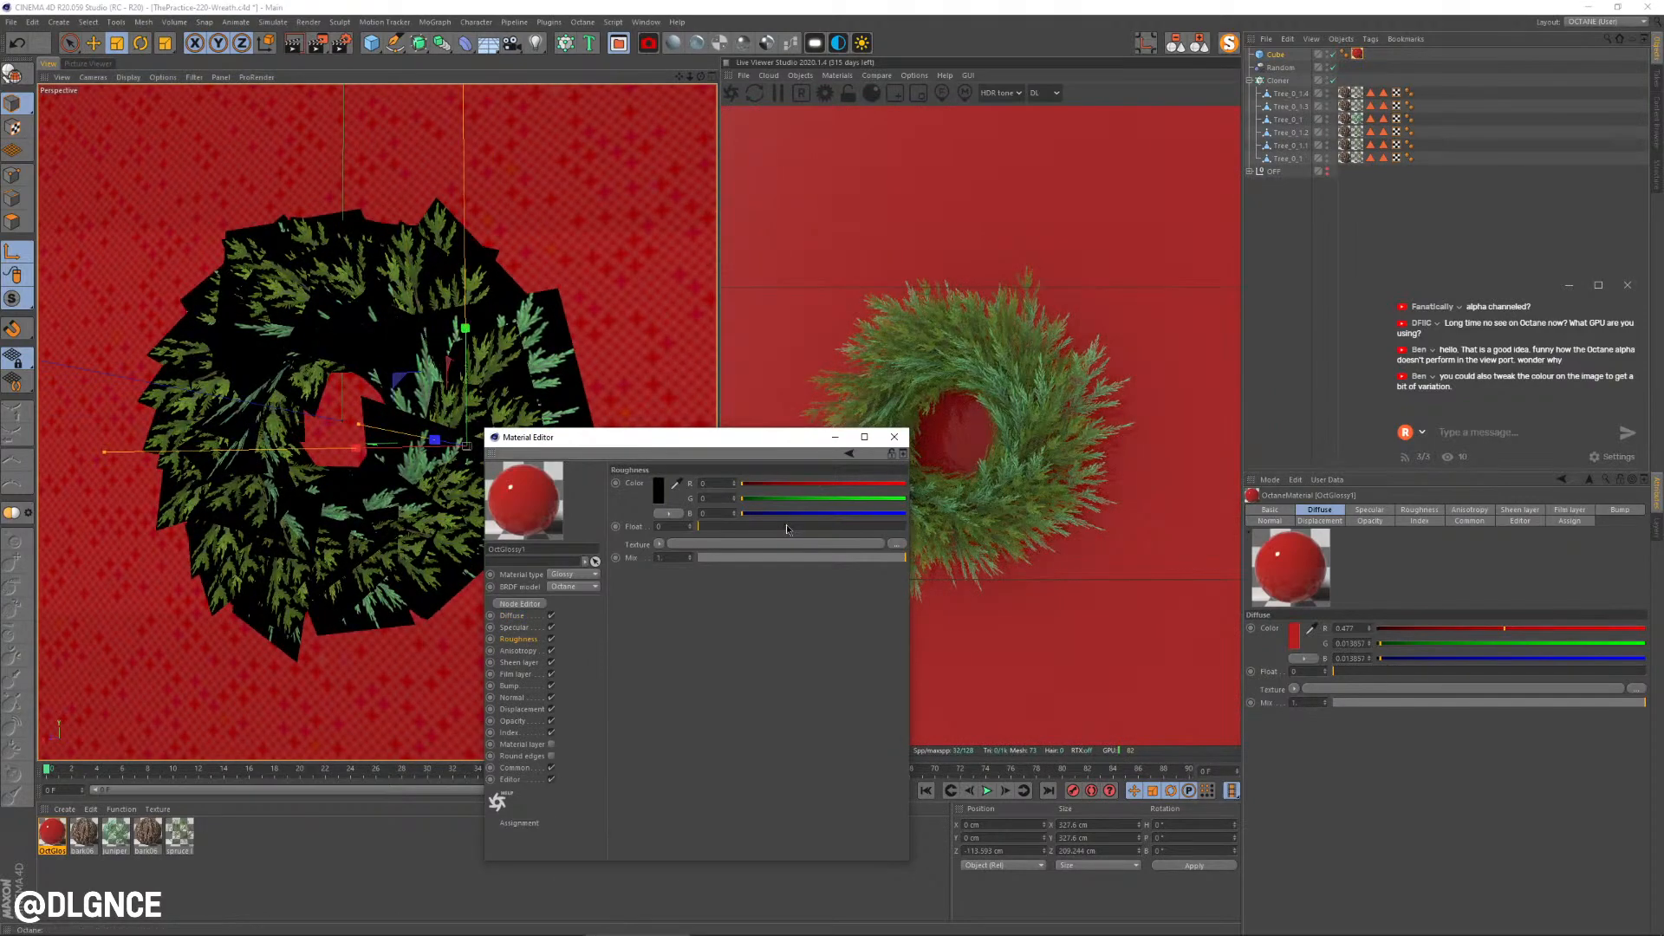
click(787, 527)
drag(767, 531, 786, 529)
click(515, 628)
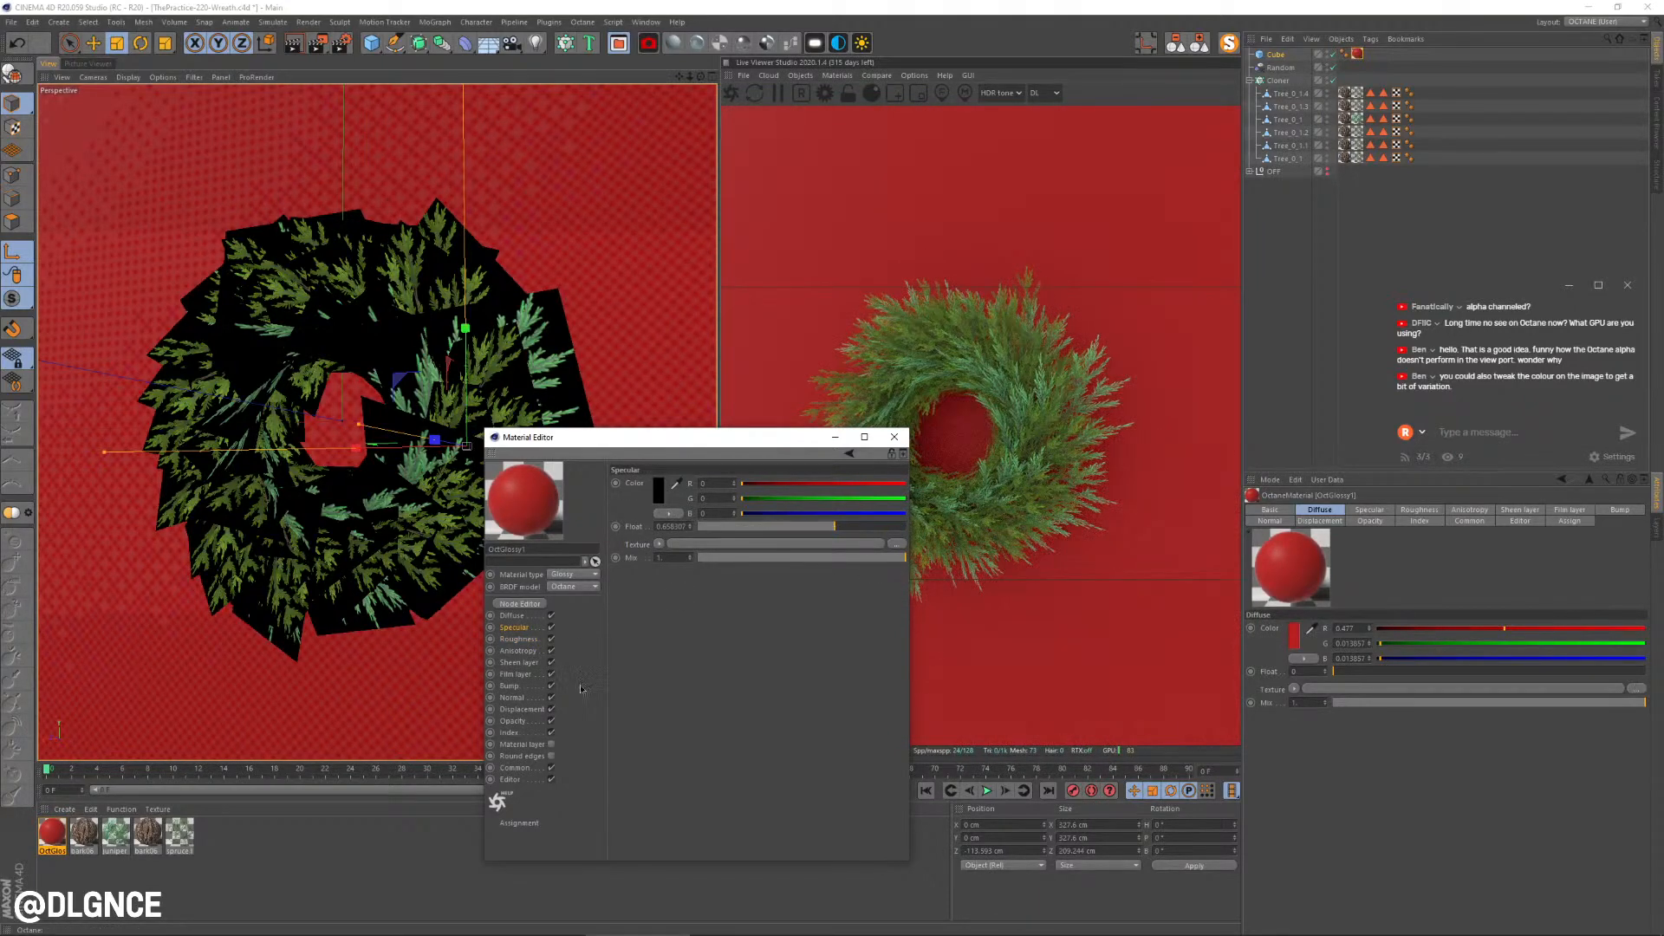
click(511, 733)
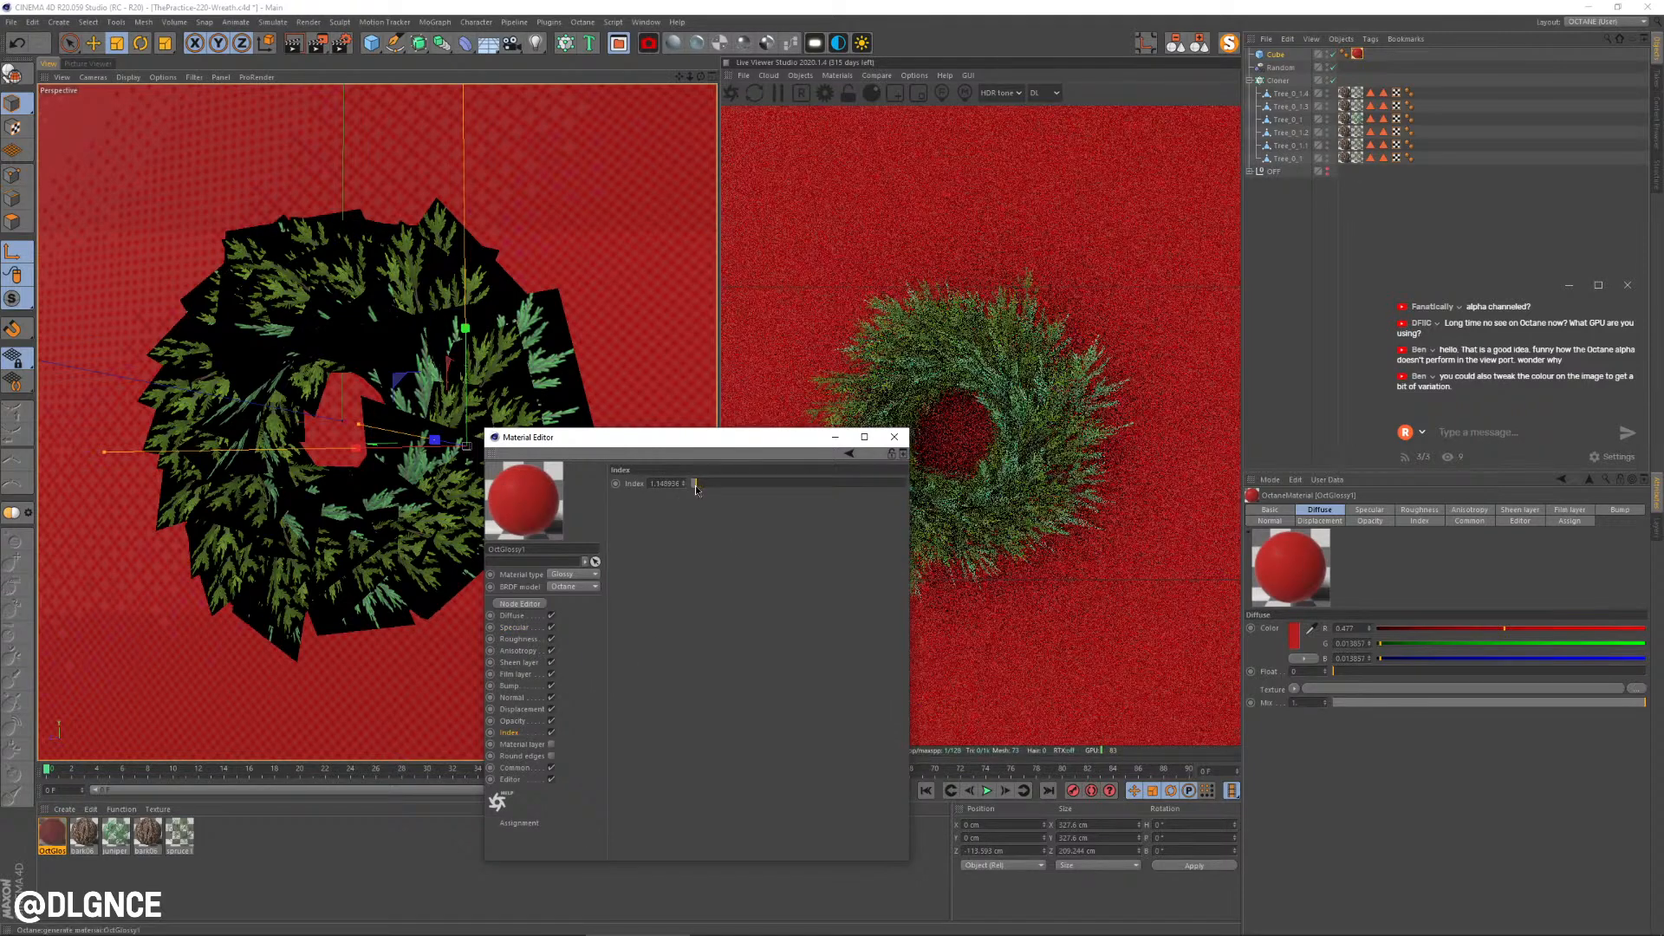
click(895, 437)
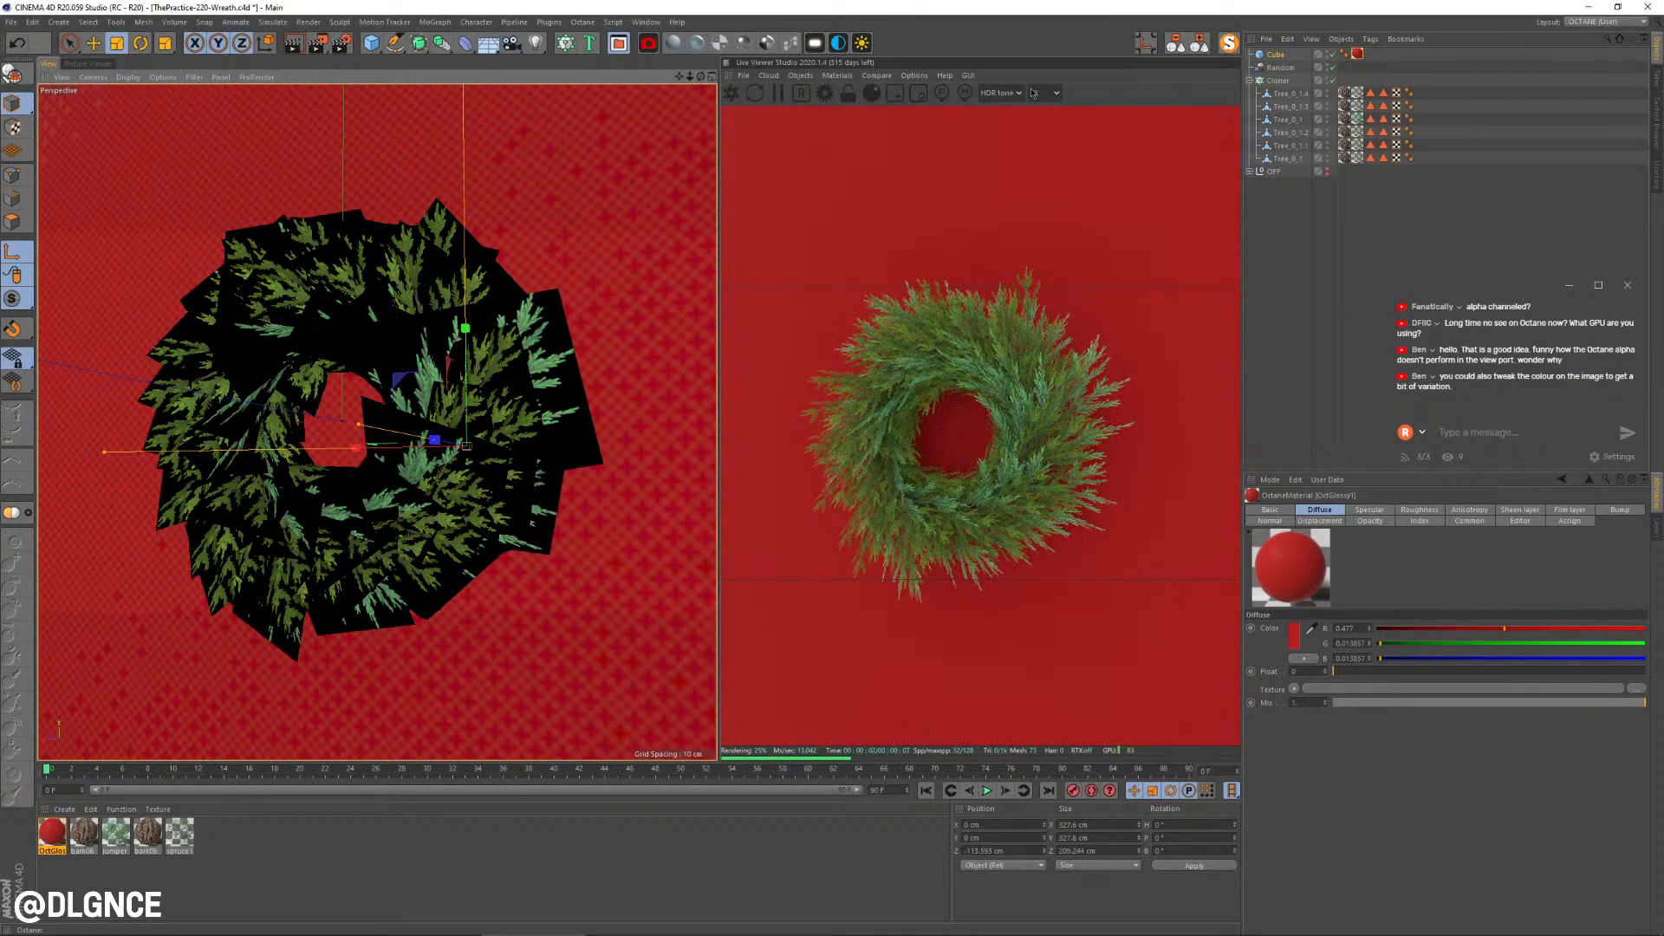
key(ctrl+s)
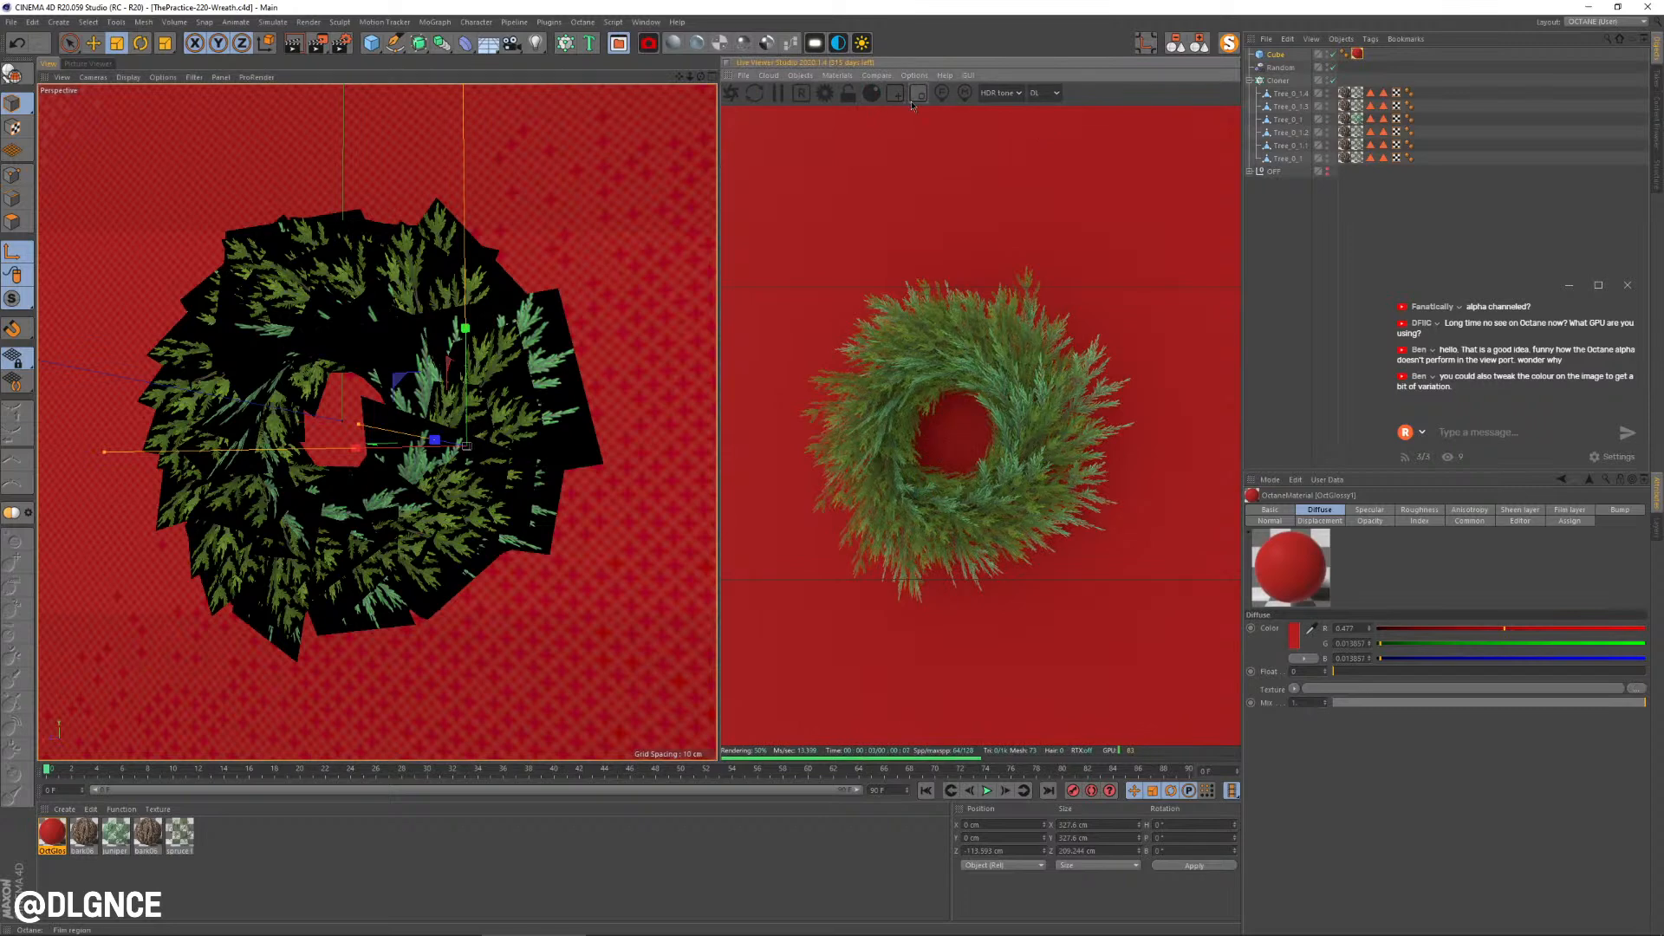
Step: Add an Octane area light, turn it toward the red wall and move it out in front of the wreath
click(815, 43)
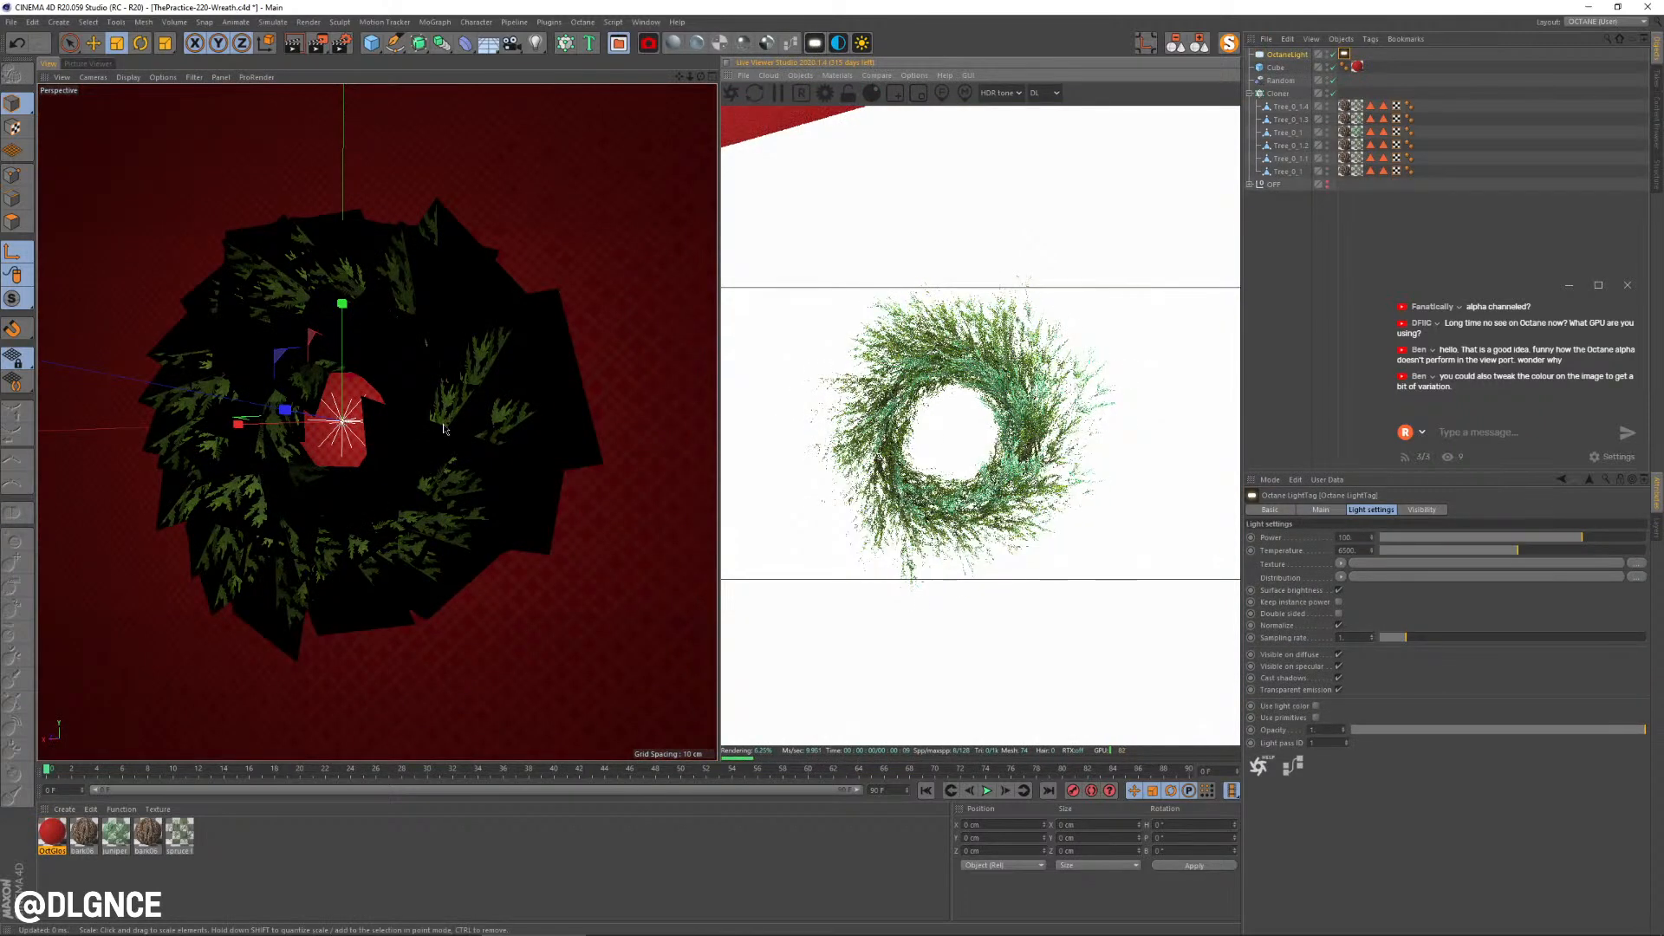
key(r)
drag(398, 417, 33, 399)
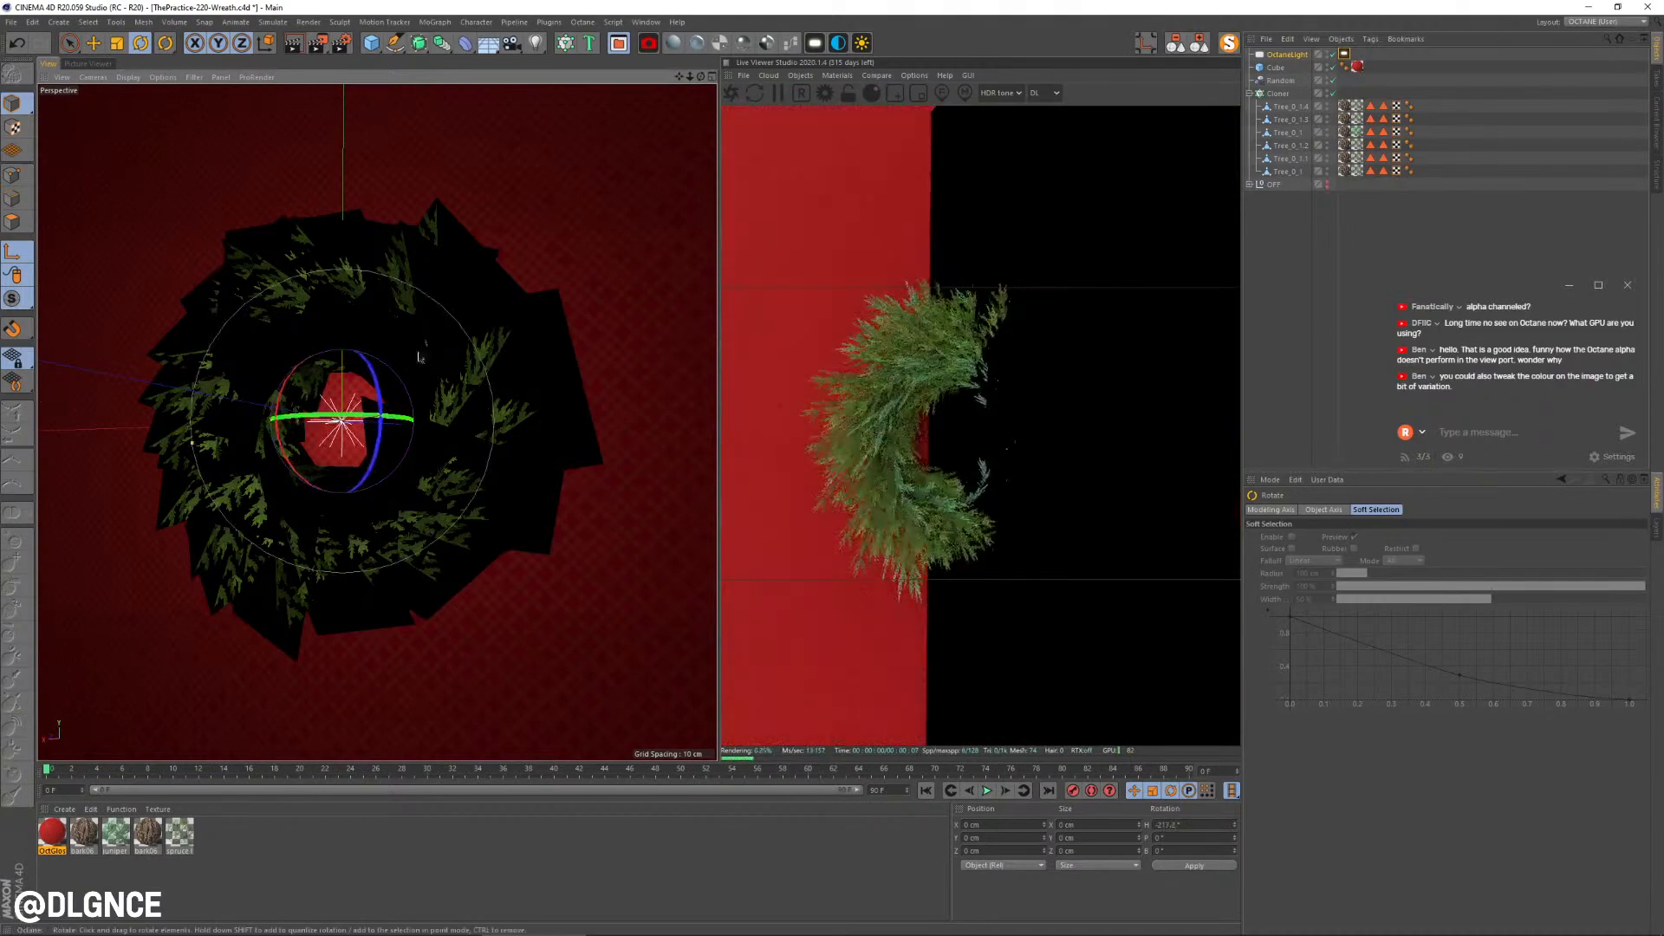
scroll(430, 404, down, 6)
alt+drag(430, 404, 162, 427)
key(e)
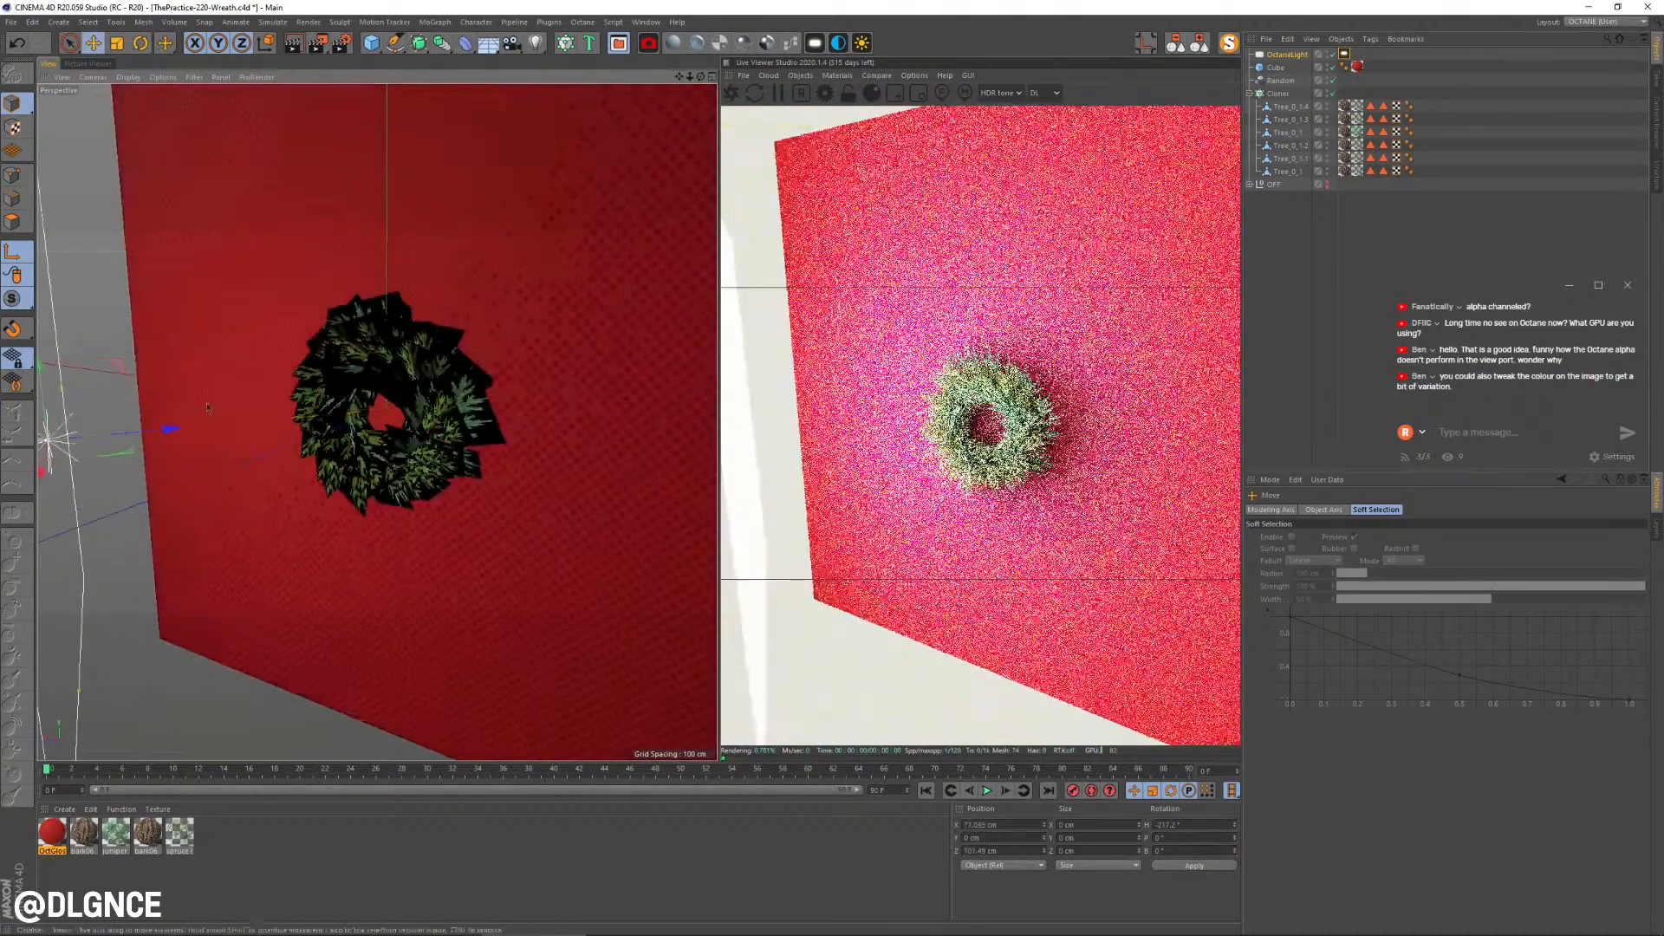
Step: Tilt the area light downward and move it up and to the side so it shines diagonally on the wreath
scroll(251, 405, down, 6)
alt+drag(290, 451, 472, 443)
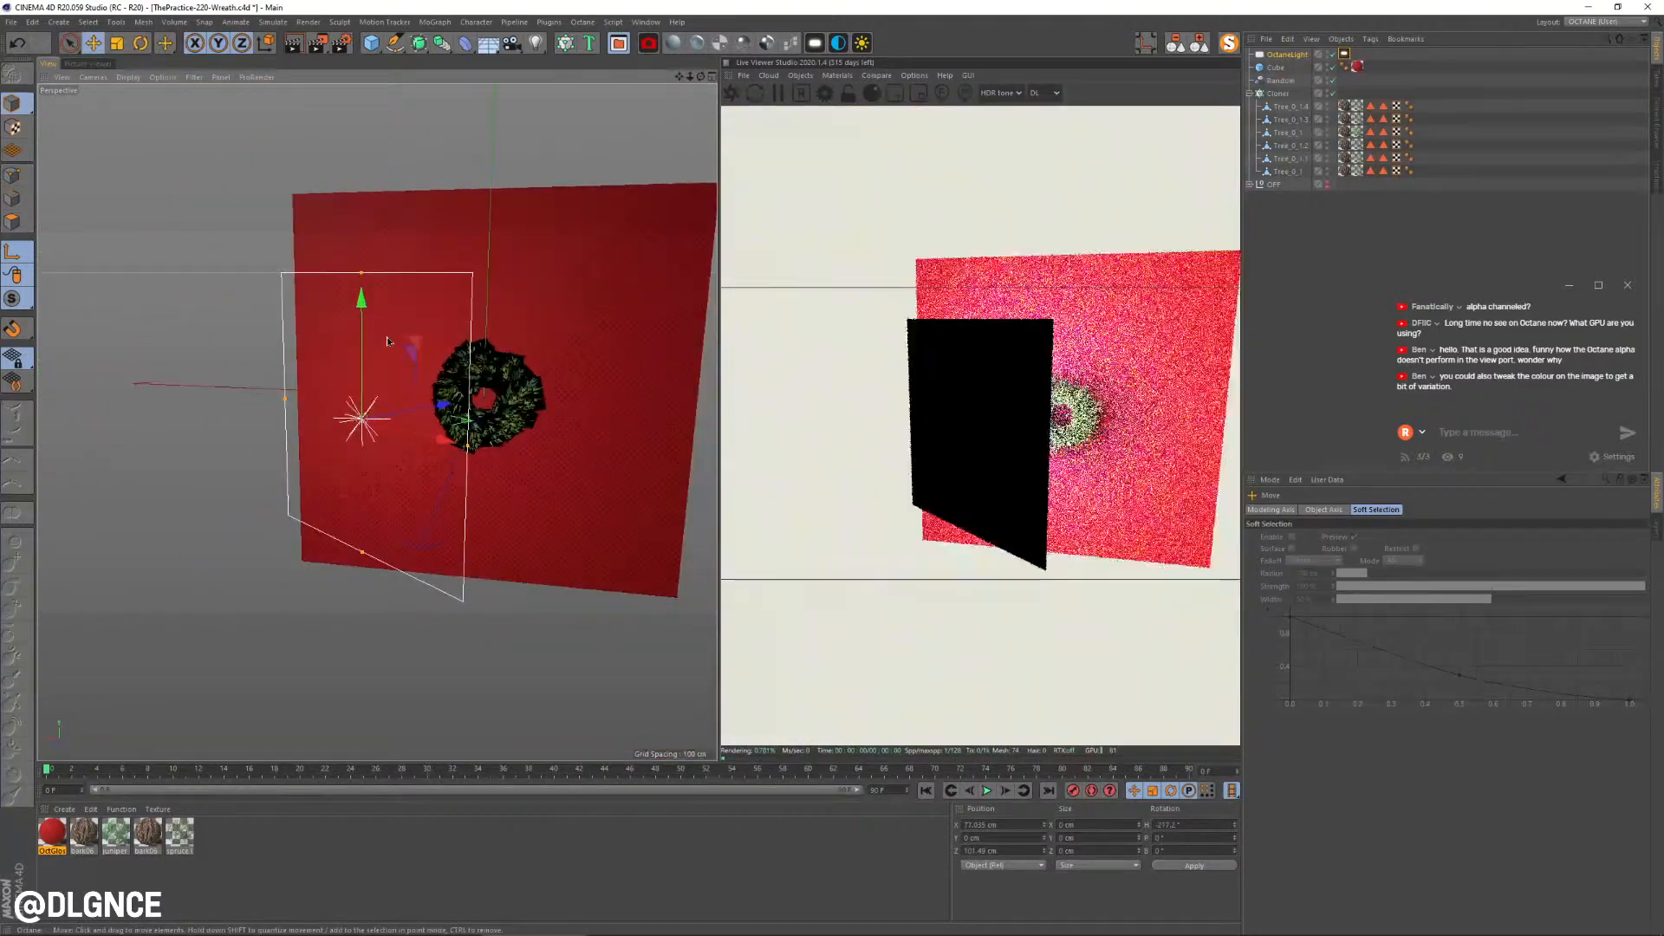
key(r)
drag(362, 299, 387, 342)
key(e)
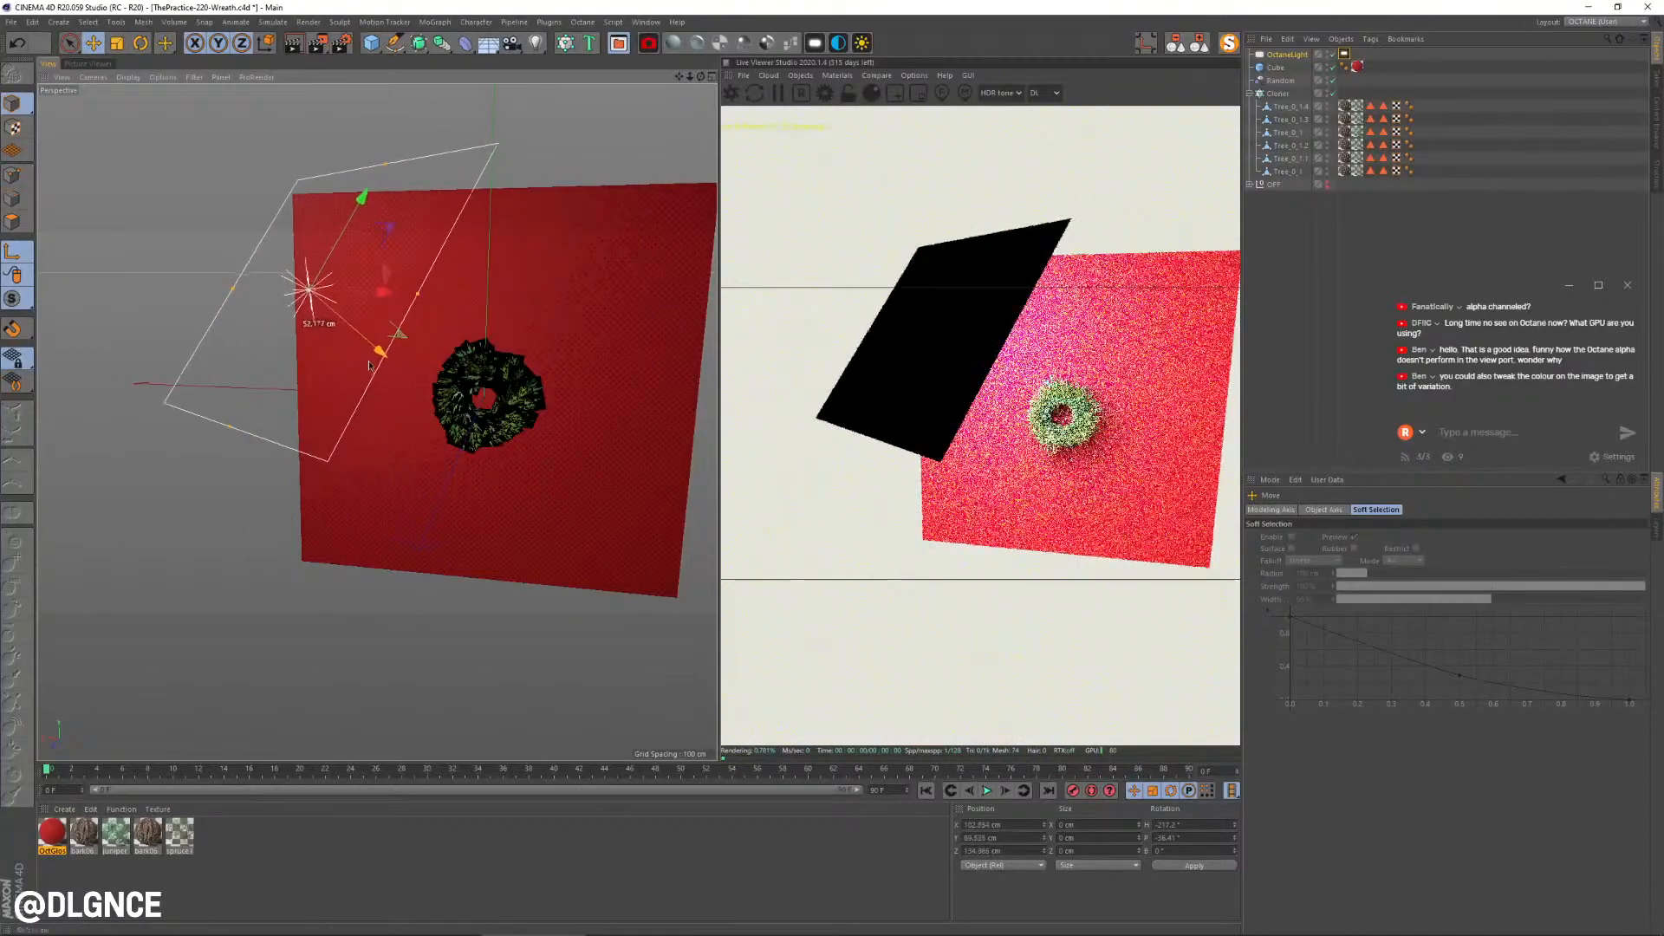
scroll(468, 399, up, 4)
alt+drag(468, 399, 632, 159)
Step: Set the area light's power to 10 and lower its temperature for a warmer color
click(1344, 54)
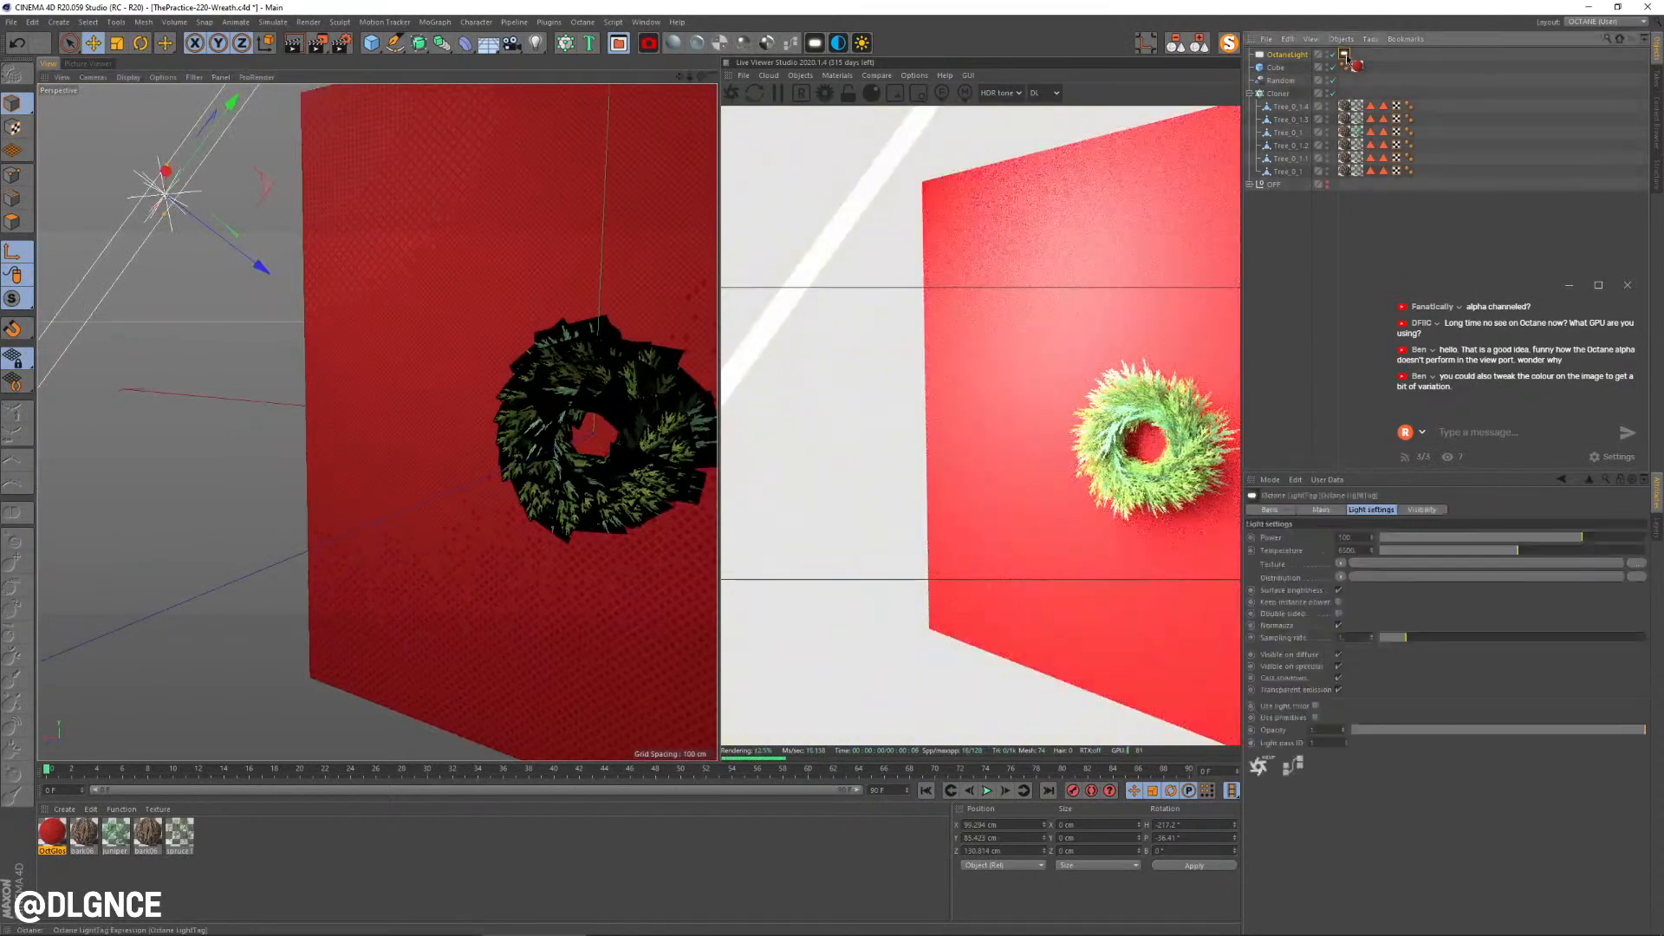
click(1547, 537)
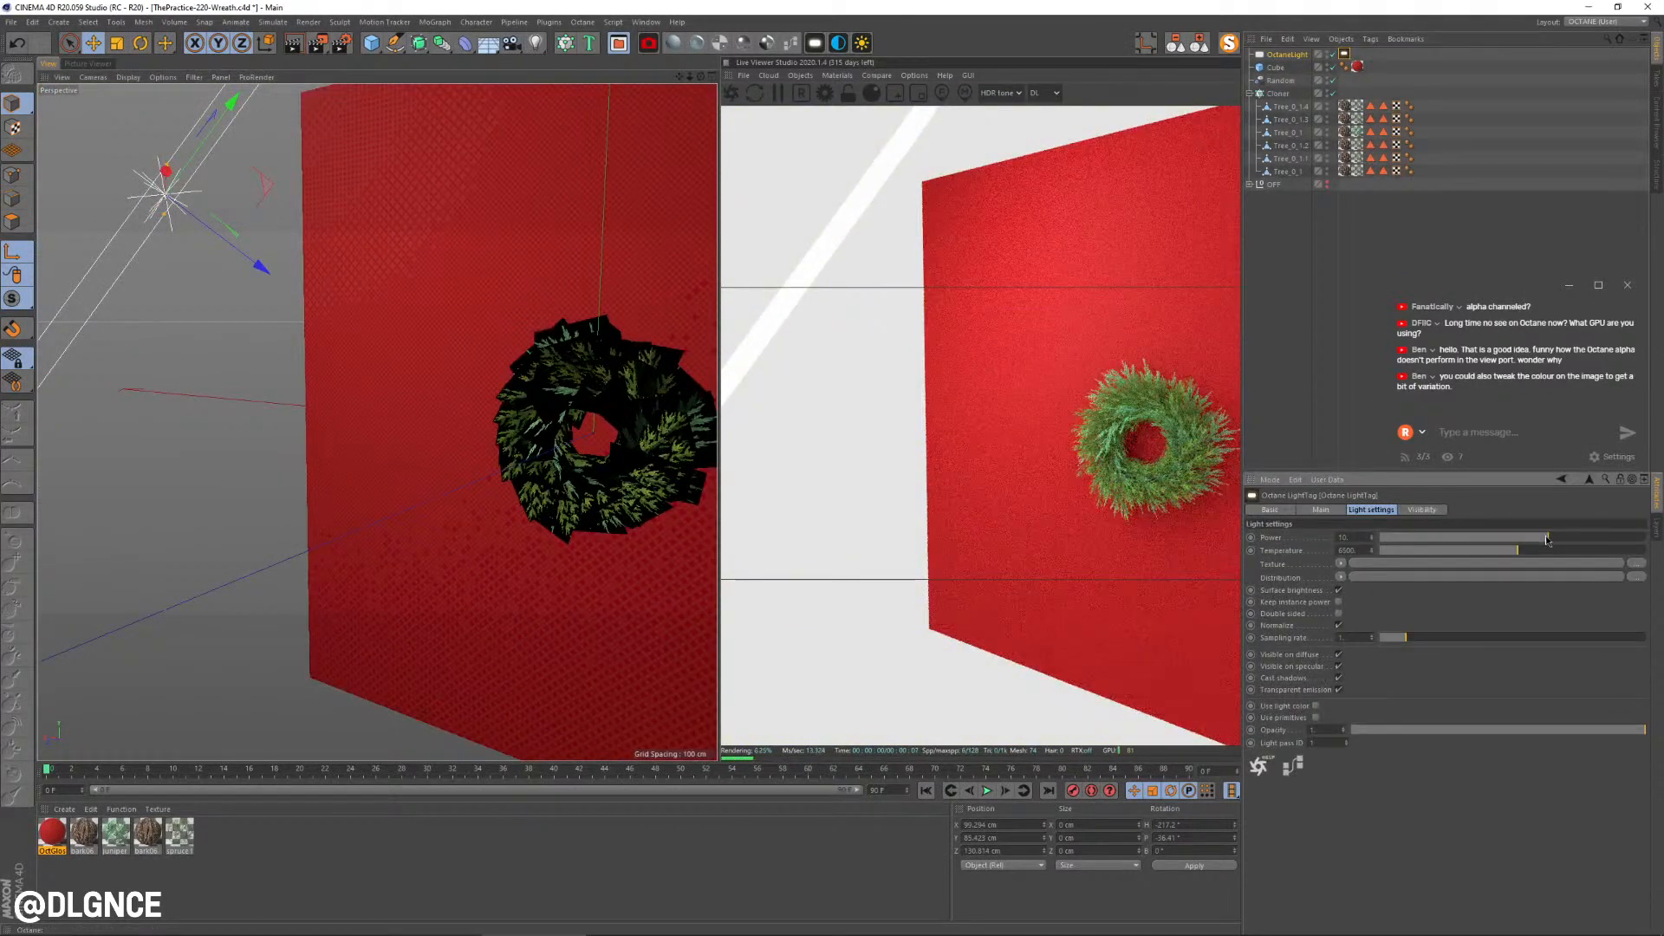
mouse_move(1476, 552)
mouse_down()
mouse_move(1428, 551)
mouse_move(1457, 551)
mouse_up()
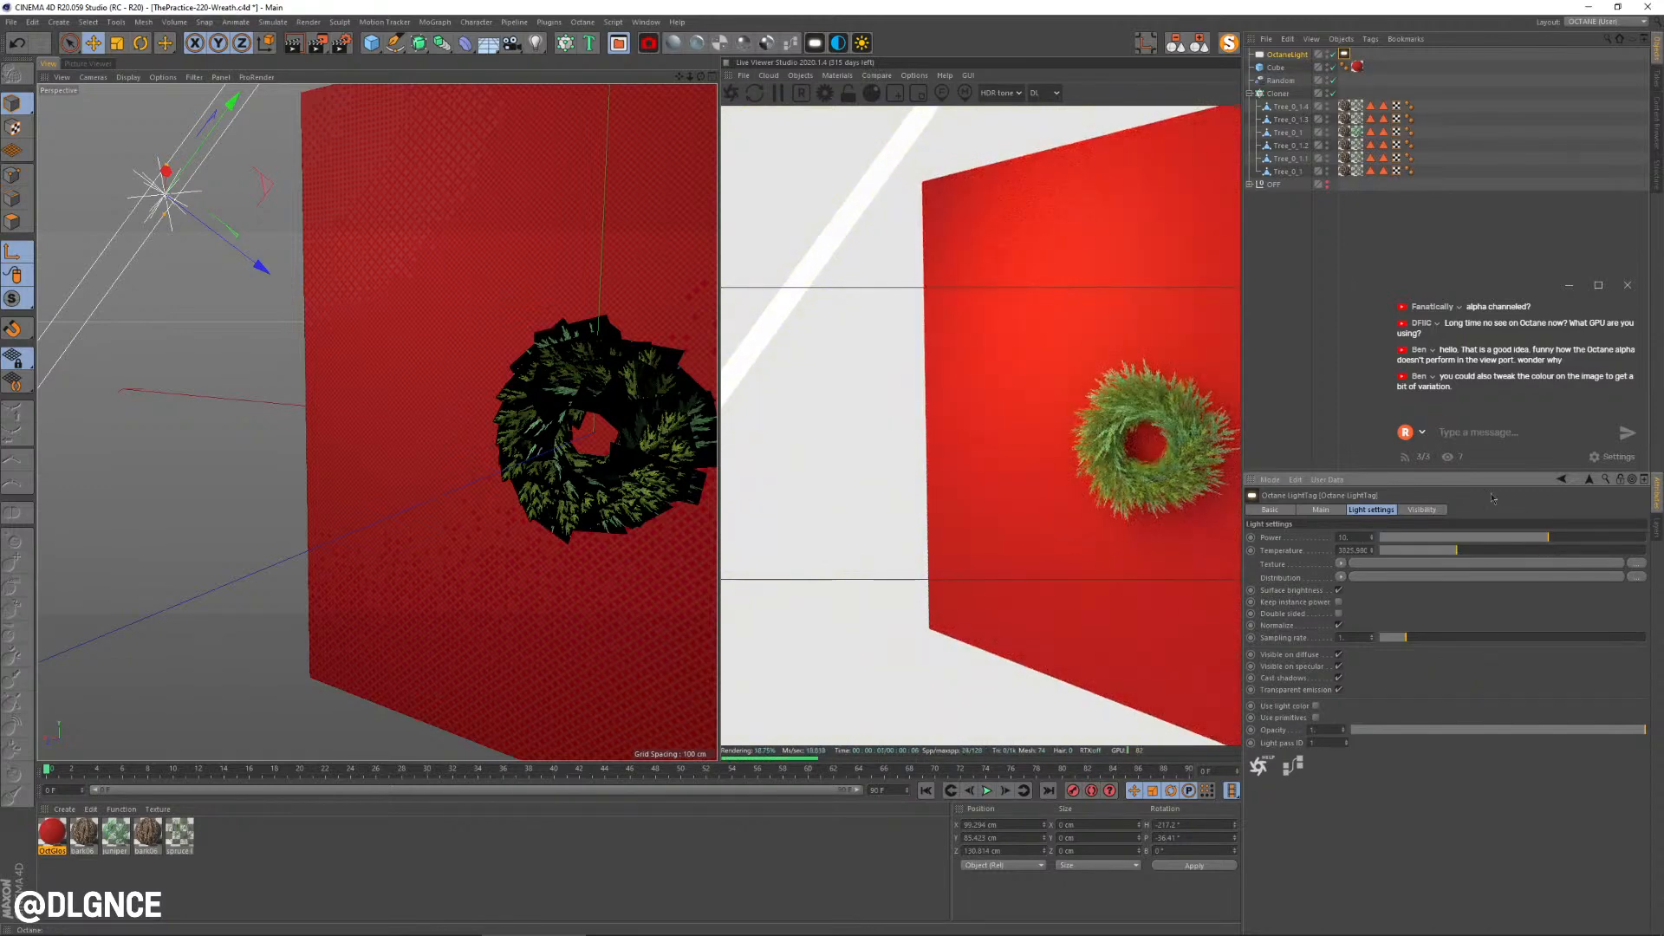
Step: Try moving the area light along the world axes to the lower opposite side of the wreath, and undo the move
alt+drag(371, 420, 568, 529)
scroll(431, 490, down, 5)
key(e)
key(w)
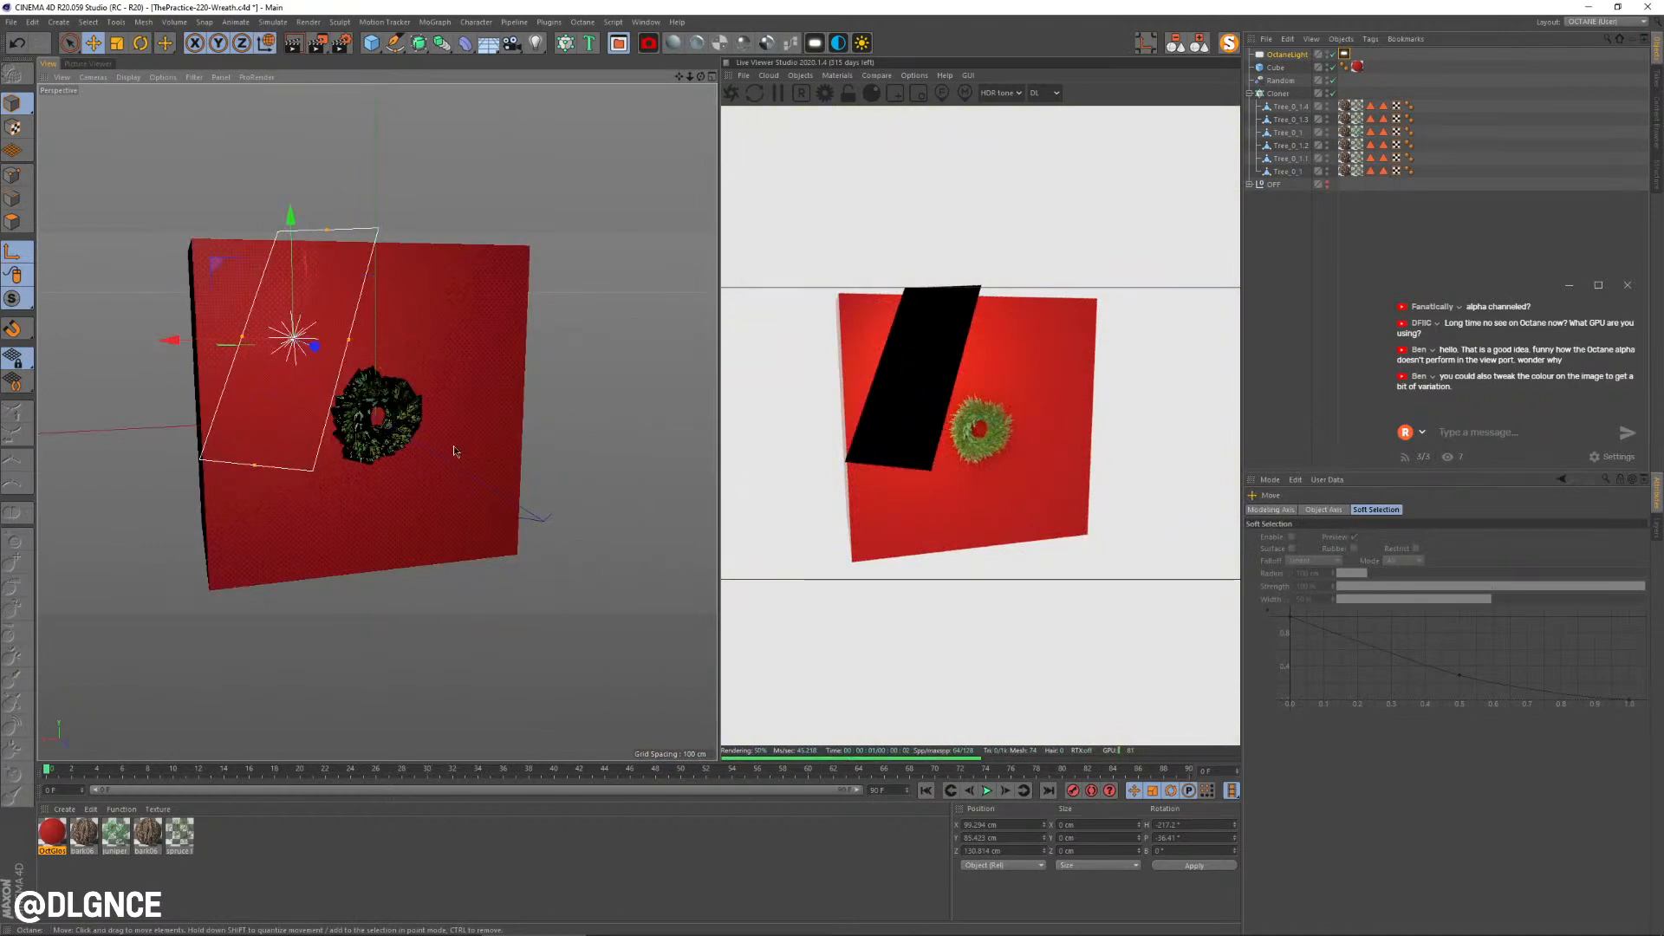
alt+drag(454, 445, 347, 430)
drag(220, 262, 503, 465)
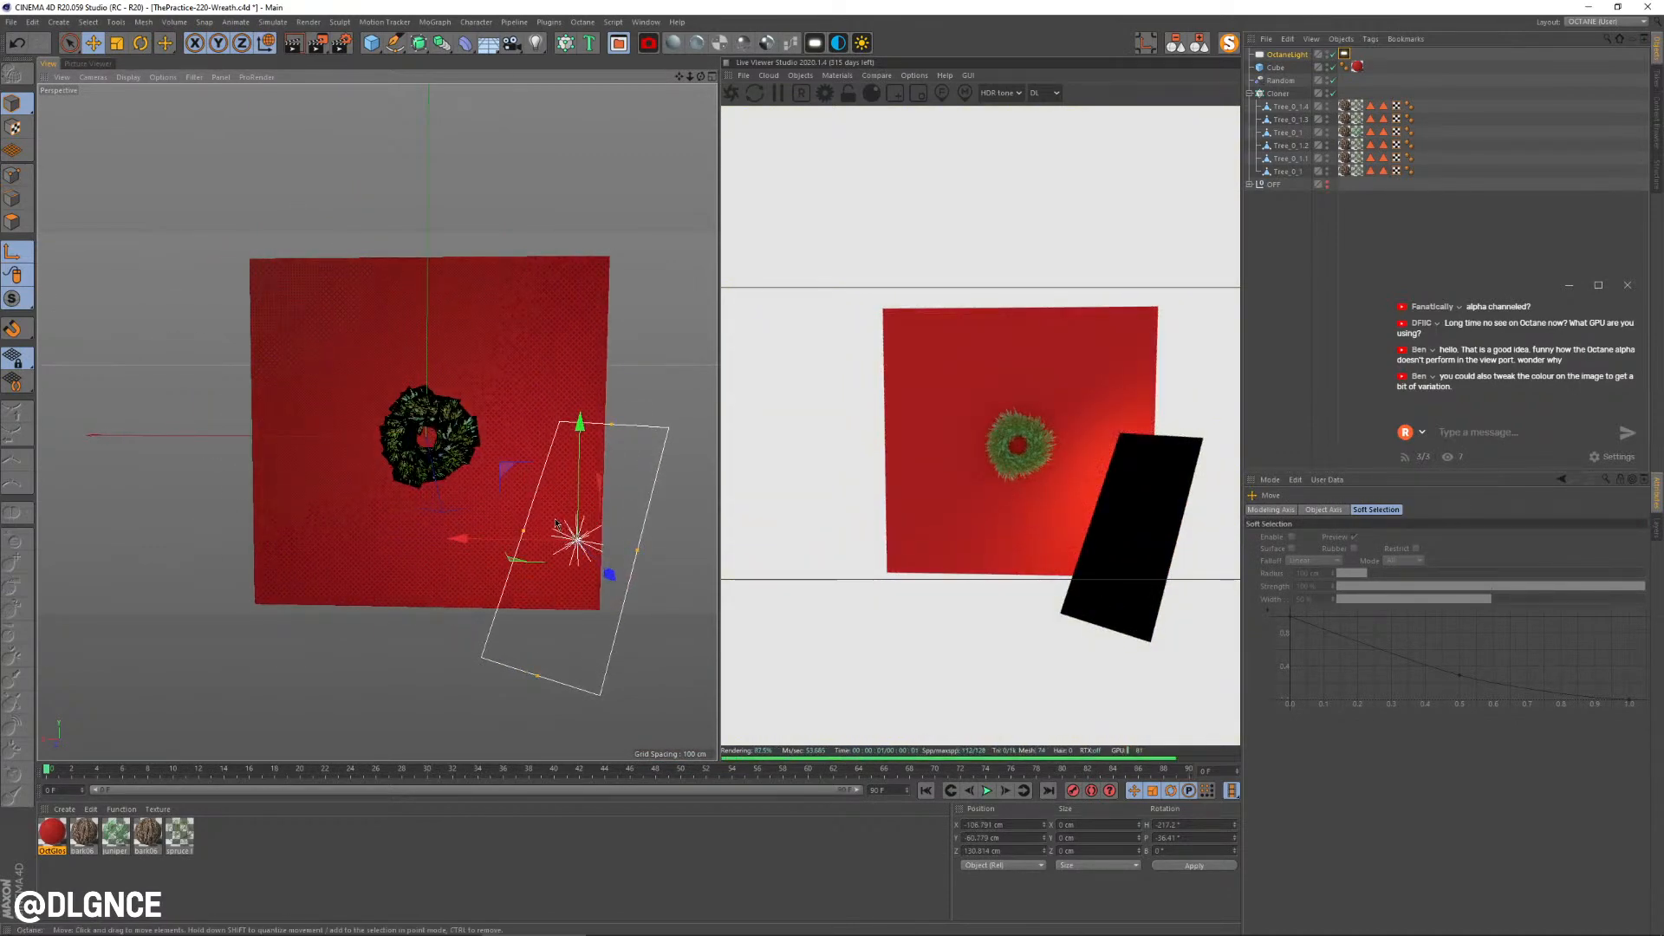
key(ctrl+z)
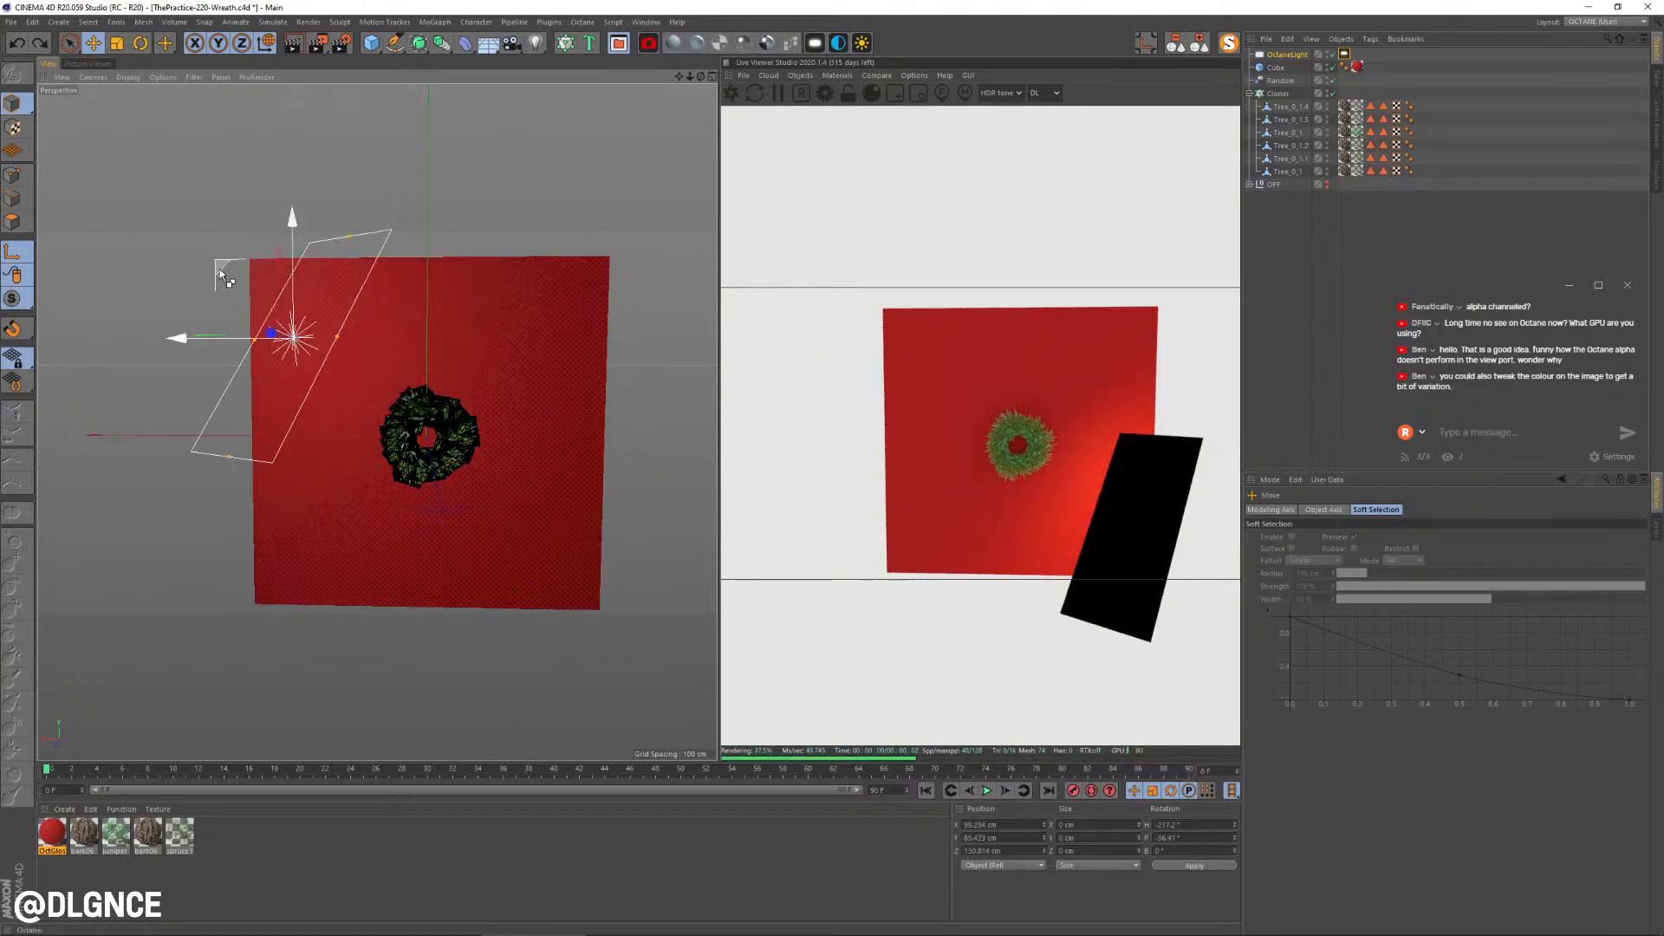
Step: Duplicate the area light beneath the other scene objects and move the copy to the lower opposite side of the wreath
drag(299, 336, 488, 476)
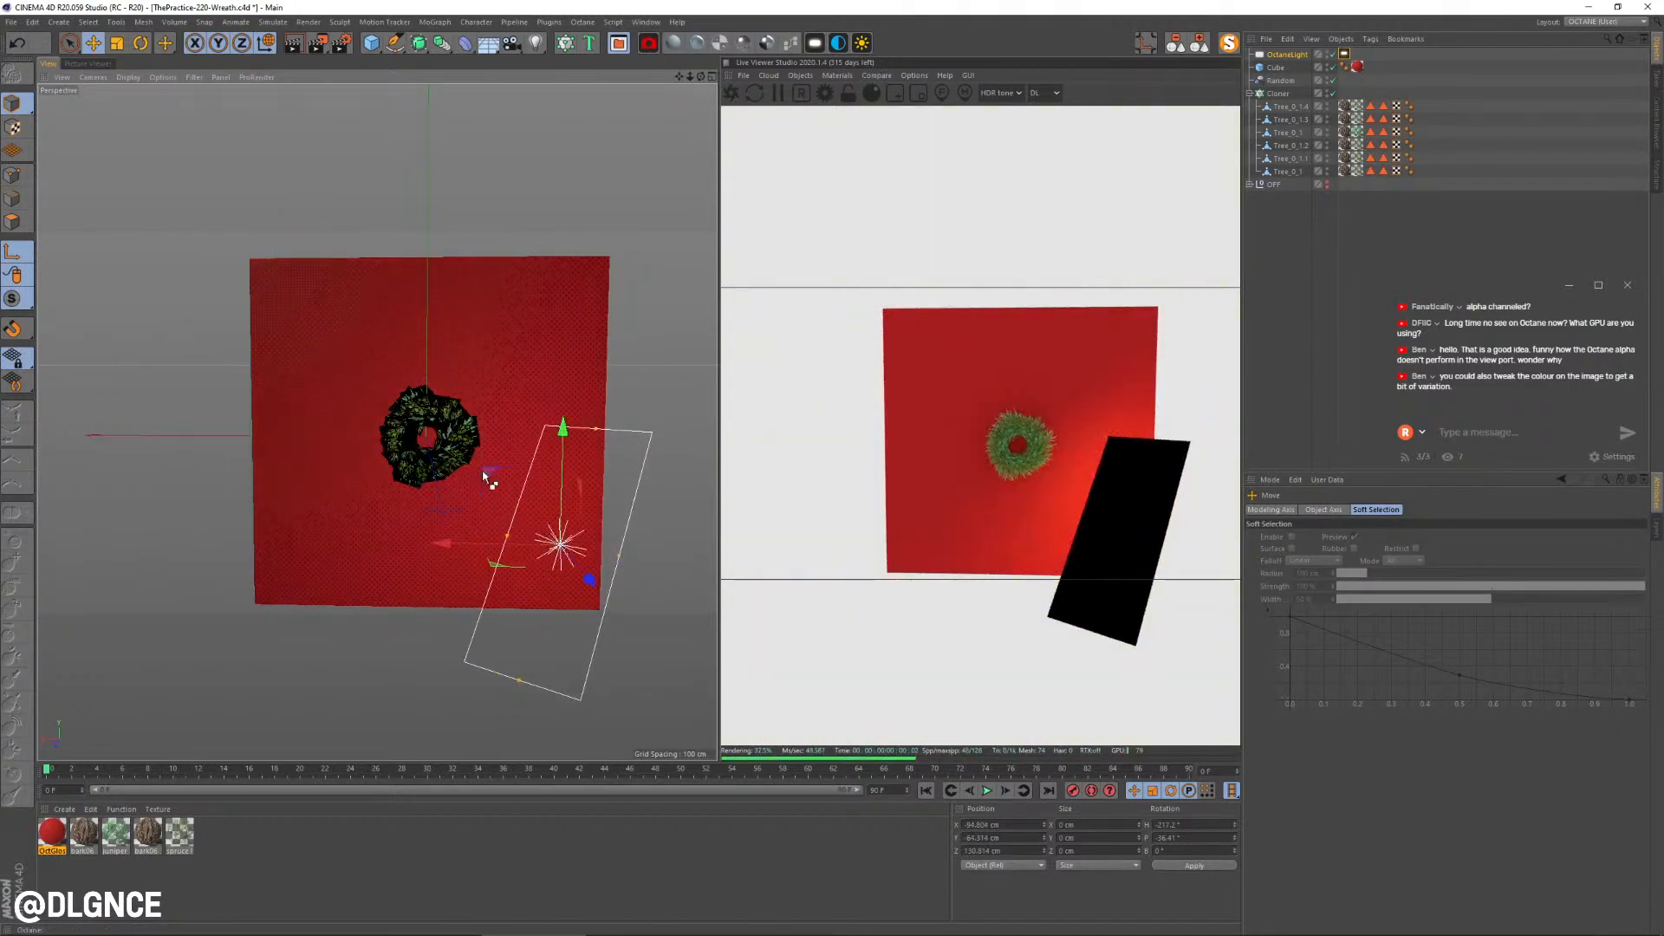
key(ctrl+z)
drag(1281, 55, 1297, 271)
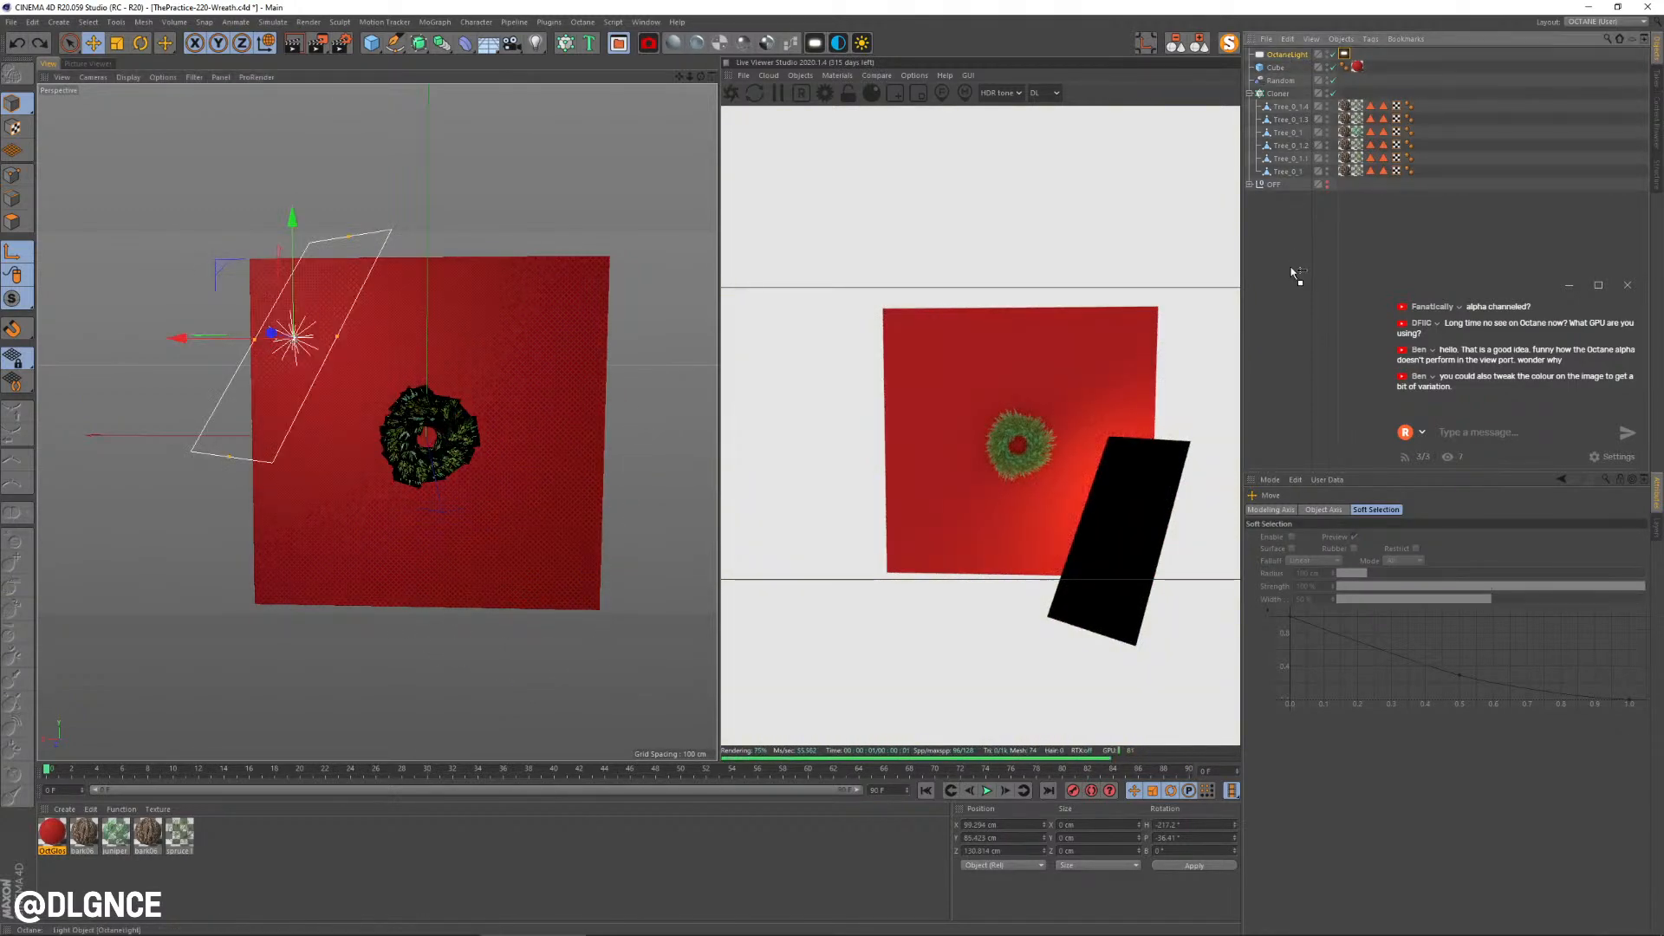
ctrl+drag(1287, 185, 1291, 223)
key(e)
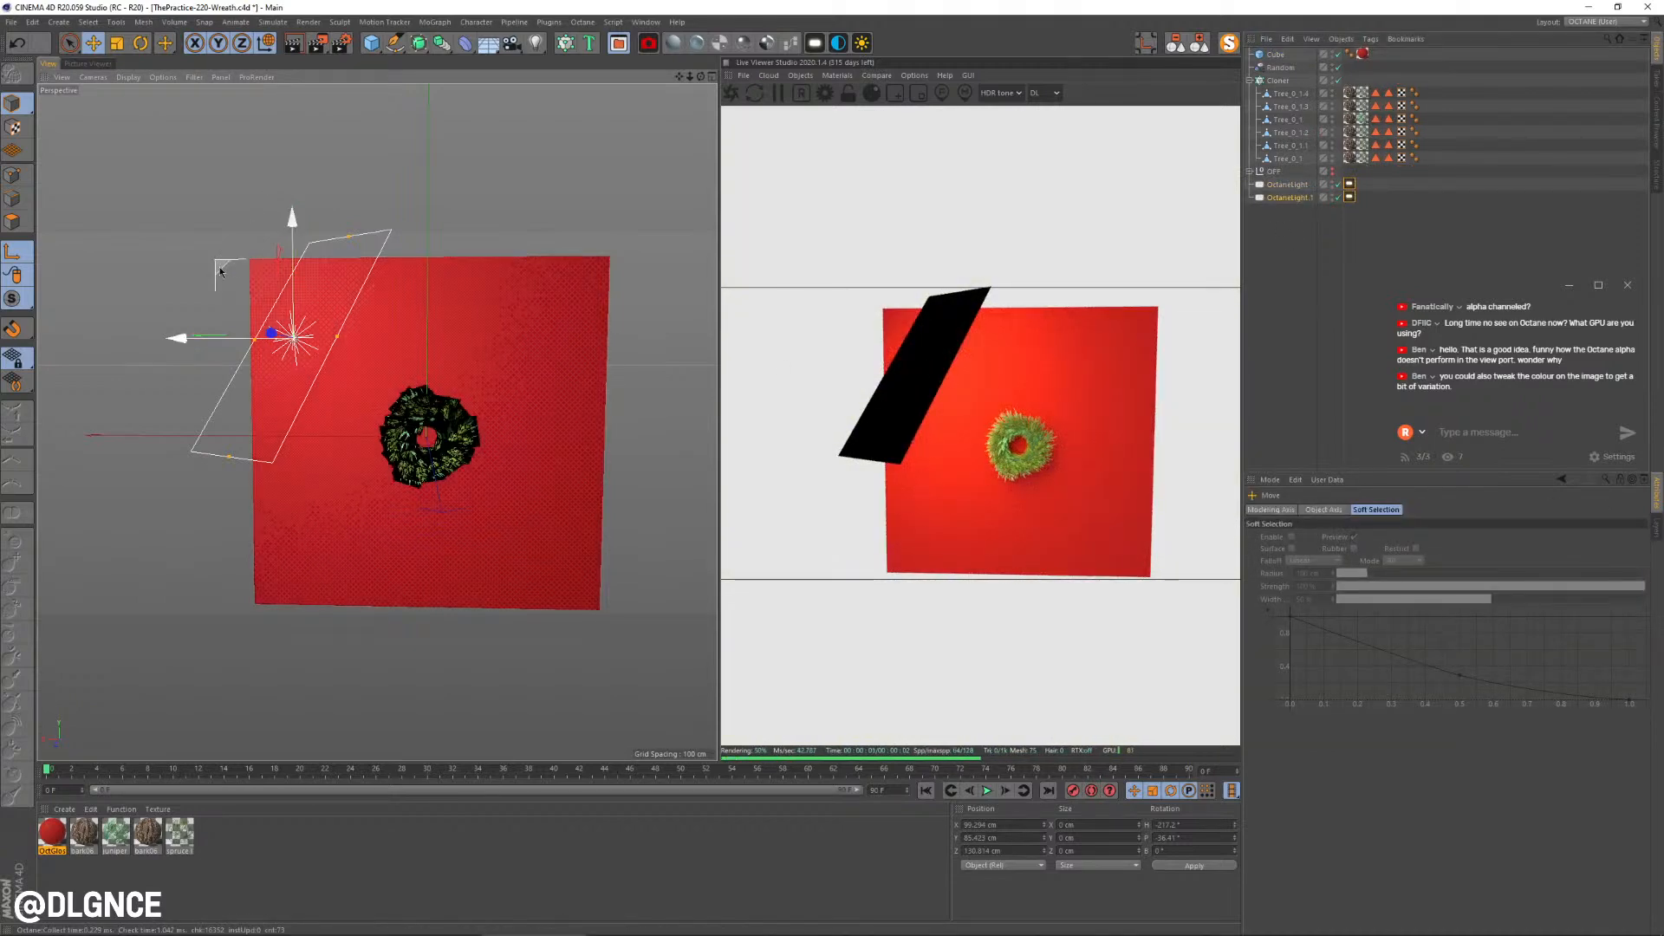
drag(290, 334, 527, 490)
Step: Rotate the second area light upward toward the wreath and move it farther out toward the wall's lower corner
key(r)
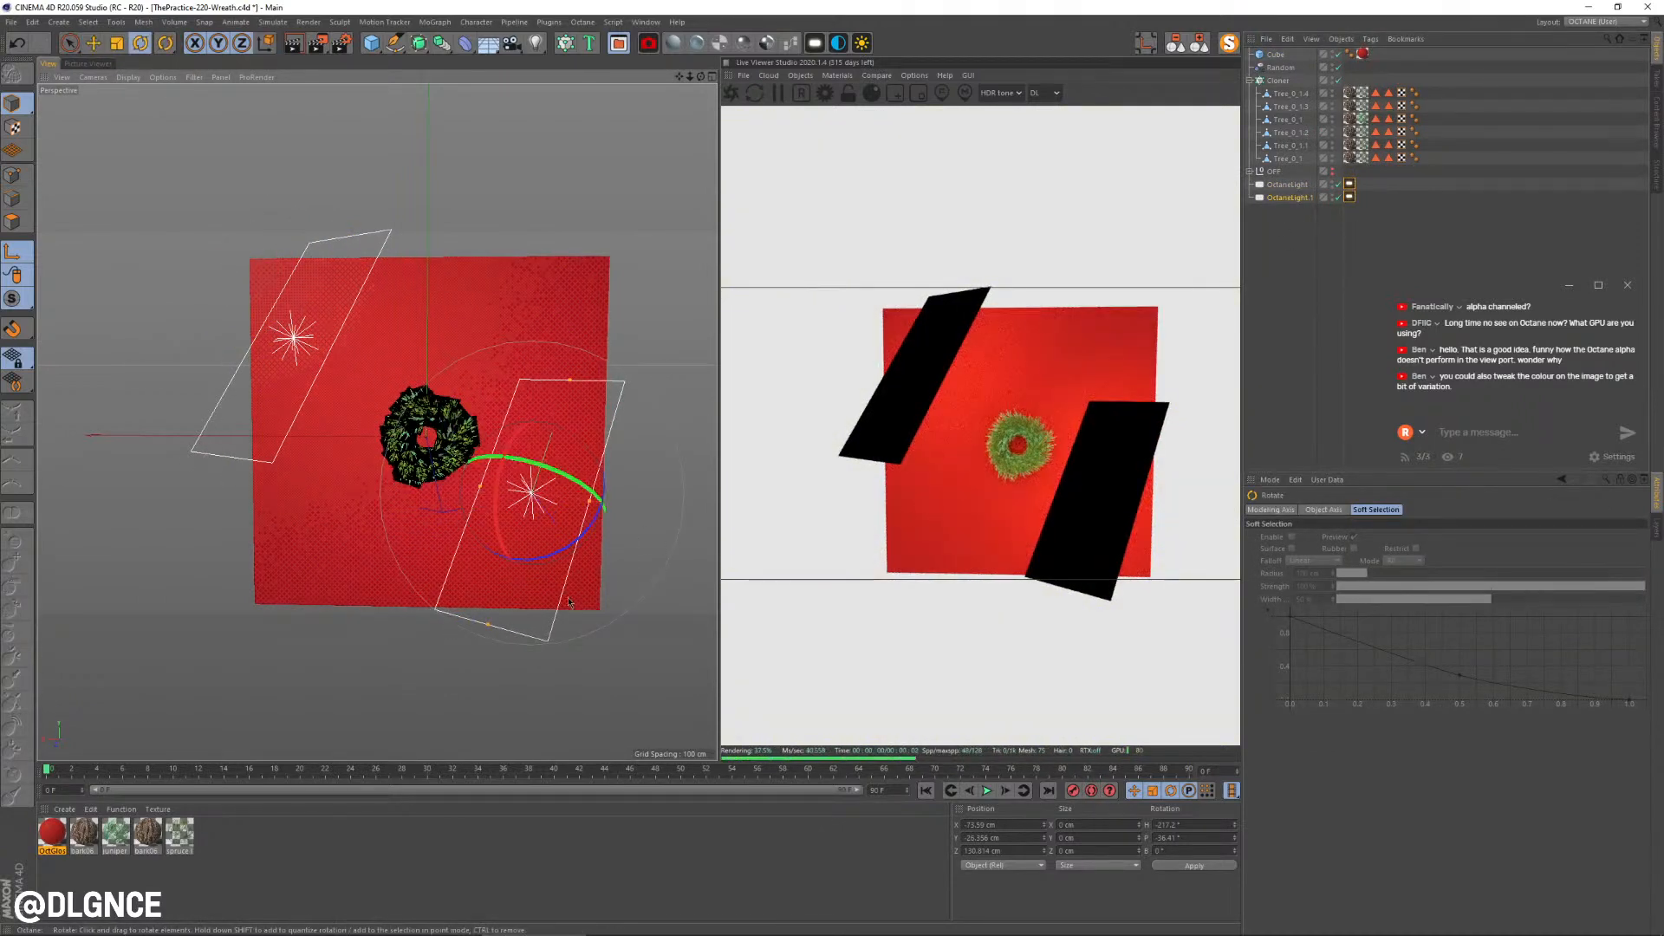
drag(546, 572, 628, 631)
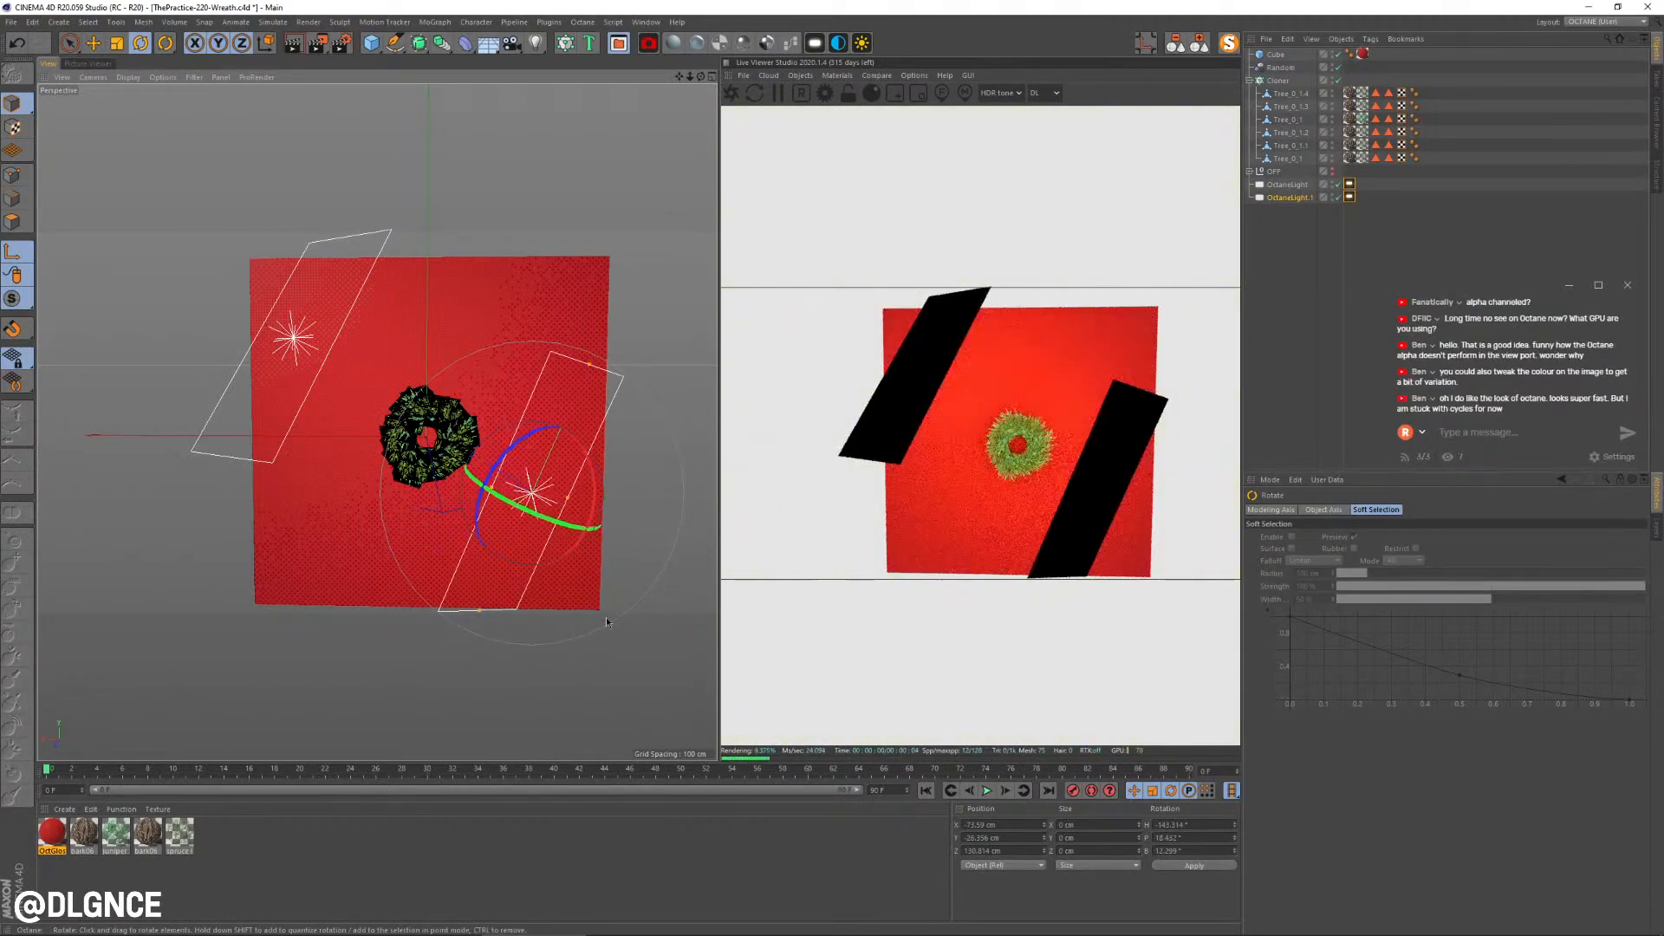
scroll(559, 581, up, 1)
mouse_move(520, 512)
alt+mouse_down()
mouse_move(562, 433)
mouse_move(451, 436)
mouse_move(463, 418)
mouse_move(513, 479)
alt+mouse_up()
key(e)
alt+drag(513, 479, 605, 487)
key(r)
key(e)
drag(488, 505, 565, 482)
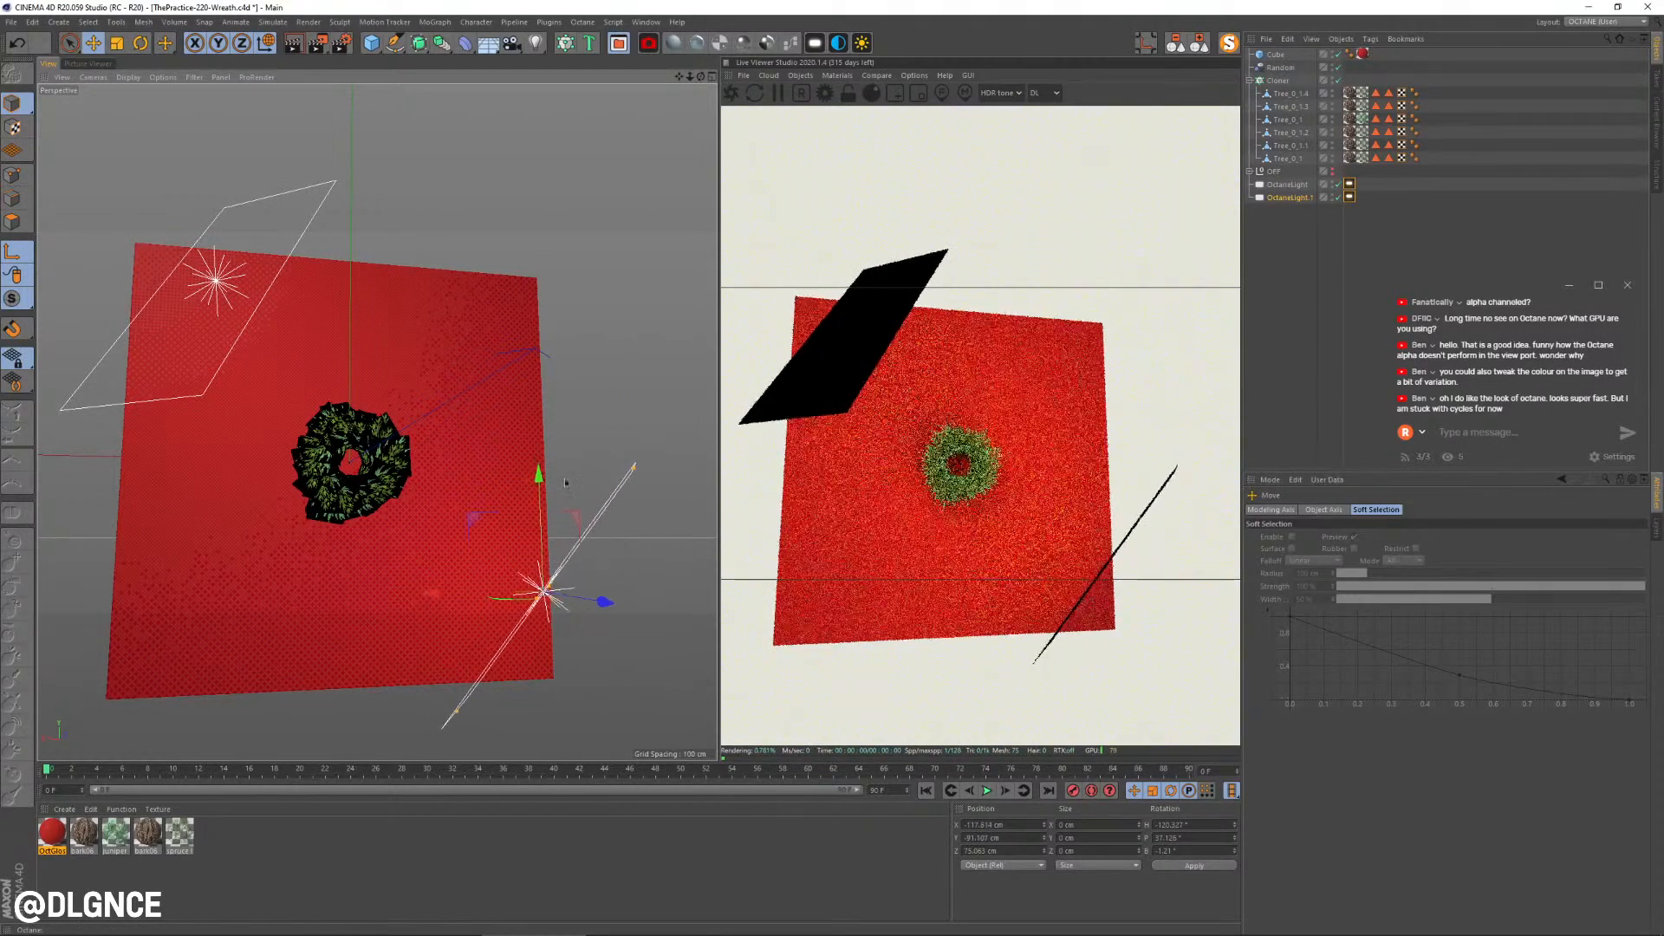
Step: Raise the second area light's temperature for a cooler color and lower its power to about 4.4
click(1349, 198)
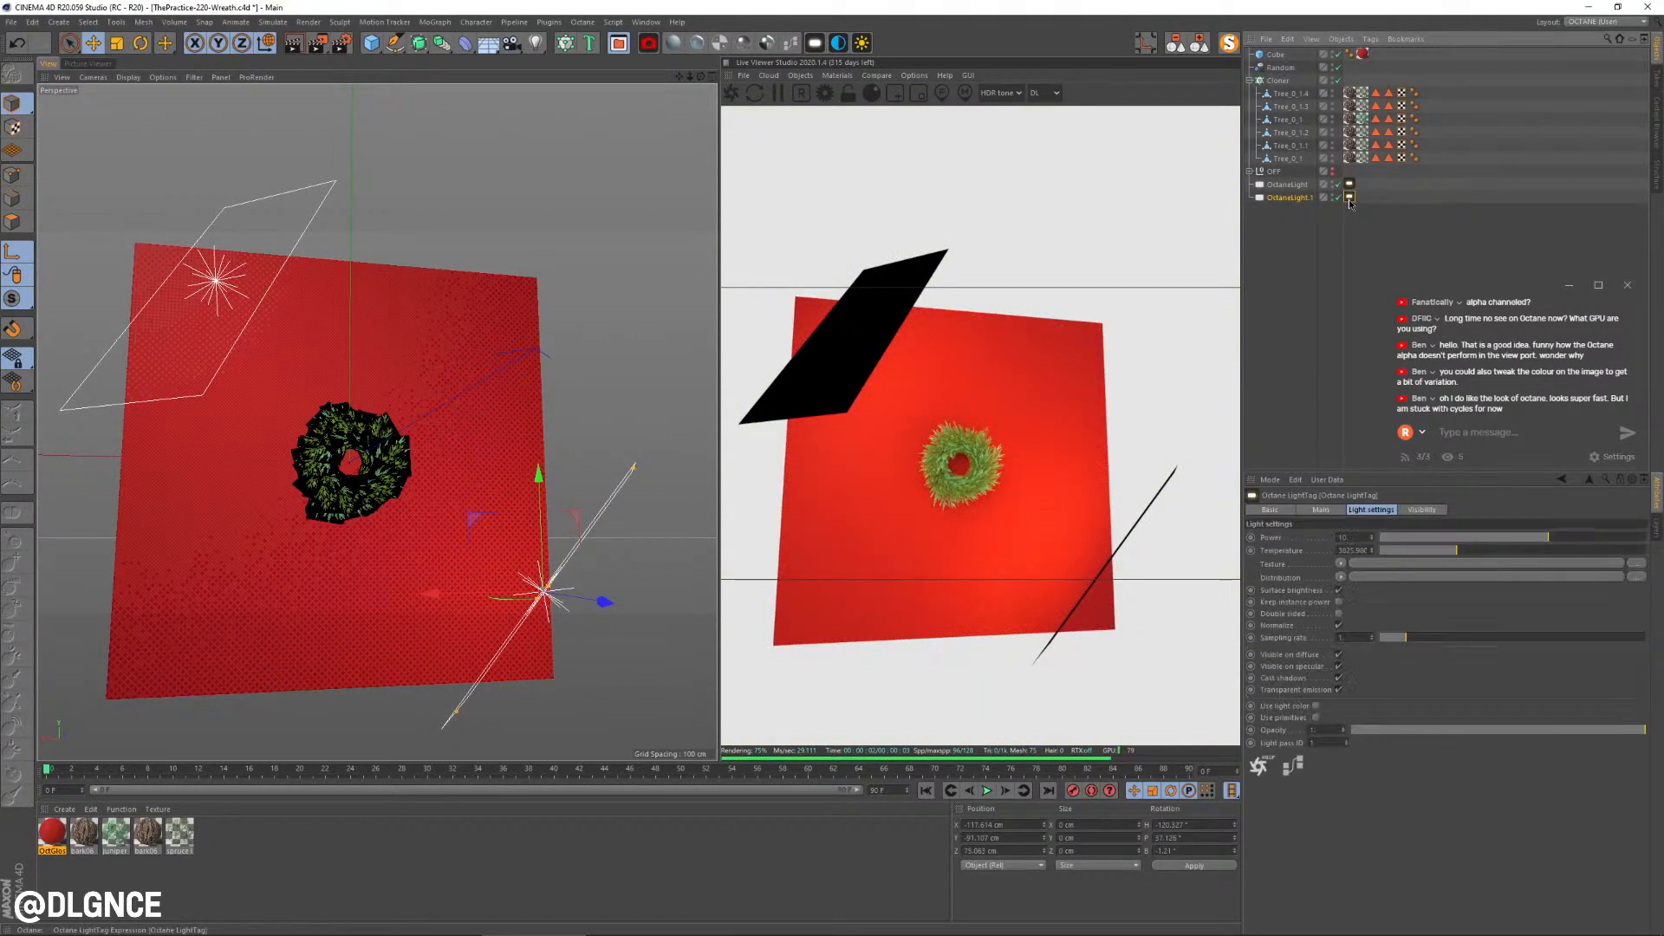
click(1616, 551)
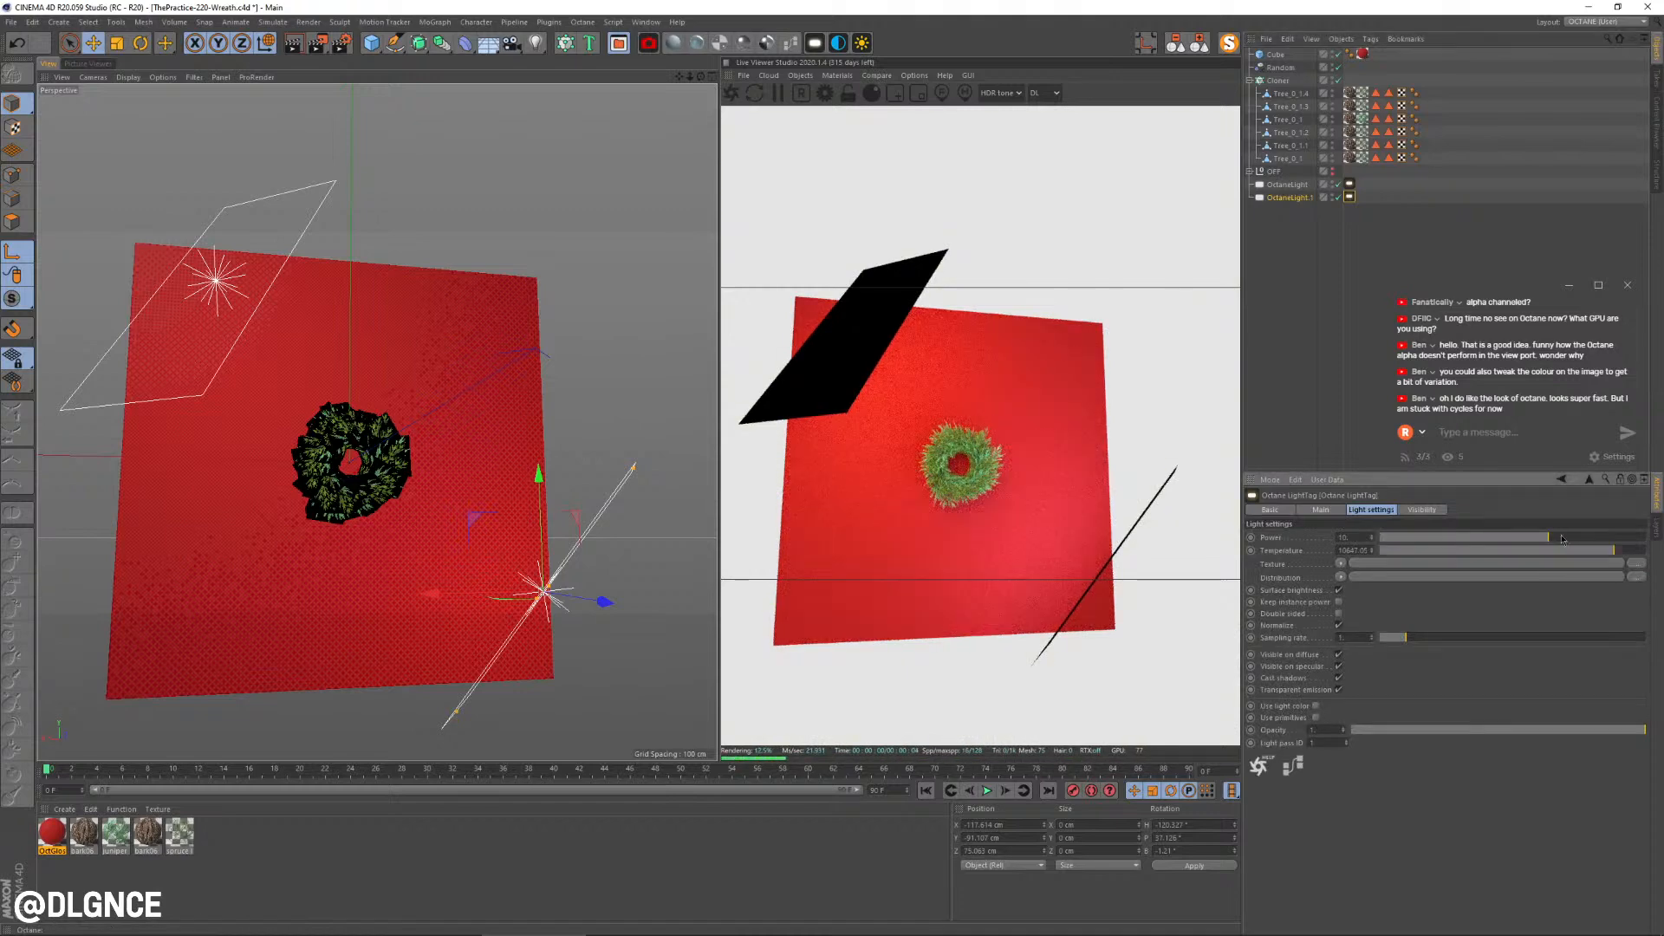
drag(1544, 538, 1537, 537)
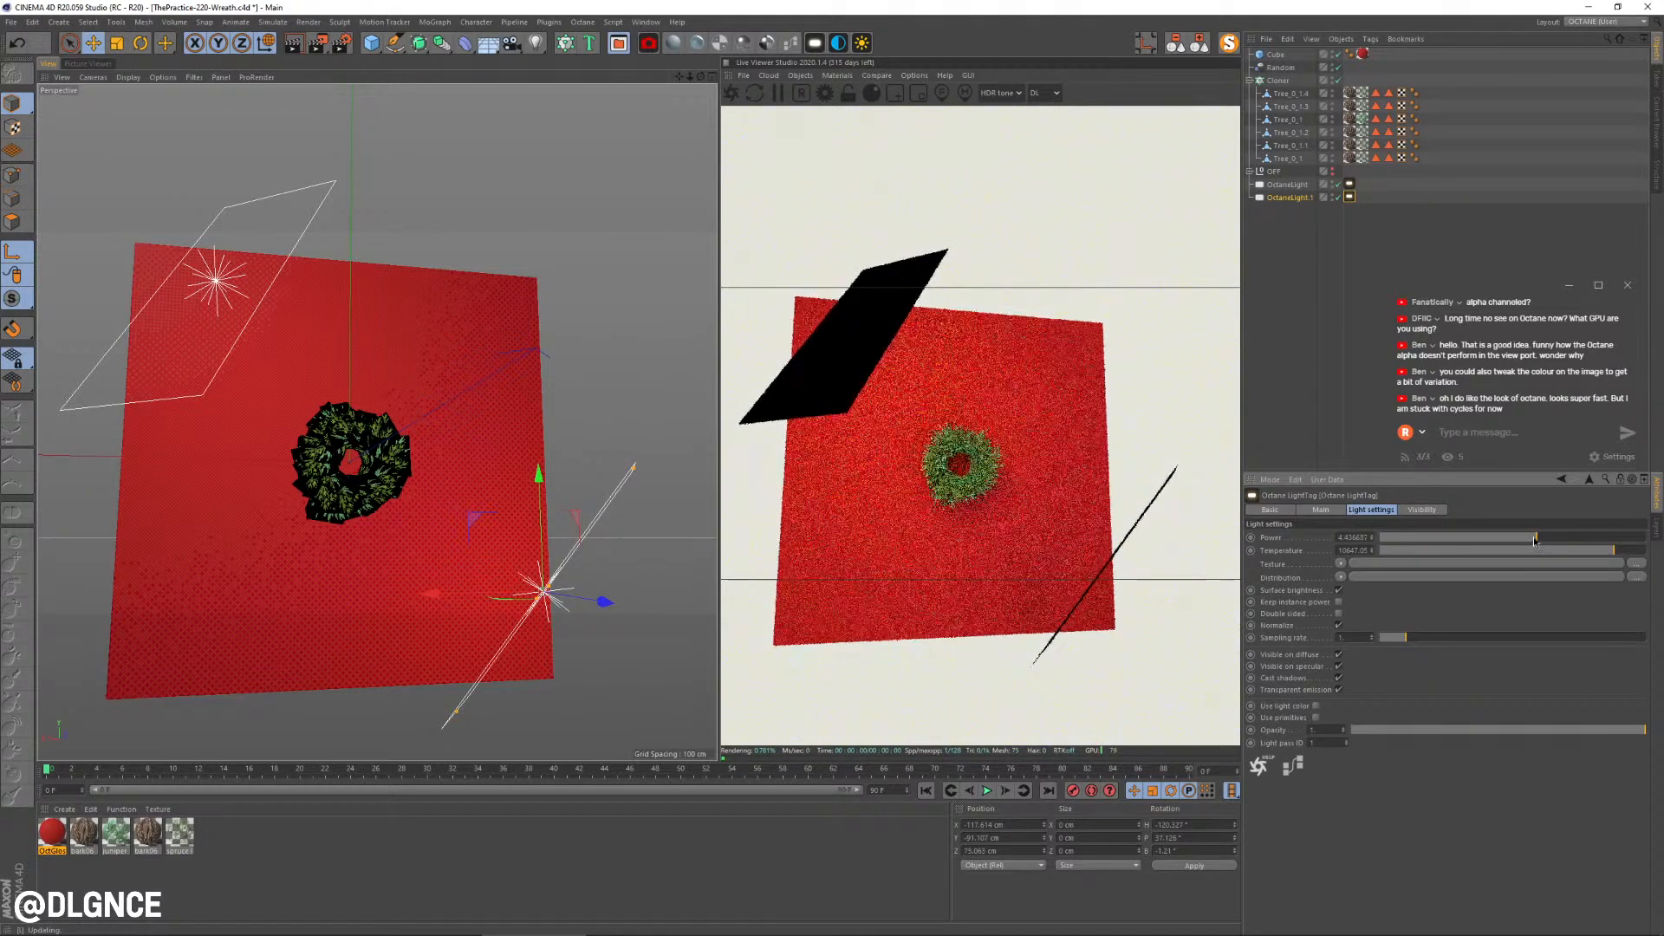
Step: Turn off axis editing, select the wreath's Cloner and frame the wreath nearly straight on
alt+drag(425, 459, 379, 474)
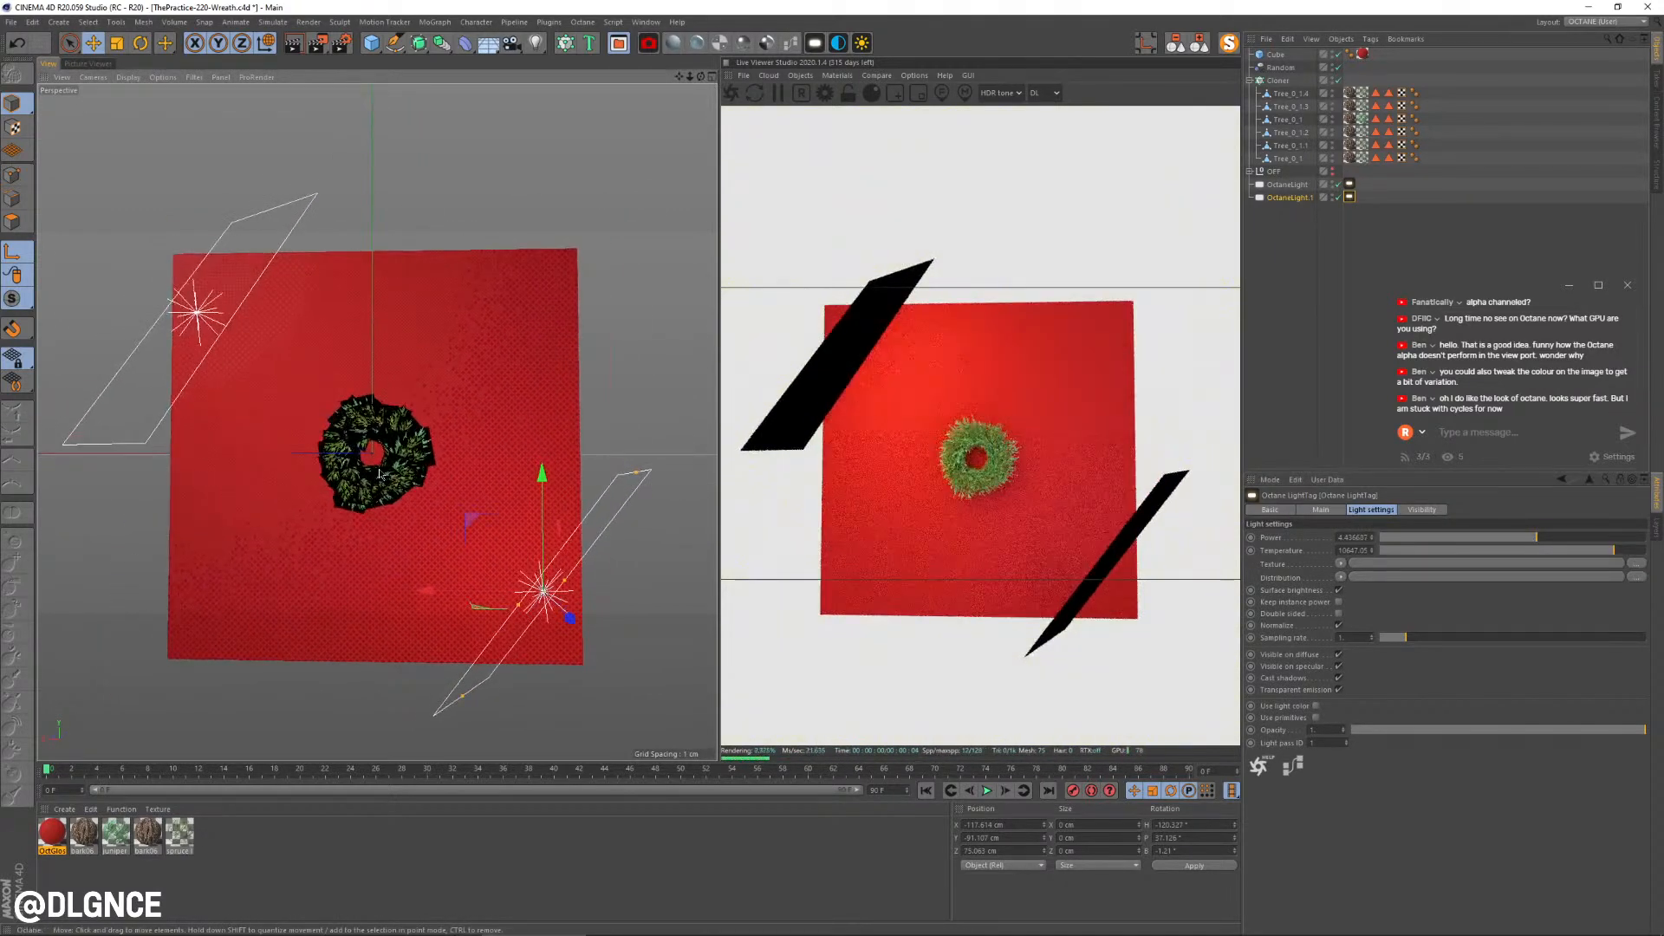
scroll(363, 497, up, 5)
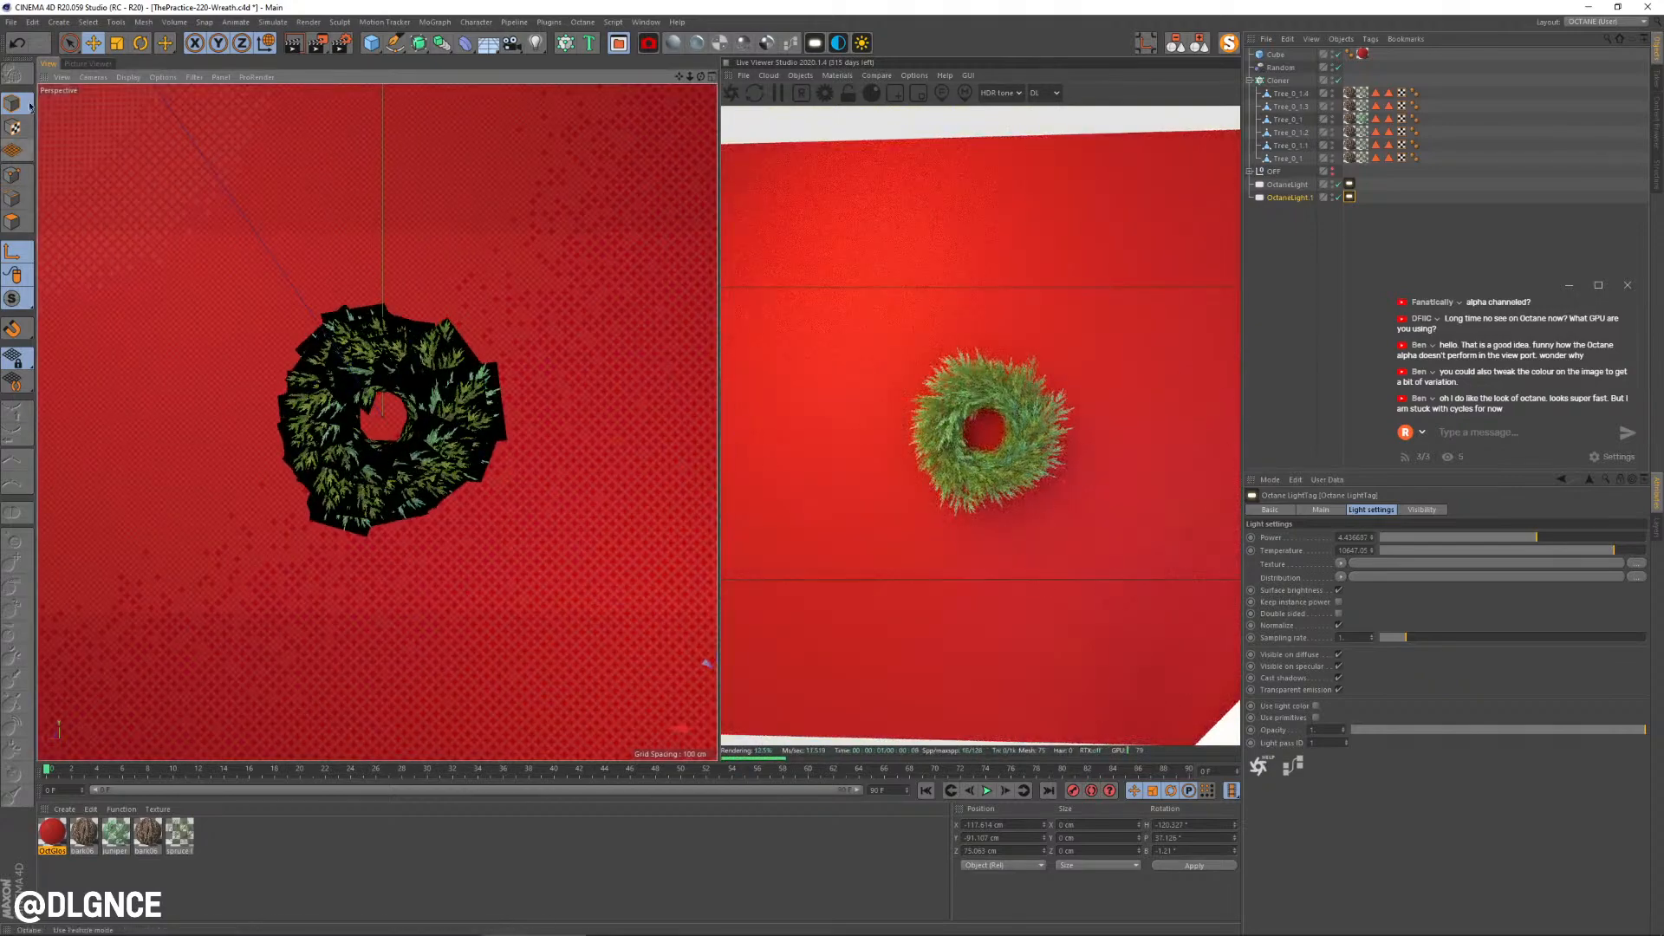
click(7, 255)
click(417, 404)
scroll(412, 409, up, 6)
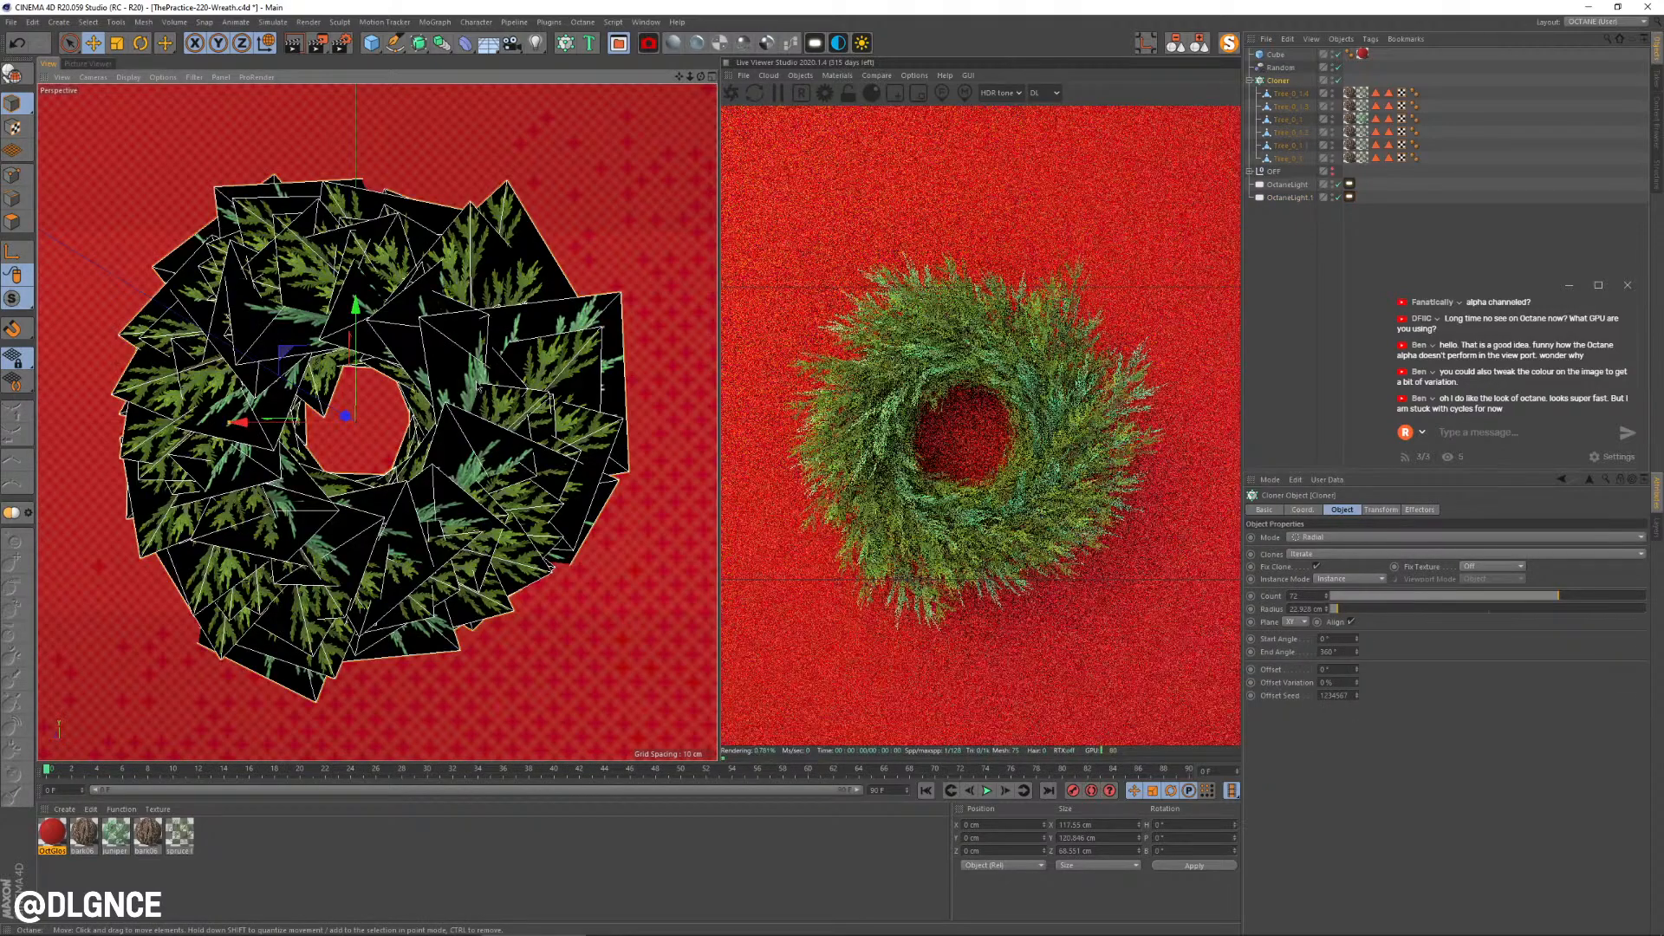
scroll(475, 388, down, 3)
alt+drag(480, 387, 439, 414)
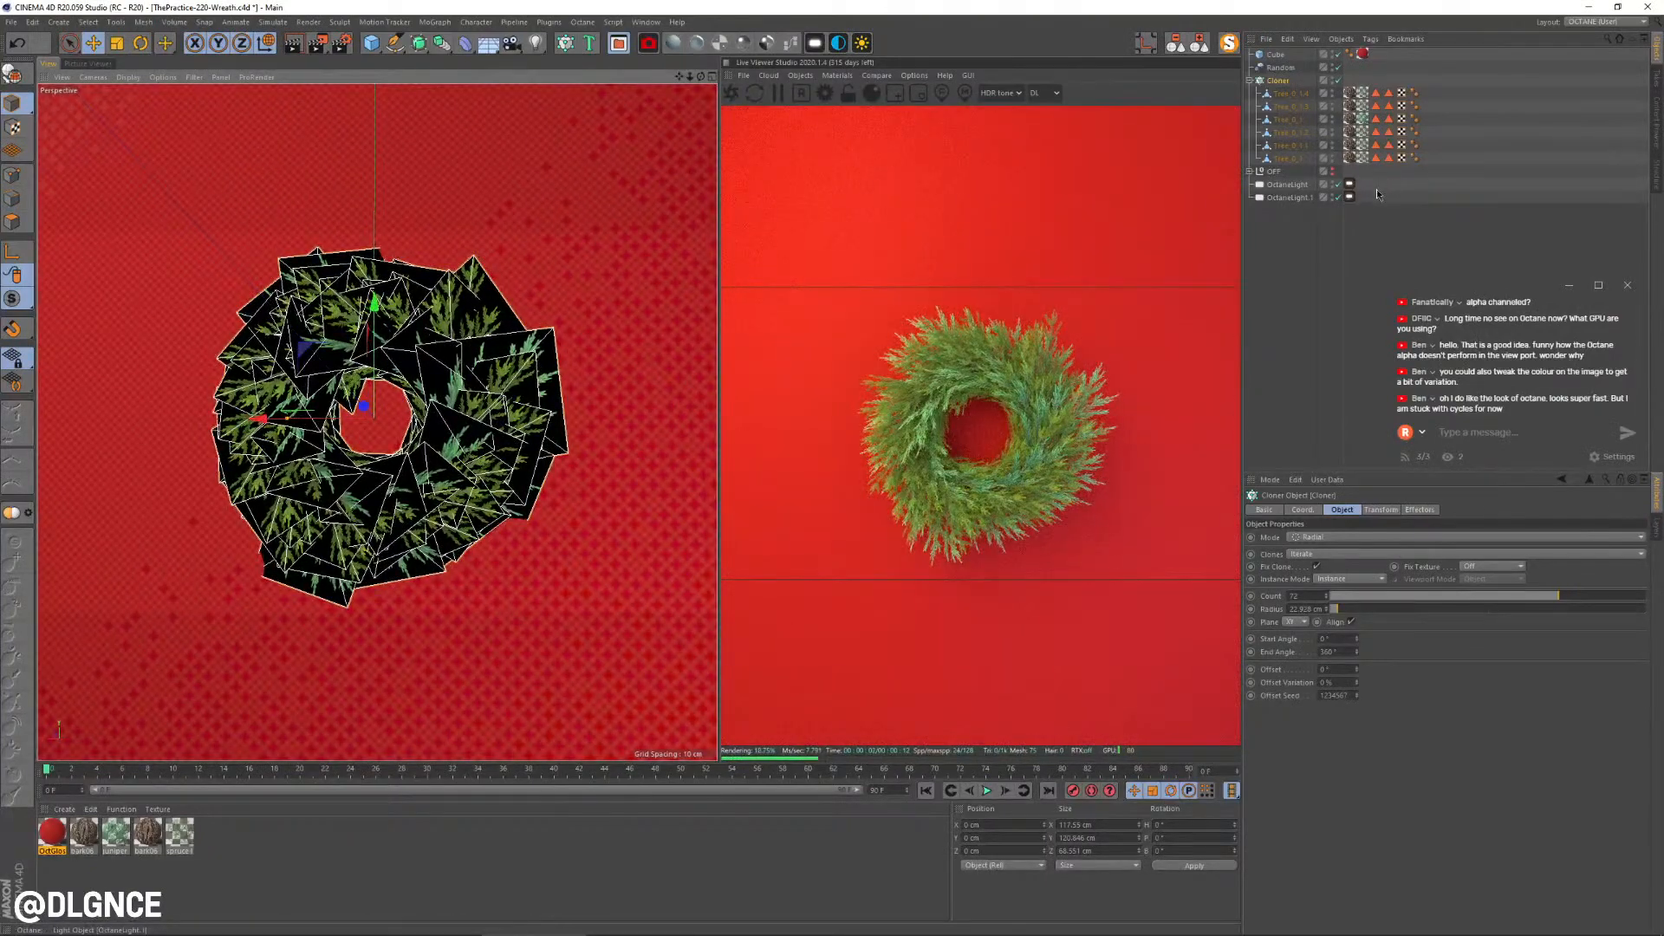
Step: Add an Octane camera from the current view, place it above the area lights in the hierarchy and select its camera tag
click(621, 43)
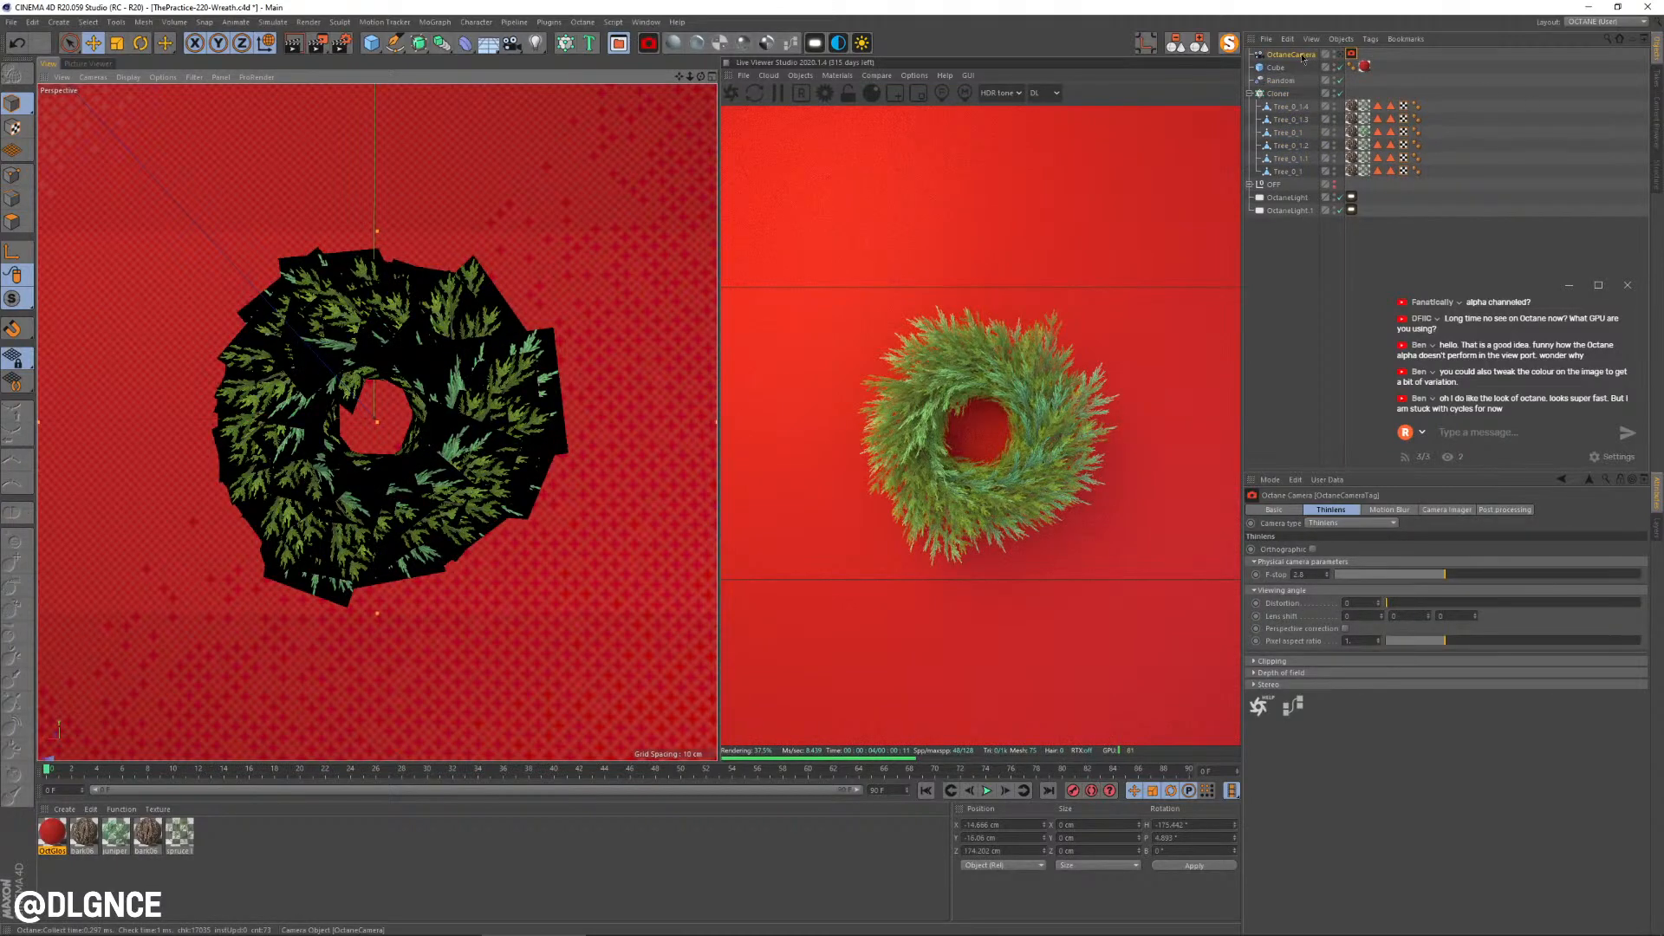
drag(1303, 58, 1290, 180)
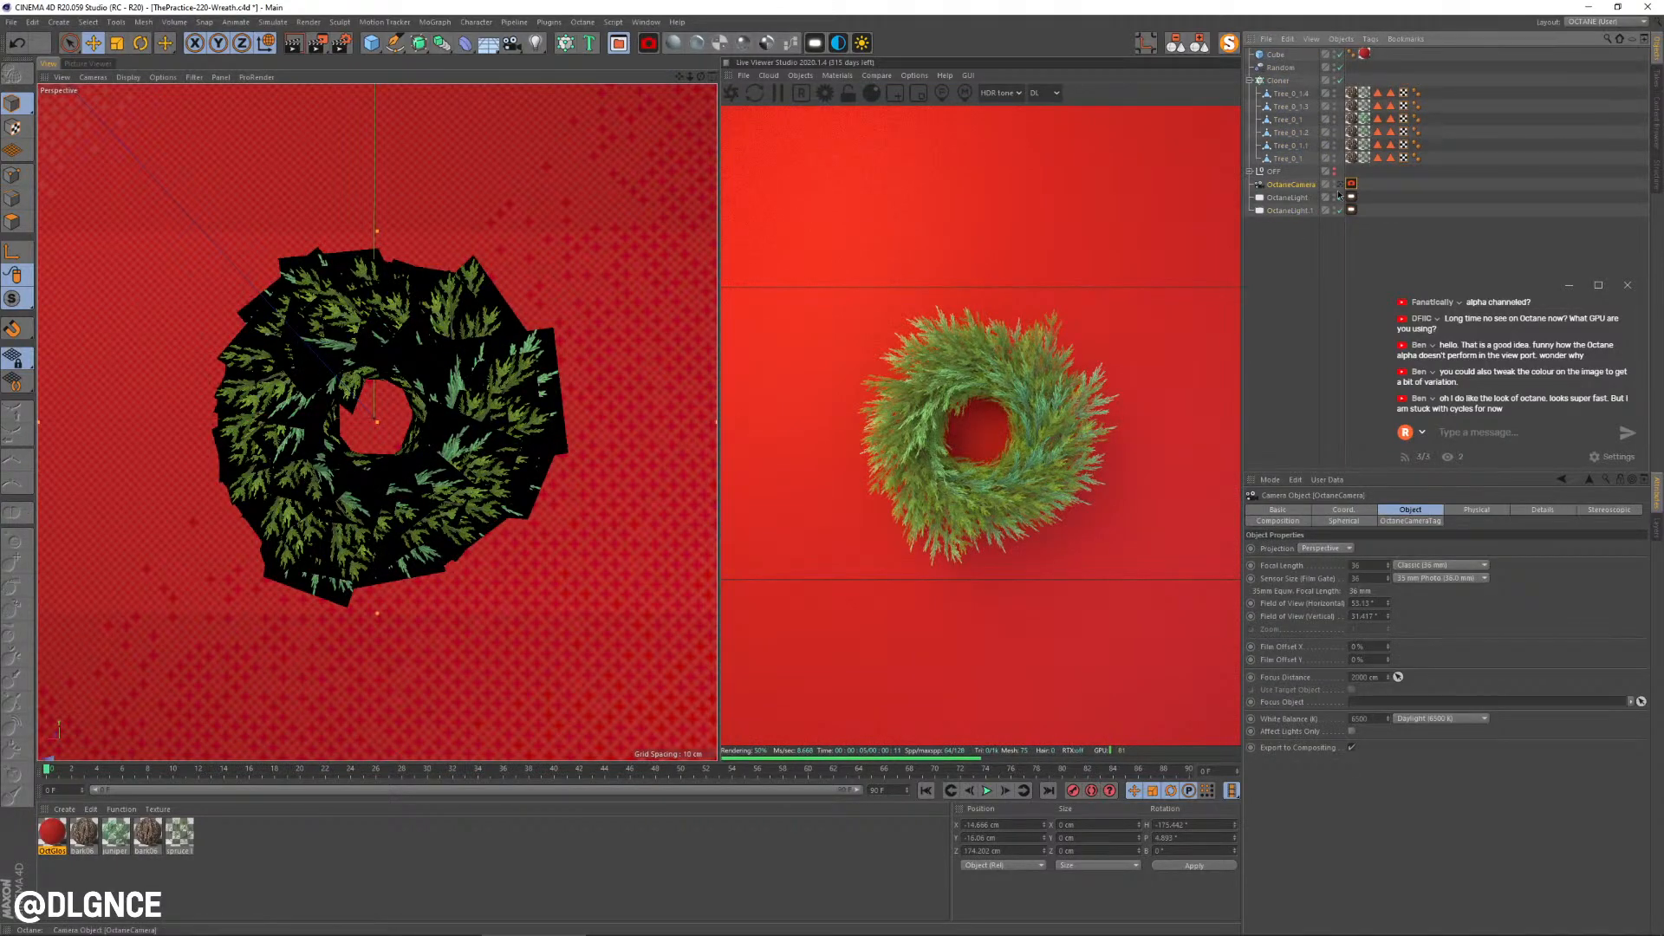
click(1350, 184)
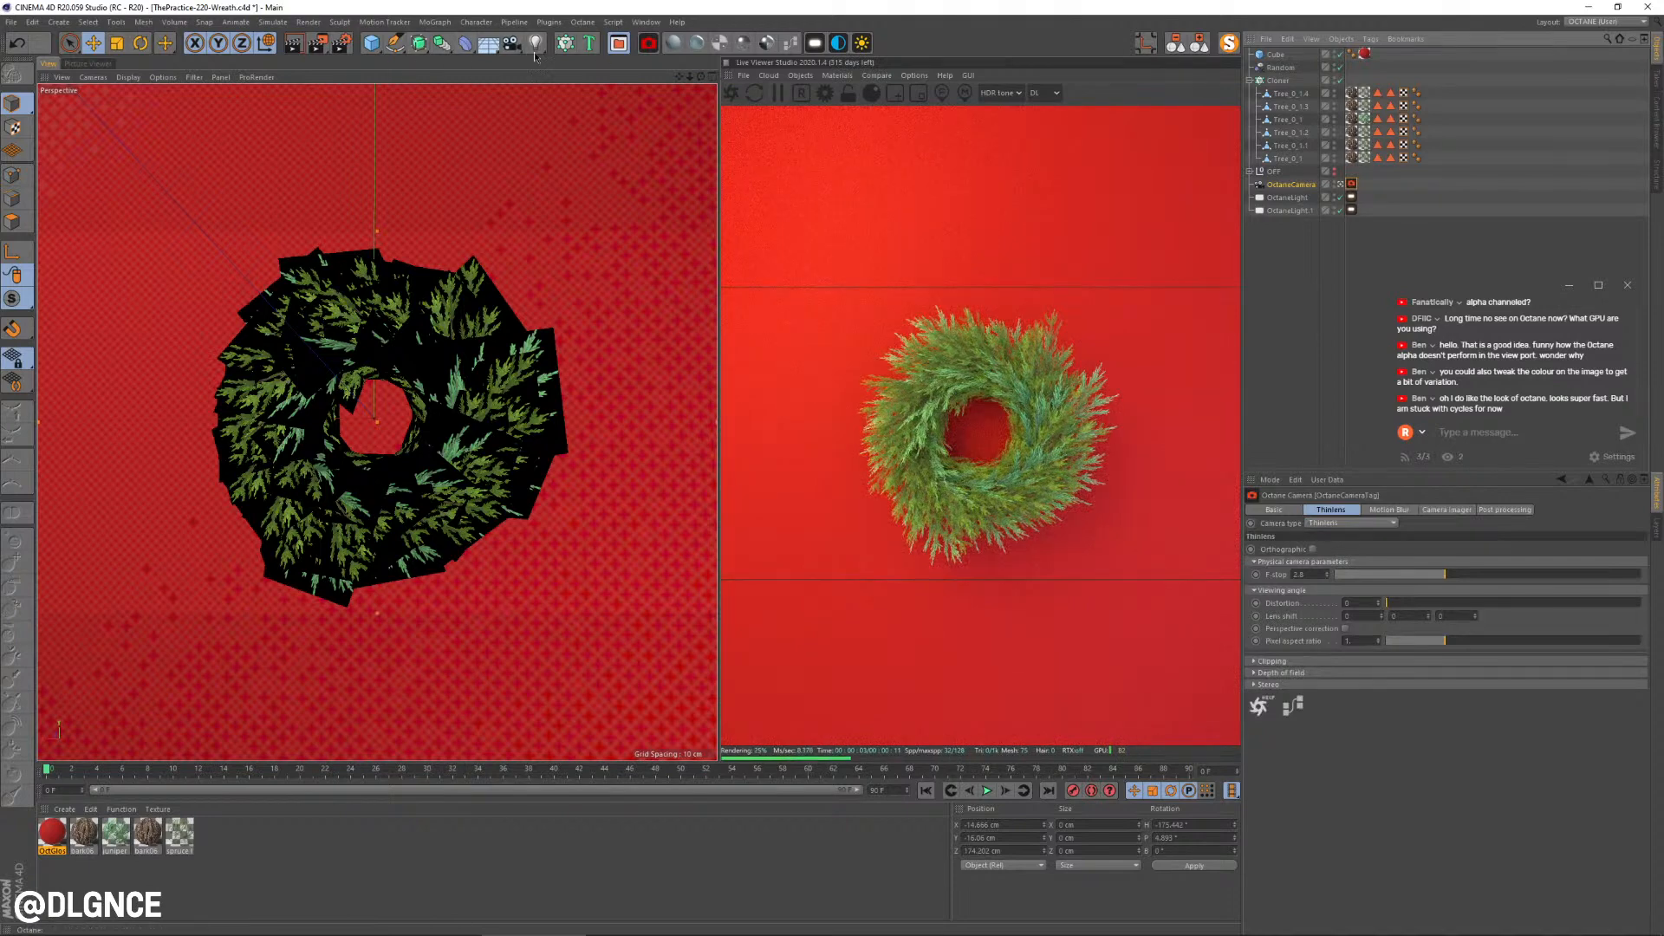
Step: Set the render output size to 960 × 960 pixels
click(348, 46)
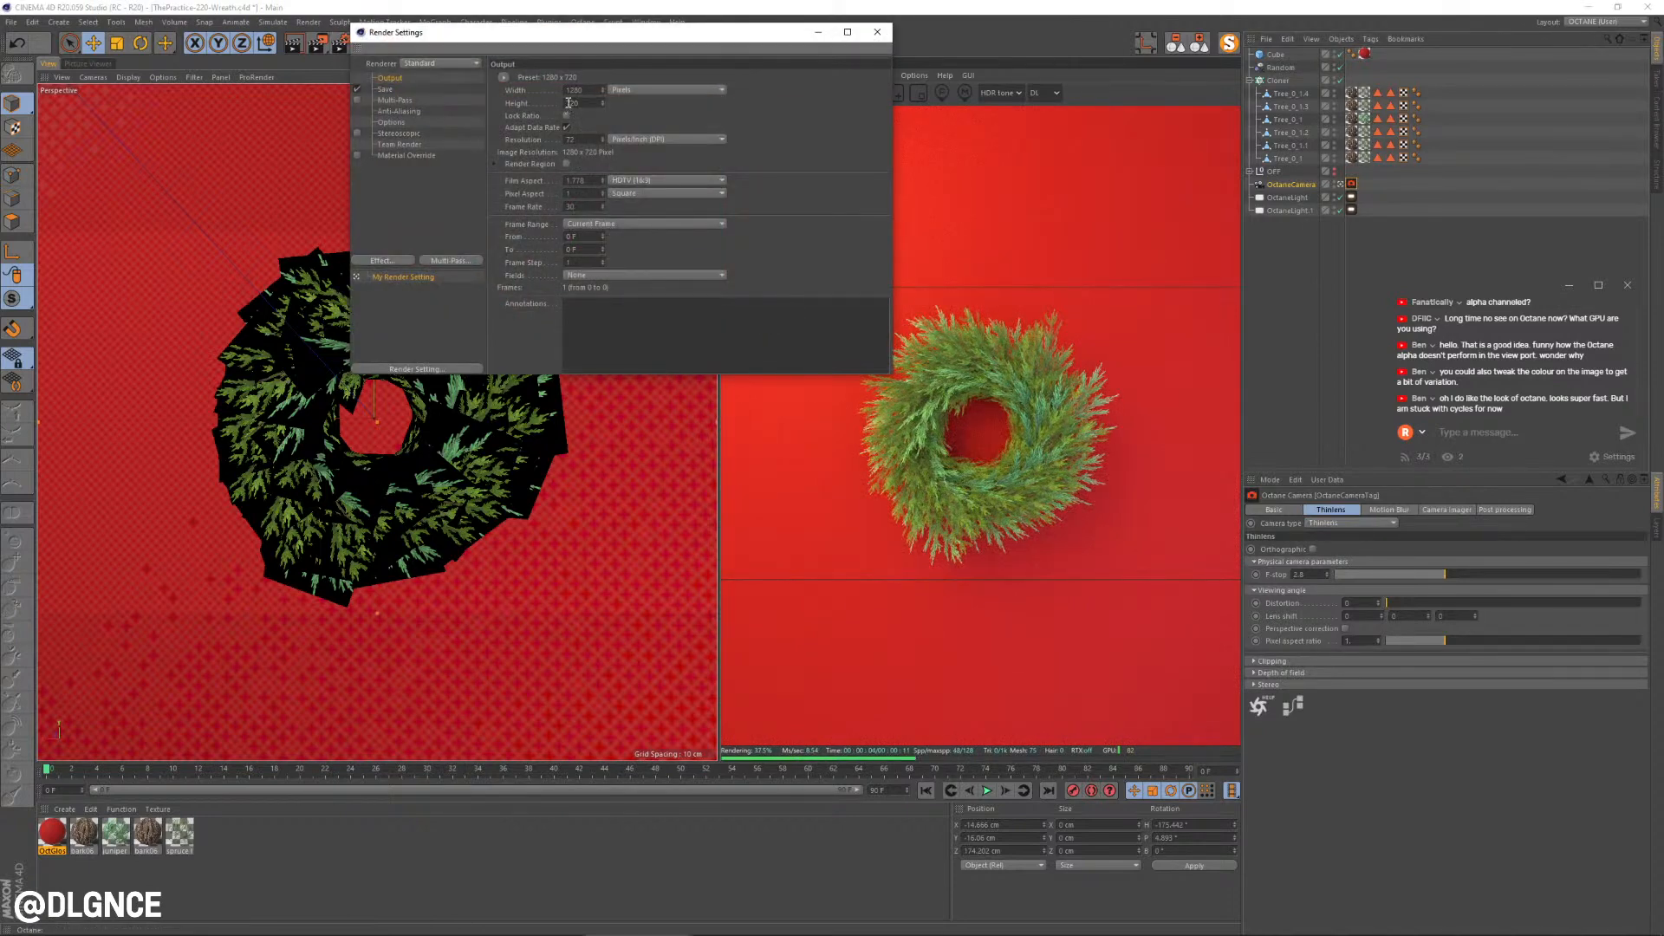
key(0)
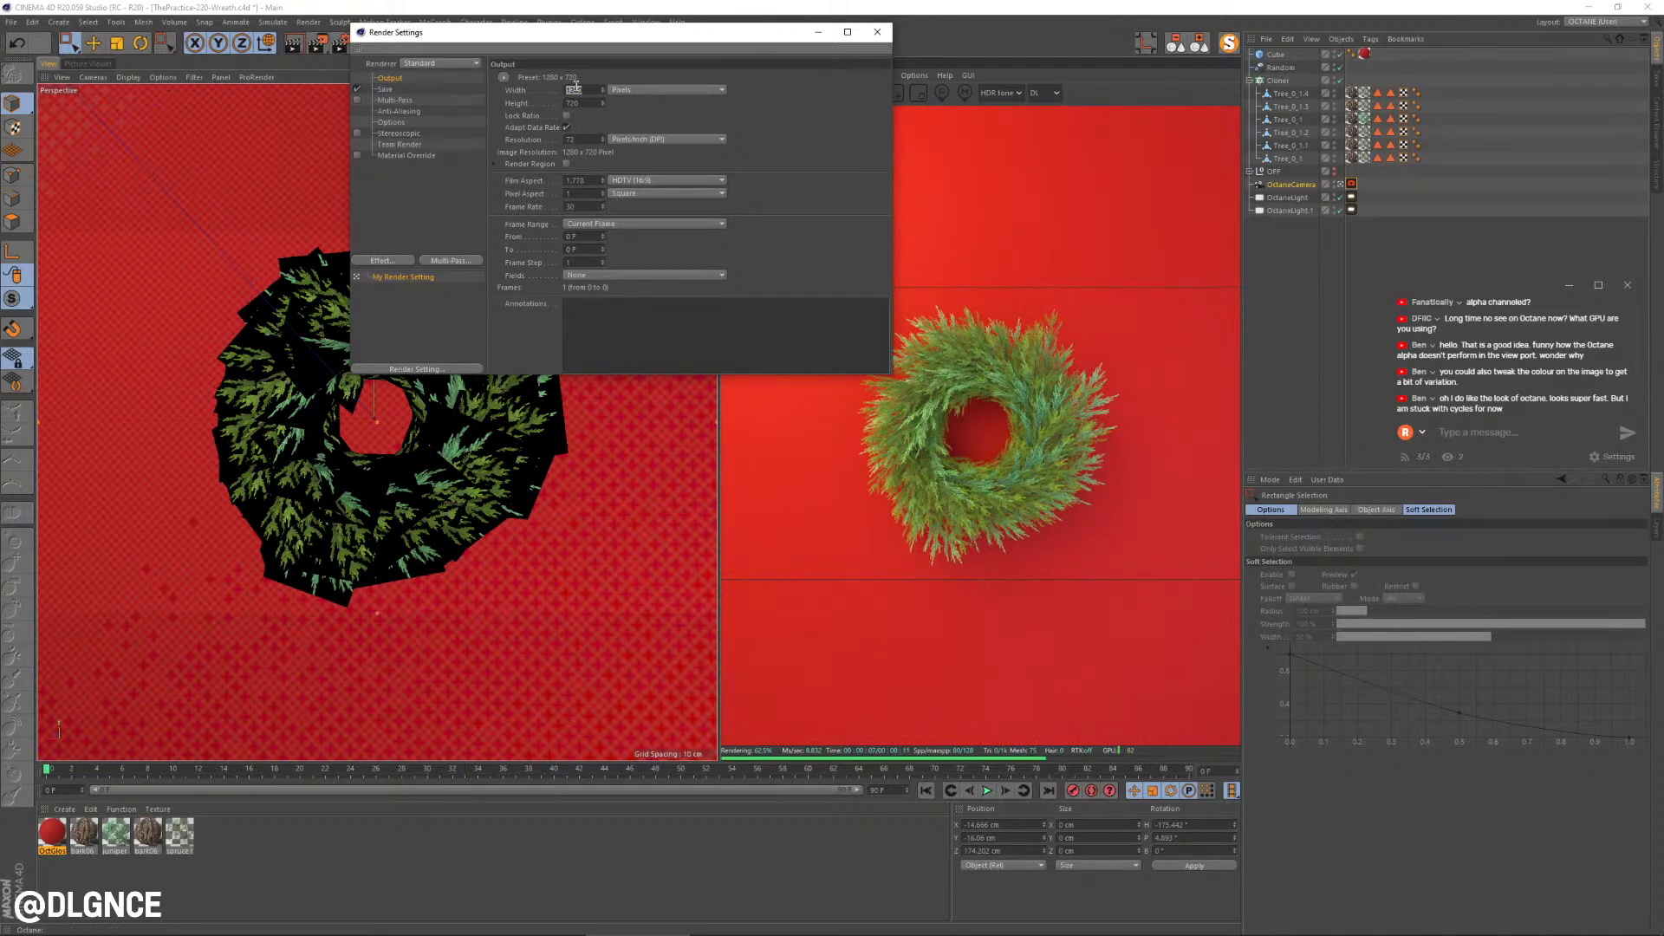
key(Tab)
text(96)
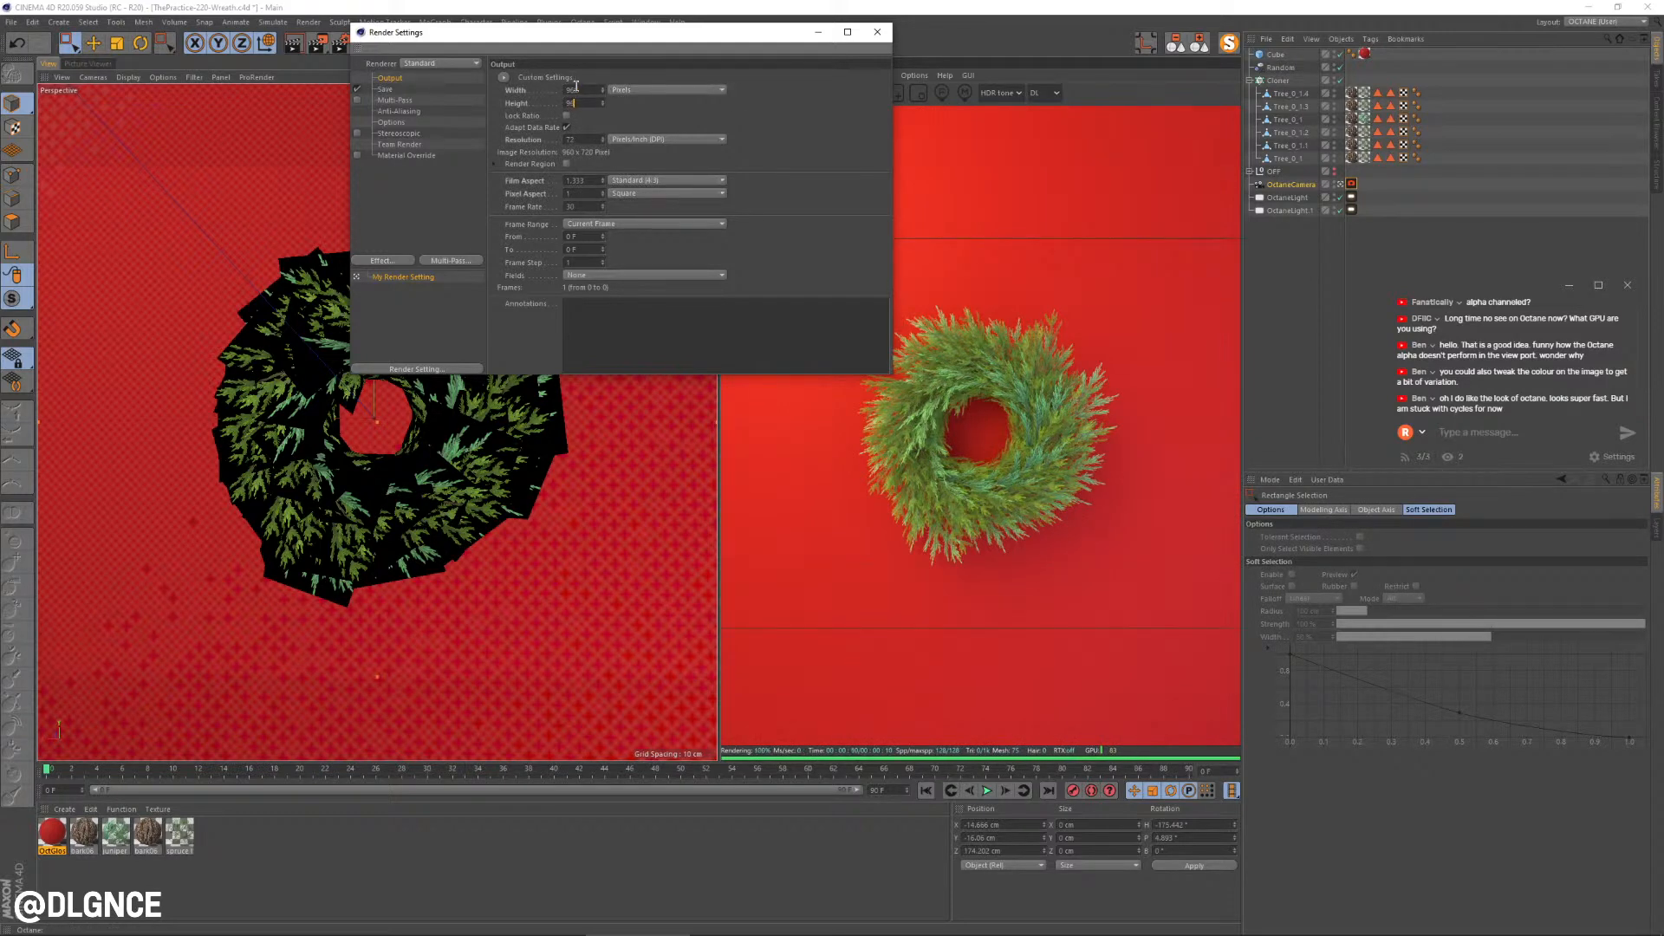
text(0)
key(Tab)
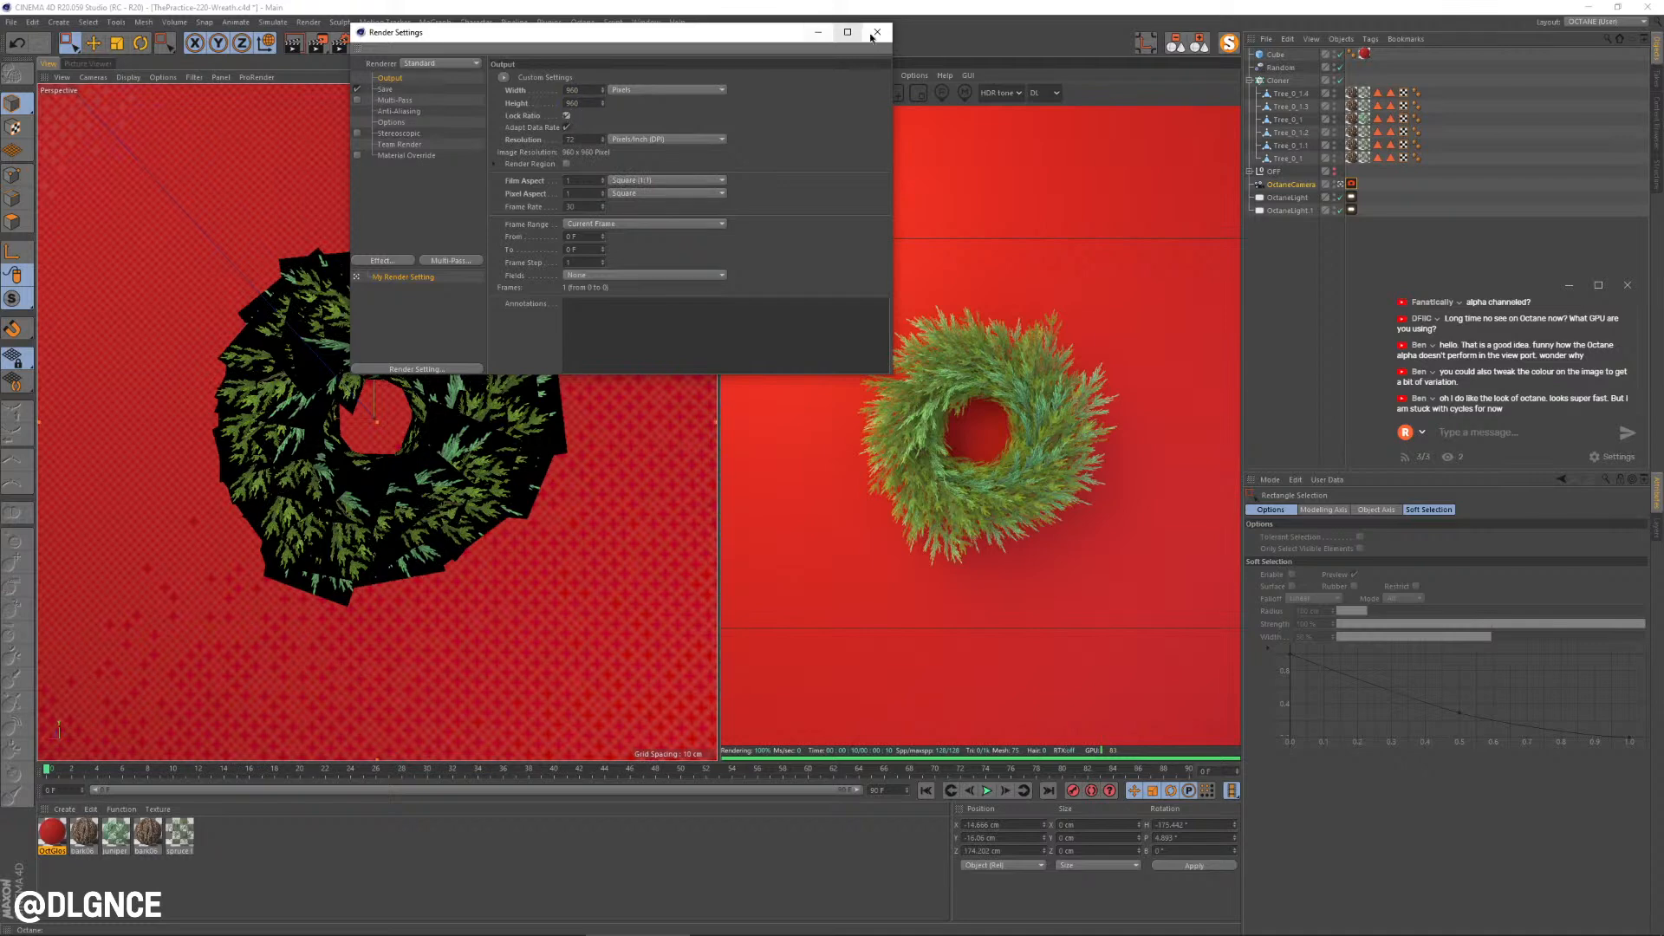
click(876, 32)
Step: Switch the Octane render kernel to path tracing with 1080 max samples, a GI clamp of 1 and adaptive sampling enabled
click(826, 97)
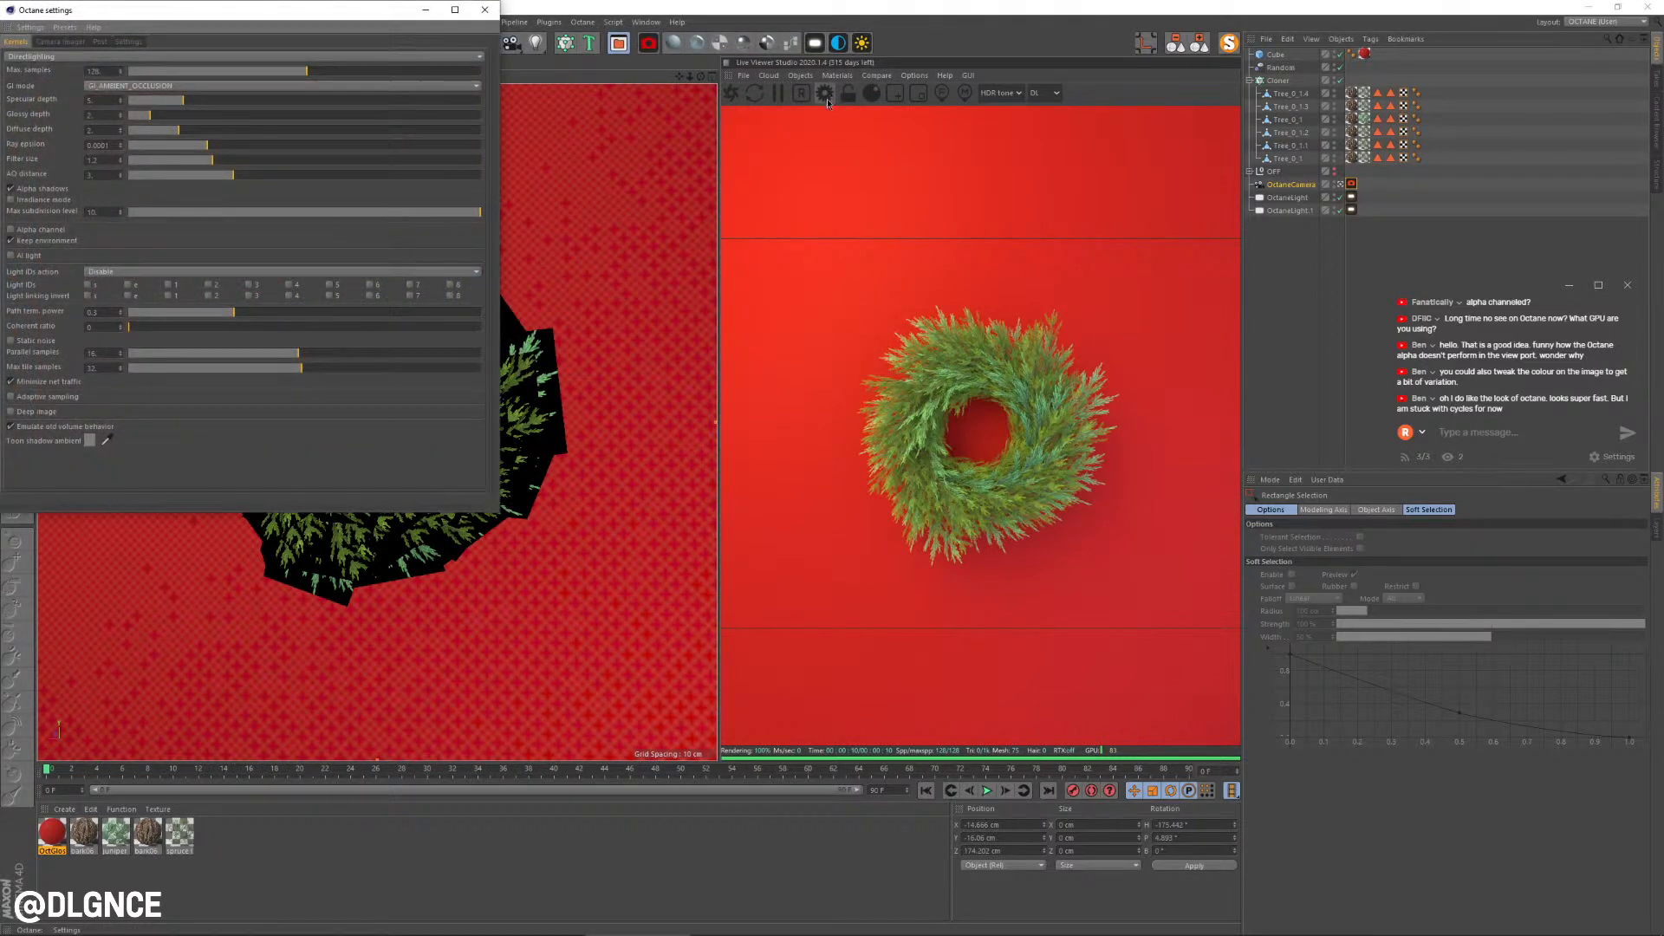
click(1037, 93)
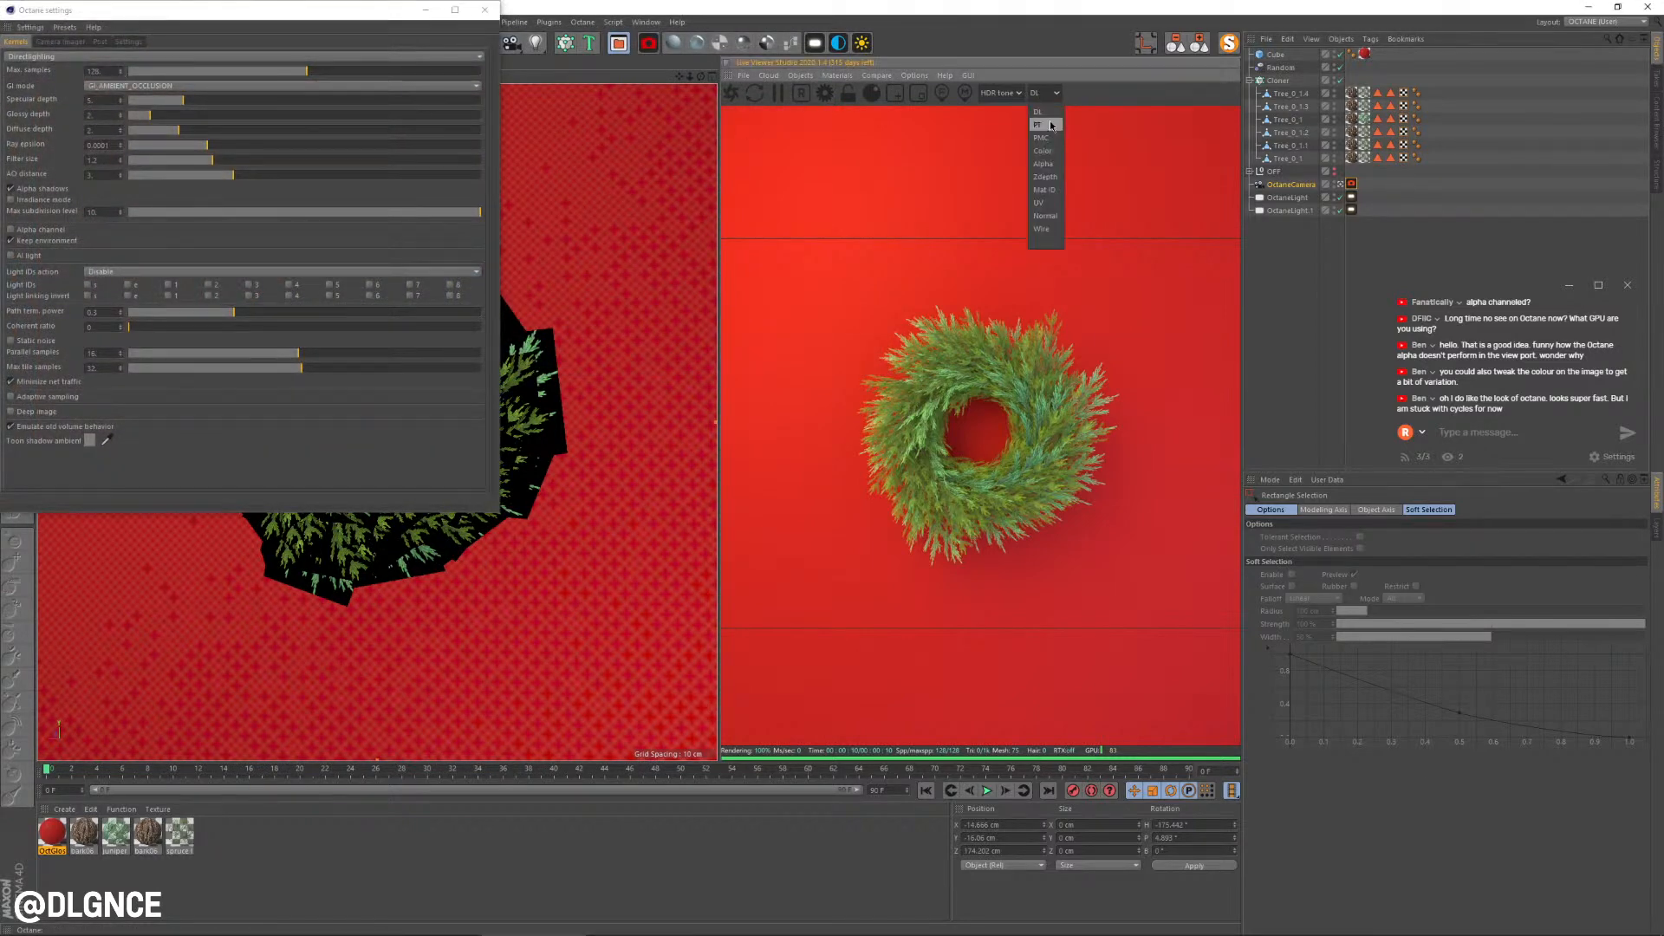
click(1051, 127)
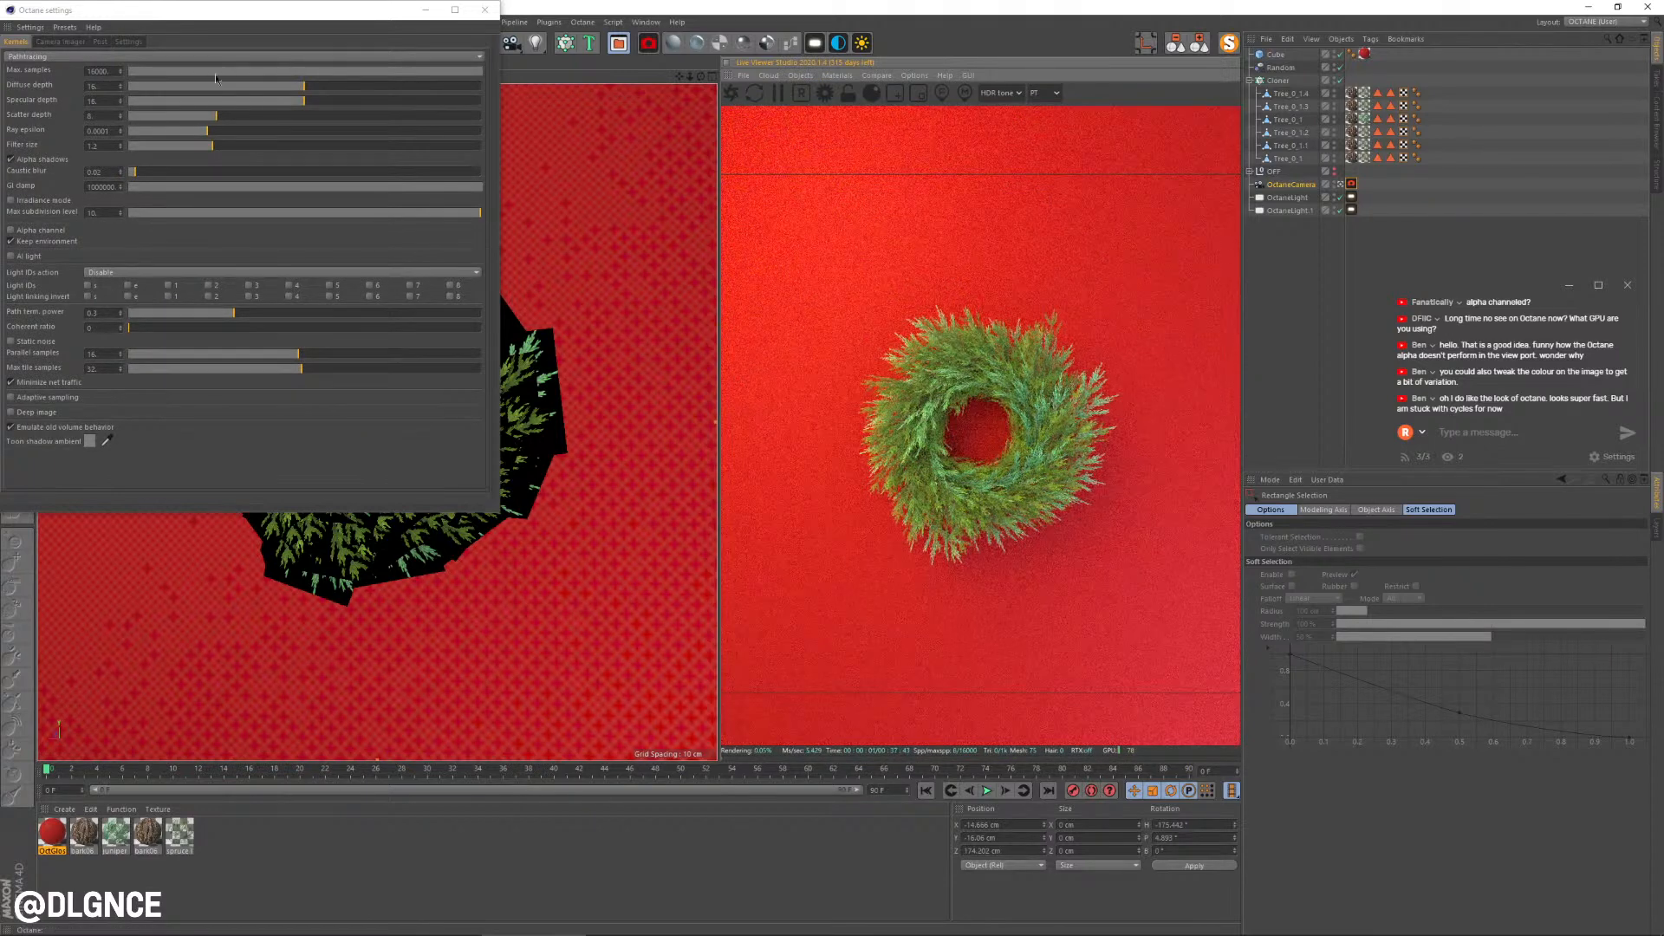
double_click(98, 69)
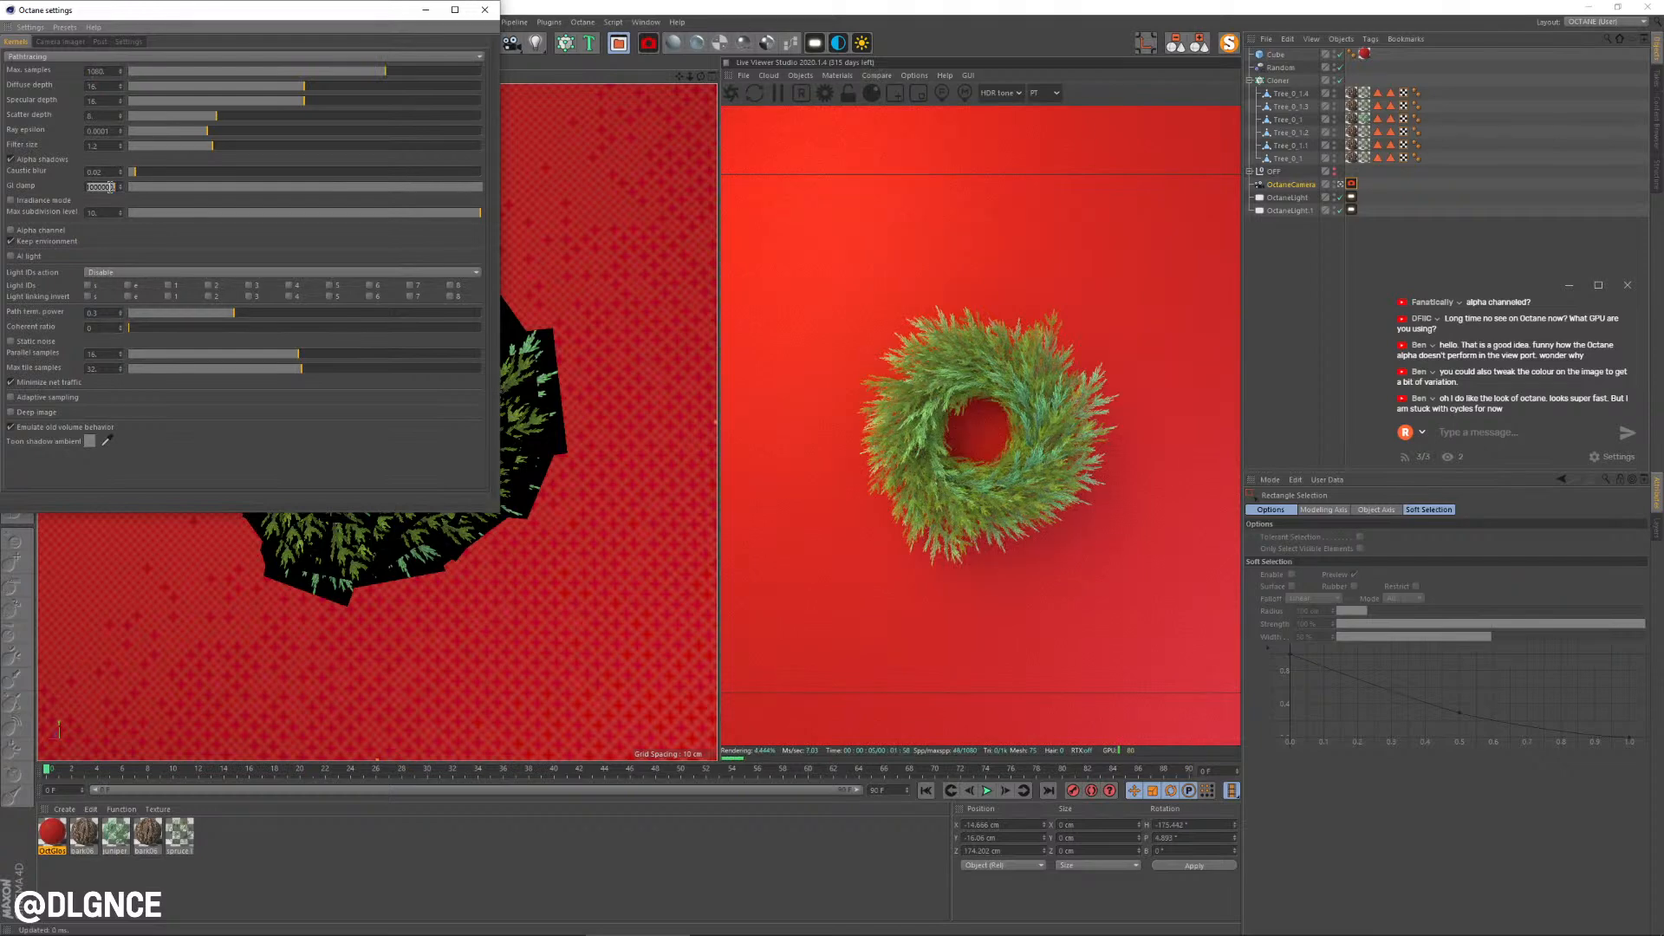
text(1)
key(Return)
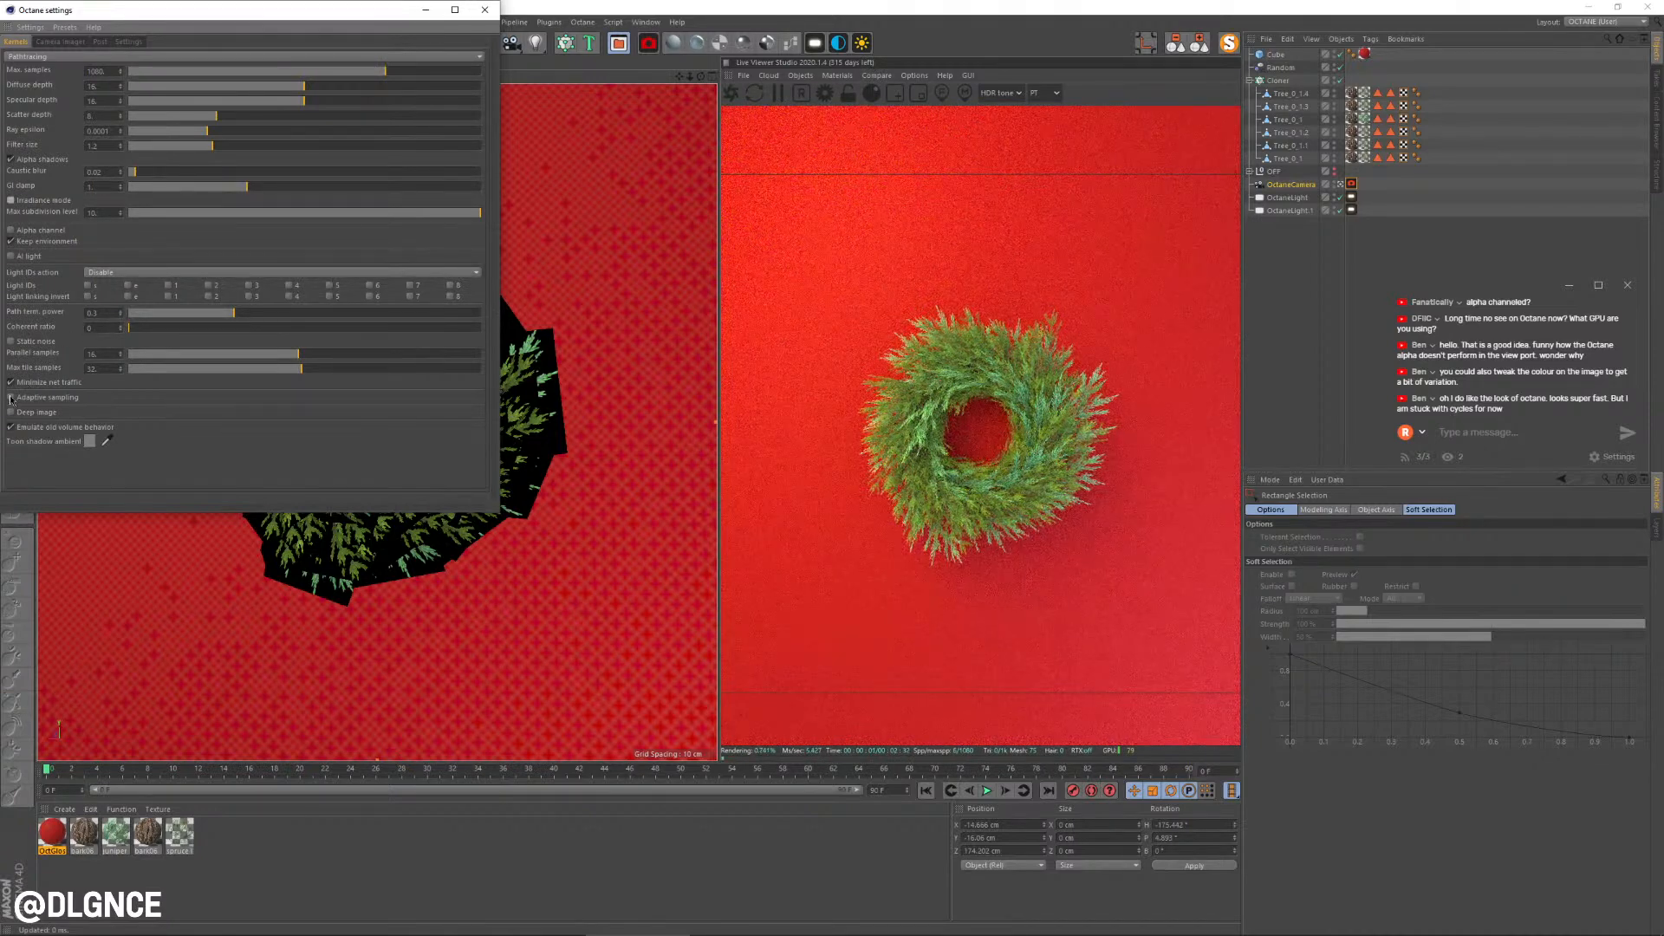
click(10, 397)
click(484, 10)
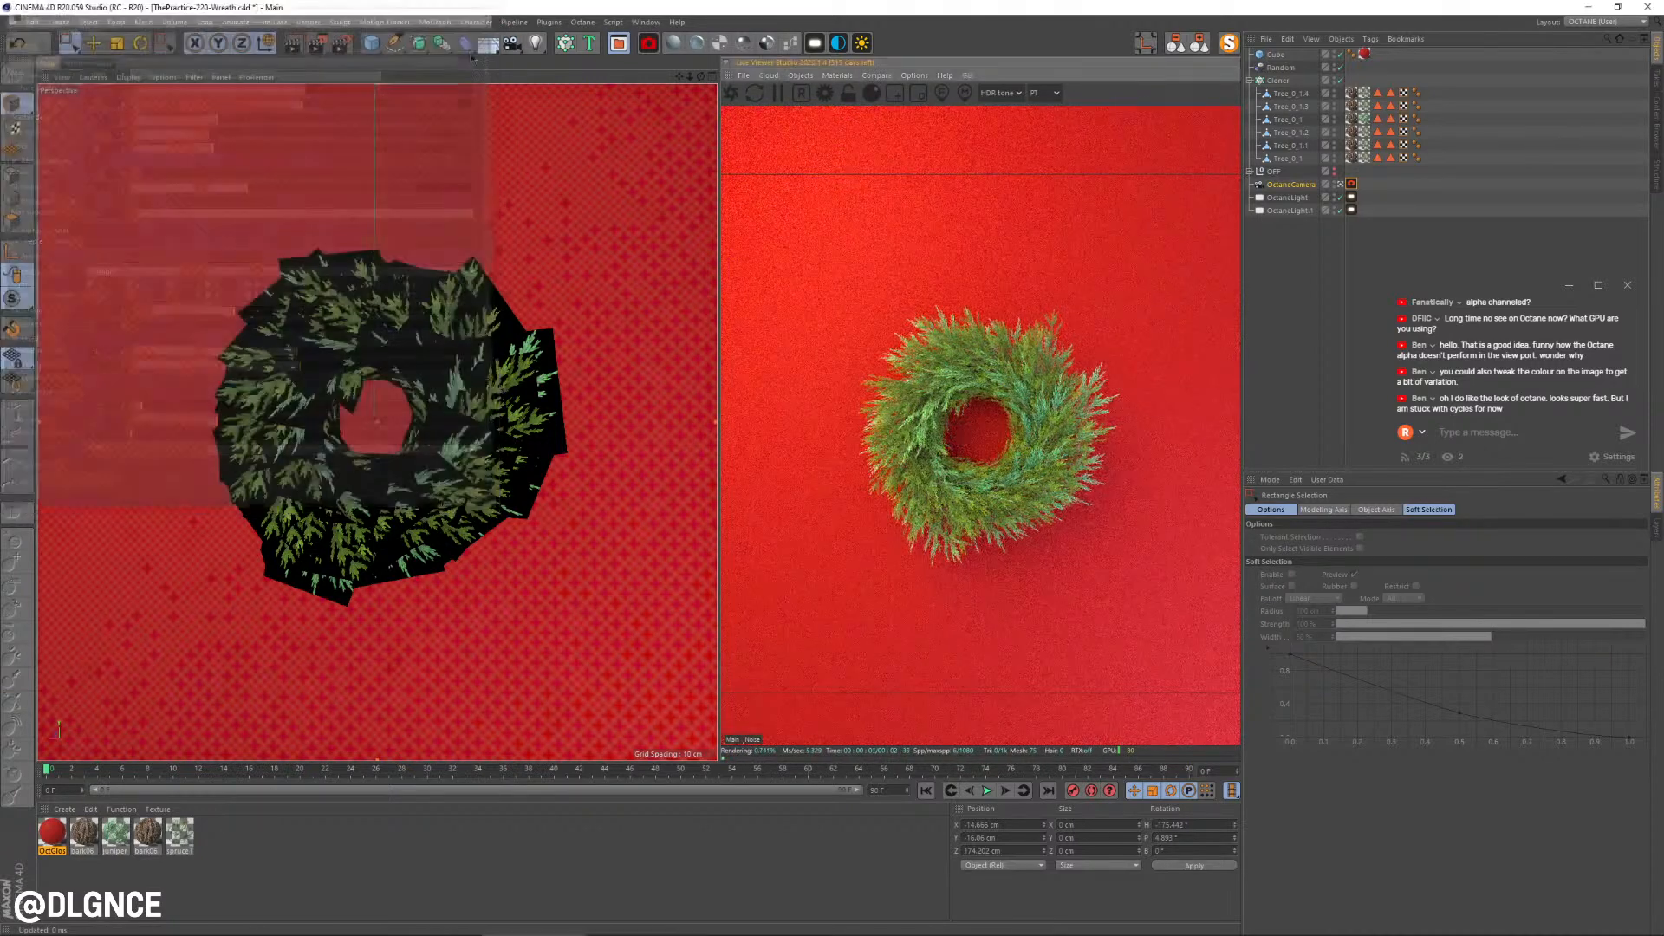
Step: Enable the Camera Imager on the Octane camera, raise the exposure to about 1.4 and slightly lower the gamma
click(459, 376)
drag(690, 76, 692, 87)
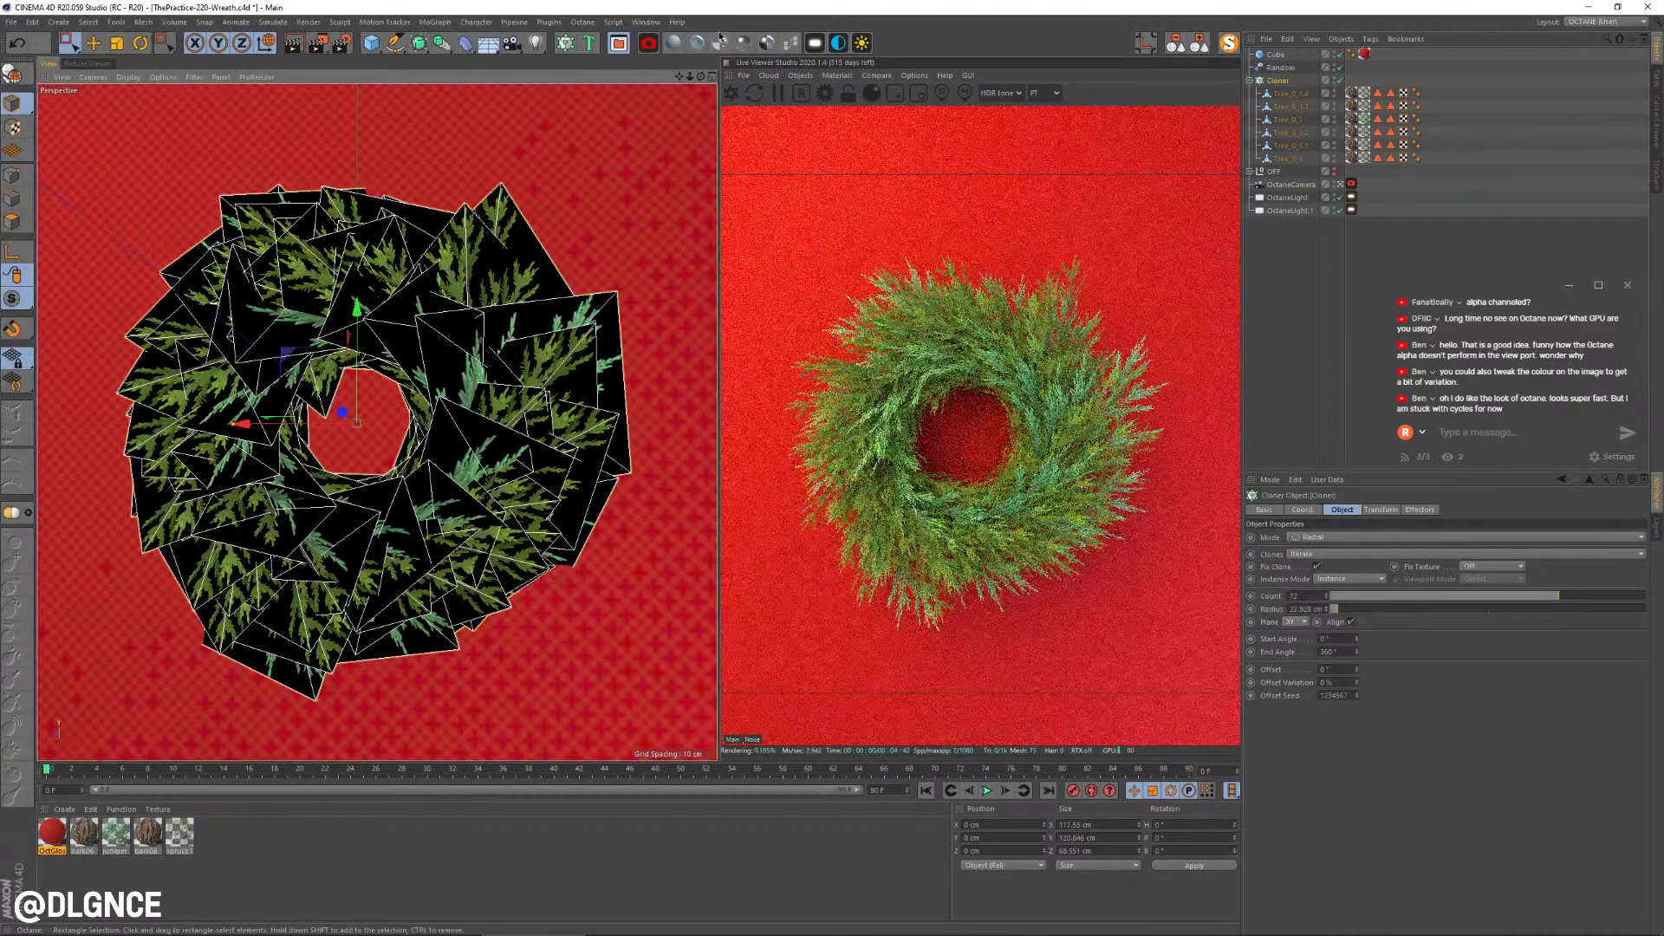
alt+drag(377, 422, 544, 470)
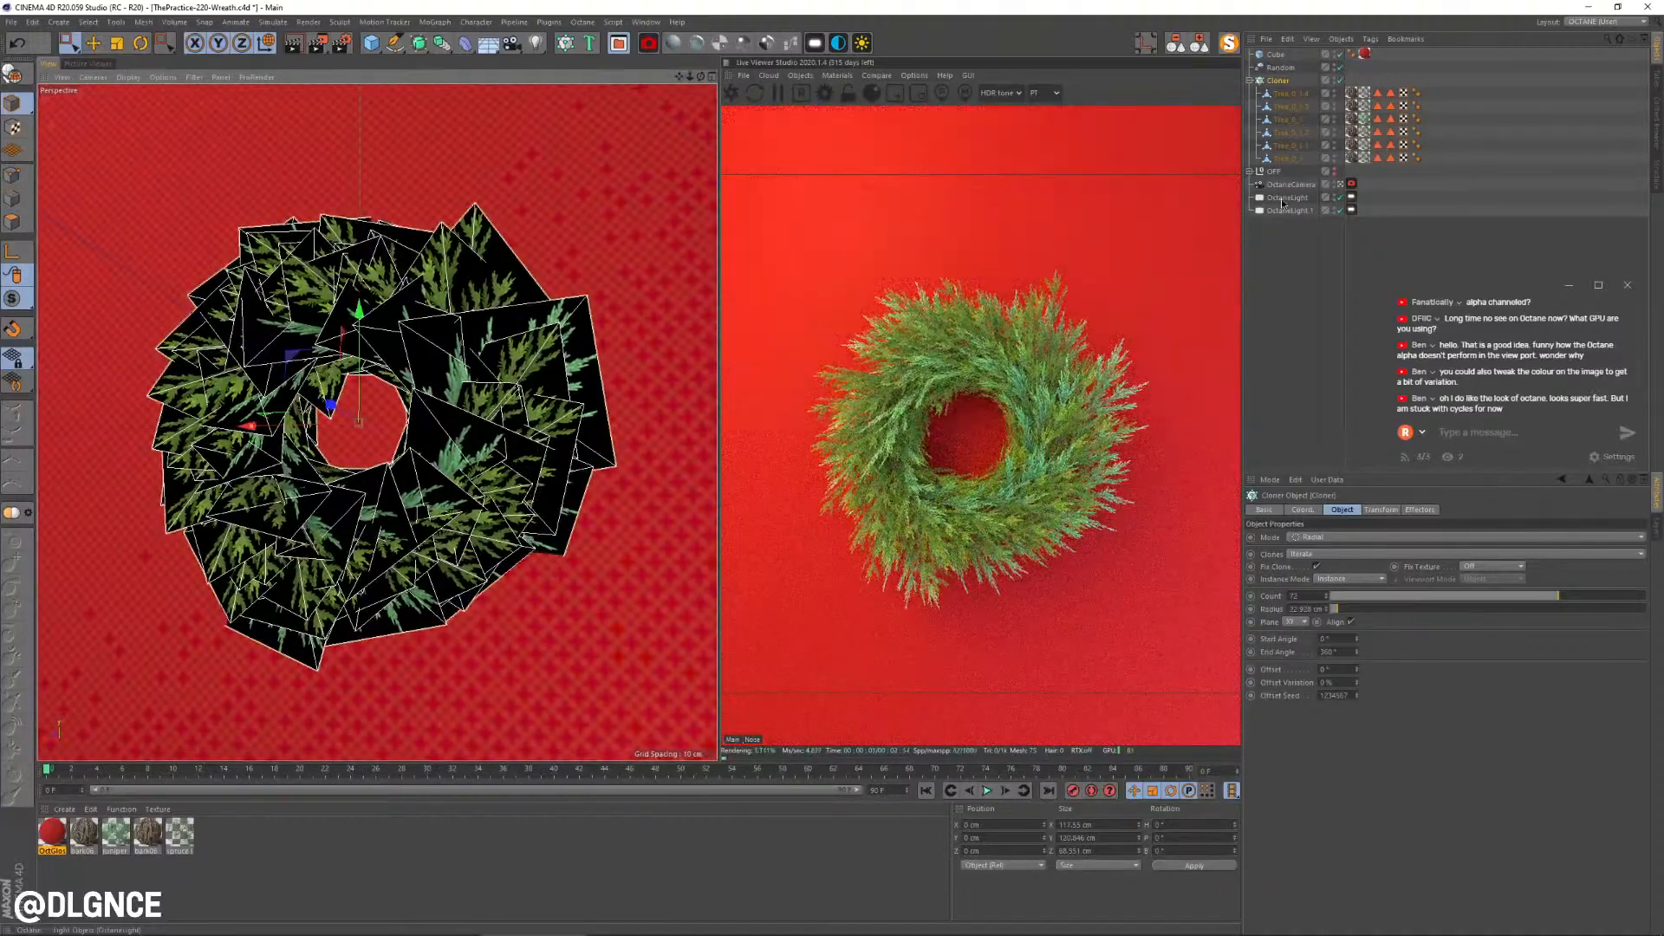
click(1351, 197)
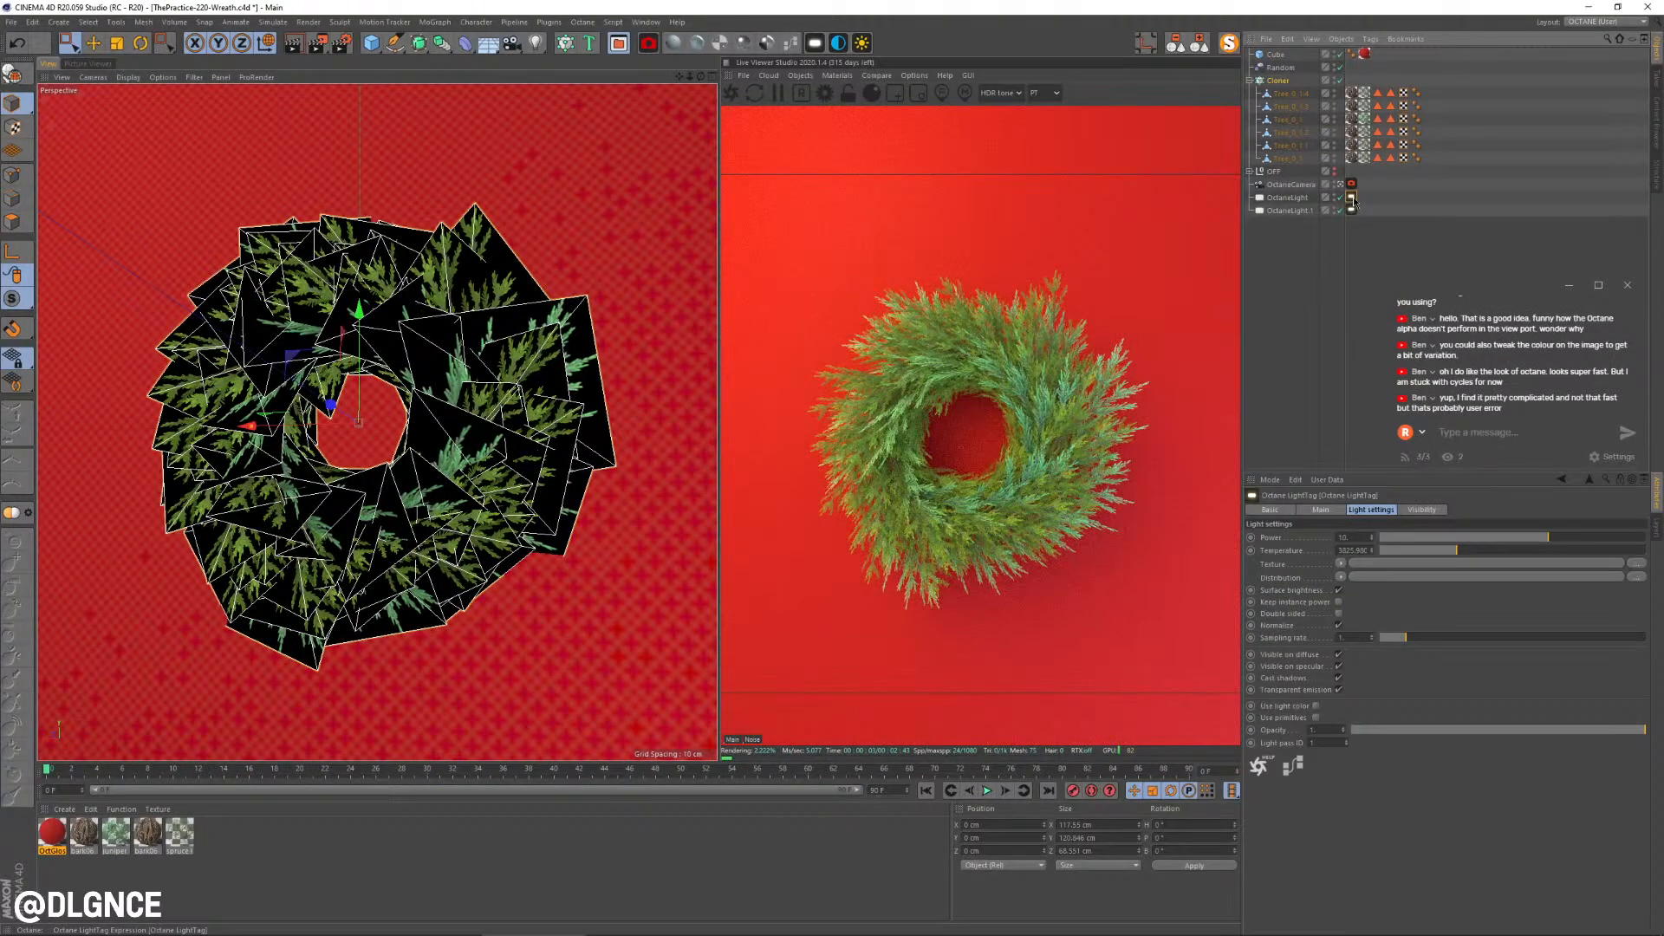
click(1351, 184)
click(1438, 511)
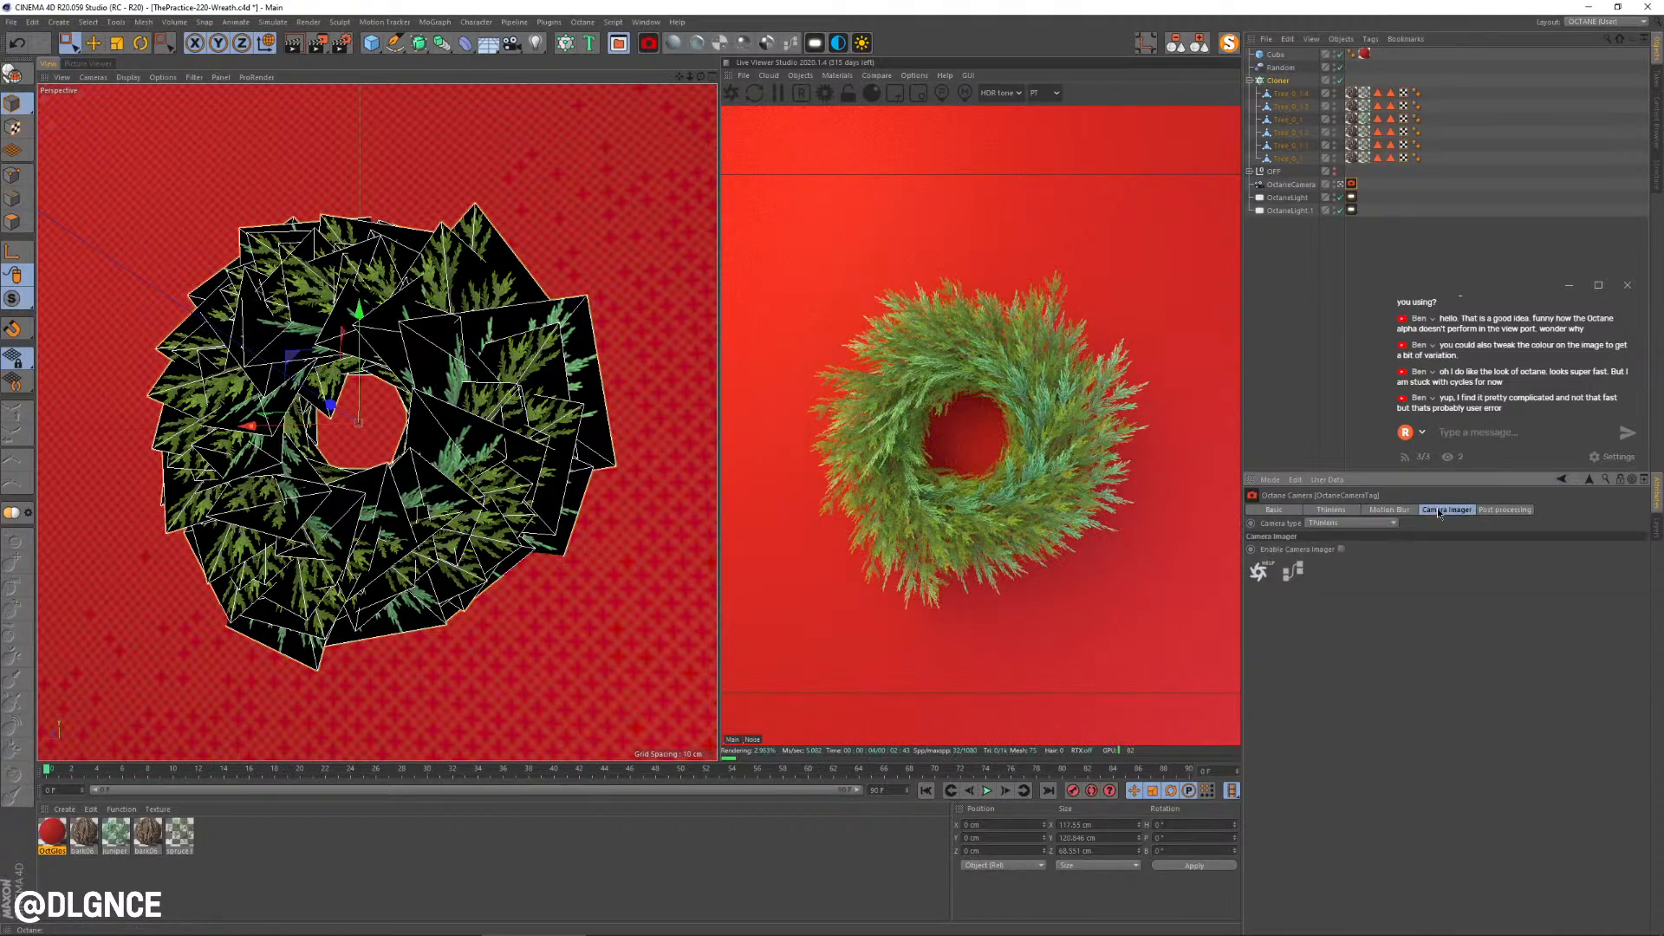
click(1341, 550)
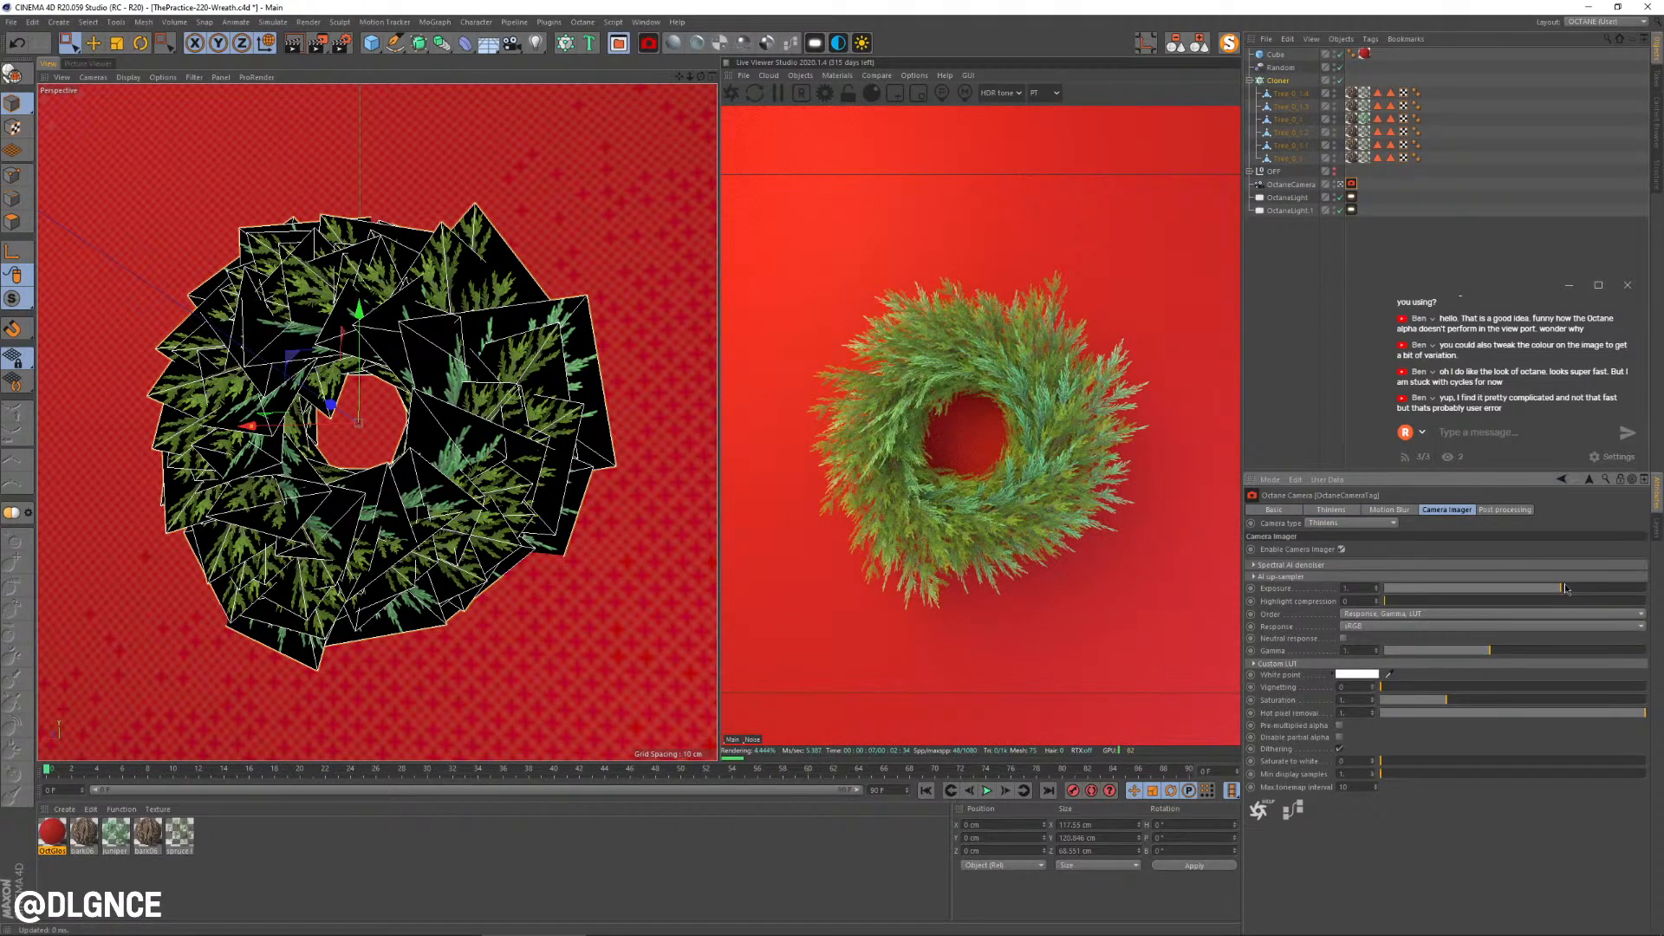
drag(1562, 589, 1568, 590)
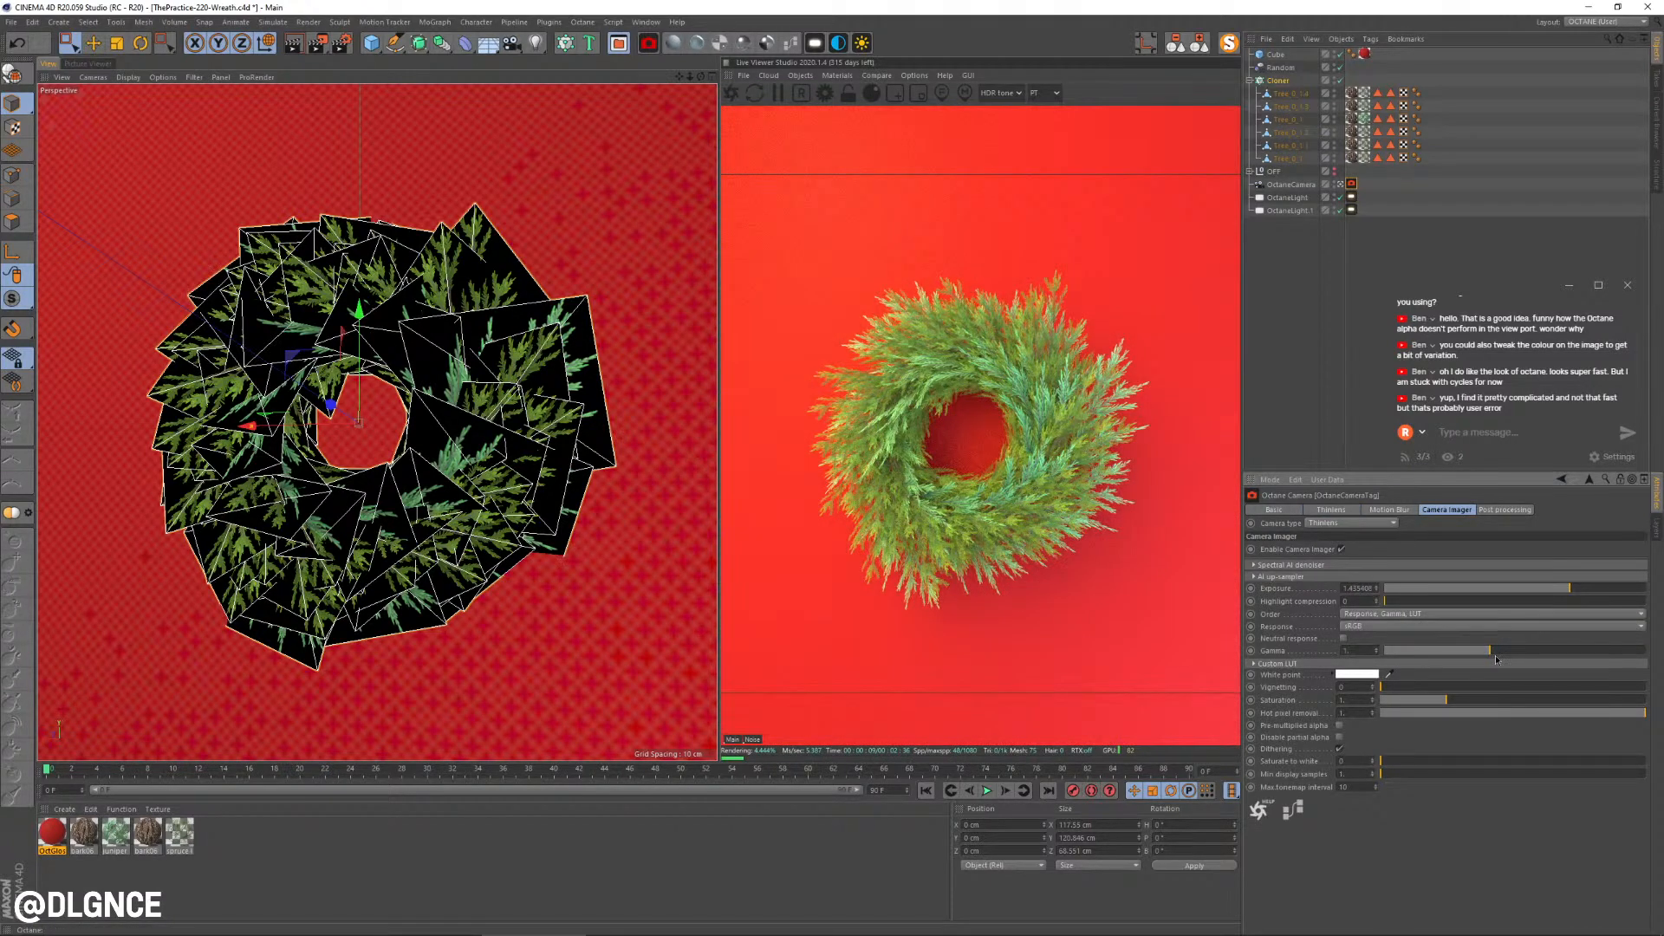
drag(1485, 657, 1478, 662)
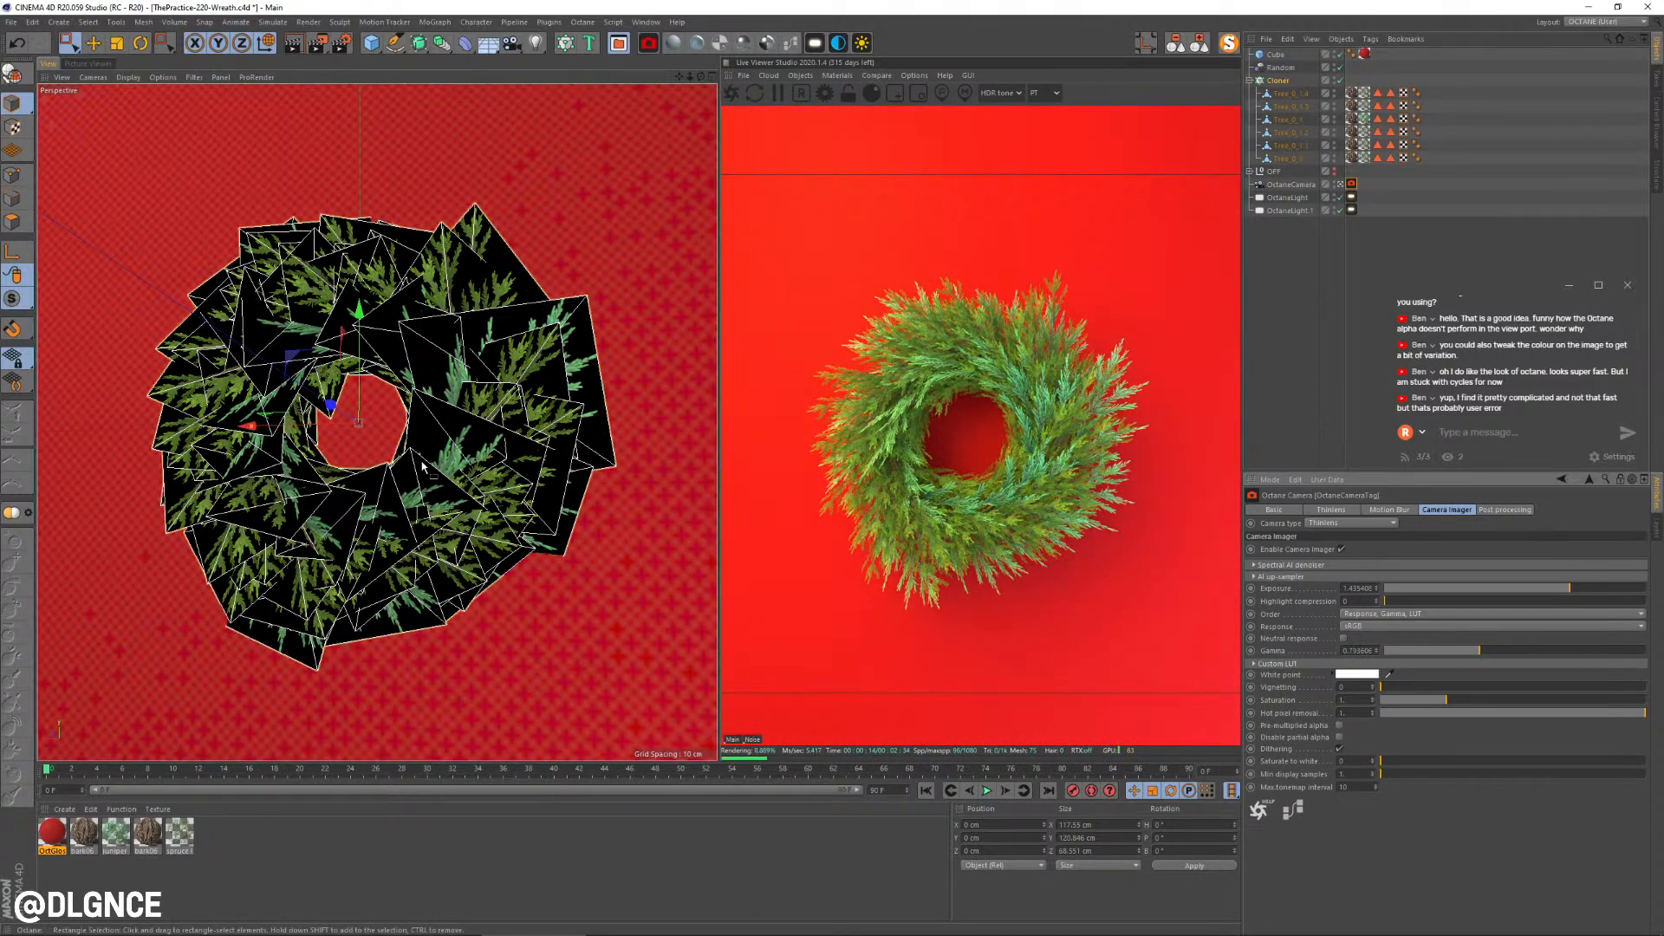
Step: Lower the opacity mix of the juniper leaf and spruce leaf materials together to slightly below 1, and restart the live render
double_click(112, 834)
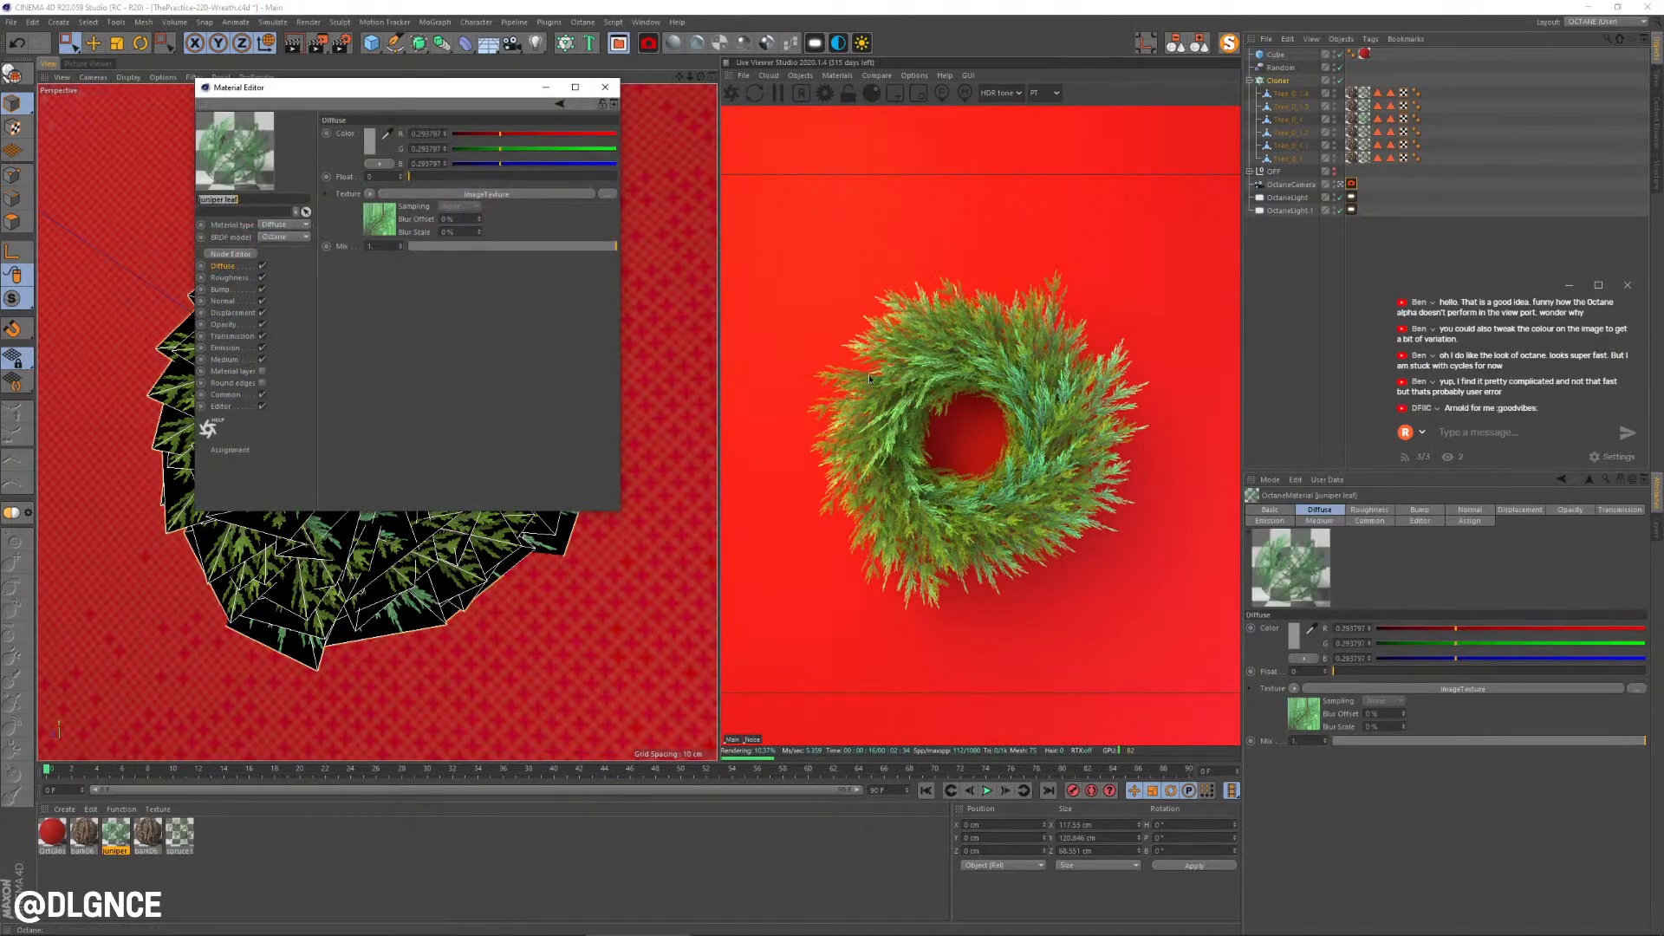
drag(558, 194, 667, 319)
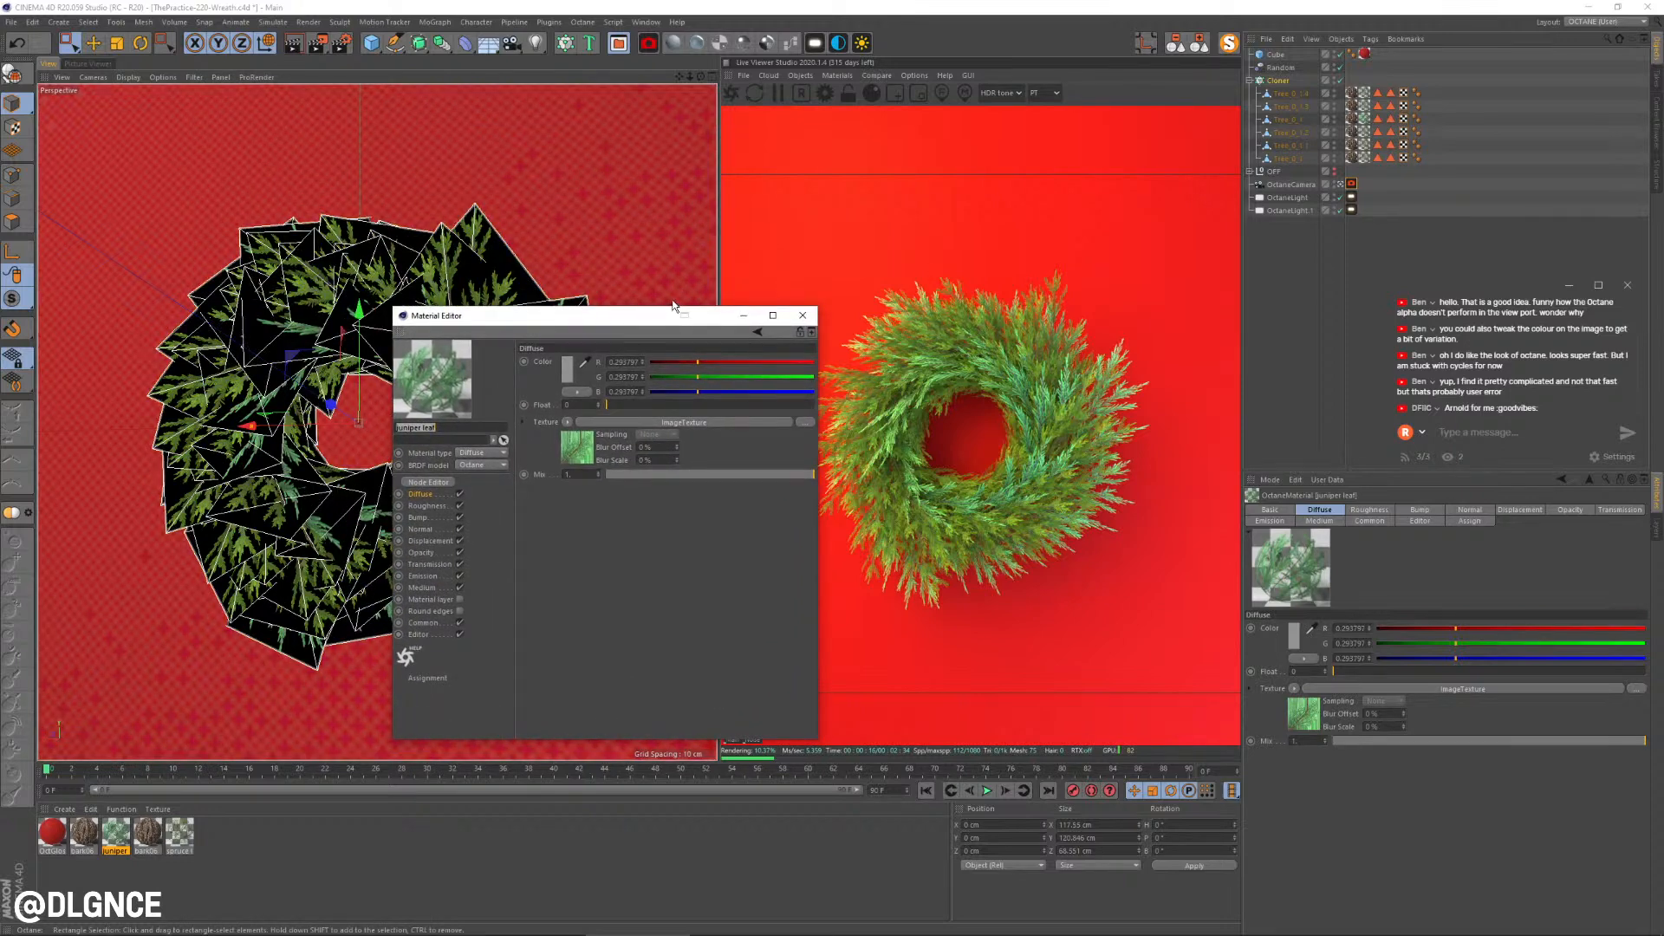
click(421, 553)
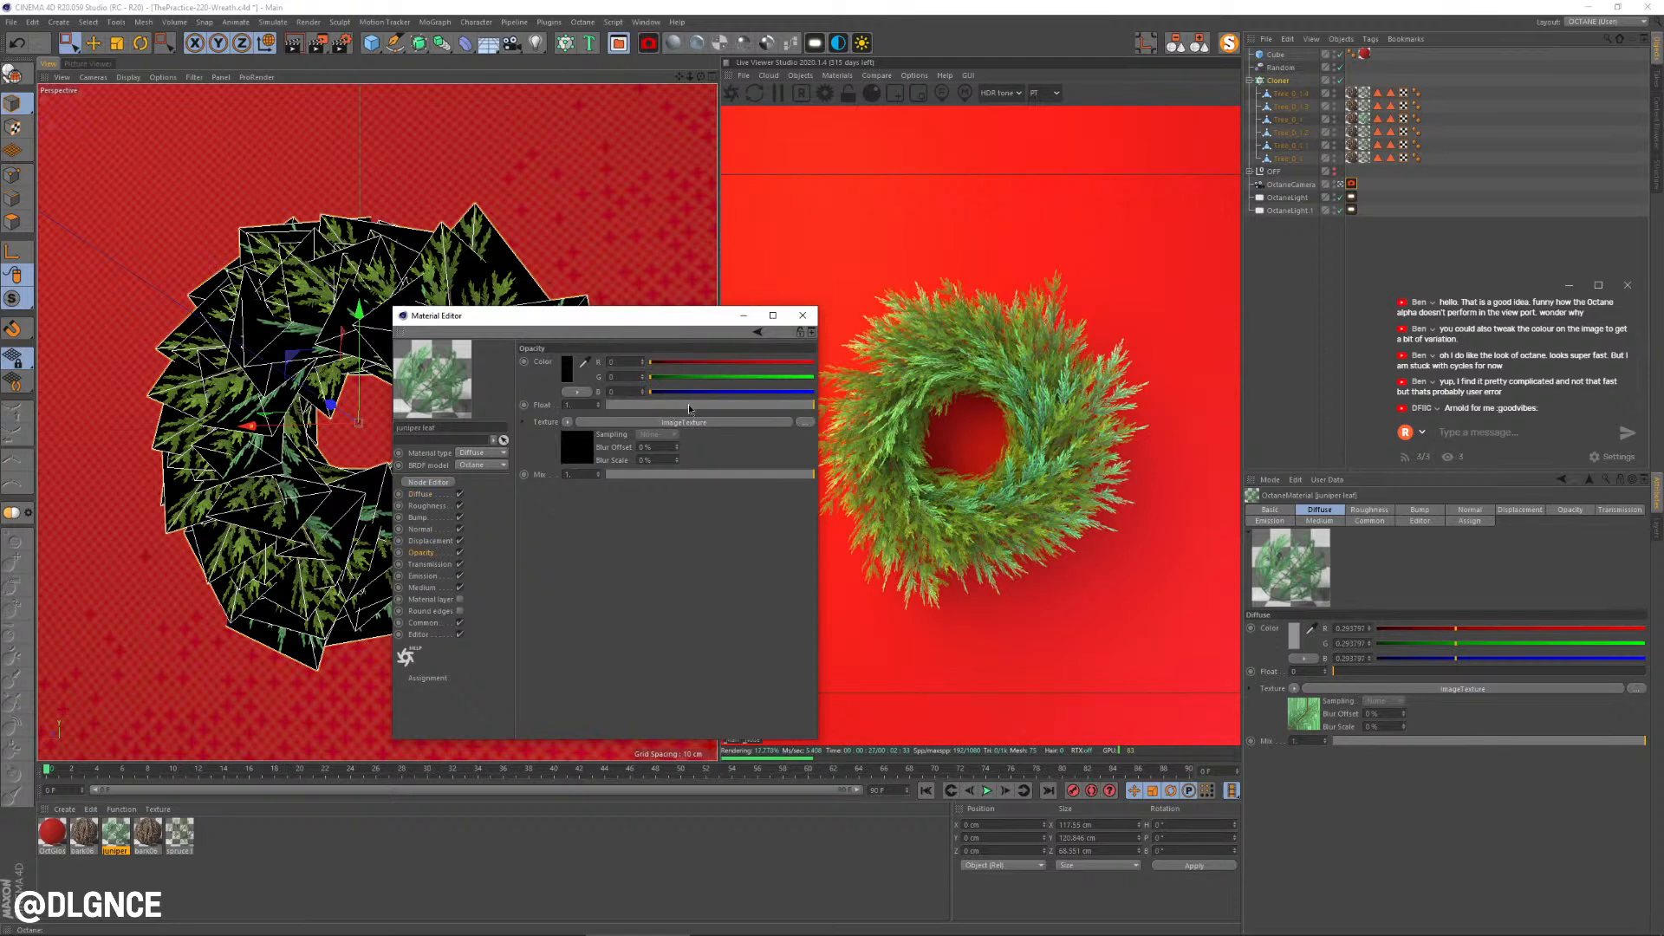
drag(690, 409, 466, 444)
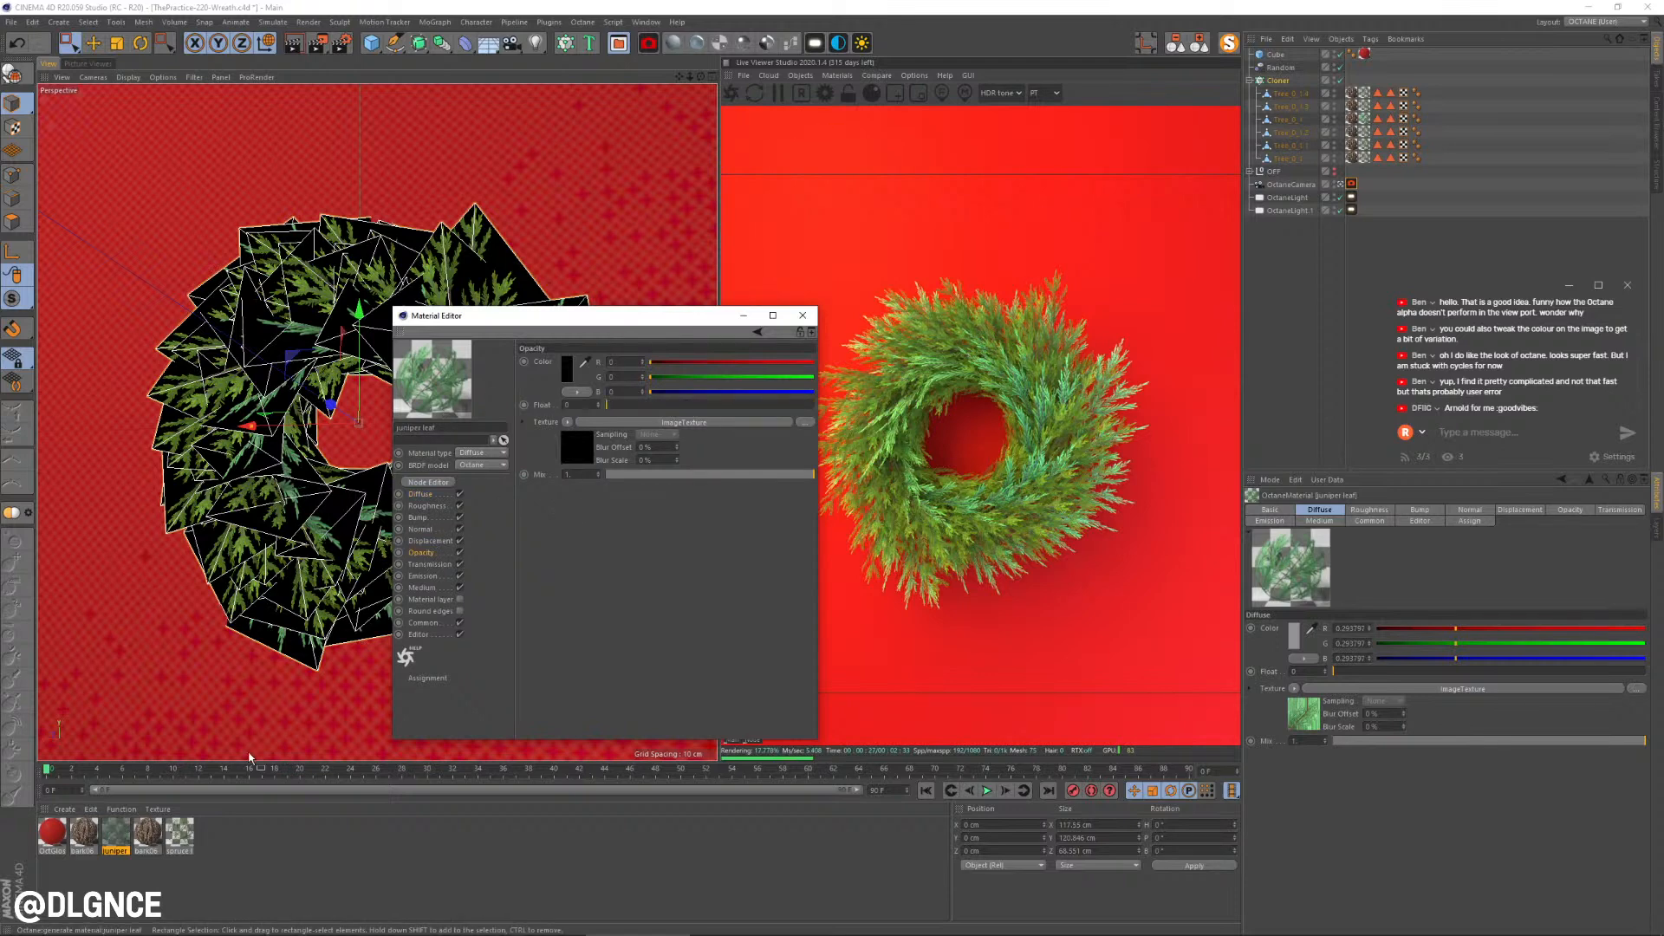
click(182, 833)
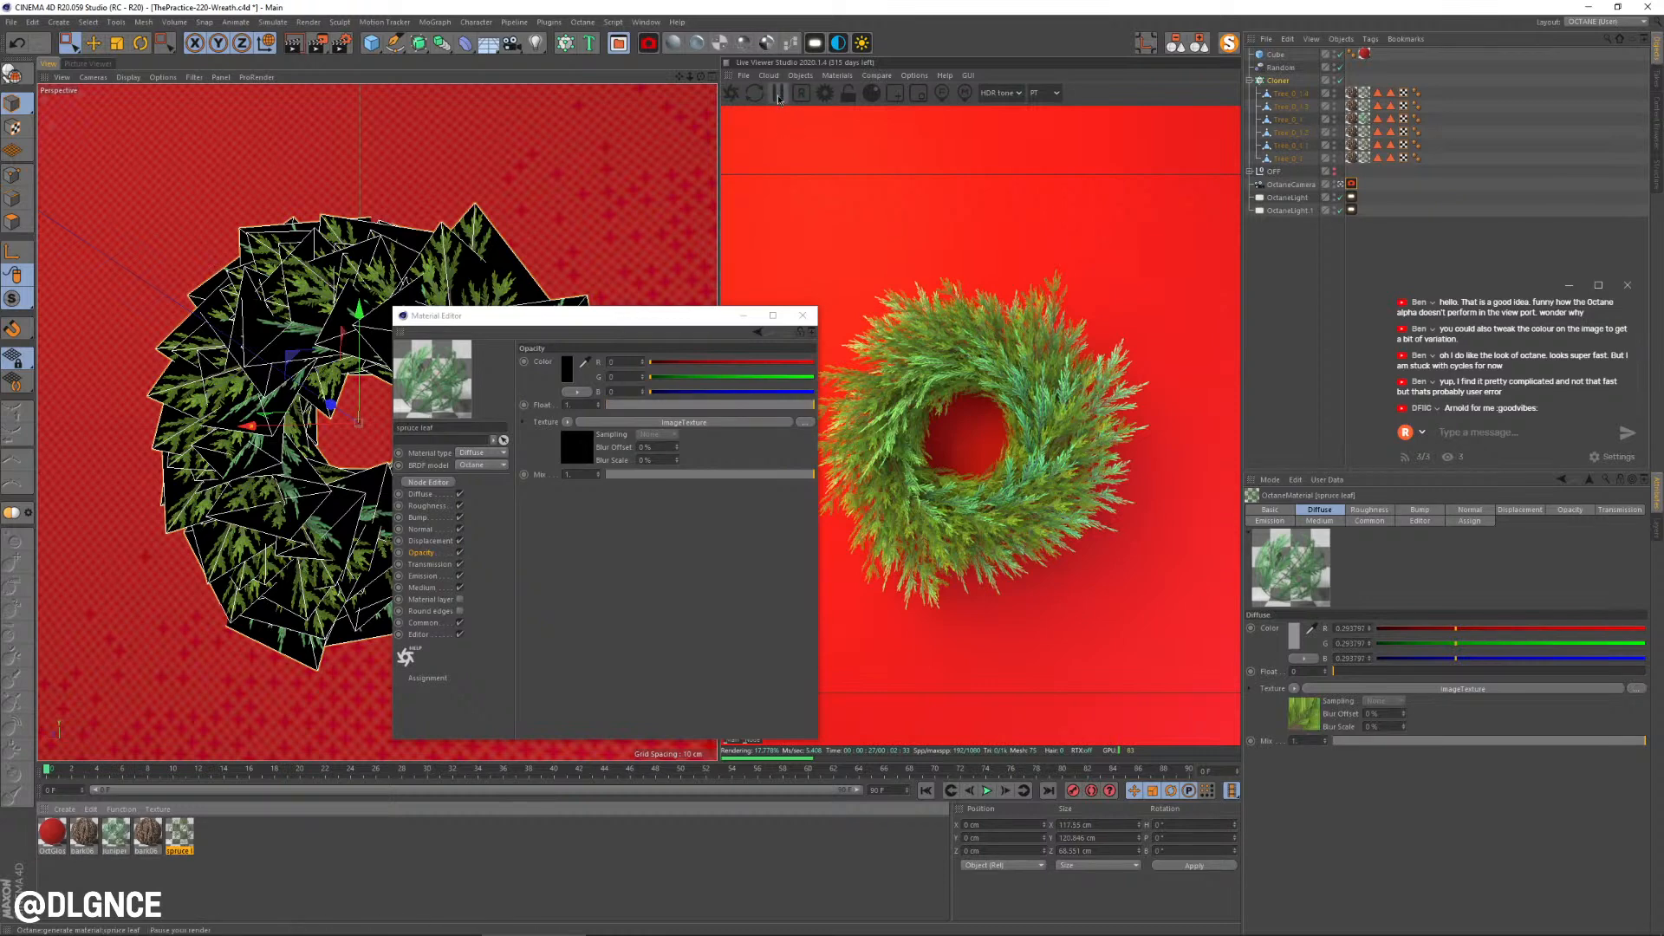
ctrl+click(121, 837)
click(427, 555)
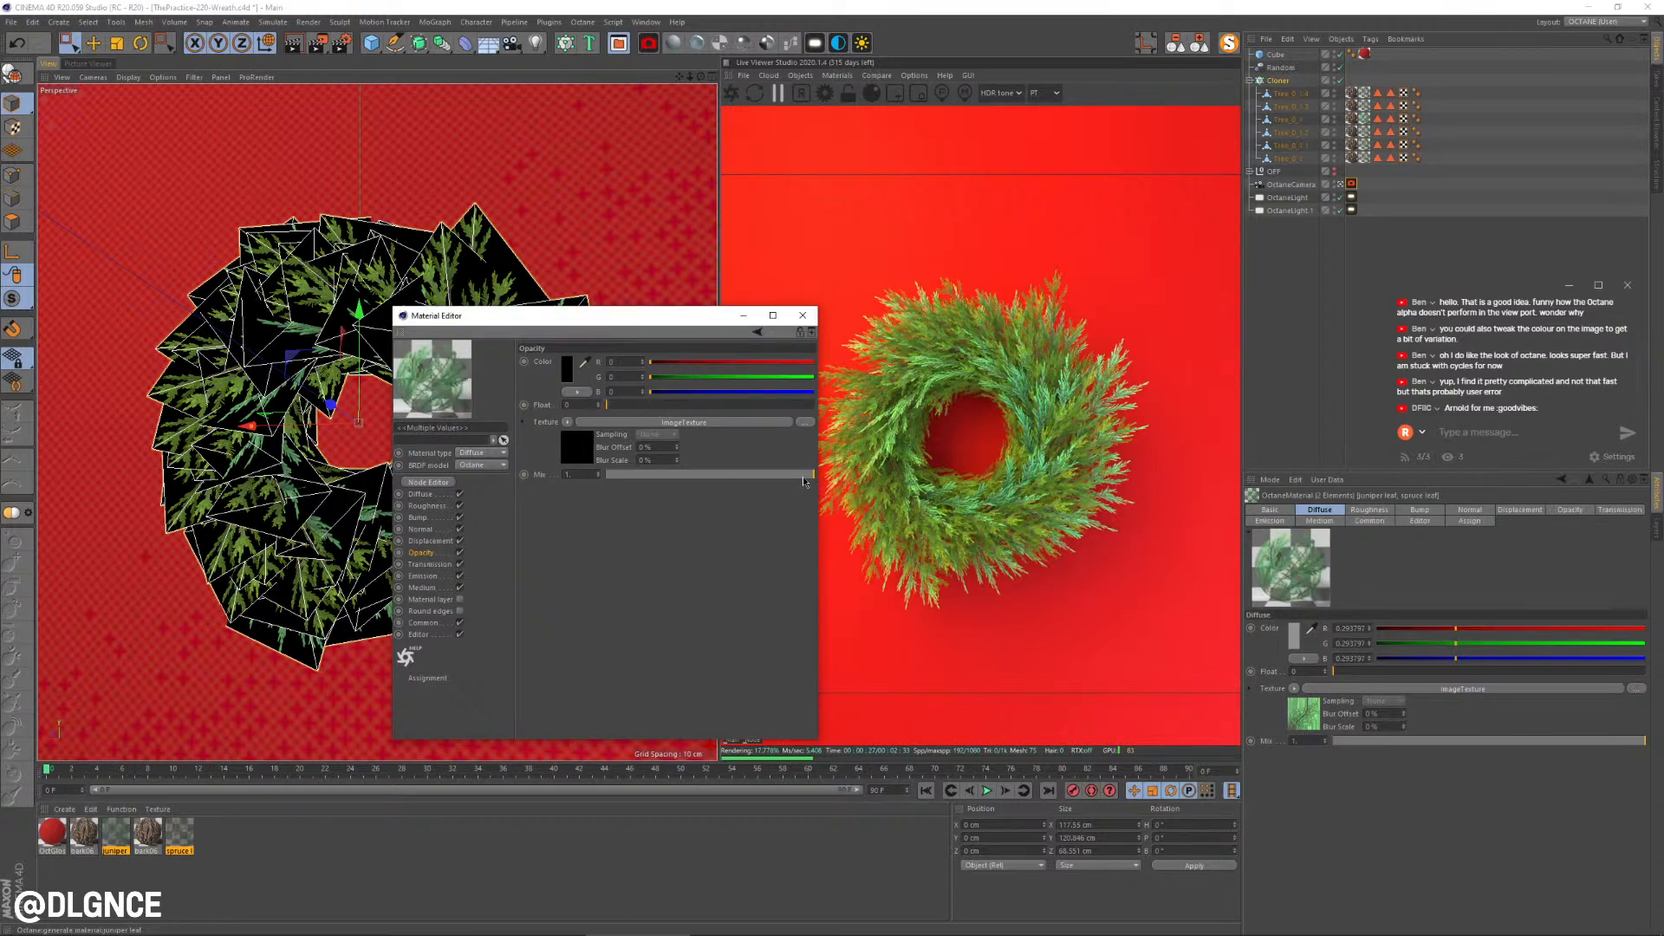
drag(800, 474, 769, 478)
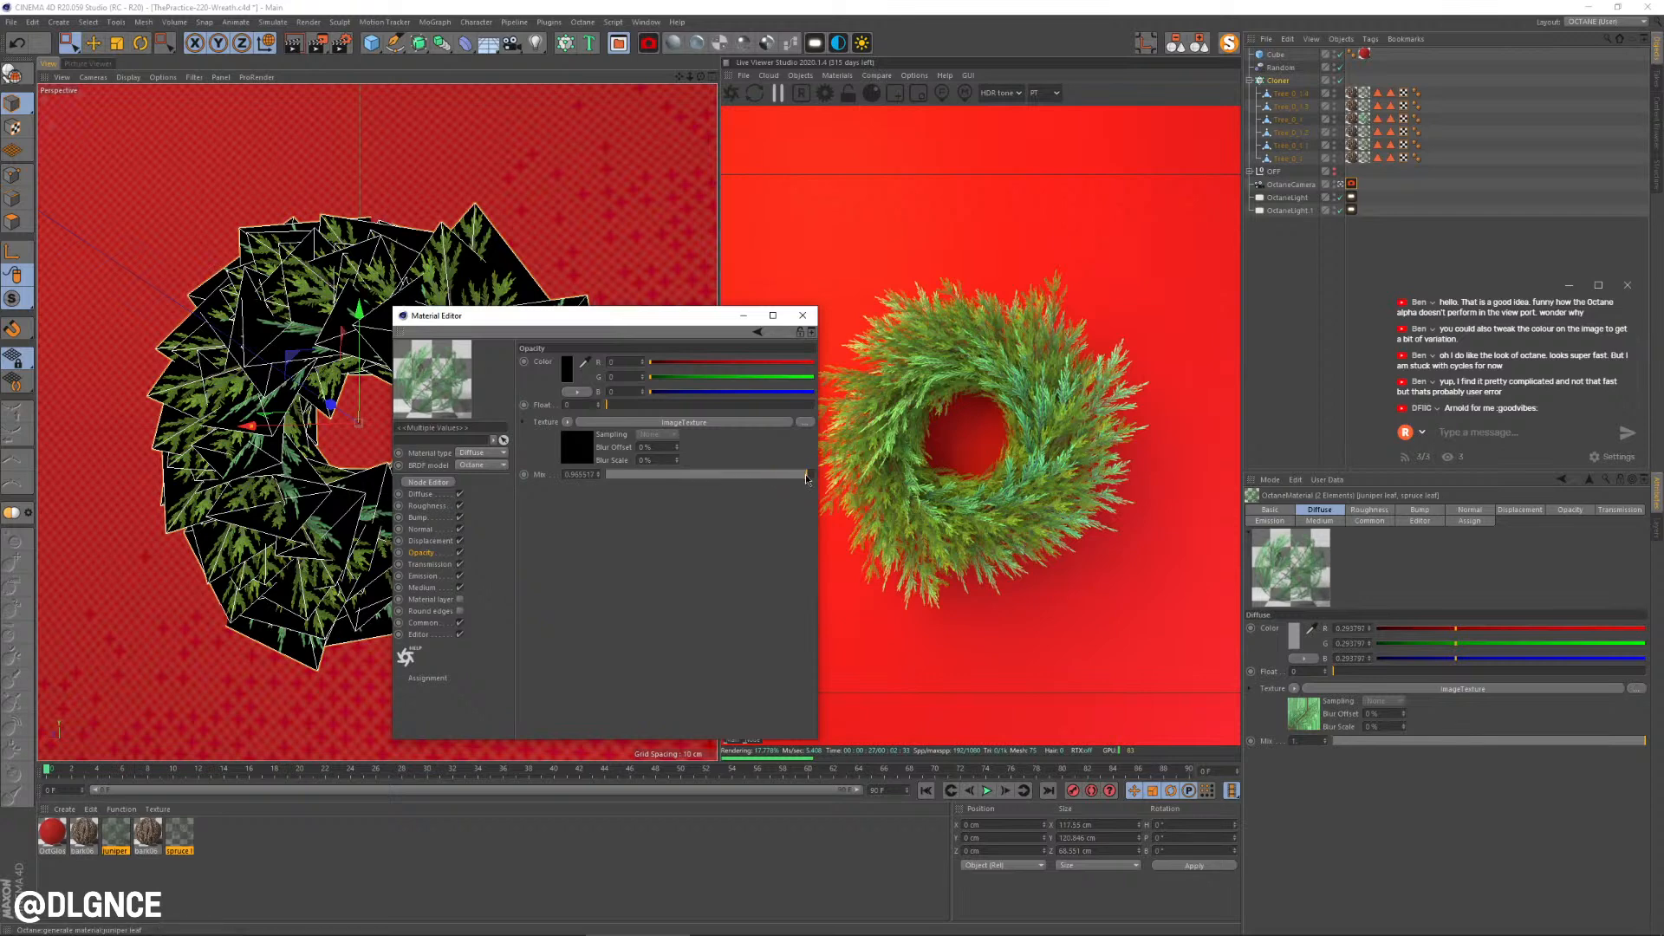
click(802, 315)
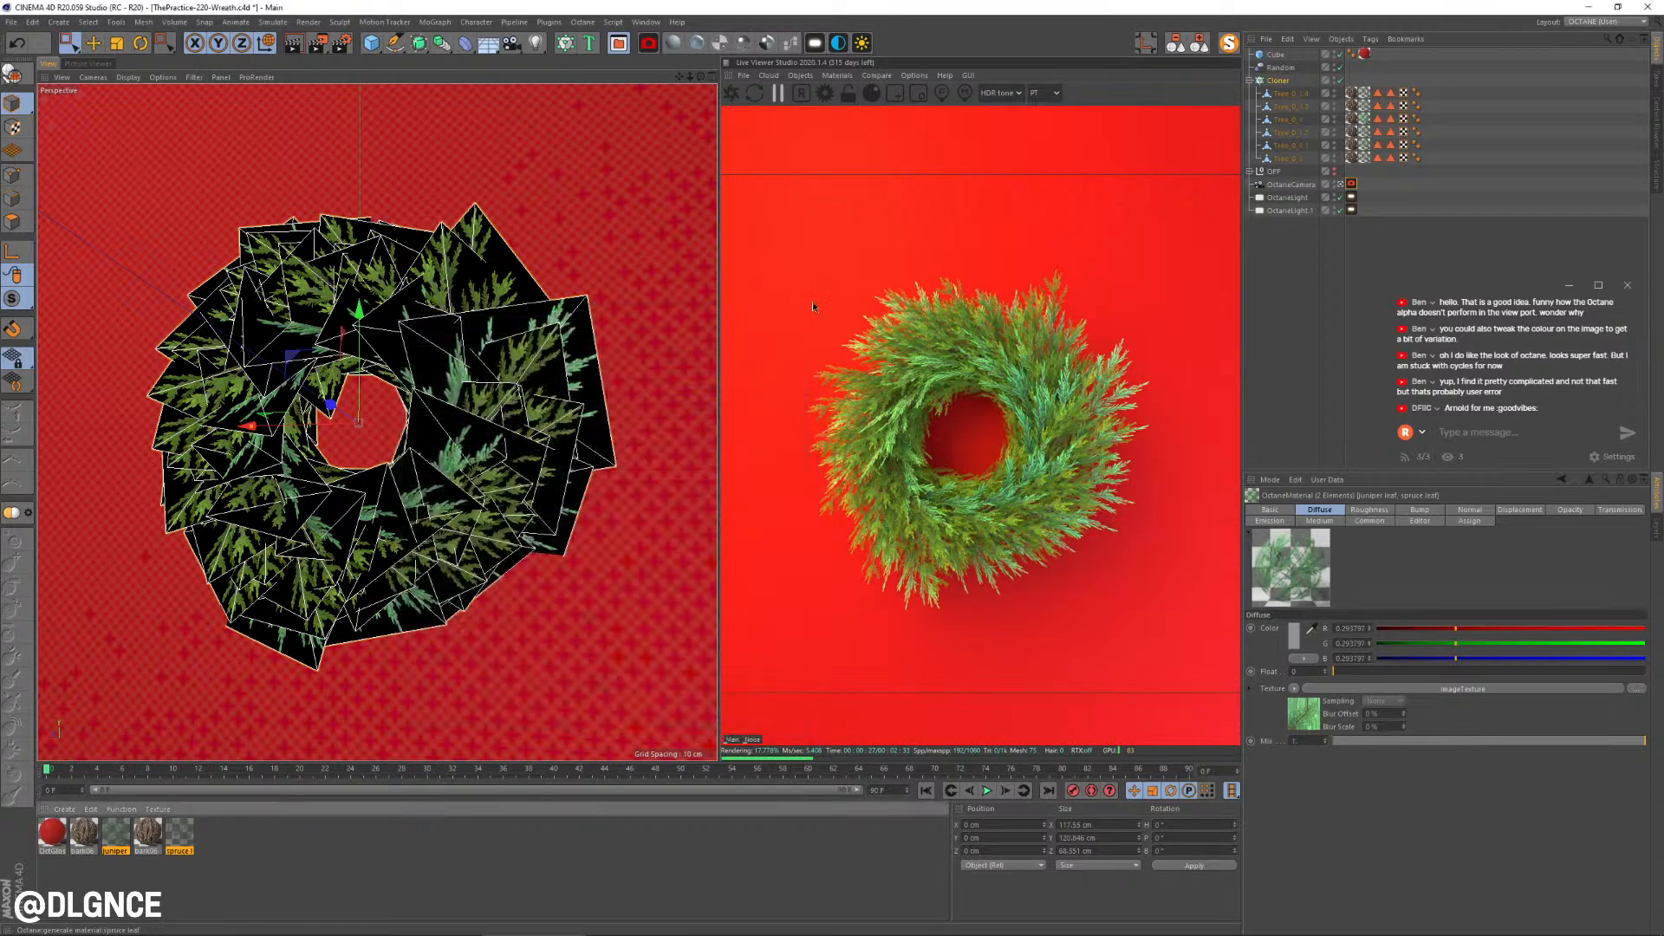
click(733, 93)
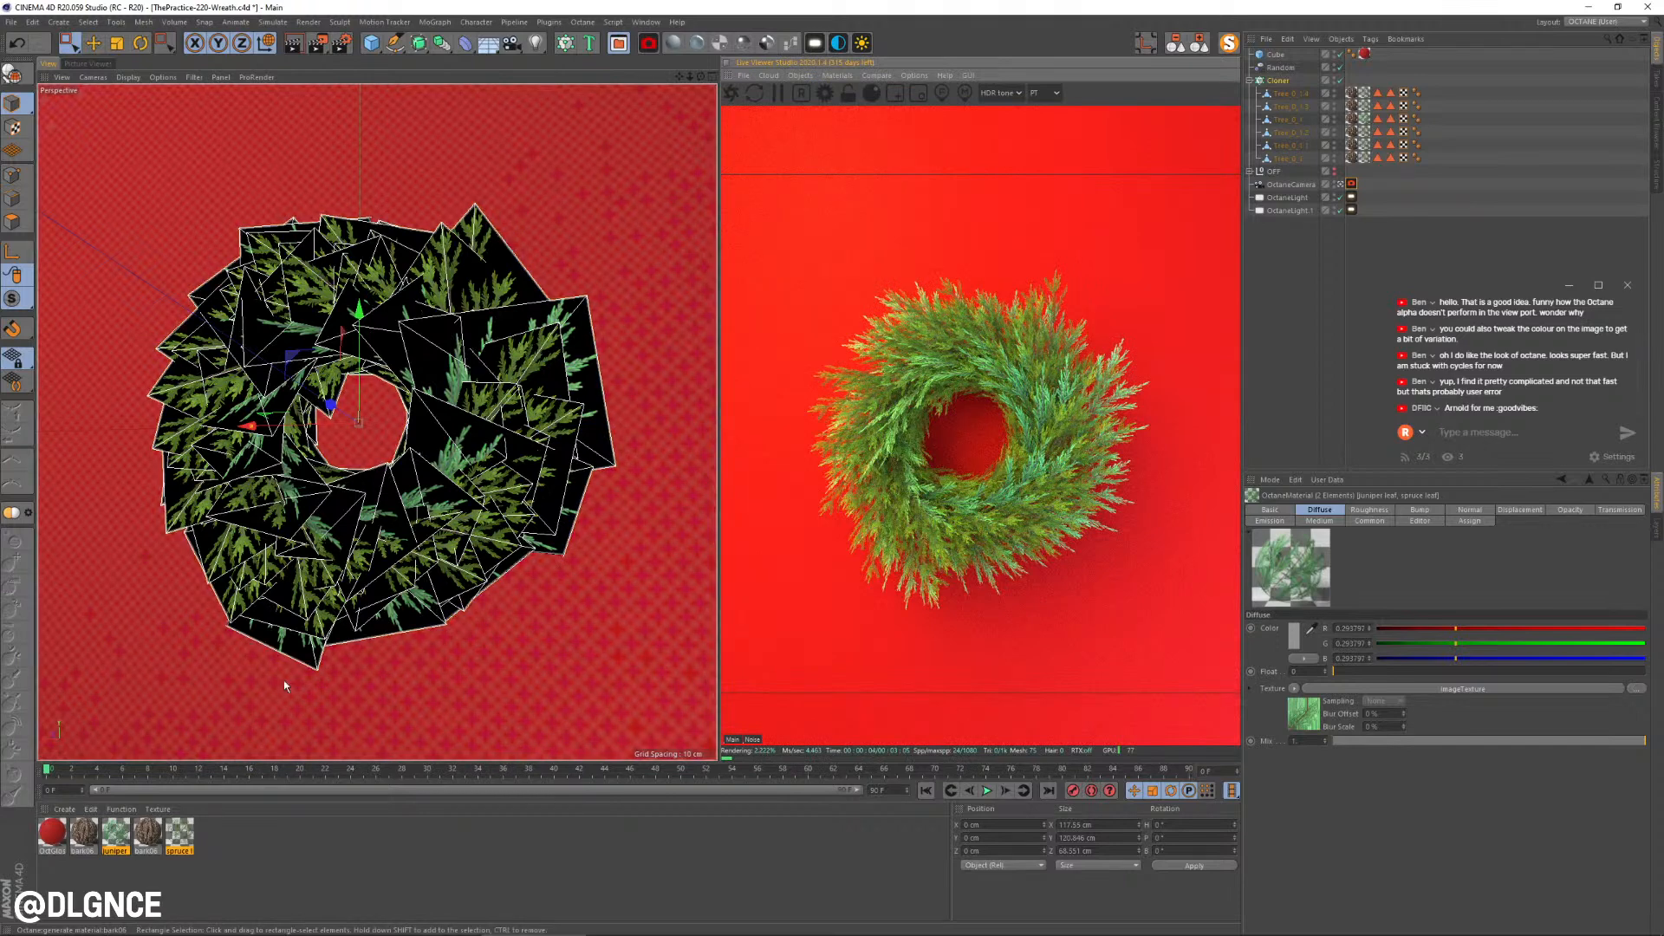
Step: Change the material type of both the juniper leaf and spruce leaf materials to Glossy
click(527, 858)
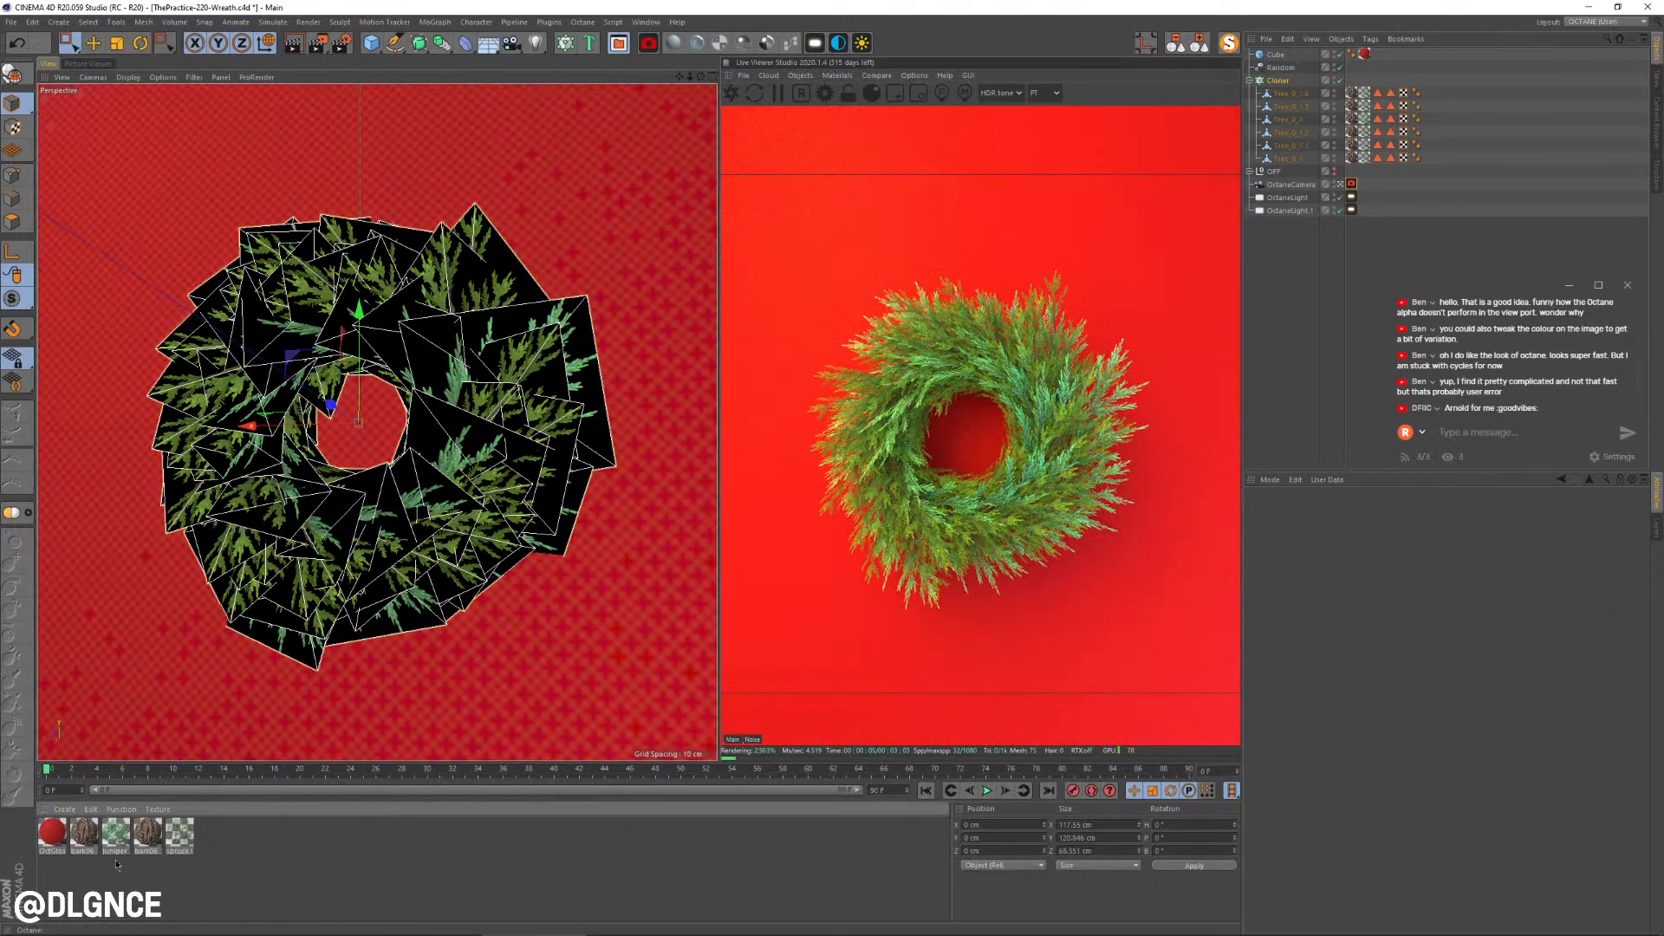
double_click(188, 838)
ctrl+click(111, 830)
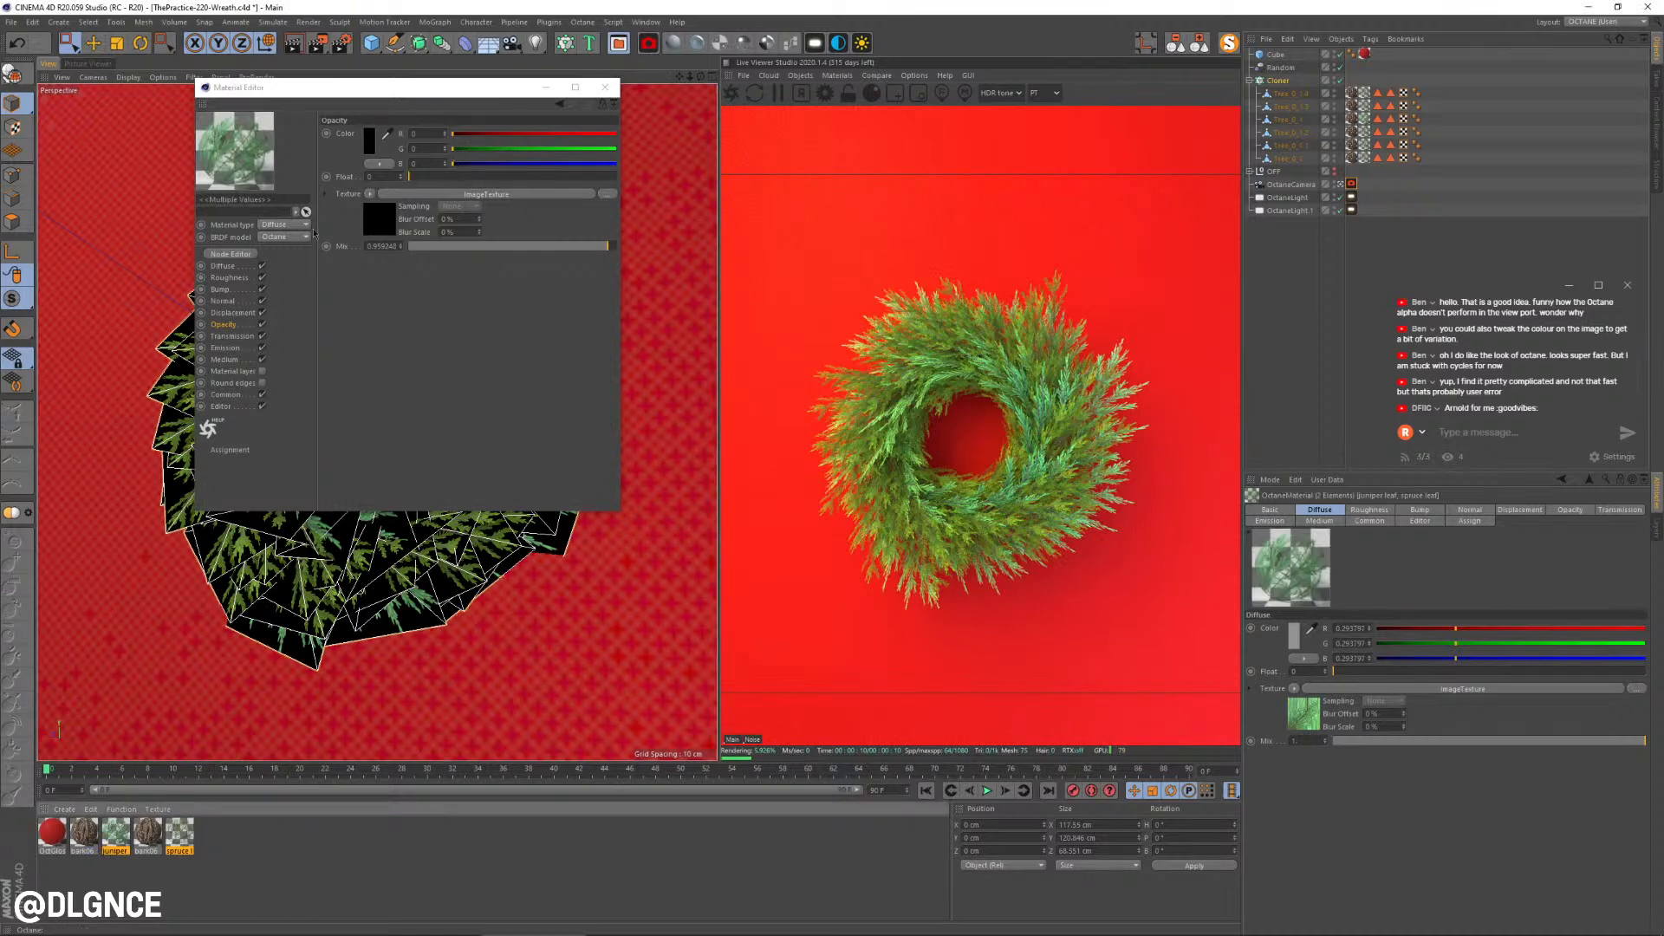
click(284, 225)
click(294, 250)
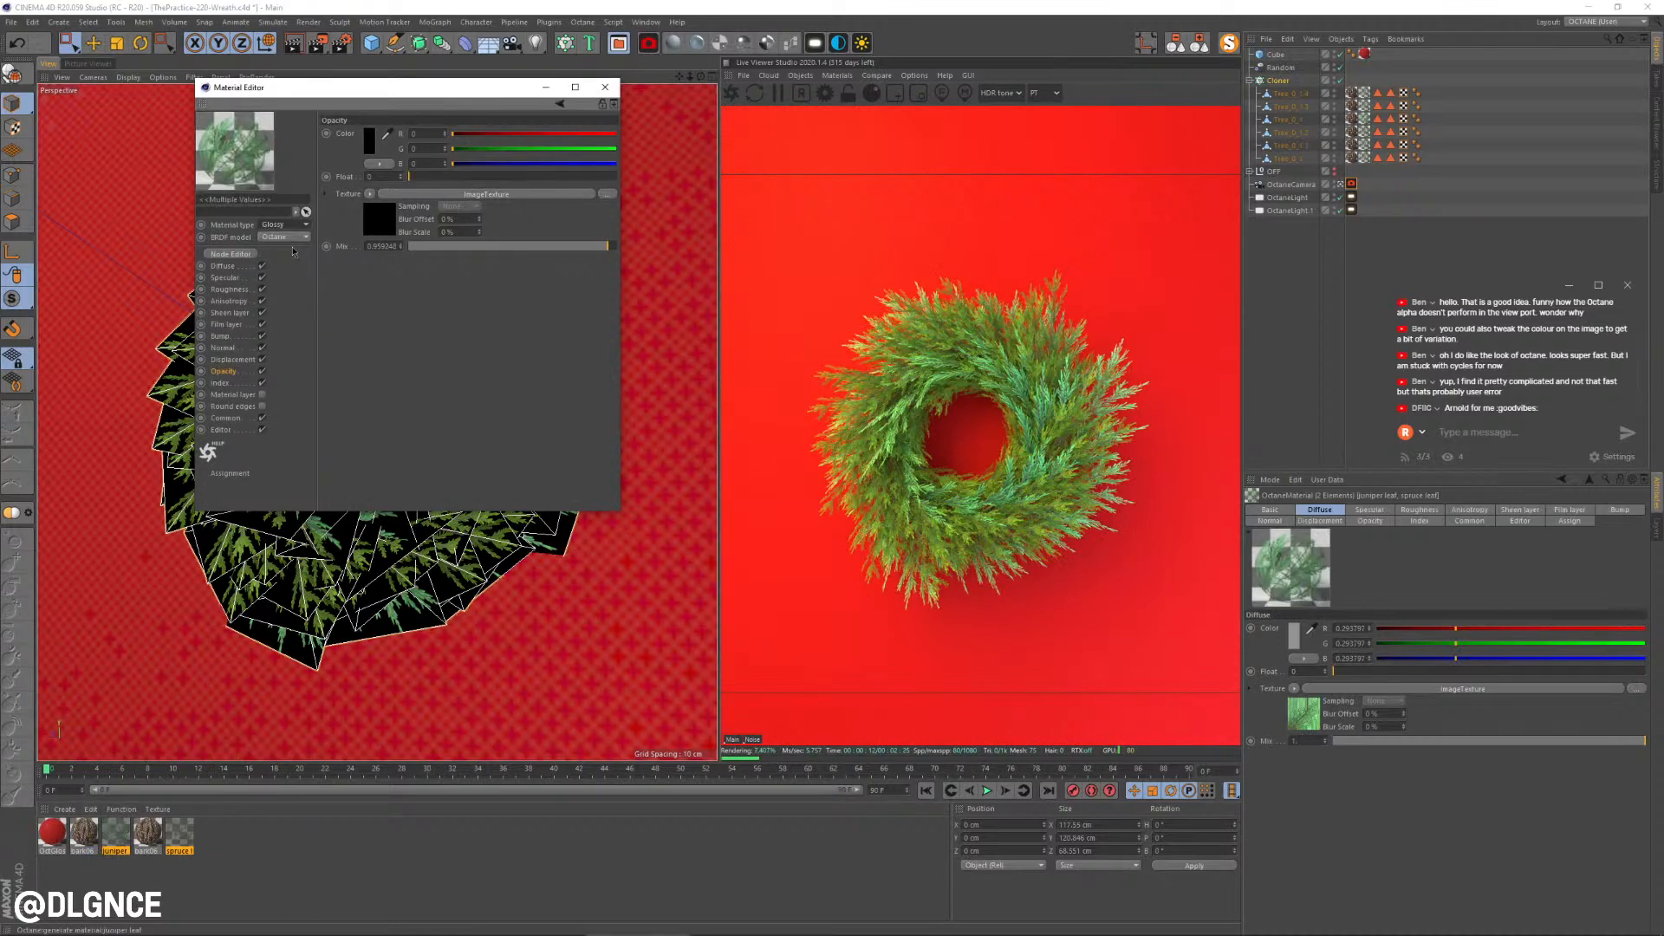
Step: Set a low roughness value on both leaf materials and open their specular channel
click(230, 290)
mouse_move(429, 182)
mouse_down()
mouse_move(444, 180)
mouse_move(421, 182)
mouse_up()
click(242, 278)
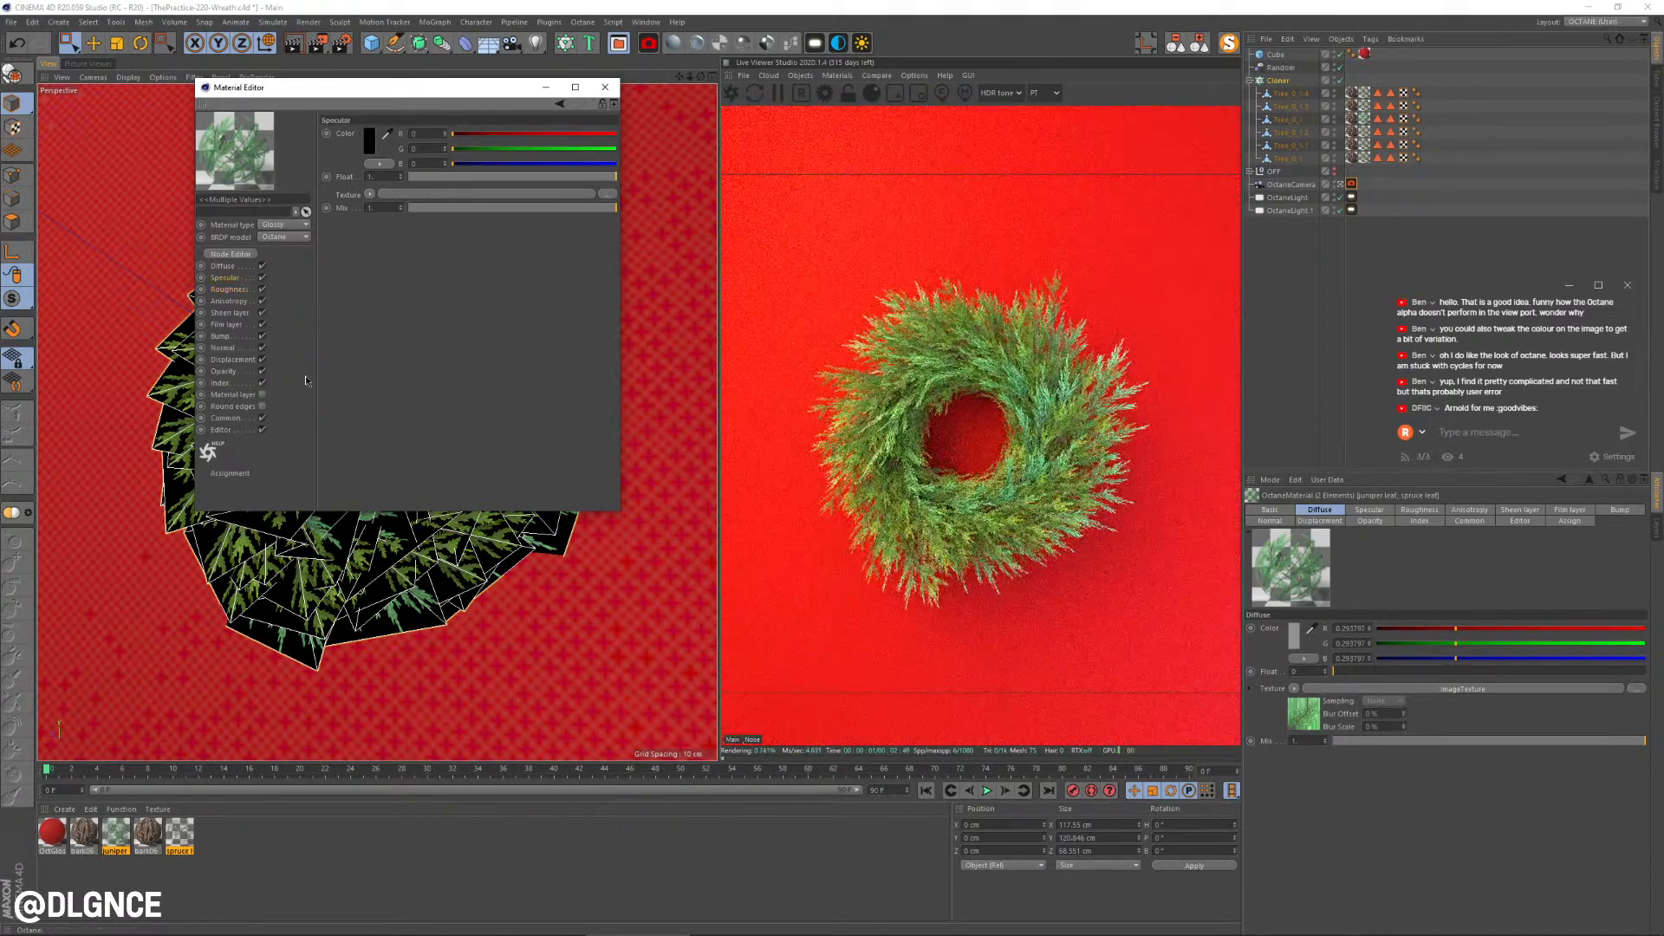
Step: Set the index of the two selected leaf materials to about 1.34
click(221, 383)
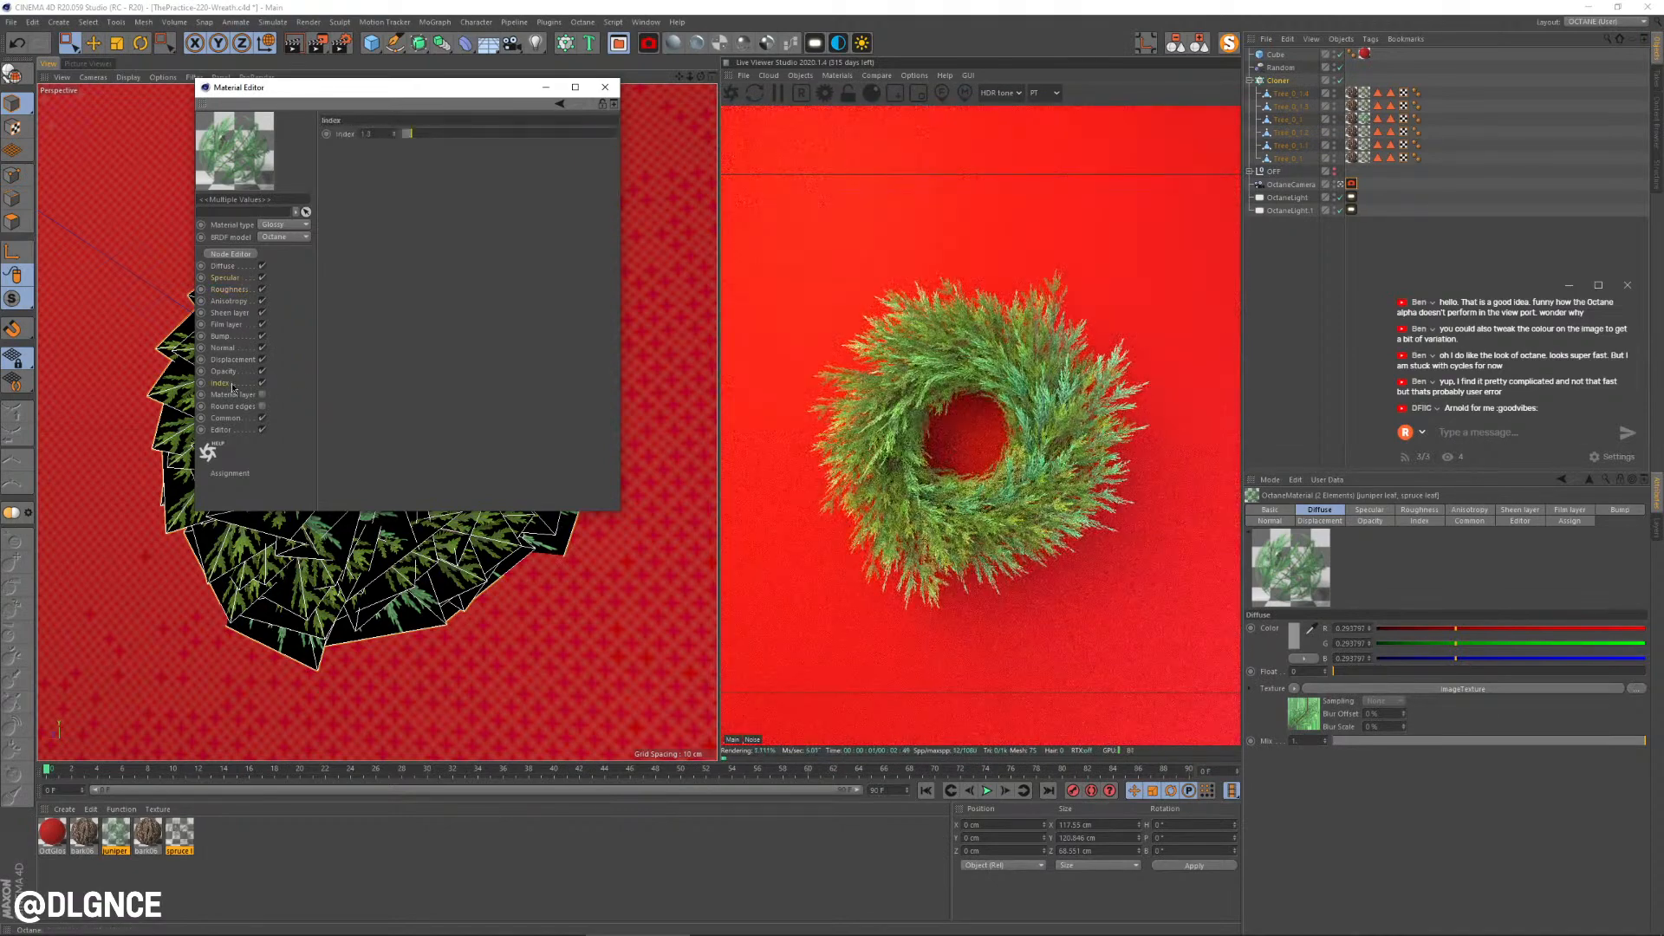
click(422, 135)
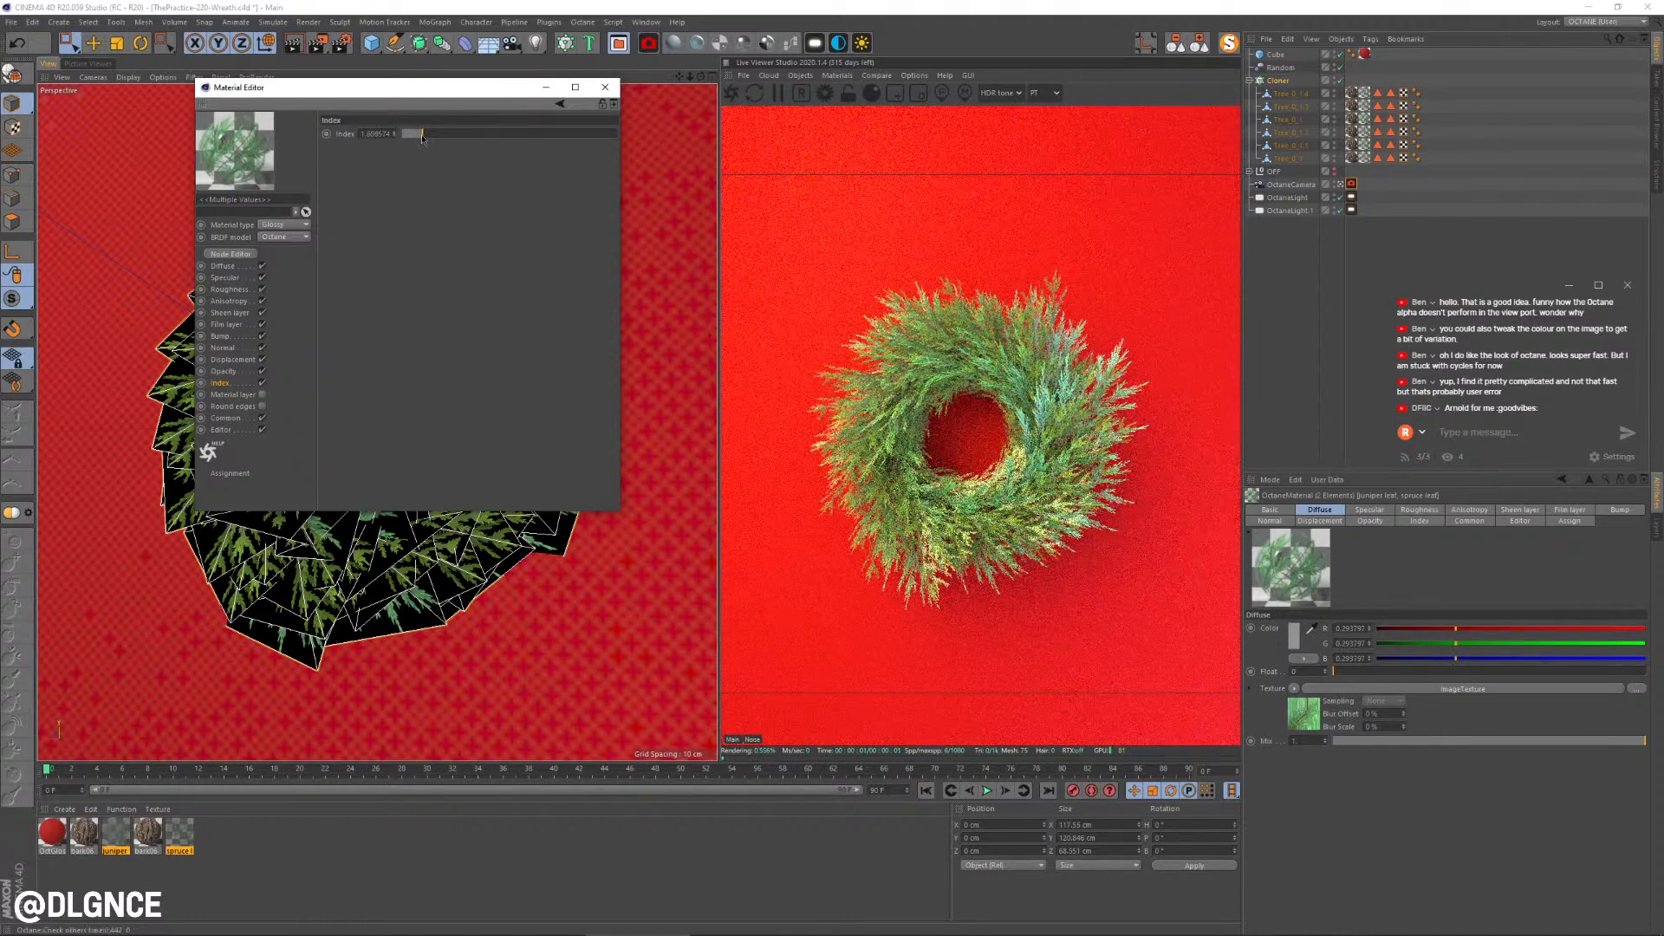
drag(422, 137, 412, 137)
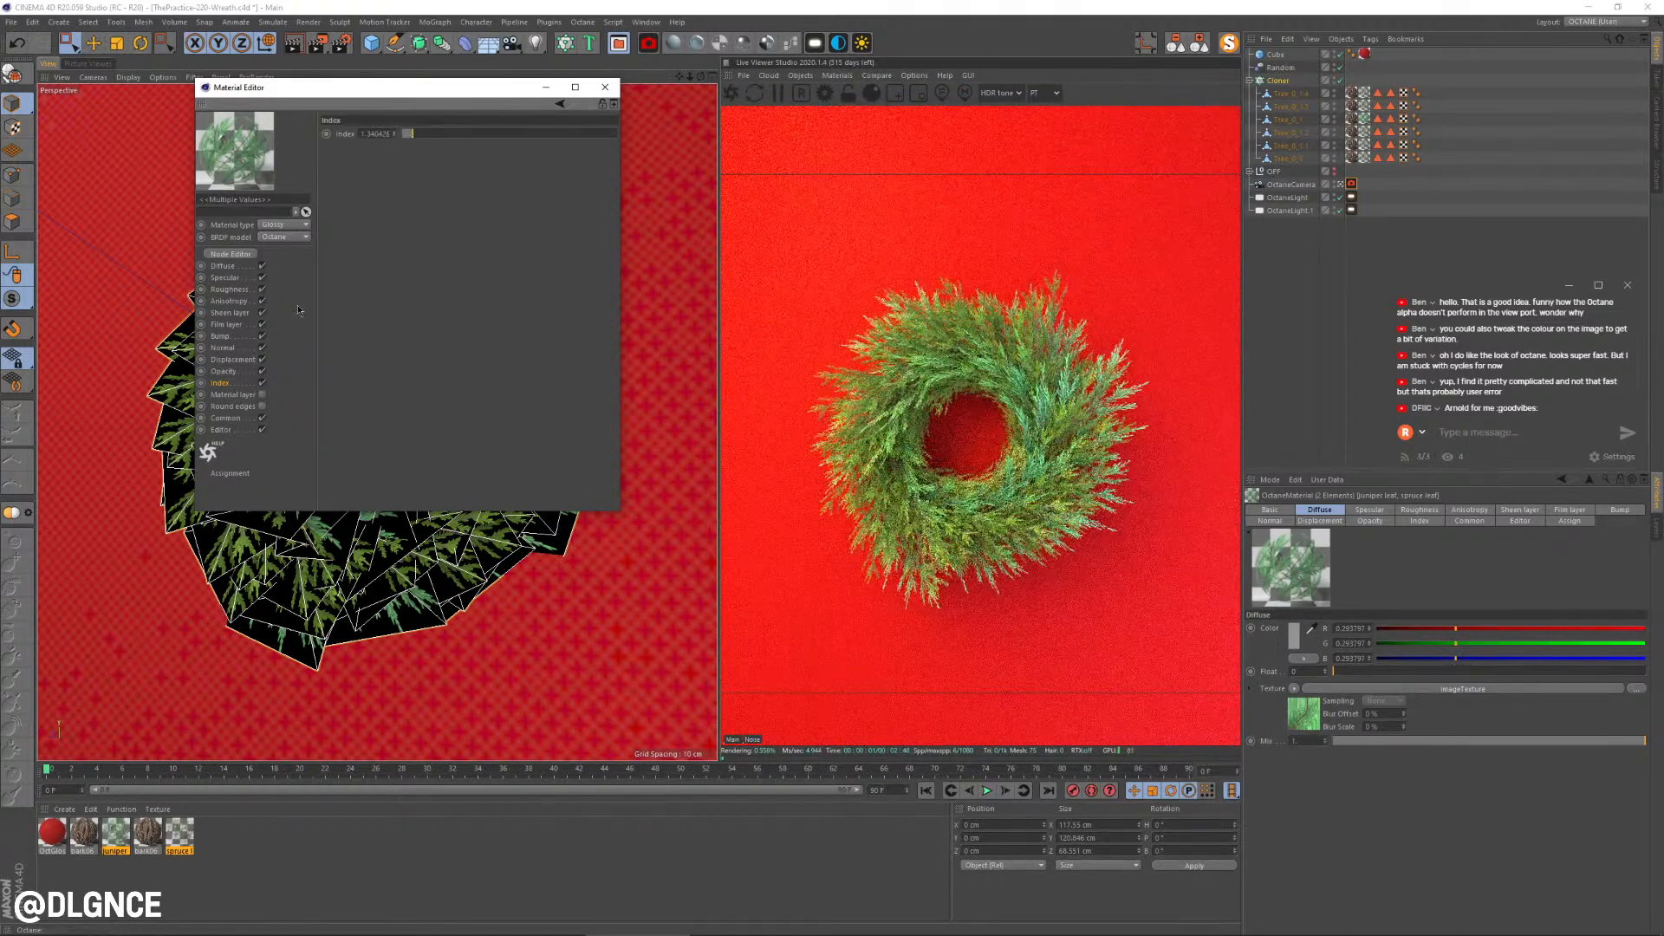
Step: Switch the Octane lights off and on to compare their effect on the wreath render
click(1339, 201)
click(1336, 205)
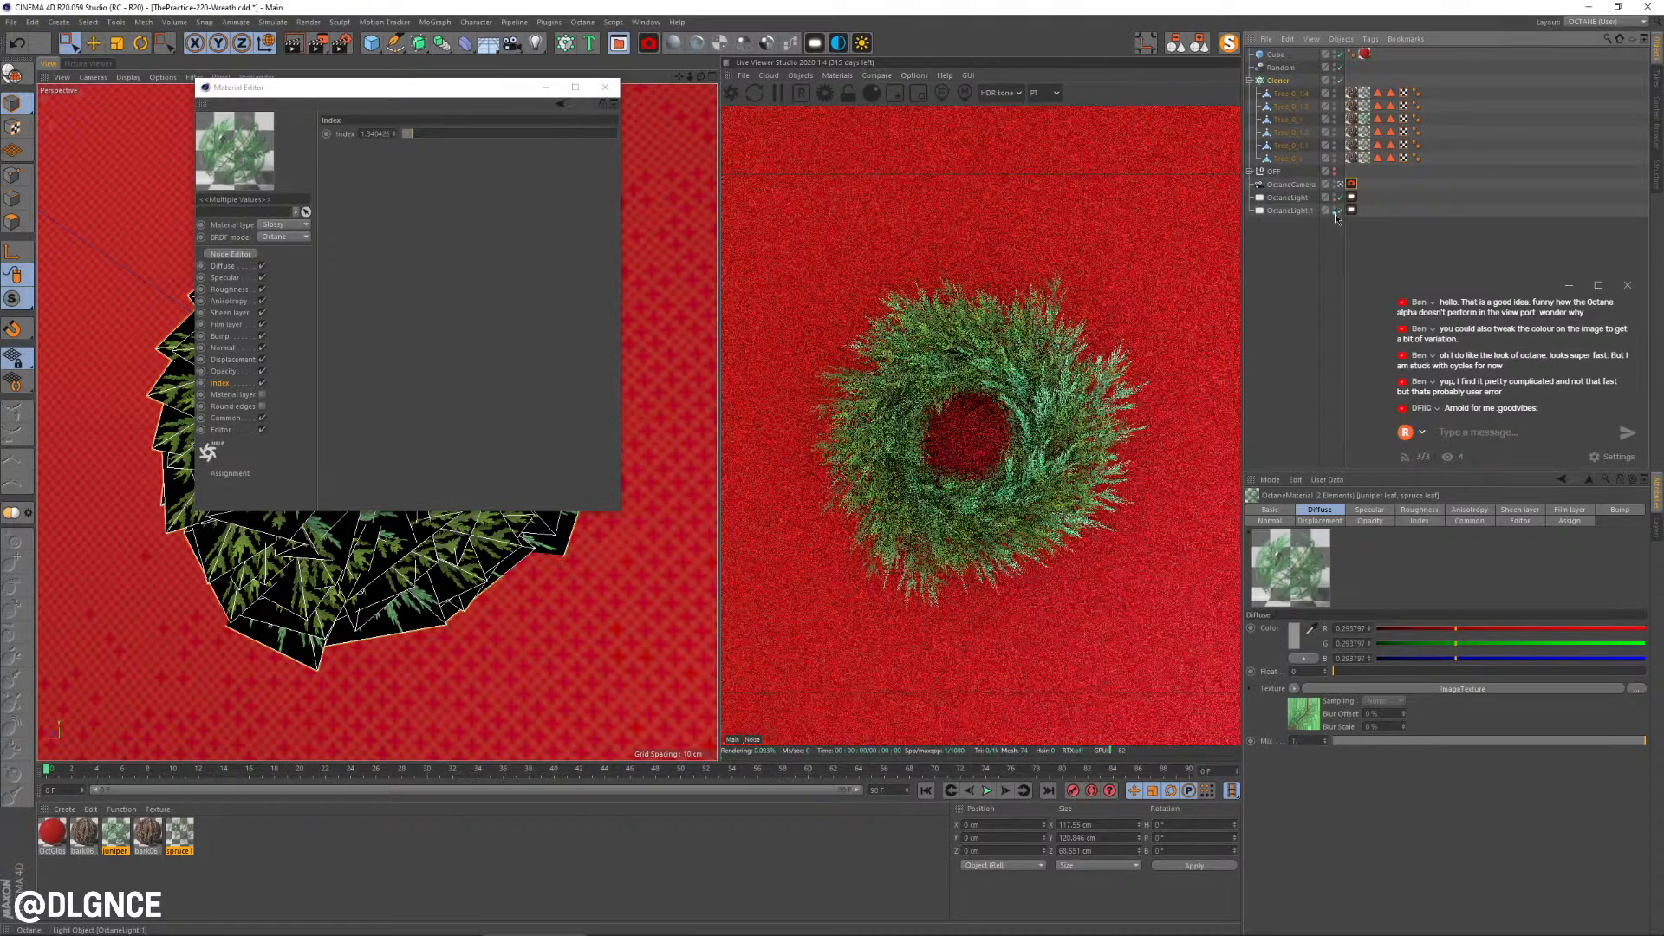
click(1336, 204)
Step: Set the opacity of both Octane lights to 0 in their light tags, with both tags edited together
drag(1370, 197, 1350, 212)
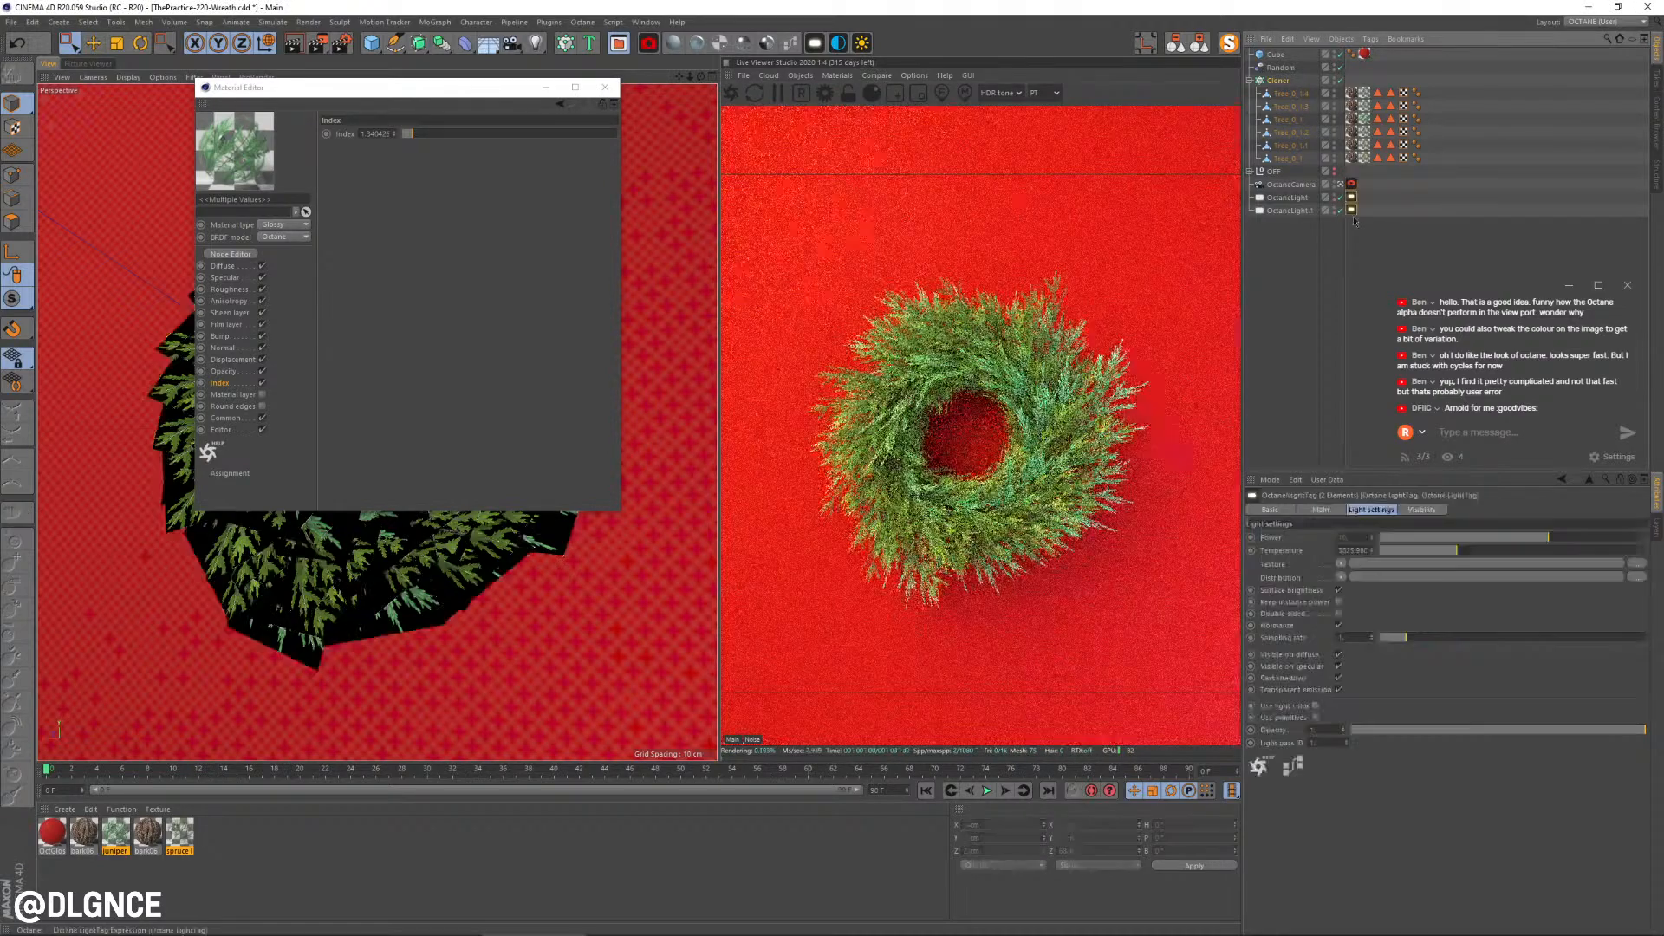
drag(1372, 729, 1350, 729)
click(1320, 213)
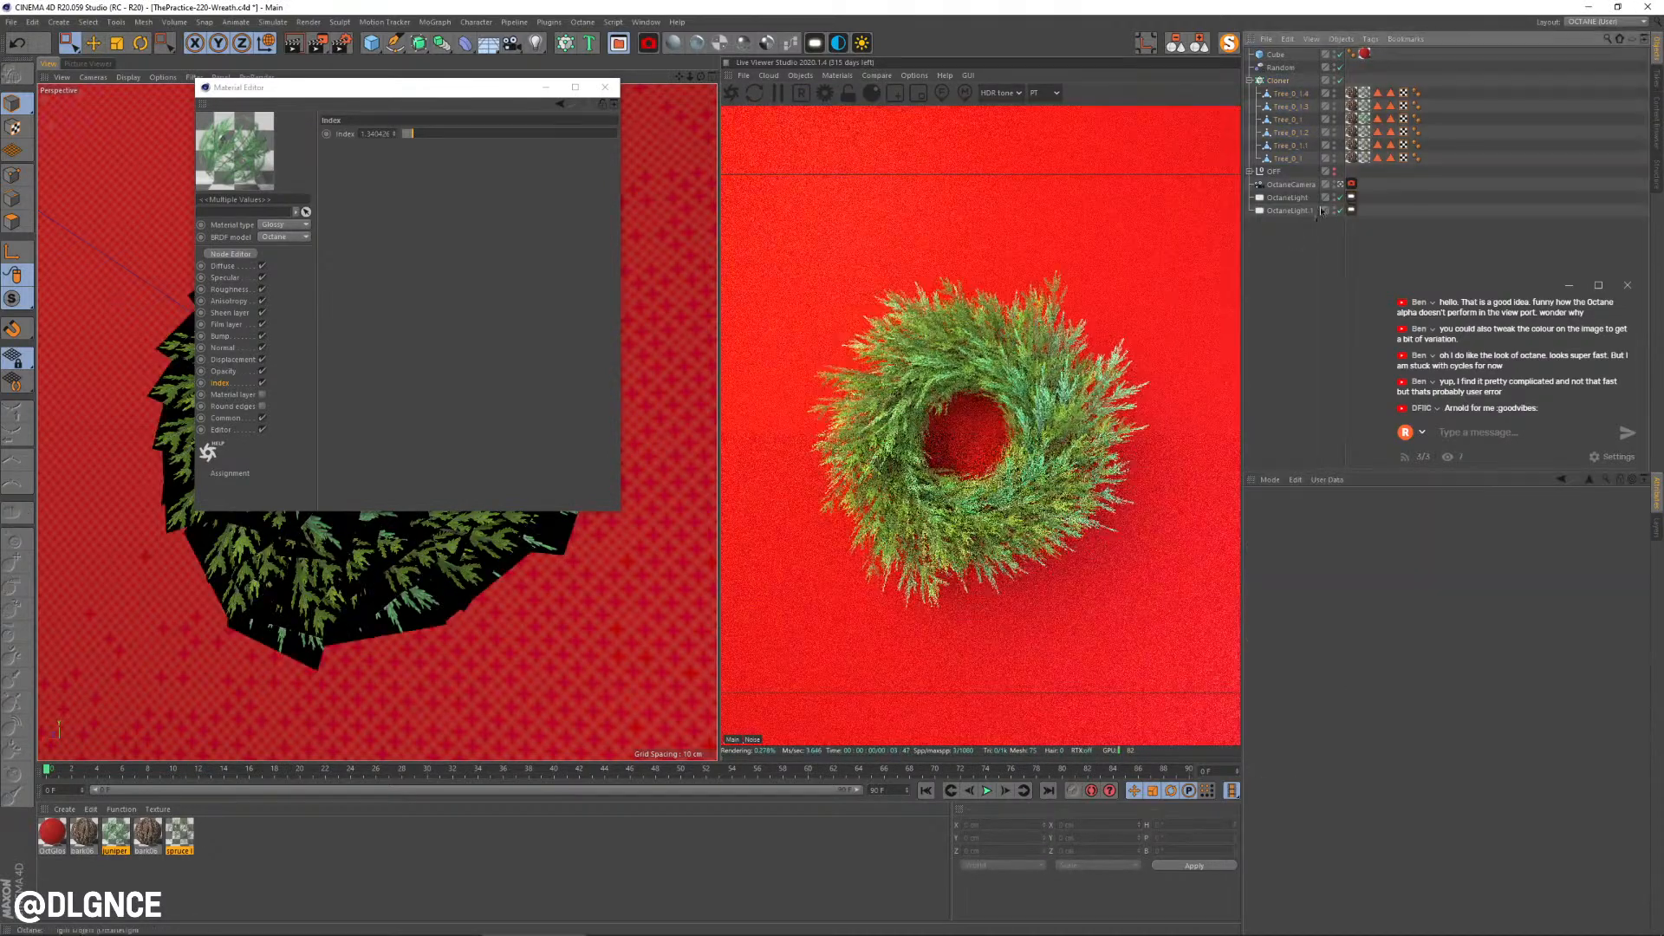
Step: Check each Octane light's individual contribution by disabling and re-enabling it
click(1340, 199)
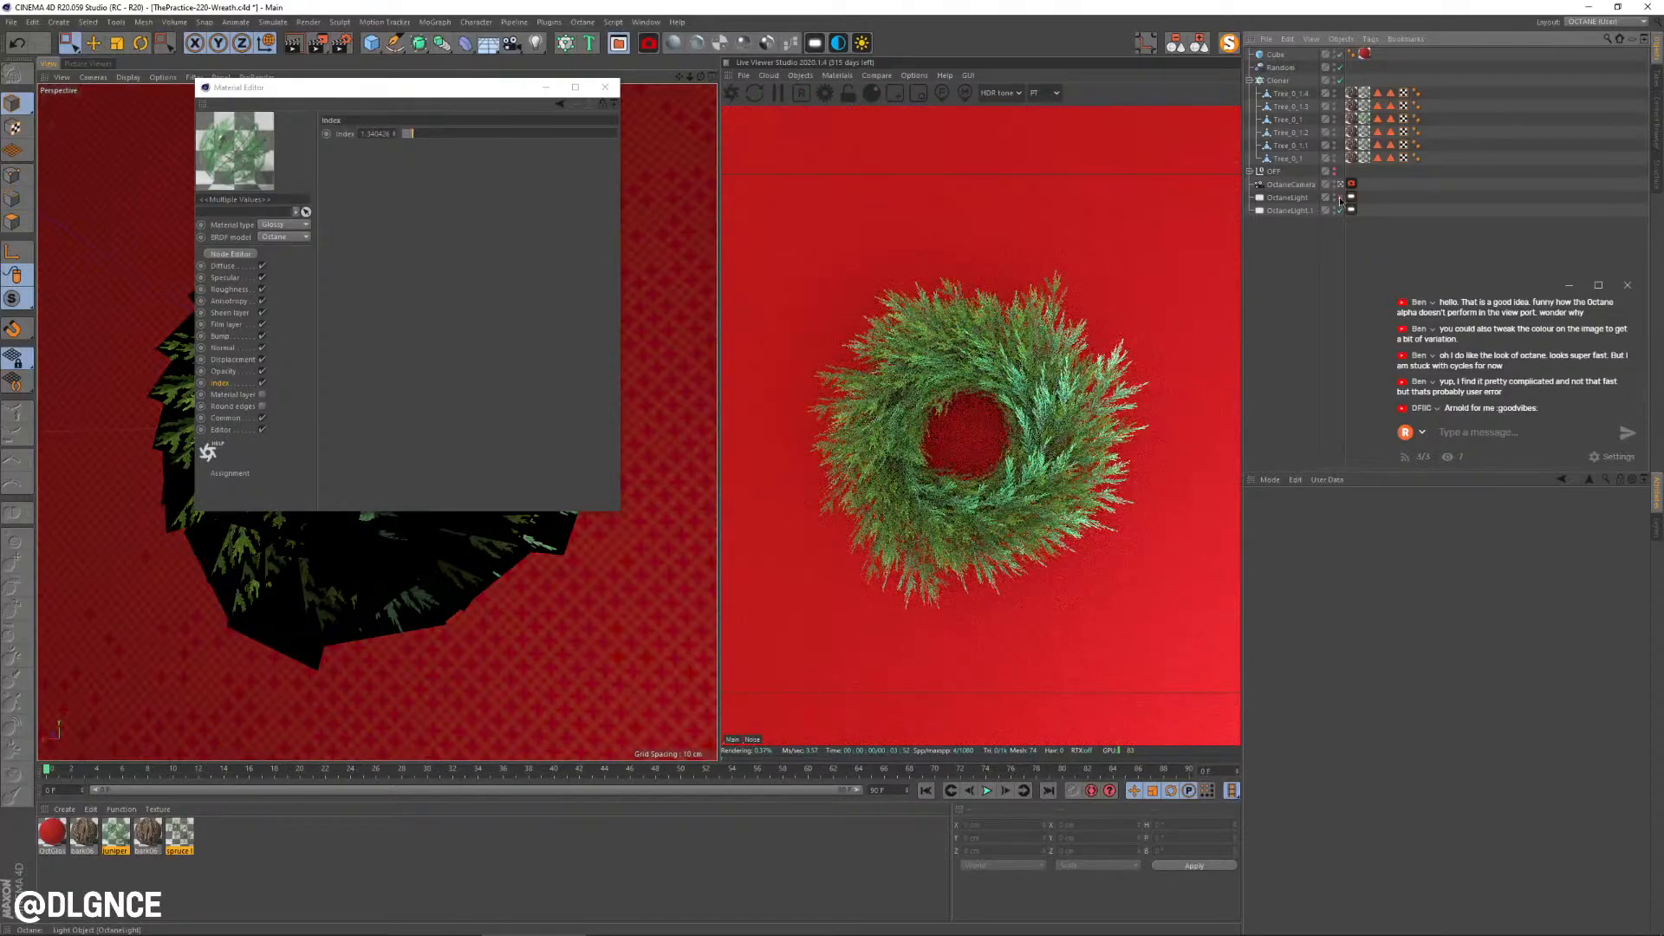
click(1341, 199)
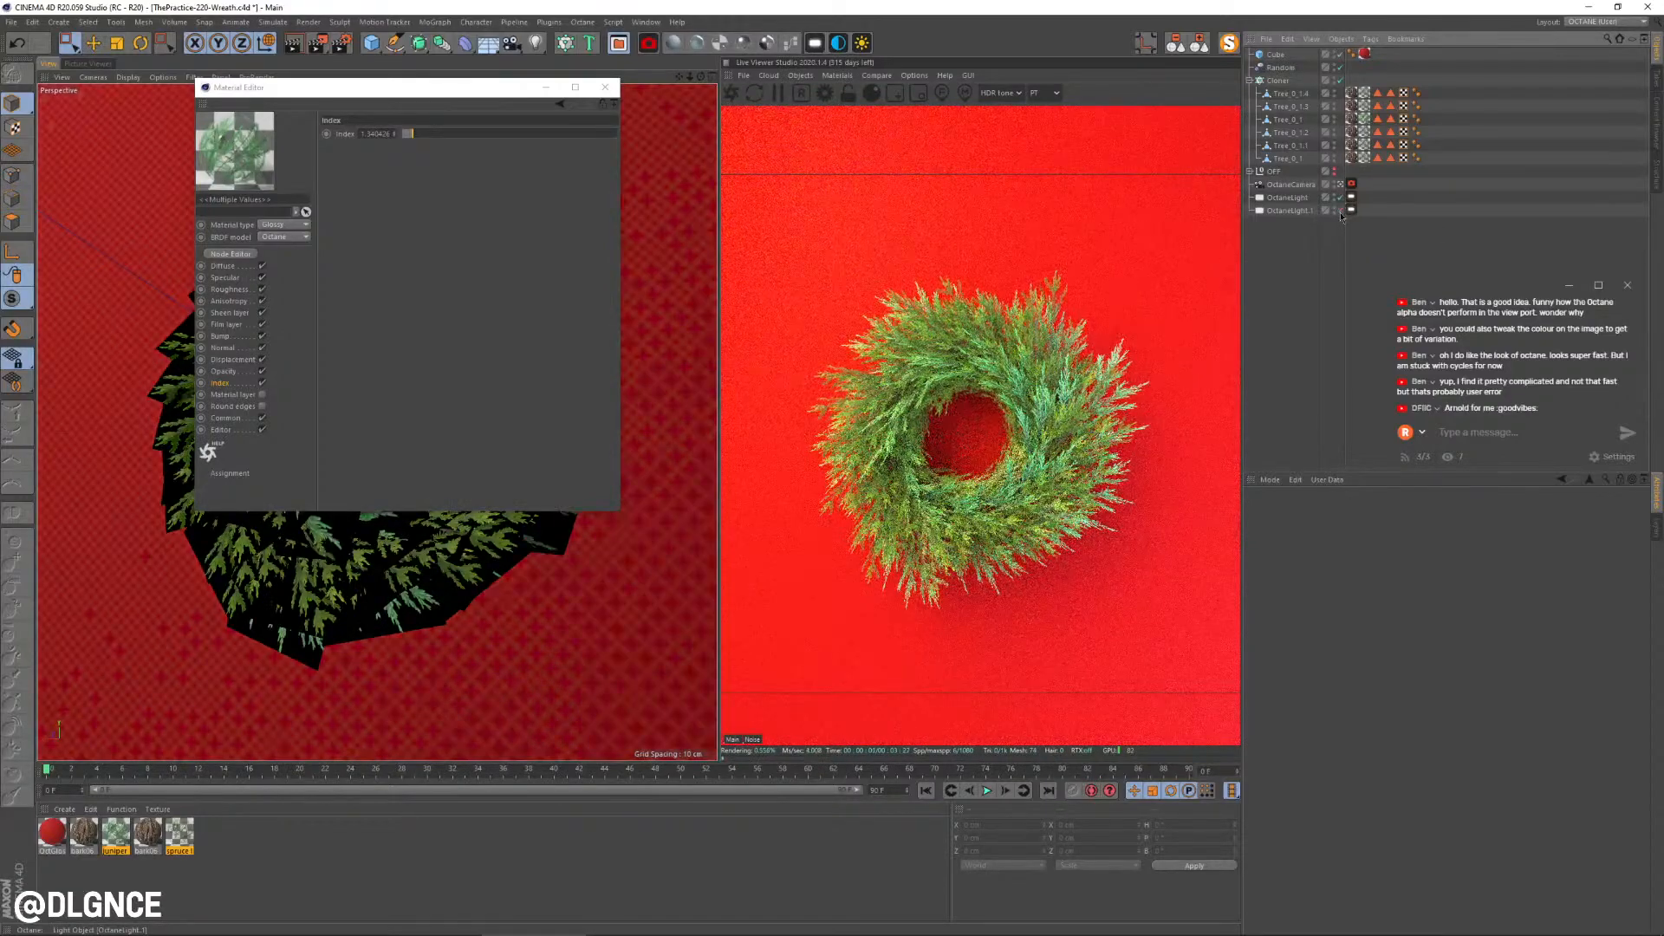
click(1339, 211)
Step: Lower the second Octane light's power to about 3.97 and close the material editor
click(1351, 210)
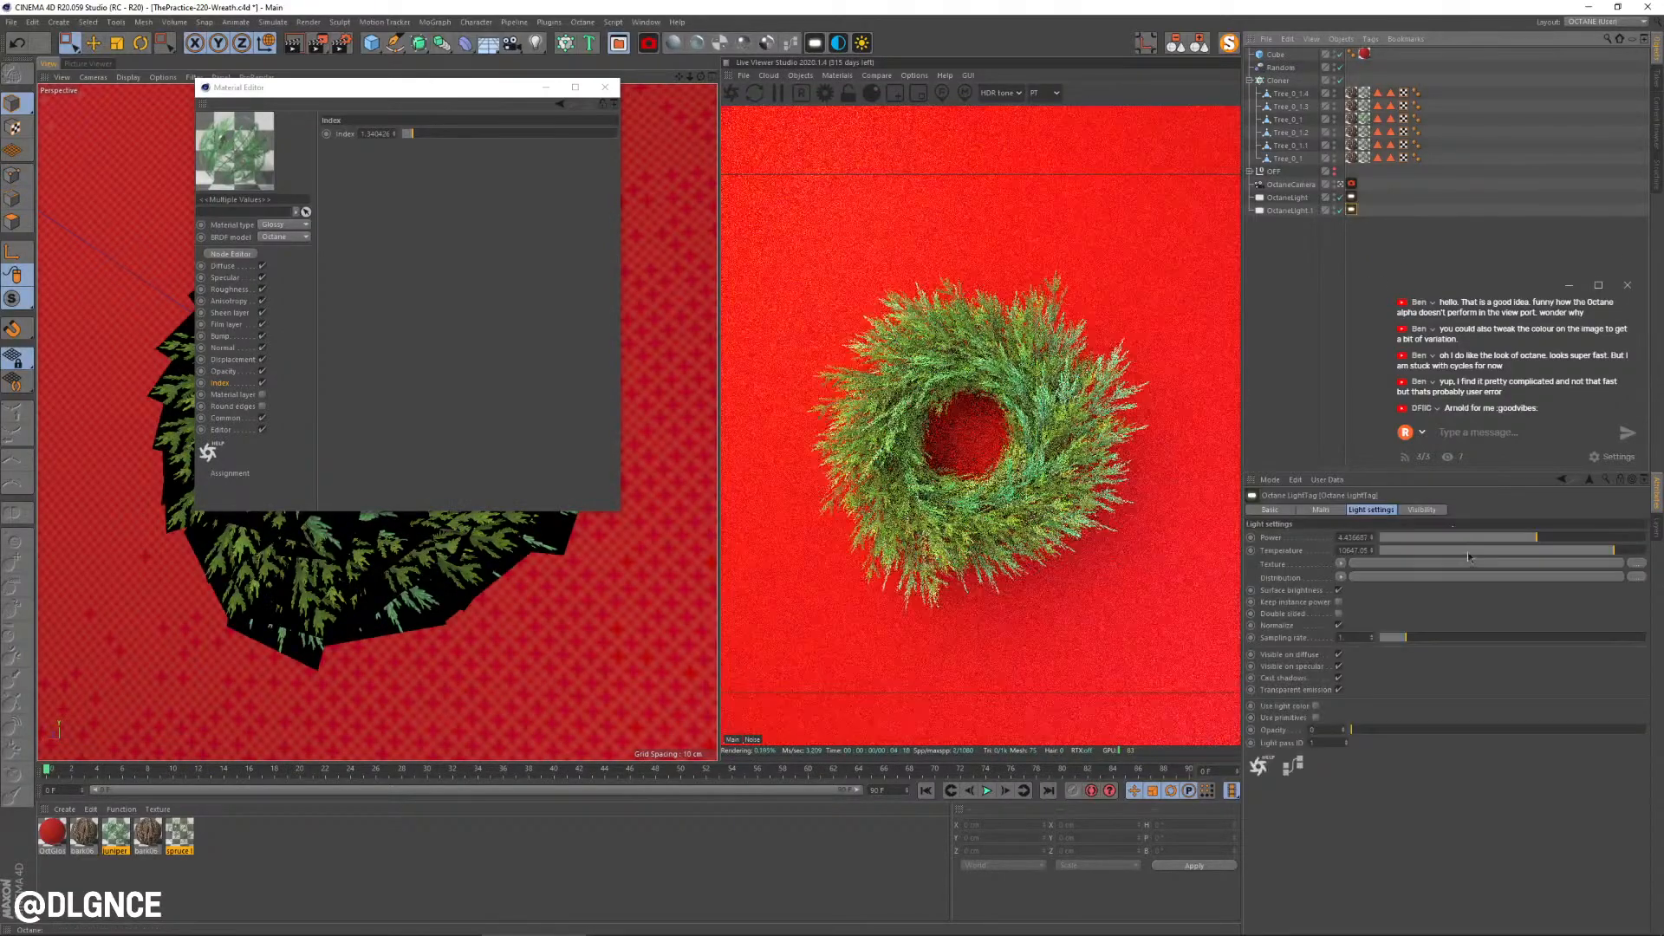
drag(1535, 539, 1535, 540)
click(605, 88)
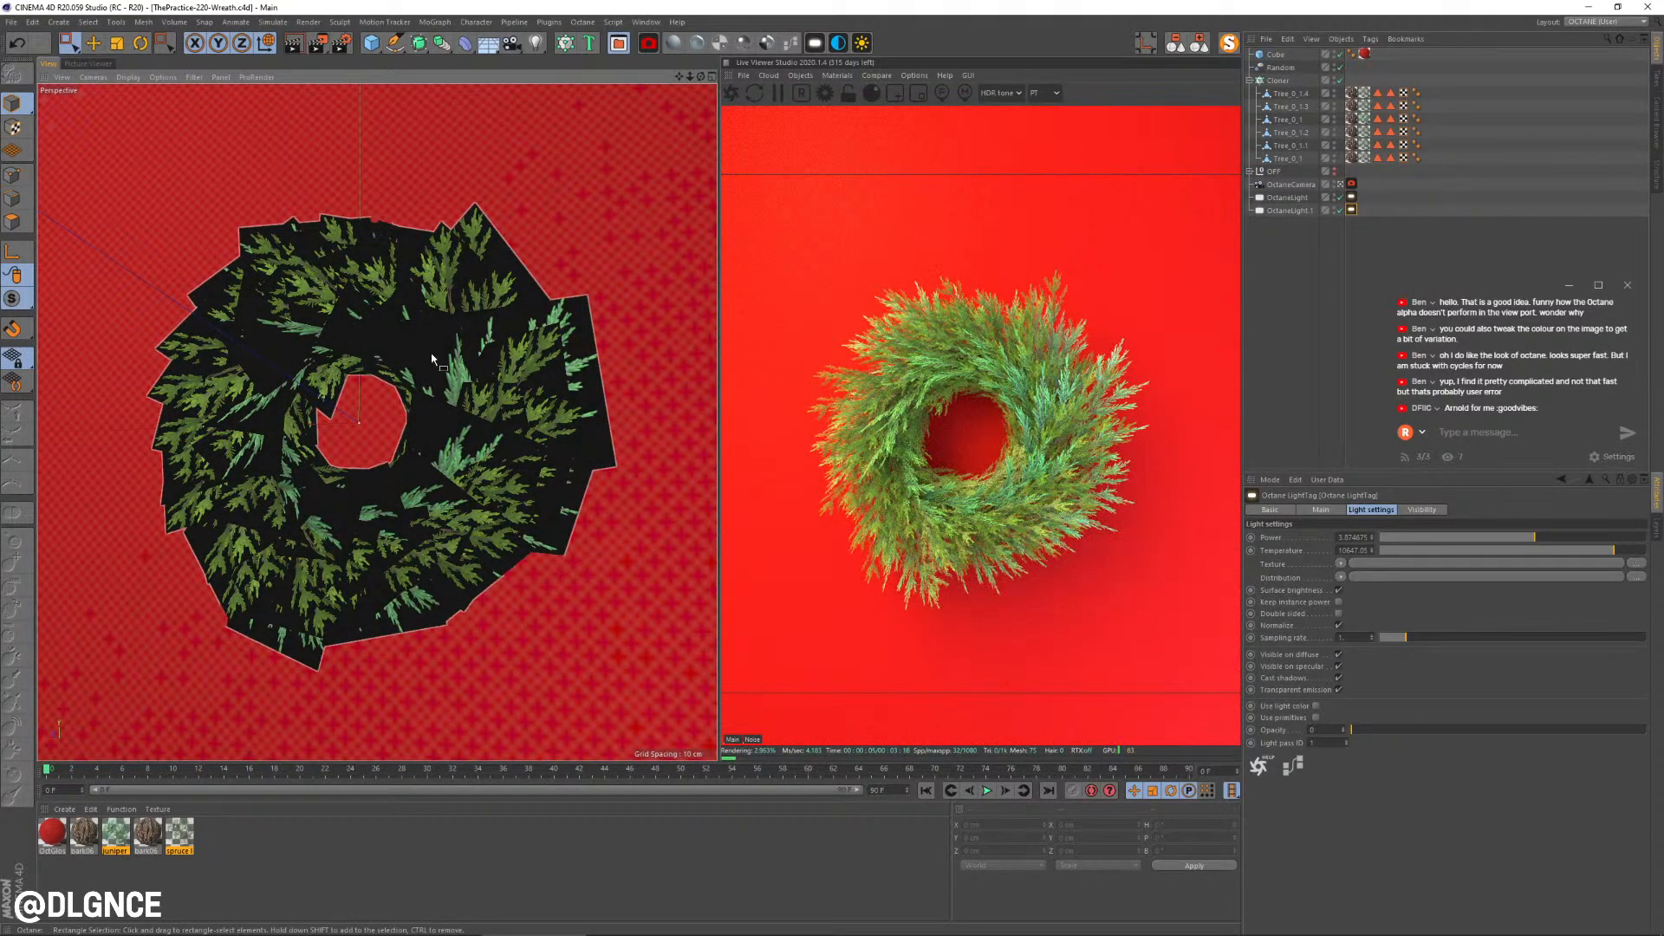
Step: Reframe the wreath slightly in the camera view and add a Protection tag to the Octane camera
alt+middle_drag(432, 359, 435, 344)
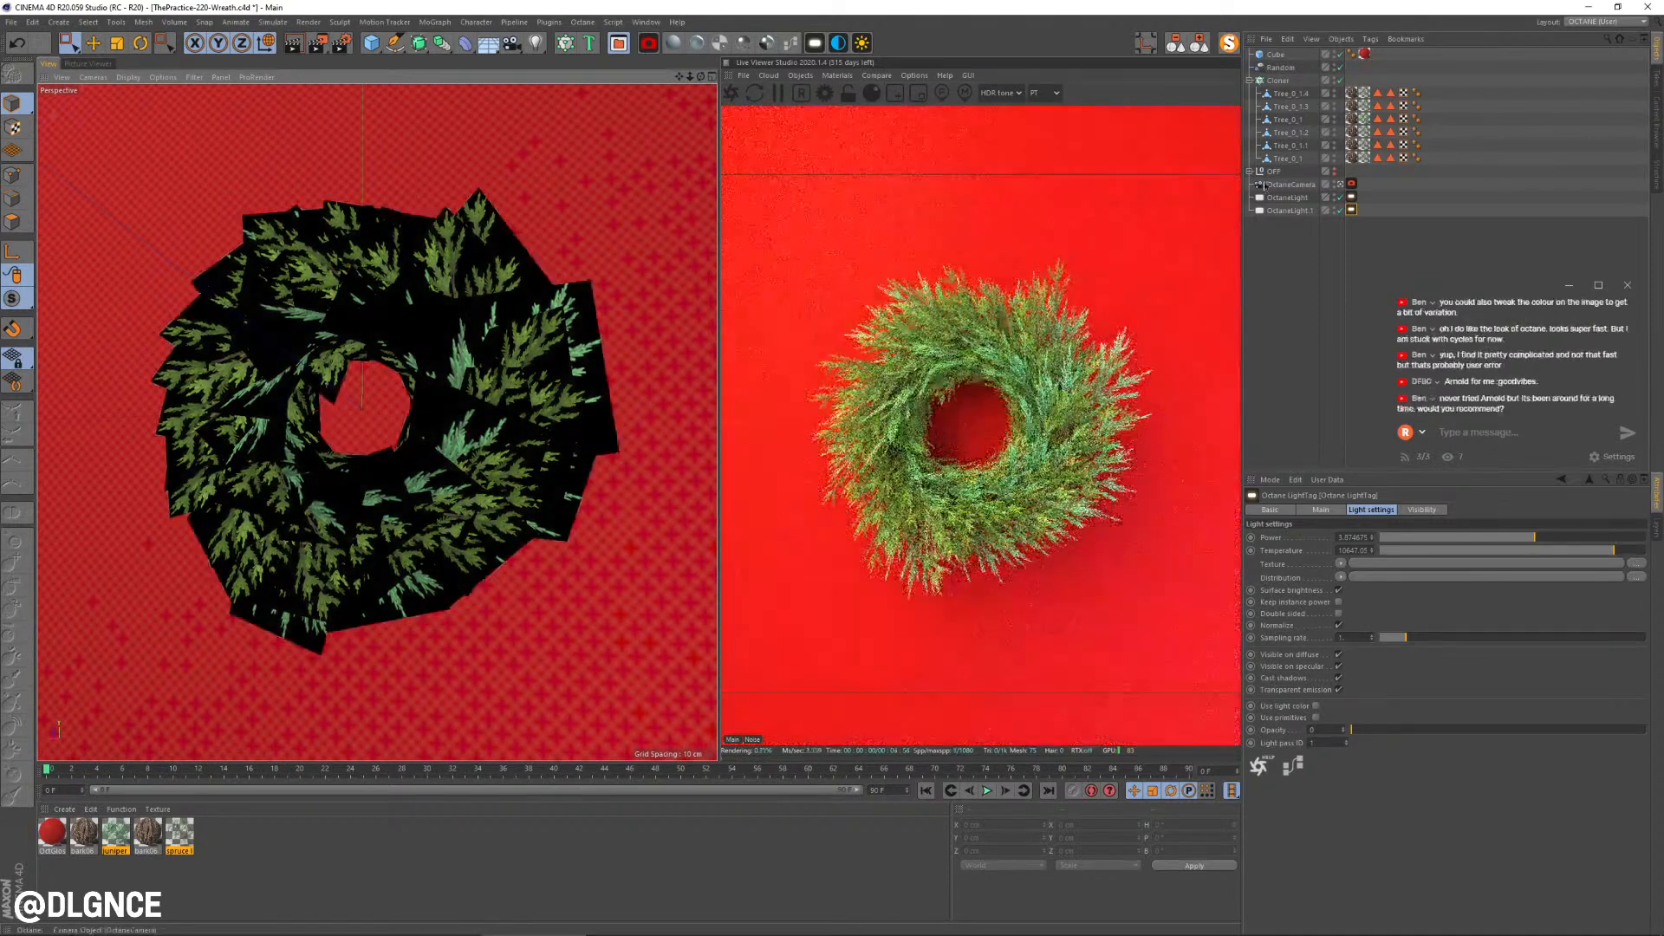
click(1352, 185)
click(1290, 185)
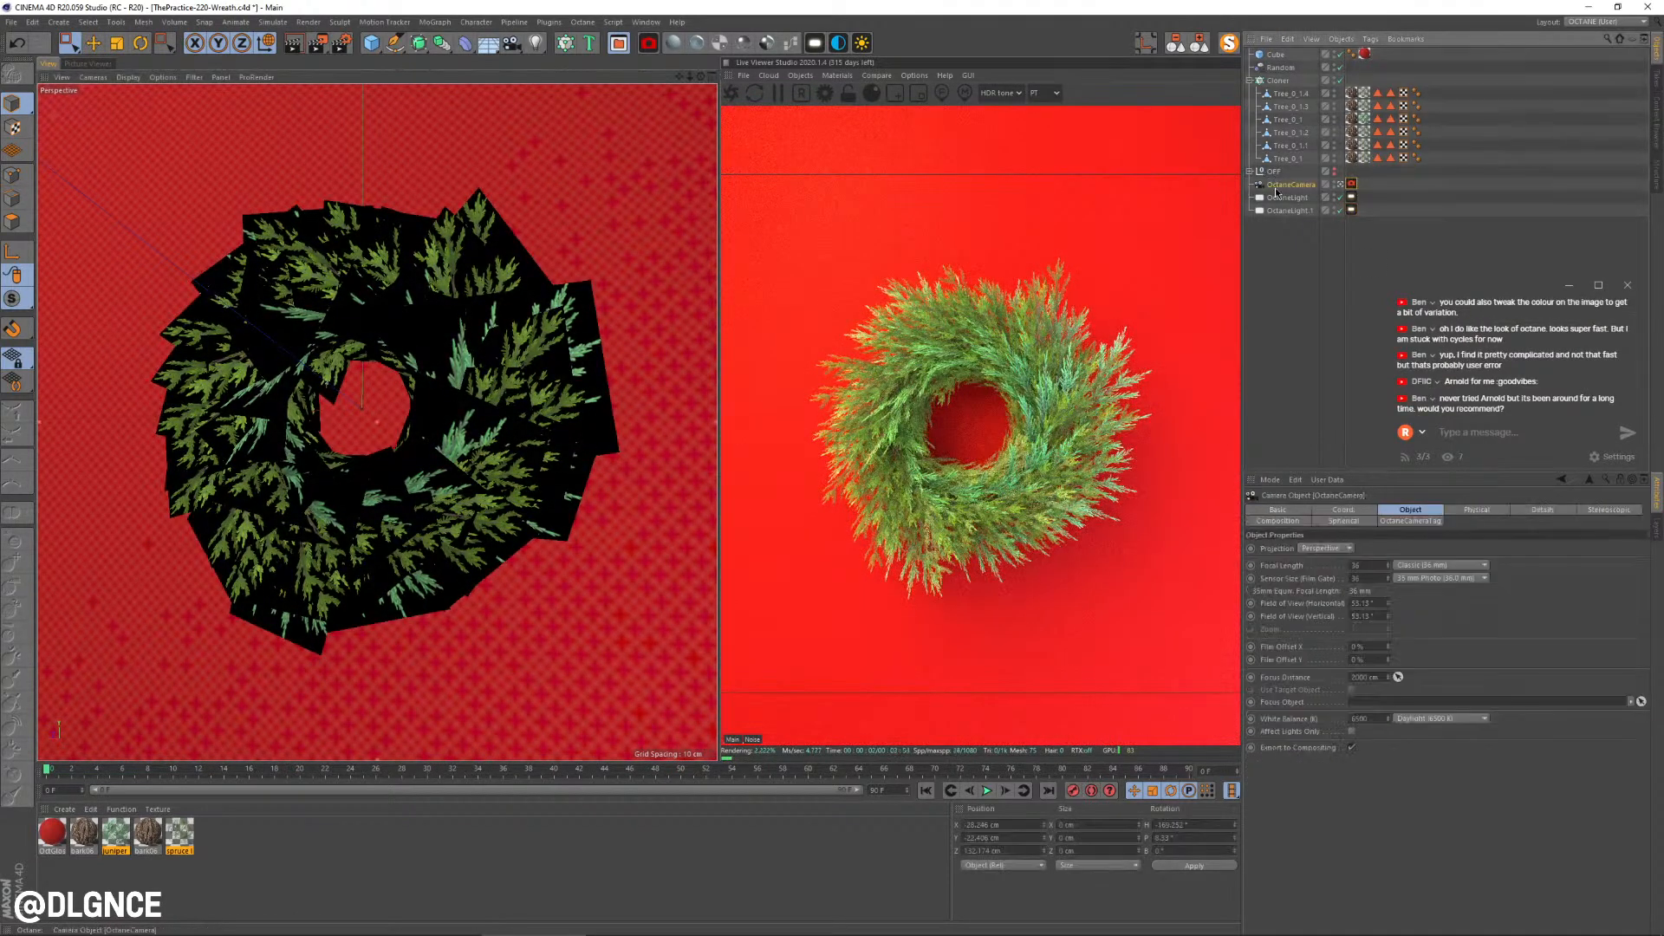
click(1370, 39)
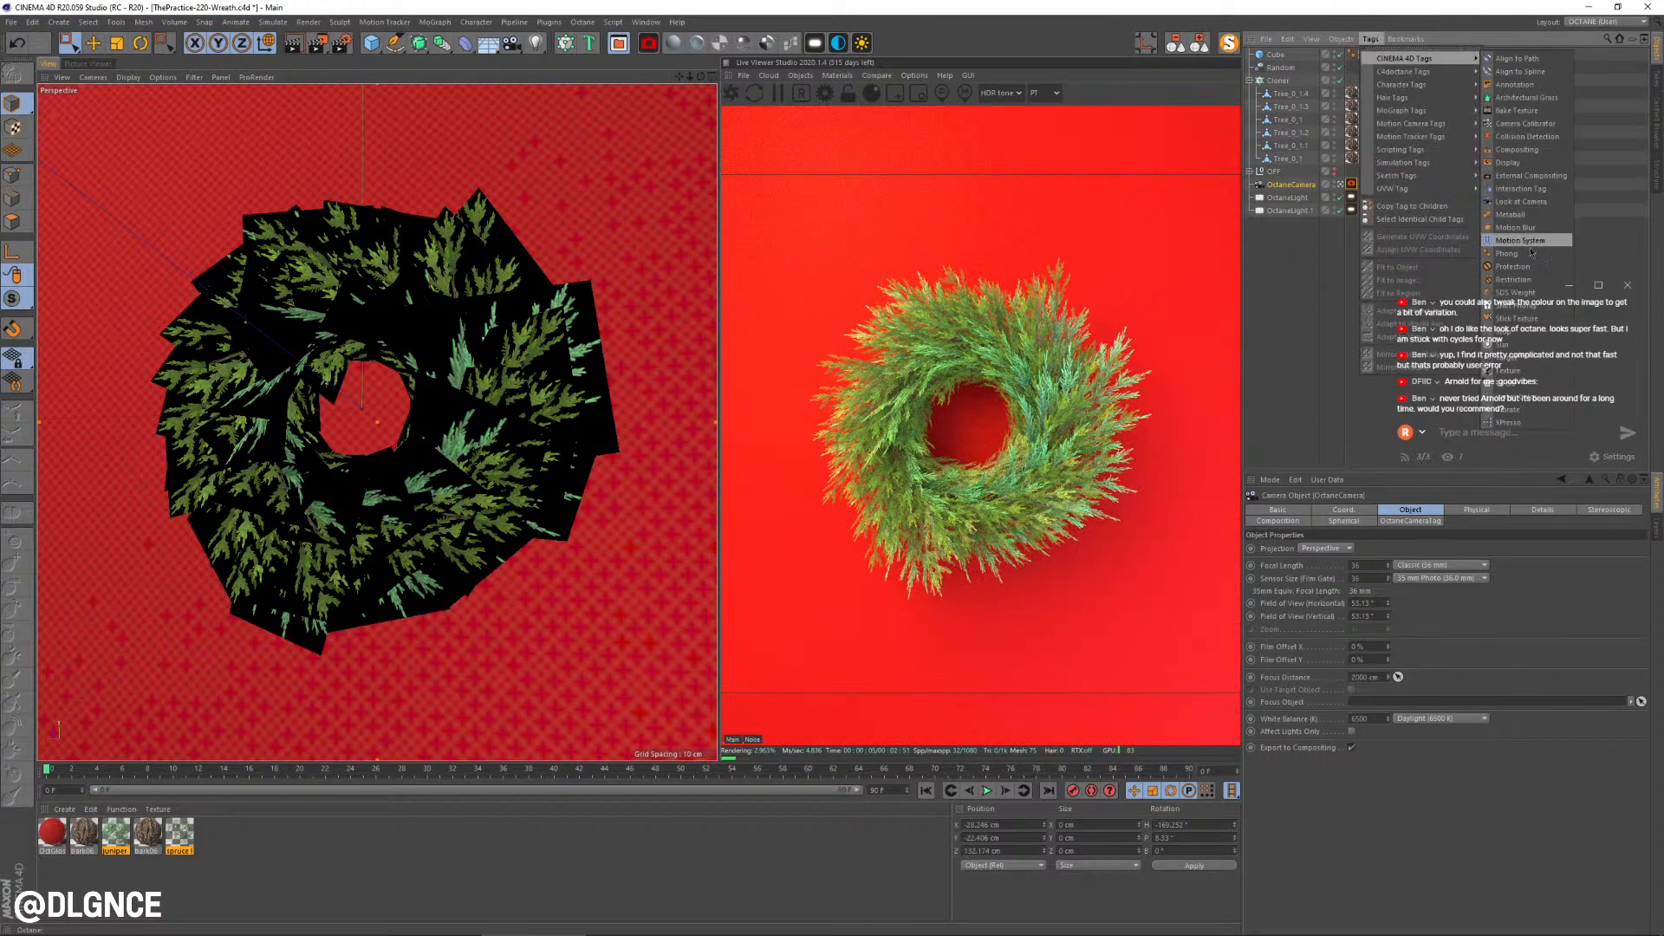
click(1291, 241)
click(1291, 241)
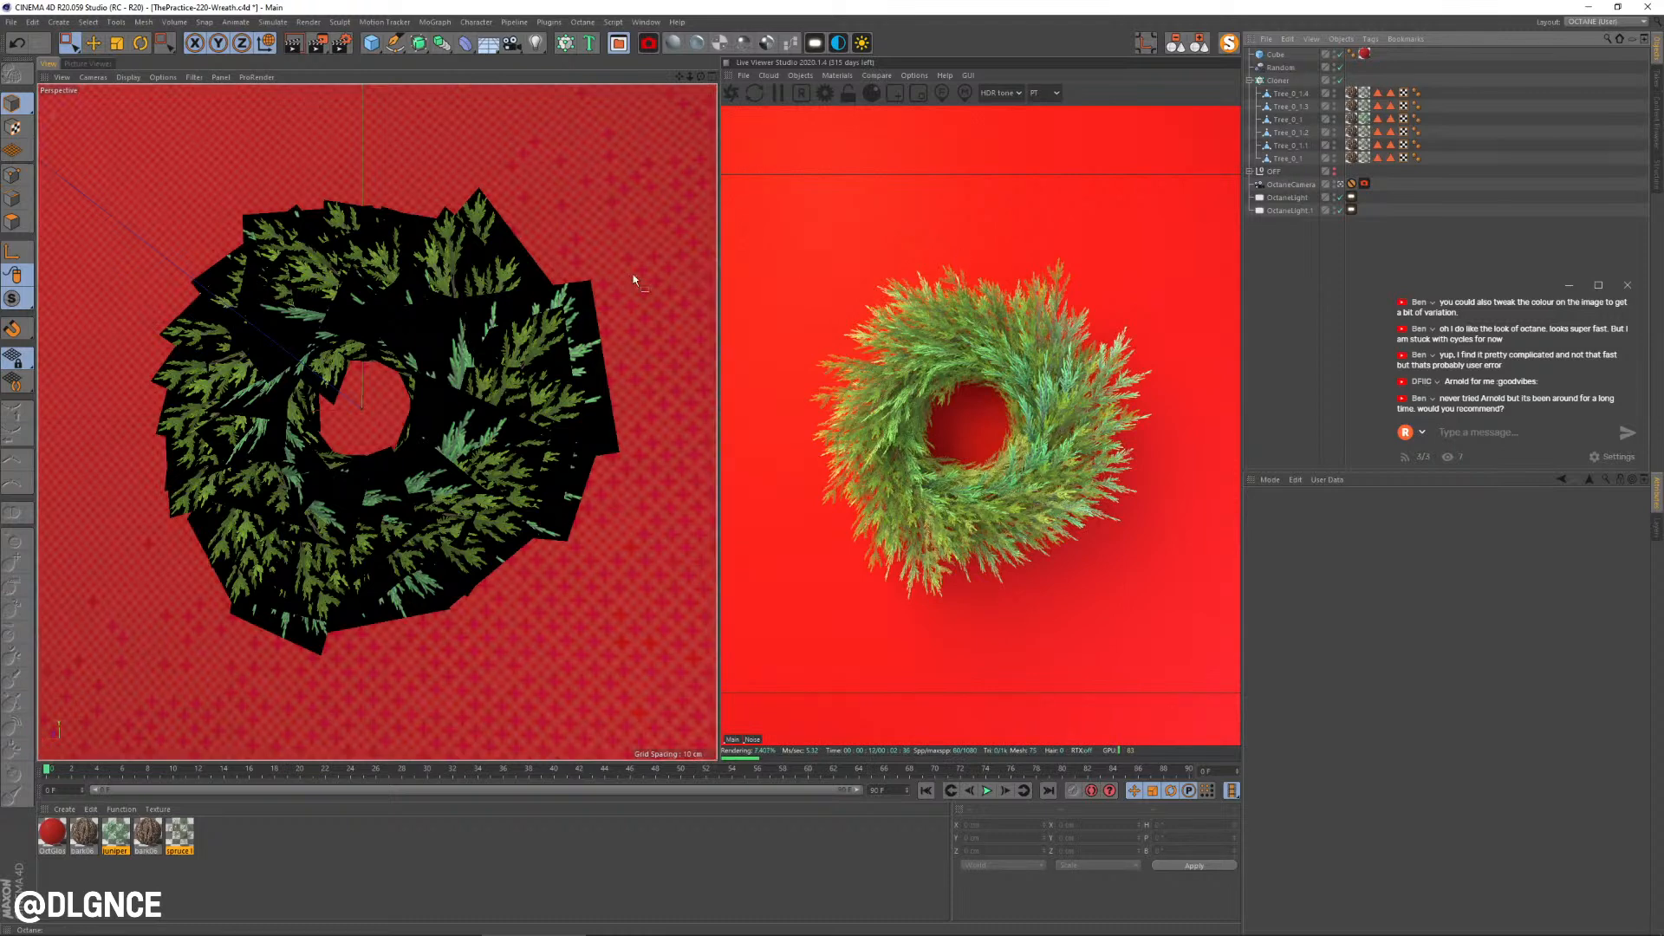
Step: Add a sphere, isolated from the rest of the scene, and scale it down to a radius of about 4.42 cm
click(372, 42)
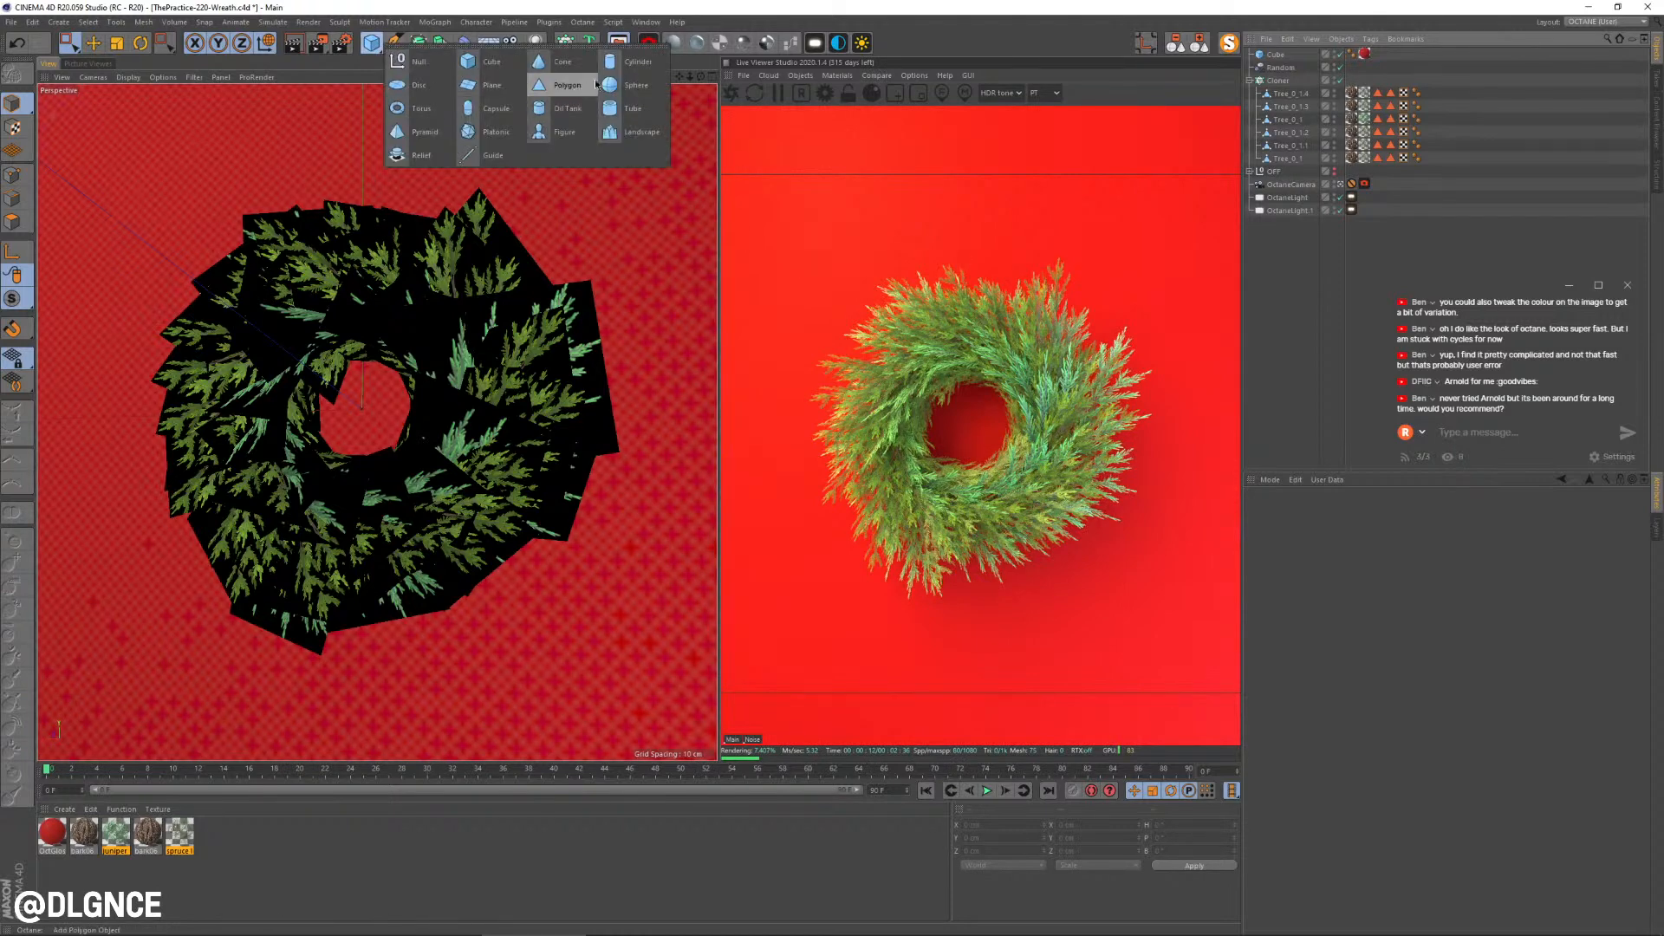
click(632, 85)
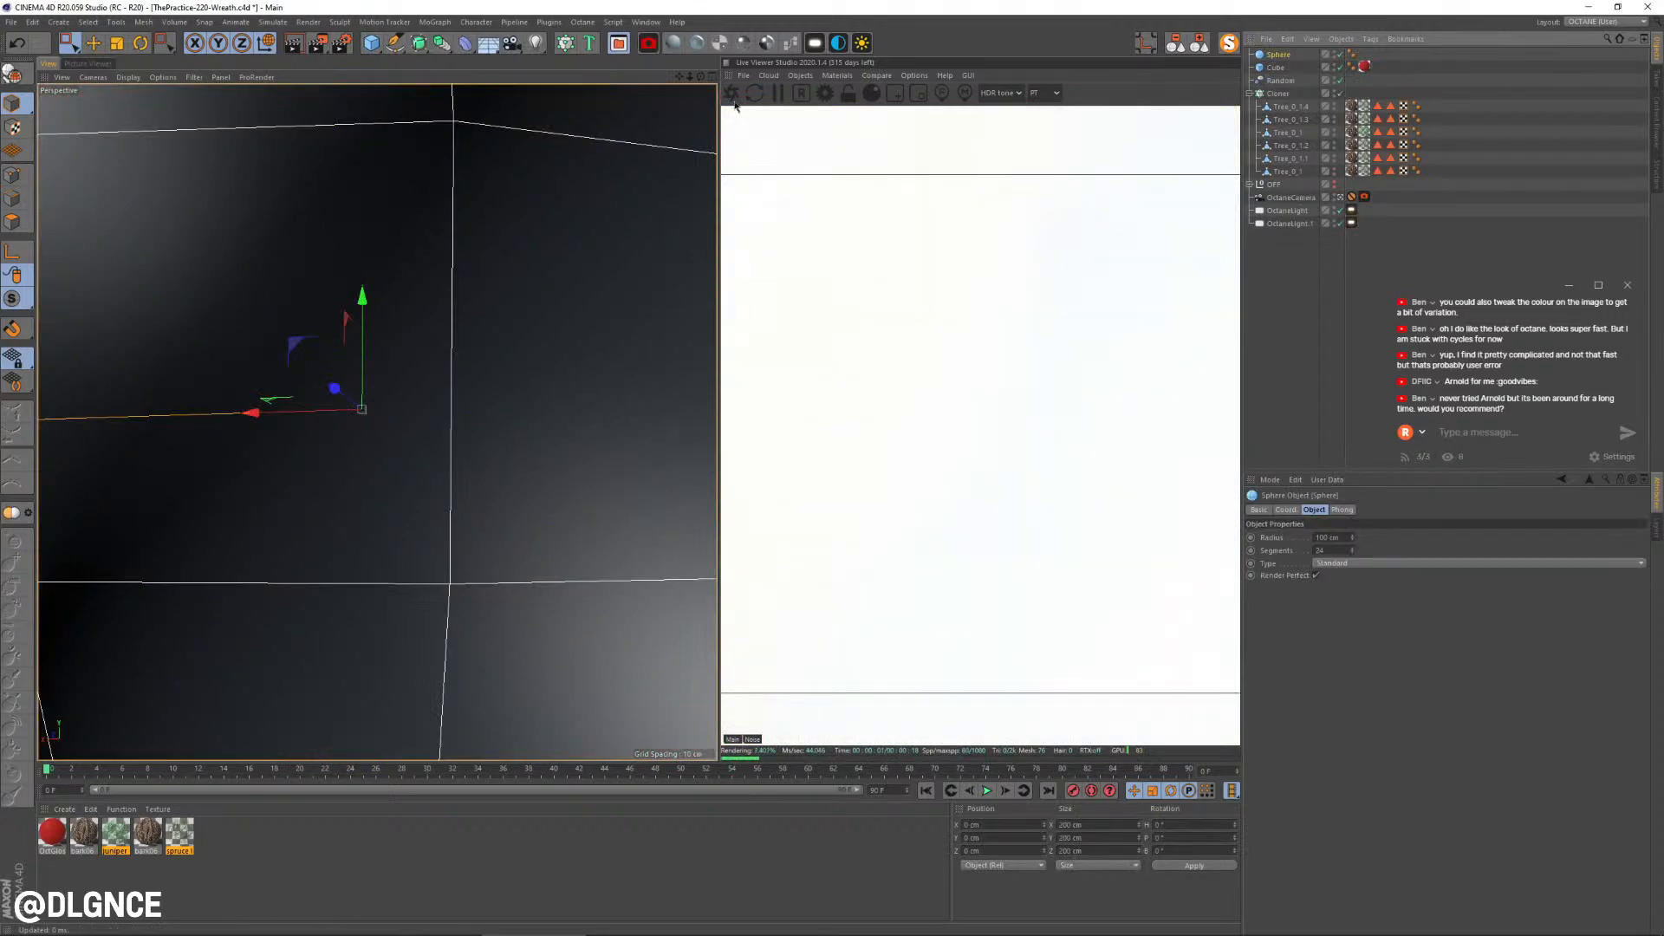
click(1229, 44)
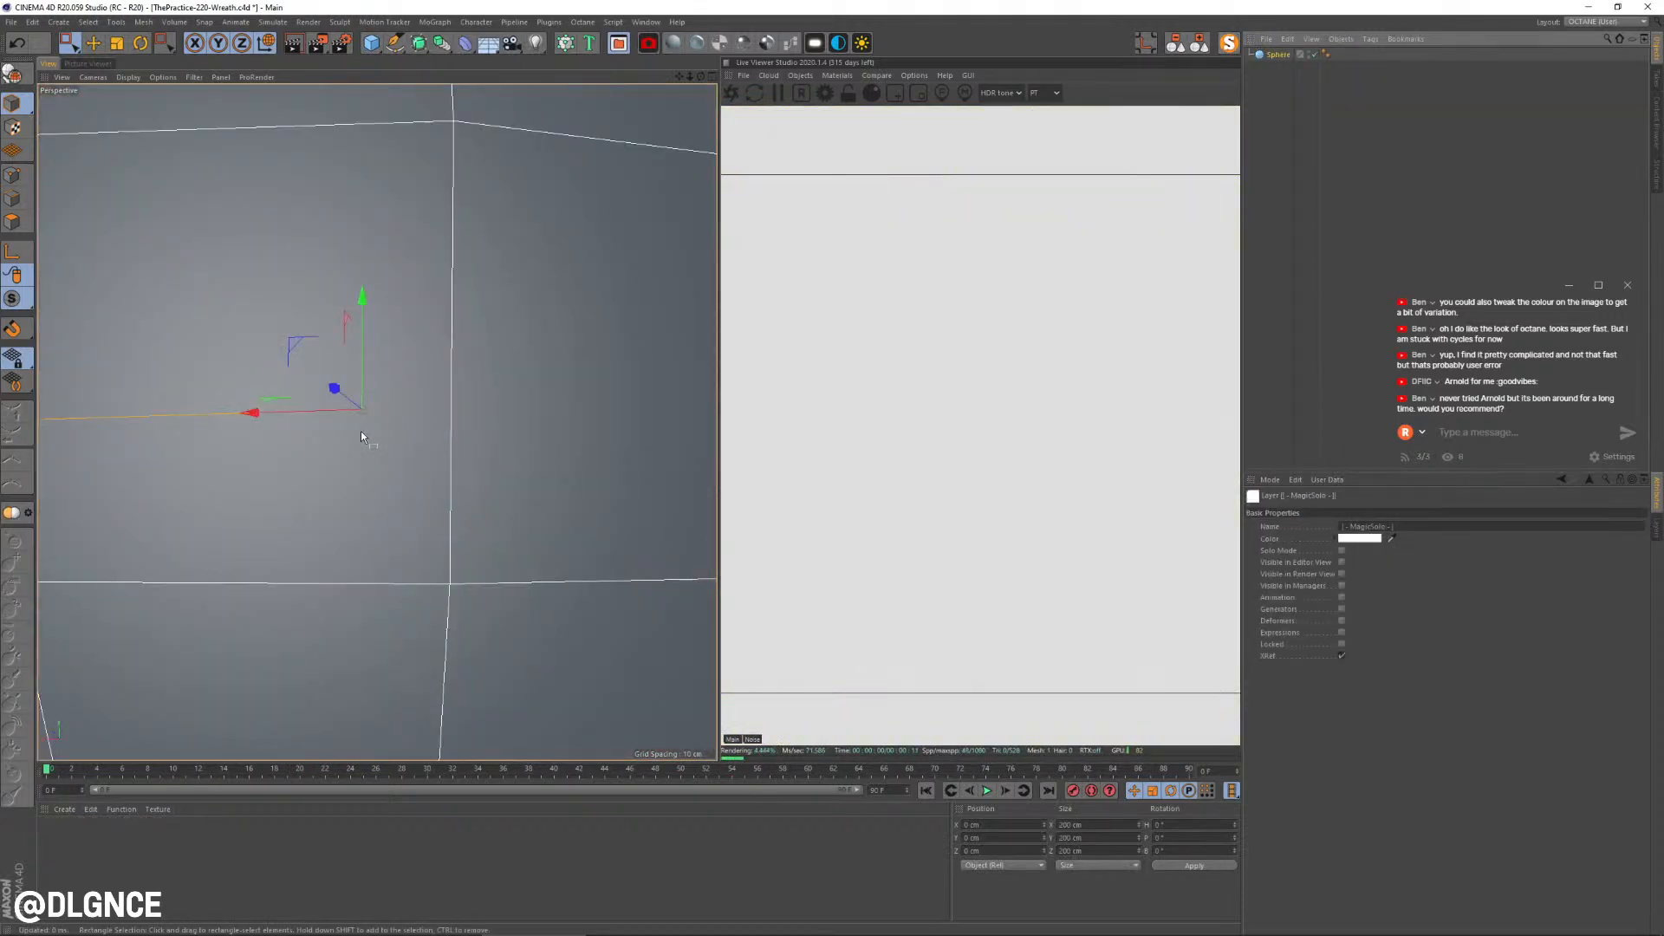
key(t)
drag(535, 293, 170, 542)
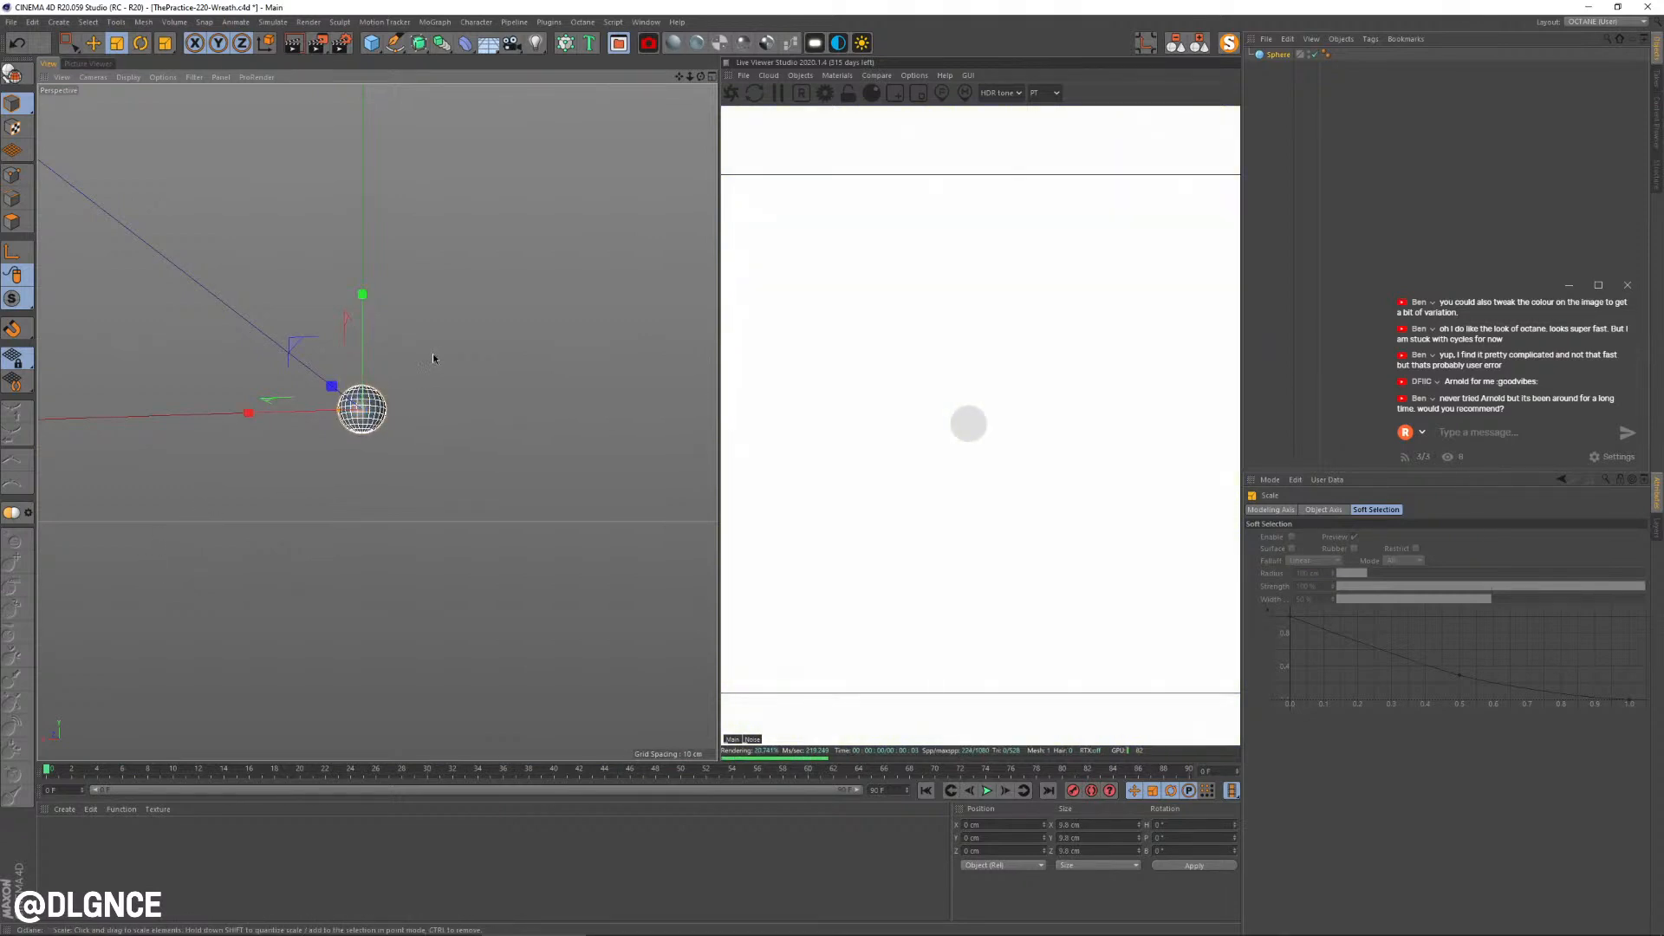
Step: Turn off Render Perfect for the sphere and scale it down to a radius of about 3.465 cm
click(1278, 55)
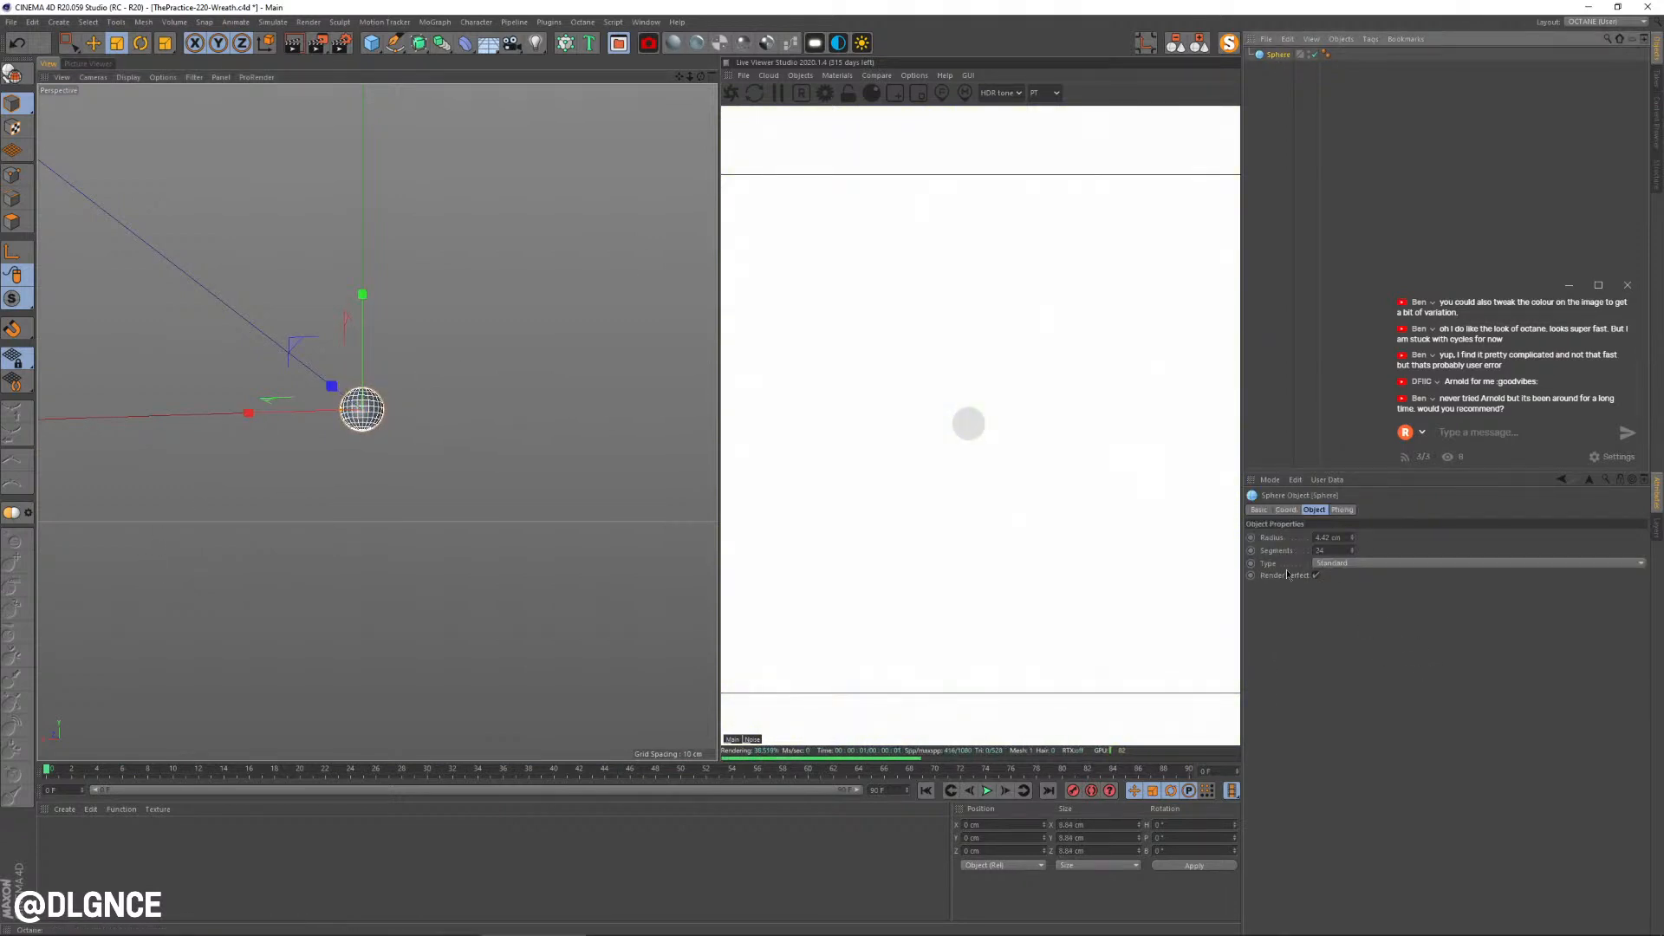
click(1316, 576)
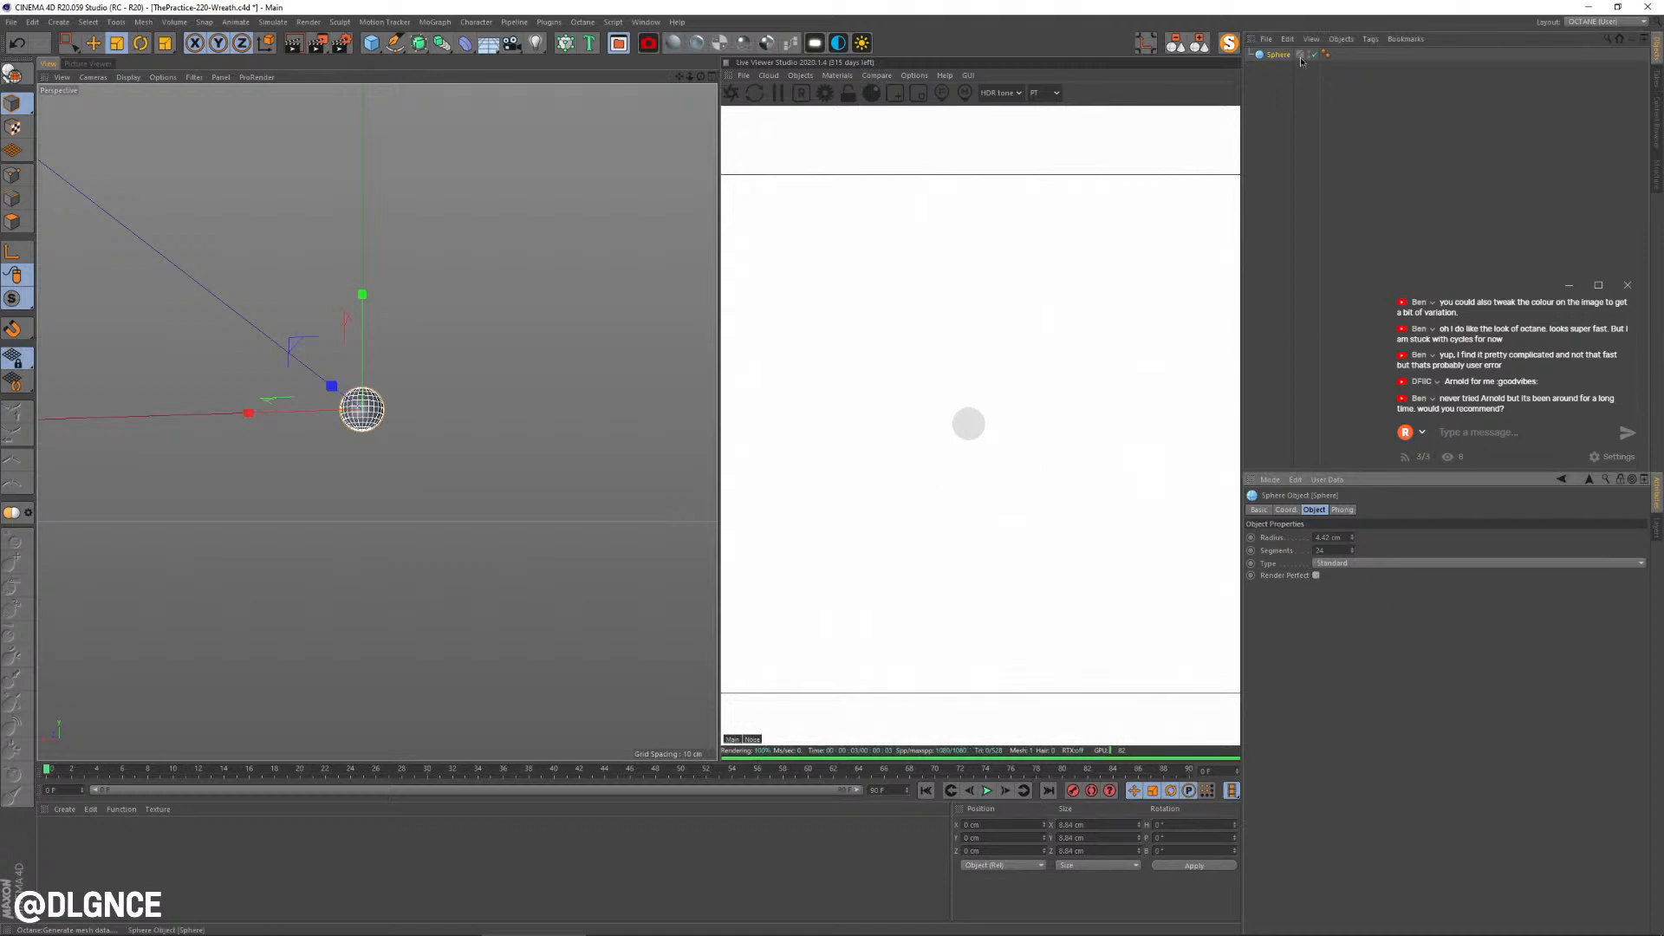
drag(451, 393, 361, 405)
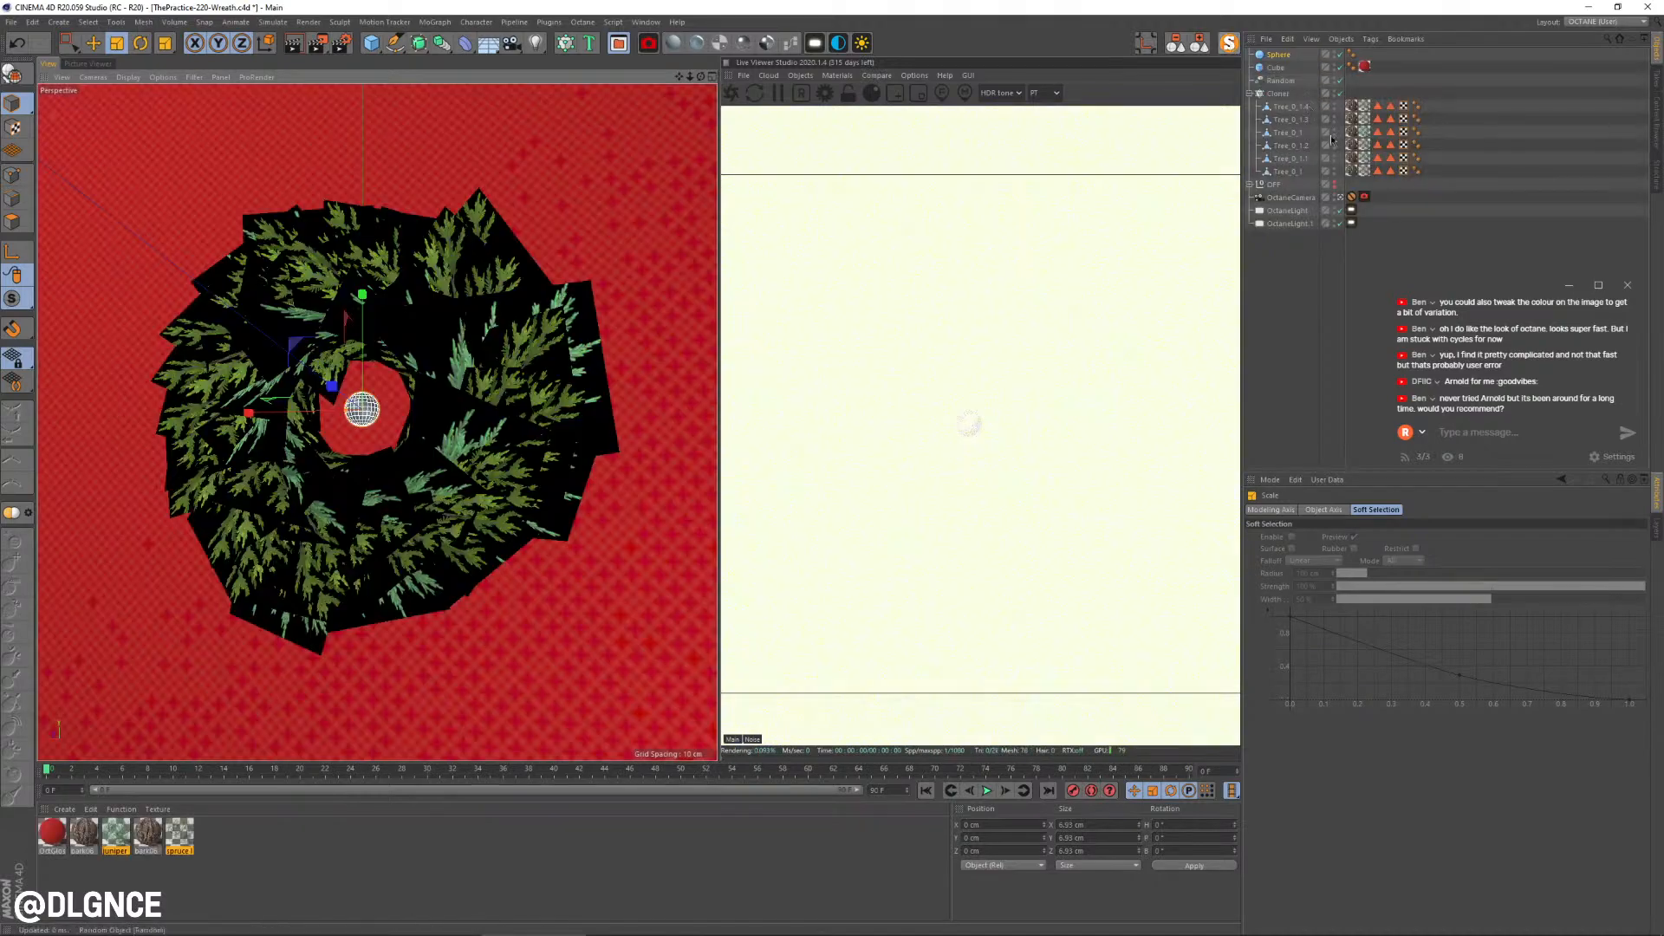
Step: Leave the Octane camera's view and isolate the sphere, framed up close for modelling
click(1340, 197)
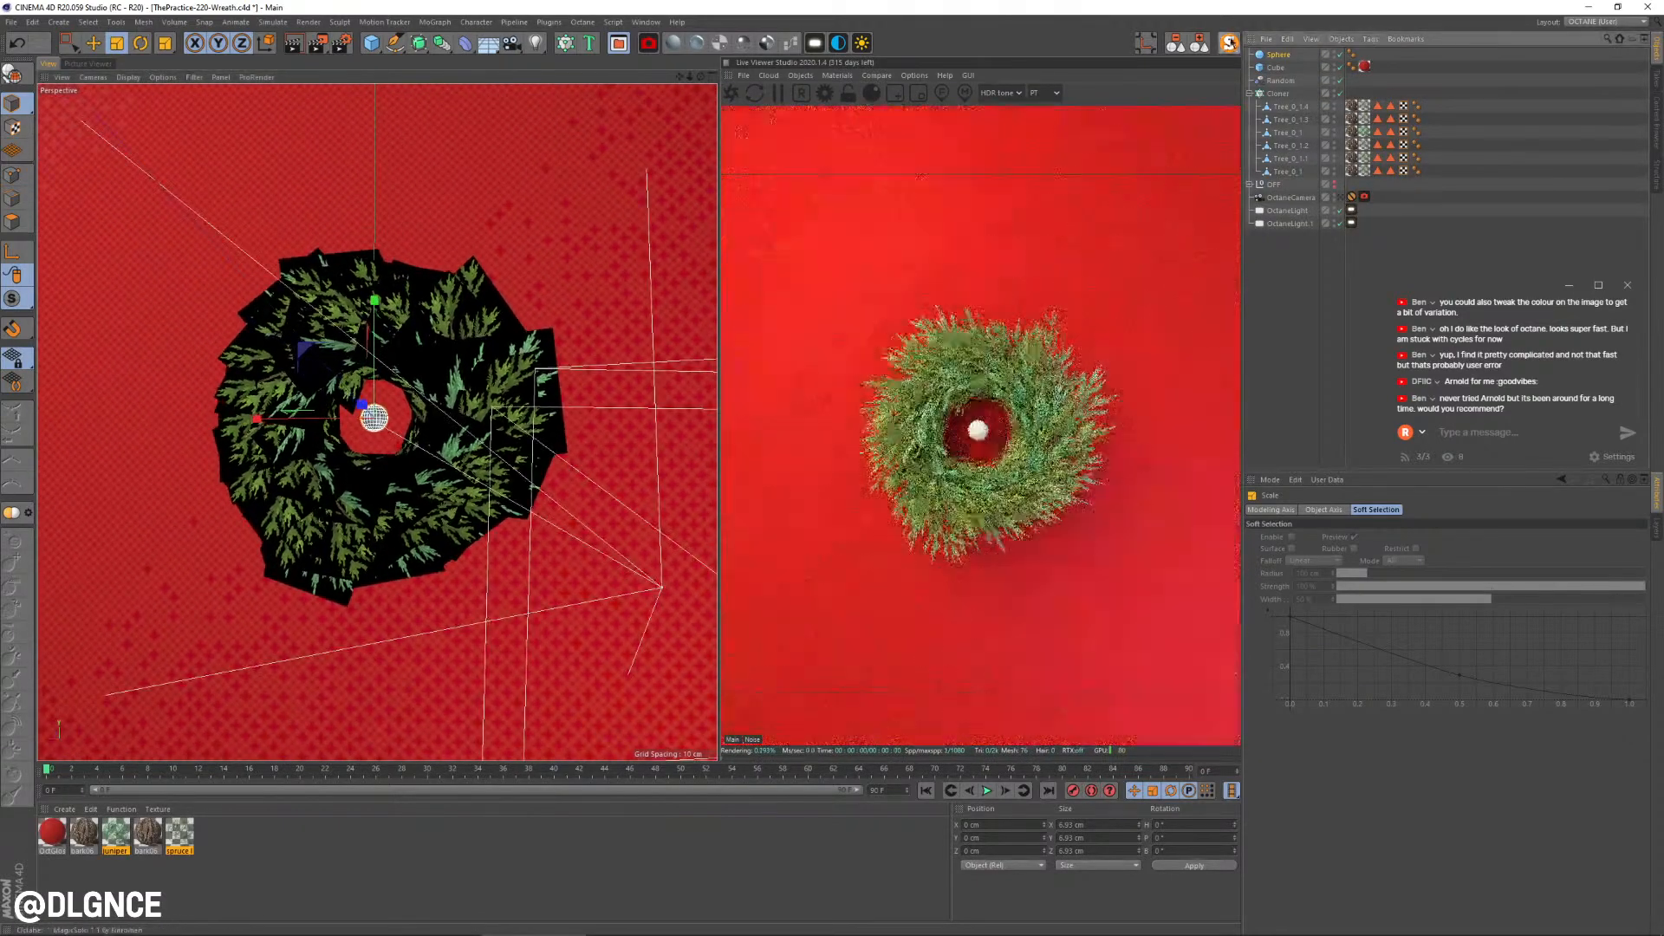
click(1230, 42)
key(s)
scroll(434, 460, down, 5)
alt+drag(430, 399, 459, 496)
alt+middle_drag(459, 495, 422, 508)
Step: Set the viewport display to Quick Shading, toggle Enhanced OpenGL, and check the sphere's shading
click(135, 79)
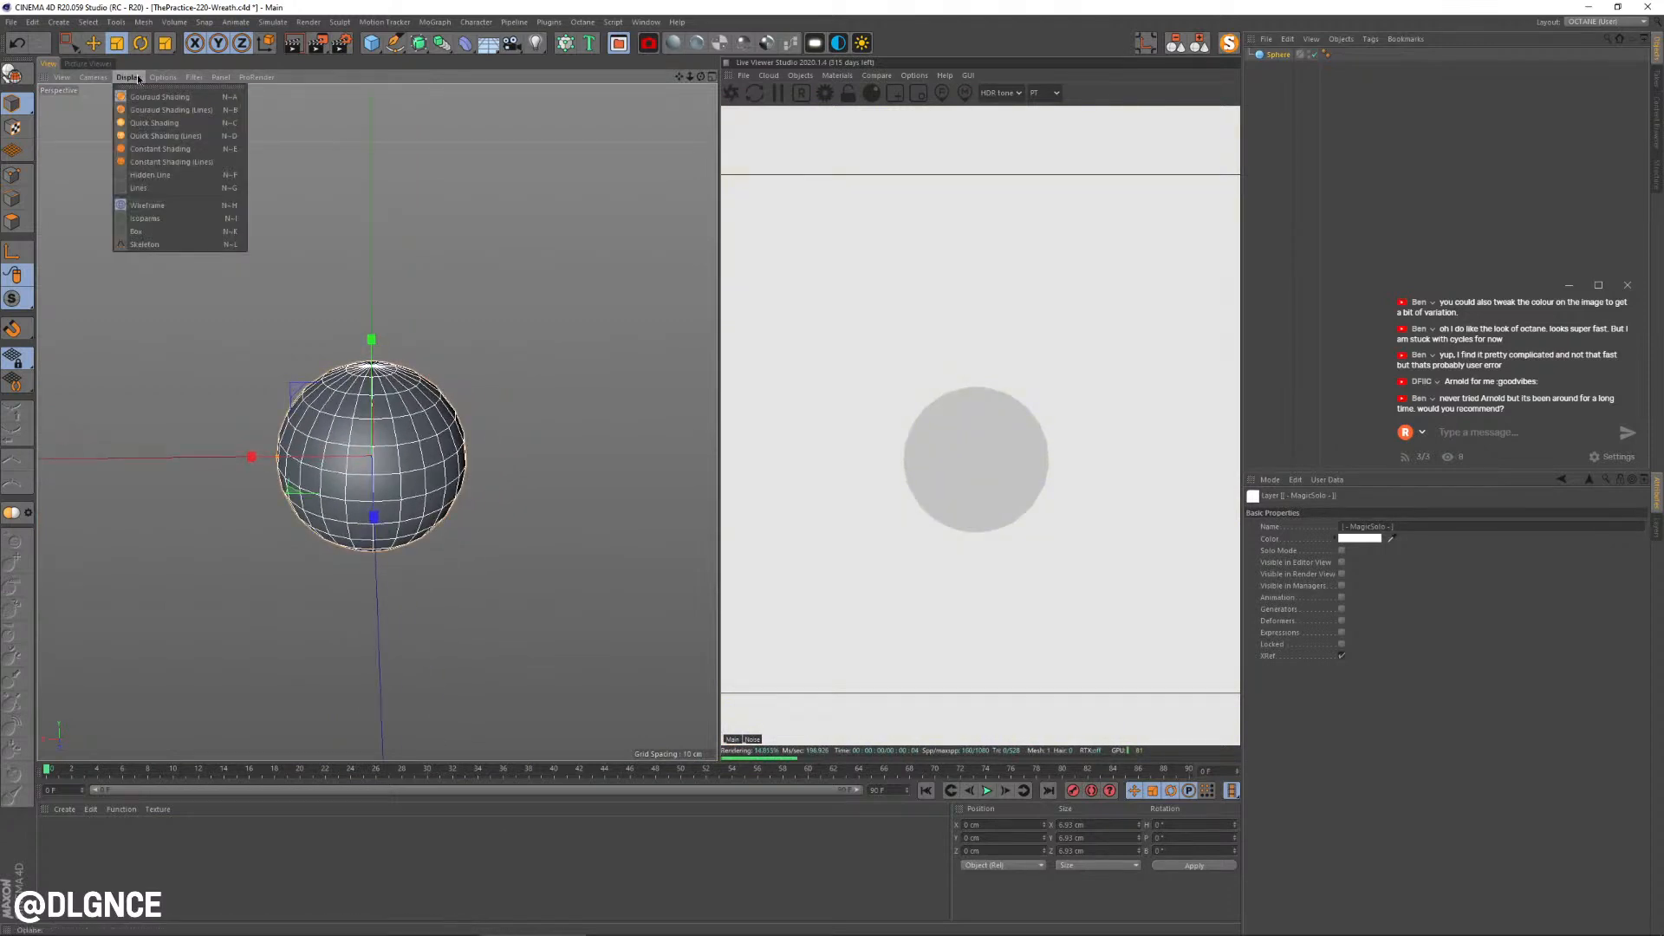
click(143, 120)
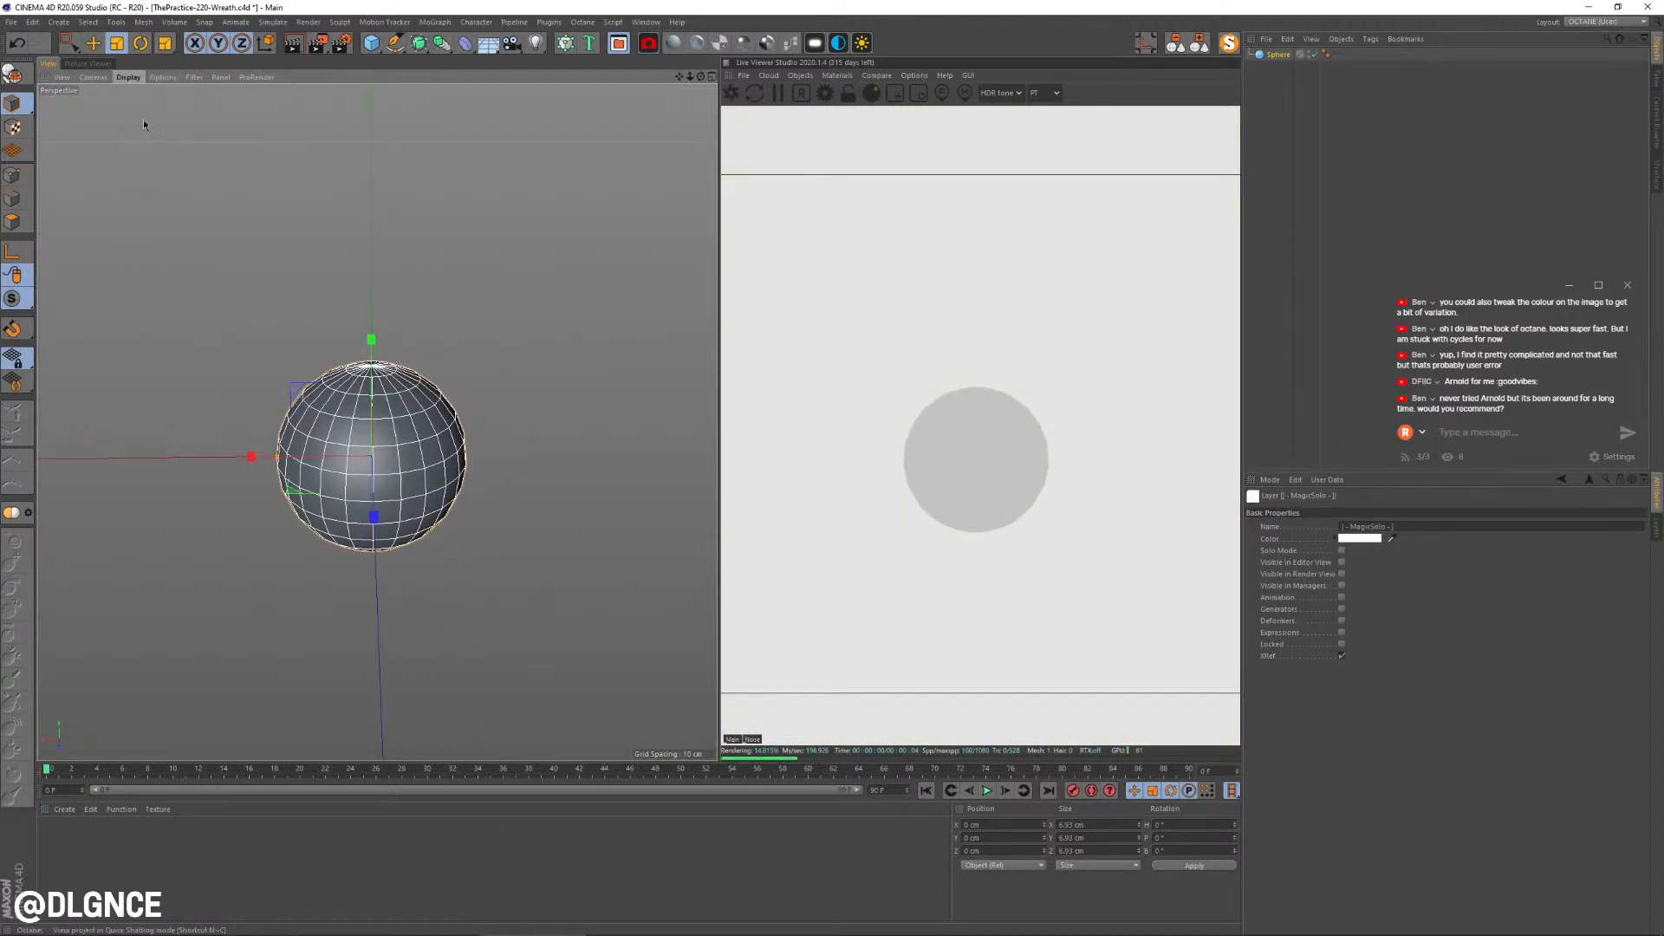
click(162, 78)
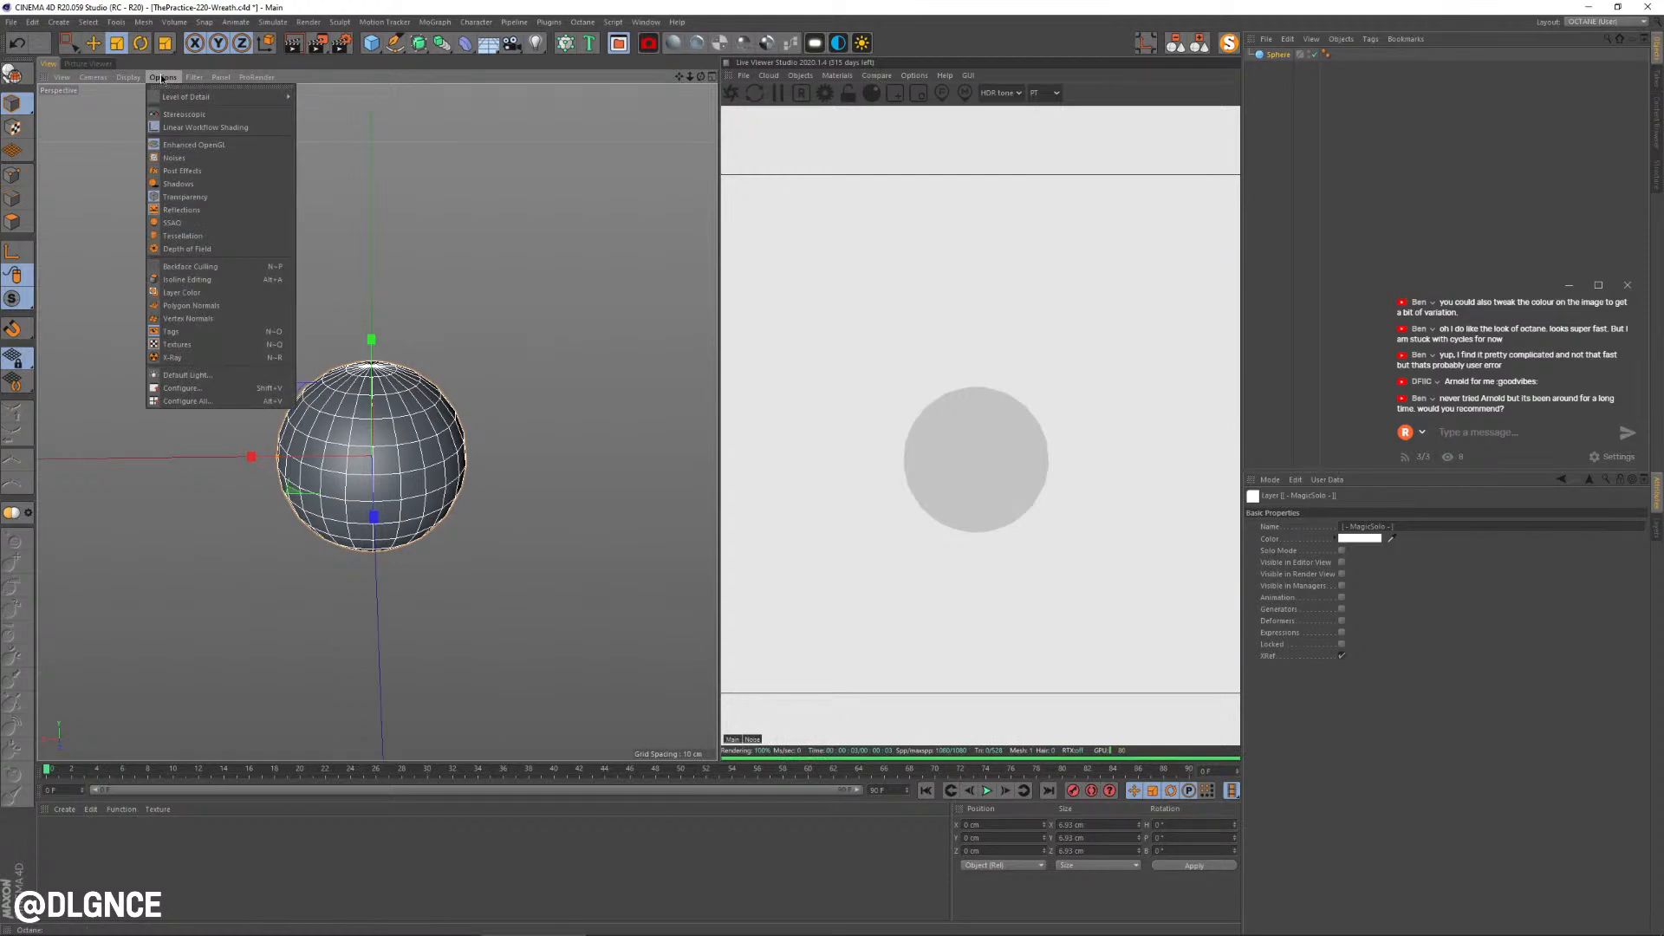
click(194, 145)
click(506, 390)
alt+drag(362, 468, 392, 452)
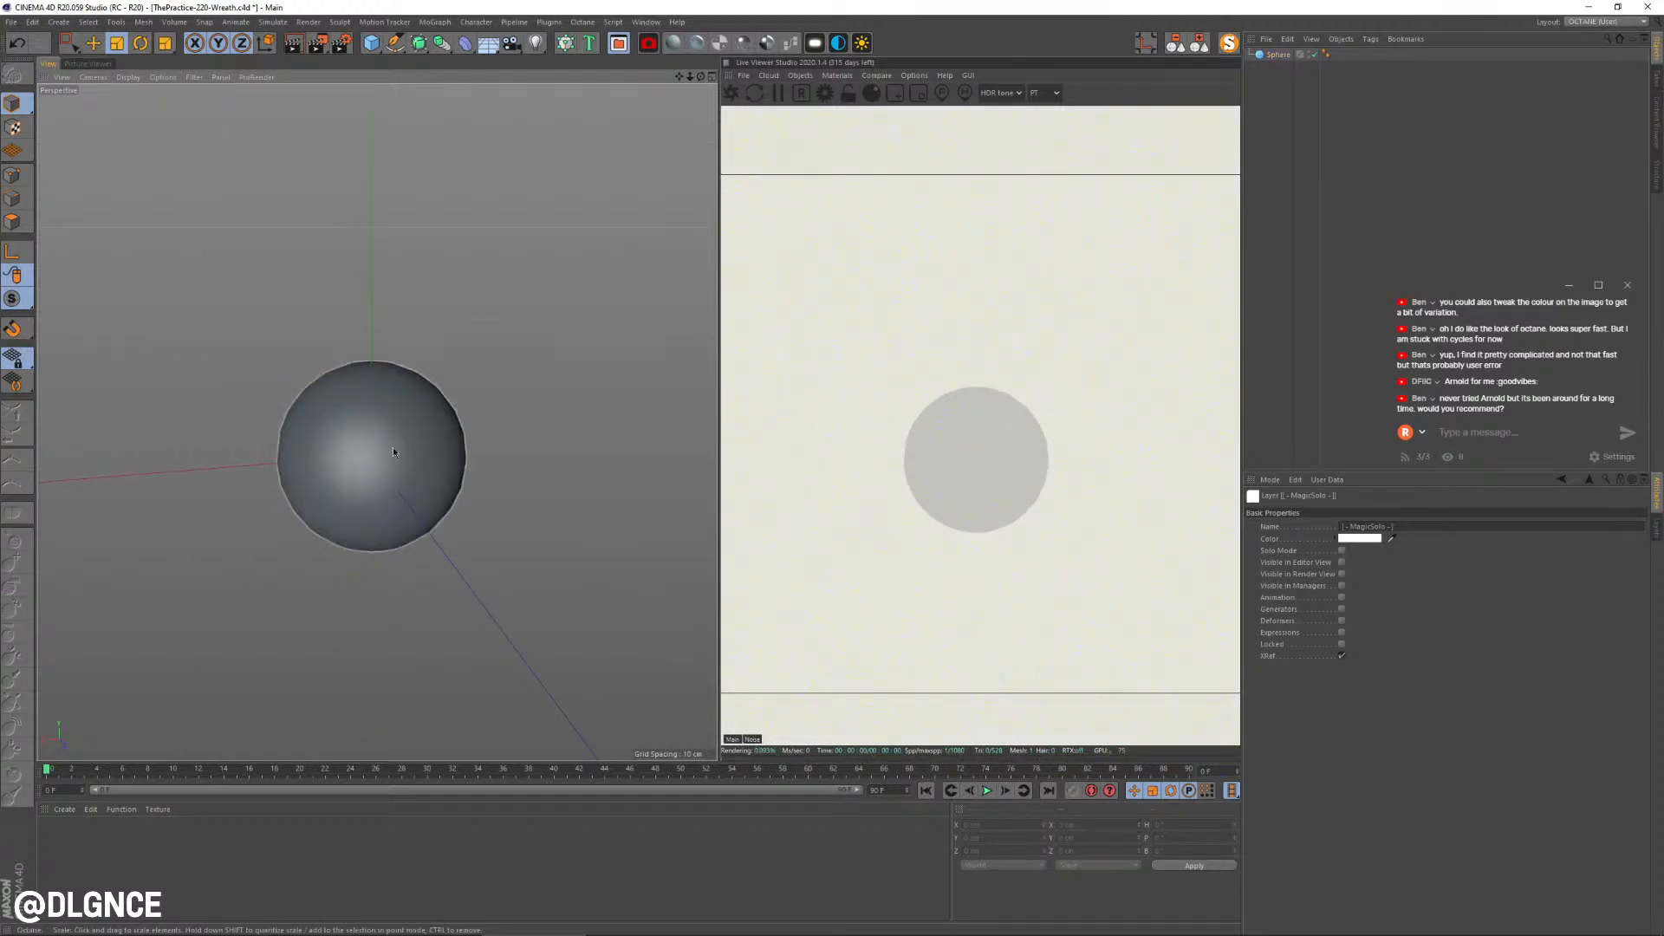
click(393, 451)
mouse_move(542, 523)
alt+mouse_down()
mouse_move(497, 519)
mouse_move(530, 520)
alt+mouse_up()
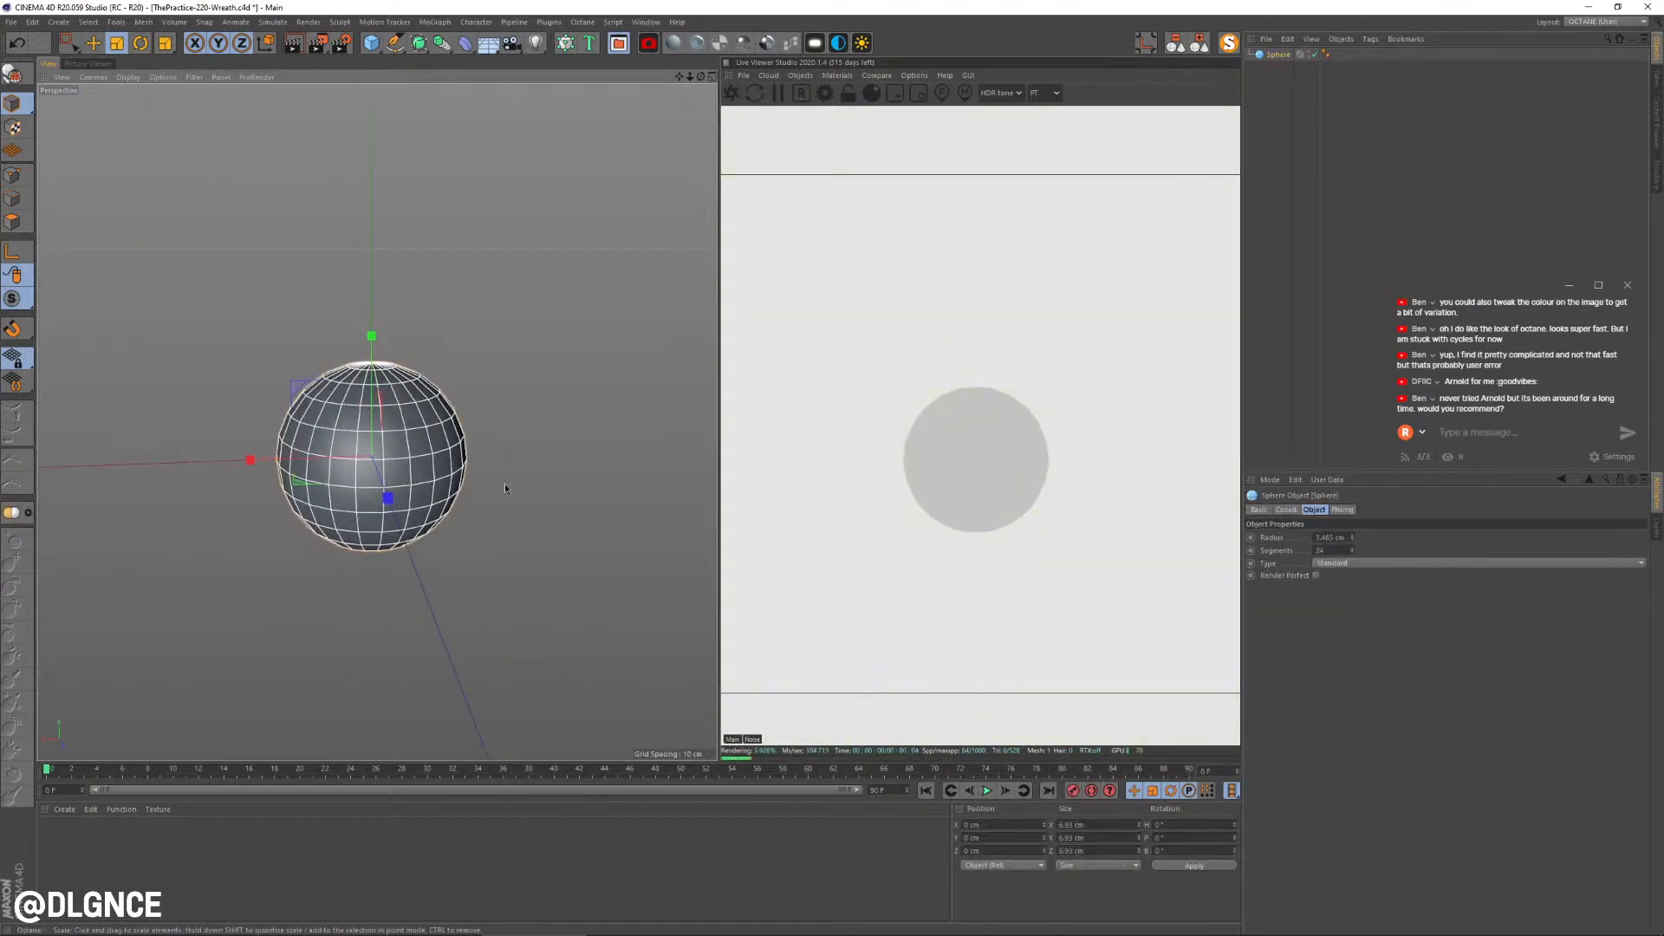
Step: Add a cylinder and move the sphere out from under it so both are separate top-level objects
scroll(396, 95, up, 1)
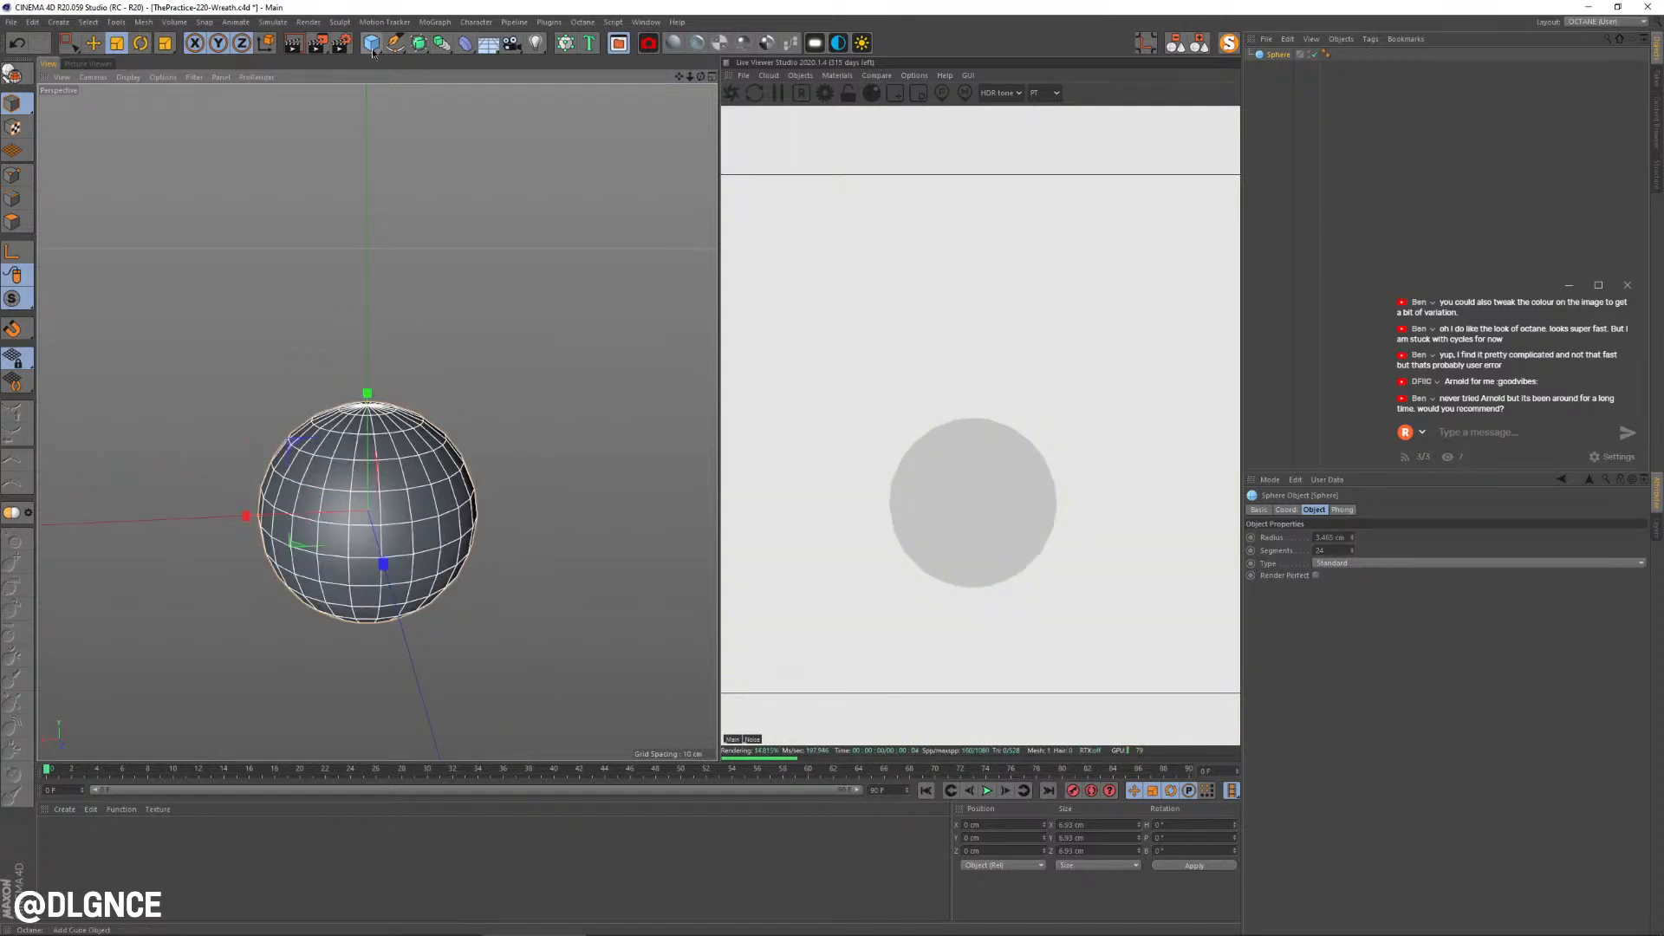
click(373, 50)
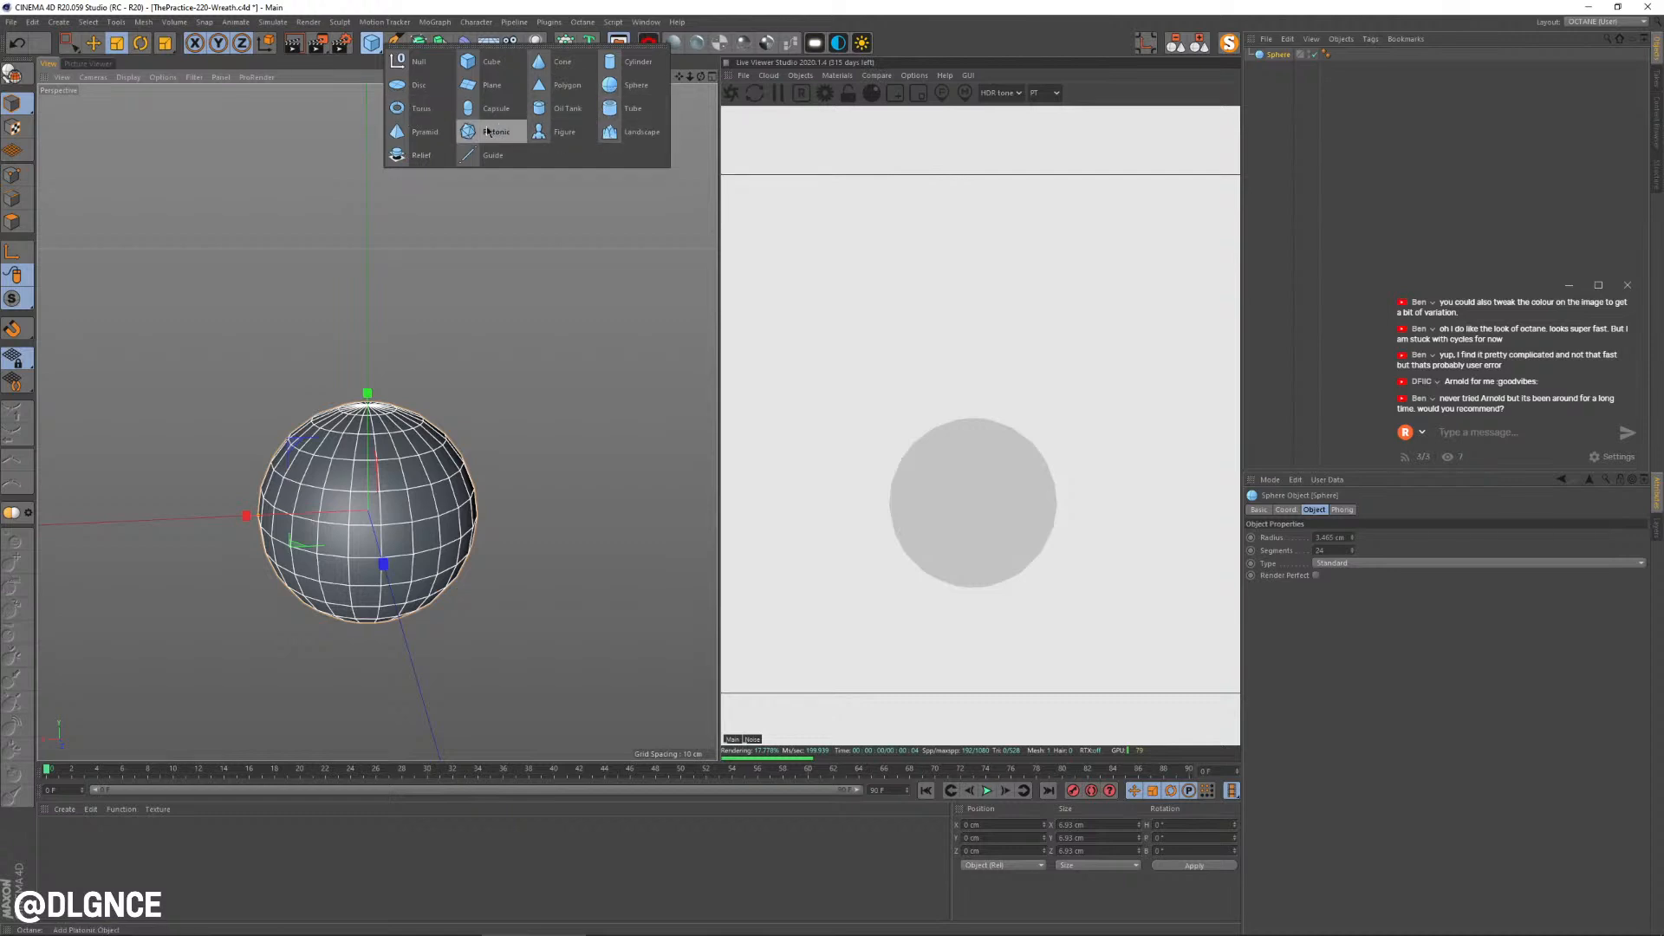
click(630, 63)
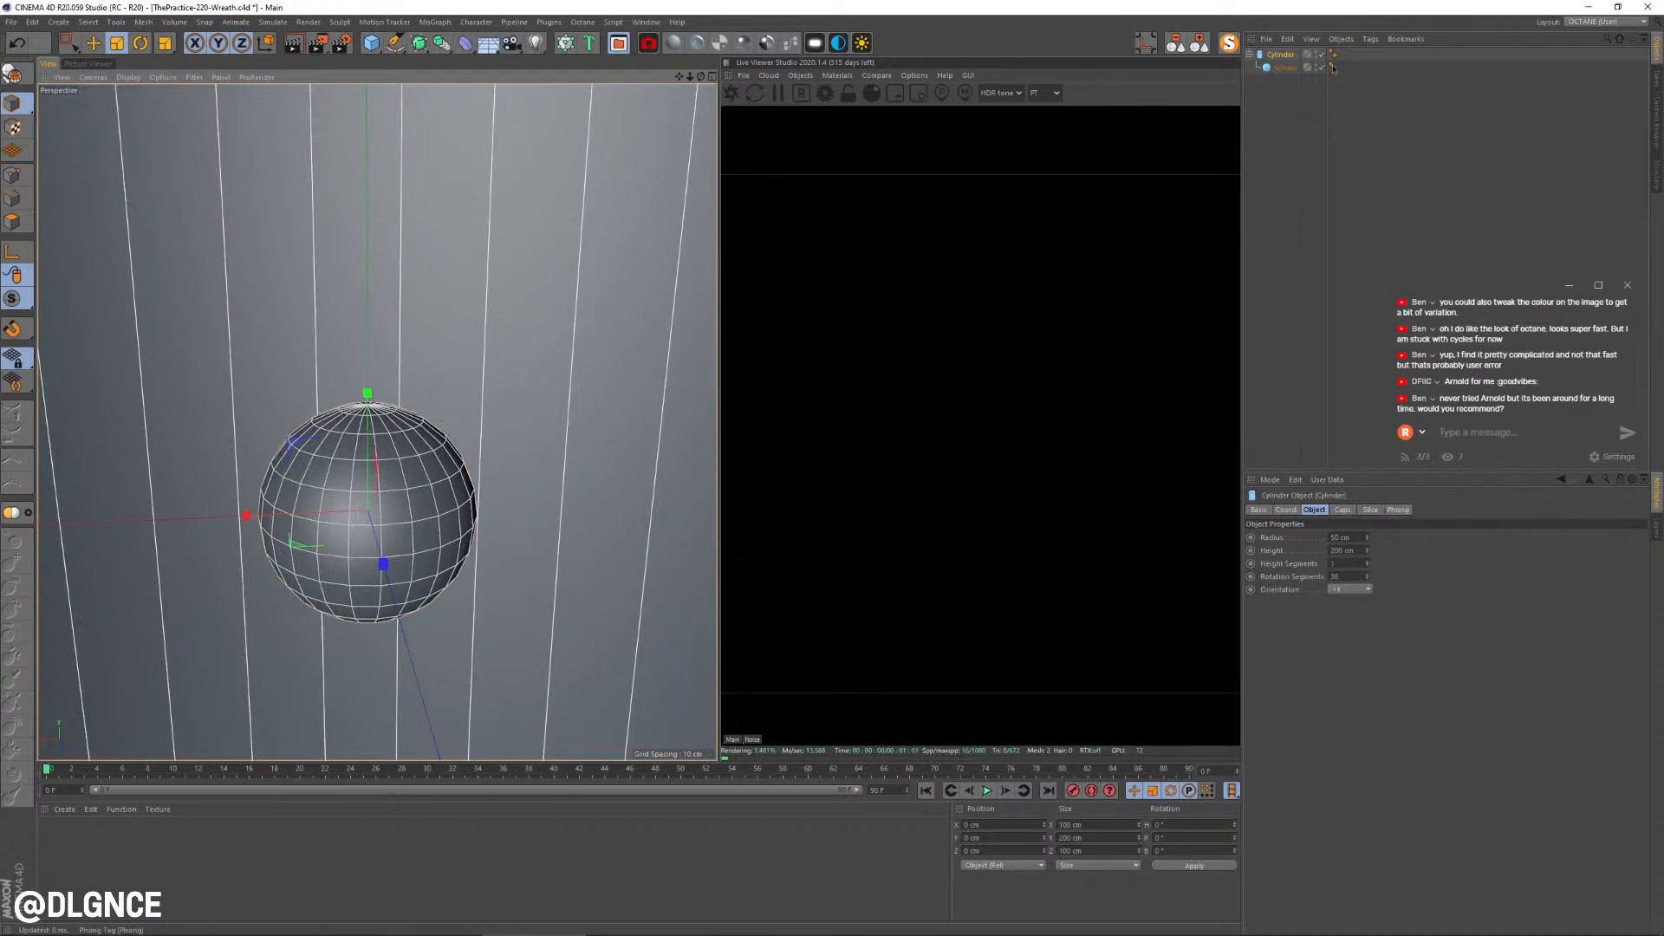
drag(1289, 68, 1289, 50)
click(1283, 67)
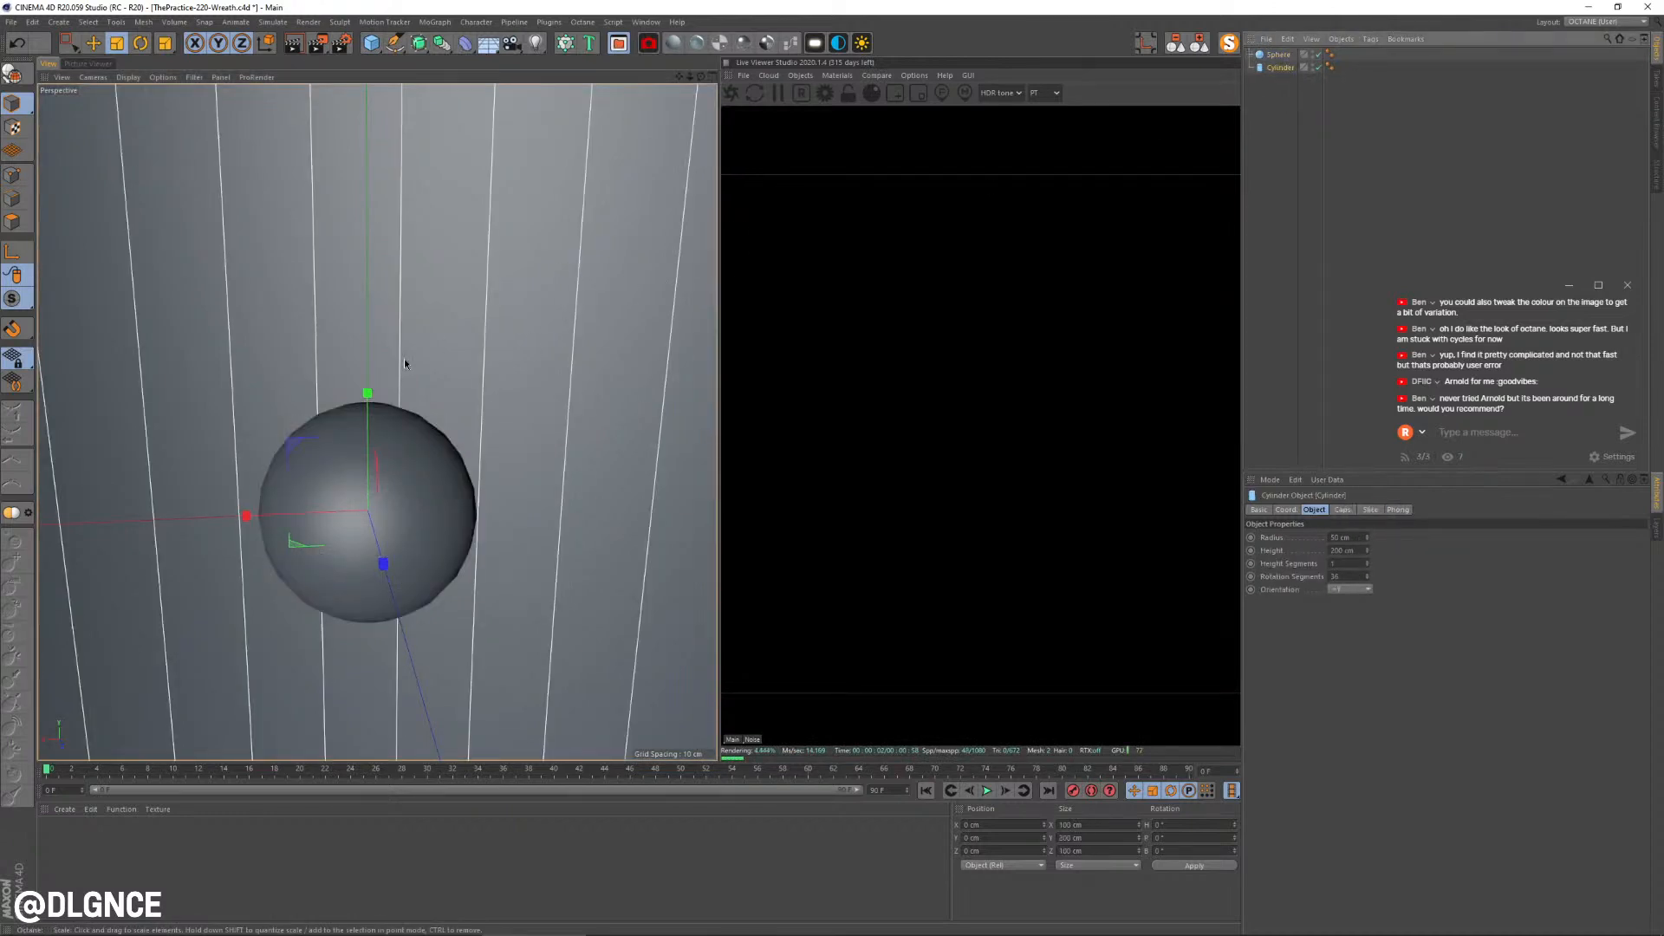
Step: Scale the cylinder down to a radius of about 1.2 cm and raise it onto the sphere as a cap
key(t)
drag(535, 247, 364, 490)
key(e)
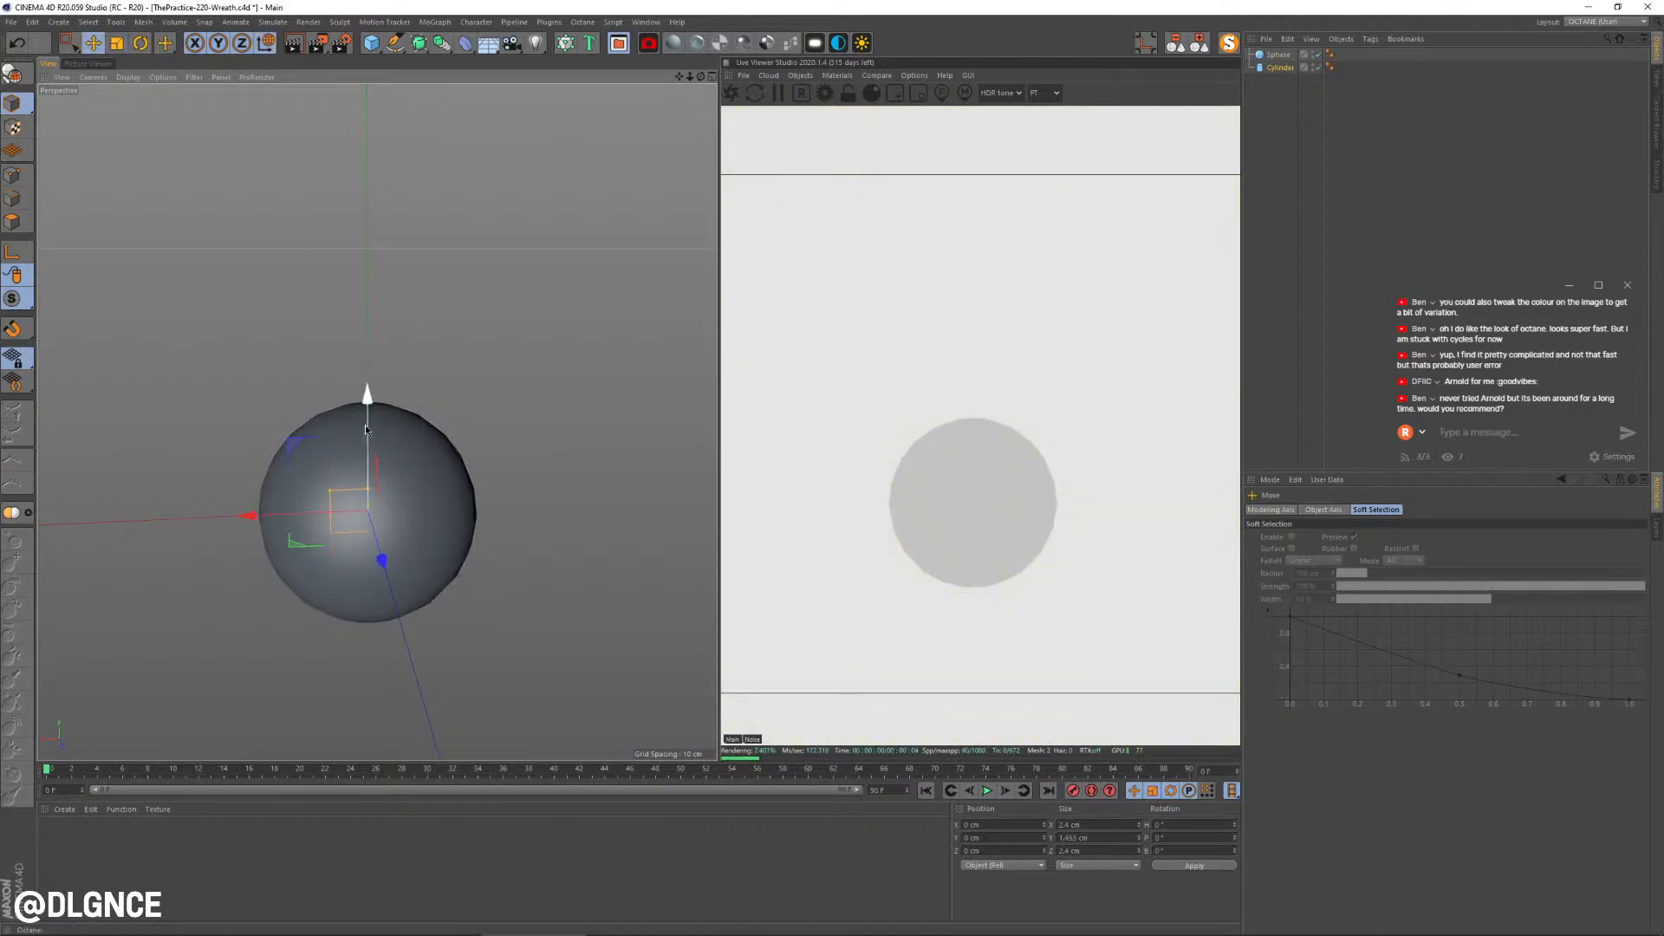
drag(364, 427, 362, 321)
drag(368, 380, 368, 394)
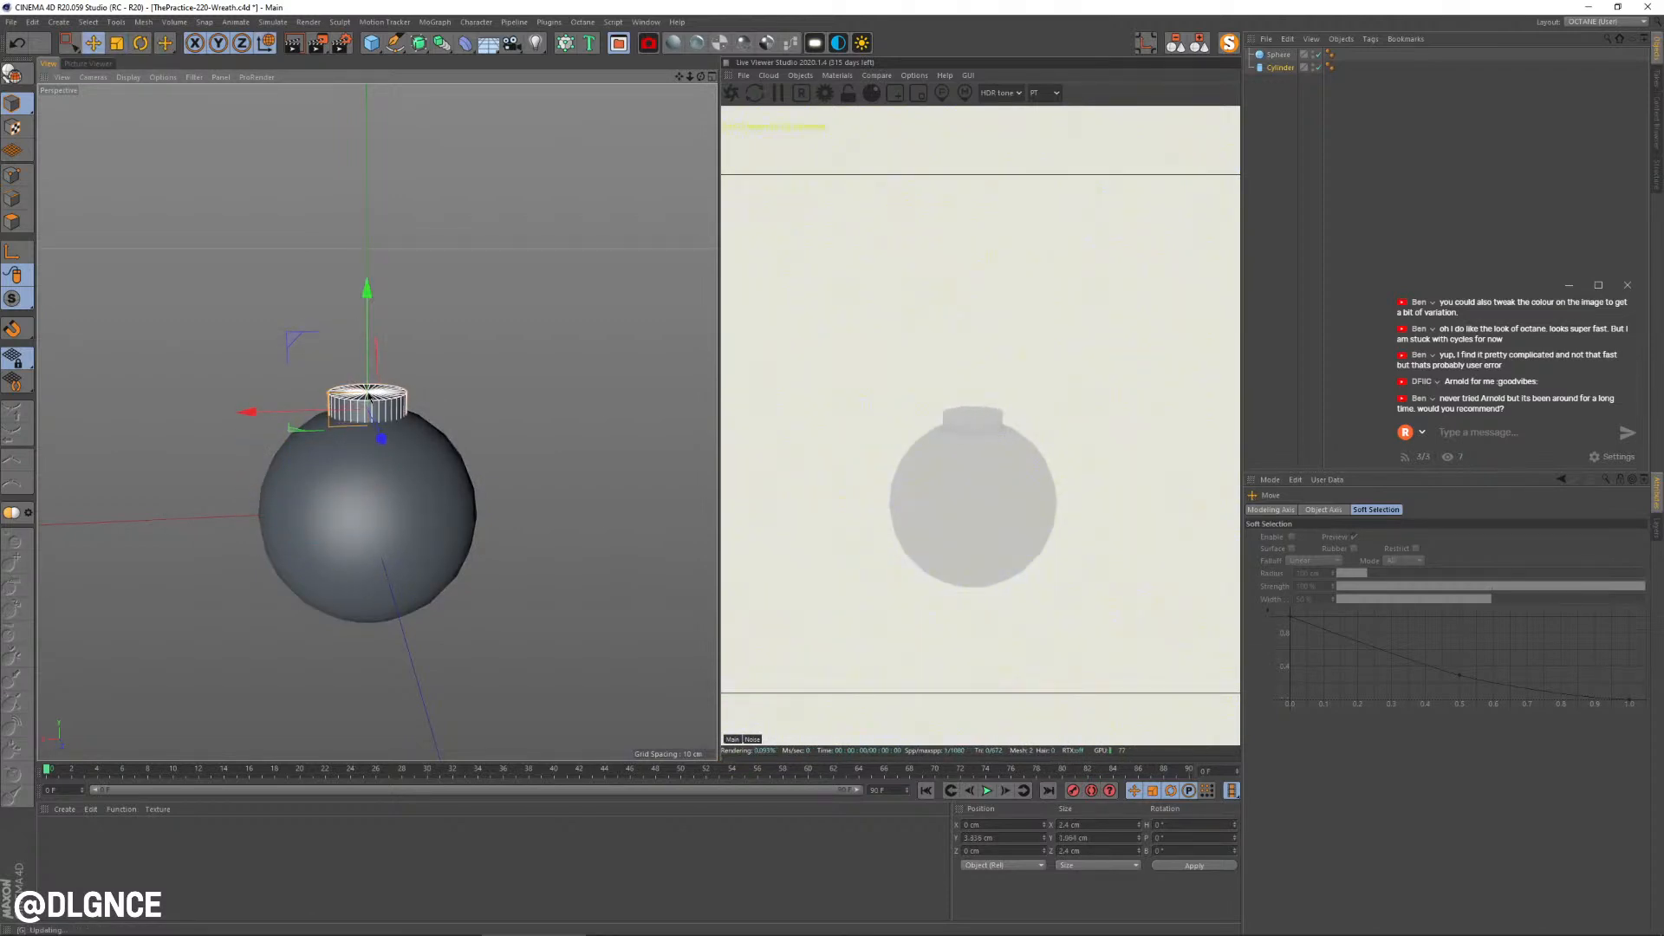
Step: Enable a fillet on the cylinder's caps with 1 segment and a 0.2 cm radius
click(1286, 57)
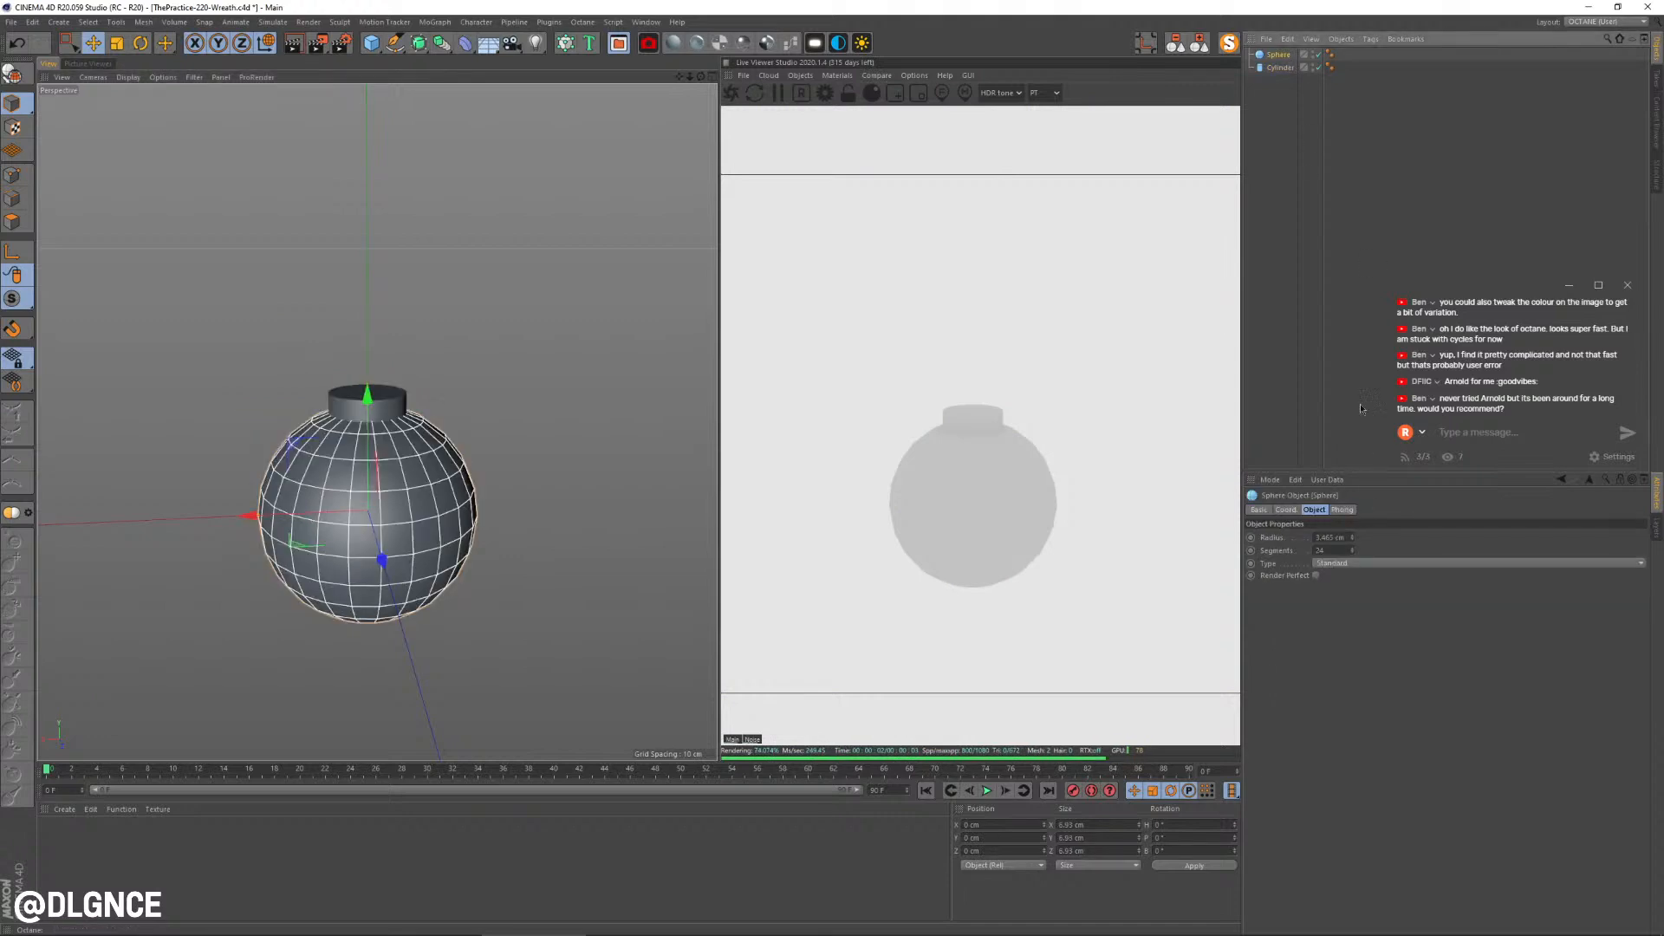
click(1283, 68)
drag(1369, 579, 1367, 579)
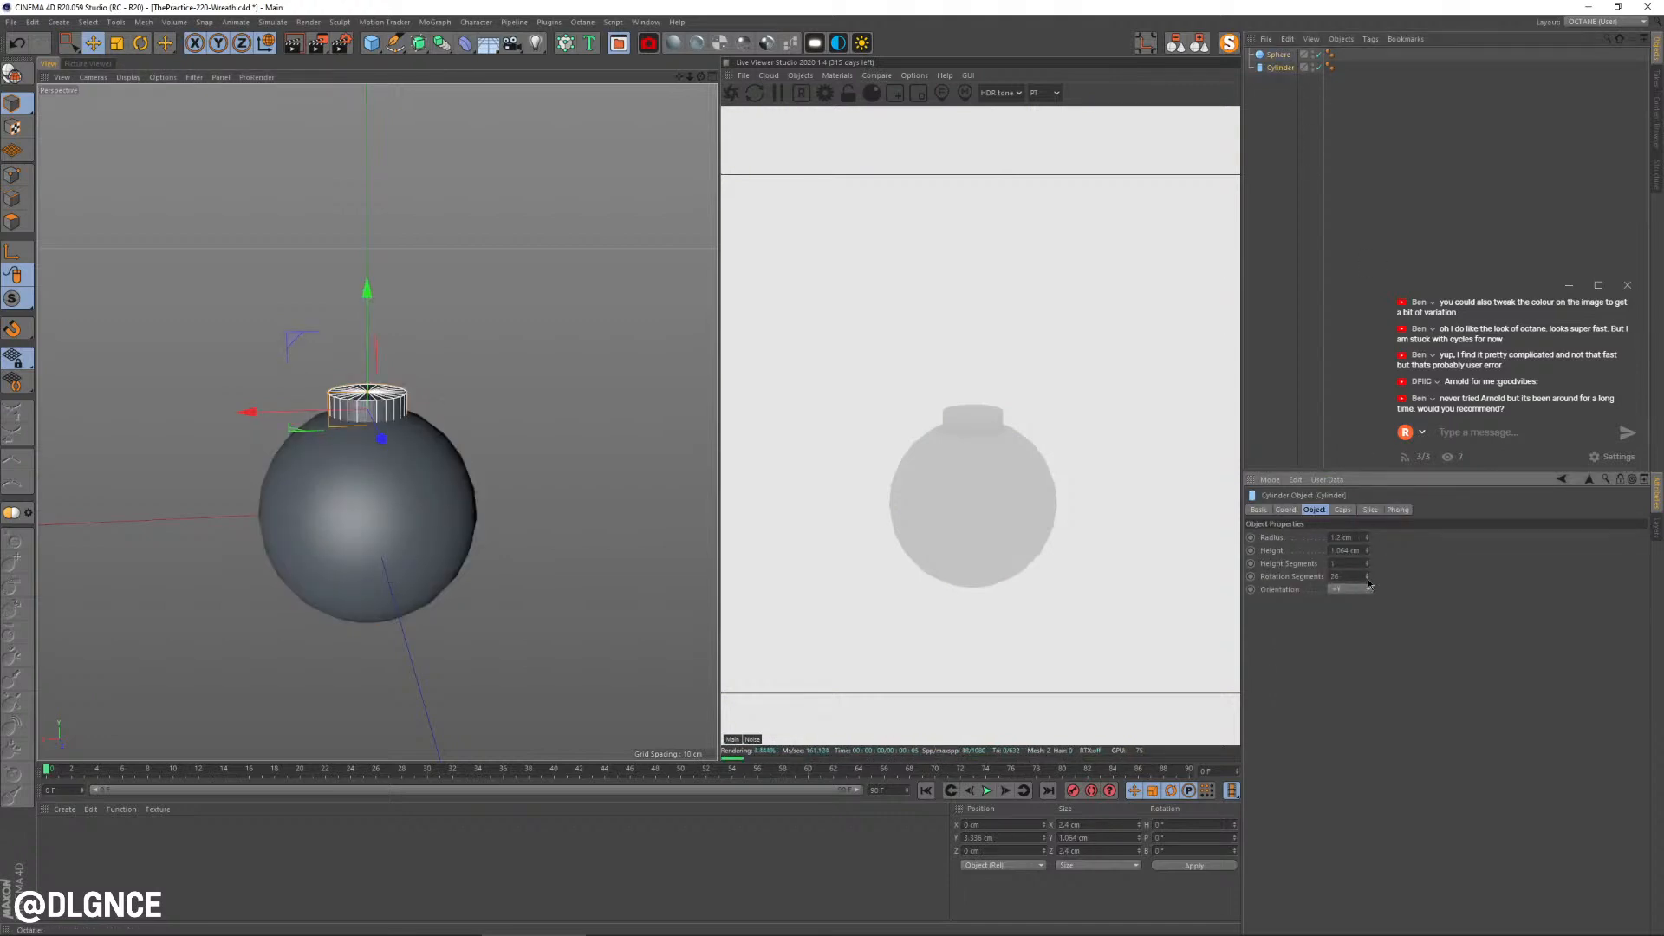
click(1343, 511)
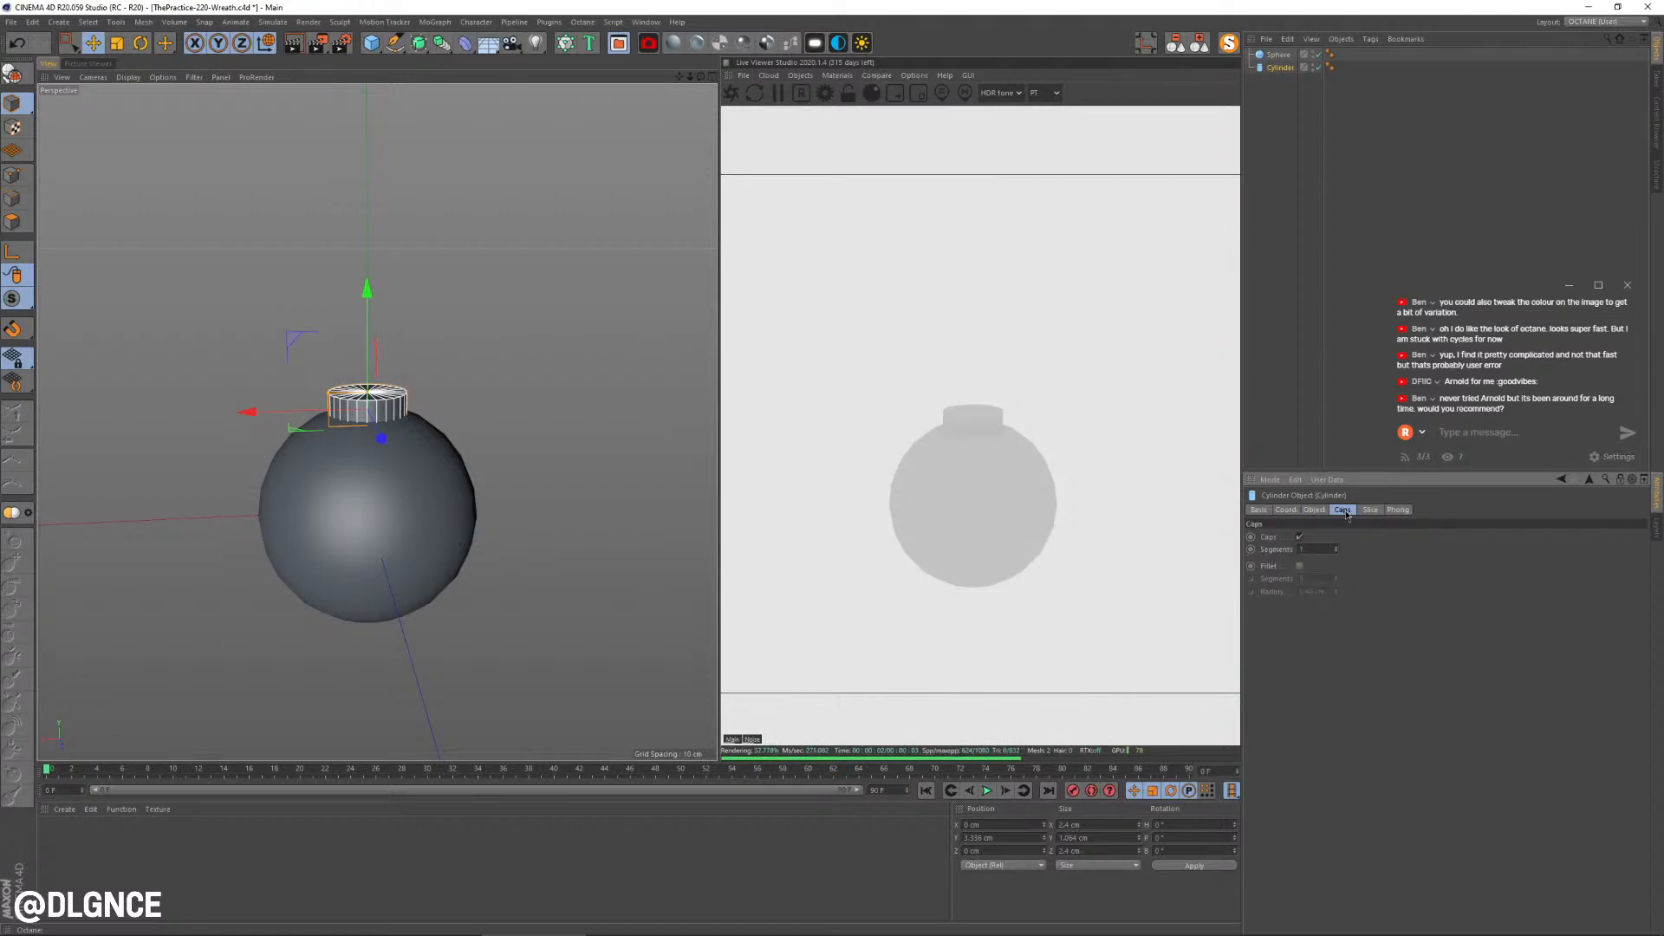
click(1300, 566)
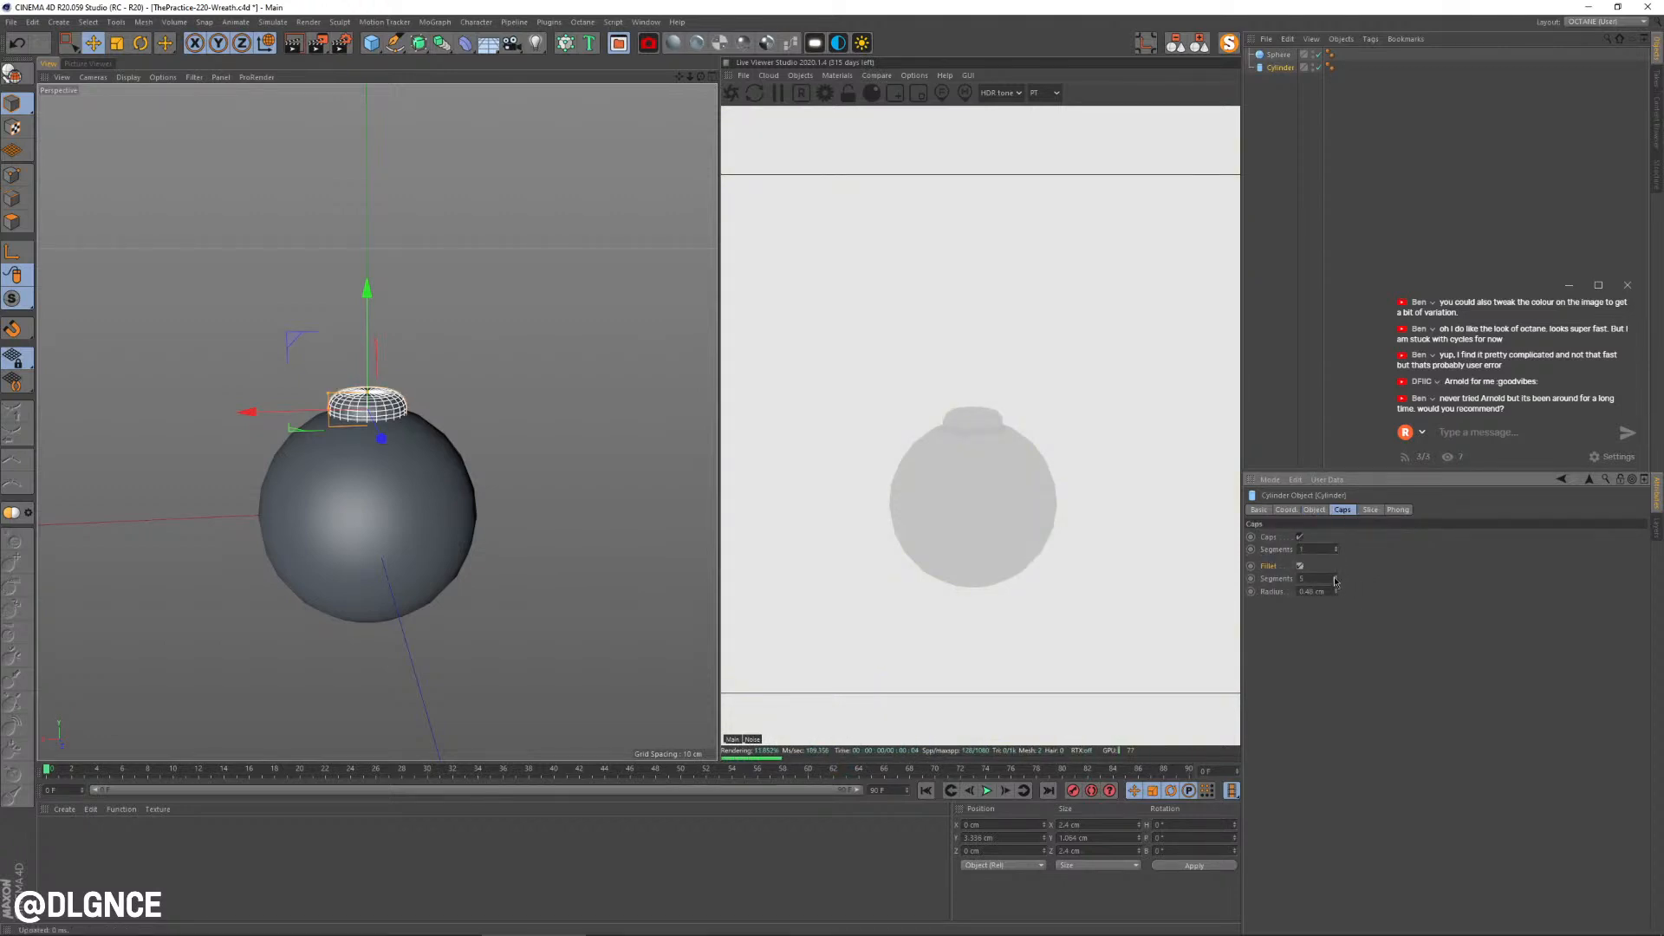
drag(1336, 592, 1338, 592)
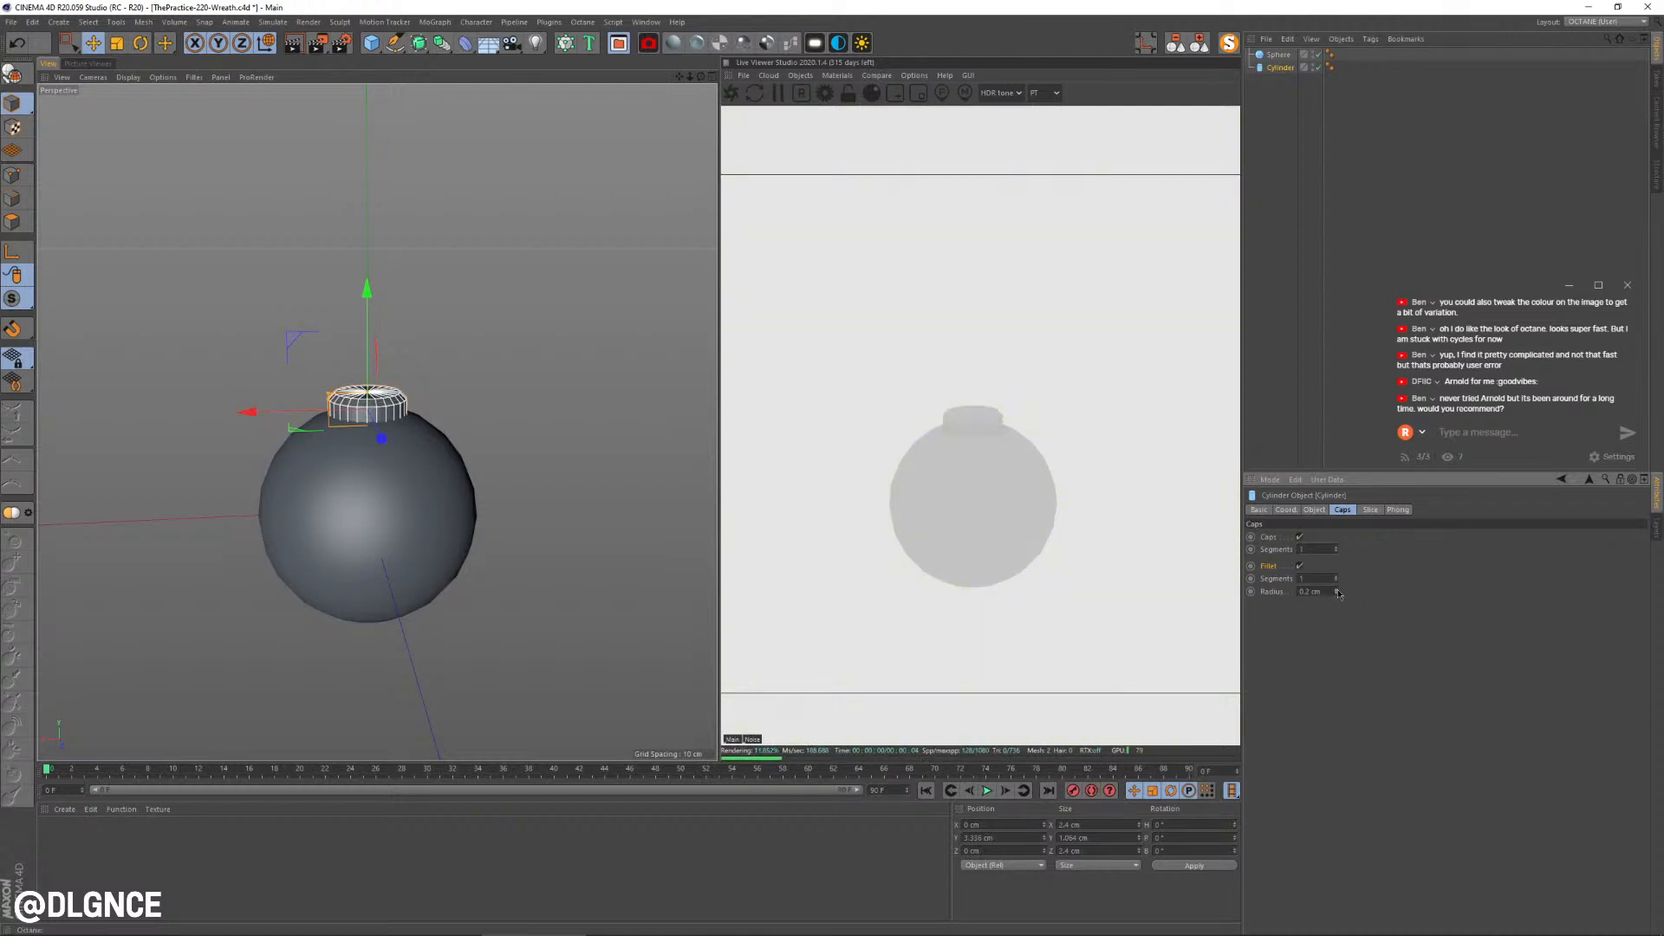
Step: Raise the cylinder slightly above the sphere and scale it up to about 2.64 cm wide
drag(367, 291, 367, 286)
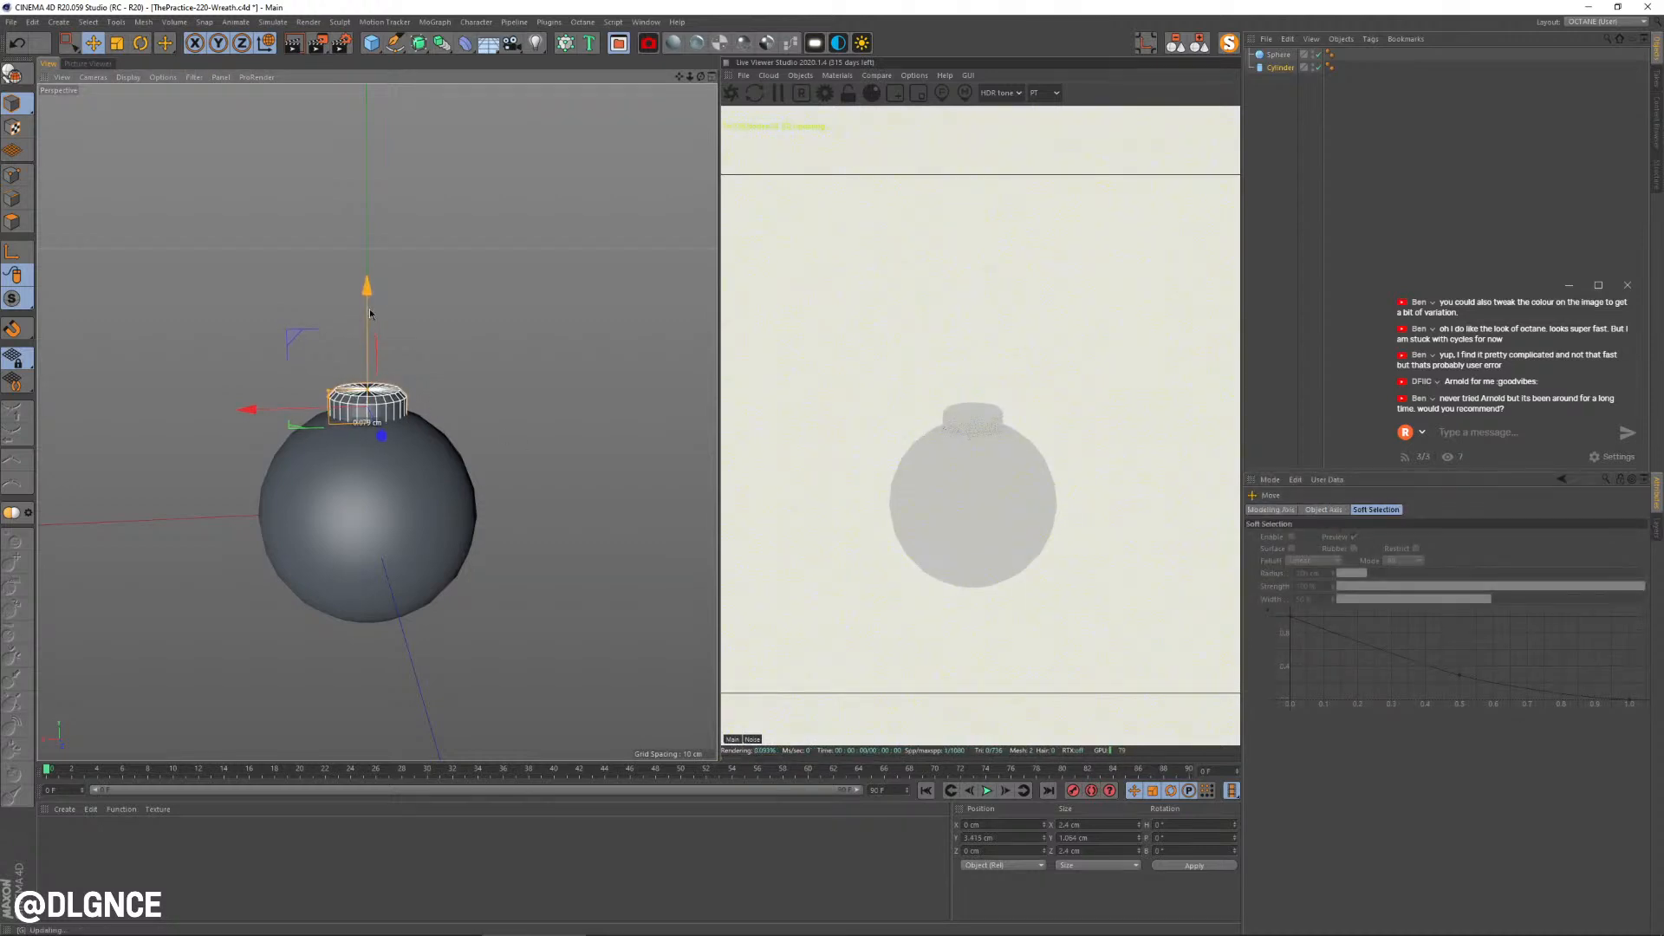
key(t)
drag(492, 326, 529, 316)
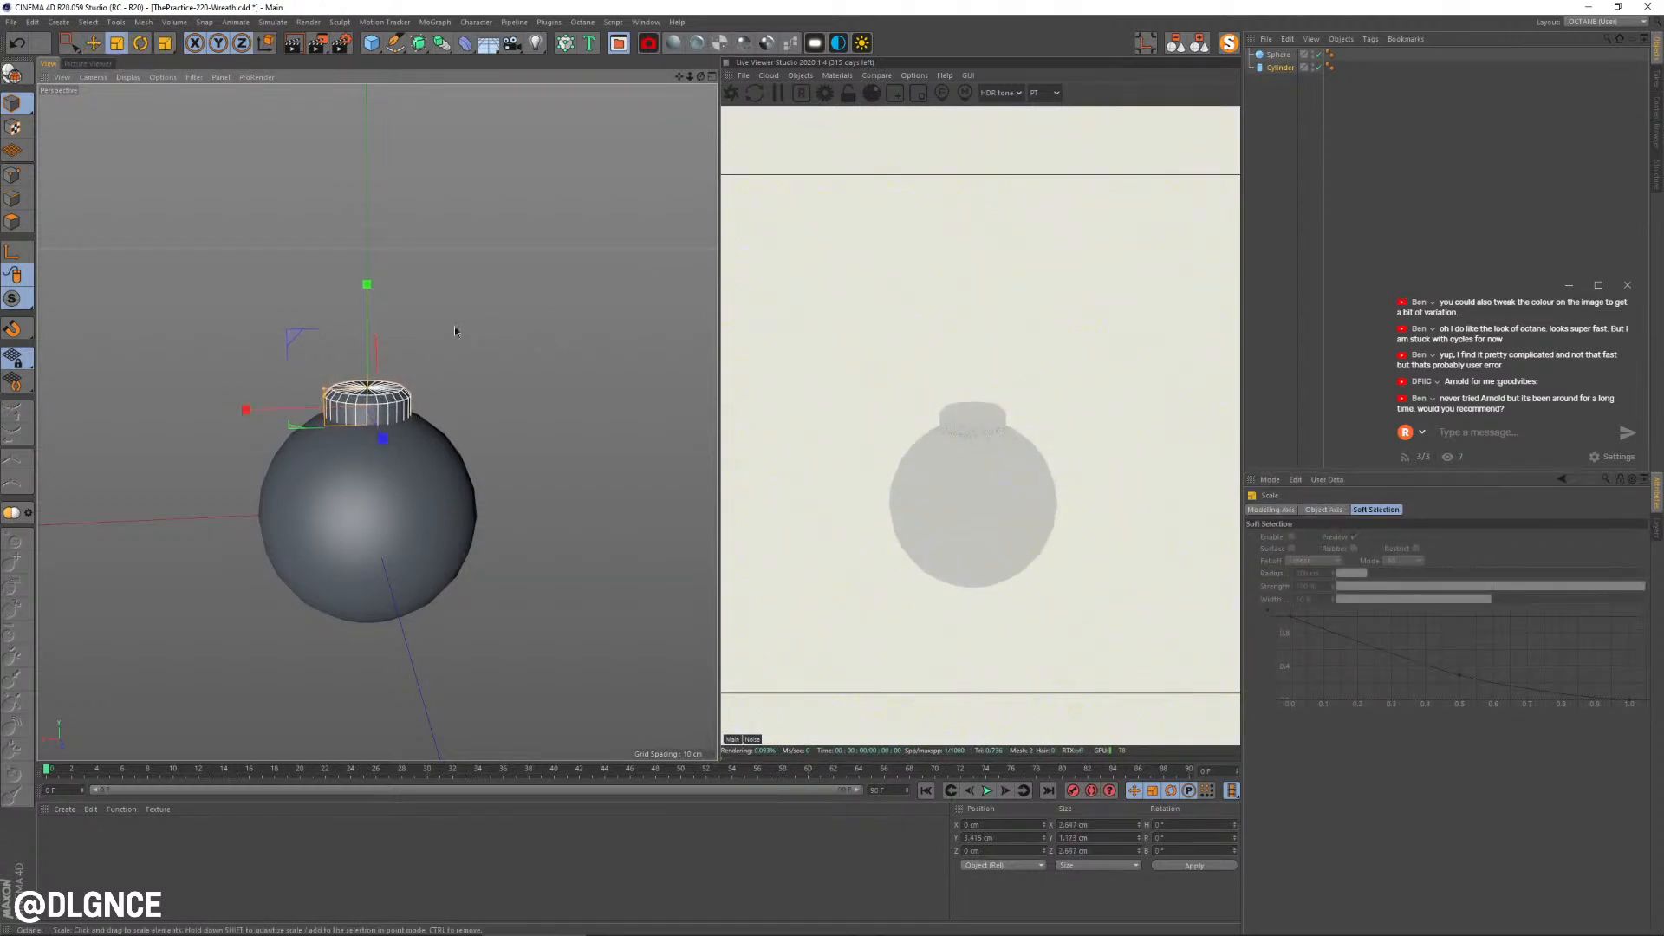
key(e)
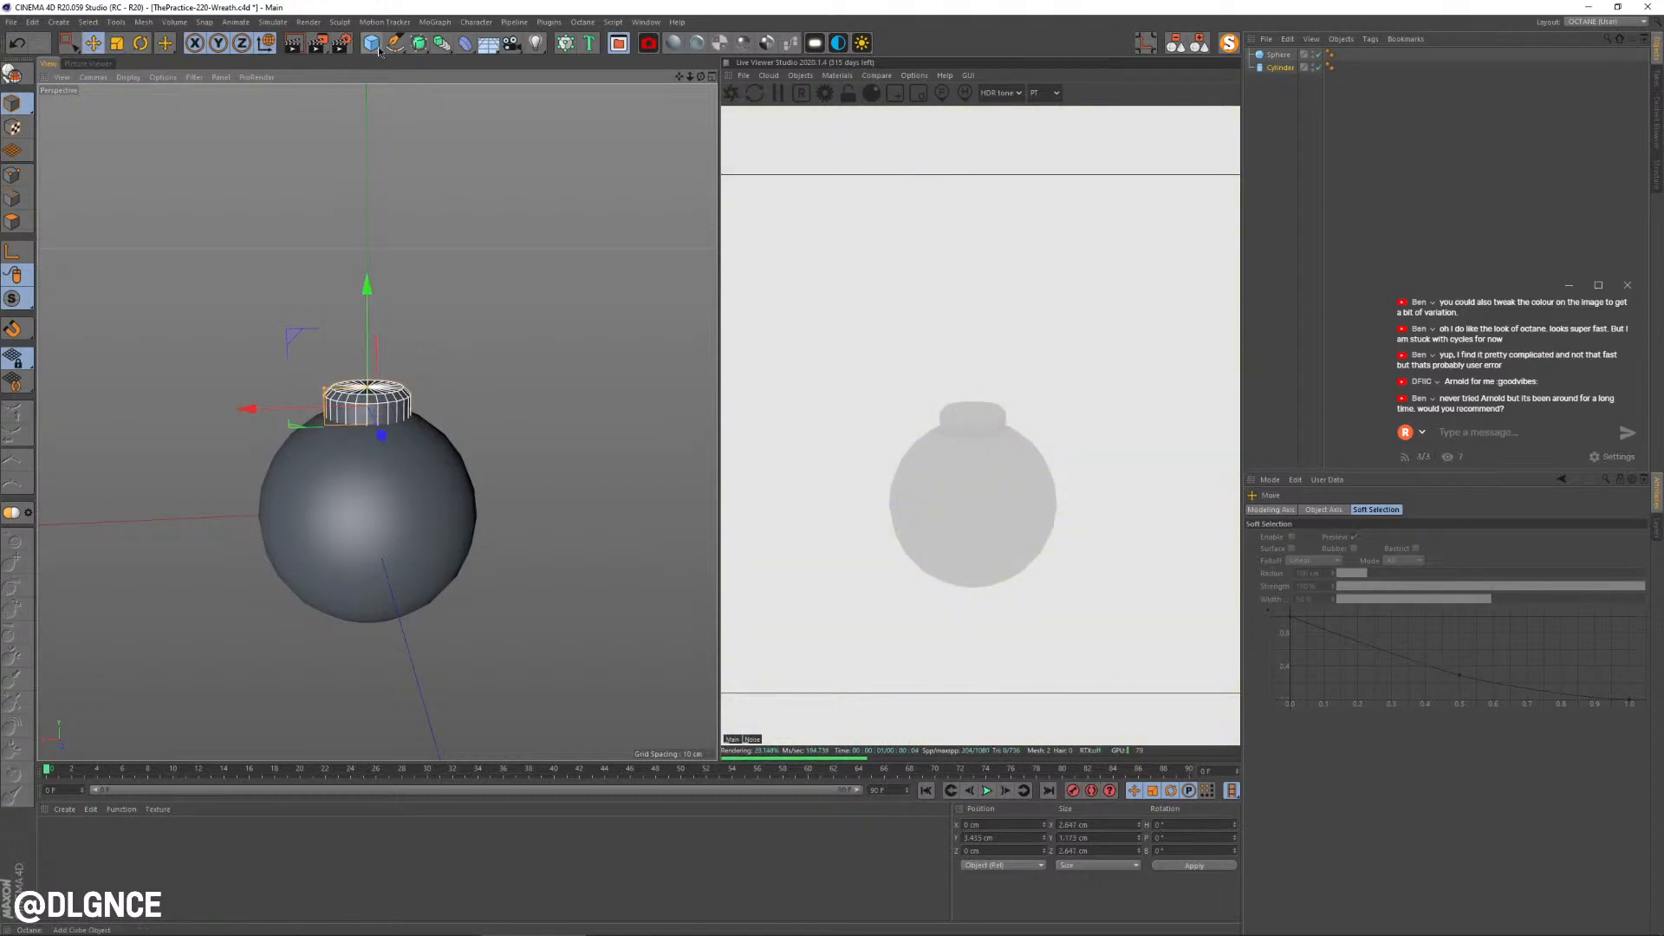
Step: Add a tube, move the cylinder out from under it, and scale the tube down to about 4.8 cm across
click(373, 43)
click(559, 76)
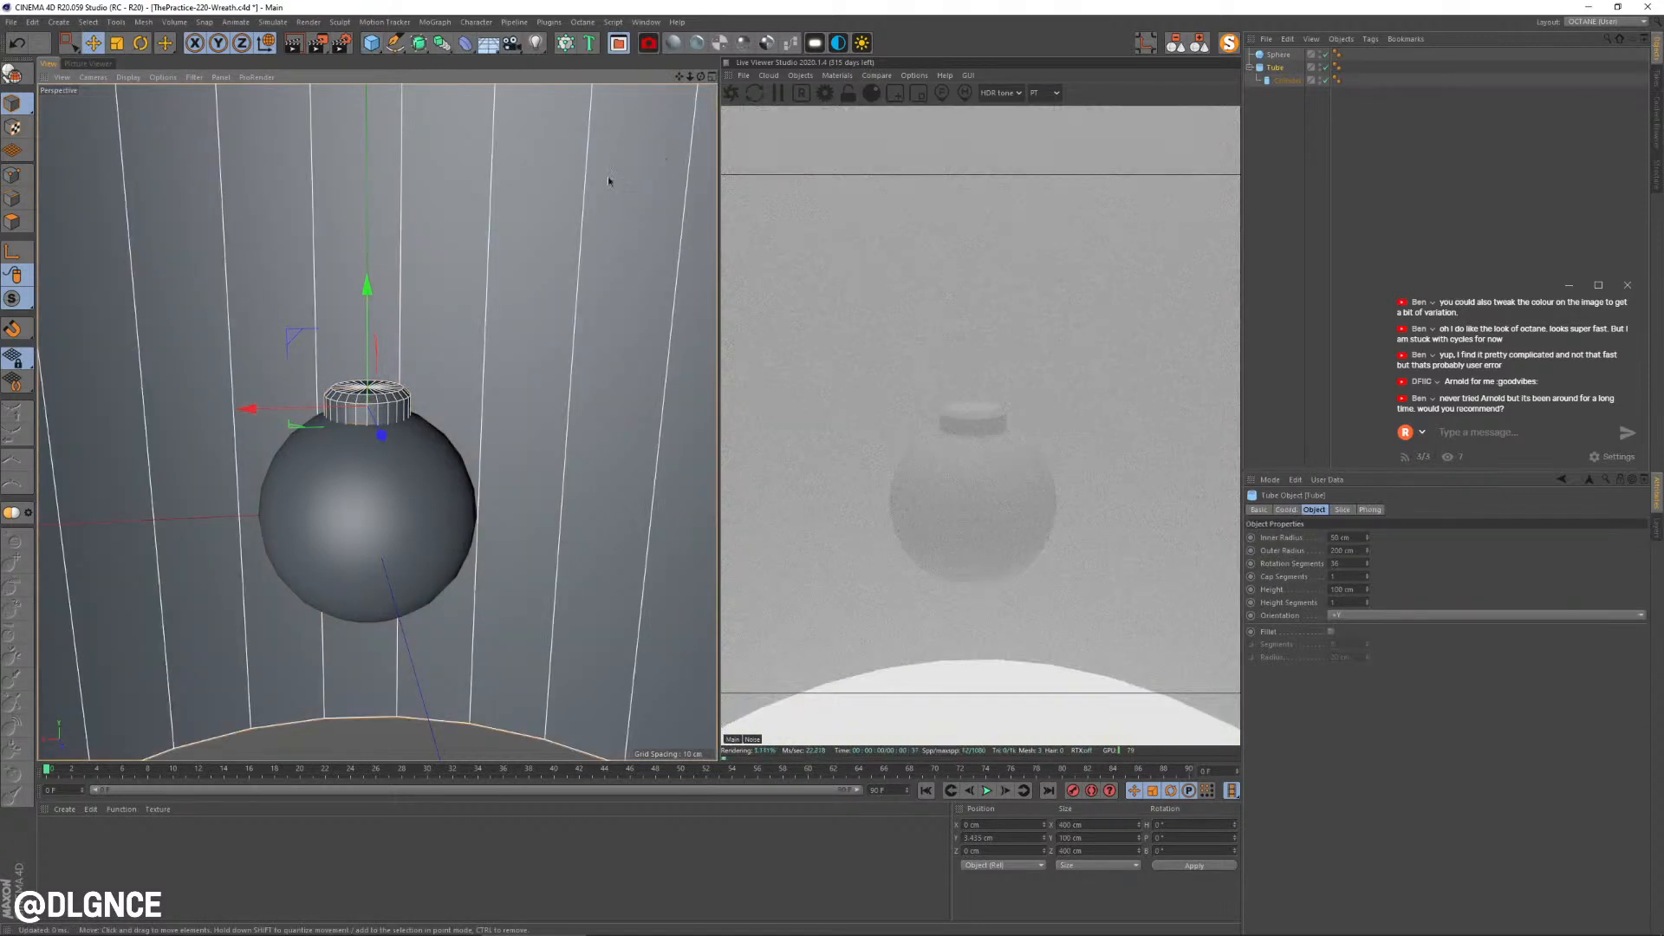
drag(1287, 80, 1275, 89)
key(t)
drag(506, 255, 163, 554)
Step: Rotate the tube 90 degrees so it stands upright as a hanging ring around the cap
key(r)
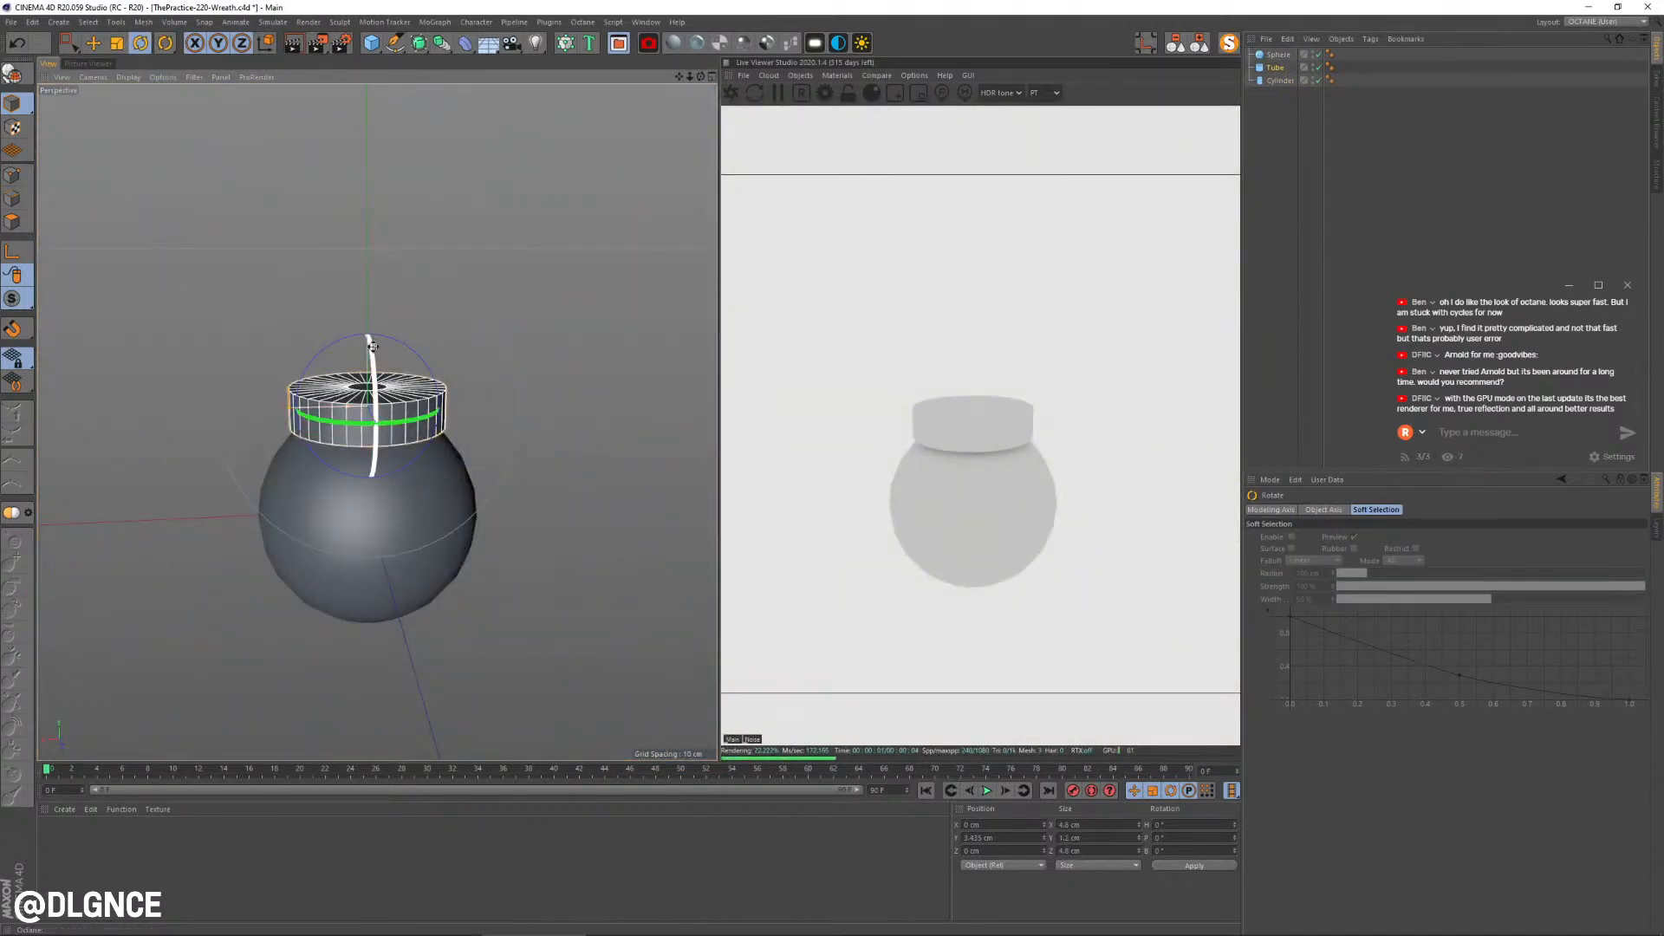
drag(374, 347, 377, 490)
key(s)
alt+drag(322, 433, 130, 562)
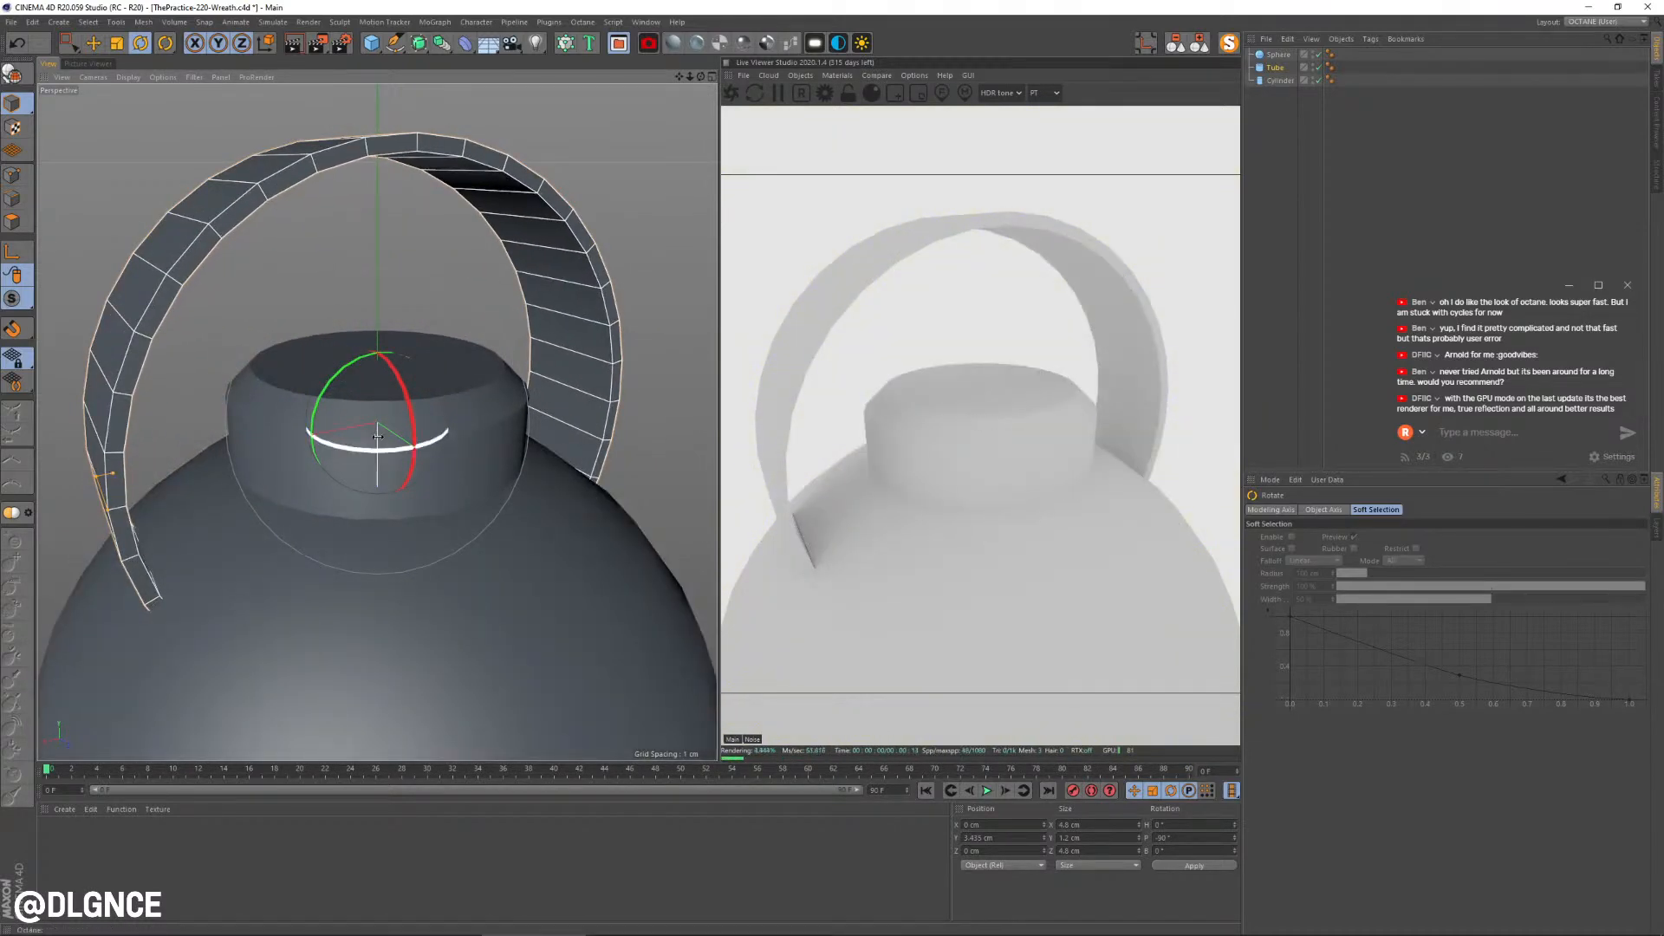
Step: Scale the upright ring down to about 1.6 cm and raise it so its lower half sinks into the cap
key(t)
drag(381, 494, 267, 539)
key(e)
drag(412, 416, 499, 373)
alt+right_drag(498, 373, 486, 433)
alt+drag(459, 499, 260, 421)
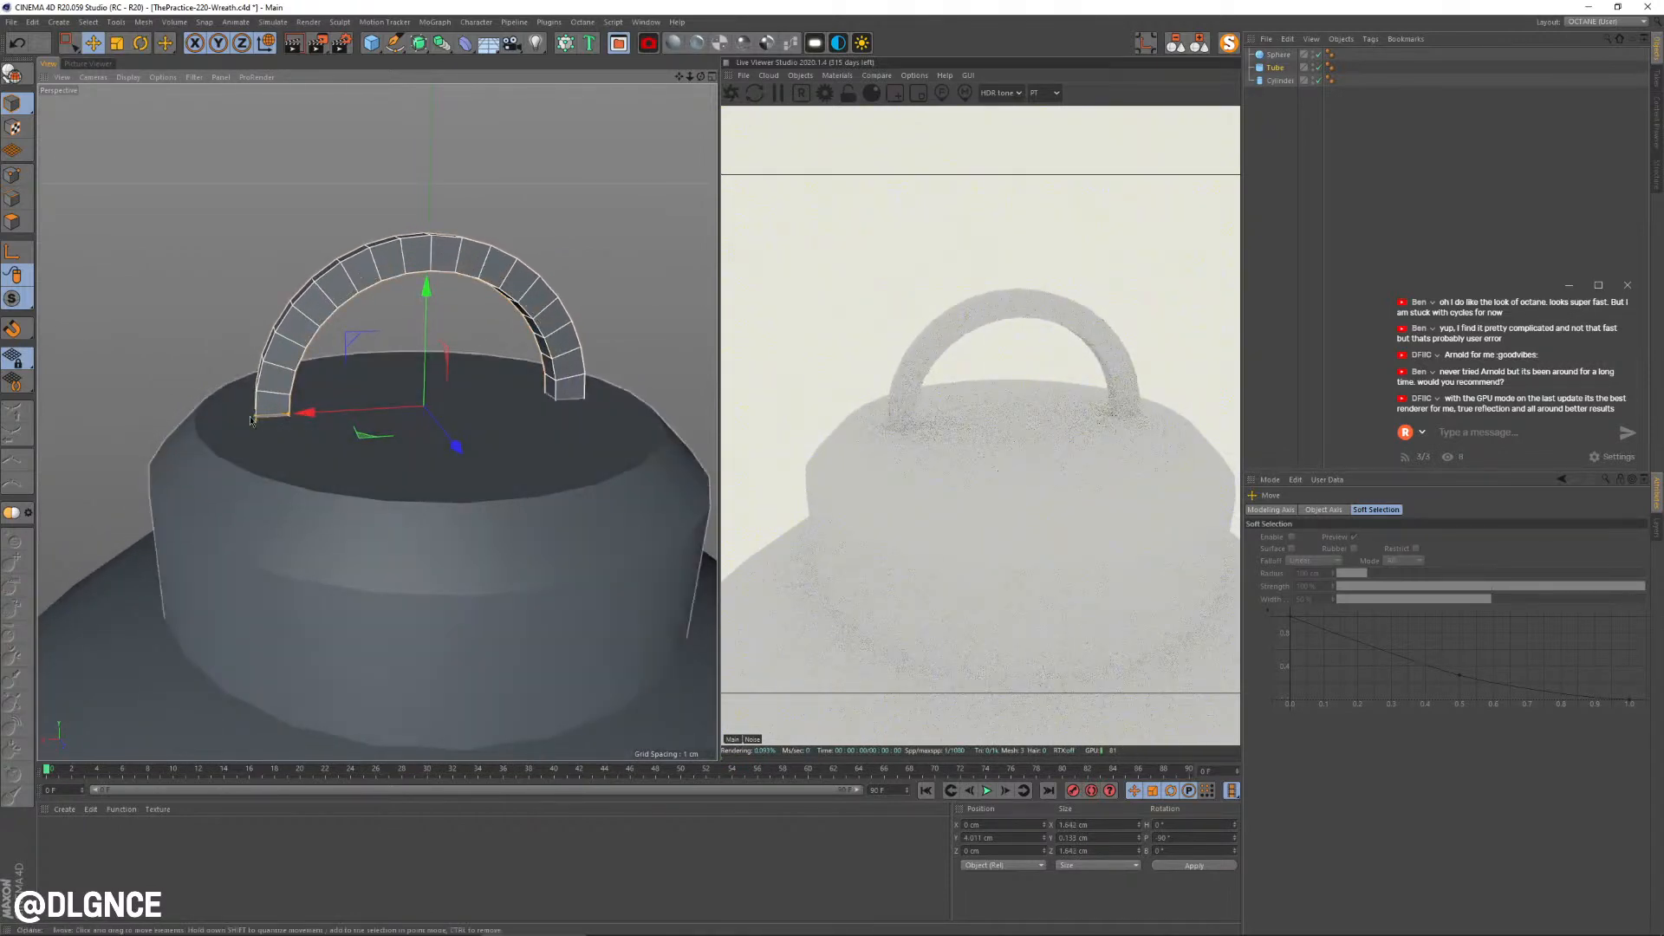
alt+right_drag(382, 387, 299, 386)
alt+drag(432, 433, 507, 415)
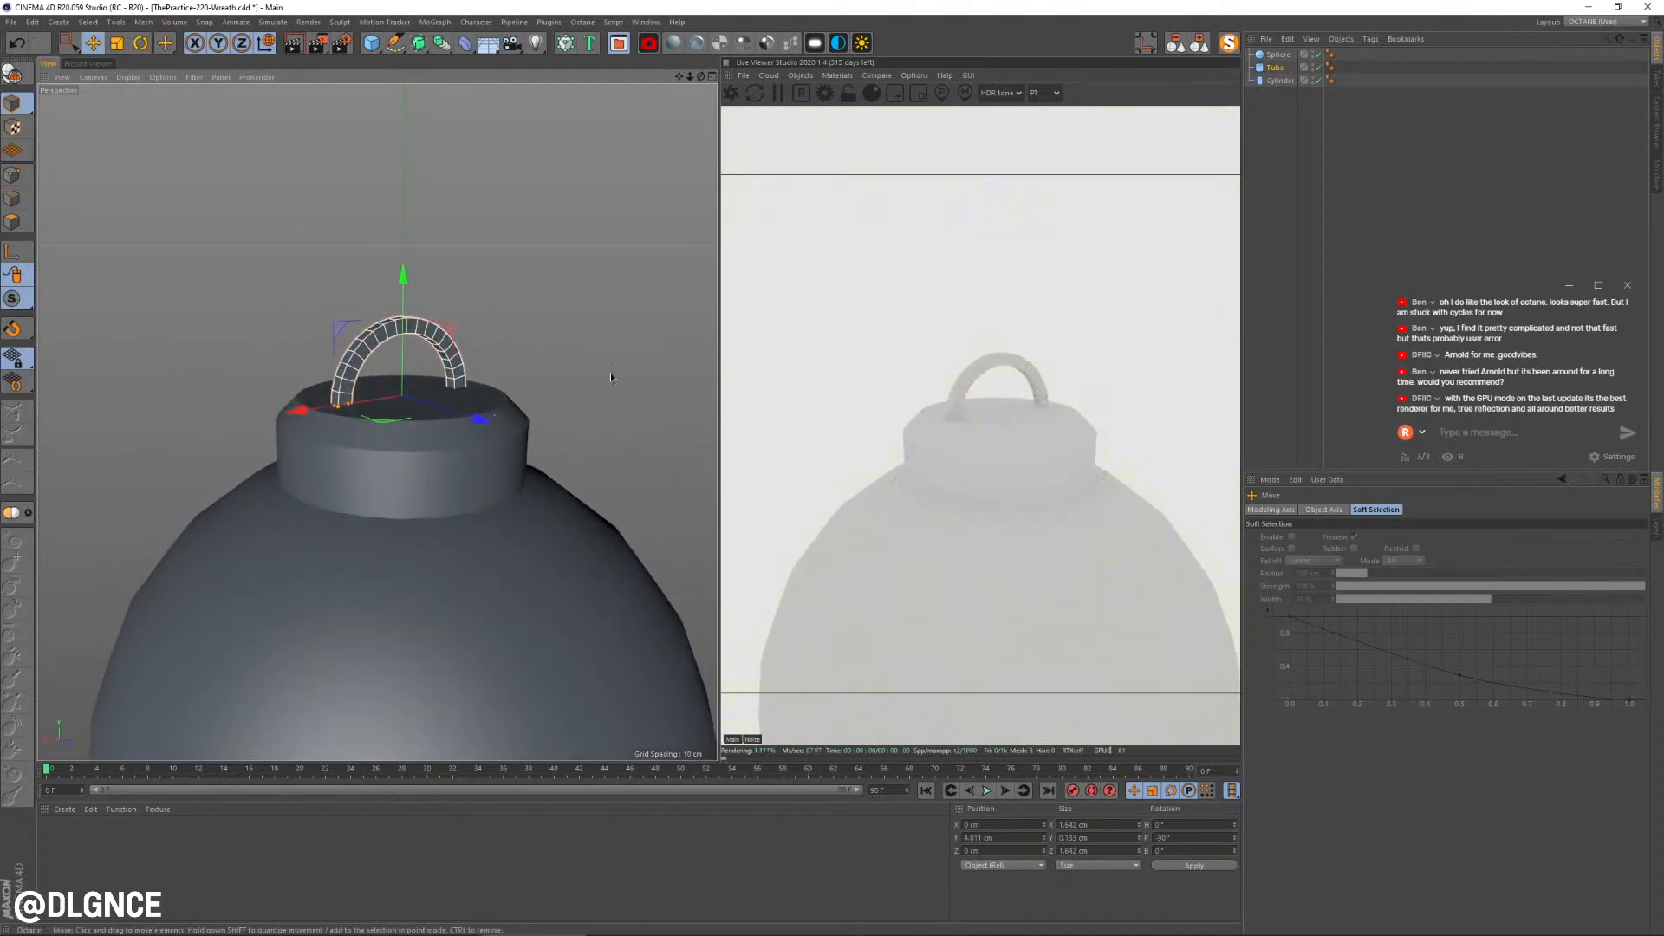
Step: Parent the sphere and tube under the cylinder and bring back the view of the full wreath scene
drag(1283, 81, 1283, 68)
click(1279, 55)
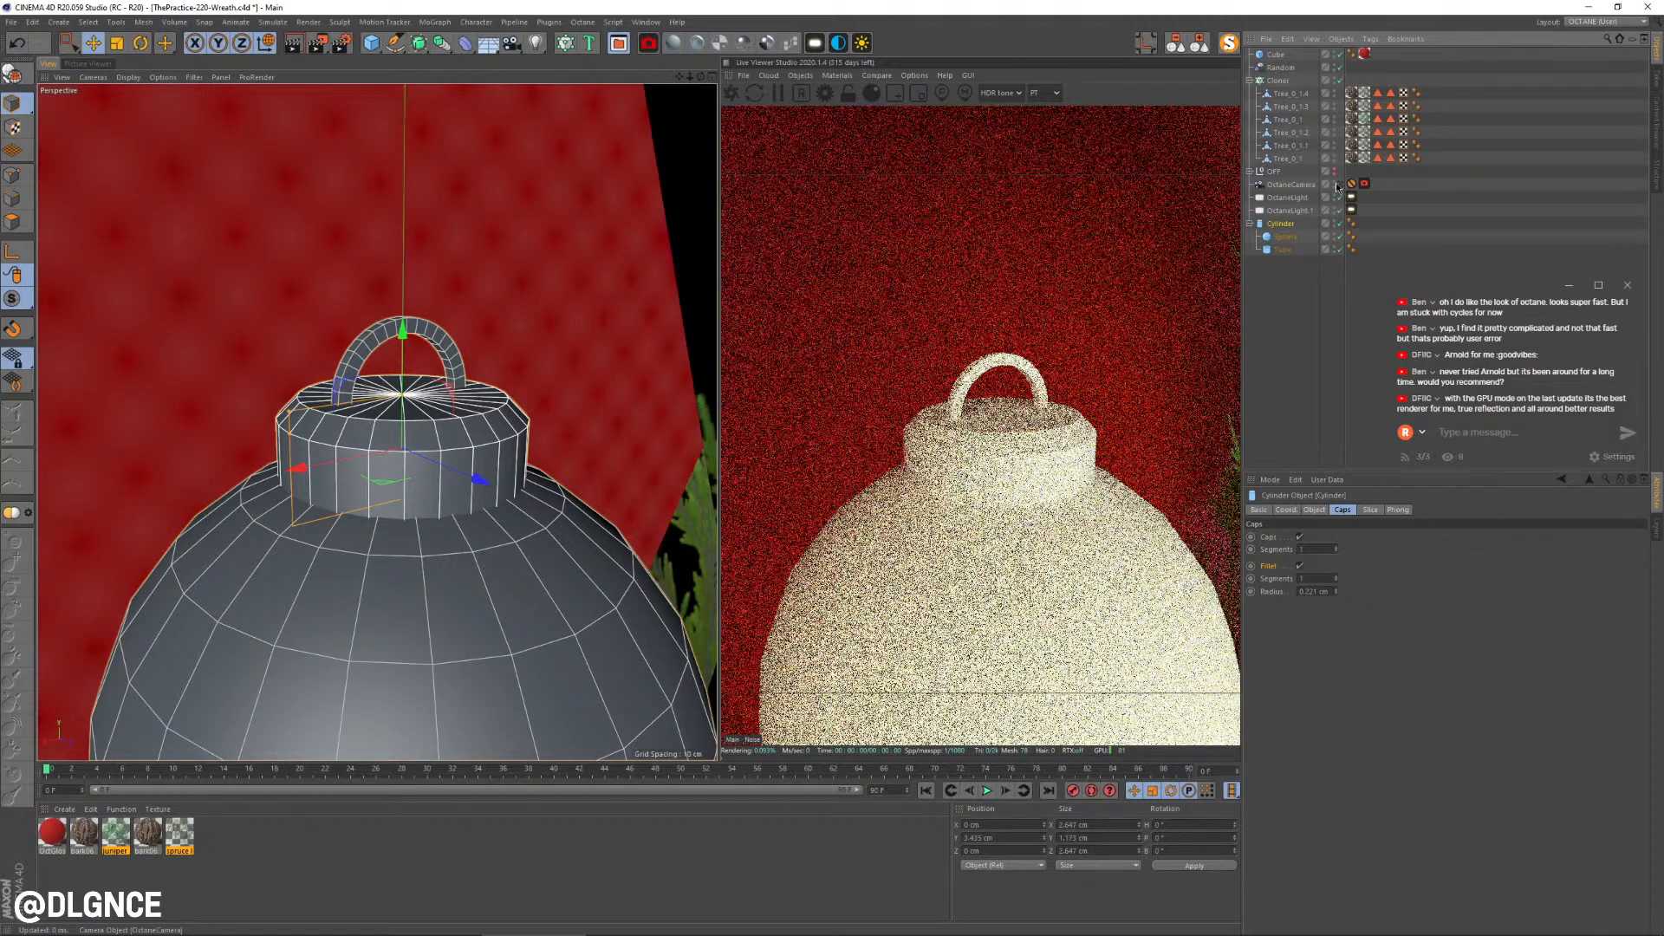
scroll(506, 452, down, 10)
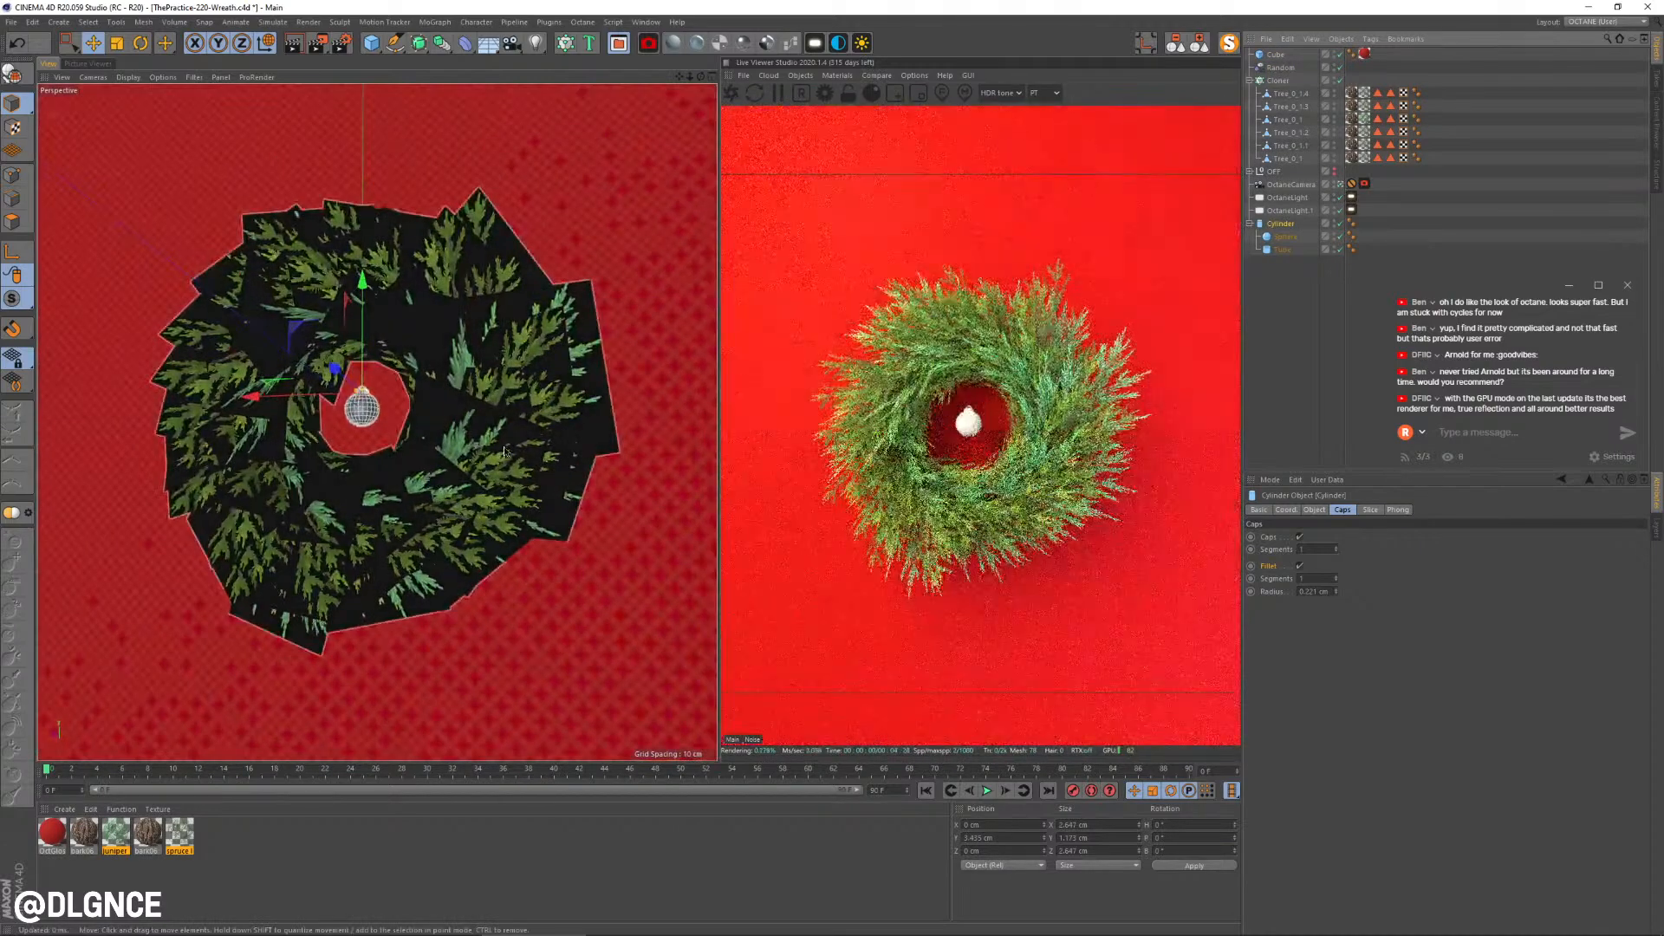
Step: Create a new Octane glossy material and delete the unneeded specular material
click(712, 46)
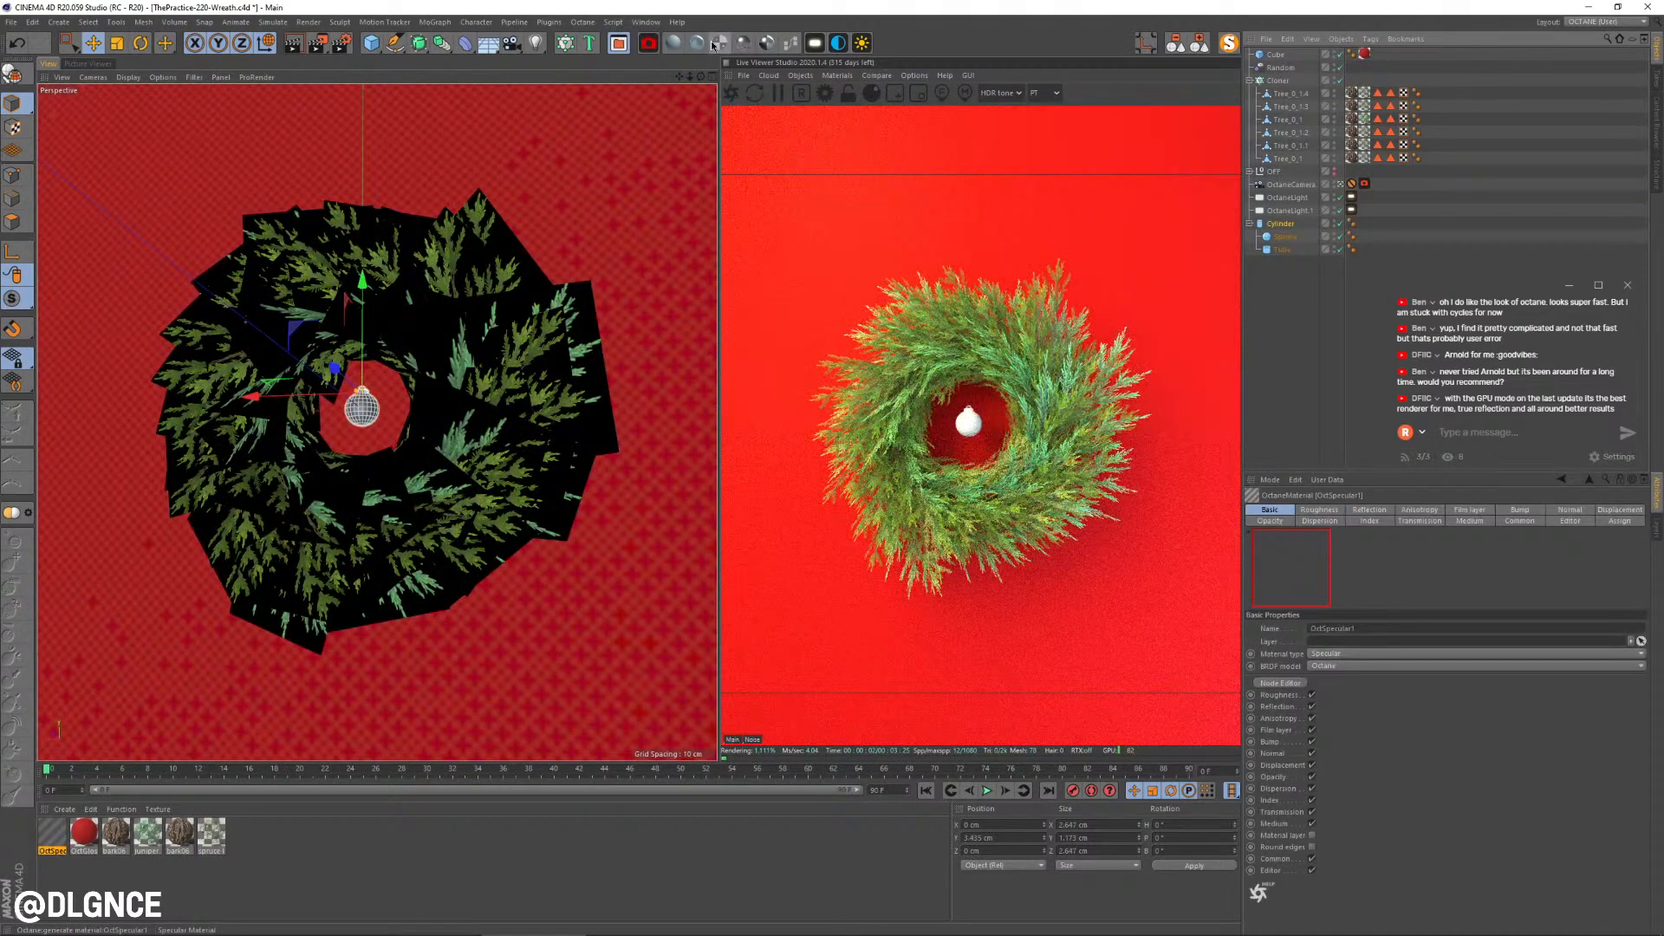
click(697, 43)
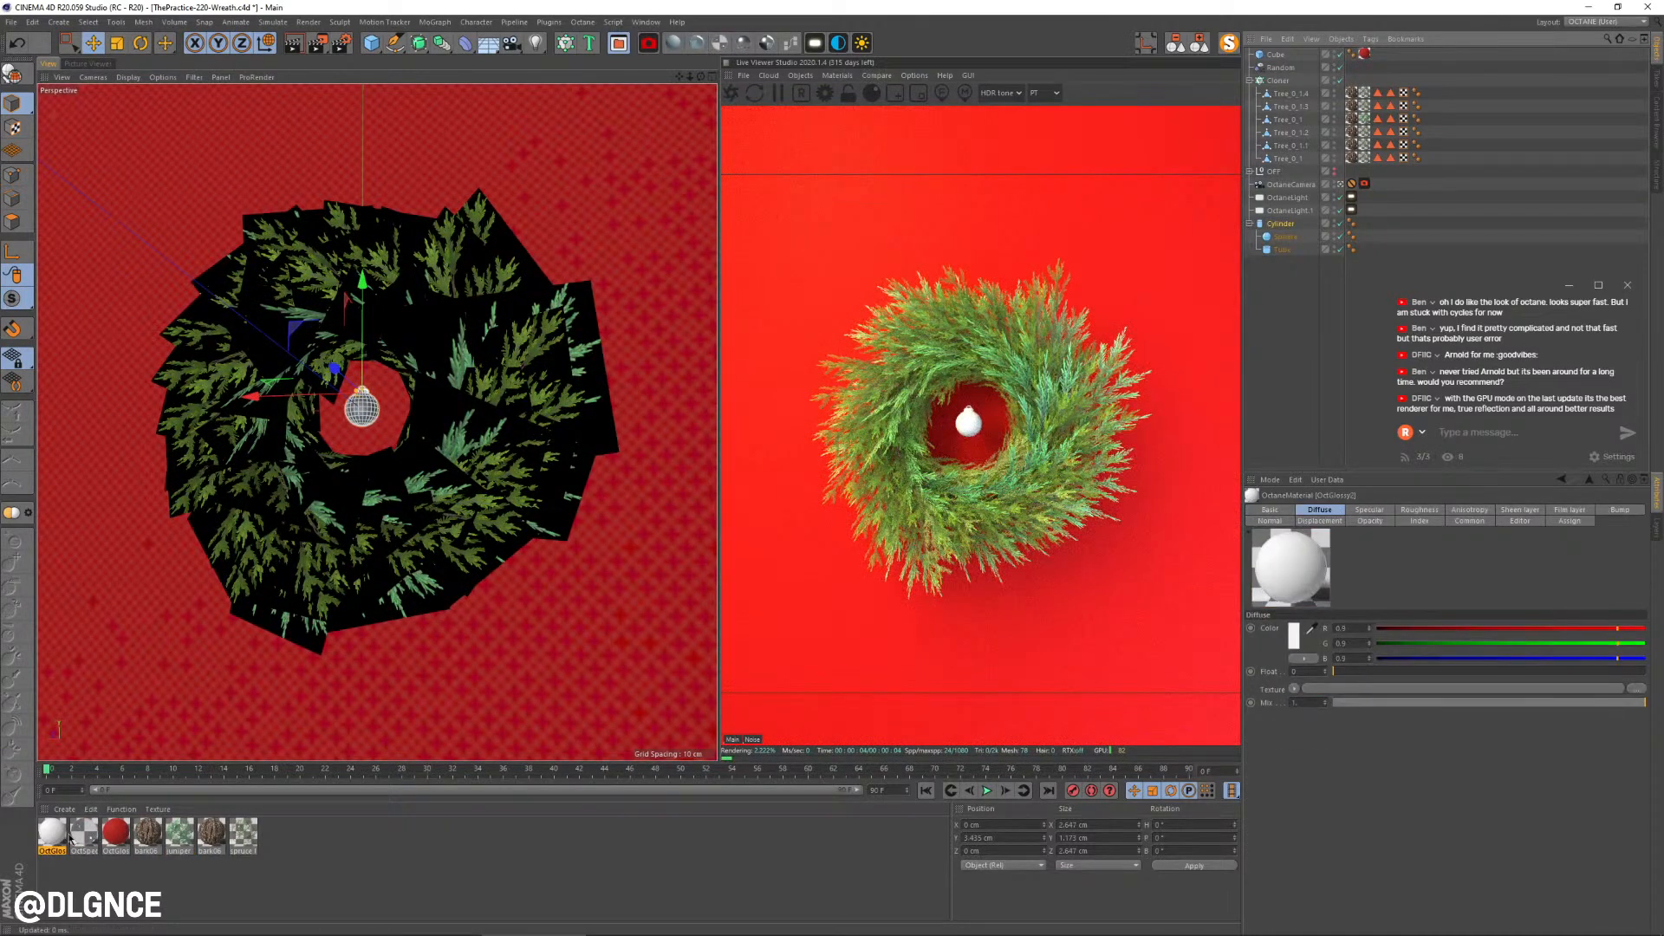
double_click(52, 834)
click(84, 834)
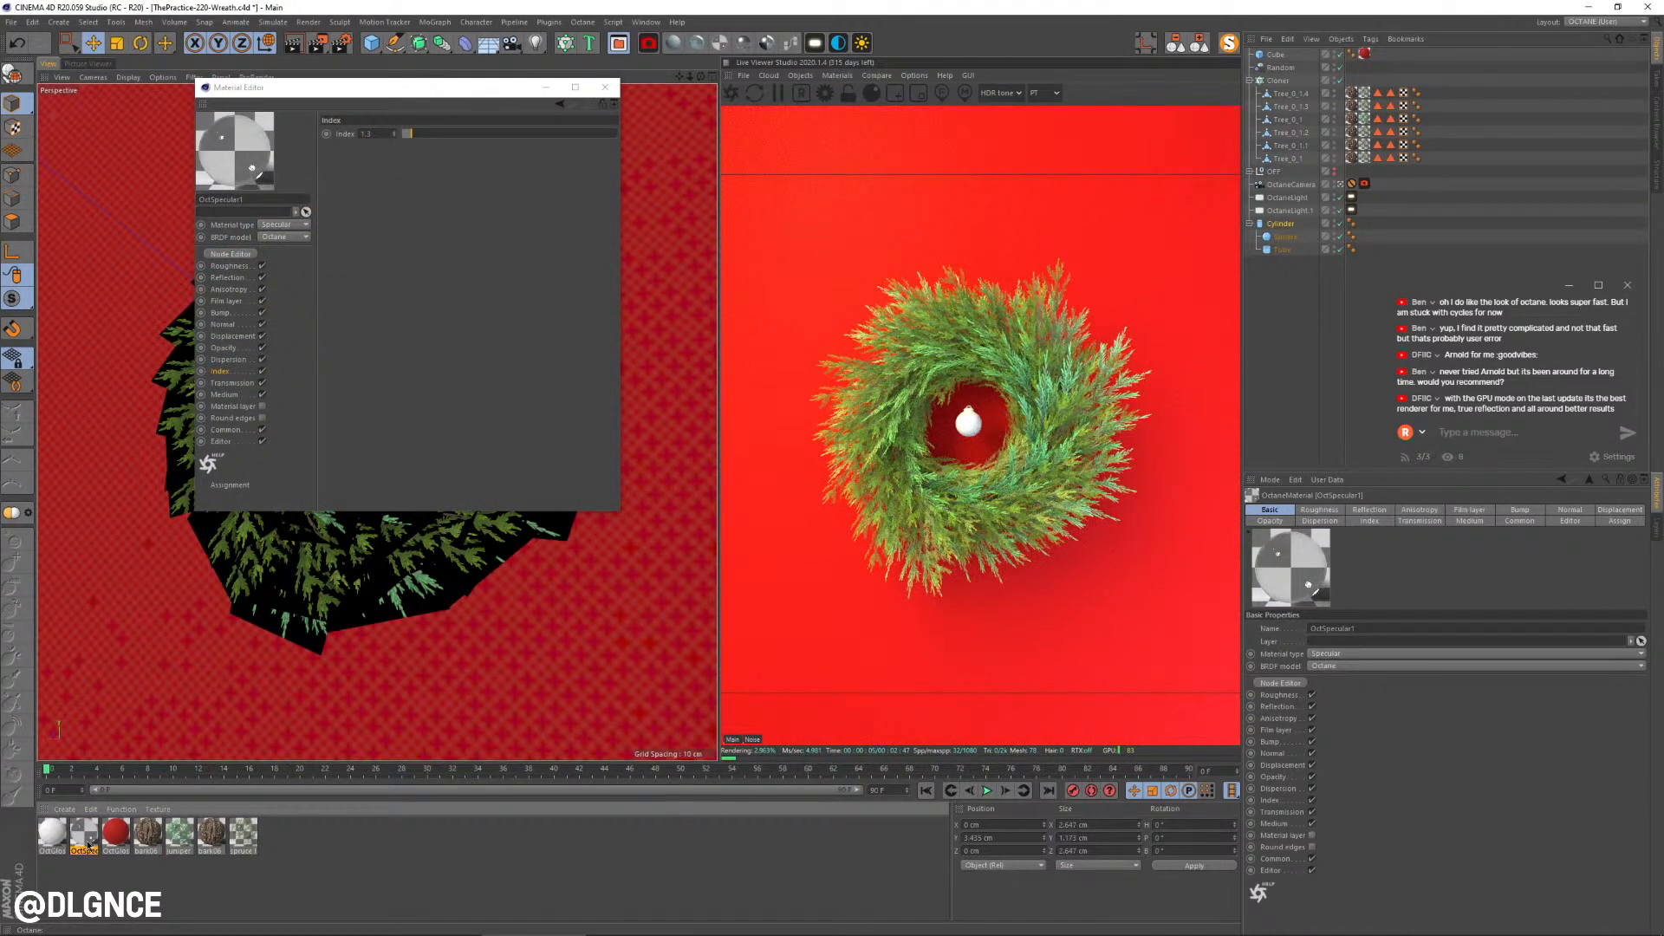
key(Delete)
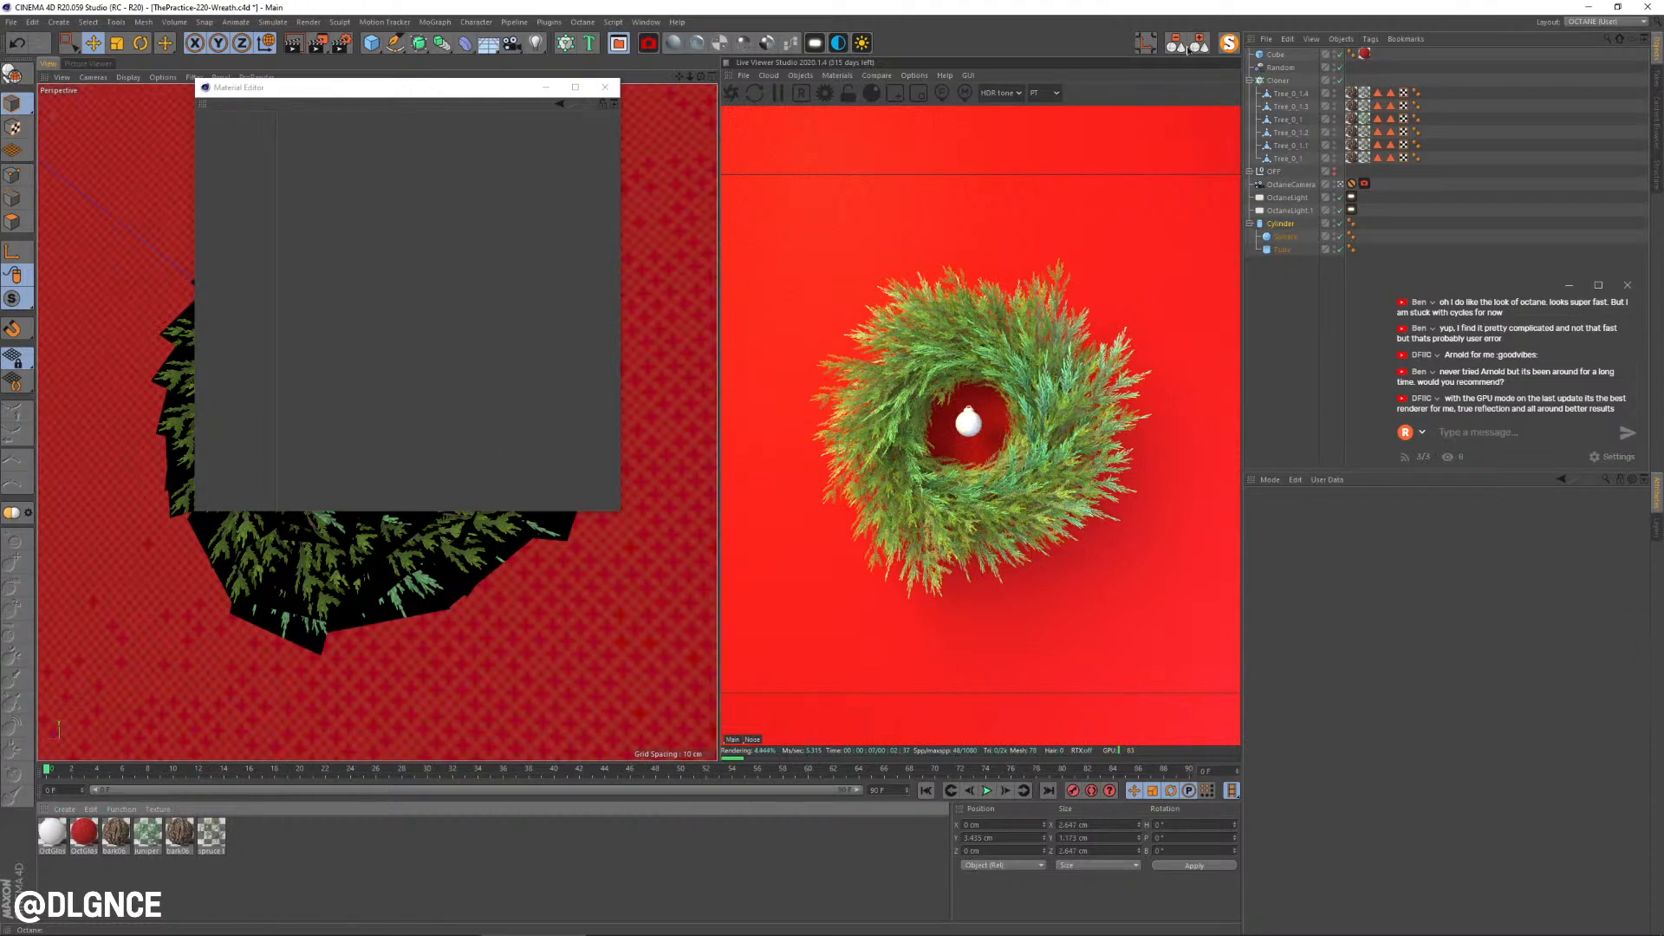
Step: Set the glossy material's diffuse color to red with 0.9 red and 0.014 green and blue, and apply it to the sphere
click(51, 845)
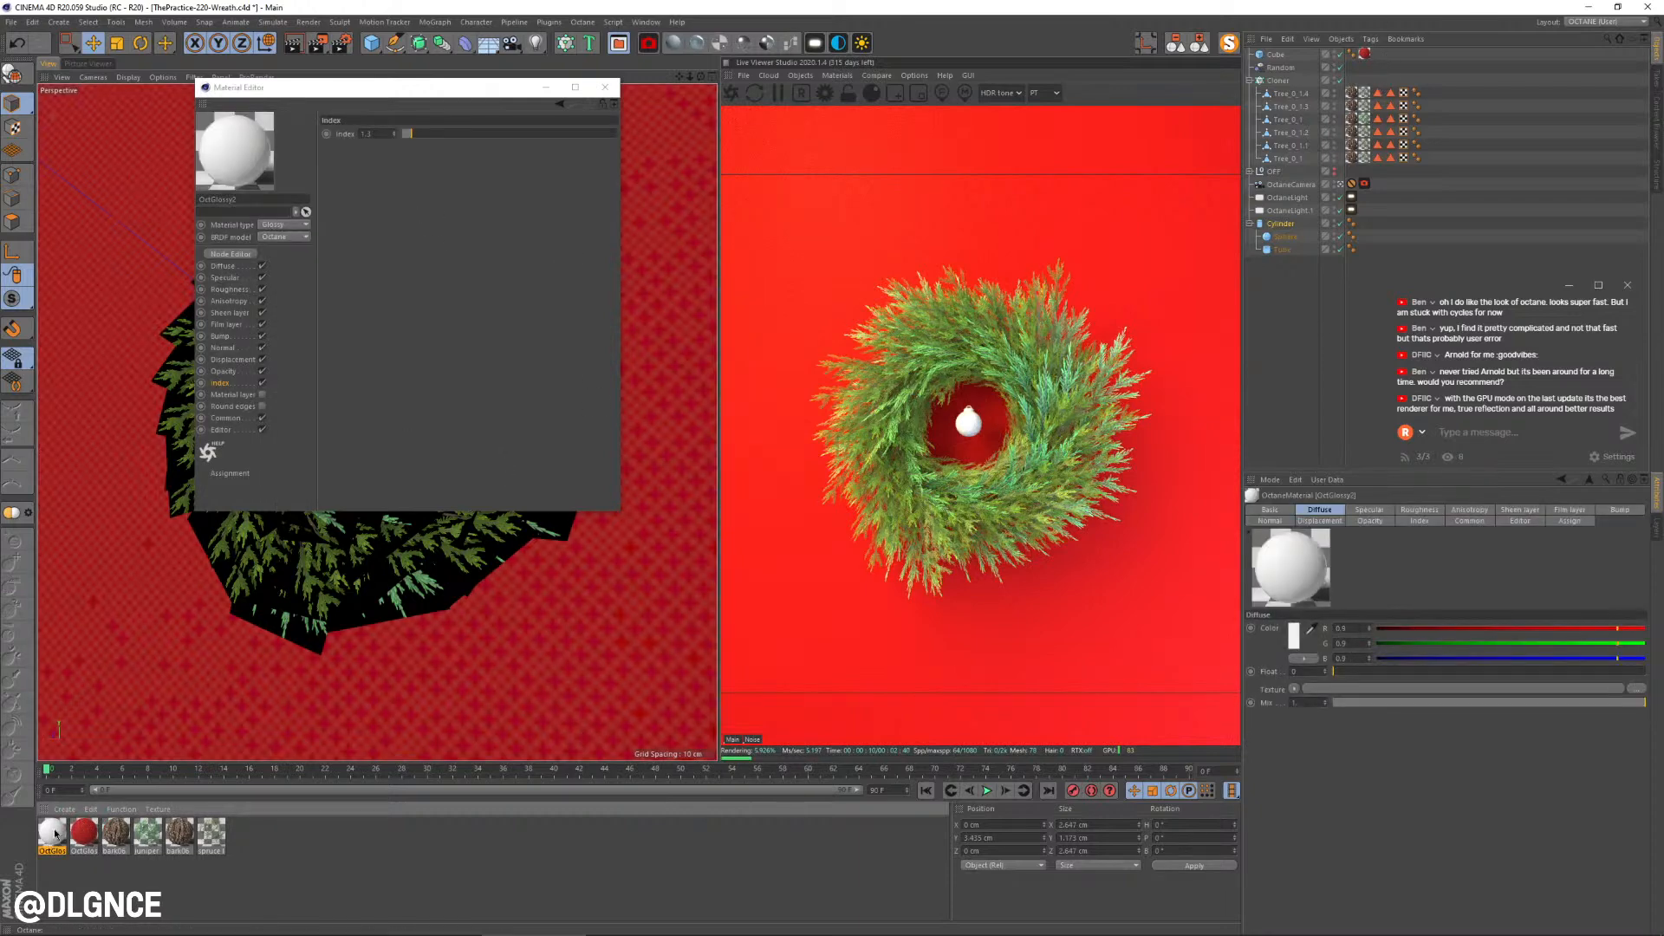
drag(352, 91, 651, 348)
click(531, 523)
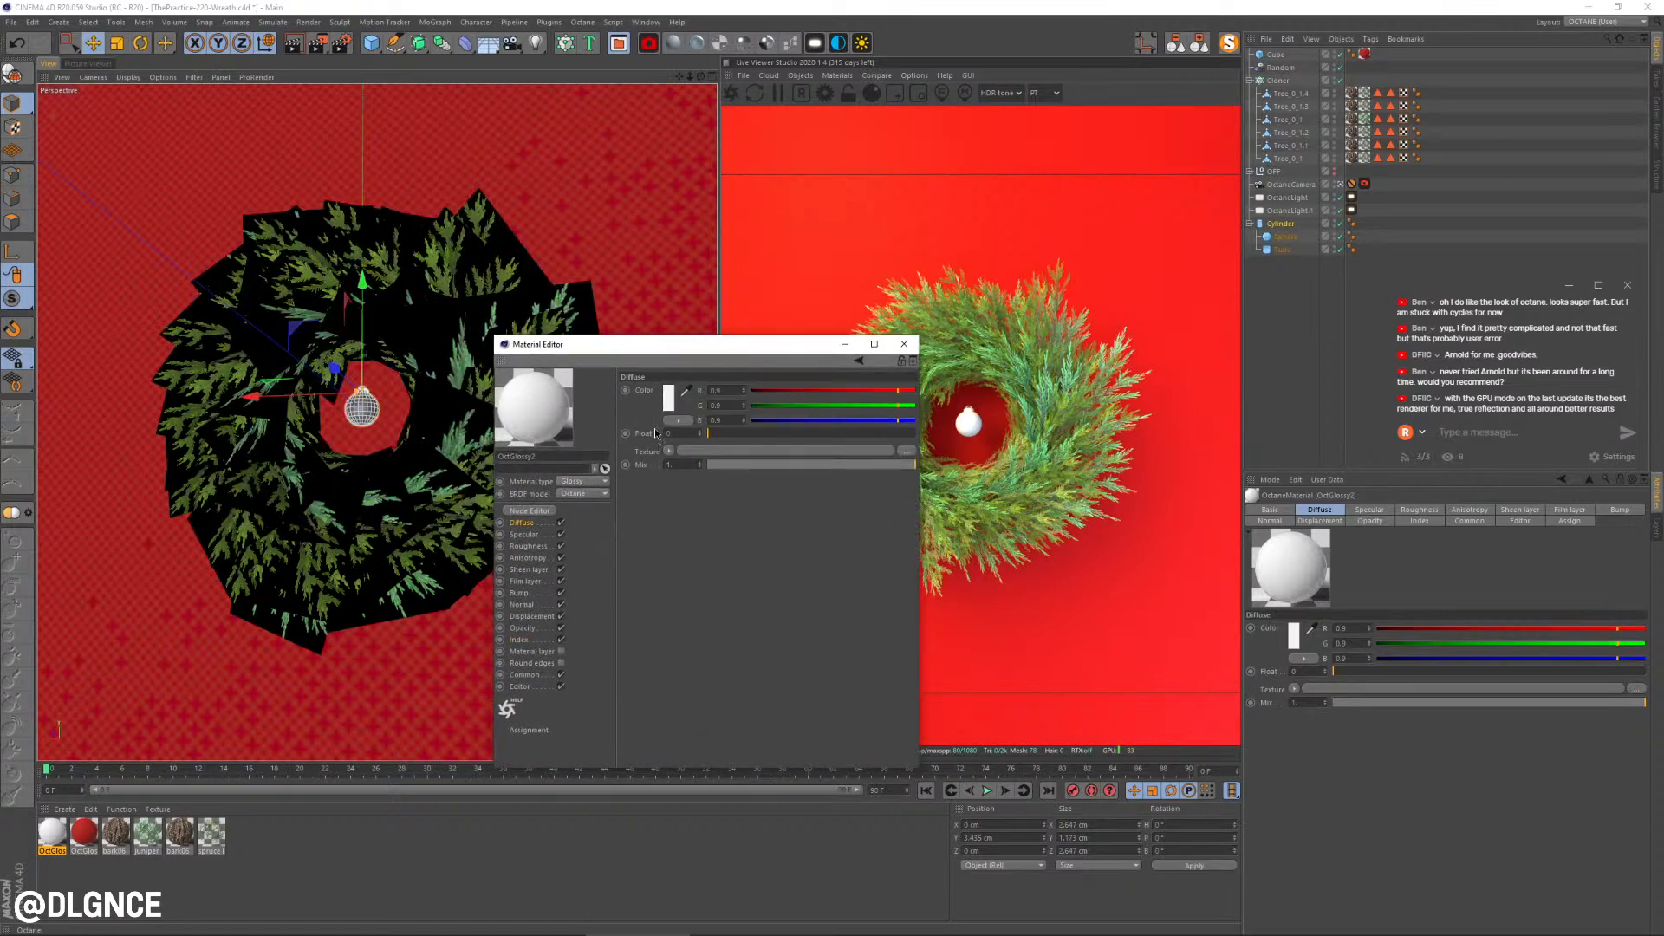
click(667, 397)
drag(767, 408, 799, 408)
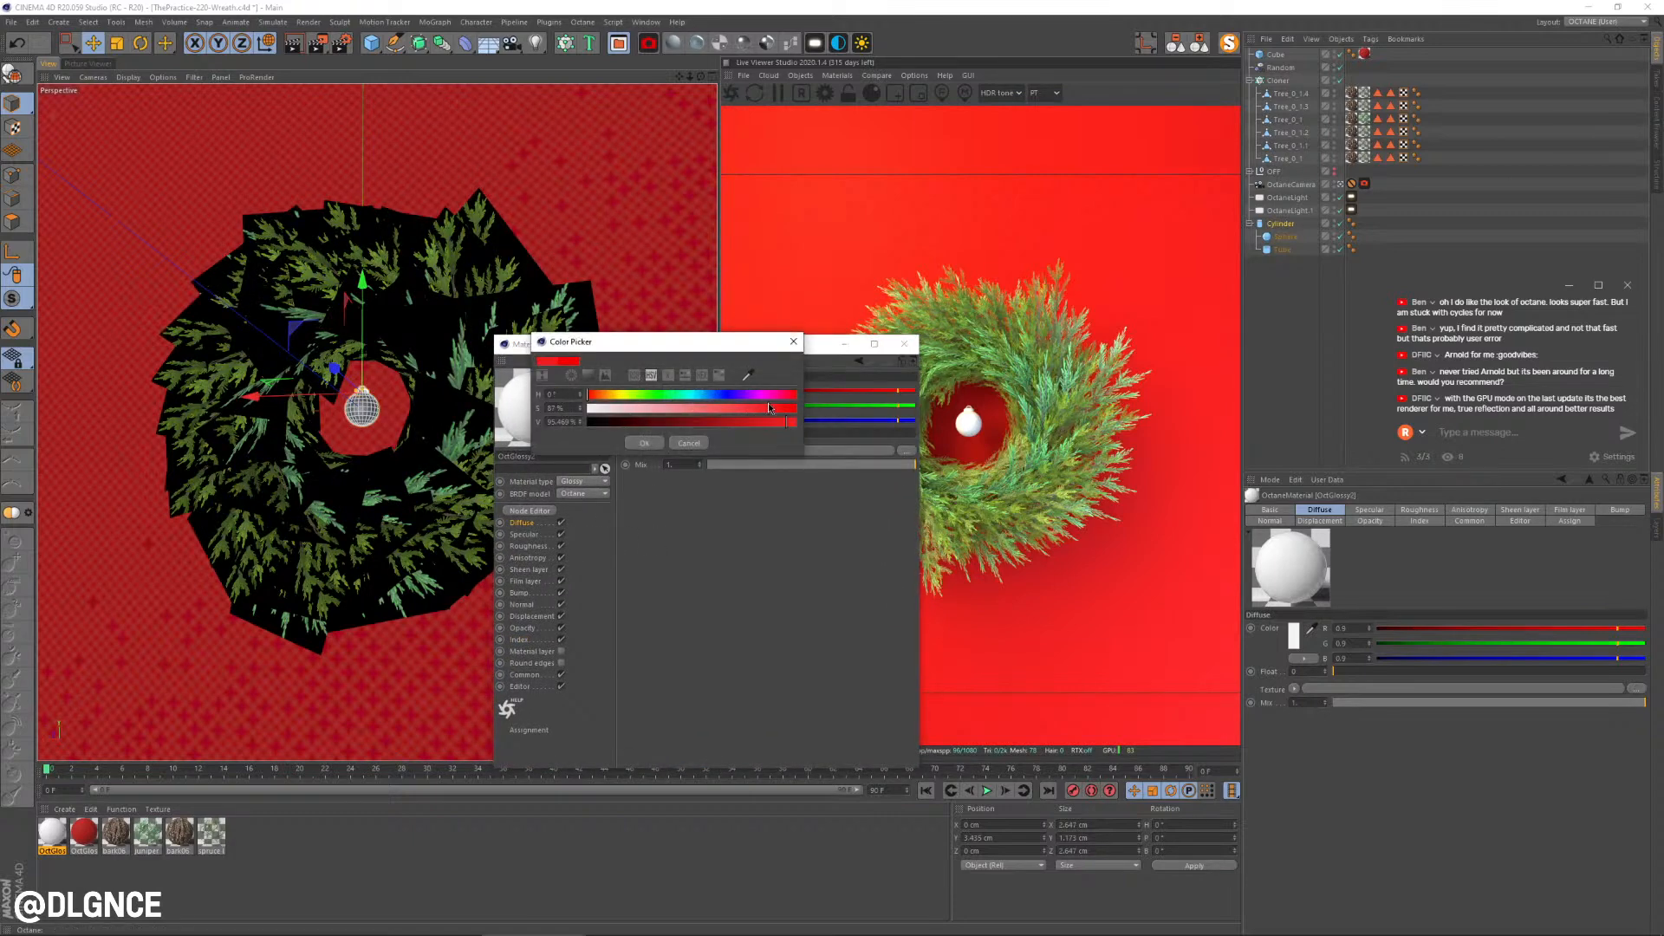
click(644, 443)
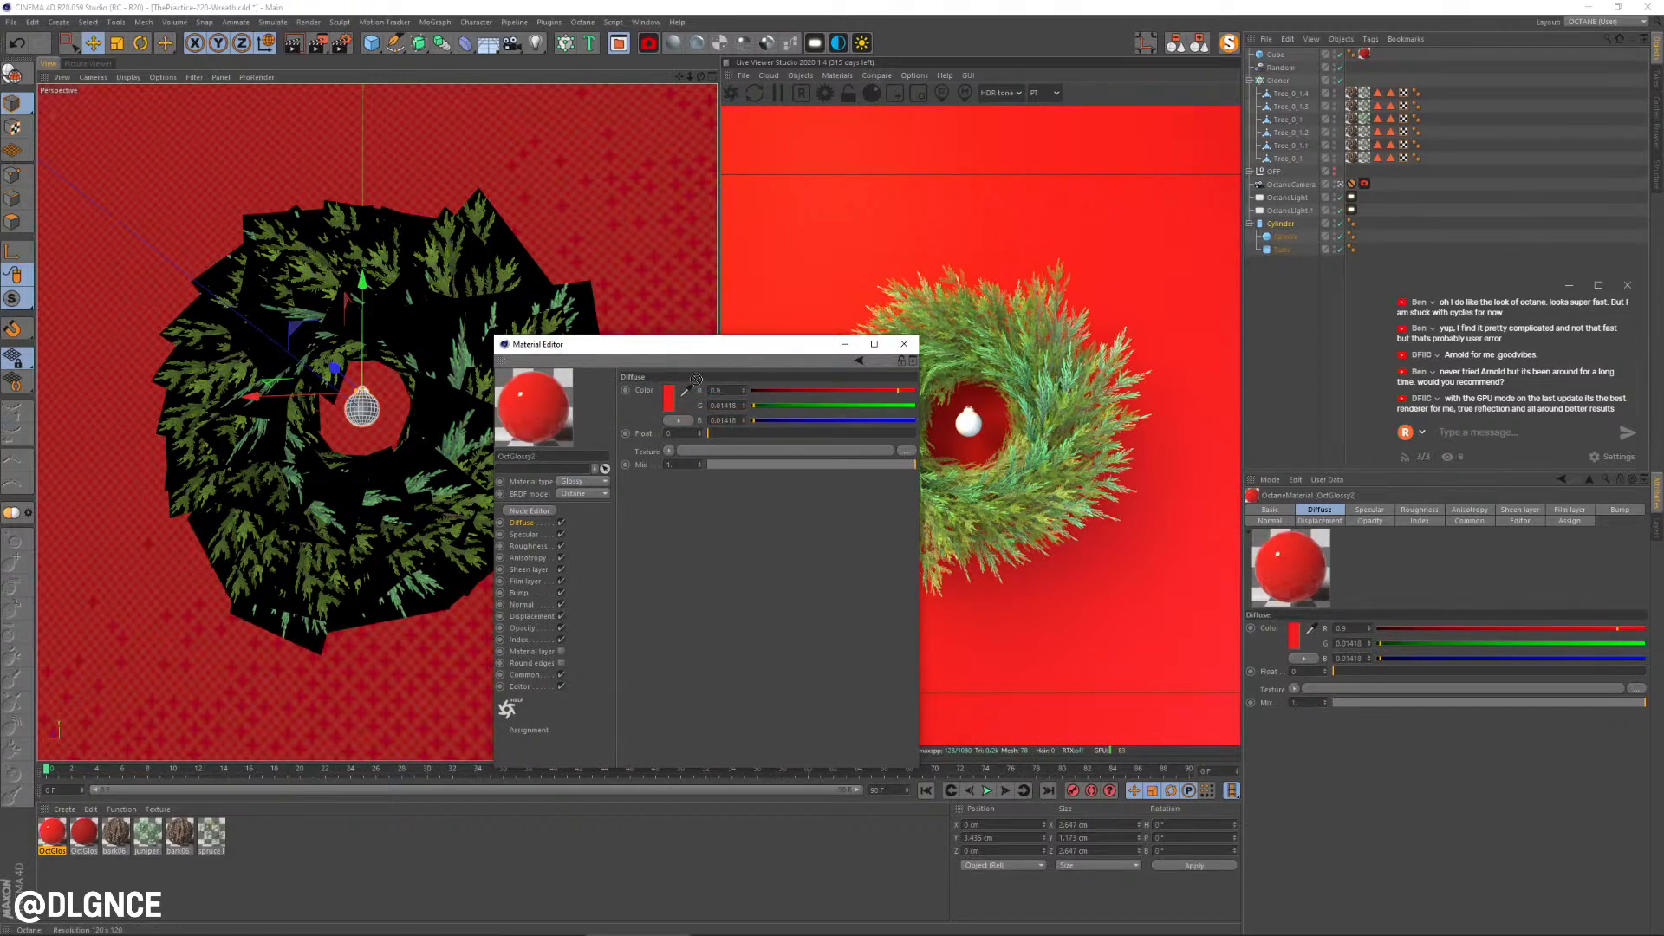
drag(1281, 241, 1281, 243)
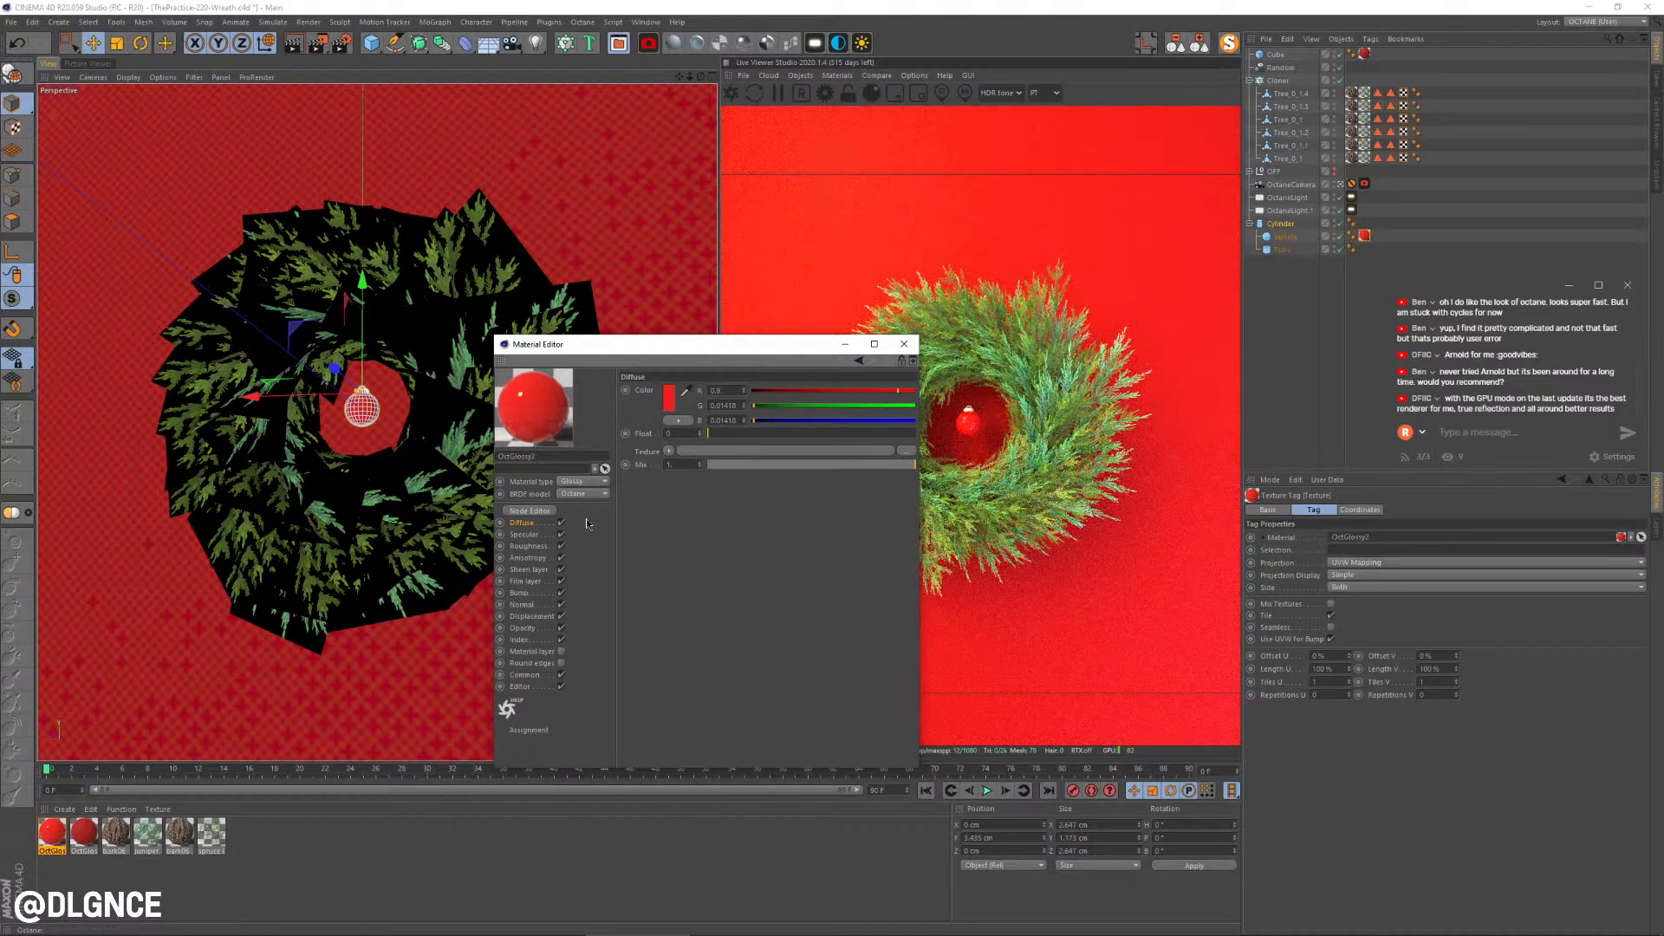
Step: Set the red material's roughness to 0.07 and its index to about 2.15
click(527, 546)
drag(705, 431, 702, 433)
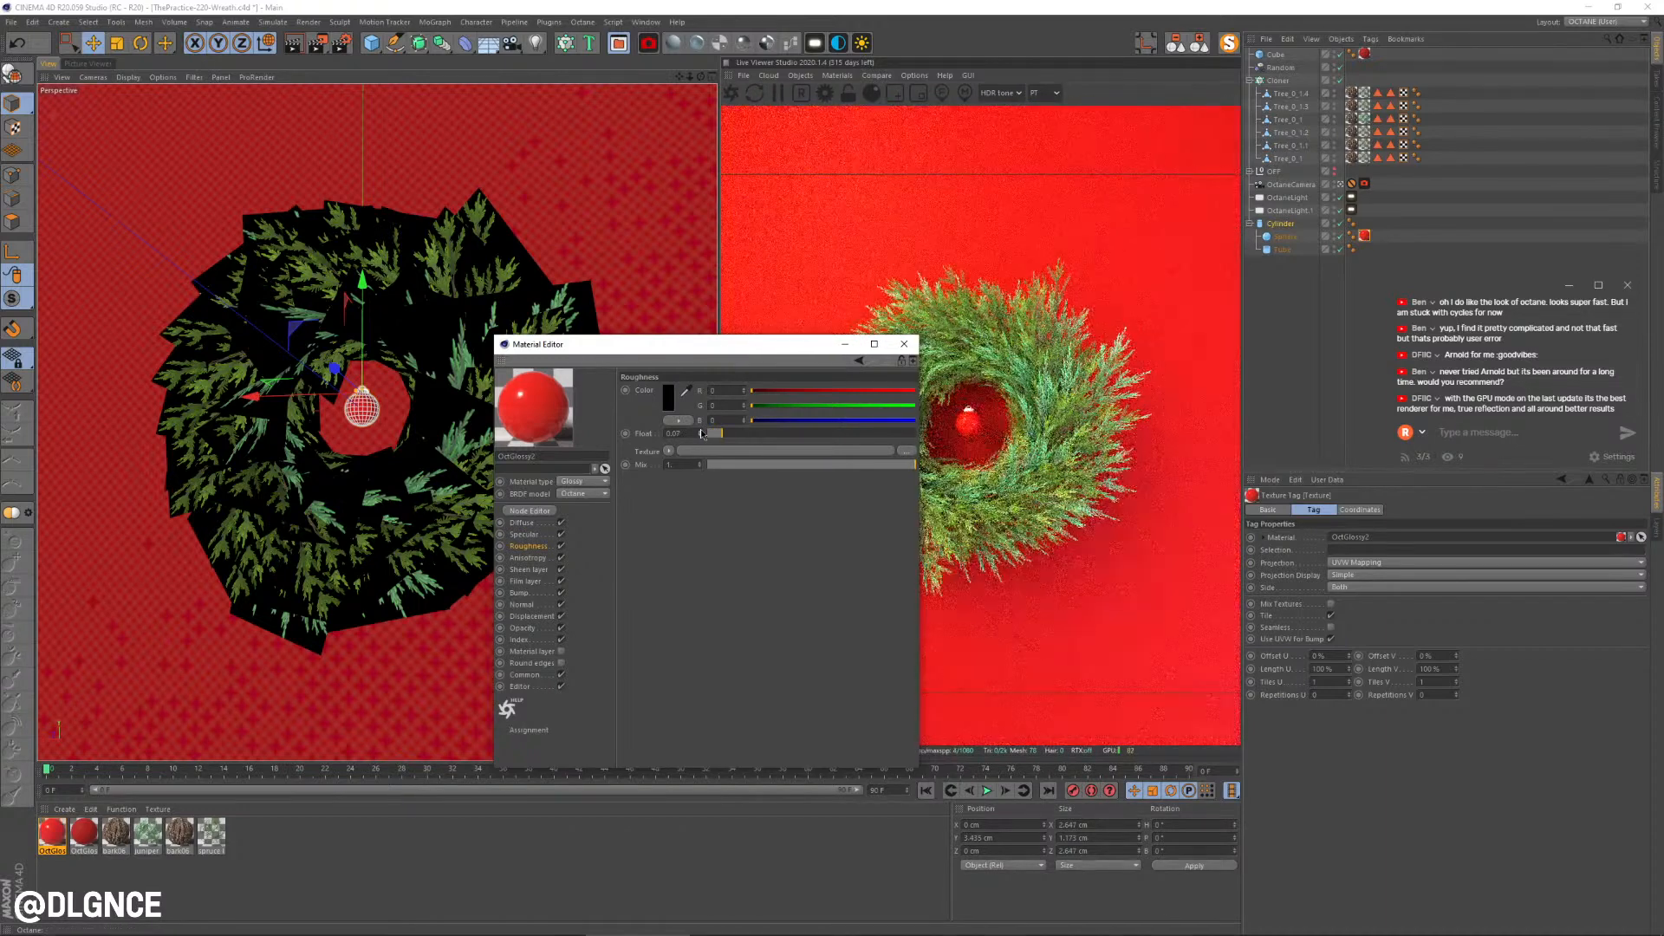
click(546, 640)
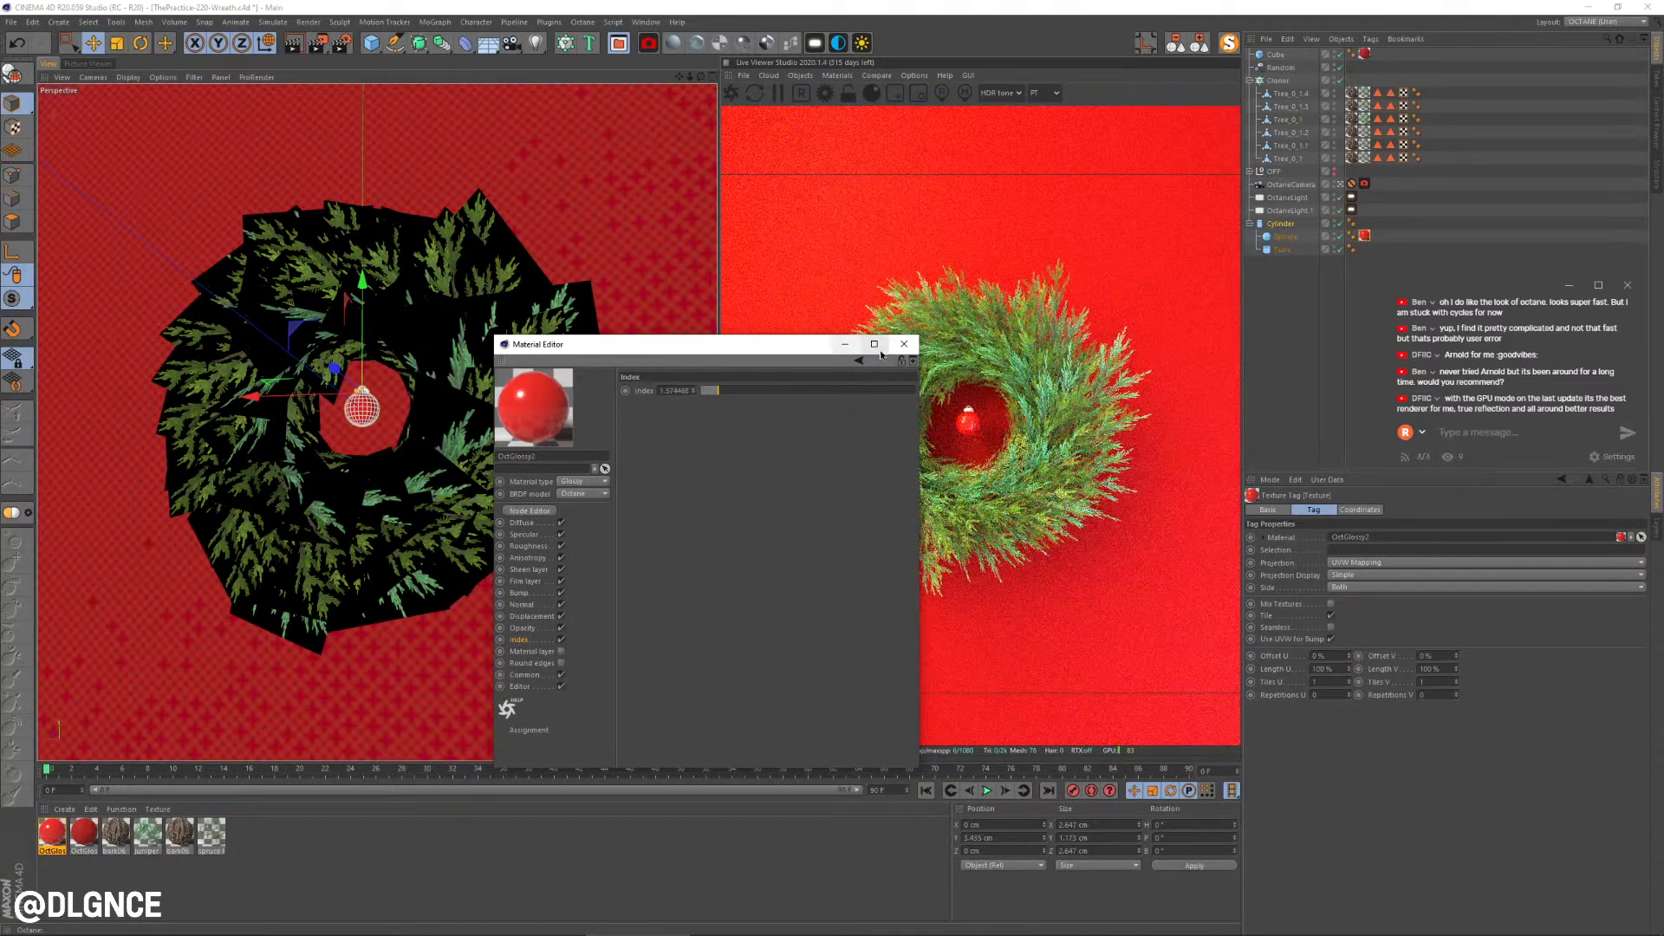
mouse_move(719, 391)
mouse_down()
mouse_move(770, 393)
mouse_move(737, 392)
mouse_up()
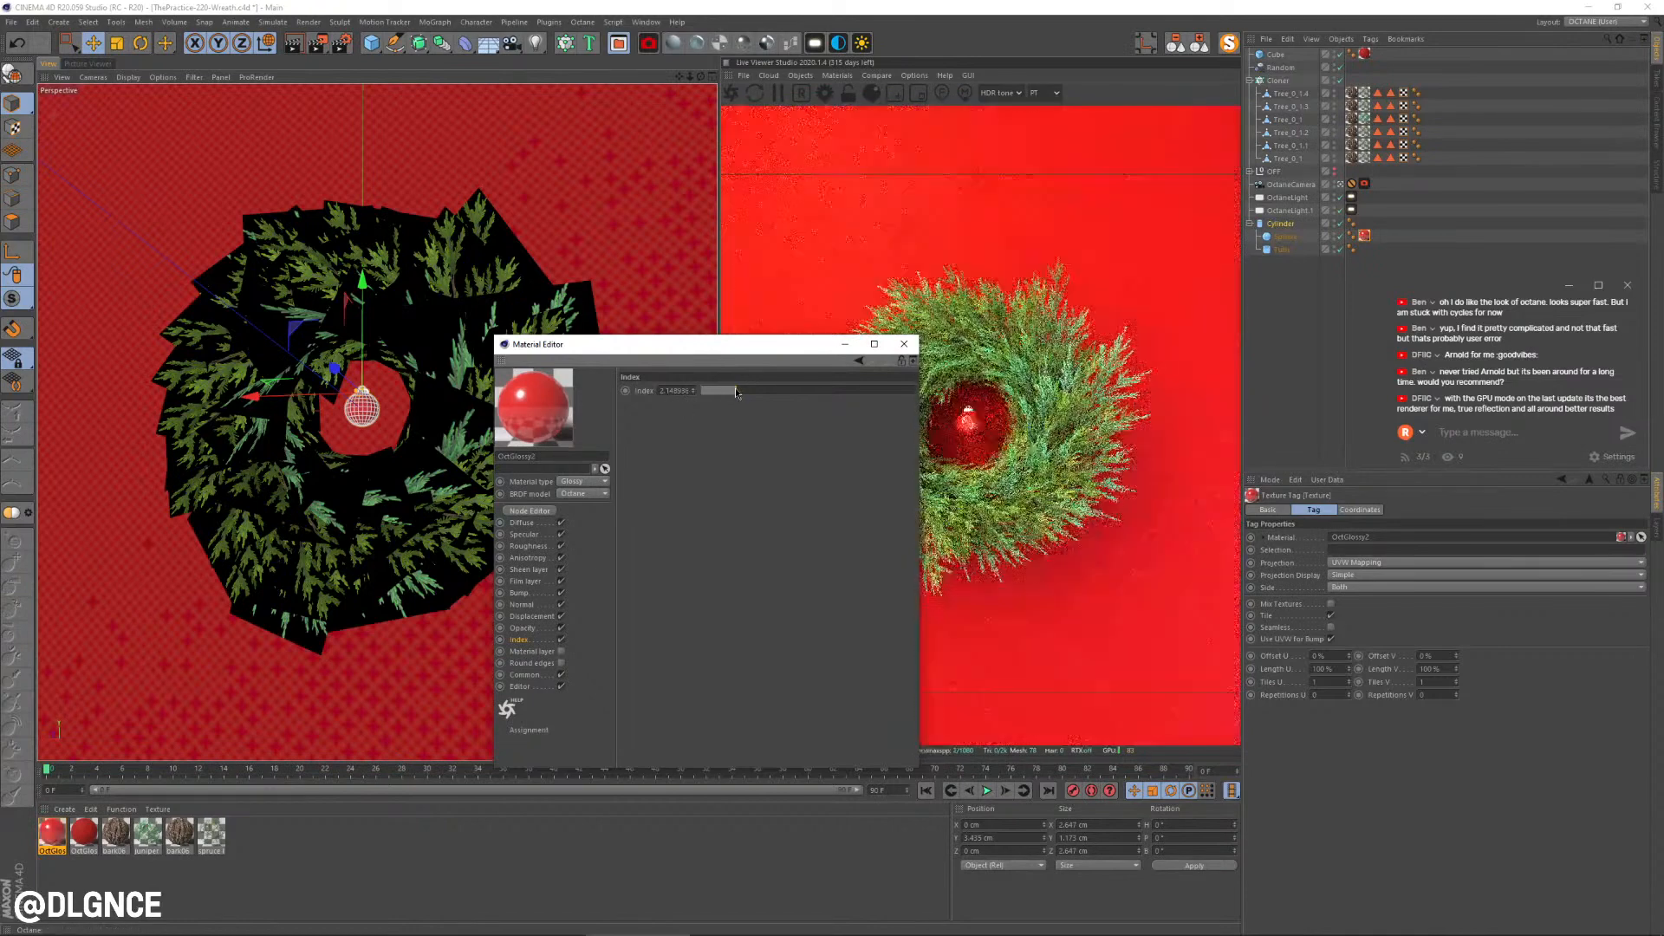
click(904, 345)
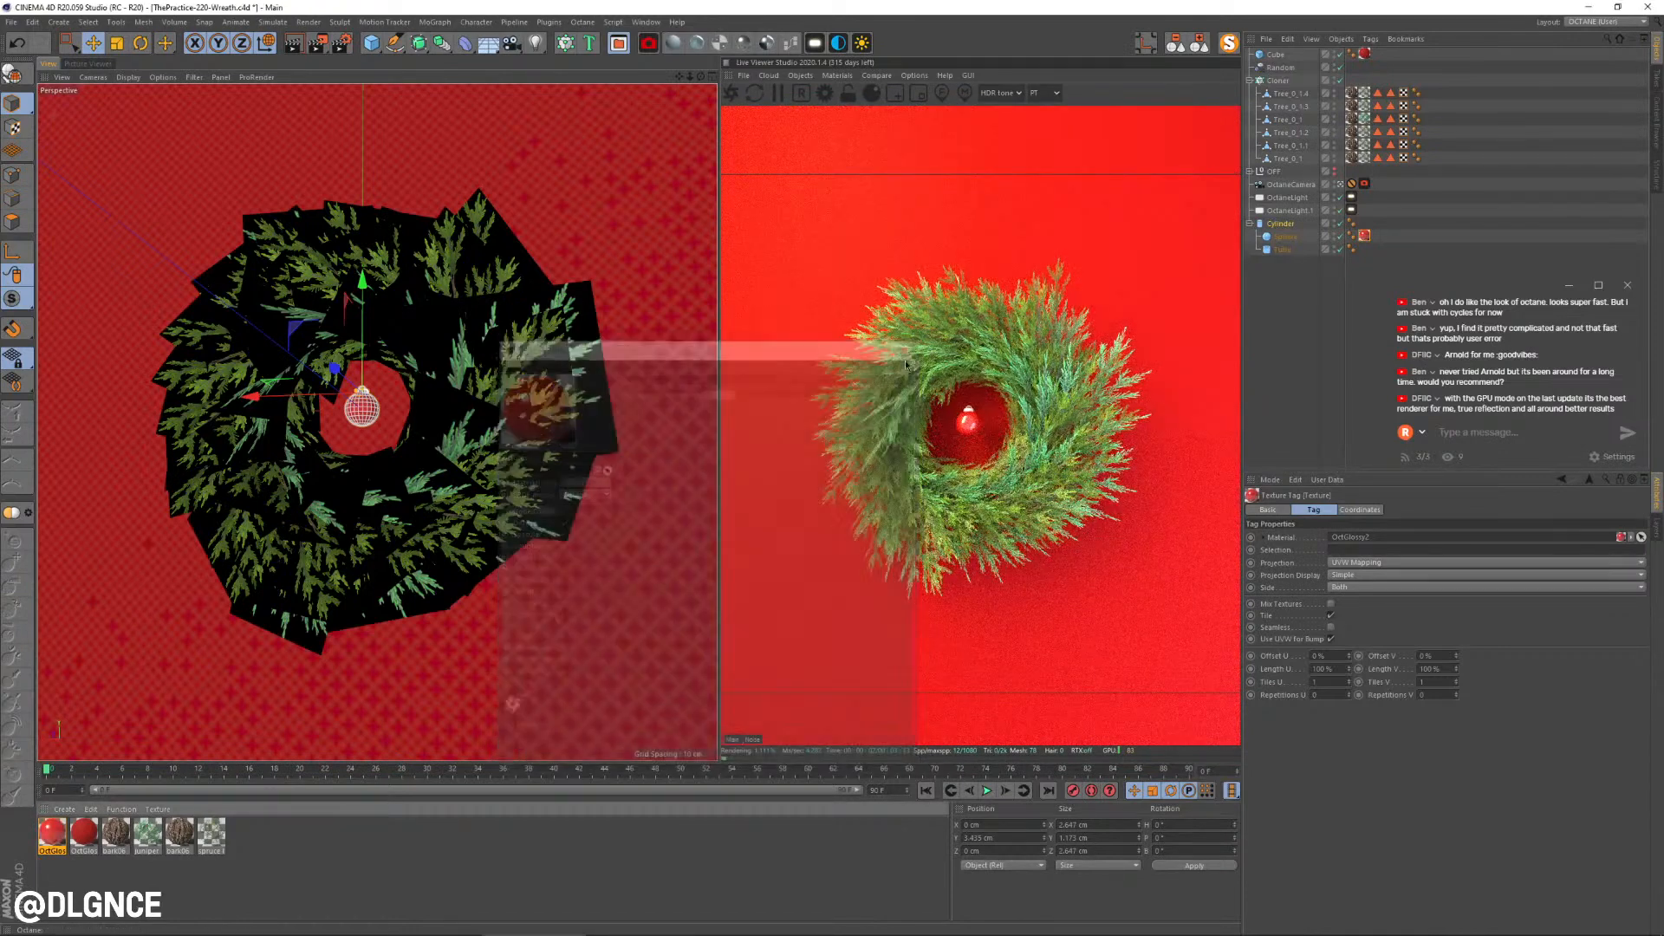
Step: Duplicate the red glossy material and set the copy's diffuse color to gold with hue 37°, saturation 87% and value 80%
double_click(52, 834)
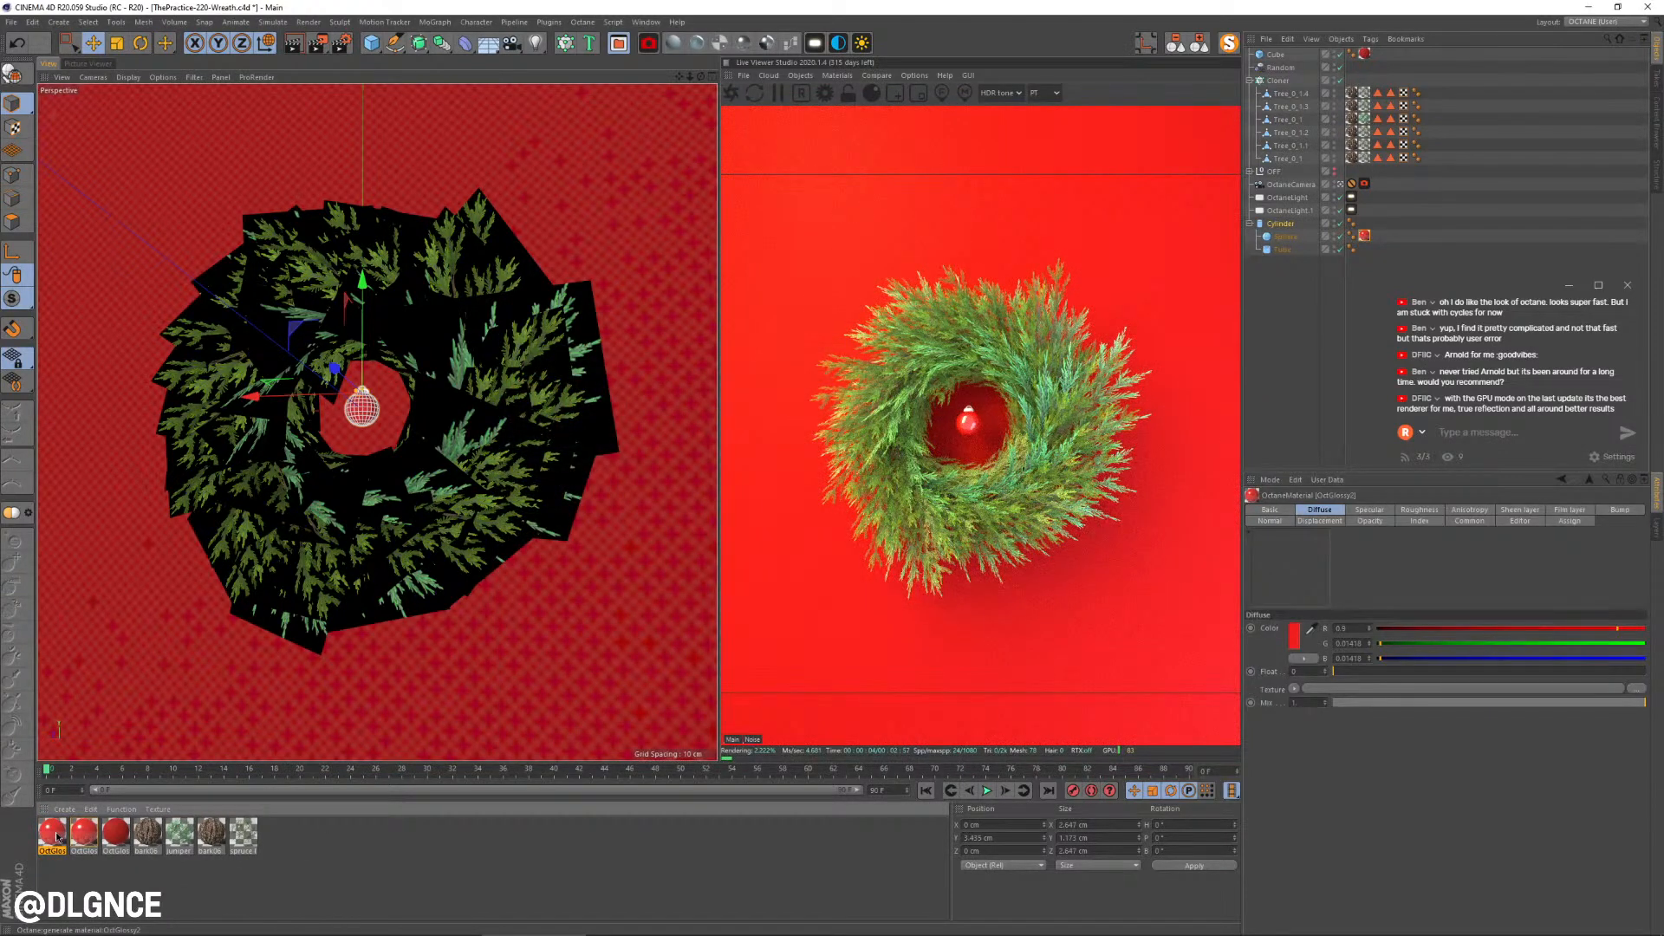
drag(404, 98, 800, 499)
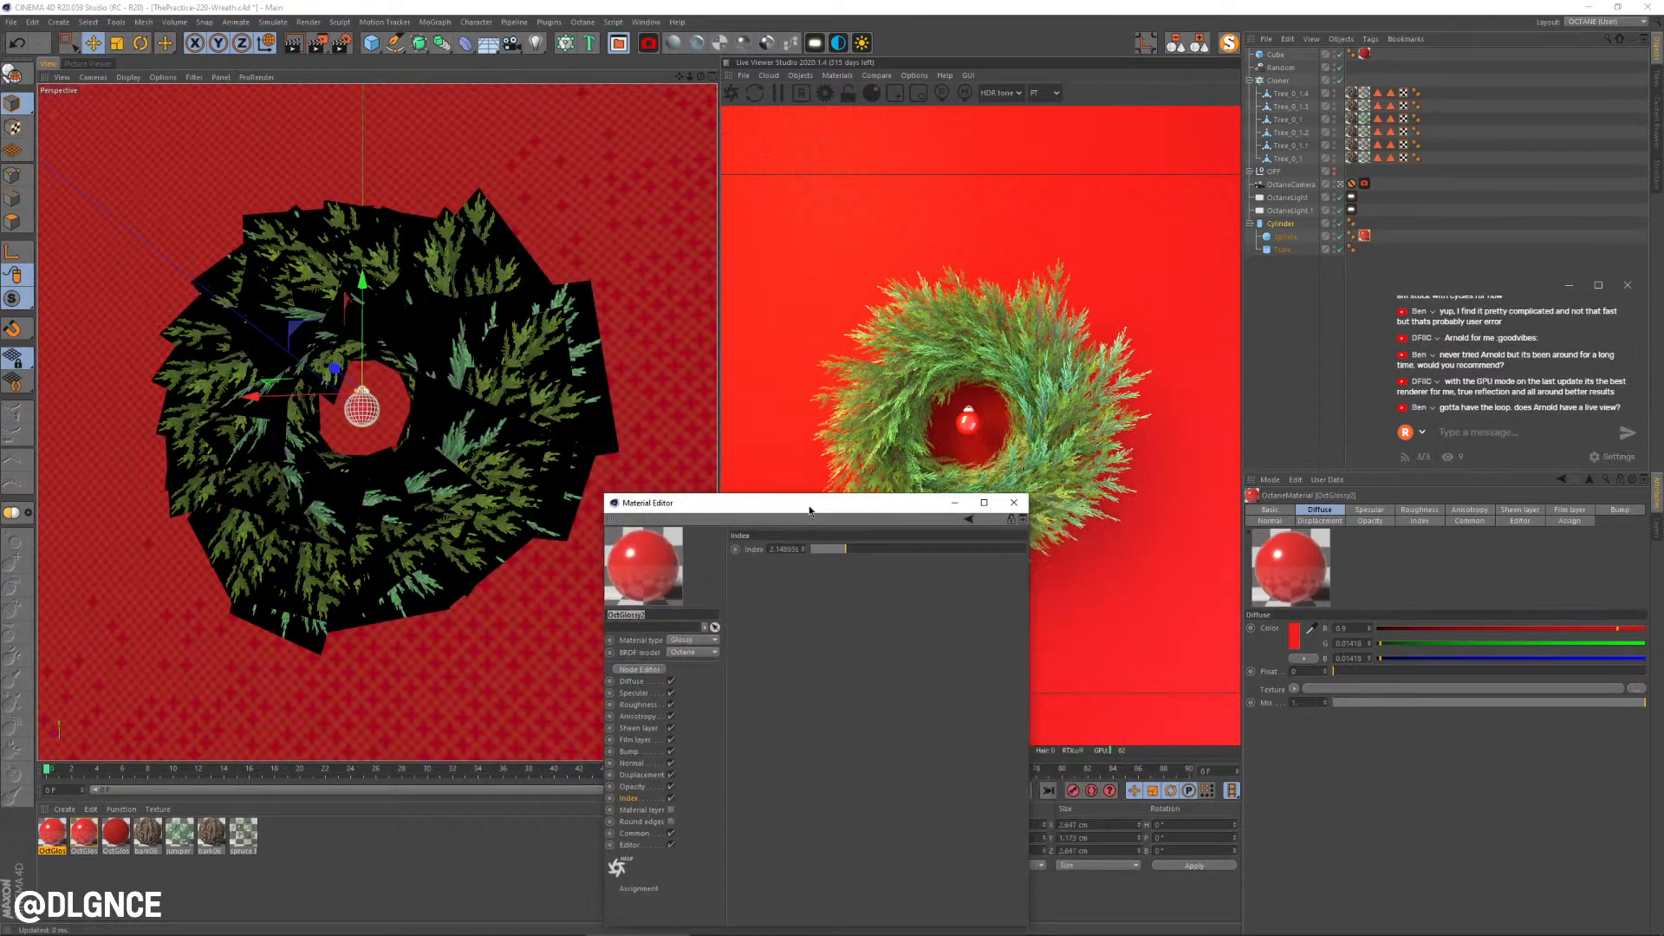
click(619, 669)
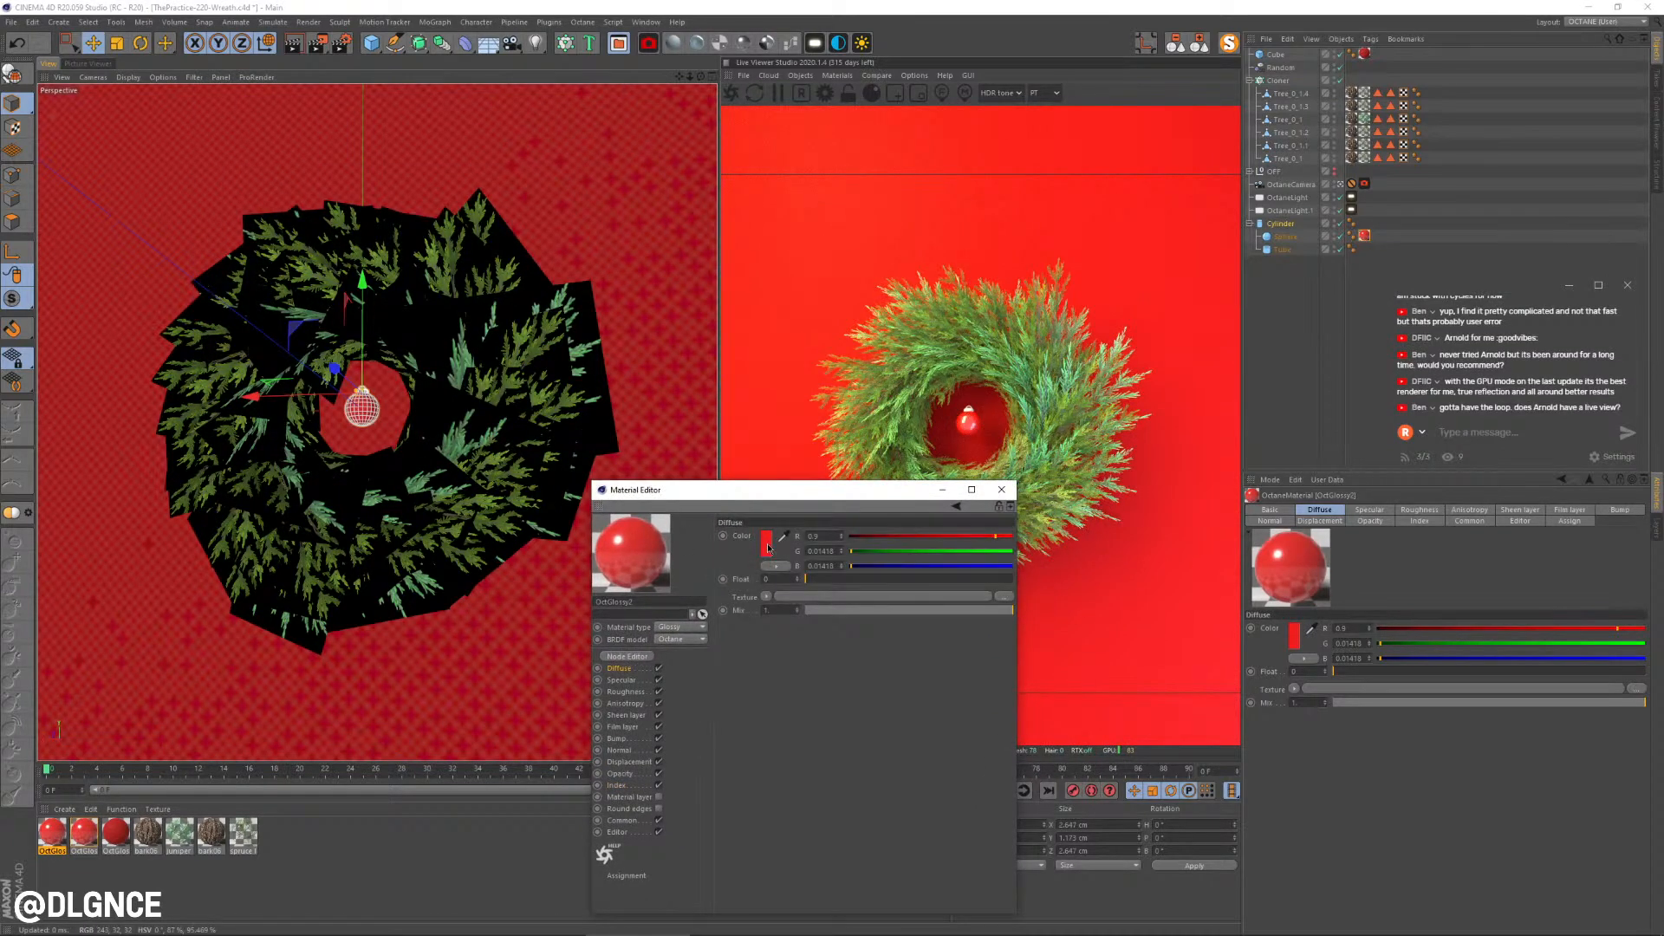
click(768, 546)
click(717, 541)
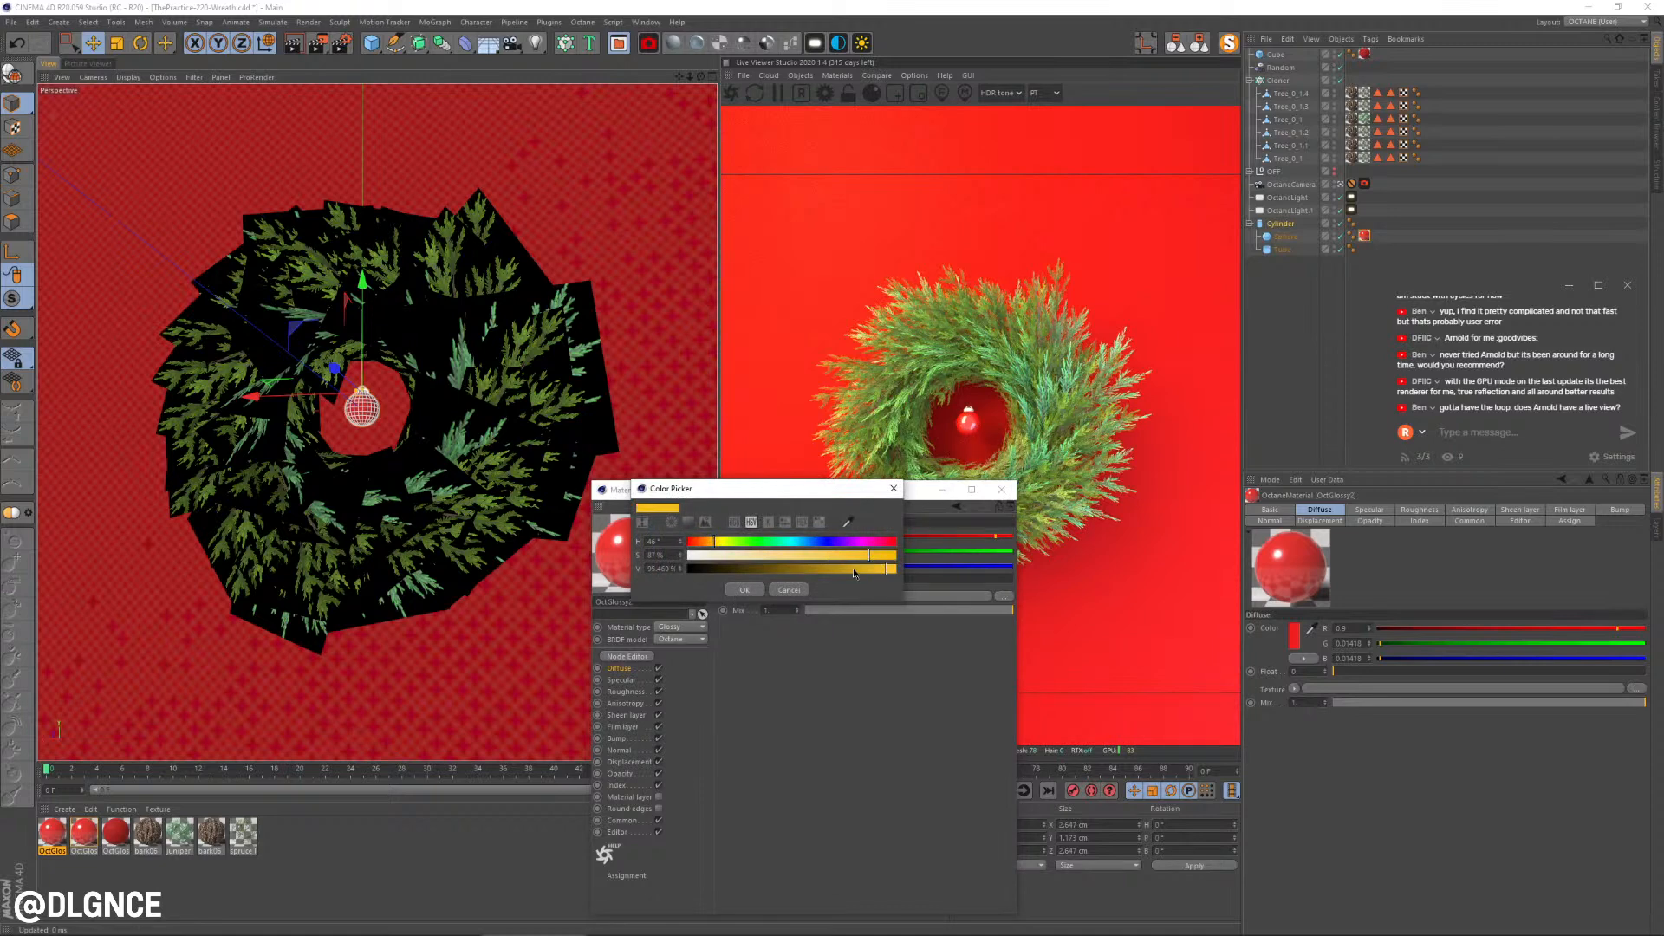
click(854, 570)
click(707, 542)
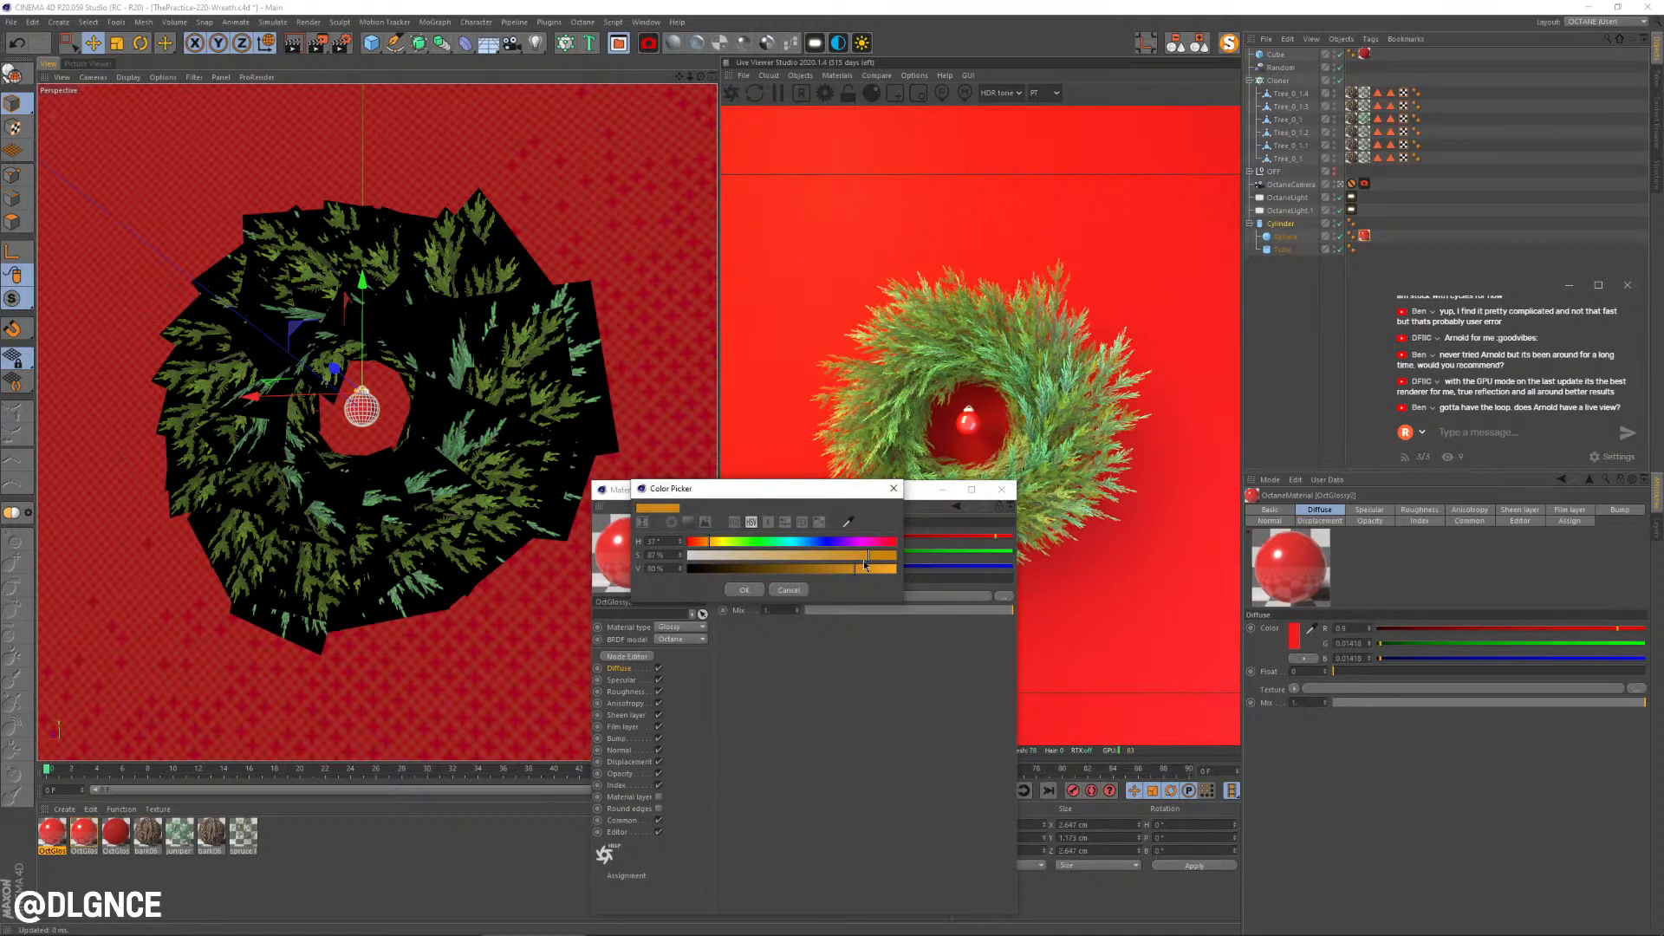
click(742, 589)
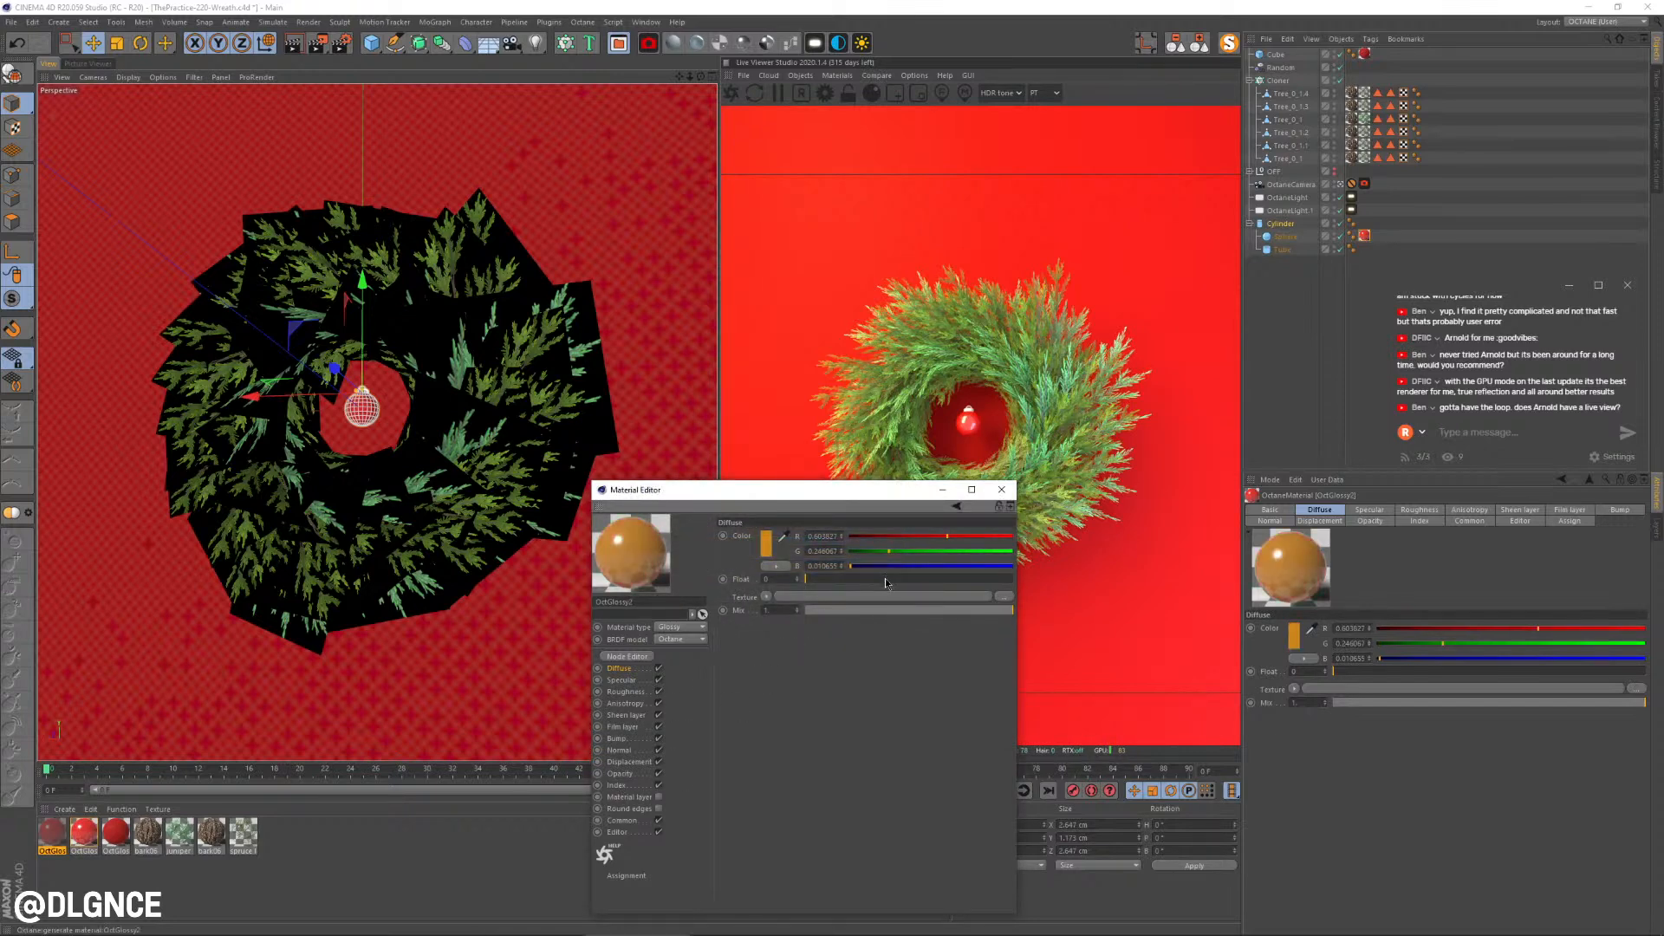
Step: Set the gold material's index to about 4.19
click(616, 785)
click(896, 537)
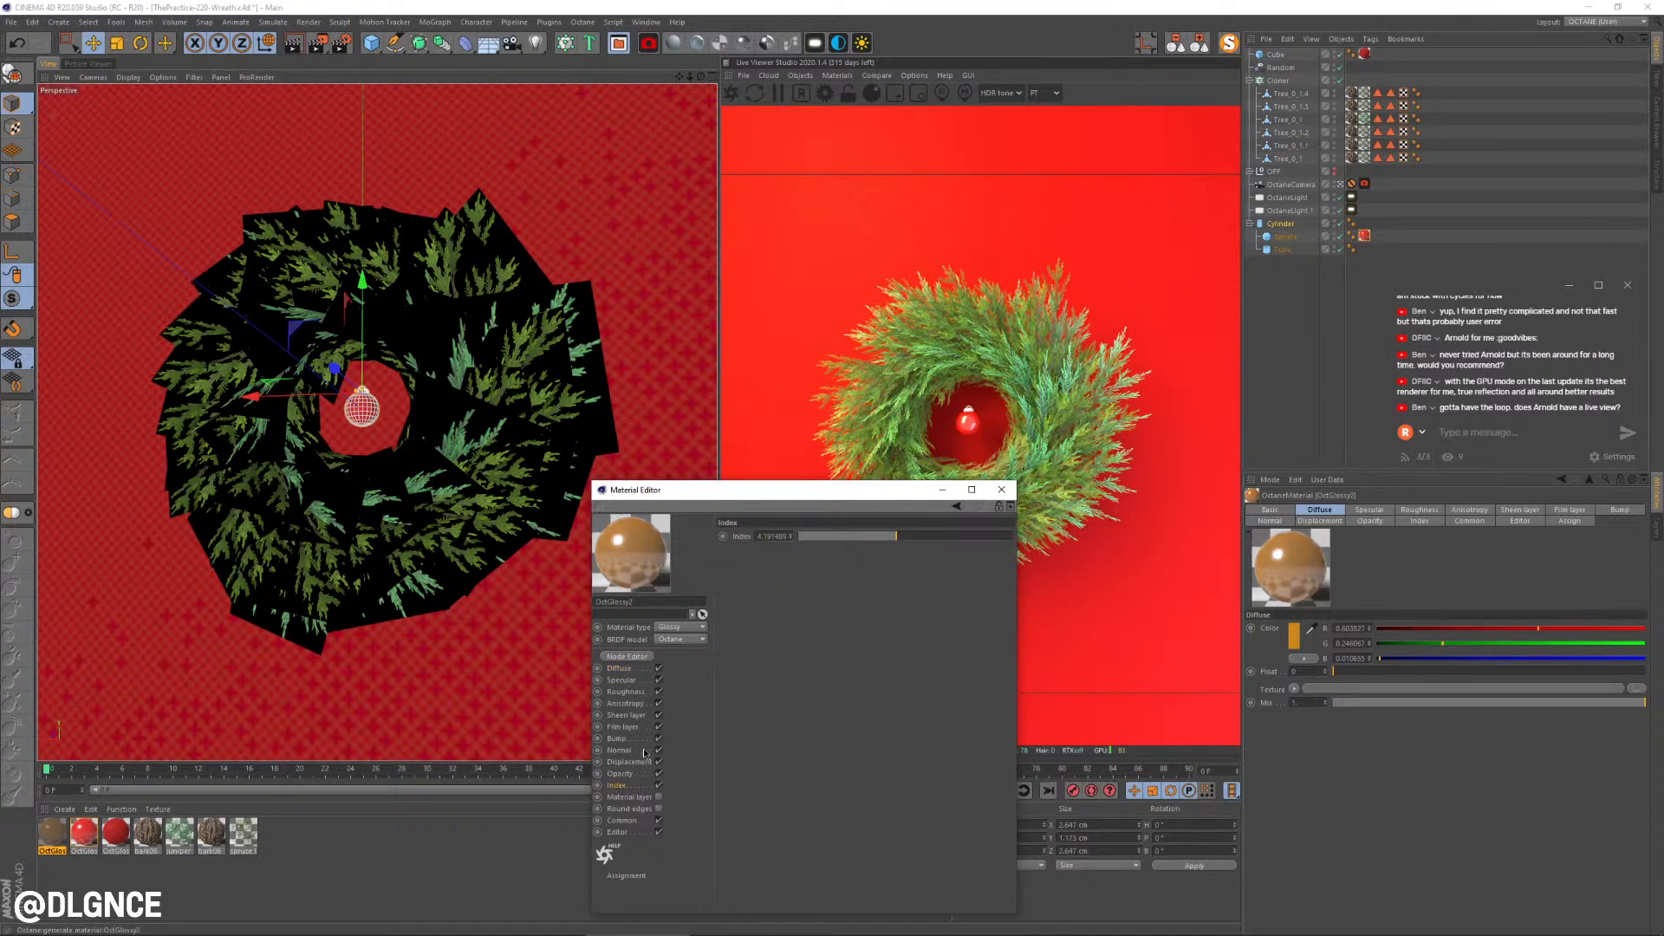
Step: Set the gold material's film layer to about 0.3 with a film IOR of about 4.6, and its roughness to about 0.15
click(624, 716)
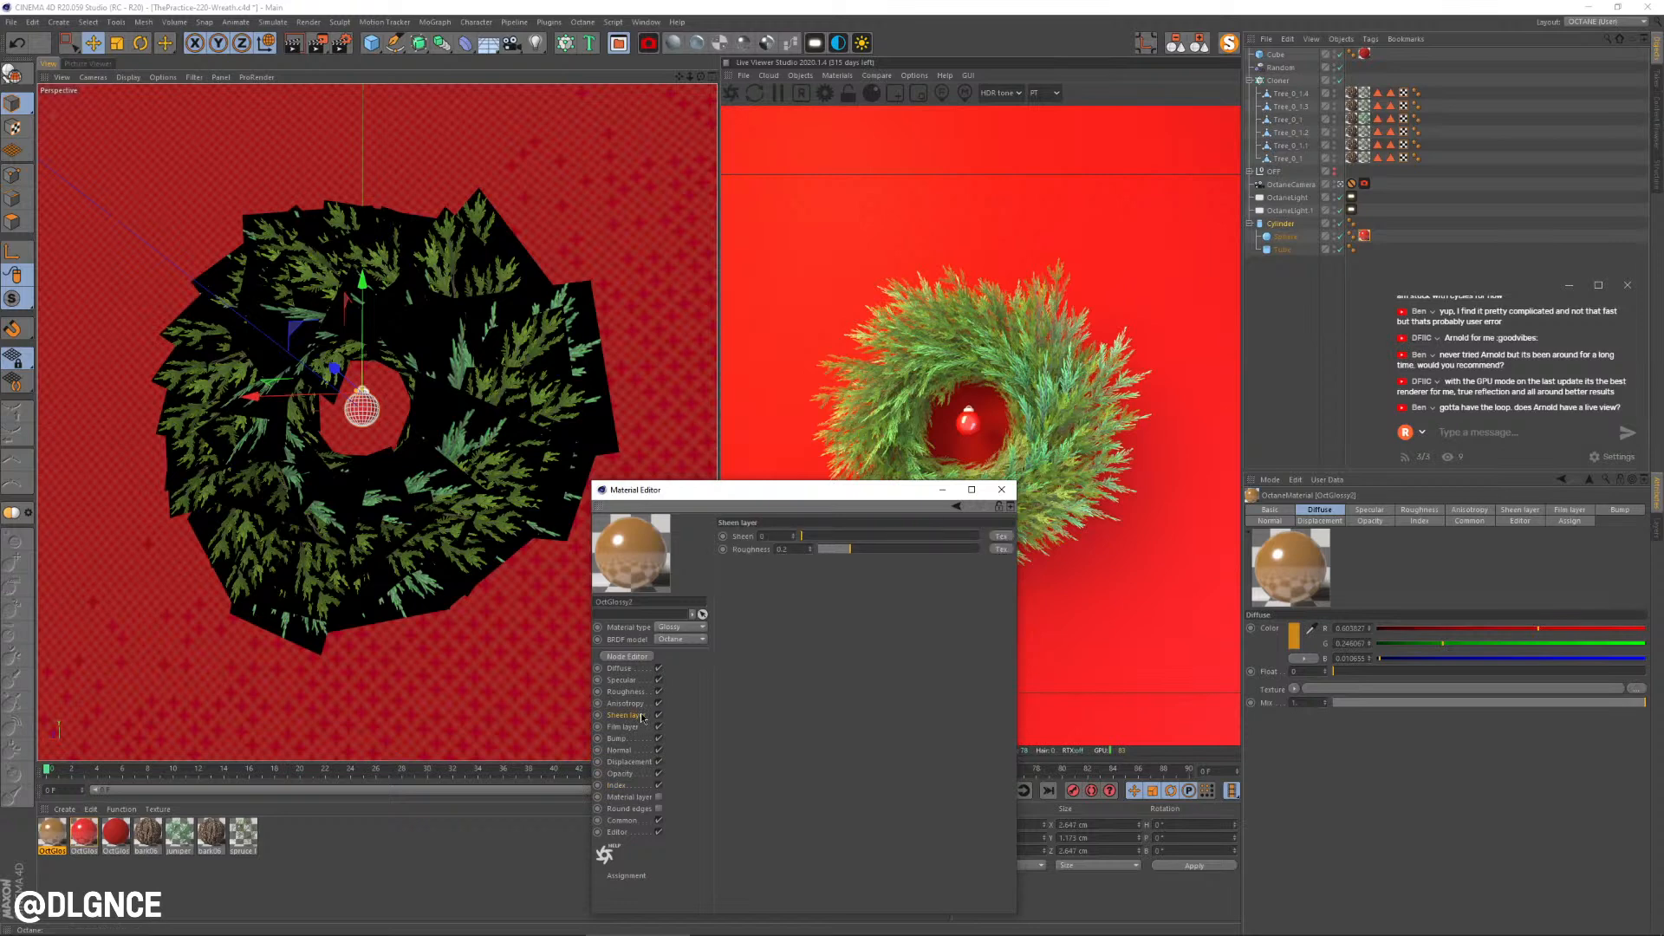
click(624, 727)
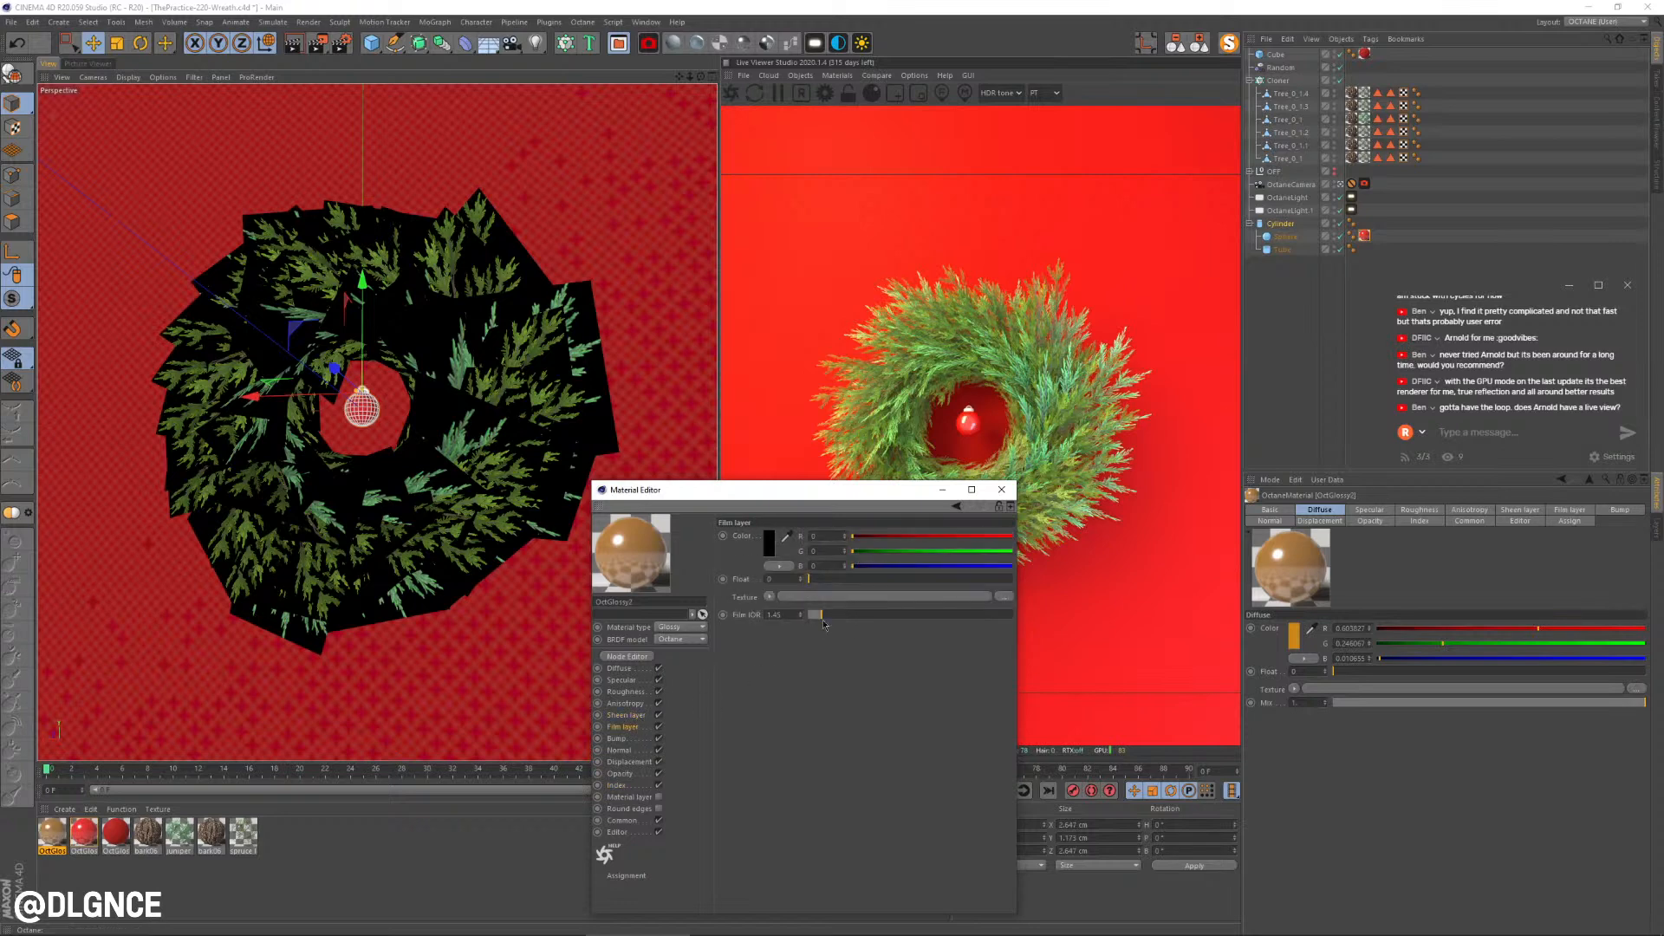
drag(824, 623, 883, 615)
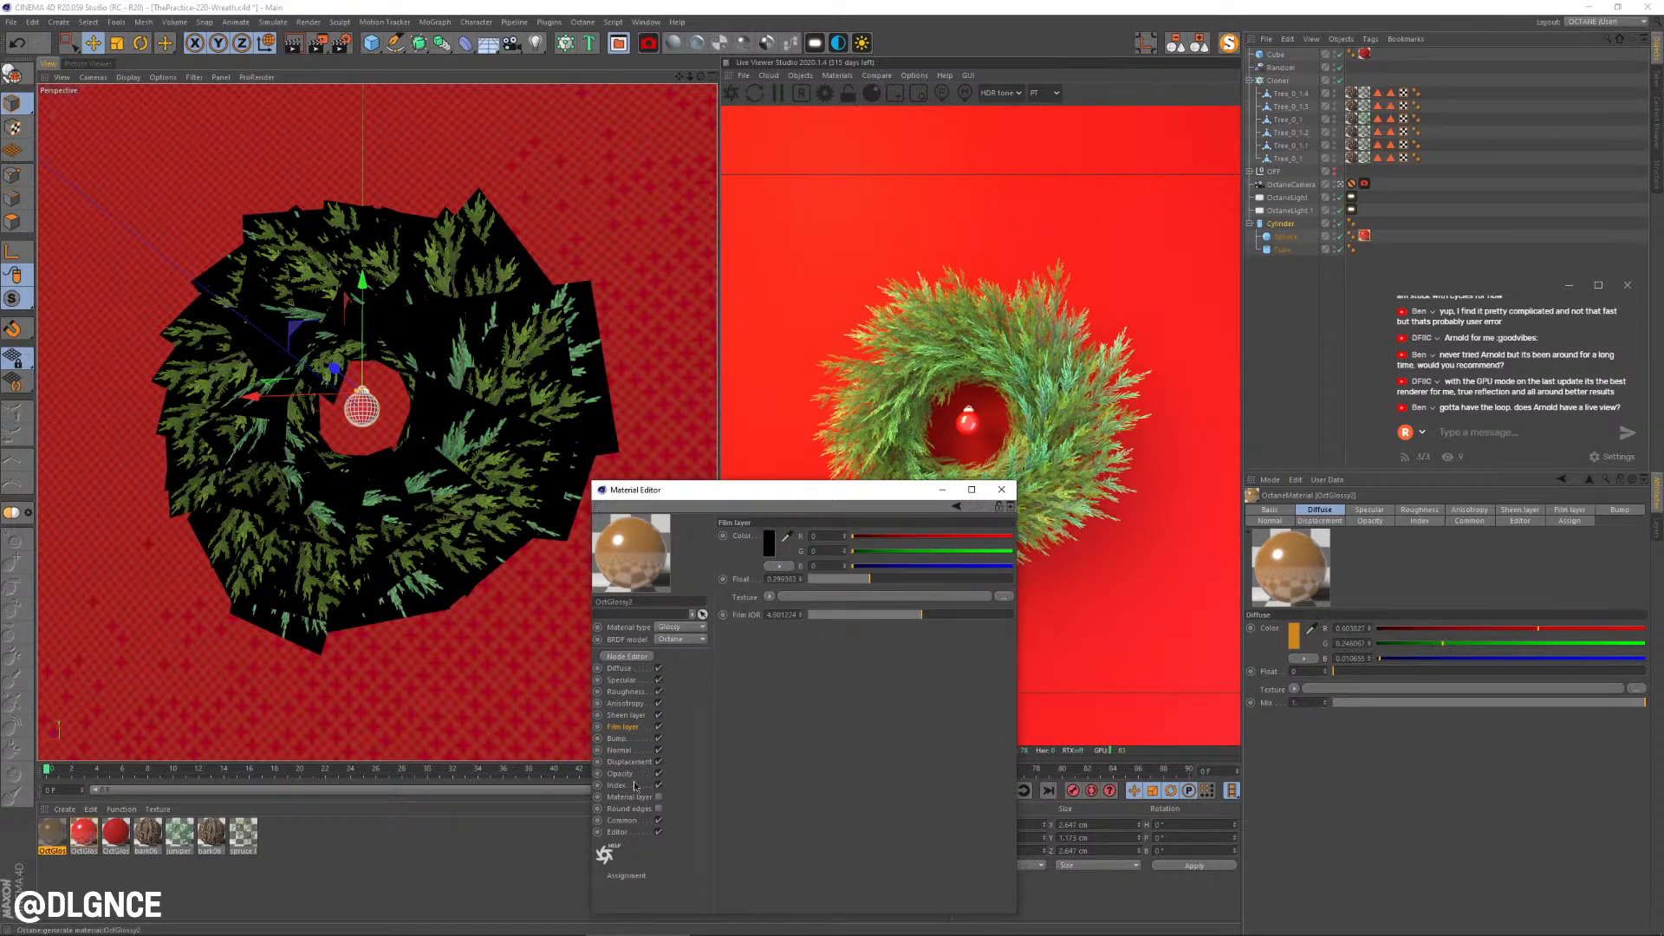
click(659, 729)
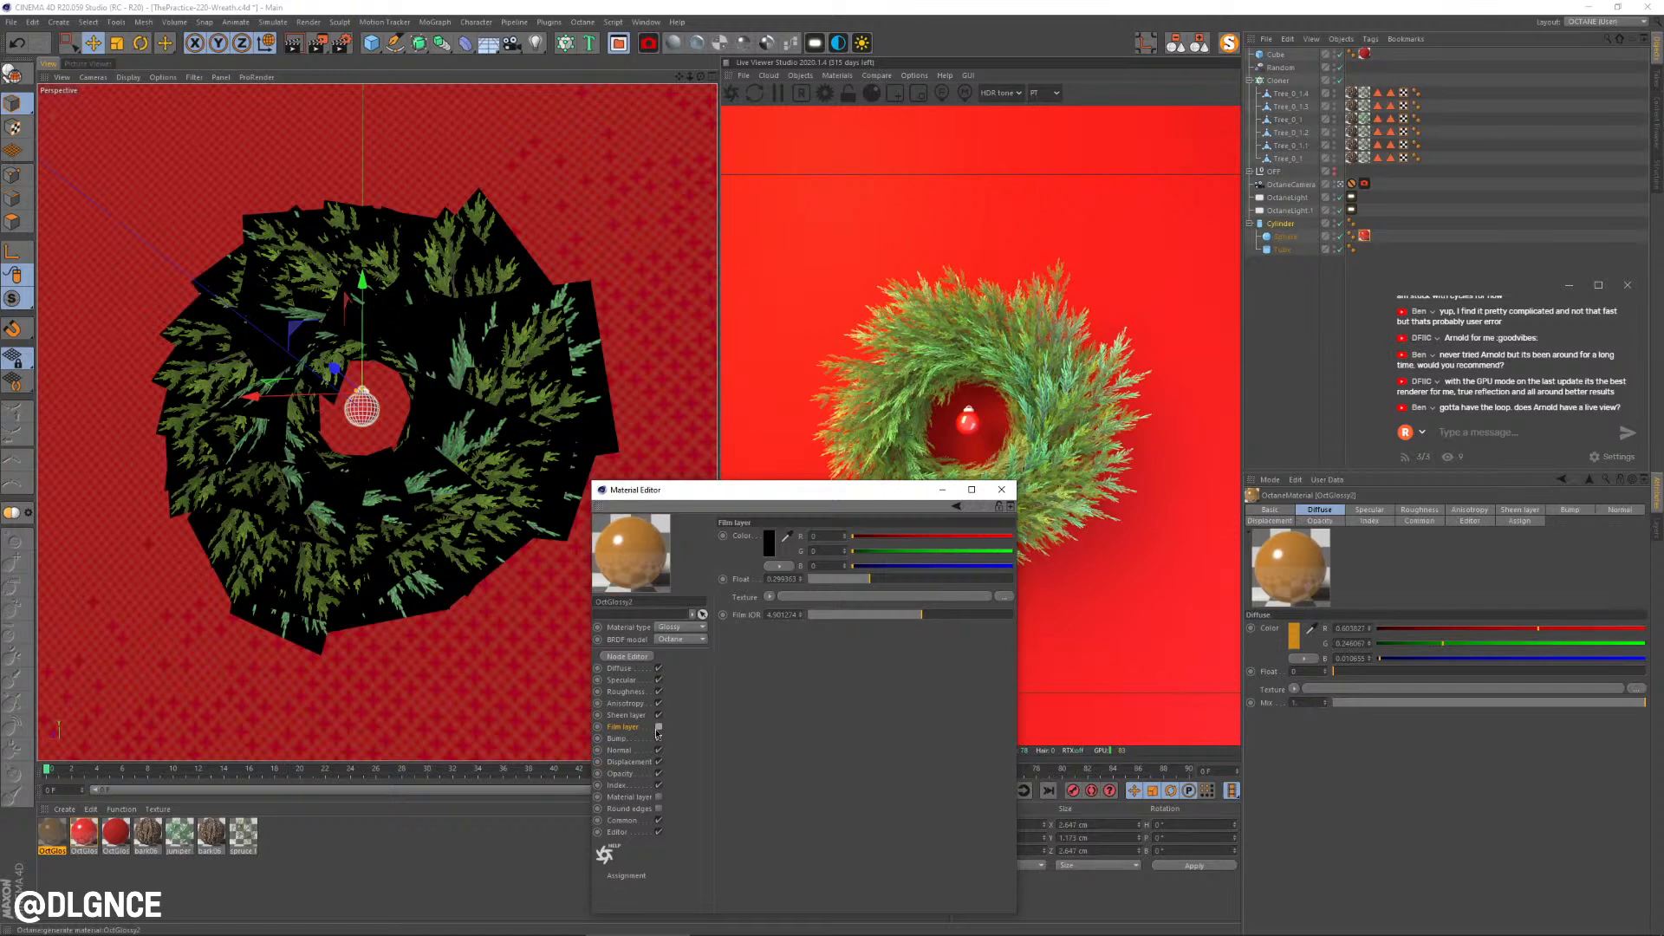
click(659, 729)
click(660, 729)
click(660, 729)
click(622, 669)
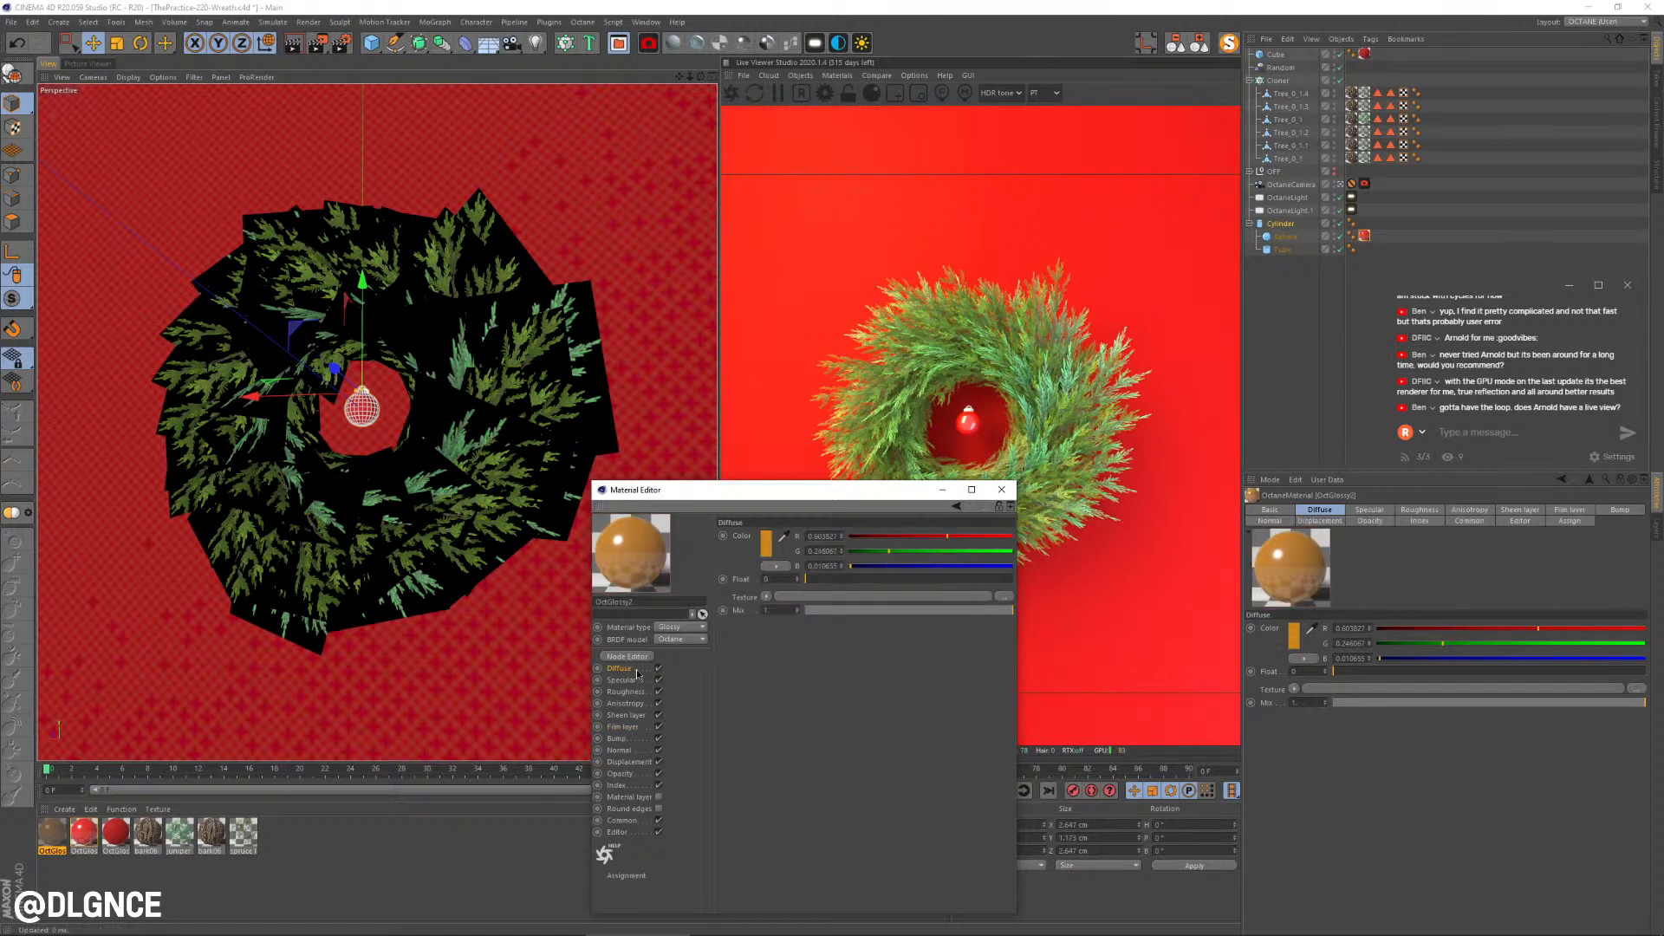
click(626, 691)
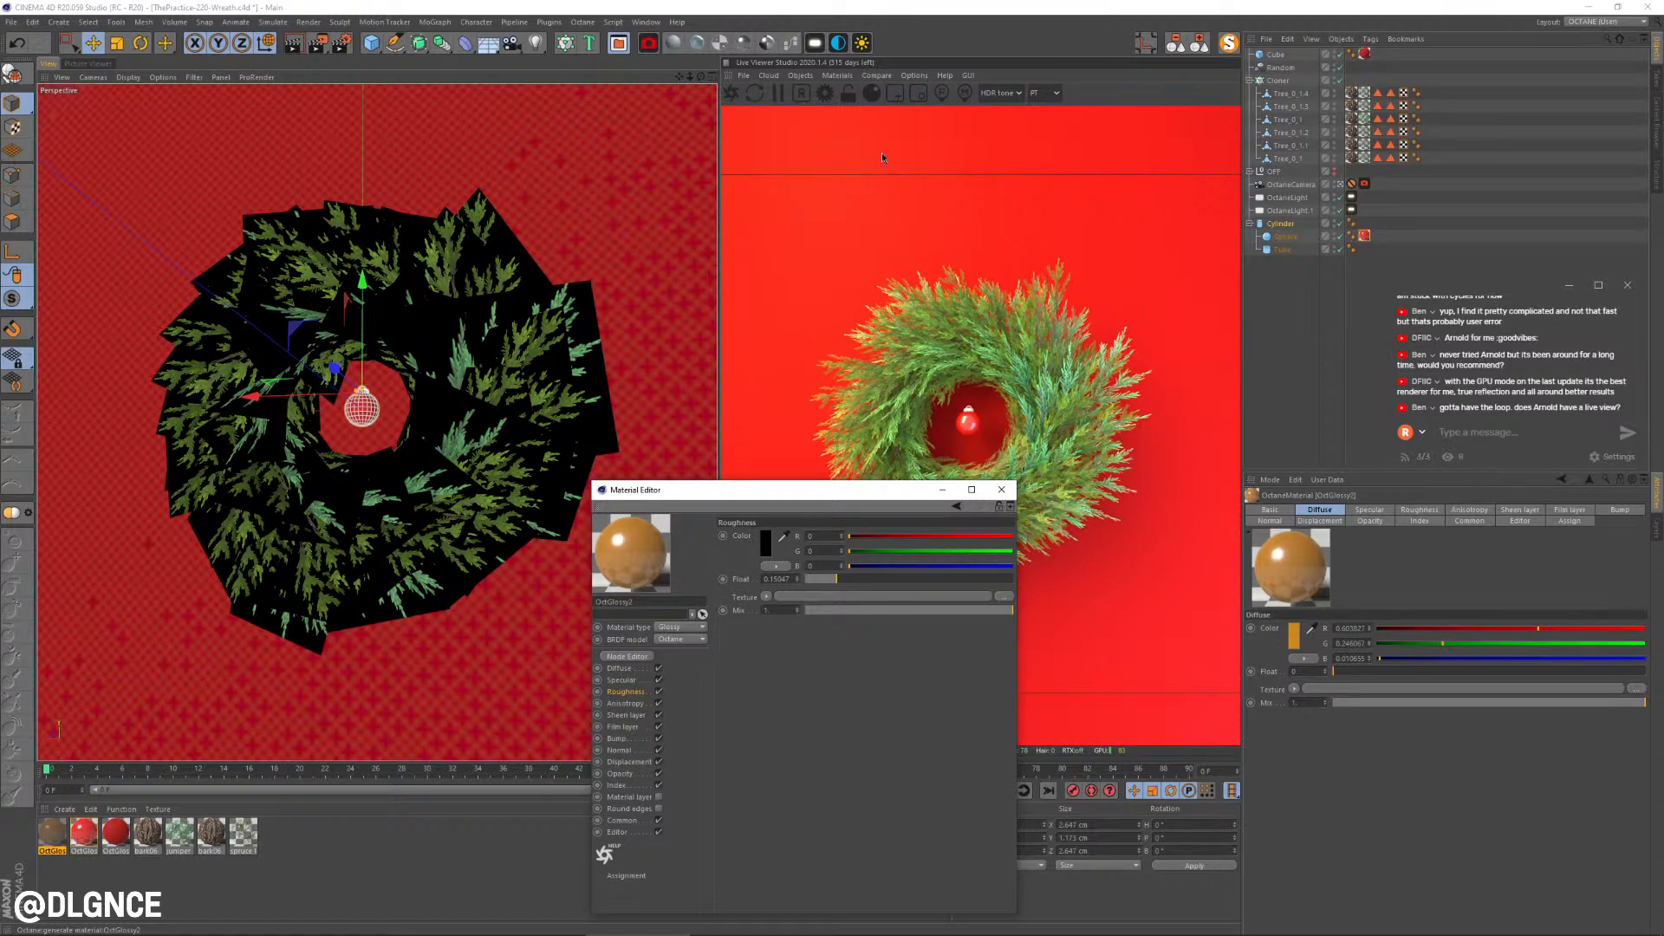
Step: Lock the Live Viewer's render resolution and reduce its scale so the whole square frame fits the view
click(849, 94)
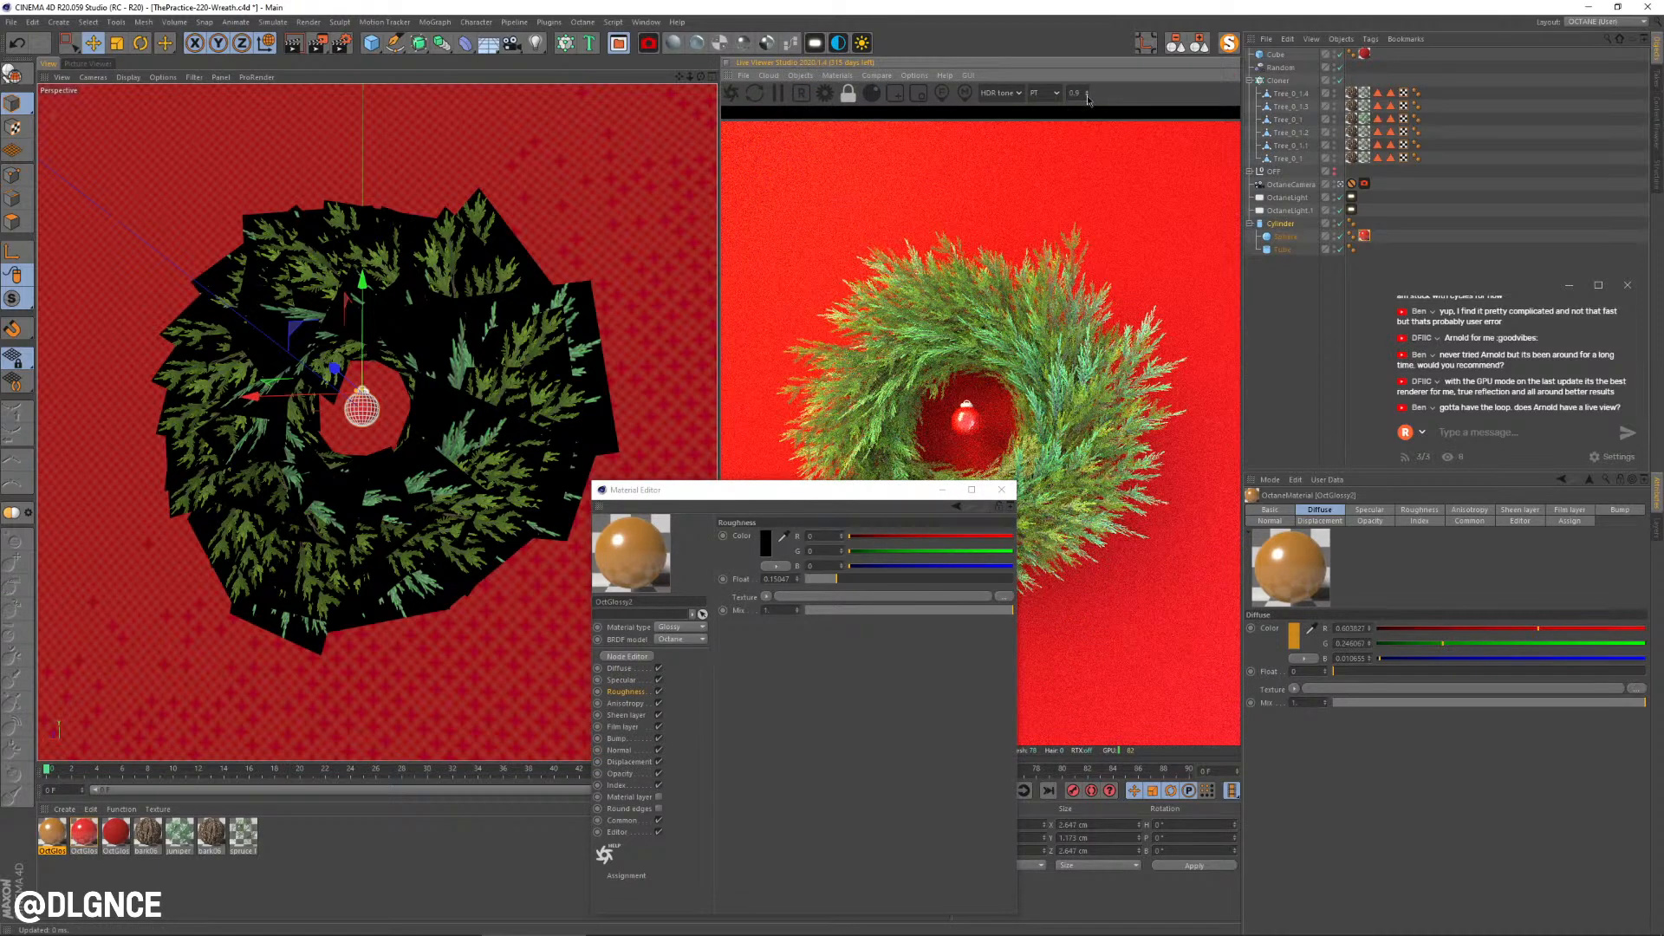
click(1088, 99)
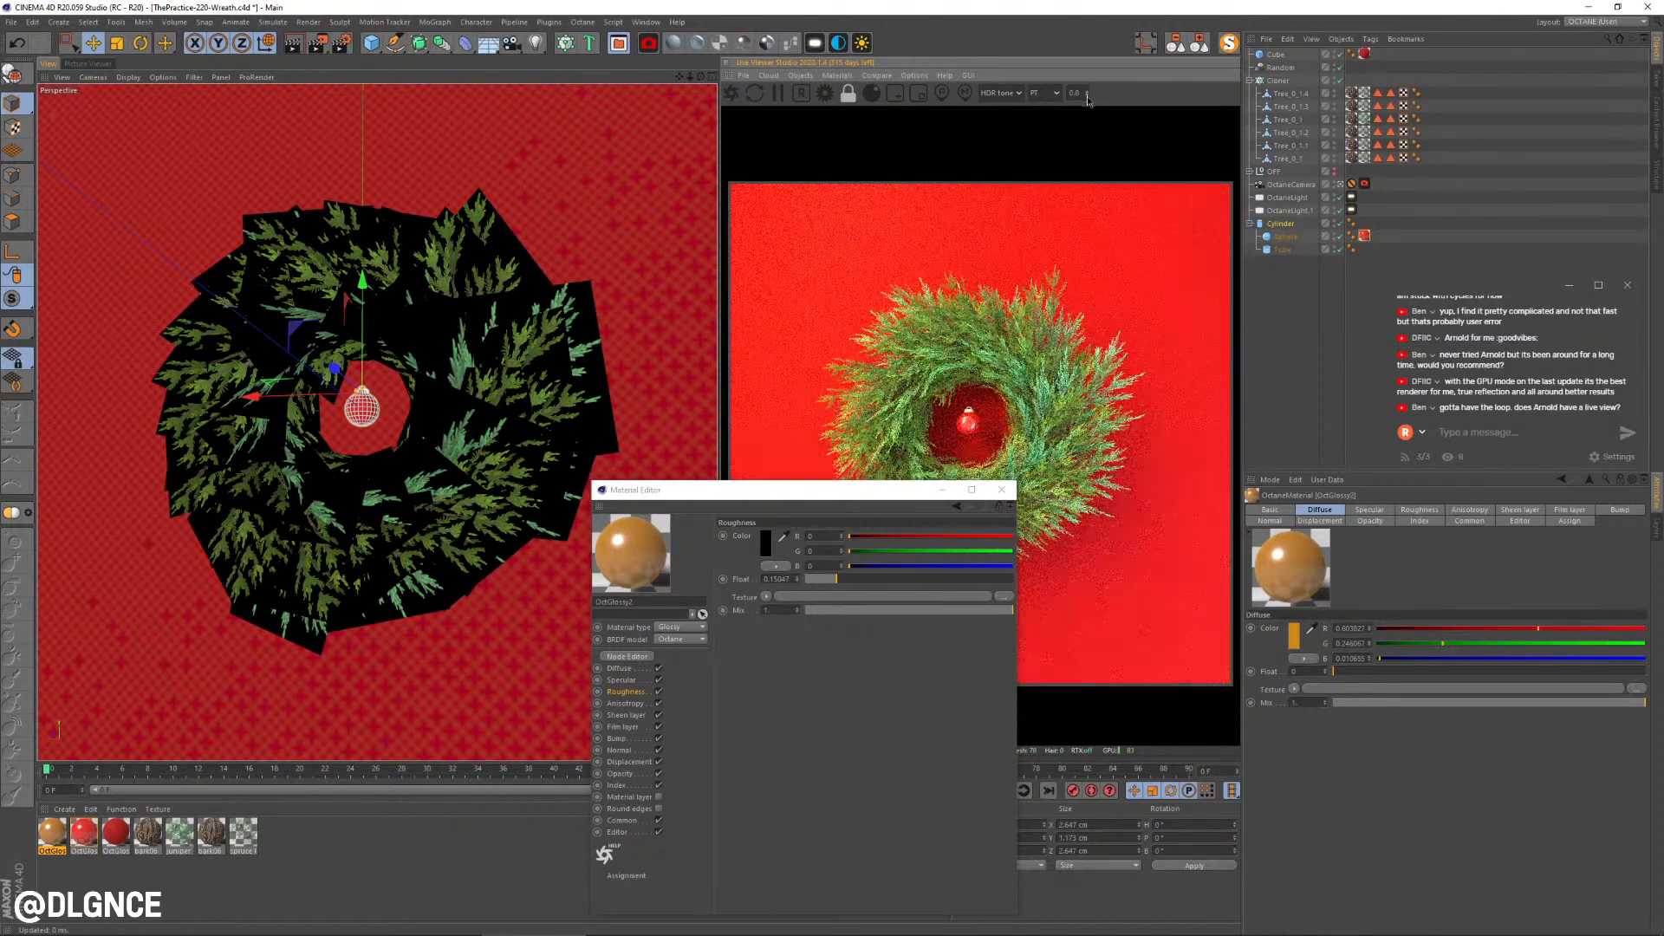
Step: Apply the gold glossy material to the bauble's parent cylinder, close the material editor and clear the selection
click(641, 567)
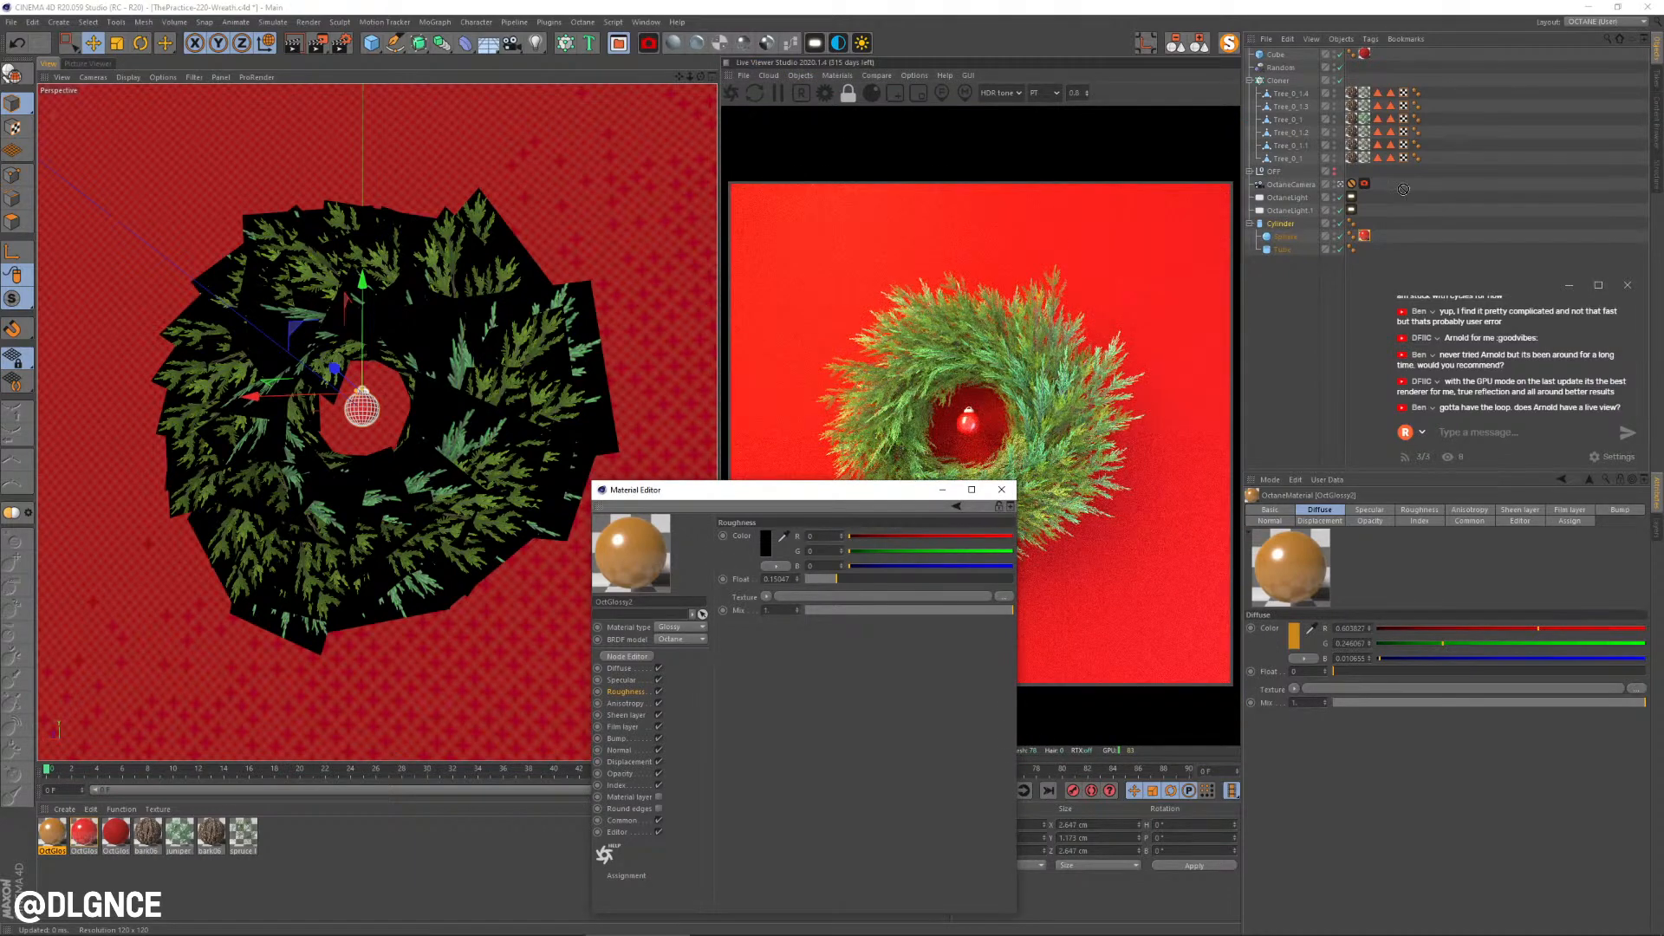
drag(1286, 227, 1283, 224)
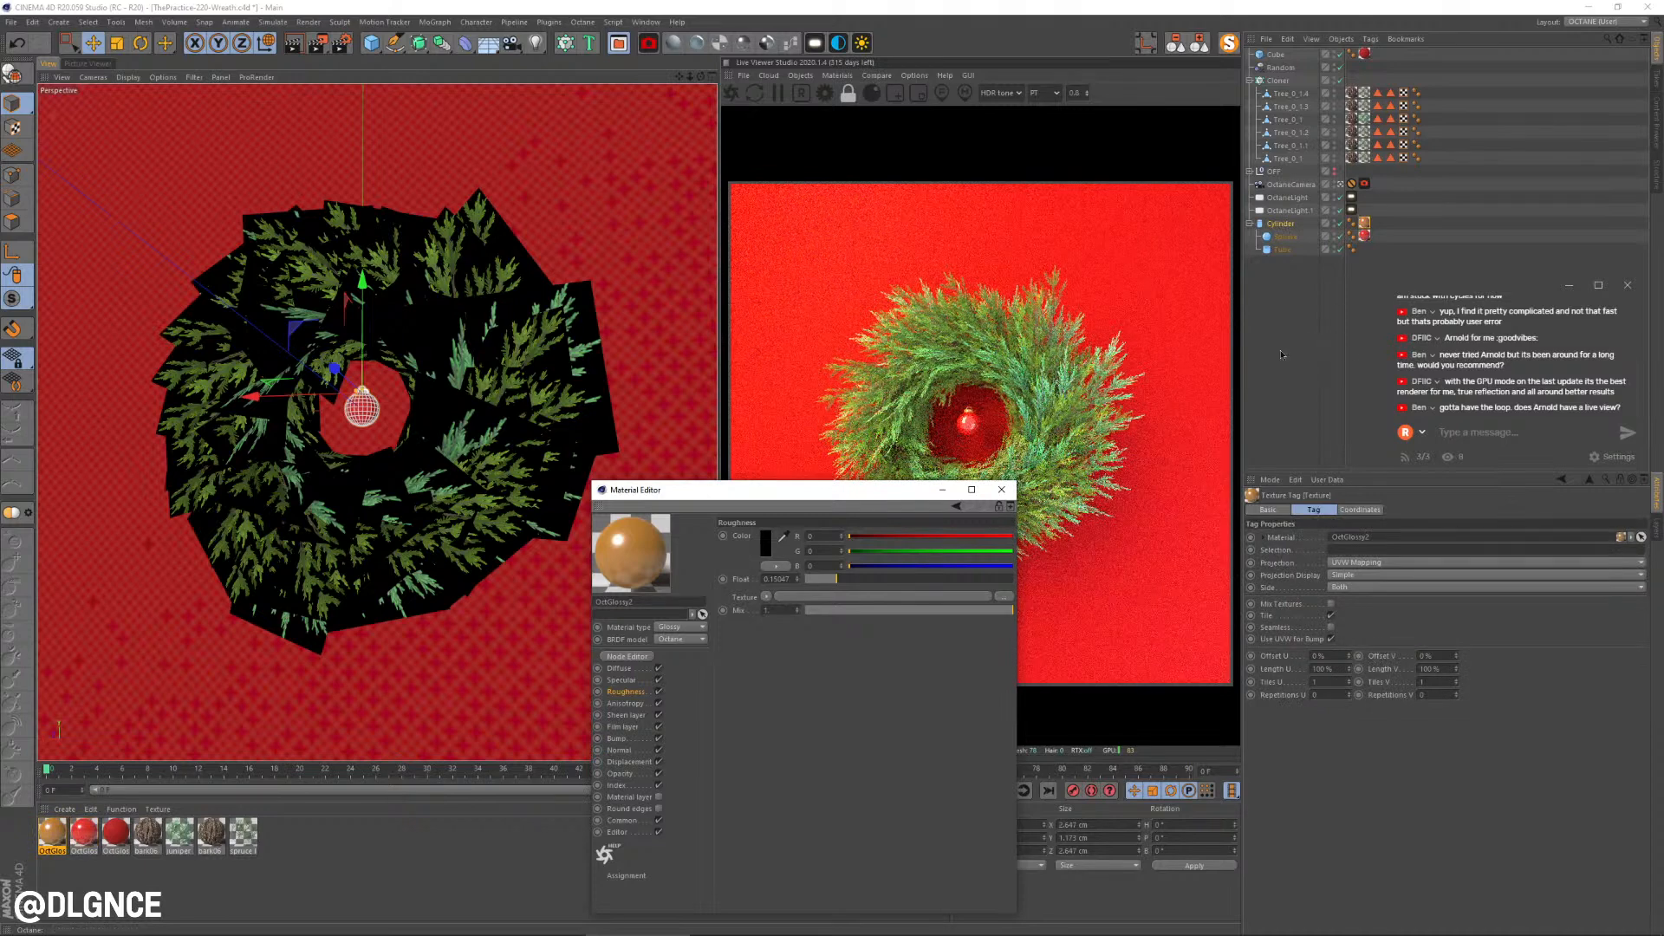
click(1013, 491)
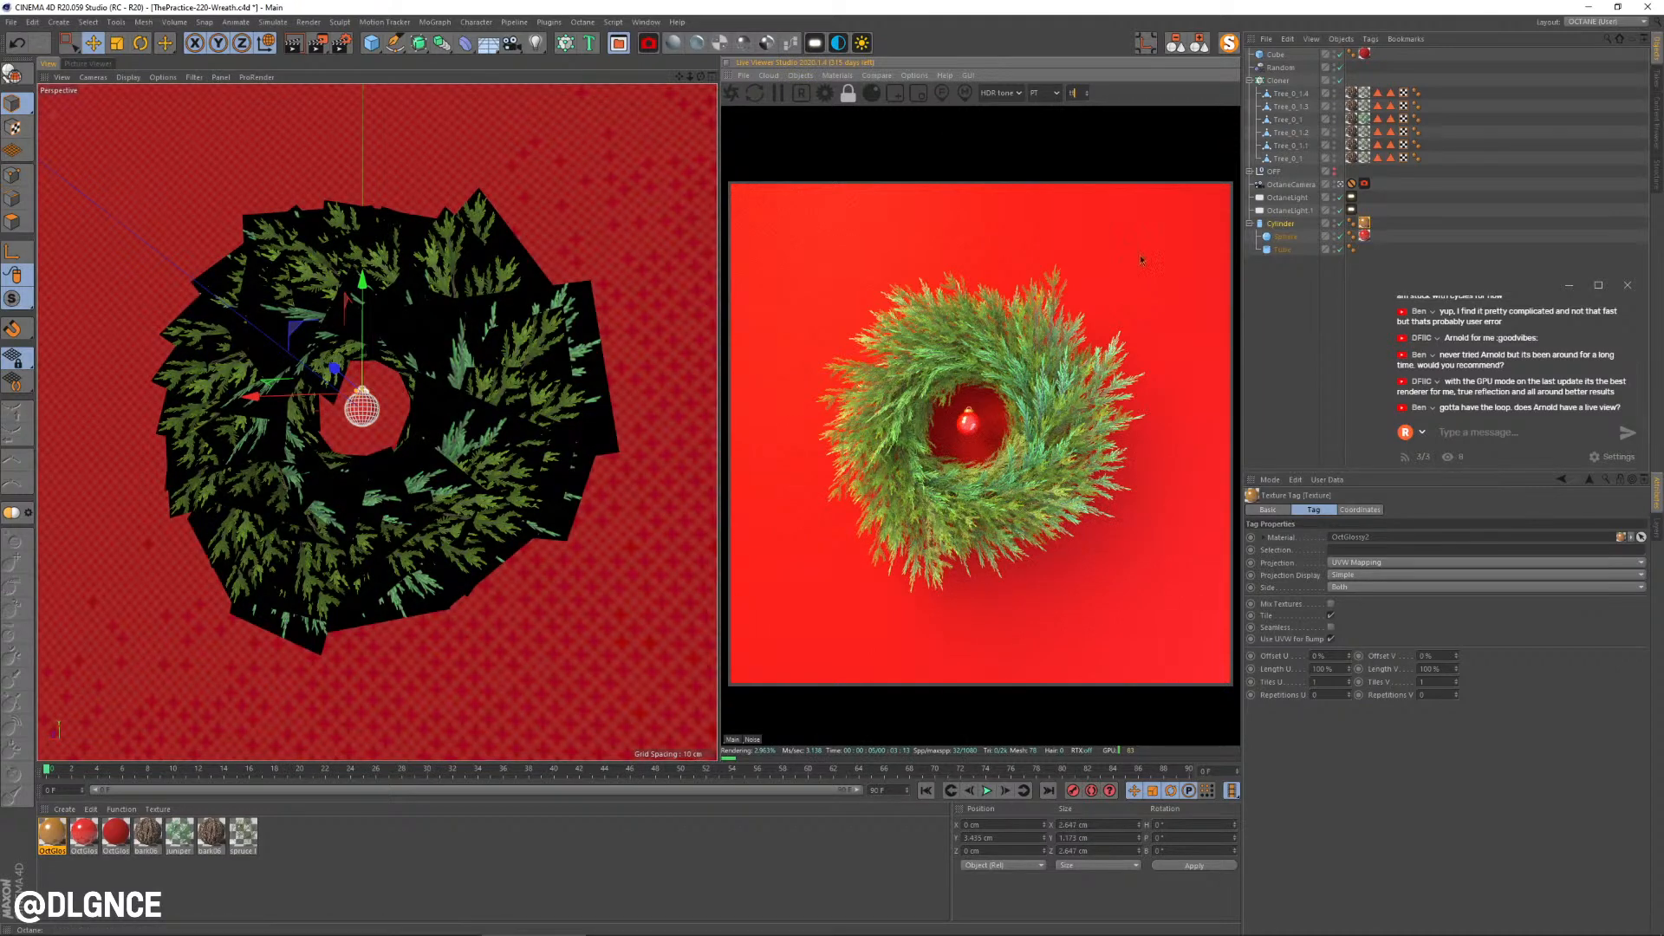
click(1322, 331)
Step: Try a different scale for the locked Live Viewer render resolution
click(1073, 93)
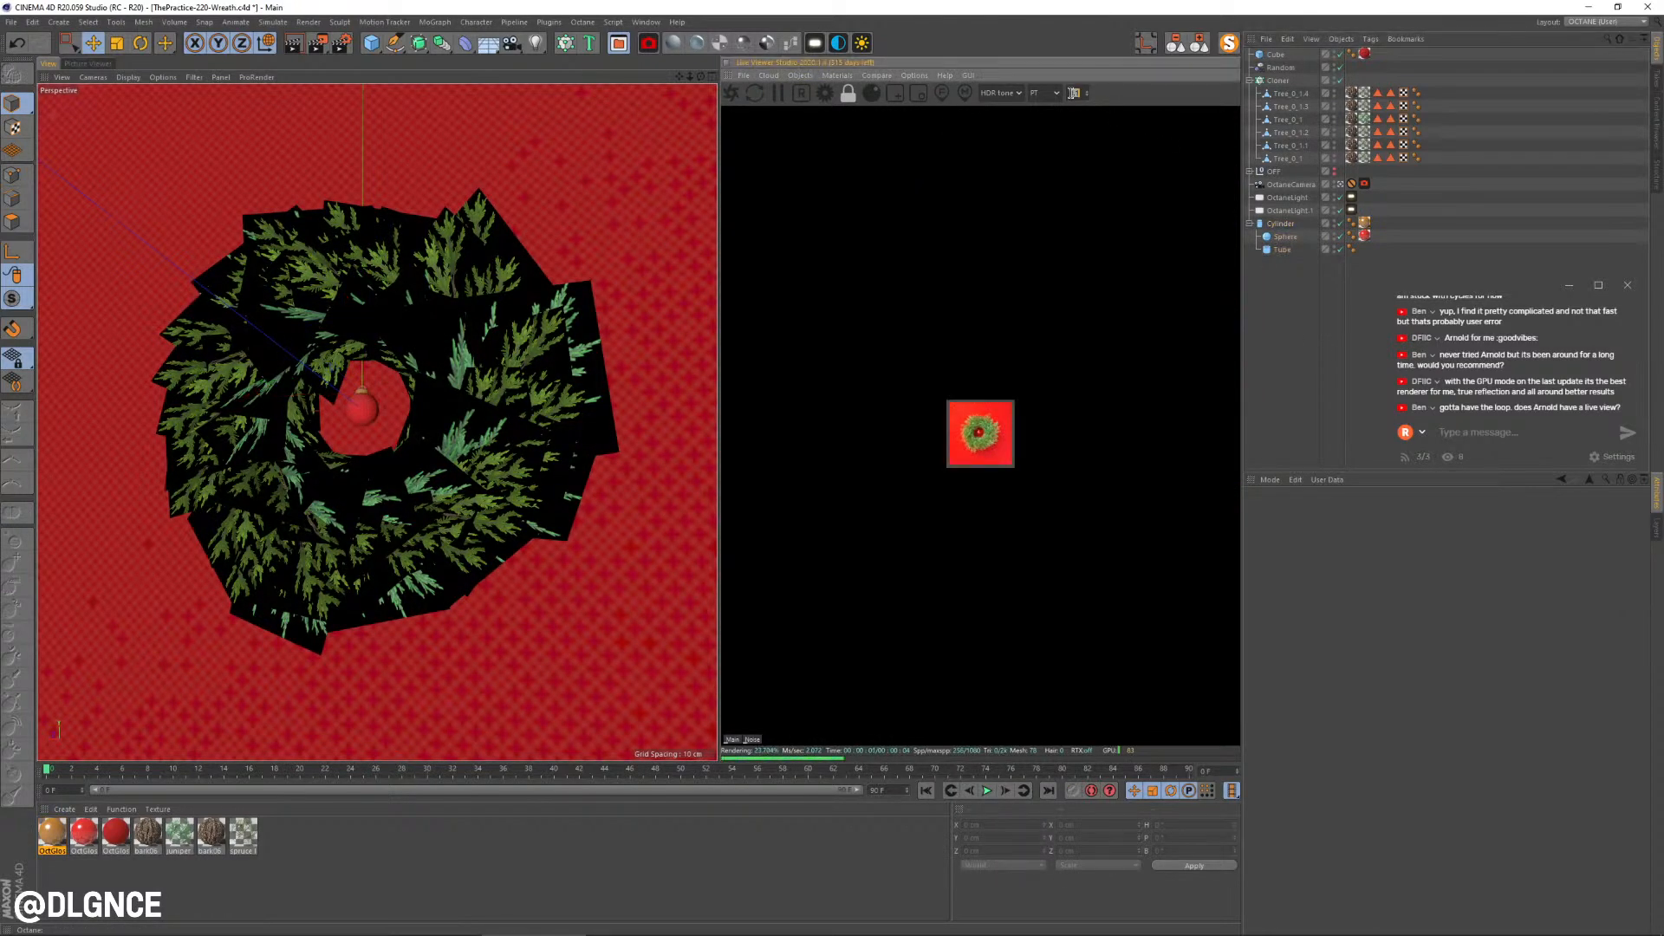
key(Return)
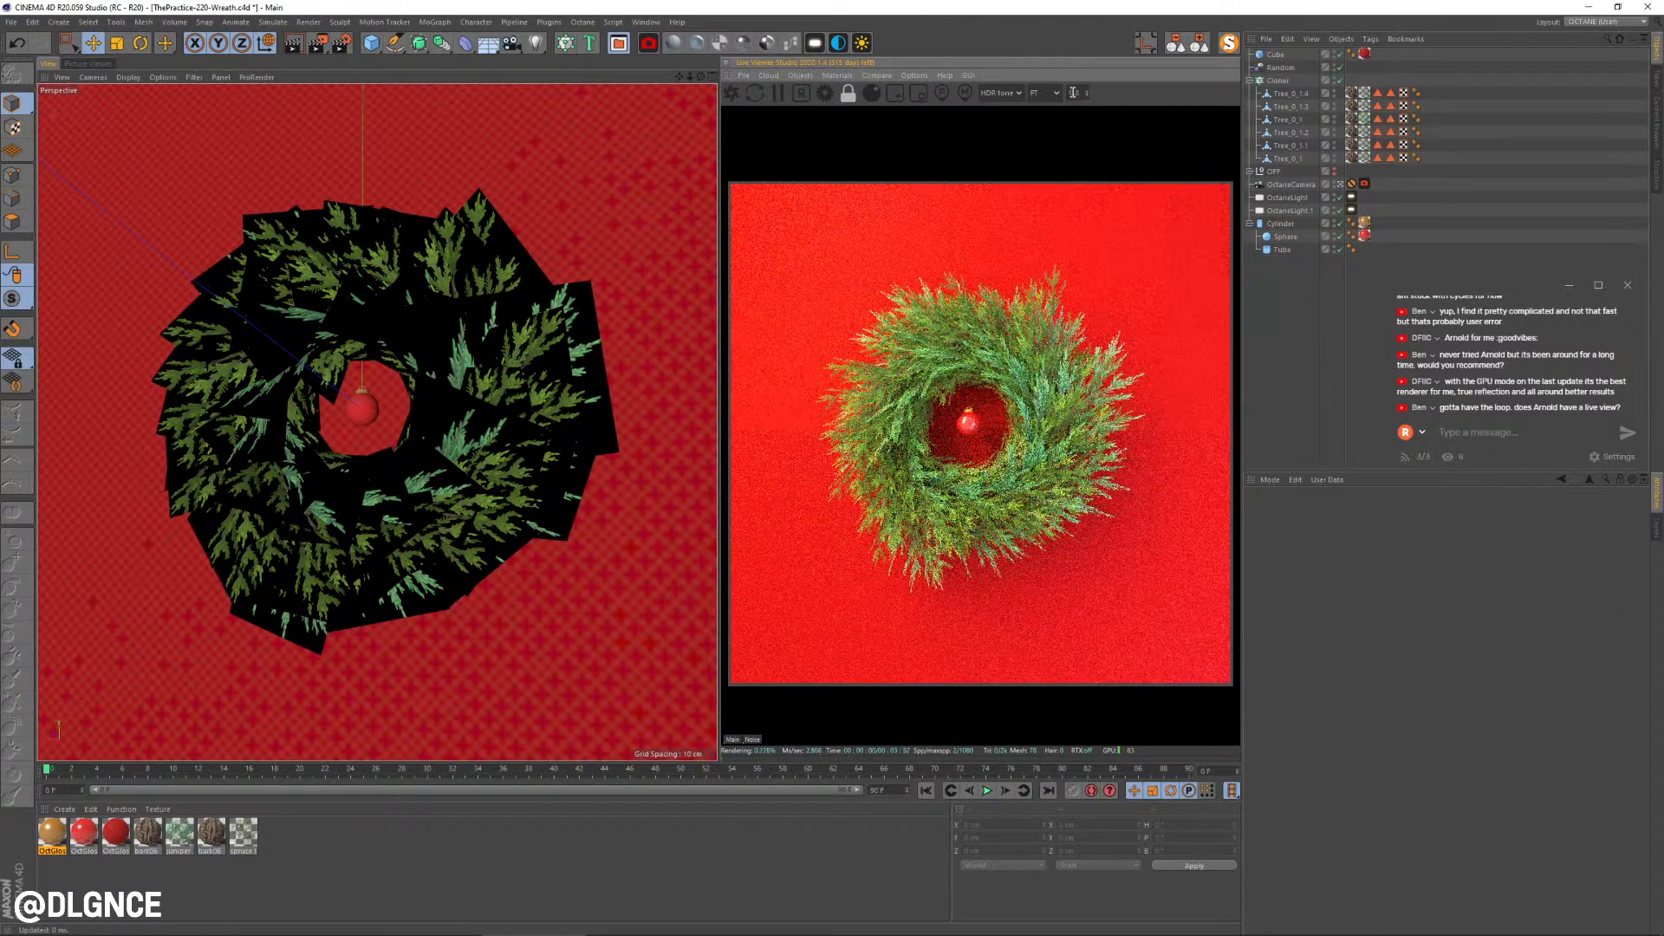
click(1316, 374)
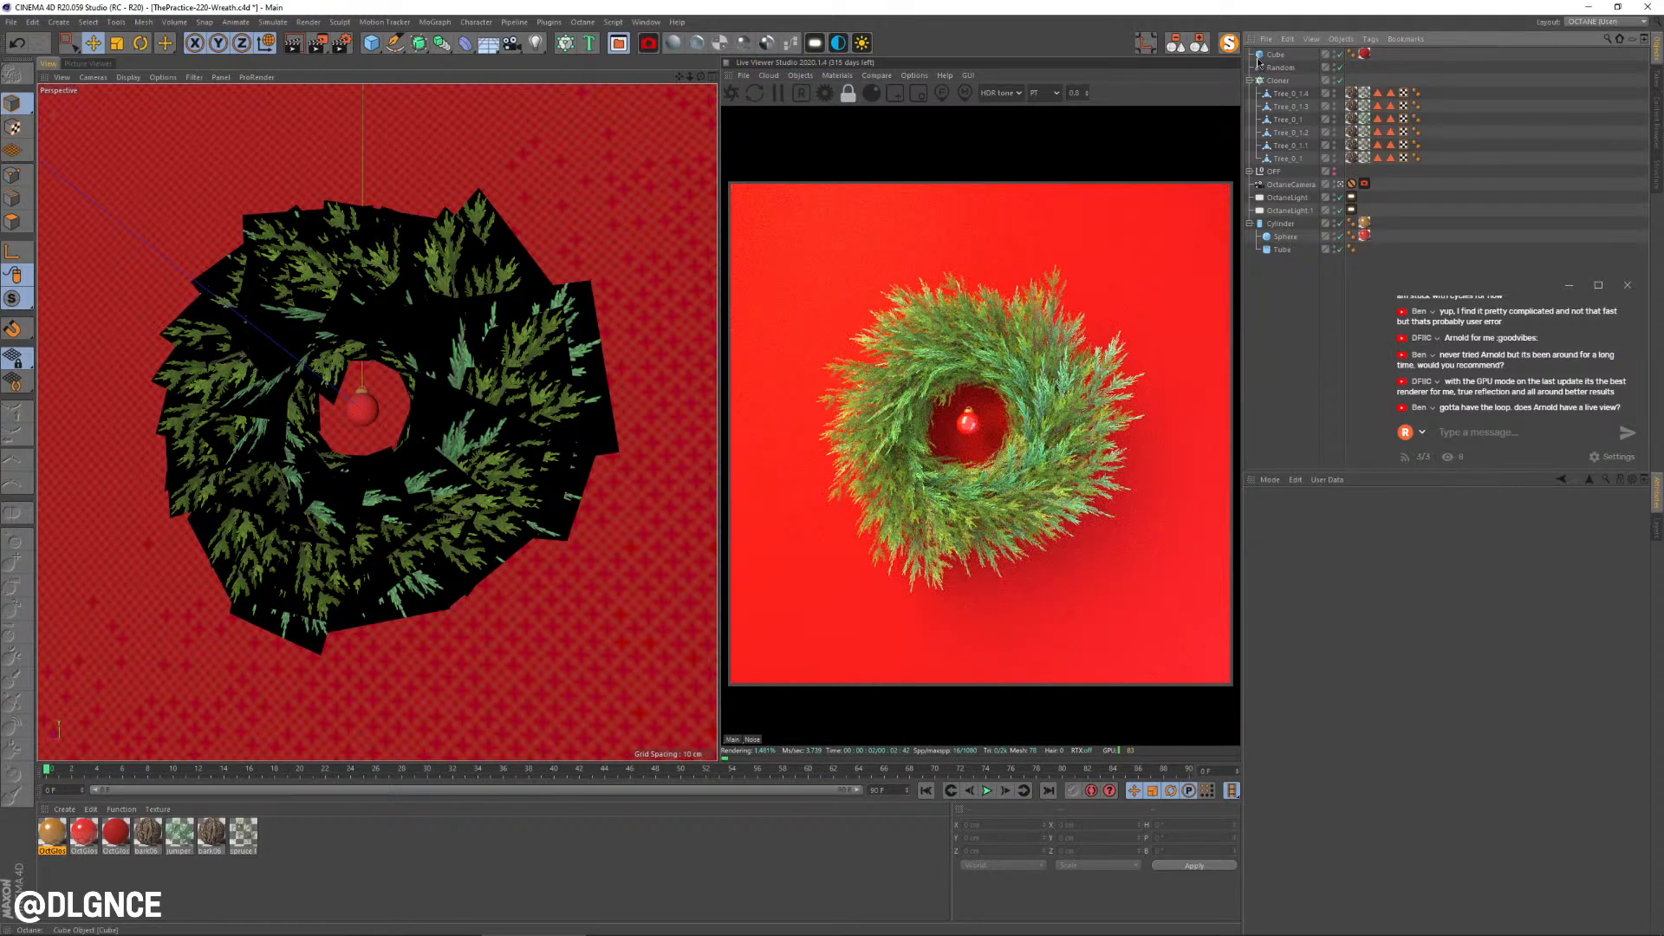
Step: Scale the whole bauble down until its cylinder is about 1.93 cm wide and move it onto the wreath's upper-left foliage
click(1282, 225)
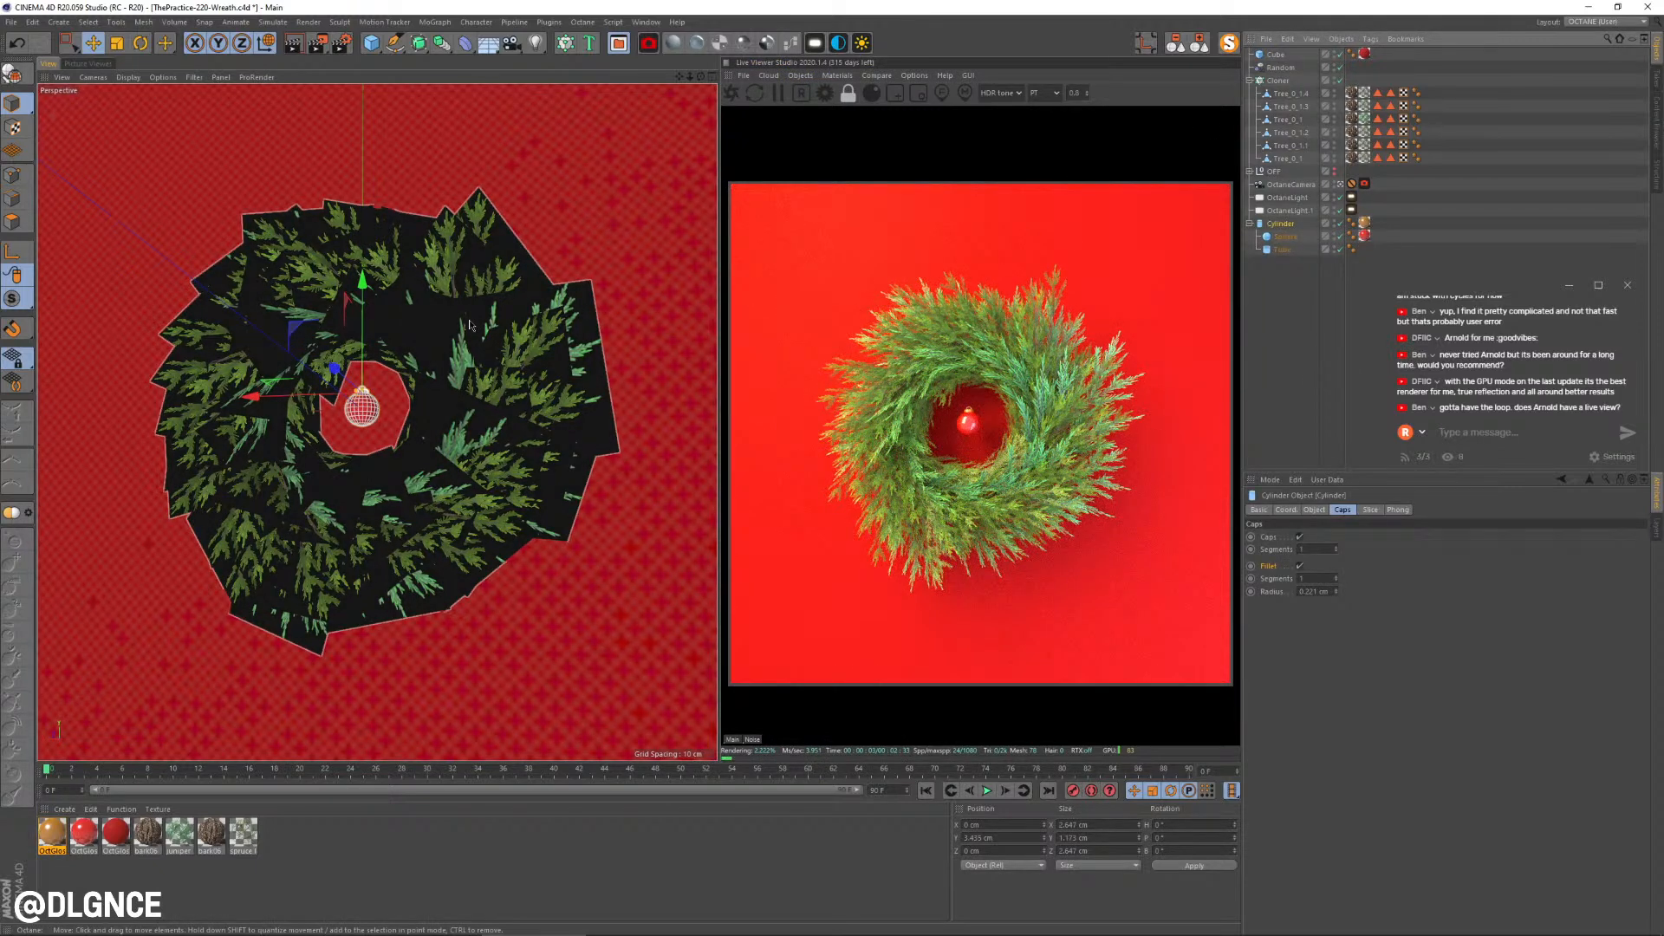
key(t)
drag(469, 325, 292, 329)
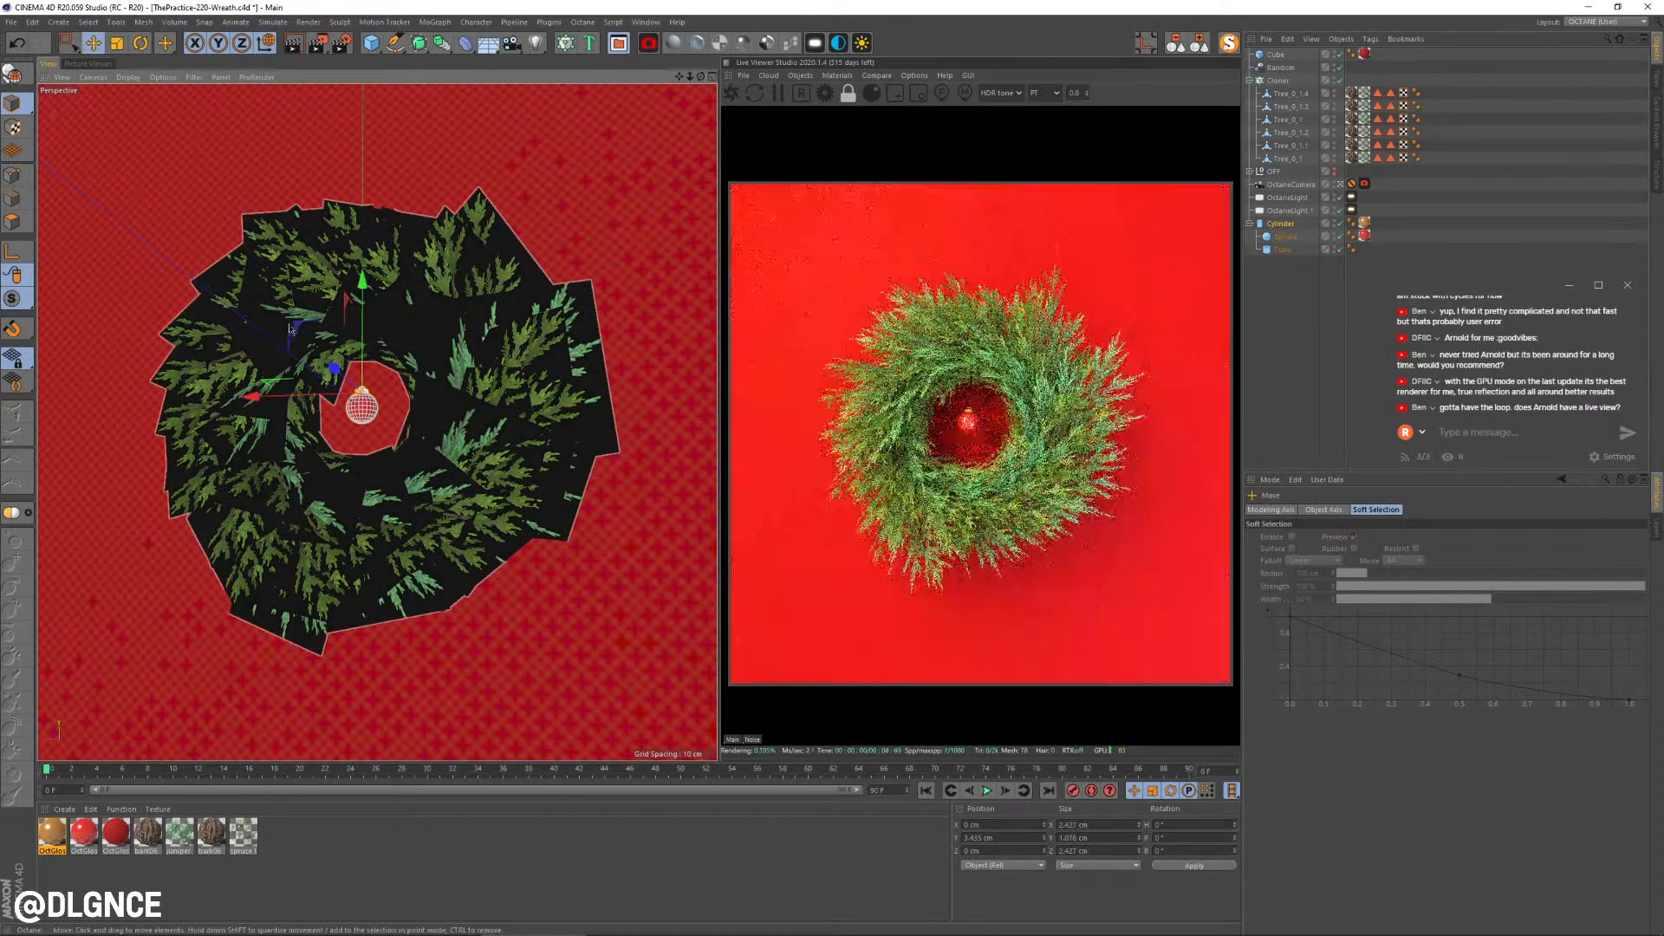
key(t)
drag(447, 306, 194, 330)
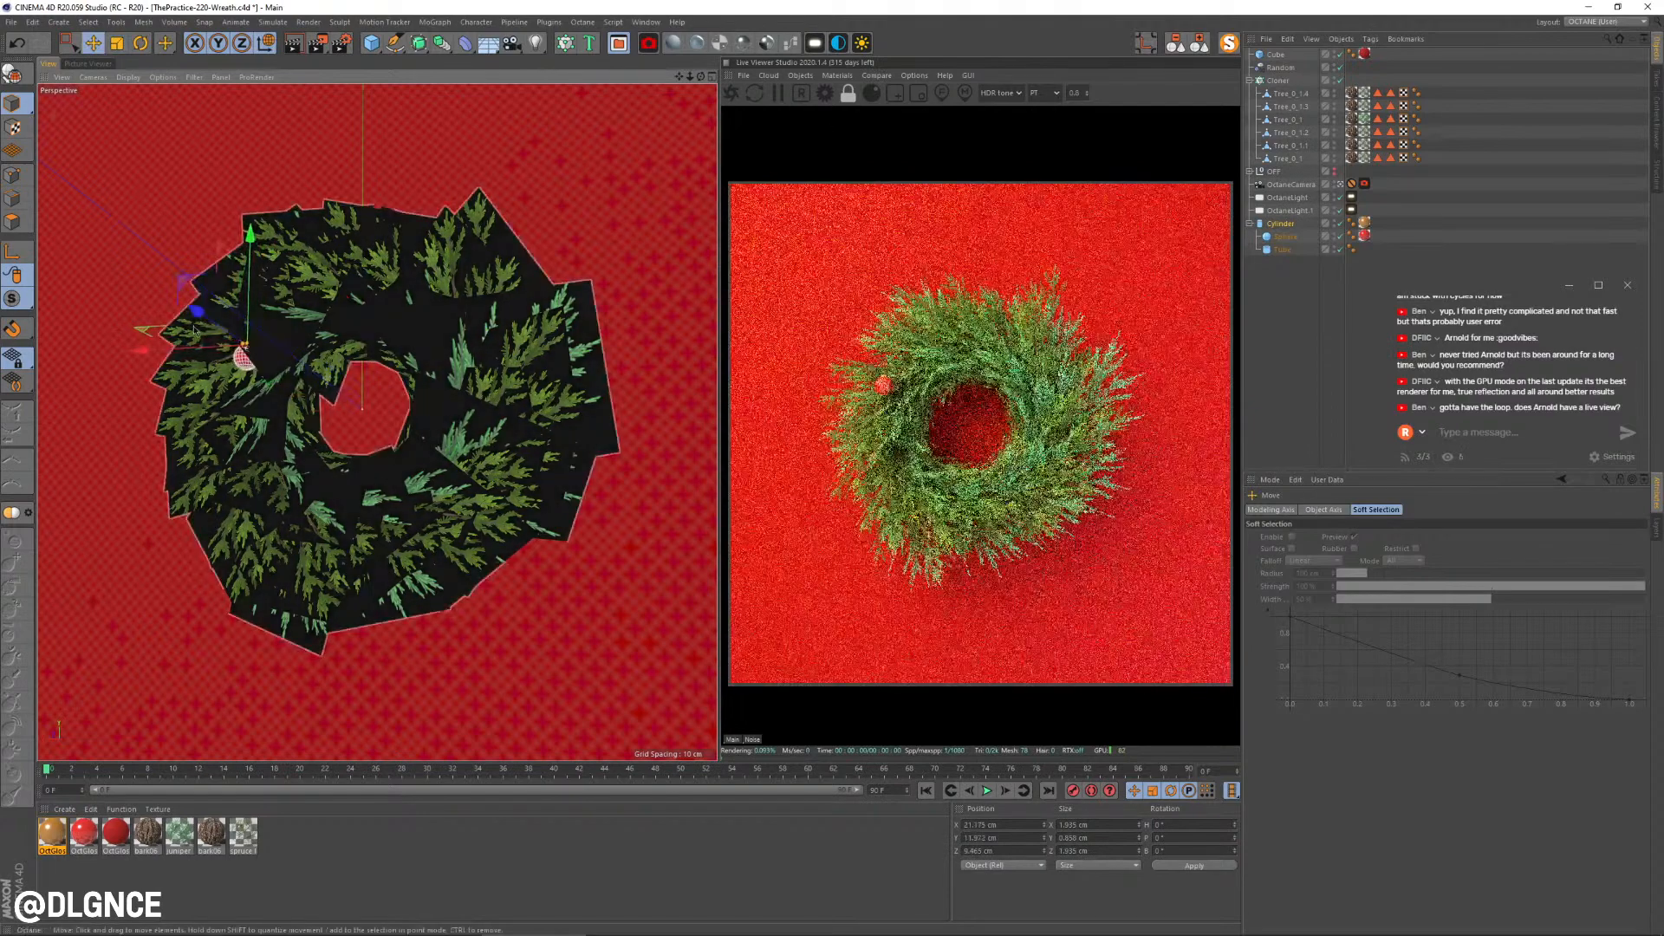
Step: Create an instance of the bauble and duplicate it until six instances are spread around the wreath's foliage
click(442, 44)
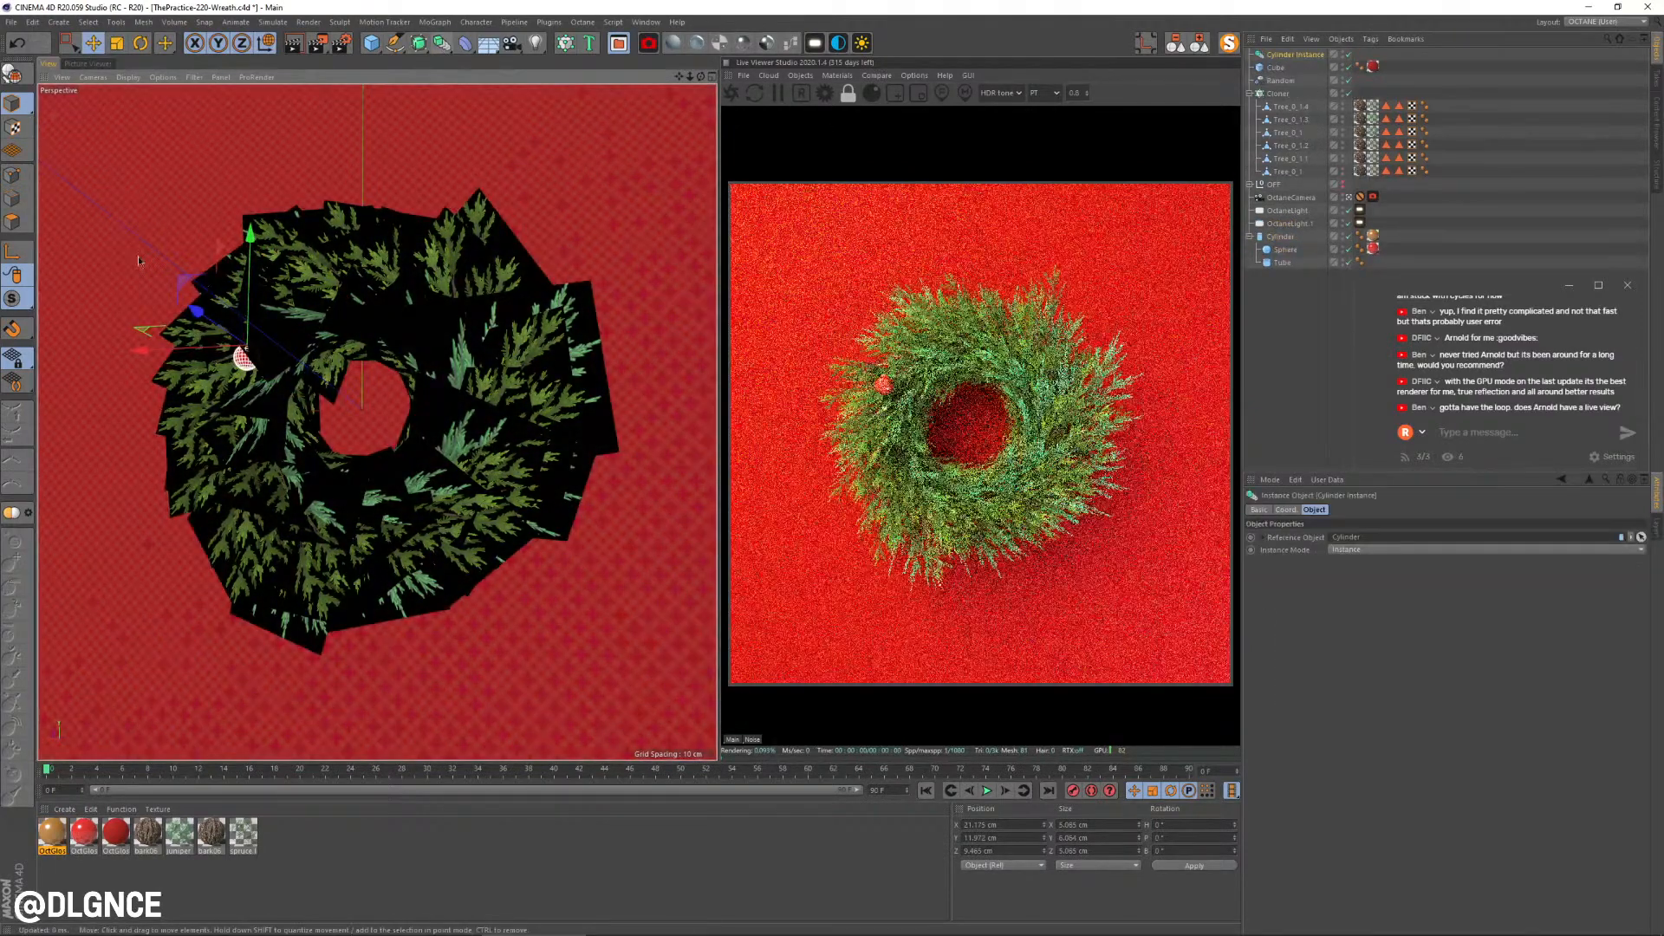
drag(189, 280, 443, 422)
key(ctrl+z)
drag(184, 285, 195, 439)
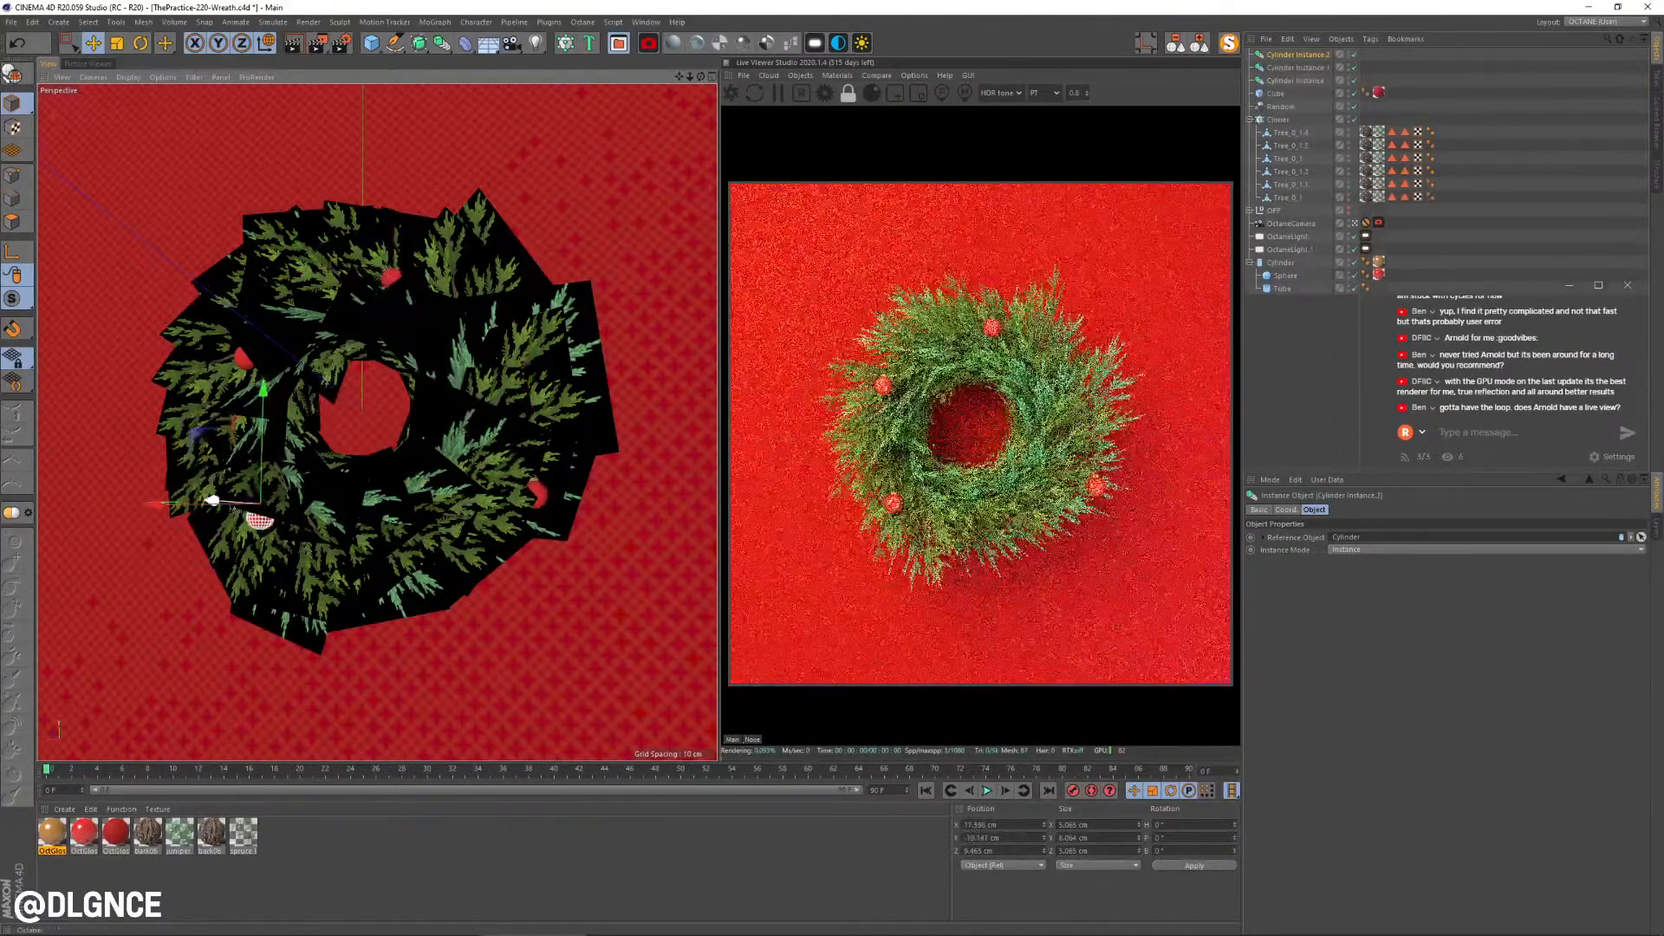
mouse_move(224, 504)
mouse_down()
mouse_move(206, 500)
mouse_move(220, 503)
mouse_up()
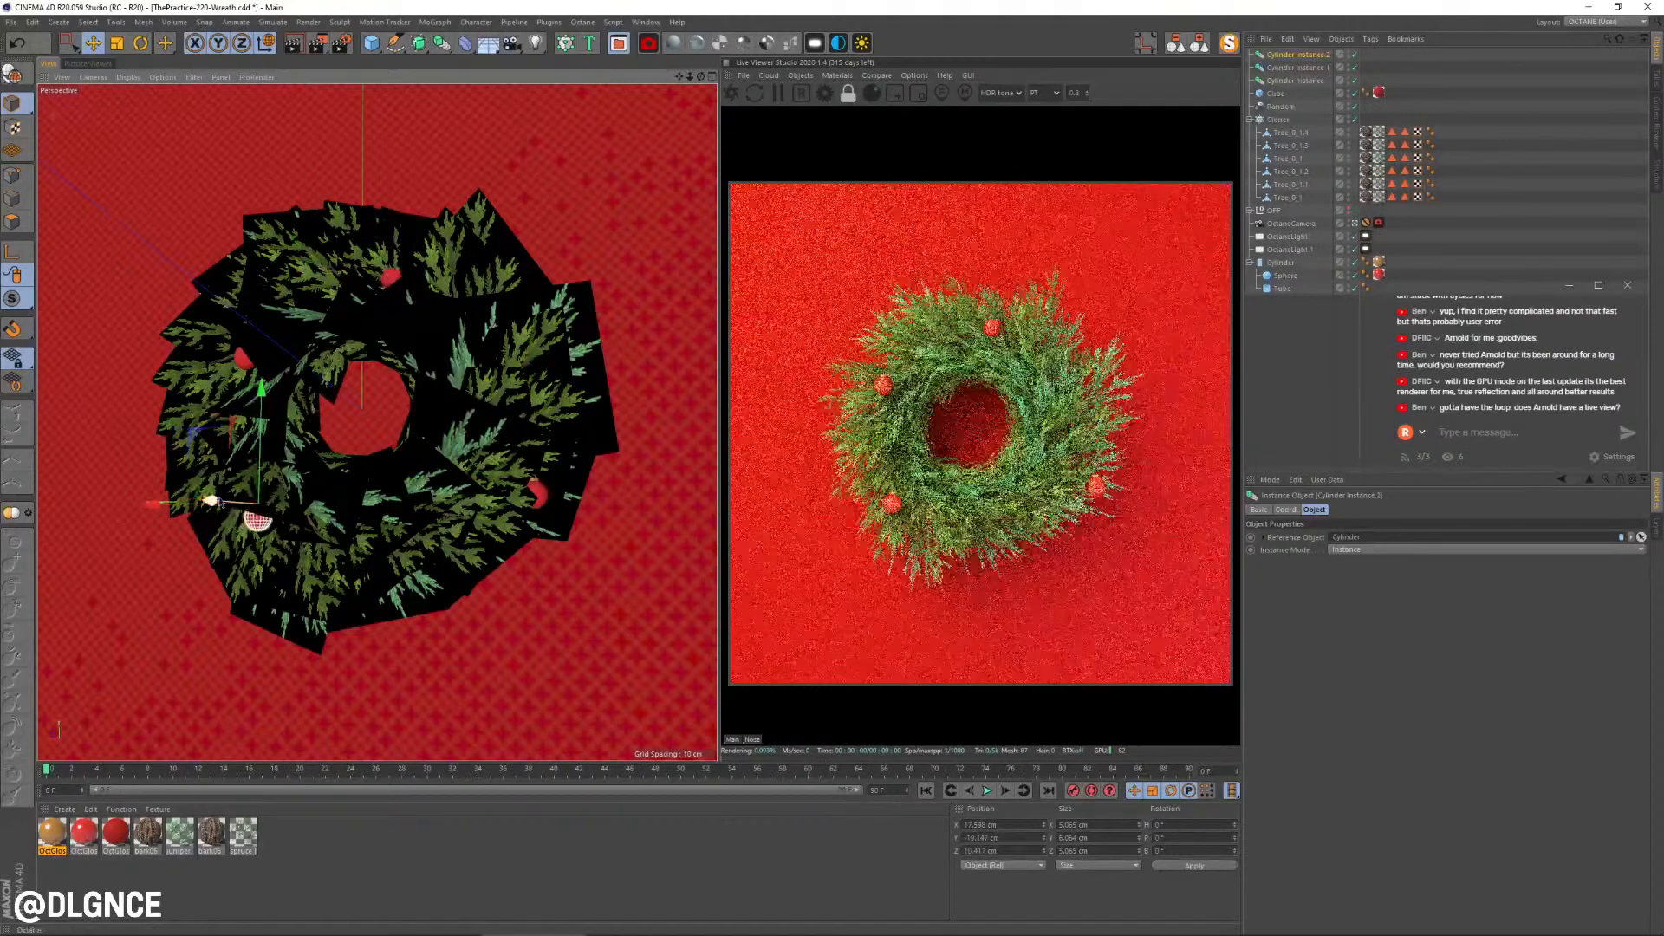
drag(195, 436, 359, 375)
drag(421, 434, 379, 478)
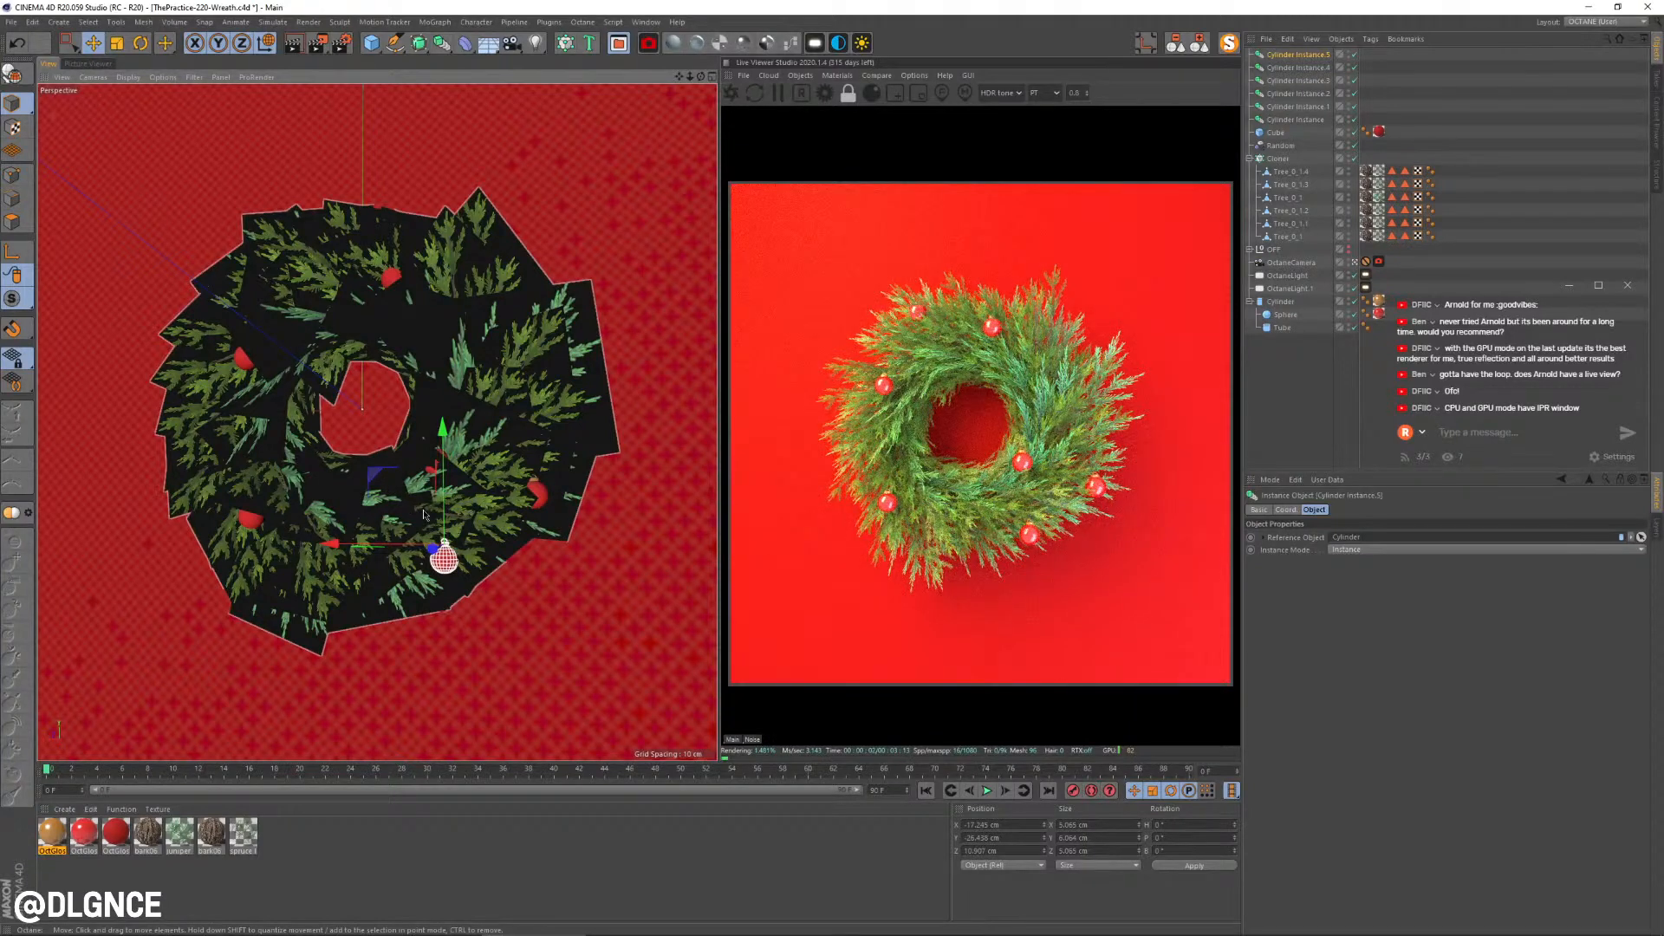
Step: Respace the baubles by moving the inner right one up beside the hole, the lower-right one toward bottom centre, and the top one right
click(430, 468)
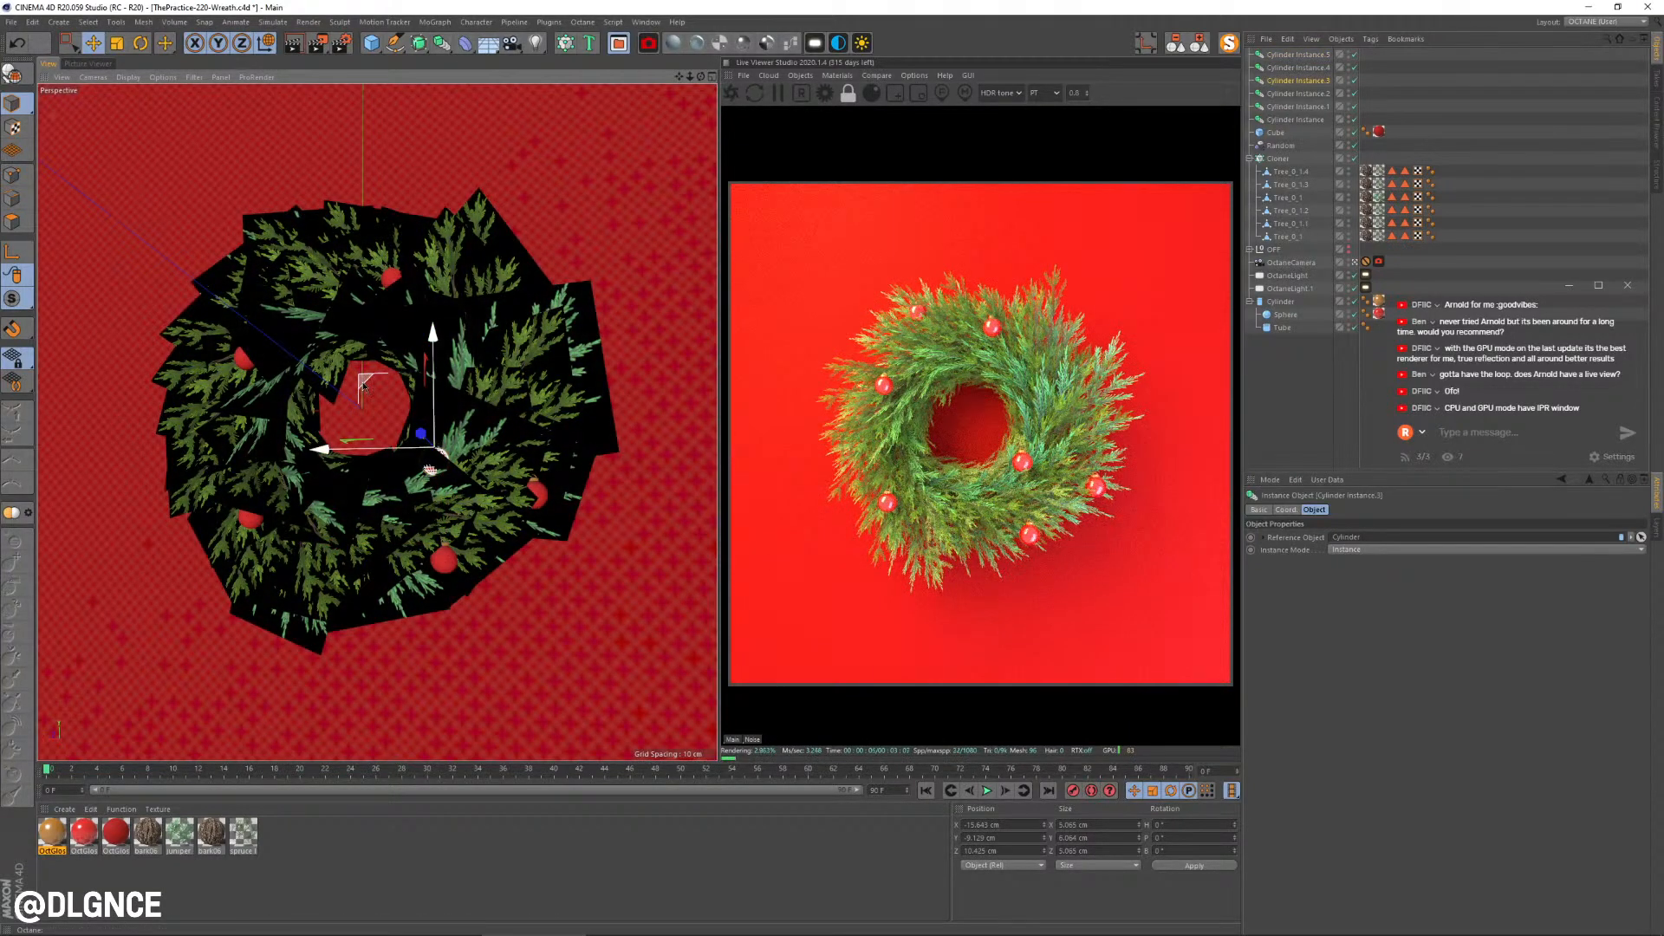
drag(430, 468, 472, 394)
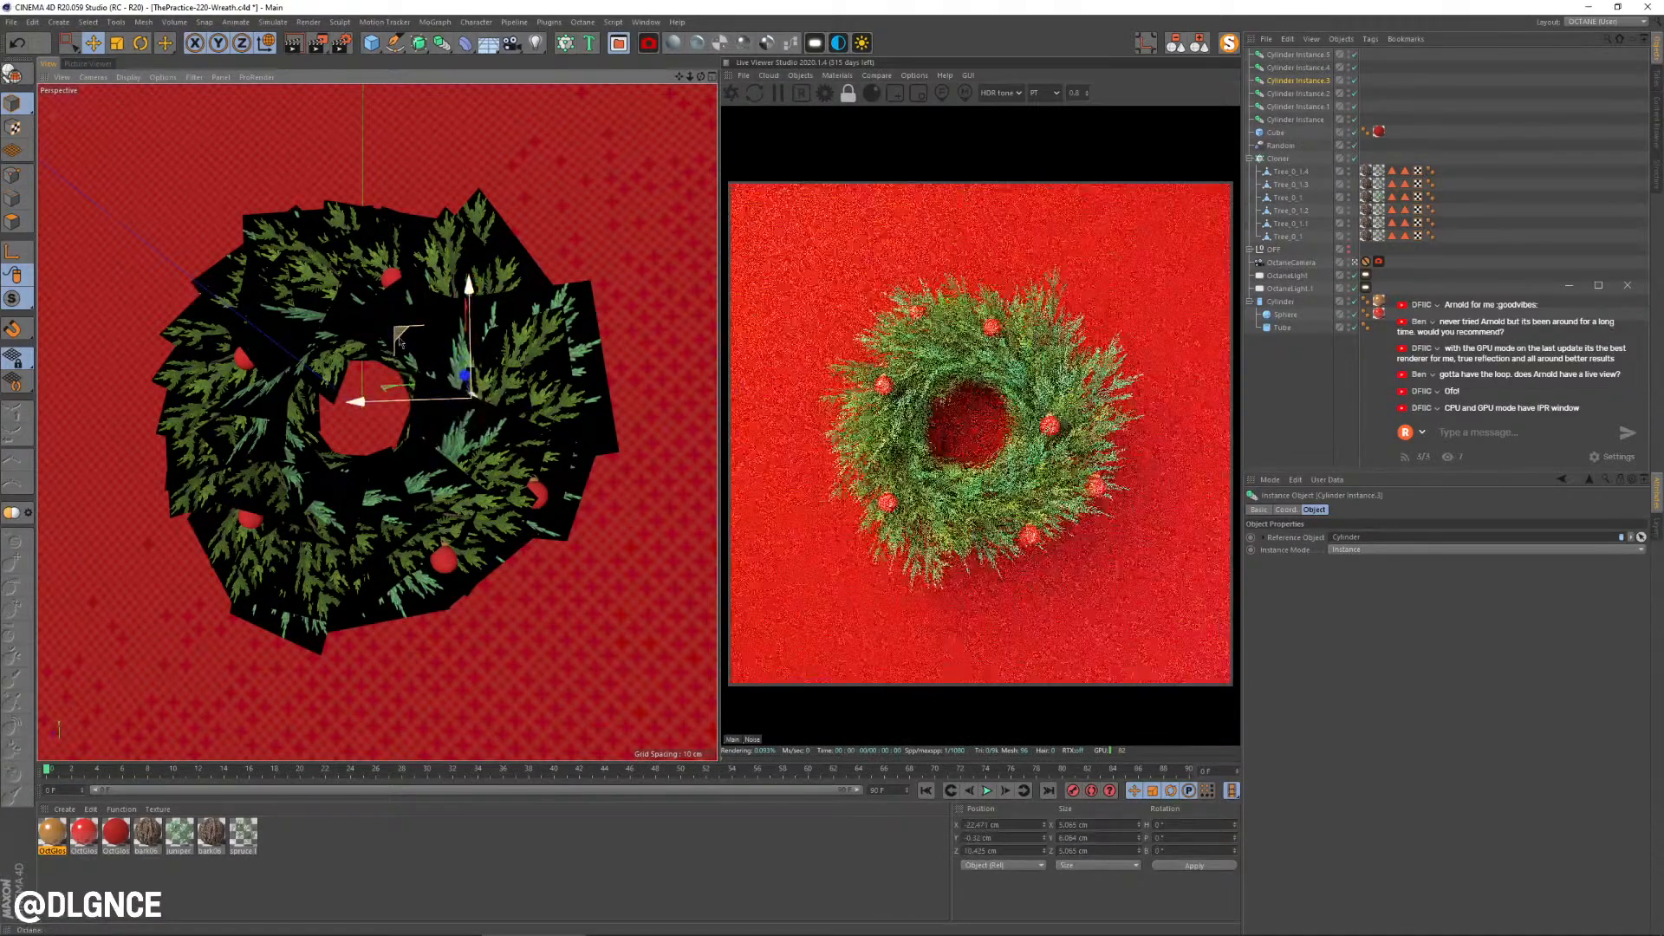
click(447, 559)
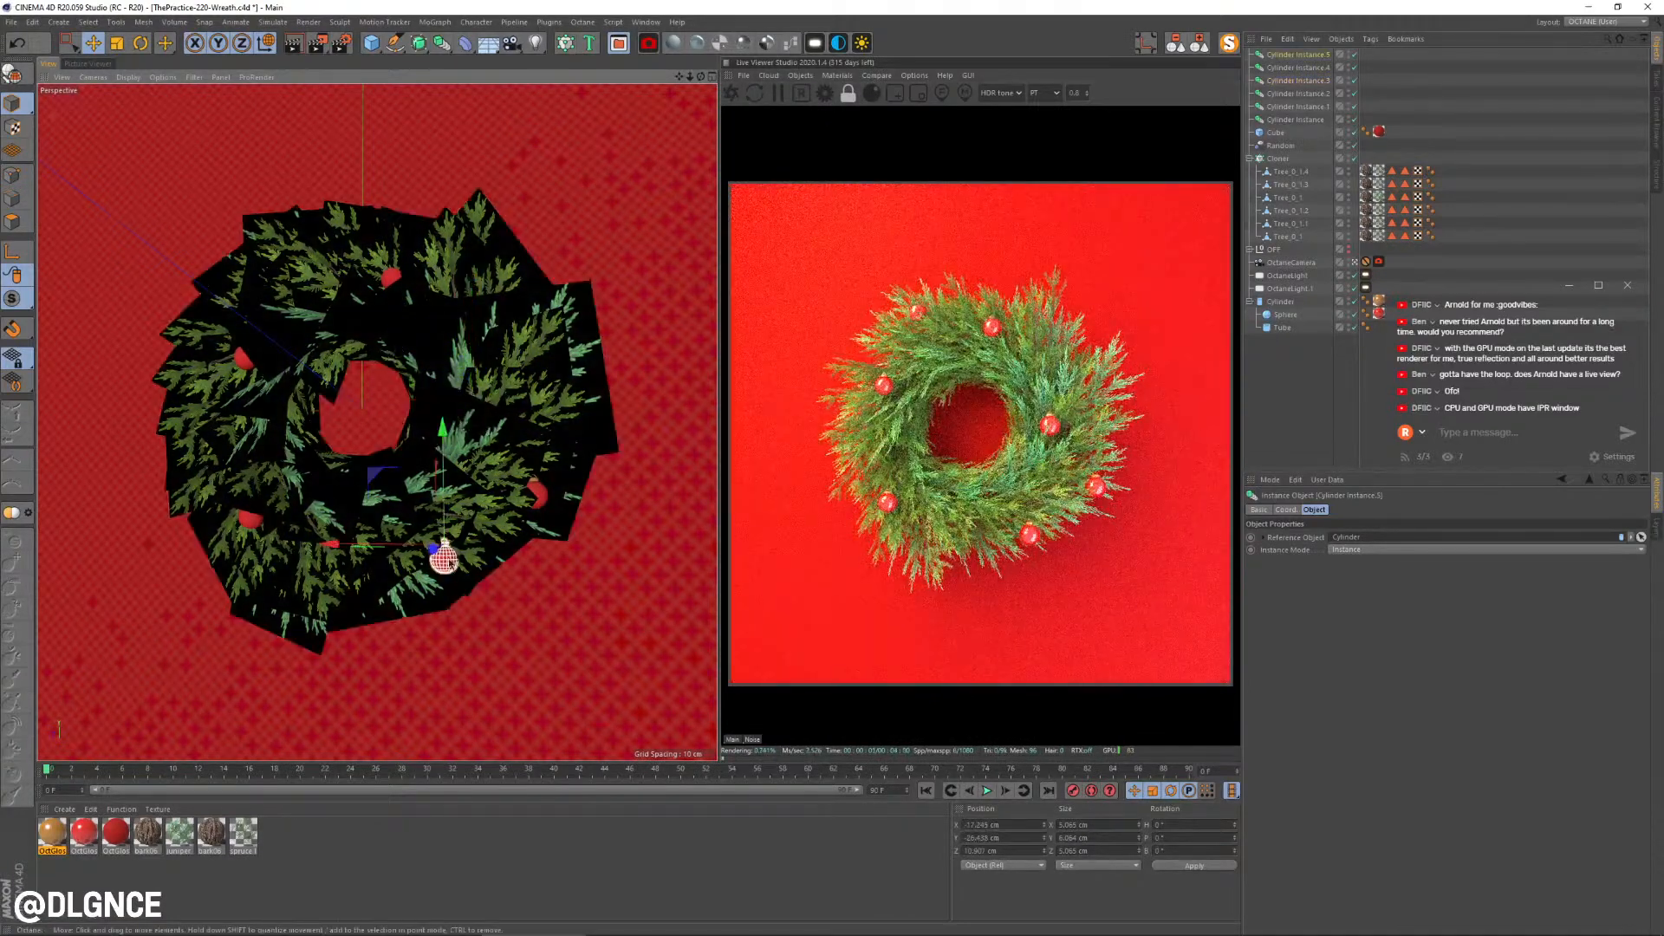
drag(374, 476, 322, 478)
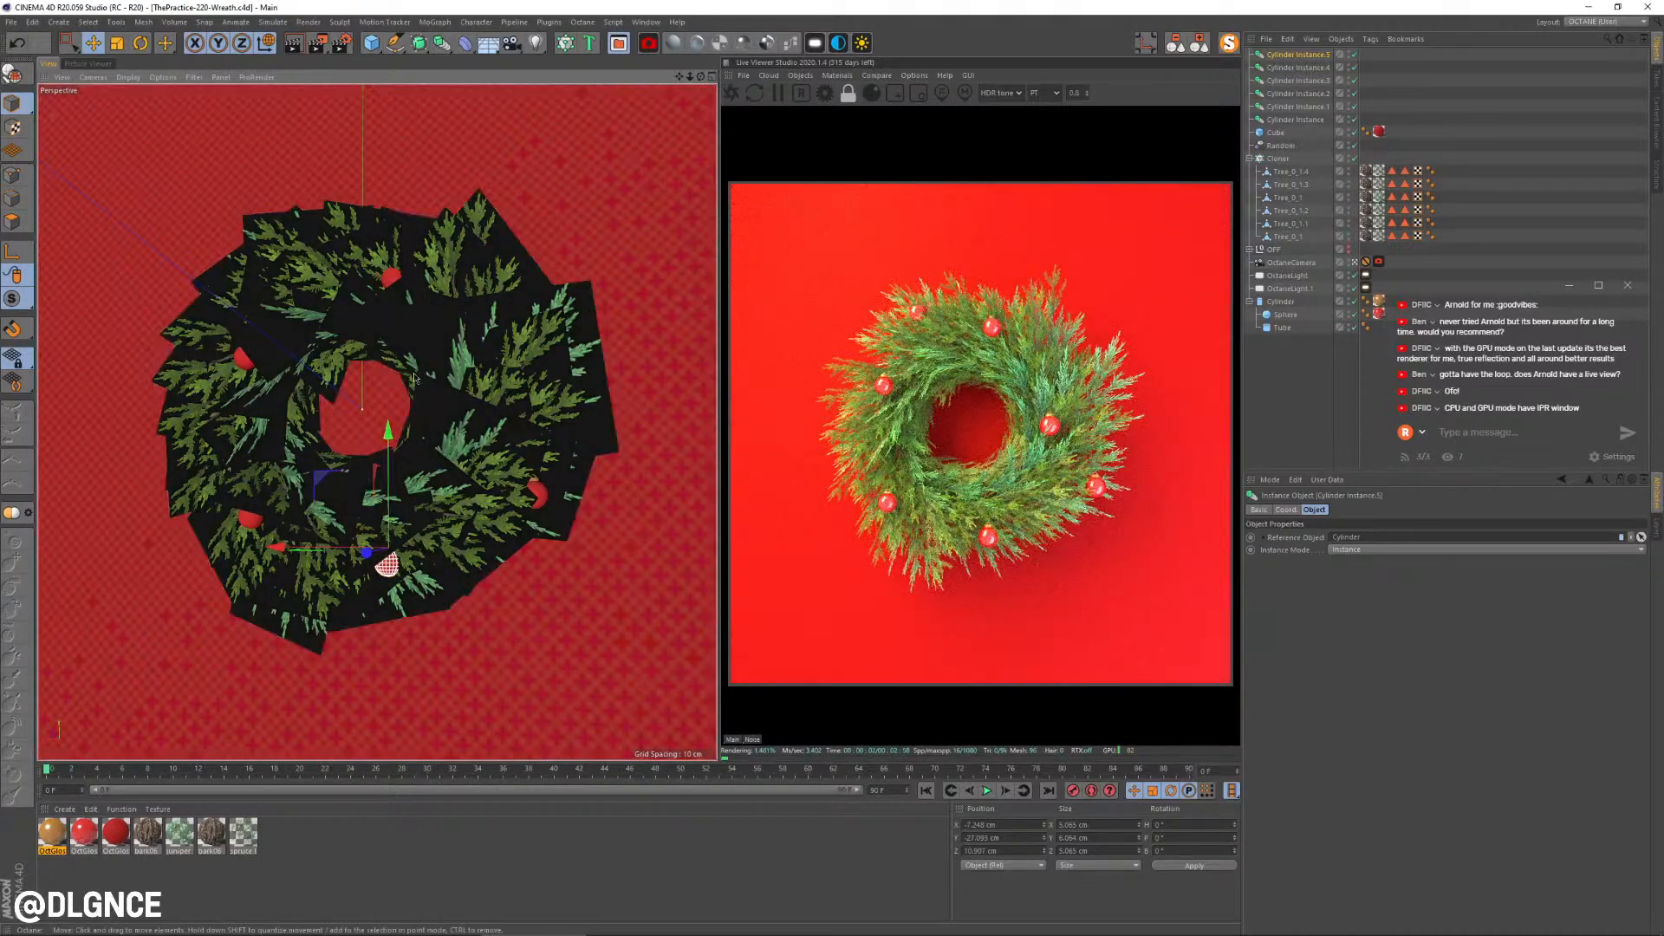
click(392, 278)
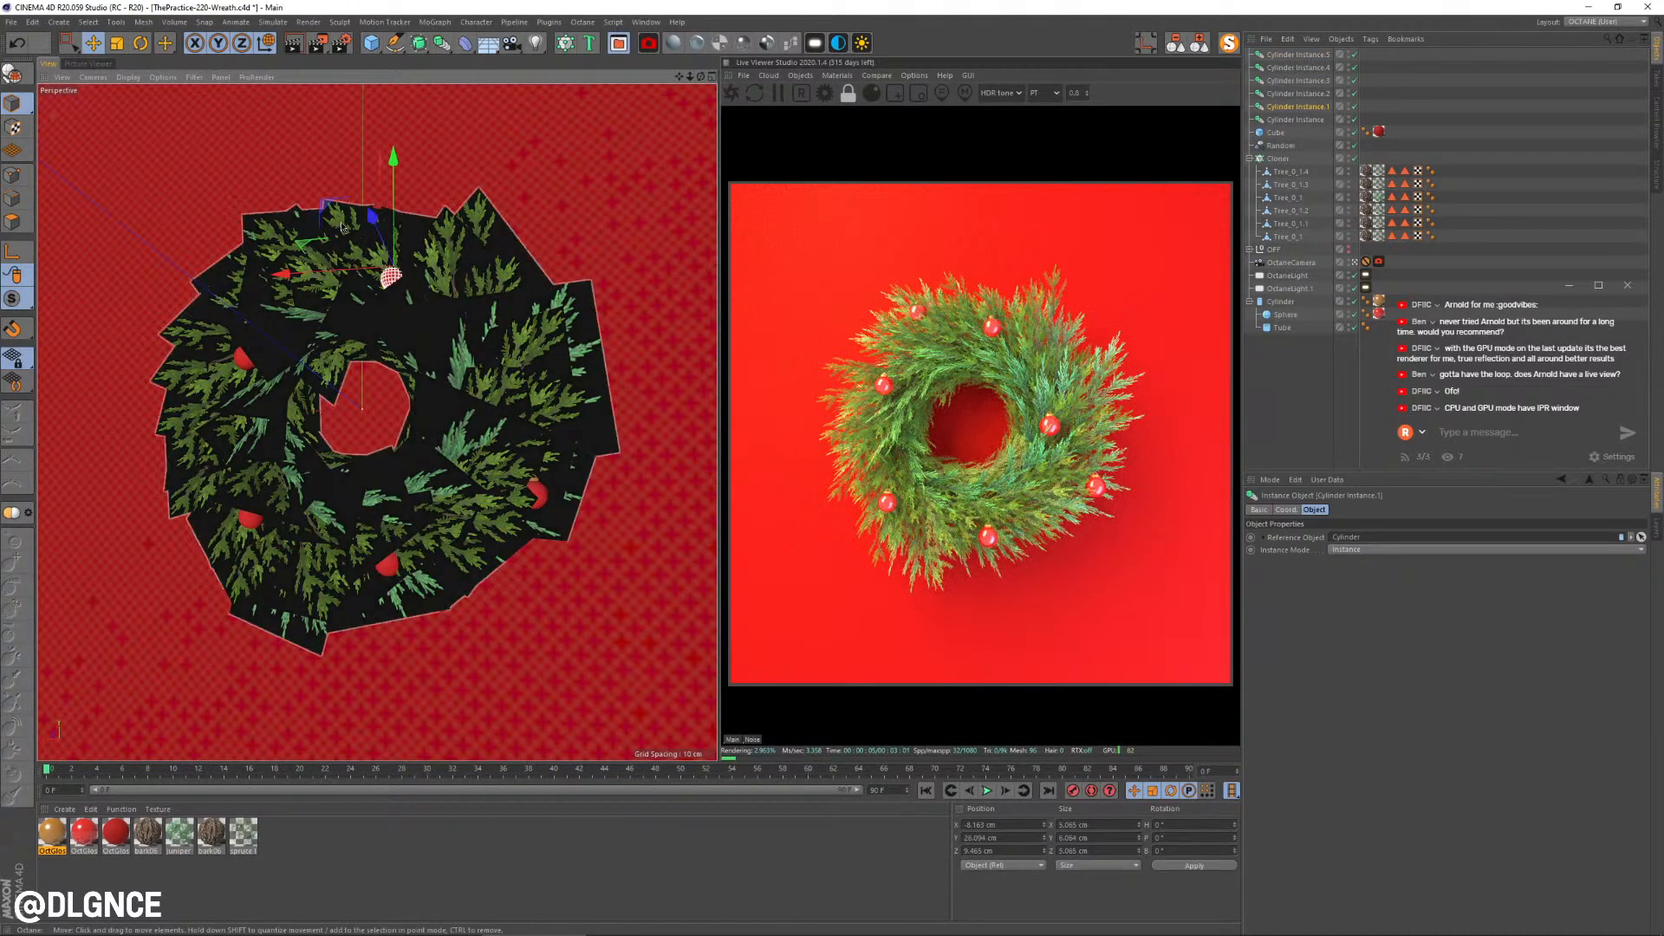
drag(322, 208, 351, 218)
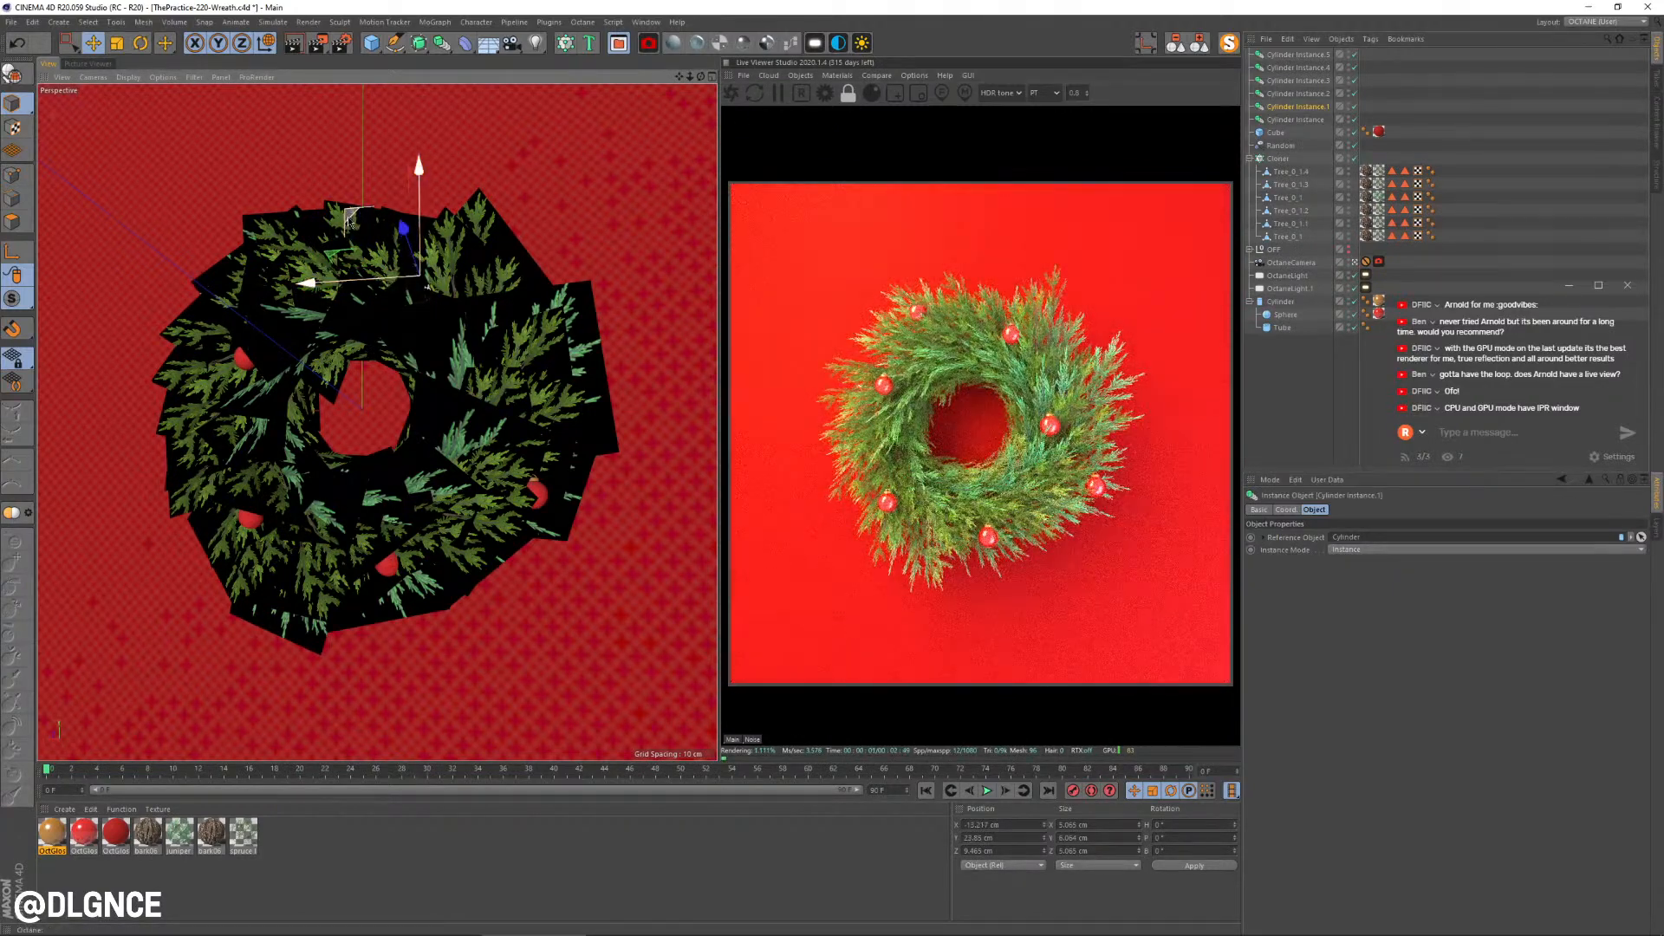
Step: Try a copy of the top bauble on the wreath's upper-right foliage, and delete that copy
ctrl+drag(350, 218, 525, 286)
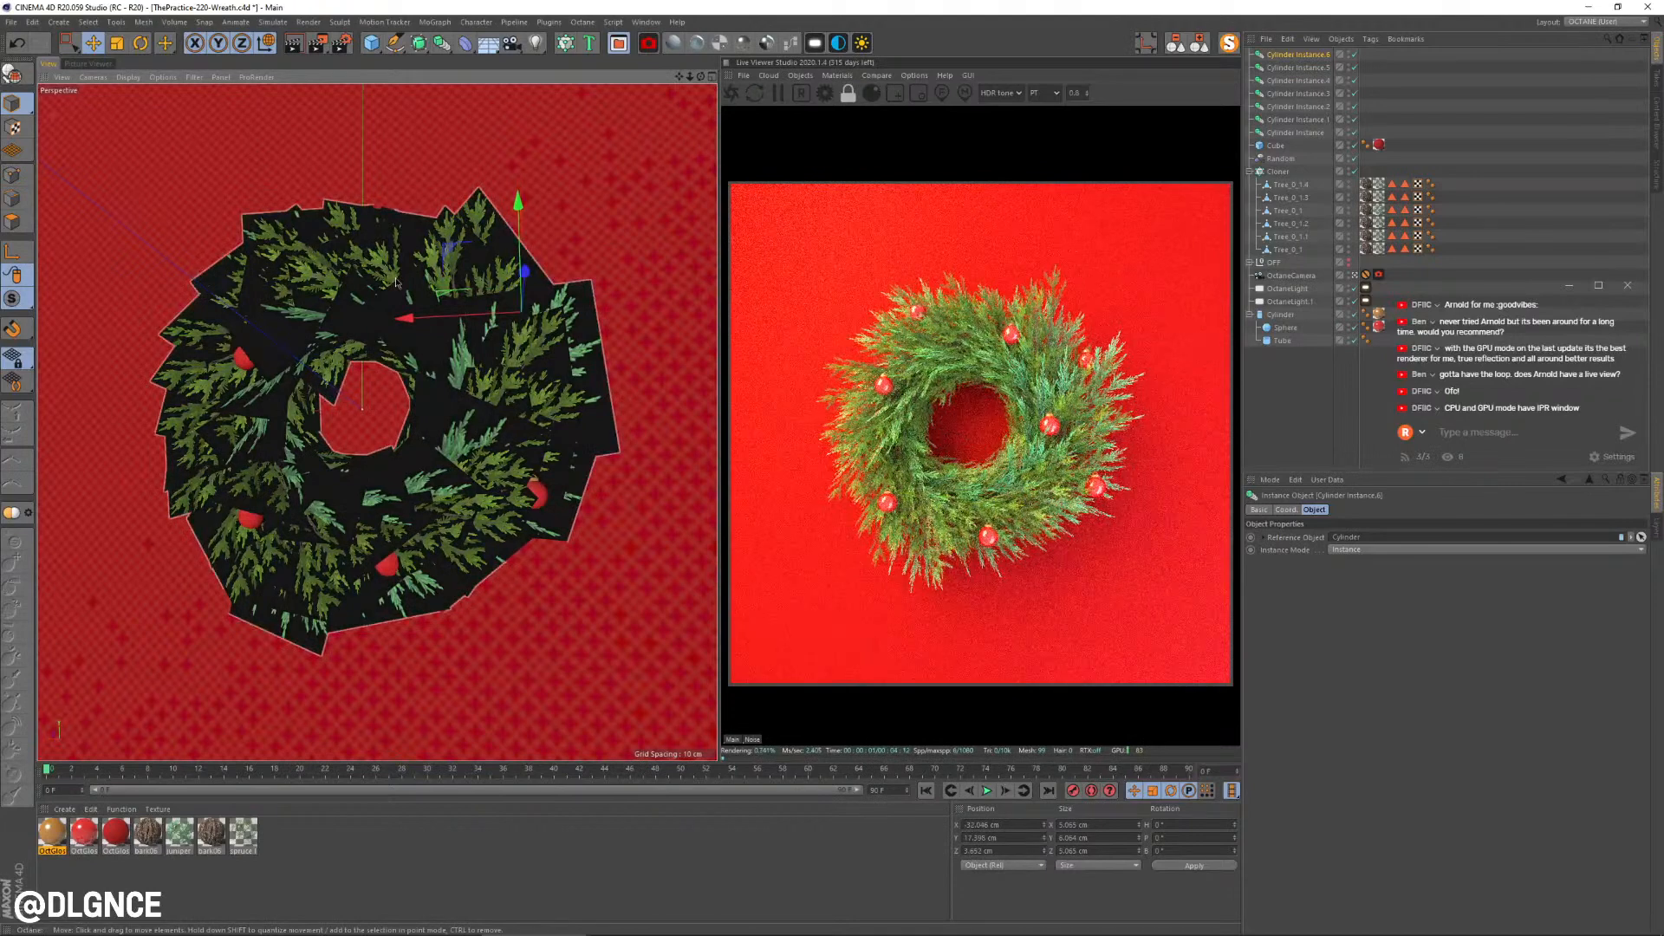
key(Delete)
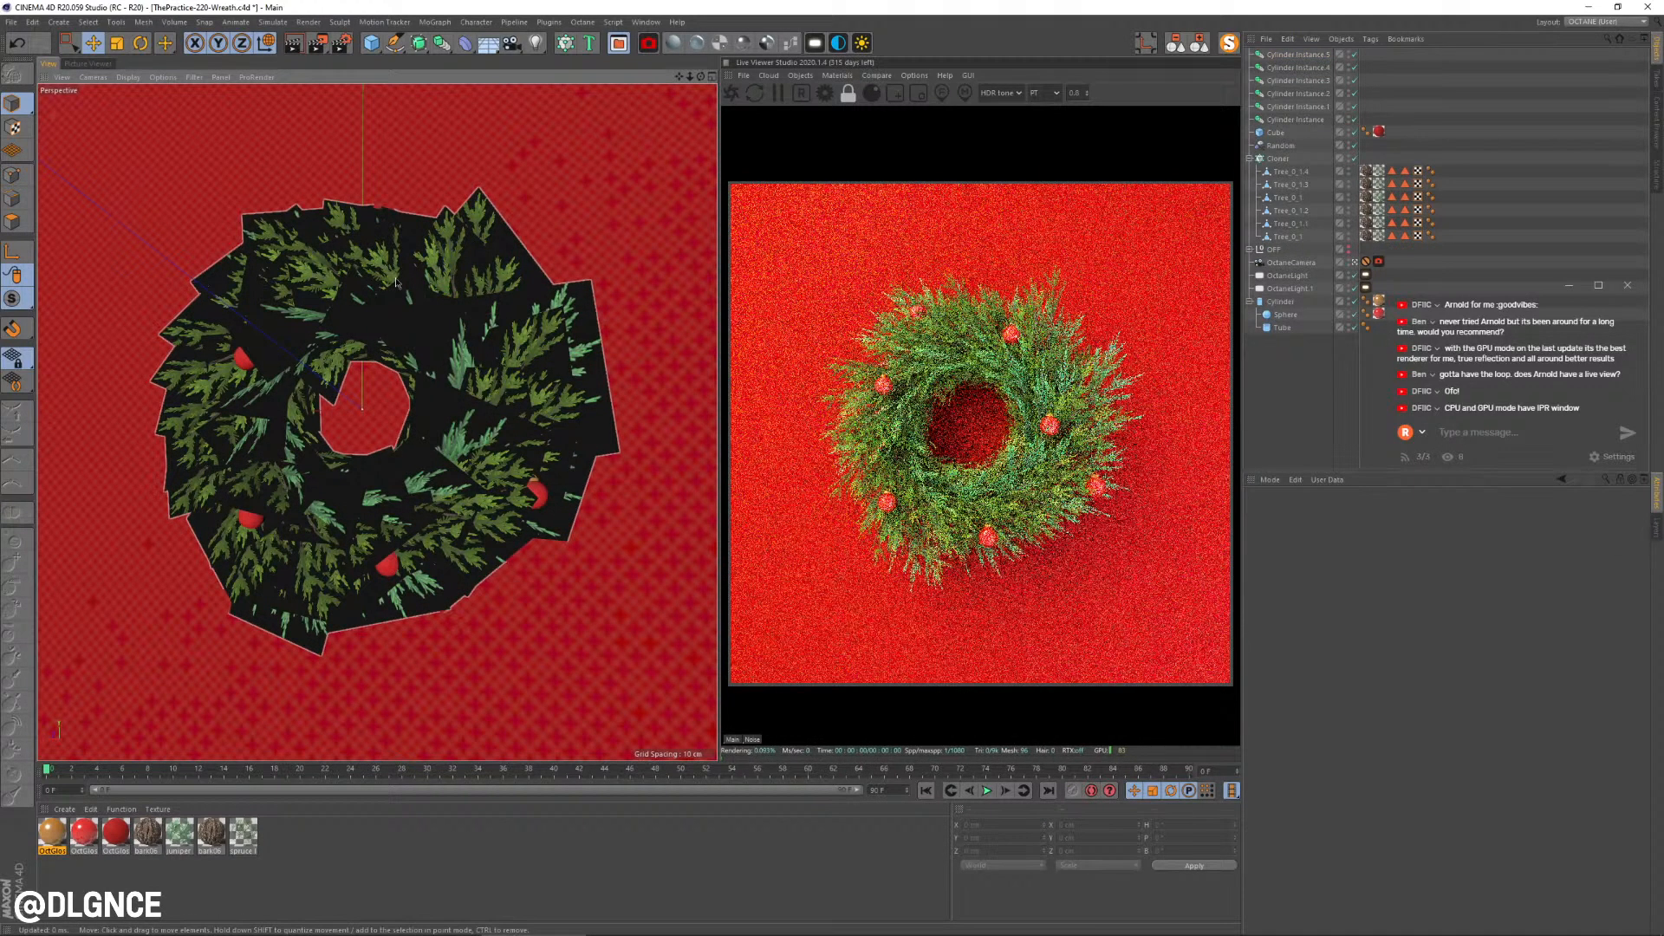
Step: Nudge the bauble beside the wreath's hole slightly down and outward to the right
click(472, 398)
click(469, 403)
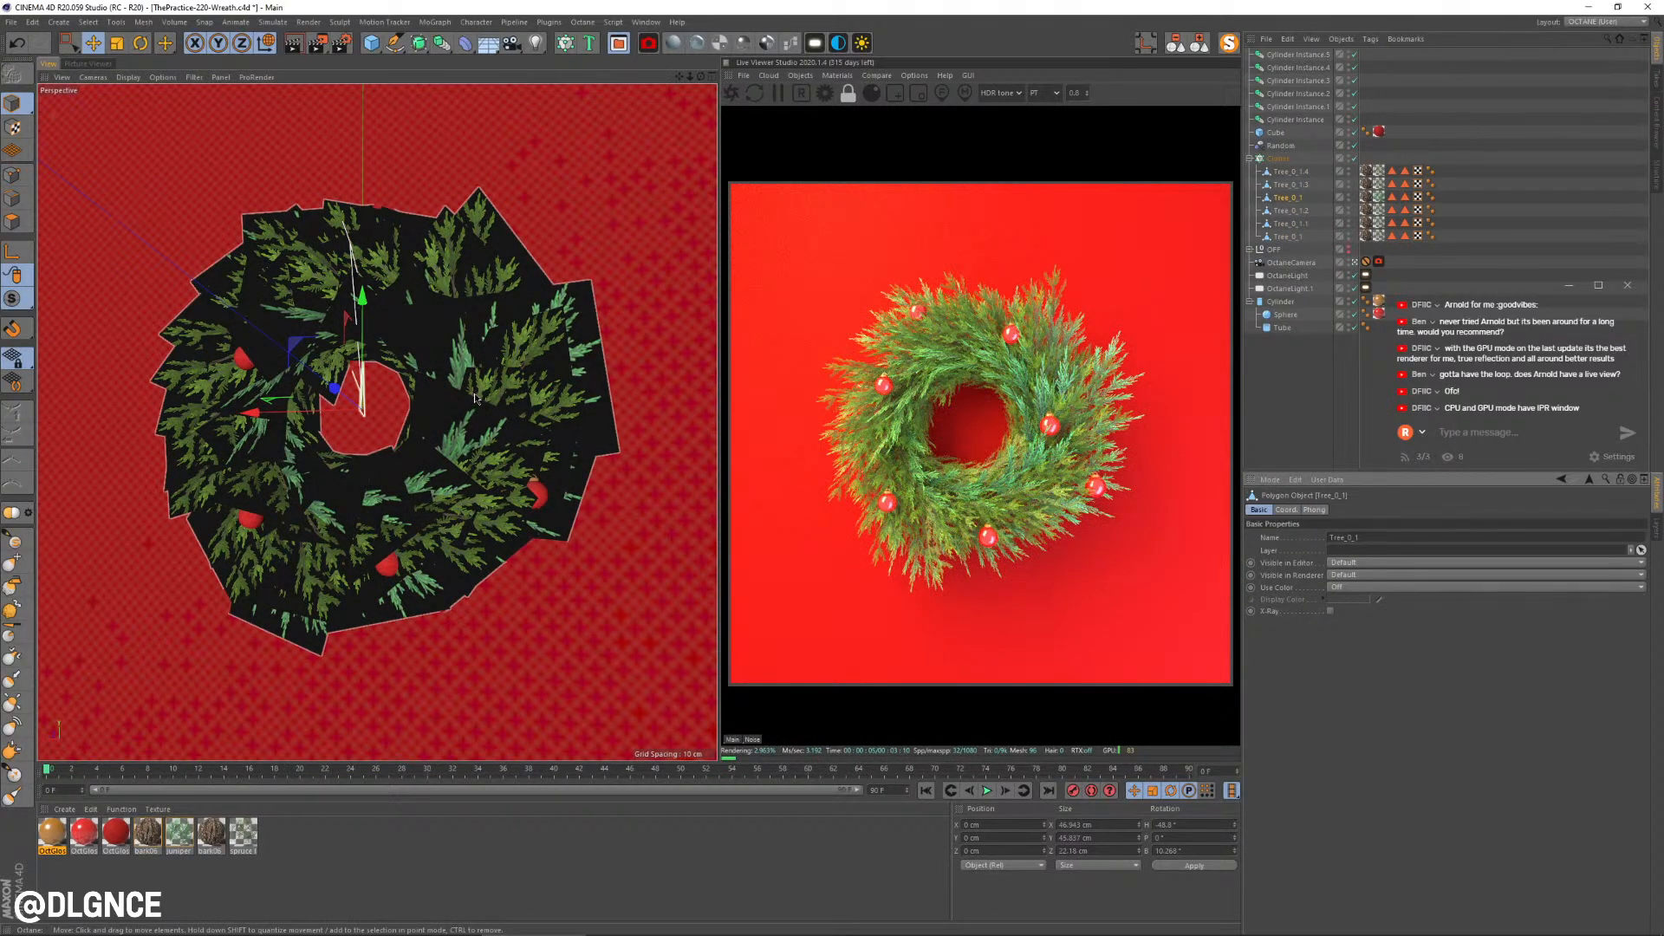
click(476, 400)
key(e)
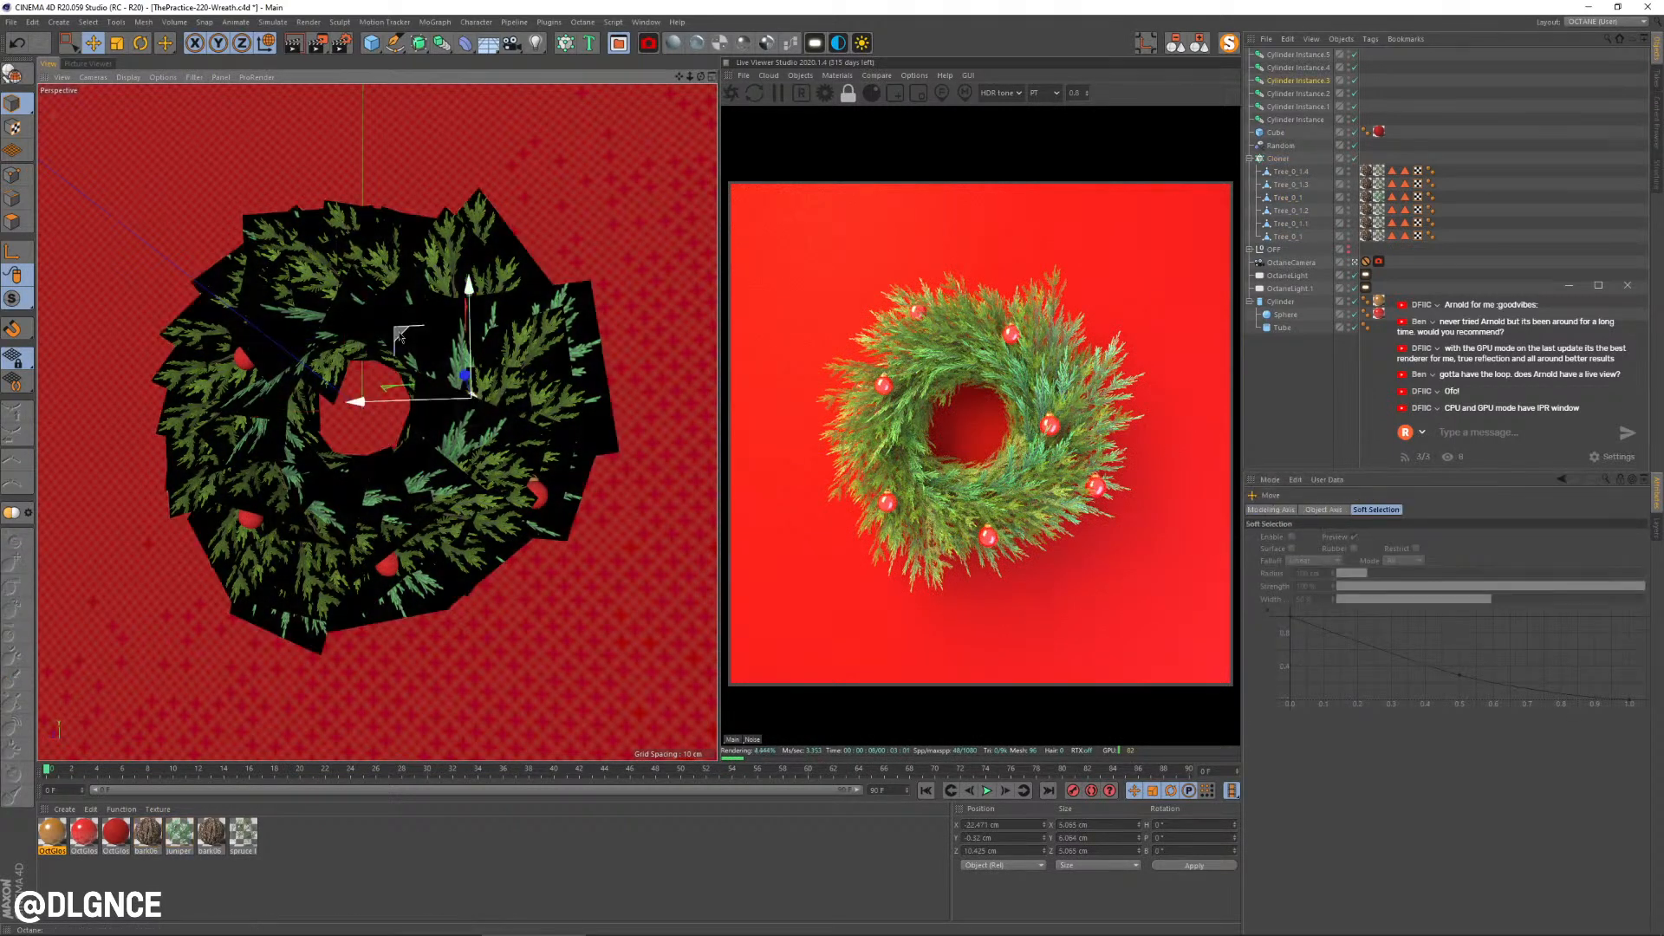
mouse_move(400, 334)
mouse_down()
mouse_move(415, 333)
mouse_move(404, 347)
mouse_up()
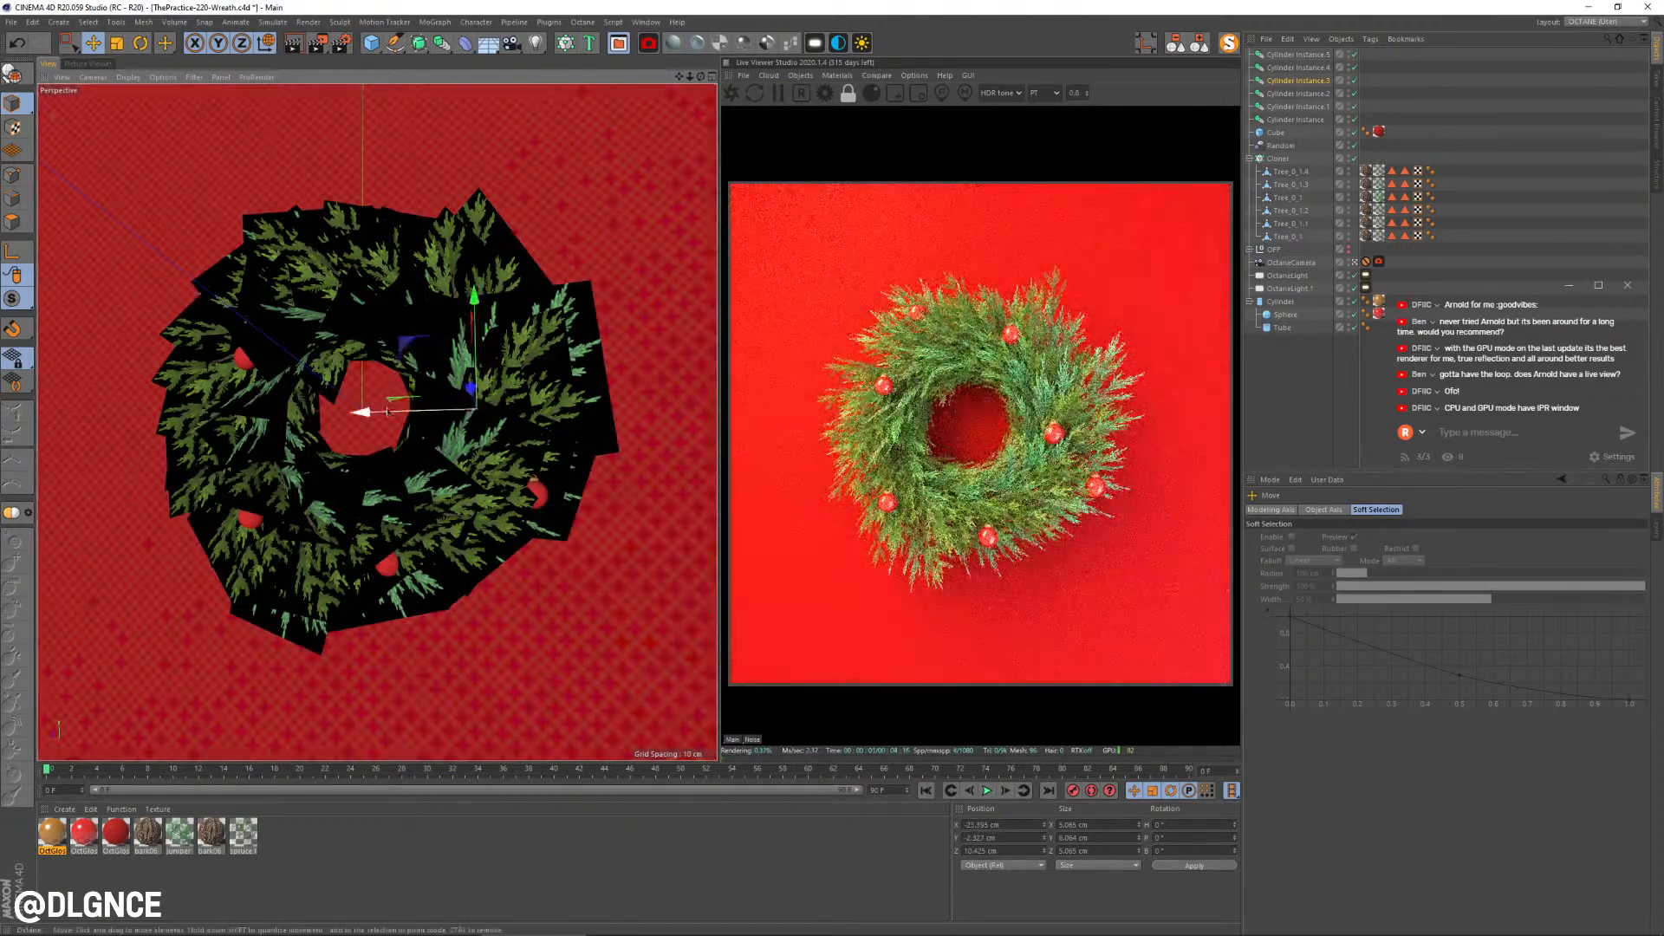
drag(384, 417, 387, 416)
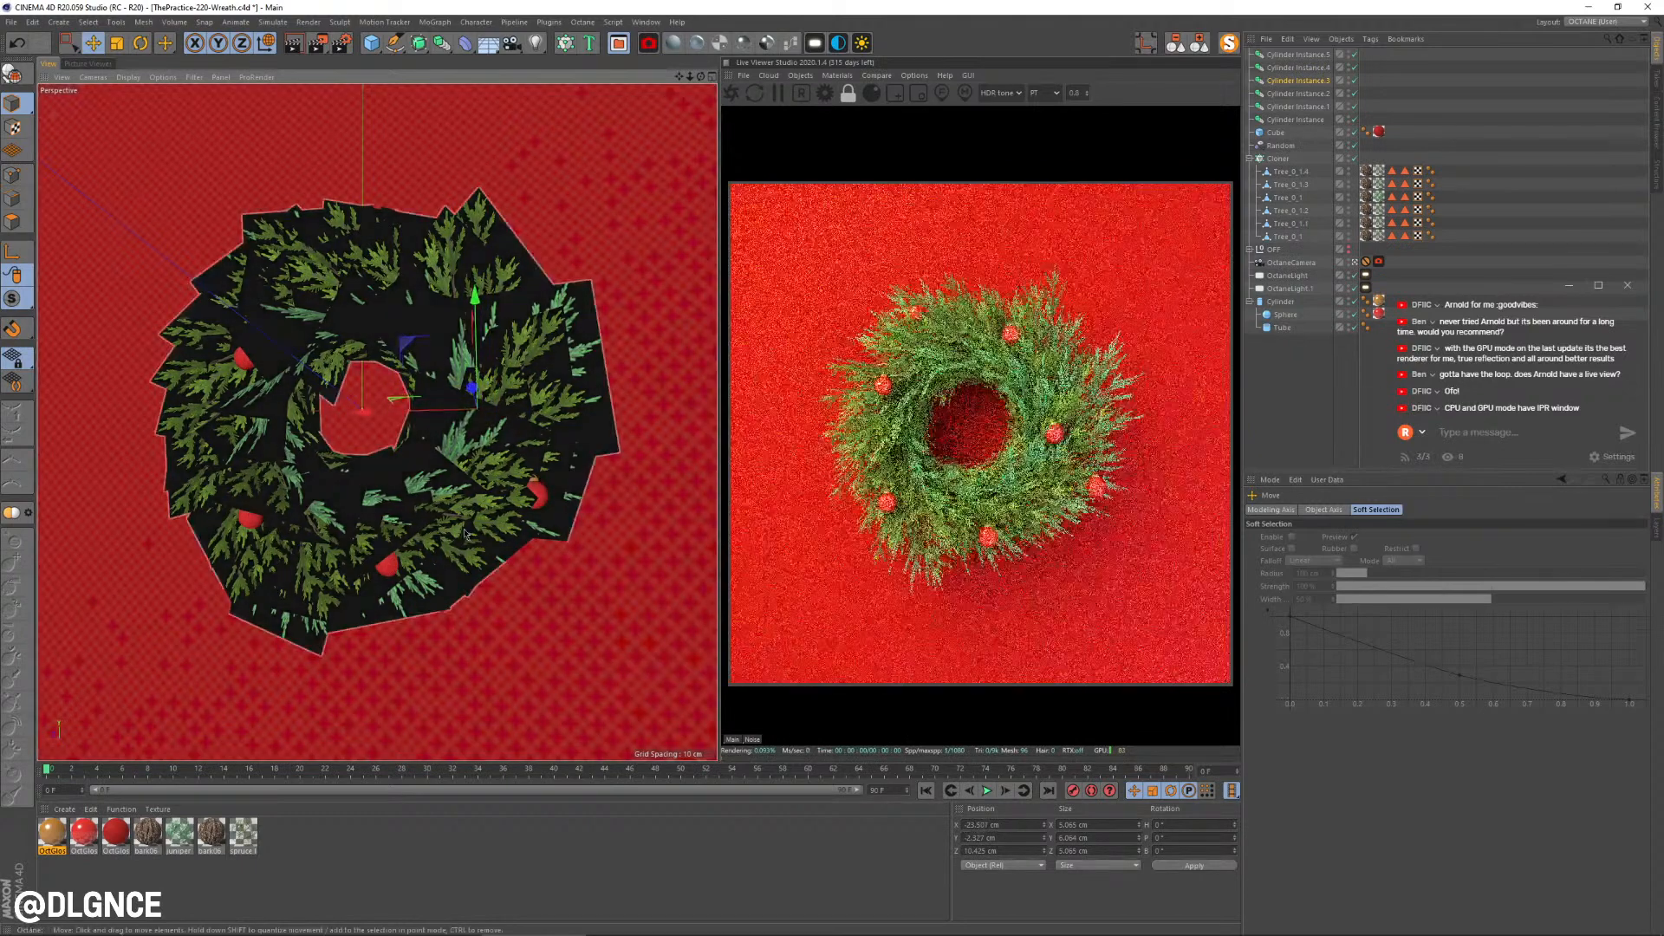
Step: Move the lower-left bauble inward to the hole's lower-left edge and shift the bottom bauble slightly left and down
click(254, 524)
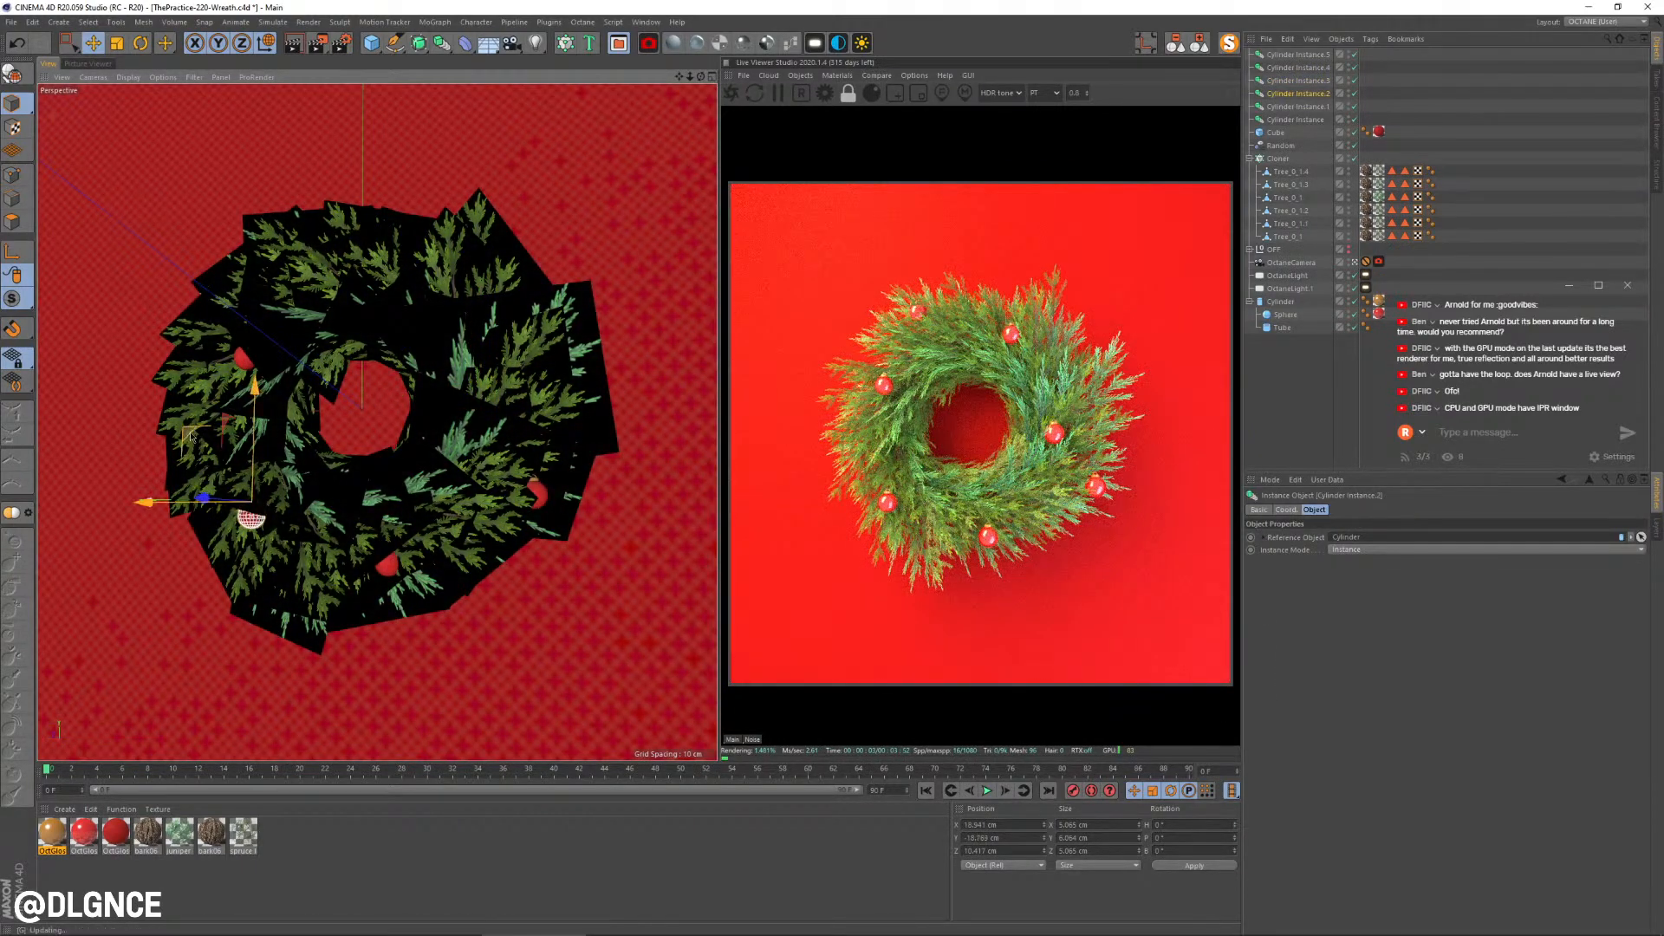
drag(192, 436, 305, 491)
click(387, 565)
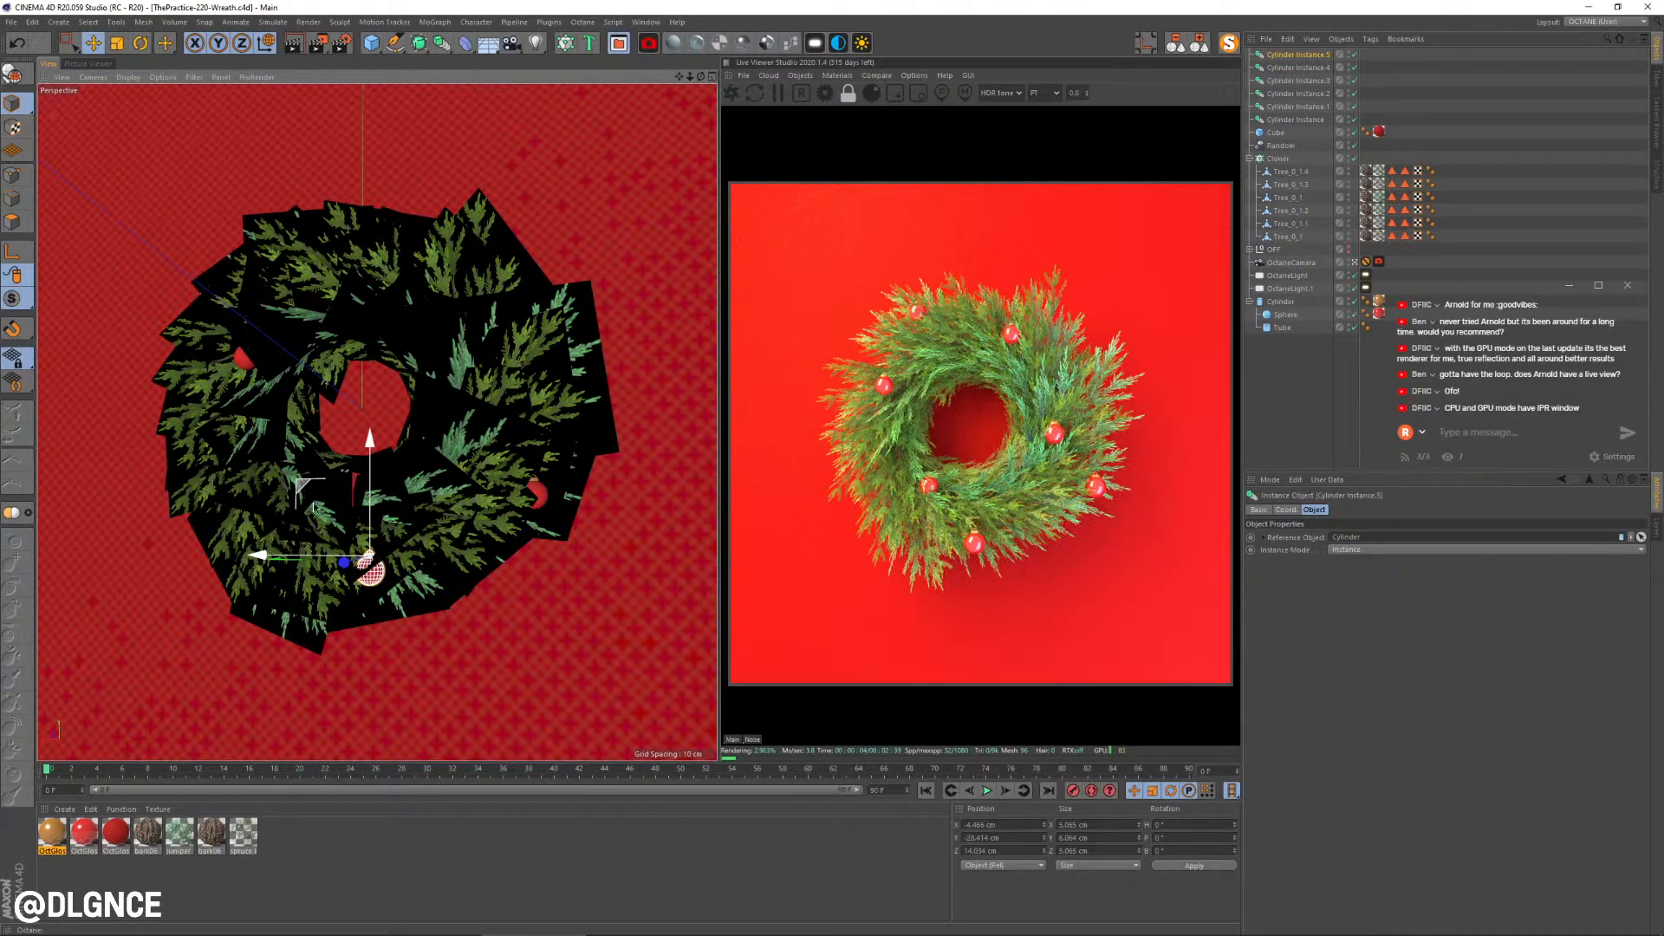
Step: Move the bauble at the lower-left edge of the wreath's hole outward onto the left foliage
drag(305, 492, 306, 491)
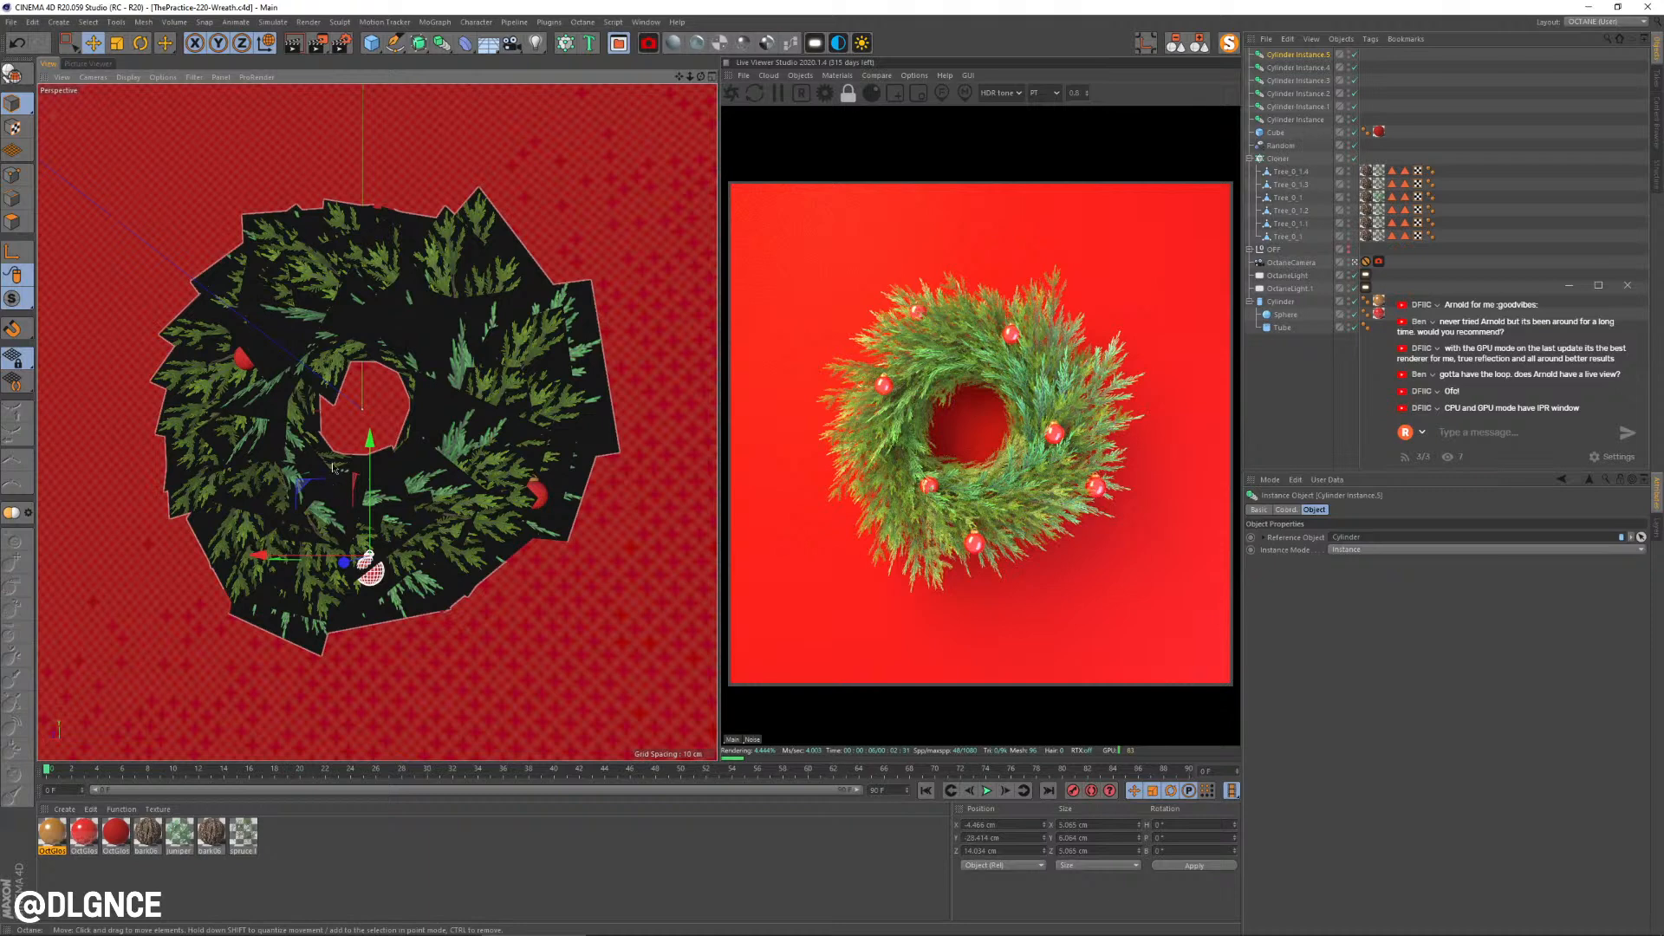
click(309, 507)
click(310, 507)
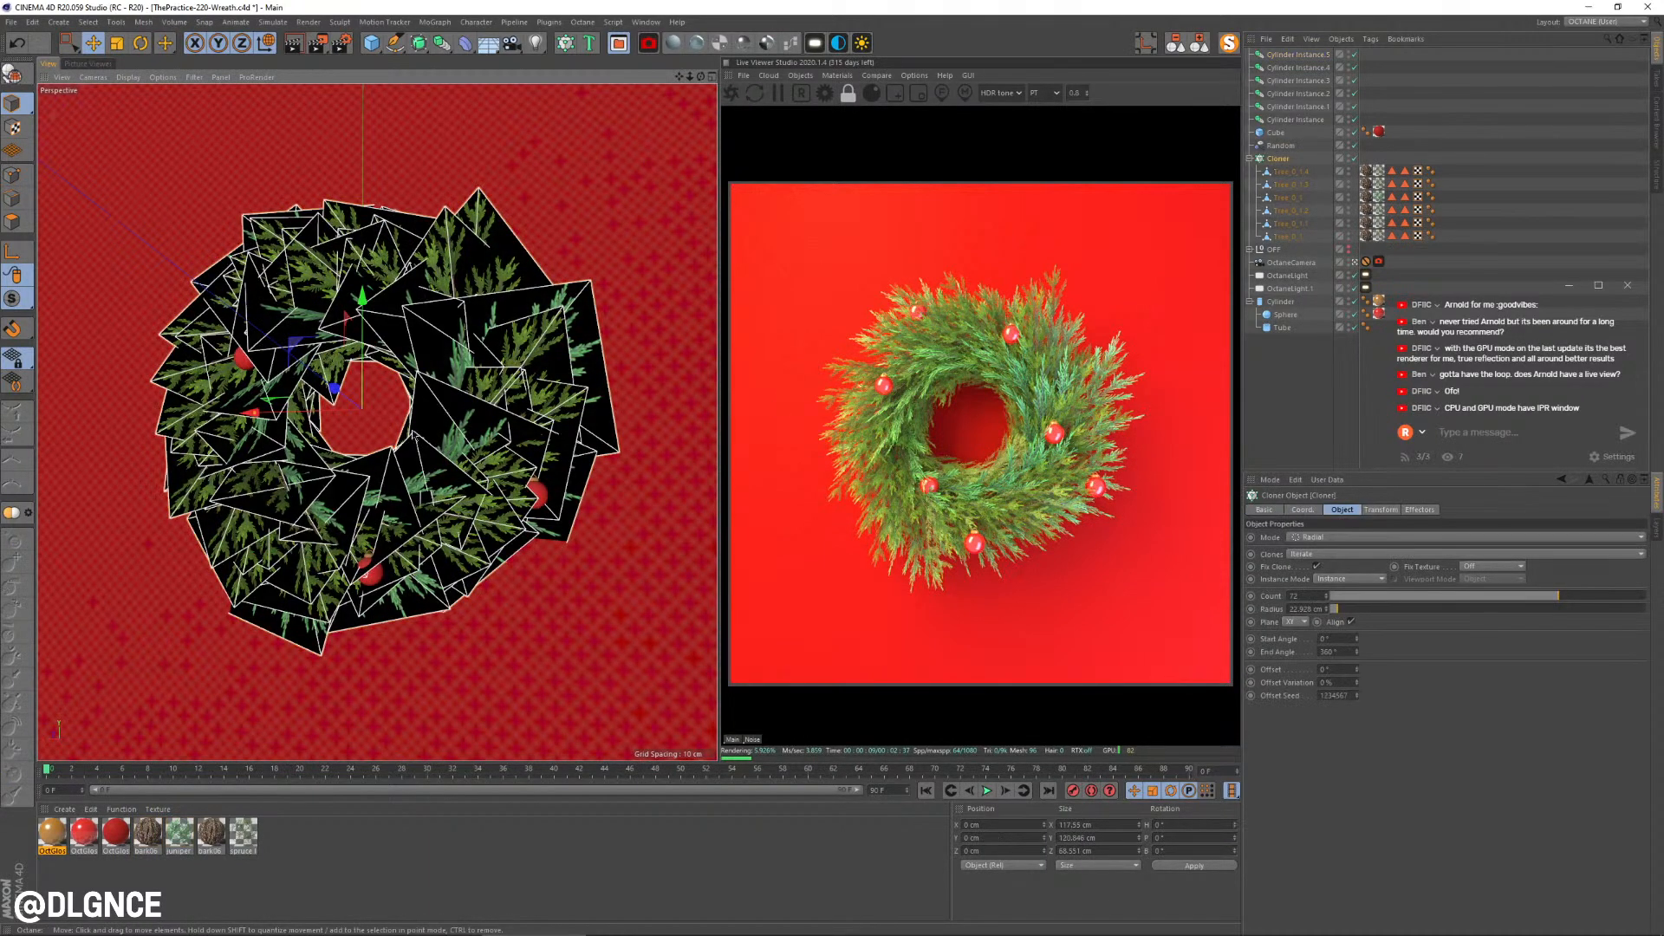
click(1310, 55)
key(Down)
key(Down)
key(Down)
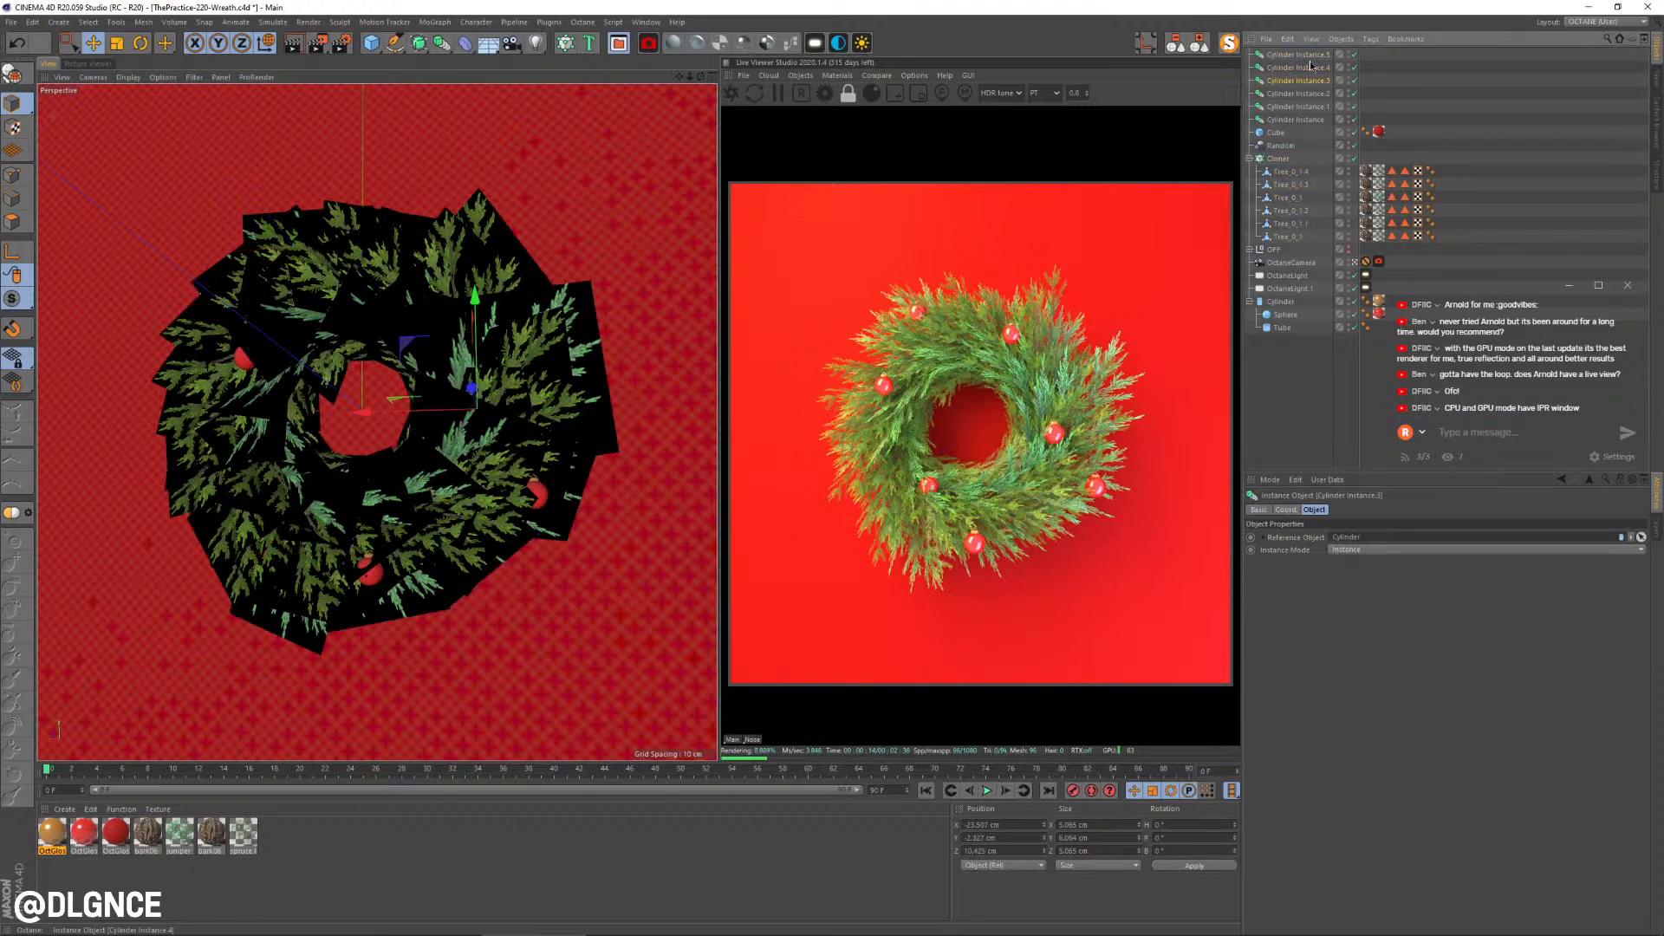
drag(264, 401, 199, 417)
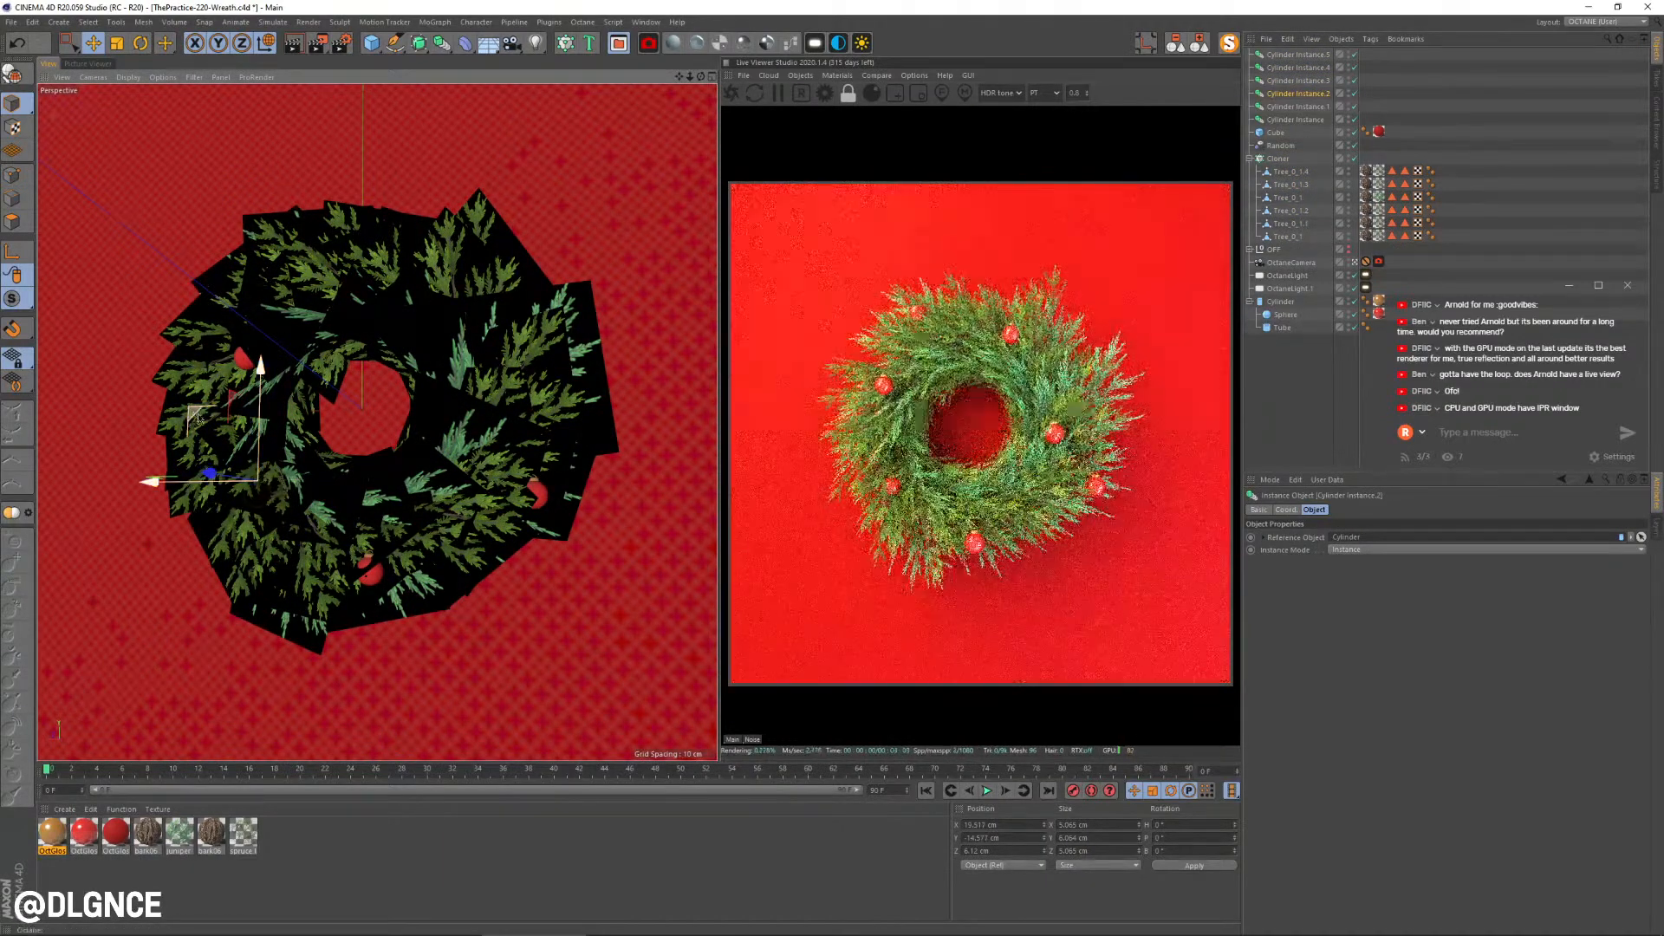
drag(183, 486, 213, 480)
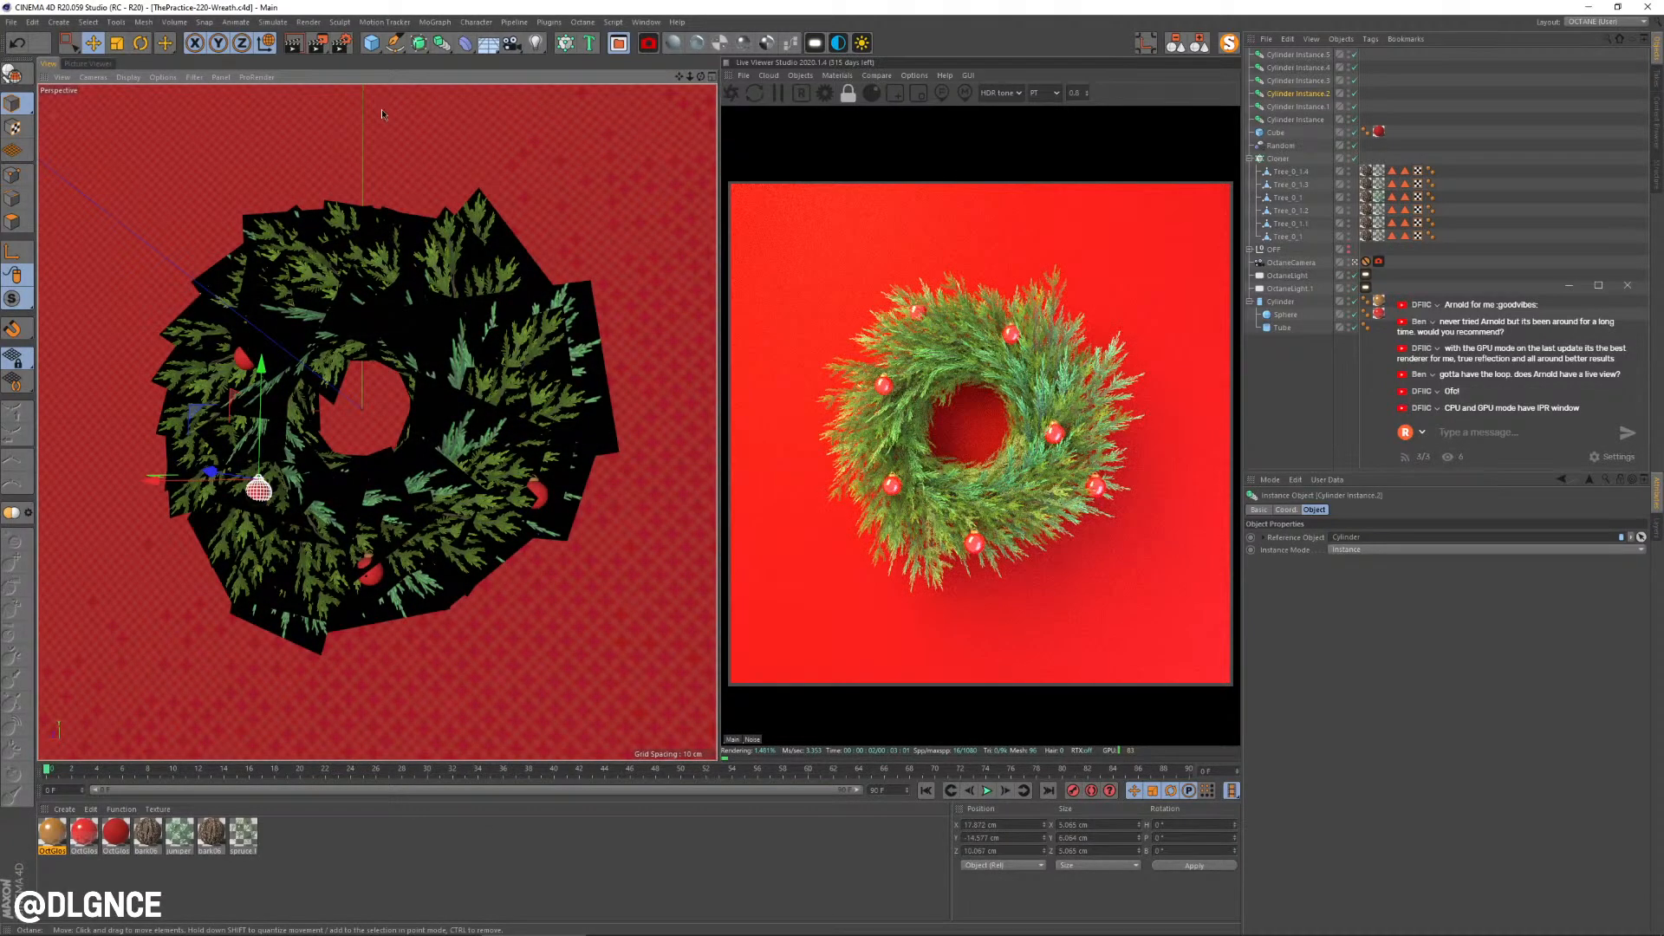
Step: Add a capsule, isolate it from the rest of the scene, and scale it uniformly to about 26.8 cm tall
click(371, 43)
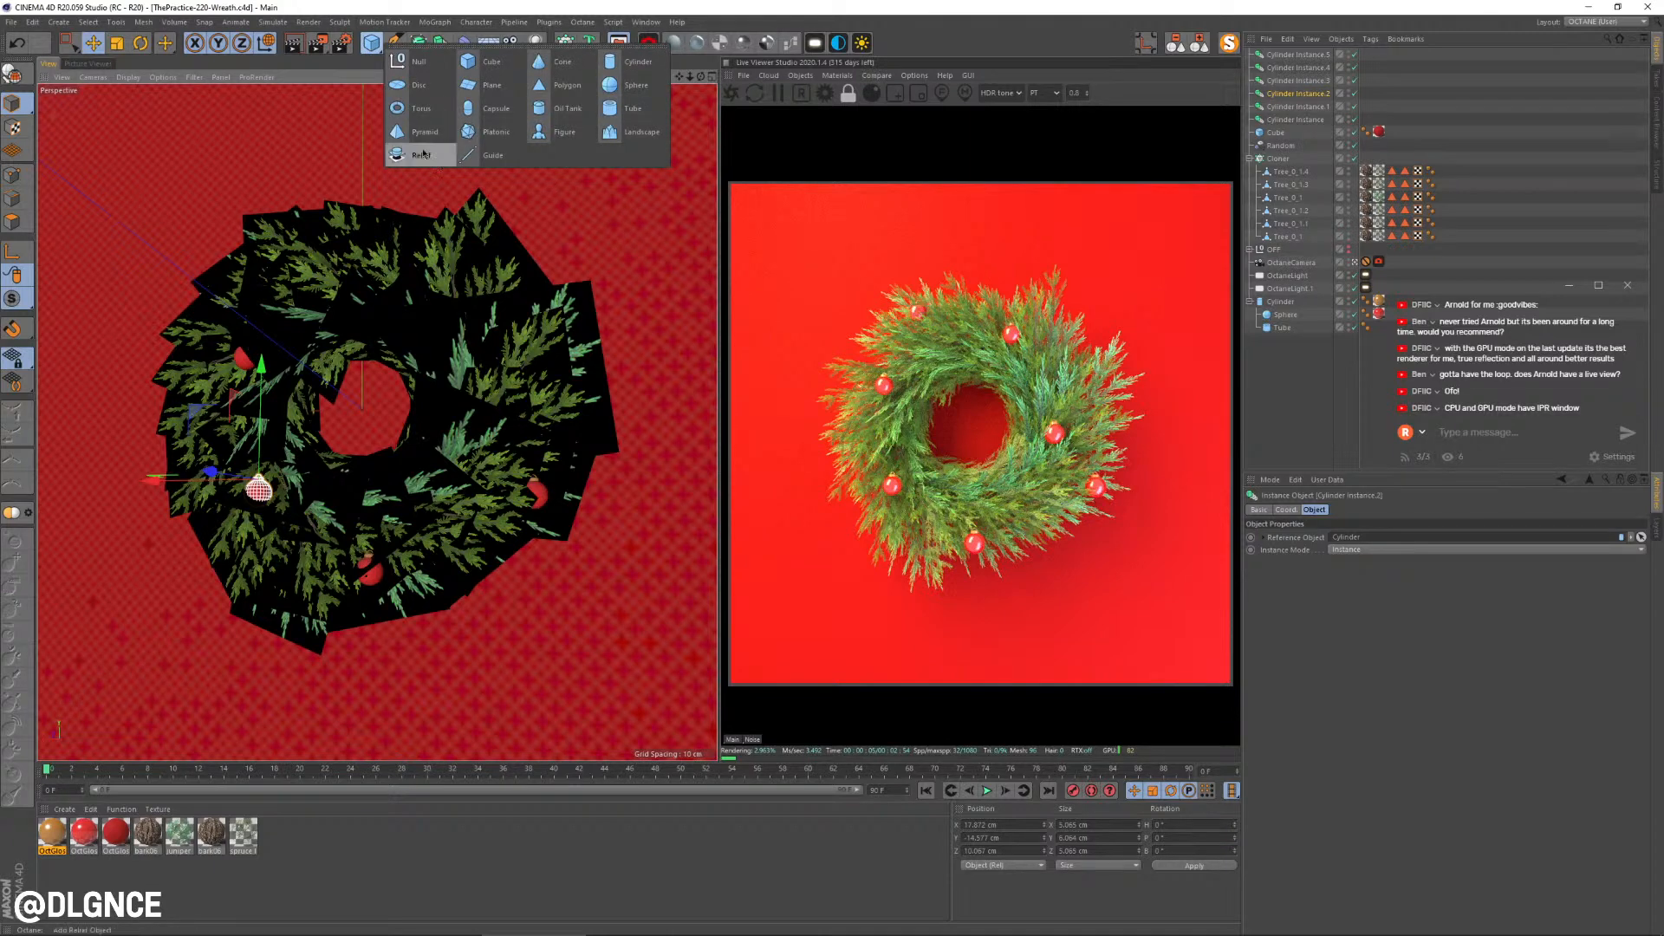
click(494, 109)
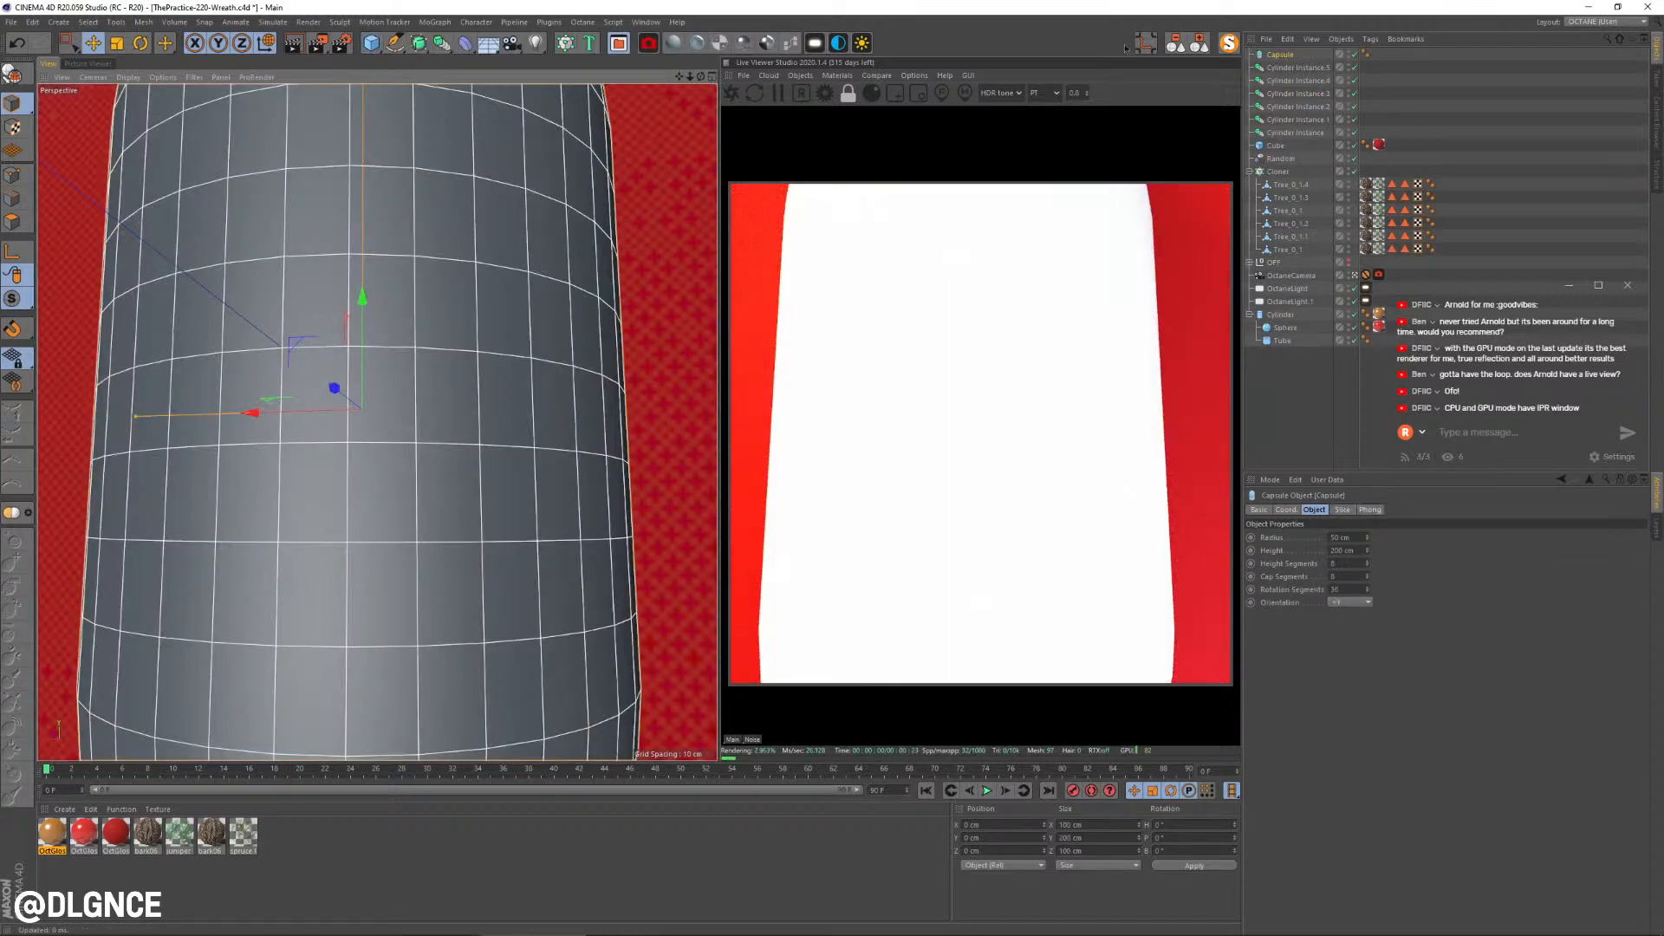
click(1235, 47)
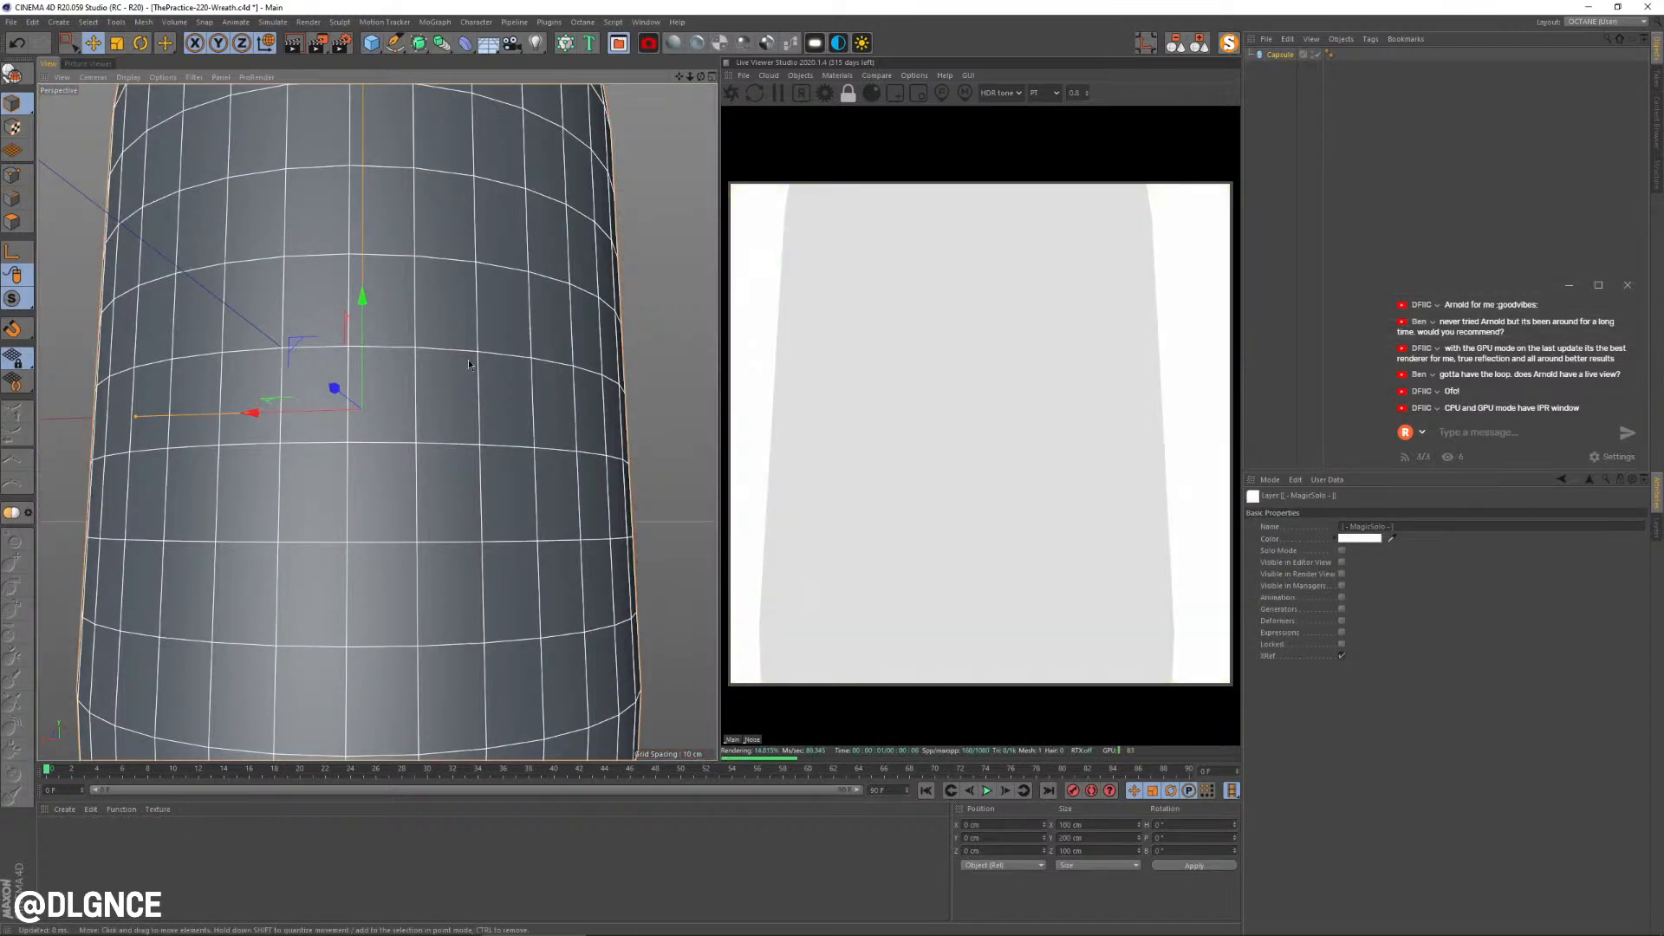
key(t)
drag(621, 260, 361, 528)
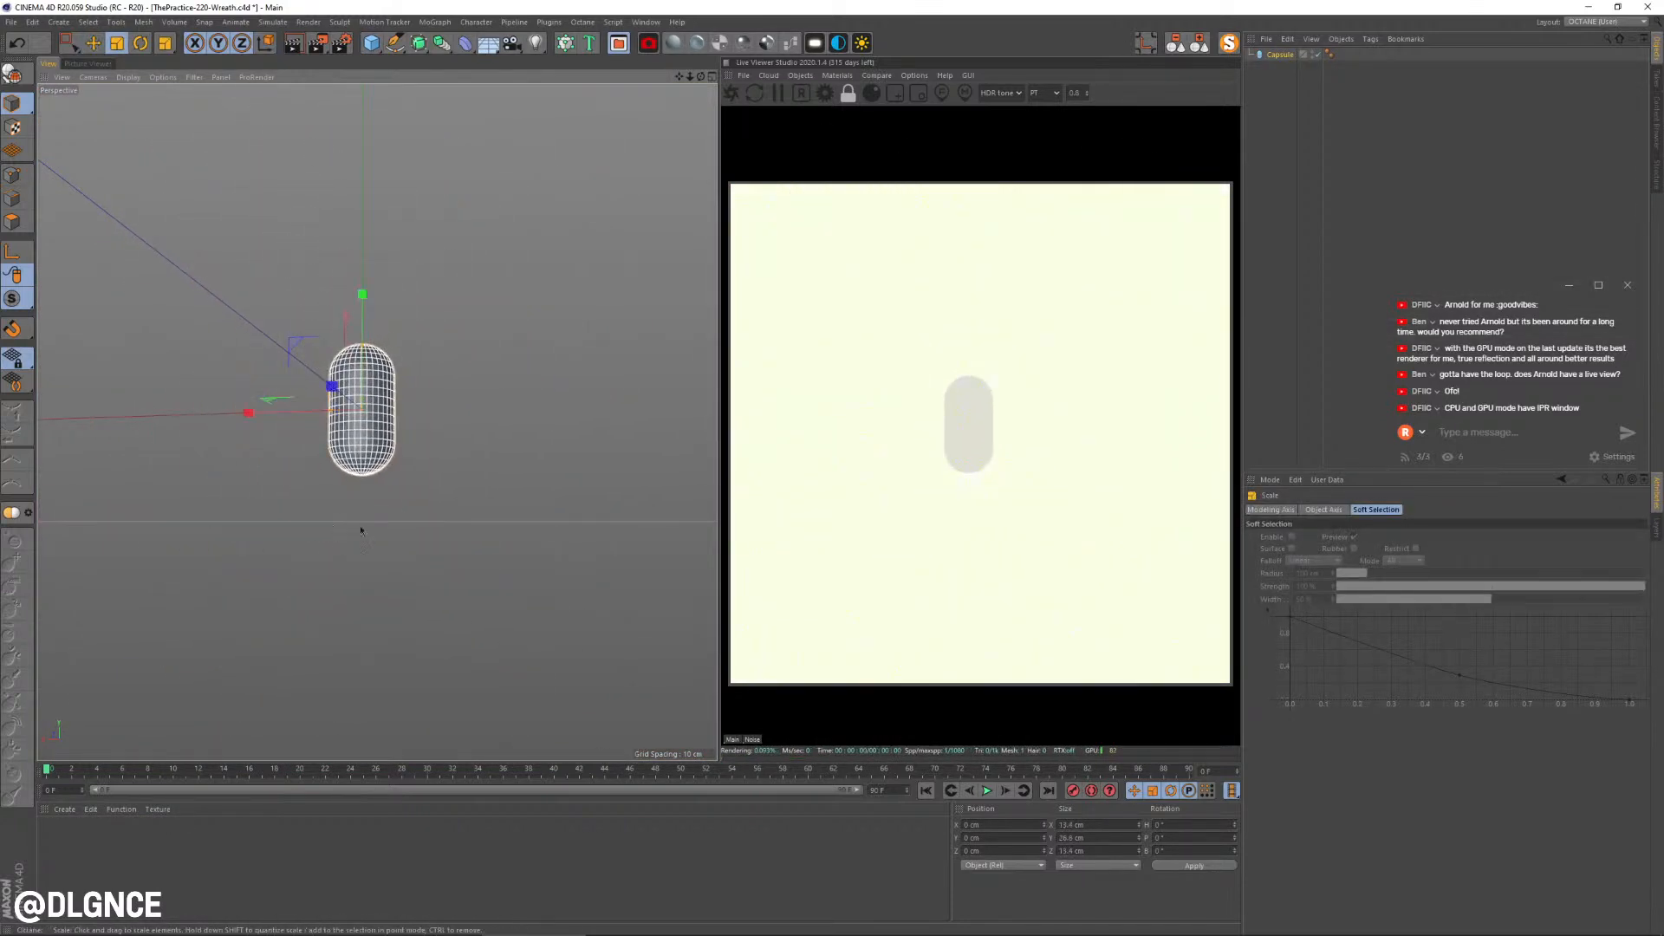
Step: Reduce the capsule's mesh to 2 height segments, 4 cap segments and 12 rotation segments
click(1280, 55)
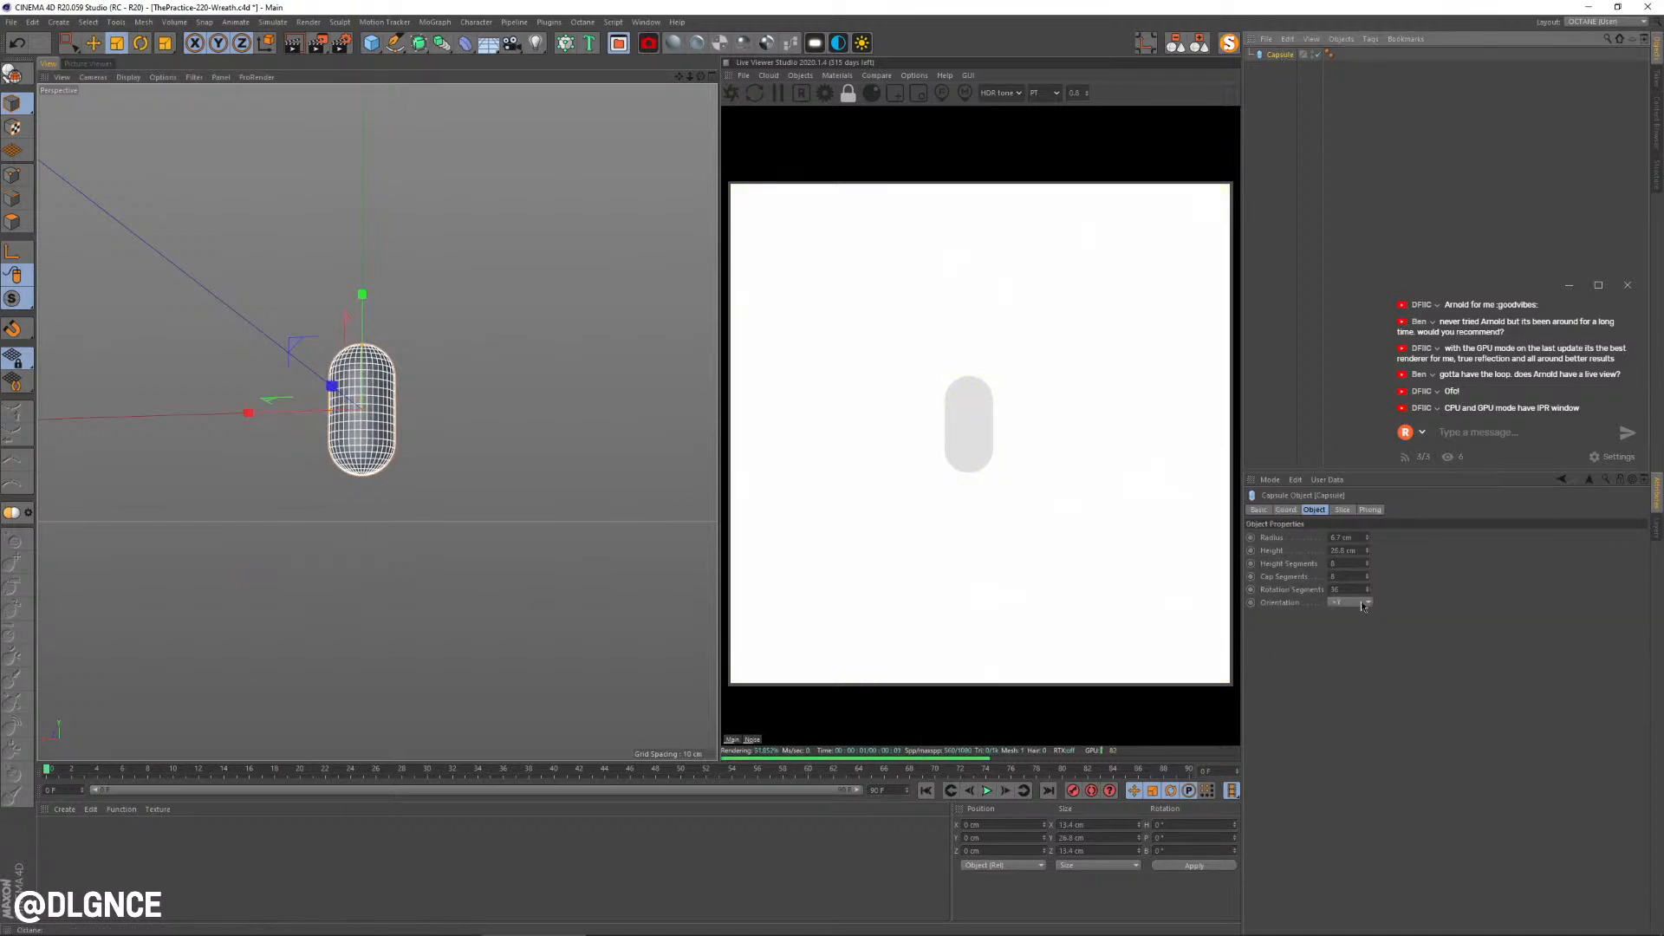
drag(1366, 592, 1367, 596)
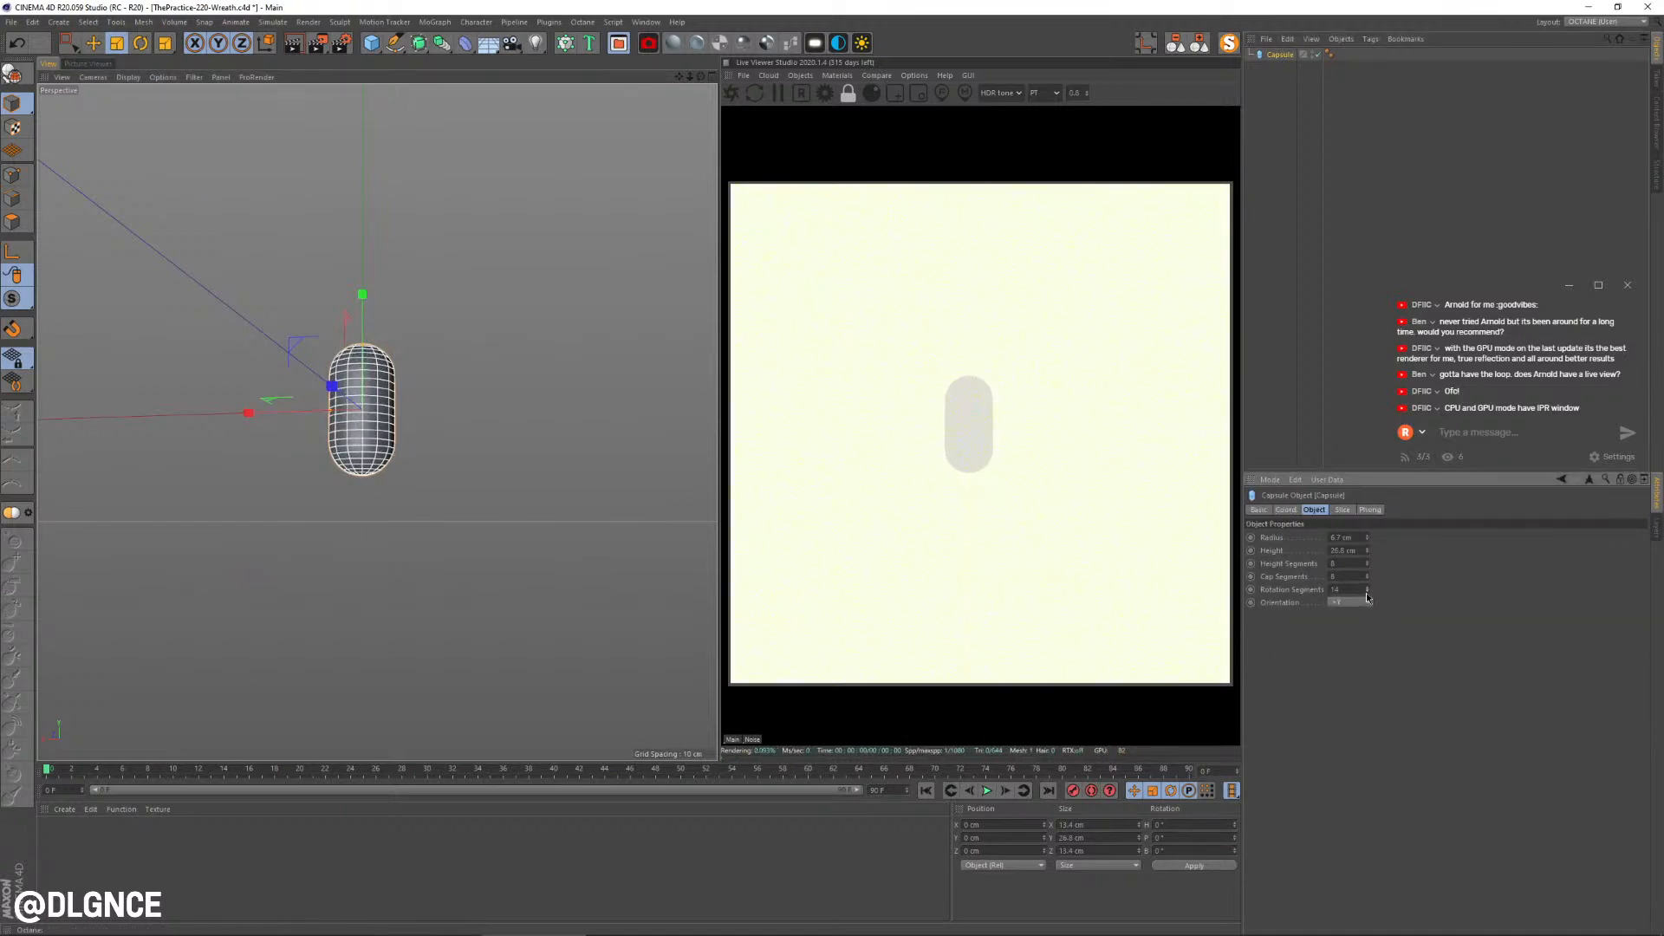
click(1367, 597)
click(1367, 597)
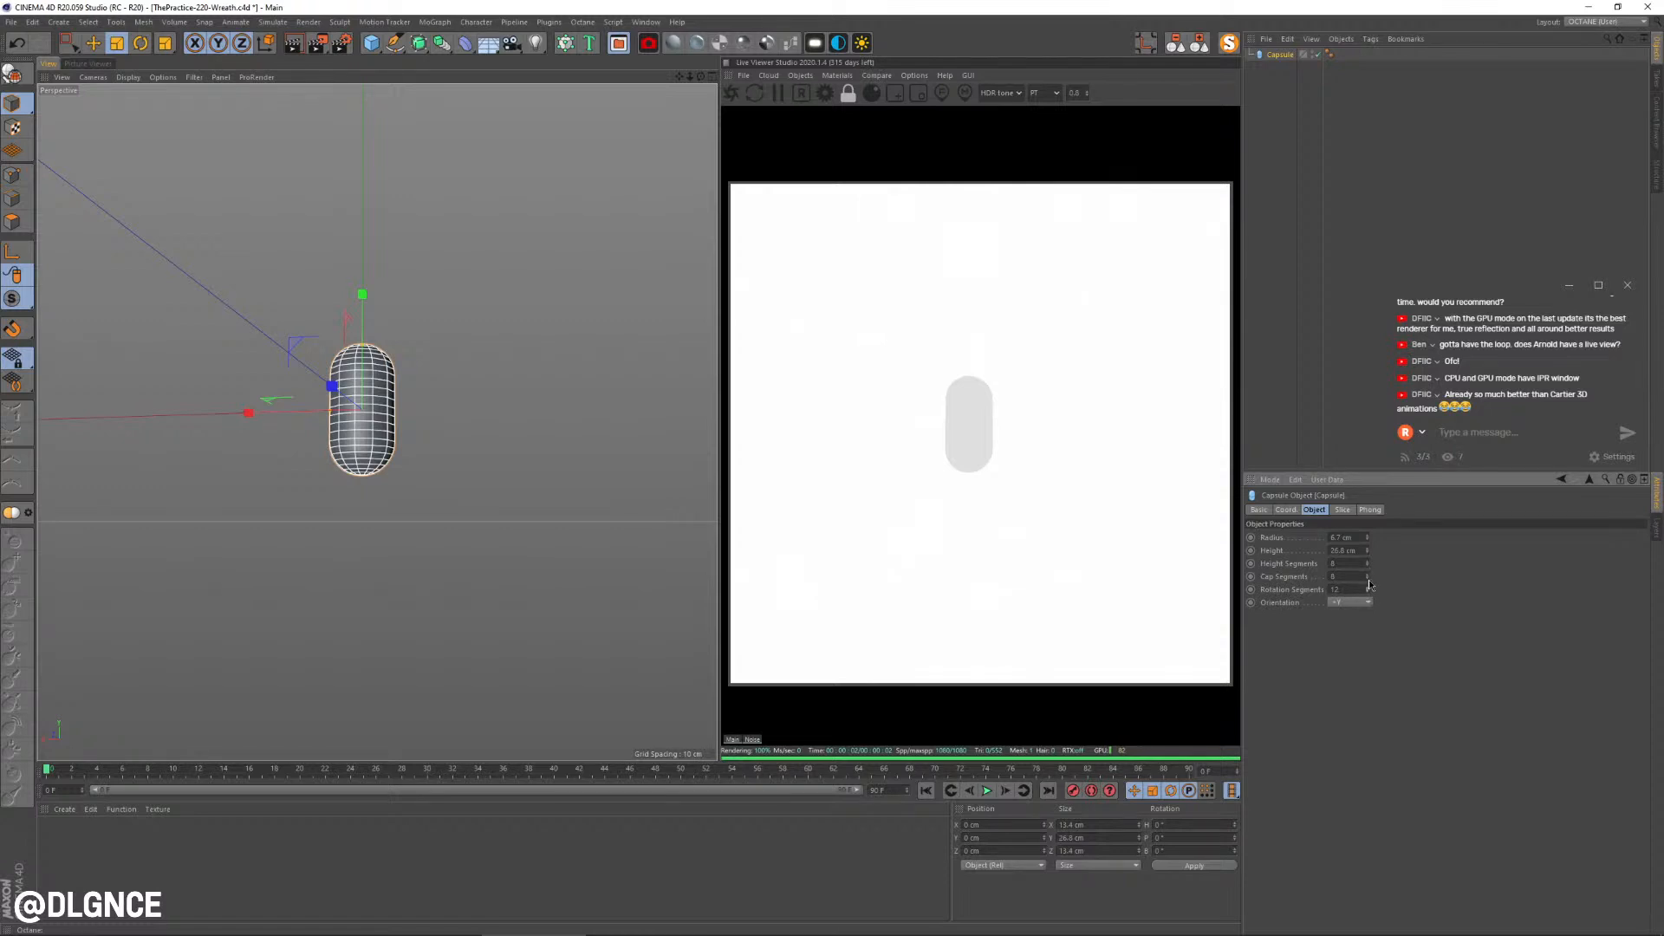
drag(1368, 580, 1367, 596)
click(1367, 574)
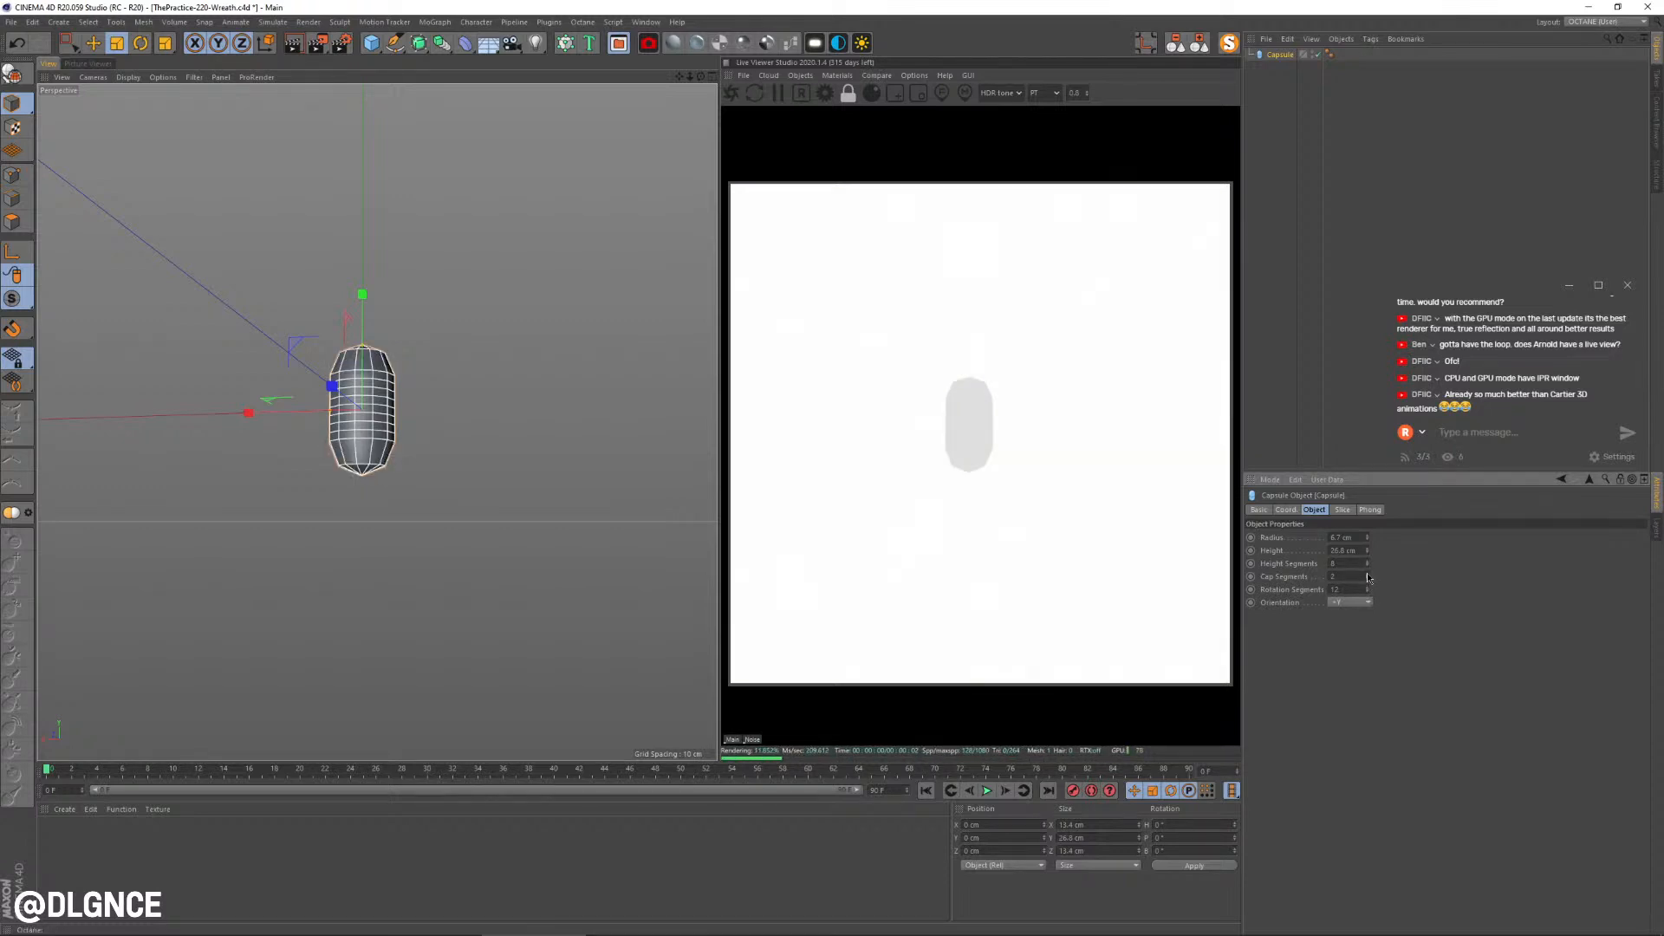
click(1368, 576)
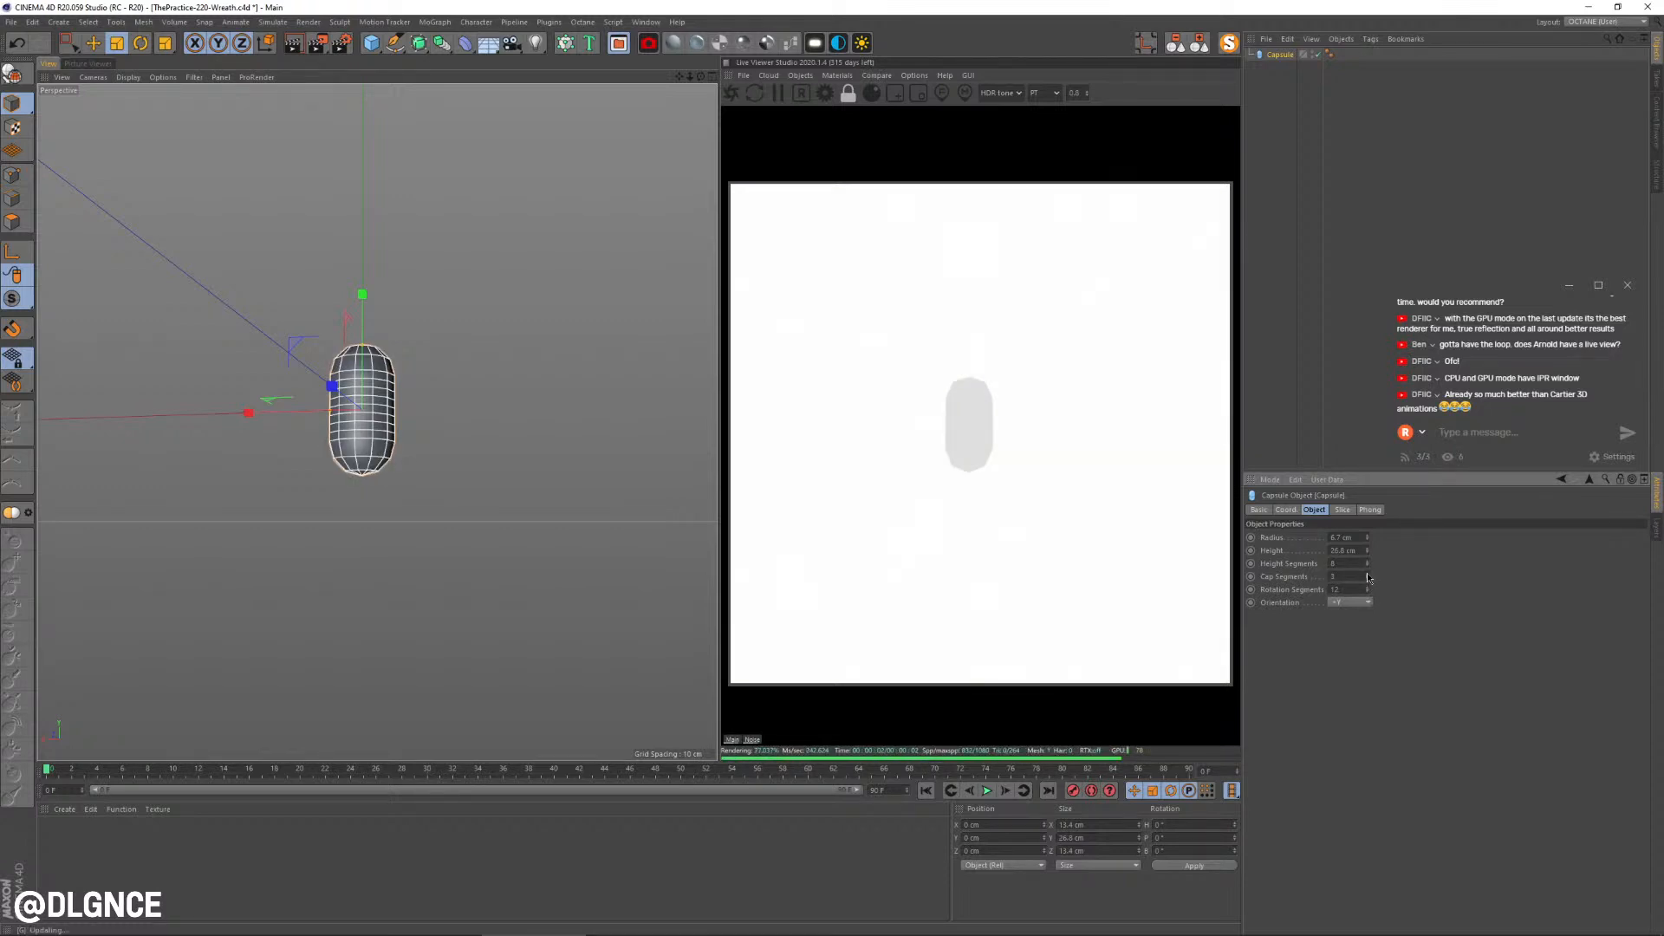
click(1368, 576)
click(1367, 576)
click(1369, 579)
click(1369, 579)
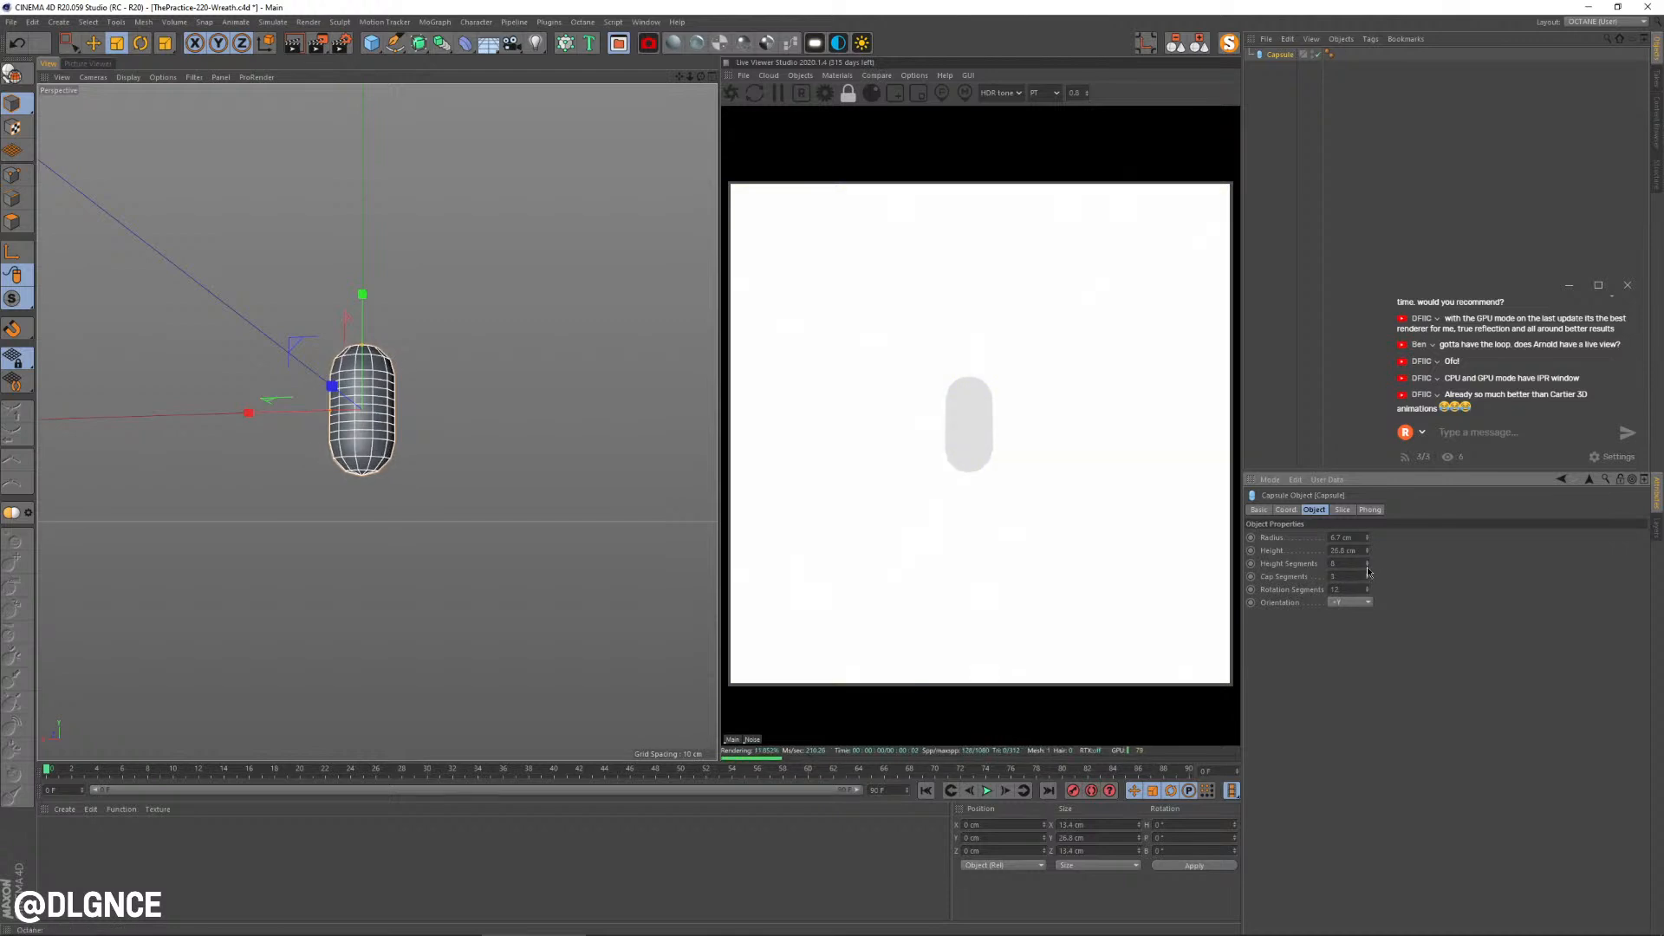
drag(1367, 565, 1367, 582)
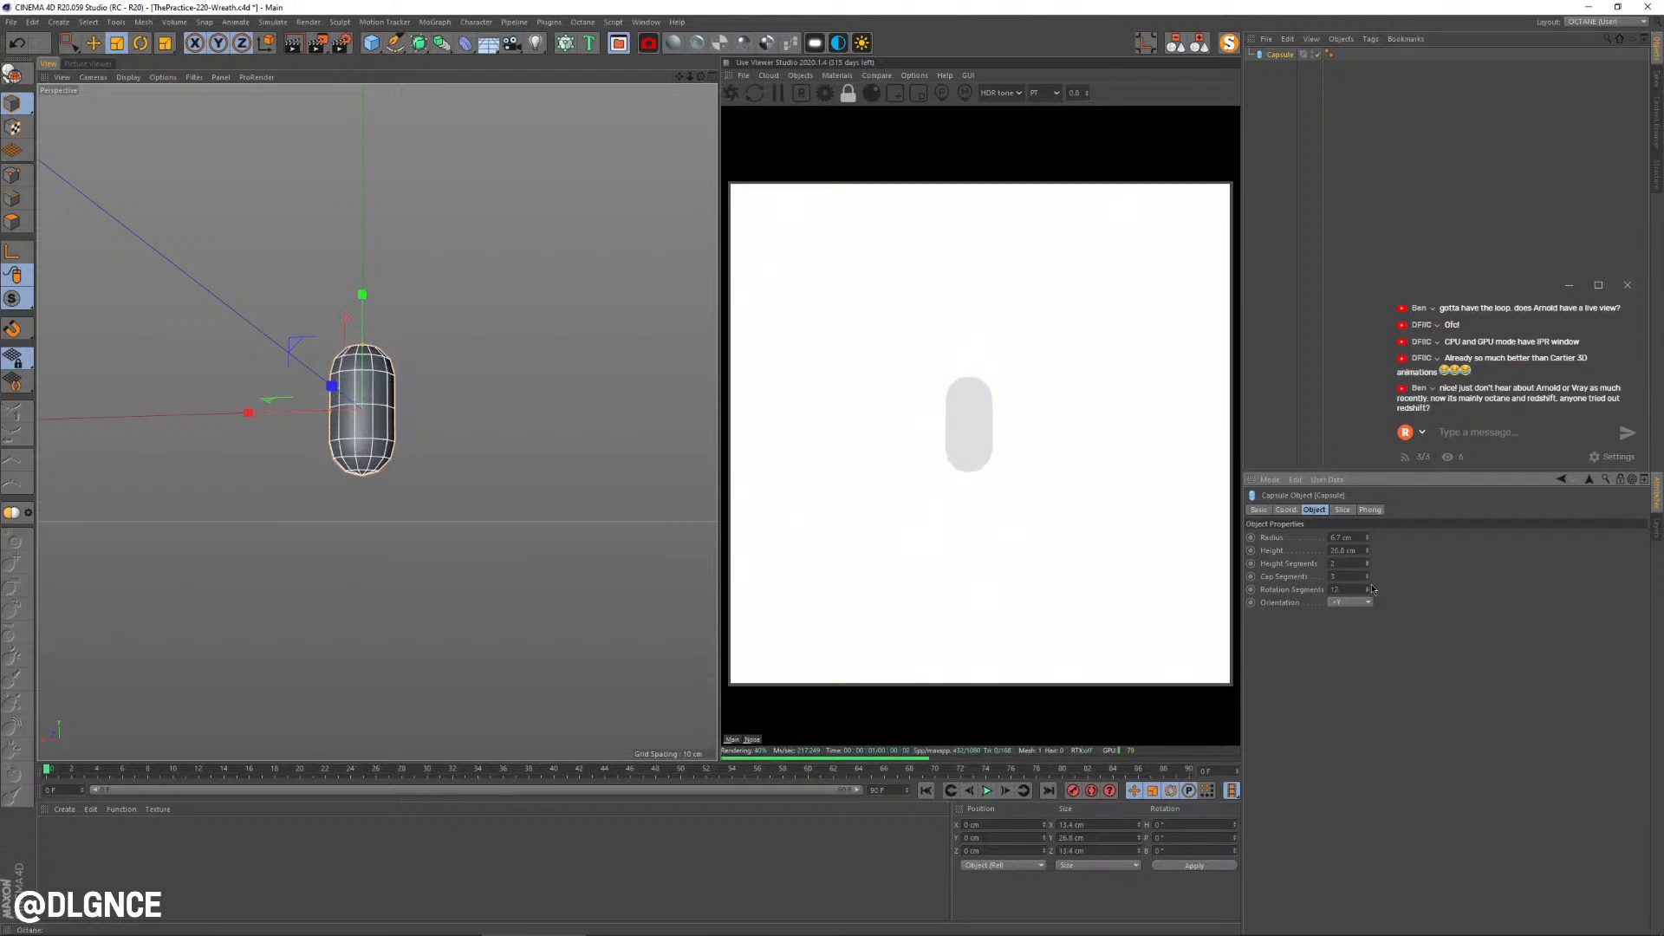
click(1369, 576)
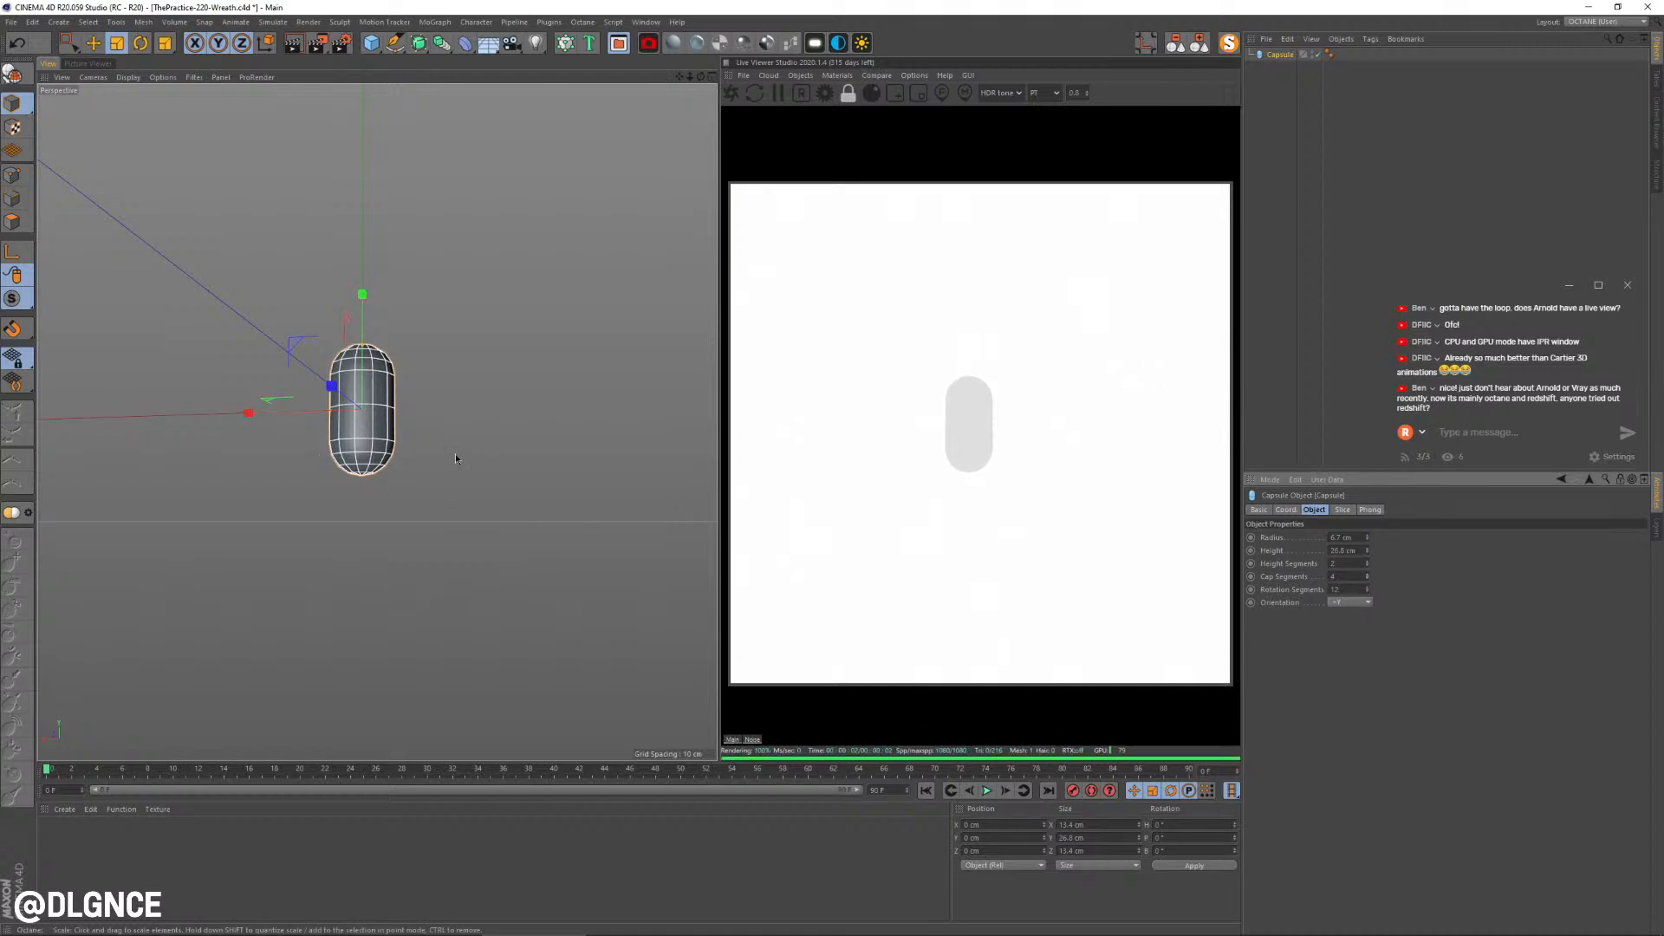
Step: Make the capsule editable and compress the polygon loop just below its middle into a narrower, lower band
key(c)
key(u)
key(l)
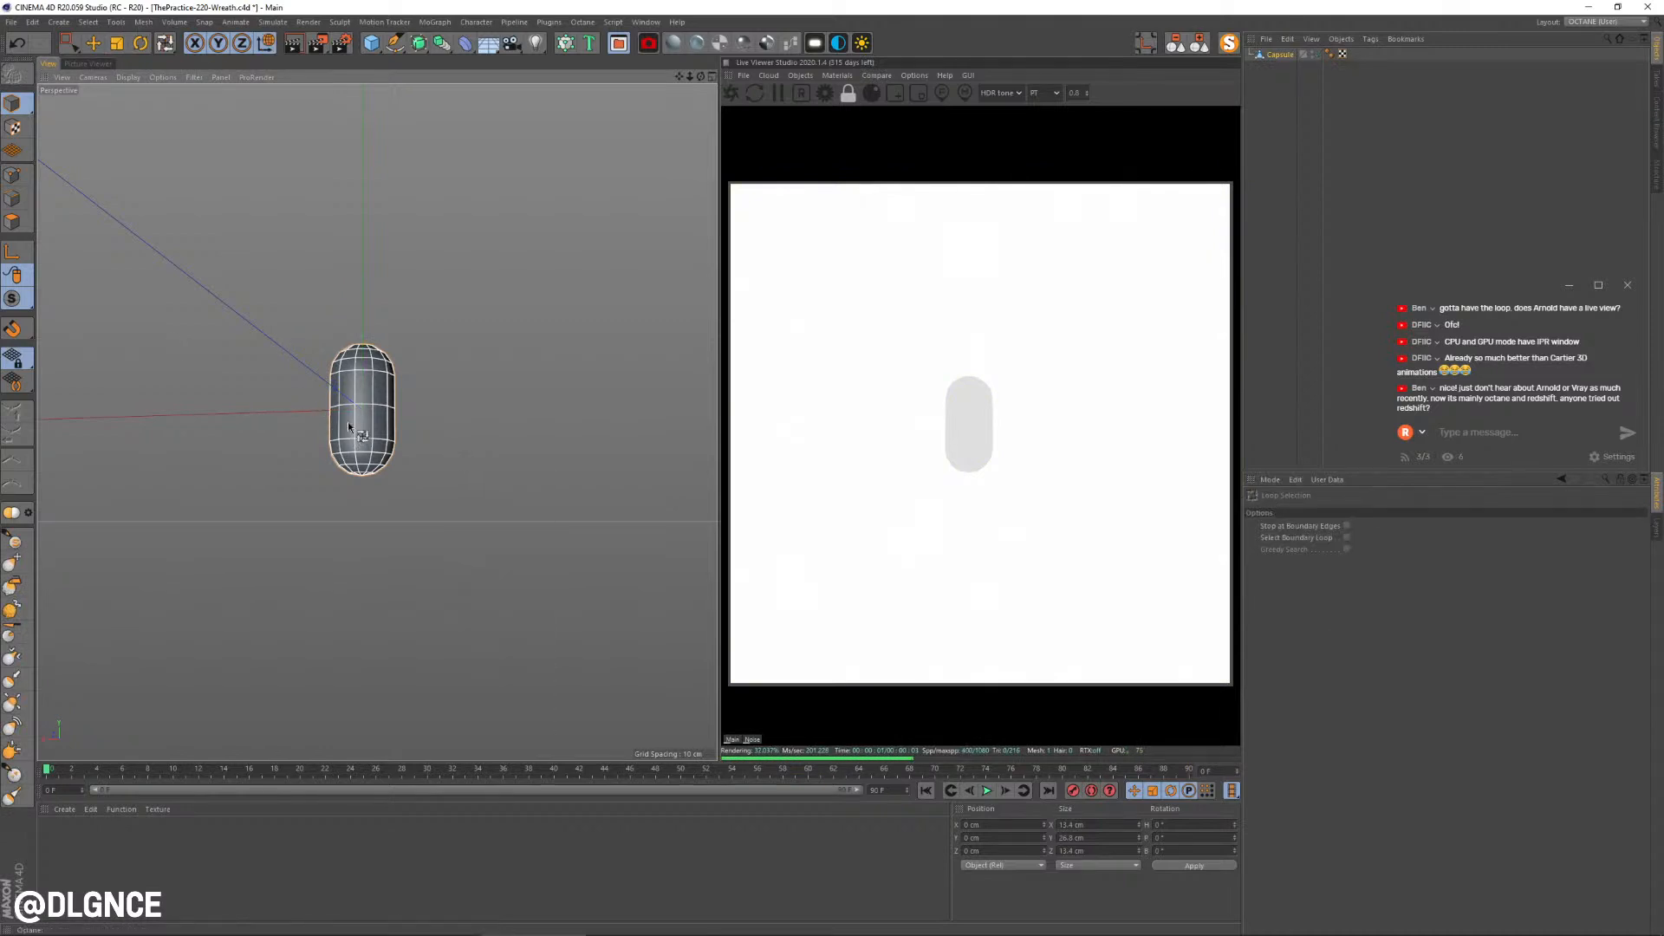
click(13, 222)
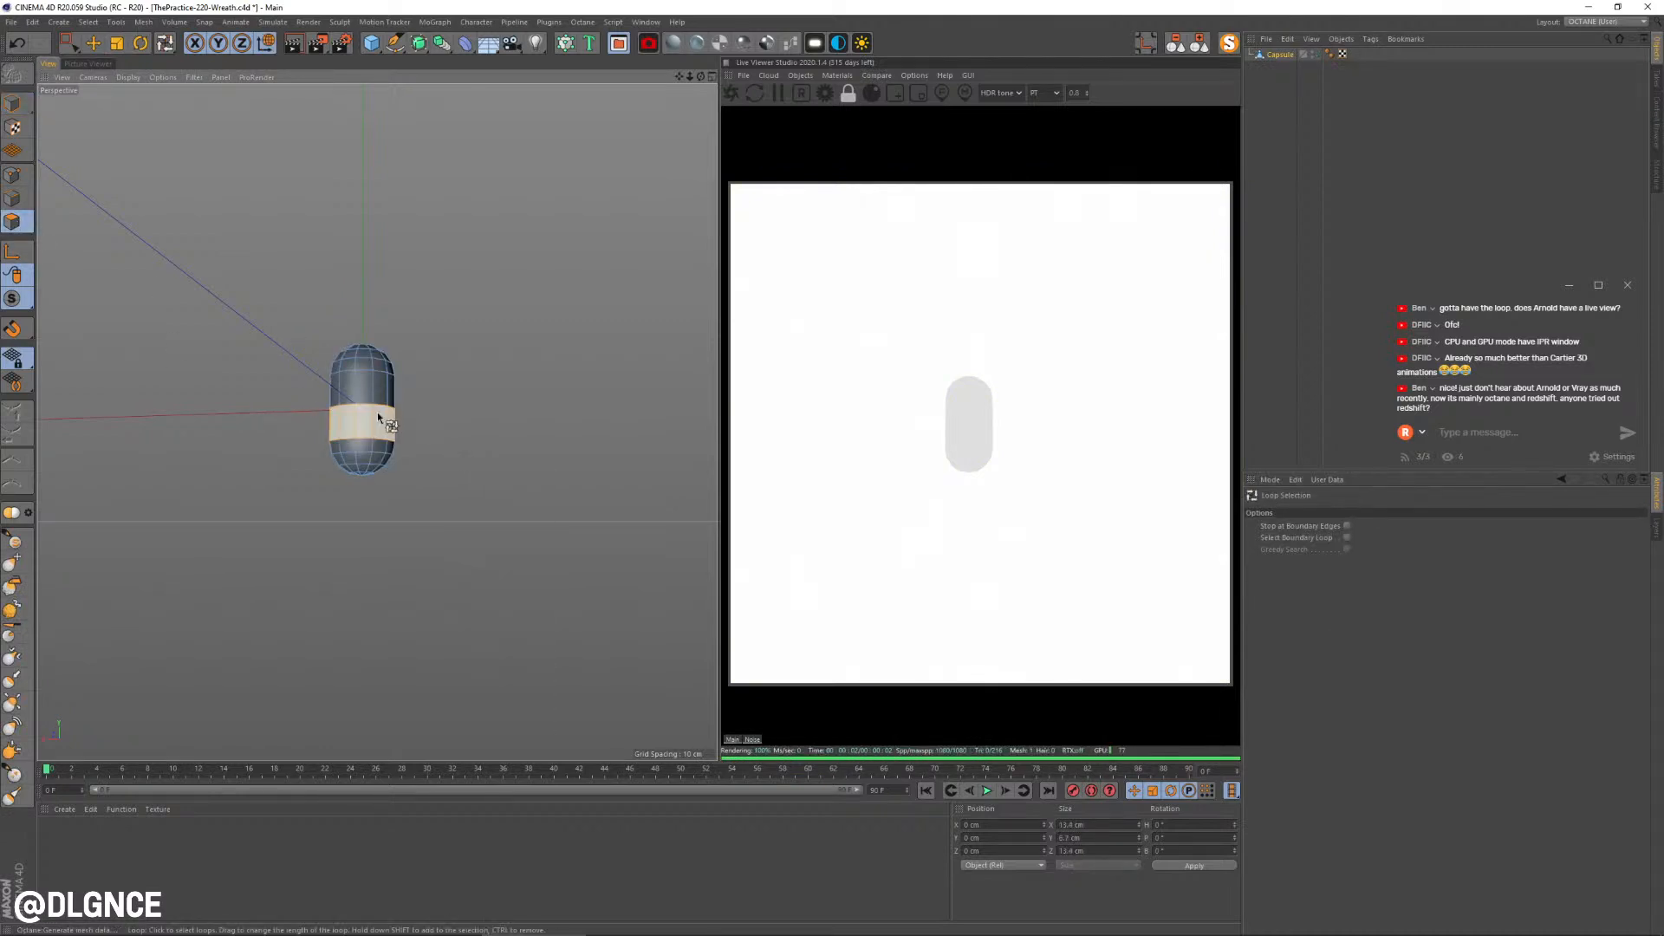
click(377, 413)
key(t)
drag(363, 347, 363, 369)
key(e)
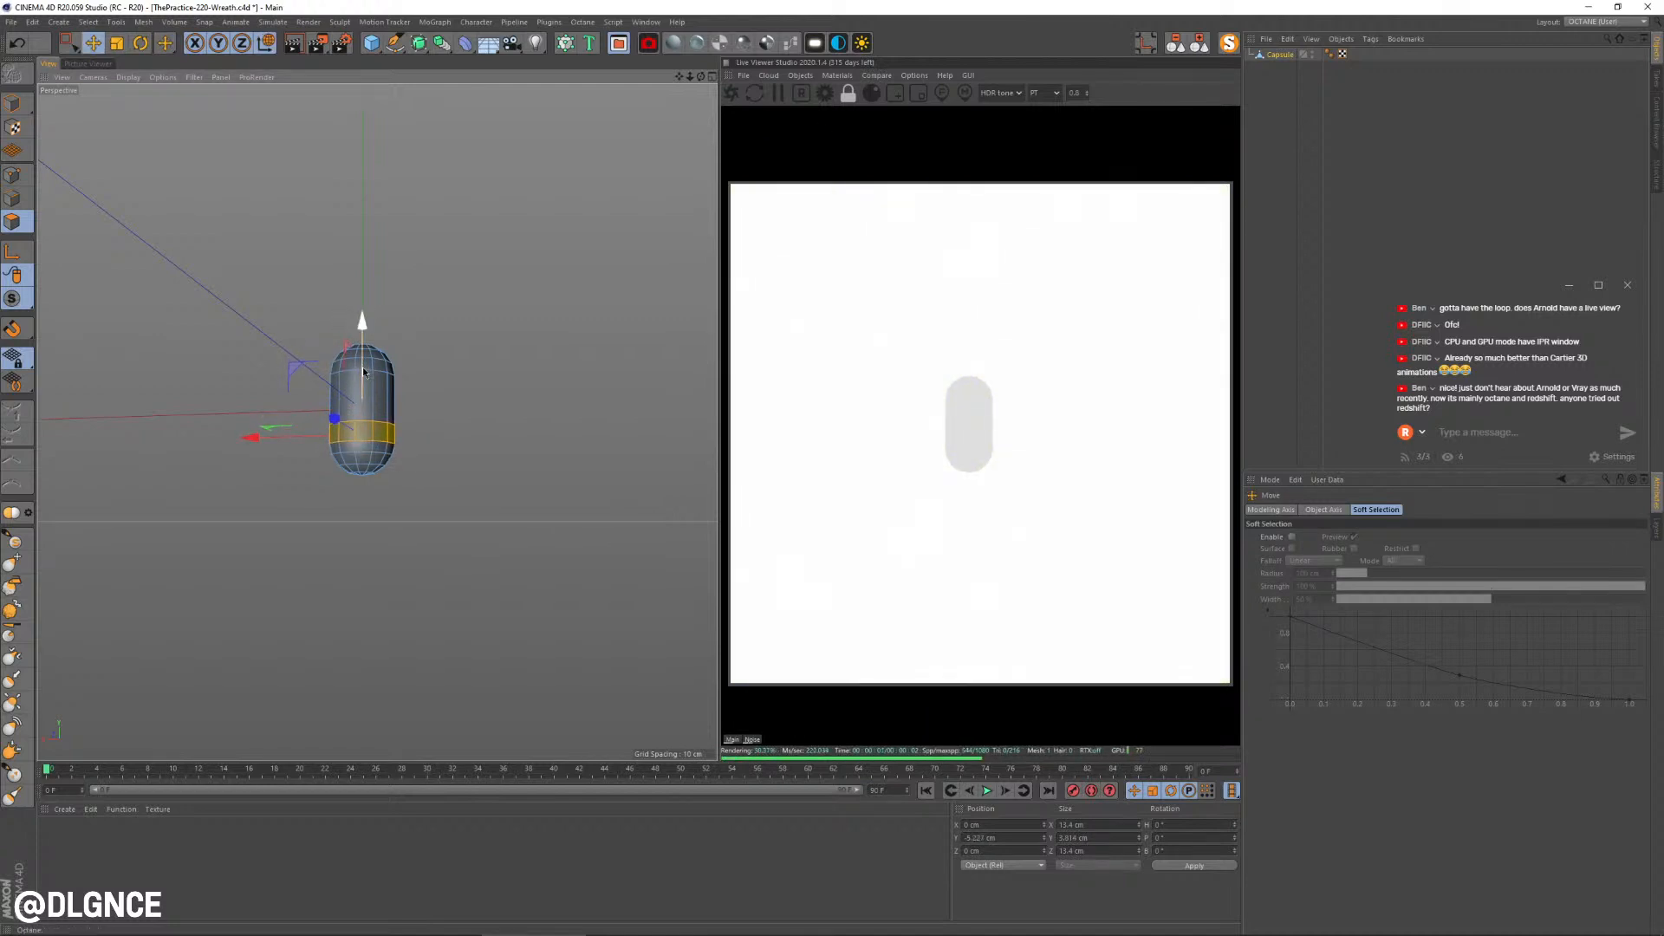
Step: Add the loops beneath the narrow band to the selection and extrude the capsule's lower end outward about 1.9 cm
key(u)
key(l)
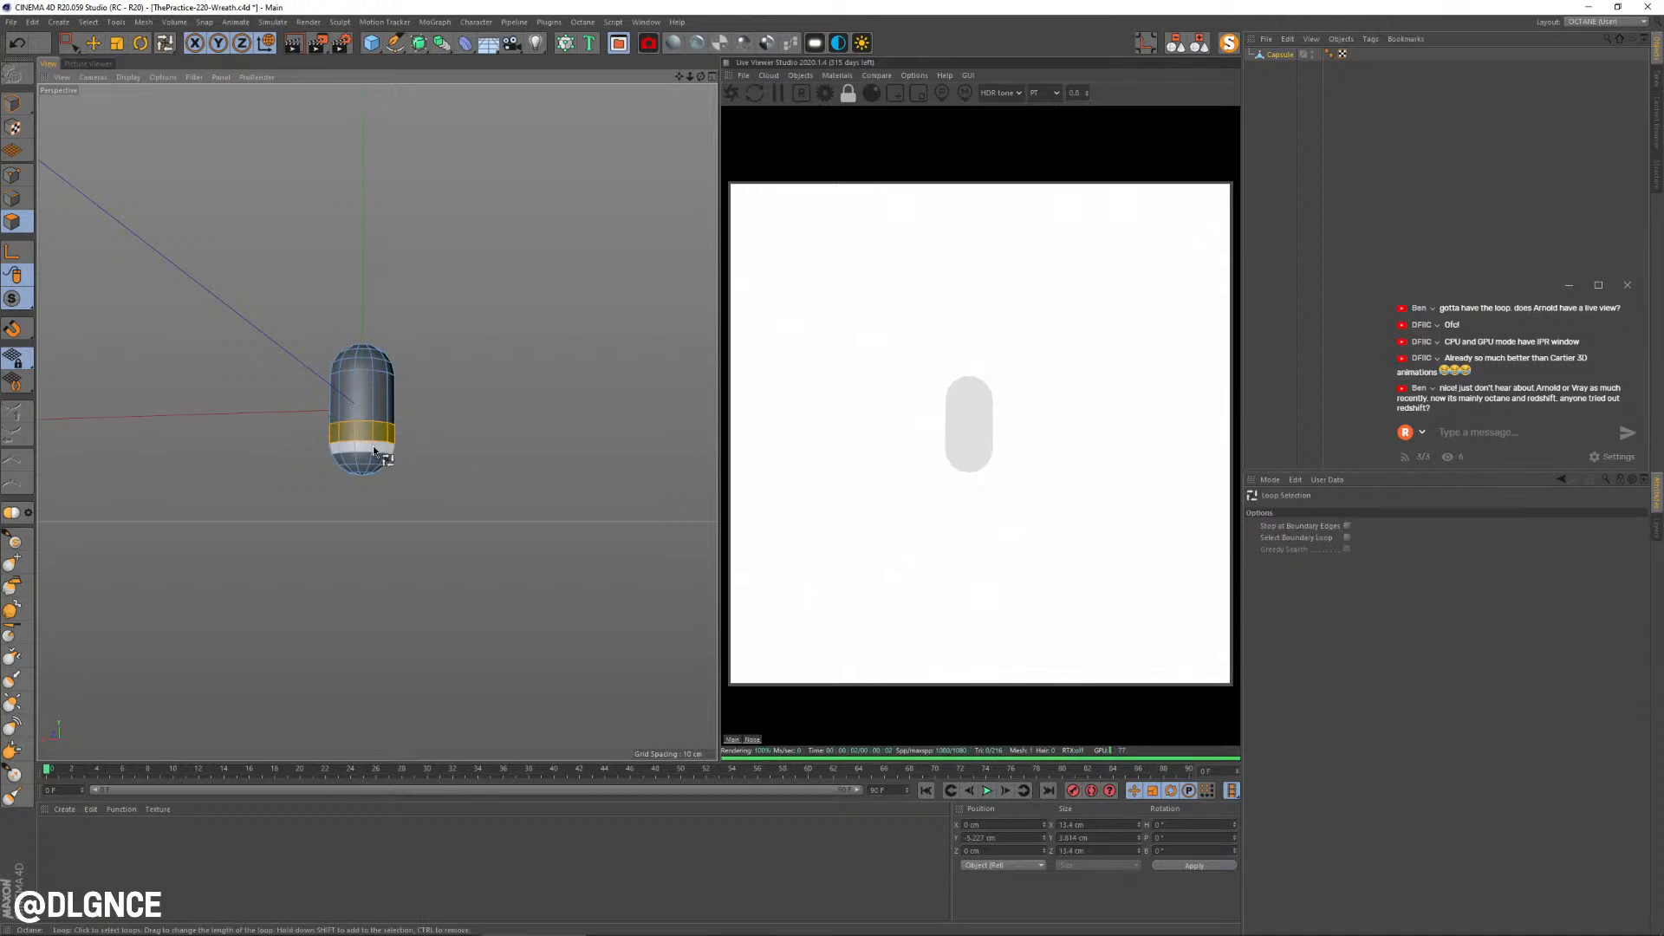
shift+click(374, 449)
shift+click(372, 460)
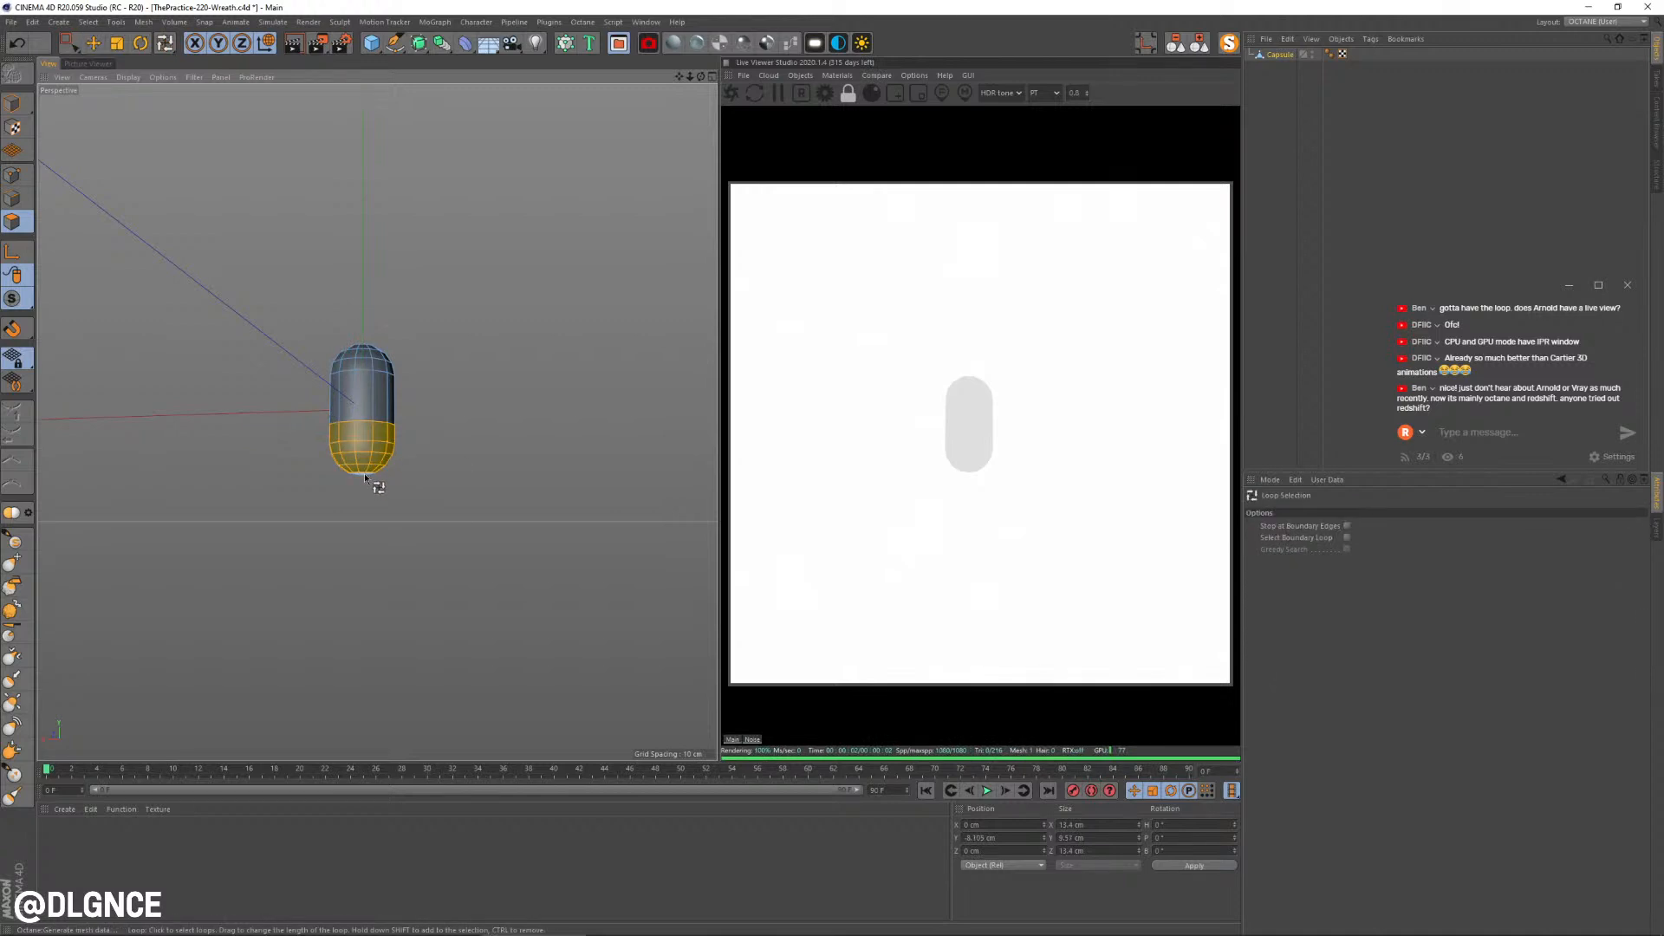
key(d)
drag(422, 516, 455, 517)
Step: Select the polygons at the capsule's bottom tip and scale them wider and flatter using soft selection with a 12 cm radius
key(0)
click(362, 499)
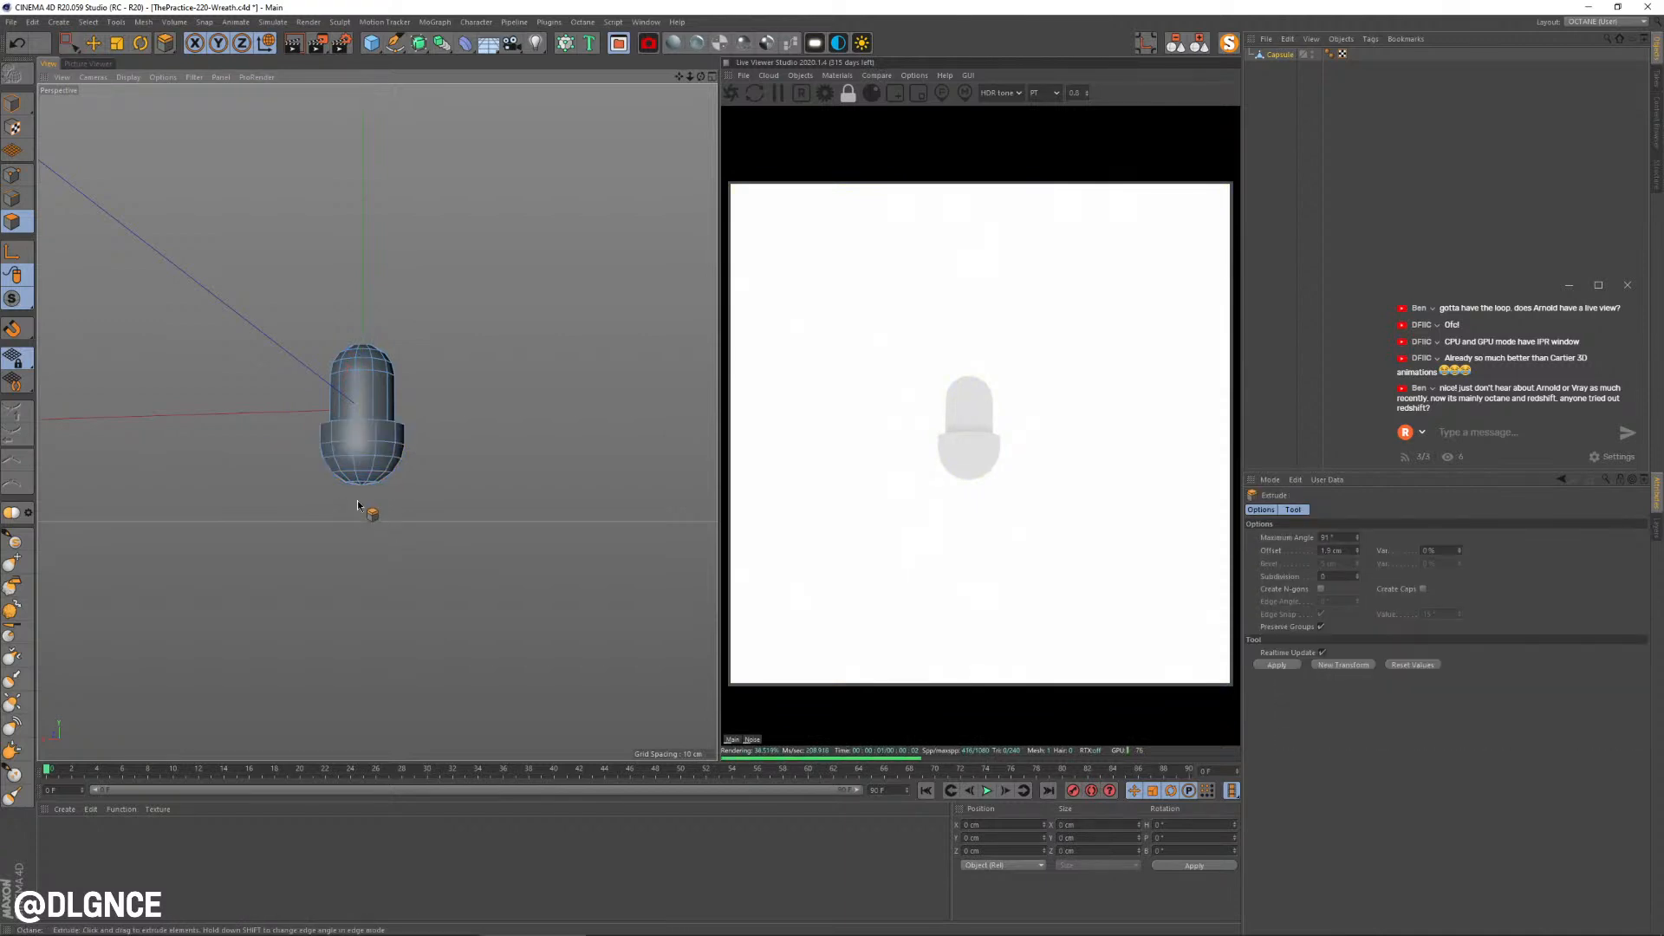
drag(373, 496, 397, 513)
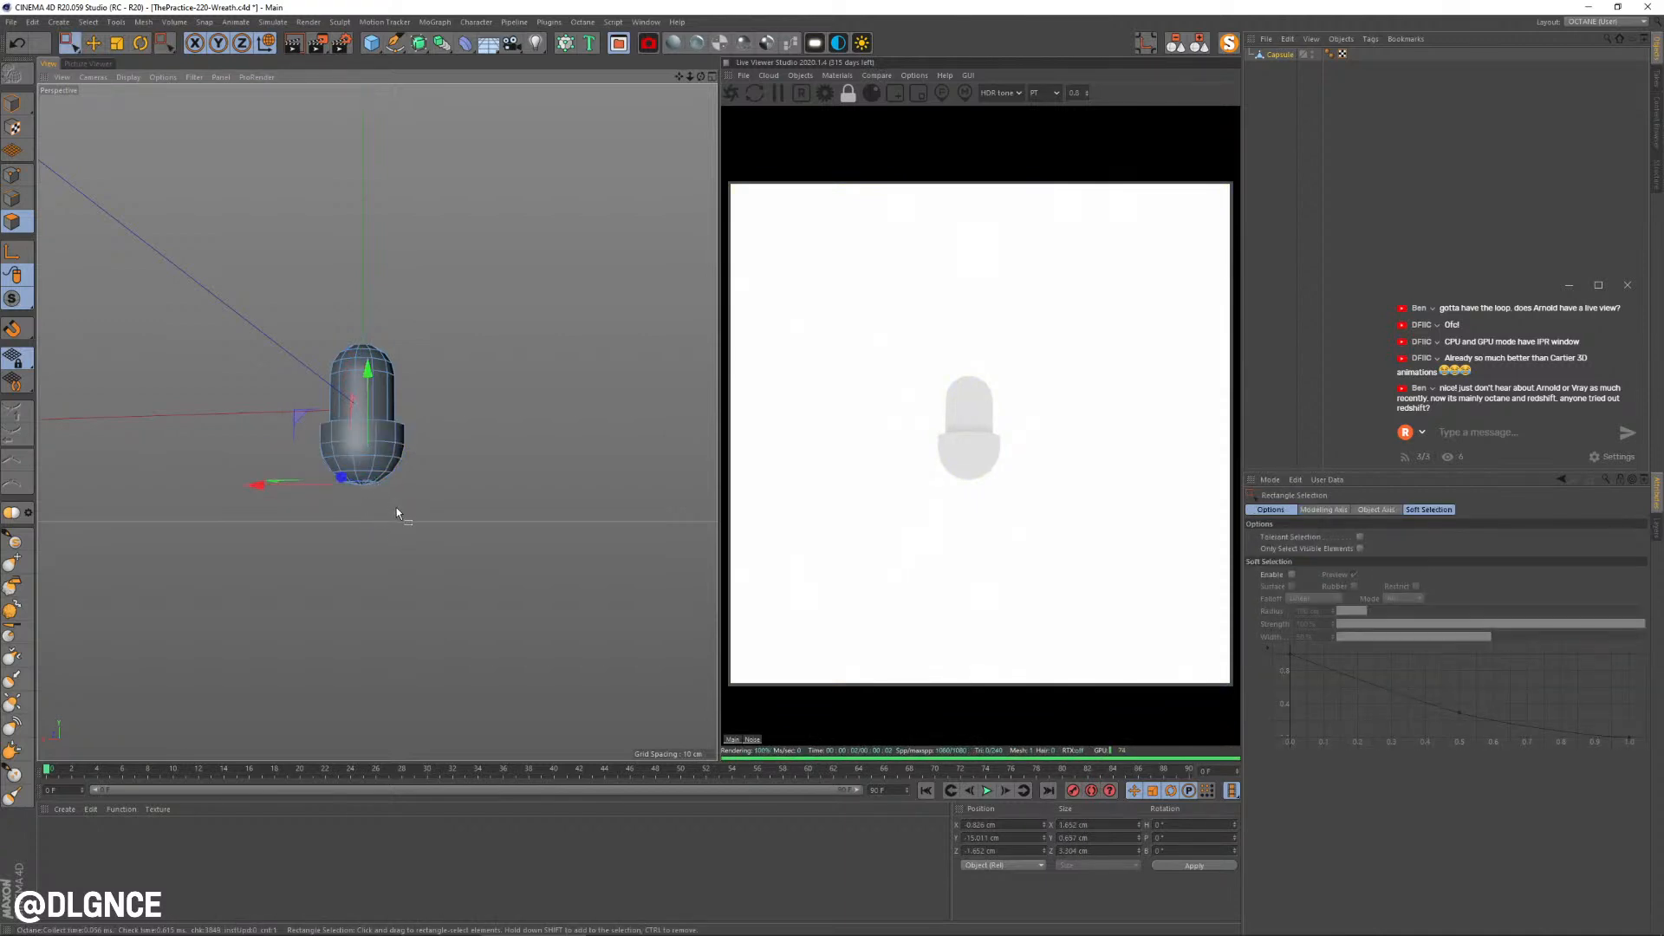
drag(69, 42, 85, 52)
key(u)
key(l)
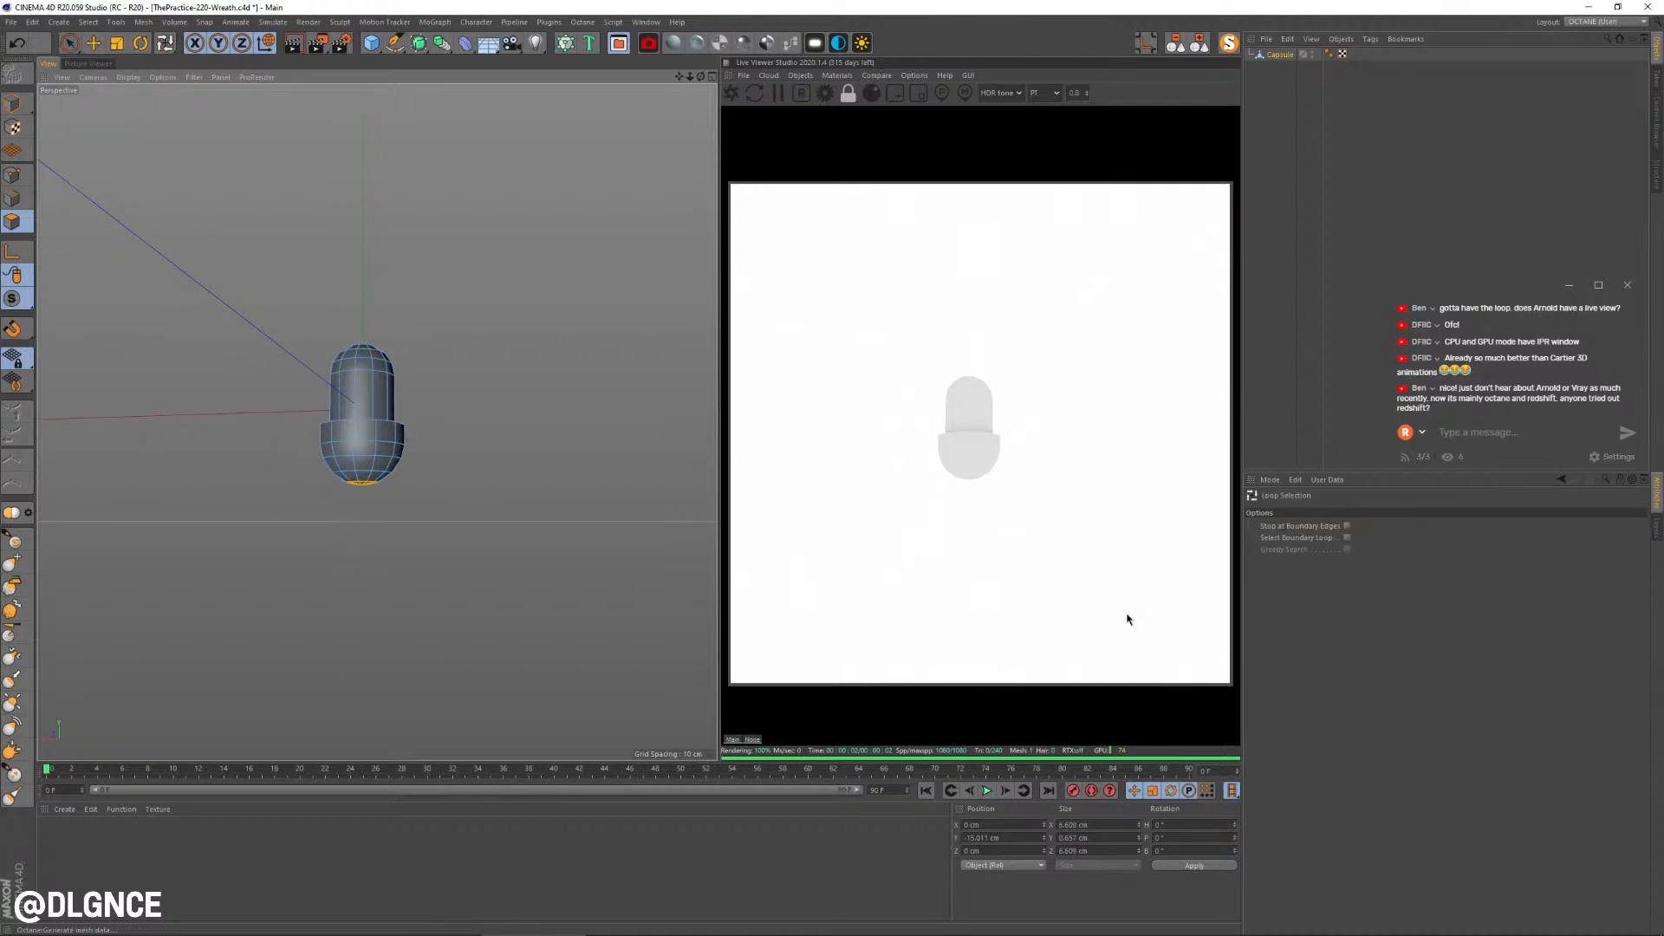
key(t)
click(1291, 536)
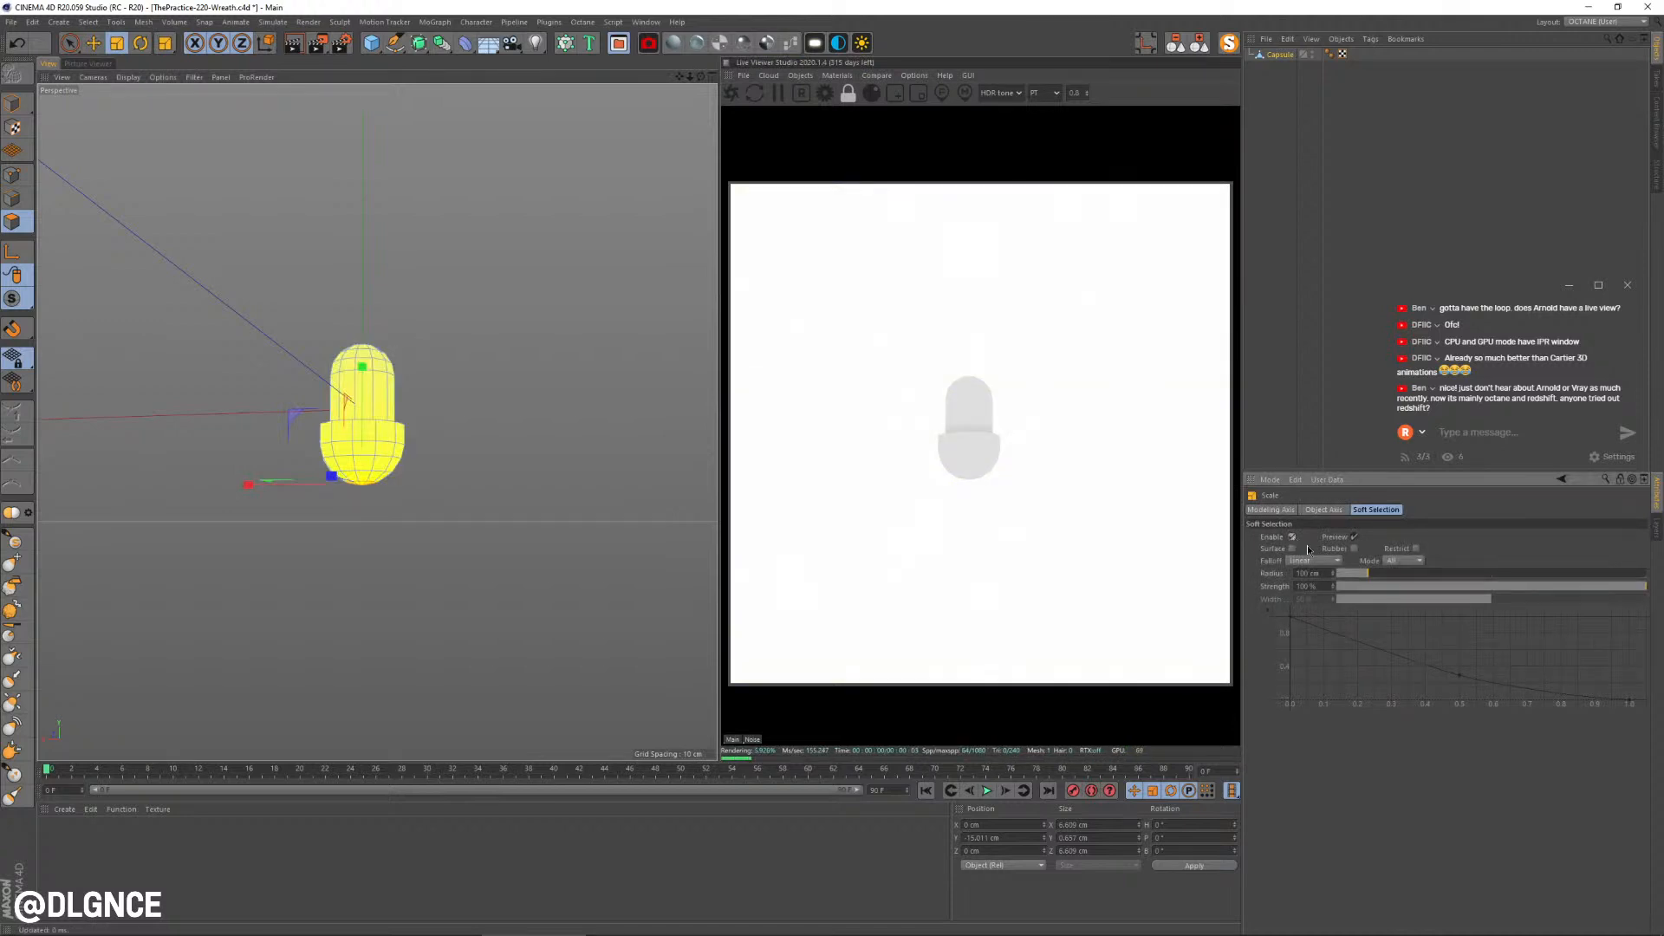
click(1339, 573)
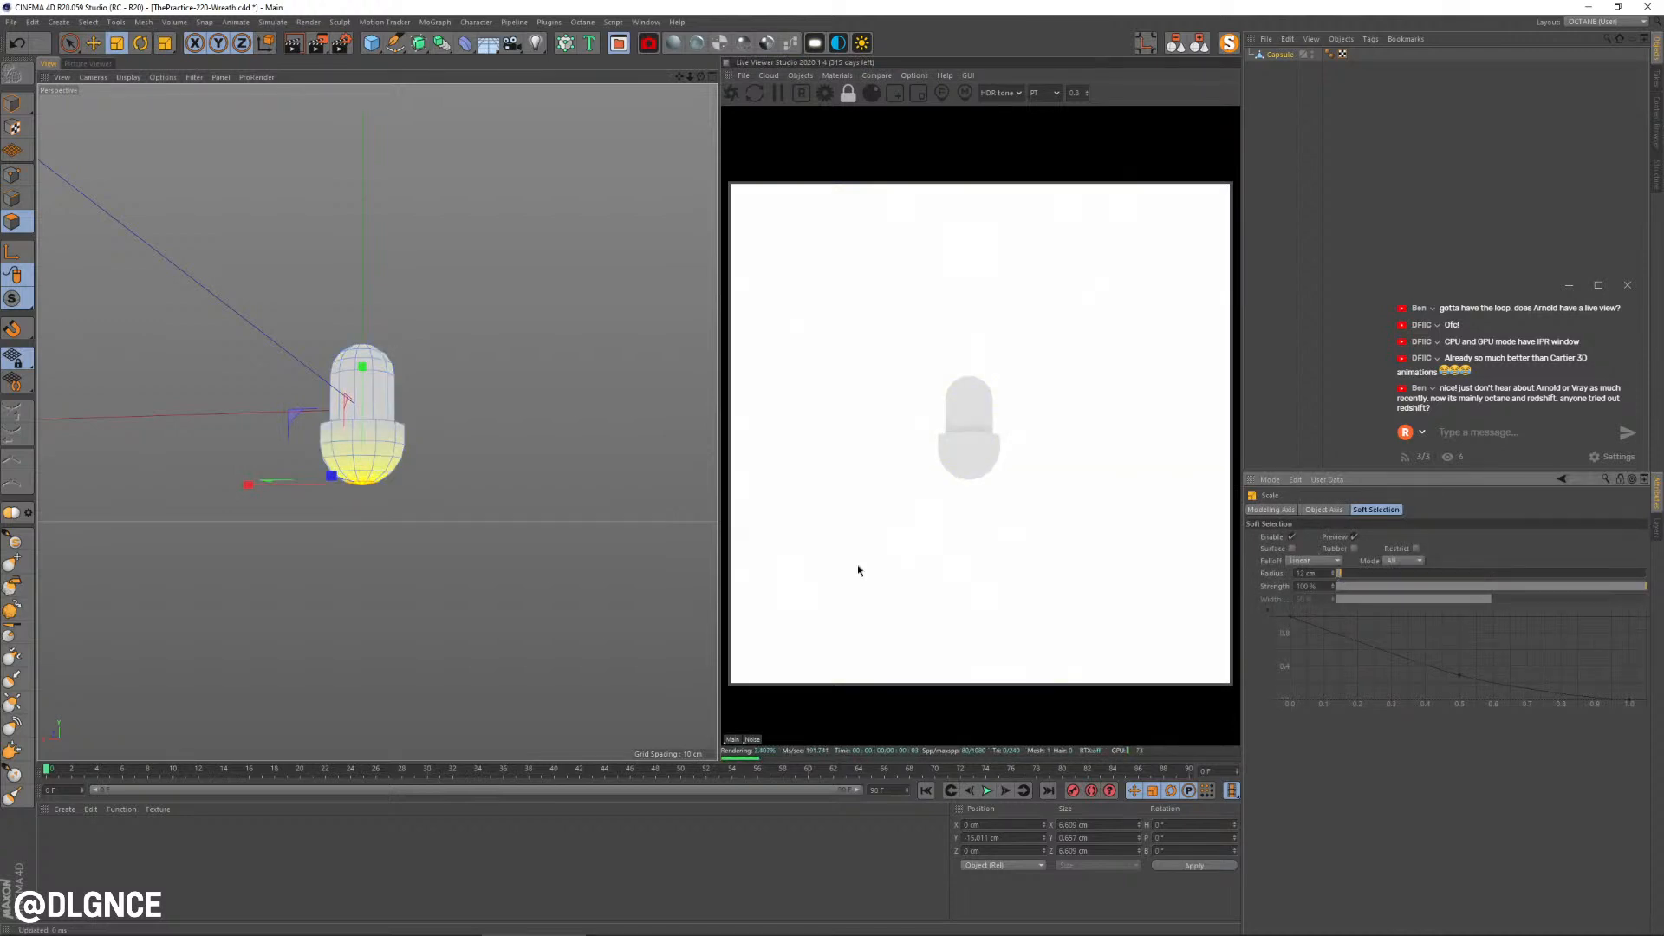
drag(420, 550, 582, 526)
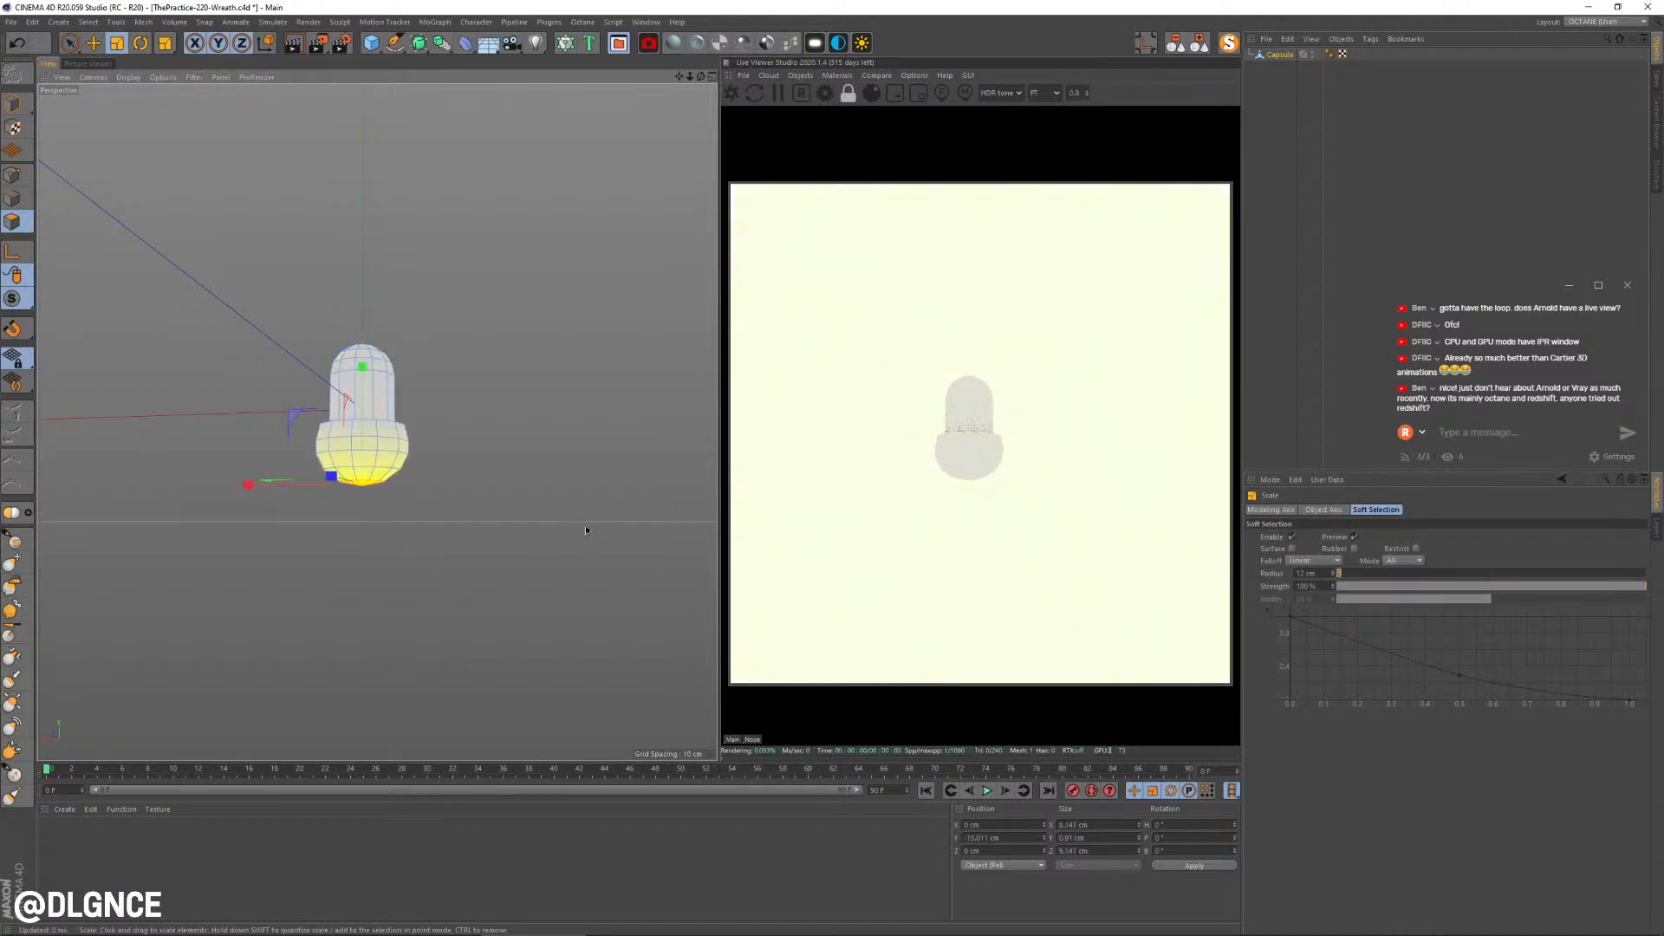
drag(363, 368, 373, 454)
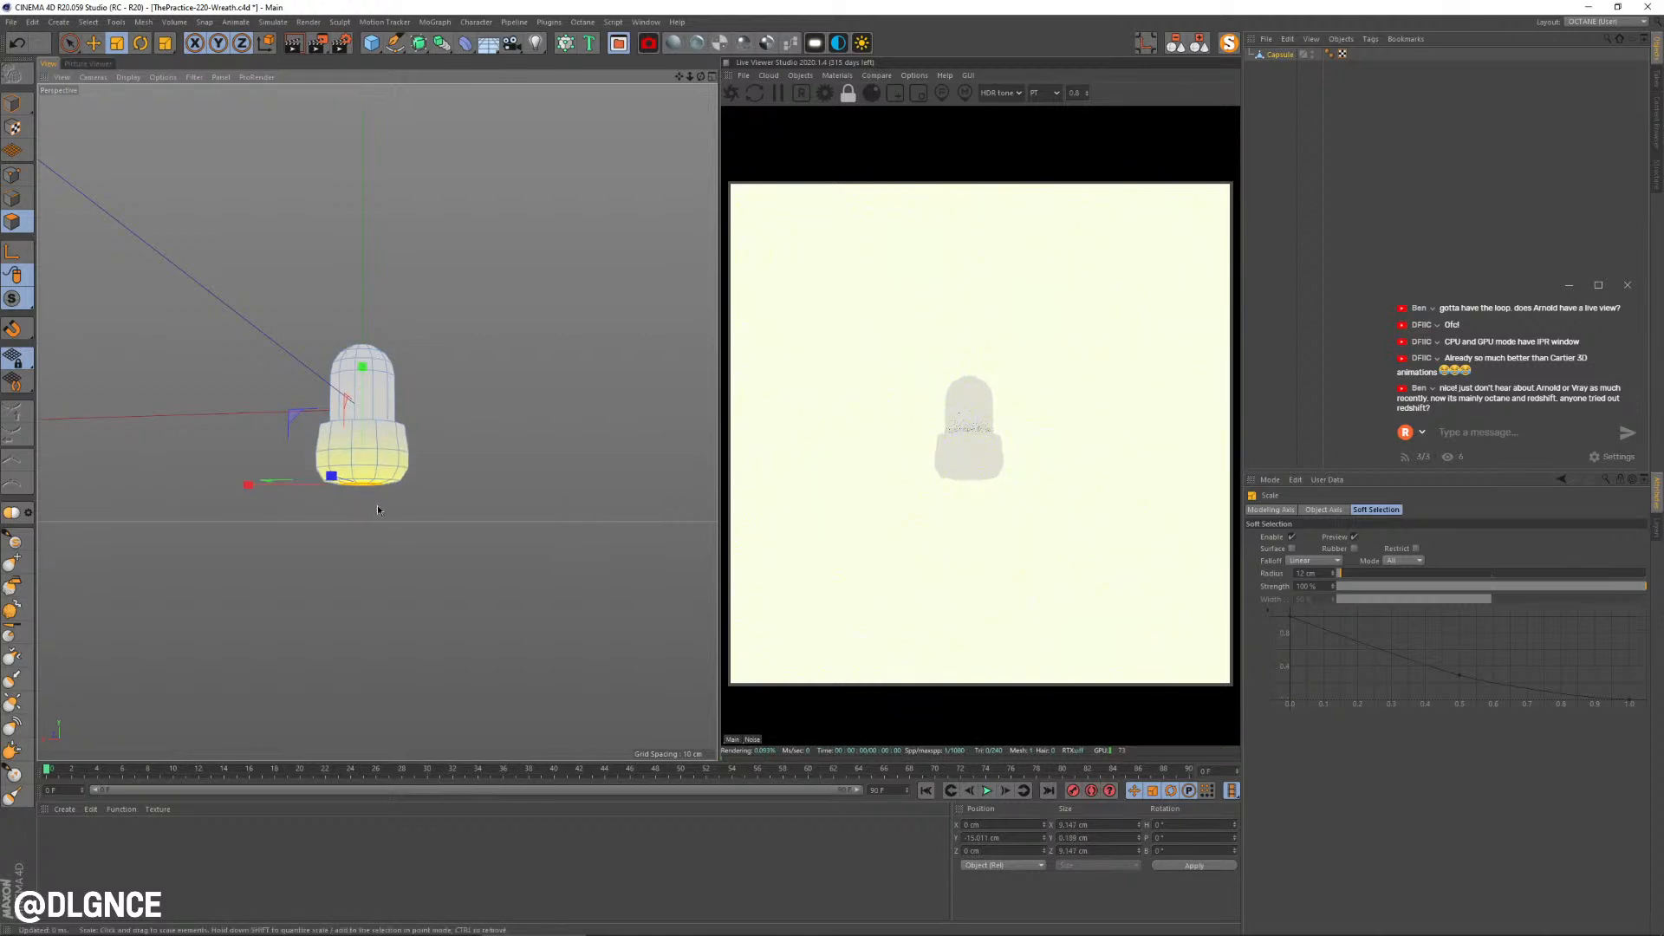
drag(558, 397, 479, 438)
Step: Grow the bottom polygon selection and move it down with a 7 cm soft selection radius to lengthen the base
key(e)
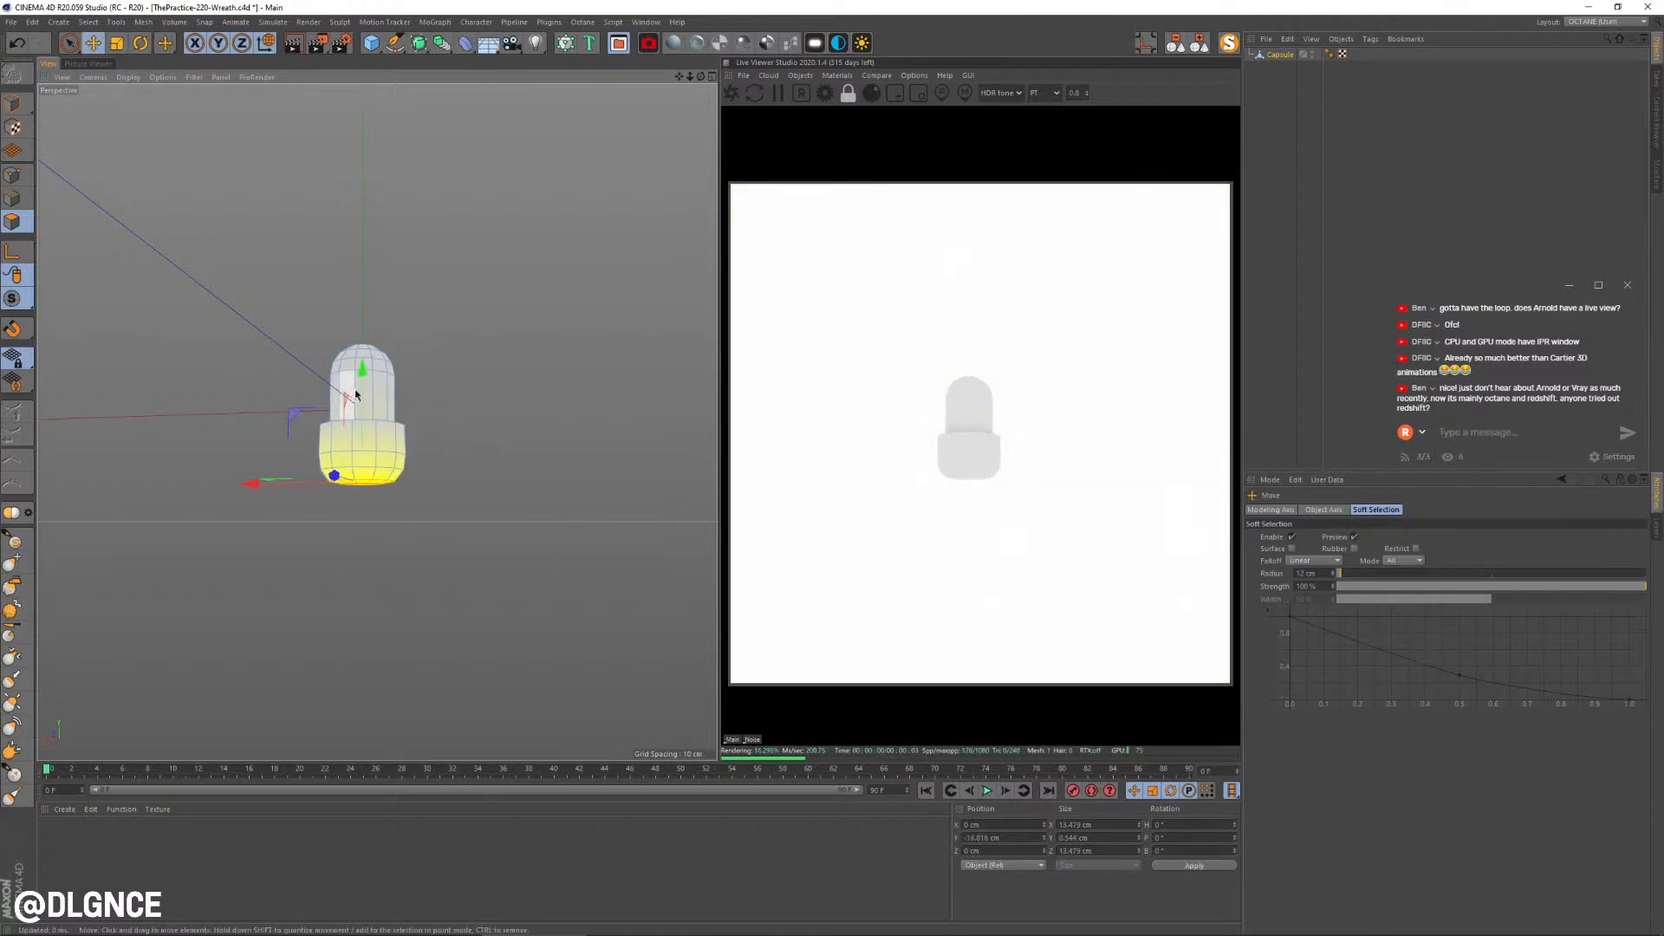
key(u)
key(y)
drag(1332, 576, 1332, 582)
drag(358, 381, 365, 405)
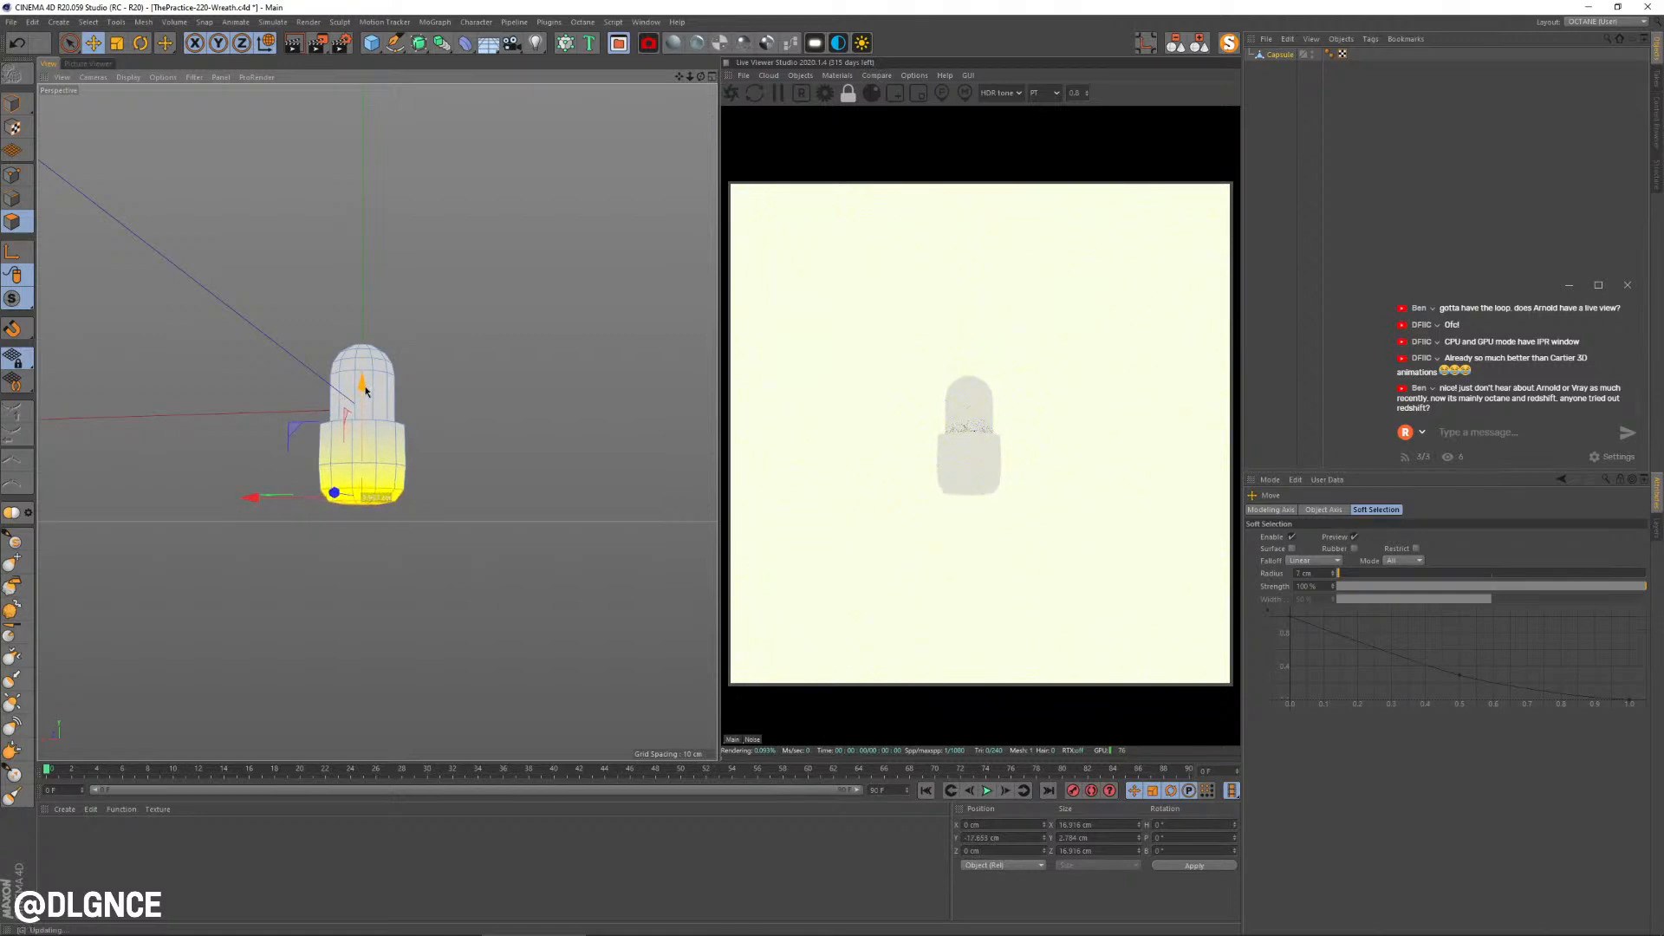
Step: Stretch the whole capsule model vertically to about 38 cm tall
click(12, 102)
key(t)
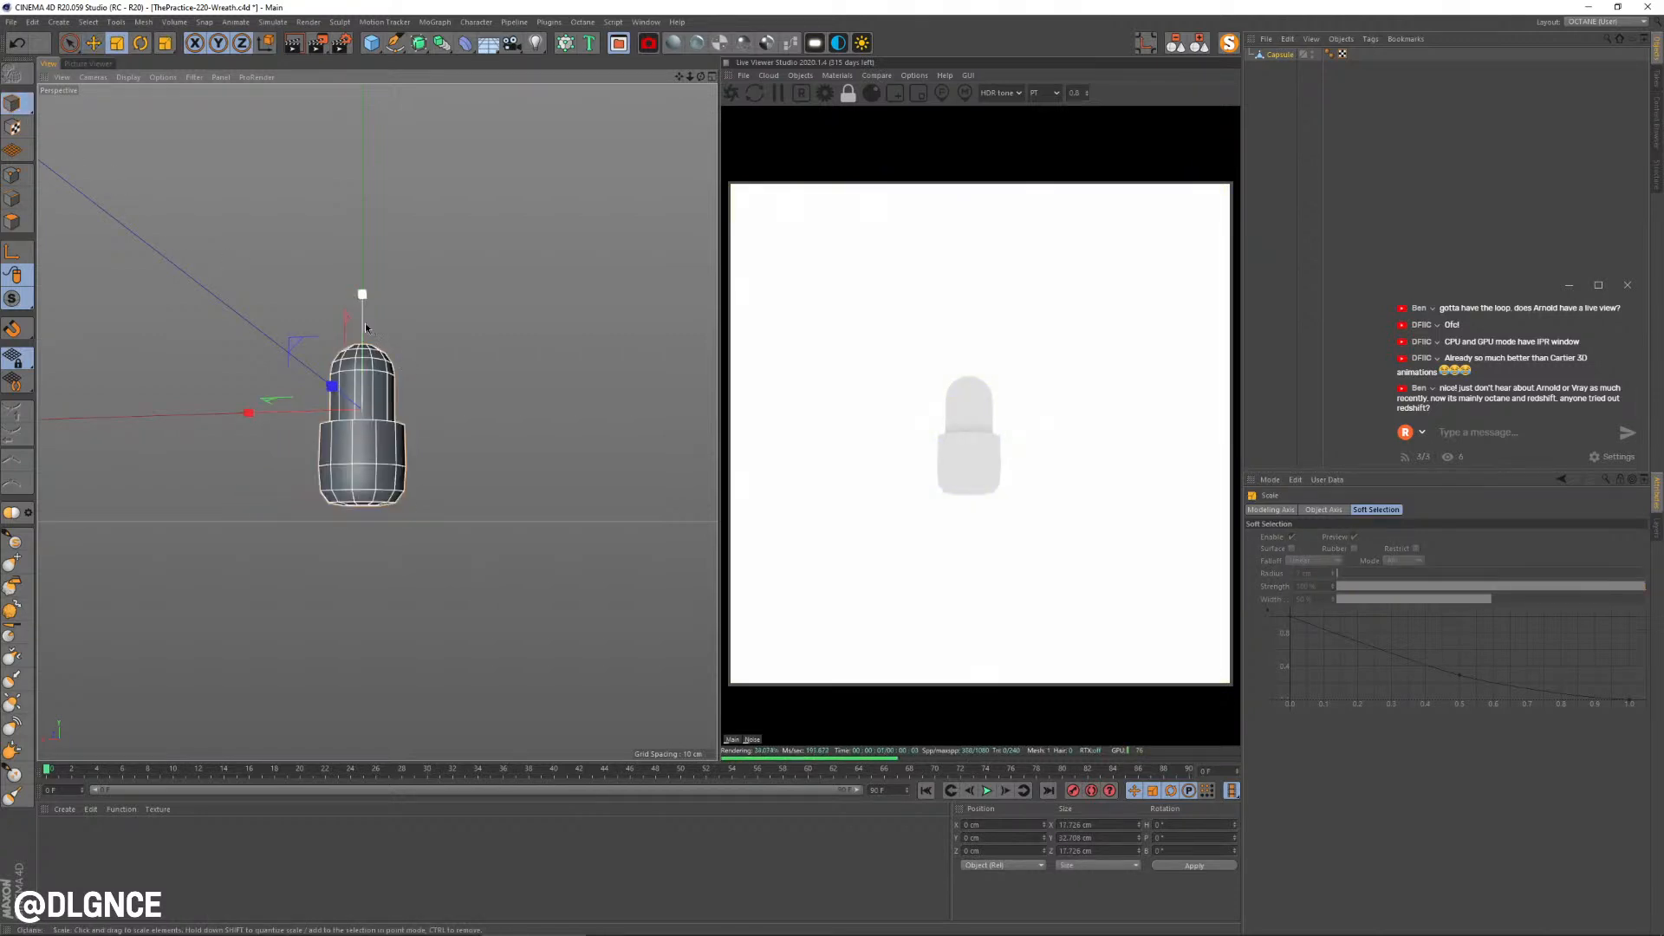
drag(364, 304, 364, 286)
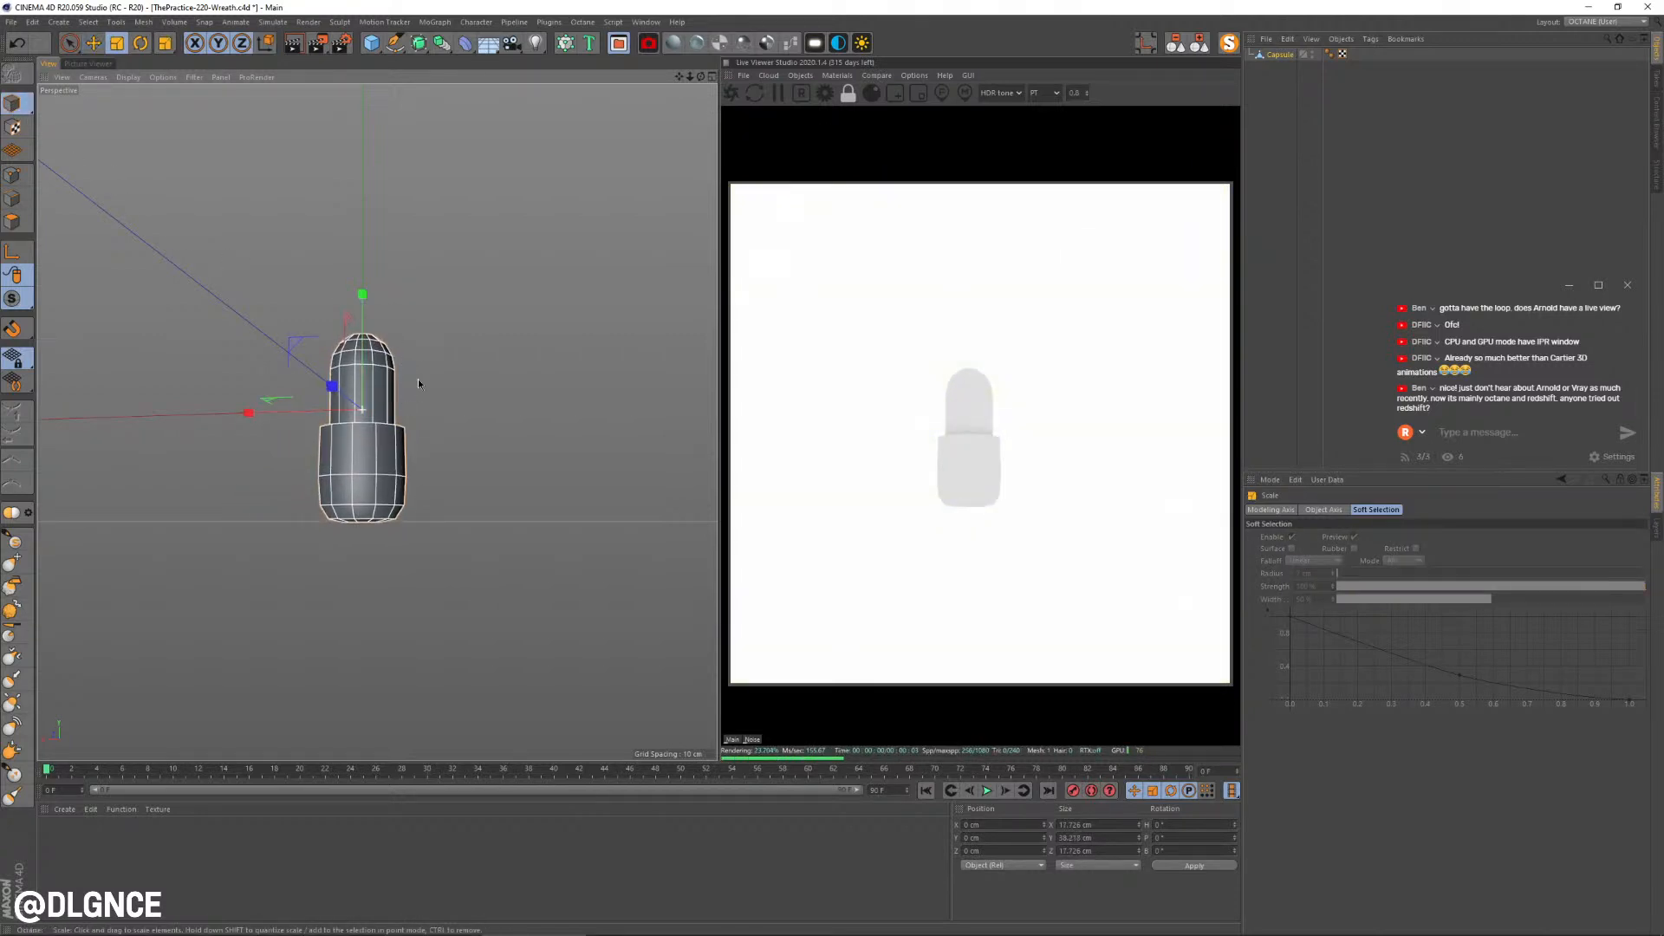
Step: Switch to point editing, show the full scene again, and view the capsule's stepped base up close within the wreath
click(12, 174)
click(1229, 43)
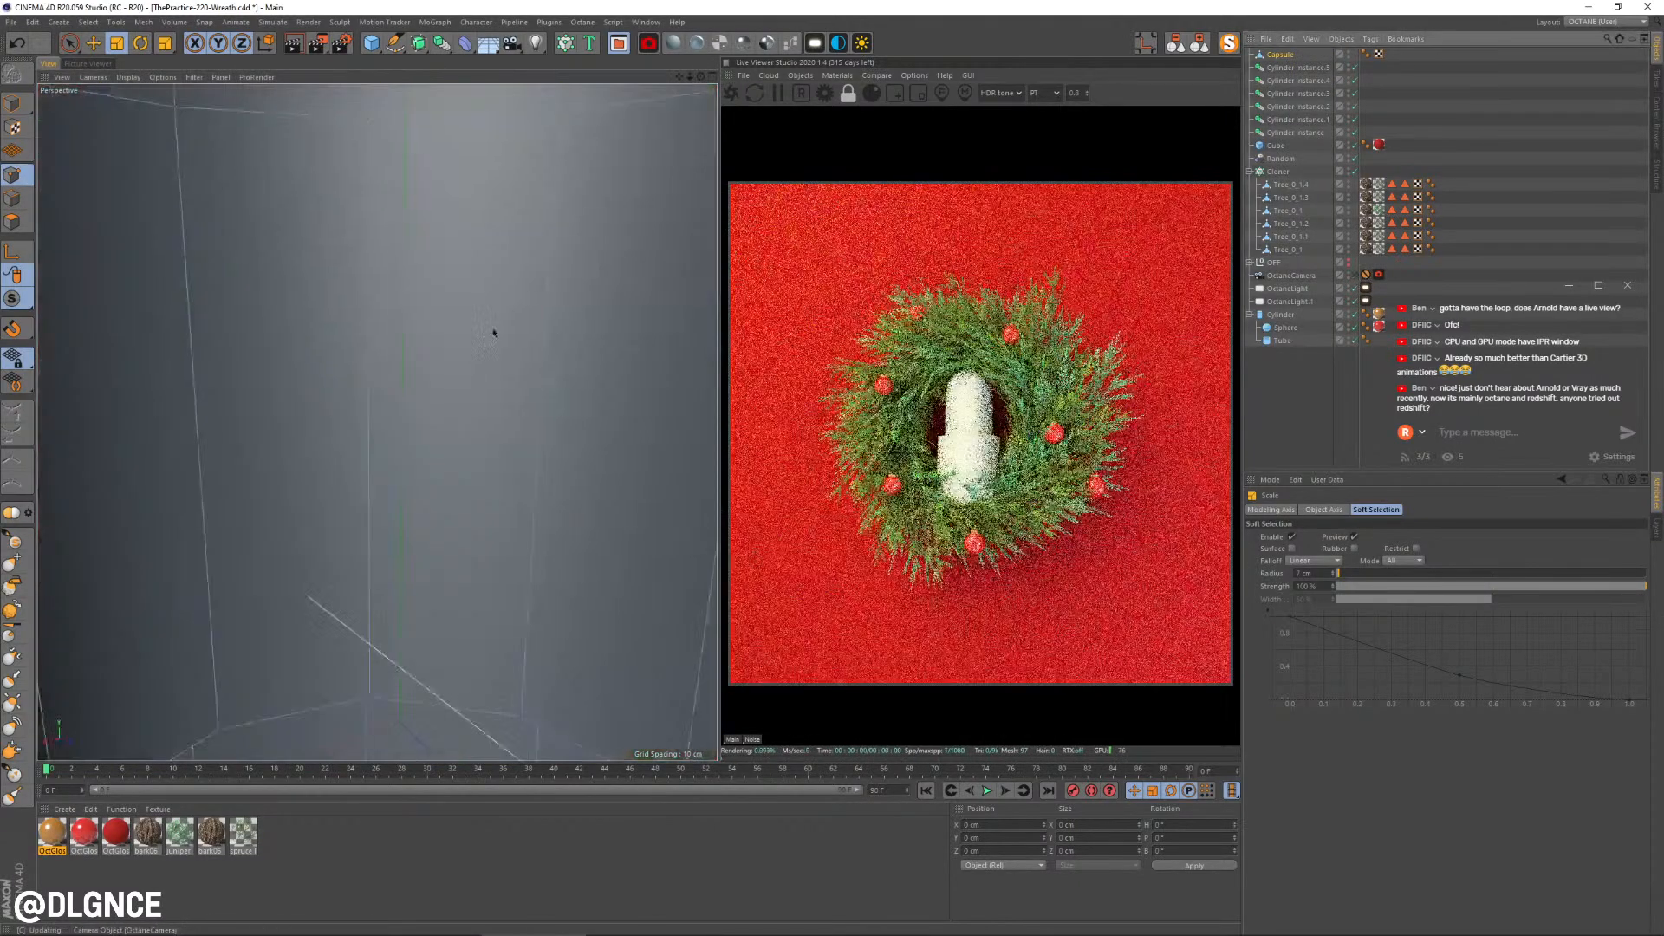
alt+drag(494, 333, 375, 364)
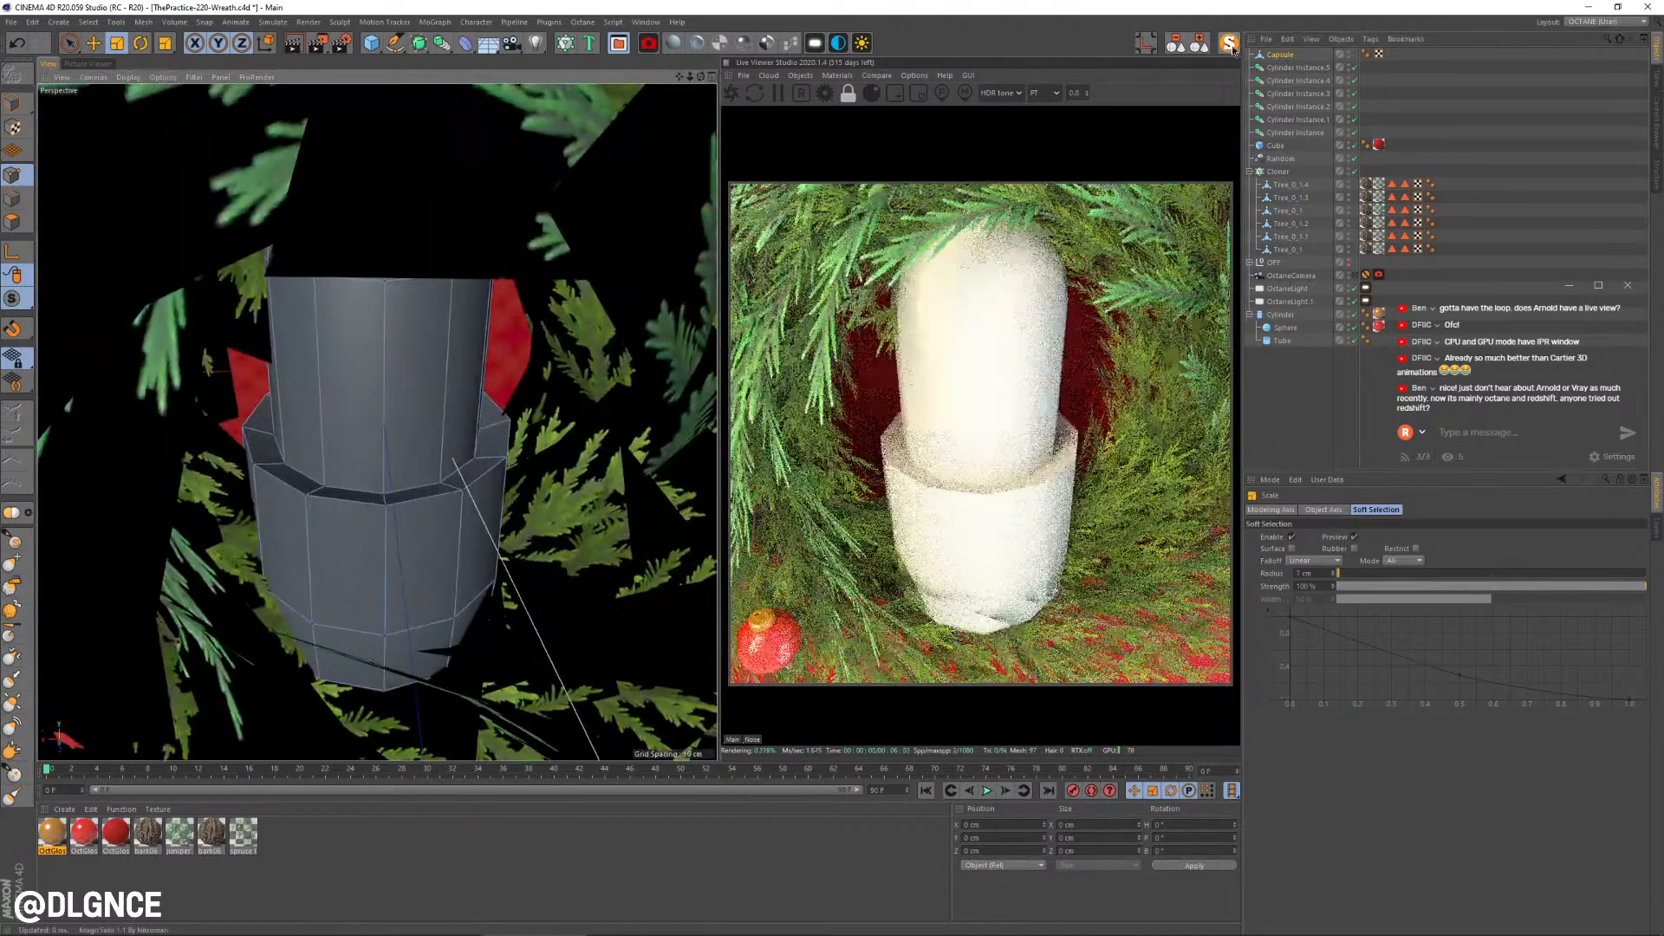
Step: Isolate the capsule and raise its top centre point with soft selection to form a pointed bulb tip
click(1229, 43)
click(384, 144)
alt+middle_drag(408, 191, 418, 289)
key(e)
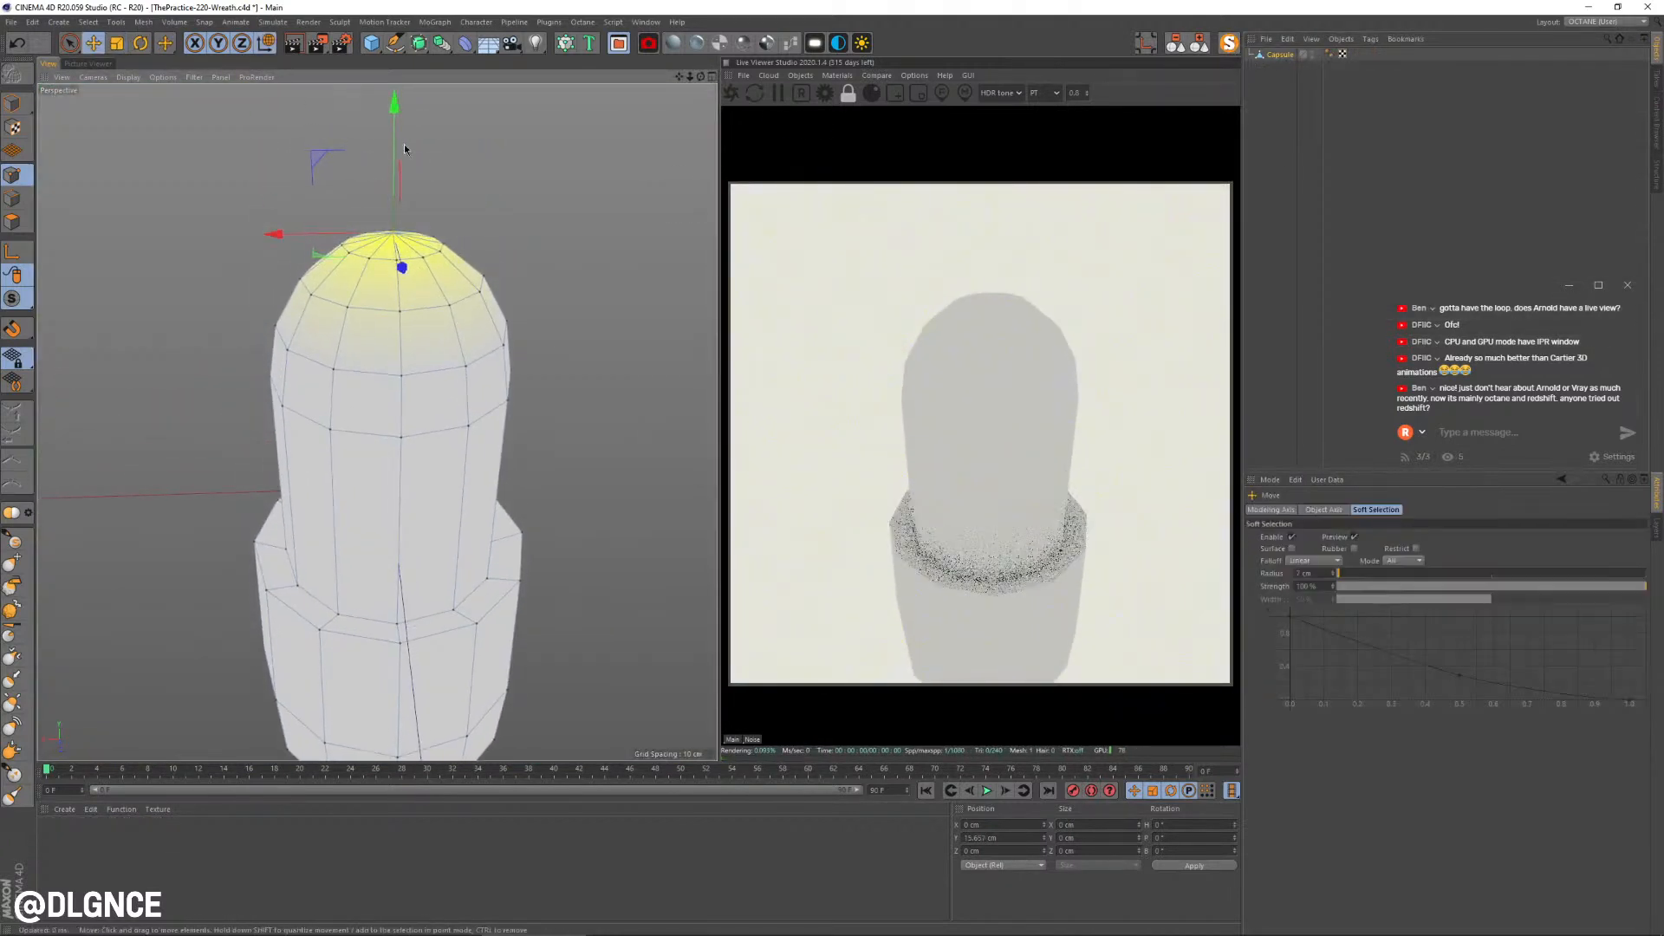
drag(395, 130, 446, 298)
Step: Scale the whole capsule model down uniformly to about 12 cm tall
click(15, 105)
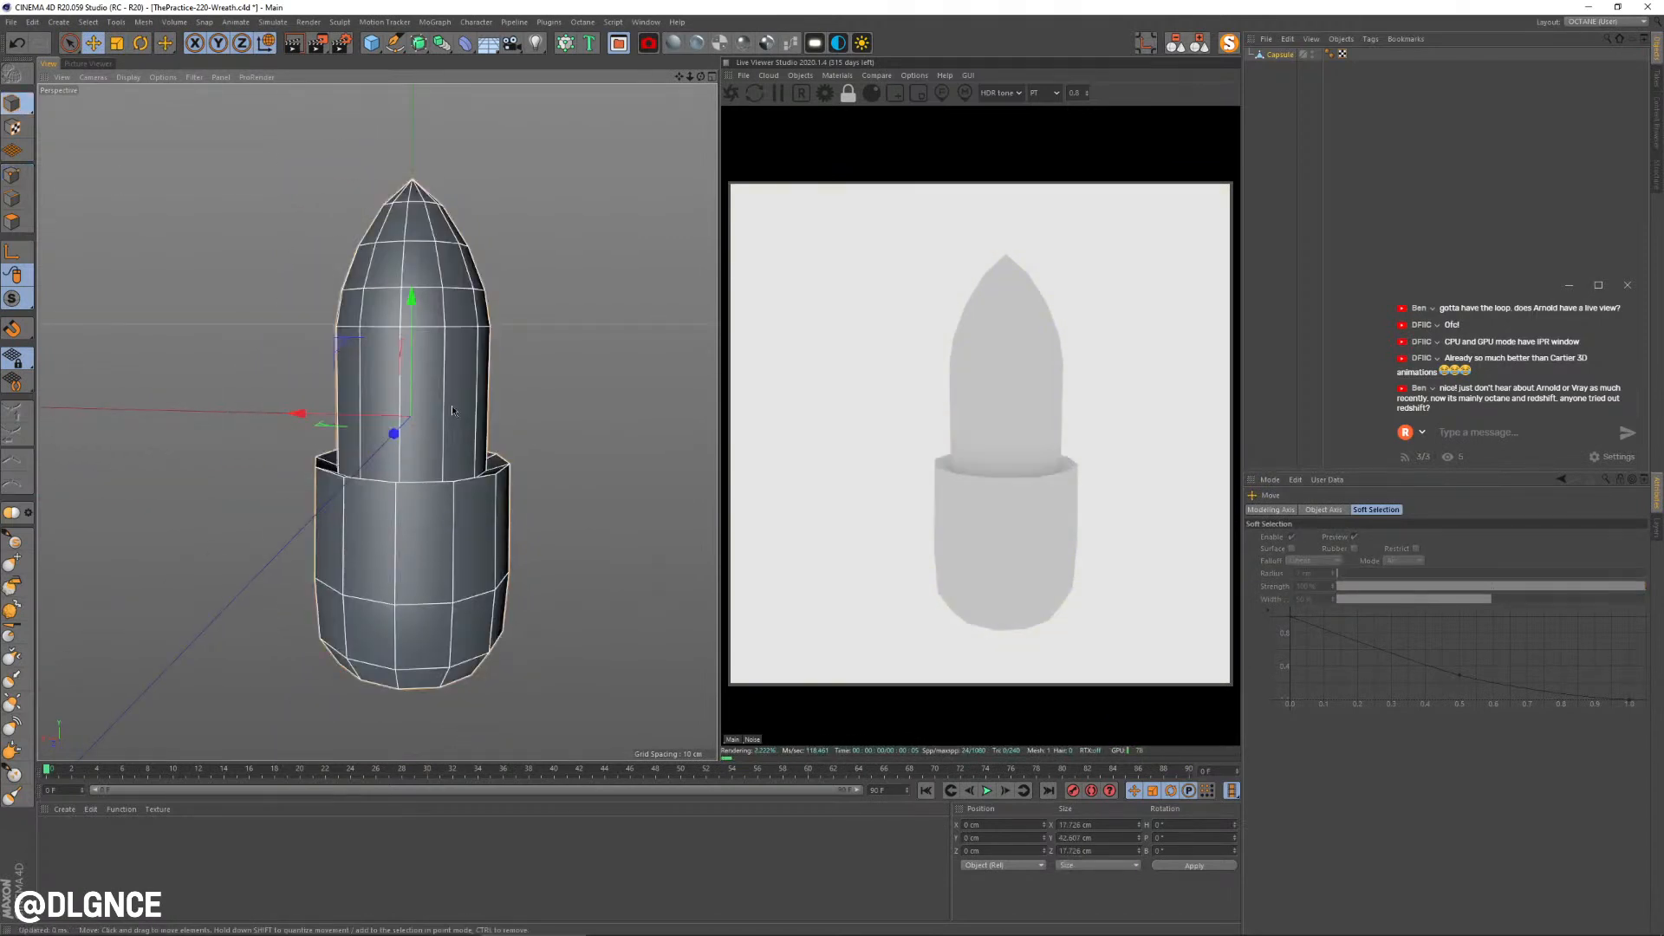
key(t)
drag(570, 357, 332, 557)
Step: Move the capsule's object axis down about 4.8 cm to the bottom of its base, leaving the geometry in place
click(12, 251)
key(e)
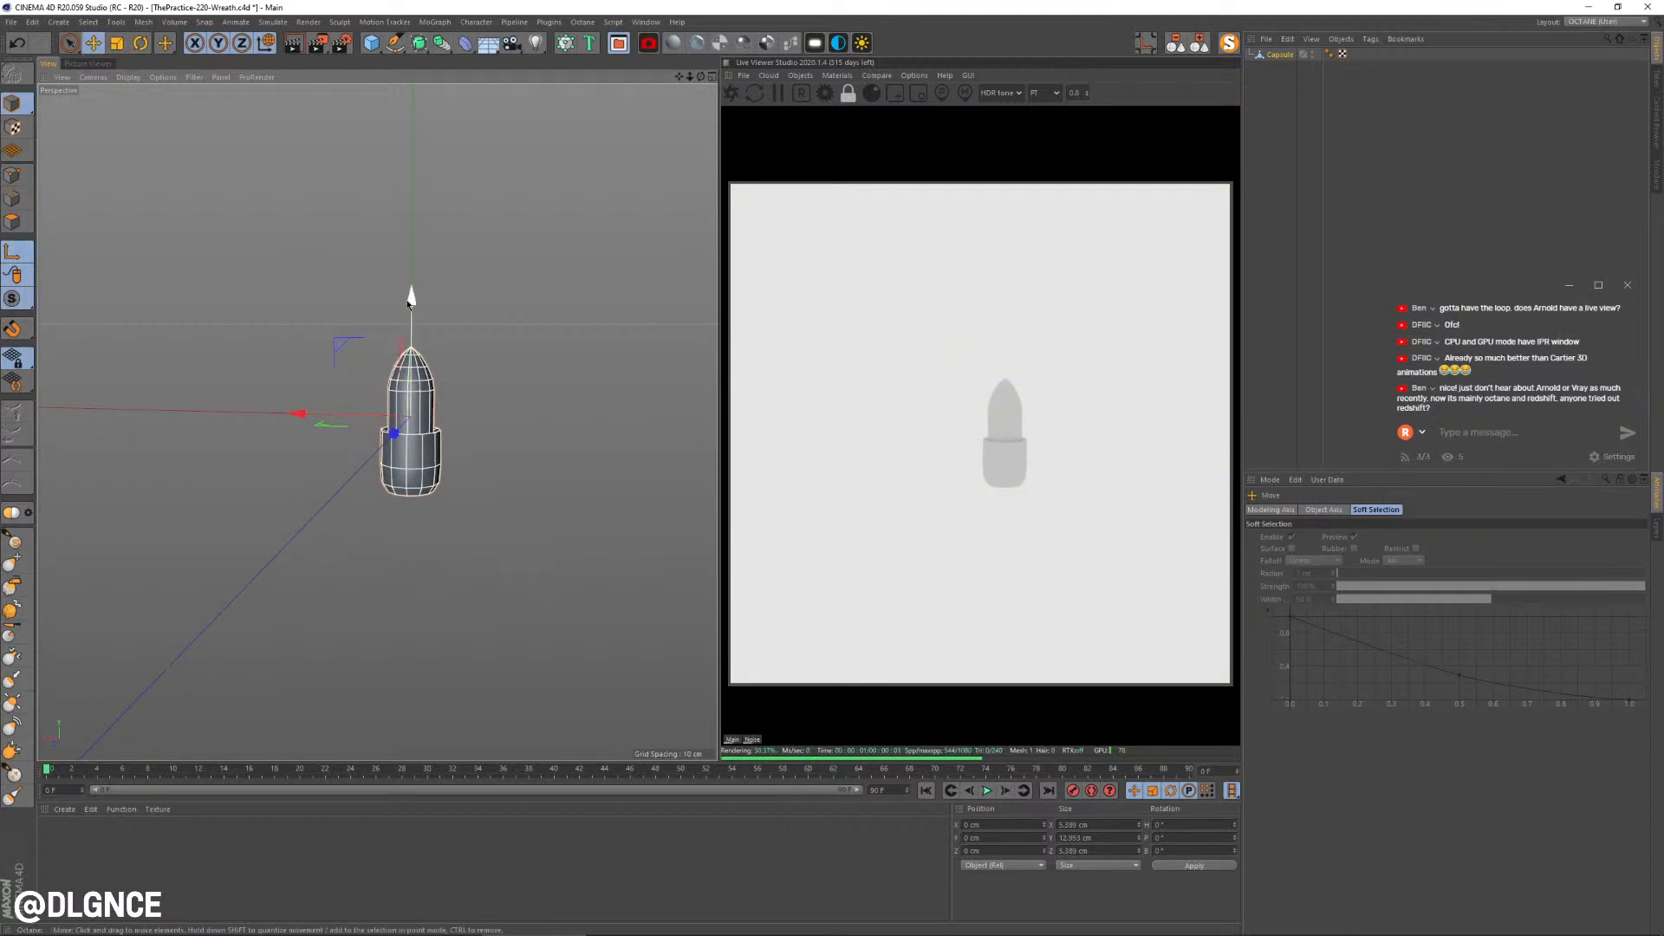
drag(411, 304, 411, 381)
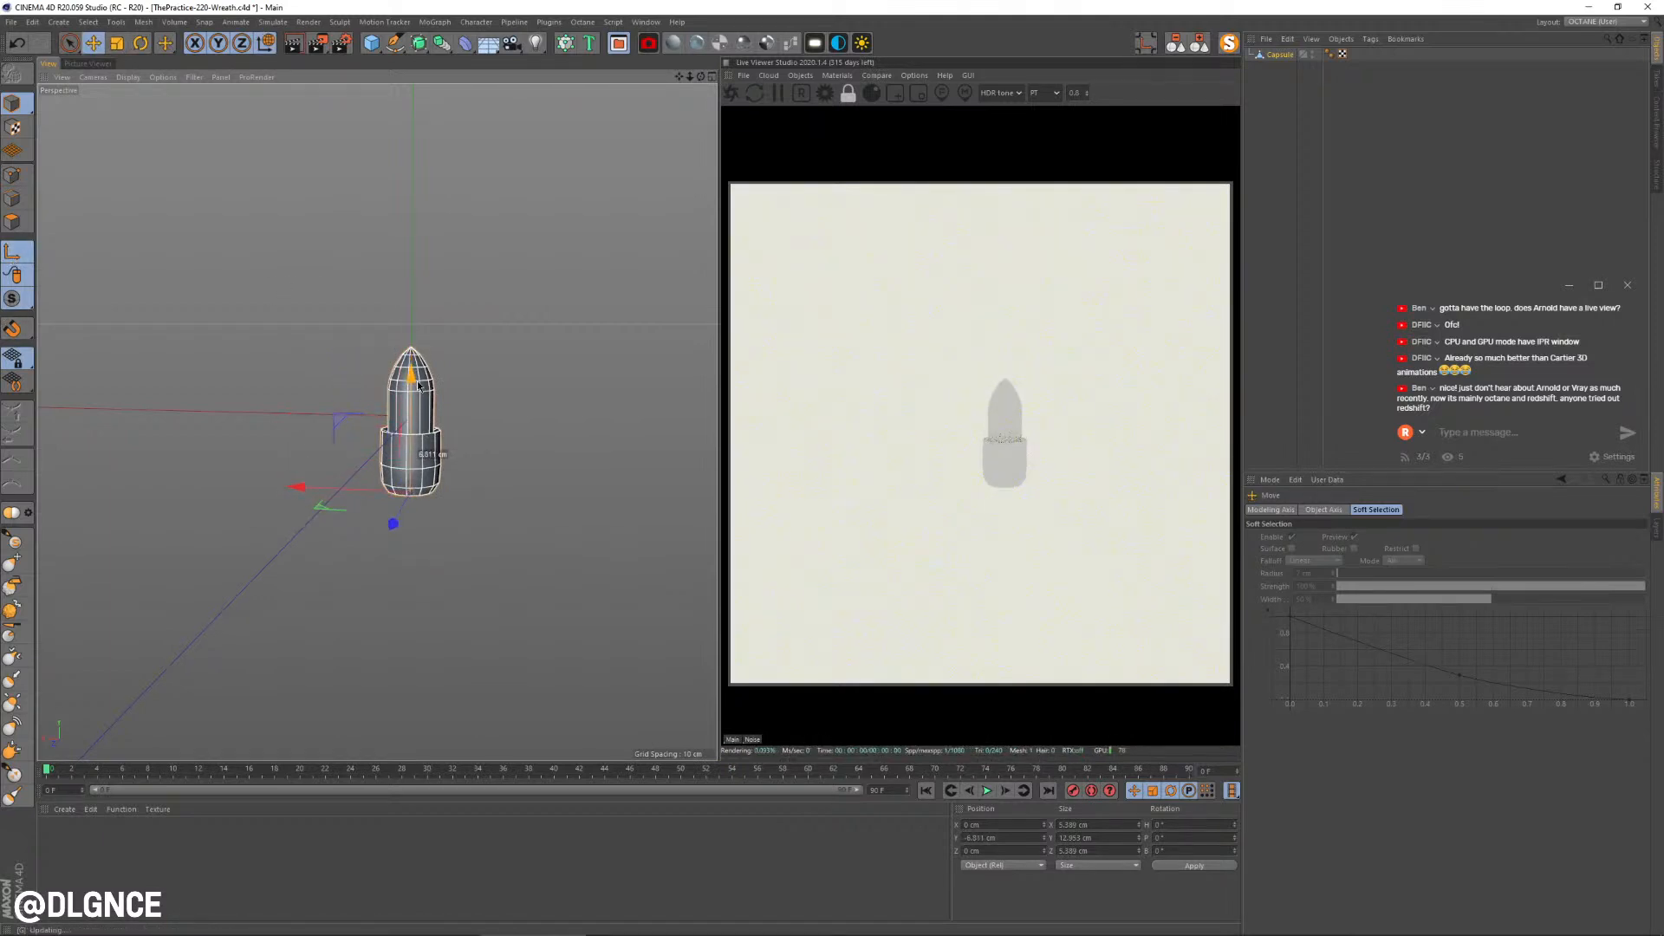
click(29, 254)
alt+drag(373, 476, 423, 475)
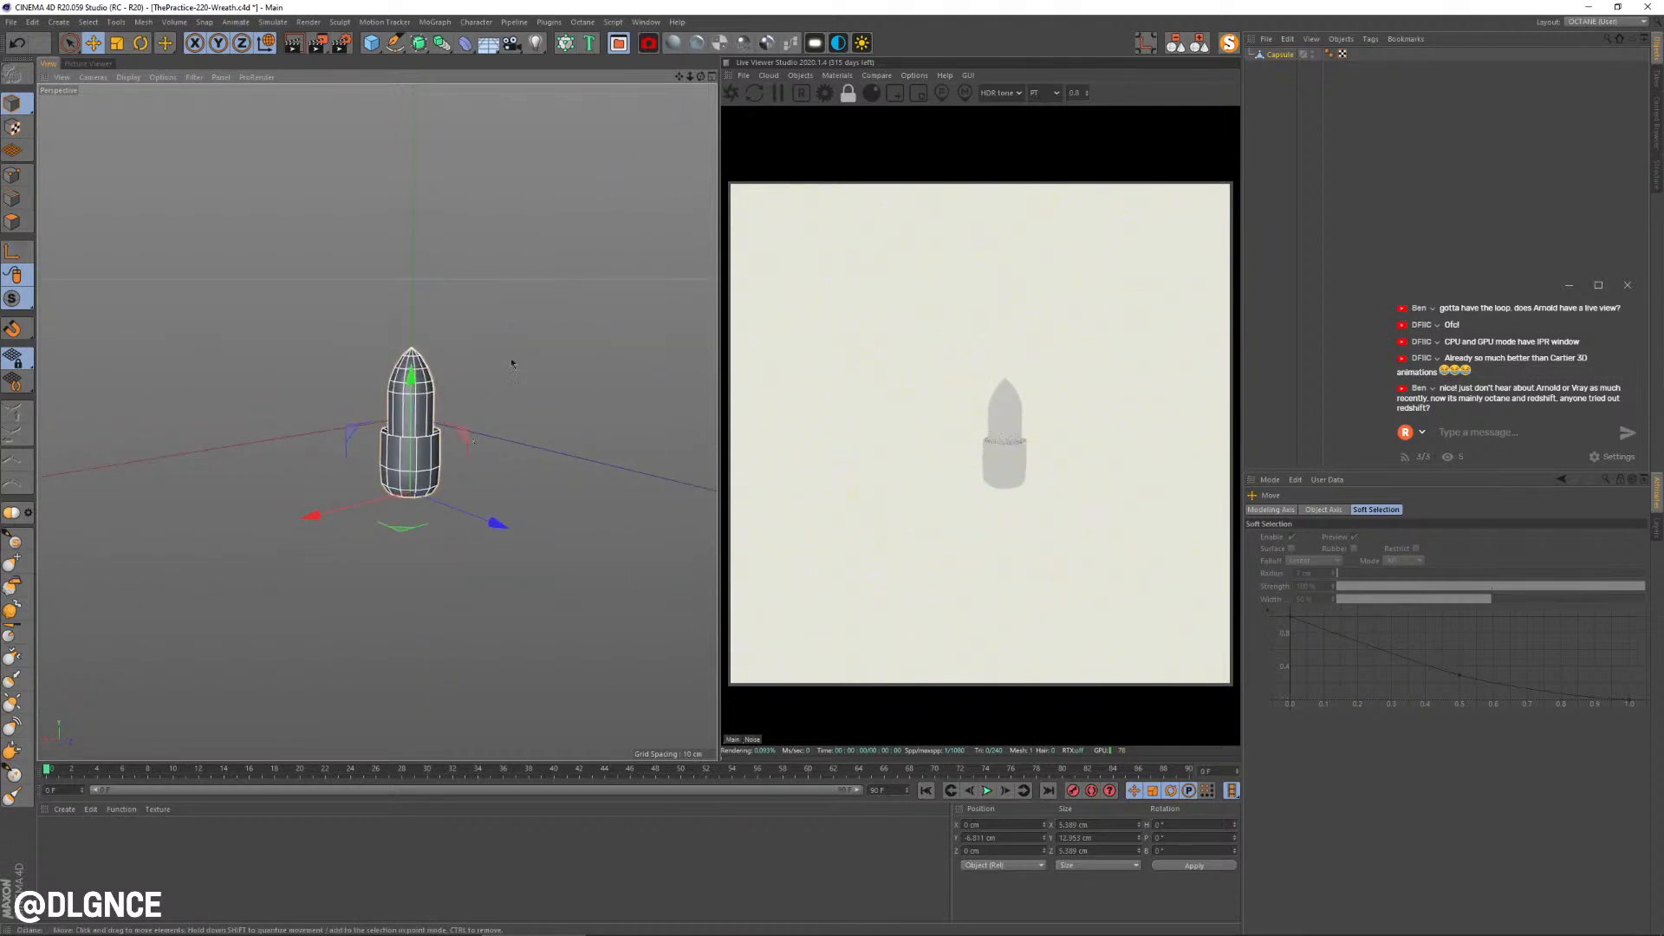
Step: Create a new Octane glossy material and open it for editing
click(698, 43)
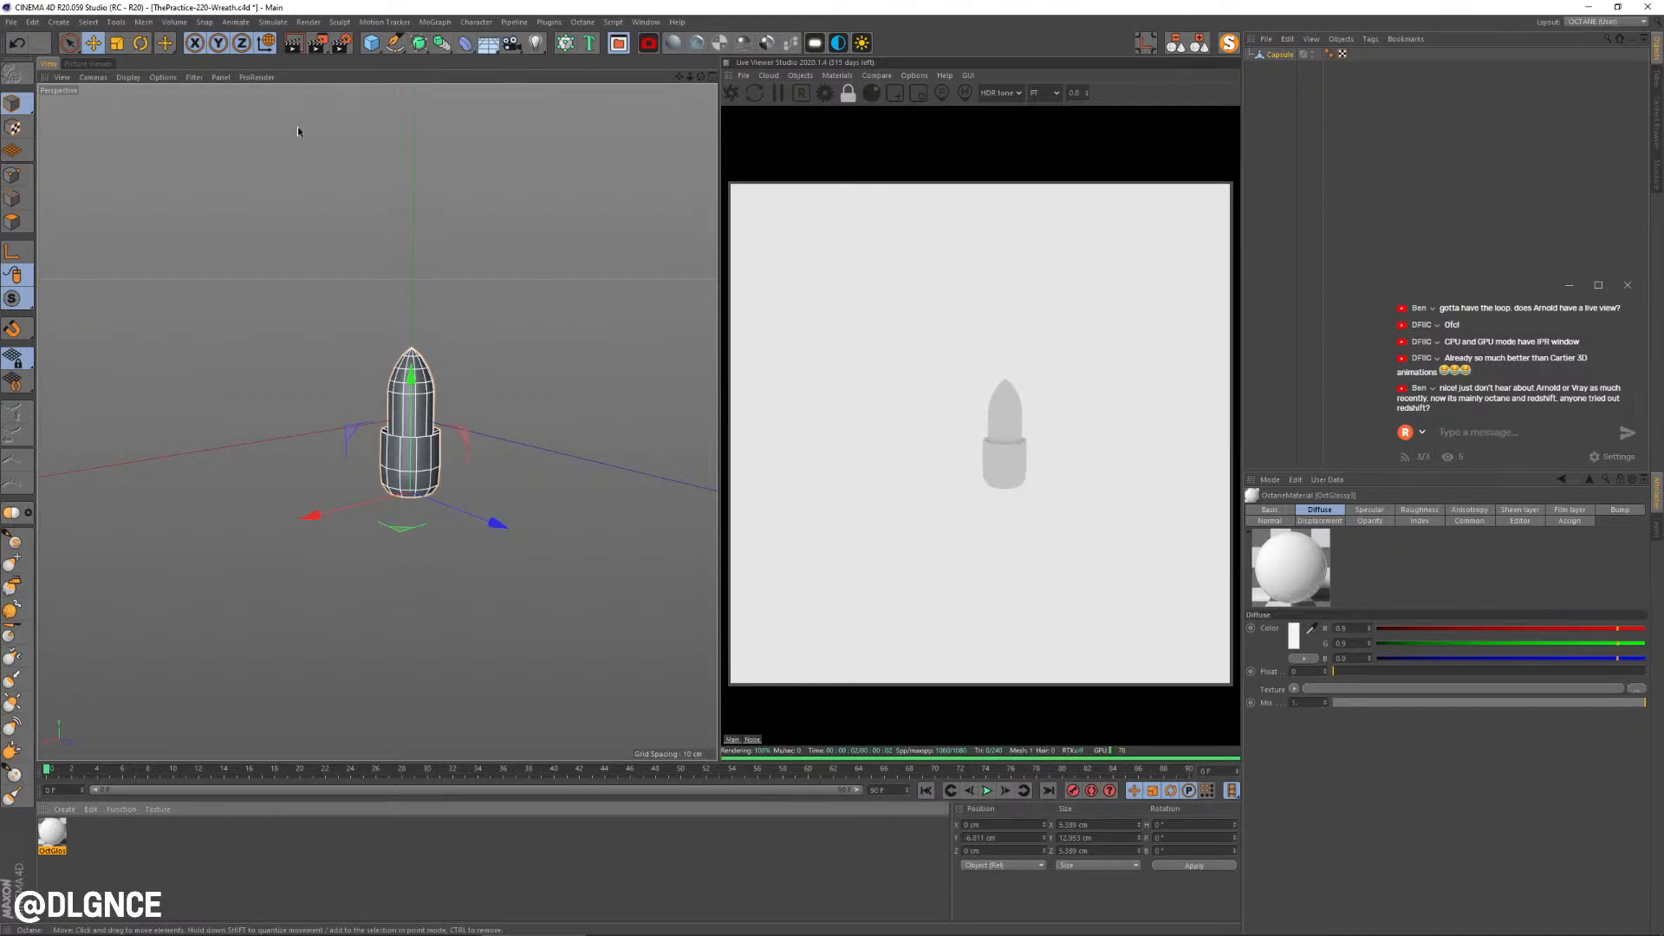
double_click(54, 834)
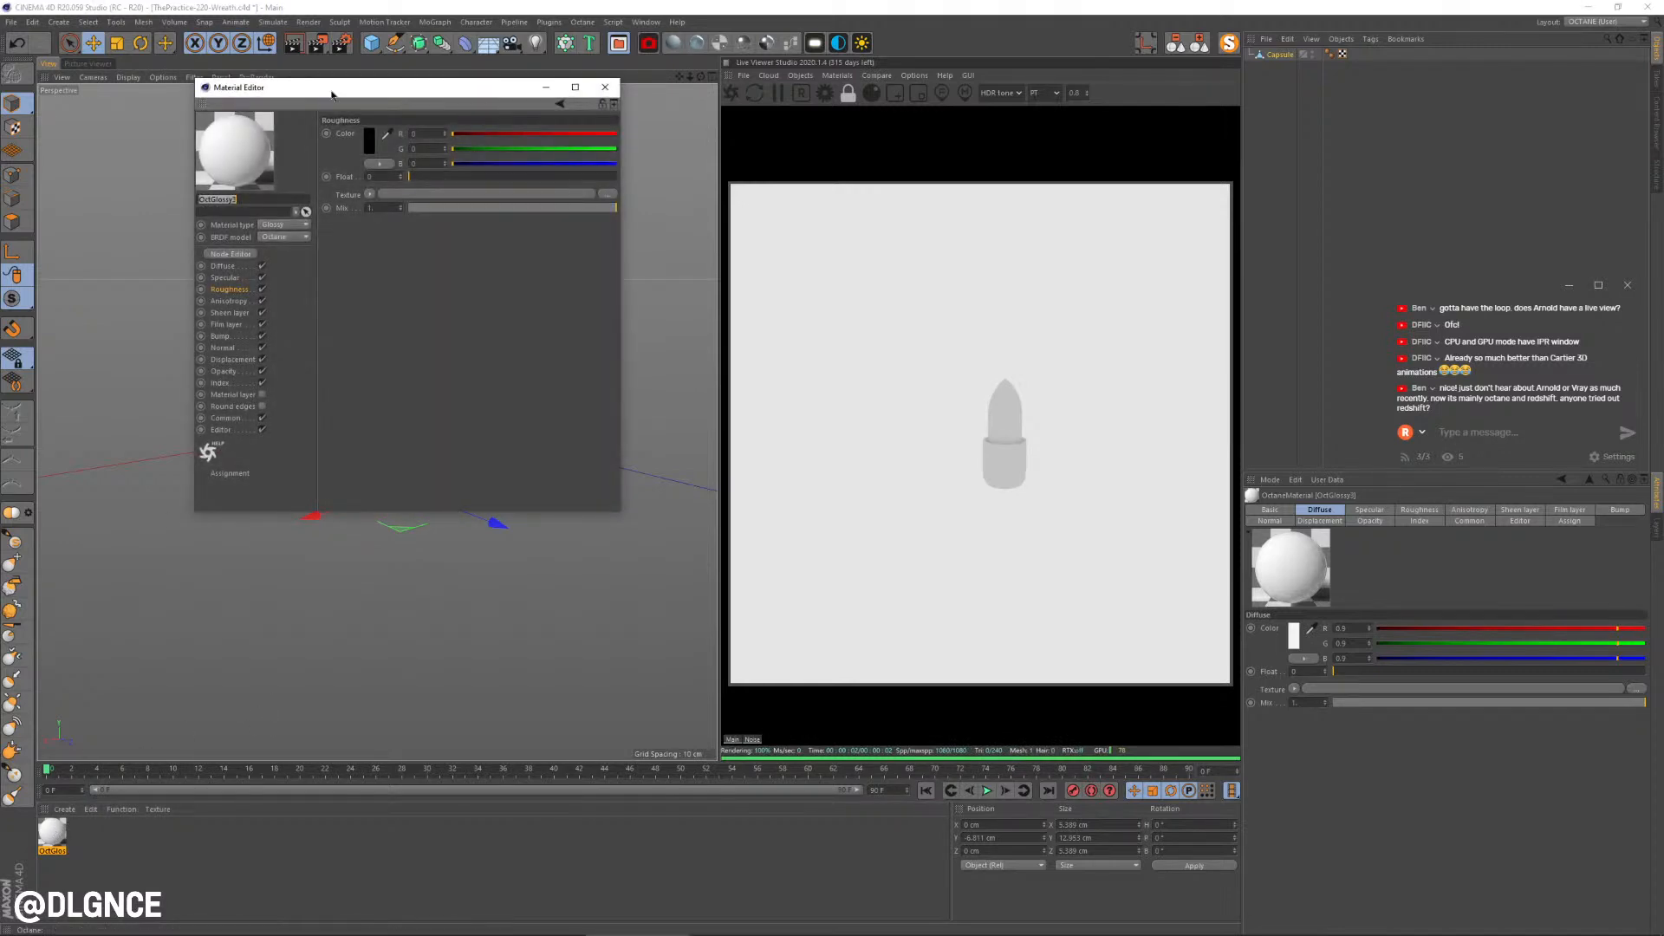
drag(357, 90, 513, 315)
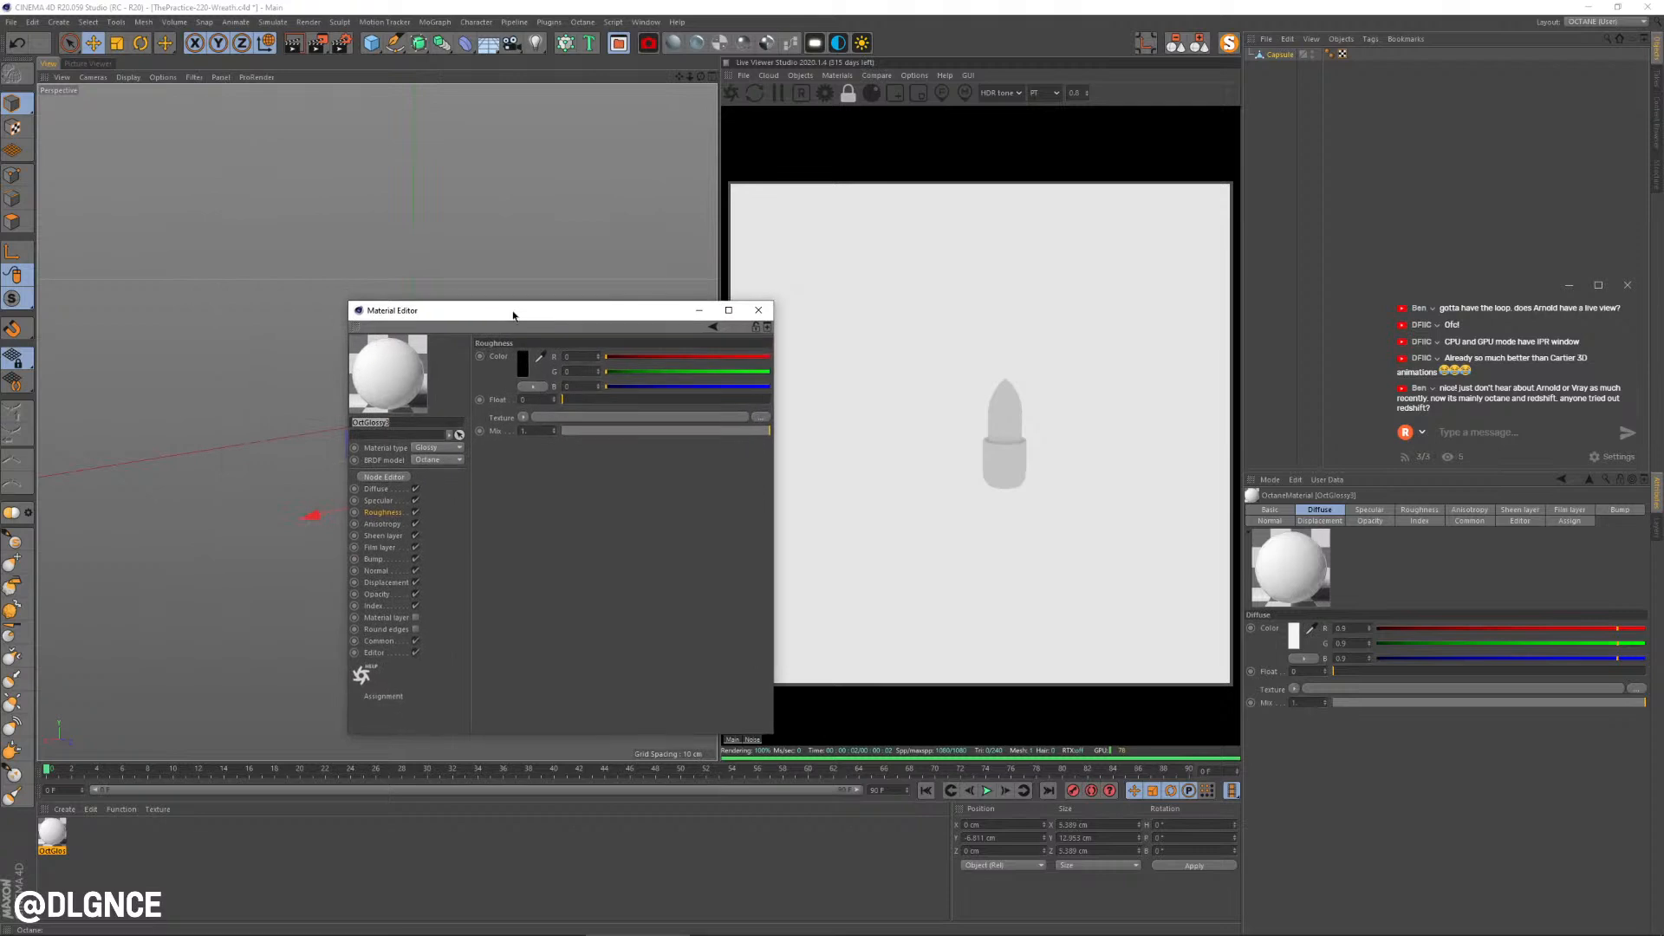
Step: Set the glossy material's diffuse colour to green with 81% saturation and 55% value, and apply it to the capsule
click(388, 487)
click(523, 364)
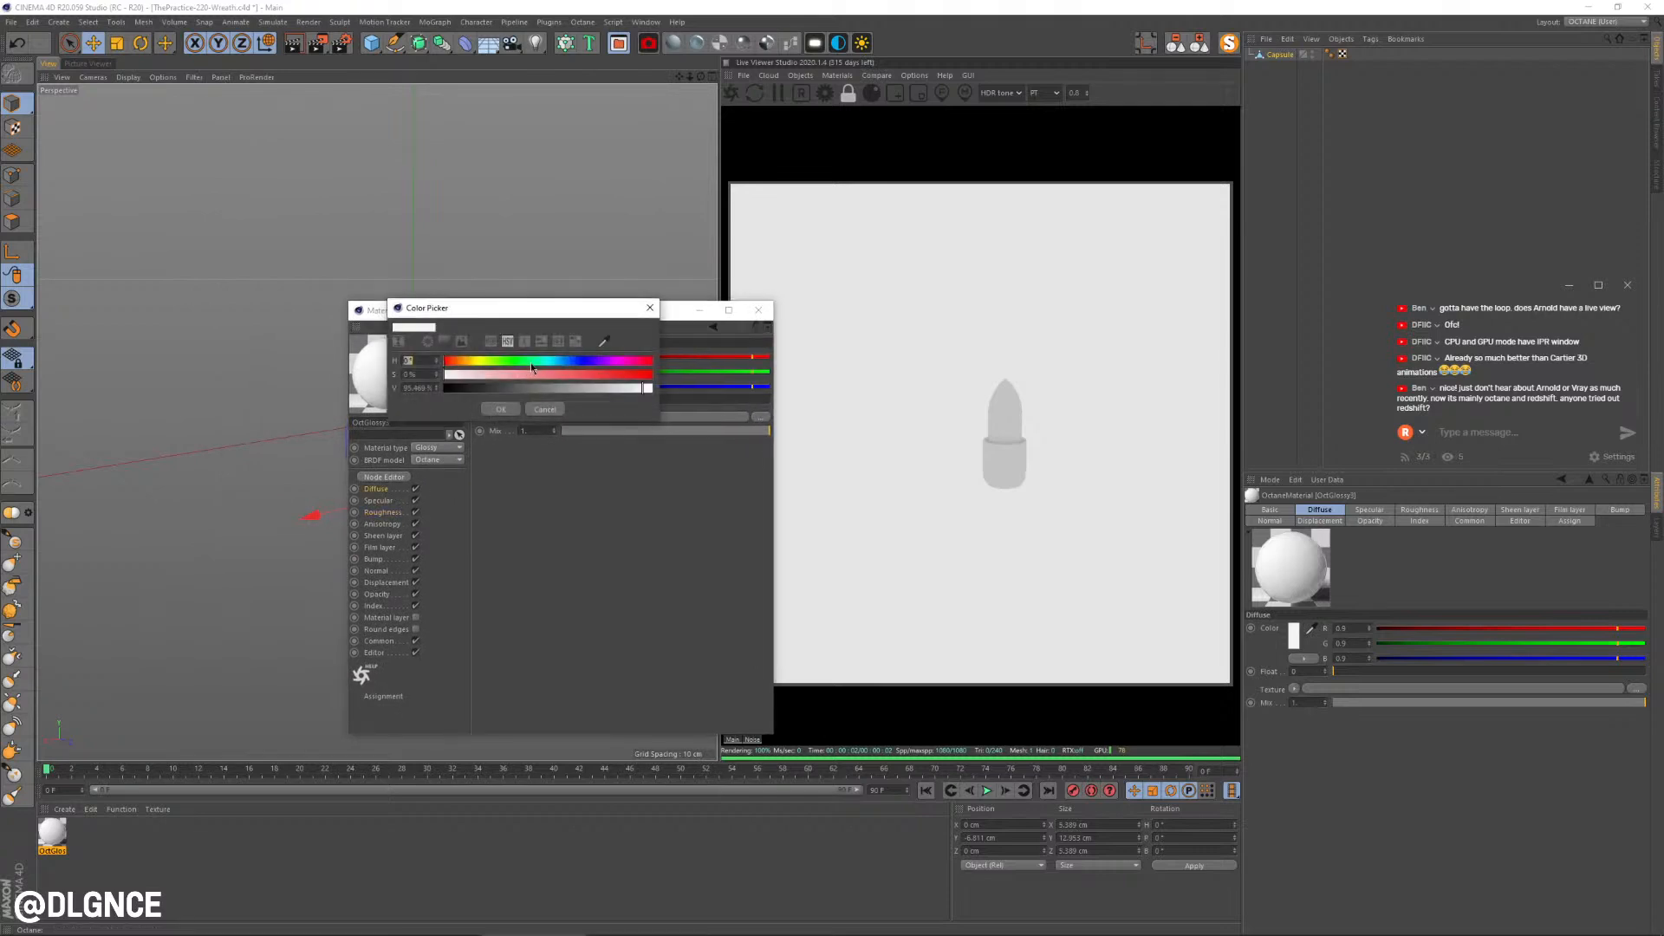
click(520, 364)
click(589, 375)
click(573, 389)
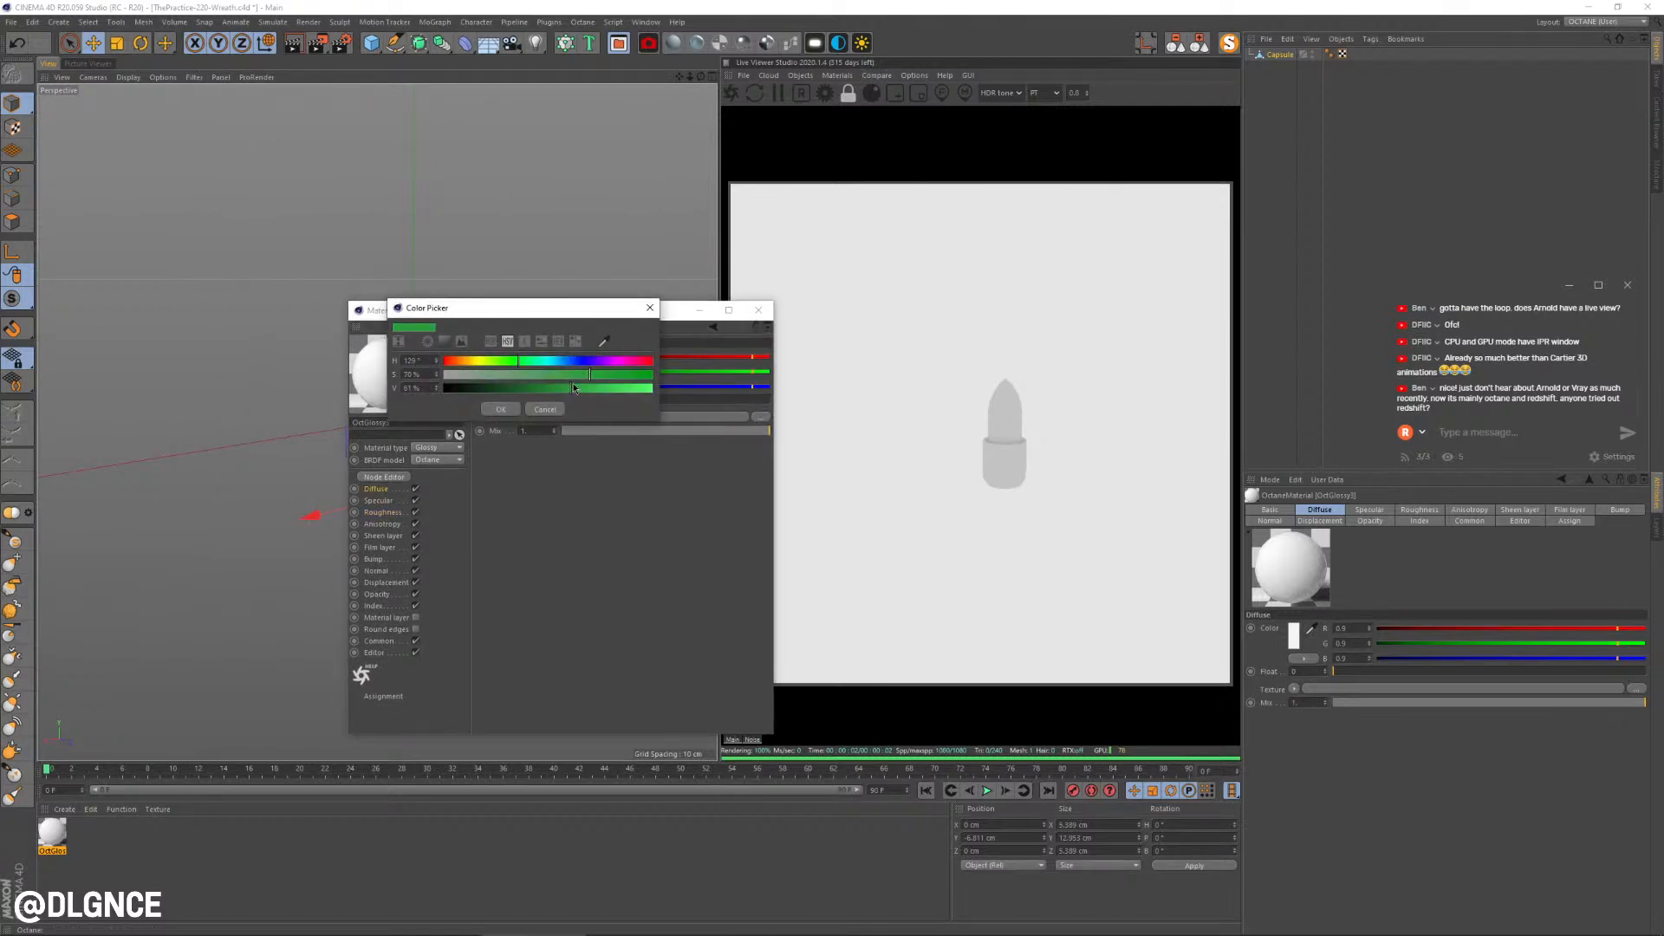
drag(569, 393, 560, 392)
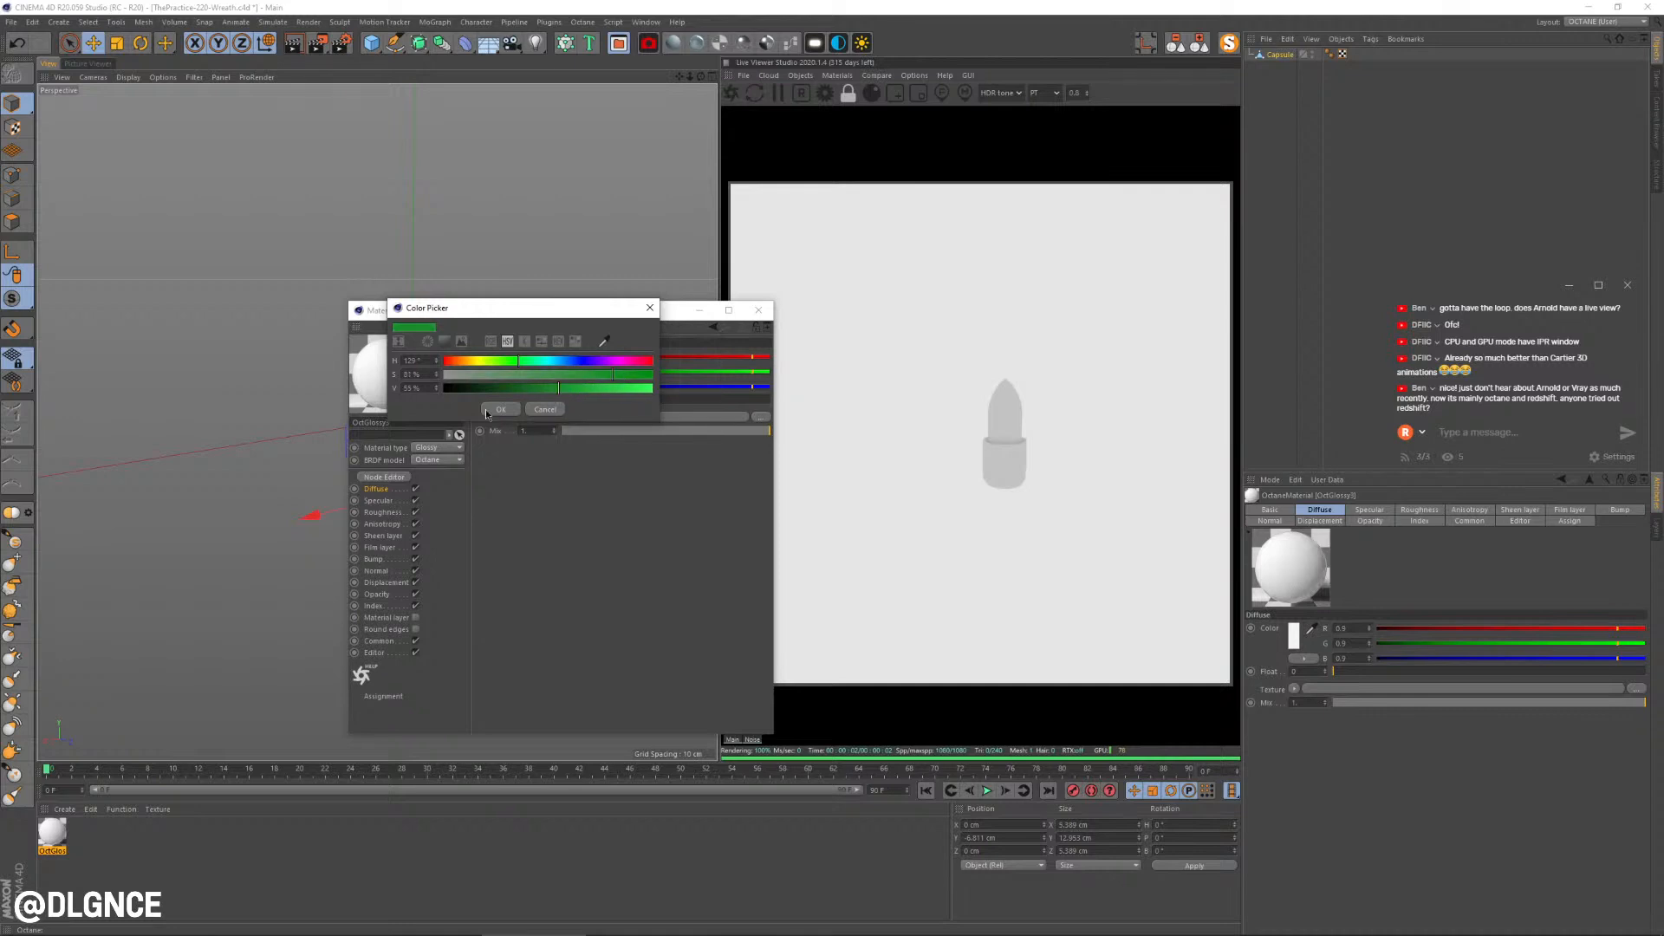
click(501, 409)
drag(531, 311, 786, 408)
drag(412, 468, 406, 463)
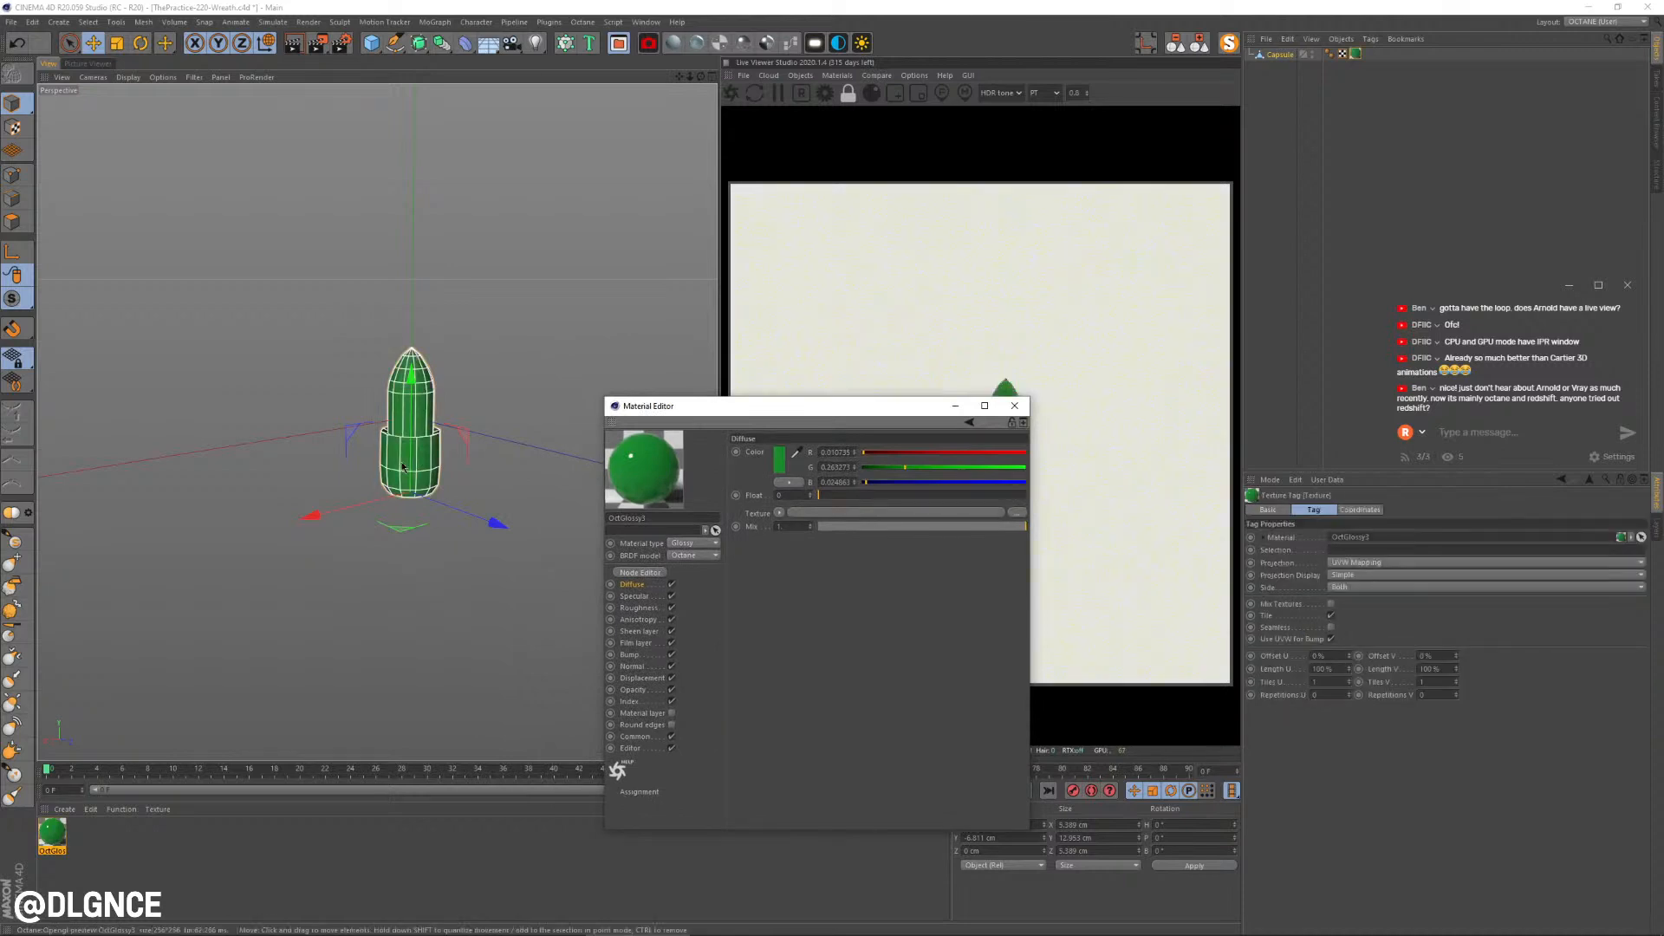
Step: Loop-select all the polygon rings of the capsule's upper bulb section, from above the base collar to the tip
key(u)
key(l)
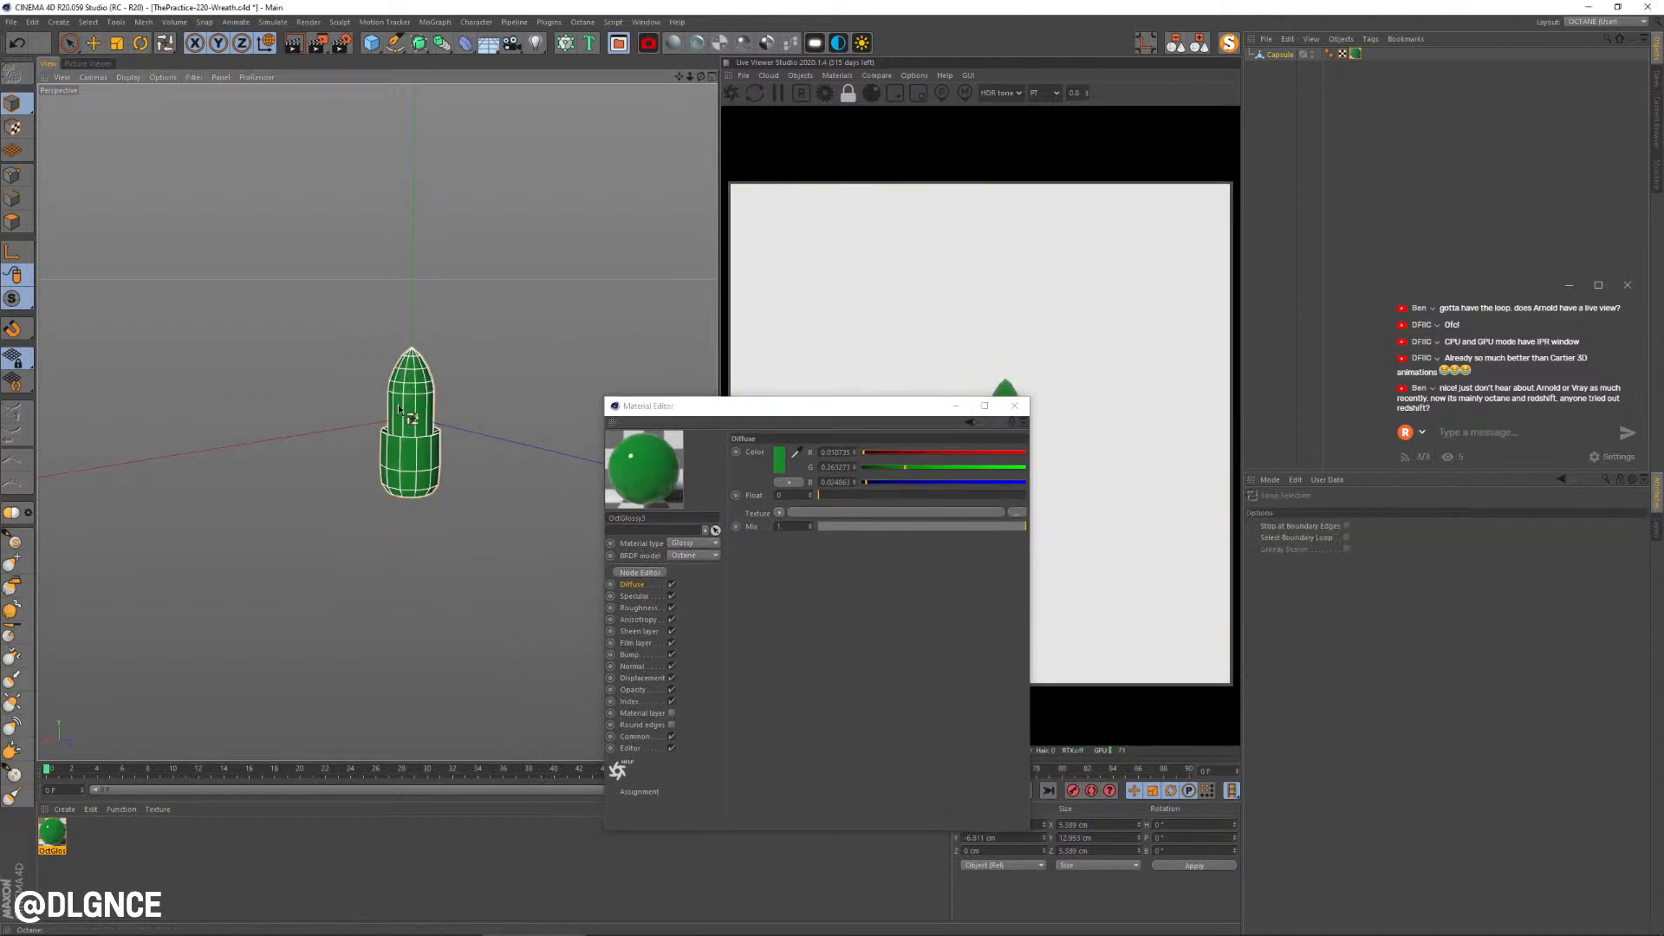
click(12, 222)
click(413, 388)
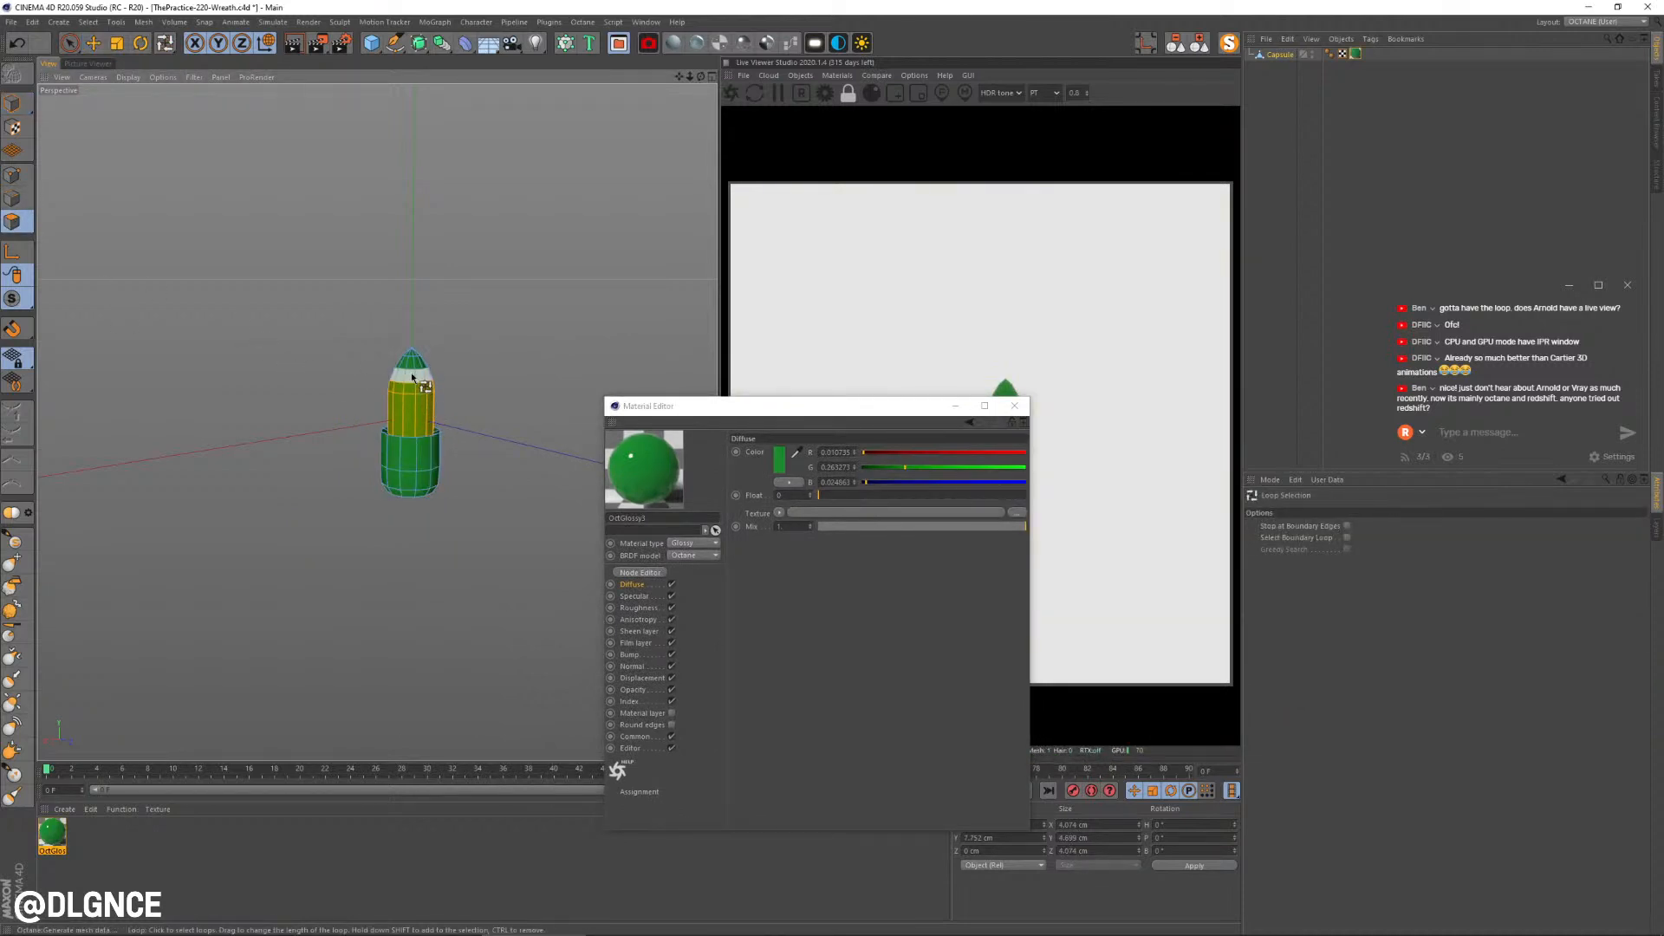
drag(412, 378, 412, 366)
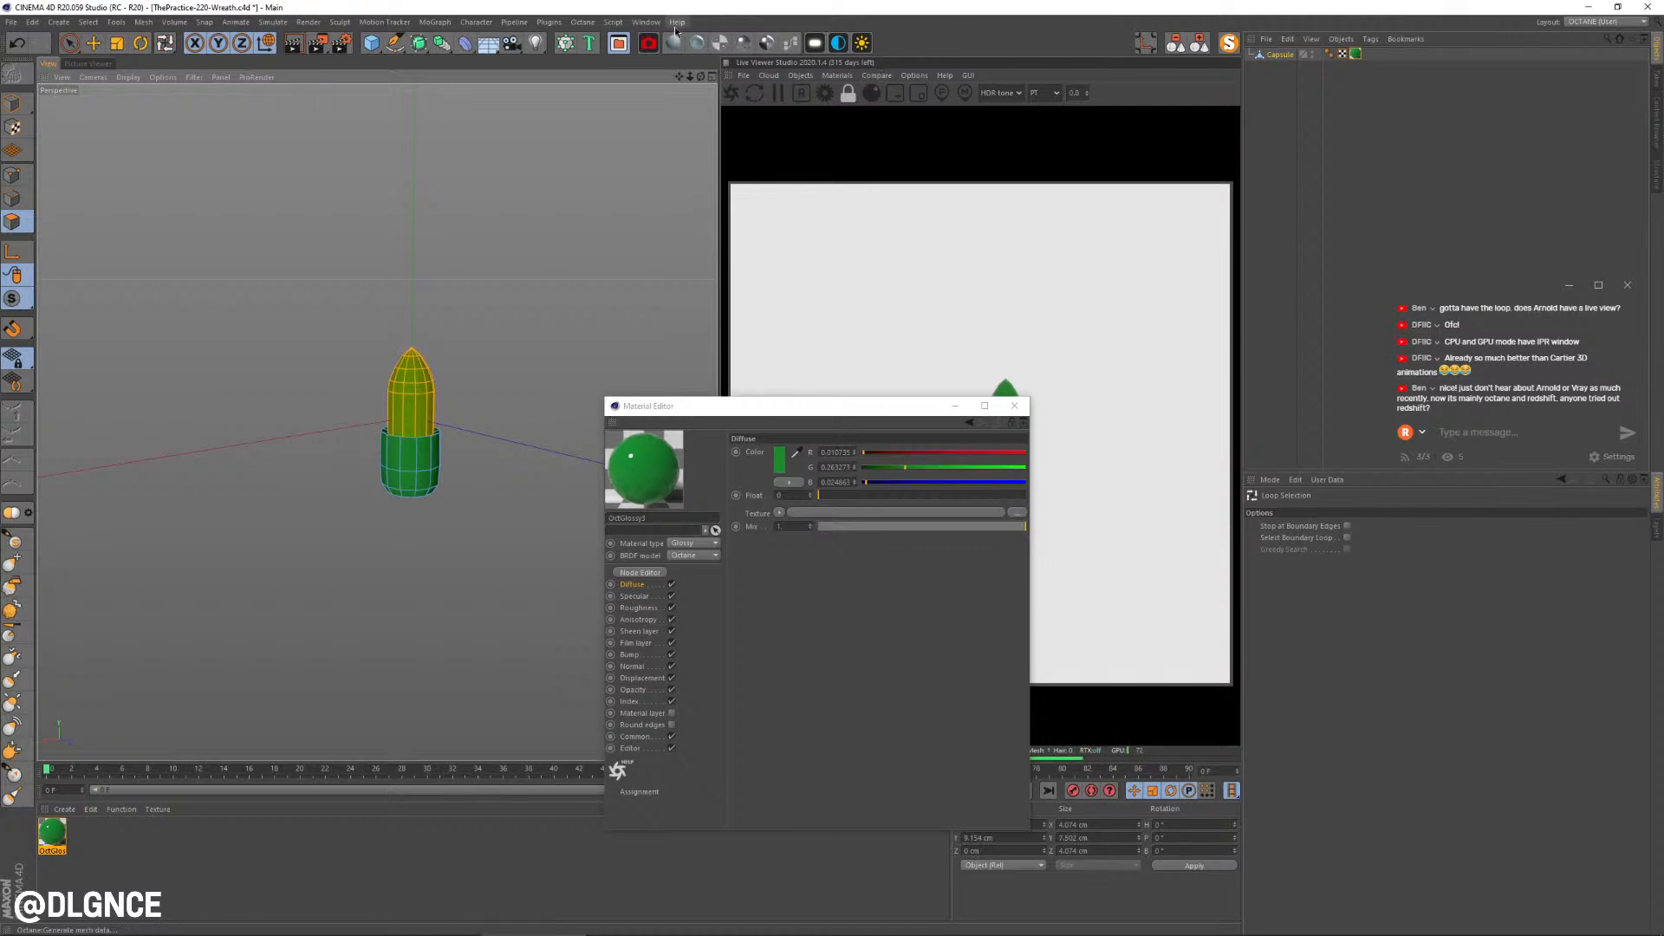
Step: Create Octane specular and universal materials and assign the universal one to the selected bulb polygons
click(720, 43)
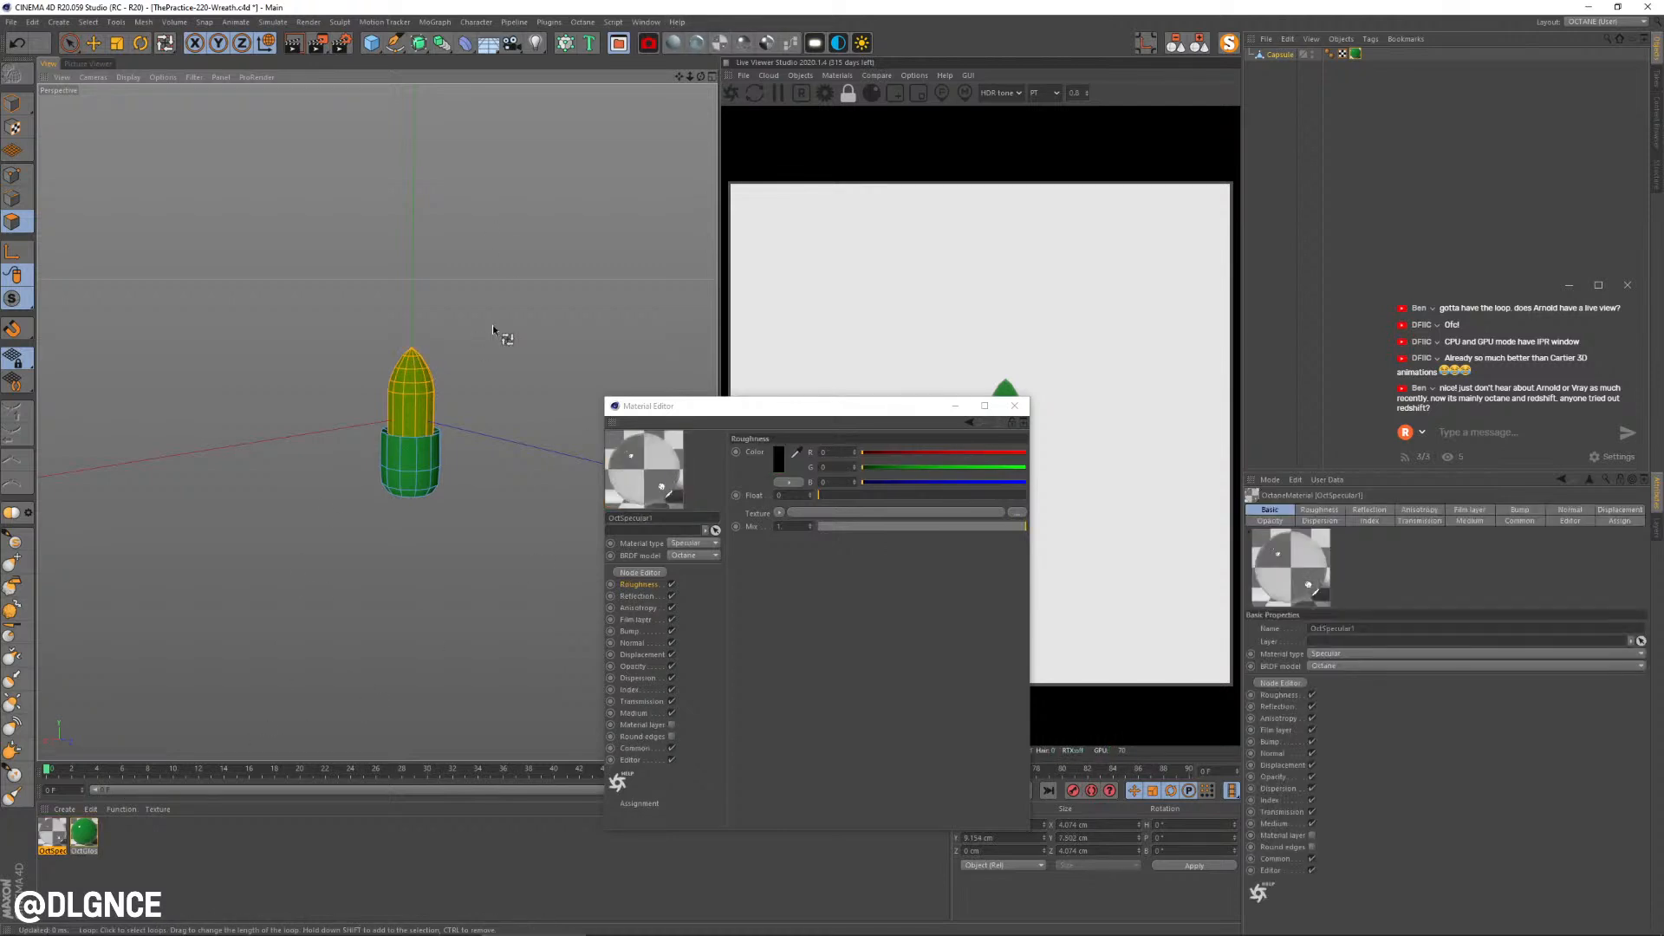
double_click(85, 833)
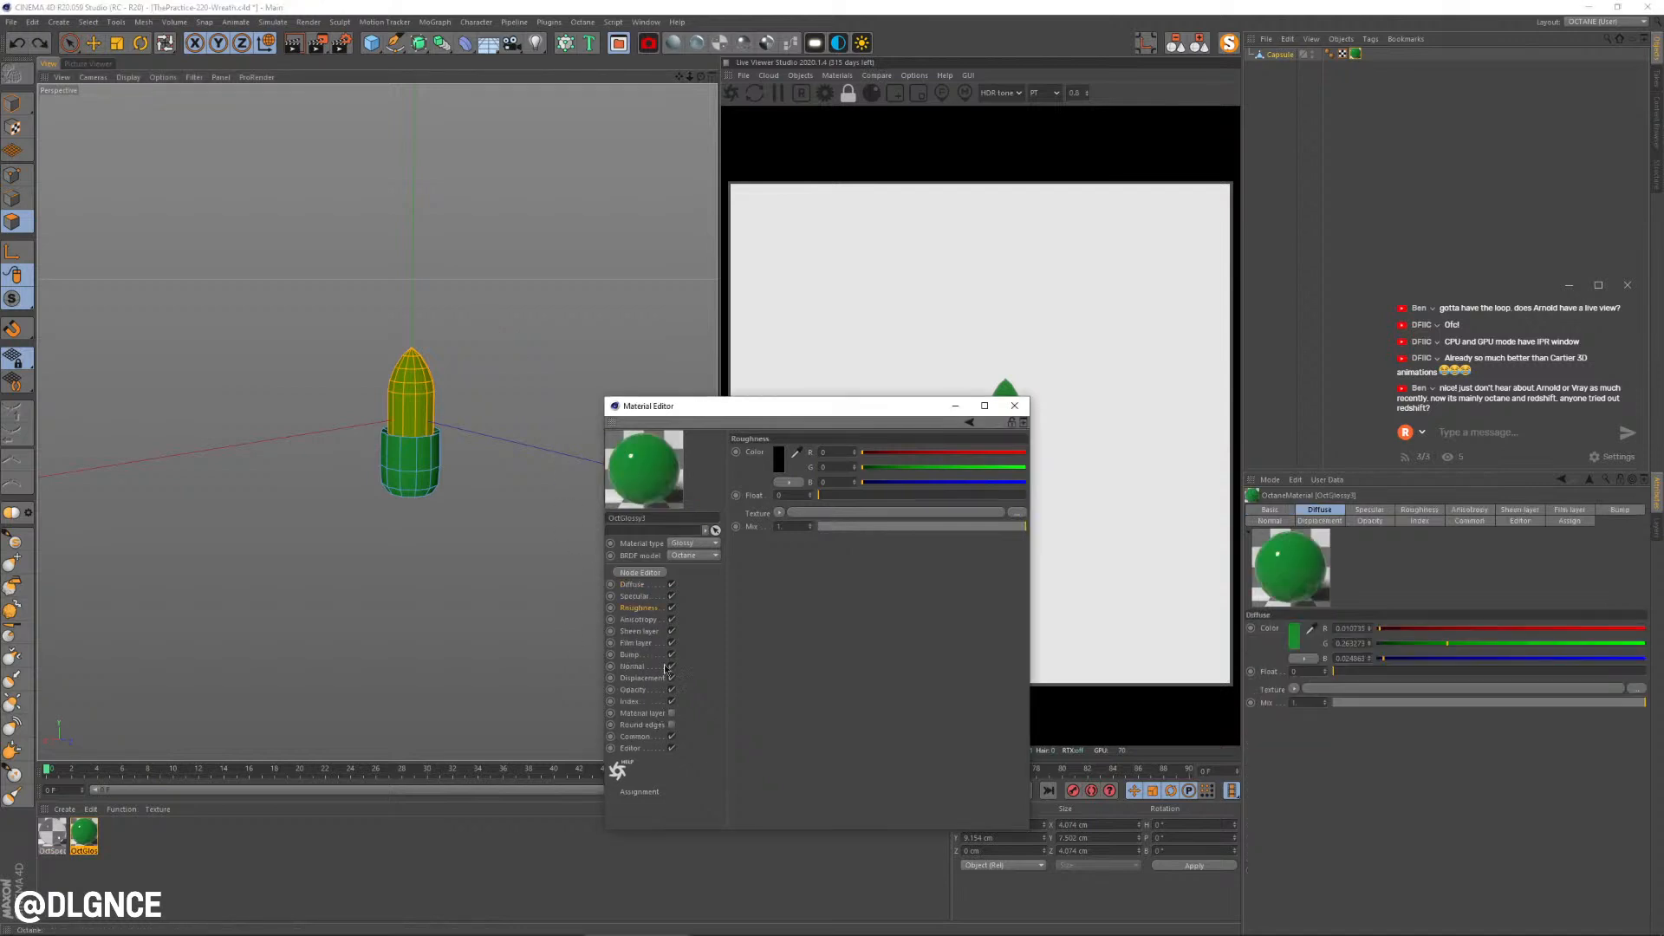
click(765, 41)
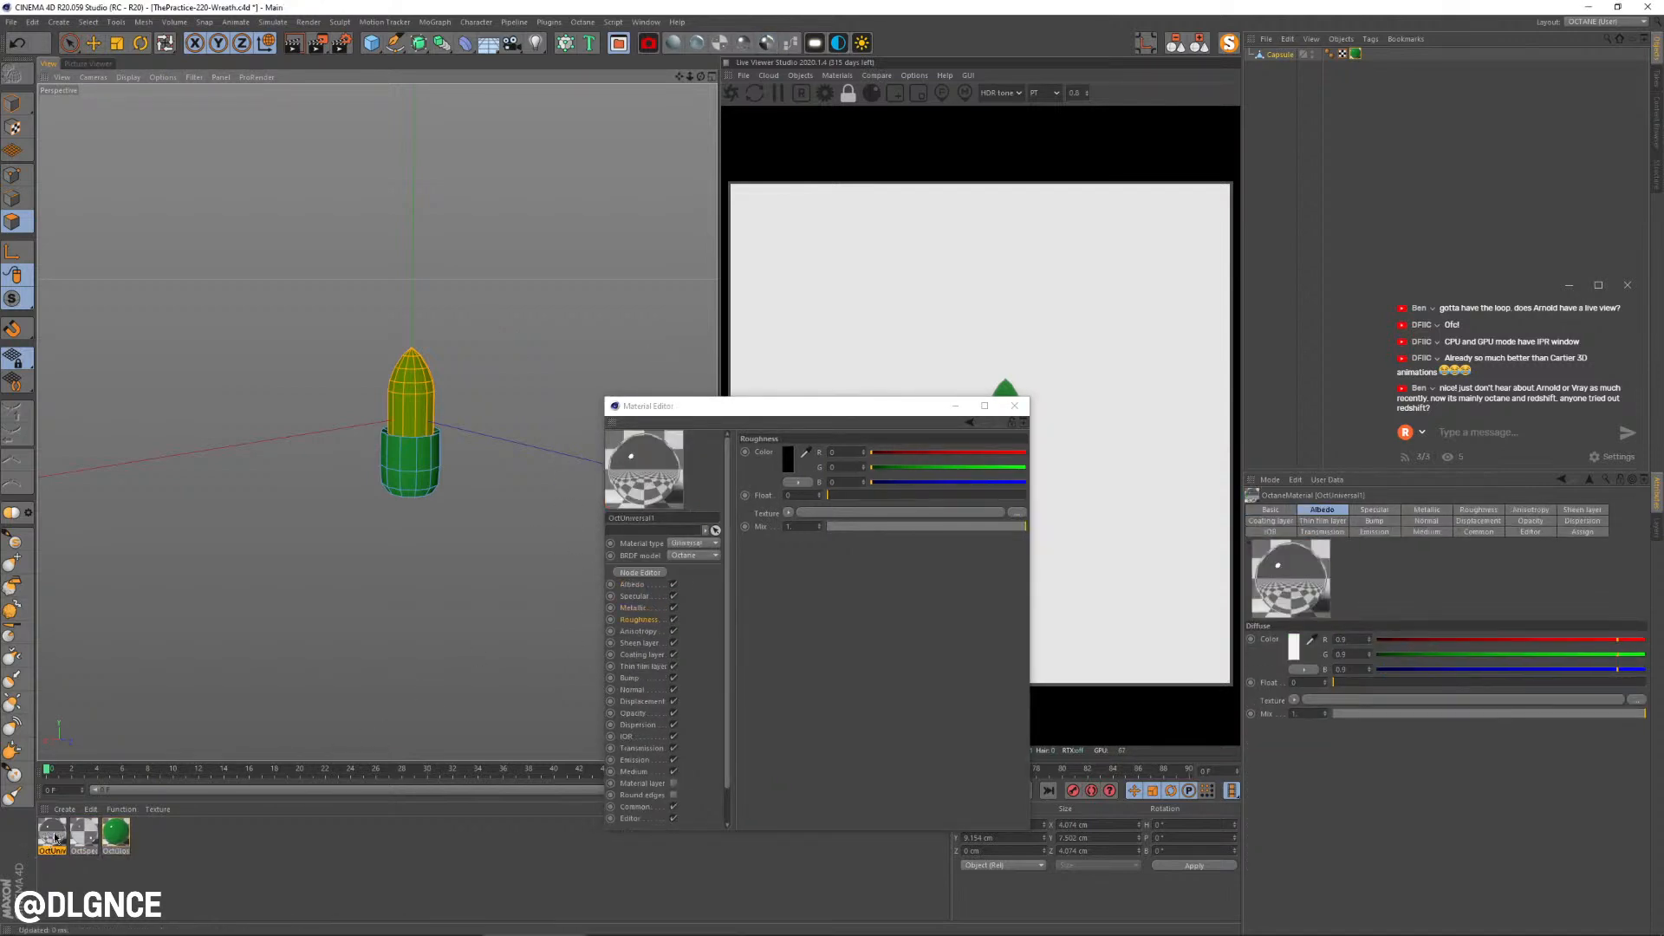
drag(55, 838, 409, 414)
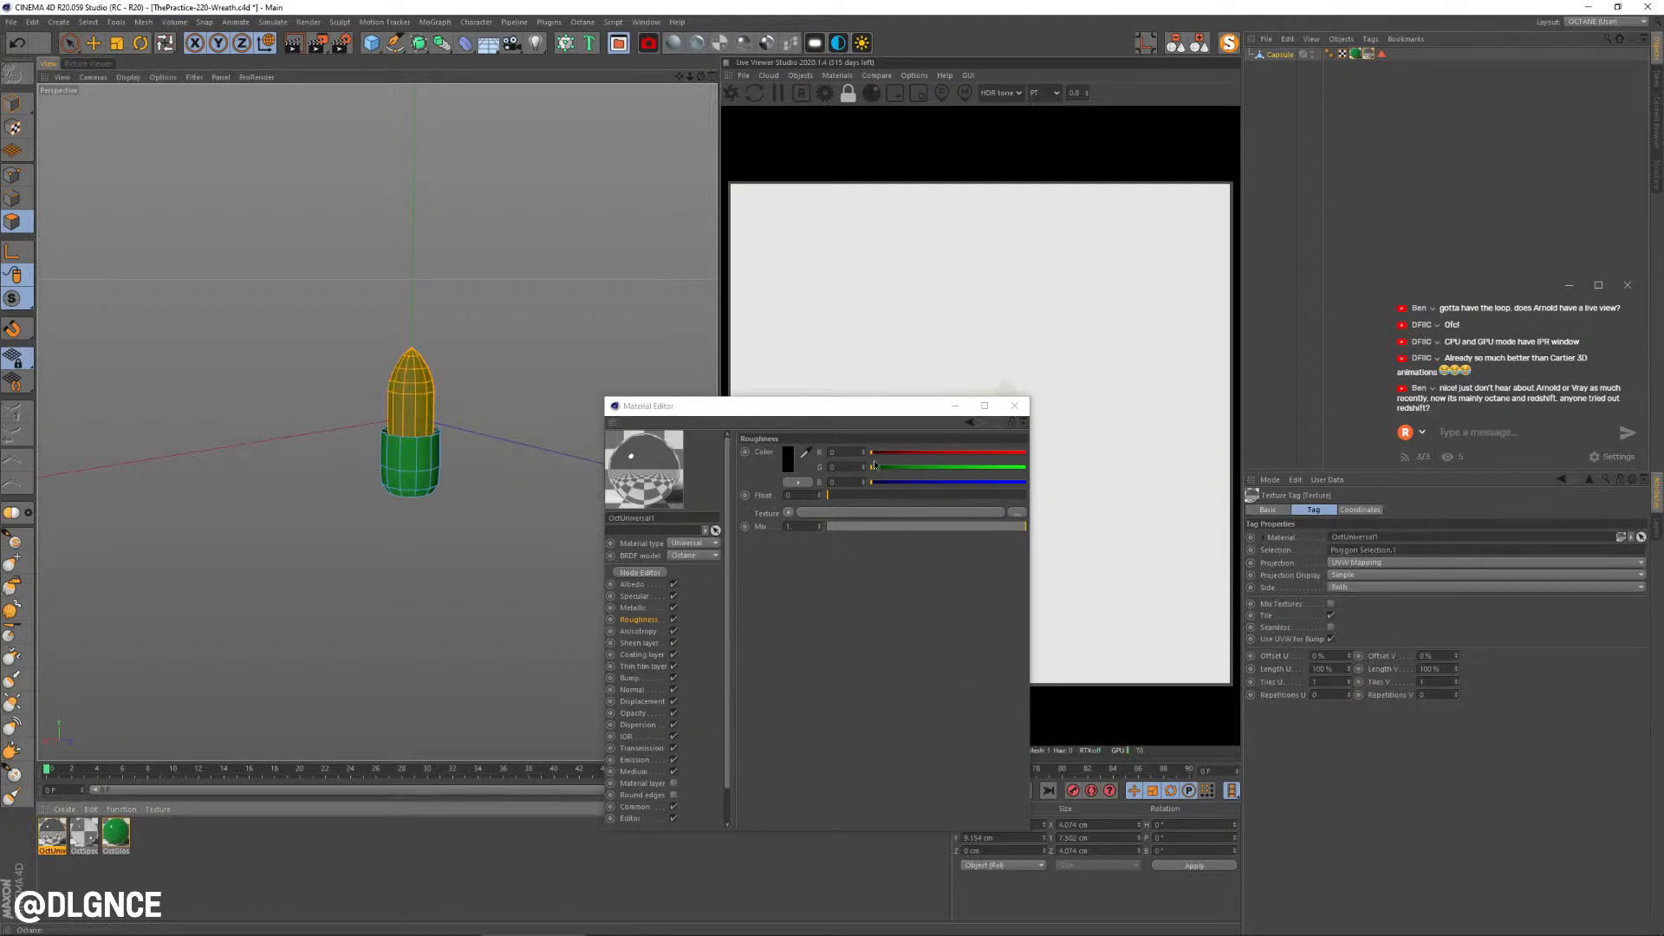
Step: Disable the universal material's channels from Albedo through Displacement, plus Dispersion, Transmission and Medium
drag(737, 406, 613, 422)
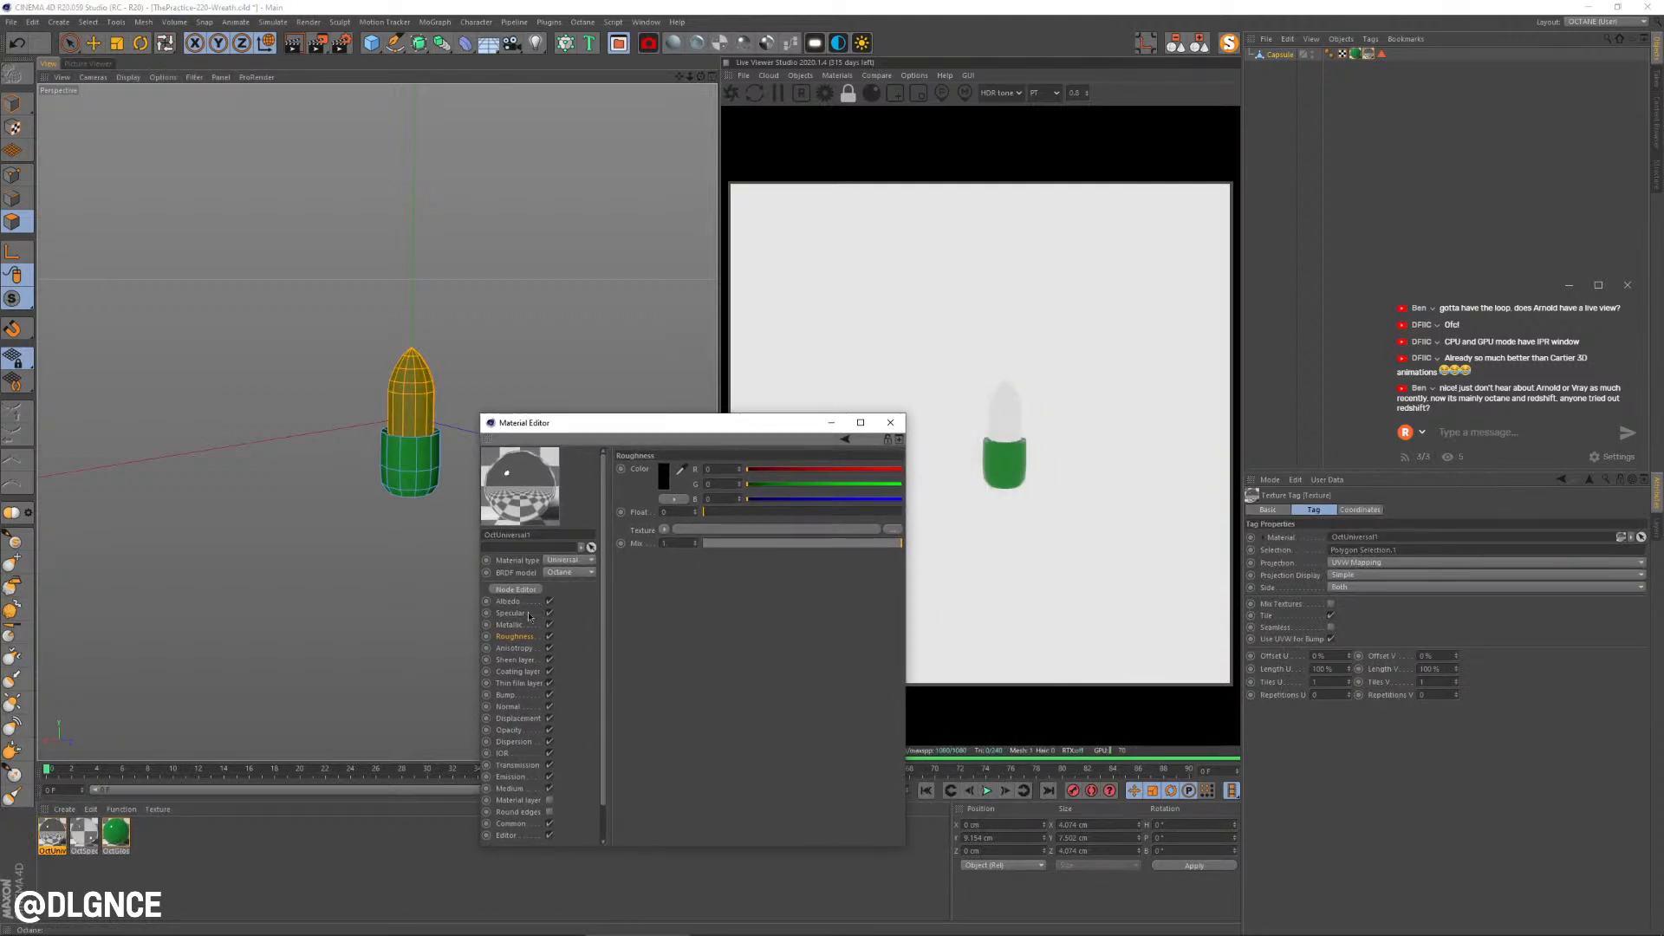
click(511, 777)
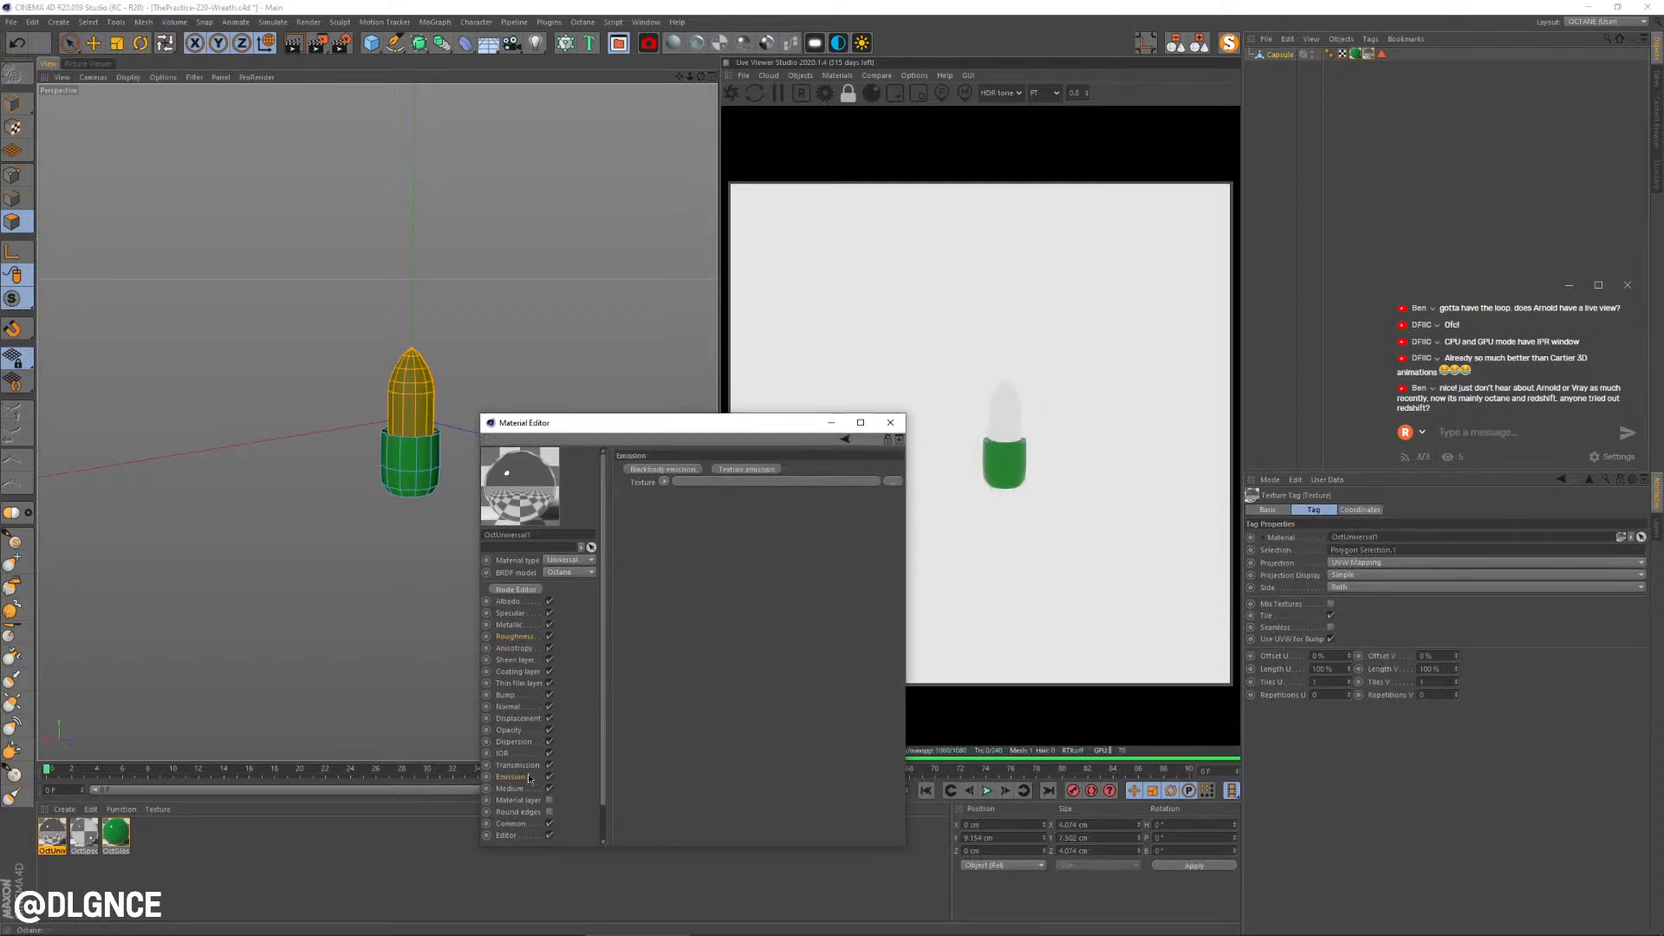
click(550, 719)
click(549, 695)
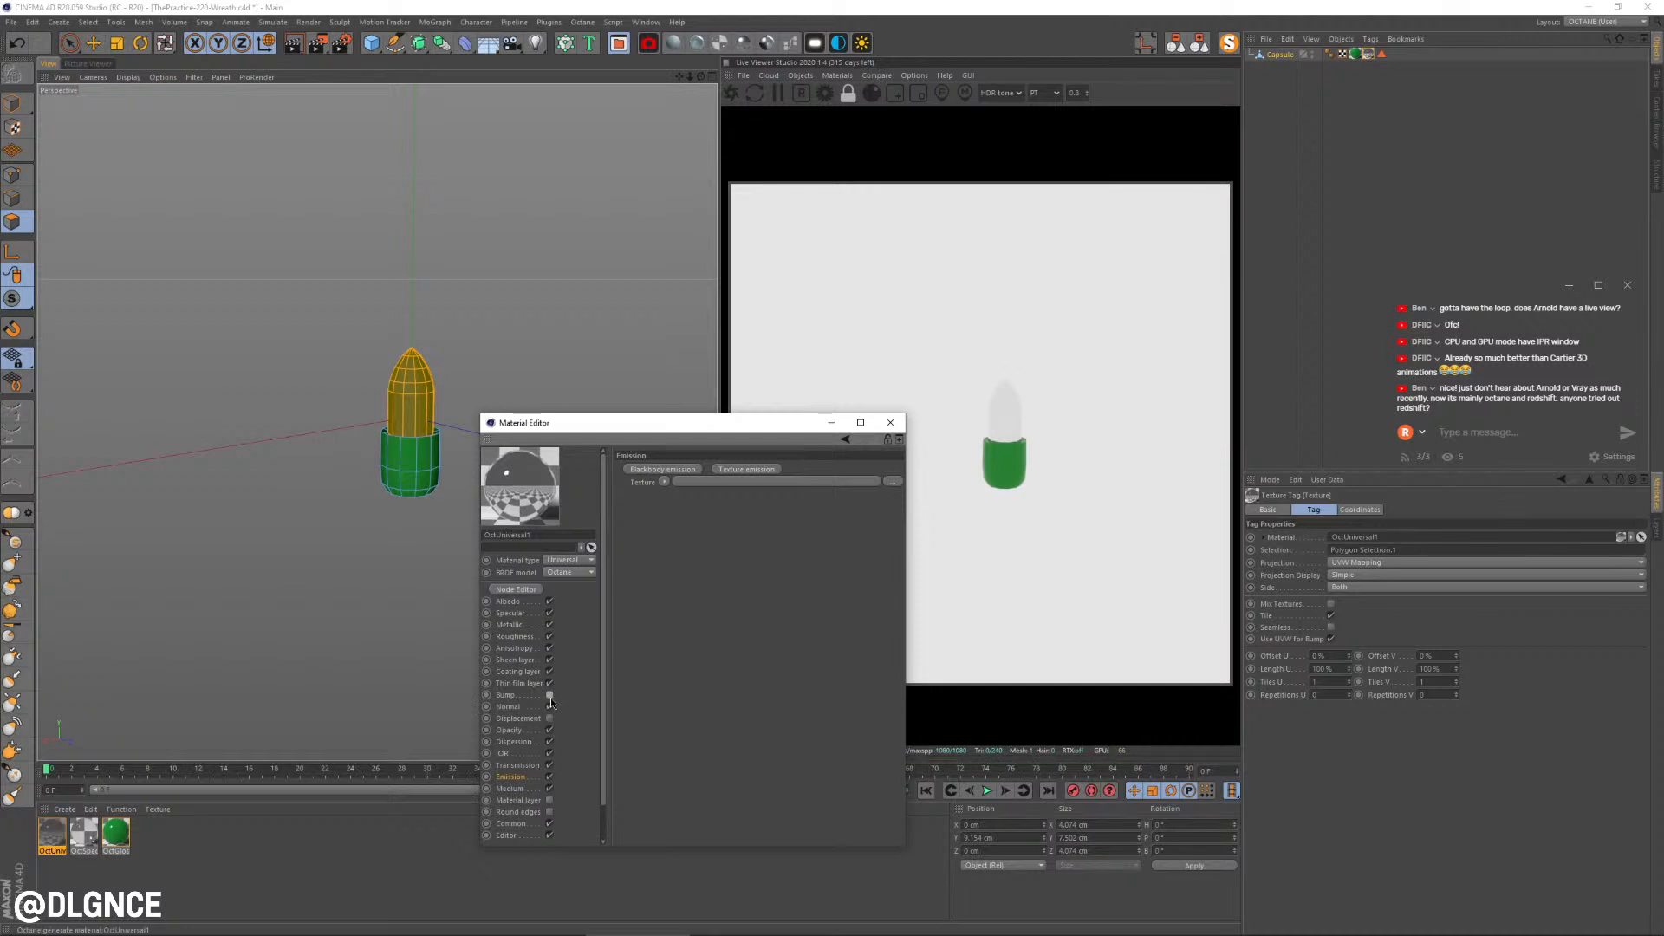
click(550, 659)
click(550, 649)
click(549, 636)
click(550, 625)
click(549, 613)
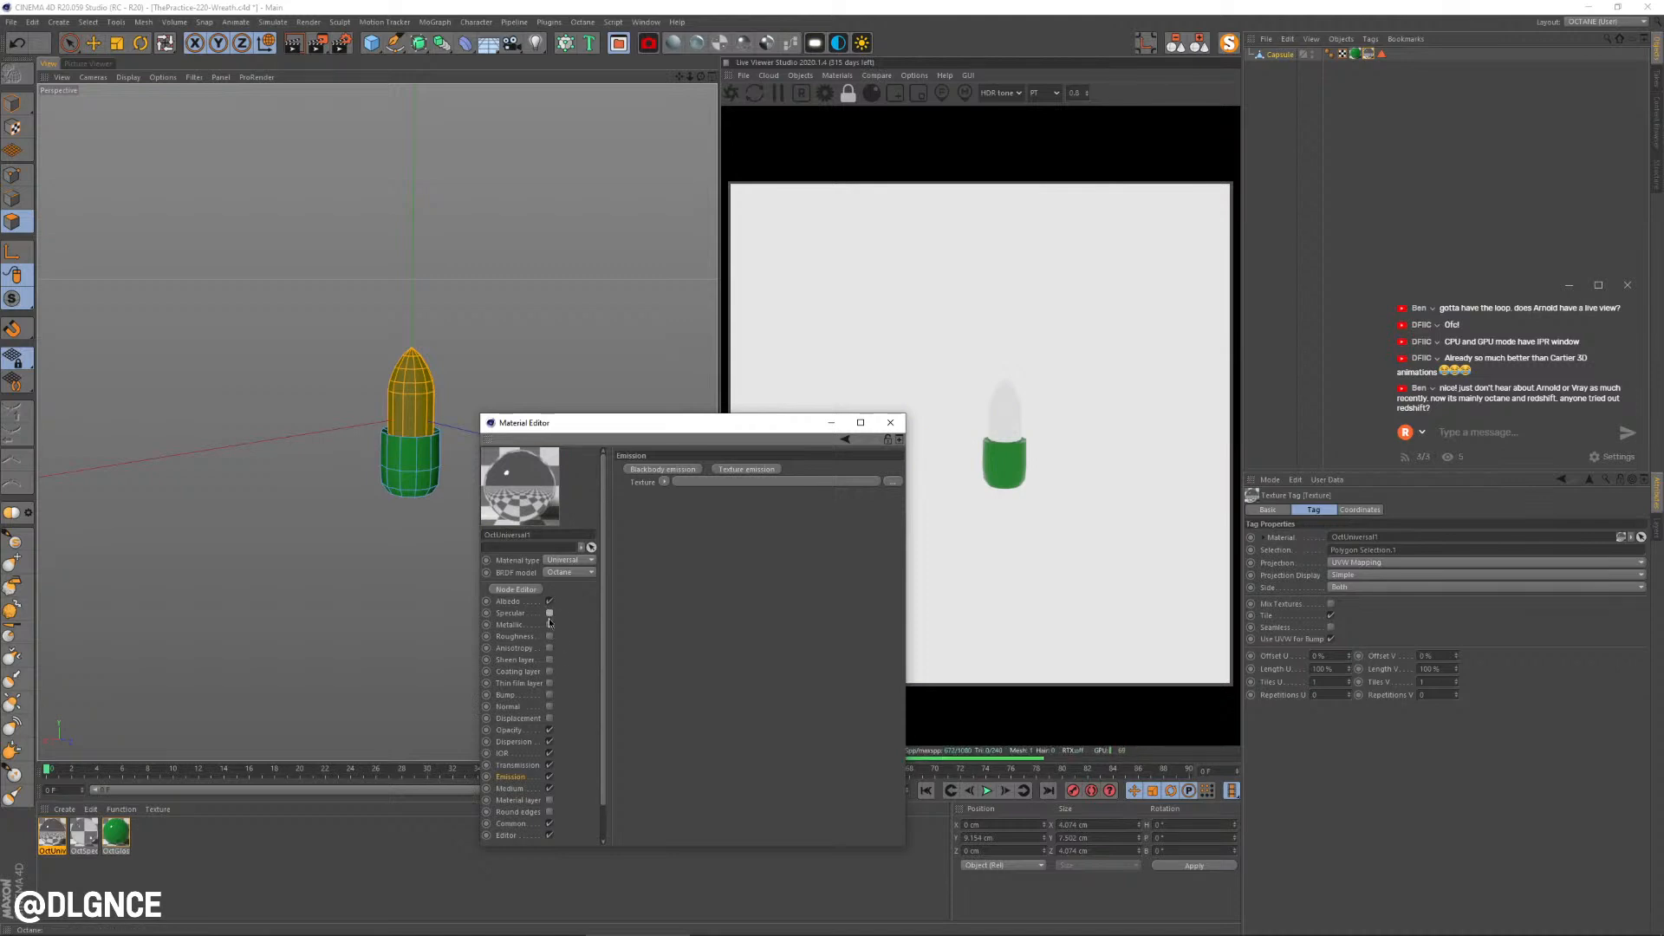
click(552, 614)
click(550, 601)
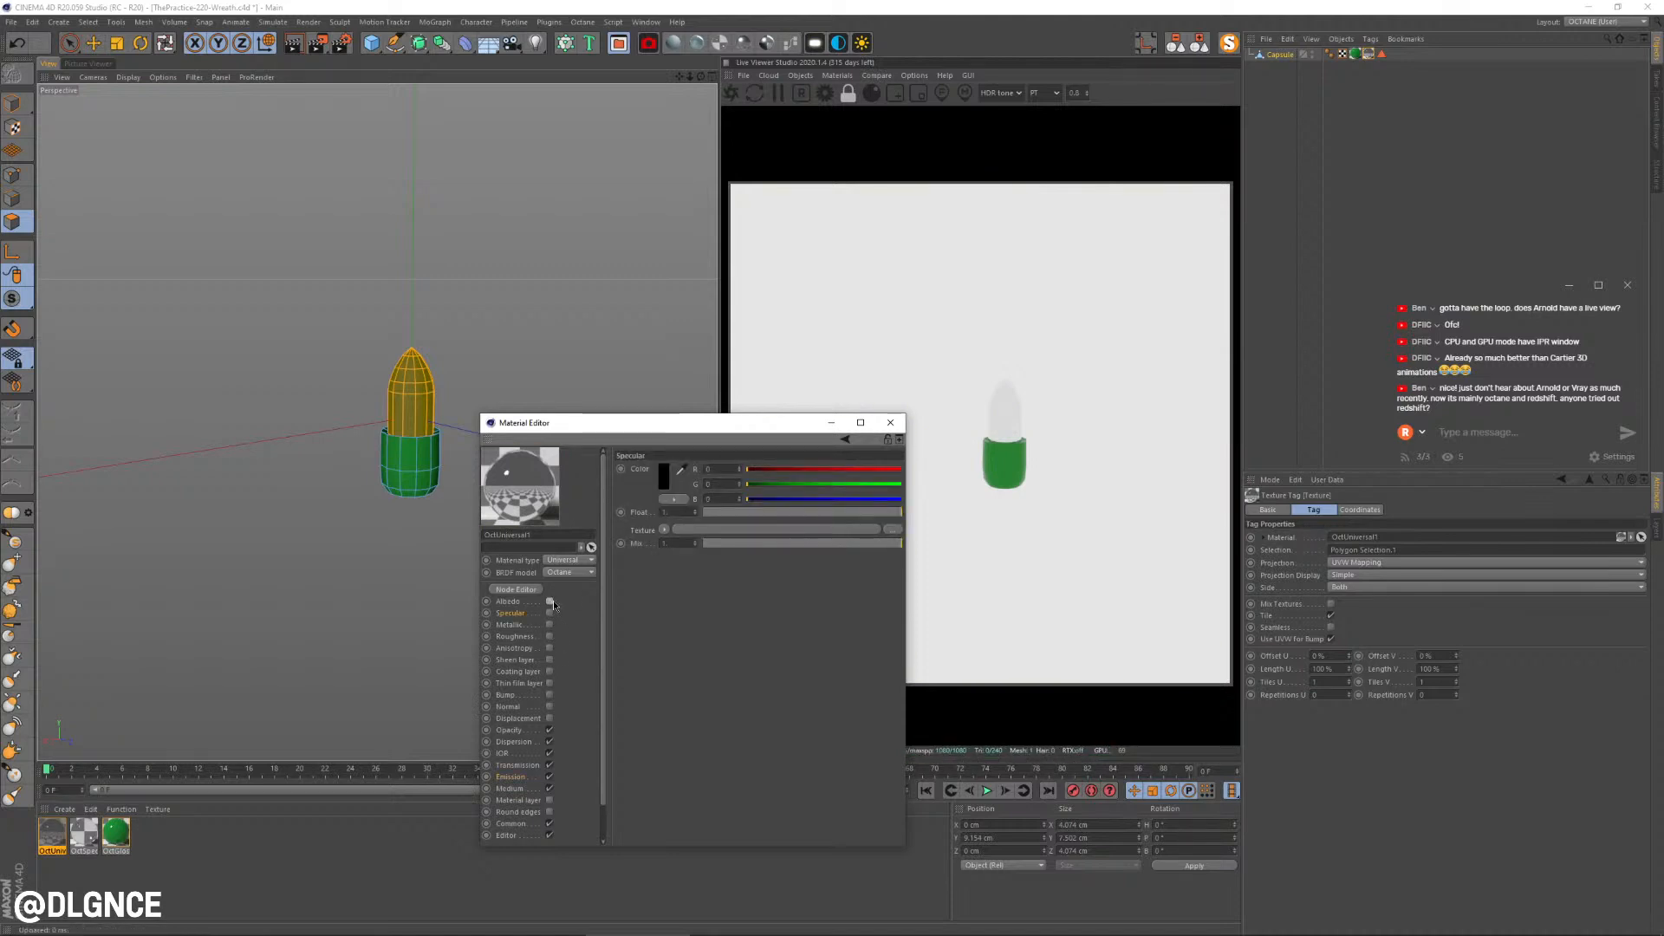
click(550, 742)
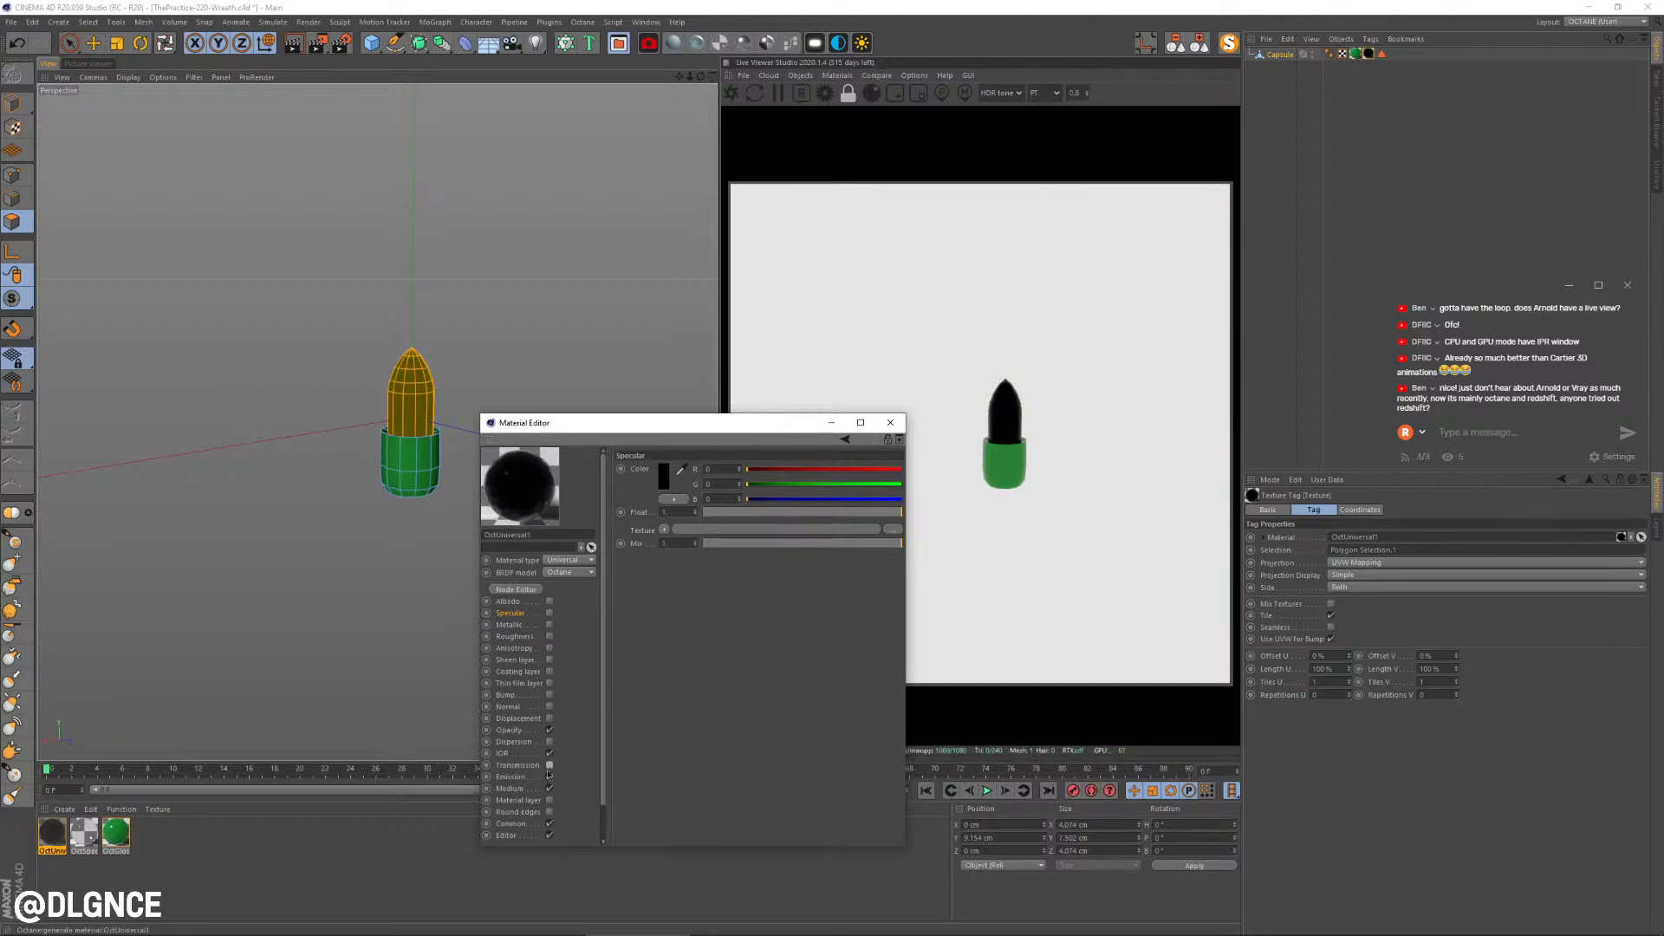
Step: Add a texture emission to the universal material's emission channel and lower its power to about 51
click(510, 777)
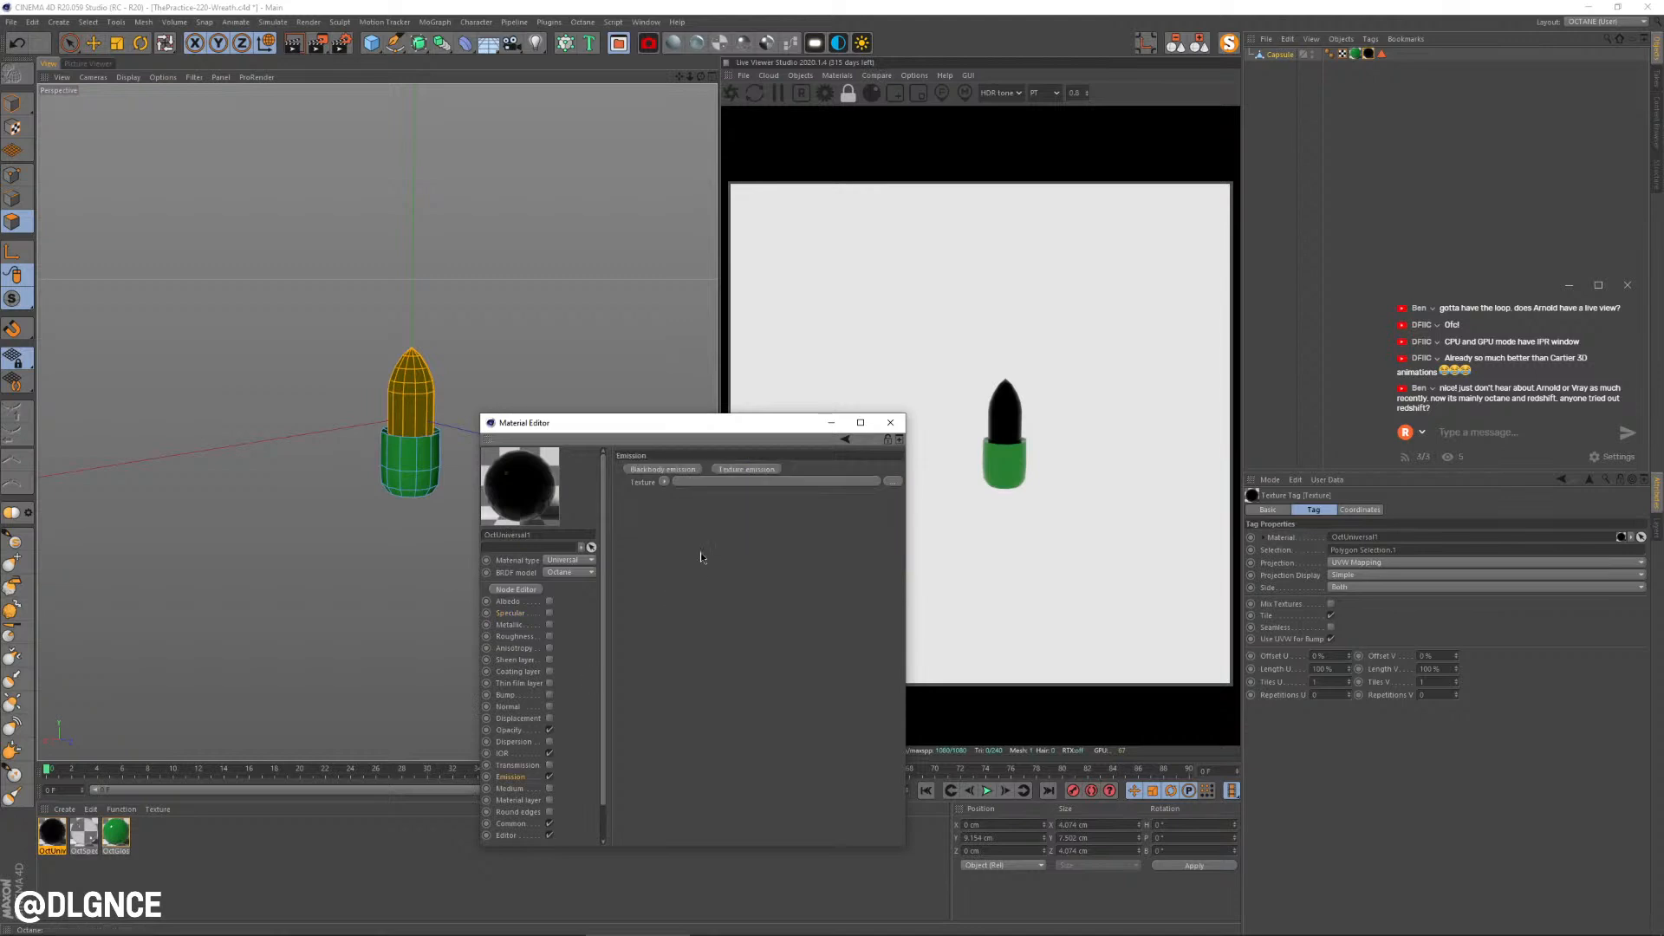
click(749, 471)
click(679, 504)
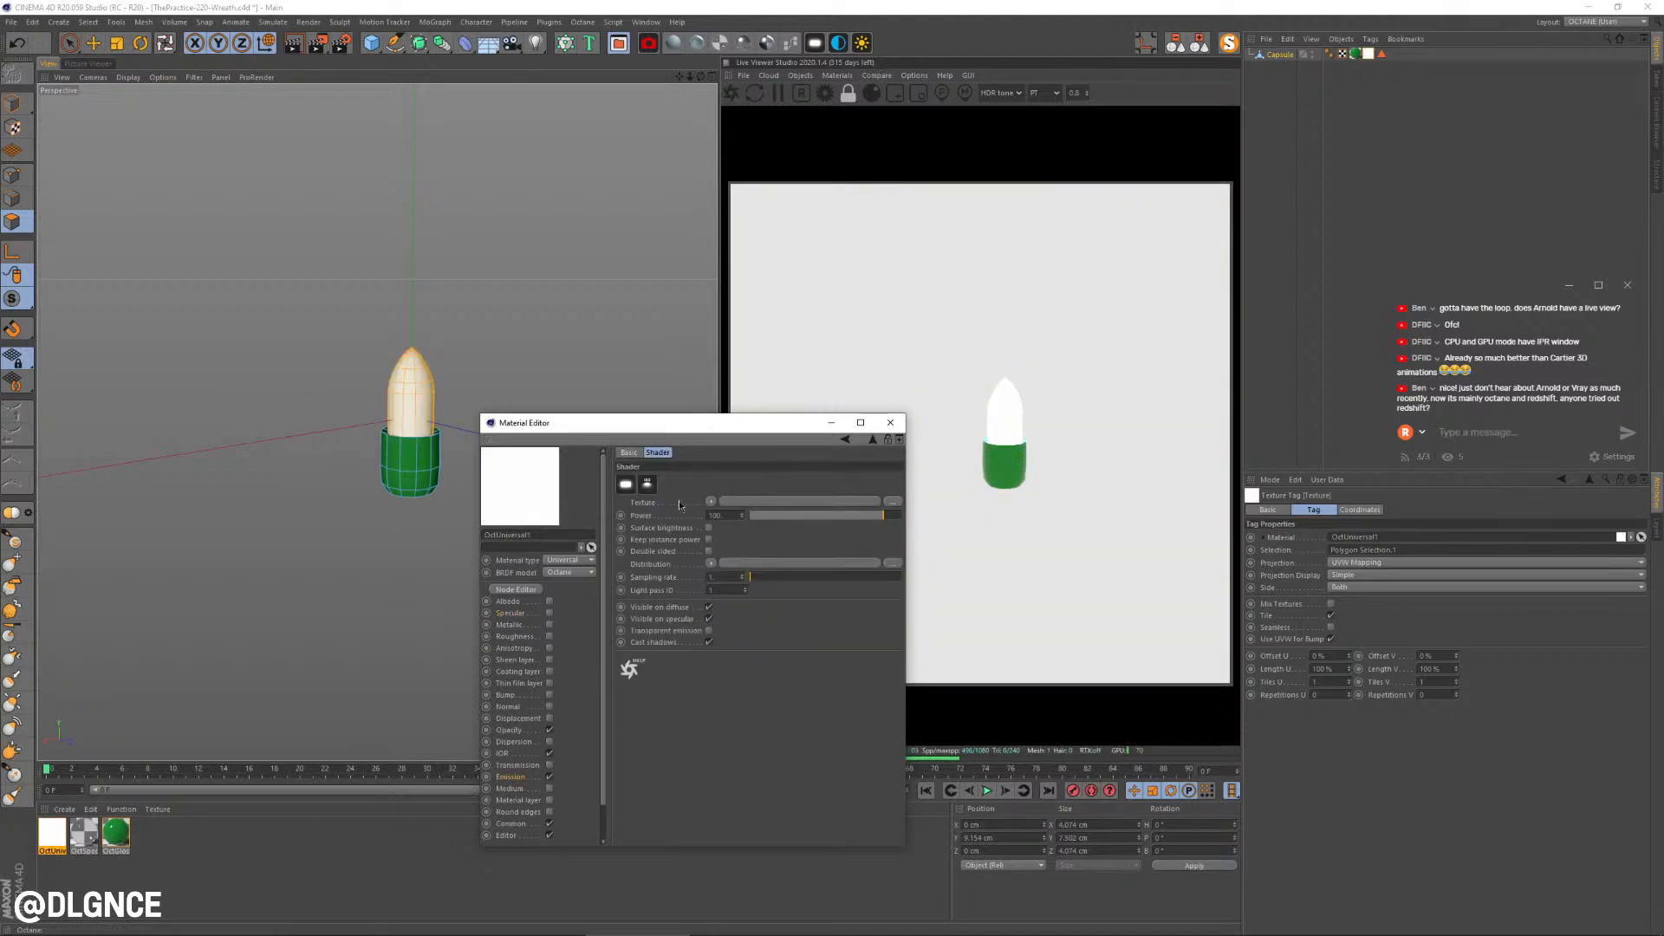
drag(883, 515, 865, 517)
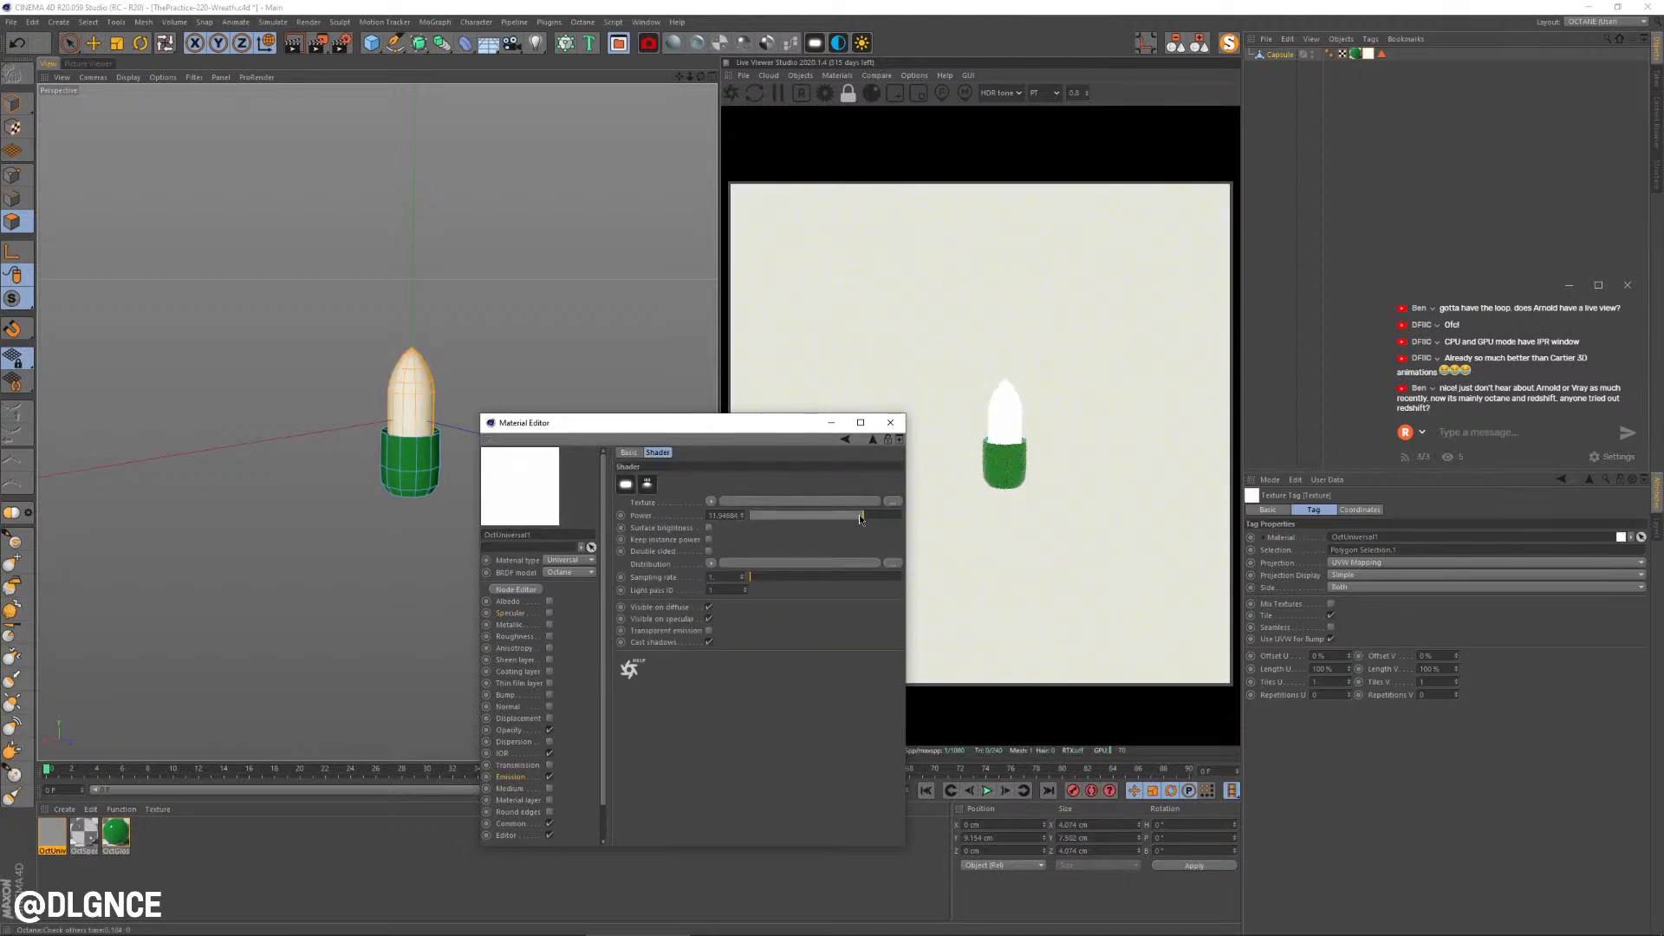
Step: Use a Color shader as the emission's texture and set it to yellow with about 59% saturation
click(711, 501)
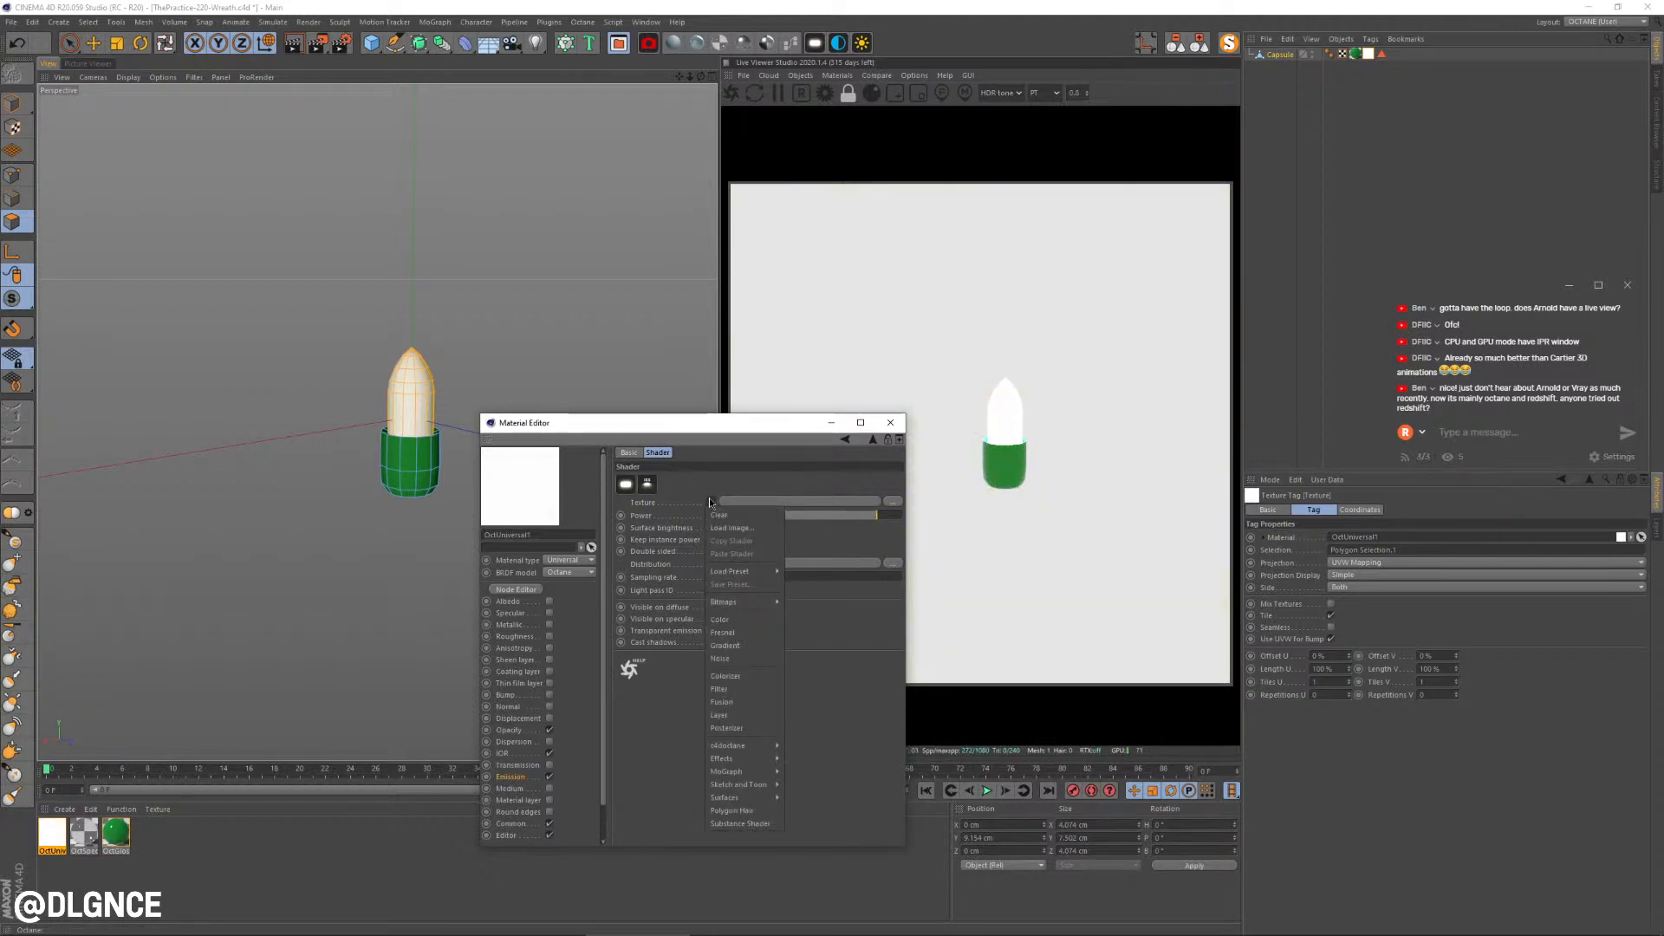
click(720, 618)
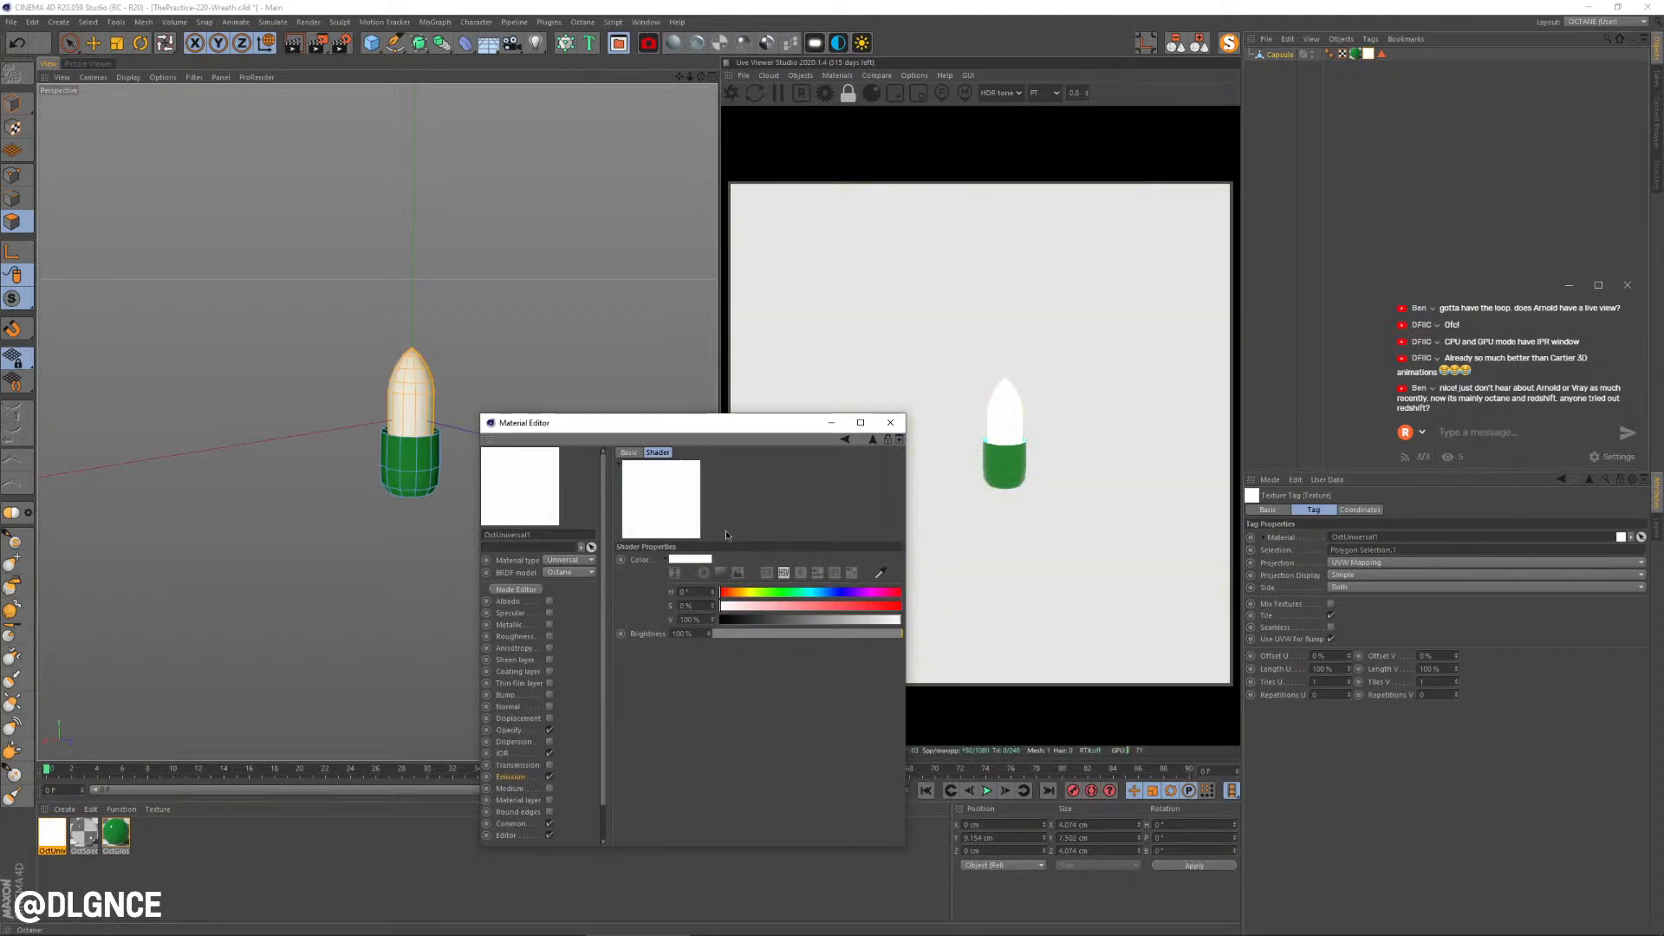
click(750, 592)
click(828, 606)
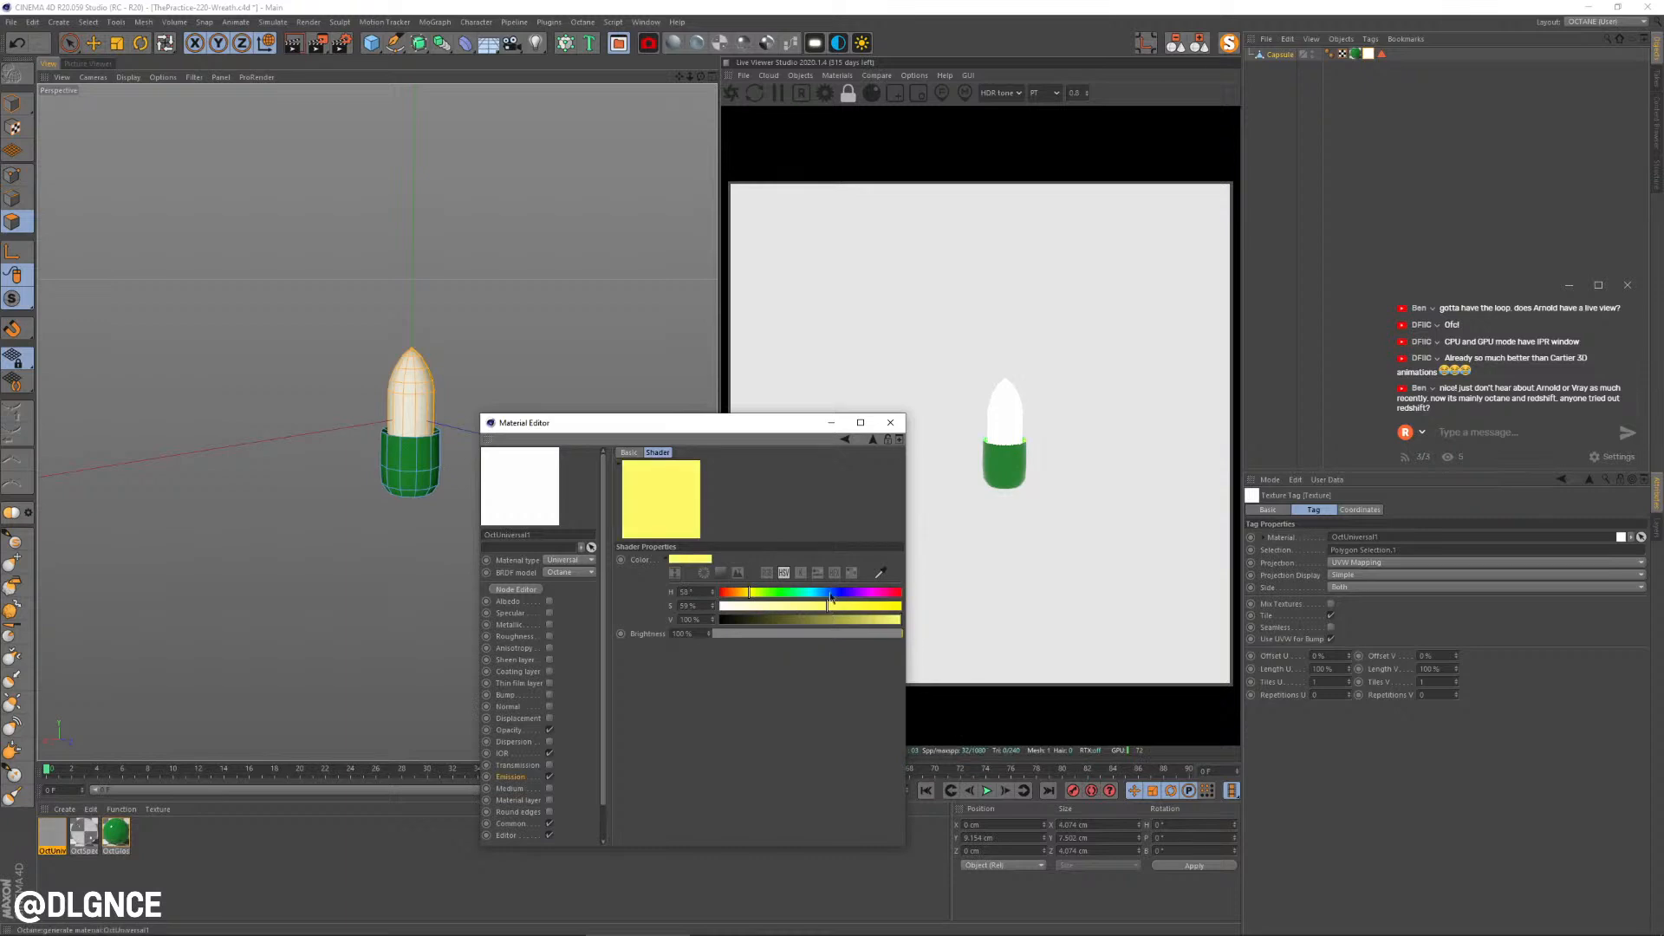
click(873, 442)
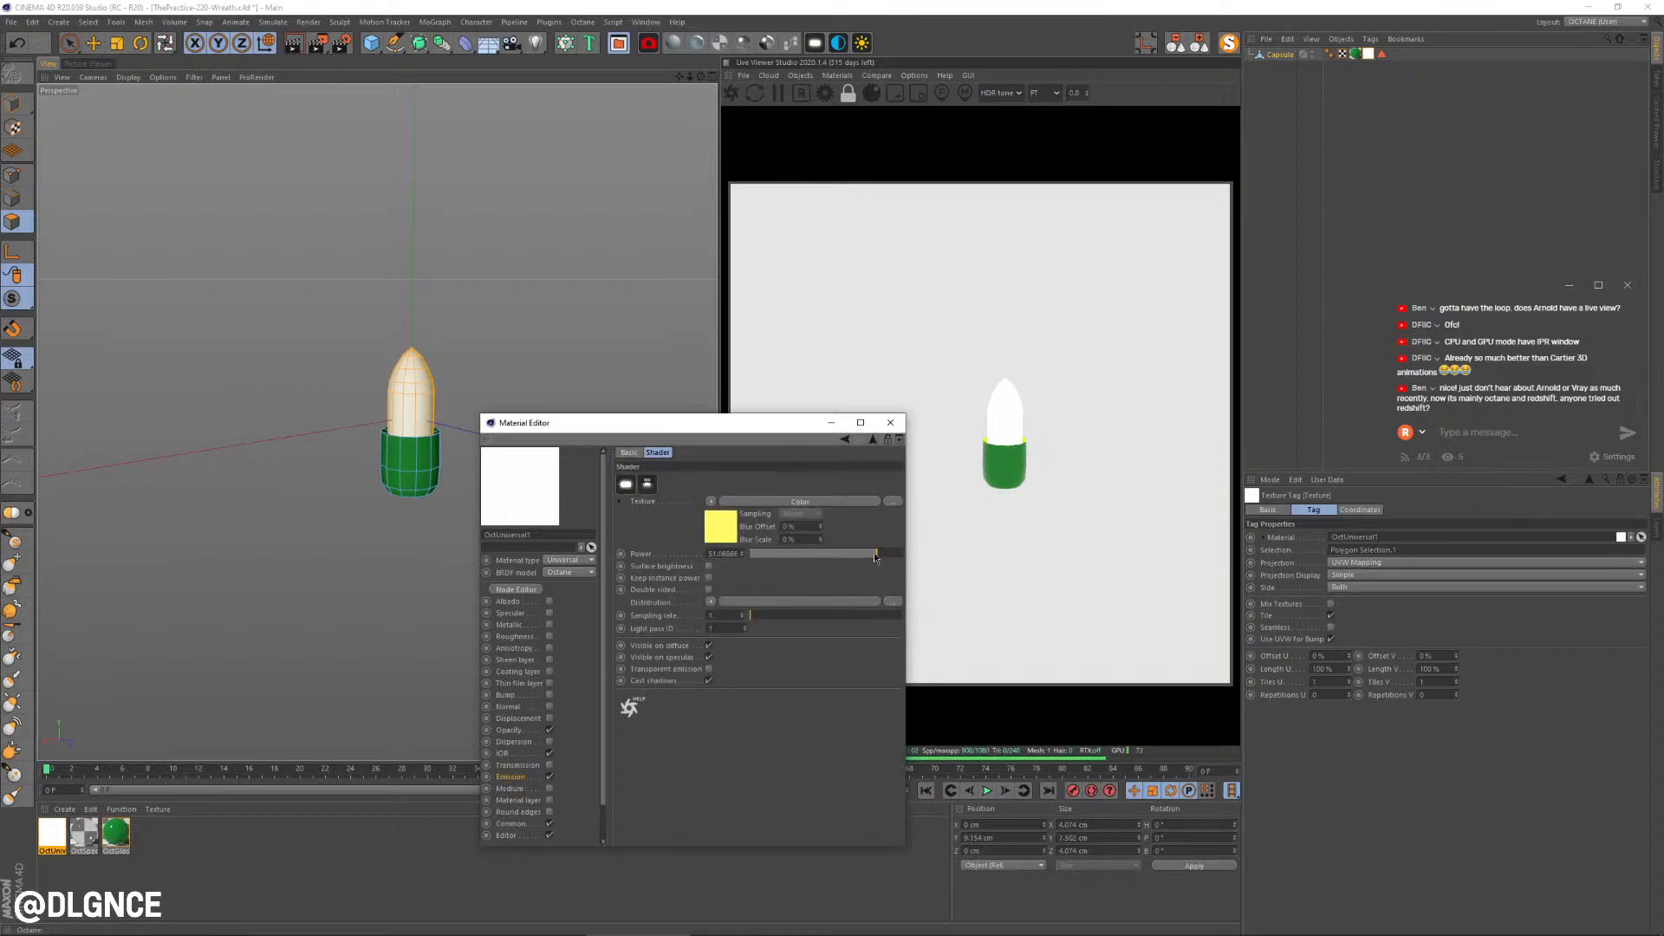
Step: Lower the emission power to about 0.43, then show the full wreath scene again with the material editor closed
drag(876, 553, 827, 548)
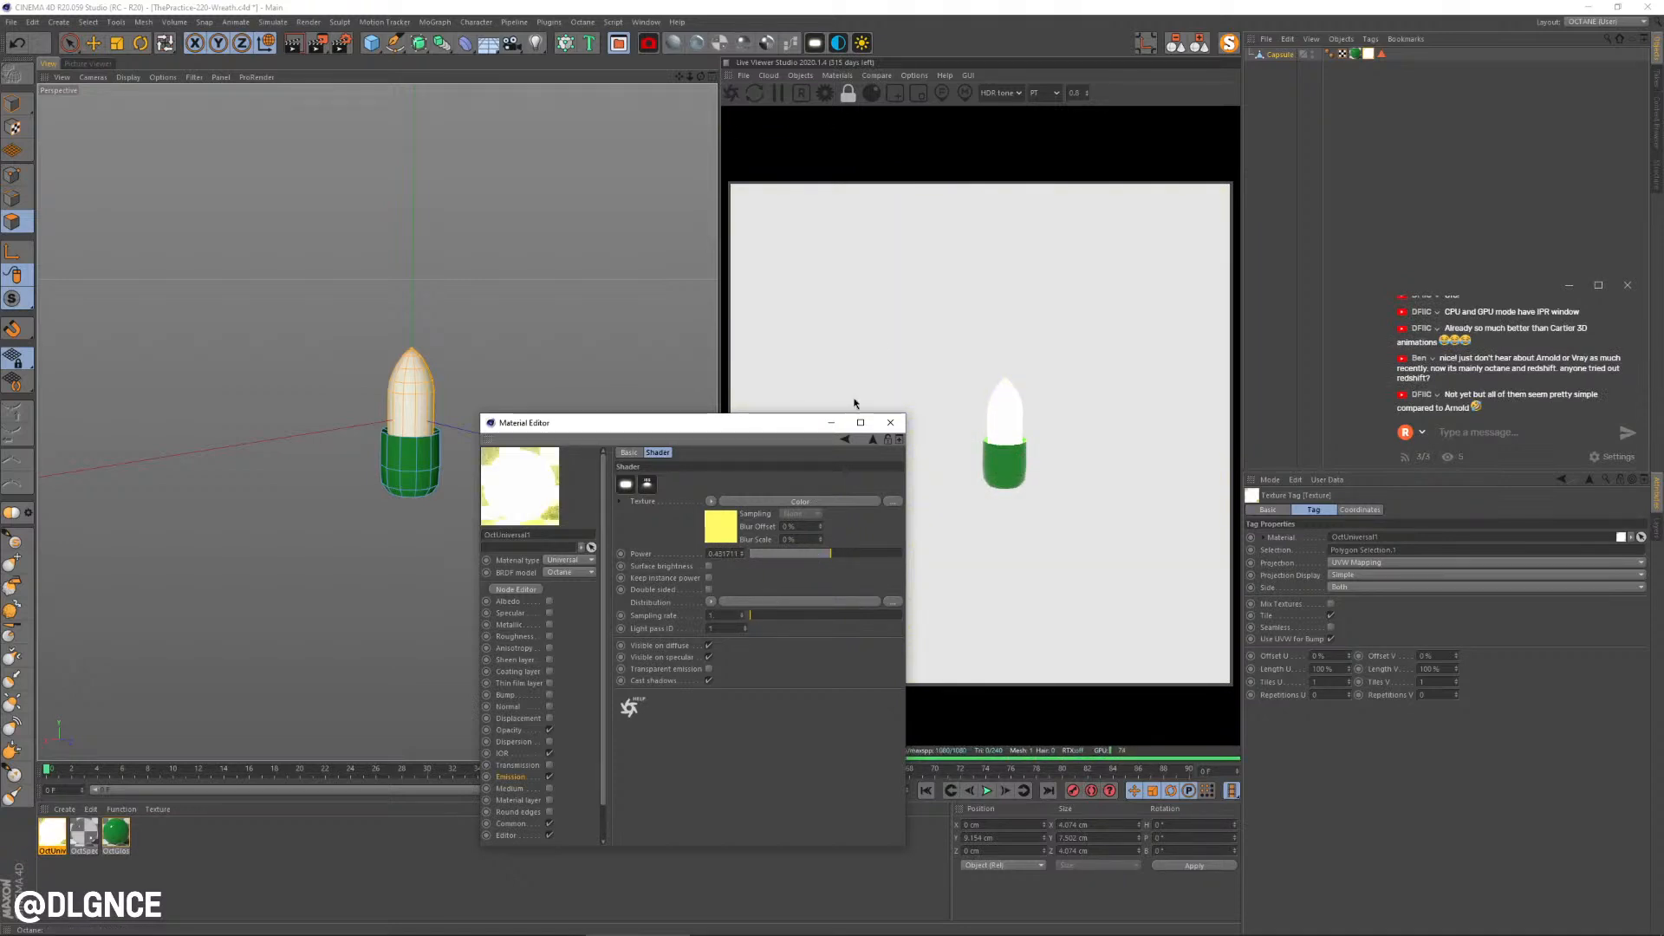
click(1231, 41)
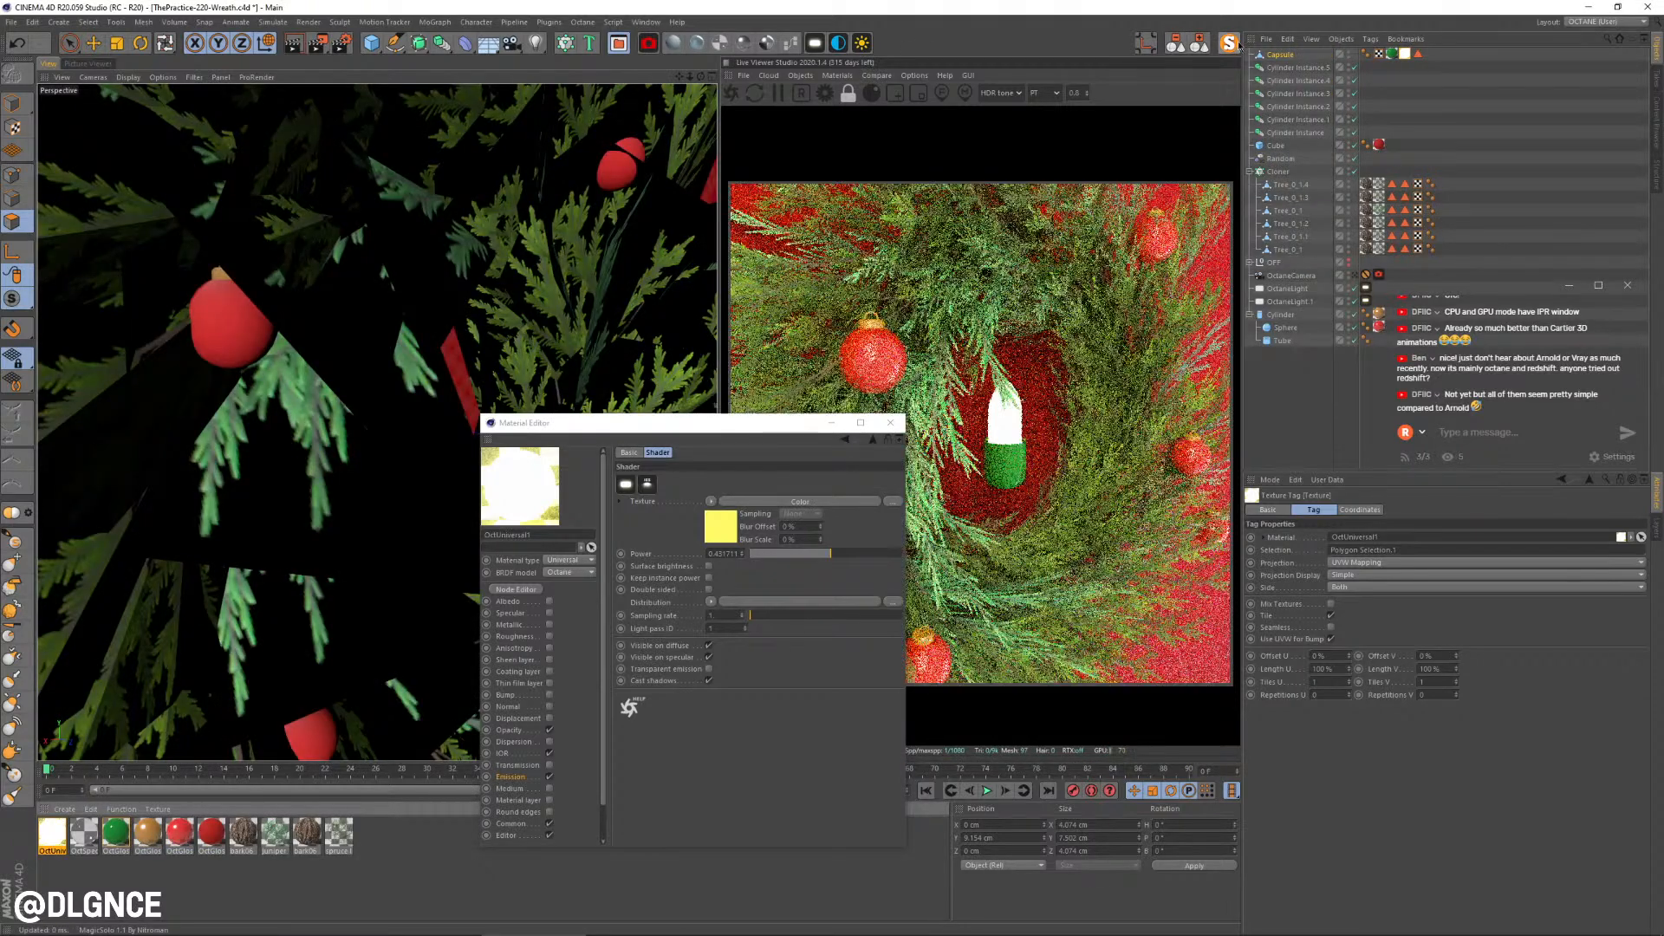
click(891, 423)
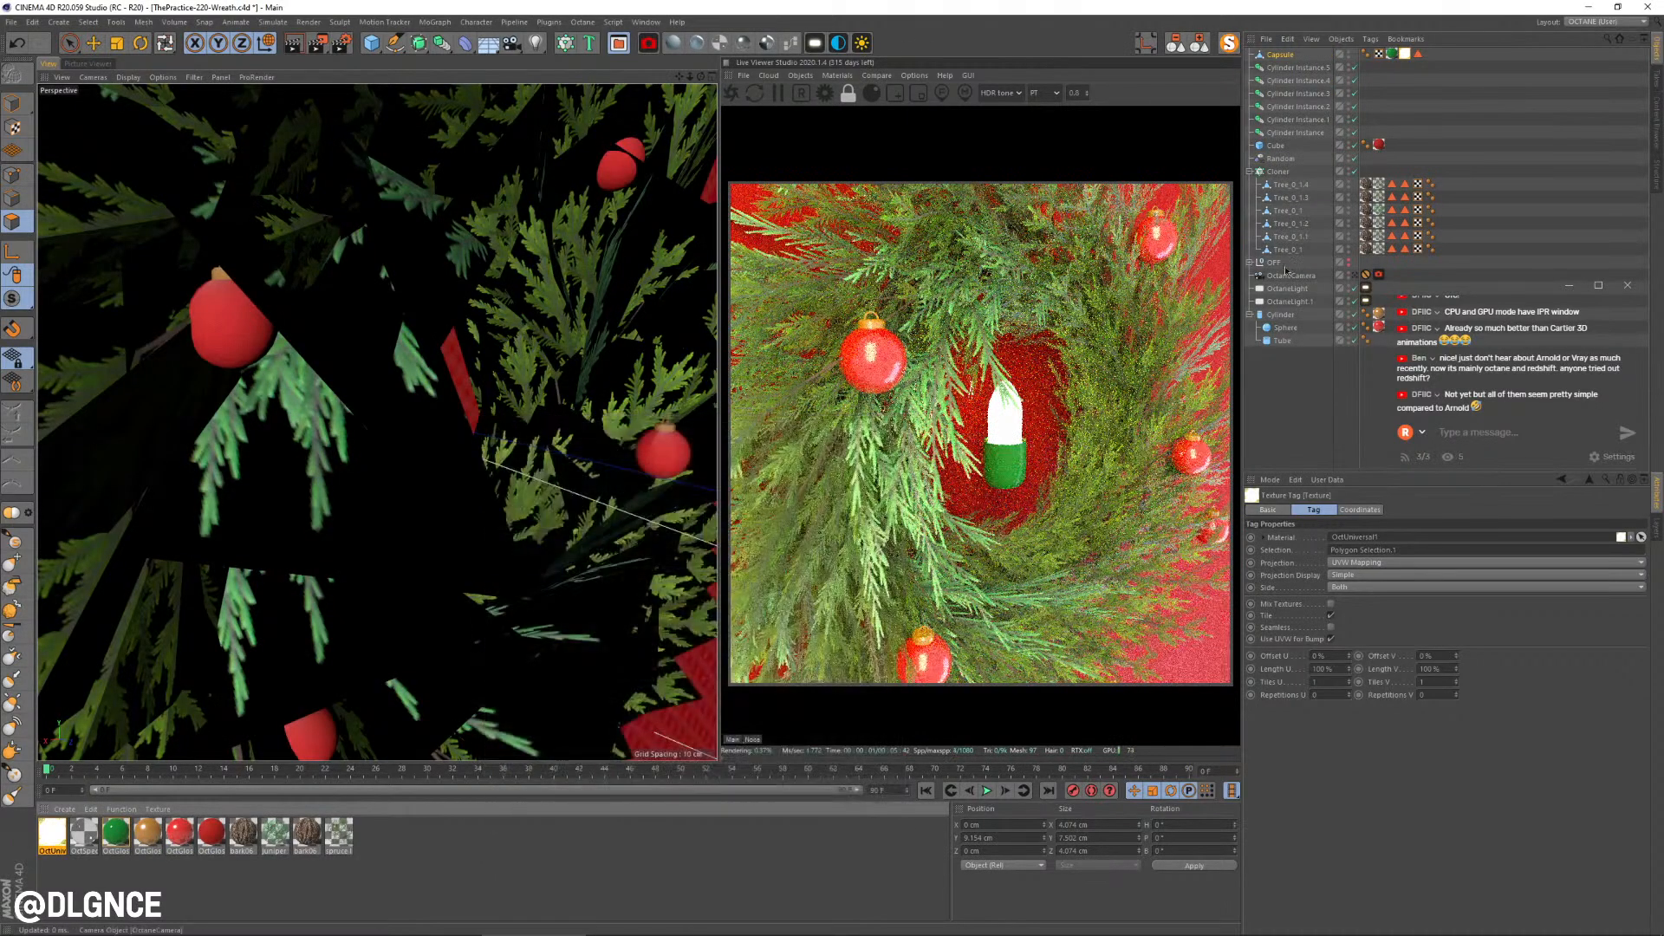
Step: View the wreath through the Octane camera and scale the Capsule bulb down to about 4 cm tall, undoing the stray move
click(1357, 278)
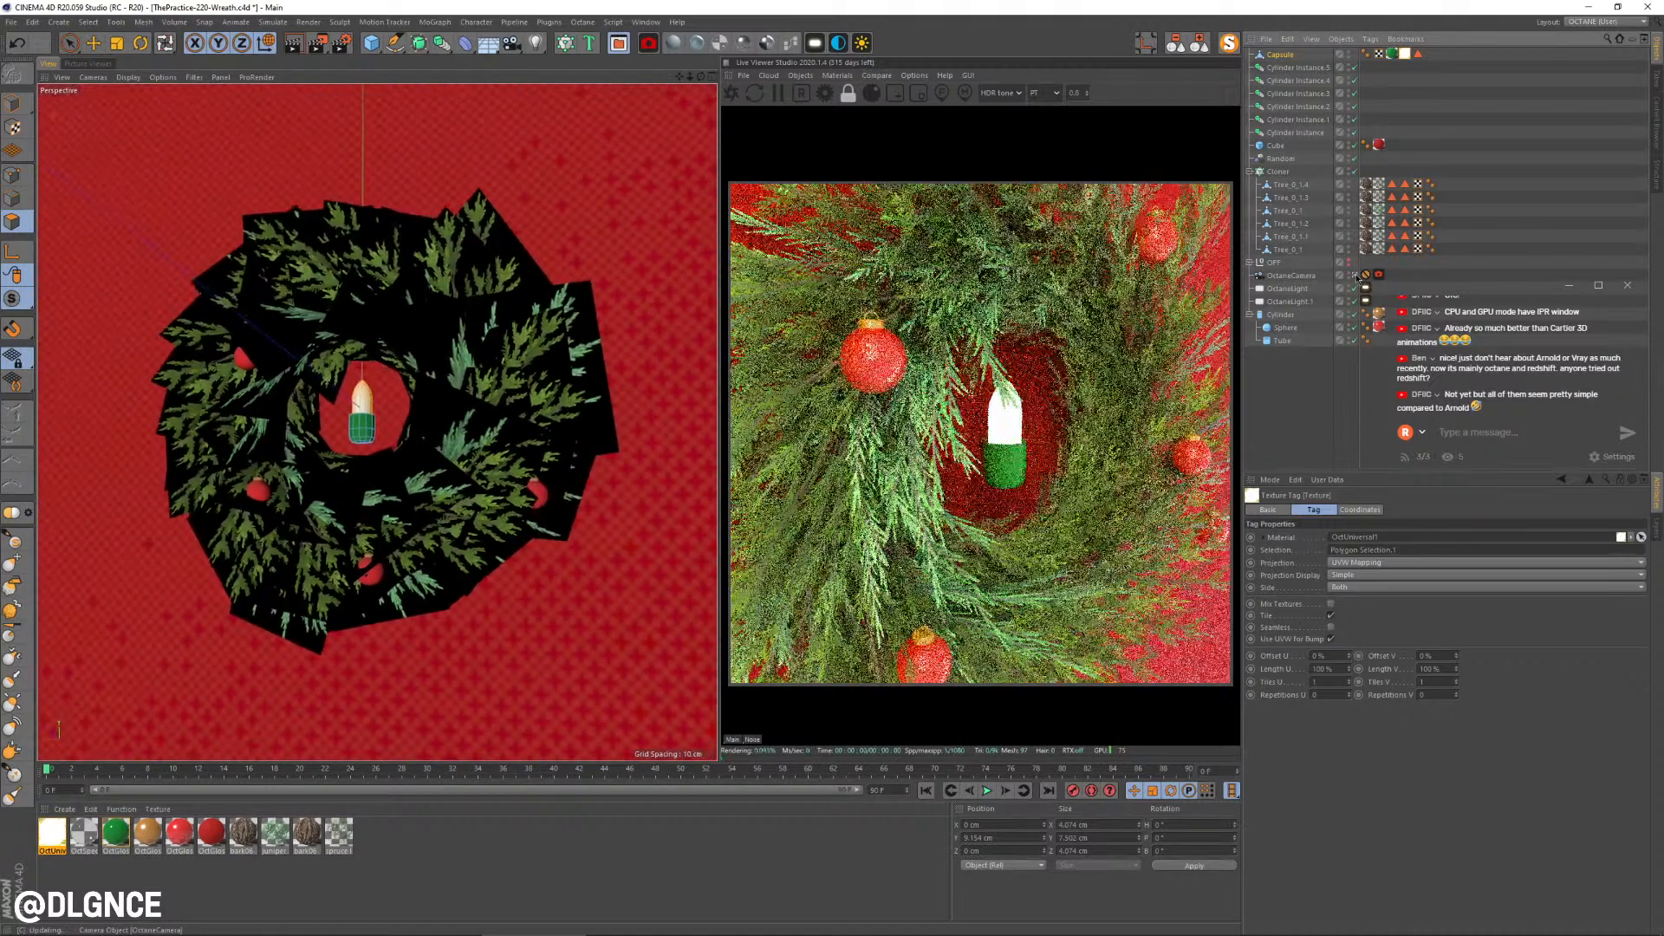
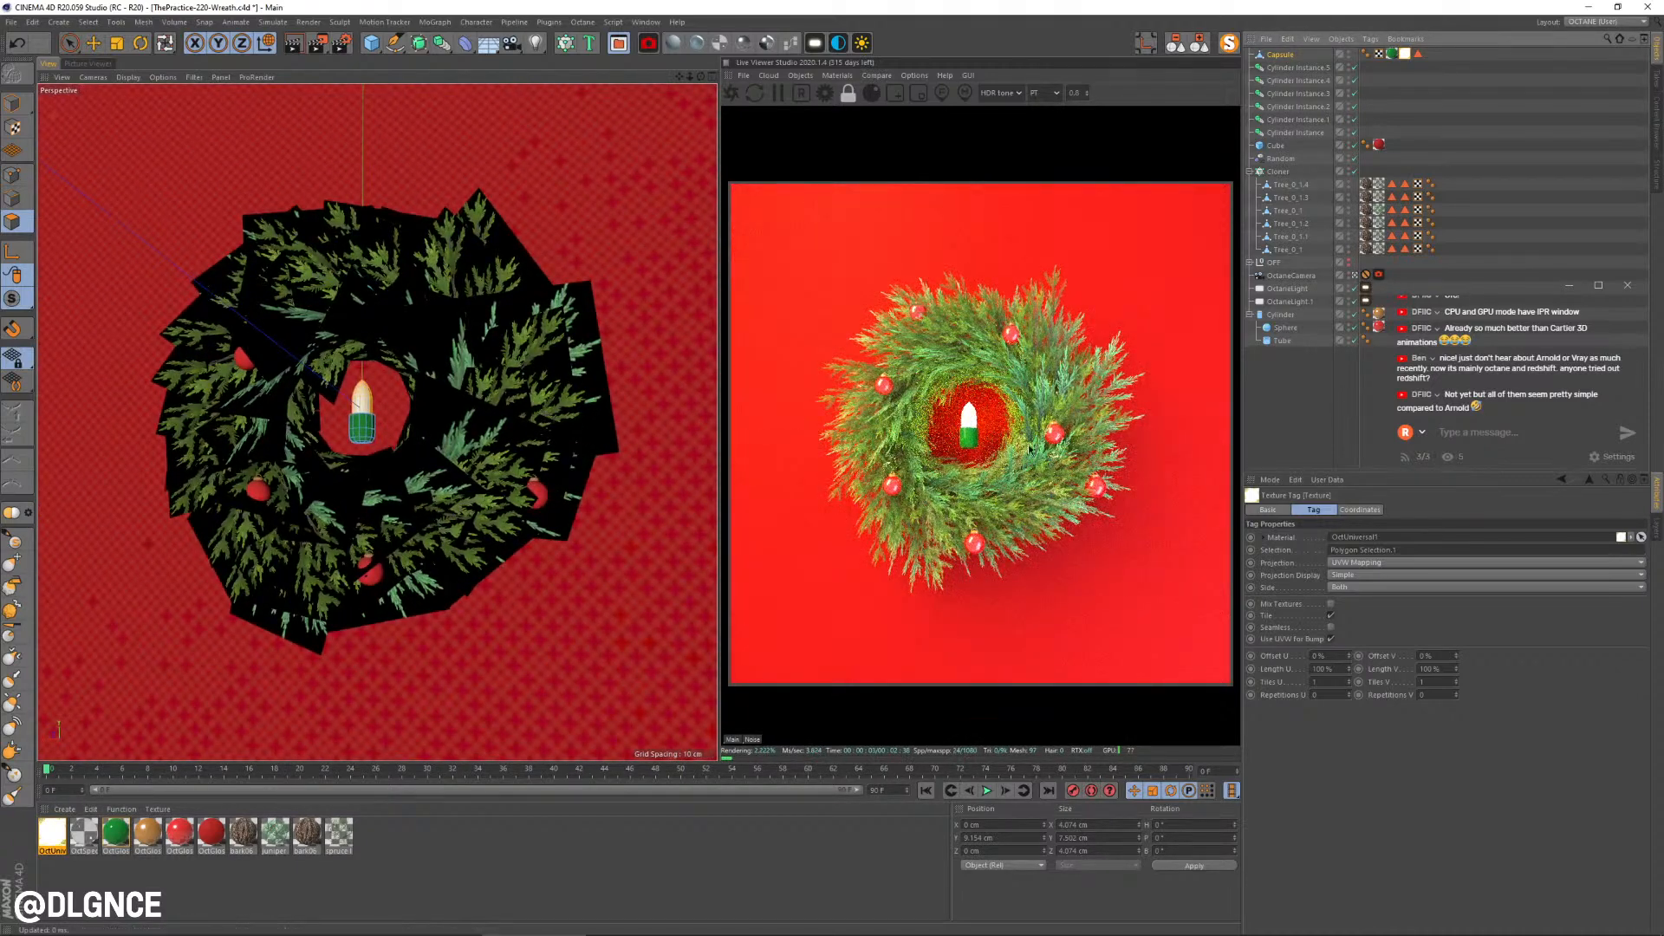
click(13, 104)
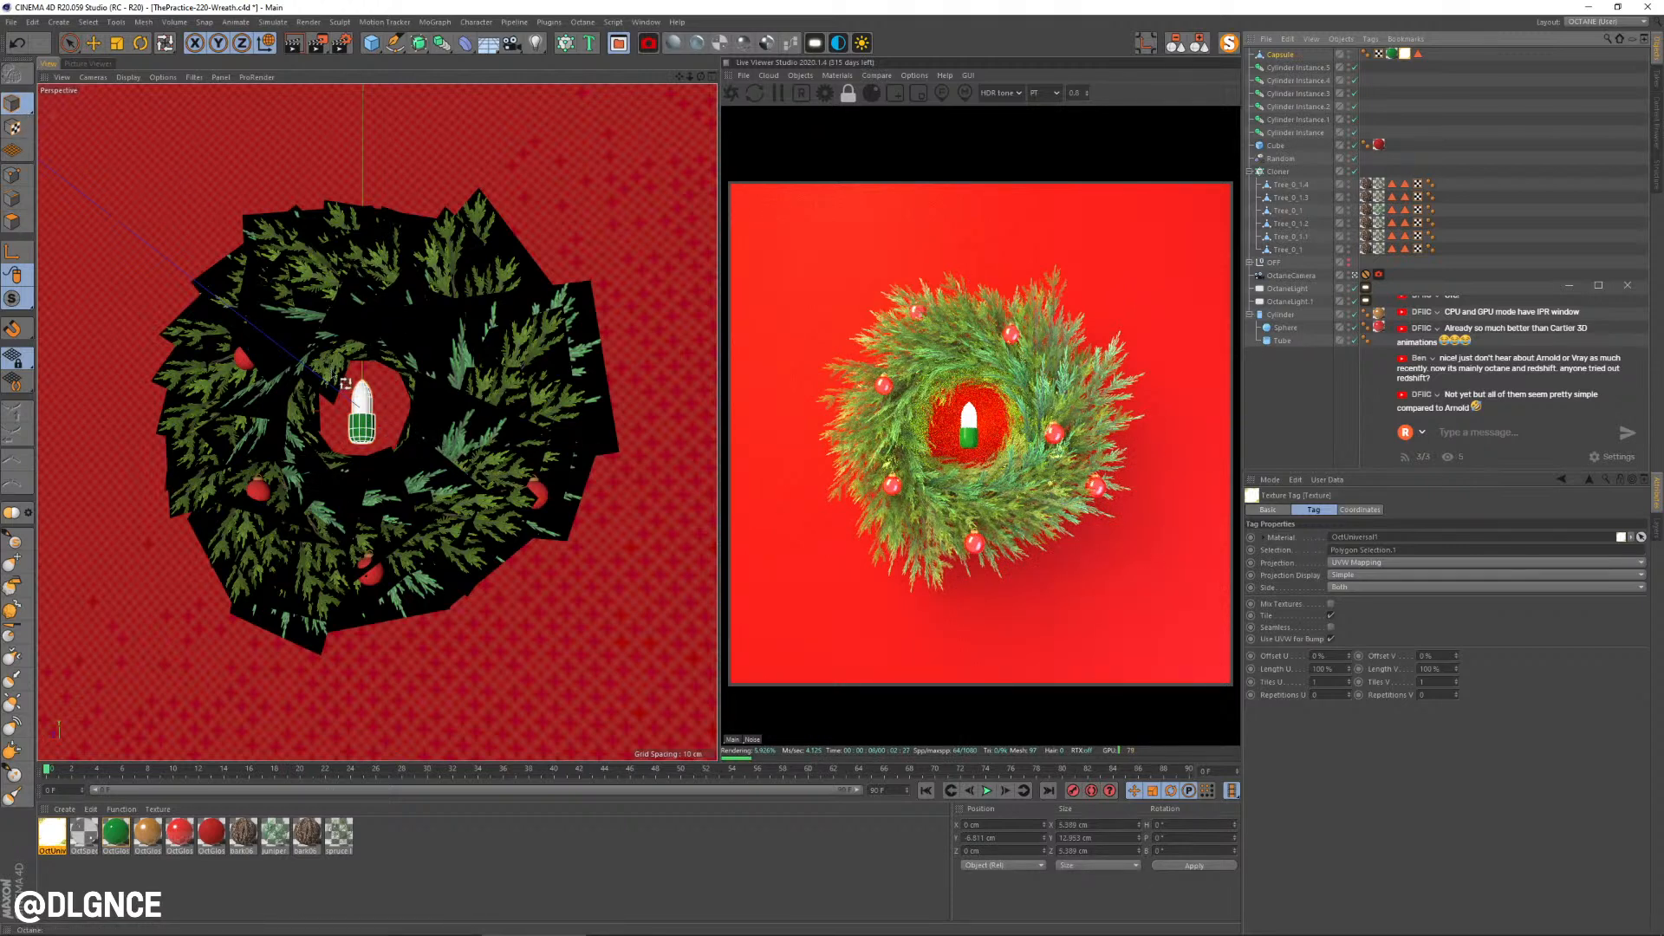
key(t)
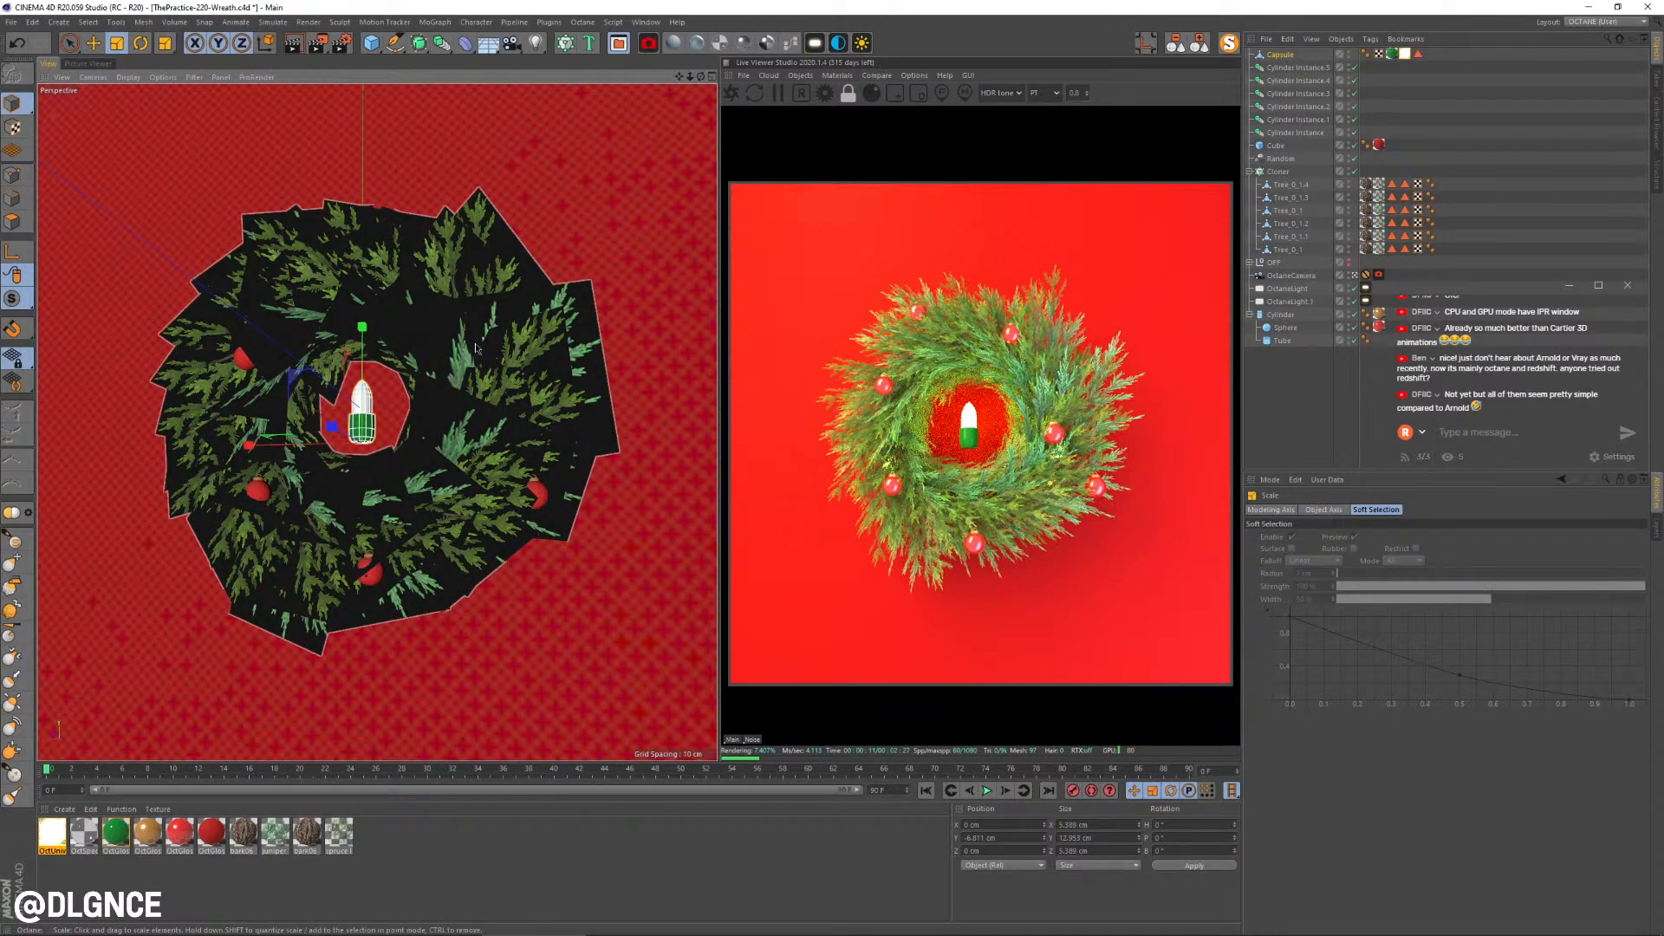
drag(475, 348, 258, 583)
drag(363, 327, 363, 317)
drag(454, 388, 327, 425)
key(e)
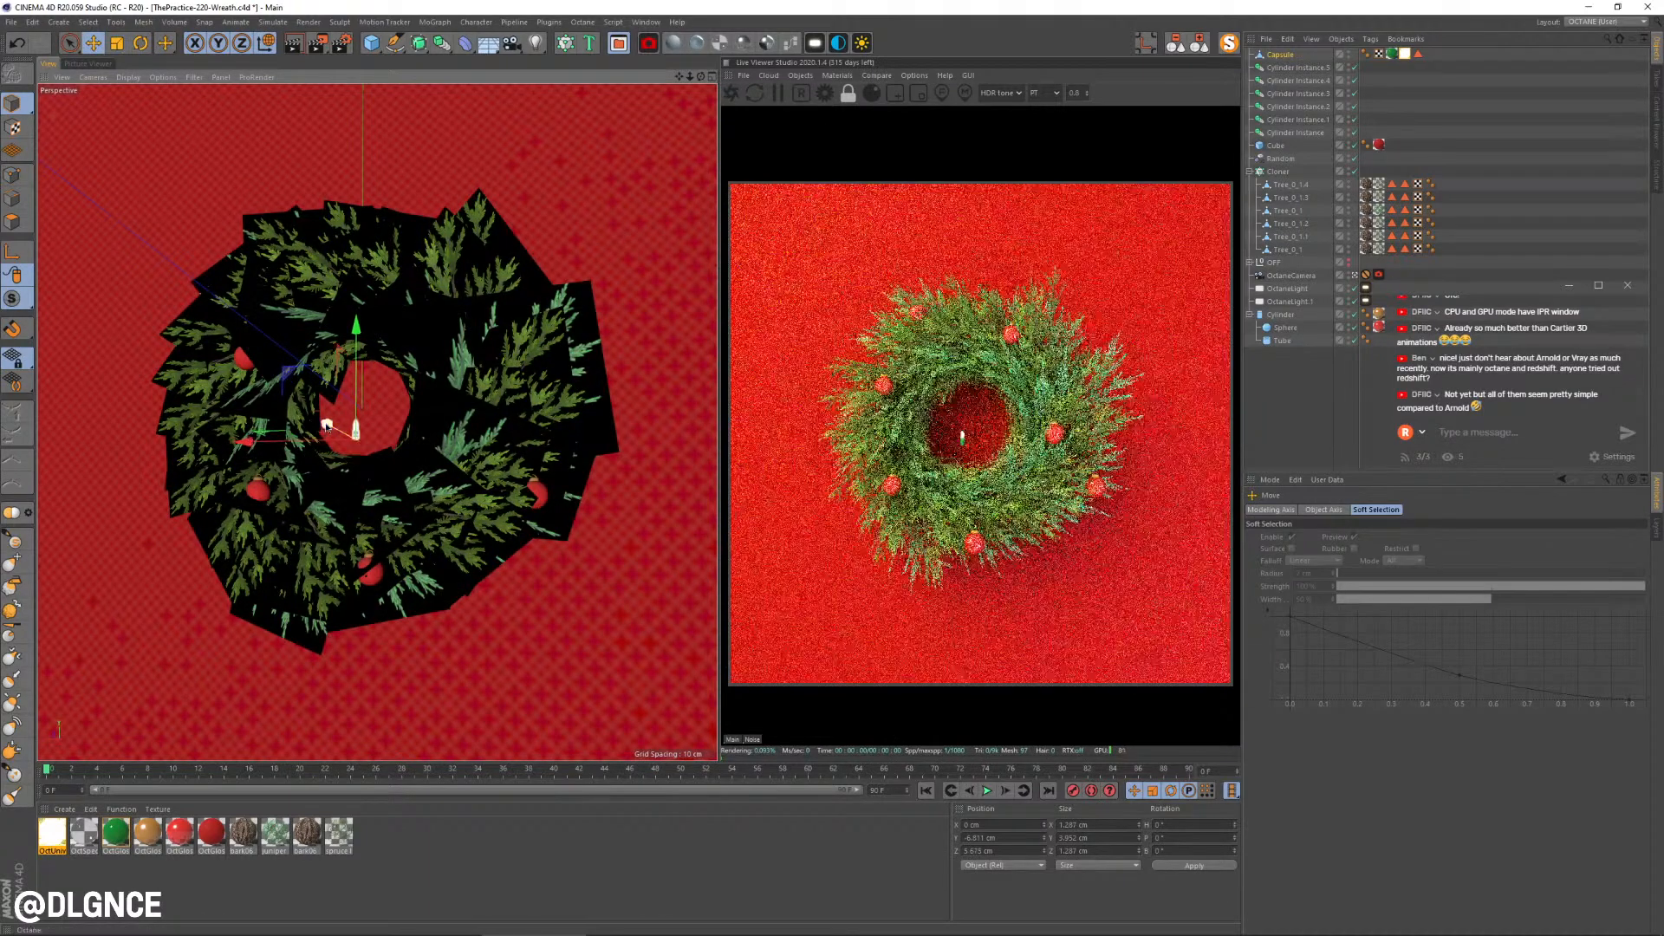
key(ctrl+z)
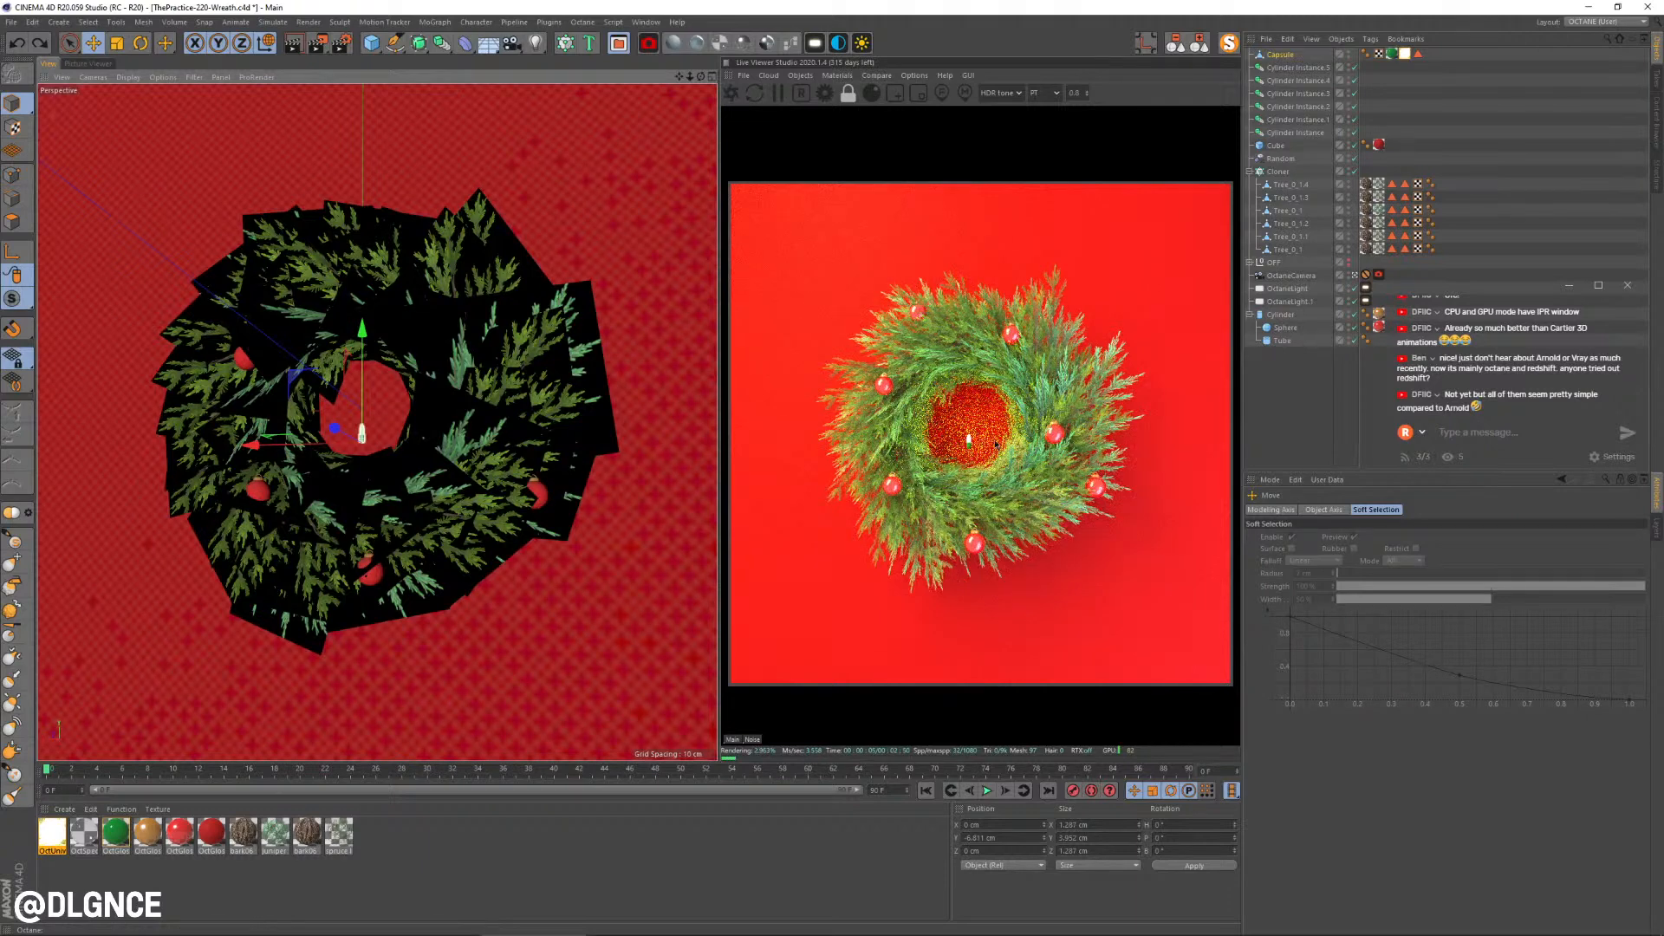
Step: Set the sampling rate of the yellow texture emission to 10 and close the material editor
double_click(54, 834)
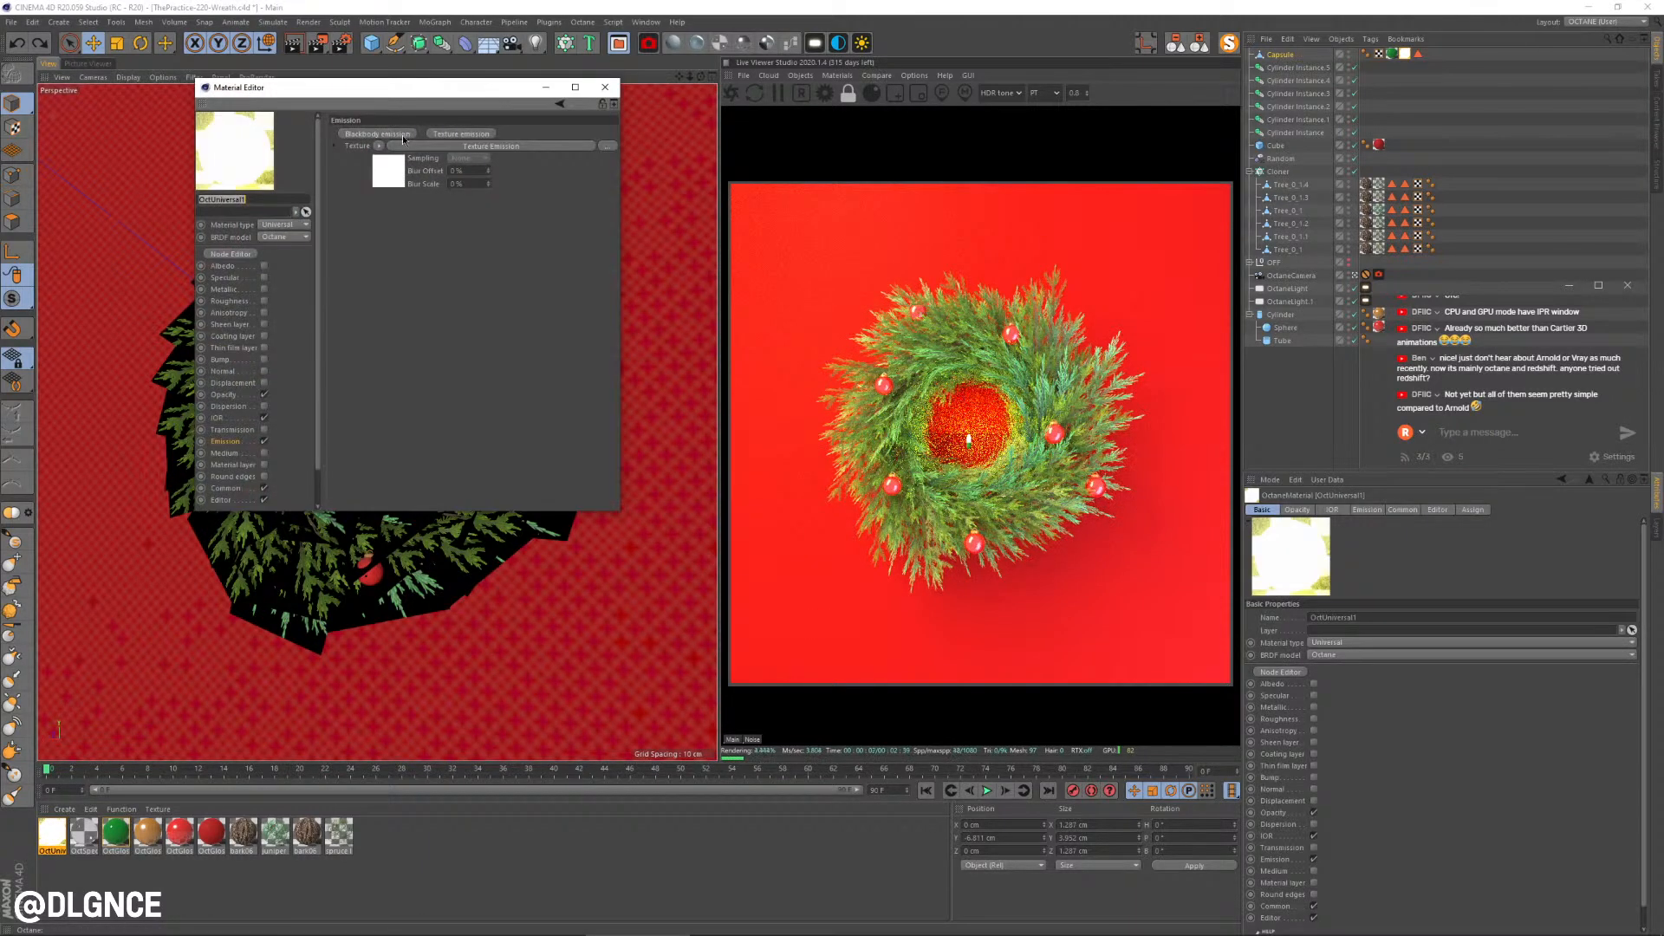
drag(397, 101, 487, 207)
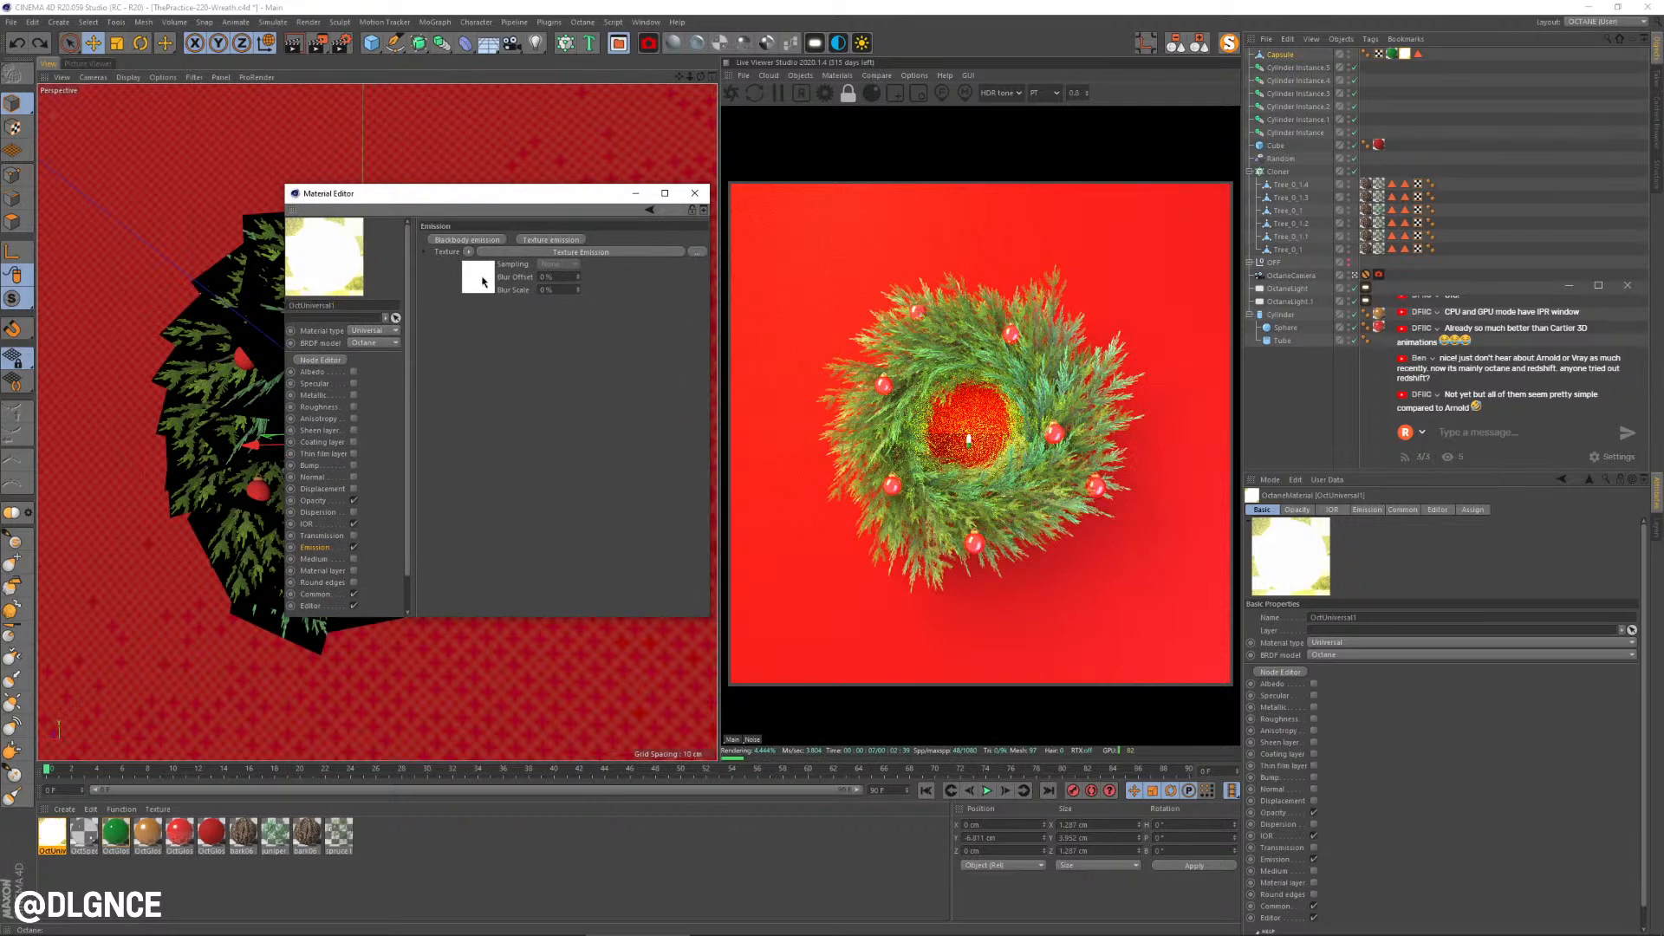
click(483, 282)
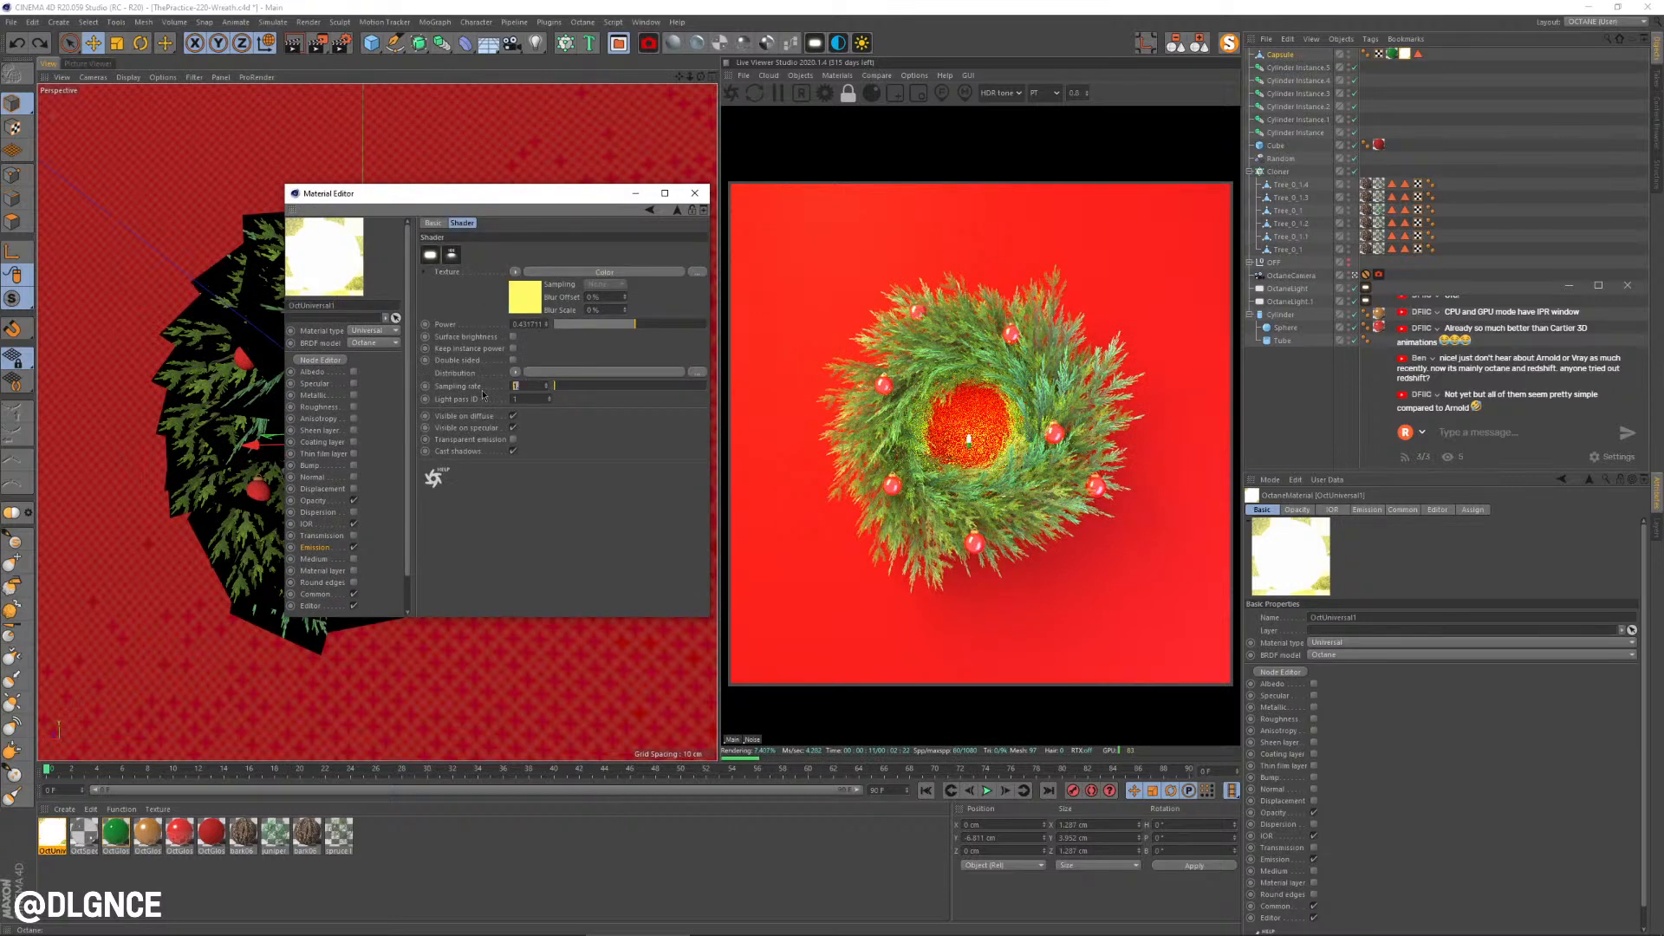
key(Return)
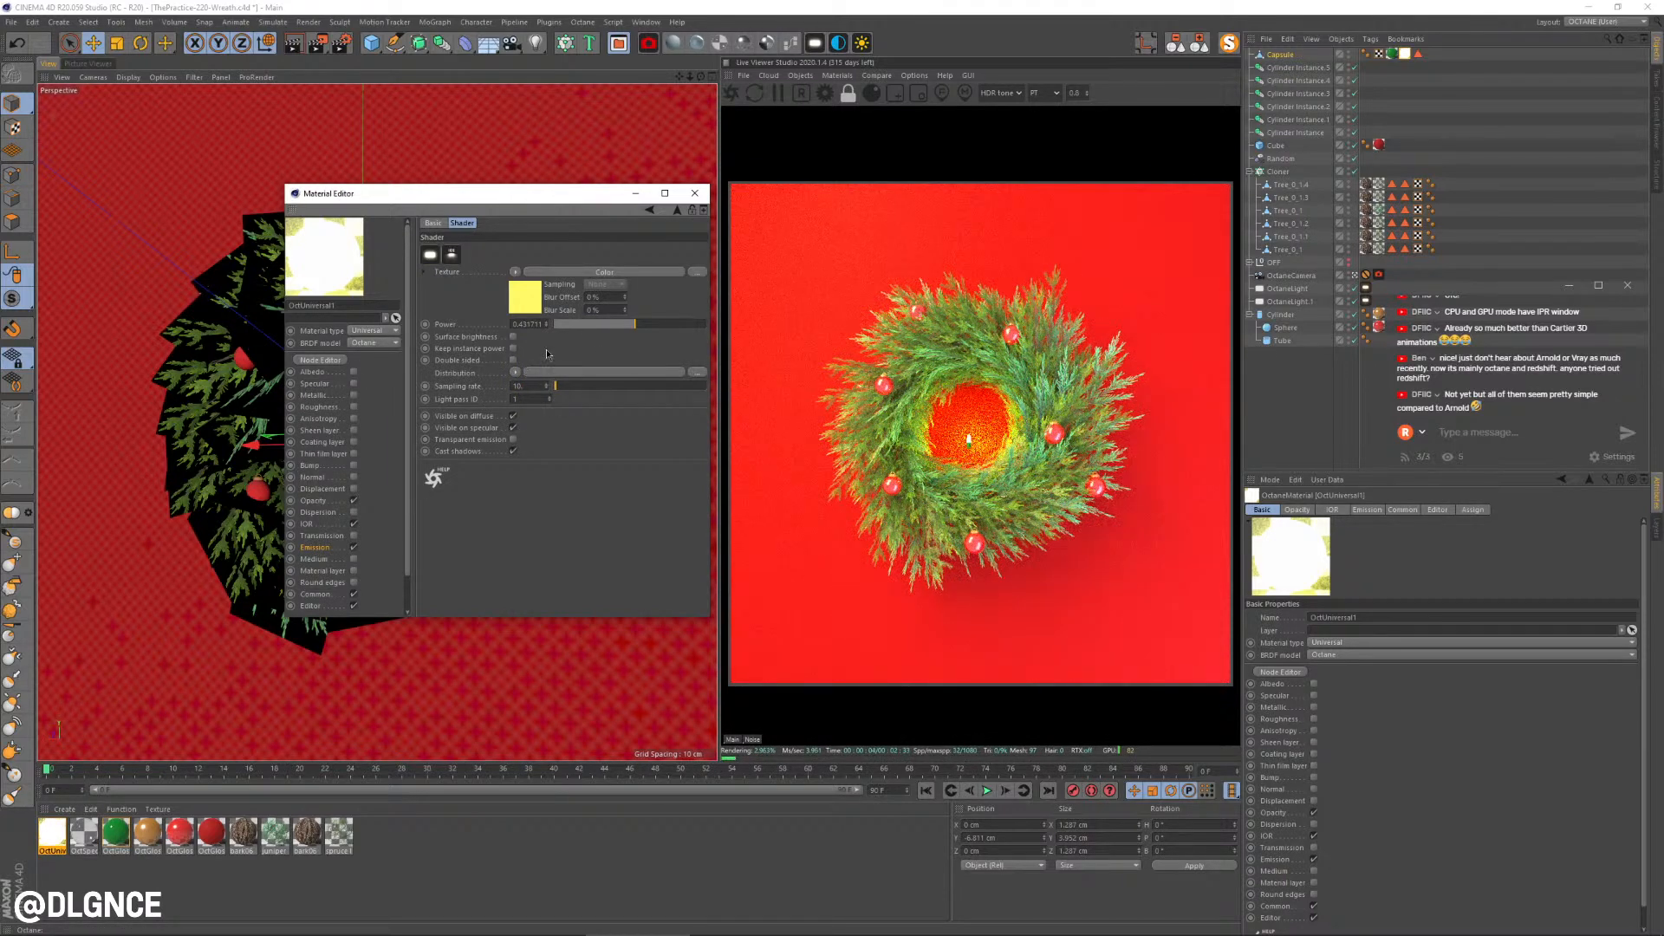
click(695, 192)
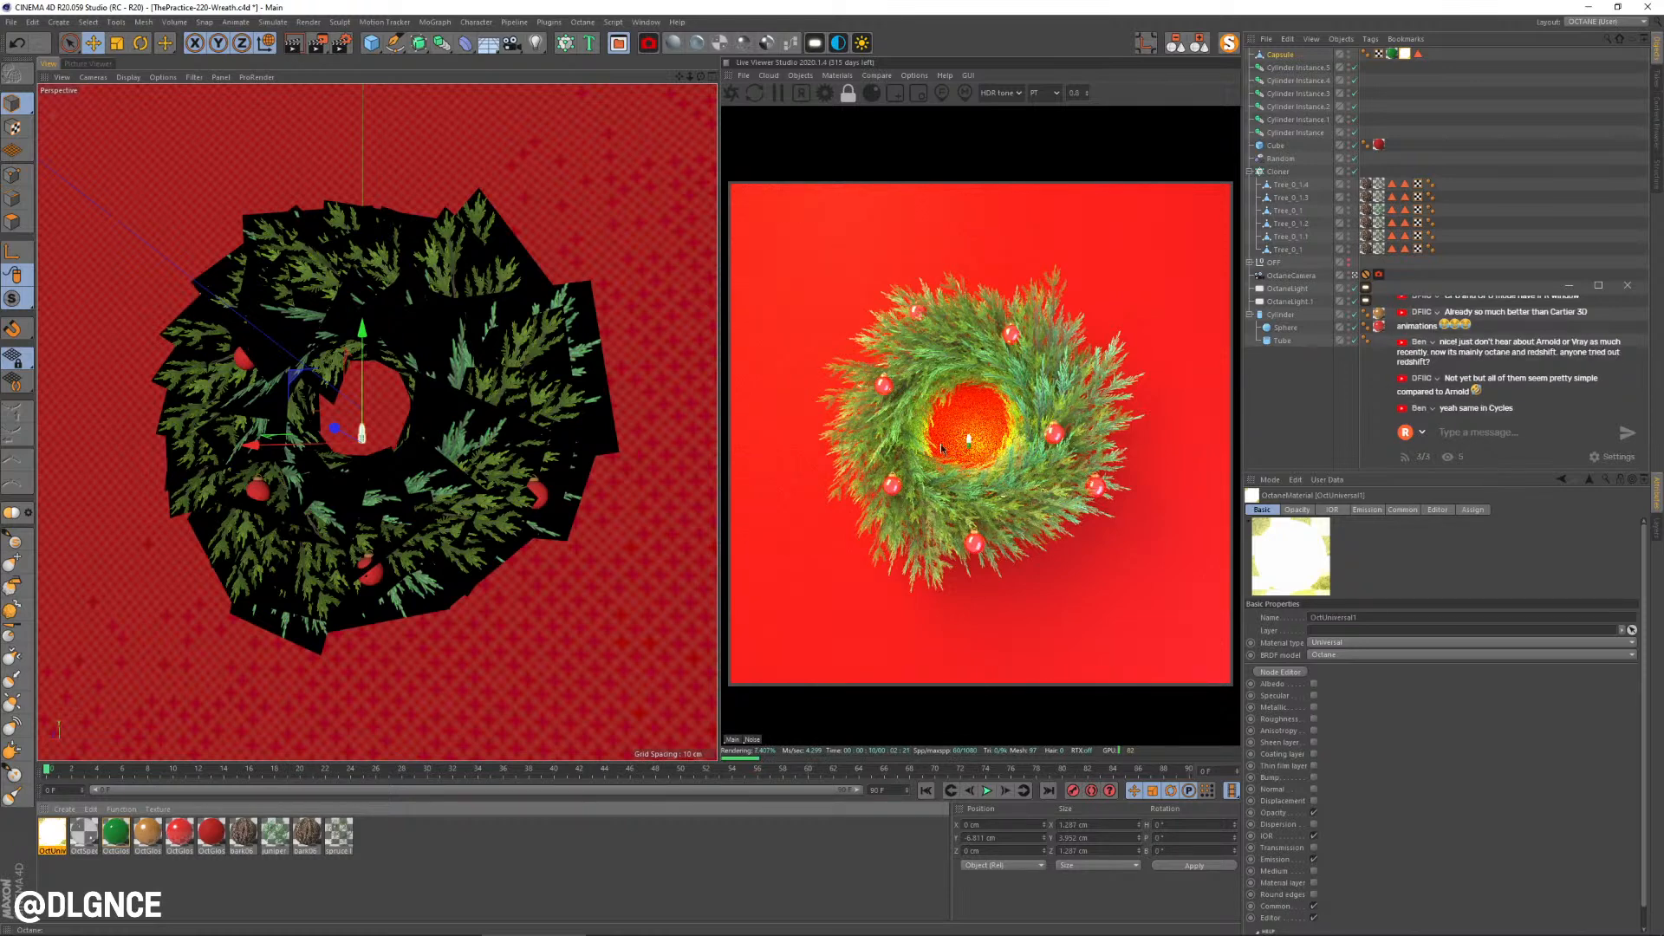
click(424, 443)
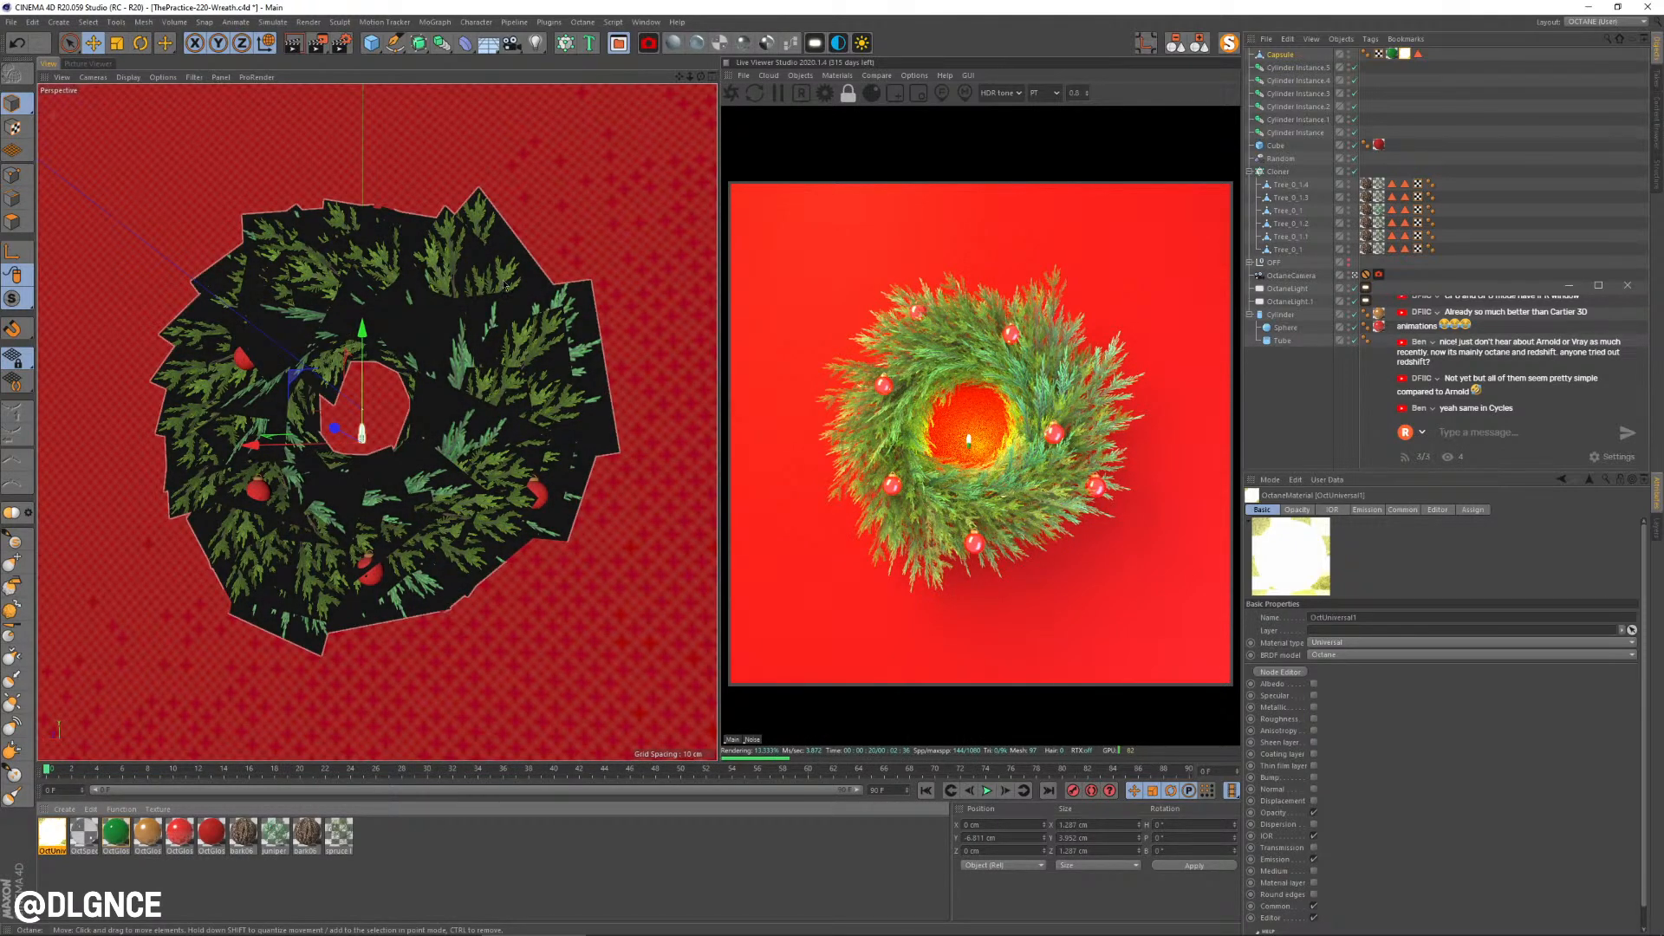
Step: Collapse the object hierarchies and move the Cube below the OFF null in the object list
click(1206, 49)
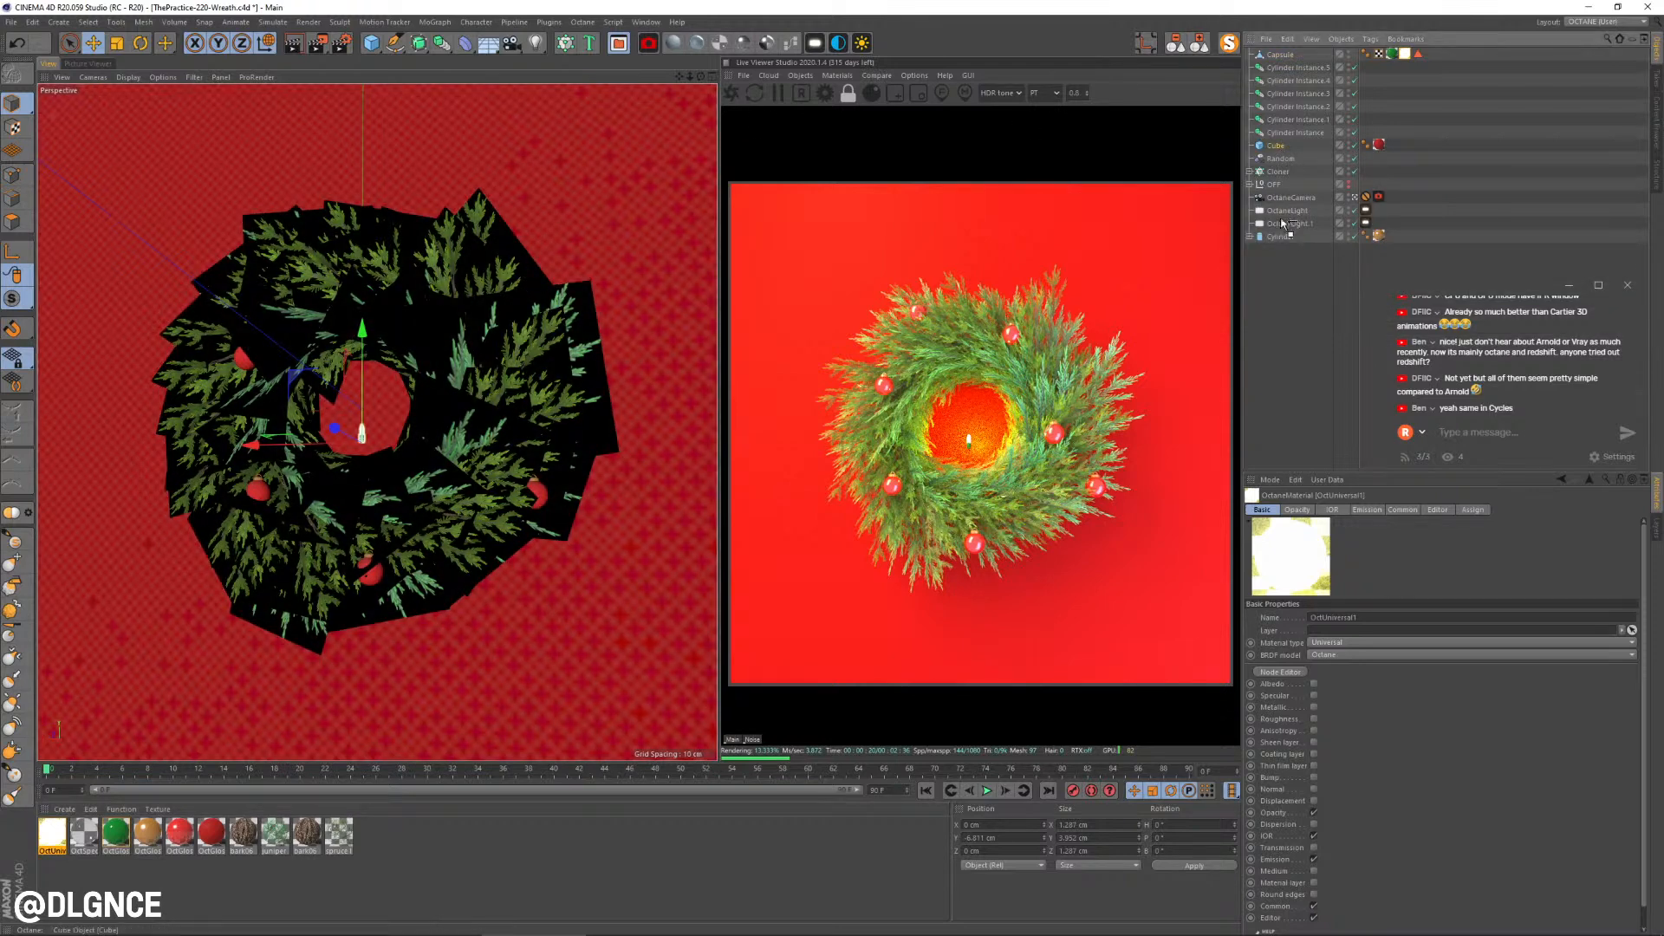
drag(1284, 195, 1281, 192)
click(1279, 159)
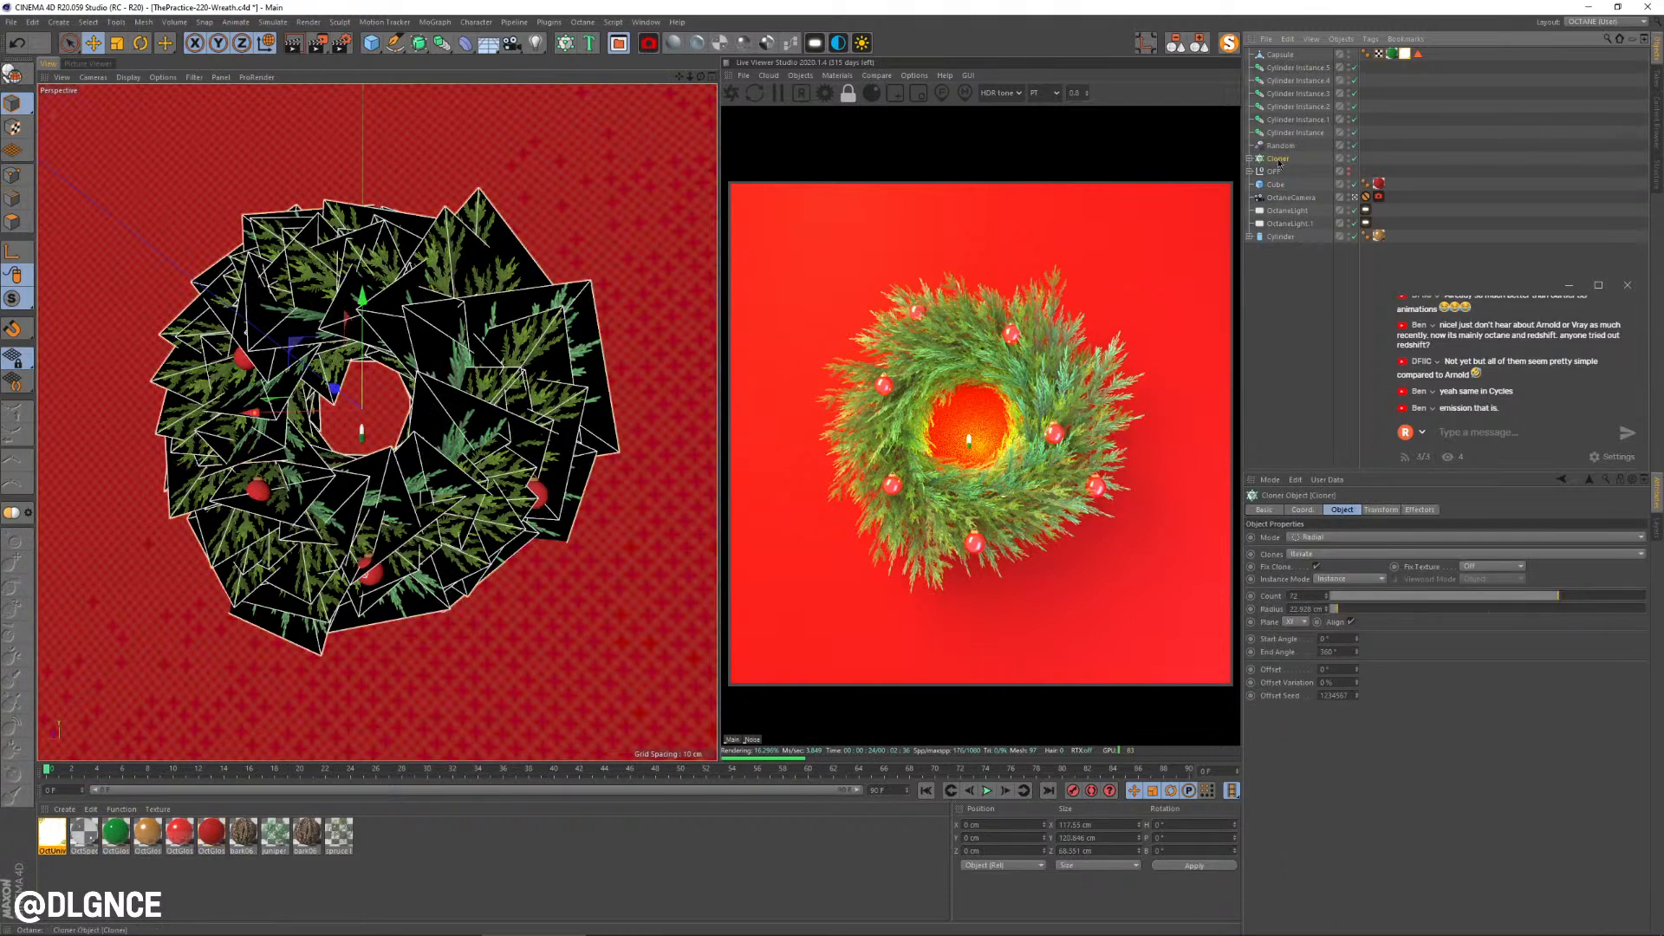
click(1281, 148)
click(1281, 159)
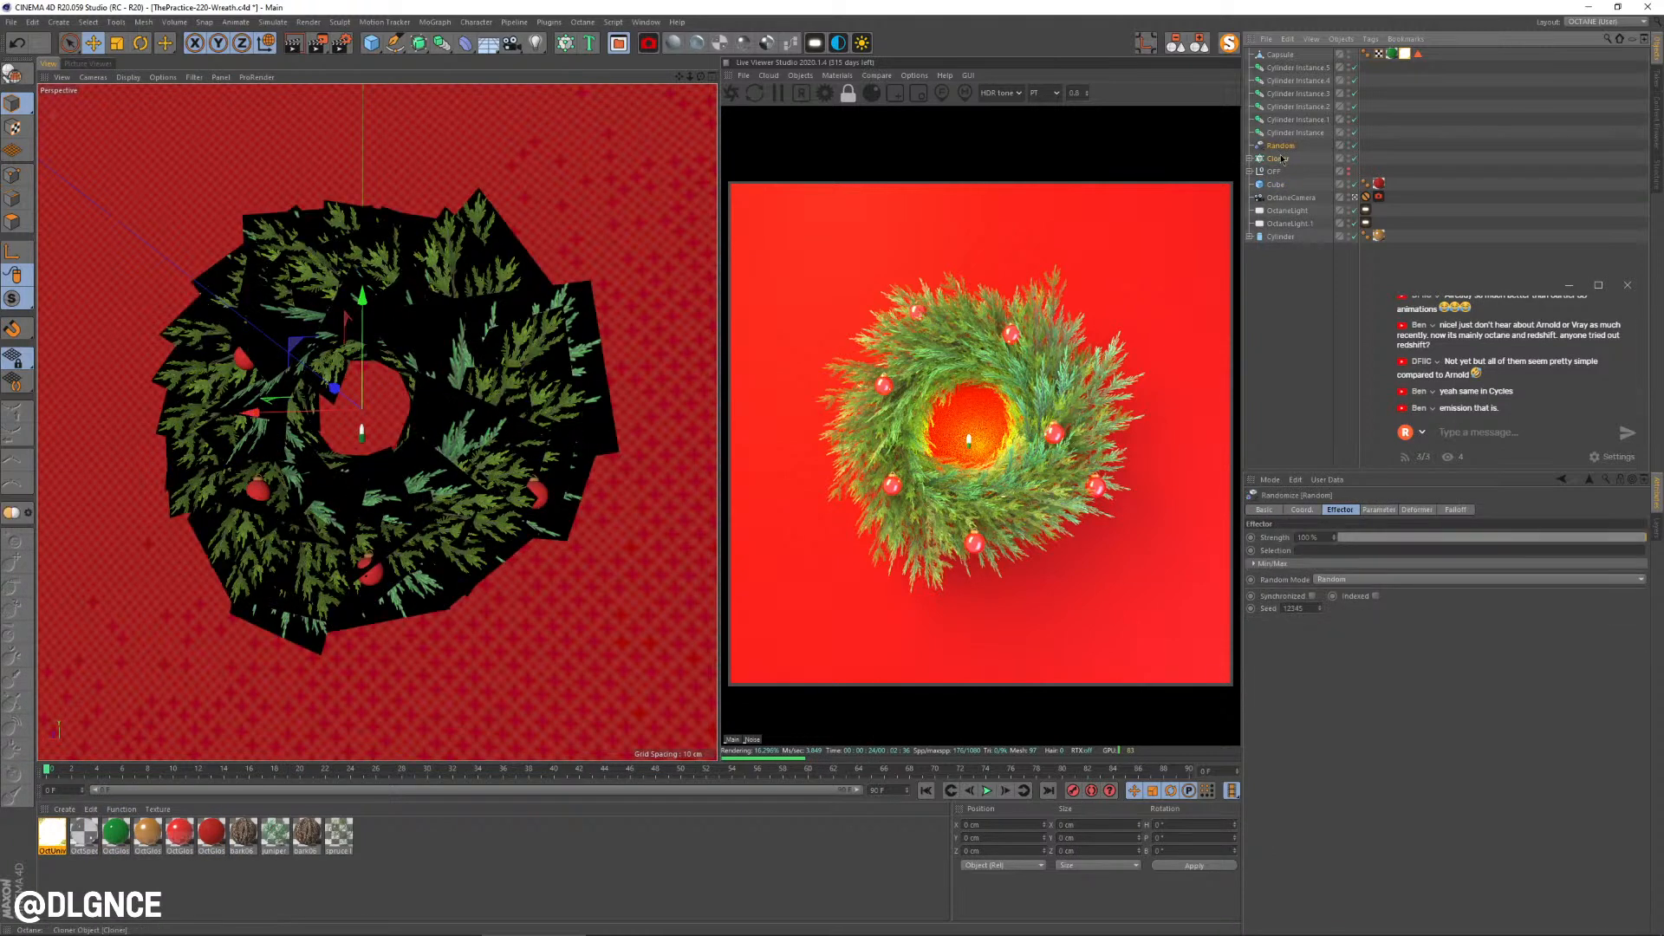
Step: Move the original Cylinder bauble directly above its Cylinder Instance copies in the object list
click(1292, 133)
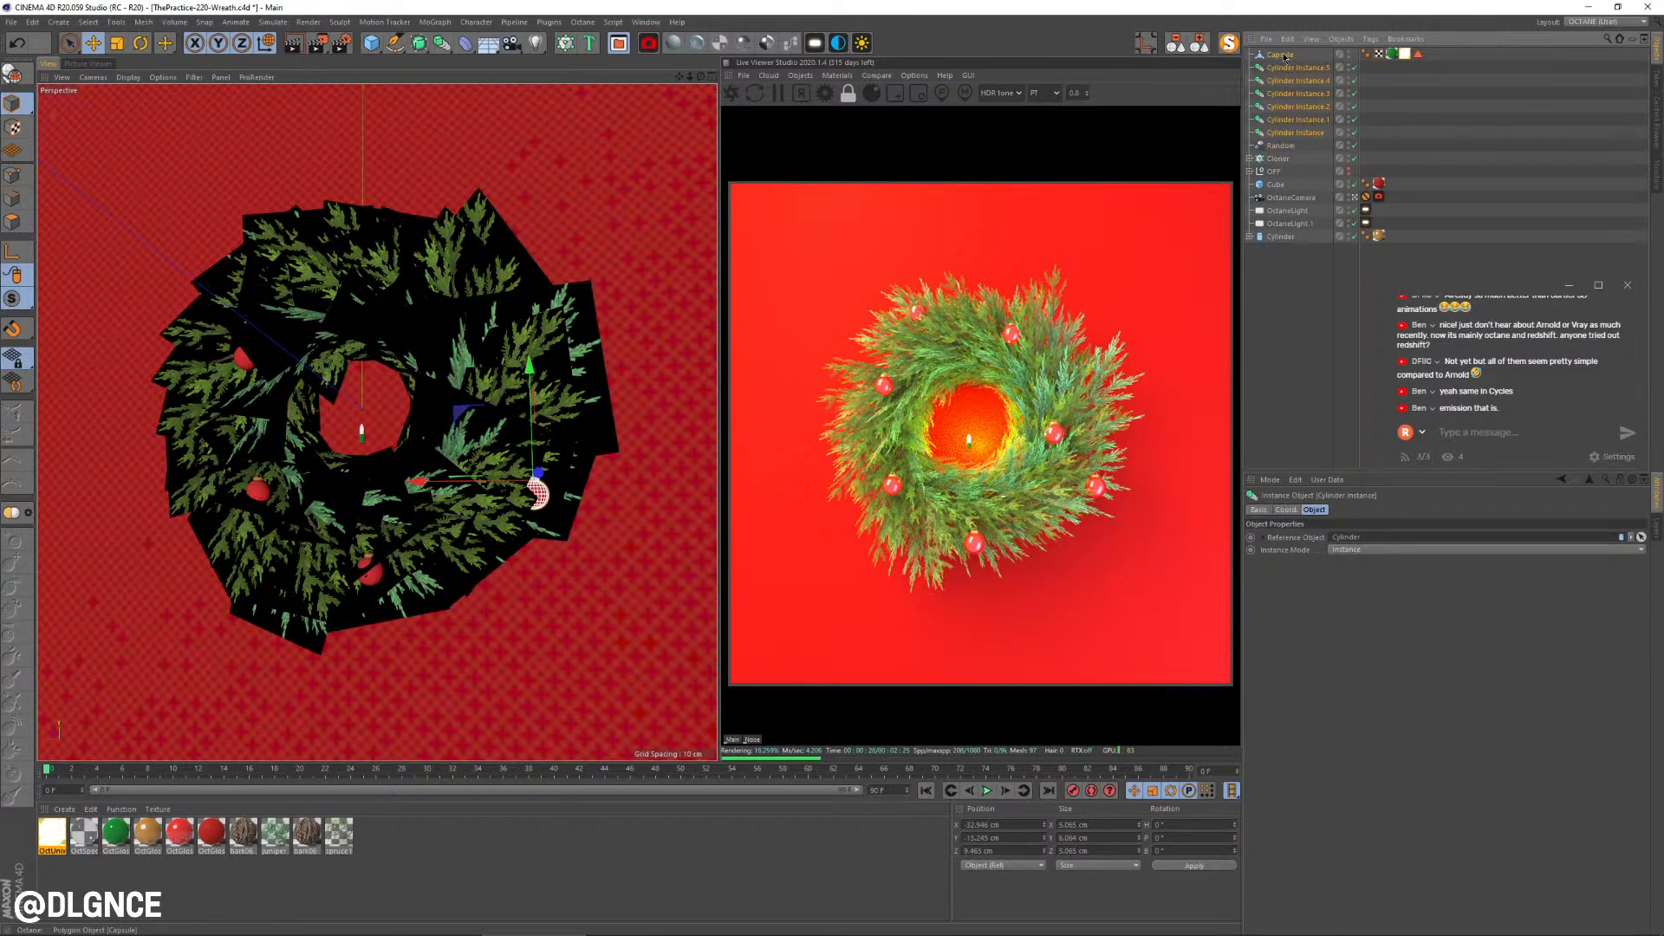
click(1286, 67)
shift+click(1288, 133)
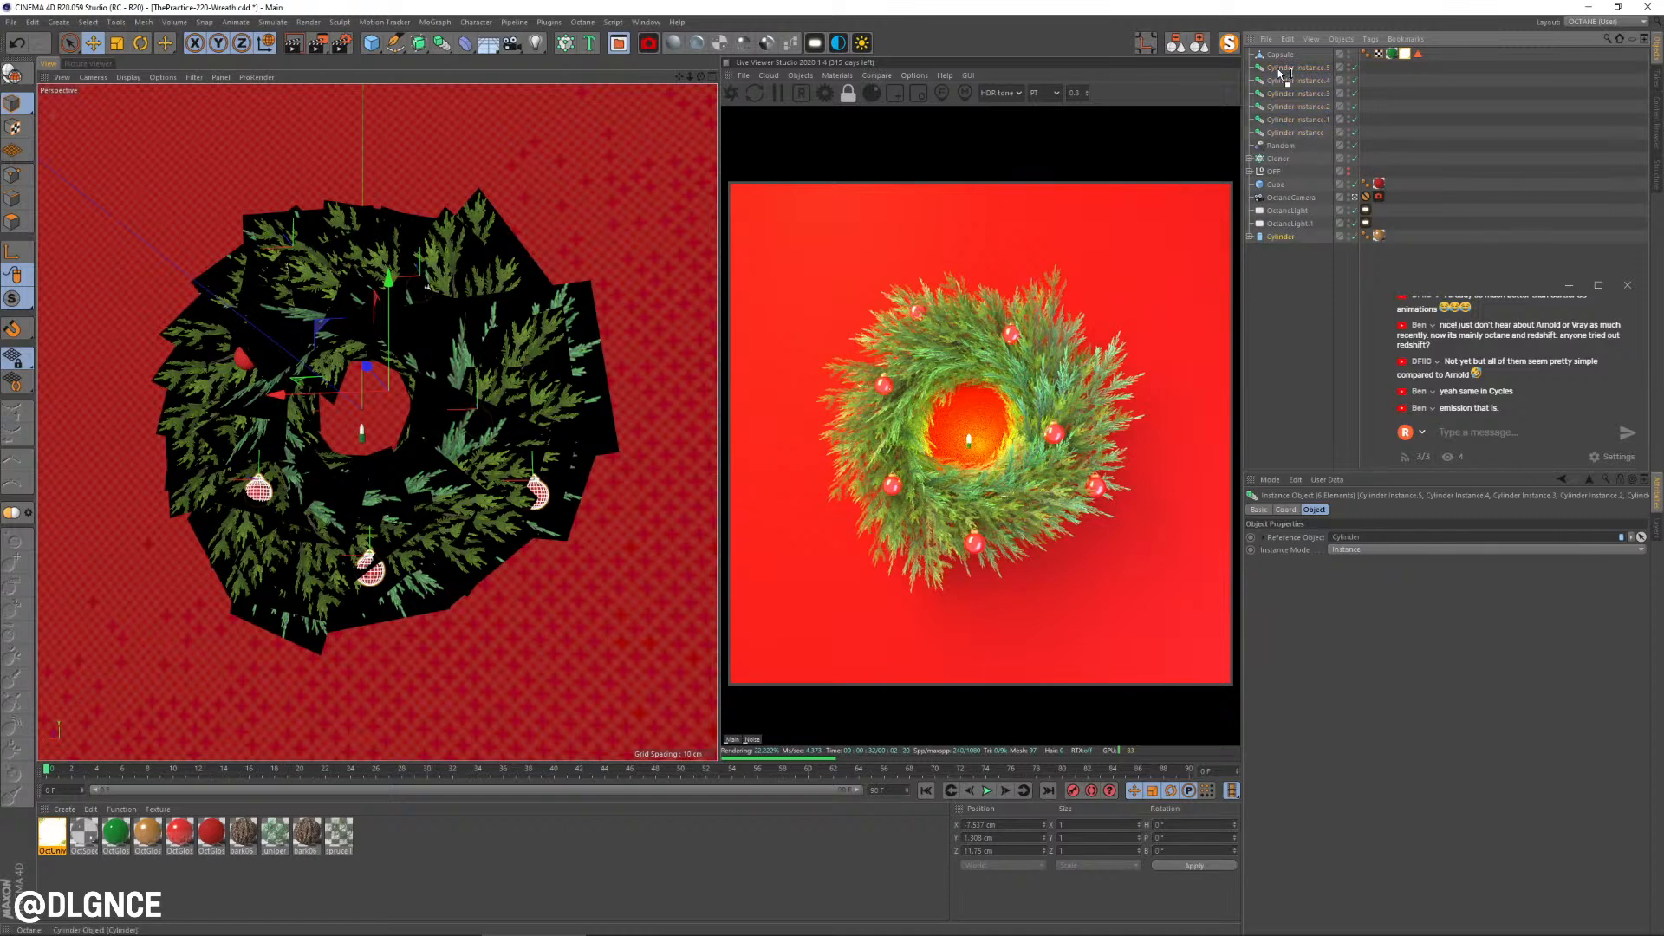
drag(1280, 73, 1281, 67)
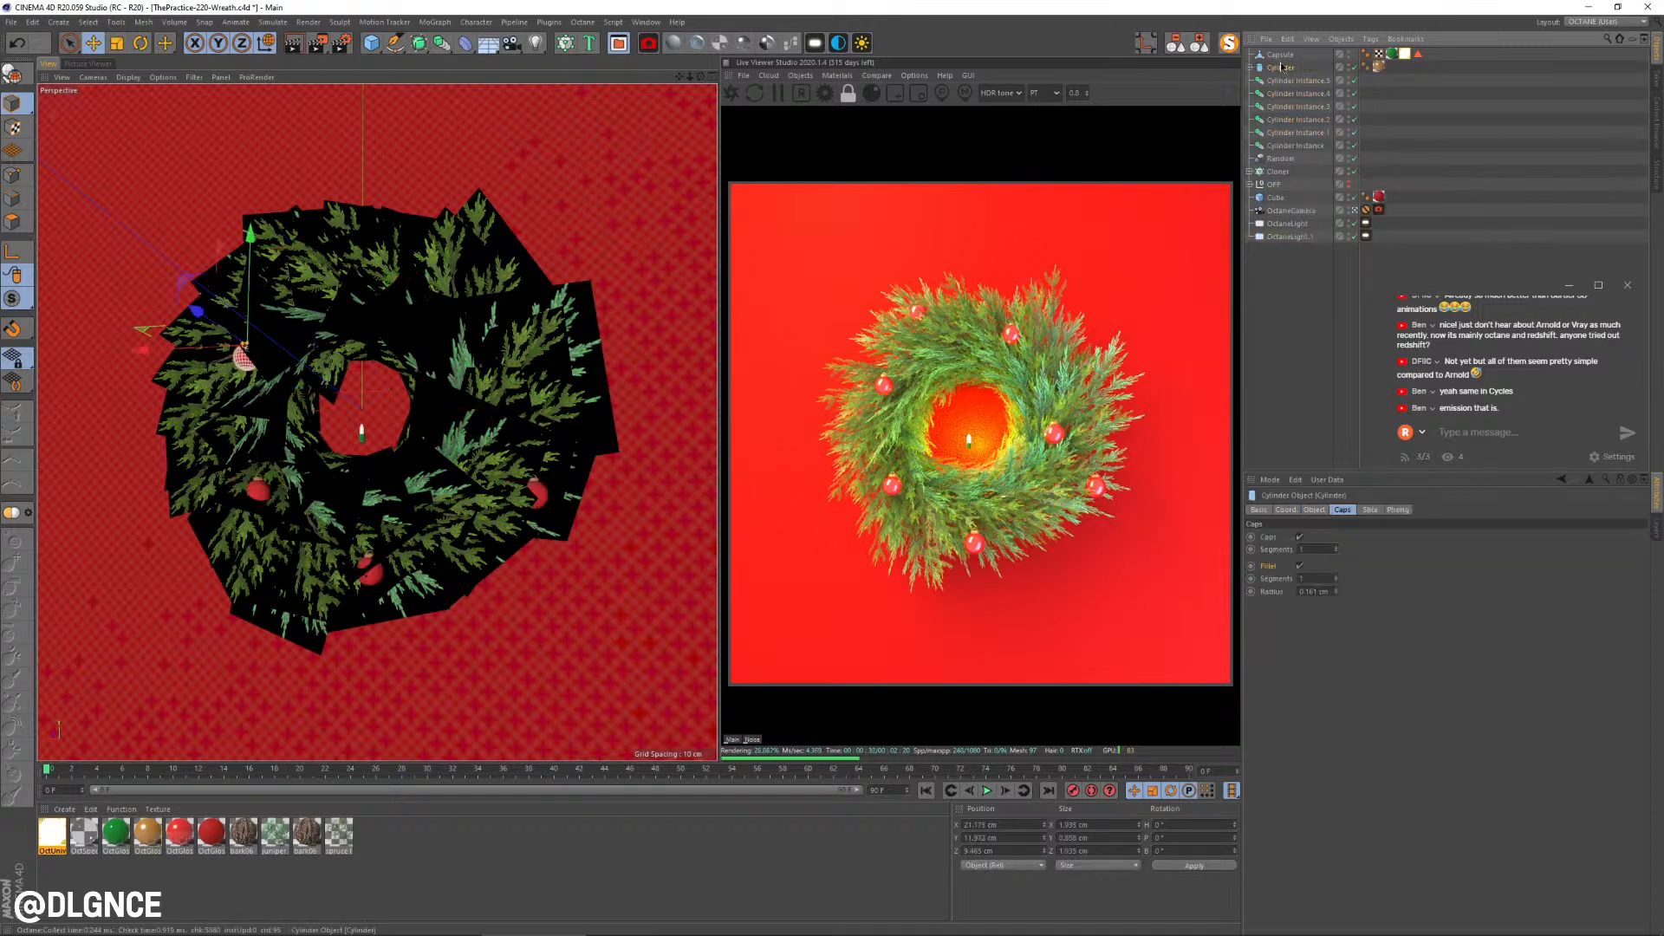
Step: Group the Cylinder and all its instances into a null named Balls
shift+click(1291, 145)
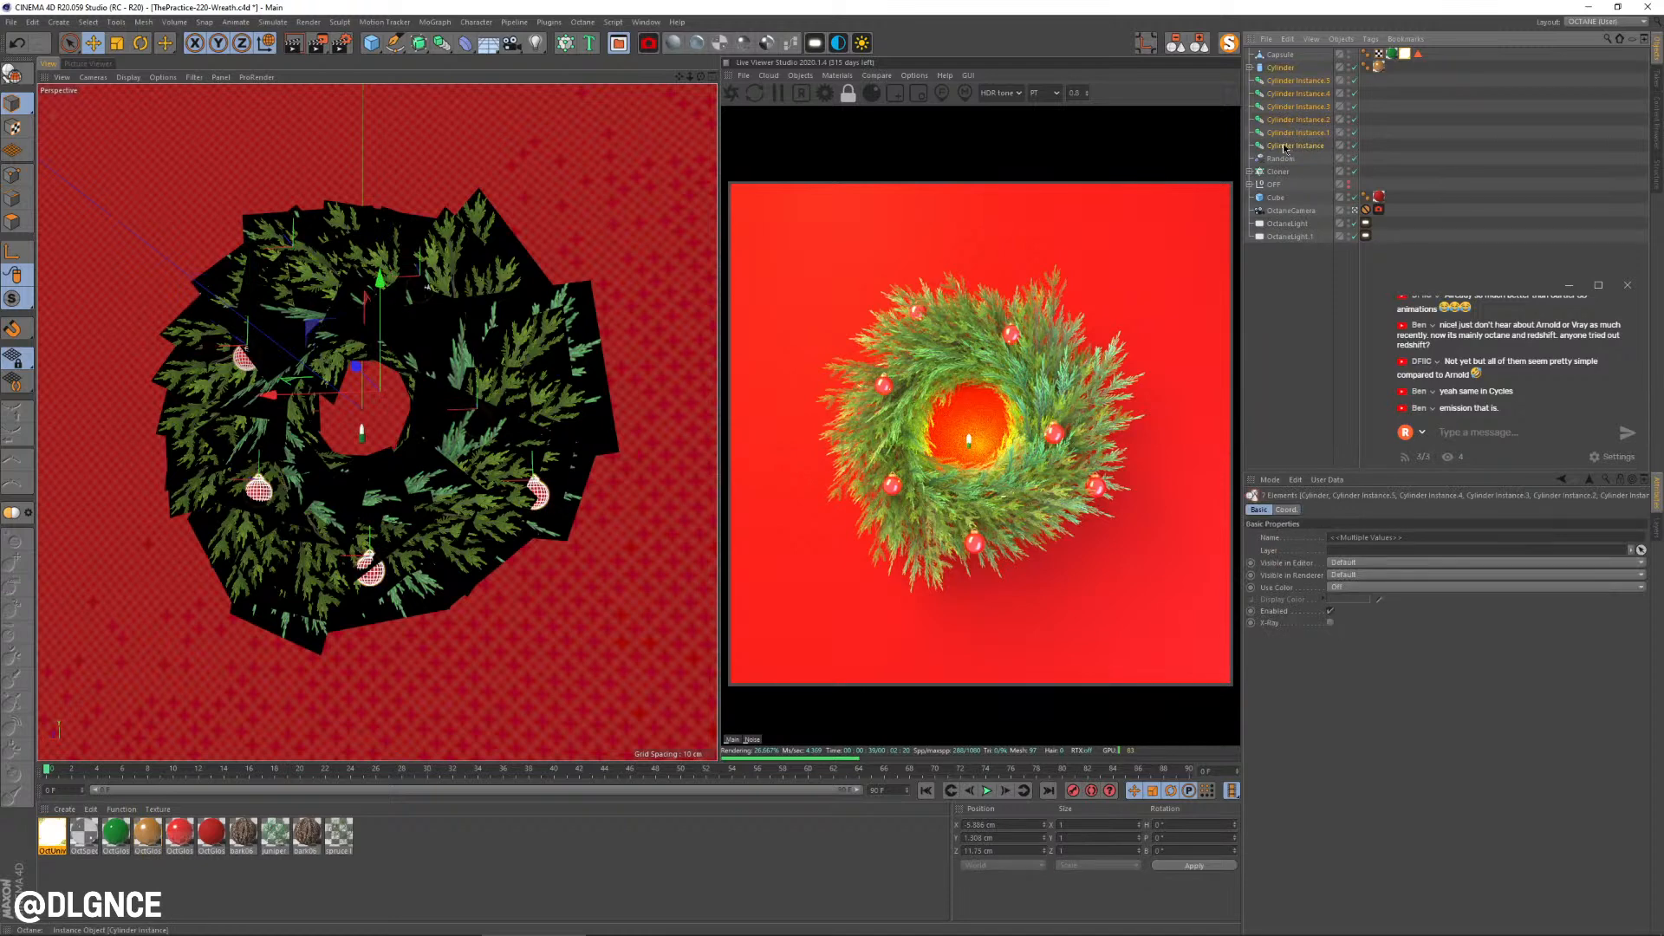
key(alt+g)
double_click(1275, 66)
text(B)
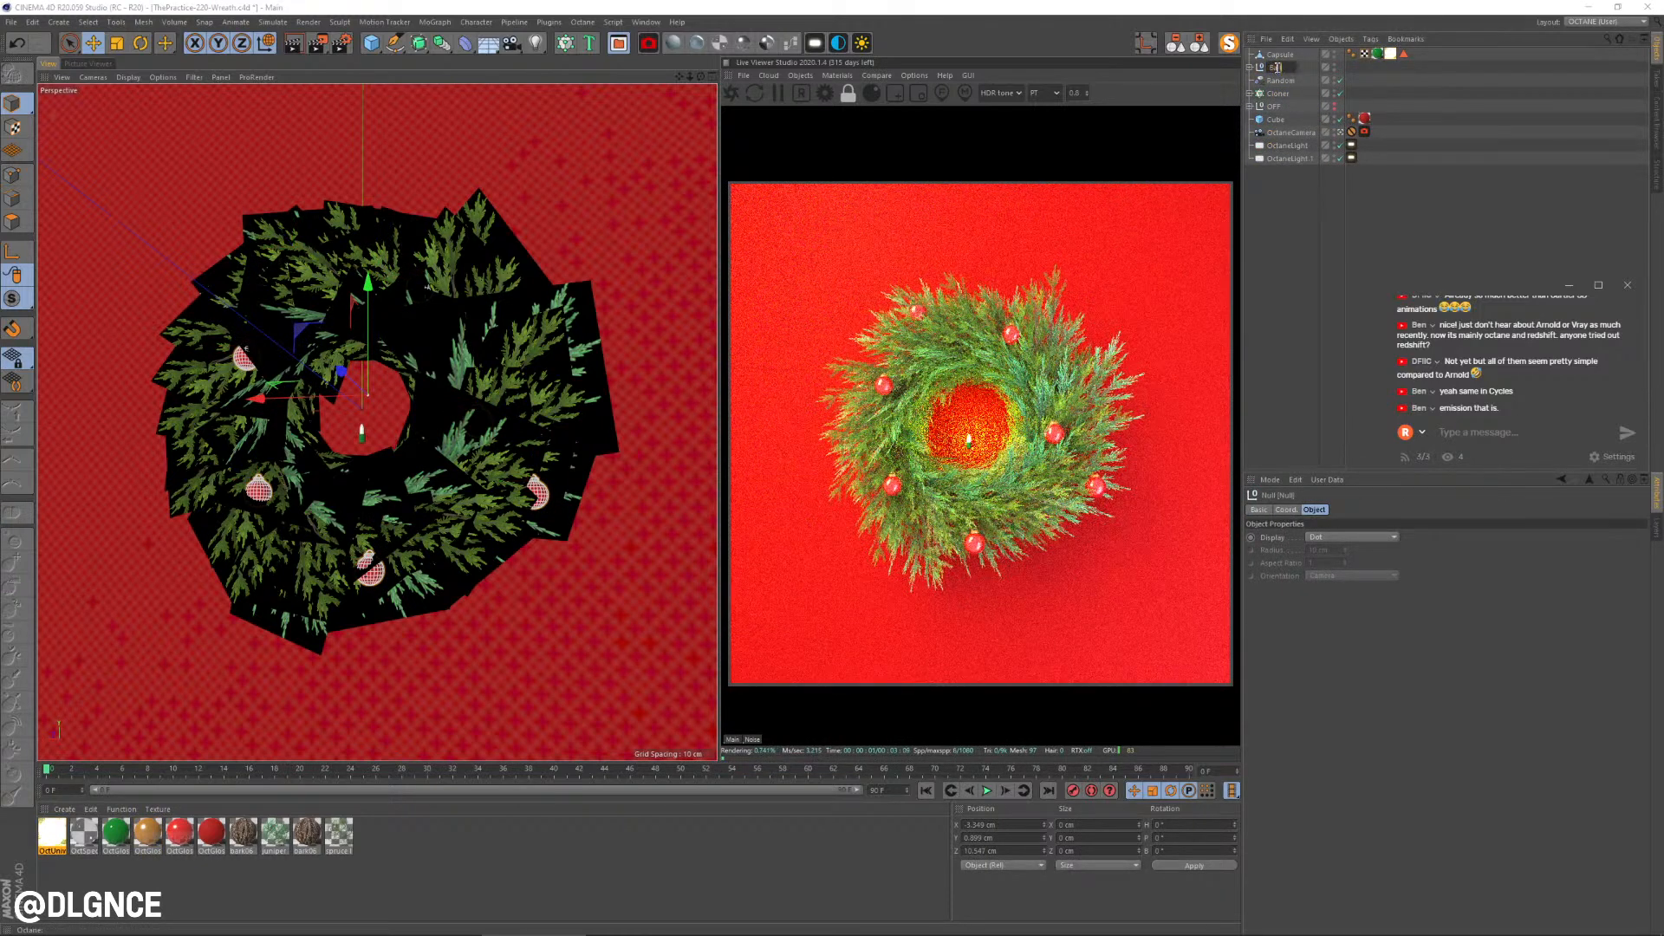
text(alls)
key(Return)
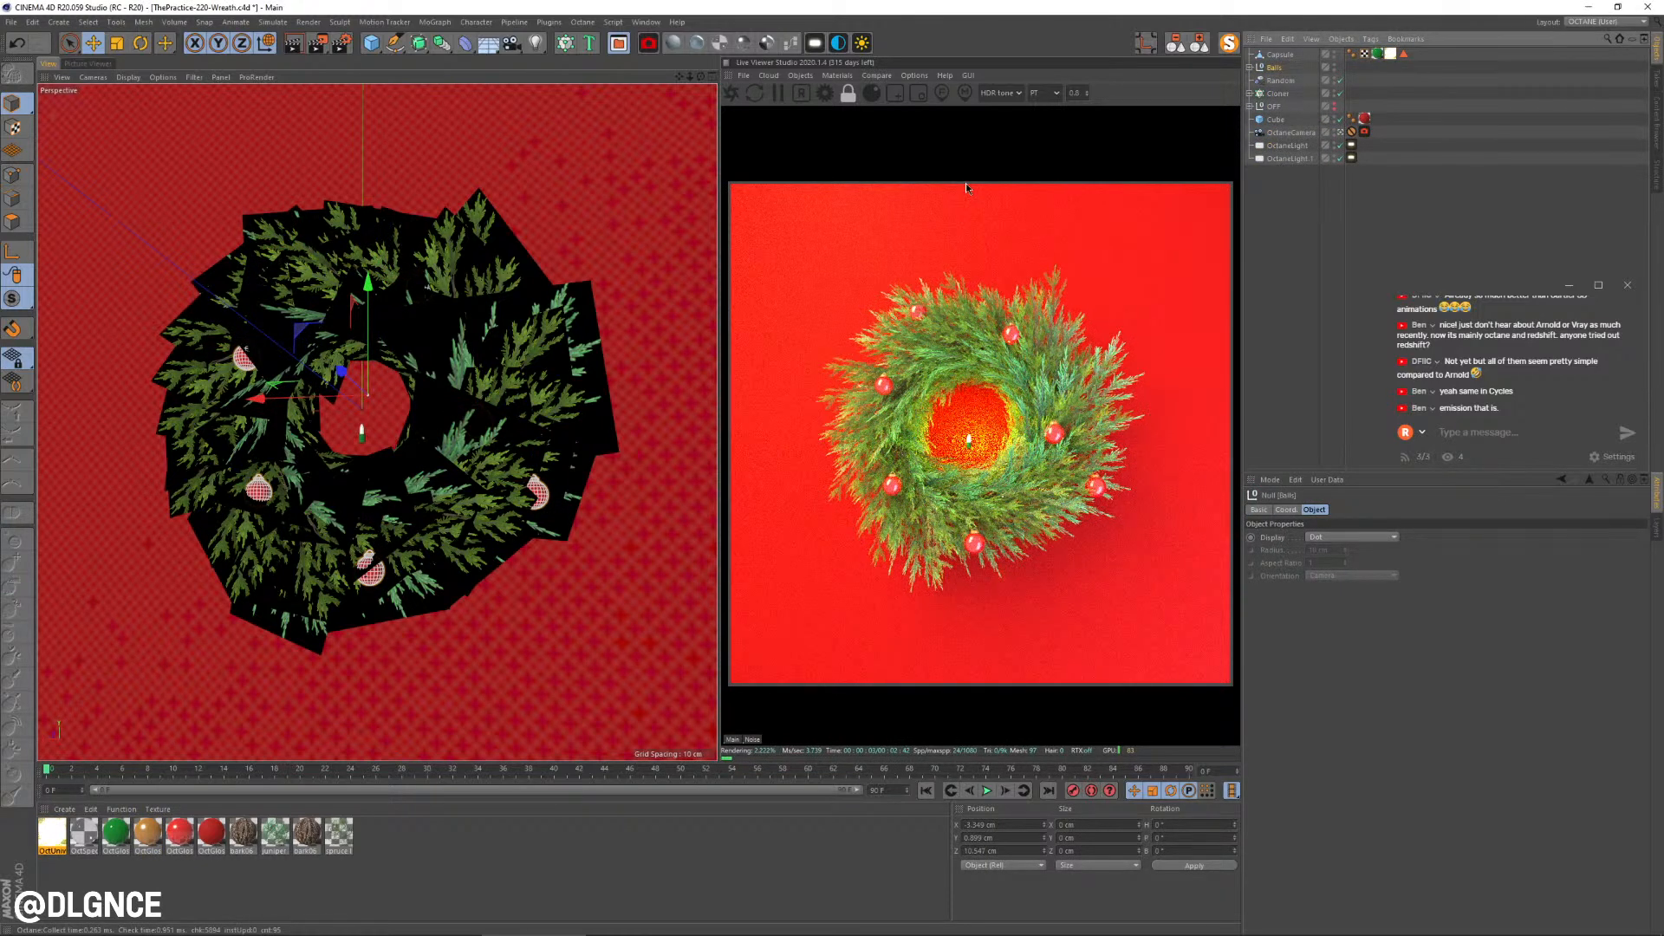
Step: Put the Capsule bulb into a new MoGraph Cloner and set its mode to Radial
click(1281, 54)
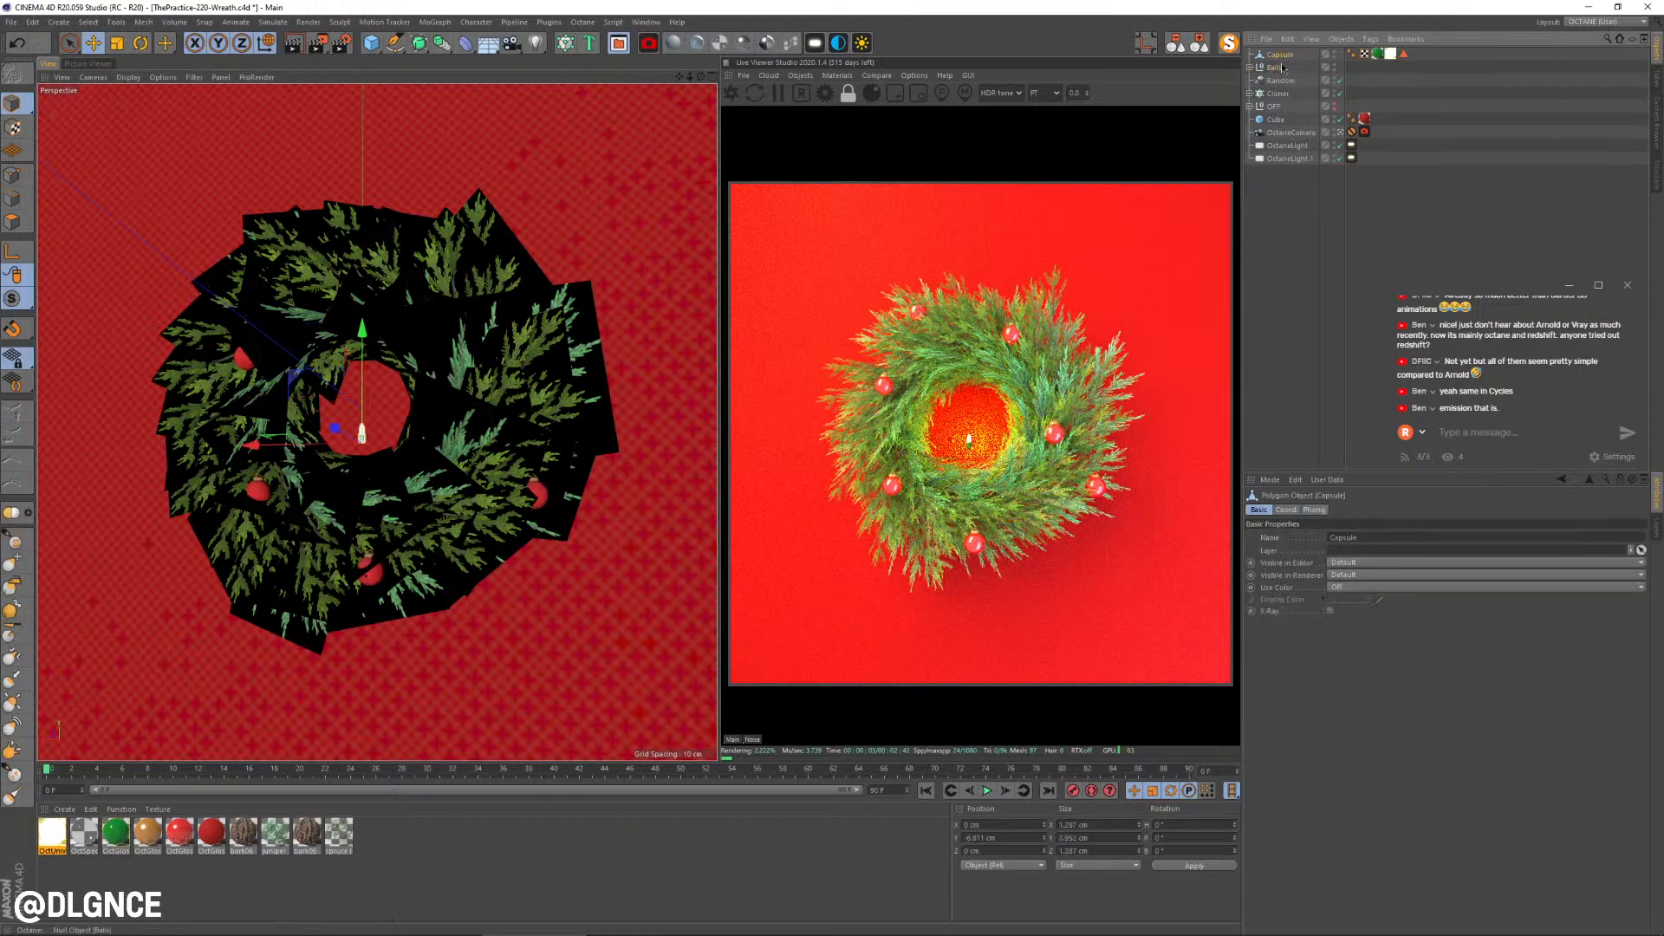
click(438, 22)
alt+click(444, 163)
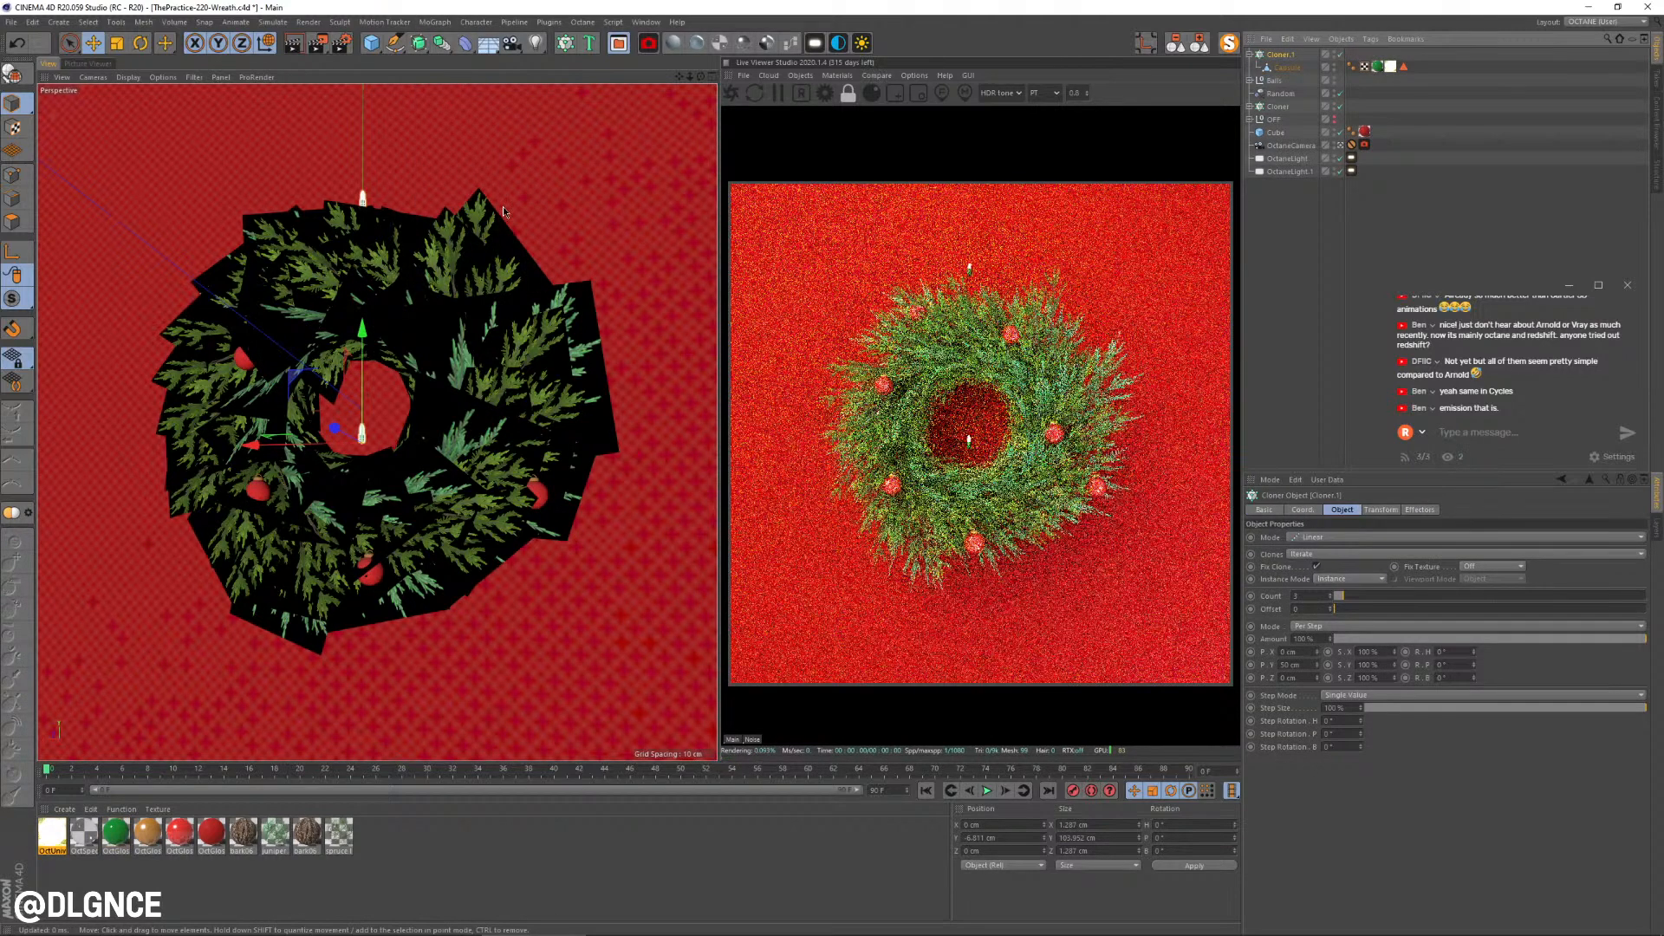
click(1326, 538)
click(1312, 576)
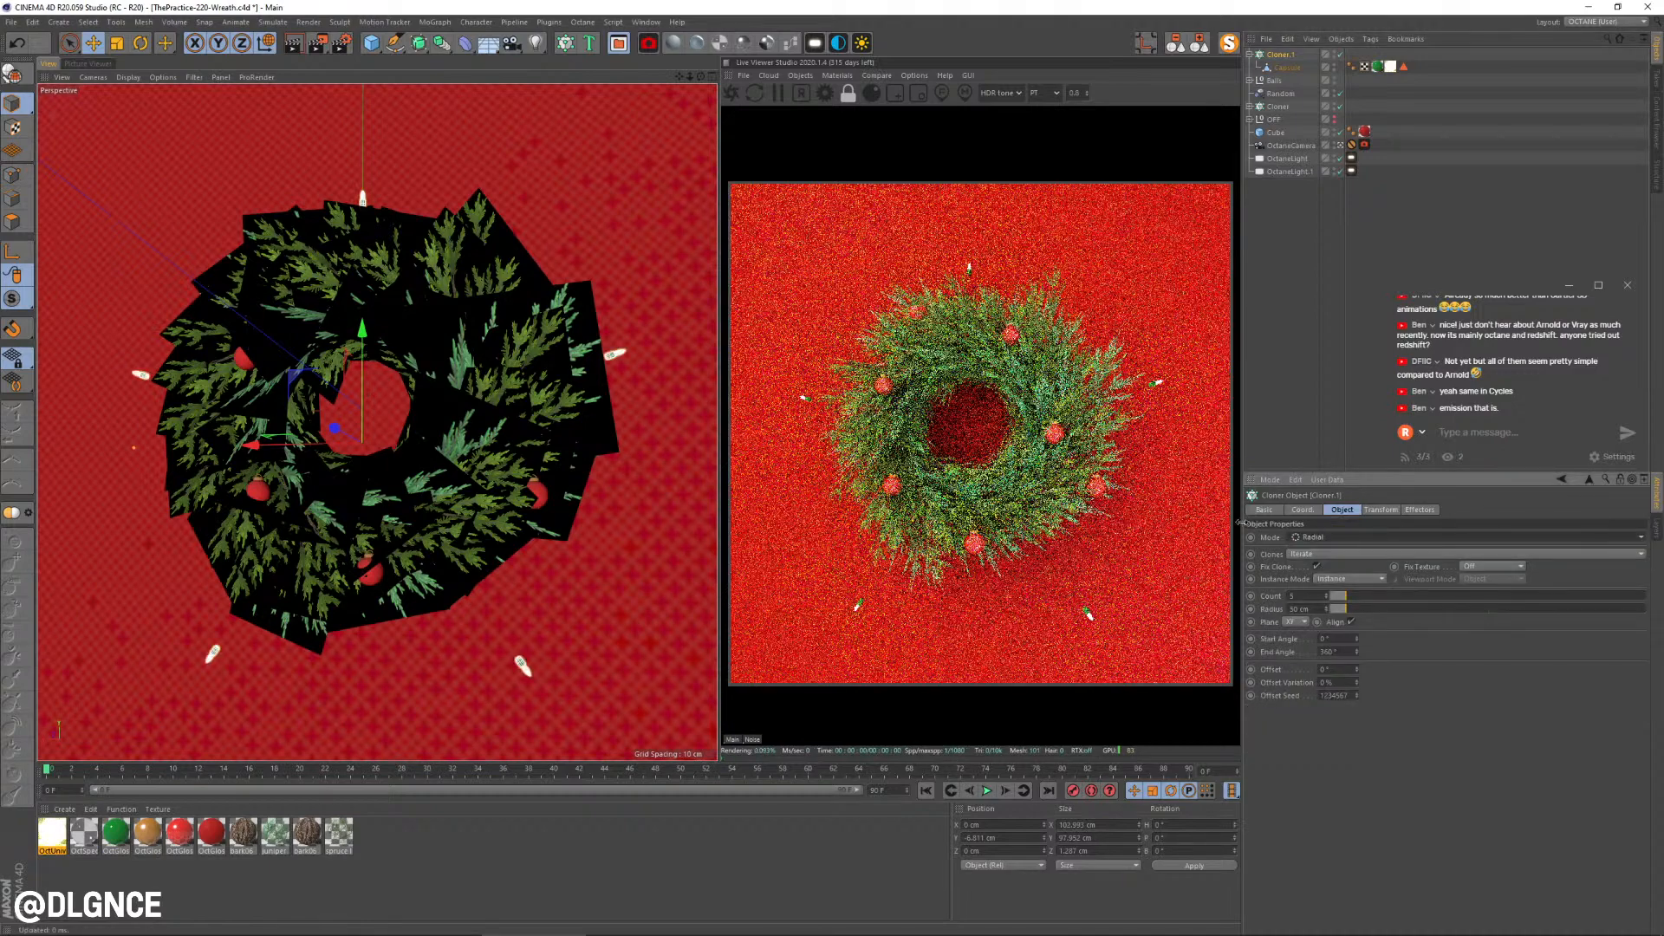
Step: Reduce the bulb cloner's radius to about 25.6 cm and set its Y and Z positions to 0
drag(135, 447, 234, 469)
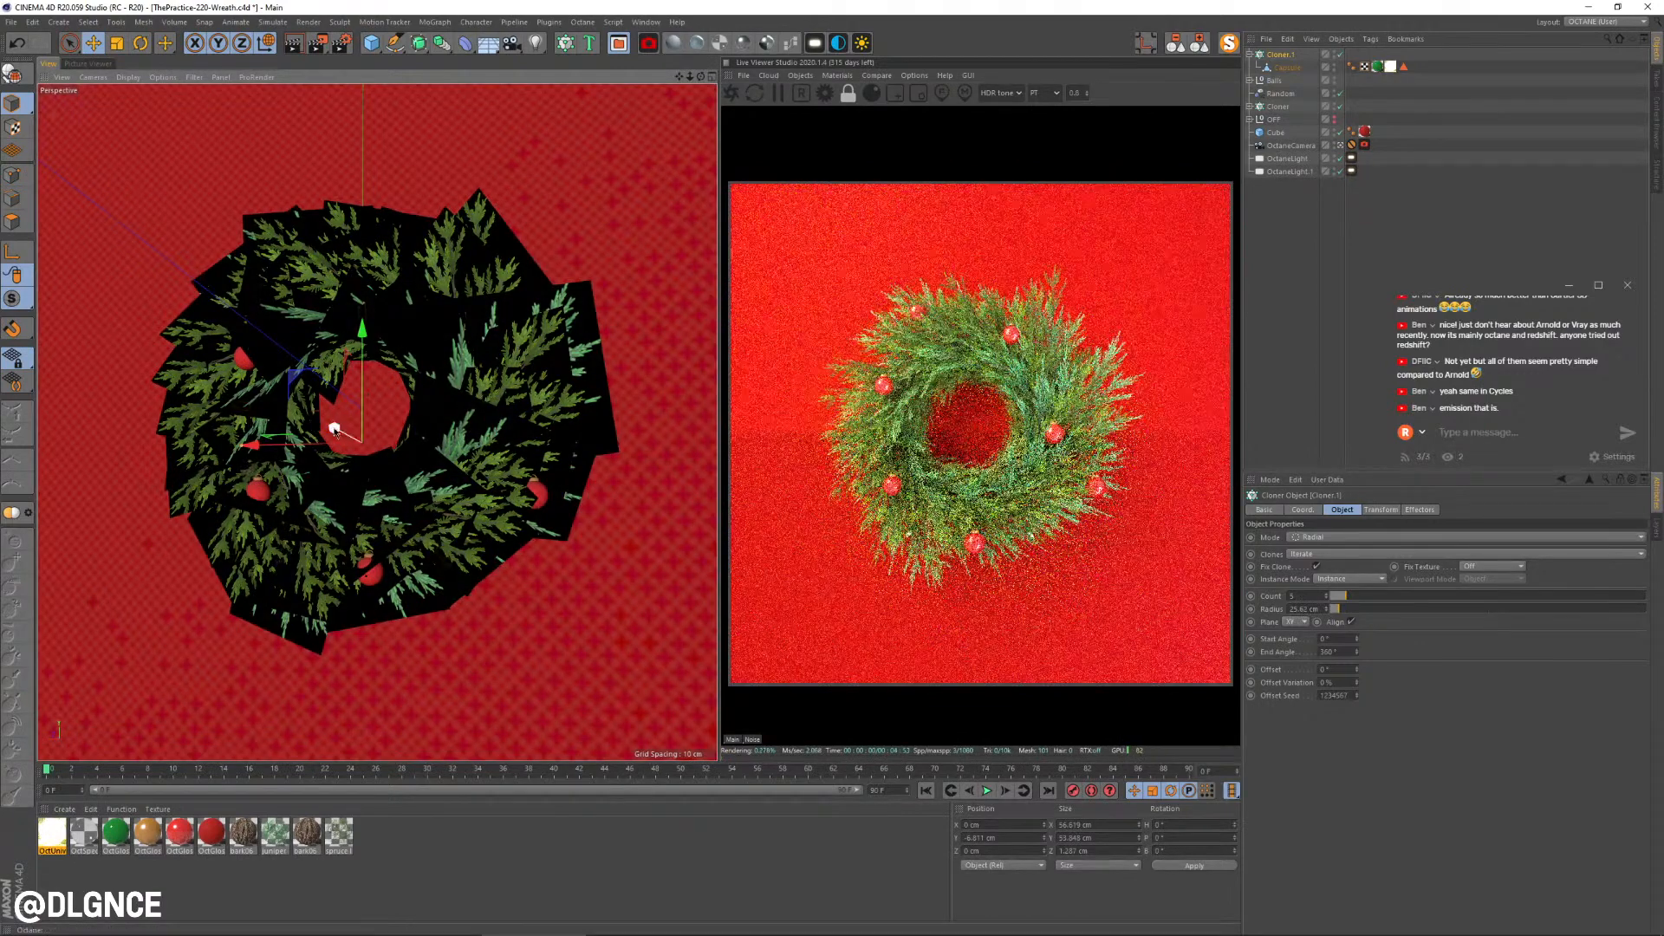
drag(337, 426, 329, 422)
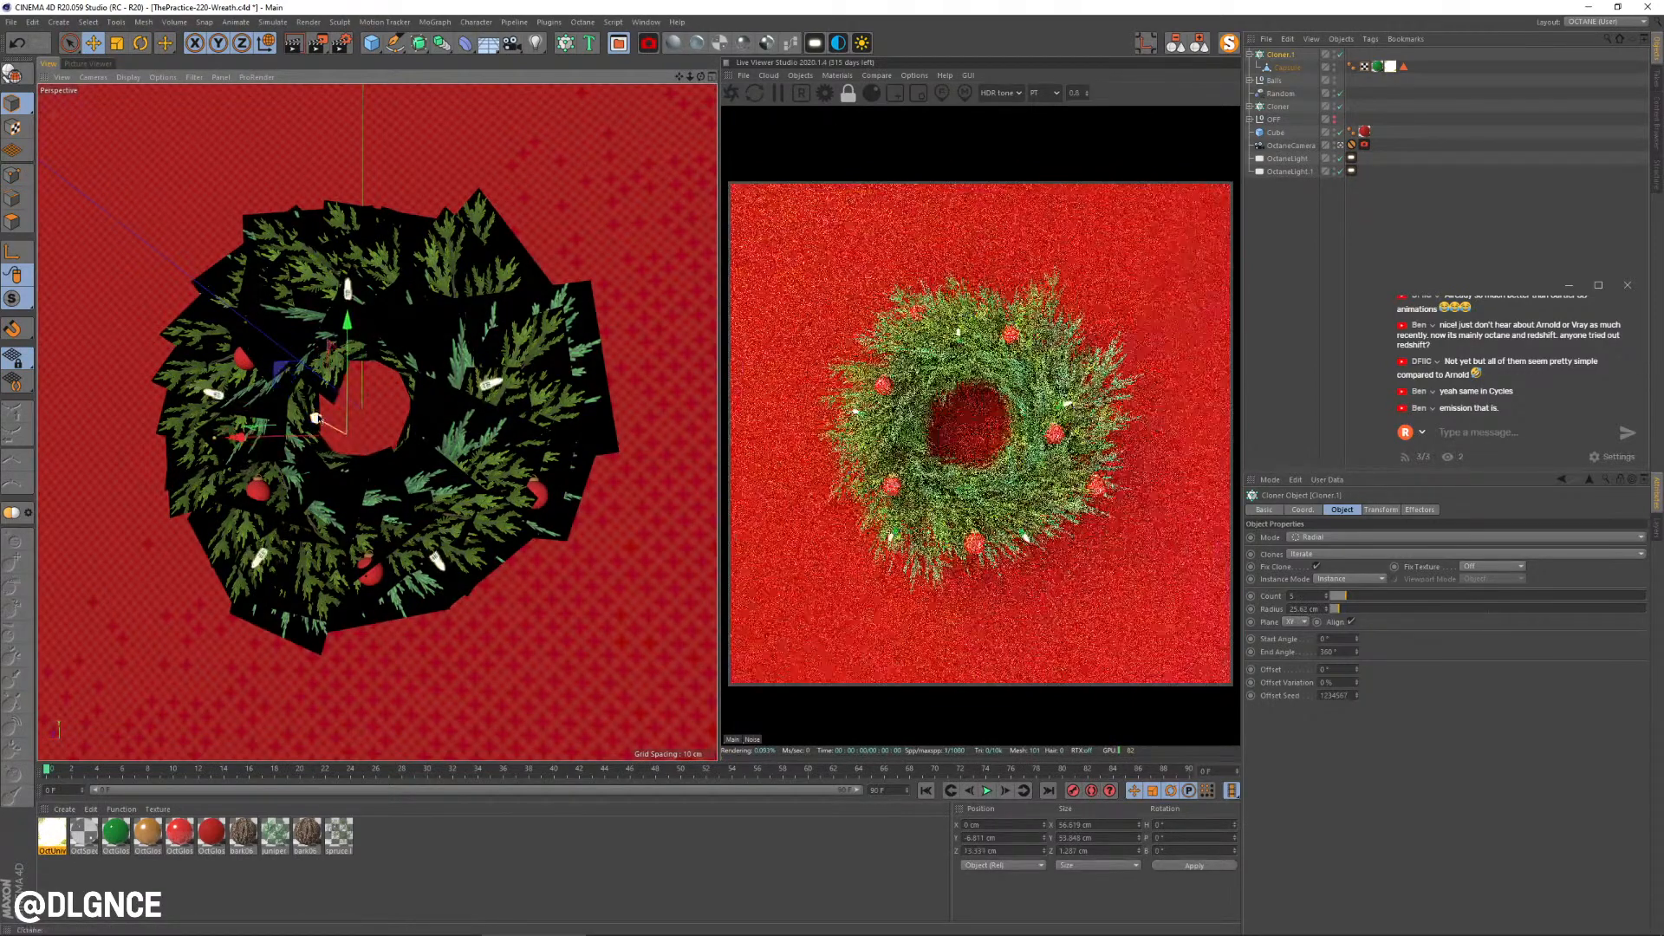
double_click(989, 835)
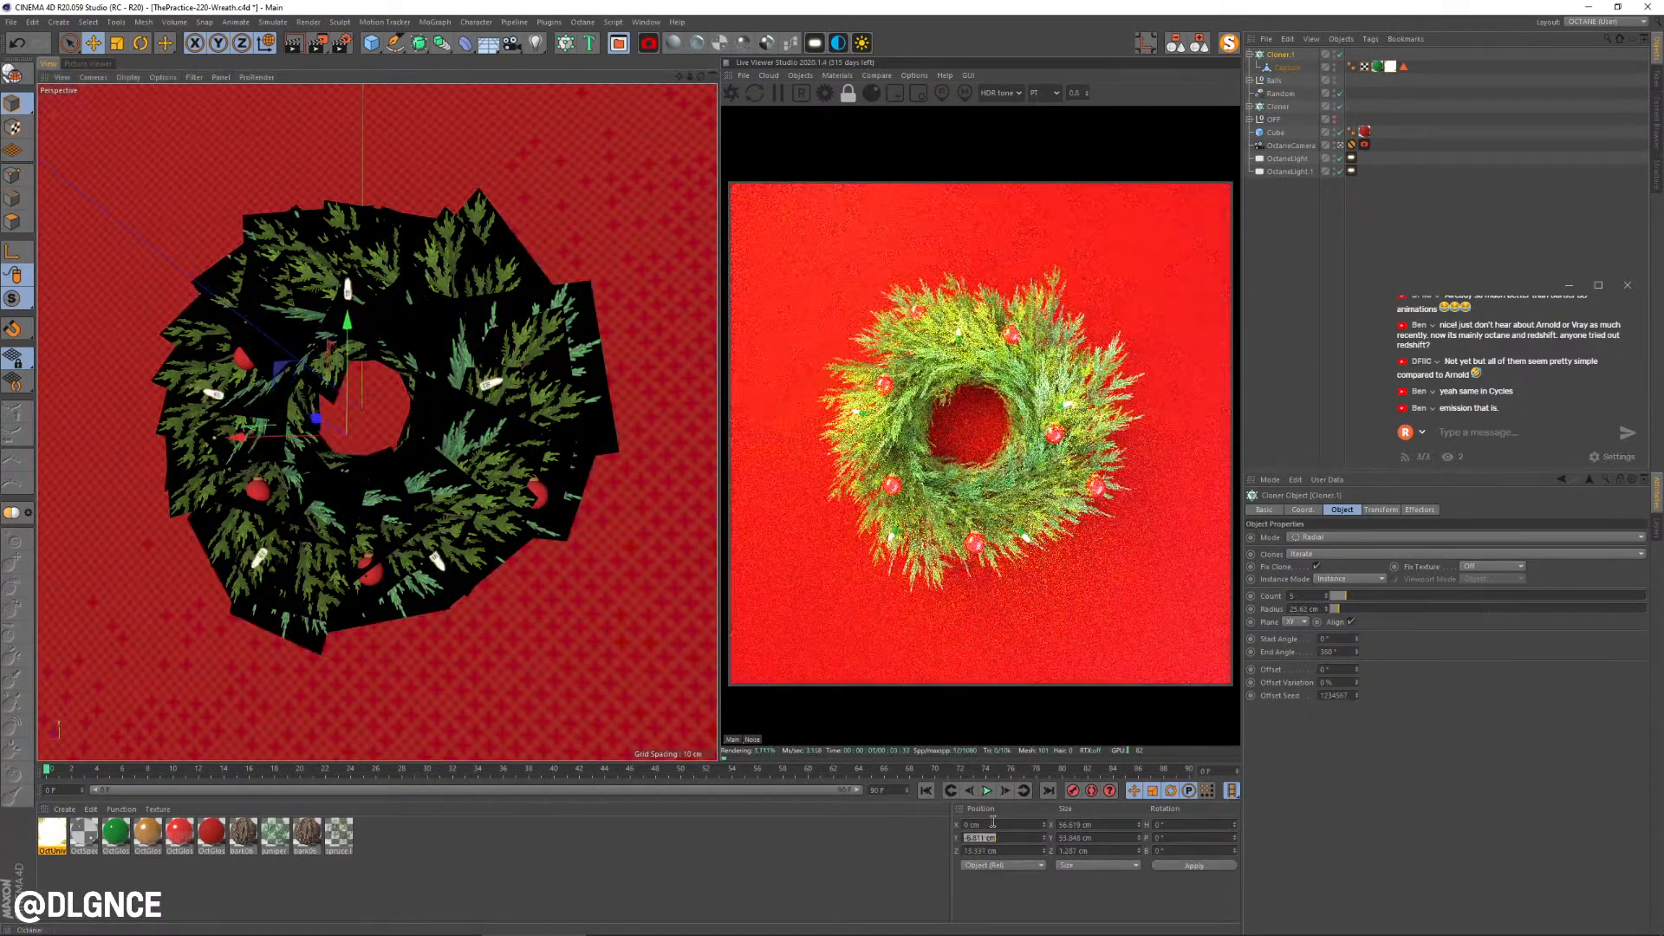
text(0)
key(Tab)
text(0)
key(Return)
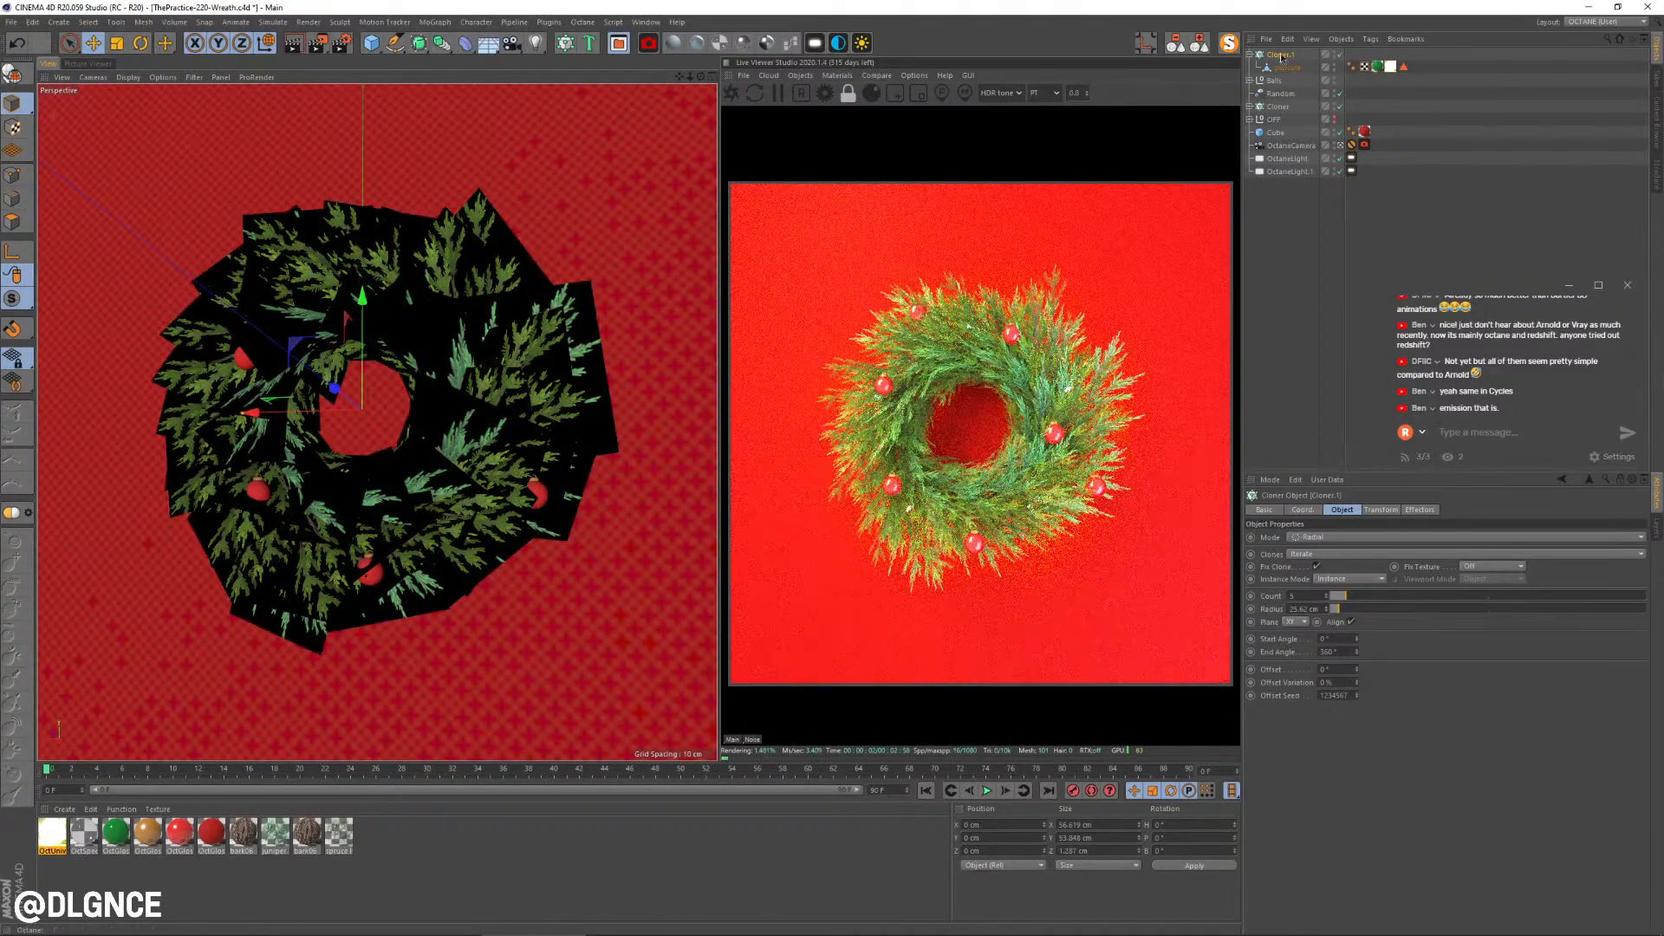
Step: Move the ring of bulbs forward to about Z 9.3 cm and tilt the bulbs toward the camera
key(e)
drag(340, 392, 444, 402)
click(351, 392)
key(t)
click(1280, 53)
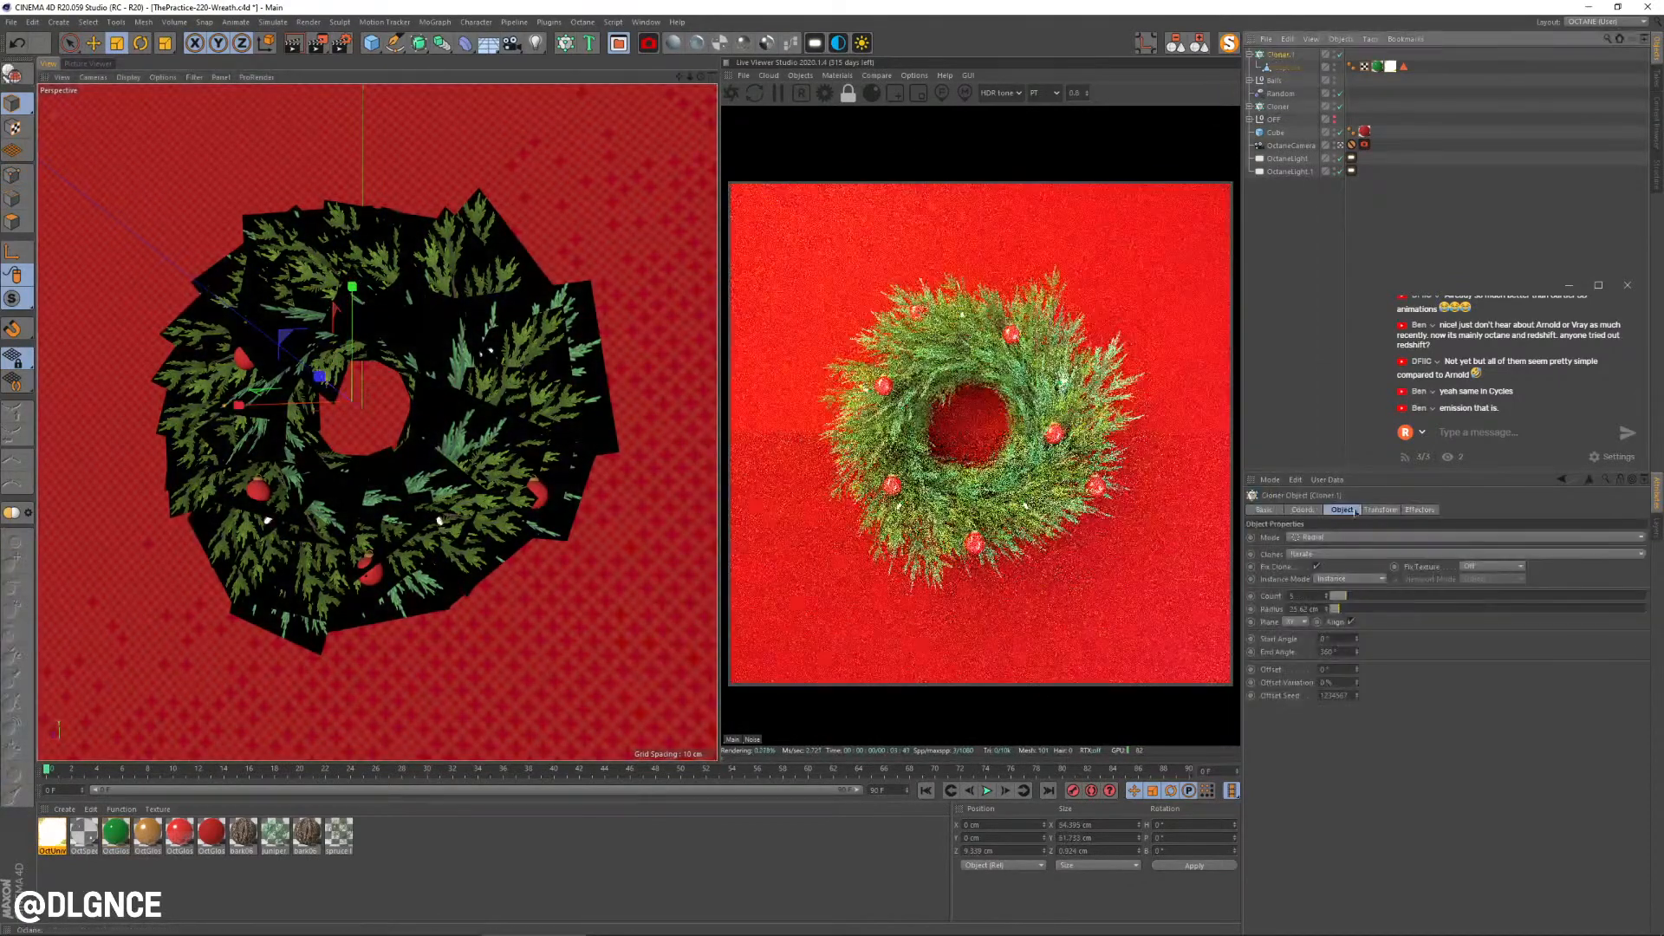
Step: Raise the bulb cloner's count to 35 and save the scene
drag(1374, 597, 1413, 599)
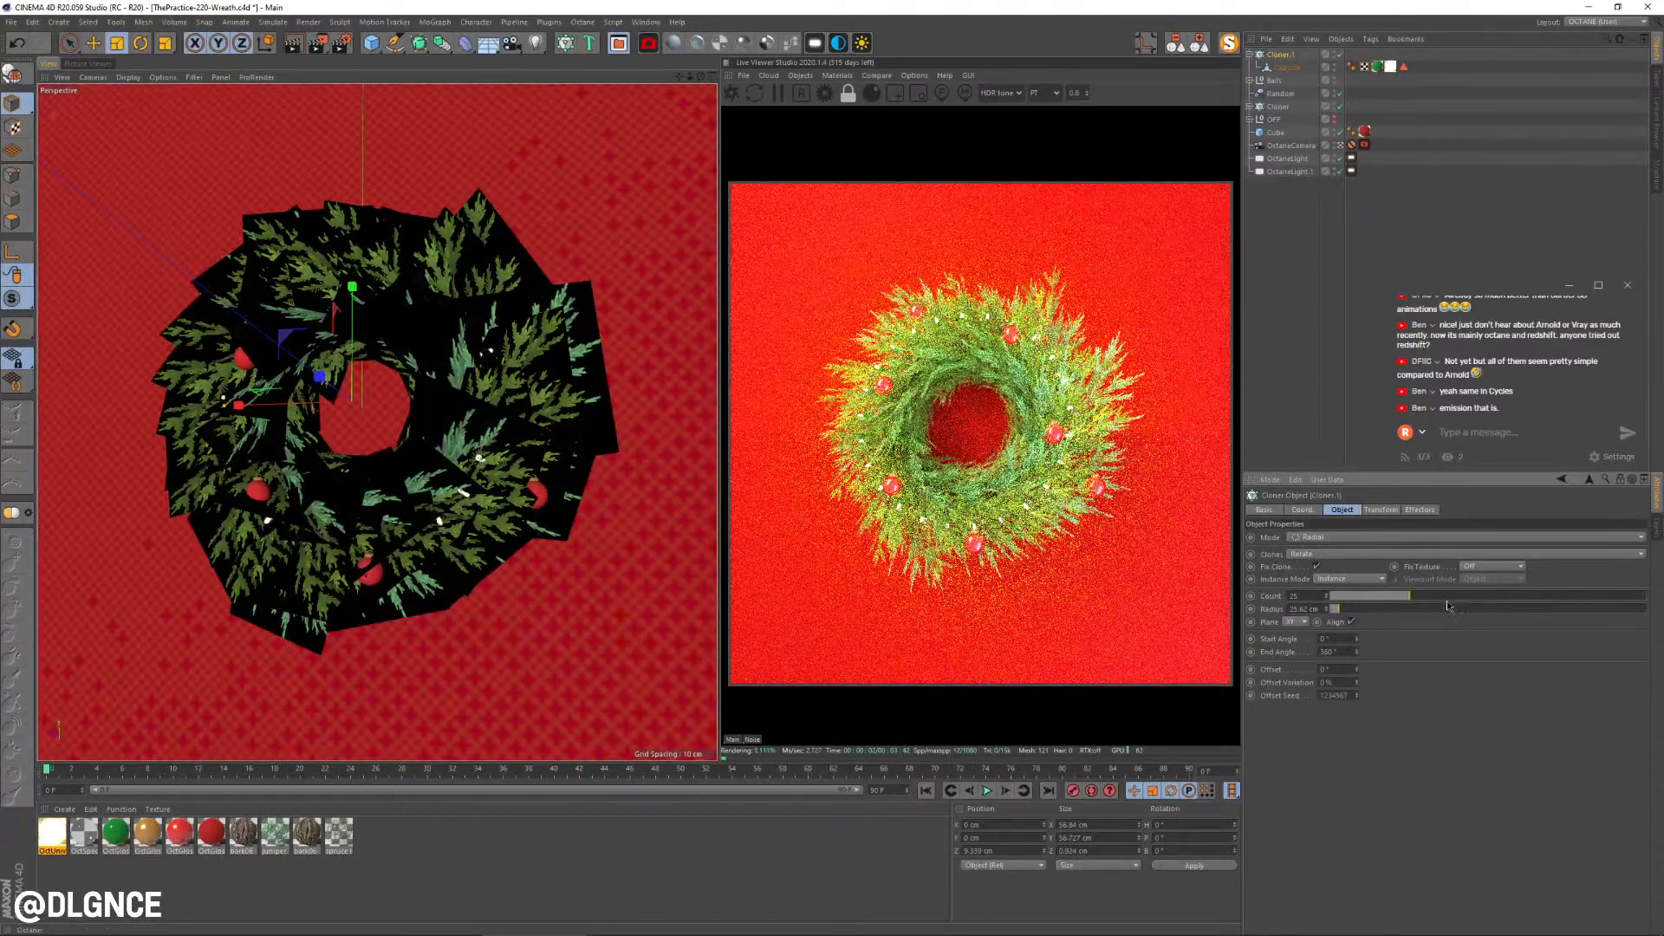
drag(1447, 606, 1442, 604)
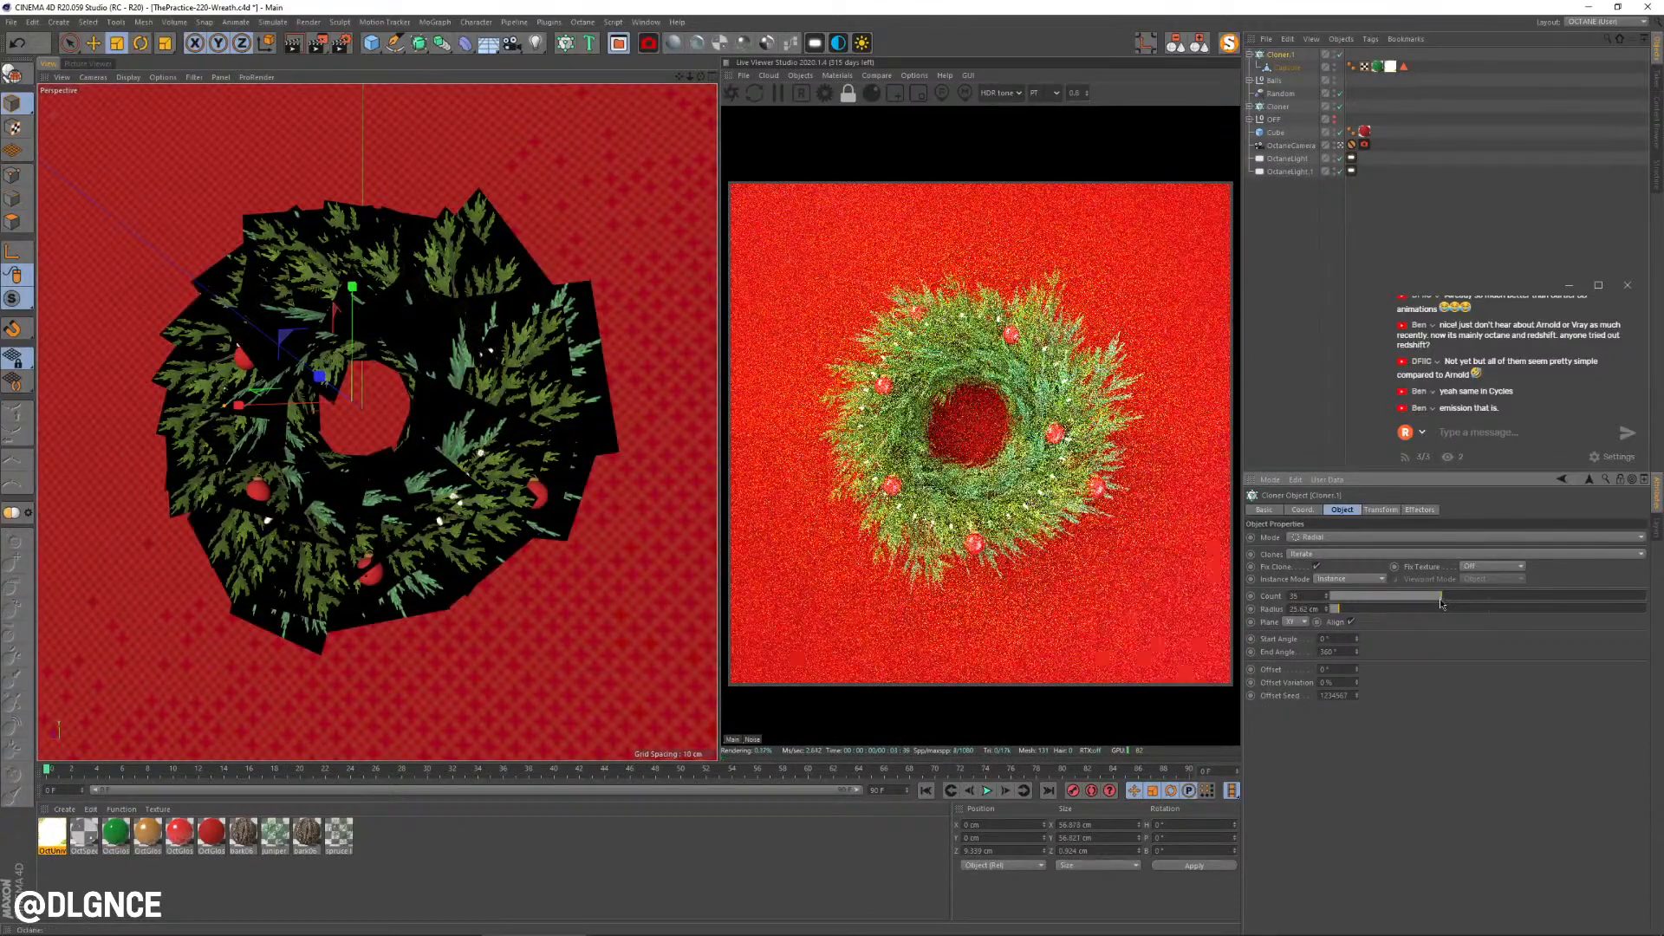
key(ctrl+s)
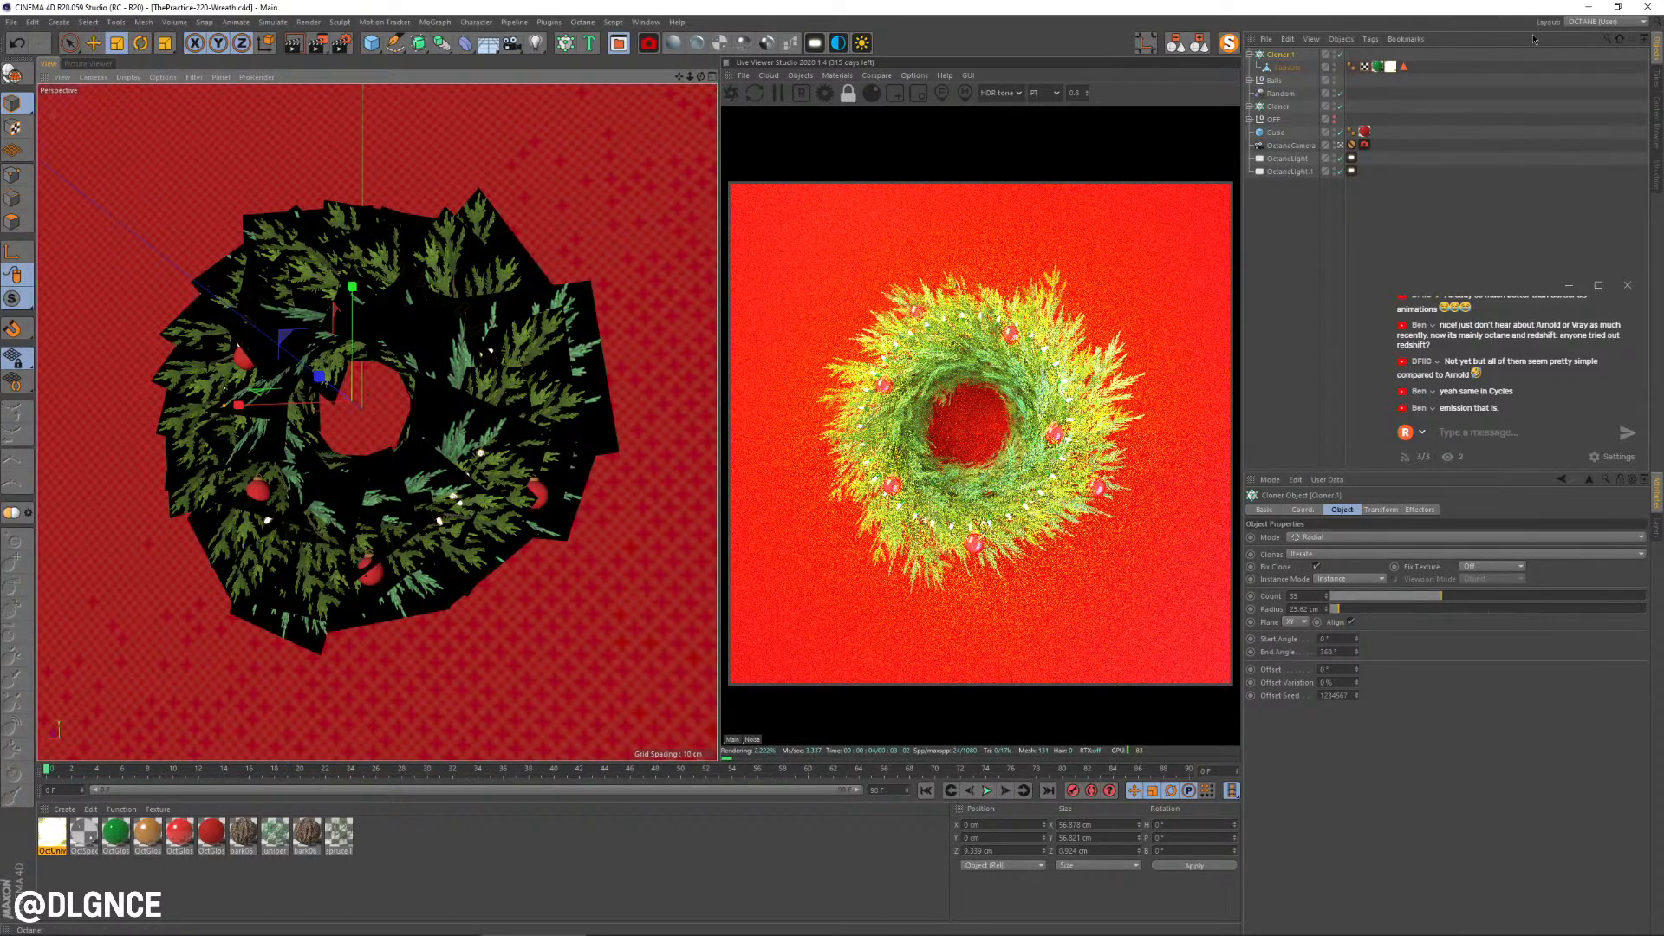
Step: Lower the emission power of the glowing bulb material to about 0.01
double_click(52, 830)
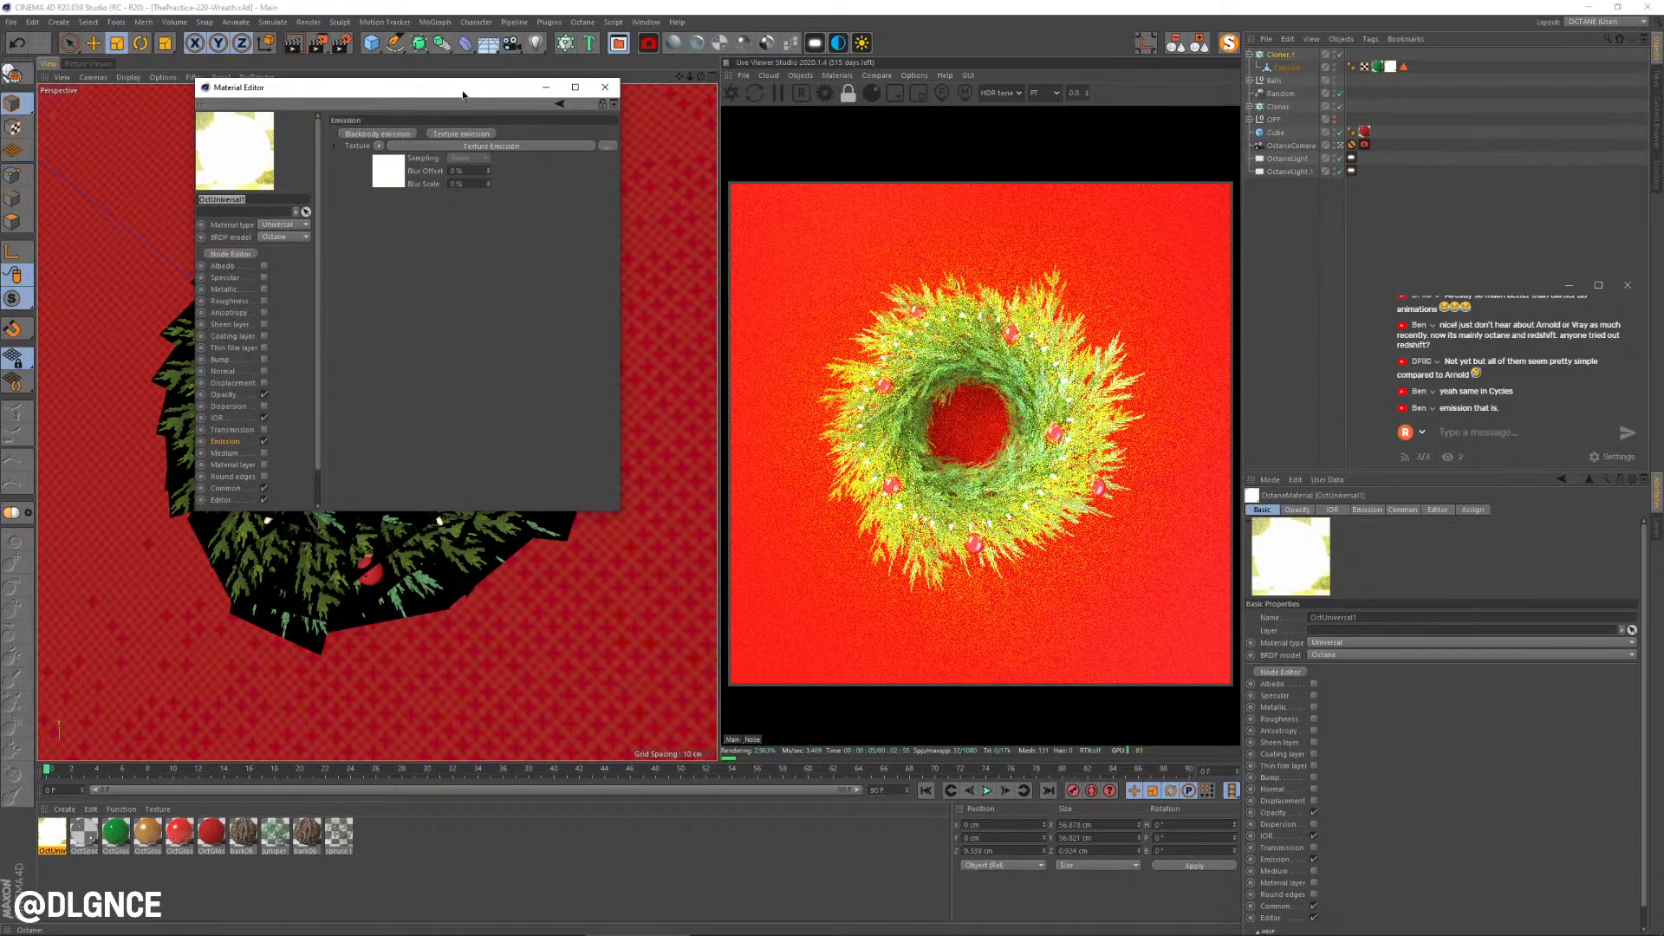
drag(462, 92, 565, 203)
click(492, 295)
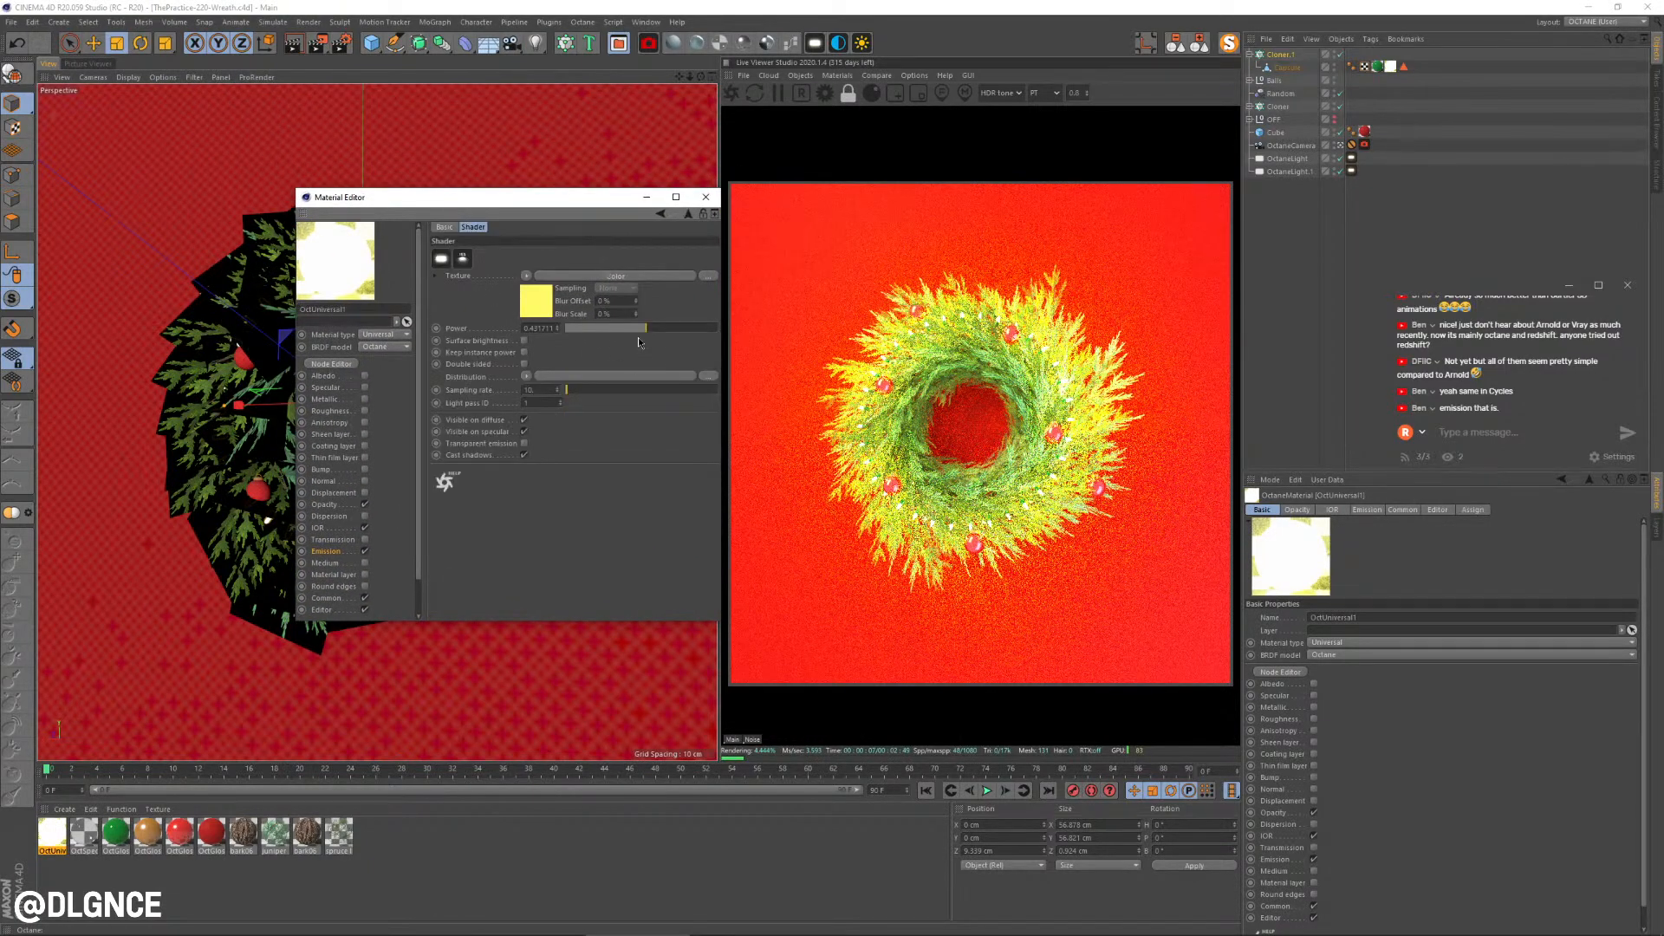
drag(645, 328, 613, 331)
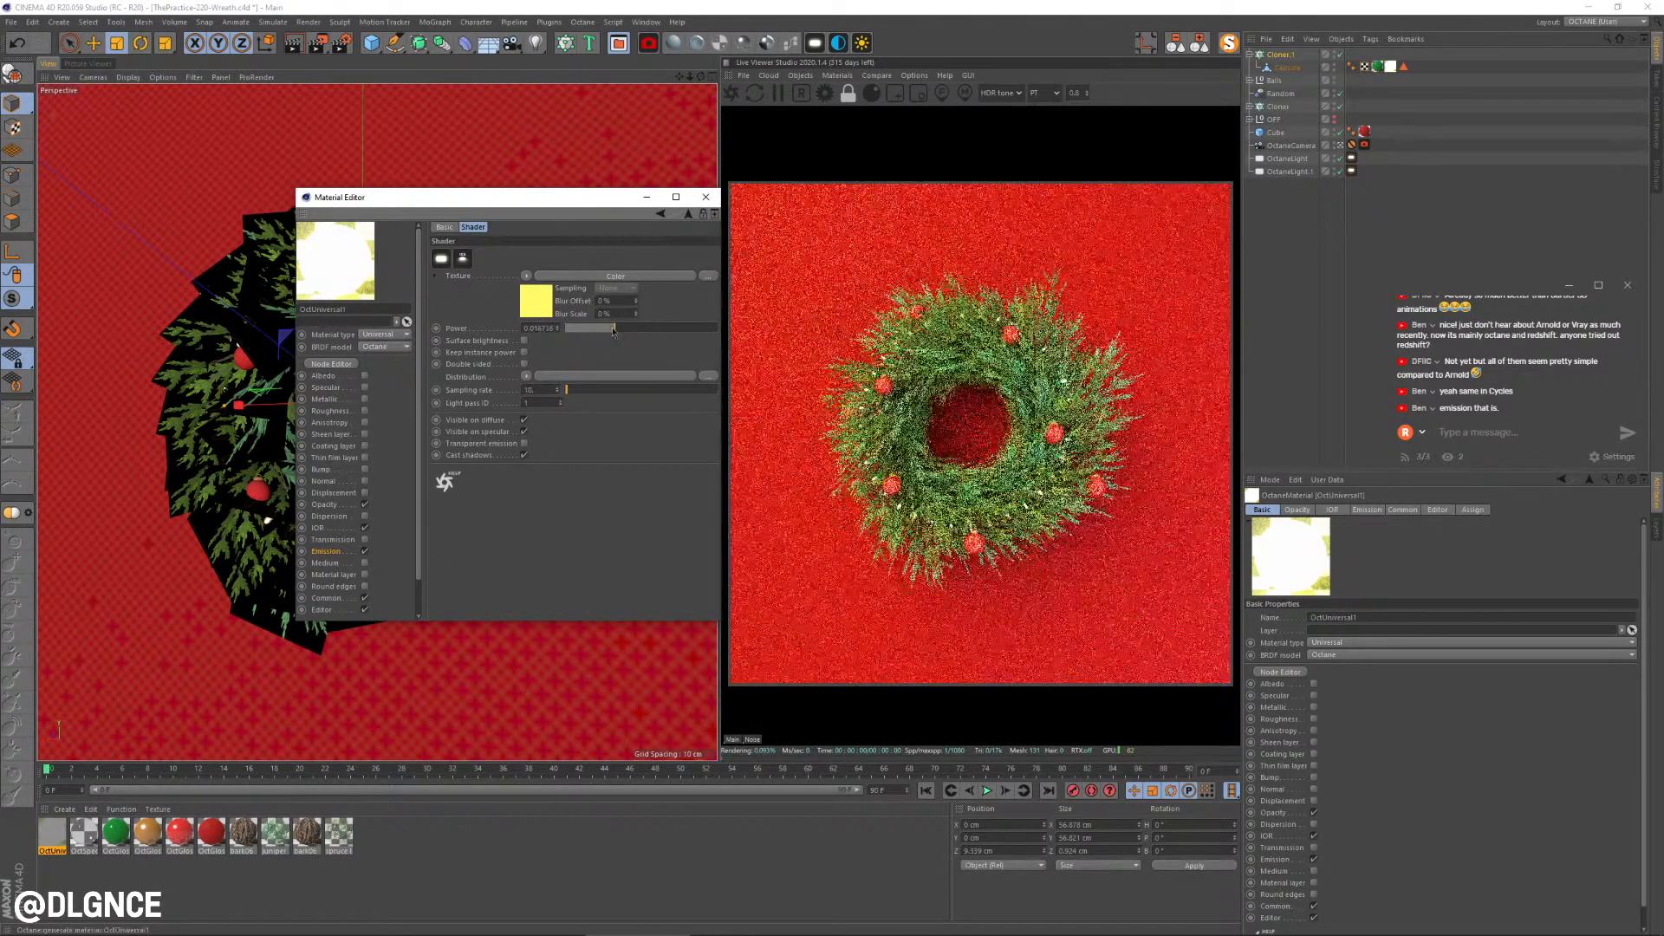
Step: Enable surface brightness on the glowing bulb material's emission and raise its power to about 125
click(525, 341)
drag(614, 328, 655, 330)
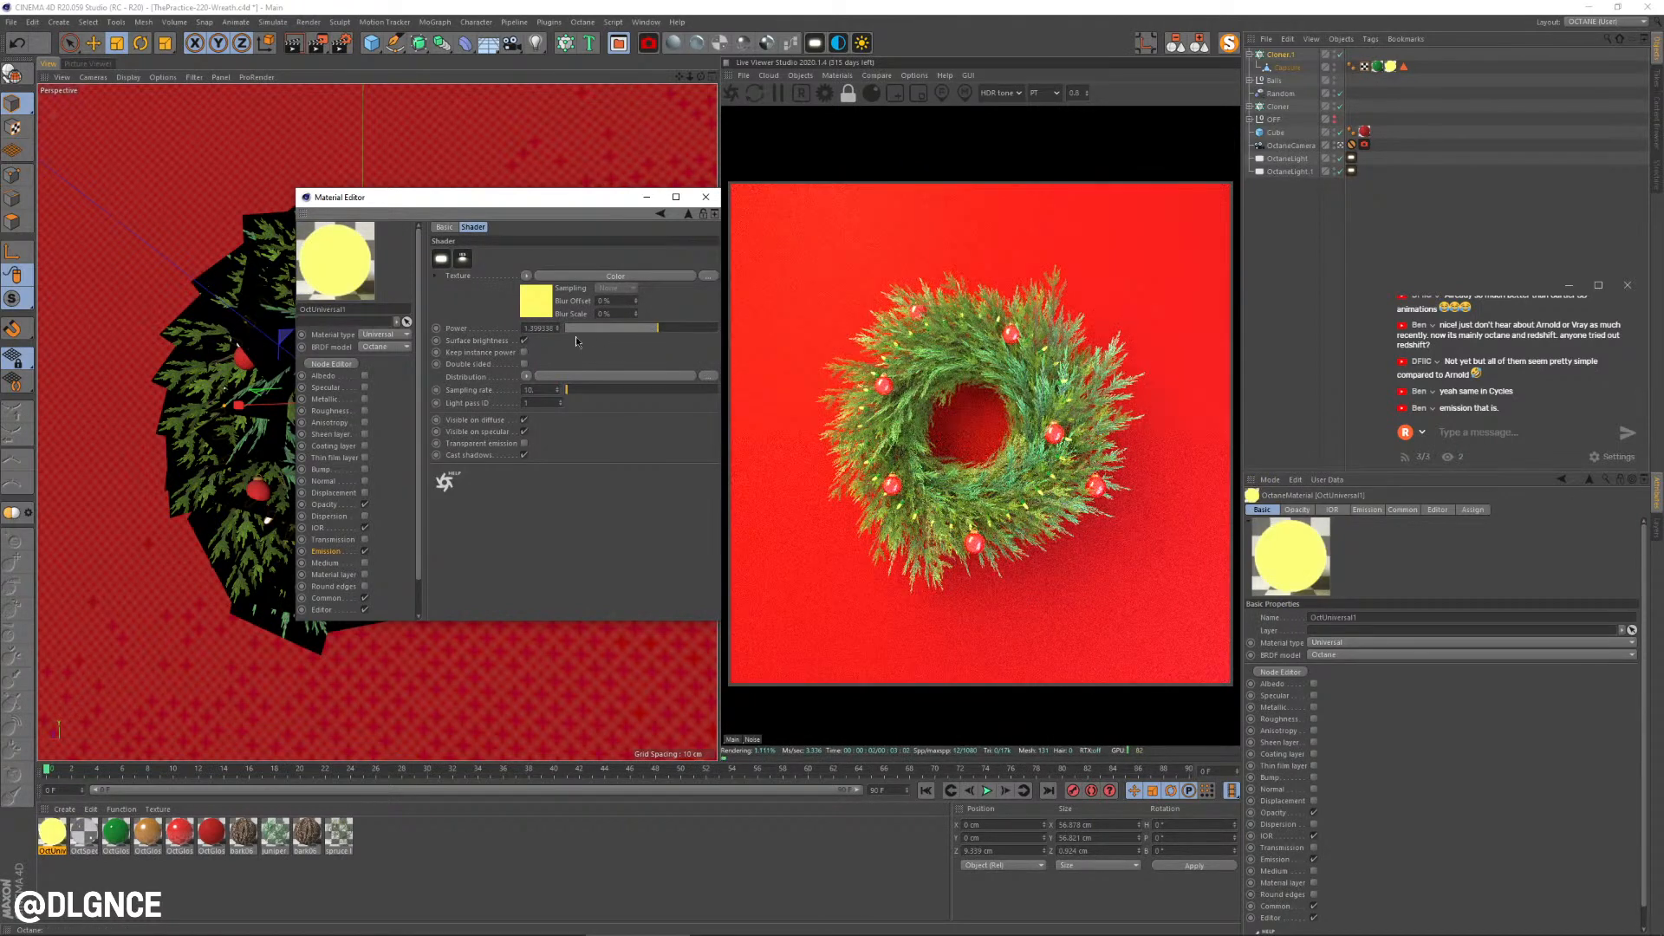
drag(687, 336, 680, 331)
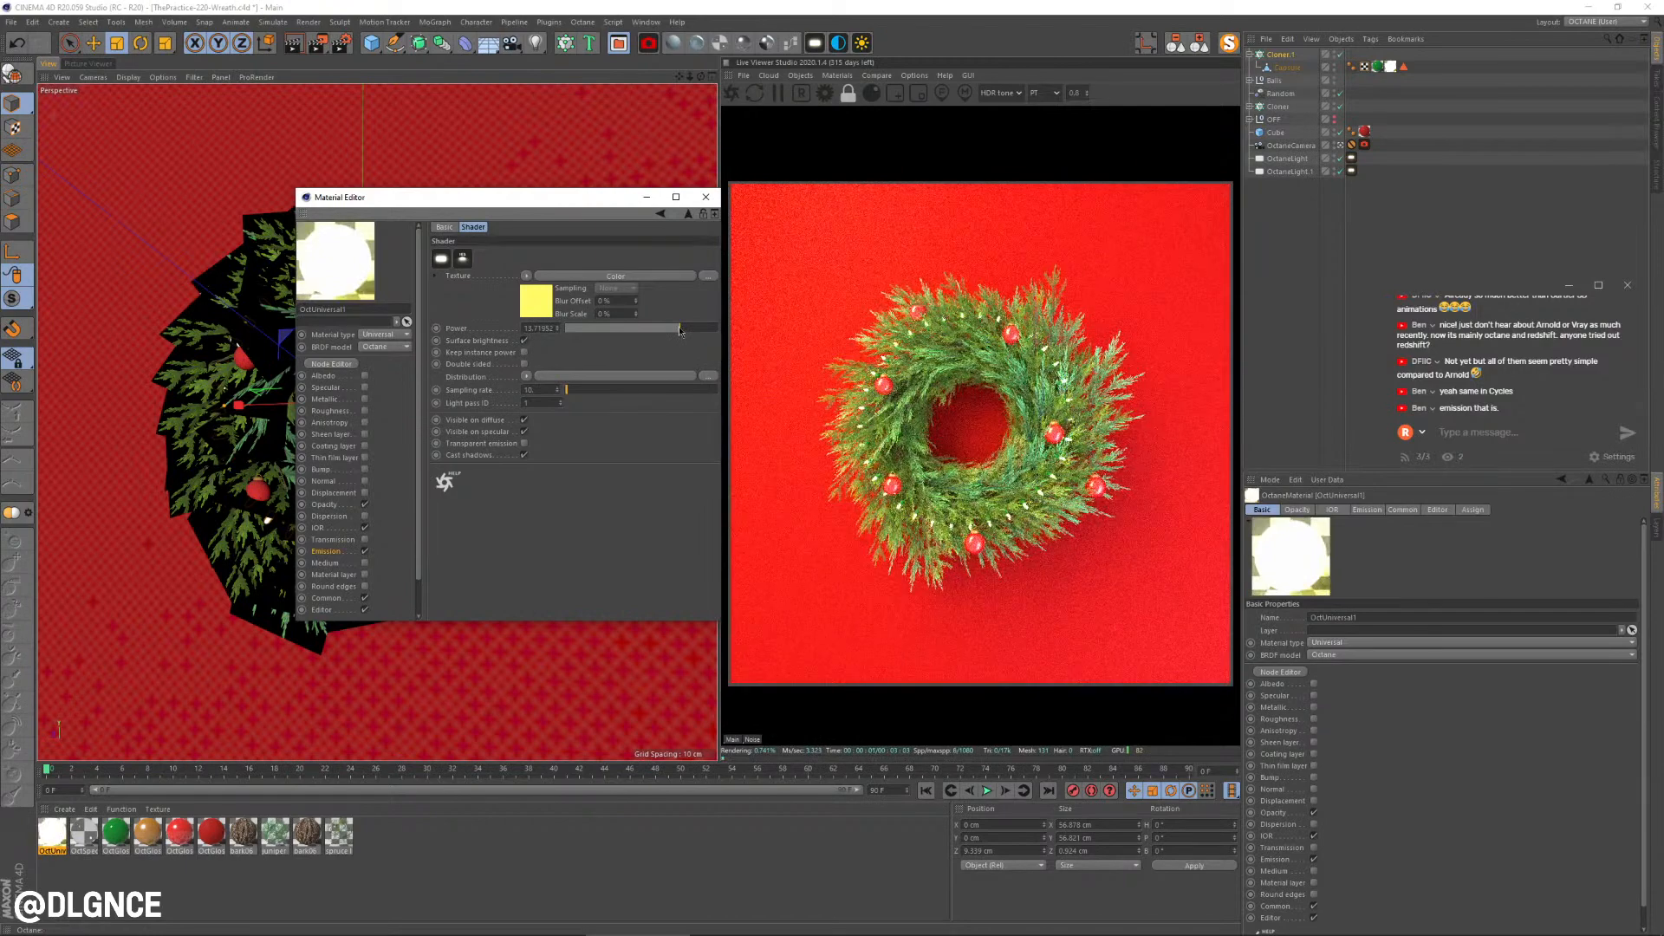
drag(680, 330, 701, 332)
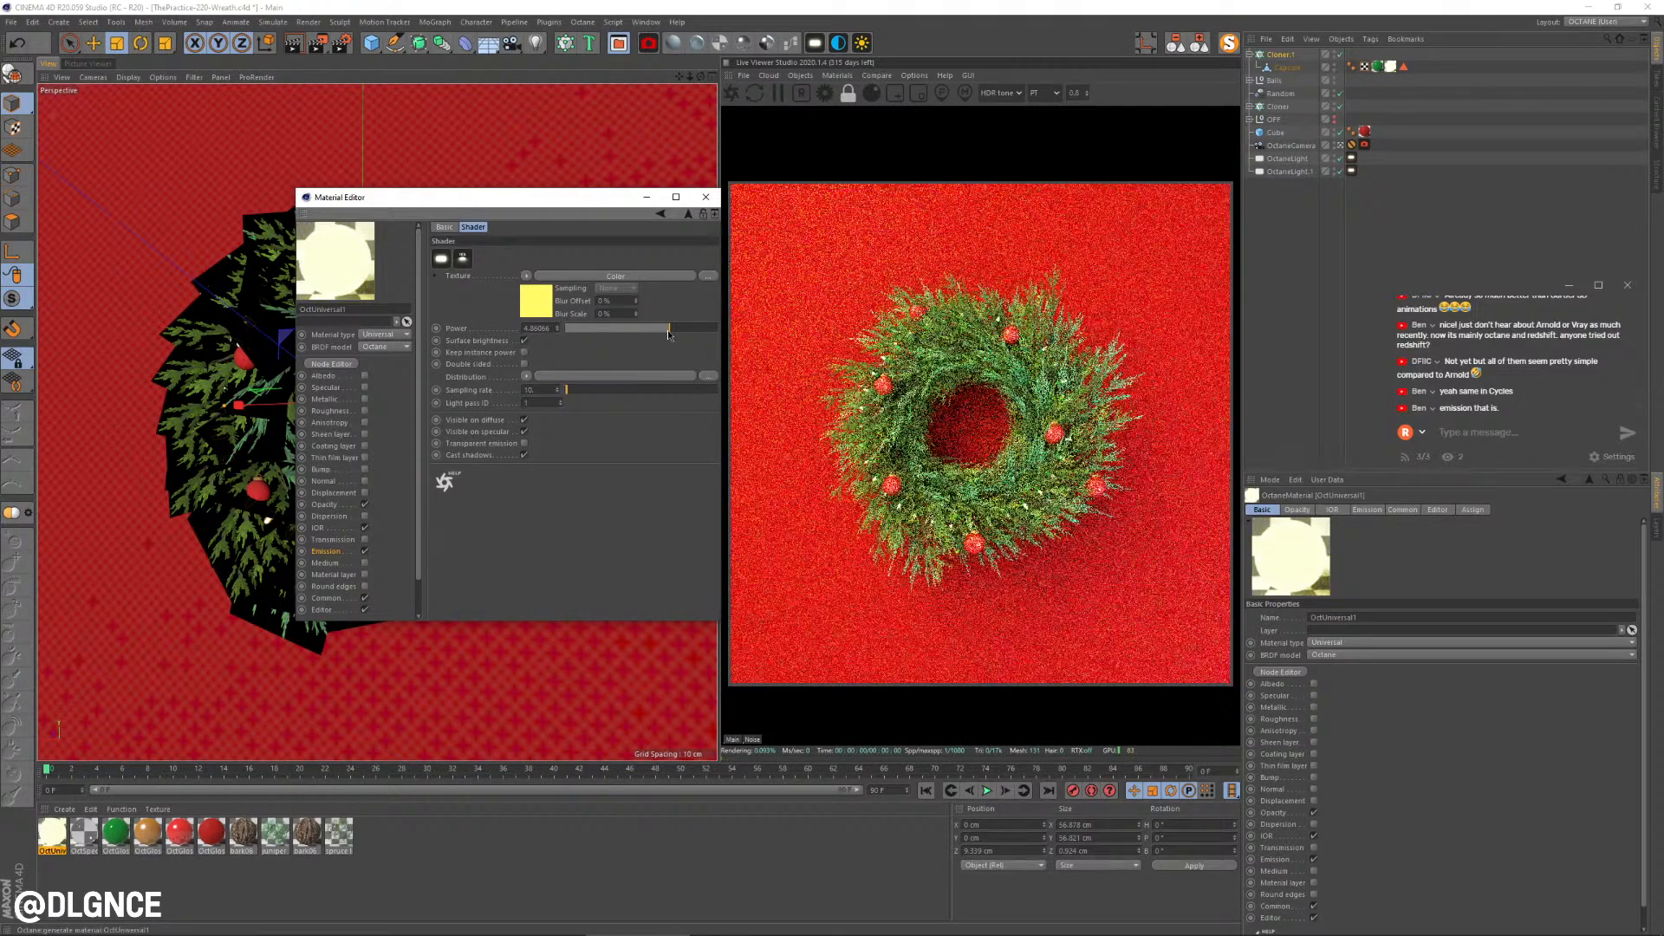
Step: Deepen the bulb emission colour to a richer yellow with about 92% saturation and 90% value
click(536, 301)
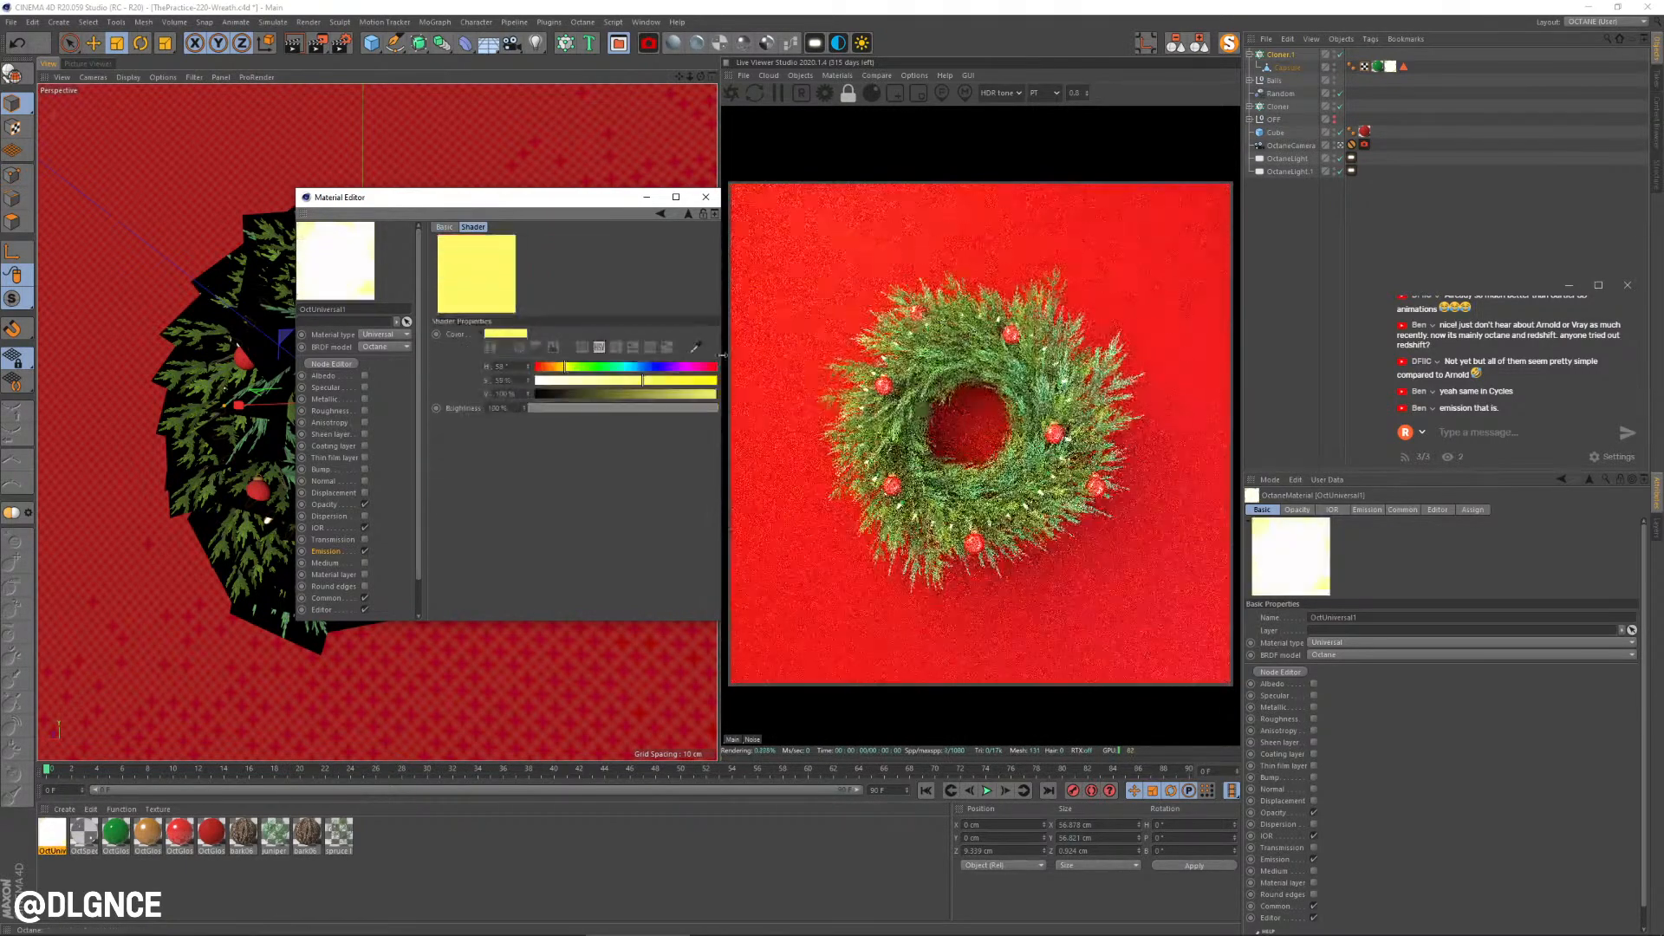
click(691, 396)
click(703, 381)
click(698, 395)
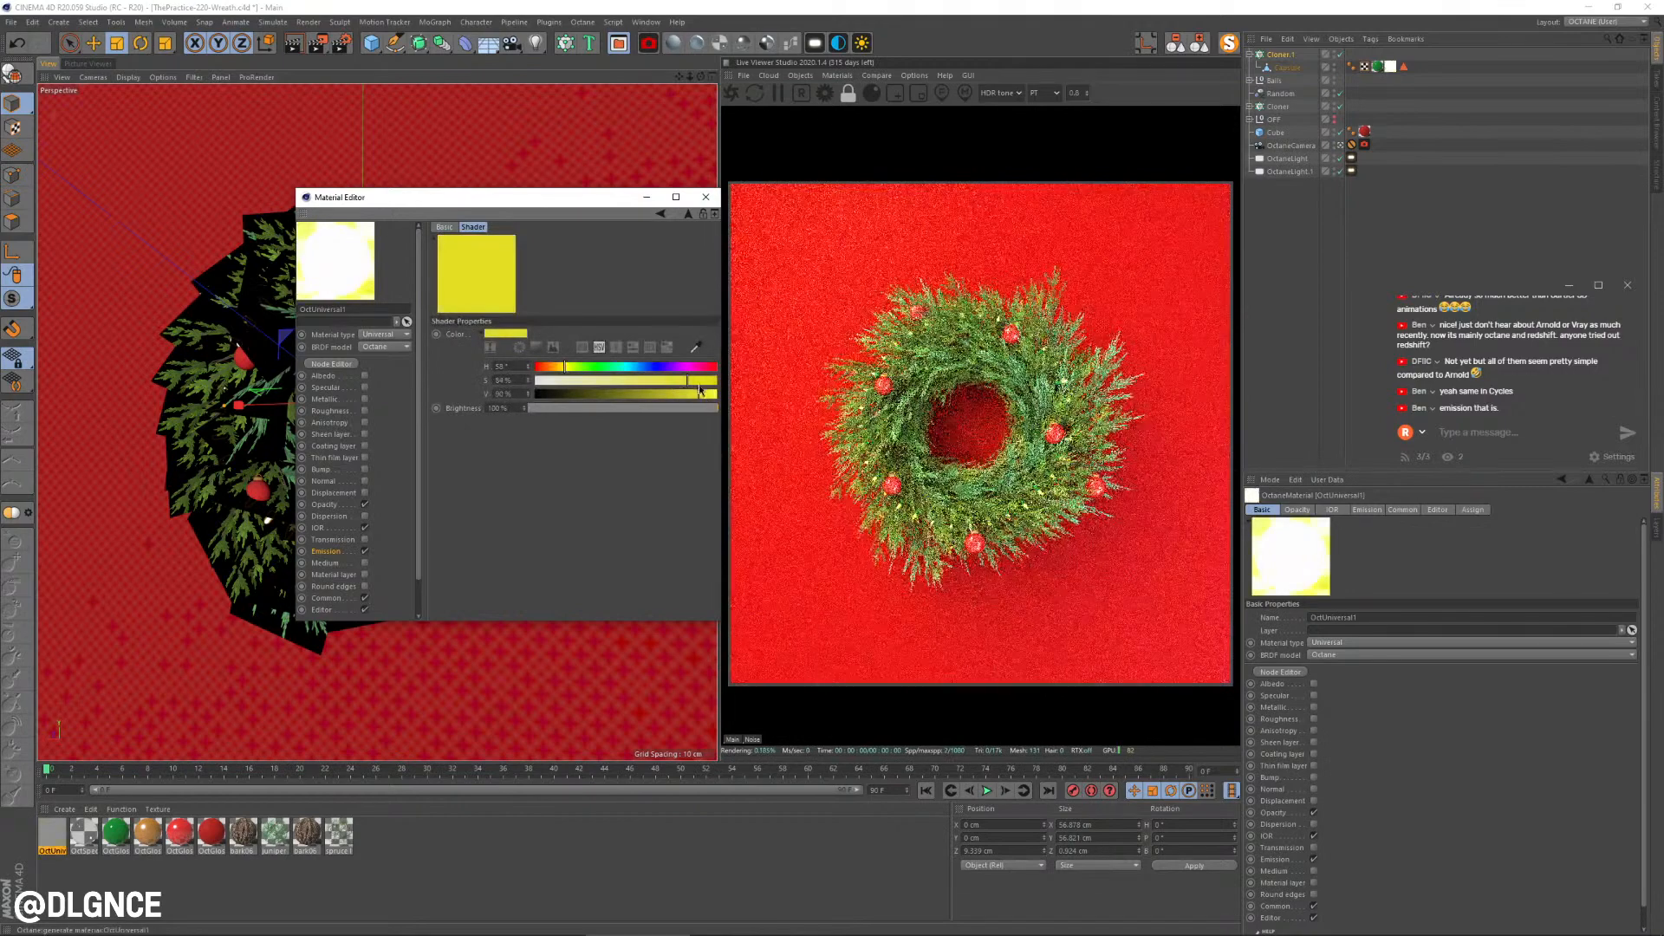
click(563, 370)
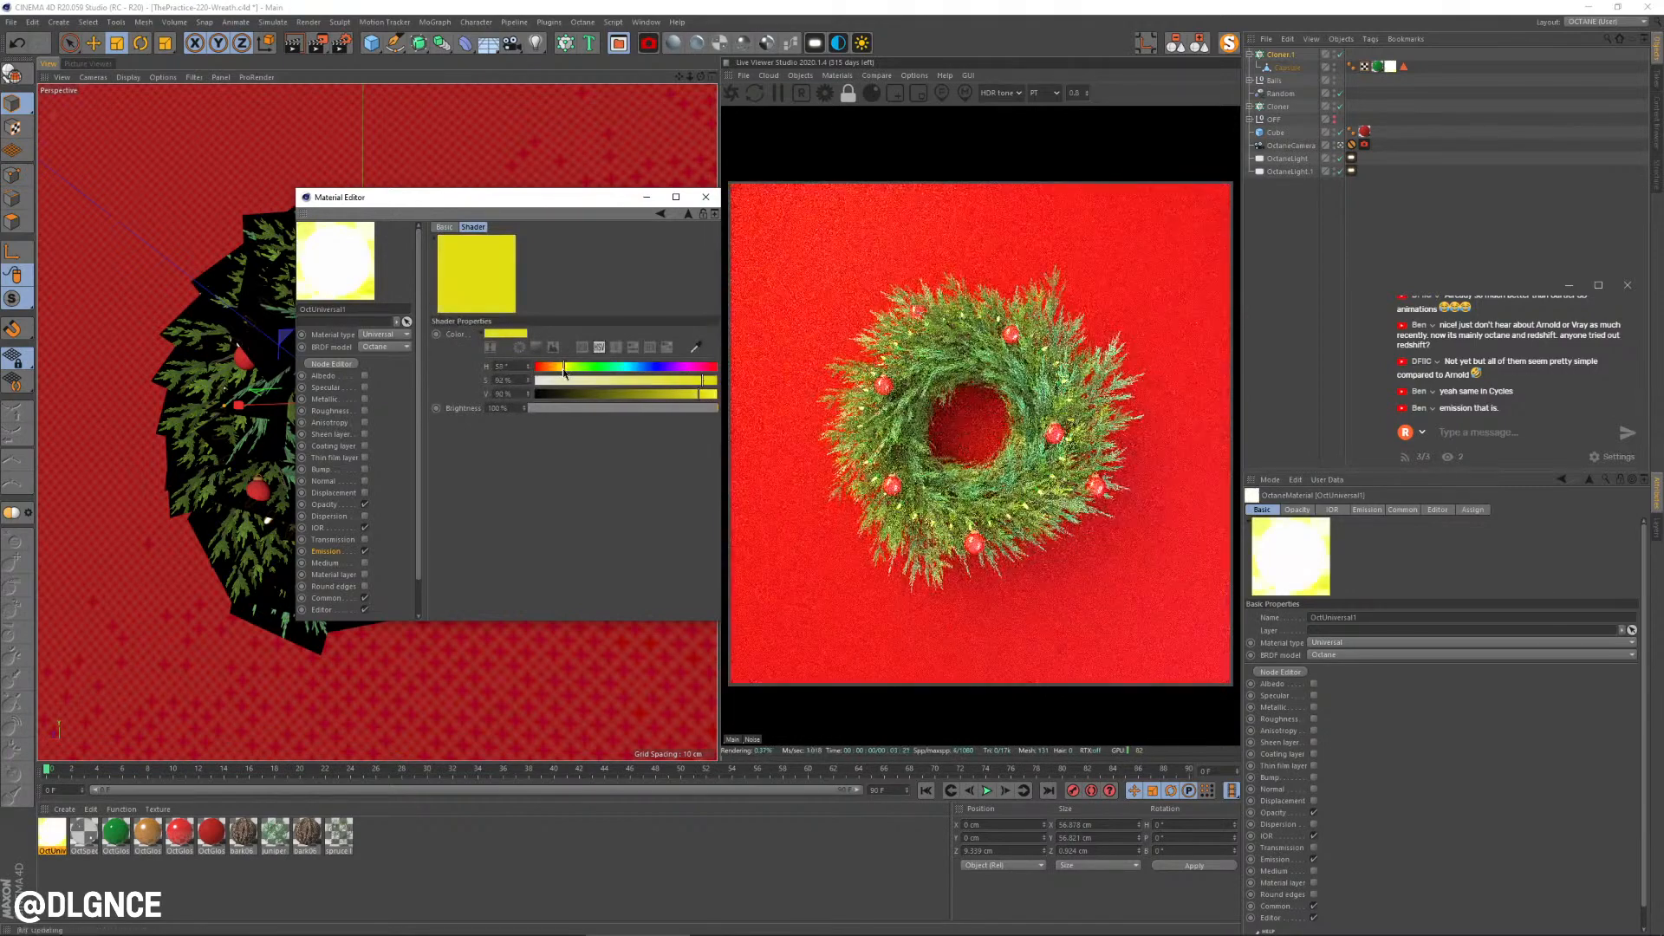
click(686, 214)
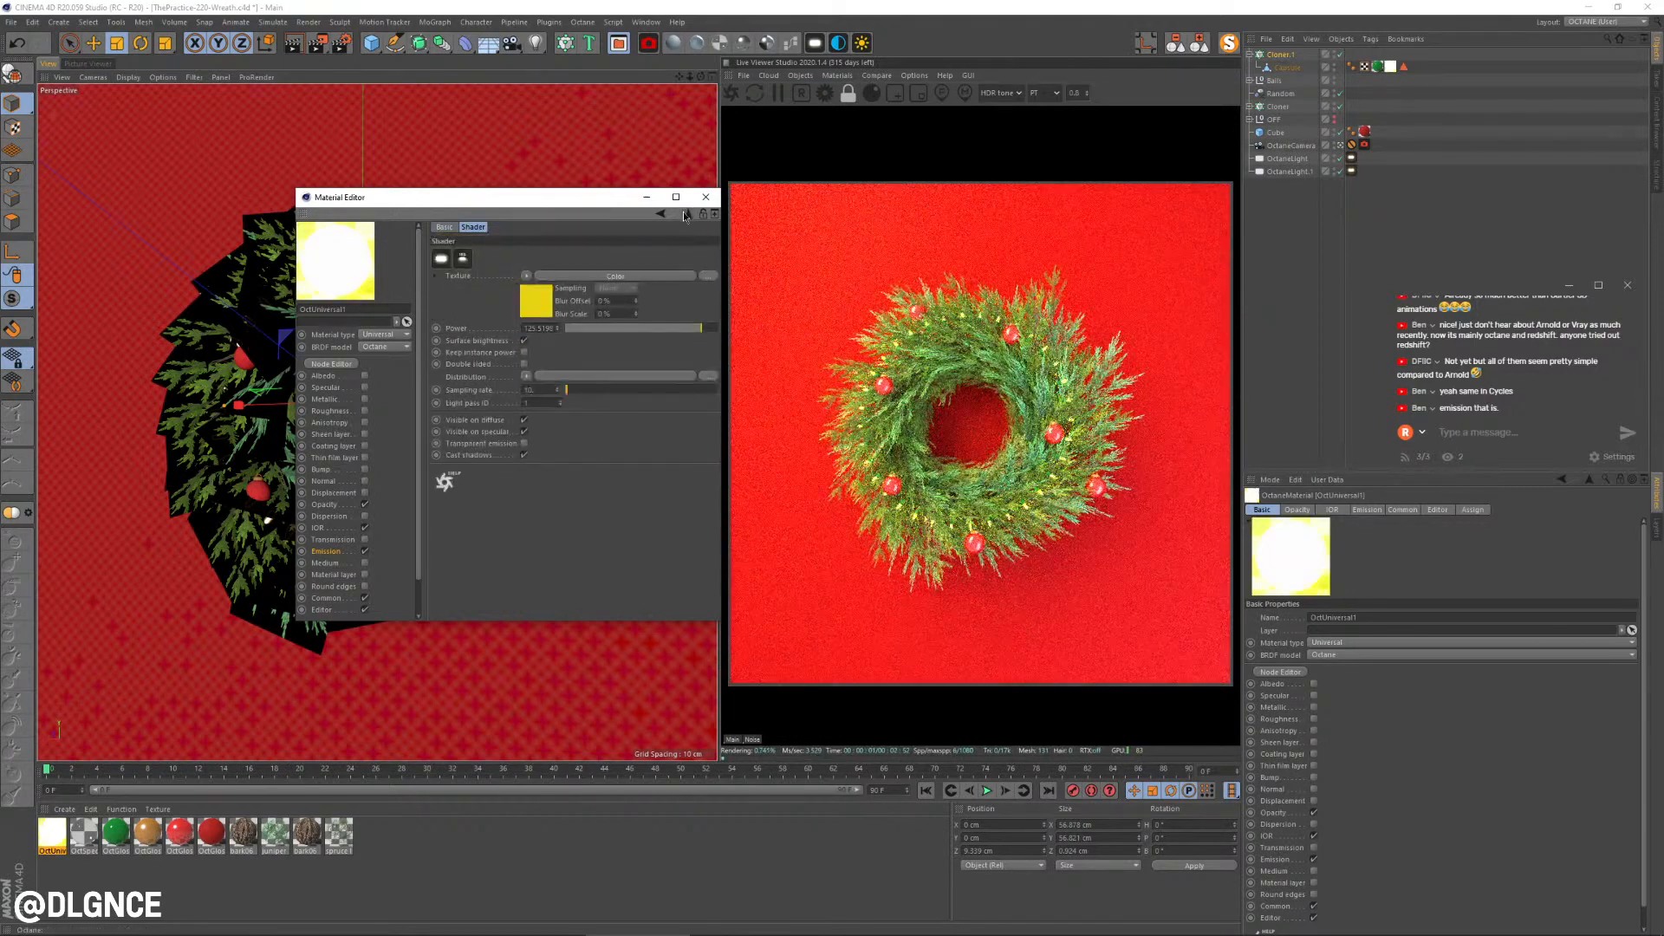
Step: Lower the bulb emission power to about 28.5, comparing the render with surface brightness off and back on
drag(699, 331, 689, 329)
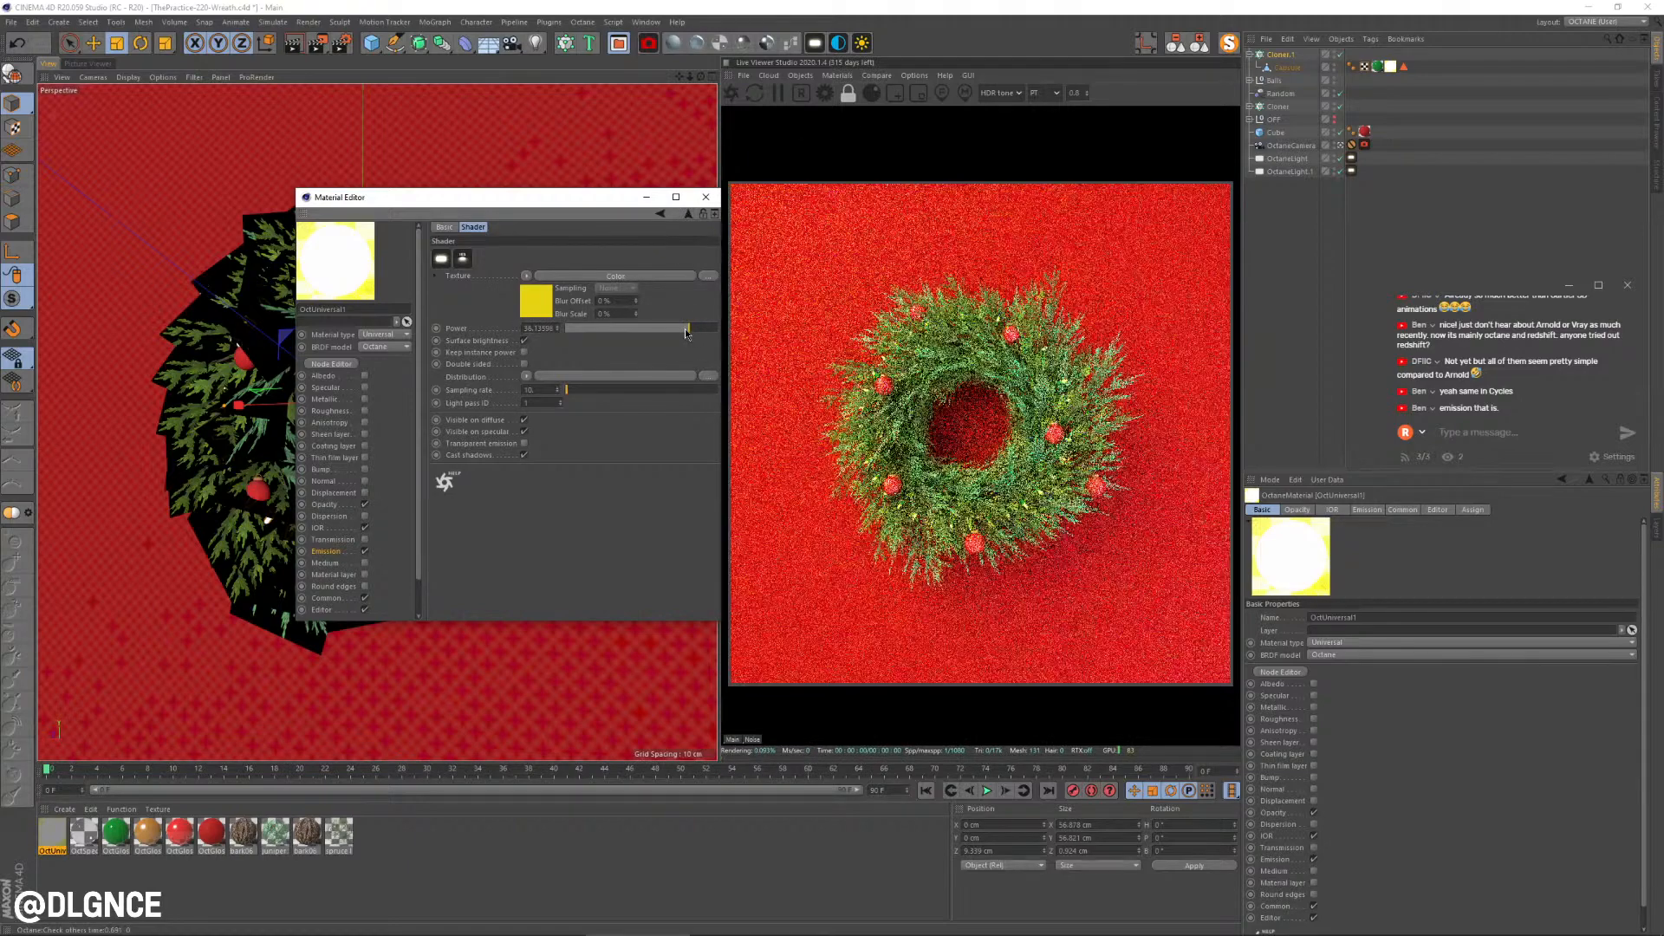
click(524, 341)
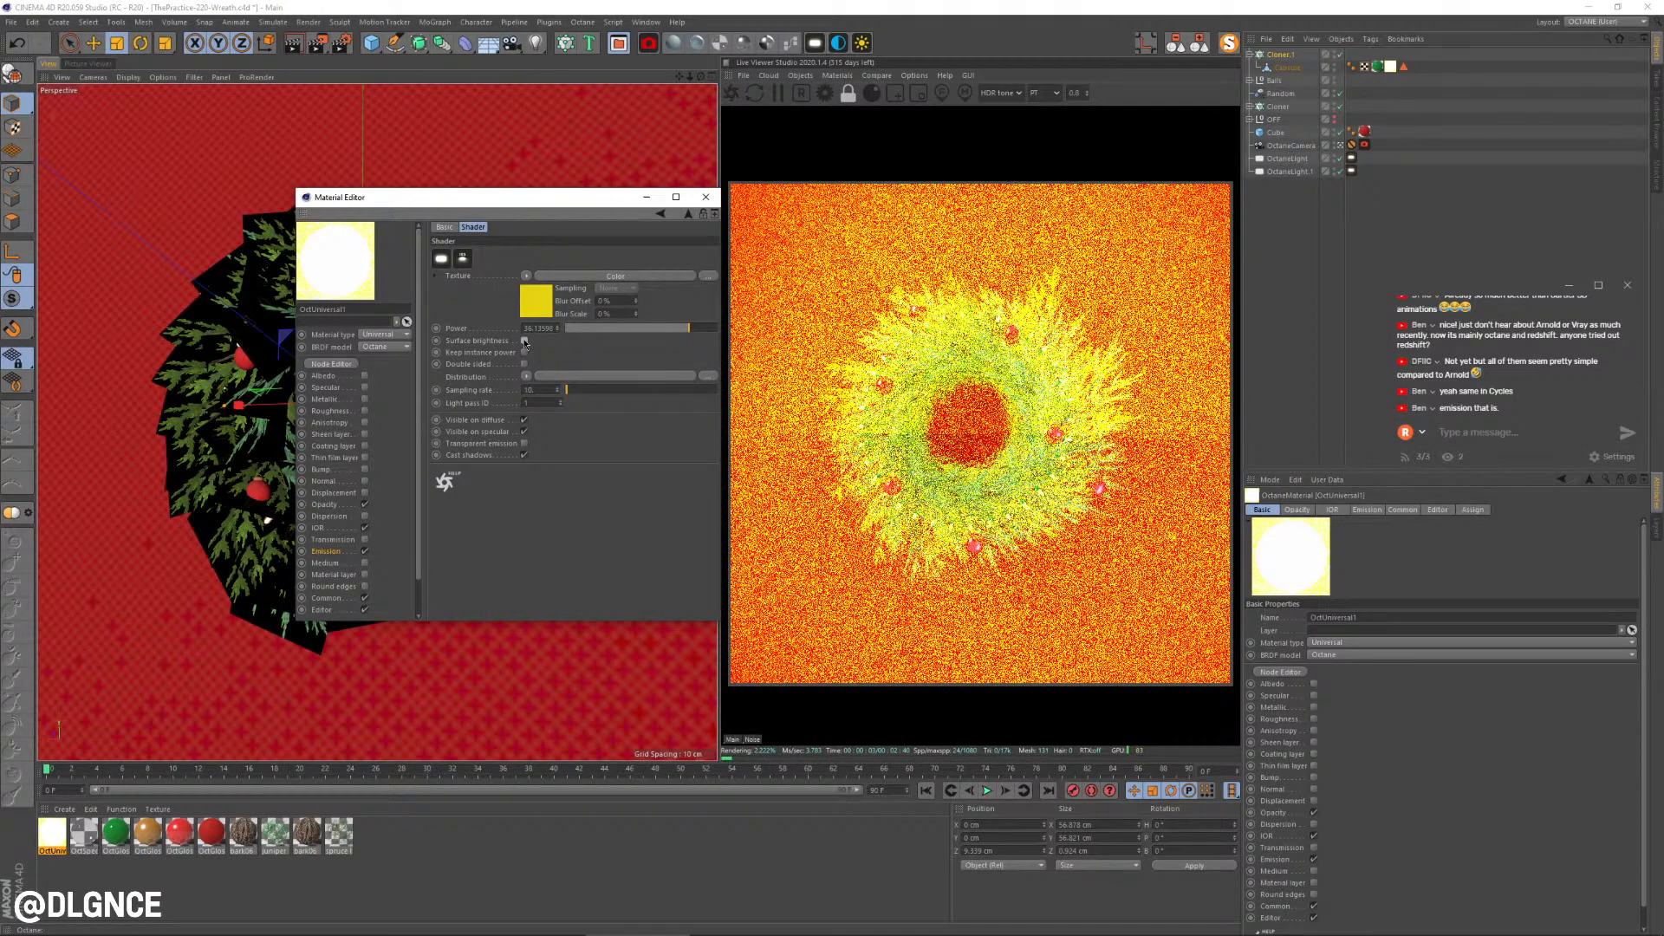
click(524, 341)
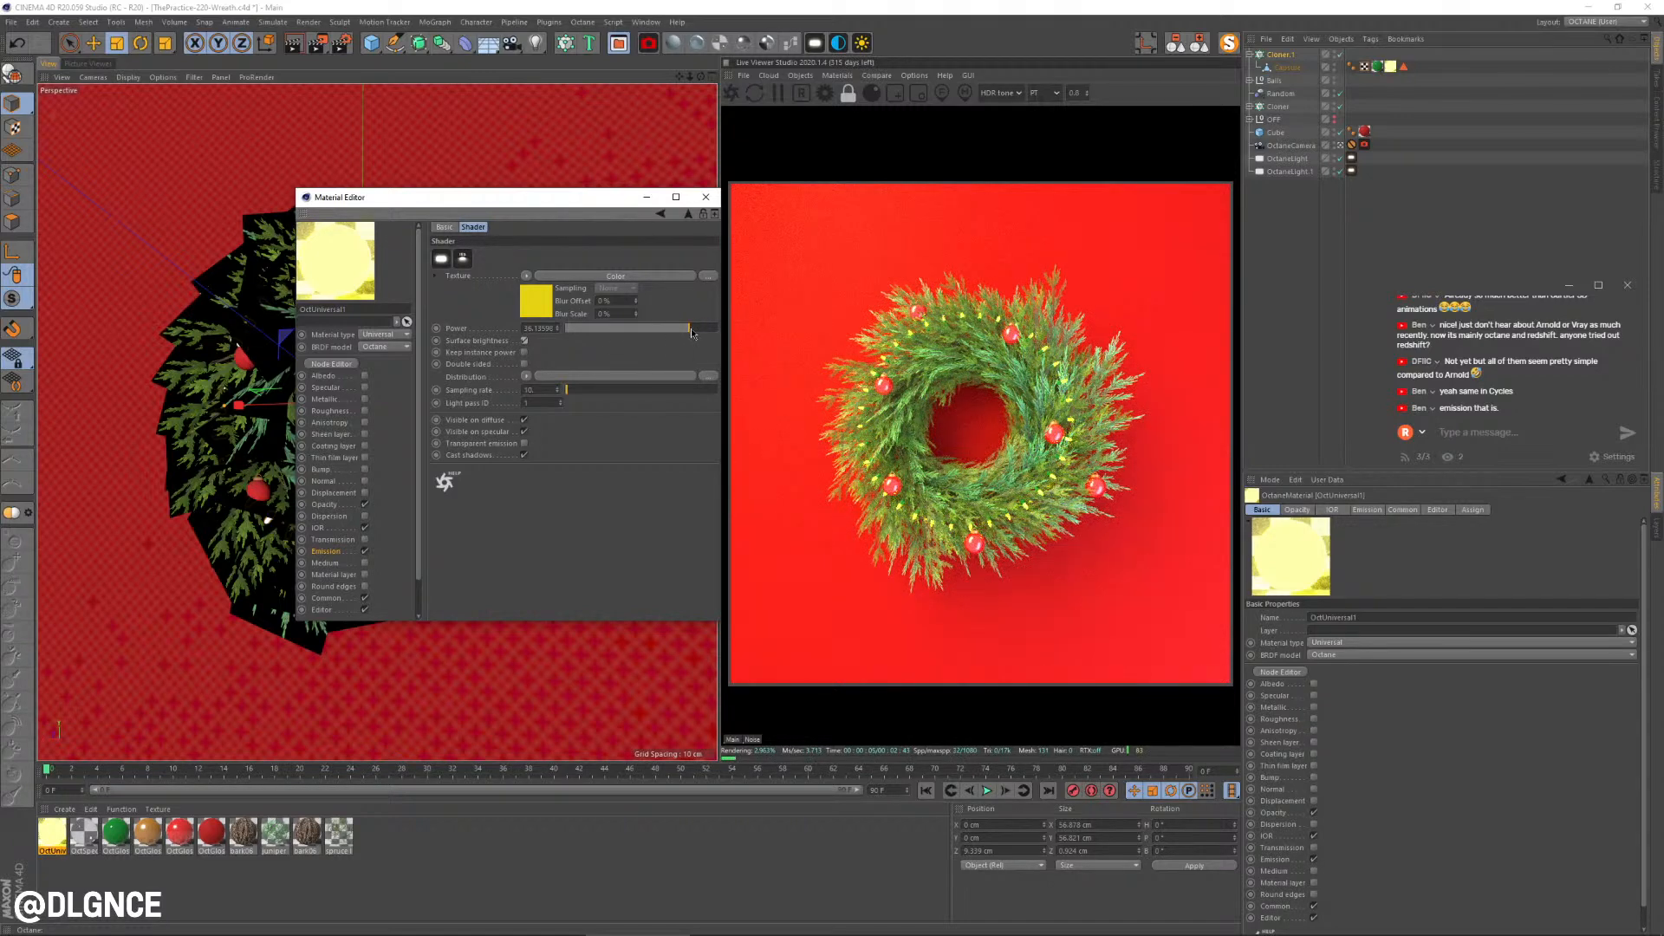
drag(692, 333, 683, 335)
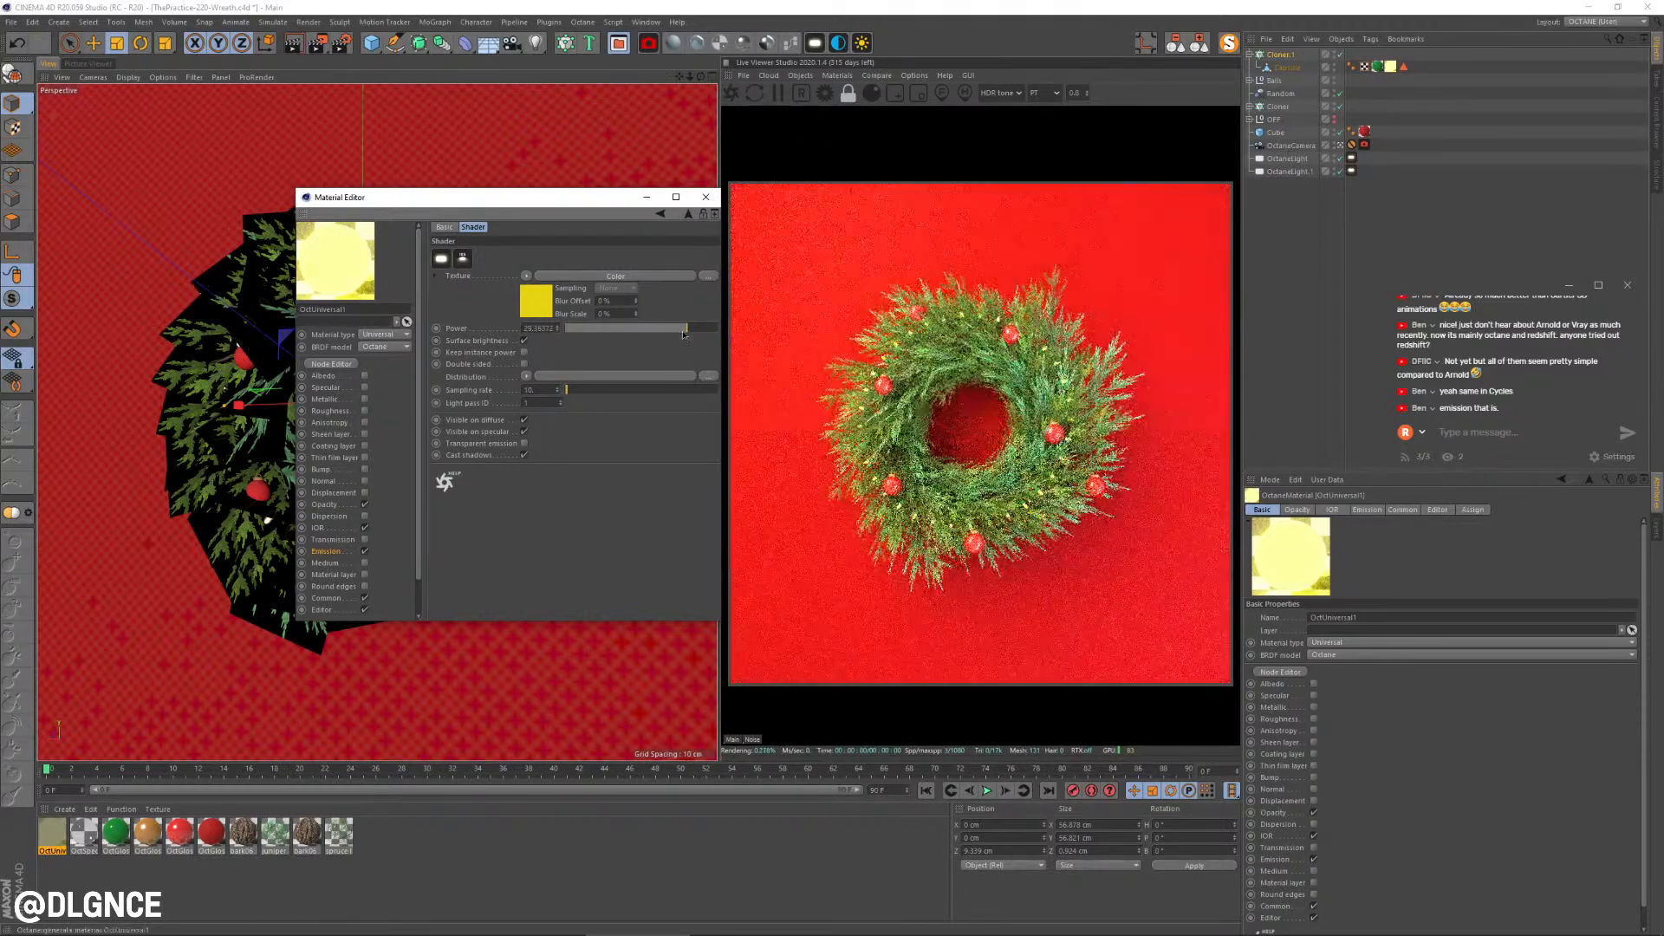
click(706, 197)
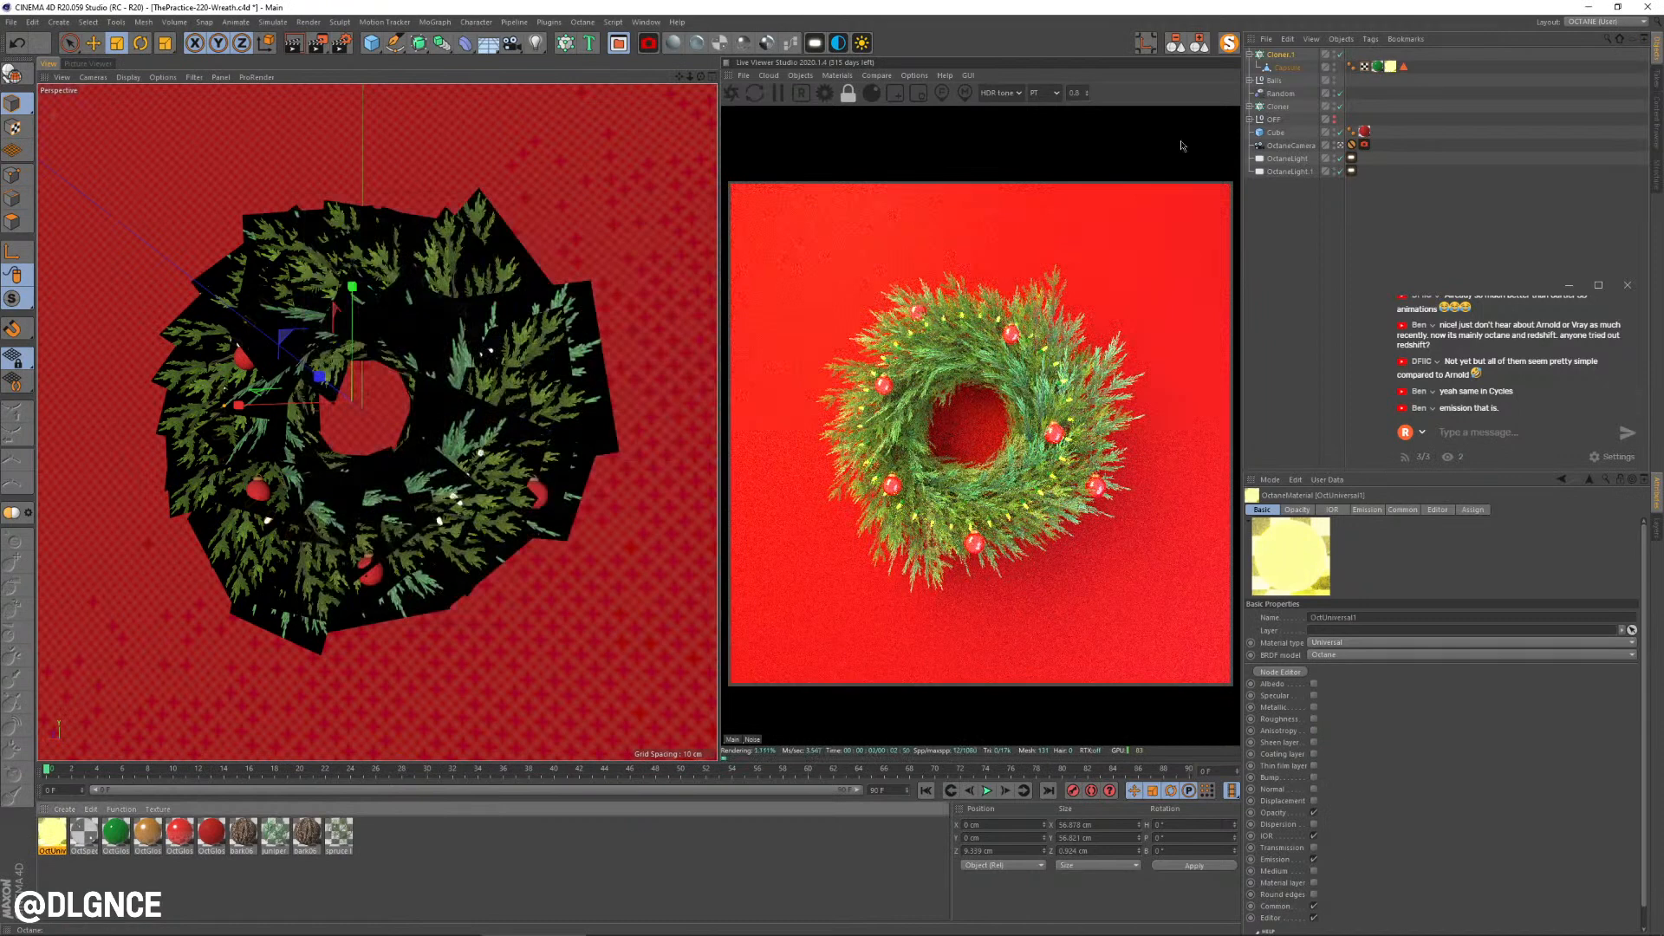
Step: Darken the green material's diffuse colour to about 76% saturation and 43% value
click(1249, 54)
click(1280, 54)
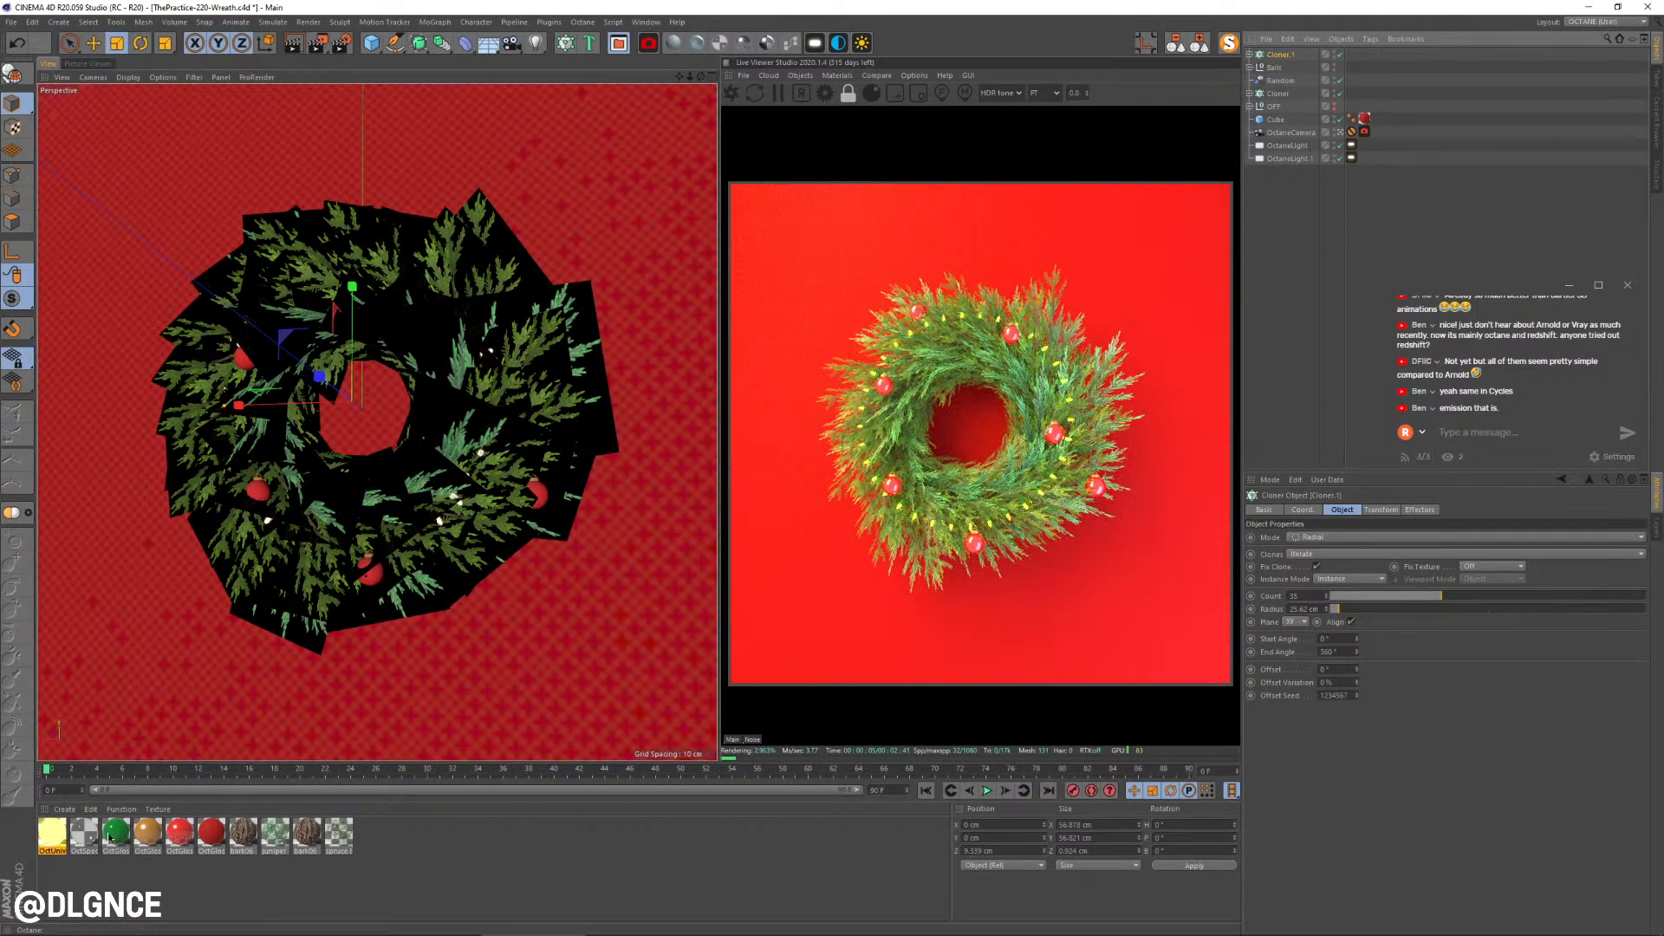
double_click(113, 834)
click(342, 146)
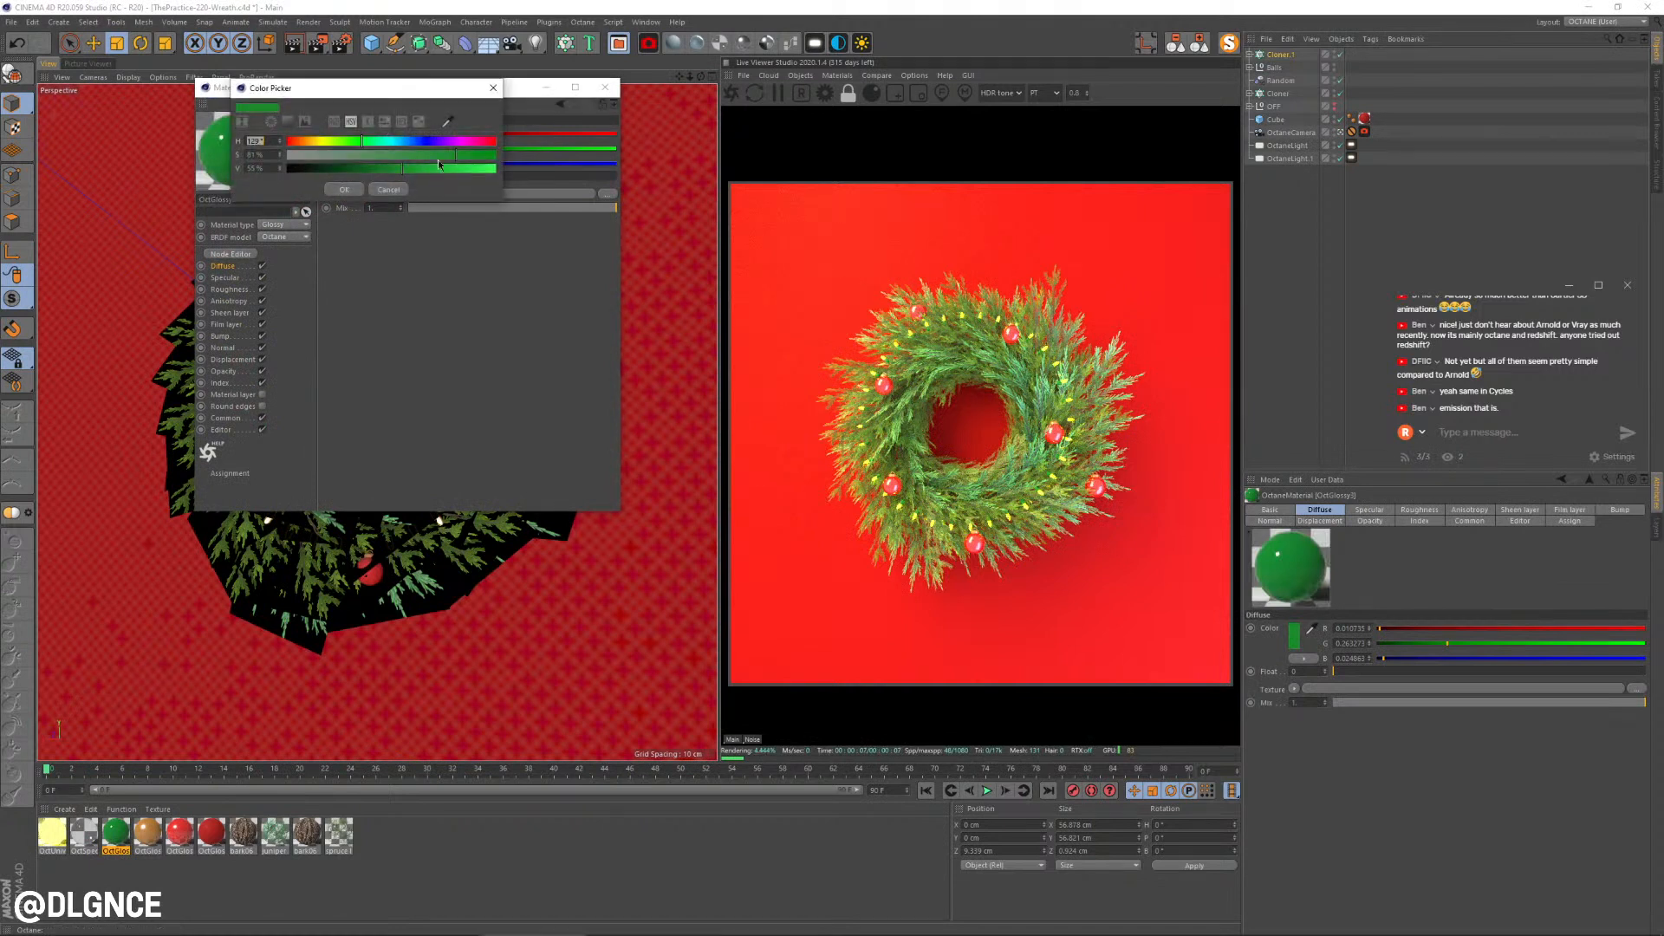
click(377, 169)
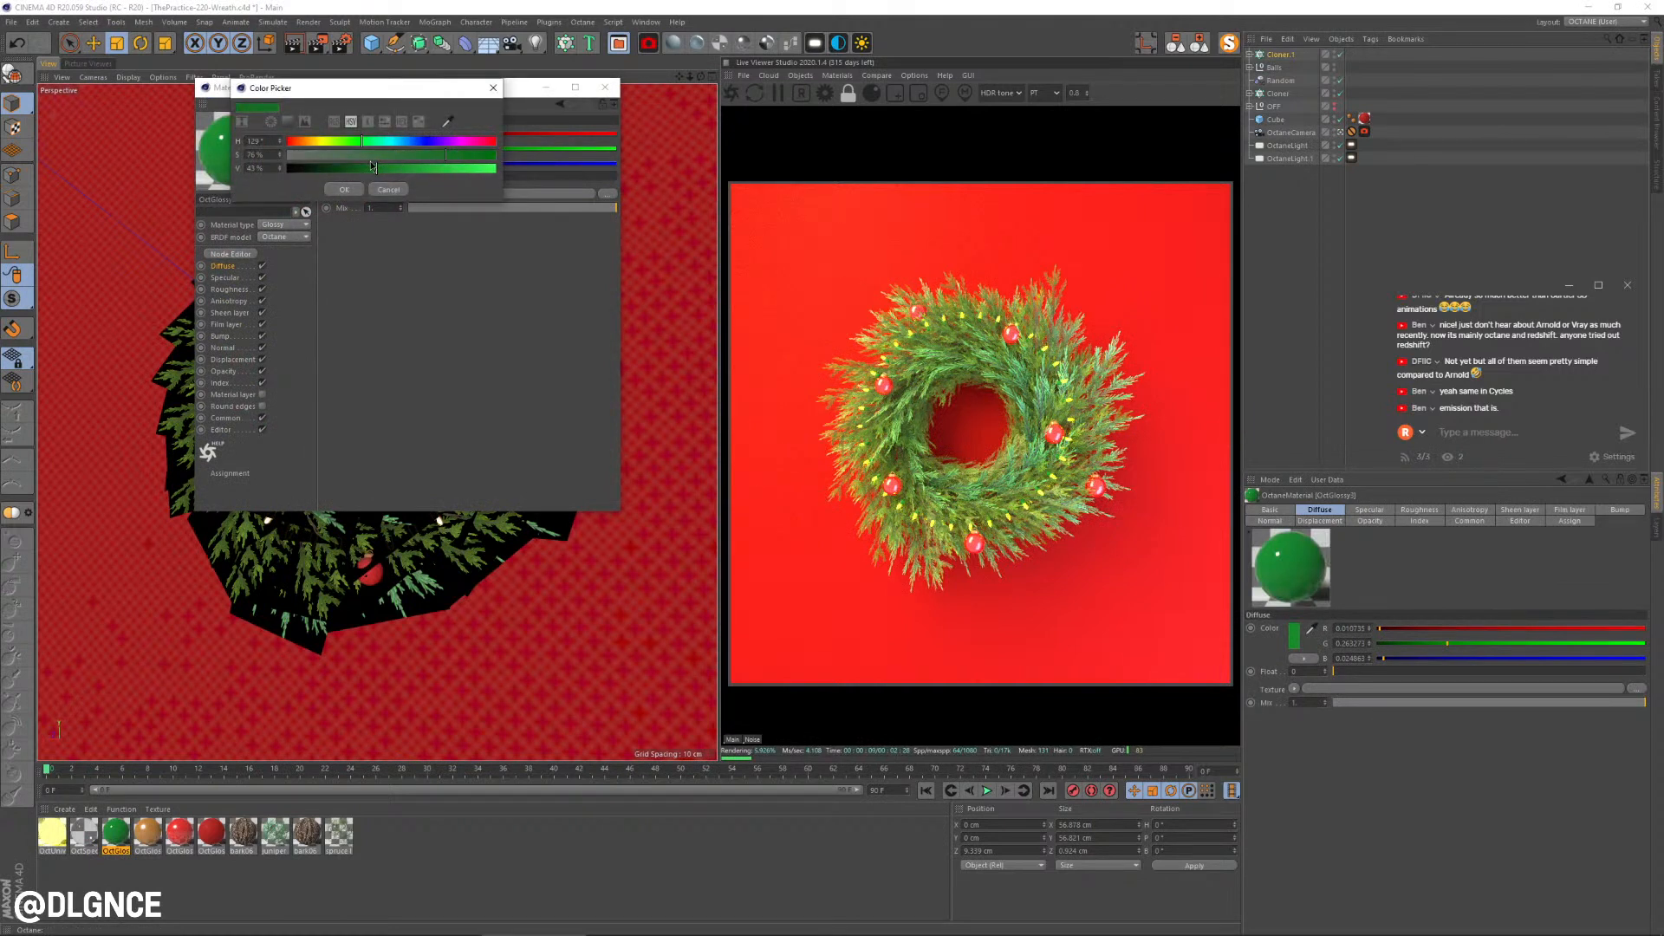
click(358, 189)
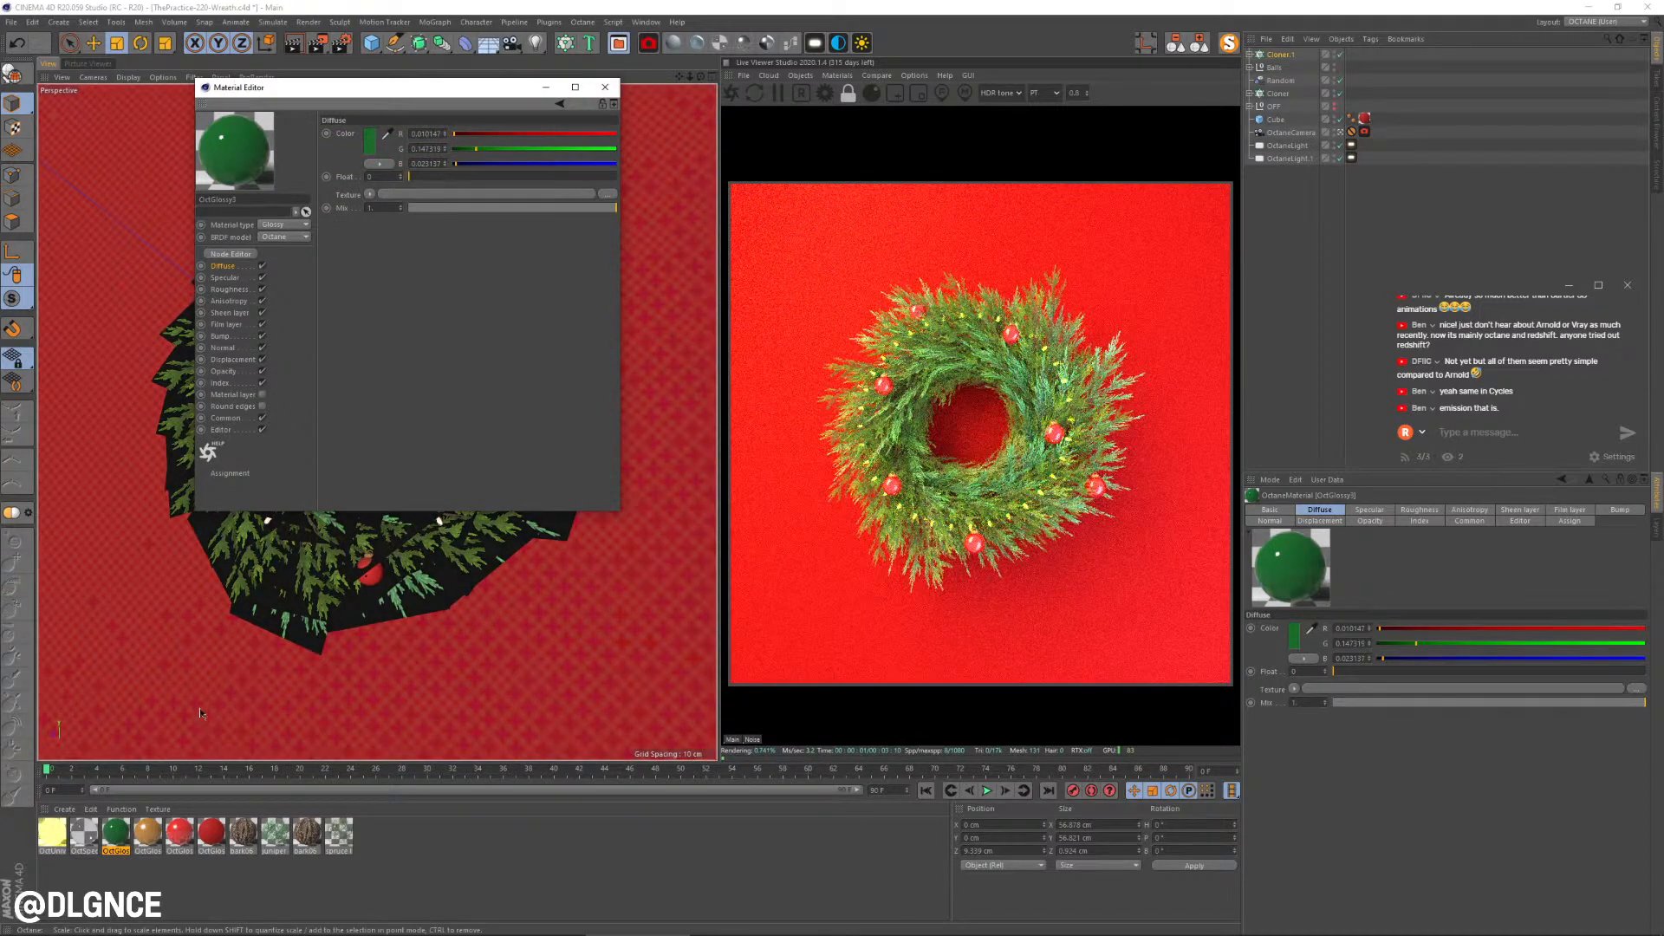
Step: Reduce the green material's specular amount and give it a slight roughness
click(225, 278)
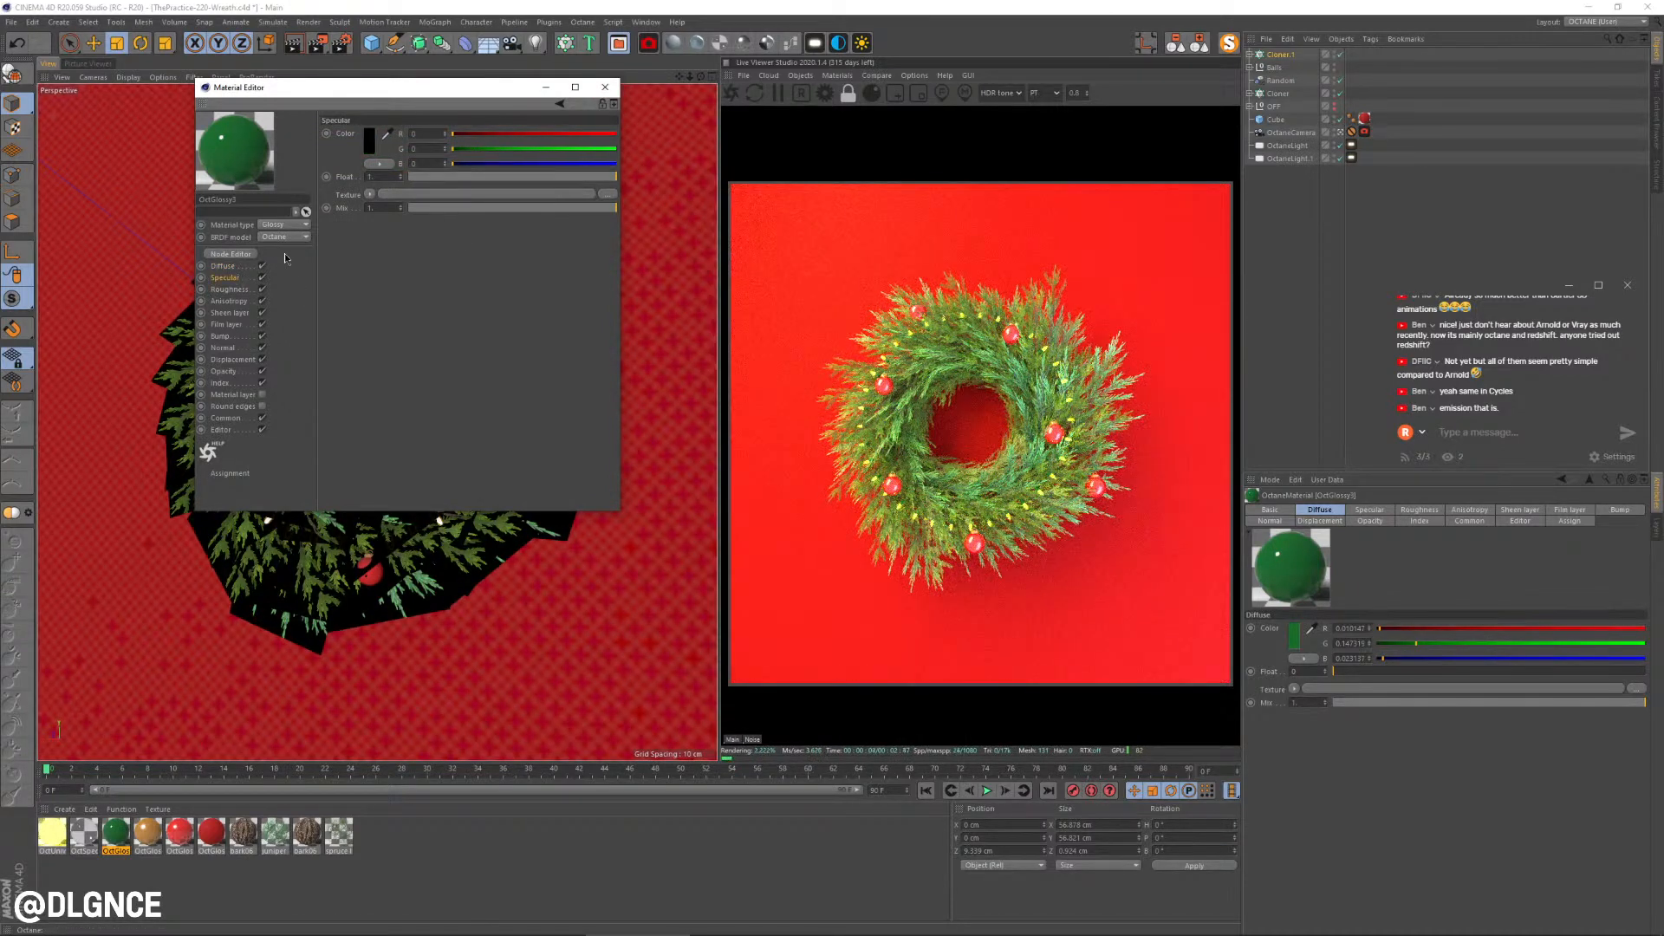
click(533, 178)
click(229, 290)
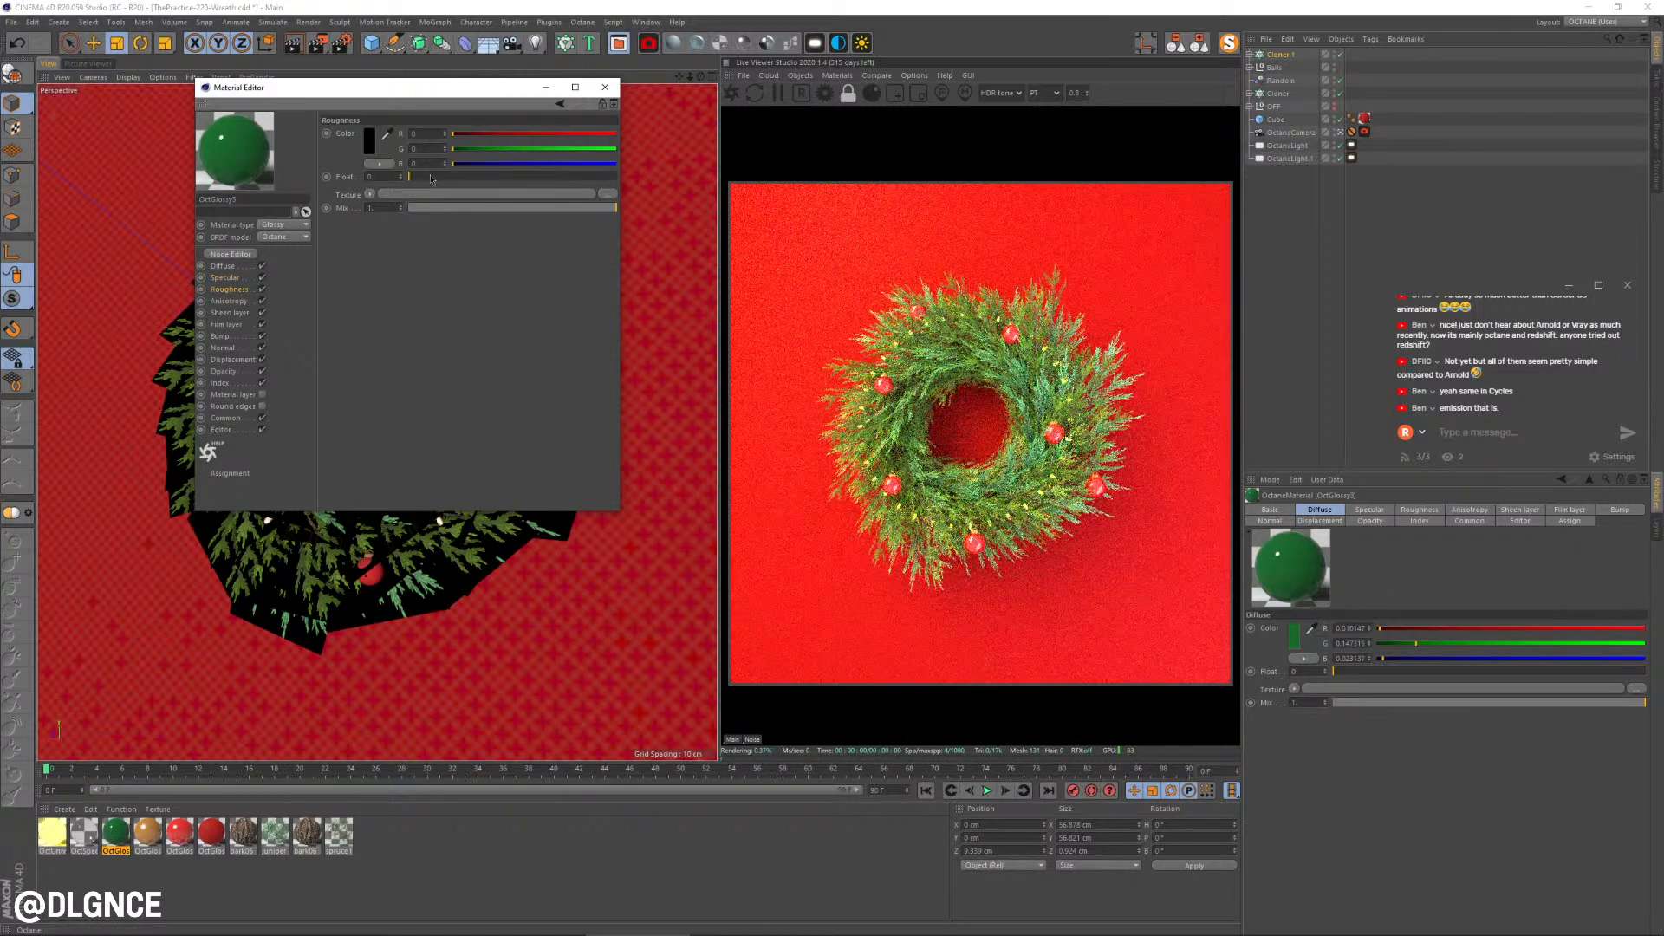
click(433, 177)
click(605, 87)
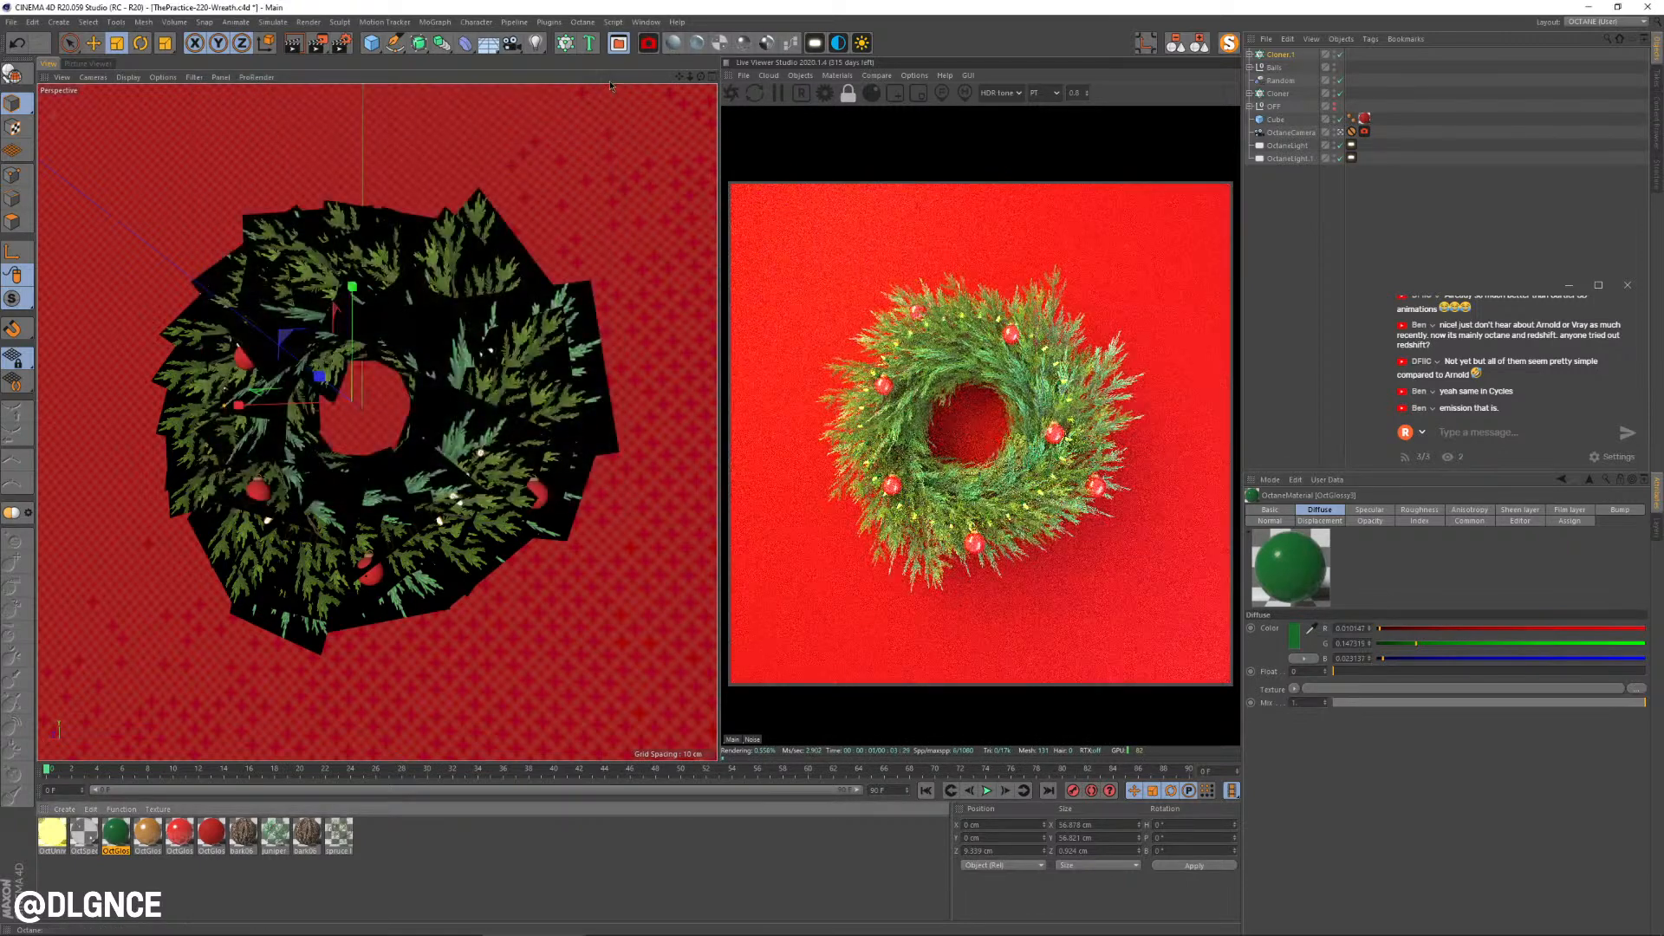
Step: Add a Random effector to the bulb cloner and reduce the cloner's radius to about 14.1 cm
click(1280, 54)
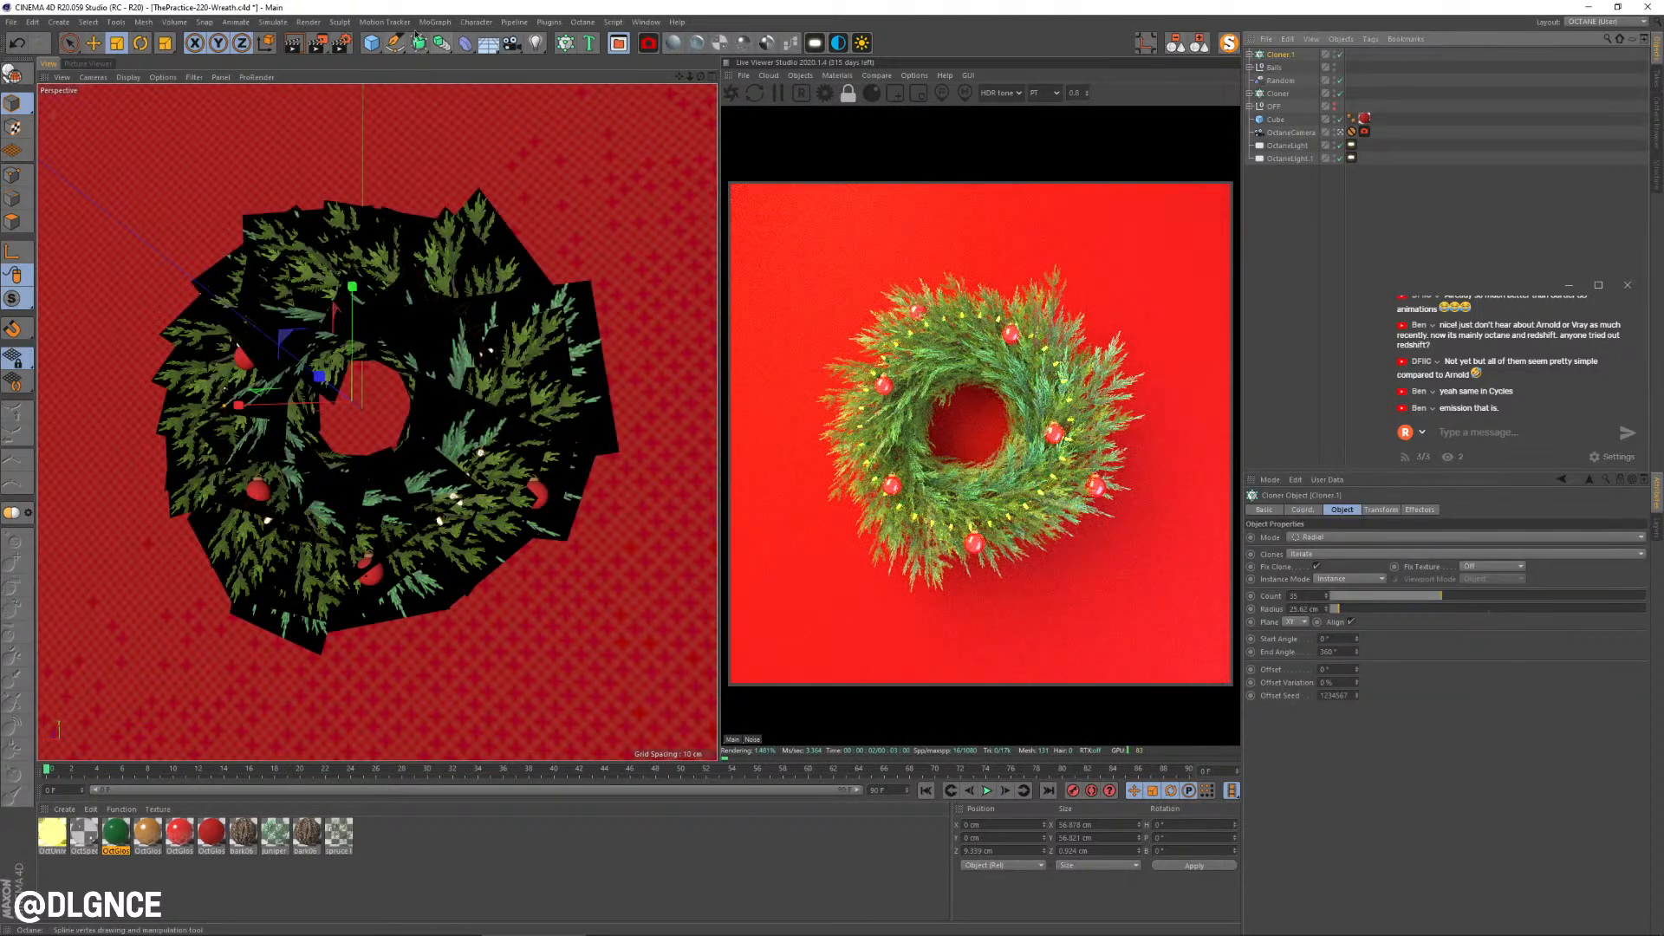
click(446, 24)
mouse_move(458, 41)
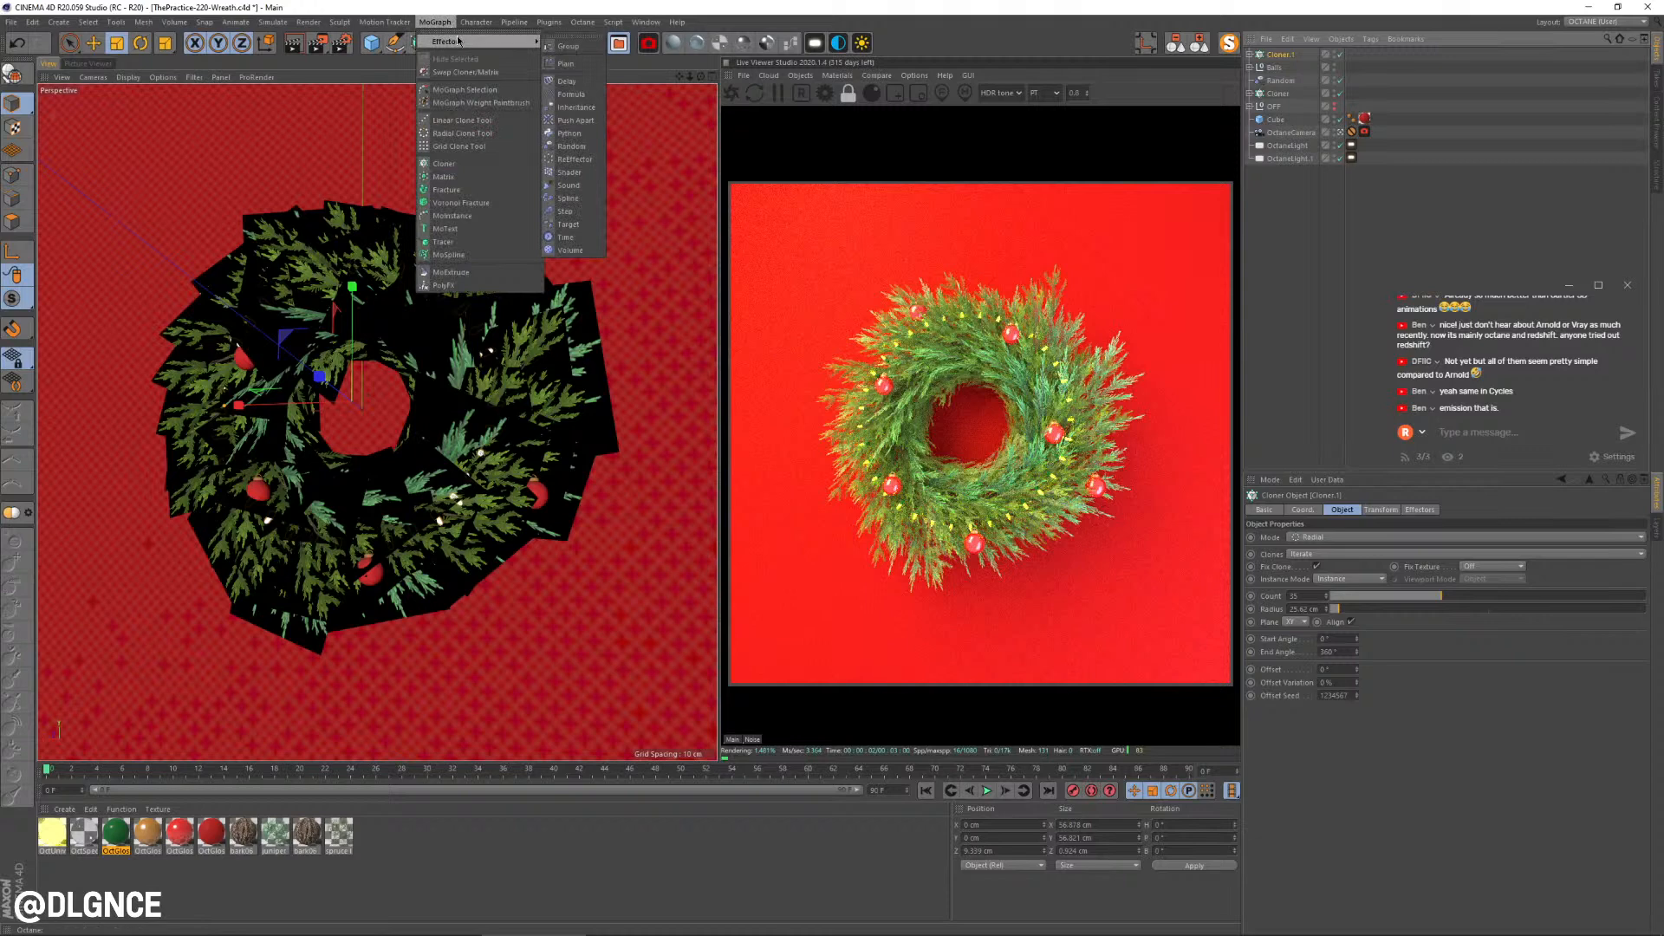
click(579, 148)
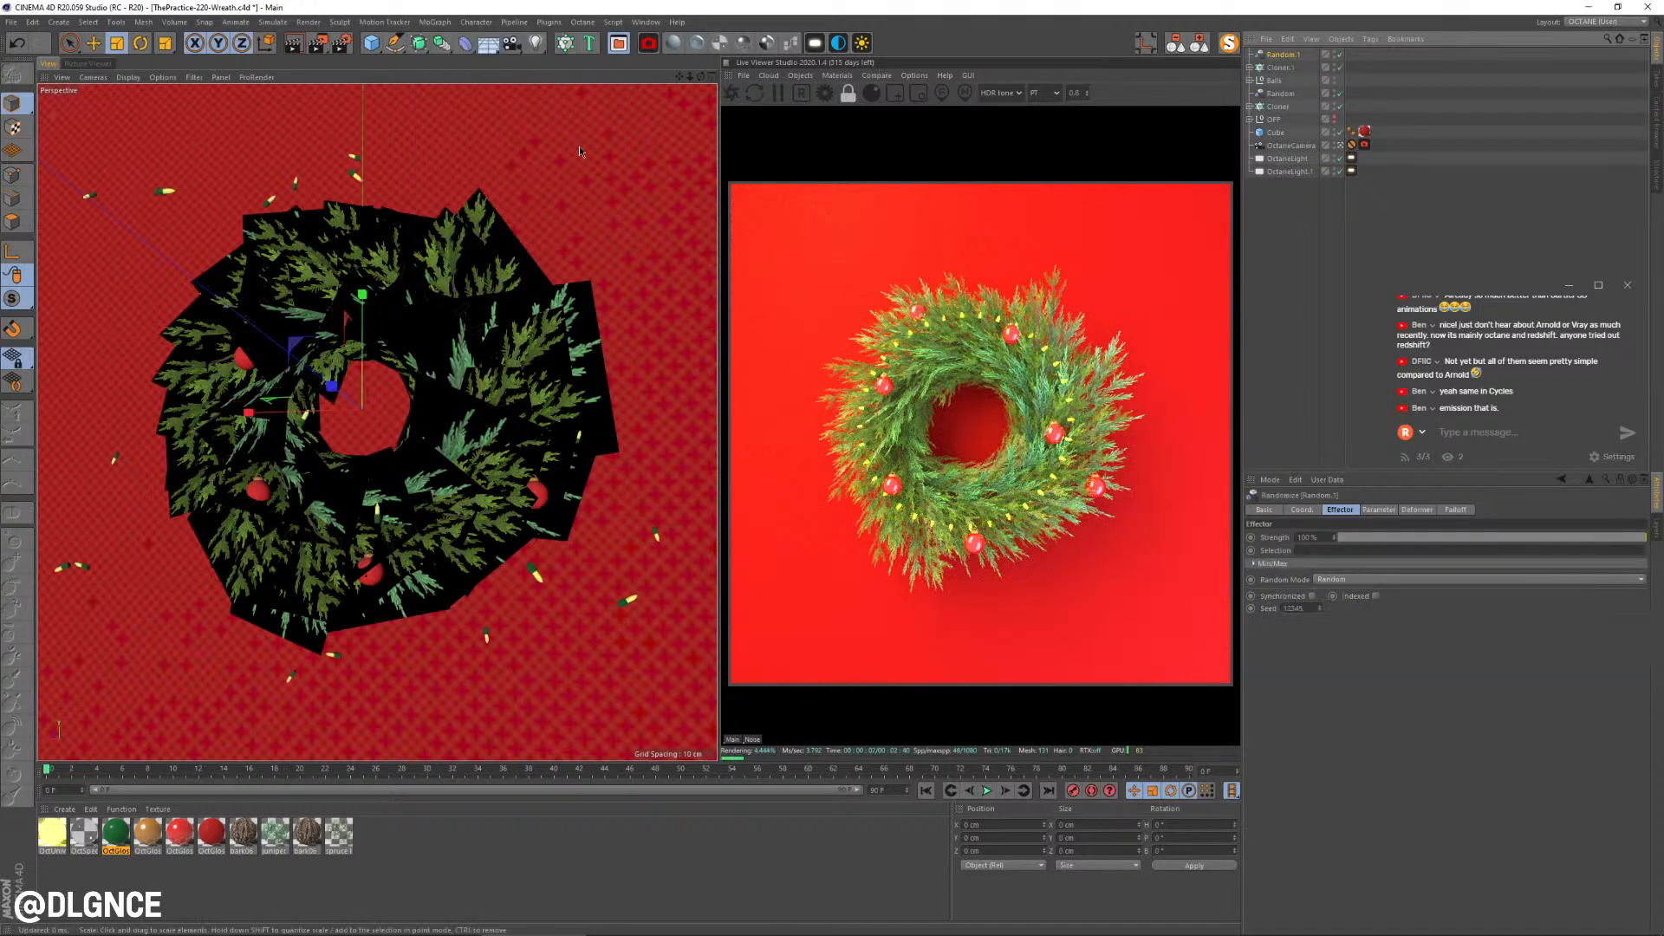
click(1280, 67)
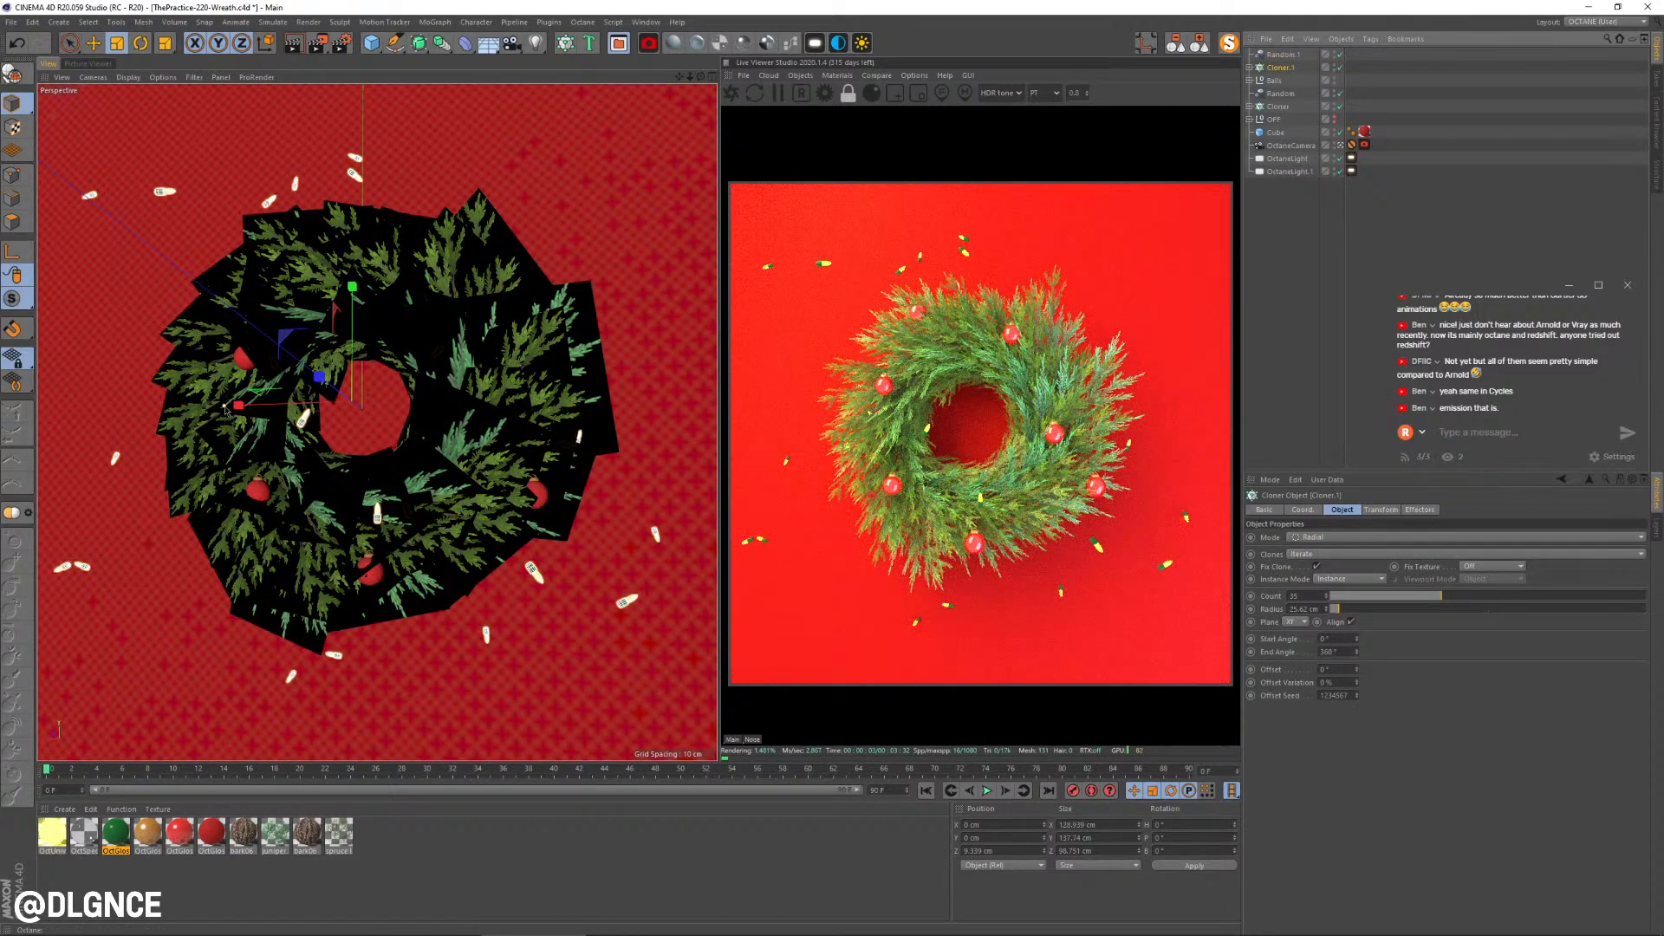
drag(225, 406, 280, 405)
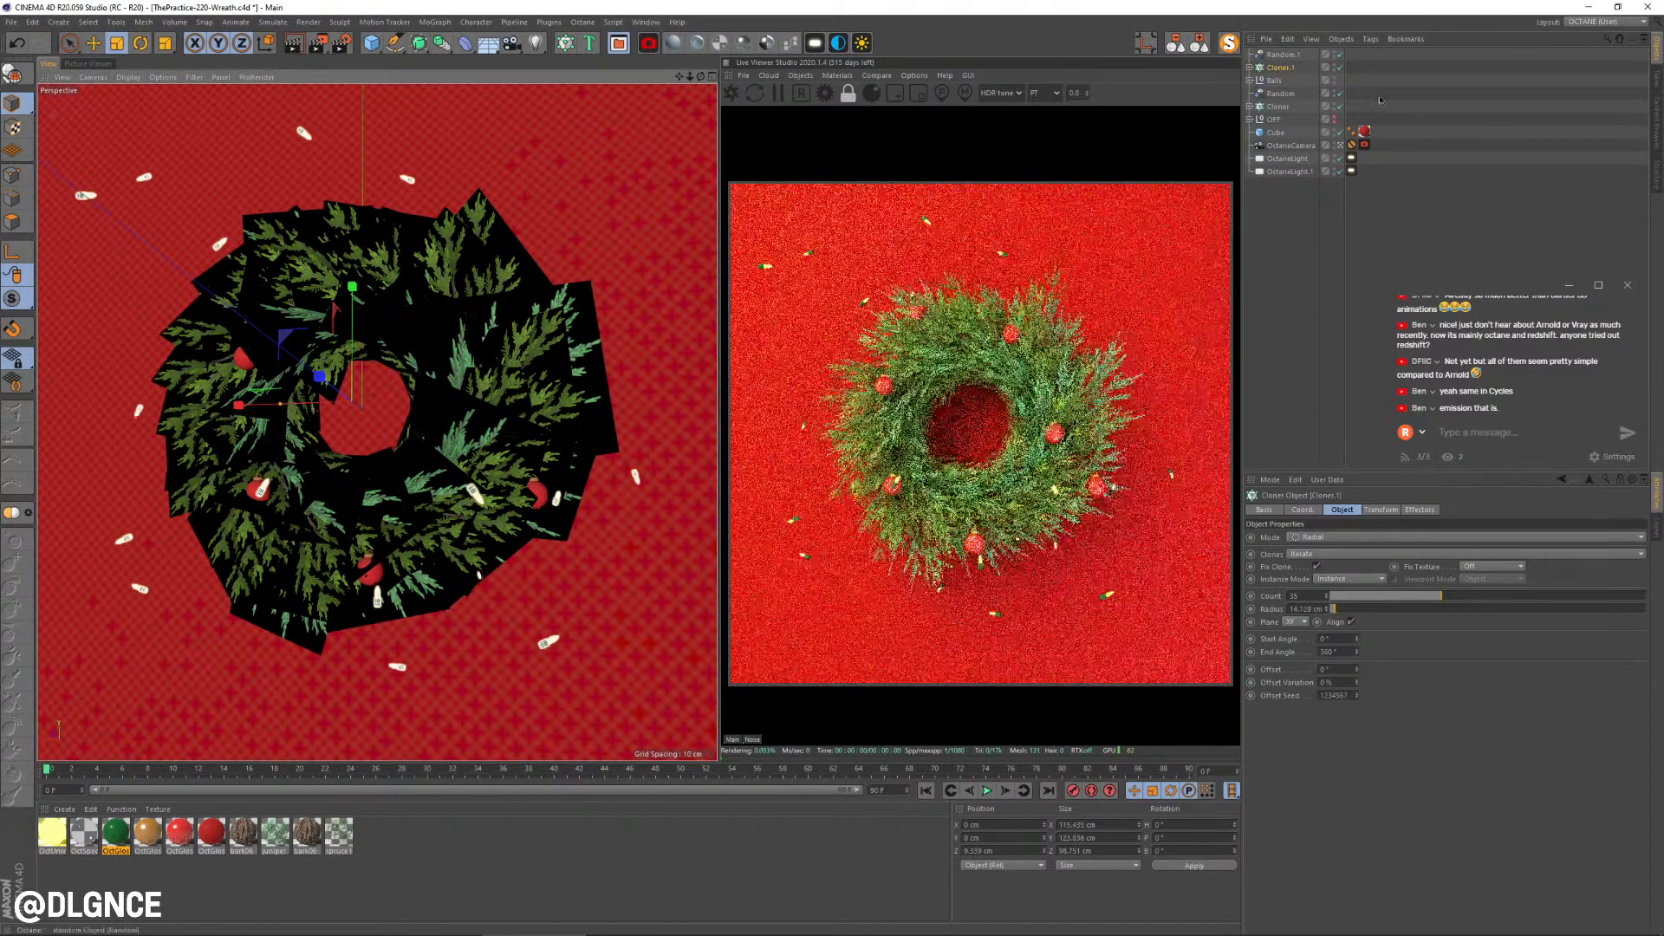
Step: Set the bulb Random effector's X, Y and Z position variation to 1 cm and enlarge the bulb cloner's radius
click(1281, 53)
click(1379, 509)
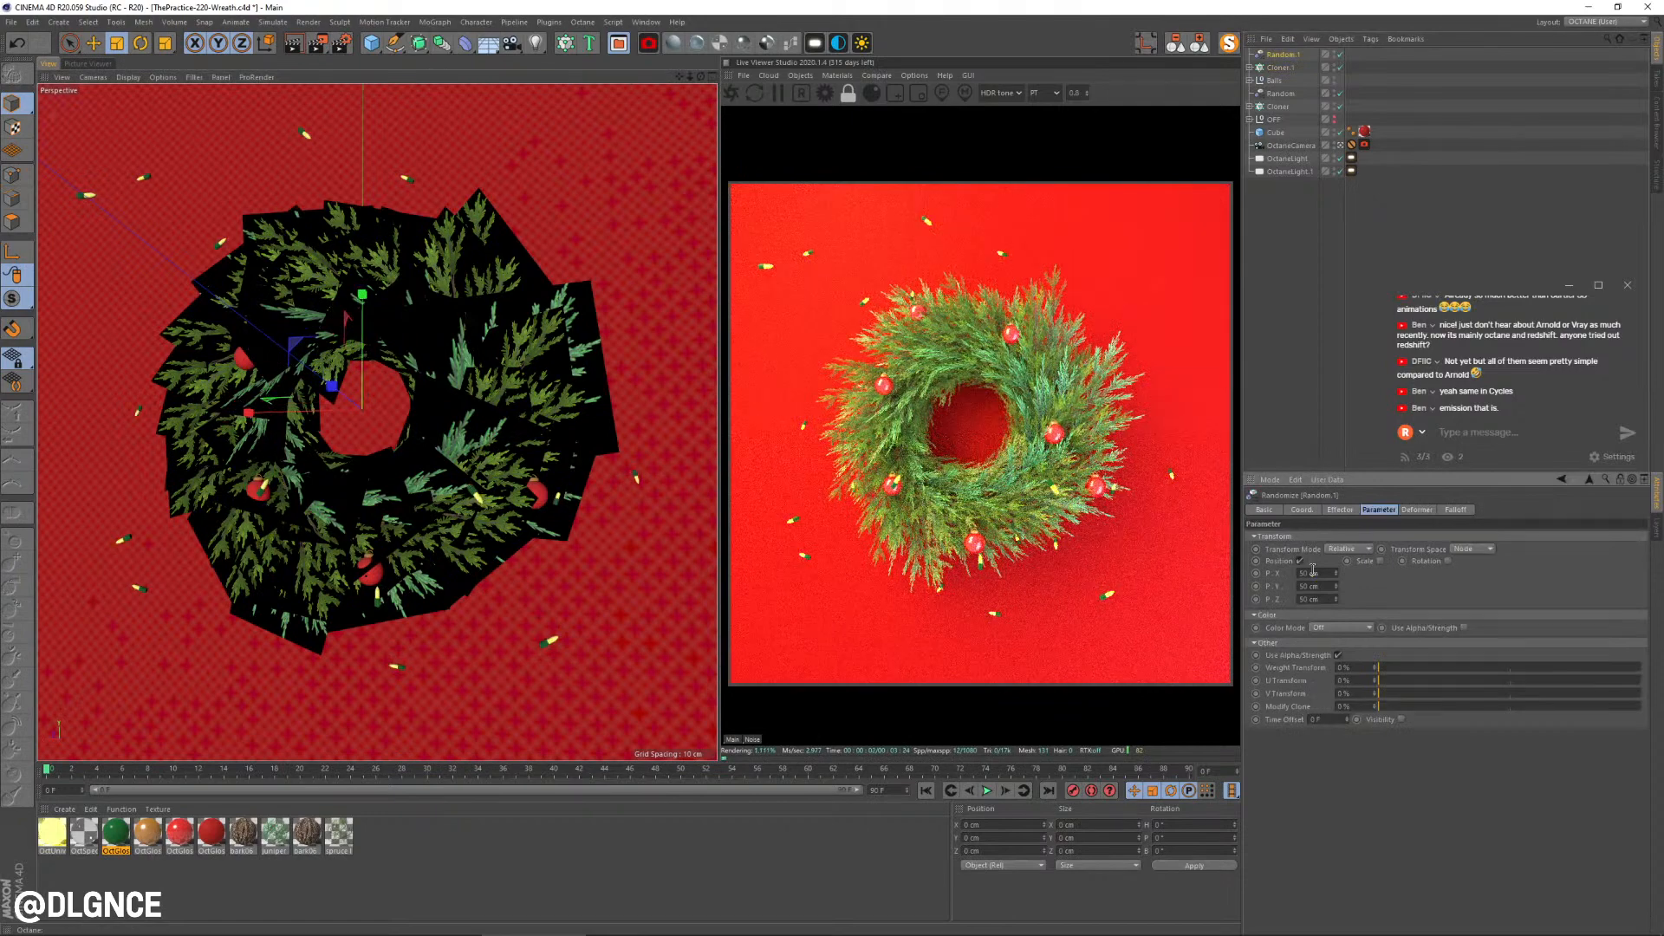
text(1)
key(Tab)
text(1)
key(Tab)
text(1)
key(Tab)
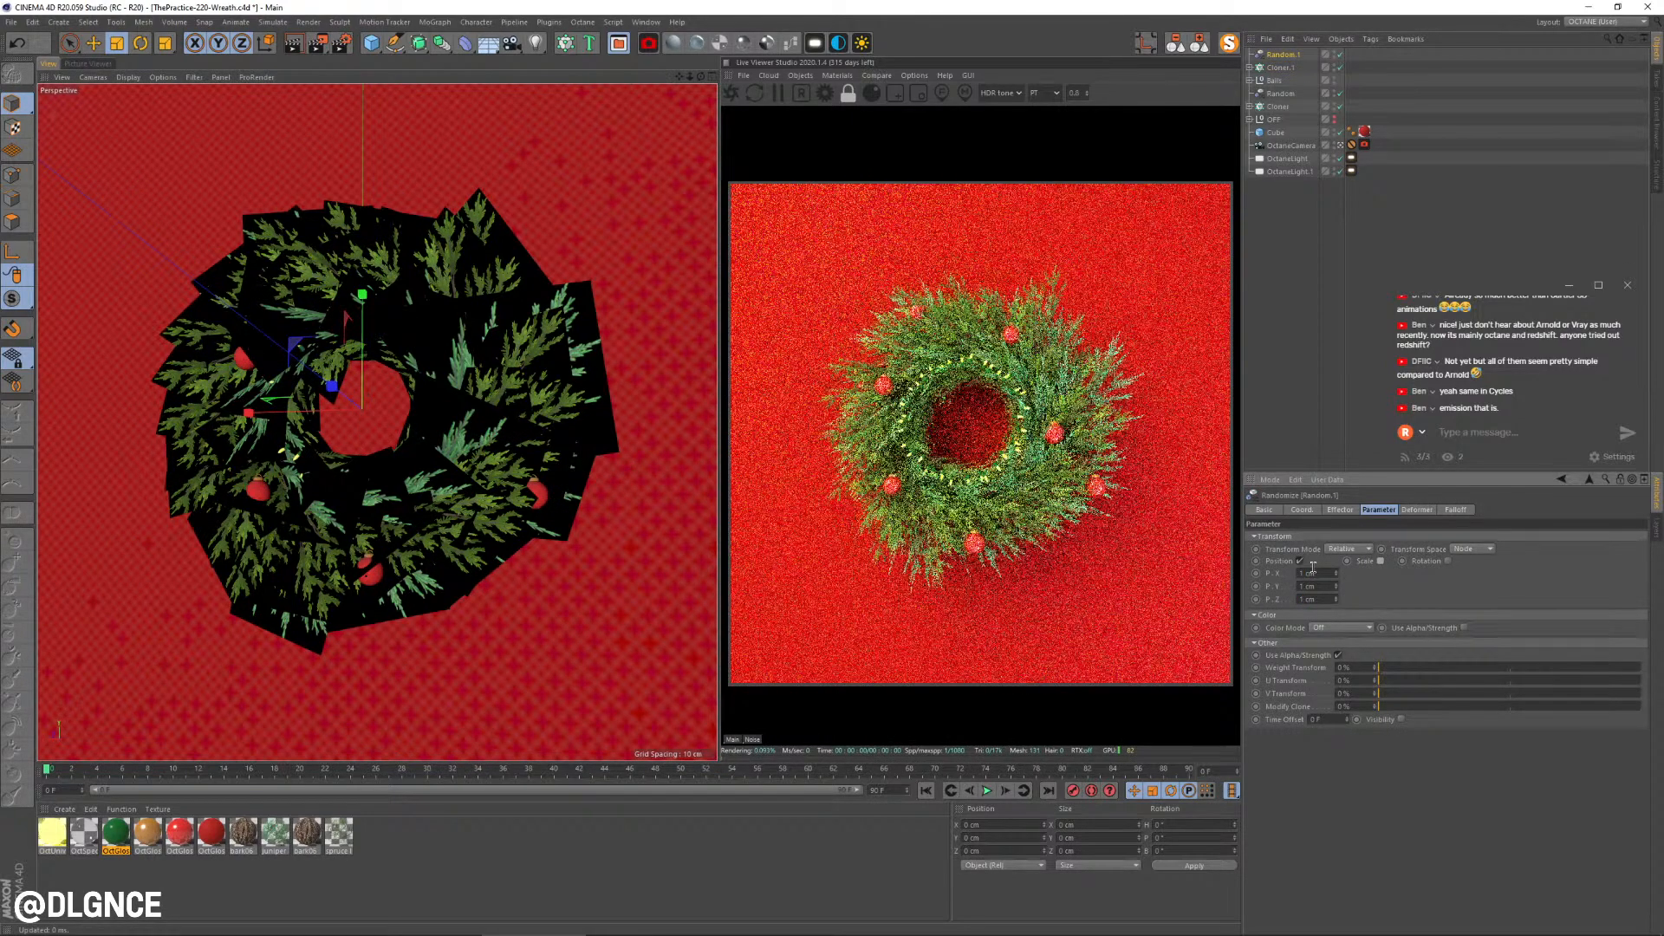
click(324, 428)
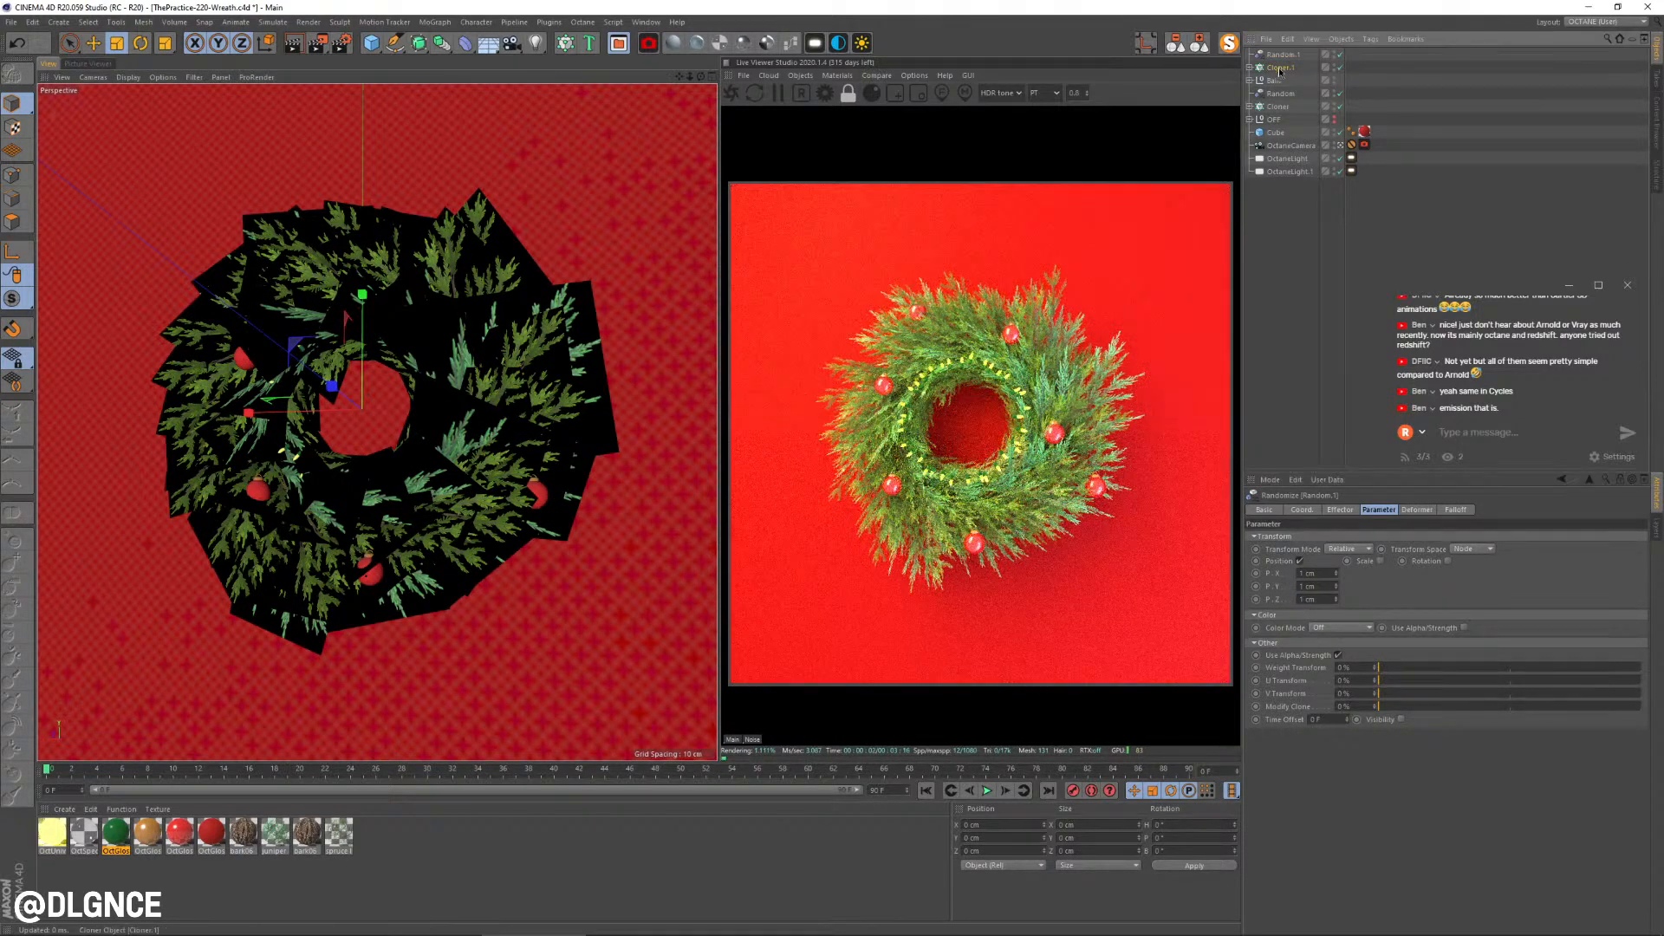
drag(280, 404, 257, 405)
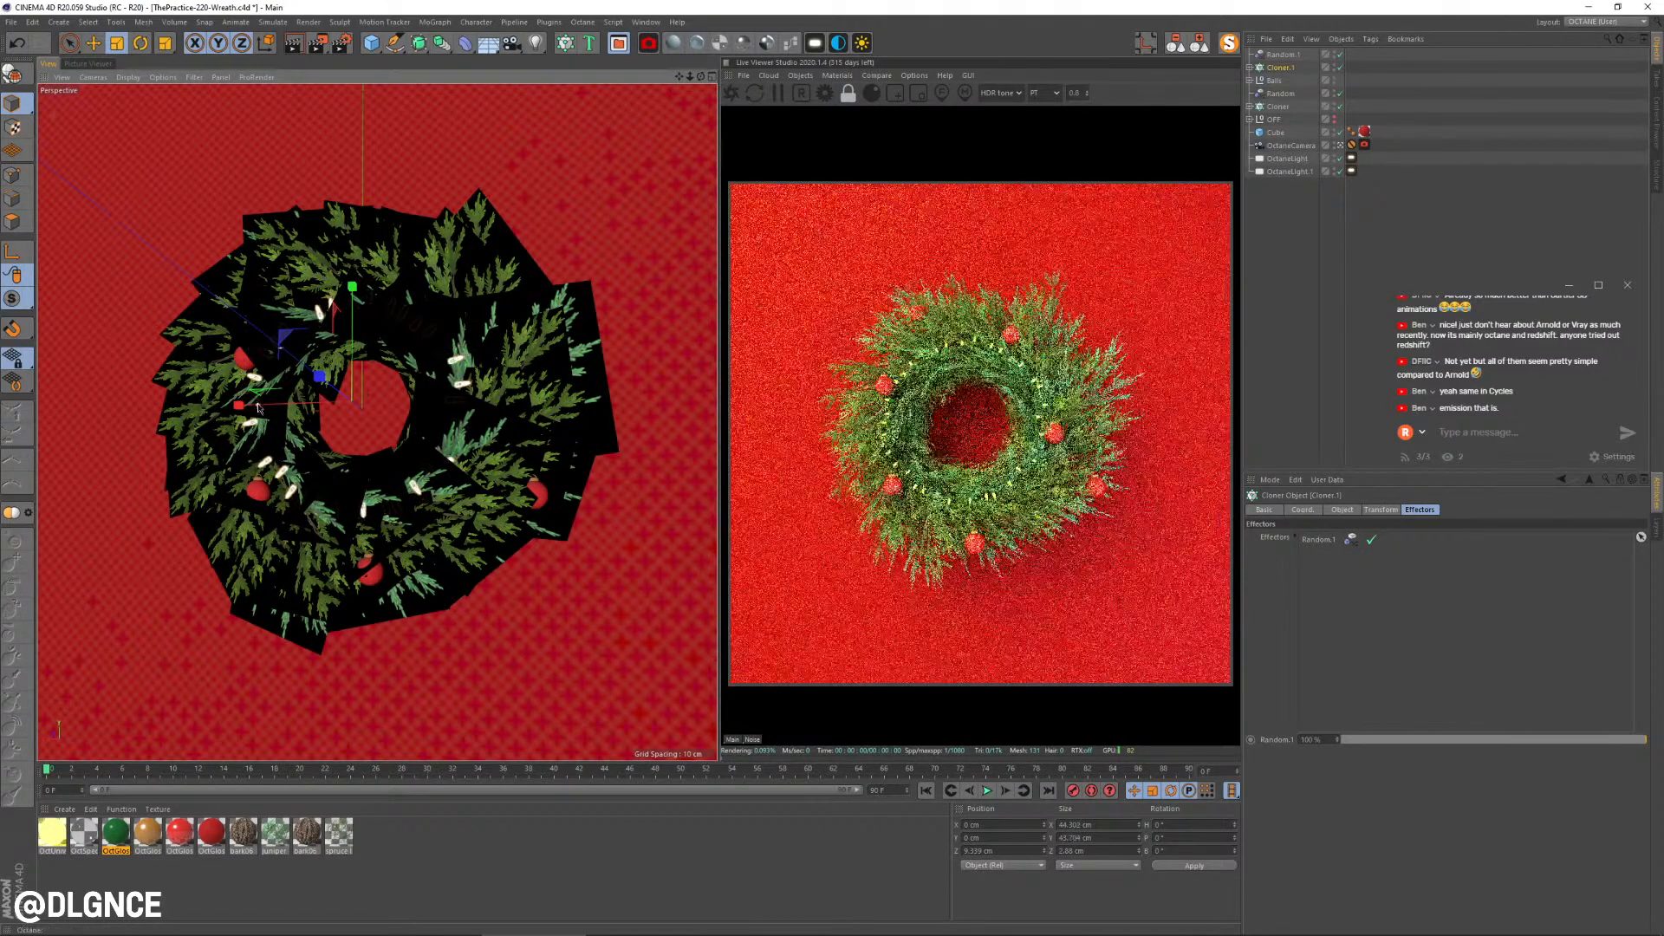
Step: Set the bulb Random effector's position variation to X 14, Y 10 and Z 4 cm, and add slight rotation variation
click(1296, 54)
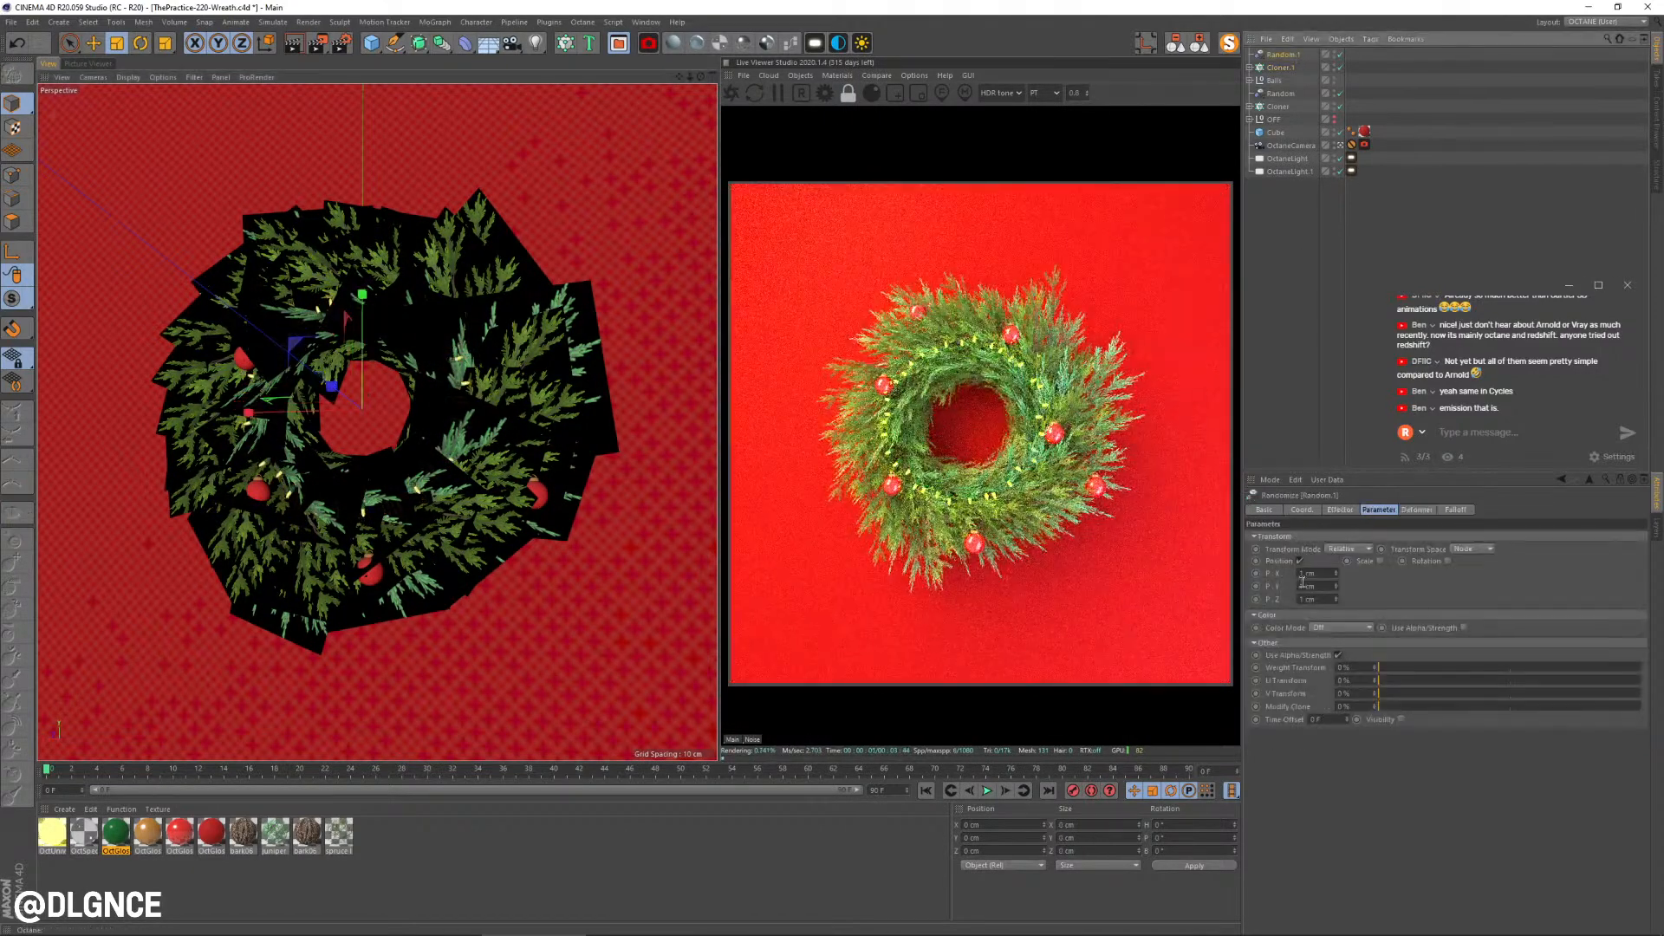
drag(1336, 575, 1337, 587)
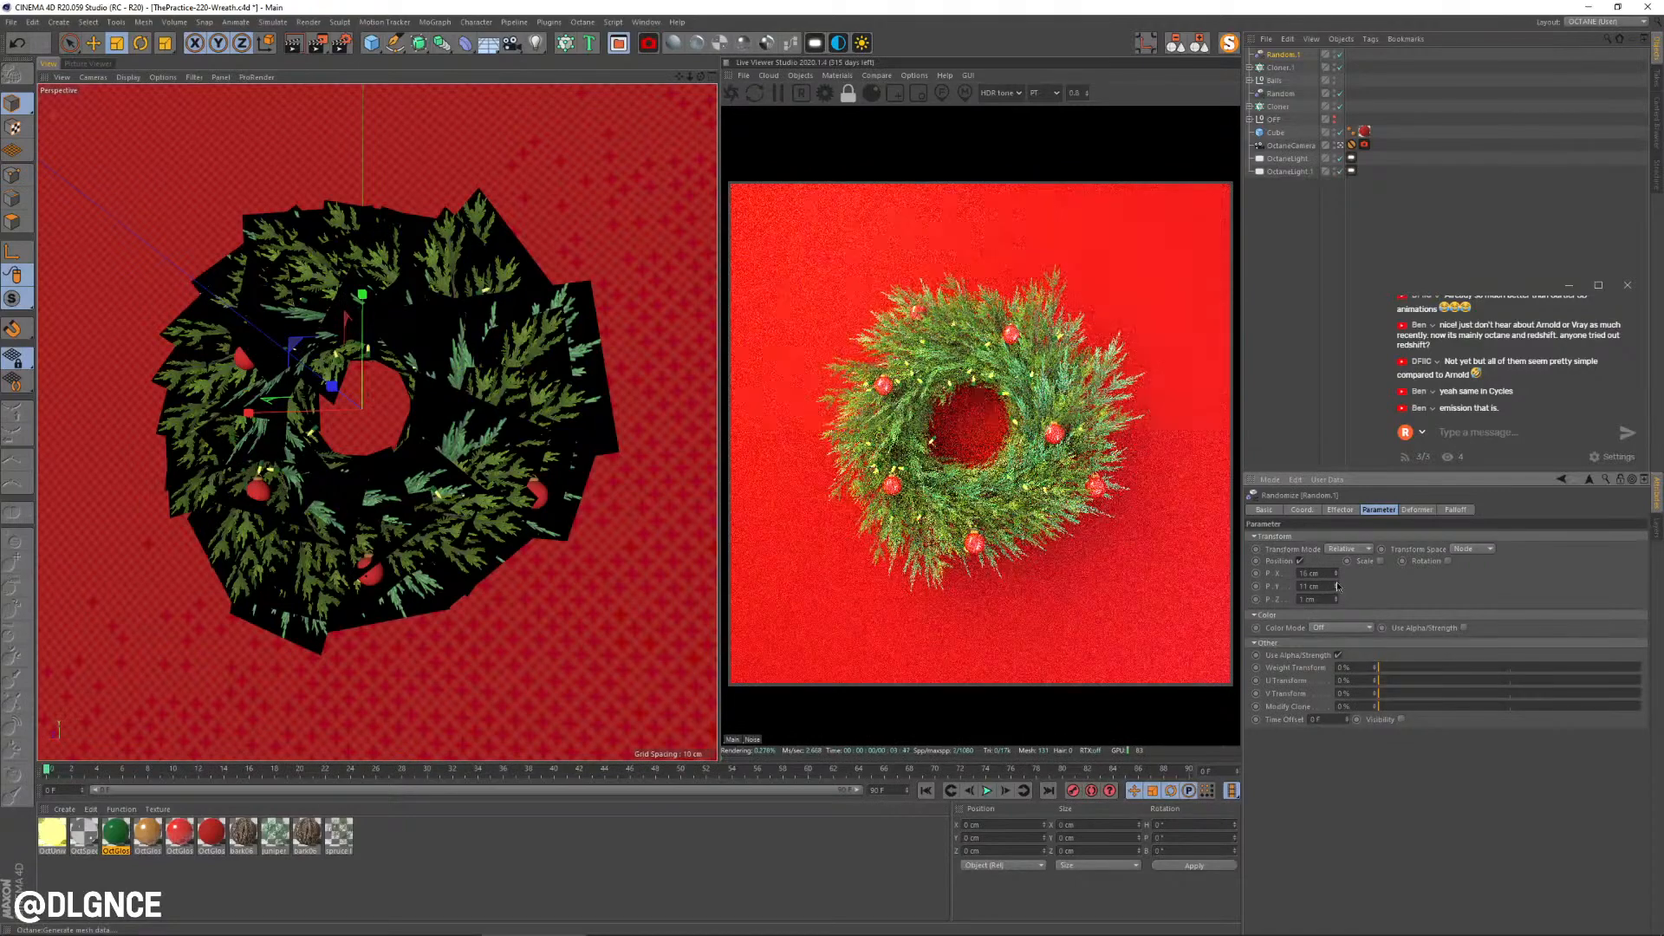
click(1335, 587)
click(1337, 578)
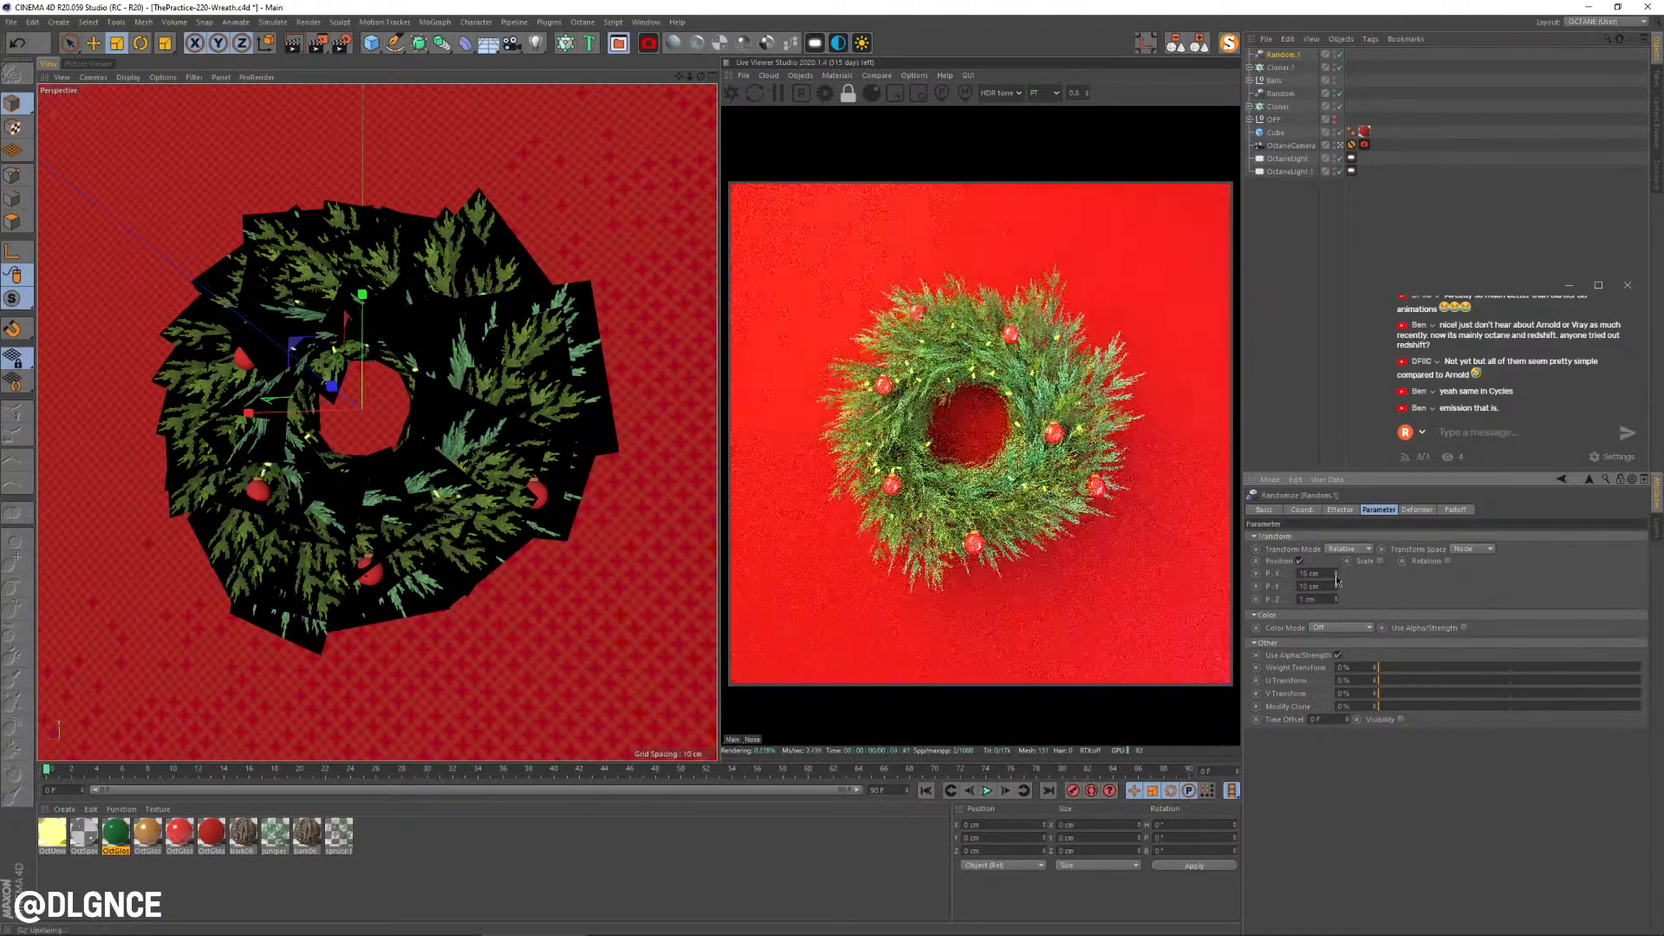
click(1336, 578)
drag(1336, 598, 1337, 597)
click(1448, 562)
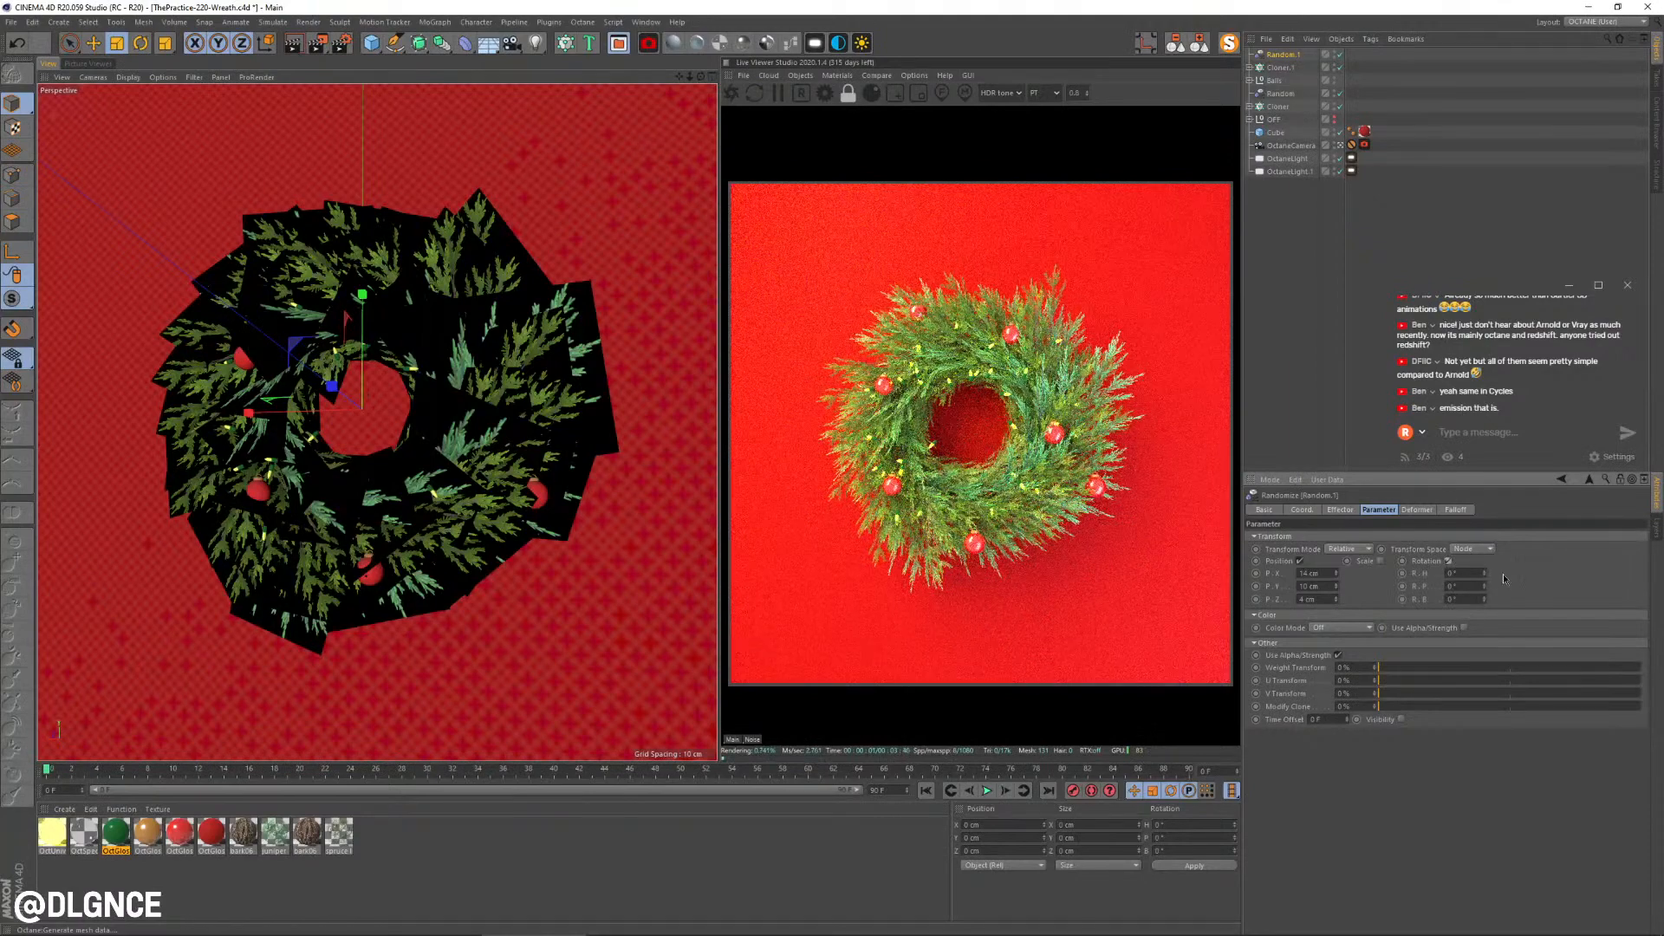
drag(1485, 573, 1483, 599)
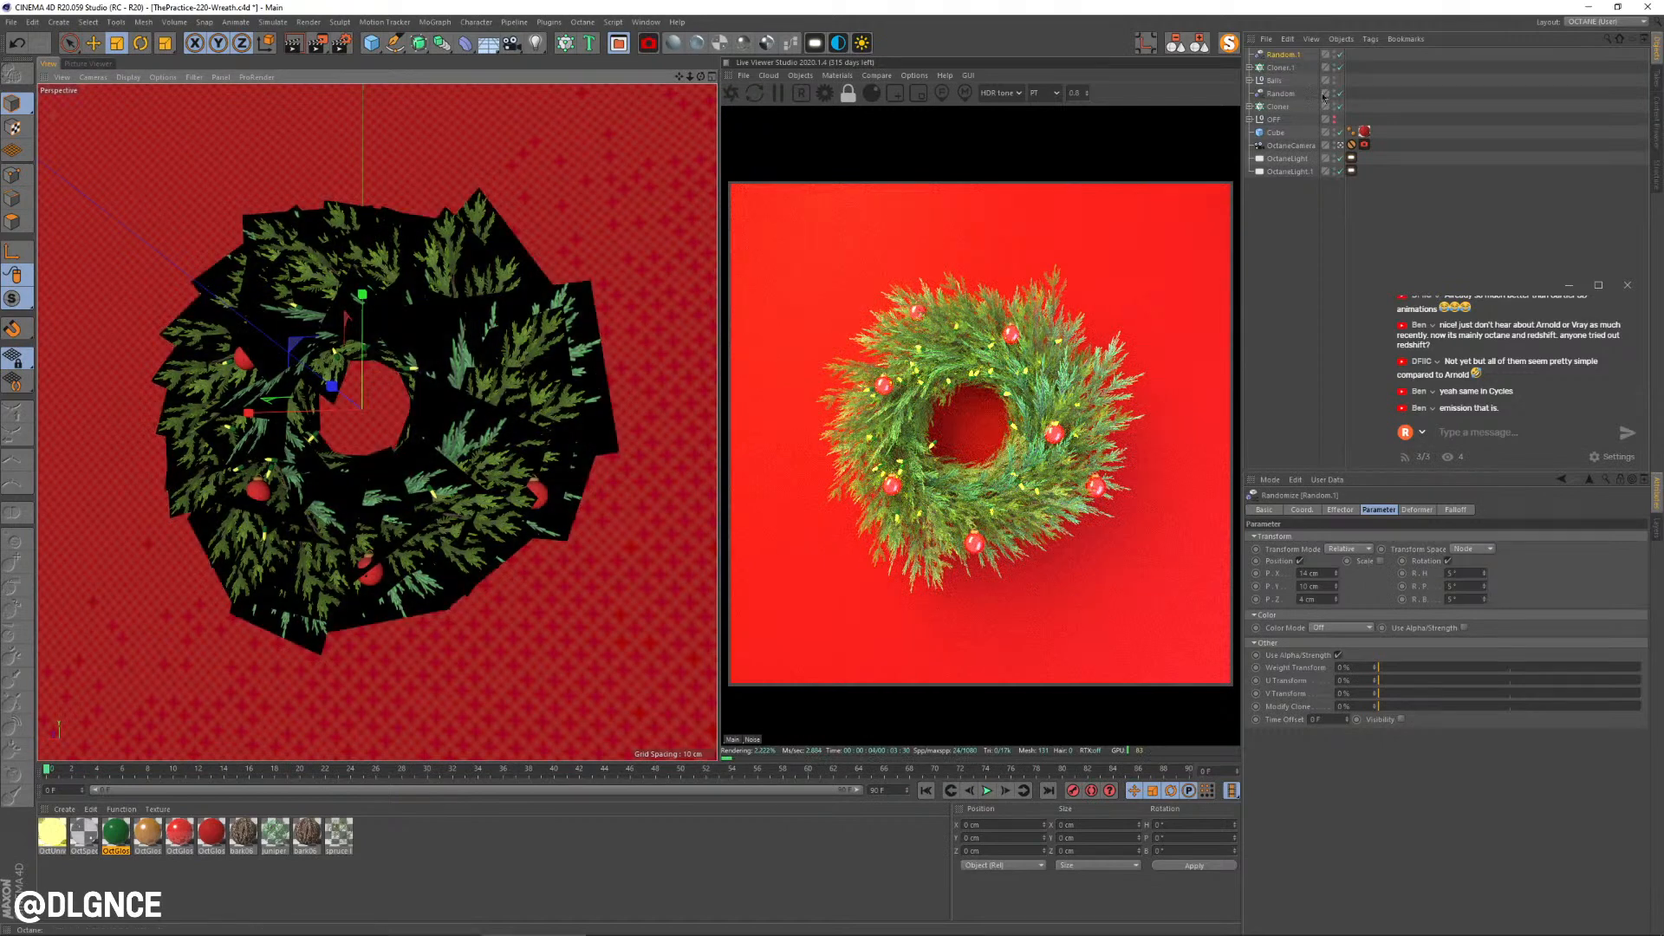
Step: Reset the bulb cloner's Z position to 0, and move the cloner a few centimetres forward along Z into the foliage
click(1281, 67)
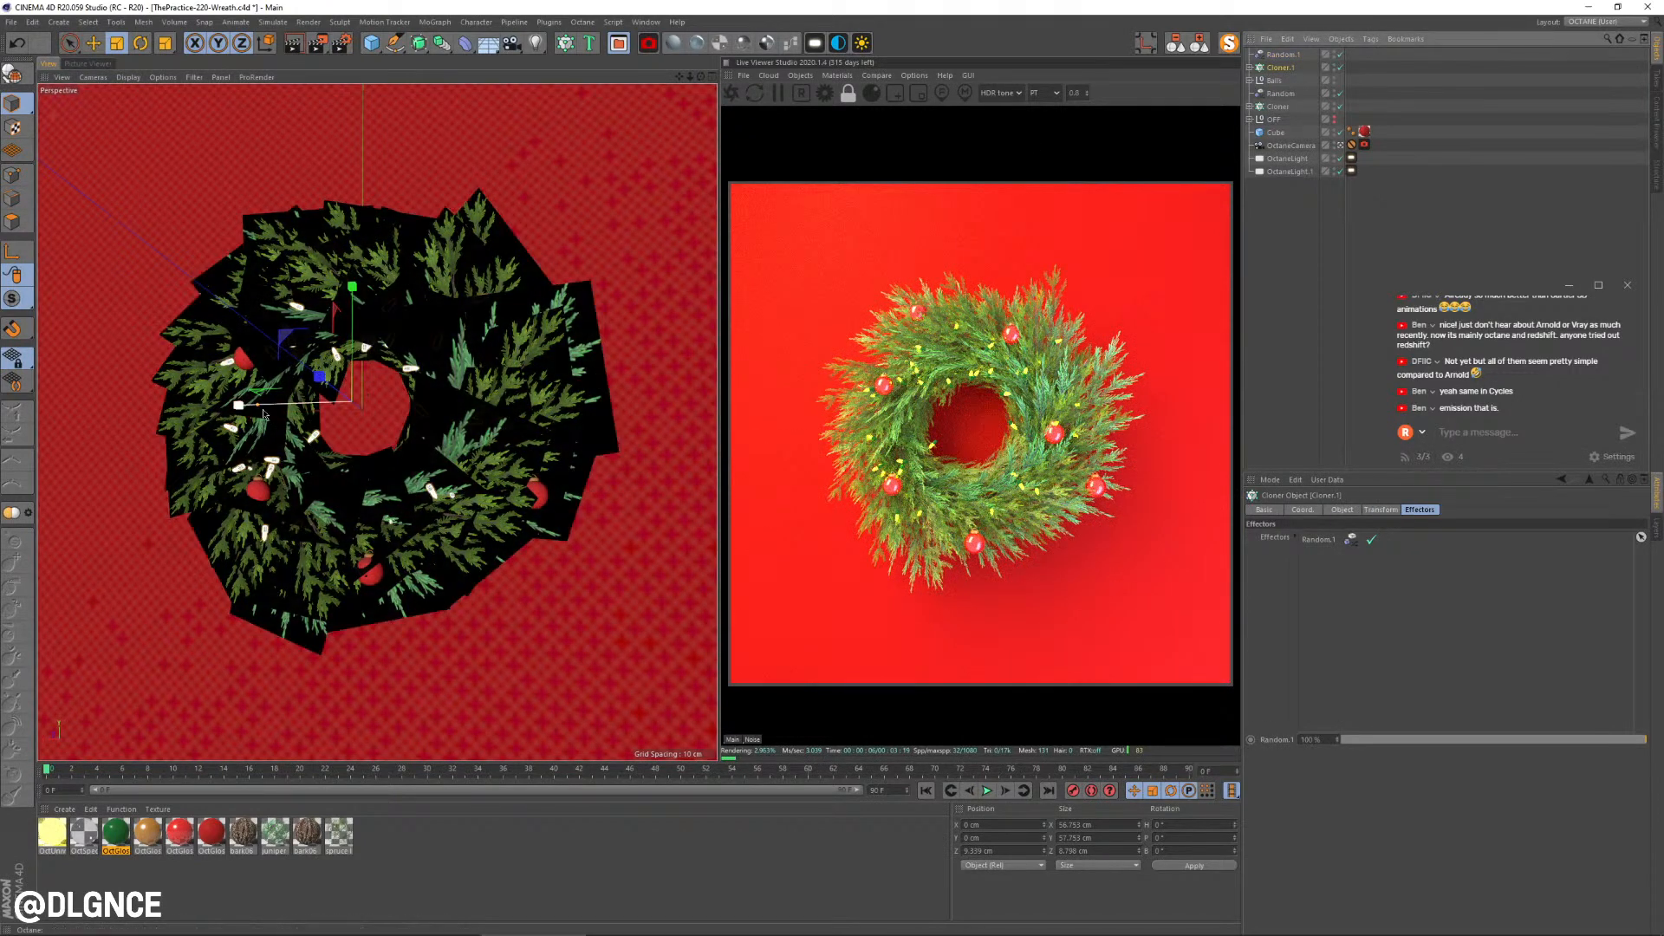
click(1006, 849)
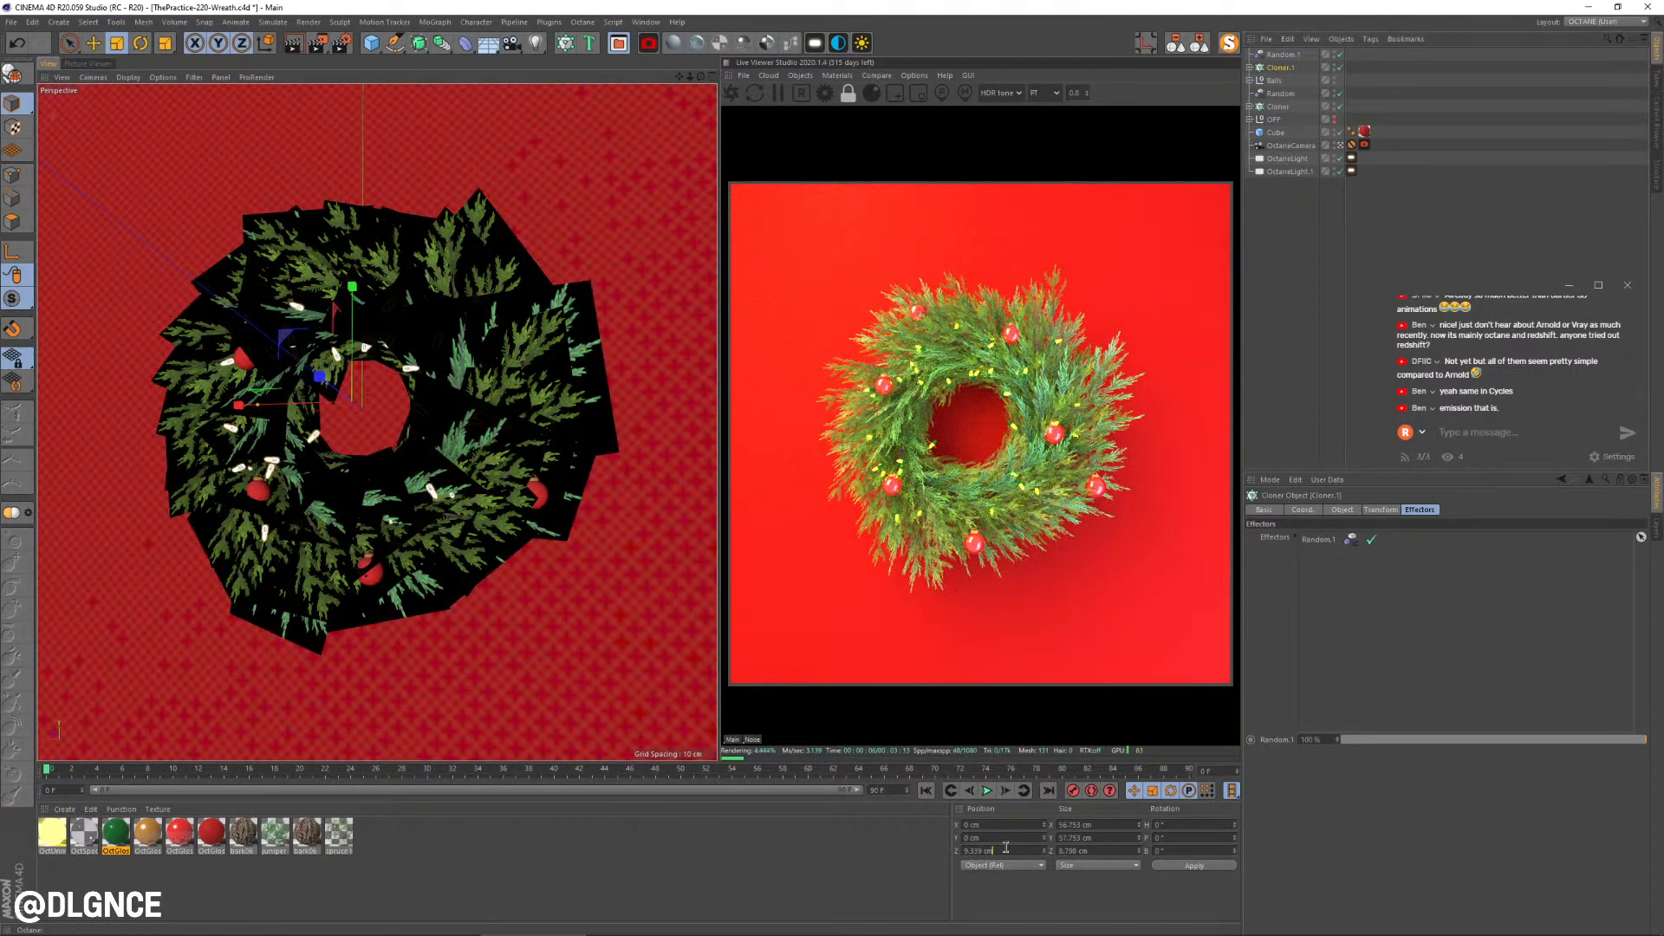
text(0)
key(Return)
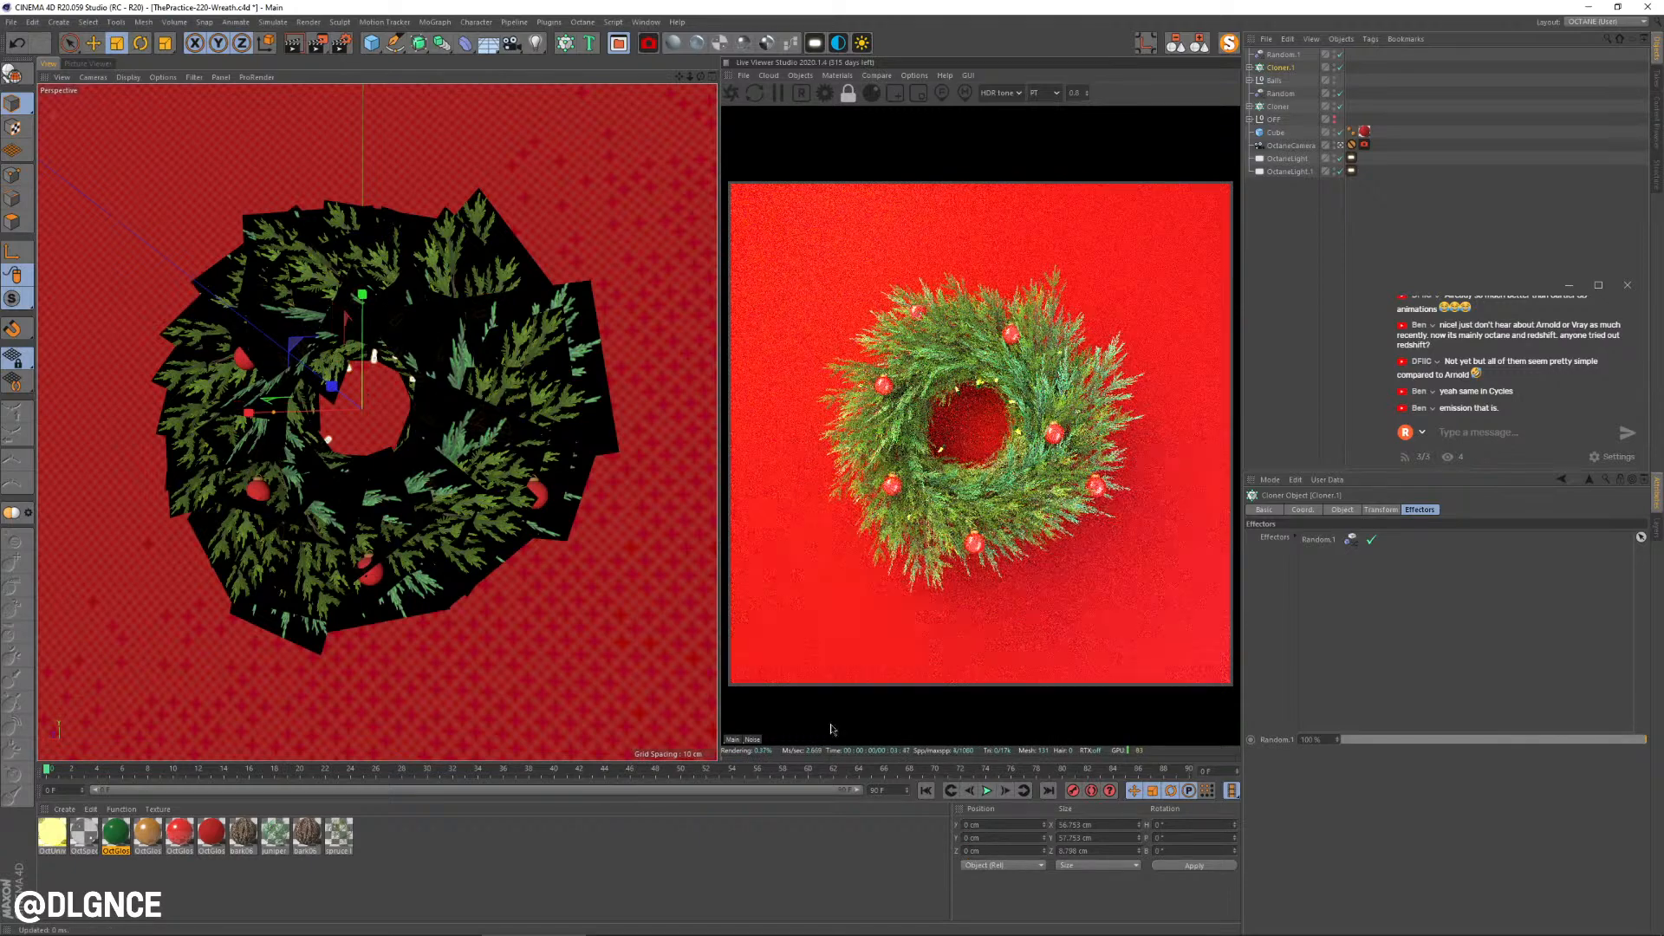
key(e)
drag(332, 375, 233, 419)
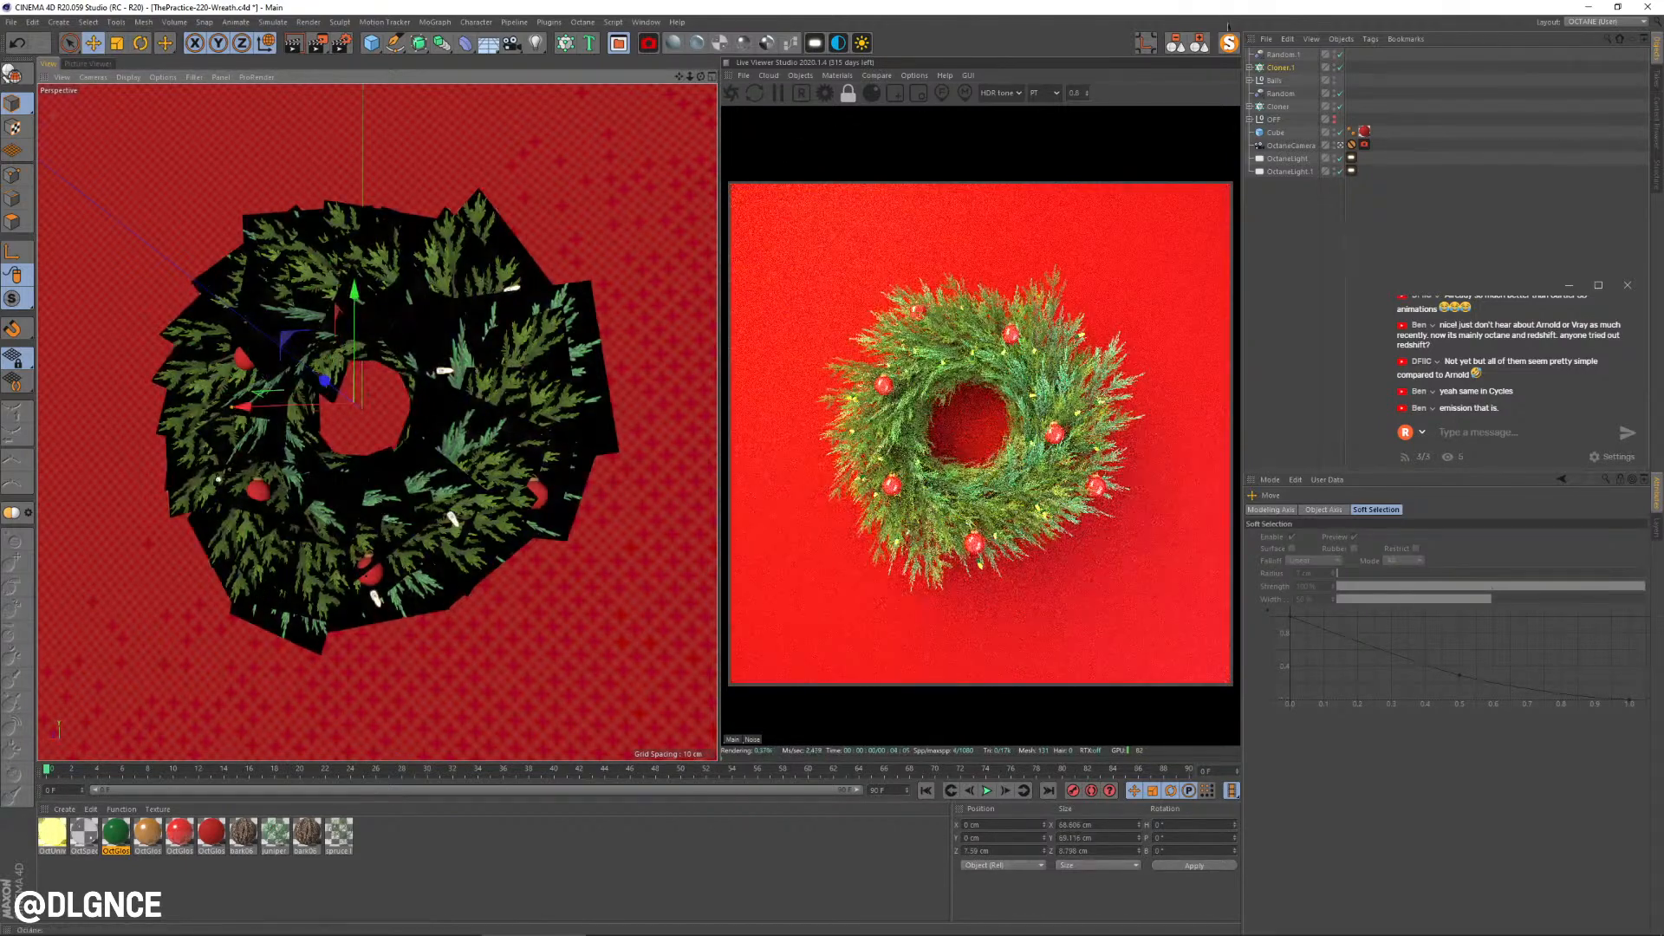
Step: Increase the bulb cloner's count to 42
click(1280, 68)
click(1353, 511)
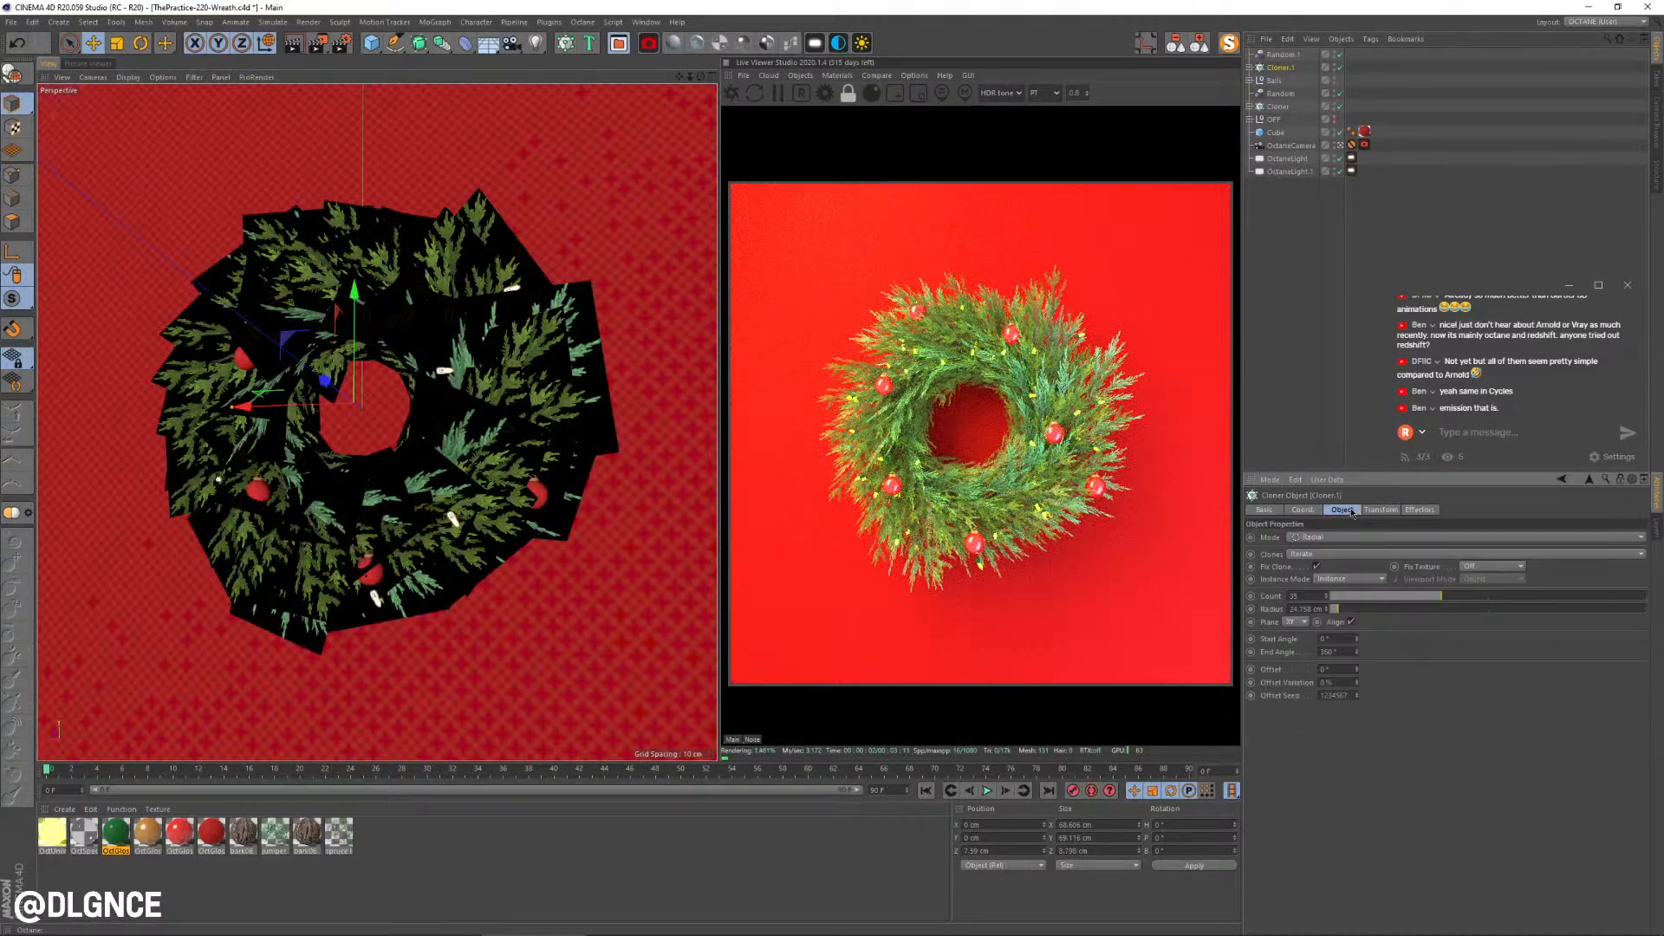
click(1463, 597)
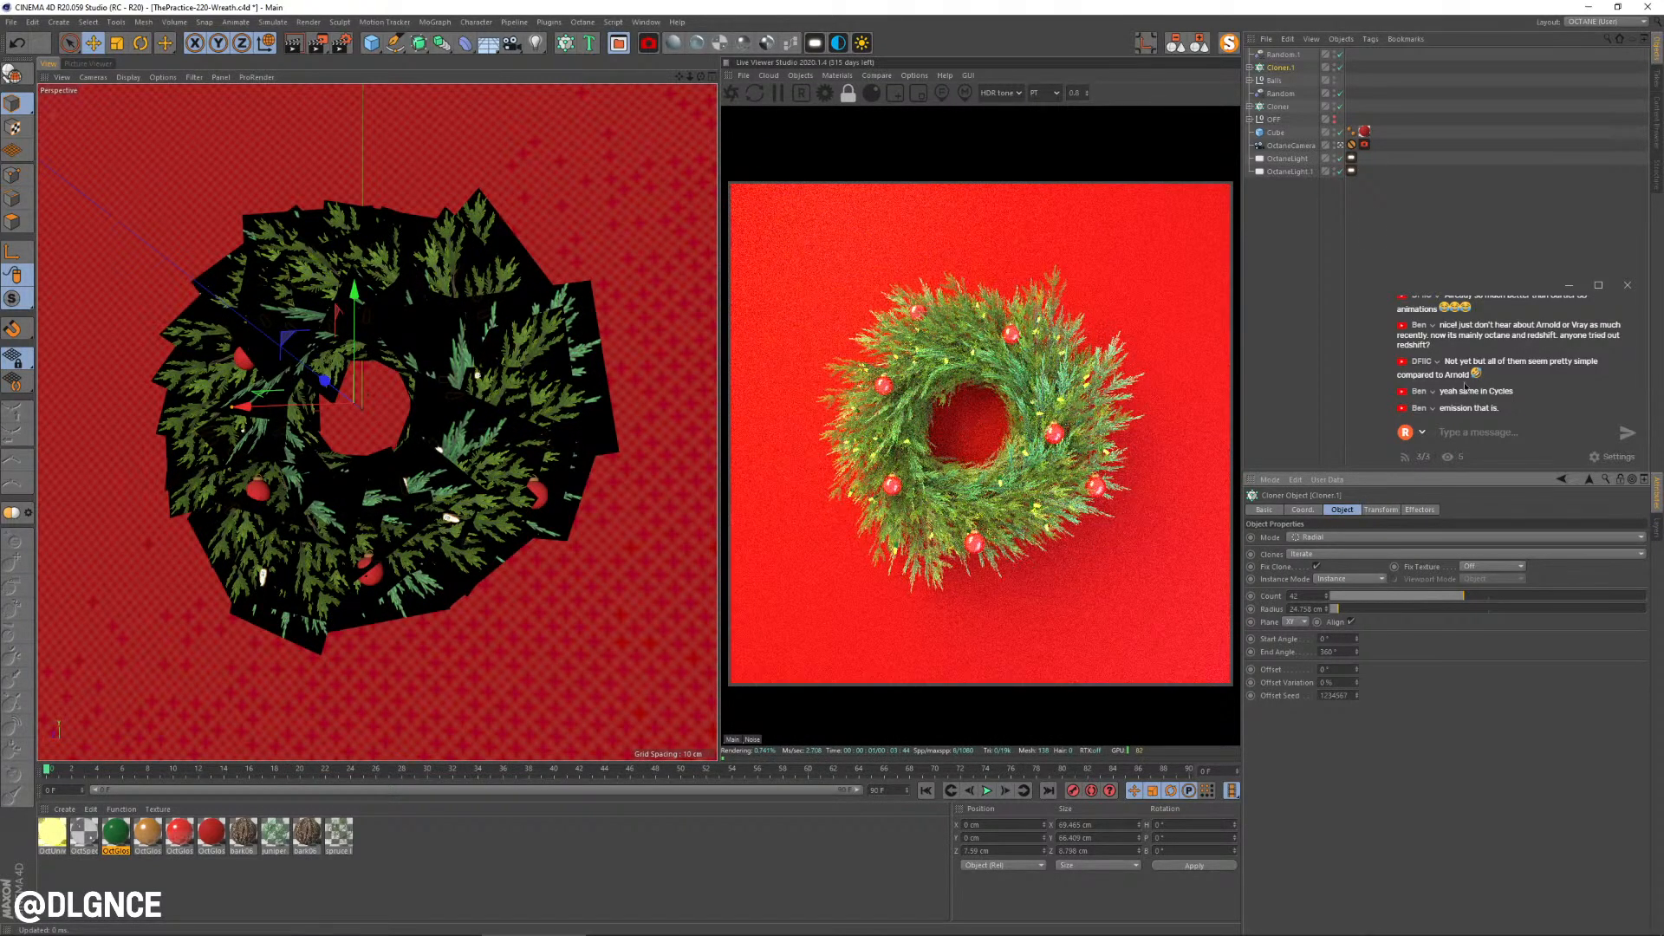
Step: Lower the first Octane light's power to about 7.9 and the second light's power to about 4
click(1352, 159)
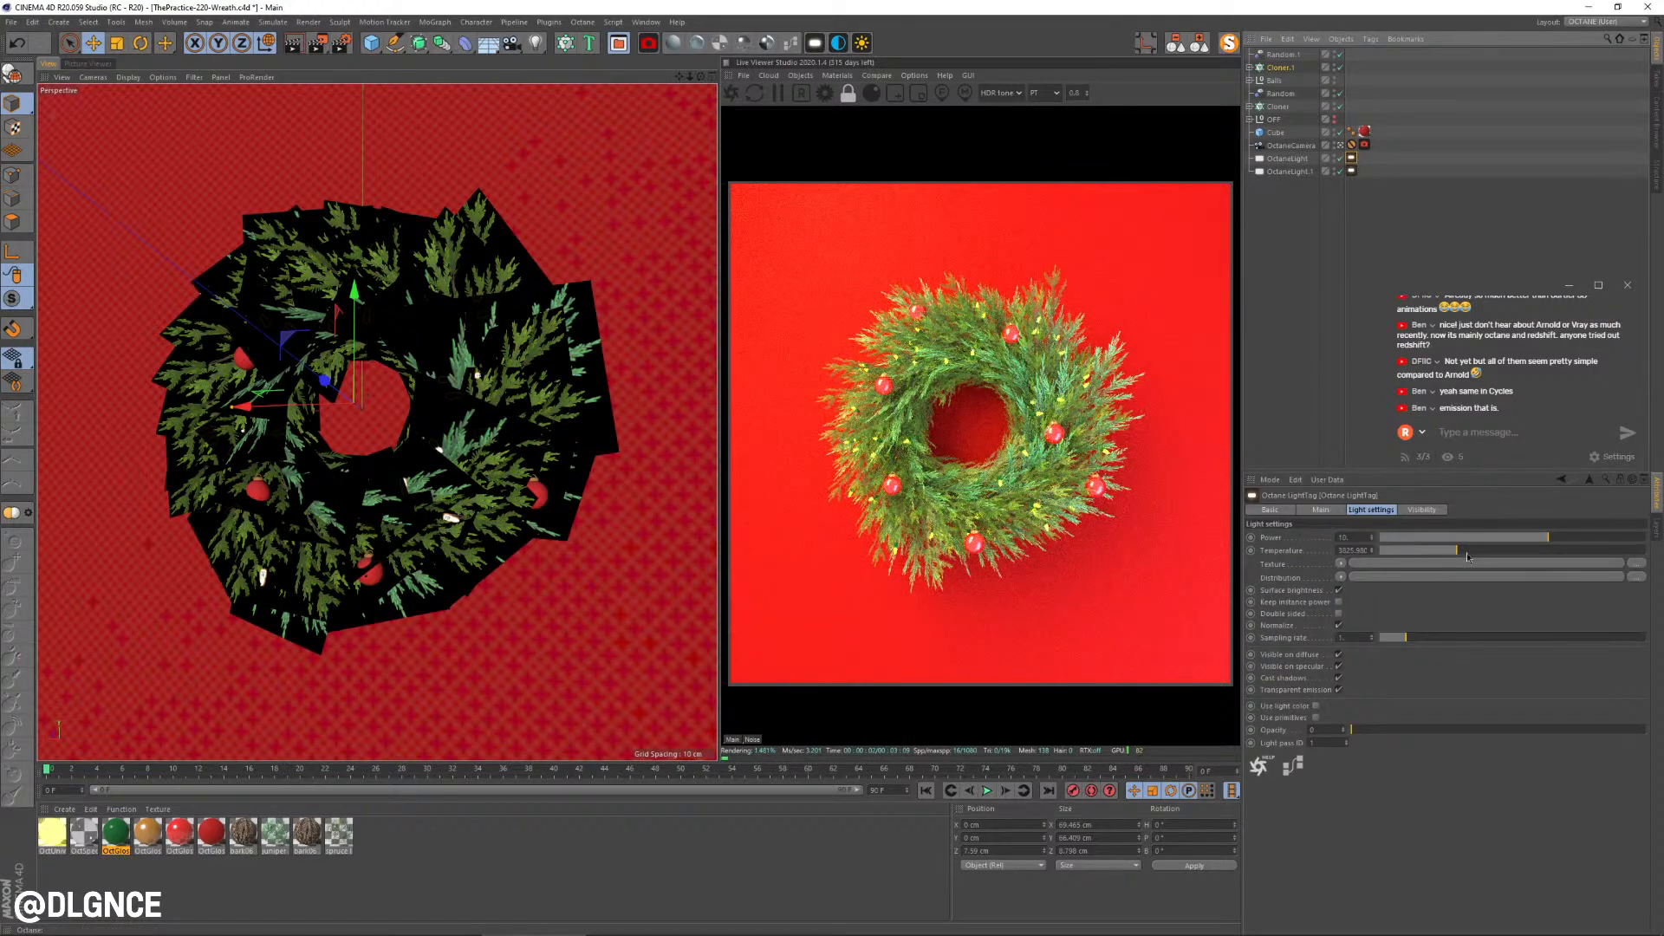
drag(1549, 543, 1544, 544)
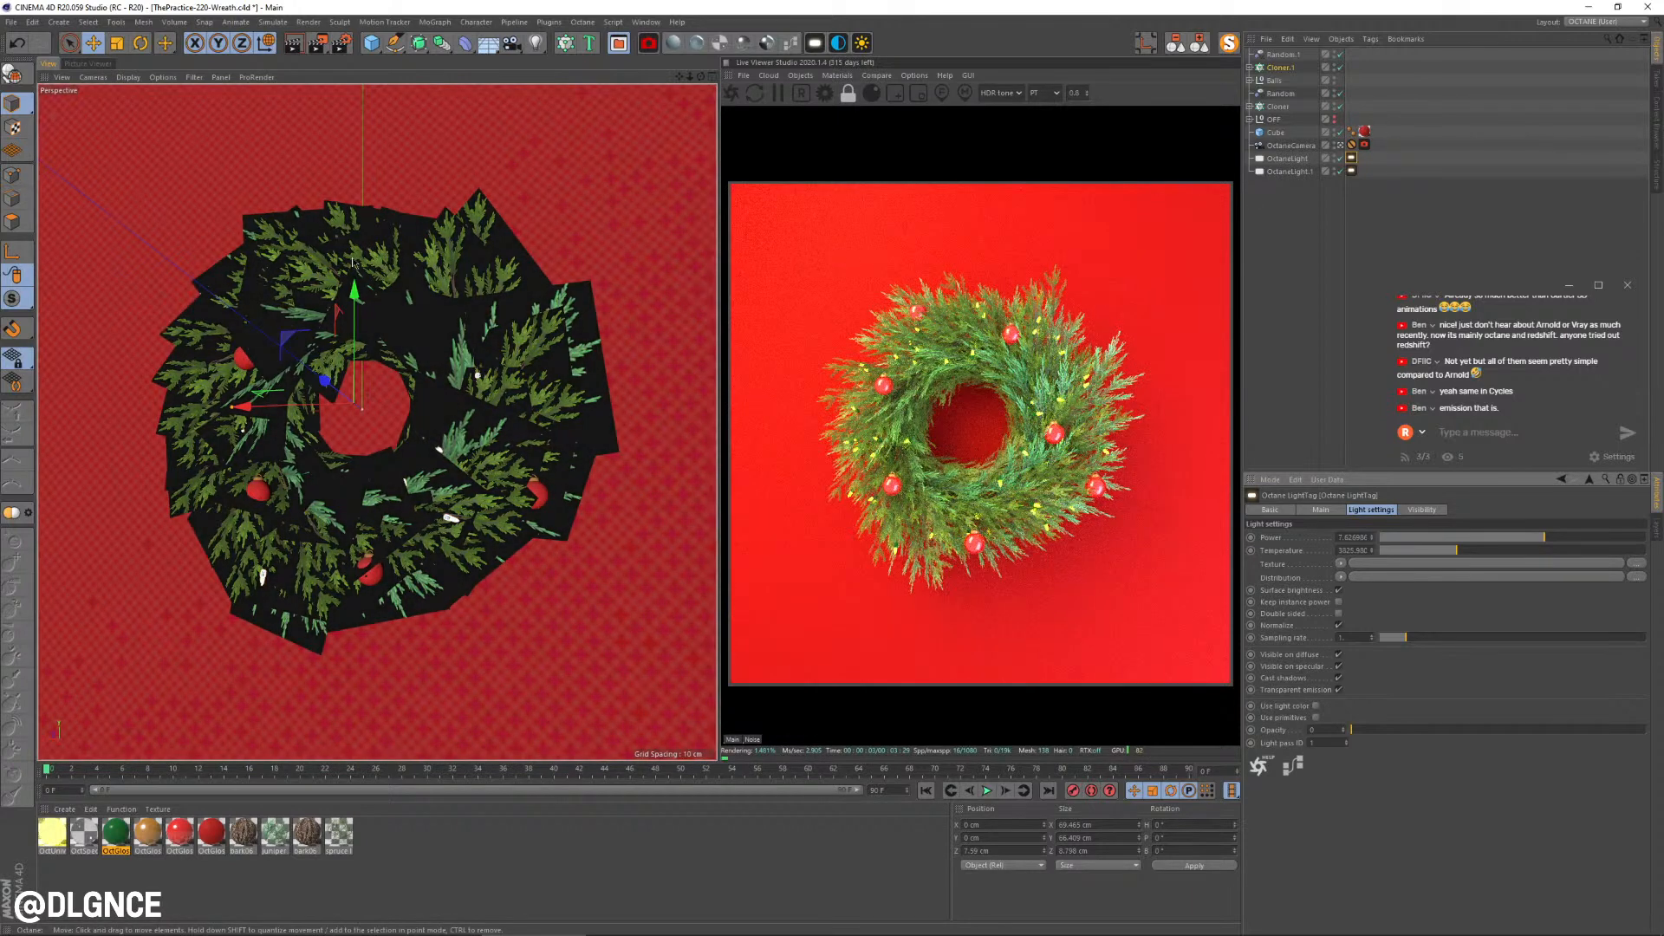
click(1351, 172)
drag(1536, 539, 1527, 542)
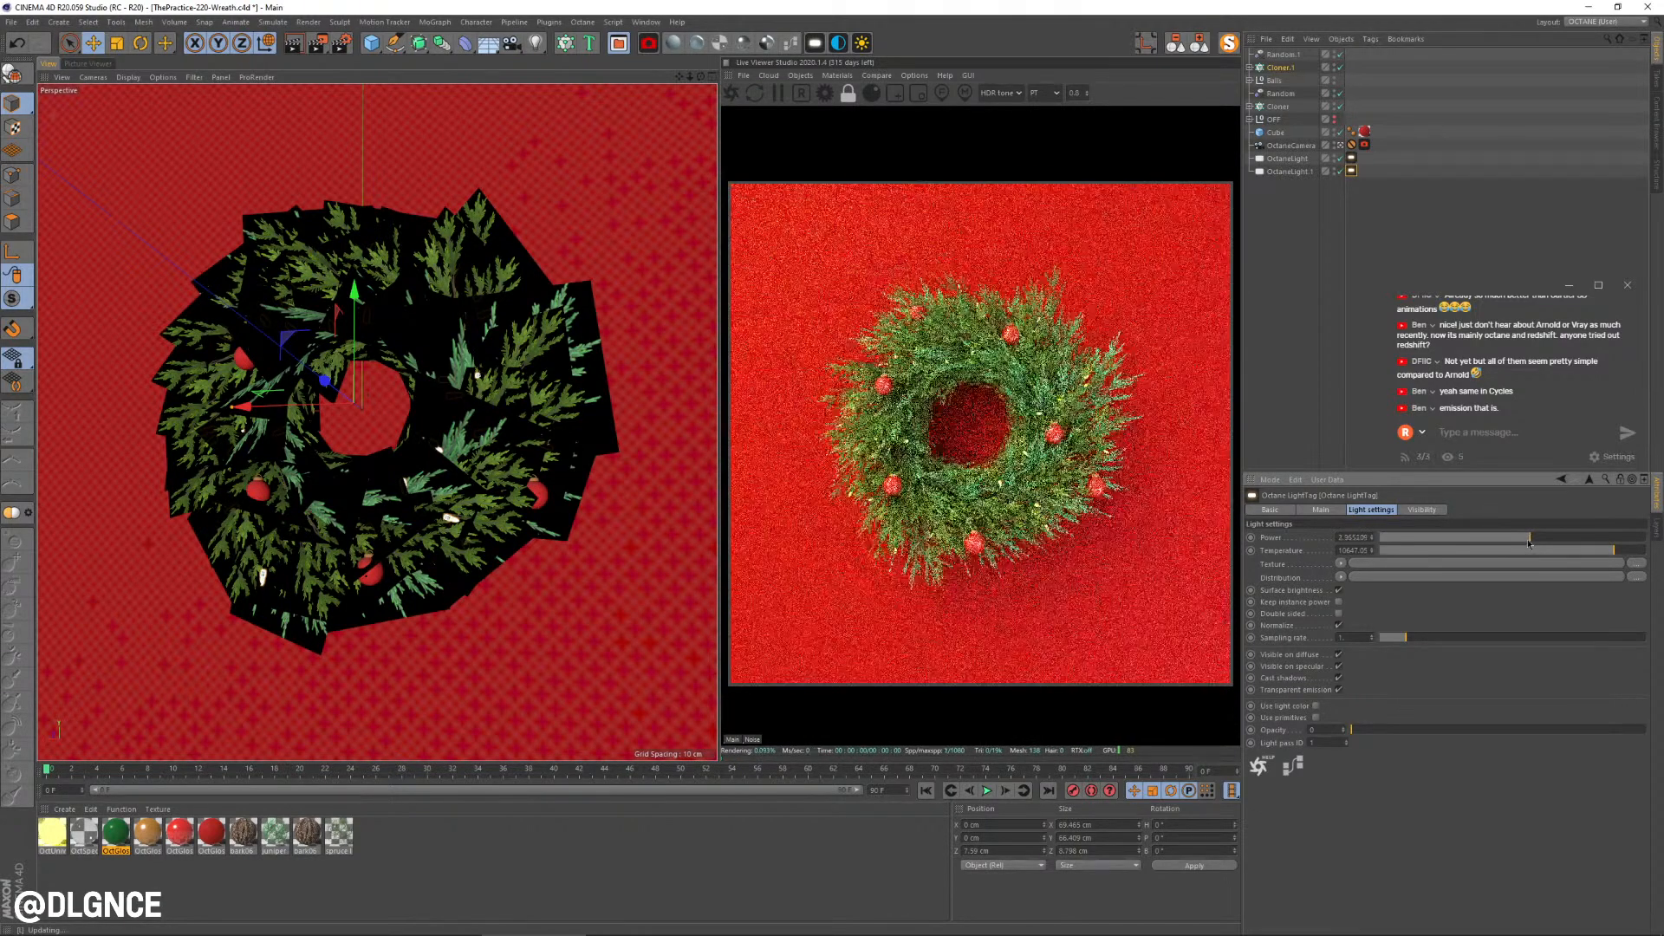
click(1287, 266)
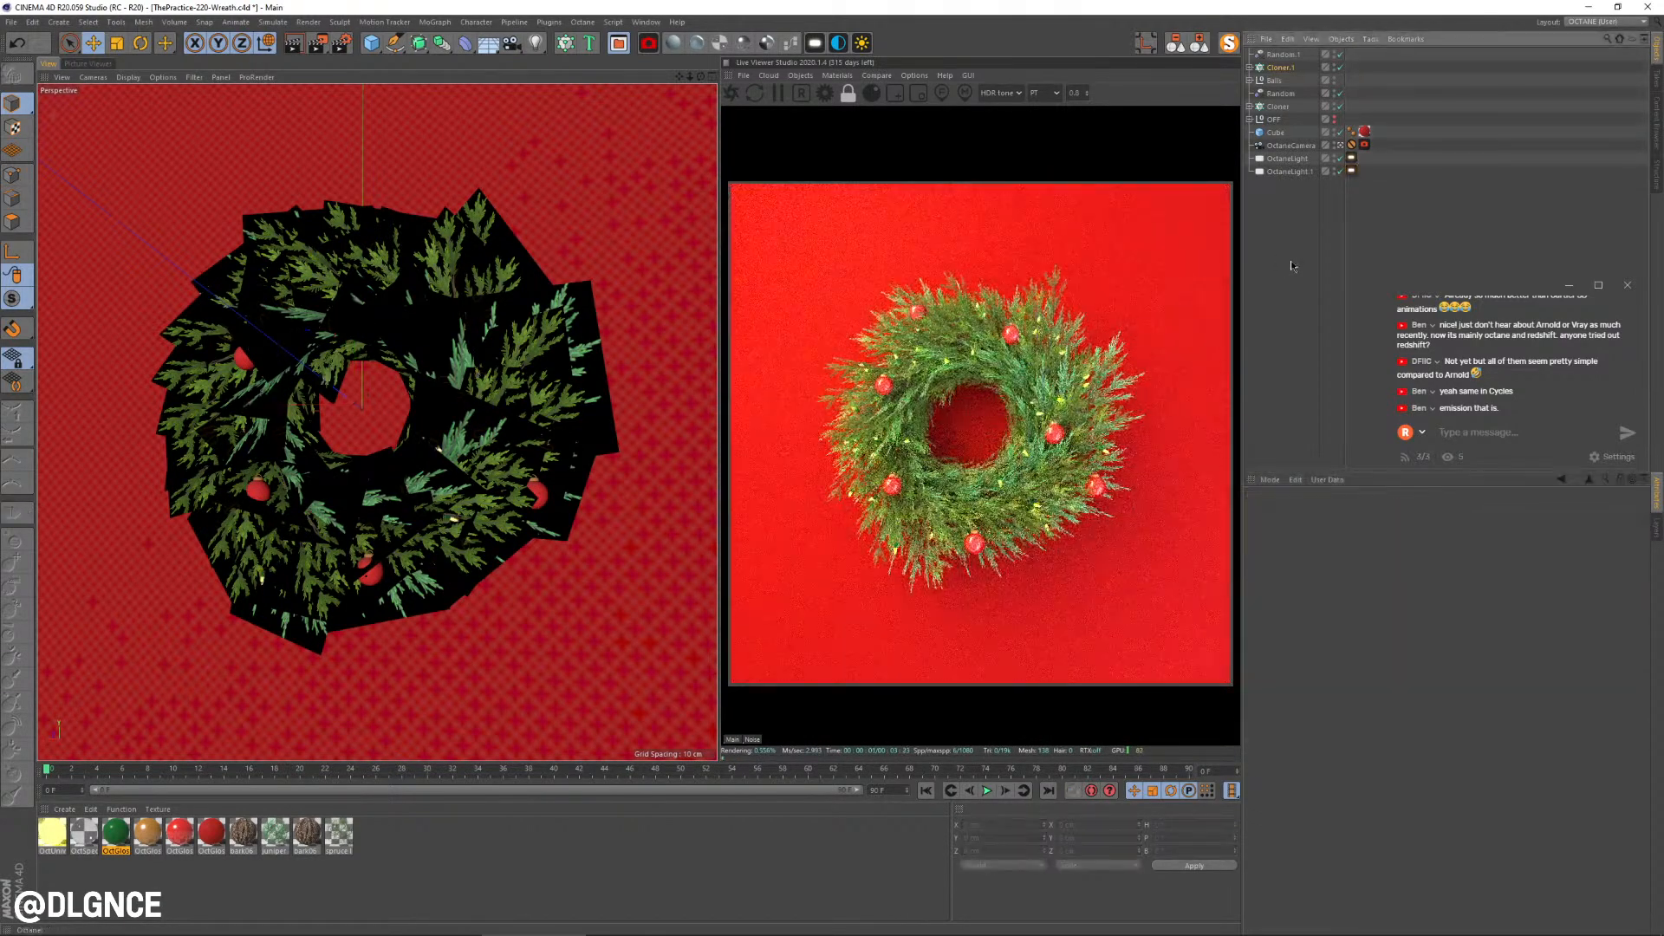
Step: Reduce the Octane camera imager's gamma slightly and lower its exposure to about 1.3
click(1364, 145)
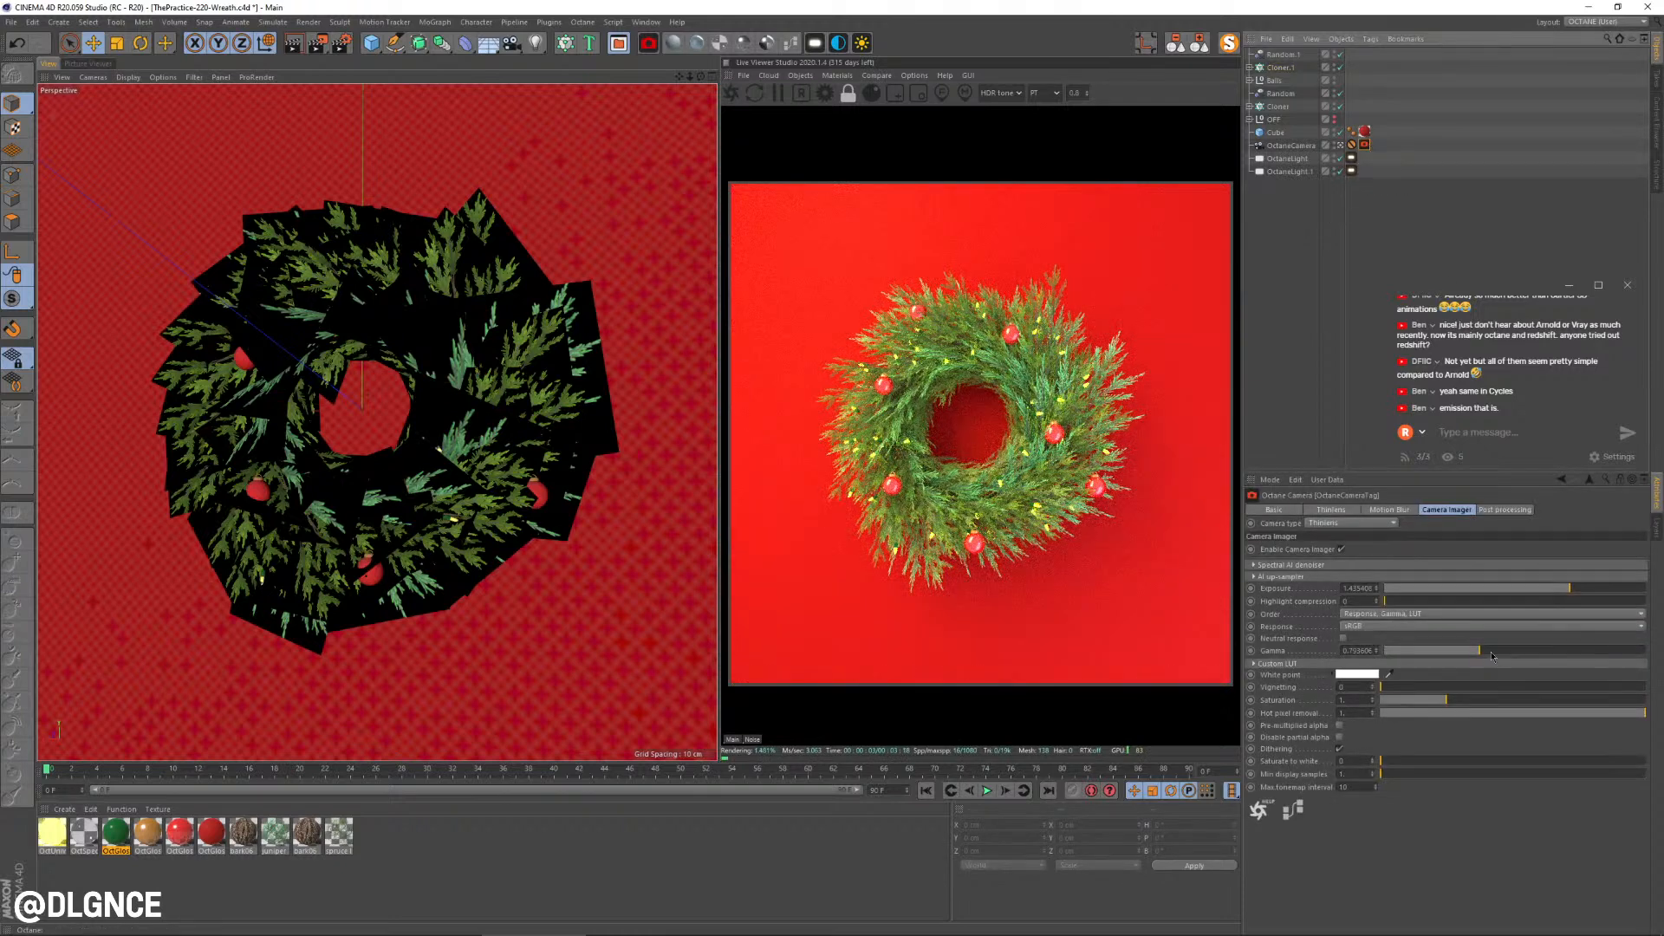
drag(1480, 653, 1479, 655)
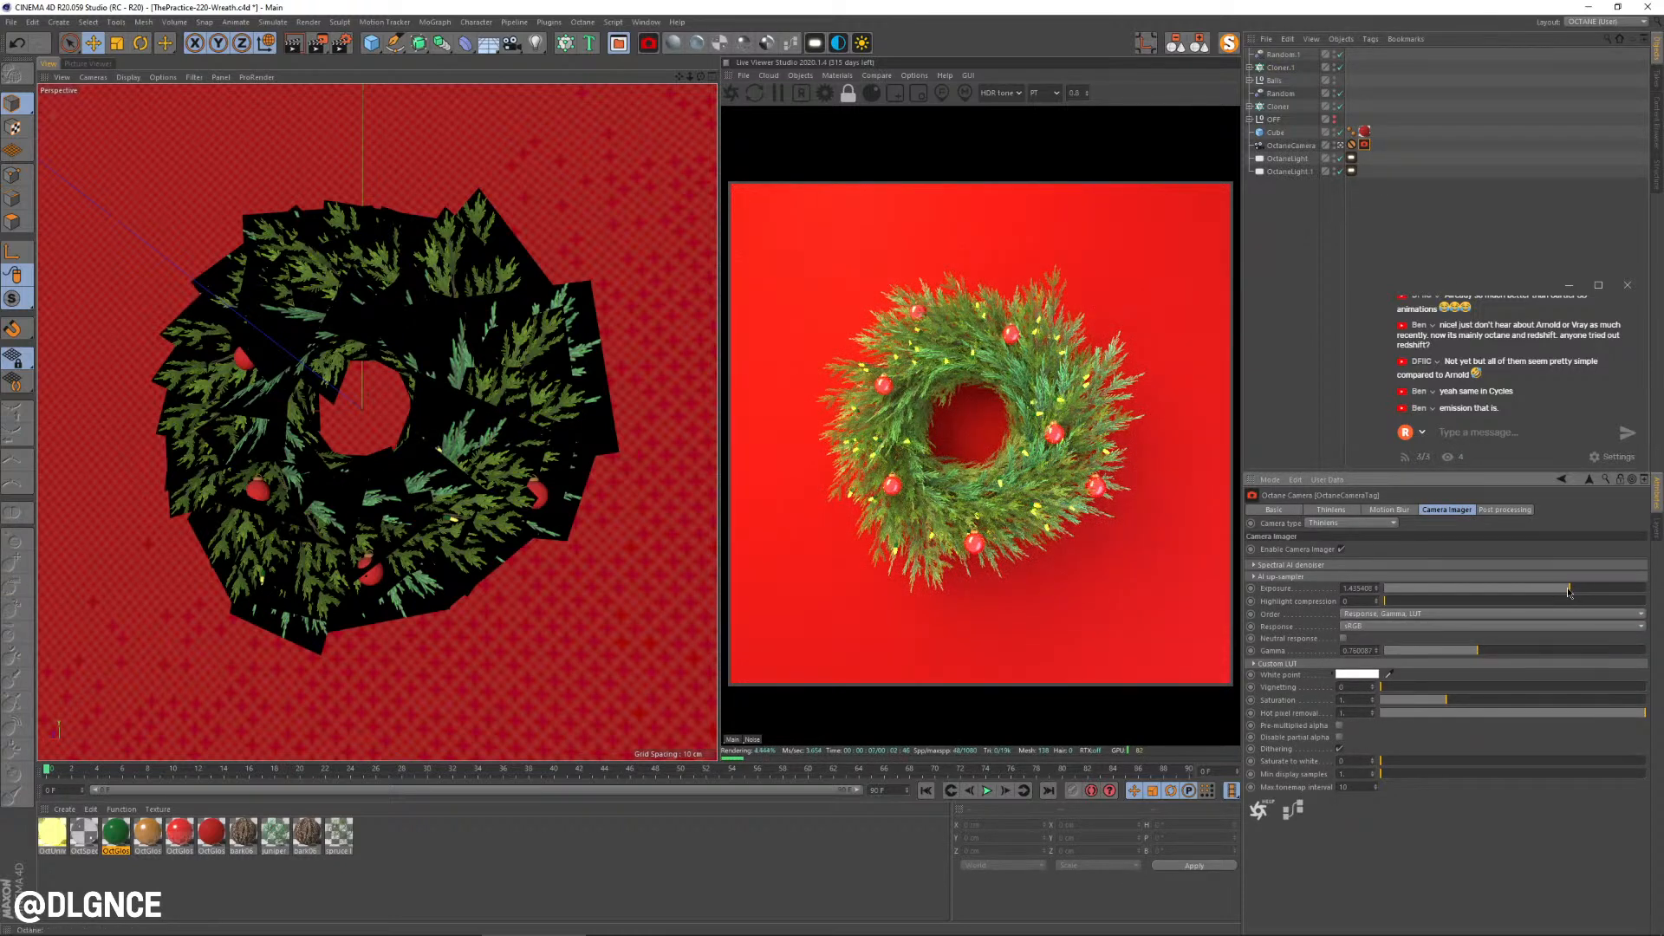
drag(1569, 592, 1565, 595)
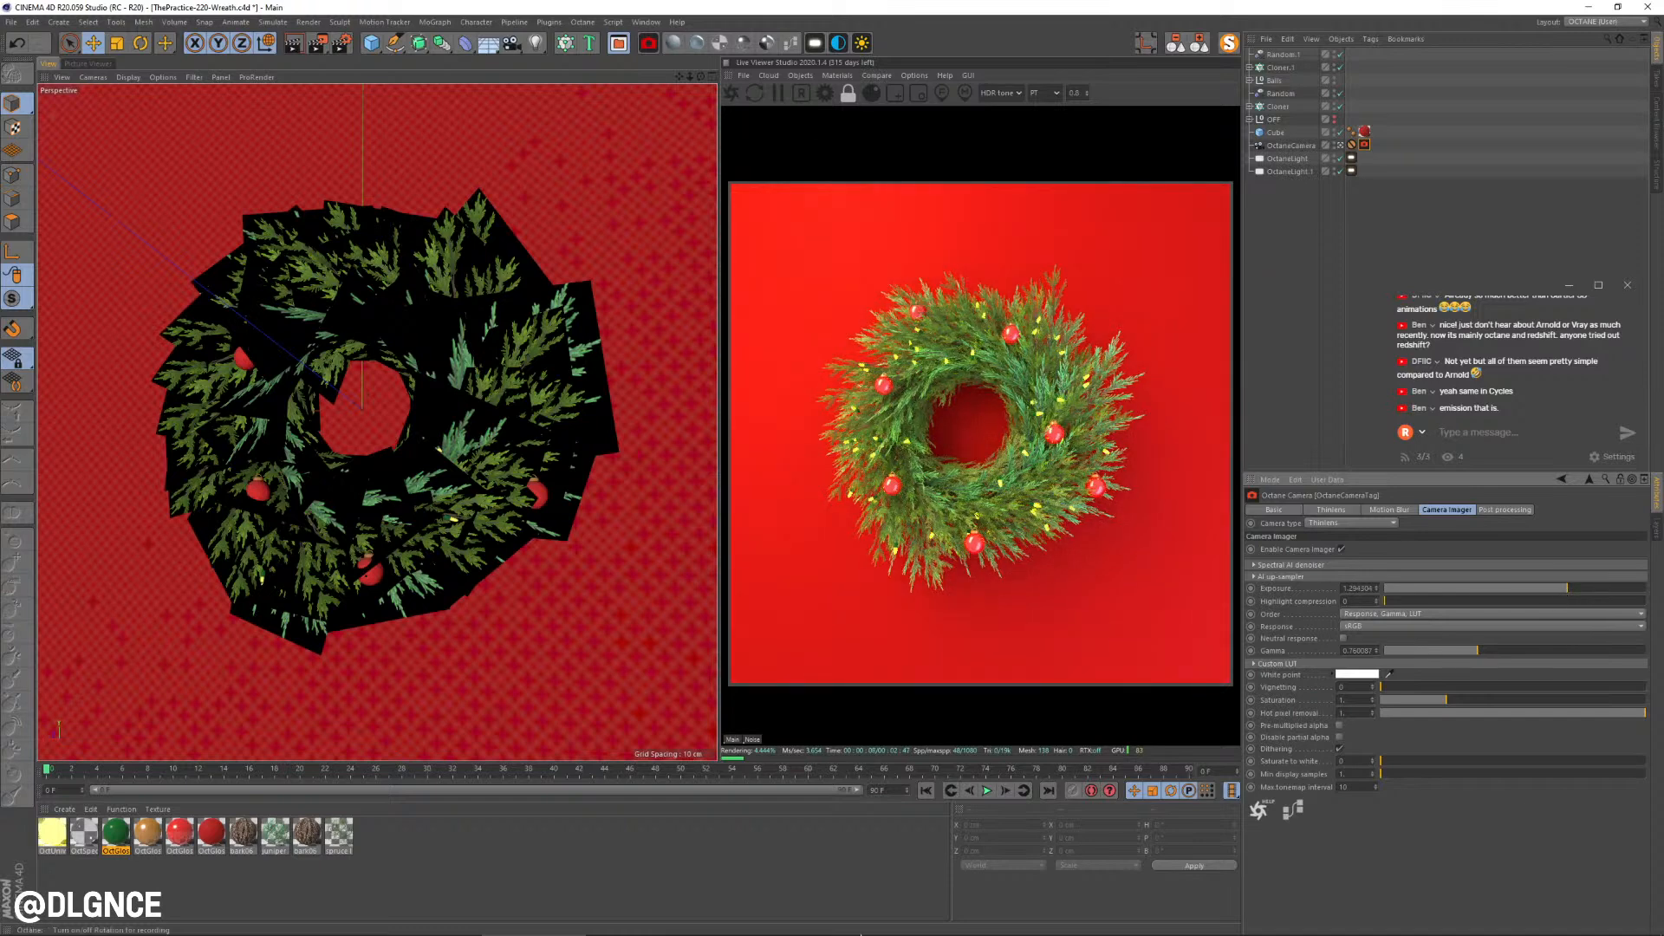
Step: Soften the yellow of the bulb material's emission colour by setting its saturation to 75% and slightly raising its brightness value
double_click(50, 835)
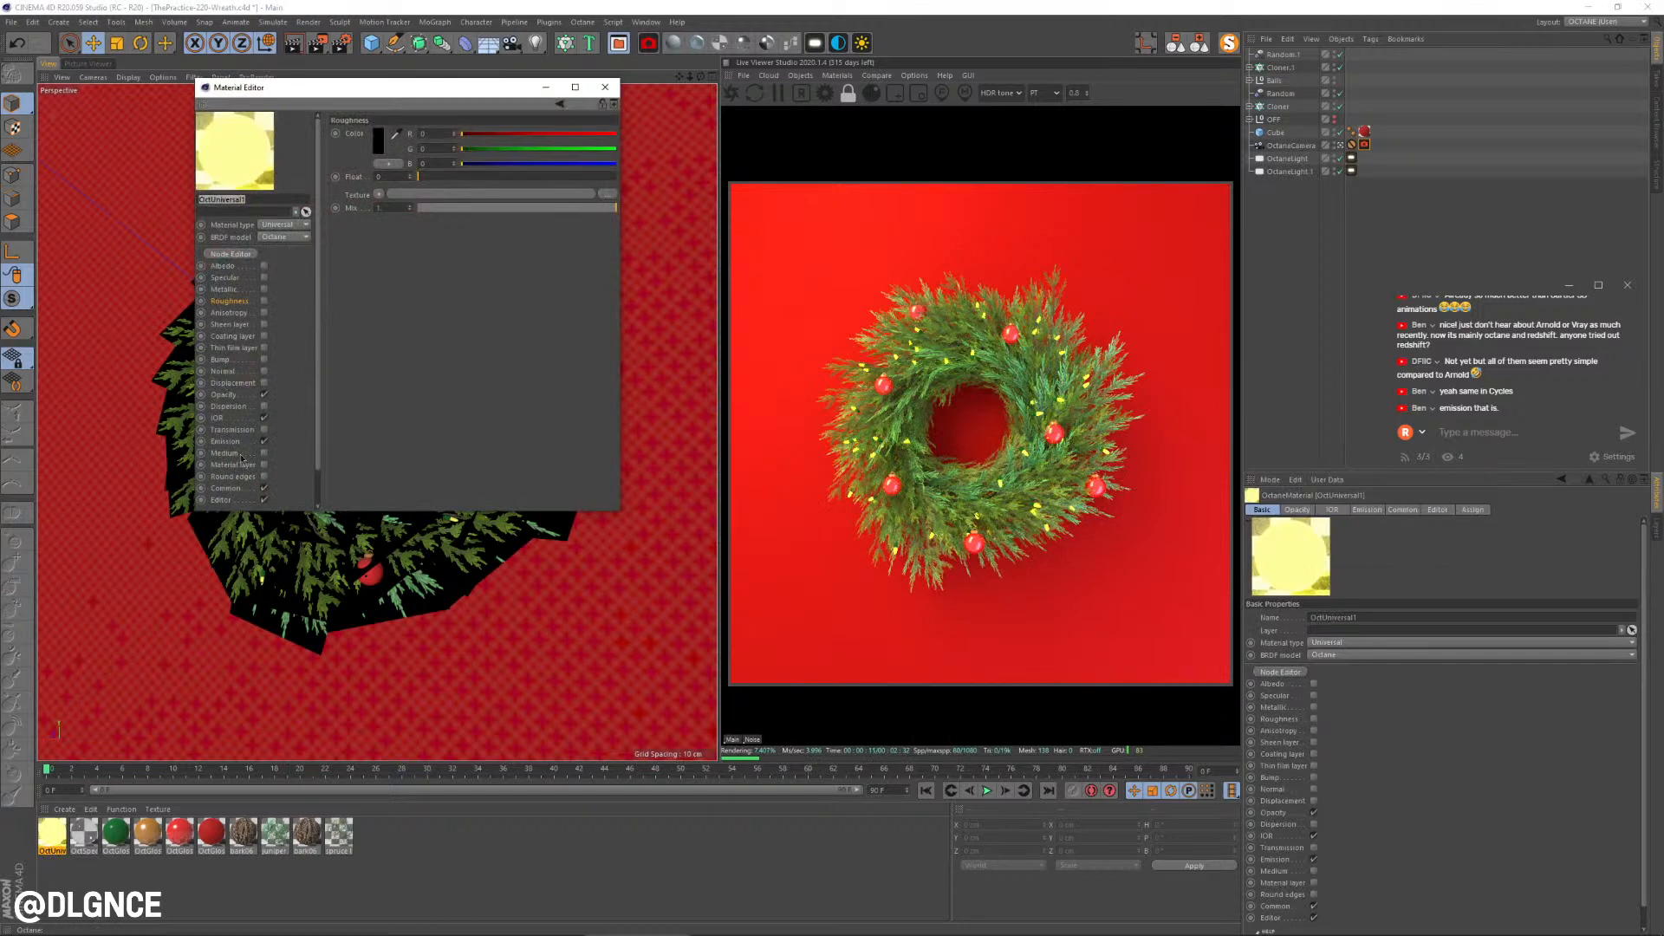
click(224, 441)
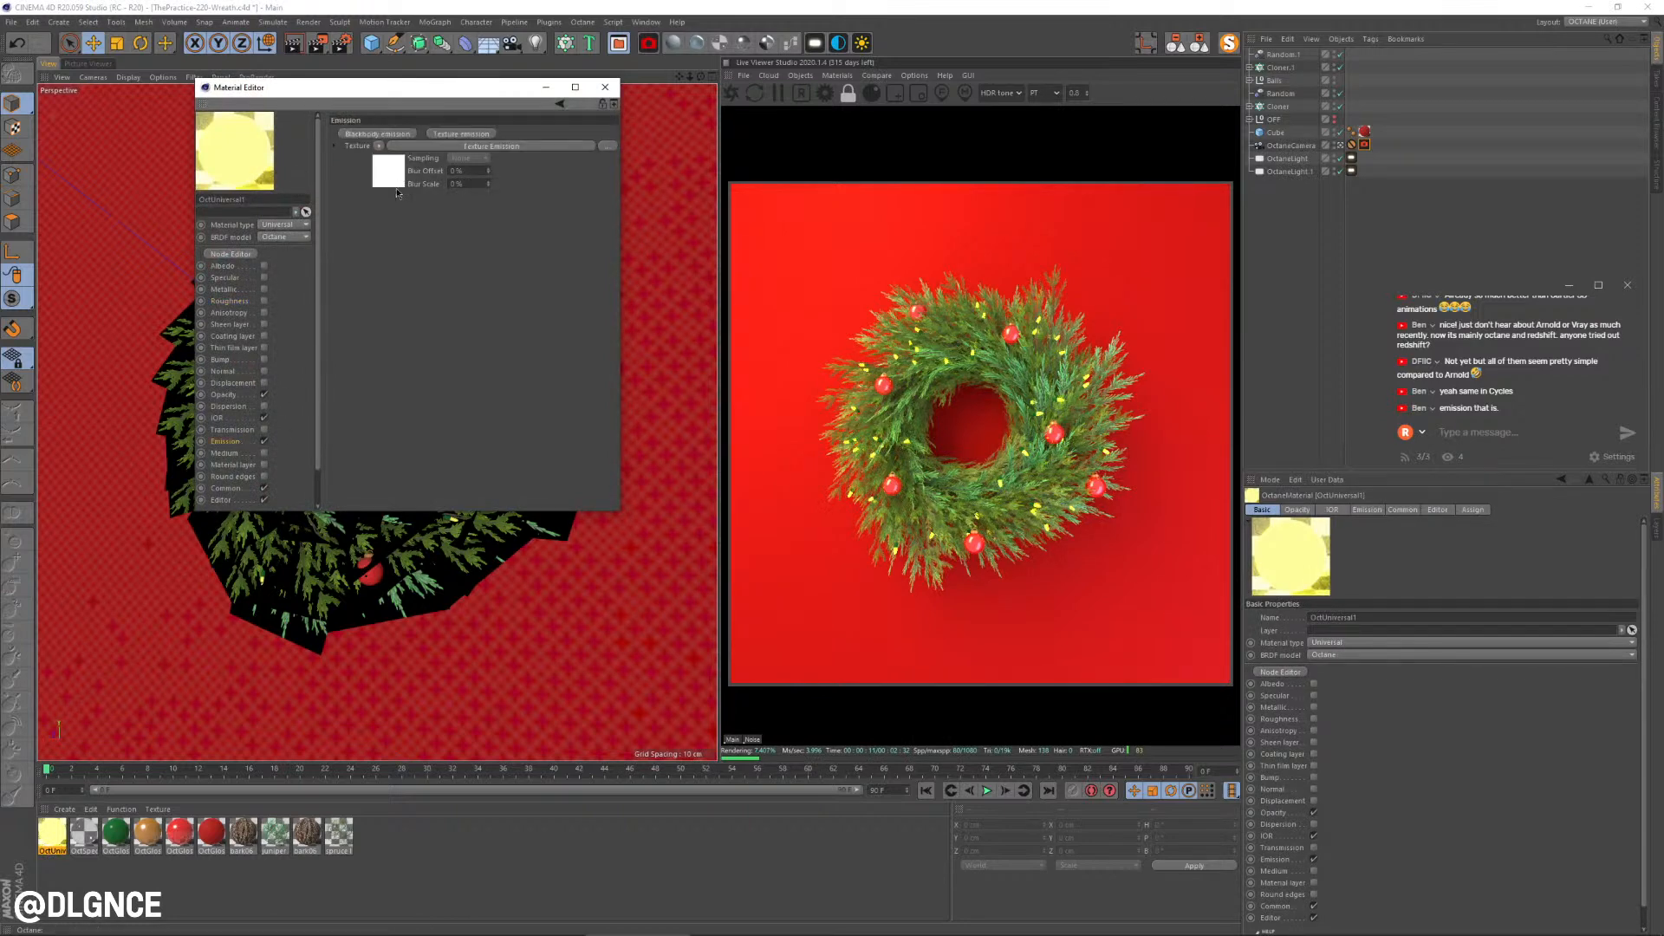
click(397, 180)
click(428, 194)
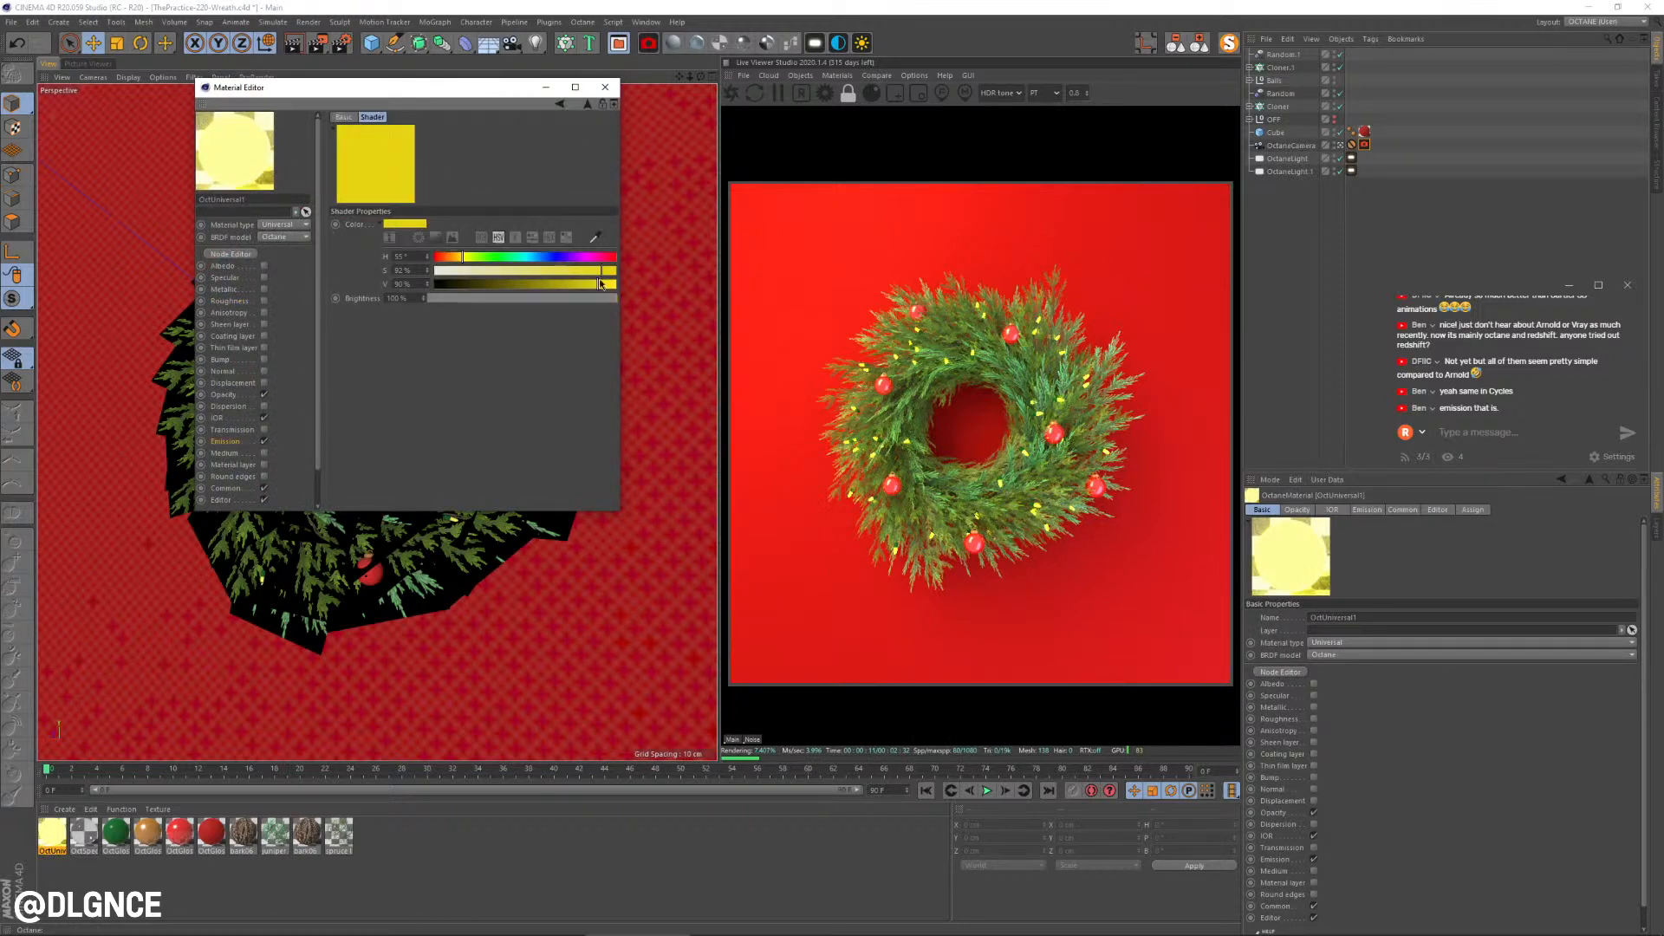
drag(579, 271, 603, 284)
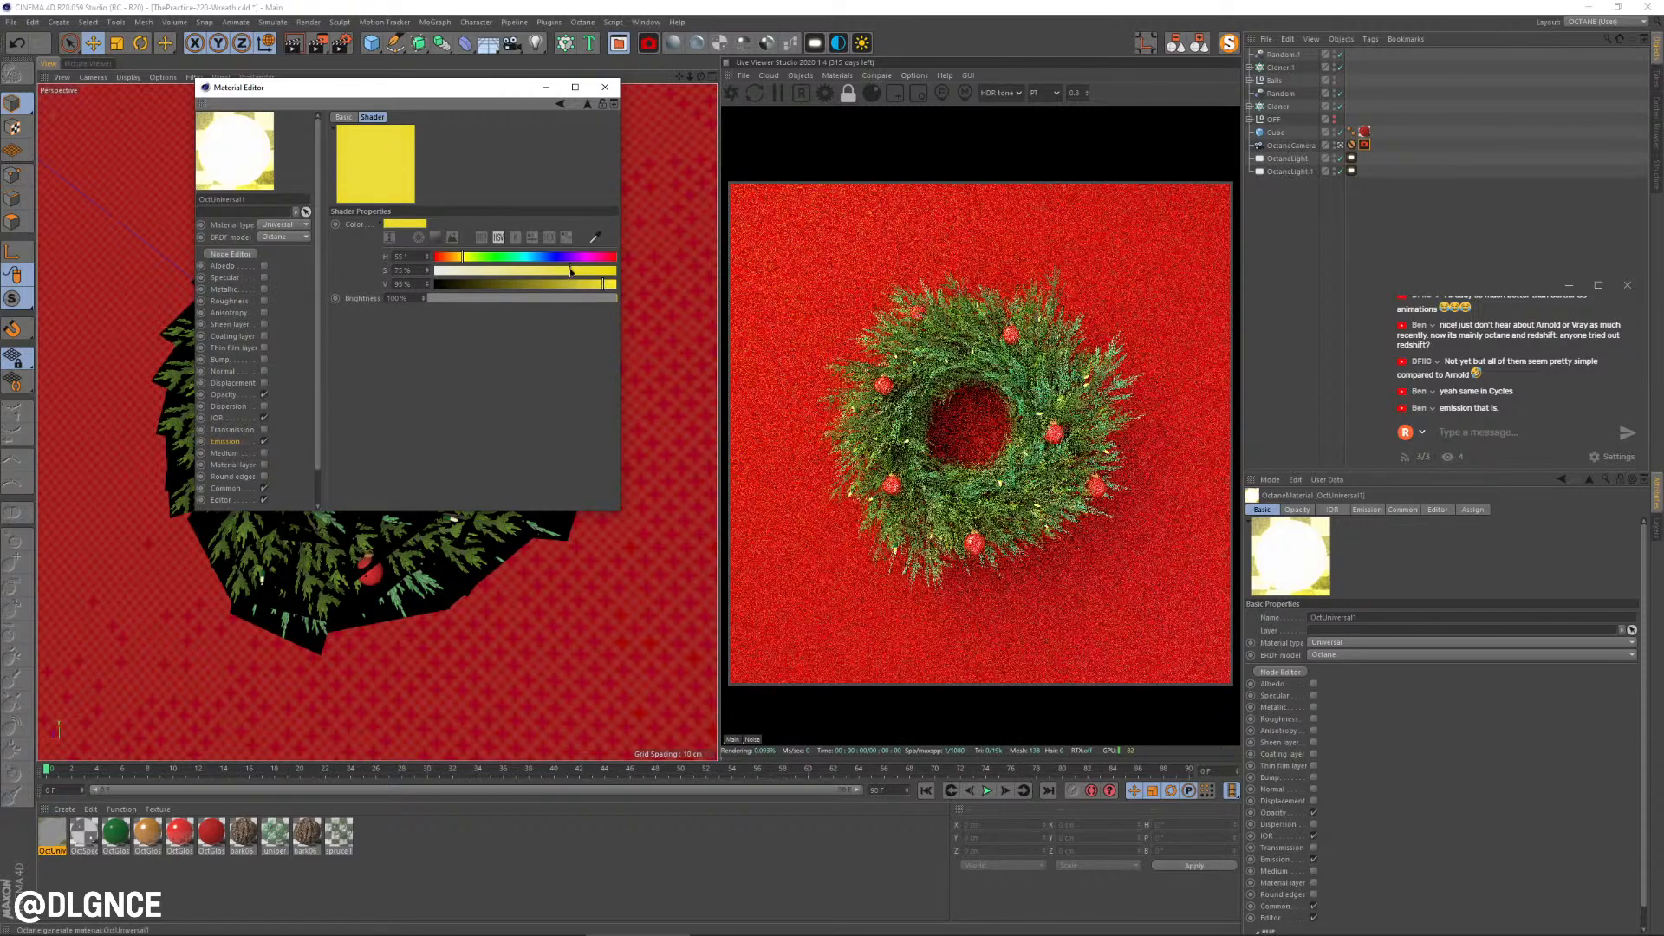
Step: Set the bulb material's texture emission power to about 27 and its sampling rate to 20
click(559, 103)
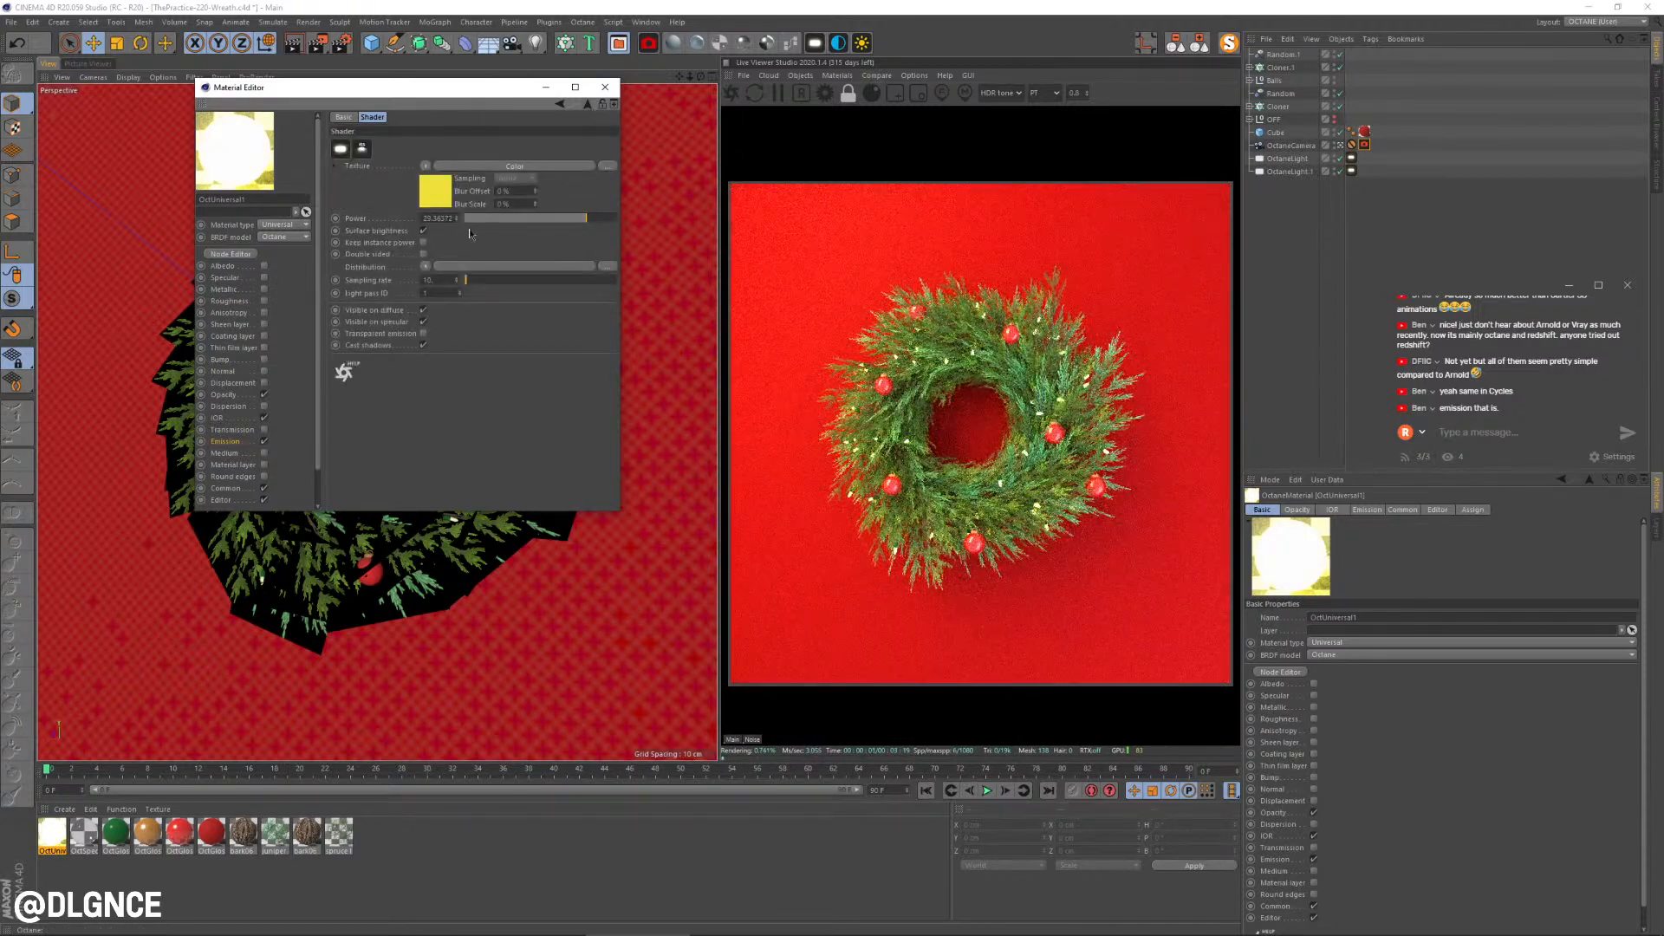
drag(457, 220, 456, 227)
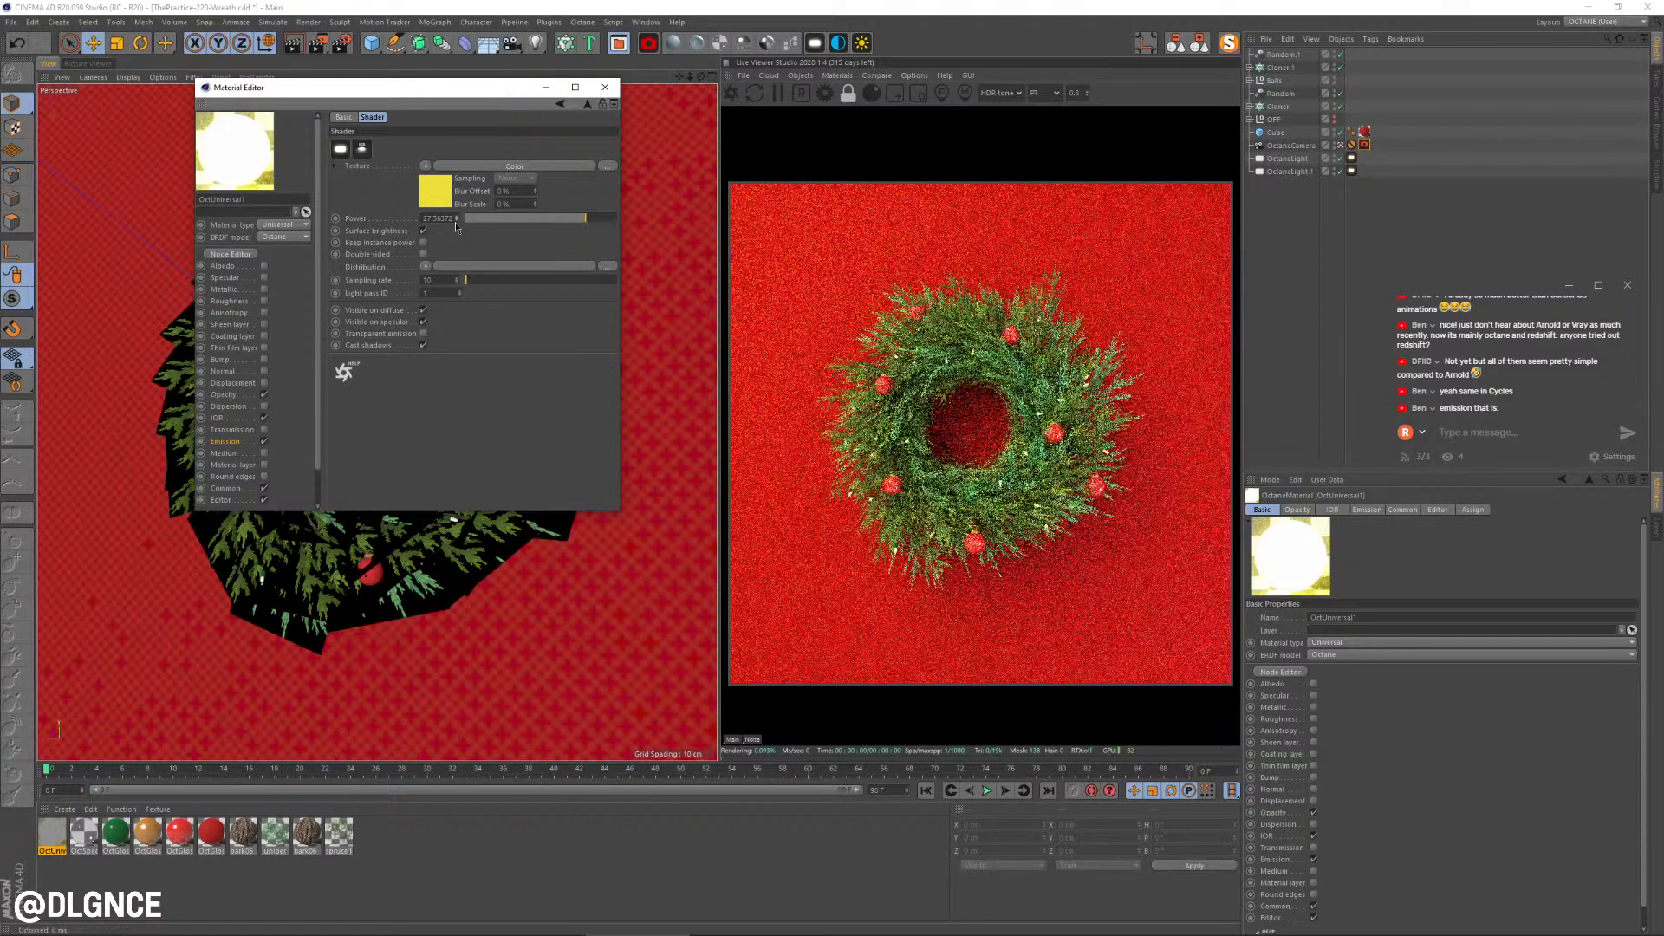
click(428, 280)
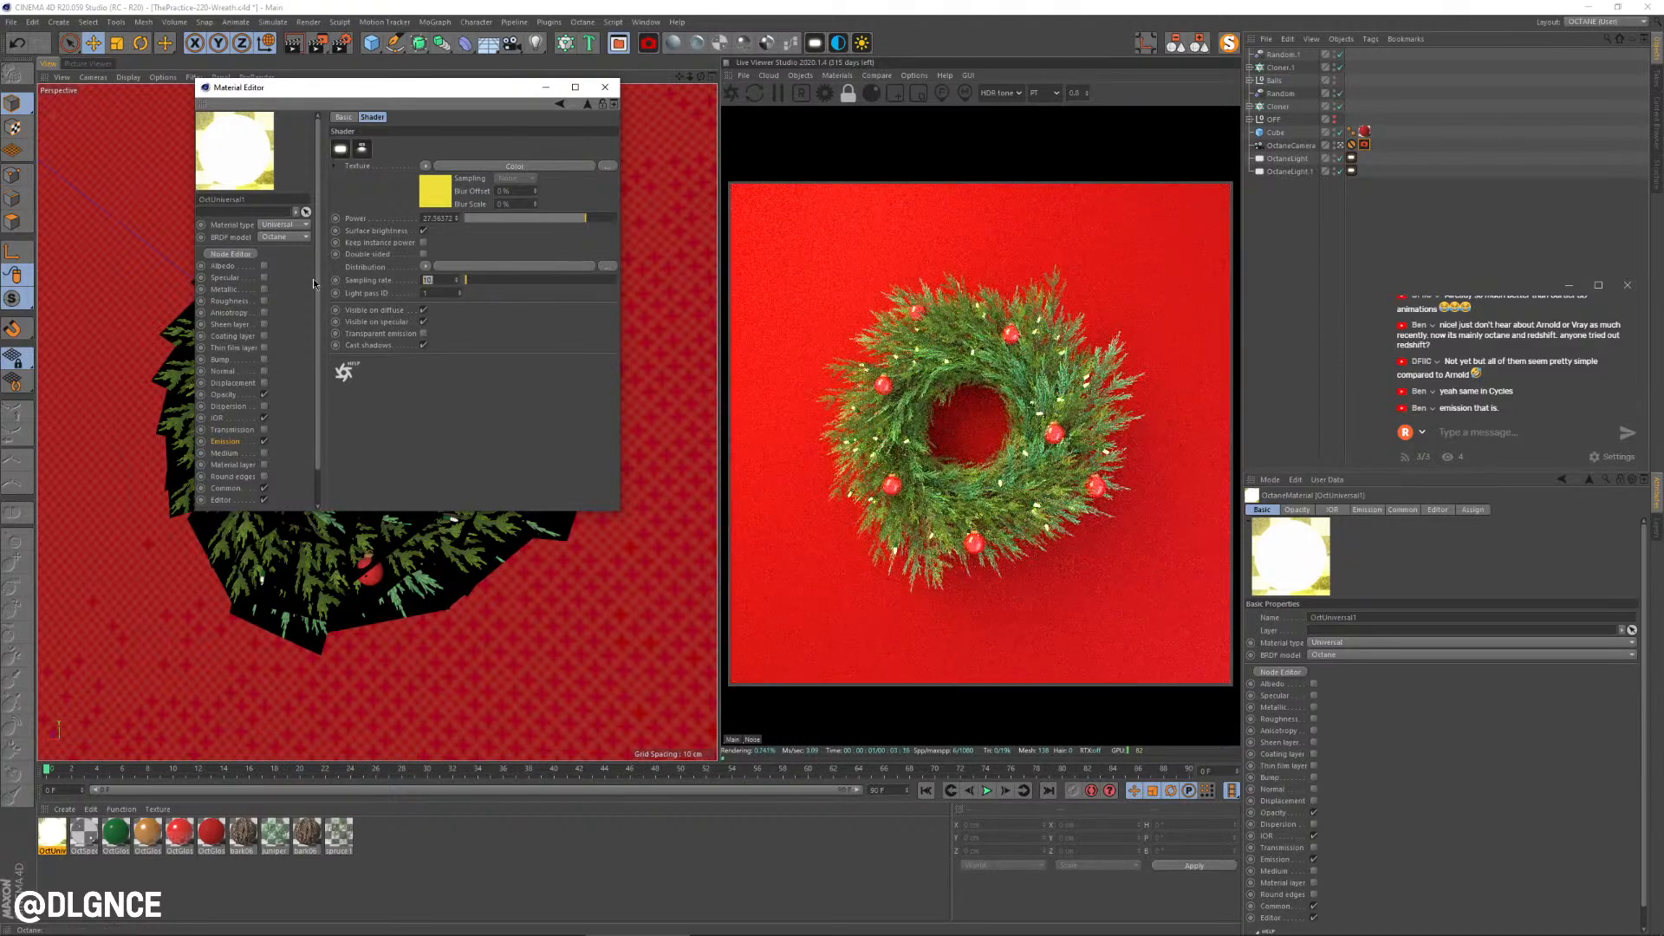
text(20.)
key(Return)
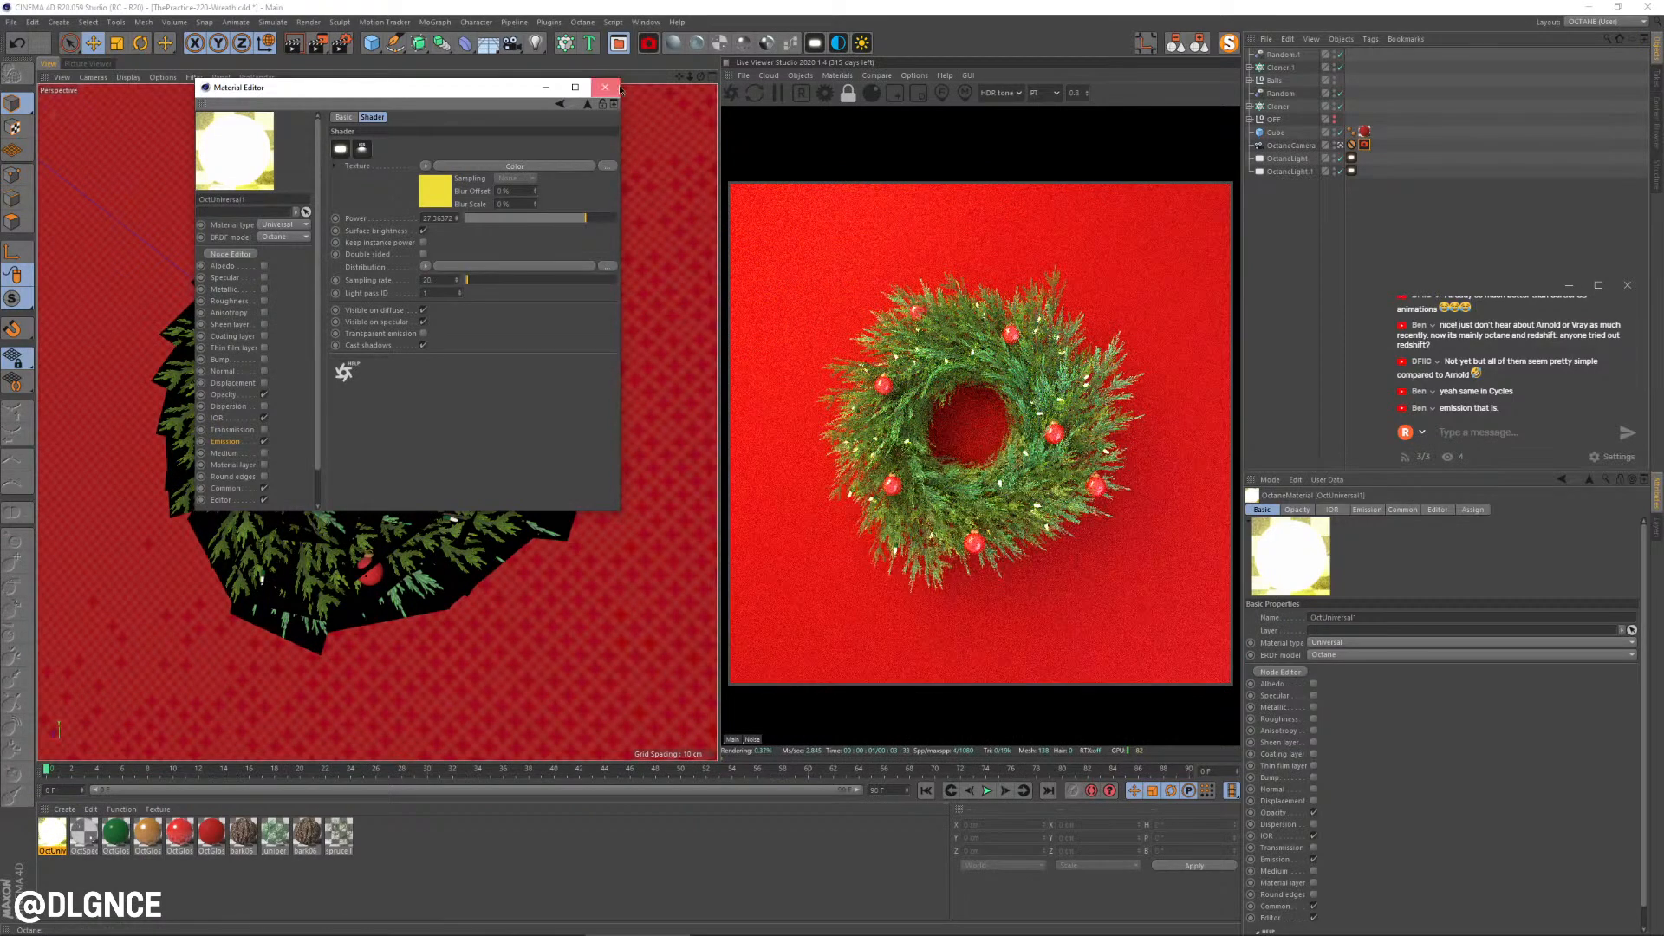
click(612, 86)
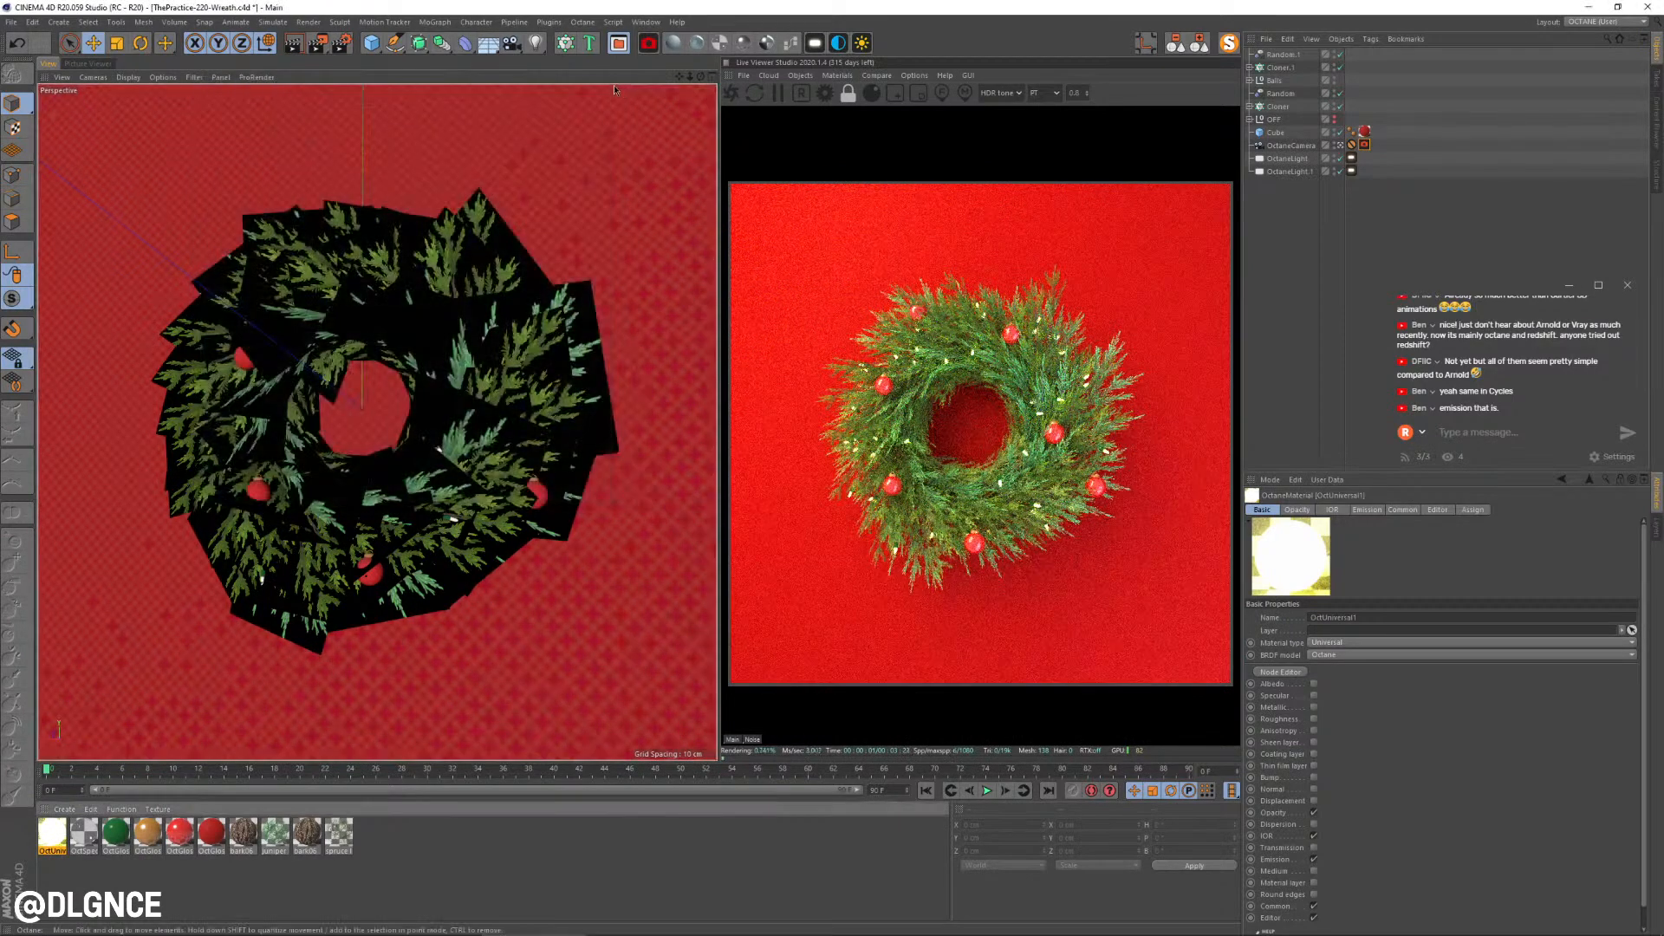
Step: Try moving the red background cube along its depth axis, and undo the move
click(1352, 159)
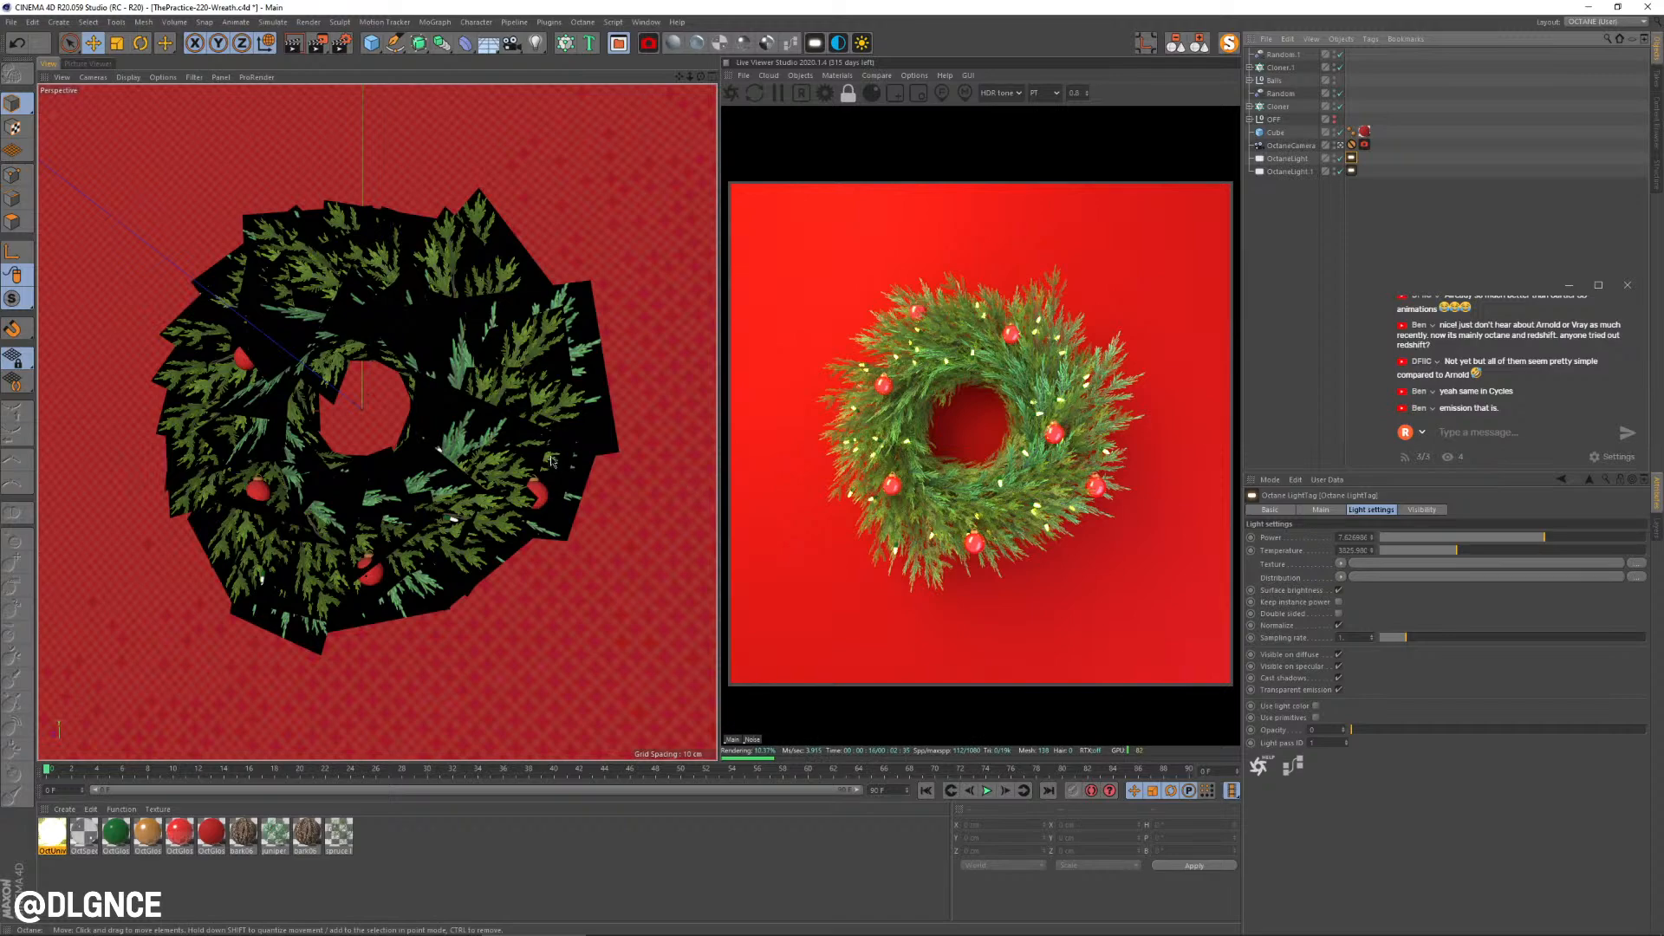
click(387, 467)
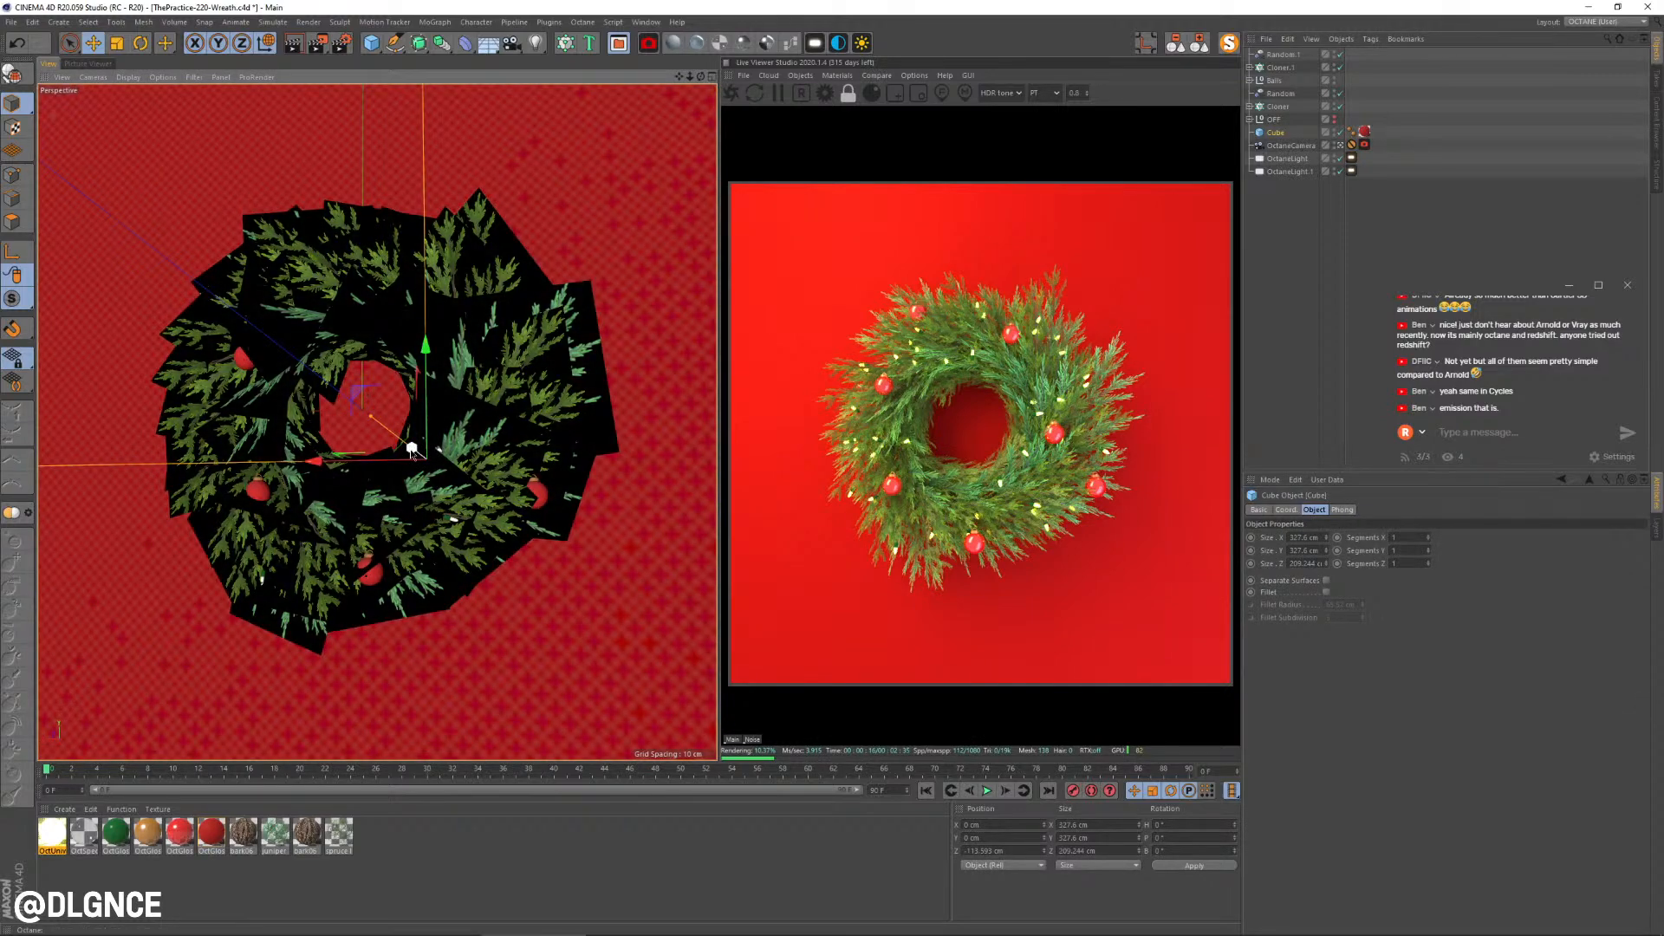
ctrl+drag(407, 446, 415, 458)
key(ctrl+z)
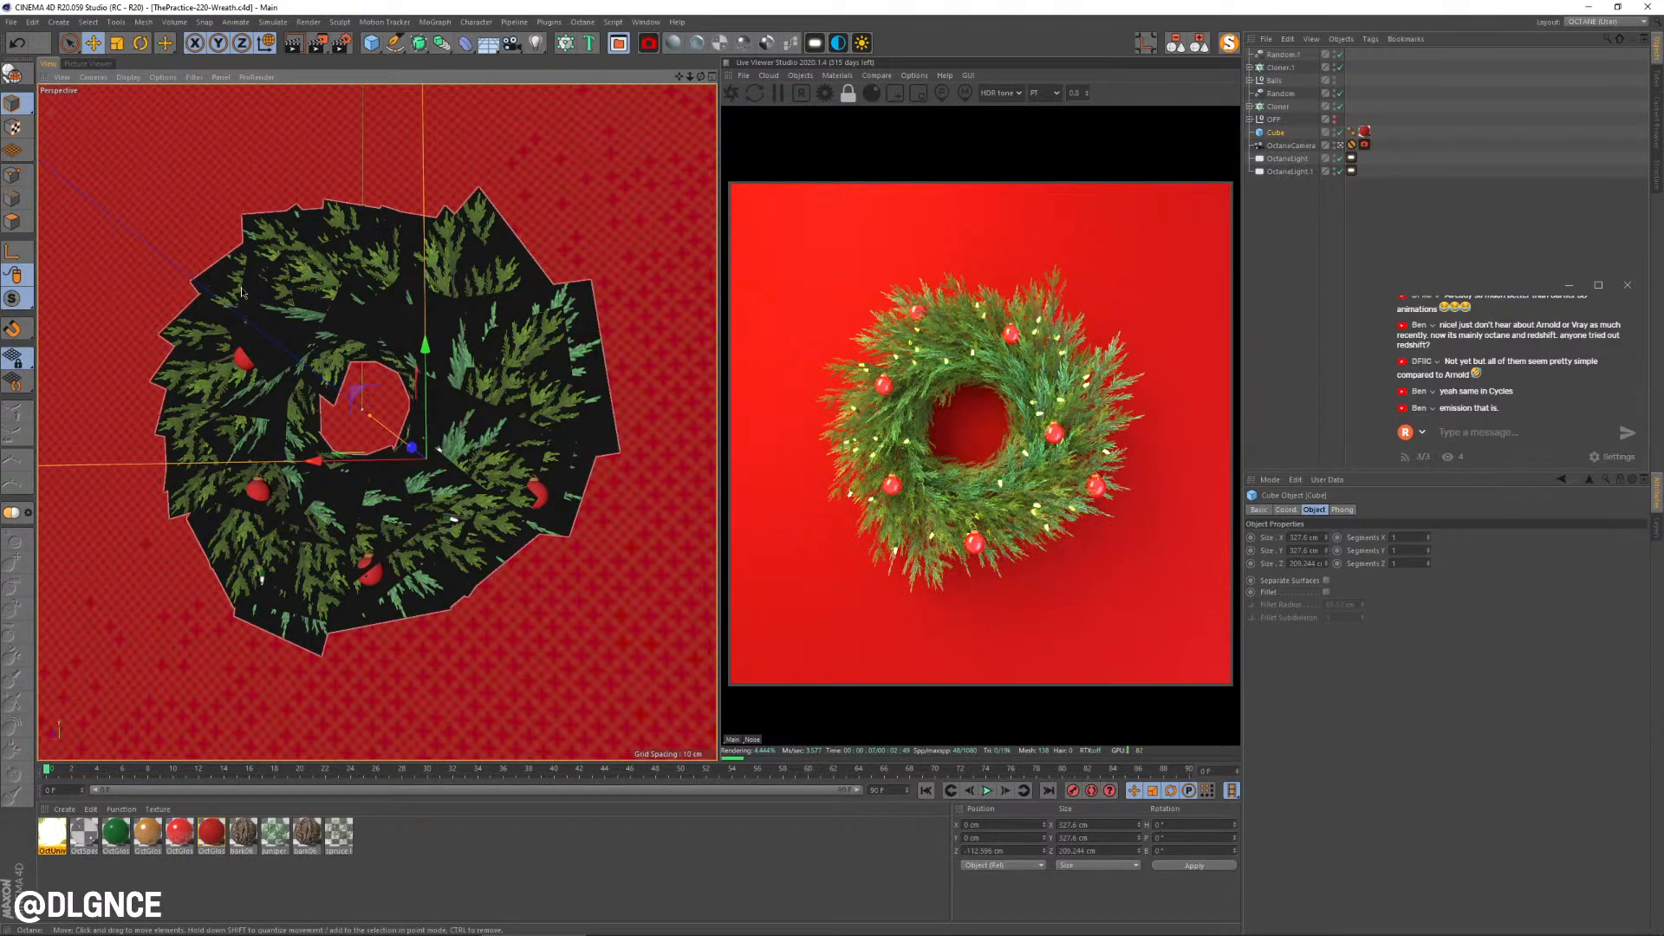
Step: Switch to the browser and examine the wreath image results for decoration ideas, previewing several Christmas and fall wreaths
key(alt+Tab)
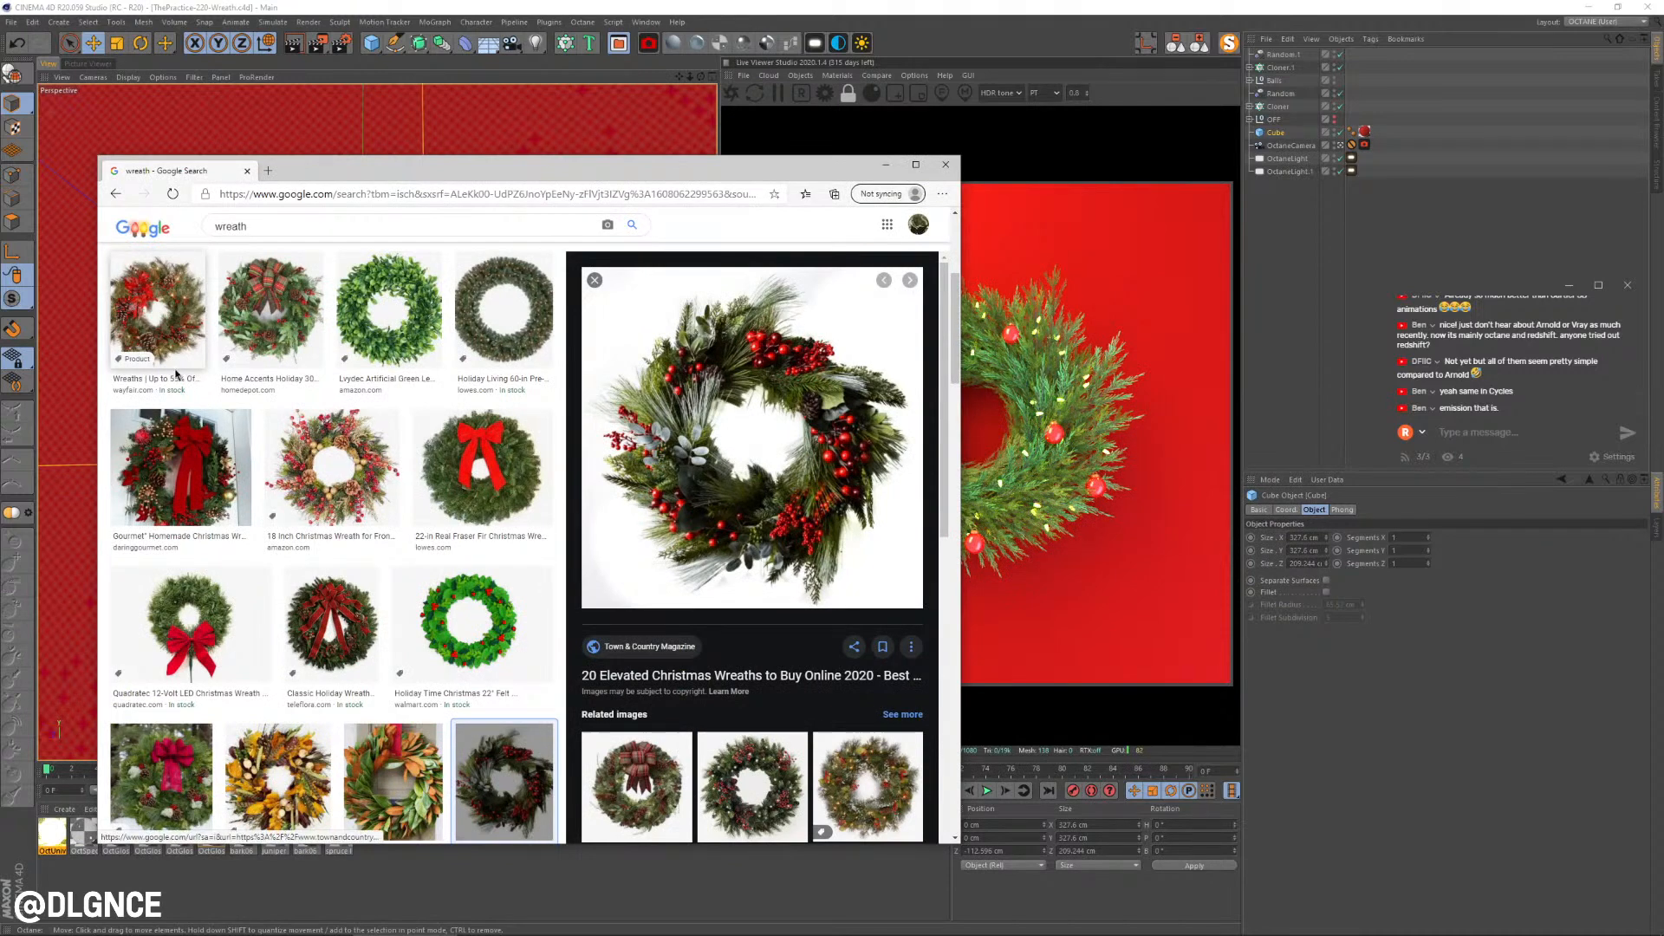
scroll(293, 405, down, 3)
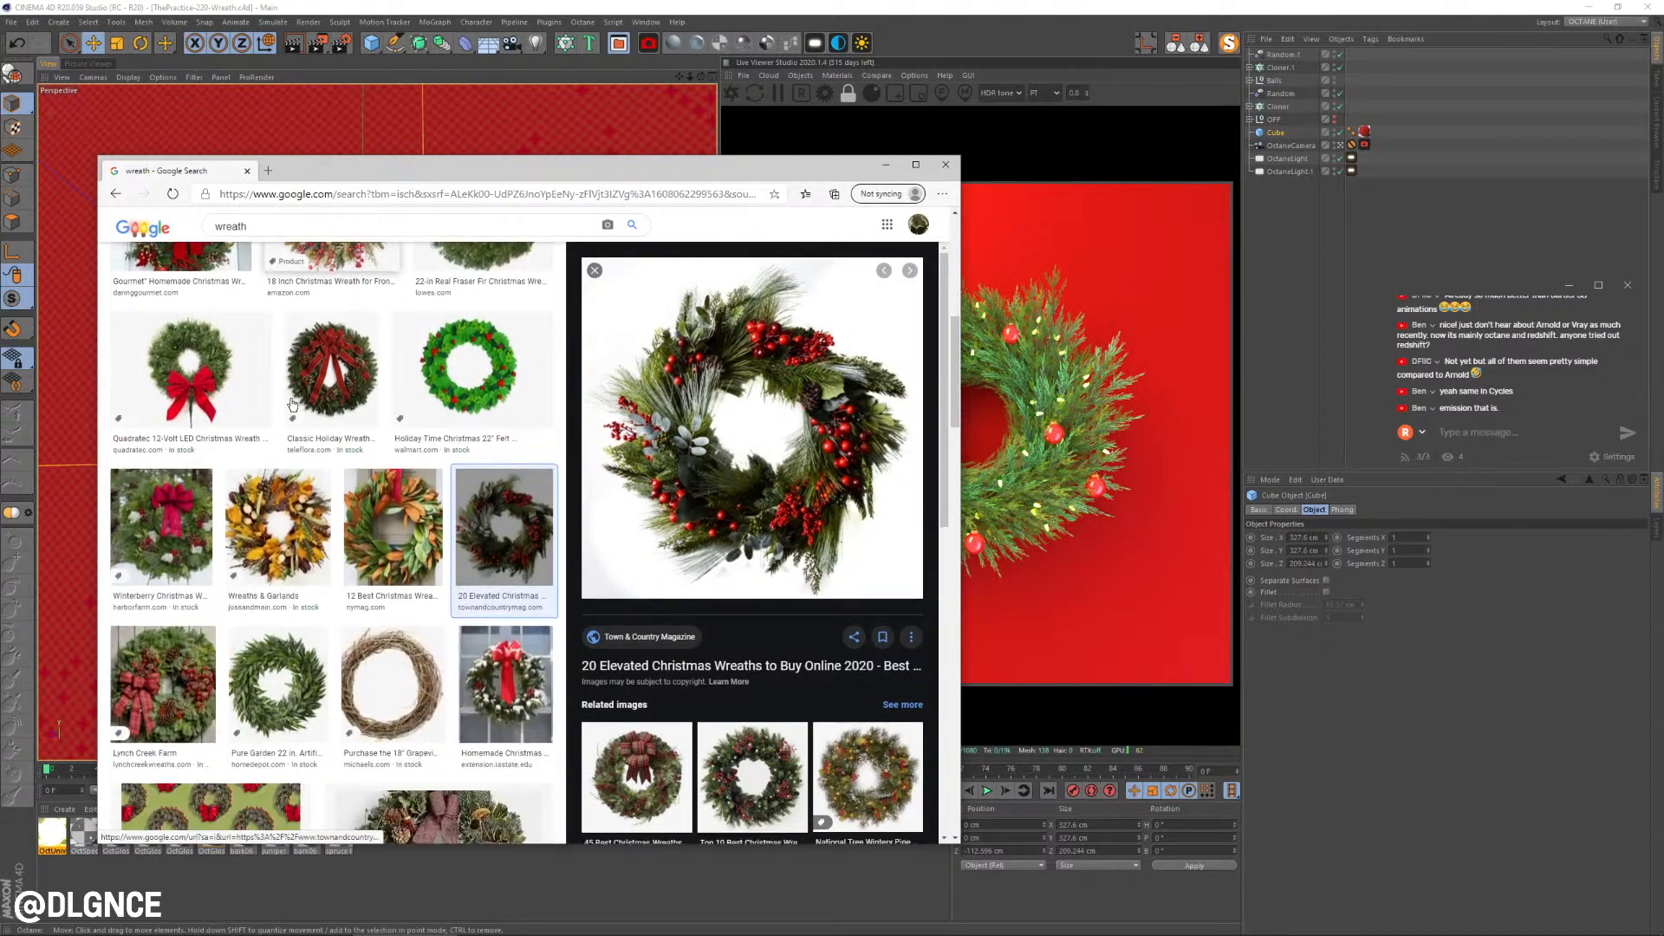
click(323, 477)
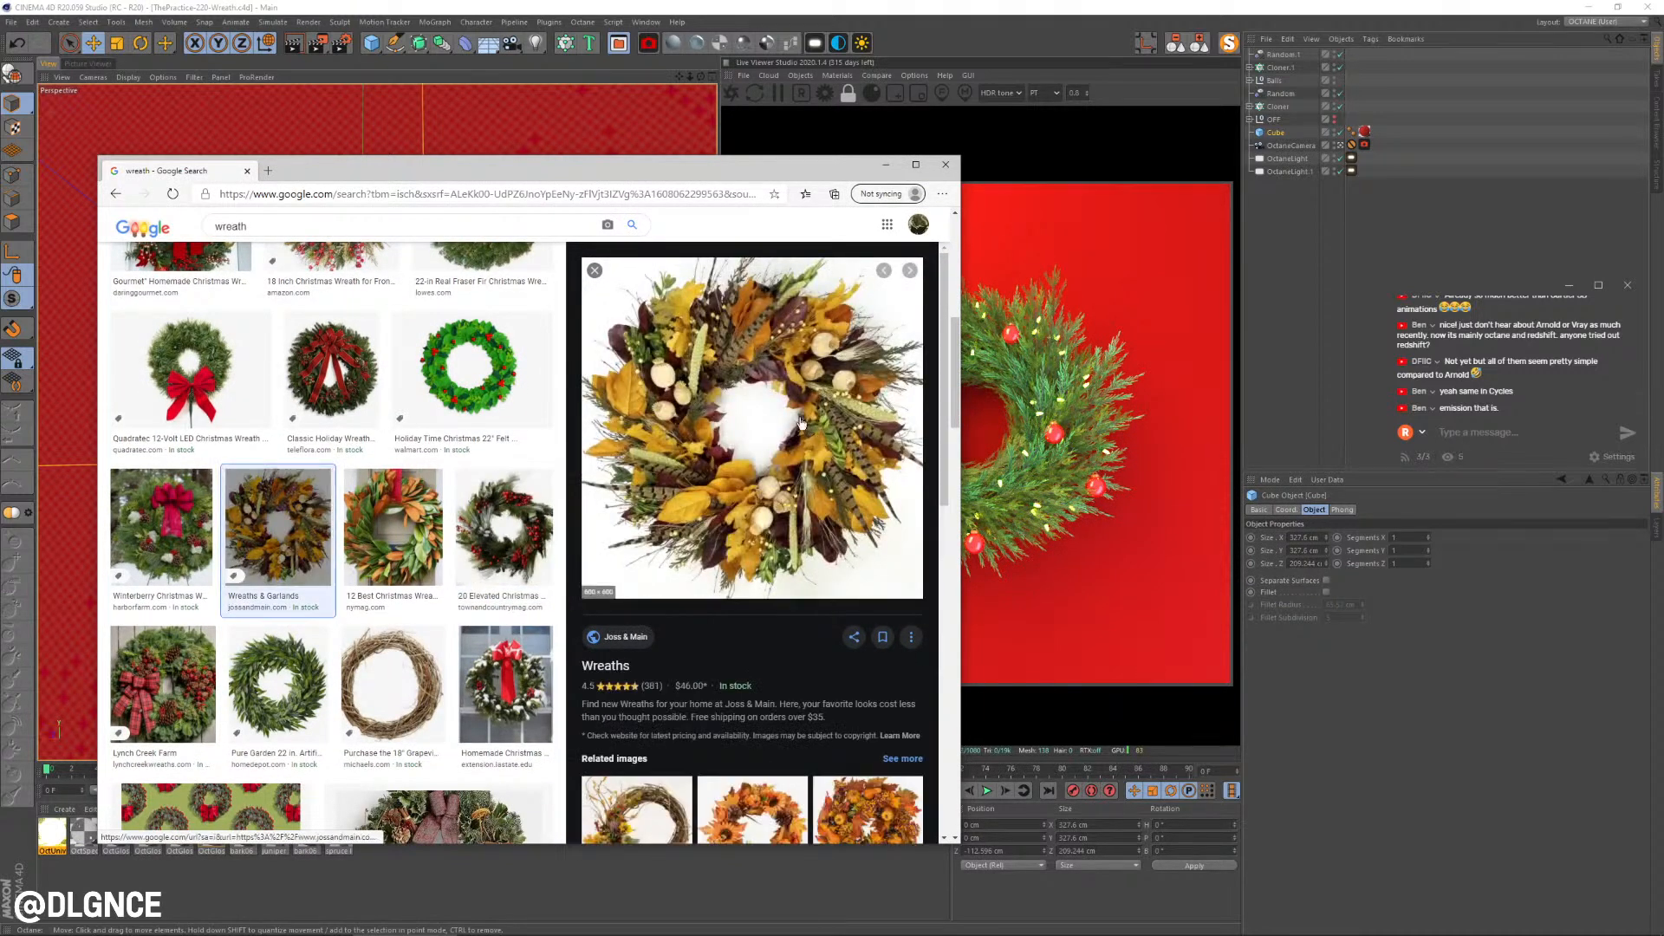
scroll(373, 538, down, 10)
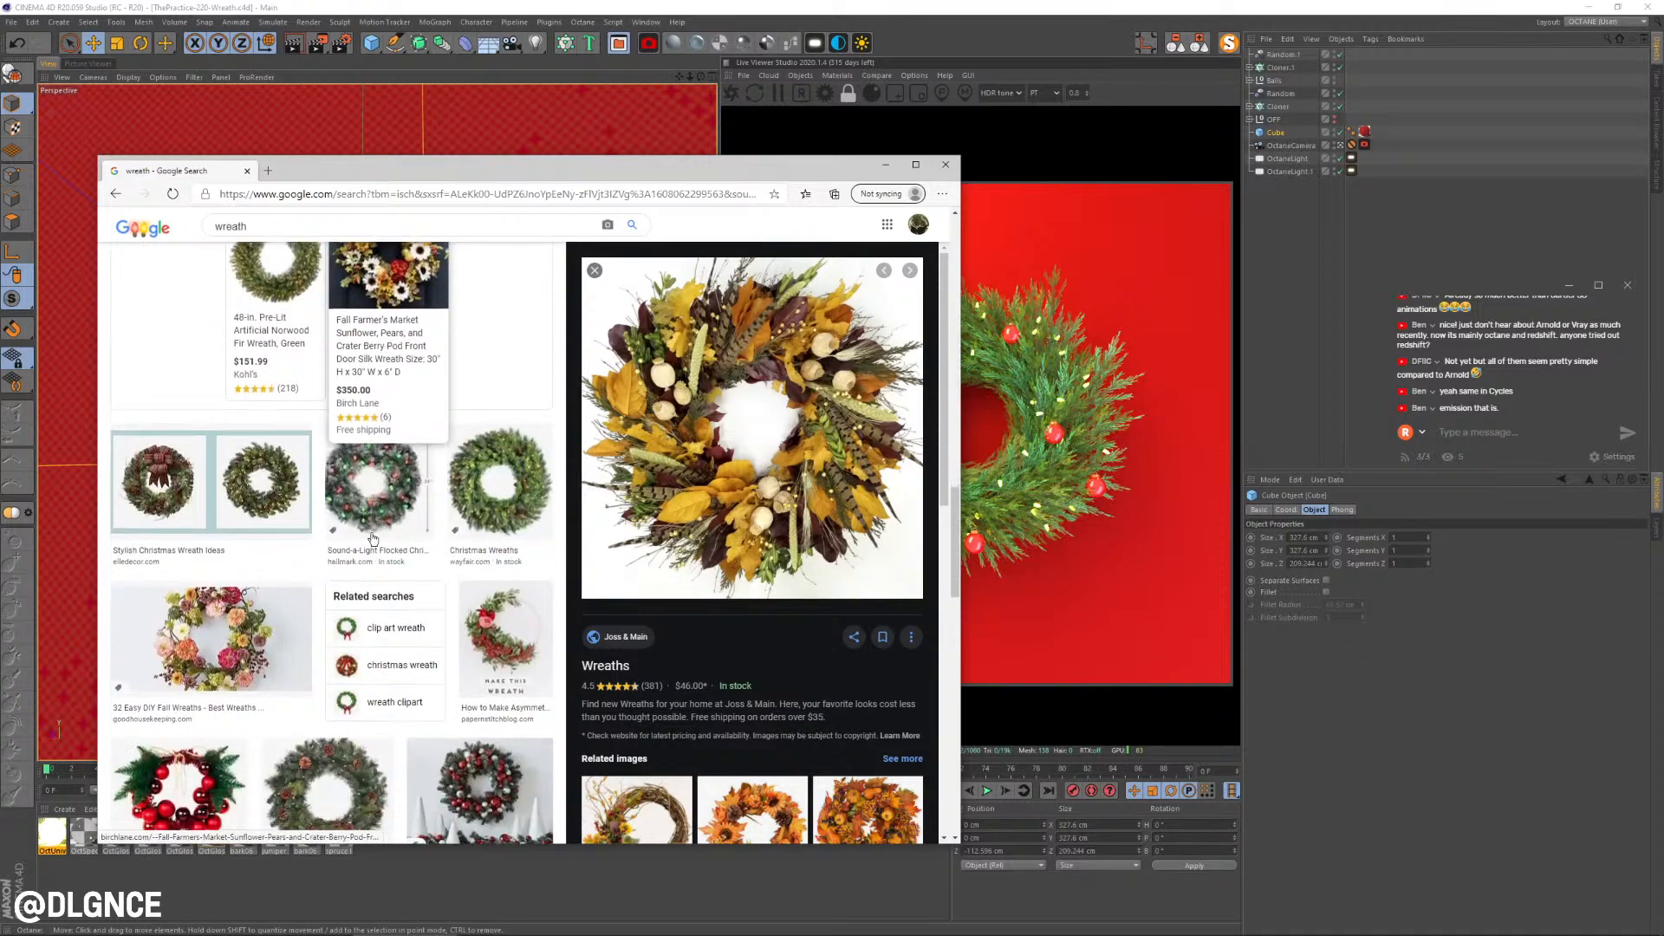
click(373, 438)
click(458, 433)
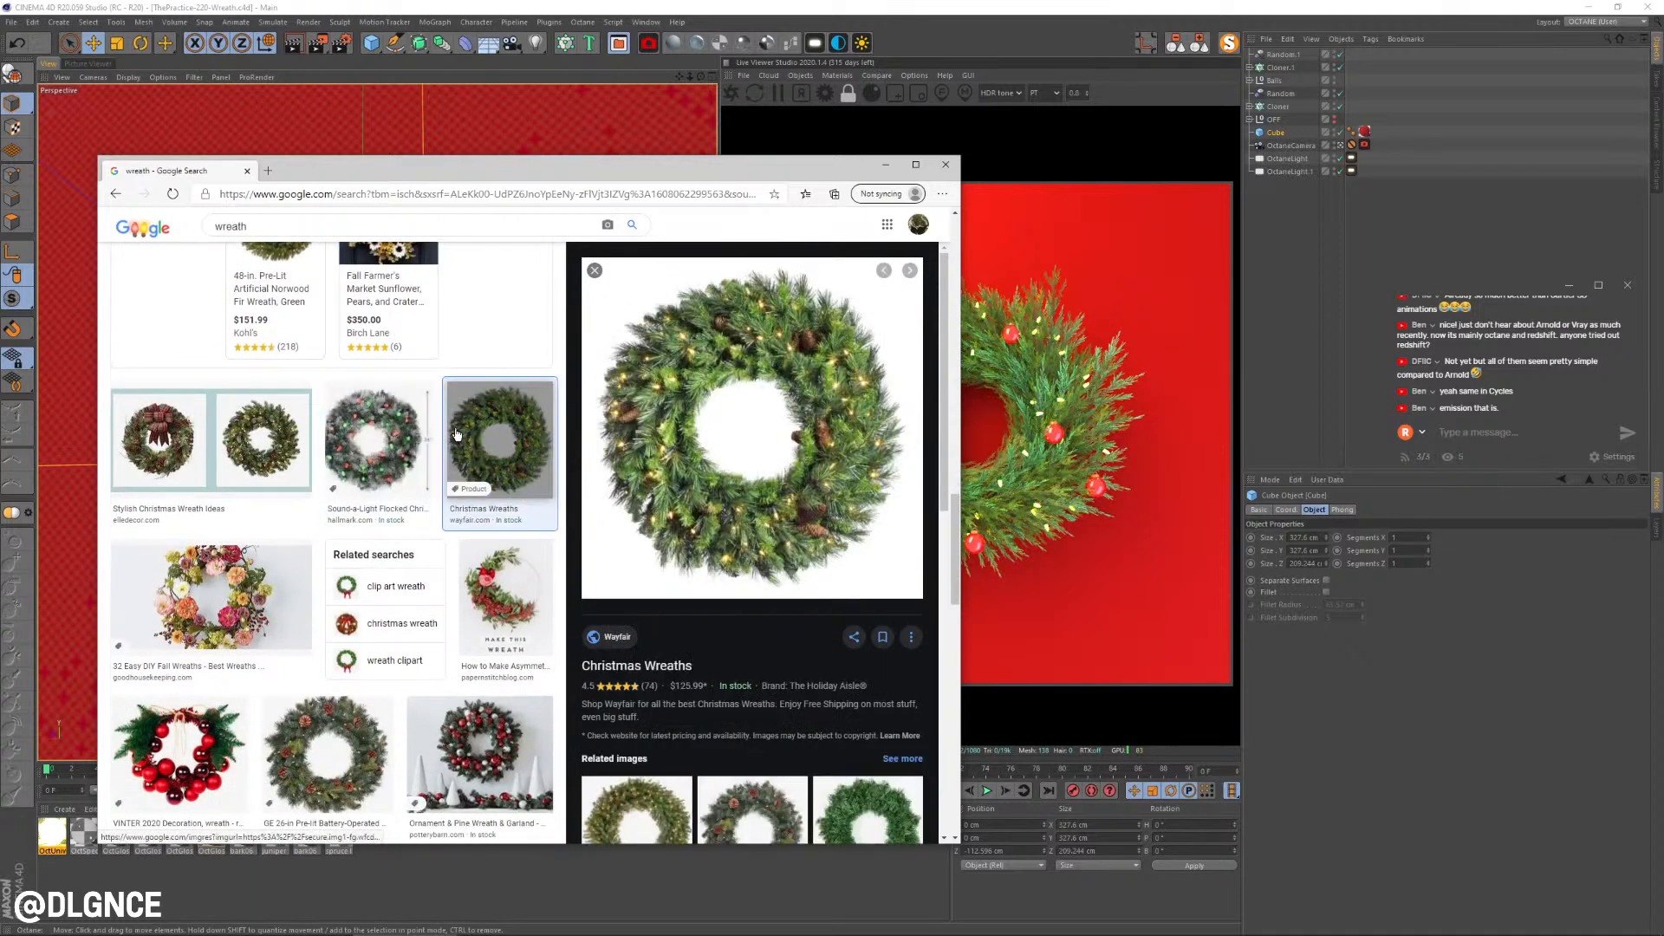
click(224, 447)
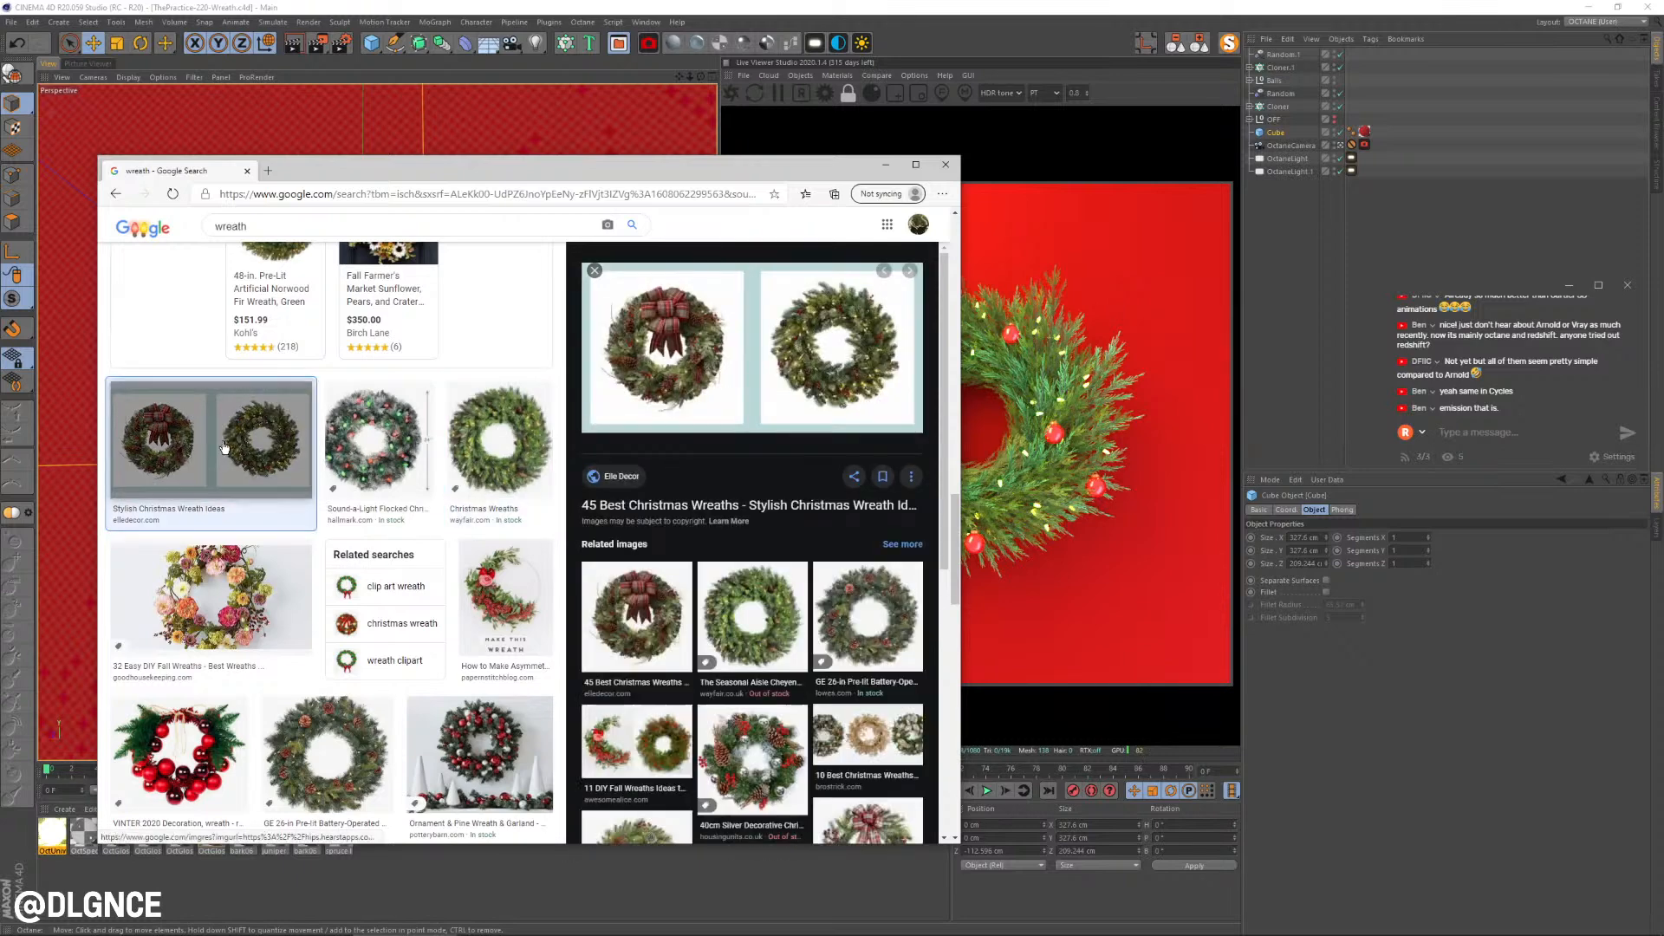
scroll(227, 520, down, 2)
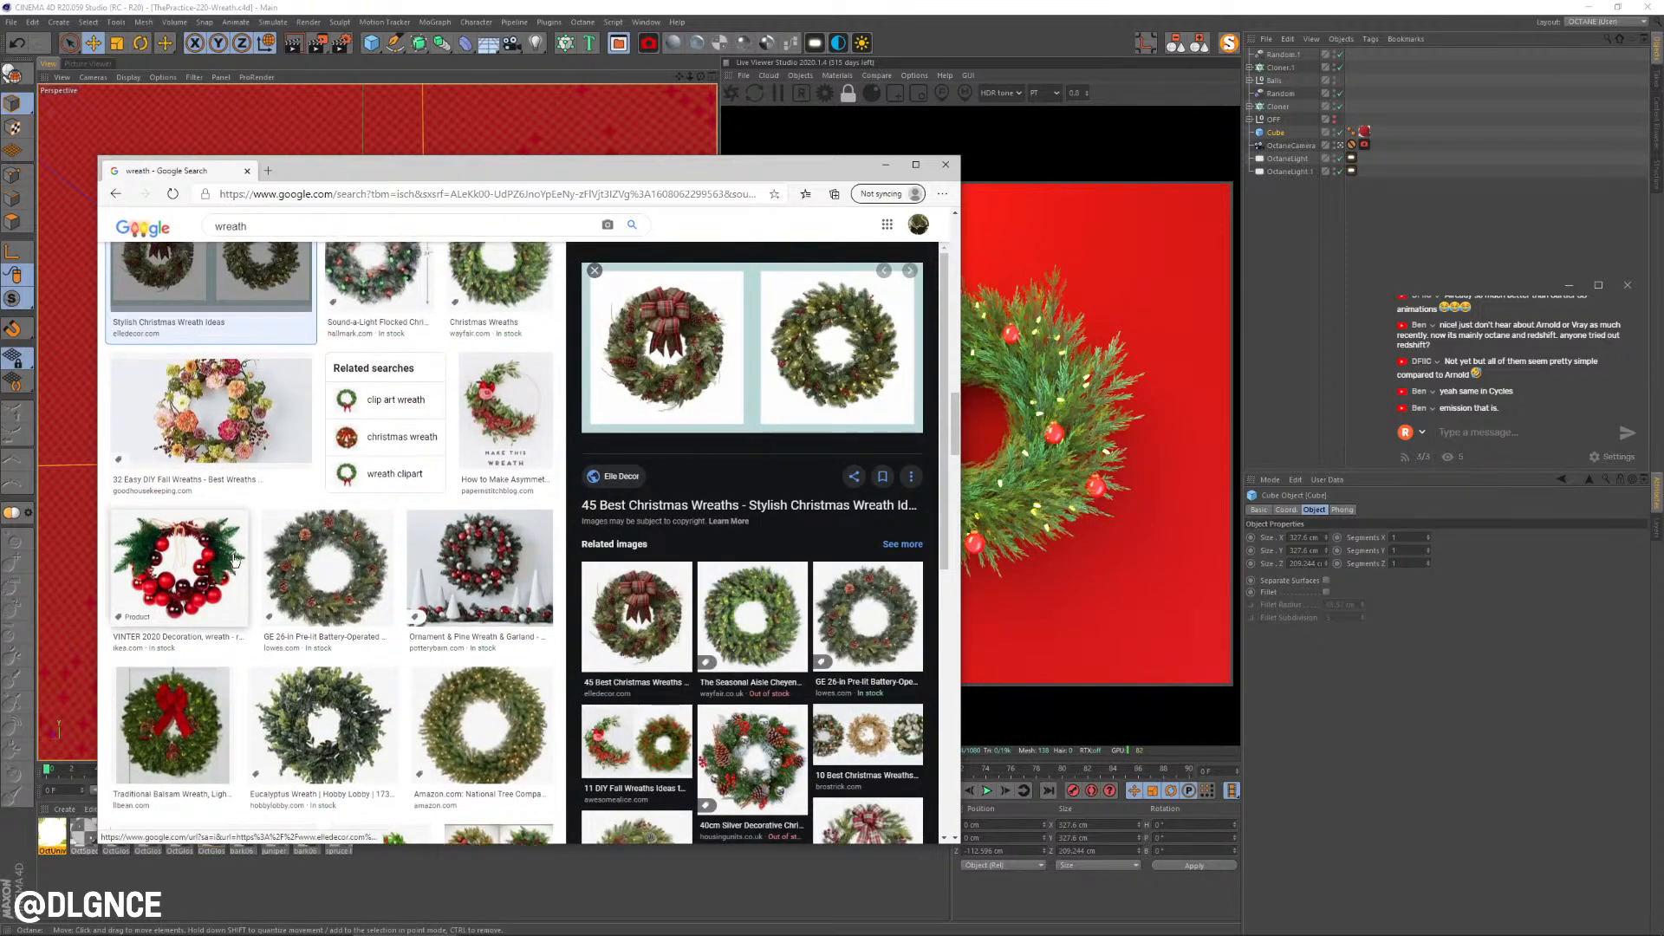
scroll(234, 560, up, 5)
scroll(236, 573, down, 3)
click(237, 576)
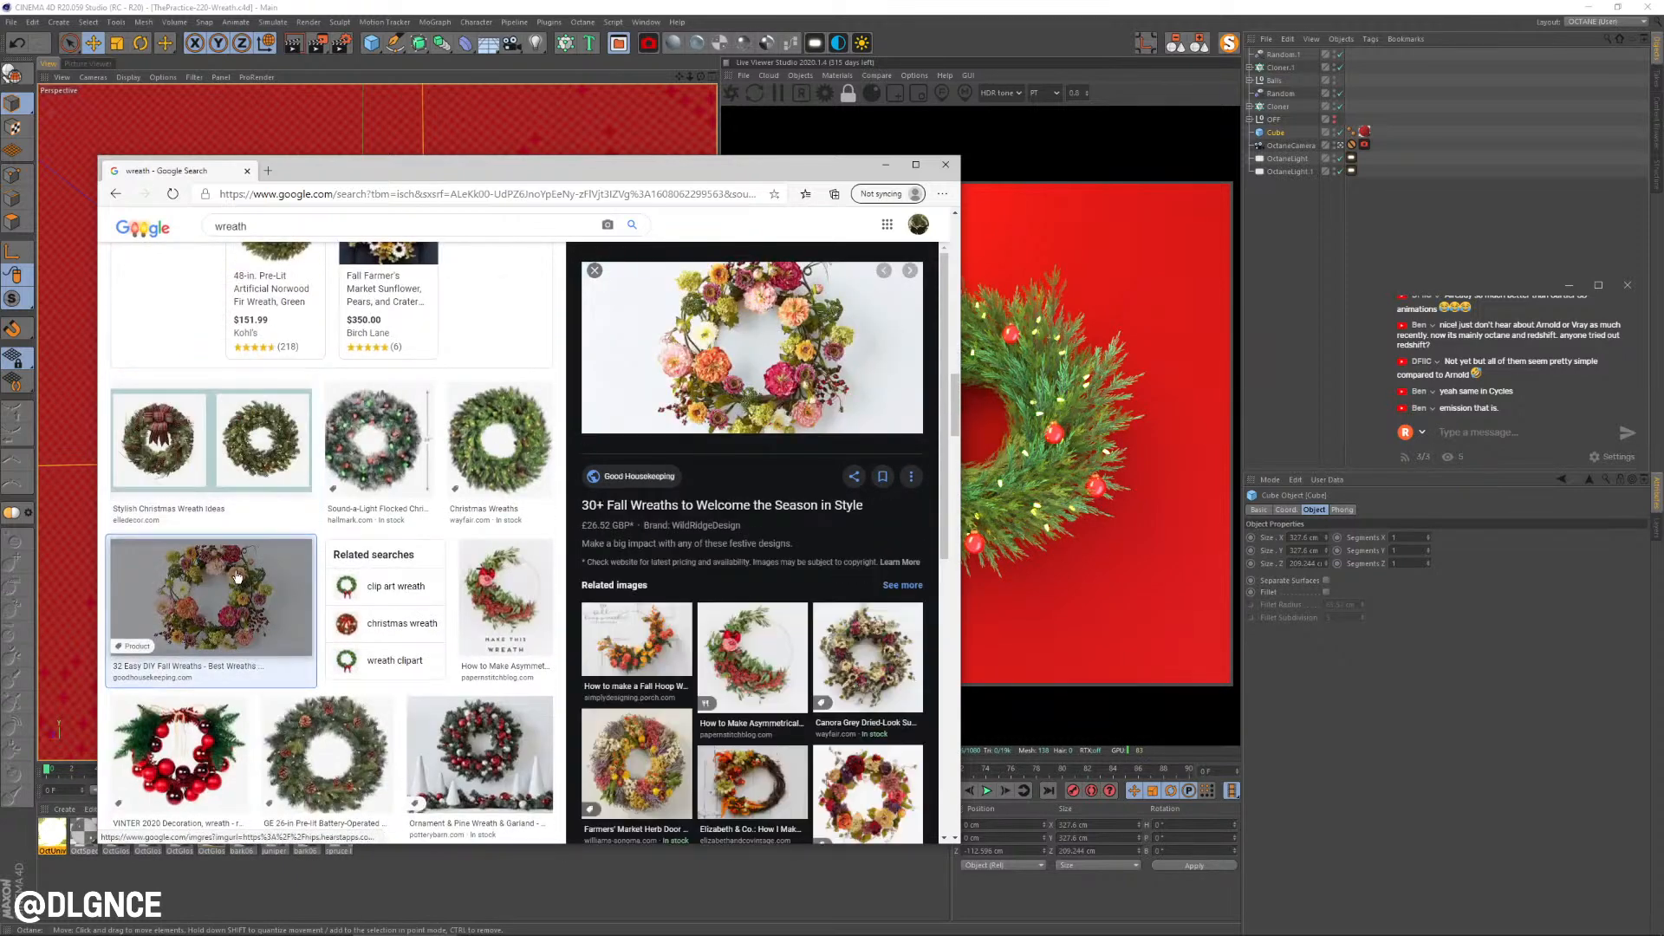
scroll(503, 364, down, 5)
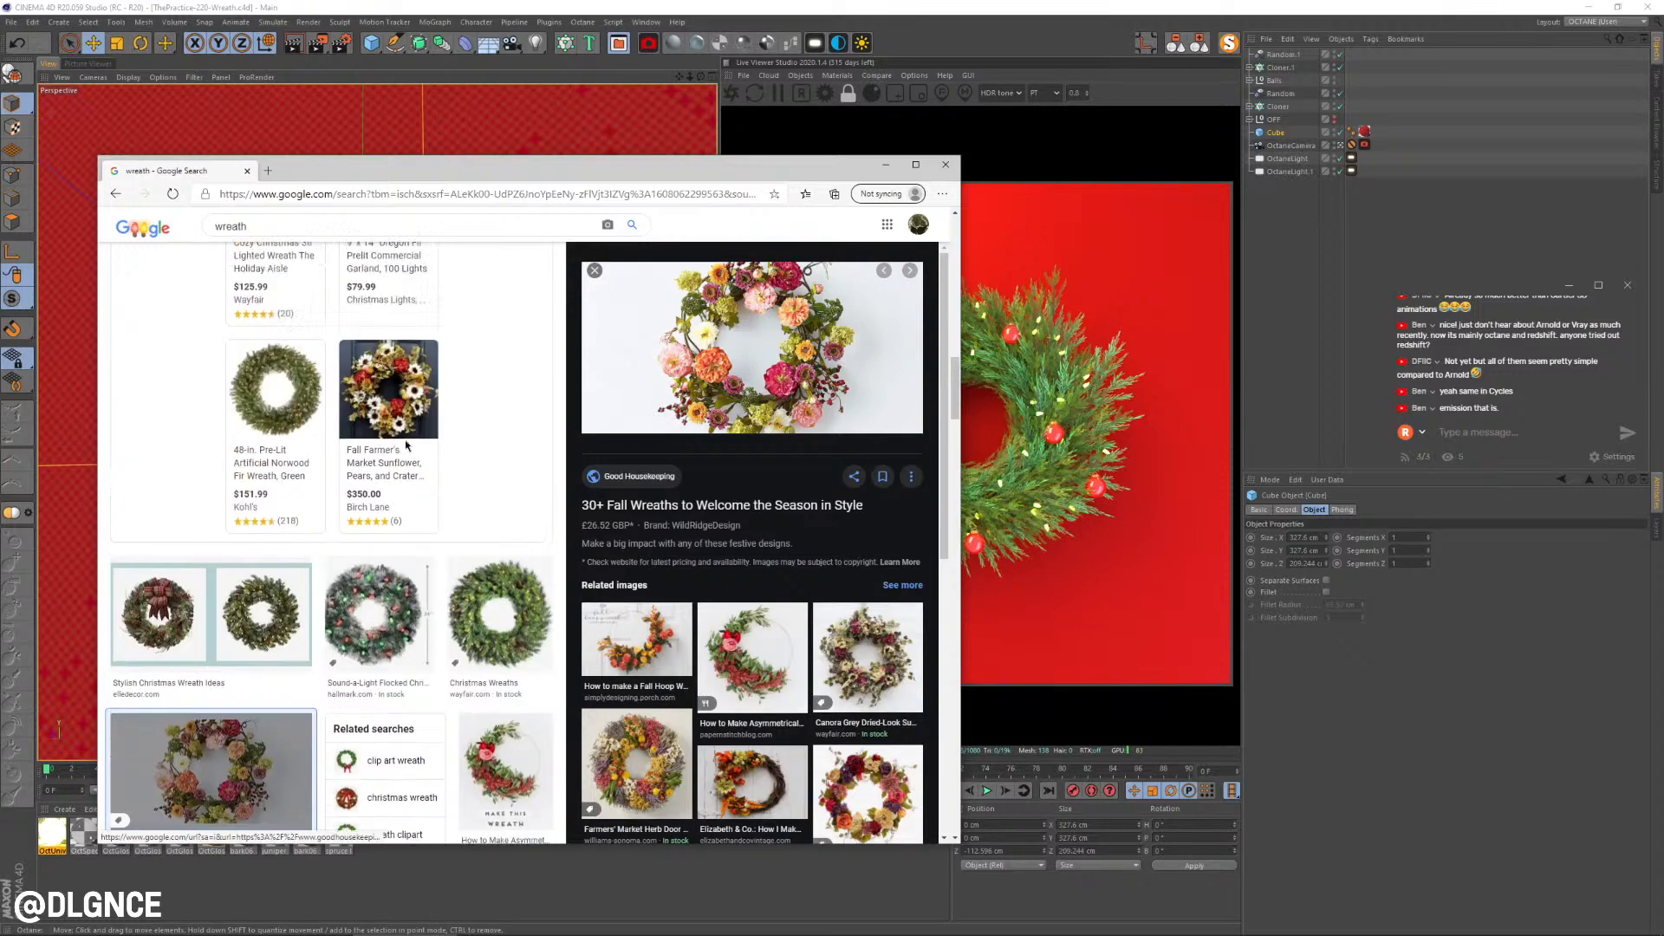
click(512, 346)
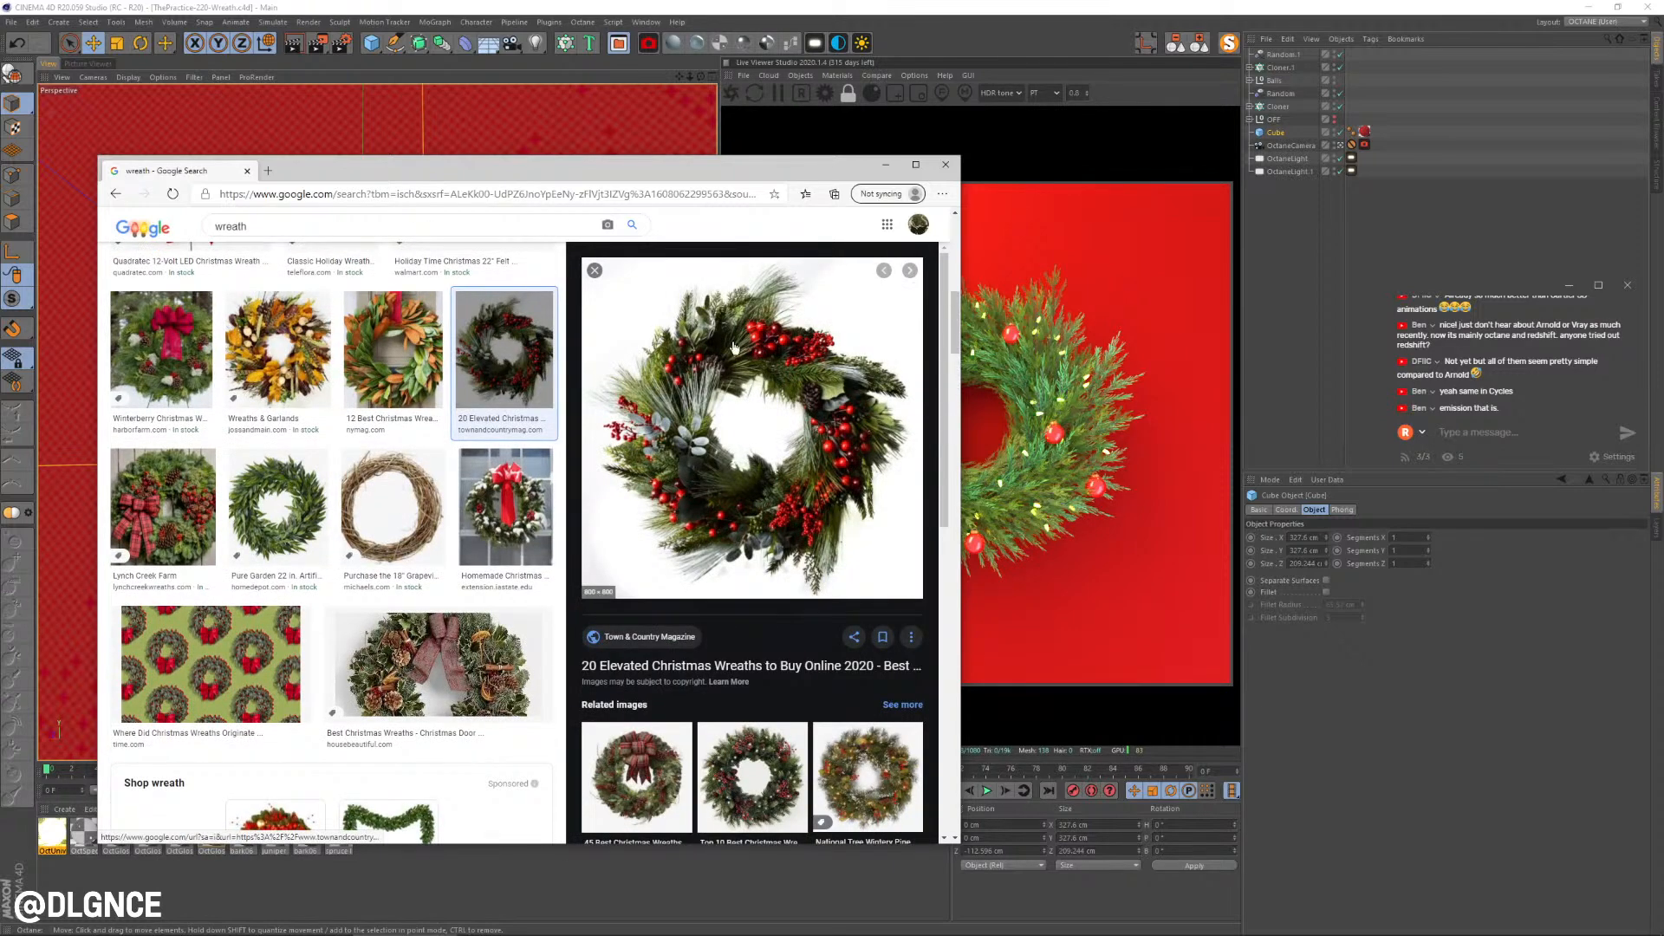
Step: Switch back to Cinema 4D, start a new empty project and add a cylinder
key(alt+Tab)
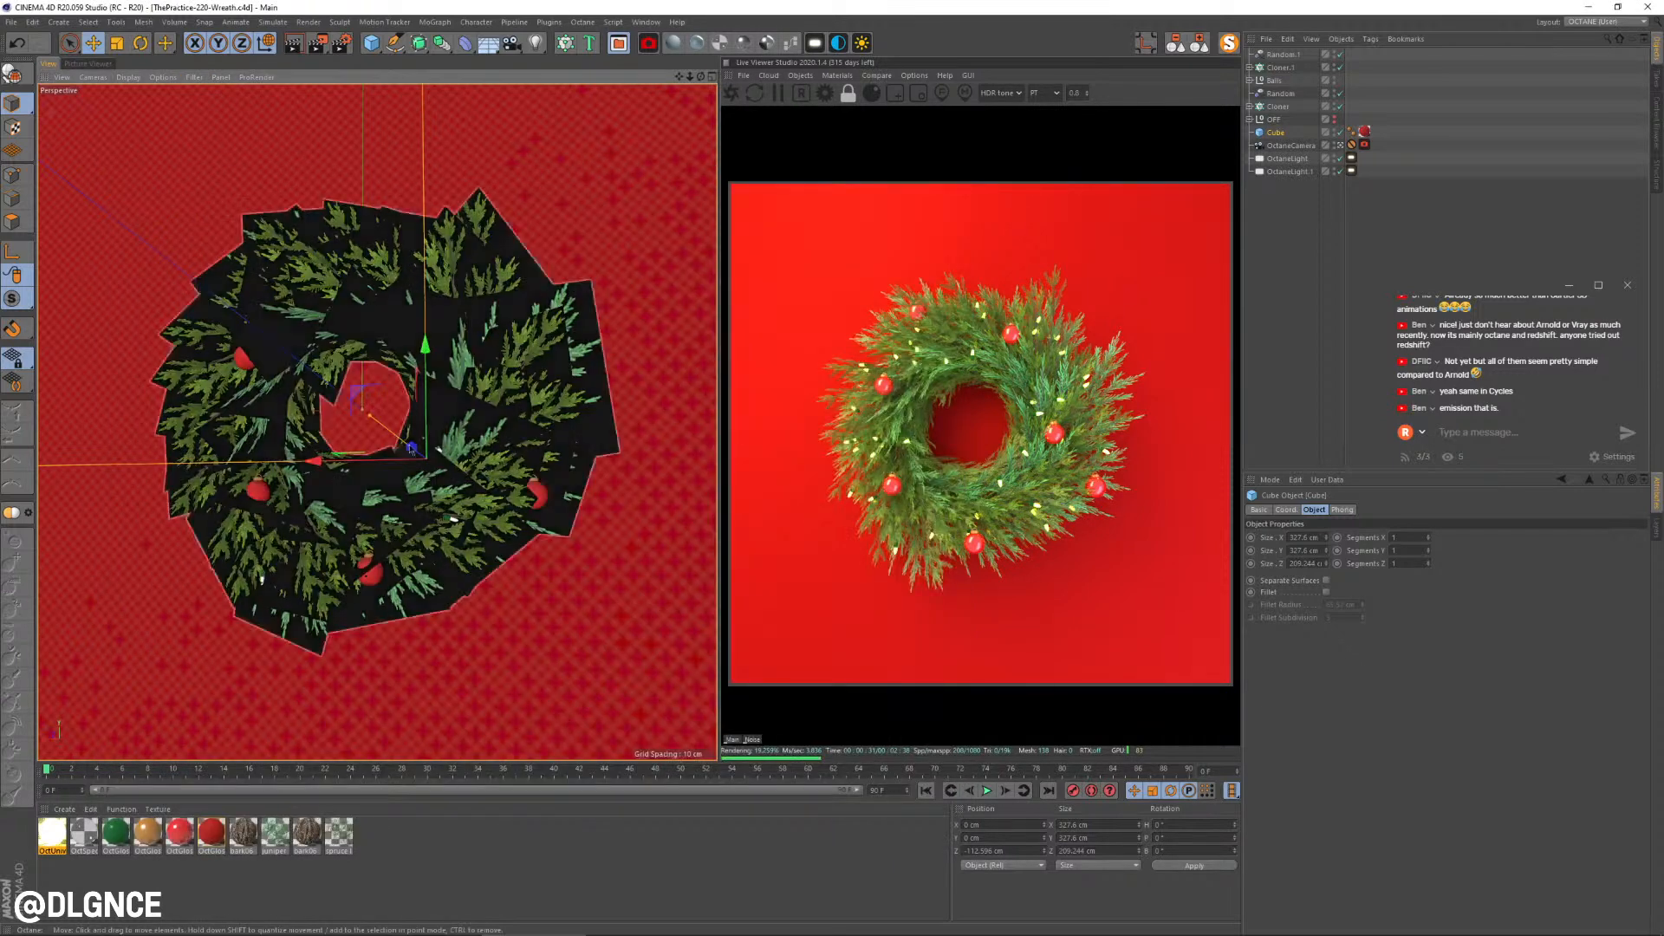
key(ctrl+n)
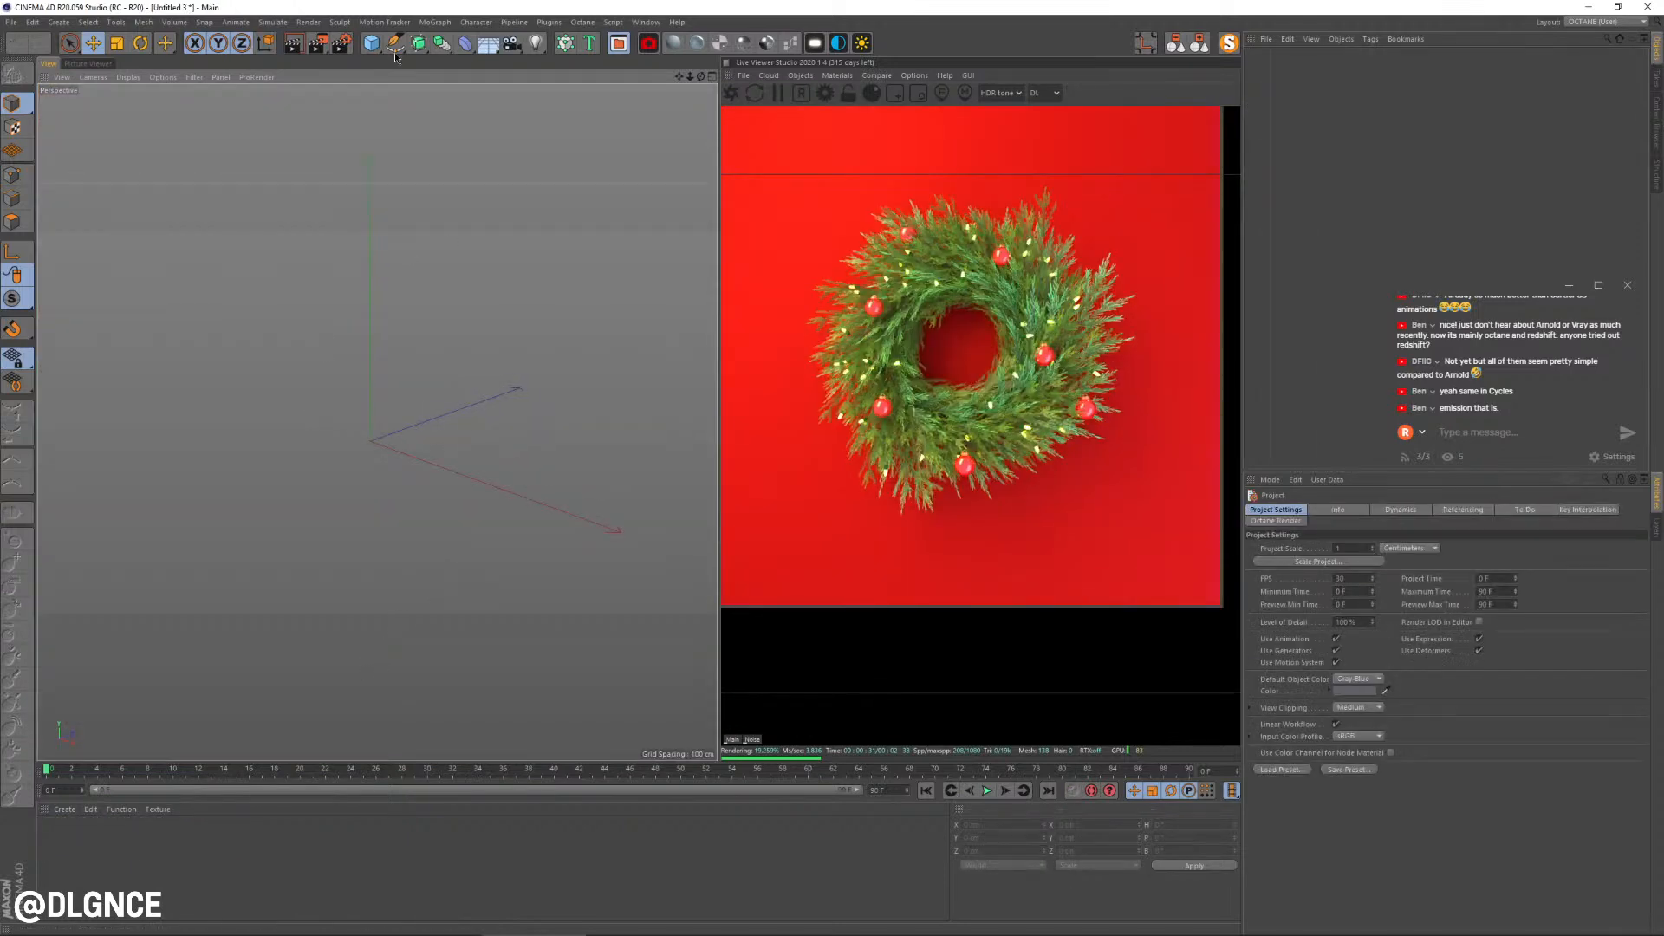
click(371, 42)
click(640, 67)
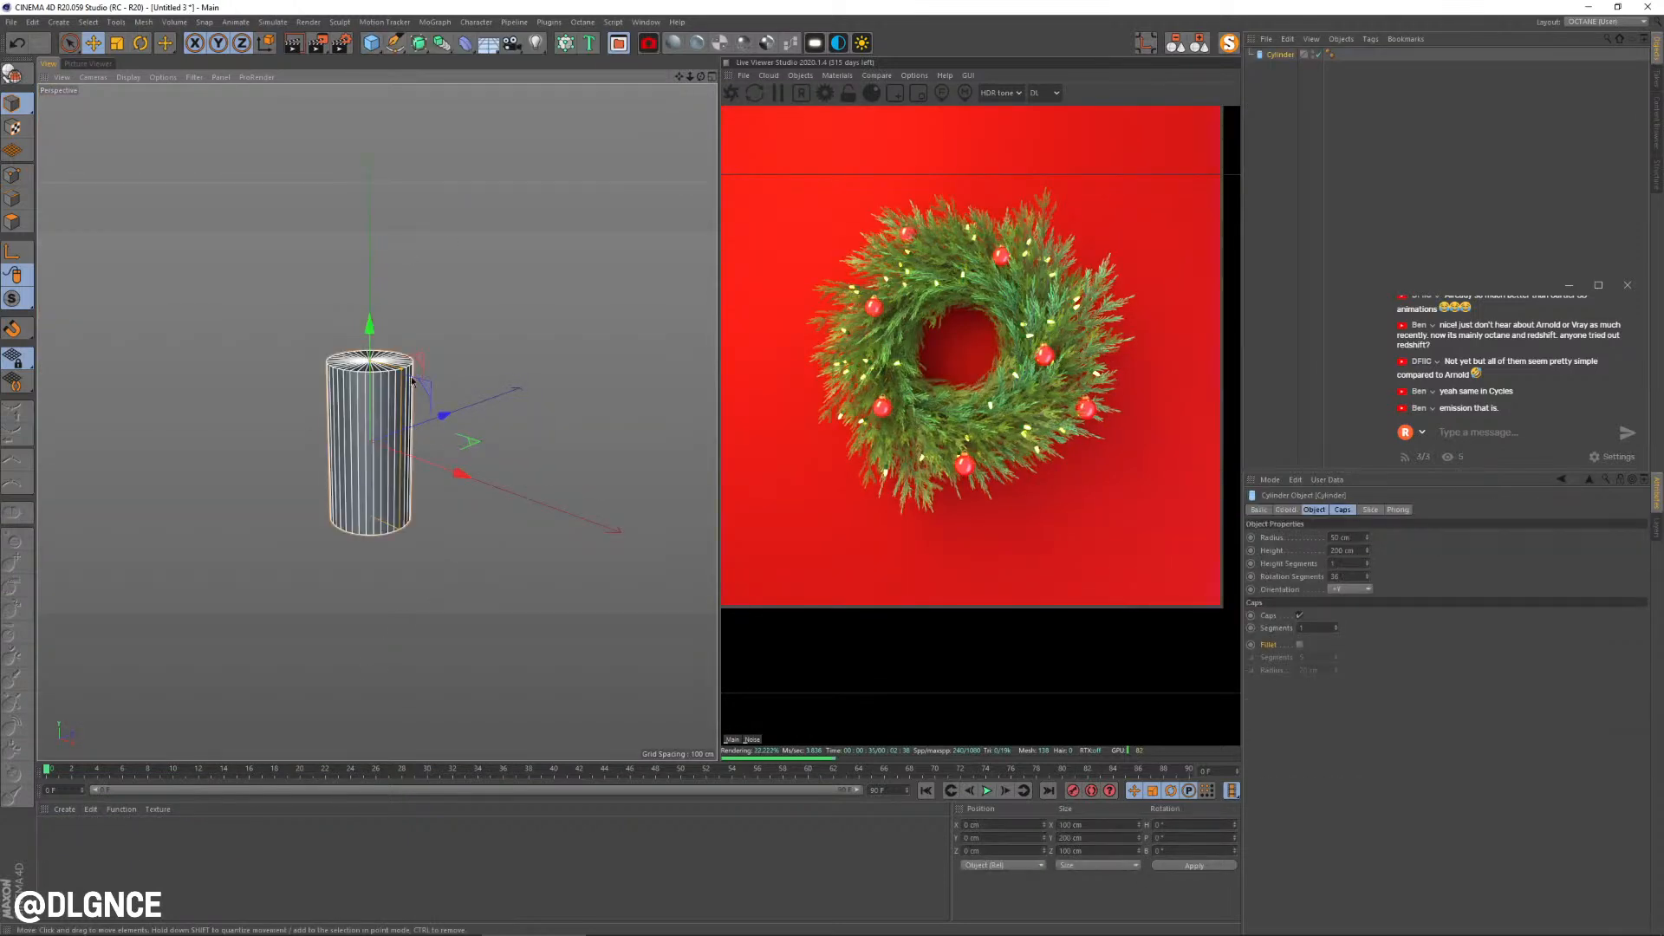
Step: Shape the cylinder into a thin stem of about 4.4 cm radius and 429 cm height, with 12 rotation segments
drag(401, 388, 371, 264)
click(1344, 578)
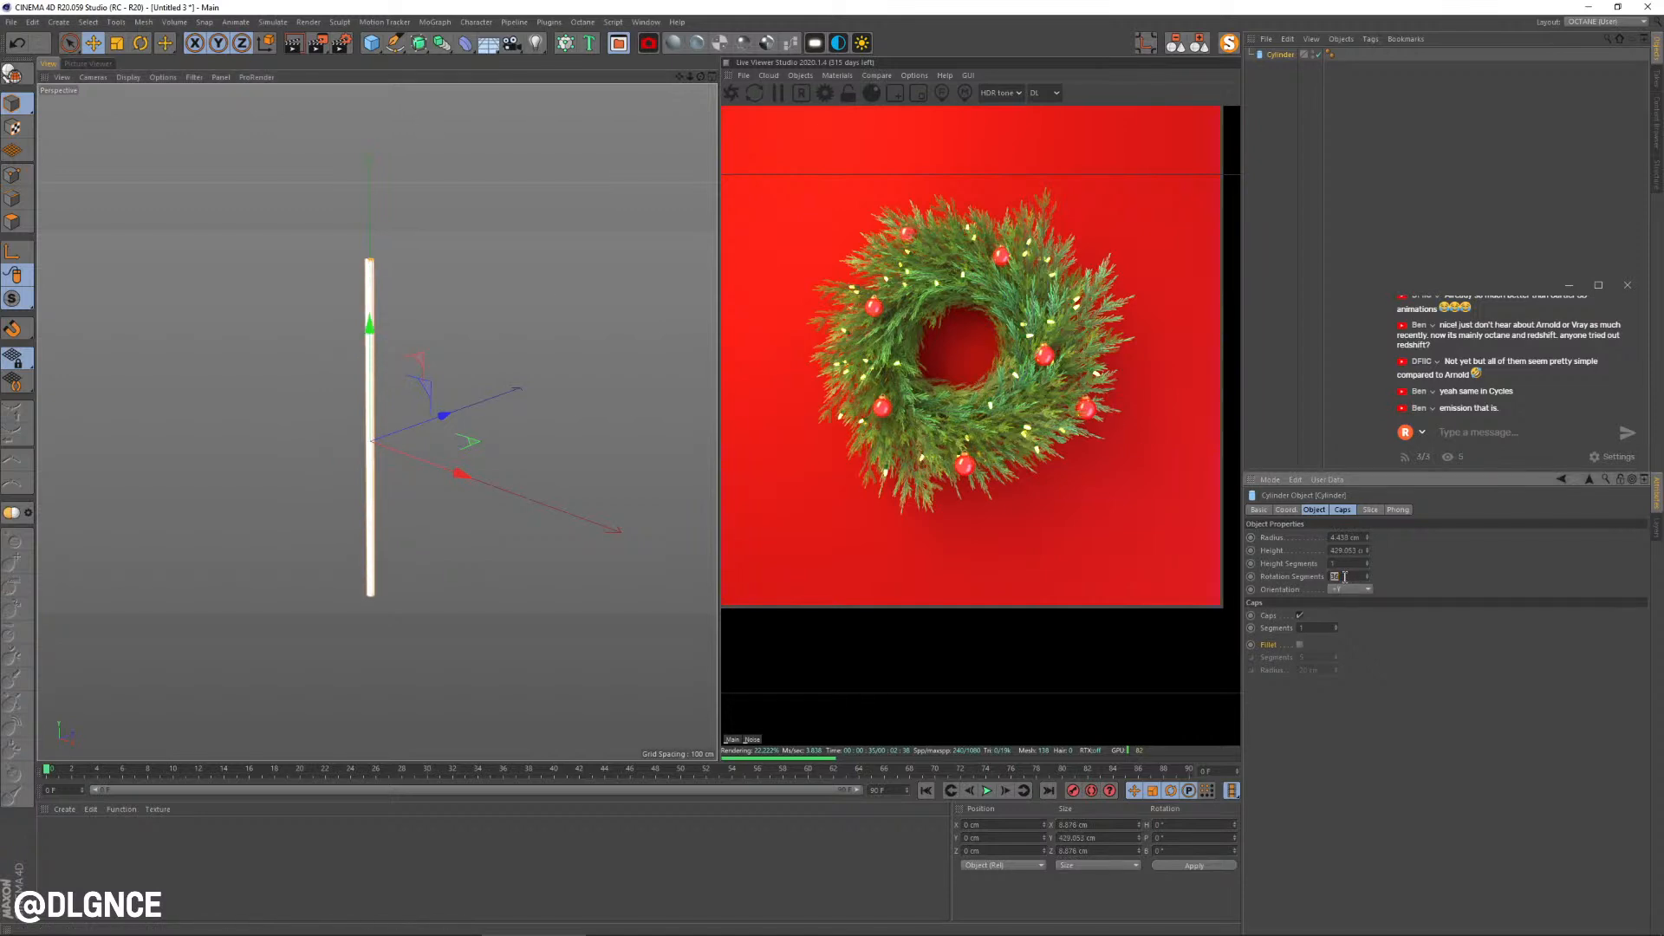
text(12)
key(Return)
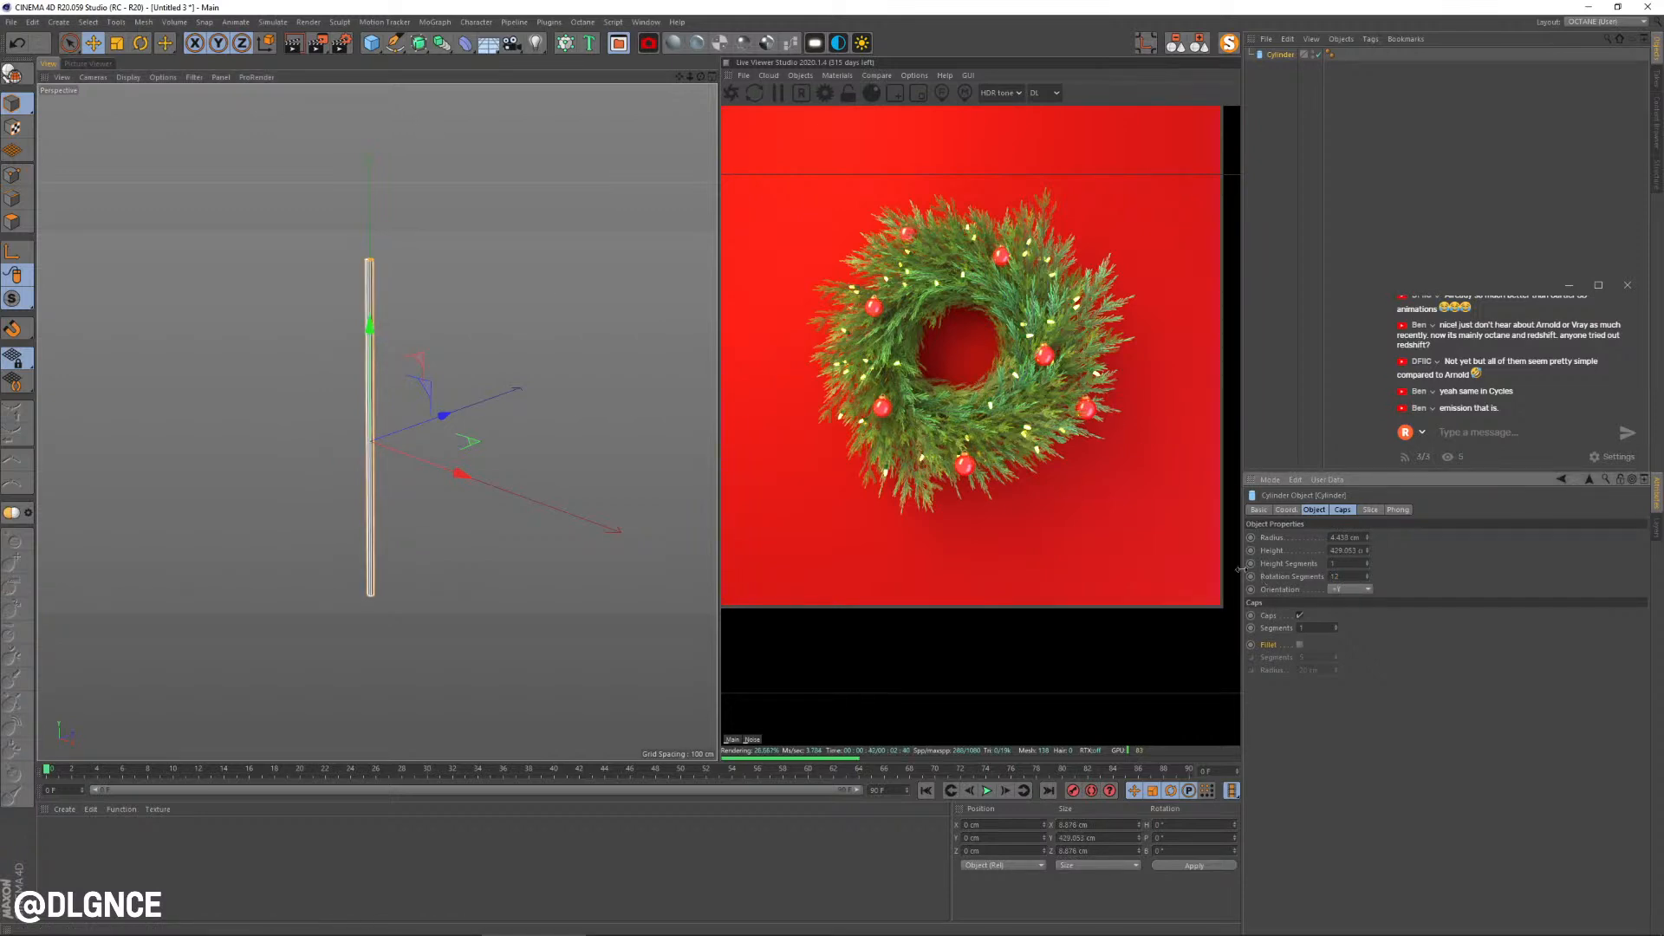
Step: Add a sphere, scale it down to about 22 cm and raise it to the upper part of the stem
alt+drag(624, 525, 511, 454)
alt+middle_drag(511, 454, 561, 529)
alt+drag(562, 529, 548, 475)
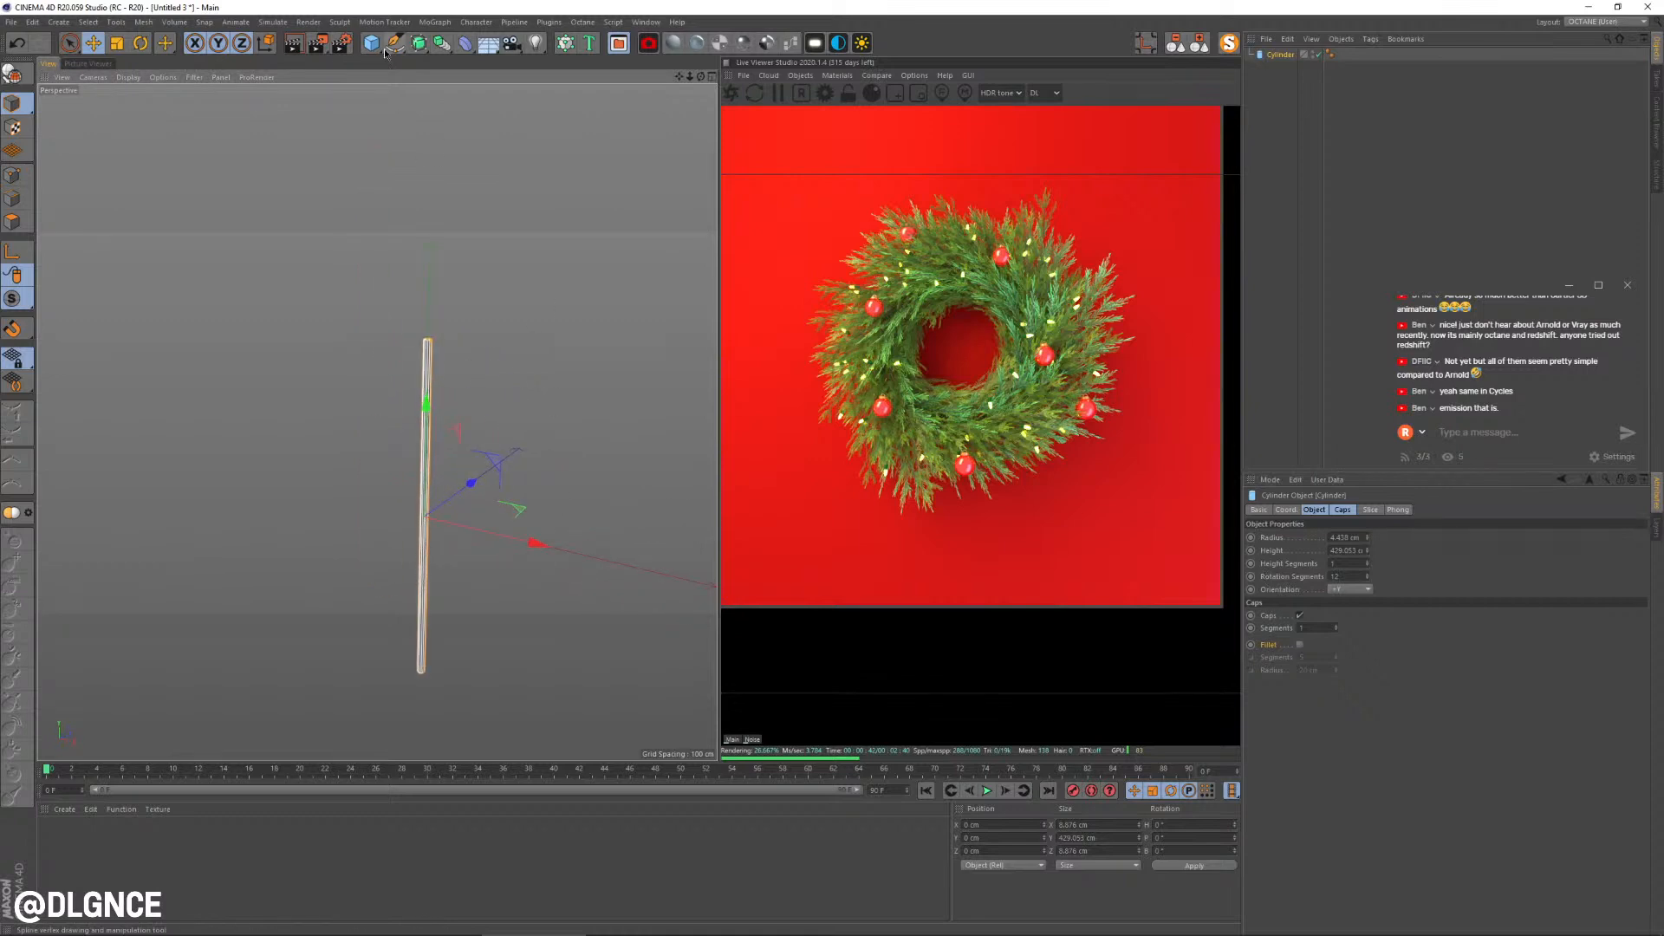
drag(373, 43, 628, 78)
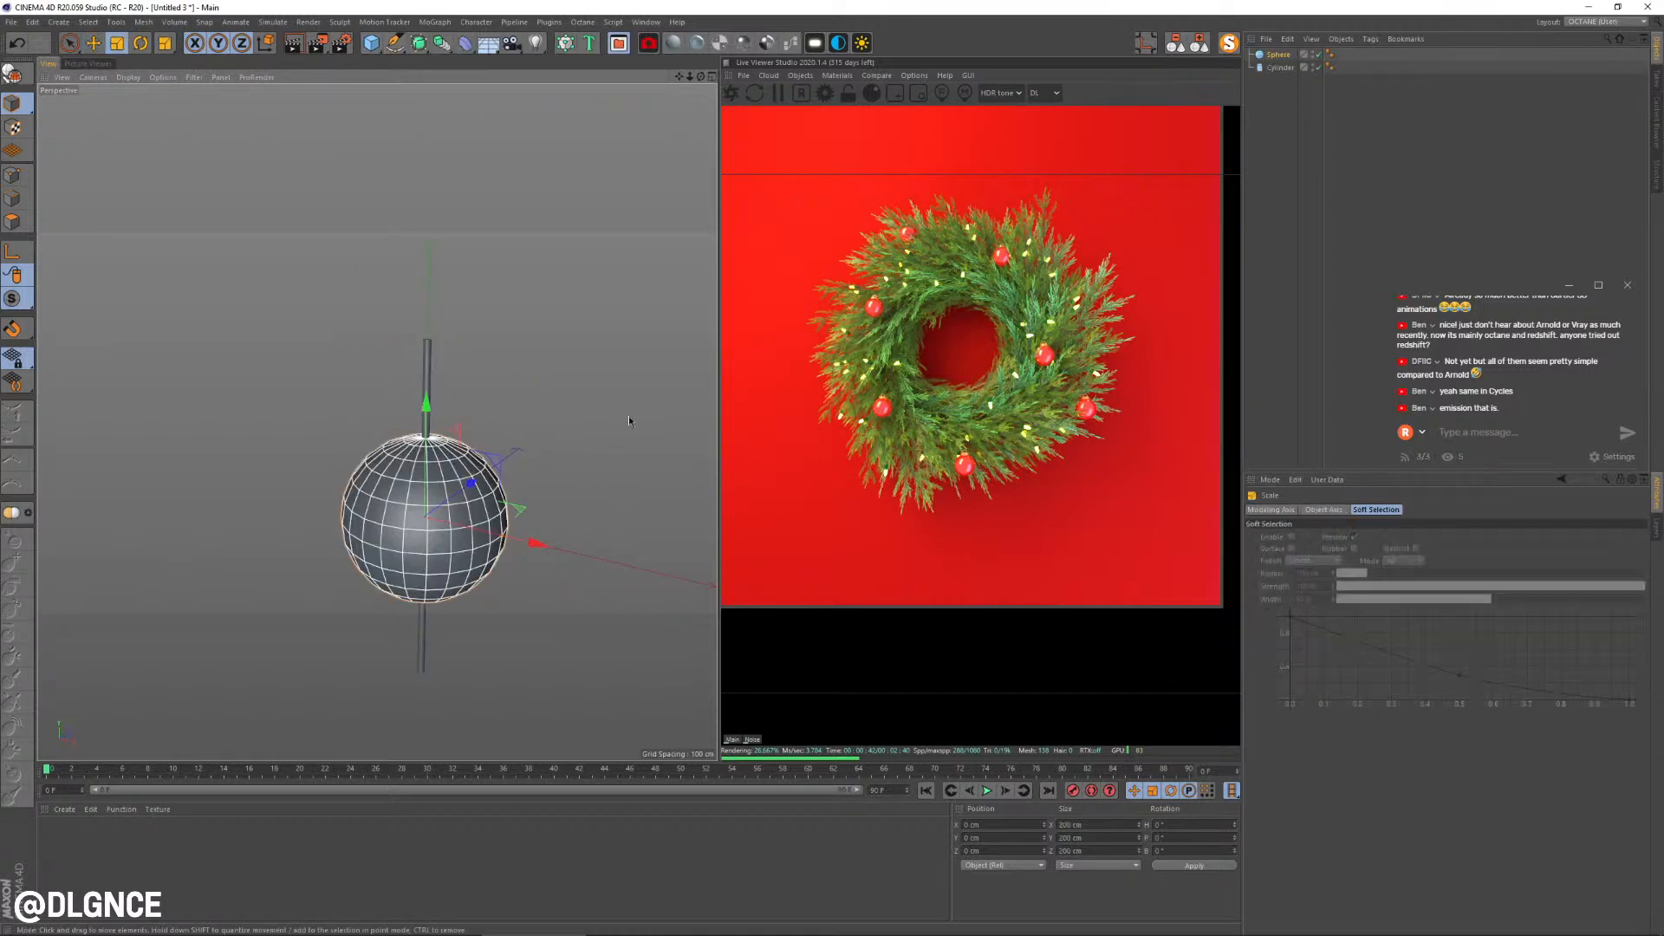
drag(627, 415, 359, 620)
key(e)
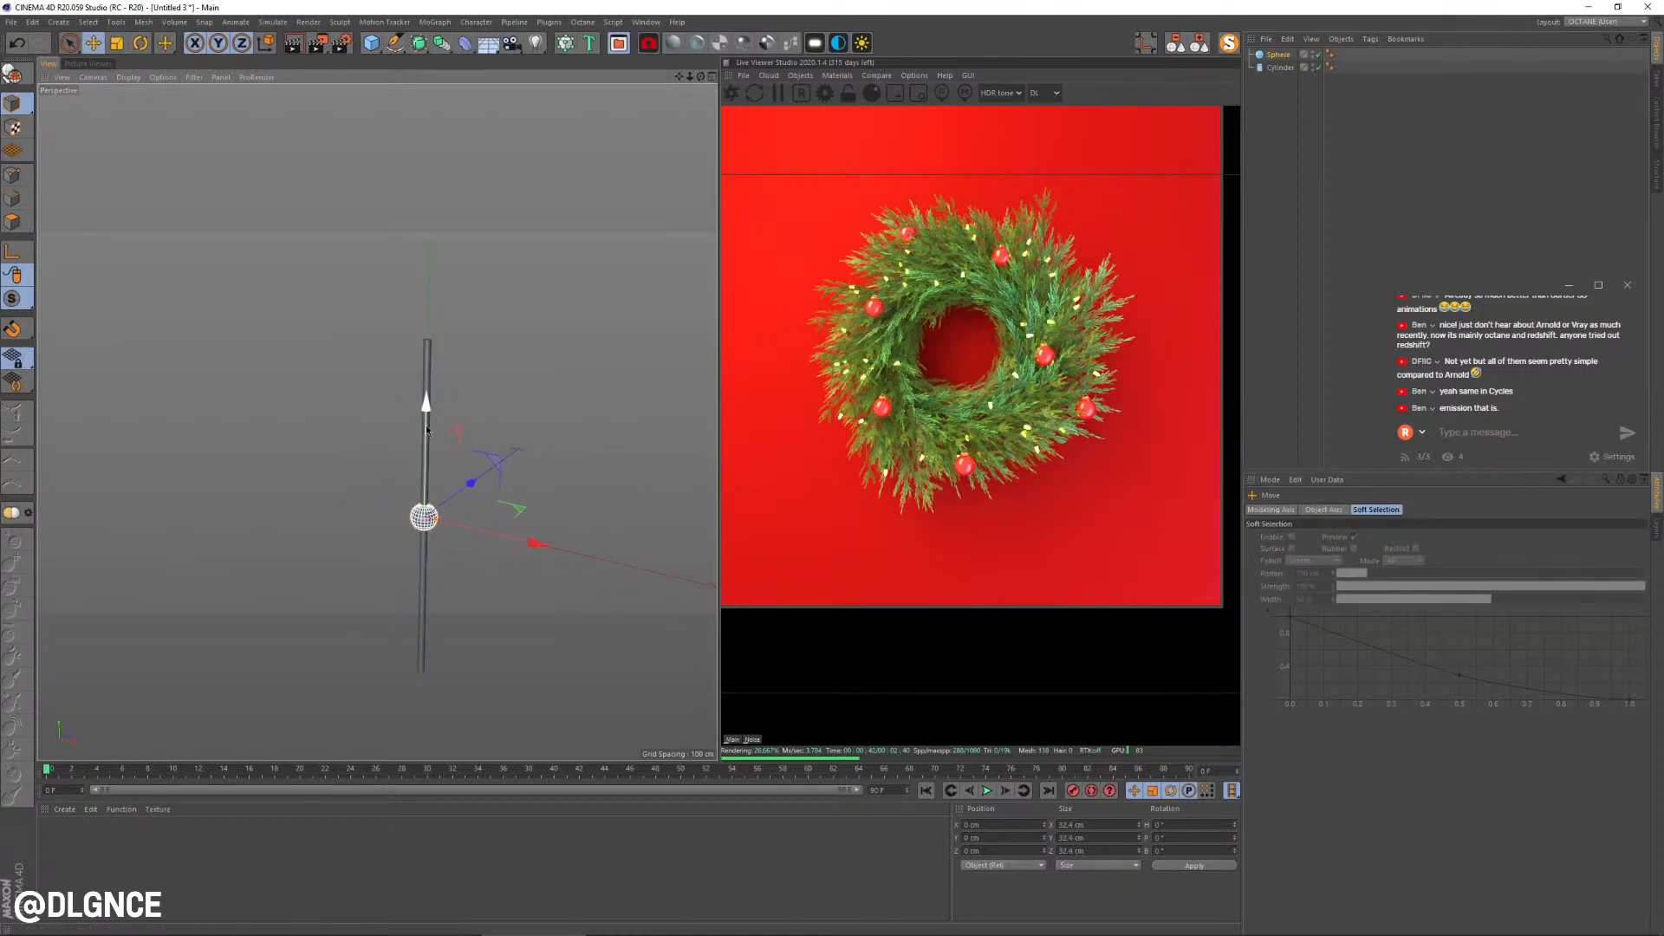
drag(427, 431, 426, 286)
Step: Put the sphere in a linear cloner with 12 copies spaced 14 cm vertically, and lower the column along the stem
click(399, 22)
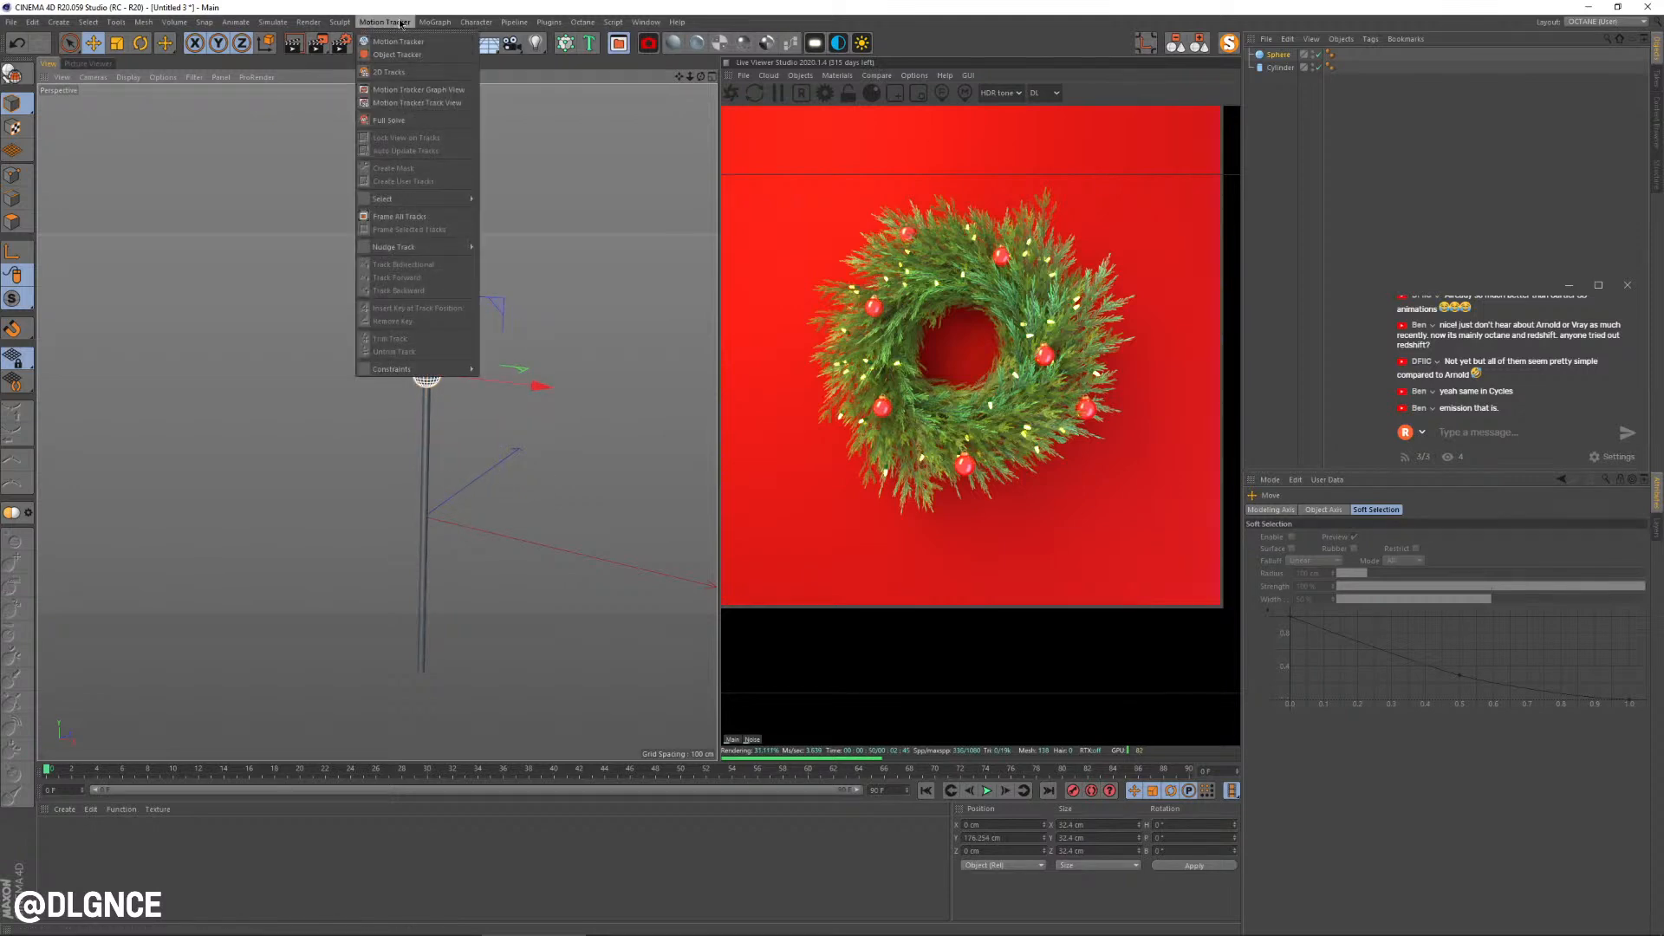
alt+click(459, 164)
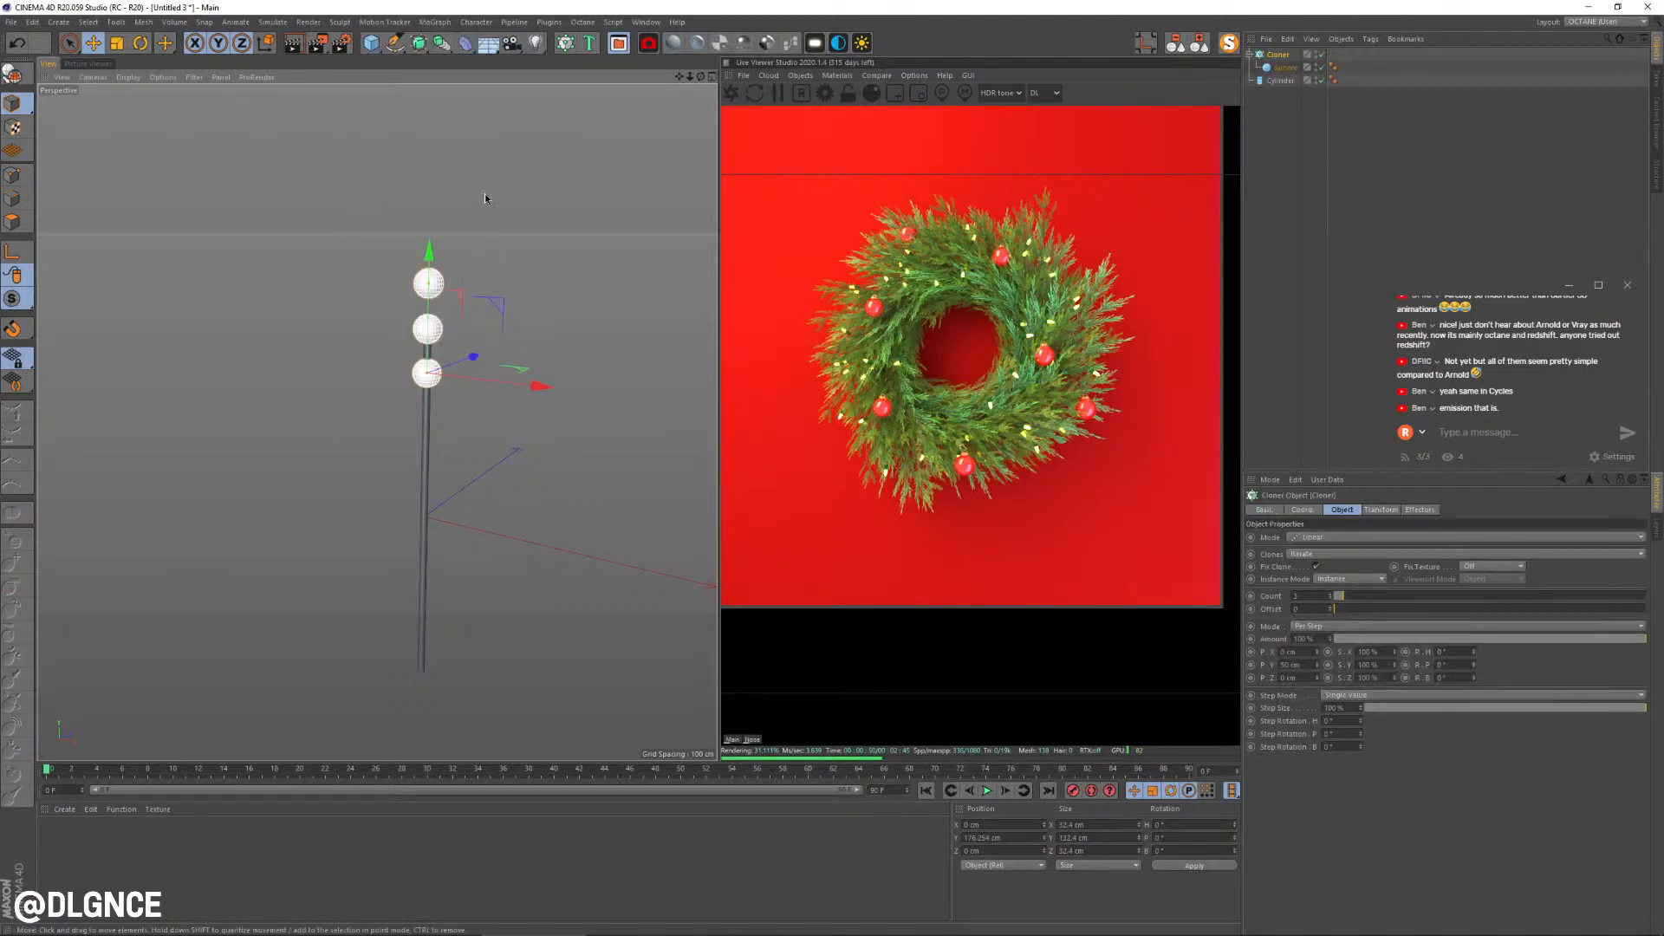
drag(1373, 598, 1376, 601)
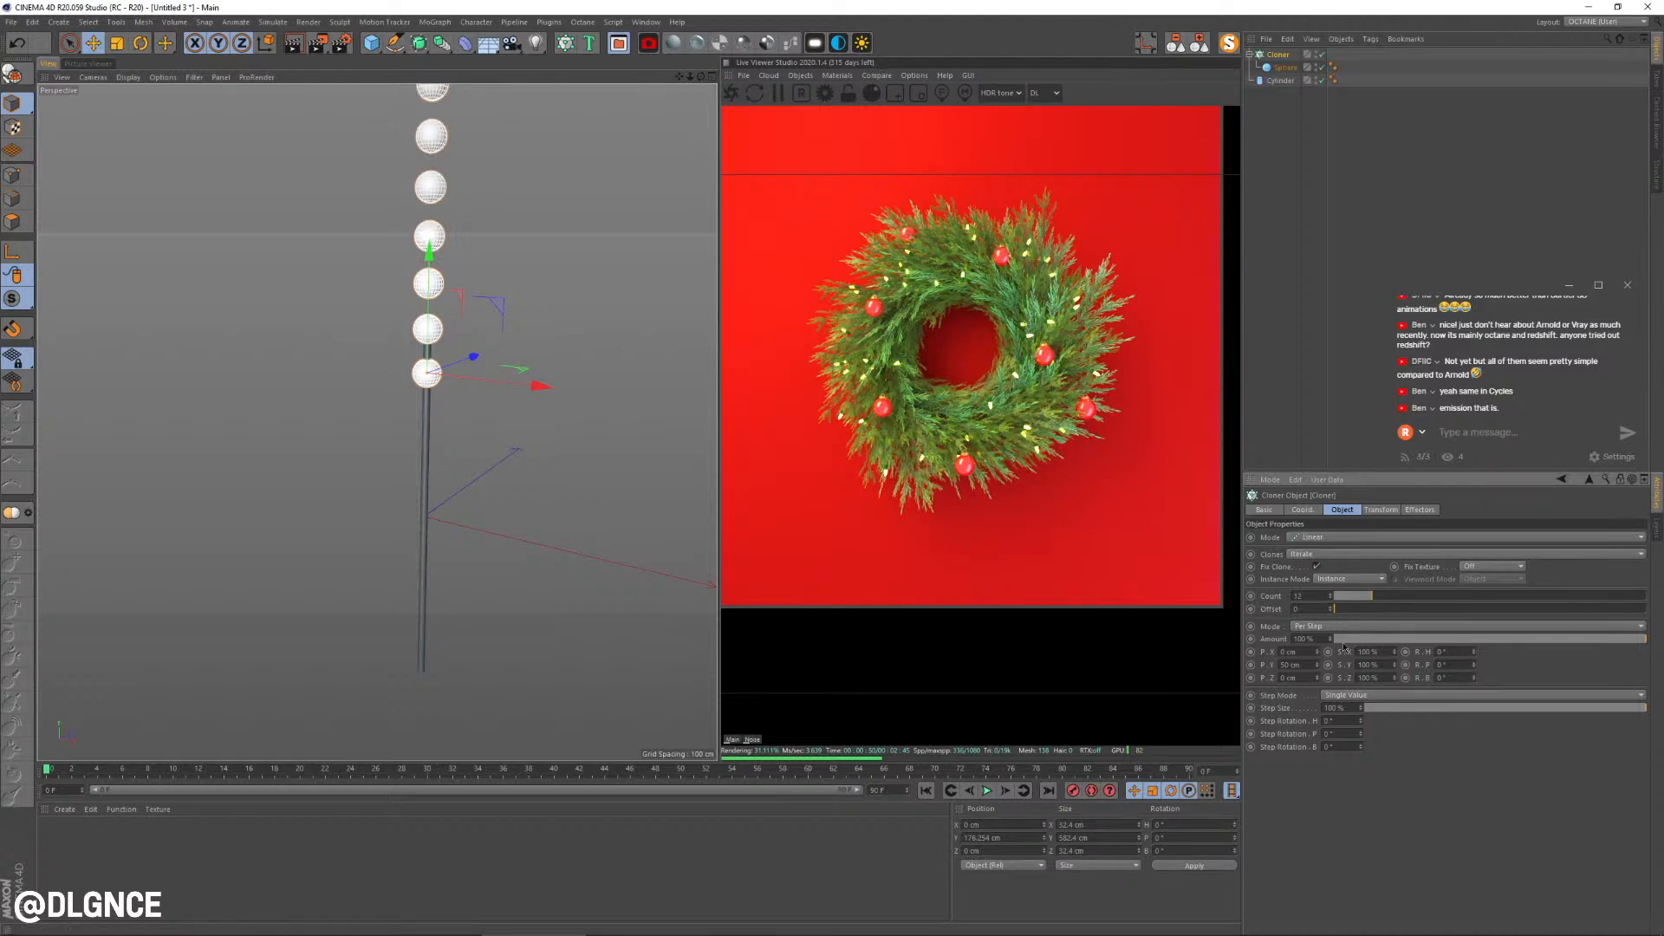
drag(1318, 665, 1319, 676)
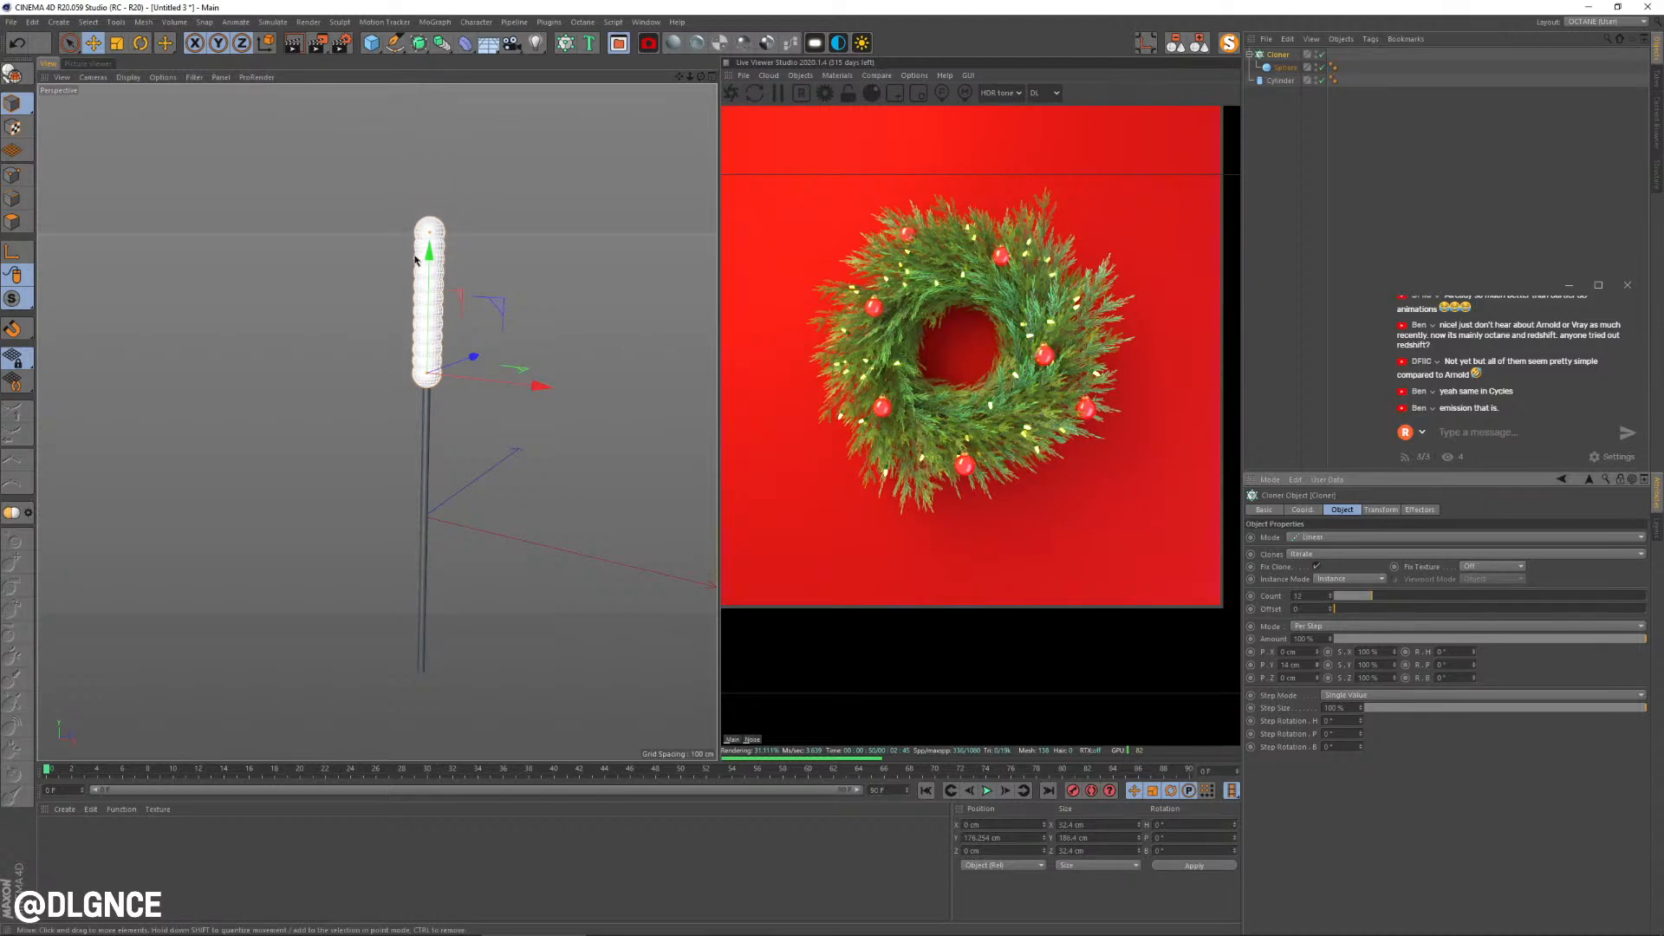
mouse_move(440, 295)
mouse_down()
mouse_move(440, 343)
mouse_move(439, 276)
mouse_move(441, 318)
mouse_up()
Step: Add a Random effector to the cloner and set its position variation to 2 cm on each axis
click(435, 22)
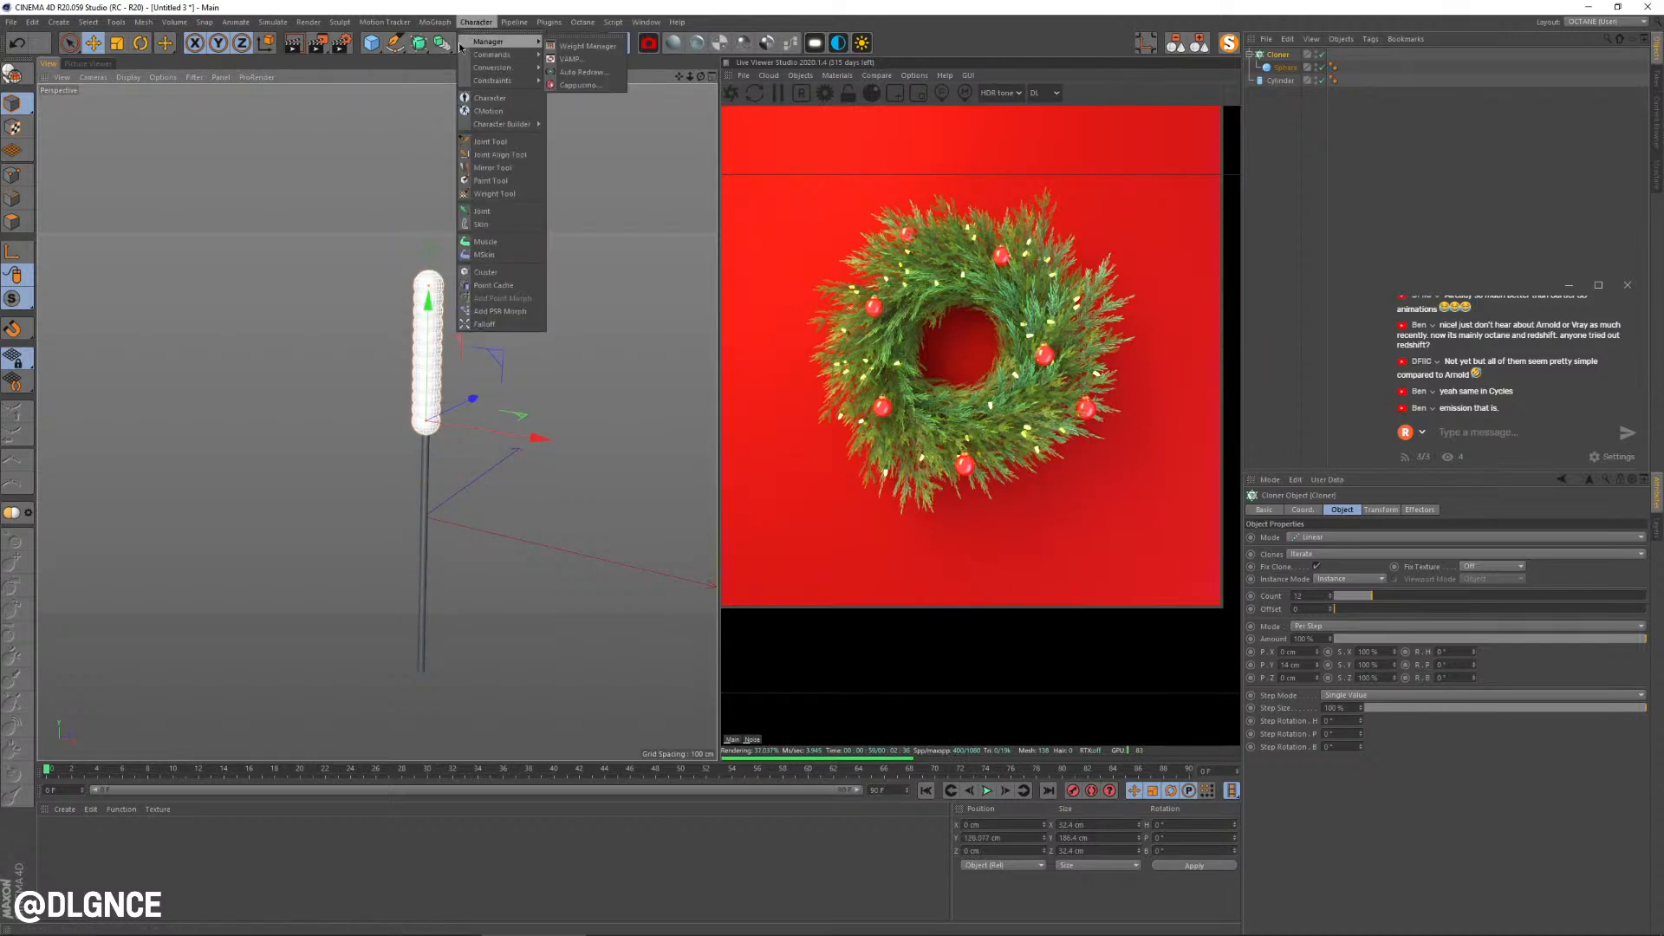
mouse_move(463, 45)
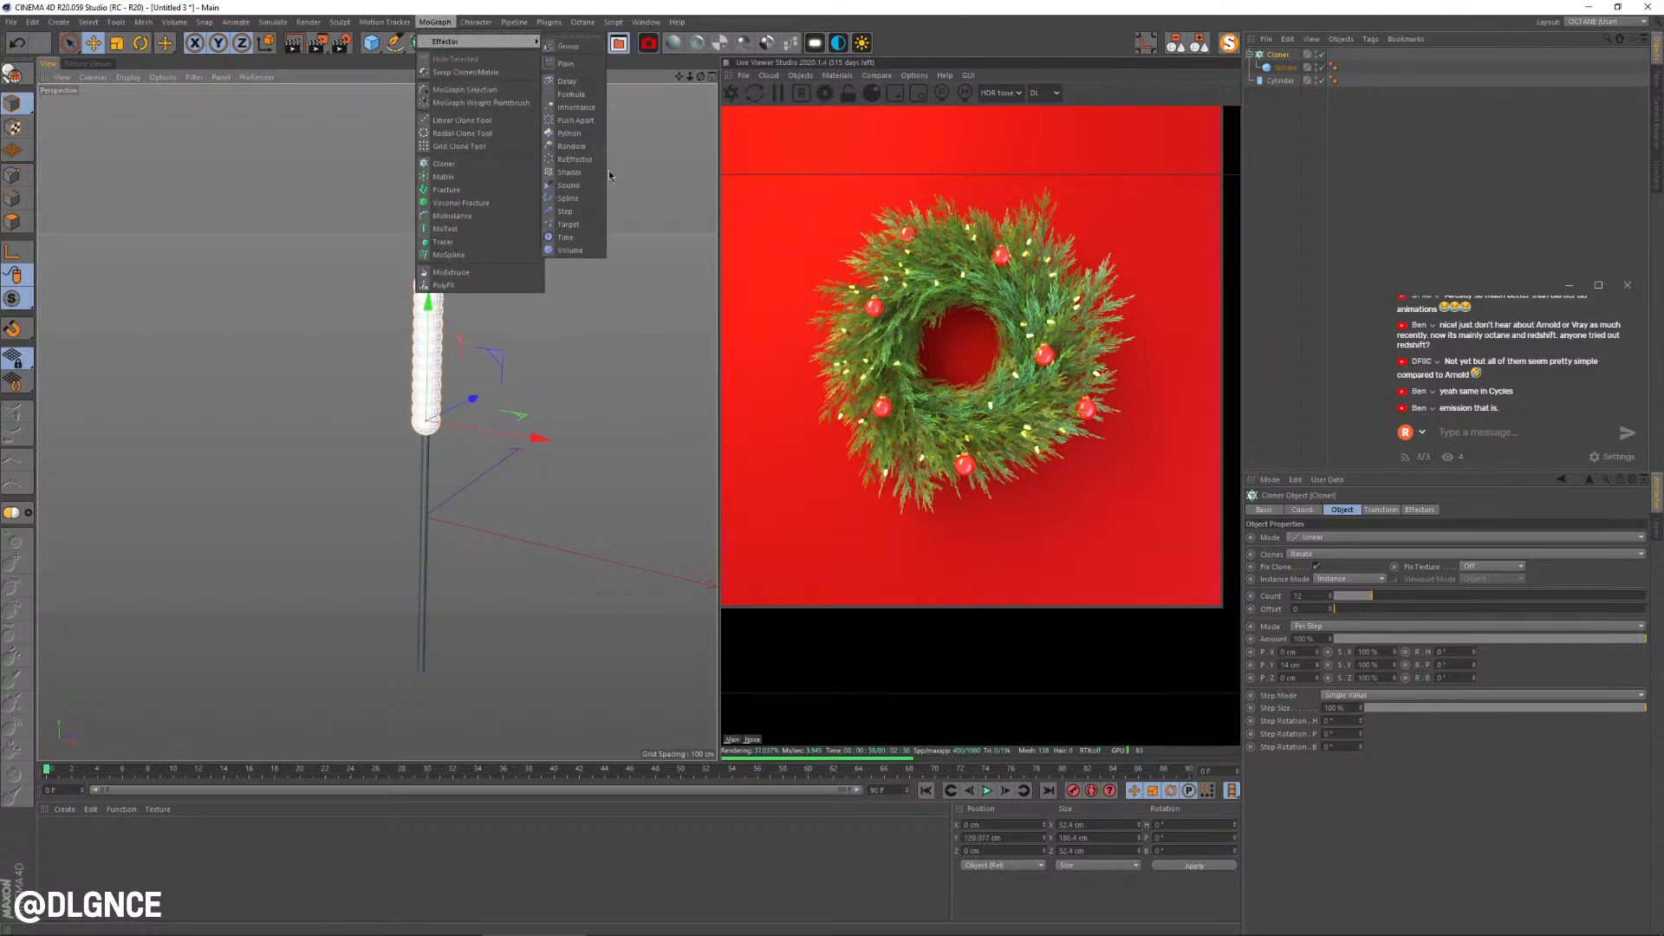
click(572, 145)
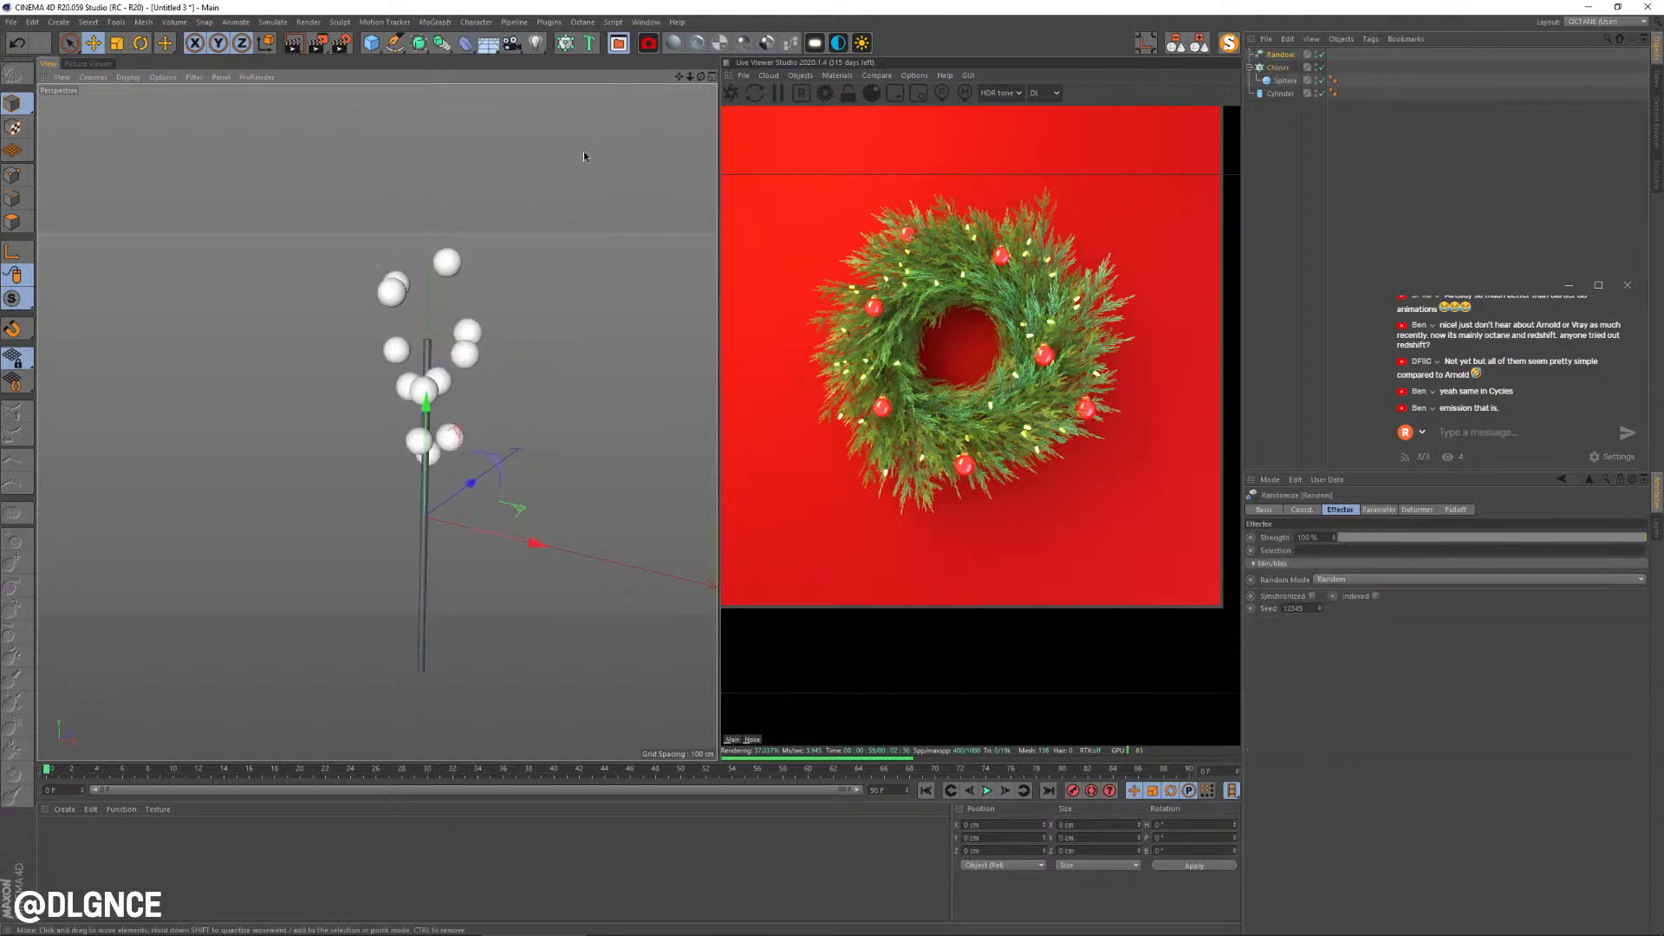
click(1377, 511)
text(2)
key(Return)
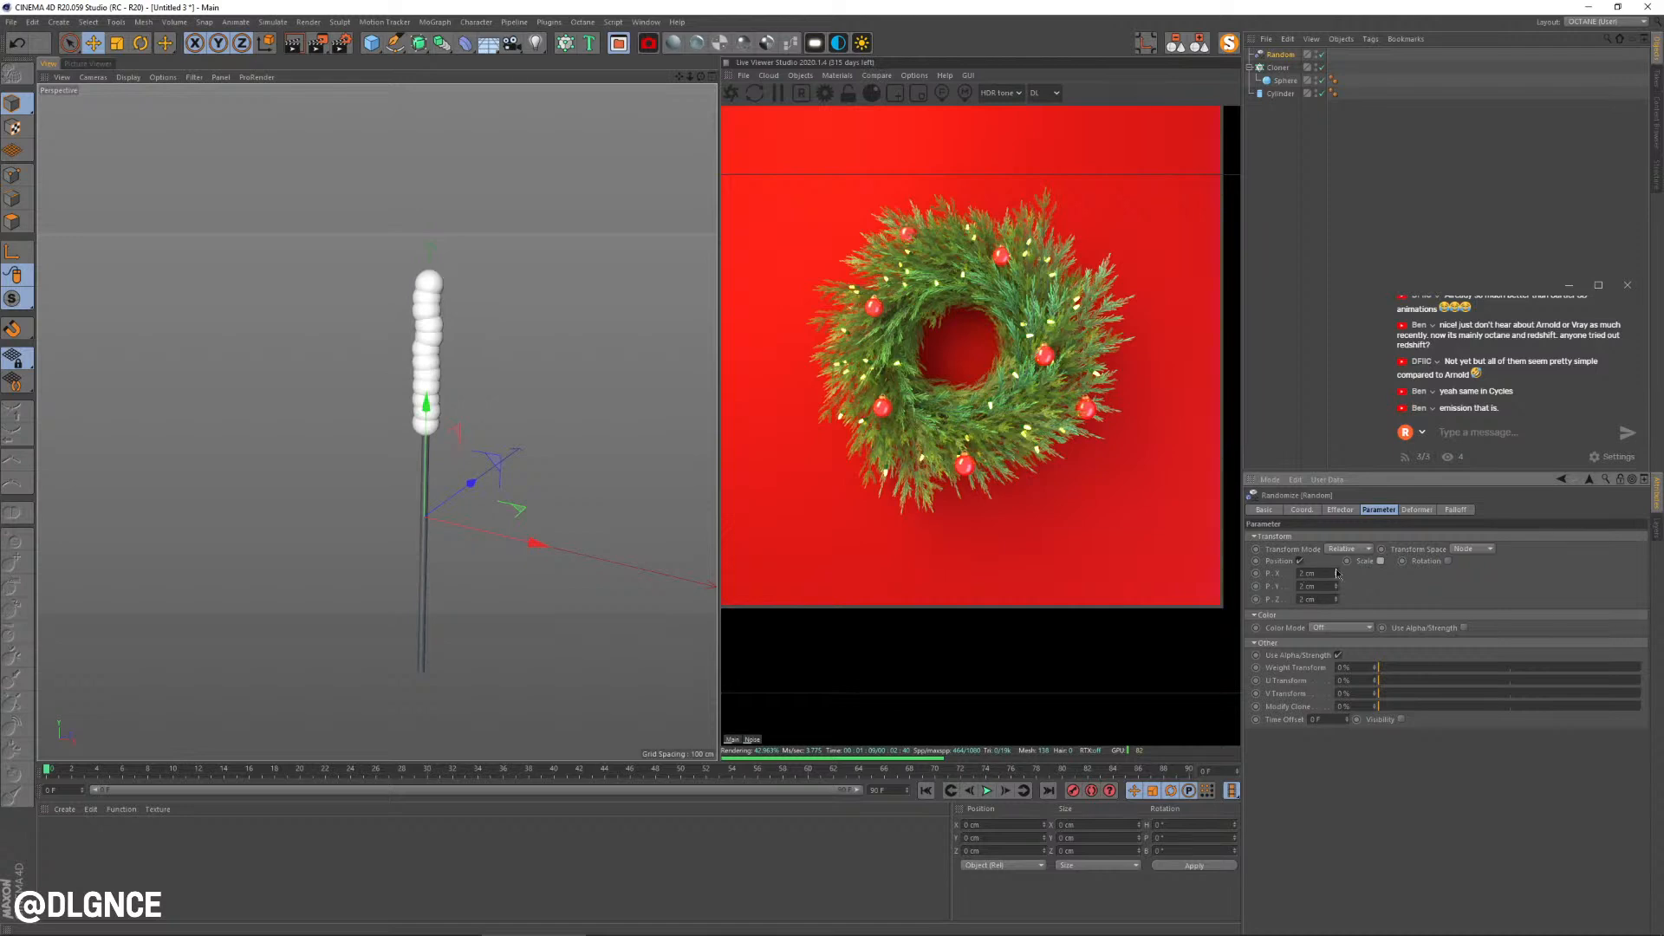
Step: Give the Random effector a uniform scale variation of about 0.28 and random rotation on all three axes
click(1381, 562)
click(1413, 613)
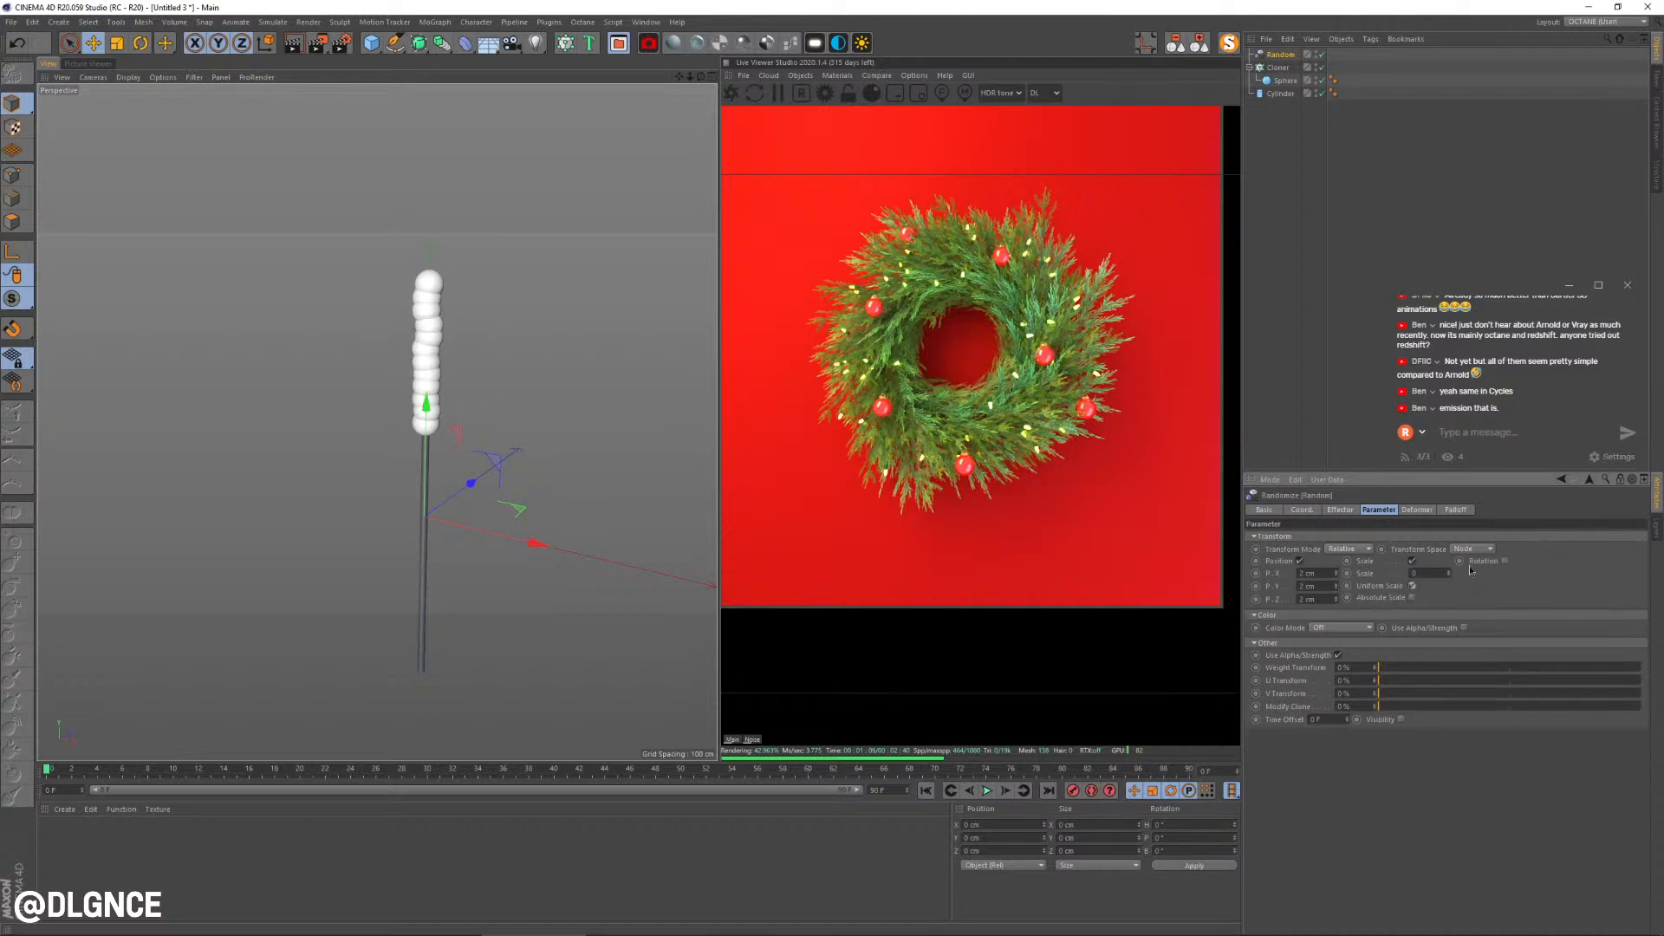
drag(1449, 578, 1484, 578)
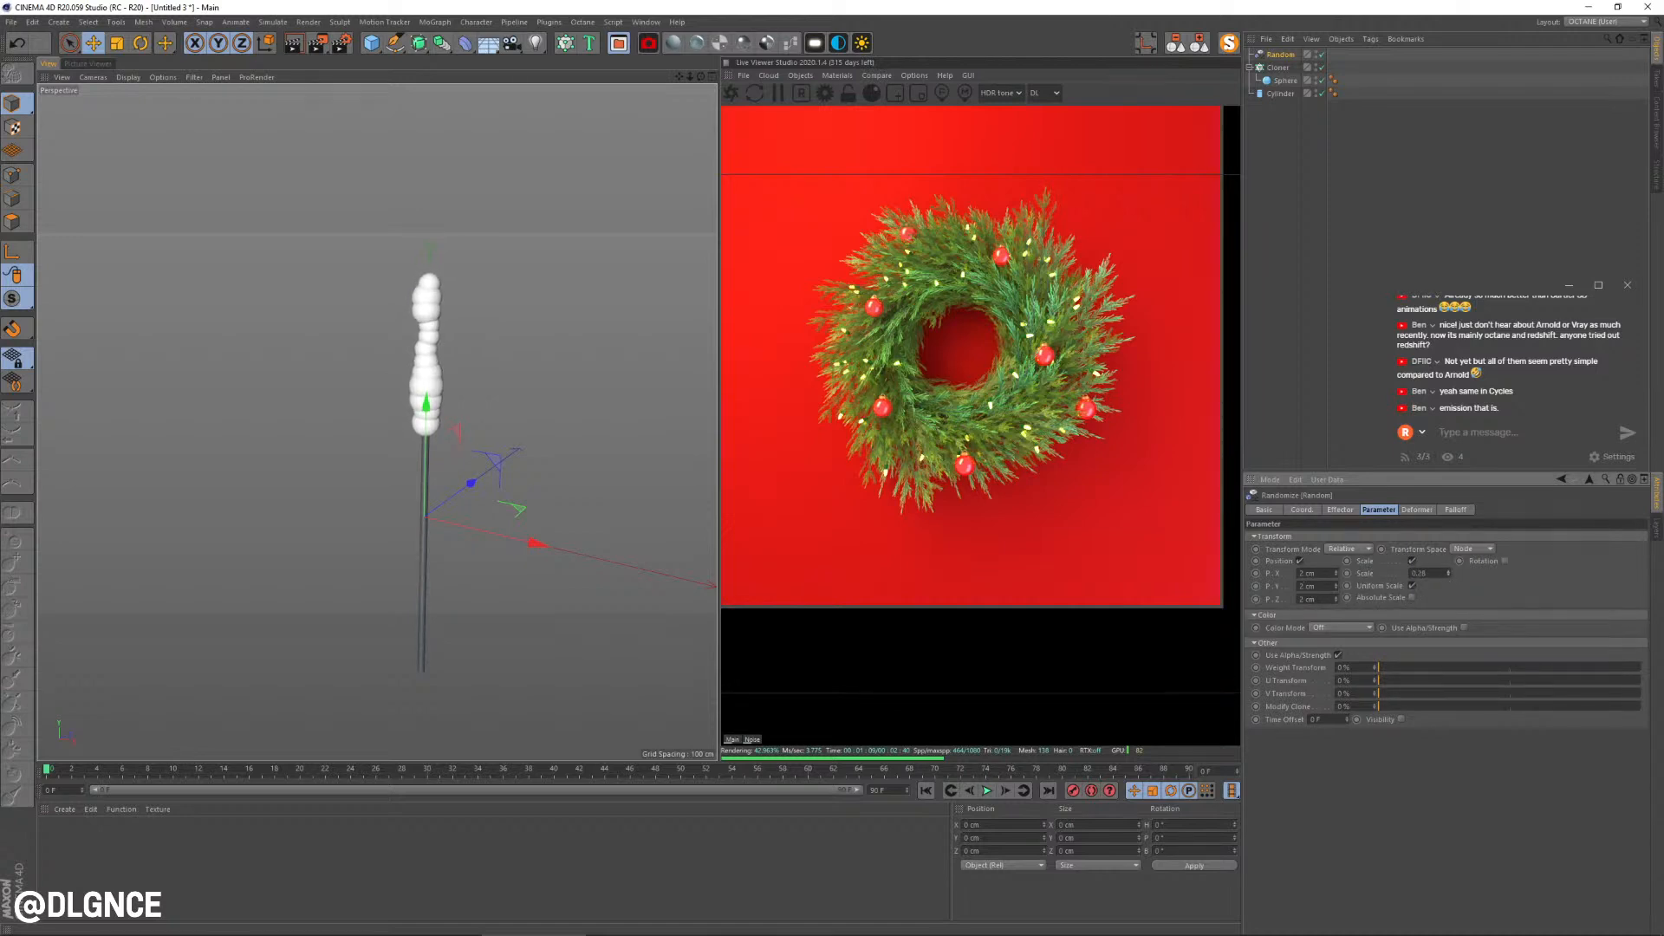
click(1505, 561)
Step: Set the Random effector's X and Z position variation to 3 cm
scroll(490, 434, up, 1)
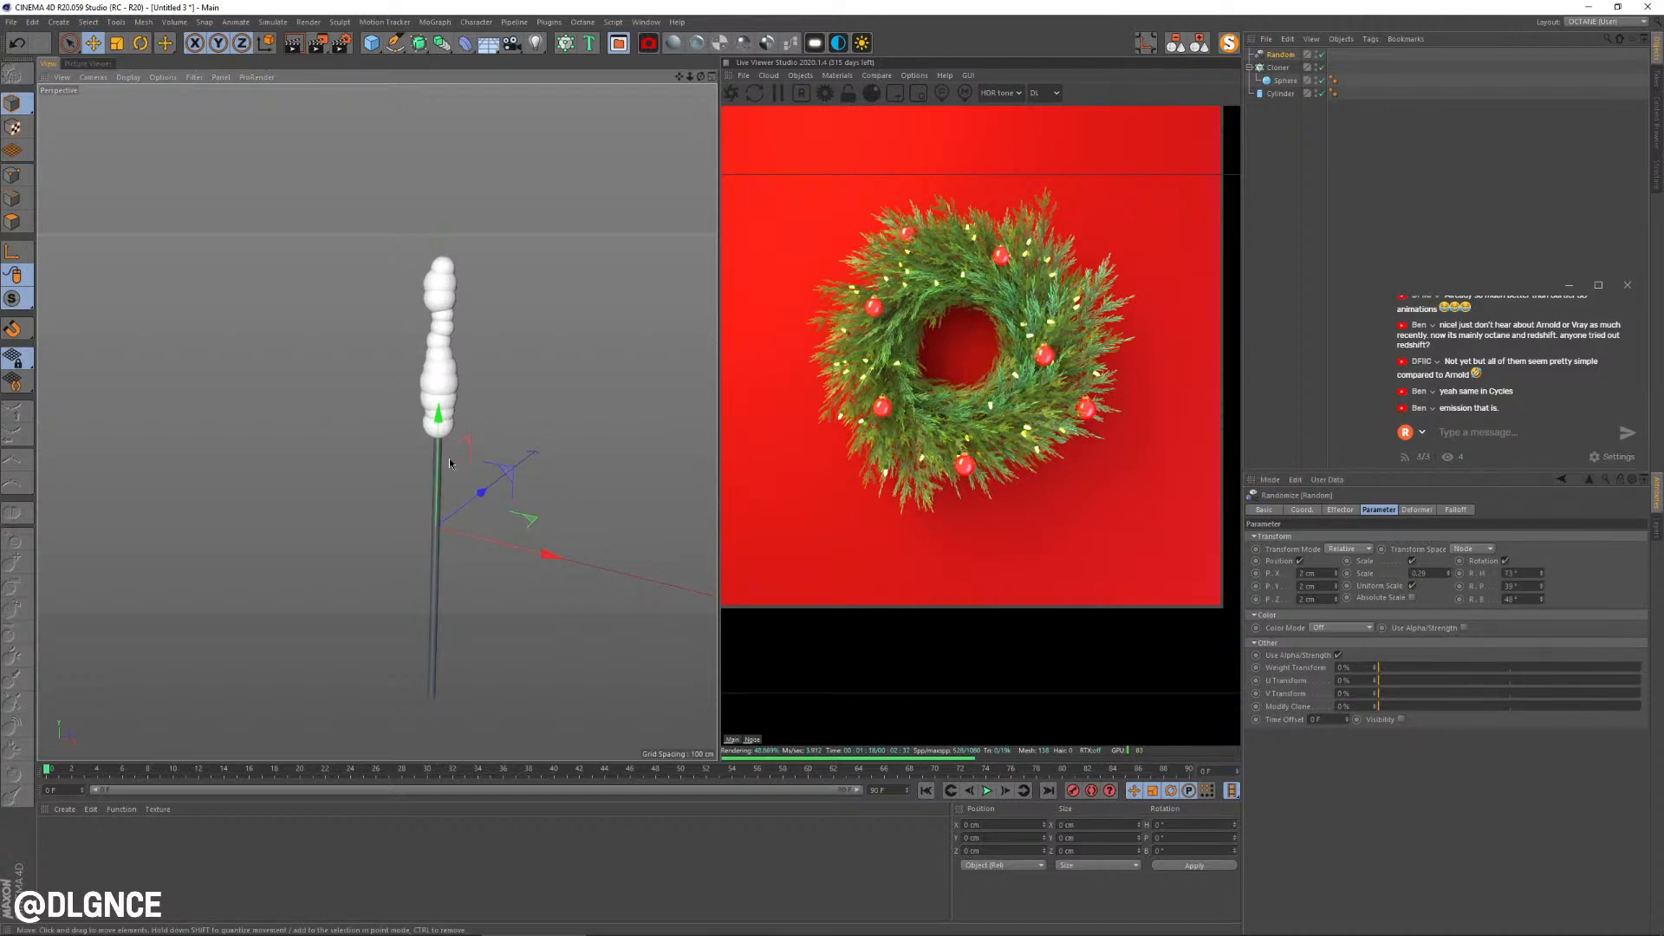
alt+drag(450, 464, 663, 461)
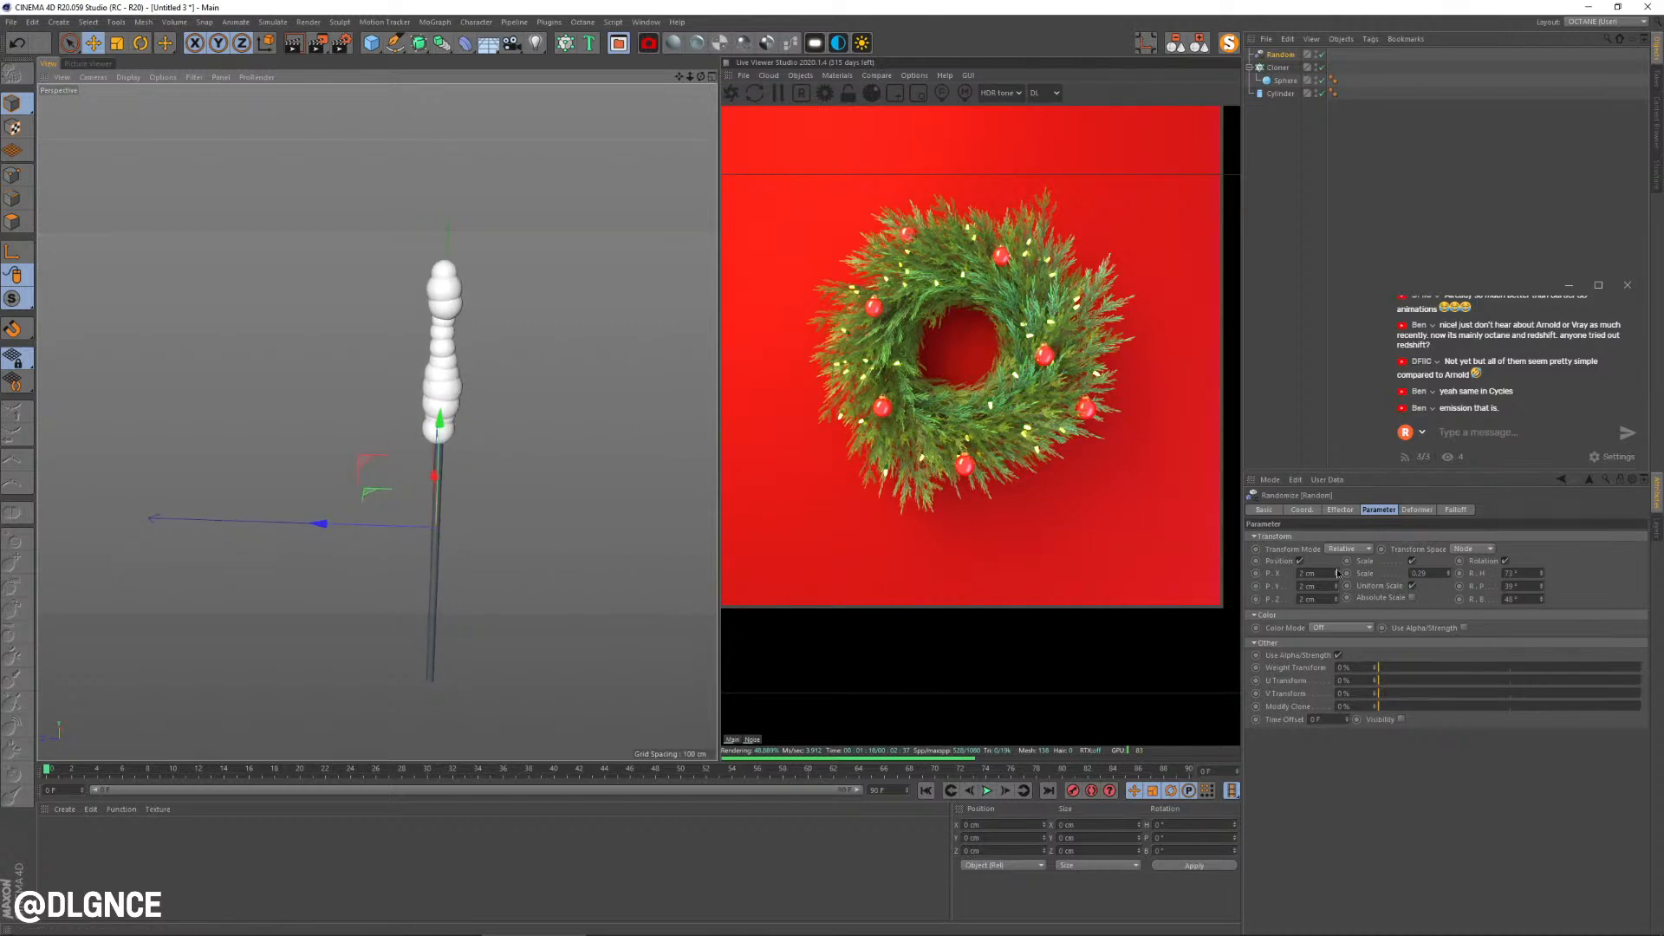
drag(1337, 574, 1337, 607)
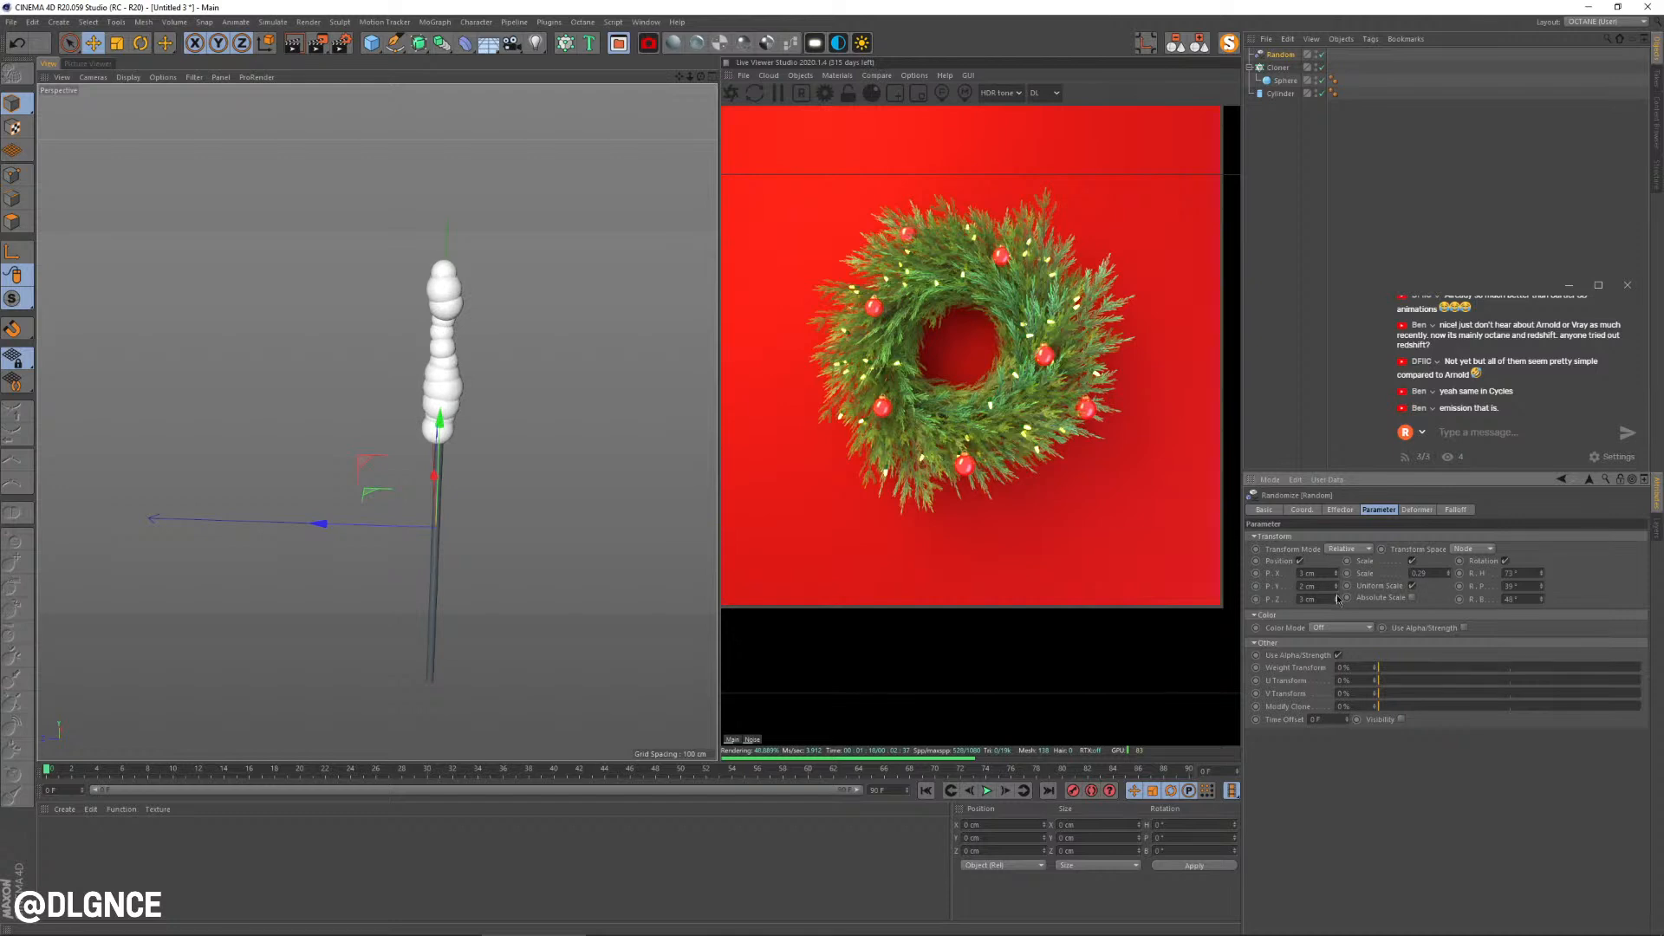
Step: Add a Push Apart effector to the sphere cloner and set its radius to 12 cm
alt+drag(706, 520, 347, 394)
click(1279, 67)
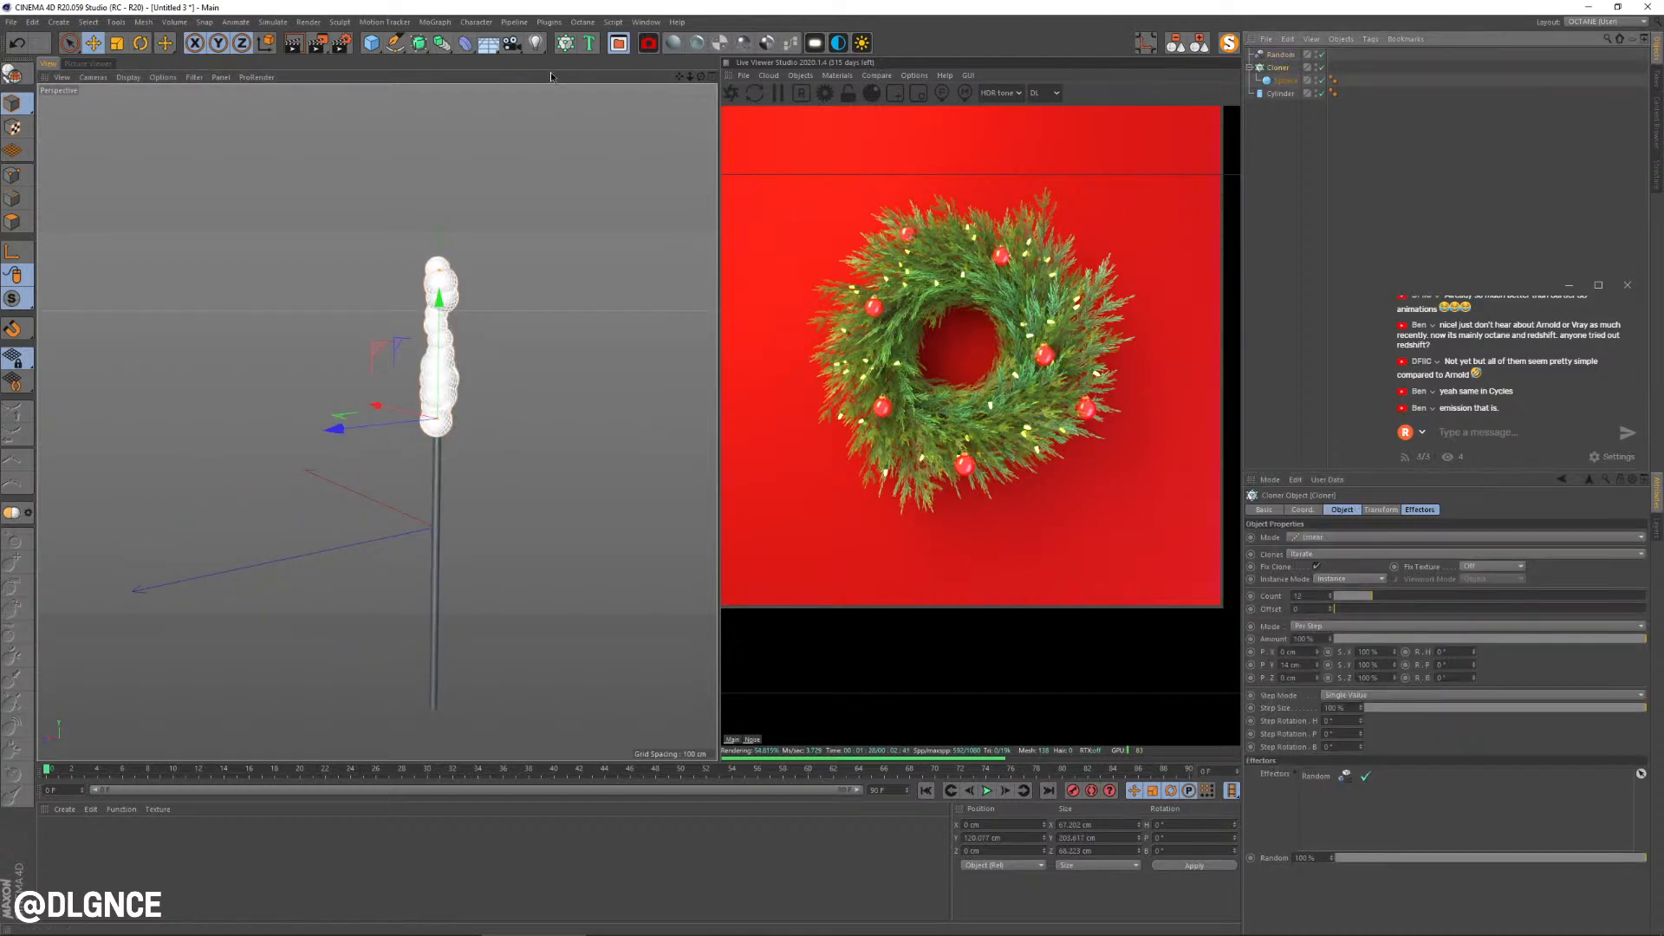
click(434, 22)
mouse_move(468, 45)
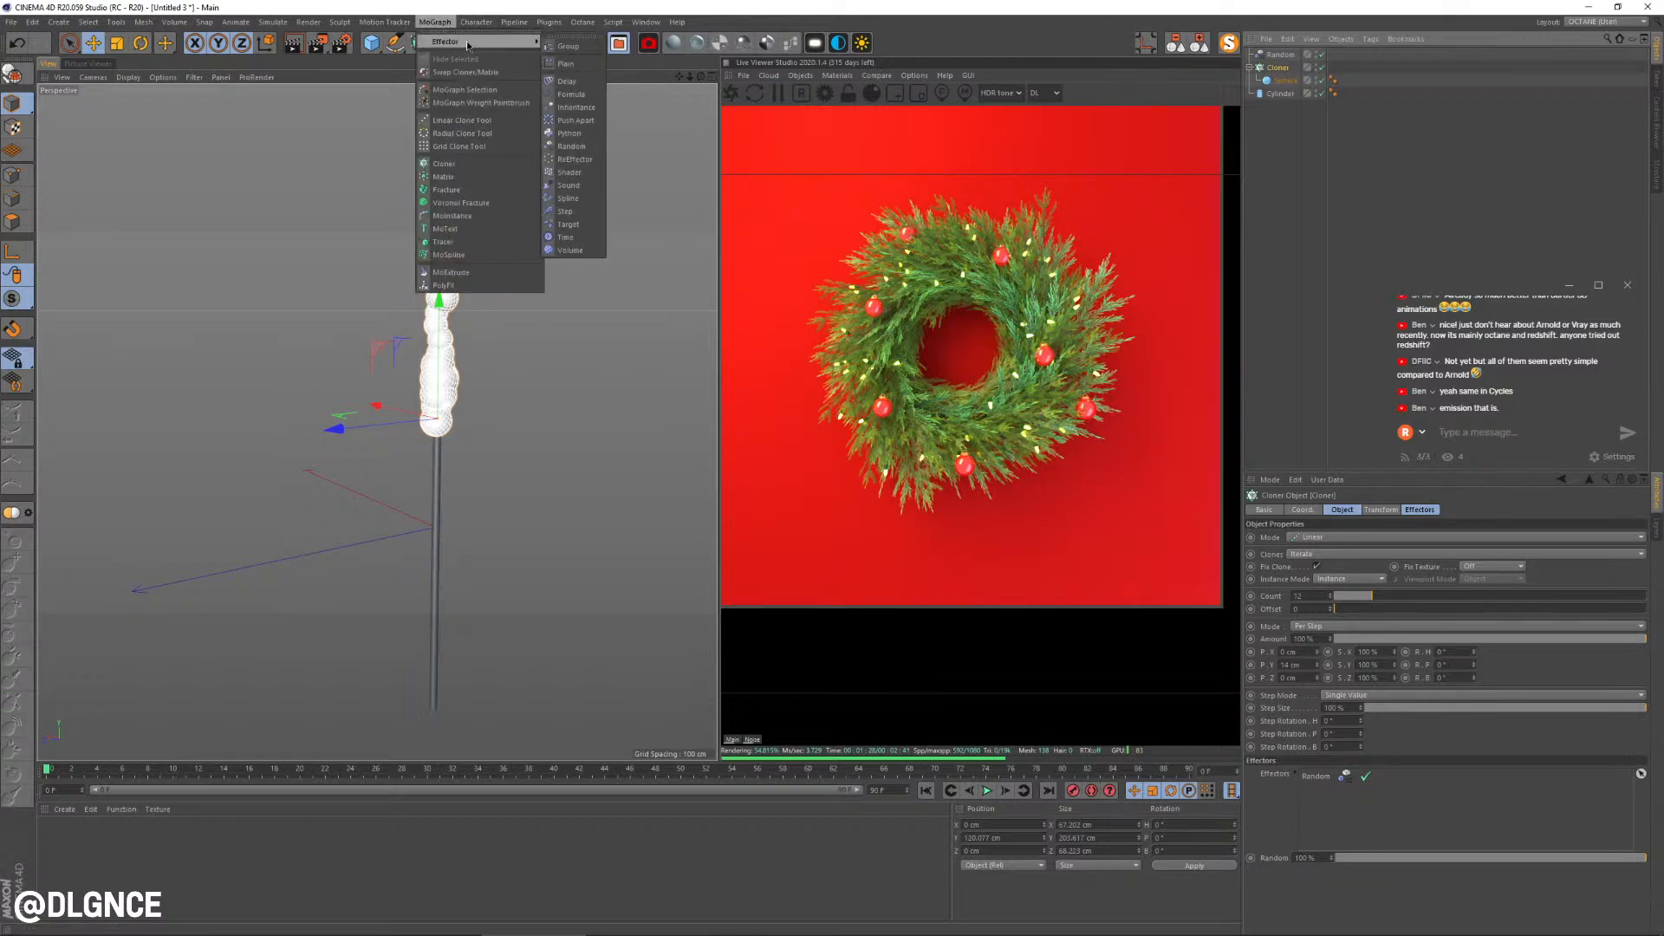
click(574, 120)
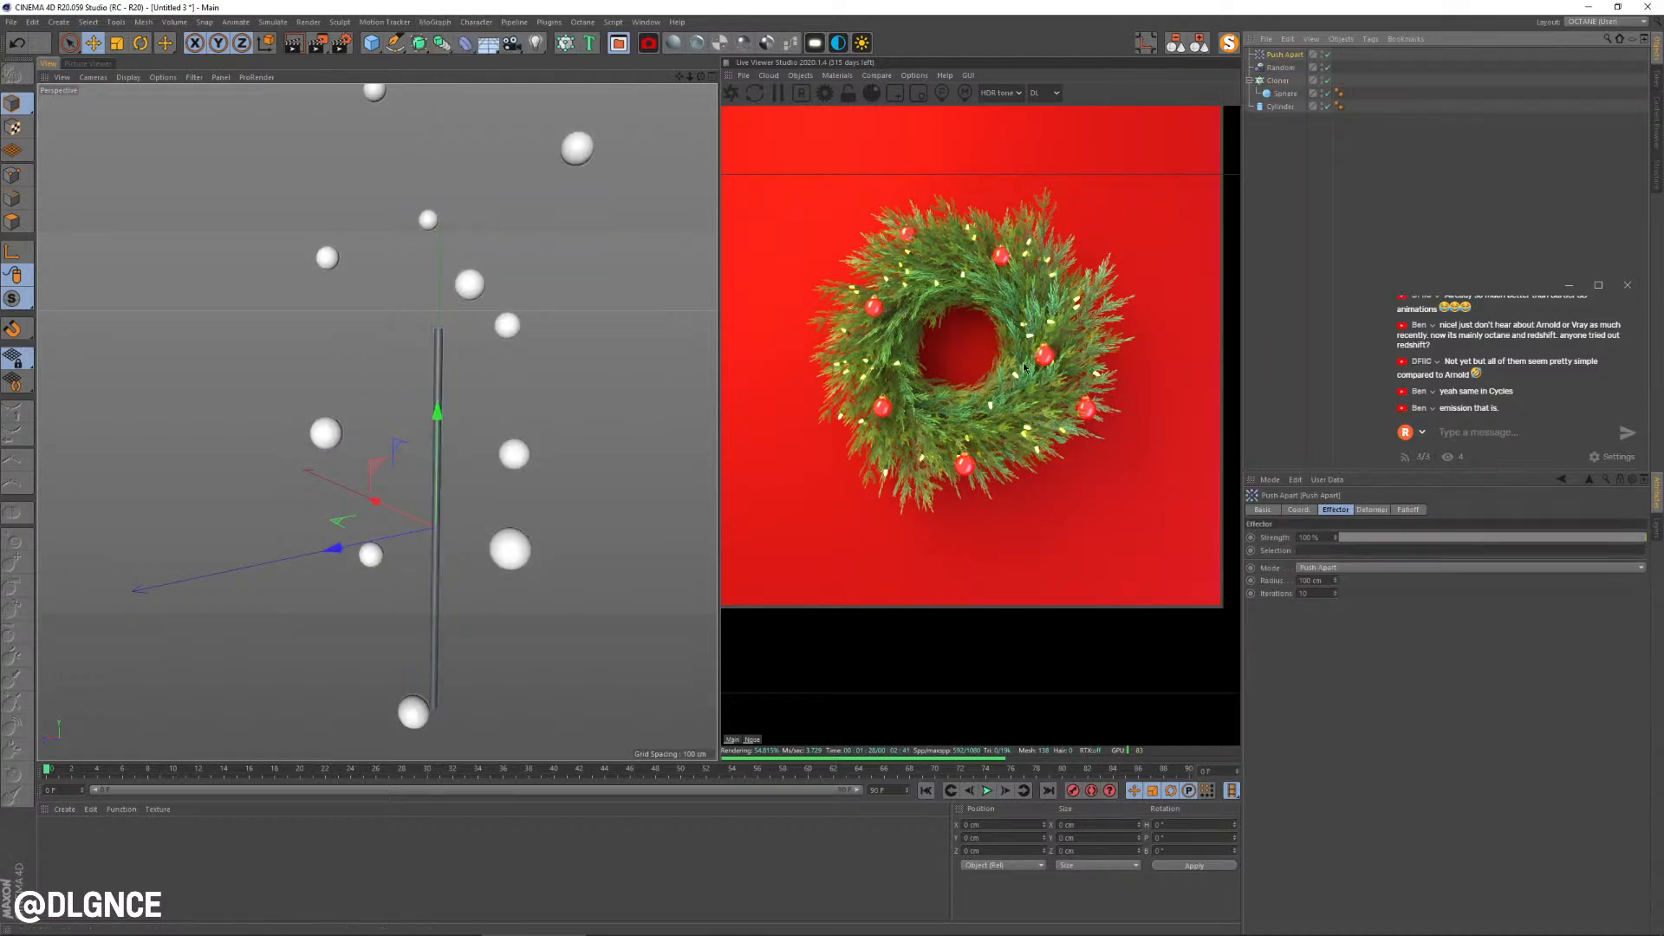
drag(1335, 580, 1335, 635)
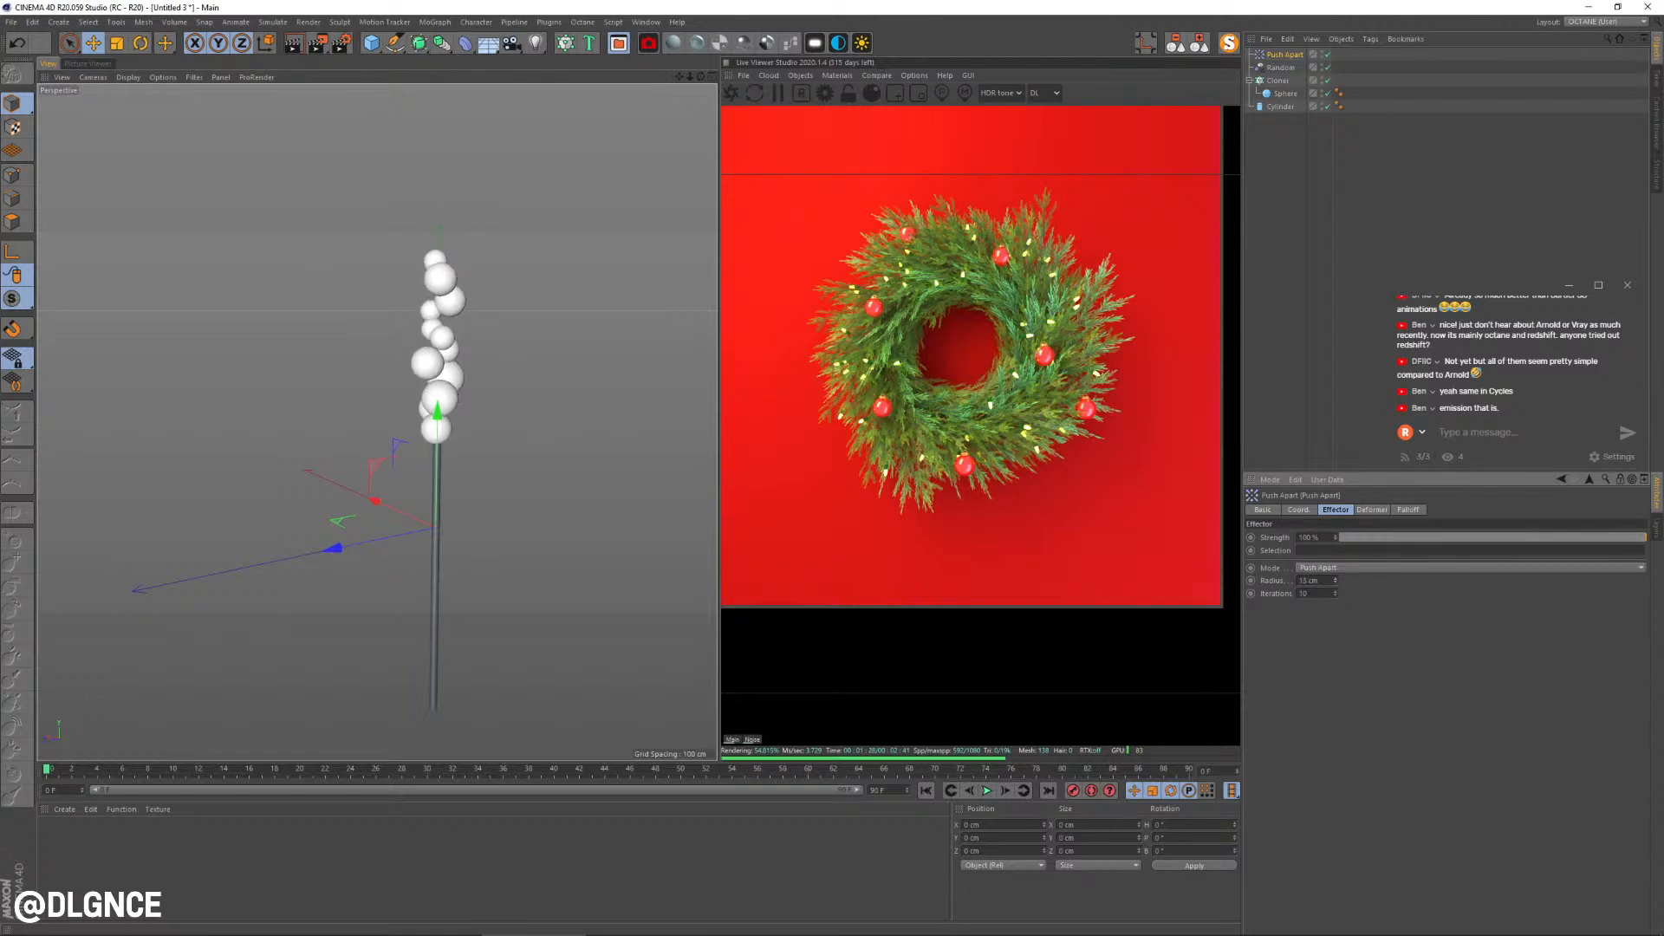
click(1335, 582)
alt+drag(416, 445, 572, 470)
Step: Parent the sphere cloner and its Random and Push Apart effectors under the cylinder stem
drag(436, 409, 436, 427)
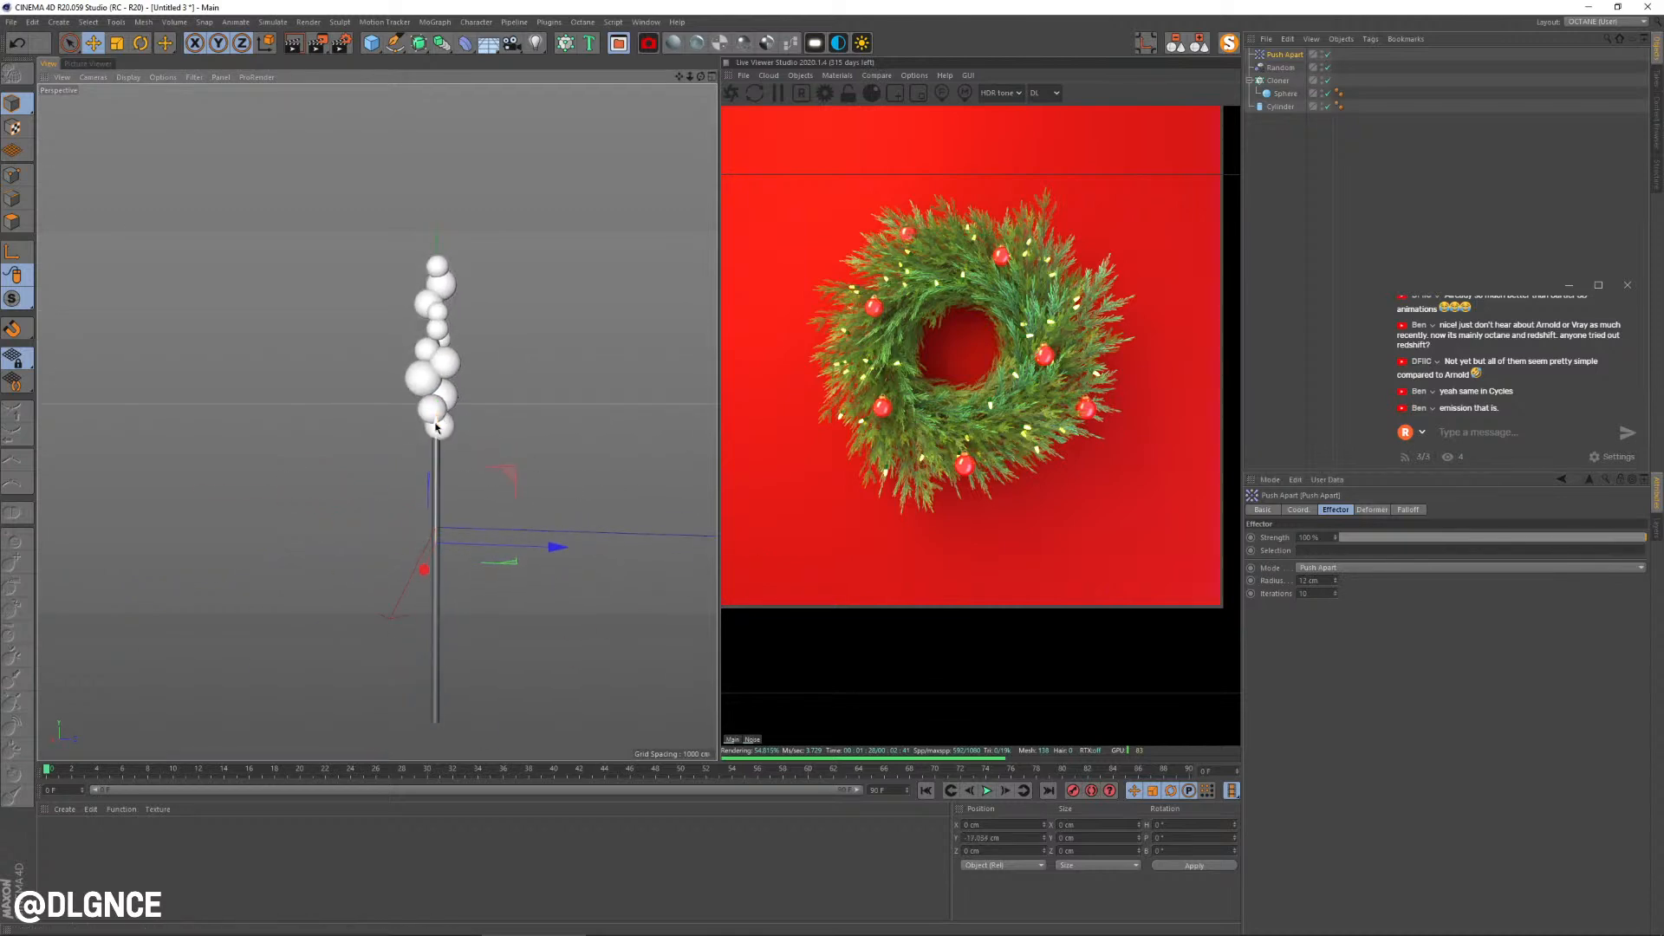
key(ctrl+z)
ctrl+click(1282, 81)
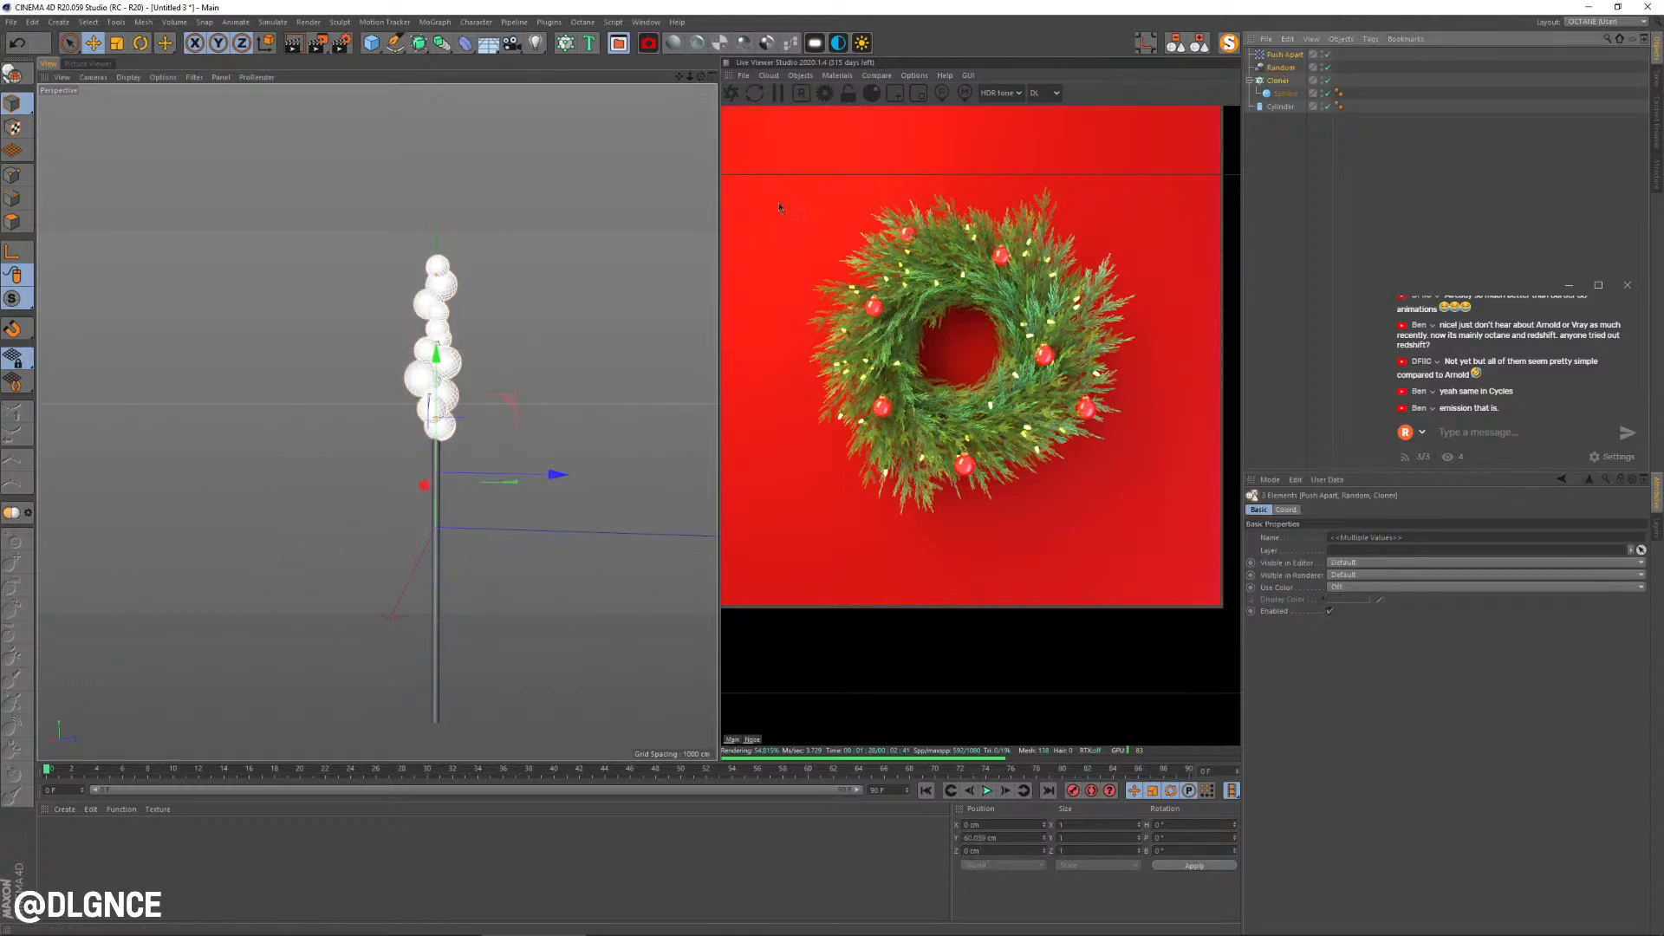
drag(433, 368, 477, 450)
drag(1282, 85, 1282, 106)
click(1280, 54)
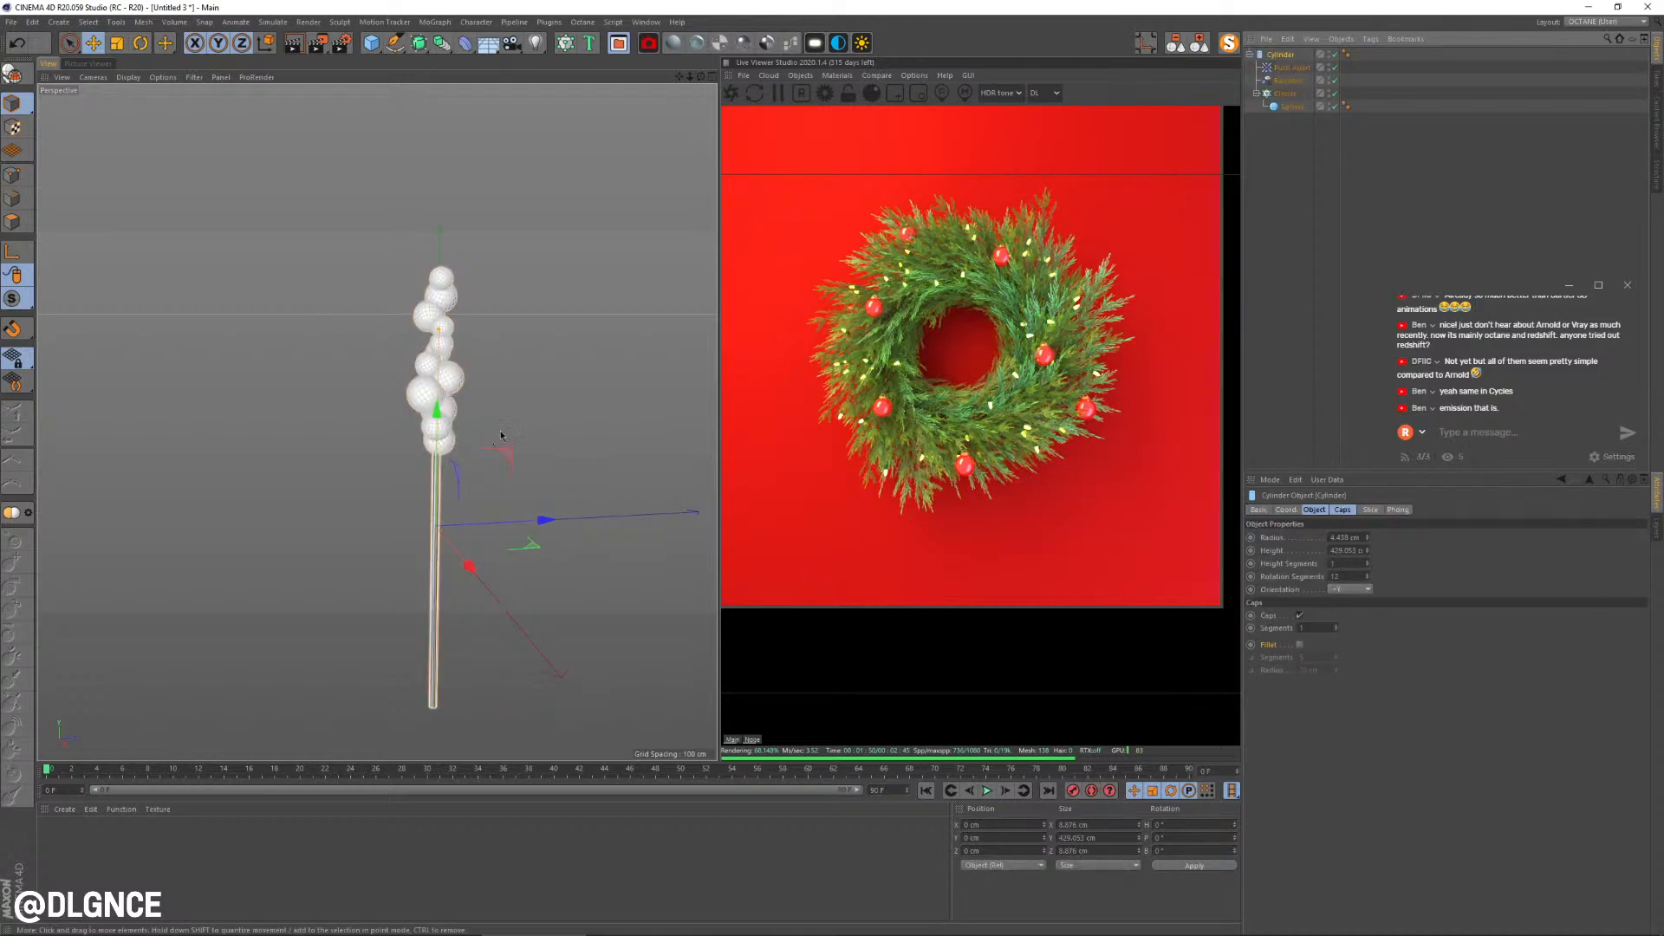
Step: Thin the cylinder stem to a radius of about 2.2 cm
alt+drag(501, 436, 465, 386)
click(361, 475)
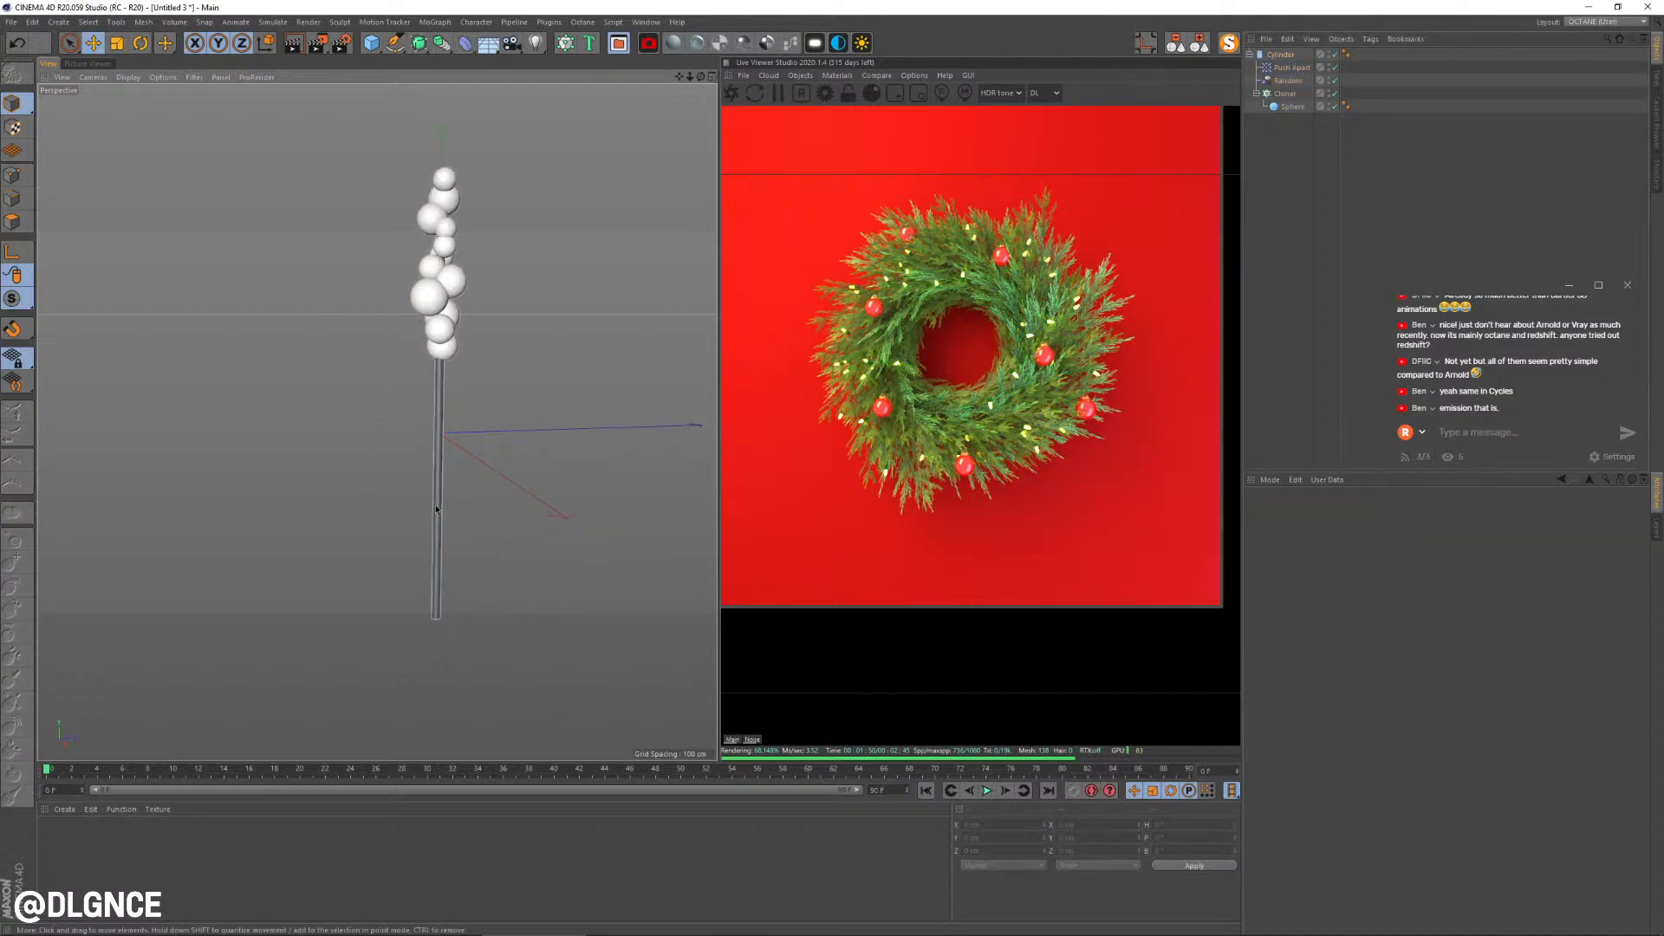
click(441, 280)
alt+drag(450, 253, 575, 387)
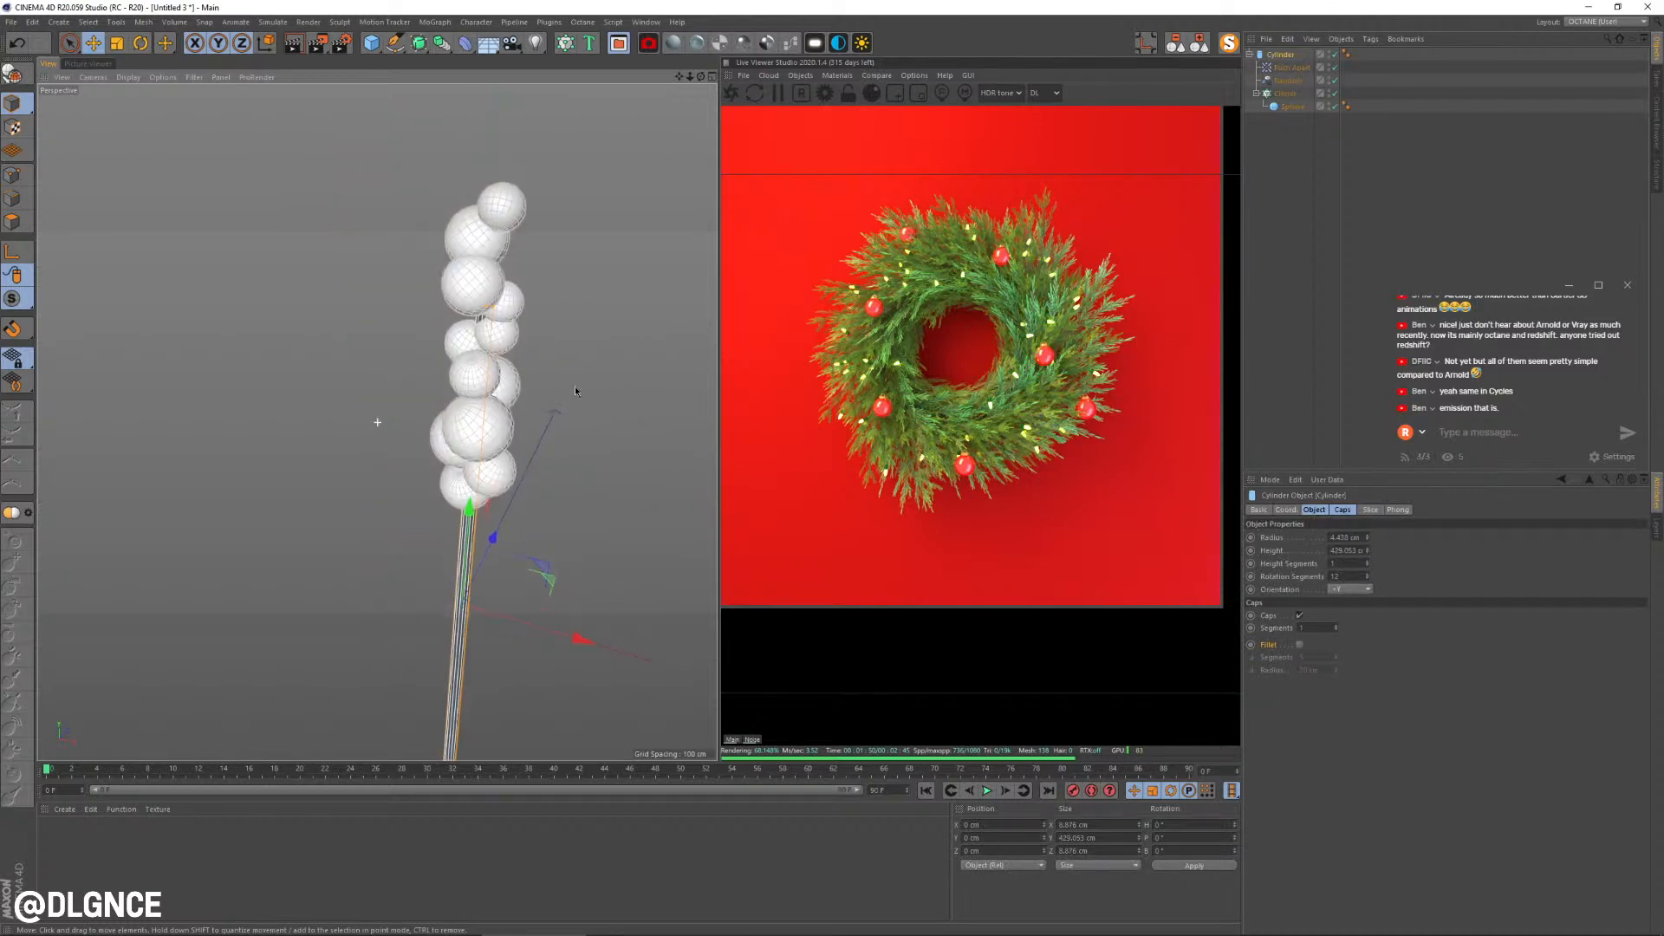
drag(487, 310, 482, 310)
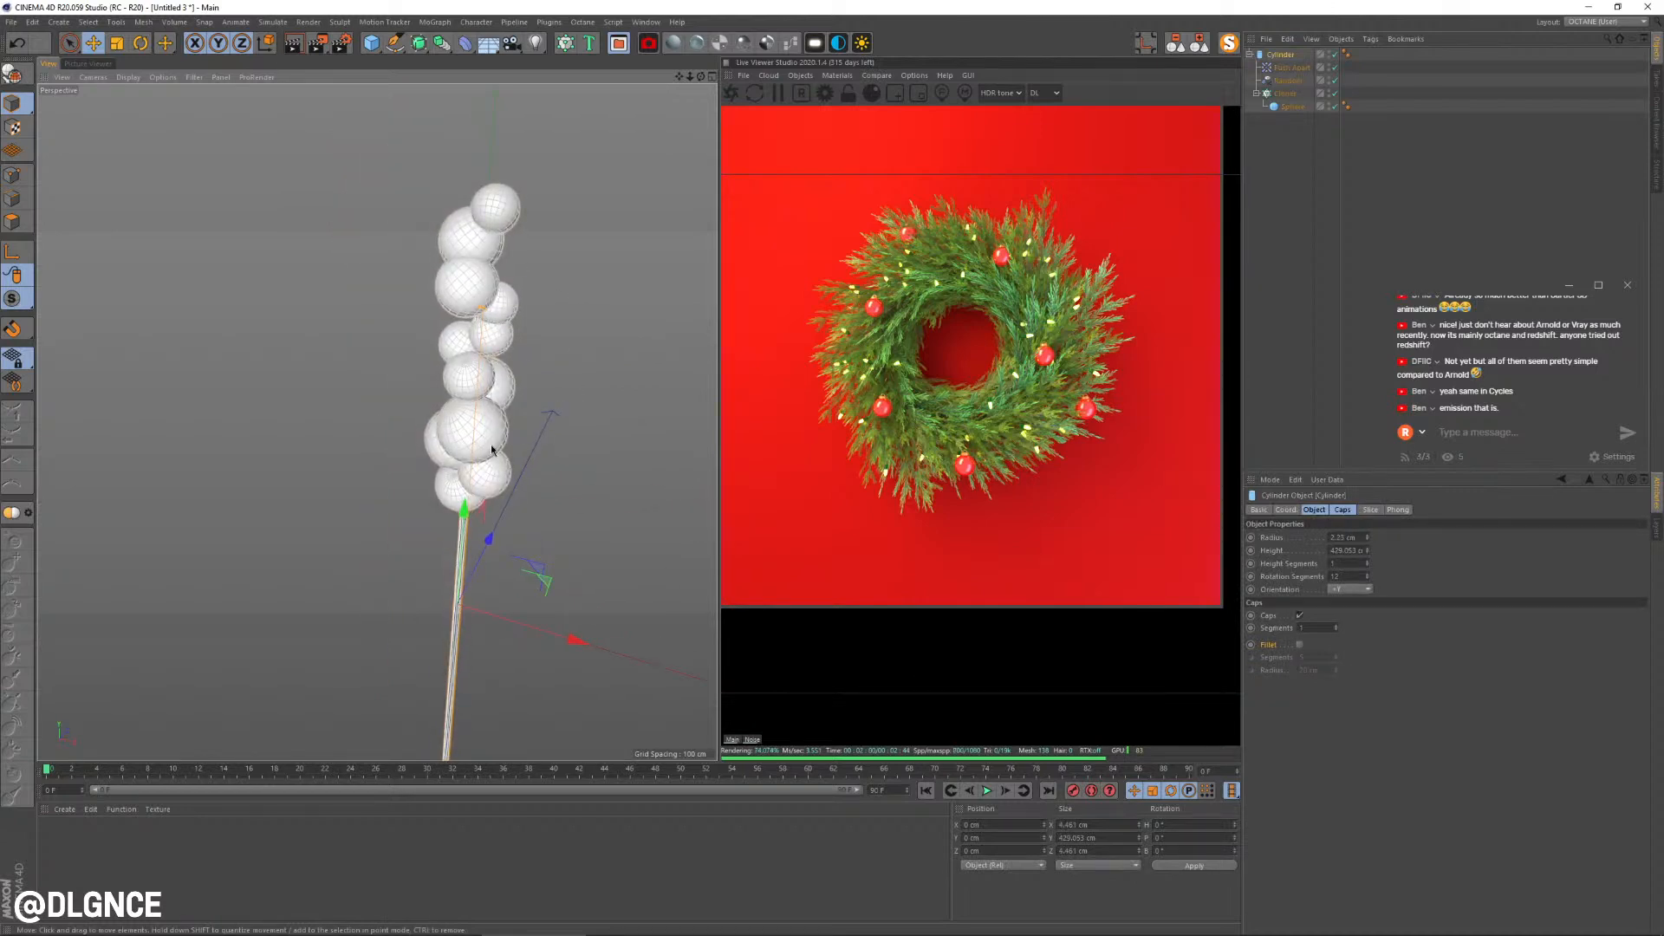
Step: Convert the stem cylinder to an editable polygon object, keeping the cloner and effectors nested beneath it
alt+middle_drag(494, 450, 517, 249)
scroll(519, 247, down, 1)
alt+drag(552, 384, 509, 441)
key(c)
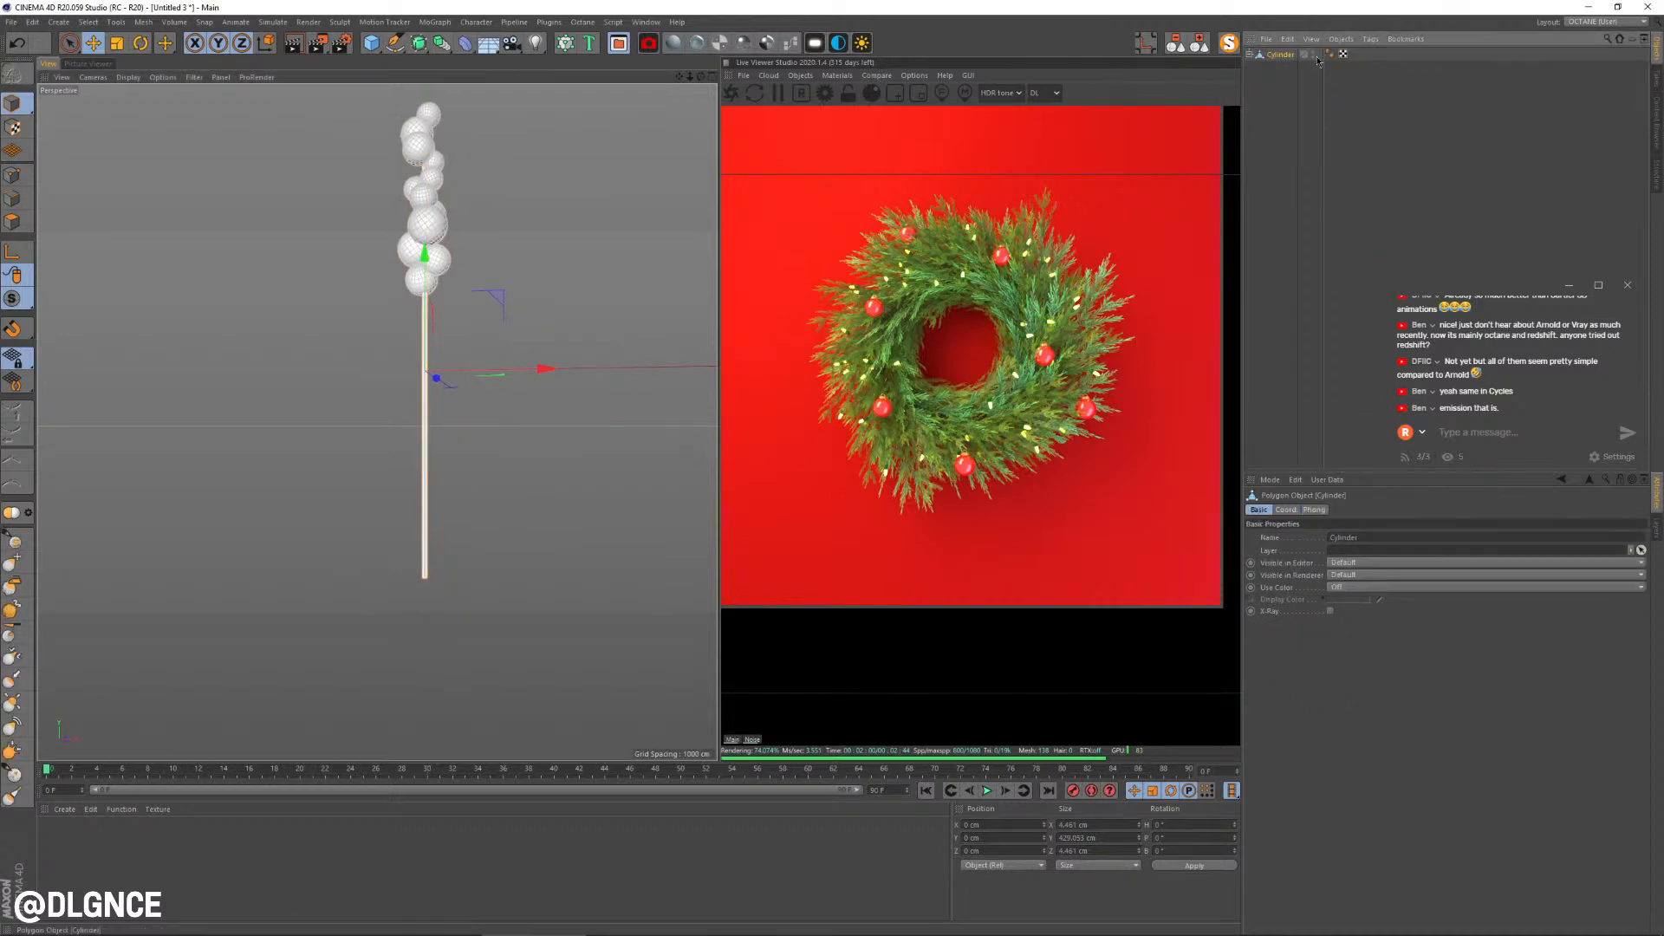
key(ctrl+z)
click(1250, 55)
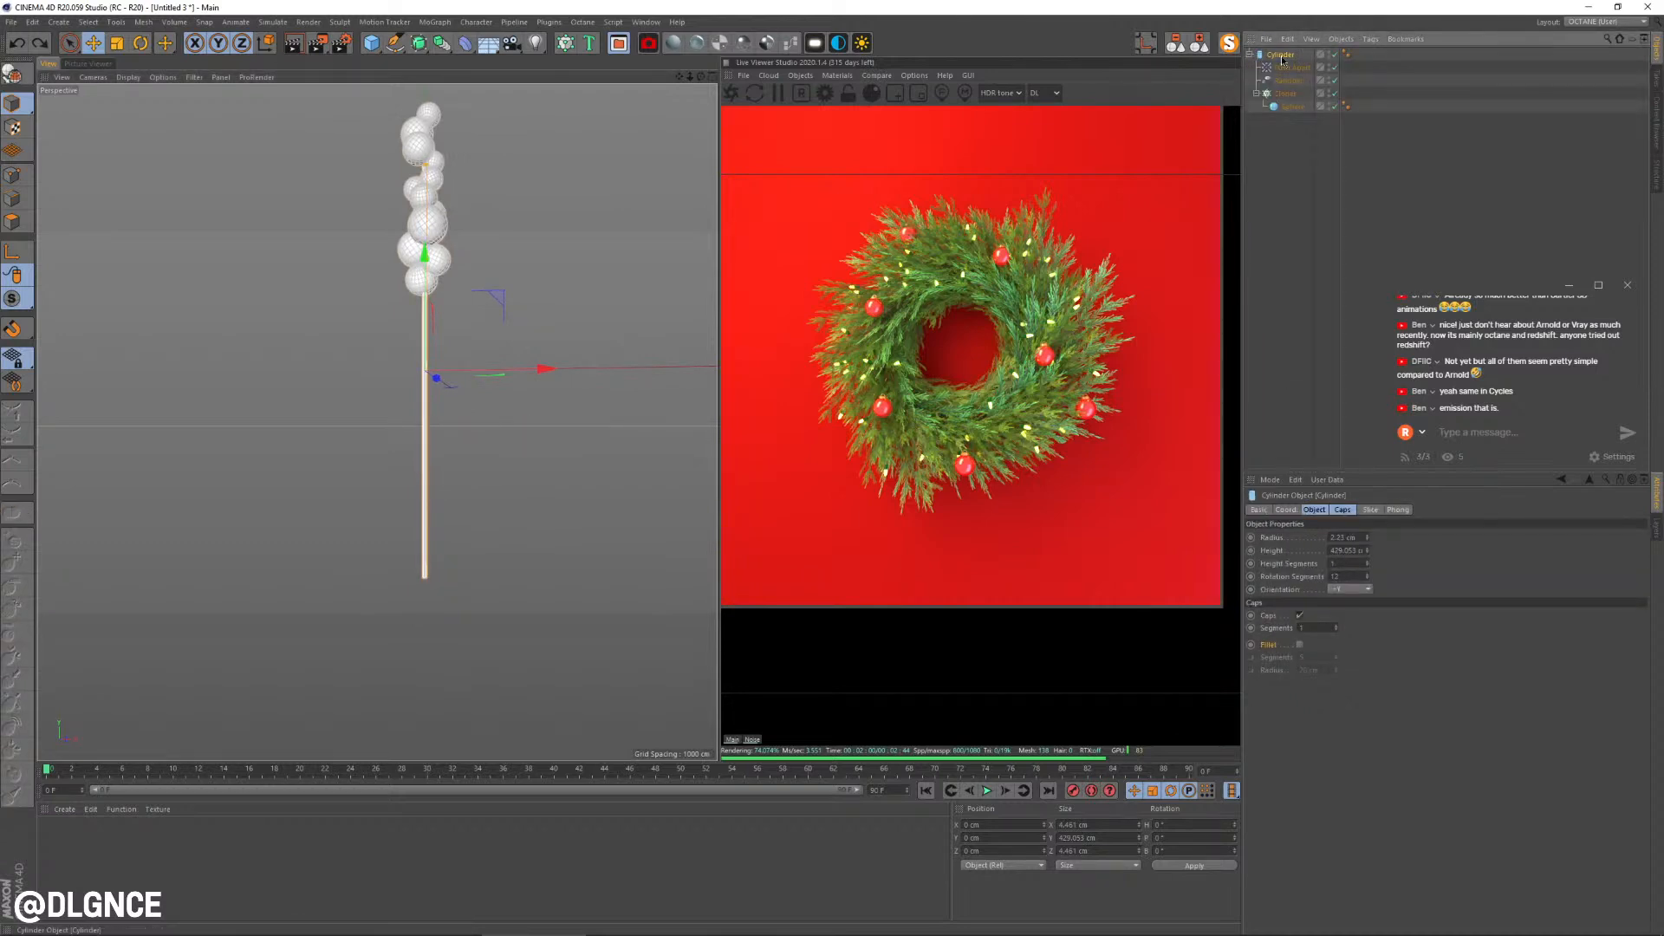
key(c)
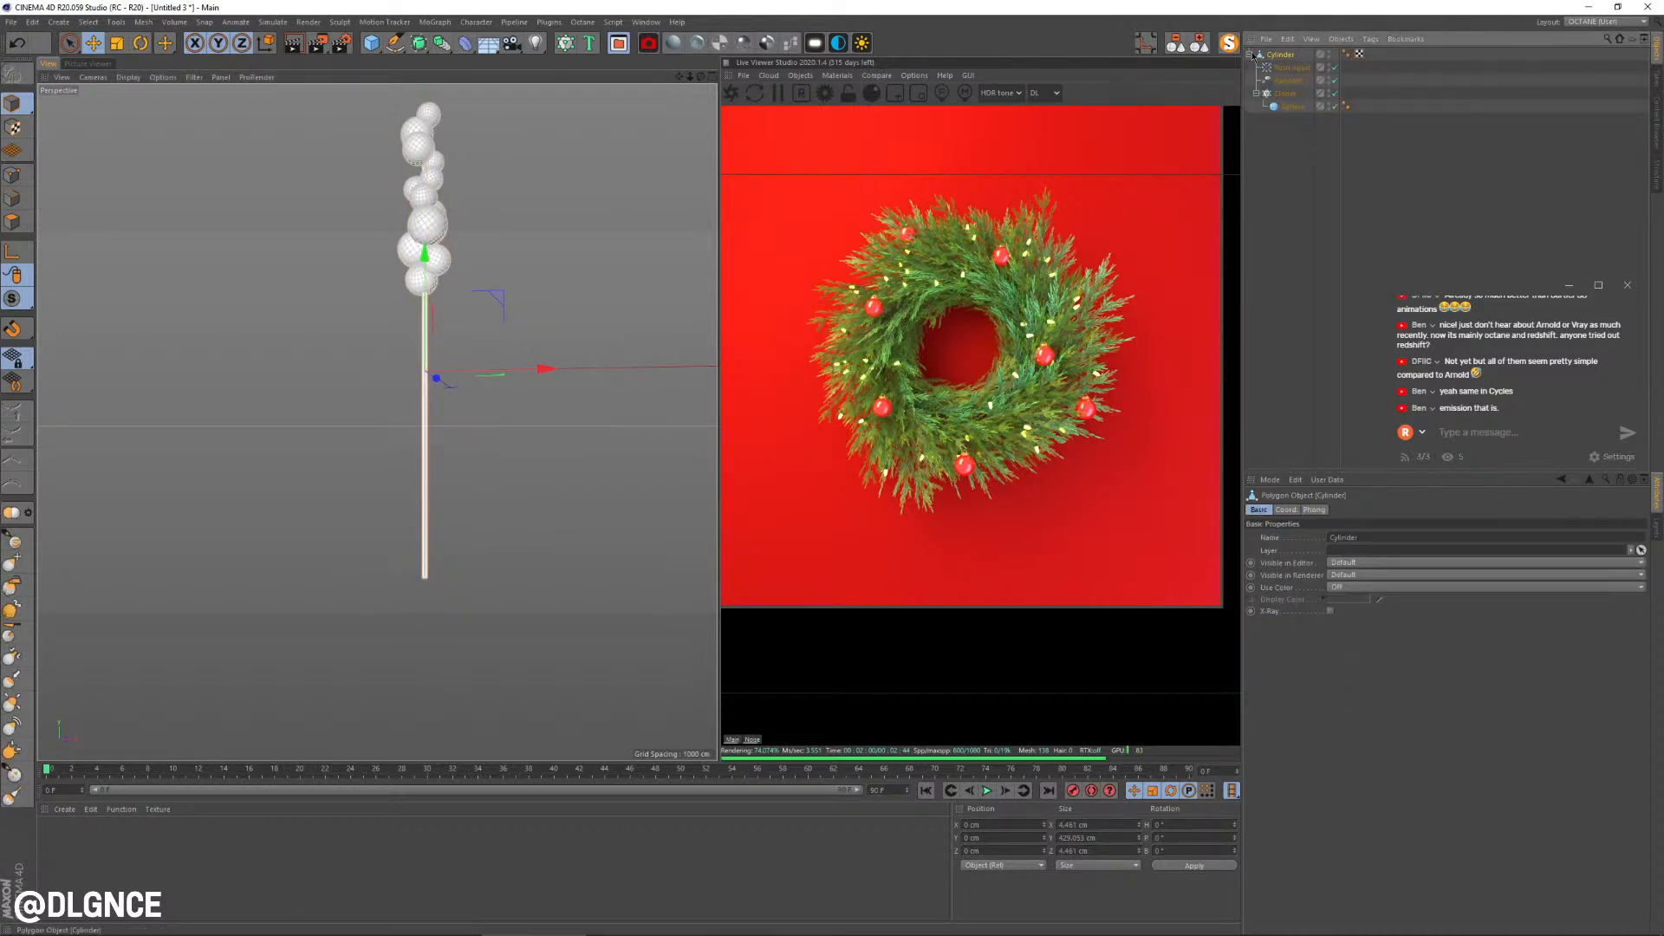
Step: Cut several edge loops across the stem cylinder below the berries, spaced down to near its lower end
click(12, 222)
key(k)
key(l)
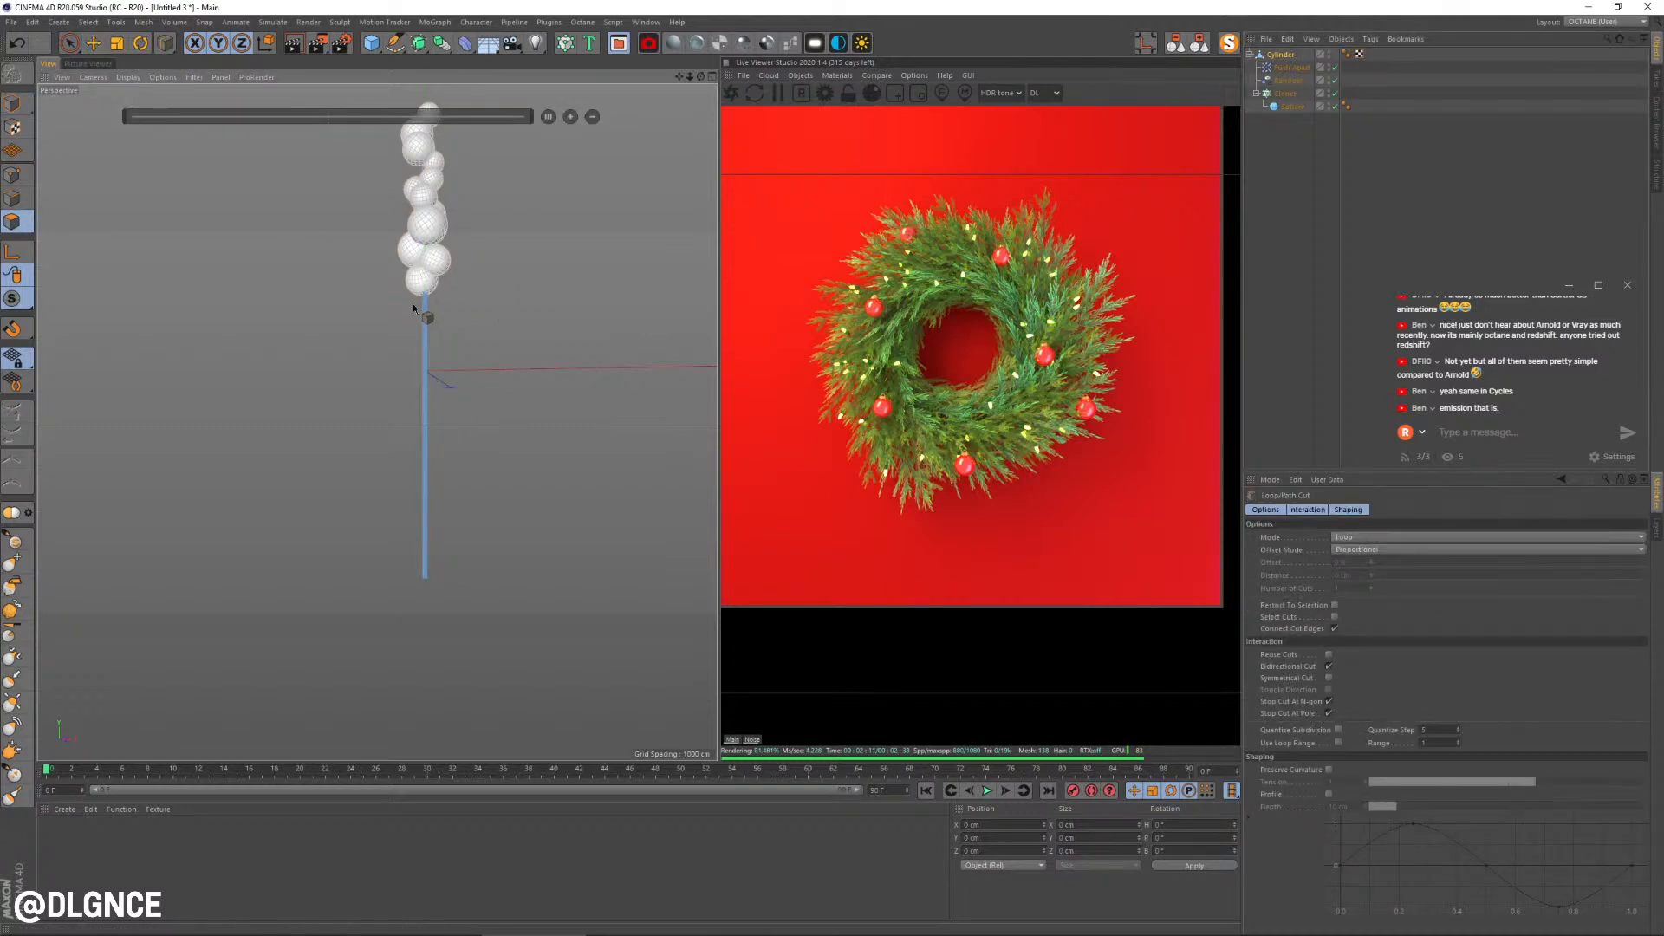
click(432, 324)
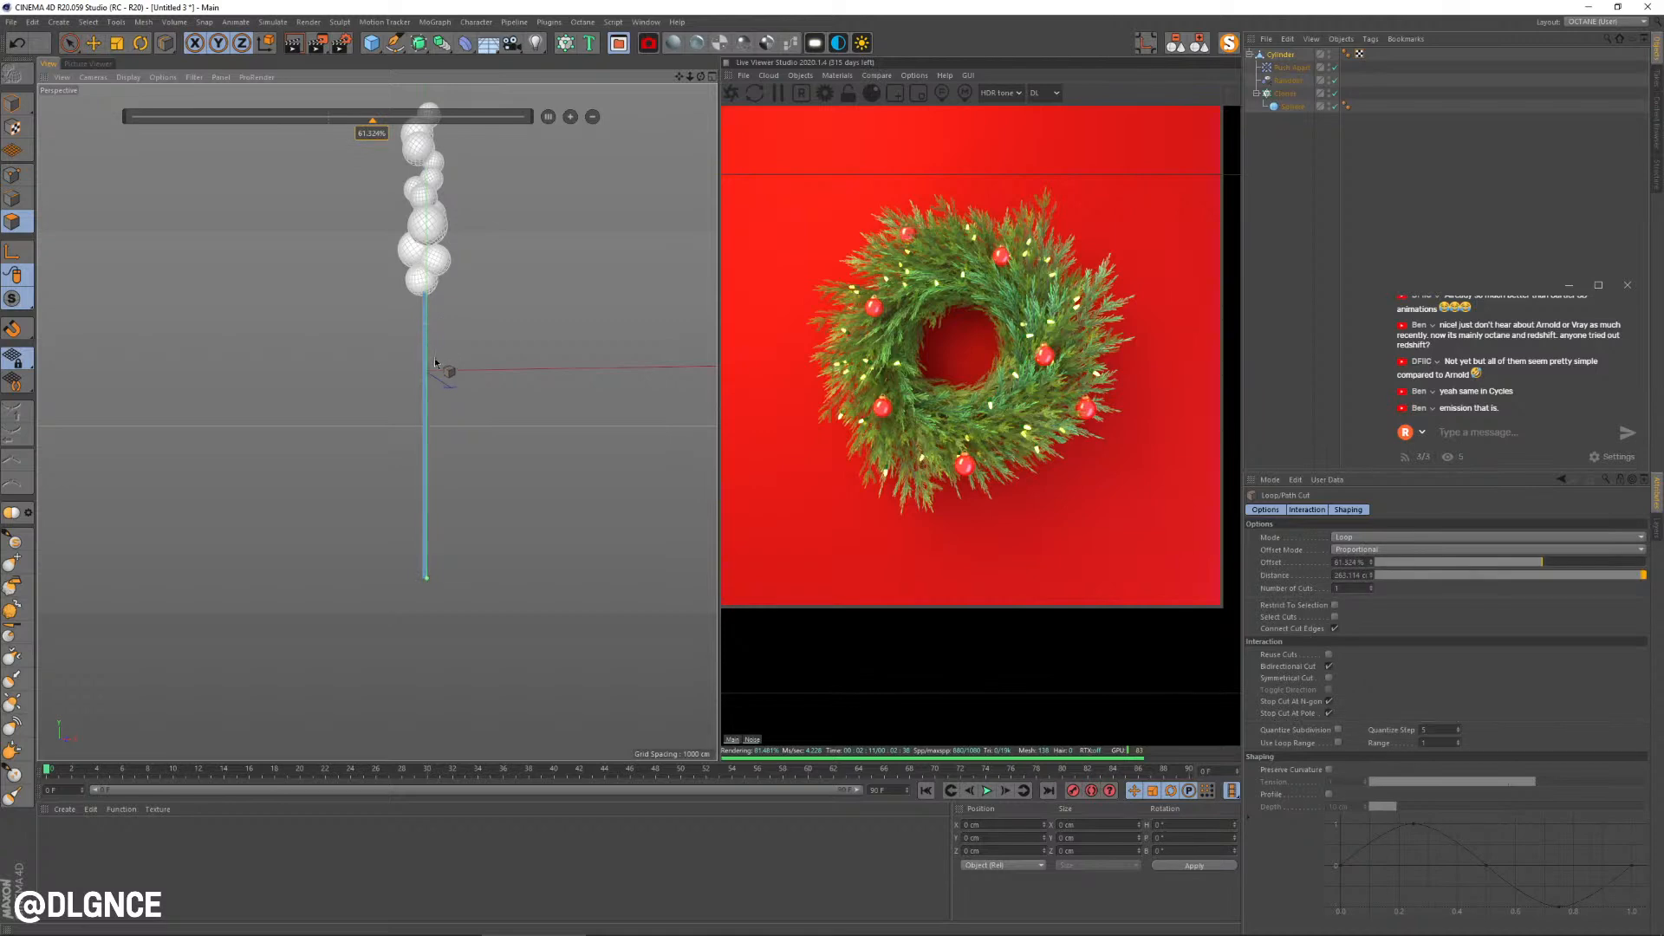
click(429, 466)
click(431, 531)
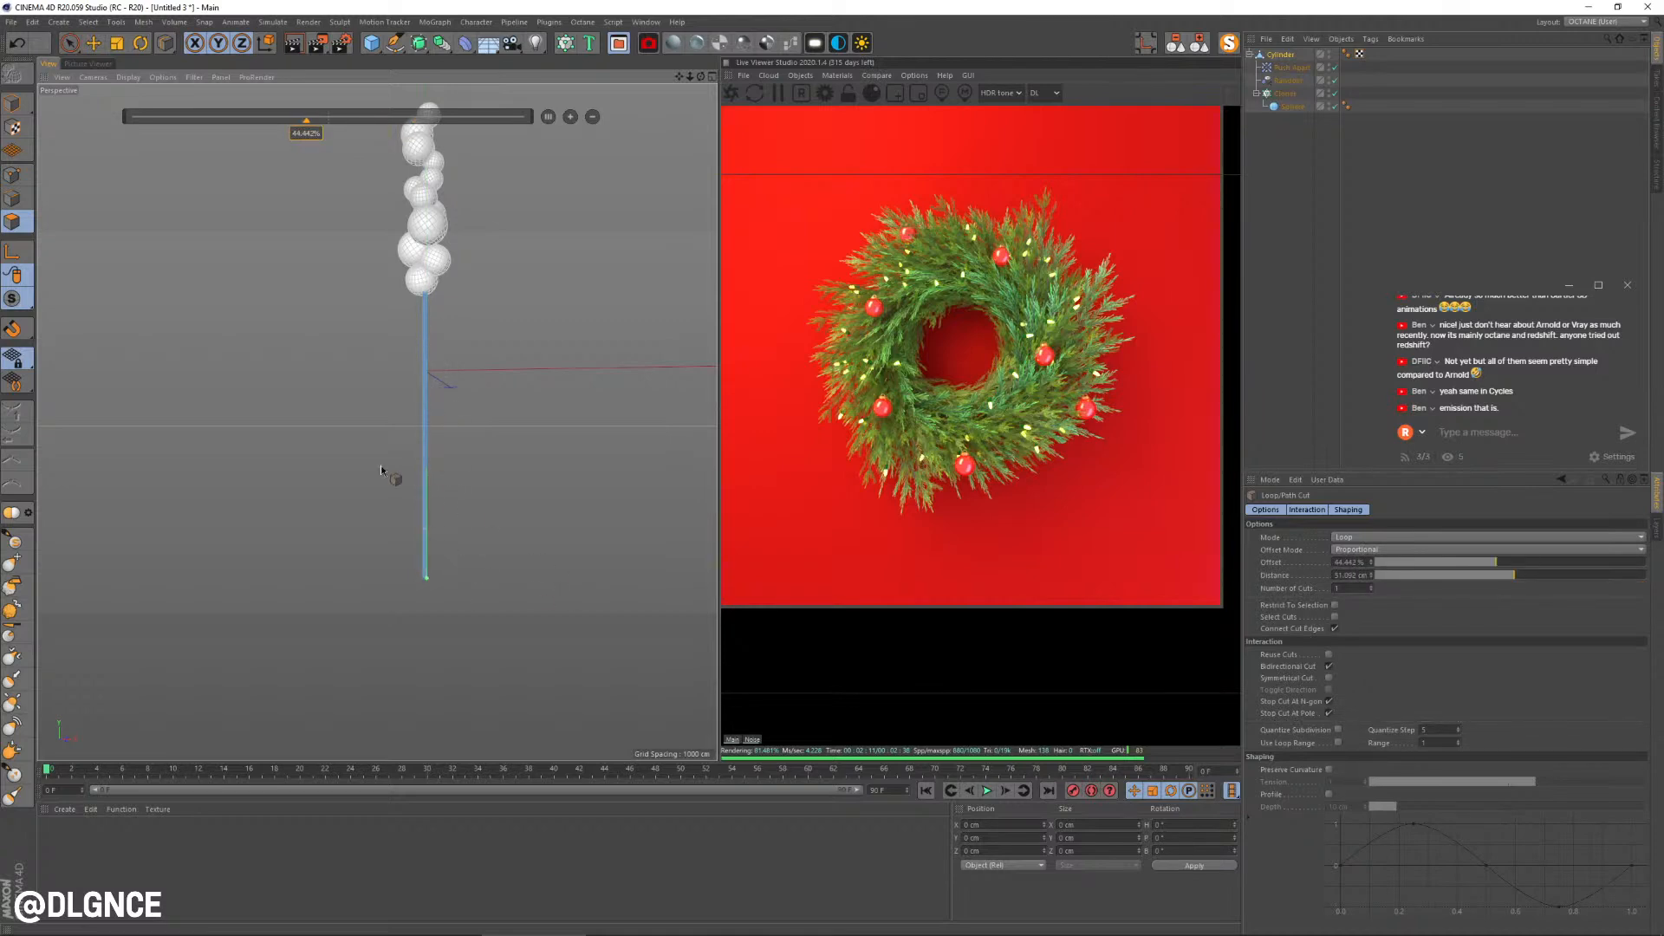
Step: Loop-select the stem's lowest segment, thicken it to about 6.2 cm across and tilt it slightly
key(u)
key(l)
click(14, 222)
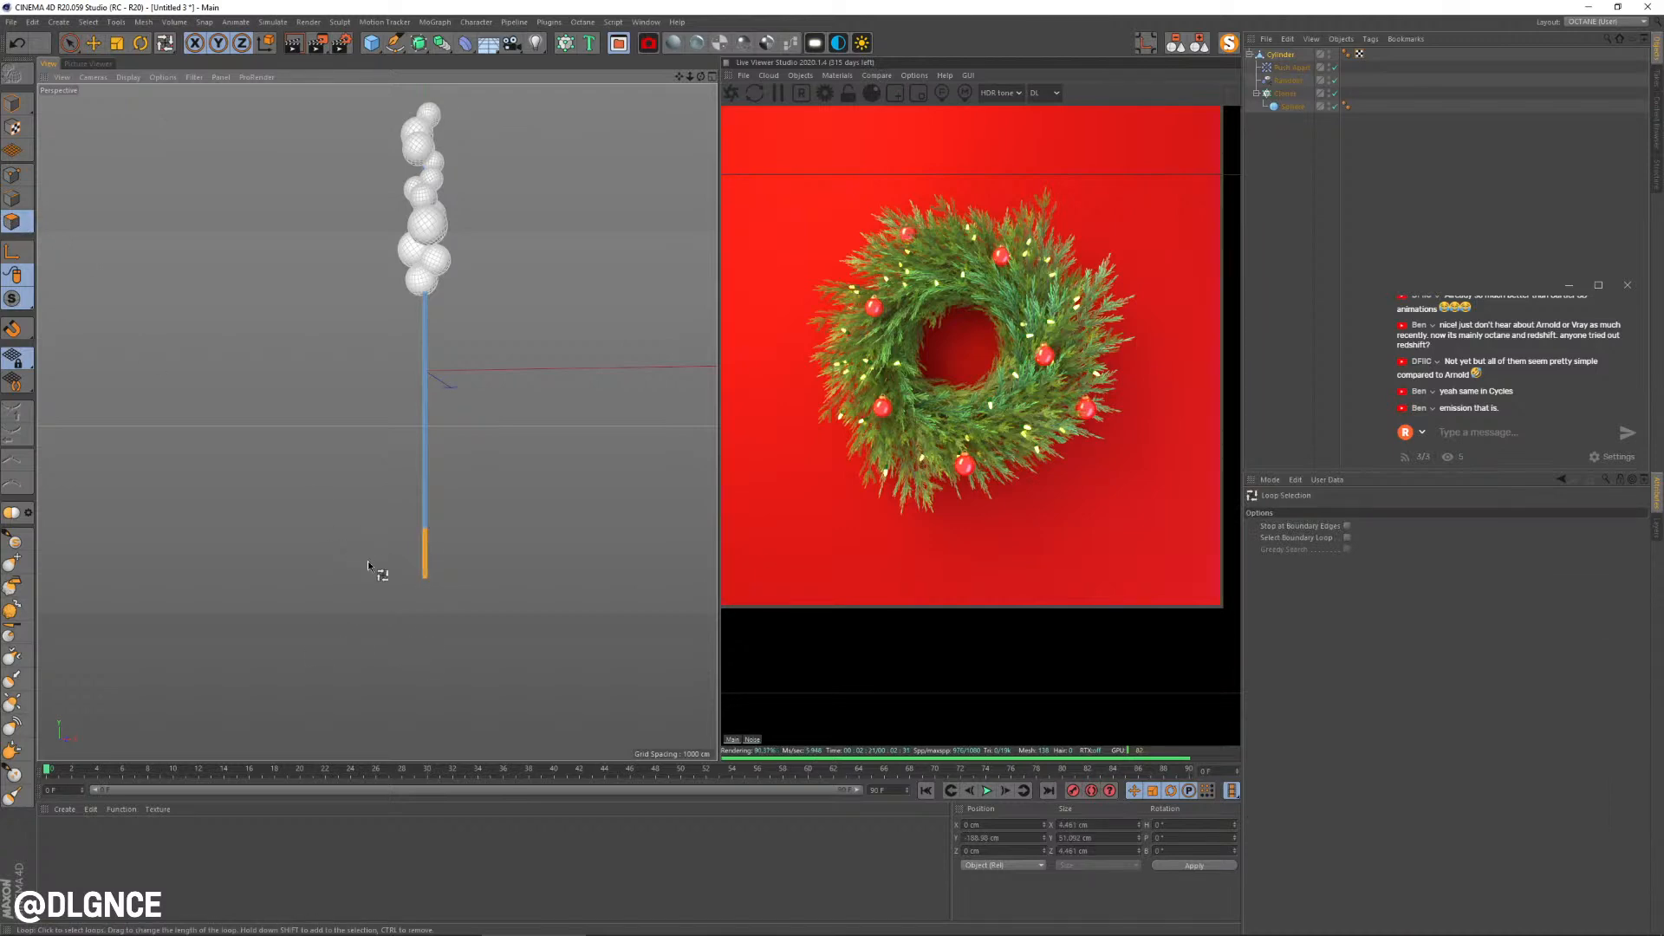
key(t)
drag(459, 593, 559, 603)
key(r)
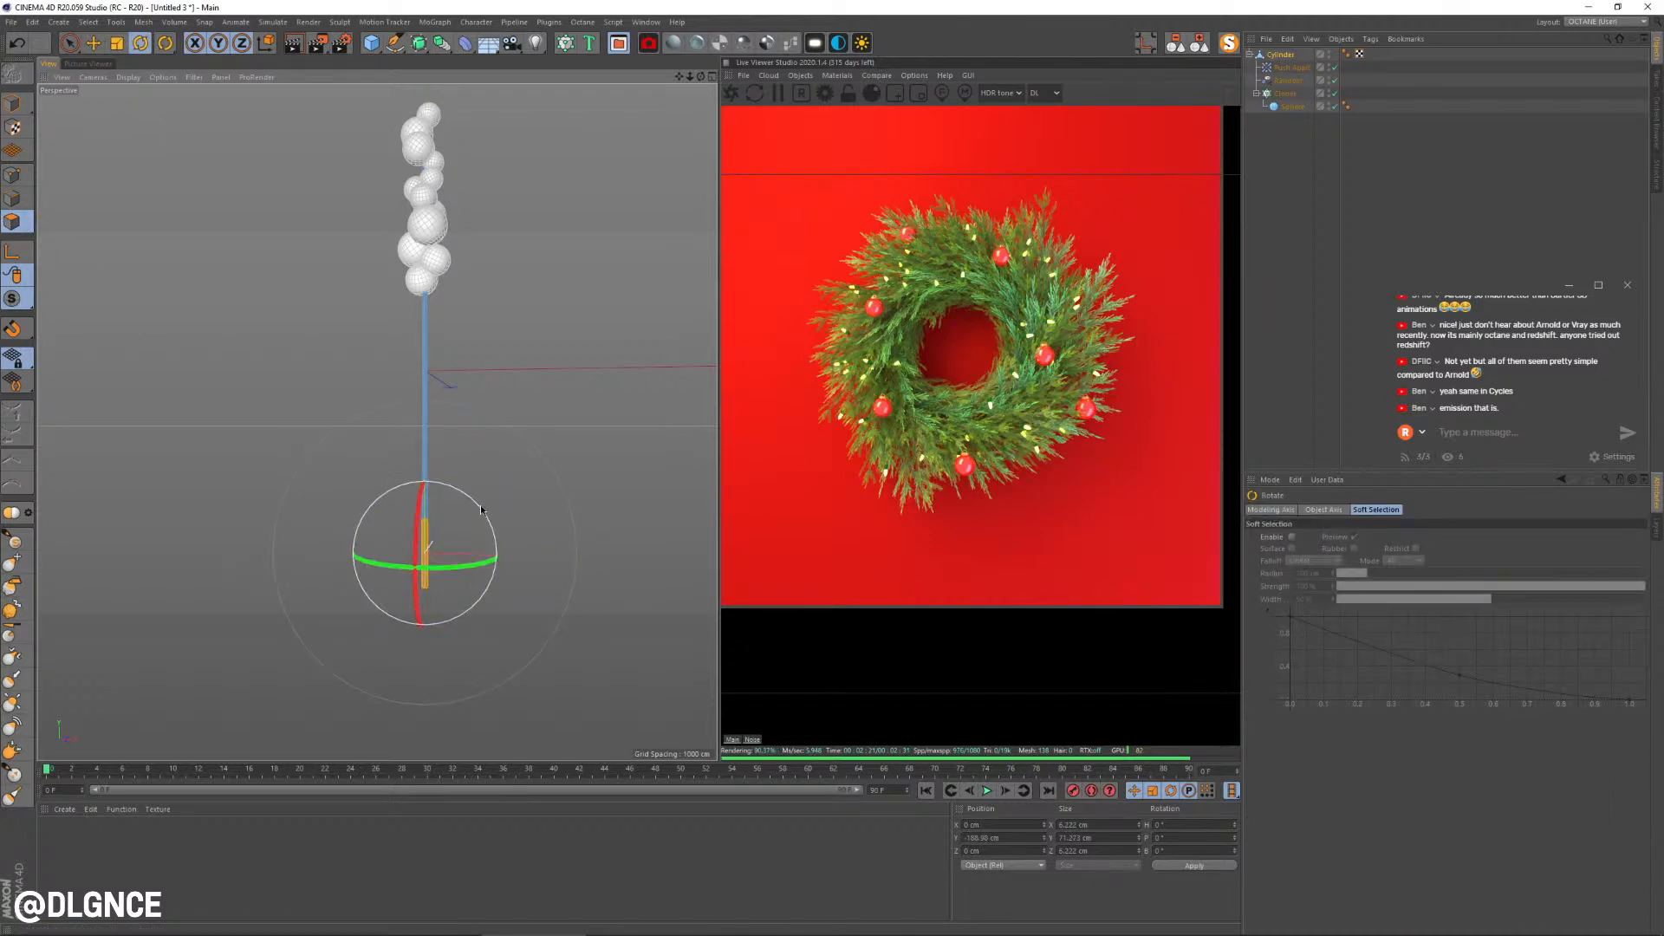
mouse_move(480, 504)
mouse_down()
mouse_move(495, 526)
mouse_move(485, 511)
mouse_up()
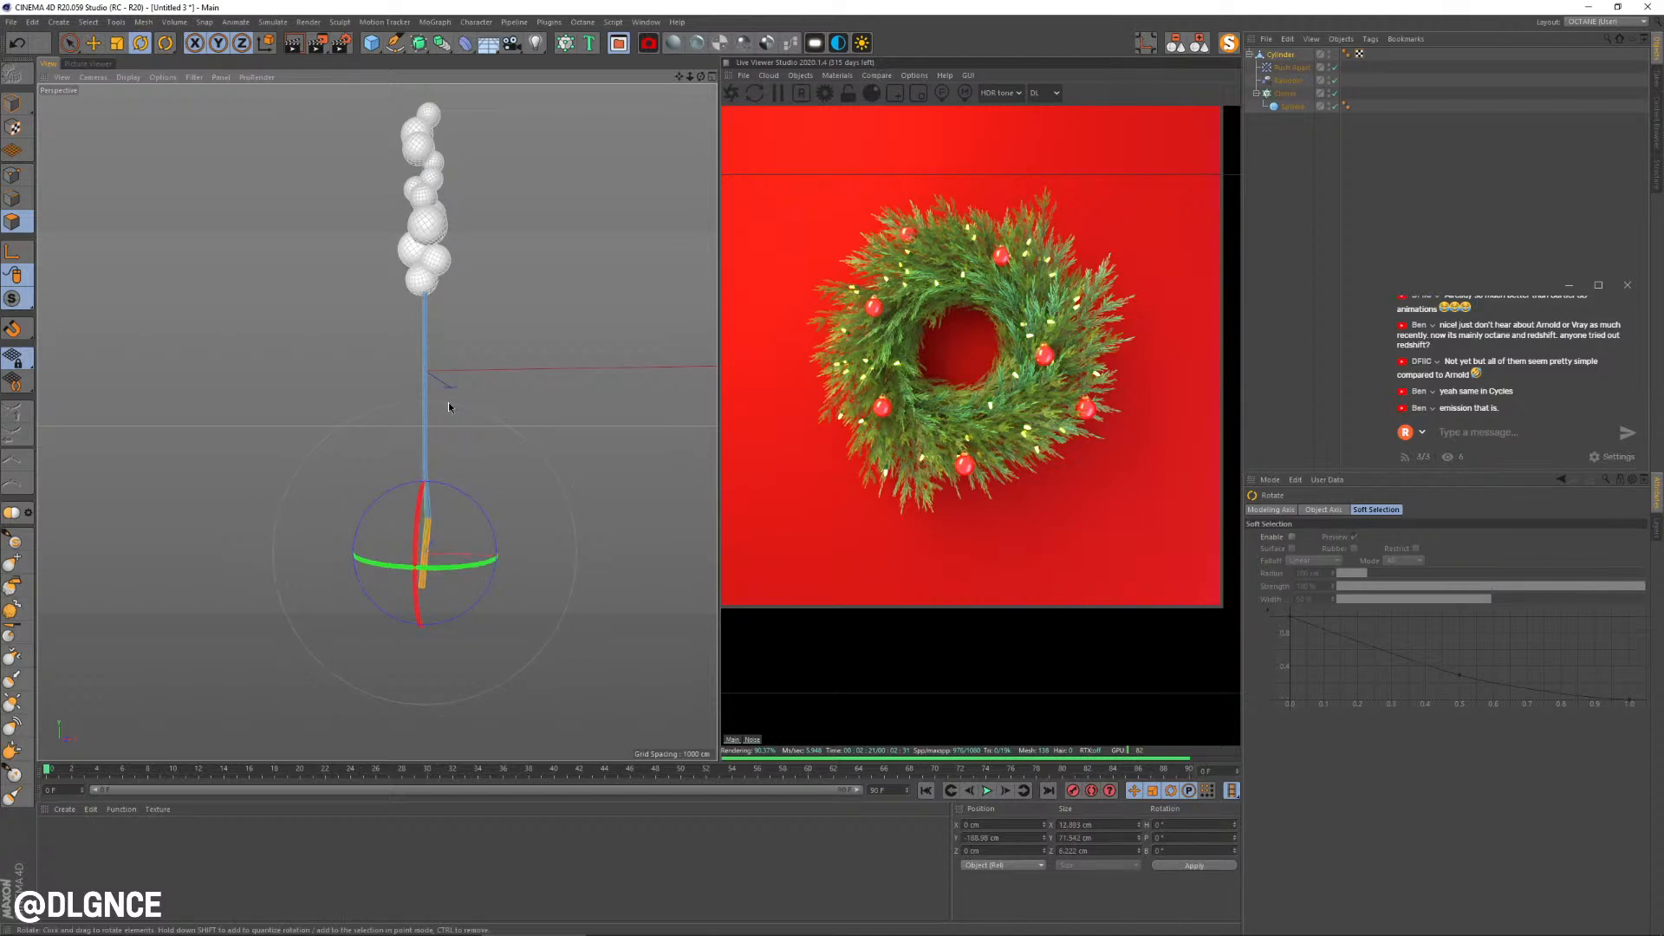
Step: Loop-select the stem's middle segment, then rotate, scale and shift it slightly to make the stem irregular
key(u)
key(l)
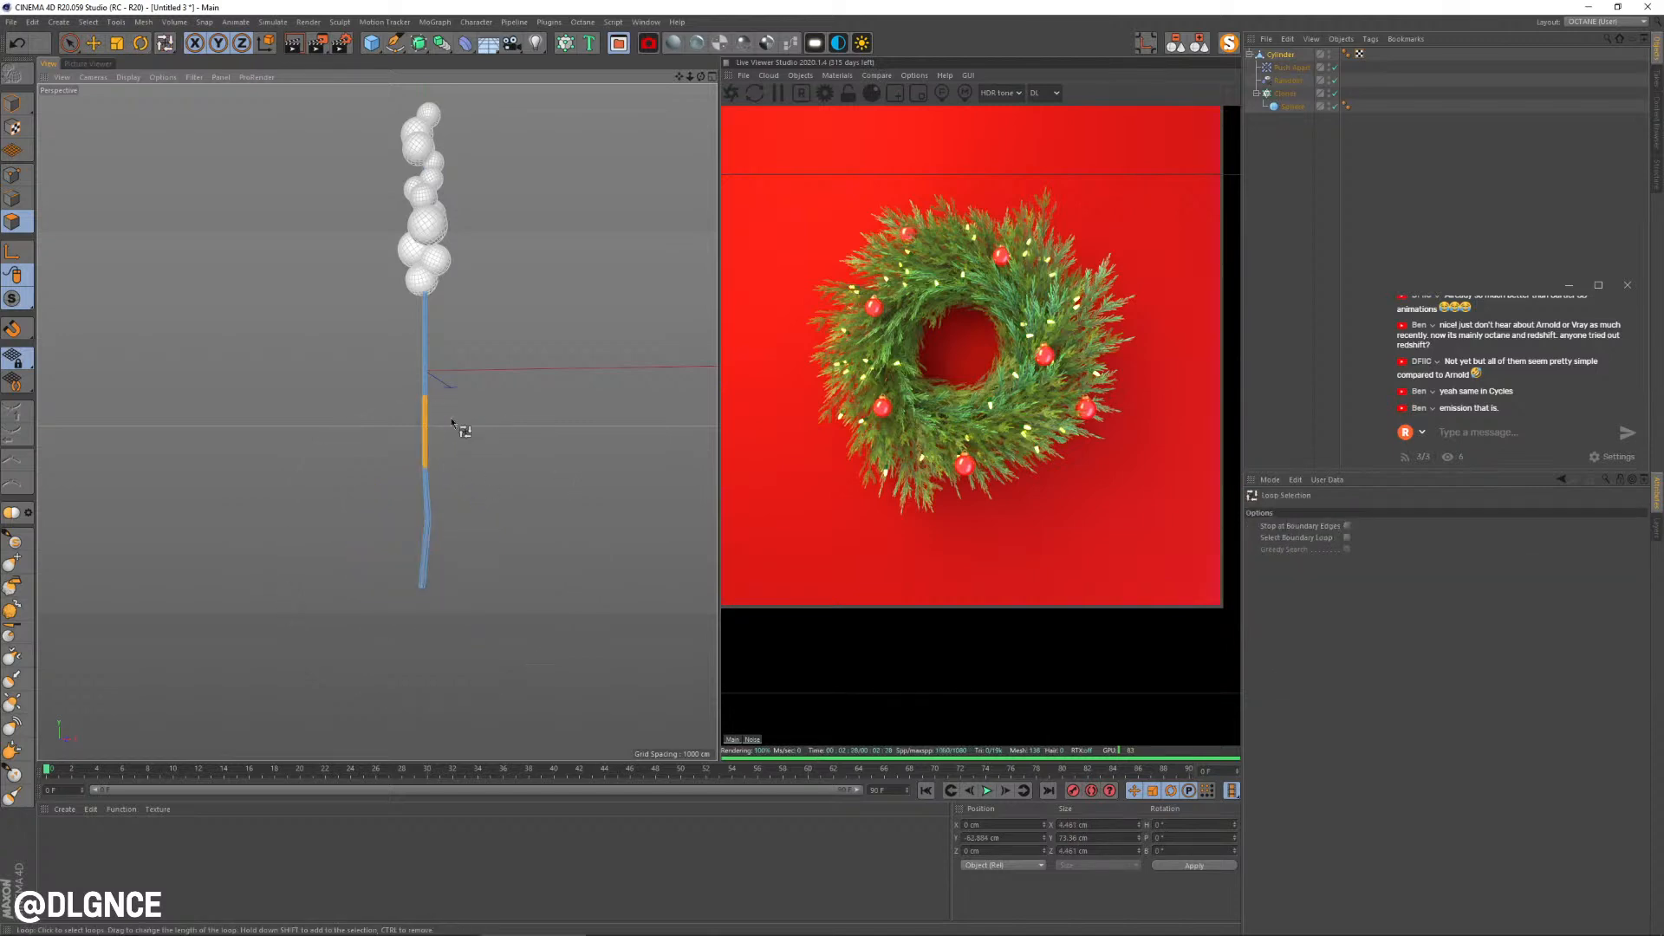
key(r)
drag(485, 390, 490, 396)
key(t)
drag(523, 326, 544, 321)
key(e)
drag(415, 343, 471, 340)
key(r)
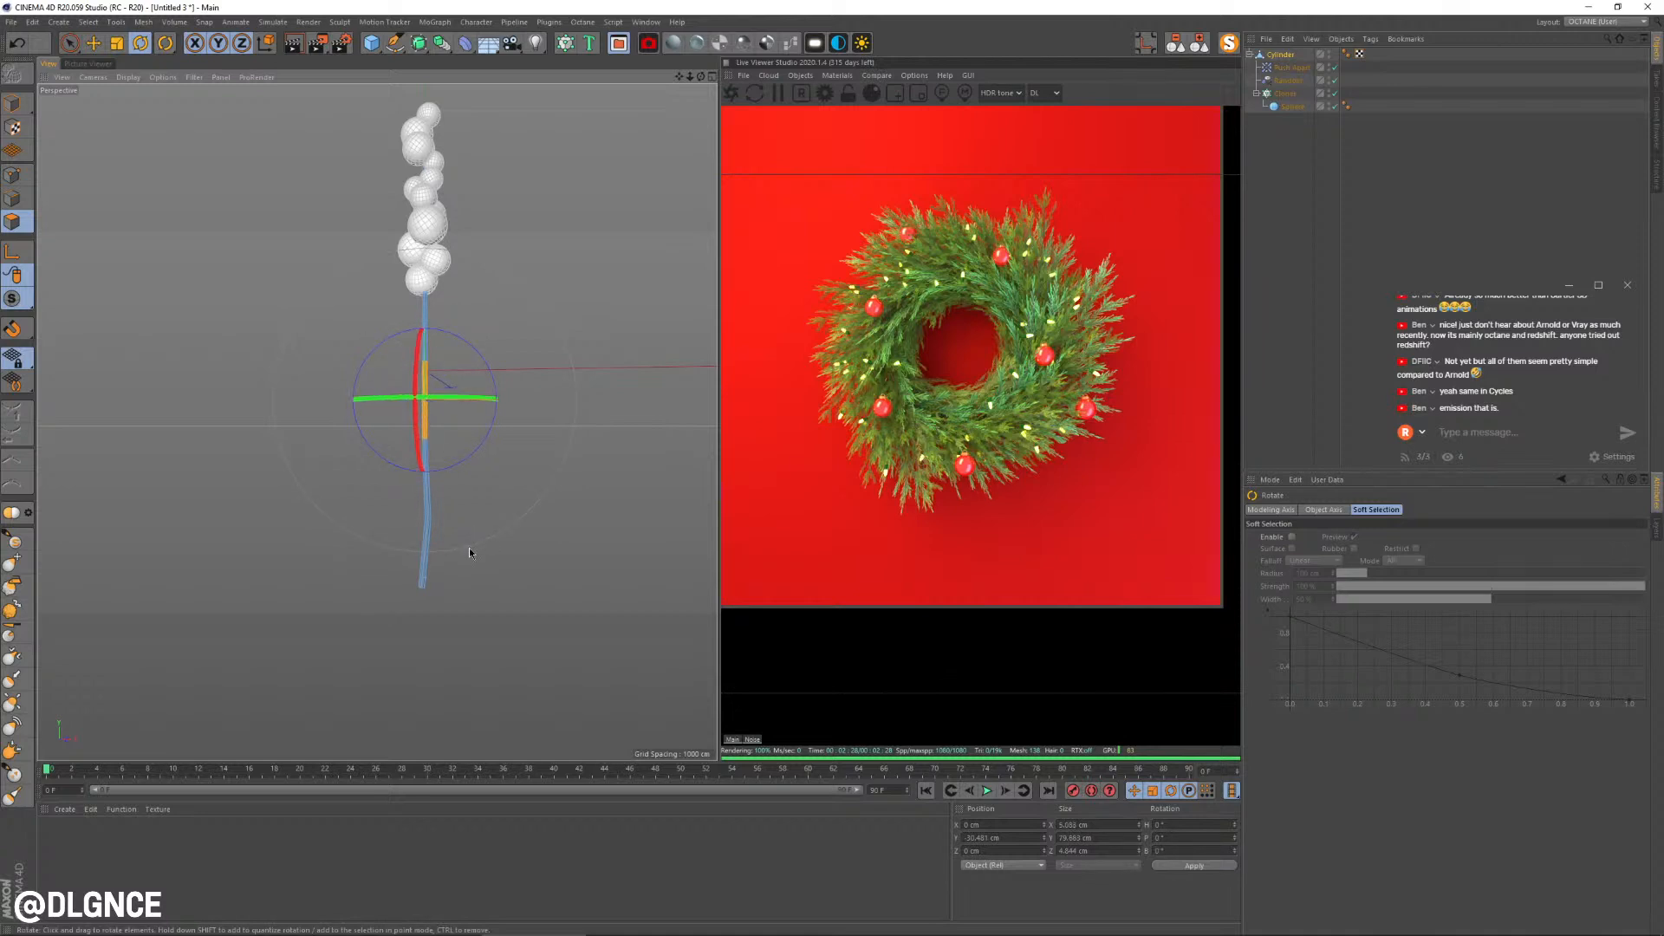
Step: Loop-select the stem's lowest segment again and adjust its tilt slightly
key(u)
key(l)
click(424, 569)
key(r)
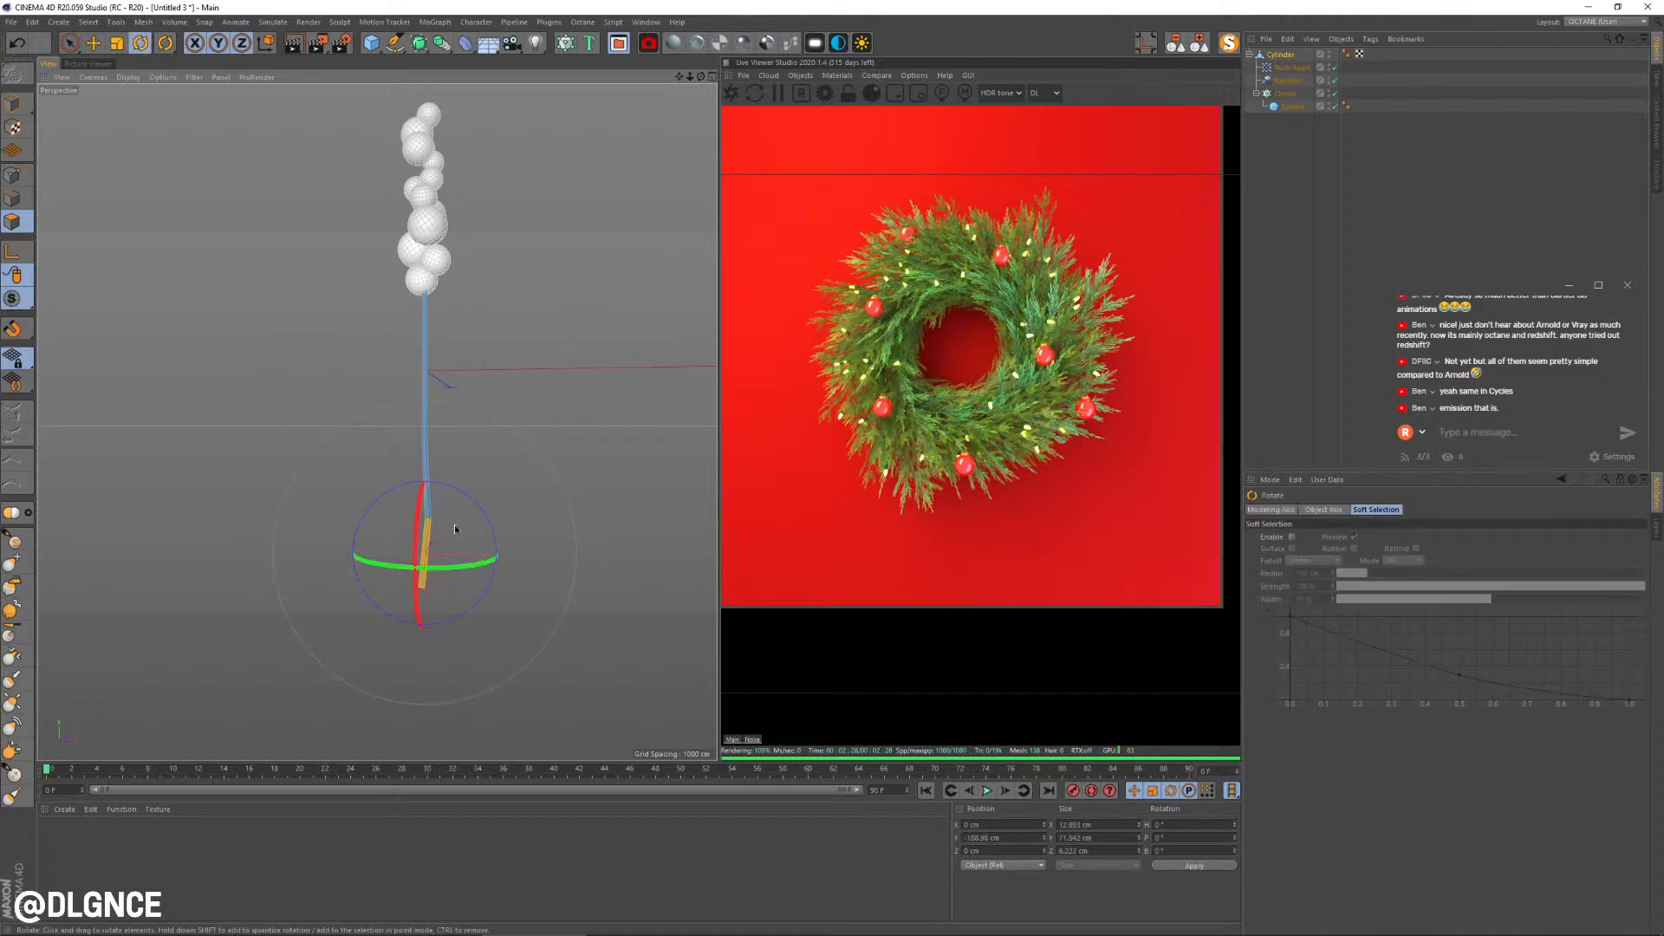
drag(487, 515, 483, 508)
Step: Select the end cap polygons at the lower end of the stem with Live Selection
key(9)
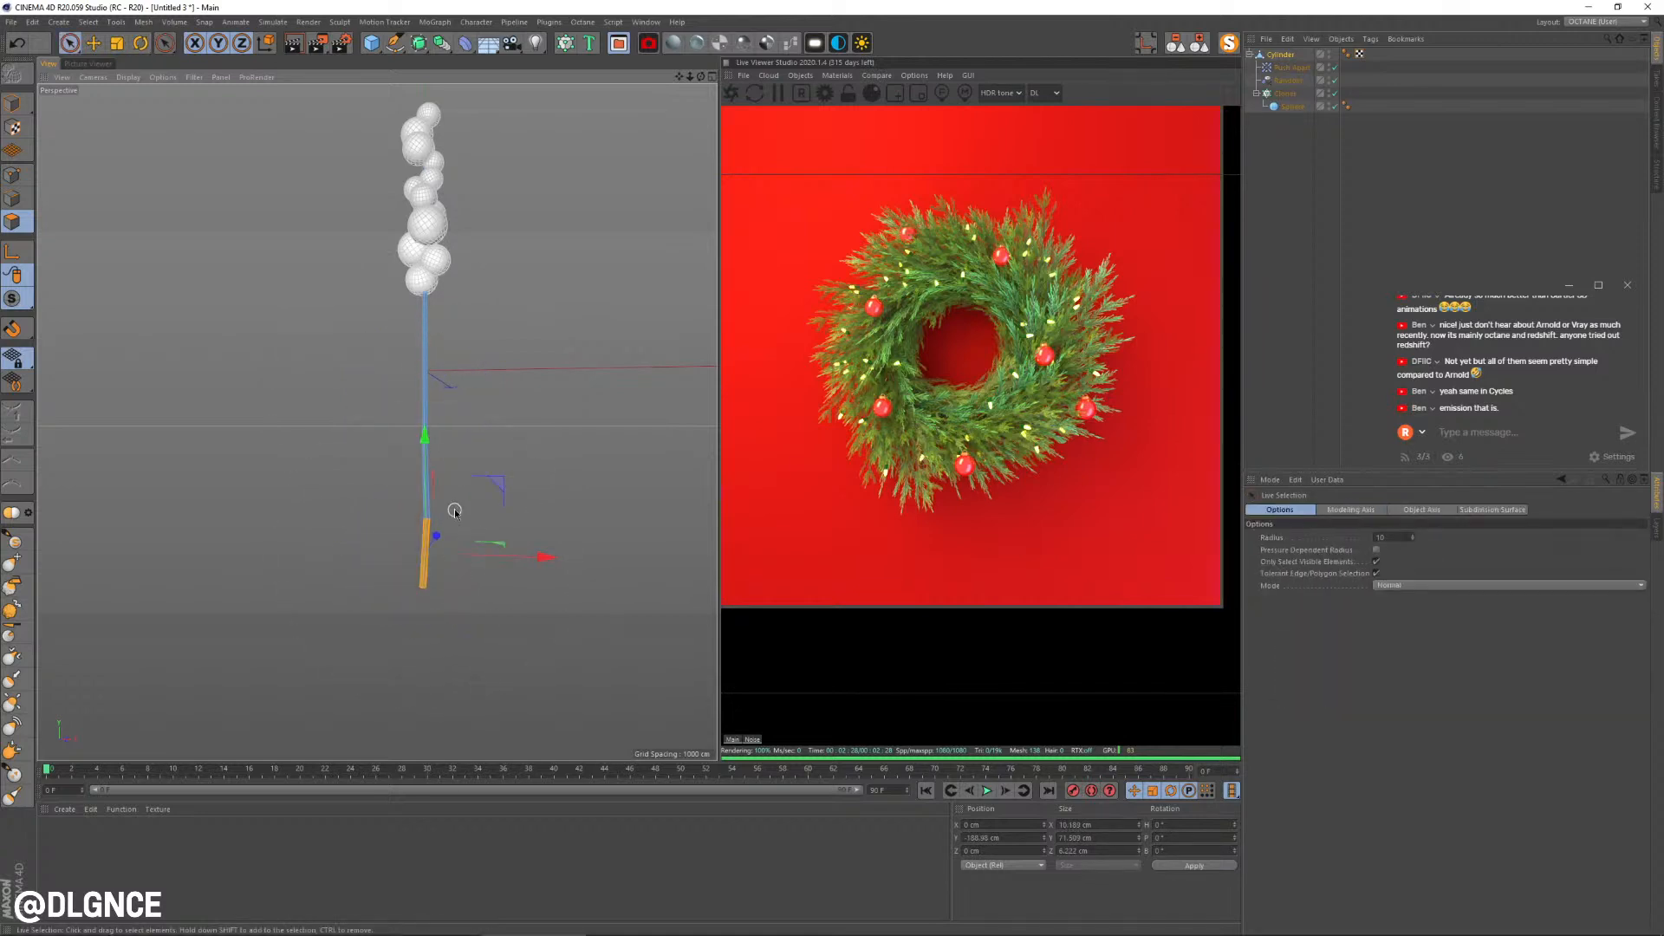
drag(565, 551, 340, 634)
scroll(392, 544, up, 3)
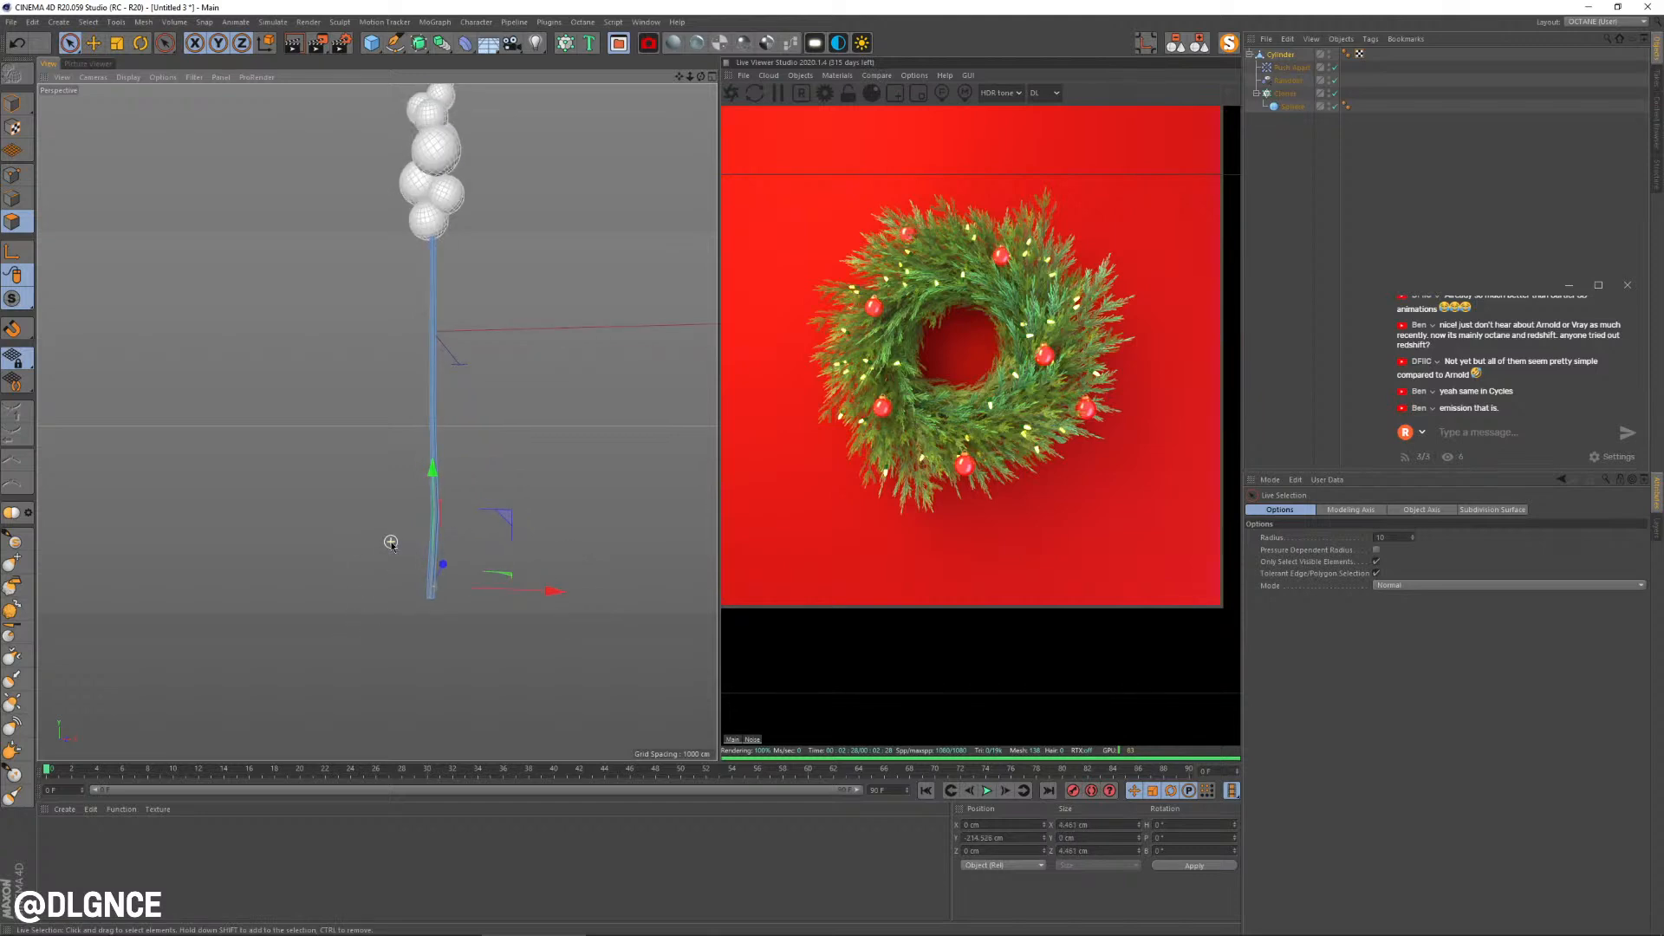
click(425, 579)
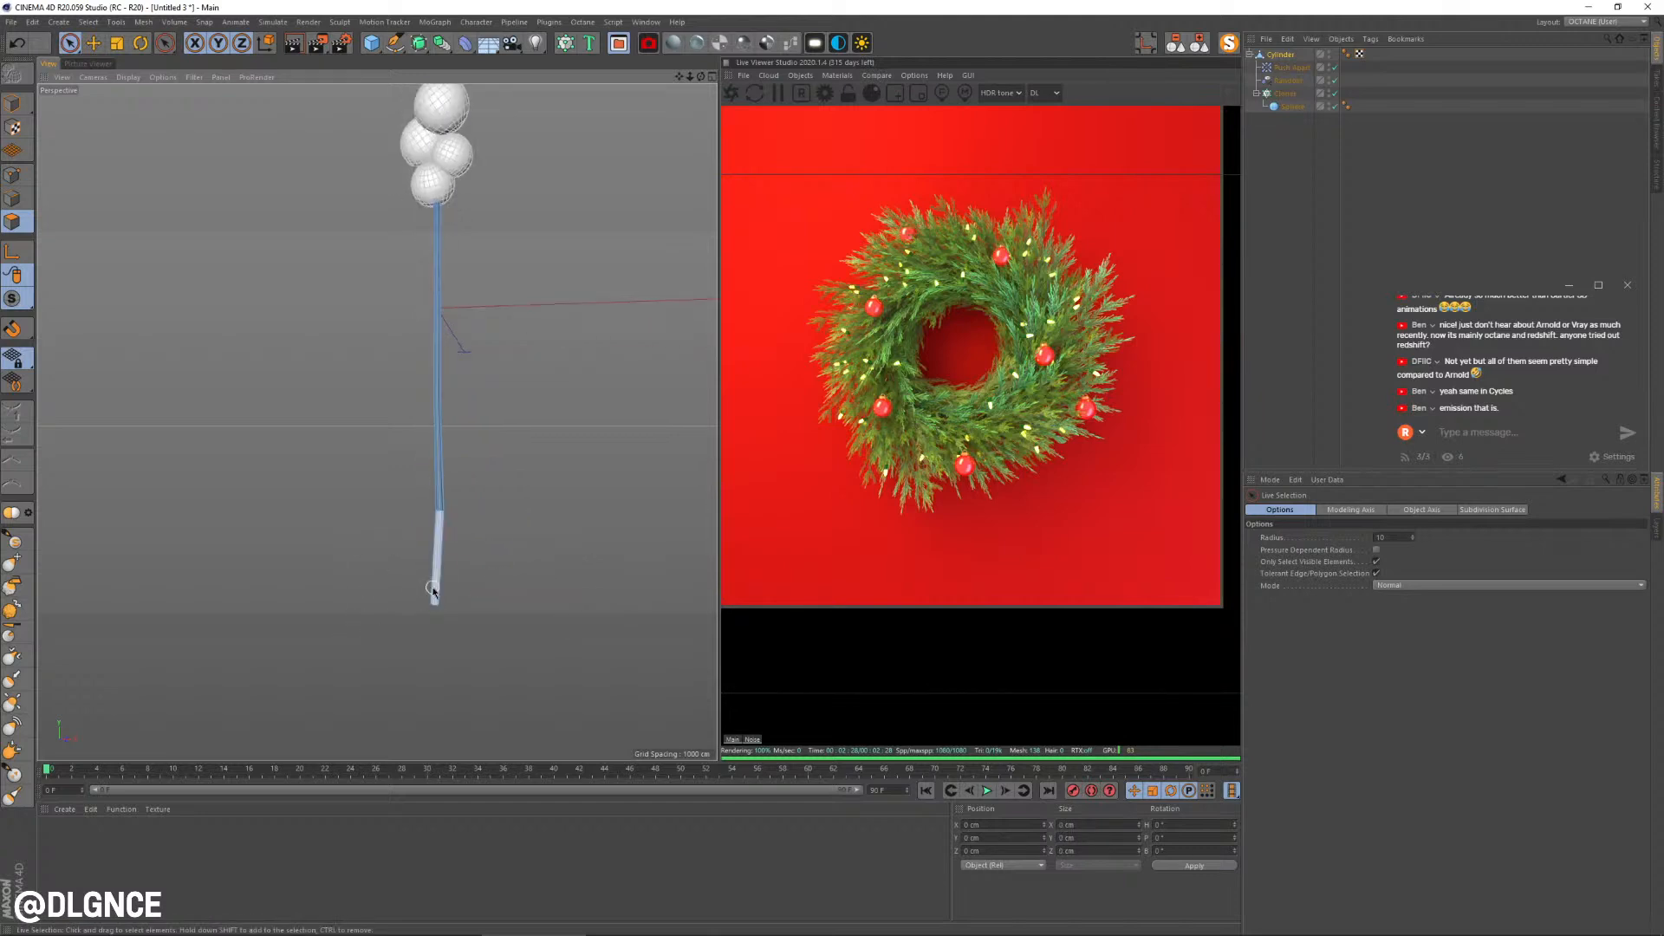
click(445, 270)
key(t)
drag(595, 285, 568, 243)
drag(445, 158, 483, 209)
key(r)
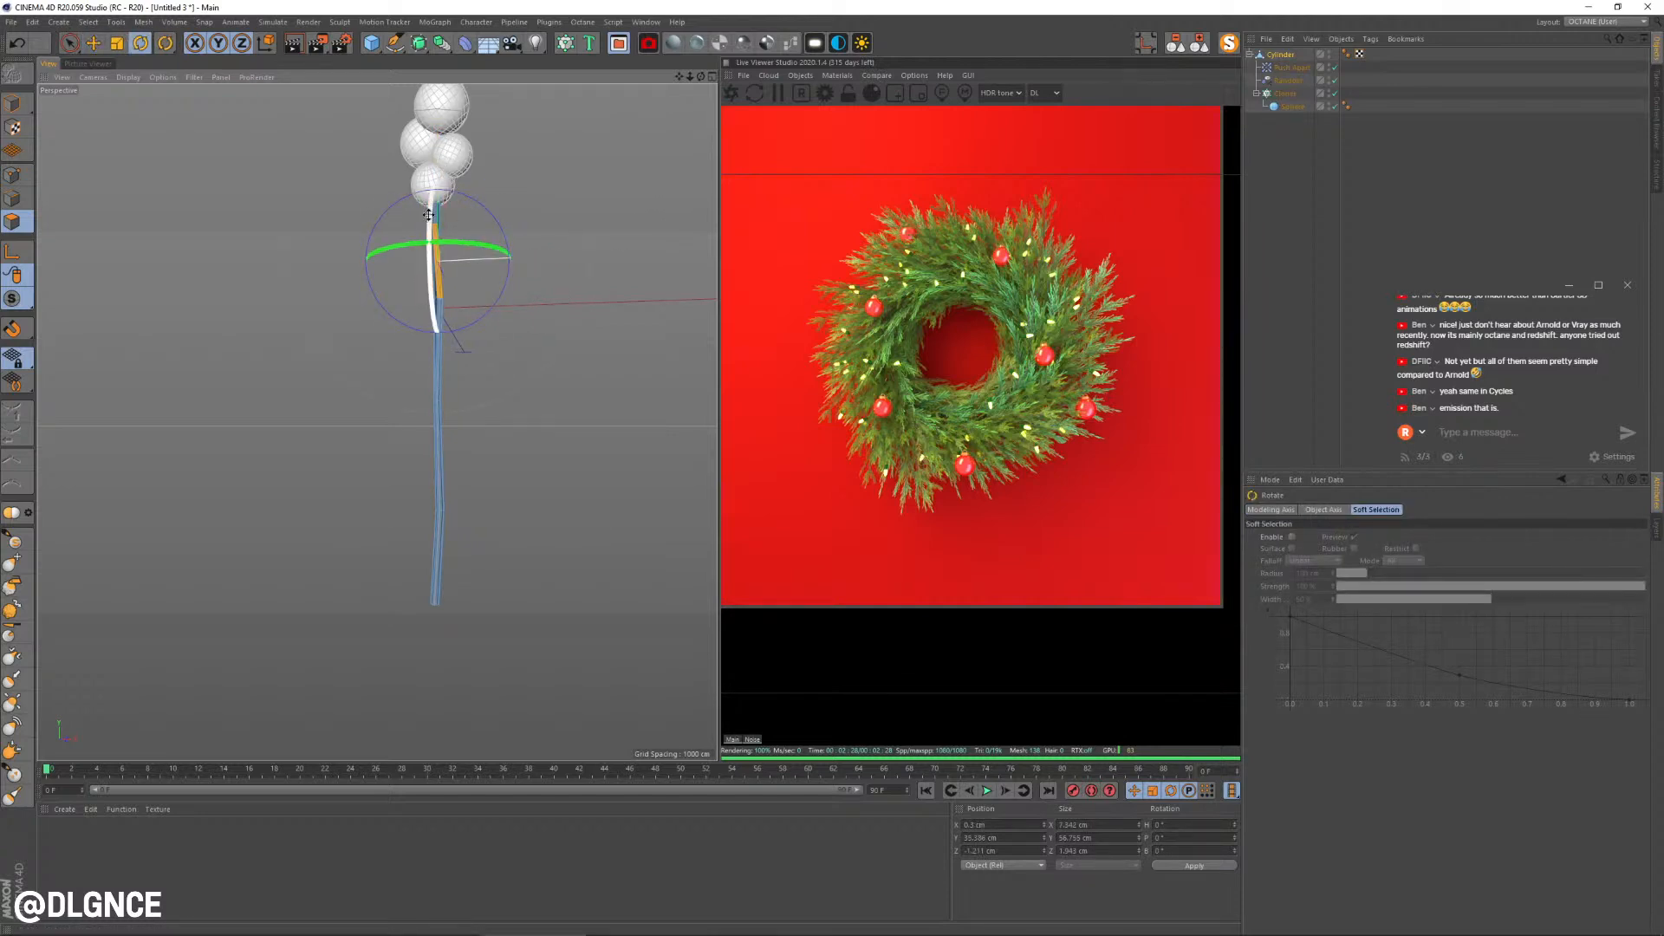
key(ctrl+z)
key(ctrl+z)
key(ctrl+z)
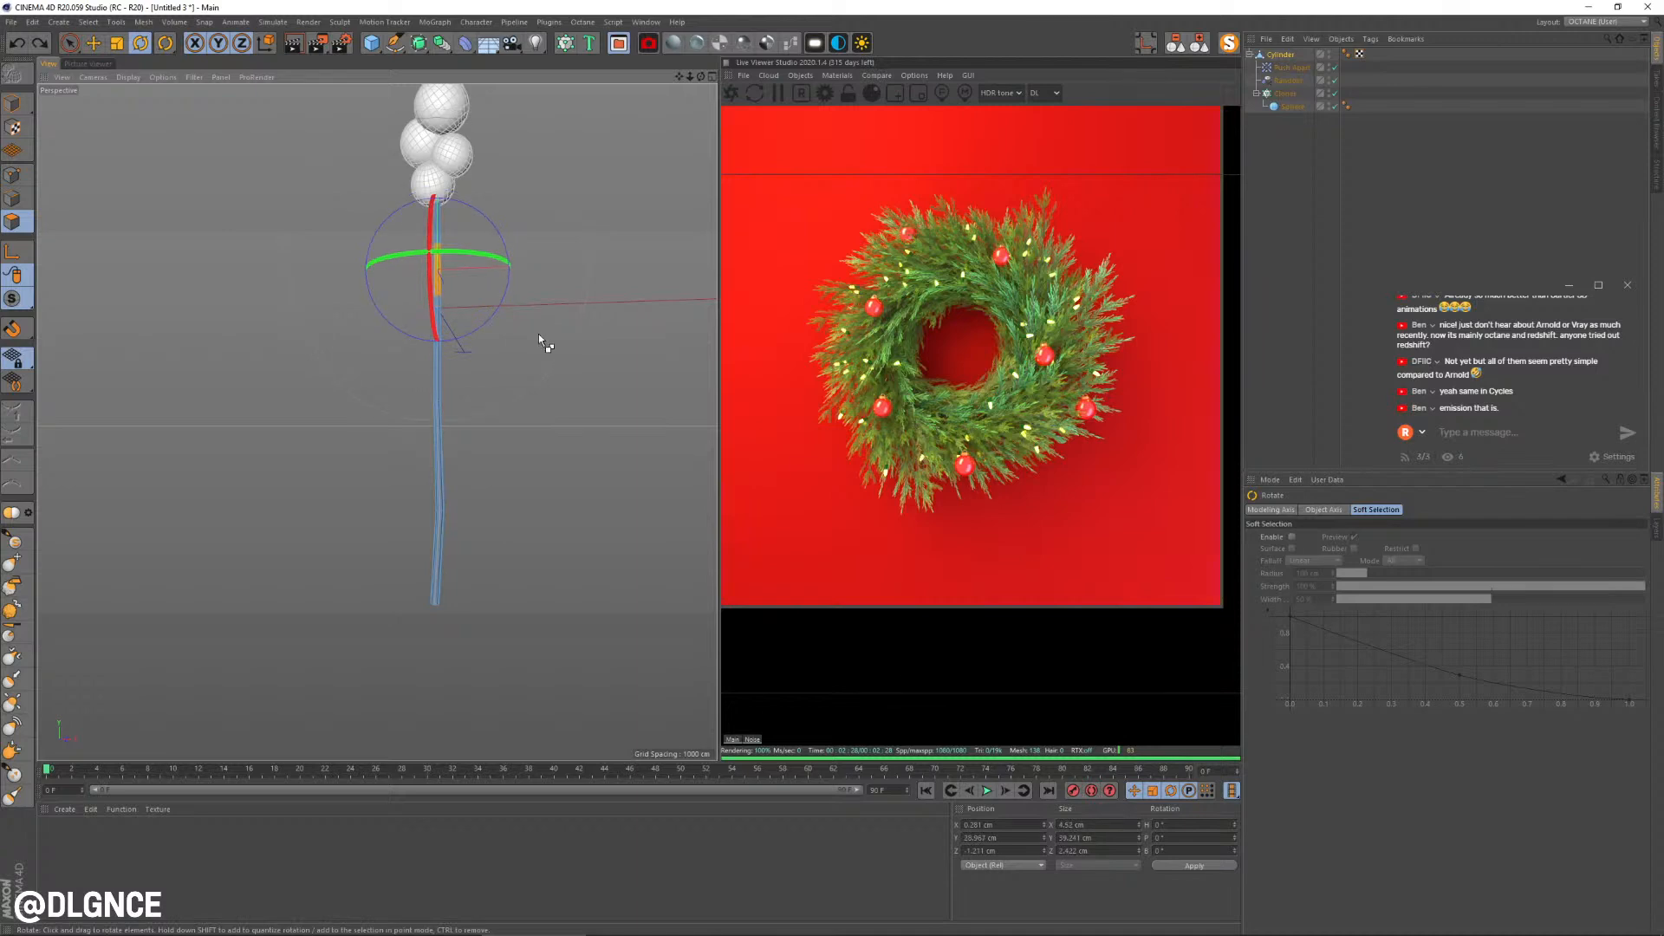
Step: Loop-select the polygons of the stem segment just below the berries and scale them up slightly
key(u)
key(l)
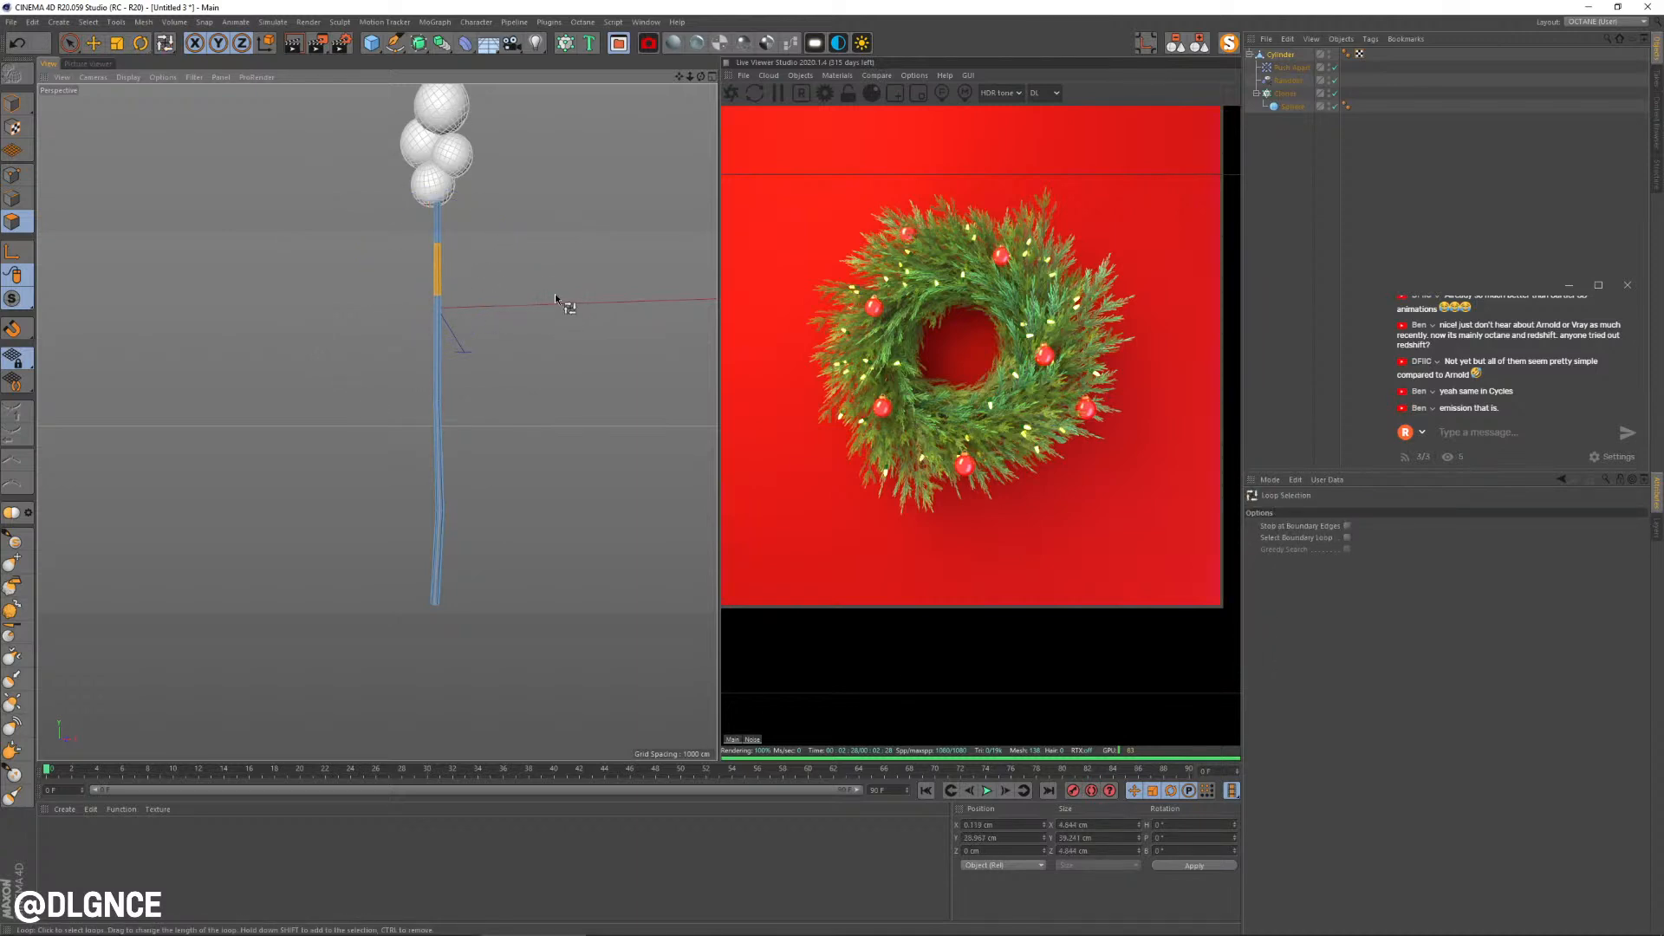
key(t)
drag(489, 402, 612, 339)
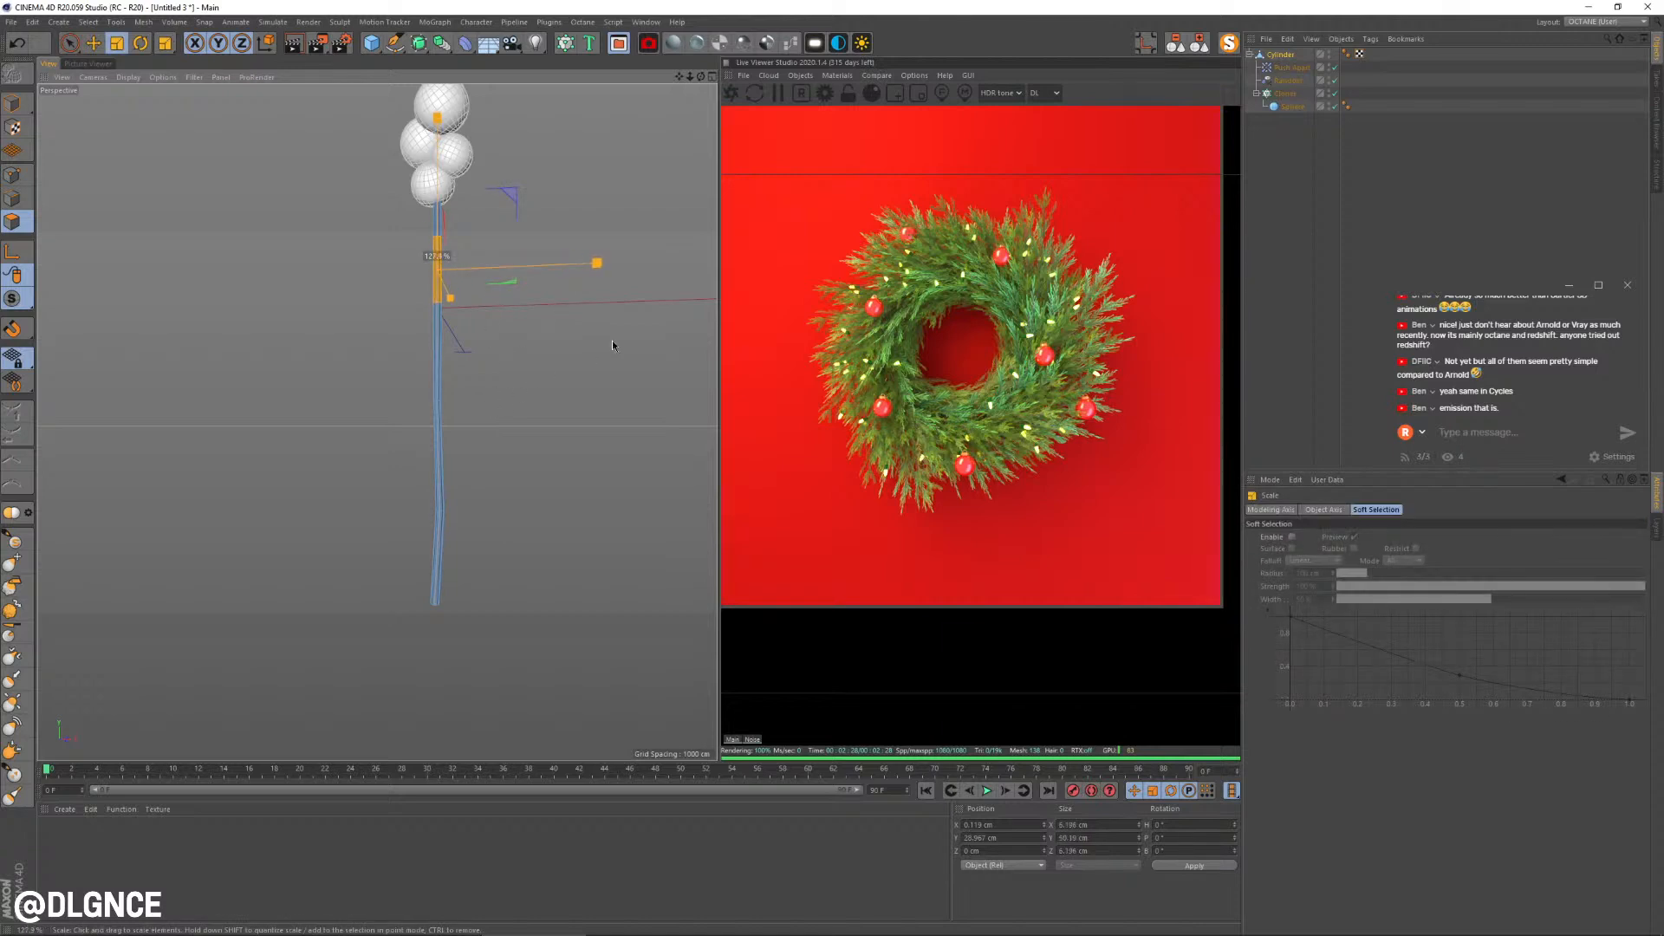
Step: Rotate the selected stem segment slightly so the stem looks irregular
key(r)
drag(492, 222, 555, 260)
key(ctrl+z)
key(t)
key(r)
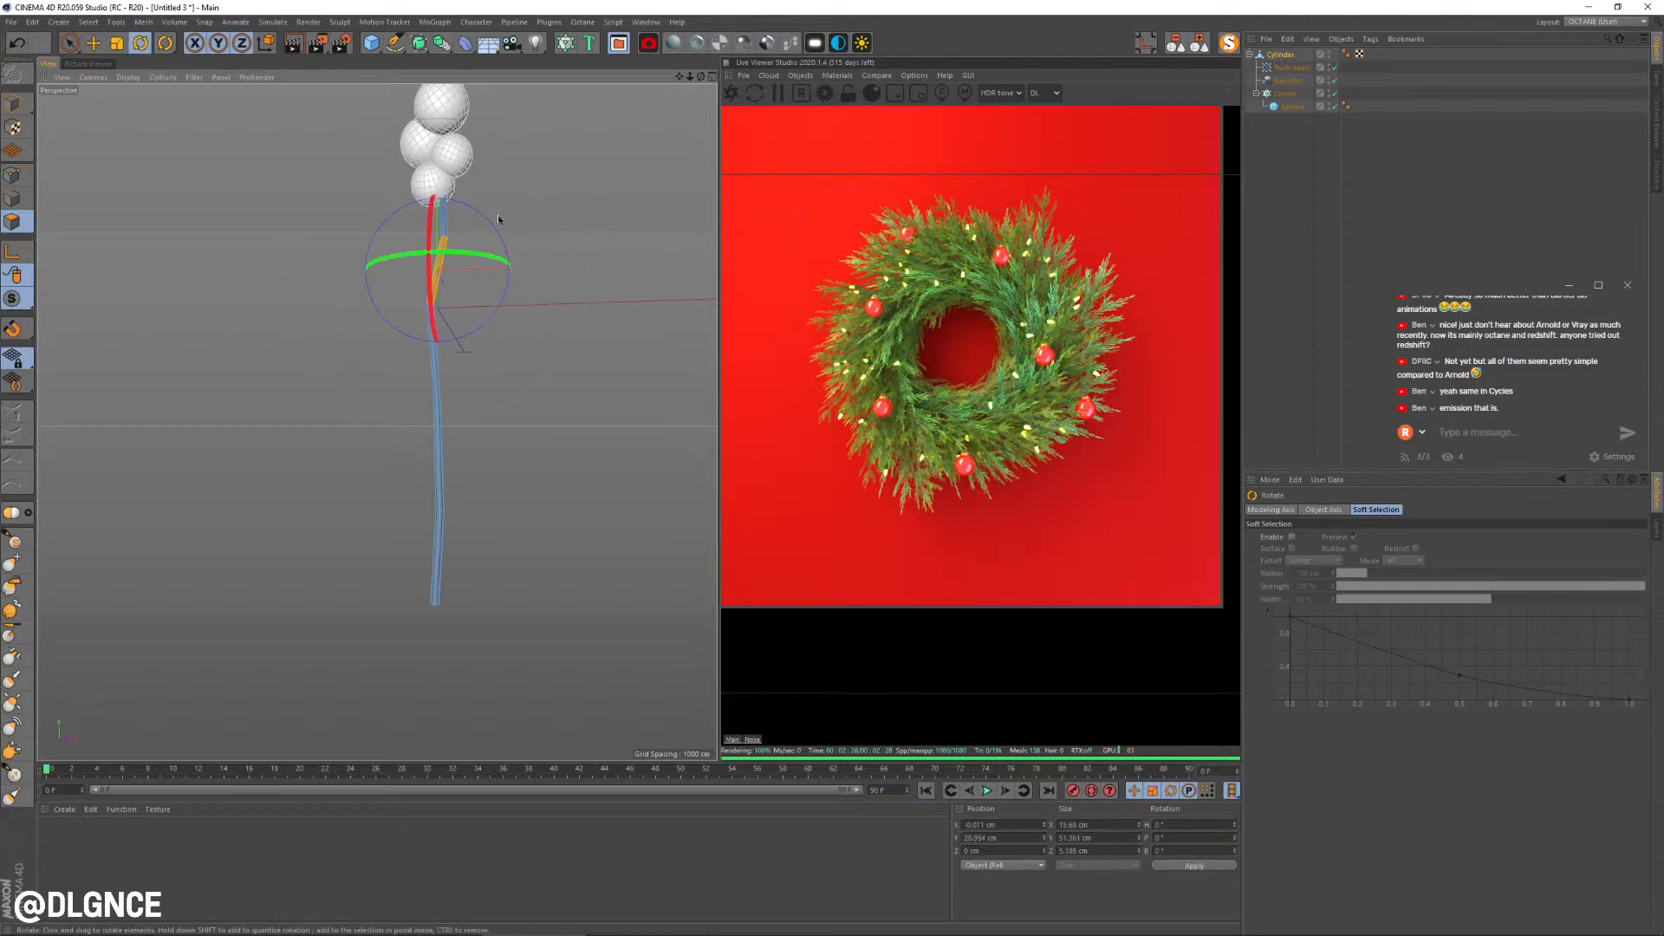
drag(431, 208, 425, 239)
Step: Switch to Model mode and scale the whole cylinder stem up slightly together with its berries
click(19, 105)
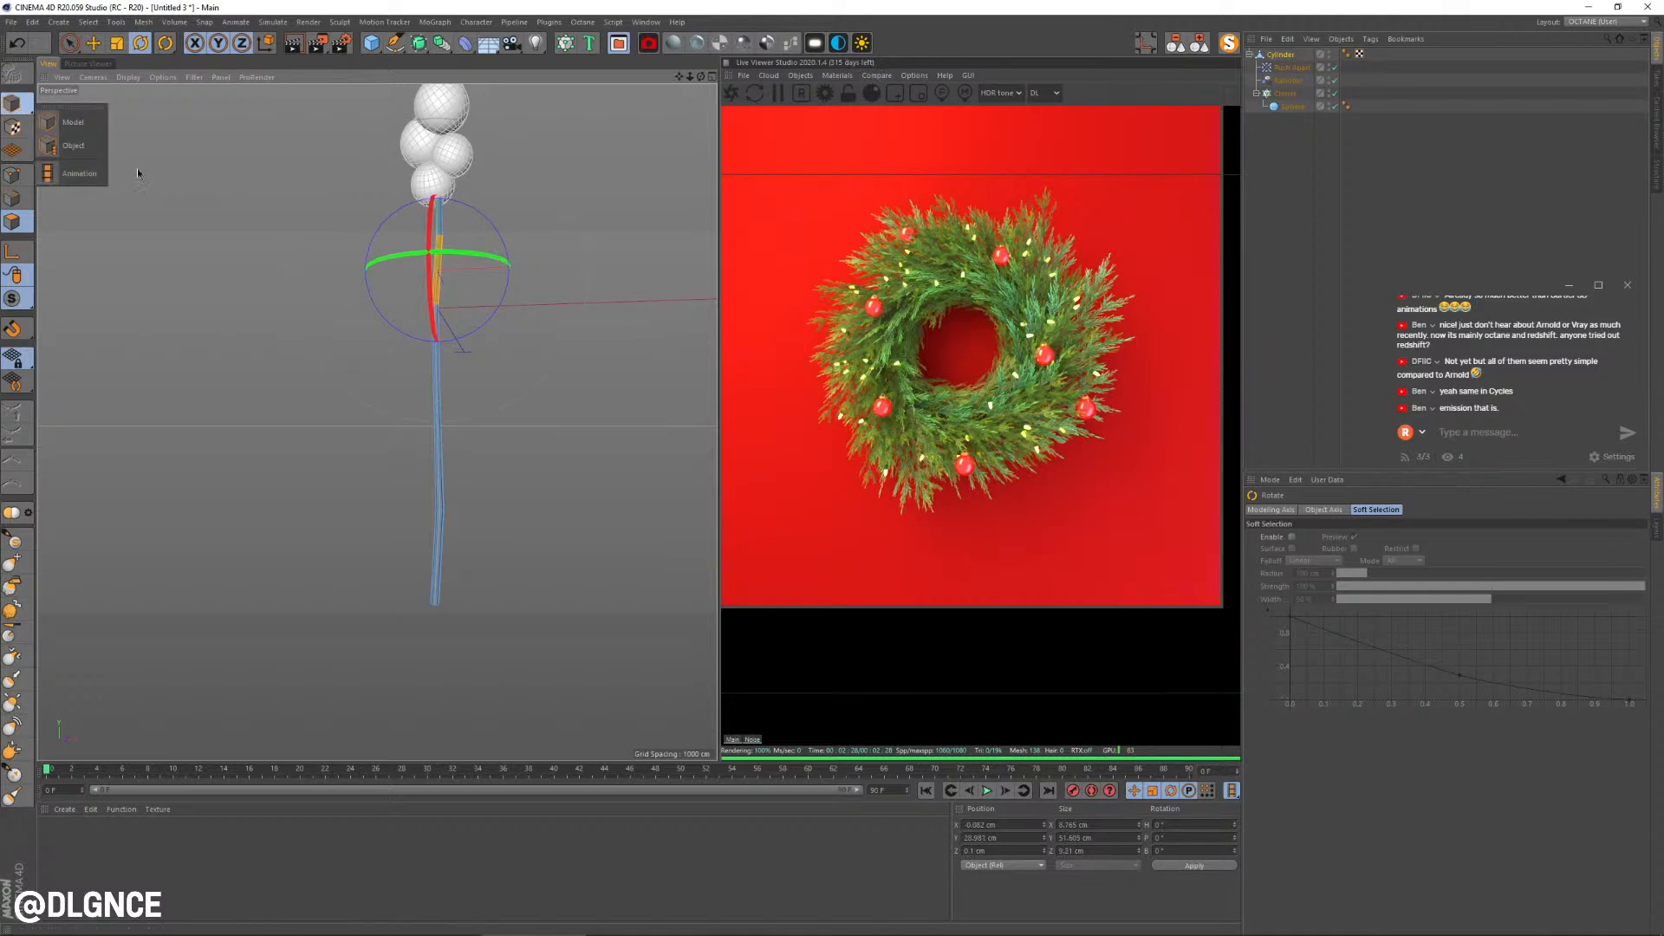
click(19, 104)
alt+drag(525, 364, 491, 371)
click(517, 354)
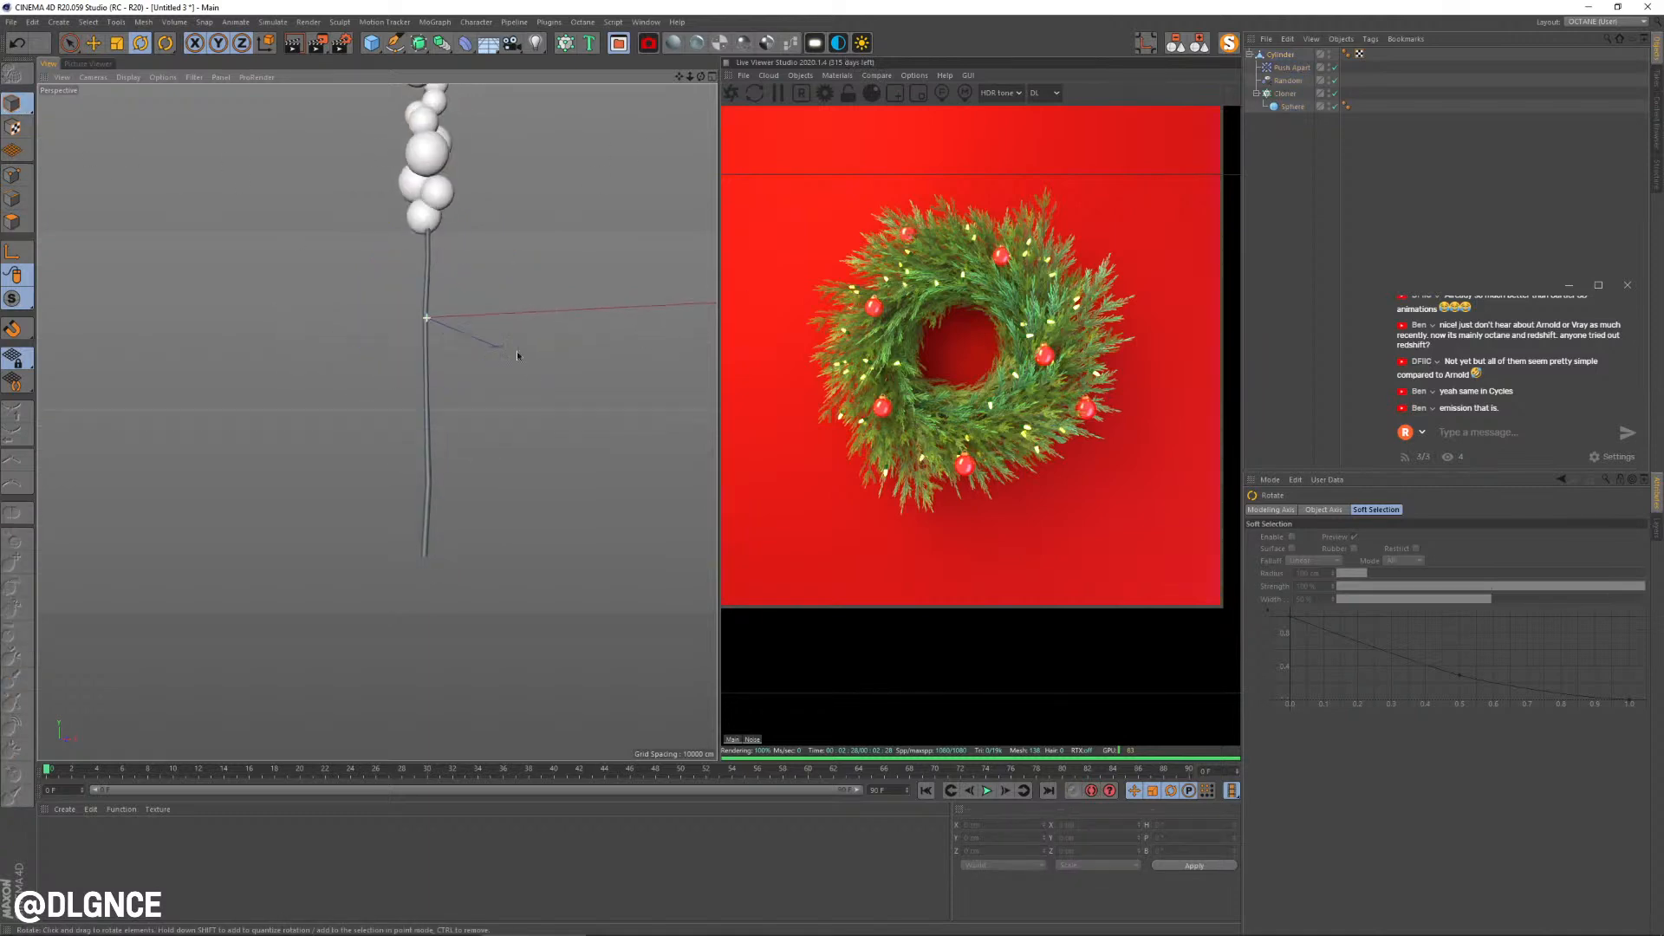
click(426, 364)
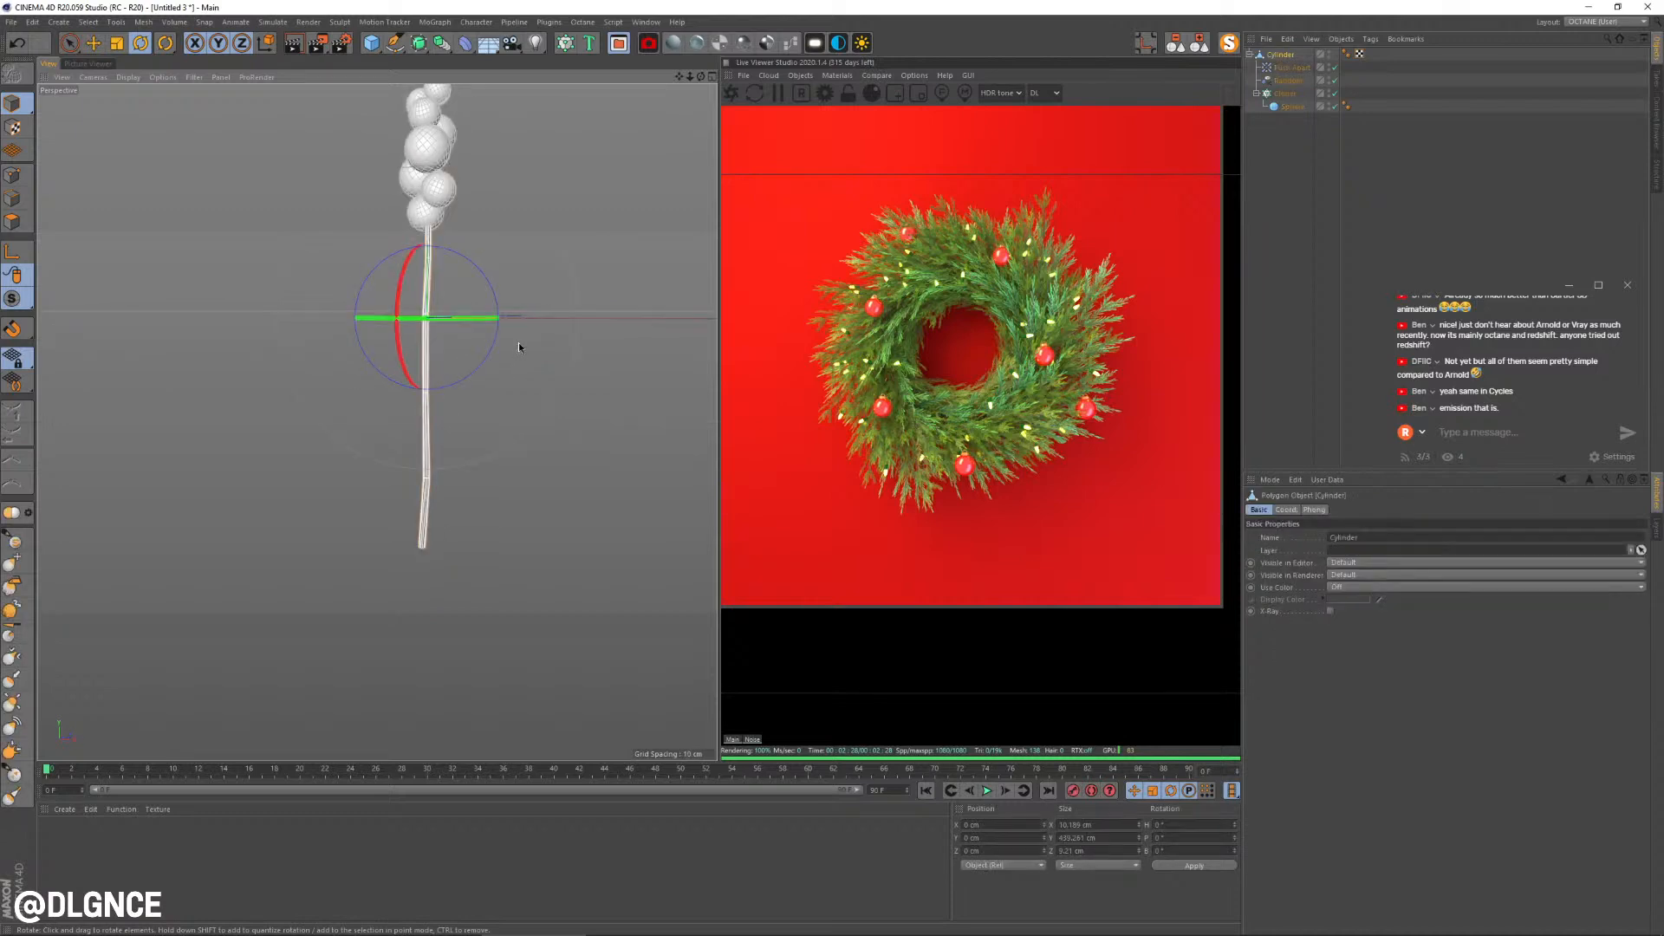
key(t)
alt+middle_drag(584, 463, 612, 469)
drag(612, 468, 619, 396)
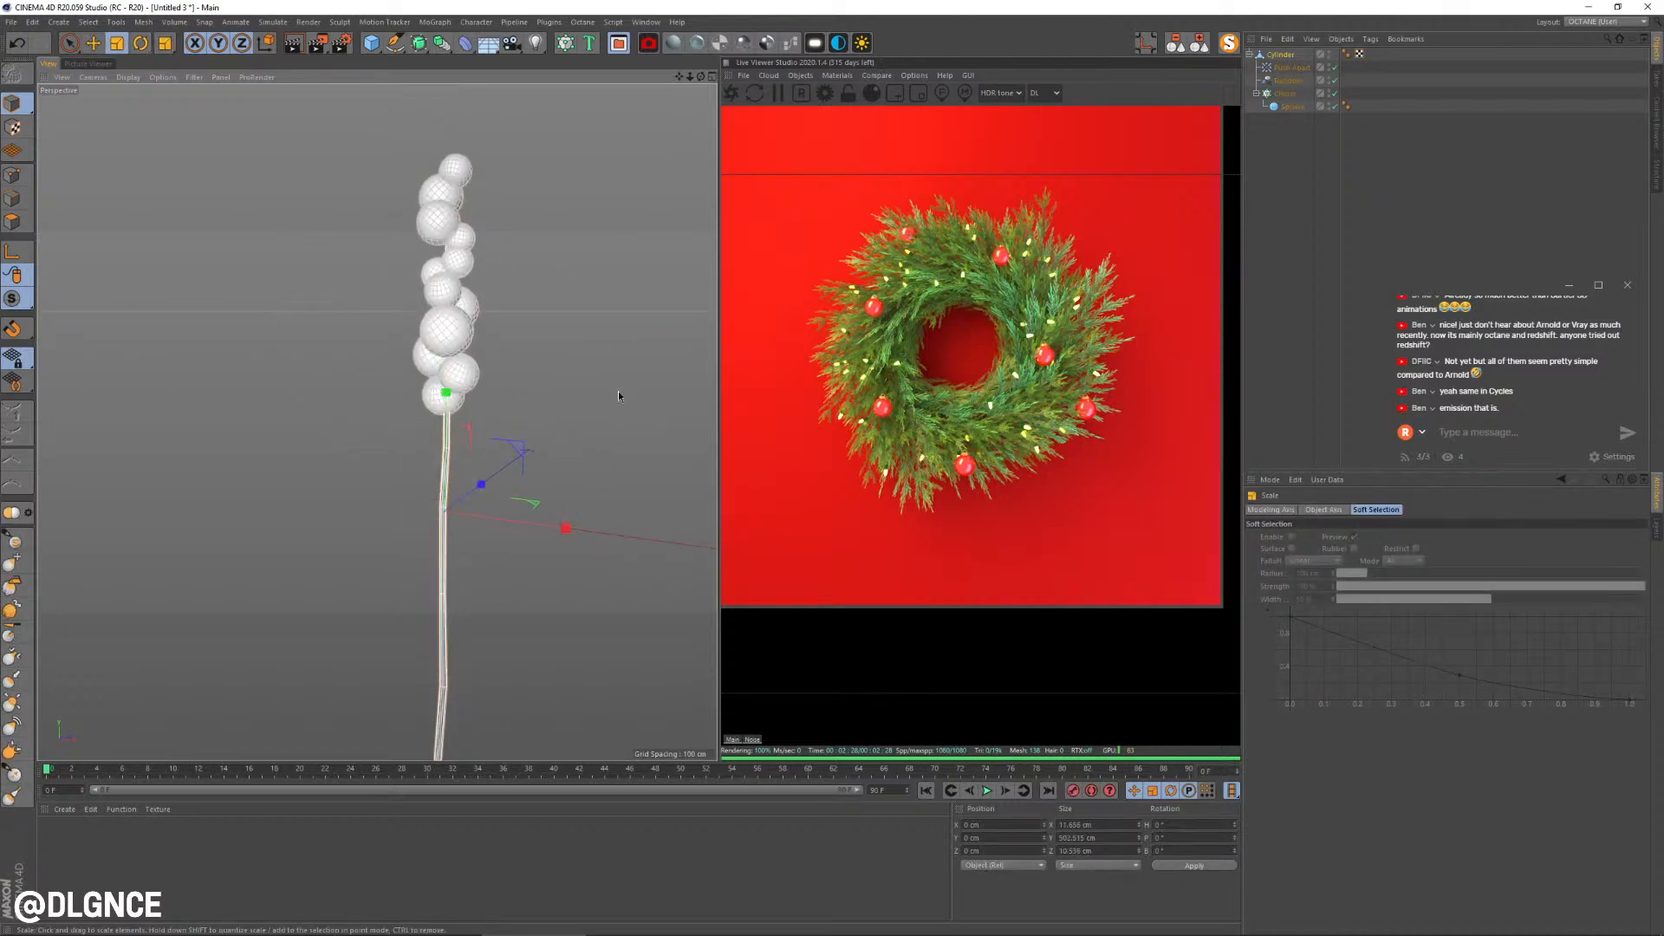
Step: Scale down the berry Cloner, and scale it down again together with the Push Apart and Random effectors
click(430, 283)
click(1286, 94)
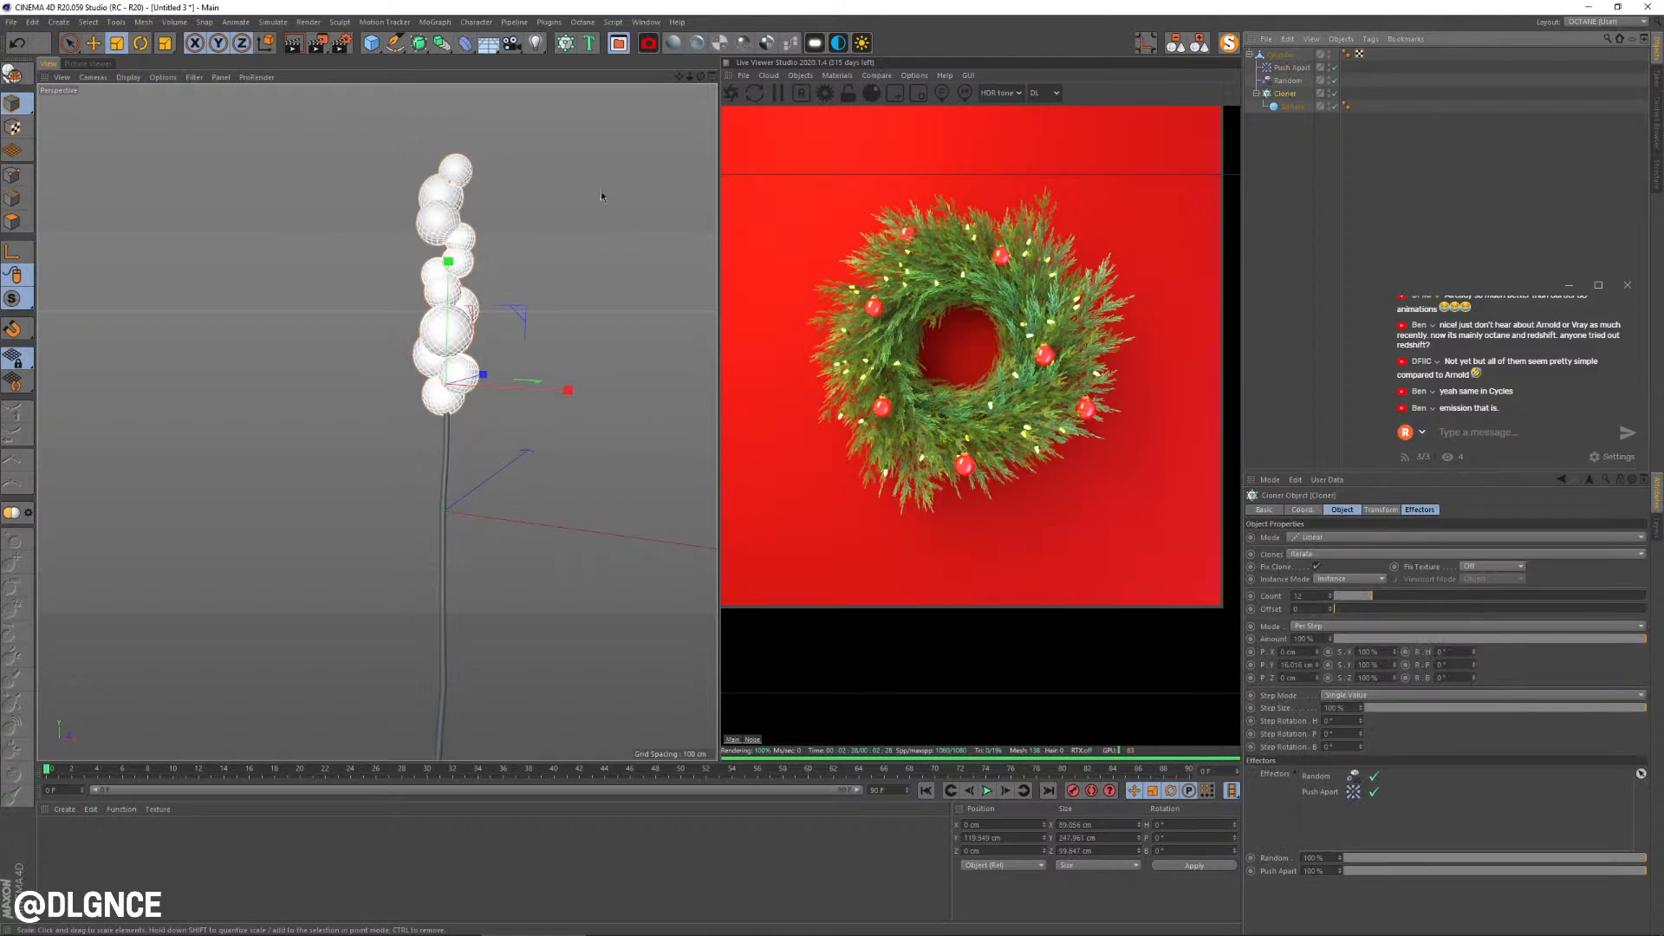
drag(601, 196, 601, 244)
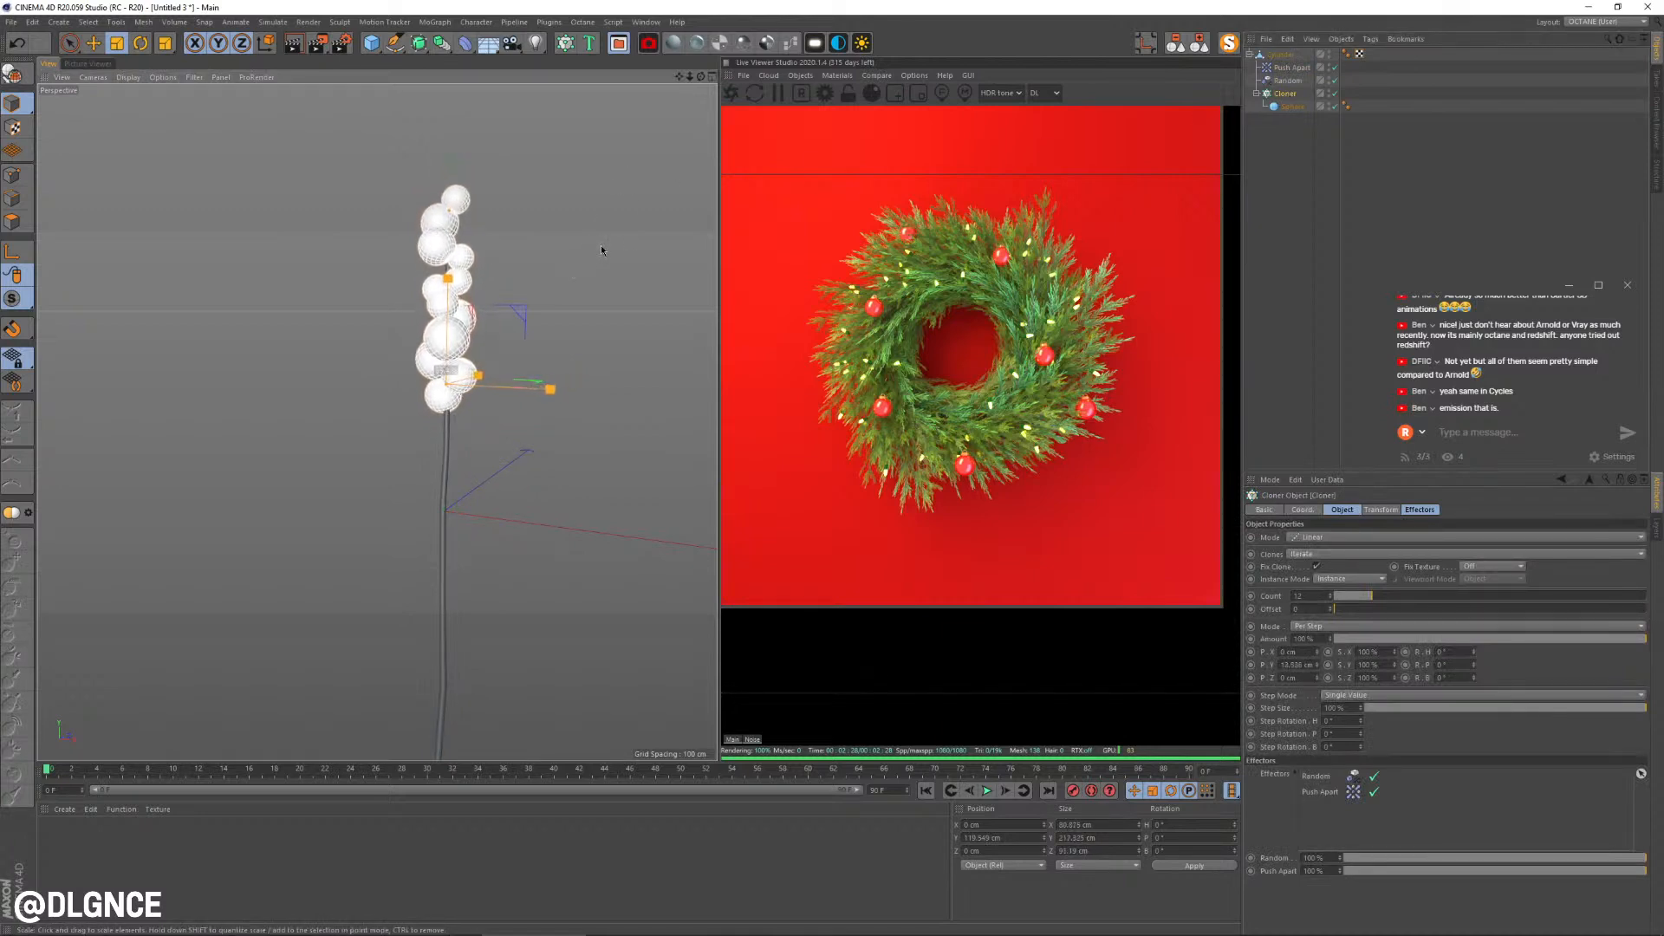
shift+click(1291, 66)
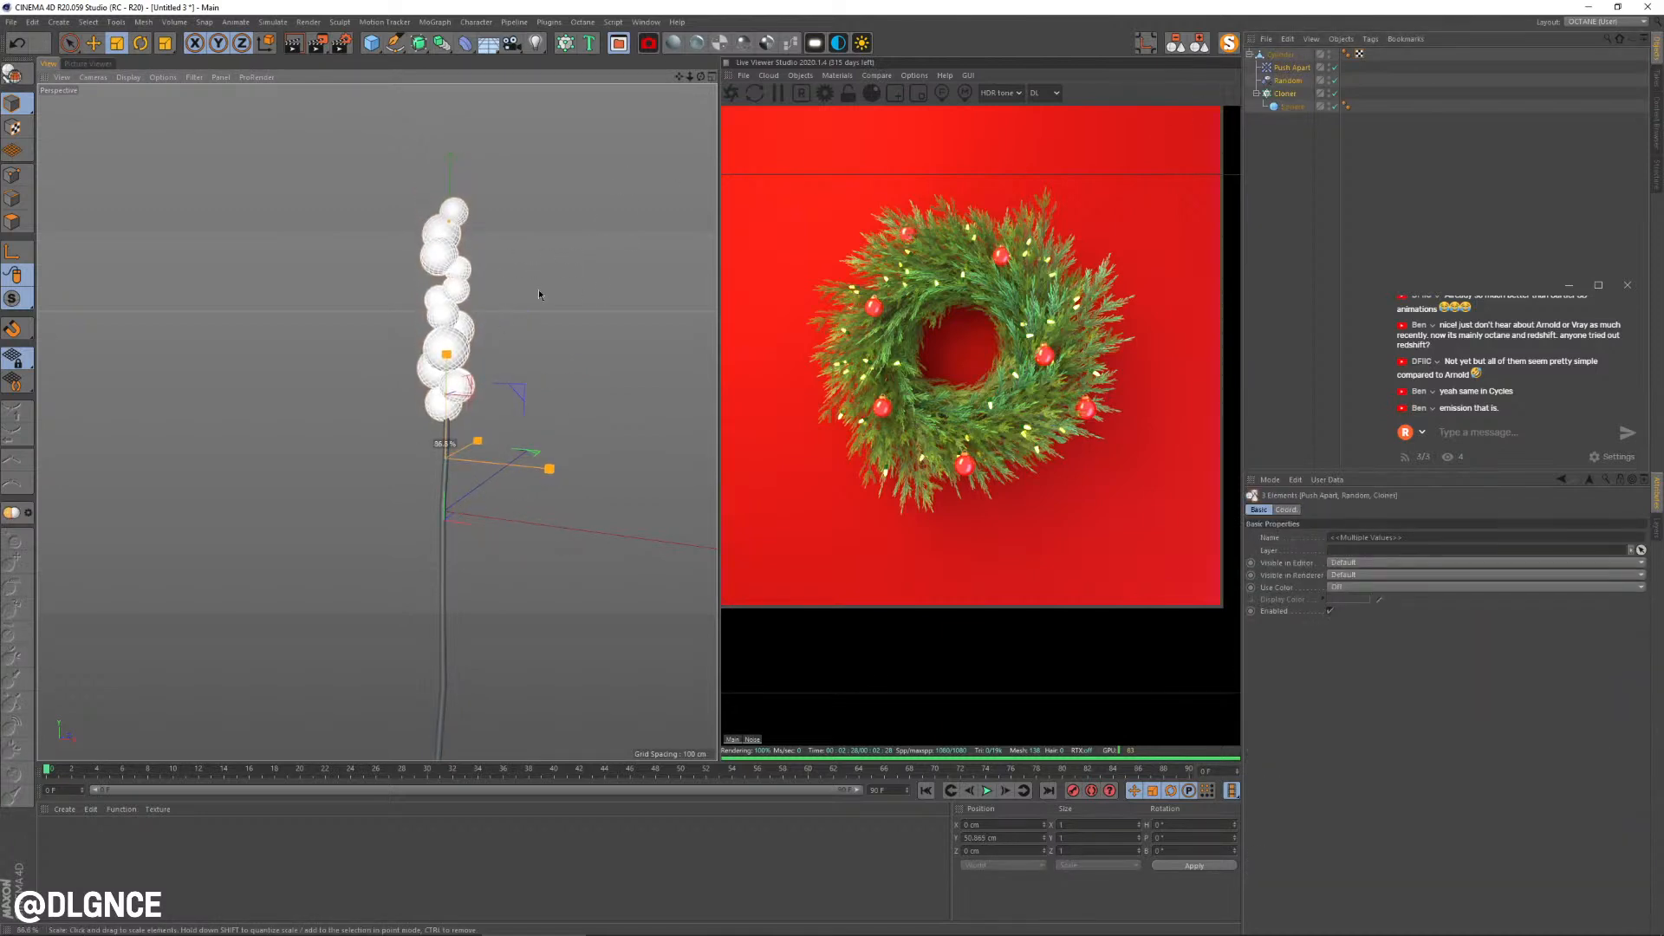
click(1200, 42)
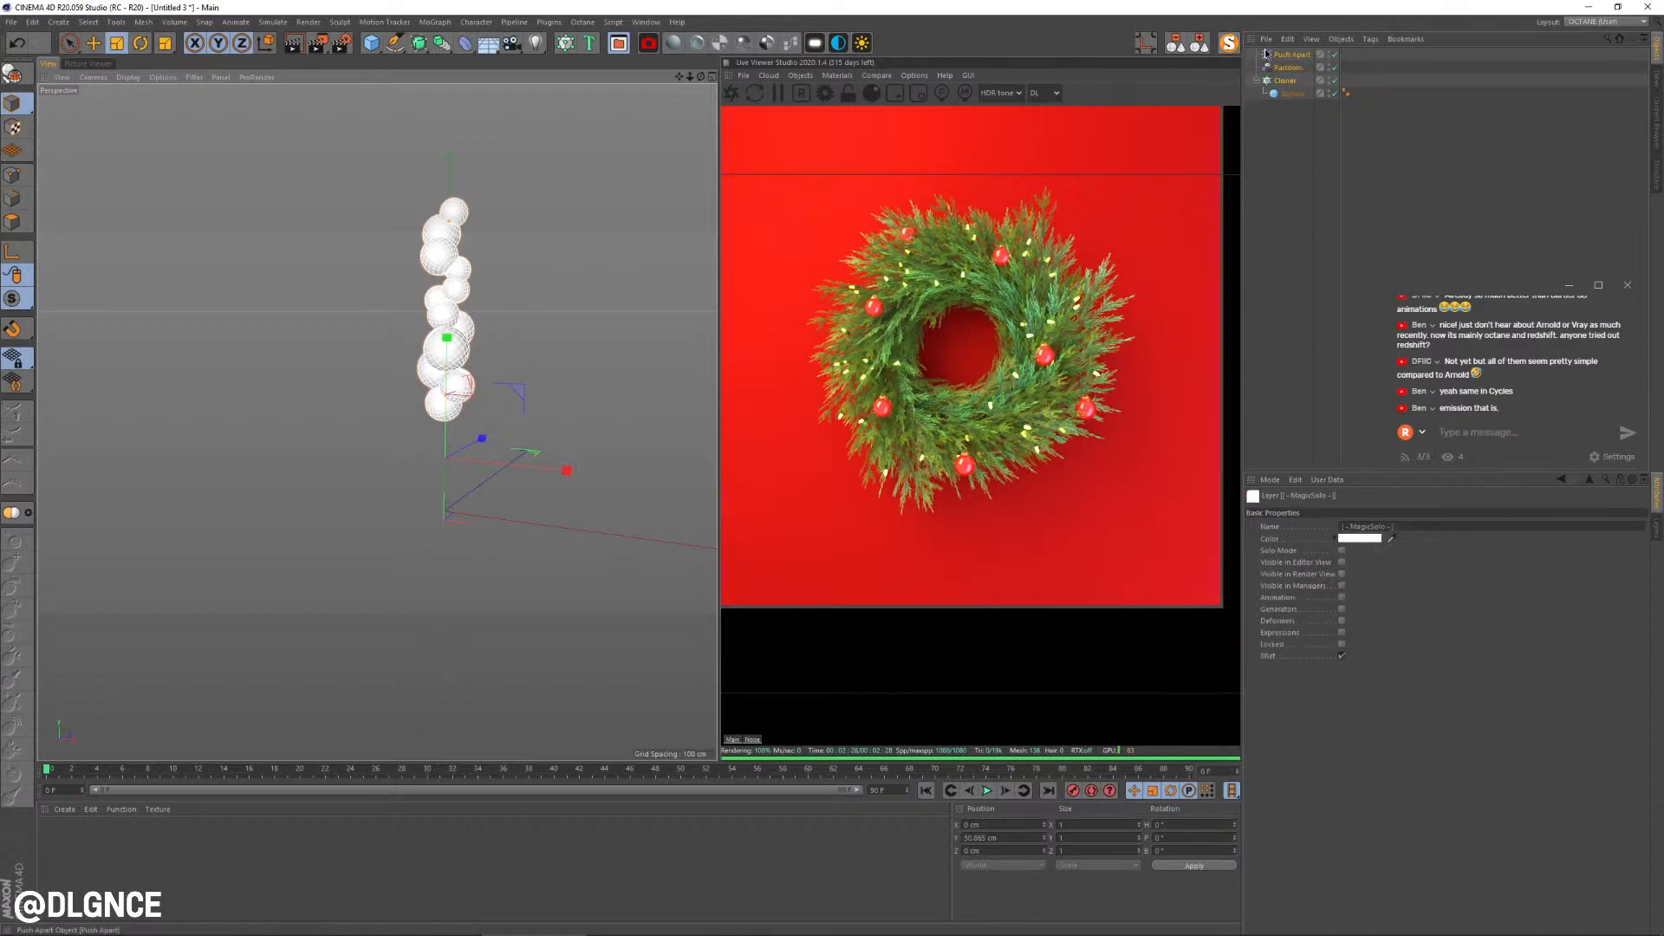
click(1229, 44)
Step: Copy the Cylinder with its children into the open project ThePractice-220-Wreath.c4d
click(1251, 55)
click(1278, 55)
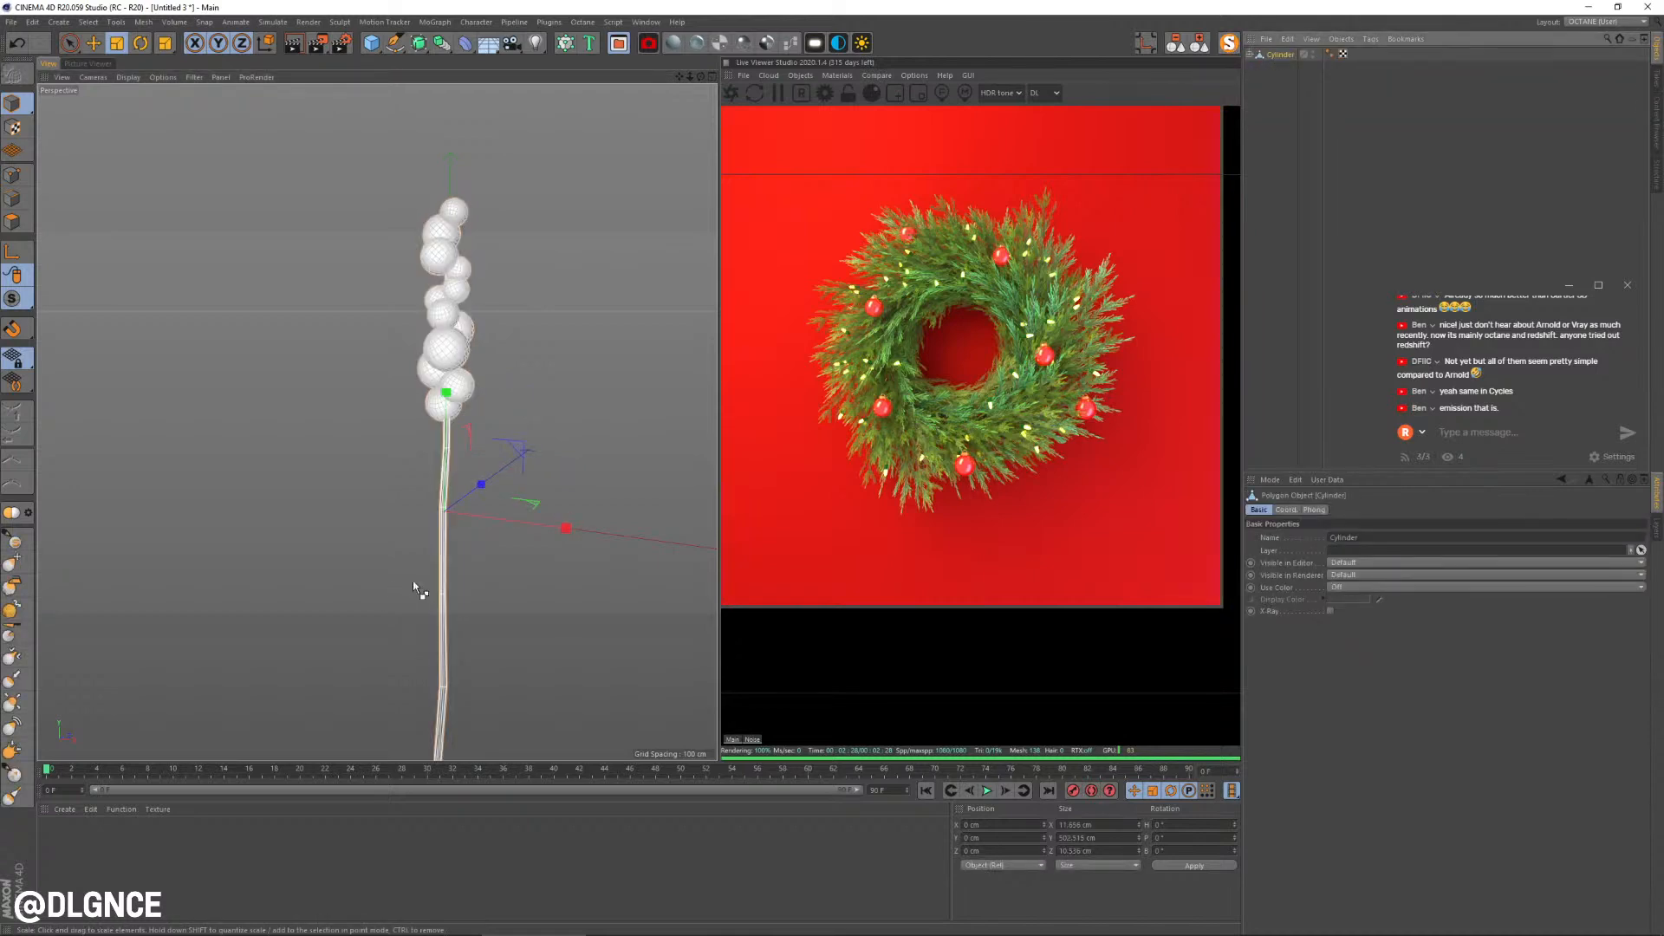
key(v)
mouse_move(451, 585)
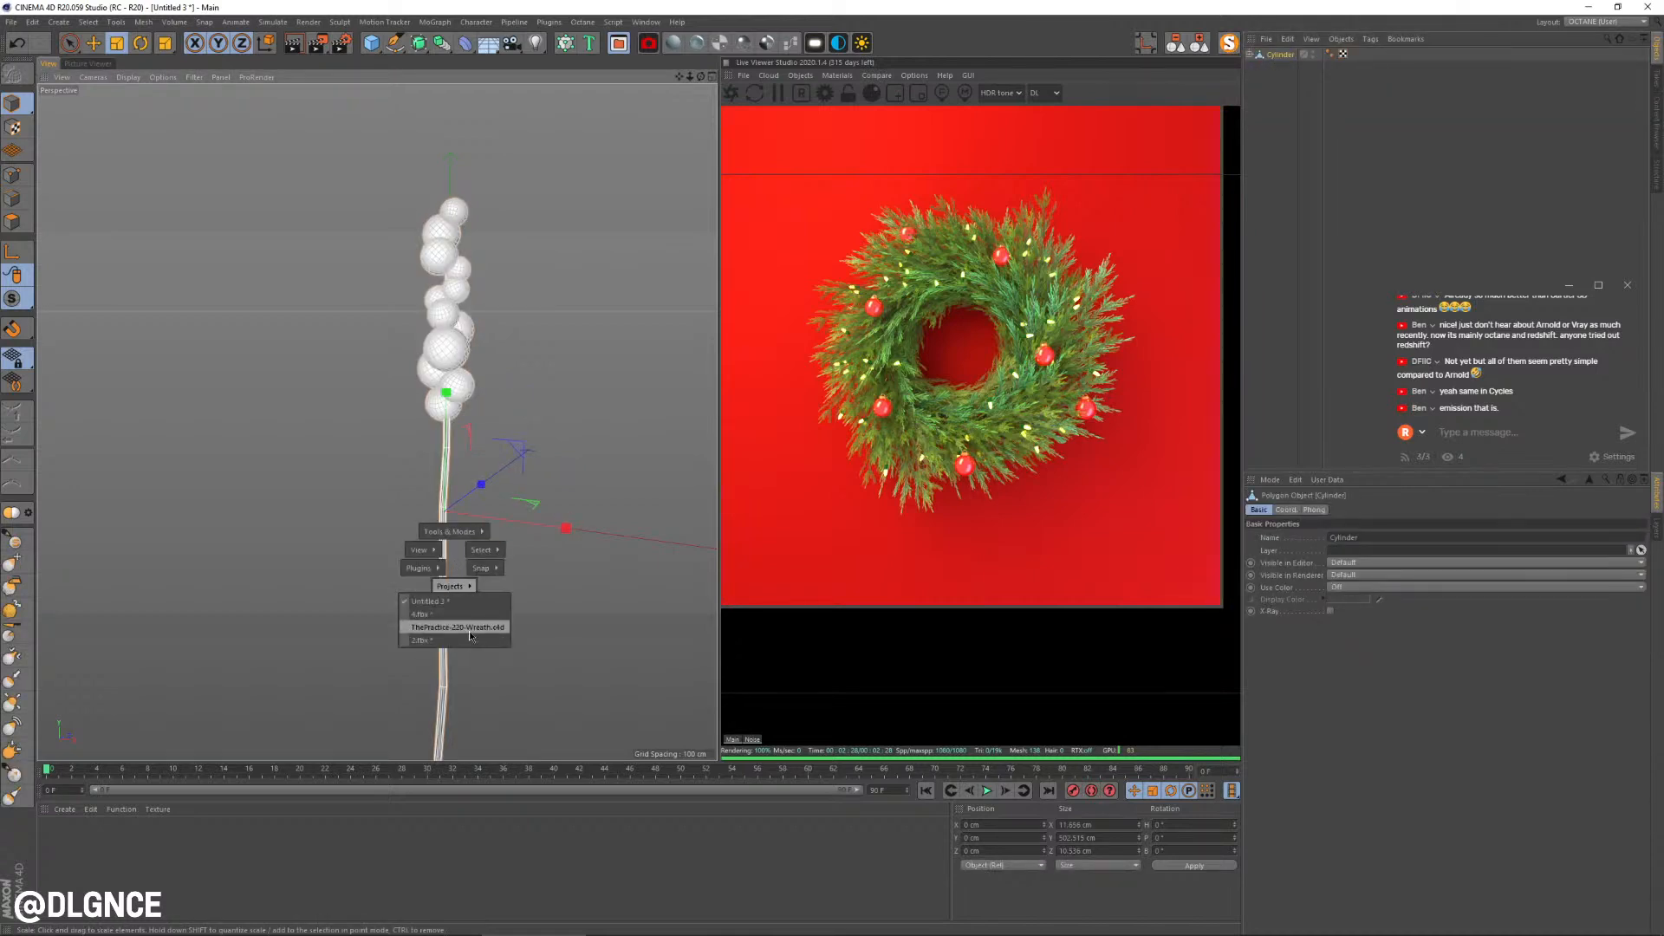
click(477, 627)
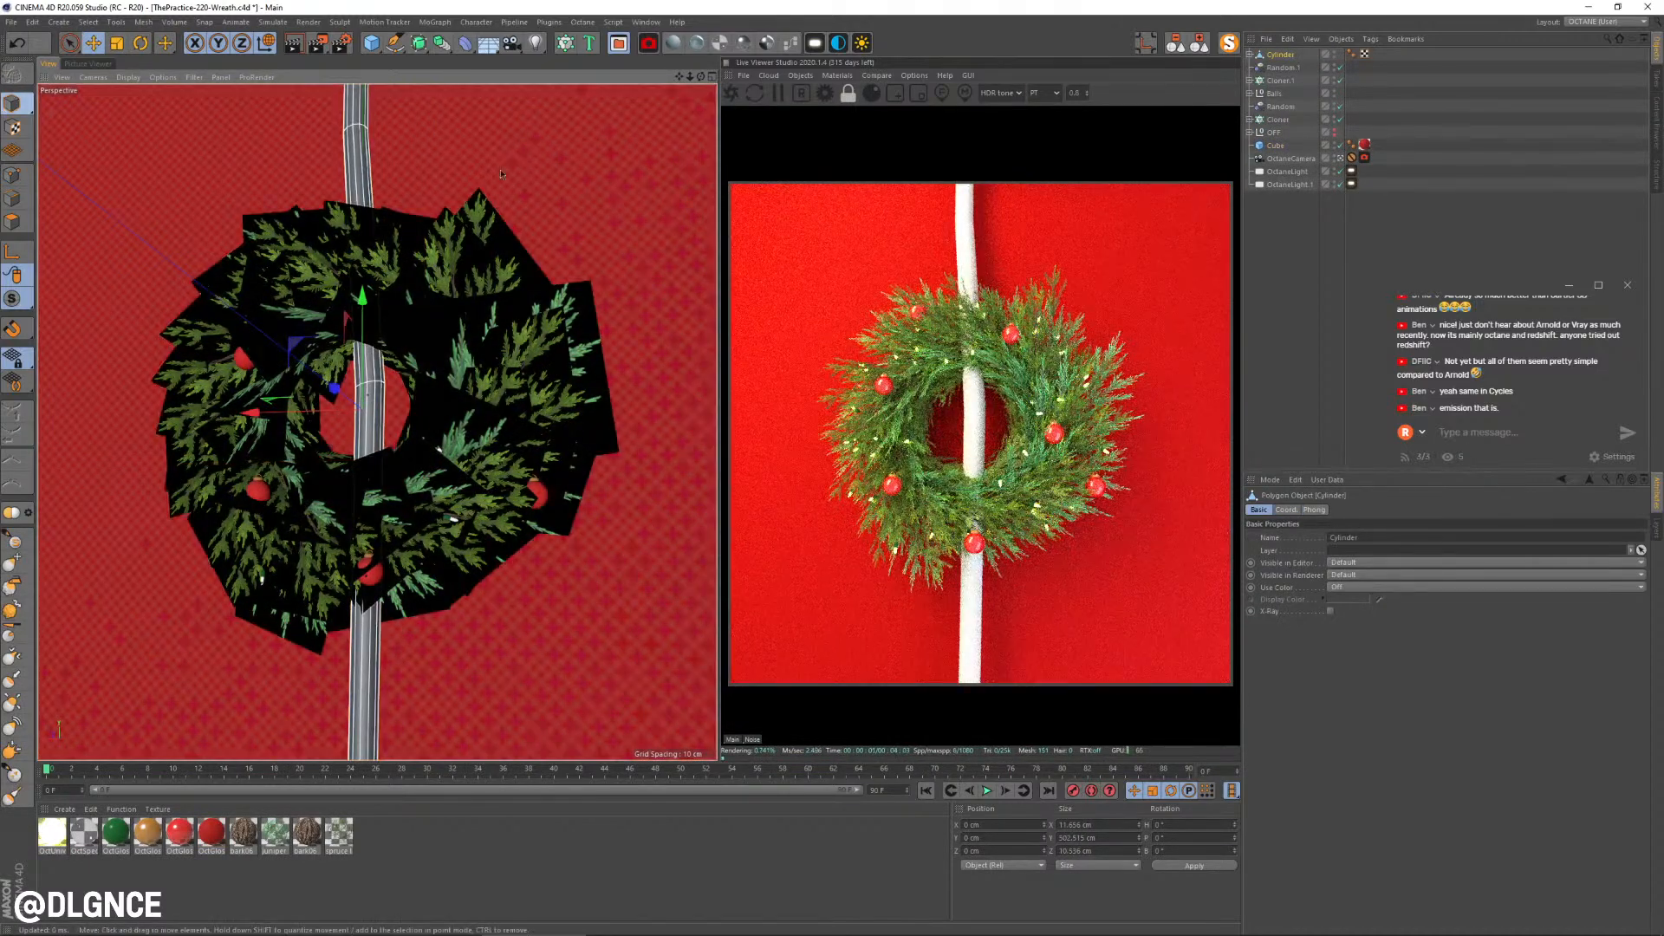
Step: Scale the pasted berry stem down to about 146 cm tall and move it in front of the wreath
key(t)
drag(498, 382, 381, 374)
drag(329, 448, 329, 450)
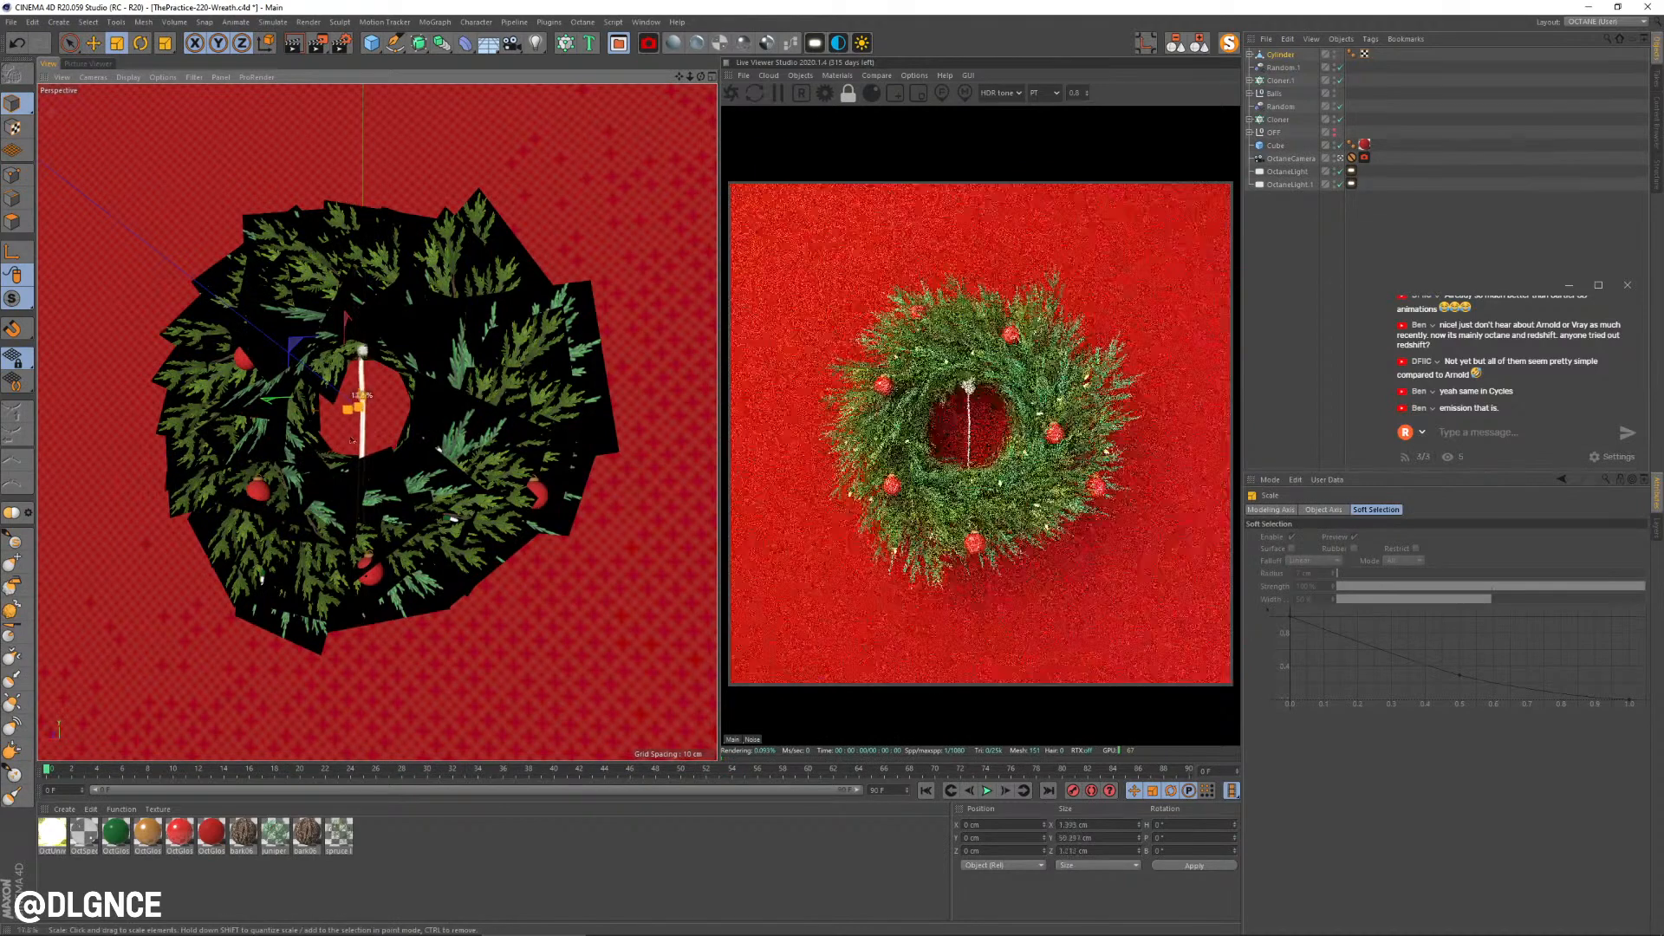
key(ctrl+z)
key(e)
drag(332, 383, 293, 357)
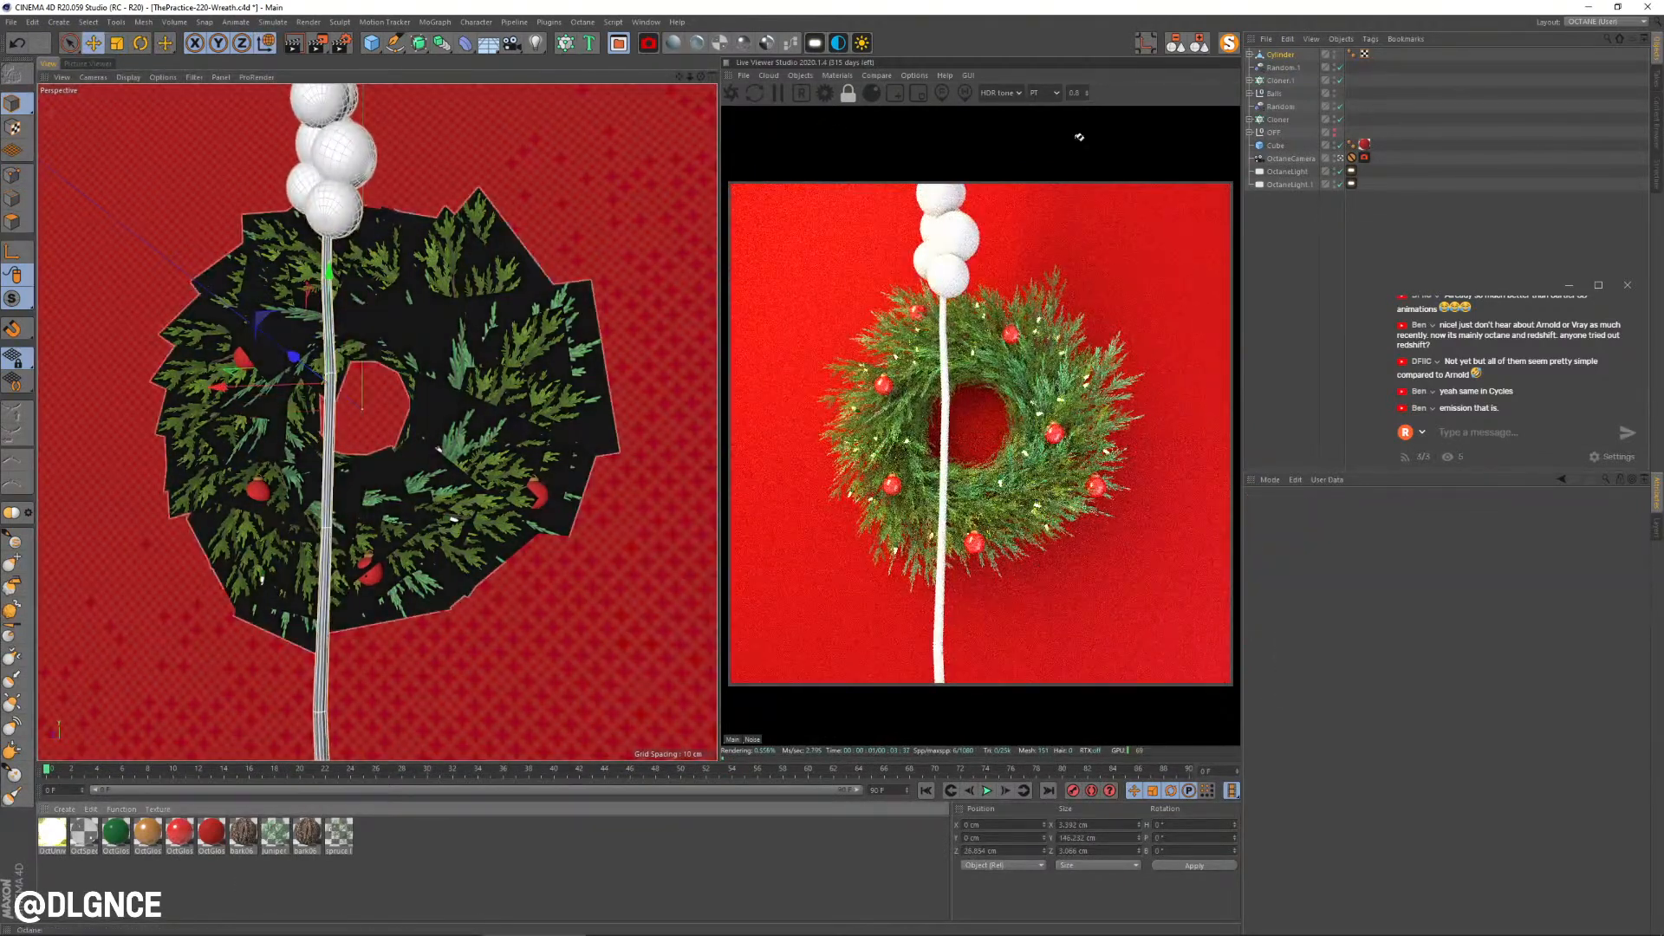
Step: Apply the bark material to the Cylinder stem
drag(1284, 61, 1281, 56)
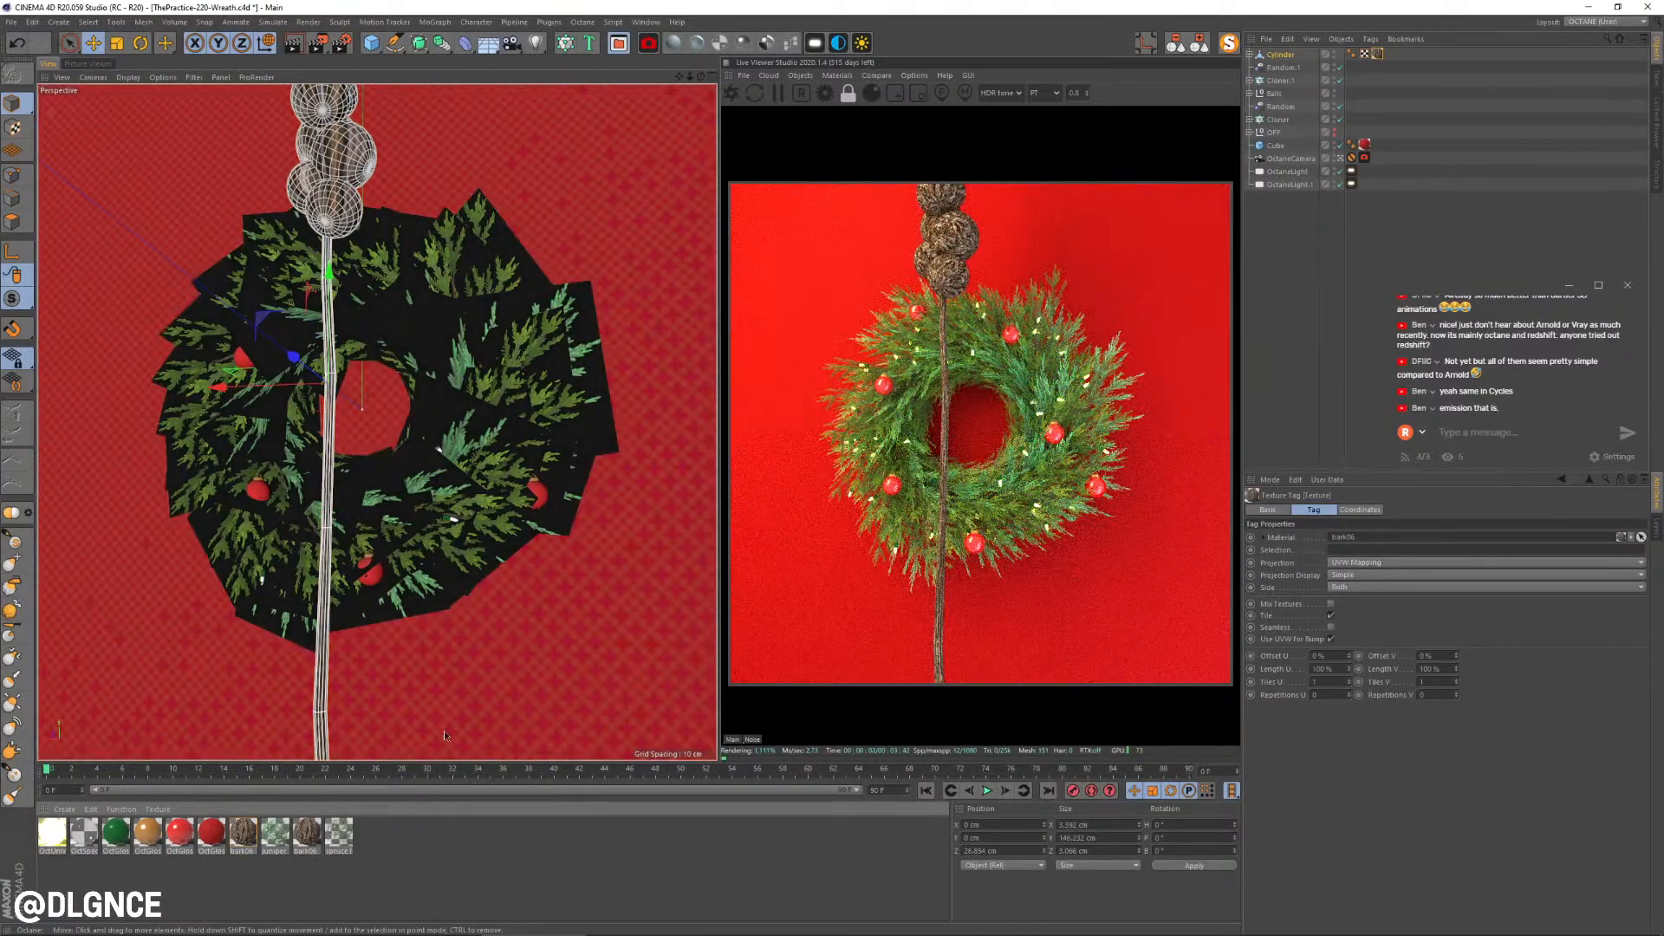
click(170, 888)
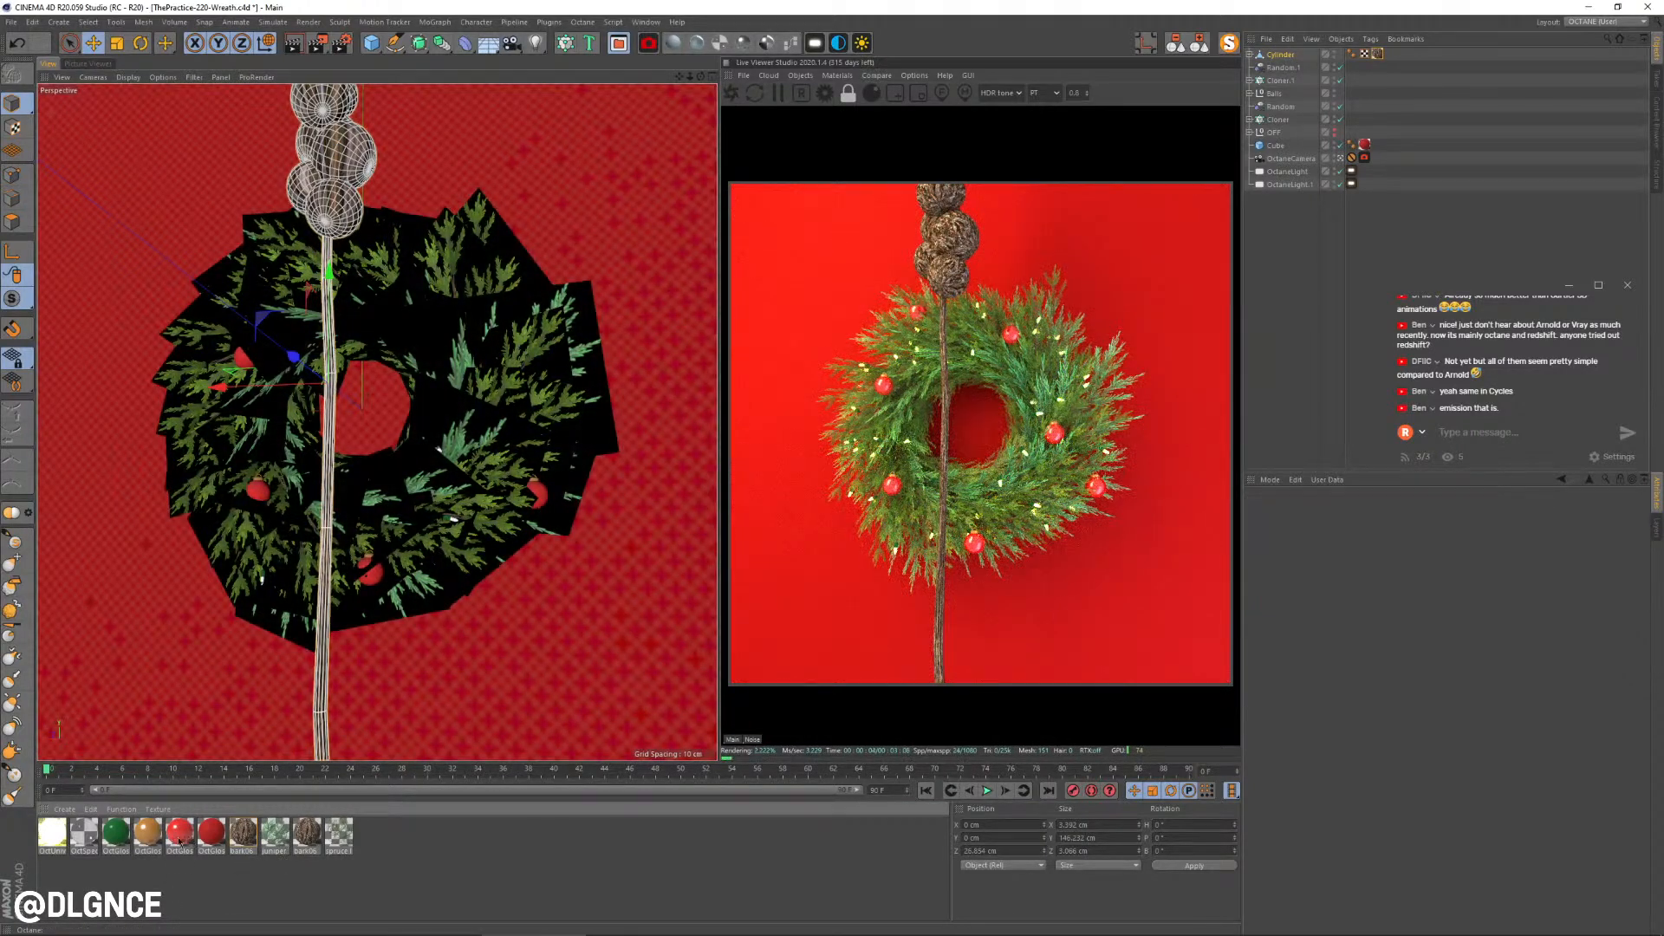
Step: Create a new Octane glossy material and set its diffuse color to a pale yellow
click(700, 48)
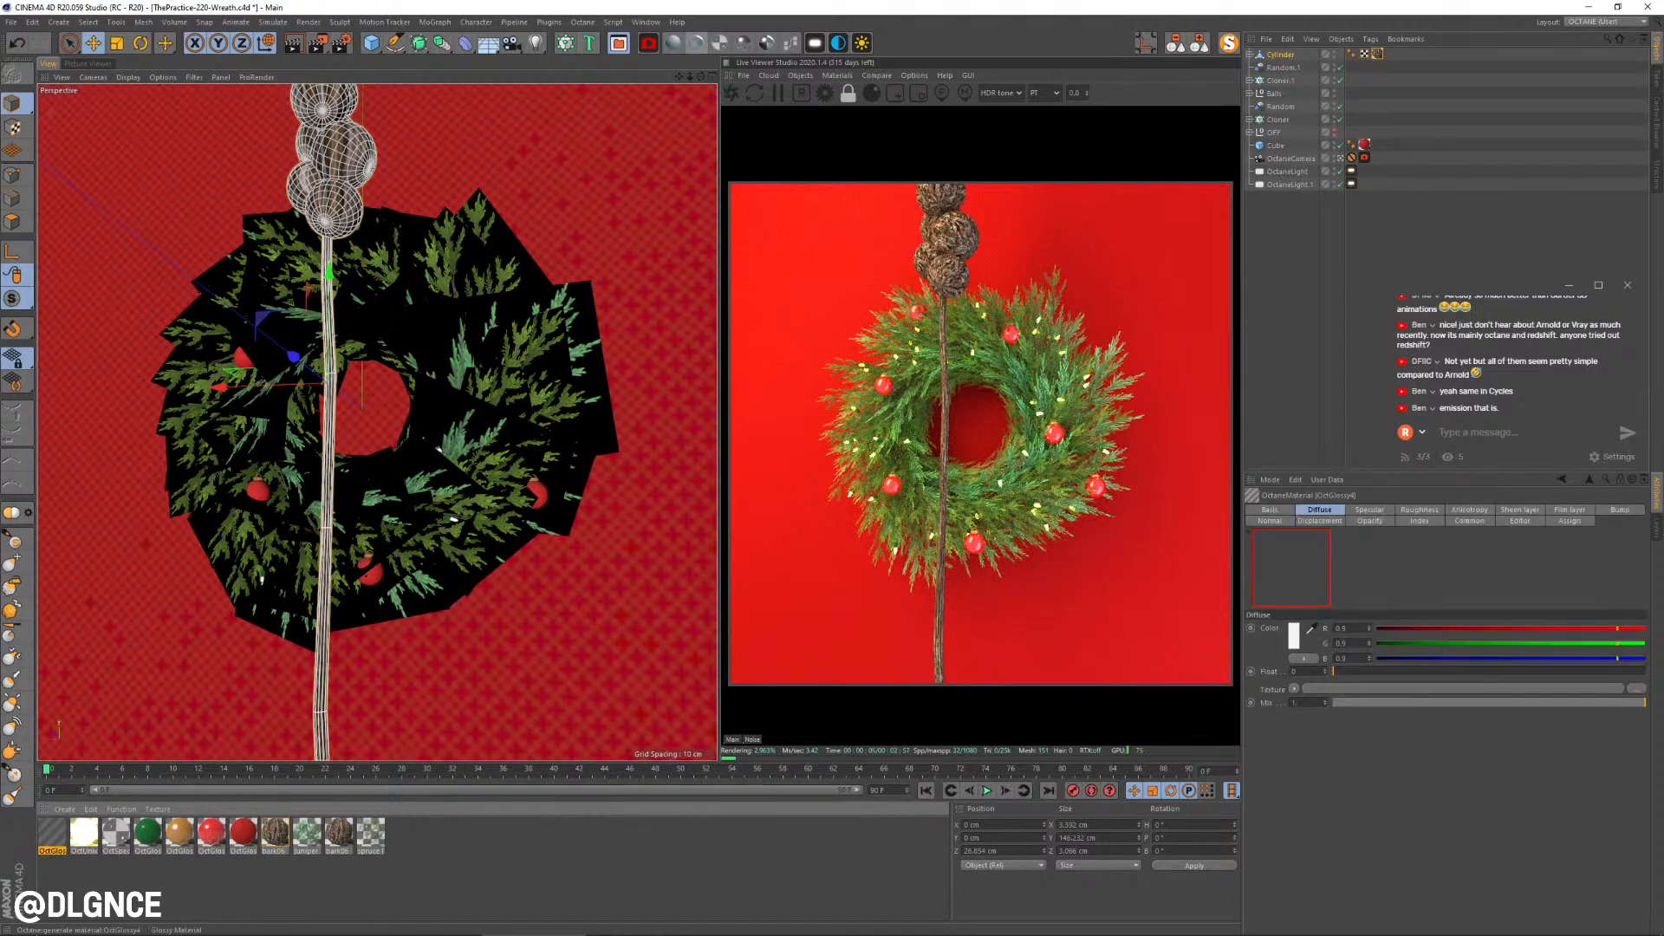
double_click(54, 834)
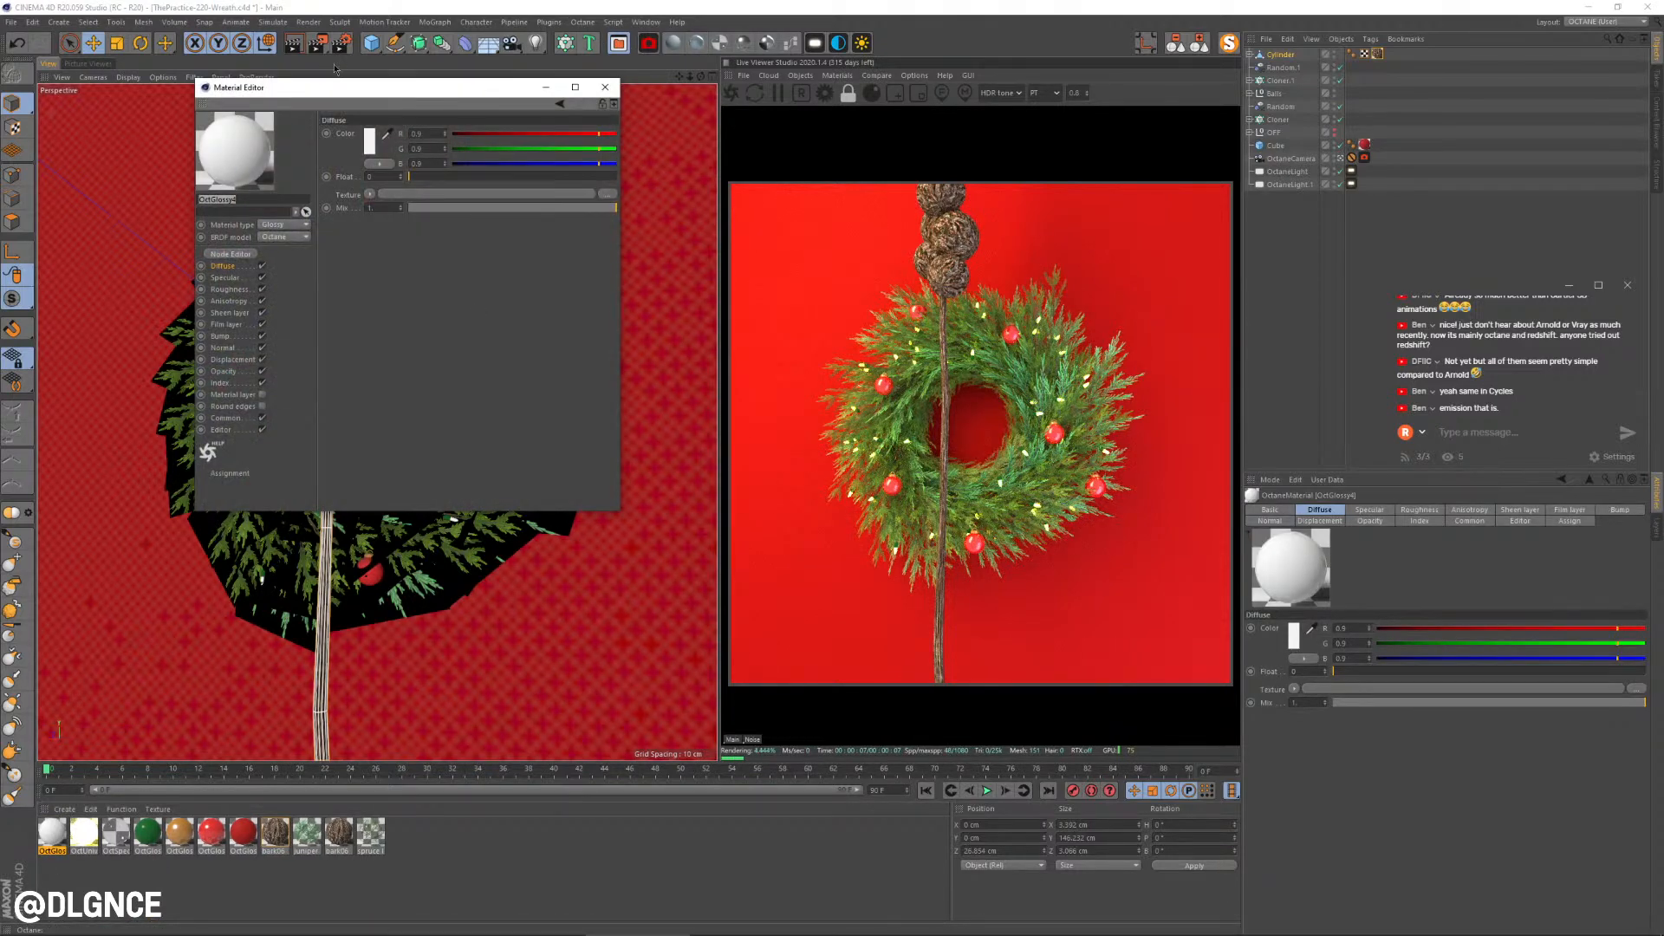
drag(339, 96, 529, 304)
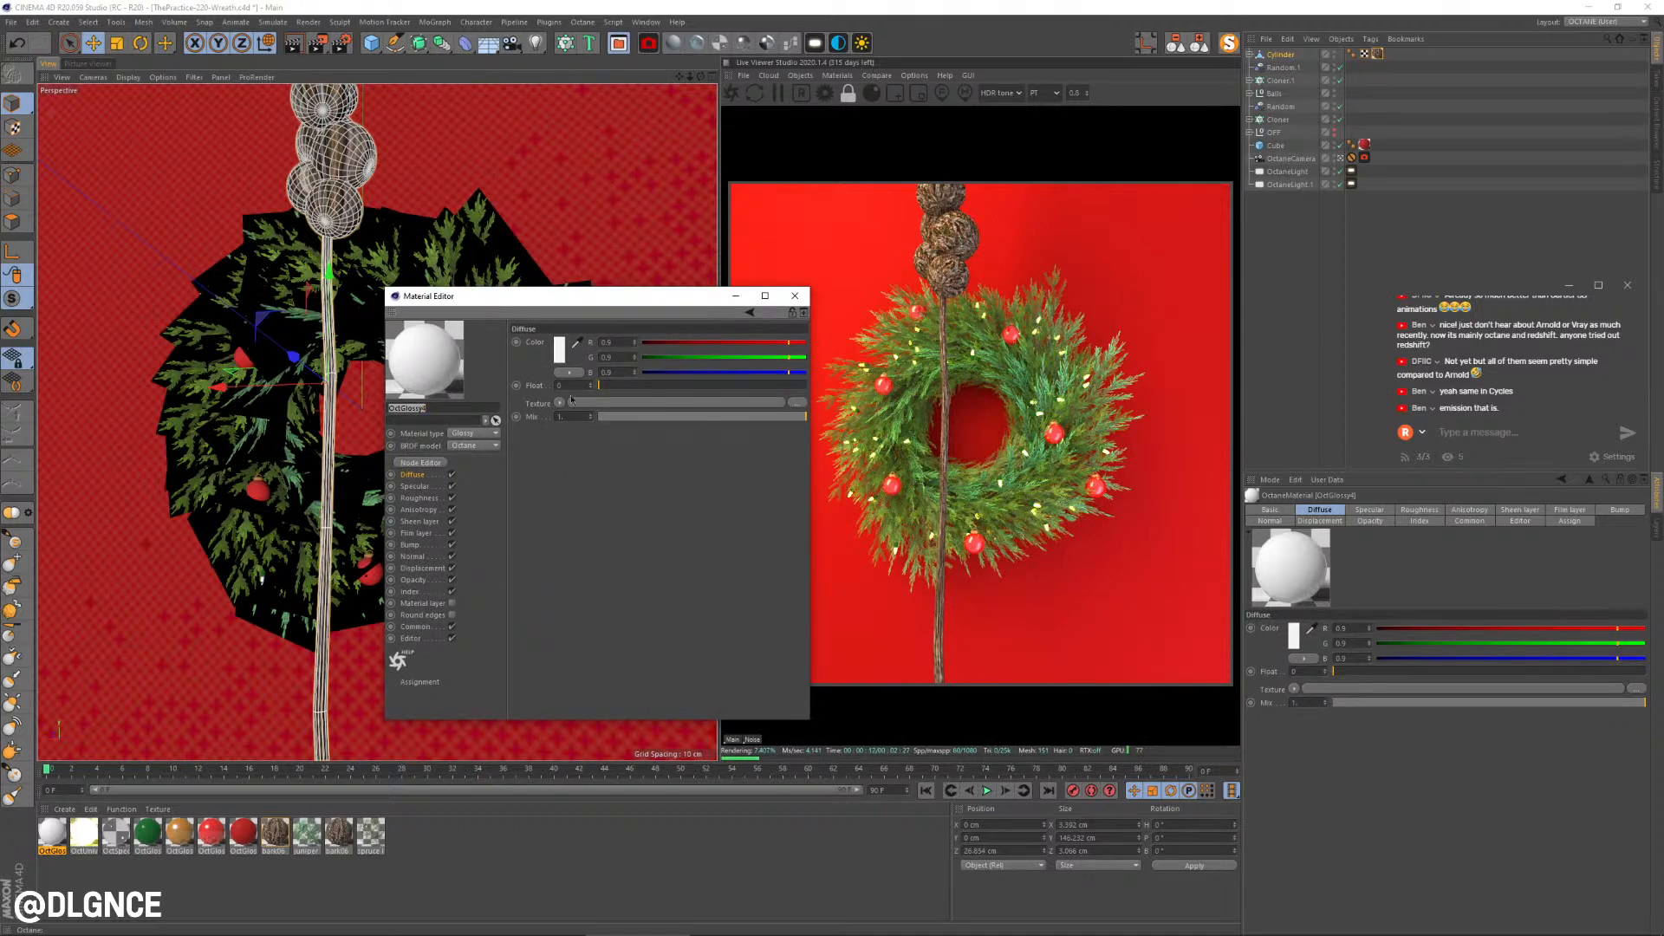
click(559, 349)
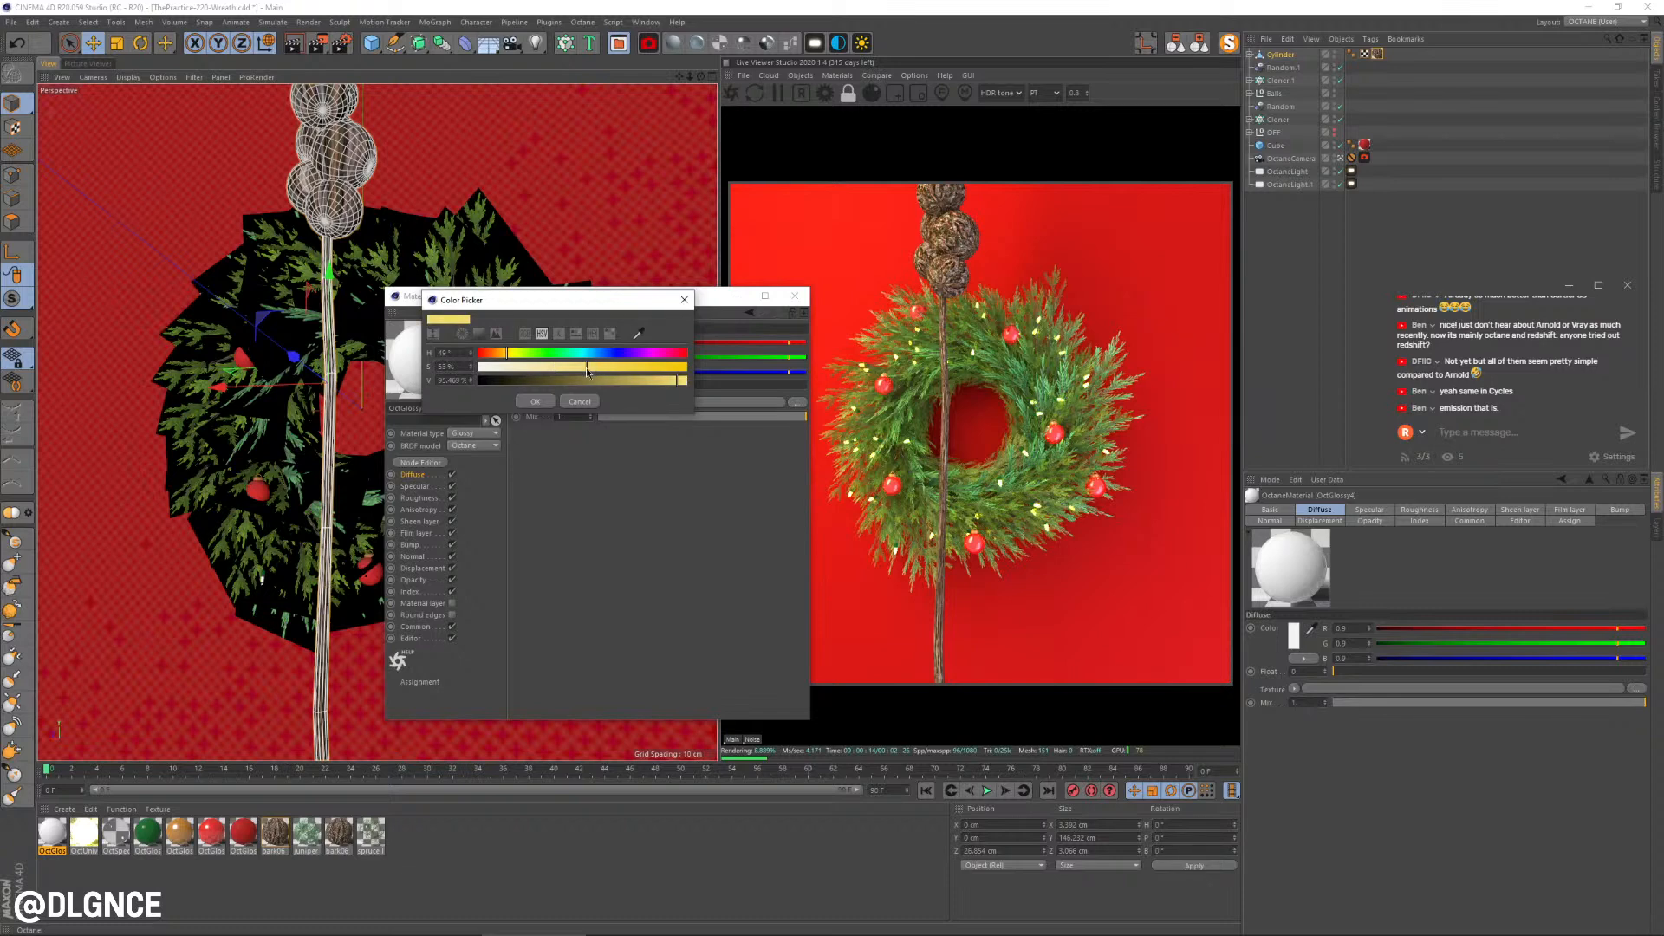
click(536, 402)
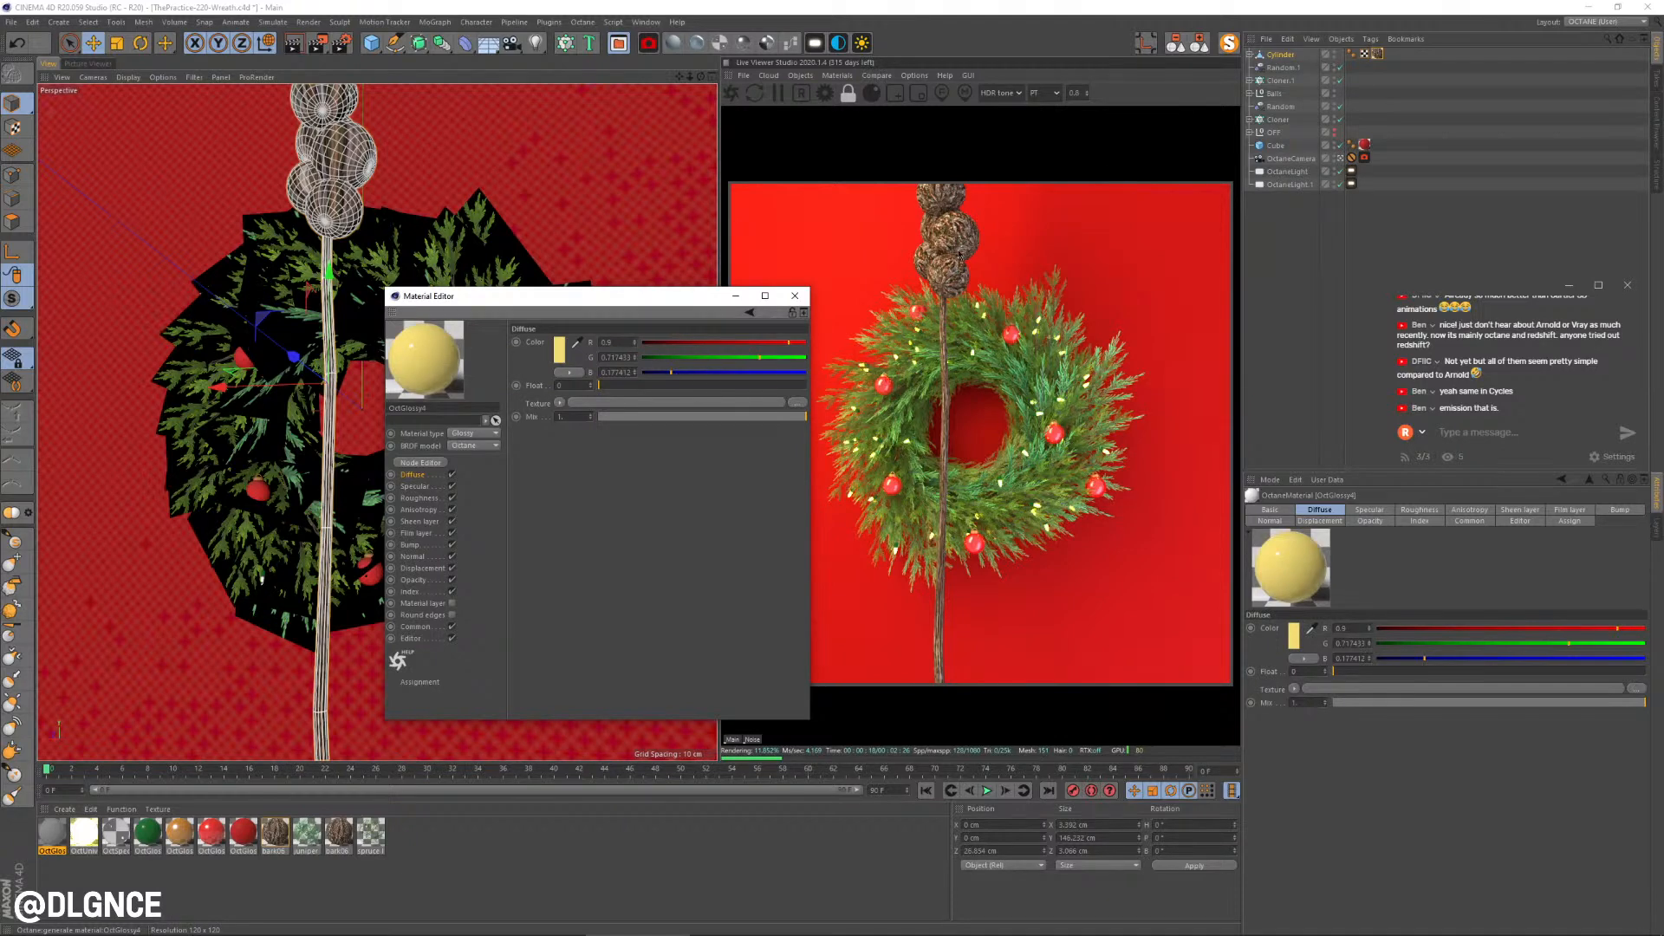
Step: Apply the yellow glossy material to the berry Cloner under the Cylinder
click(1250, 55)
drag(420, 357, 422, 355)
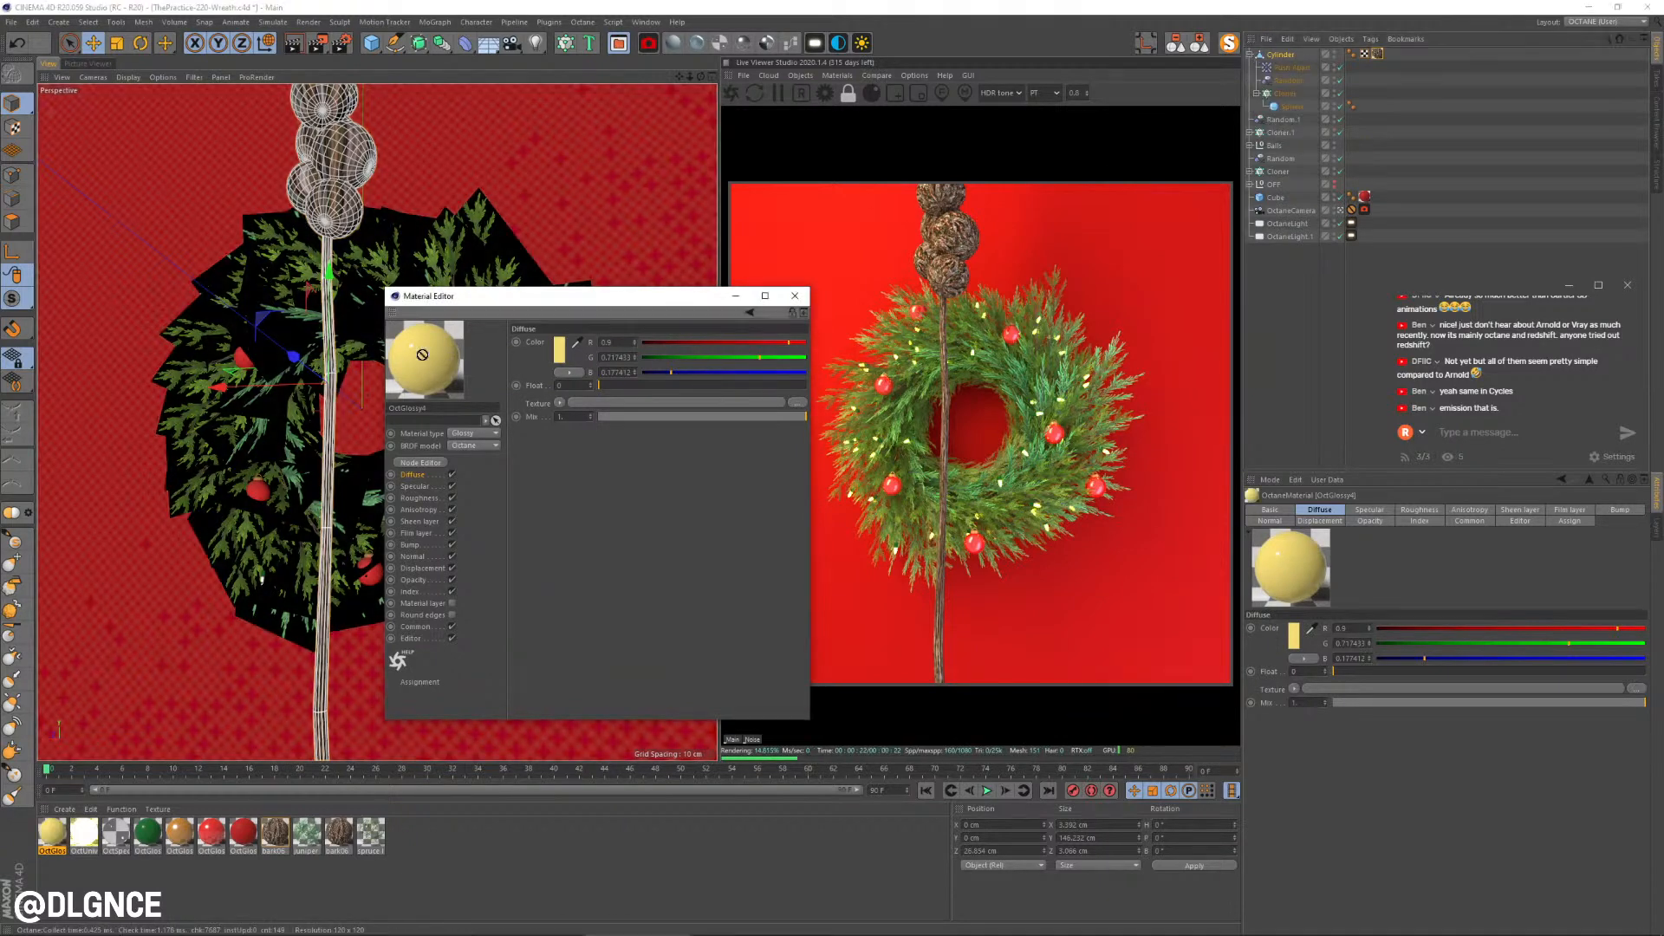
drag(1291, 97, 1292, 95)
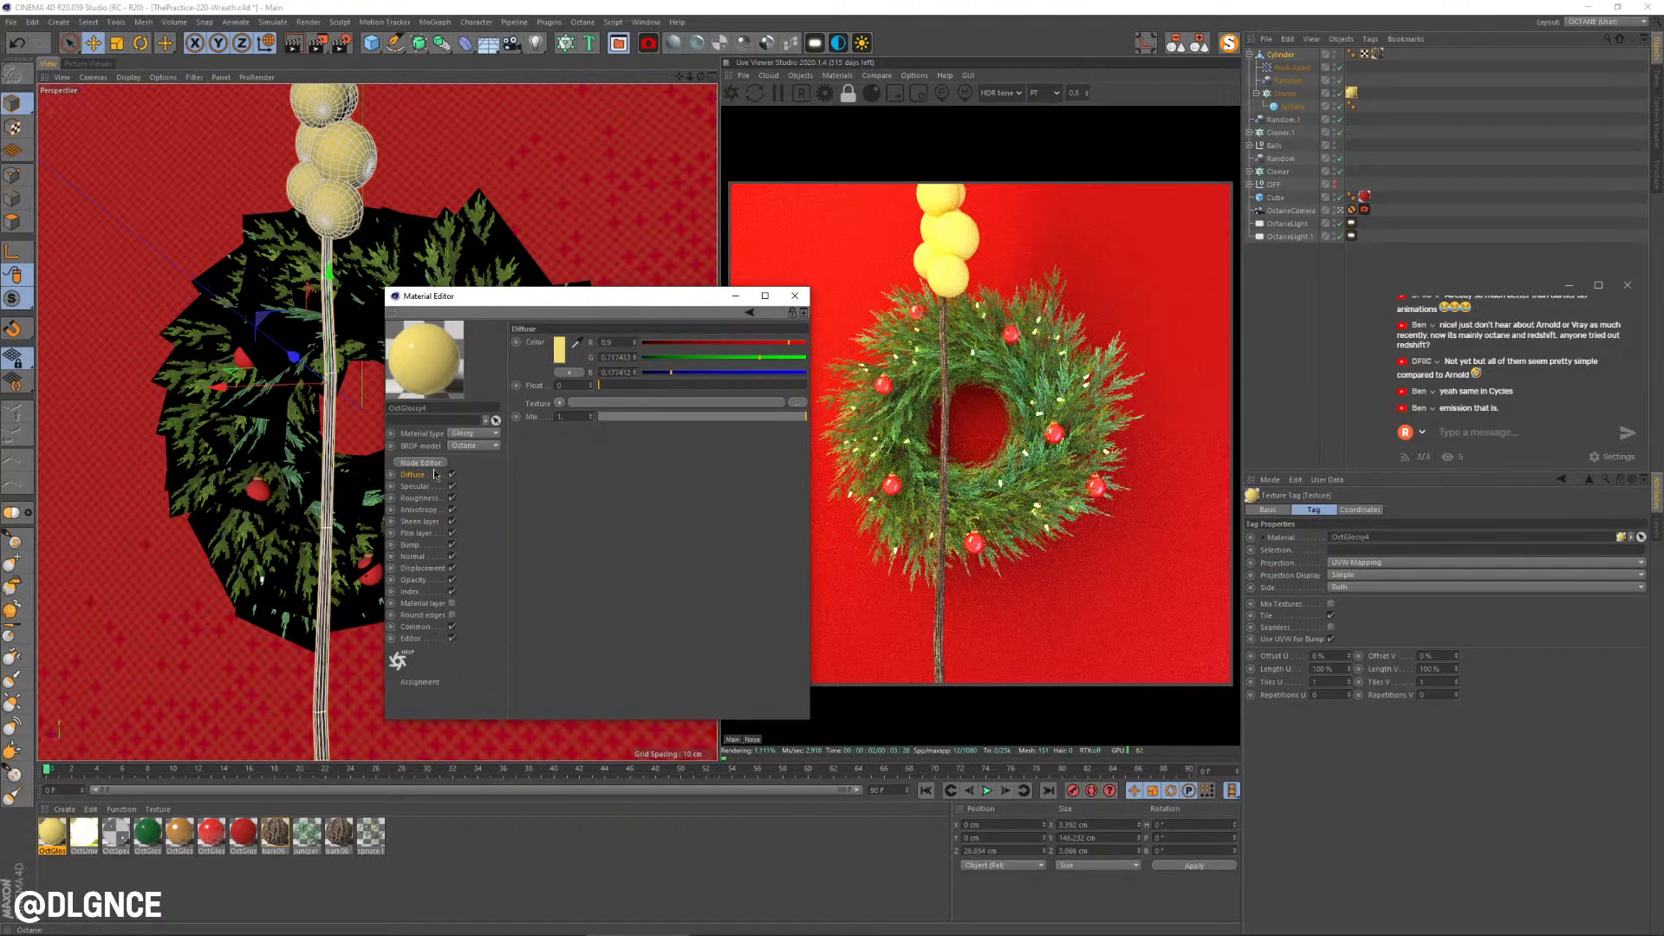
Step: Set the yellow material's roughness to about 0.54 and its specular to about 0.72
click(715, 385)
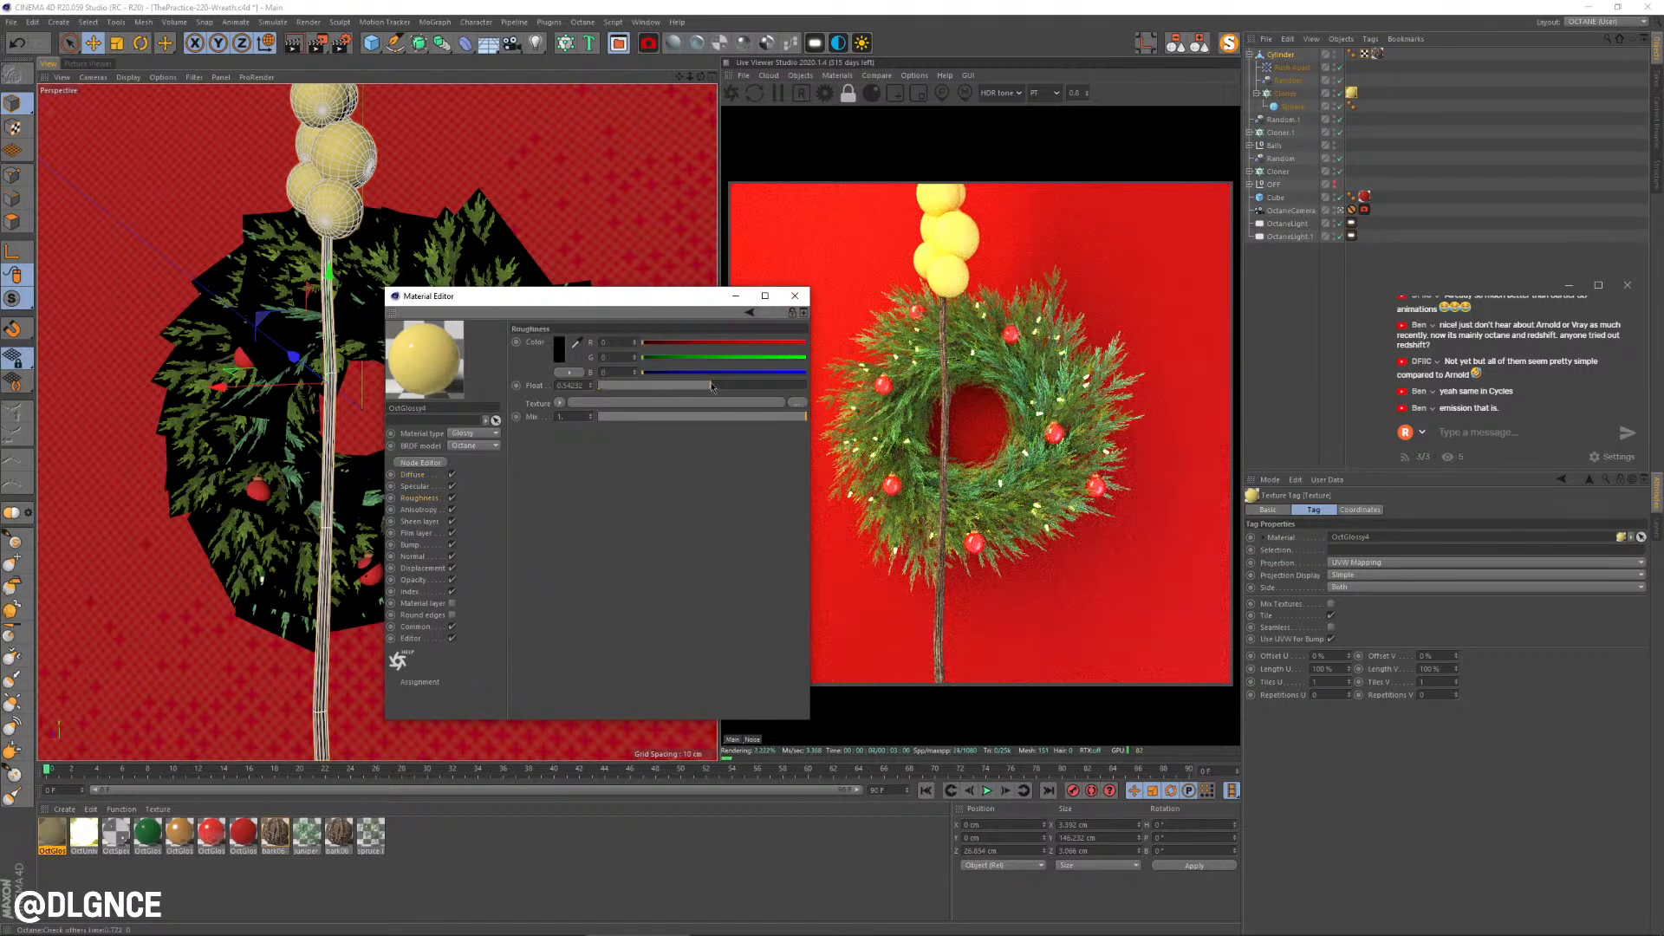
click(415, 487)
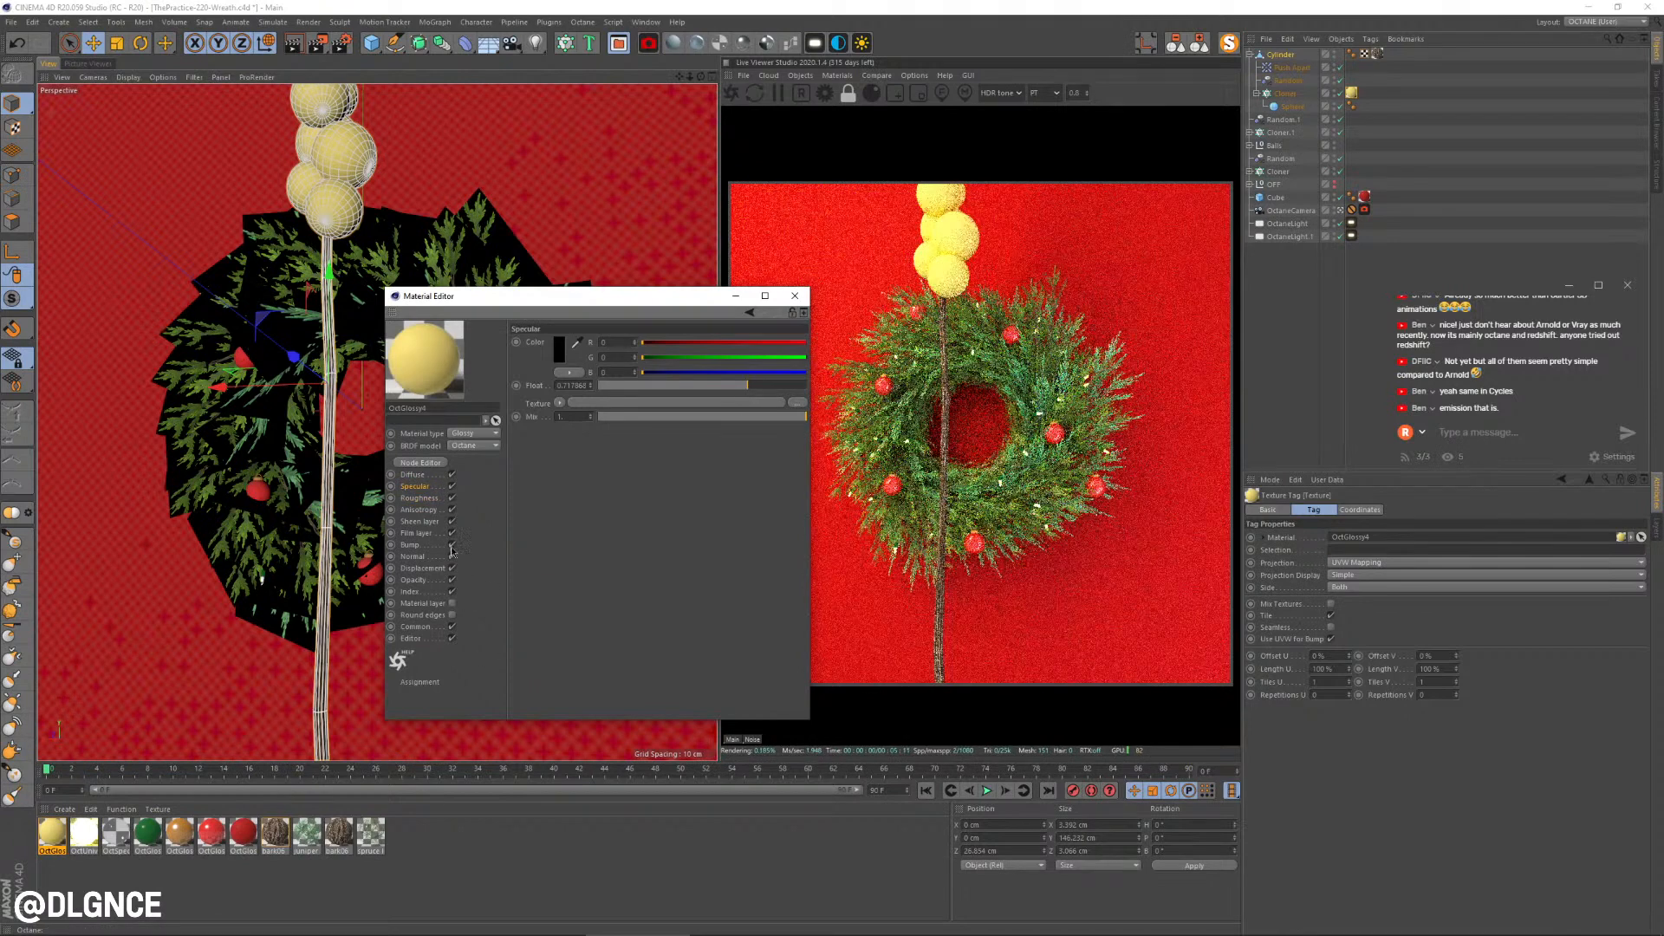
Step: Load a Noise shader as the yellow material's bump texture
click(409, 544)
click(561, 348)
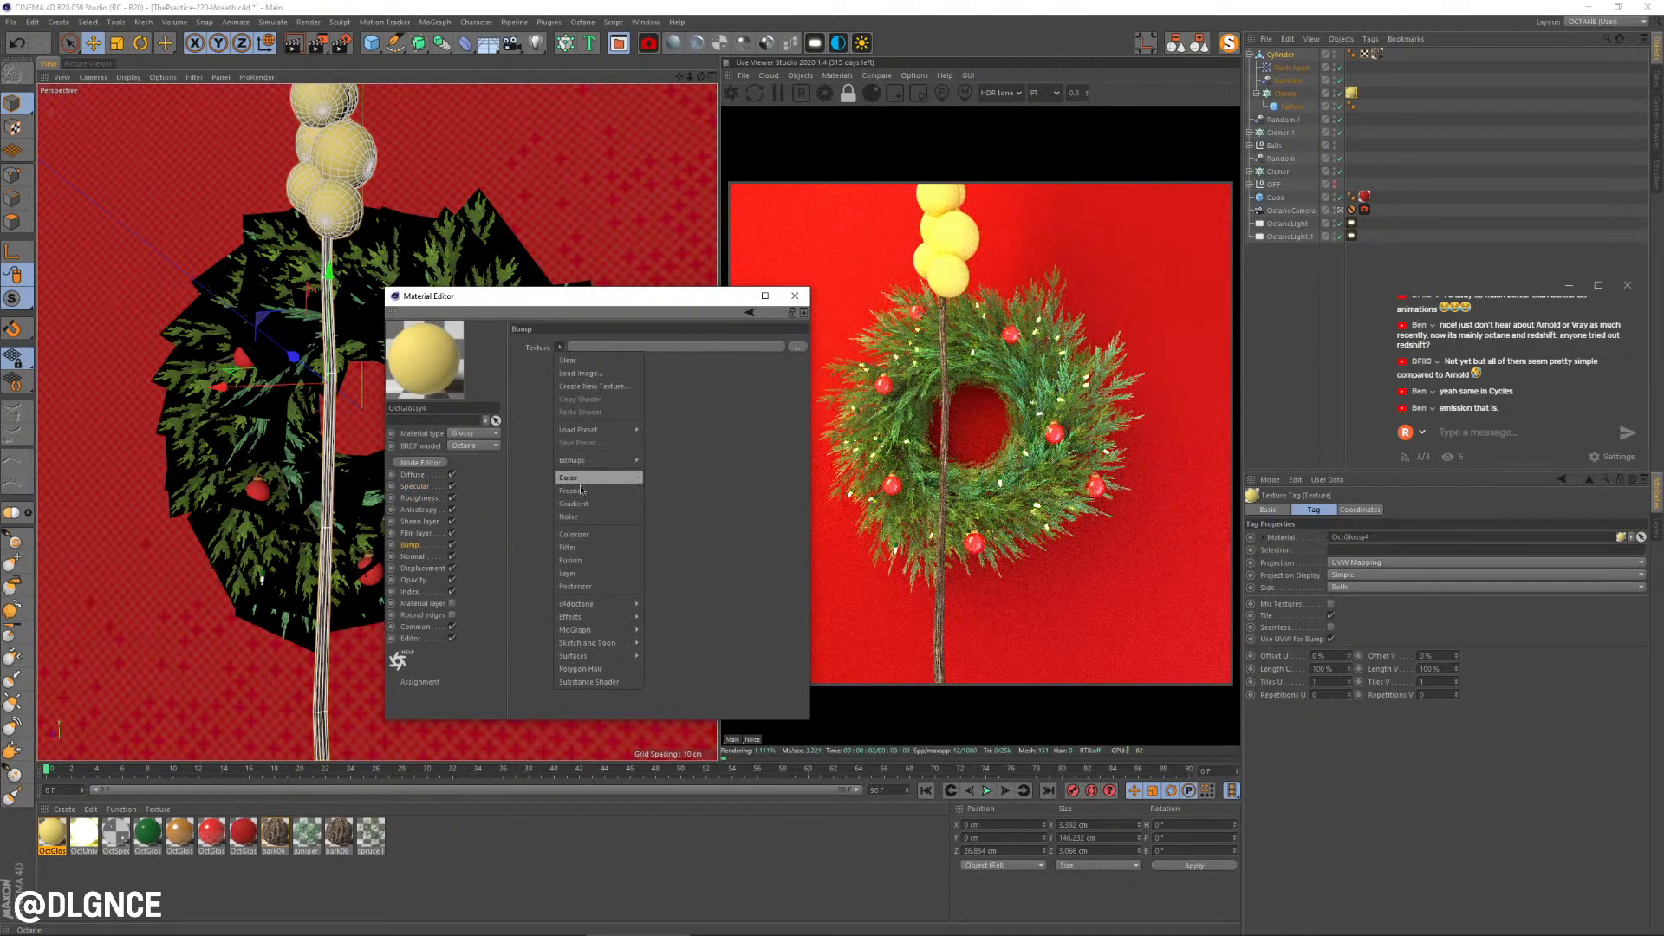
click(587, 517)
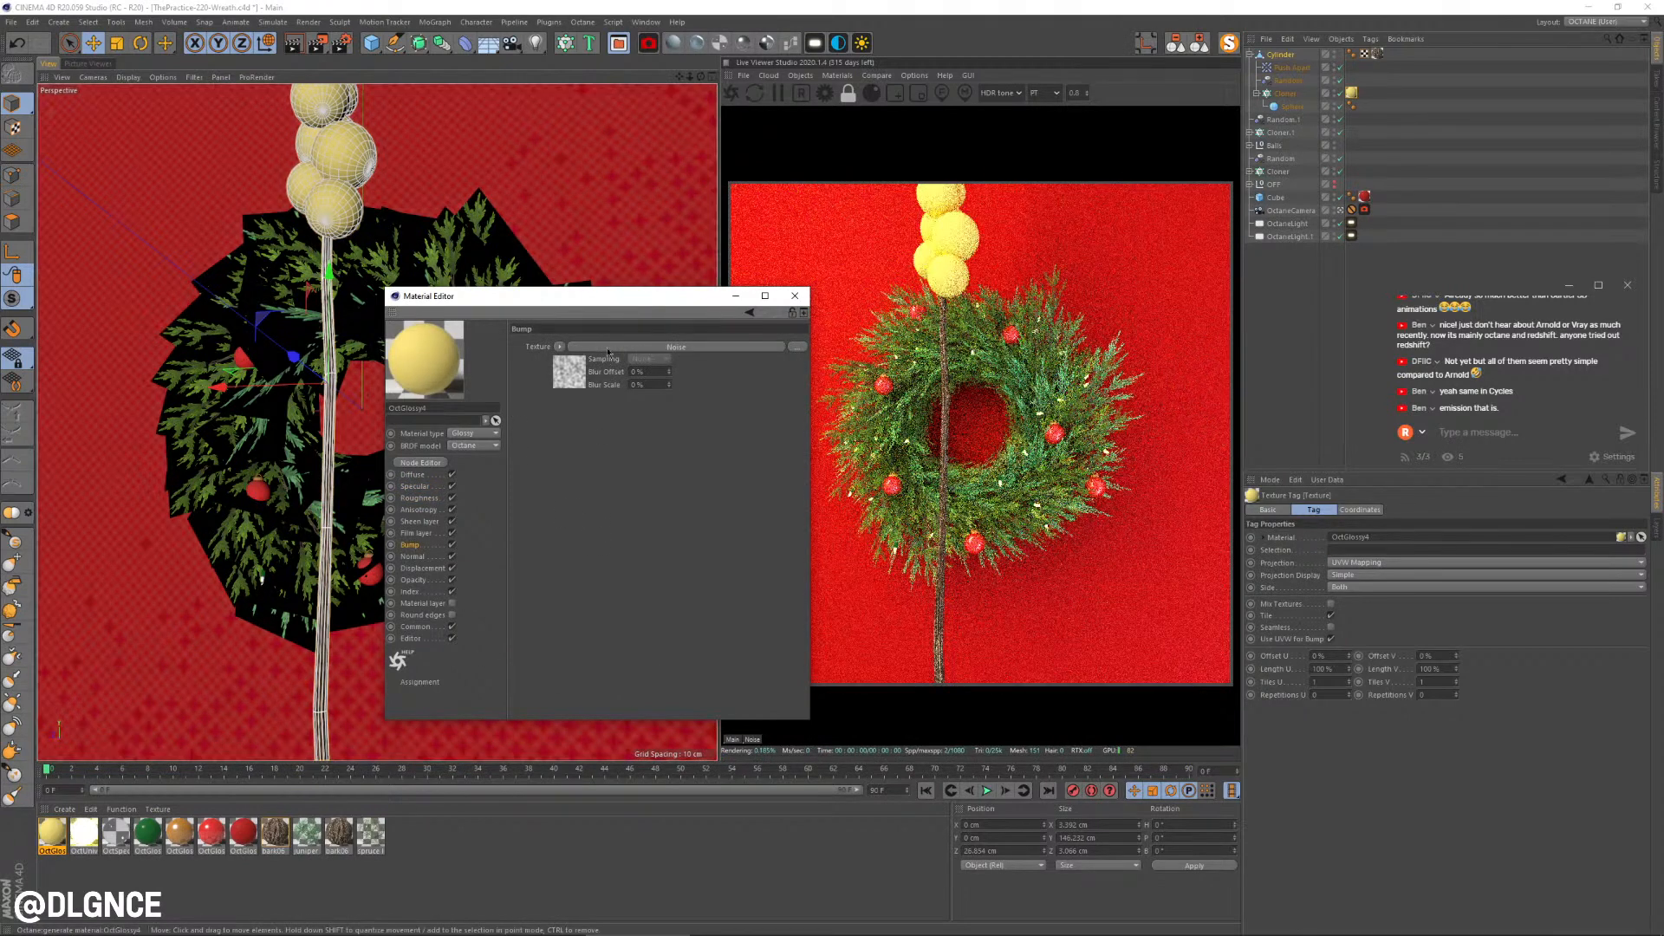
Step: Set the bump noise to a global scale of about 10%, low clip 45% and high clip 59%
click(581, 380)
drag(638, 508, 638, 560)
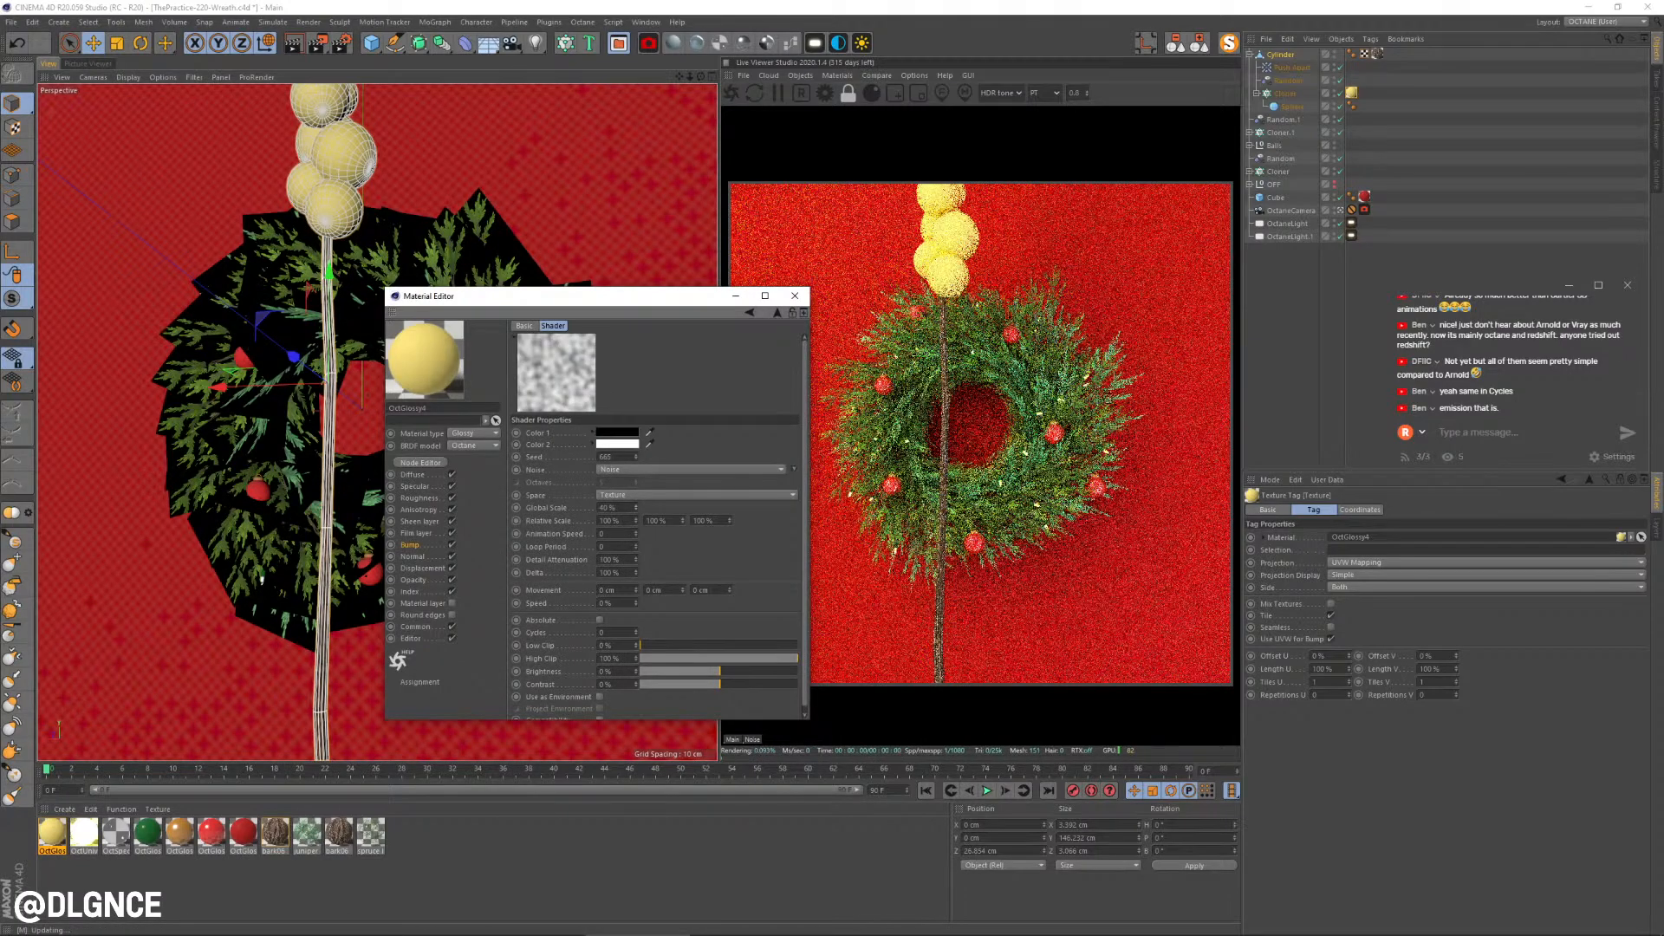
drag(642, 646, 733, 662)
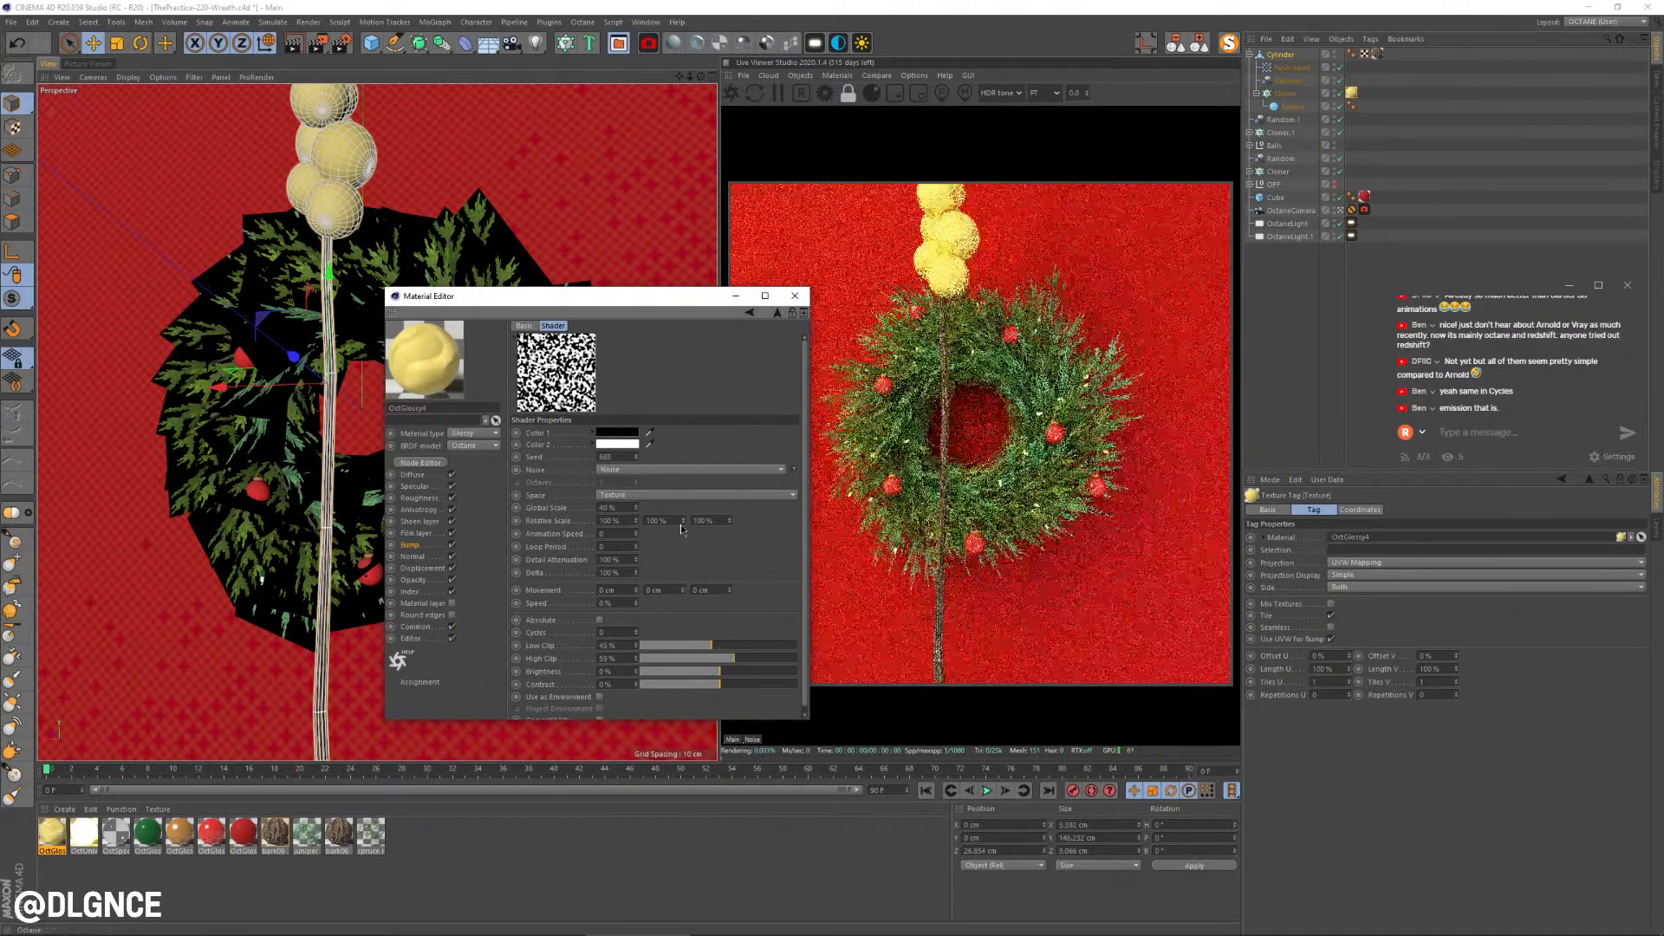
drag(637, 508, 636, 533)
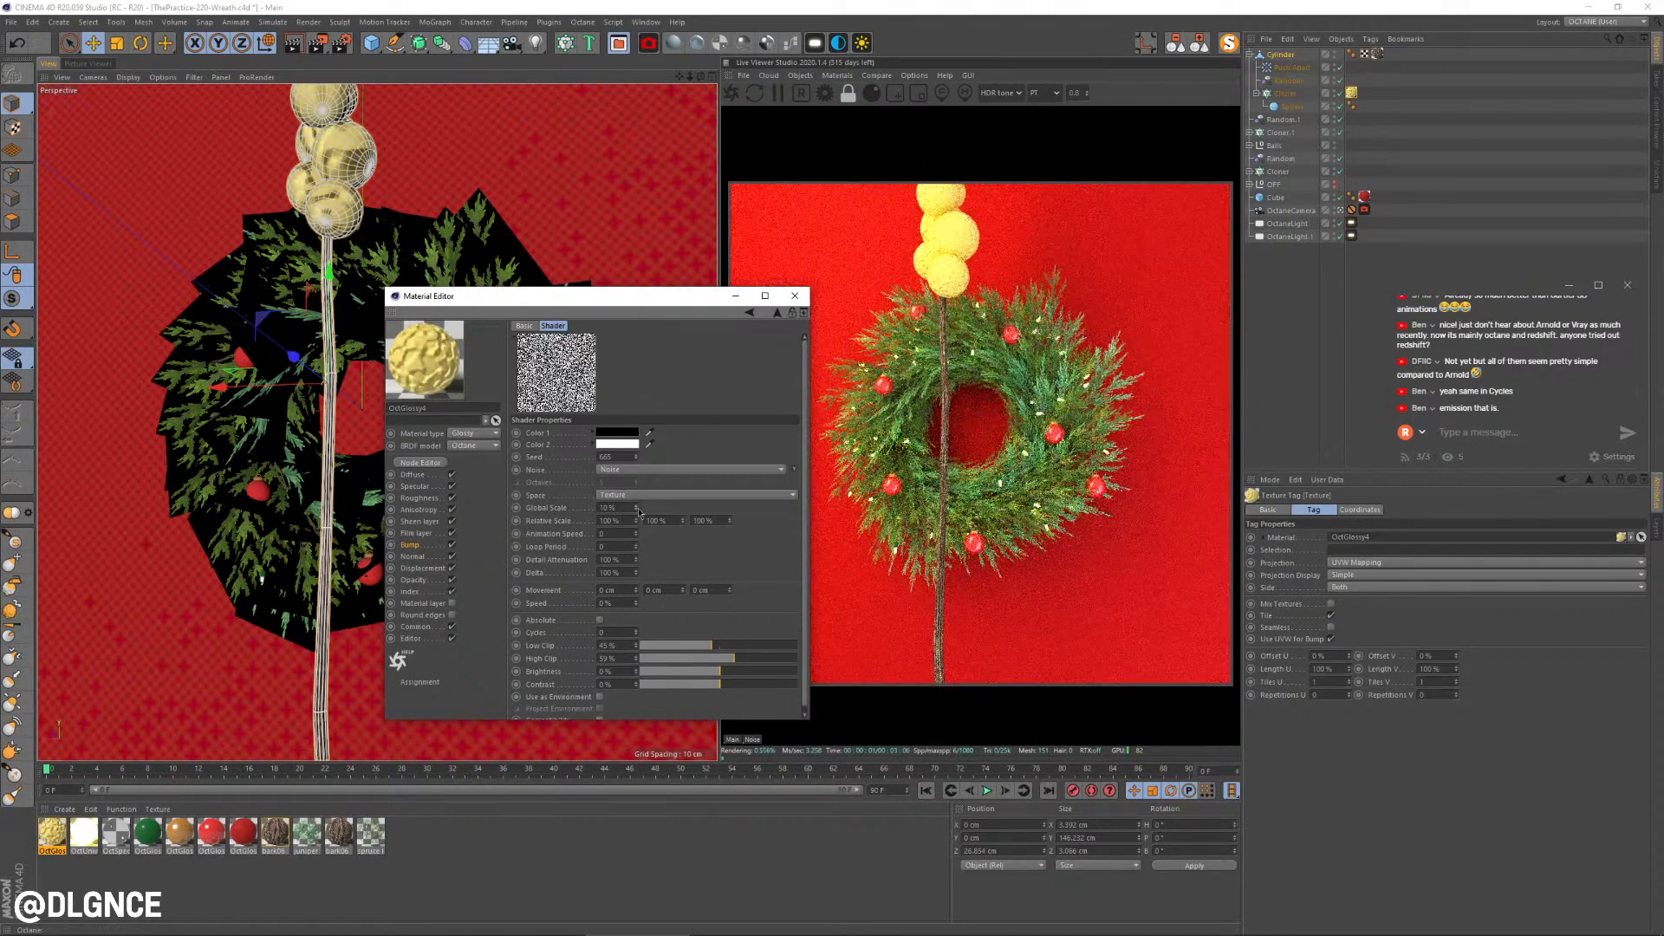
Step: Set the bump noise to low clip about 35% and high clip 67%, and shift the yellow material's diffuse color to golden orange
click(695, 646)
click(747, 659)
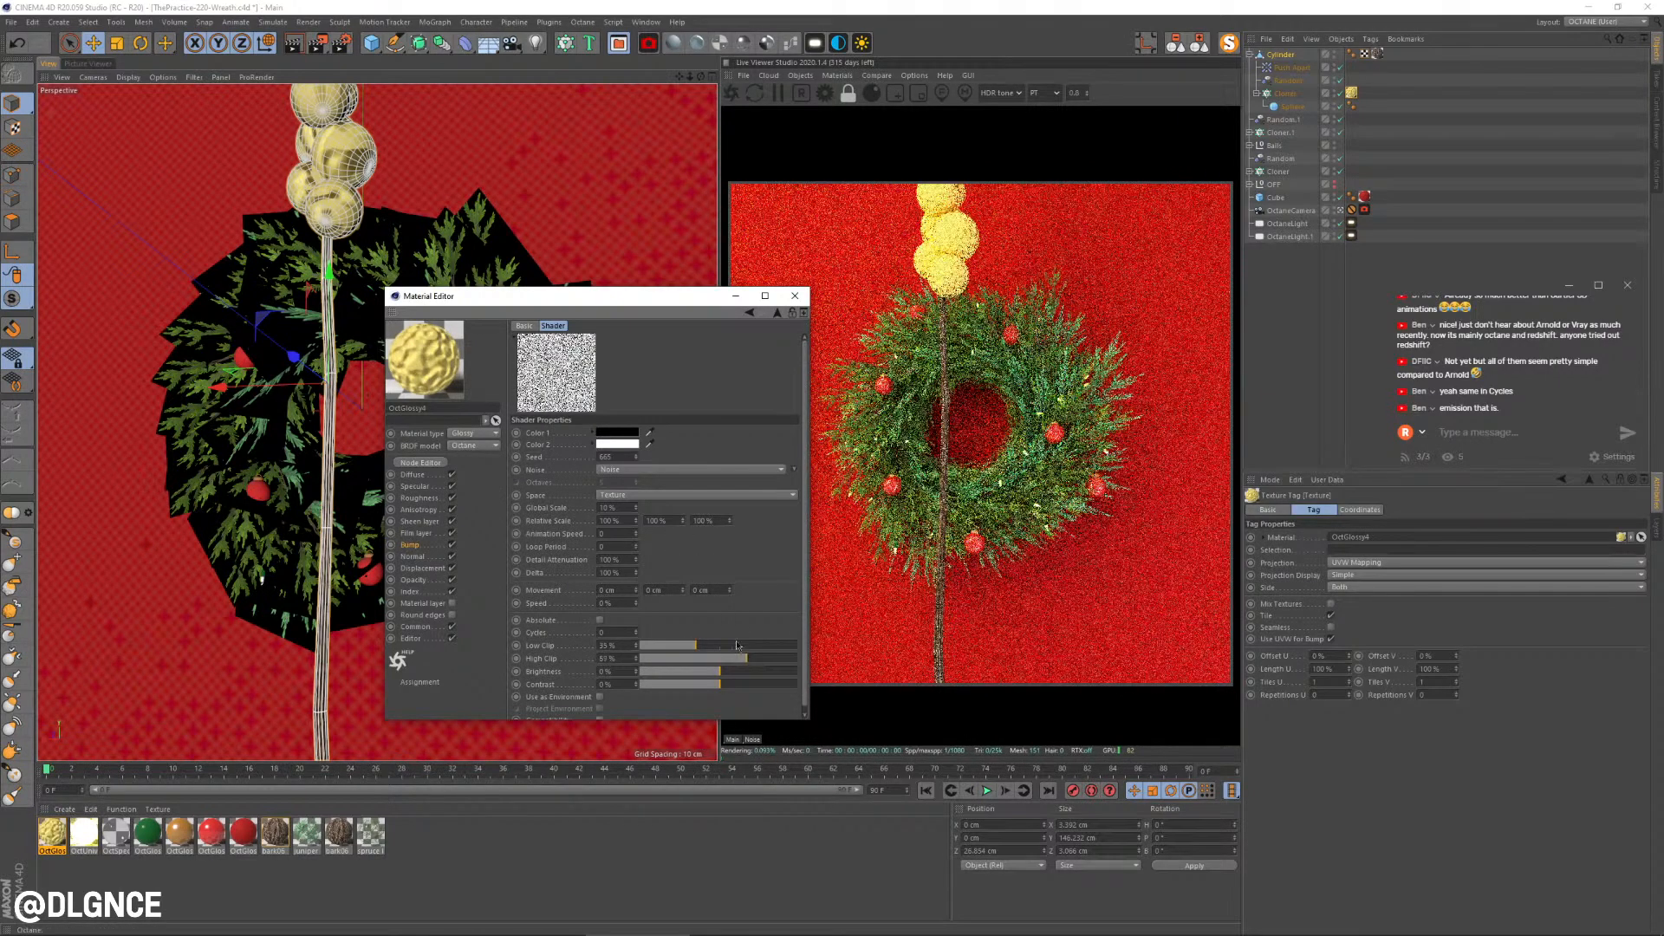
click(423, 500)
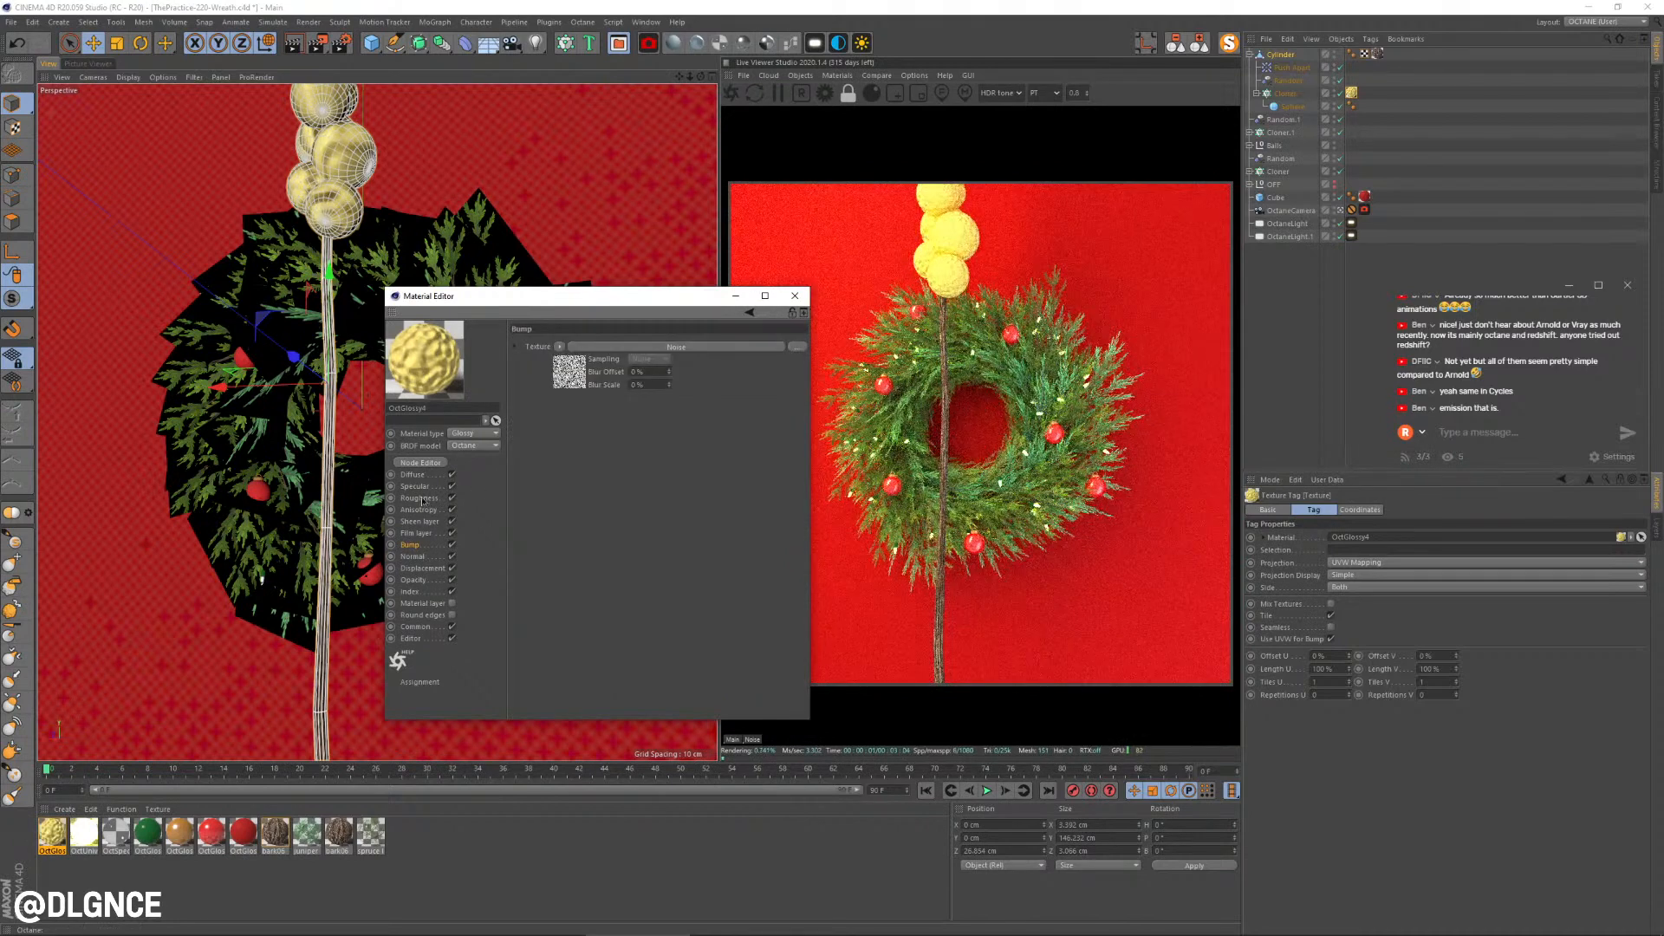
click(418, 475)
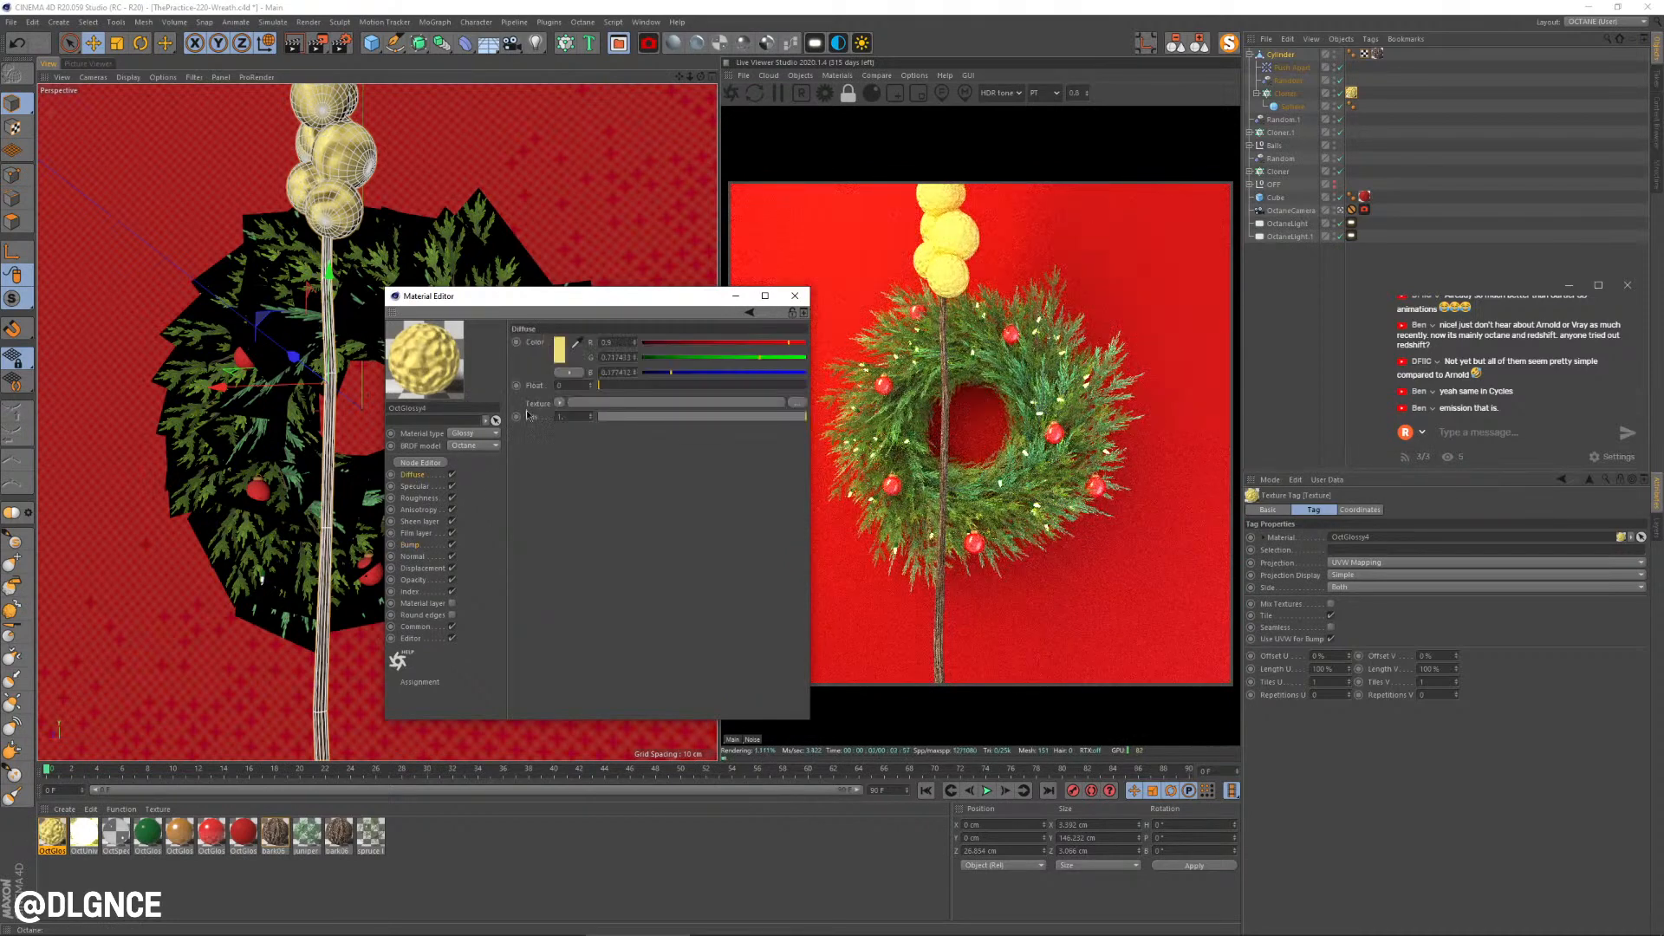
click(560, 351)
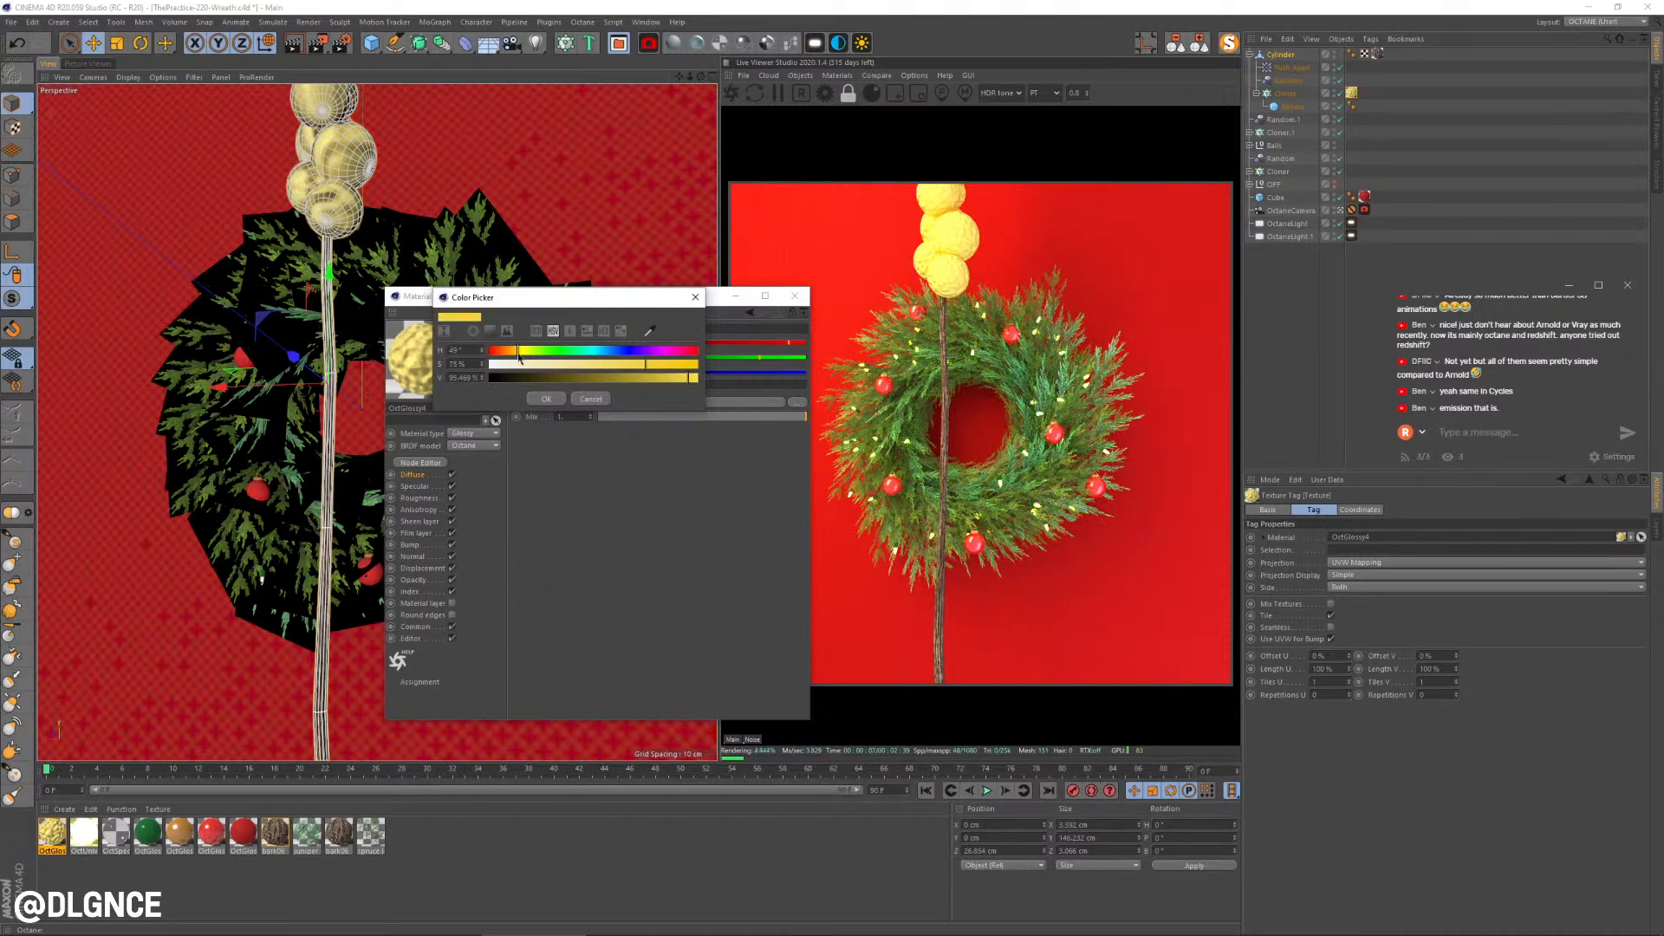
click(551, 398)
Step: Refine the bump noise with low clip 31%, high clip 73% and Color 1 lightened to dark gray, then close the material
click(1282, 56)
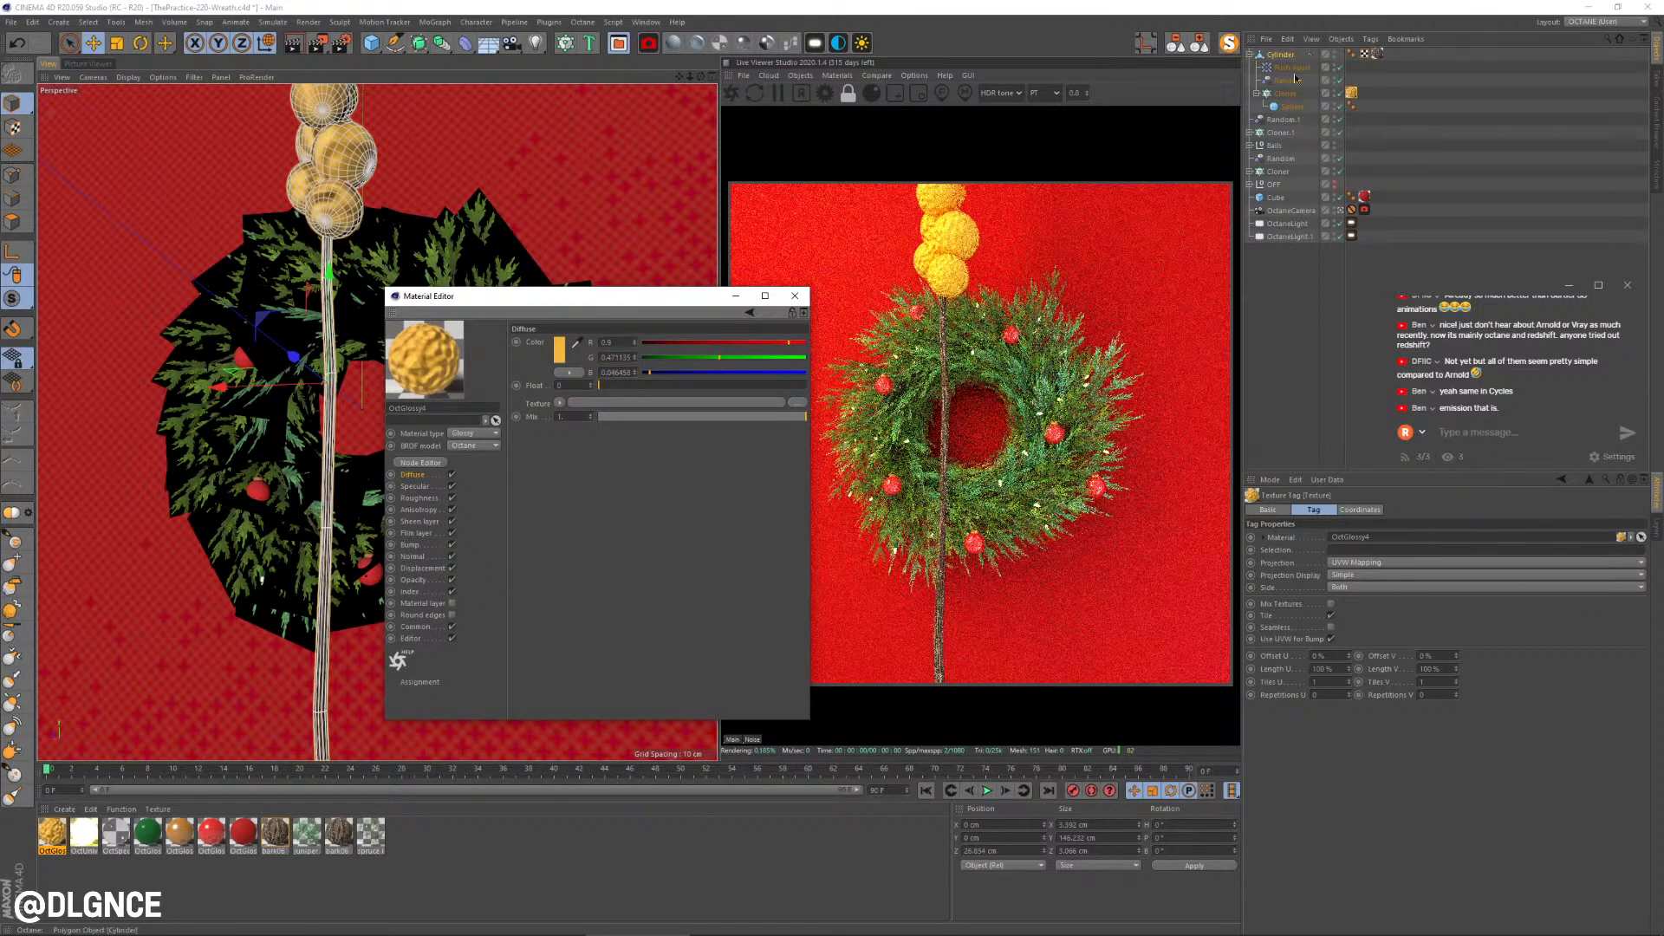
click(411, 544)
click(576, 380)
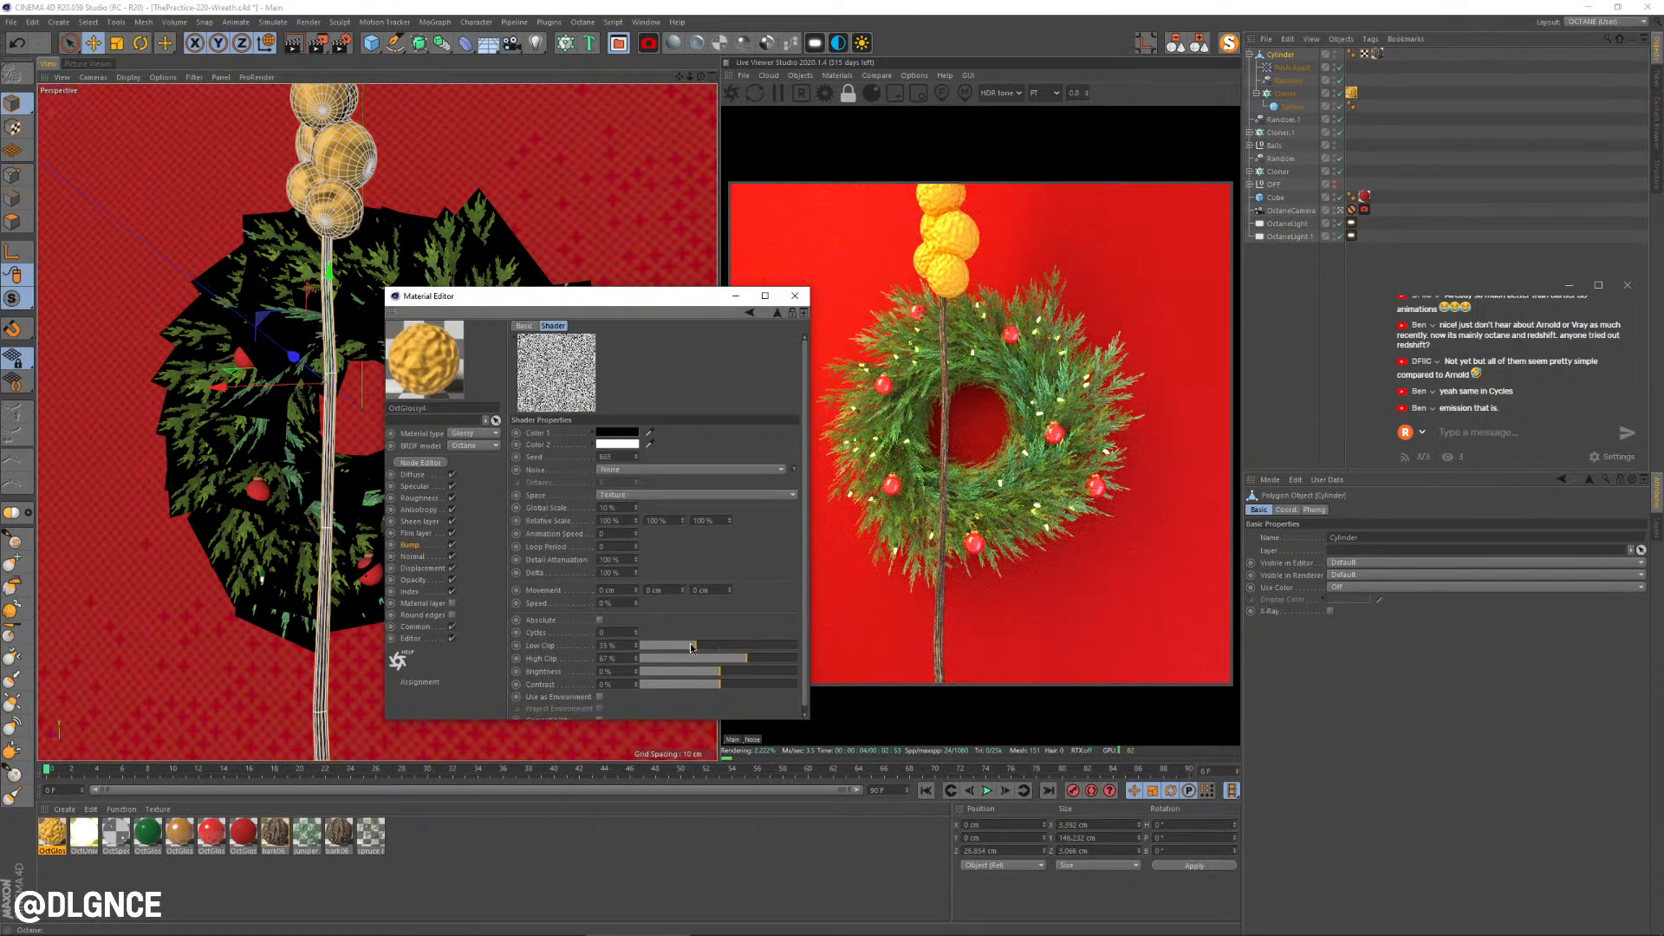
drag(691, 646, 756, 659)
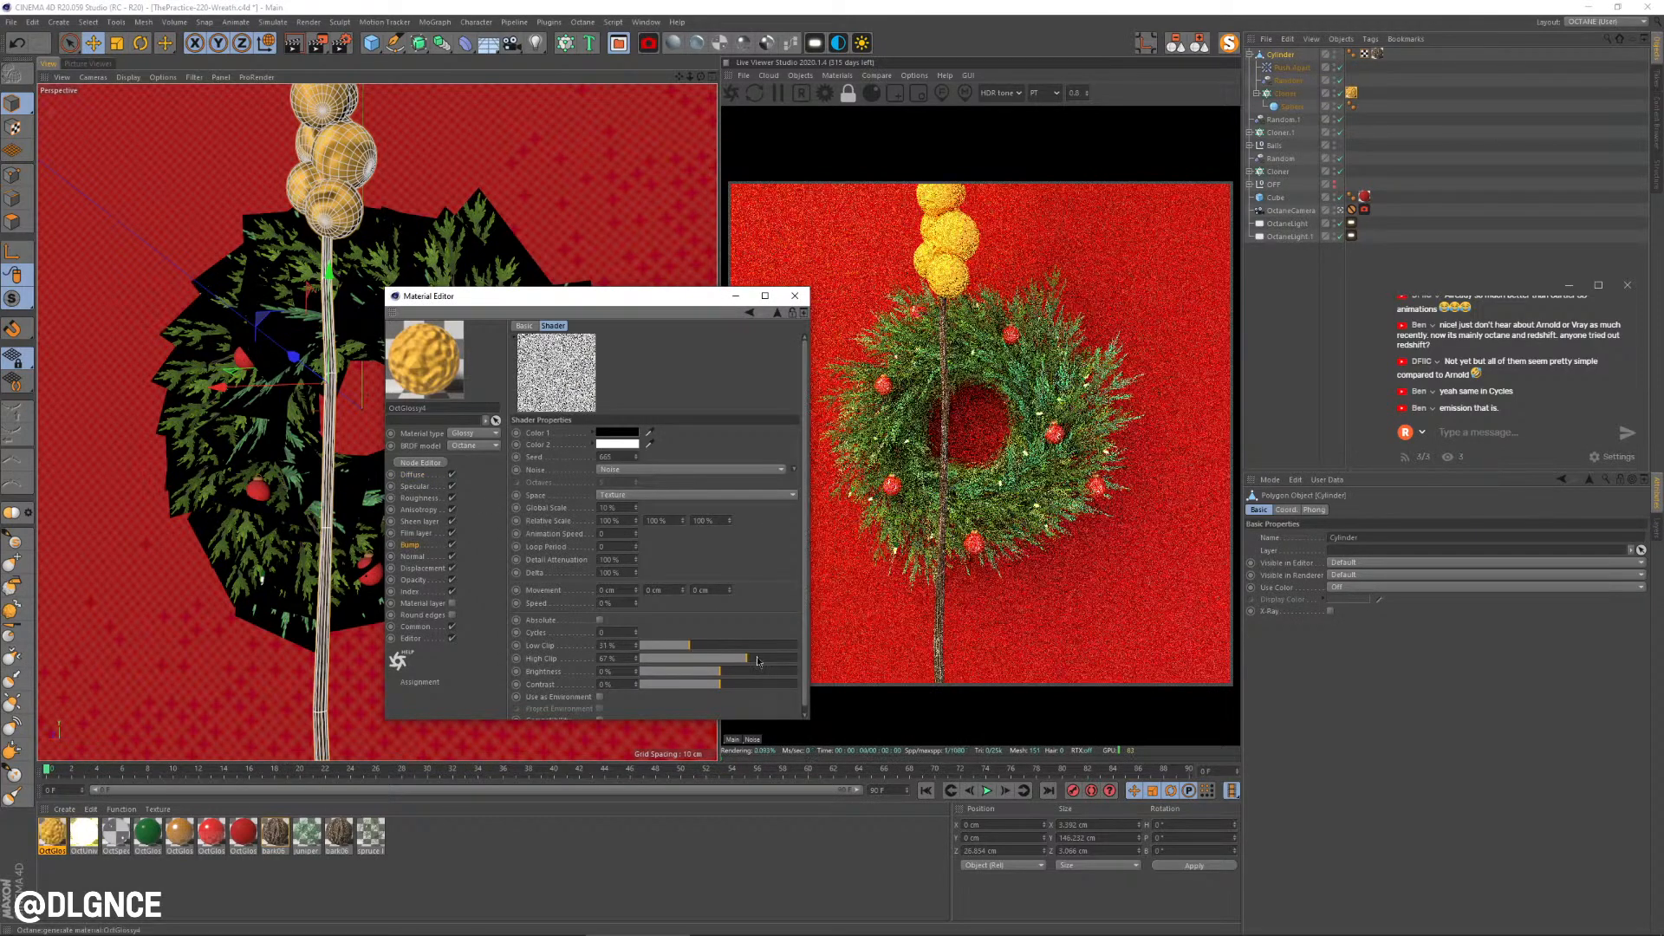
click(624, 433)
click(614, 459)
click(600, 477)
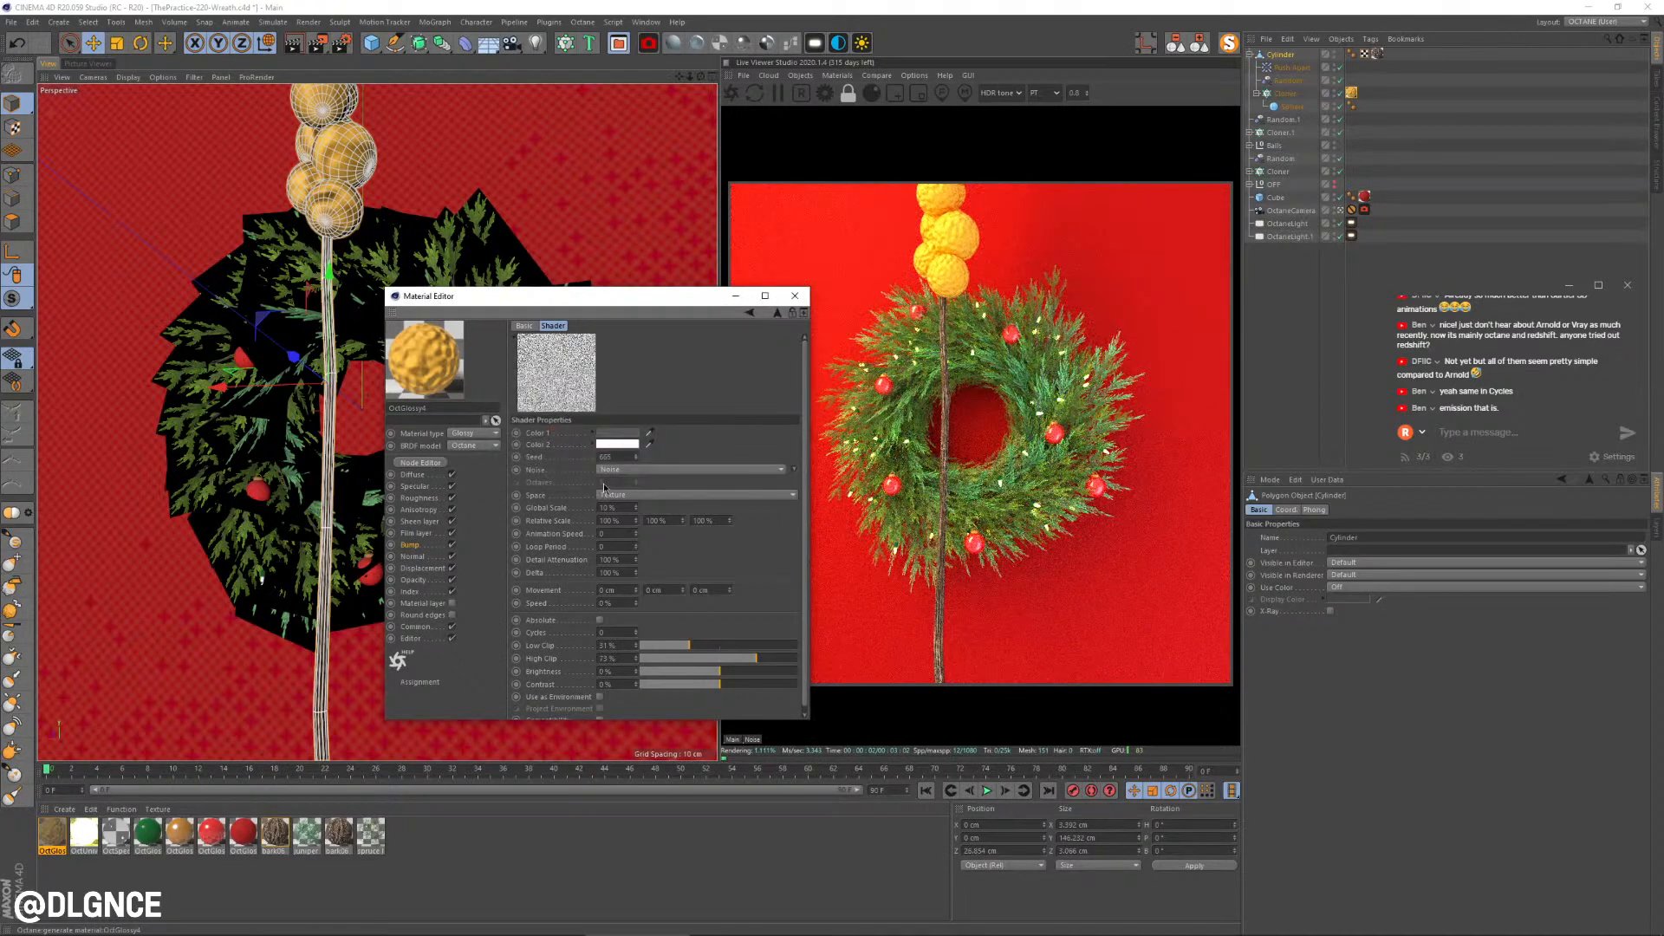
click(795, 296)
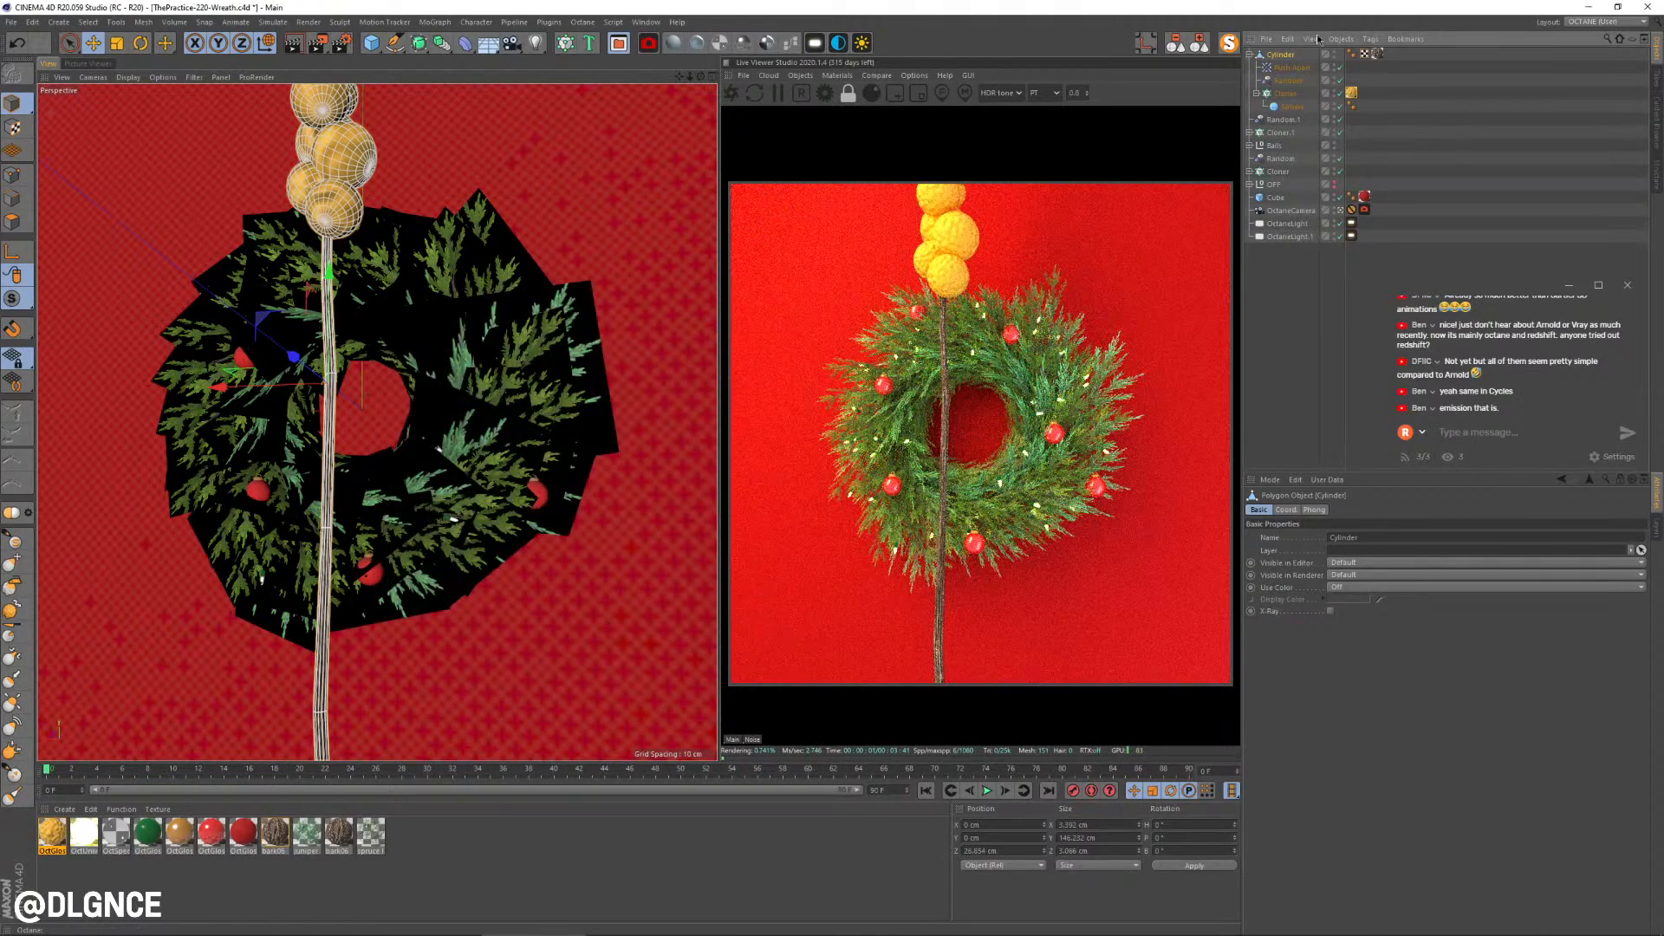
Step: Scale the whole Cylinder berry stem down to about 35 cm long
click(1250, 53)
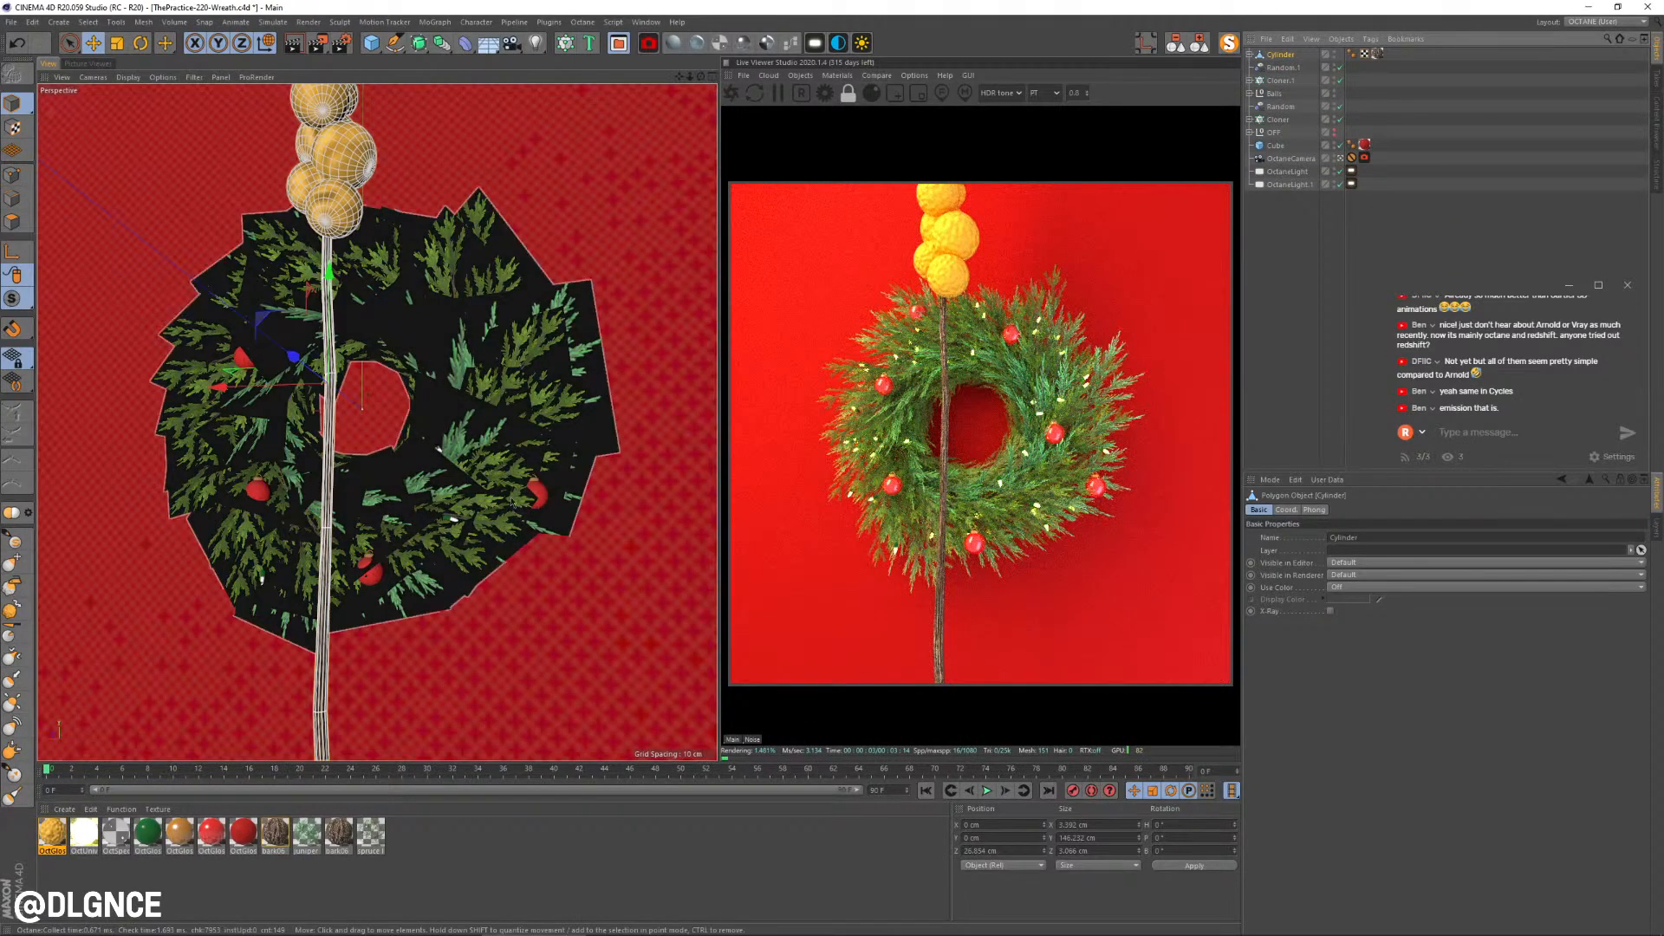
key(t)
drag(595, 371, 368, 555)
key(r)
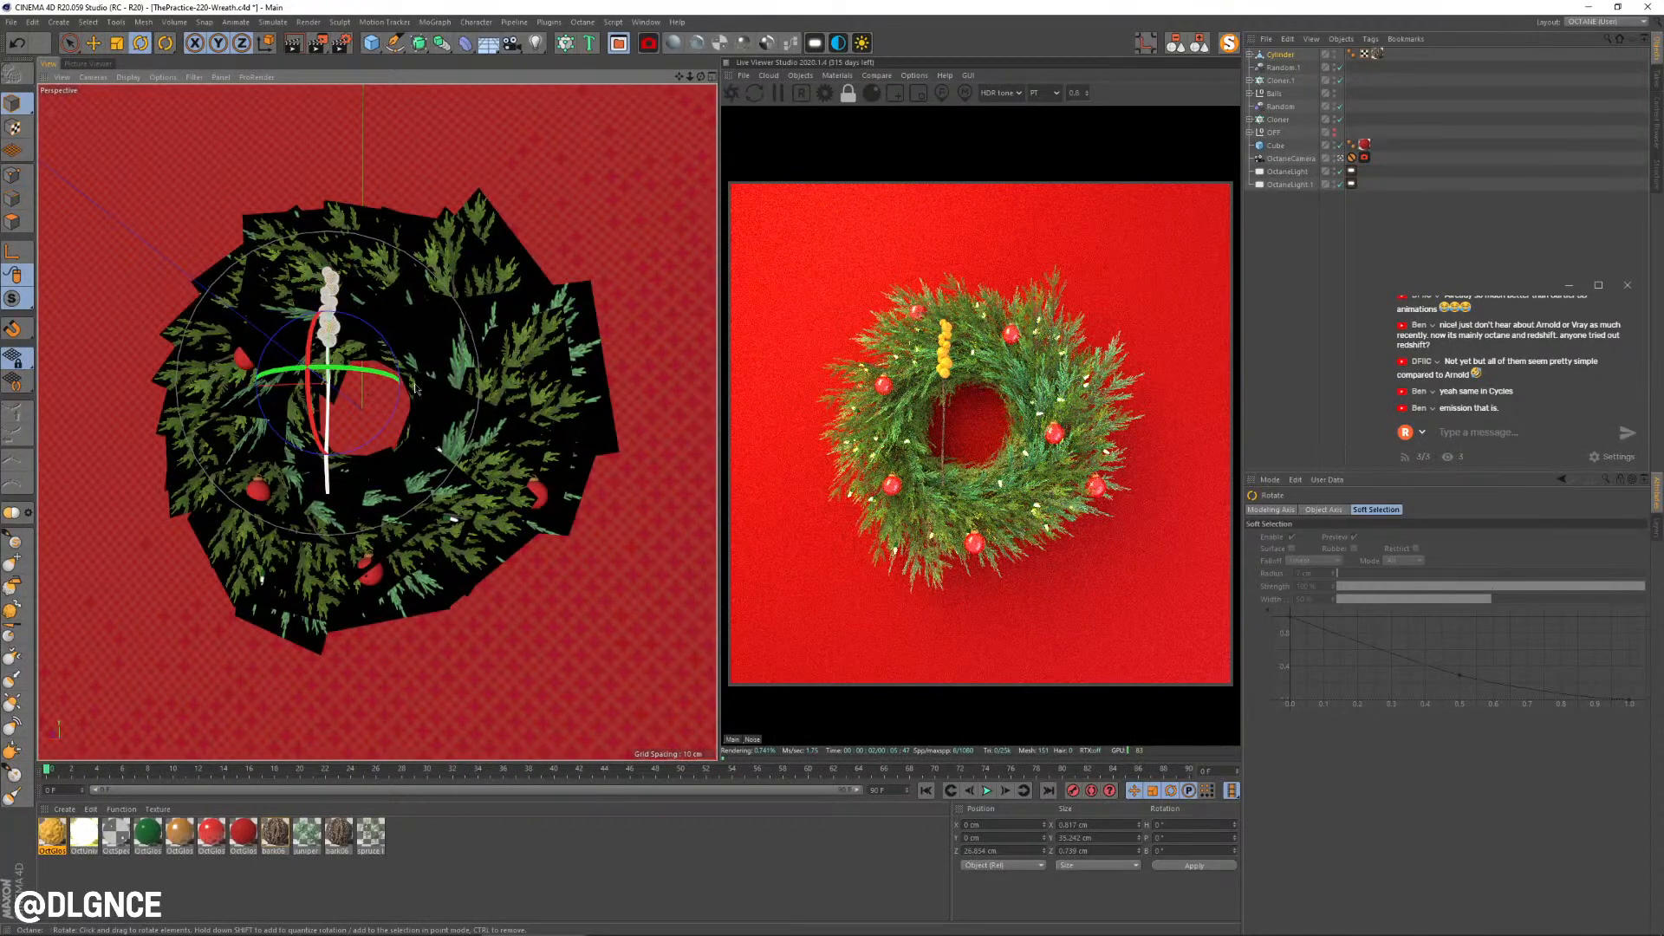
Step: Scale down the berry Cloner with its Push Apart and Random effectors slightly, and fold the object hierarchy
click(1251, 54)
drag(1289, 85, 1291, 95)
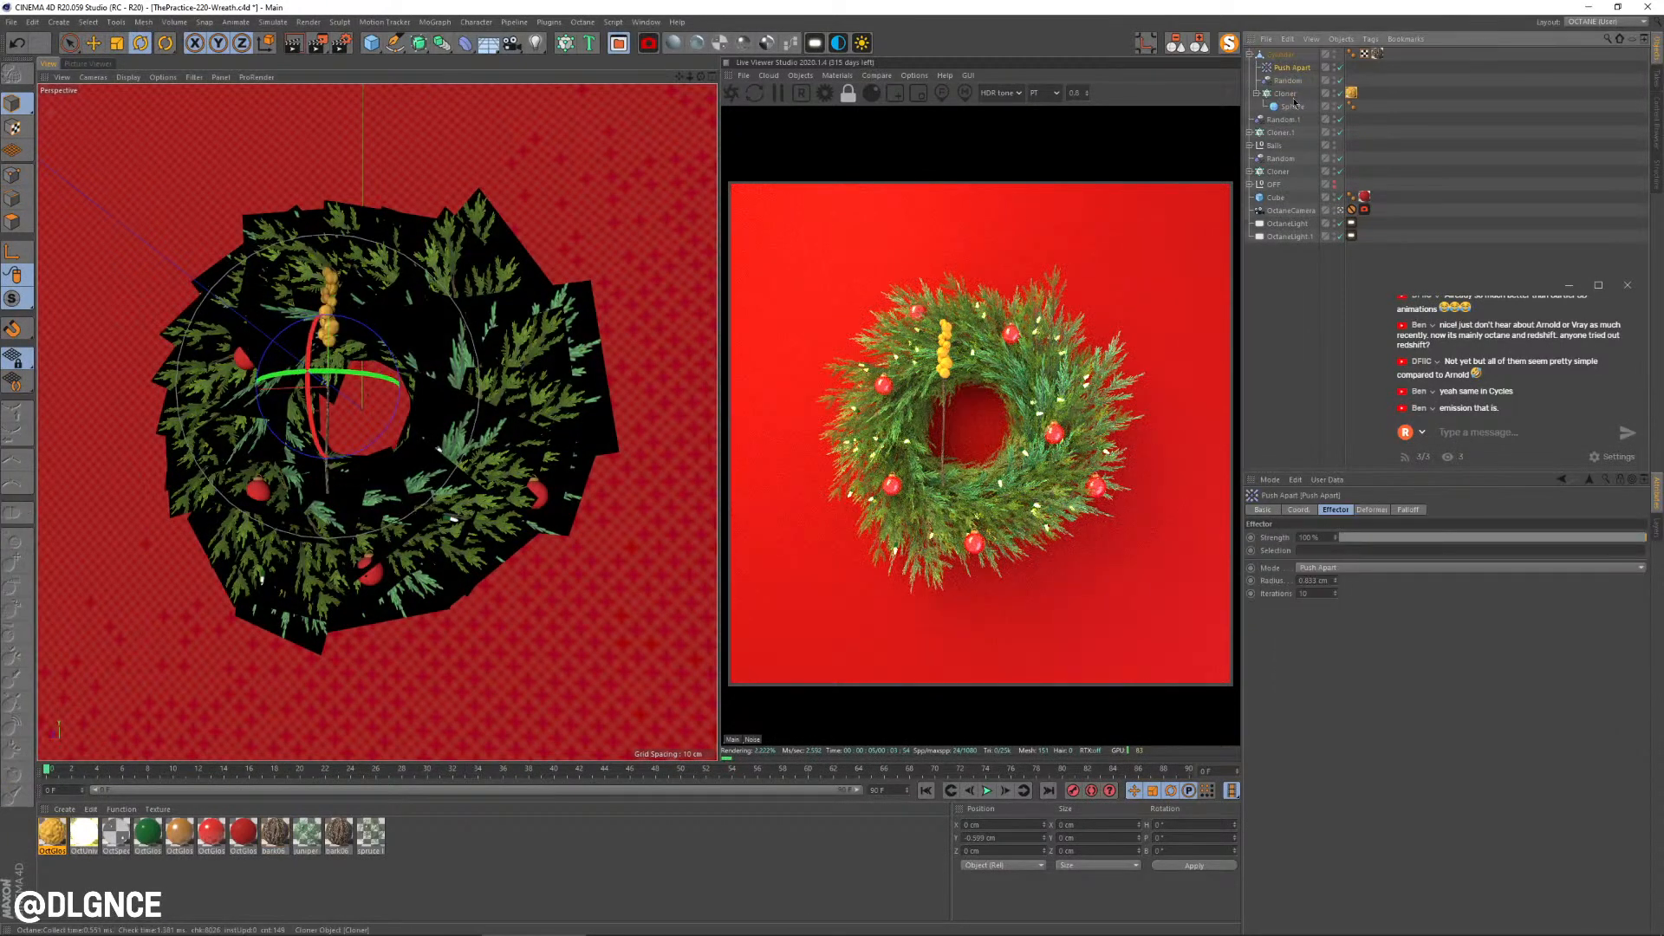
key(t)
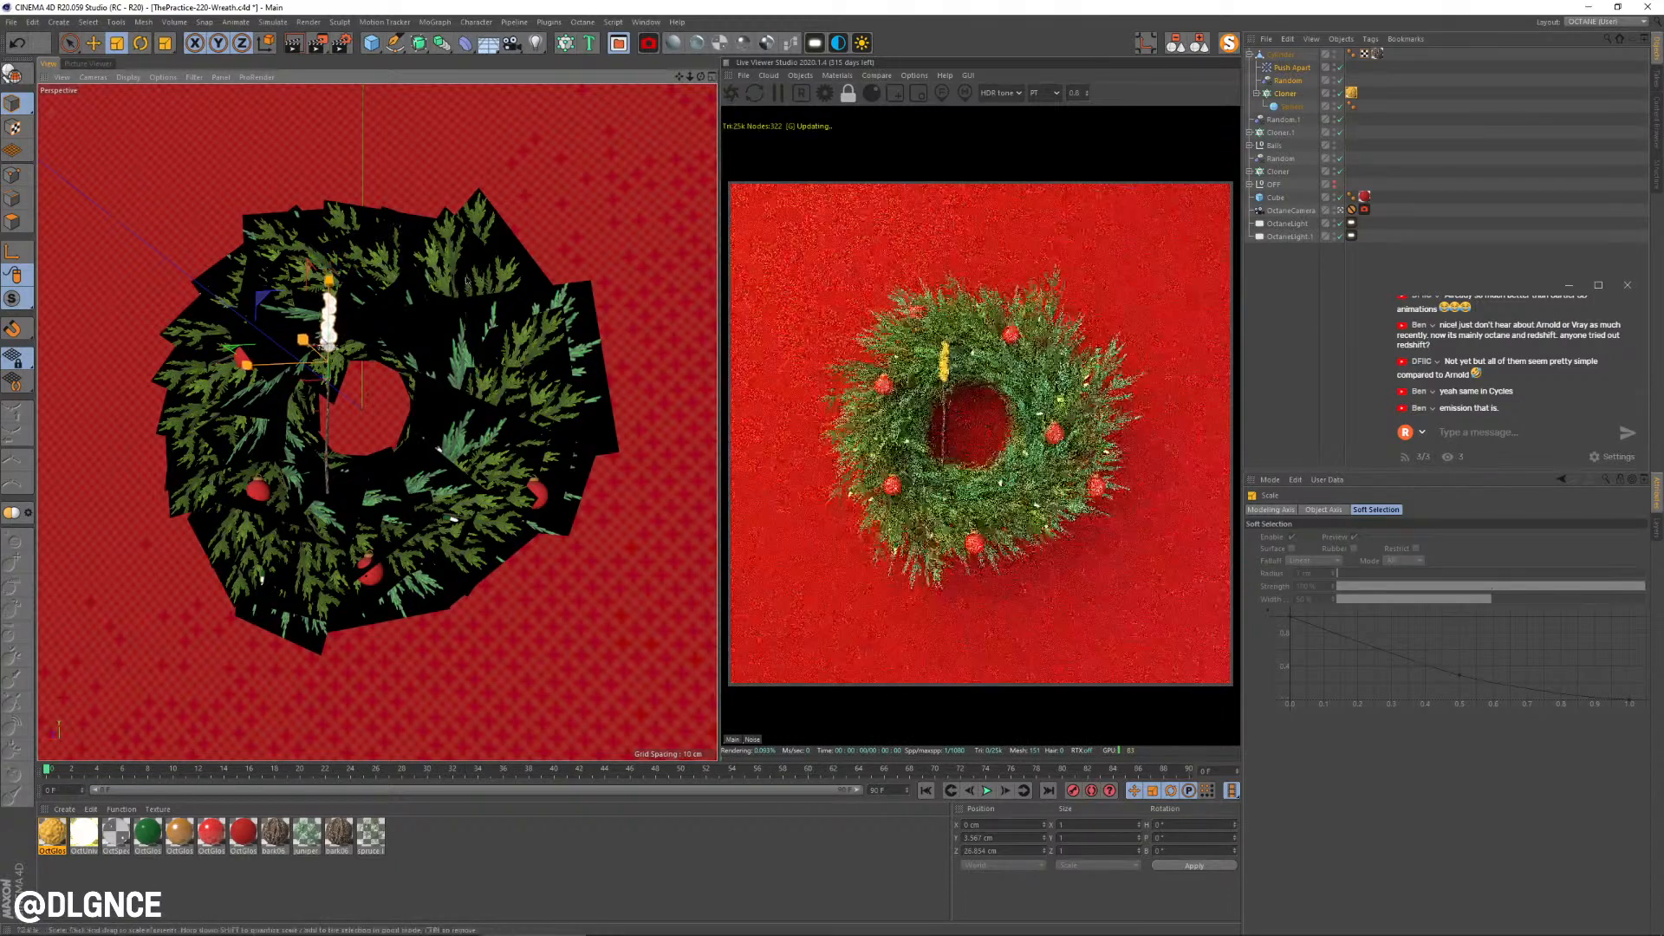
key(e)
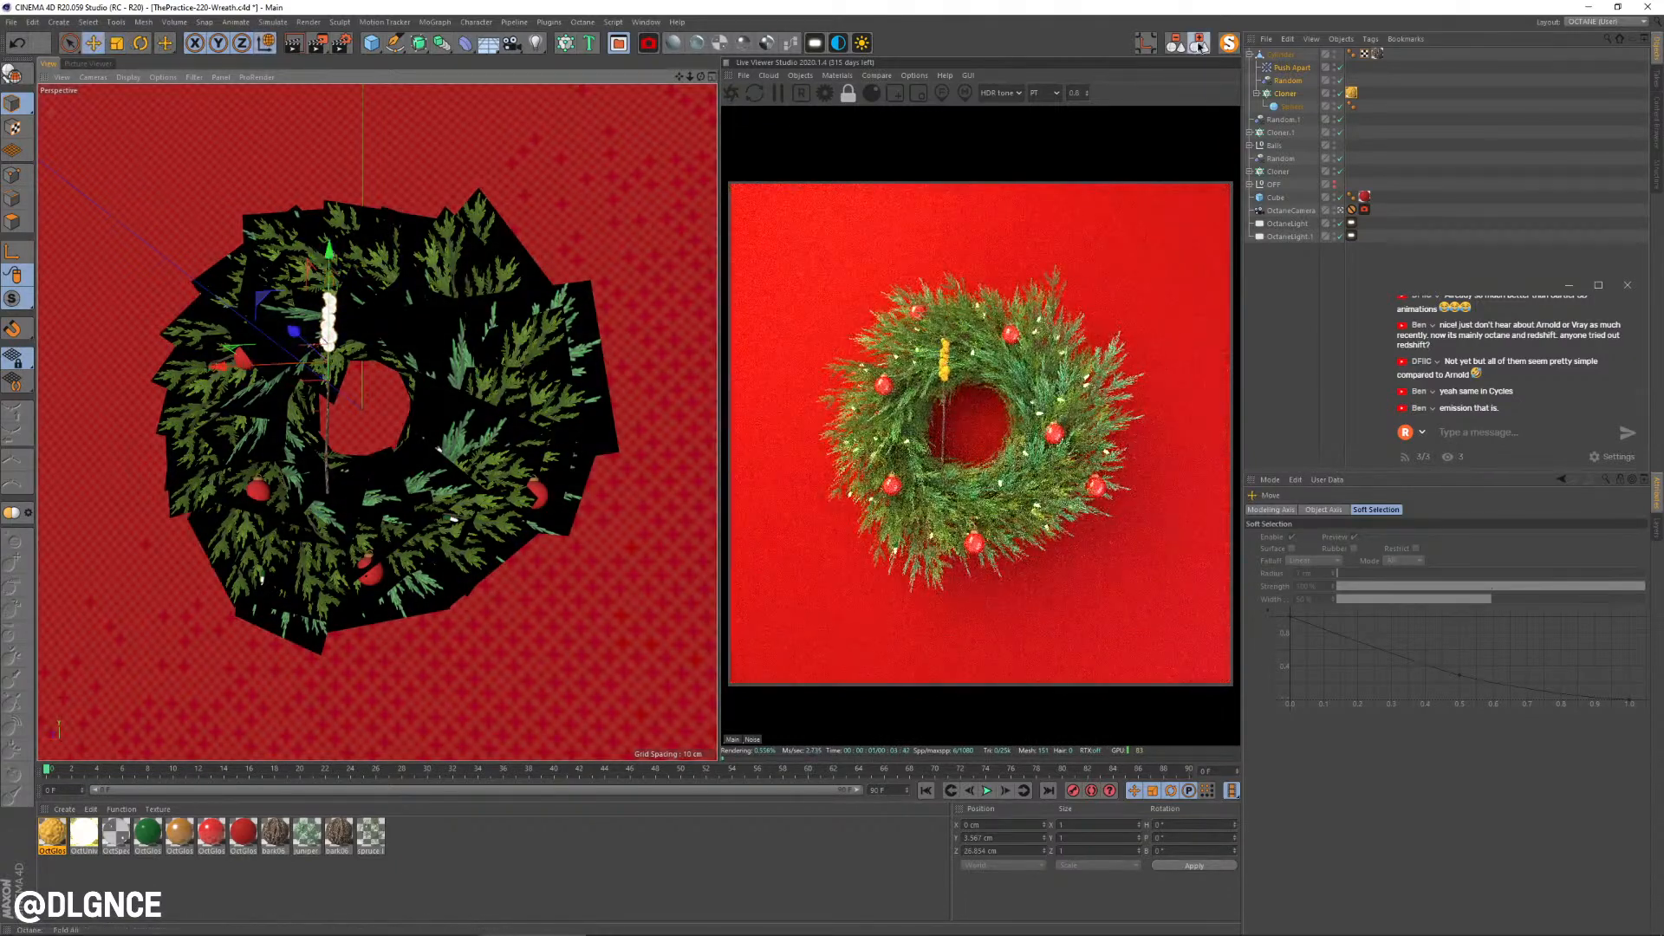
click(1200, 45)
Step: Move the Cylinder berry stem to the top of the wreath and rotate it so the berries lean outward among the needles
click(1280, 55)
key(r)
key(e)
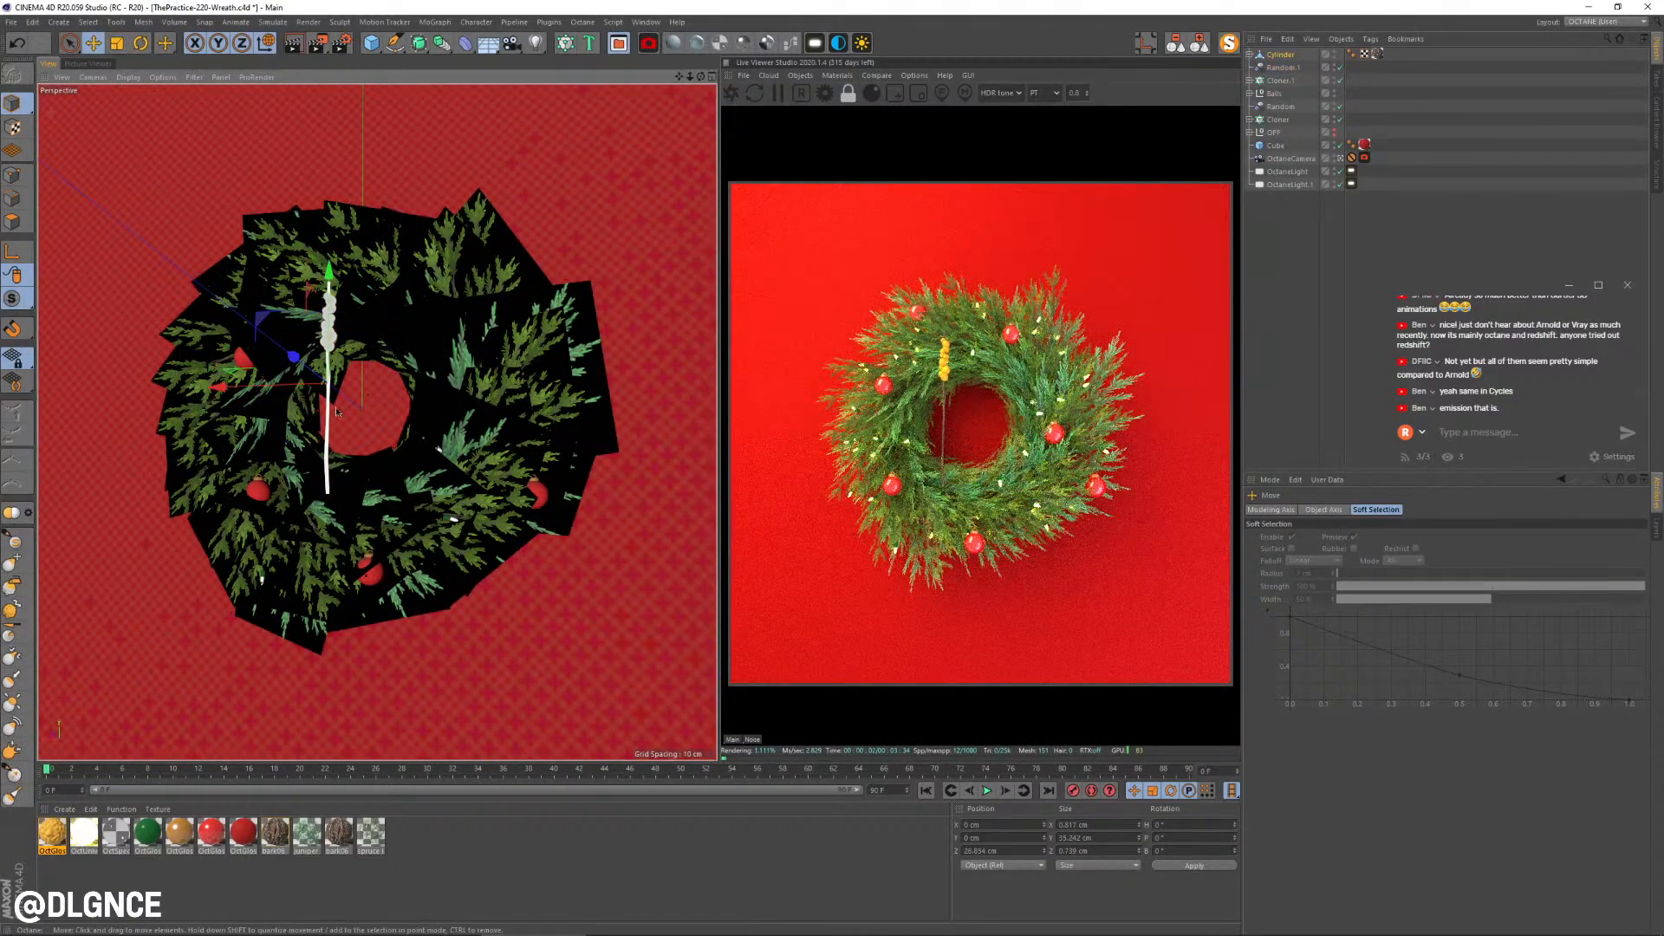
drag(293, 356, 328, 382)
drag(363, 297, 377, 174)
key(r)
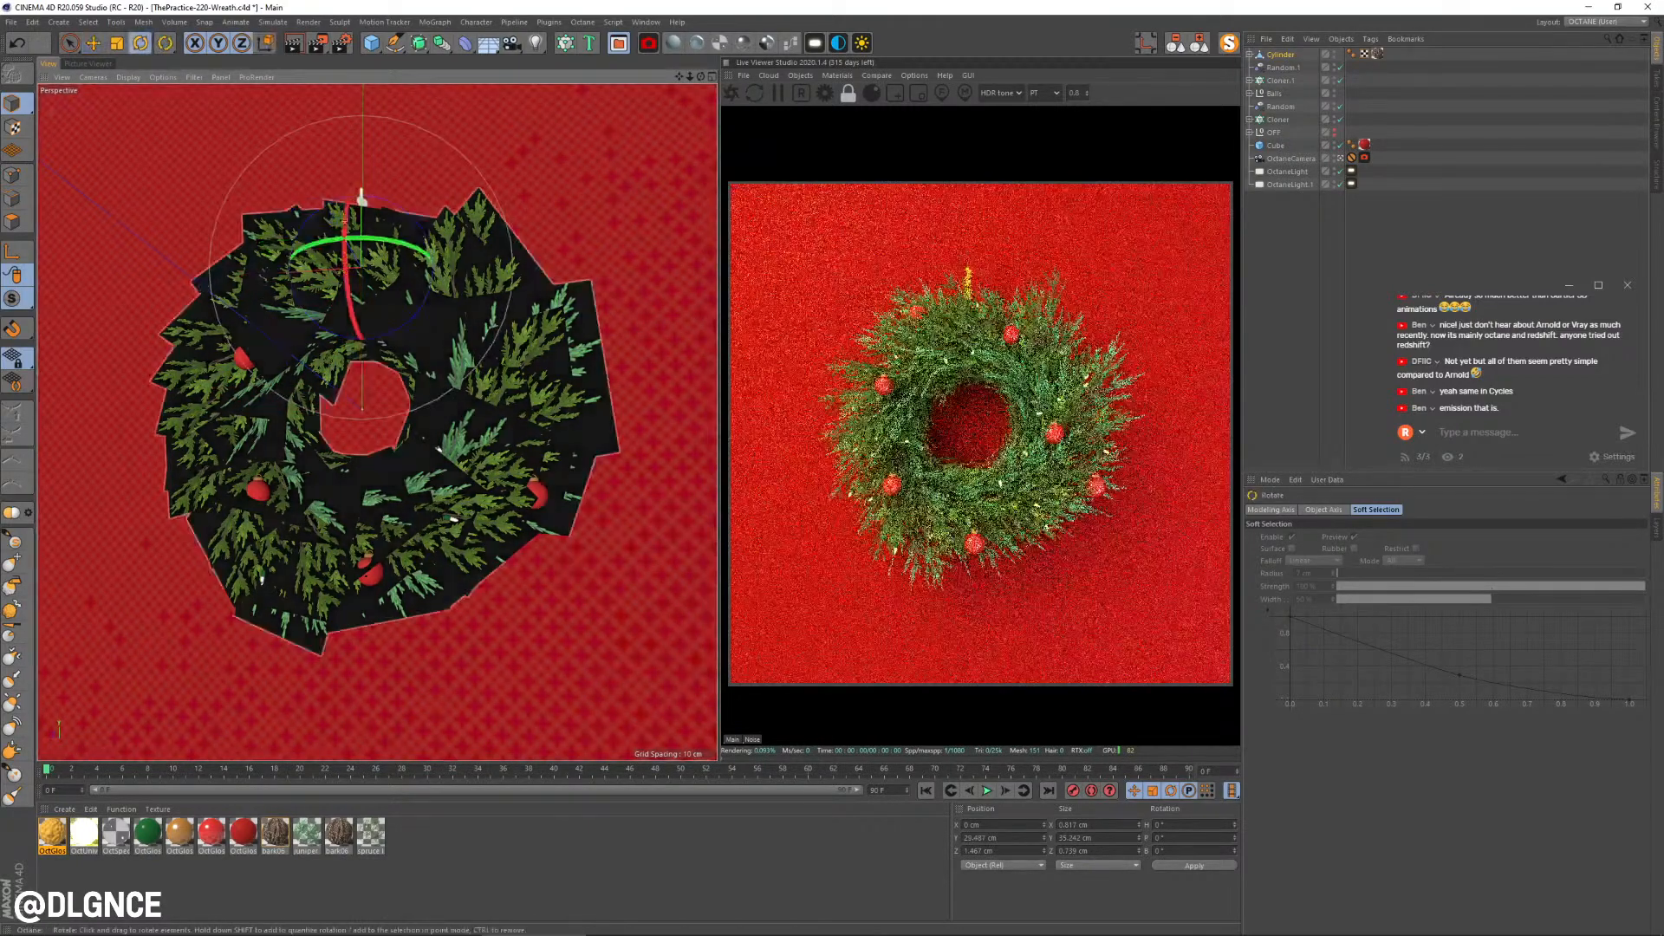
drag(361, 202, 327, 191)
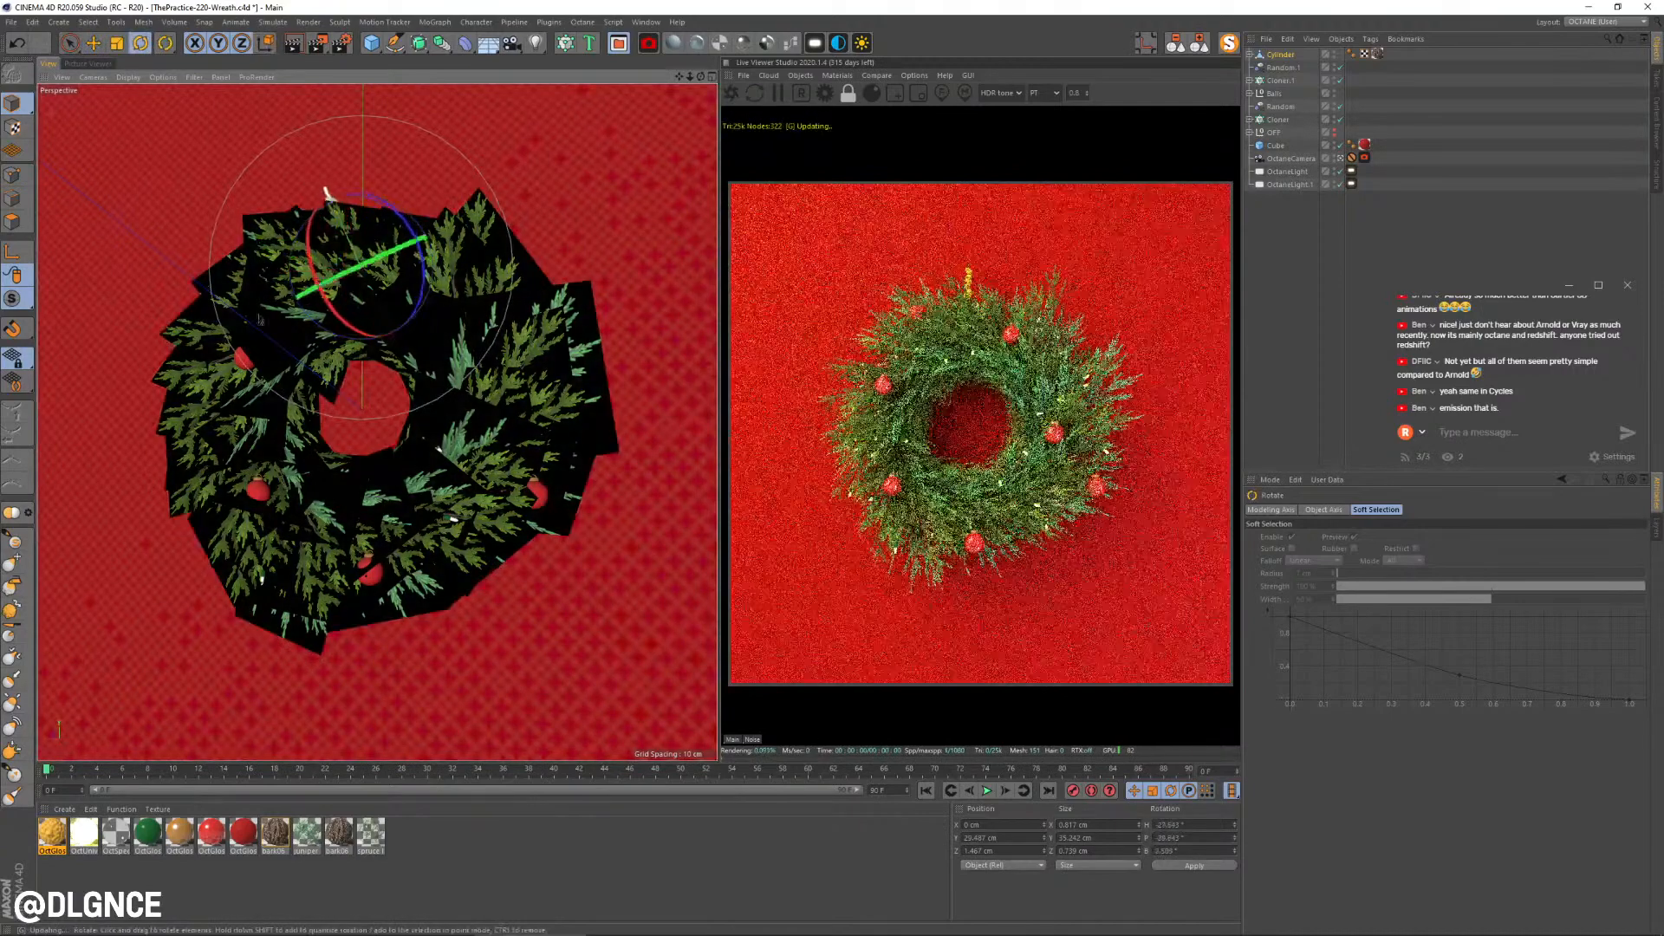
drag(259, 318, 247, 348)
key(w)
Step: Duplicate the berry stem onto the left side of the wreath and rotate the copy so its berries point down and outward
key(e)
drag(344, 238, 193, 346)
key(r)
key(w)
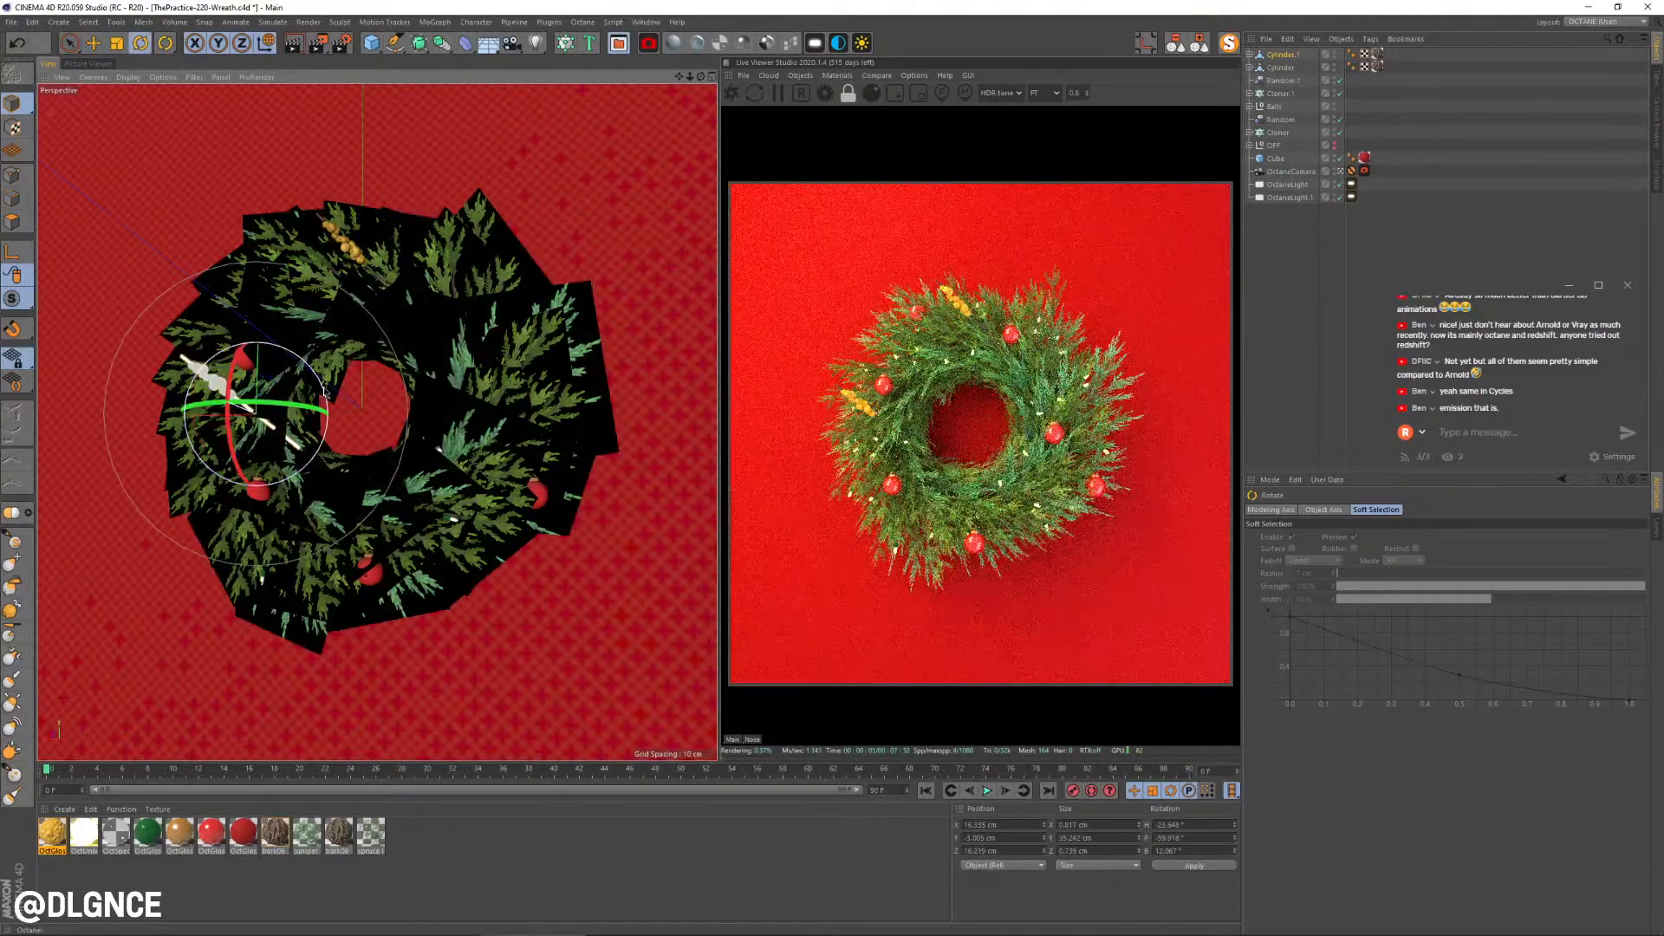
drag(325, 392, 243, 448)
key(e)
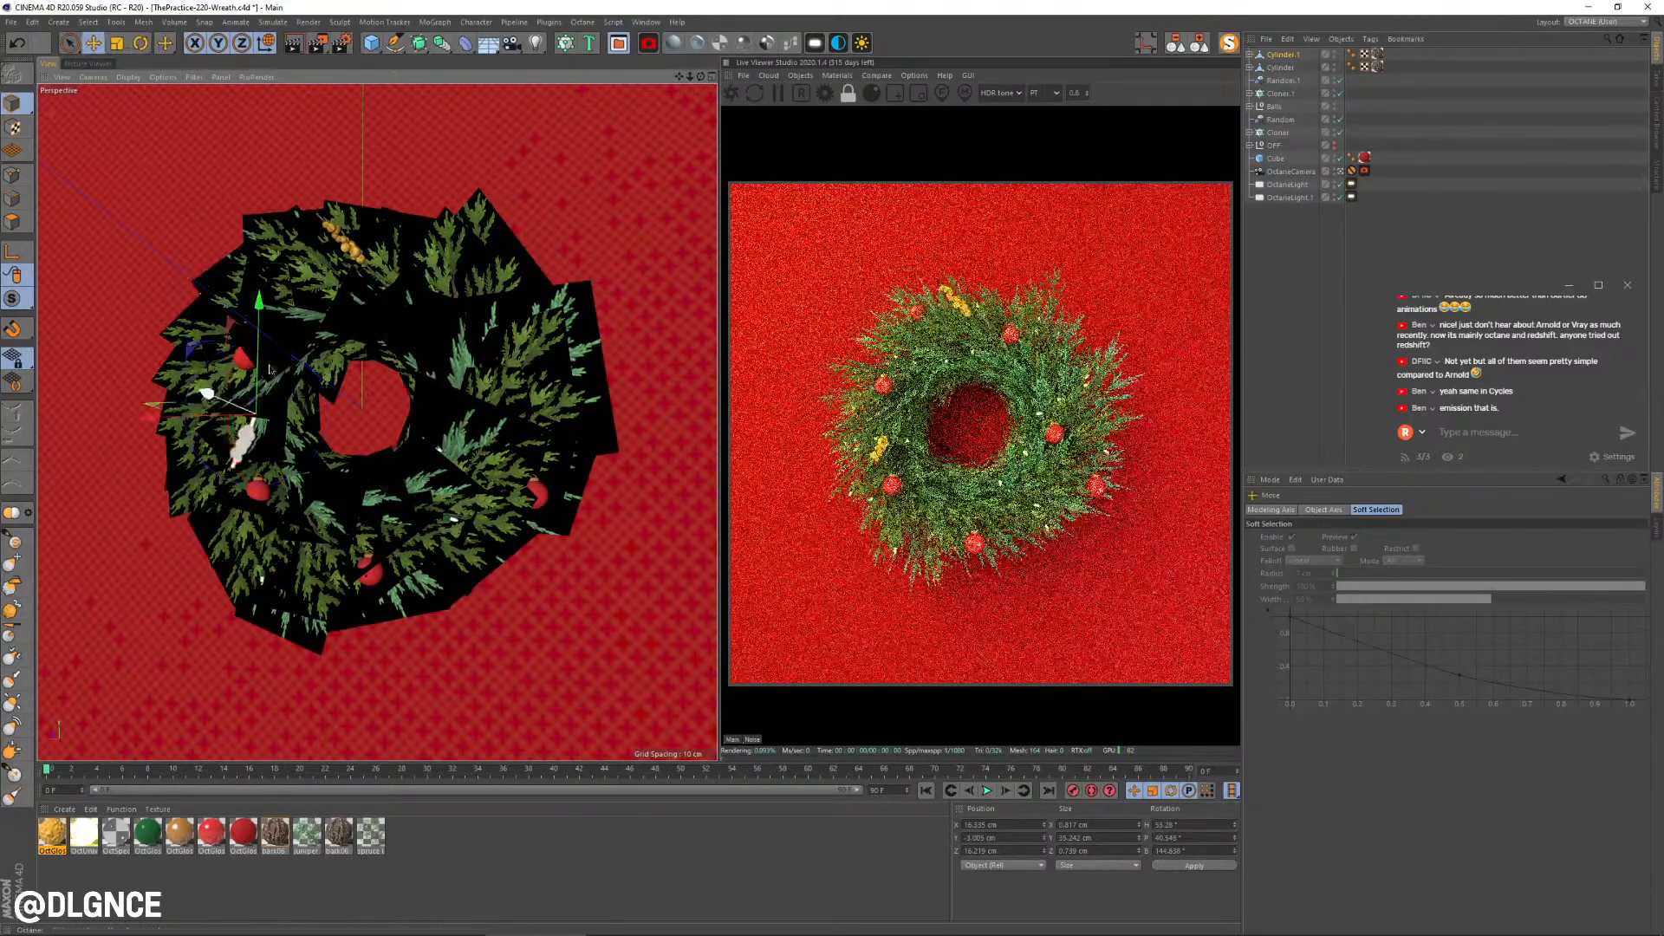
Step: Position a copy of the second stem at the wreath's bottom near the red ball, restoring the second stem to the left side
drag(192, 347, 398, 500)
key(r)
key(e)
drag(250, 457, 310, 466)
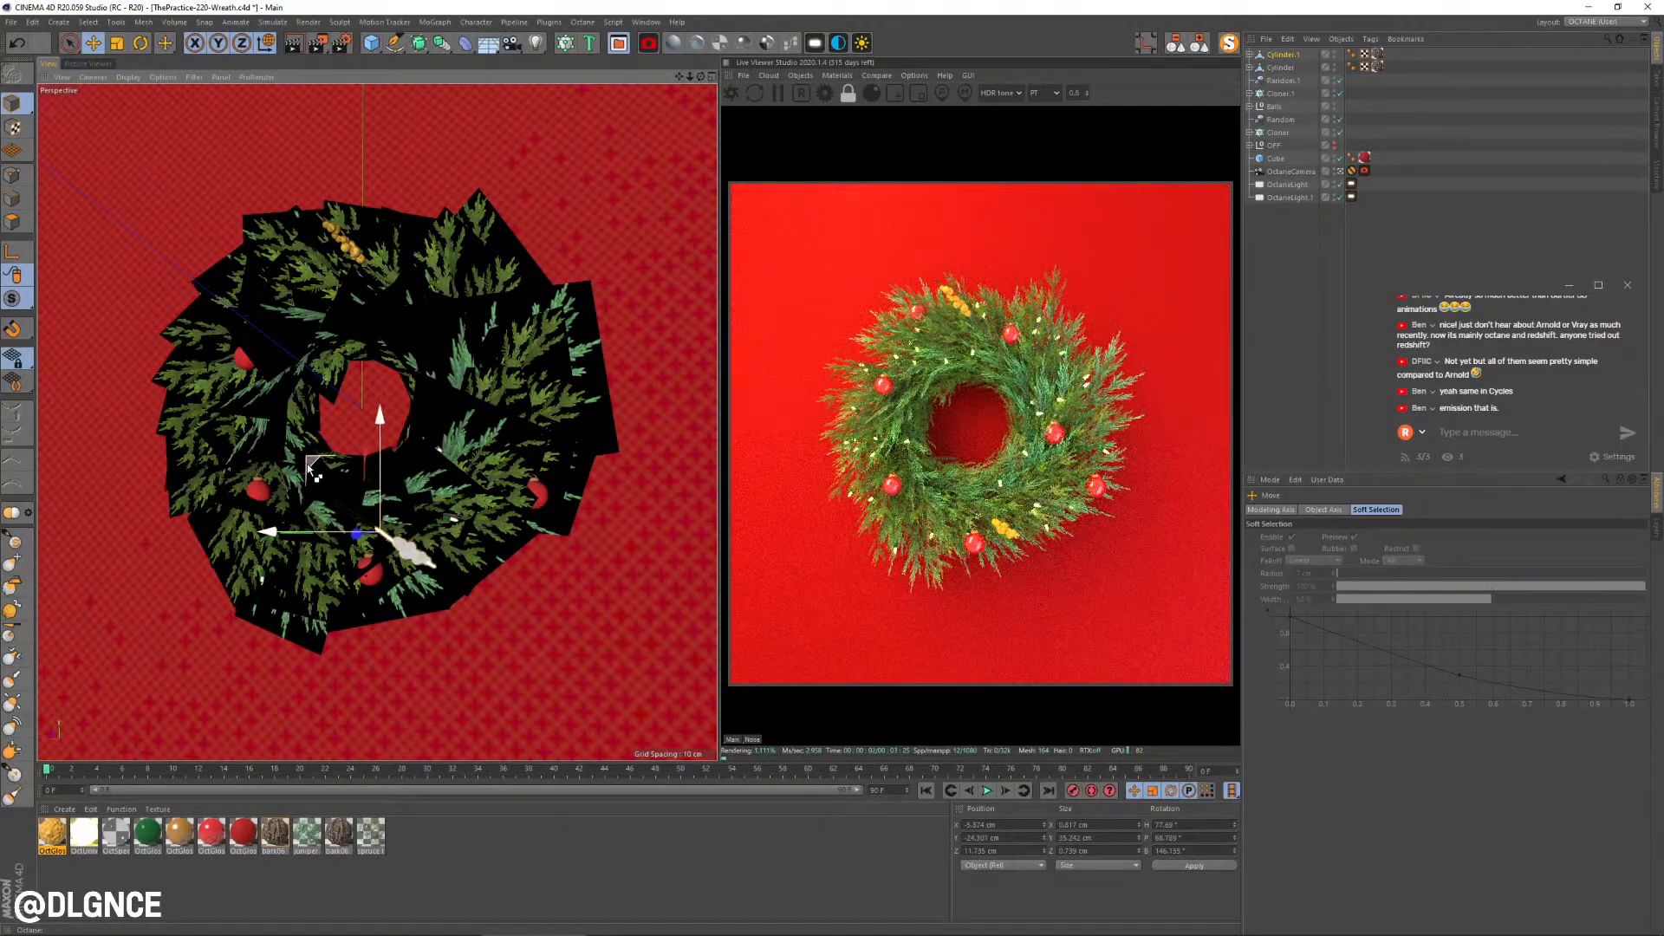
key(ctrl+z)
key(ctrl+z)
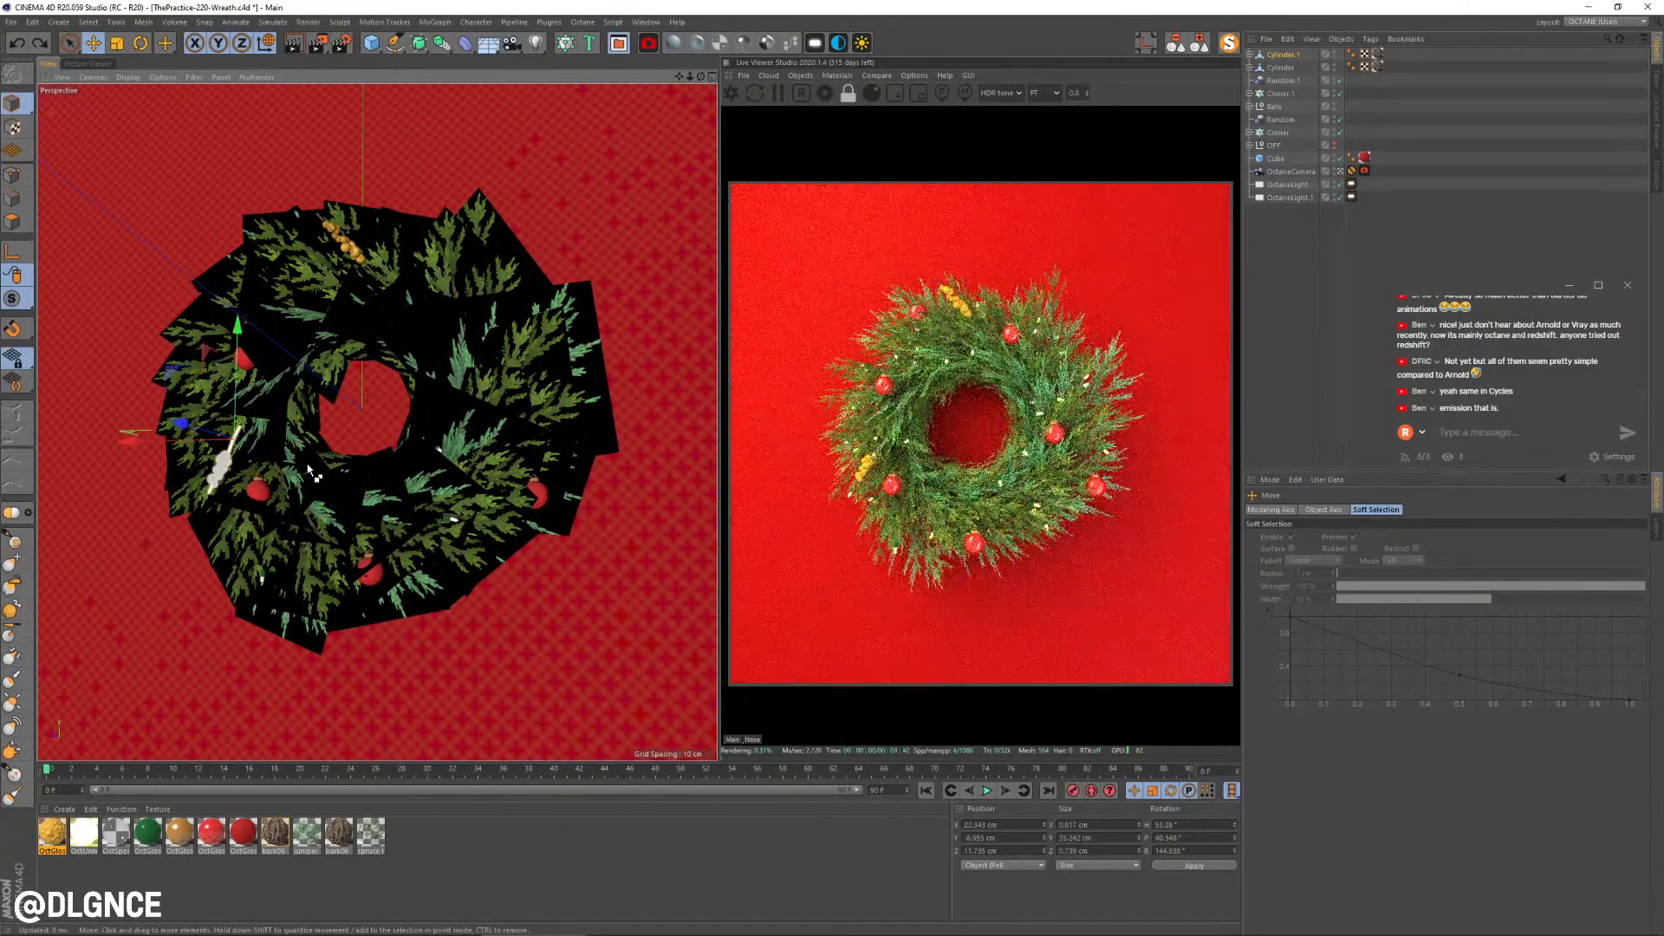
key(ctrl+v)
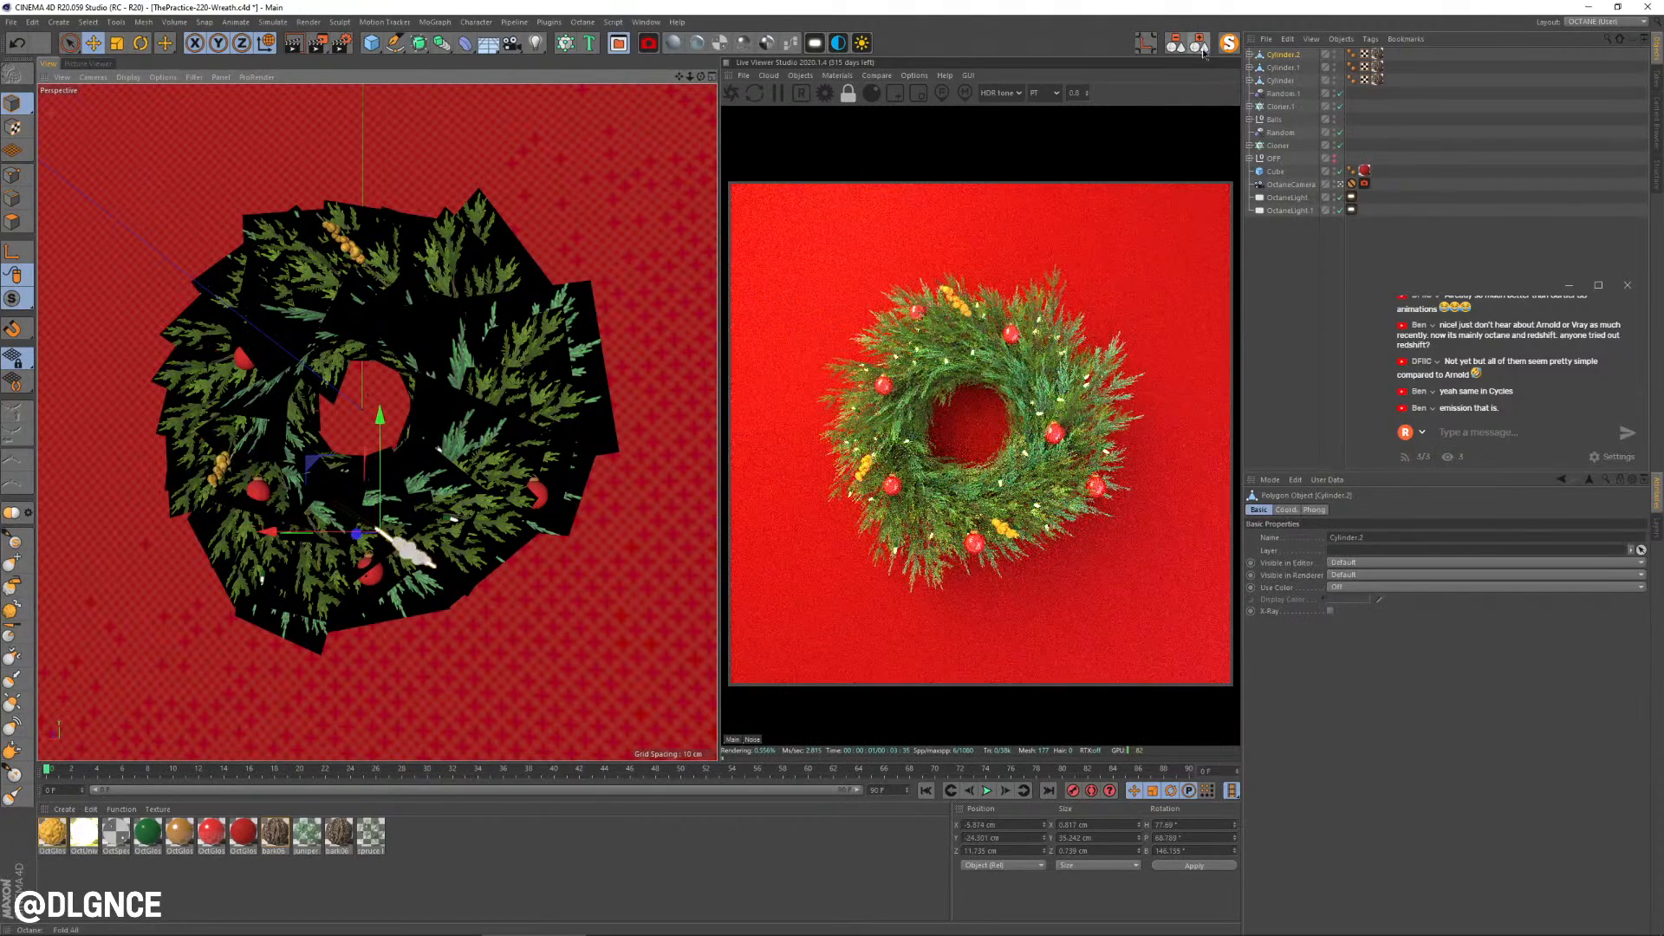
Step: Rotate the bottom berry stem and nudge it slightly outward and in depth within the wreath
key(r)
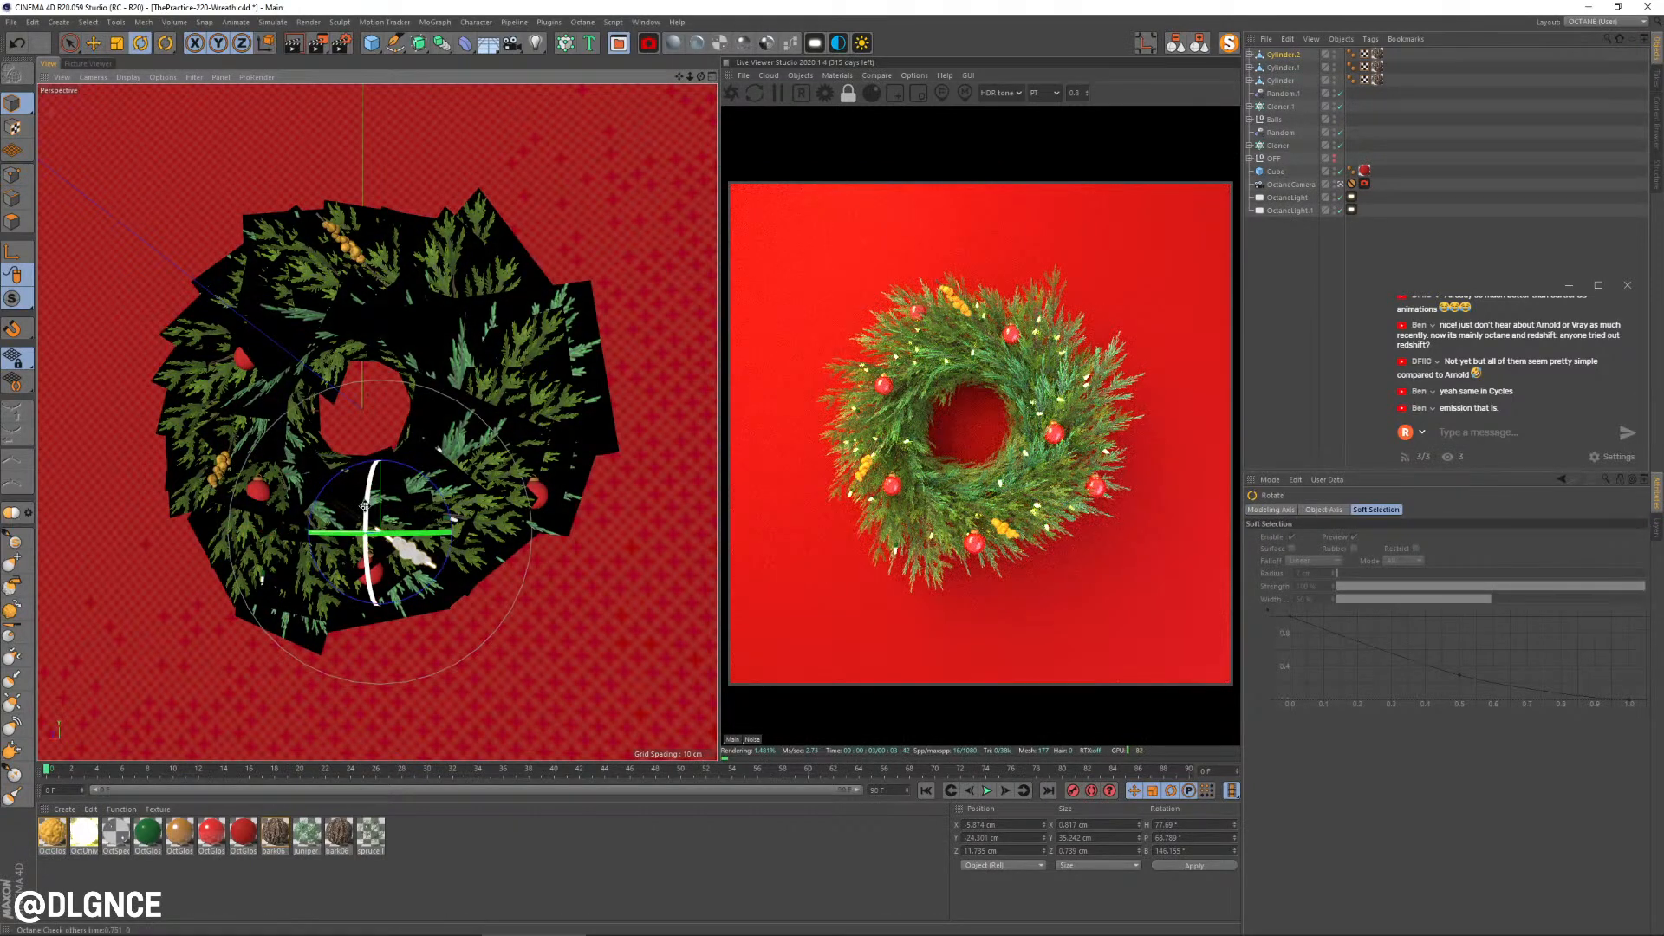
drag(365, 506, 353, 646)
drag(369, 564, 388, 582)
key(e)
drag(315, 469, 314, 475)
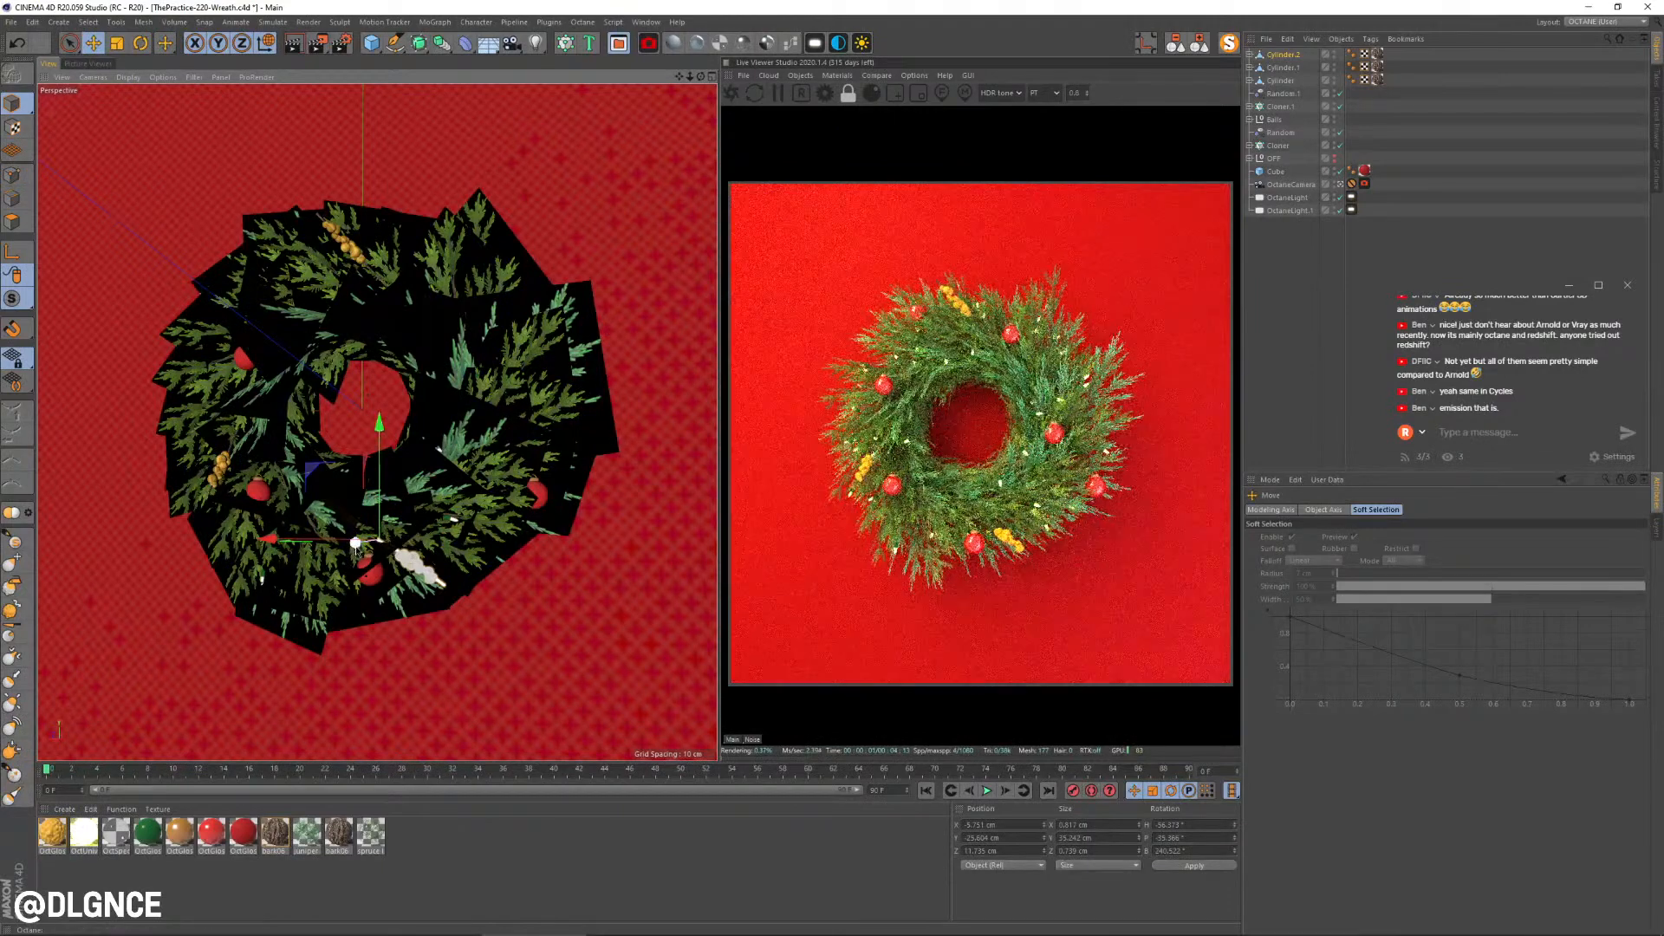
drag(356, 548, 363, 559)
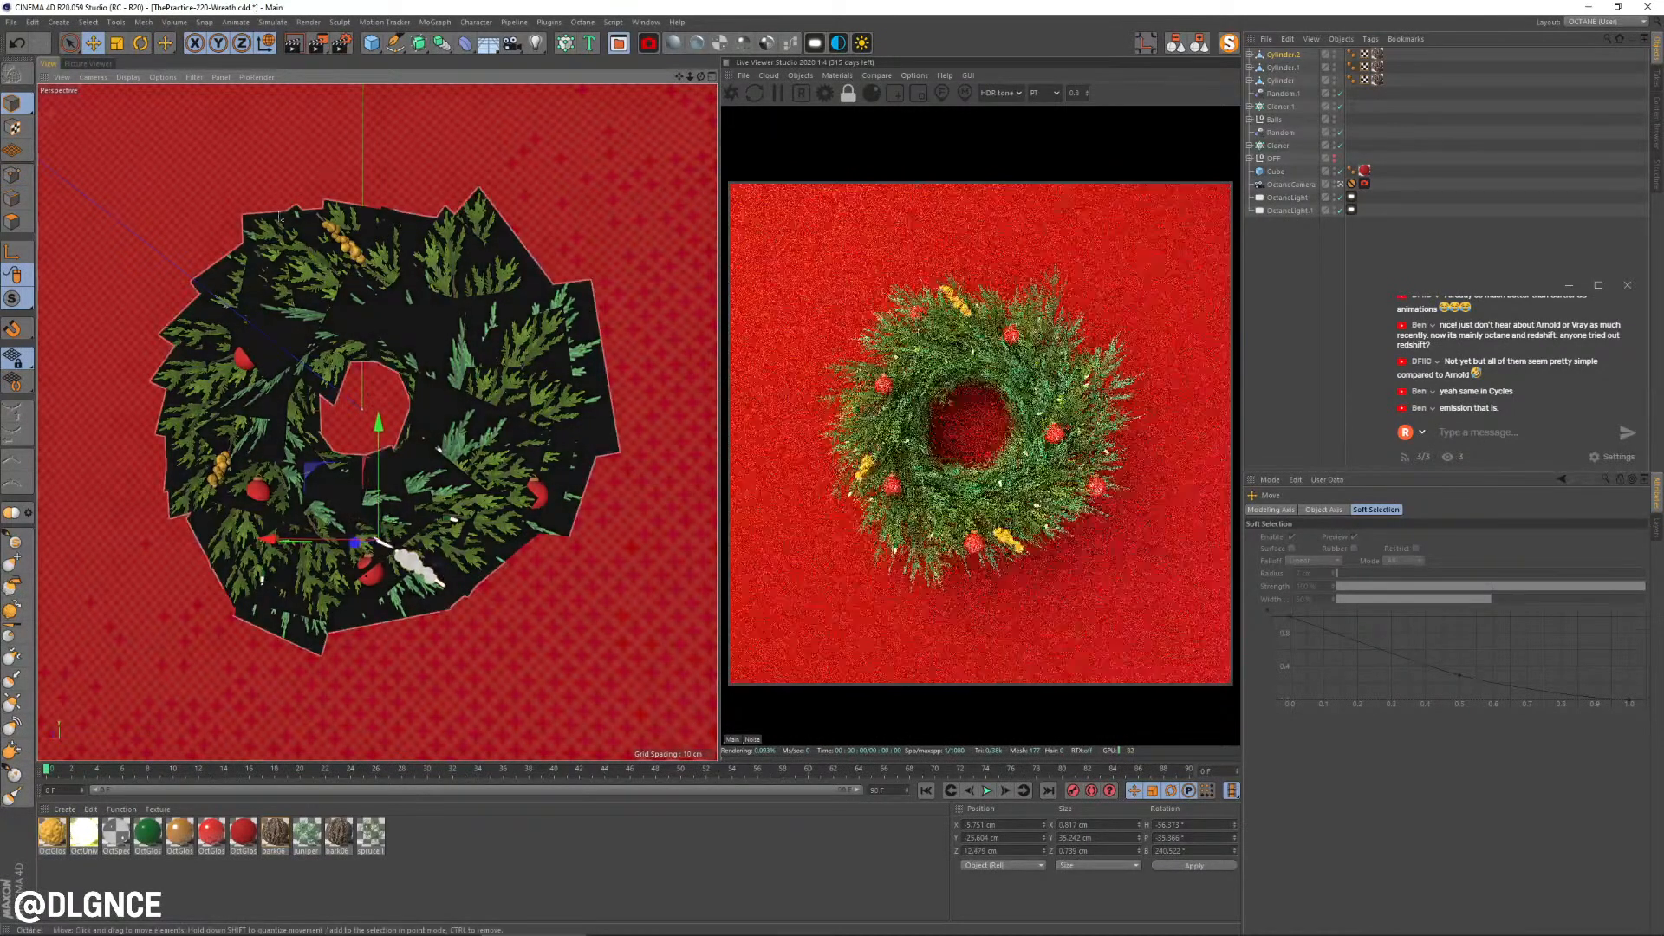
Step: Create an instance of Cylinder.2, place it on the right side of the wreath and rotate its berries up and outward
click(443, 42)
drag(315, 473, 423, 399)
key(r)
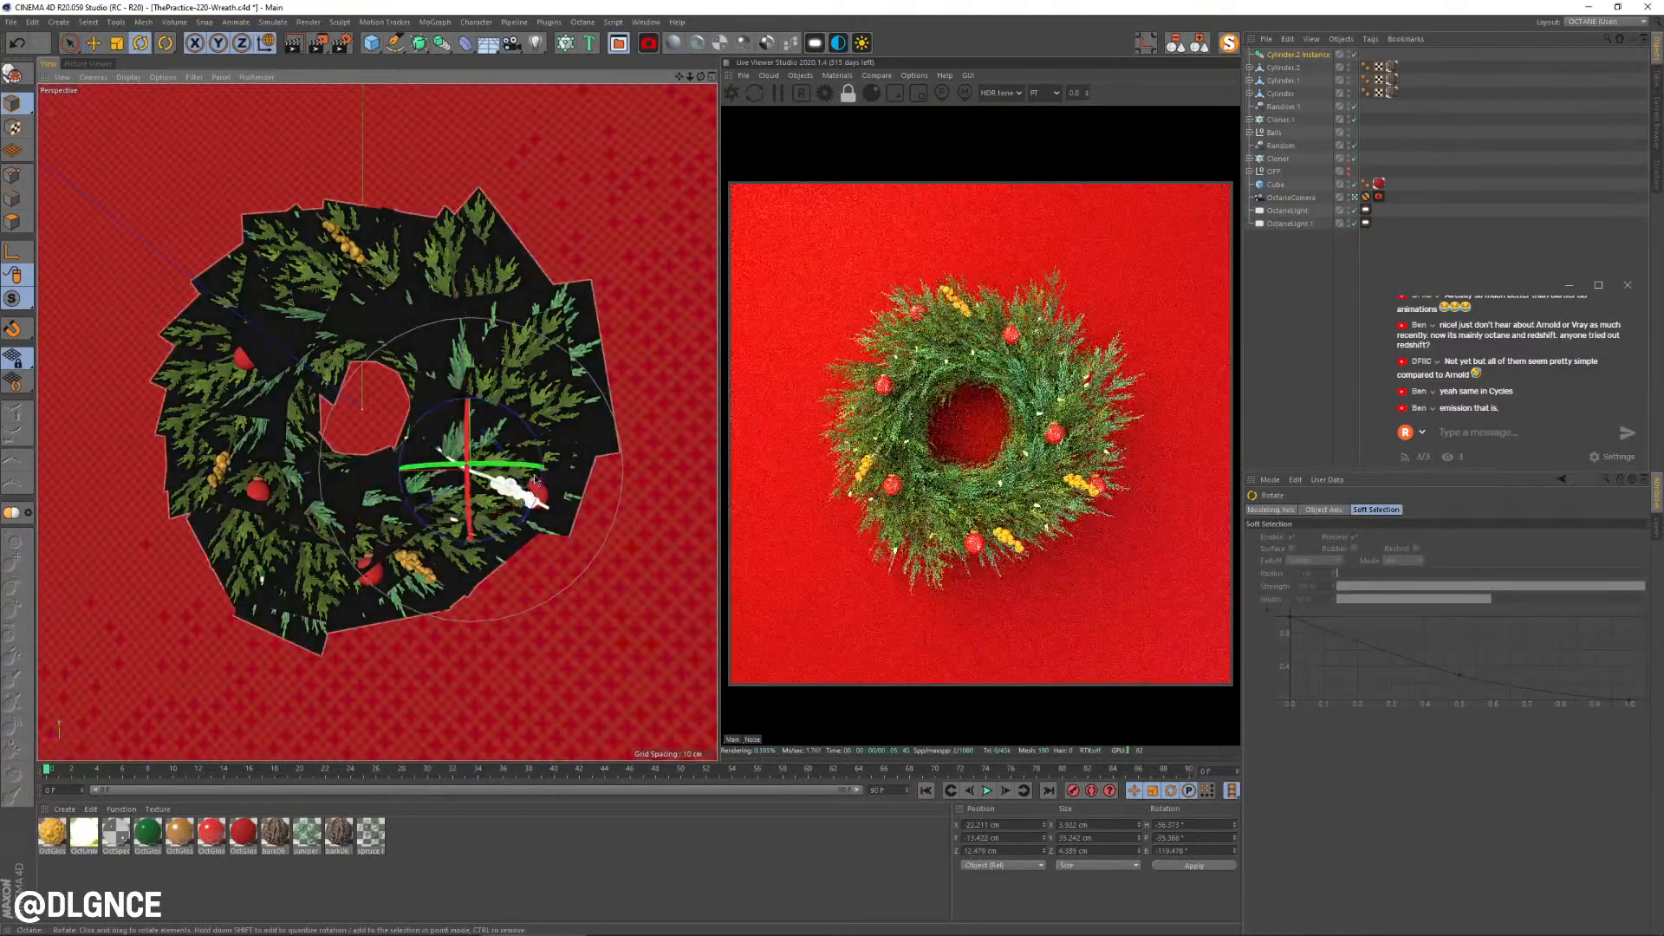
drag(427, 535, 400, 507)
key(e)
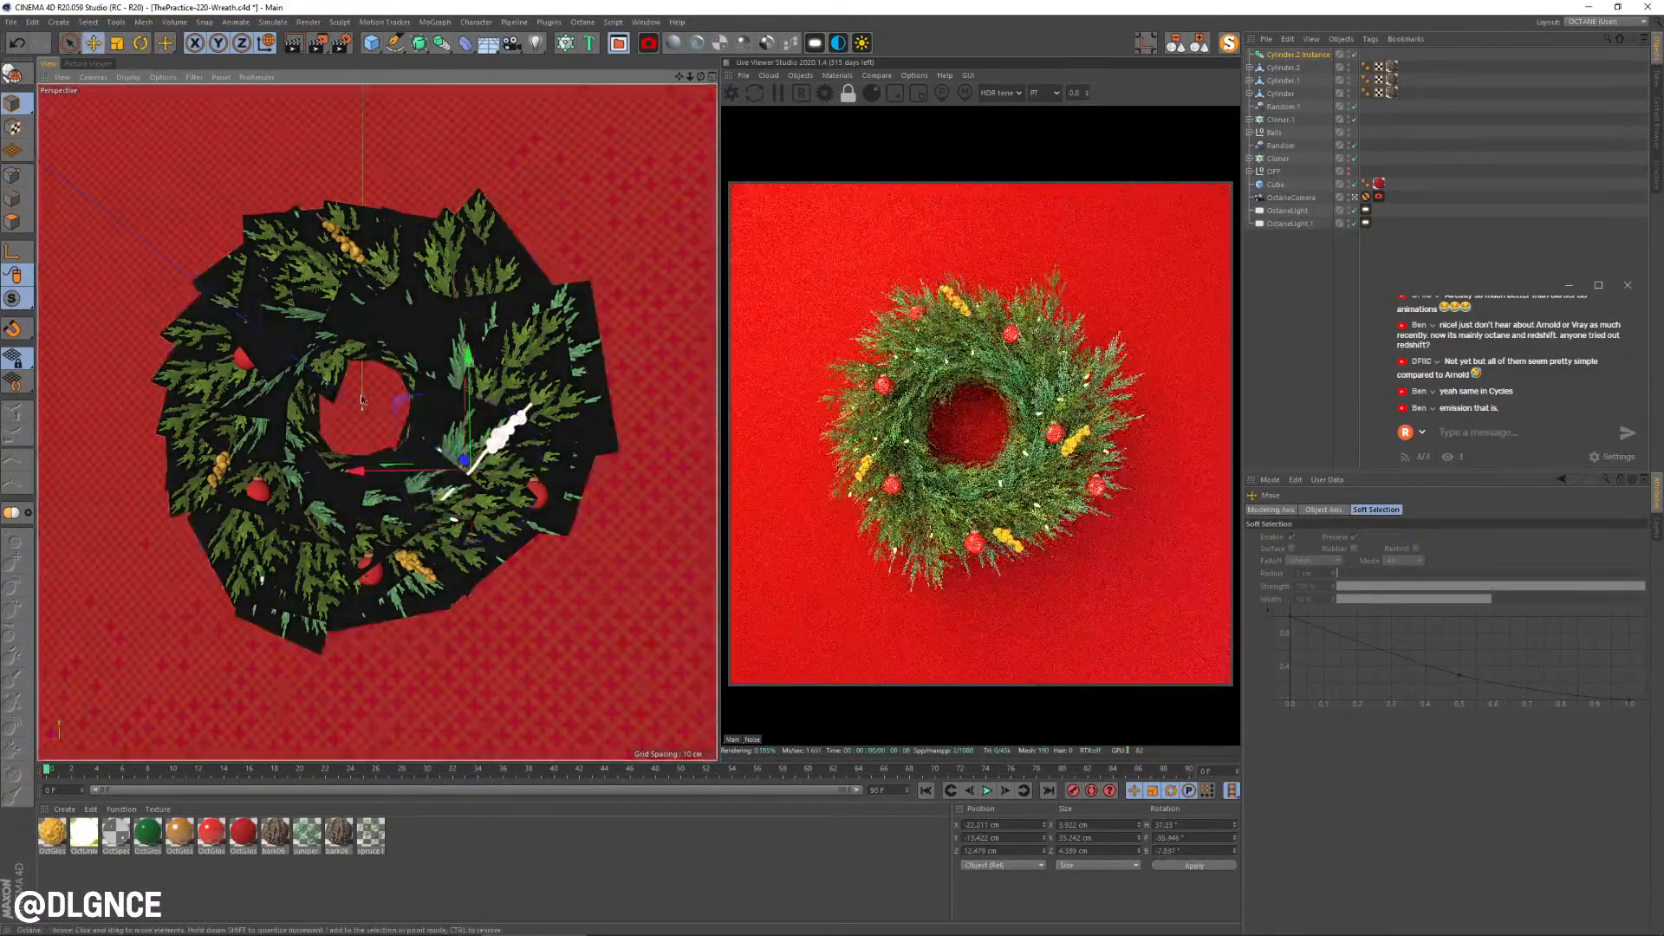
drag(400, 407, 426, 386)
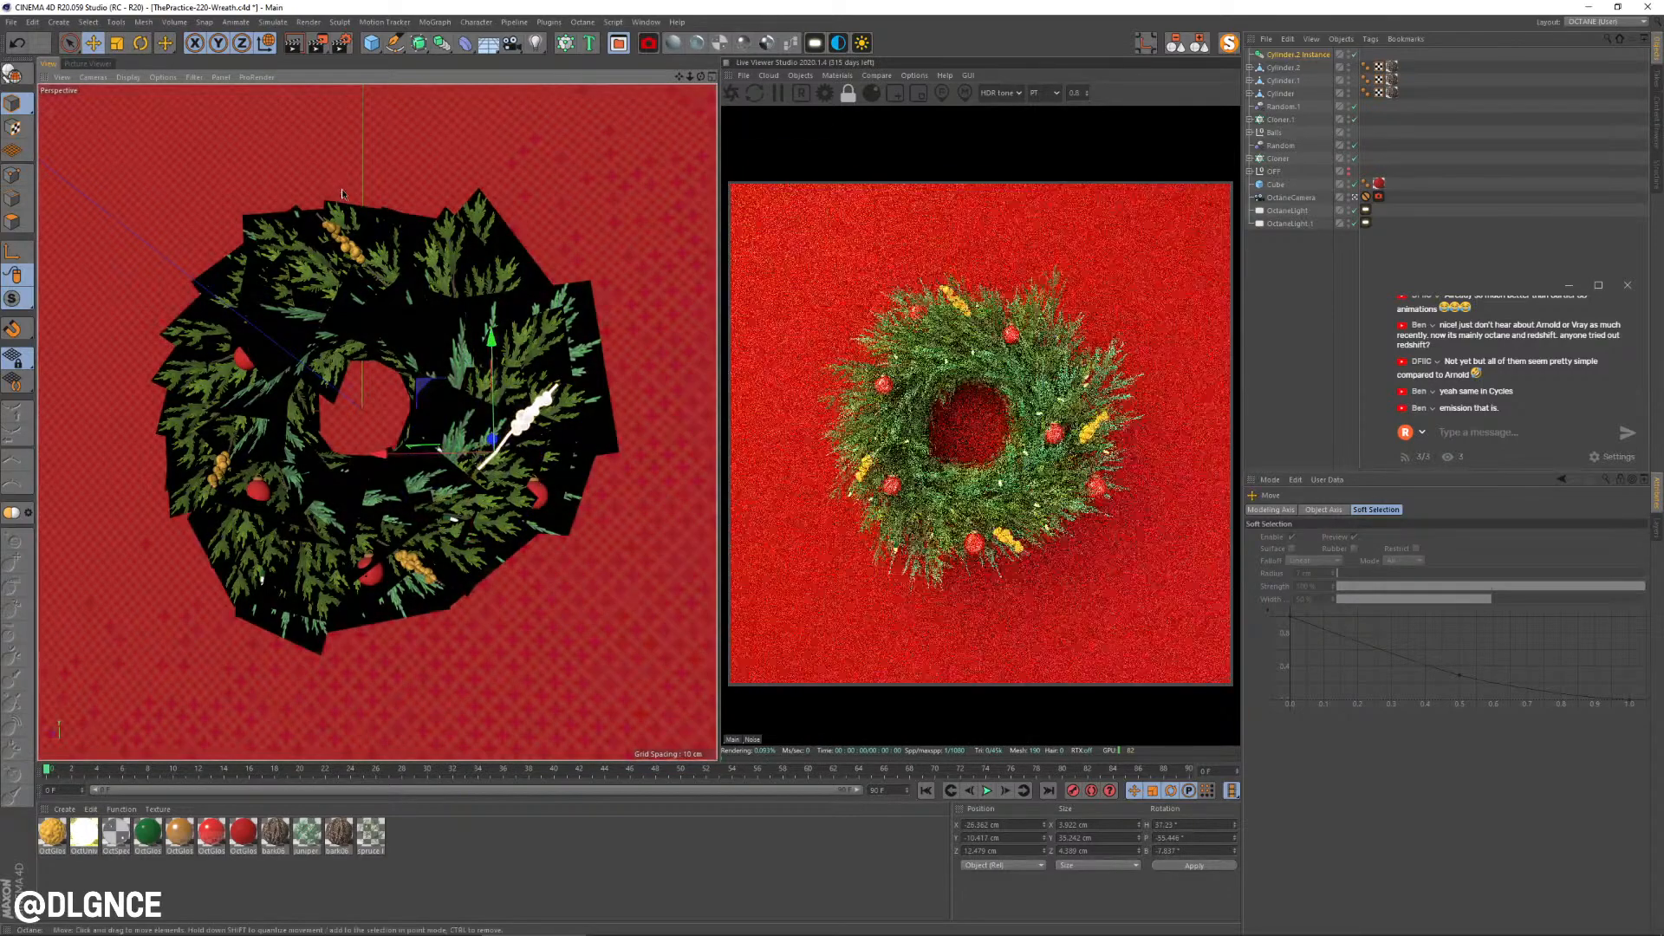
Step: Move the original Cylinder berry stem from the wreath's top toward its upper left edge
click(1281, 94)
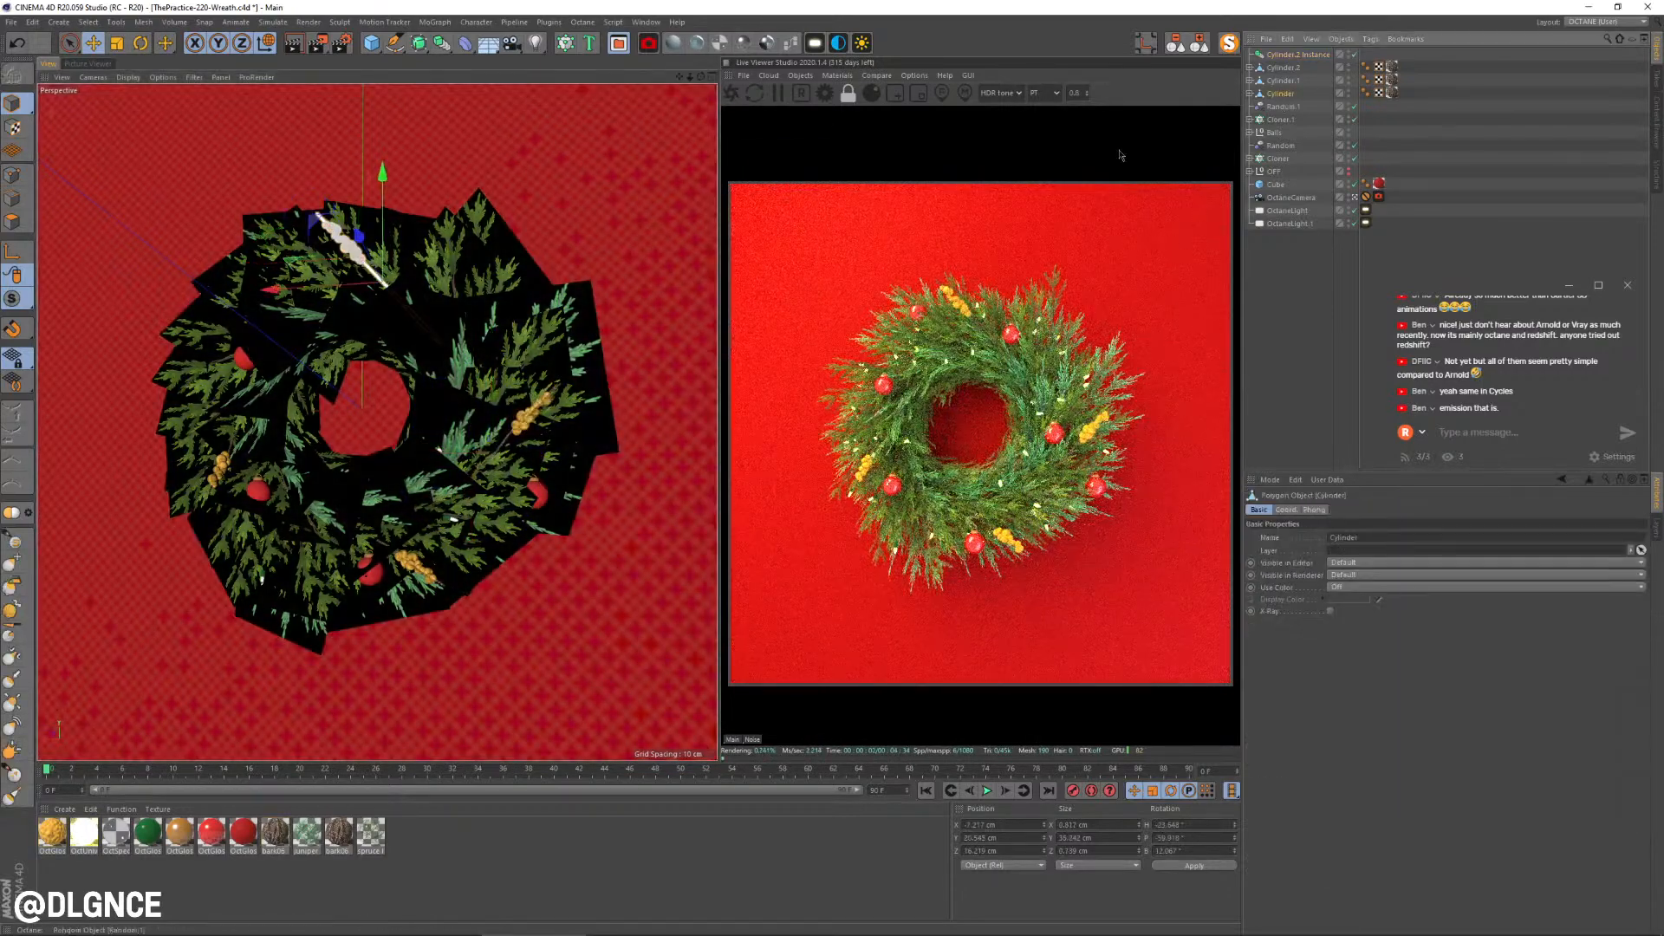
drag(299, 276, 243, 310)
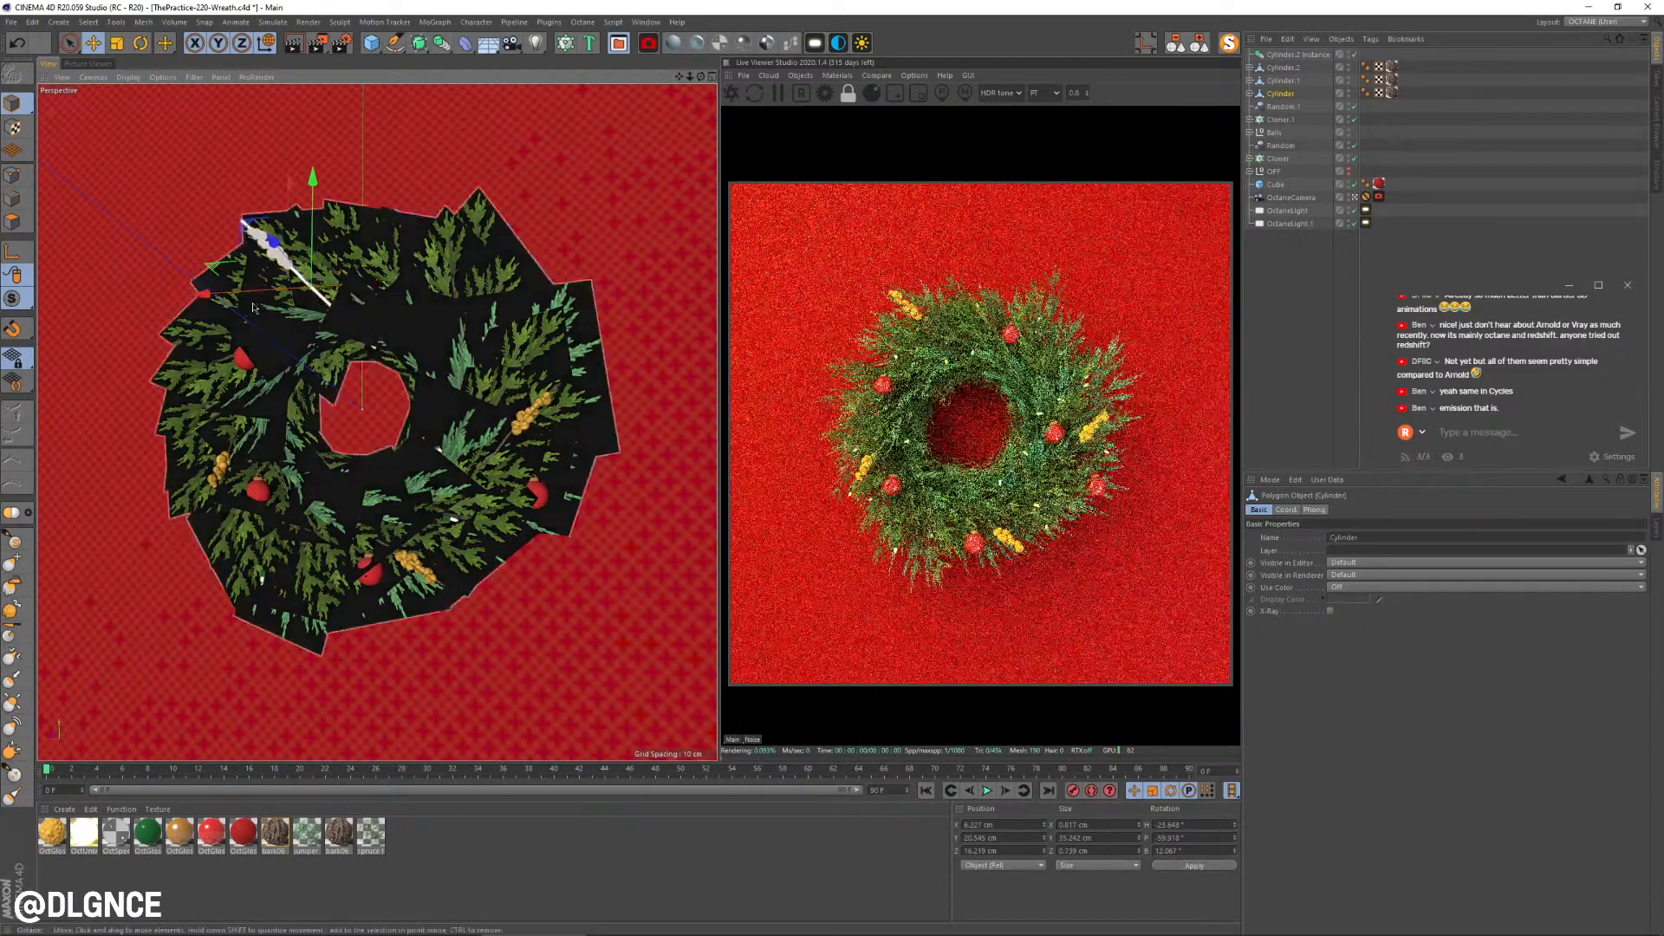
Step: Duplicate the Cylinder.2 instance to the wreath's upper right and rotate it so the berries tilt toward the top
click(1296, 54)
drag(427, 419, 415, 260)
key(r)
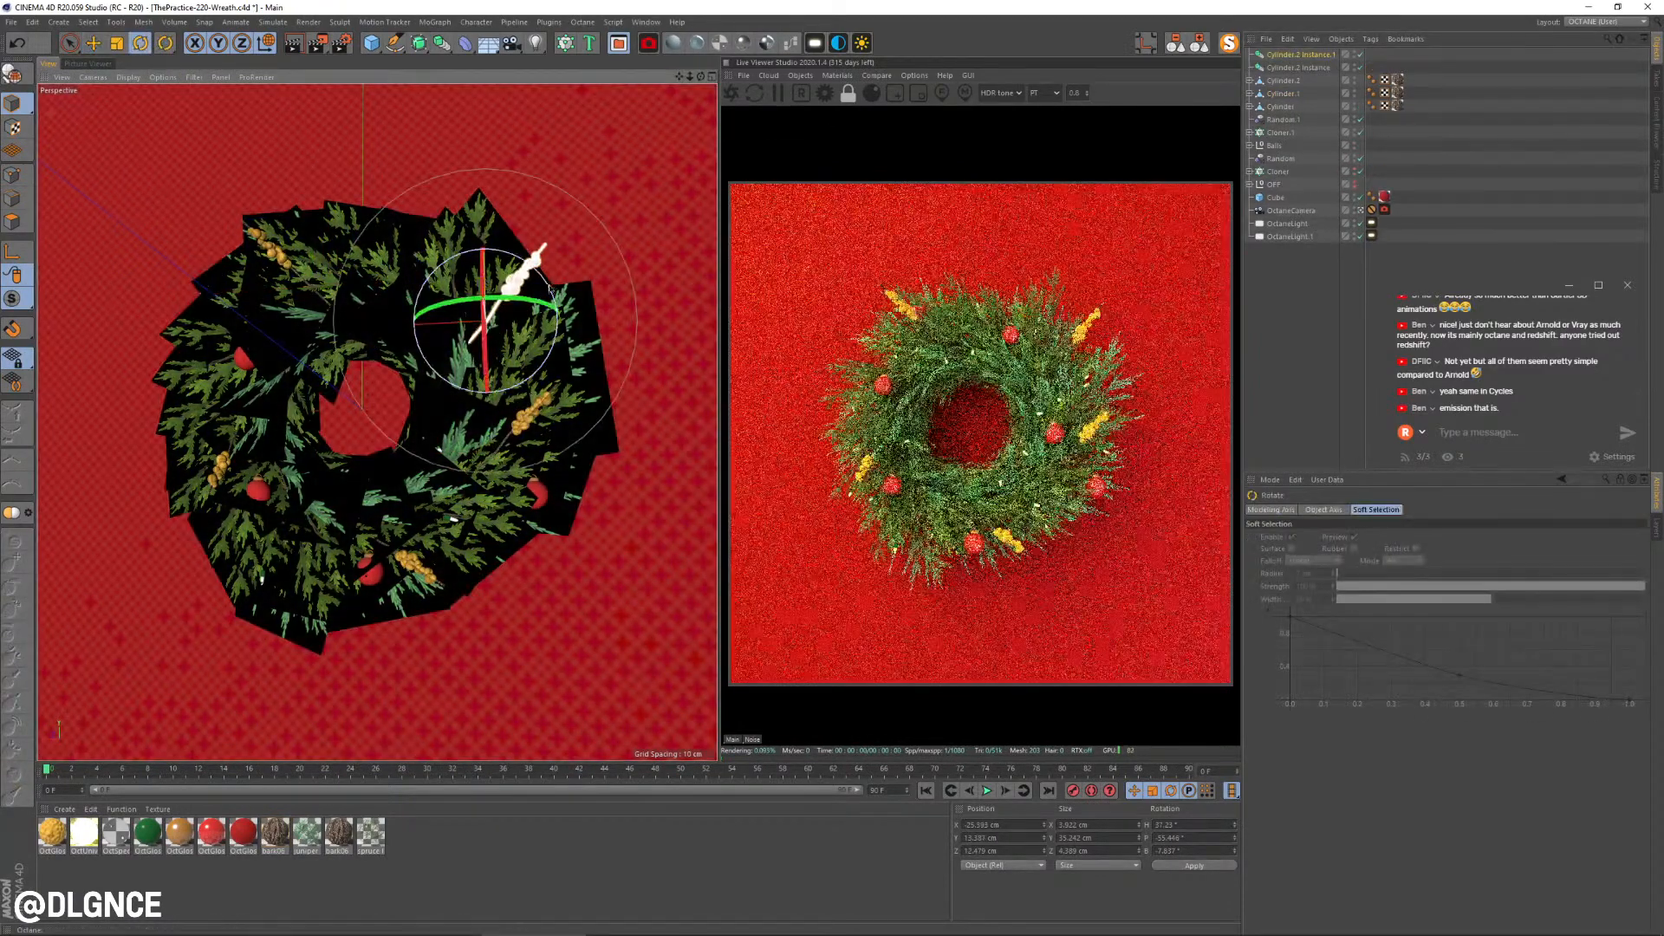
drag(551, 287, 386, 255)
key(e)
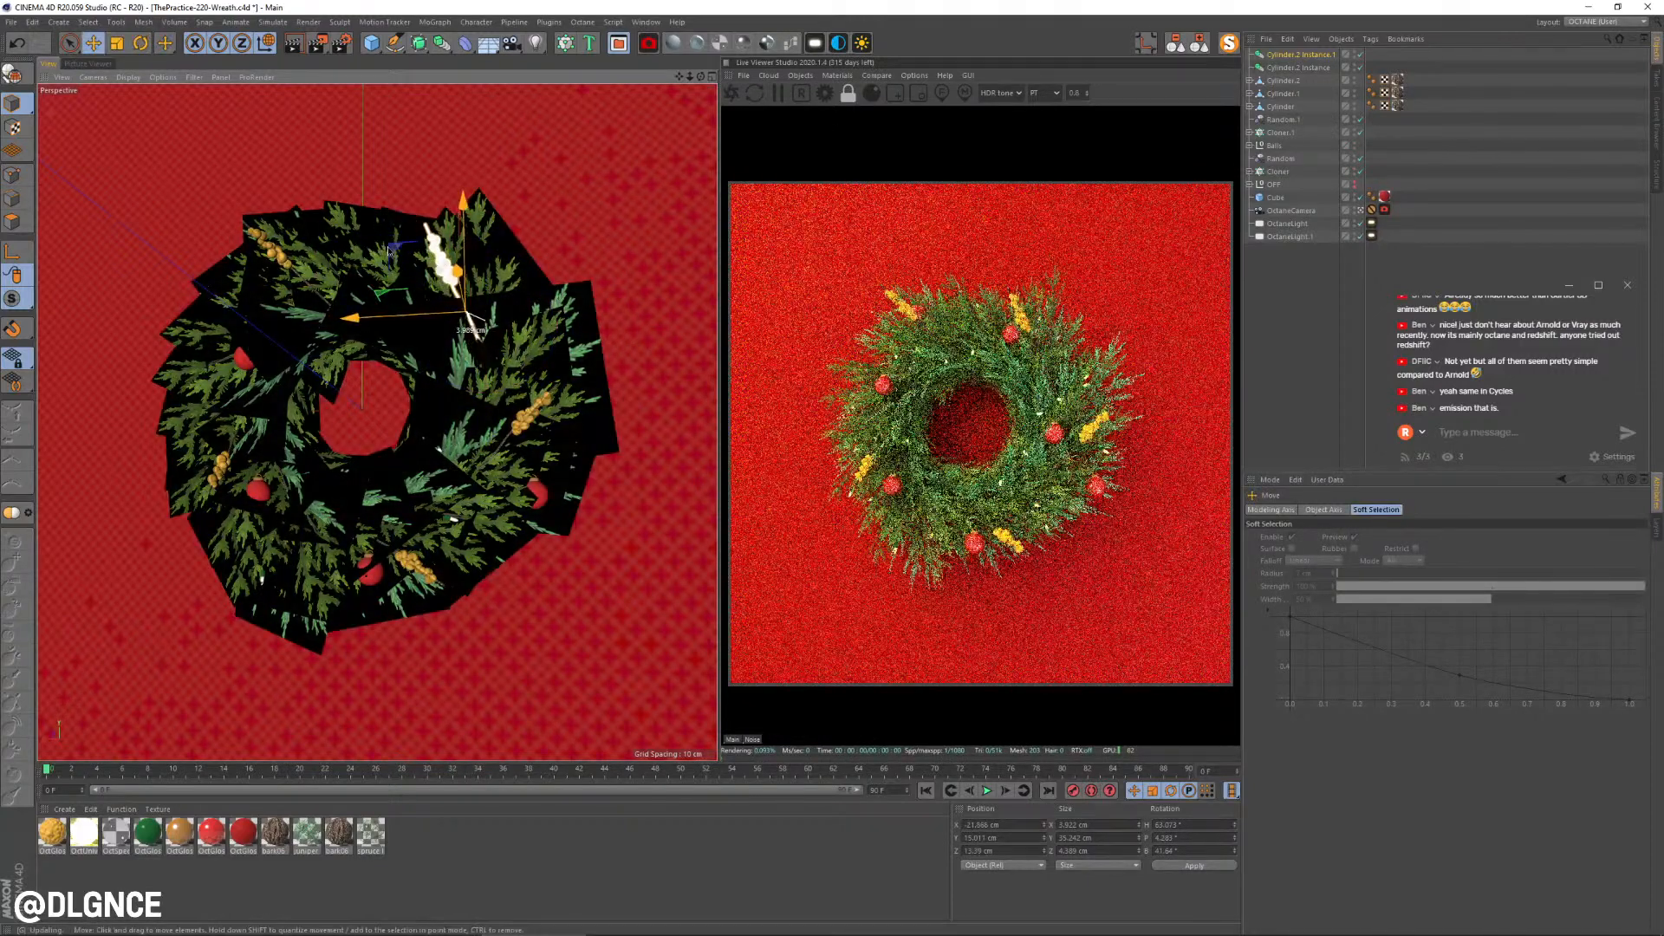
key(r)
drag(442, 370, 433, 379)
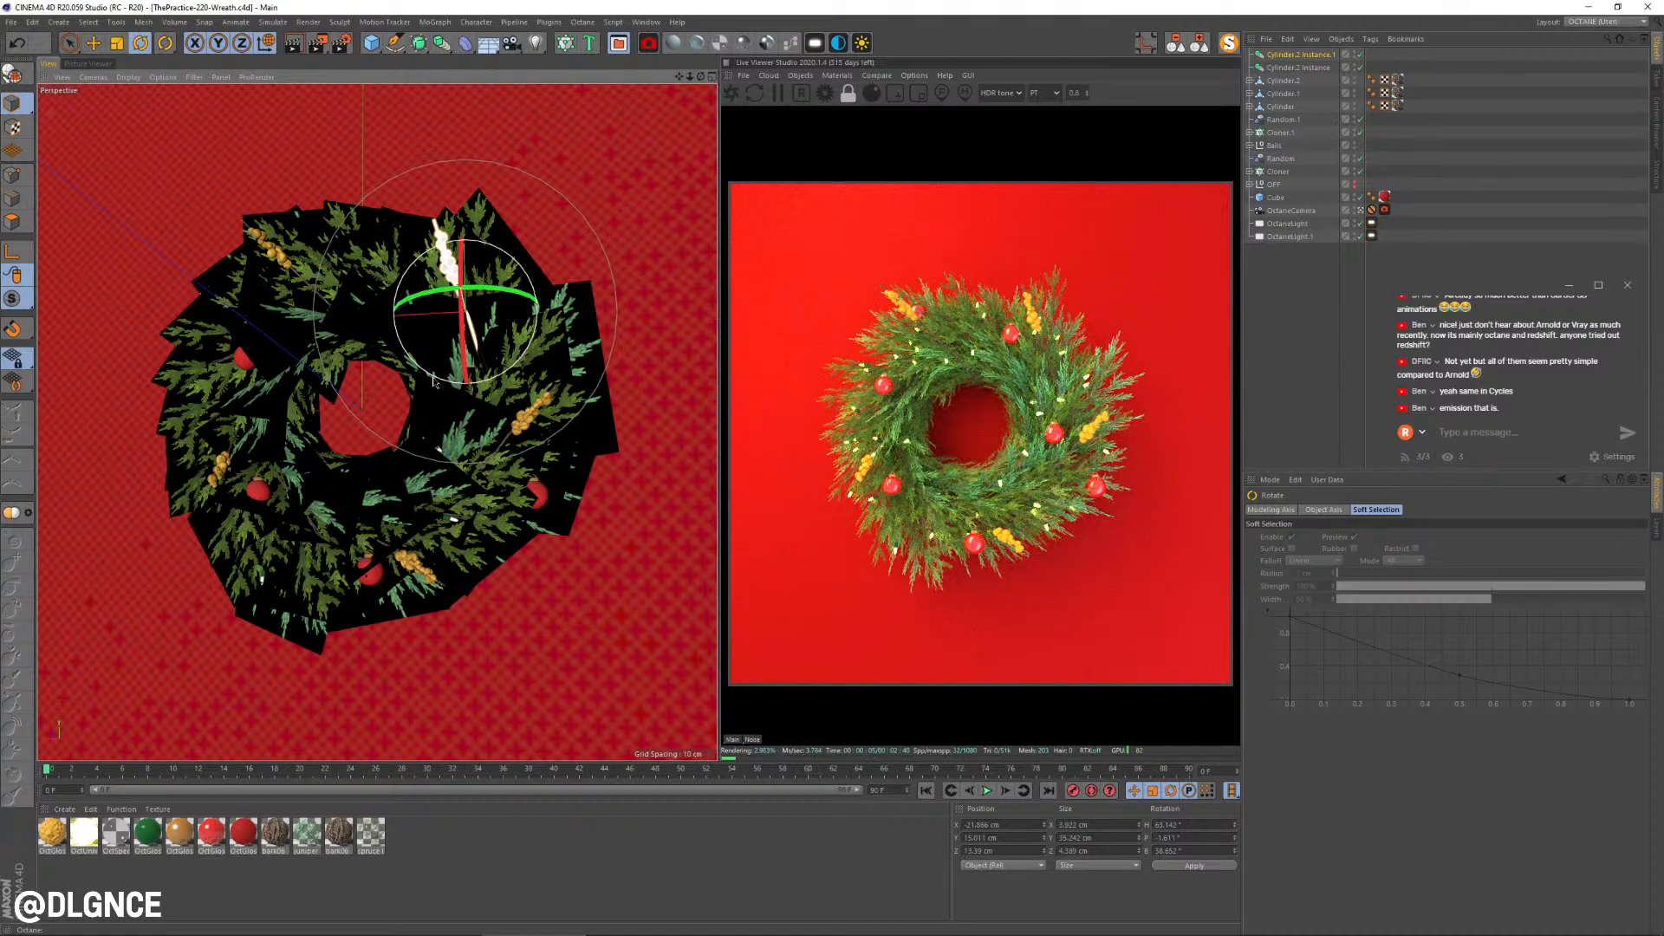
Step: Enable post processing on the OctaneCamera's camera tag
click(1385, 210)
click(1506, 511)
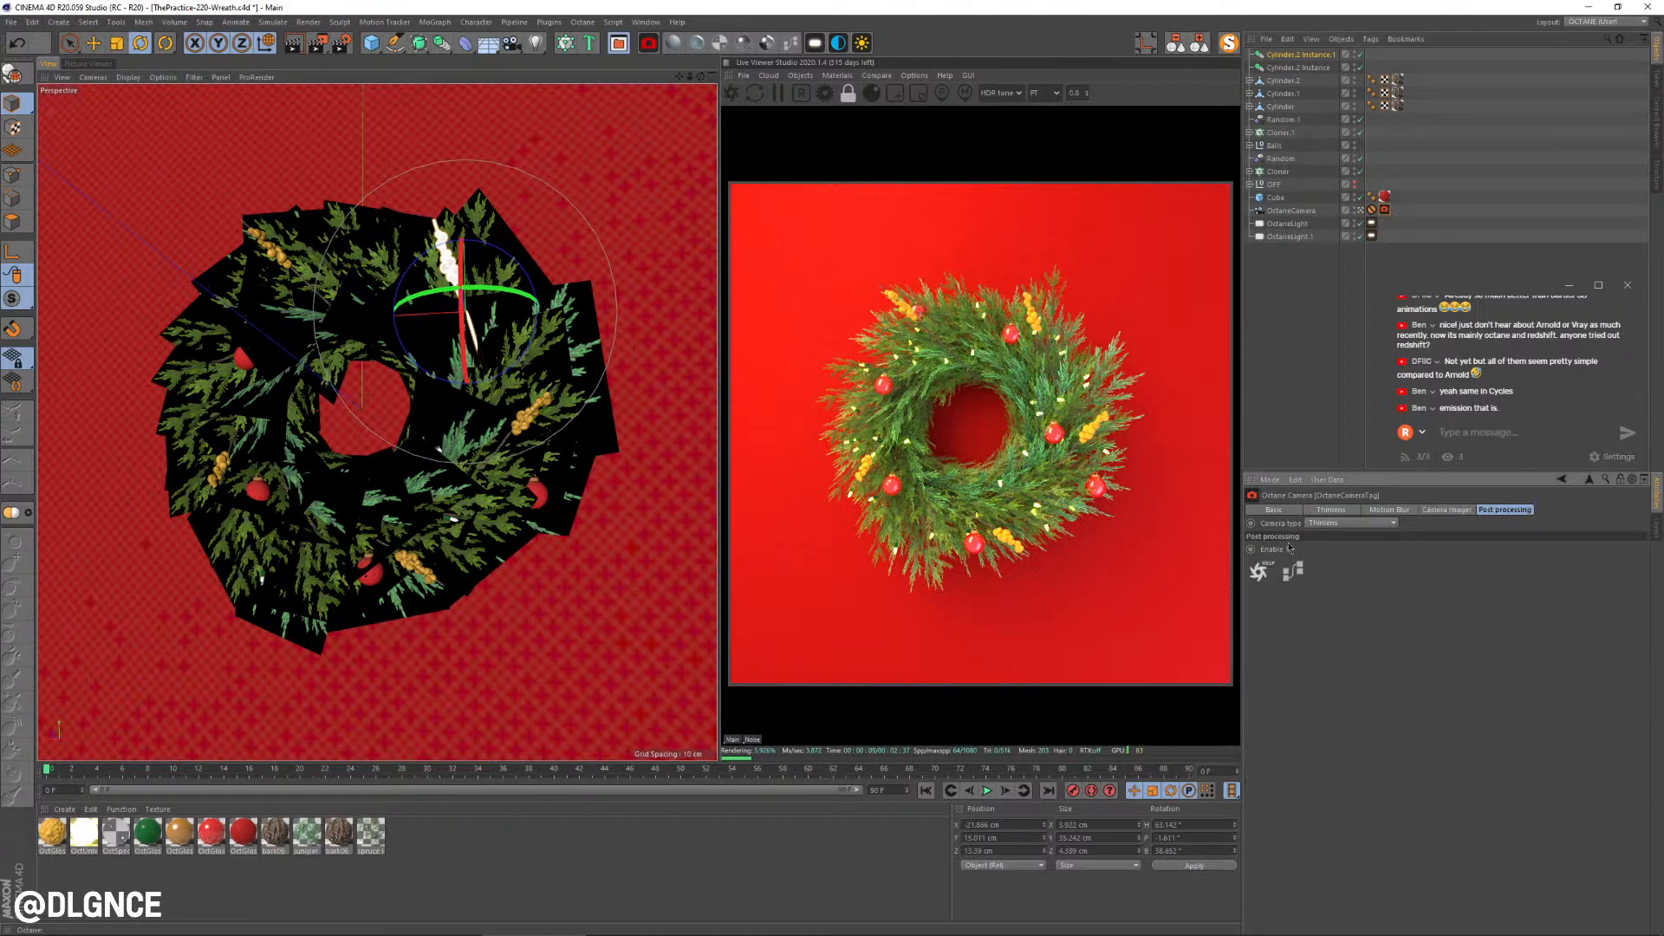
click(1290, 549)
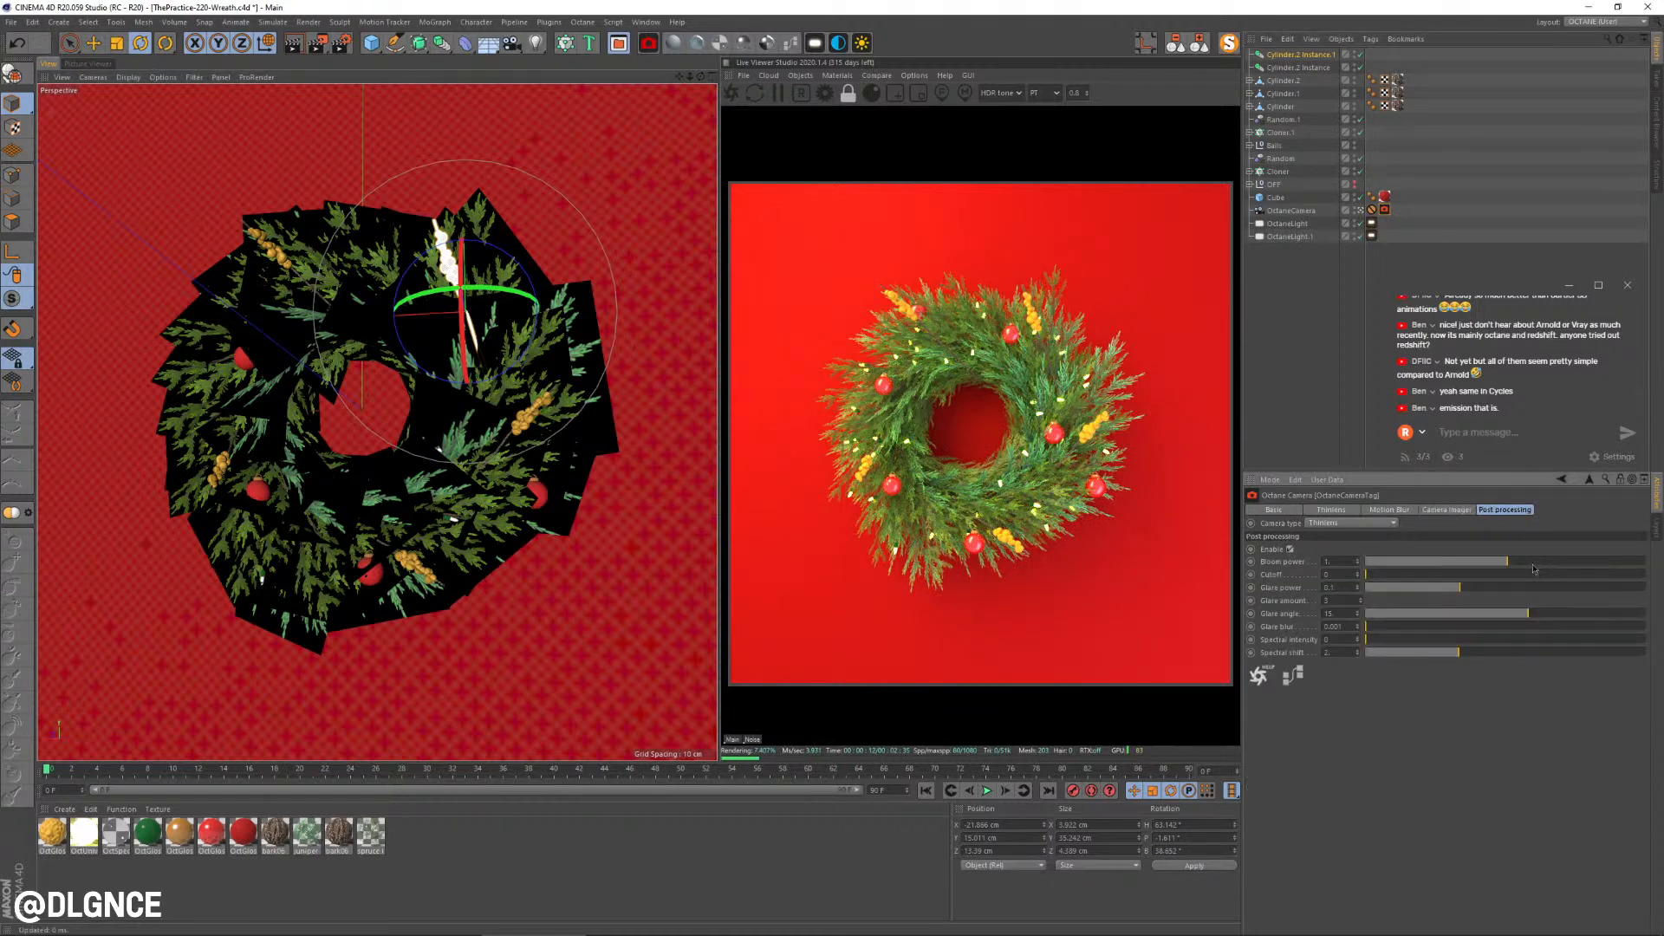
Step: Raise the camera's bloom power to about 69, cutoff to about 1.05, glare amount to 4 and glare power to about 7.9
drag(1569, 564, 1586, 564)
drag(1396, 573, 1380, 579)
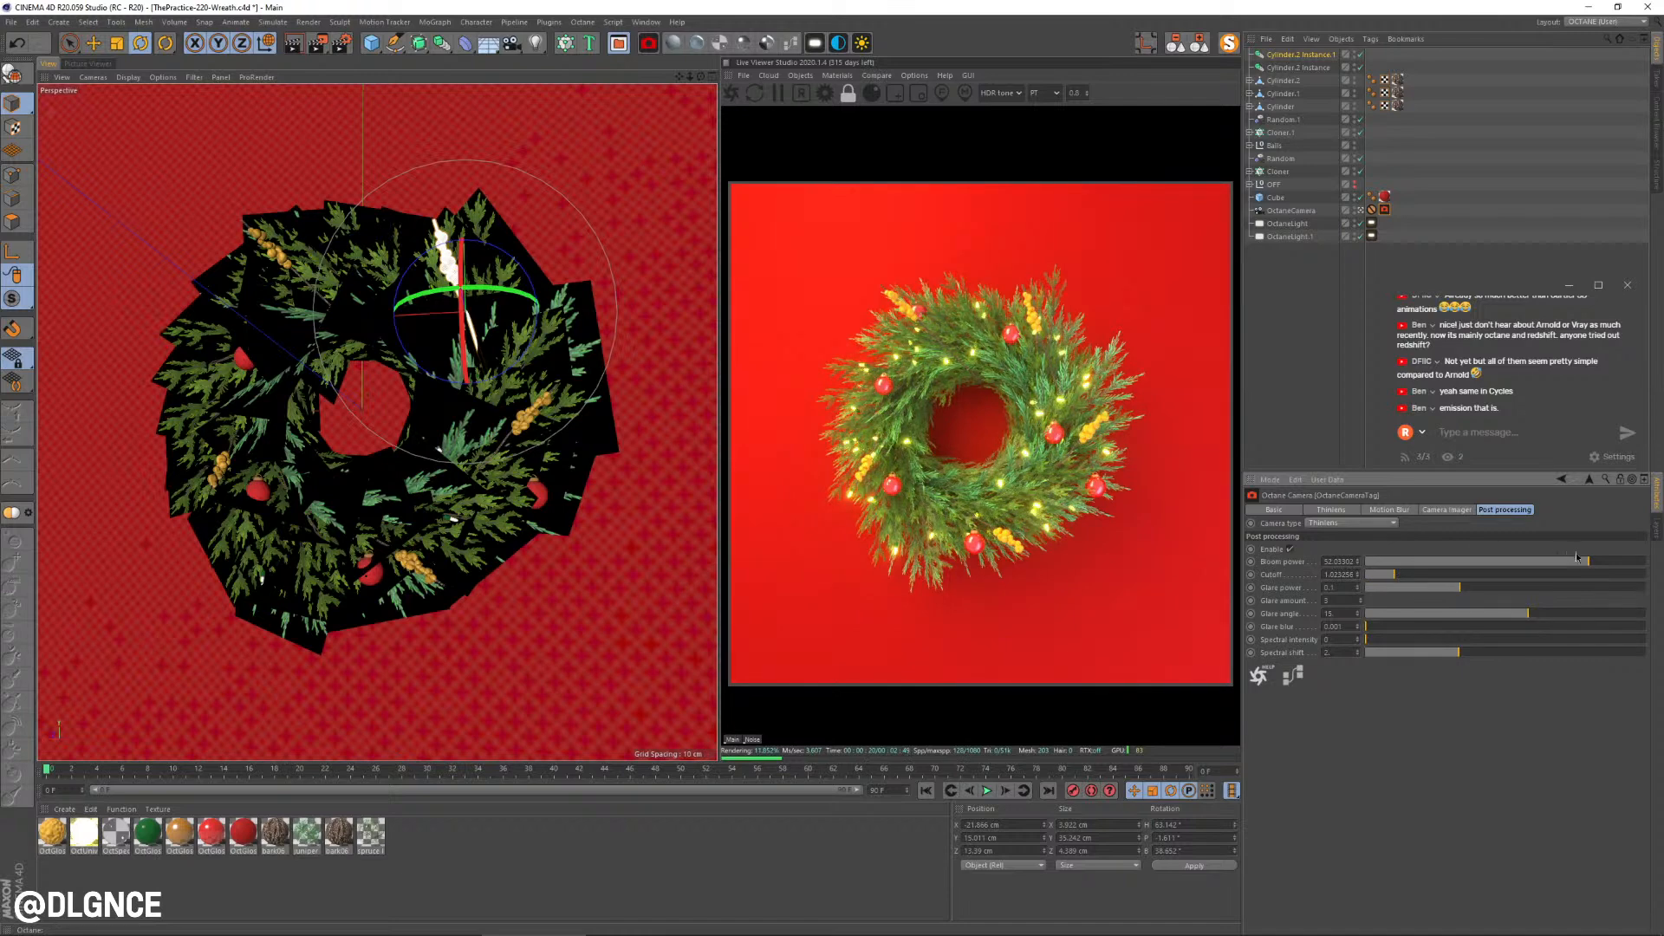
drag(1600, 563, 1593, 569)
drag(1384, 583, 1365, 589)
drag(1371, 589, 1395, 590)
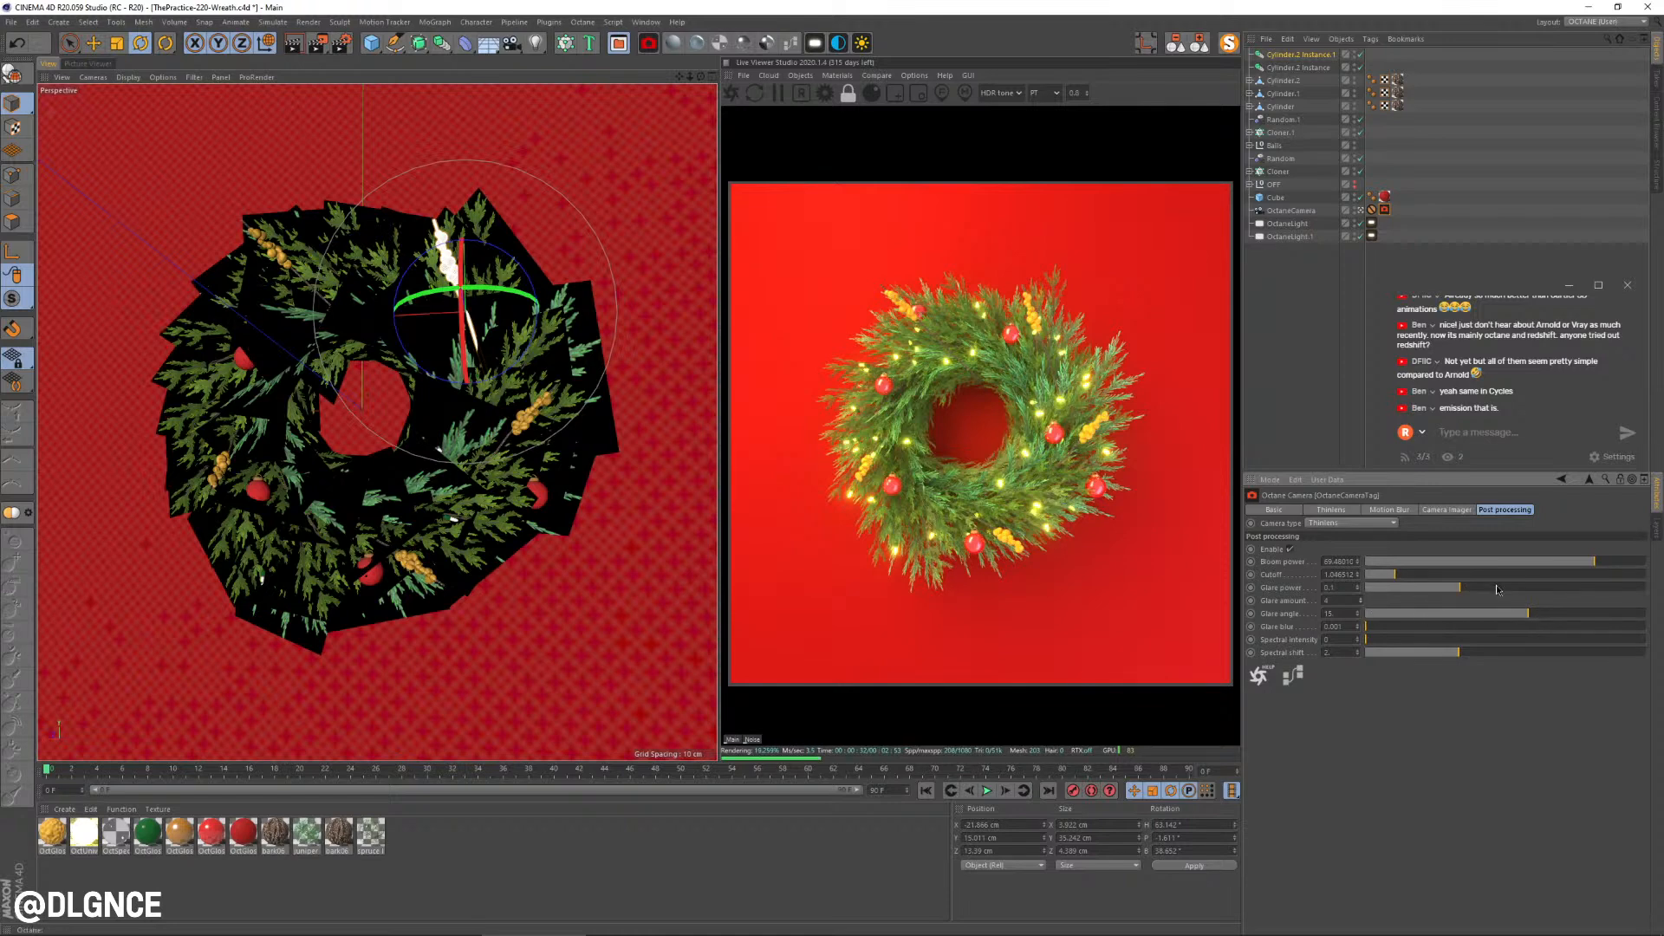
mouse_move(1497, 589)
mouse_down()
mouse_move(1604, 591)
mouse_move(1529, 606)
mouse_move(1549, 607)
mouse_up()
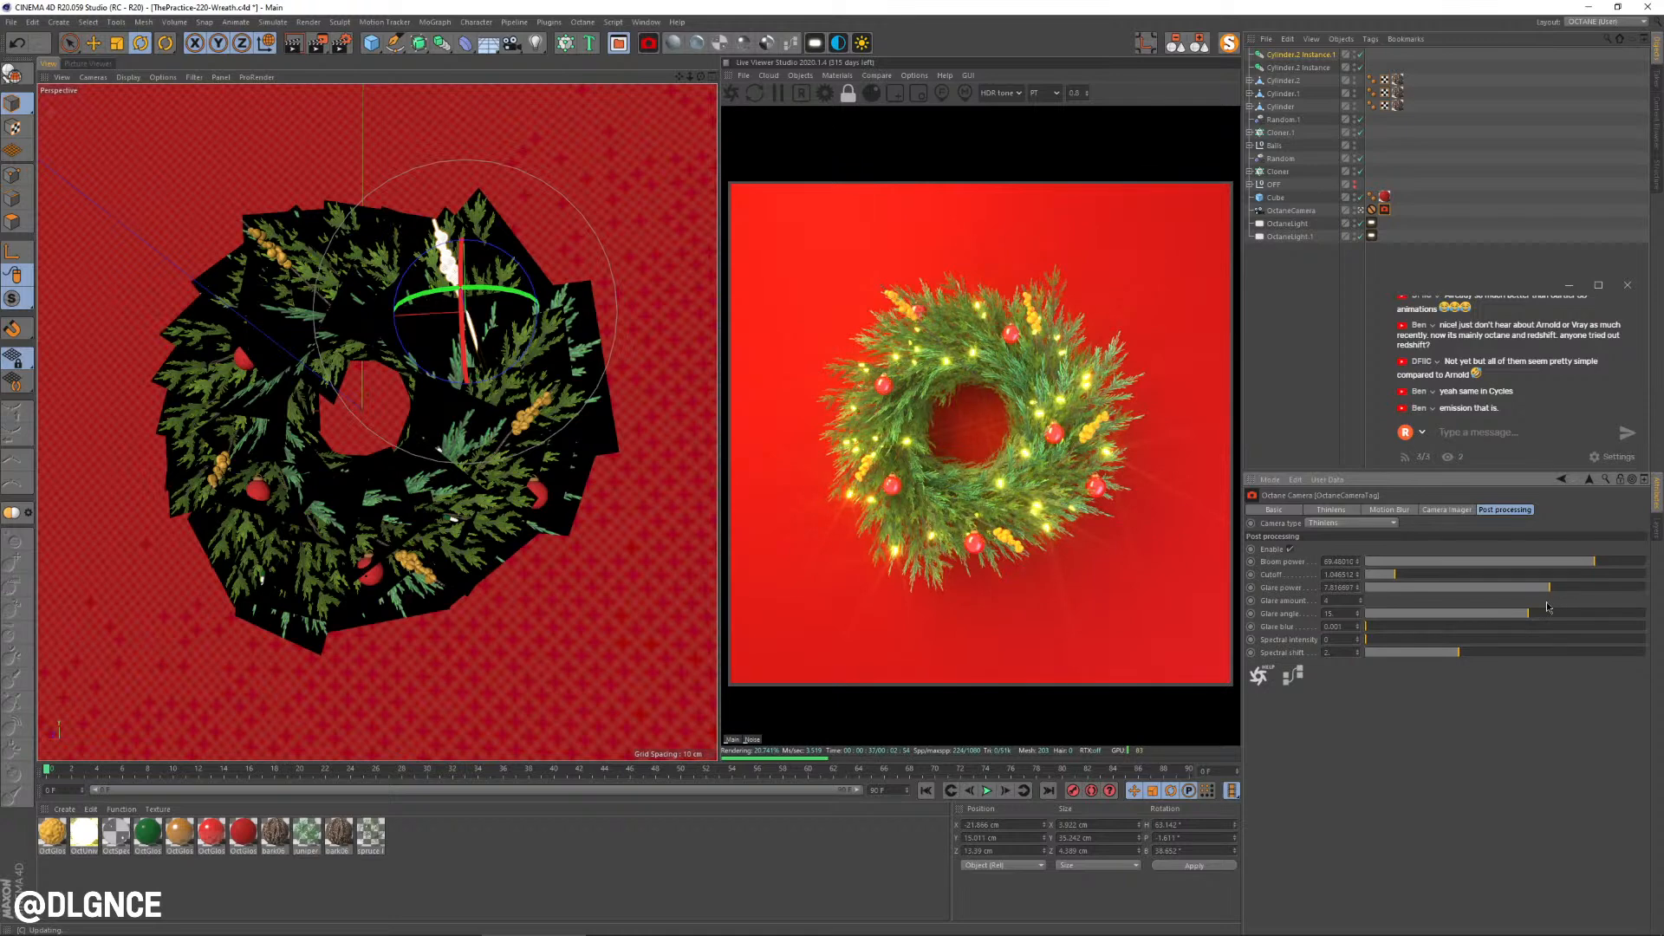
Step: Set the glare amount to 5 and glare blur to about 0.018, retuning bloom power to about 22.5, cutoff to 0.8 and glare power to 10
click(1361, 598)
drag(1367, 626, 1387, 630)
mouse_move(1551, 594)
mouse_down()
mouse_move(1593, 592)
mouse_move(1531, 601)
mouse_move(1559, 595)
mouse_move(1572, 566)
mouse_move(1453, 575)
mouse_move(1543, 581)
mouse_up()
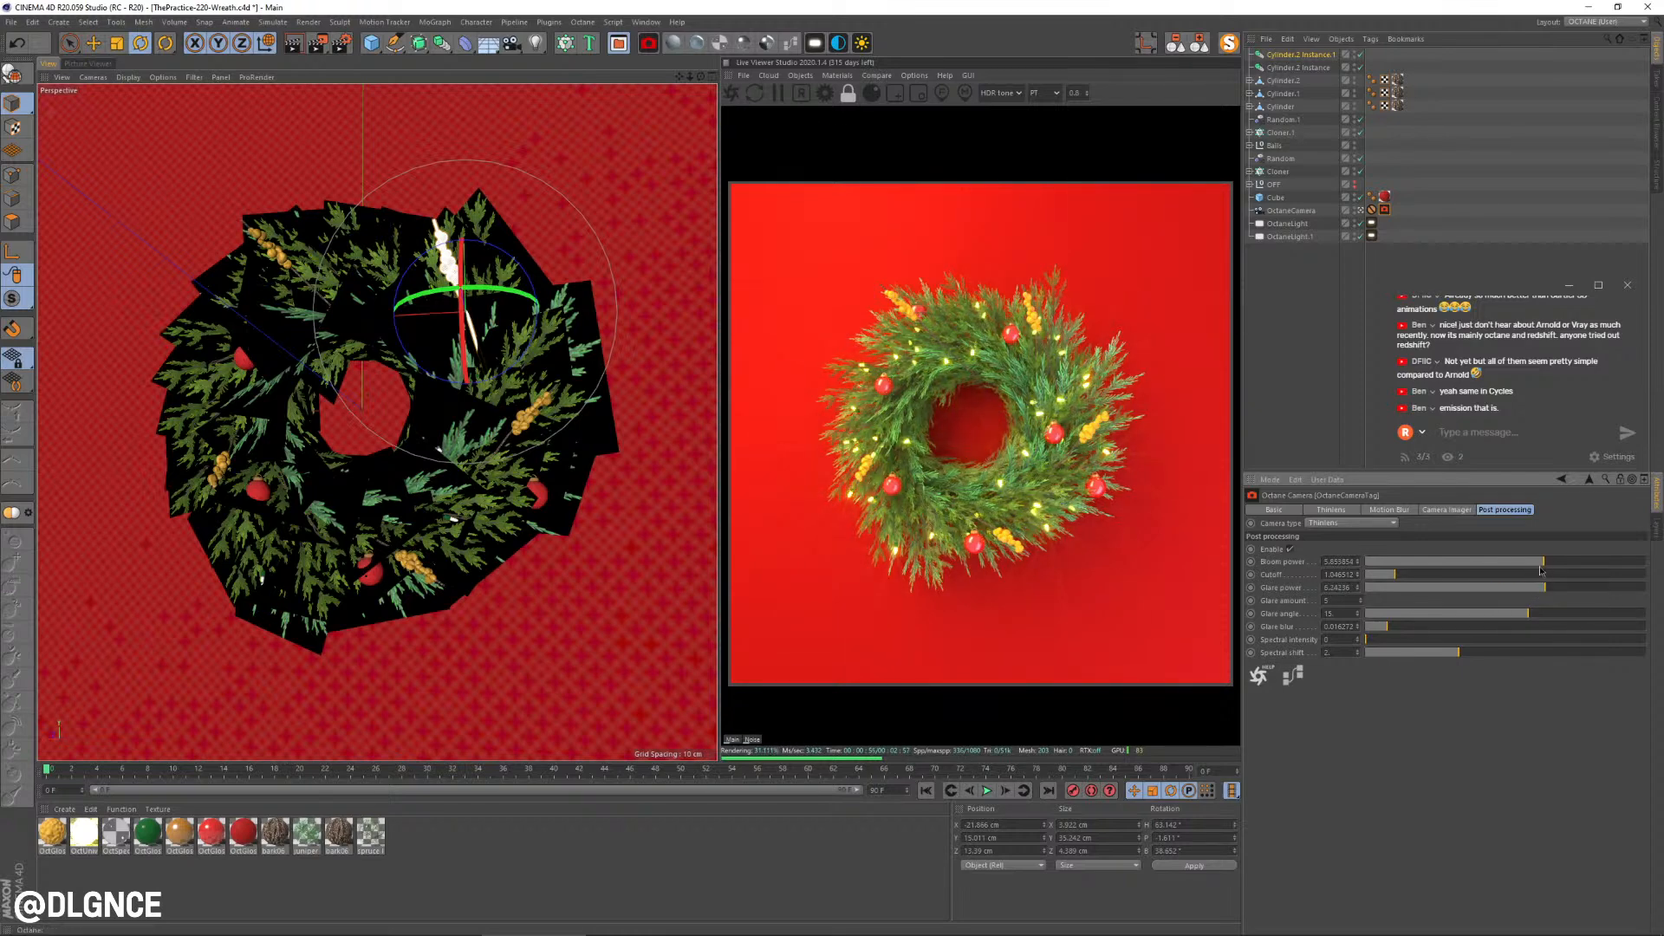
mouse_move(1391, 574)
mouse_down()
mouse_move(1417, 578)
mouse_move(1340, 581)
mouse_move(1392, 581)
mouse_up()
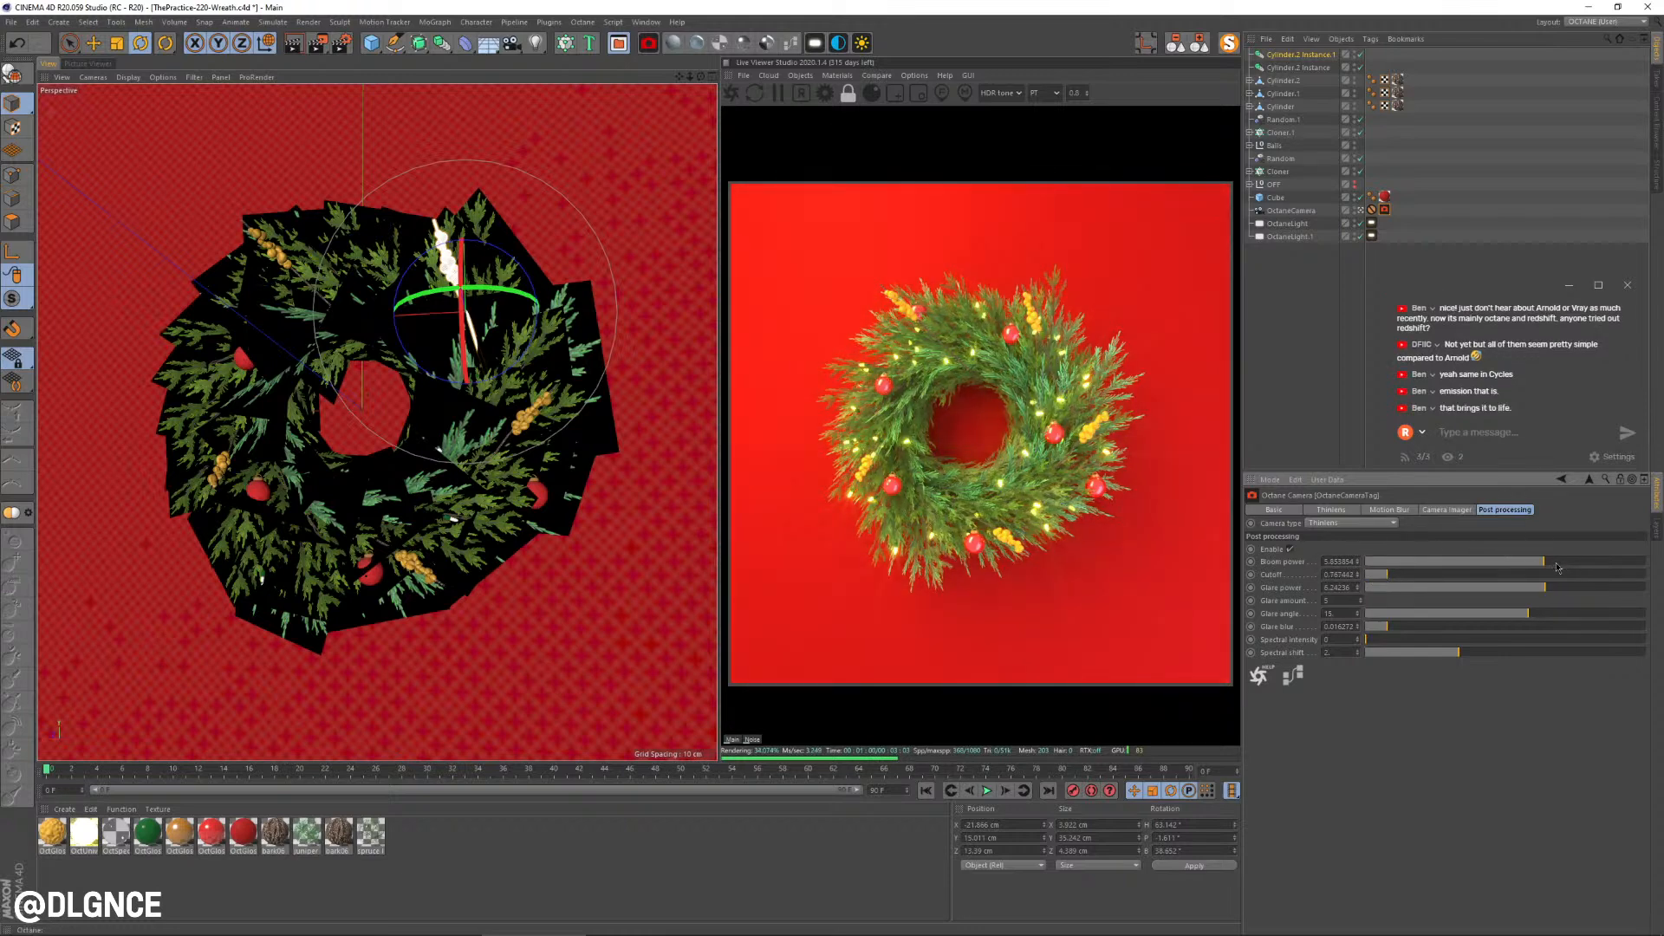
mouse_move(1557, 566)
mouse_down()
mouse_move(1572, 563)
mouse_move(1555, 593)
mouse_up()
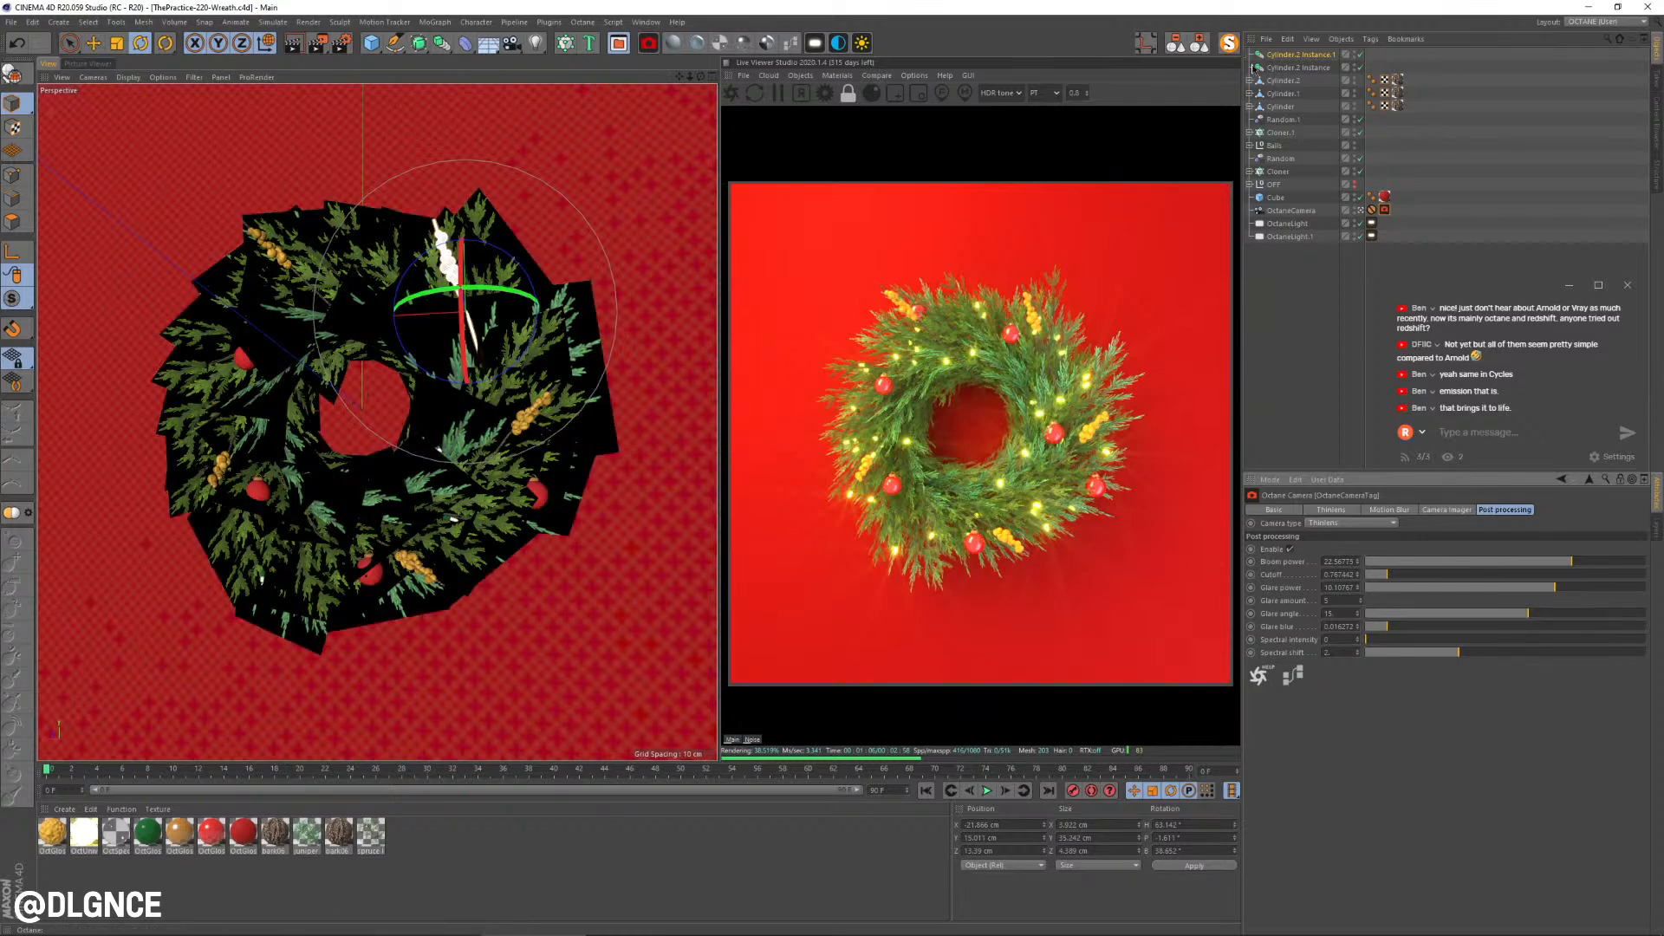
Step: Increase the string-light cloner Cloner.1 to a count of 50
click(1279, 120)
click(1281, 132)
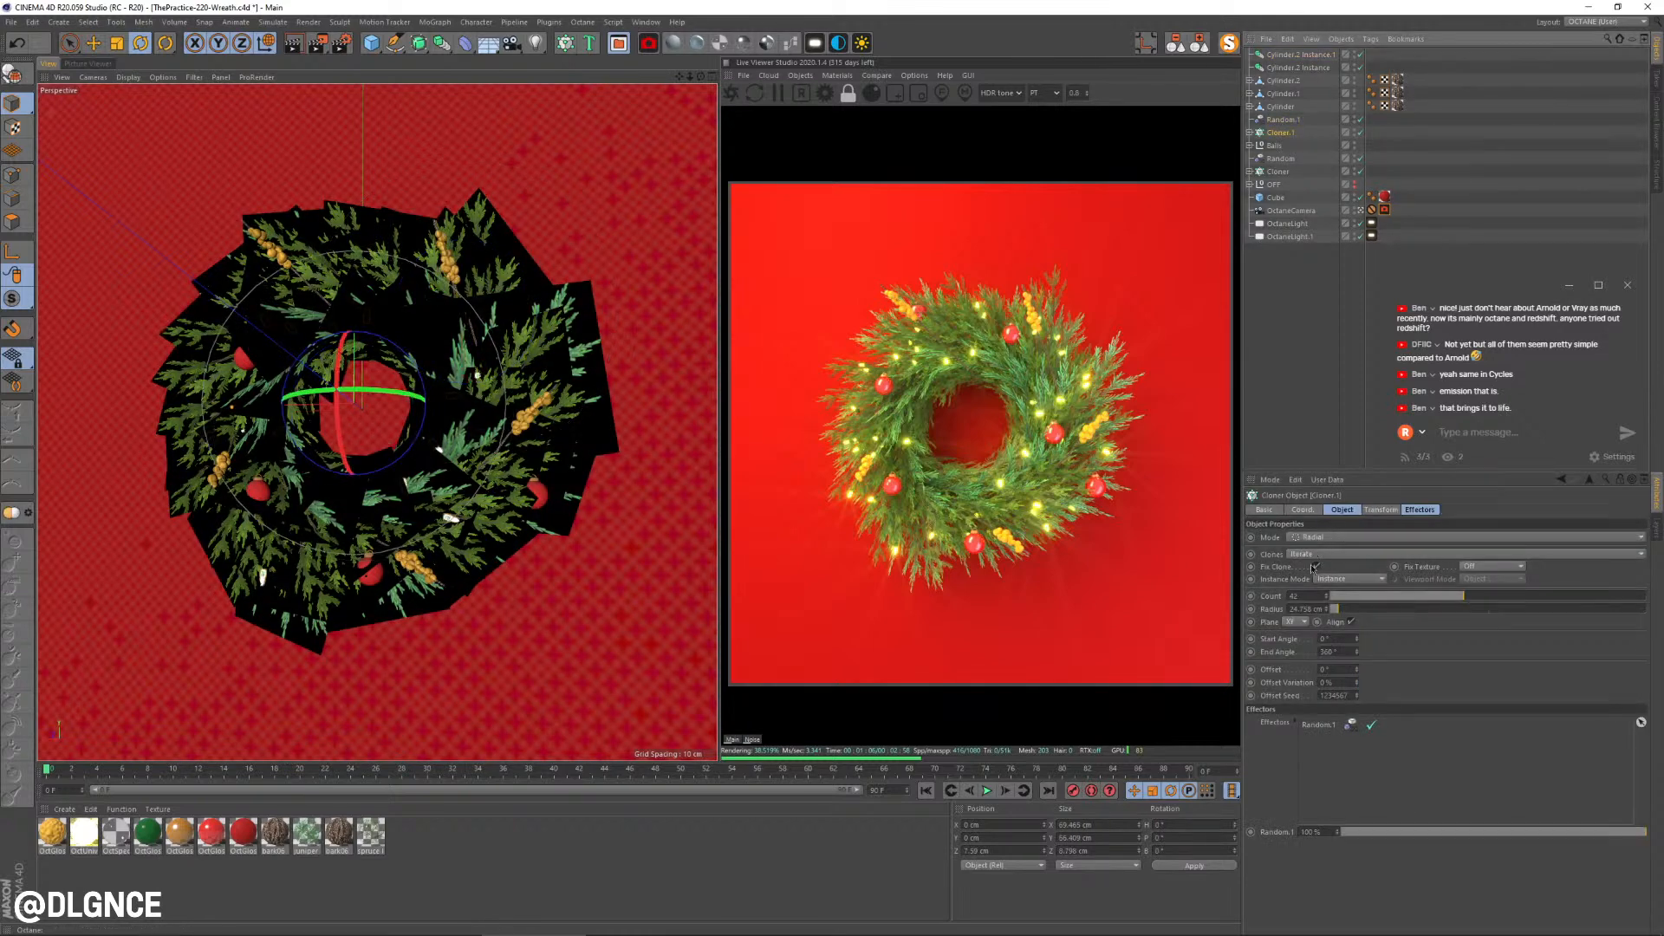
drag(1463, 598, 1491, 598)
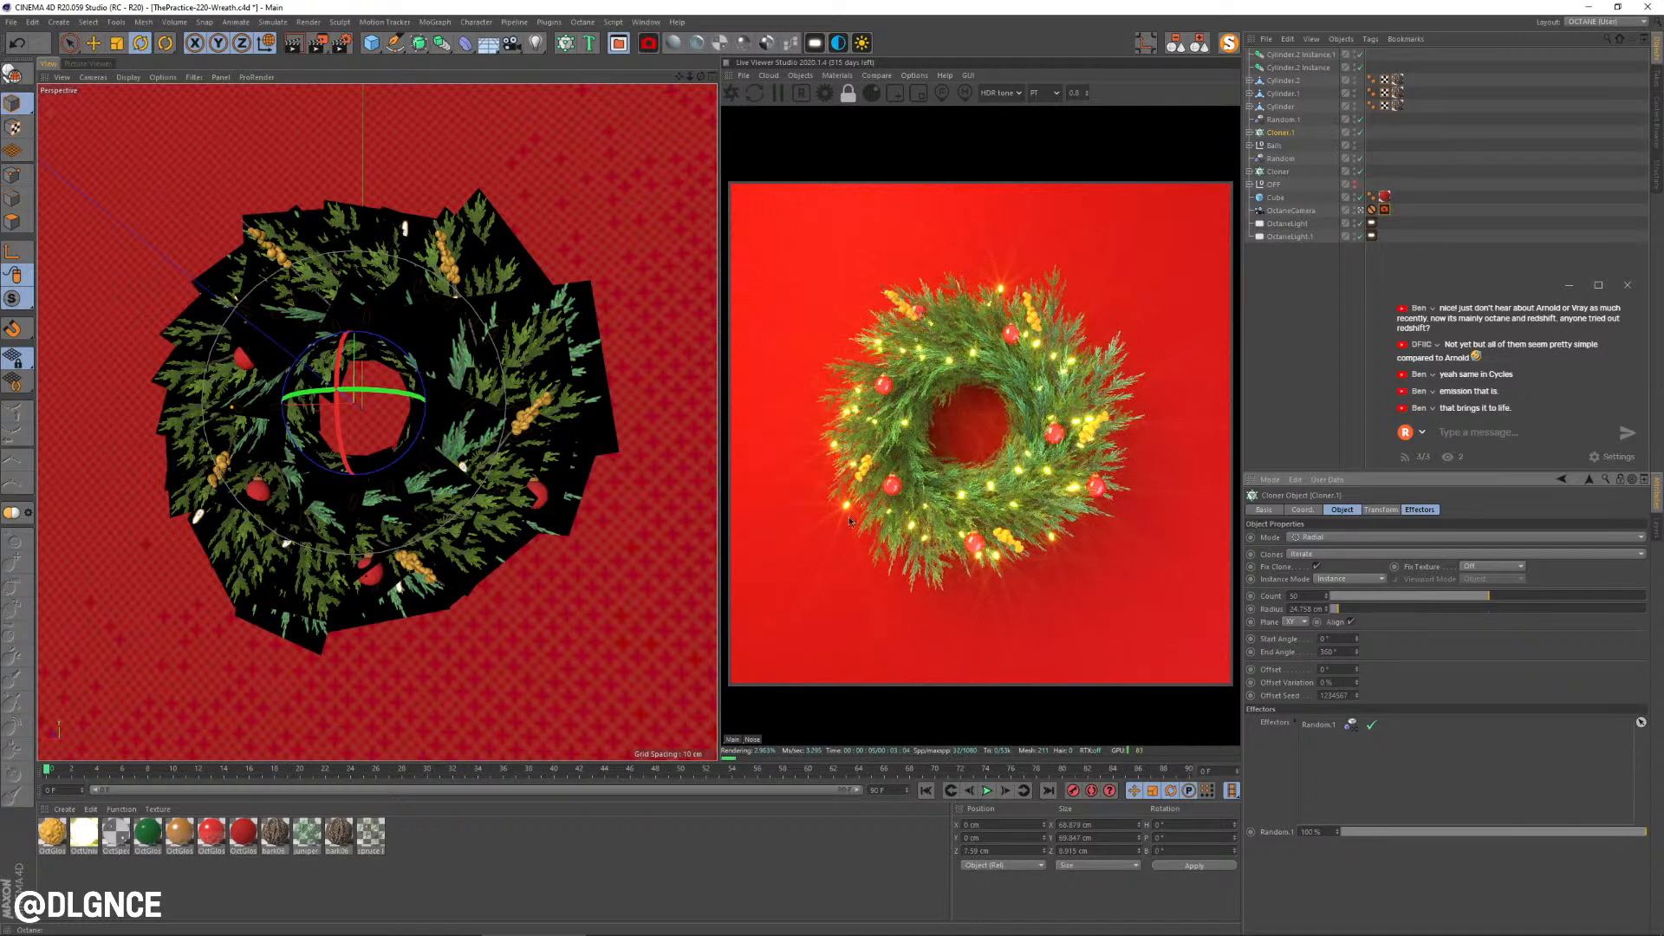
Step: Switch to the browser's wreath image results and view the Lynch Creek Farm wreath as a decoration reference
key(alt+Tab)
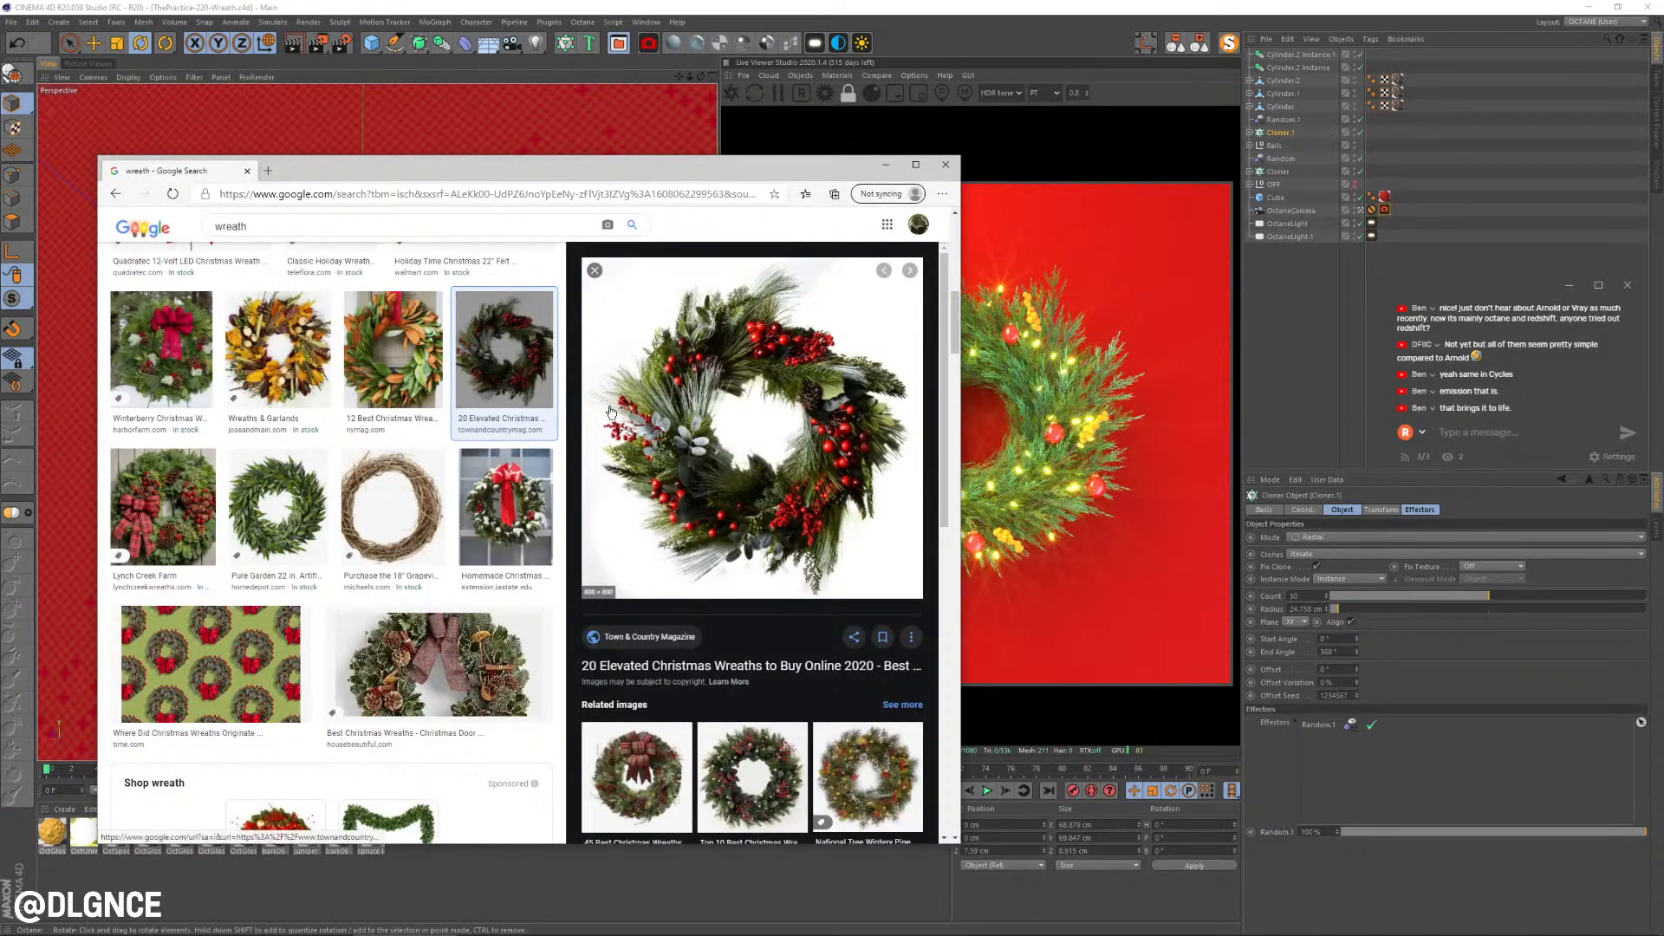
click(144, 485)
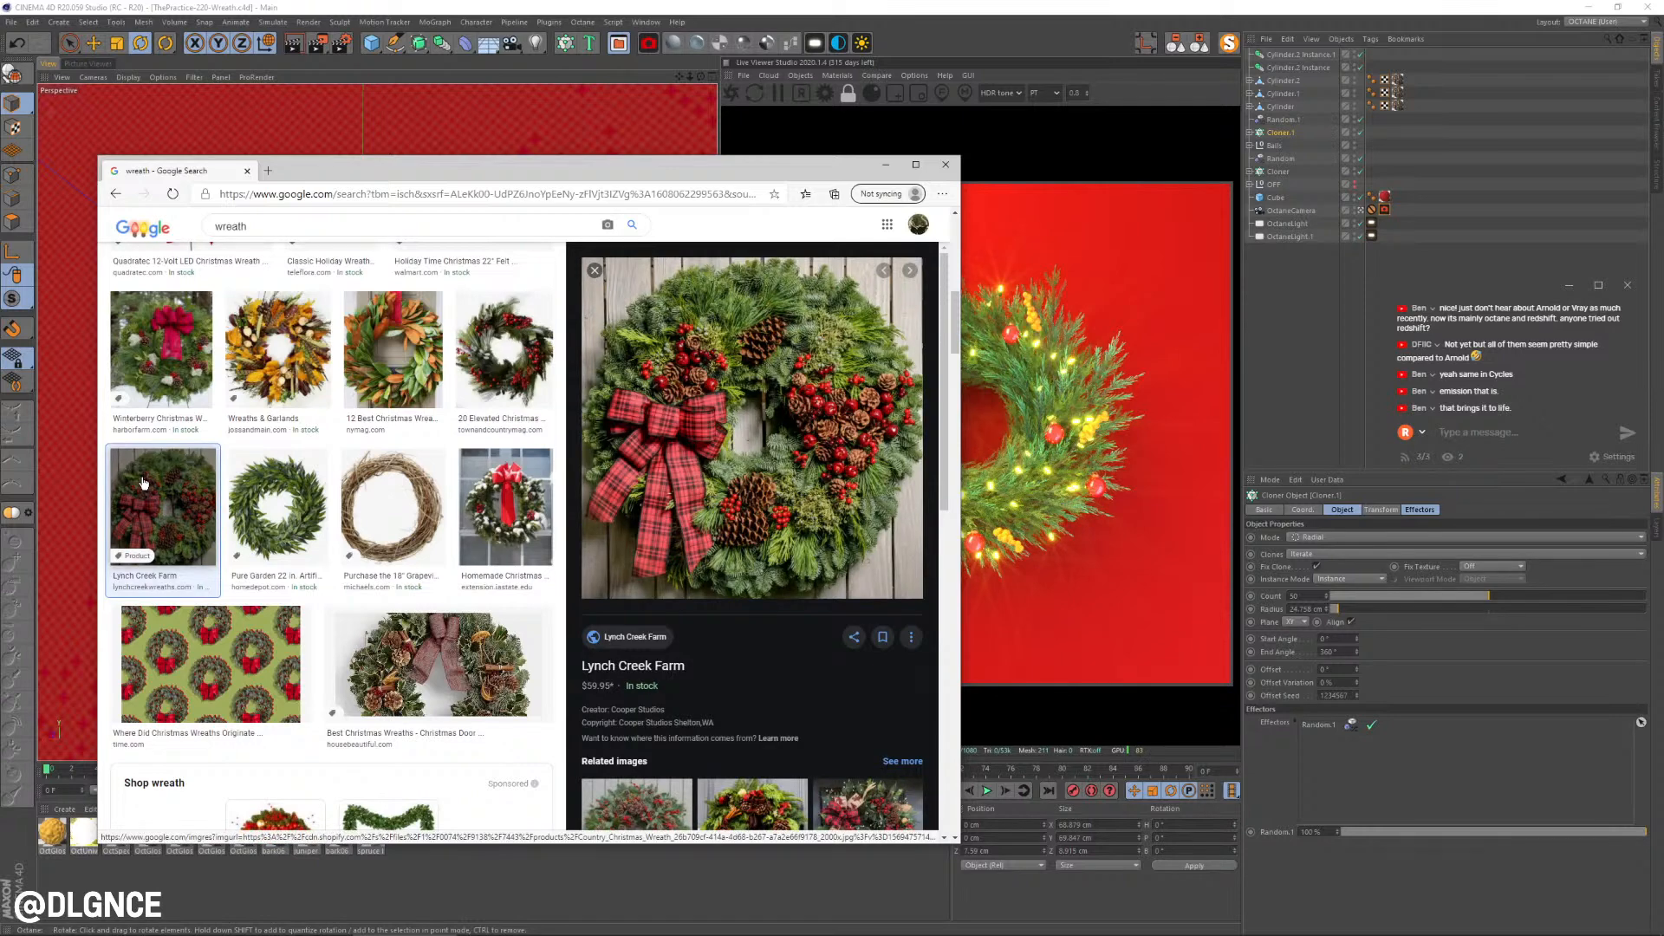
key(alt+Tab)
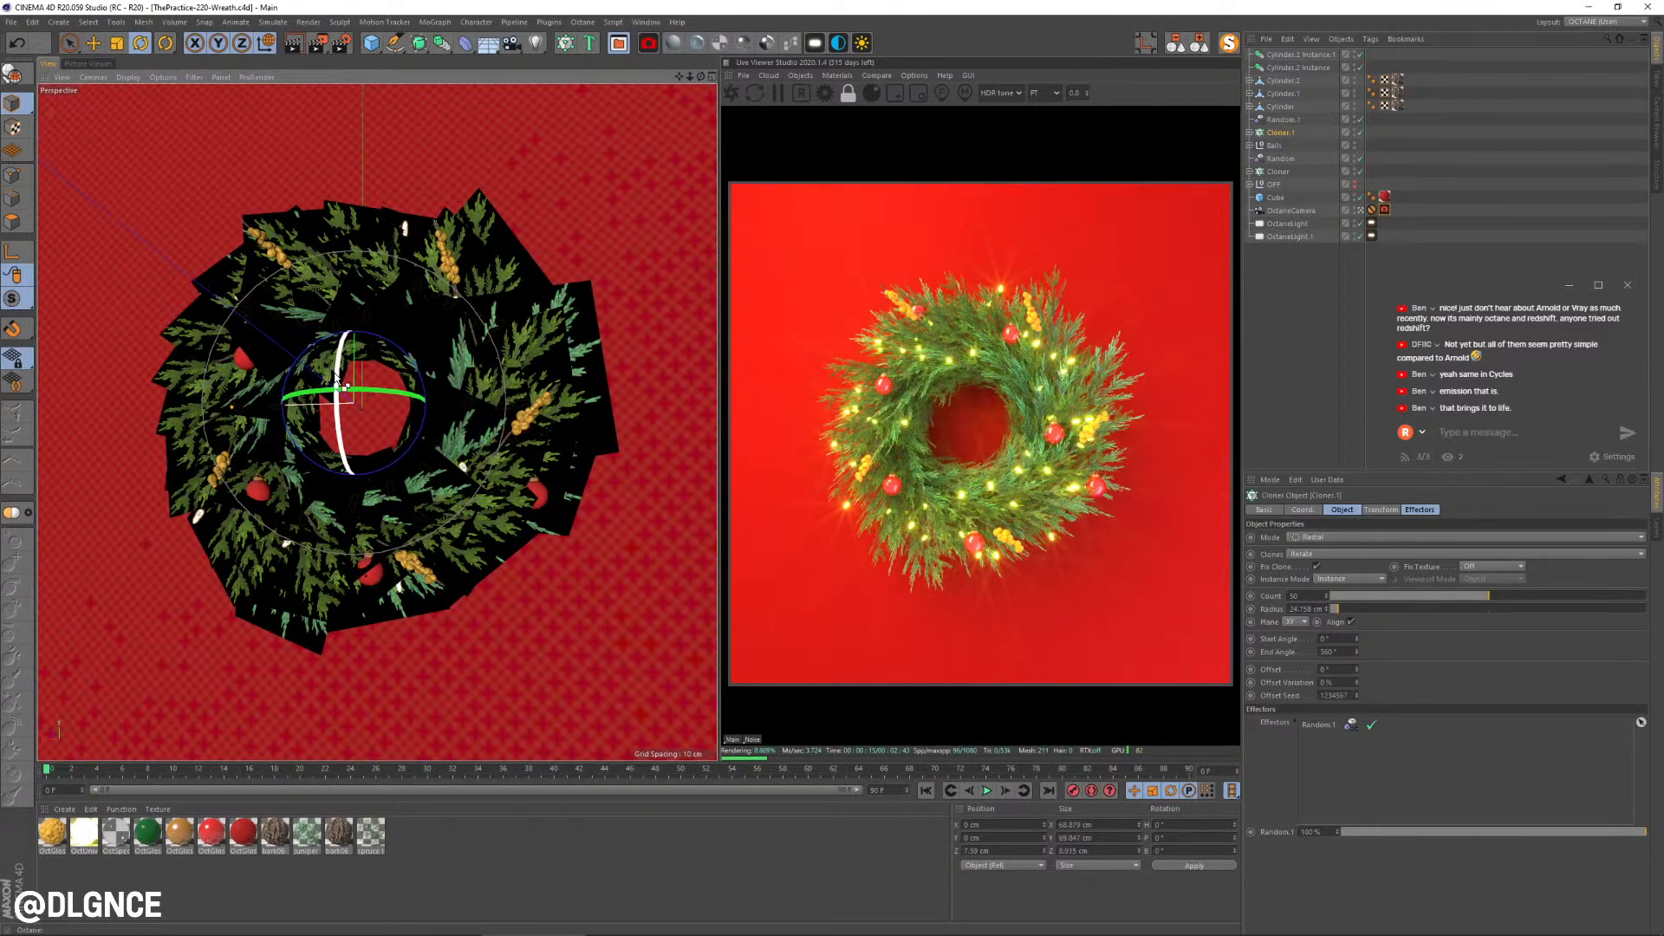
Step: Start a new project in Cinema 4D and add an oil tank primitive flattened to about 98 cm high
key(ctrl+n)
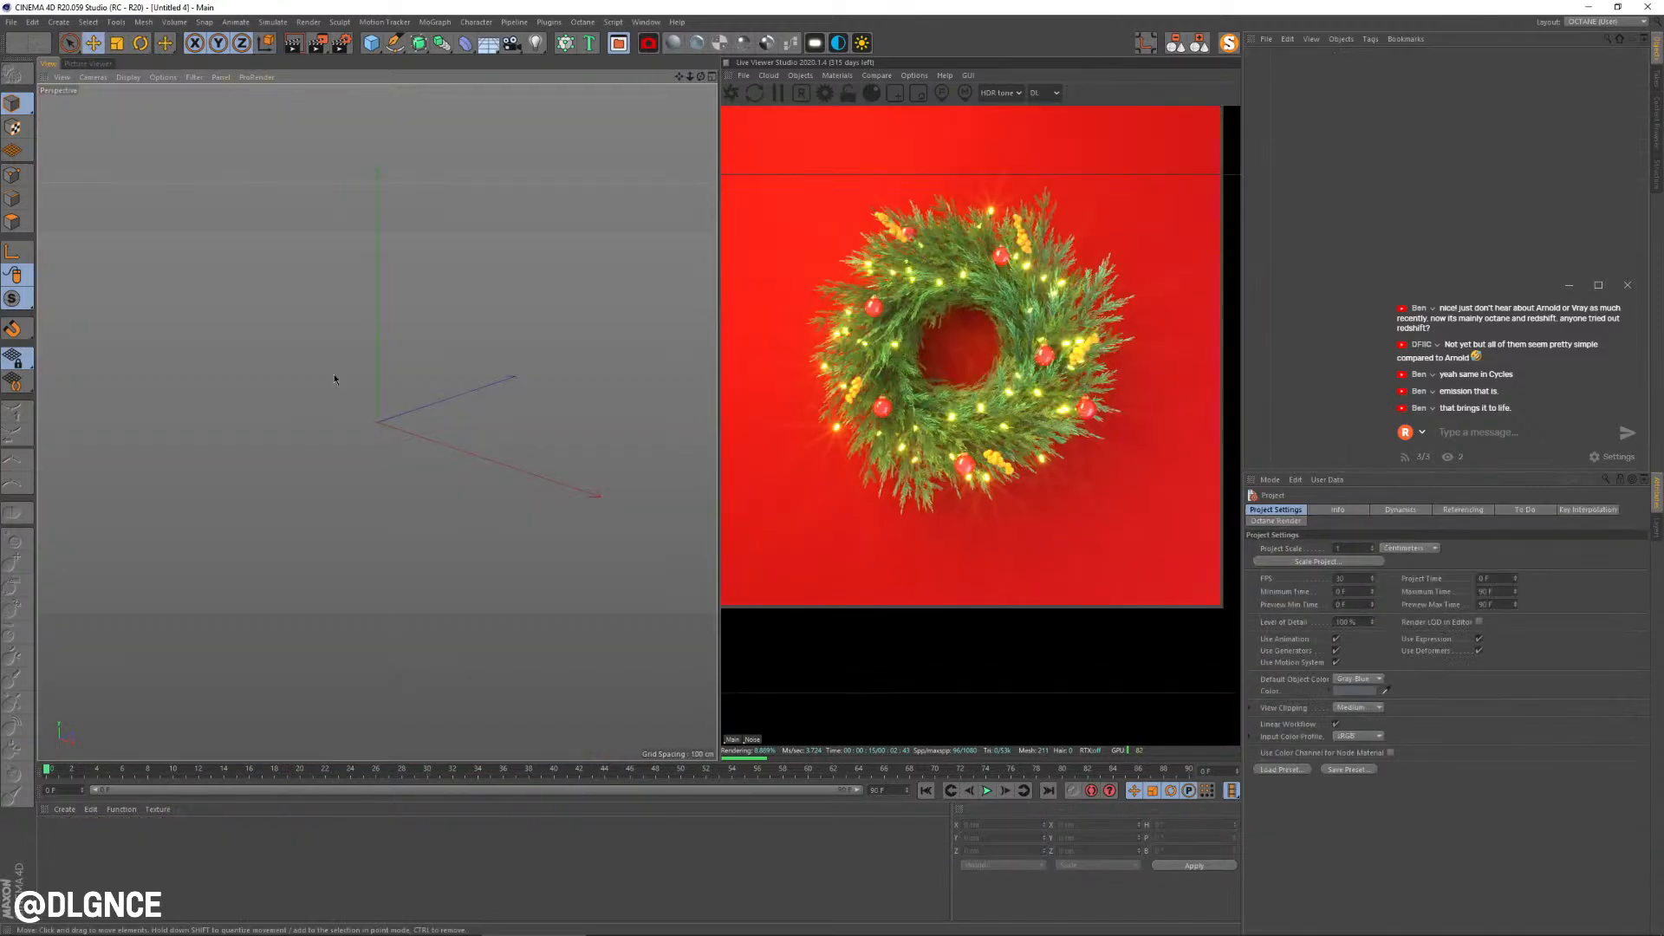
click(376, 48)
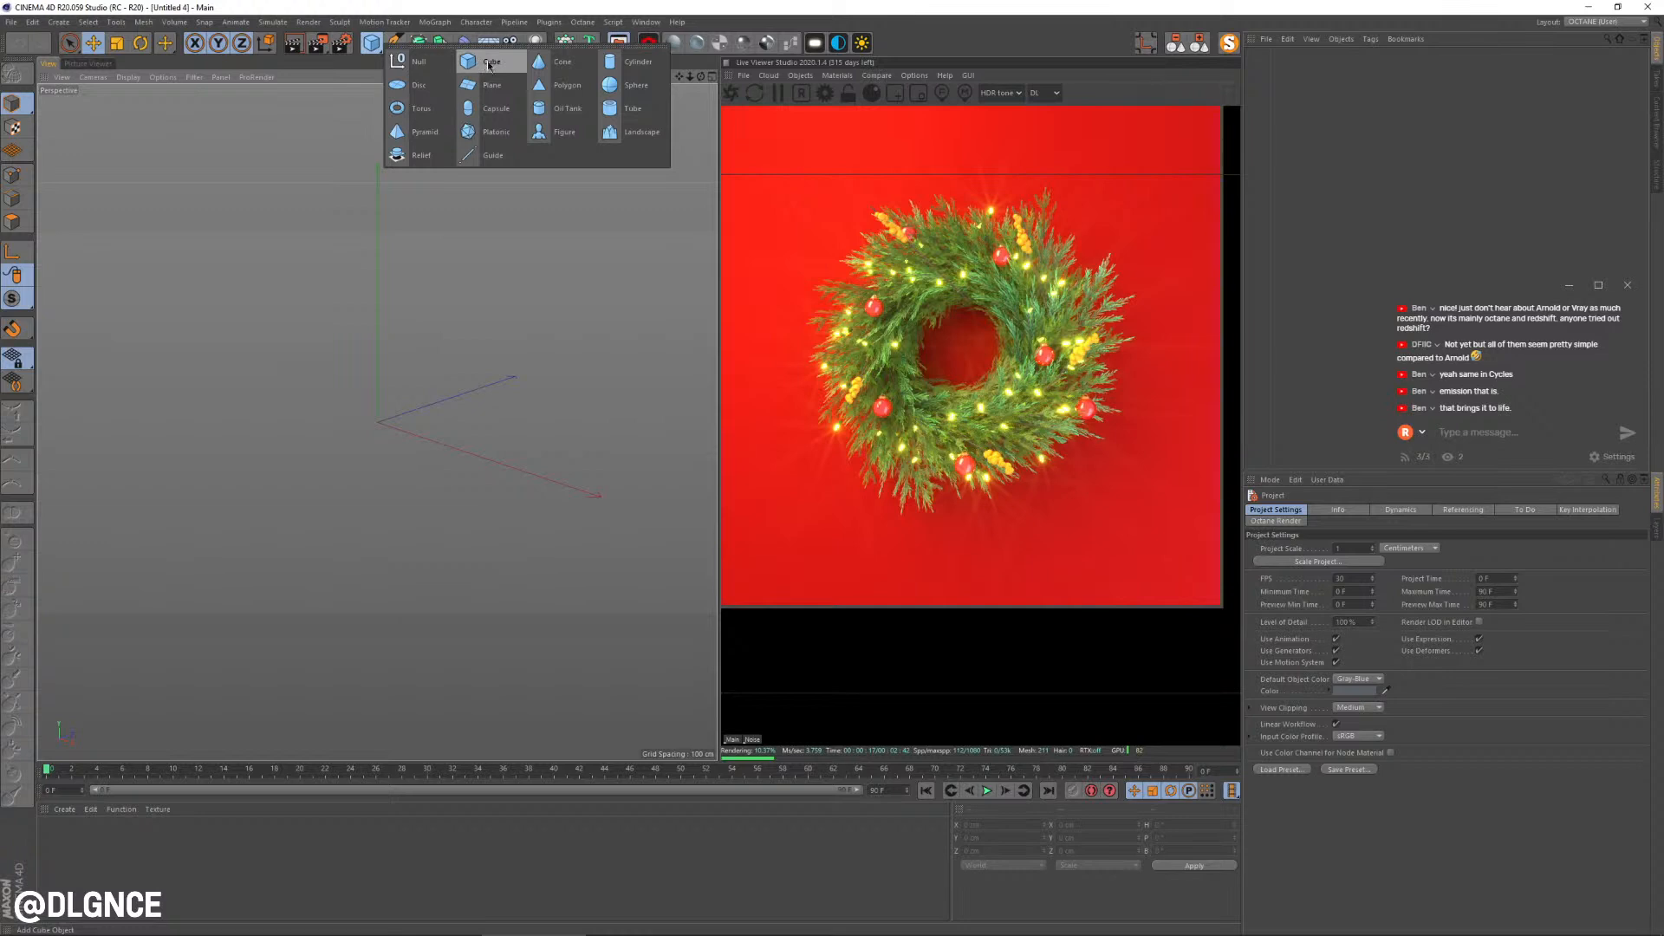
click(553, 110)
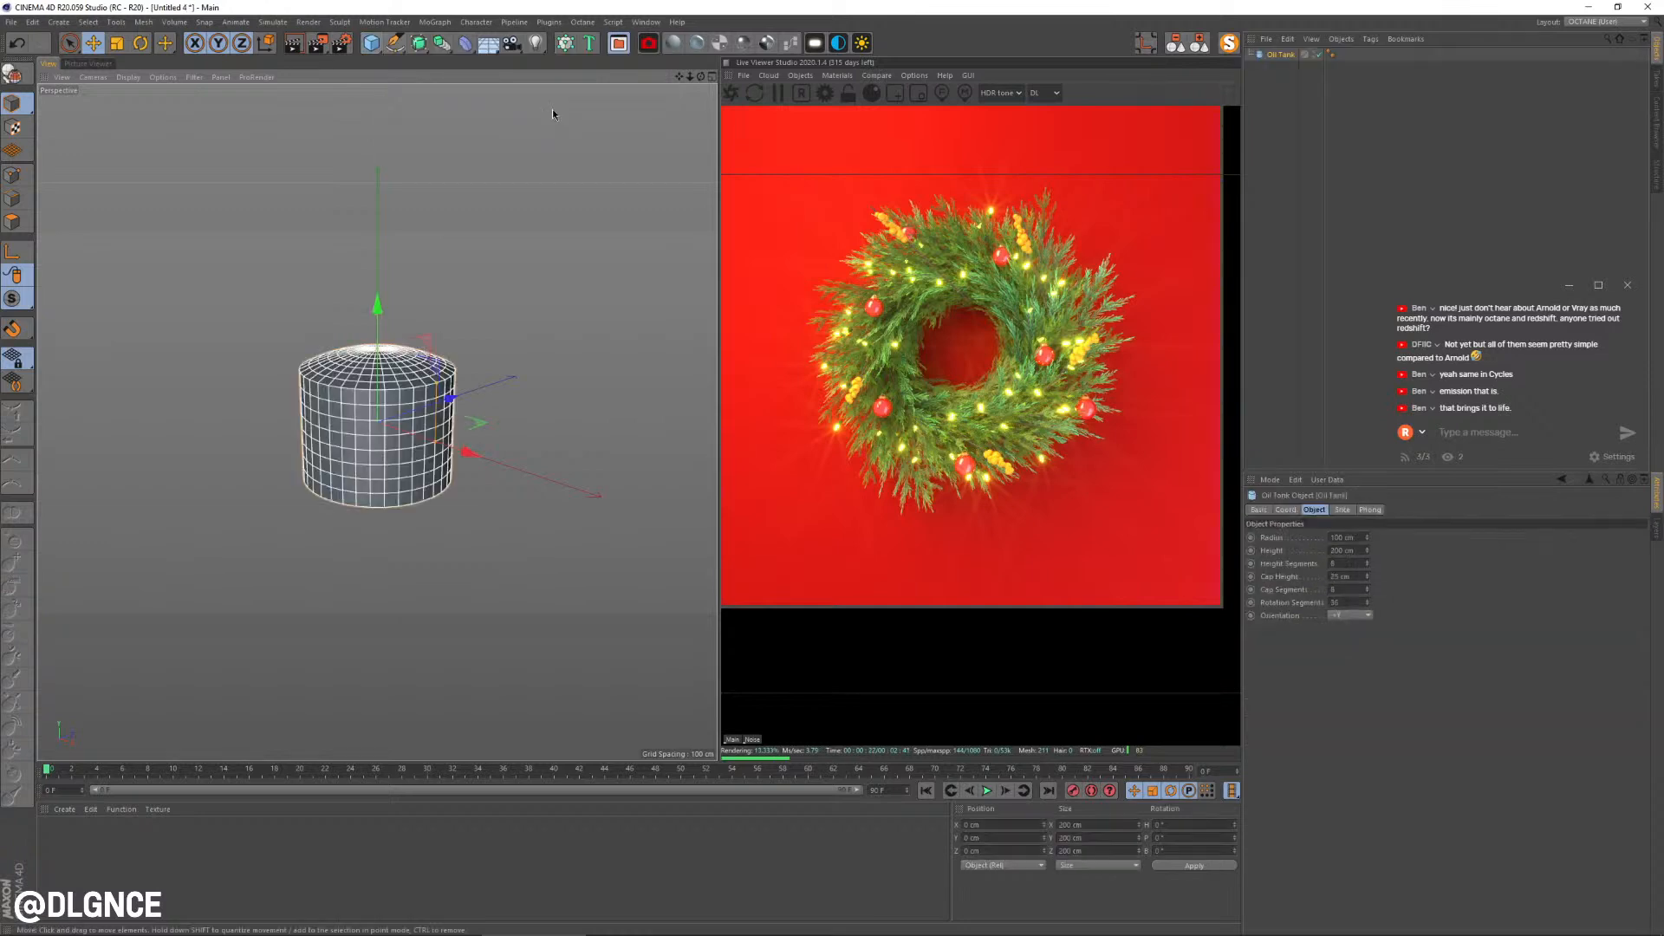
drag(378, 346, 418, 435)
key(s)
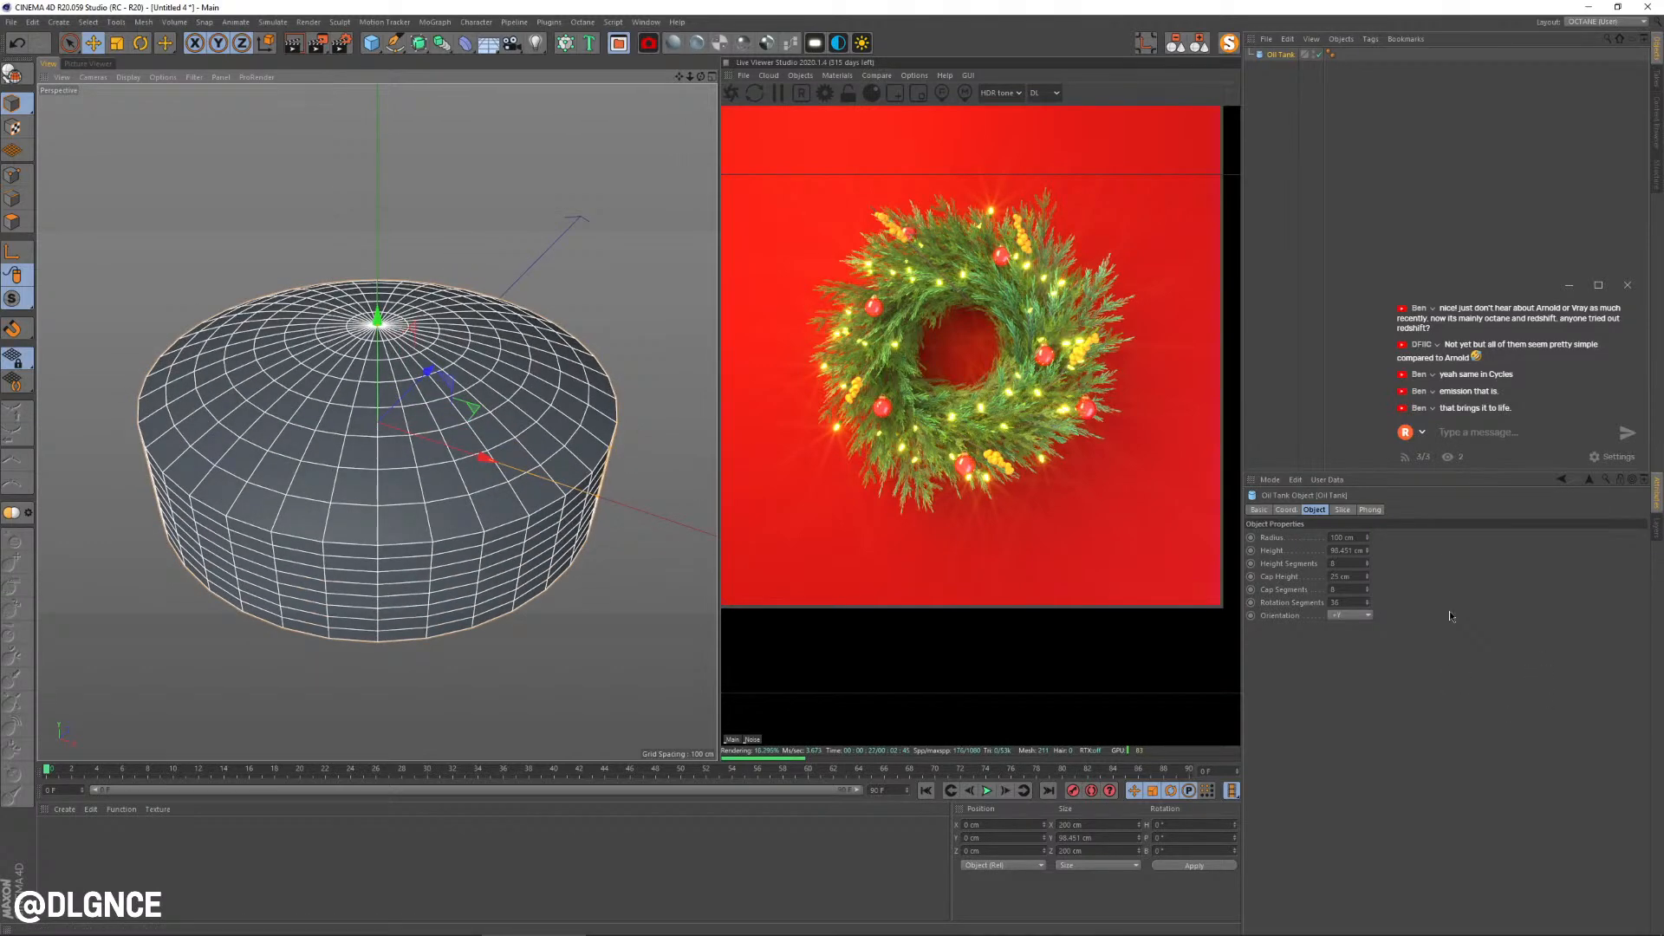
Step: Reduce the oil tank to 1 height, 3 cap and 8 rotation segments, with a height of about 34 cm and cap height of about 15.6 cm
mouse_move(1368, 594)
mouse_down()
mouse_move(1368, 609)
mouse_move(1369, 574)
mouse_up()
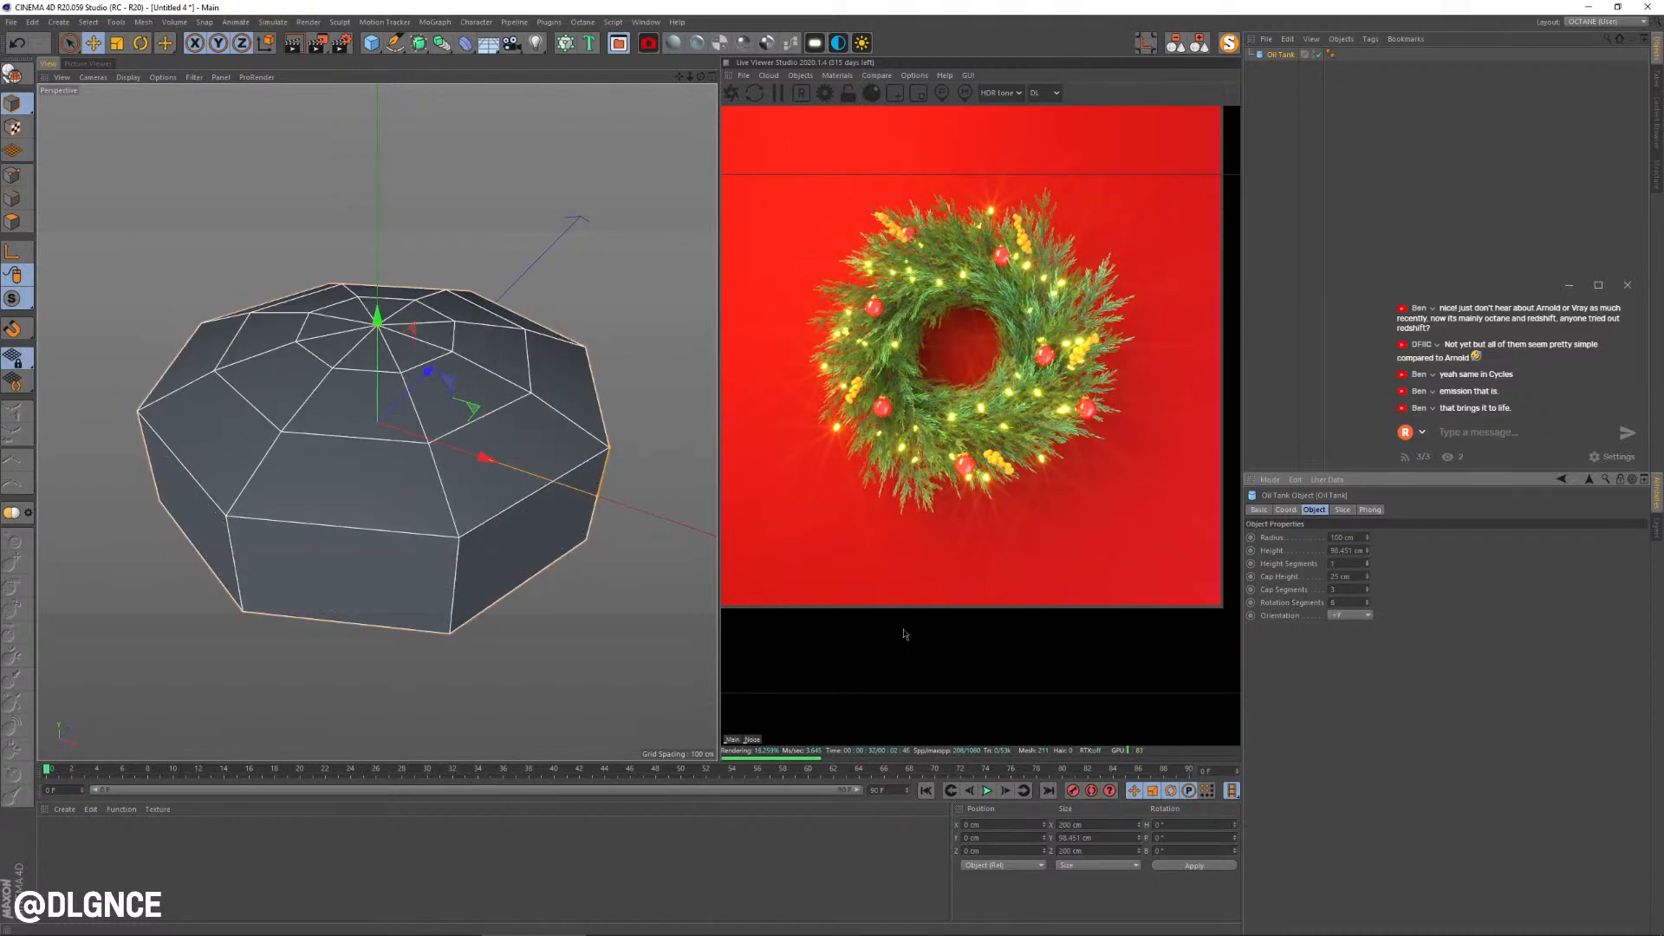
drag(378, 322, 378, 359)
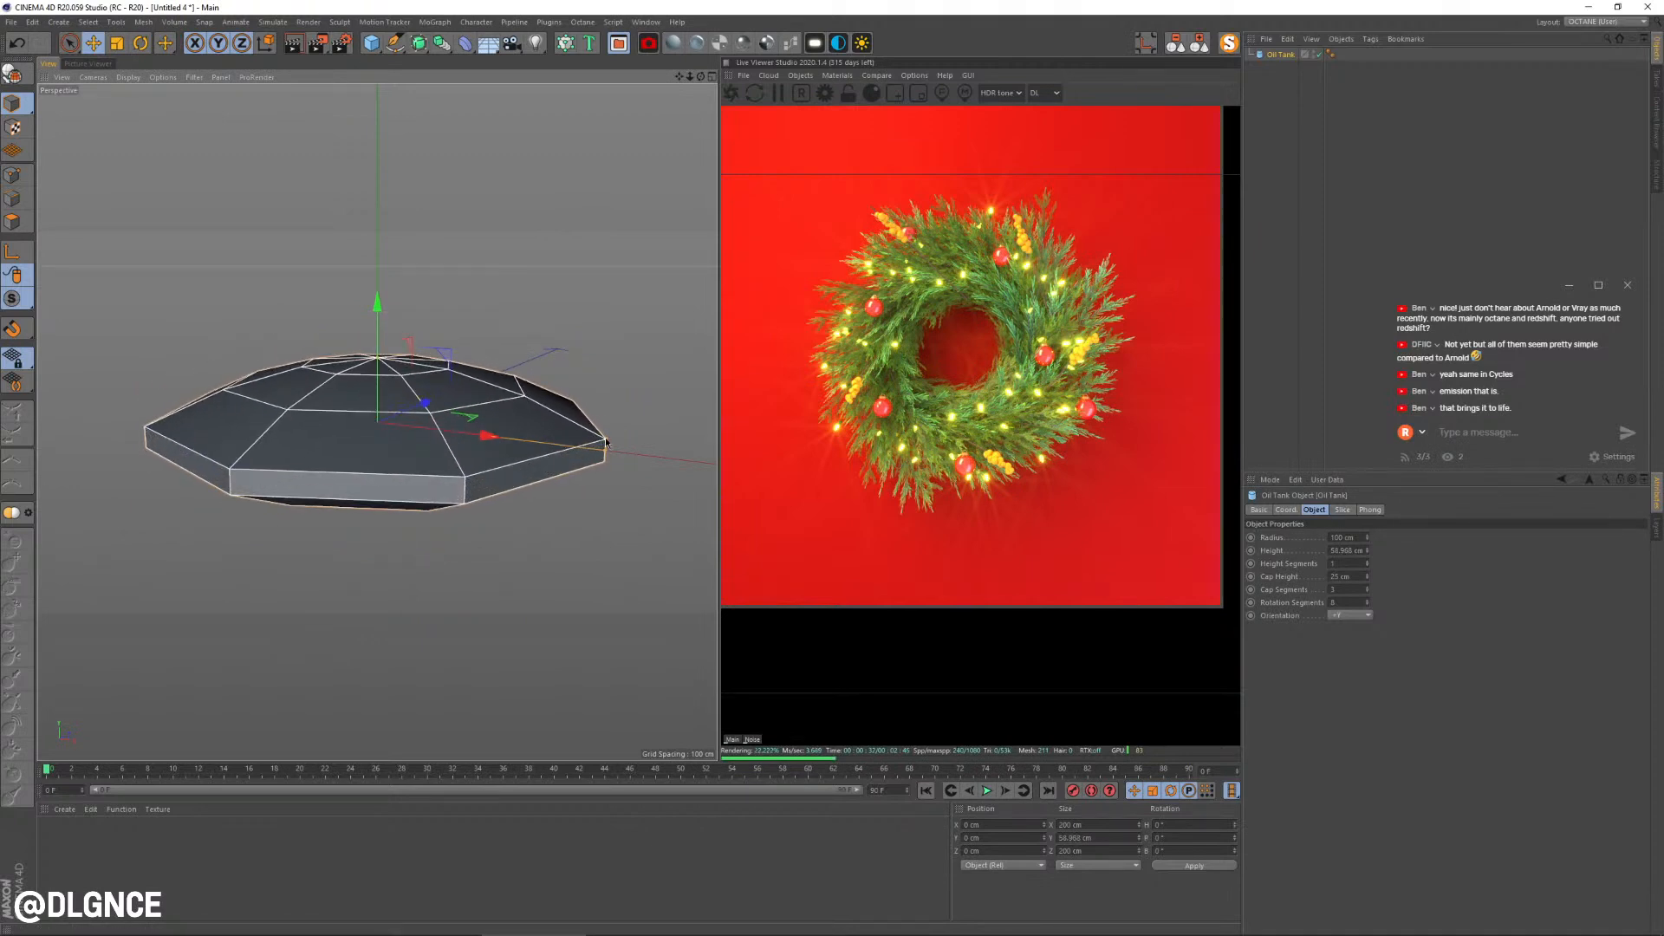
drag(606, 443, 606, 423)
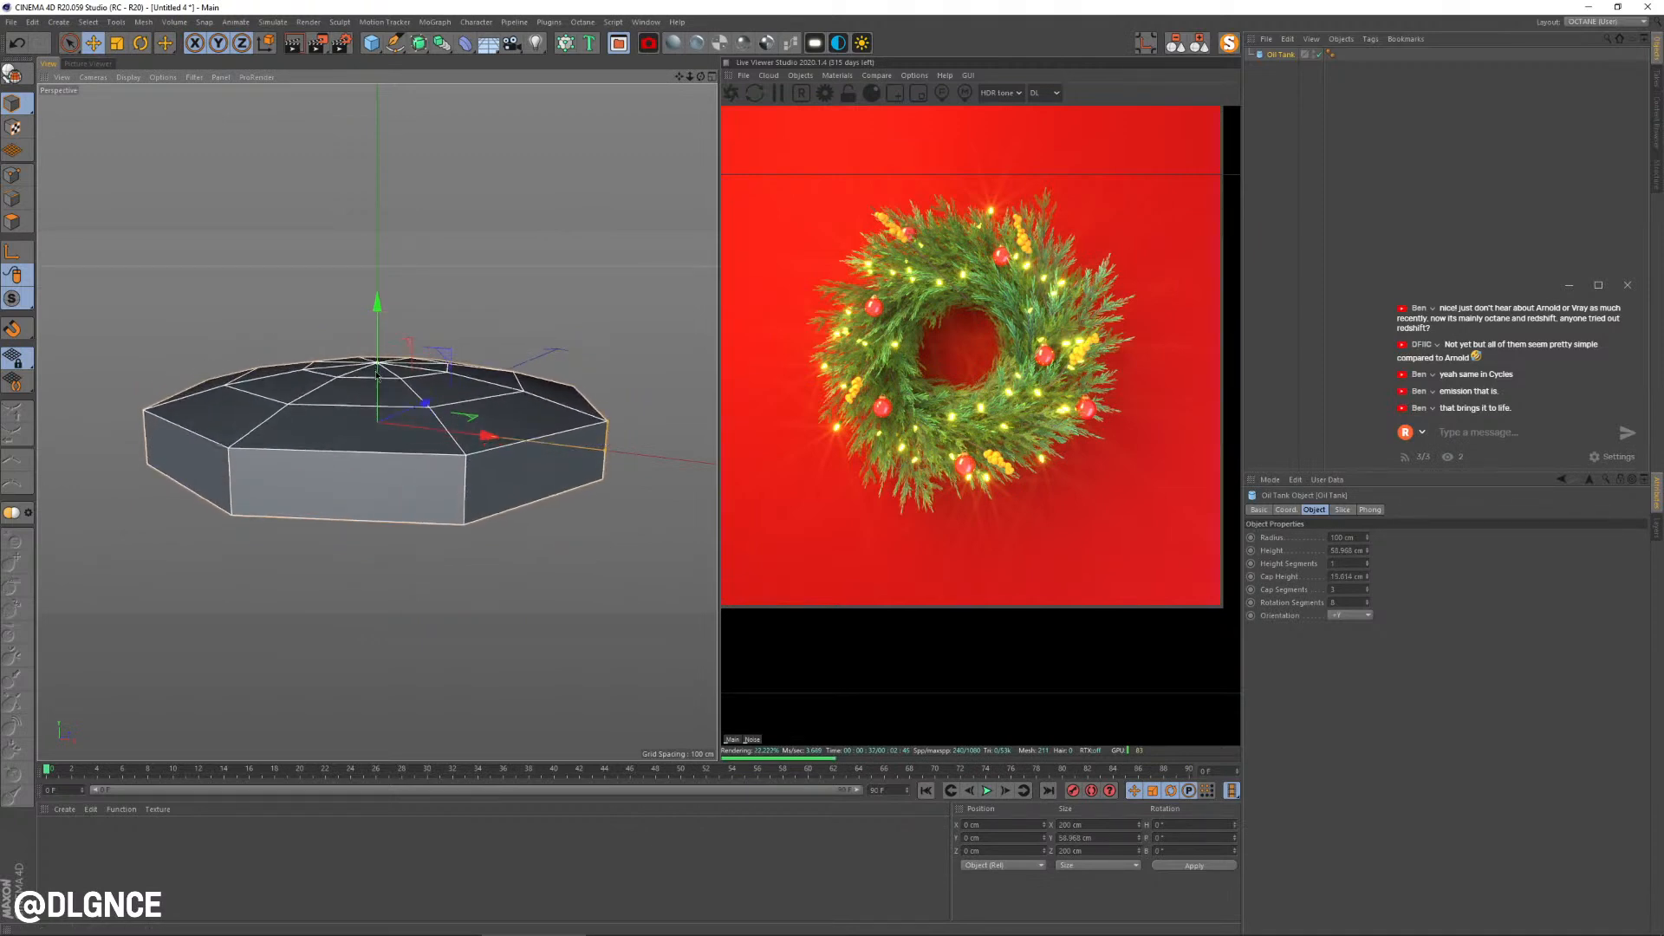
mouse_move(377, 374)
mouse_down()
mouse_move(380, 417)
mouse_move(378, 386)
mouse_up()
Step: Set the oil tank's rotation segments to 10
alt+drag(404, 494, 316, 613)
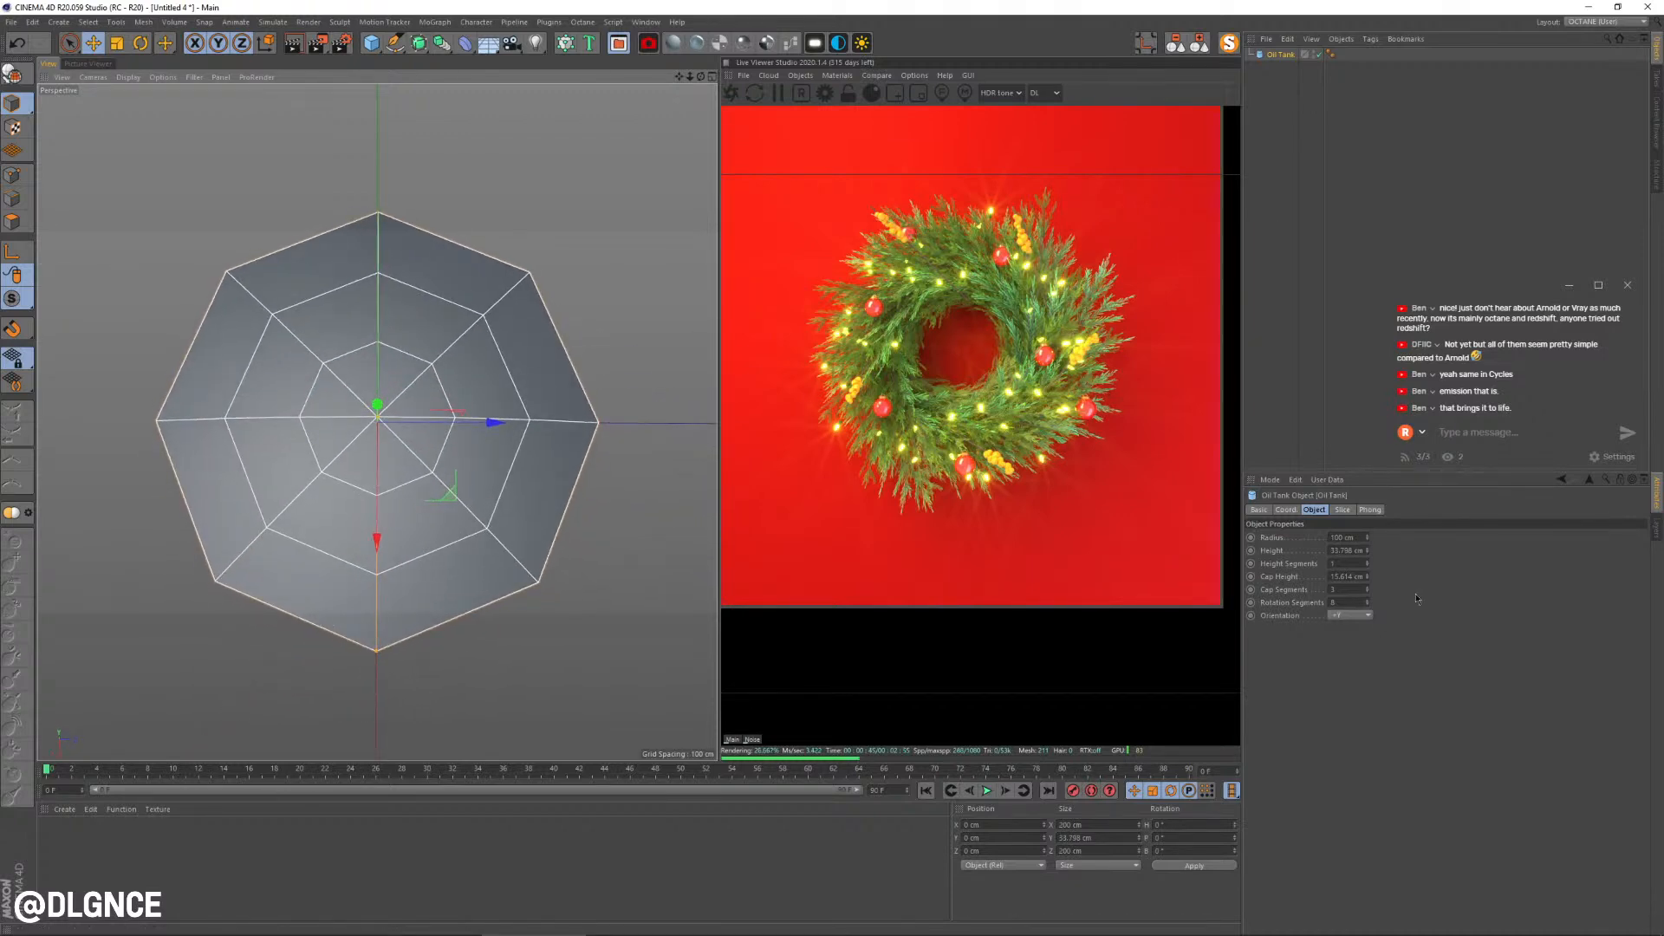
click(1367, 601)
click(1367, 601)
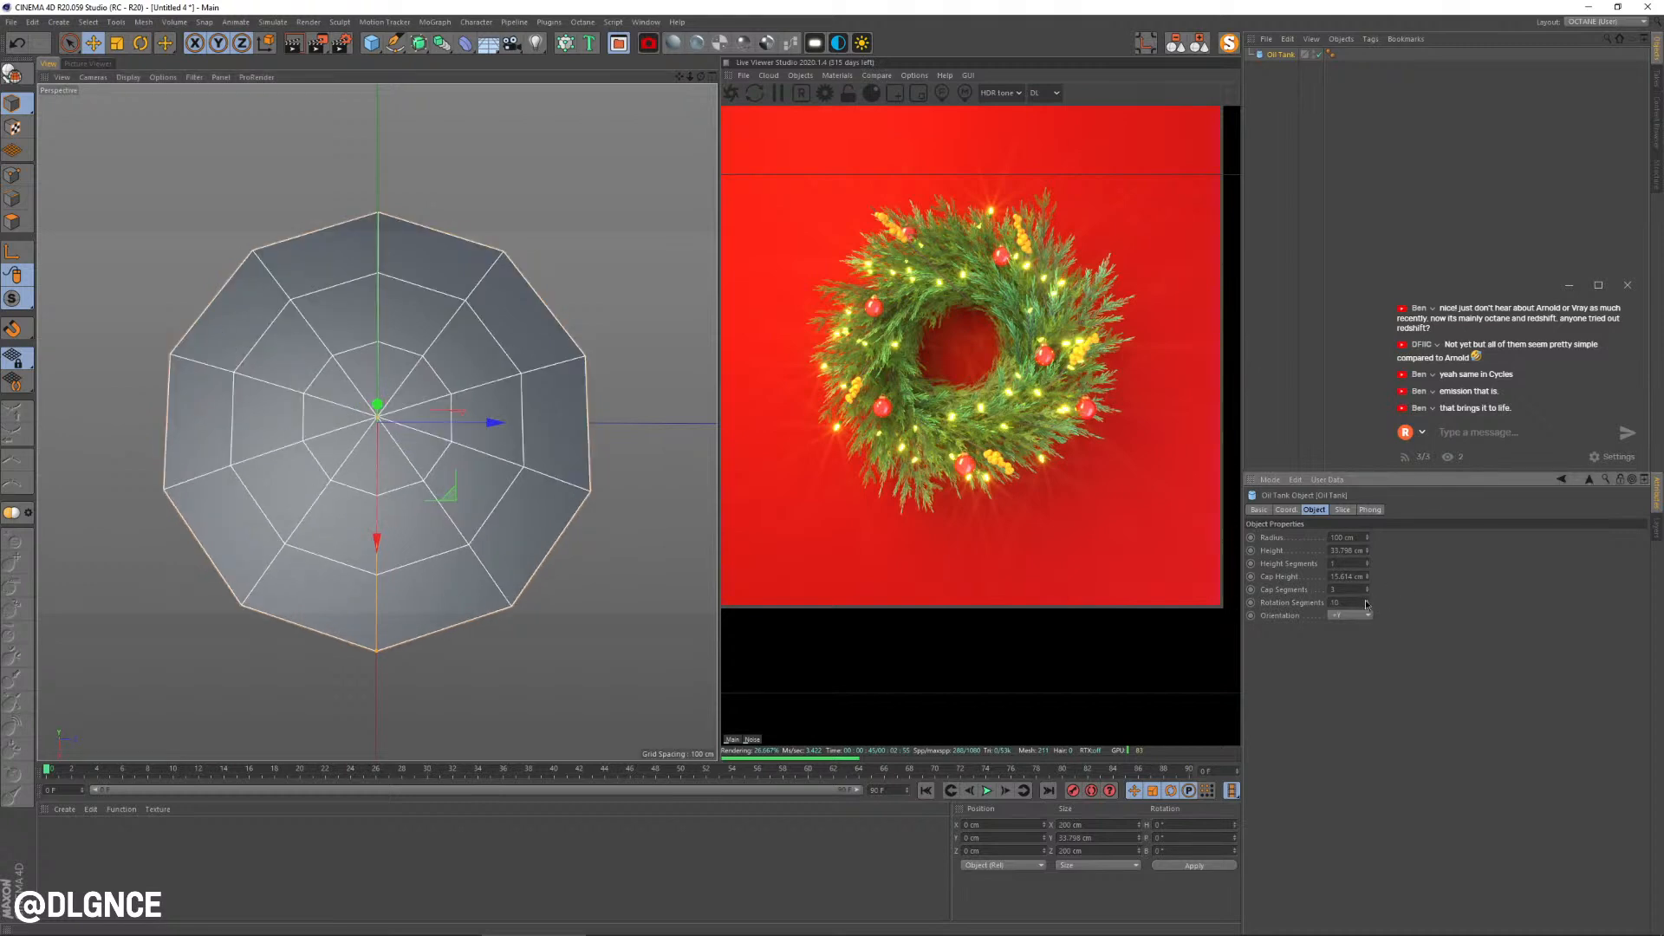
Step: Place the oil tank inside a new Cloner and set the cloner to Radial mode
alt+drag(398, 504, 595, 378)
scroll(631, 356, down, 3)
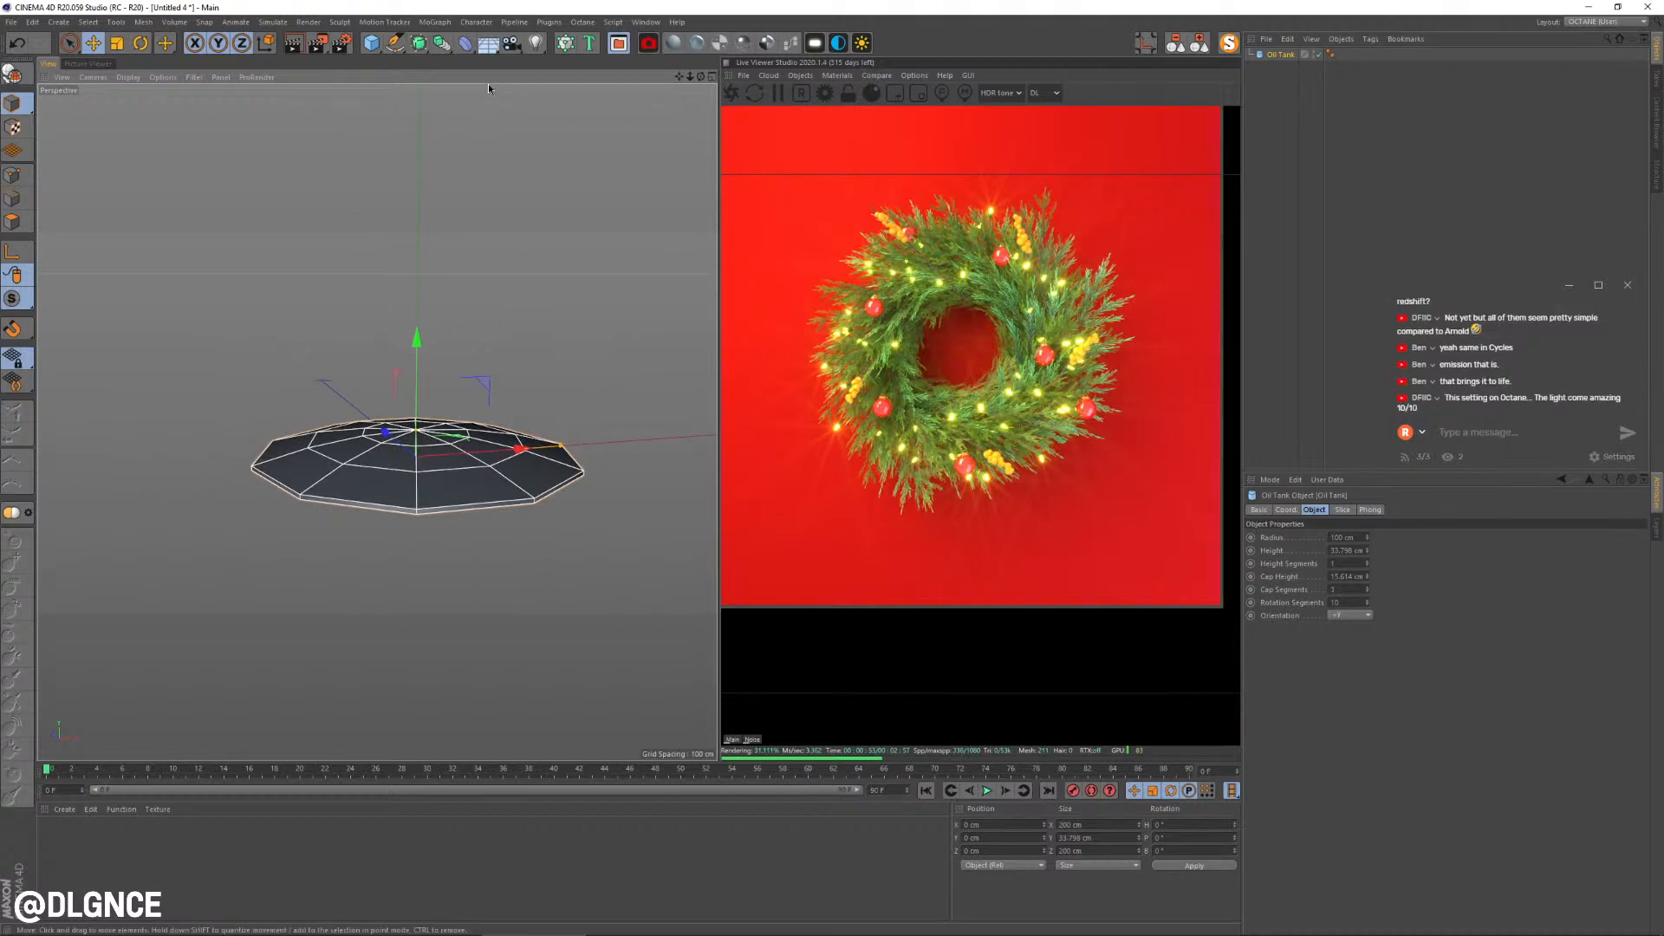
alt+drag(499, 231, 464, 190)
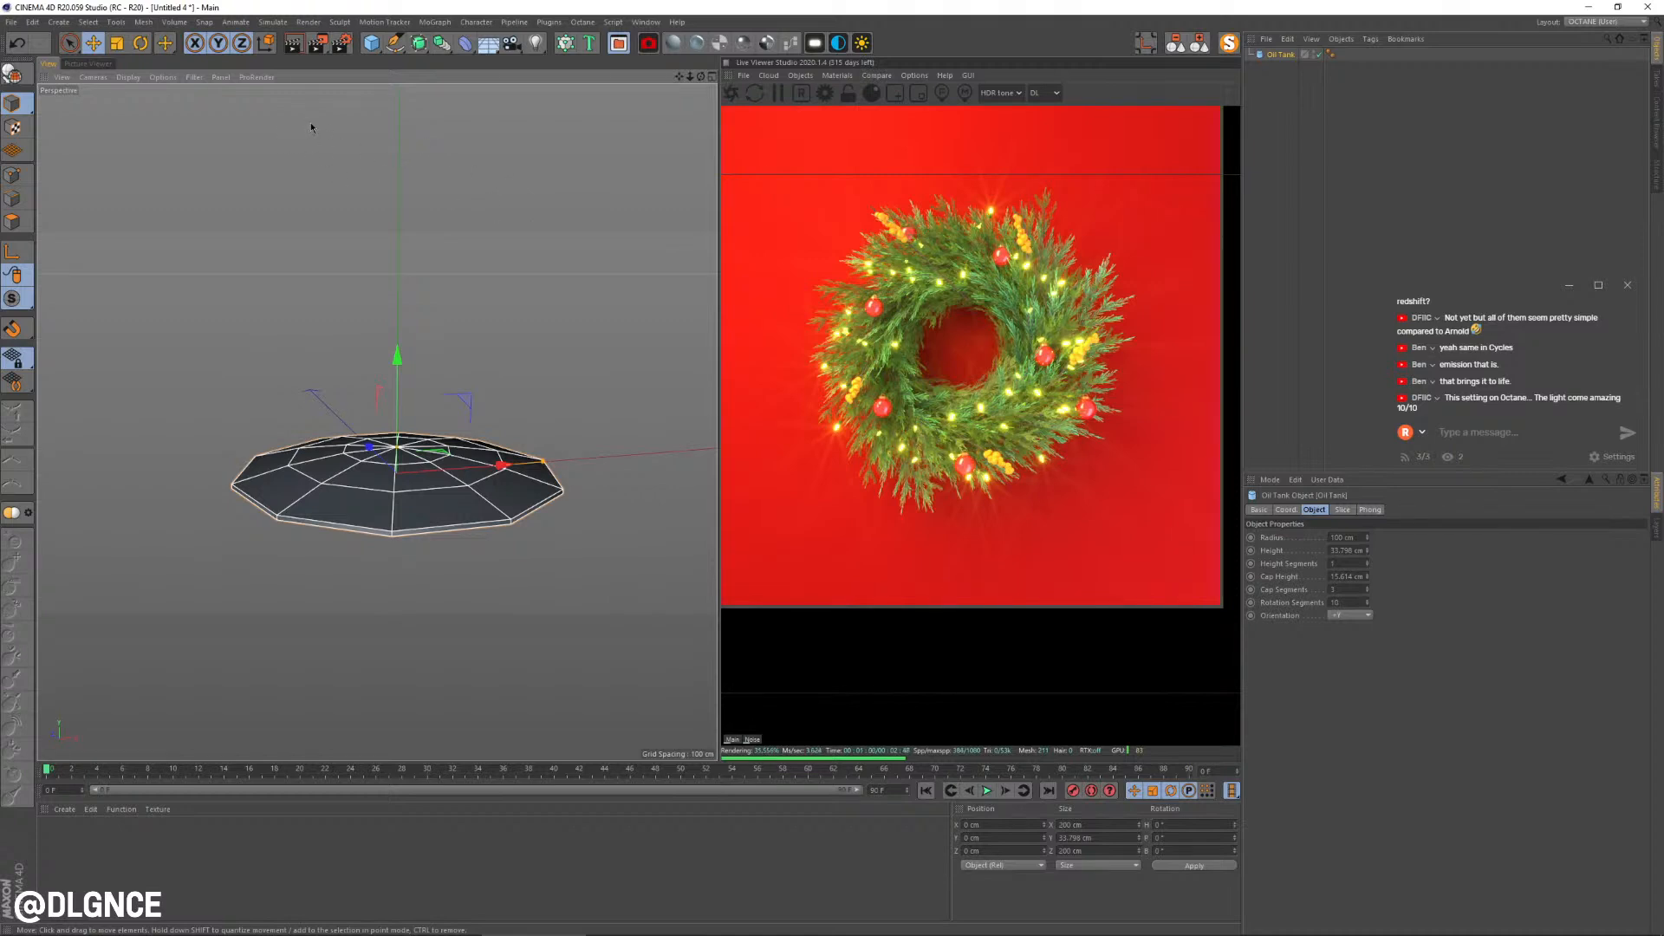
click(436, 22)
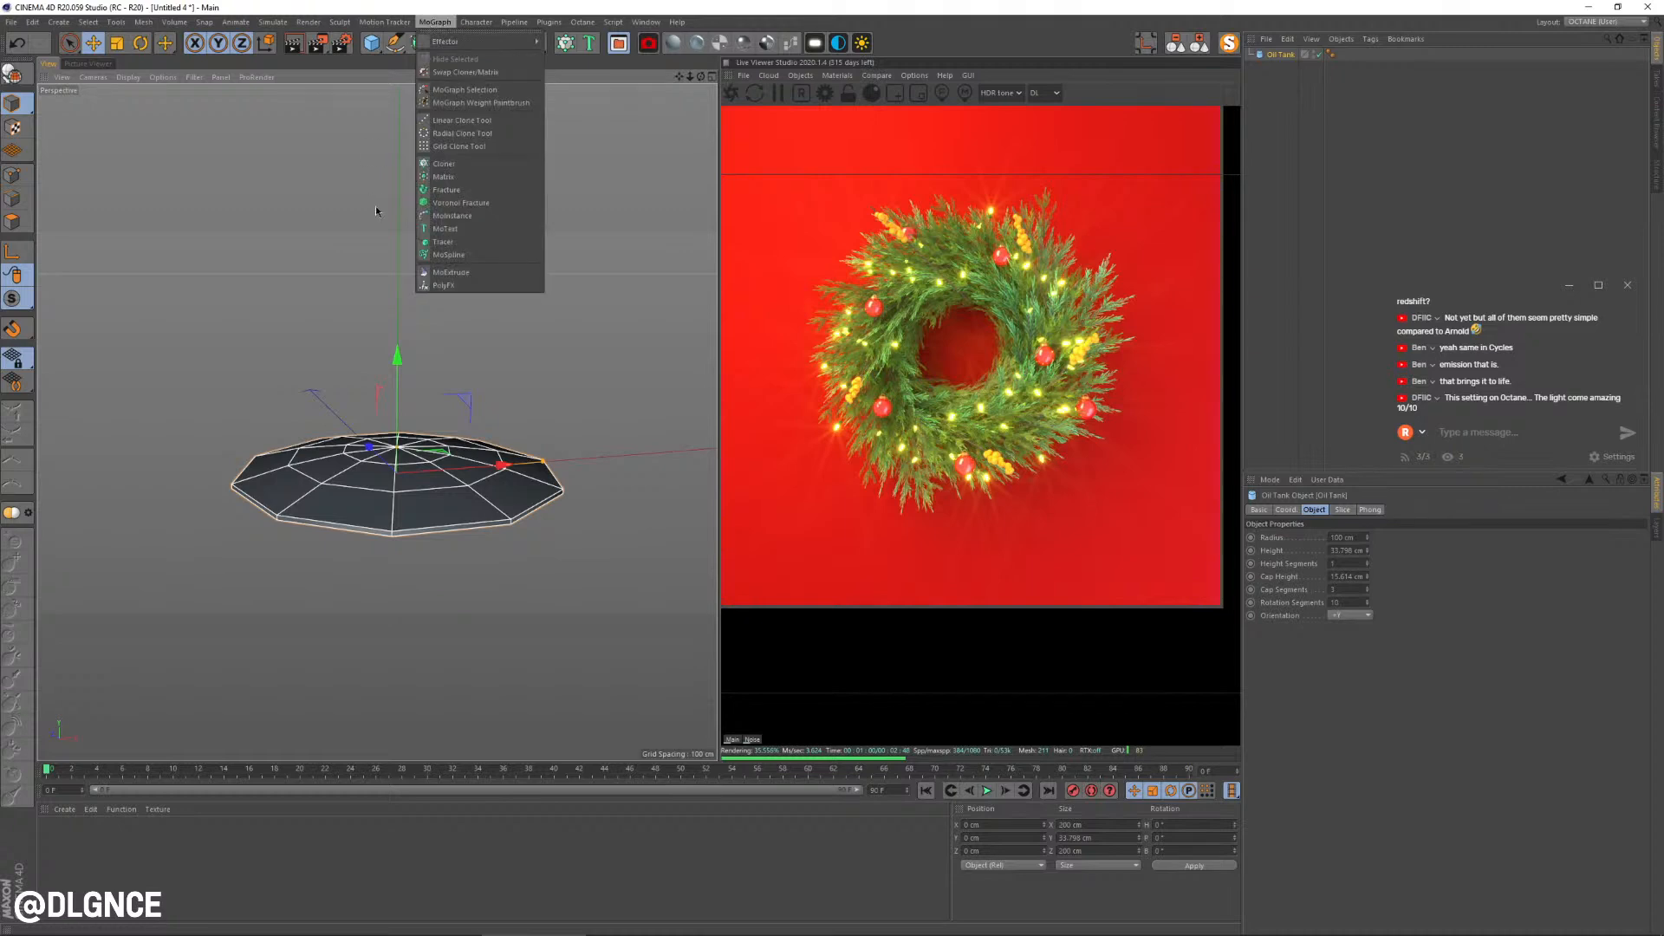
alt+click(444, 163)
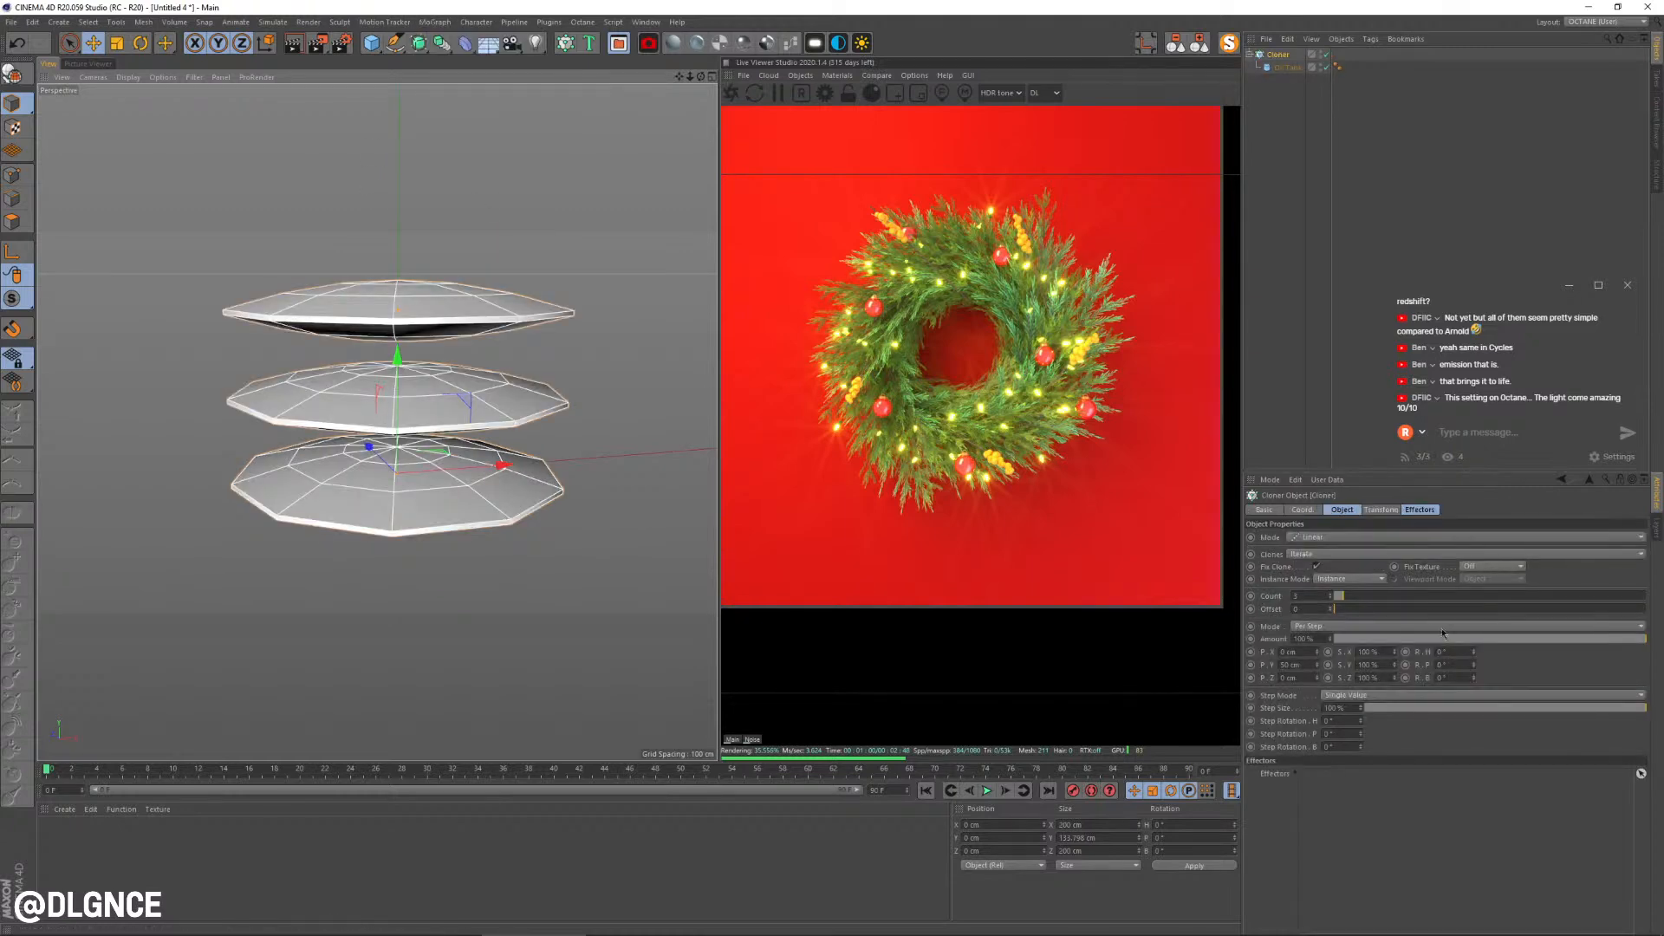
click(1317, 538)
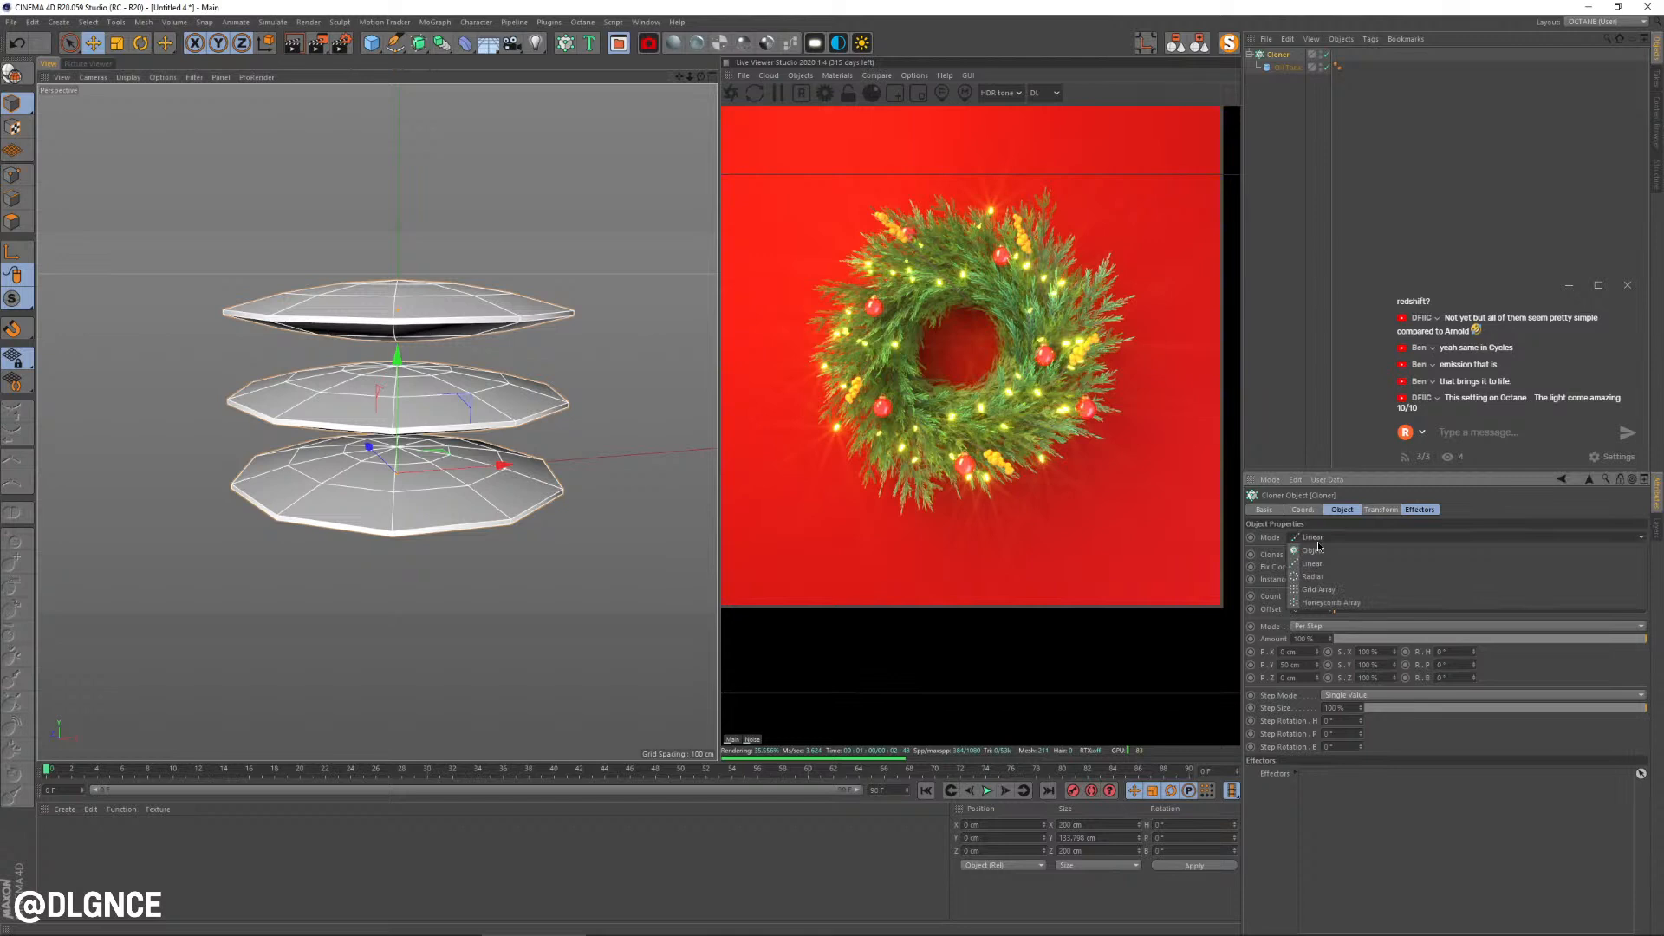
click(1327, 589)
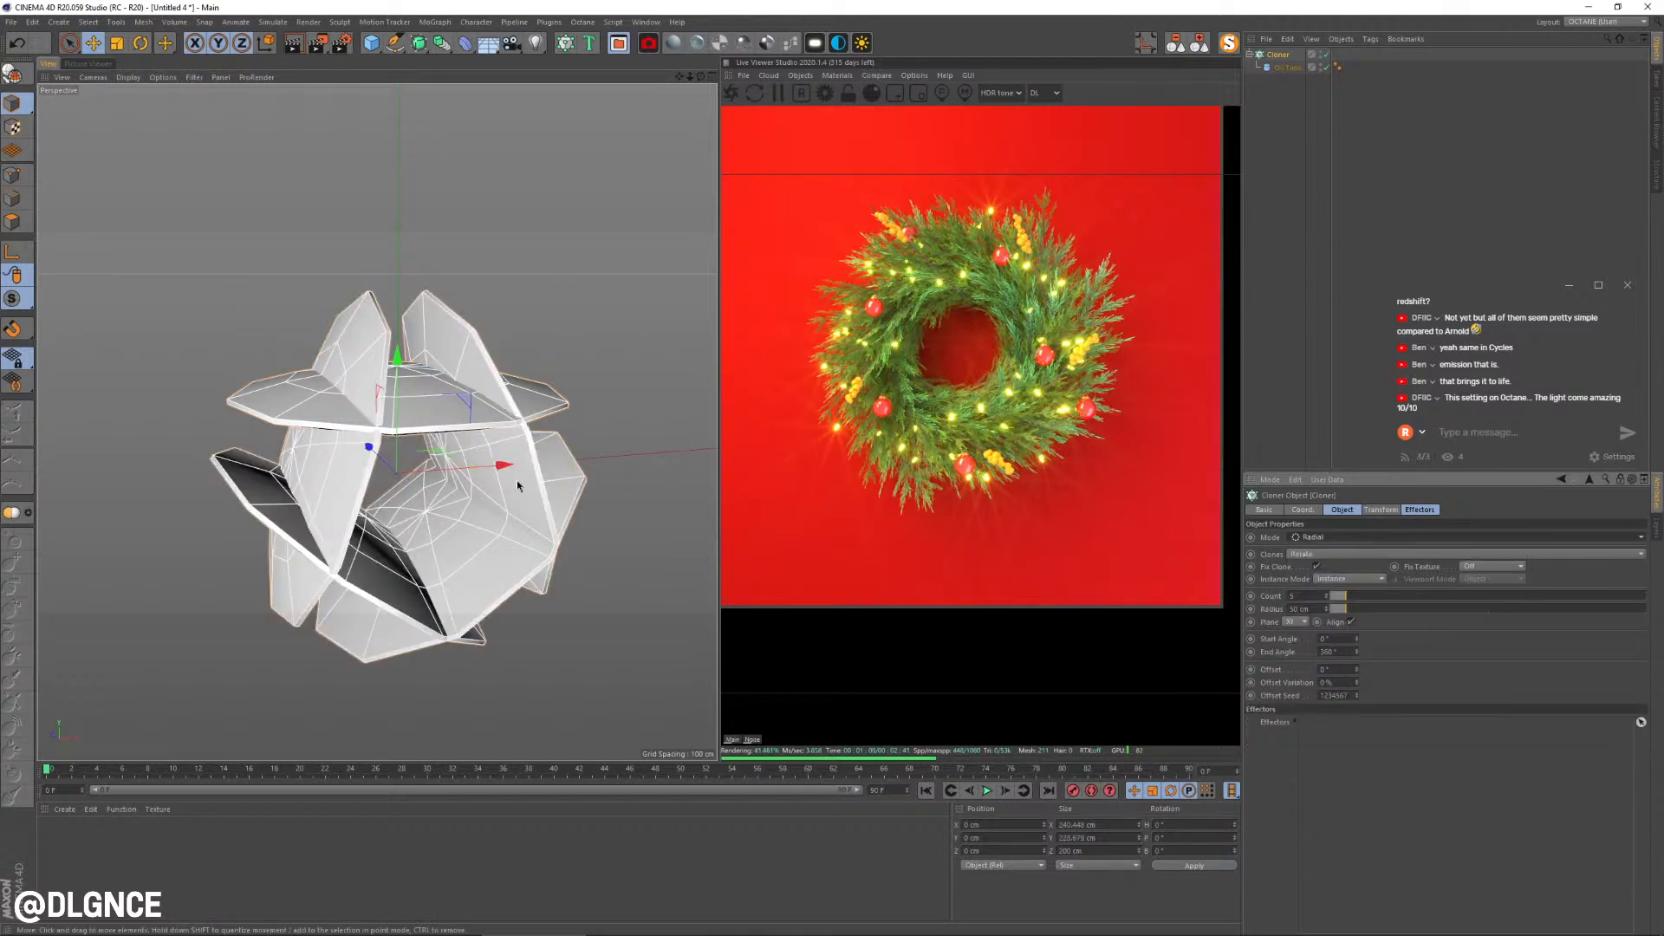
Step: Rotate the cloner's pitch to 90° and enlarge its radius until the ring of discs is about 371 cm wide
key(r)
mouse_move(418, 427)
mouse_down()
mouse_move(415, 562)
mouse_move(416, 539)
mouse_up()
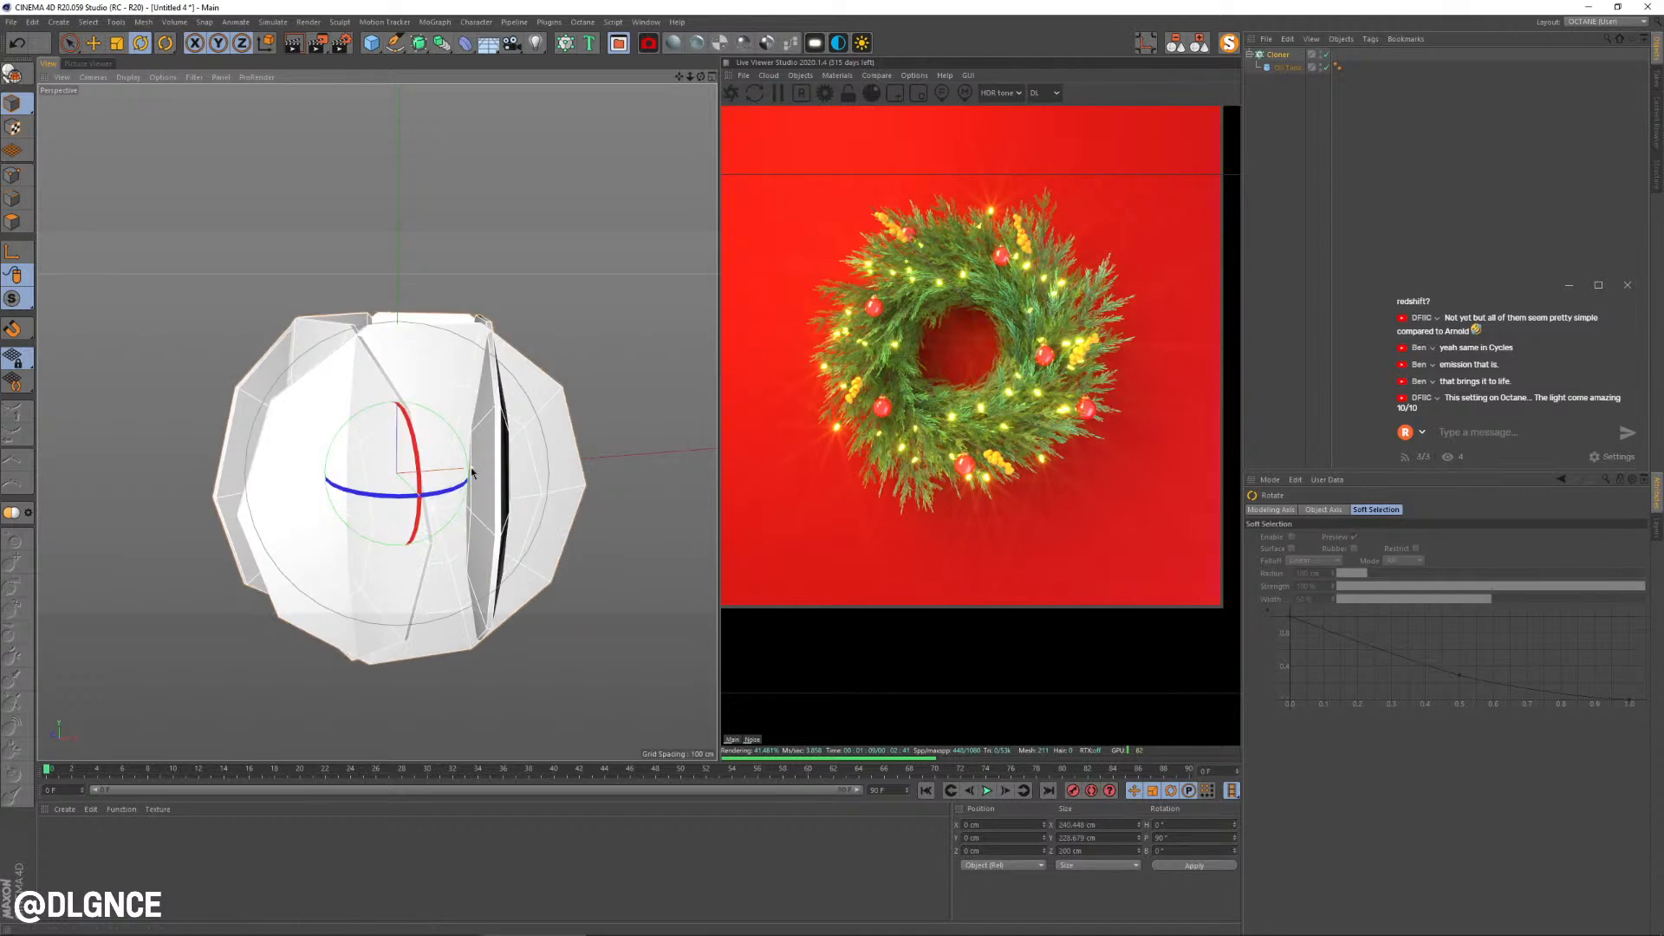
drag(472, 472, 604, 451)
scroll(600, 457, down, 5)
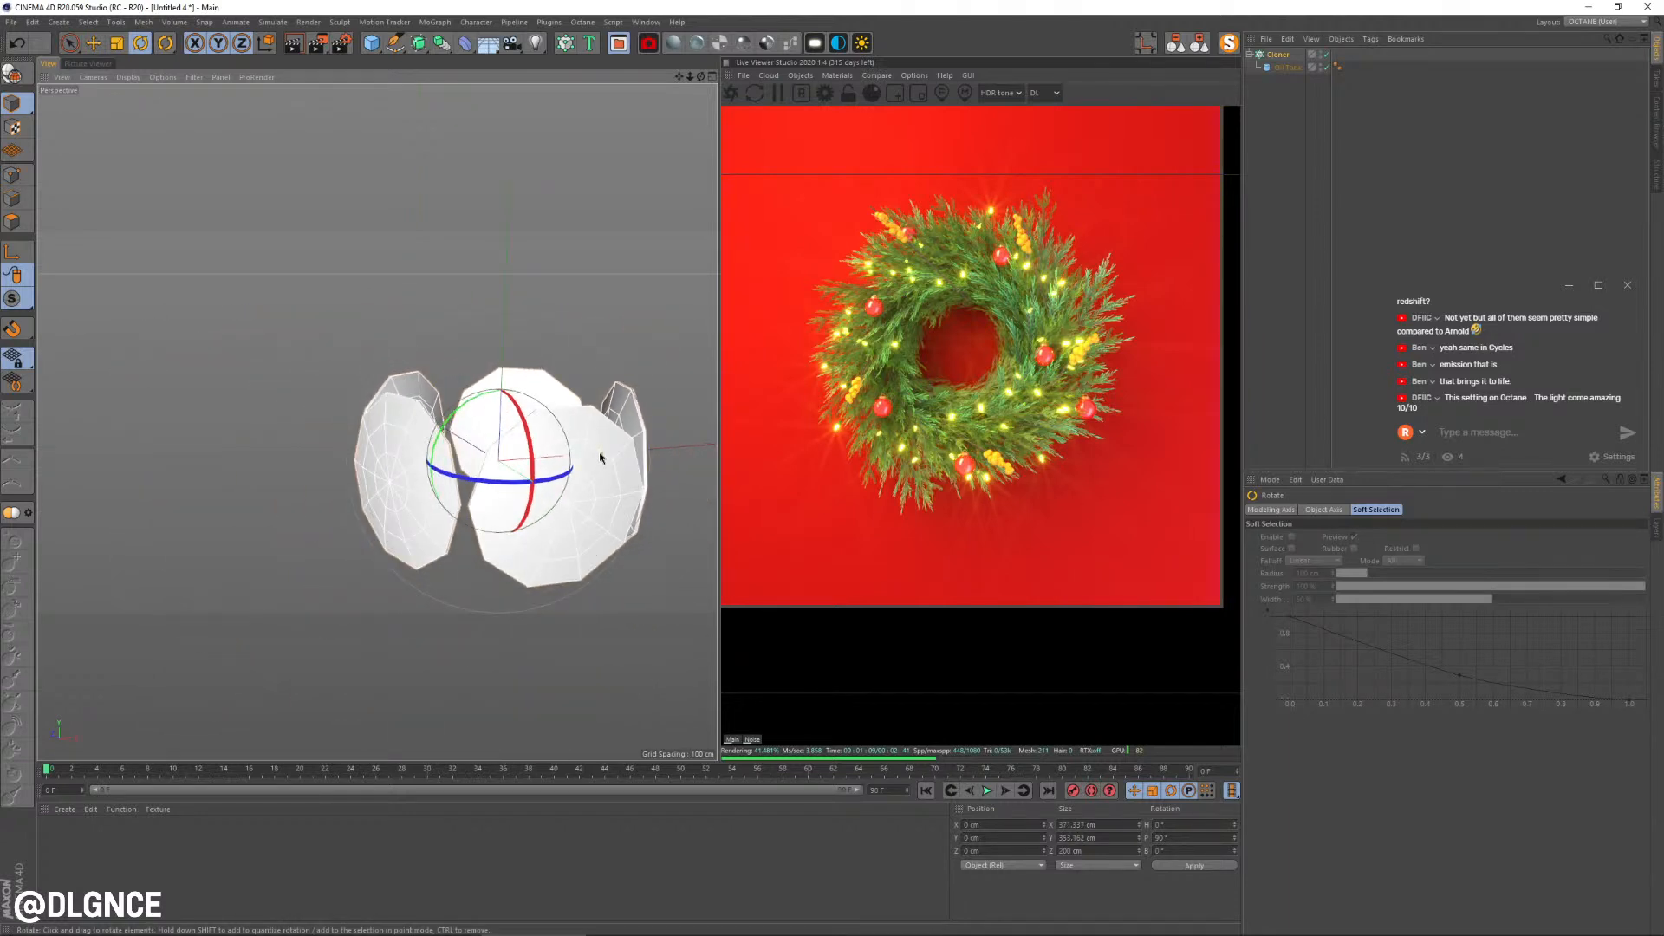
alt+middle_drag(600, 457, 528, 497)
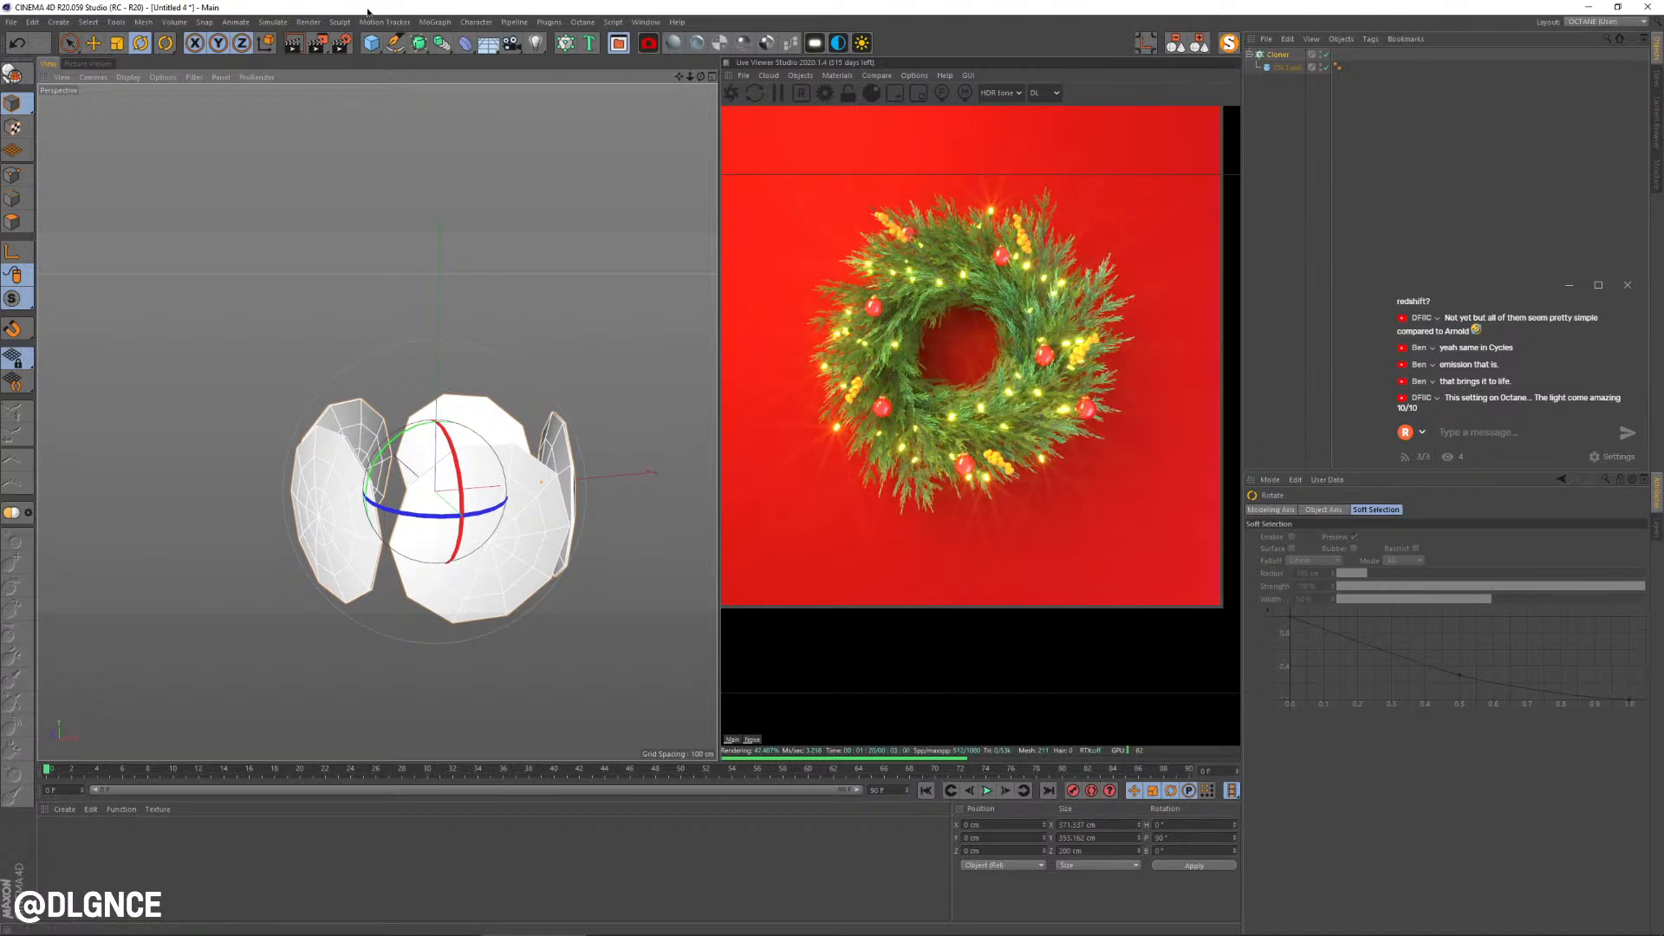
Step: Add a sphere raised about 171 cm above the ring, make it editable, and stretch it to about 287 cm wide and 443 cm tall
click(371, 43)
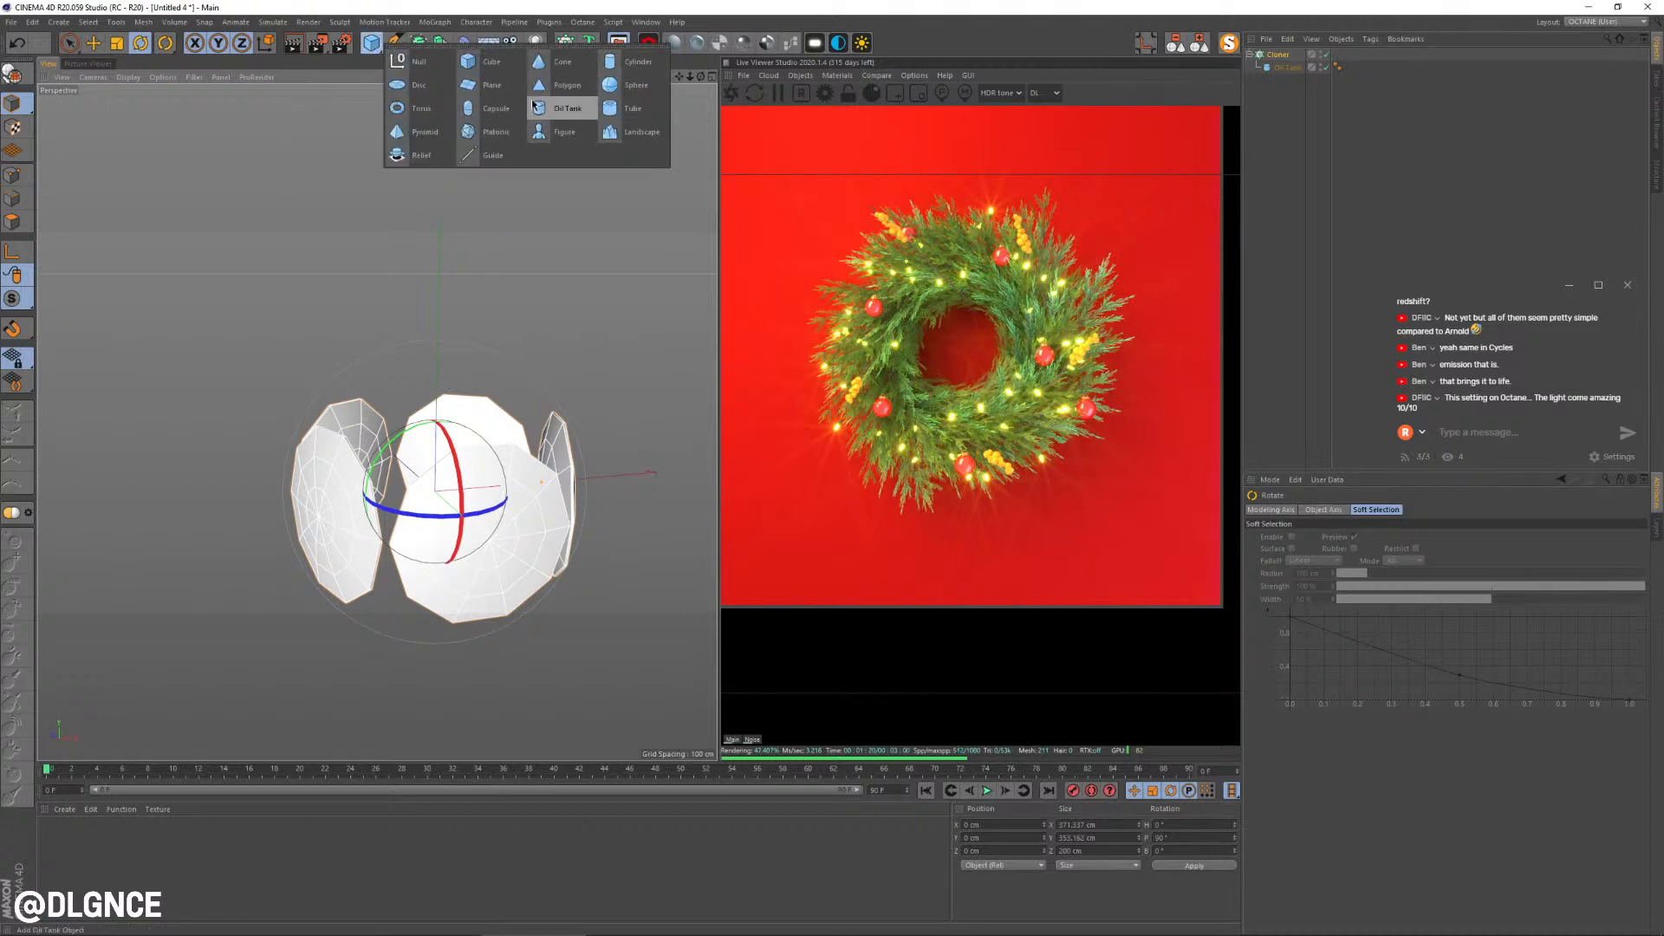
click(639, 95)
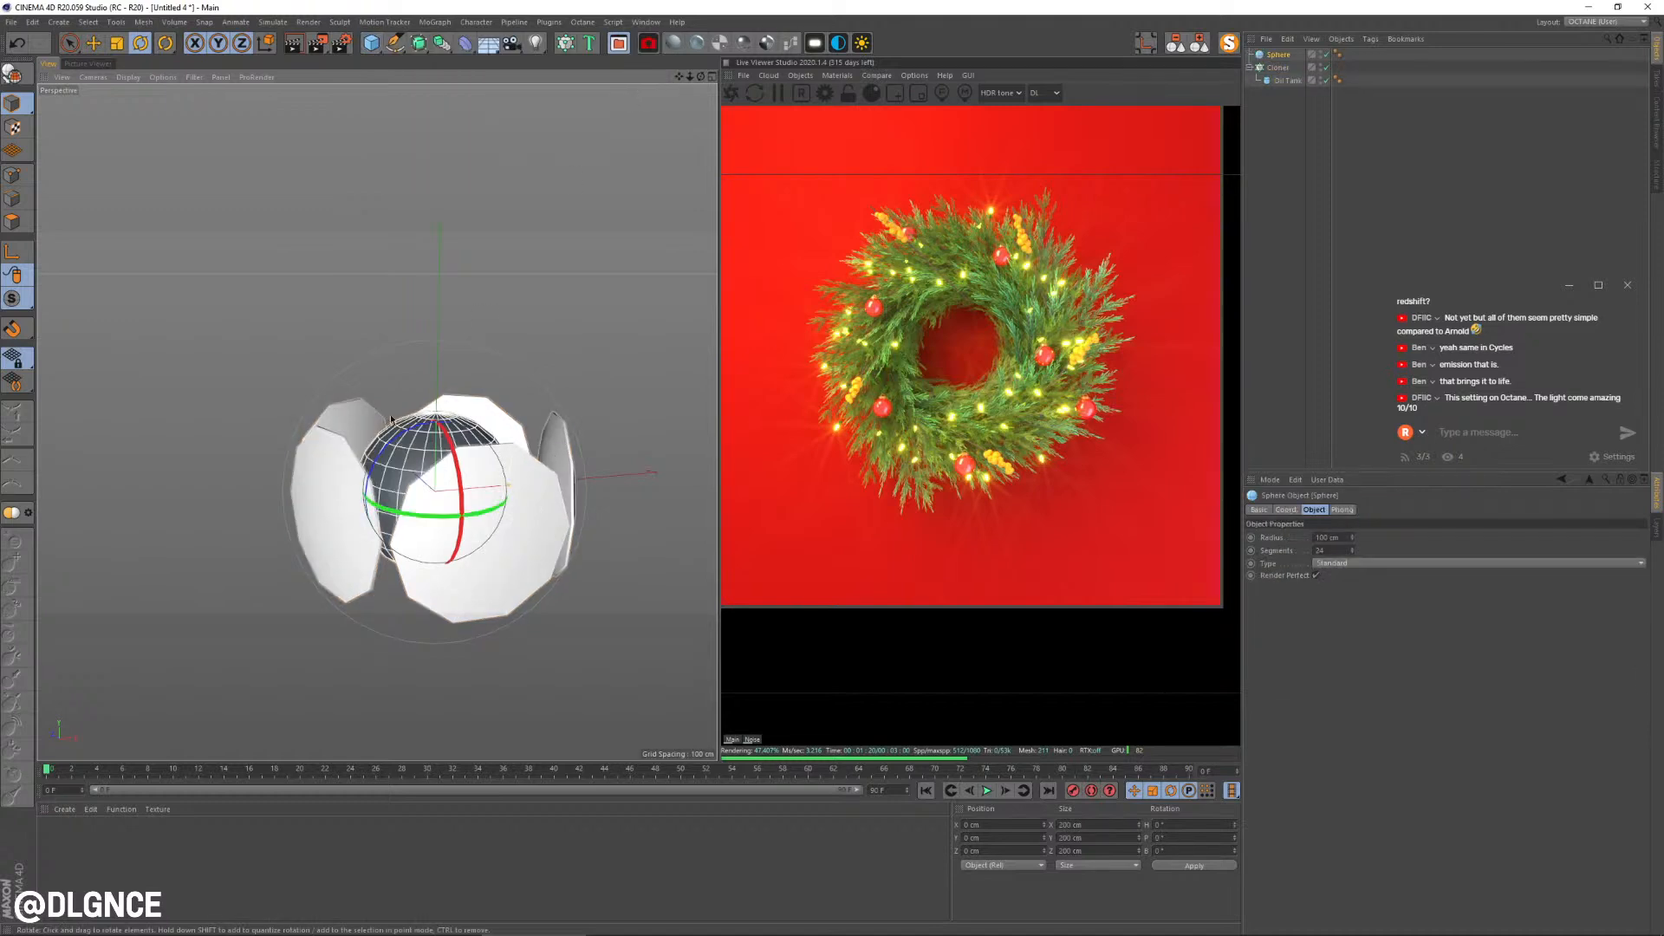
key(e)
drag(442, 403, 443, 283)
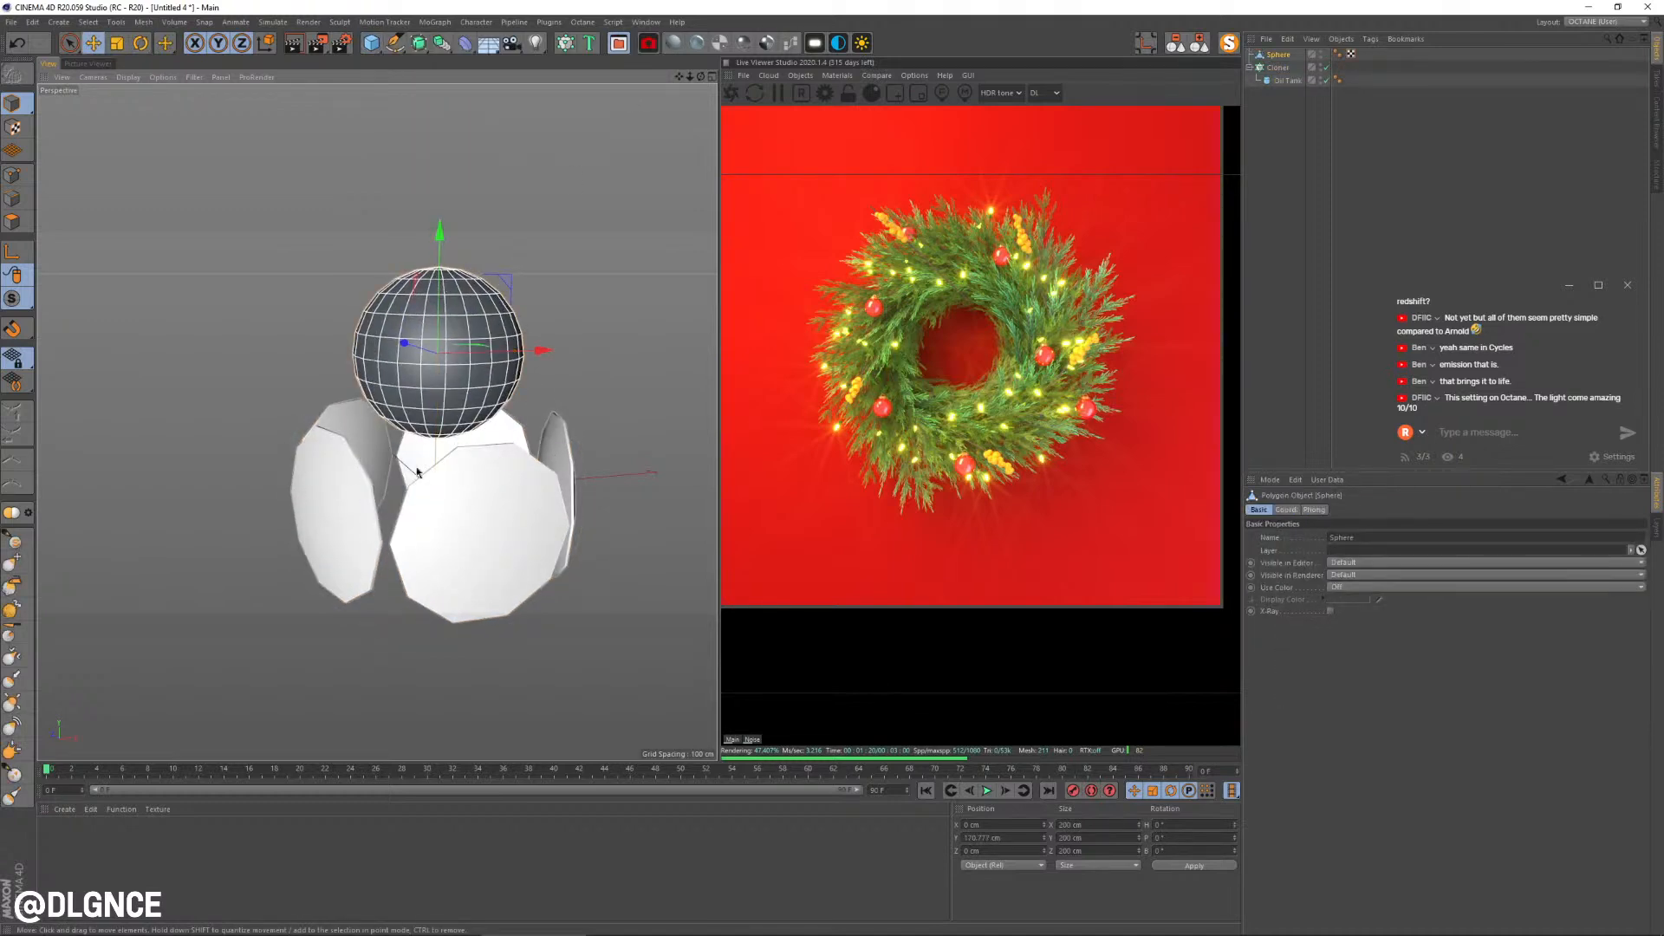
key(t)
drag(439, 229, 450, 185)
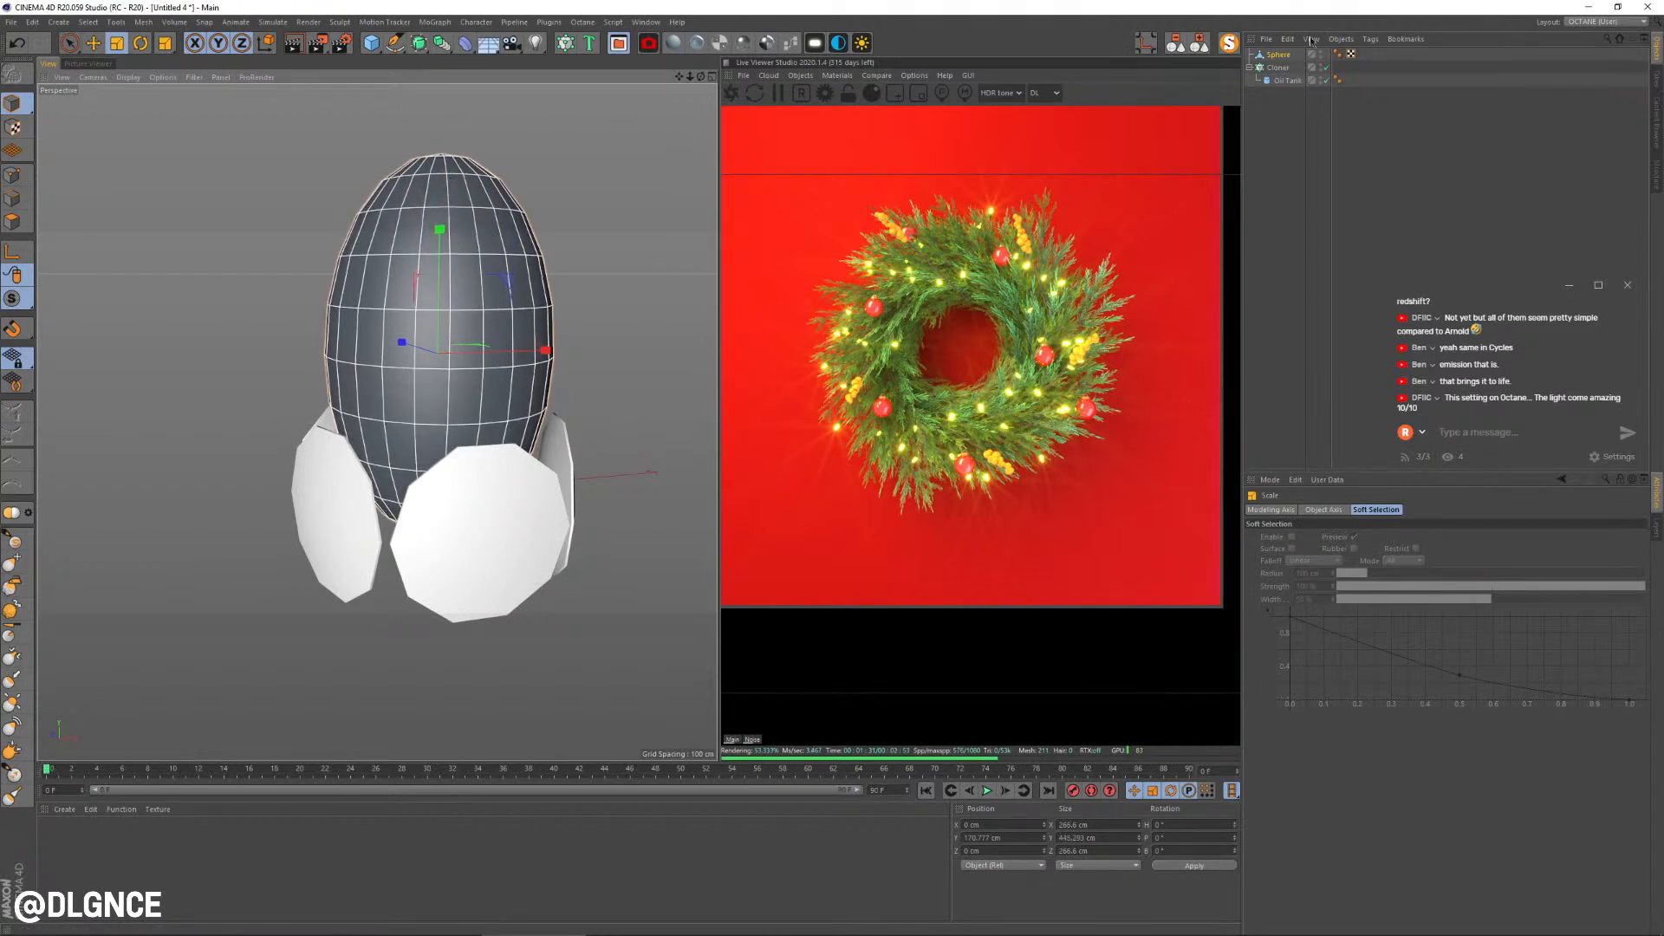
Step: Isolate the sphere, select the polygon ring at its lower pole, and enable soft selection for reshaping it
click(1229, 44)
alt+drag(395, 531, 427, 481)
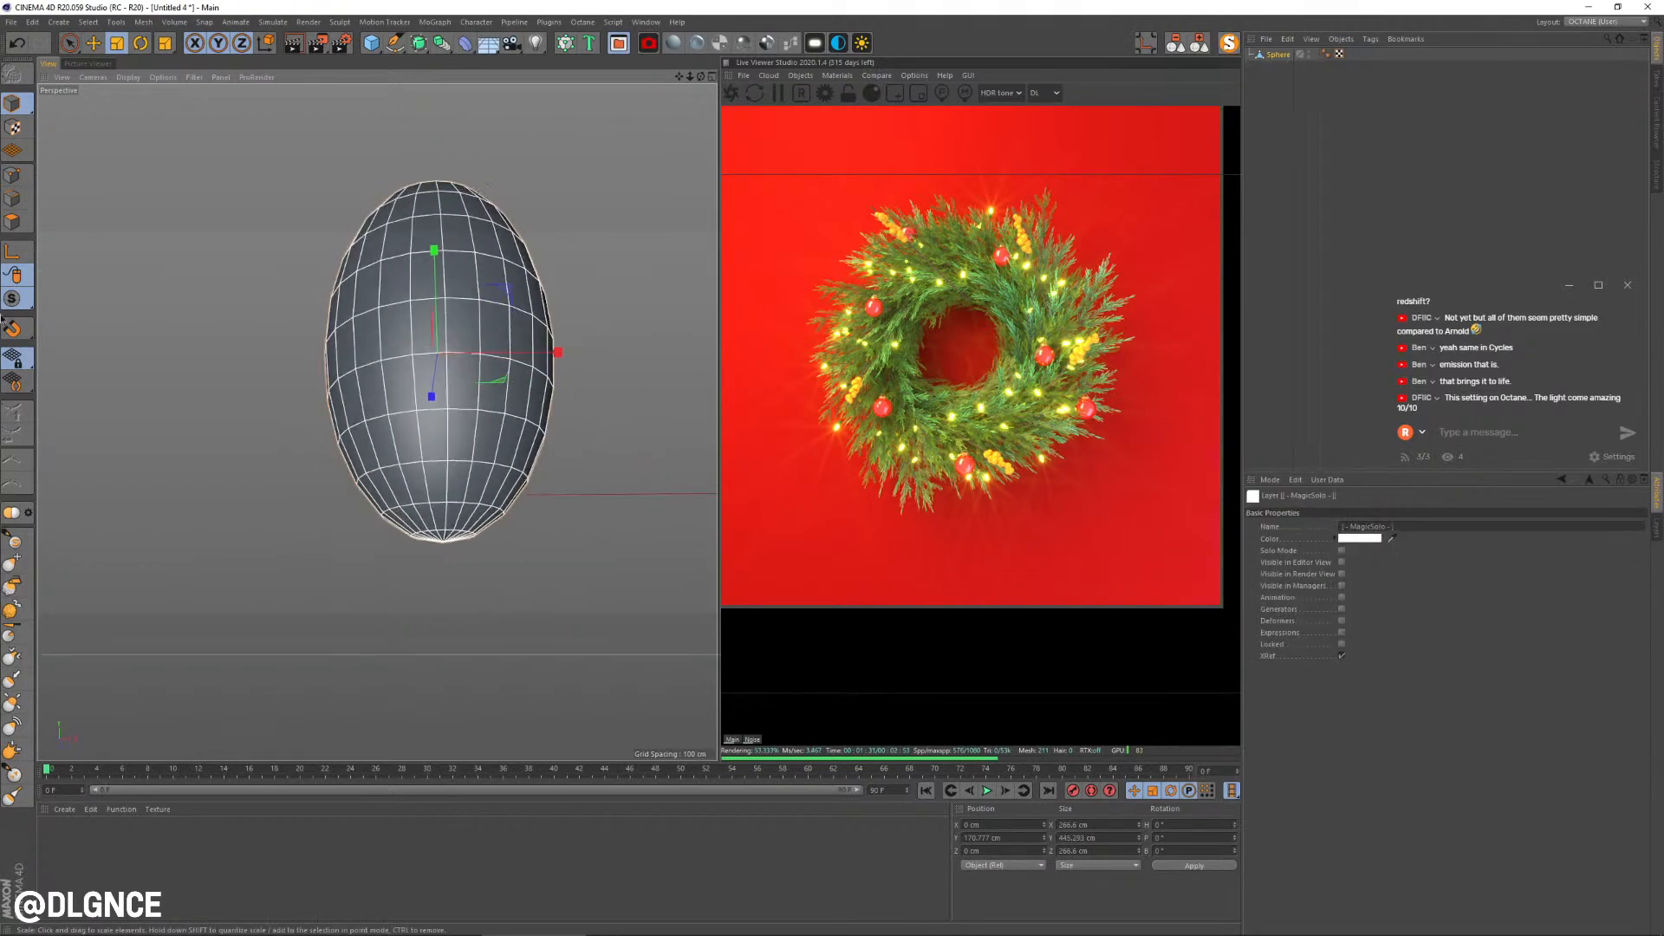
click(12, 221)
key(u)
key(l)
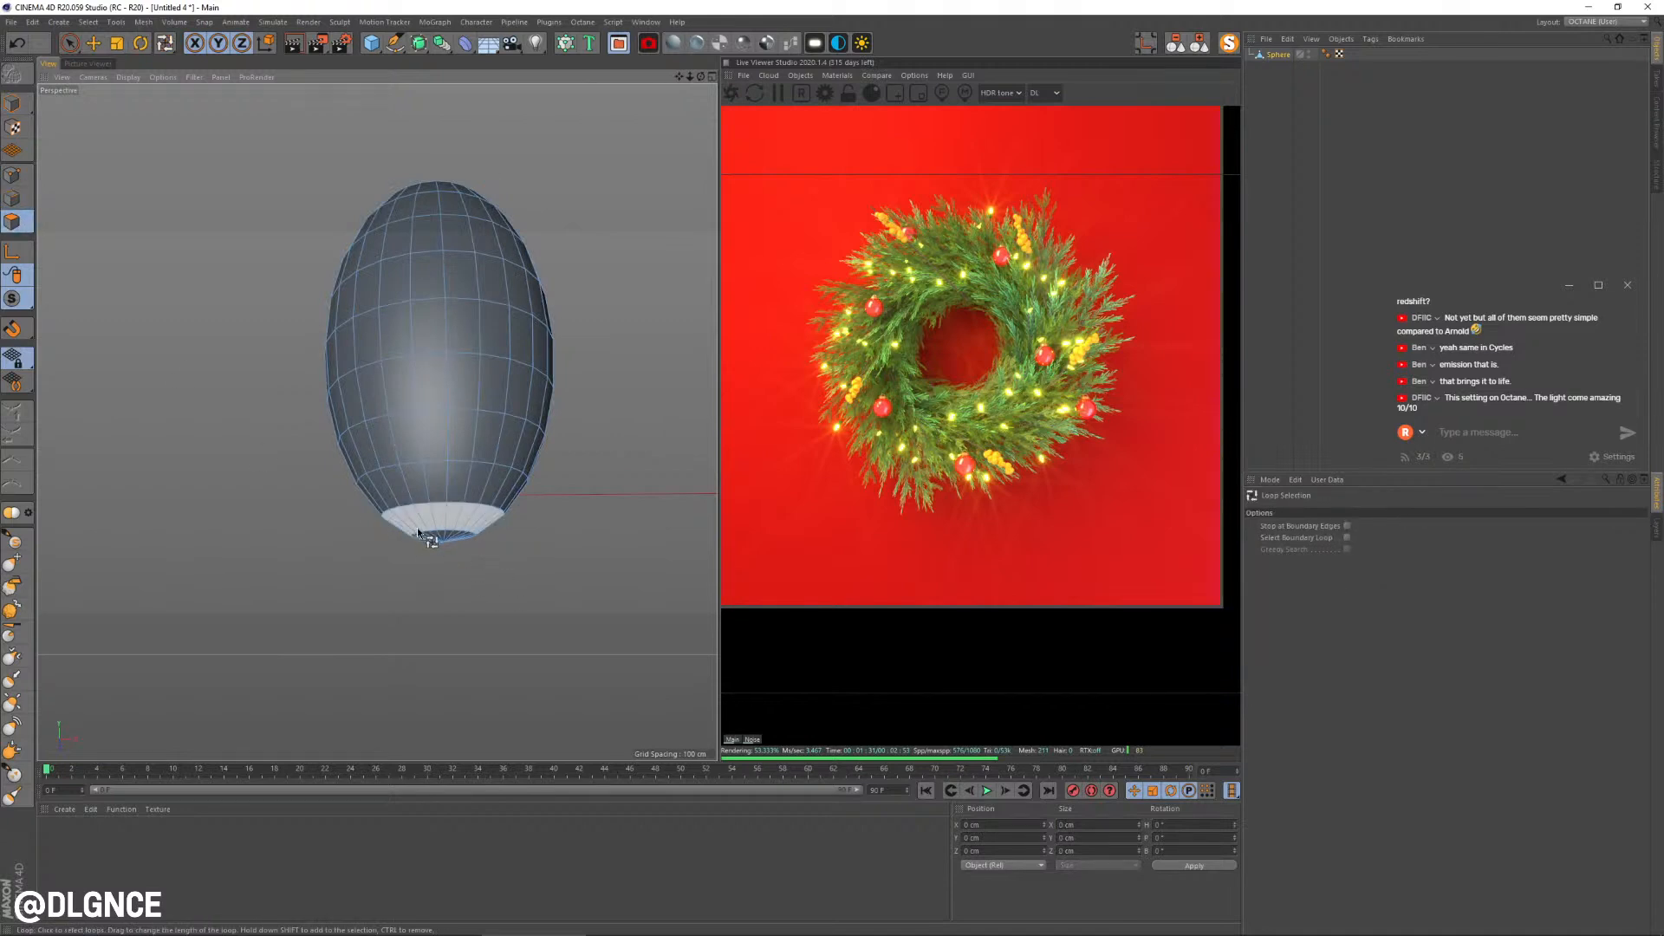
click(483, 565)
key(e)
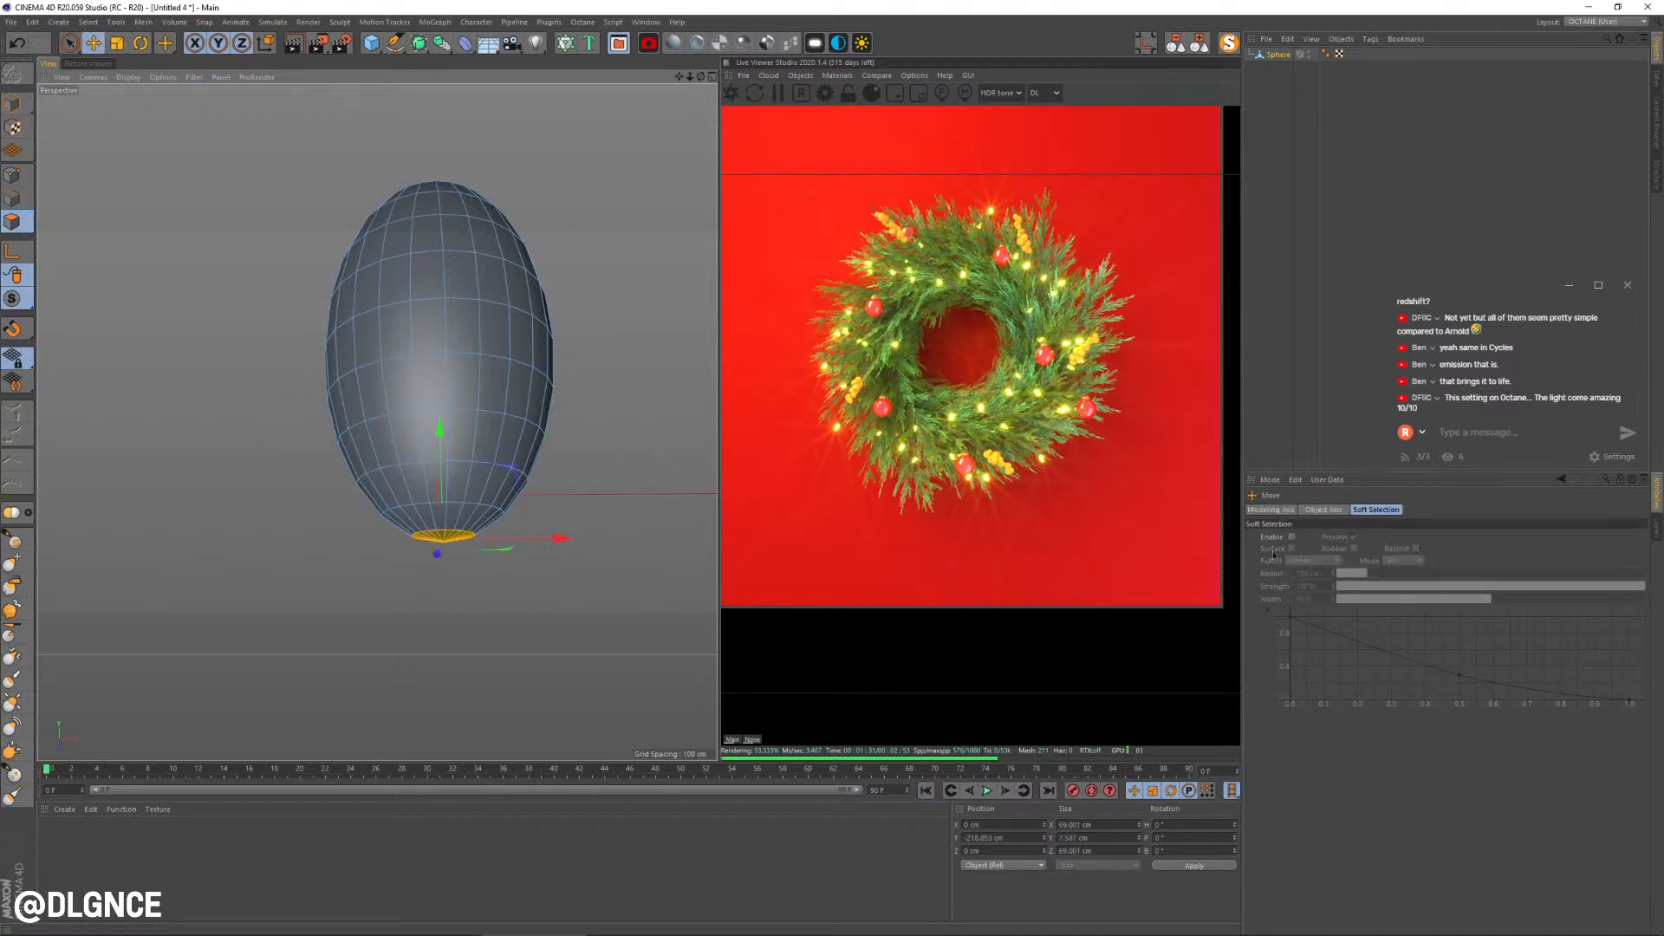
click(1292, 537)
Step: Select the sphere's top polygons and reshape them with a 100 cm soft selection into a broad, flattened top
alt+drag(449, 369, 444, 202)
key(9)
click(437, 198)
key(e)
key(t)
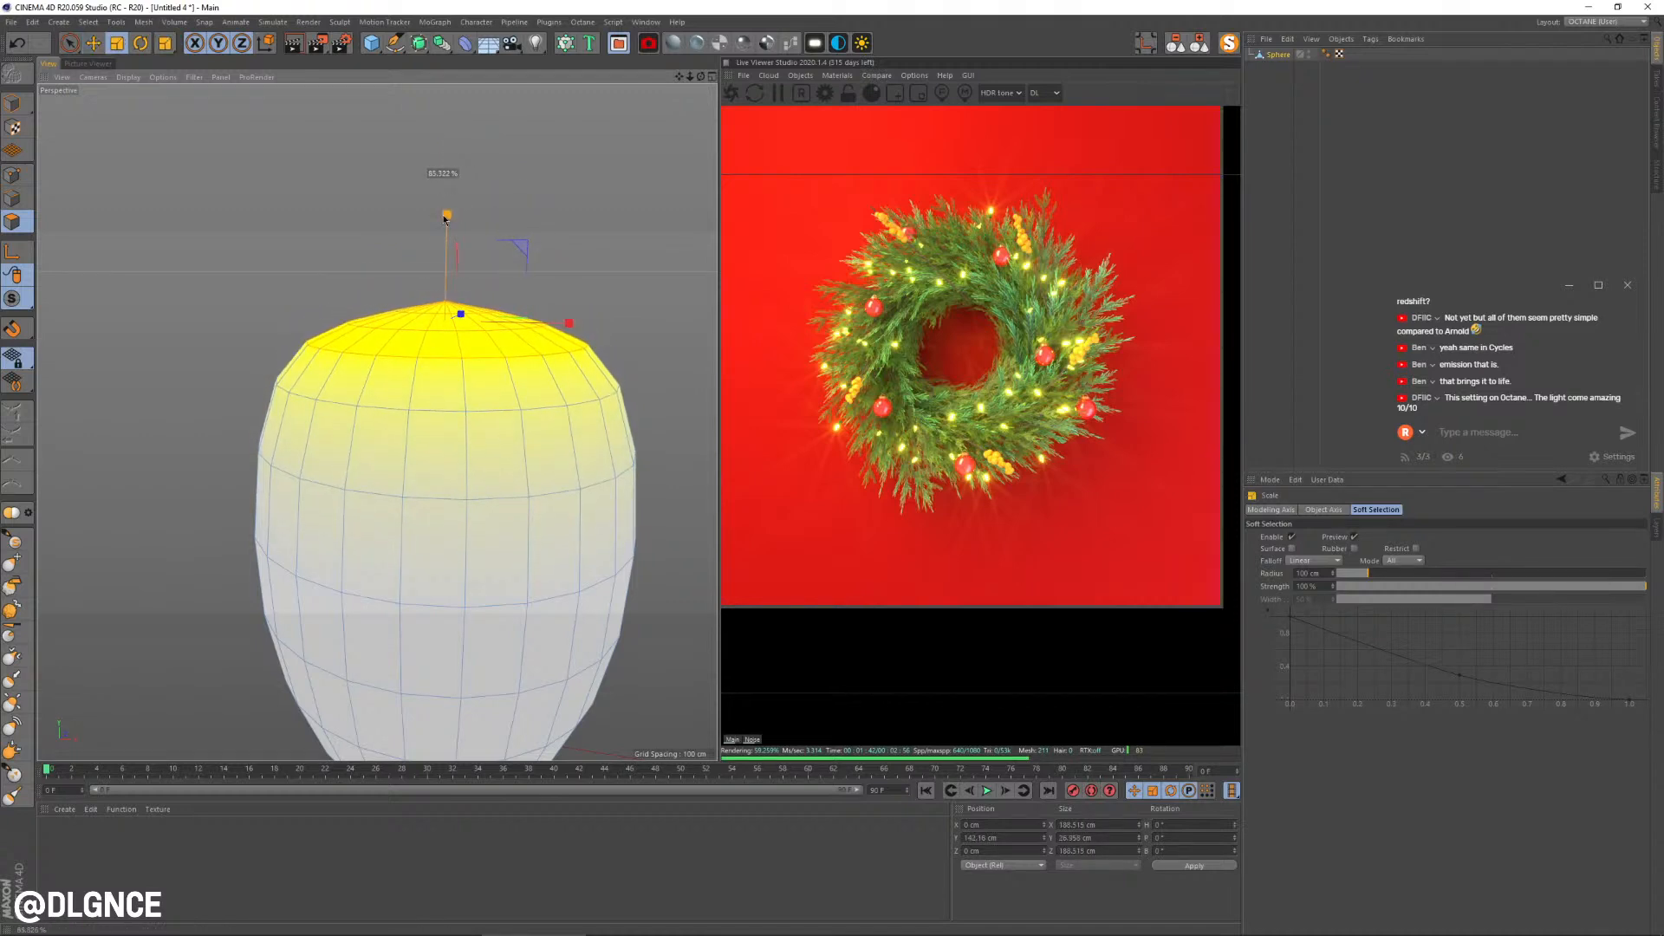
scroll(563, 315, down, 3)
click(12, 102)
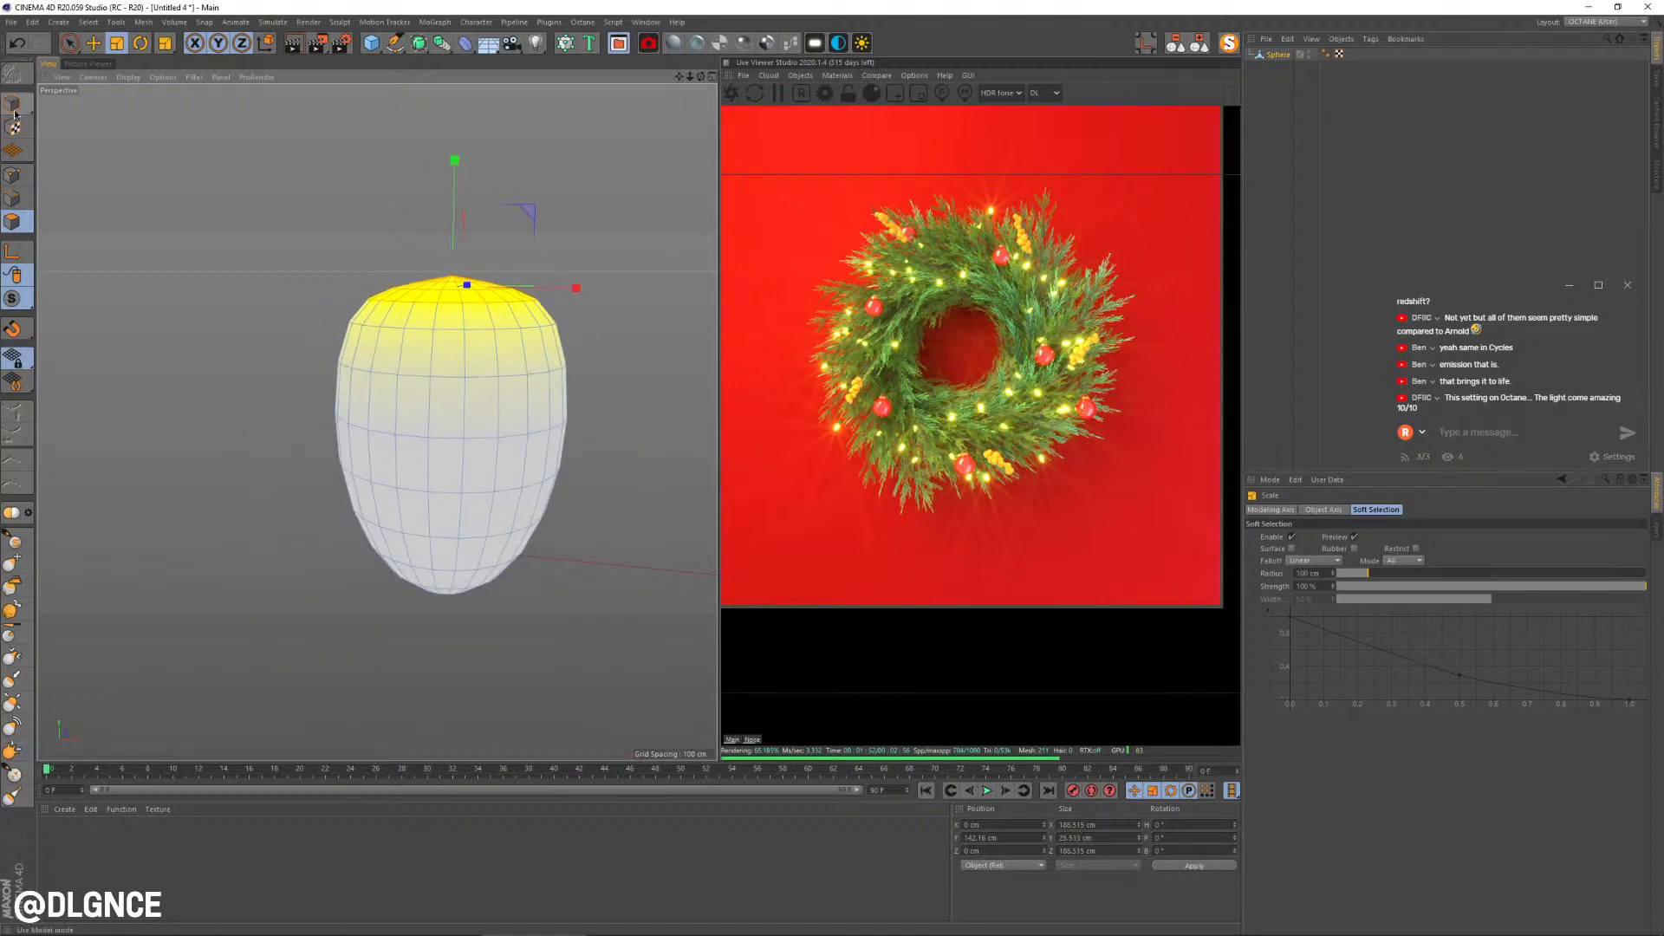
click(321, 153)
click(1272, 57)
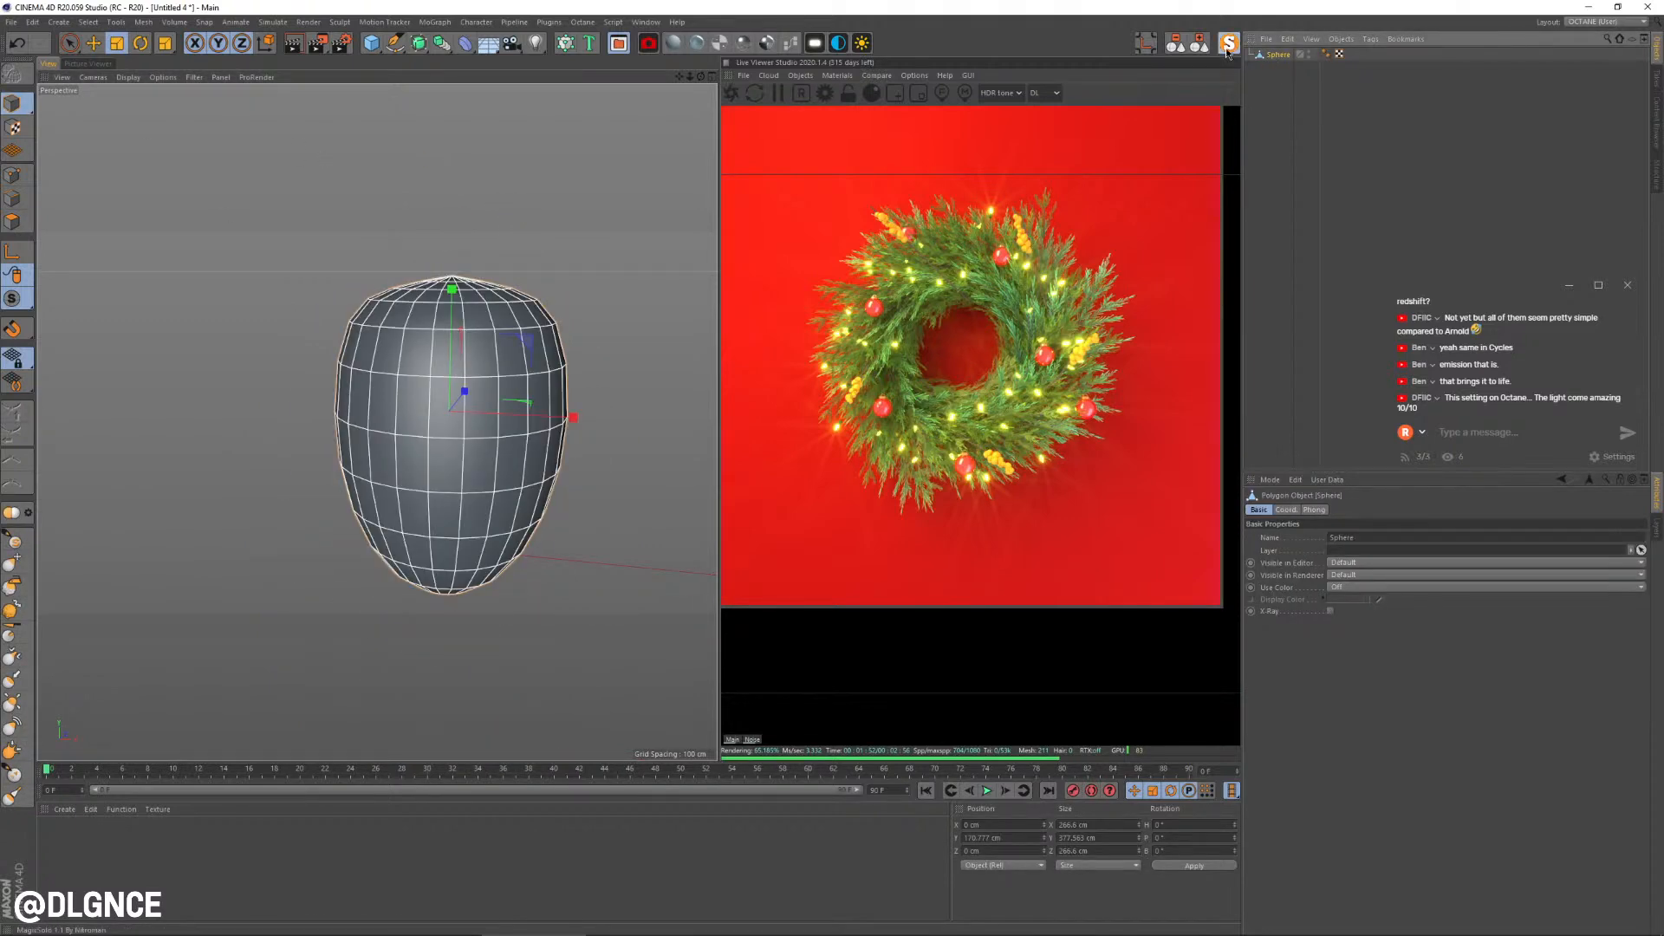
Step: Show the hidden objects again and set the cloner to Object mode with the reshaped sphere as its target
key(ctrl+v)
click(1286, 70)
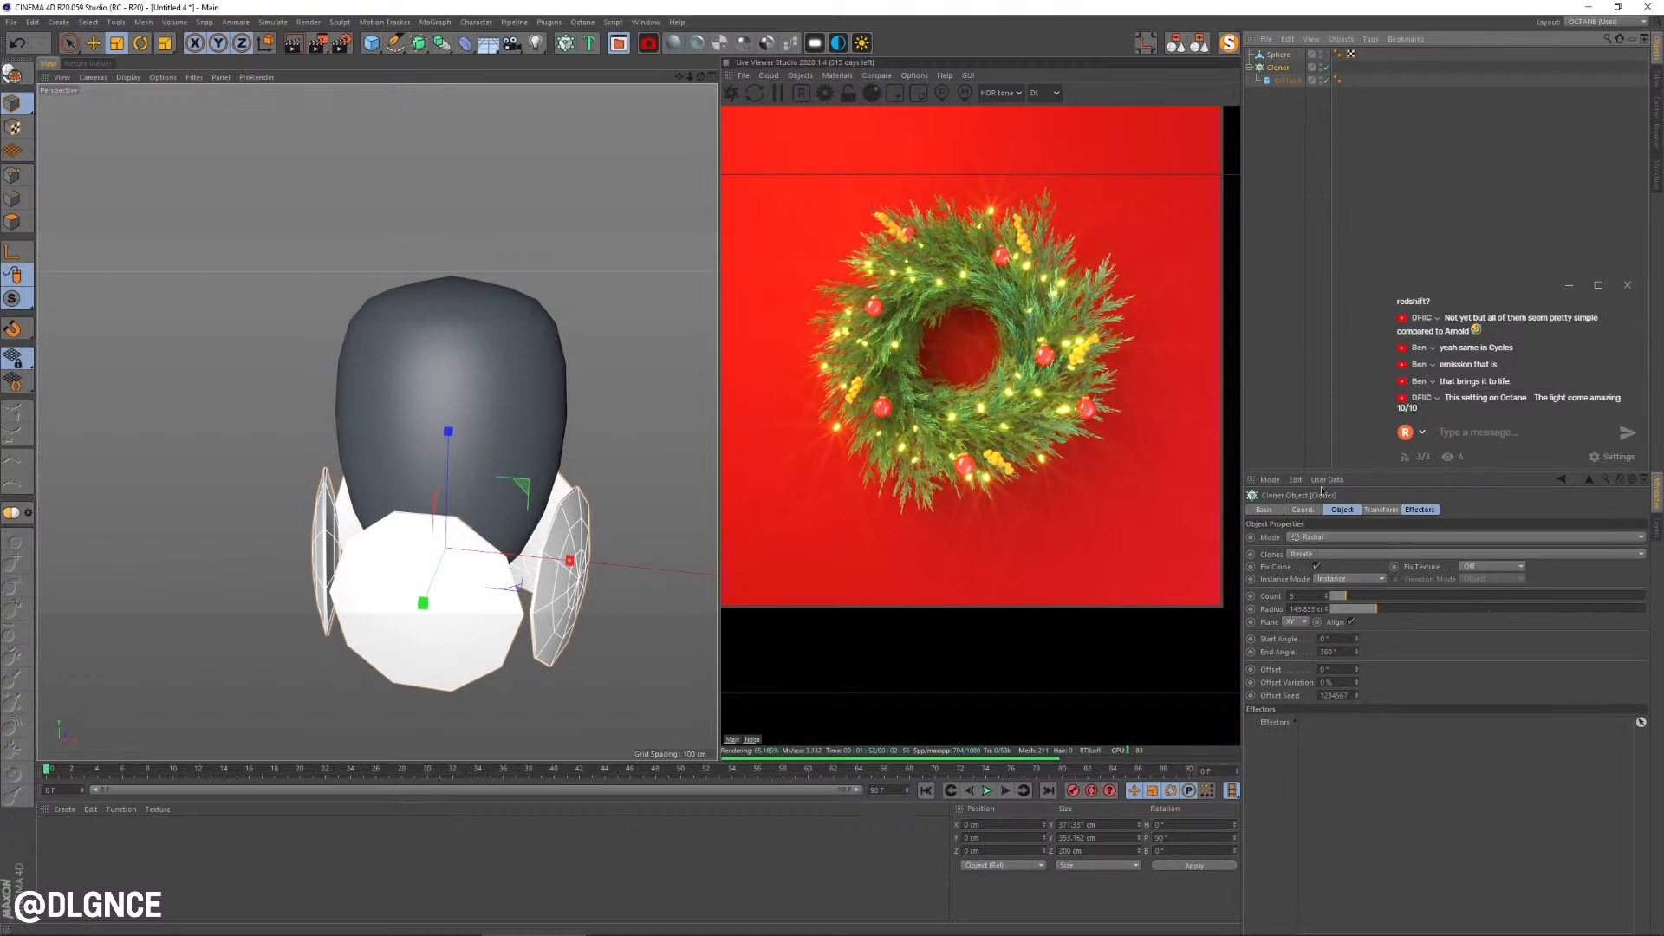
click(1325, 539)
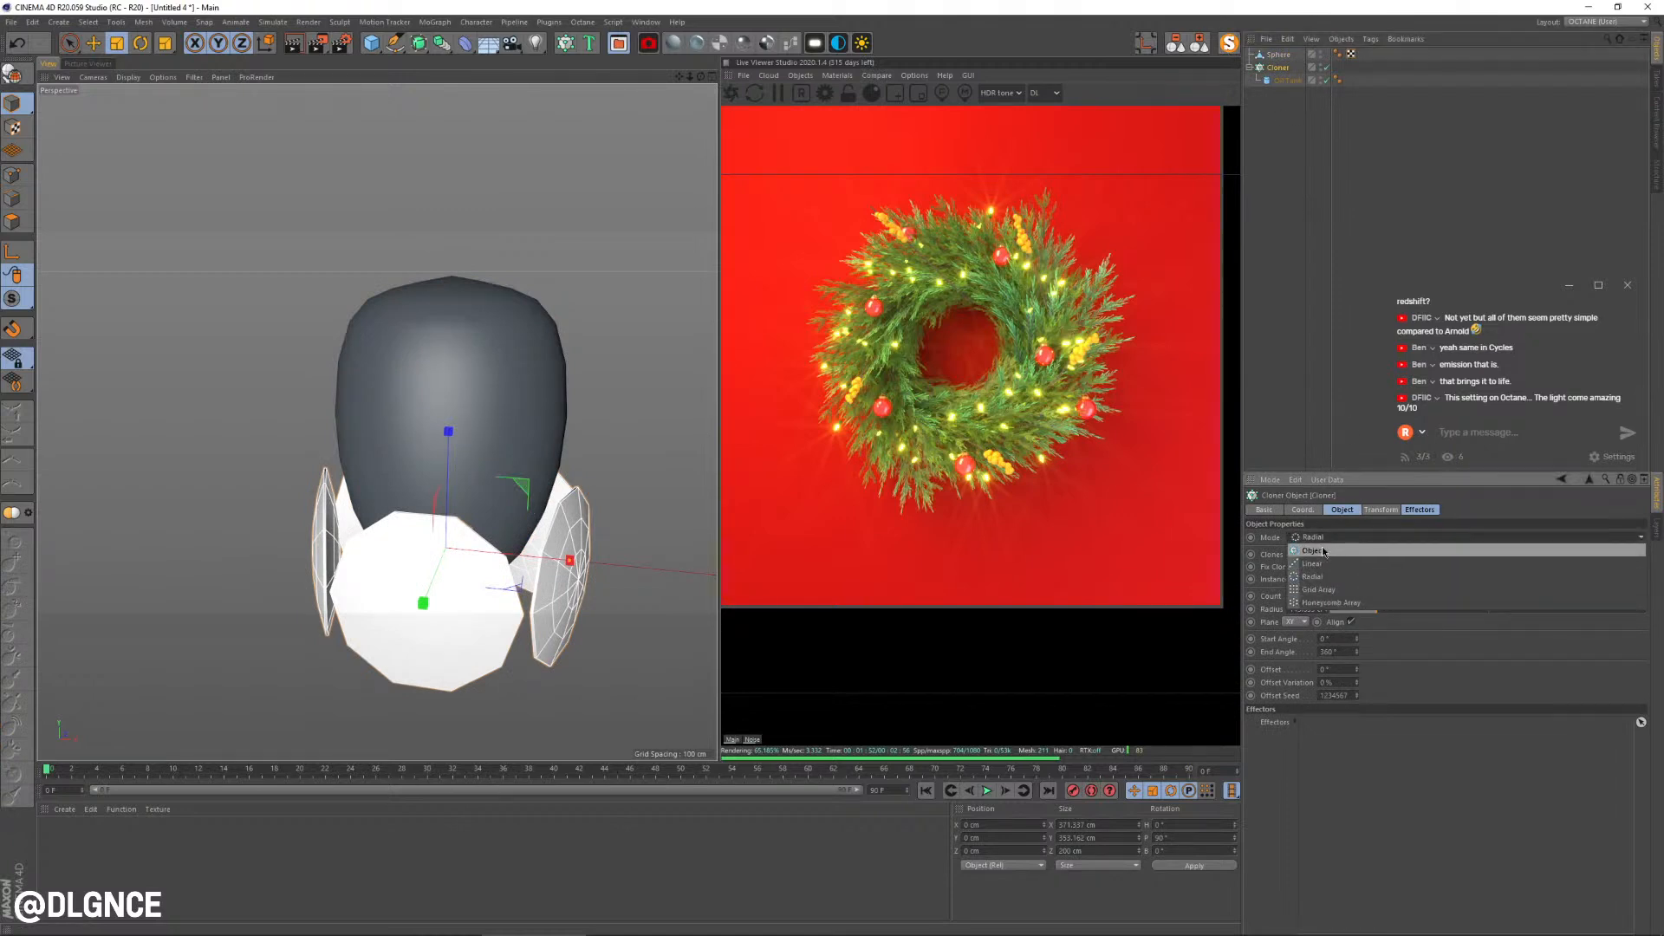
click(1322, 550)
drag(1277, 54, 1322, 598)
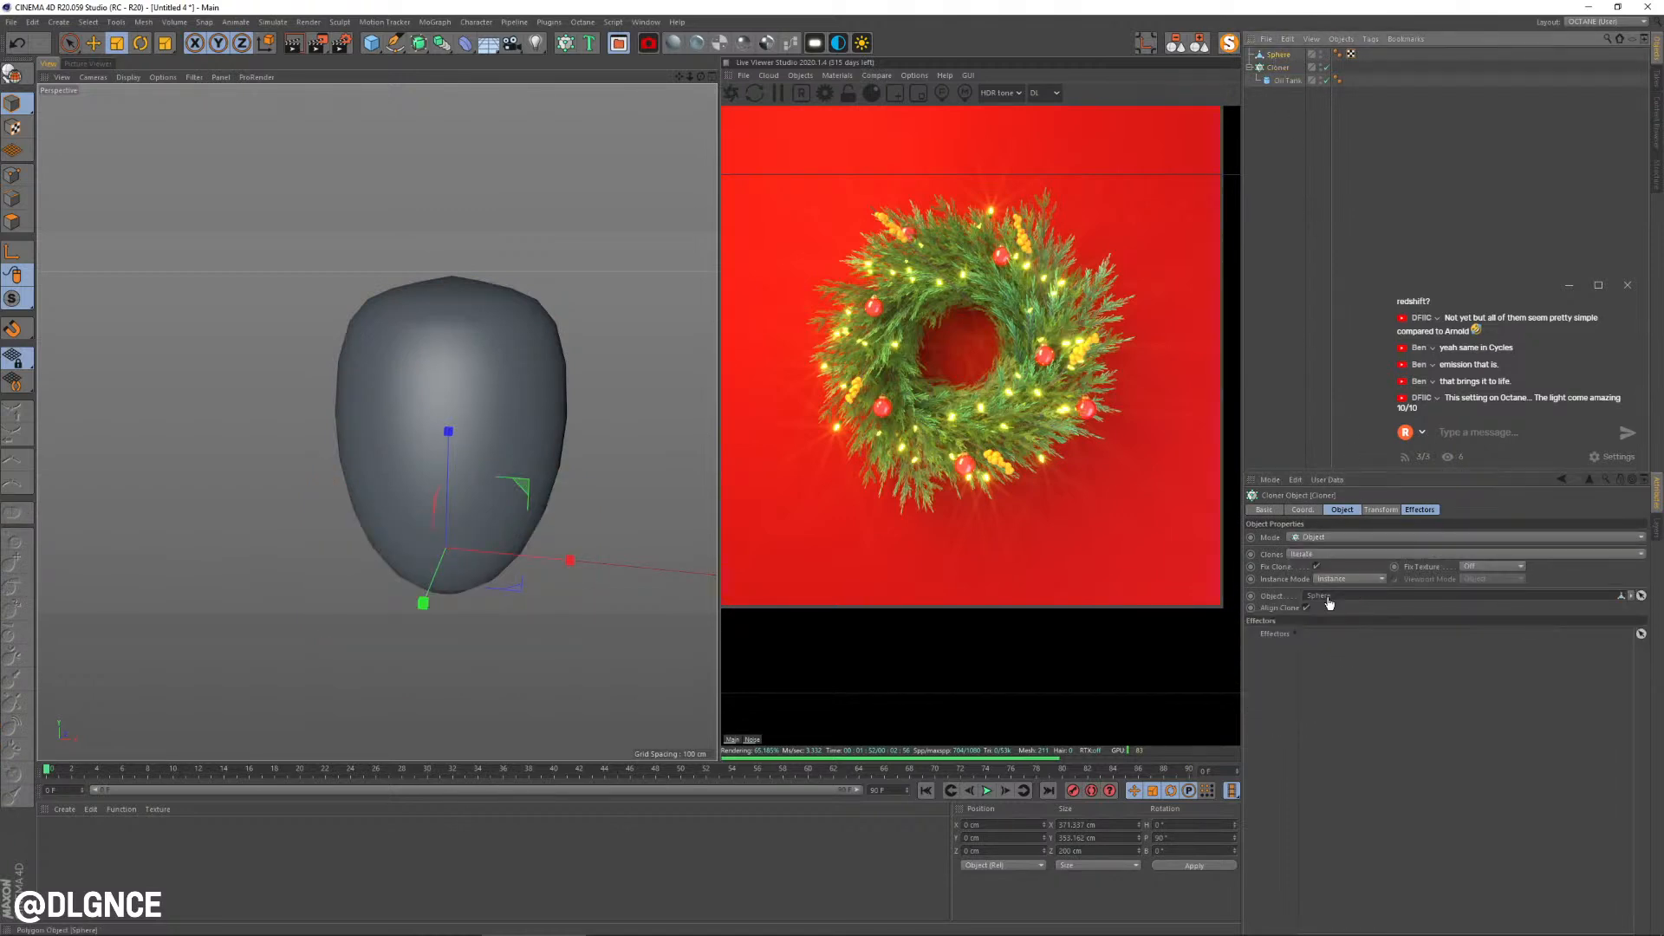
alt+drag(440, 488, 511, 491)
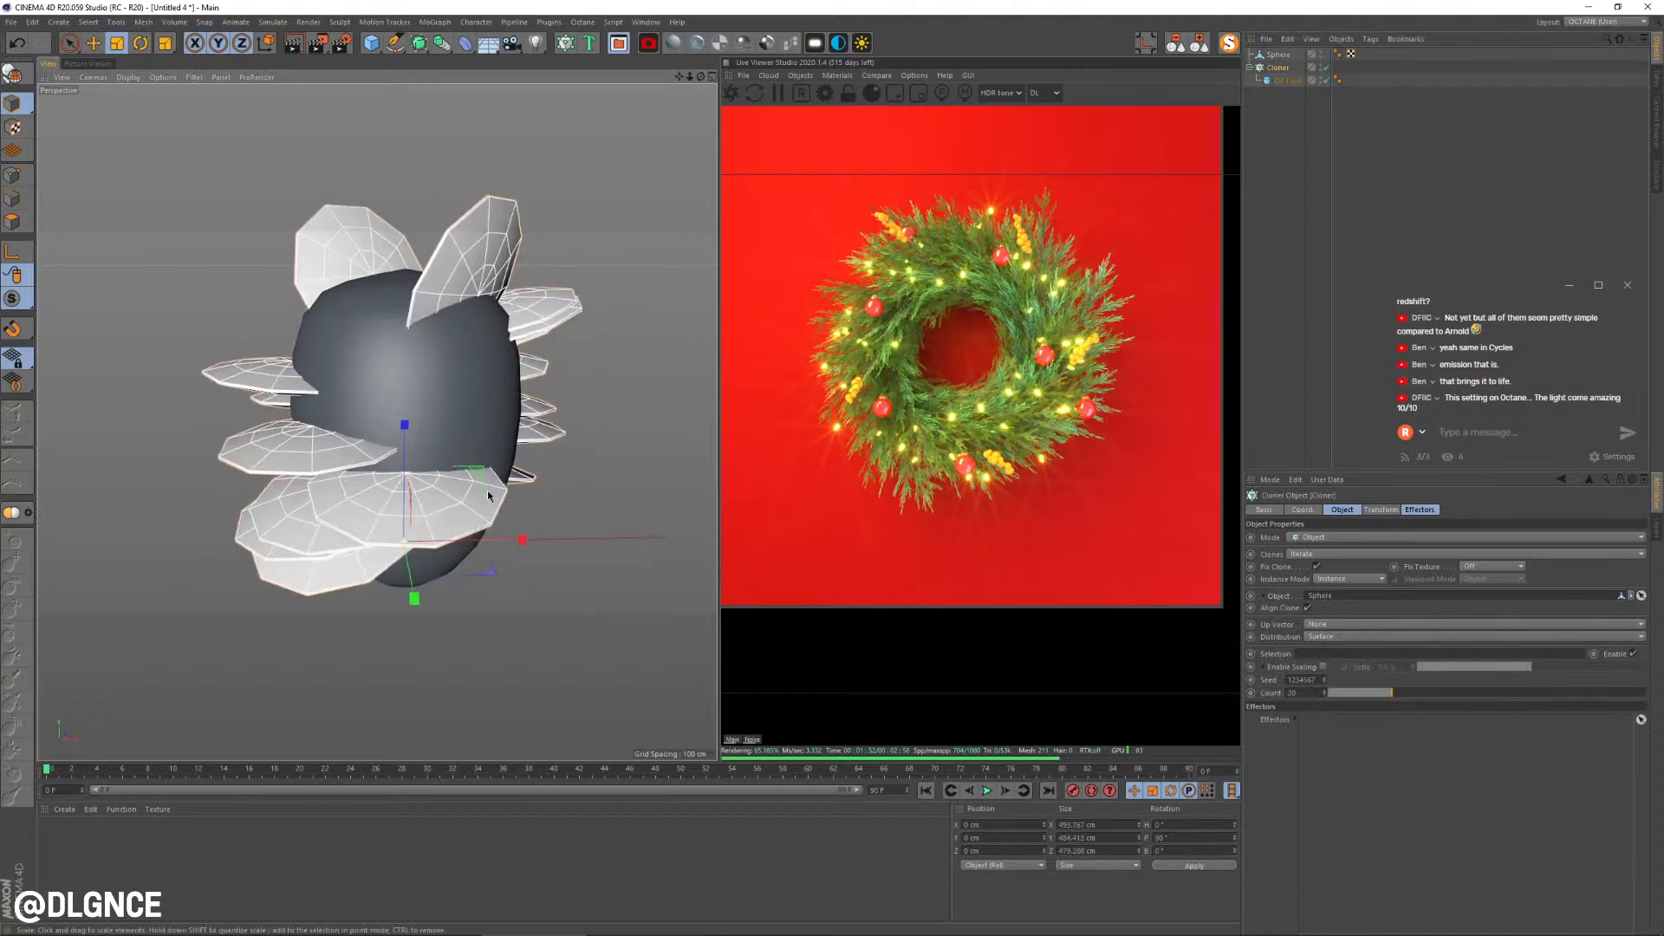
Step: Set the cloner's distribution to Polygon Center and enable scaling of the clones
click(1351, 638)
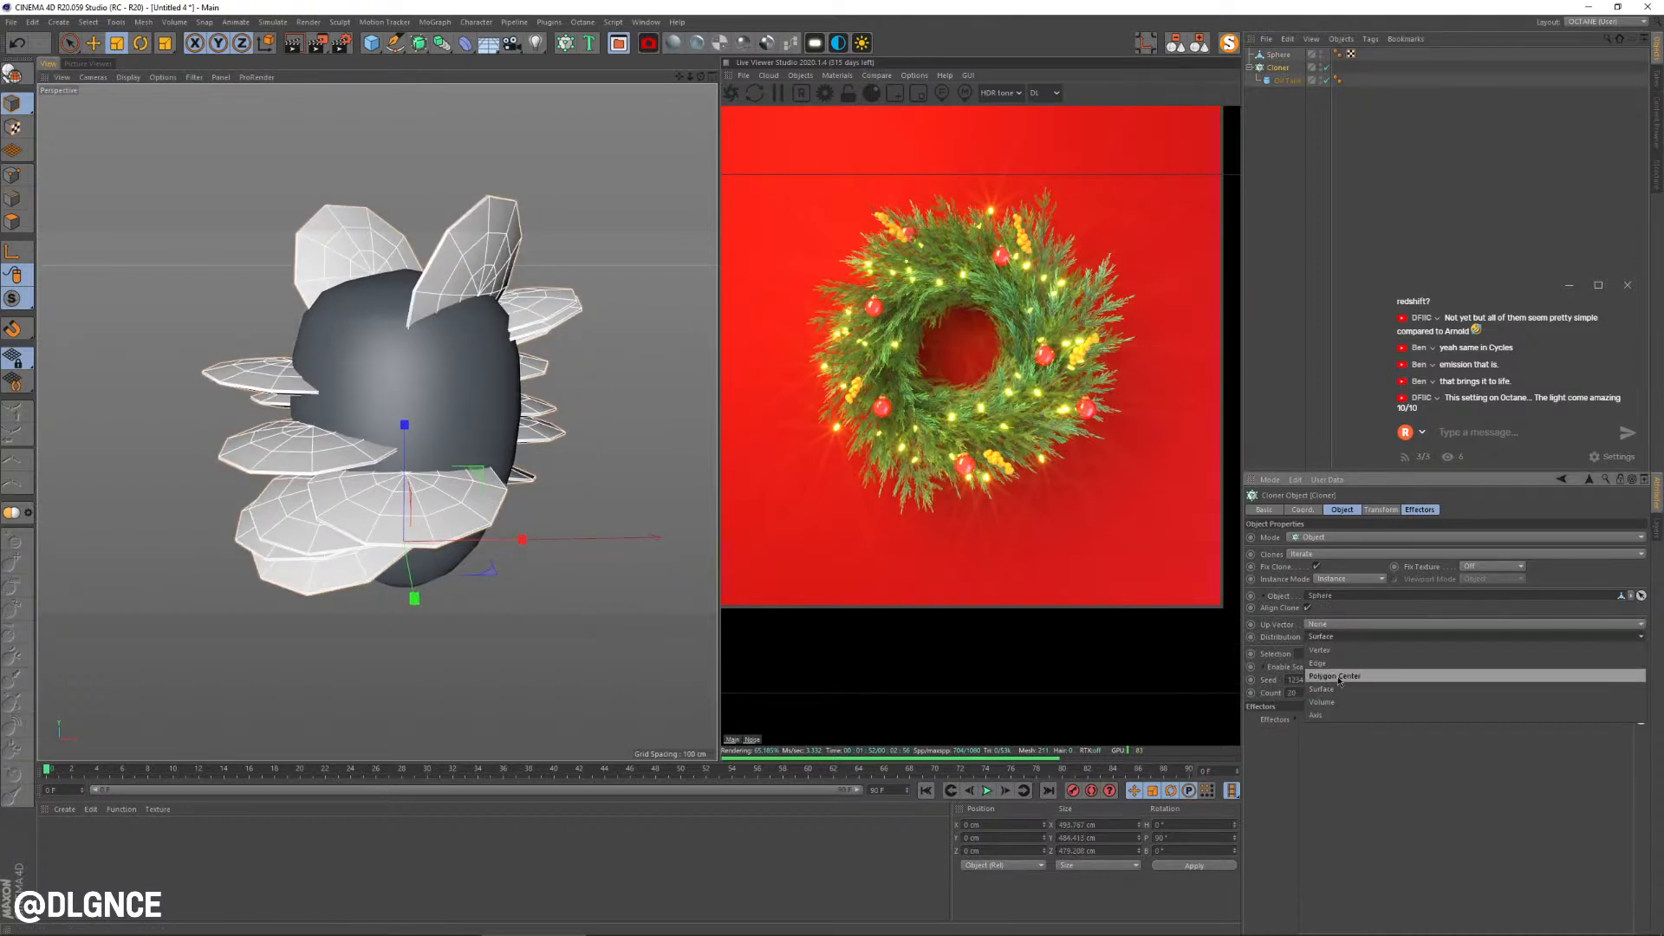
click(1335, 676)
alt+drag(555, 593, 626, 609)
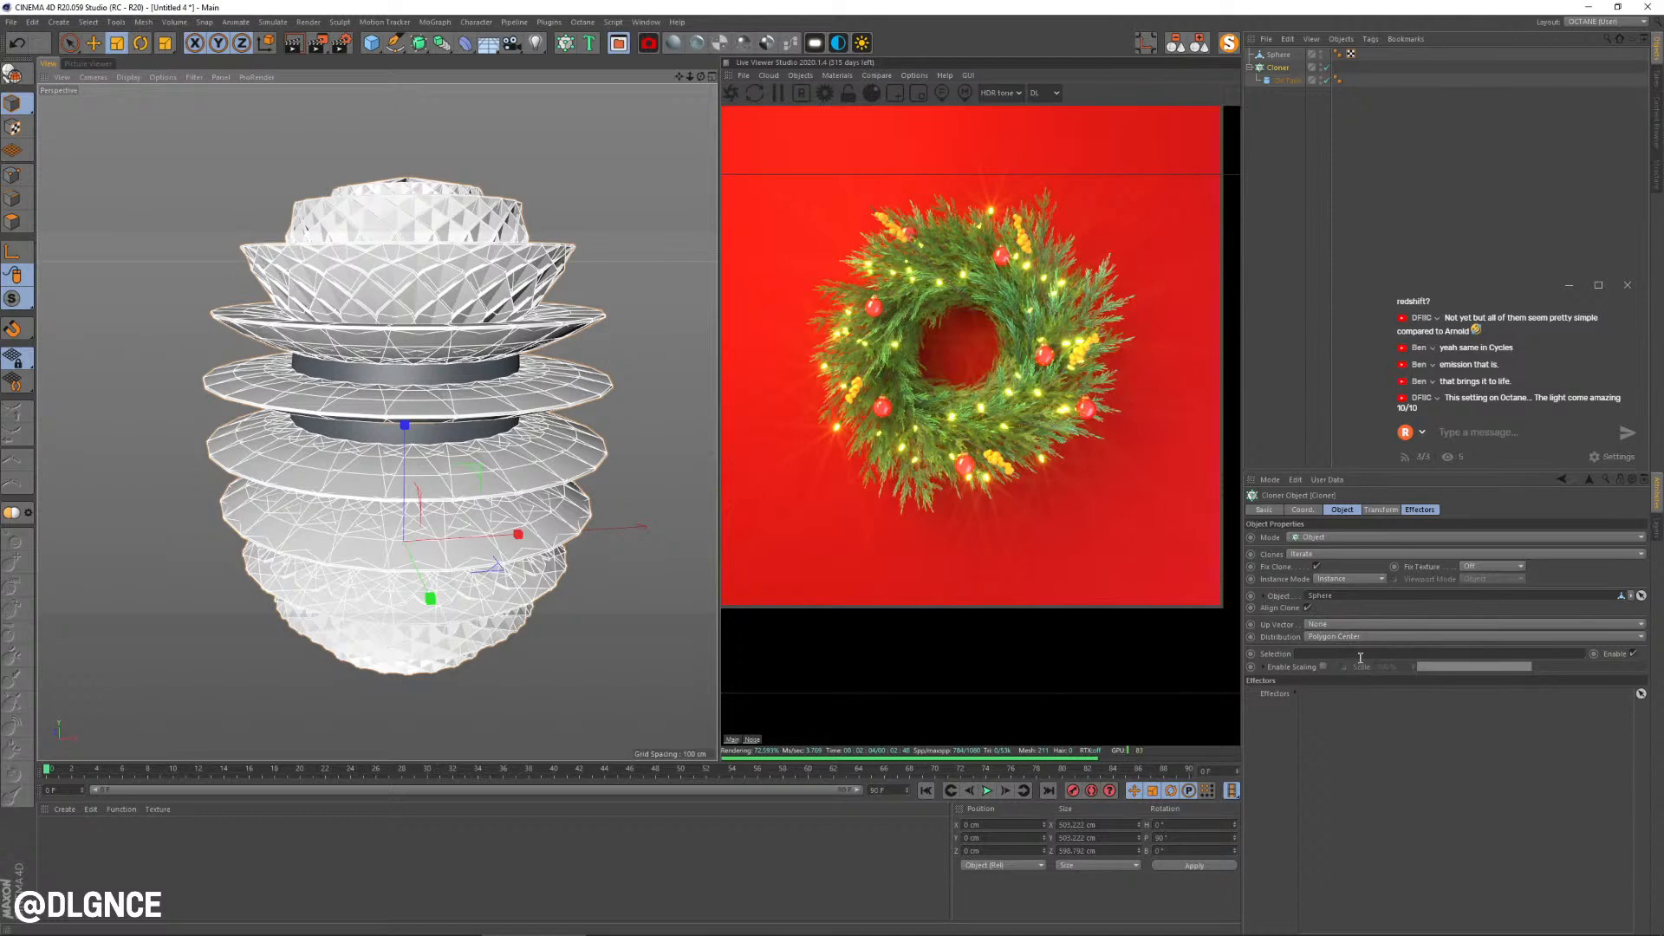
click(1322, 668)
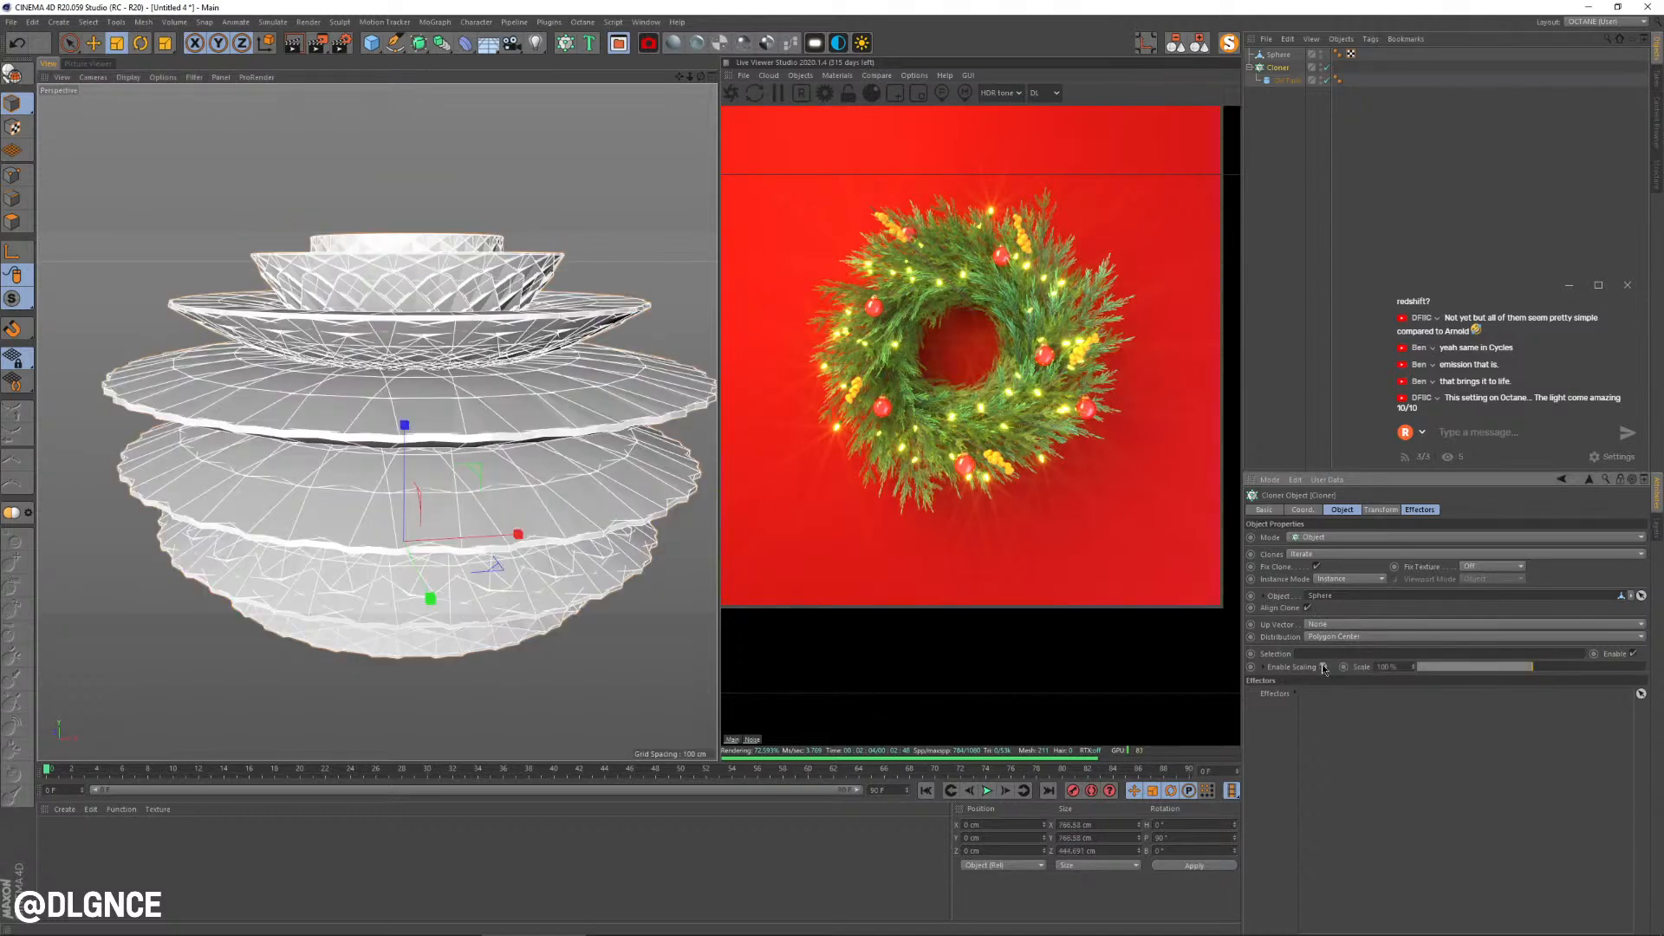
alt+drag(598, 624, 514, 604)
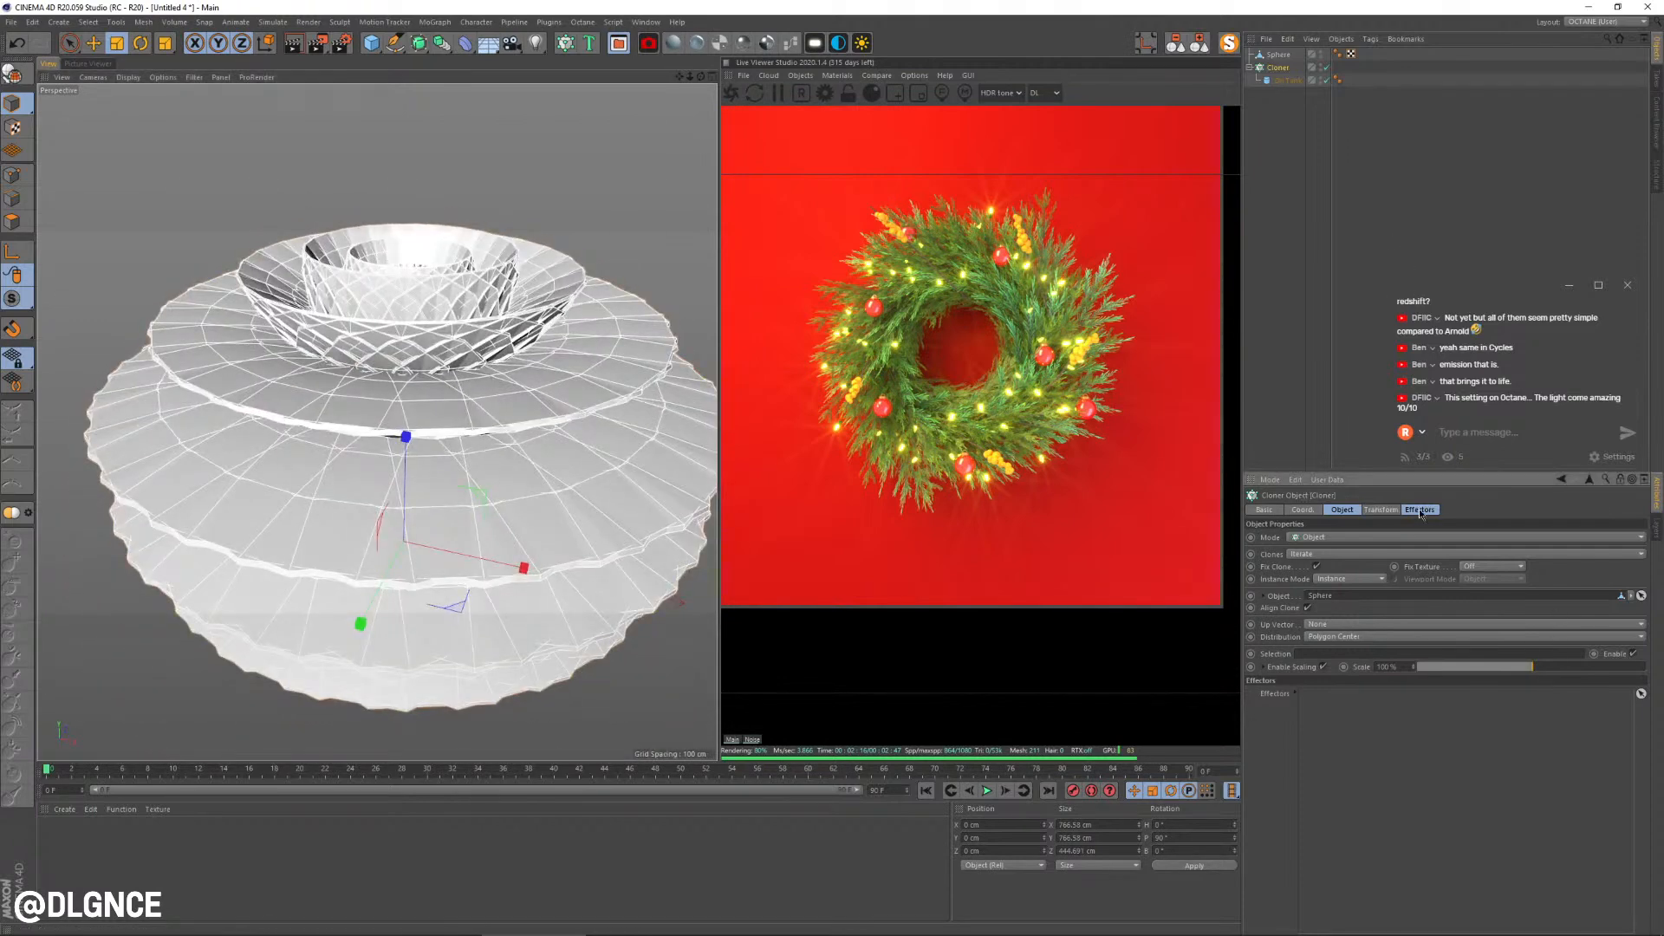
Step: Tilt the clones' pitch to about -49° and scale the oil tank down so the clones form small overlapping scales
click(1387, 512)
drag(1474, 568, 1475, 672)
click(1288, 80)
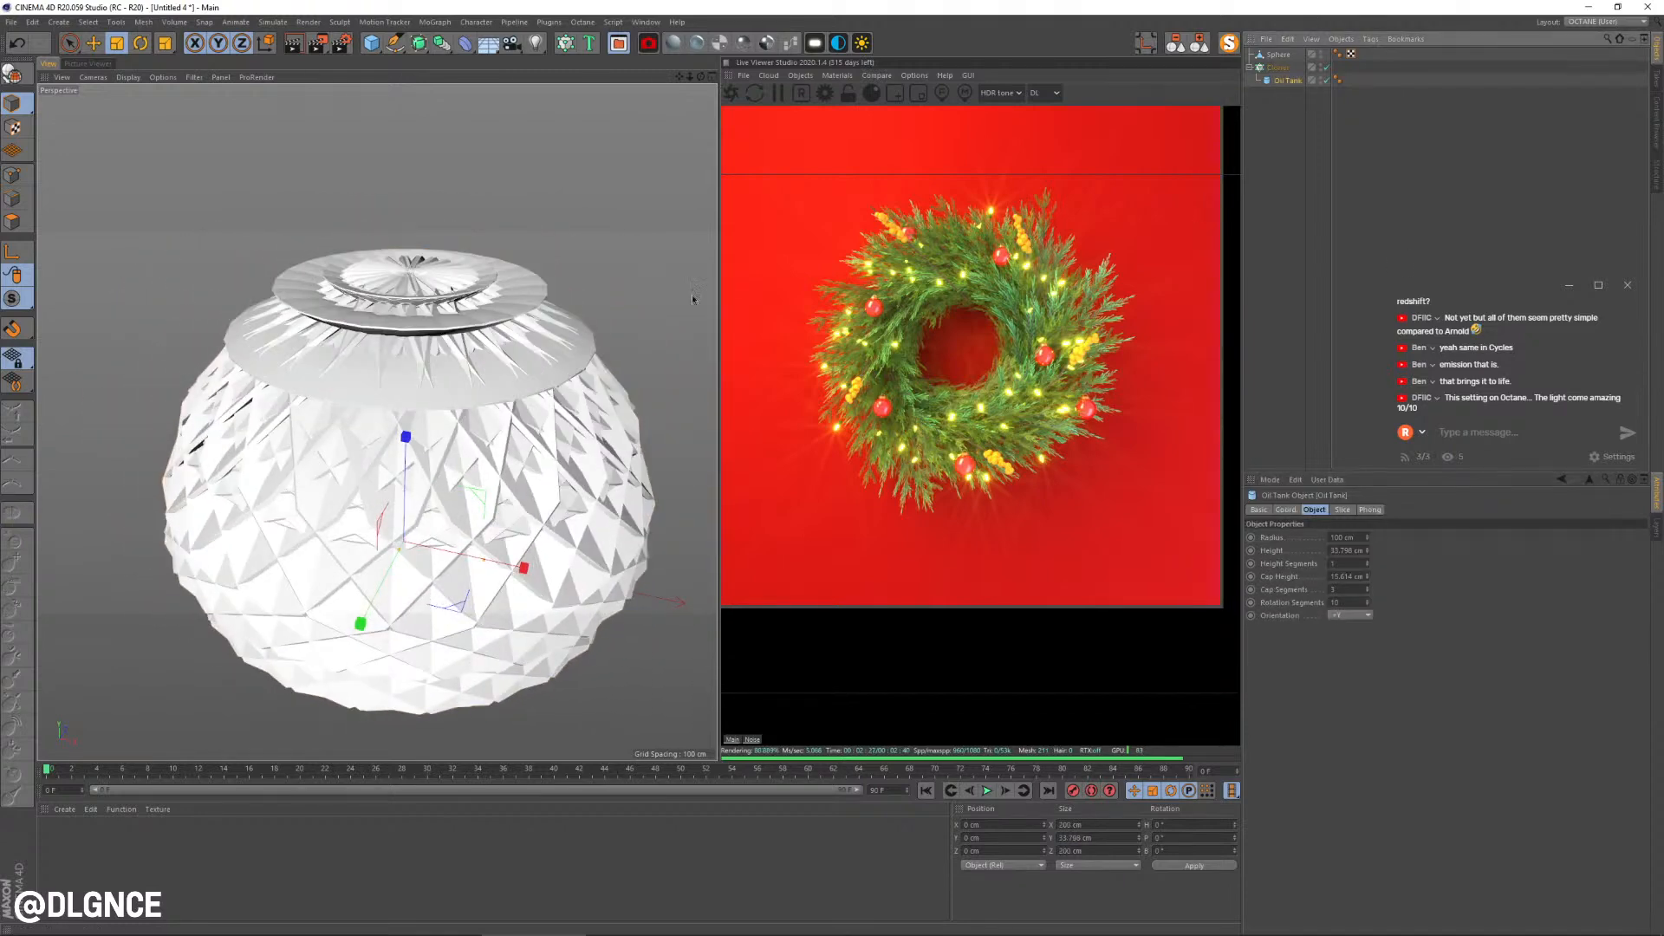
drag(492, 249, 458, 292)
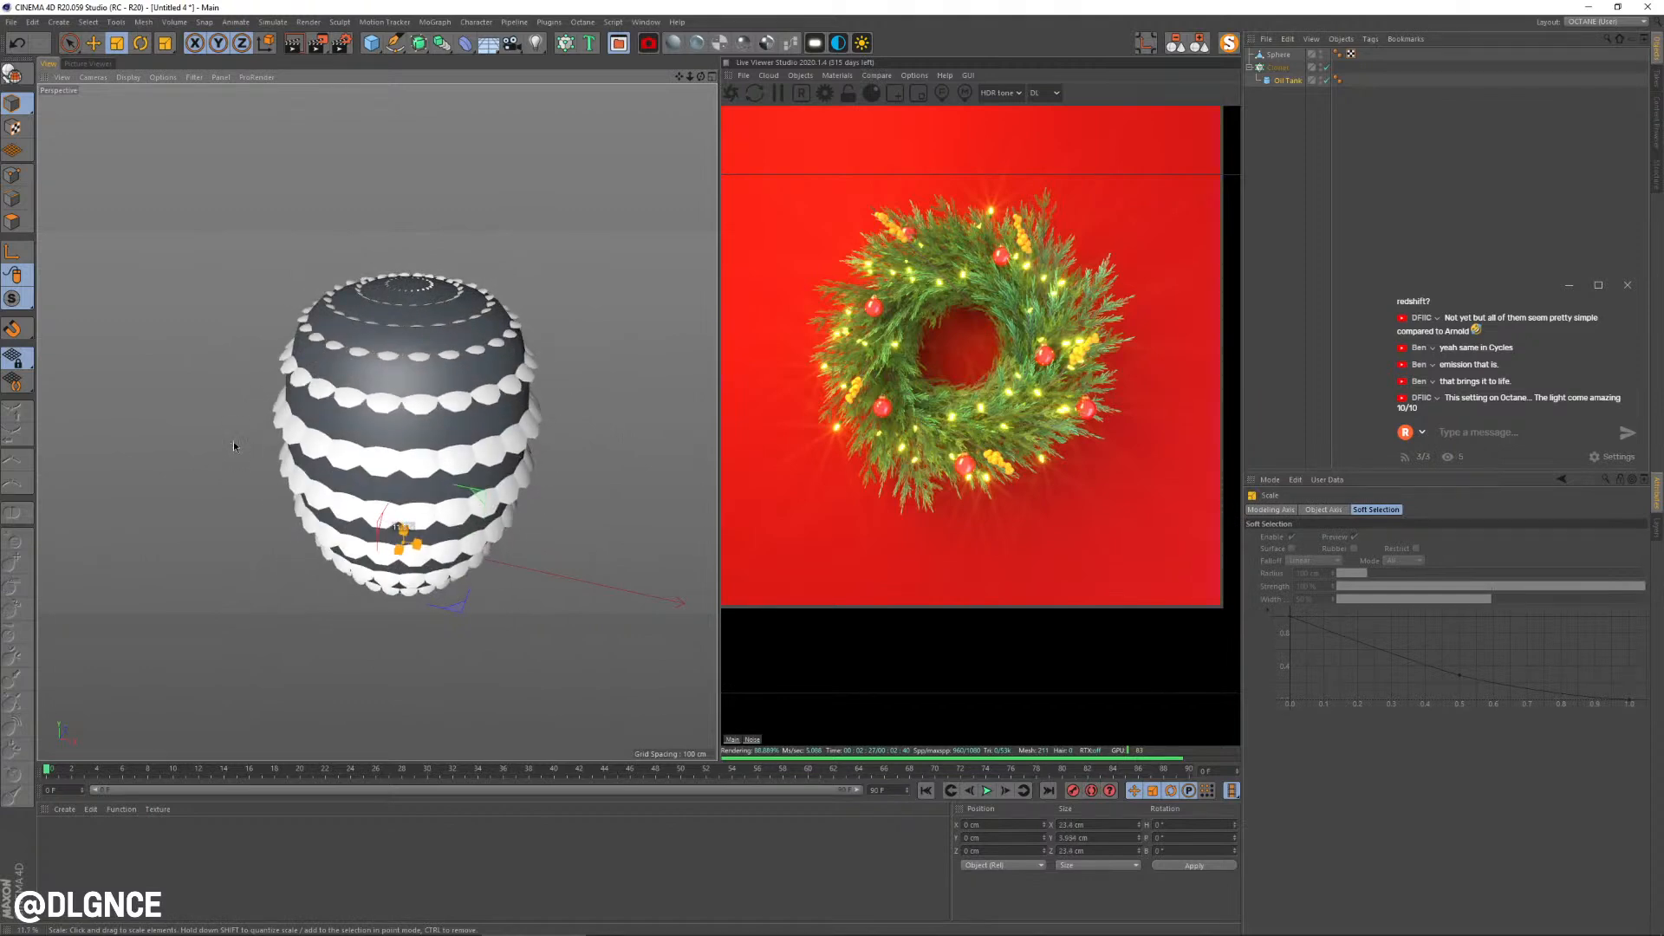
drag(319, 419, 440, 340)
Step: Set the clones' transform rotation to 12° heading and -2° banking
click(1269, 68)
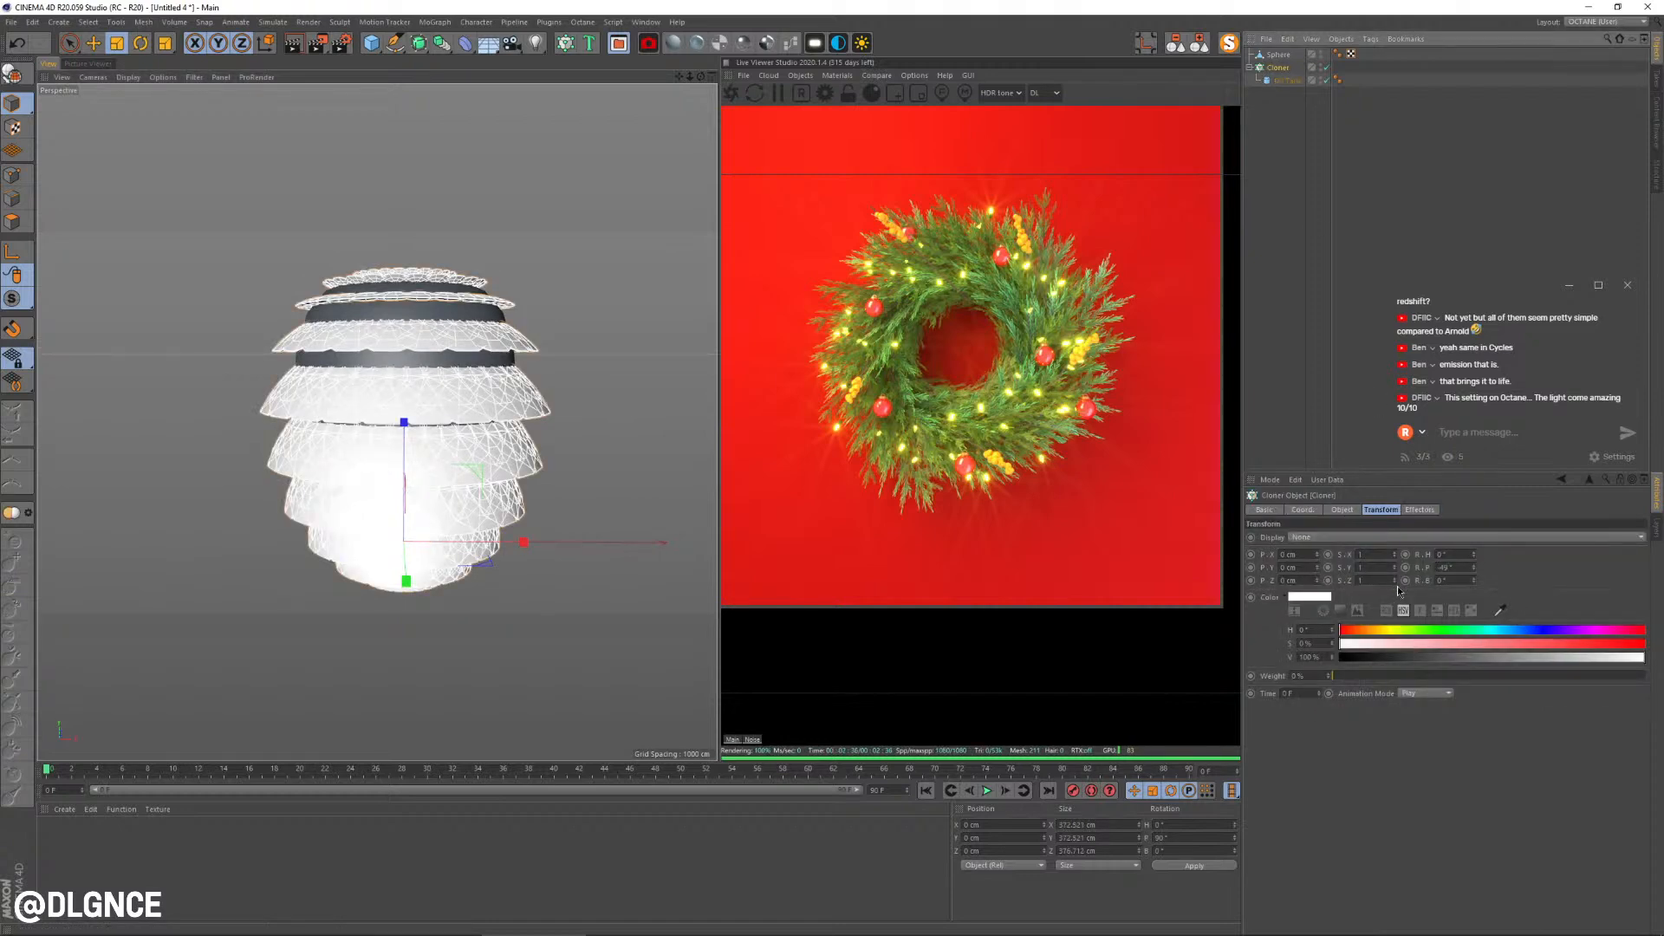
mouse_move(1476, 557)
mouse_down()
mouse_move(1476, 515)
mouse_move(1476, 583)
mouse_up()
alt+drag(659, 538, 623, 518)
click(446, 558)
alt+drag(471, 558, 435, 596)
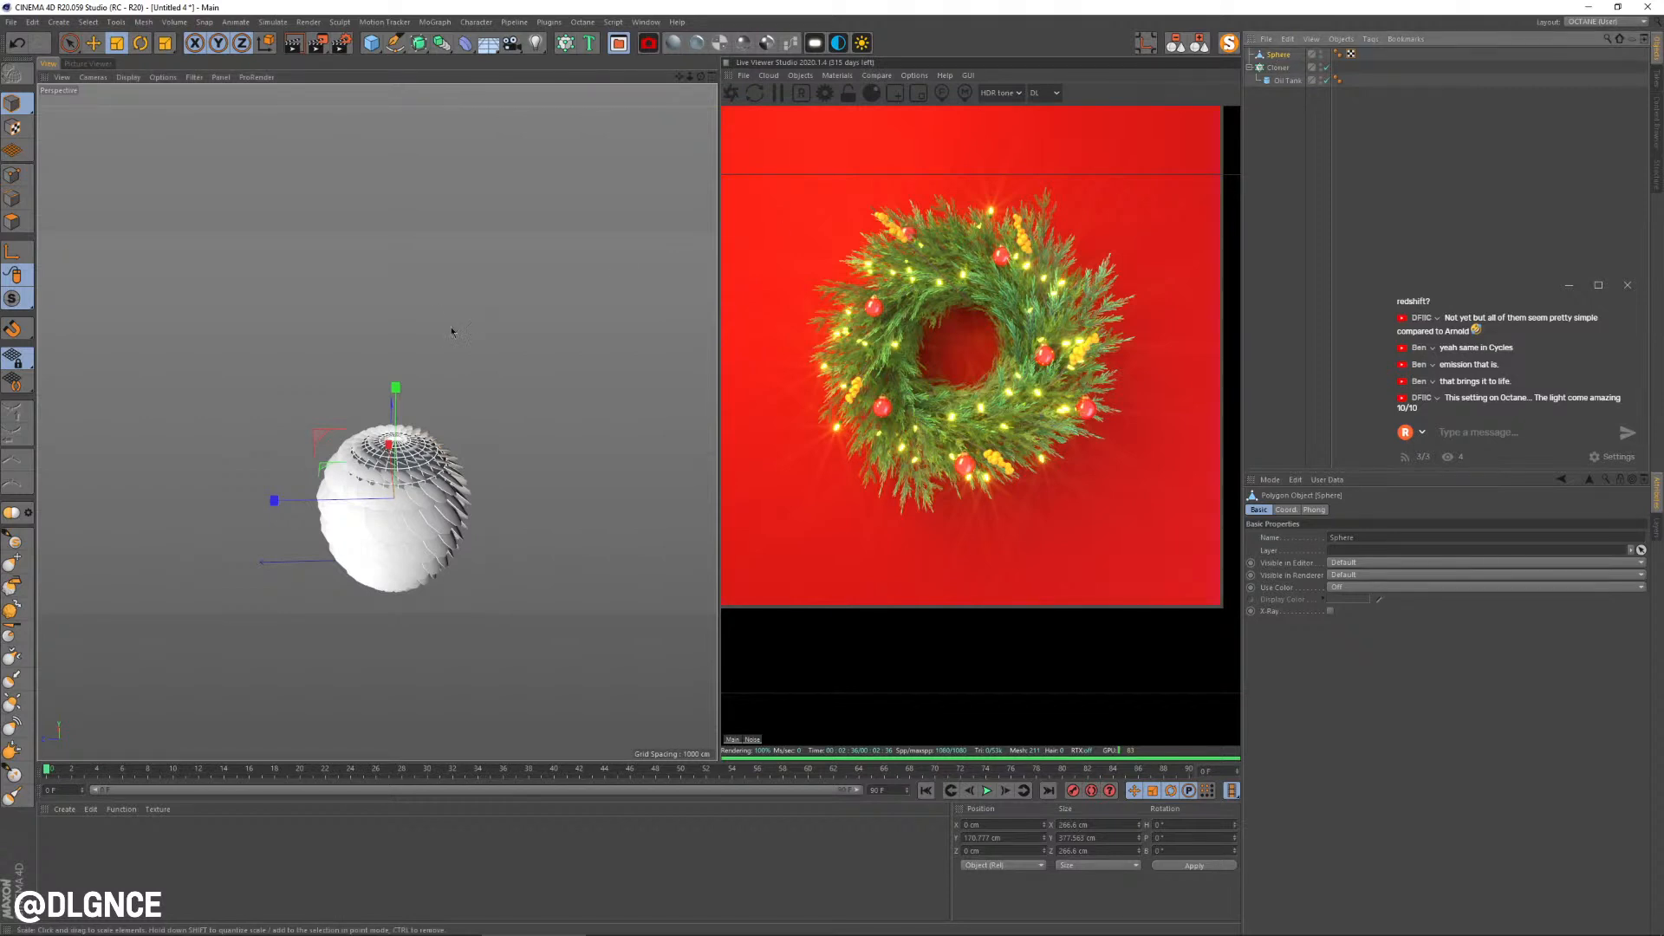
alt+drag(452, 330, 483, 274)
Step: Add a second sphere, enlarge it slightly, and place it beside the scale-covered form
click(371, 42)
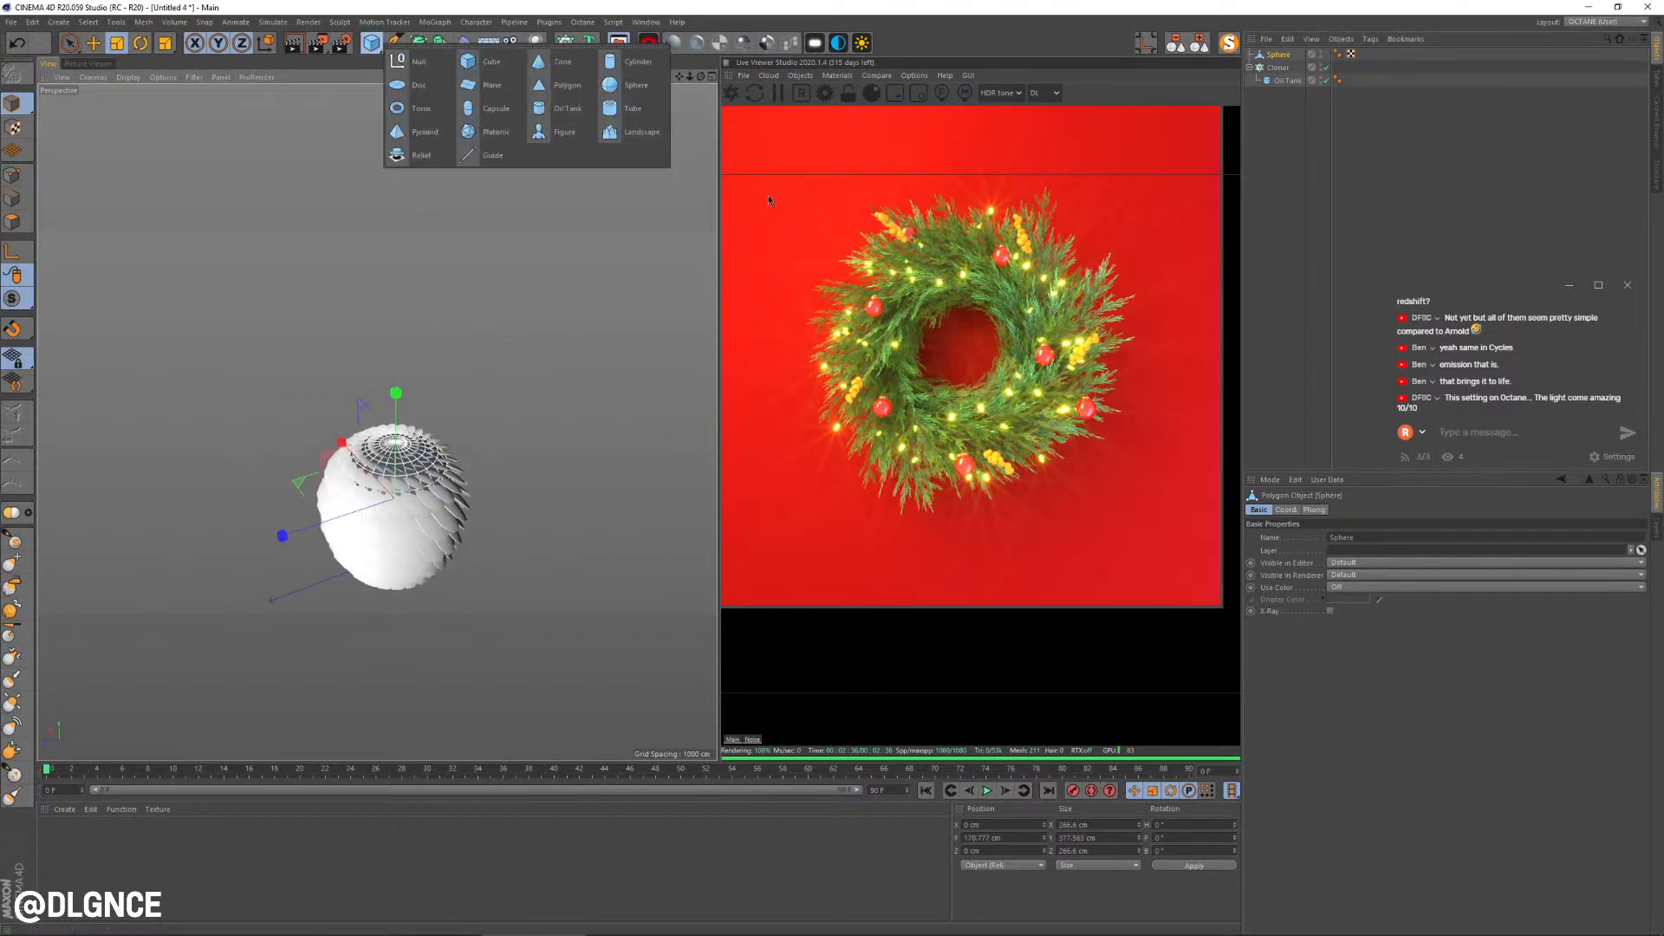
click(633, 84)
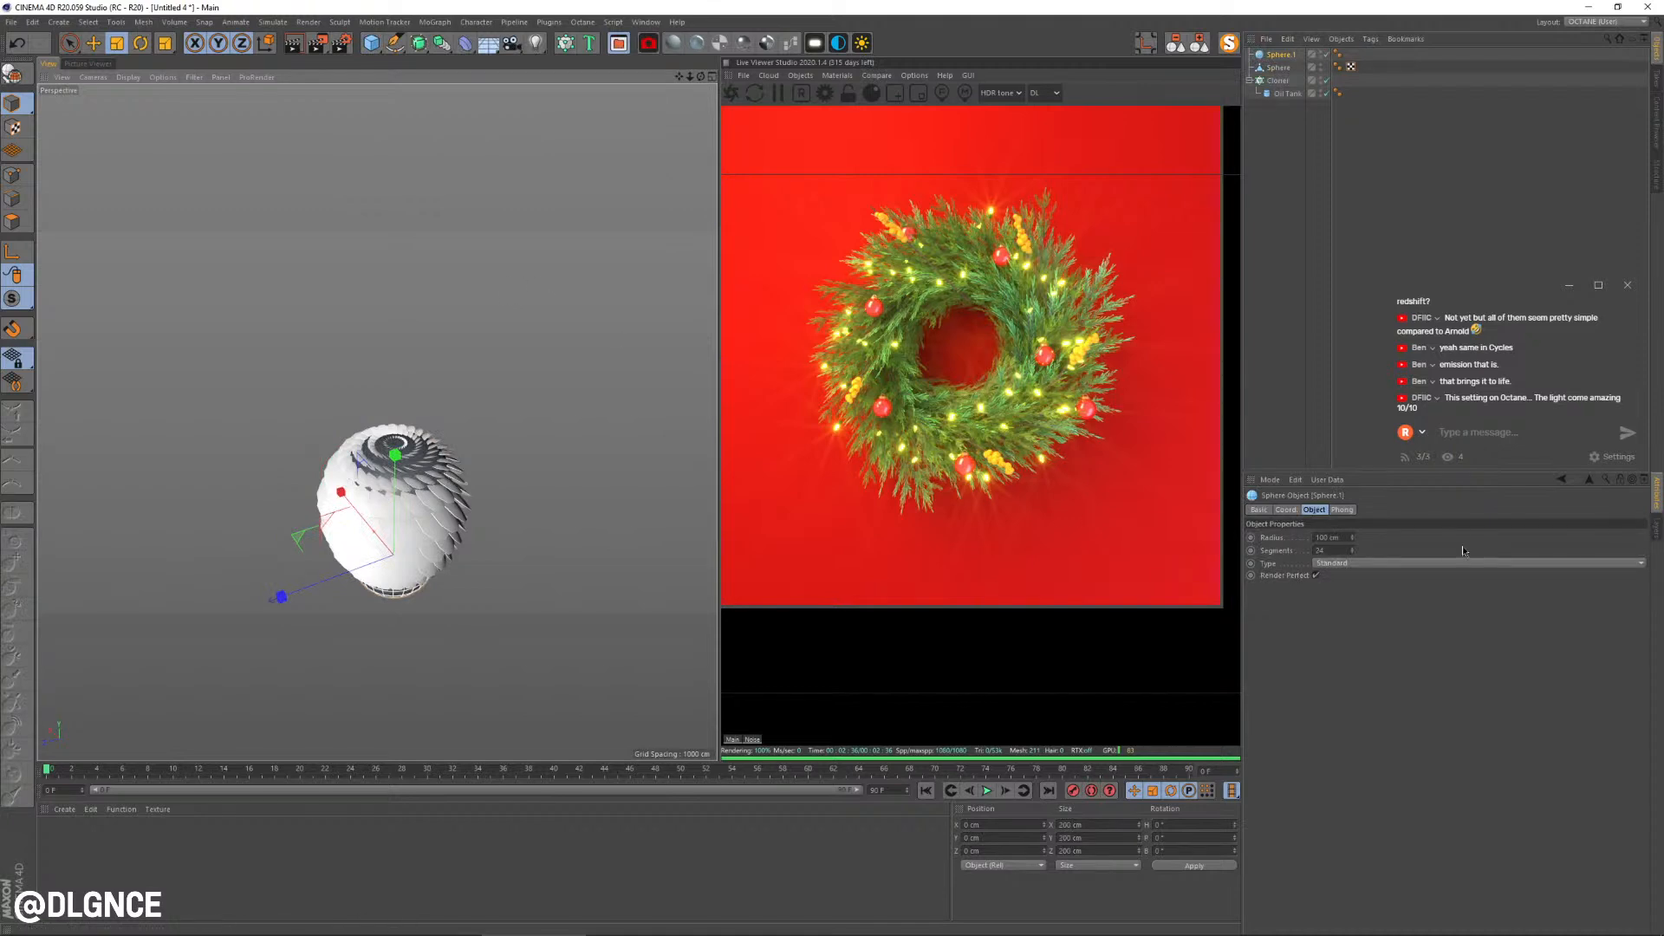
alt+drag(473, 598, 512, 539)
key(e)
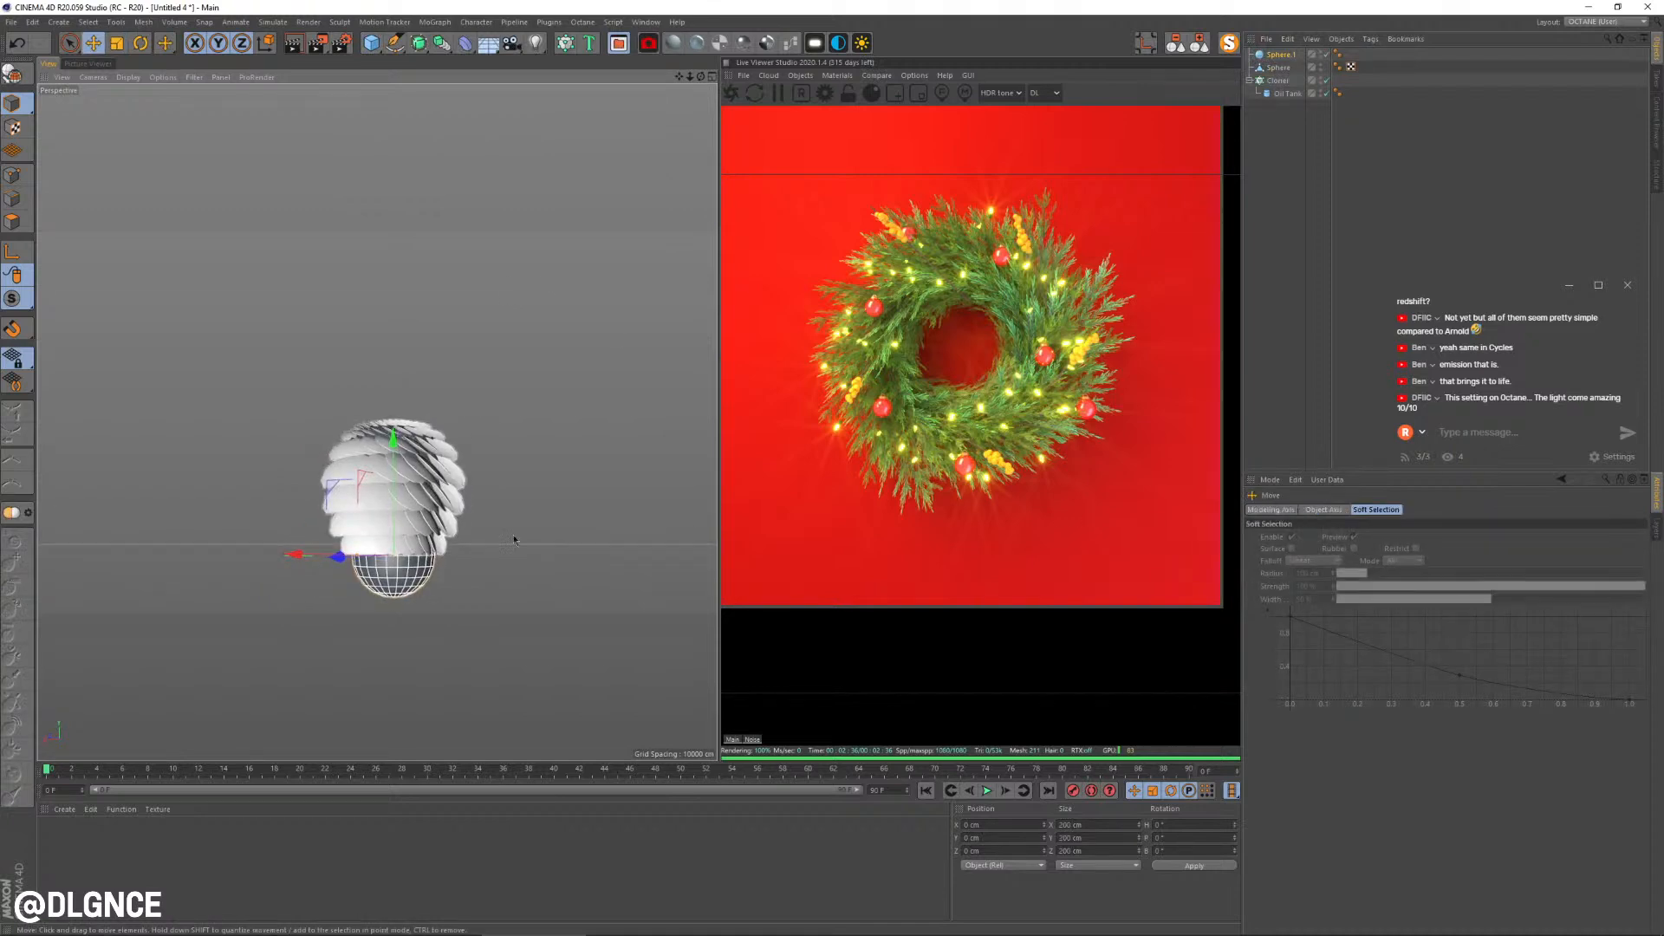
key(t)
drag(519, 444, 637, 381)
key(e)
drag(319, 517, 459, 461)
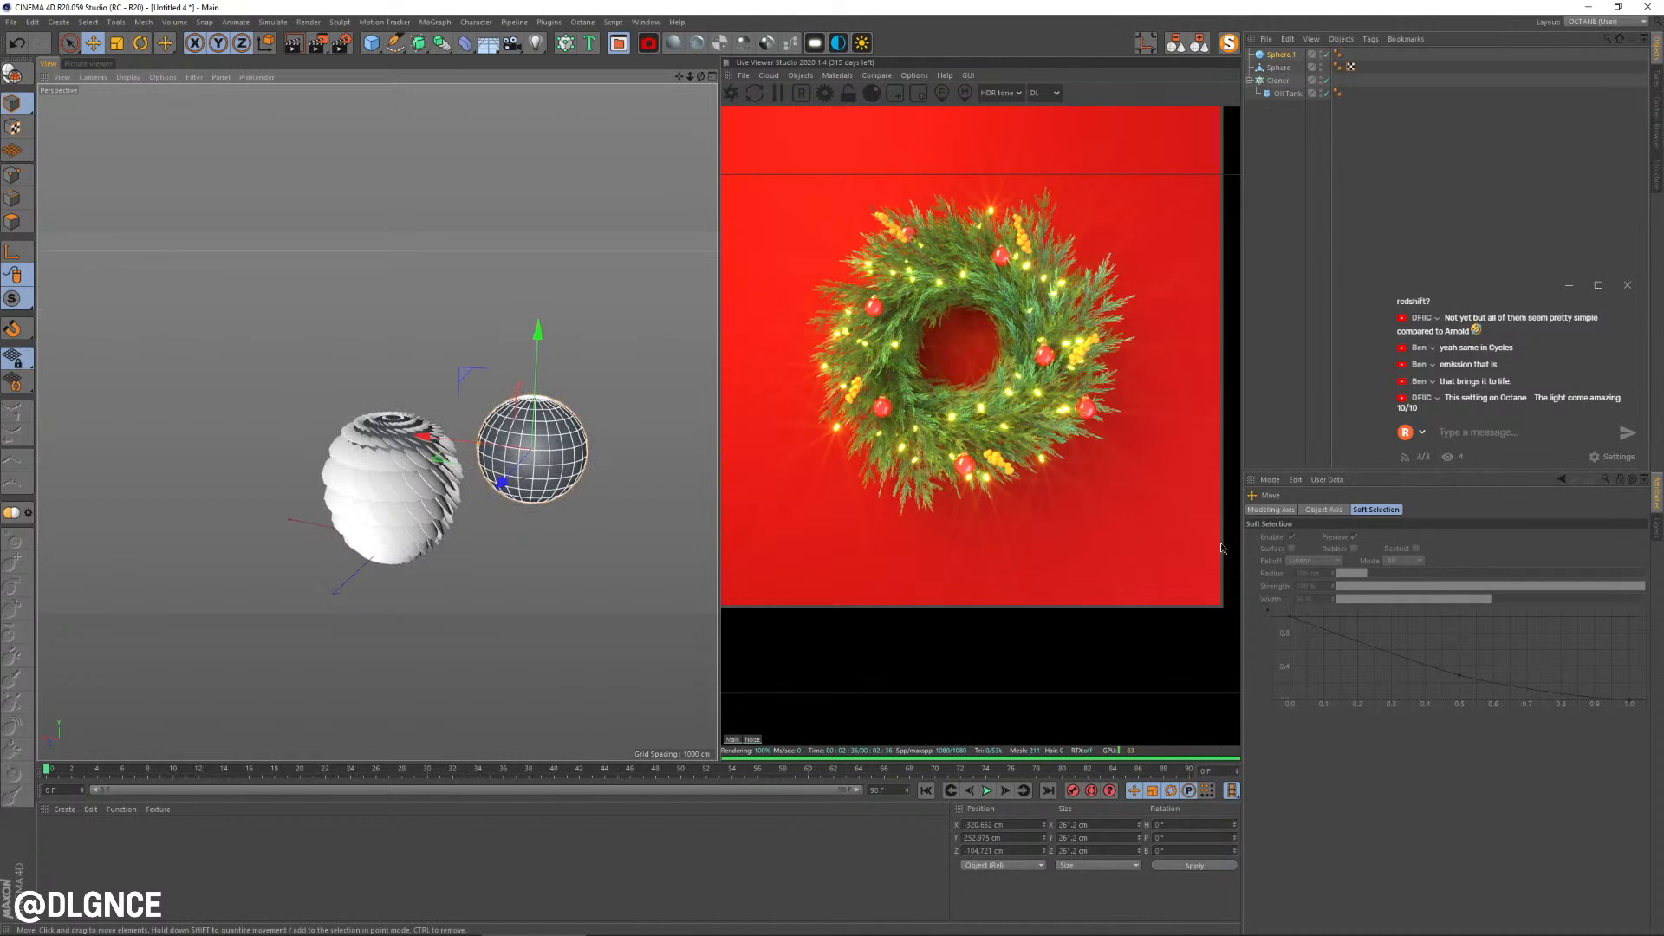
Step: Reduce the new sphere's segments to 20
click(1280, 54)
click(1352, 555)
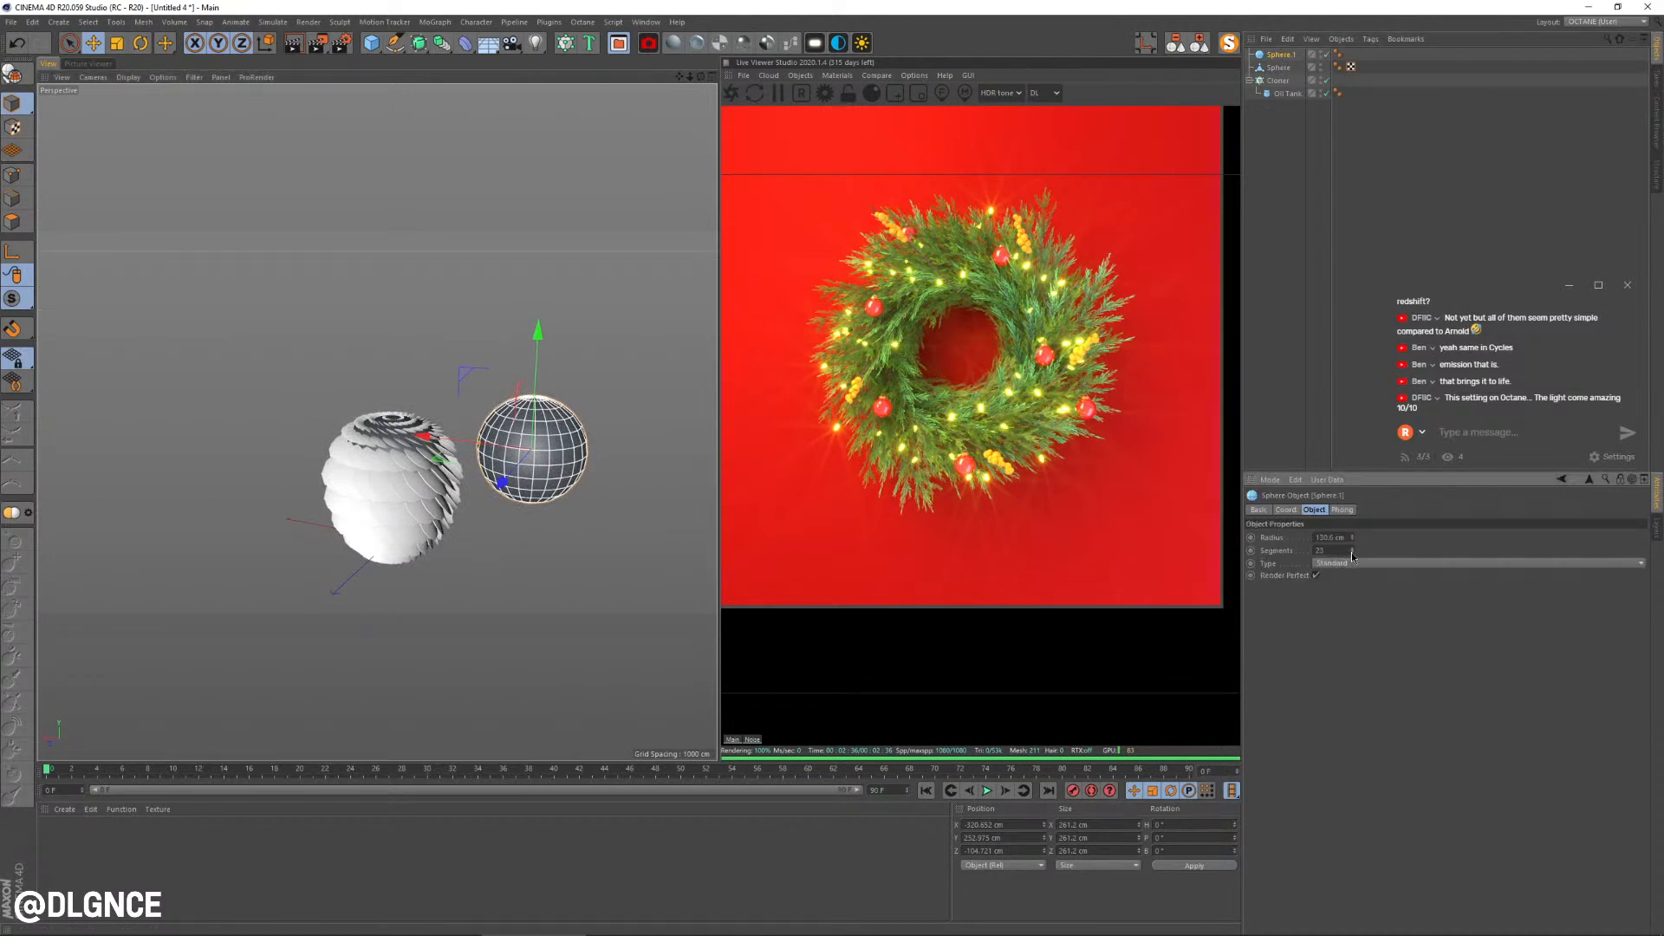
triple_click(1352, 555)
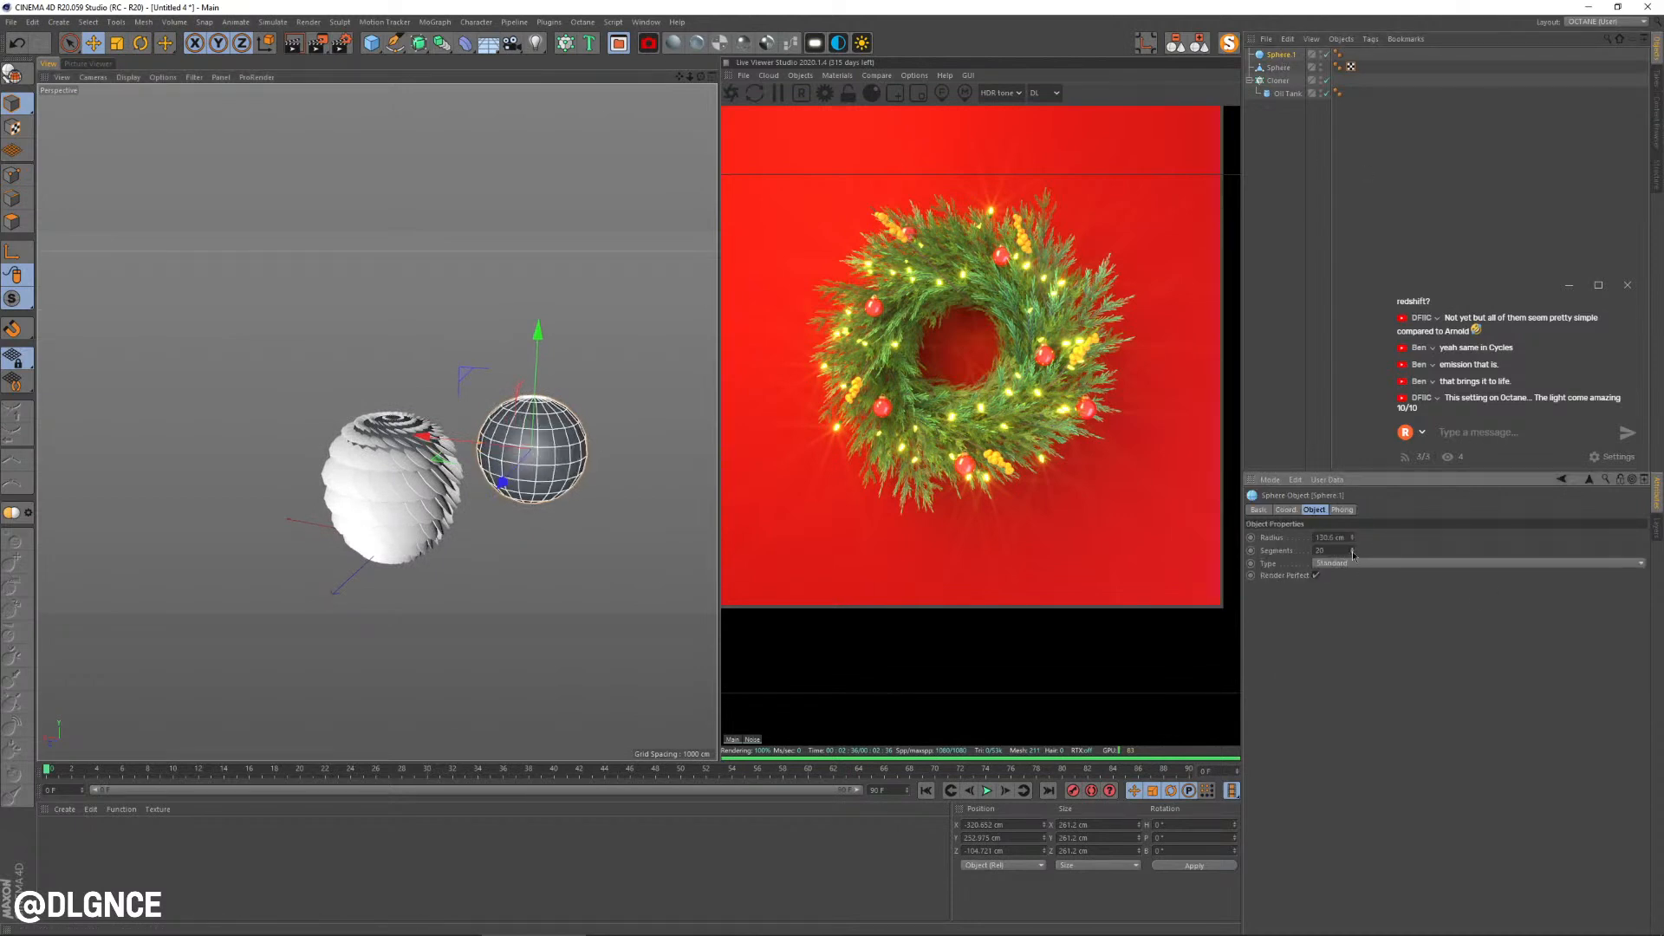
Step: Replace the cloner's target object with the new sphere, Sphere.1
click(1299, 81)
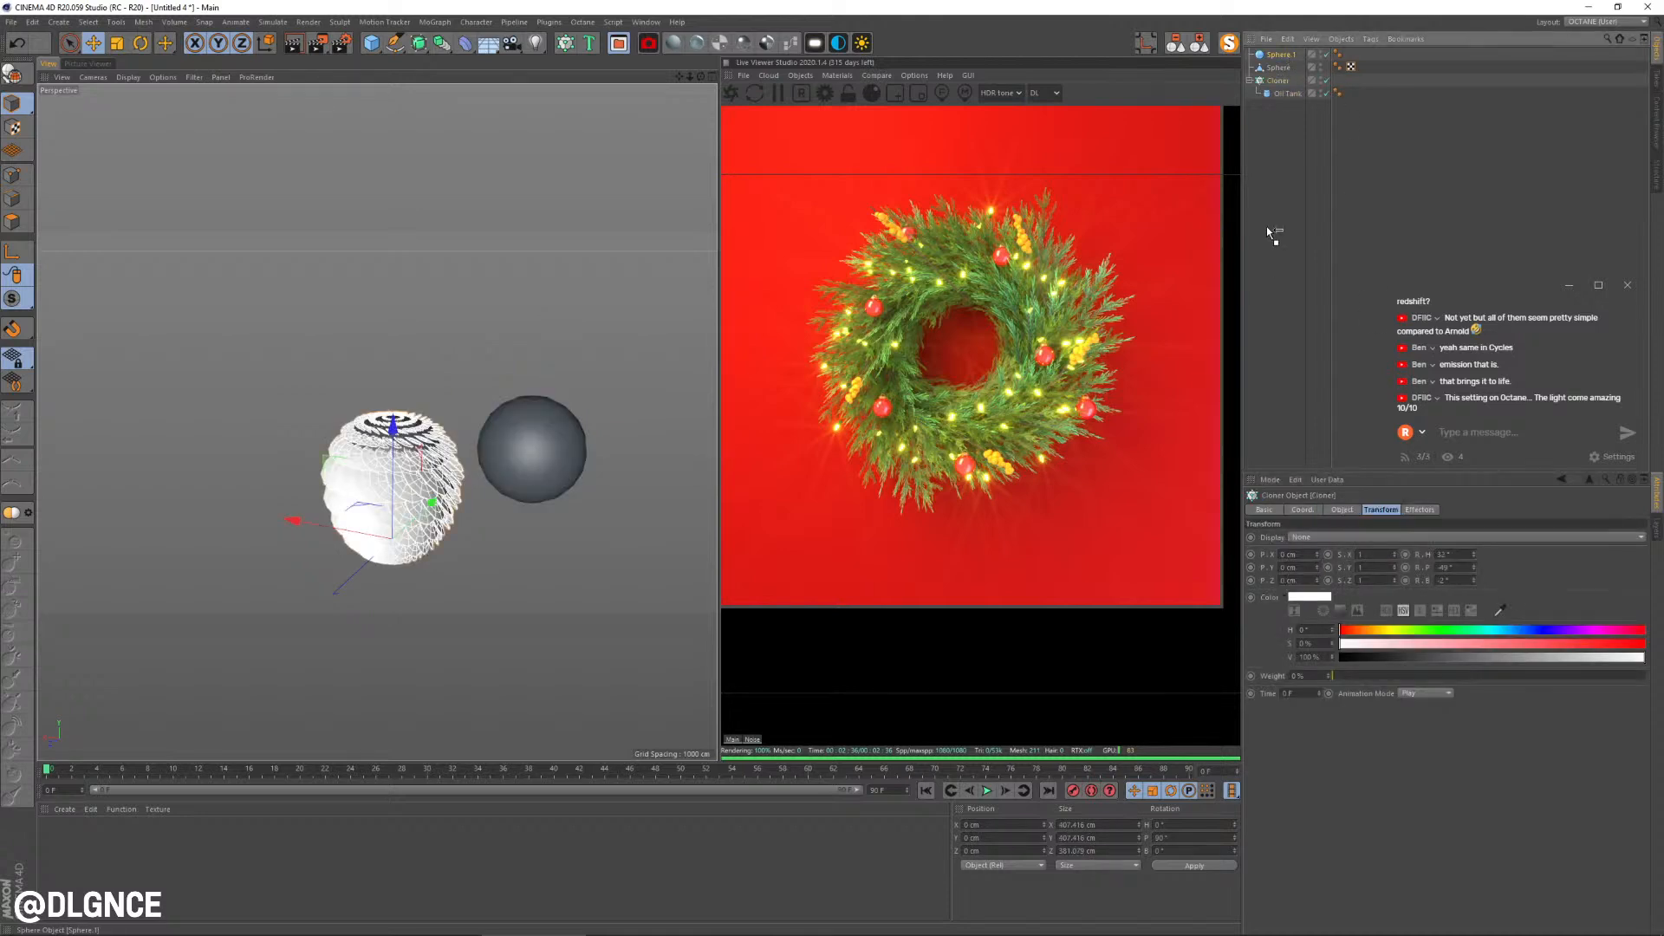
click(1342, 509)
drag(1279, 53, 1336, 236)
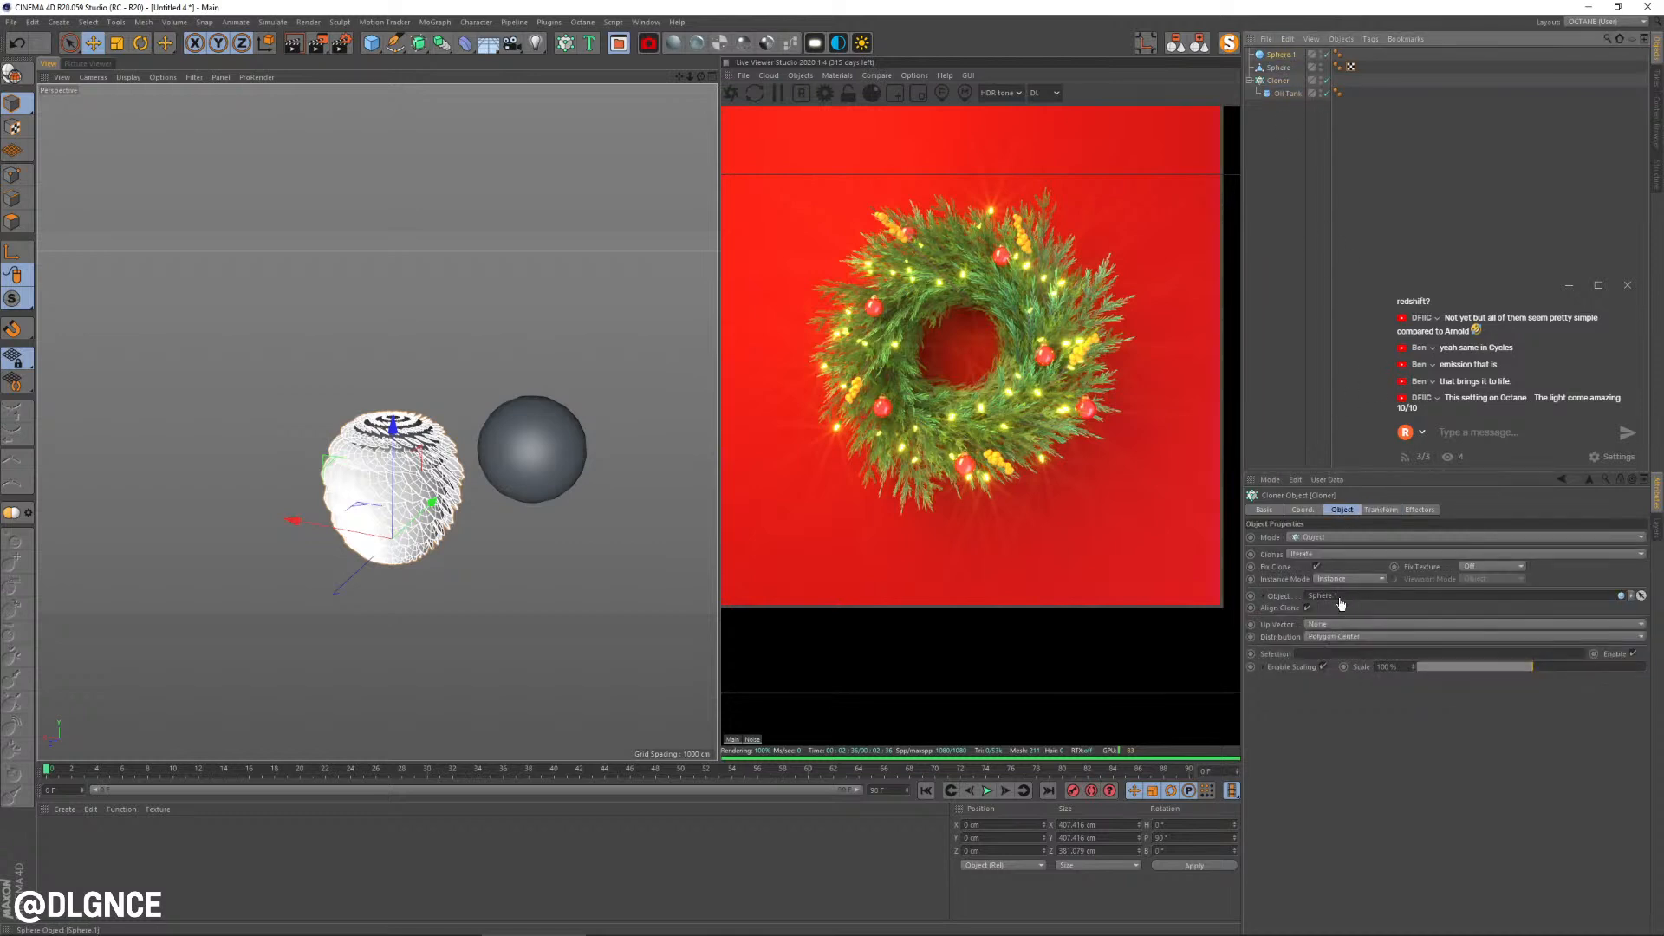
drag(1340, 604, 1340, 598)
alt+drag(501, 510, 525, 473)
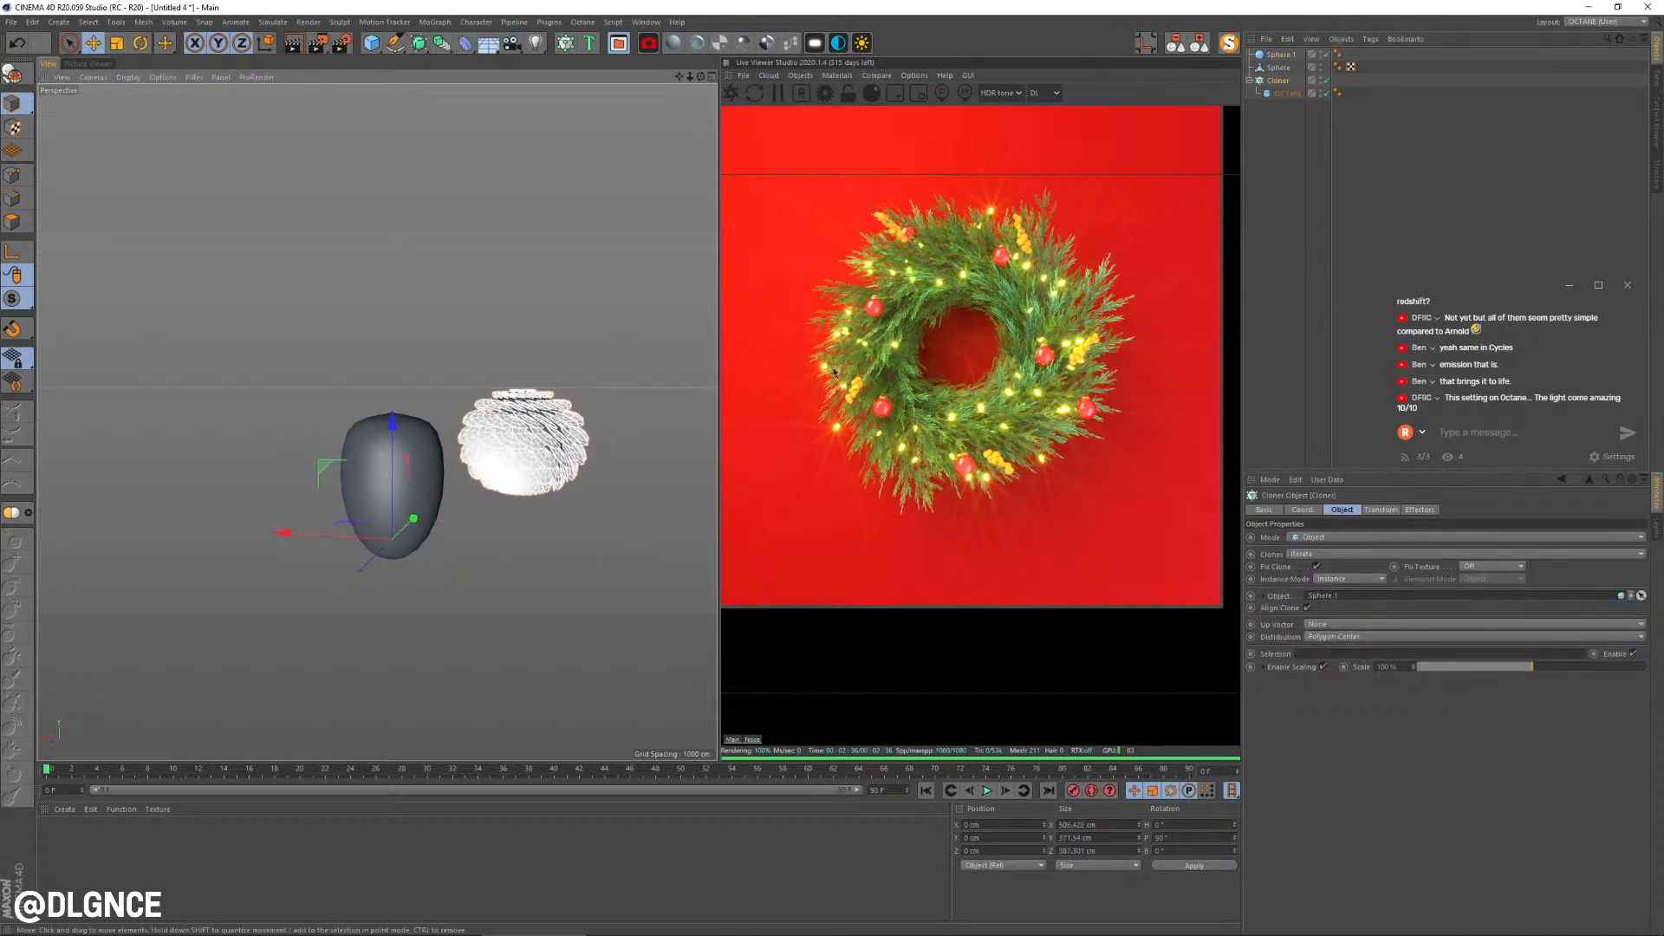
Step: Make Sphere.1 editable and stretch it vertically to about 326 cm tall
click(1281, 57)
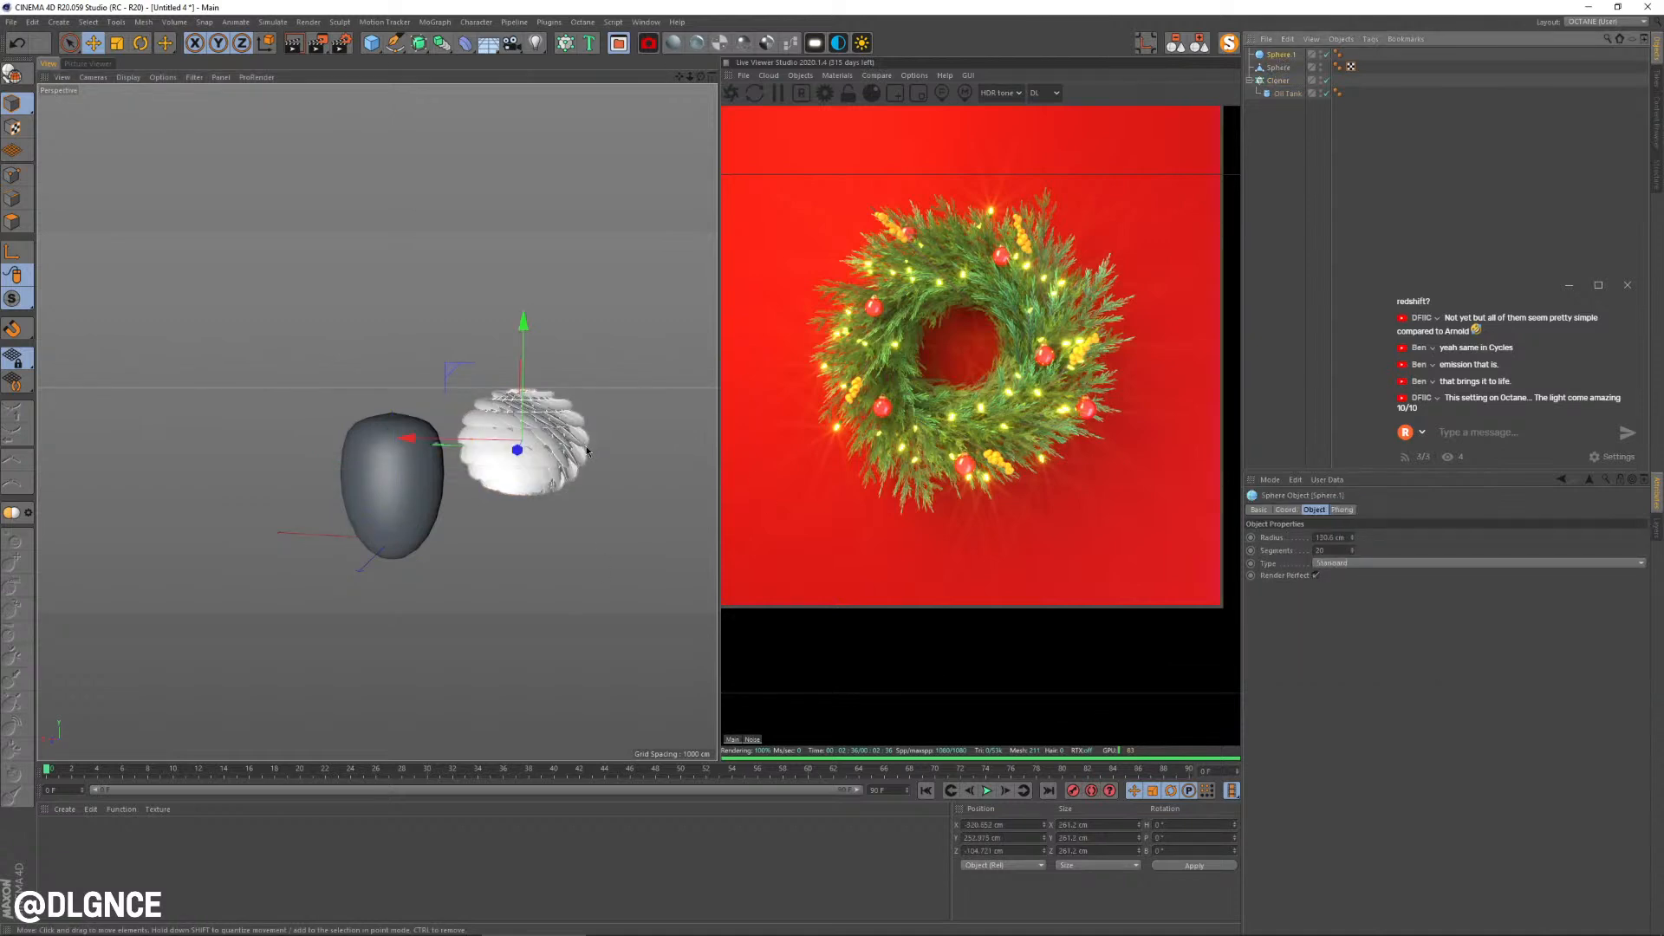
scroll(598, 403, up, 2)
key(t)
drag(503, 387, 505, 357)
alt+drag(501, 433, 512, 332)
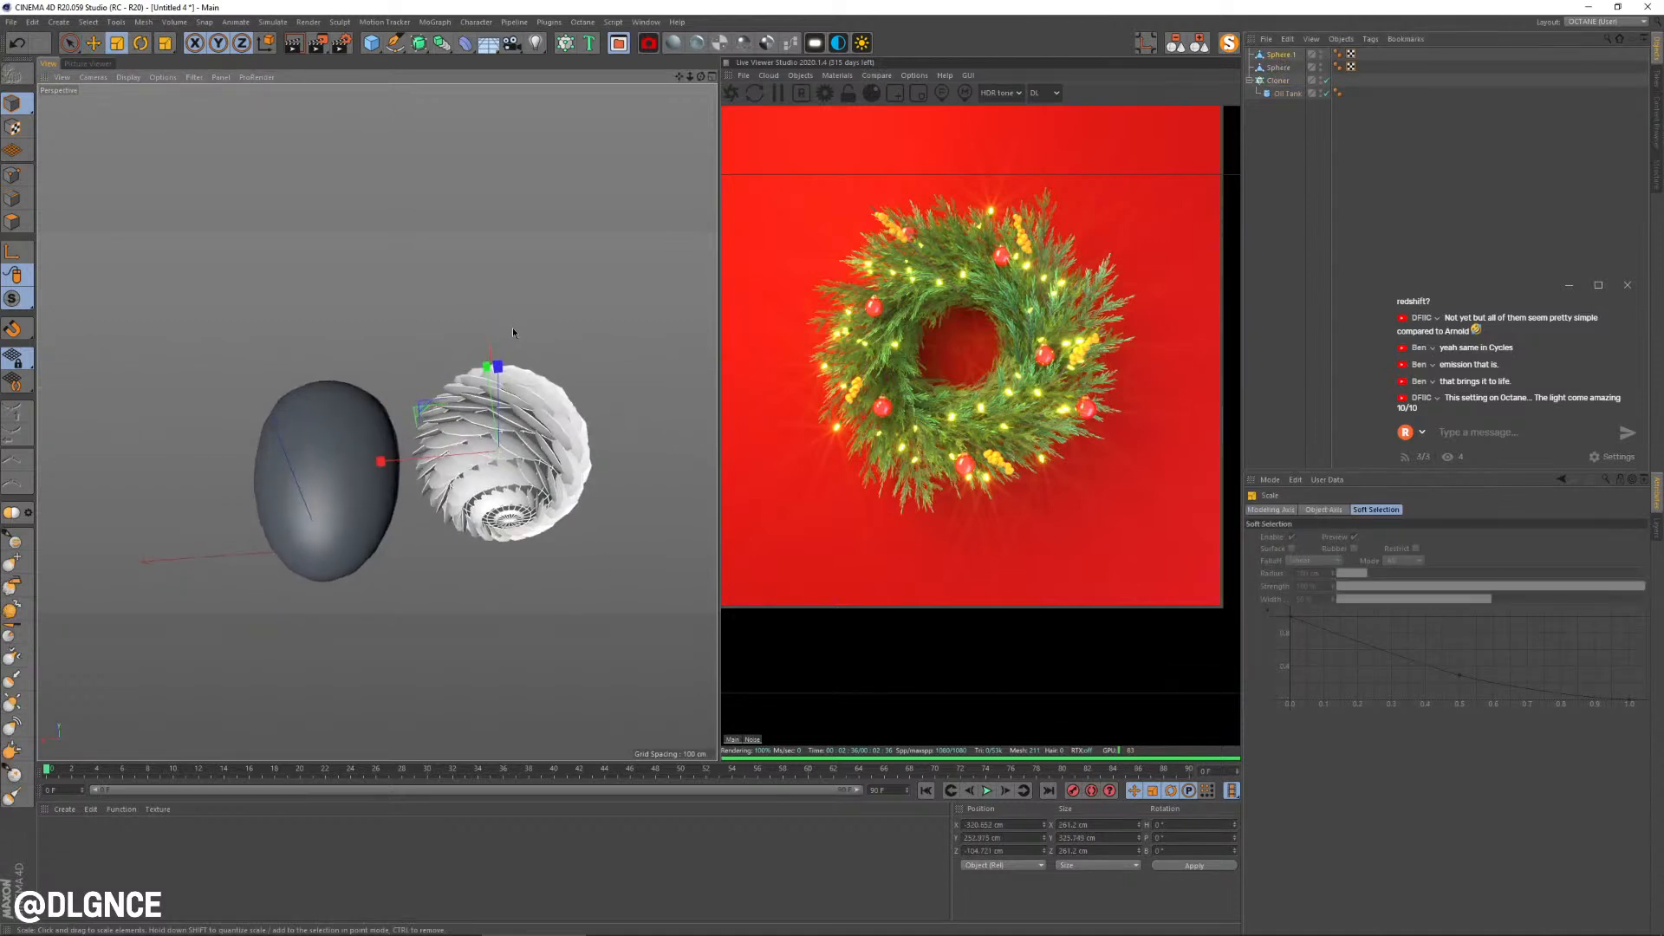
Step: Select the polygons around Sphere.1's lower pole, then move and scale them with soft selection to taper the bottom
click(6, 223)
key(u)
key(l)
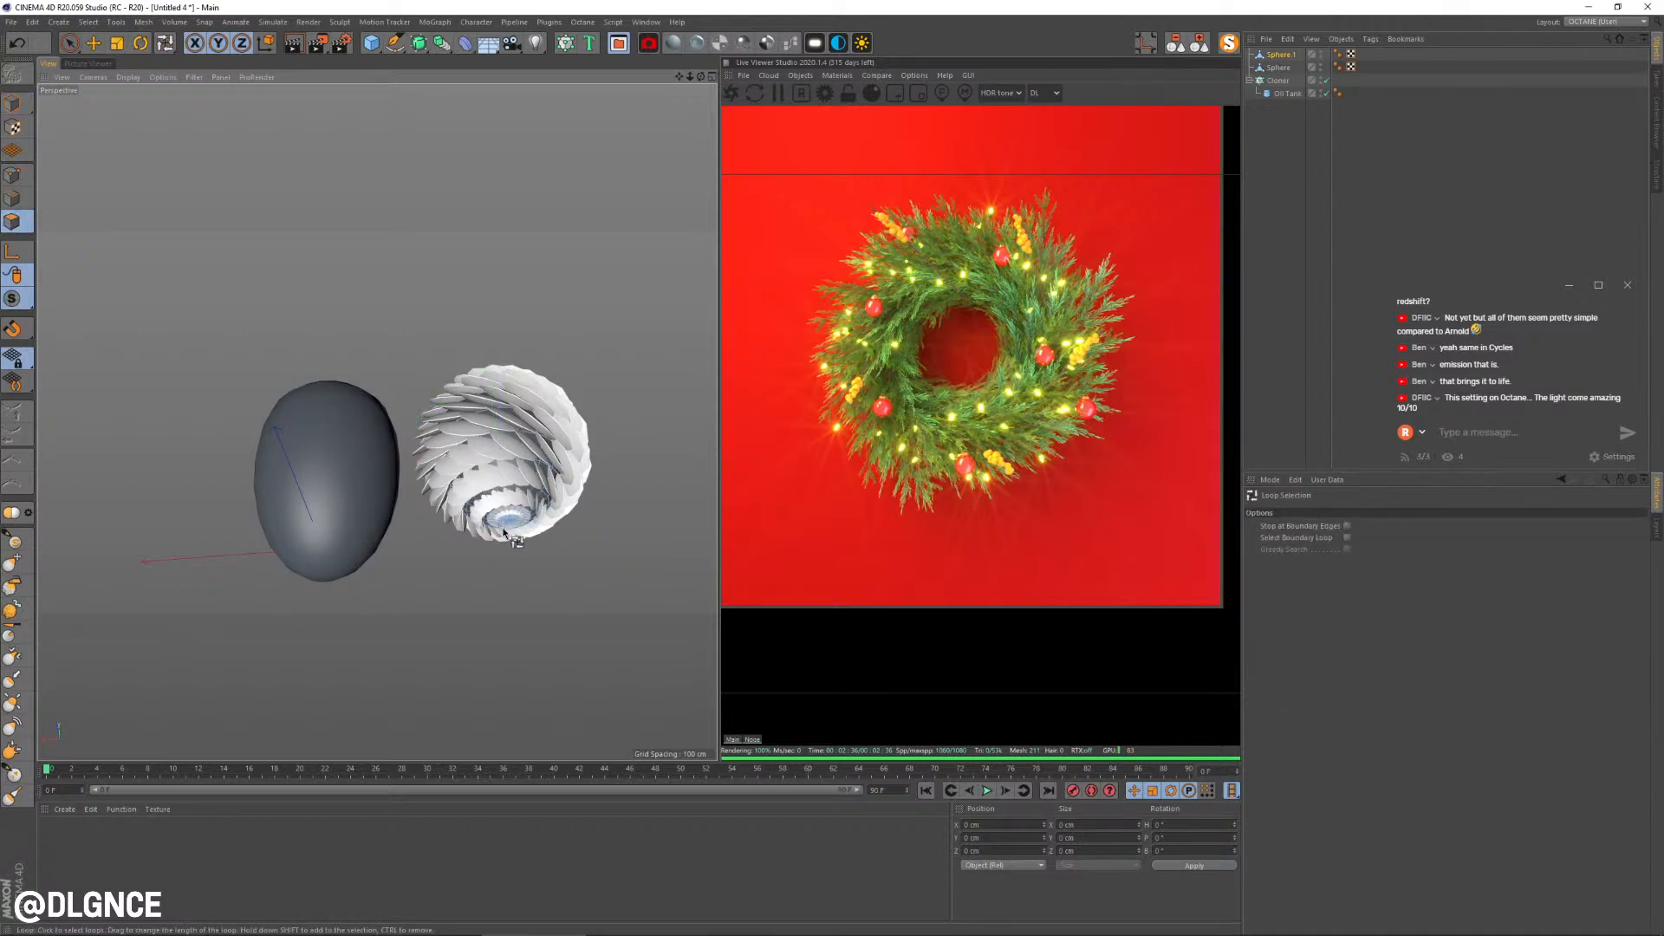
key(e)
alt+drag(509, 526, 516, 600)
drag(508, 405, 508, 461)
key(t)
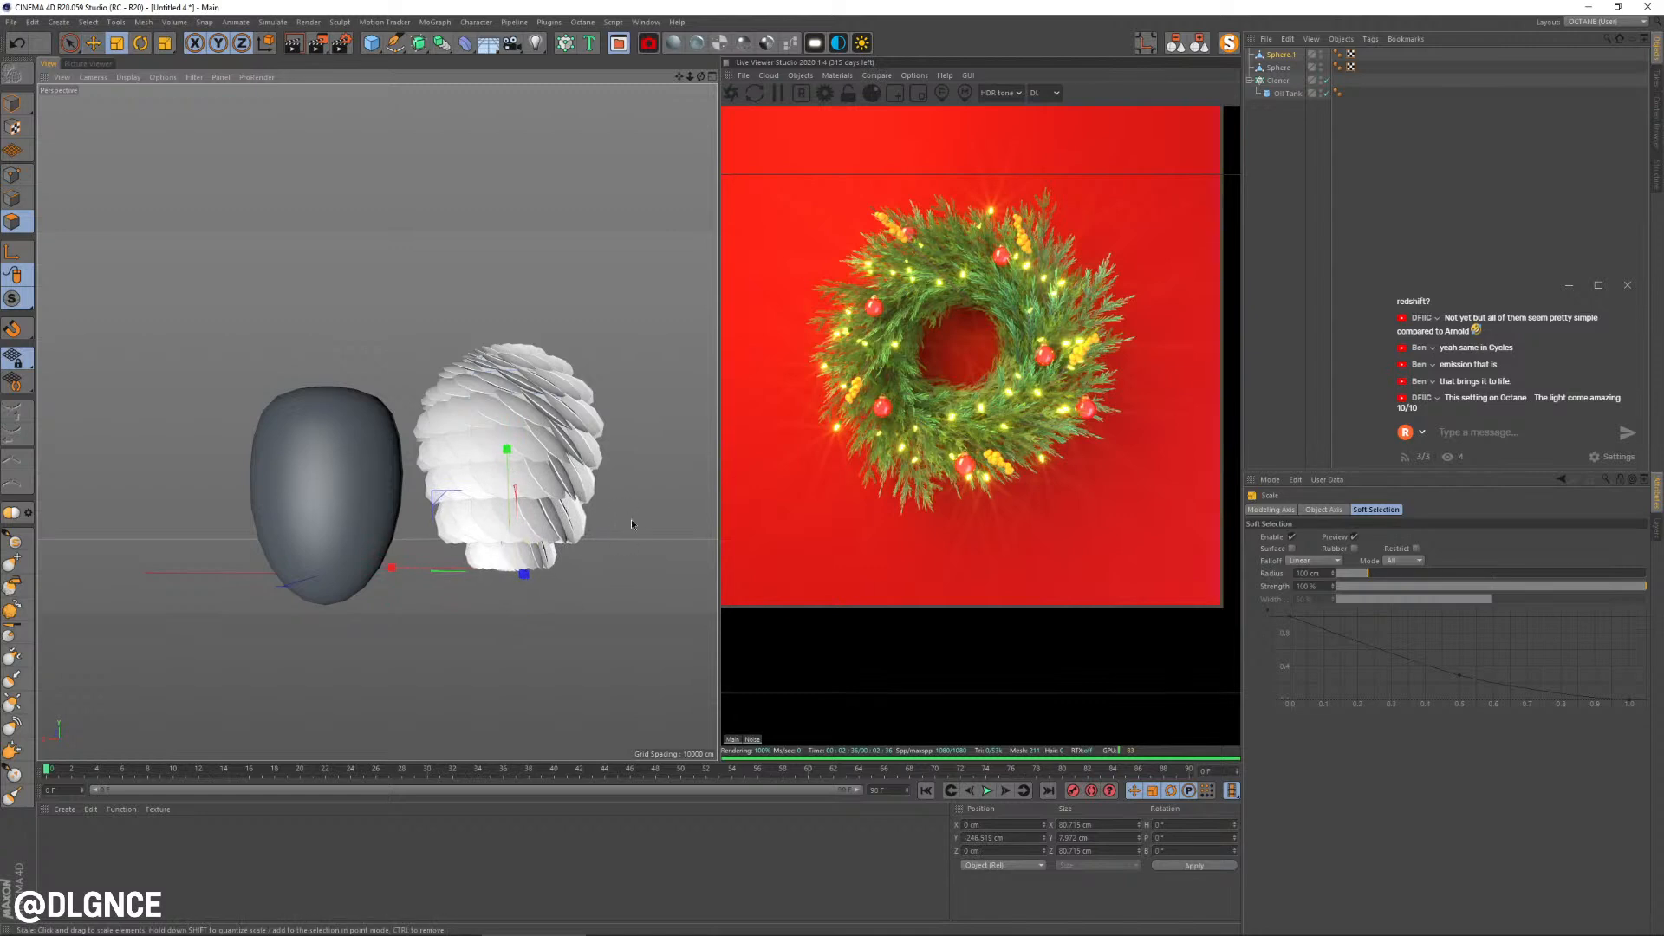
drag(631, 520, 635, 470)
key(e)
drag(500, 504, 496, 485)
Step: Pull the point at Sphere.1's lower pole downward with soft selection to form a smooth tip
click(13, 174)
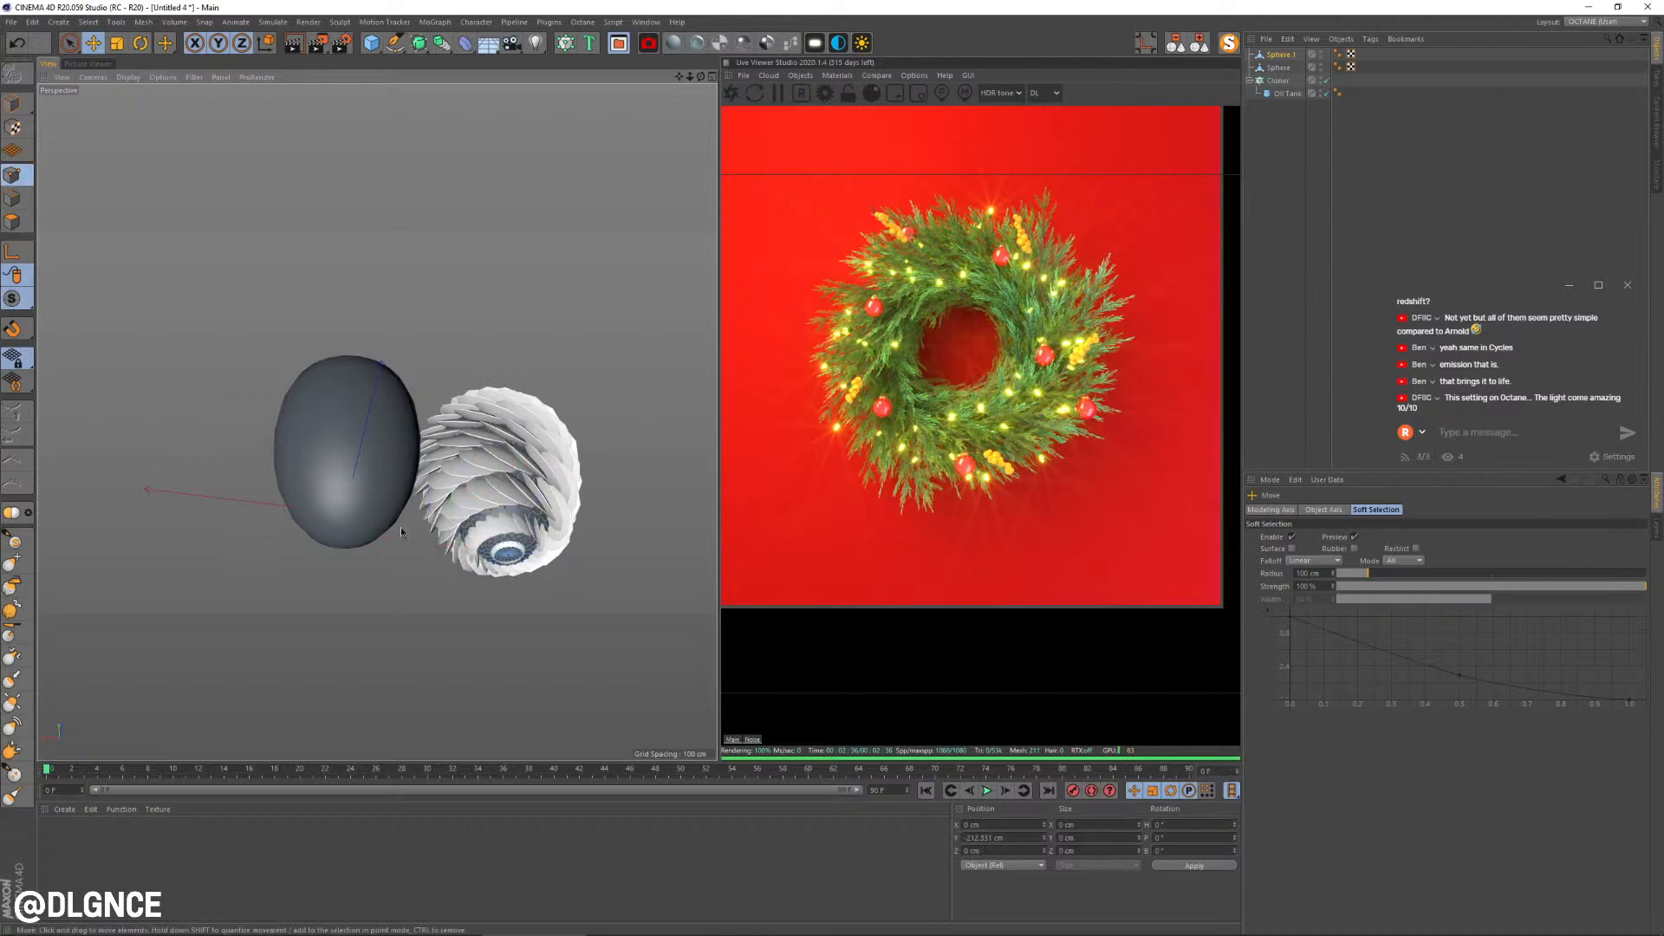
click(509, 554)
drag(500, 476, 416, 574)
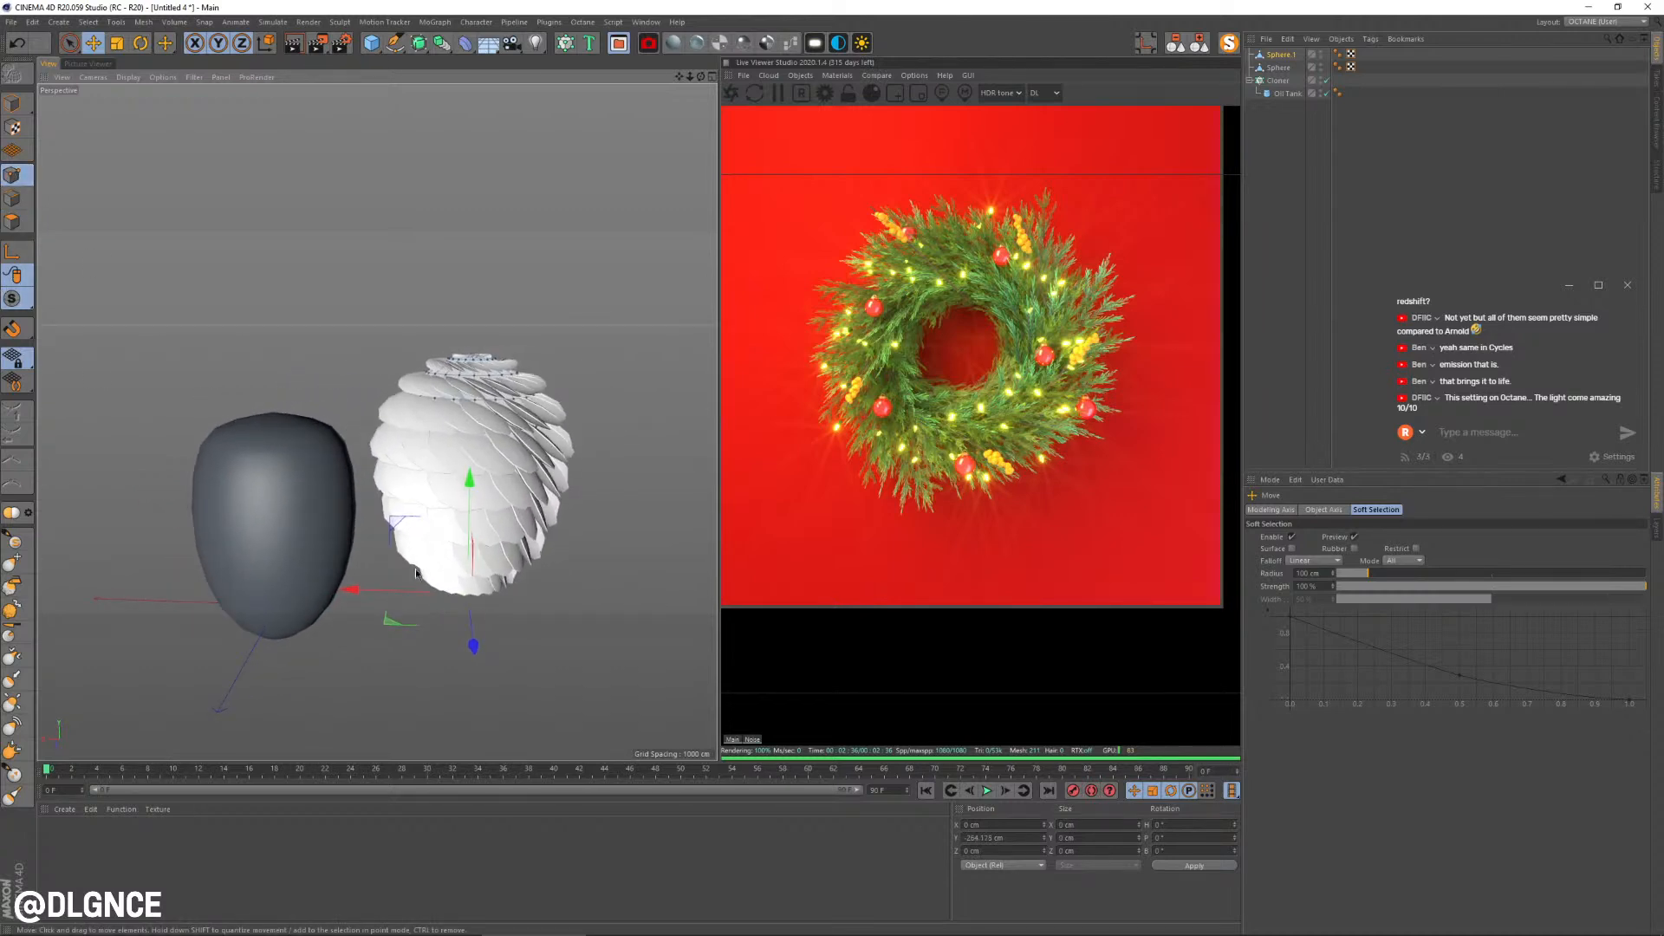
click(14, 104)
Step: Examine the pine cone's overall shape and the overlap of its scales from several angles
scroll(221, 237, down, 4)
alt+drag(568, 546, 635, 483)
alt+middle_drag(635, 483, 647, 521)
click(513, 518)
alt+drag(513, 518, 440, 543)
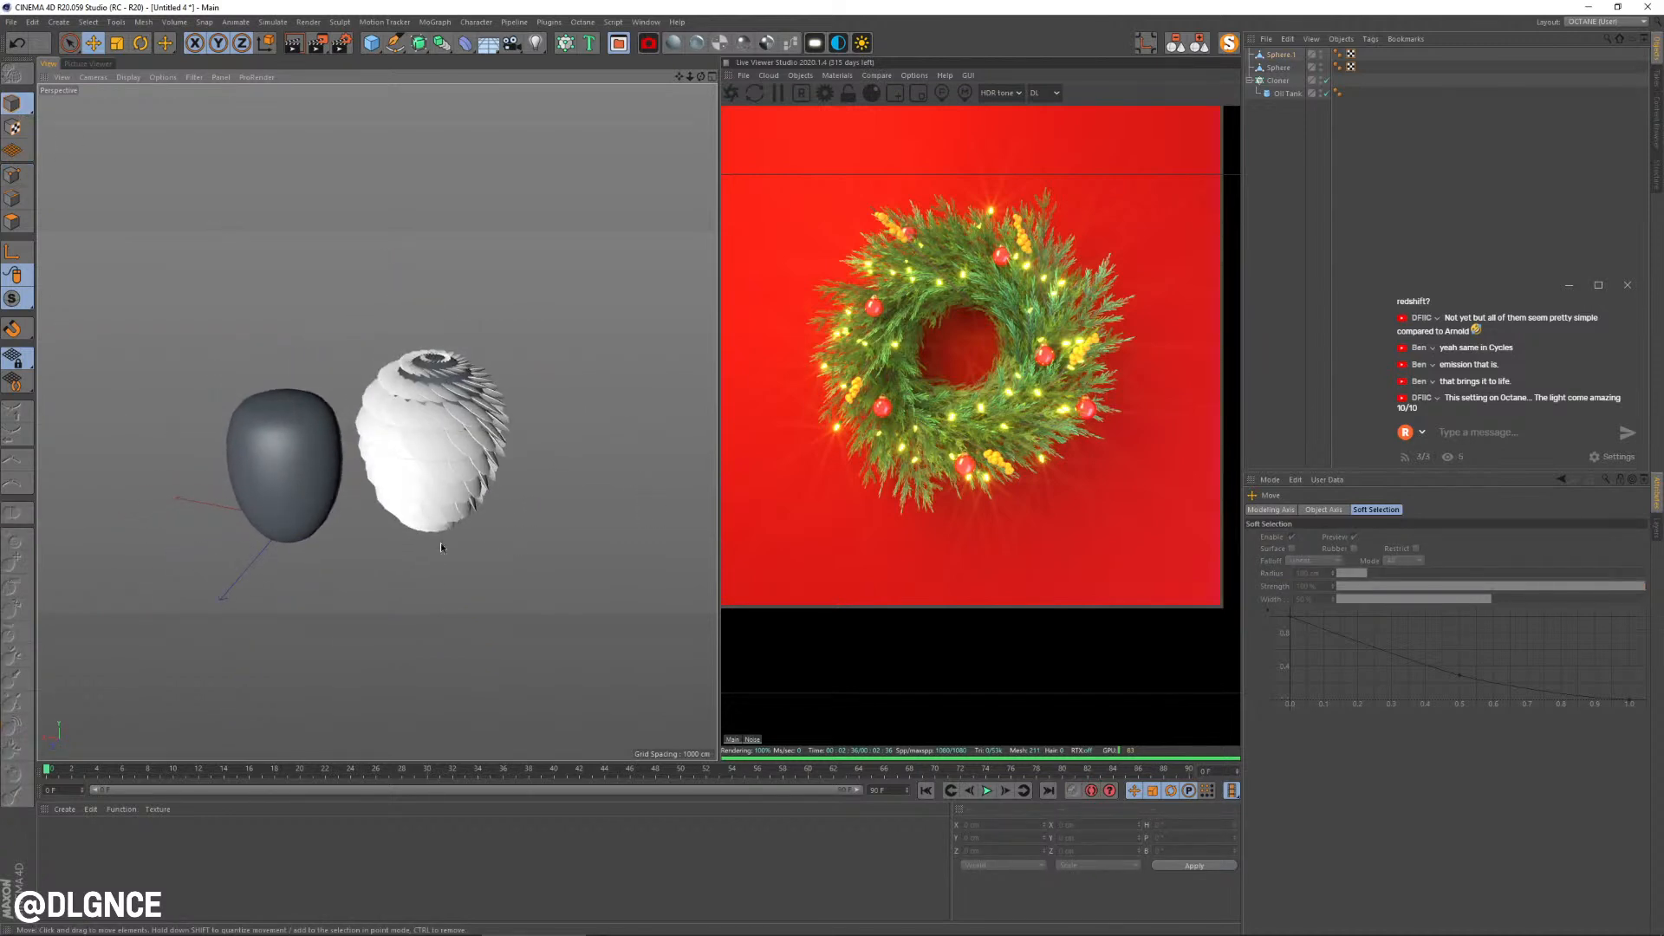
click(436, 361)
scroll(436, 361, up, 4)
alt+drag(436, 361, 459, 412)
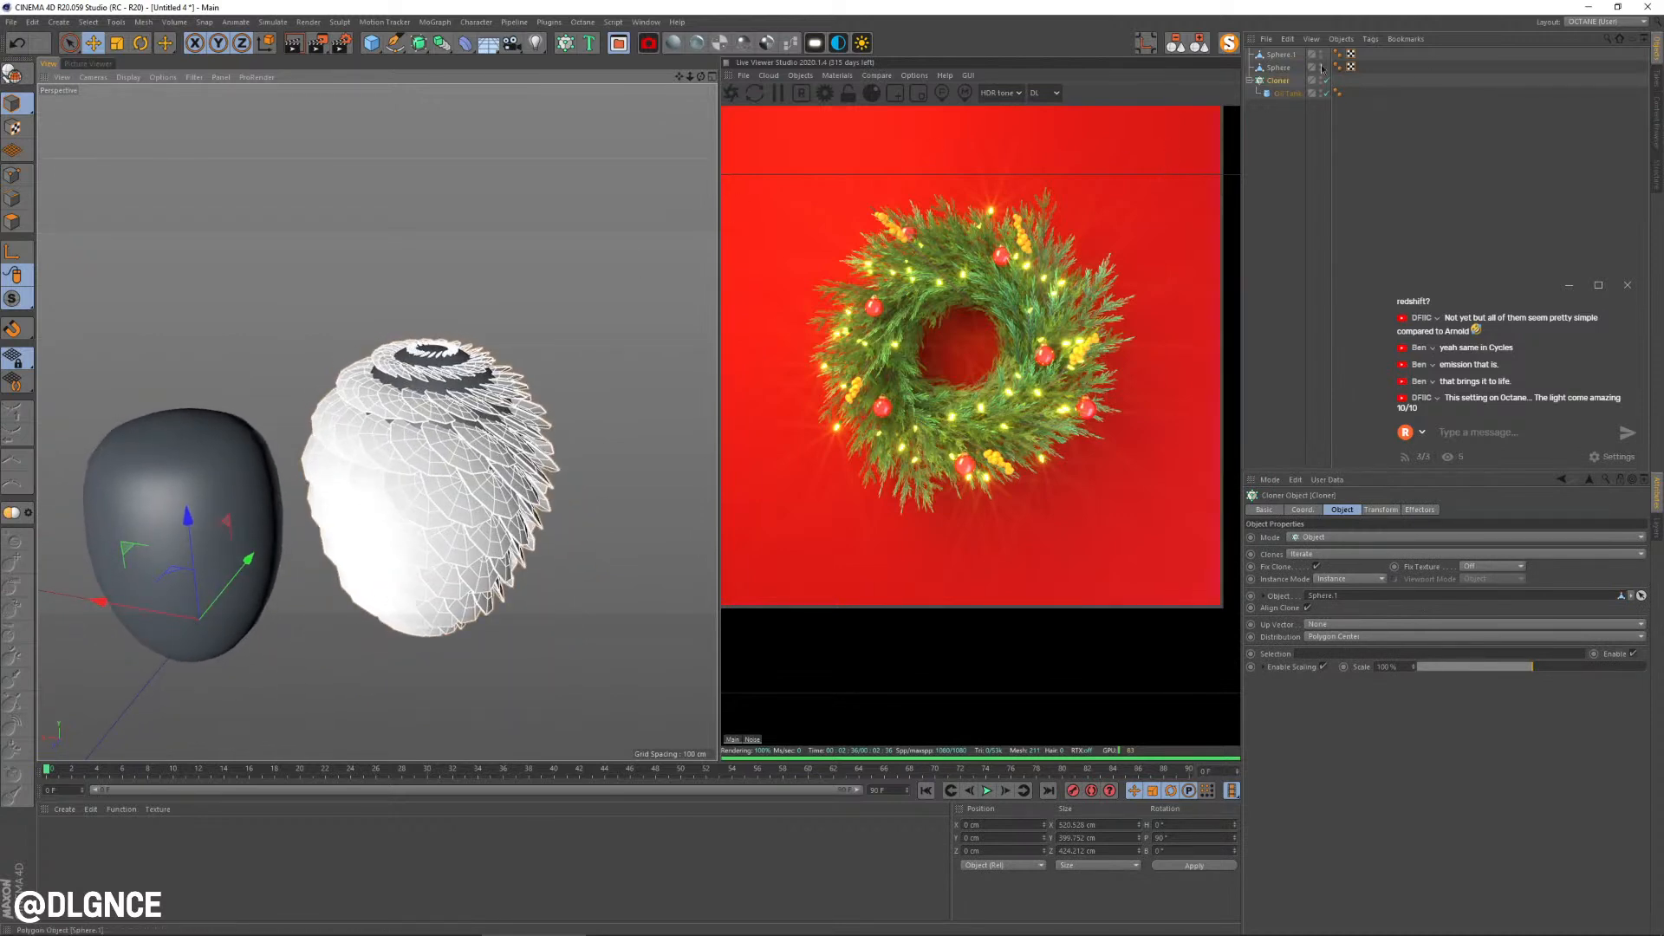
Step: Scale the Oil Tank up uniformly to about 127% and compare the pine cone with the wreath reference photo
click(1283, 93)
key(t)
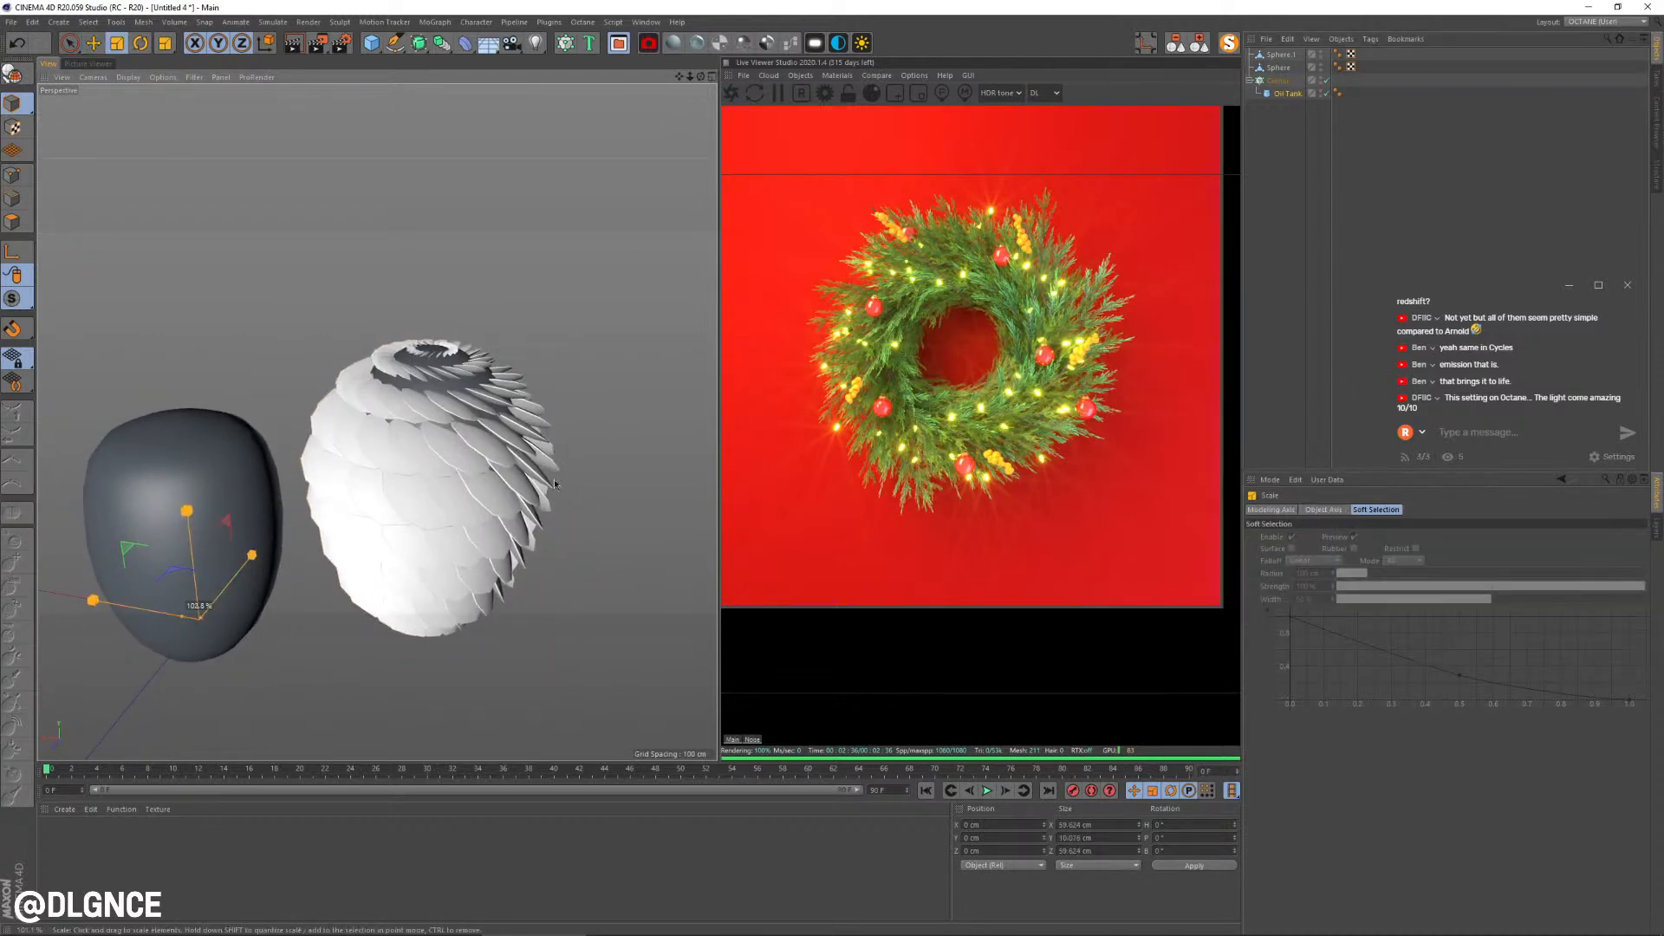
drag(554, 480, 641, 423)
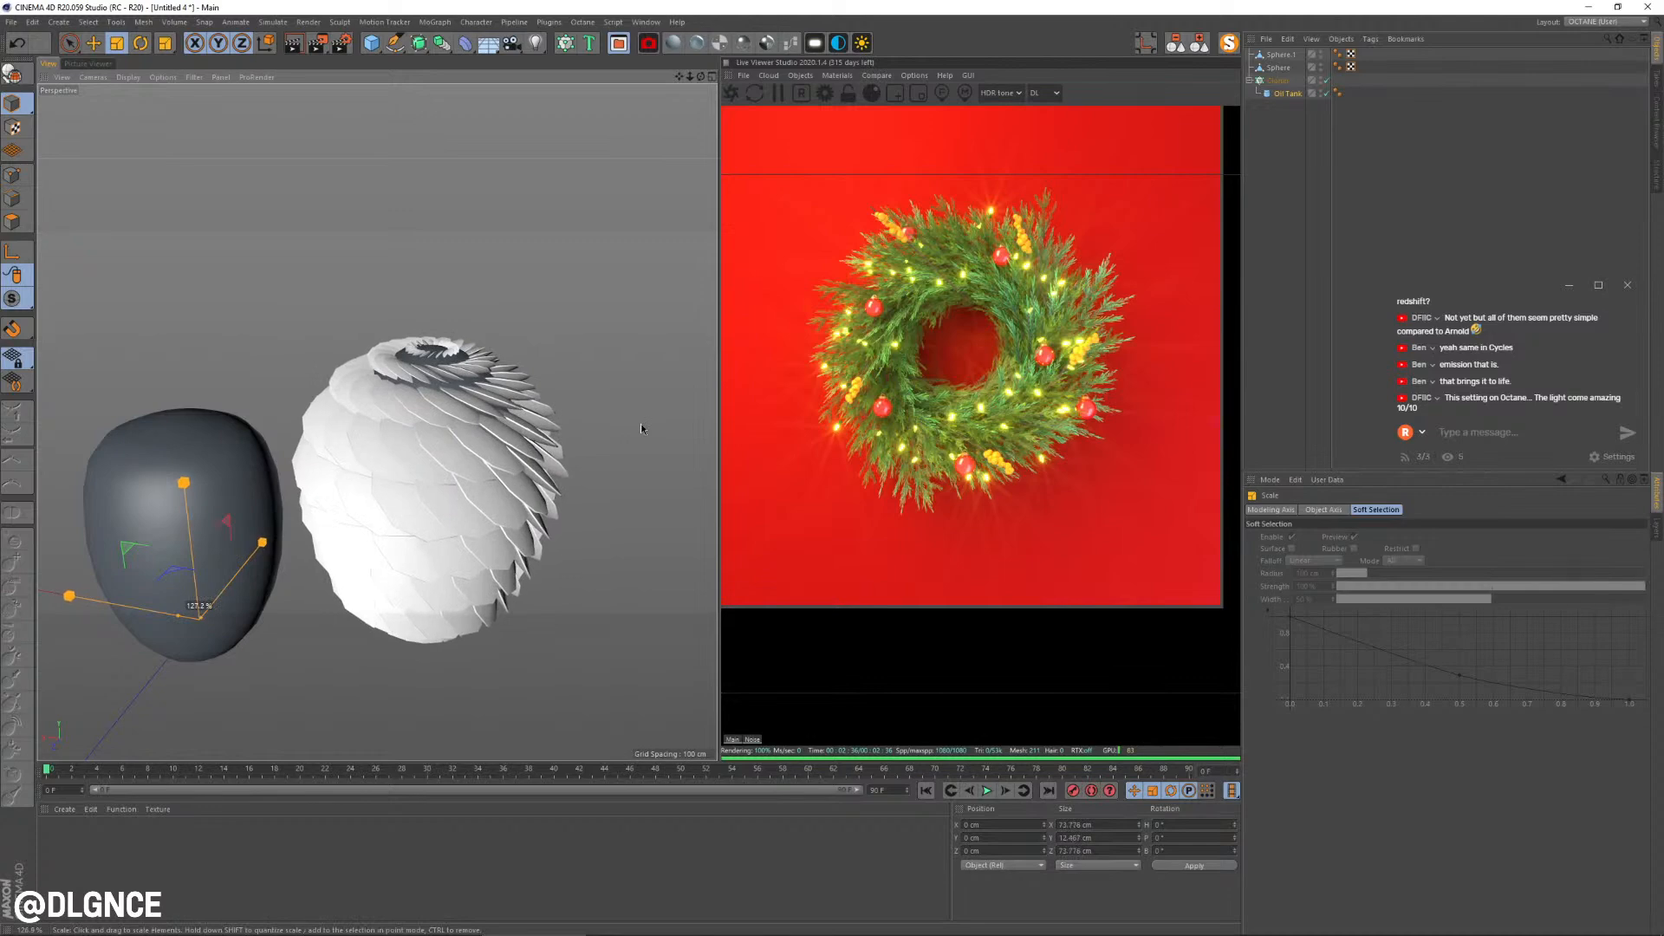
click(1279, 79)
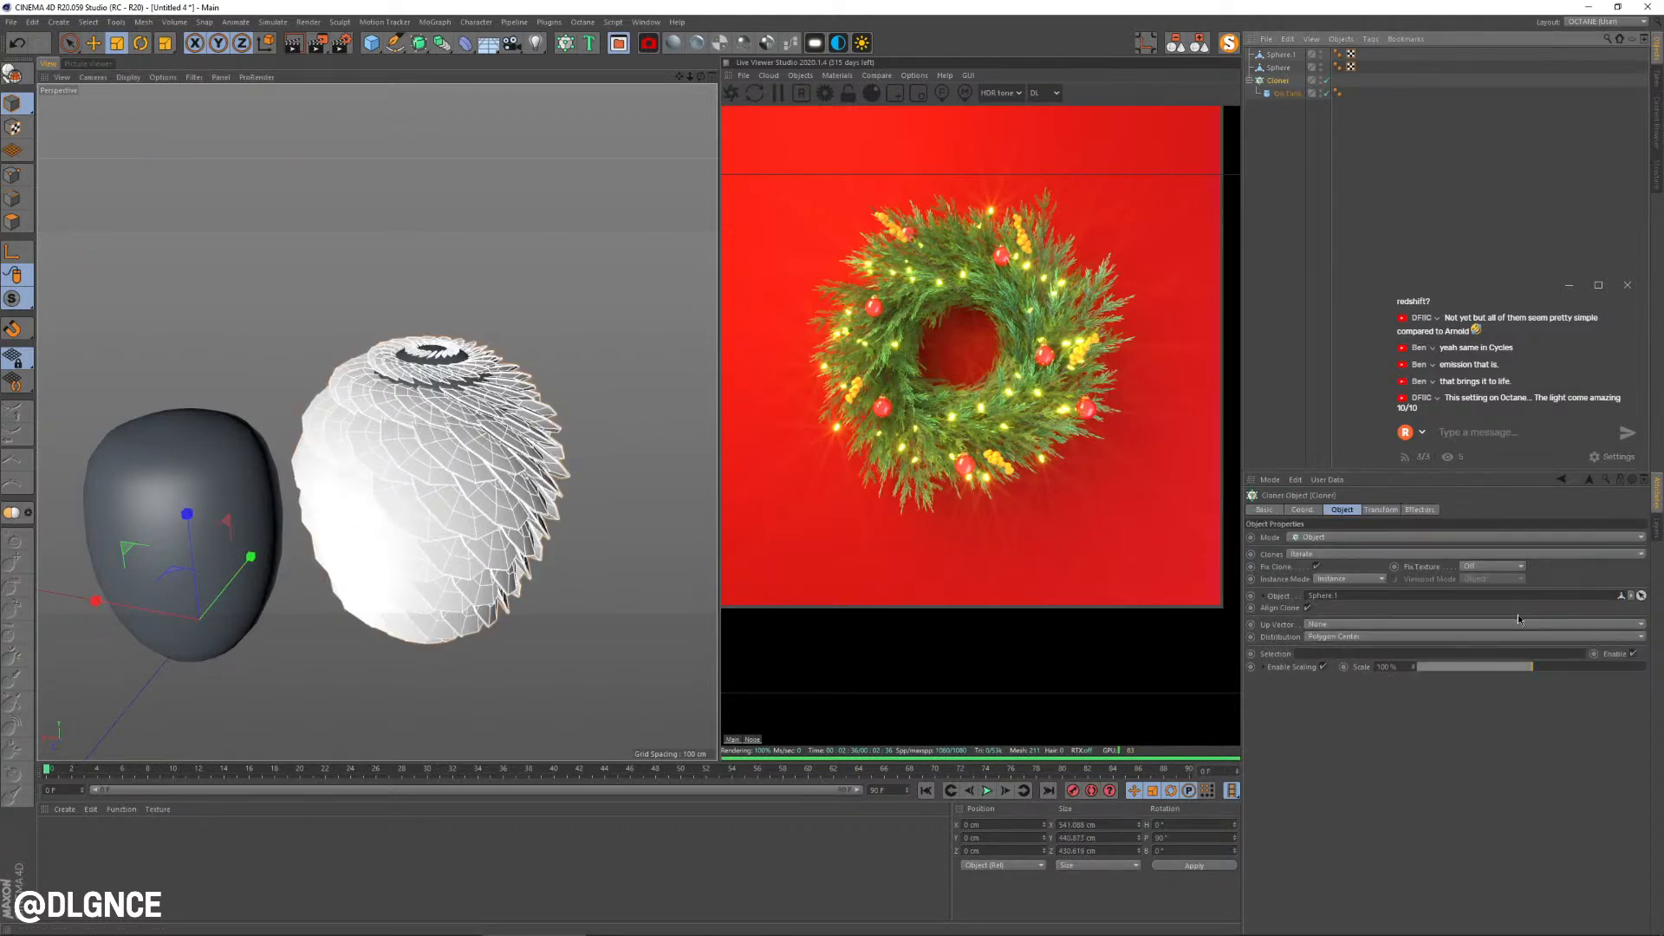
key(alt+Tab)
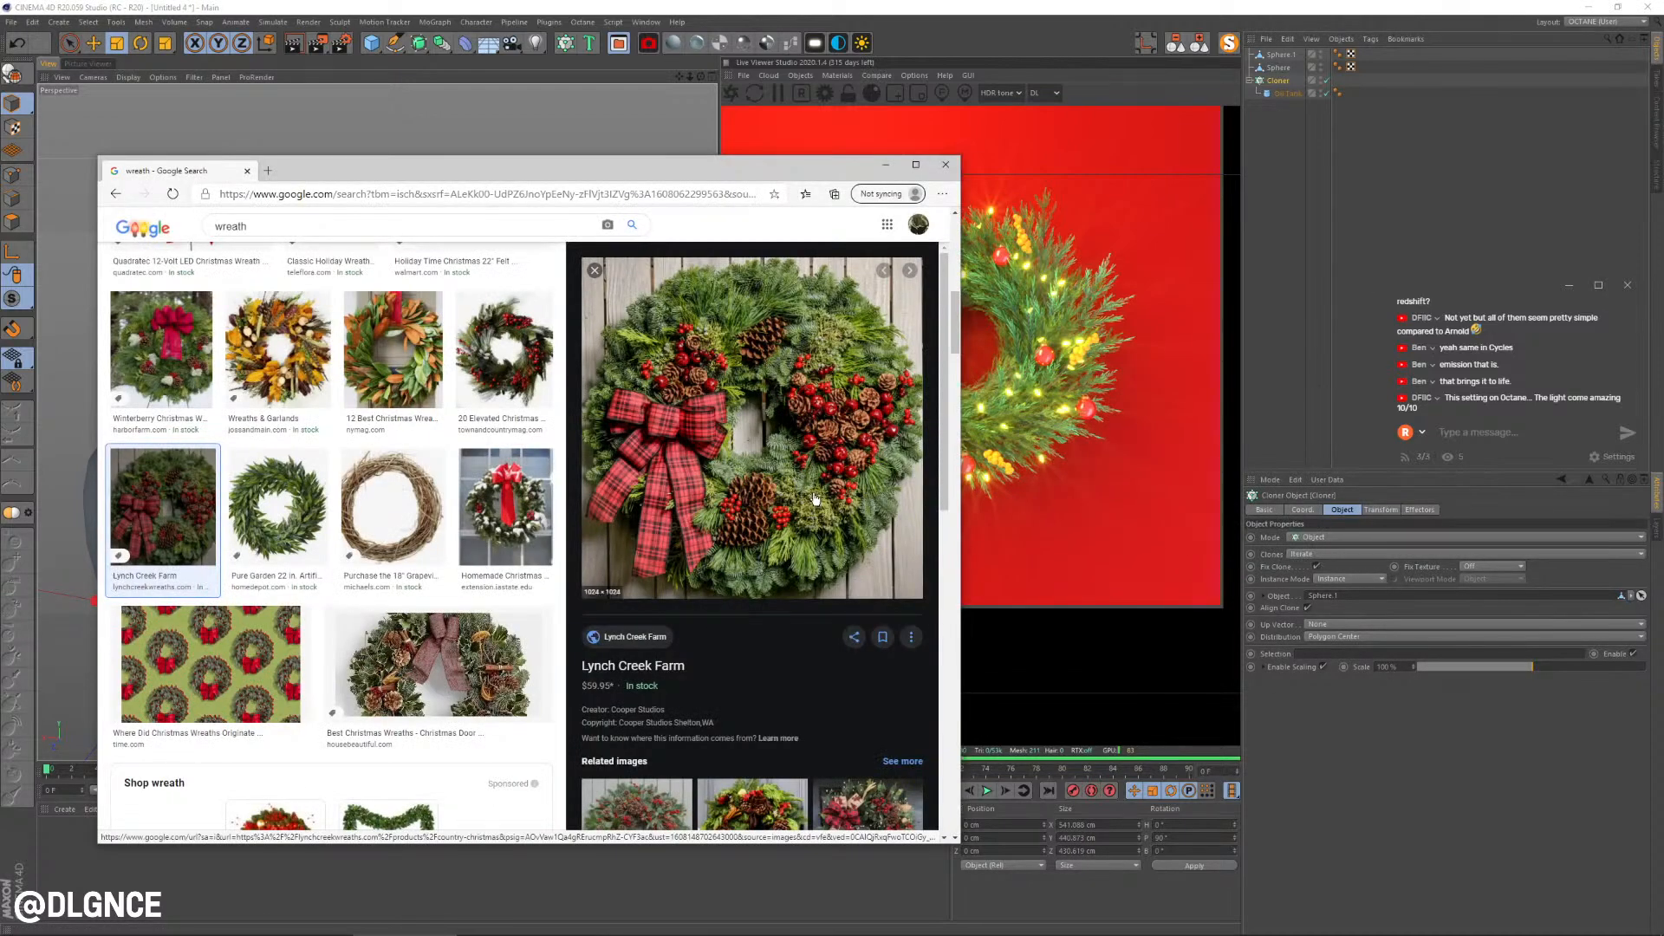
key(alt+Tab)
alt+drag(568, 503, 584, 469)
scroll(581, 471, down, 5)
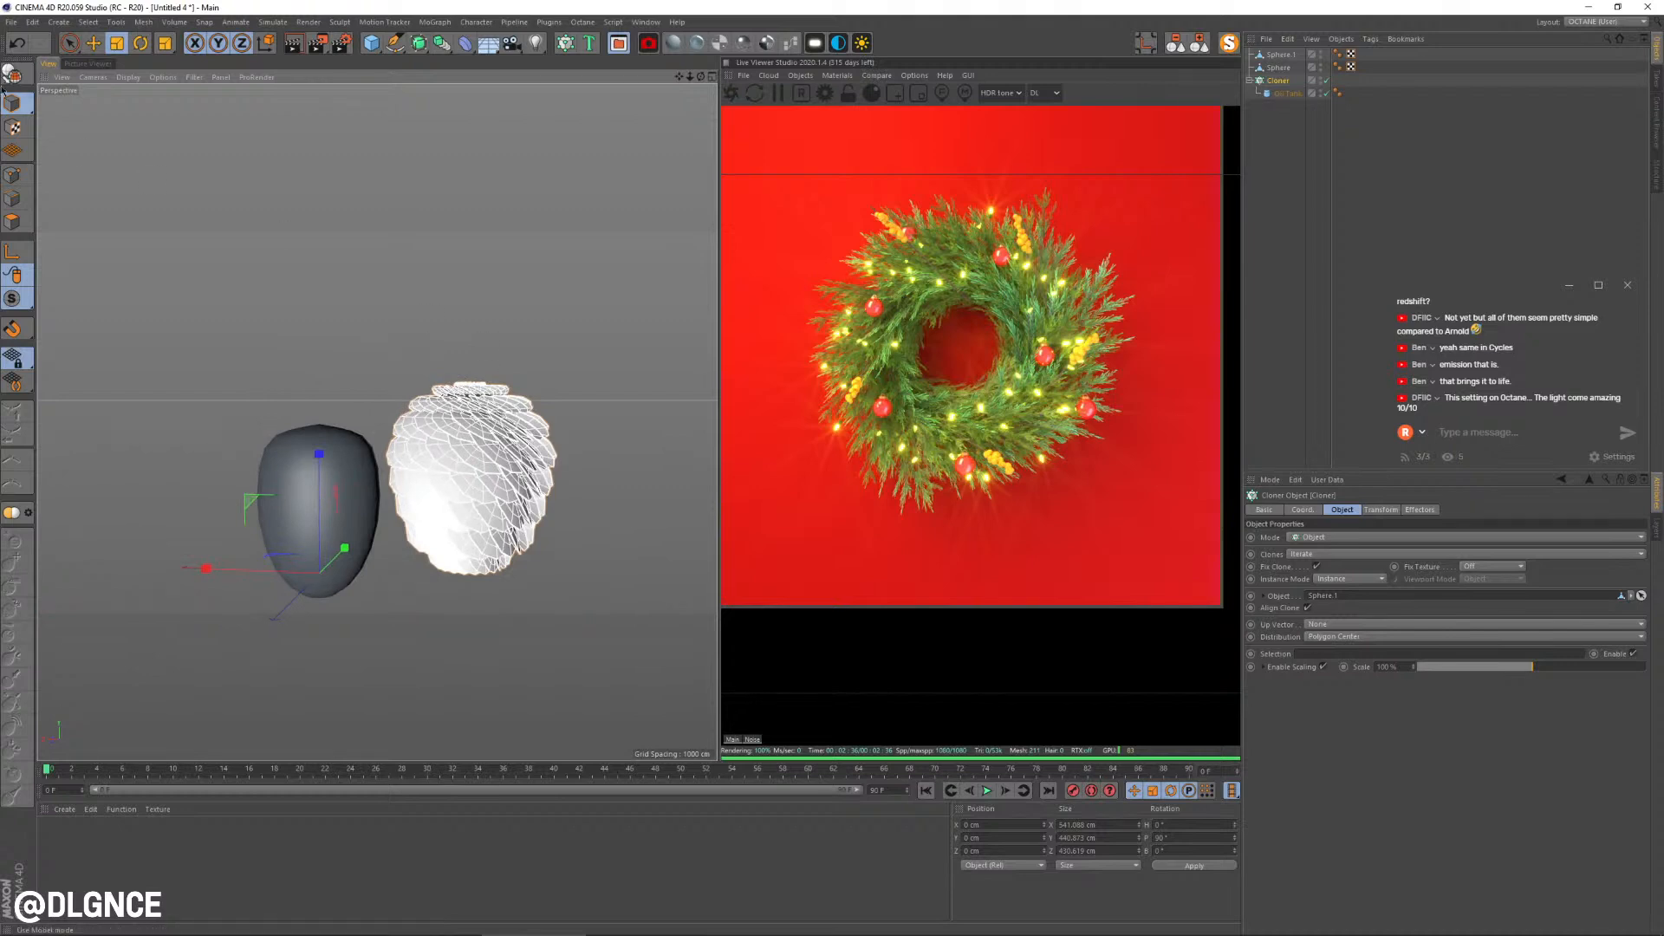
Step: Make the Oil Tank editable and shift its axis along X so the scales are anchored nearer one end
click(1280, 95)
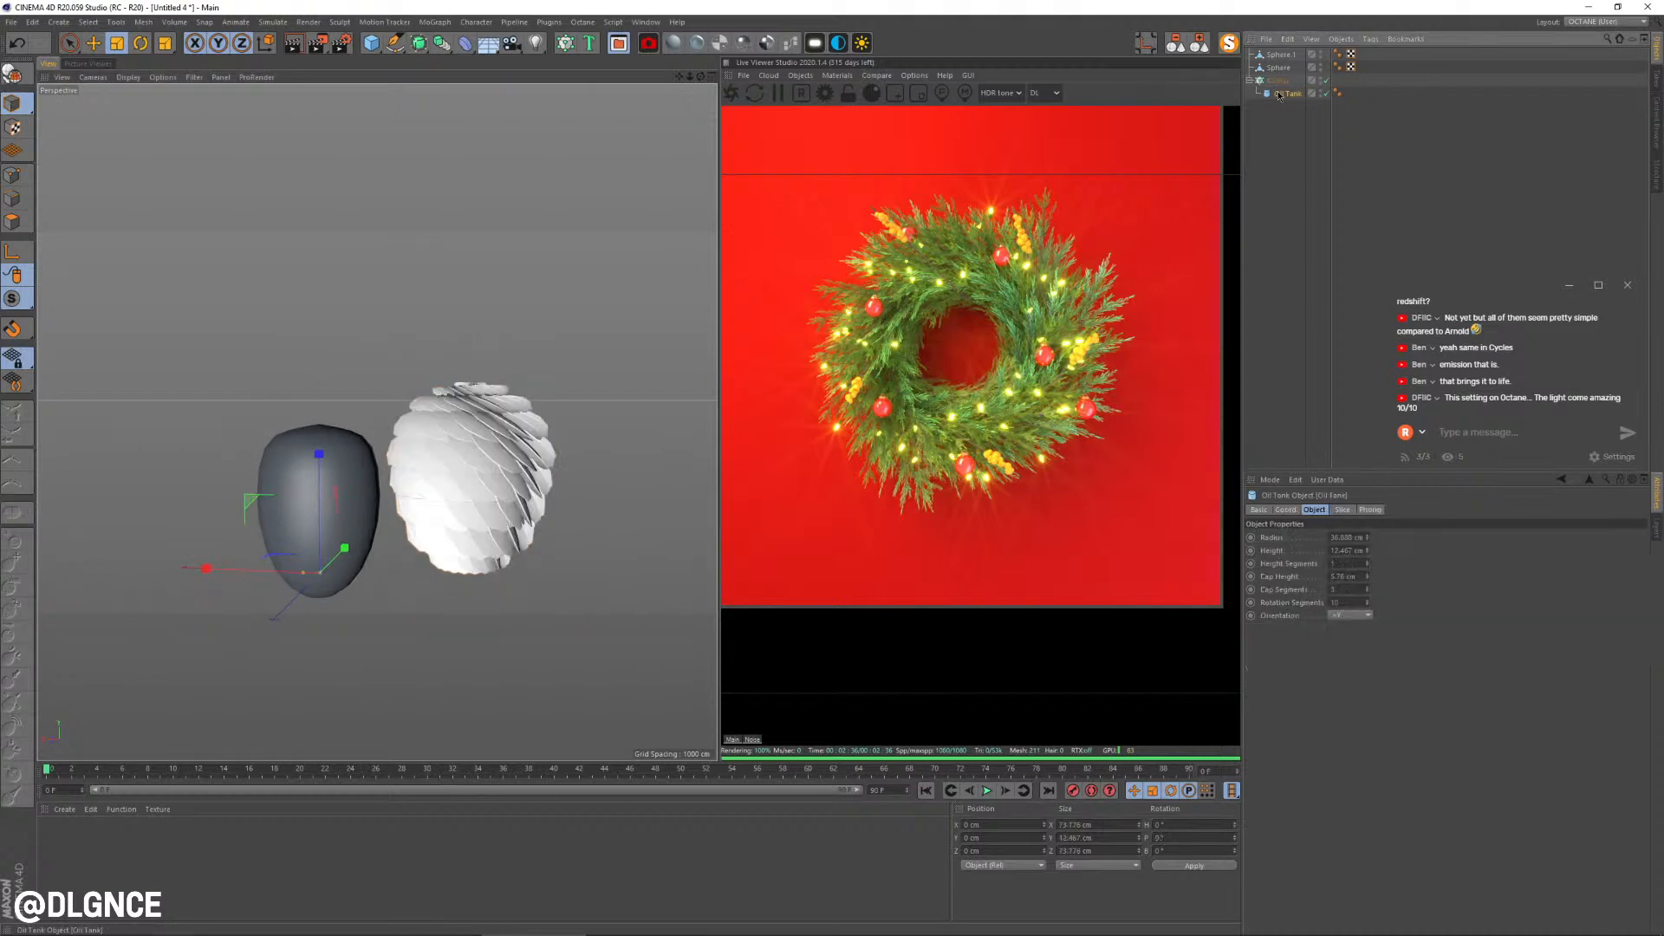
alt+drag(364, 305, 334, 373)
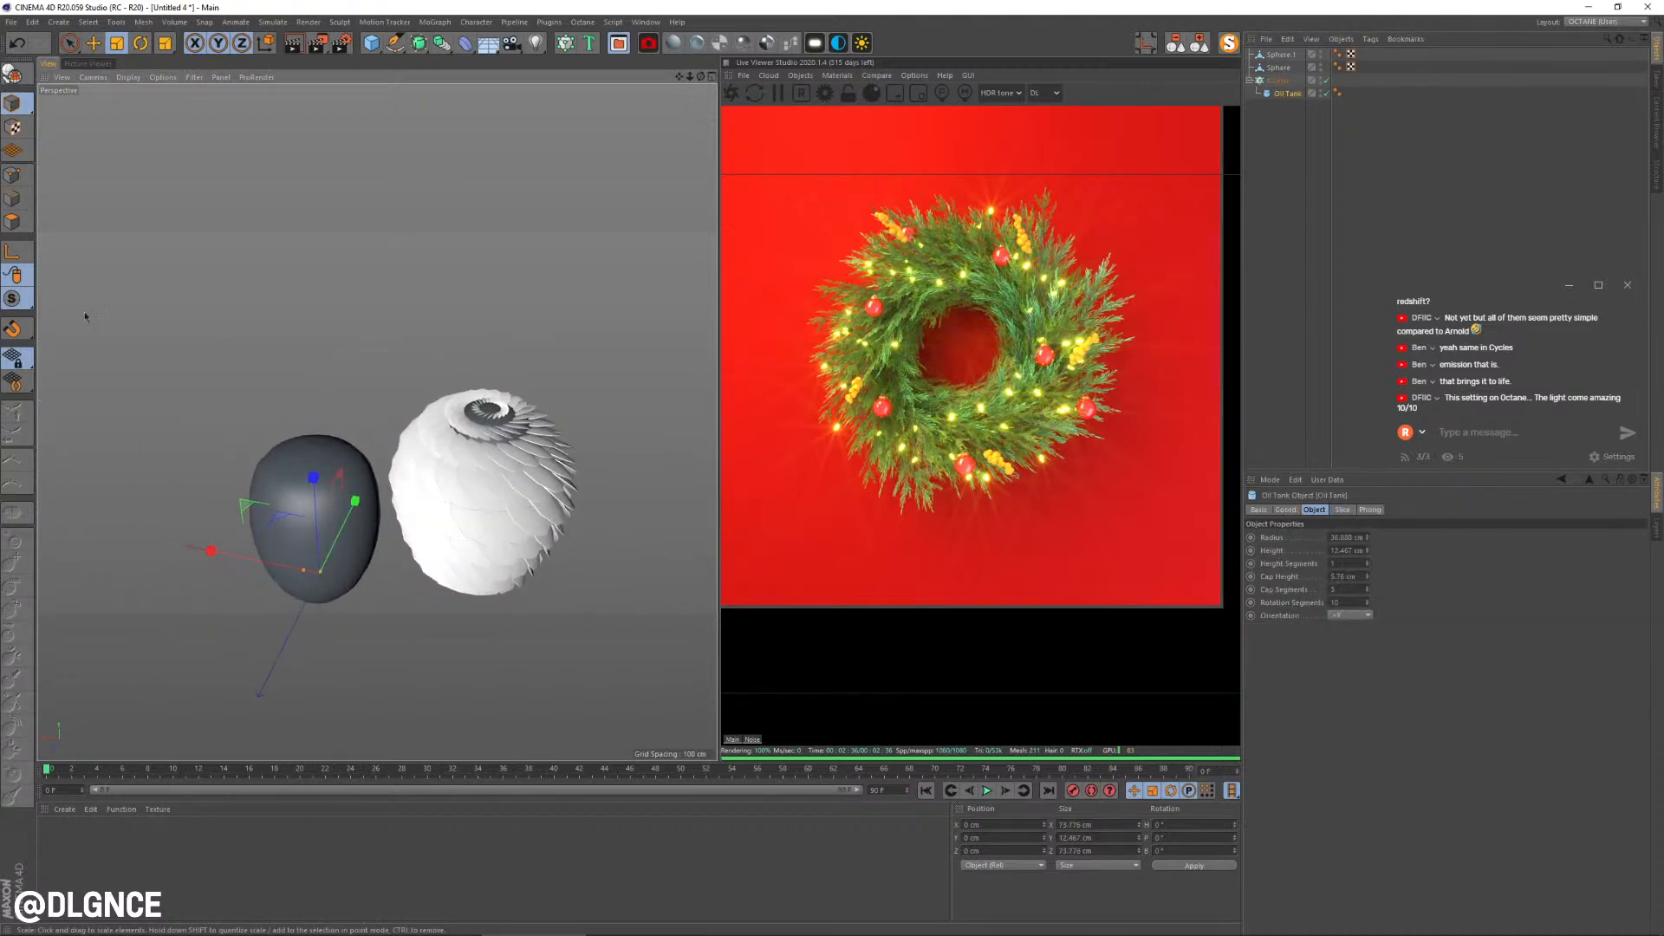
click(13, 251)
key(e)
drag(216, 549, 267, 570)
key(ctrl+z)
Step: Stretch the Oil Tank along X to about 132 cm, narrow it to about 50 cm along Z and flatten its thickness
key(t)
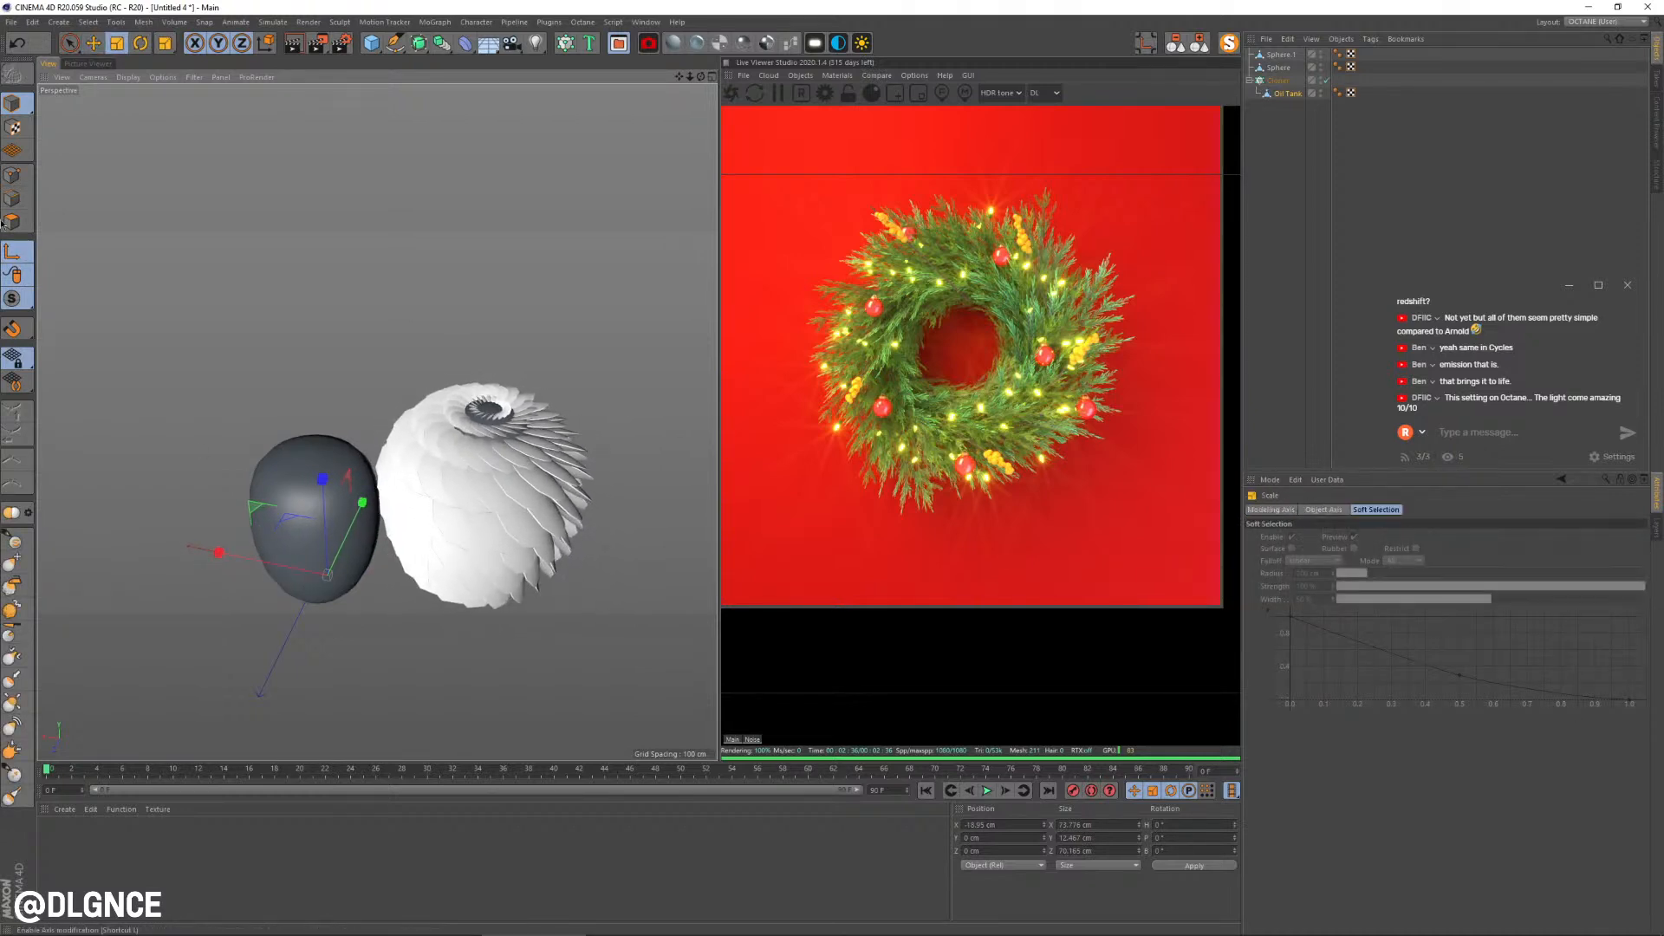
drag(219, 553, 60, 484)
alt+drag(244, 488, 327, 459)
drag(508, 335, 429, 414)
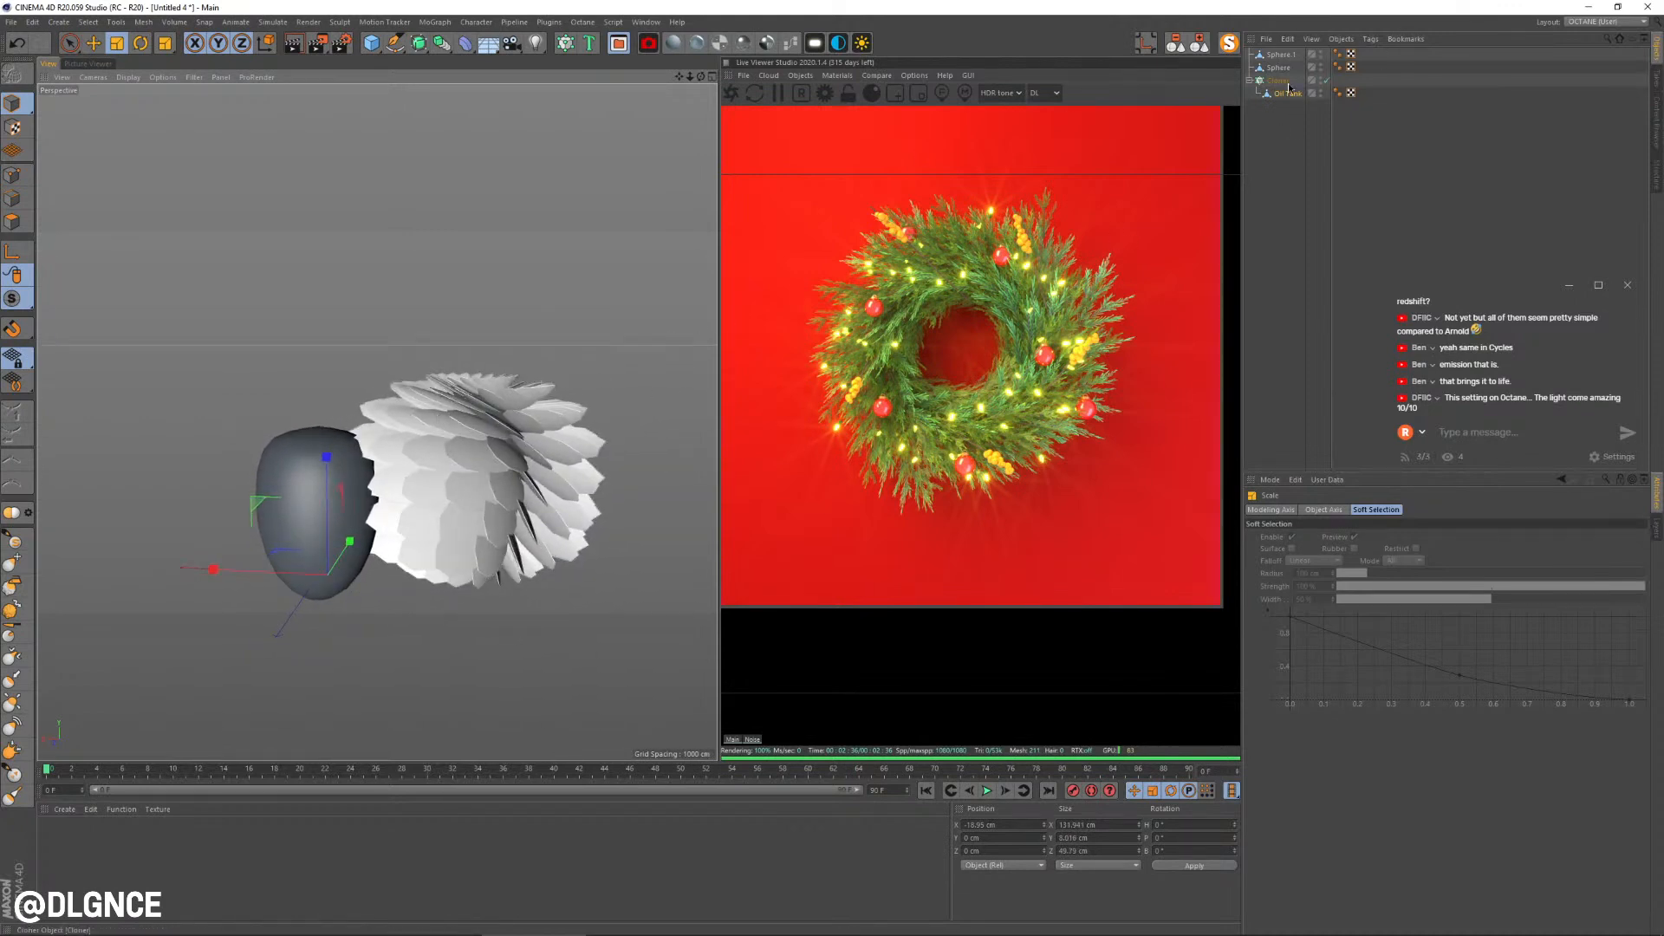
Step: Stretch Sphere.1 vertically to about 543 cm tall
click(1280, 55)
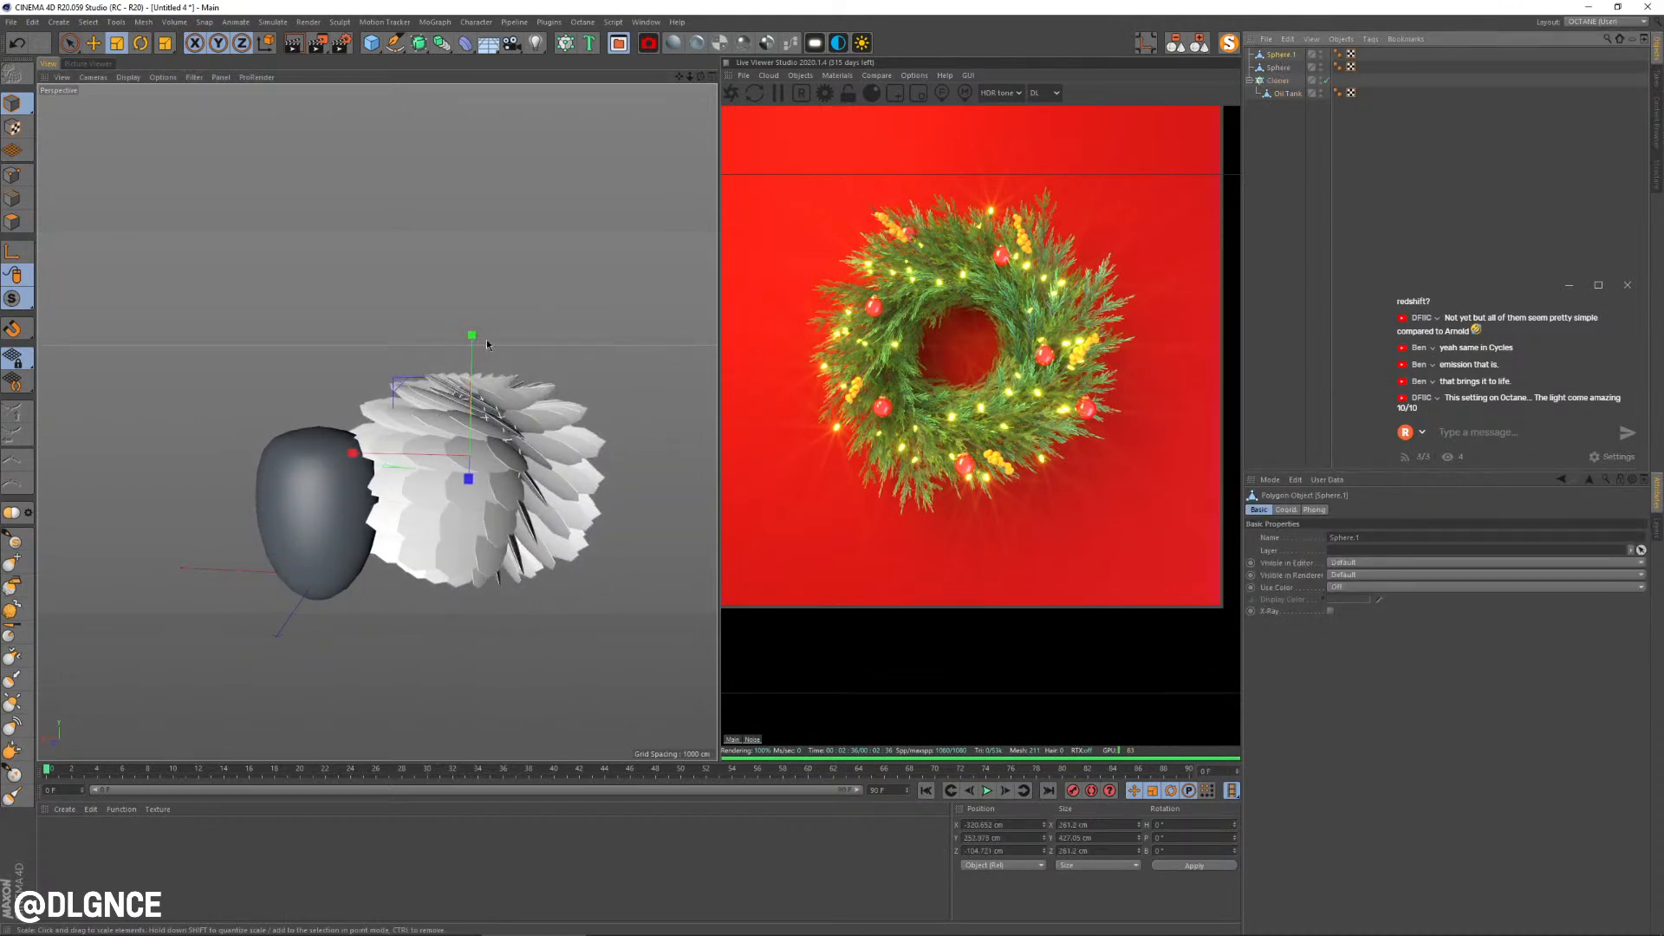
drag(473, 335, 522, 317)
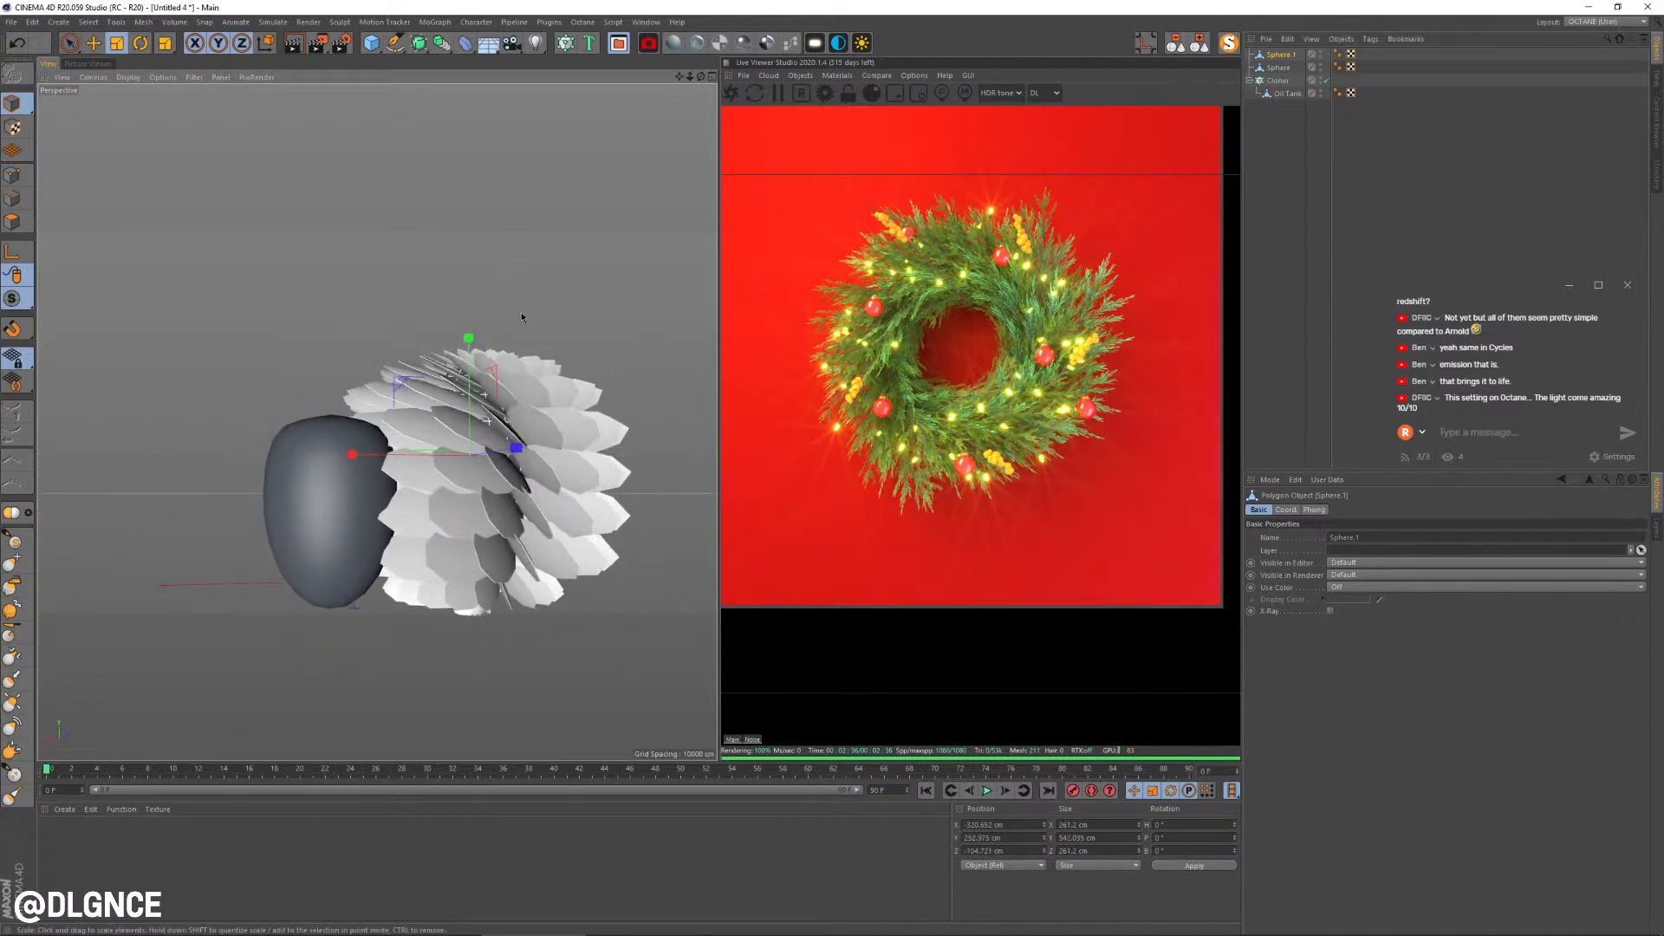
Step: Reset the Cloner's transform rotation to 0° for heading, pitch and bank
click(1281, 81)
click(1397, 509)
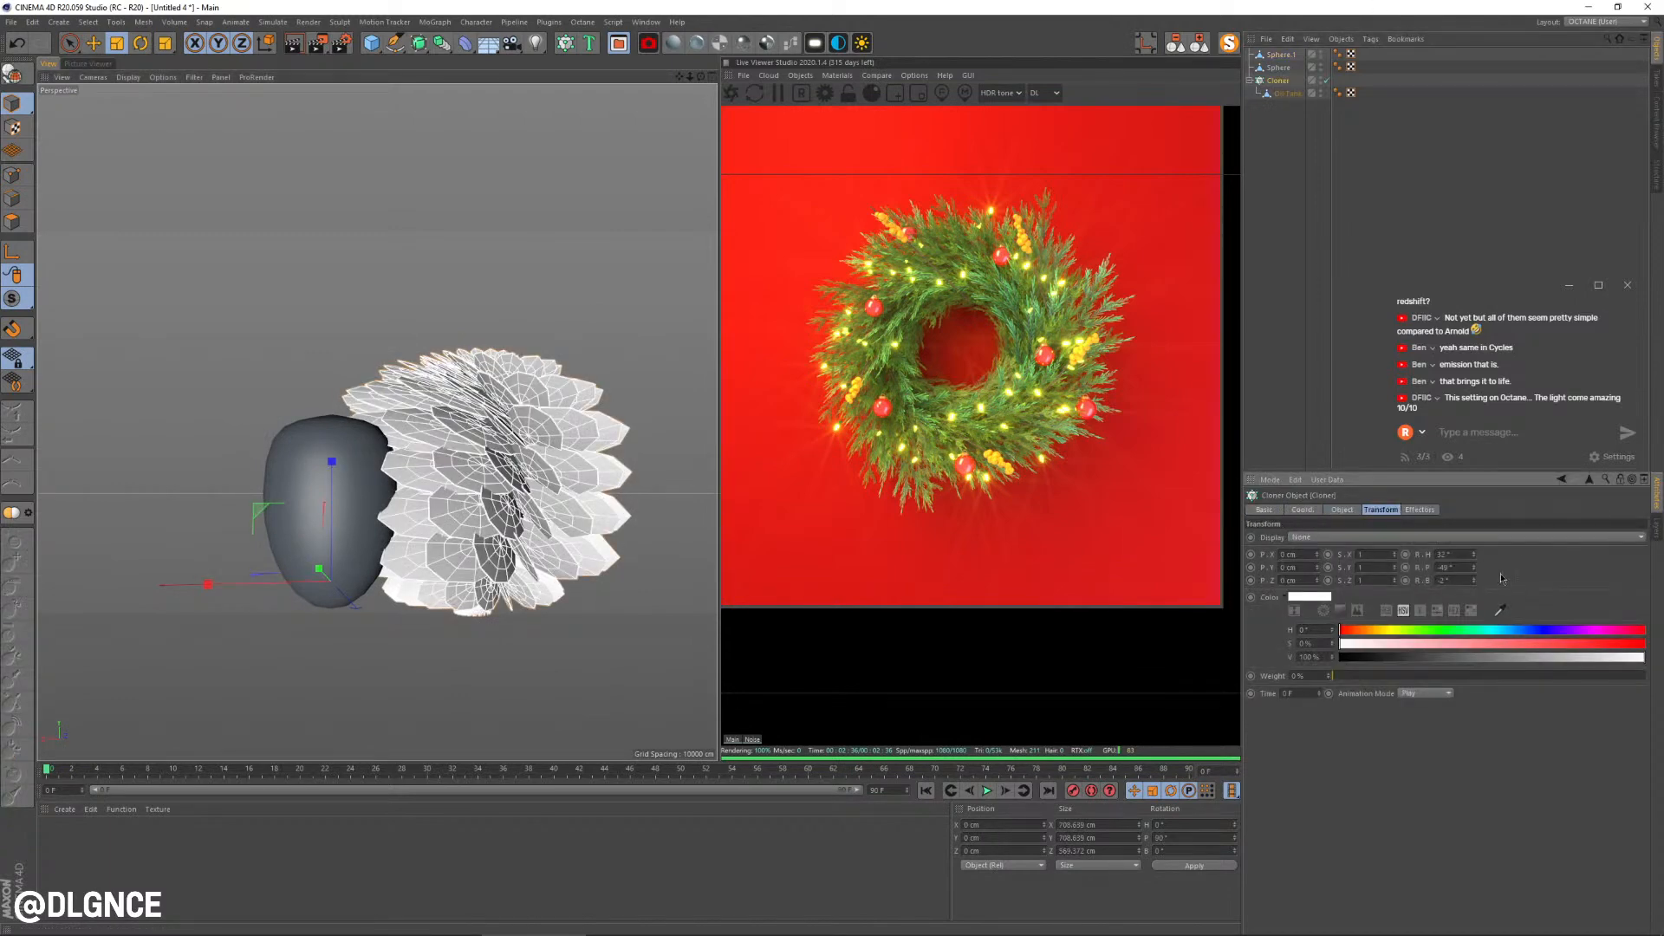
drag(1472, 570, 1485, 587)
key(ctrl+z)
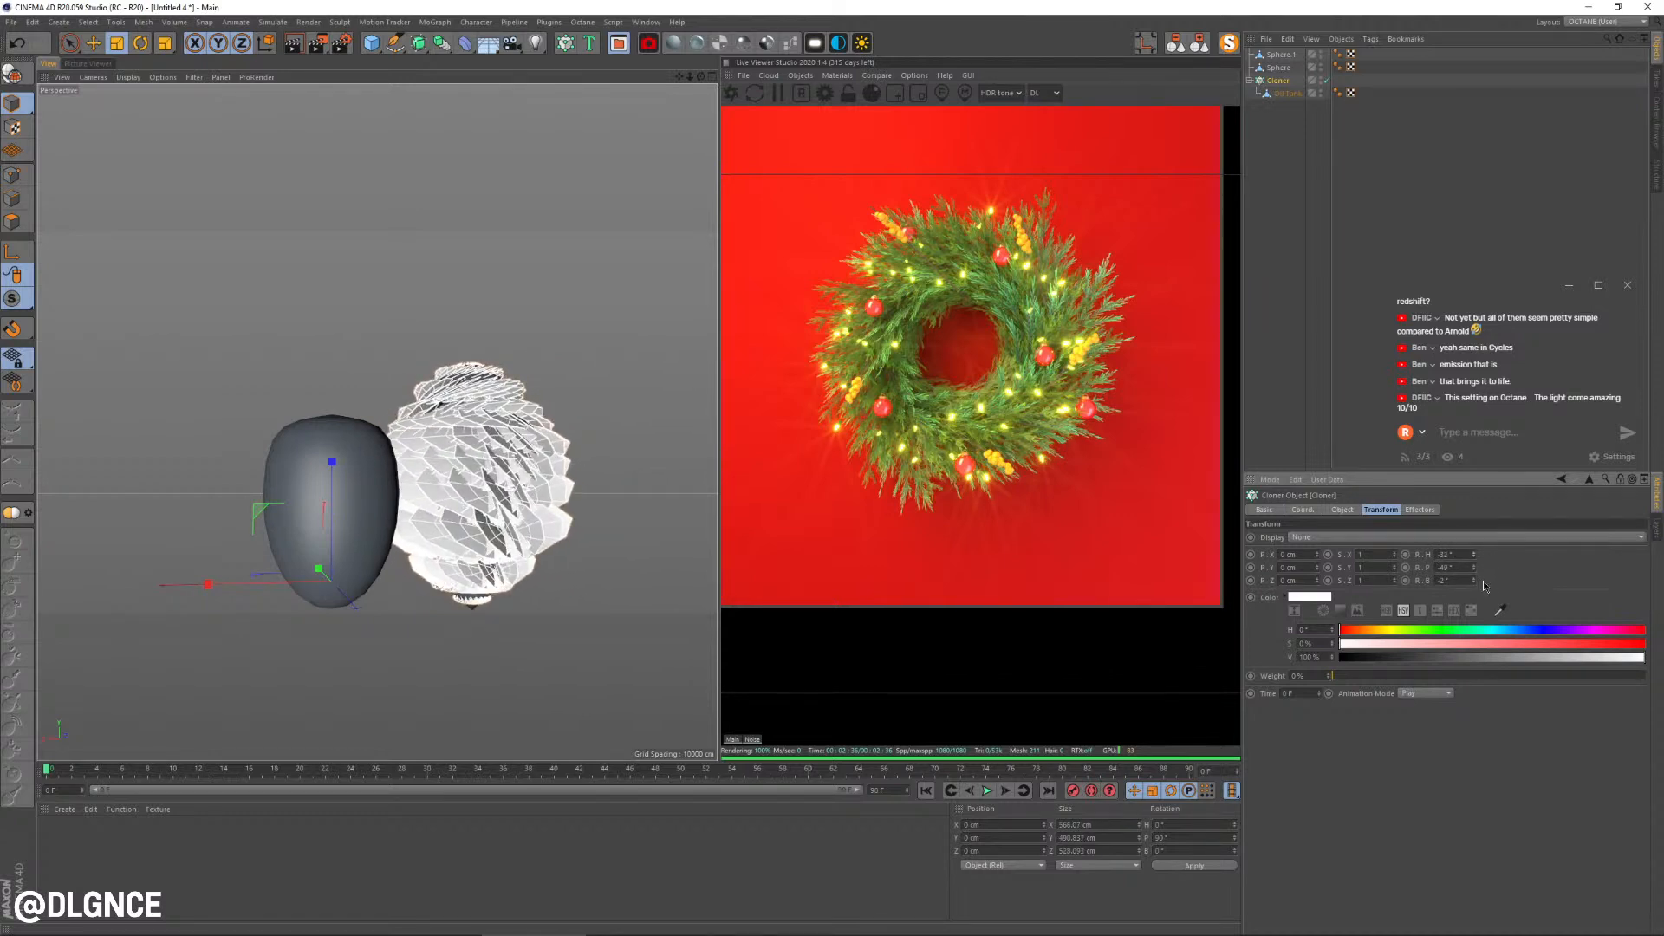
text(0)
key(Tab)
text(0)
key(Tab)
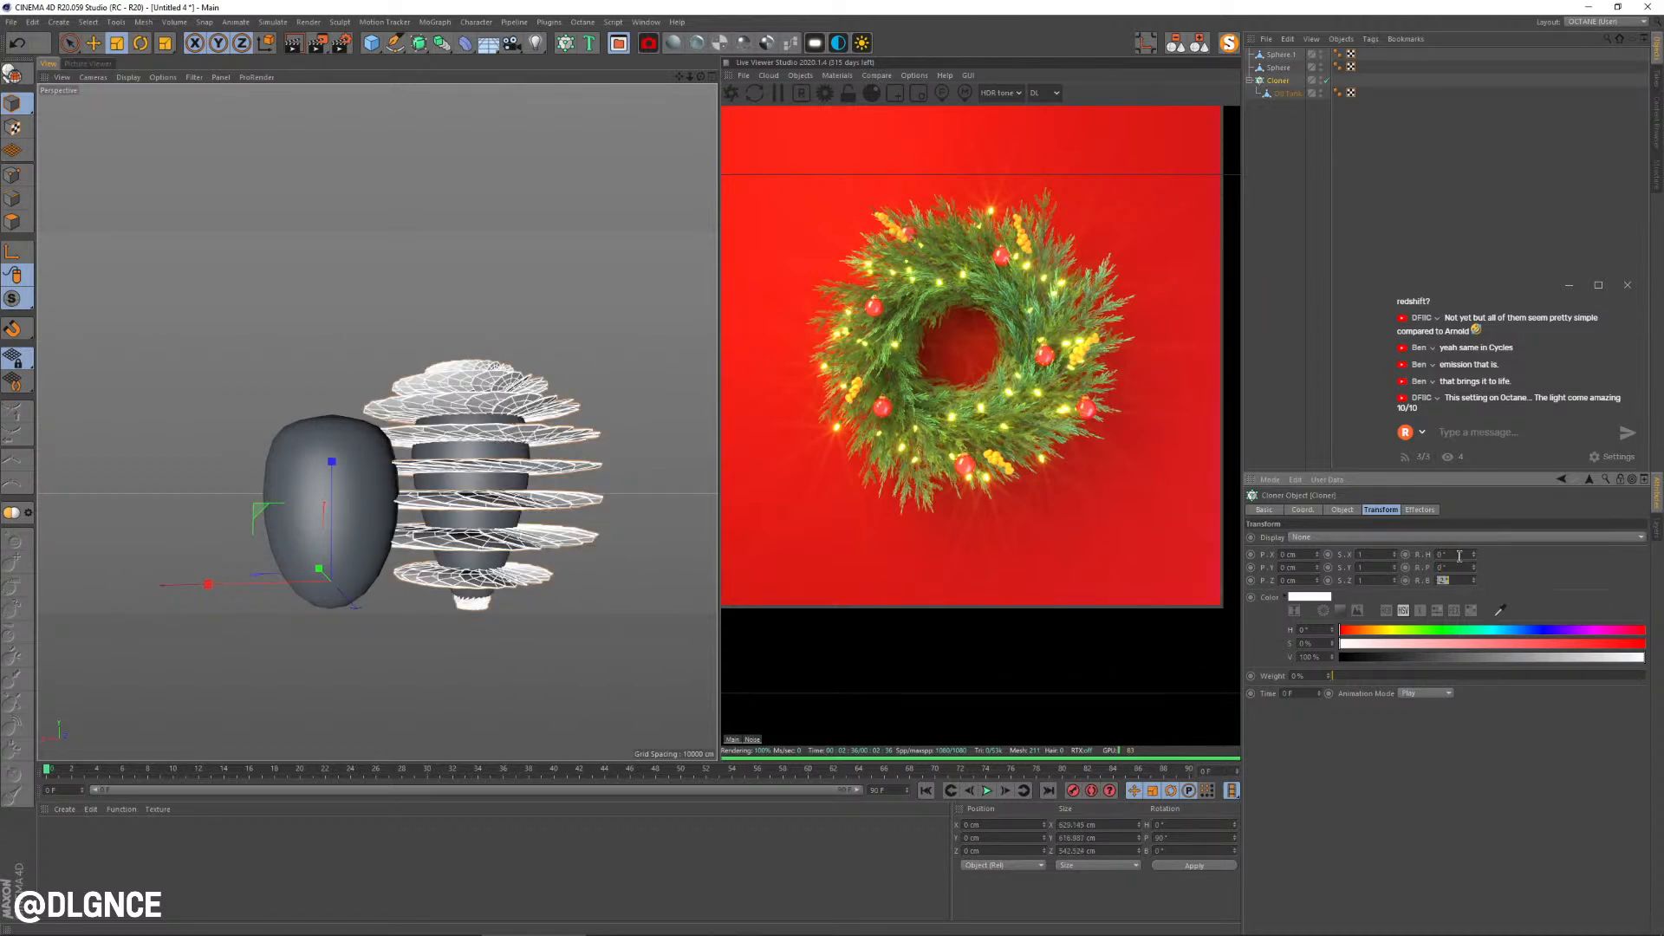
text(0)
key(Return)
Step: Adjust the Cloner's bank rotation and set its heading to about -20° so the scales point downward around the cone
mouse_move(591, 371)
alt+mouse_down()
mouse_move(572, 424)
mouse_move(574, 374)
alt+mouse_up()
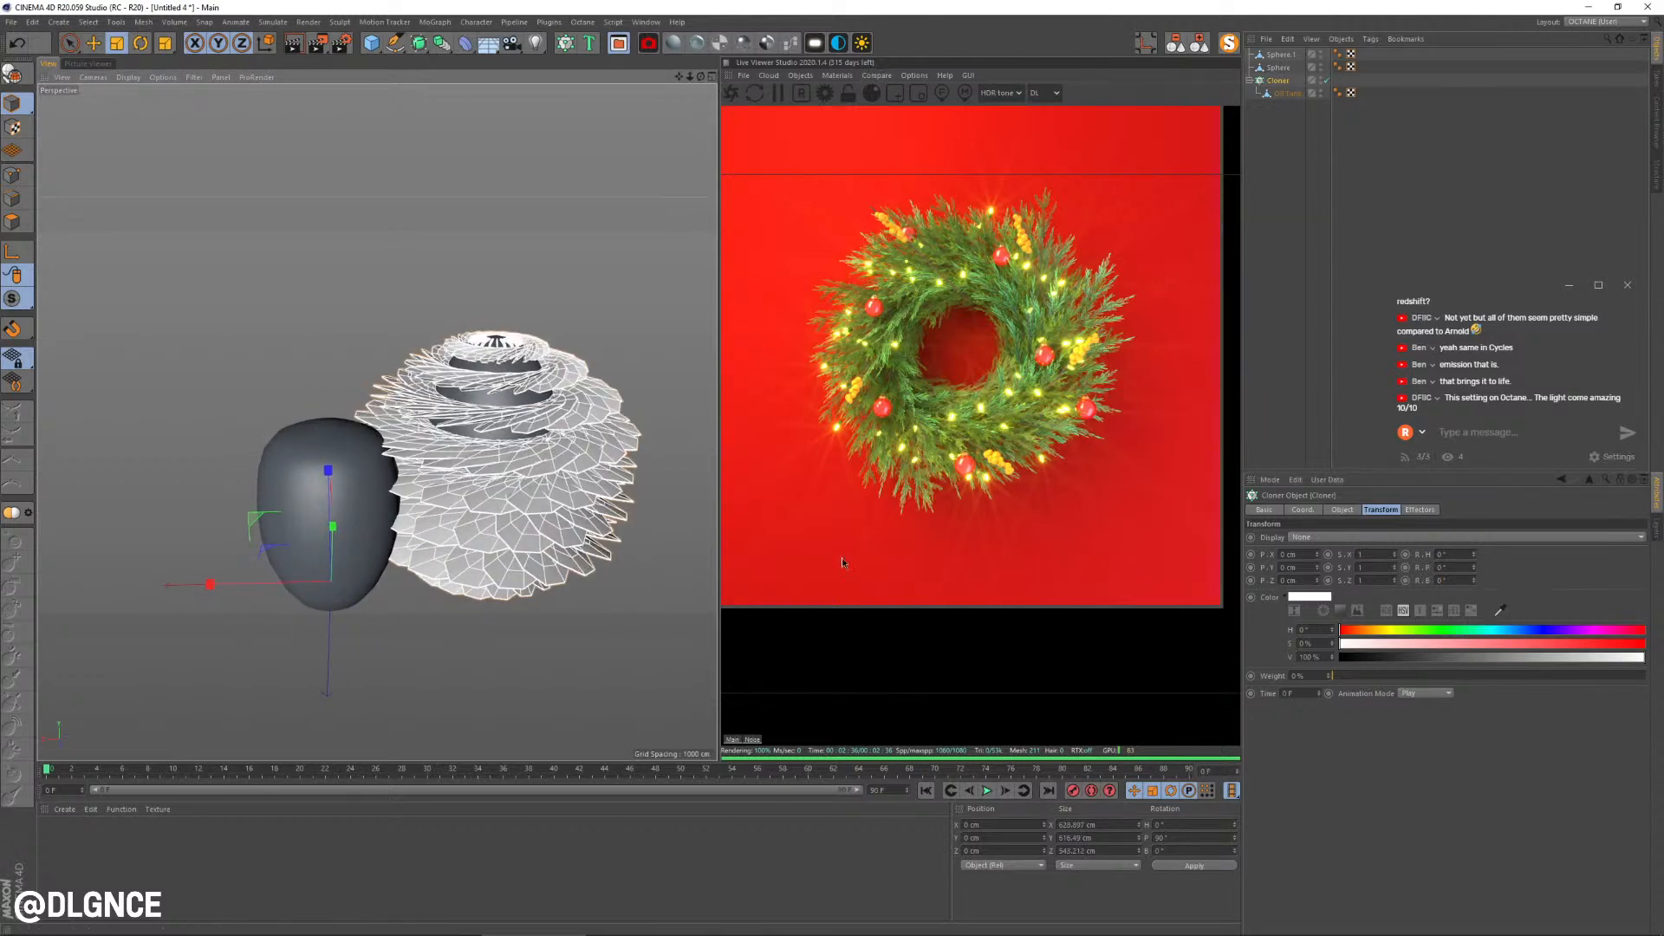
mouse_move(1477, 572)
mouse_down()
mouse_move(1484, 596)
mouse_move(1481, 544)
mouse_up()
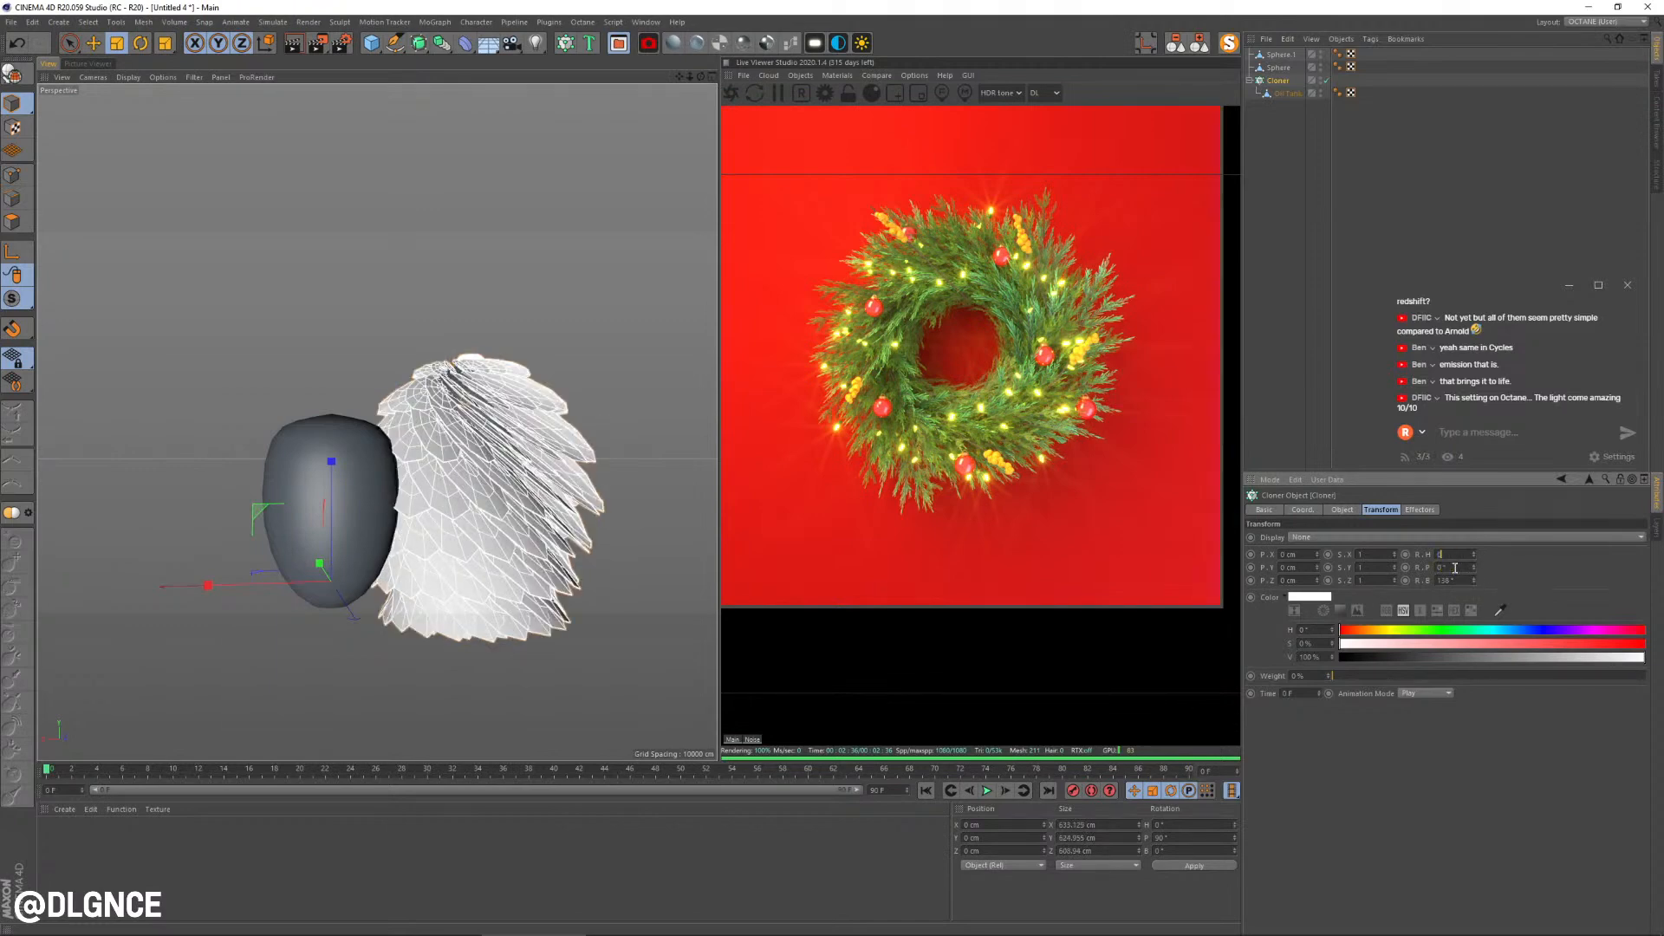
text(0)
key(Return)
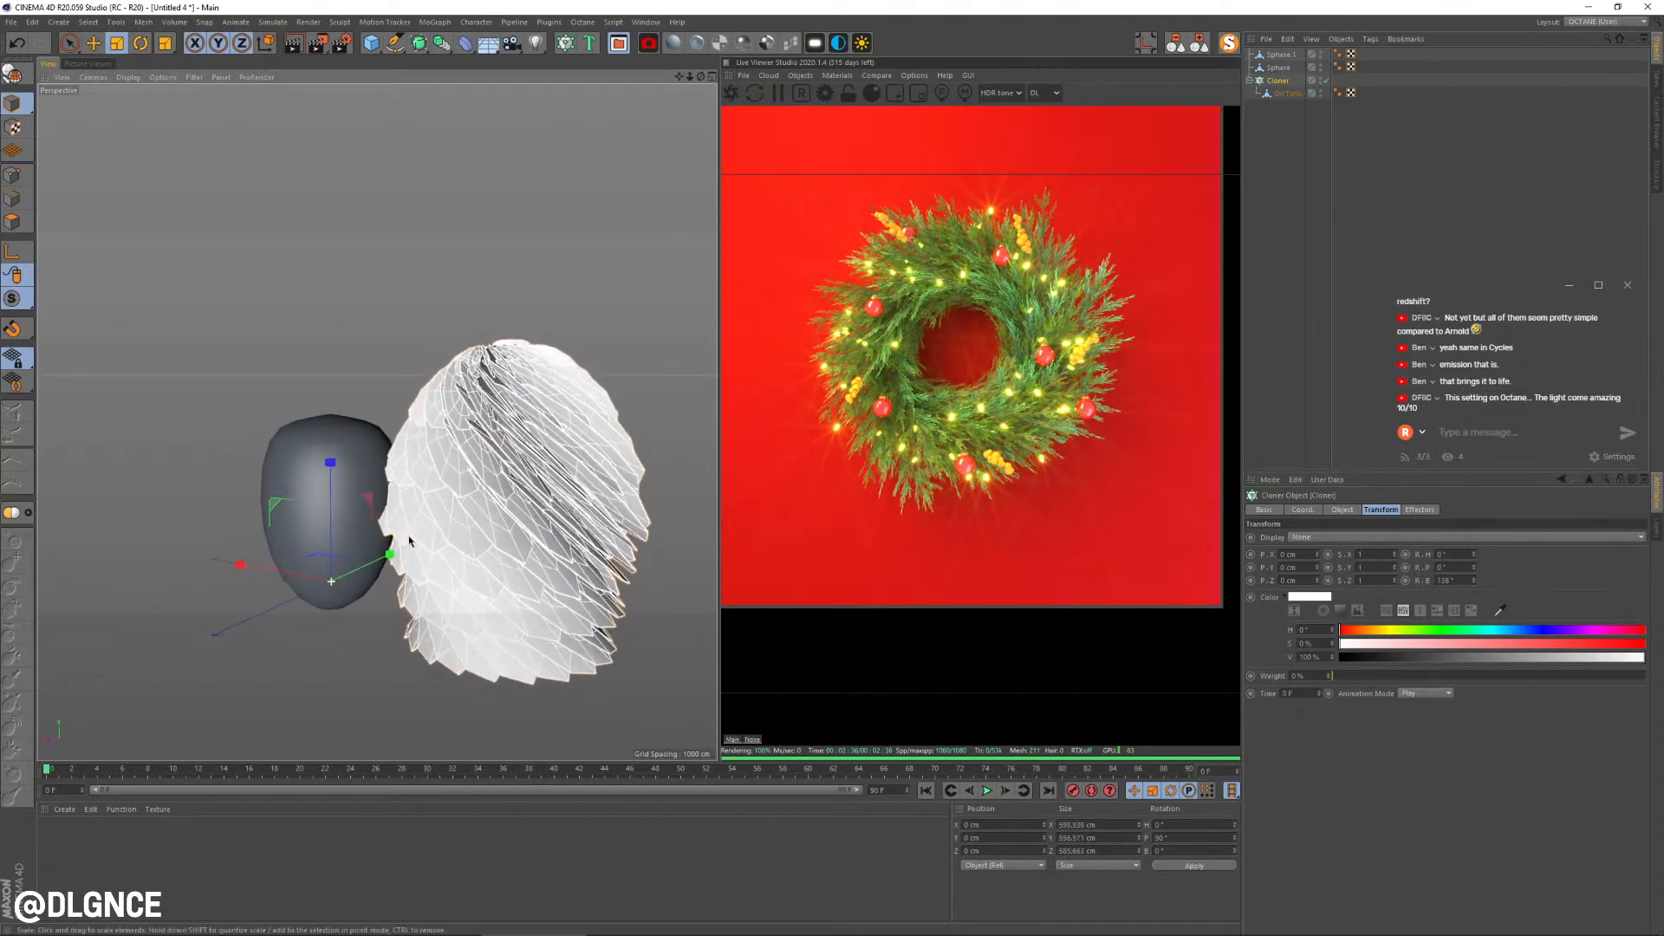
drag(1471, 563, 1471, 566)
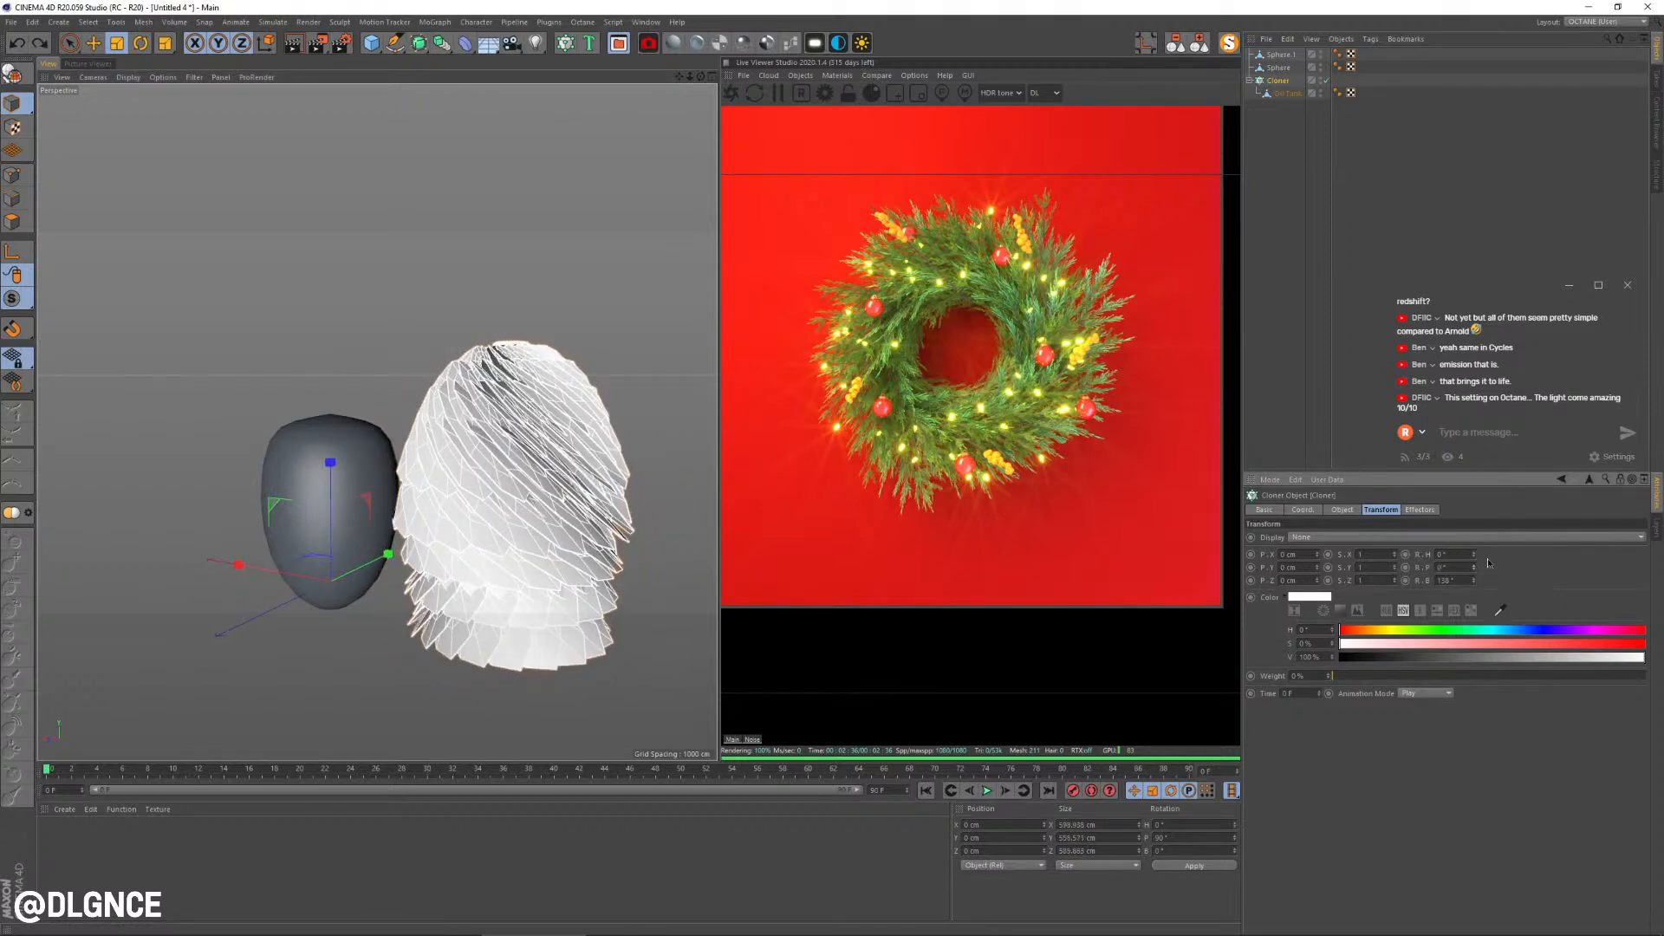
drag(1473, 554, 1473, 590)
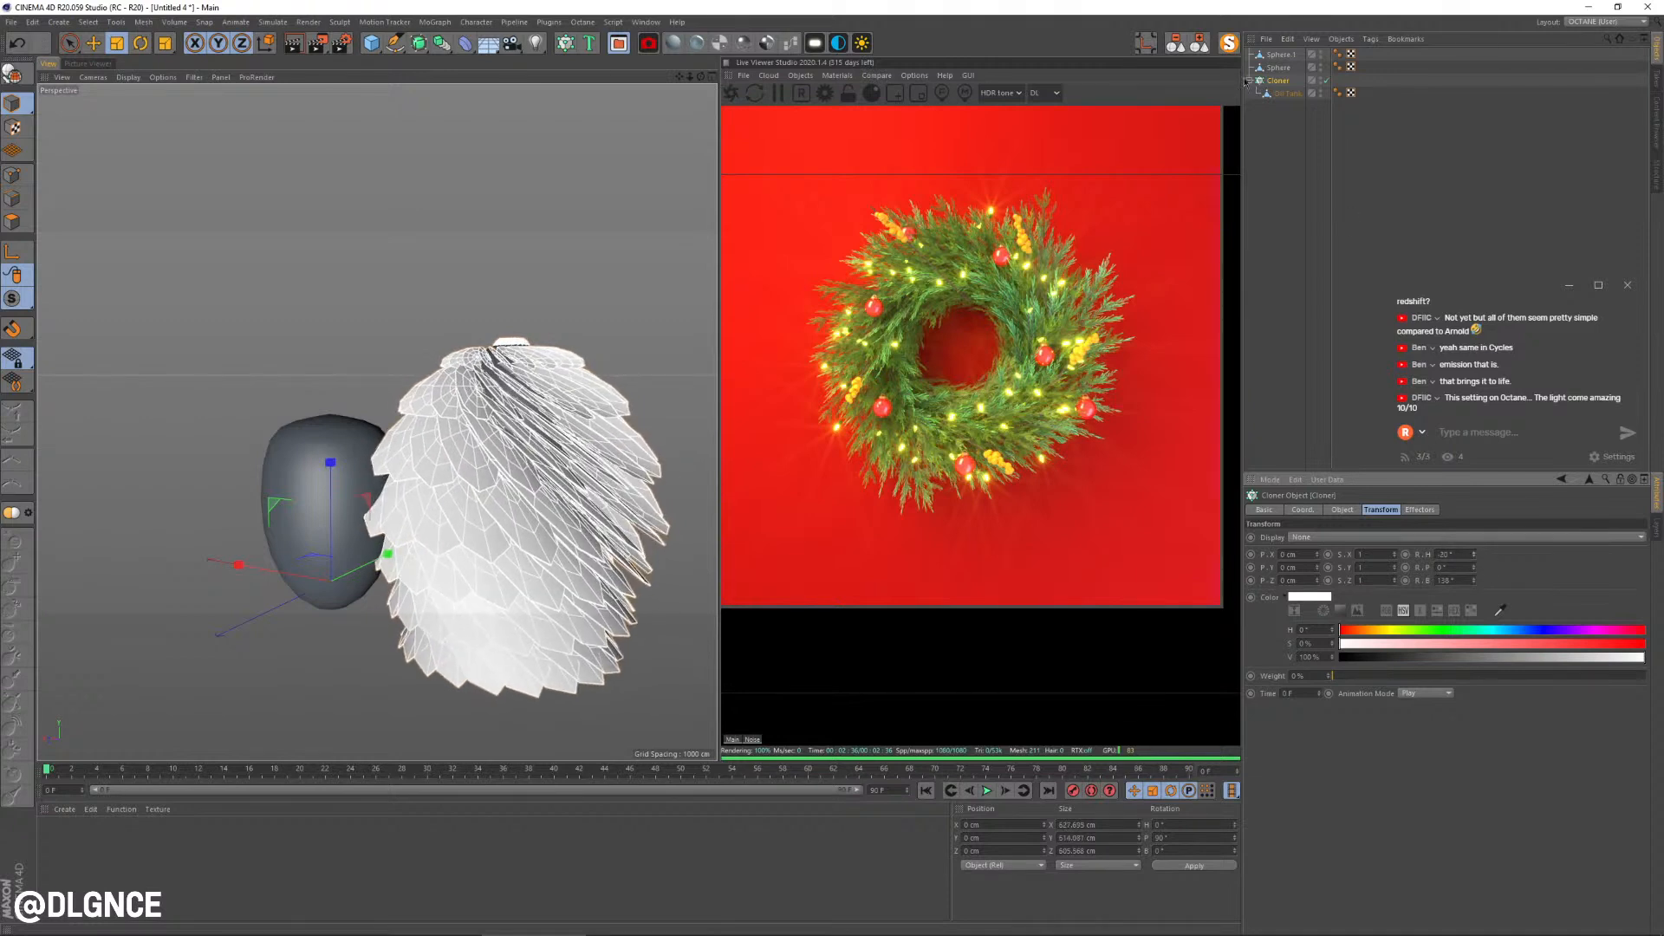
Step: Shorten the Oil Tank along X and set the Cloner's pitch rotation to about -27°
click(1287, 94)
drag(246, 564, 316, 584)
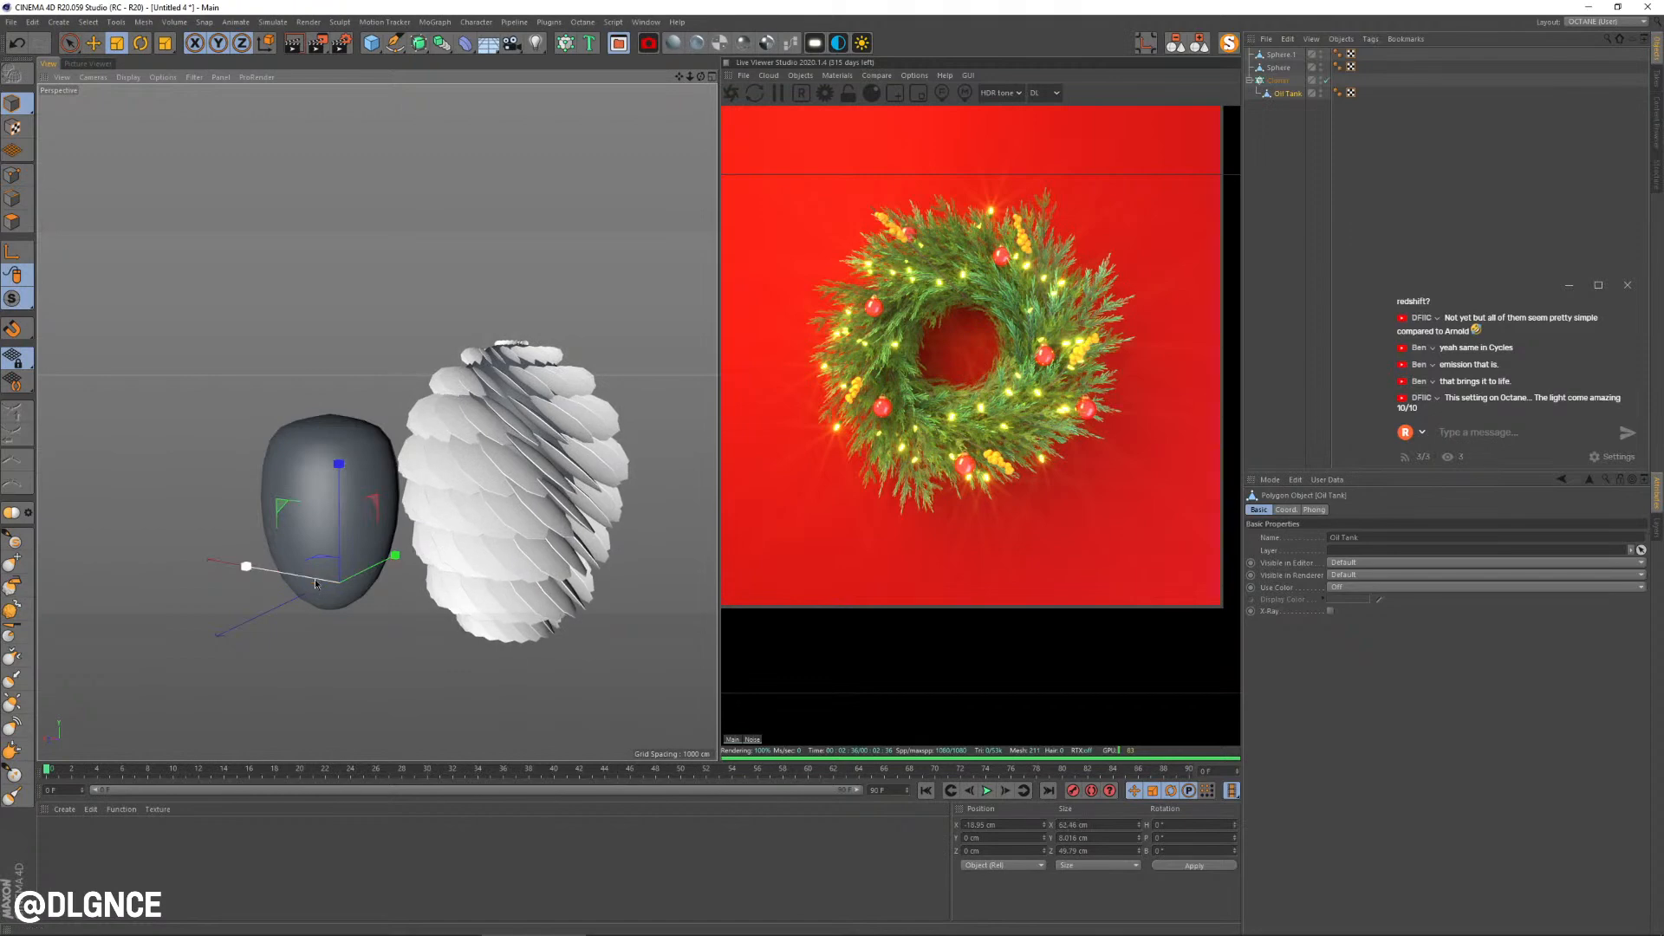
click(1278, 79)
drag(1474, 567, 1473, 600)
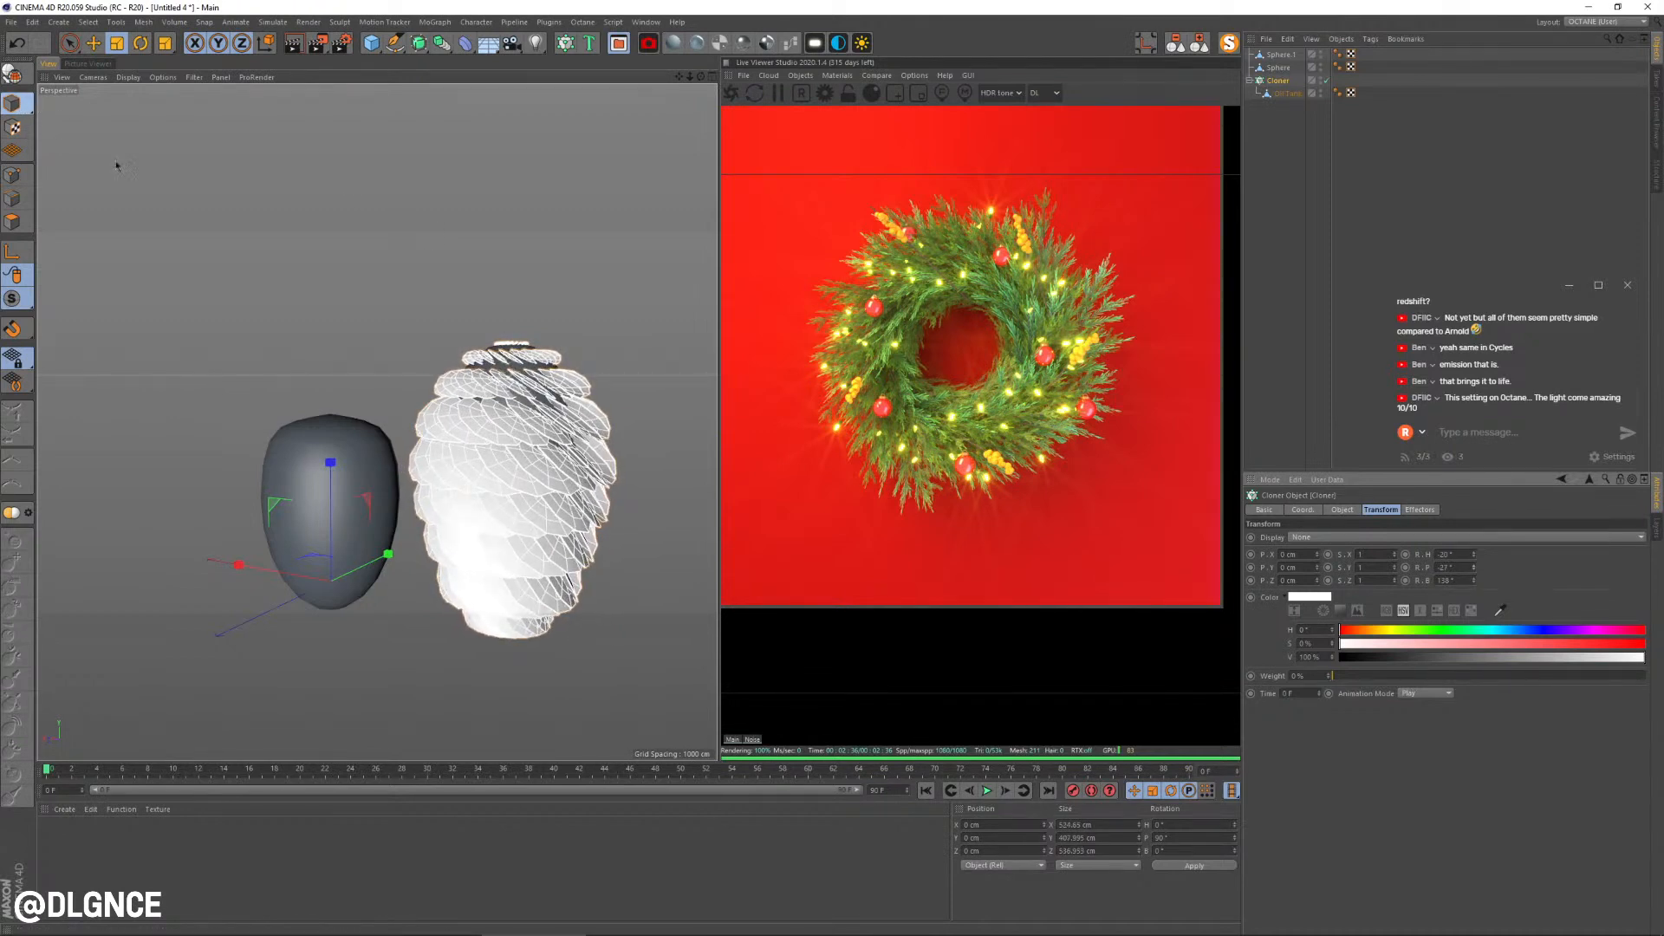
Step: View Sphere.1 in isolation, restore the full scene and delete the spare Sphere beside the pine cone
click(534, 371)
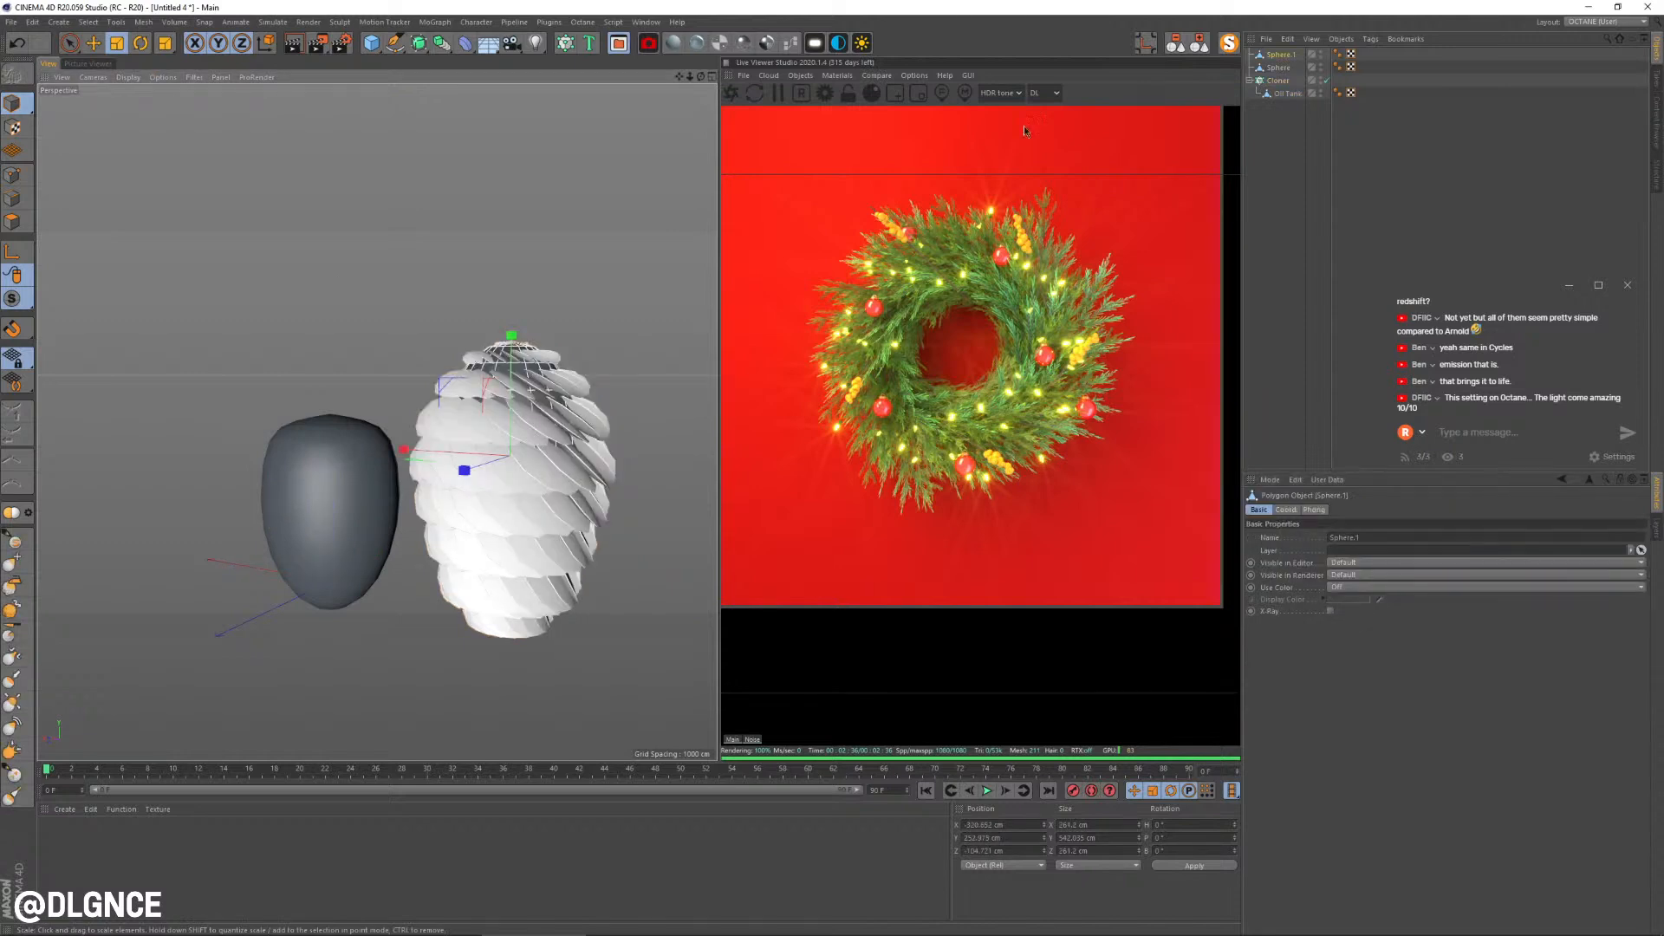
click(1228, 47)
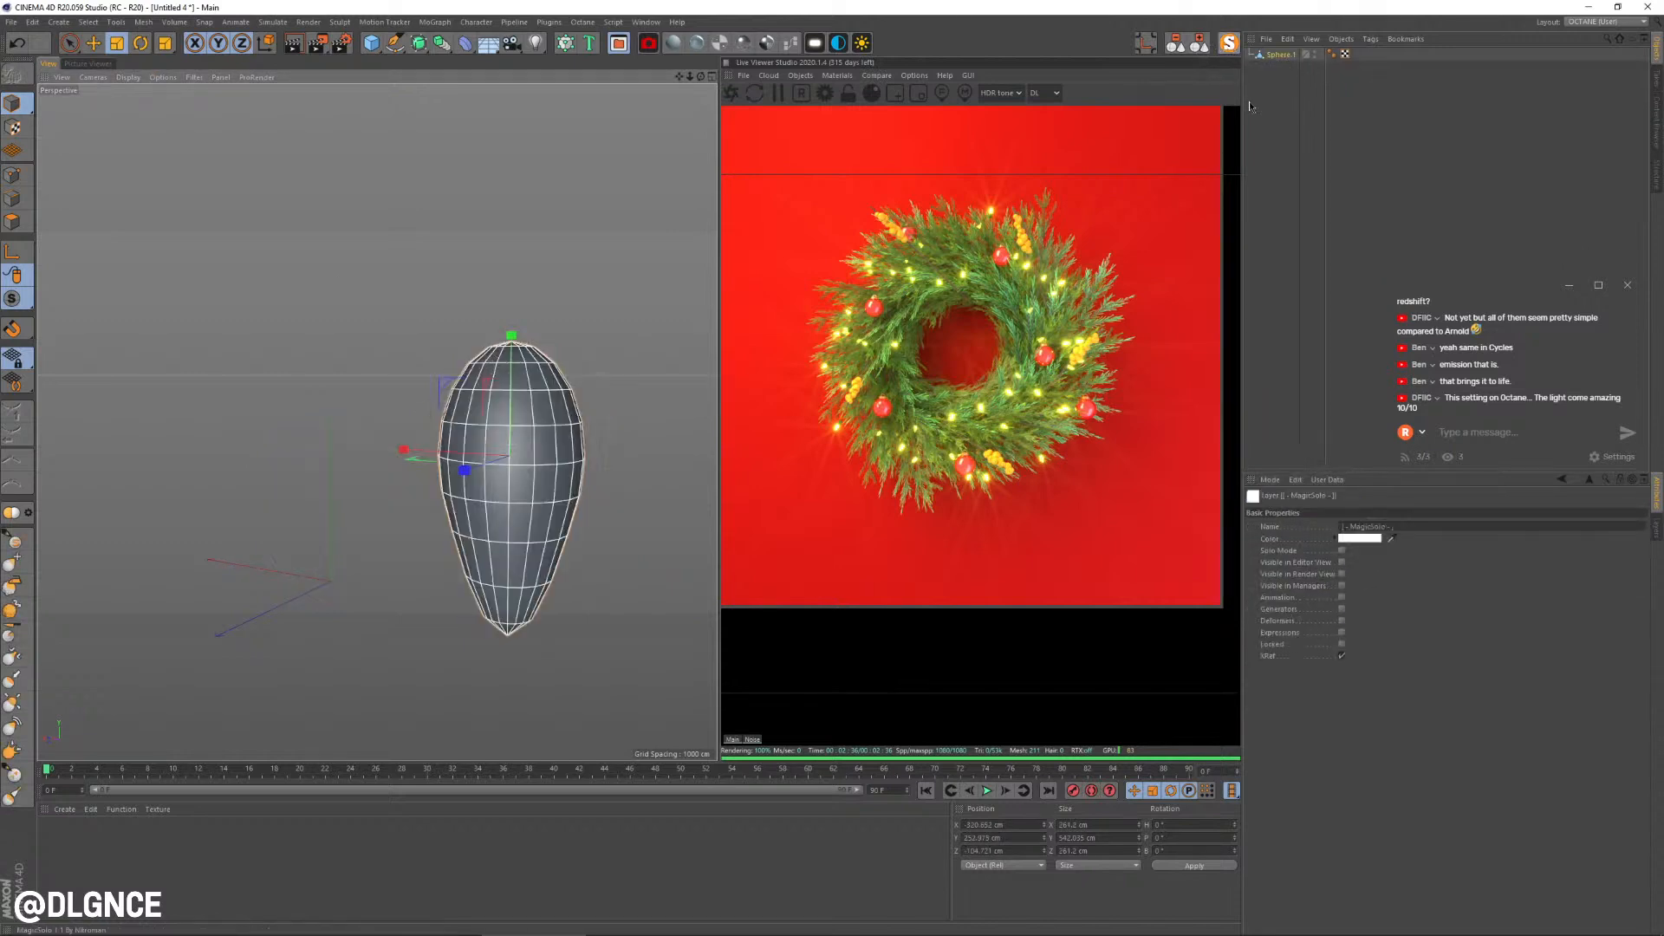
click(1235, 44)
click(1286, 68)
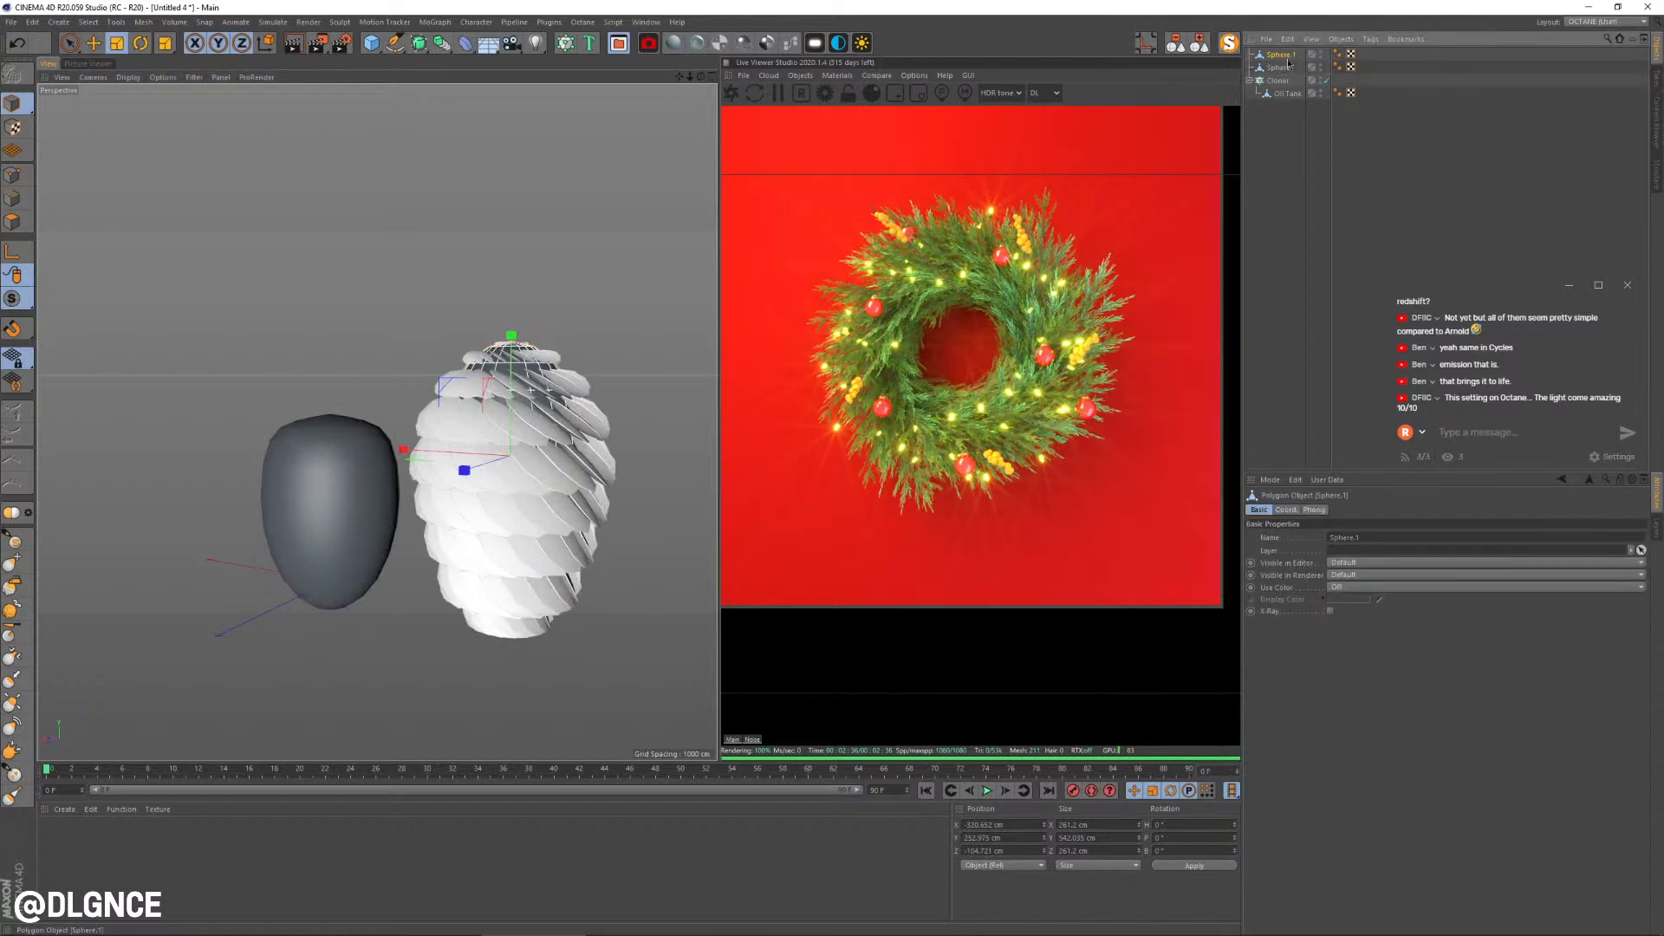
key(Delete)
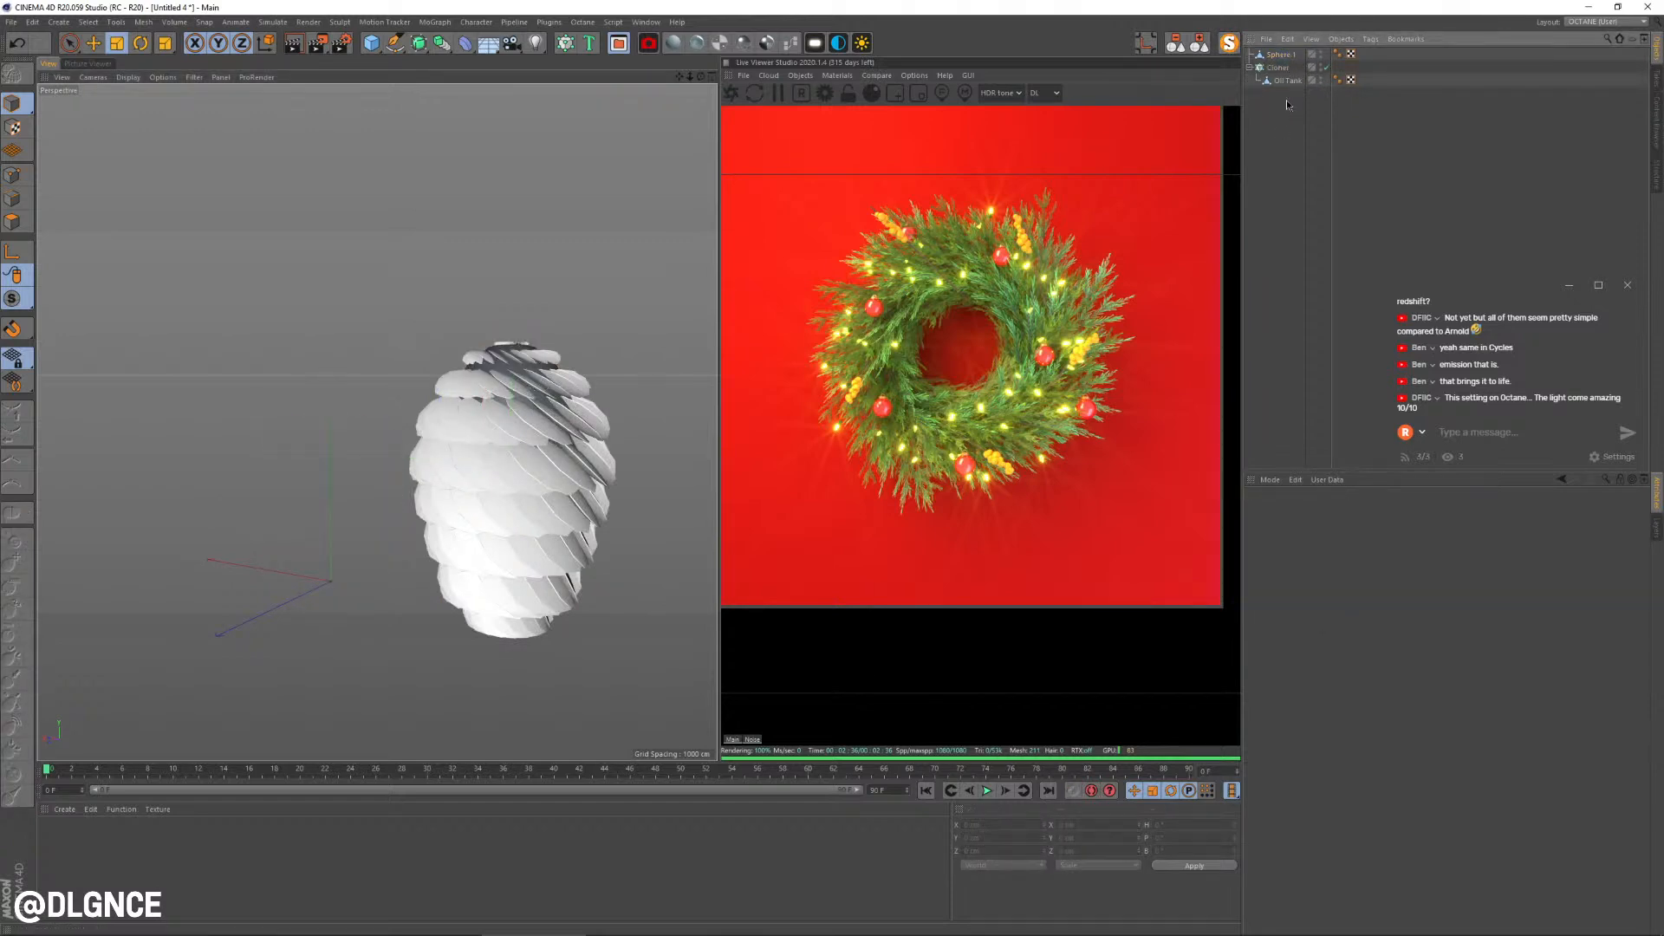
Step: Move Sphere.1 to the world origin by setting its X, Y and Z position to 0 cm
click(1284, 55)
click(997, 825)
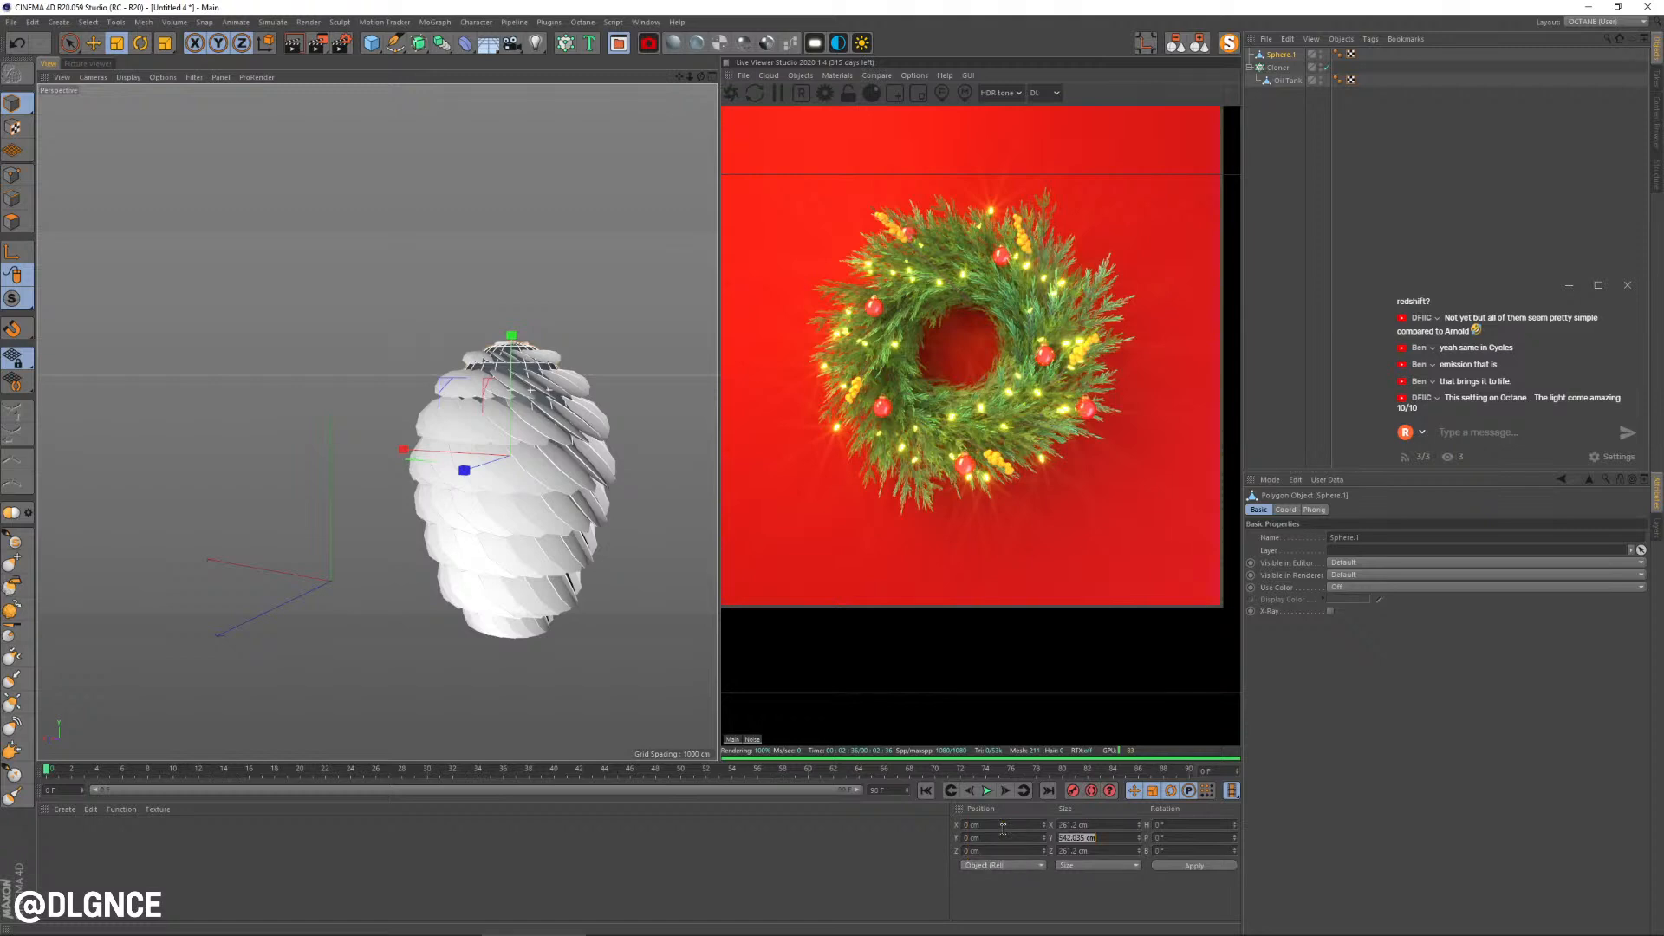
key(Return)
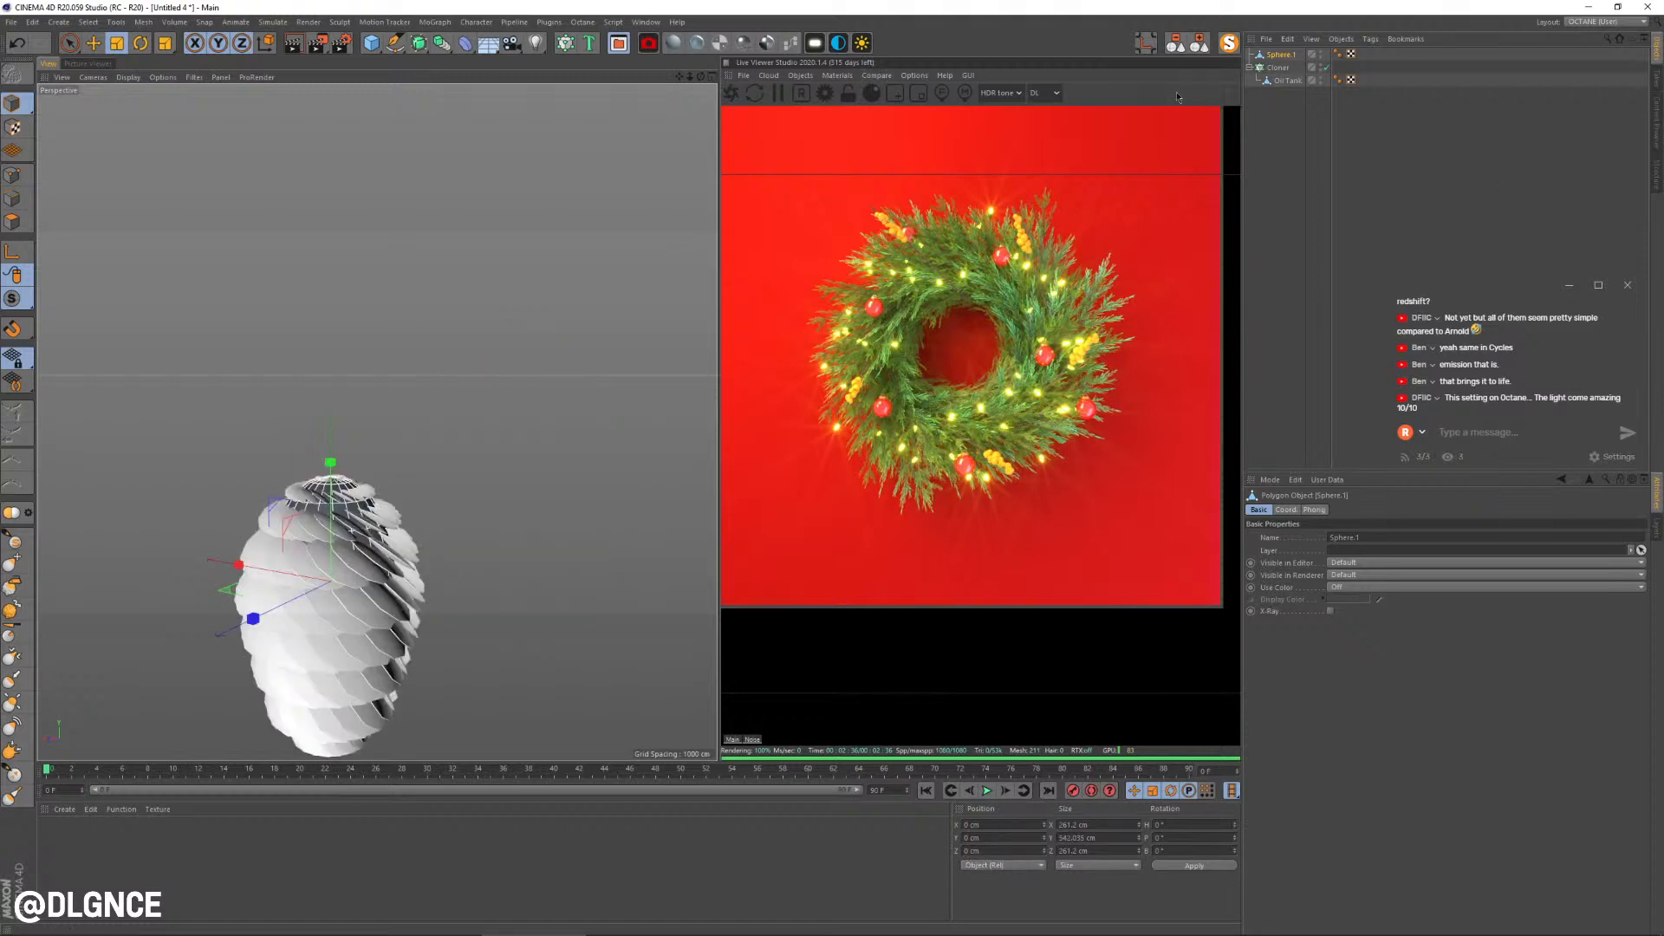
Step: Parent the Cloner under Sphere.1 and rename Sphere.1 to "P cone"
click(1279, 67)
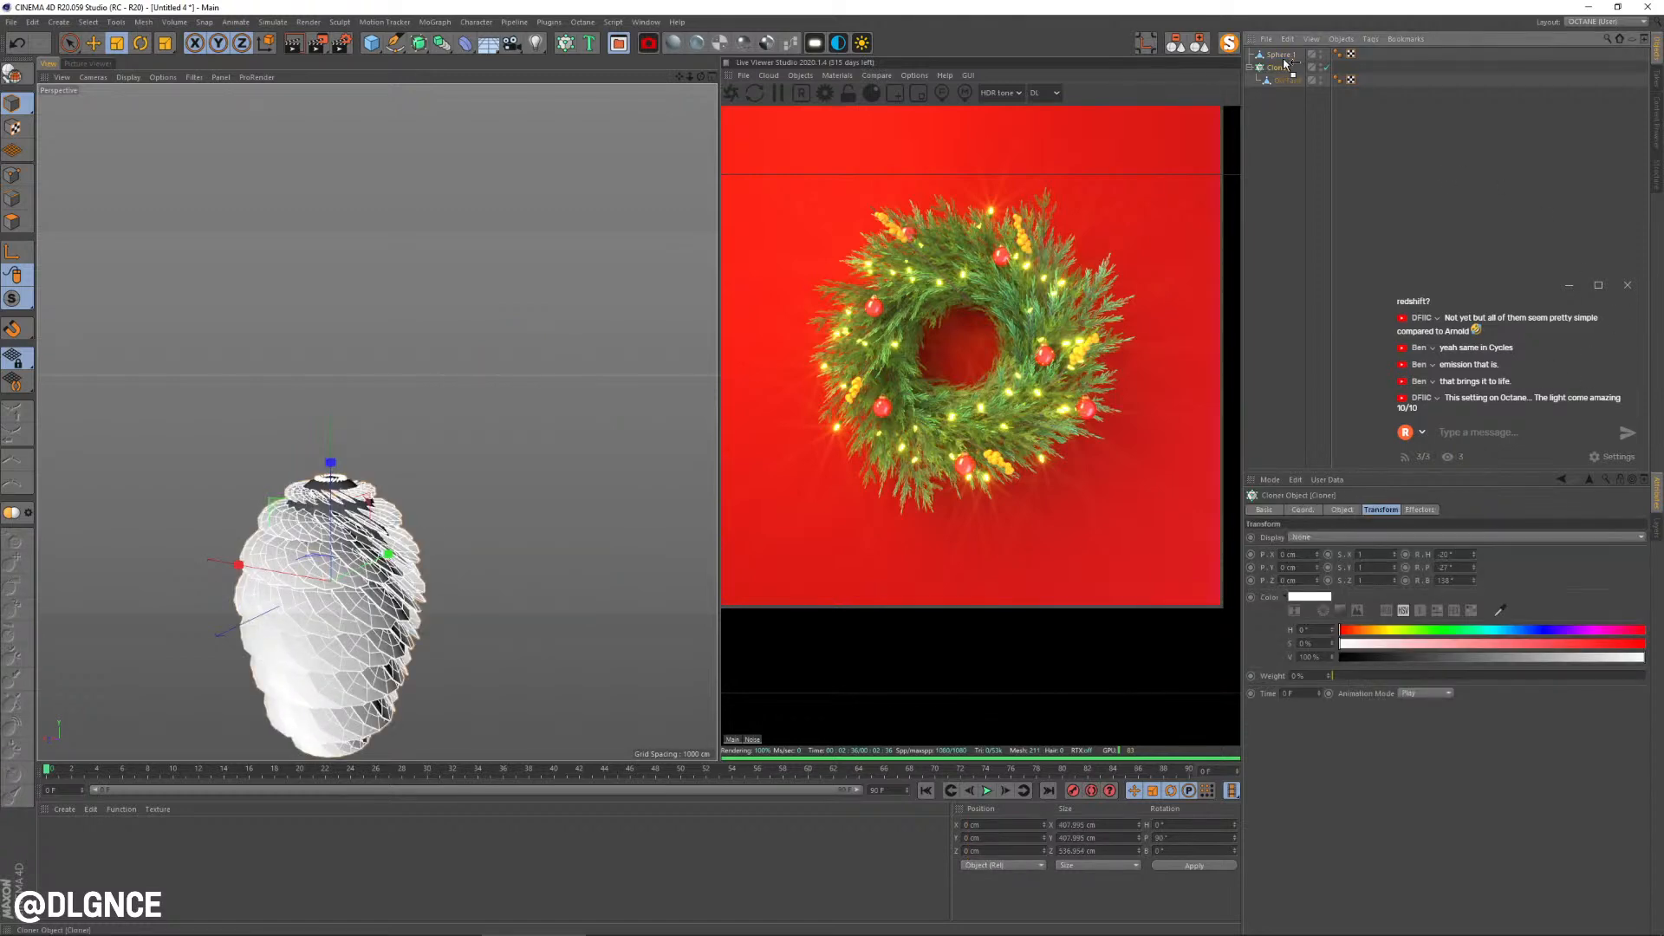
drag(1284, 60, 1284, 54)
double_click(1284, 53)
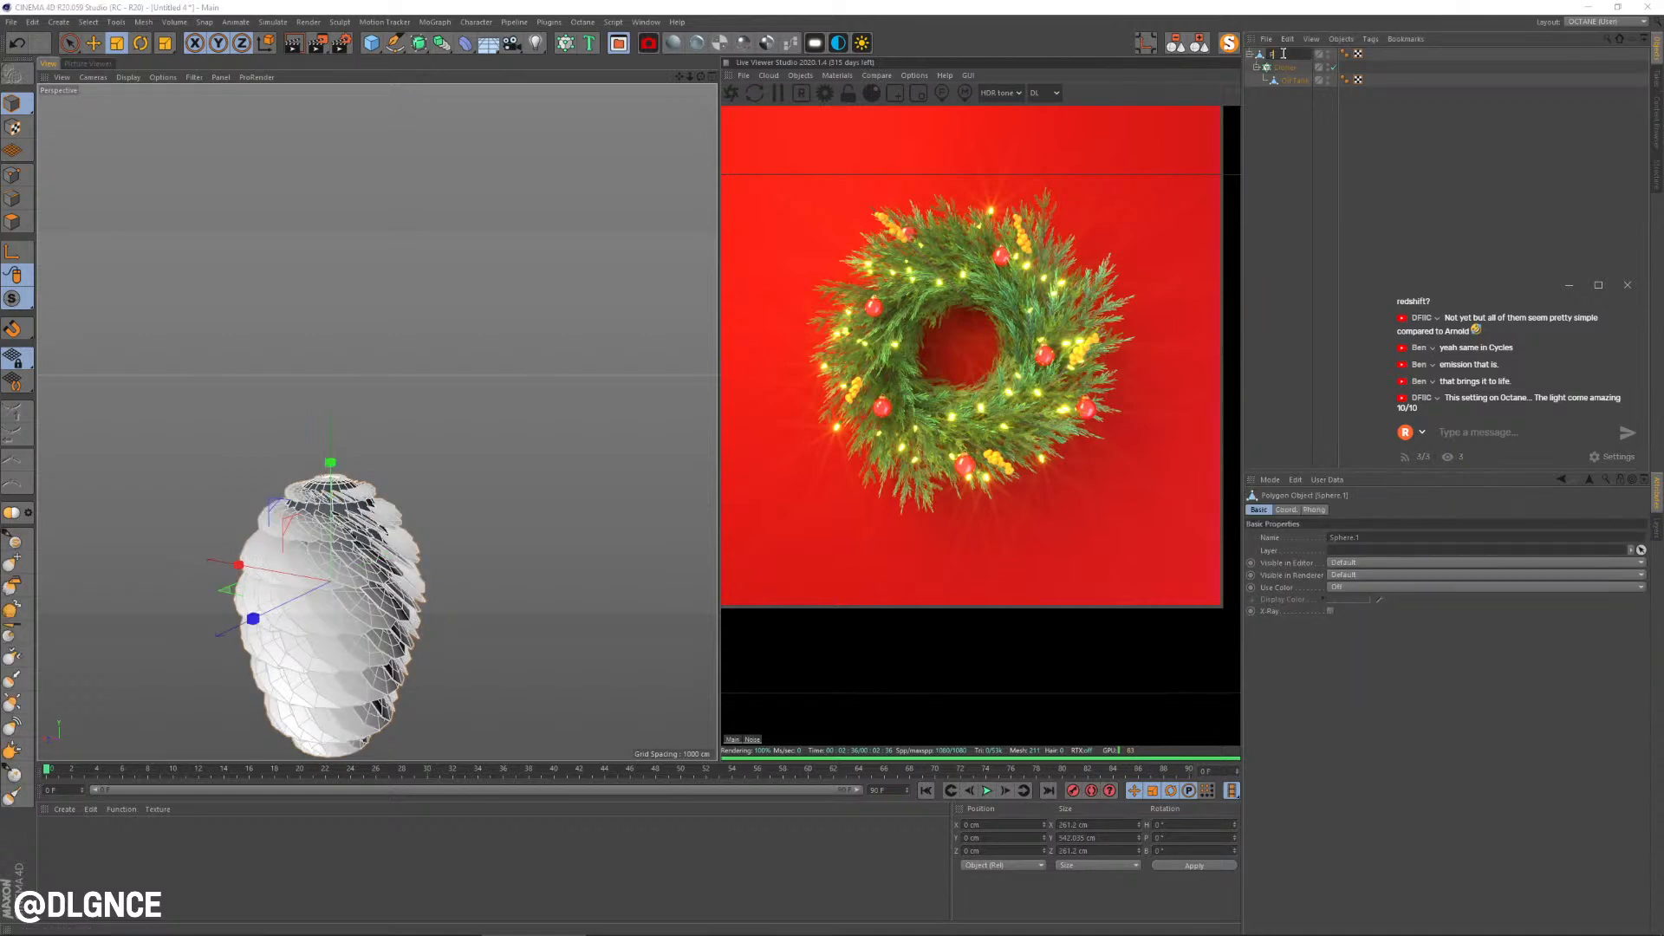
text(P cone)
key(Return)
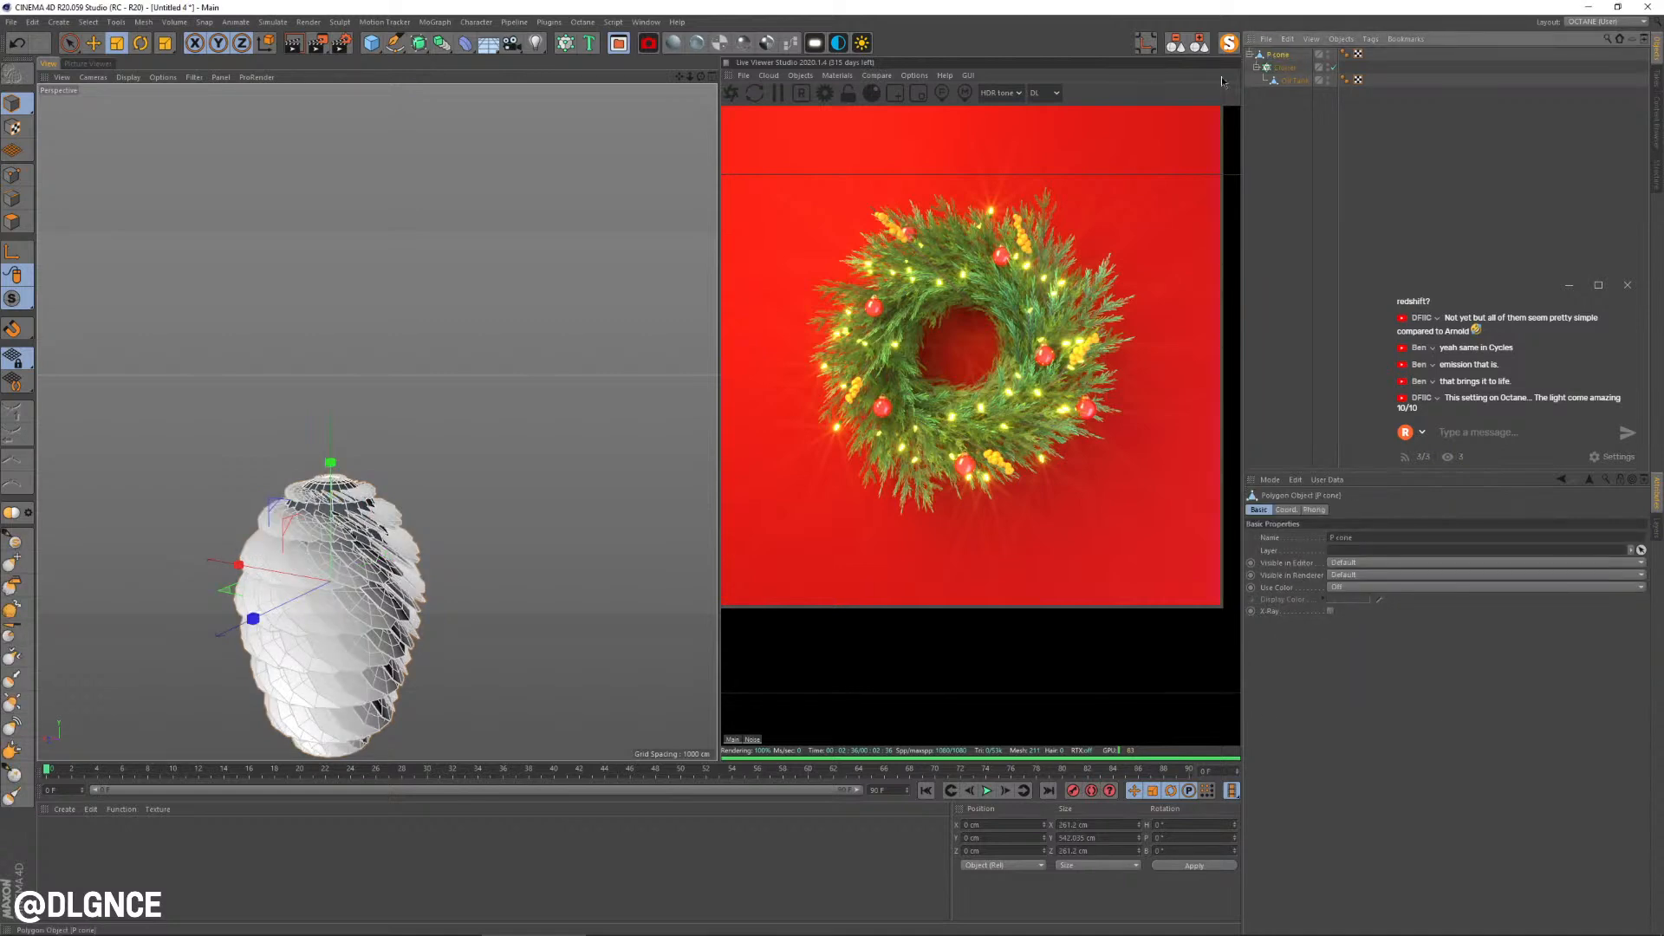
Step: Switch to the ThePractice-220-Wreath.c4d project and paste in the P cone hierarchy
key(v)
mouse_move(416, 340)
click(431, 392)
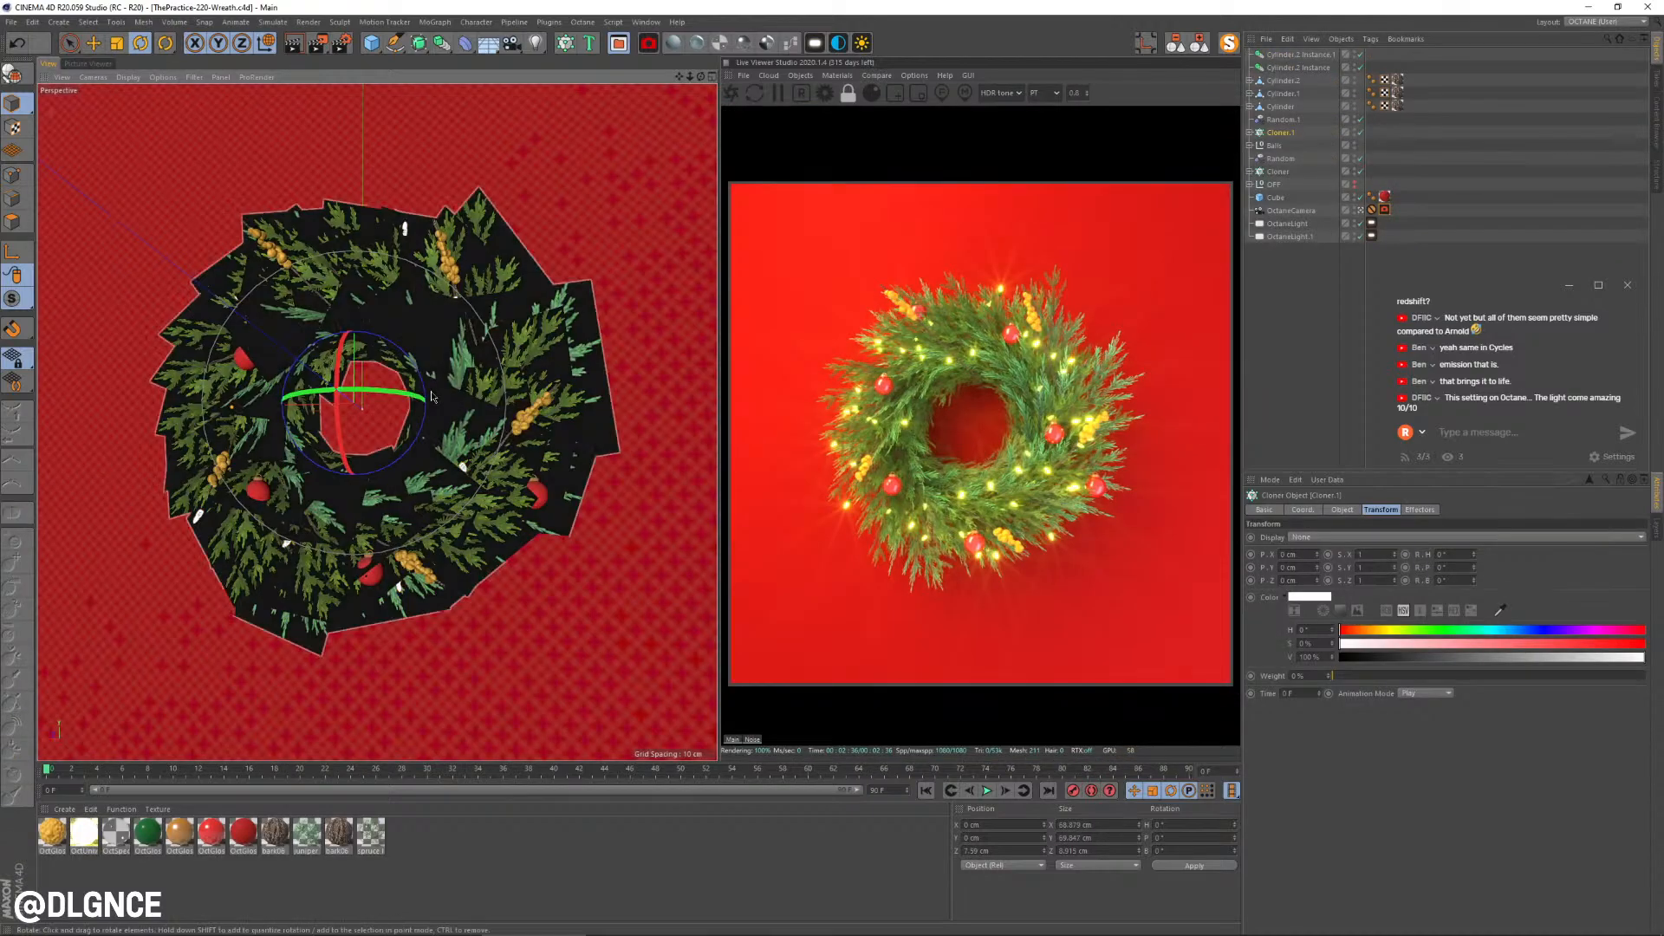
key(ctrl+v)
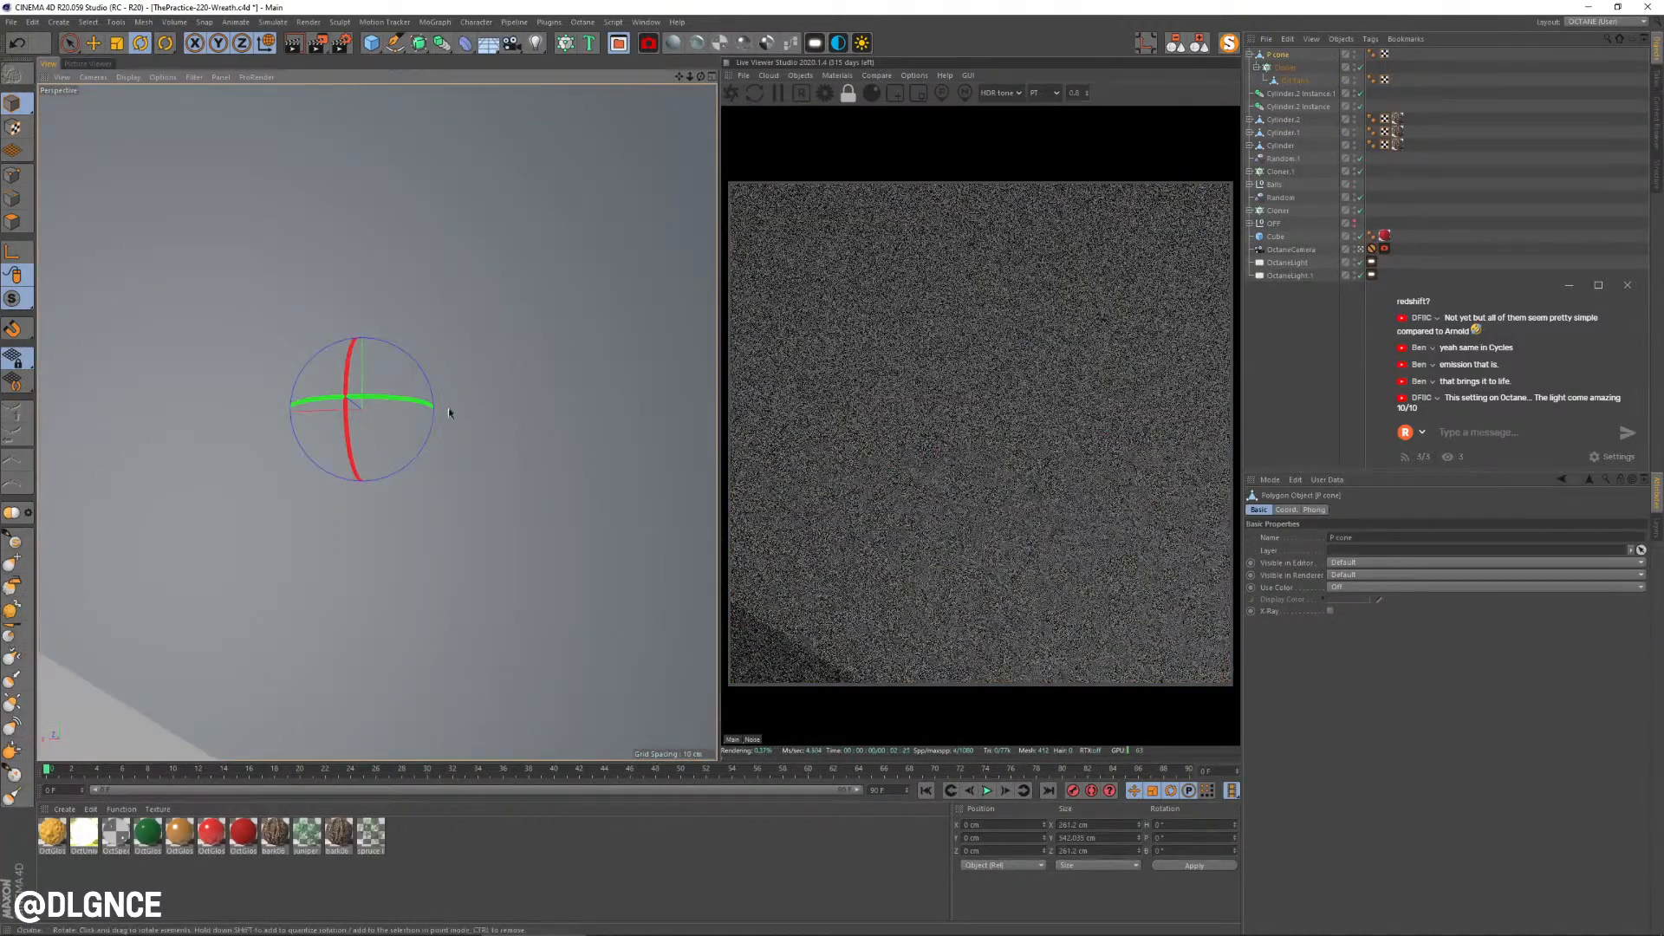
Step: Scale P cone down uniformly to about 68 cm tall and enlarge its Oil Tank until the scales cover the cone
key(t)
drag(523, 142, 260, 455)
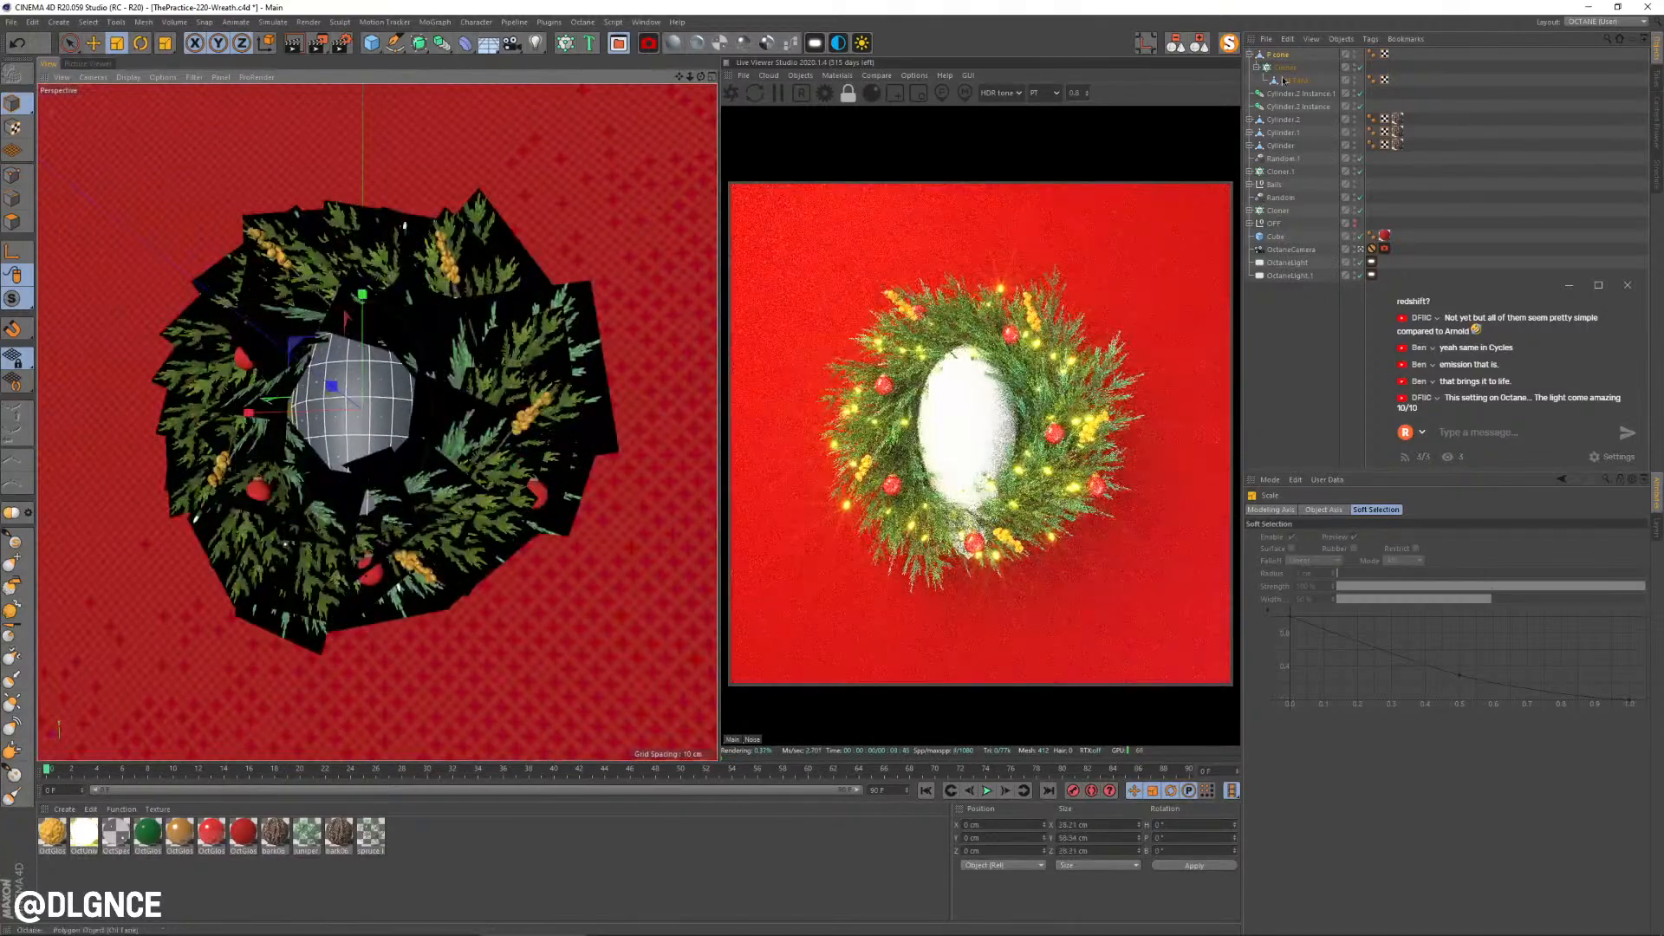
click(1283, 81)
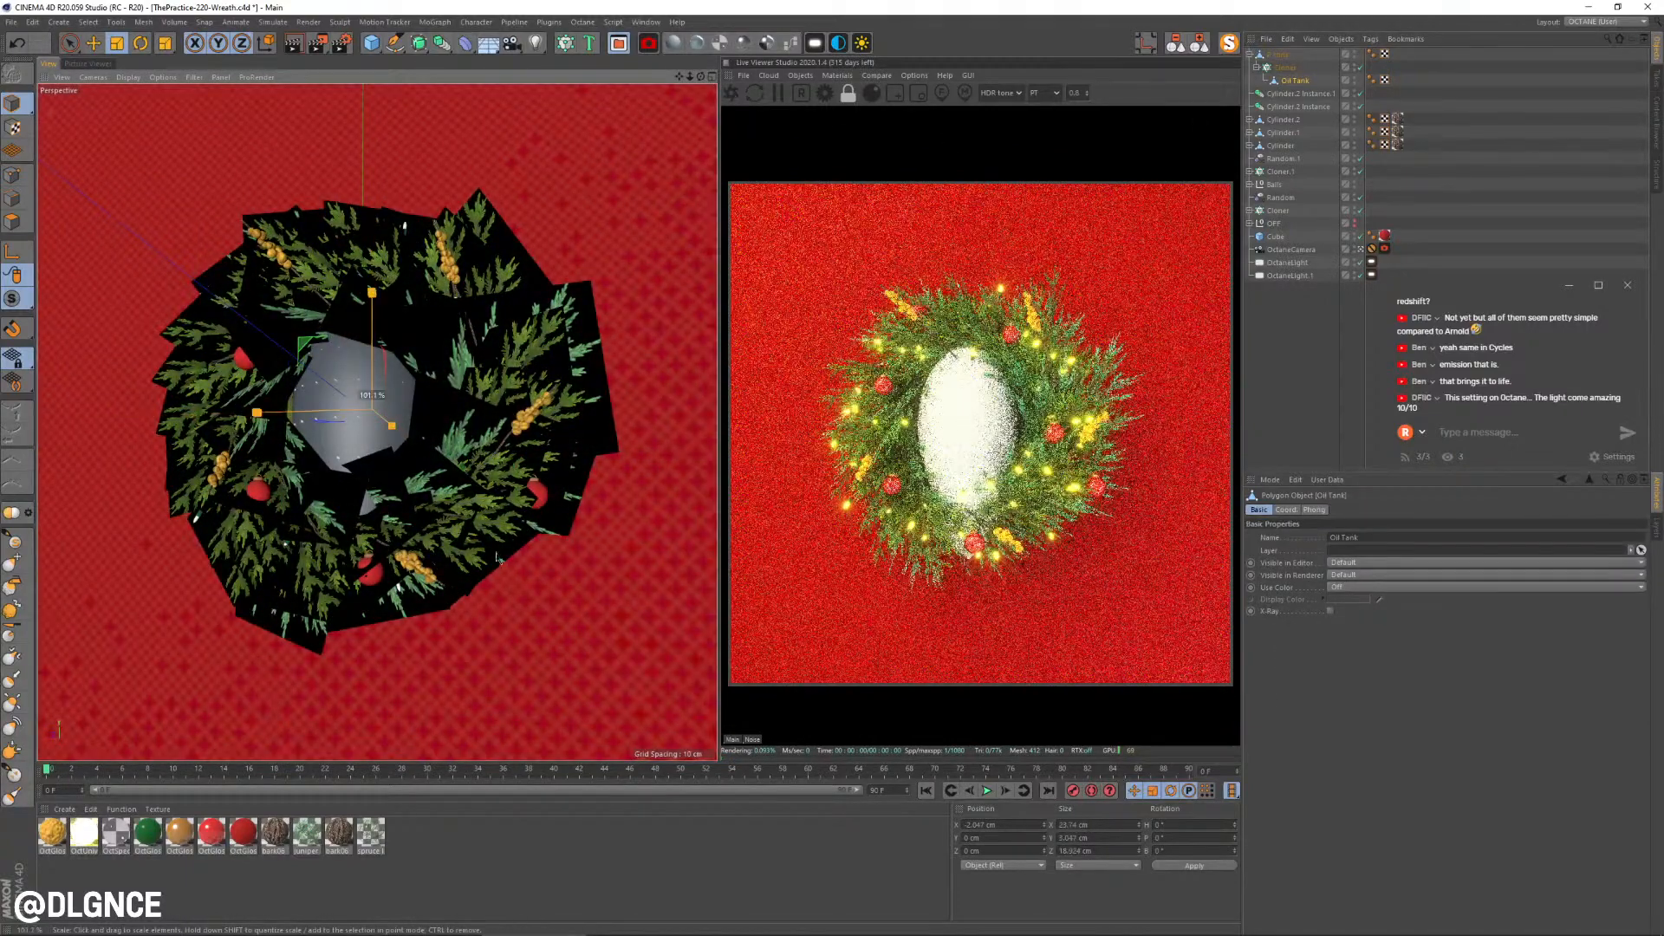
drag(497, 556, 391, 639)
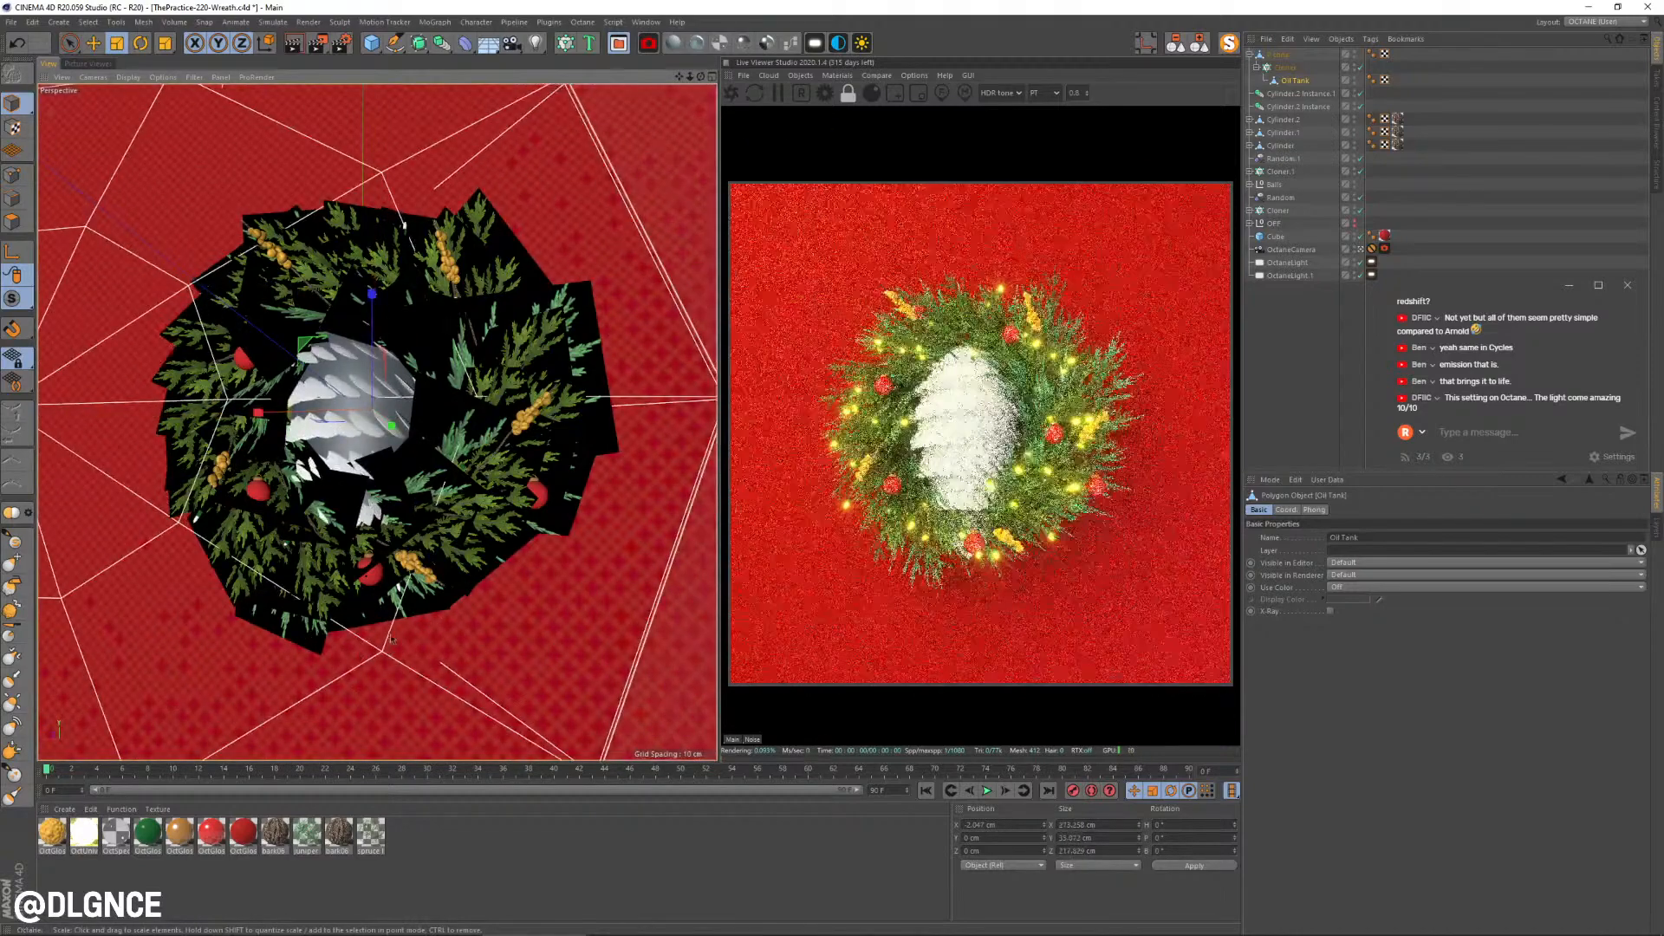
Step: Undo the last Oil Tank enlargement and try scaling P cone down with the Cloner moved out of it
key(ctrl+z)
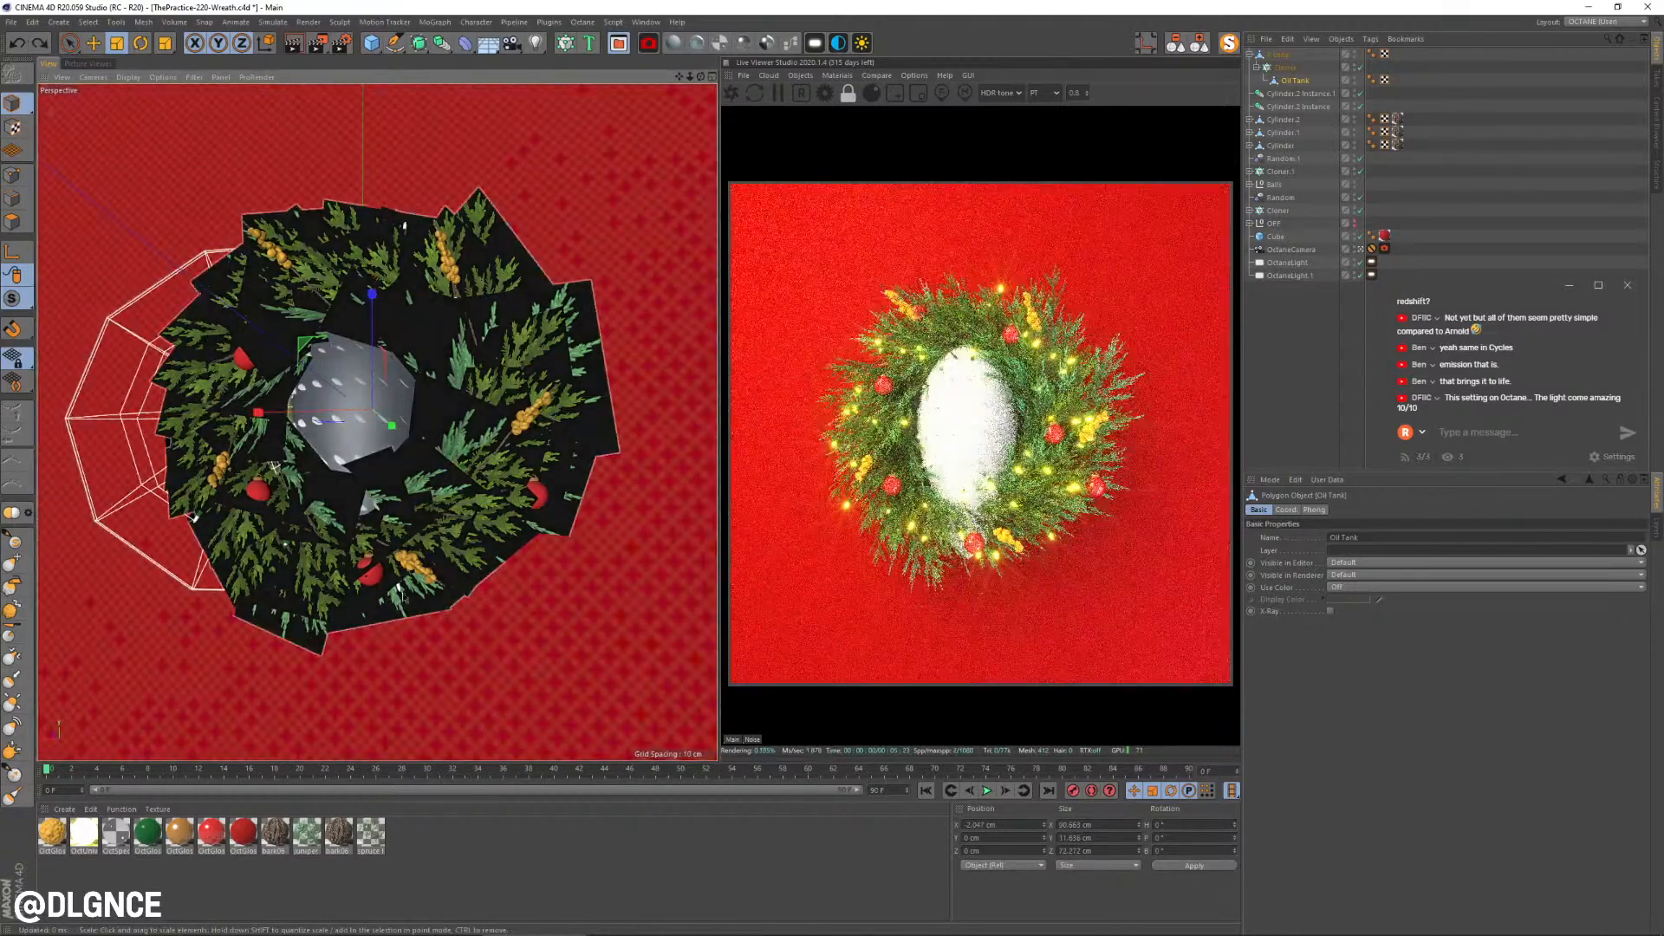
drag(1286, 68, 1291, 52)
click(1278, 79)
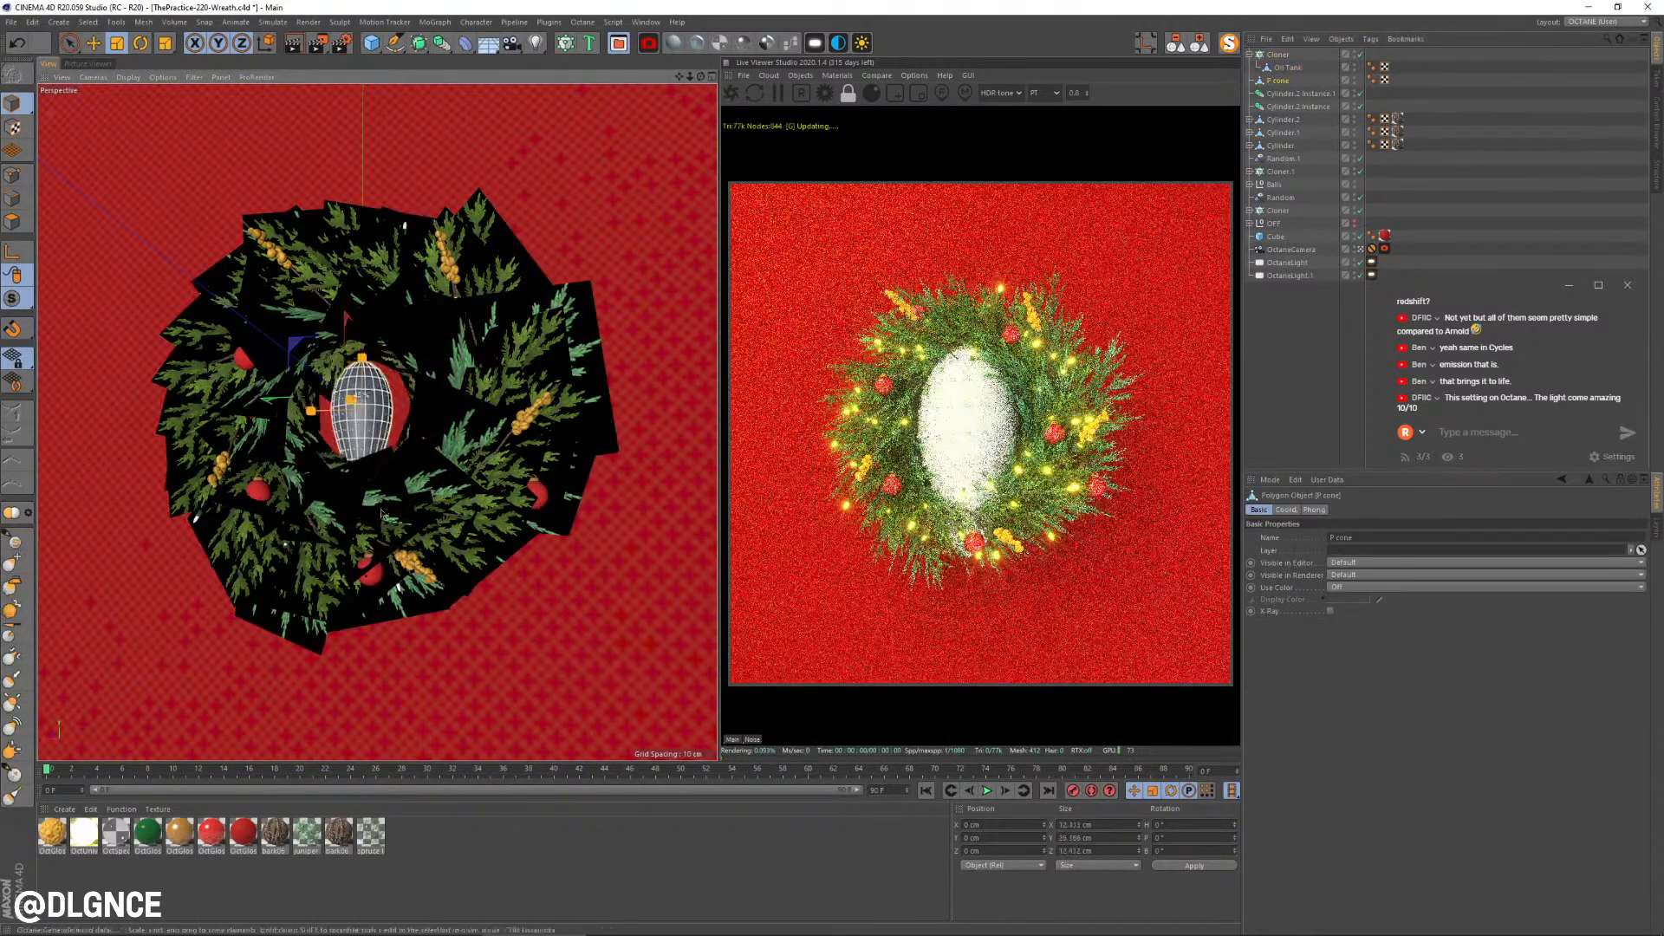
drag(381, 513, 362, 518)
click(1288, 67)
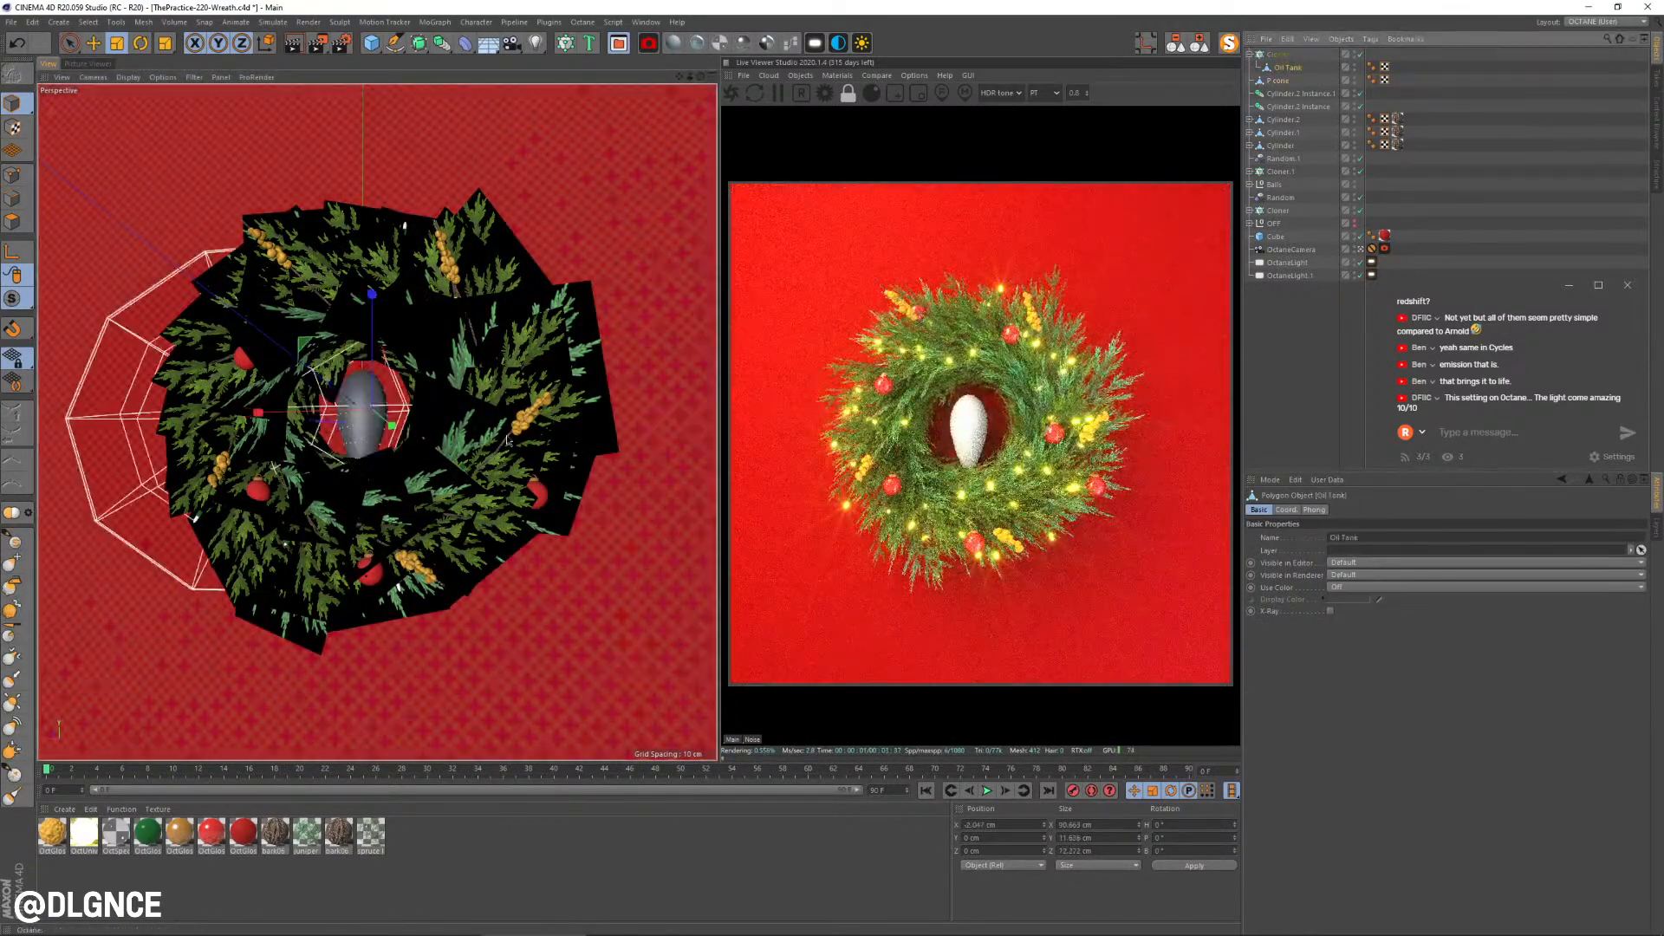
Step: Undo the scaling and regrouping until the P cone hierarchy is back at its original pasted size
key(ctrl+z)
key(ctrl+z)
key(ctrl+z)
key(ctrl+z)
key(ctrl+z)
key(ctrl+z)
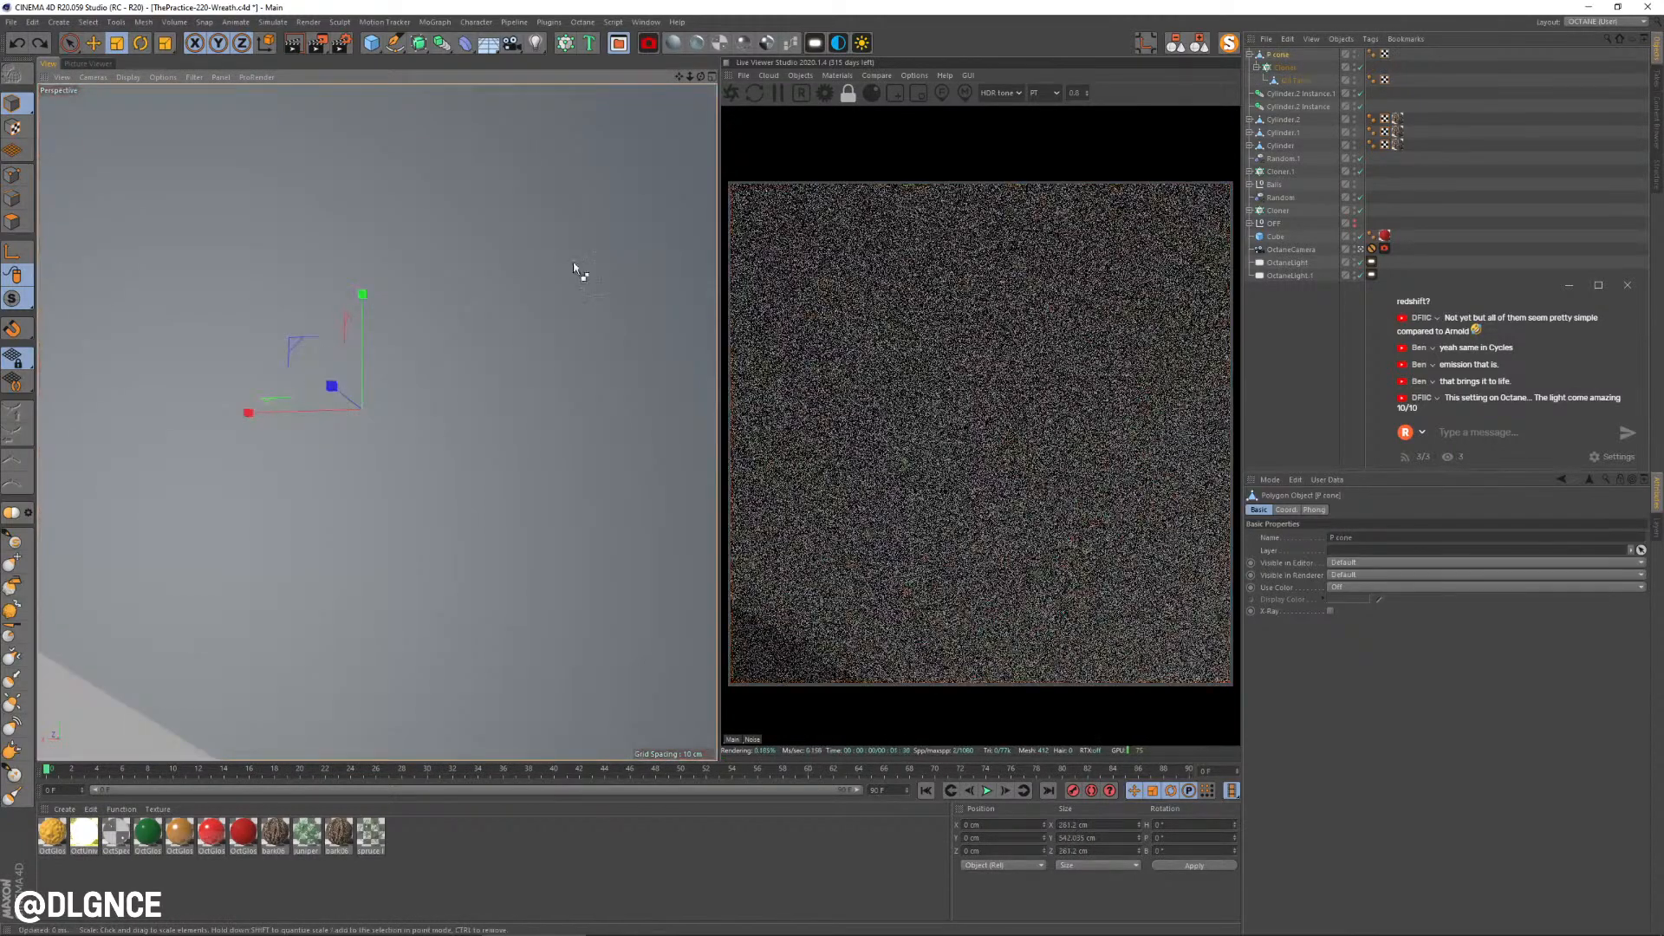
key(Delete)
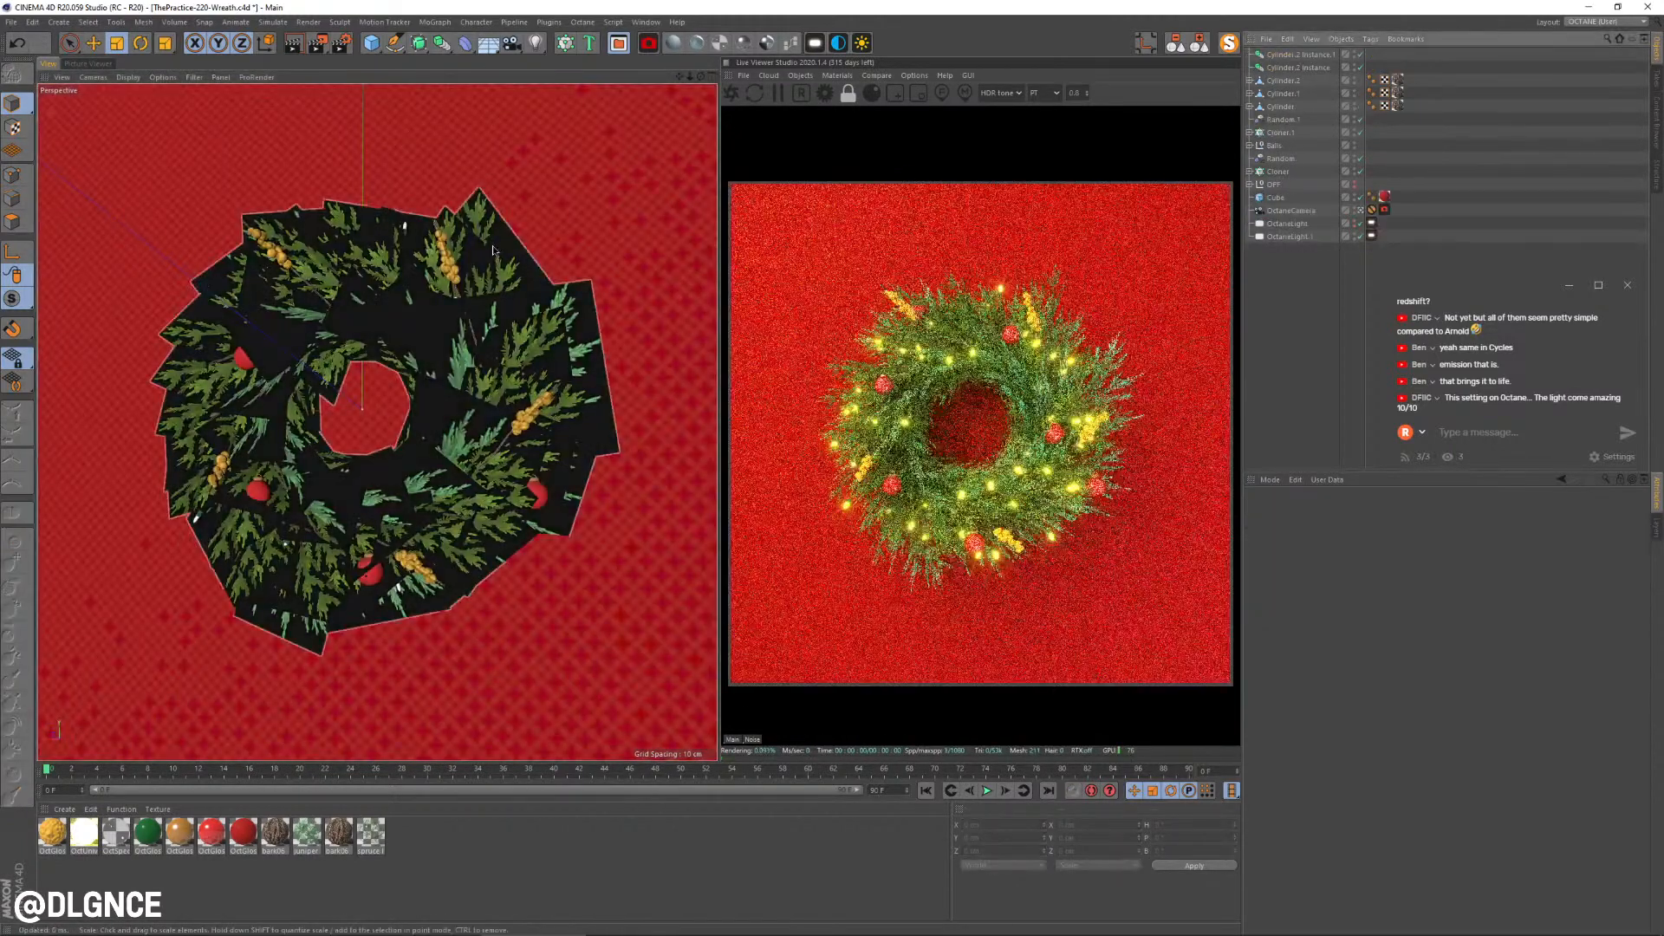
key(ctrl+z)
Step: Move the Cloner out of P cone so the two sit separately at the head of the object list
drag(1280, 66, 1307, 50)
click(1276, 79)
drag(344, 395, 303, 487)
key(ctrl+z)
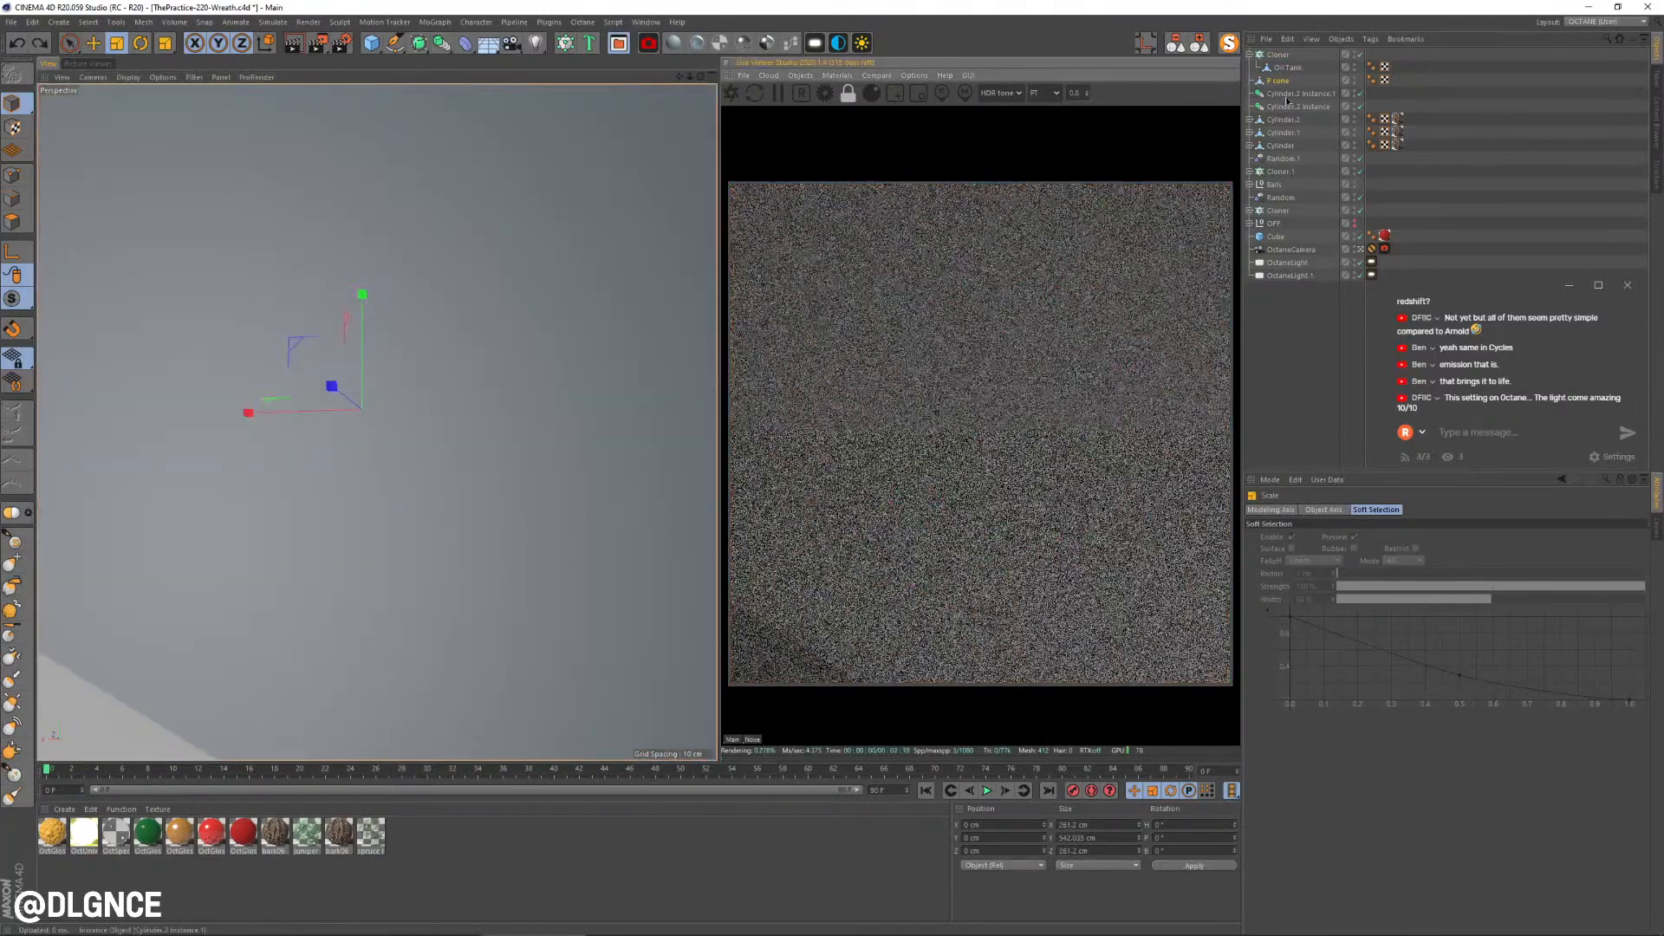
Step: Turn off Enable Scaling on the pine cone's Cloner and try scaling the Cloner down
click(1279, 54)
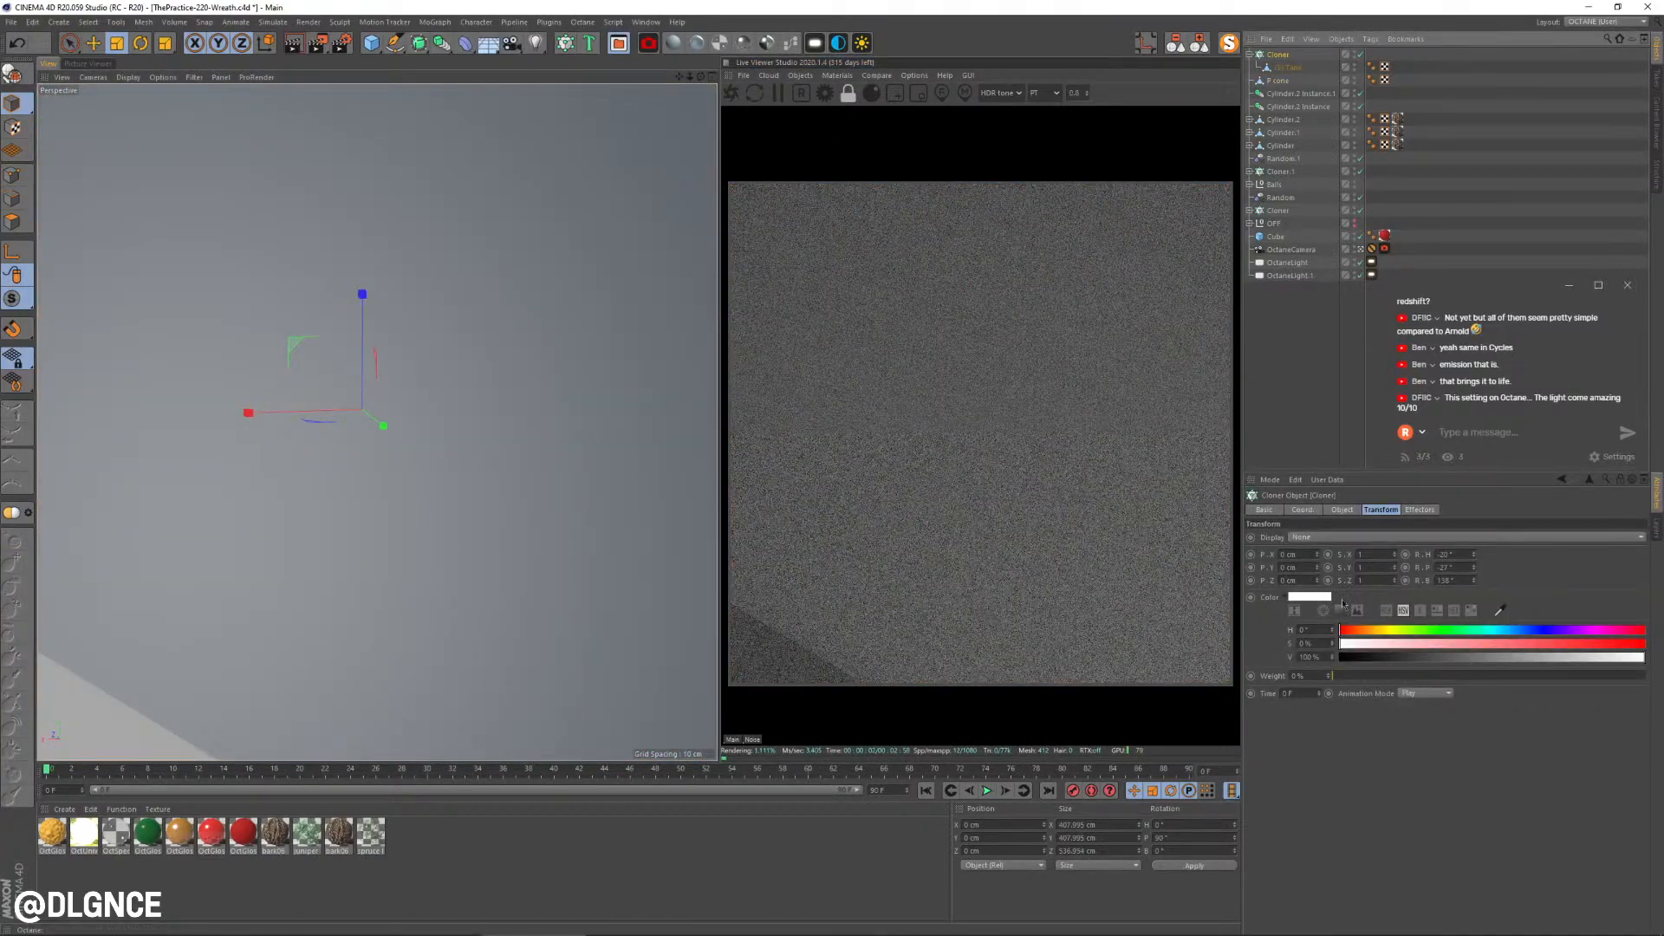
click(1342, 510)
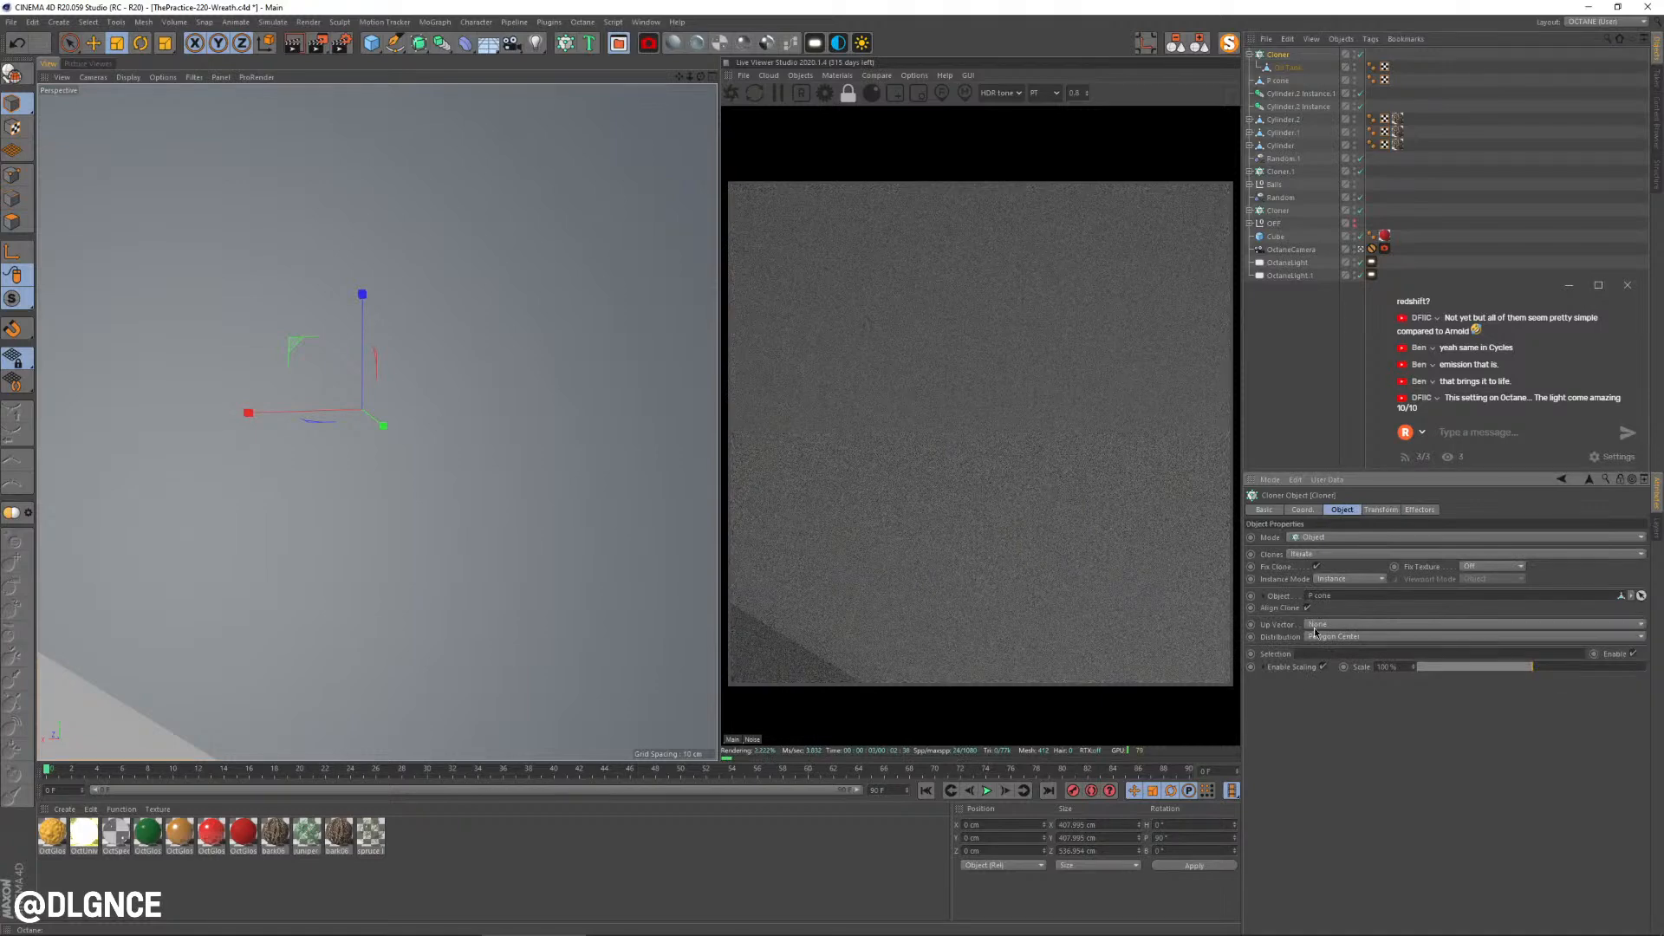
click(1322, 667)
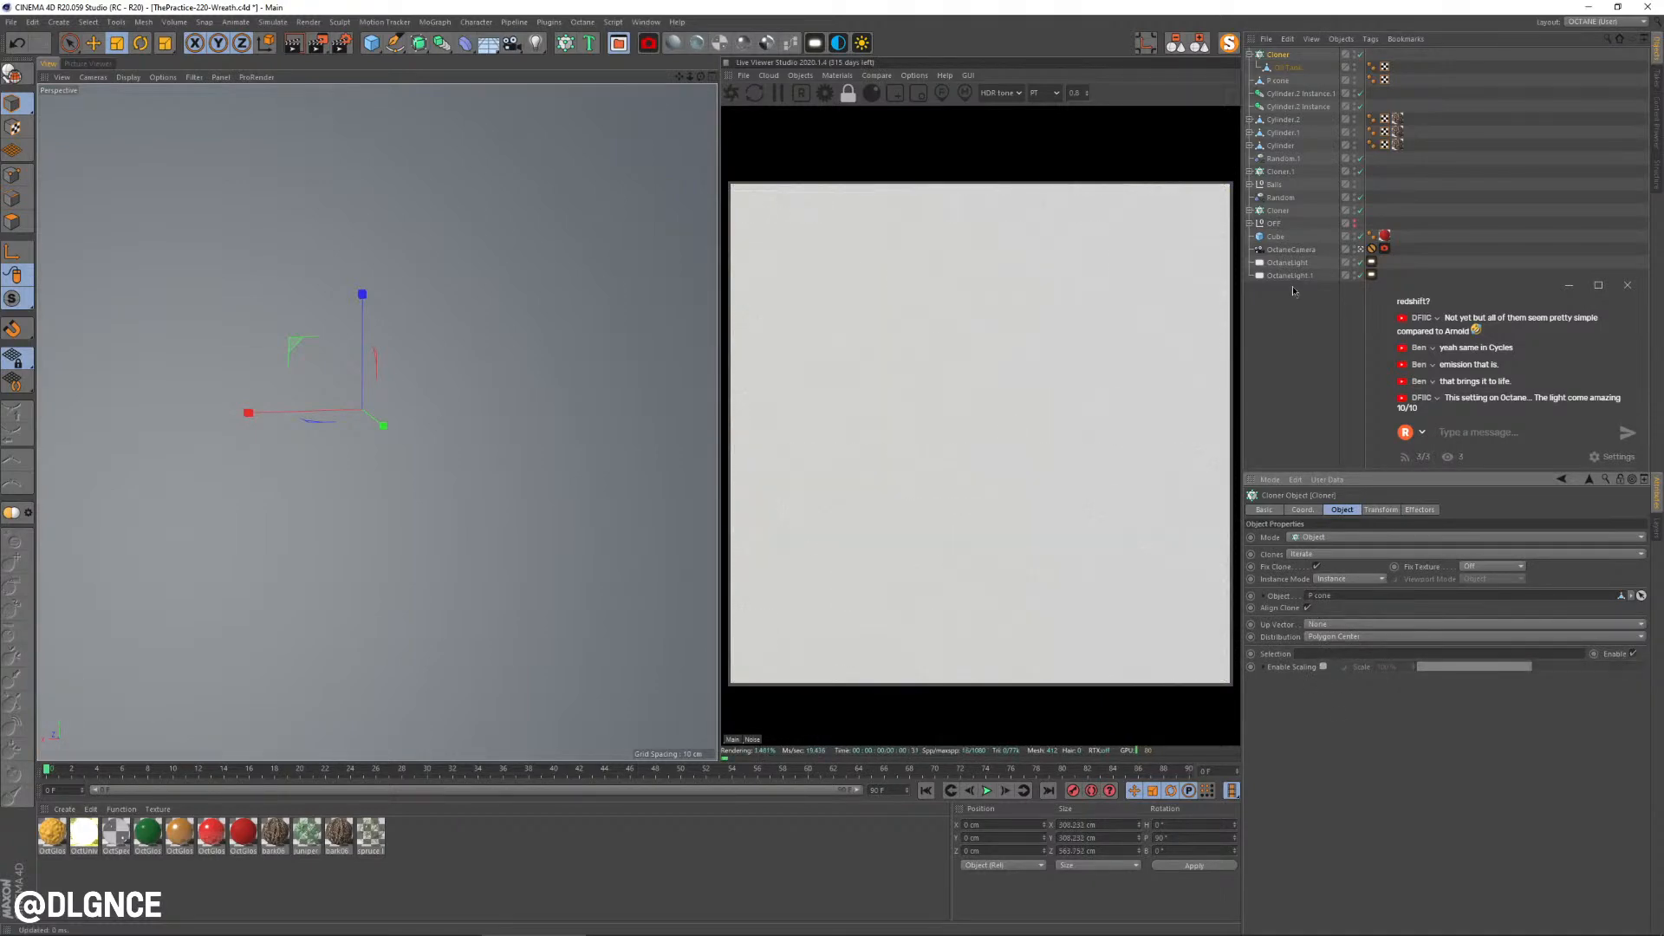
key(t)
drag(539, 324, 204, 618)
key(ctrl+z)
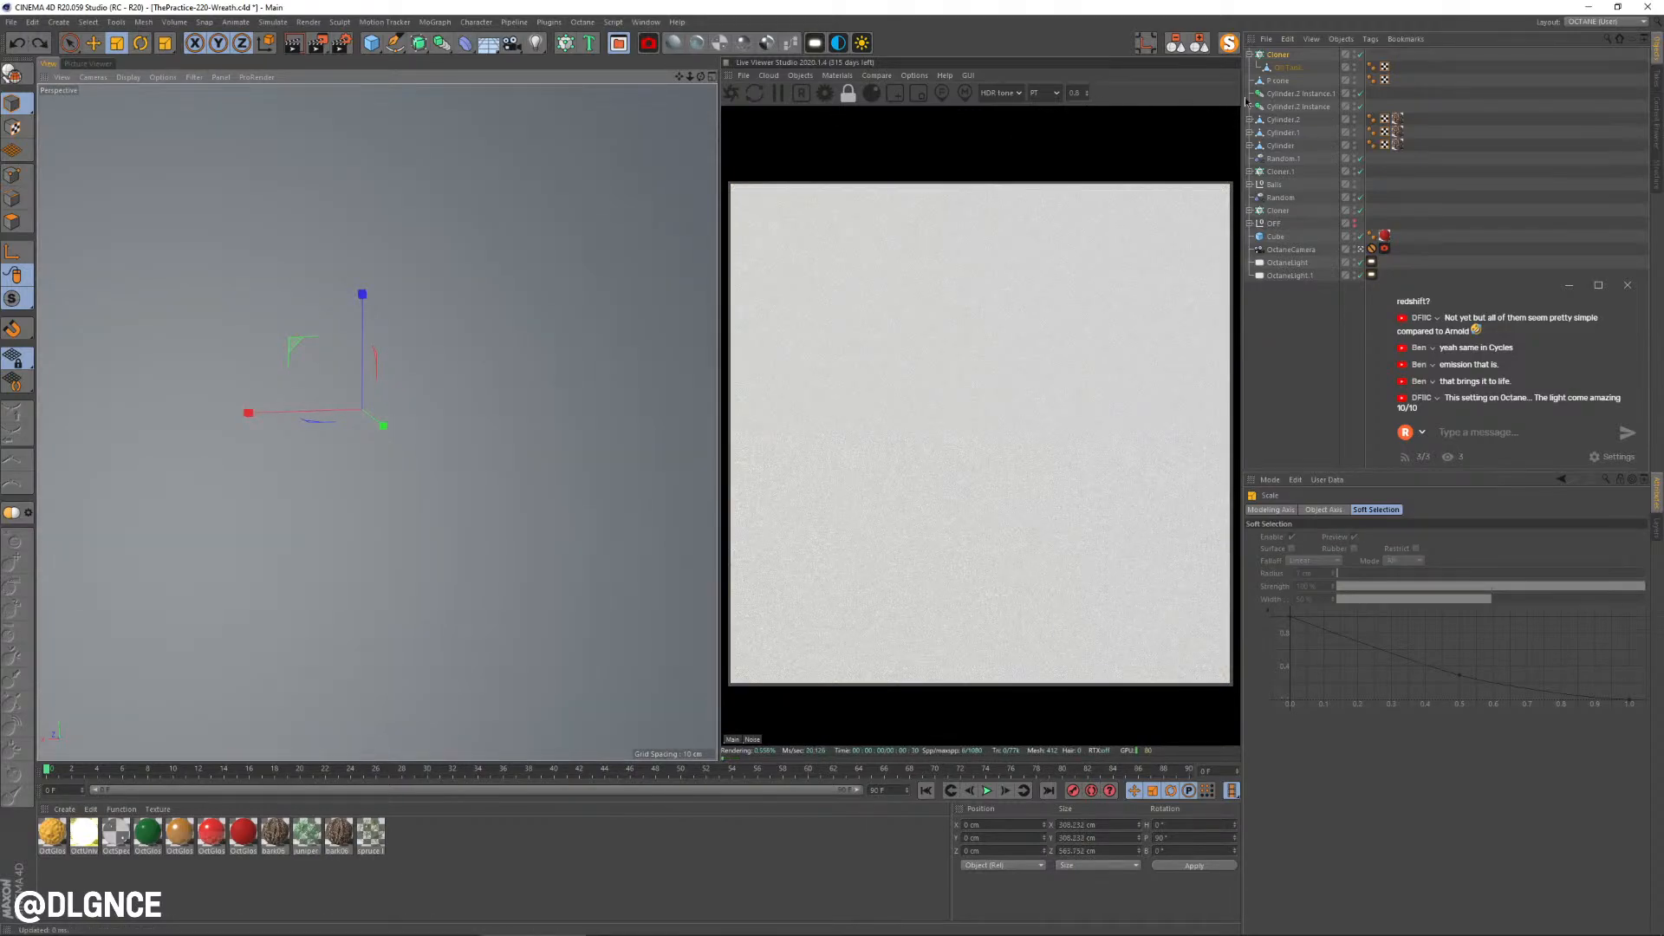
Step: Scale P cone down uniformly to about 21 cm tall and shrink the Oil Tank until the cone fits the wreath's opening
click(1284, 79)
key(o)
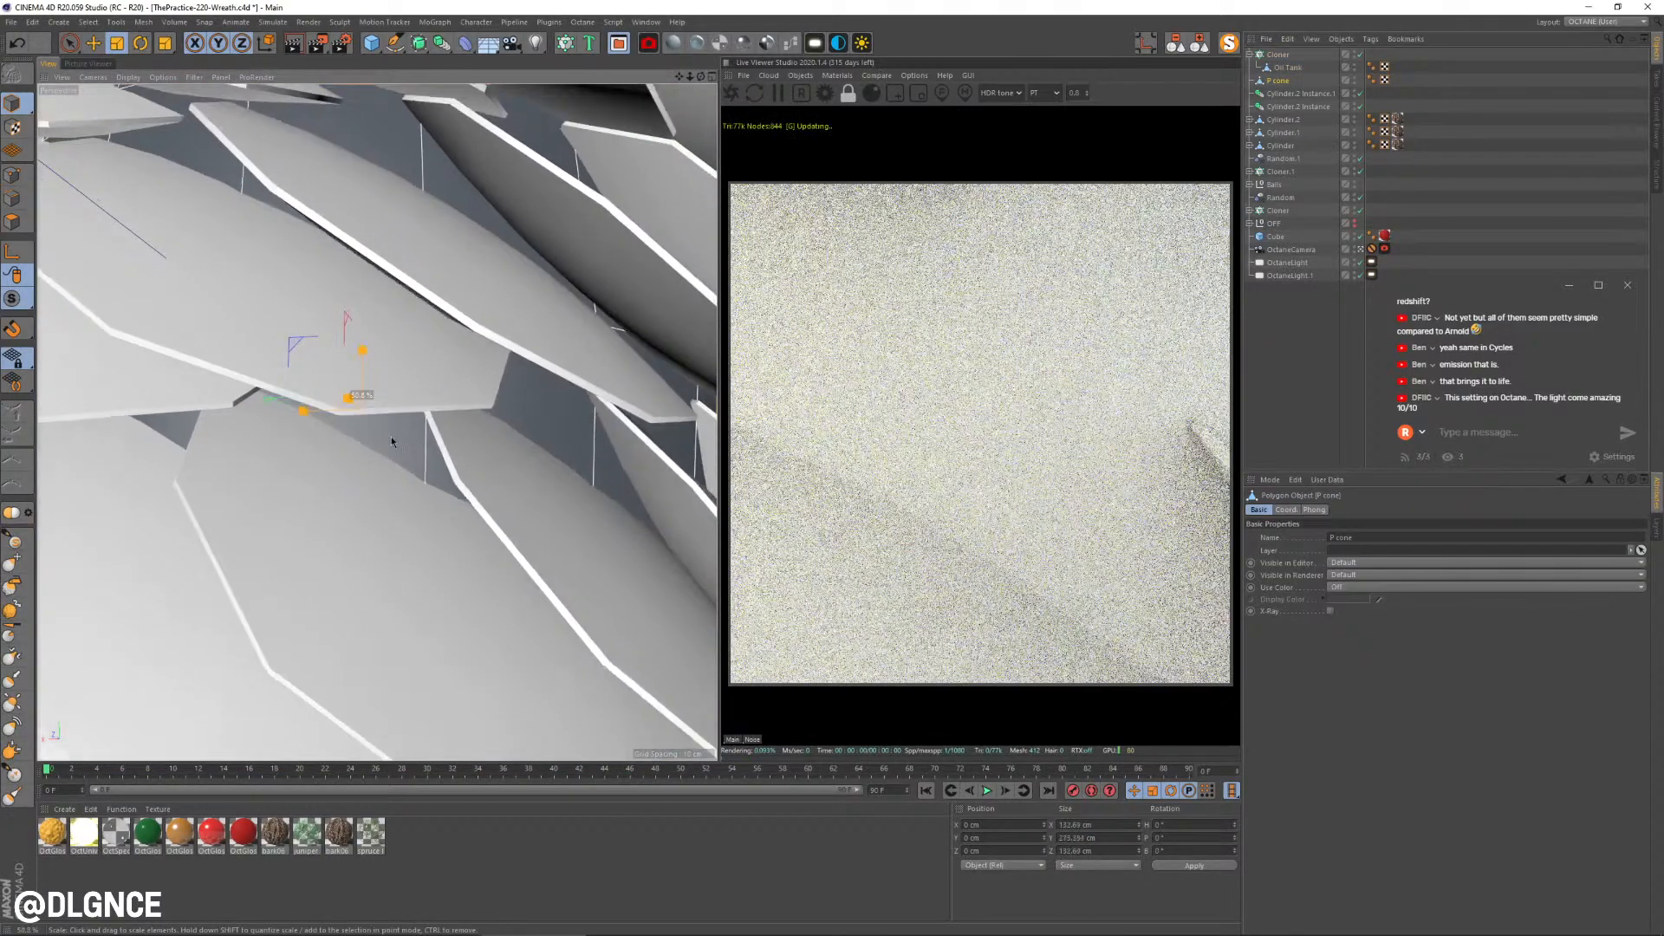
drag(324, 499, 156, 640)
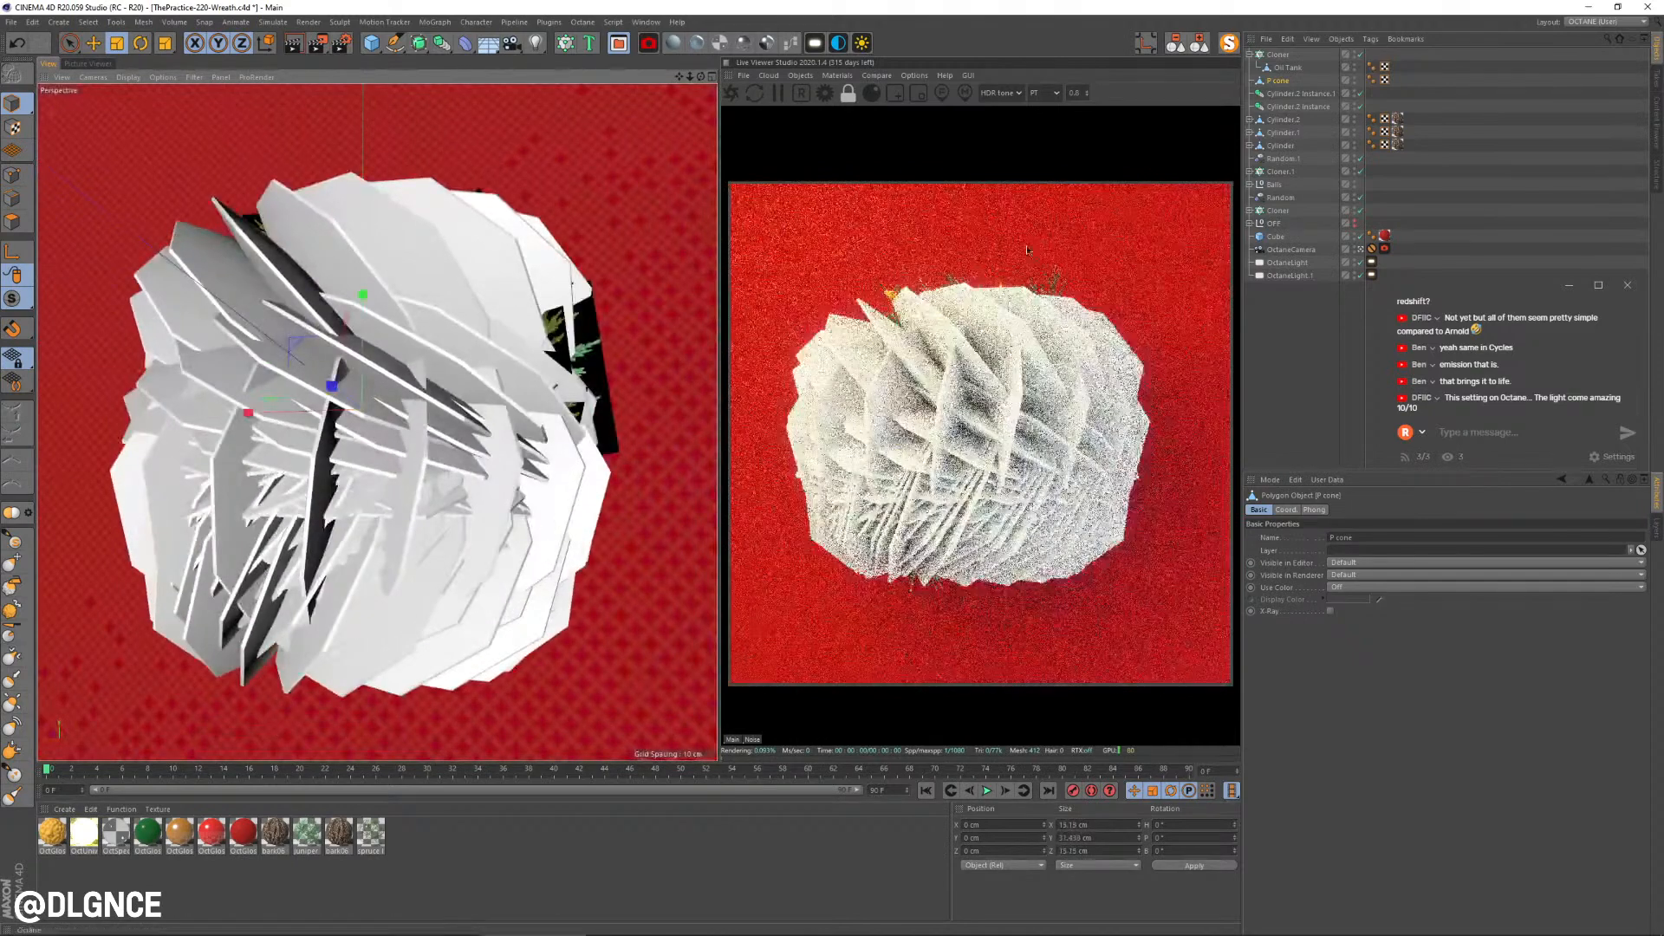
click(1287, 68)
drag(433, 413, 275, 528)
Step: Turn Enable Scaling on for the pine cone's Cloner and scale the Cloner down to about 24 cm wide
click(1278, 54)
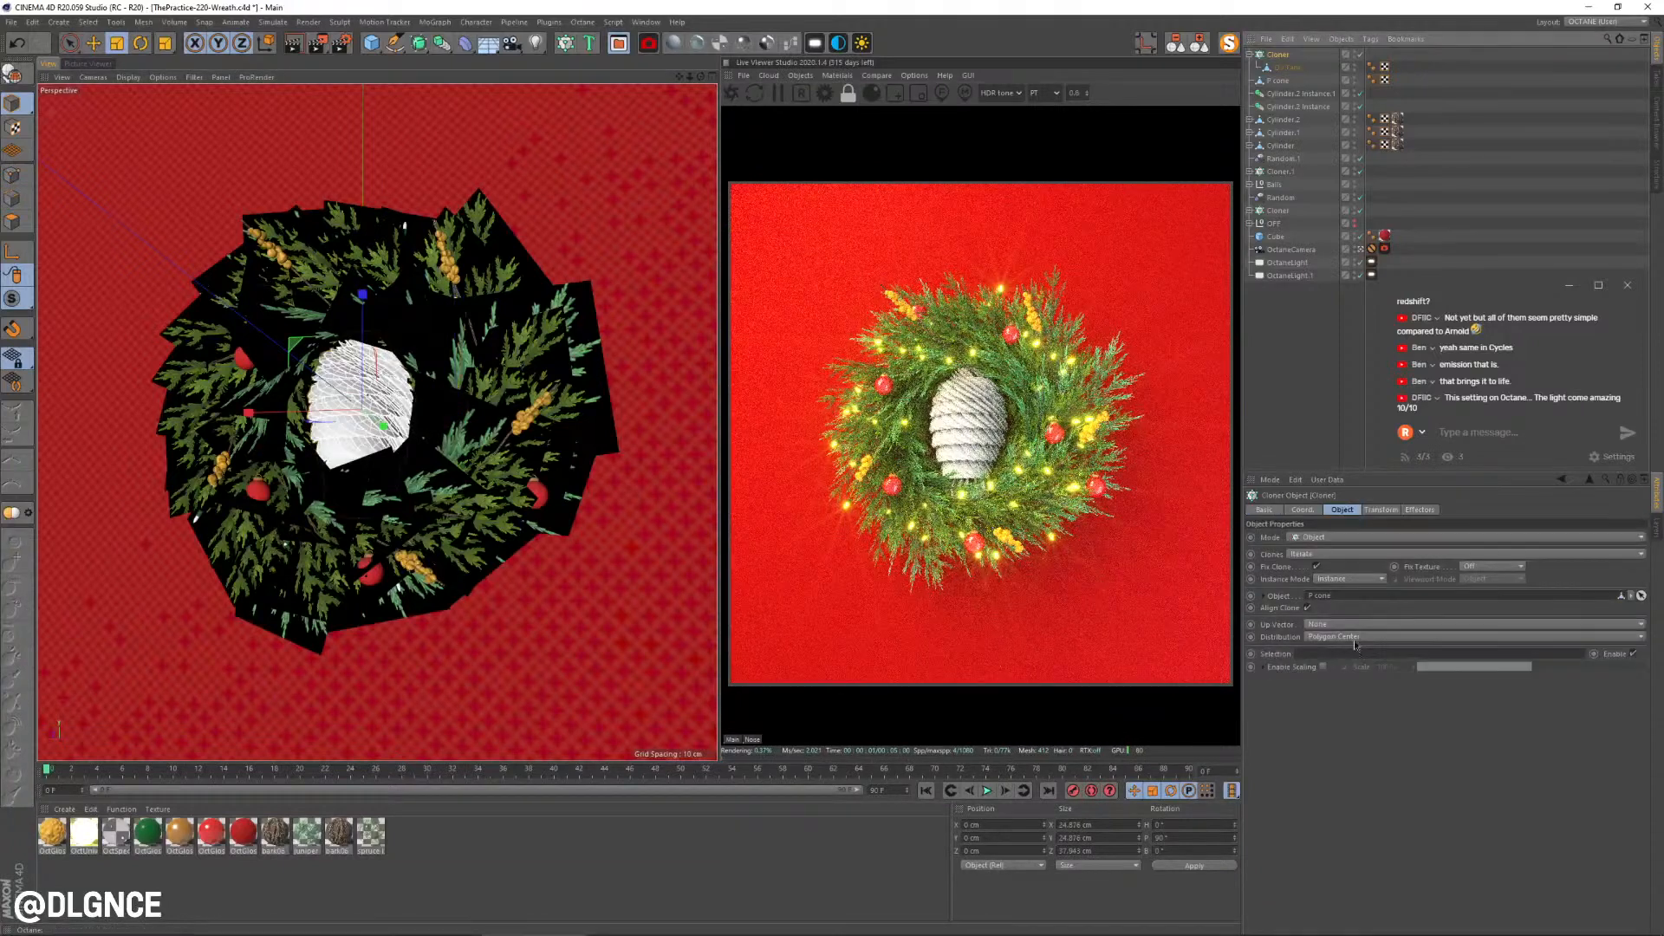
click(1325, 667)
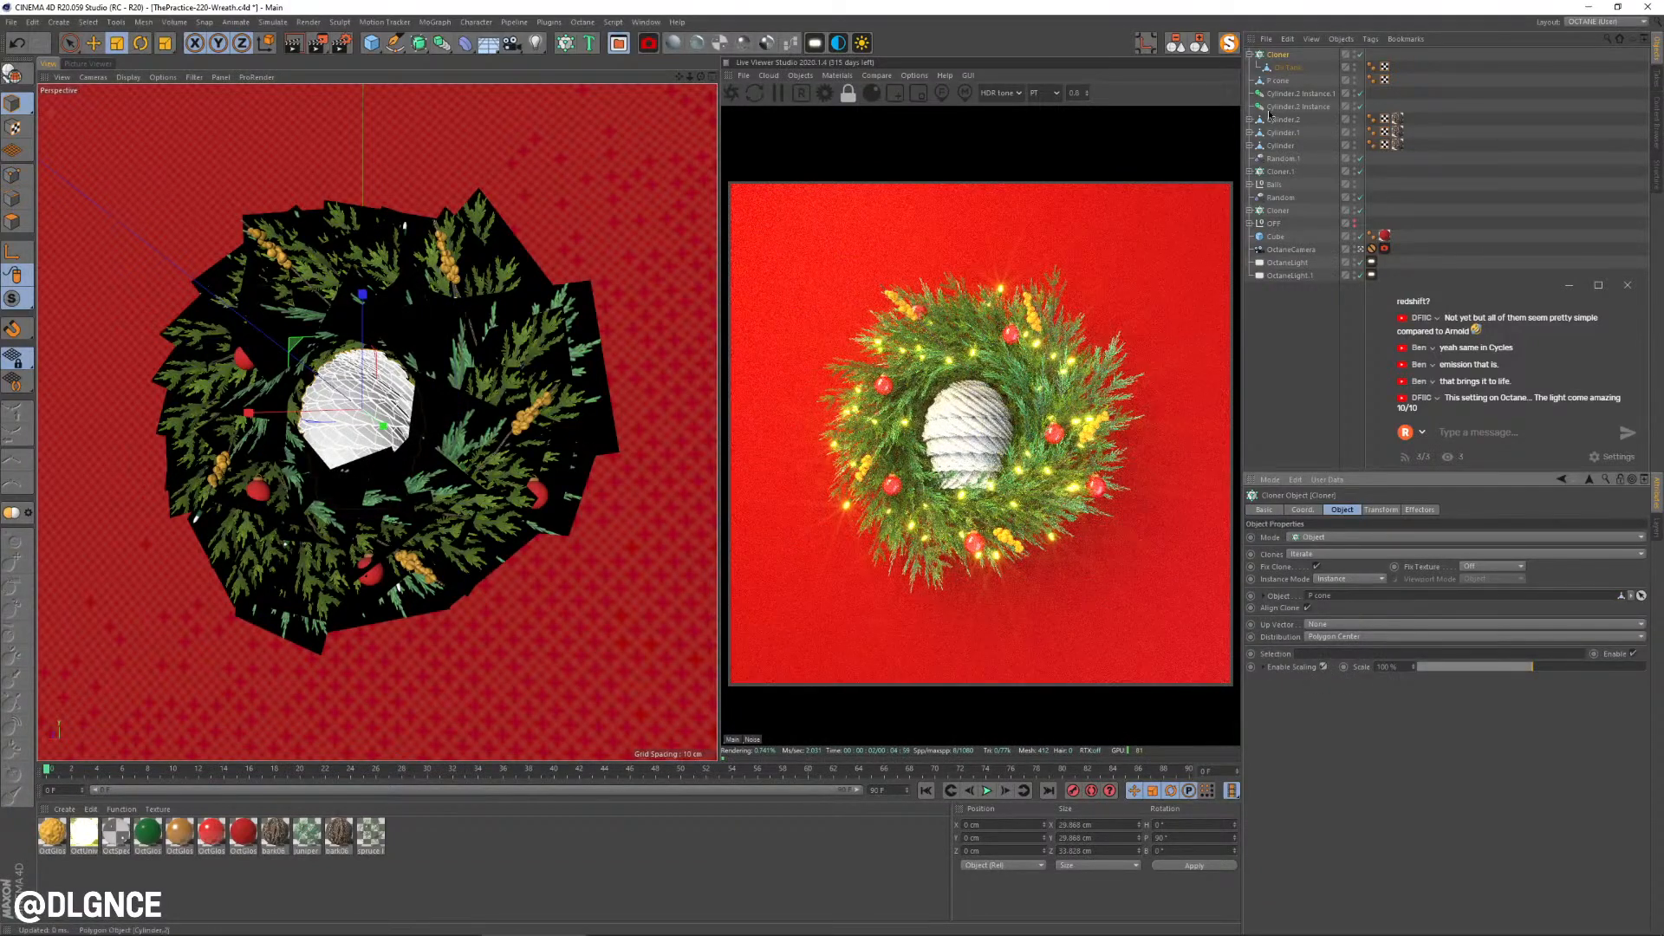
key(t)
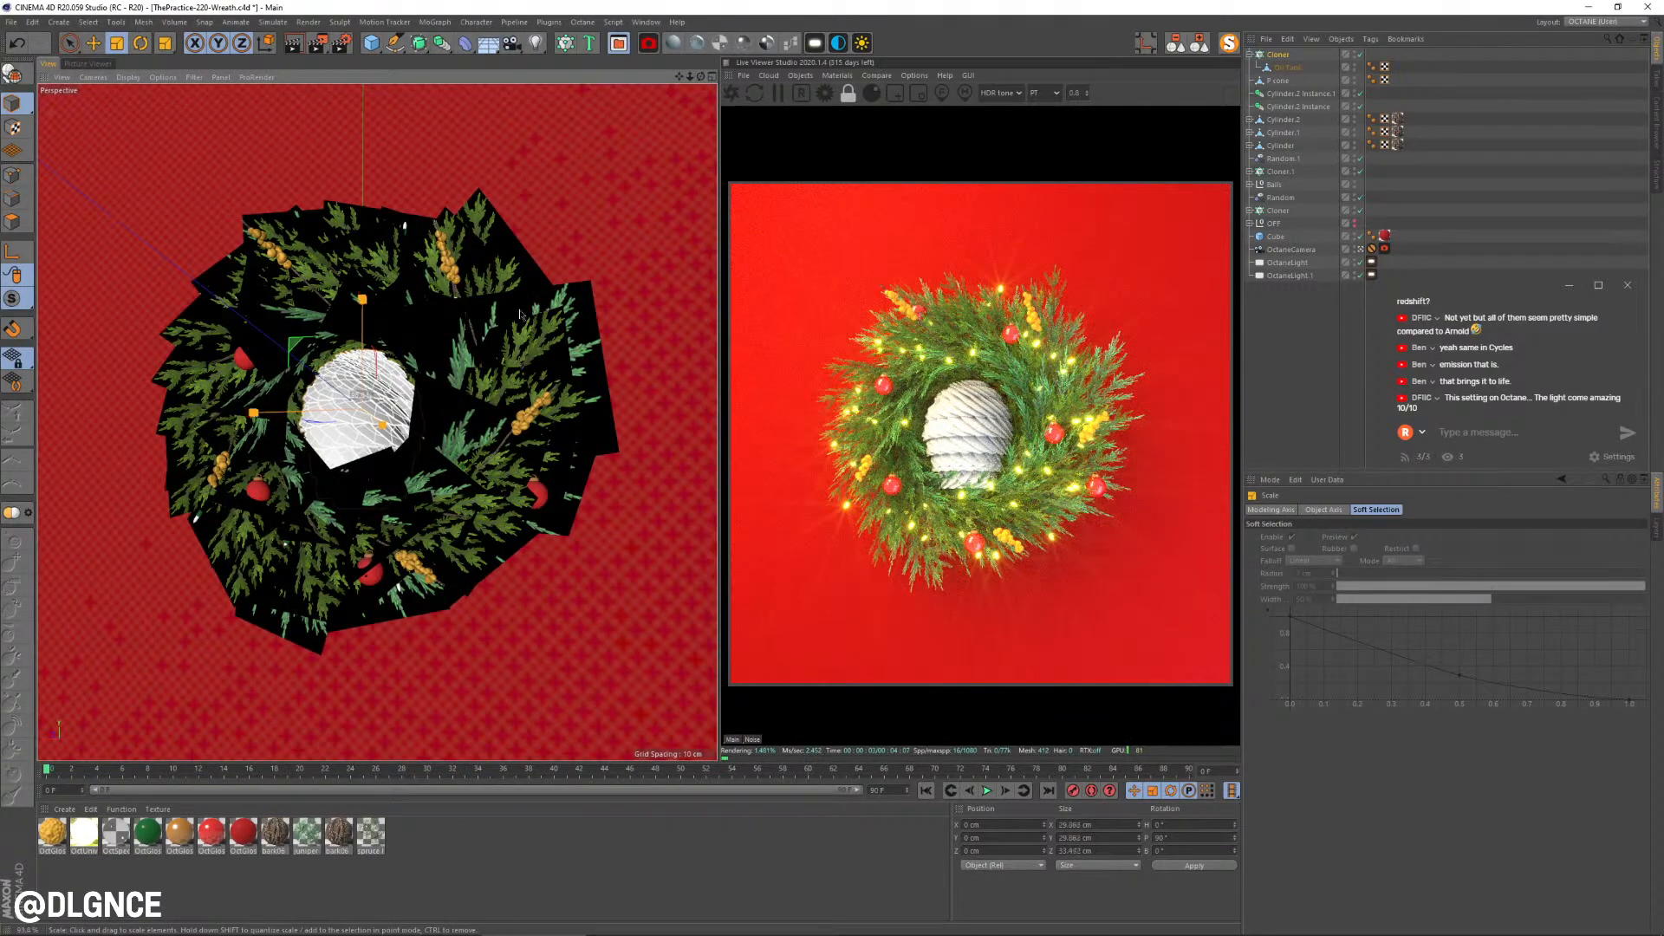
drag(388, 431, 419, 347)
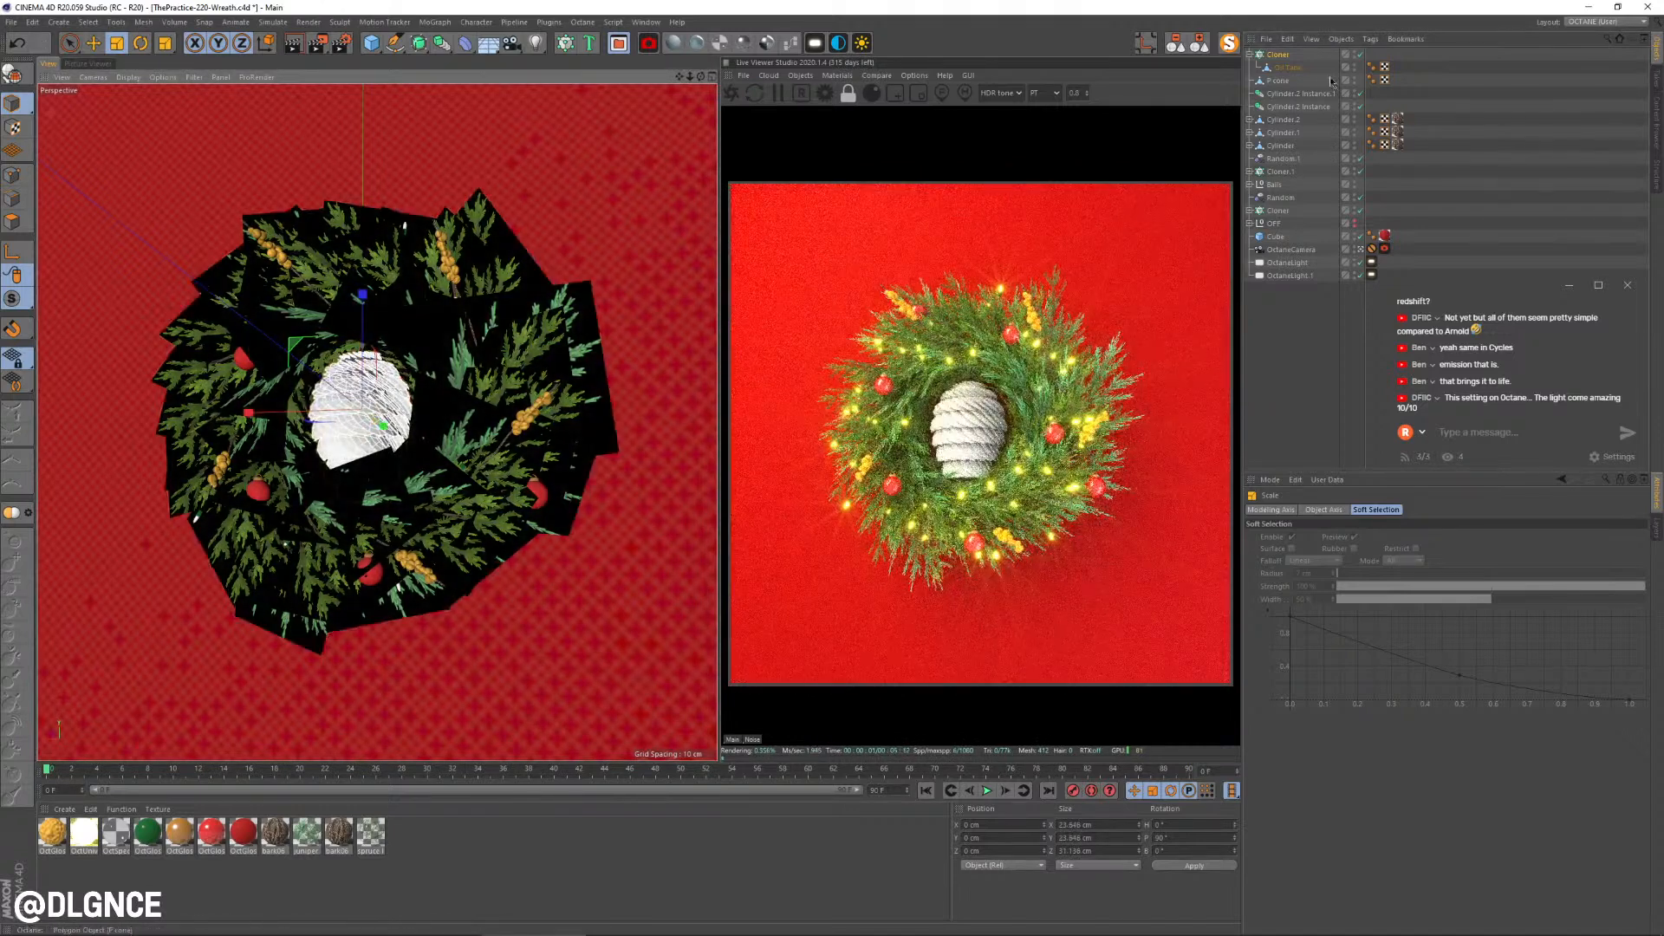
Step: Try nesting the Cloner under P cone, and move it back out to the head of the object list
click(1284, 81)
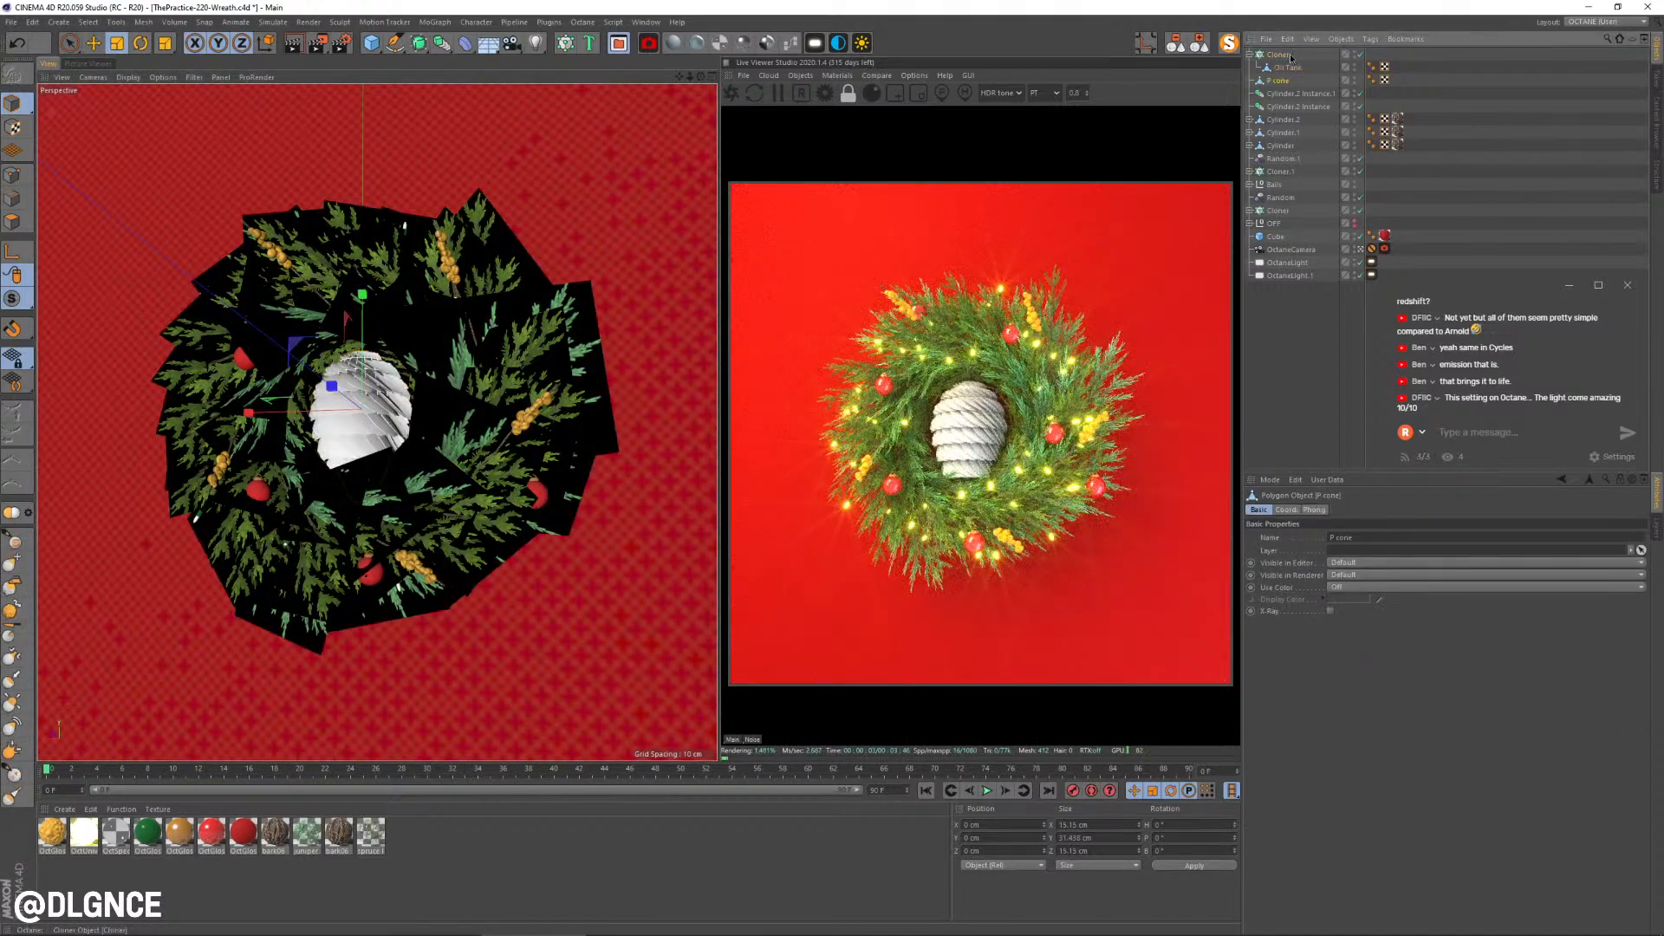
drag(1284, 84, 1284, 81)
click(1280, 54)
drag(552, 314, 533, 333)
click(1285, 67)
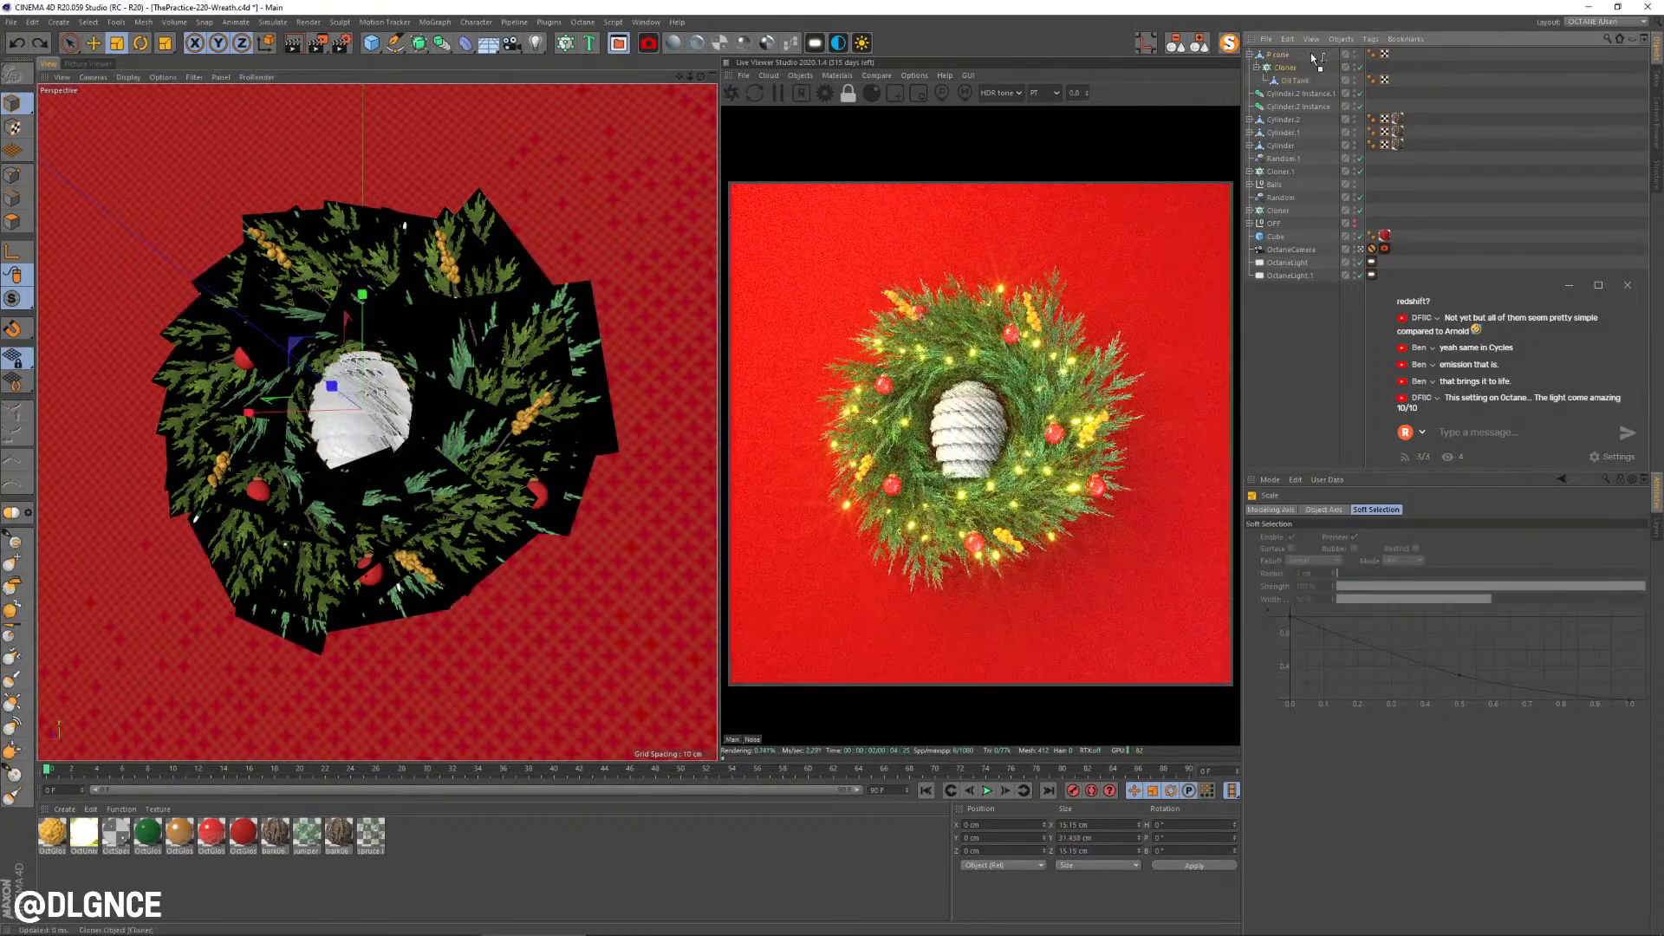
click(1292, 68)
drag(1304, 50, 1304, 49)
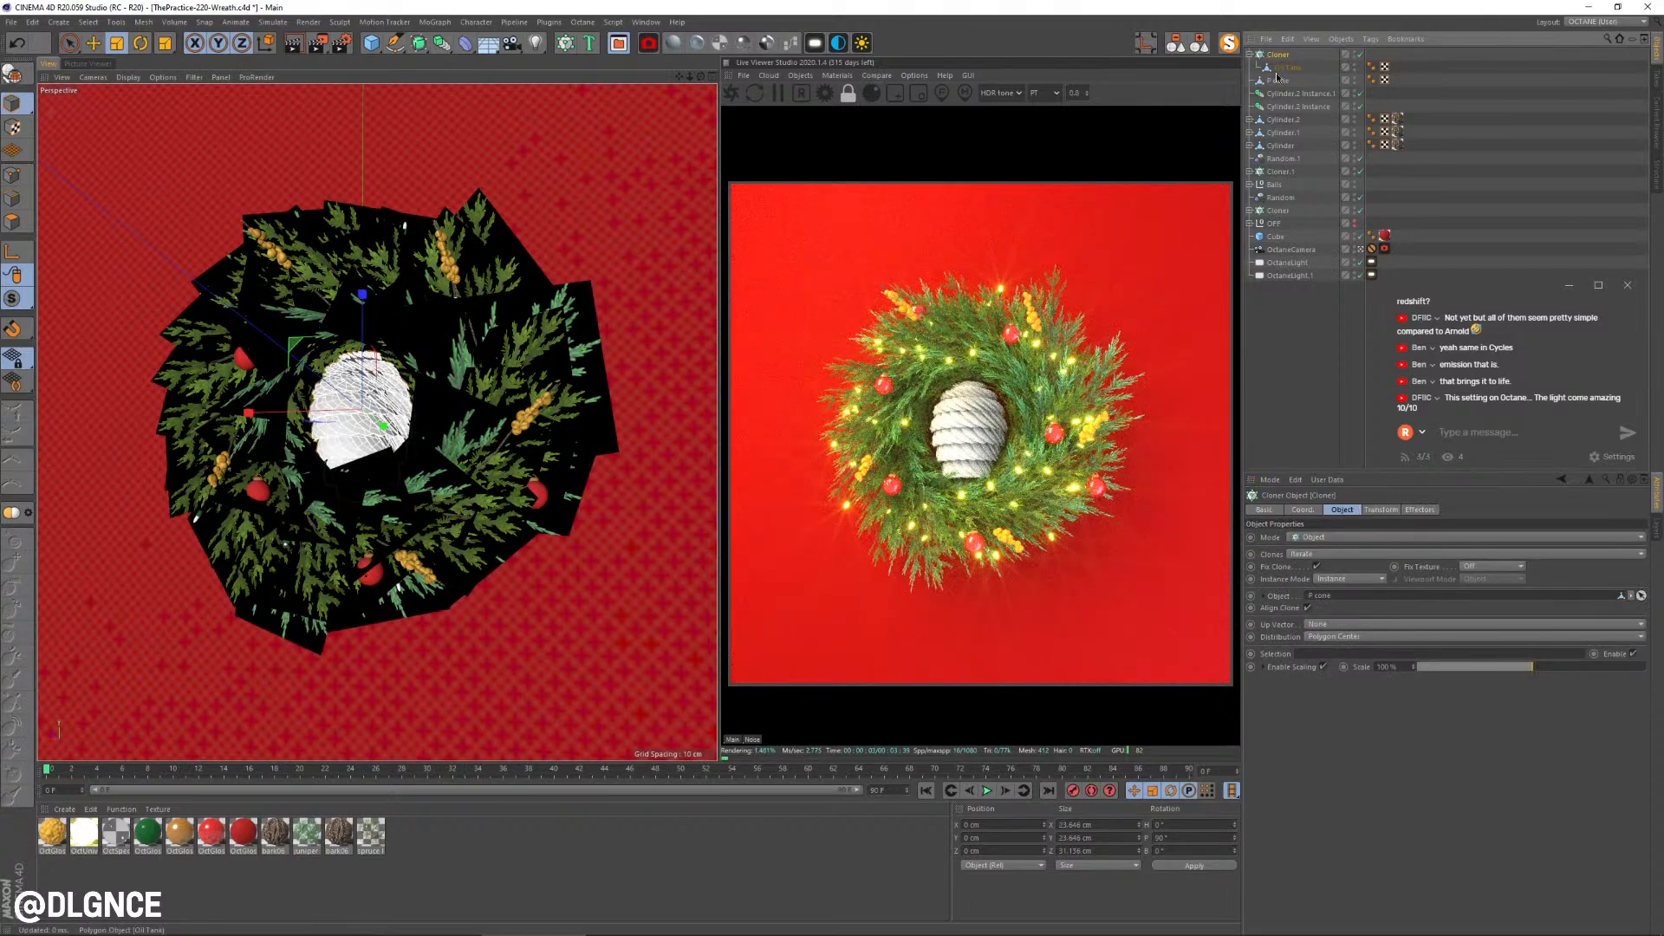
Step: Squash P cone vertically, reduce it slightly, and enlarge the Oil Tank to about 7 cm along X
click(1279, 81)
drag(361, 297, 359, 340)
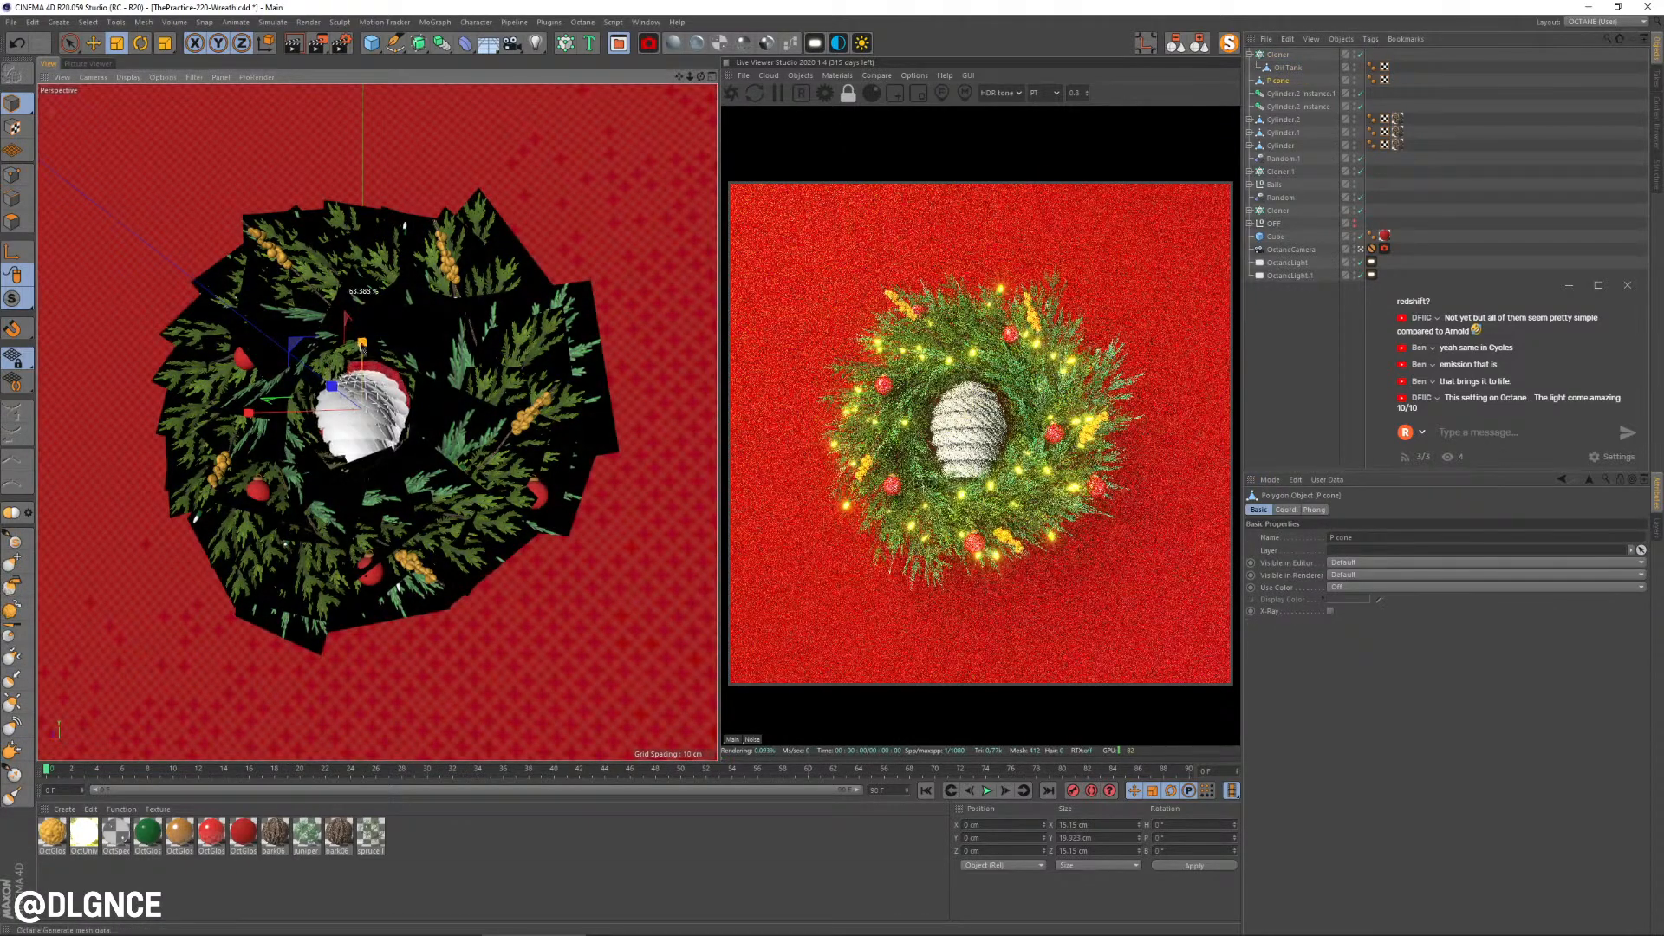
drag(368, 397, 340, 399)
click(1289, 69)
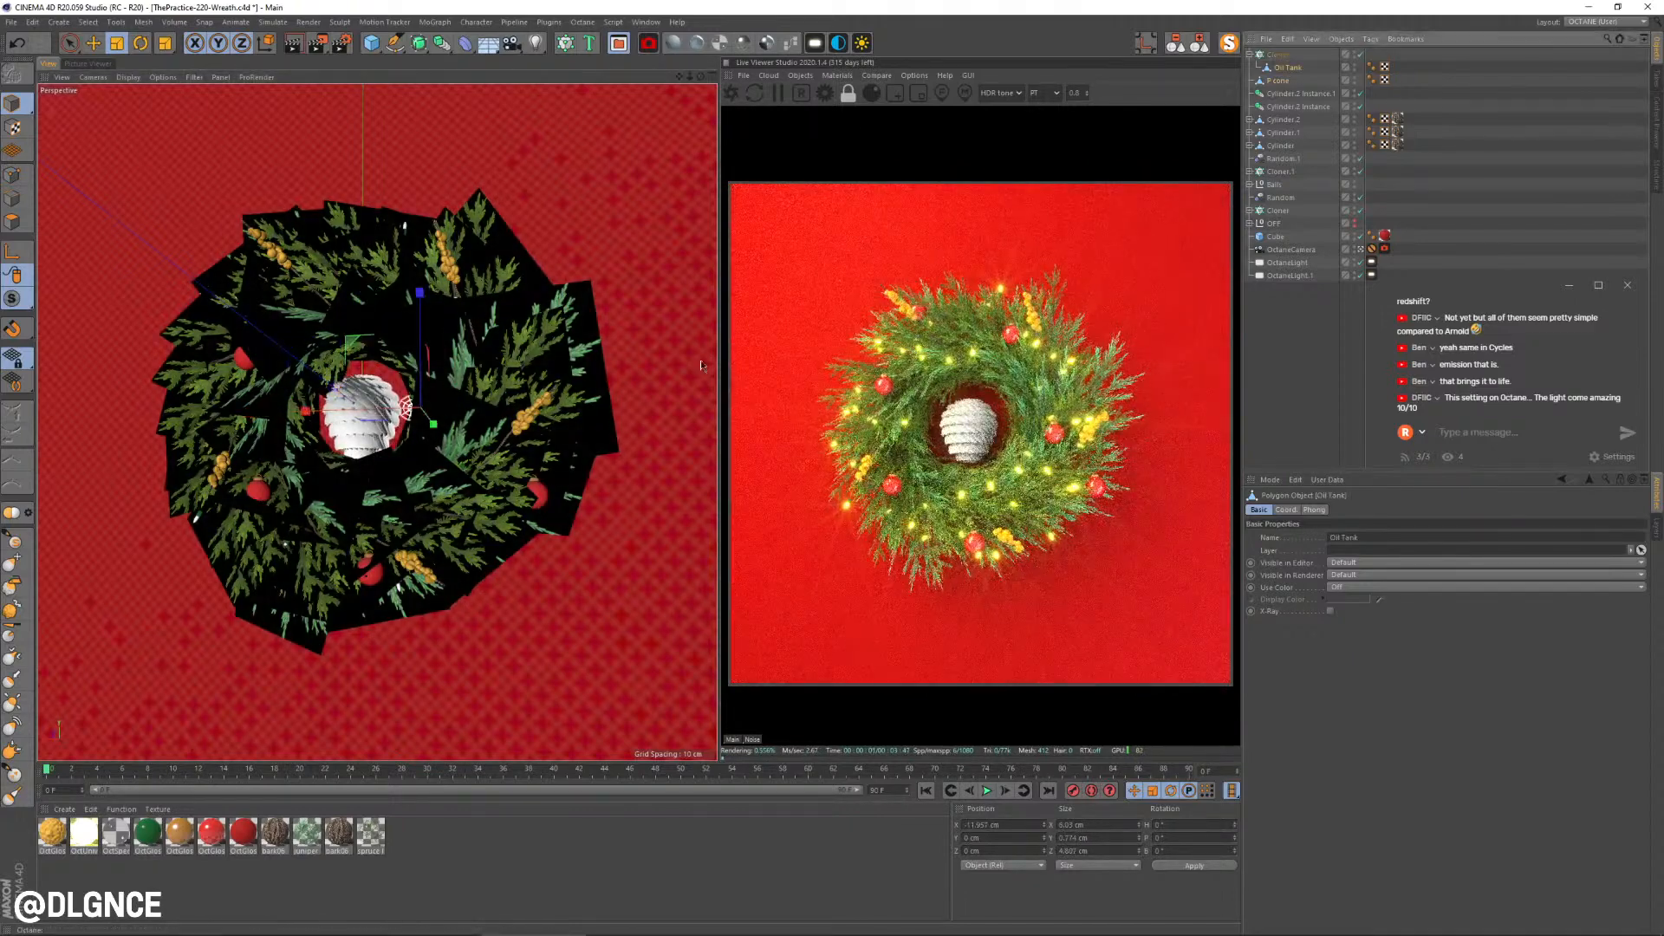
drag(394, 579, 430, 579)
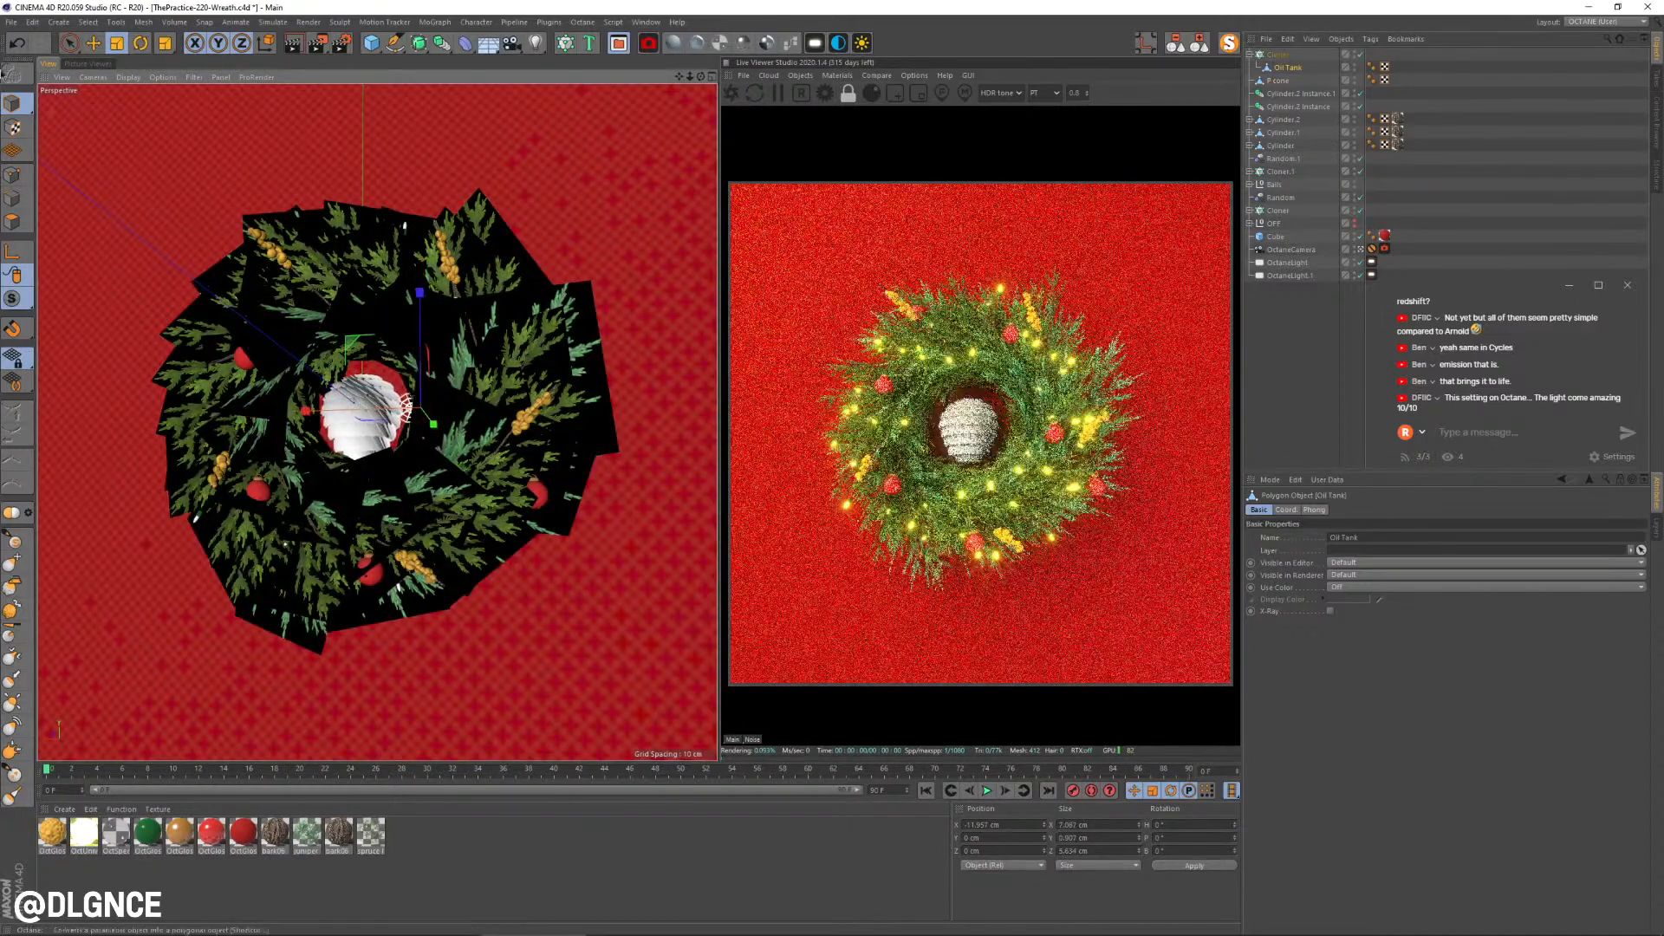
Step: Texture the pine cone with the bark material and nest the Cloner back under P cone
click(517, 841)
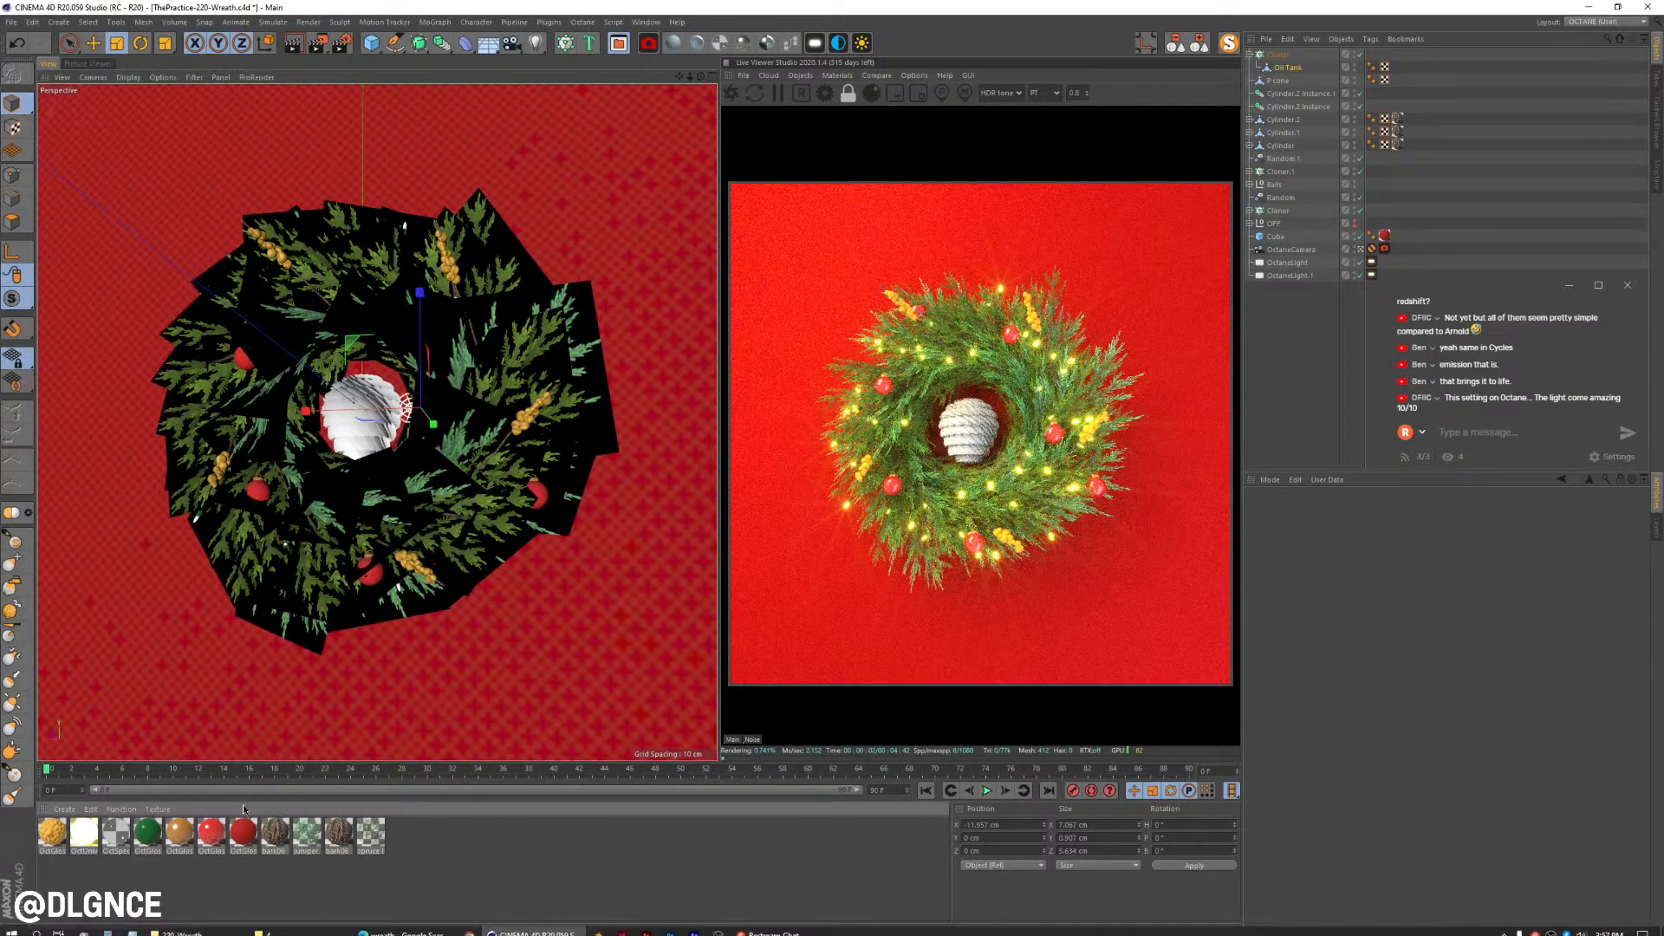
click(1397, 79)
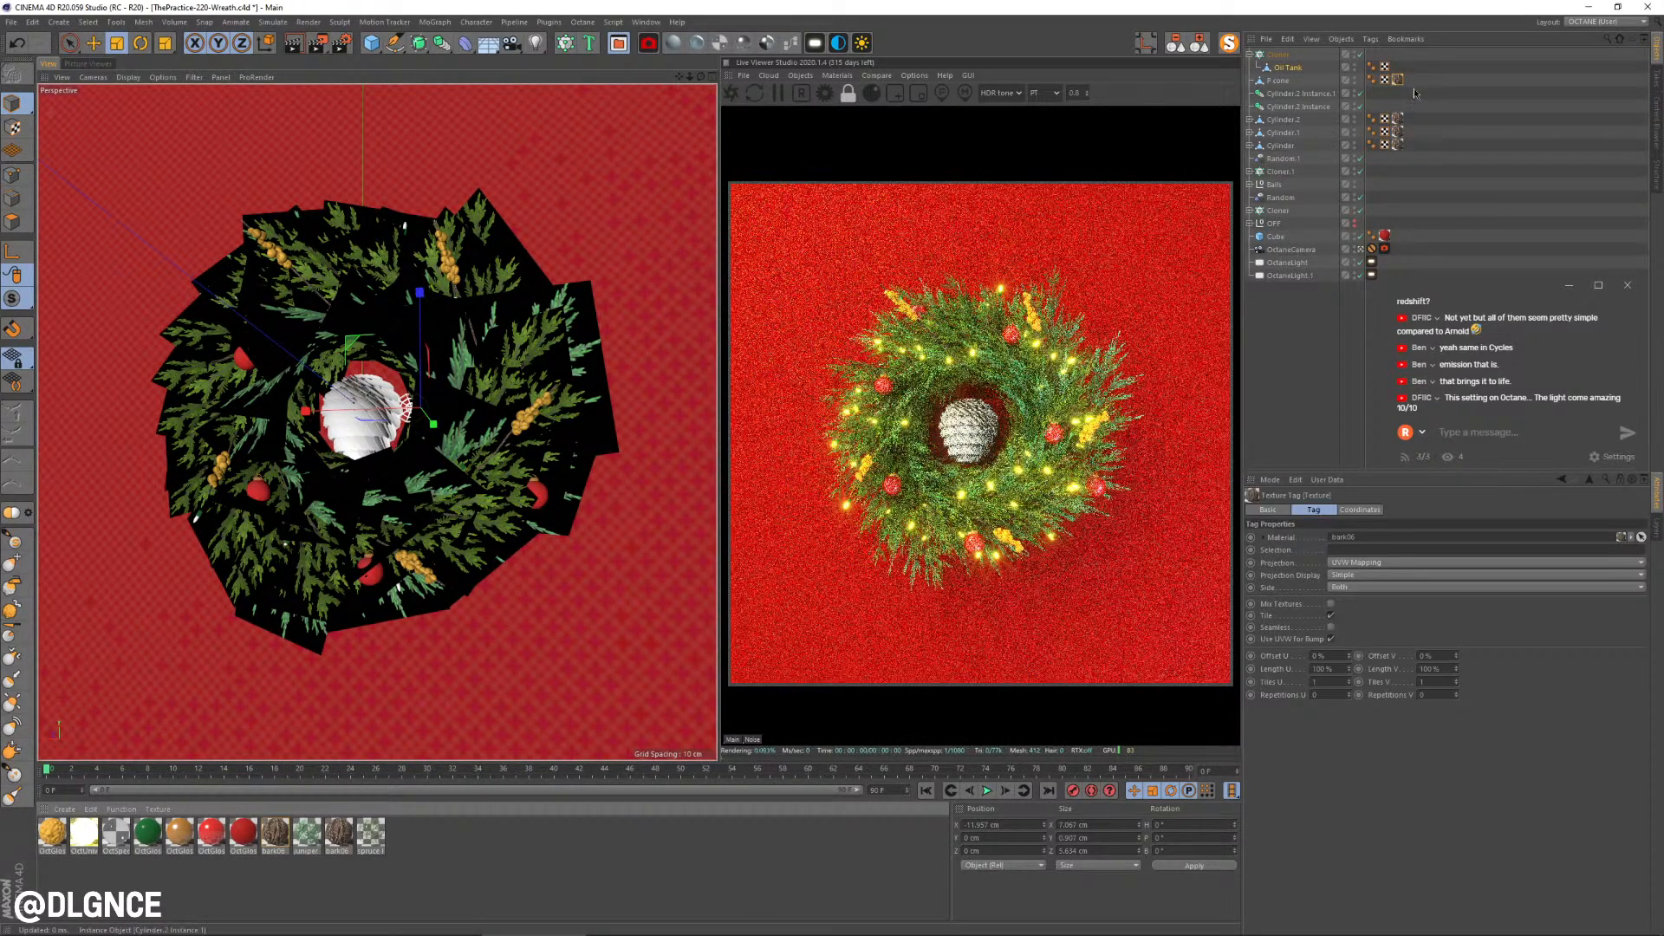
ctrl+drag(1282, 57, 1282, 55)
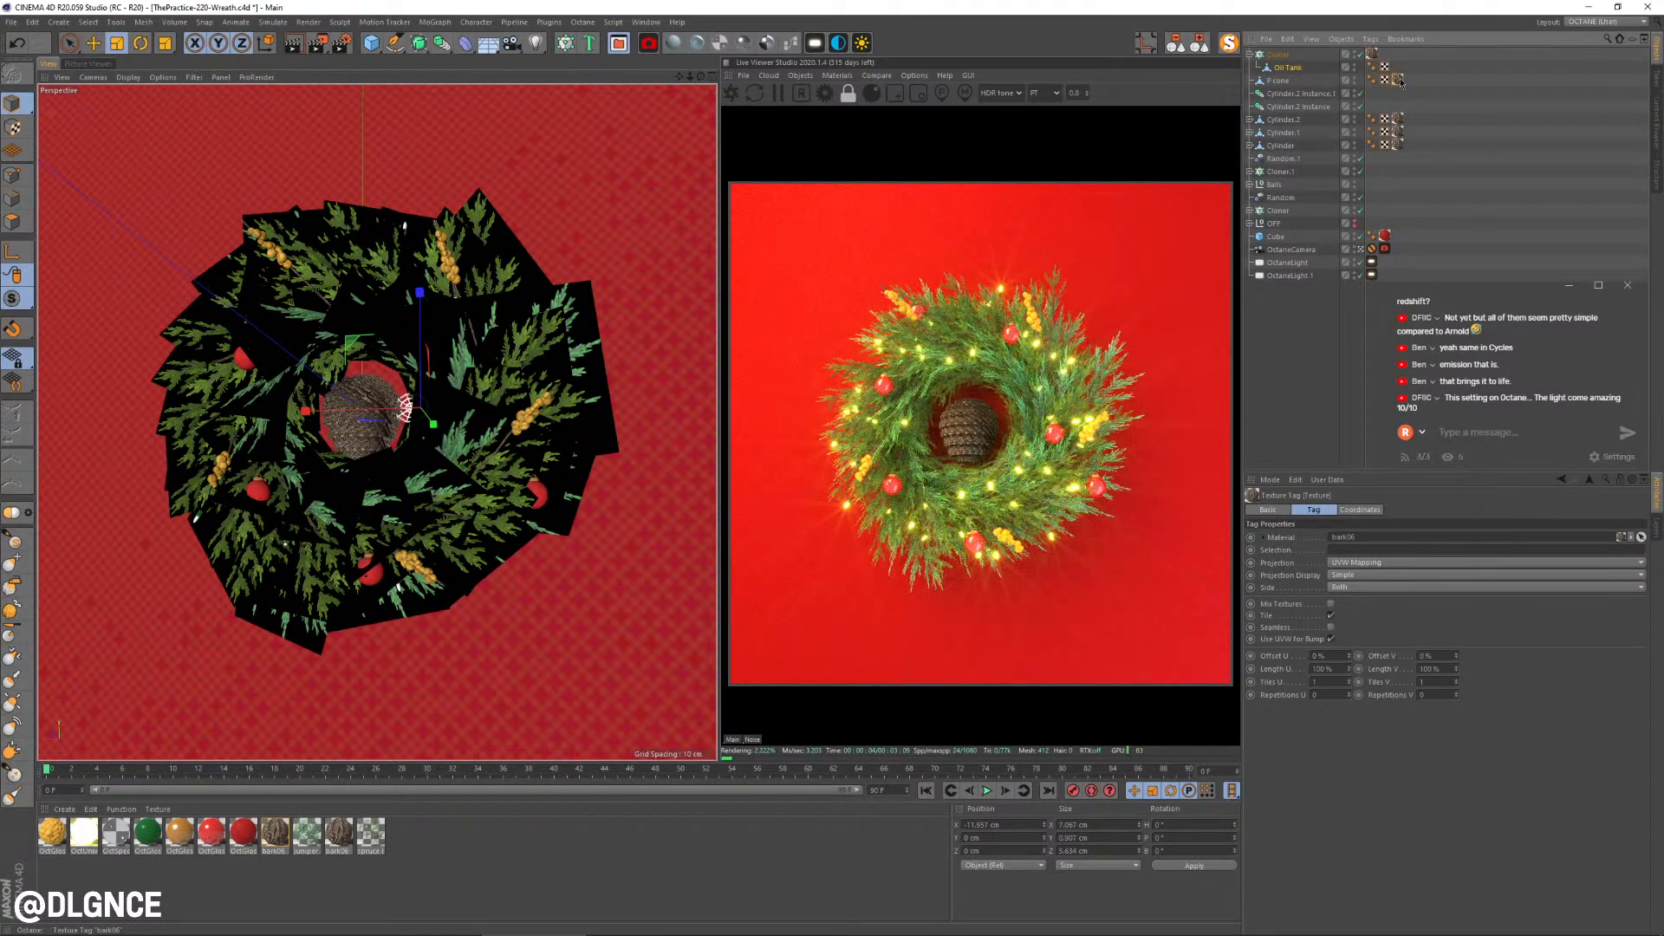
key(Delete)
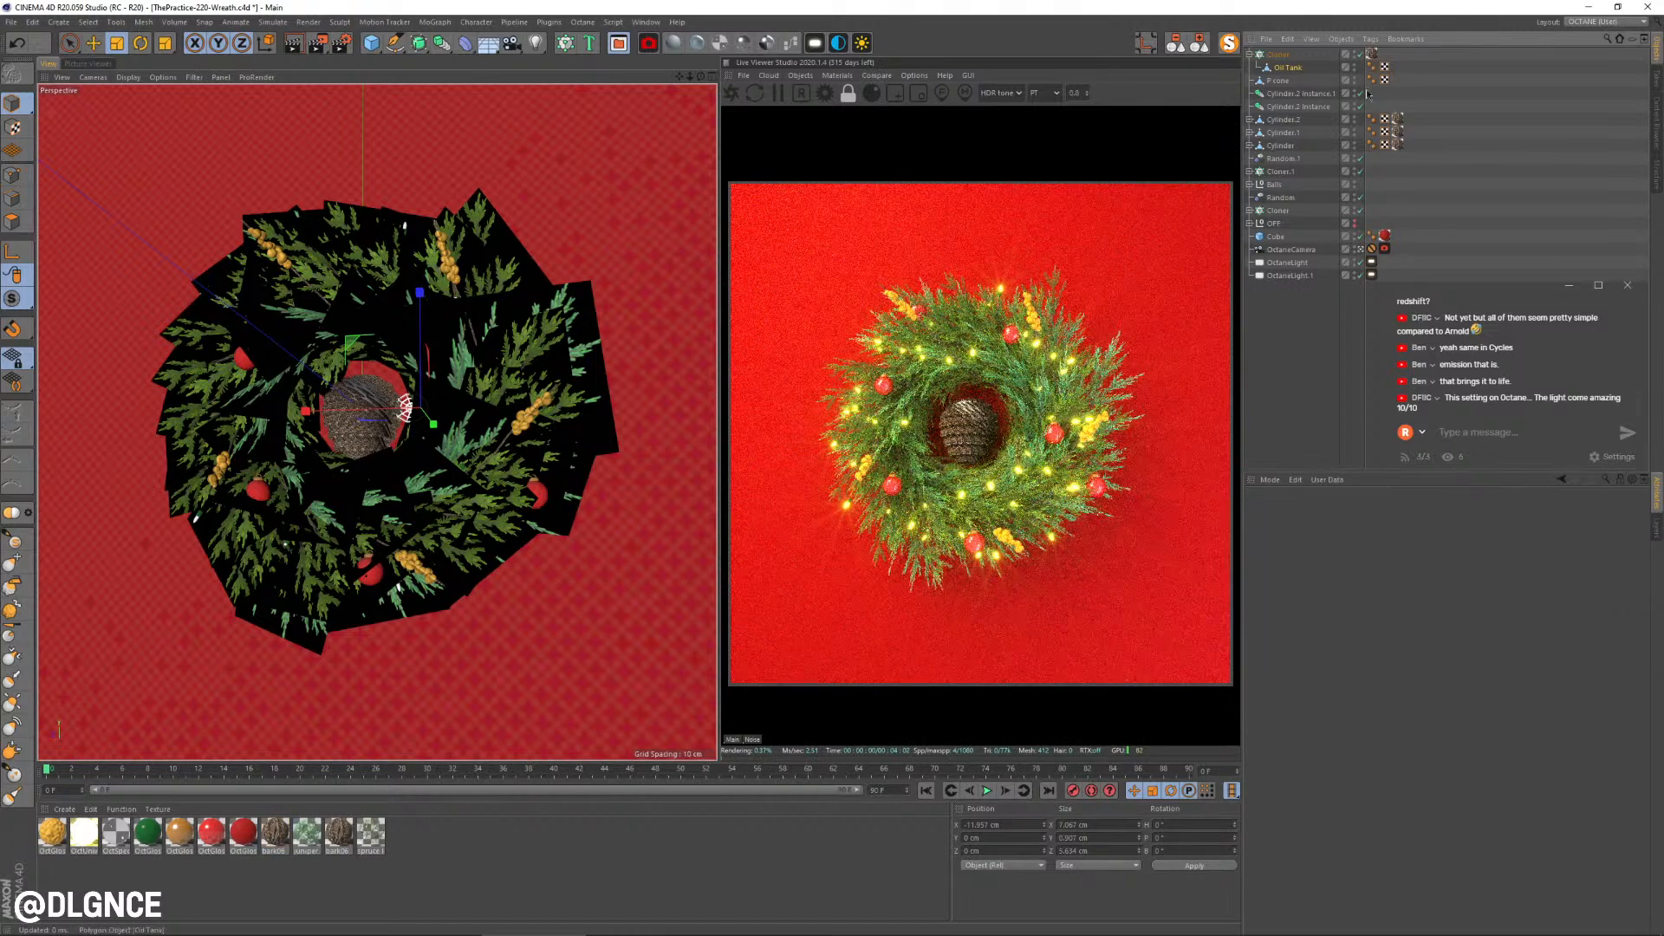
drag(1271, 86, 1397, 53)
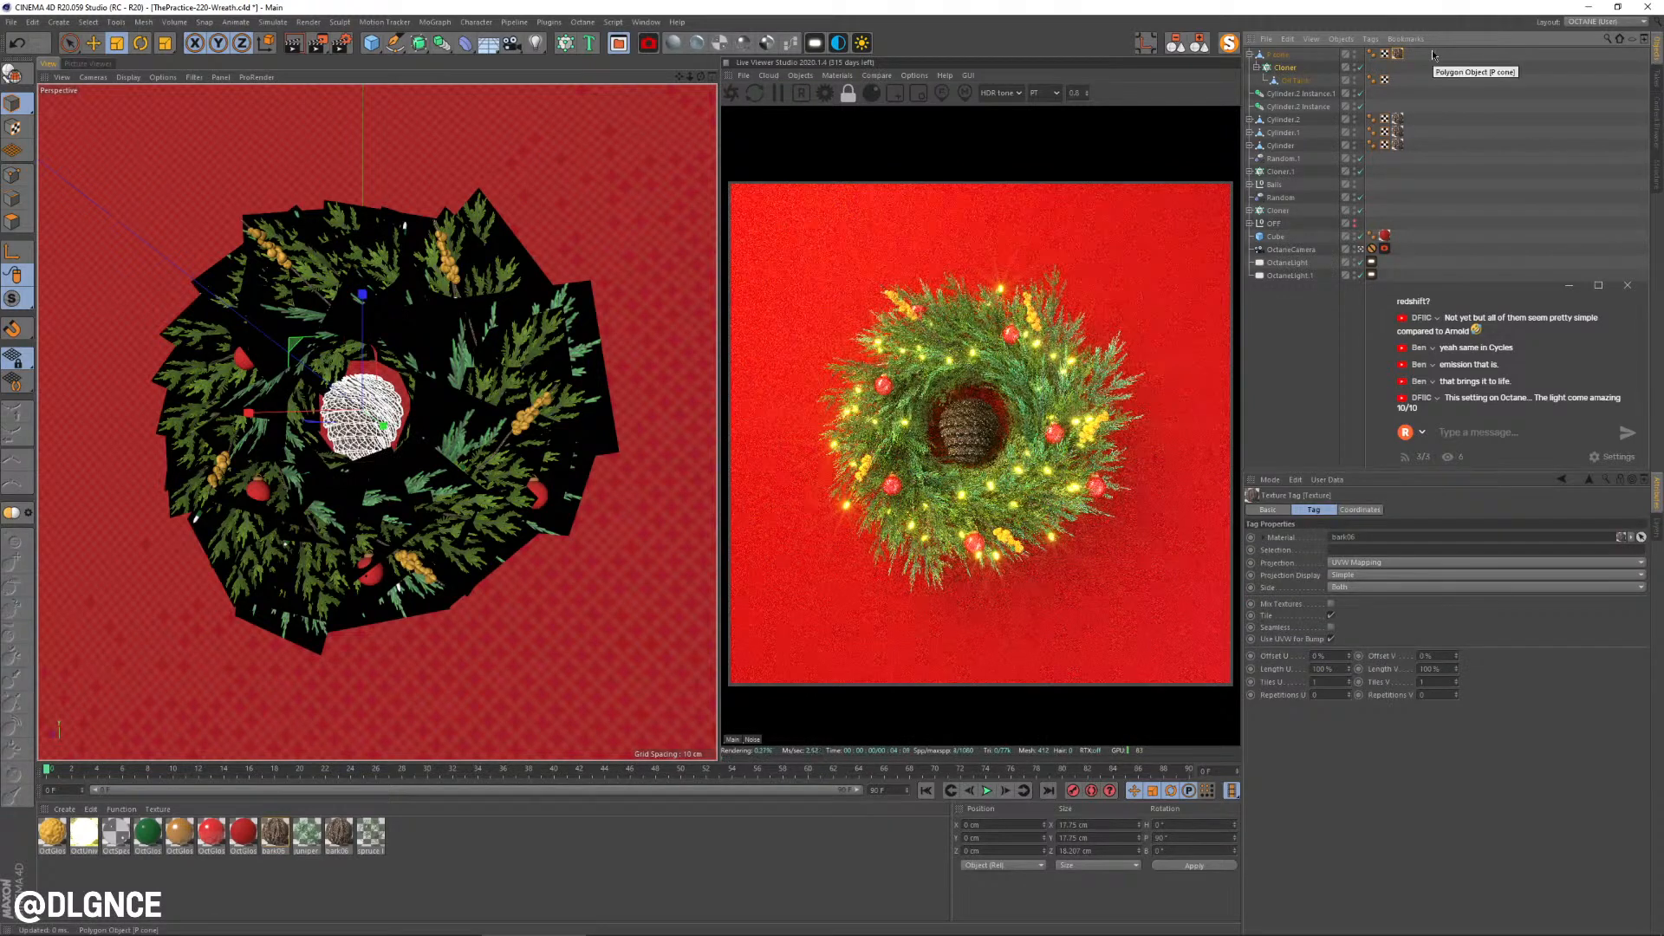
Step: Set the bark texture's Length U and V to 300%, copy it onto the Oil Tank and set Offset V to about 99%
click(1331, 678)
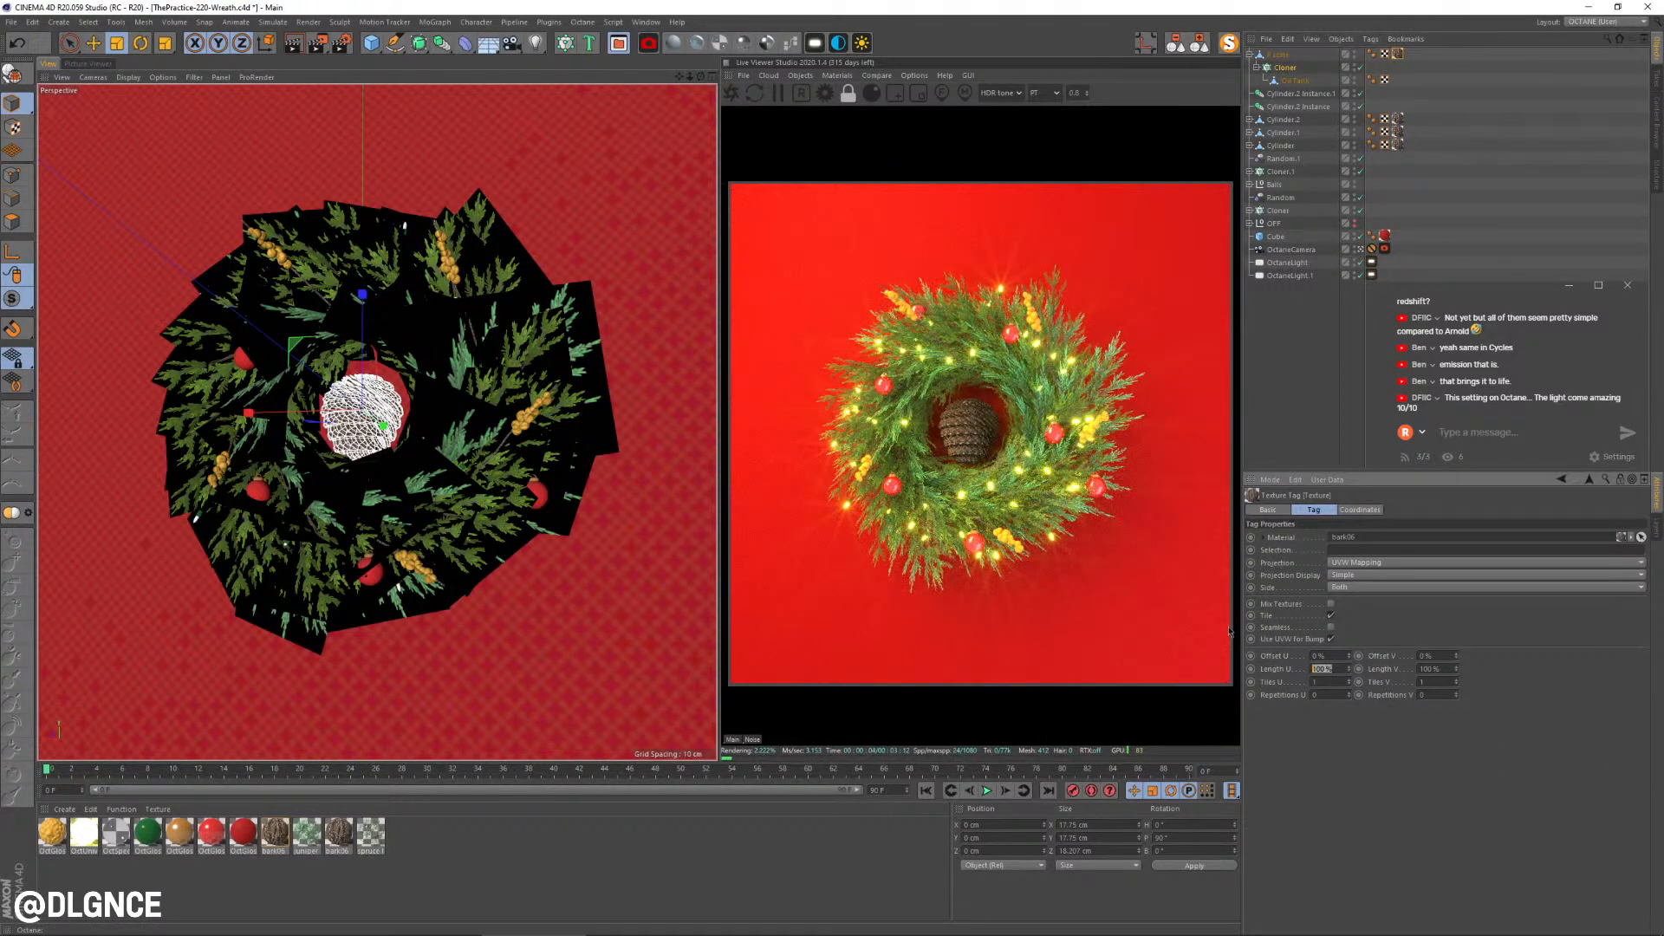
text(300)
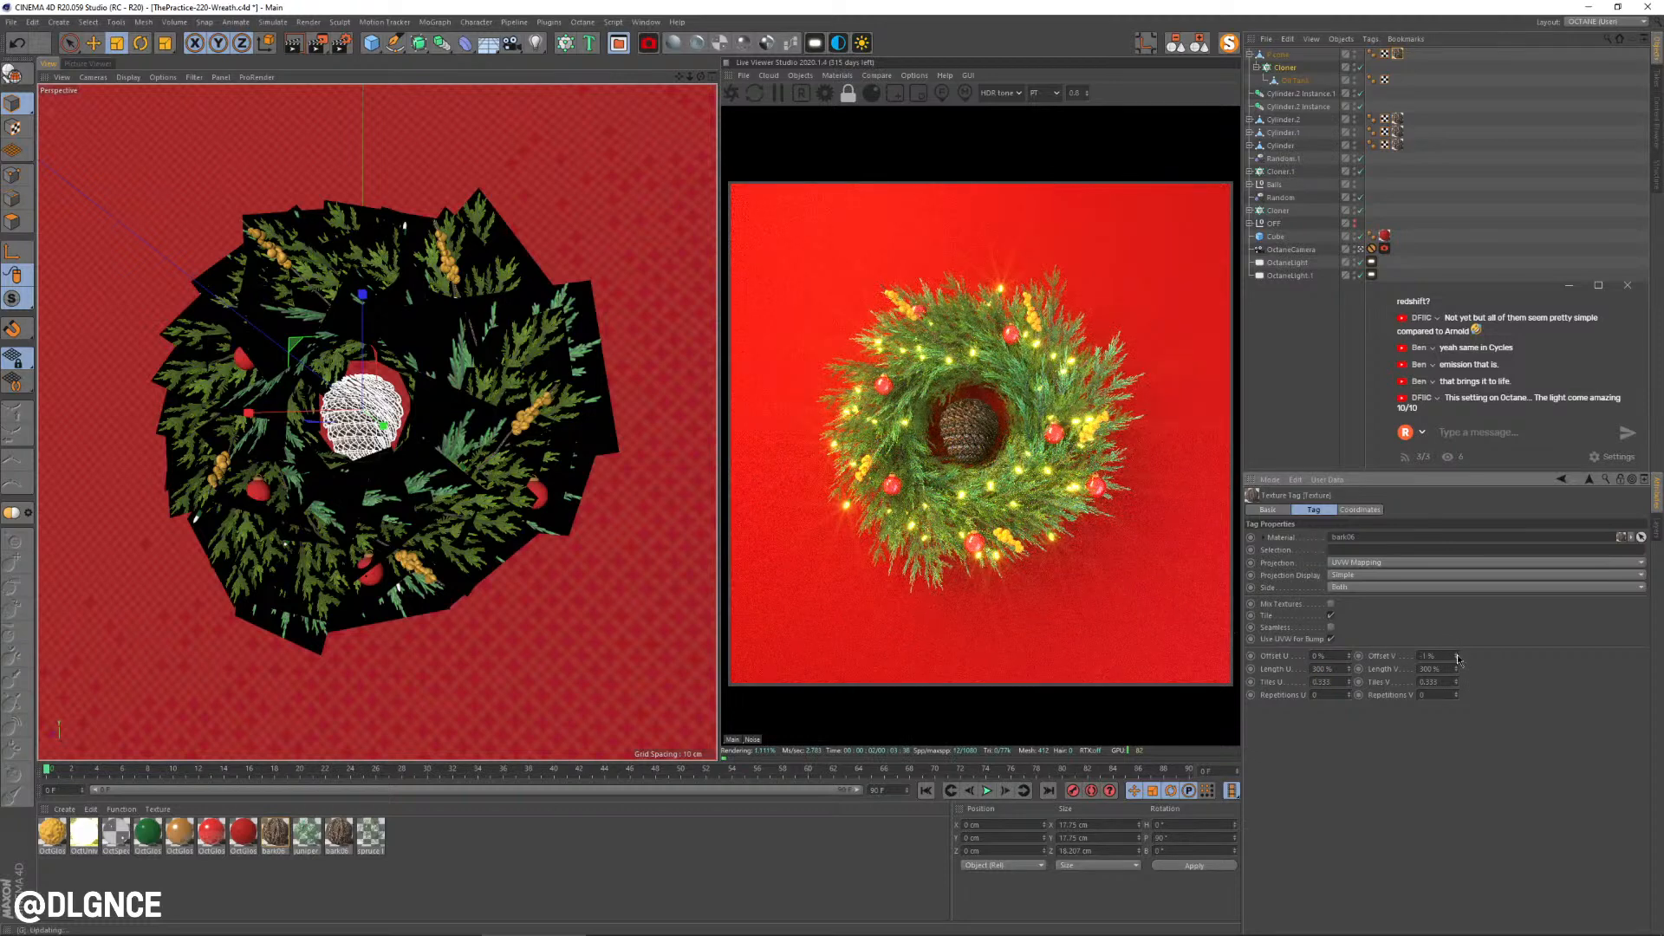
drag(1457, 658, 1406, 379)
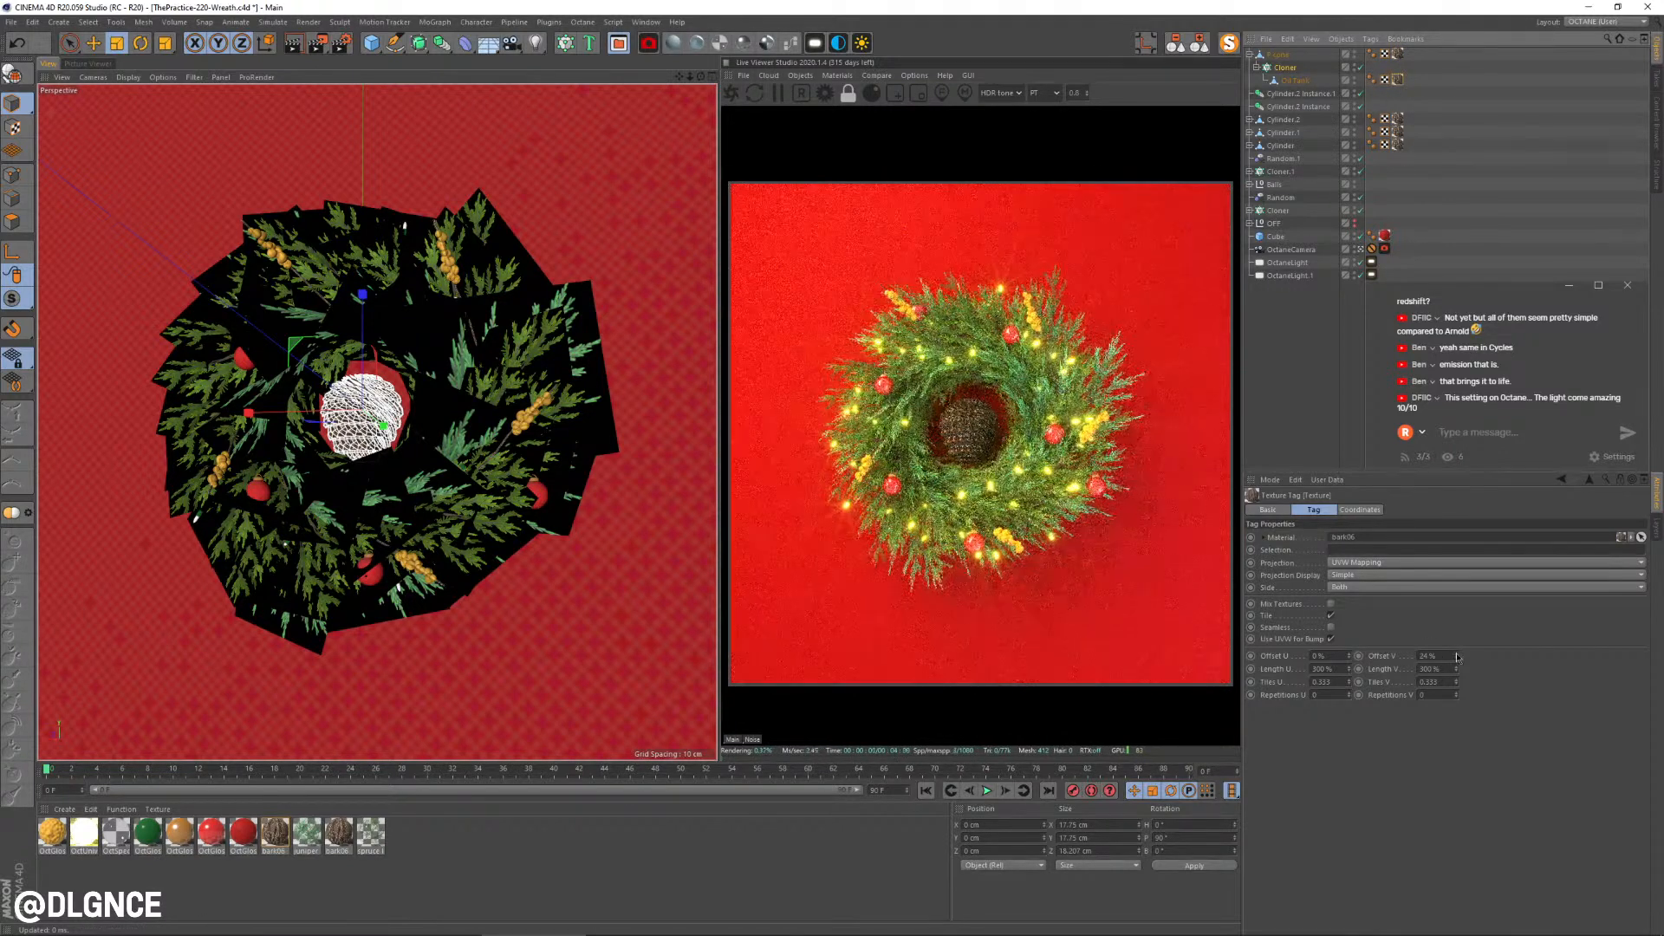
drag(1458, 658, 1439, 494)
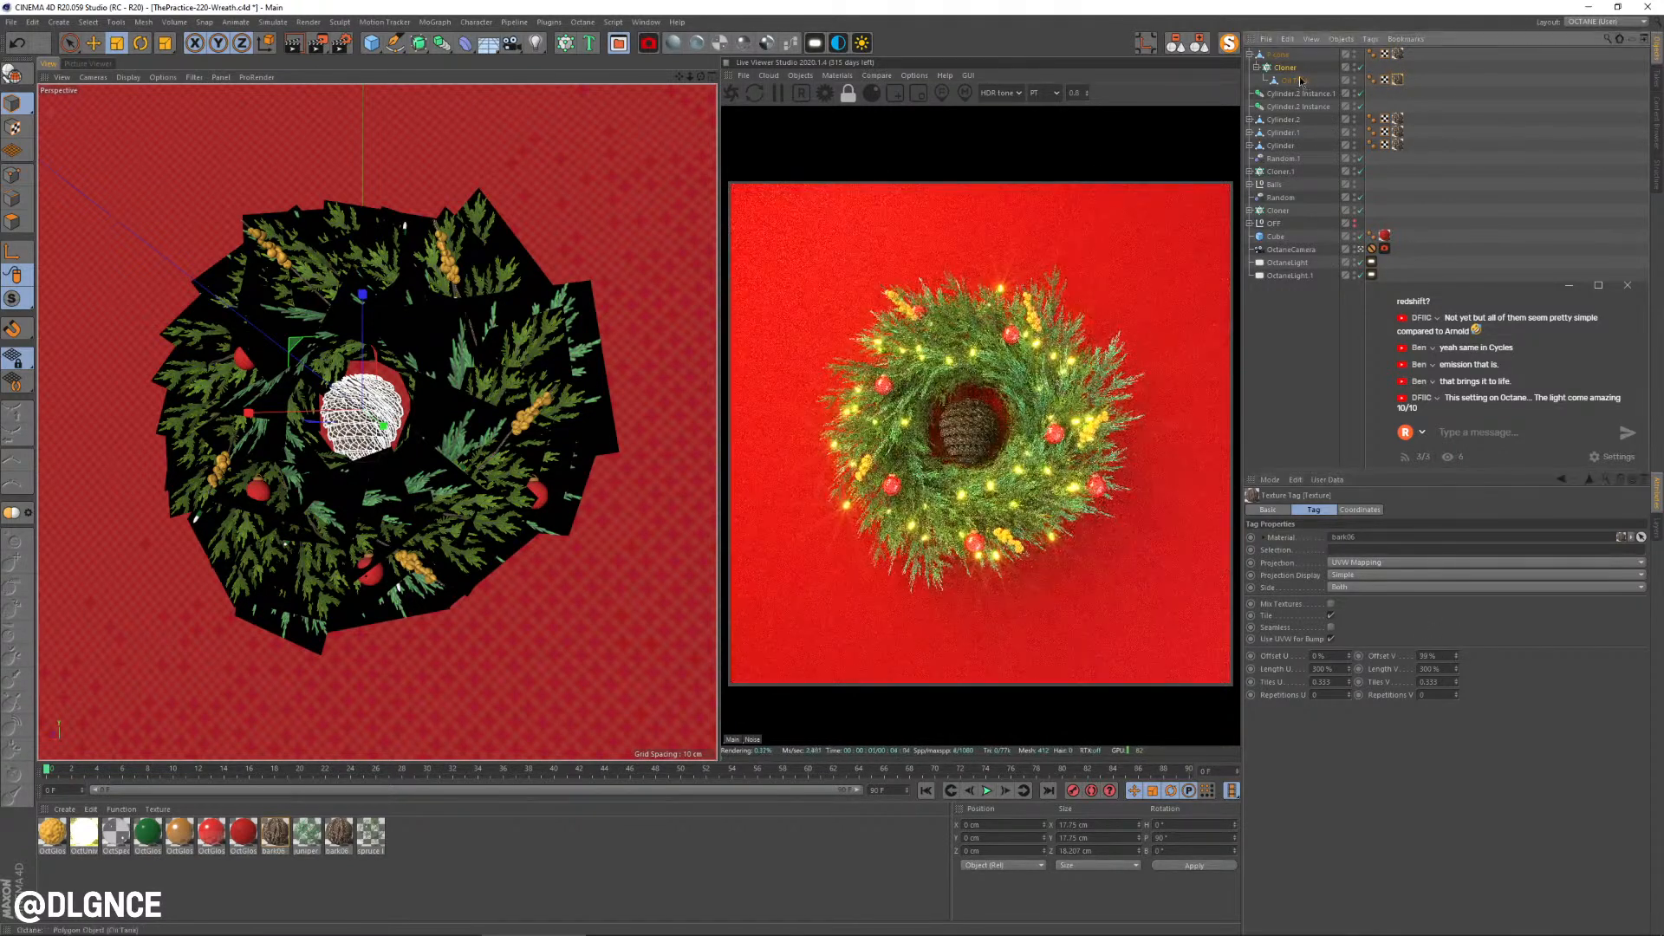
Step: Duplicate the Oil Tank inside the Cloner, shift the copy's bark texture along U and set its Length U to about 268%
mouse_move(1300, 81)
ctrl+mouse_down()
mouse_move(1368, 85)
mouse_move(1294, 74)
ctrl+mouse_up()
key(ctrl+z)
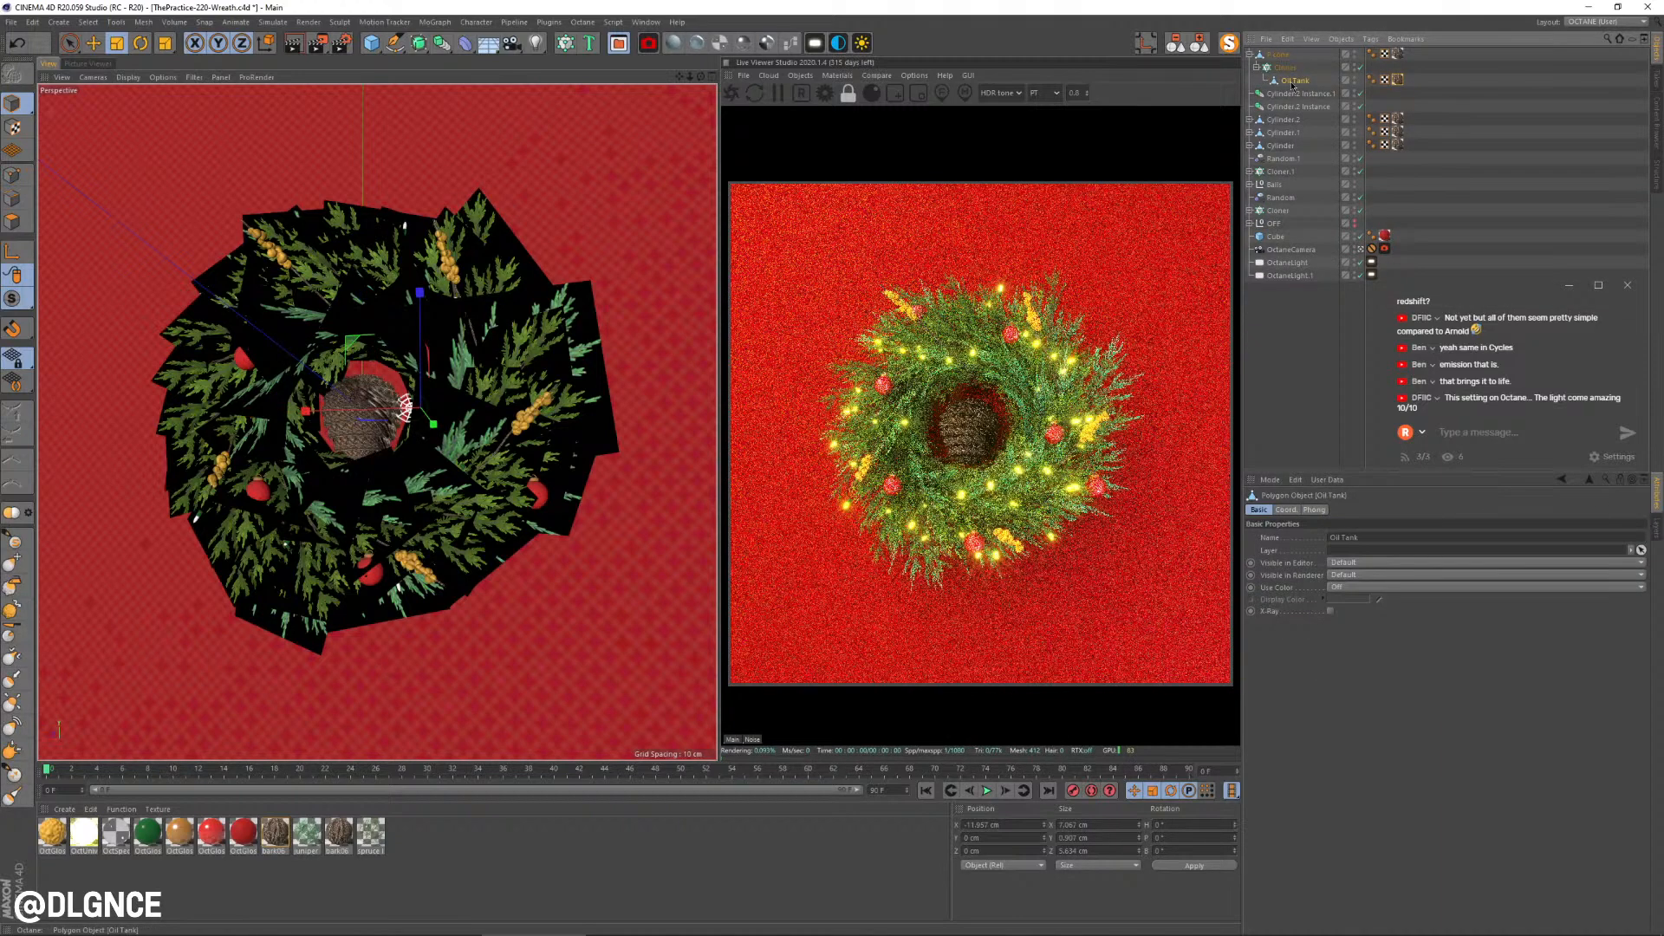
click(1397, 81)
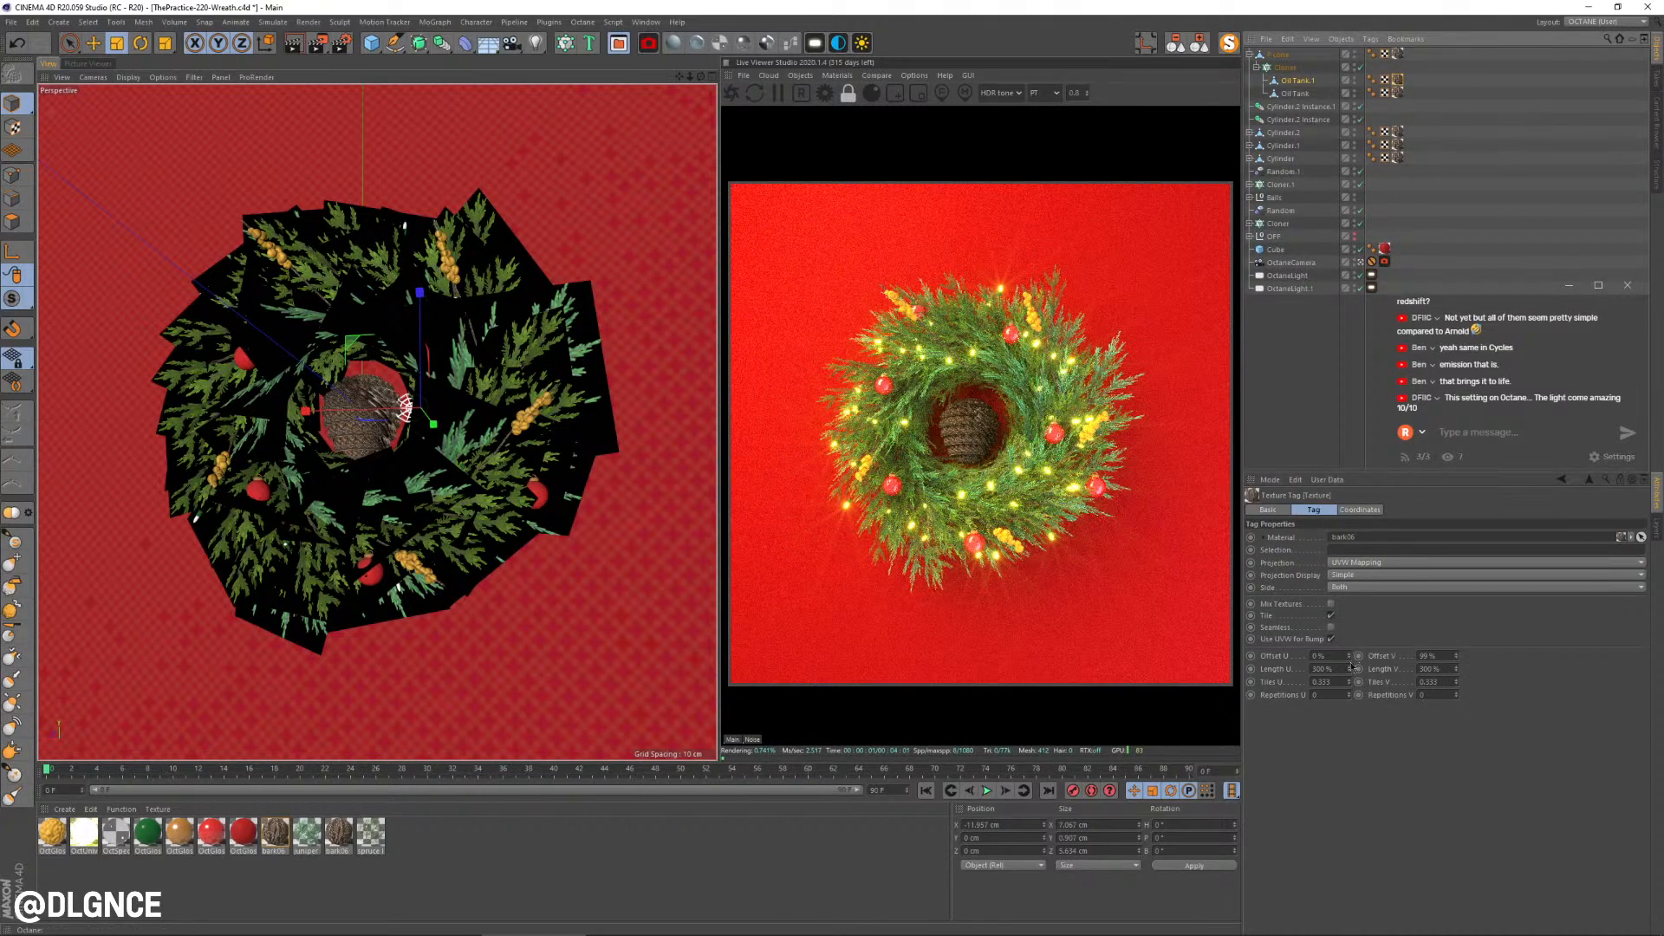
drag(1348, 656, 1364, 670)
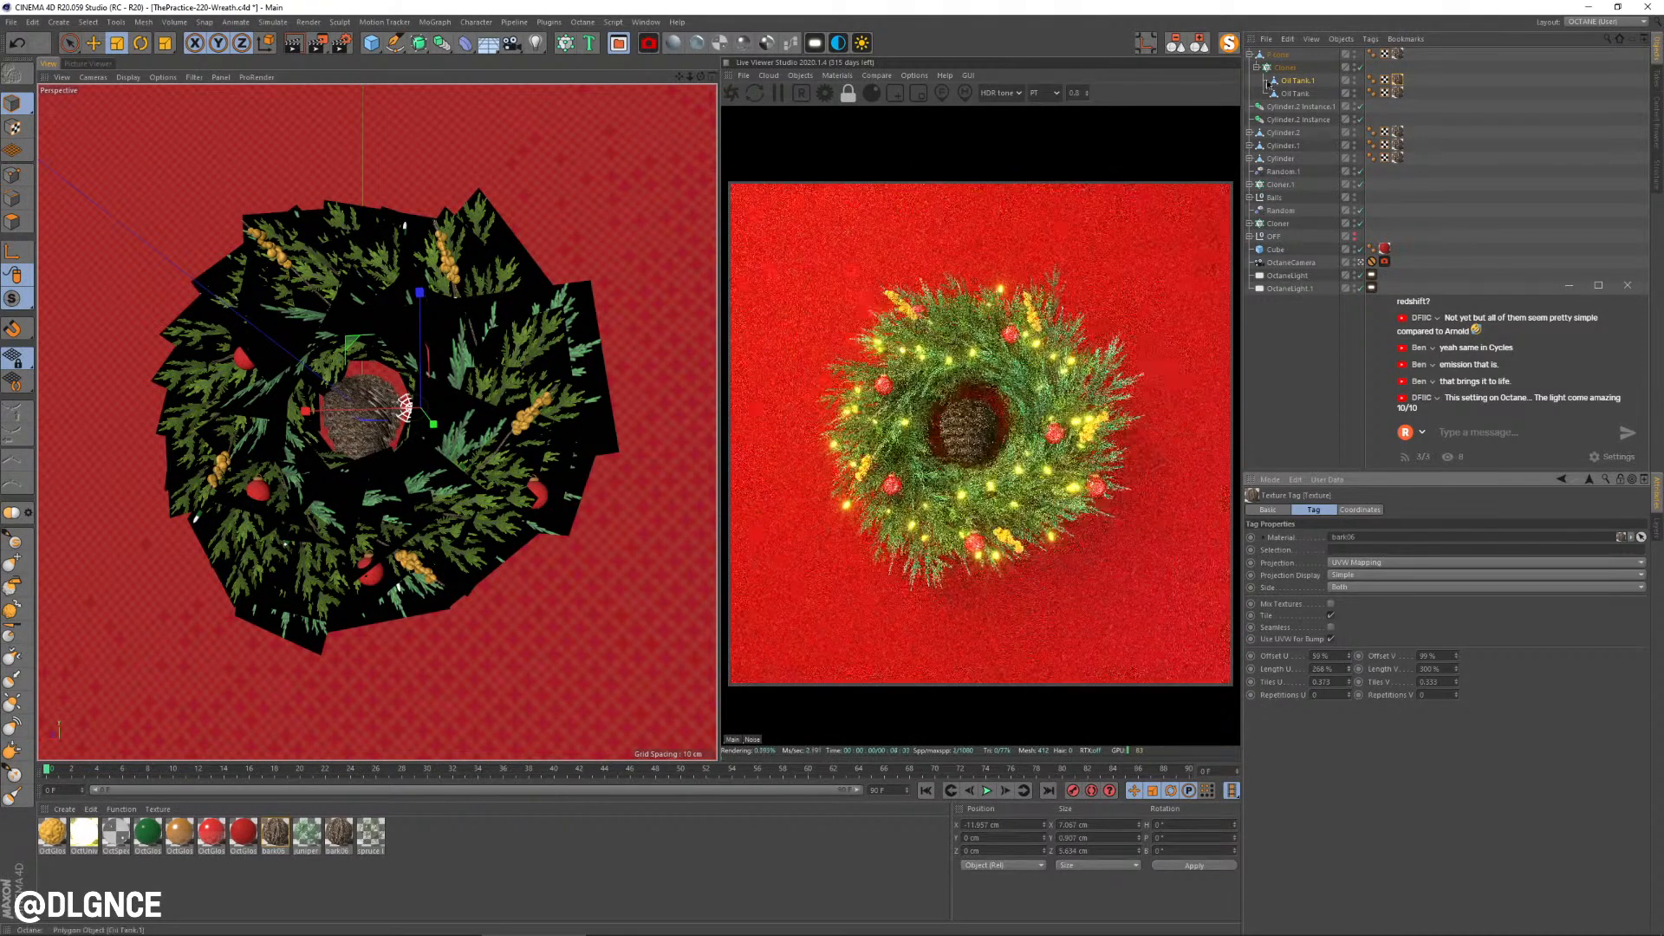
Step: Duplicate Oil Tank.1 inside the Cloner and set the copy's bark texture to about 77% Offset V and 407% Length V
ctrl+drag(1298, 81, 1296, 75)
click(1399, 81)
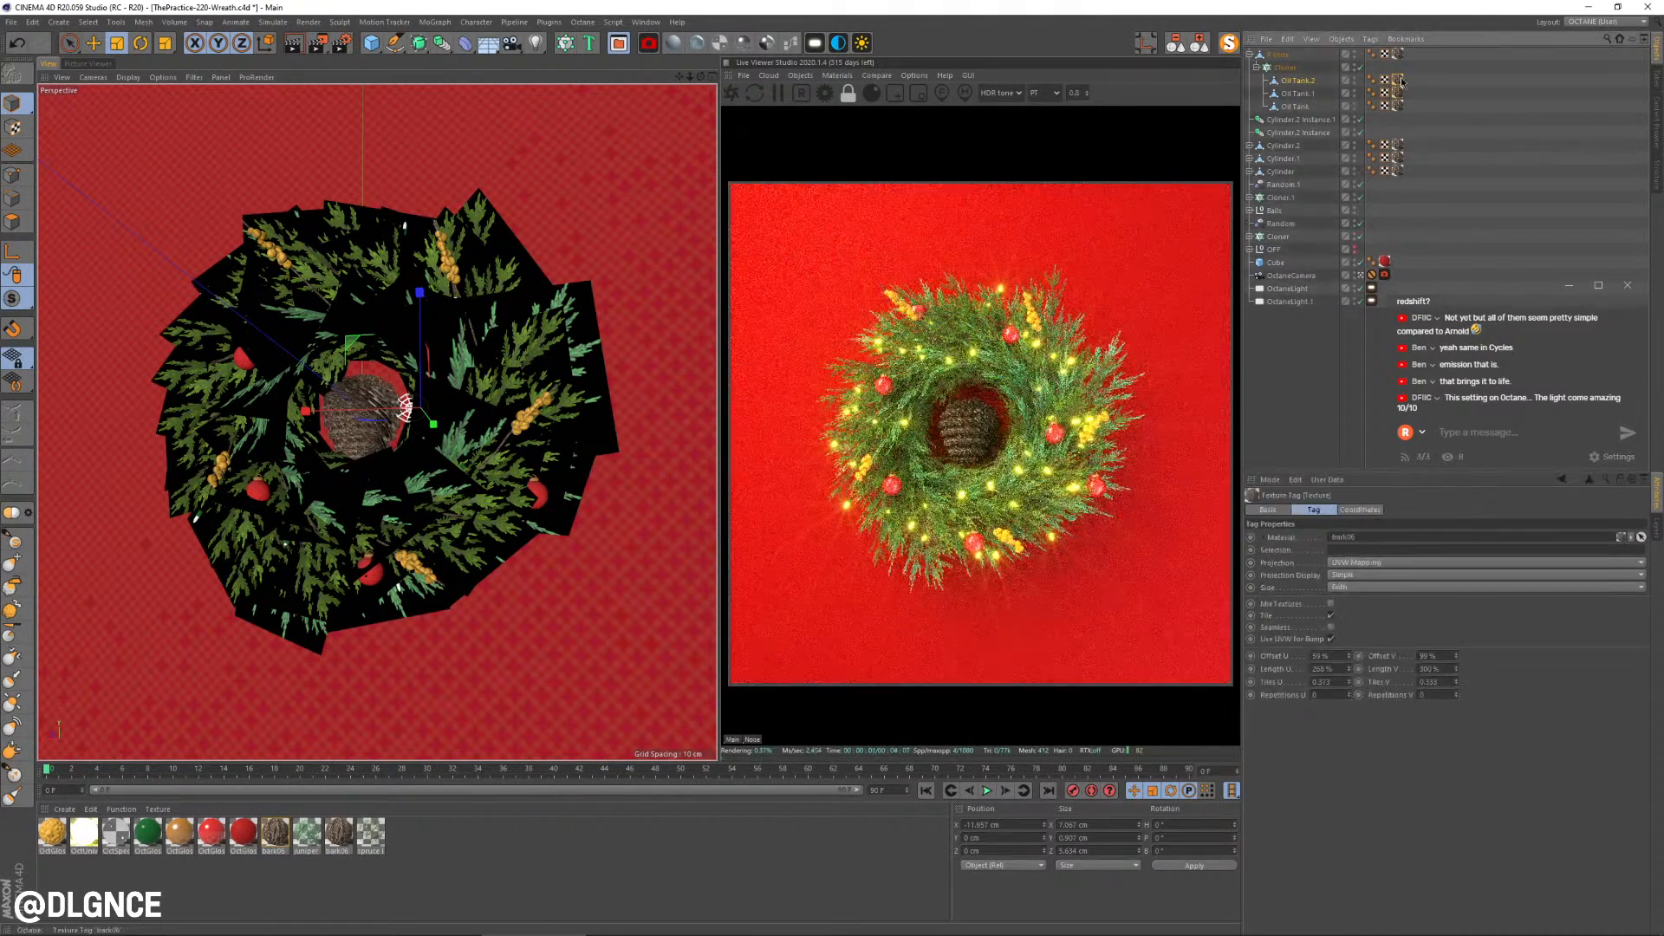
drag(1457, 657, 1457, 667)
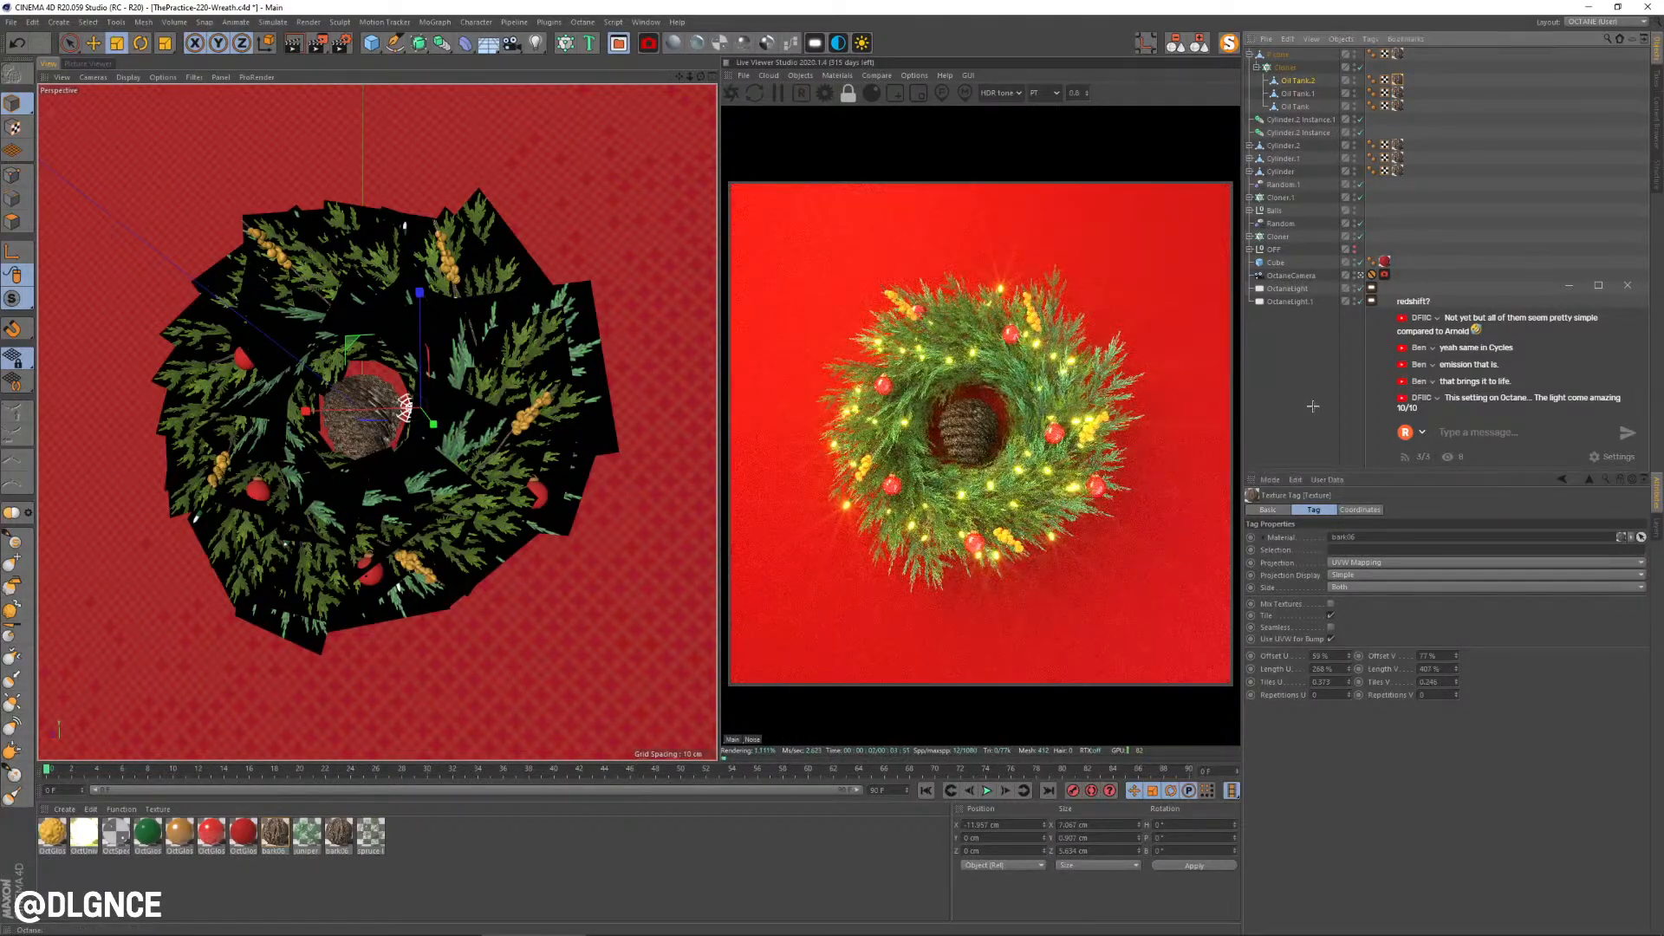
Step: Scale P cone down to about 11 cm along X and Z
click(1270, 77)
click(1177, 45)
click(1277, 54)
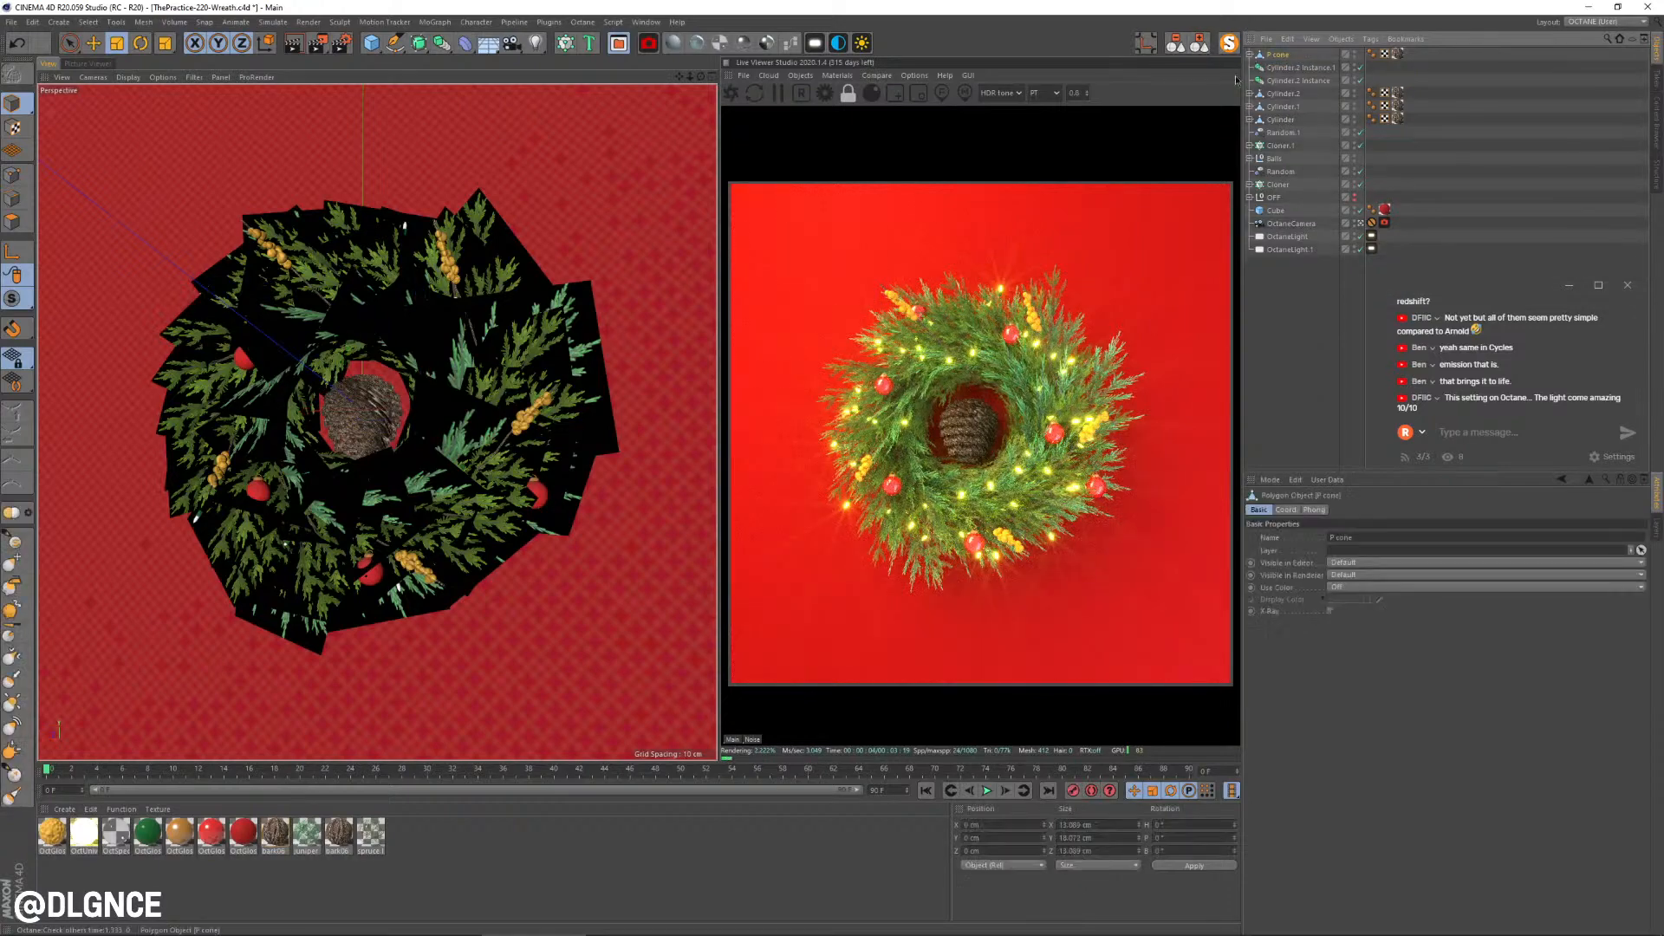
drag(557, 281, 476, 400)
key(ctrl+z)
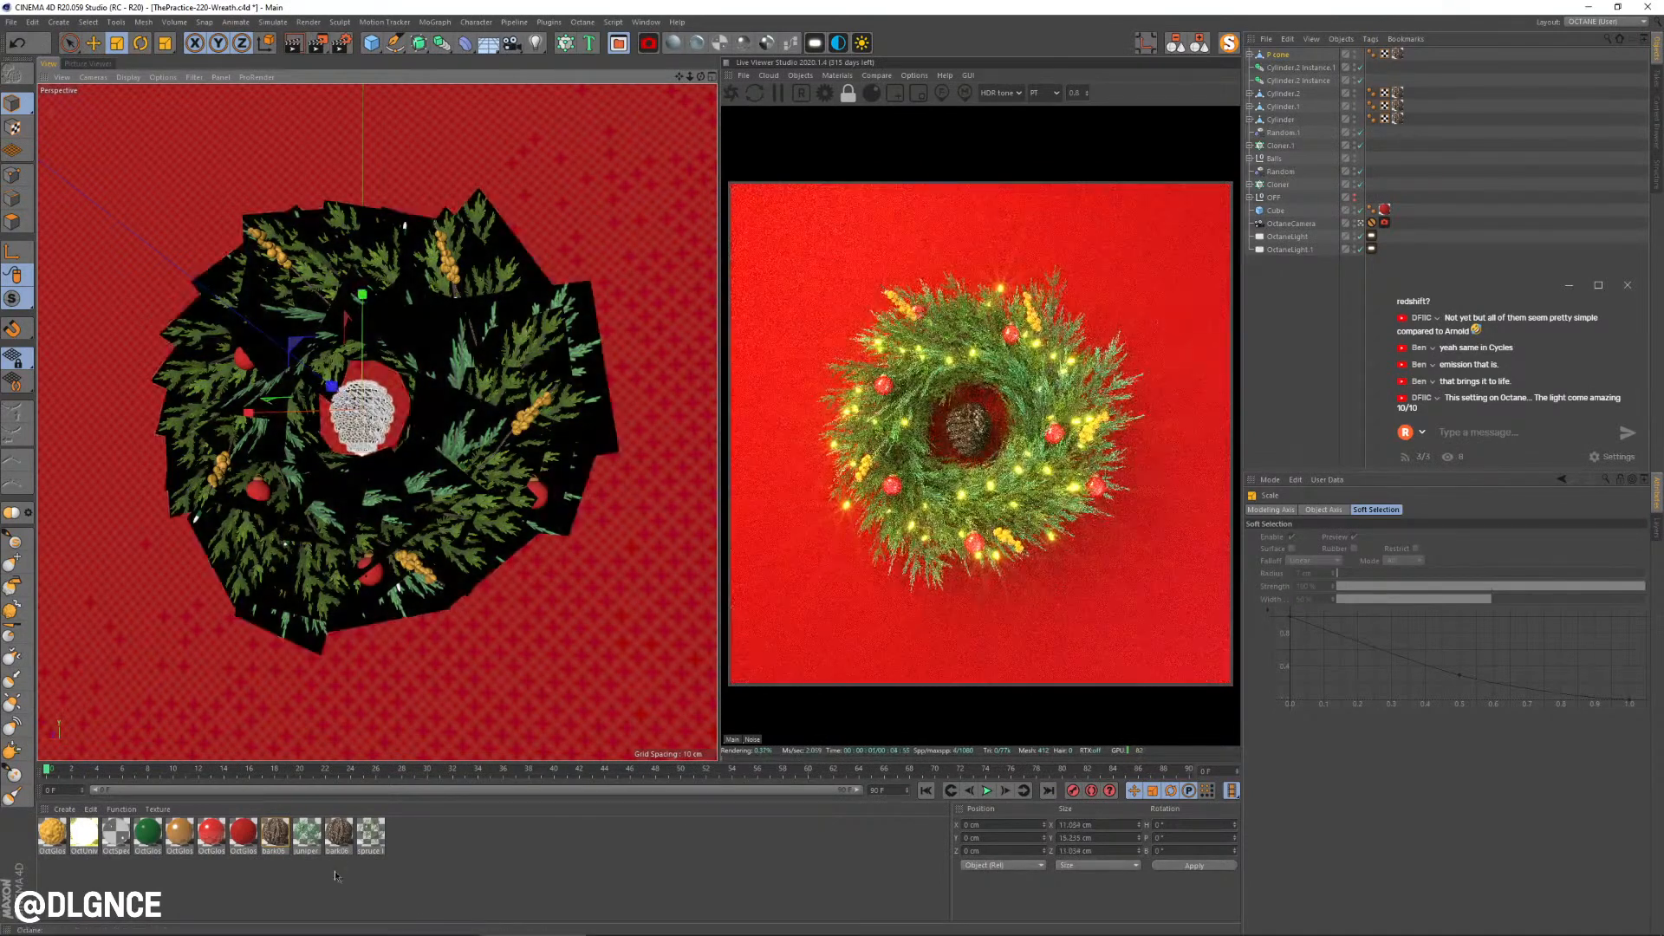
Step: Duplicate the bark material and lower the copy's diffuse Mix to about 0.46
click(274, 834)
double_click(273, 834)
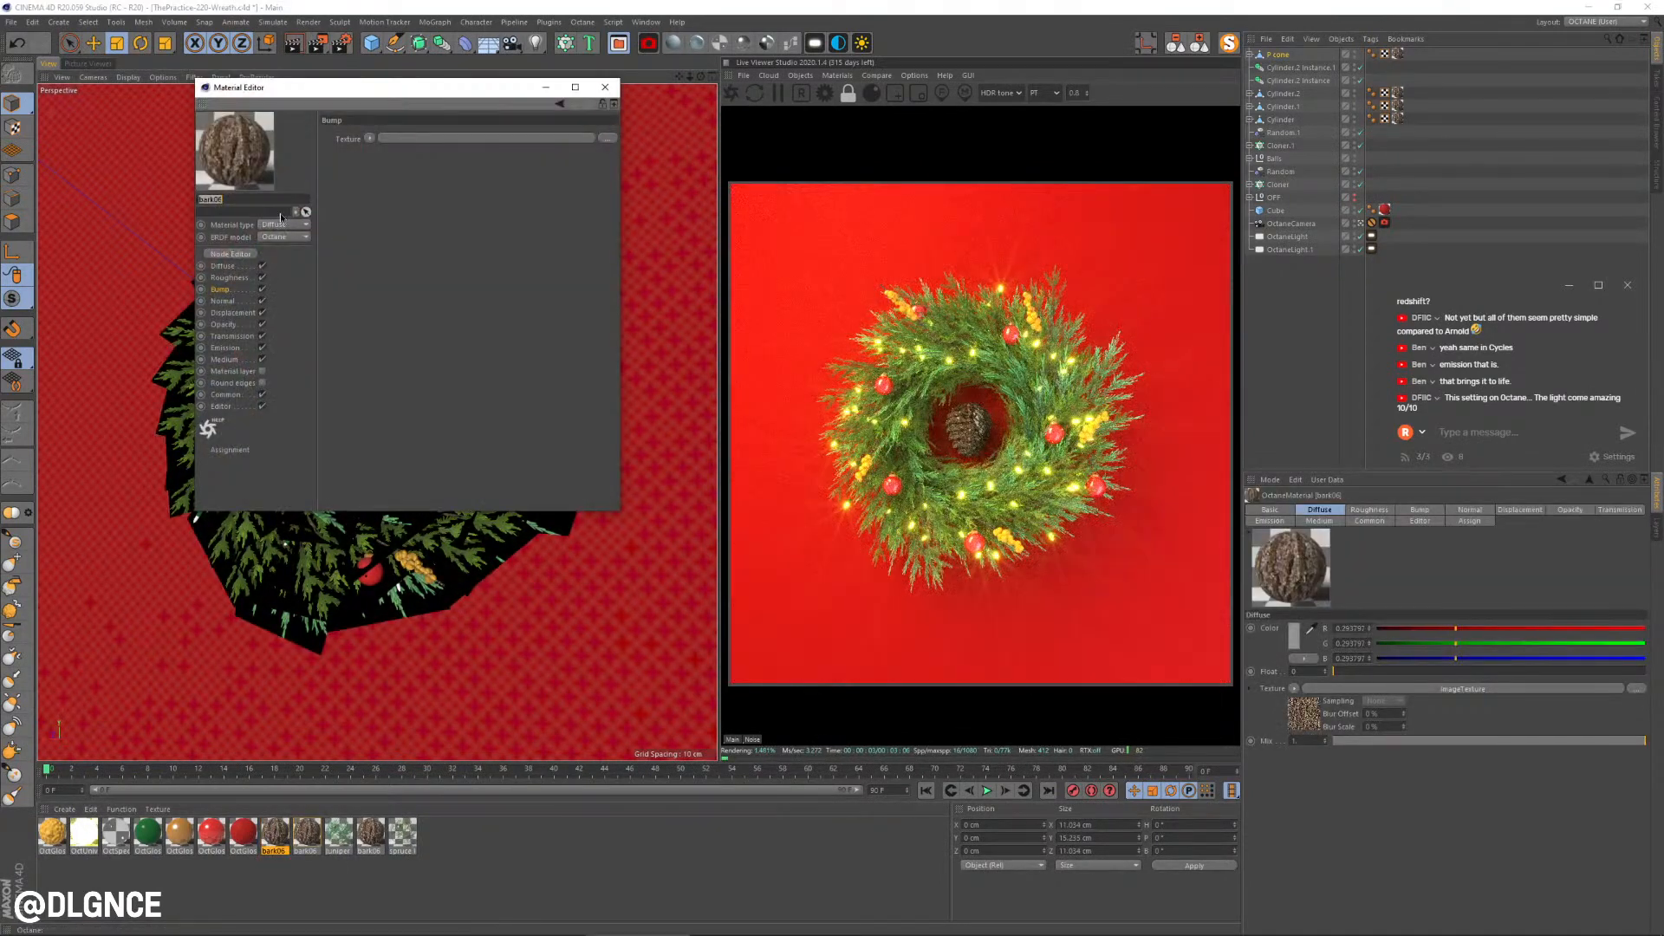
click(241, 271)
click(503, 248)
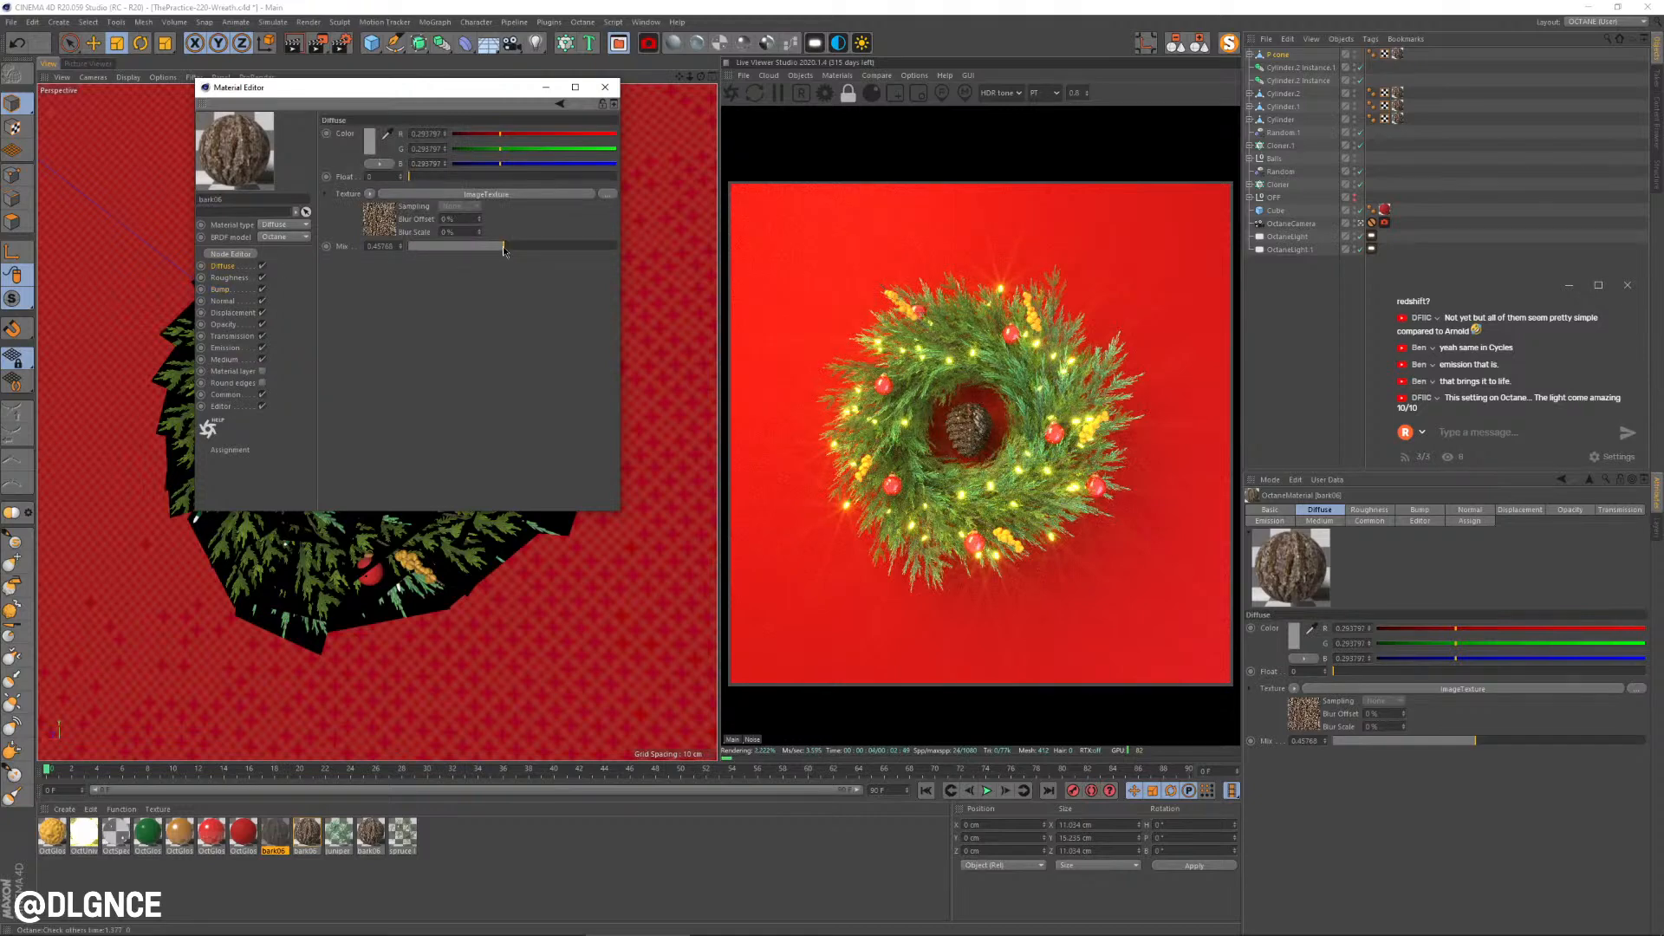
click(370, 139)
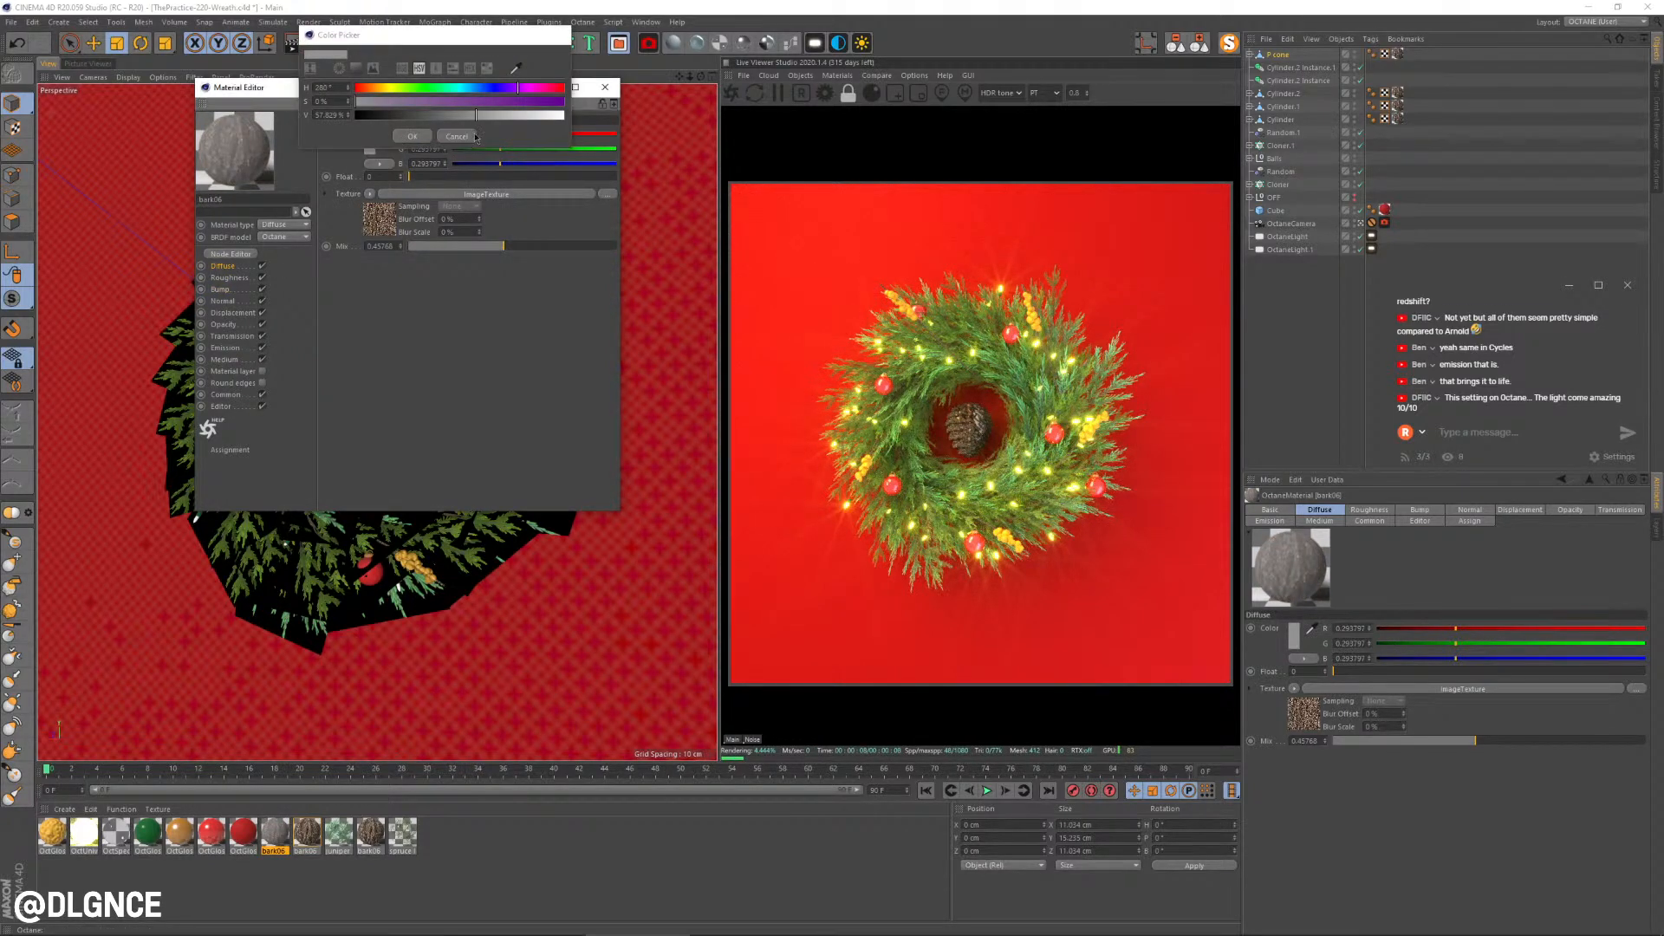
click(412, 137)
drag(377, 87, 663, 355)
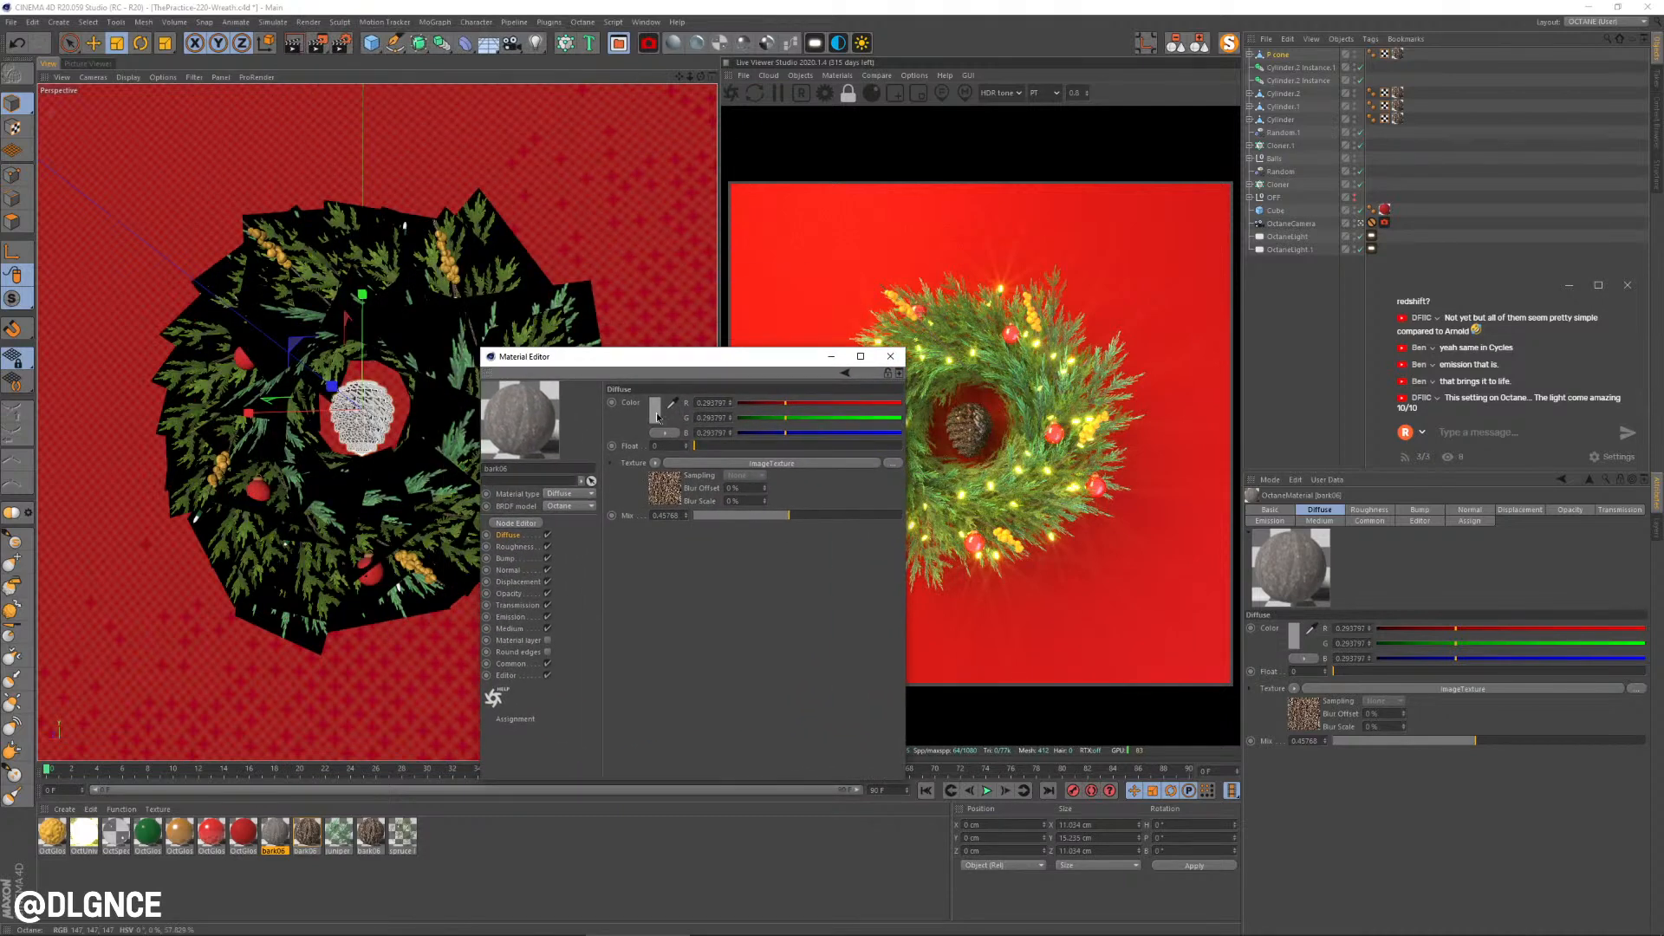
Step: Set the copied bark material's diffuse color to a brown with hue about 20°, saturation 84% and value 41%
click(656, 412)
drag(675, 430, 665, 425)
click(735, 438)
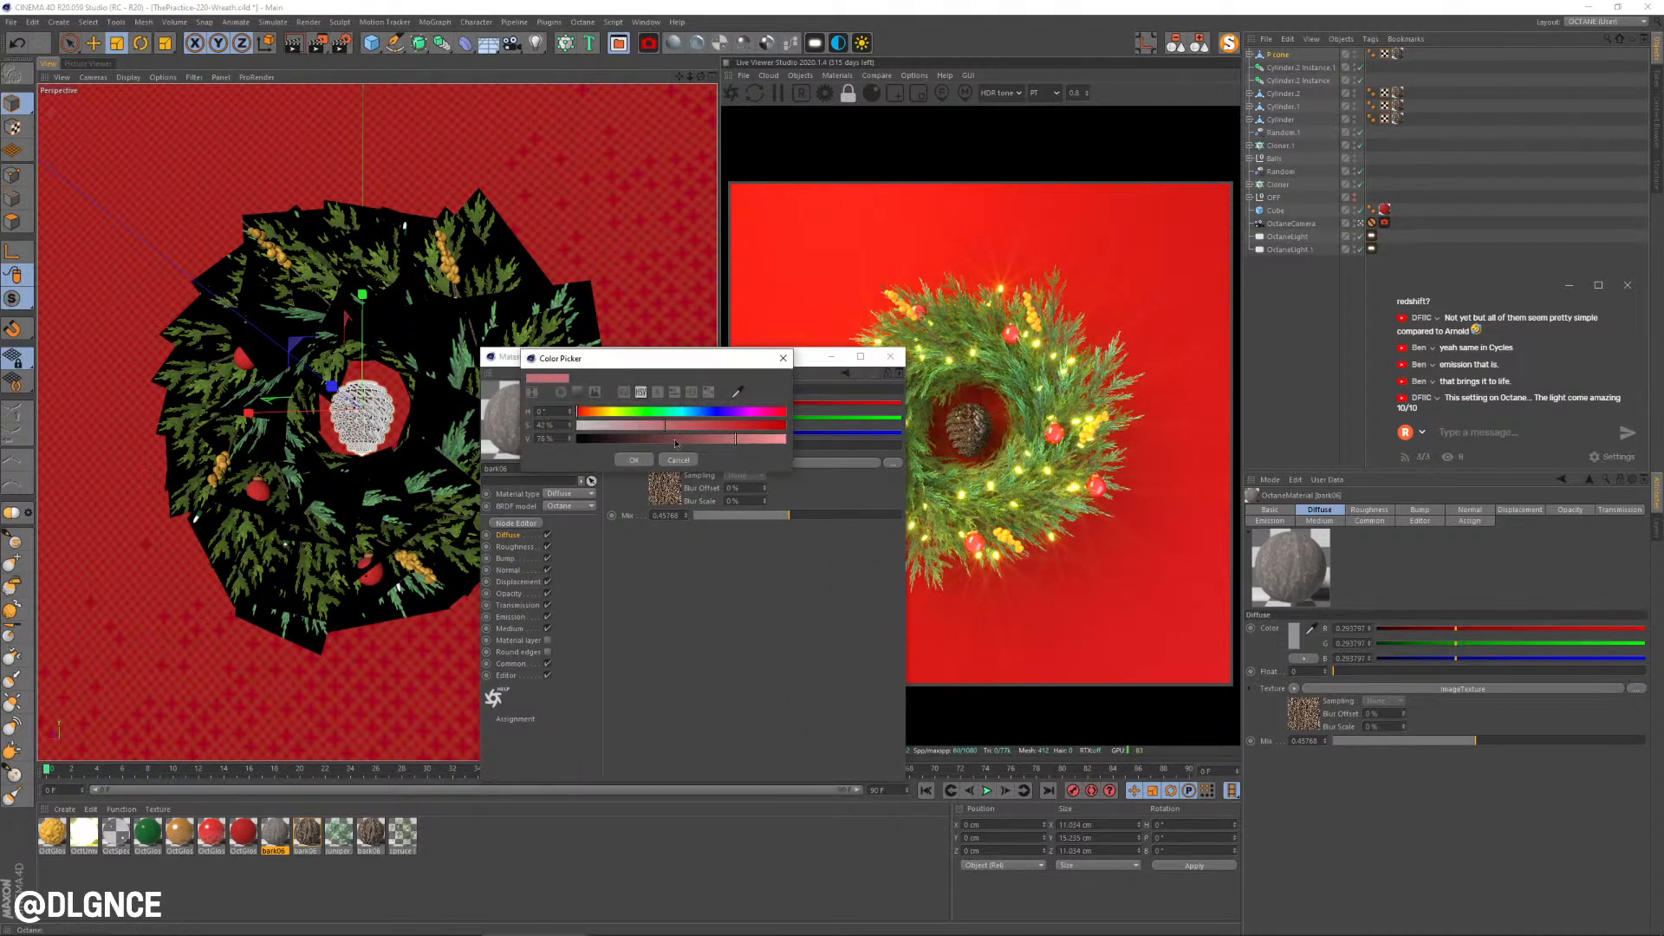
click(593, 413)
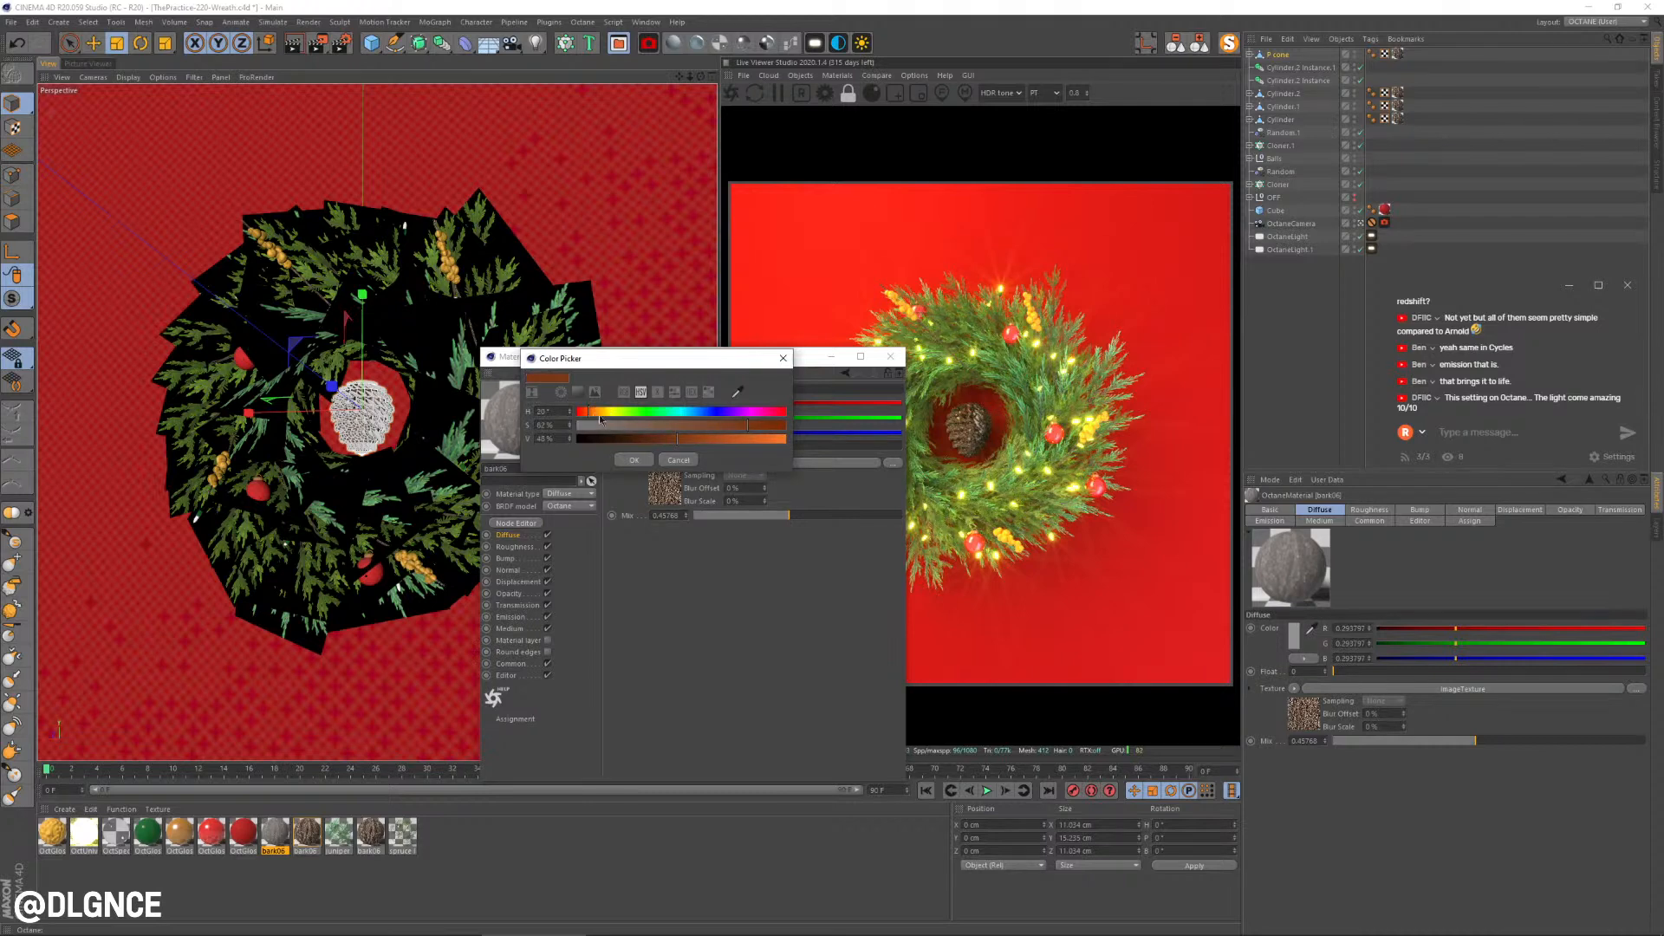
click(664, 440)
click(634, 460)
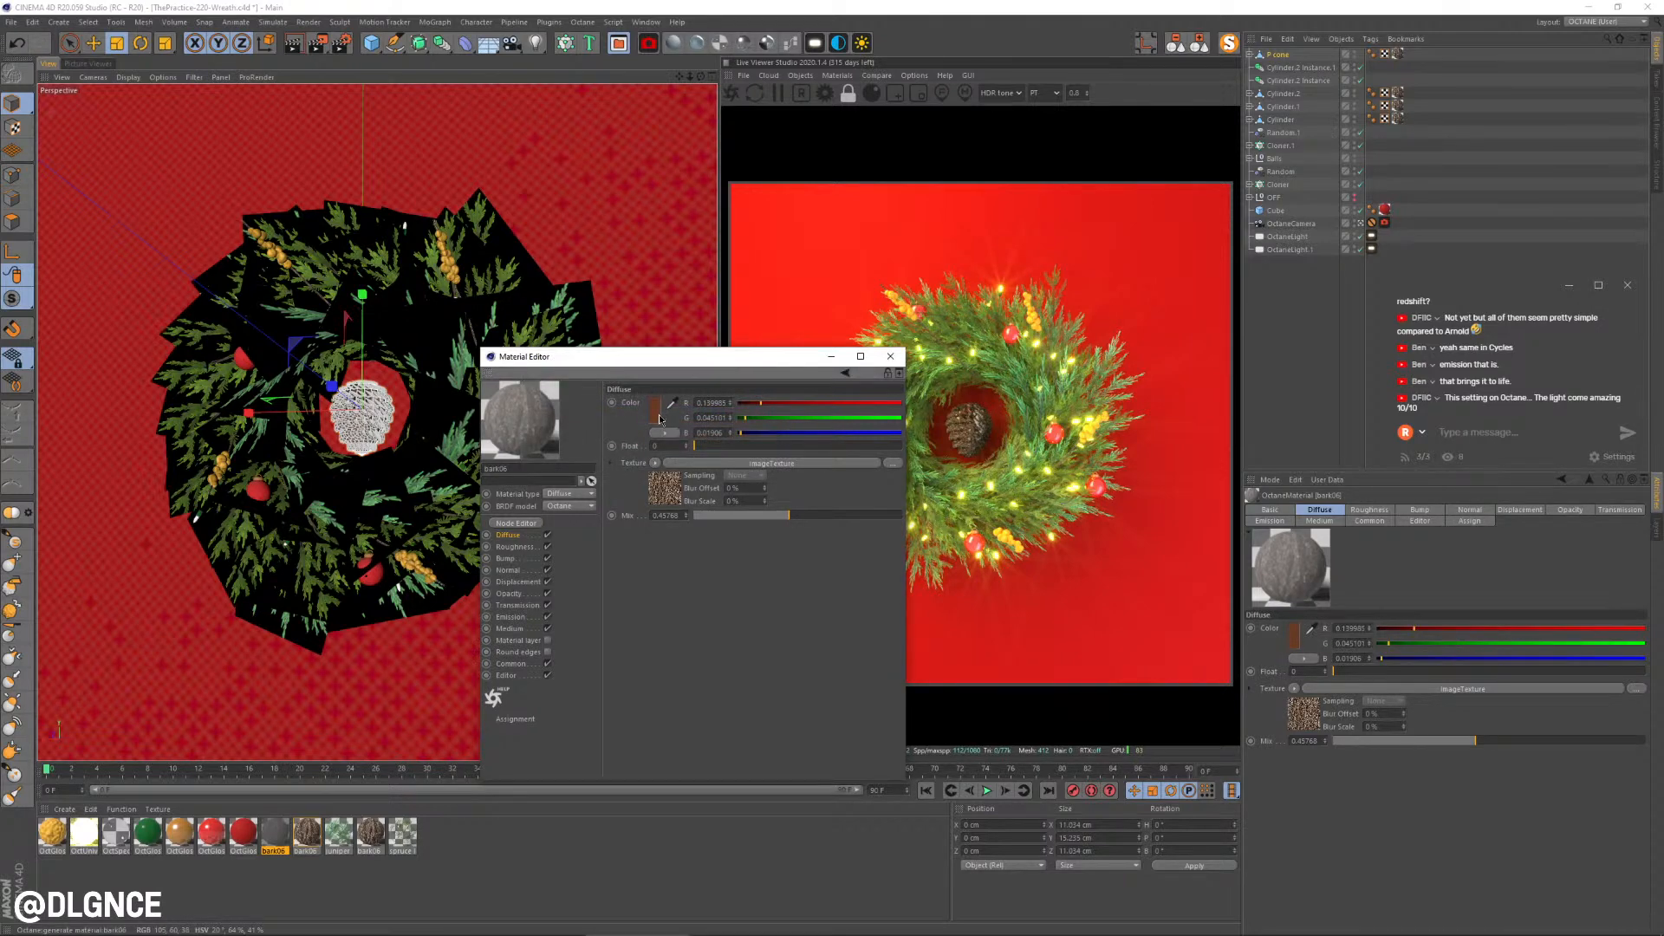
Step: Lower the bark copy's diffuse Mix to about 0.37 and darken its brown color to a value of about 33%
drag(592, 354, 634, 356)
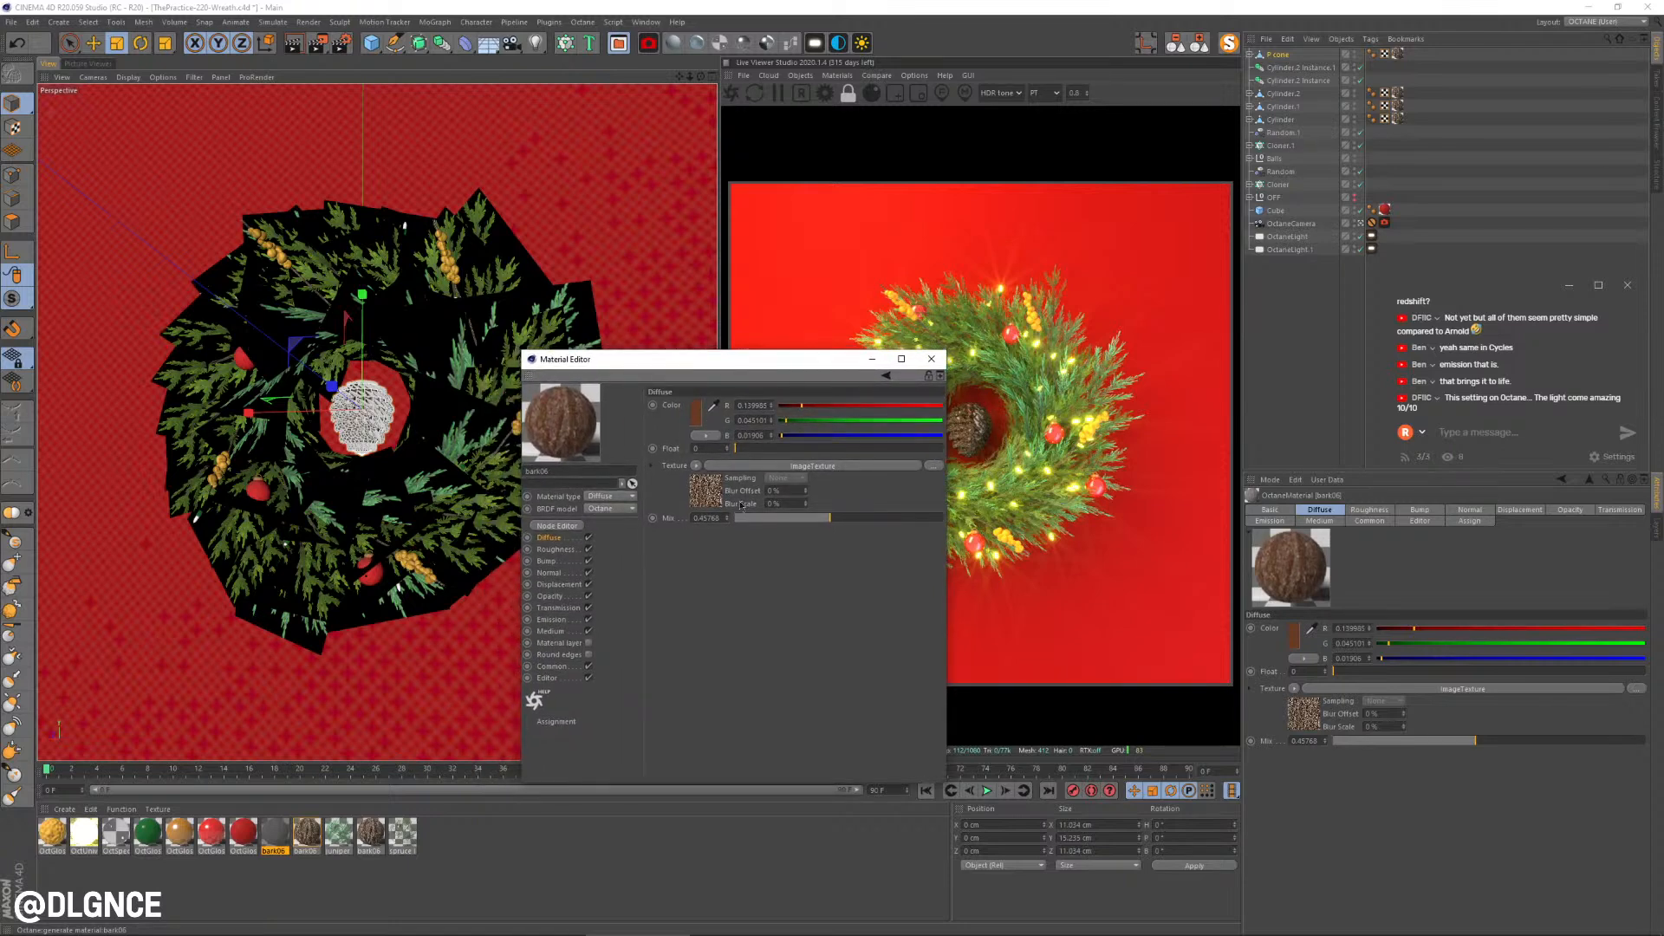
drag(807, 517, 808, 522)
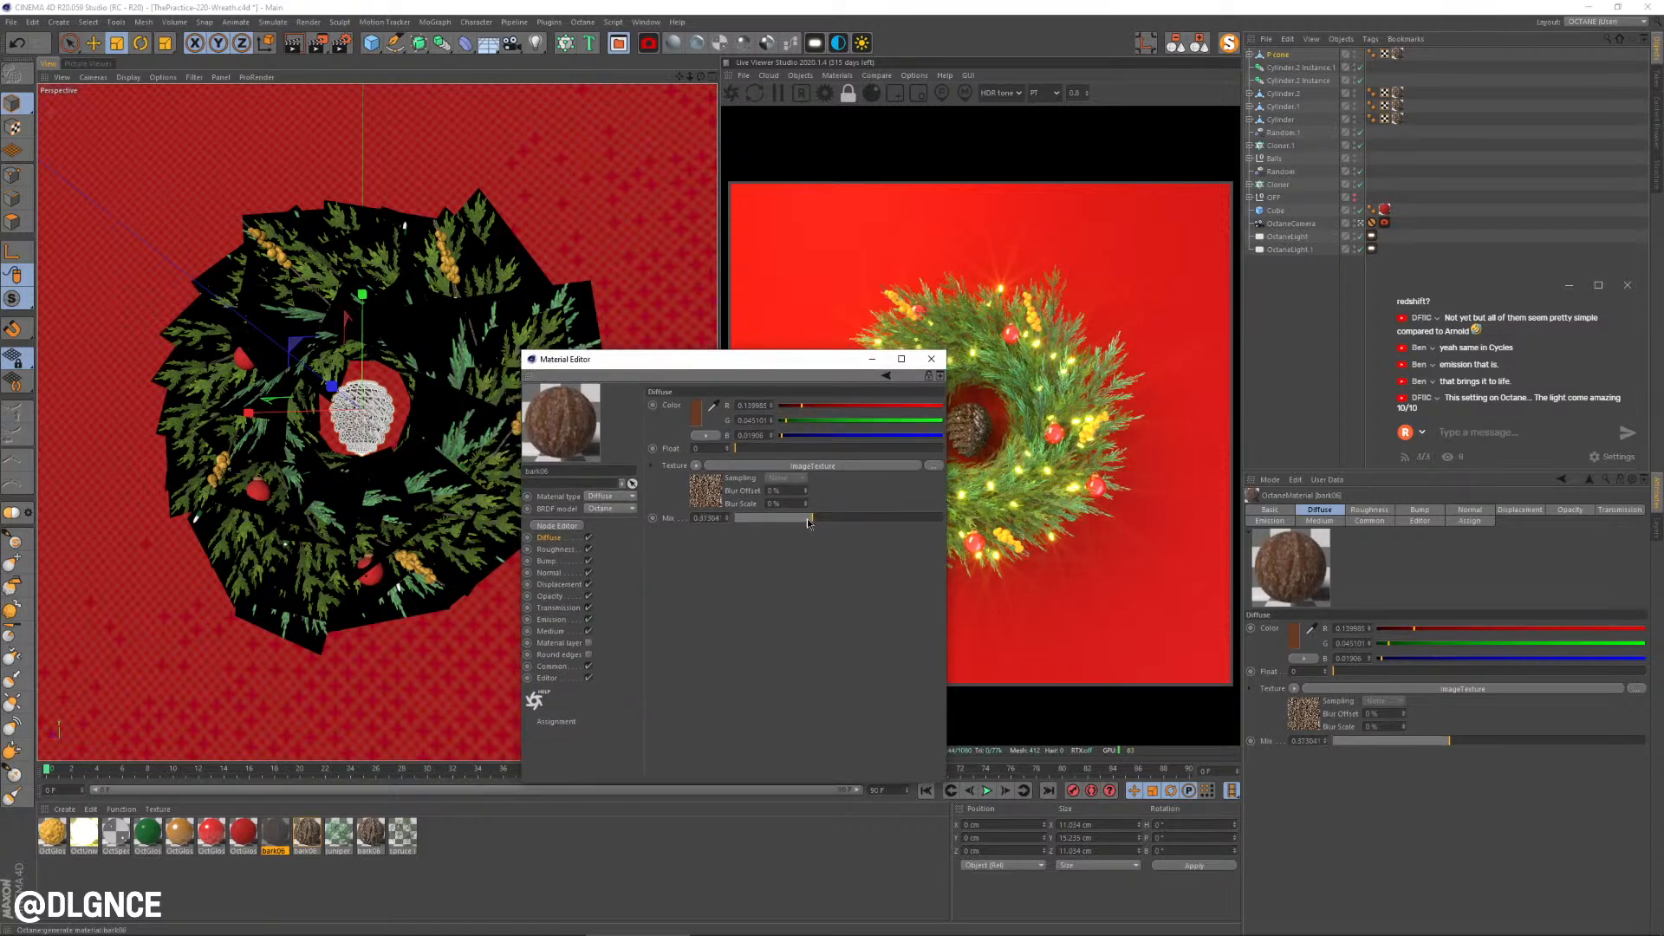
click(693, 416)
click(683, 440)
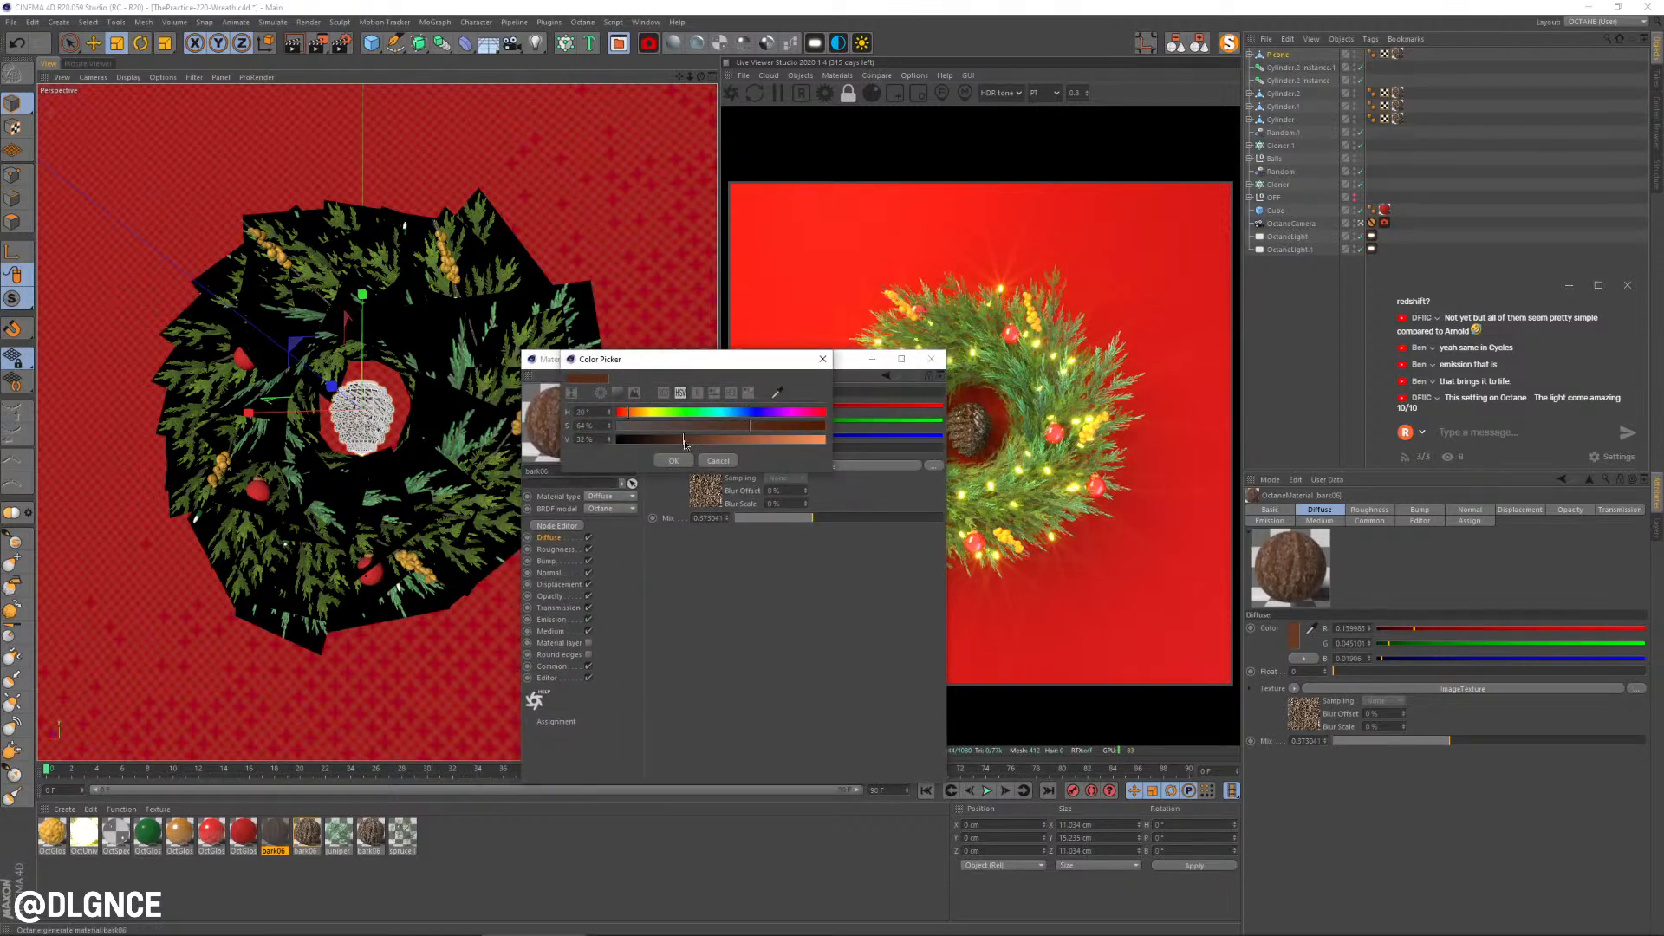
click(673, 460)
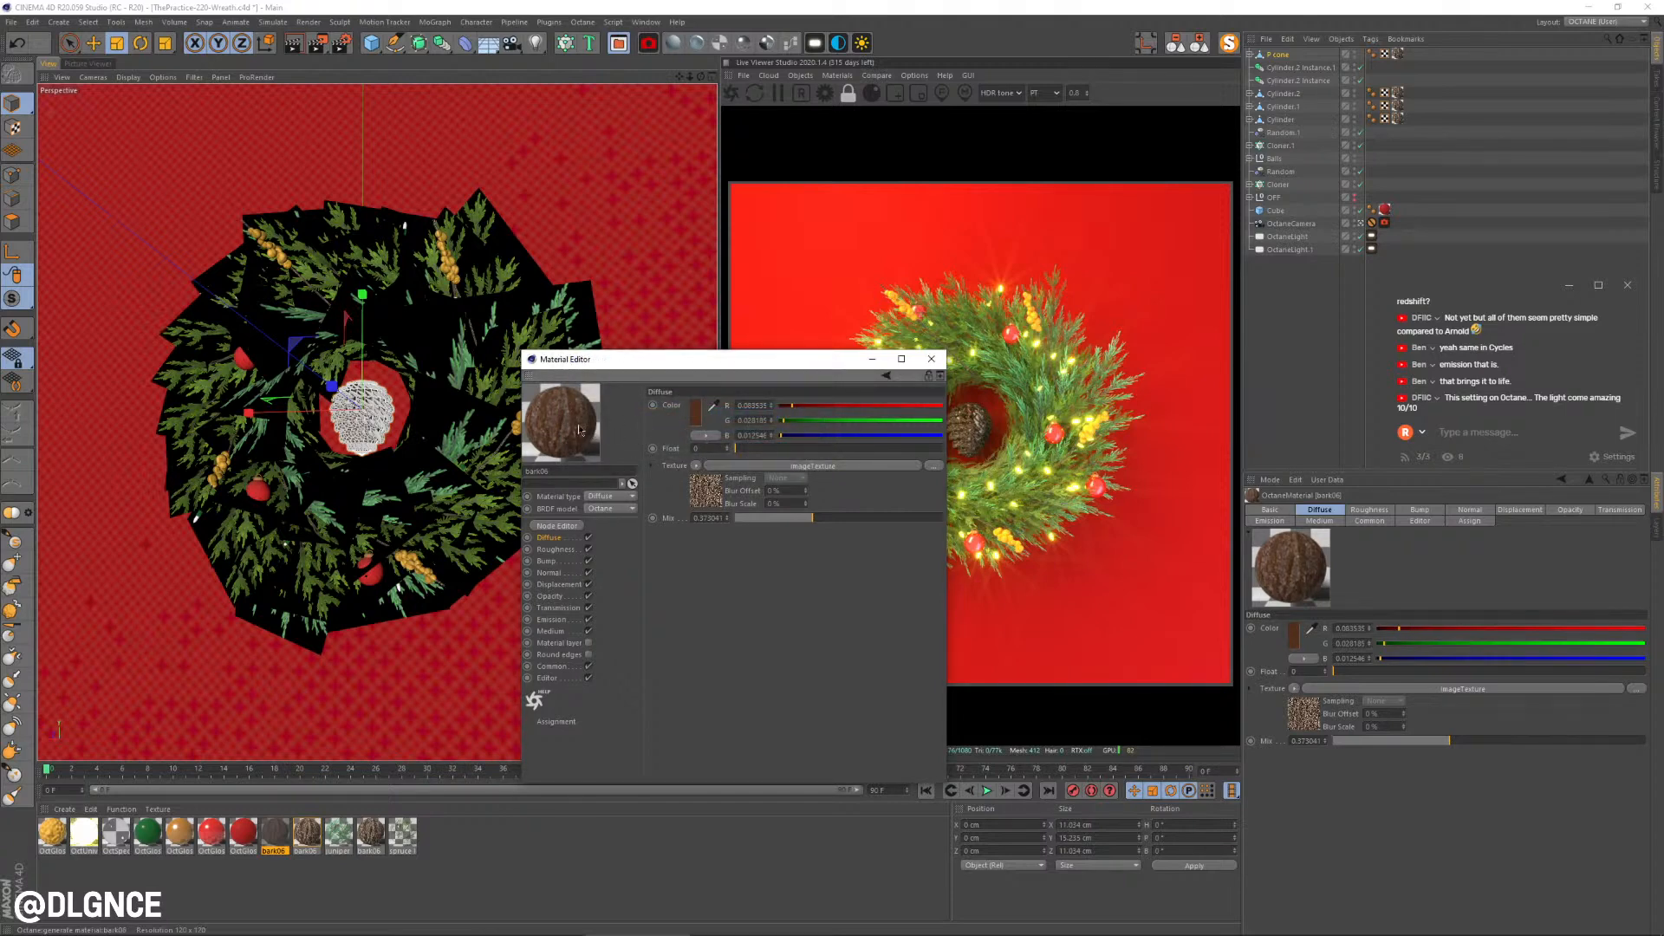
Step: Apply the darker bark material to P cone, copy its texture tag onto the Oil Tanks and delete the leftover tags
drag(1386, 55, 1398, 55)
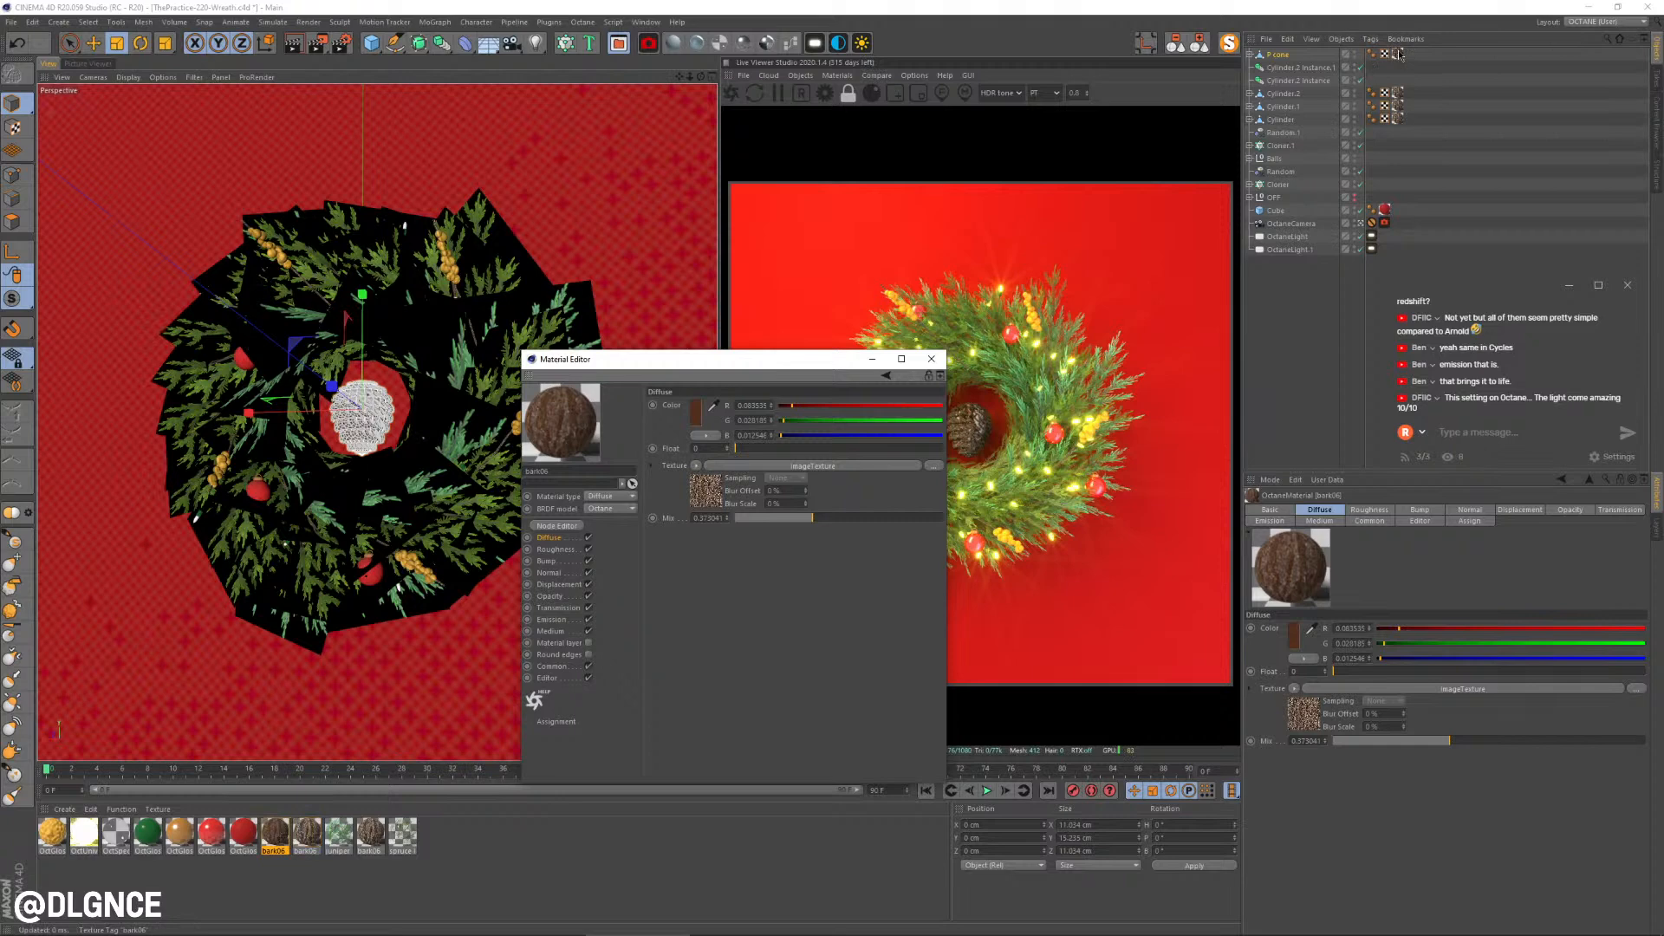
click(1250, 55)
click(1256, 67)
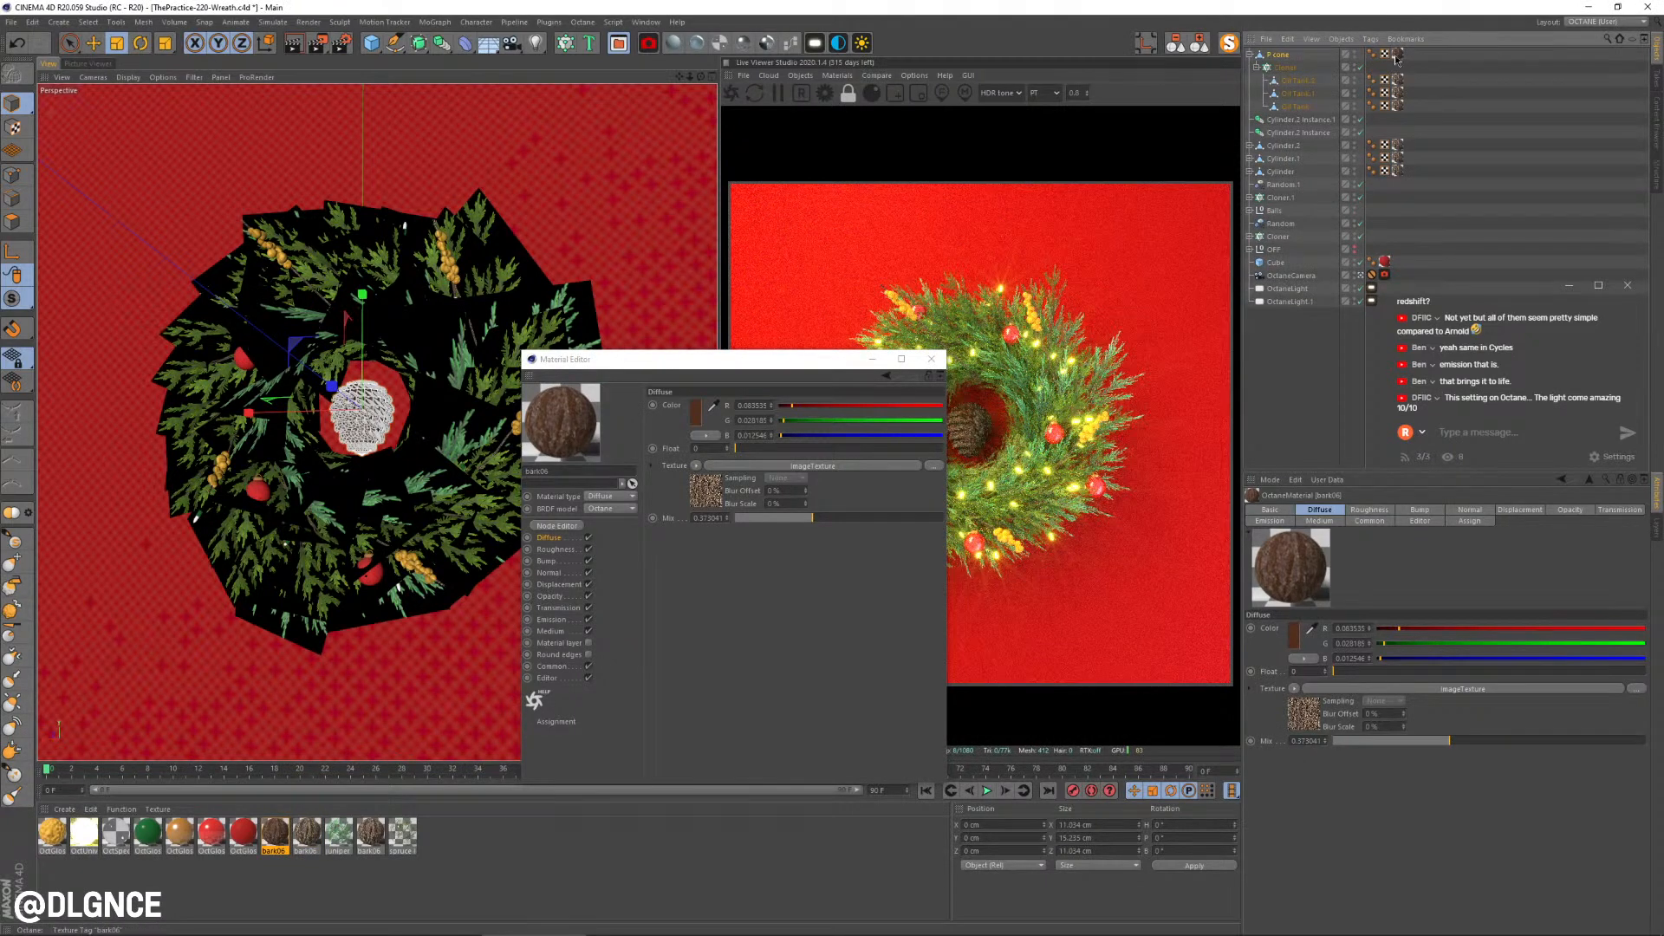
ctrl+drag(1397, 56, 1398, 94)
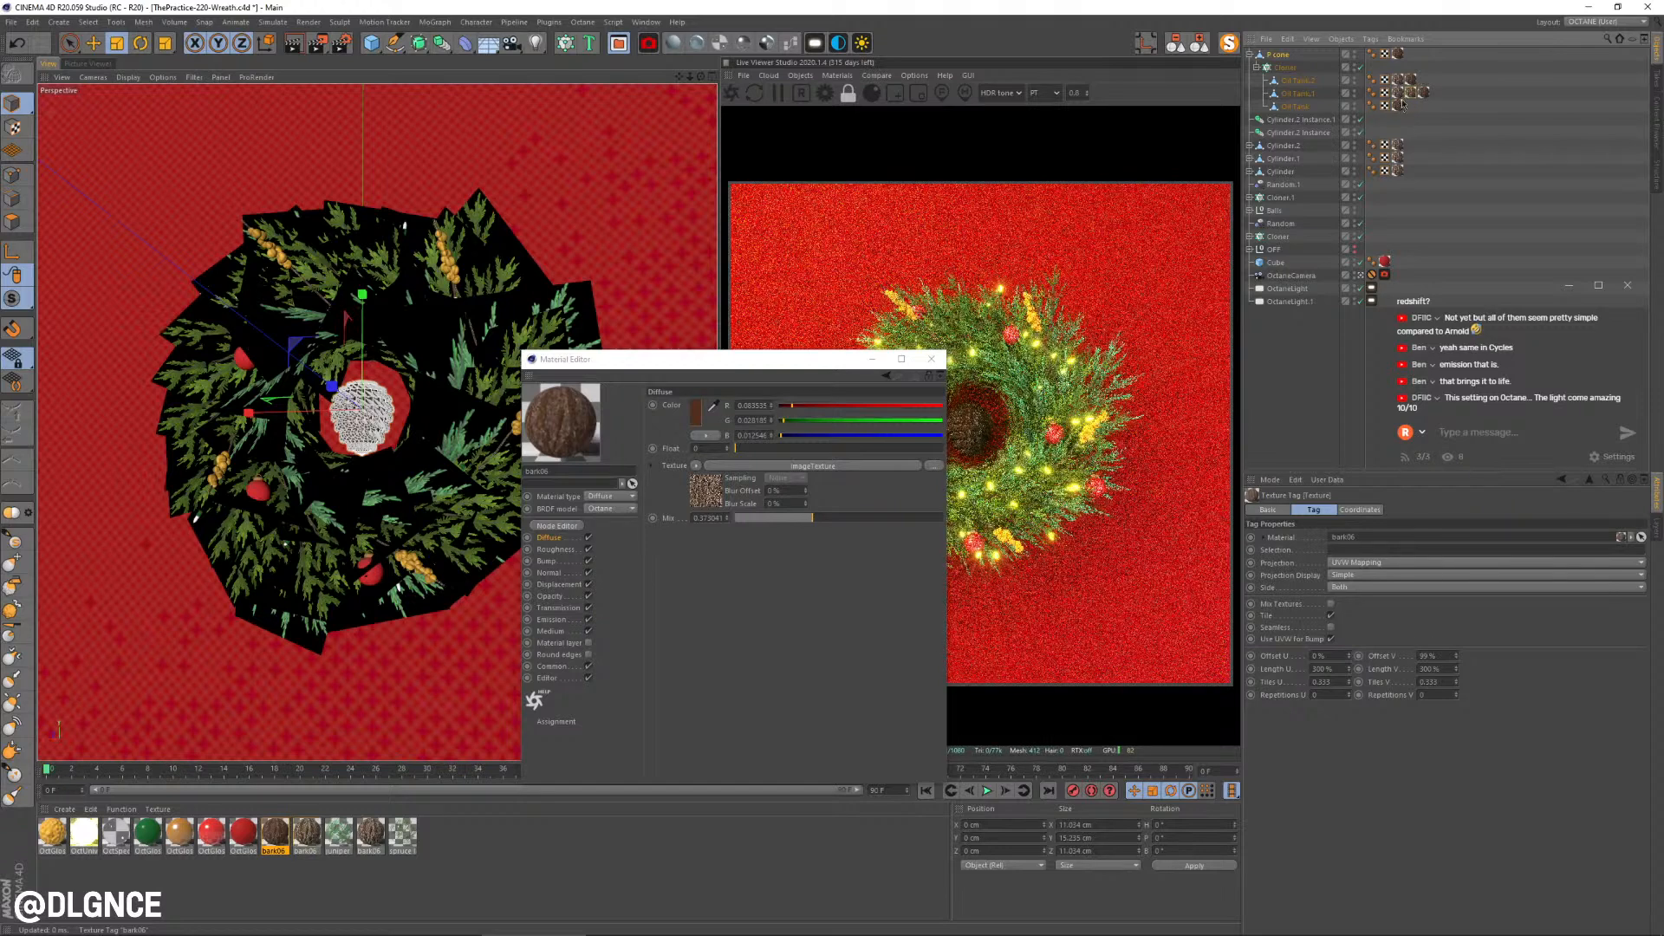
key(Delete)
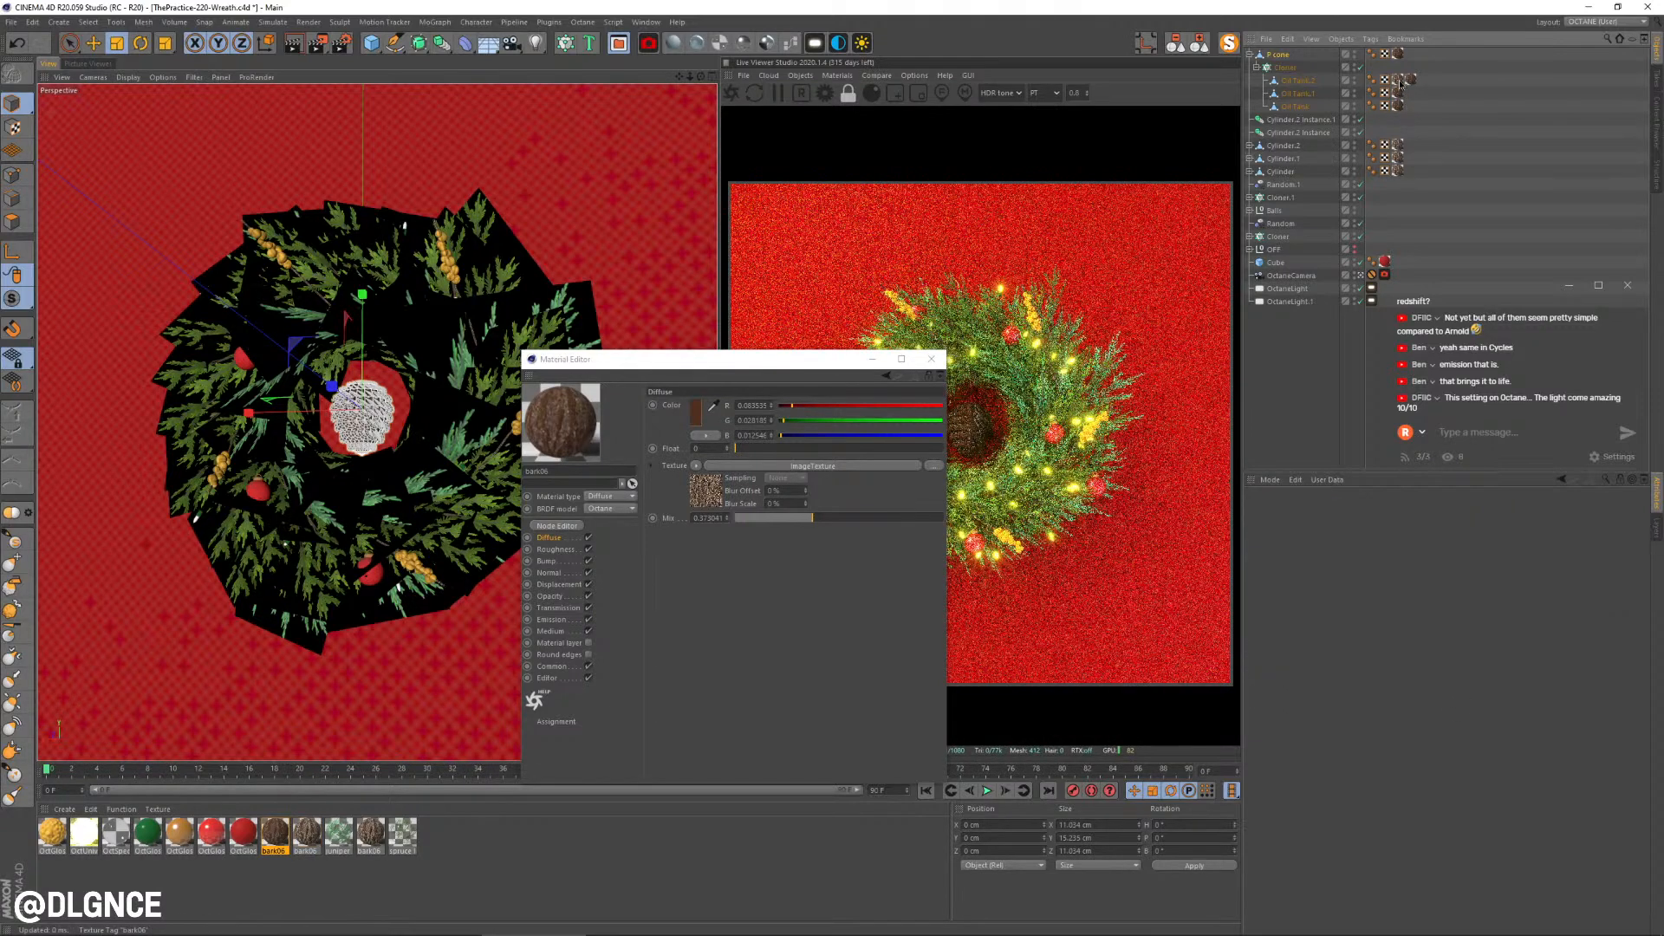
click(931, 359)
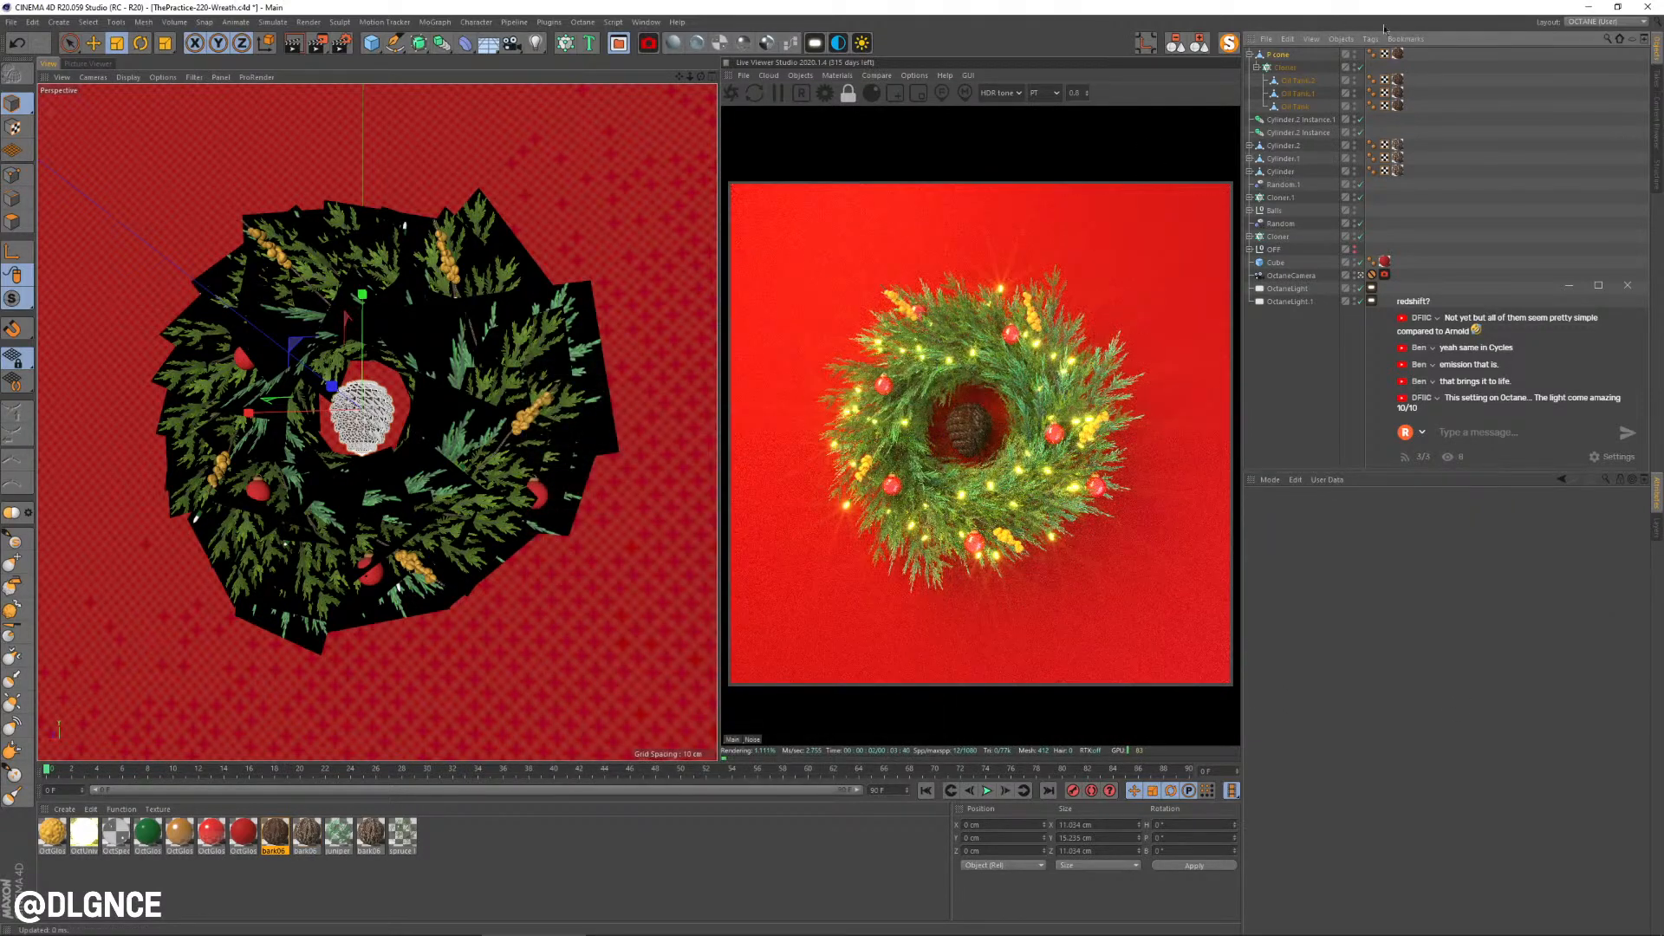
Step: Move the Cloner out of P cone to the level above it in the object hierarchy
click(1278, 56)
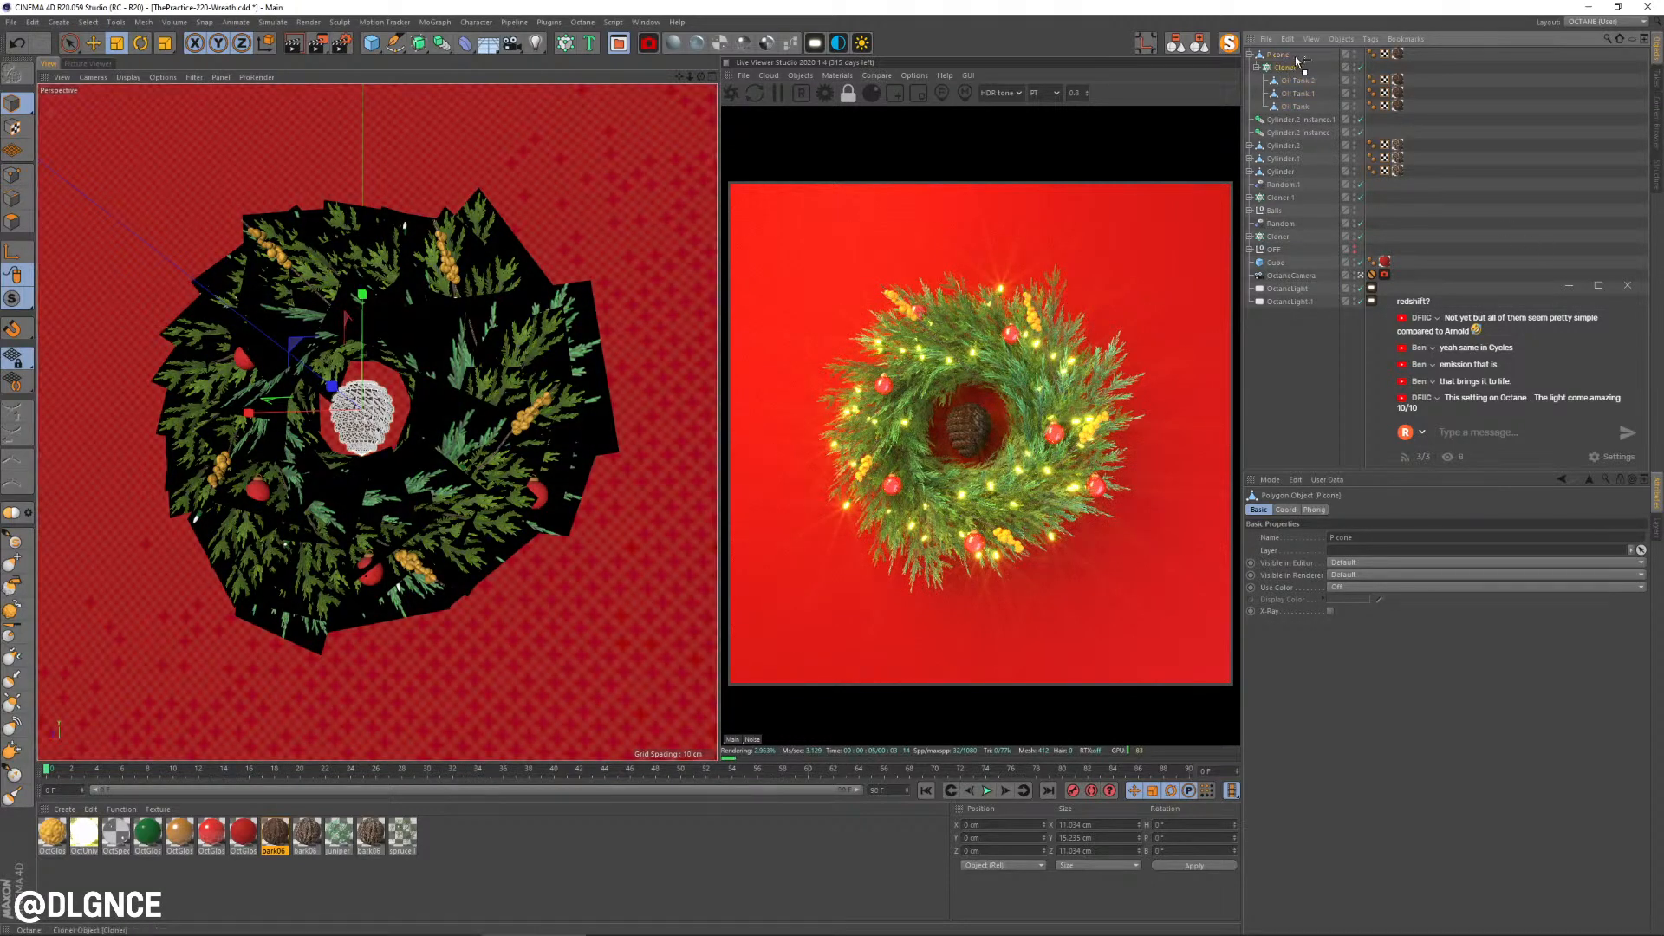
drag(1304, 55, 1300, 55)
click(1278, 106)
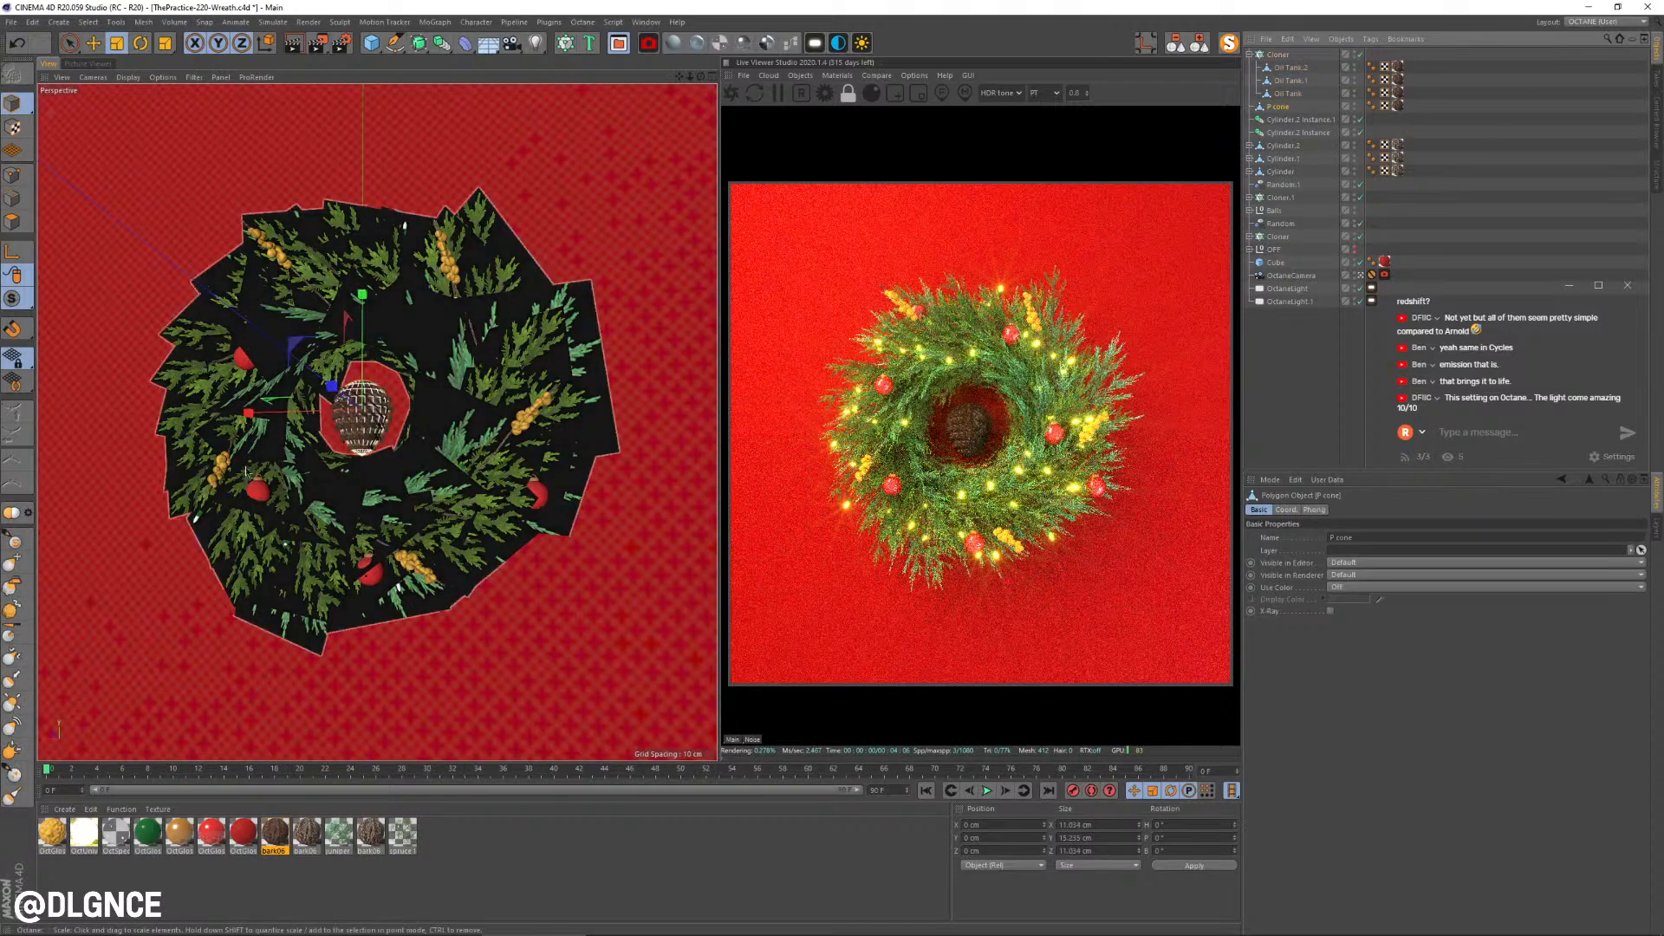
key(t)
drag(502, 356, 499, 357)
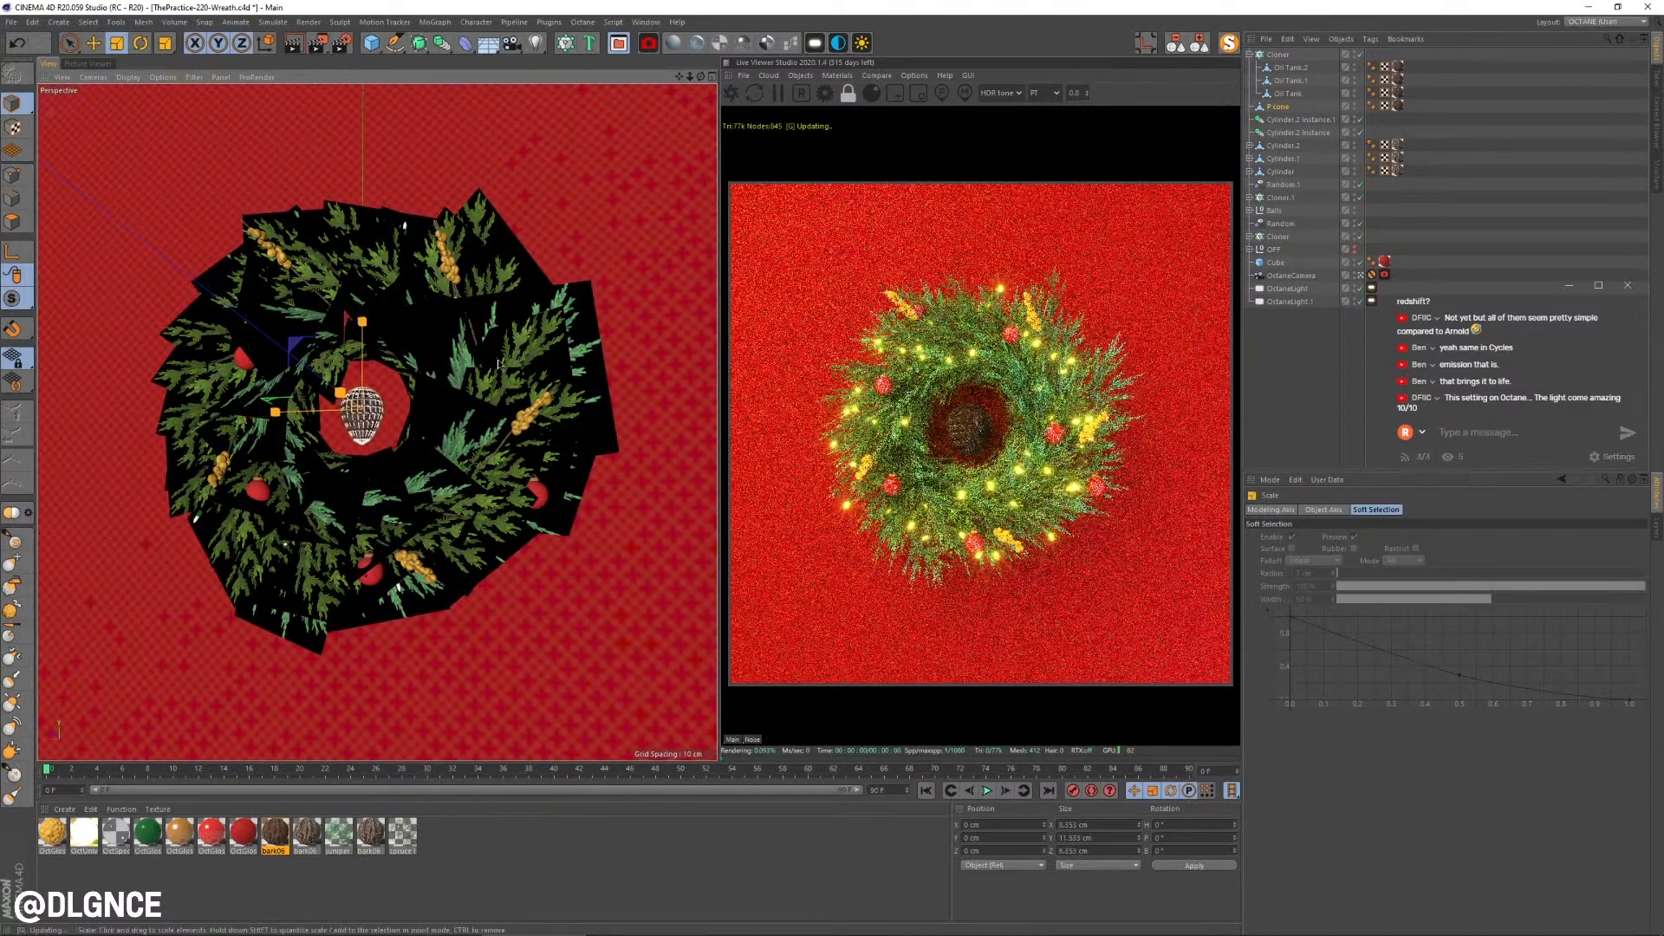
key(ctrl+z)
Step: Turn off Enable Scaling on the Cloner and scale P cone down to about 6.8 cm along X and Z
click(1278, 56)
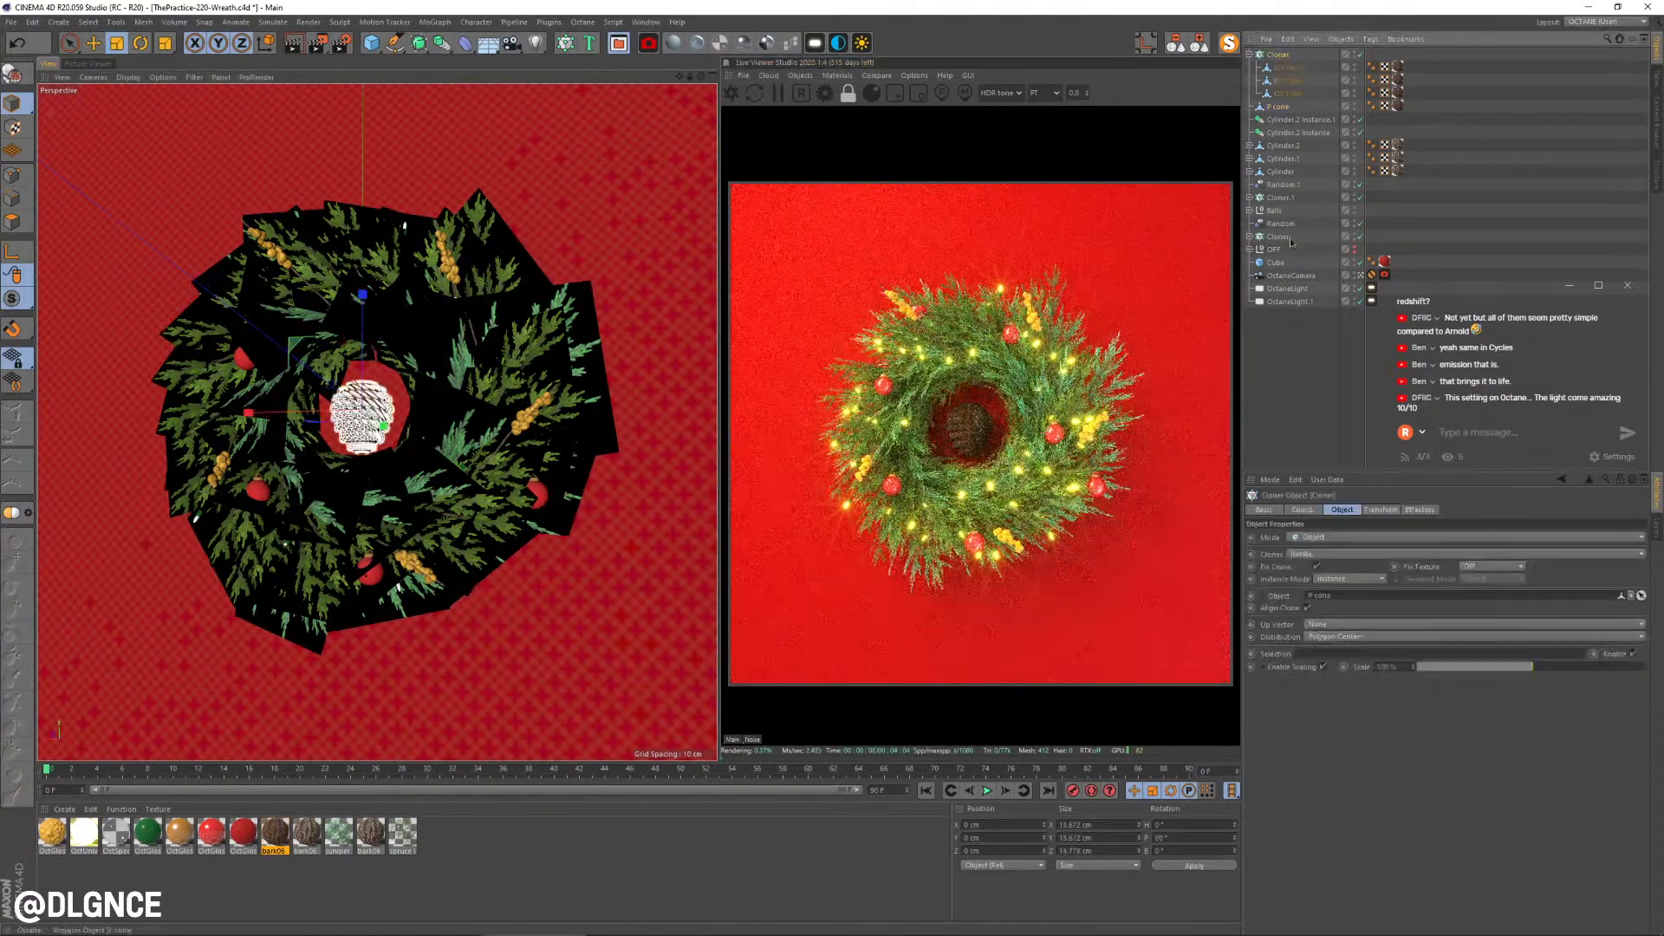
click(1323, 667)
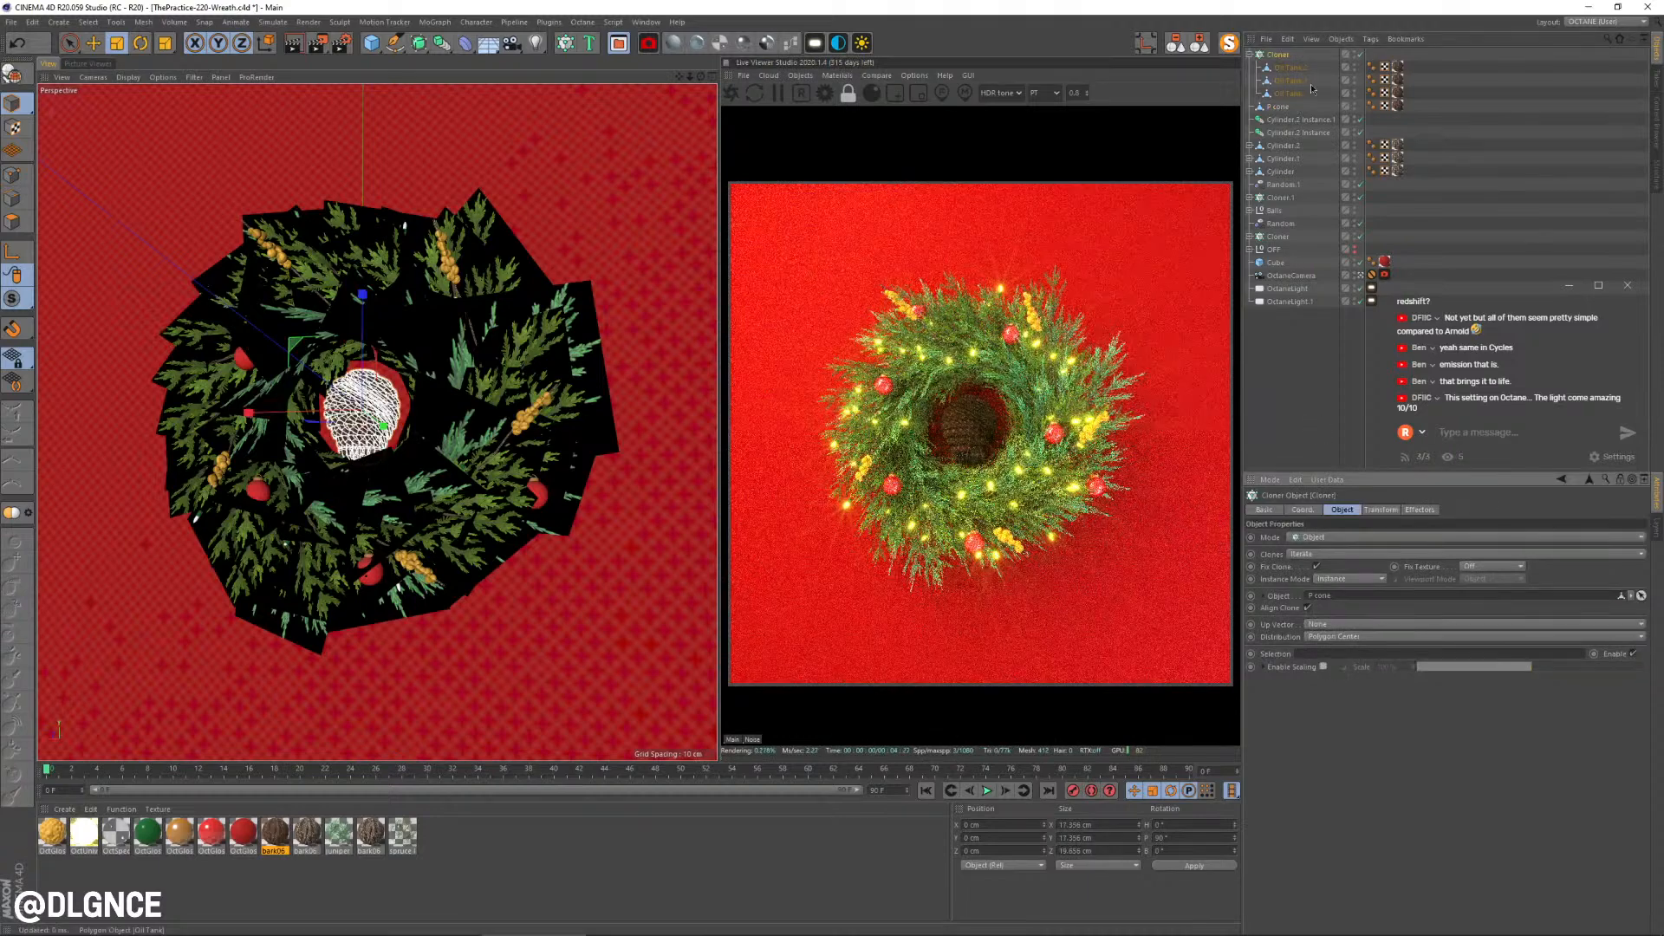
click(1277, 106)
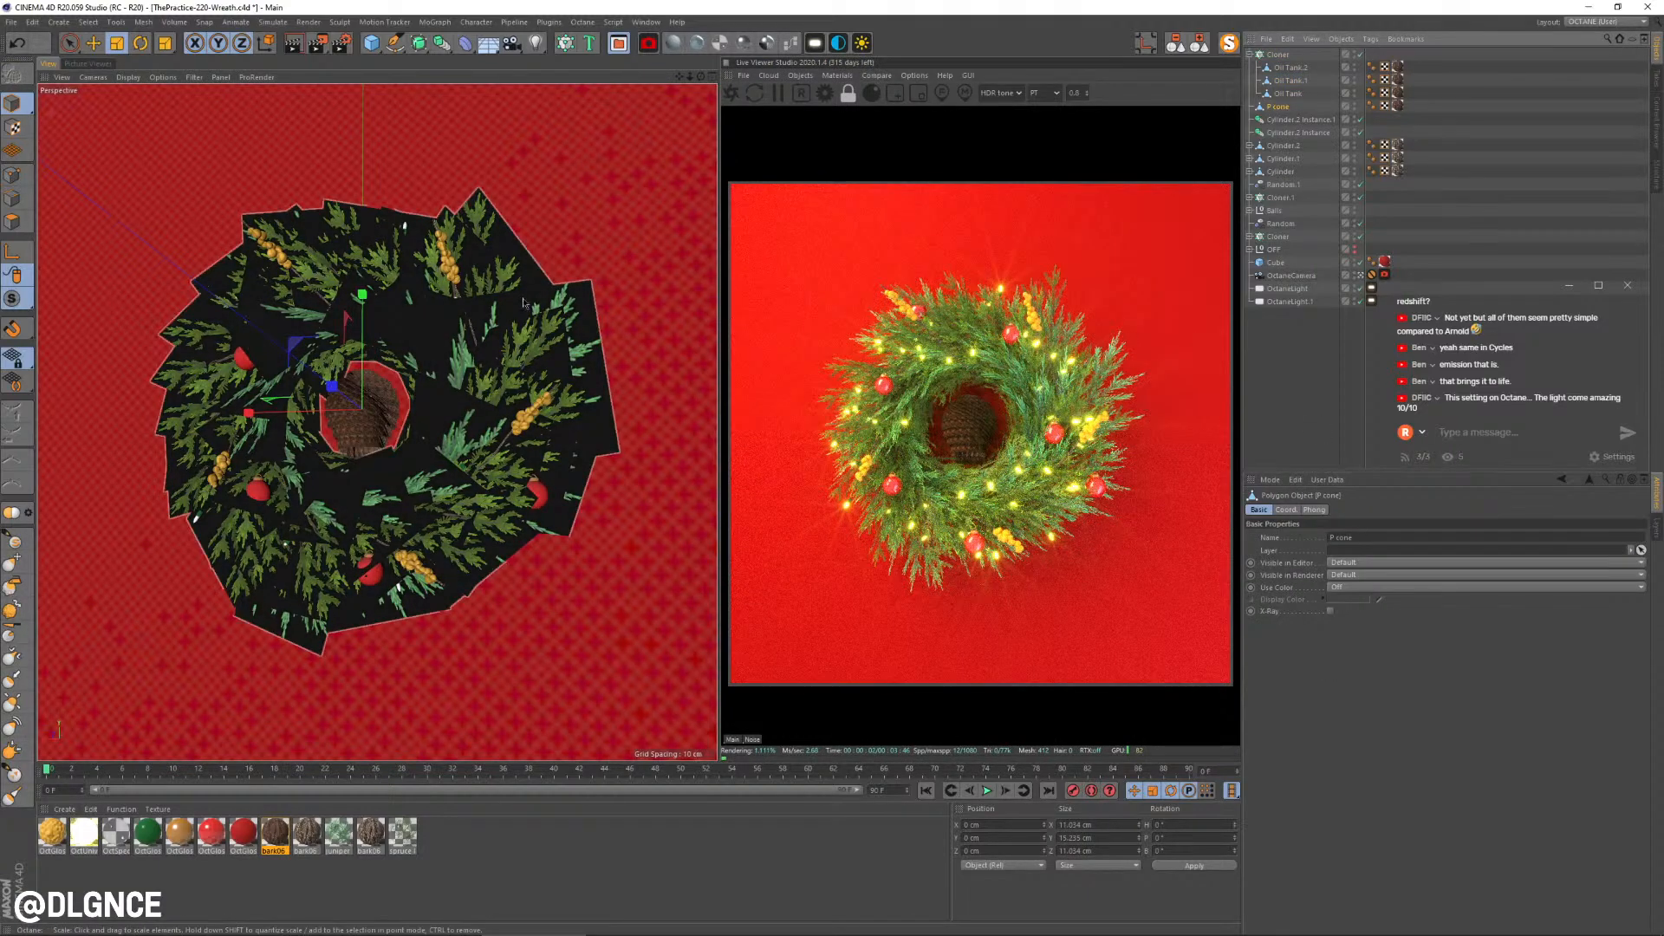
drag(542, 316, 482, 317)
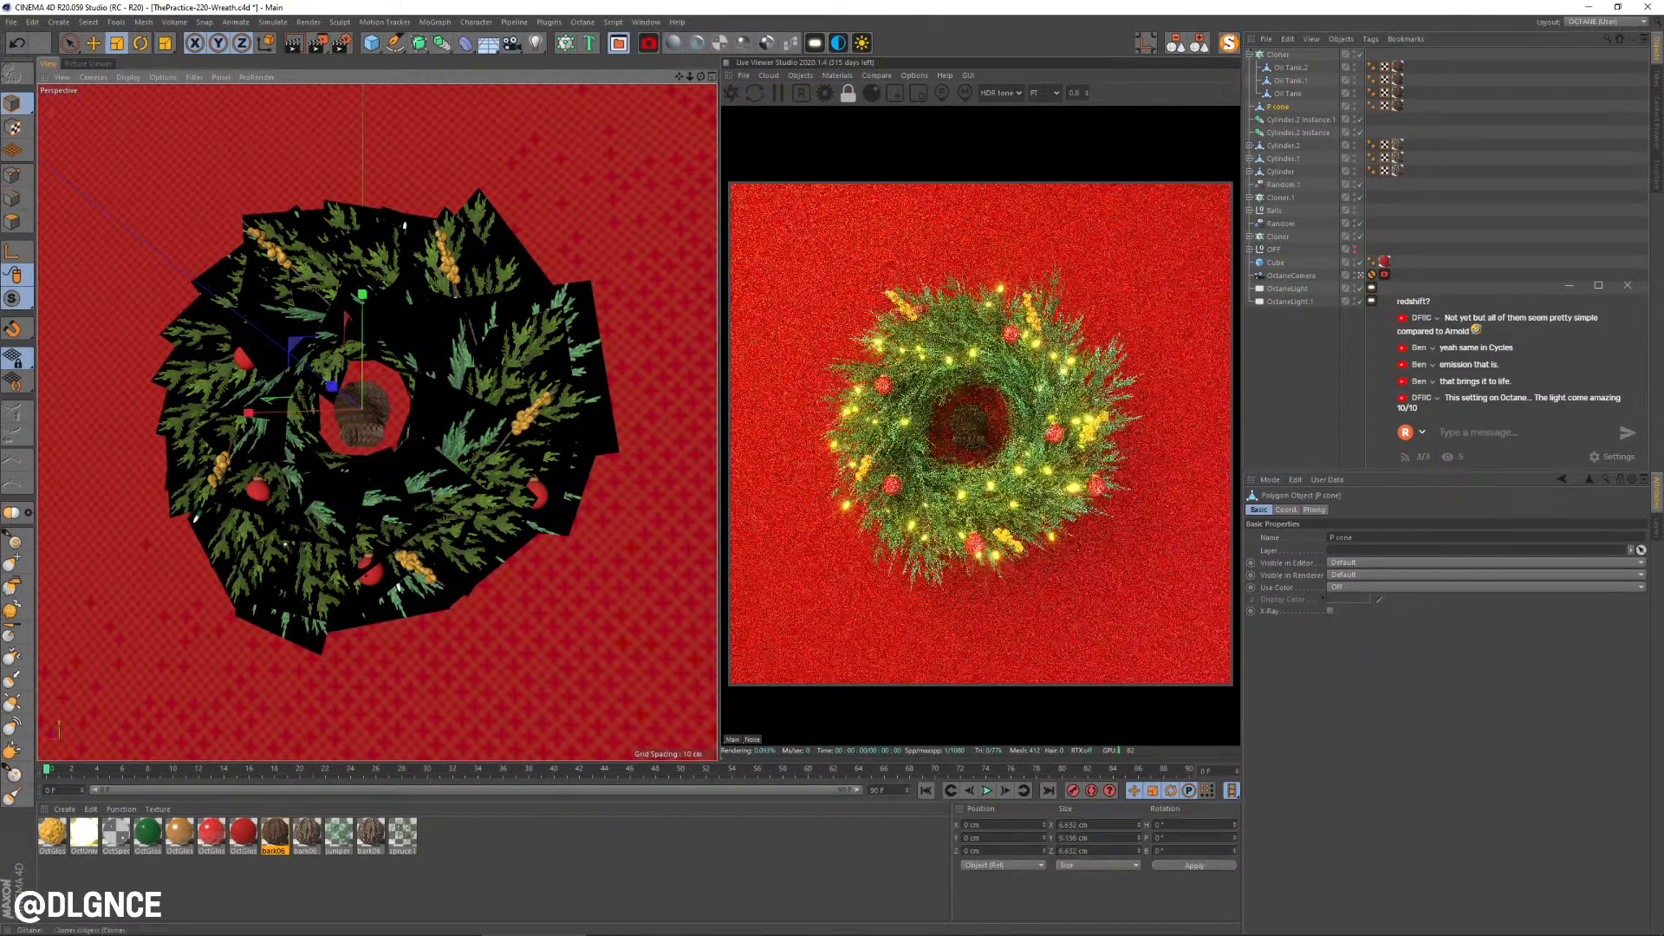
click(1280, 55)
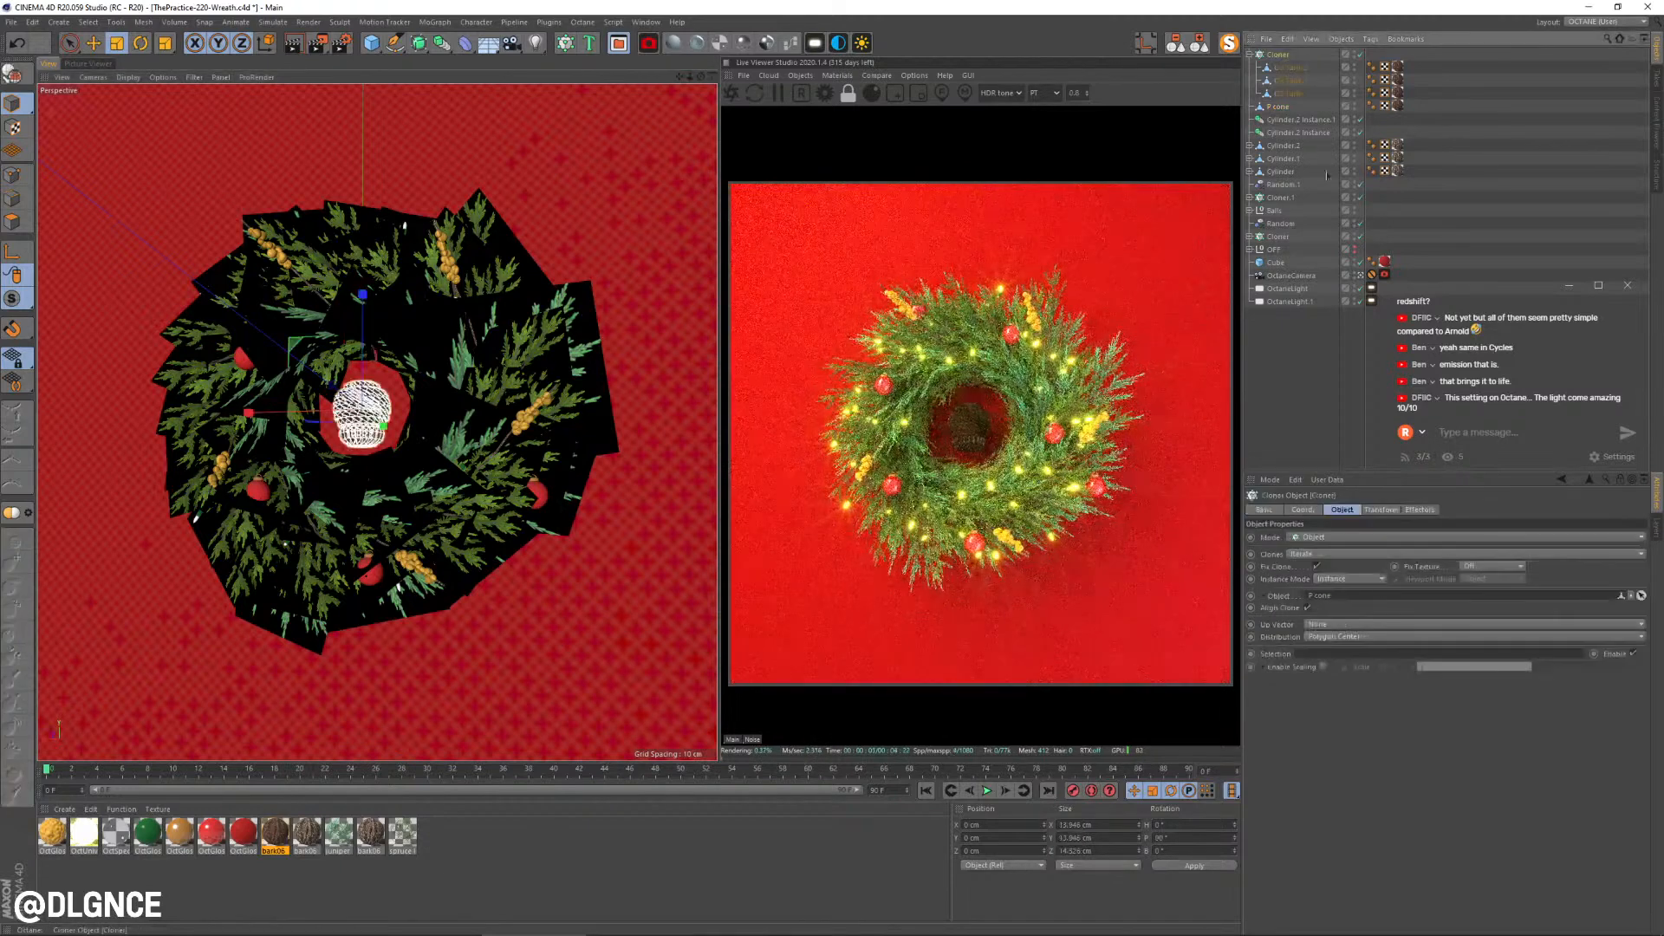
click(1323, 668)
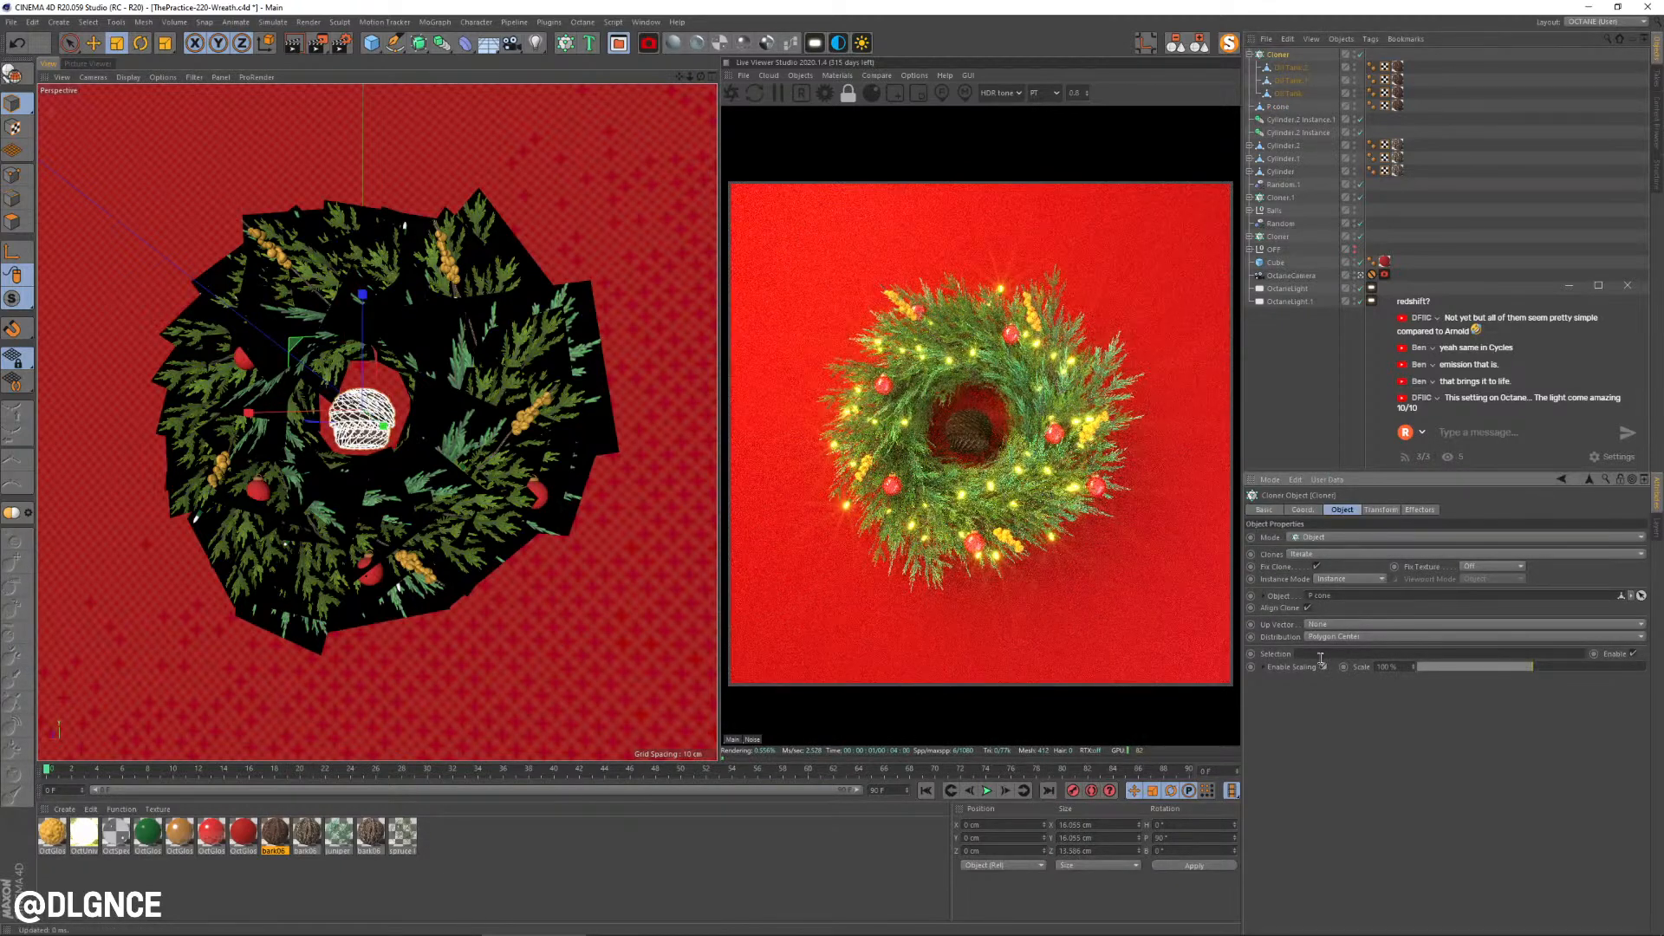
click(1324, 667)
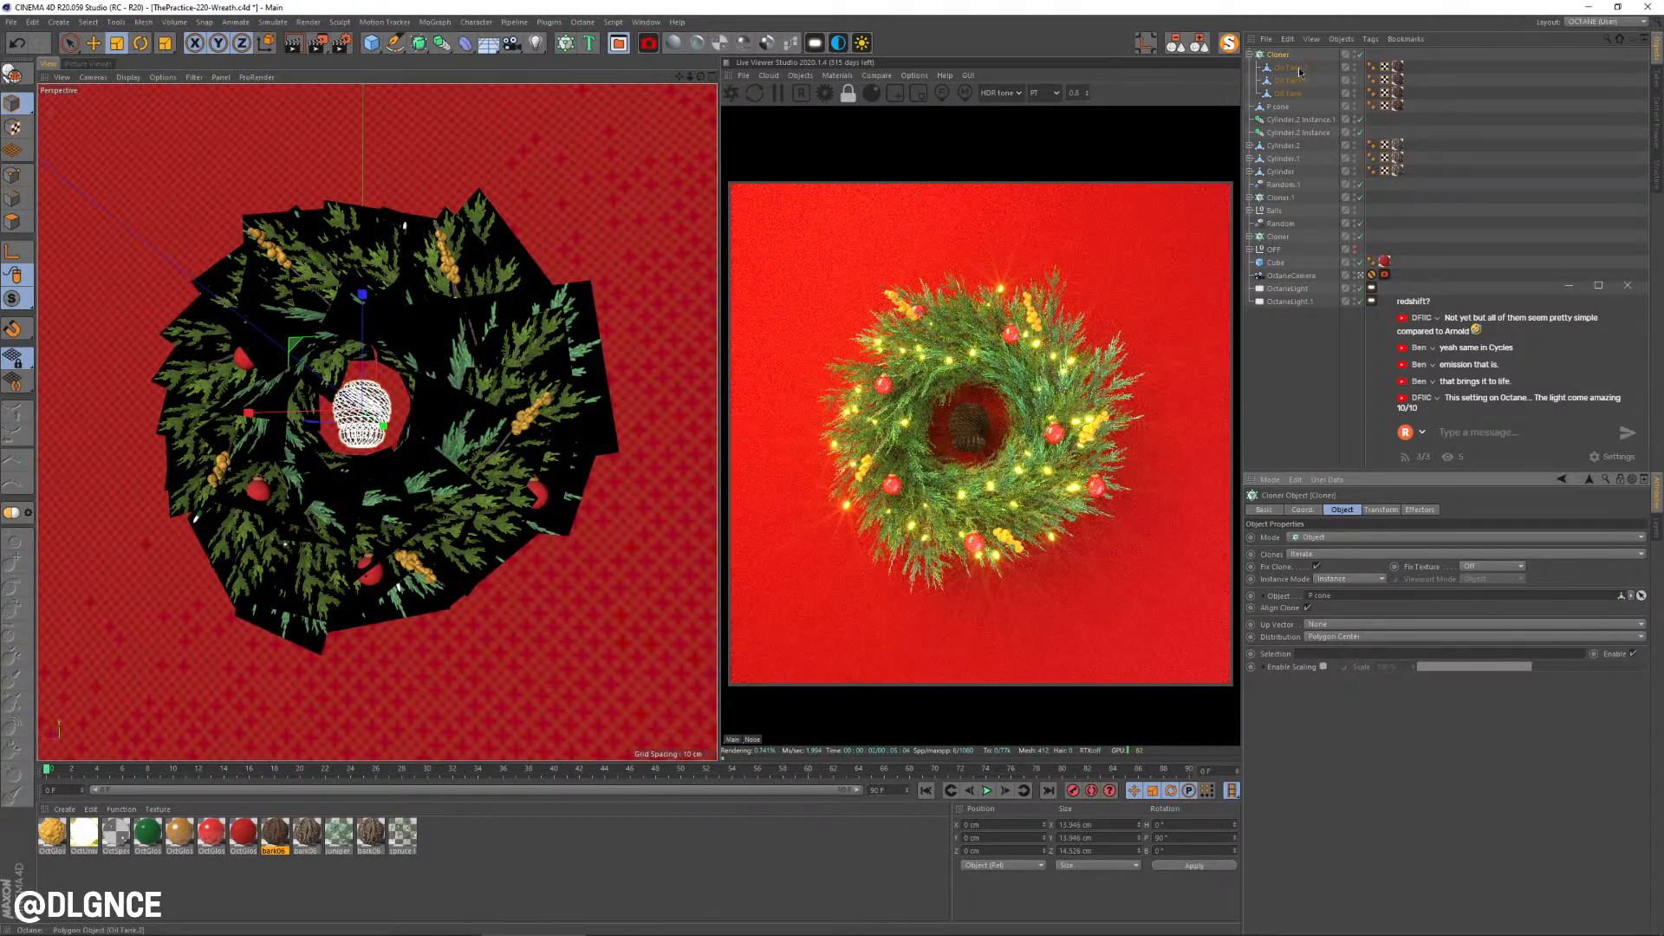
Step: Delete the two duplicate Oil Tanks from the Cloner and scale the remaining Oil Tank down to about 5.2 cm along X
key(Delete)
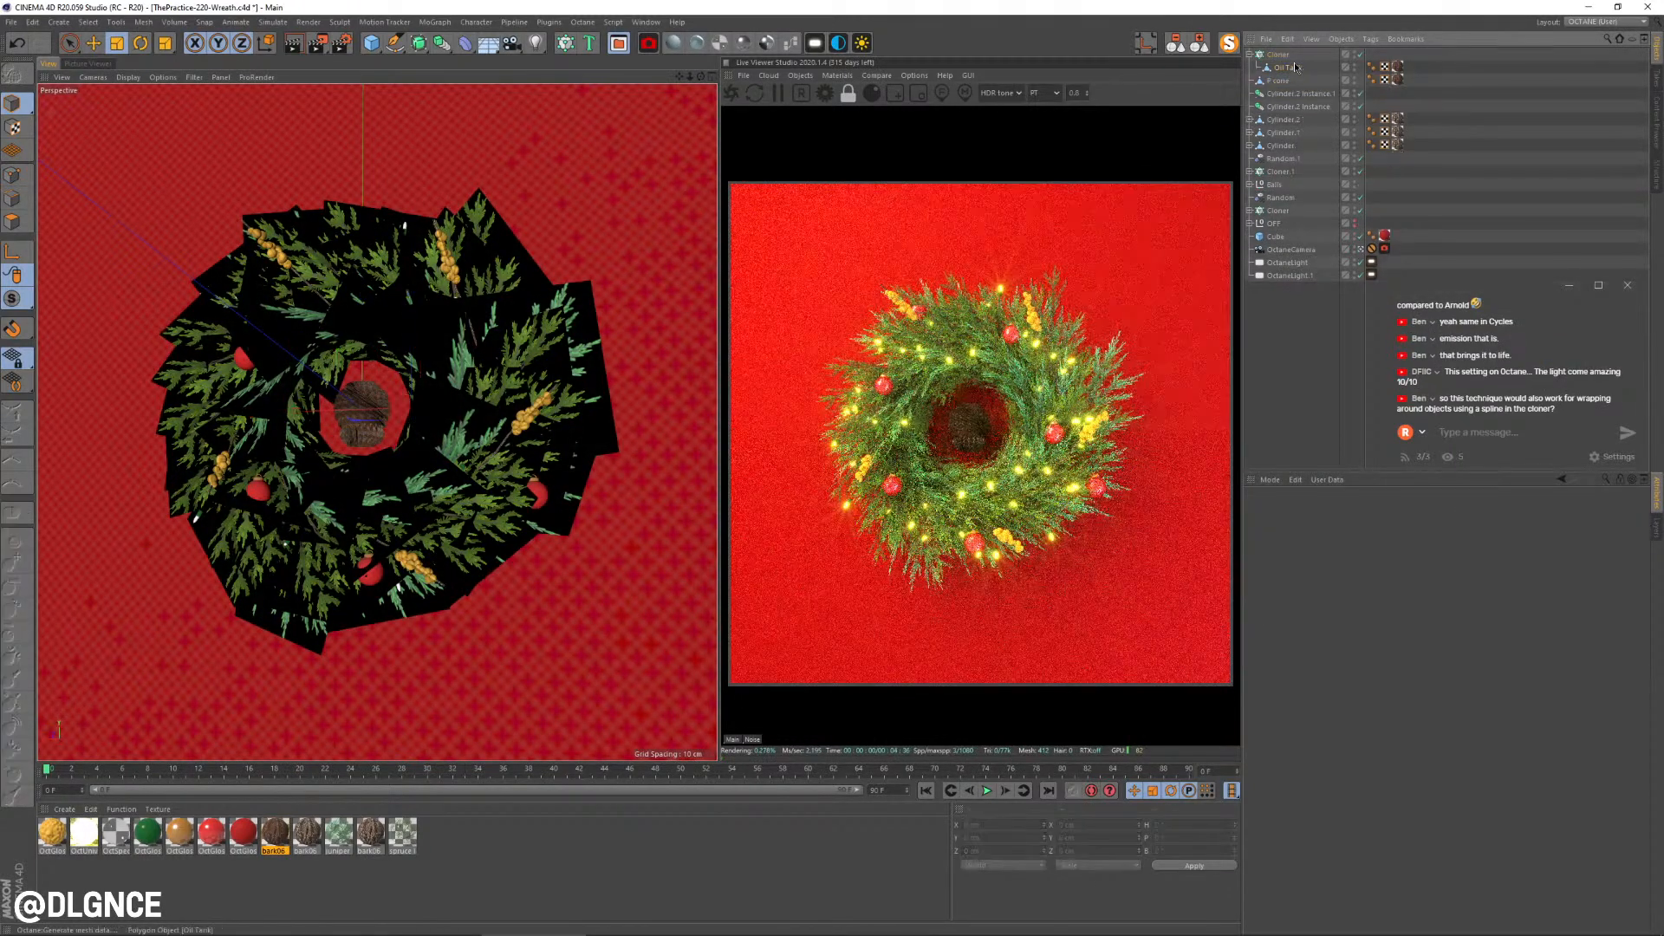
click(1278, 54)
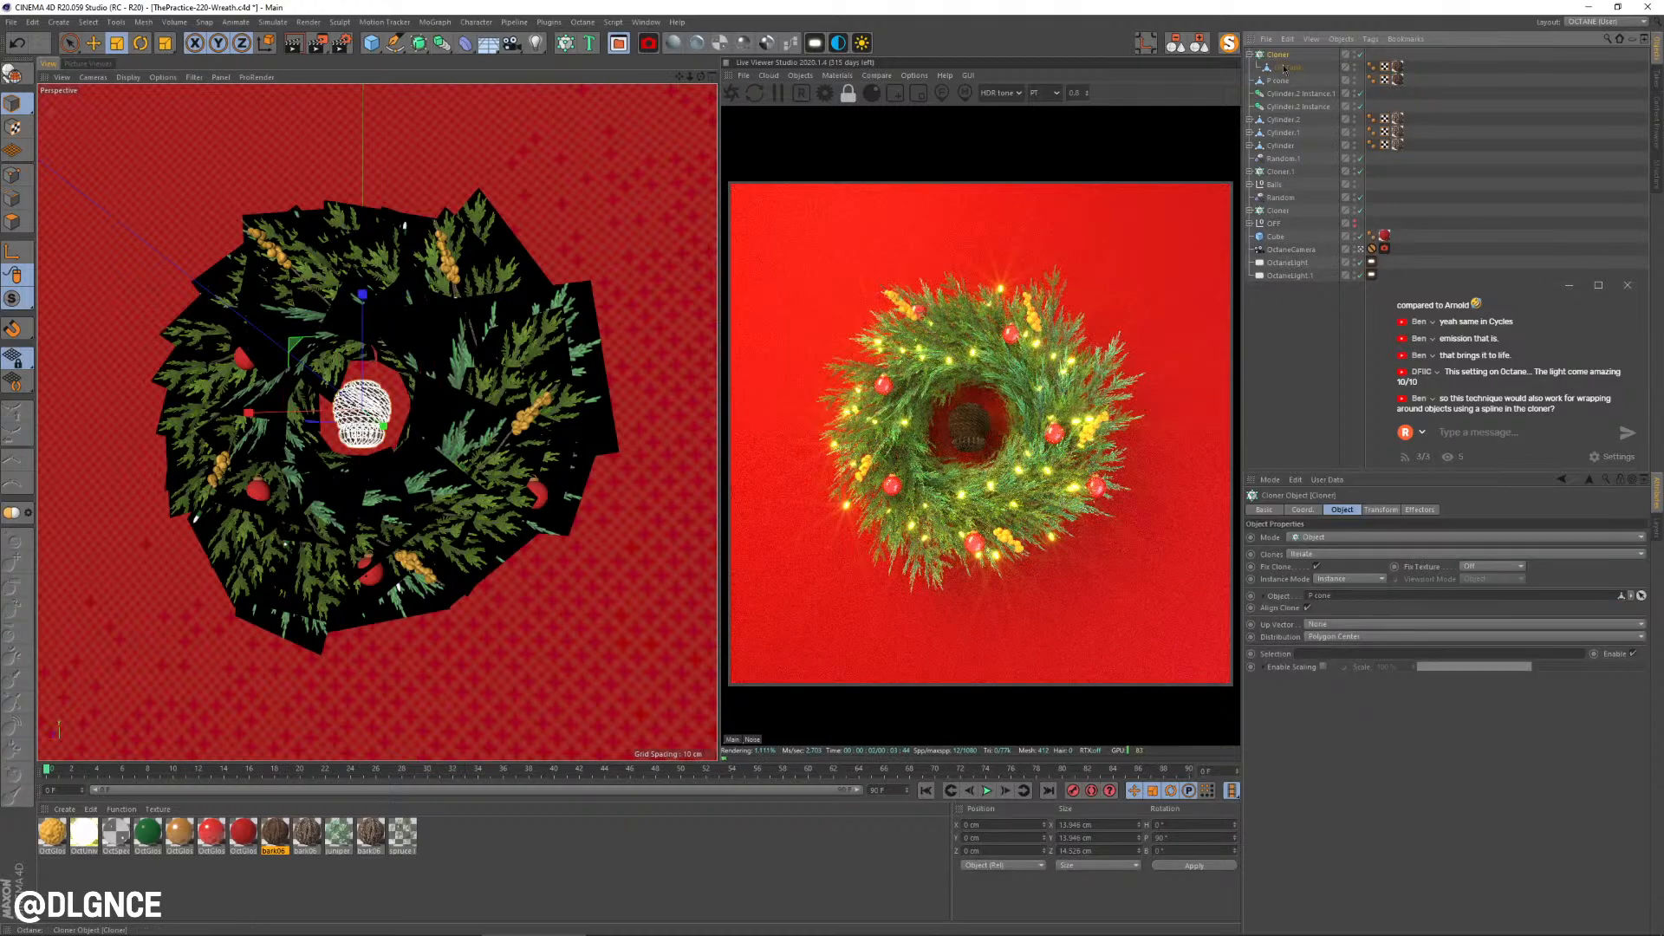
click(1287, 67)
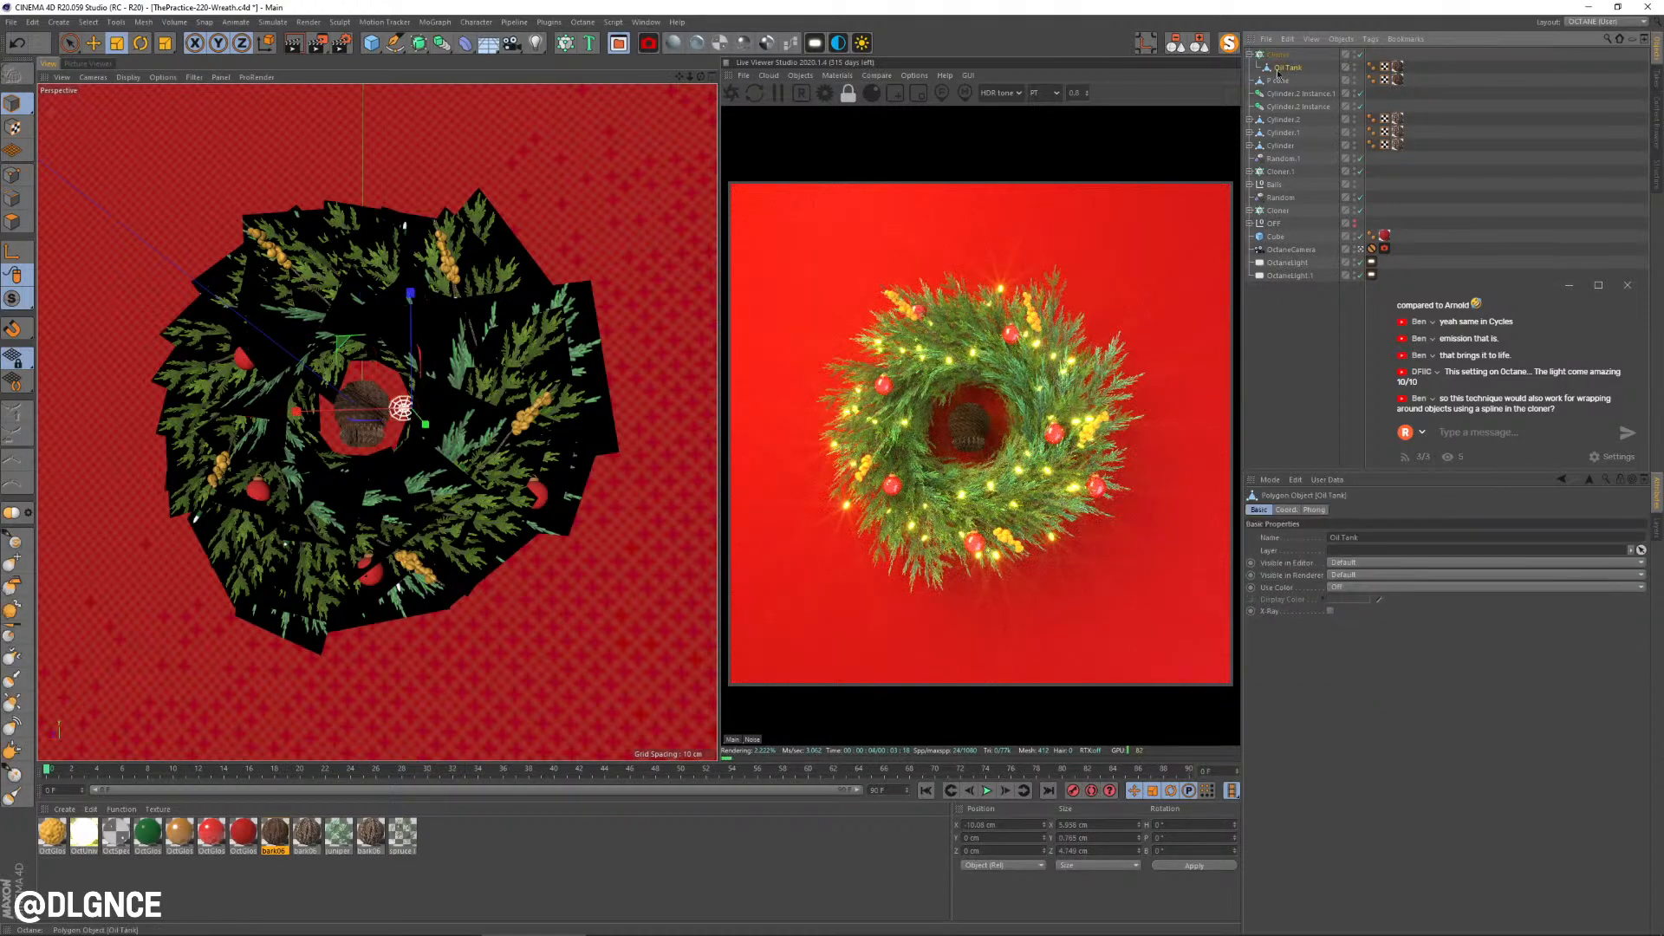
drag(542, 320, 555, 357)
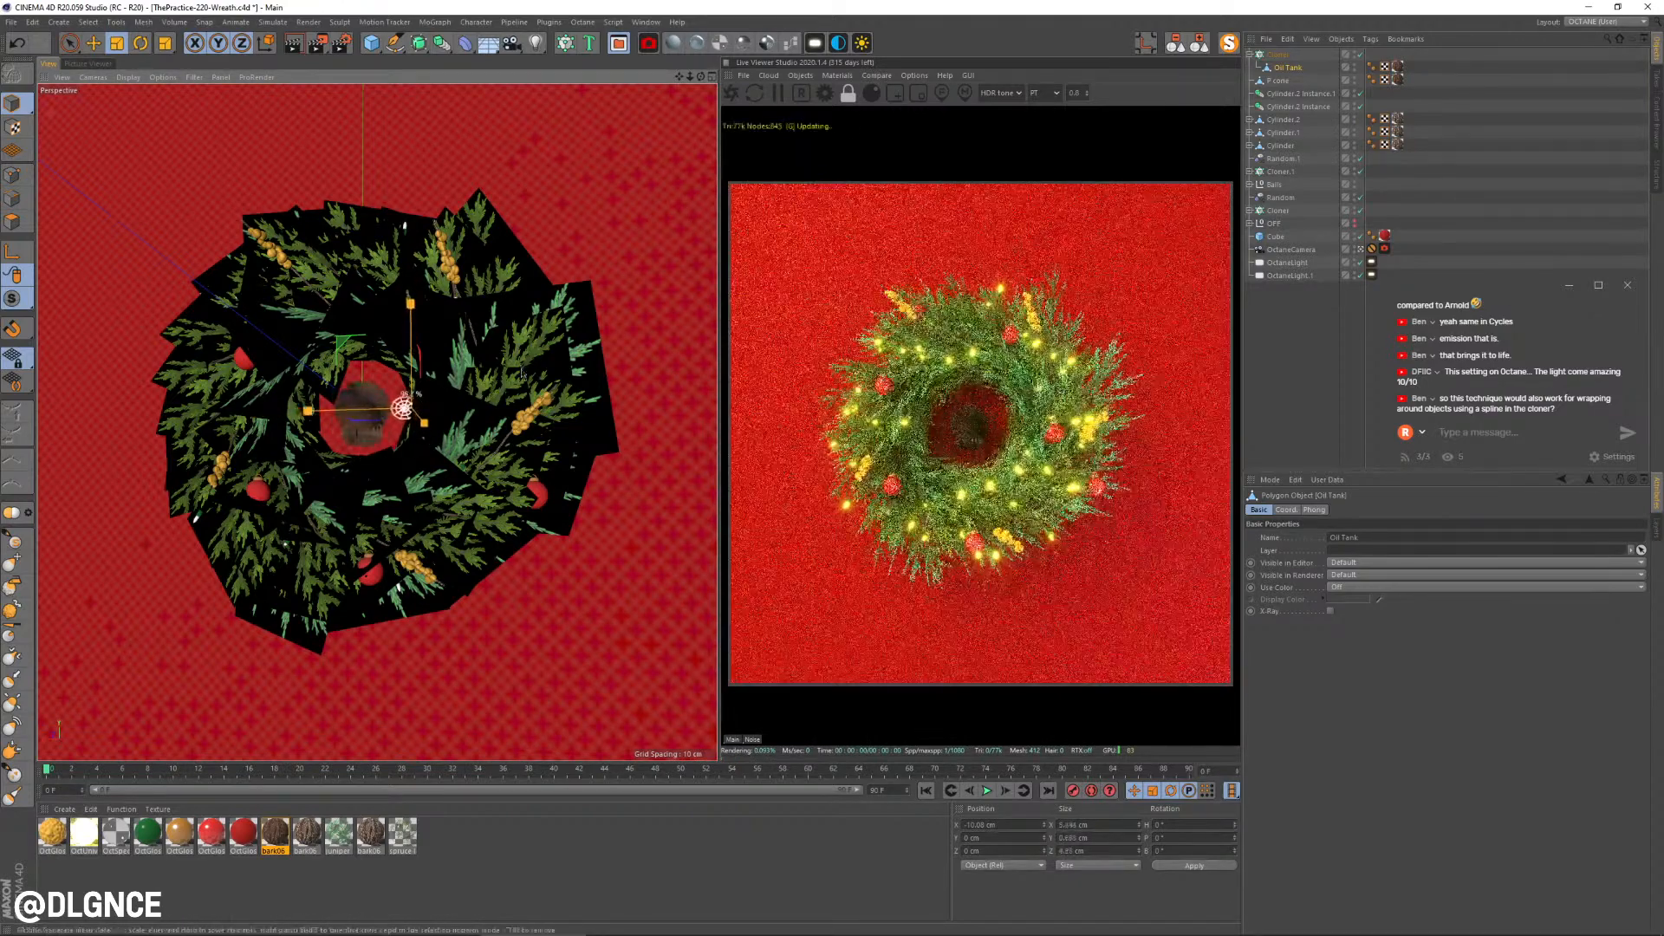
Step: Add a Null and place it inside the Cloner above the Oil Tank, so the scales are partly replaced by empty clones
click(374, 45)
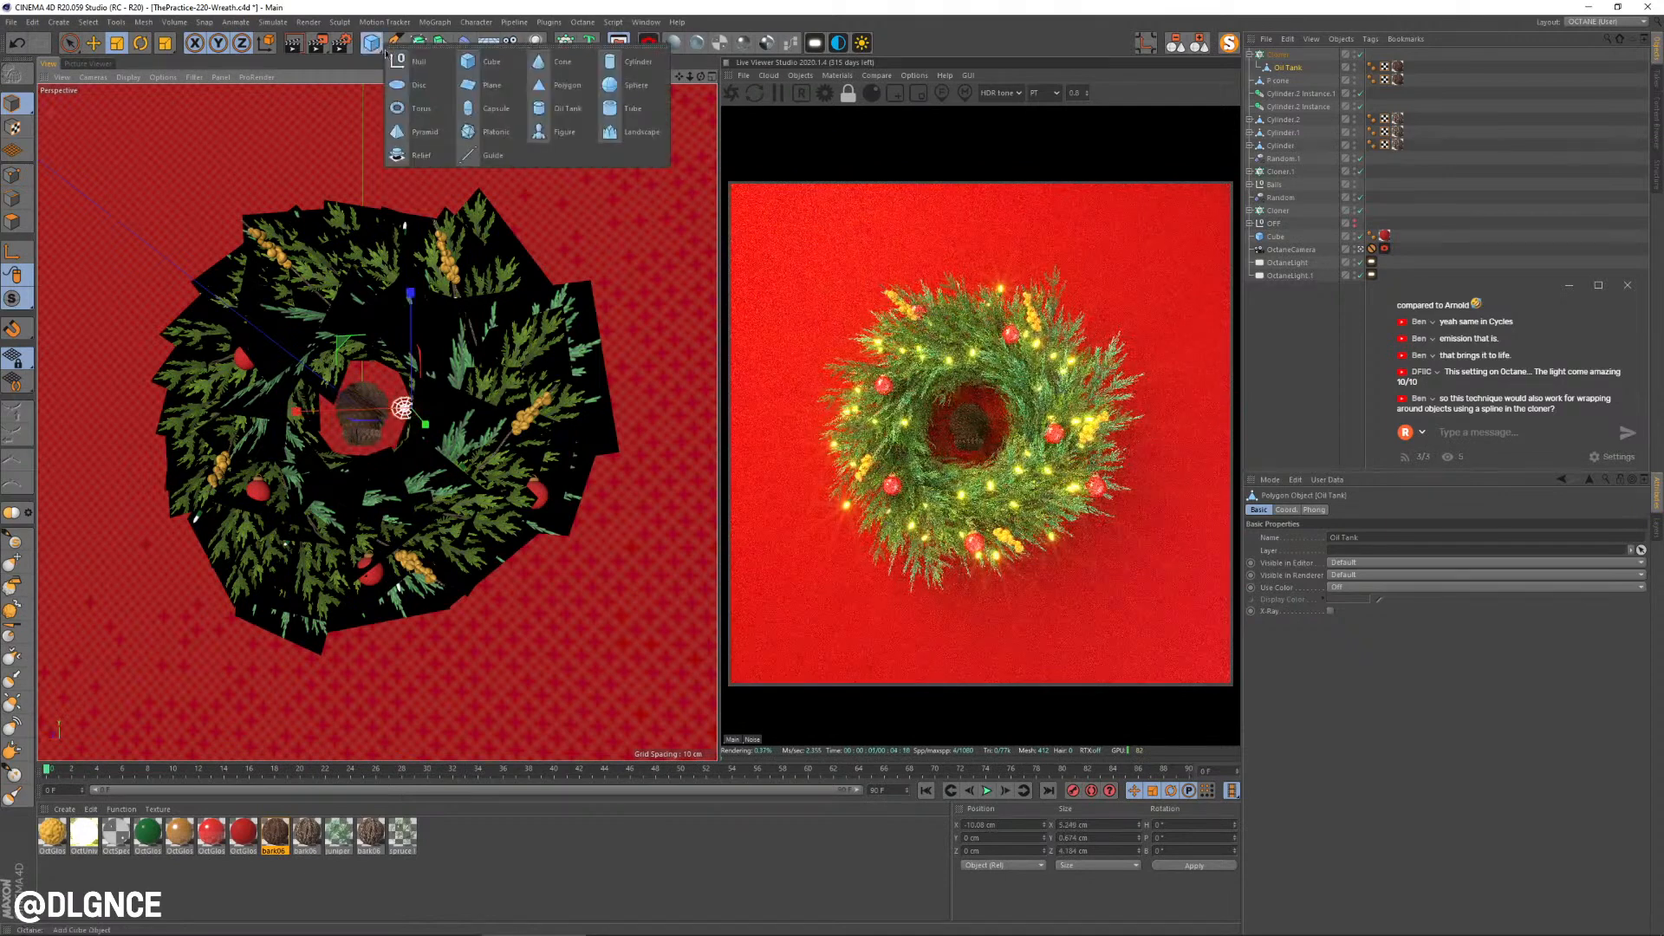
click(414, 61)
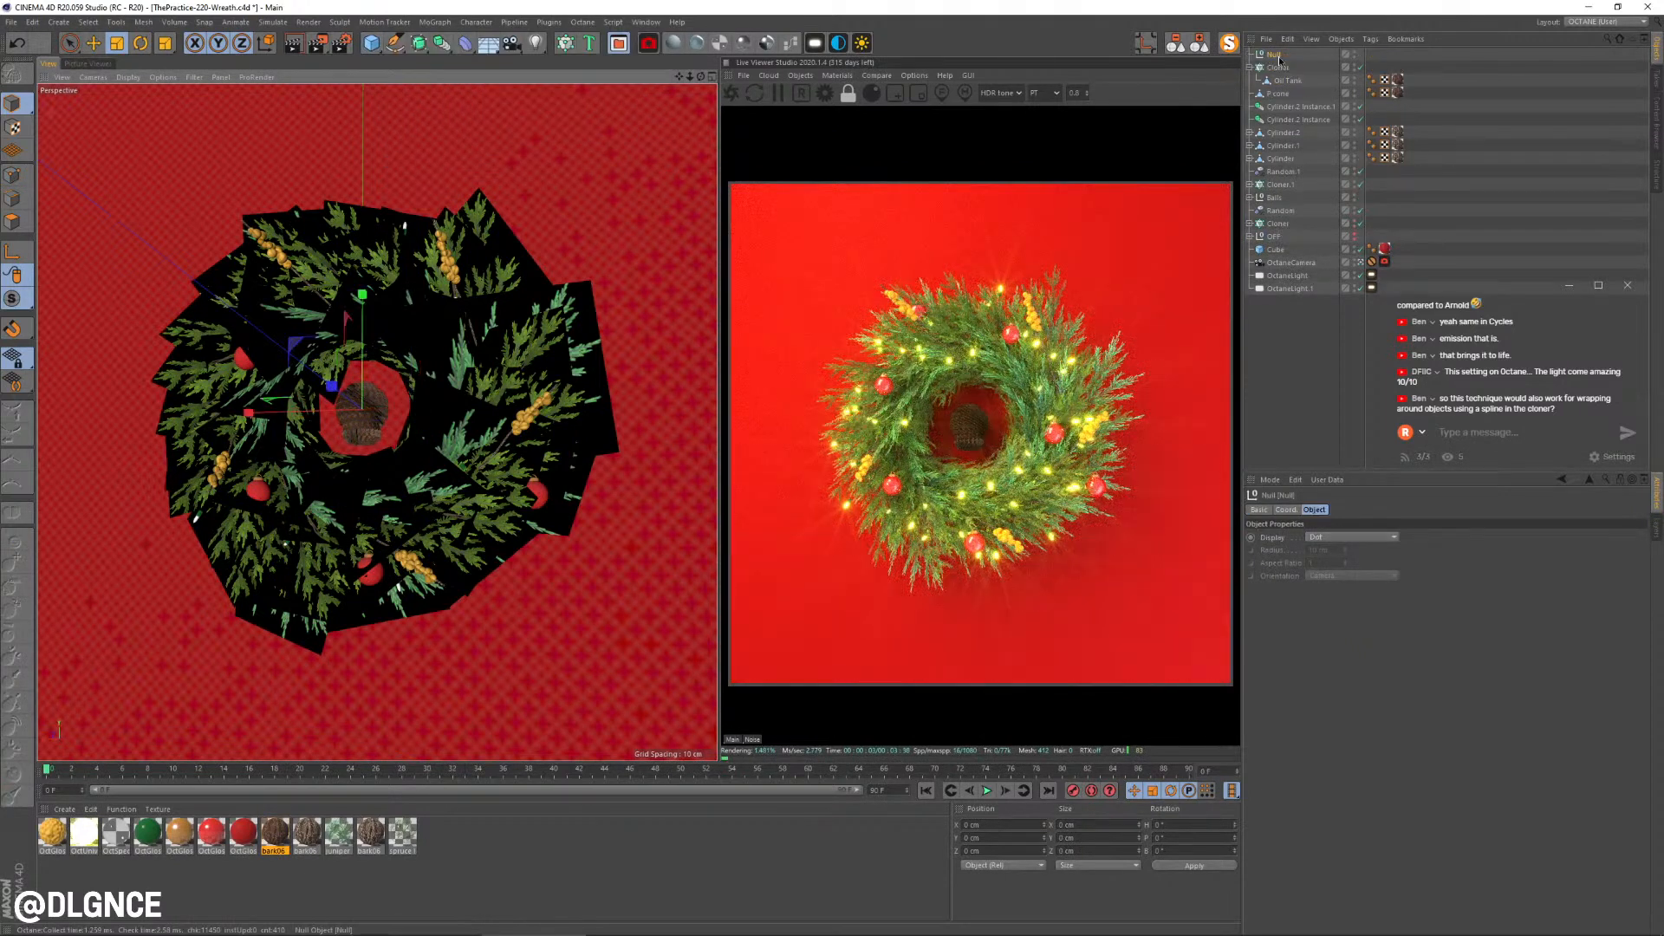
drag(1279, 57, 1281, 68)
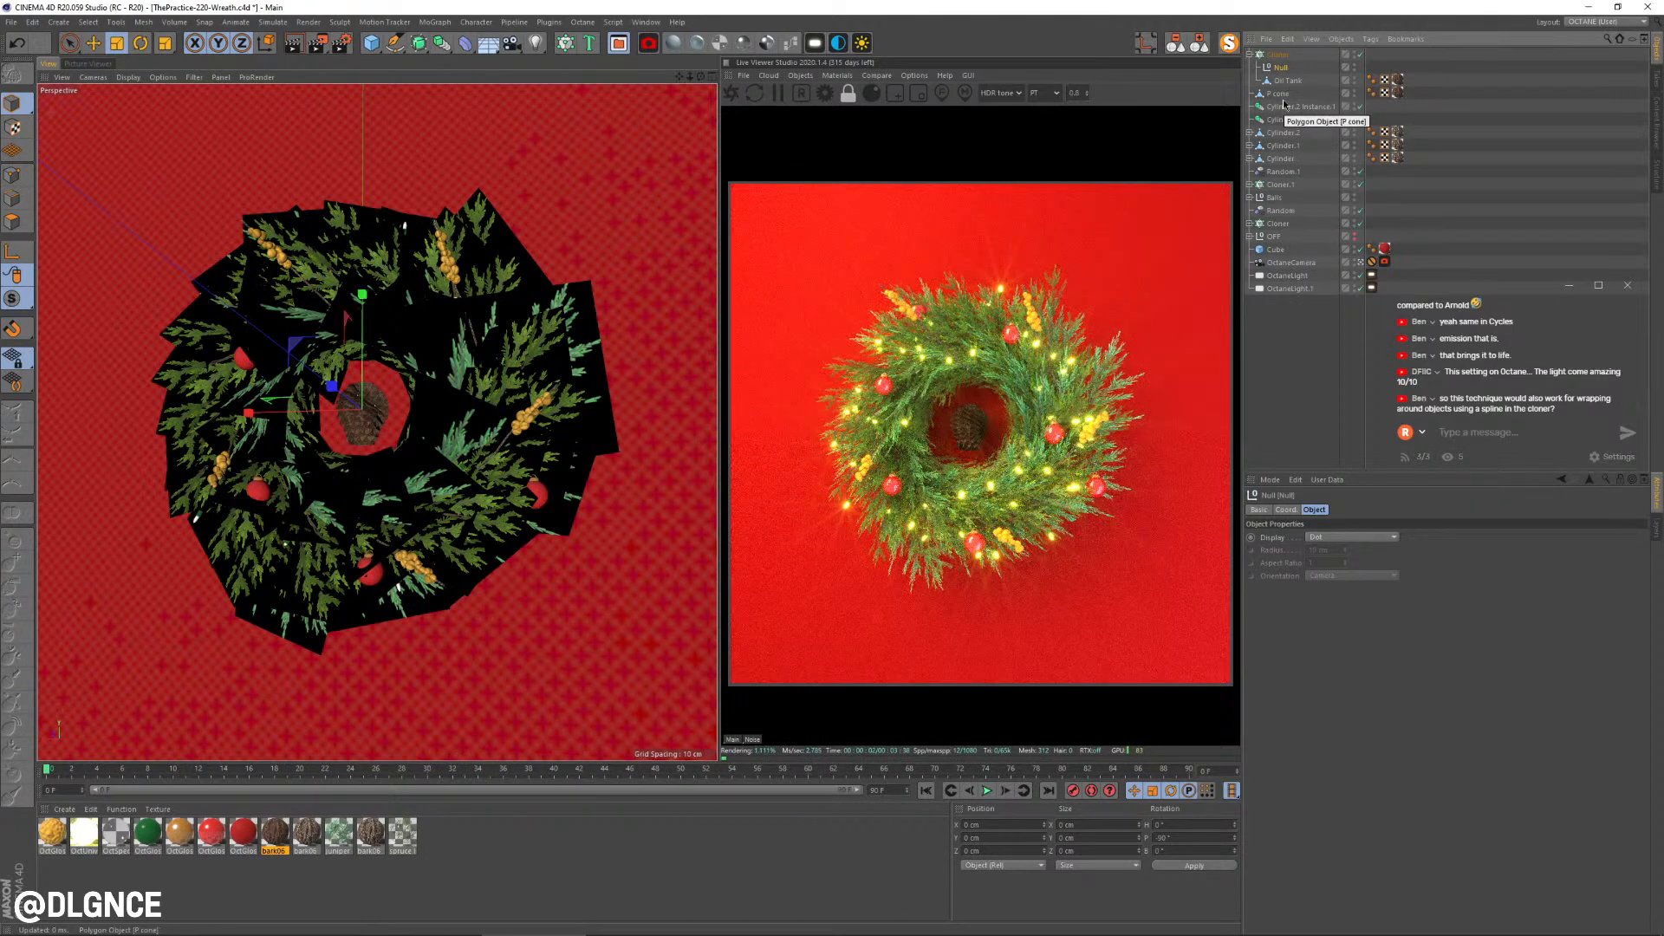
Step: Hide and show the Null to compare its effect on the cone, and try deleting it from the Cloner
alt+double_click(1357, 70)
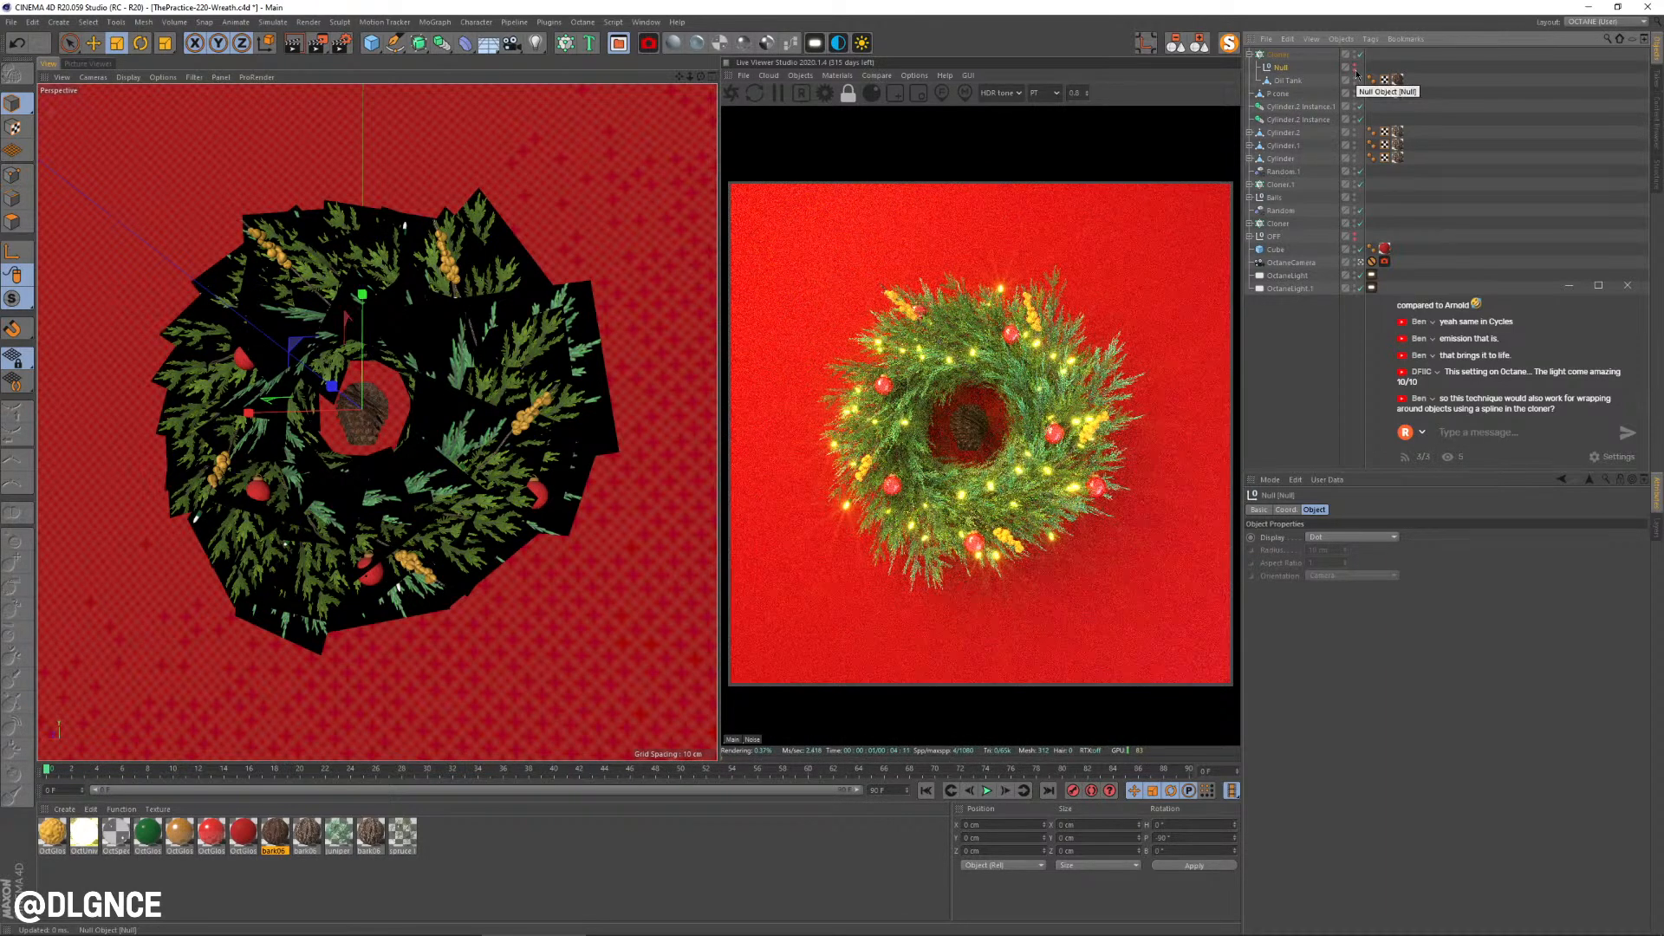
alt+click(1357, 71)
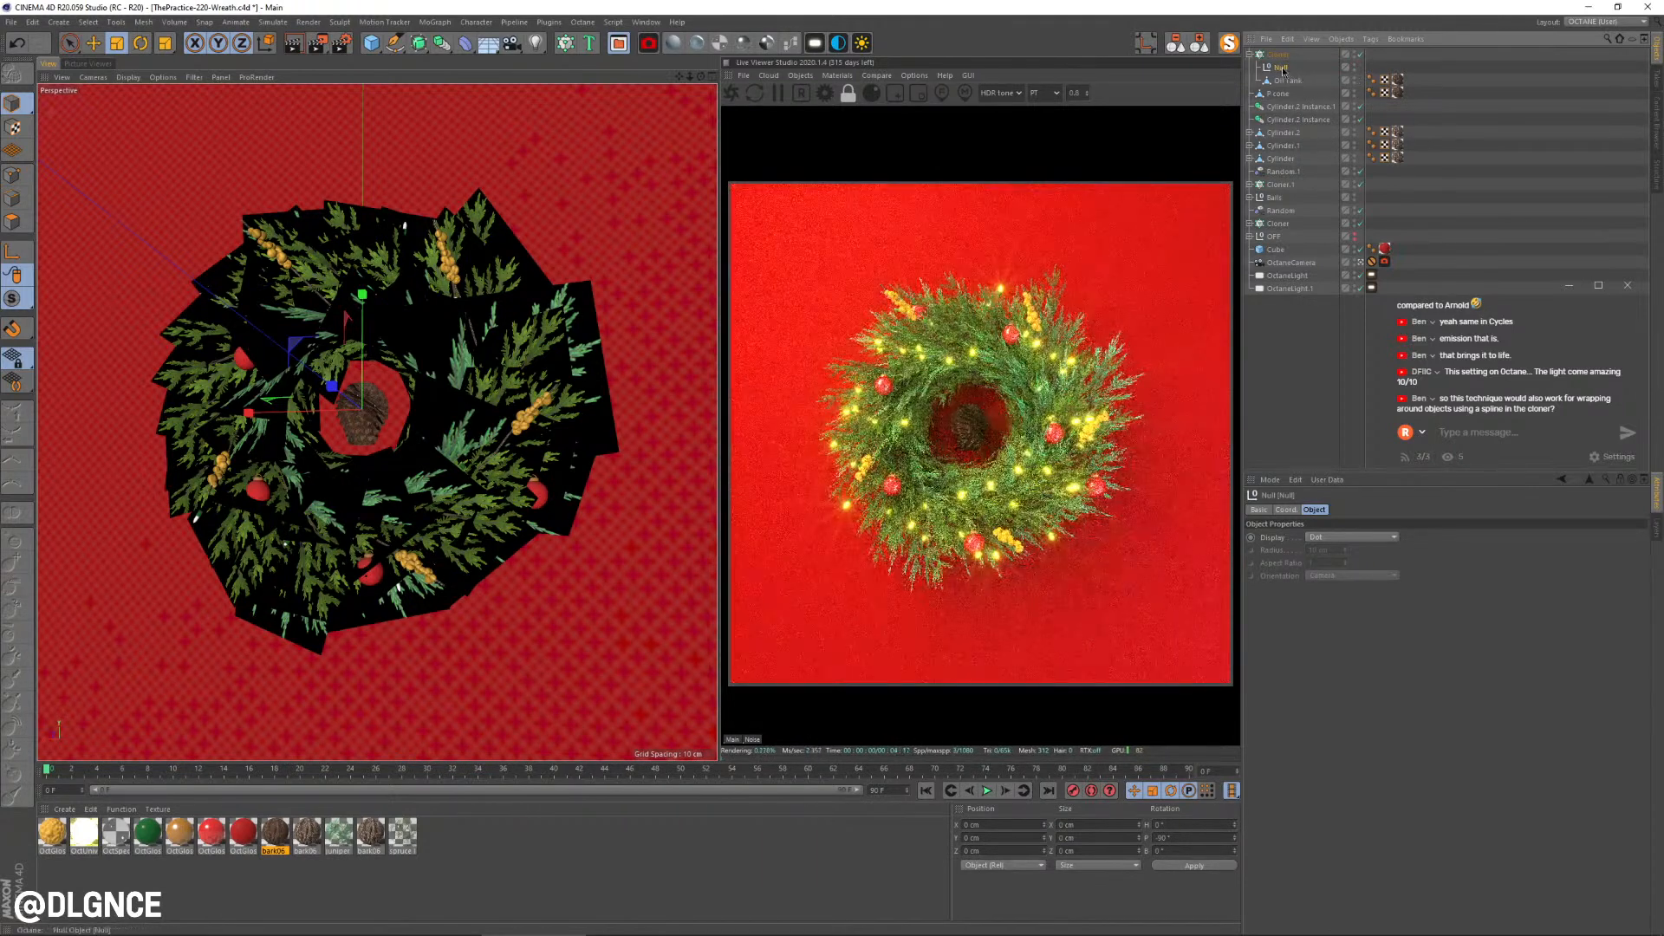
key(Delete)
key(ctrl+z)
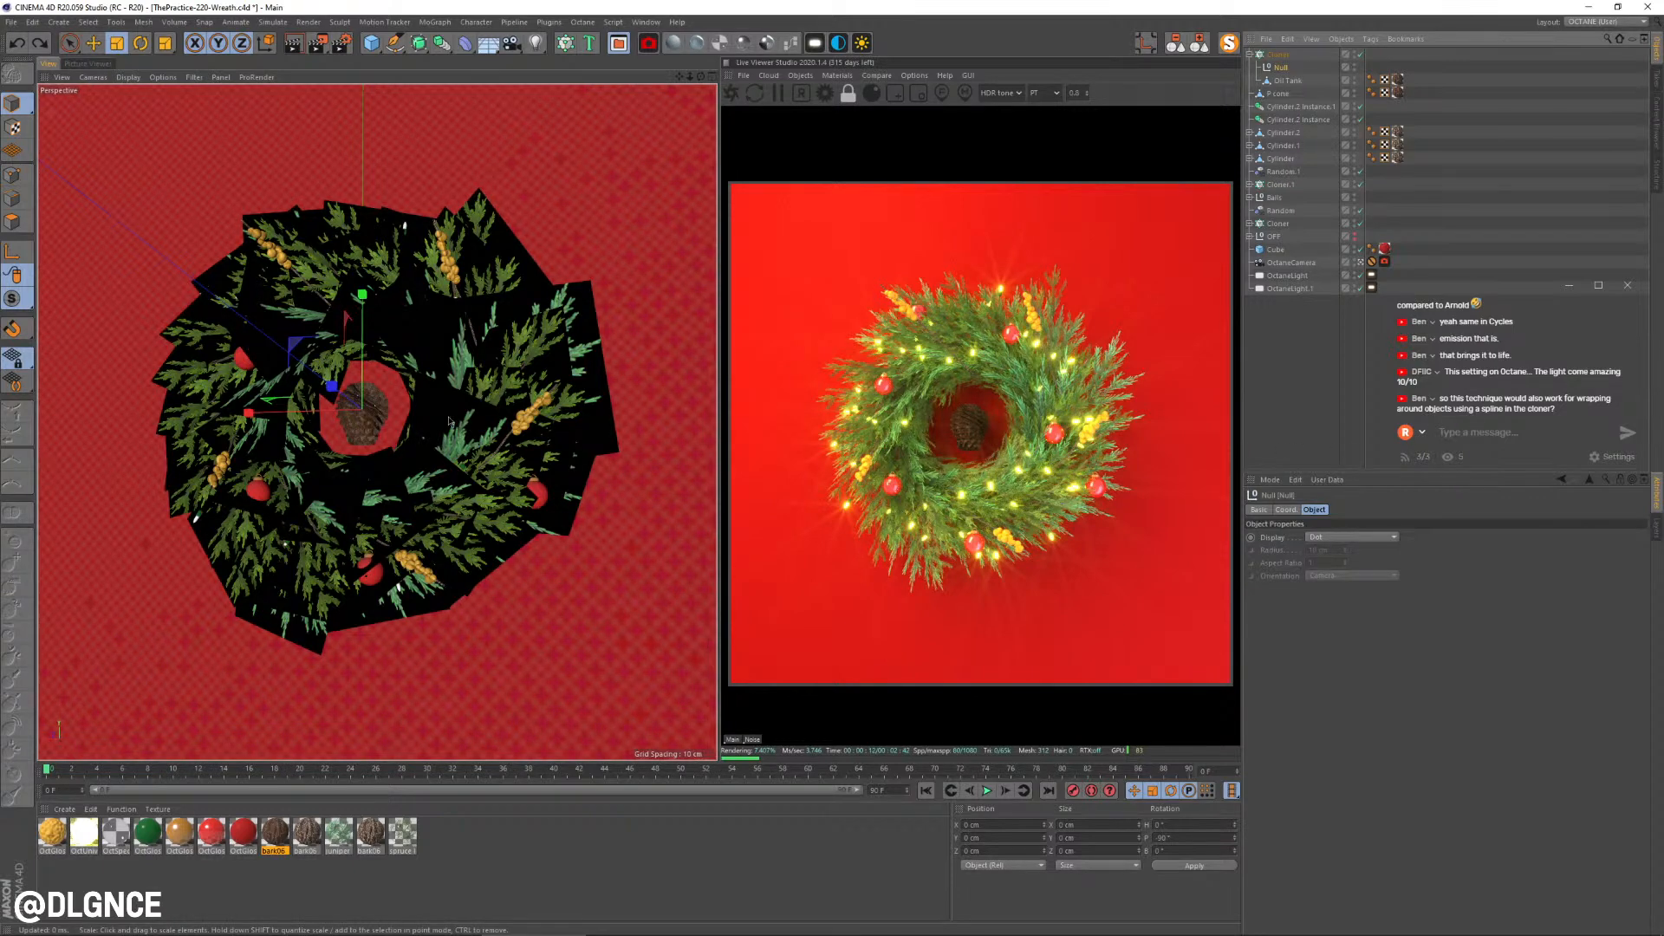
Step: Move the Cloner back inside P cone in the object hierarchy and collapse the group
click(1250, 56)
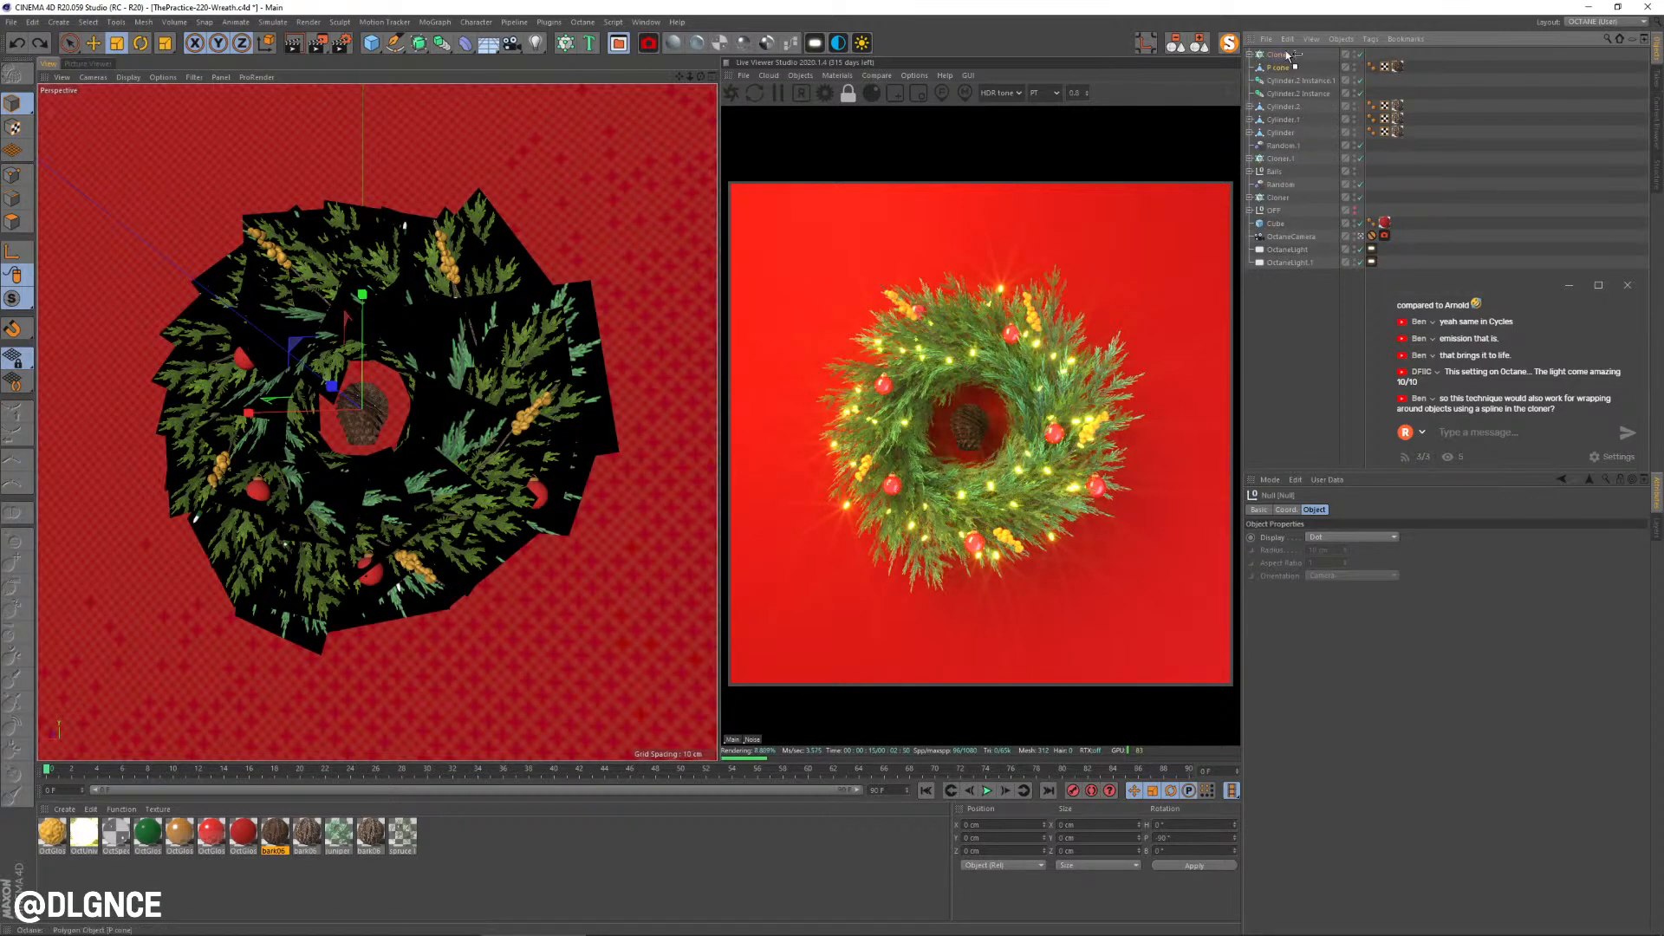
drag(1288, 56, 1281, 52)
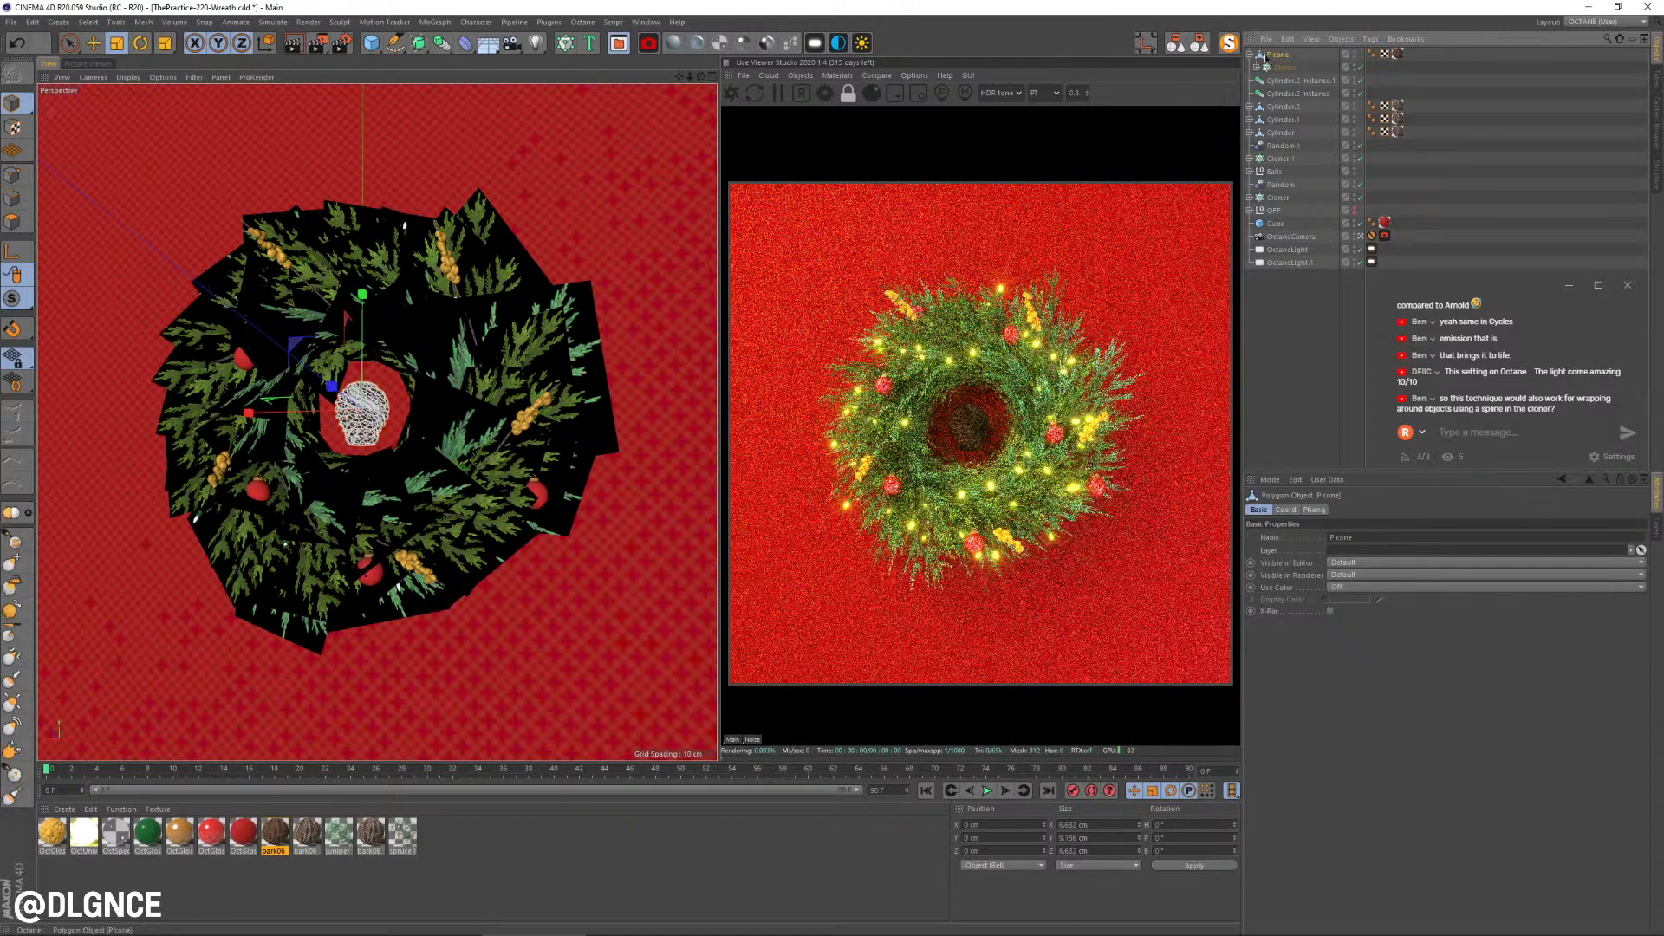
click(1252, 55)
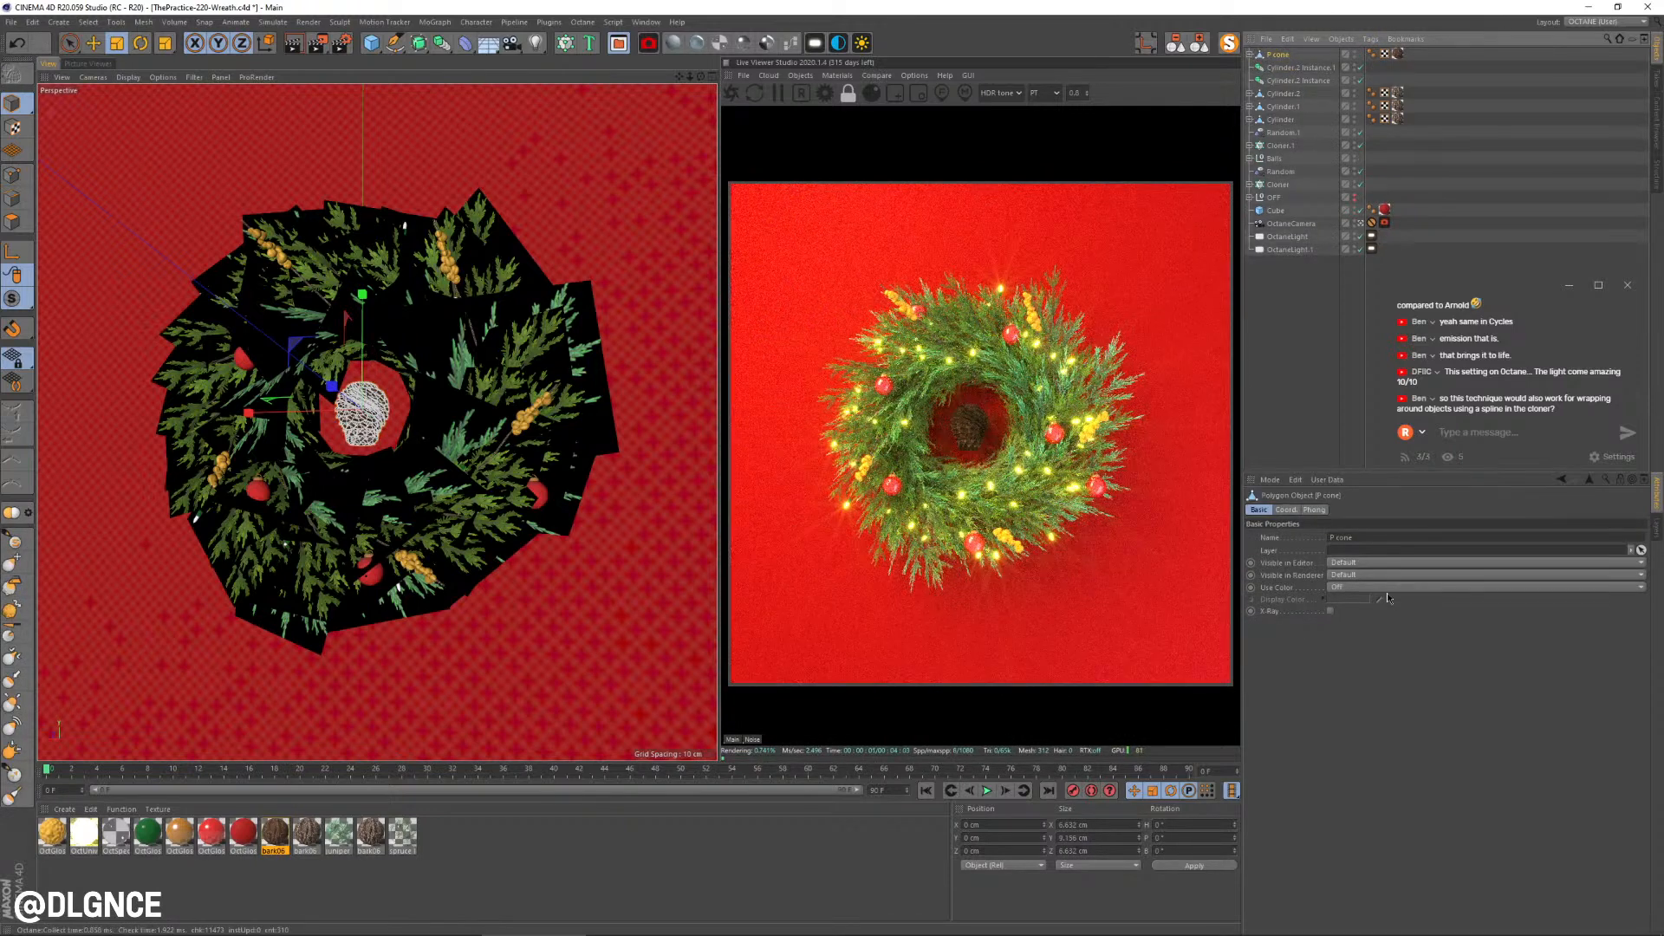
Step: Set P cone's scale to 0.8 on the X, Y and Z axes
click(1287, 510)
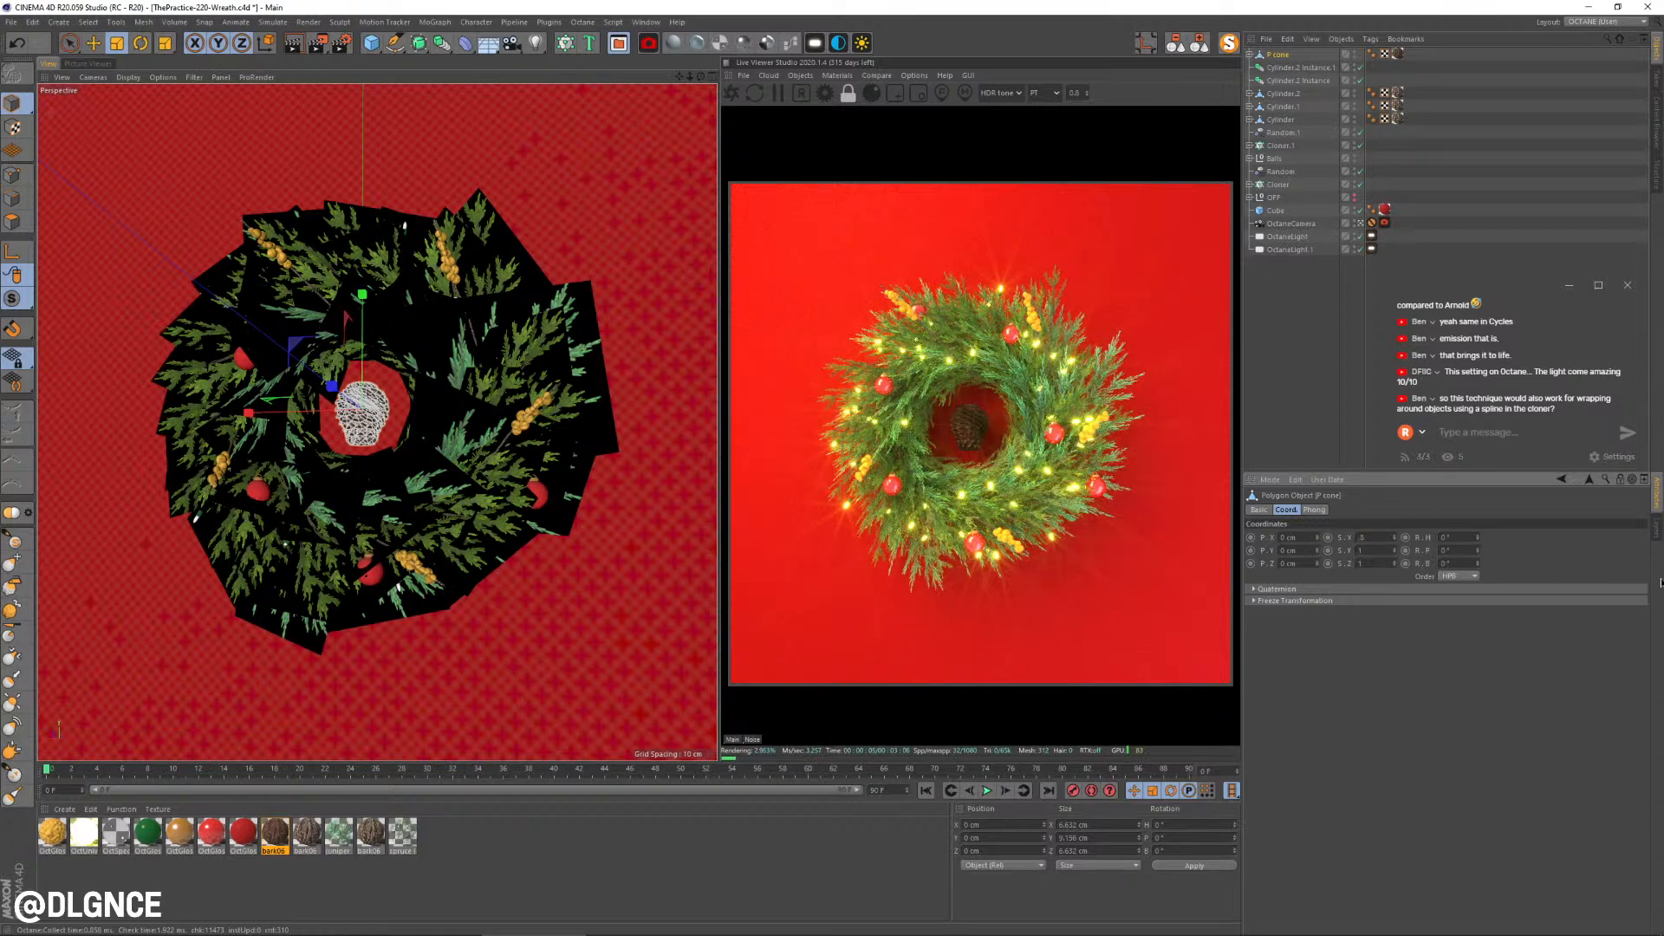
key(Tab)
text(.8)
key(Tab)
text(.8)
key(Tab)
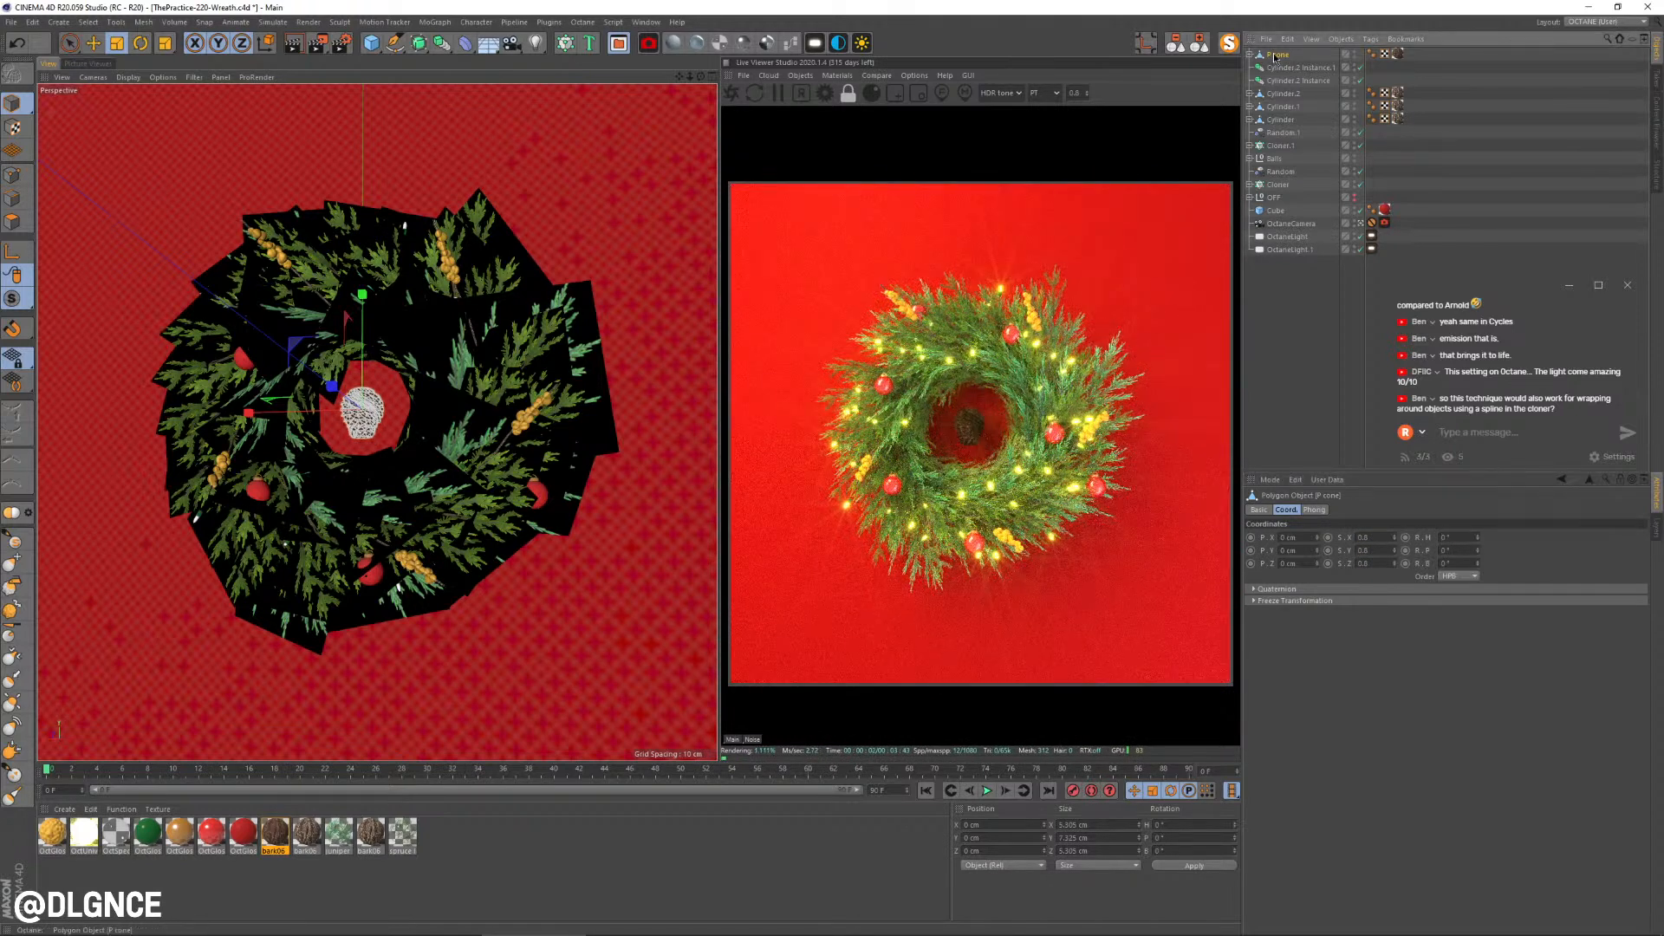
Step: Move P cone from the wreath's hole onto its lower-left foliage and set its scale to 0.6 on all axes
key(e)
drag(297, 342, 235, 540)
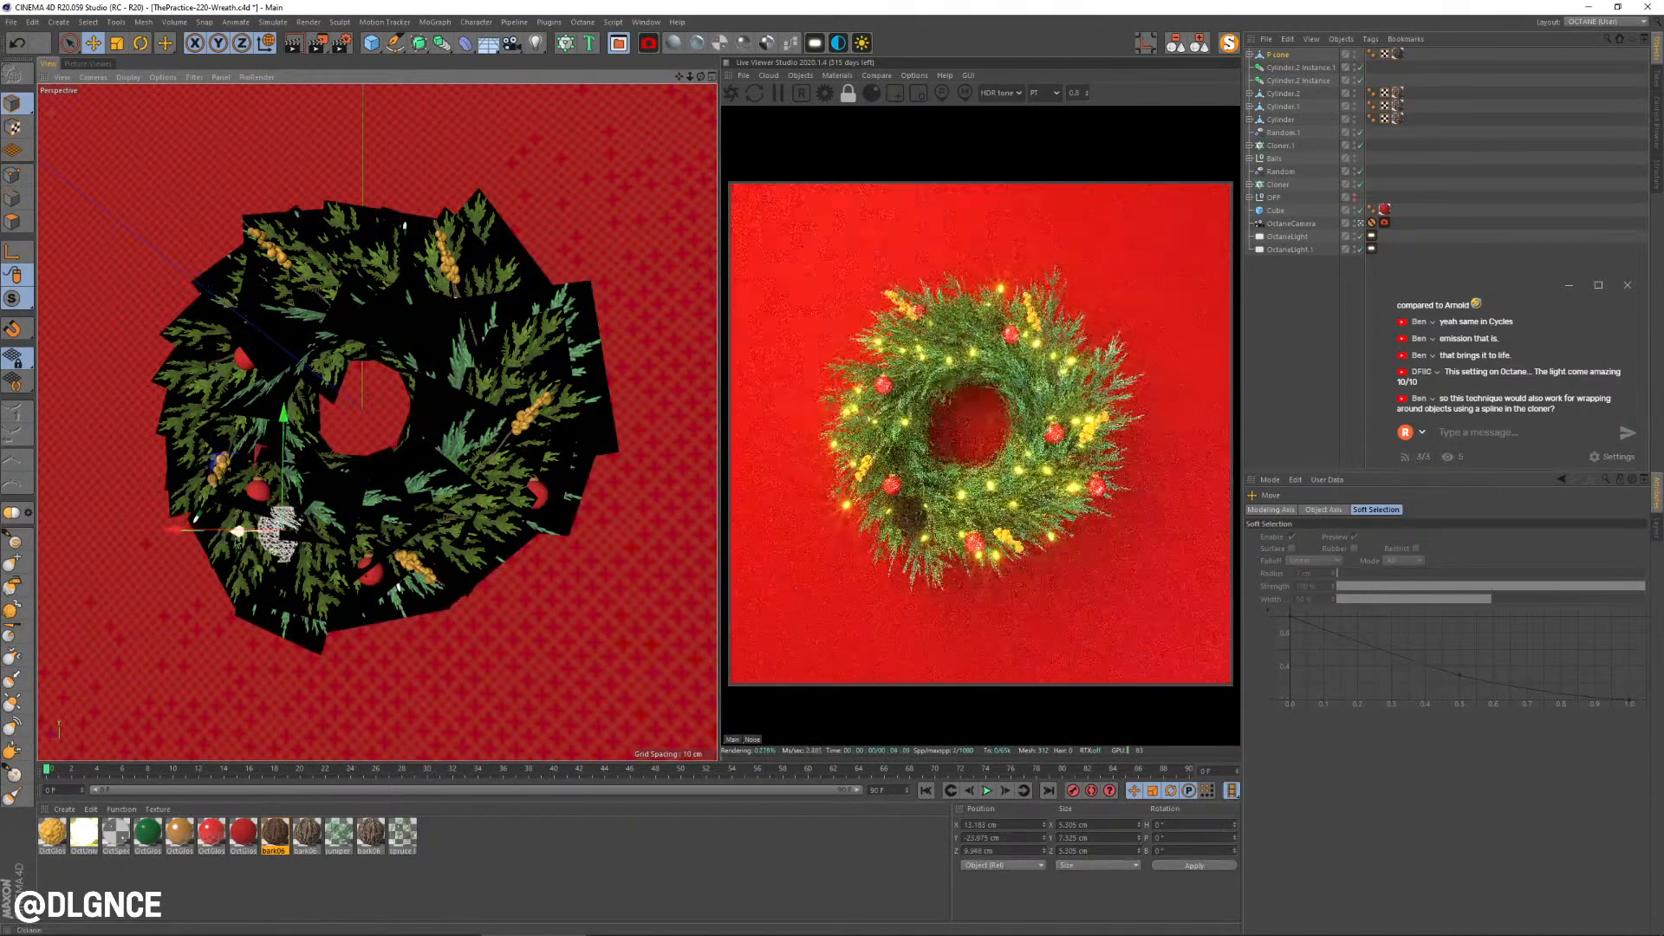
click(1277, 55)
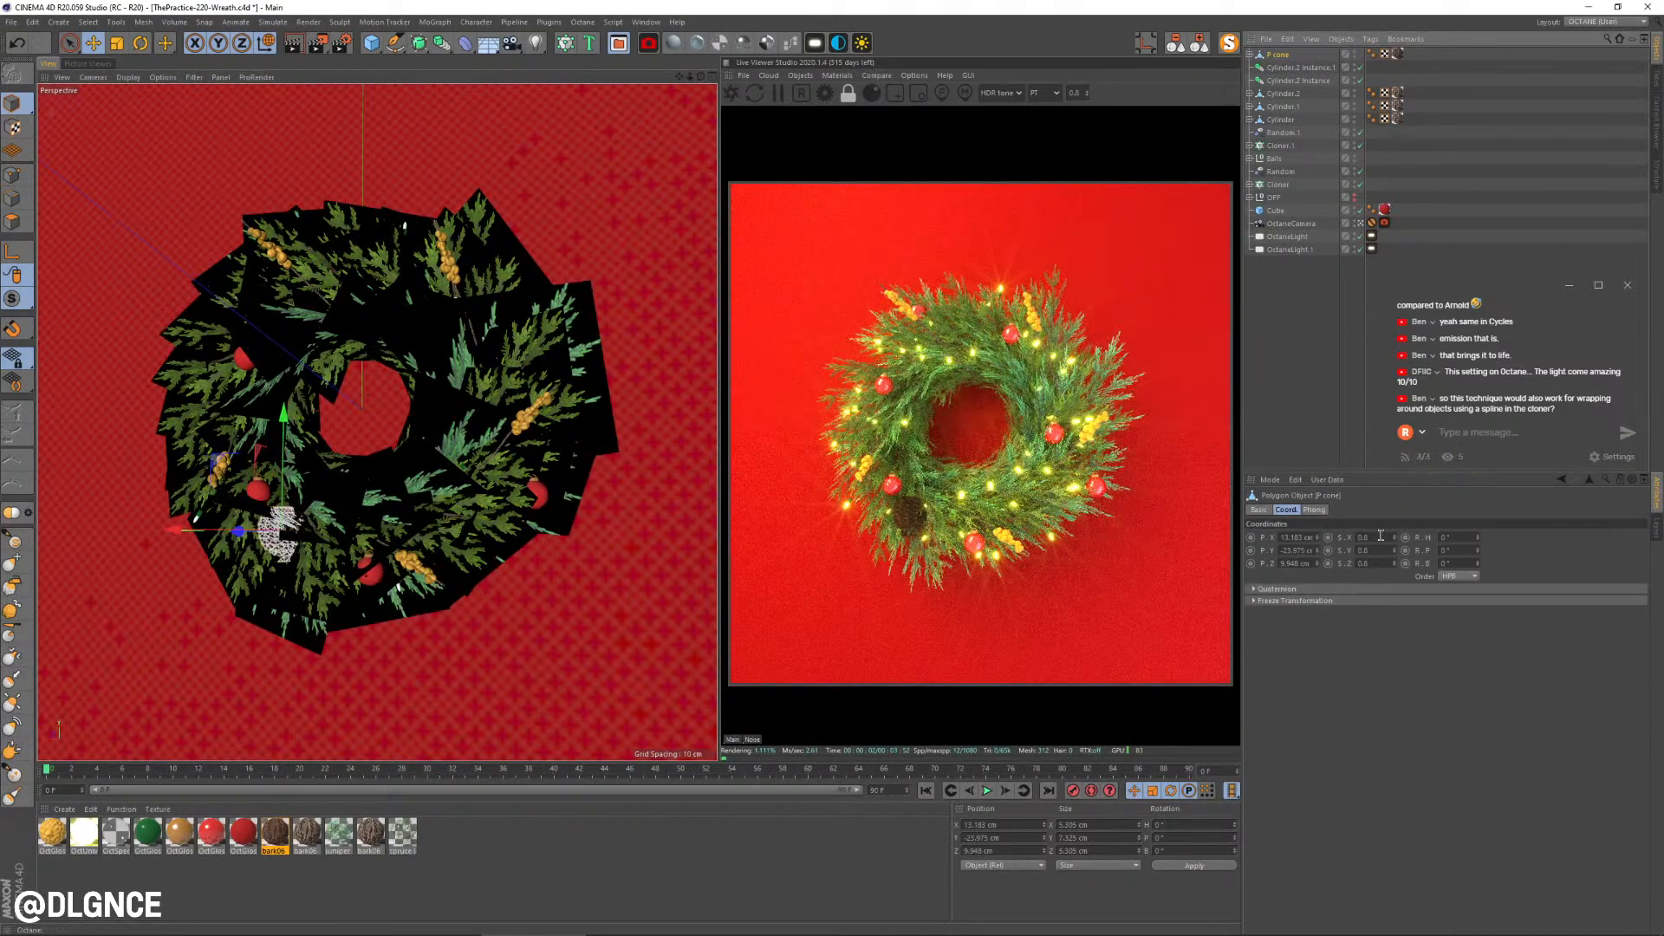
click(1381, 537)
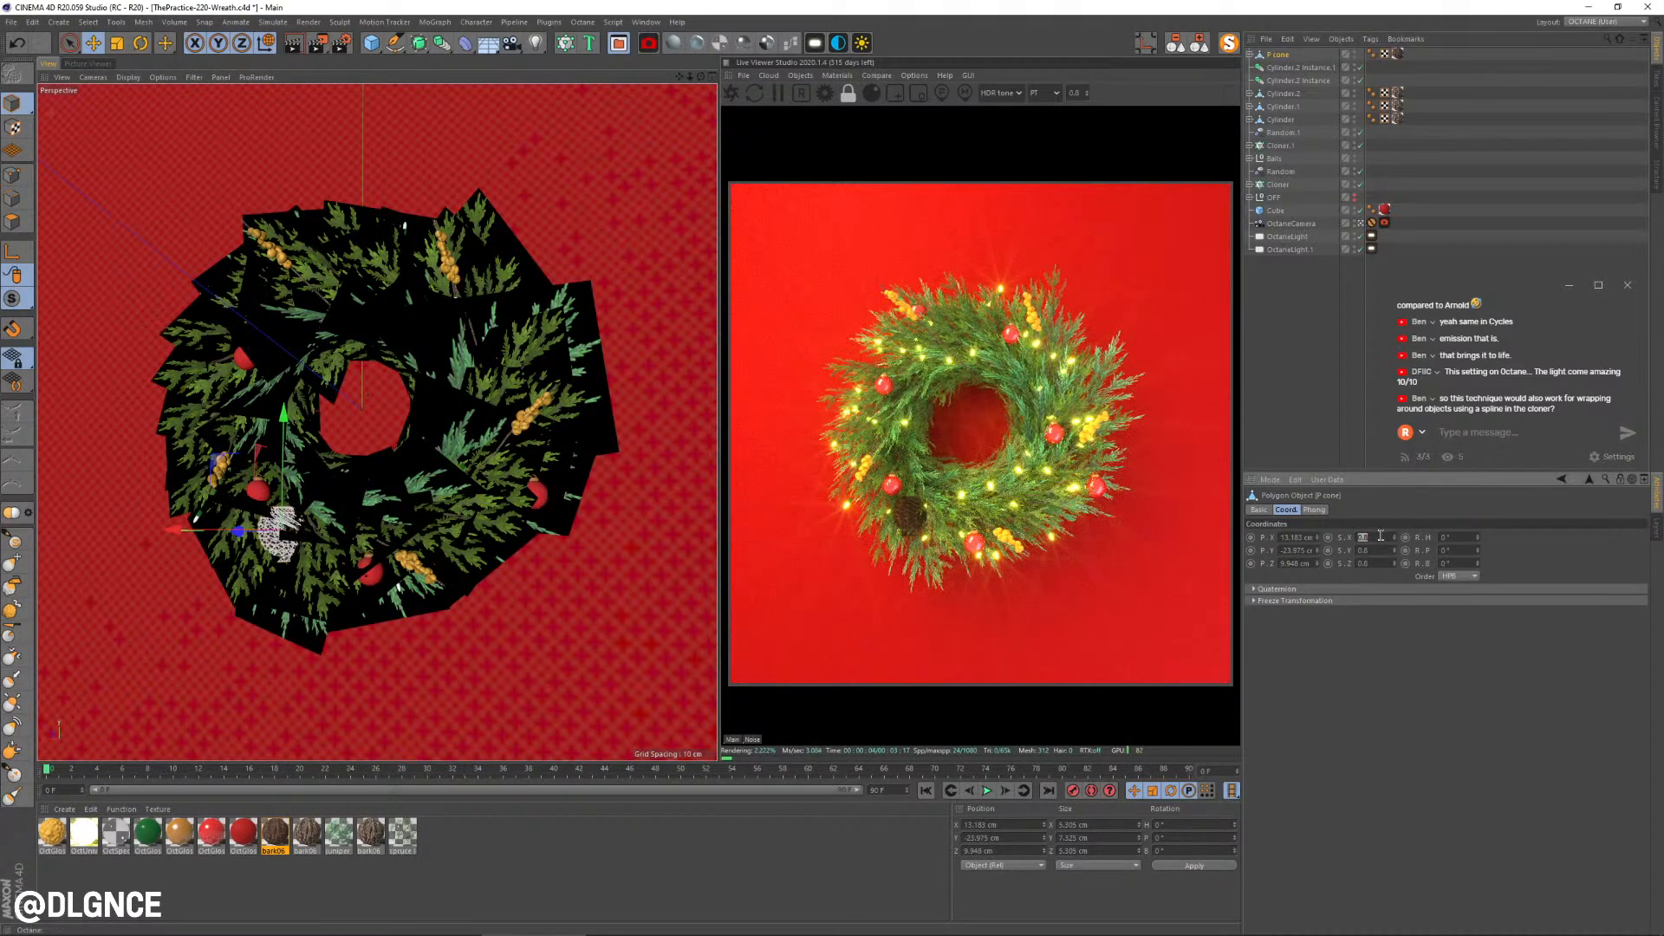
text(.6)
key(Tab)
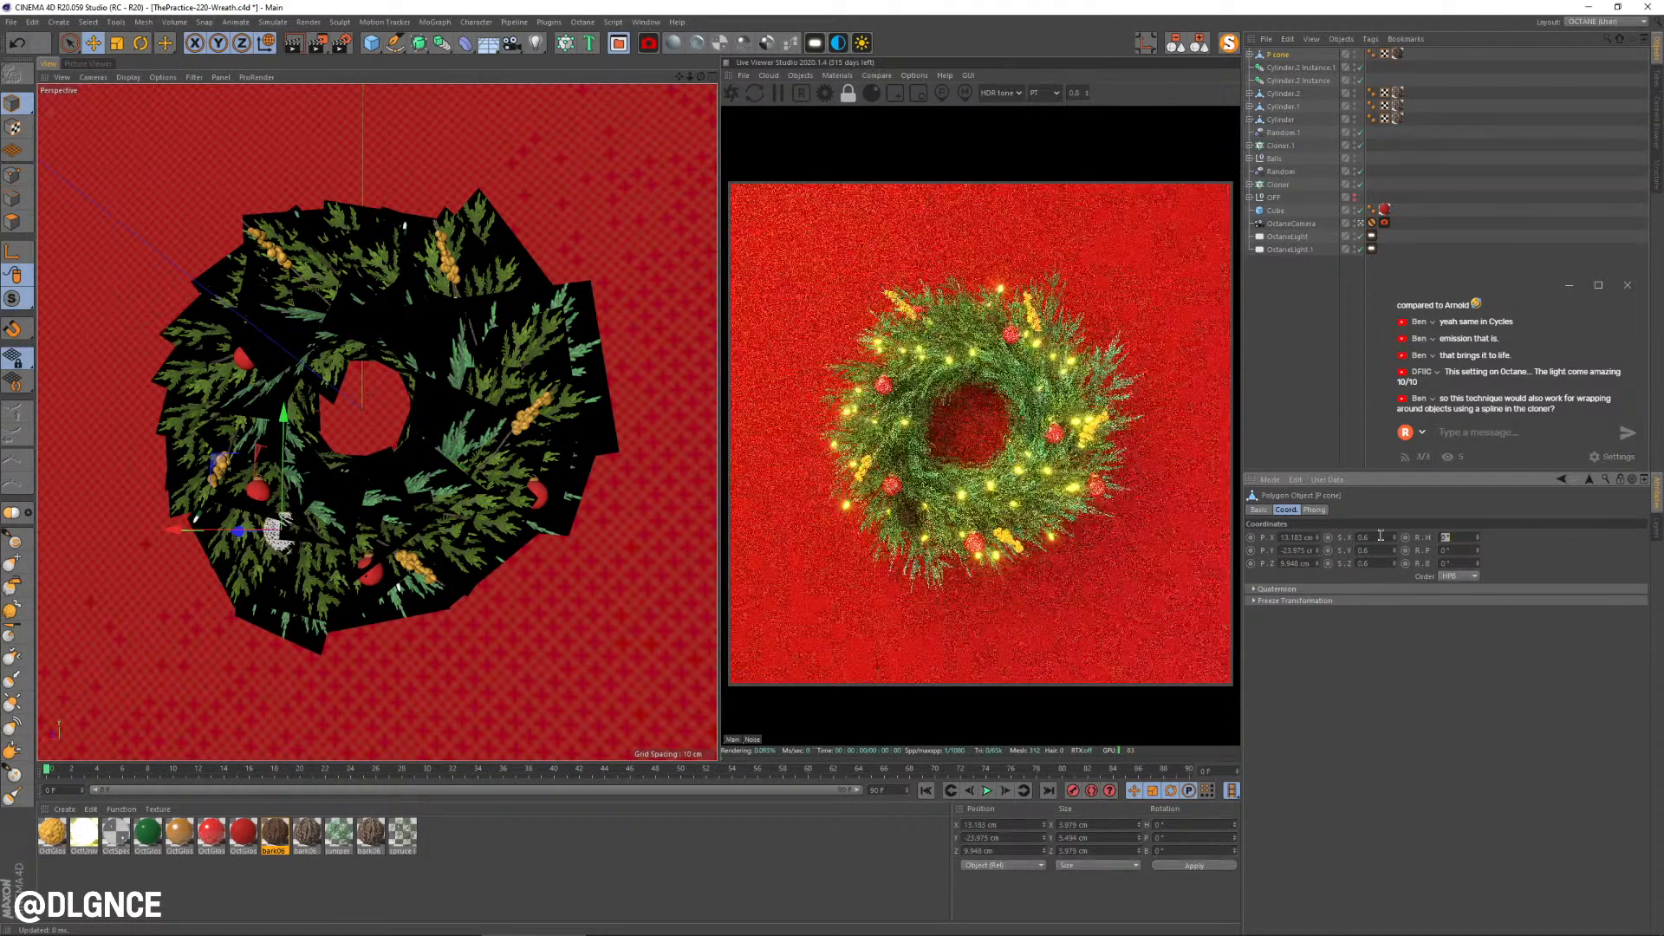
Step: Scale up the Oil Tank inside P cone's Cloner to make the cone's scales larger
click(1249, 55)
click(1257, 67)
click(1295, 94)
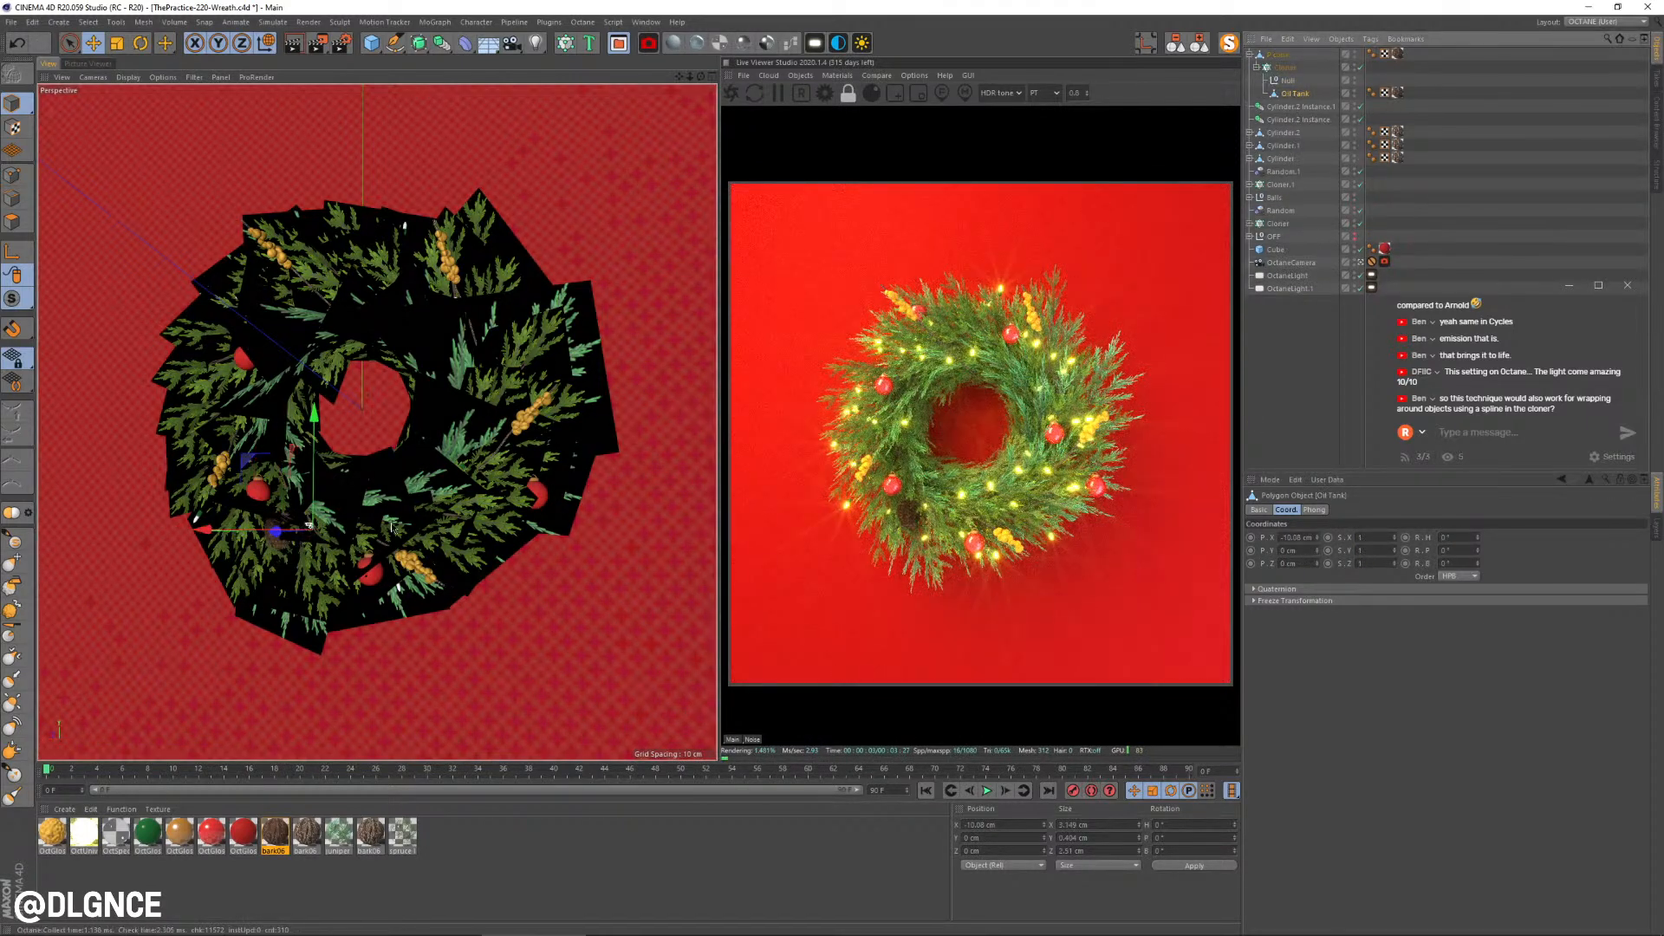
key(t)
drag(392, 526, 576, 534)
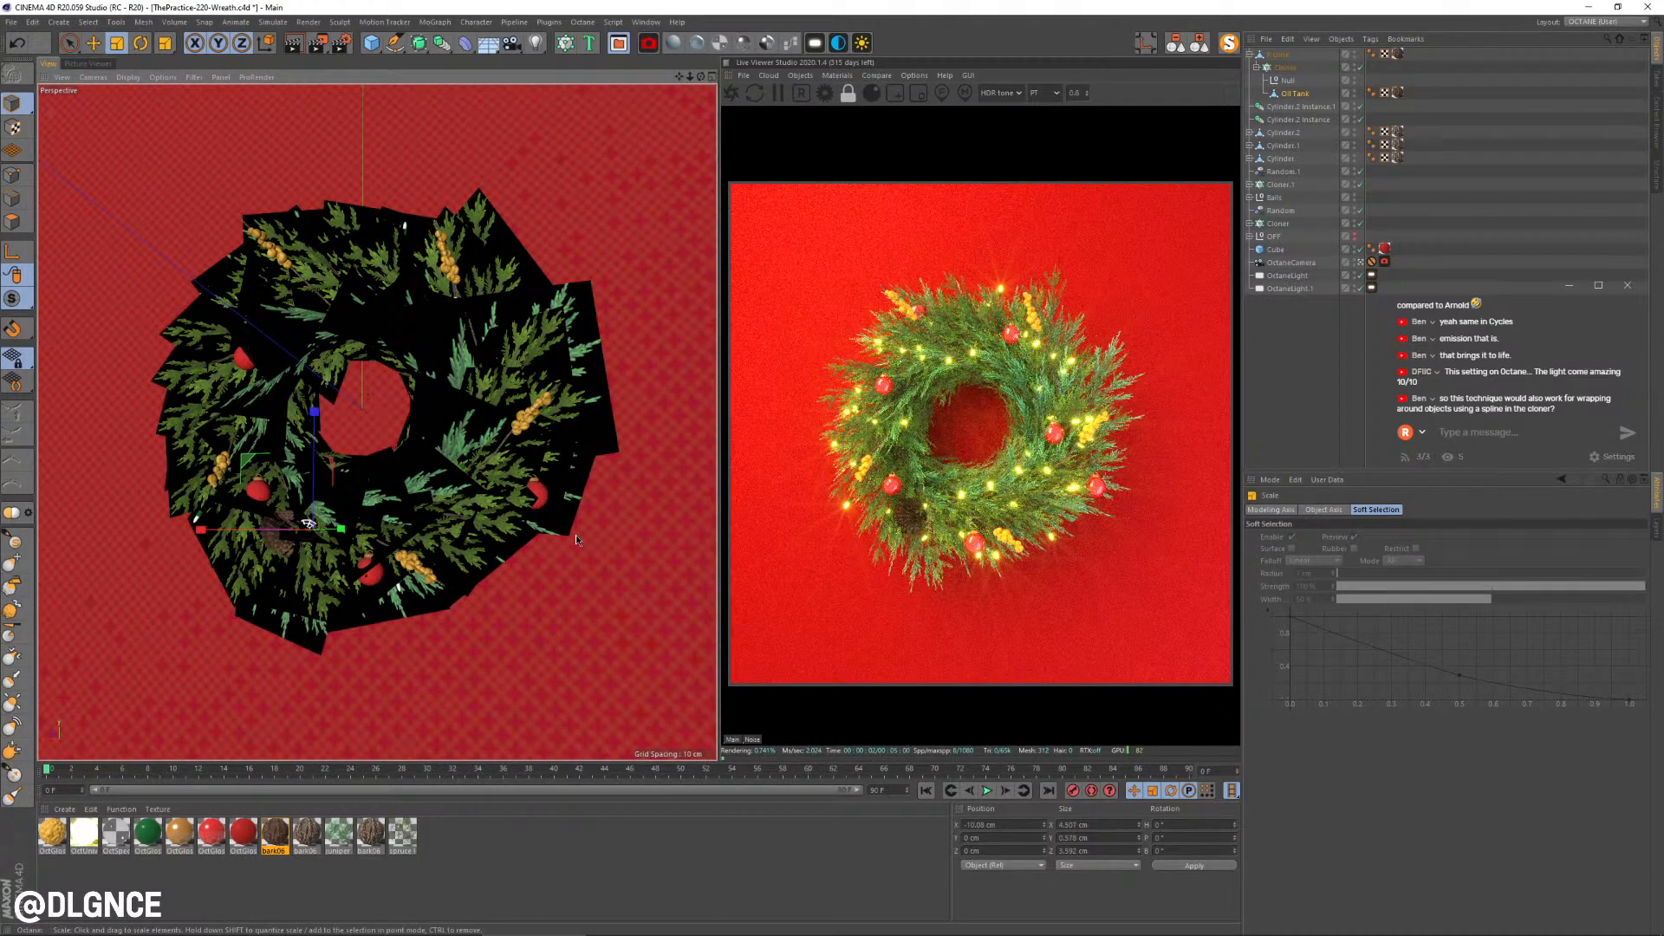
Step: Duplicate the Null inside P cone's Cloner so that it holds two Nulls and the Oil Tank
click(1288, 81)
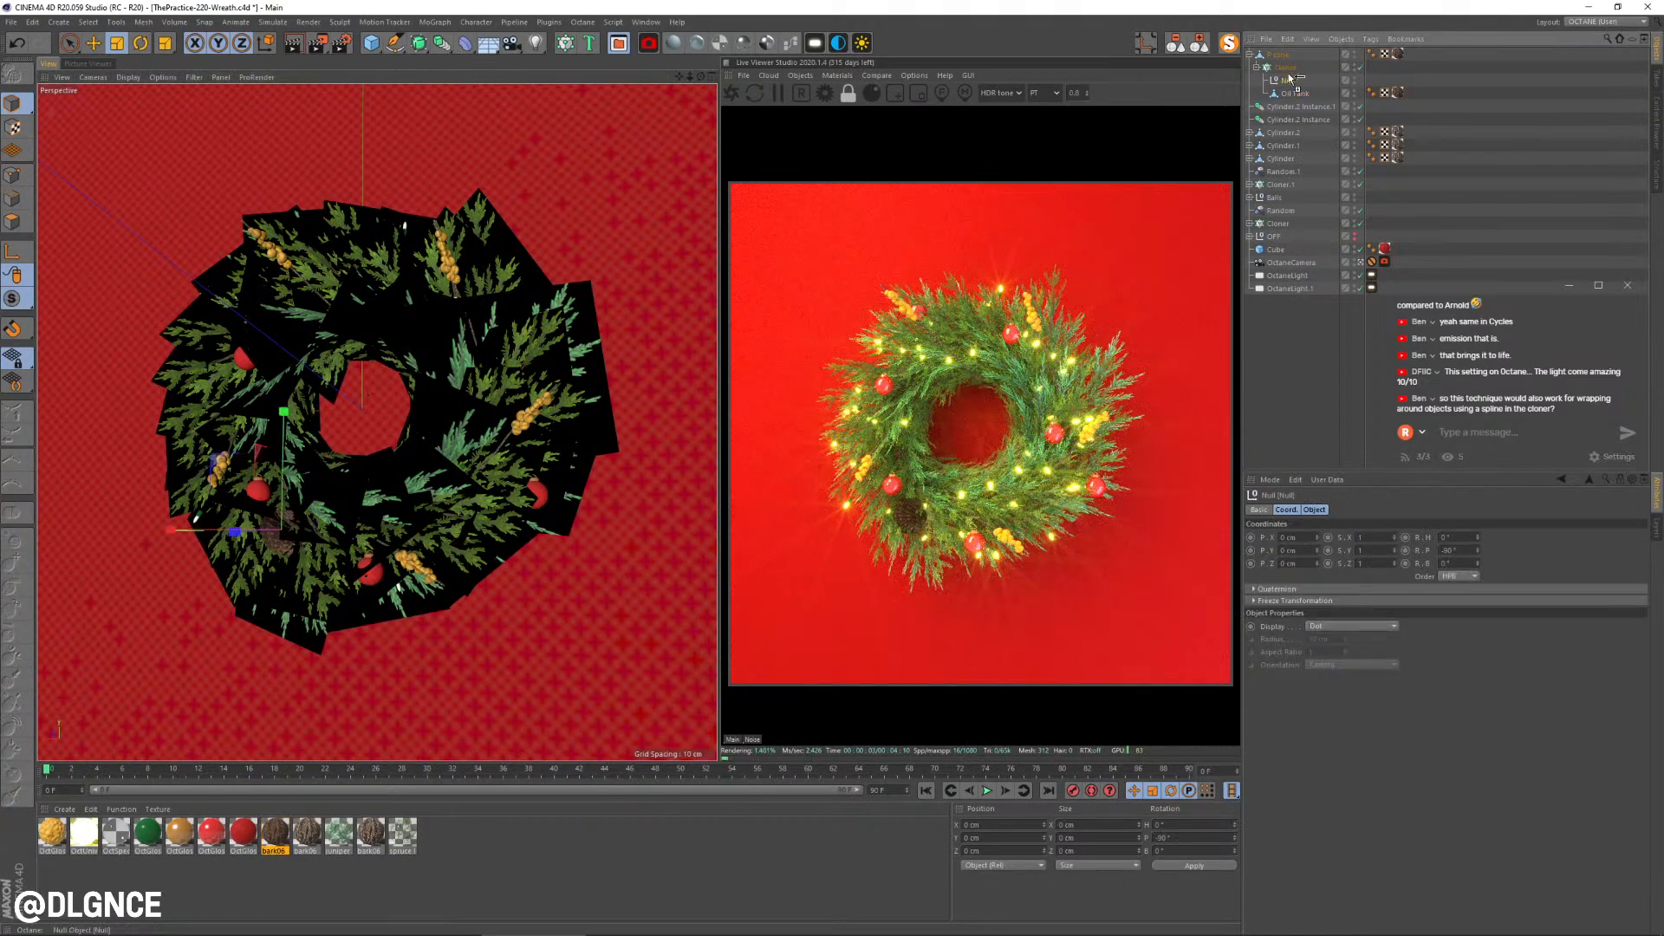
ctrl+drag(1290, 78, 1289, 81)
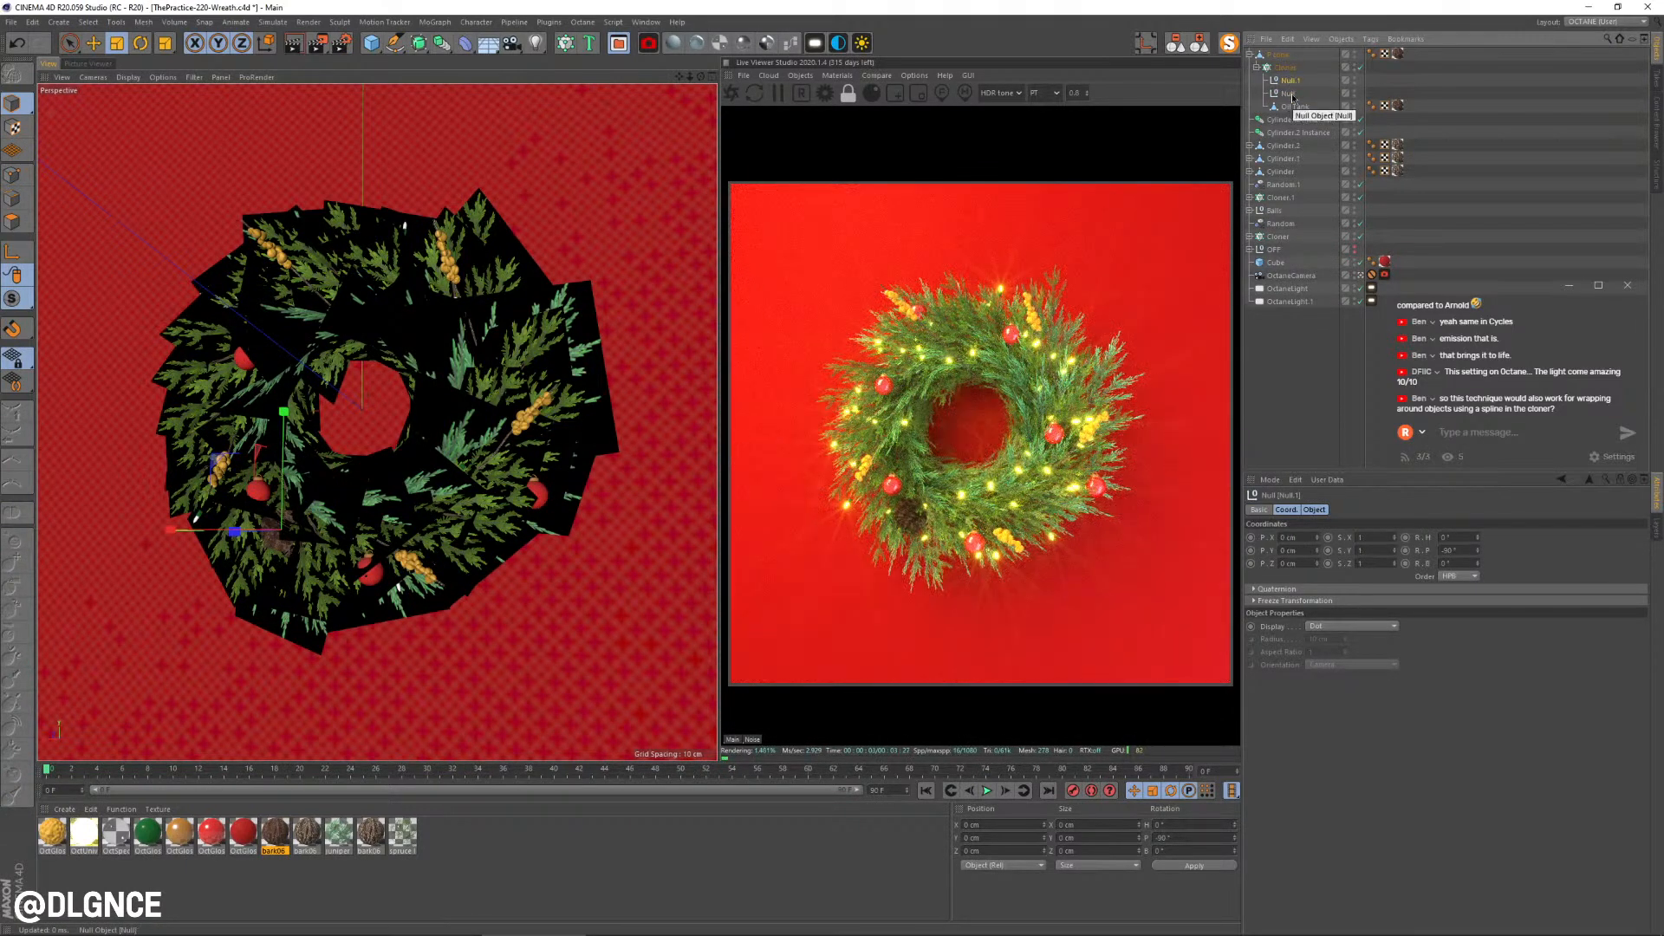
click(1286, 68)
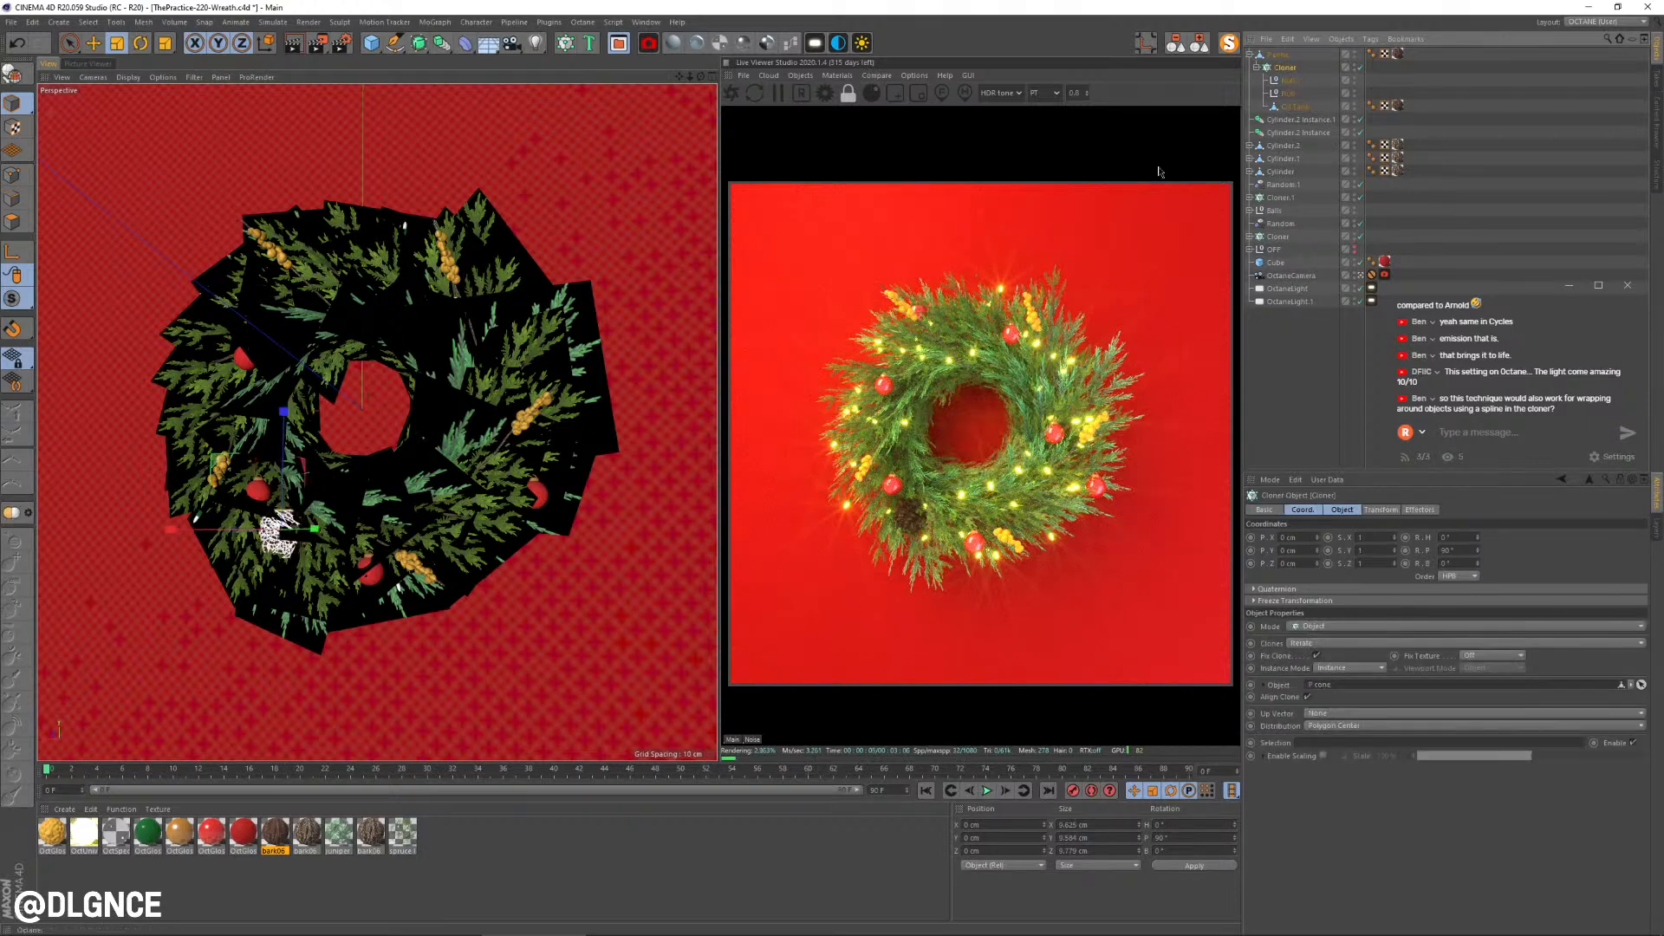
Step: Duplicate P cone with its children onto the wreath's upper-right foliage and rotate the copy to a different angle
click(1280, 56)
key(e)
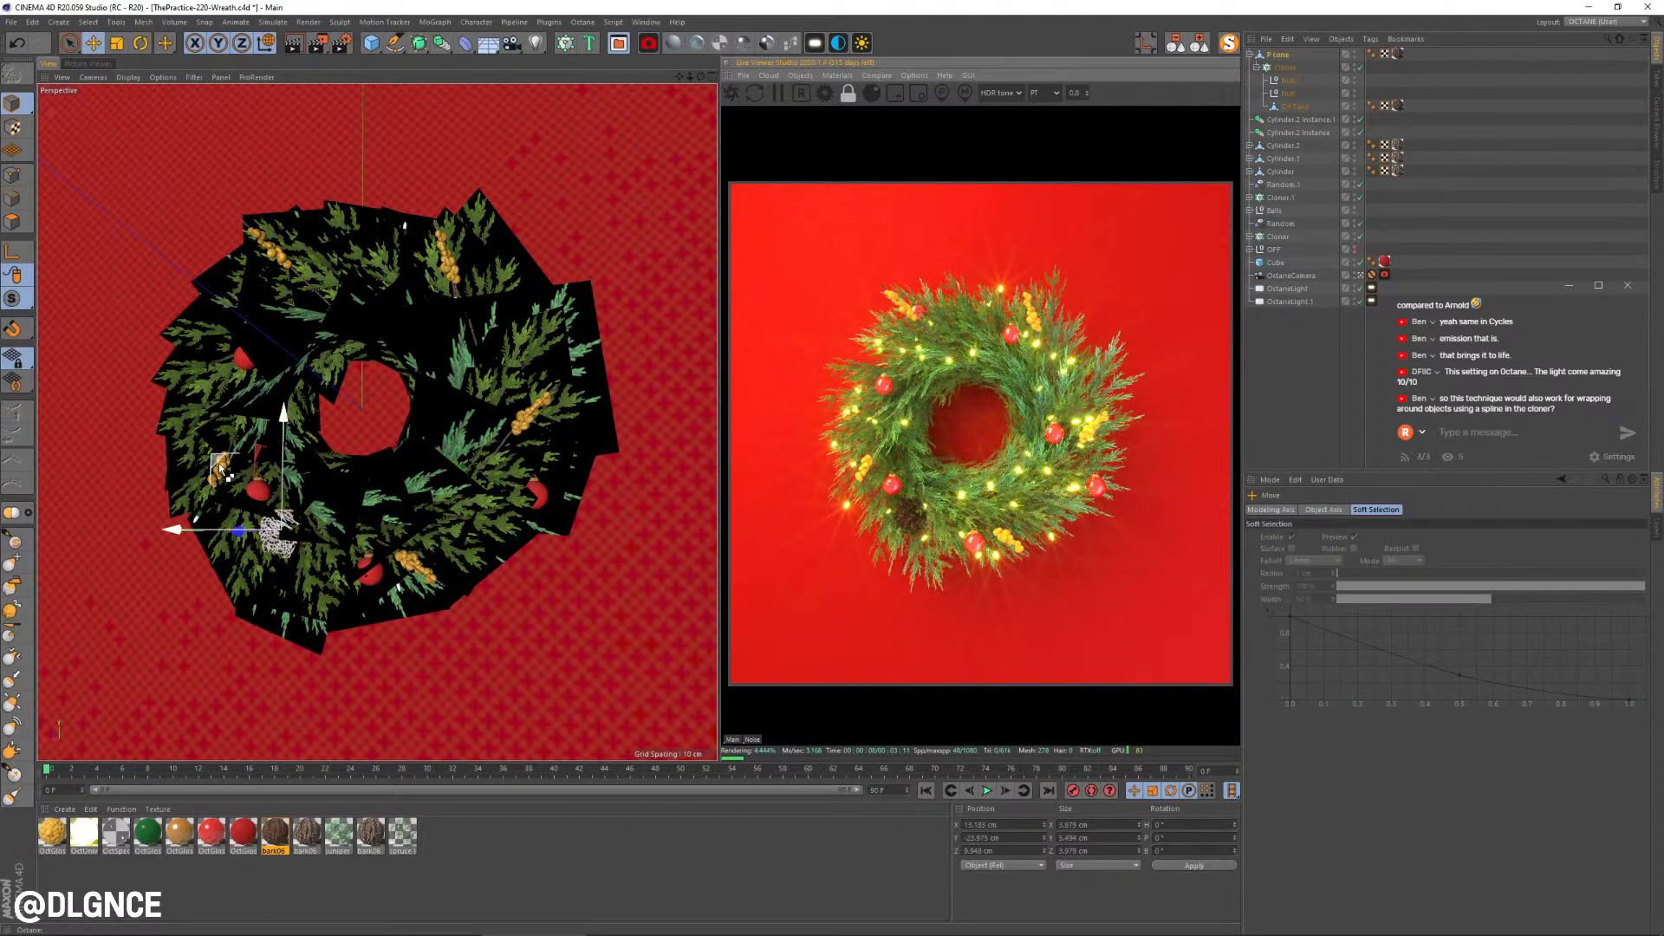
drag(218, 470, 402, 262)
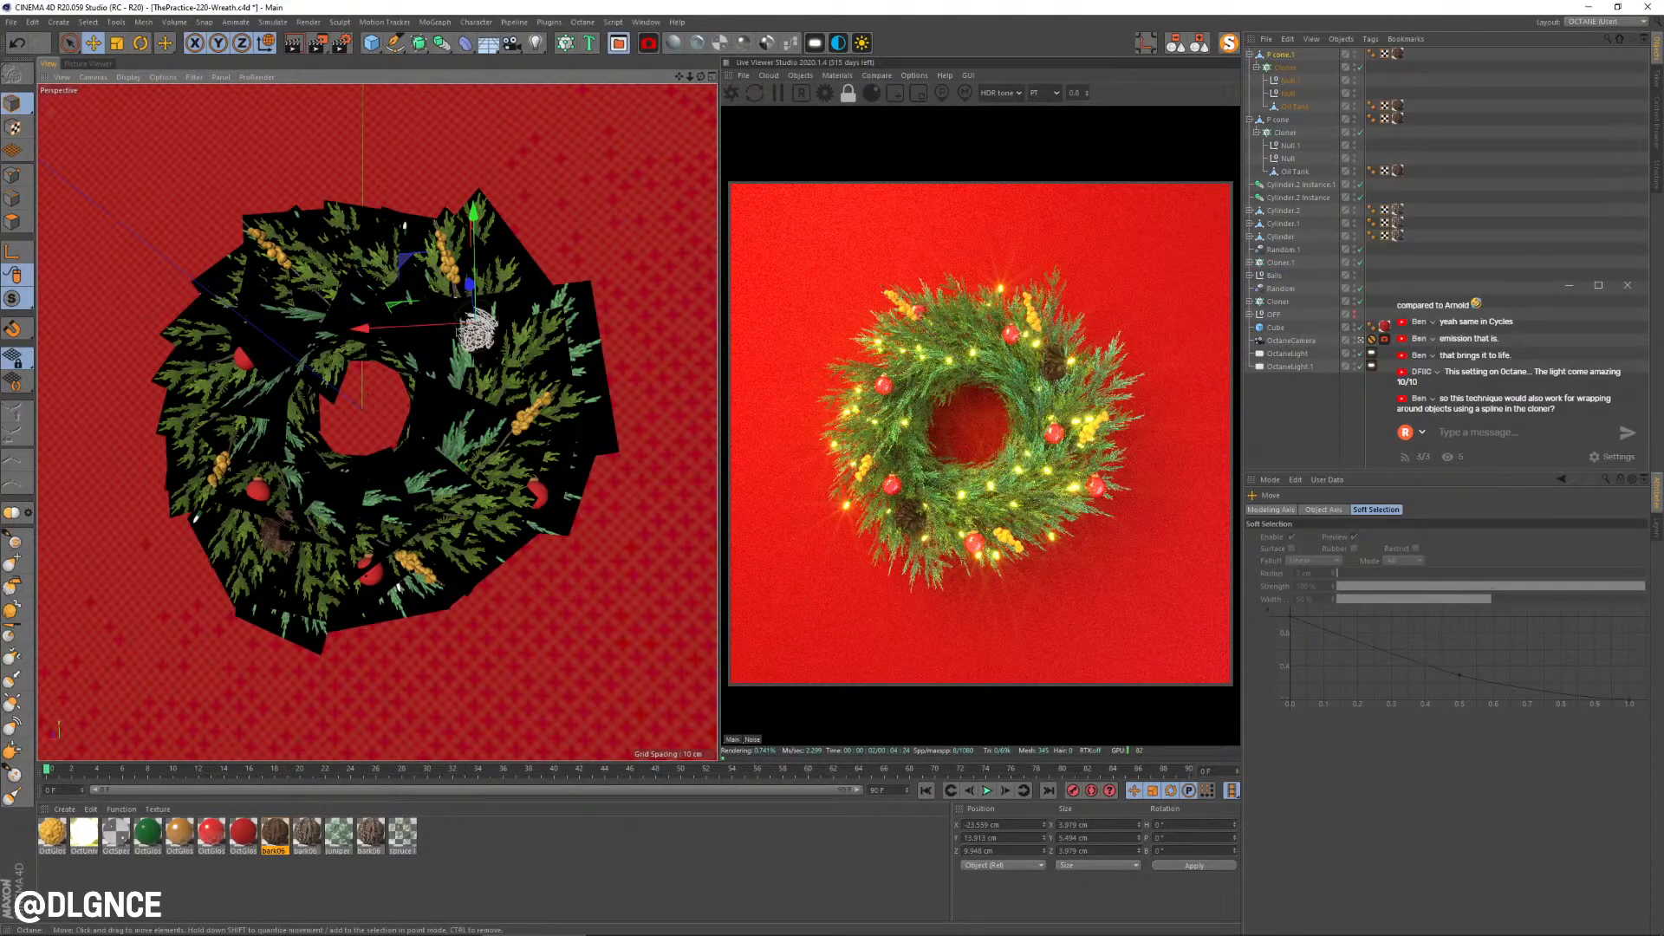
key(r)
drag(475, 312, 479, 402)
key(e)
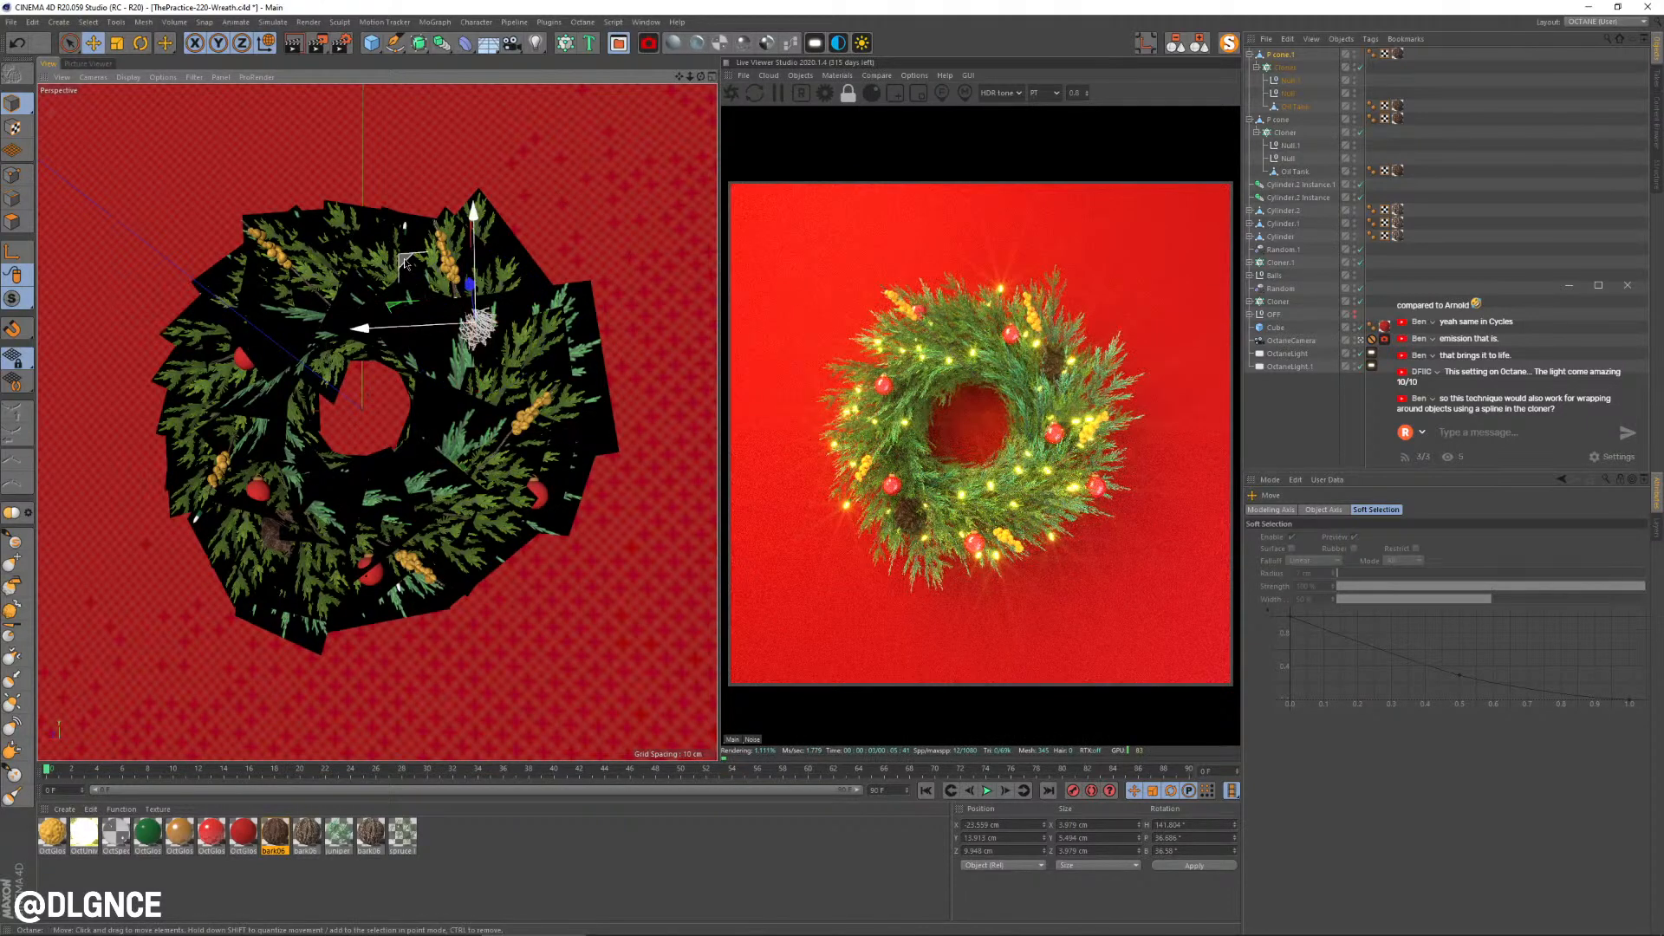
Step: Shift P cone.1 slightly lower on the wreath and place another copy on the upper-left foliage beside the hole
drag(404, 263, 232, 271)
key(ctrl+c)
key(ctrl+v)
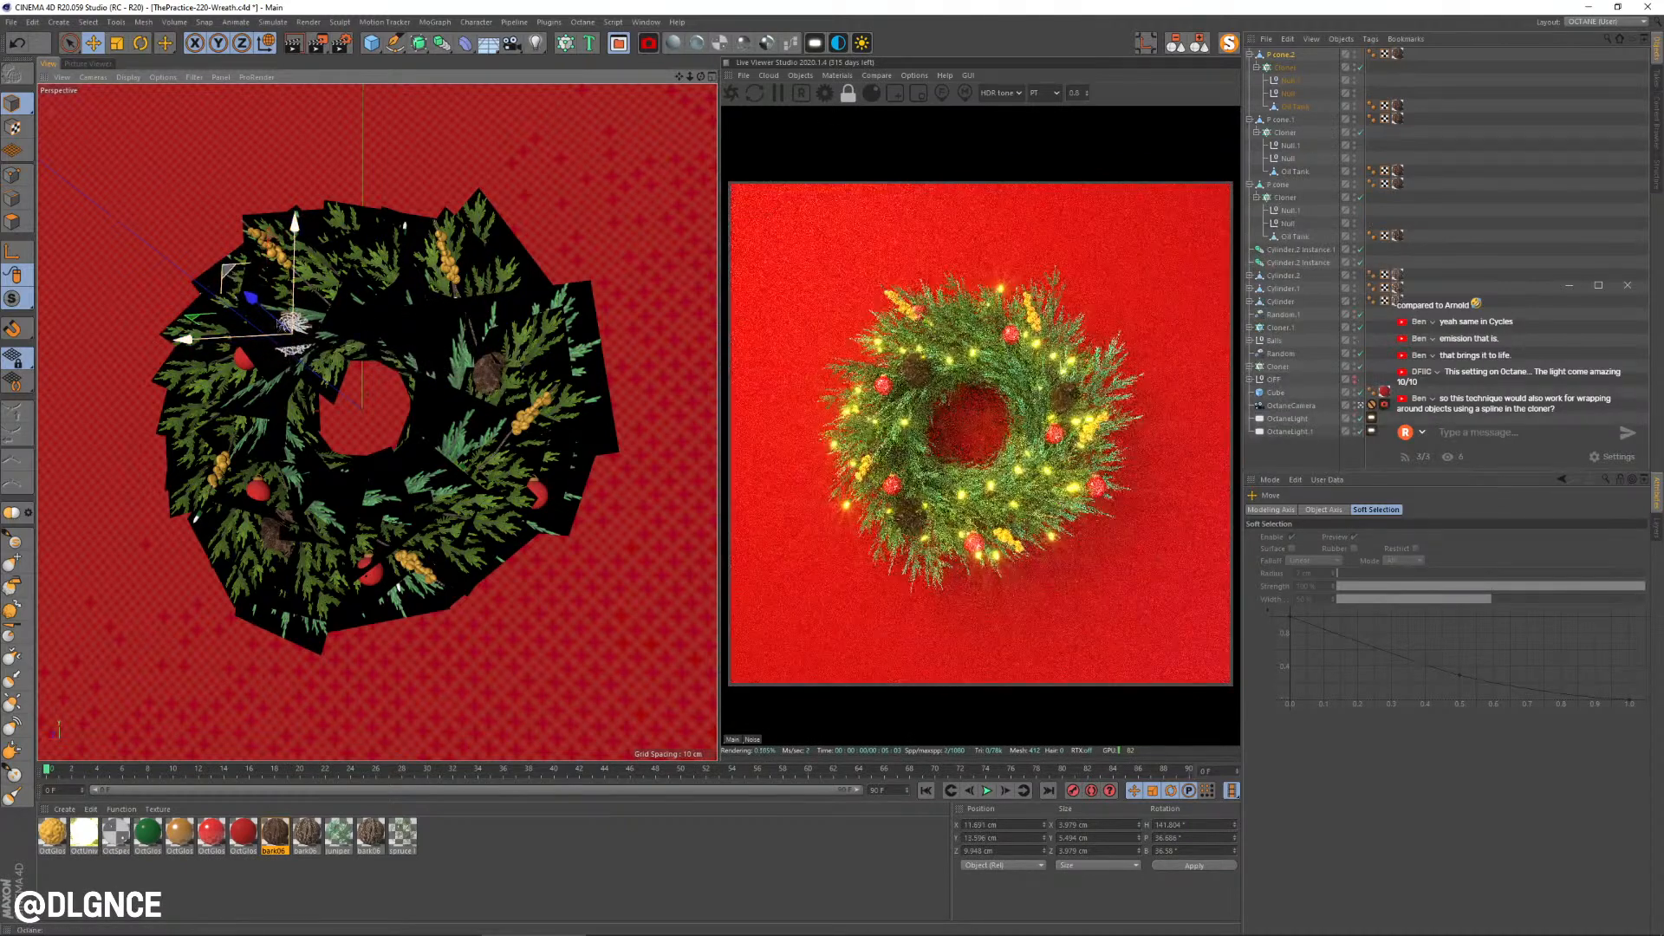
Step: Rotate P cone.2 to a new orientation and nudge it outward and lower into the wreath's upper-left foliage
key(r)
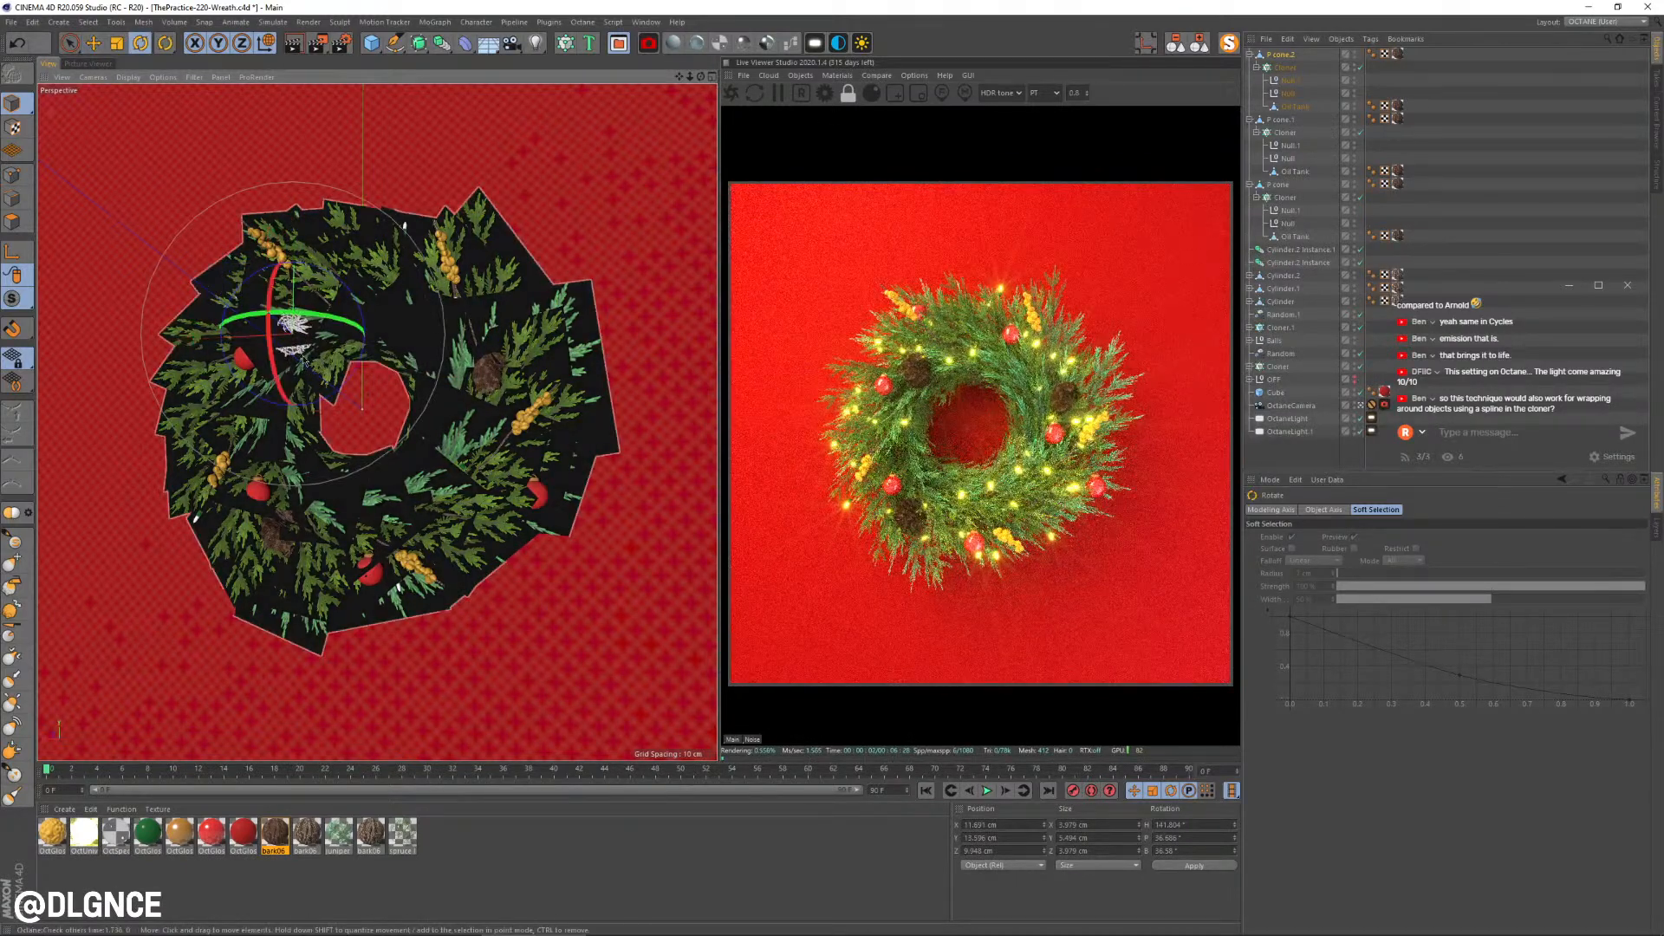
drag(303, 359, 308, 326)
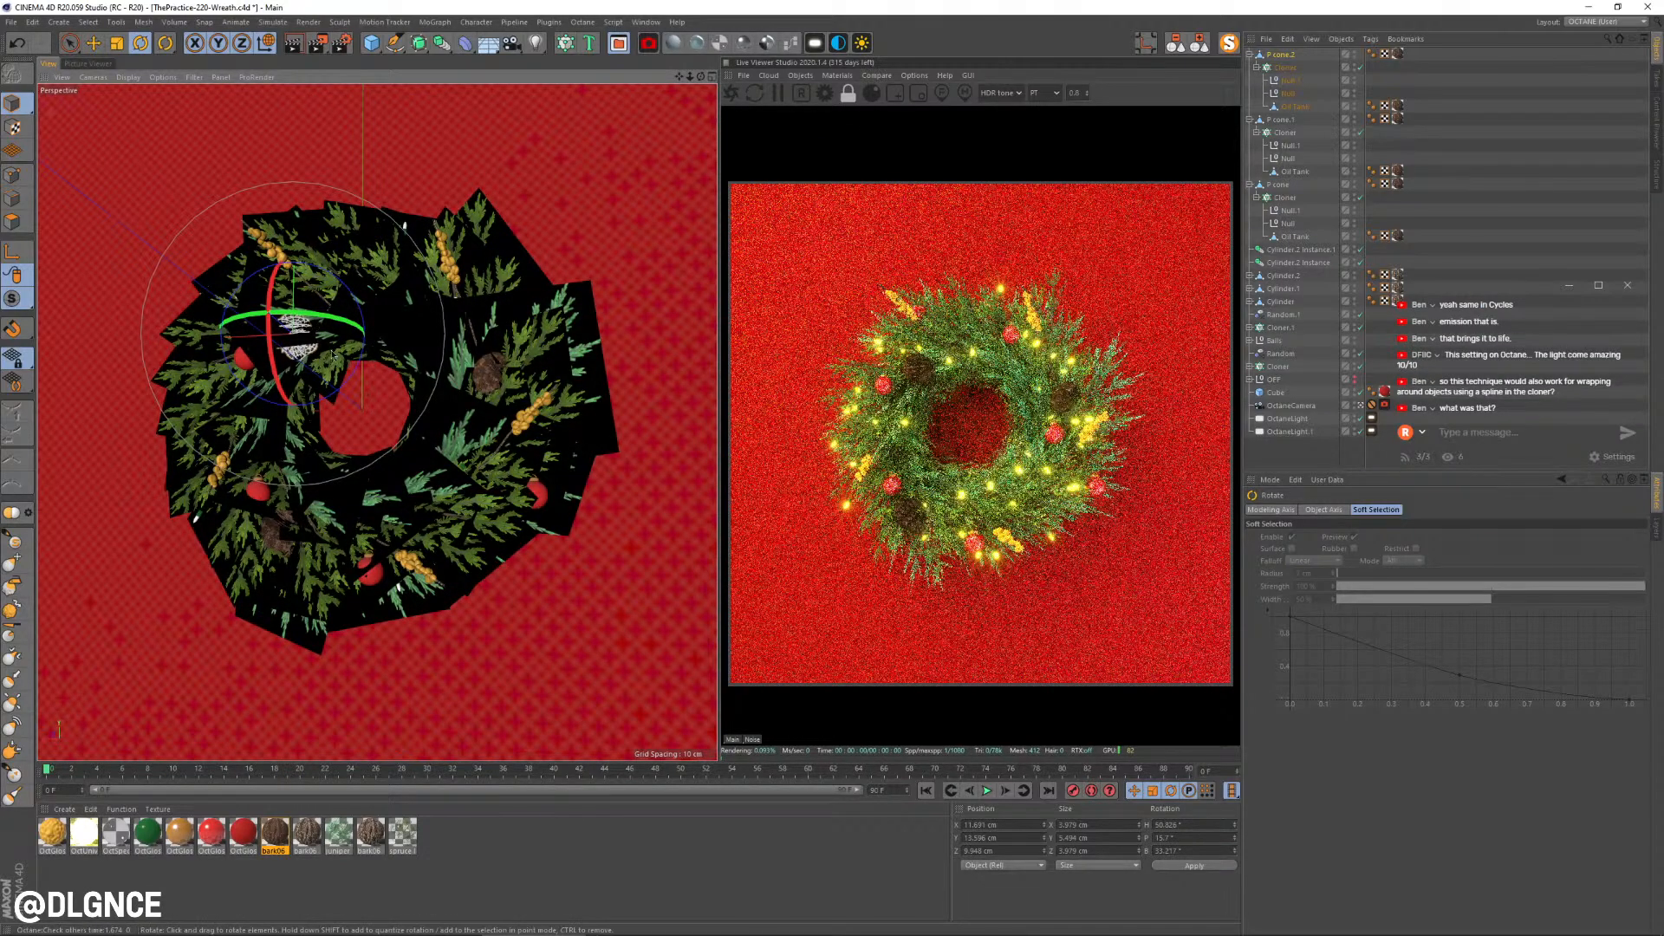
drag(335, 374, 331, 364)
key(e)
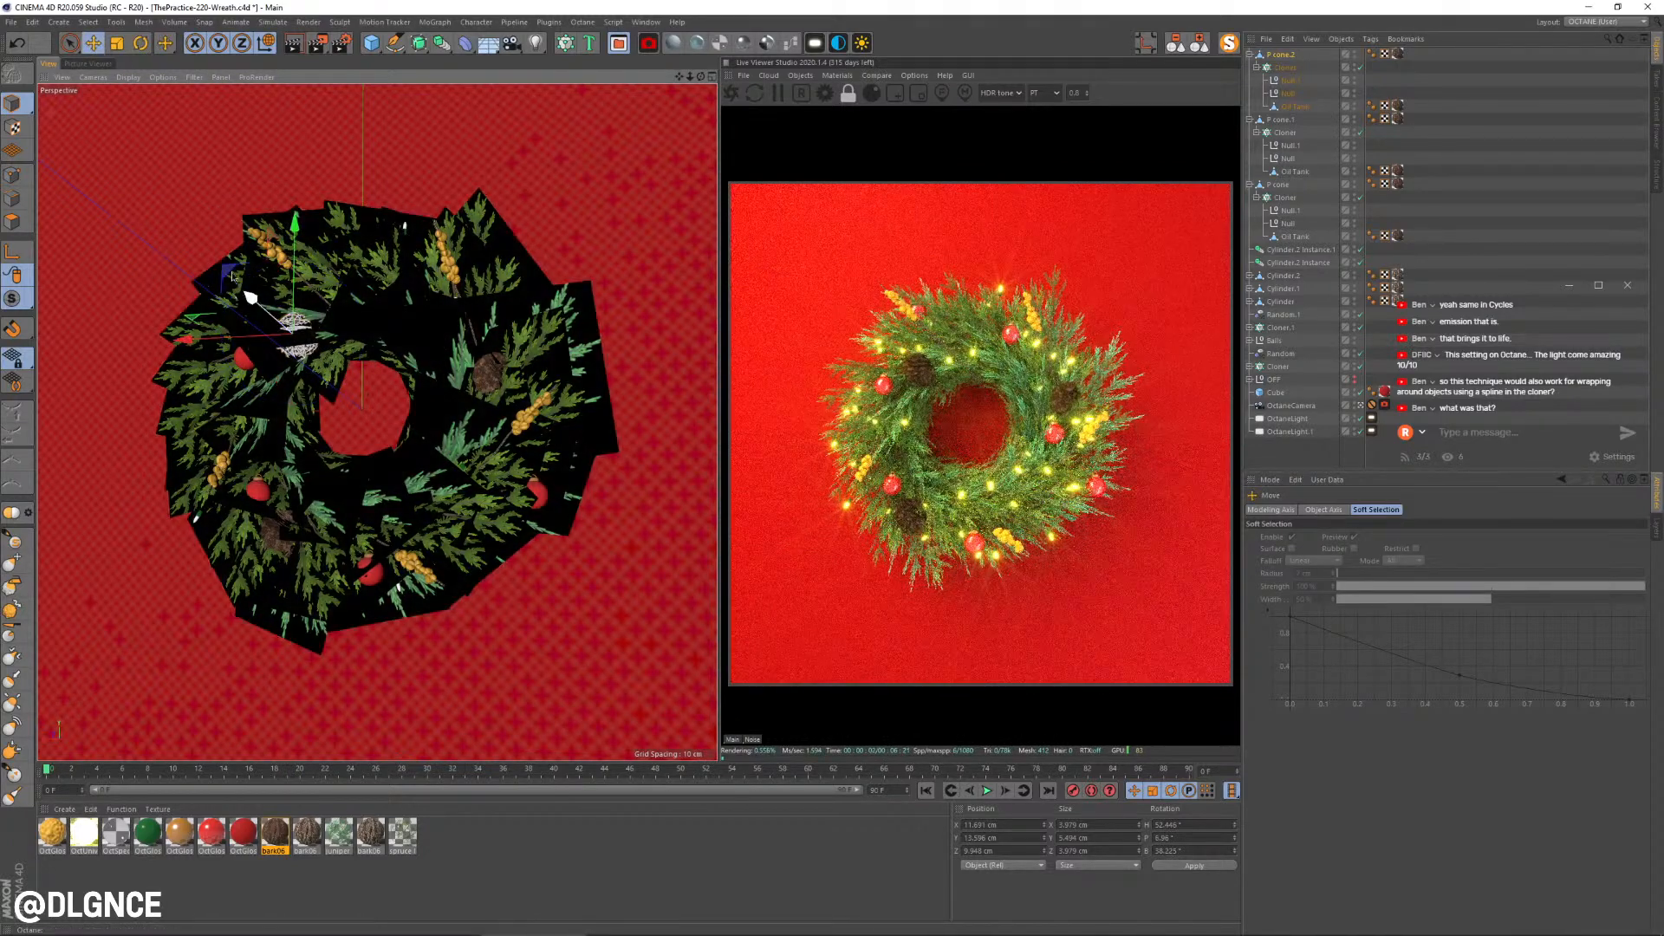
drag(225, 271, 221, 295)
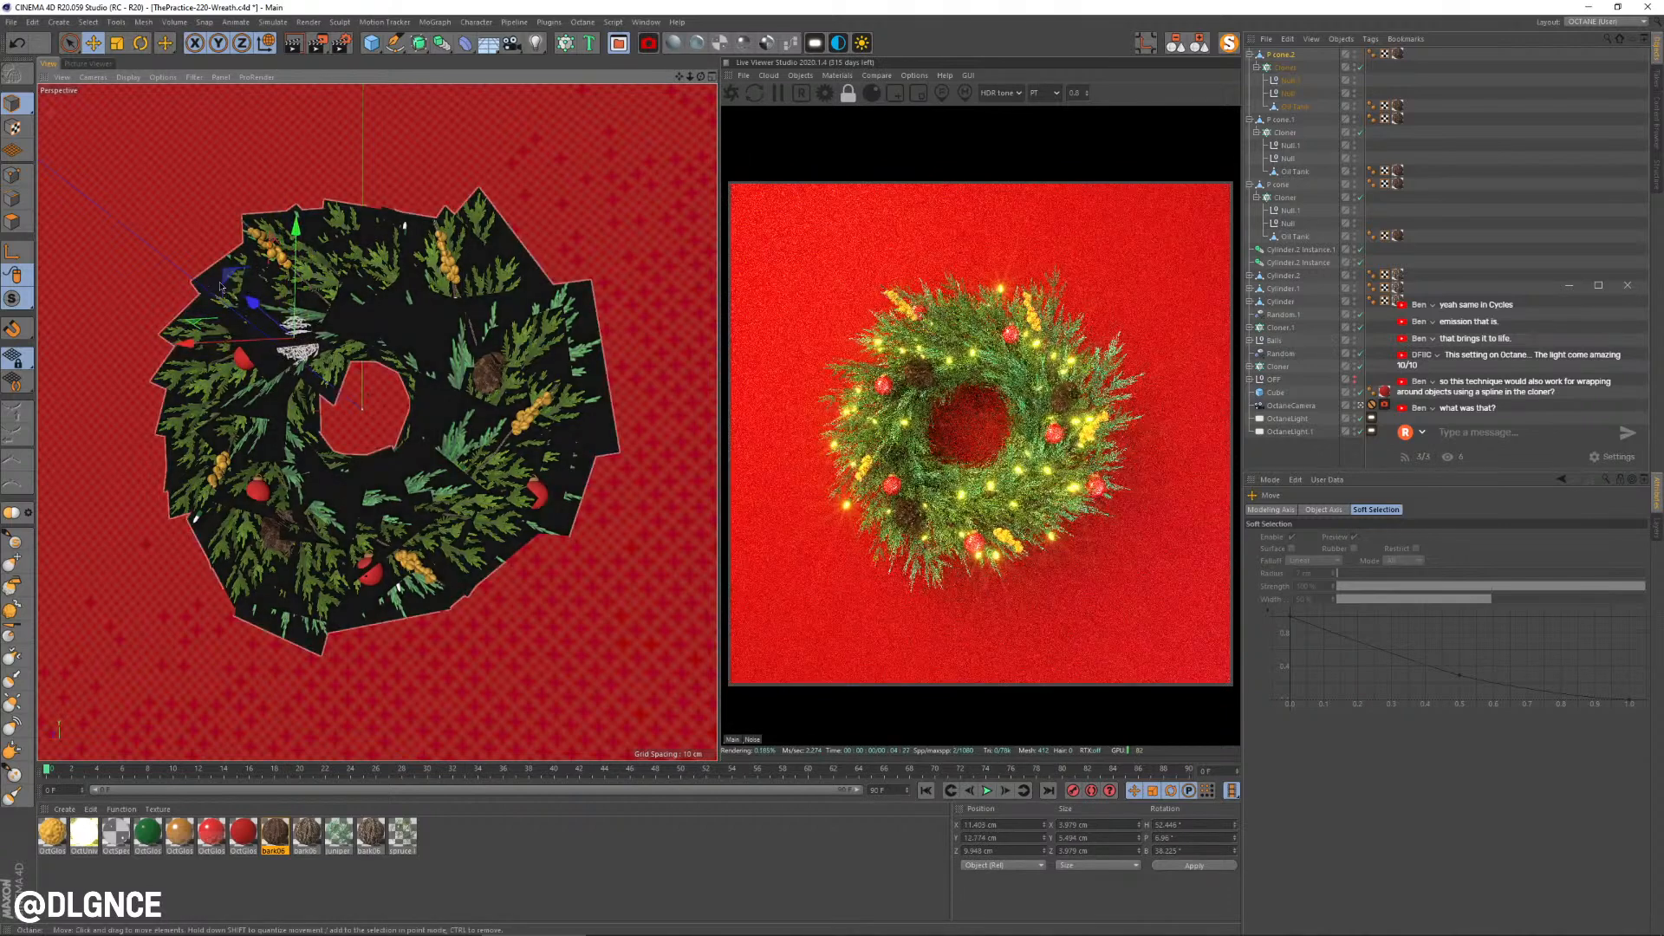
drag(241, 287, 216, 284)
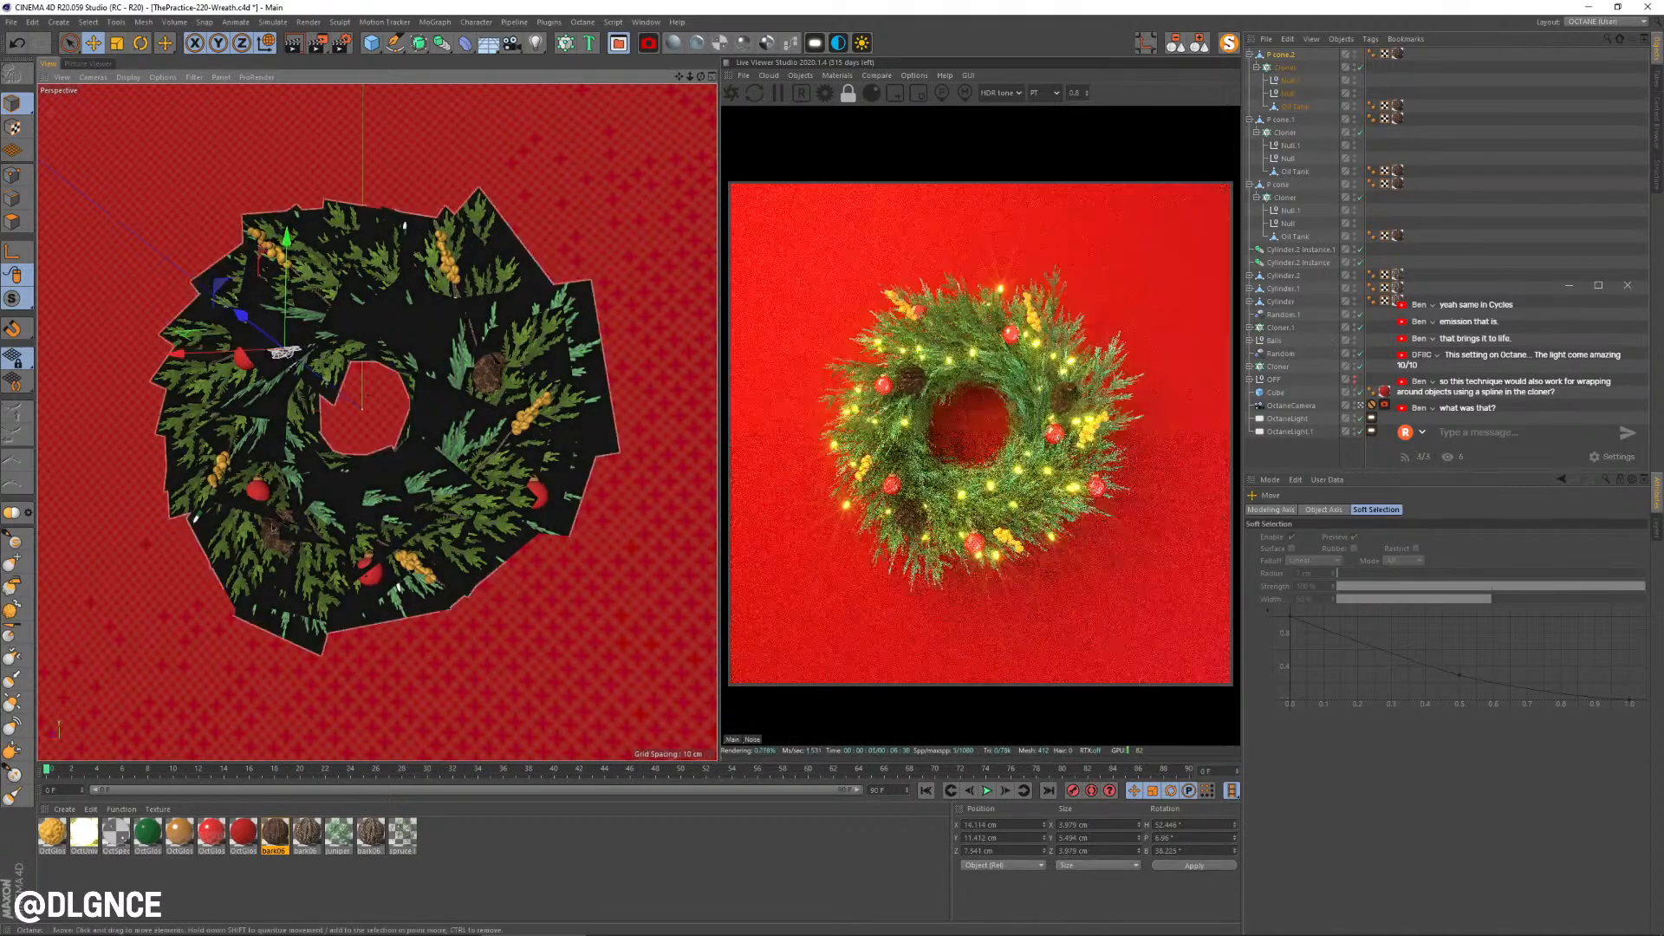
Step: Move the original P cone from the lower-left foliage to just below the wreath's hole, at about Y -19 cm
click(277, 534)
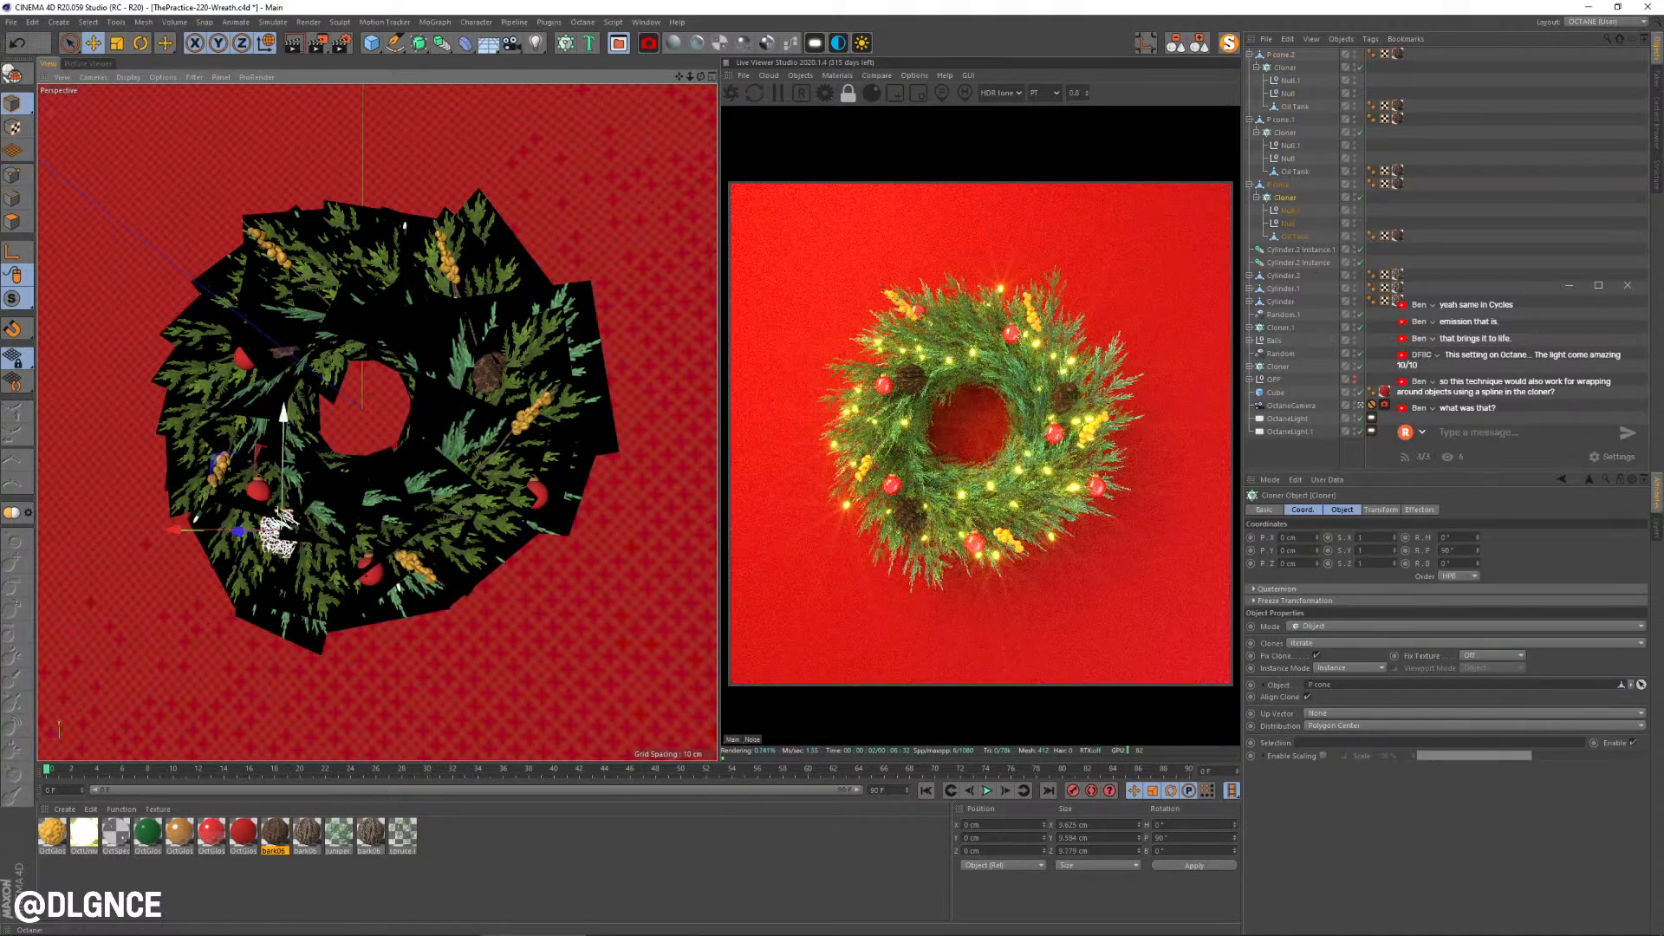
click(1279, 185)
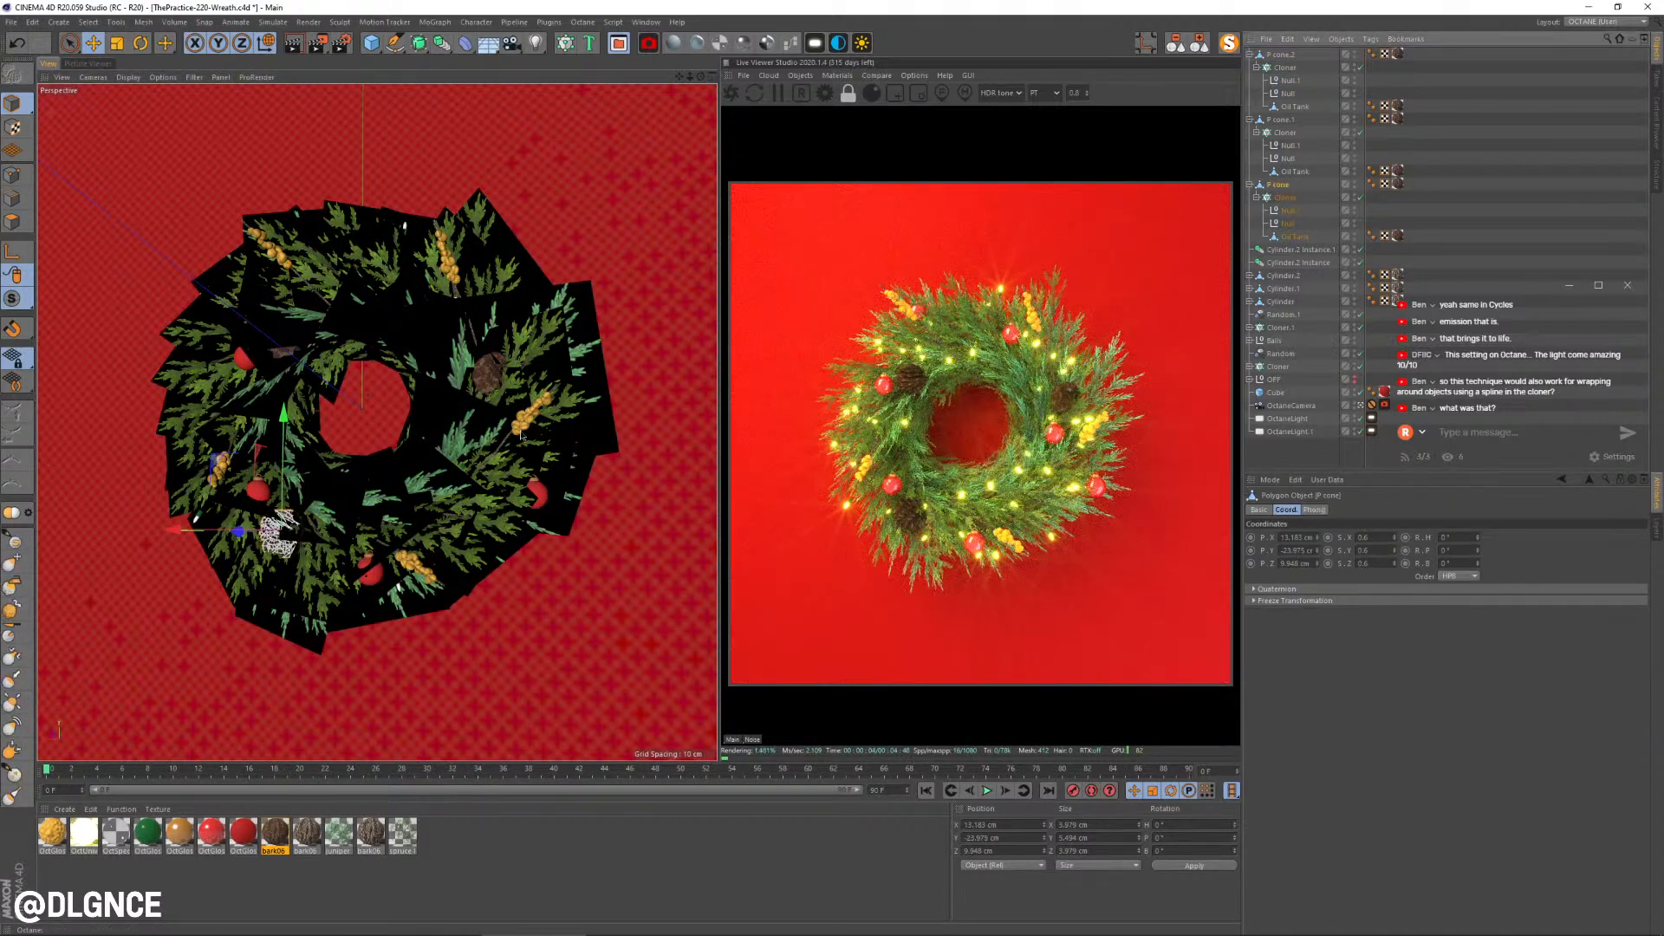
drag(214, 459, 286, 450)
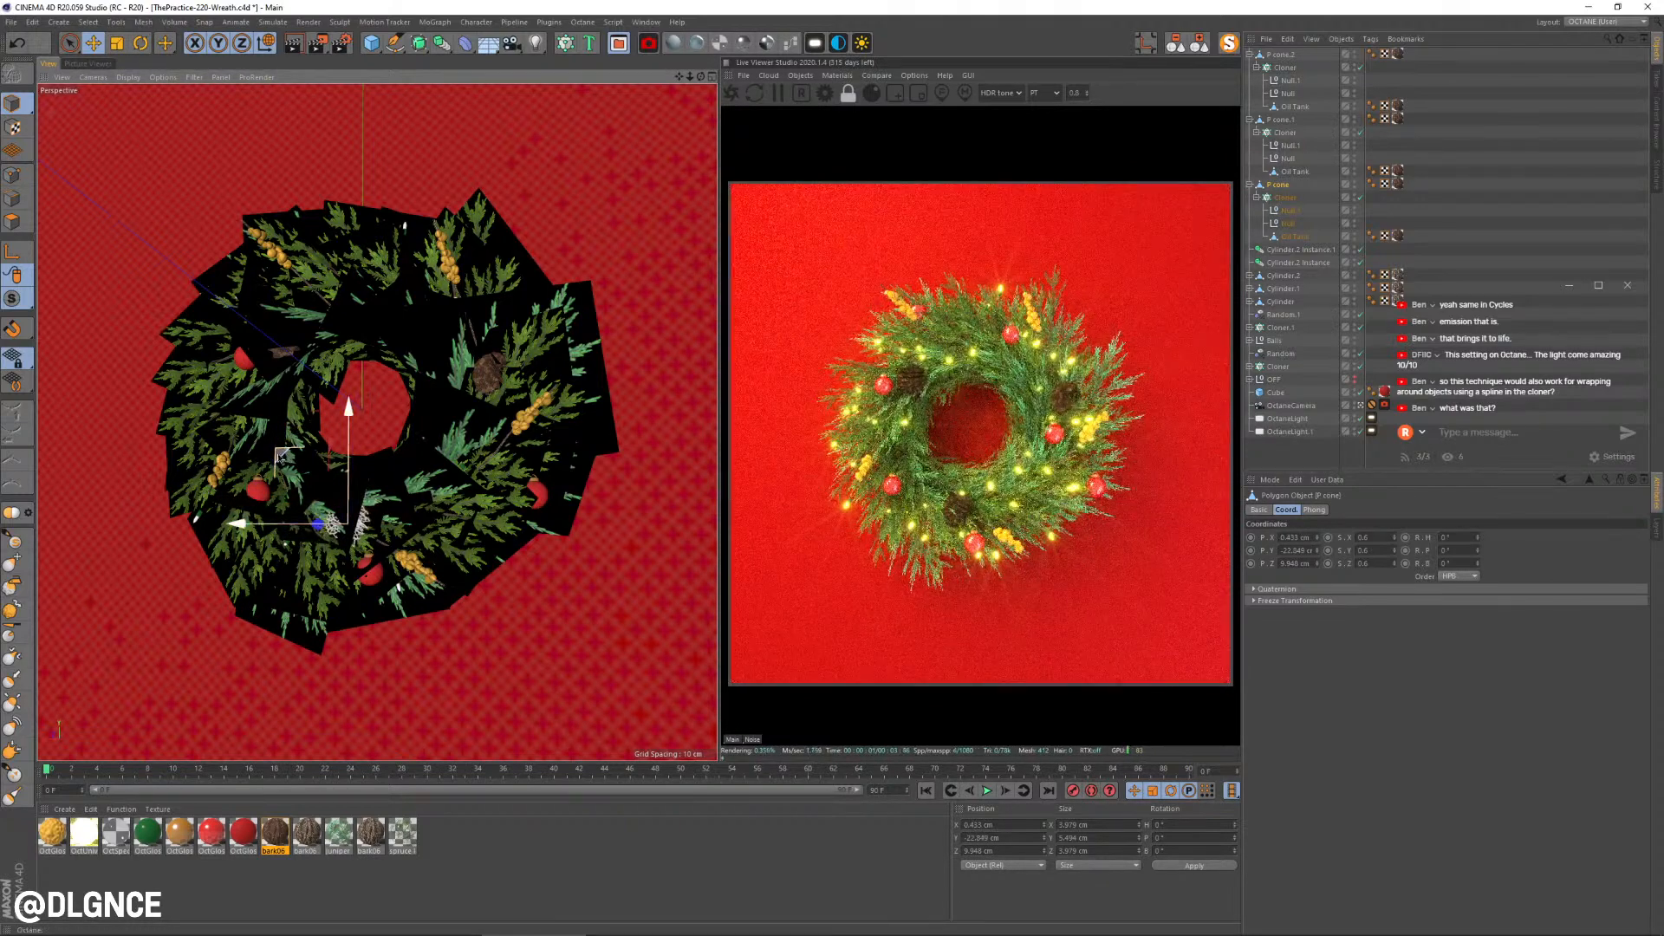
drag(281, 457, 276, 439)
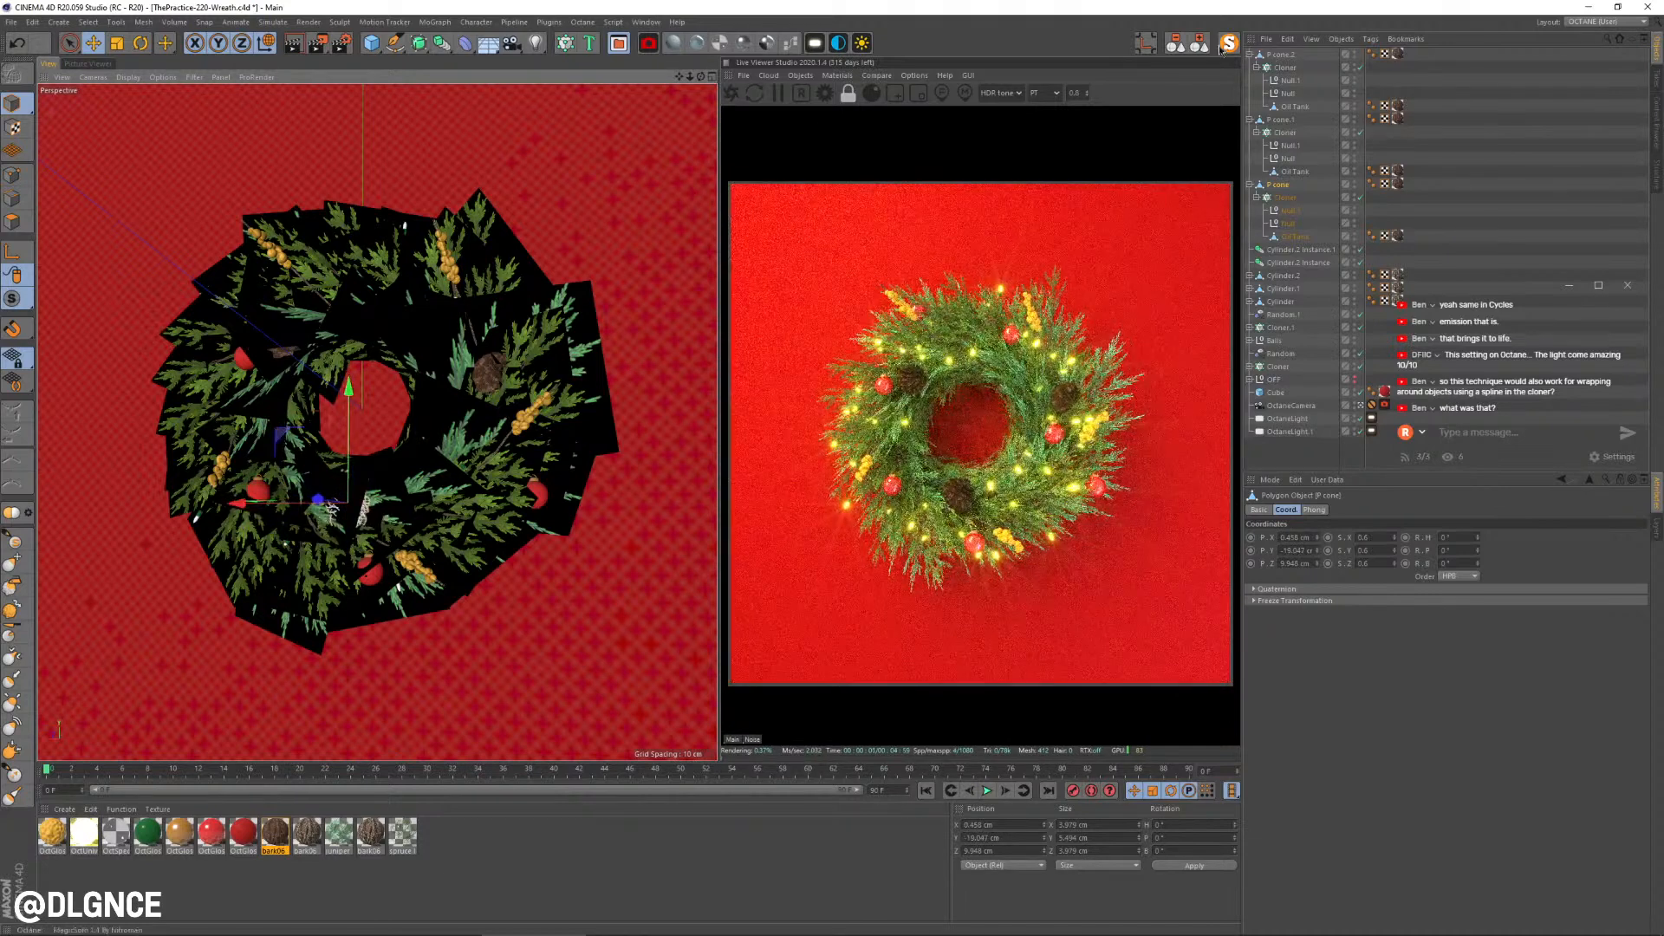
Step: Collapse the P cone hierarchies and set the scale of all three pine cones to 0.5
click(1253, 52)
shift+click(1281, 55)
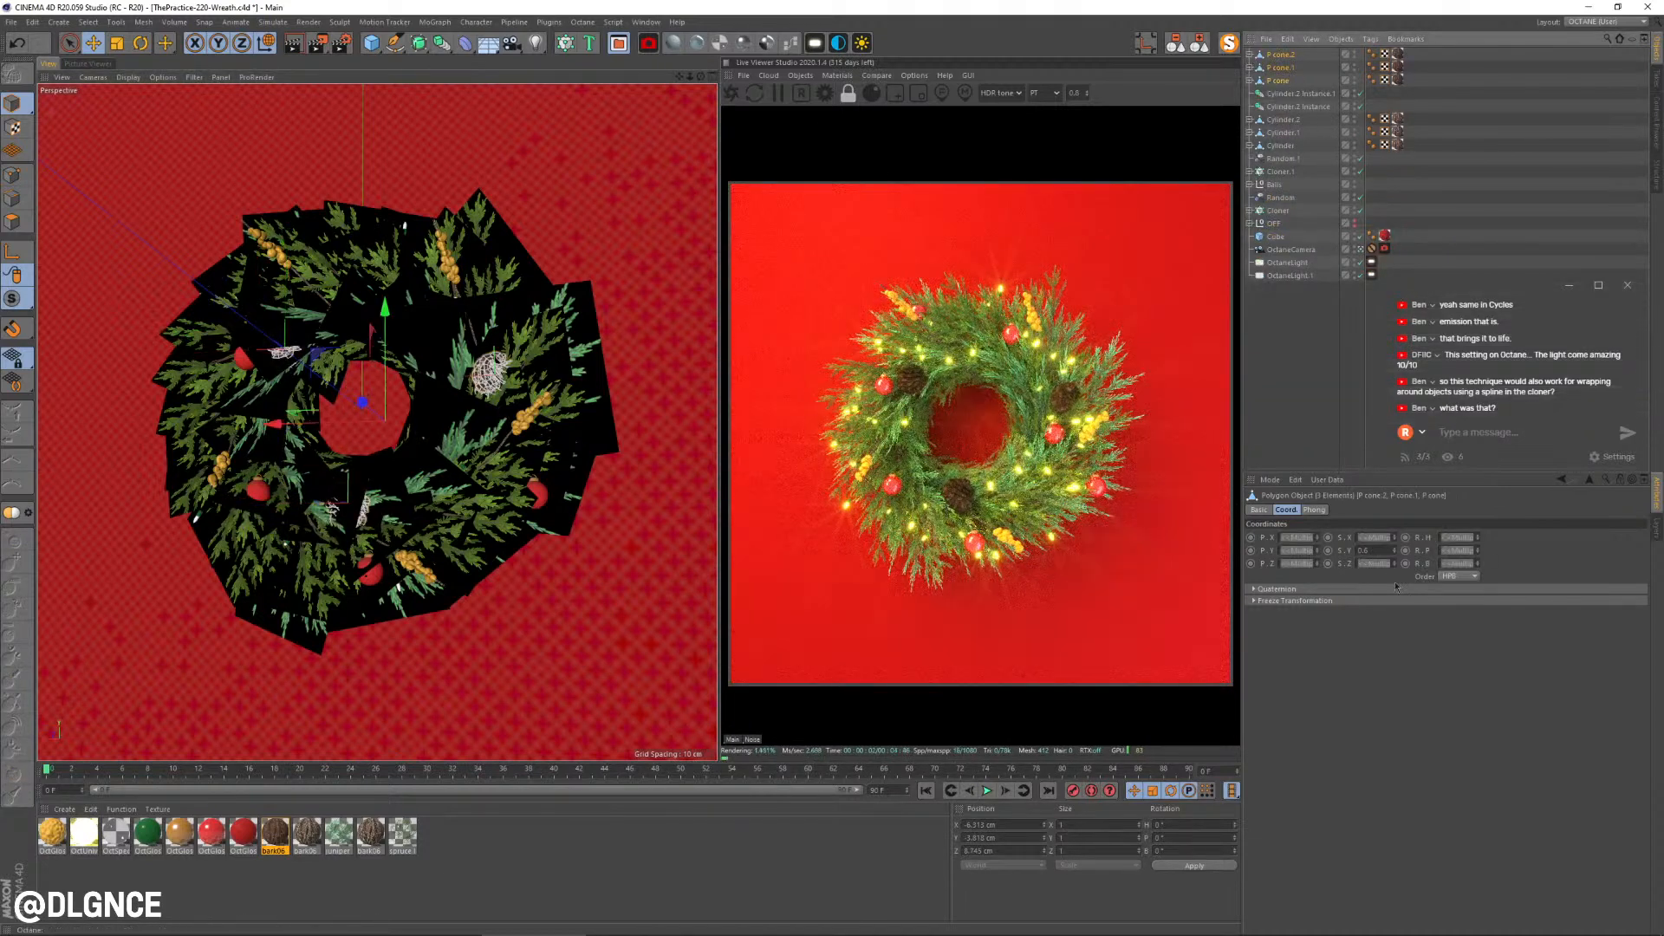
click(1375, 538)
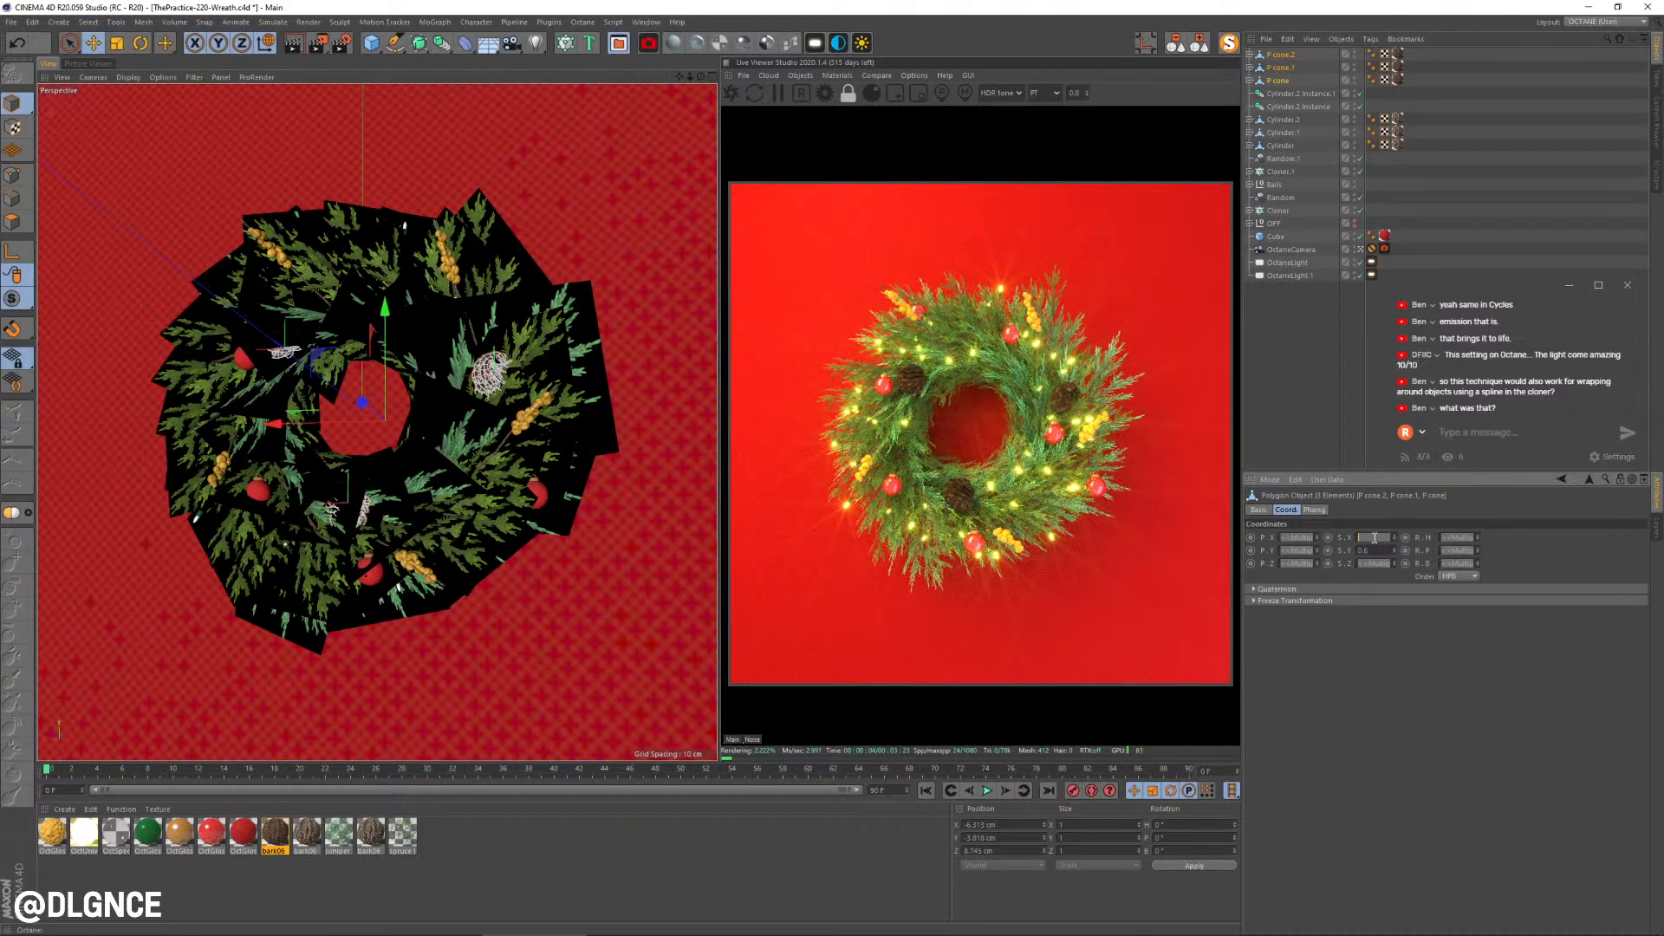
click(1280, 56)
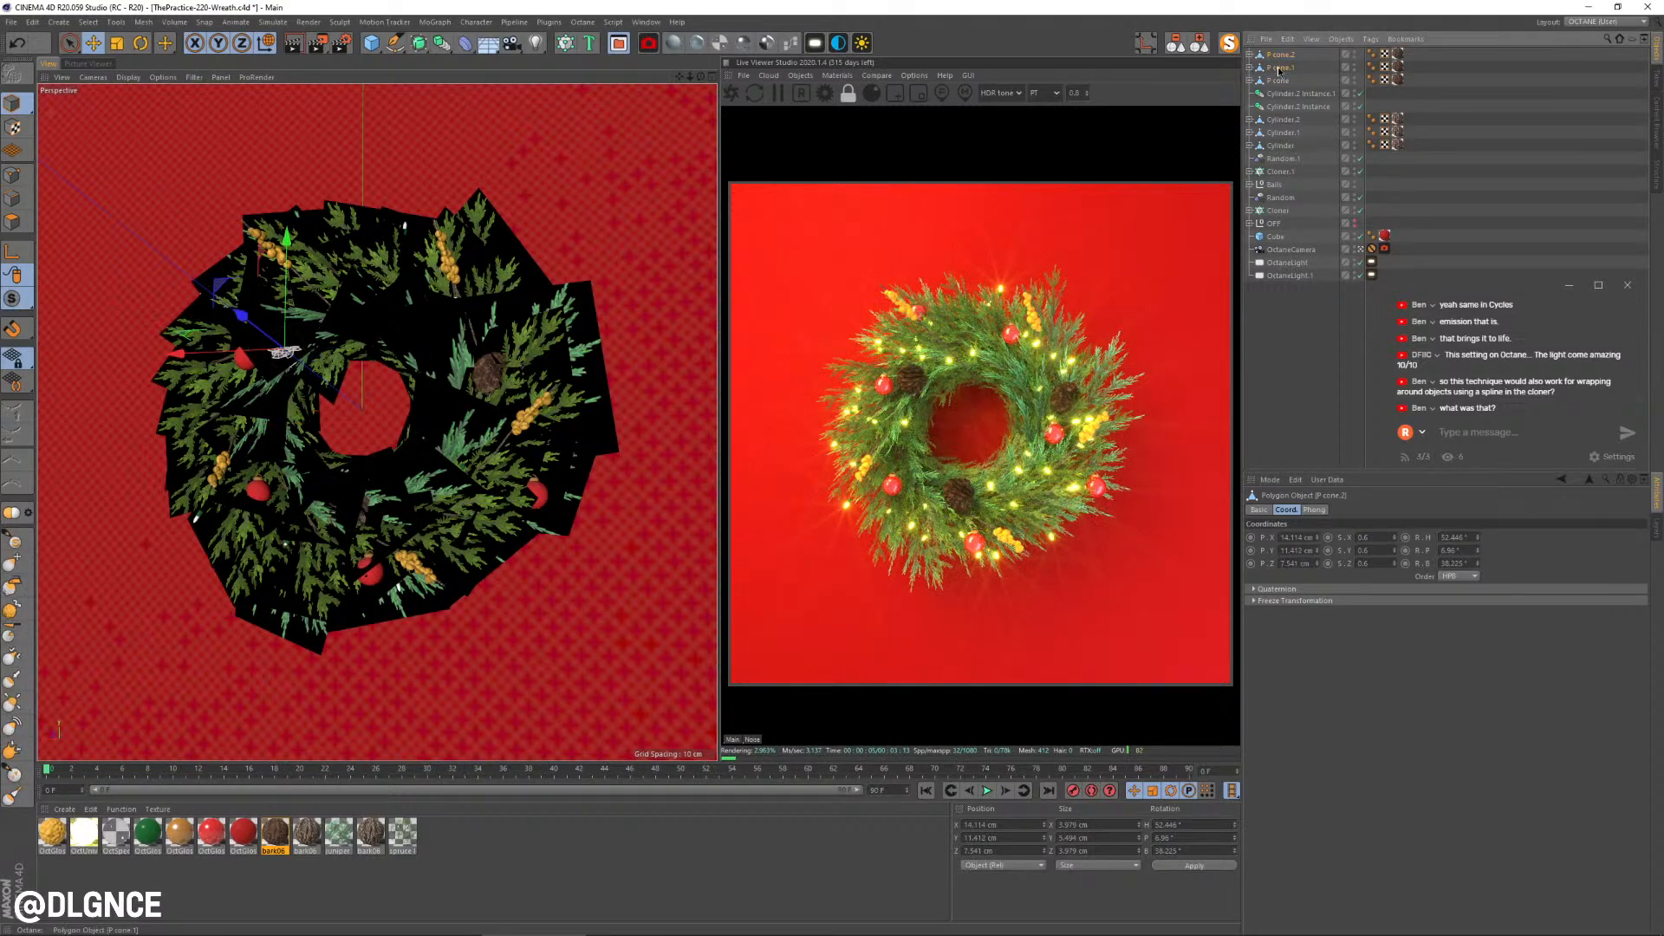
click(1279, 68)
shift+click(1281, 81)
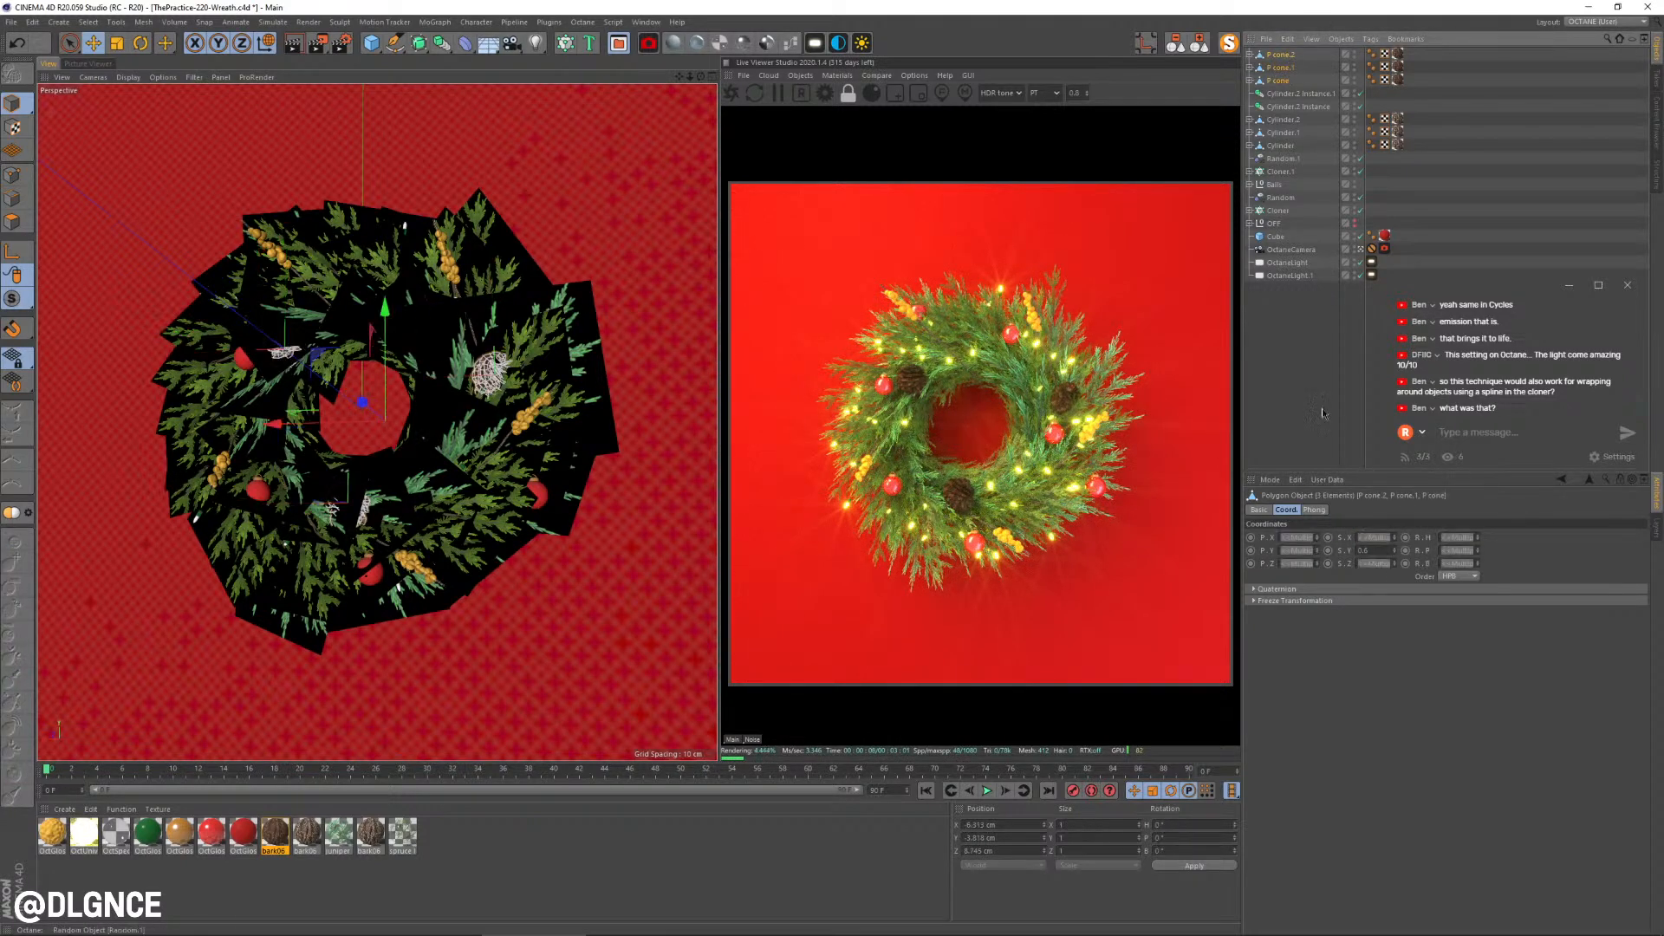
click(1374, 537)
text(0.5)
key(Return)
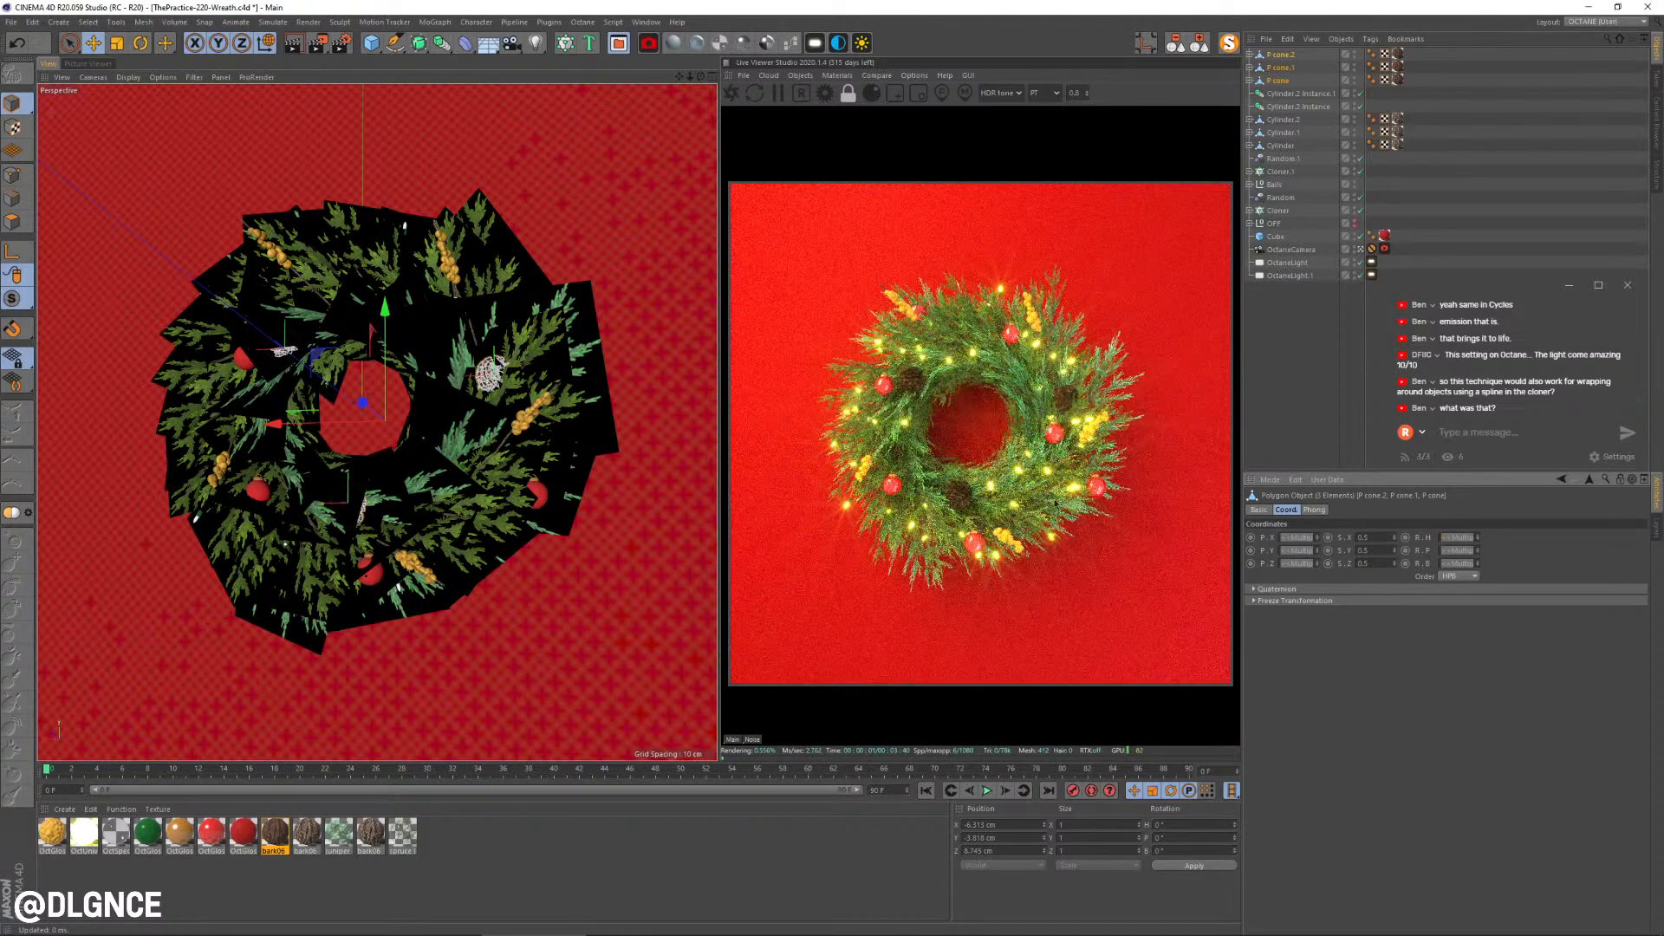
Step: Set the live render preview's zoom to 1 and show the Custom LUT settings in the OctaneCamera tag's Camera Imager
click(599, 241)
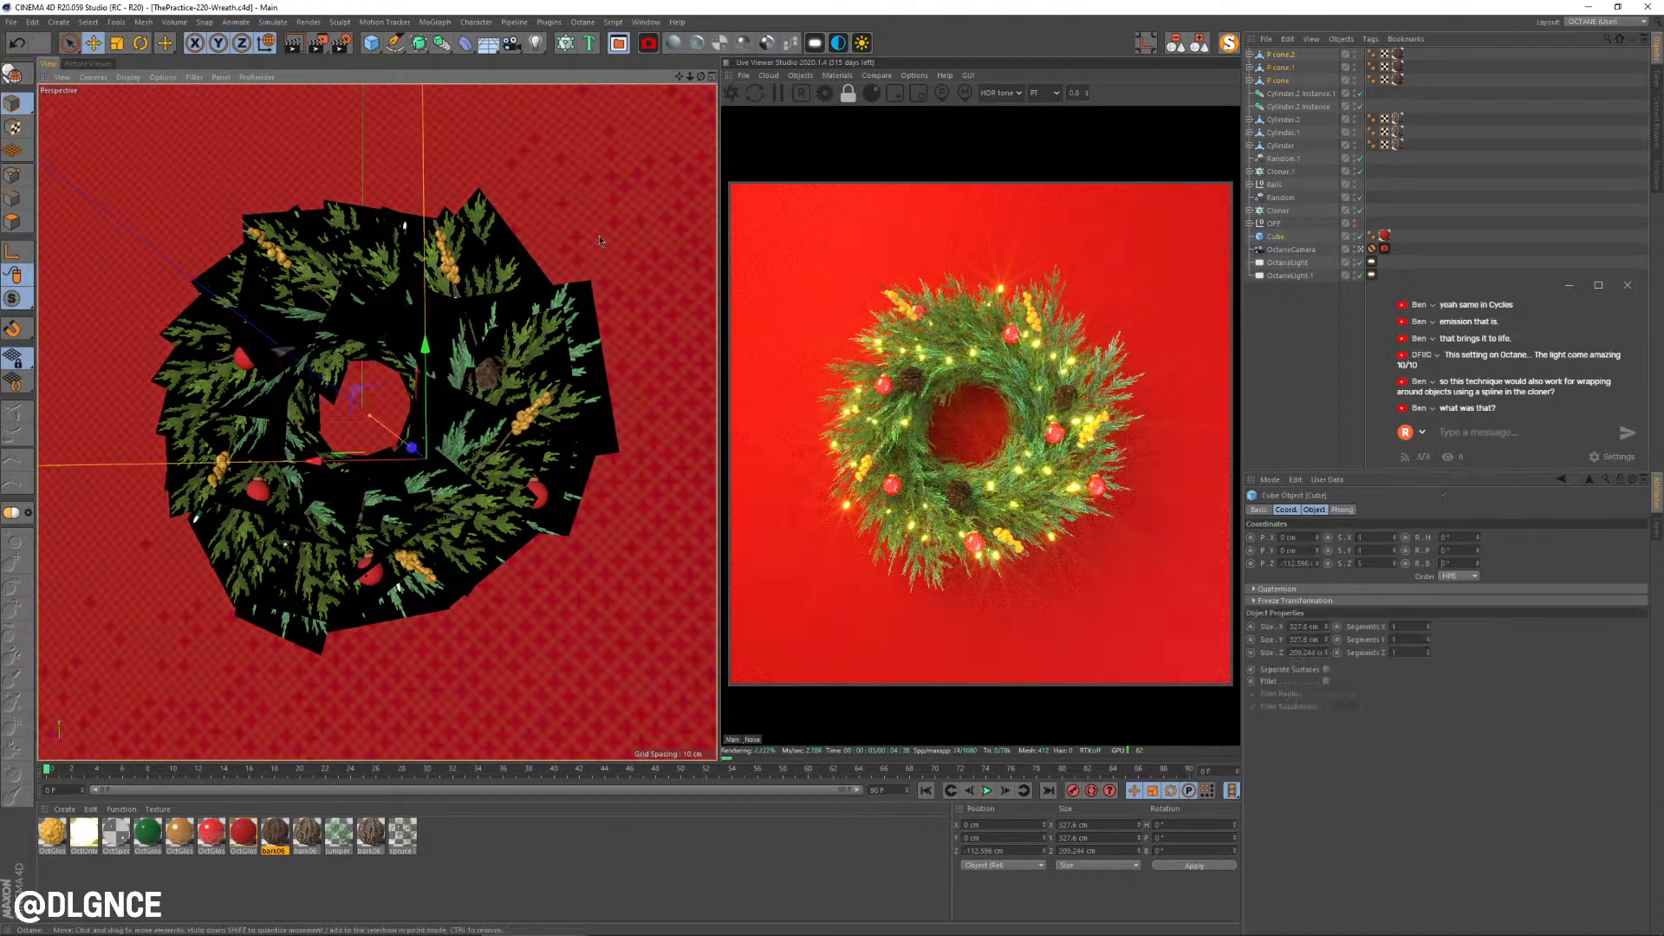
click(1088, 93)
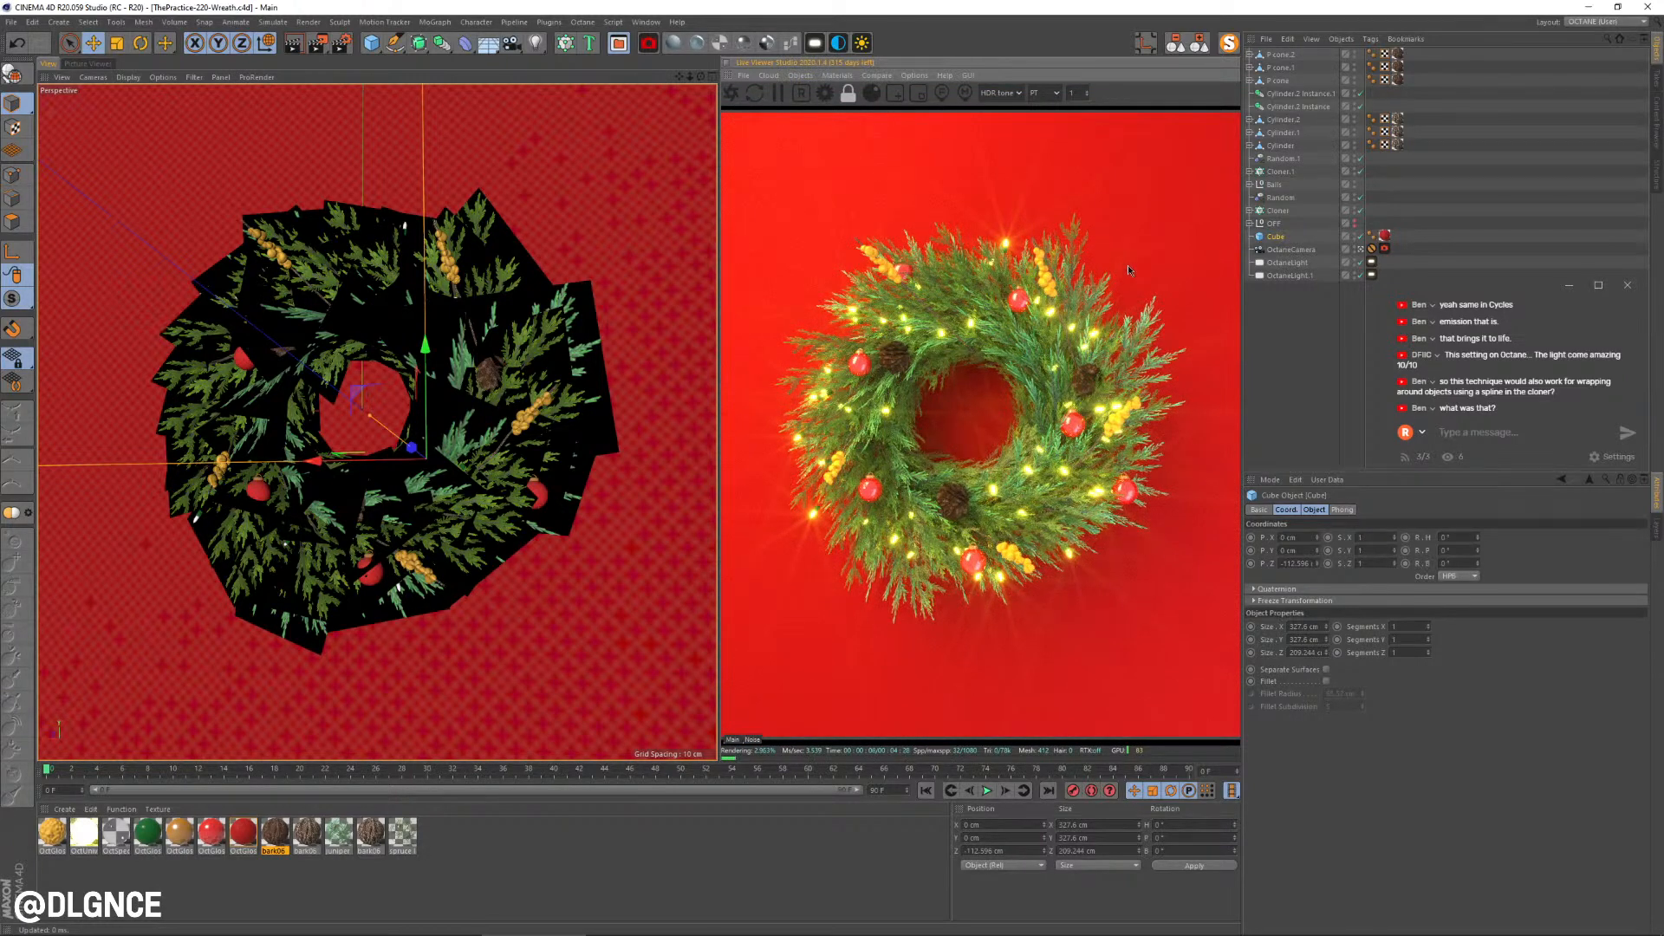
click(1385, 250)
click(1447, 510)
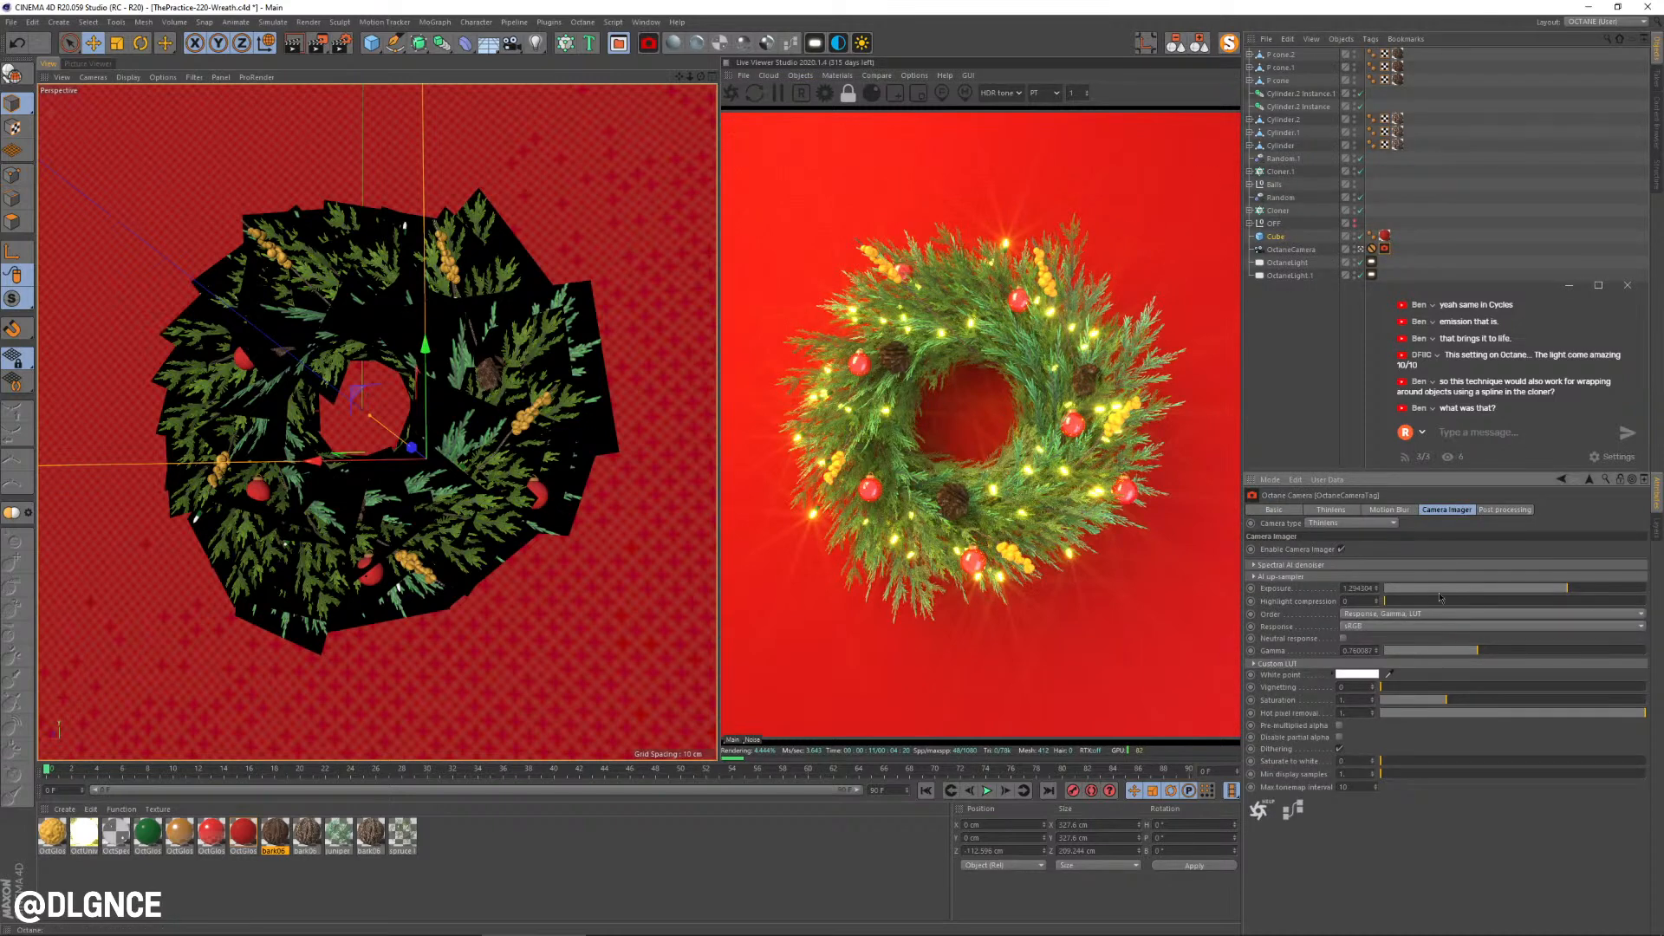
click(1283, 664)
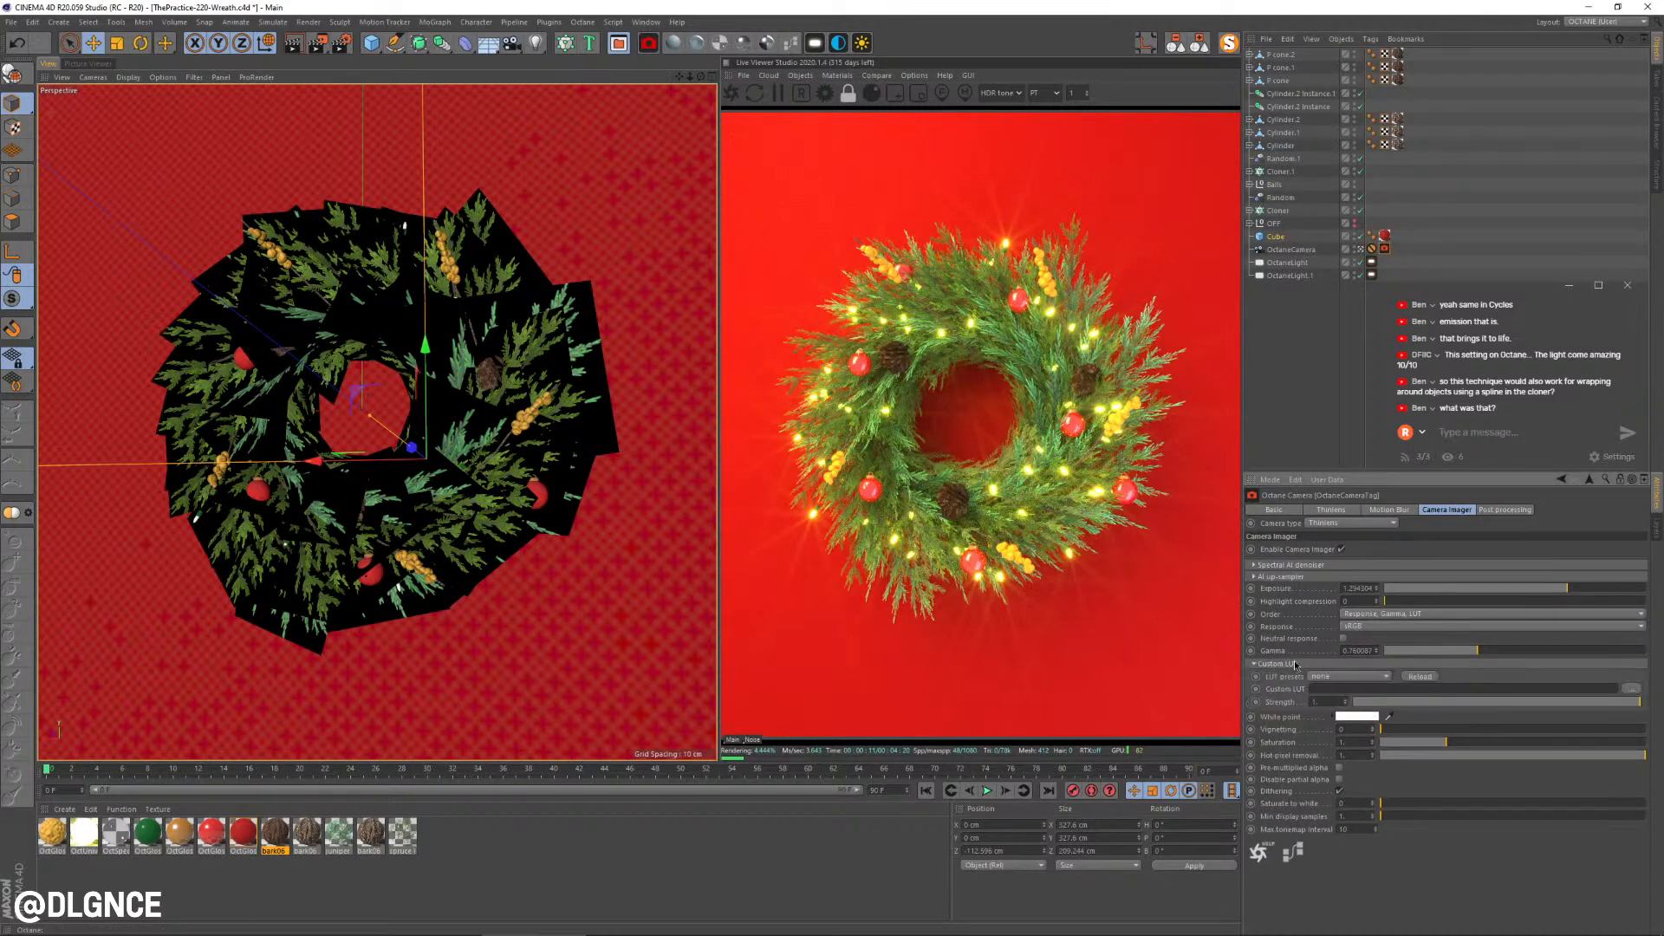
Step: Try the Arabica 12.CUBE LUT preset, settle on Byers 11.CUBE and reduce its strength to about 0.55
click(1340, 676)
click(1339, 209)
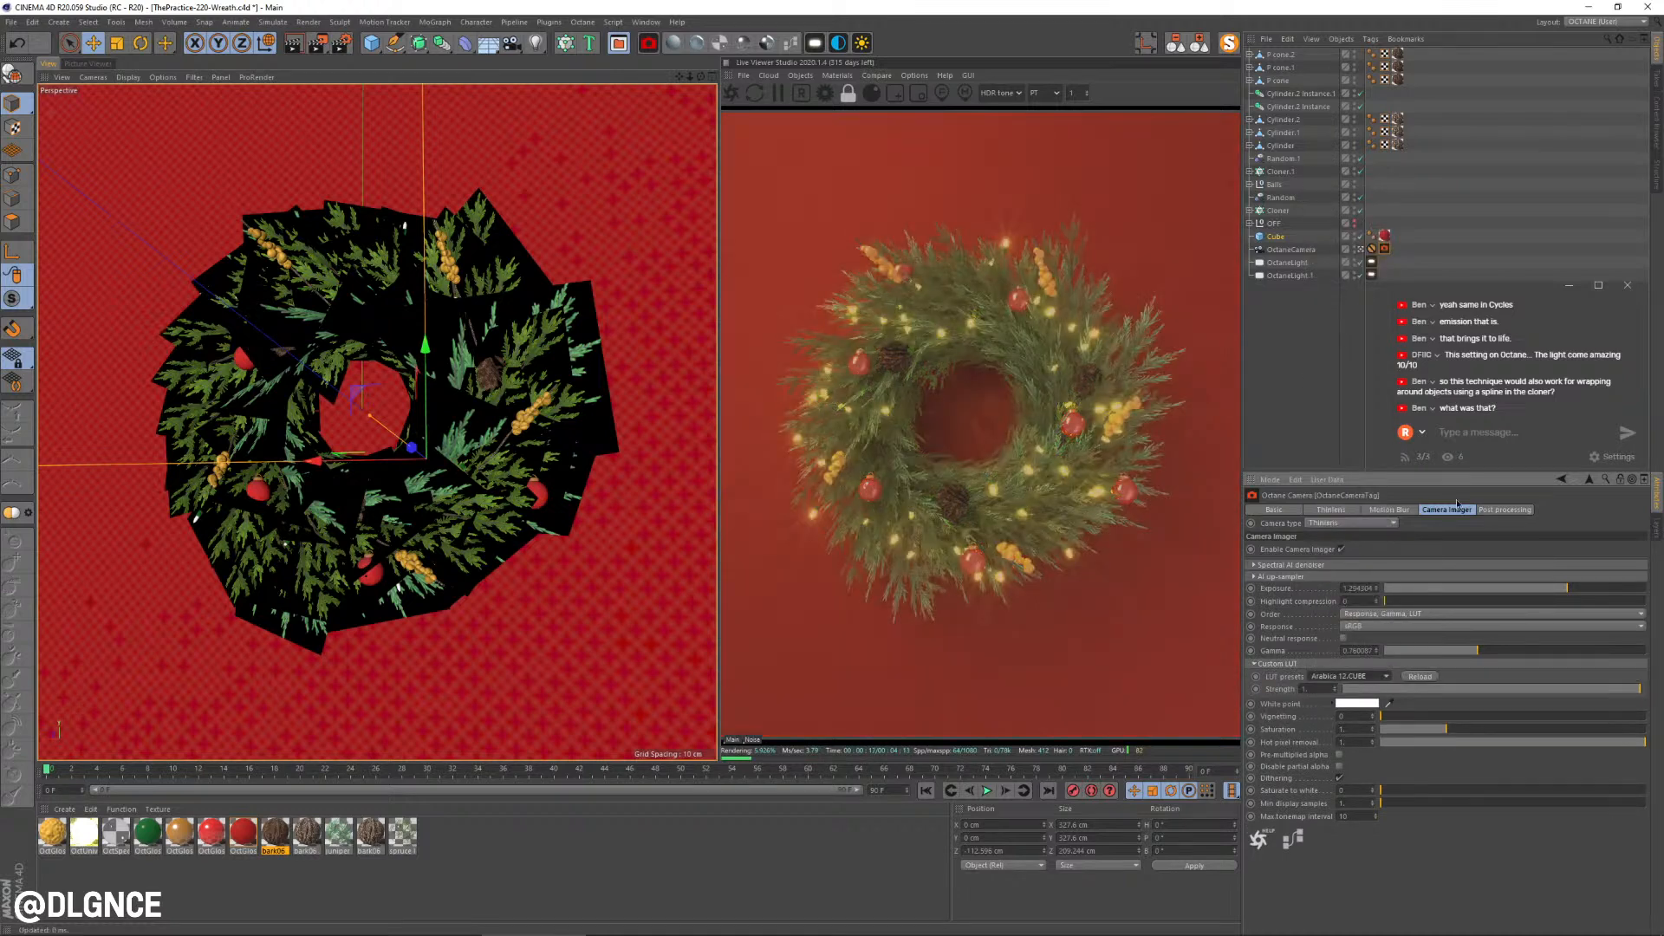
key(Down)
key(Down)
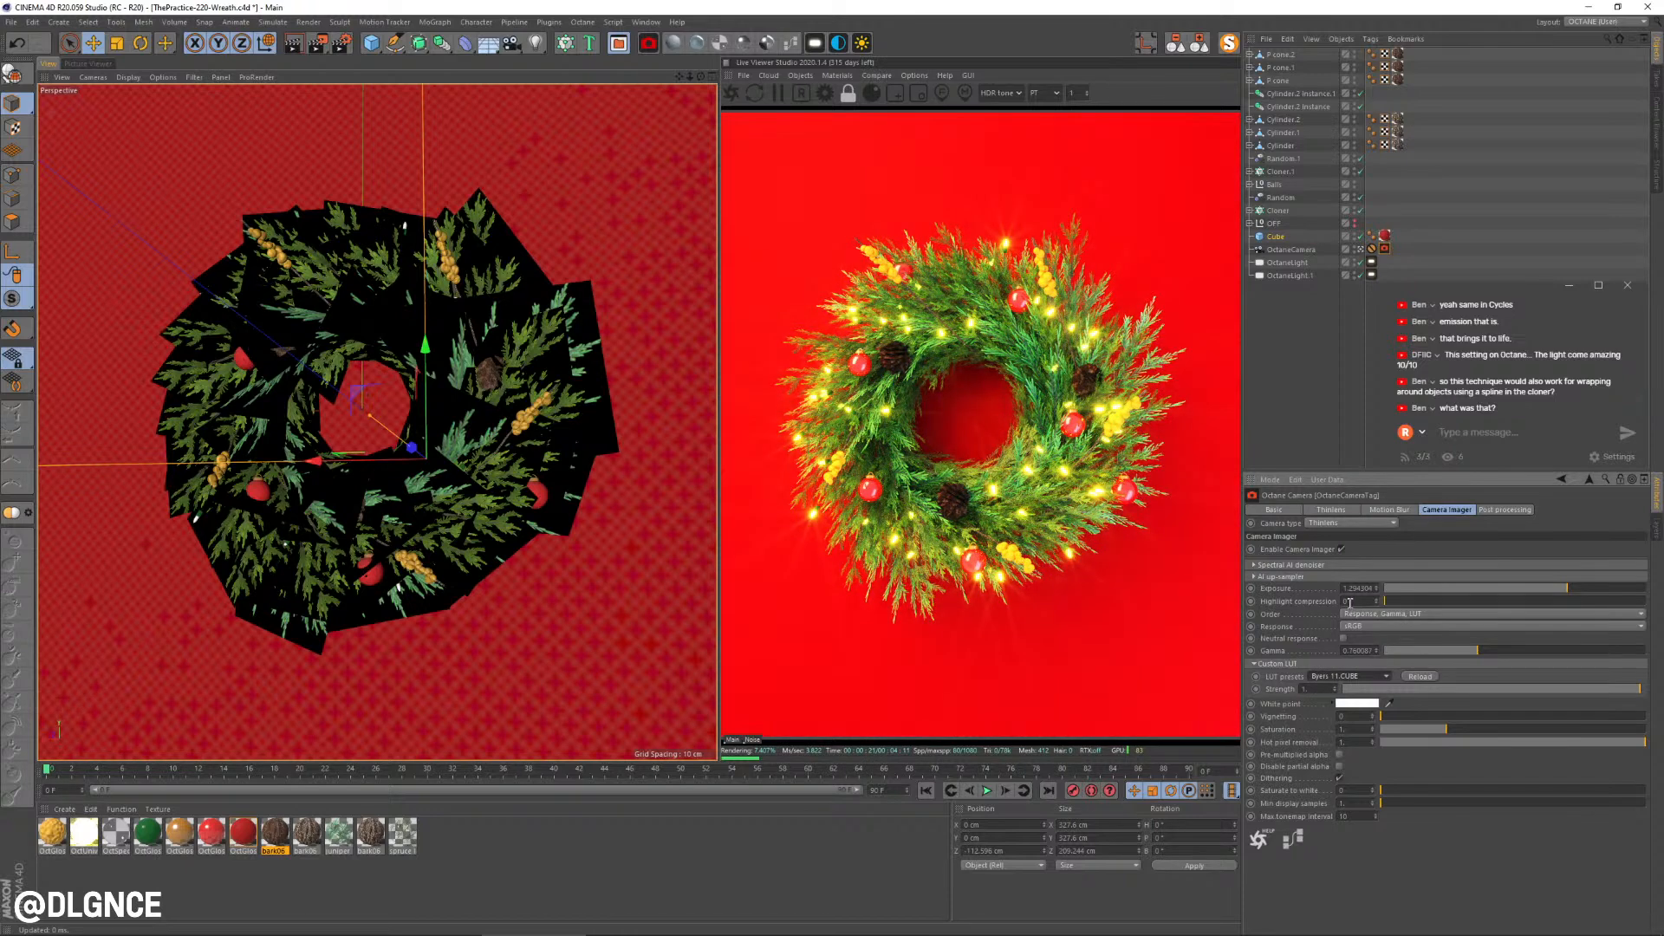
key(Down)
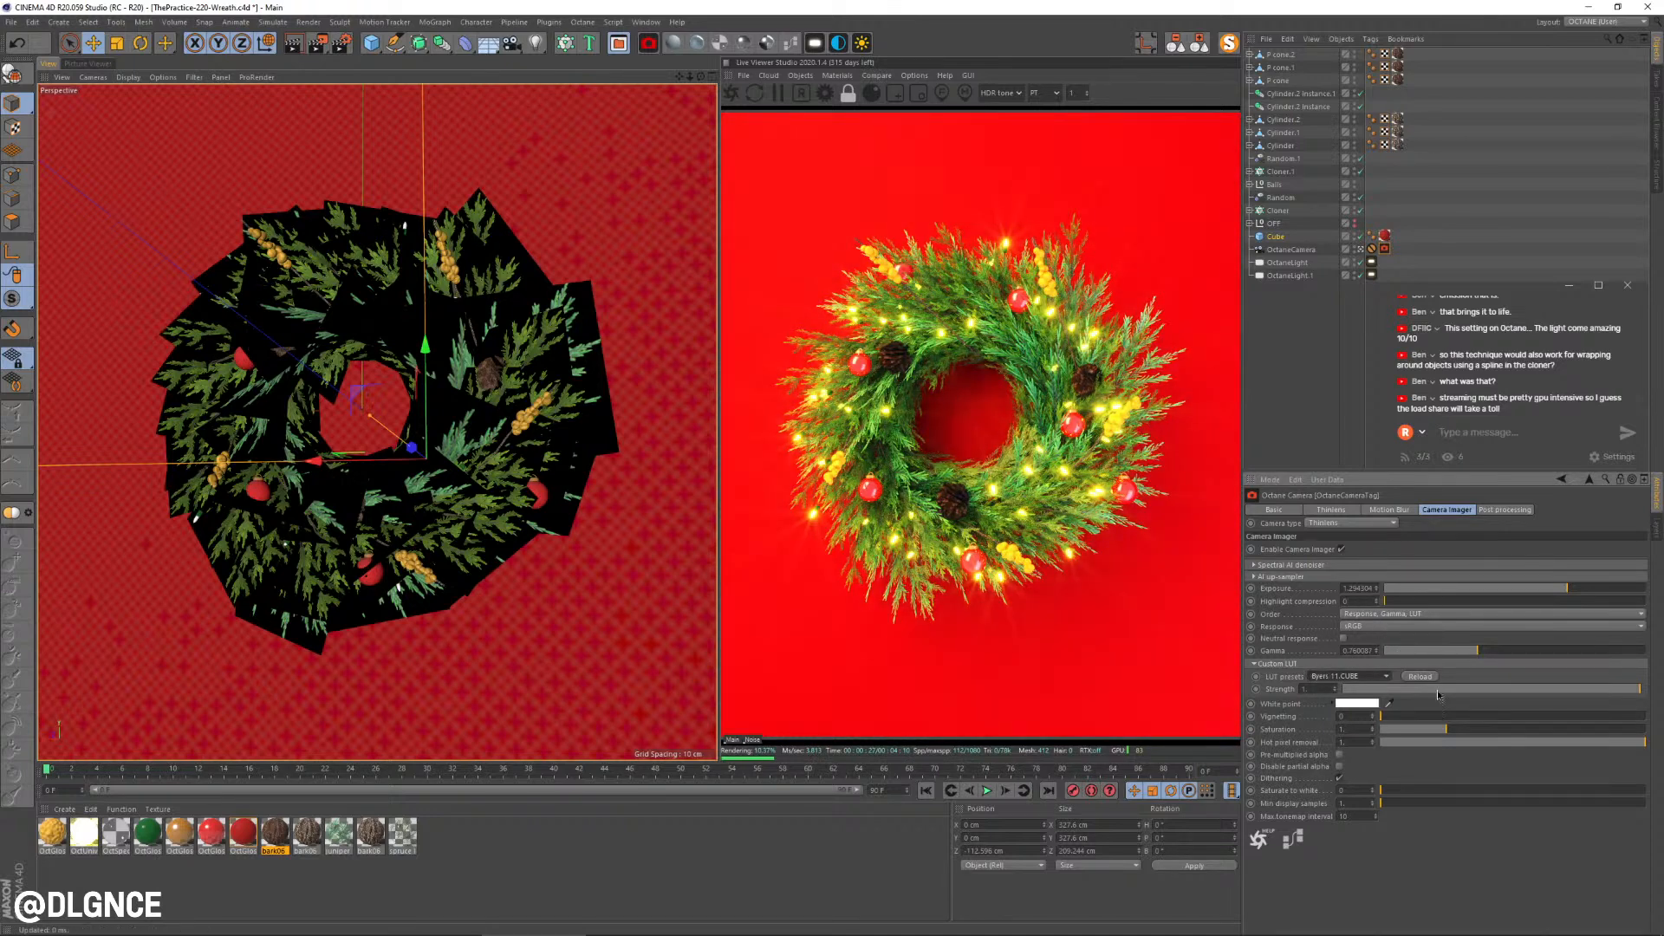
drag(1599, 692, 1502, 699)
Step: Switch the LUT preset to none to compare the render, and undo the switch
click(1349, 676)
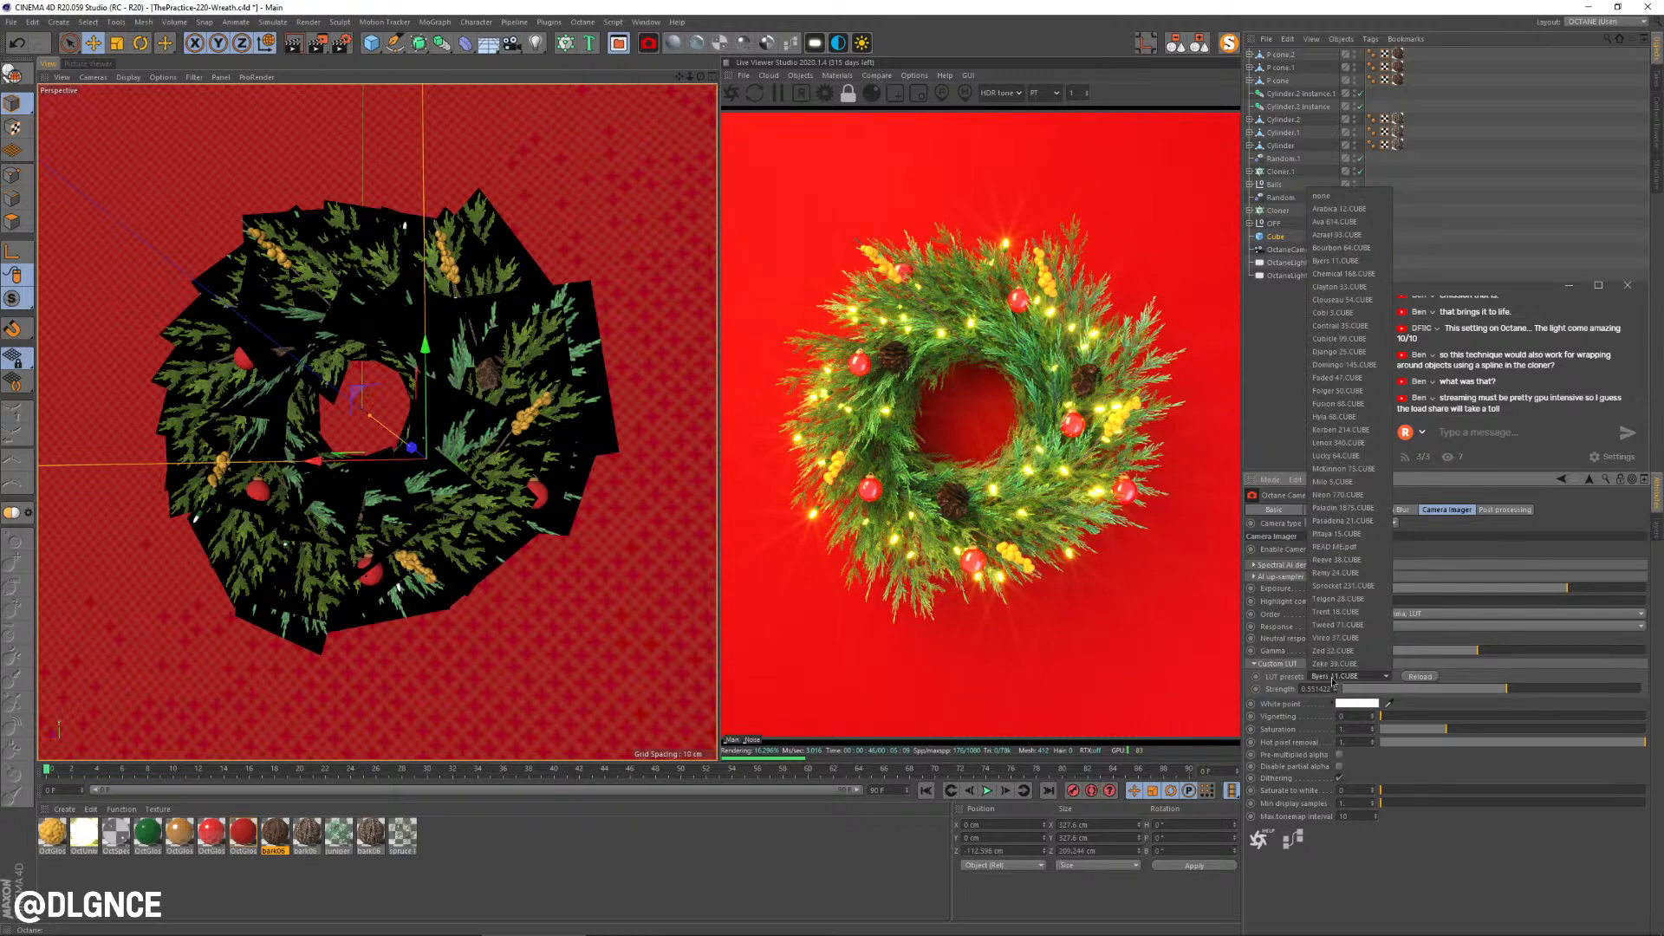
click(1339, 206)
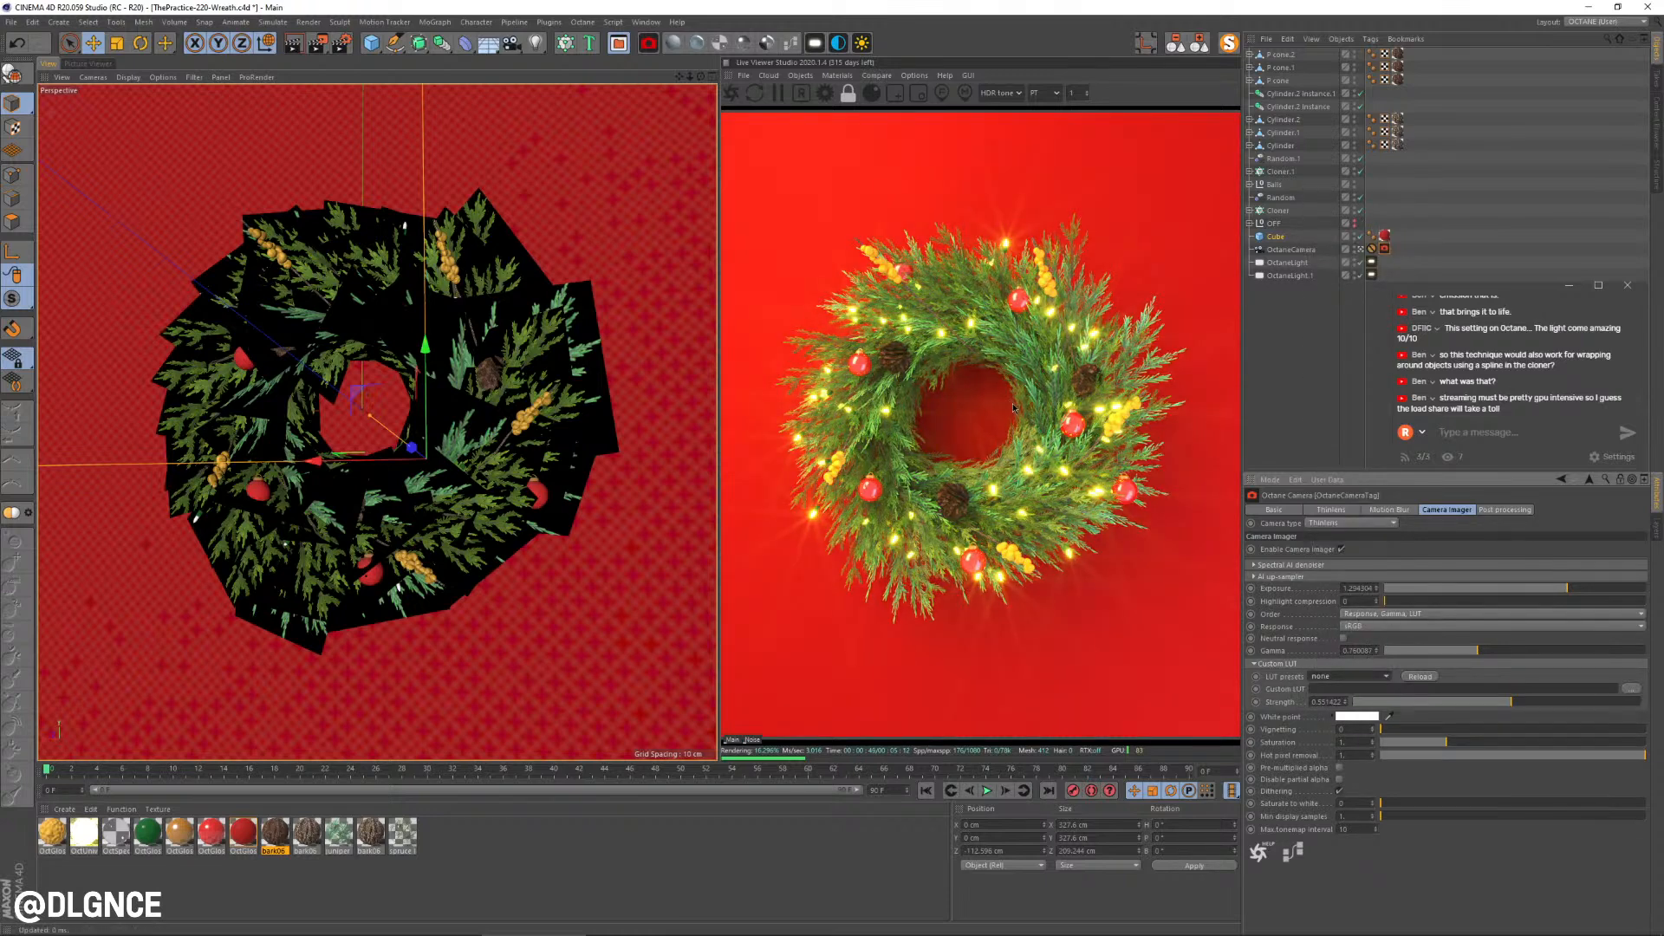
key(ctrl+z)
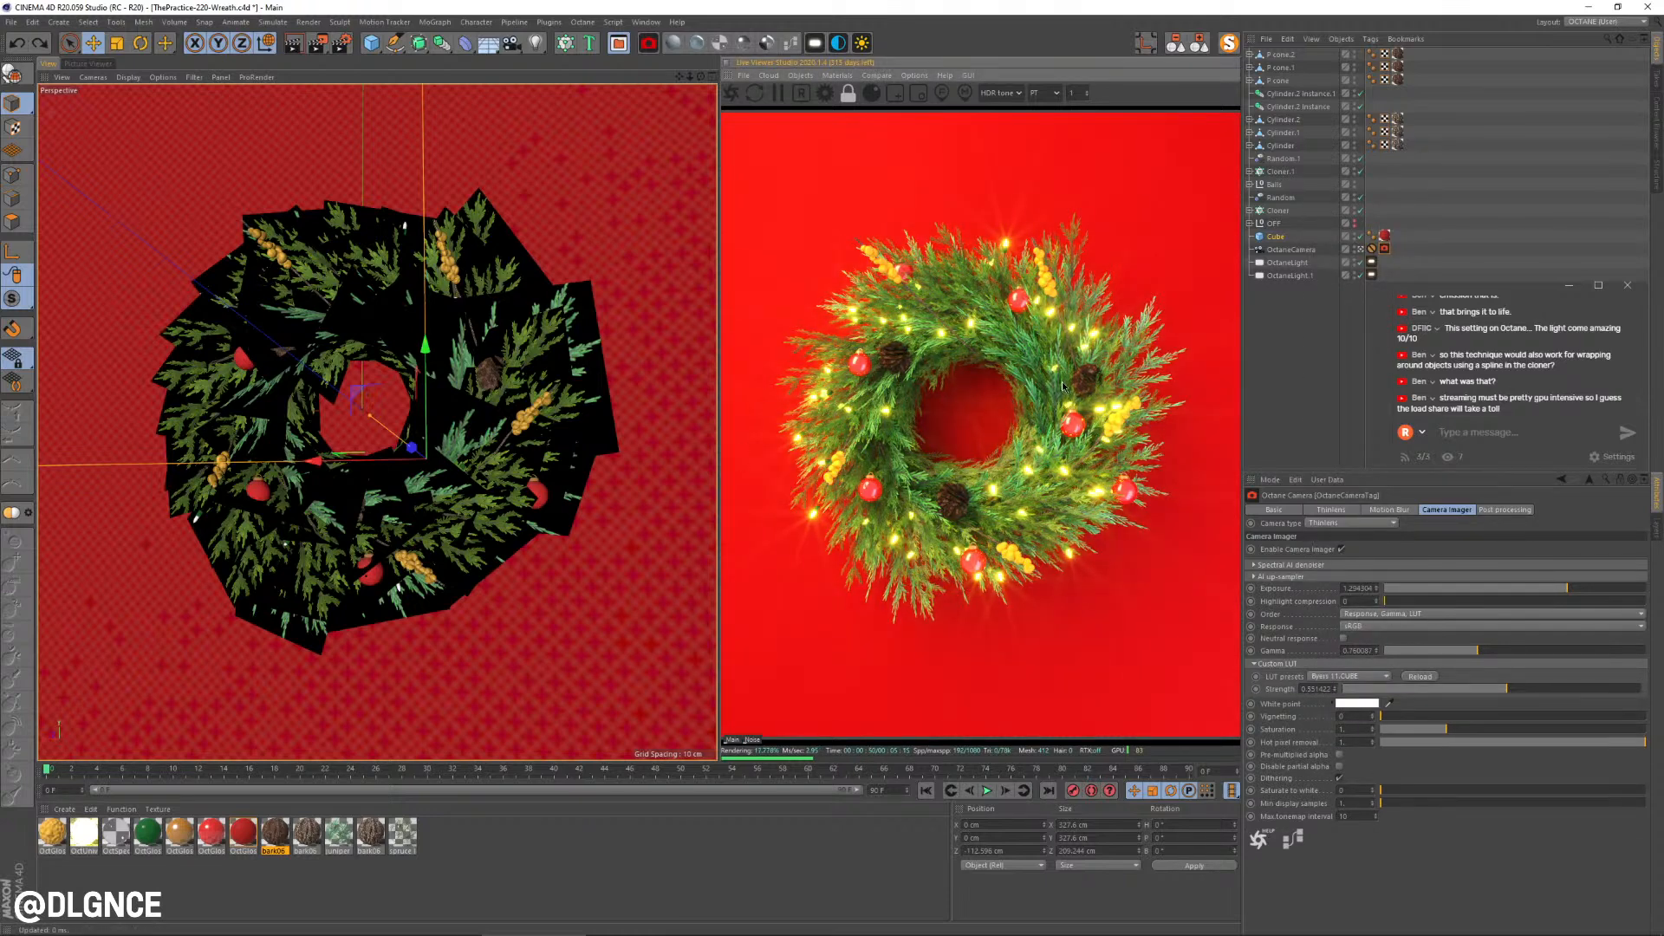
Step: Save the scene and widen the live render preview at the expense of the perspective viewport
key(ctrl+s)
drag(720, 447, 601, 478)
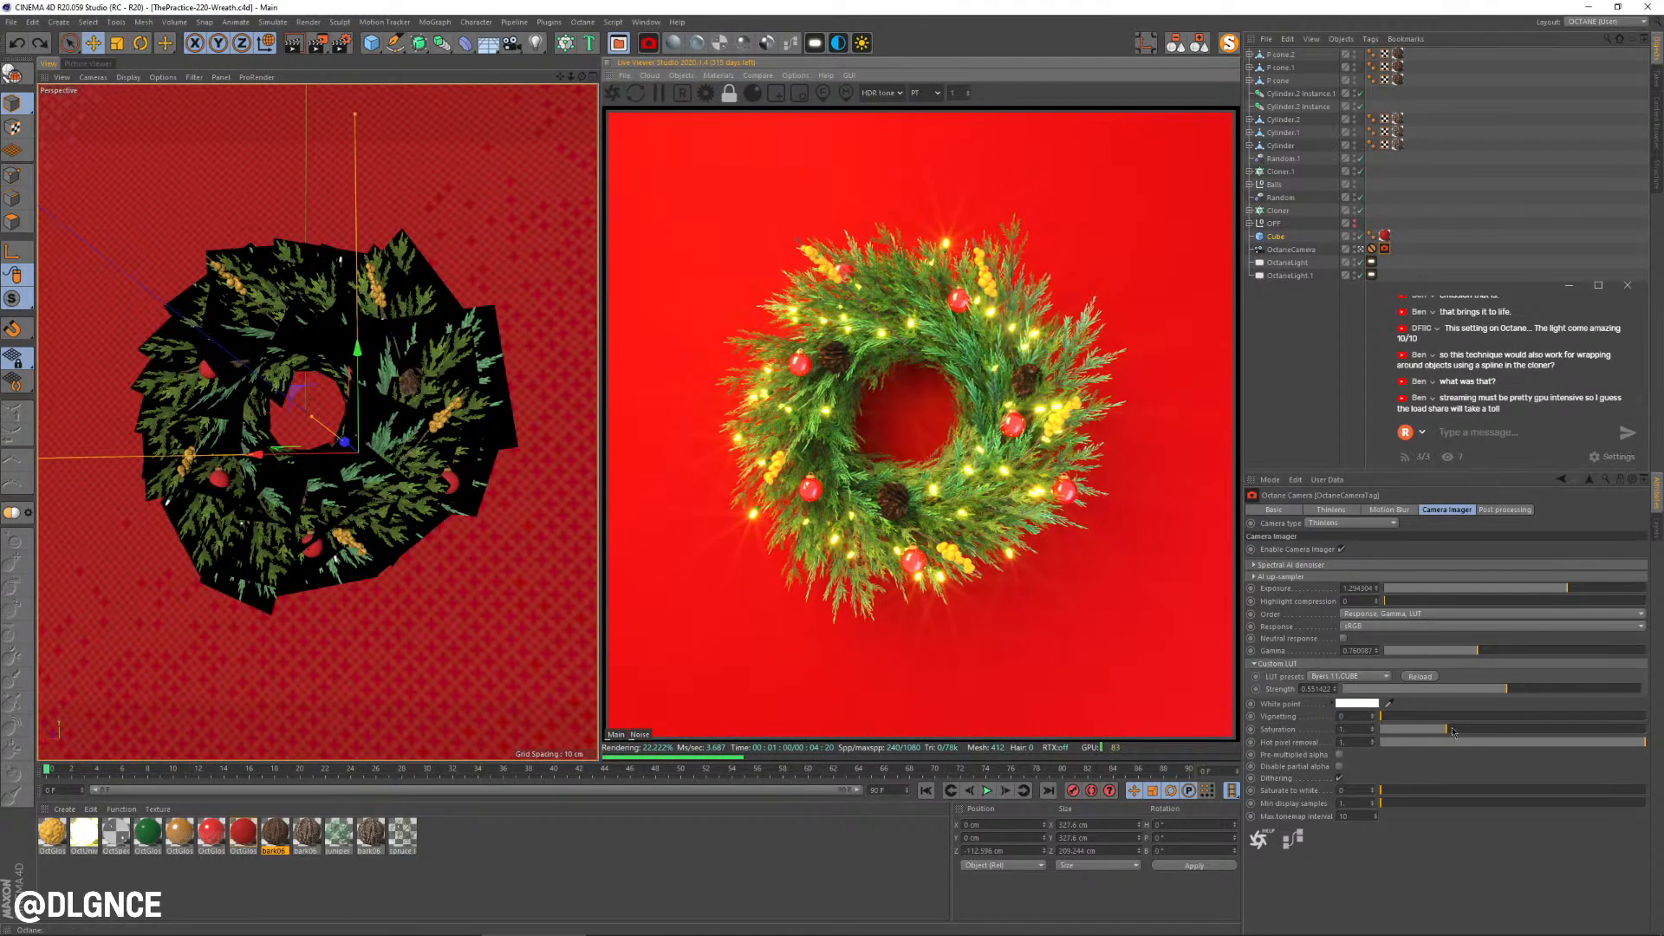
Step: Try a higher saturation and a different hot pixel removal amount in the camera imager, returning both to 1
drag(1456, 731, 1493, 735)
double_click(1354, 729)
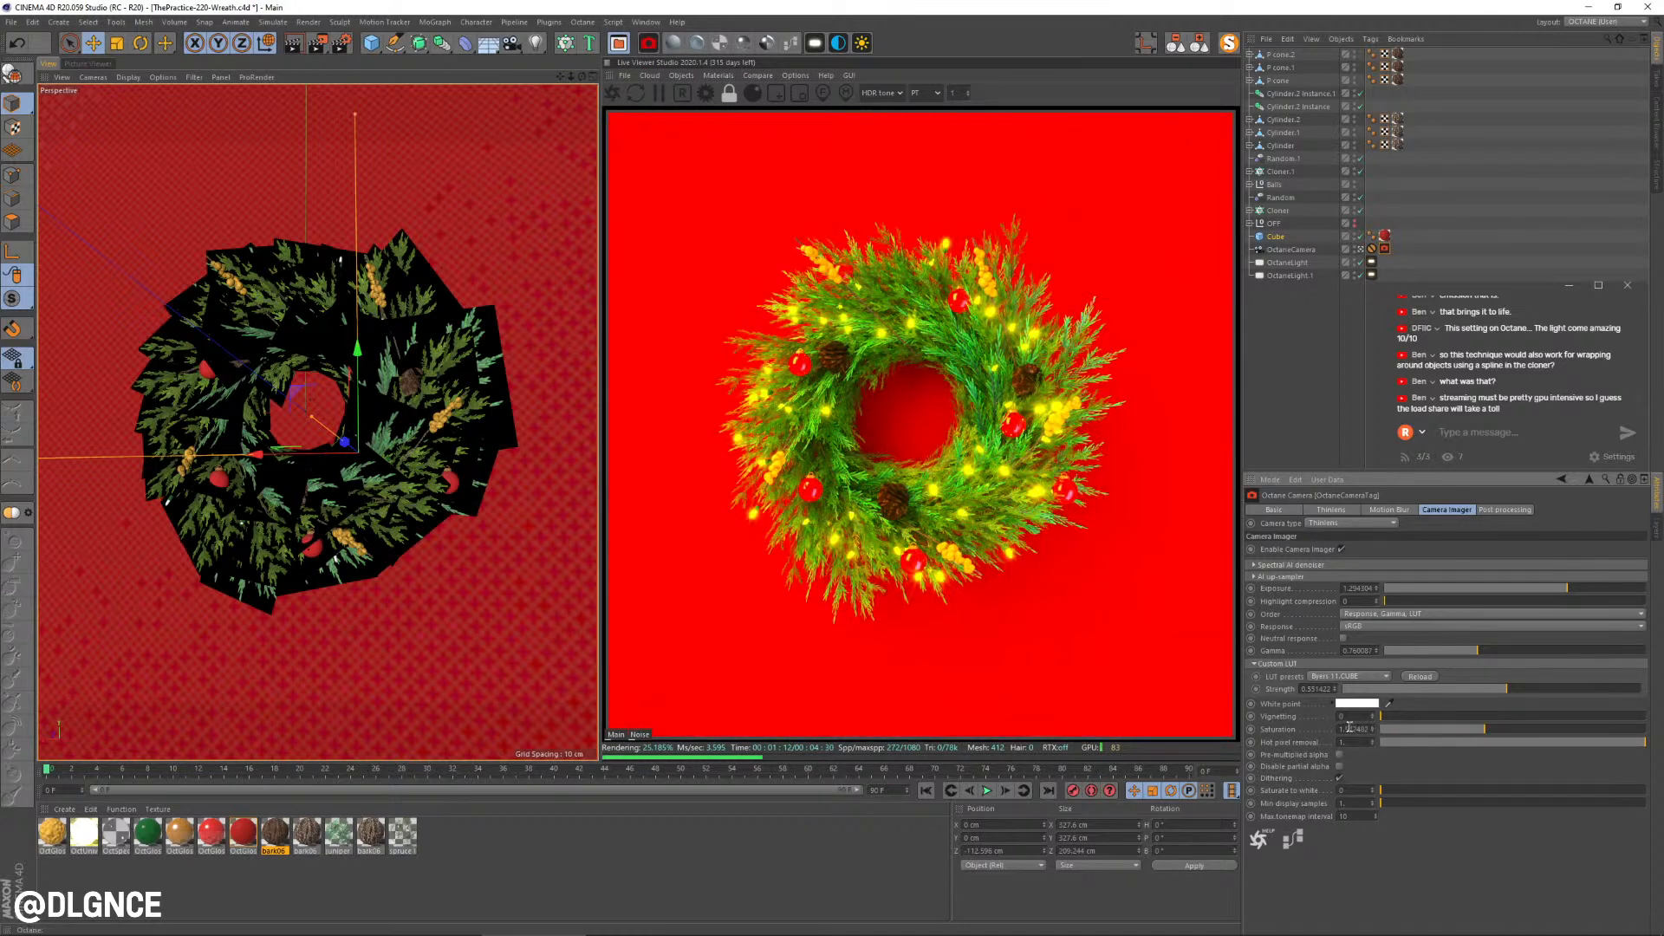
text(1)
key(Return)
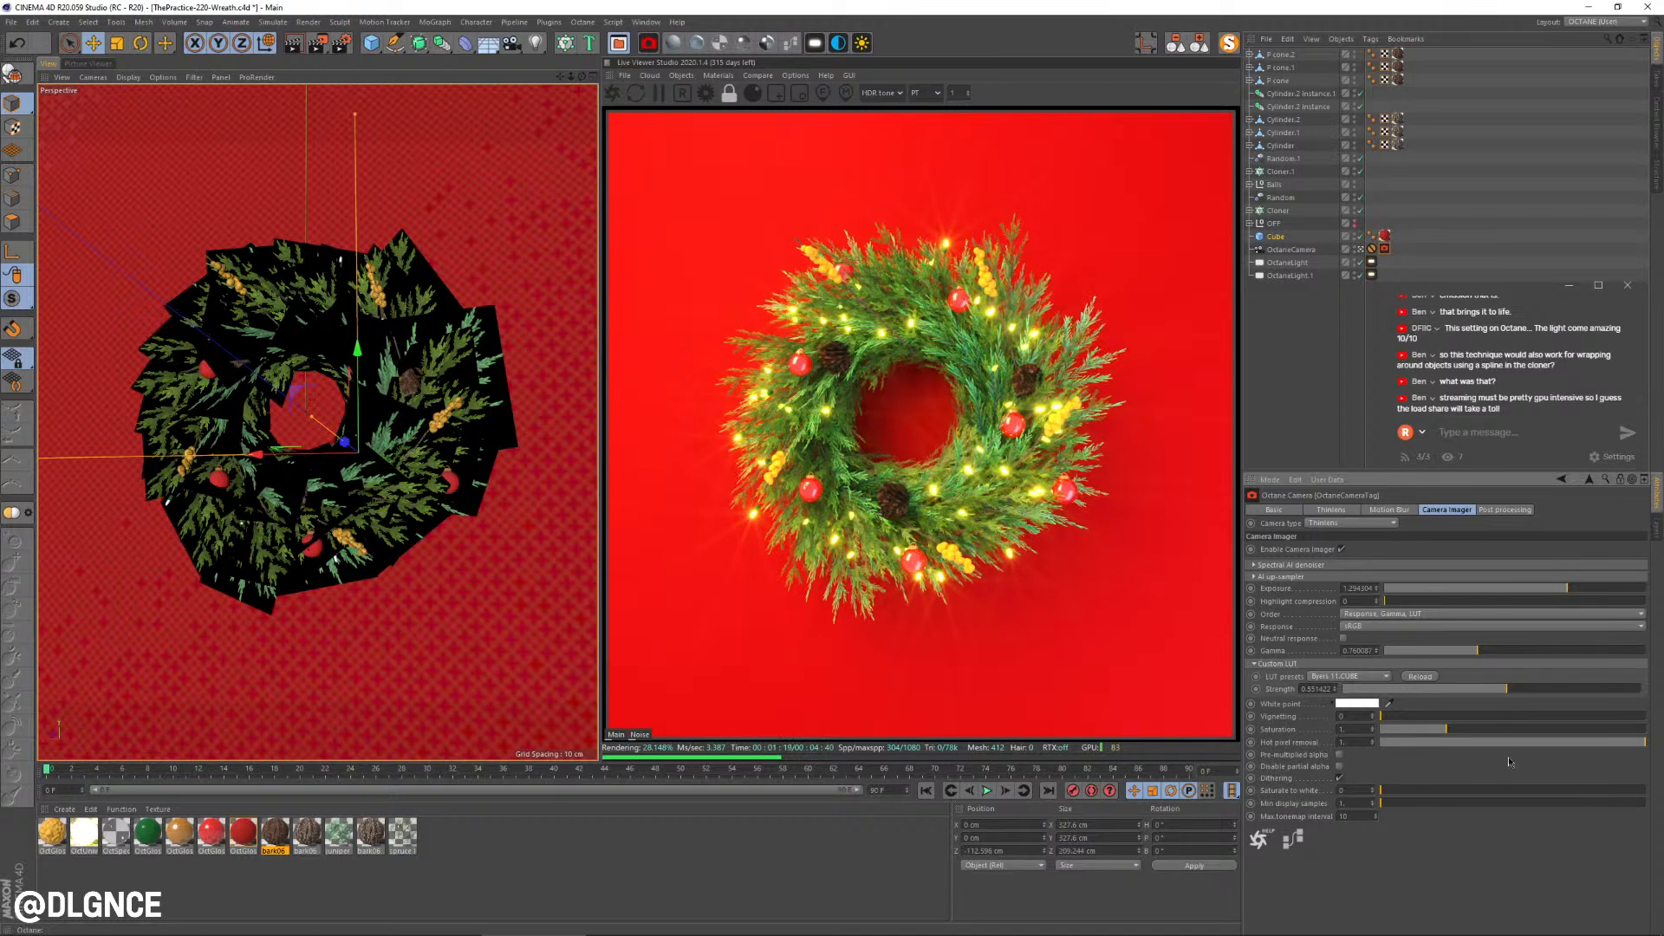
drag(1506, 743, 1650, 749)
Step: Try a higher camera exposure with highlight compression at its maximum, and undo both changes
click(1497, 512)
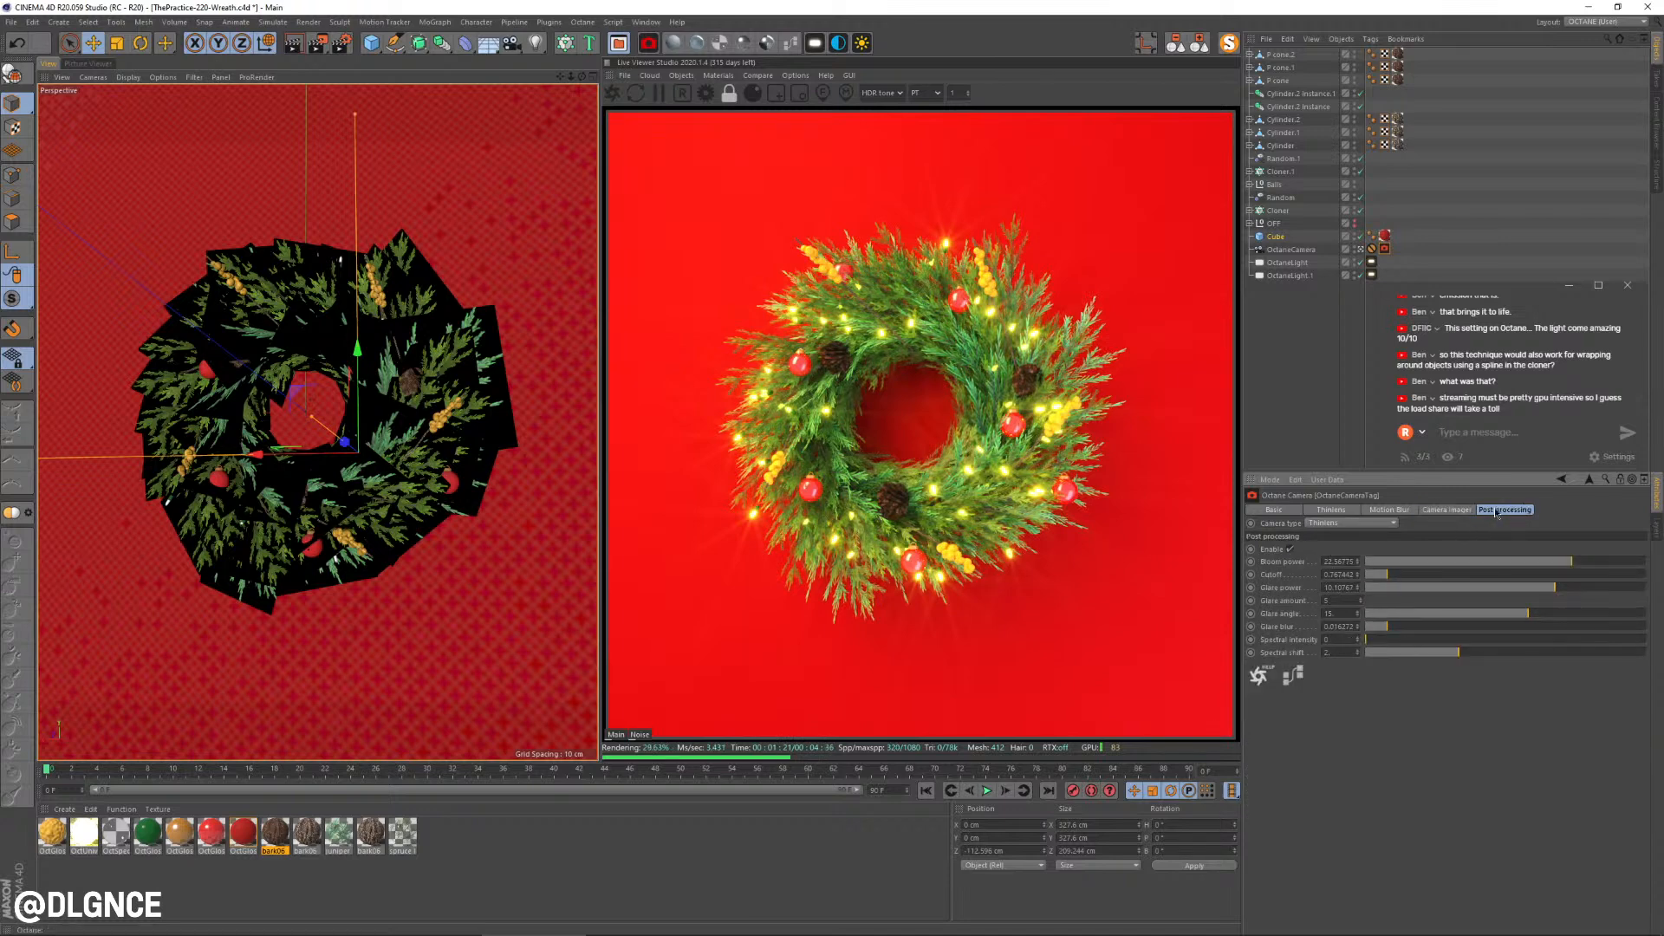
click(1446, 511)
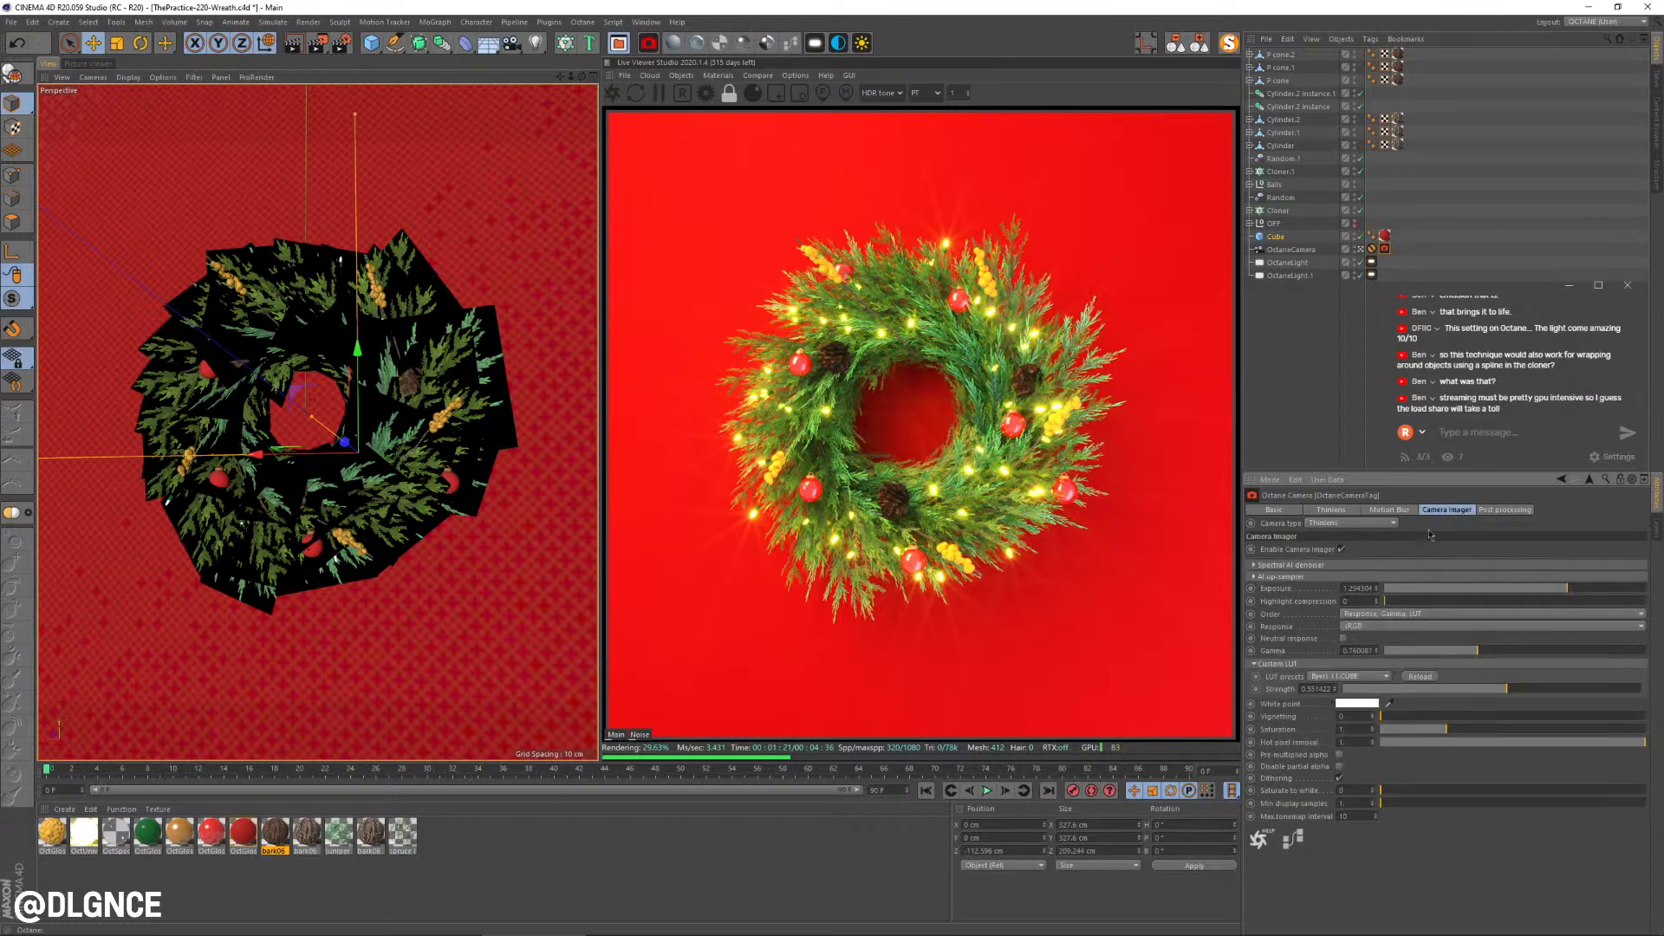
click(1576, 588)
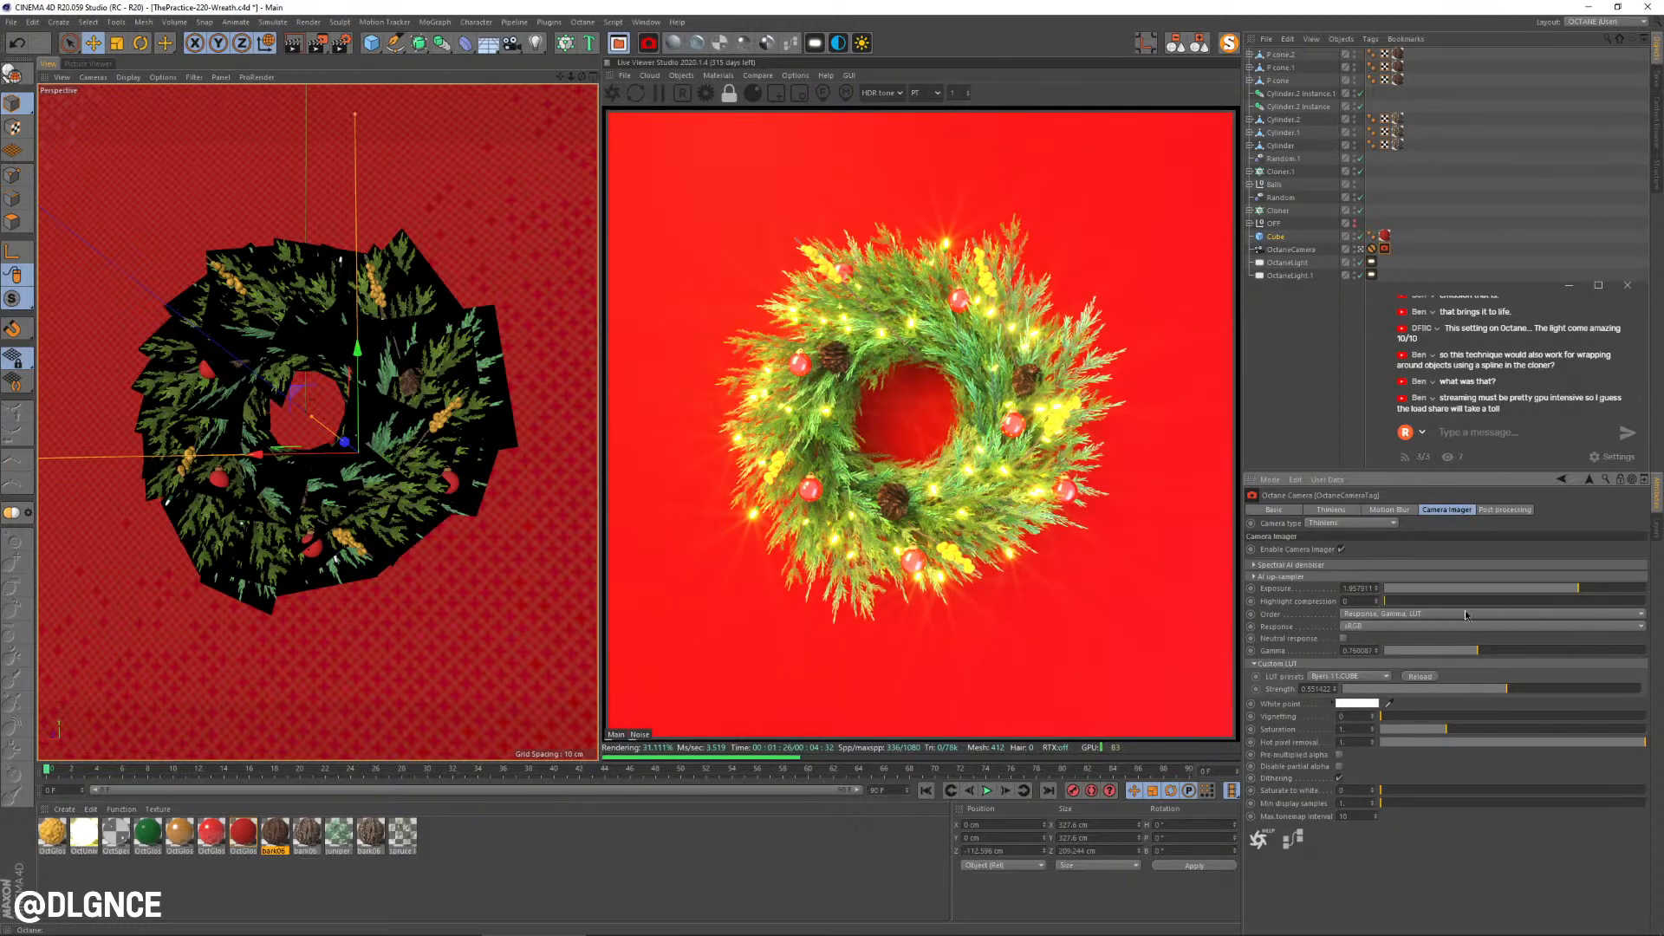
drag(1390, 601, 1645, 602)
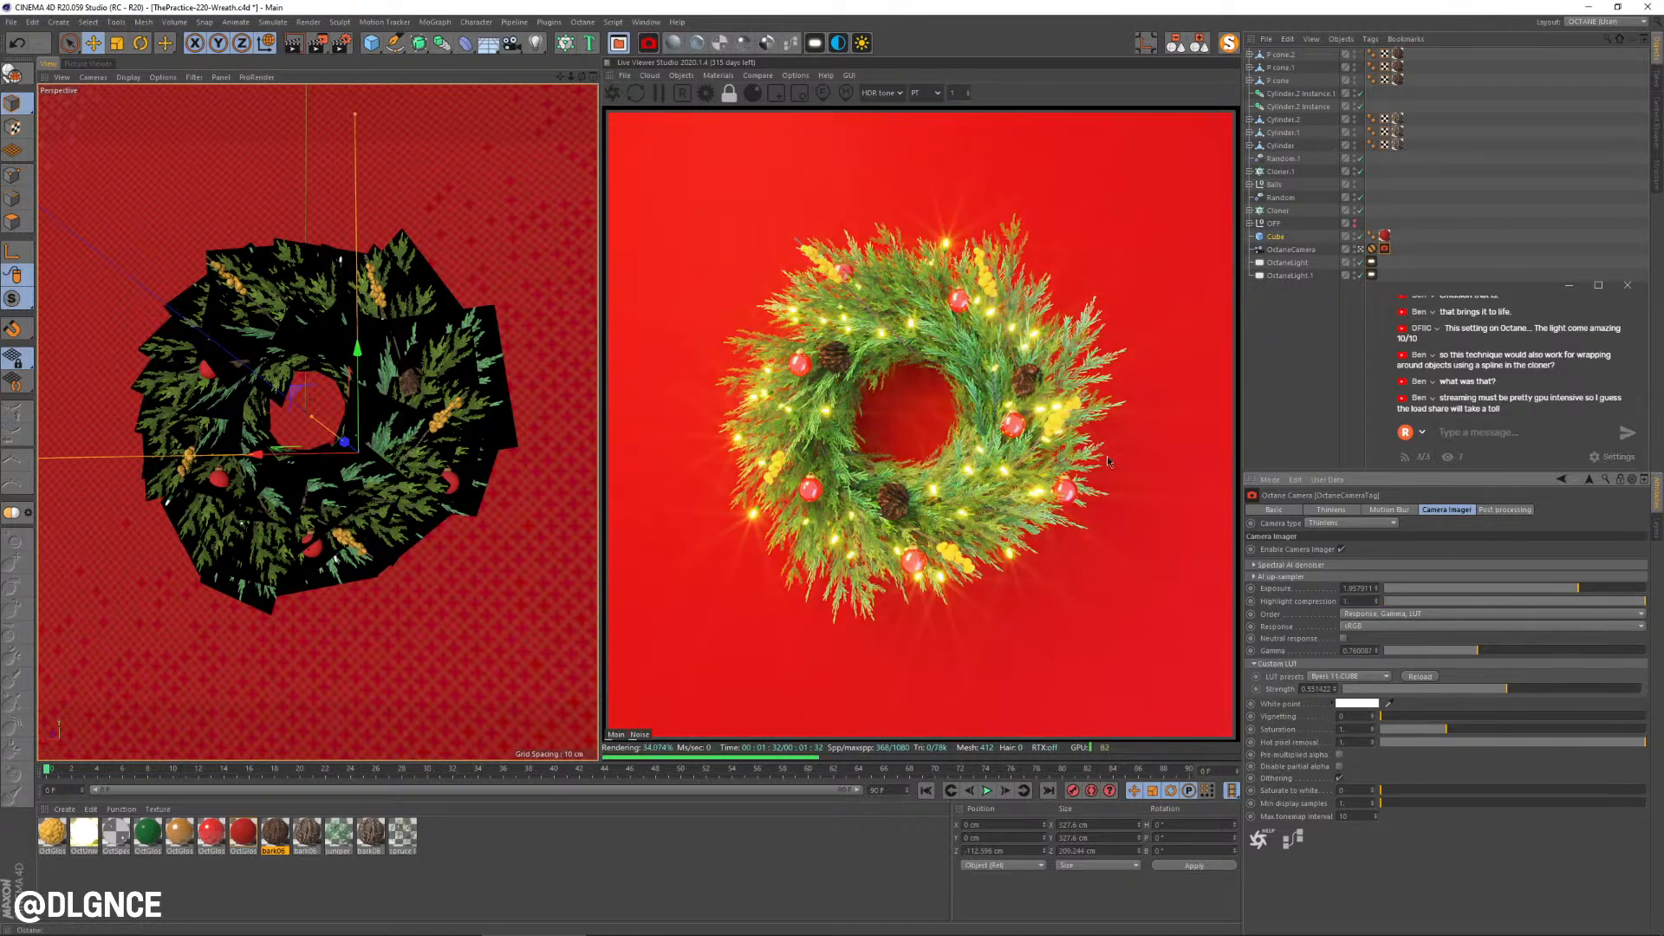
key(ctrl+z)
key(ctrl+z)
key(ctrl+z)
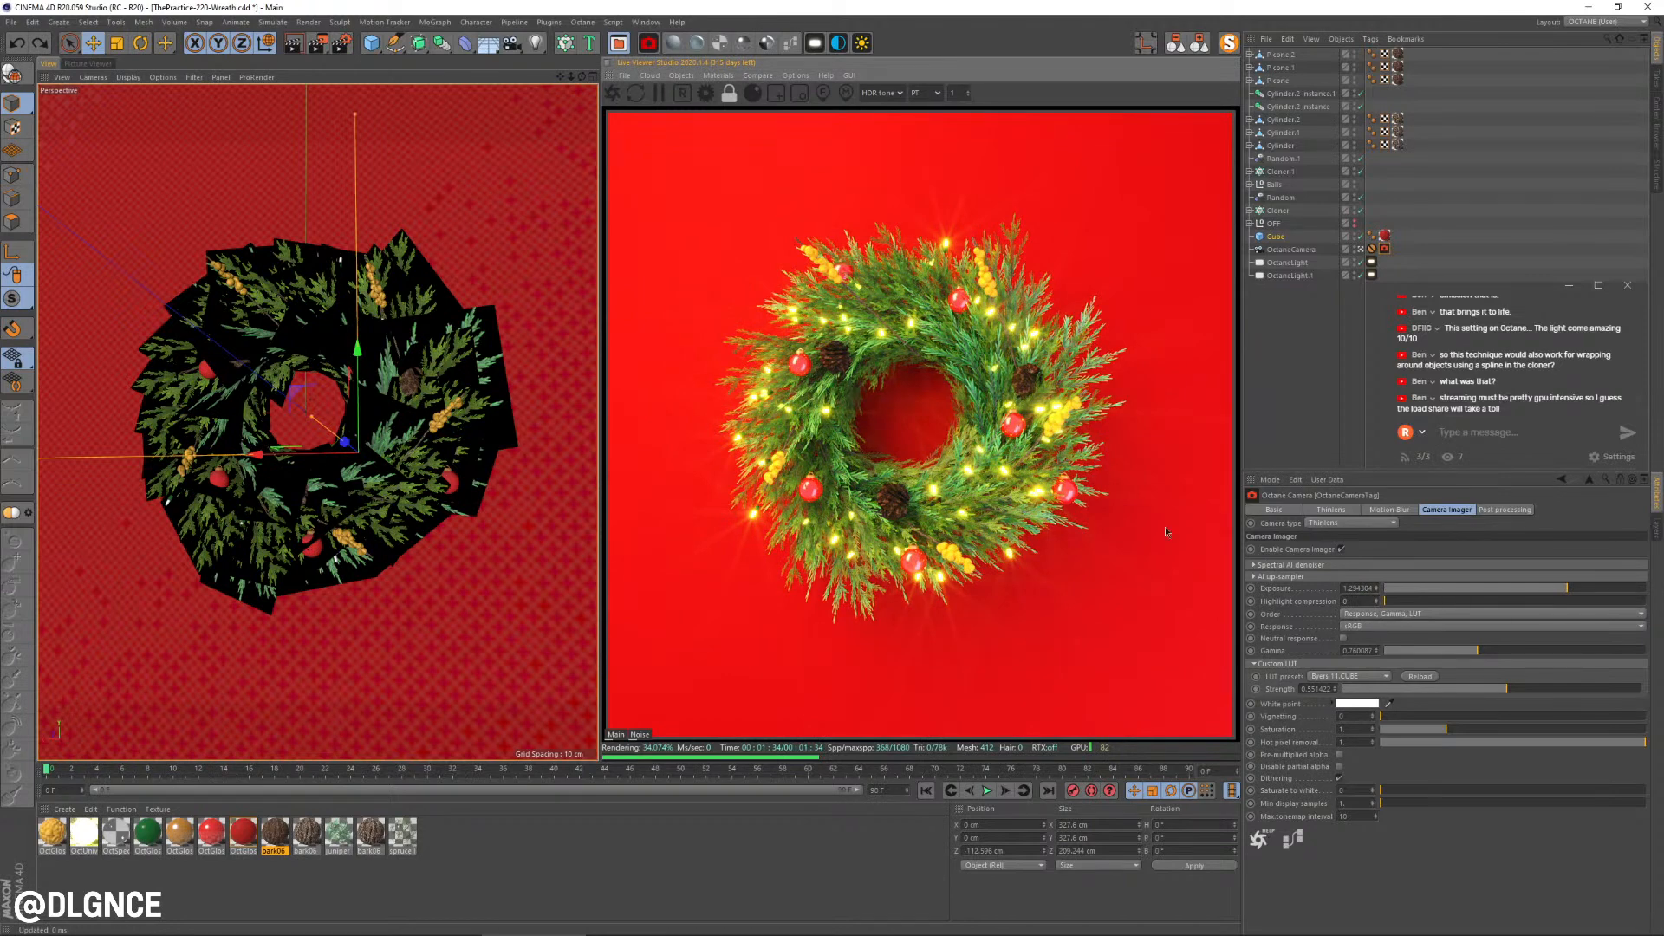
Step: Set the camera's highlight compression to about 0.12 and save the scene
click(1417, 601)
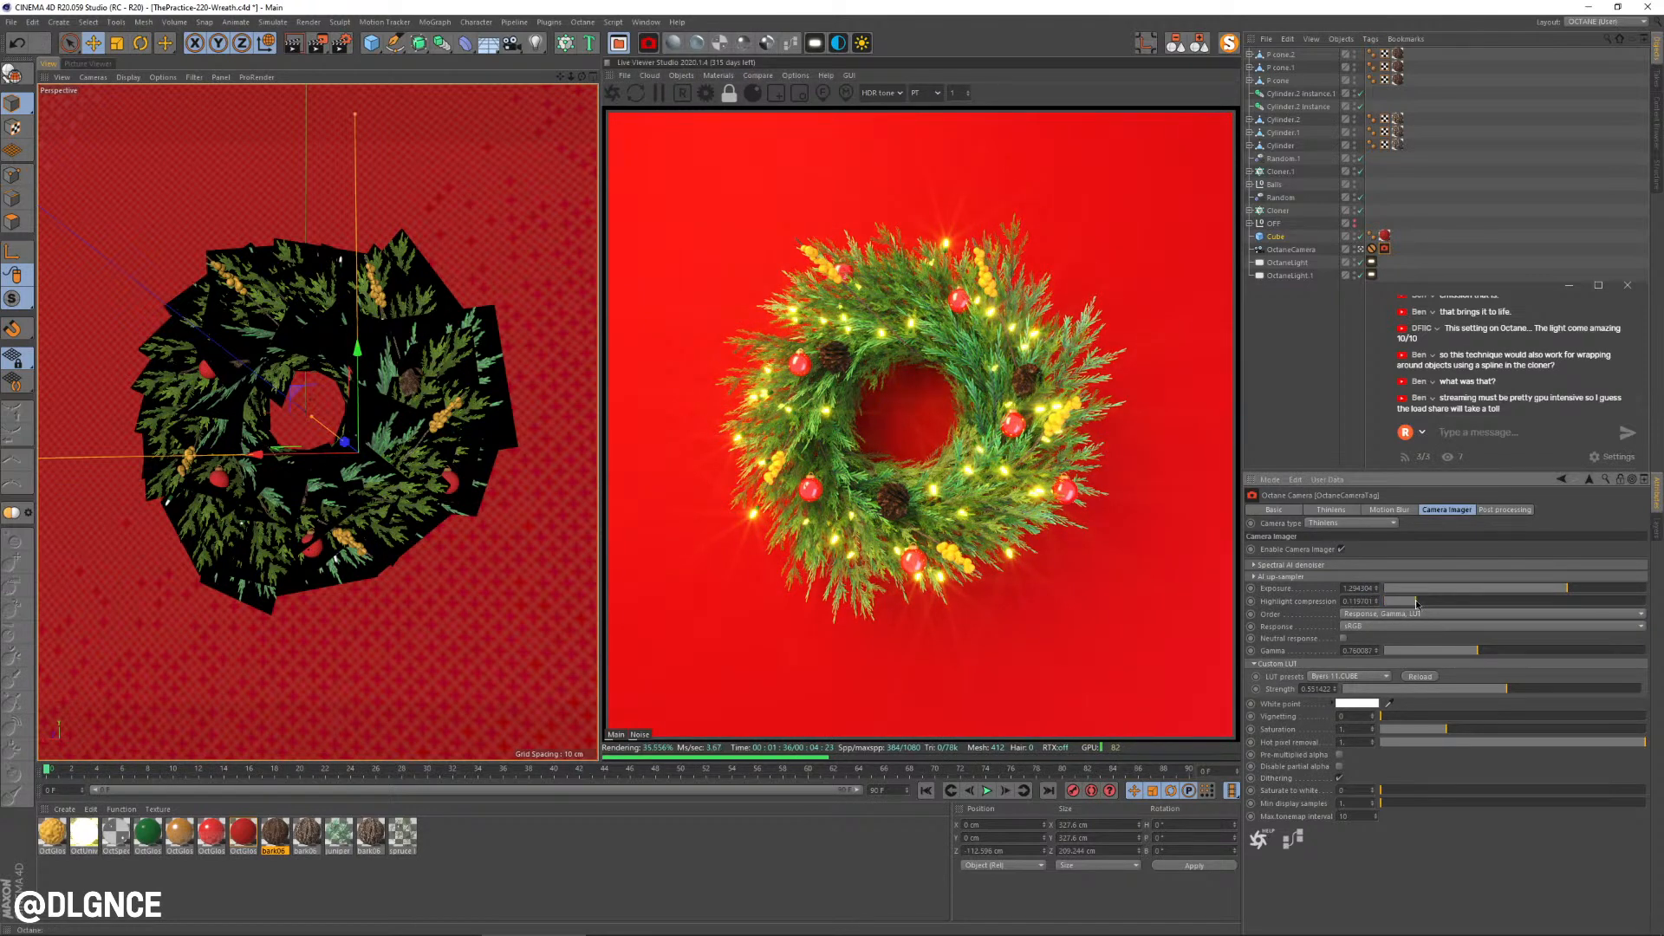
key(ctrl+s)
click(1500, 512)
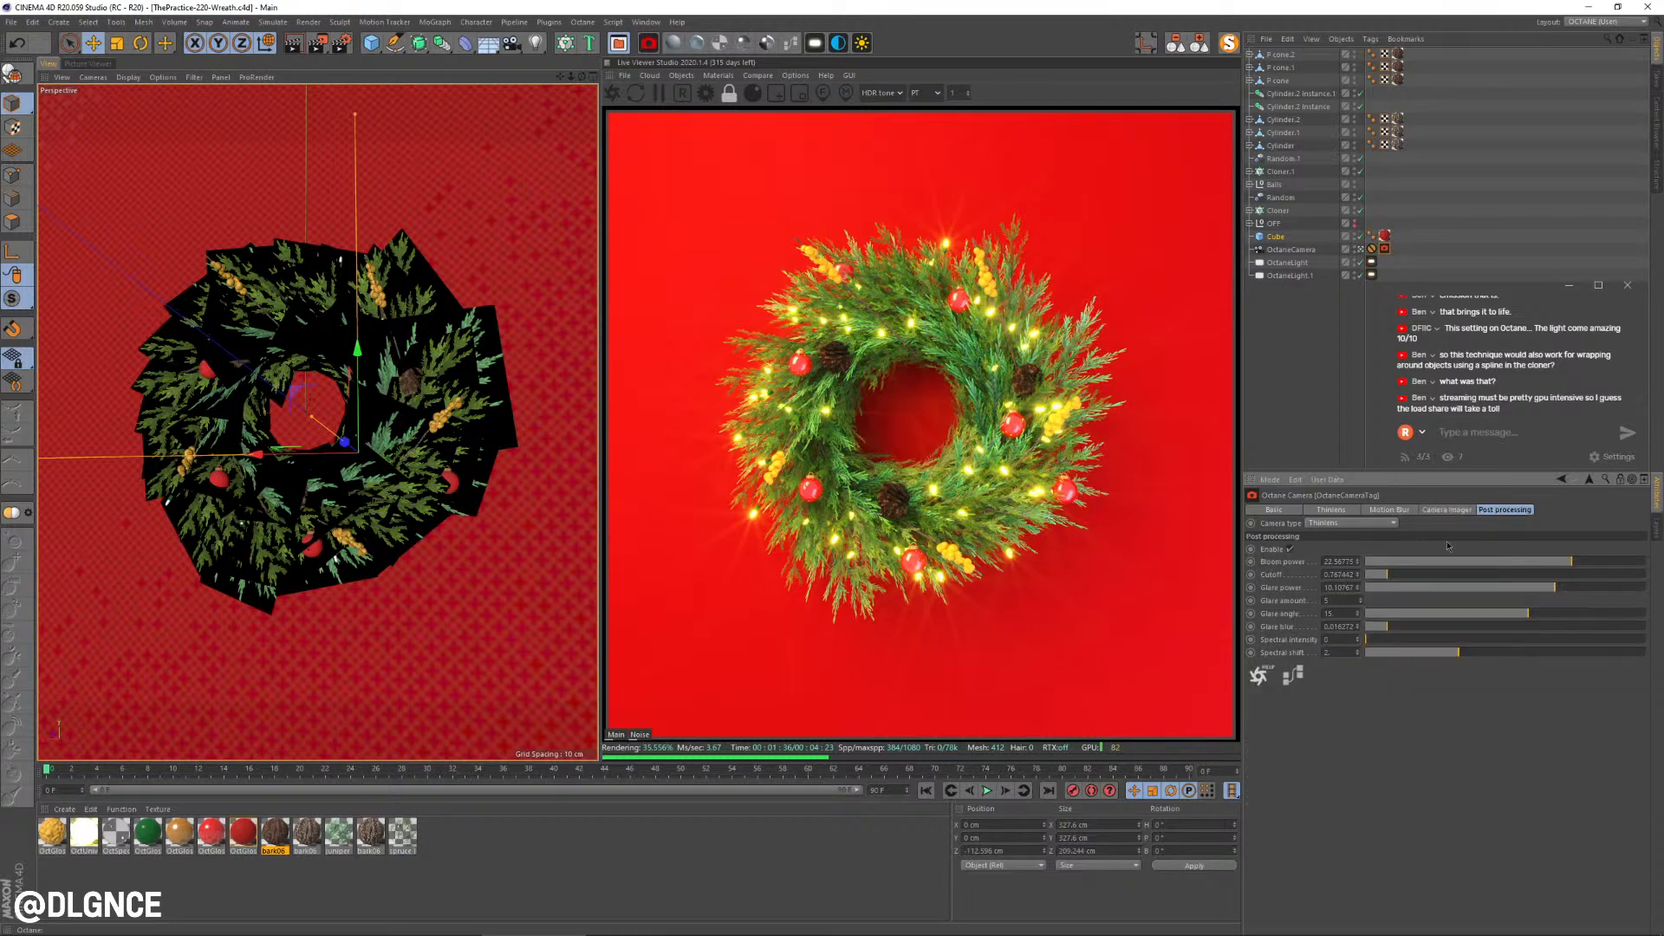
Step: Turn off Auto focus in the camera's thin lens depth of field and pick the focus on the foliage beside the hole
click(1353, 512)
click(1276, 674)
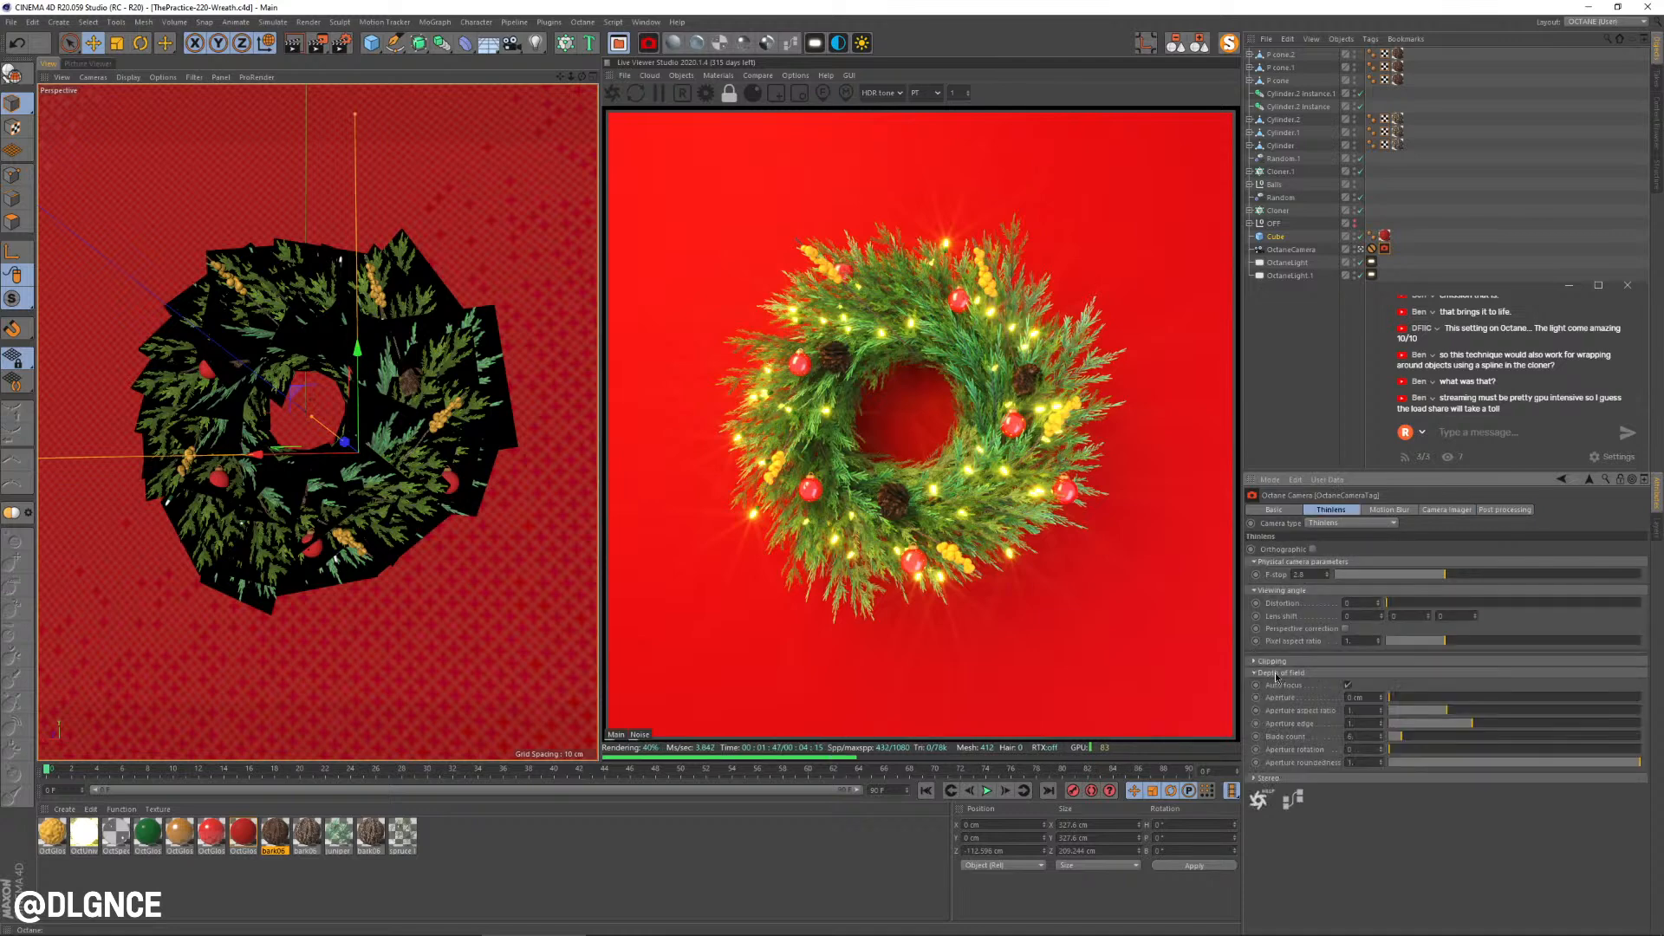
click(1348, 685)
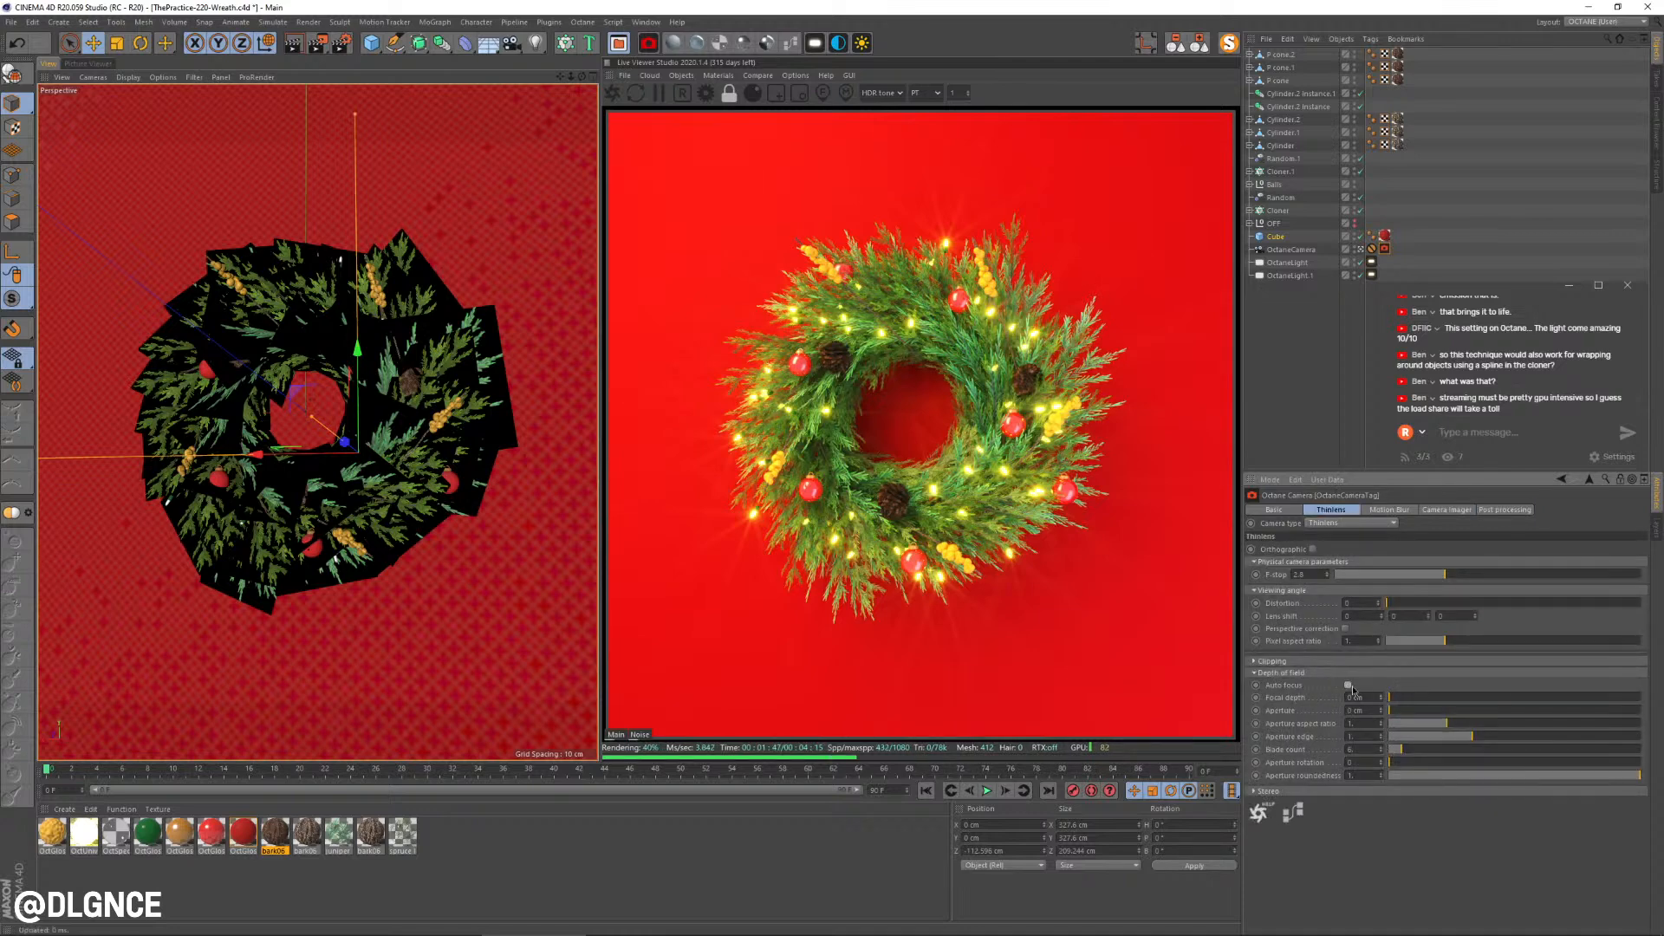
click(822, 96)
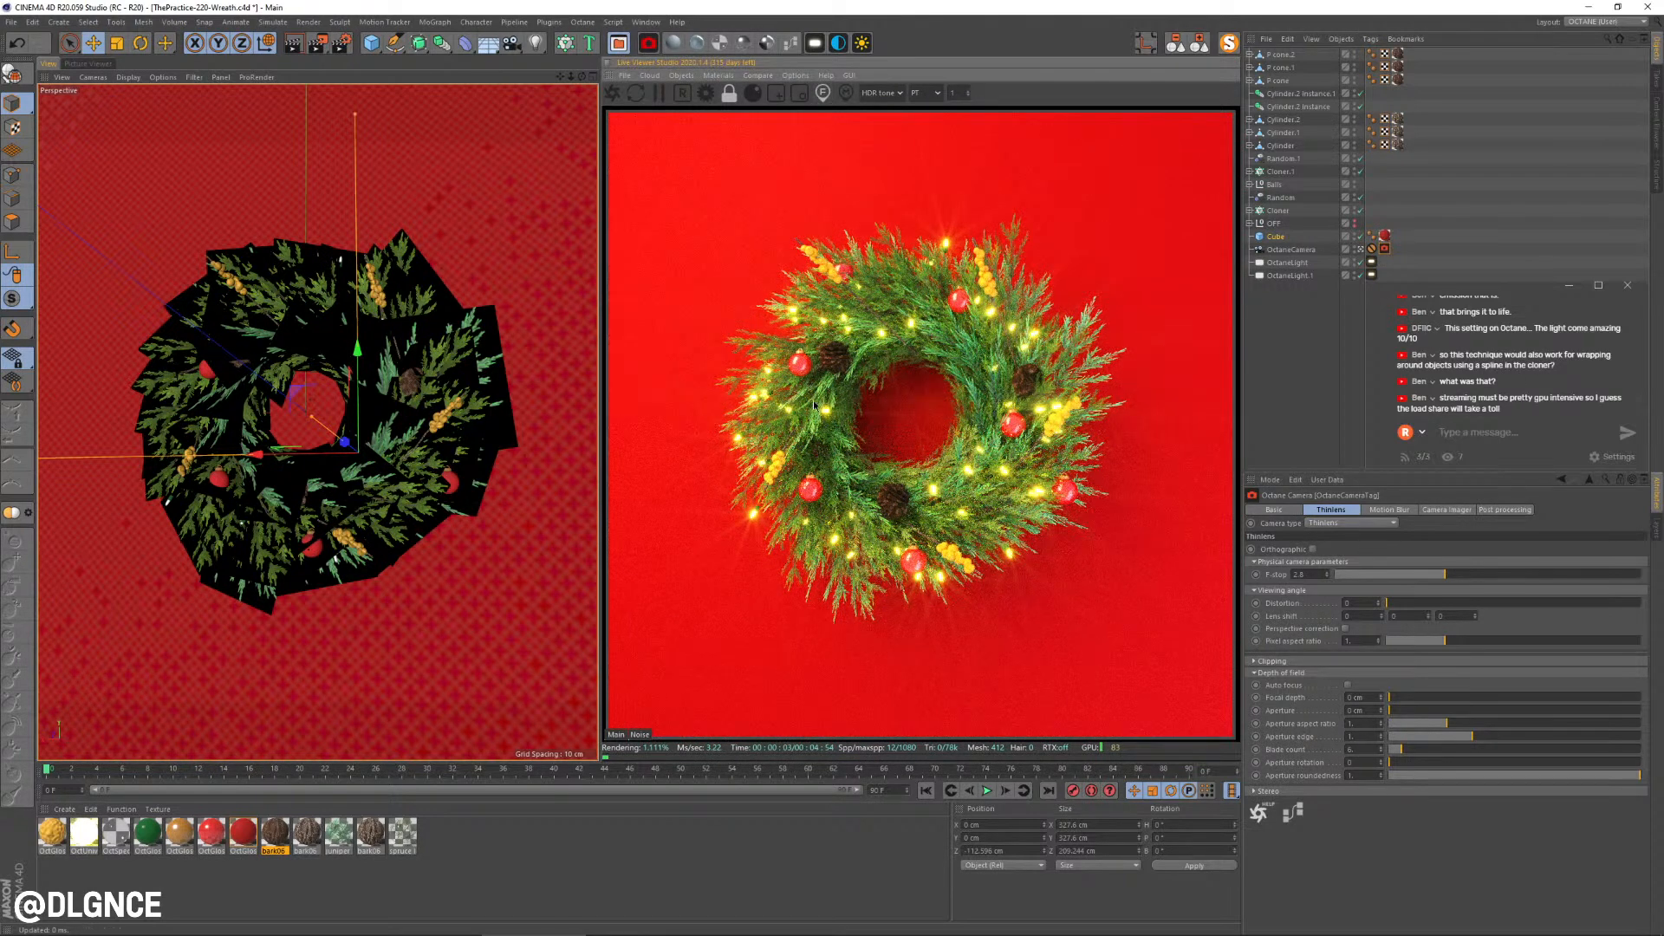
click(972, 391)
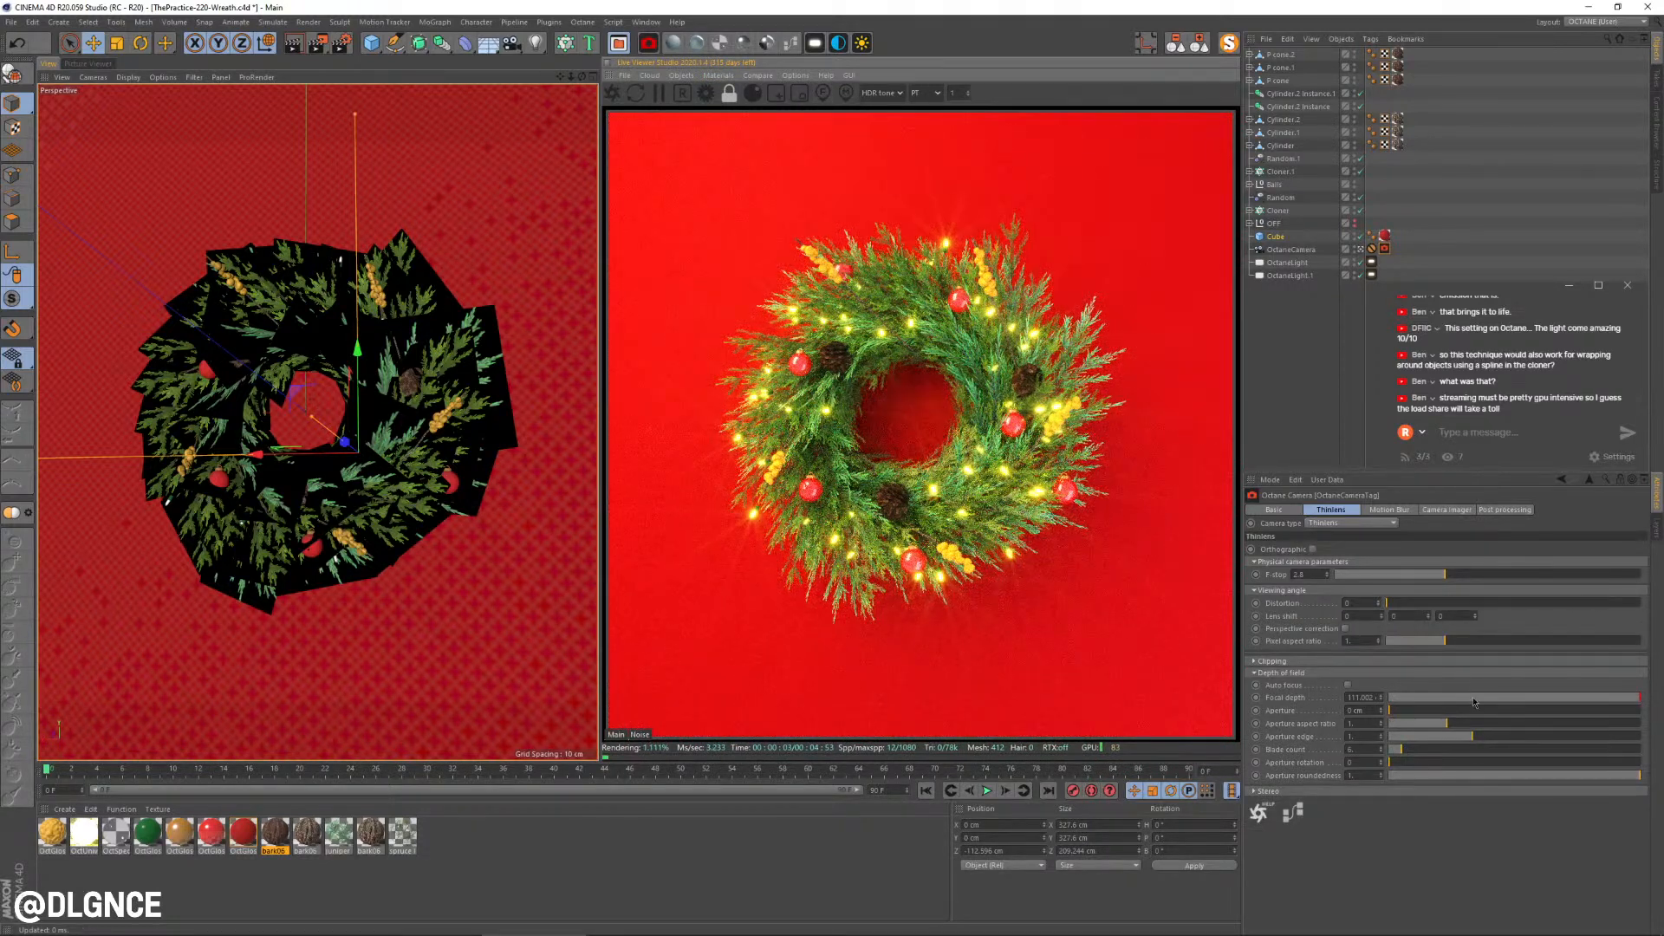
Step: Open the camera aperture to about 4.38 cm and pick a new focus point at the hole's lower-right edge
drag(1427, 711, 1641, 711)
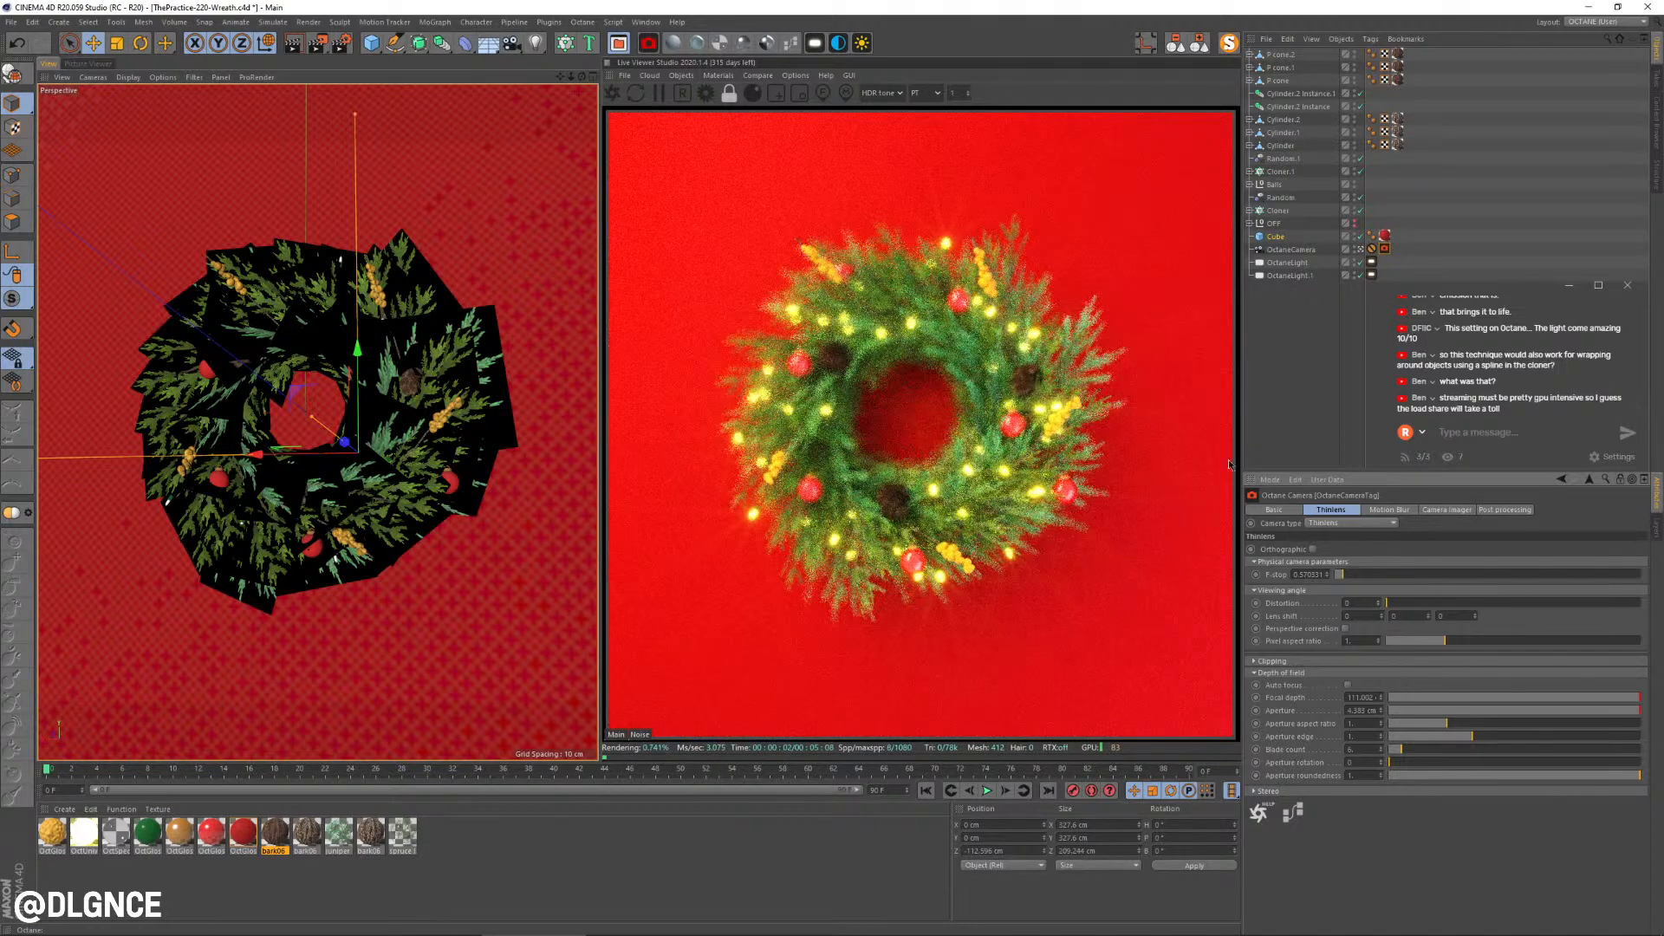
click(822, 92)
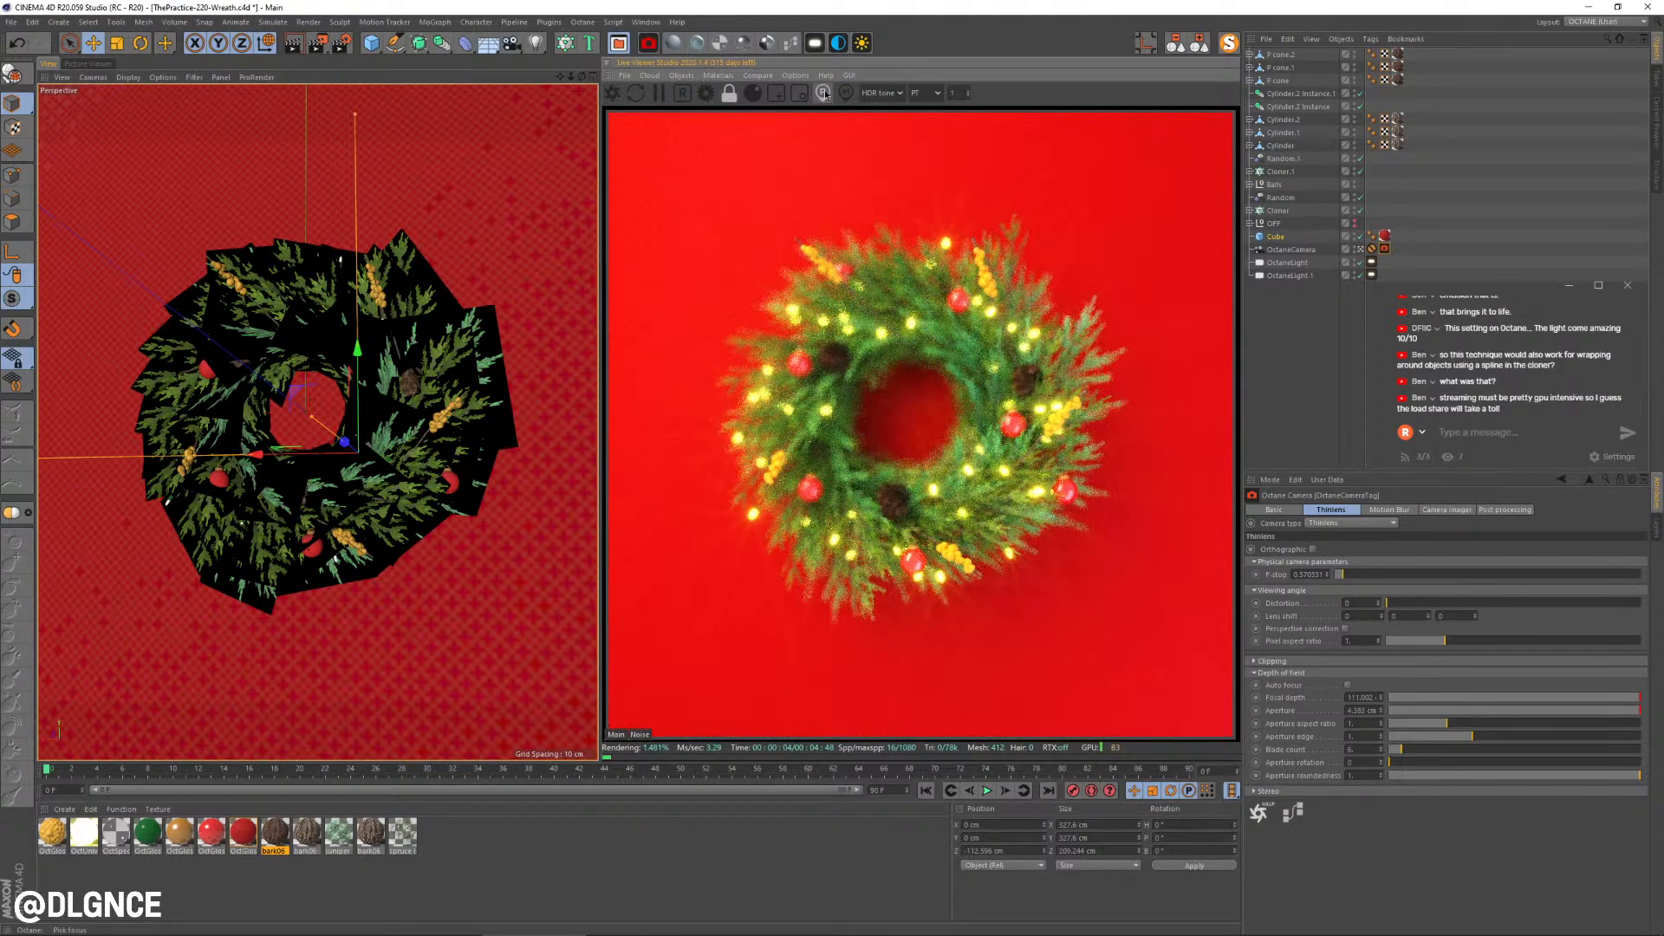
click(959, 447)
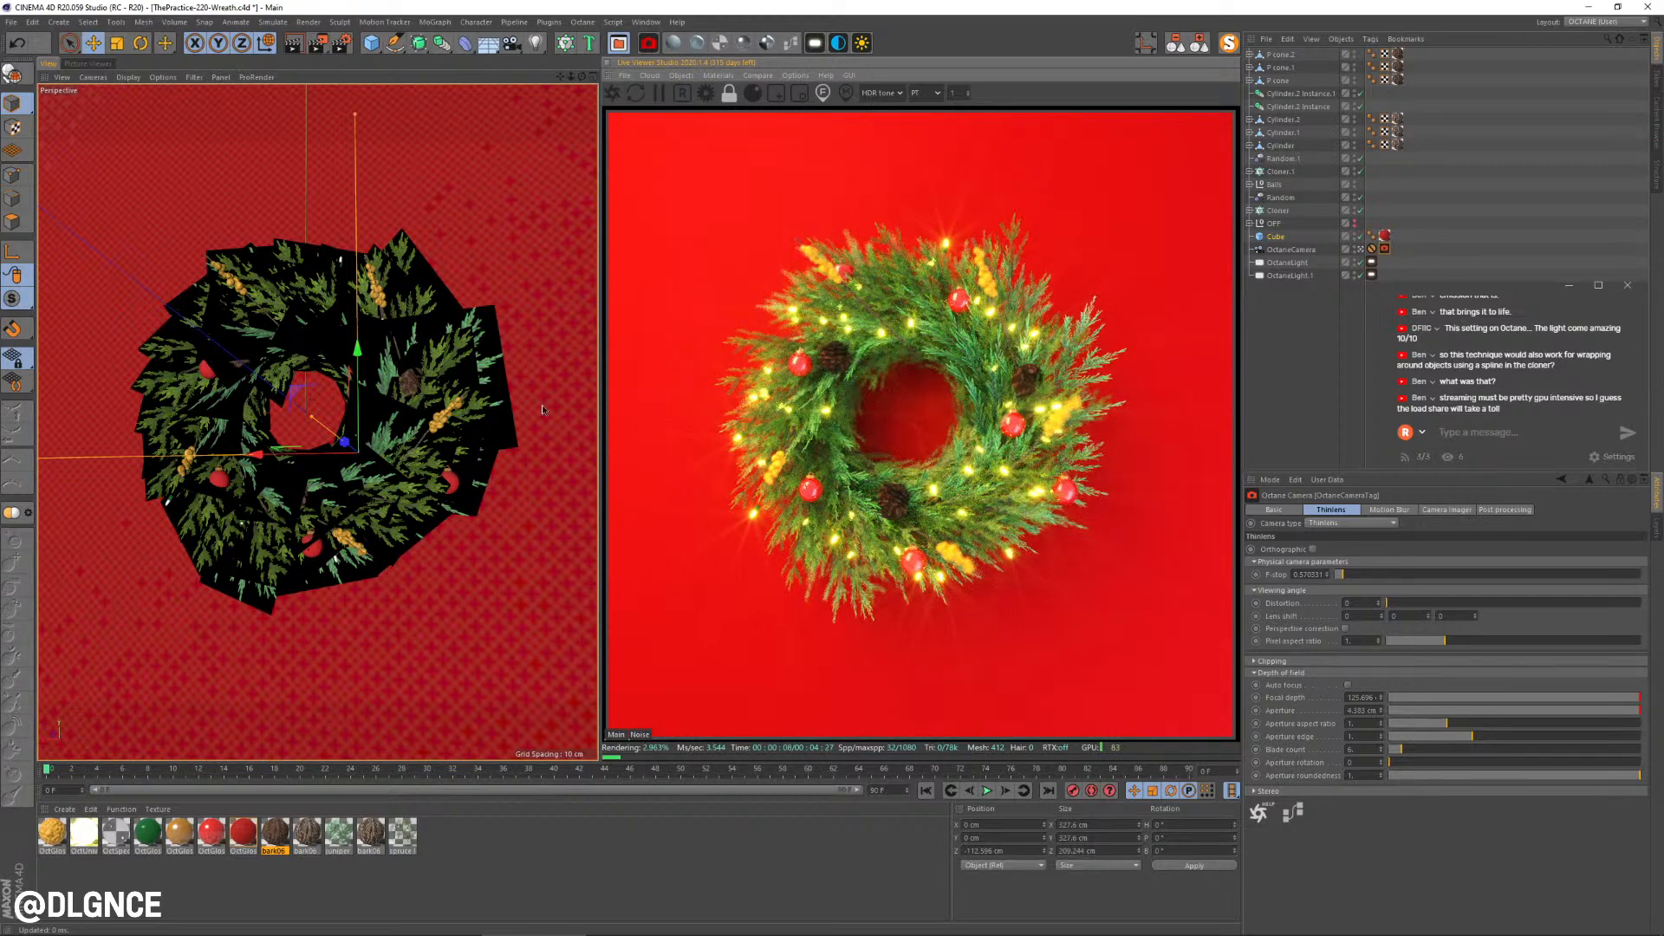
Step: Pick the camera focus on the foliage just below the hole and show the OctaneCamera tag's thin lens settings again
click(315, 416)
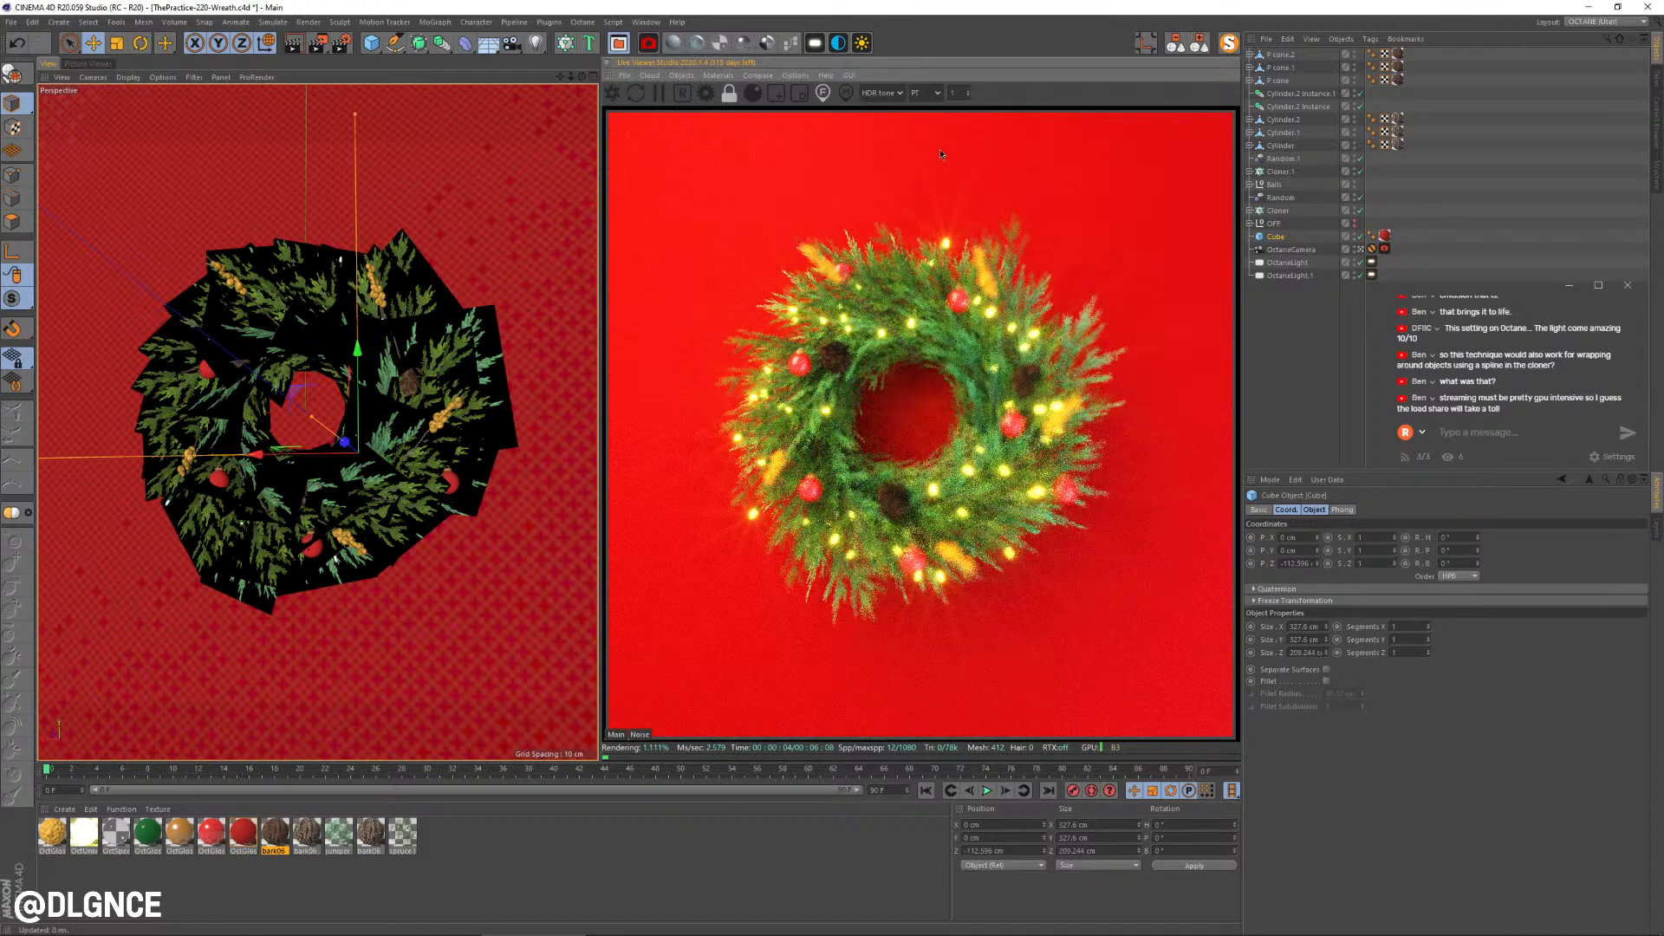
click(934, 489)
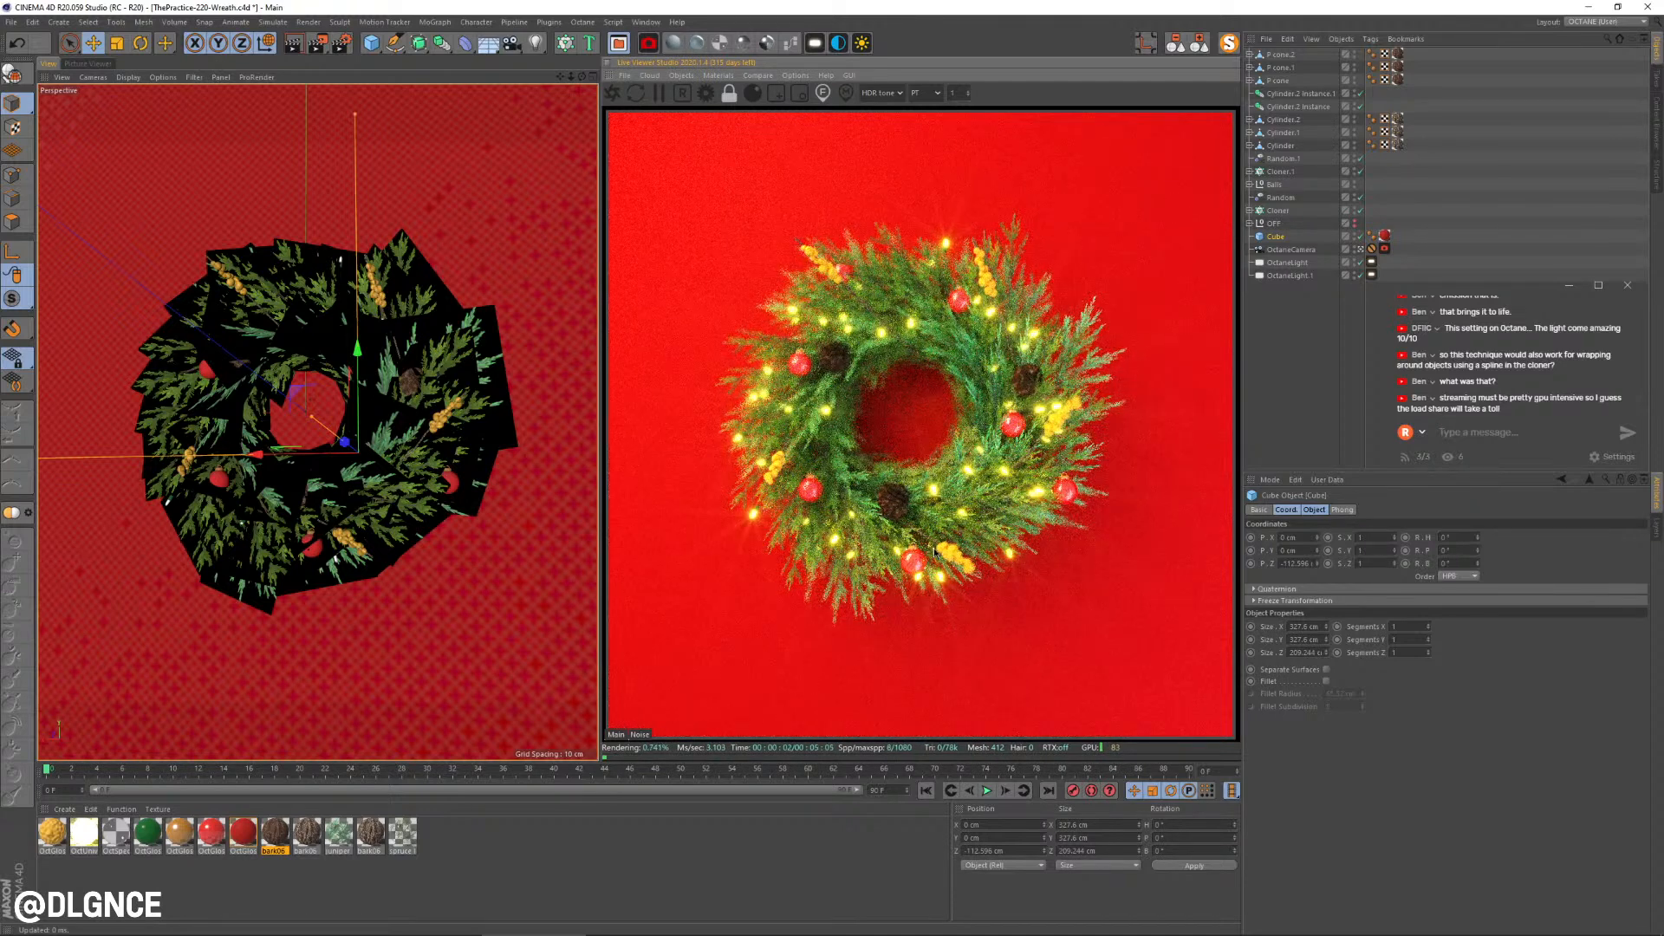
click(1386, 249)
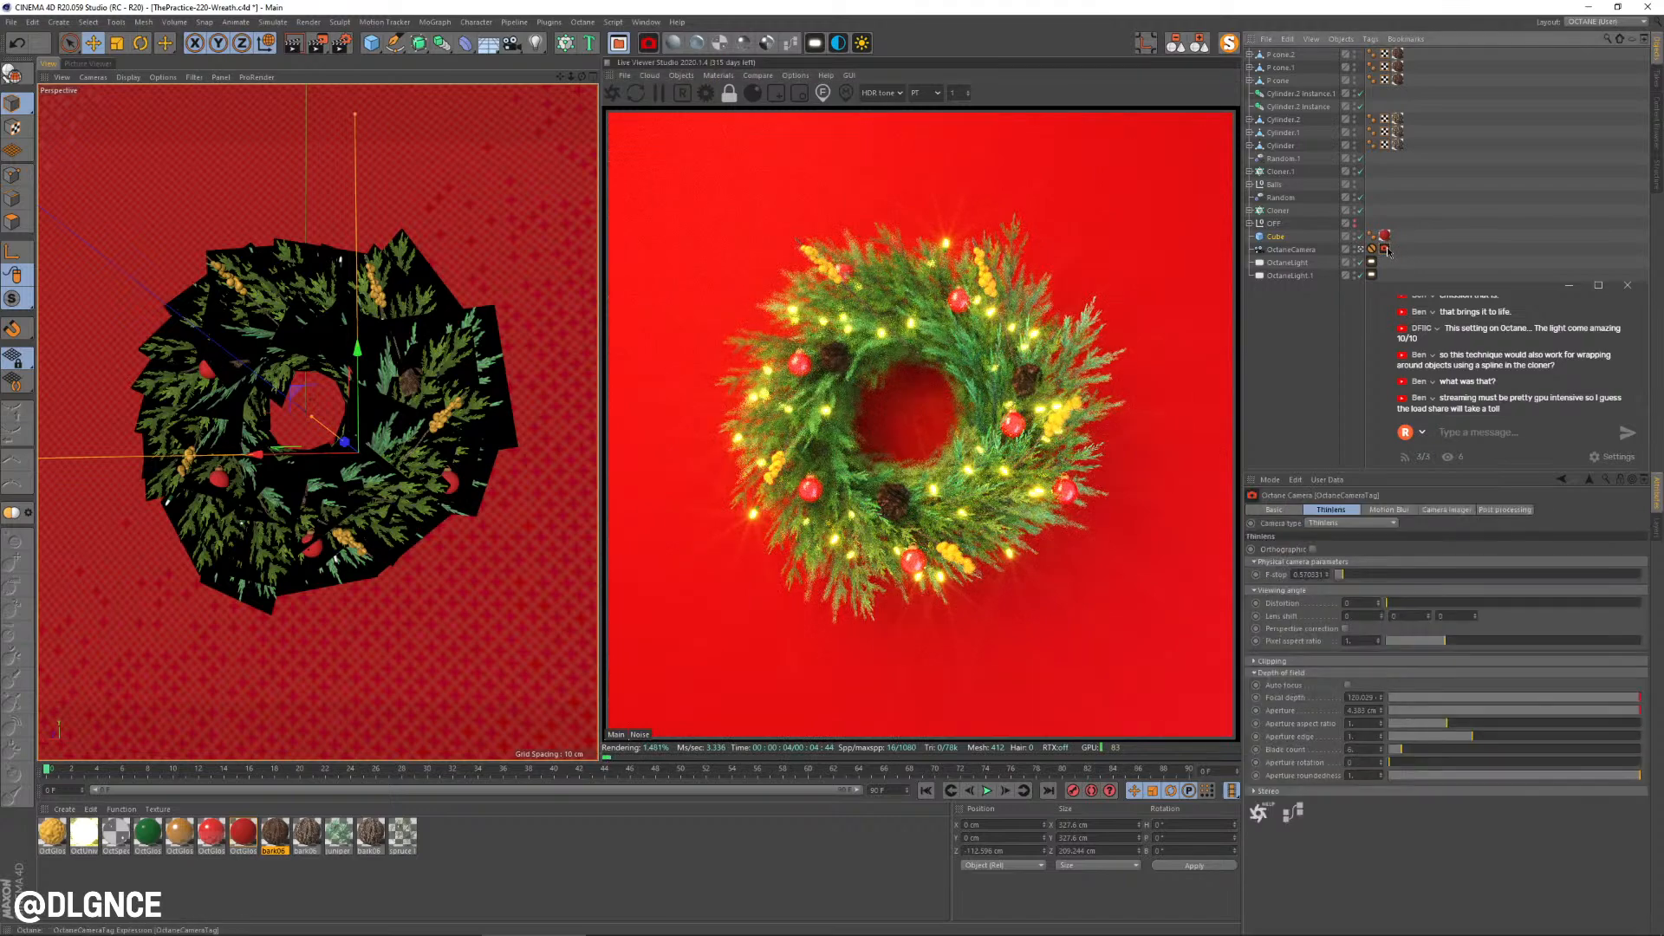
Step: Reduce the Octane camera's aperture to about 1.76 cm and show the camera's Protection tag
drag(1583, 711, 1502, 712)
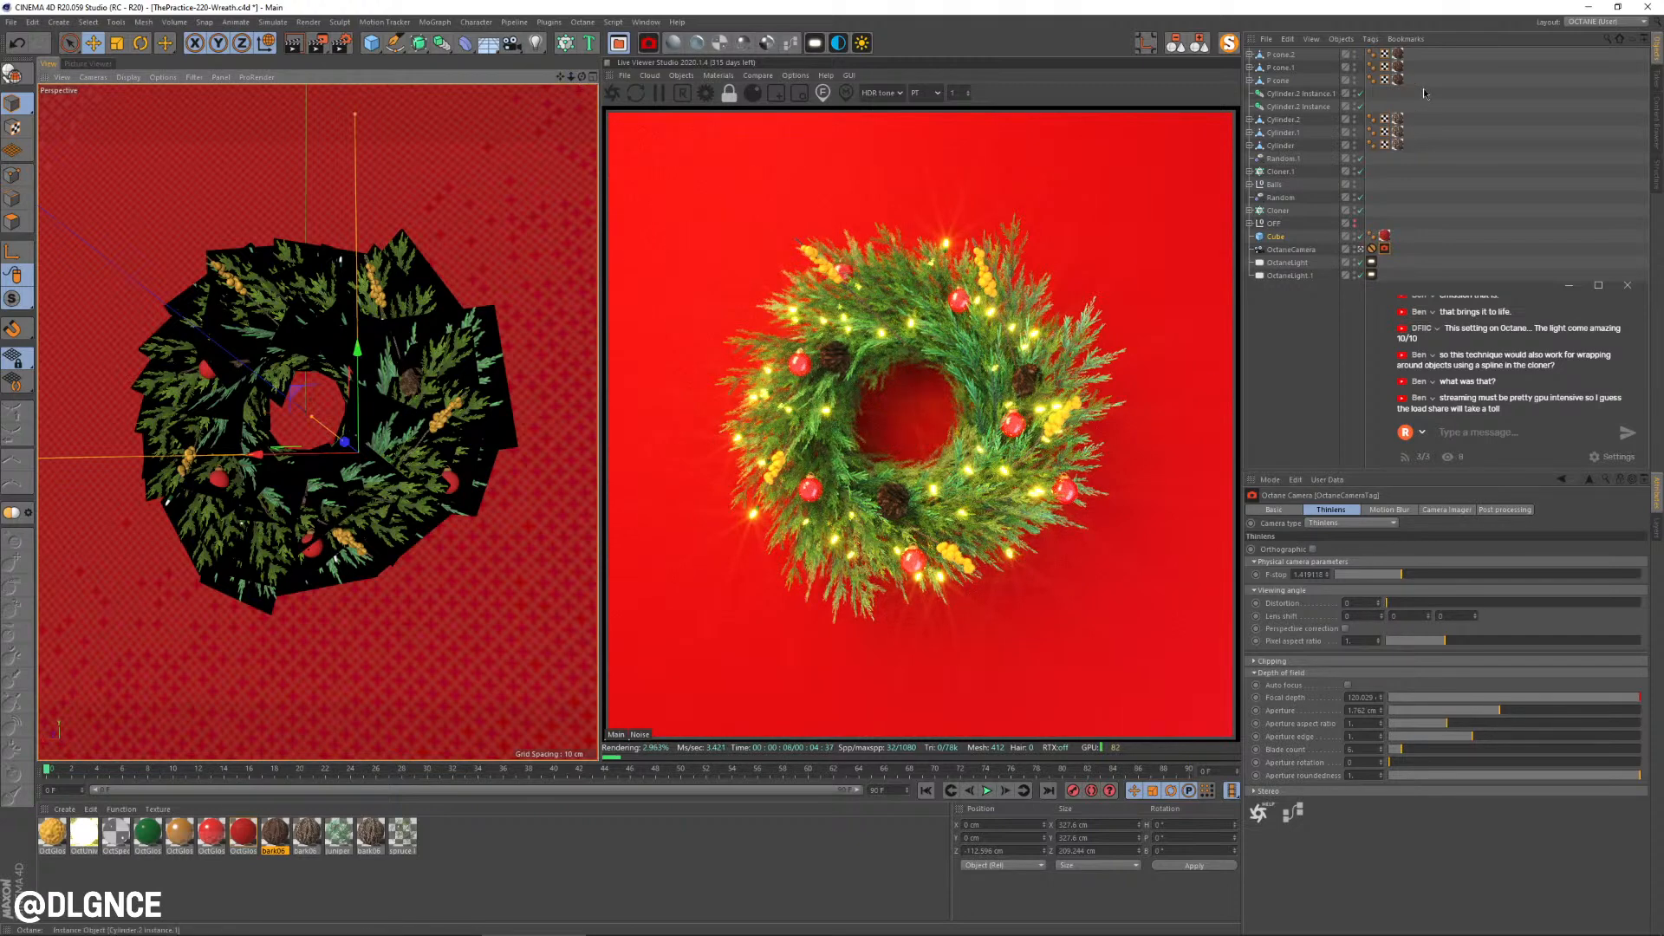
click(1373, 248)
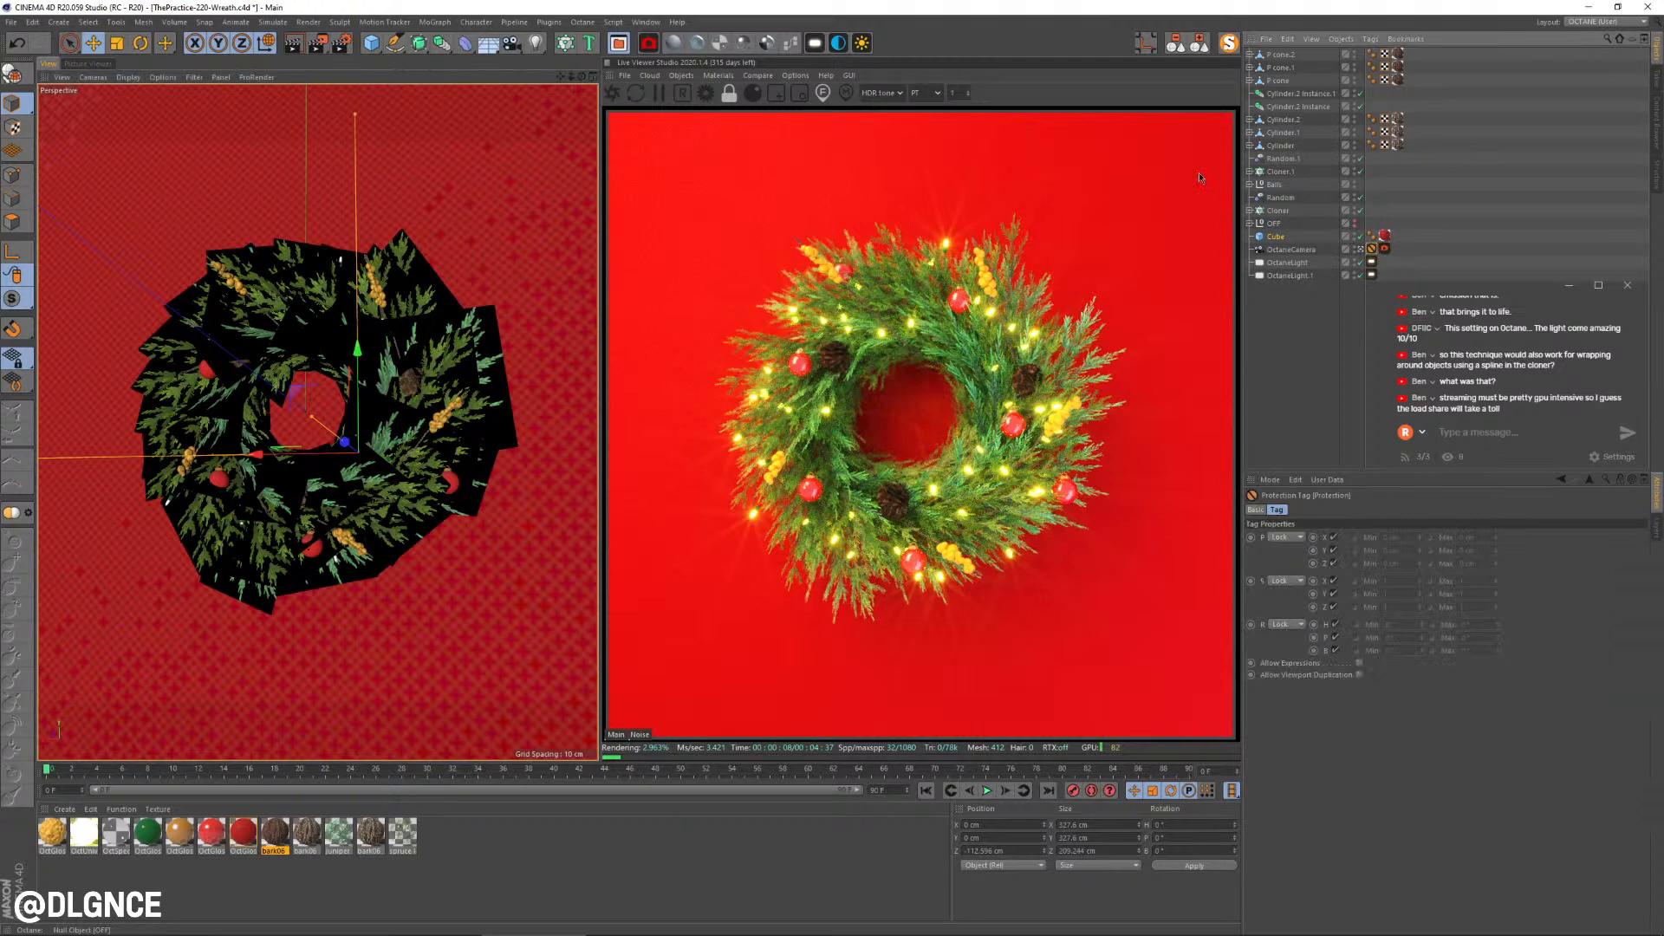
Step: Raise the Live Viewer's render scale to 1.3 so the wreath fills more of the preview
click(970, 90)
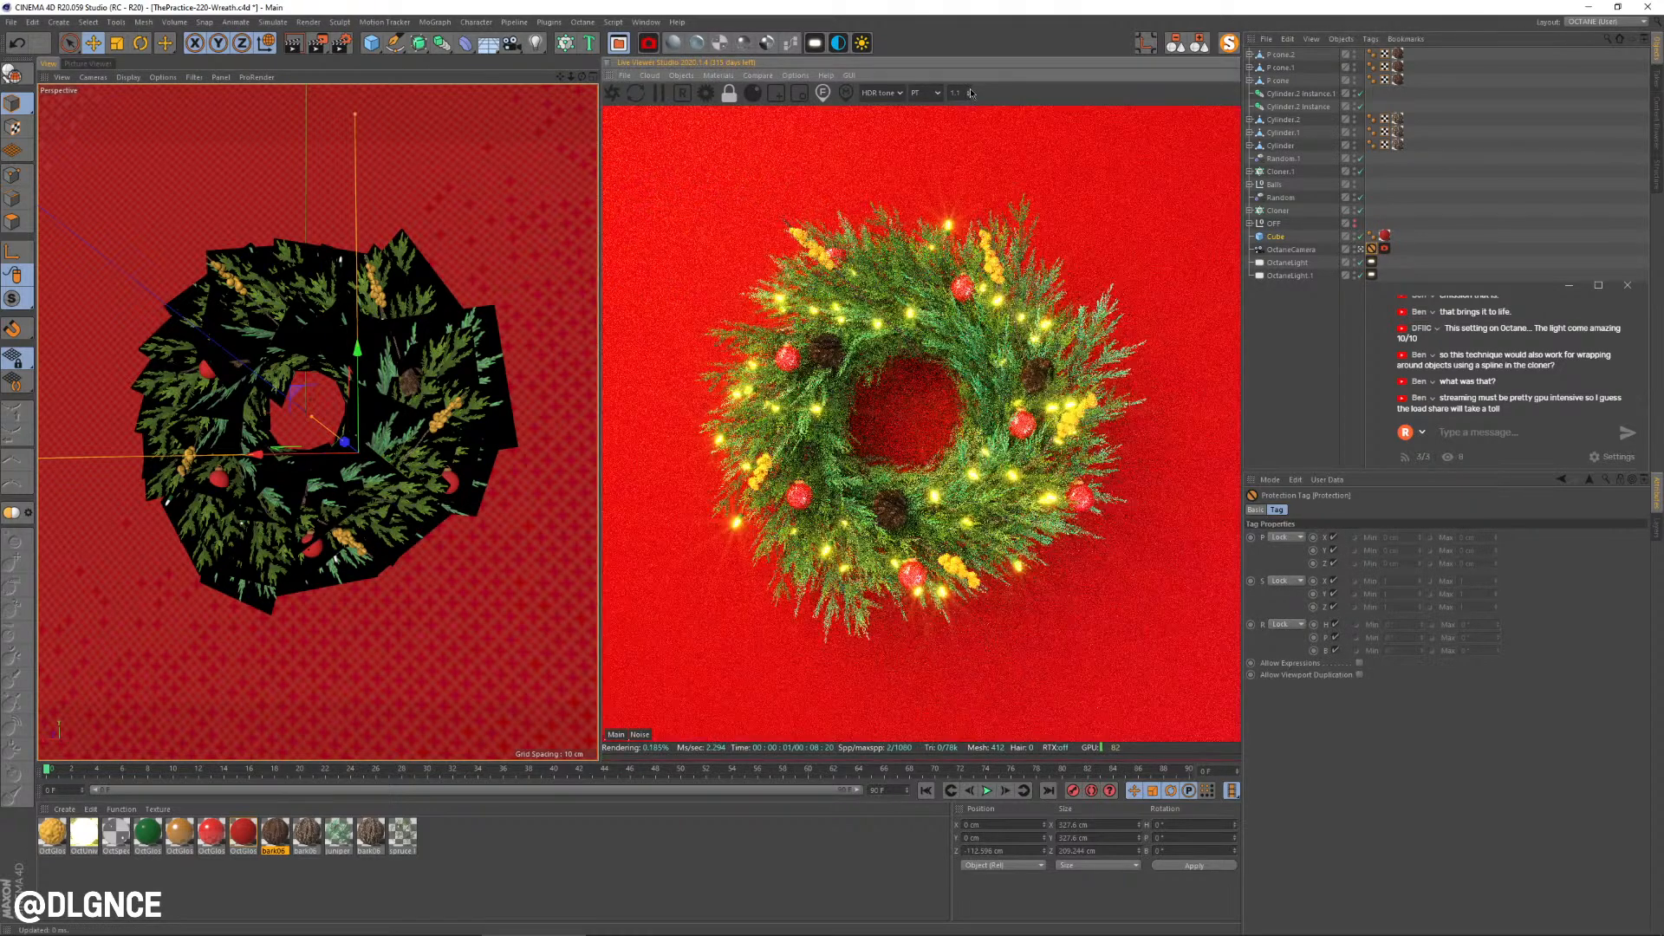
click(970, 90)
click(970, 91)
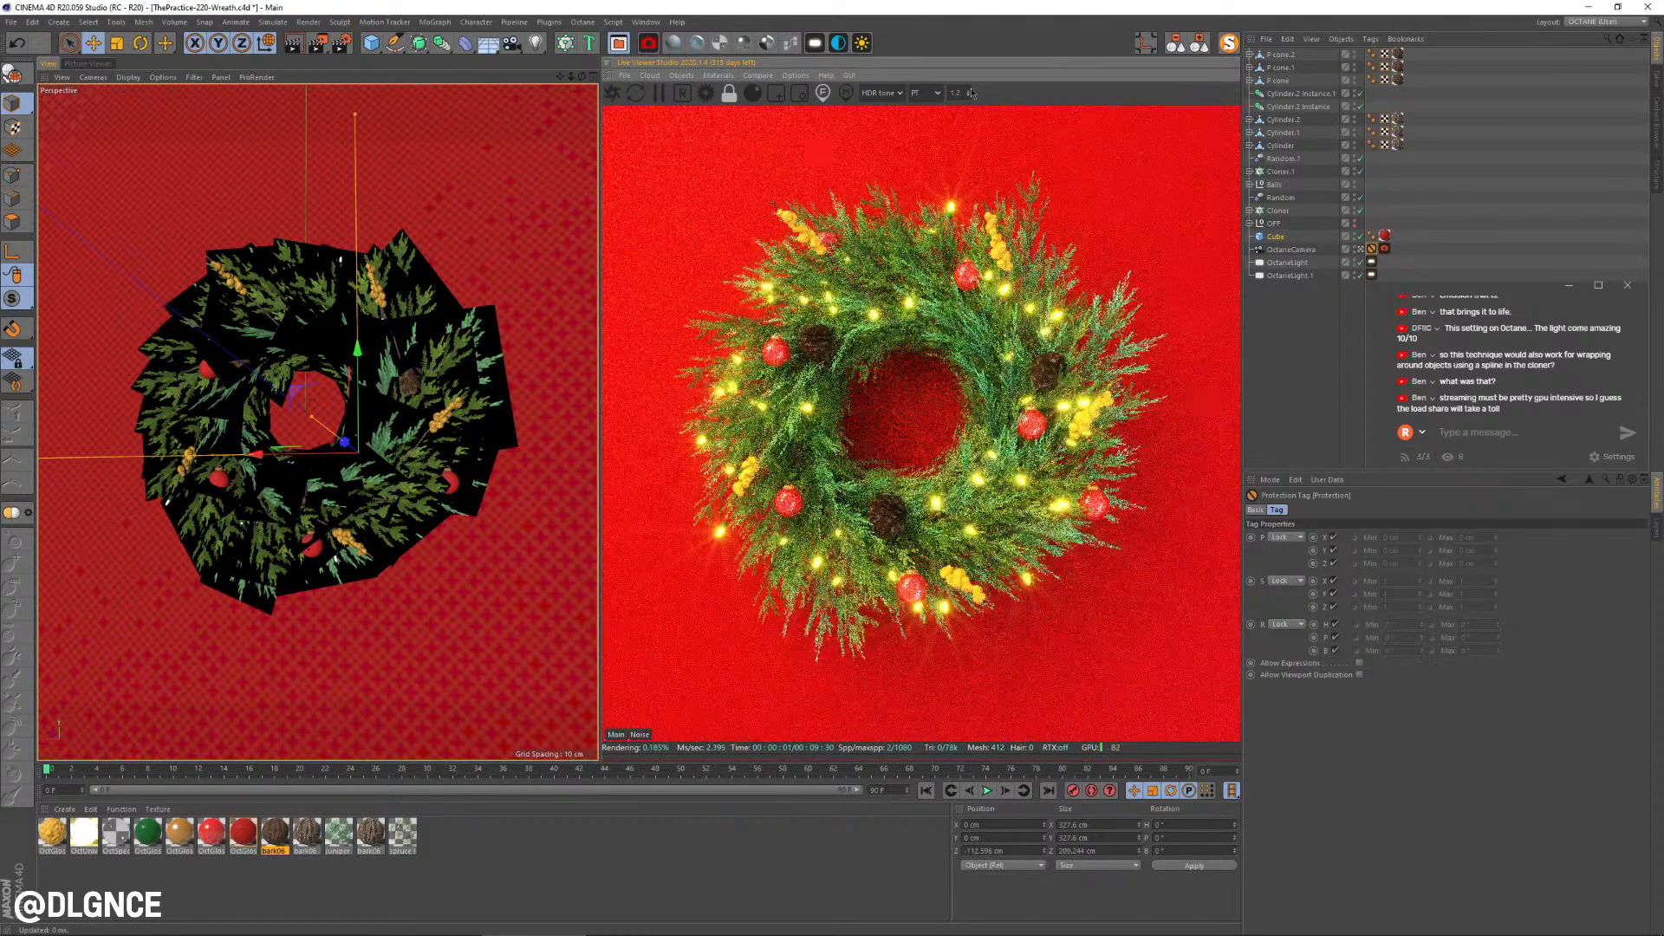
scroll(1087, 279, up, 1)
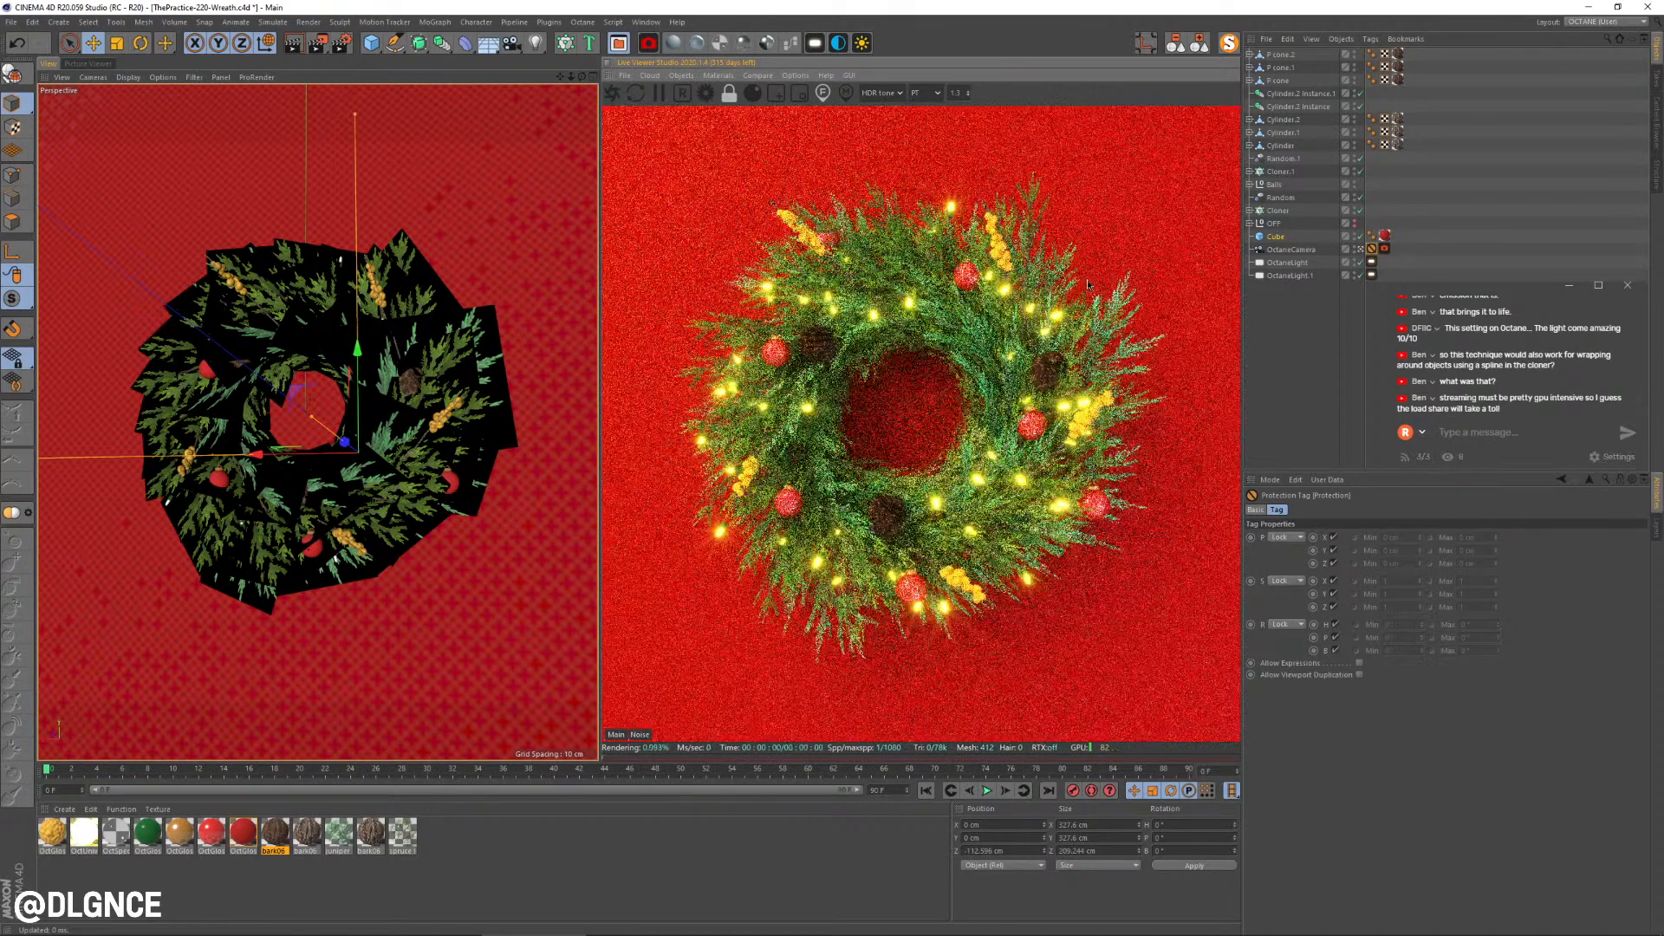
scroll(1088, 283, up, 1)
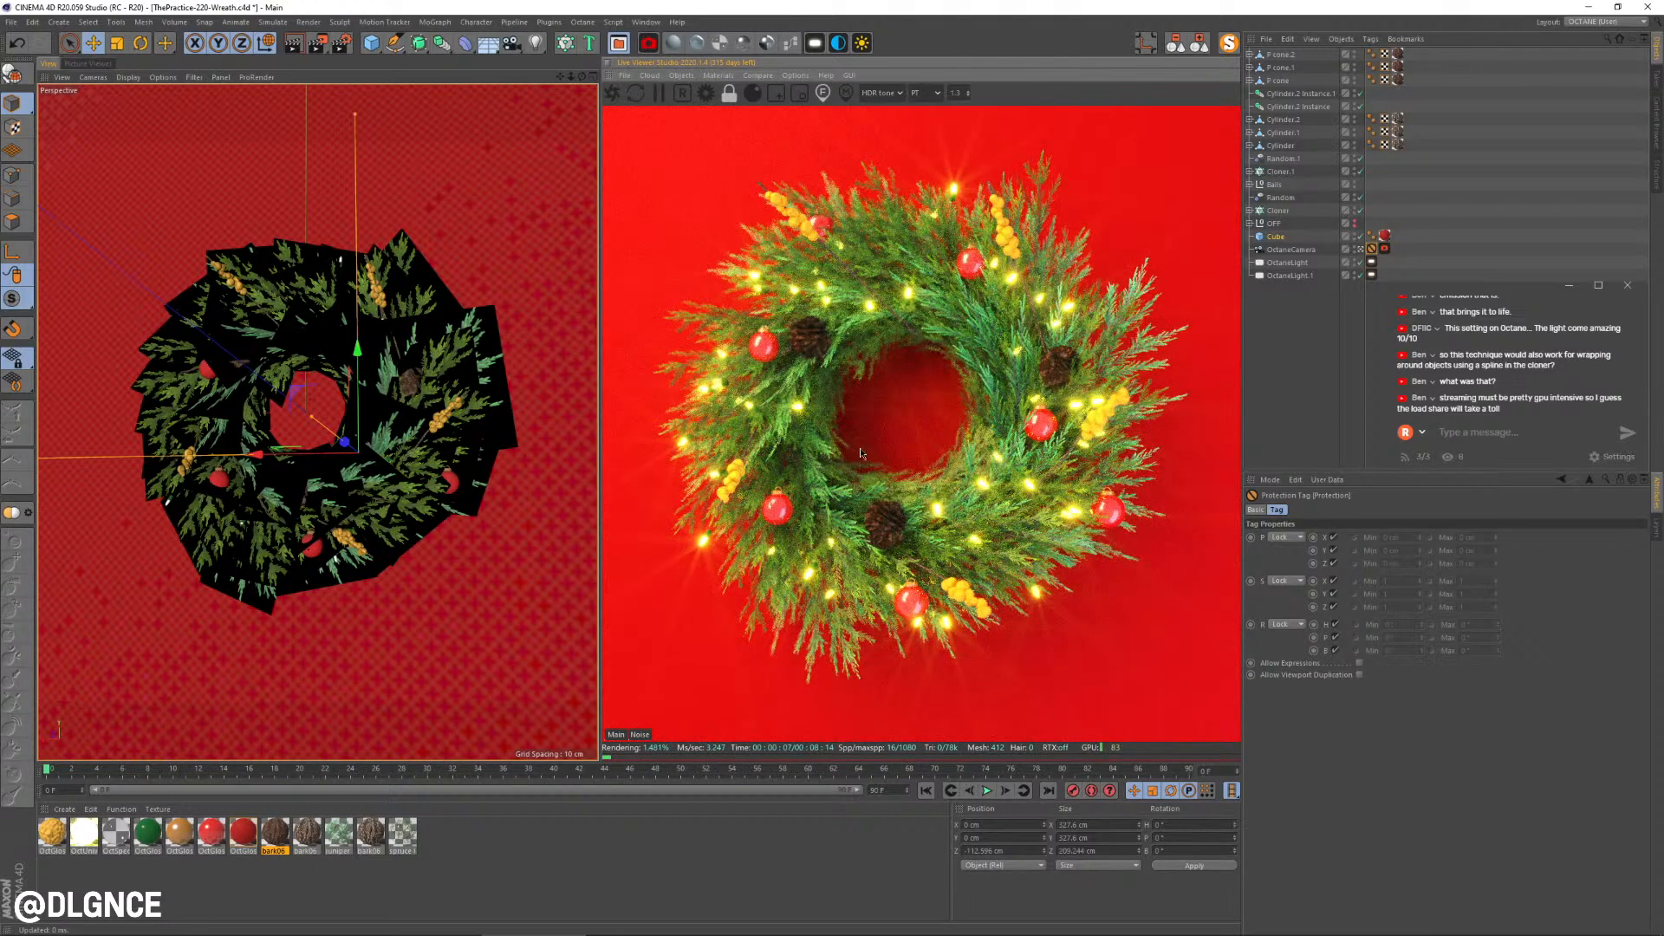
Step: Set the OctaneCamera tag's aperture to about 1.6 cm and pick the focus on the upper-left pine cone
click(1386, 250)
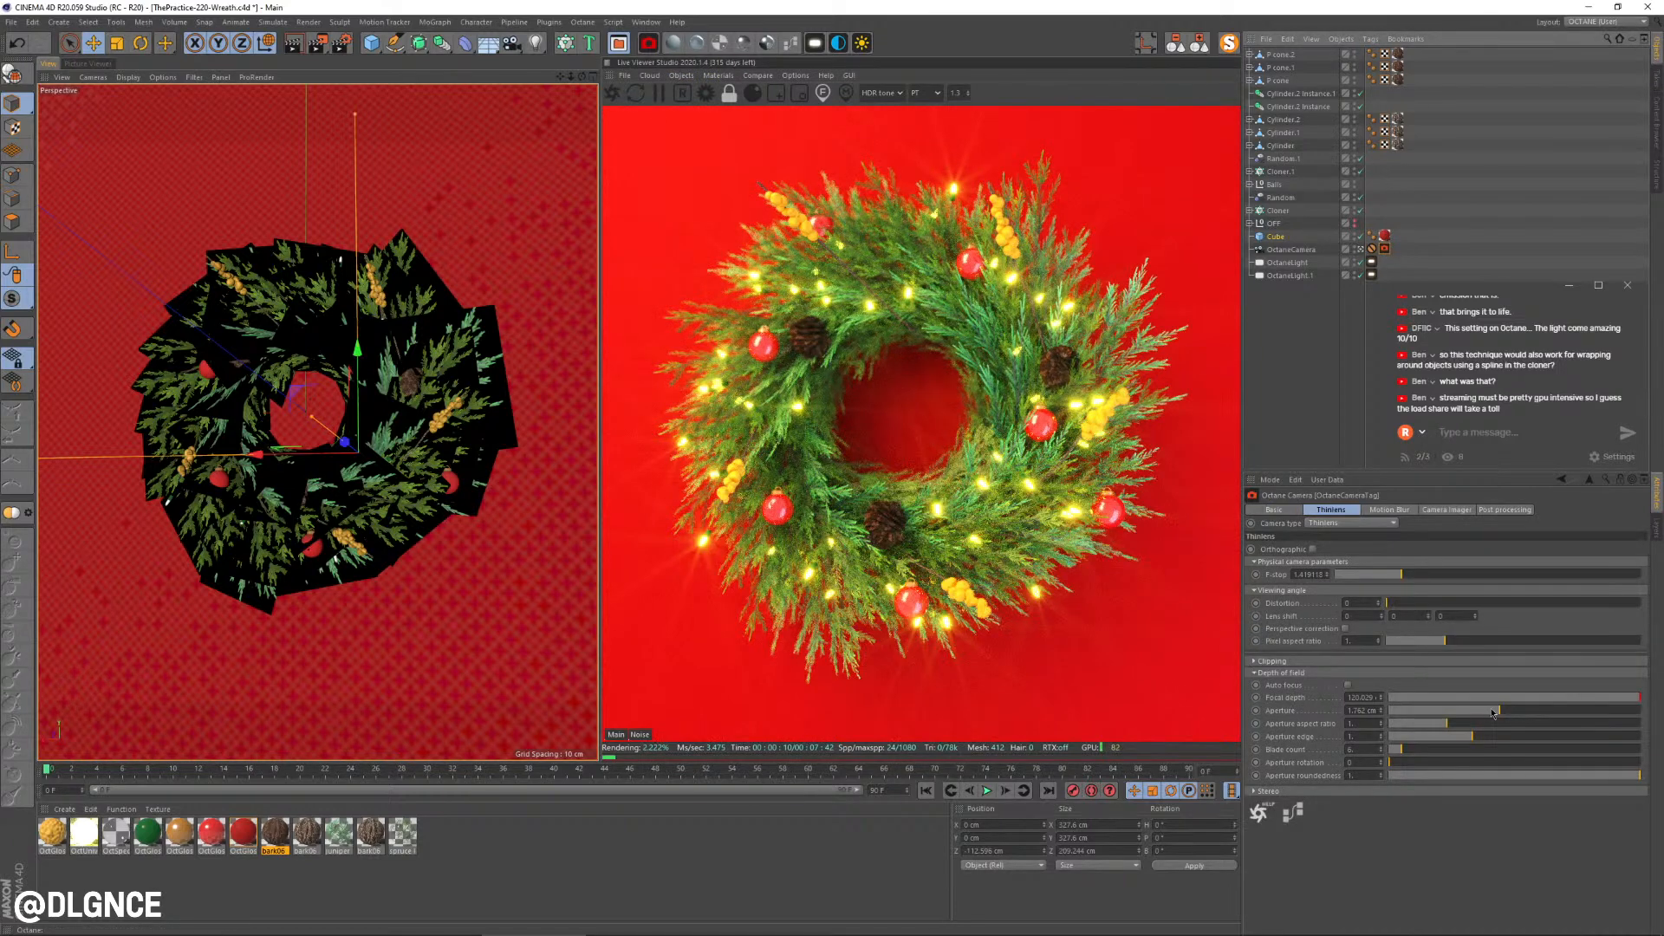
drag(1493, 713, 1490, 712)
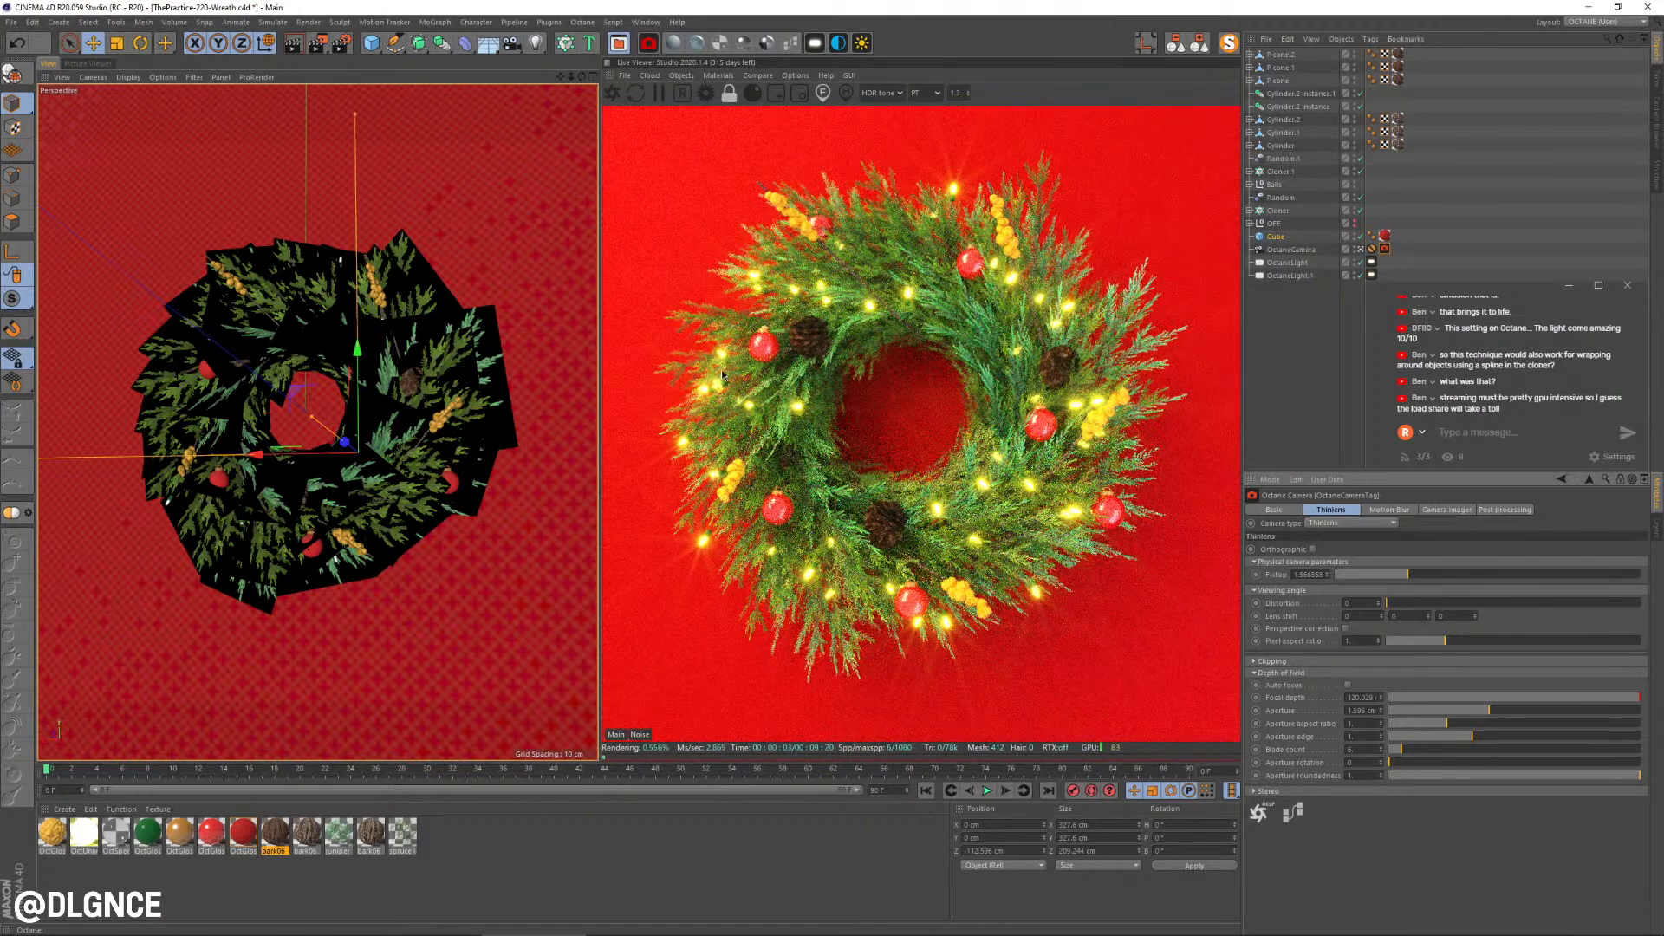
click(820, 341)
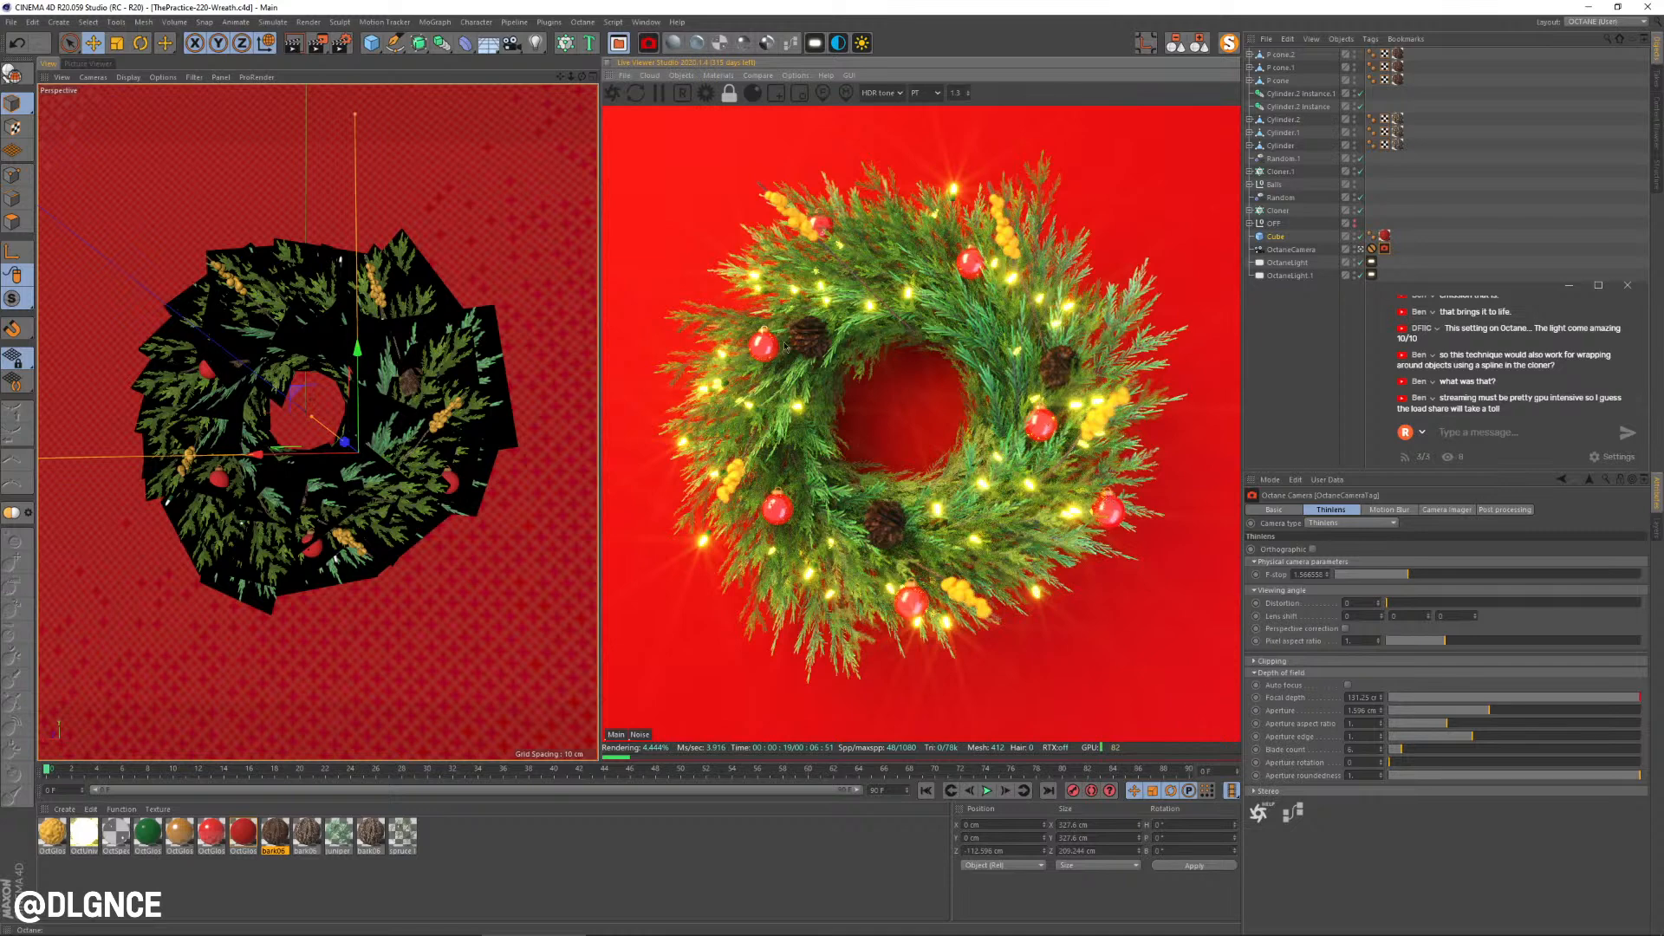
Step: Select the Cylinder parent of the upper-left yellow berry sprig and move it in depth to a Z position of about 9 cm
click(237, 288)
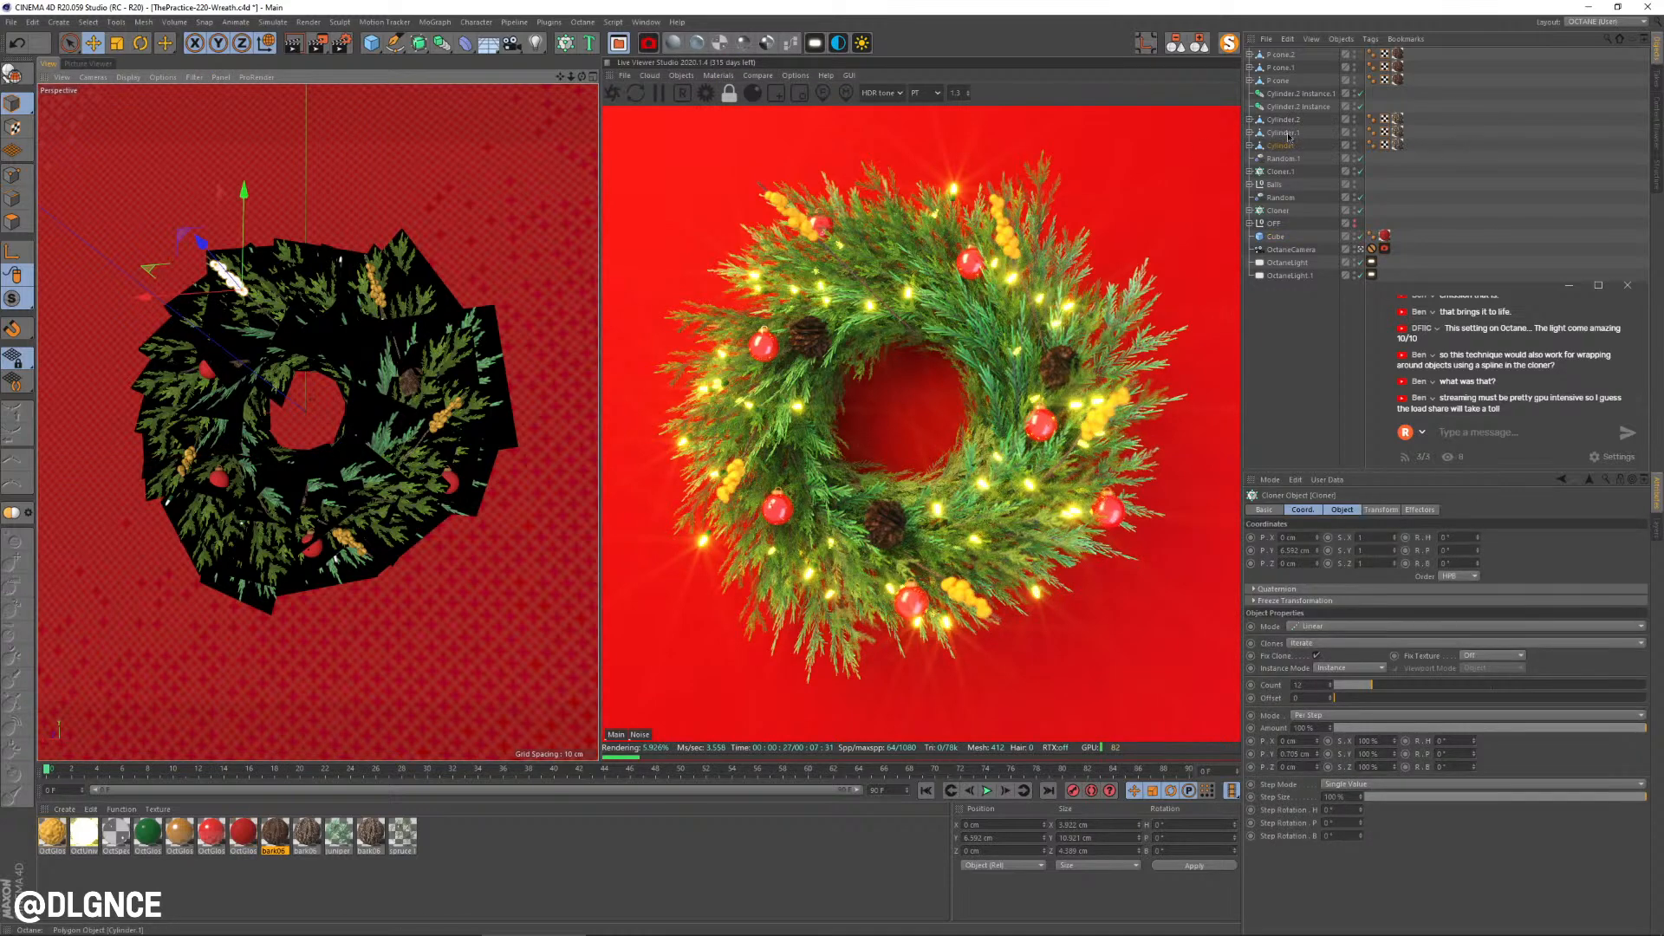
click(1249, 145)
click(1282, 148)
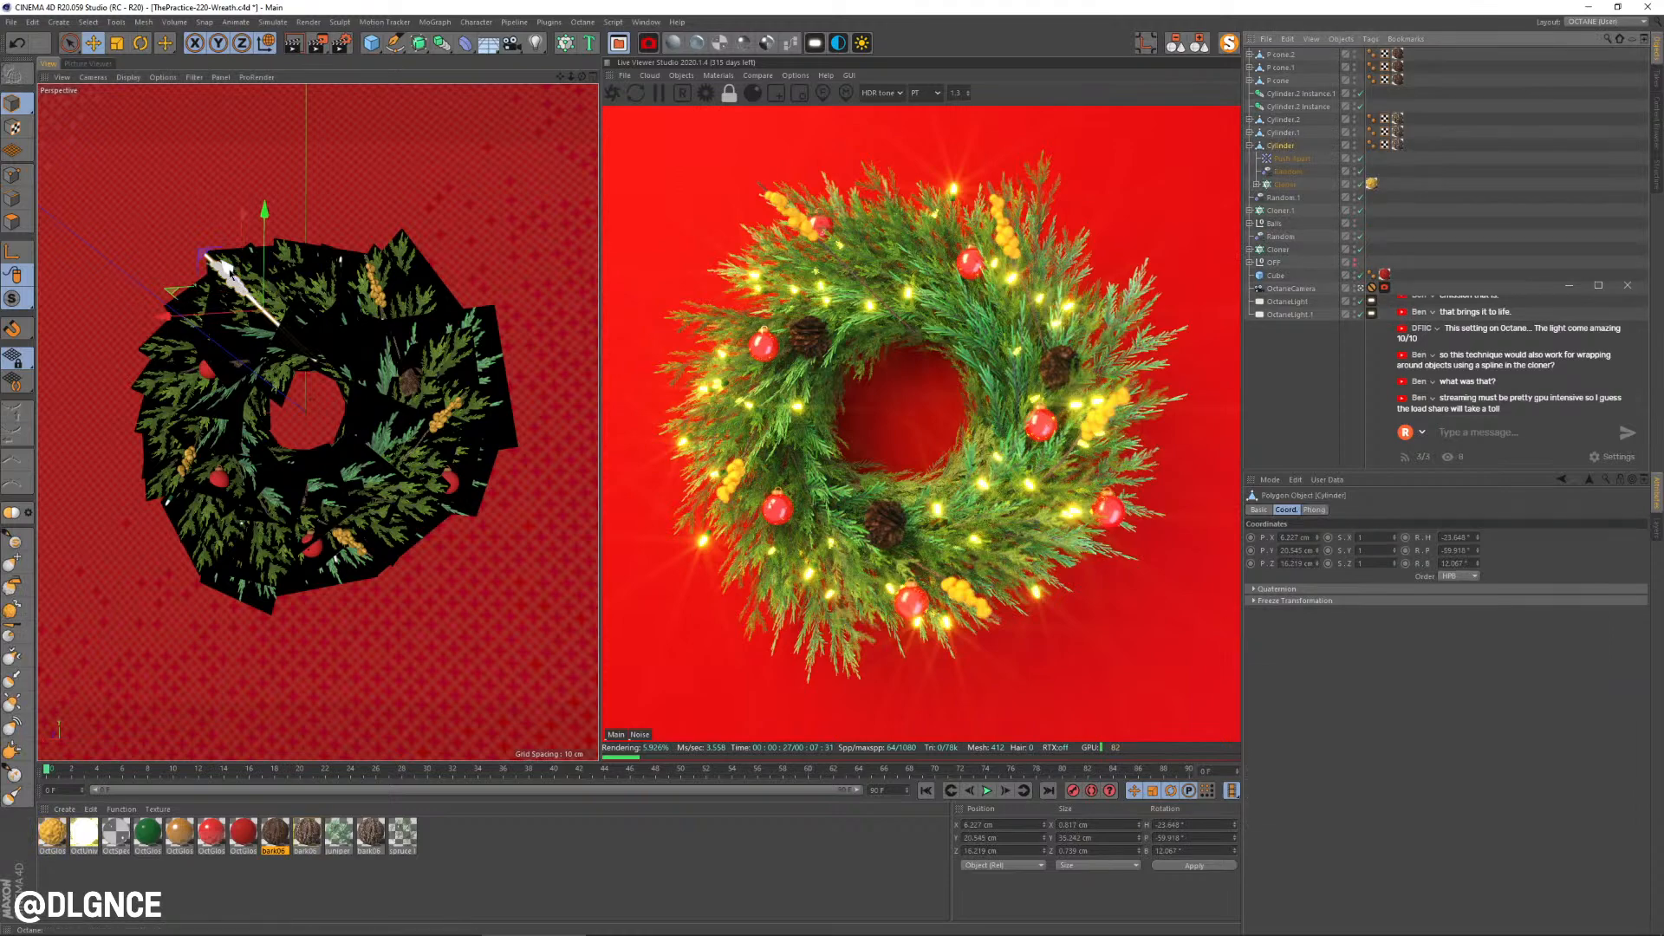
drag(228, 269, 247, 290)
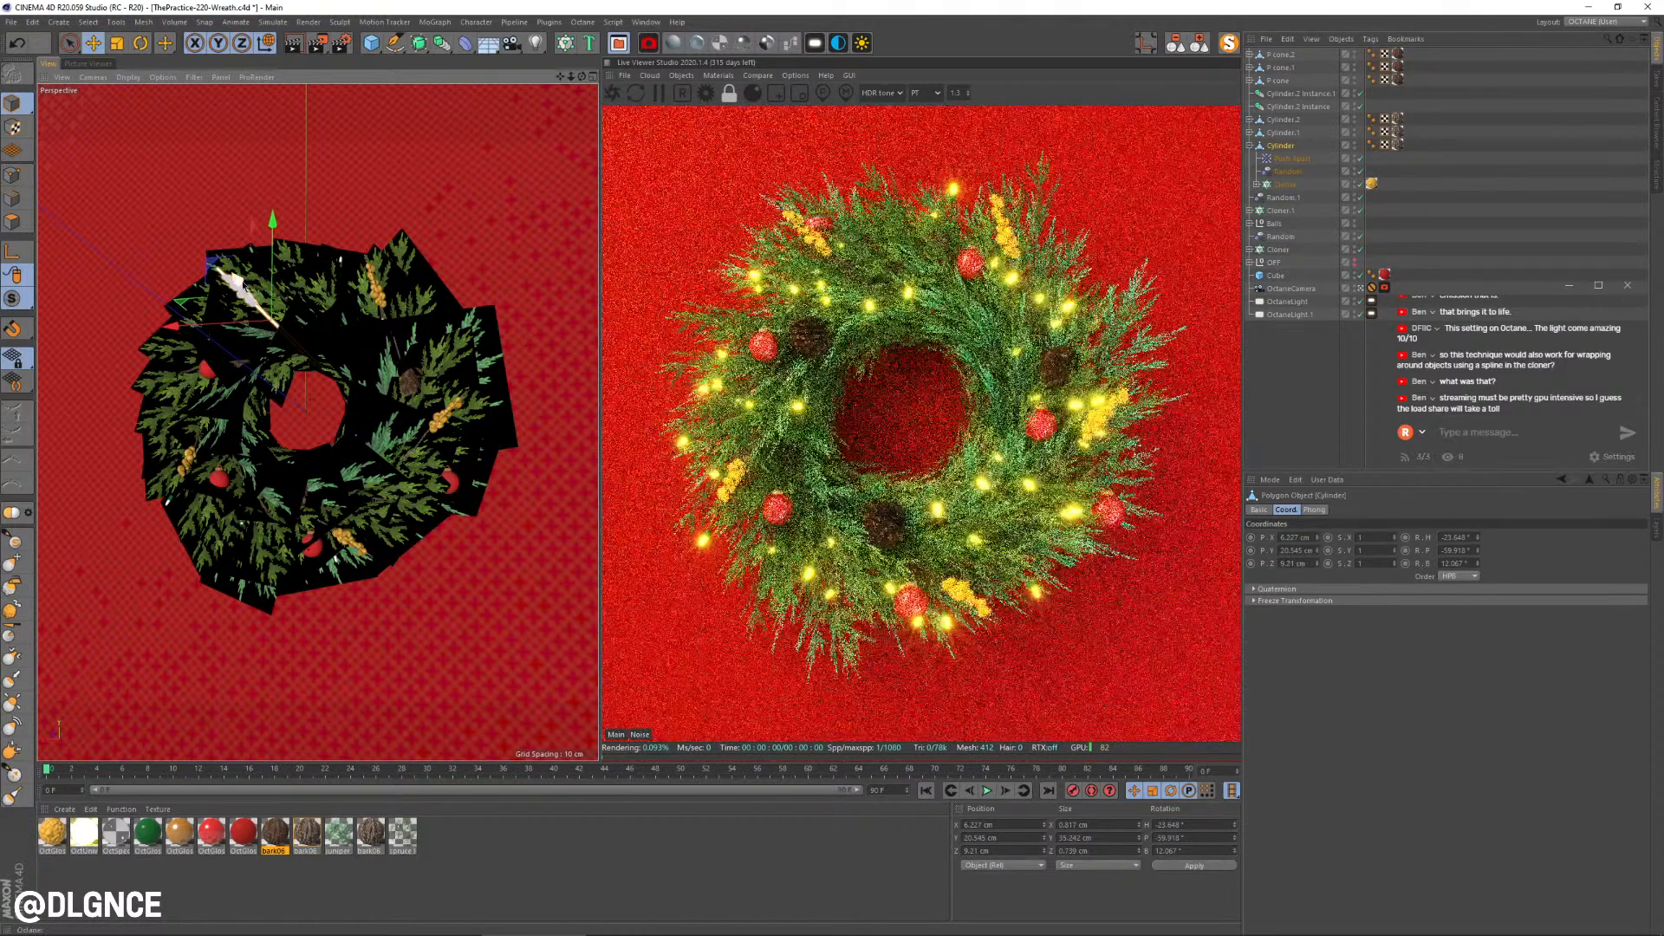